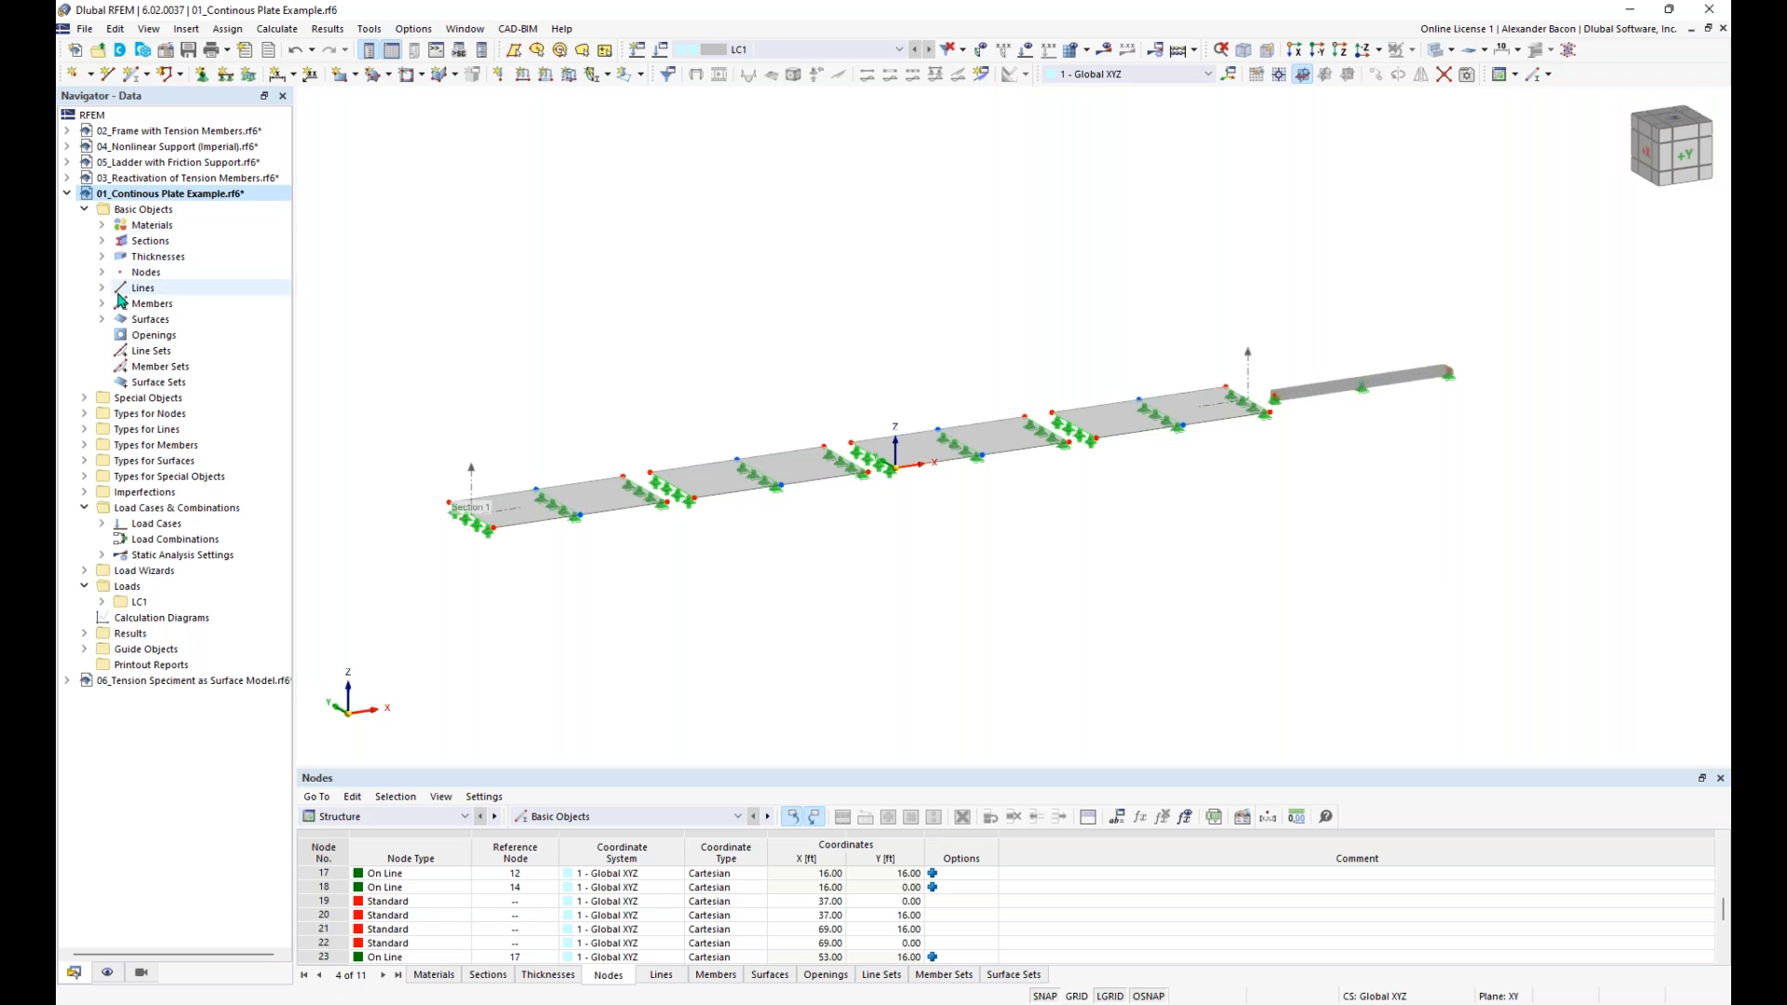
# - Expand the plate model's sections and thicknesses in the data navigator, and enlarge the table area below the model
pyautogui.click(102, 240)
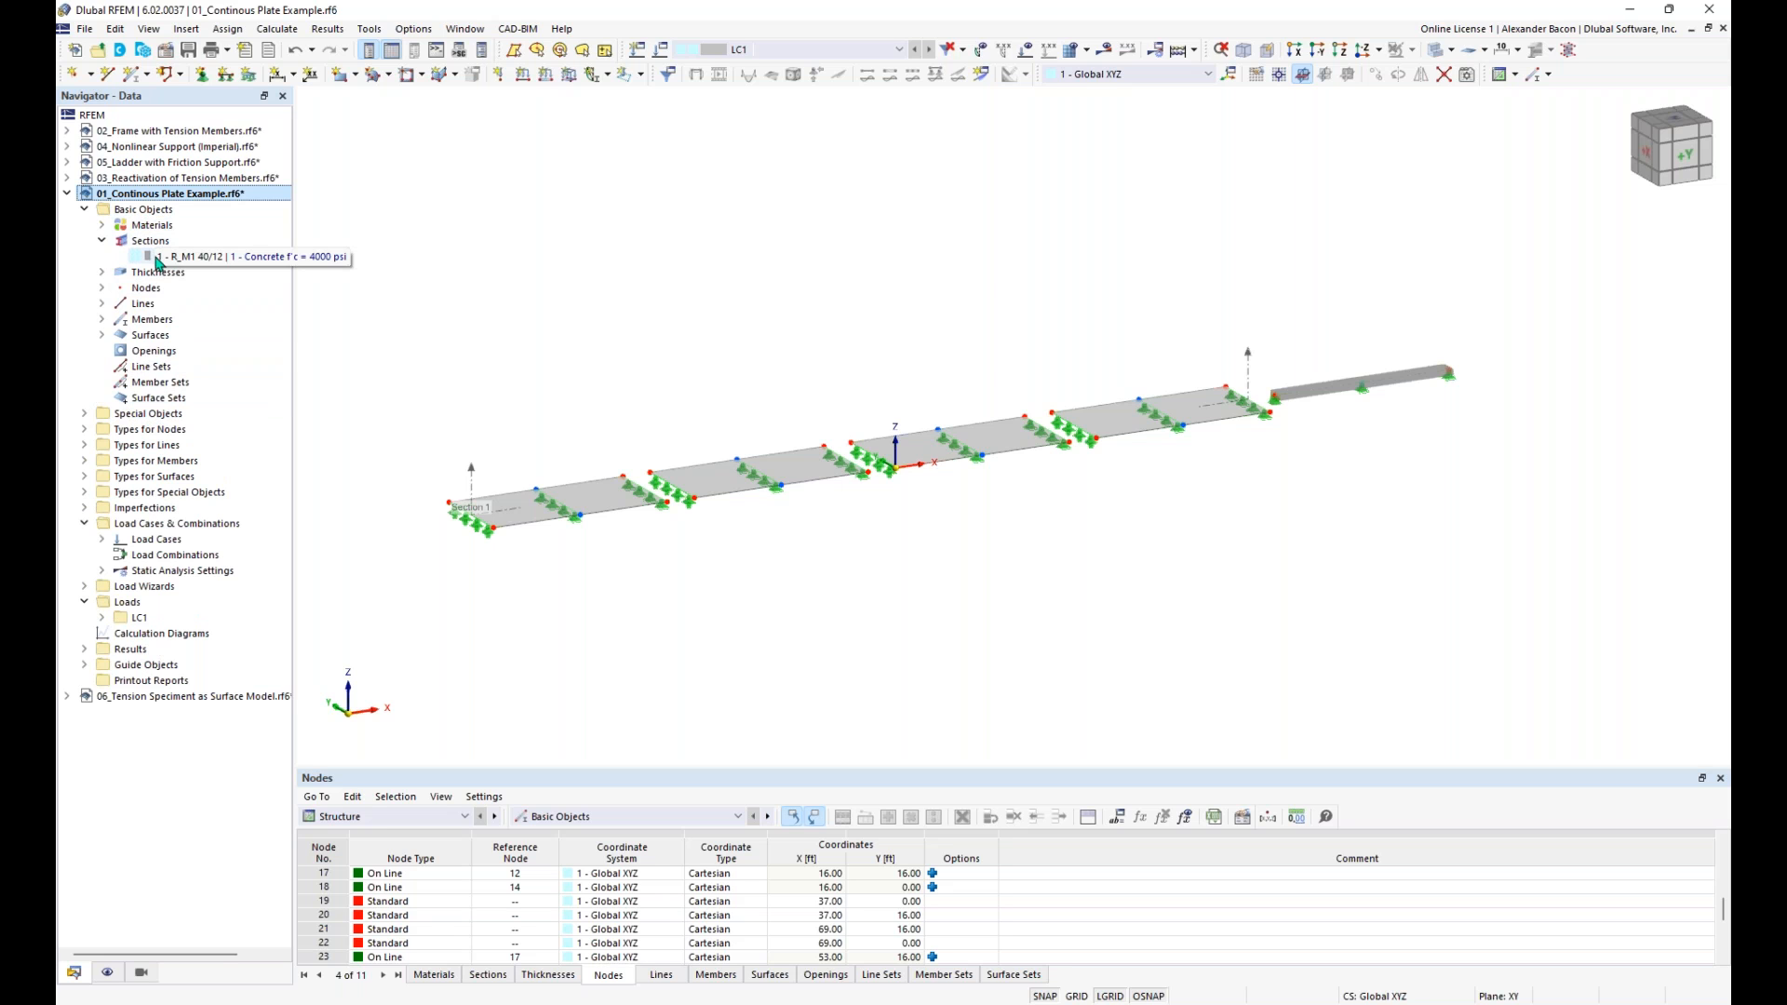
pyautogui.click(103, 272)
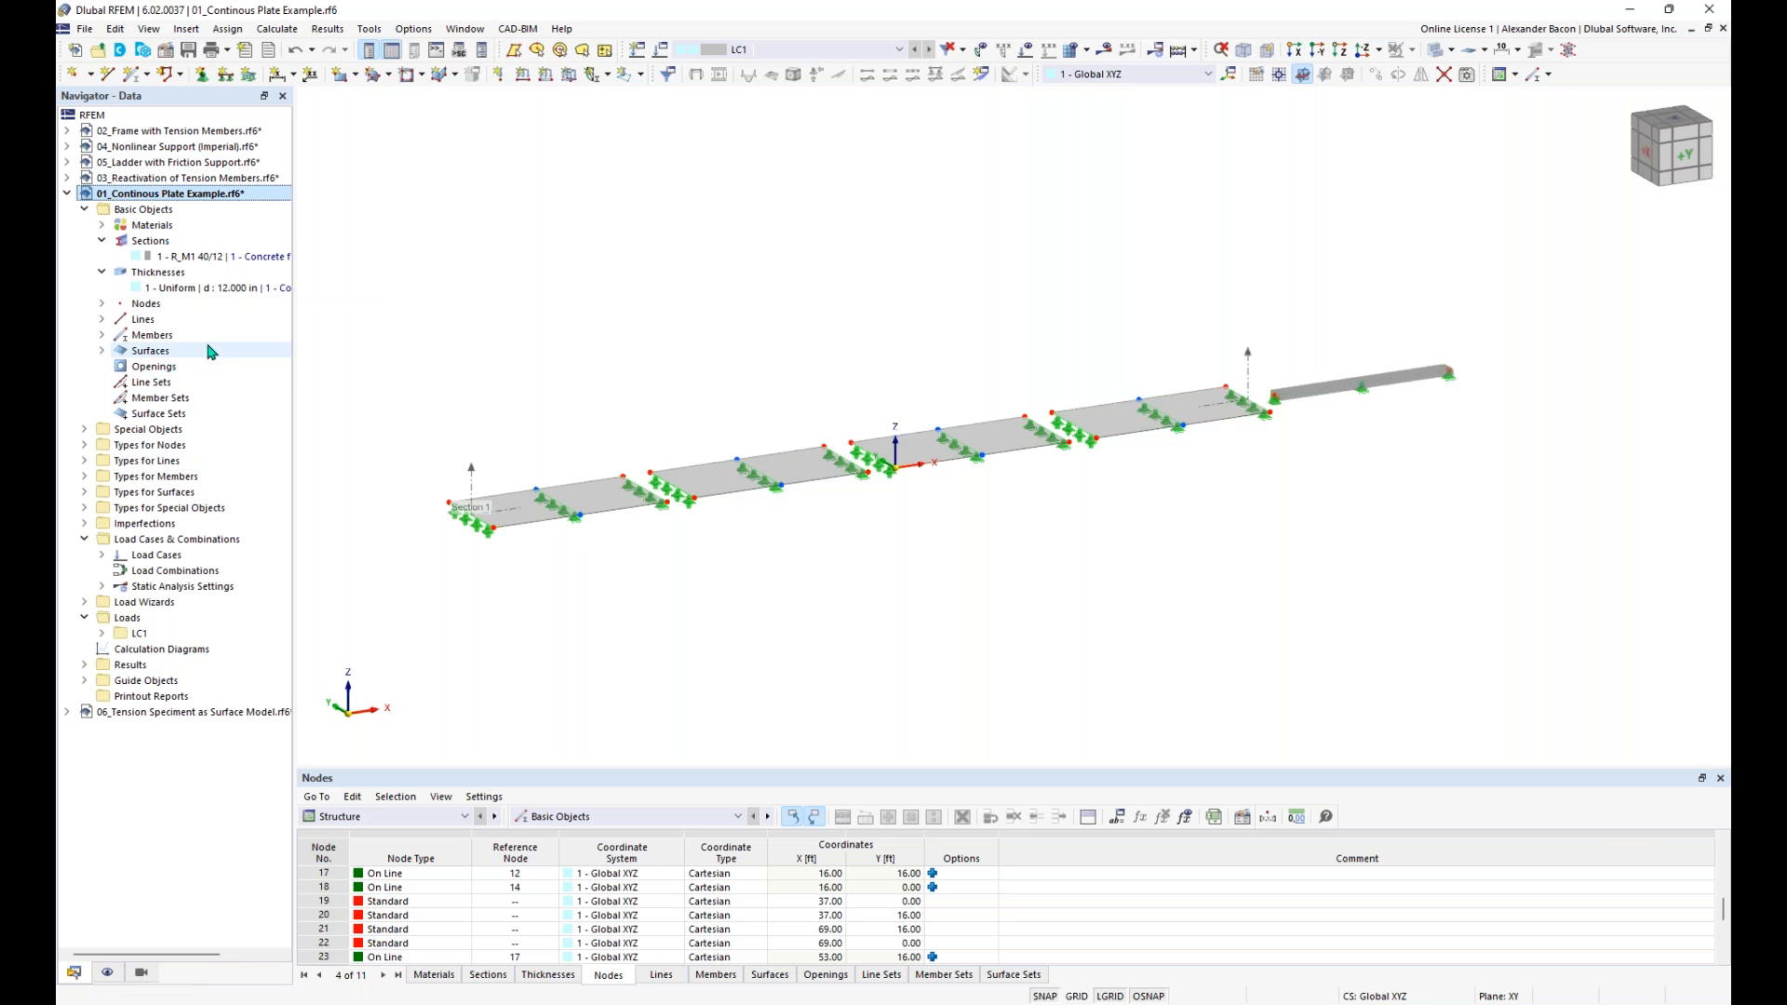
pyautogui.moveTo(816, 772); pyautogui.dragTo(815, 715)
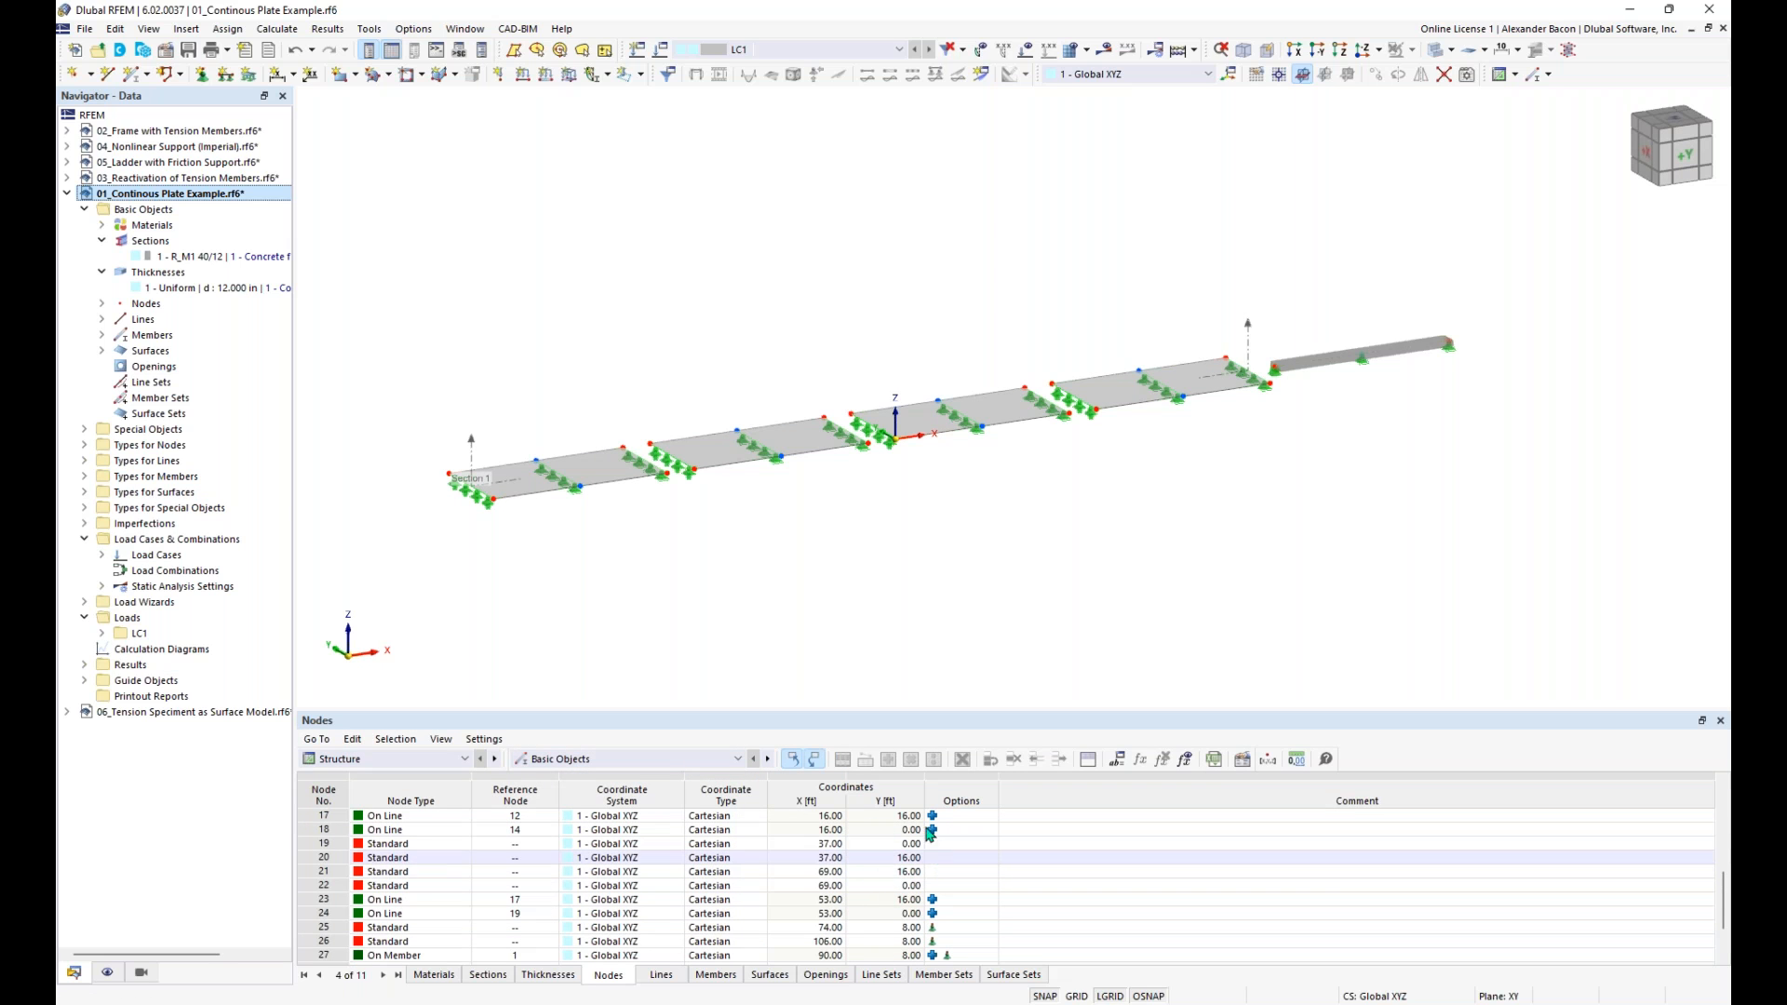
# - Examine the last rows of the Nodes table and the available table categories, keeping Structure and Basic Objects selected
pyautogui.scroll(-2, 735, 891)
pyautogui.click(414, 914)
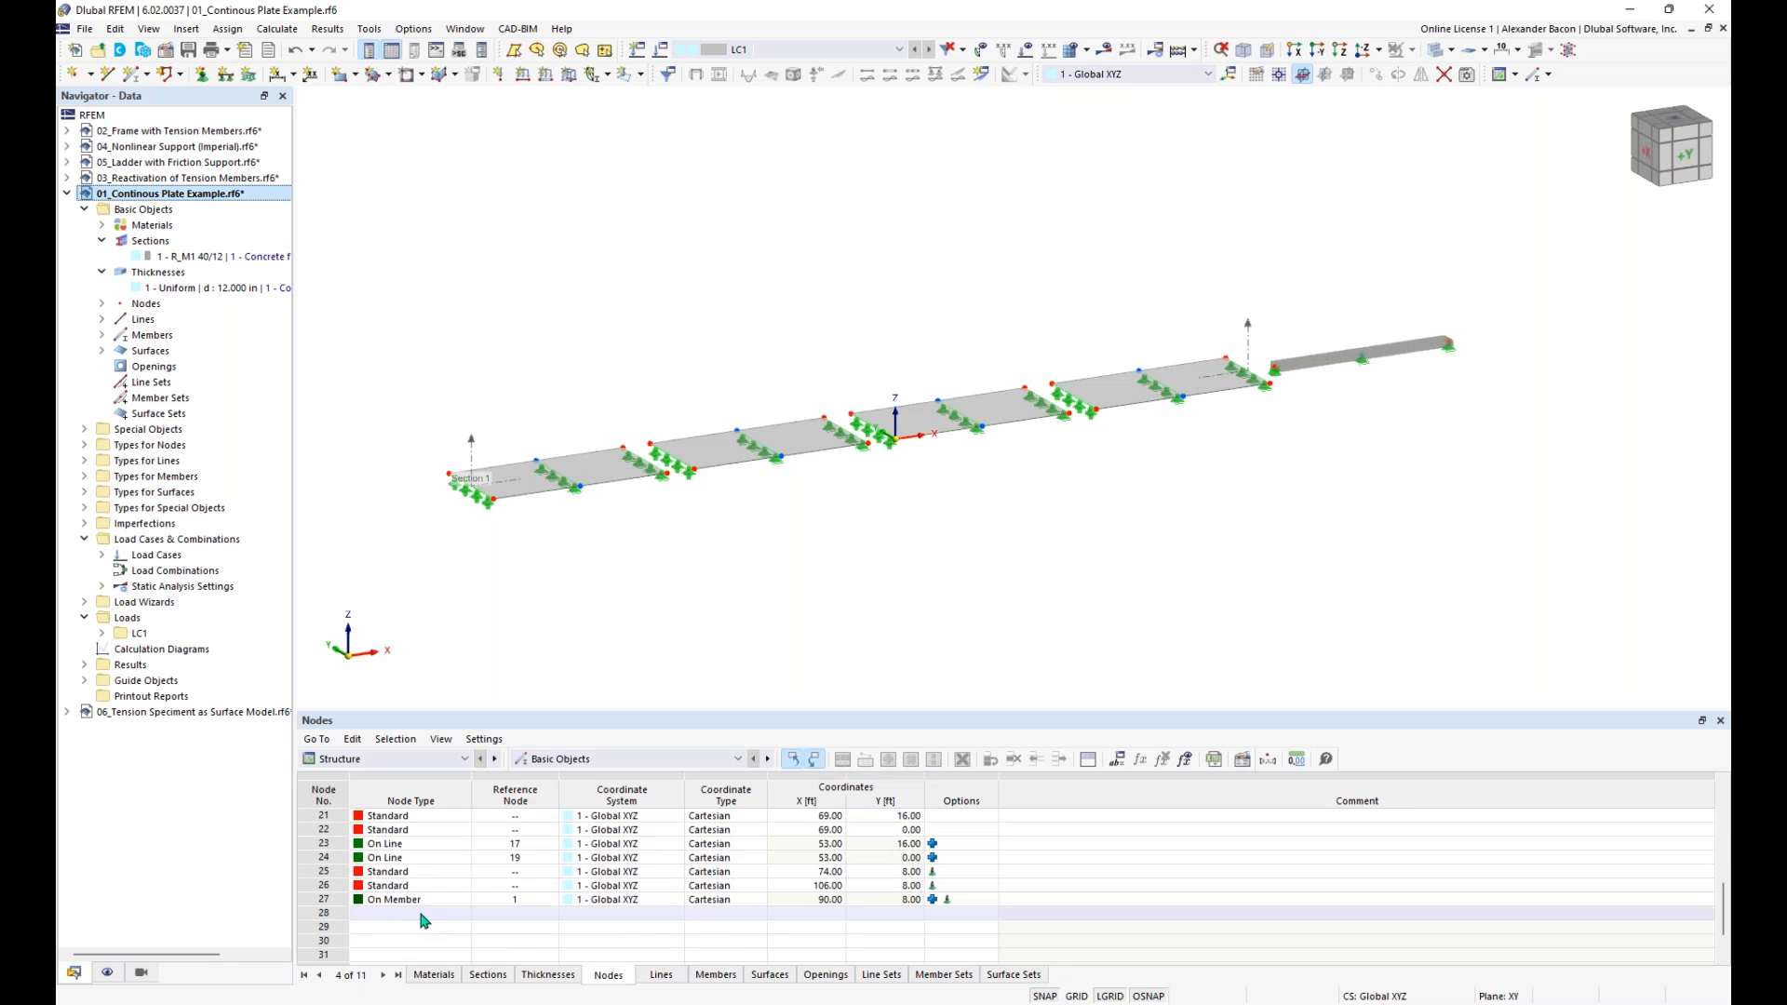
pyautogui.click(460, 759)
pyautogui.click(598, 758)
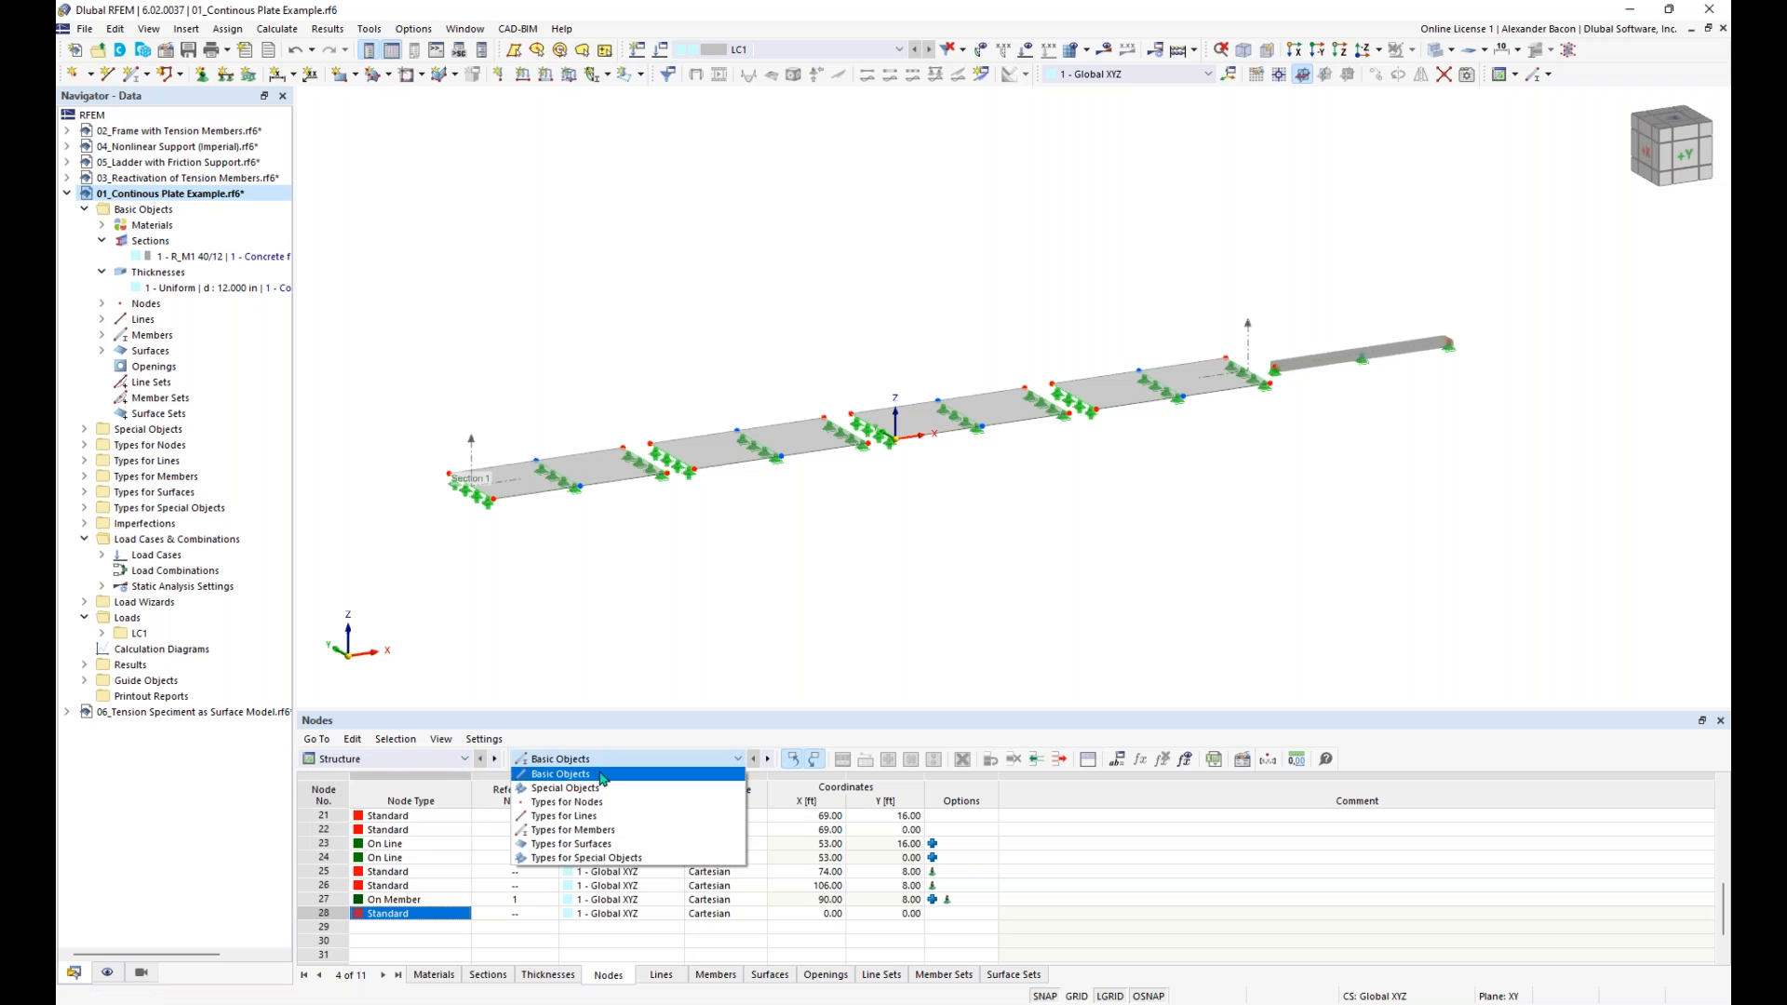
pyautogui.click(598, 775)
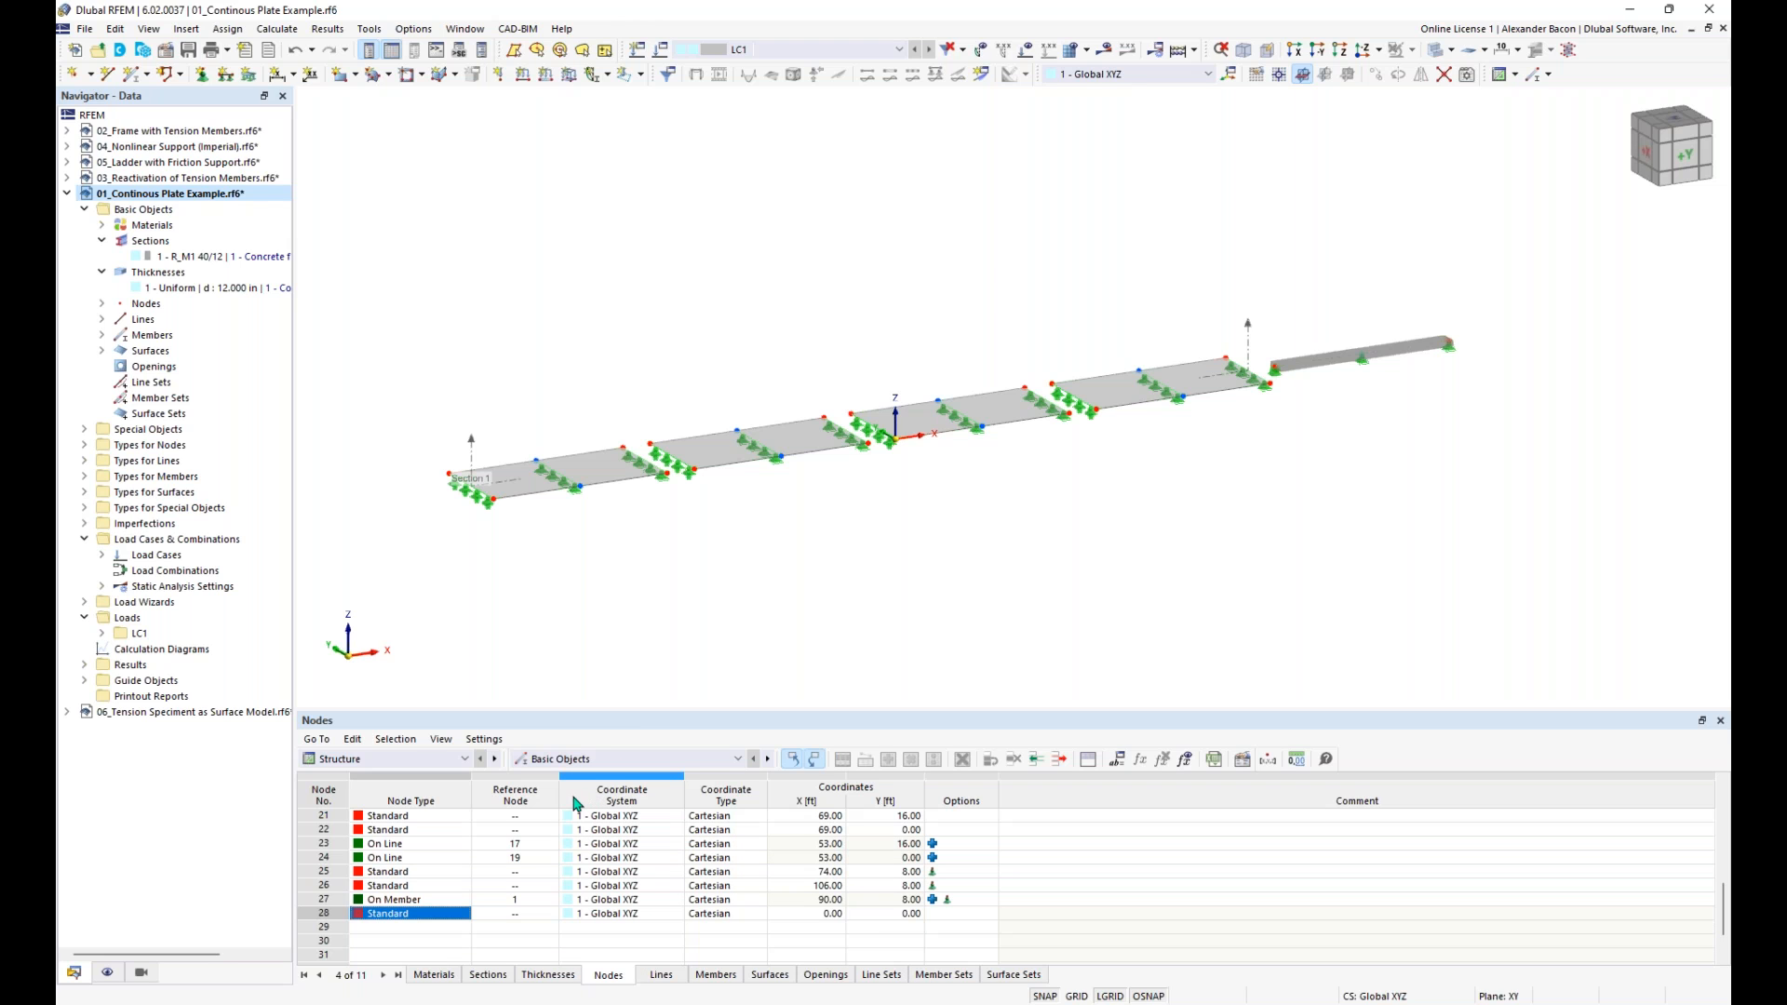
pyautogui.click(437, 760)
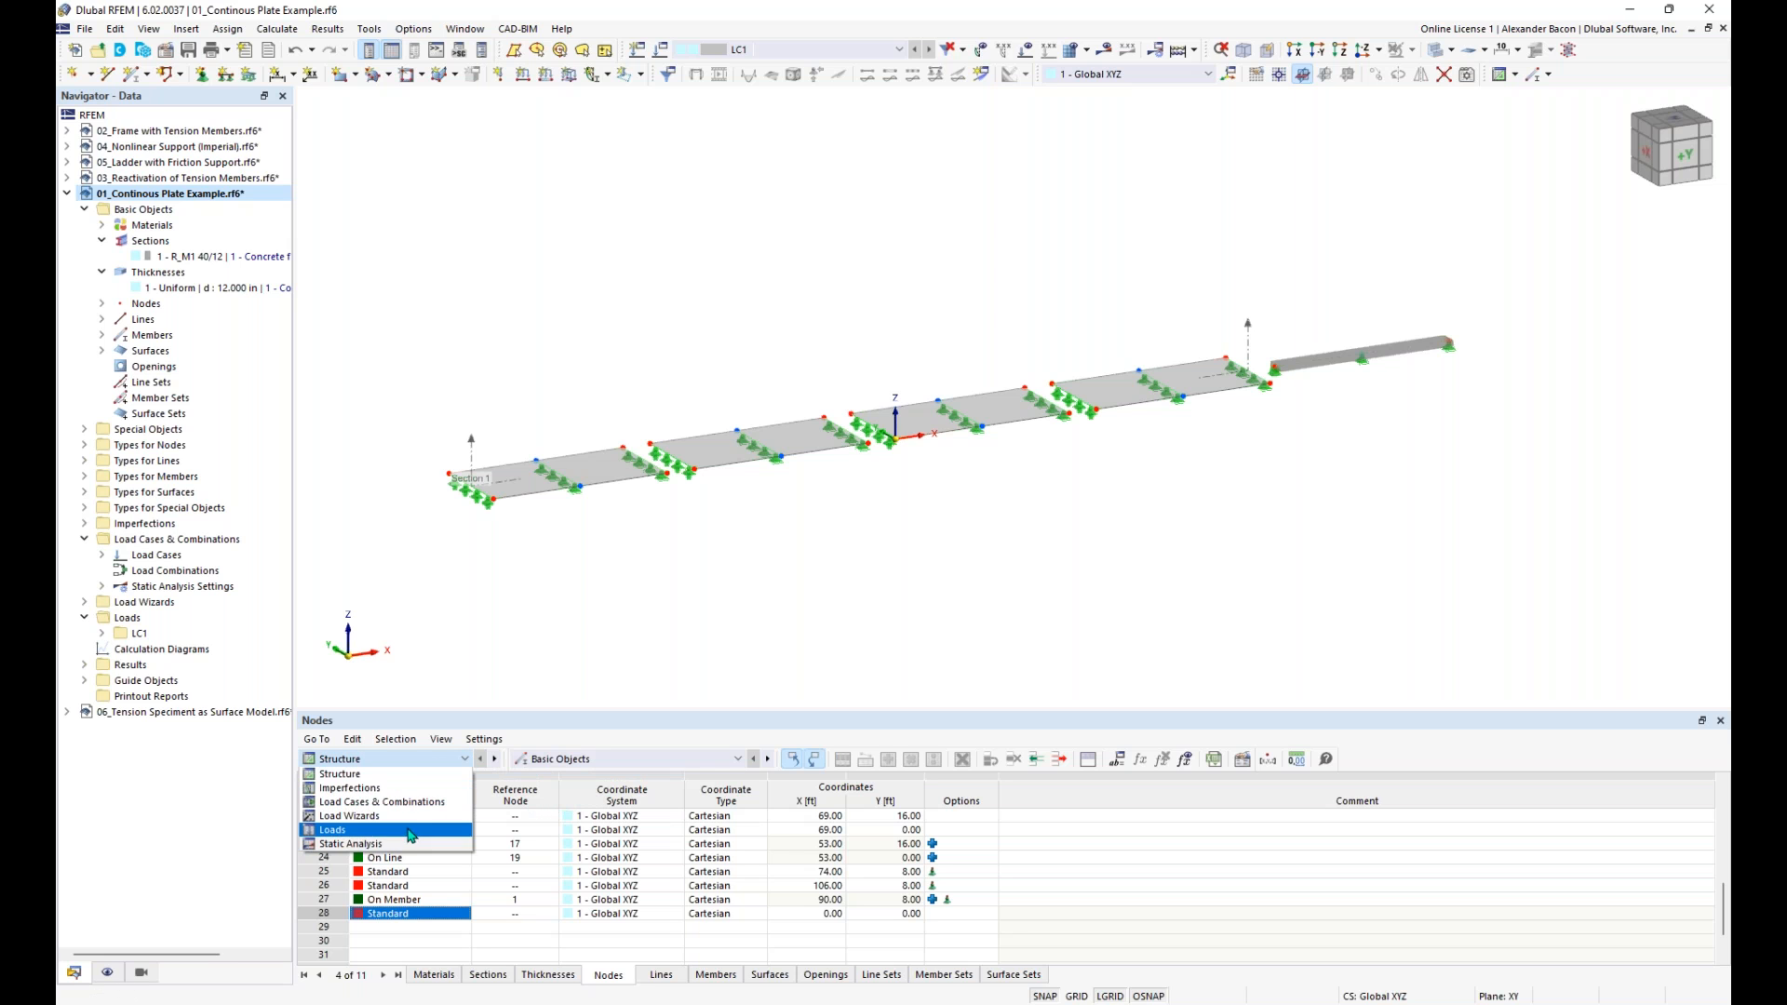
pyautogui.click(412, 760)
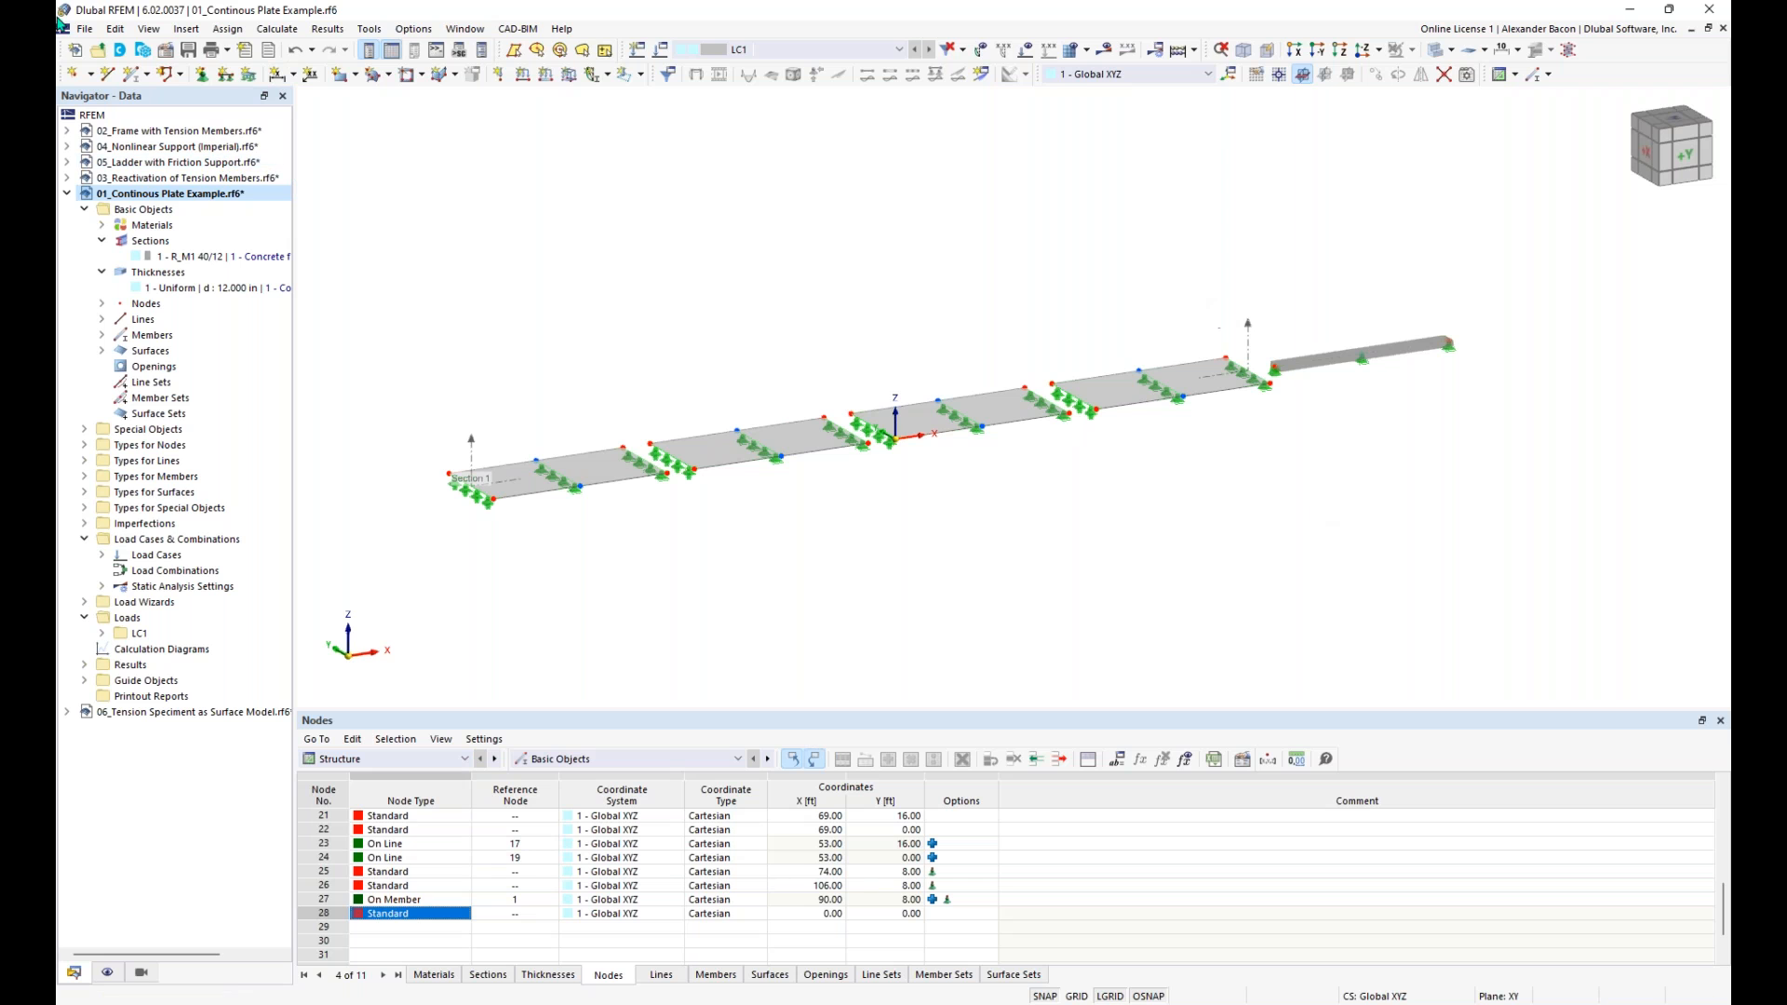
# - Review the display properties and the dark and white background presets, and close the dialog without changing anything
pyautogui.click(430, 31)
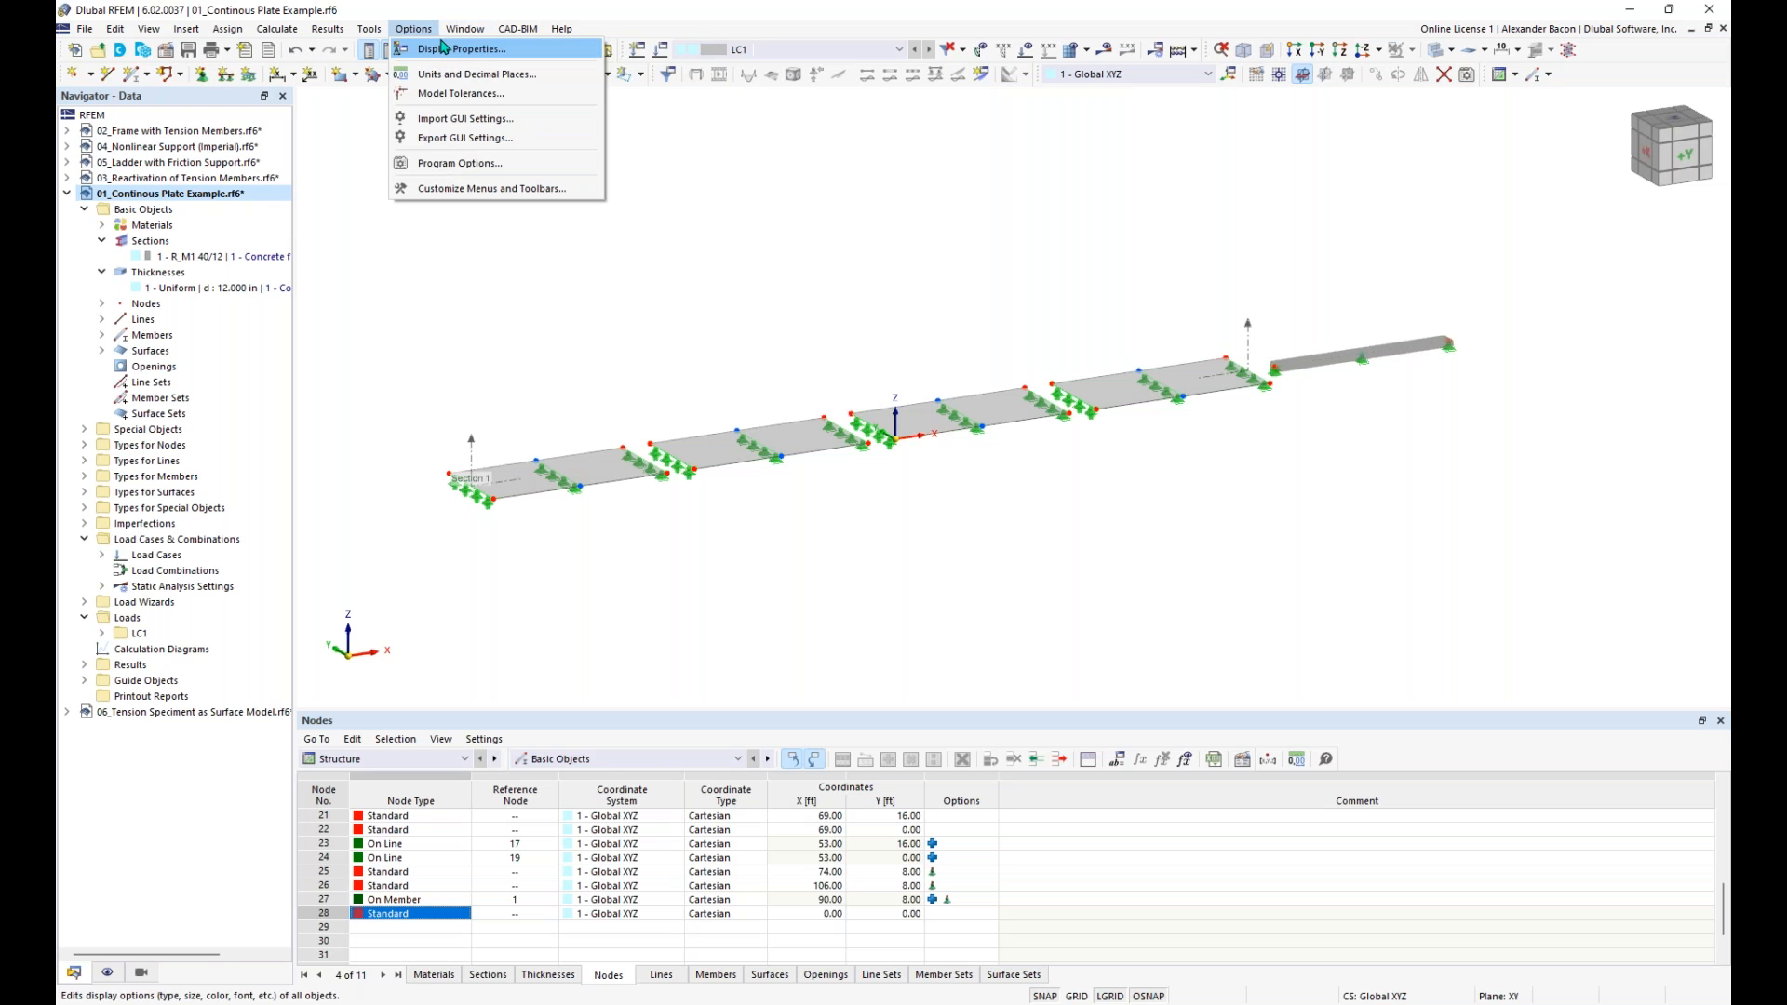
pyautogui.click(443, 47)
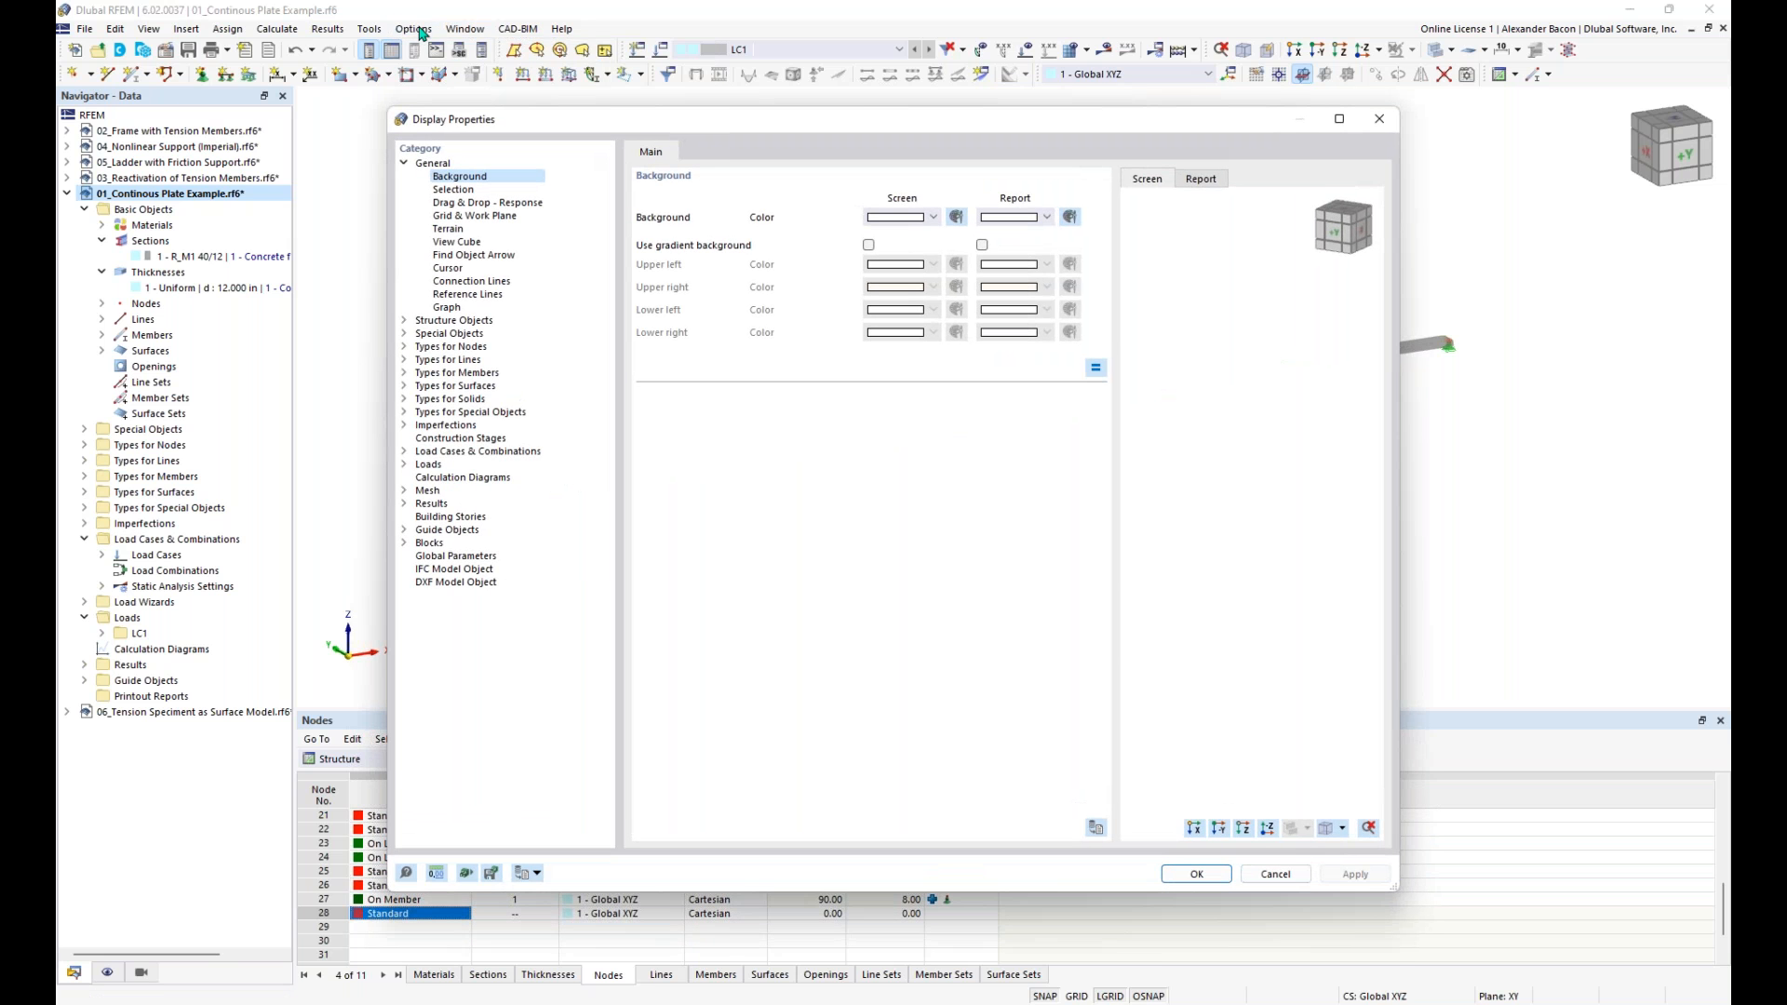
pyautogui.moveTo(537, 123); pyautogui.dragTo(515, 105)
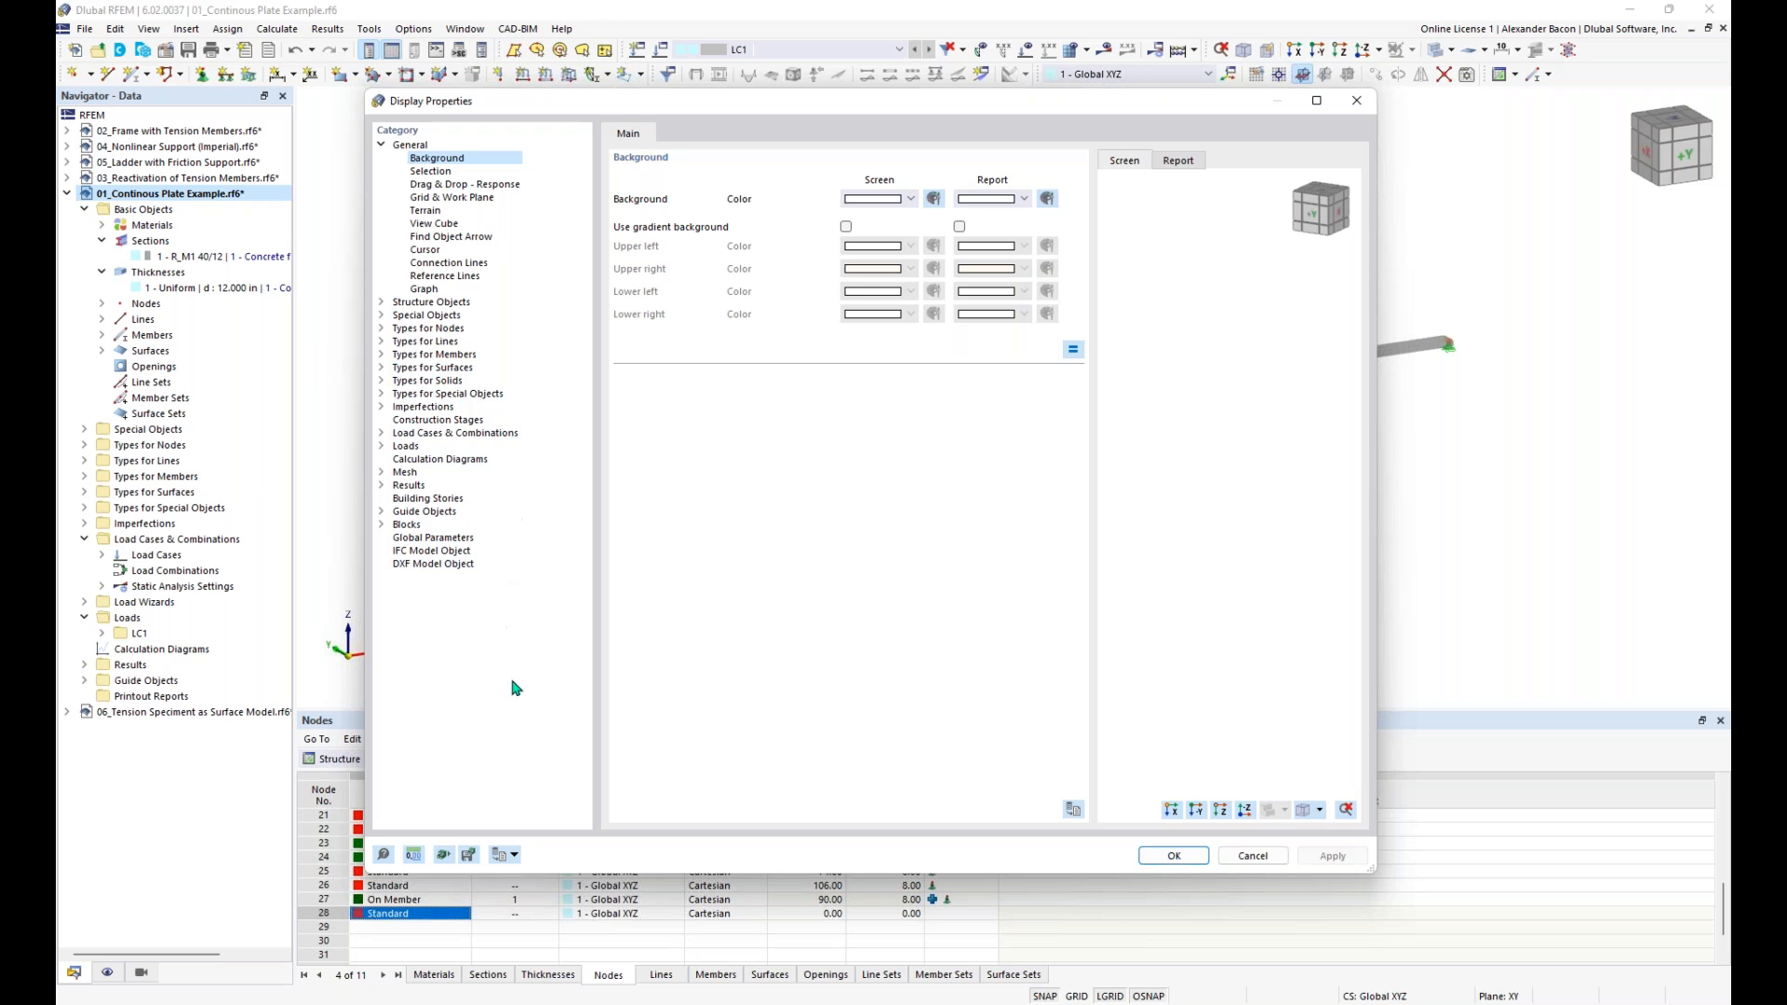
pyautogui.click(515, 856)
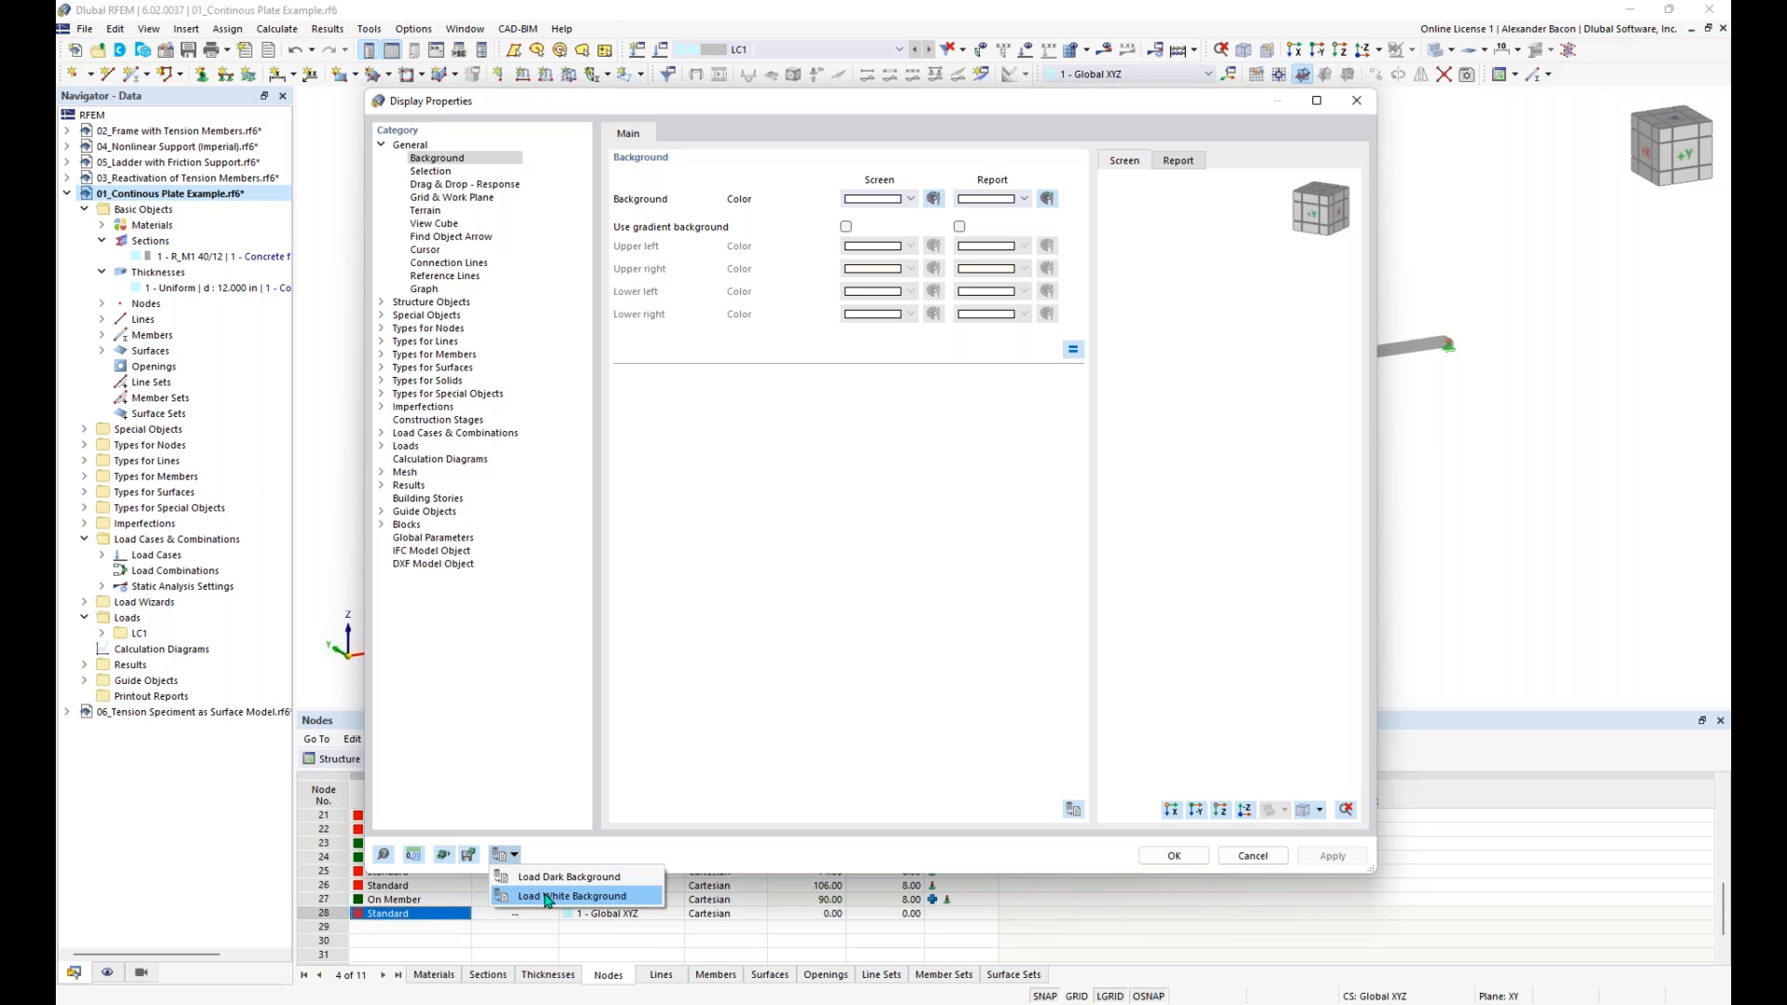
pyautogui.click(1462, 103)
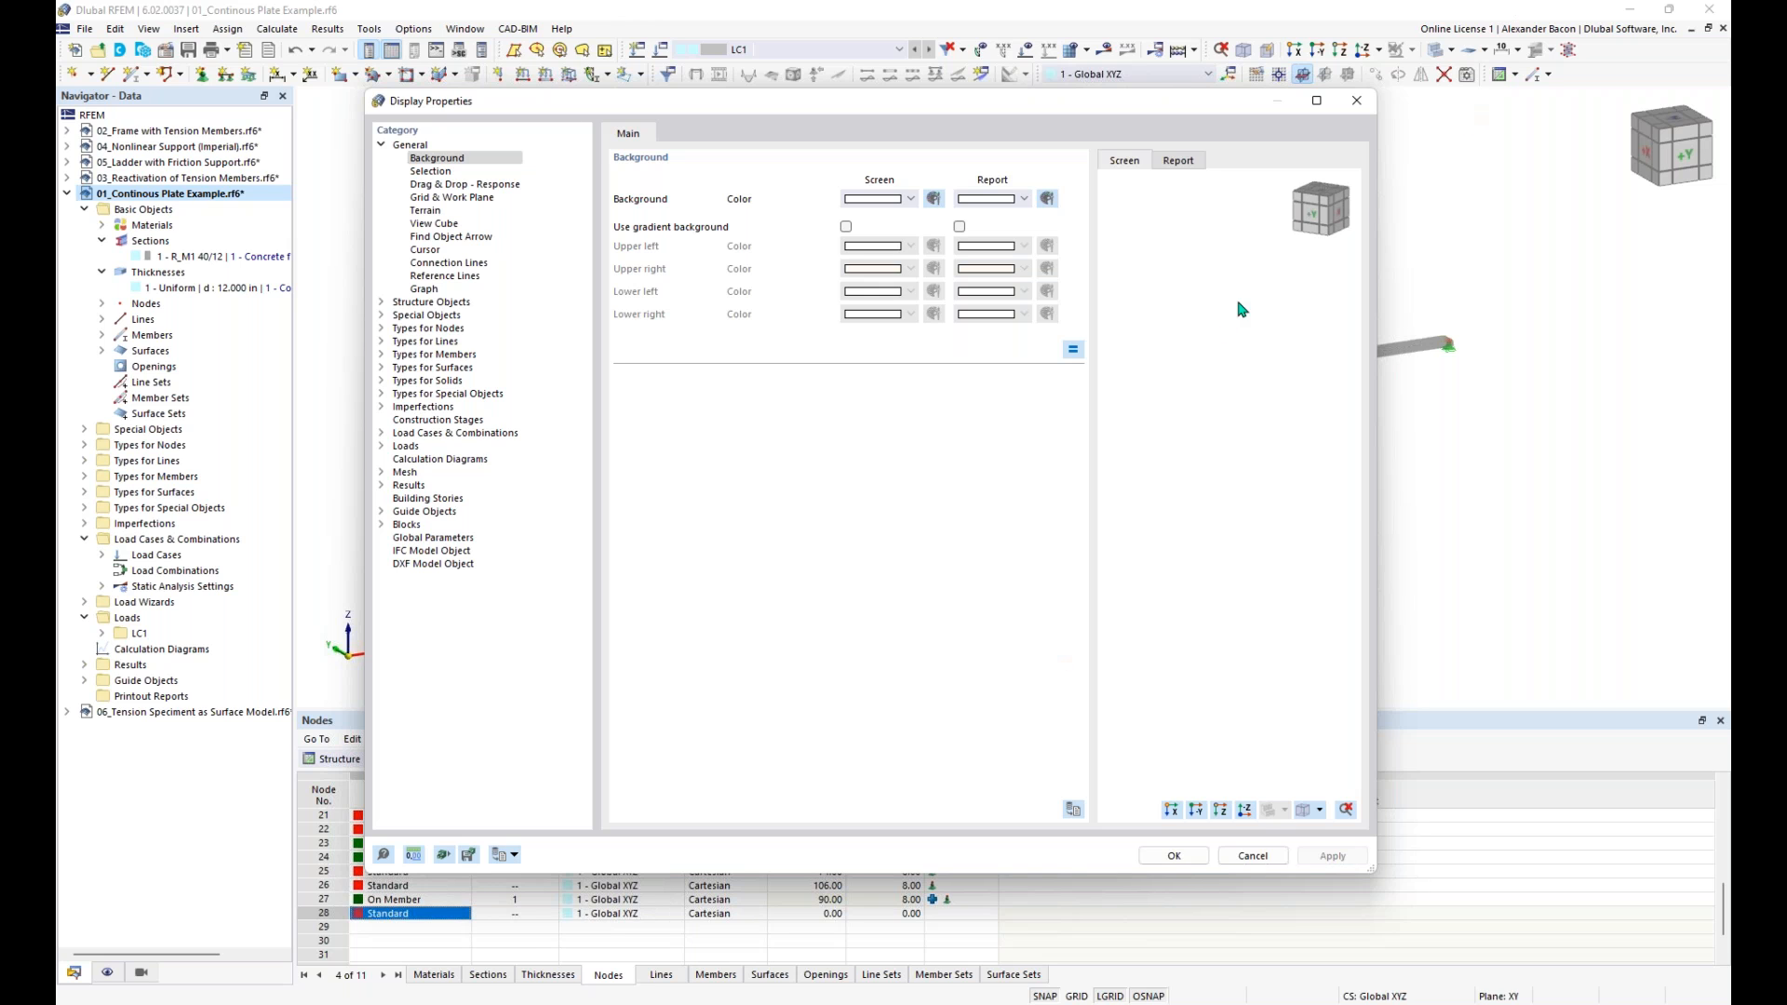
pyautogui.click(1356, 100)
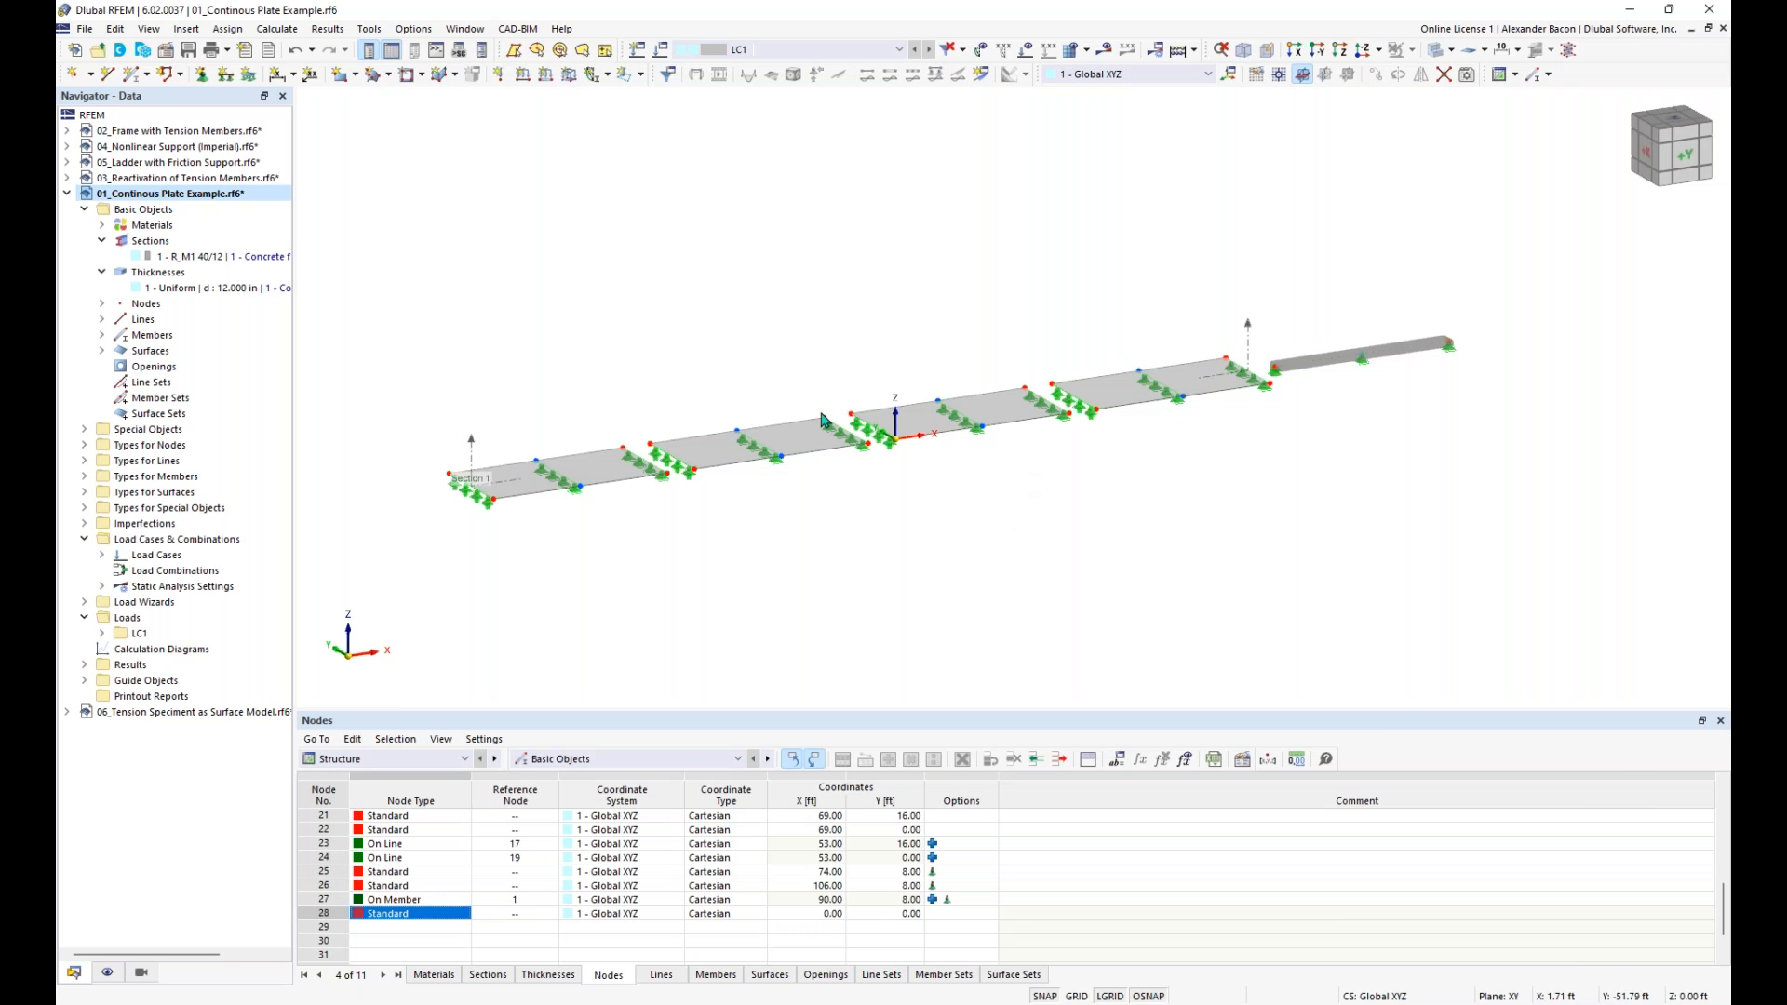
pyautogui.moveTo(933, 500)
pyautogui.mouseDown(button='middle')
pyautogui.moveTo(1012, 505)
pyautogui.moveTo(945, 475)
pyautogui.mouseUp(button='middle')
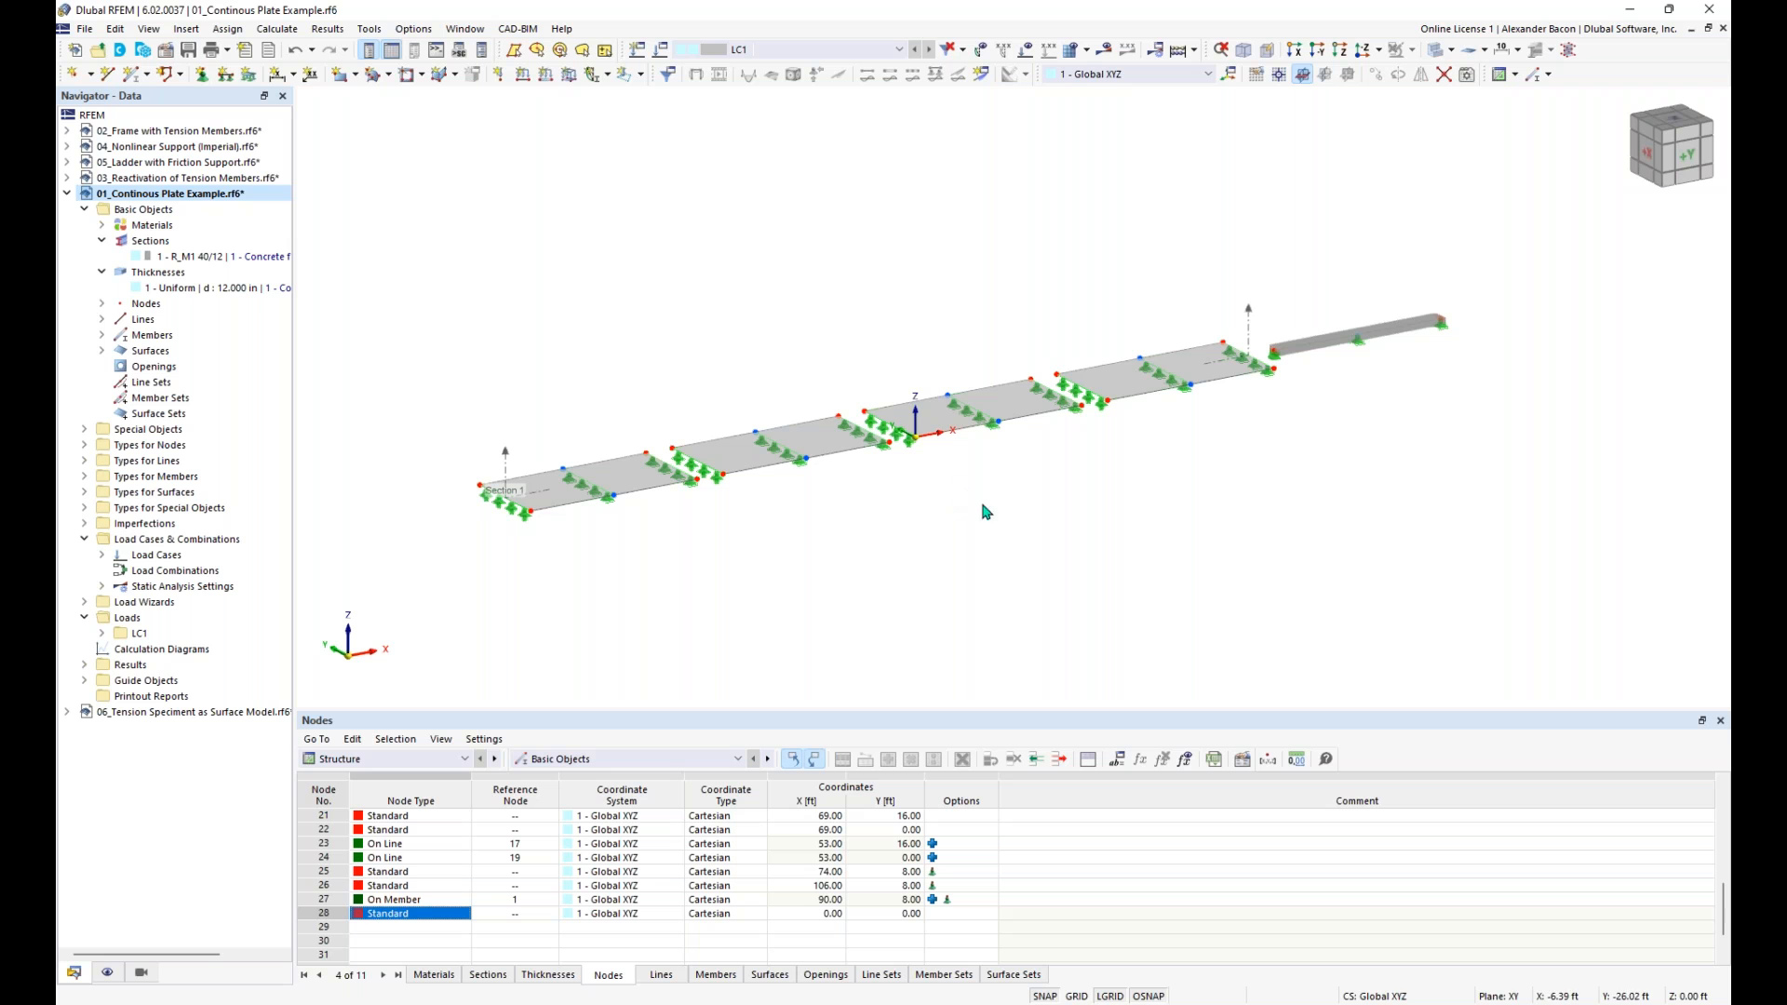
pyautogui.keyDown('ctrl'); pyautogui.moveTo(735, 504); pyautogui.dragTo(811, 486, button='middle'); pyautogui.keyUp('ctrl')
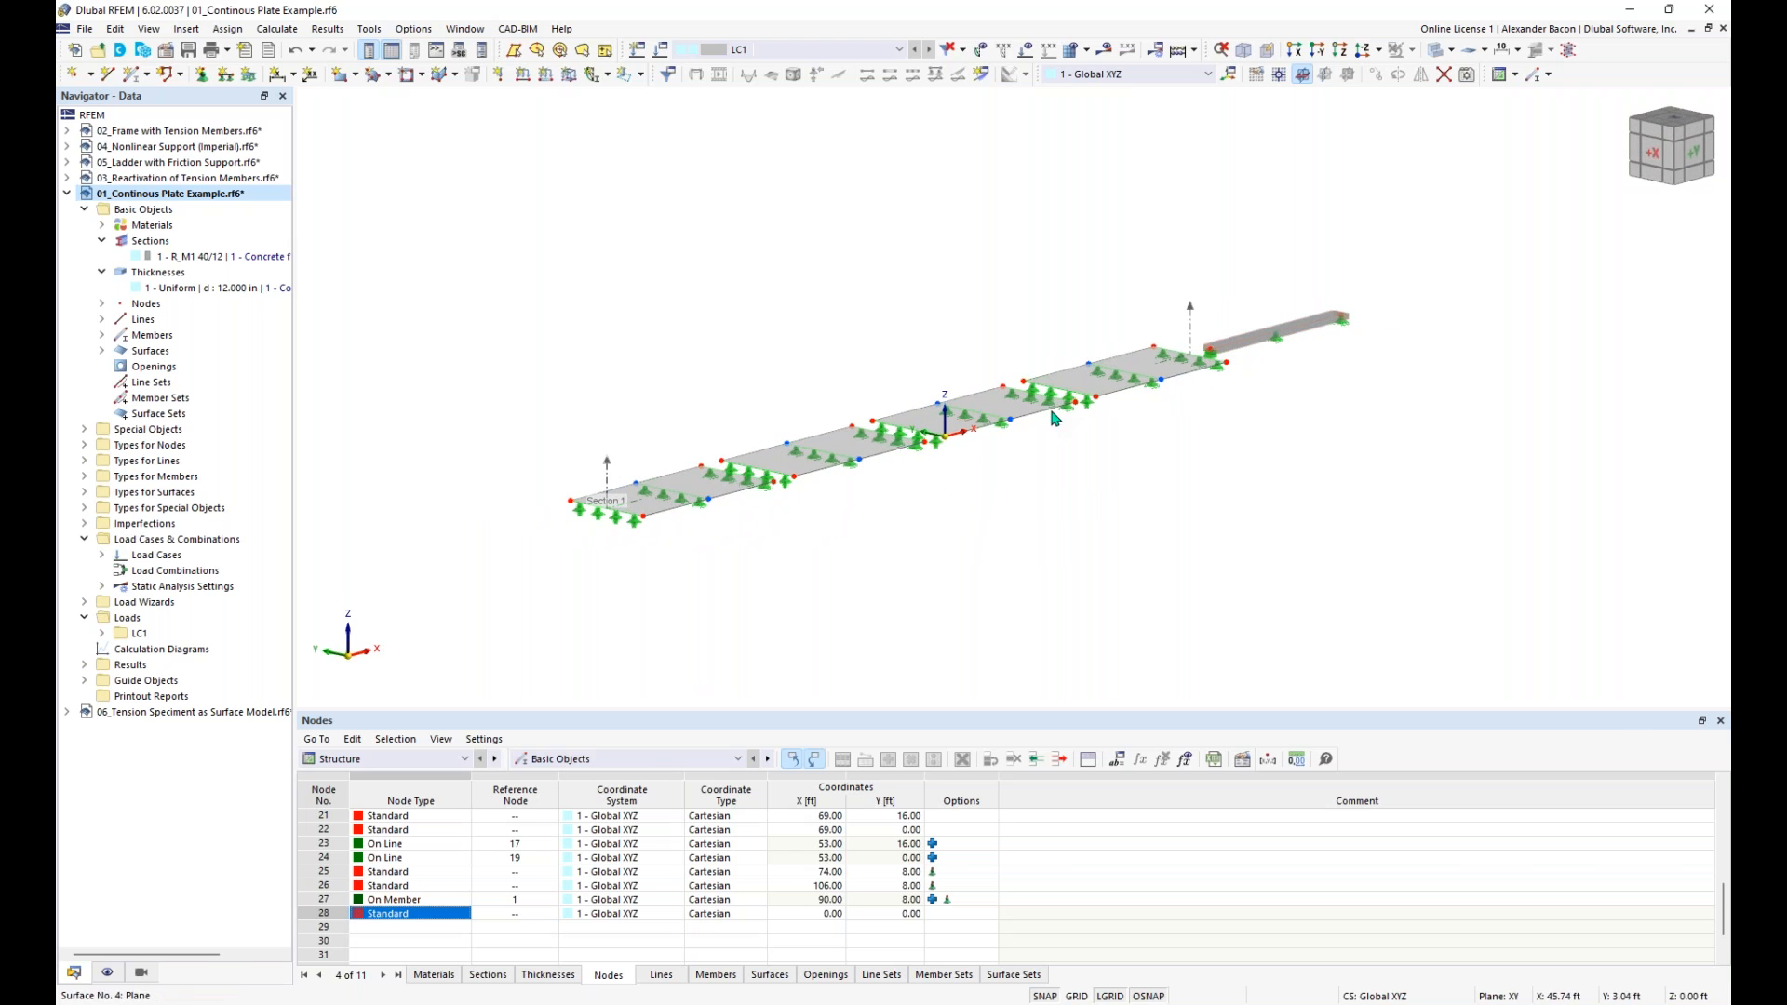
pyautogui.scroll(1, 968, 549)
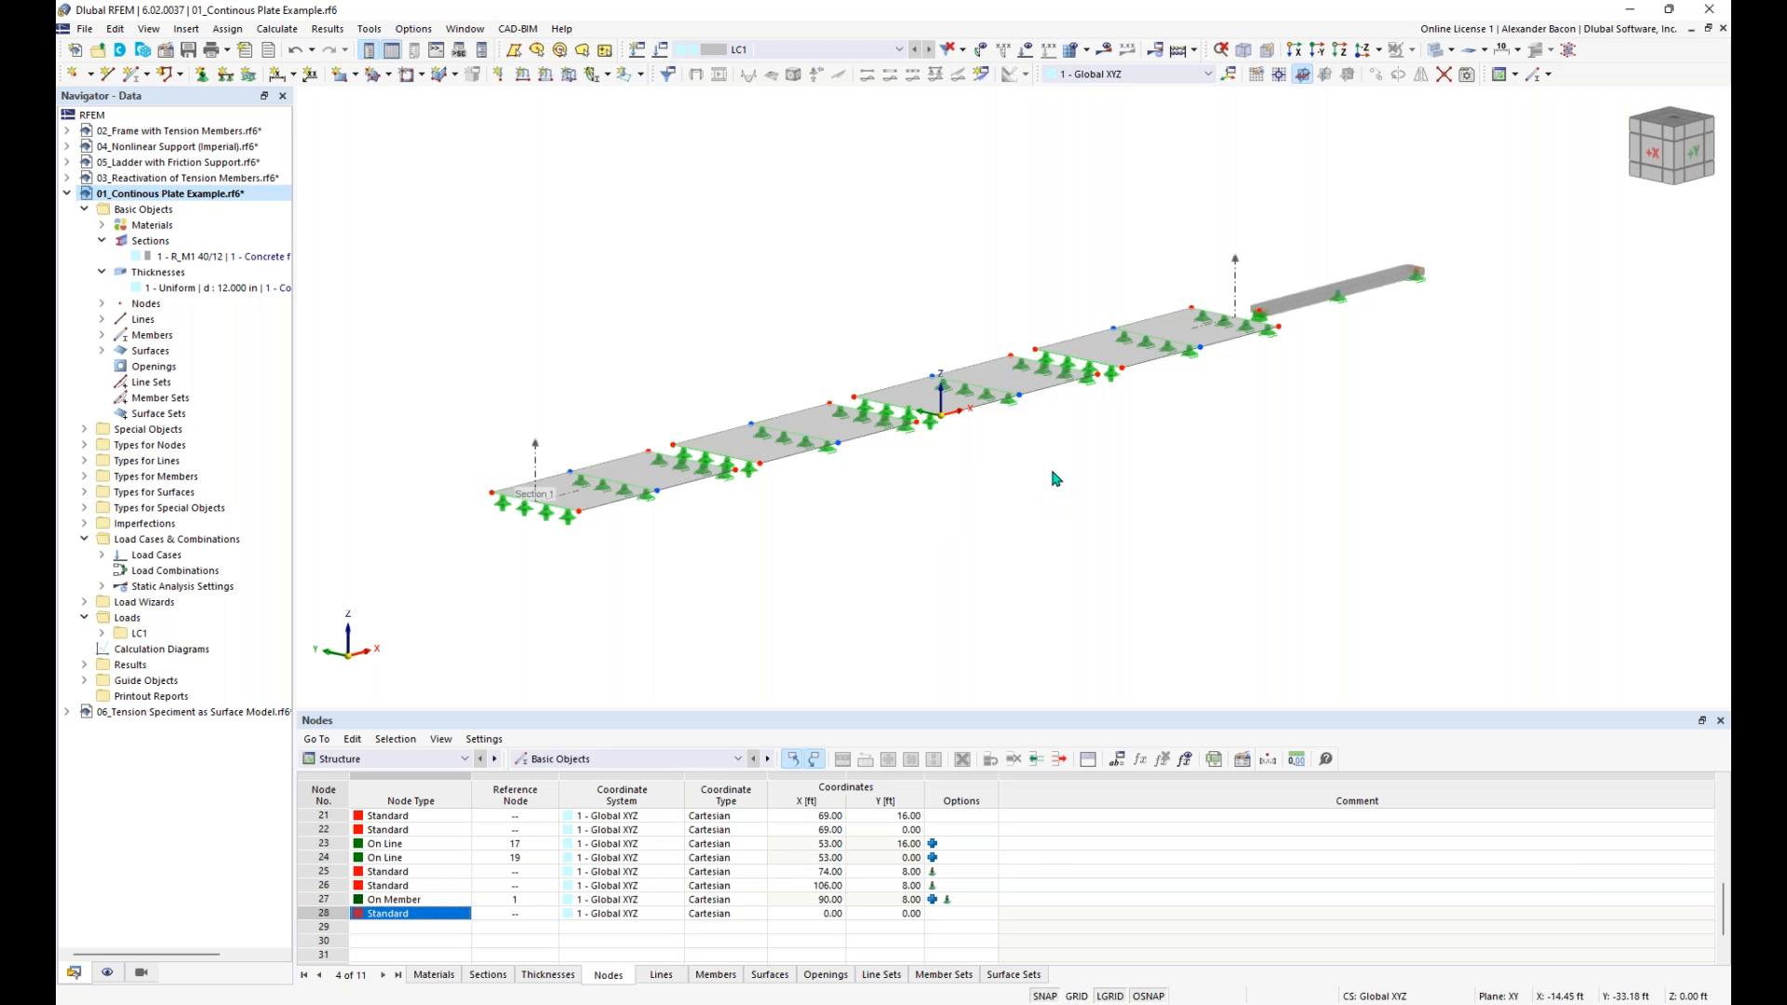
pyautogui.moveTo(1022, 457)
pyautogui.mouseDown(button='middle')
pyautogui.moveTo(963, 475)
pyautogui.moveTo(1053, 443)
pyautogui.moveTo(997, 491)
pyautogui.moveTo(1047, 452)
pyautogui.mouseUp(button='middle')
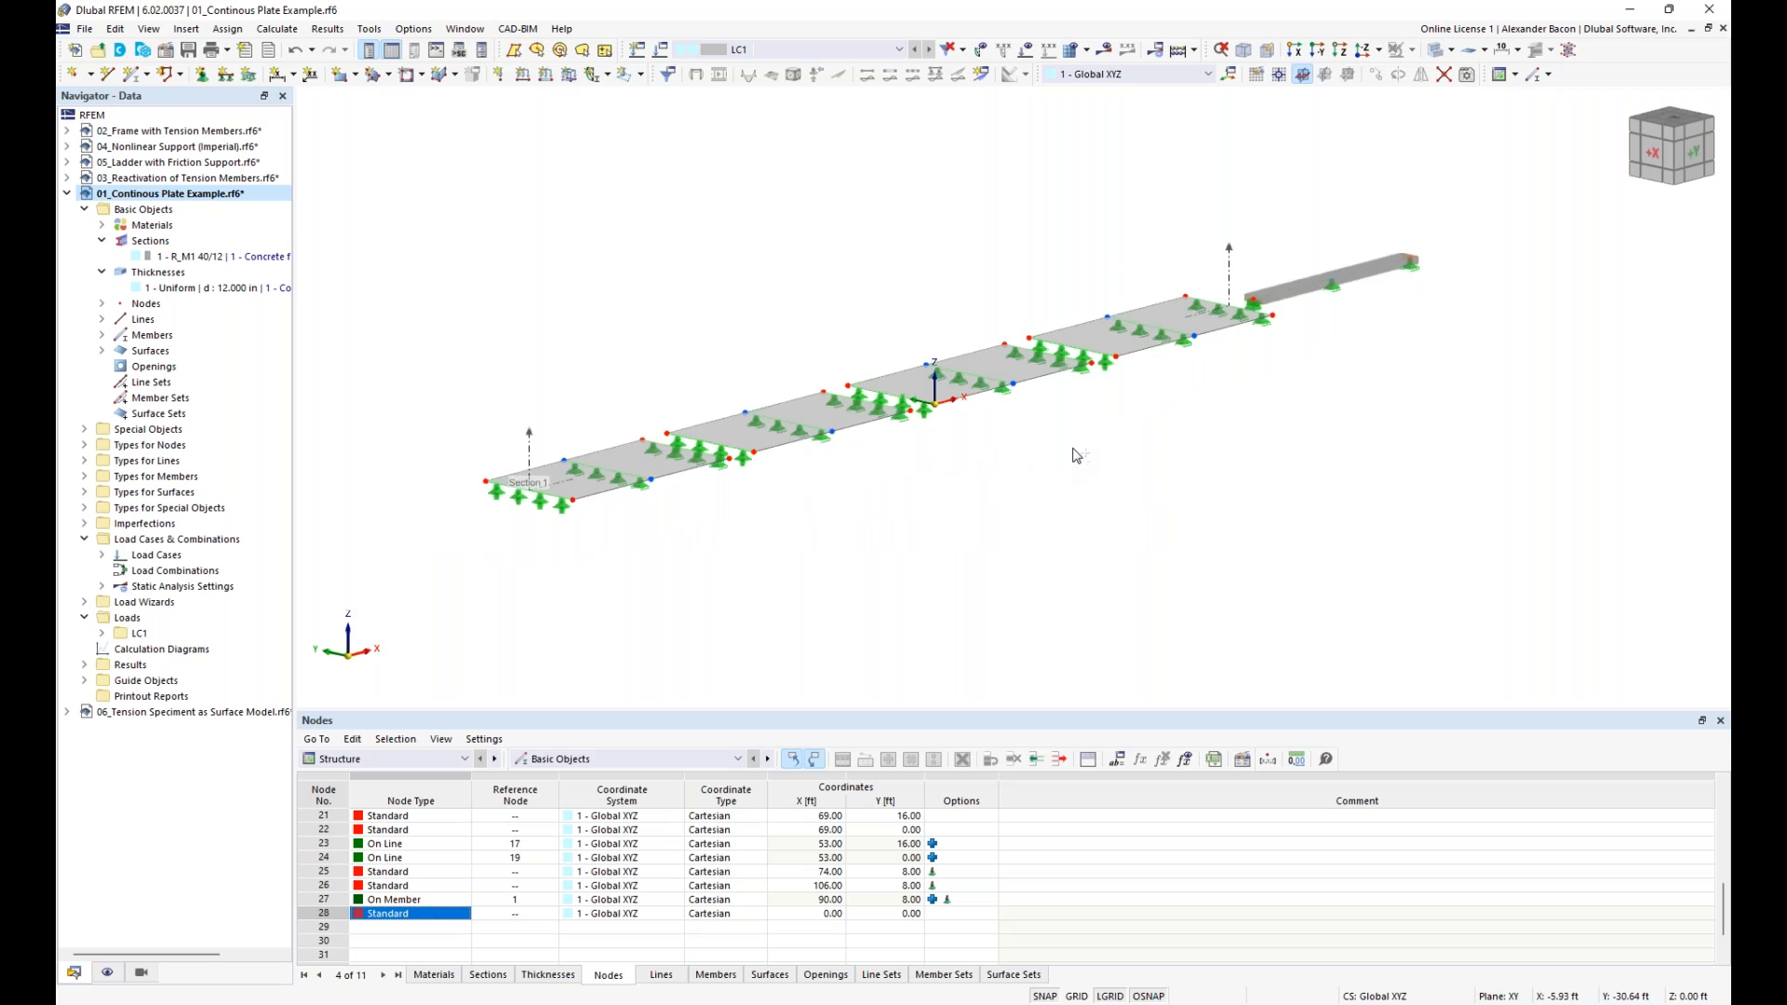
pyautogui.moveTo(1079, 457)
pyautogui.keyDown('ctrl'); pyautogui.mouseDown(button='middle')
pyautogui.moveTo(990, 438)
pyautogui.moveTo(1108, 458)
pyautogui.moveTo(986, 438)
pyautogui.moveTo(1138, 455)
pyautogui.moveTo(1069, 463)
pyautogui.mouseUp(button='middle'); pyautogui.keyUp('ctrl')
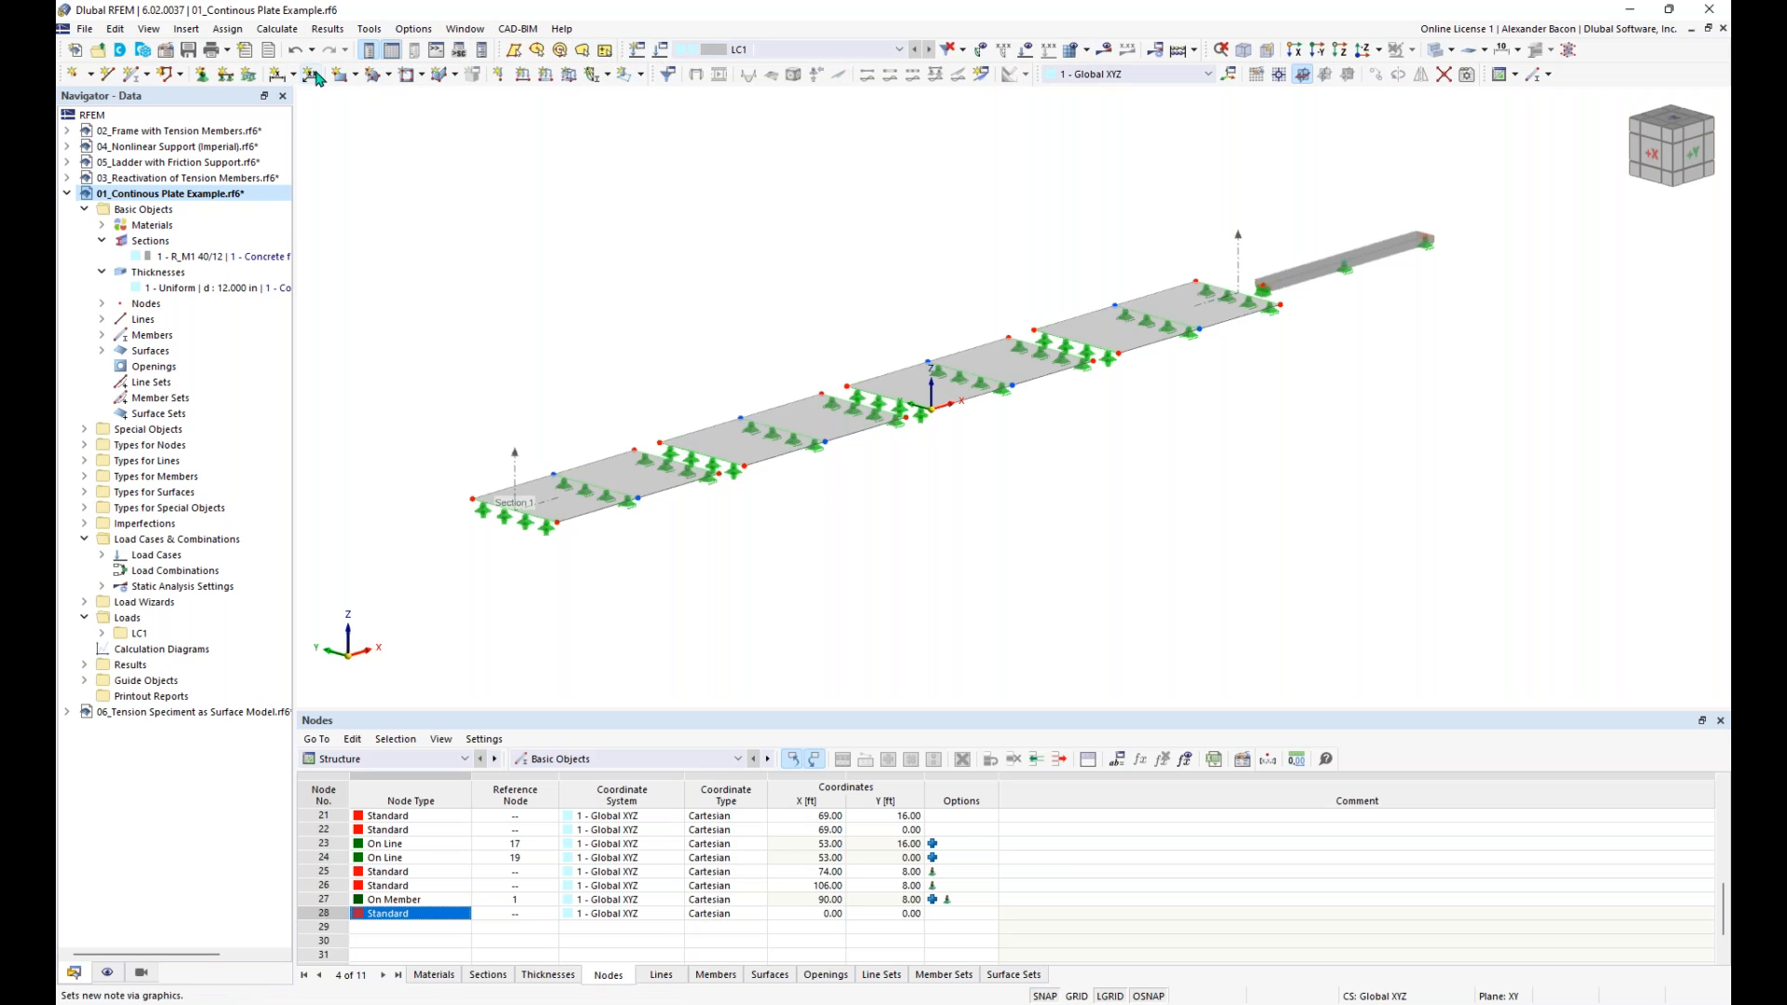
# - Restore the default window layout and make 01_Continous Plate Example.rf6 the active model again
pyautogui.moveTo(505, 52)
pyautogui.mouseDown()
pyautogui.moveTo(584, 56)
pyautogui.moveTo(505, 52)
pyautogui.mouseUp()
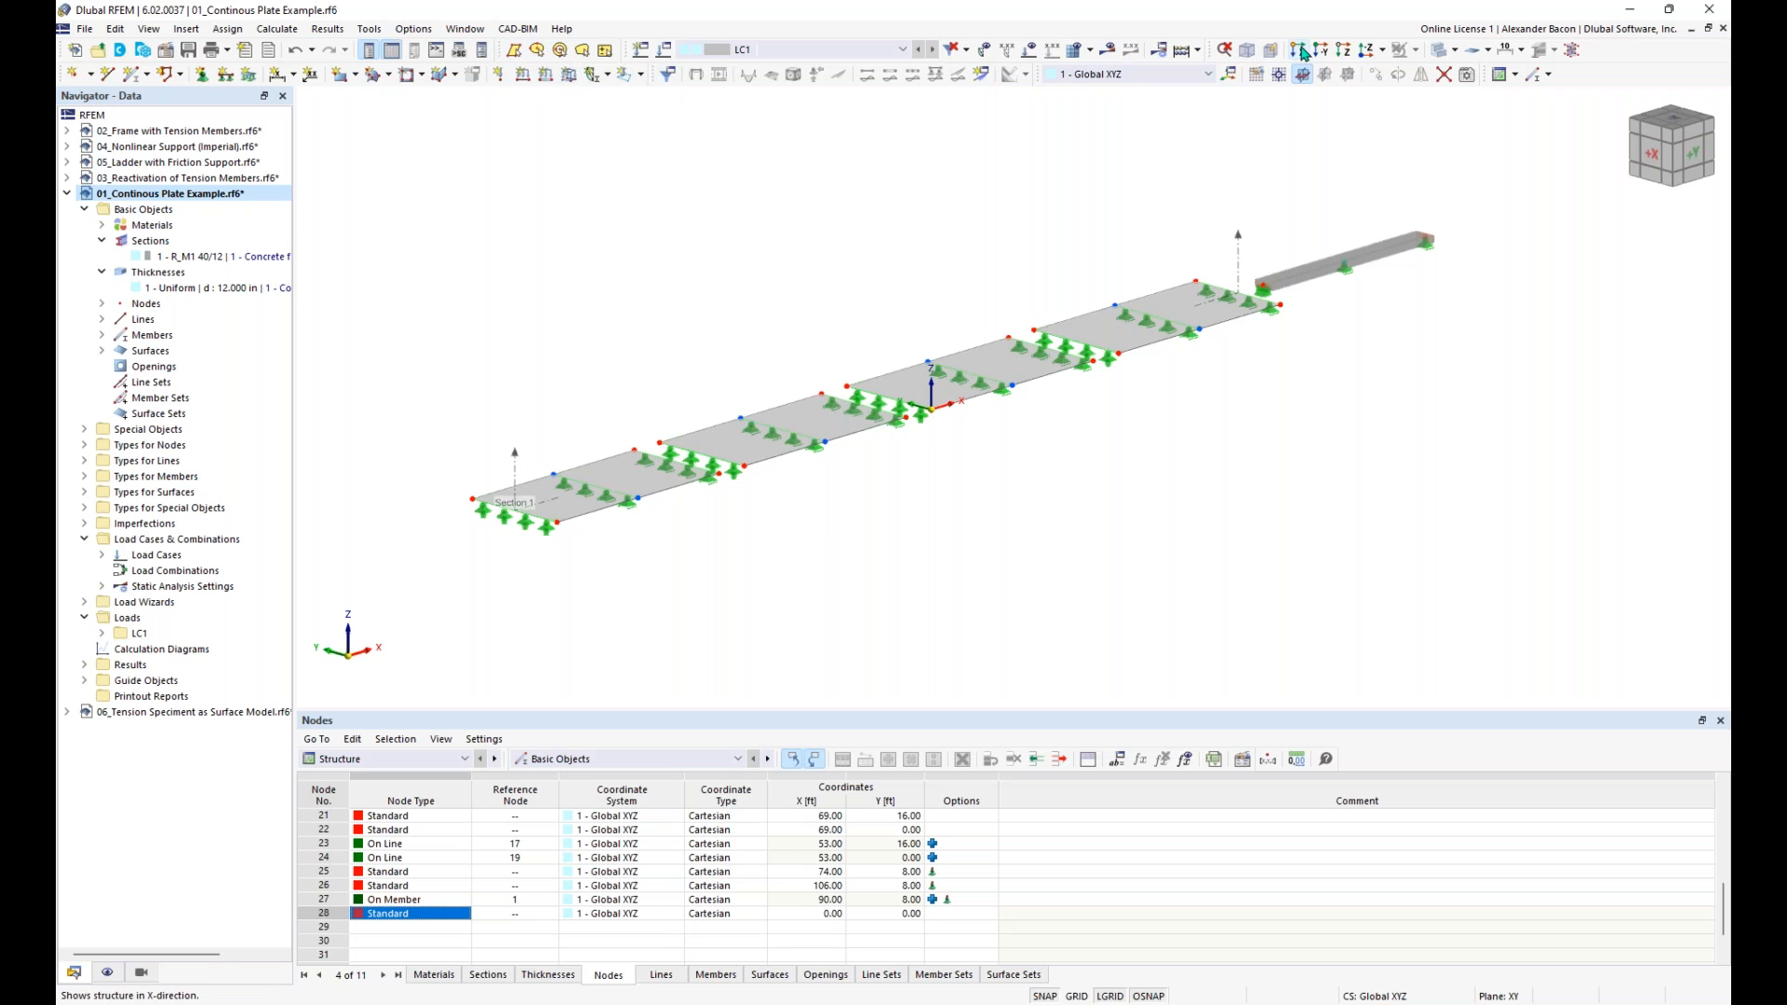
pyautogui.rightClick(1585, 77)
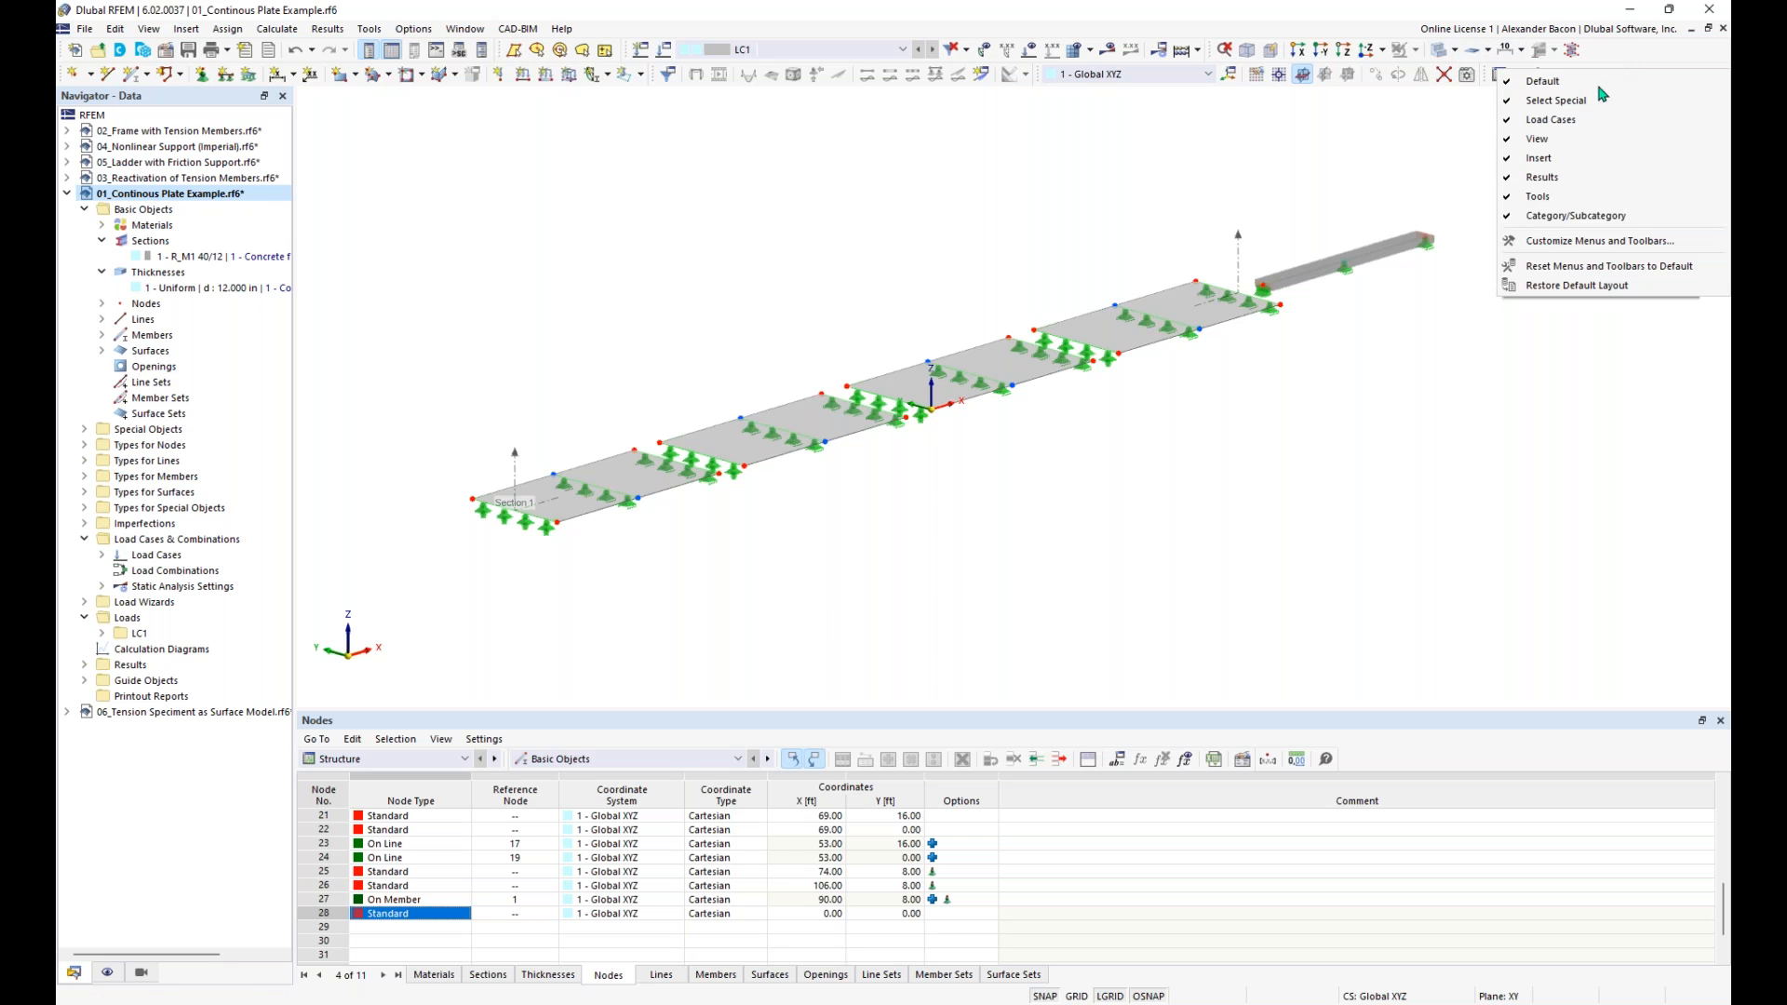
pyautogui.click(1579, 286)
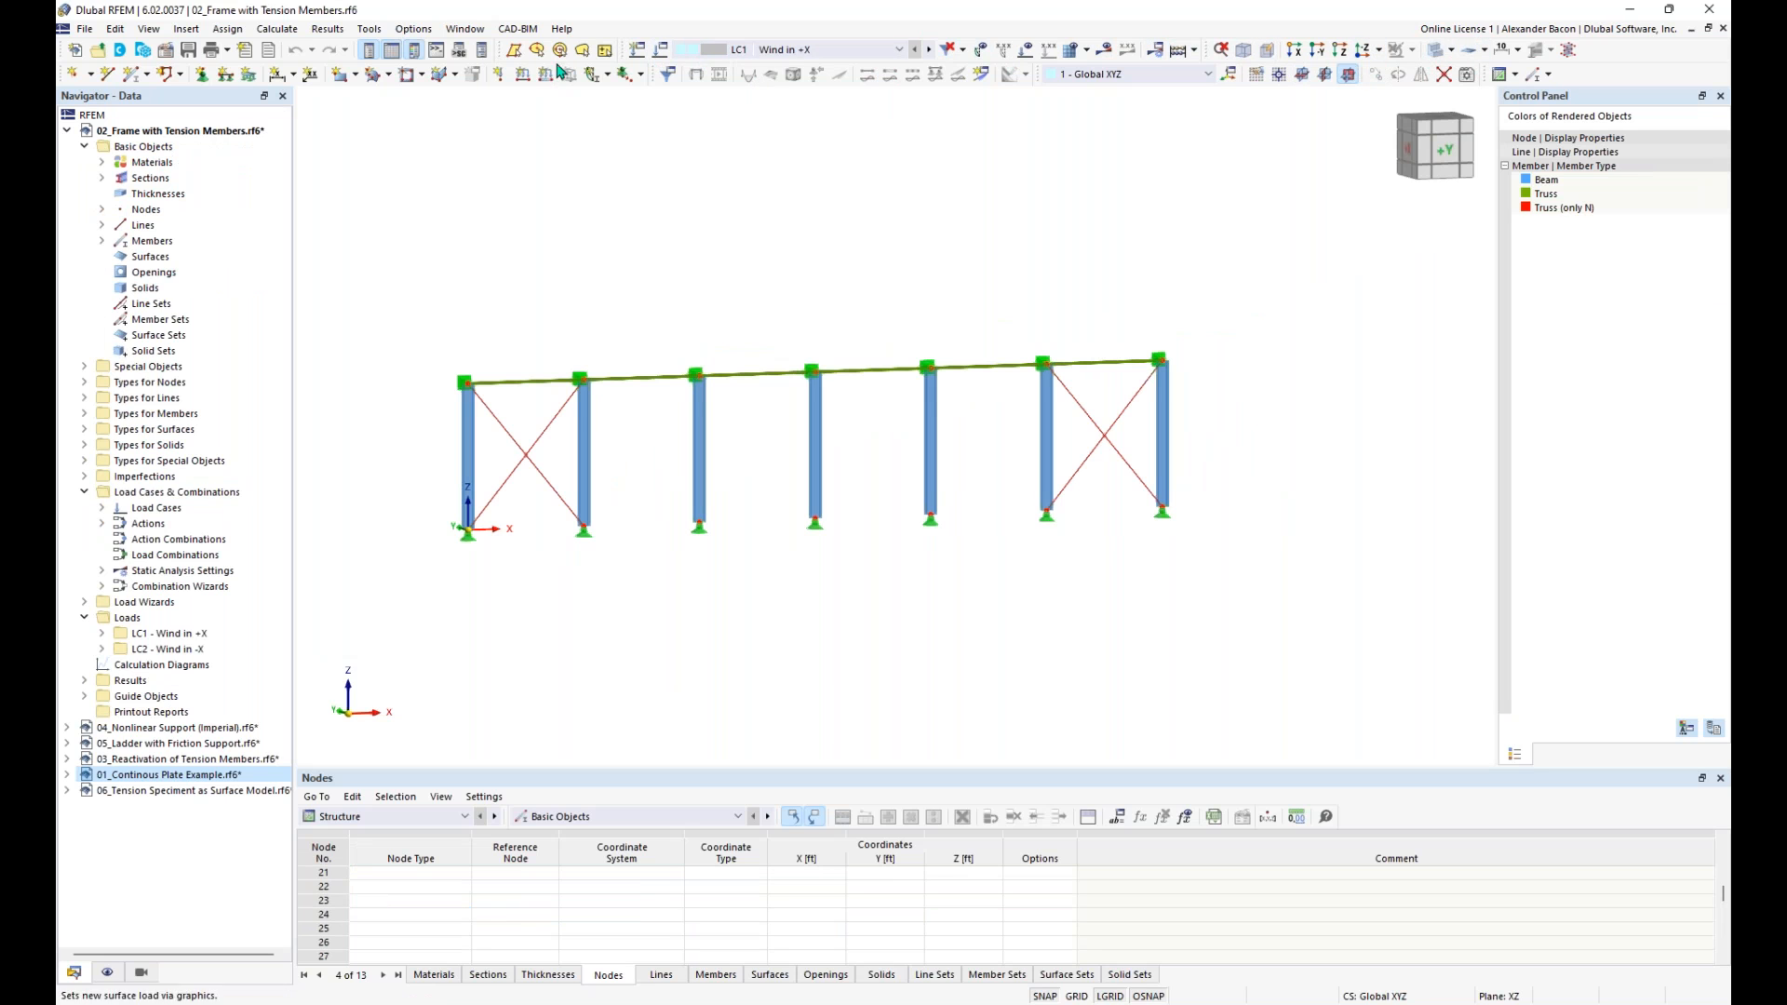
pyautogui.click(67, 130)
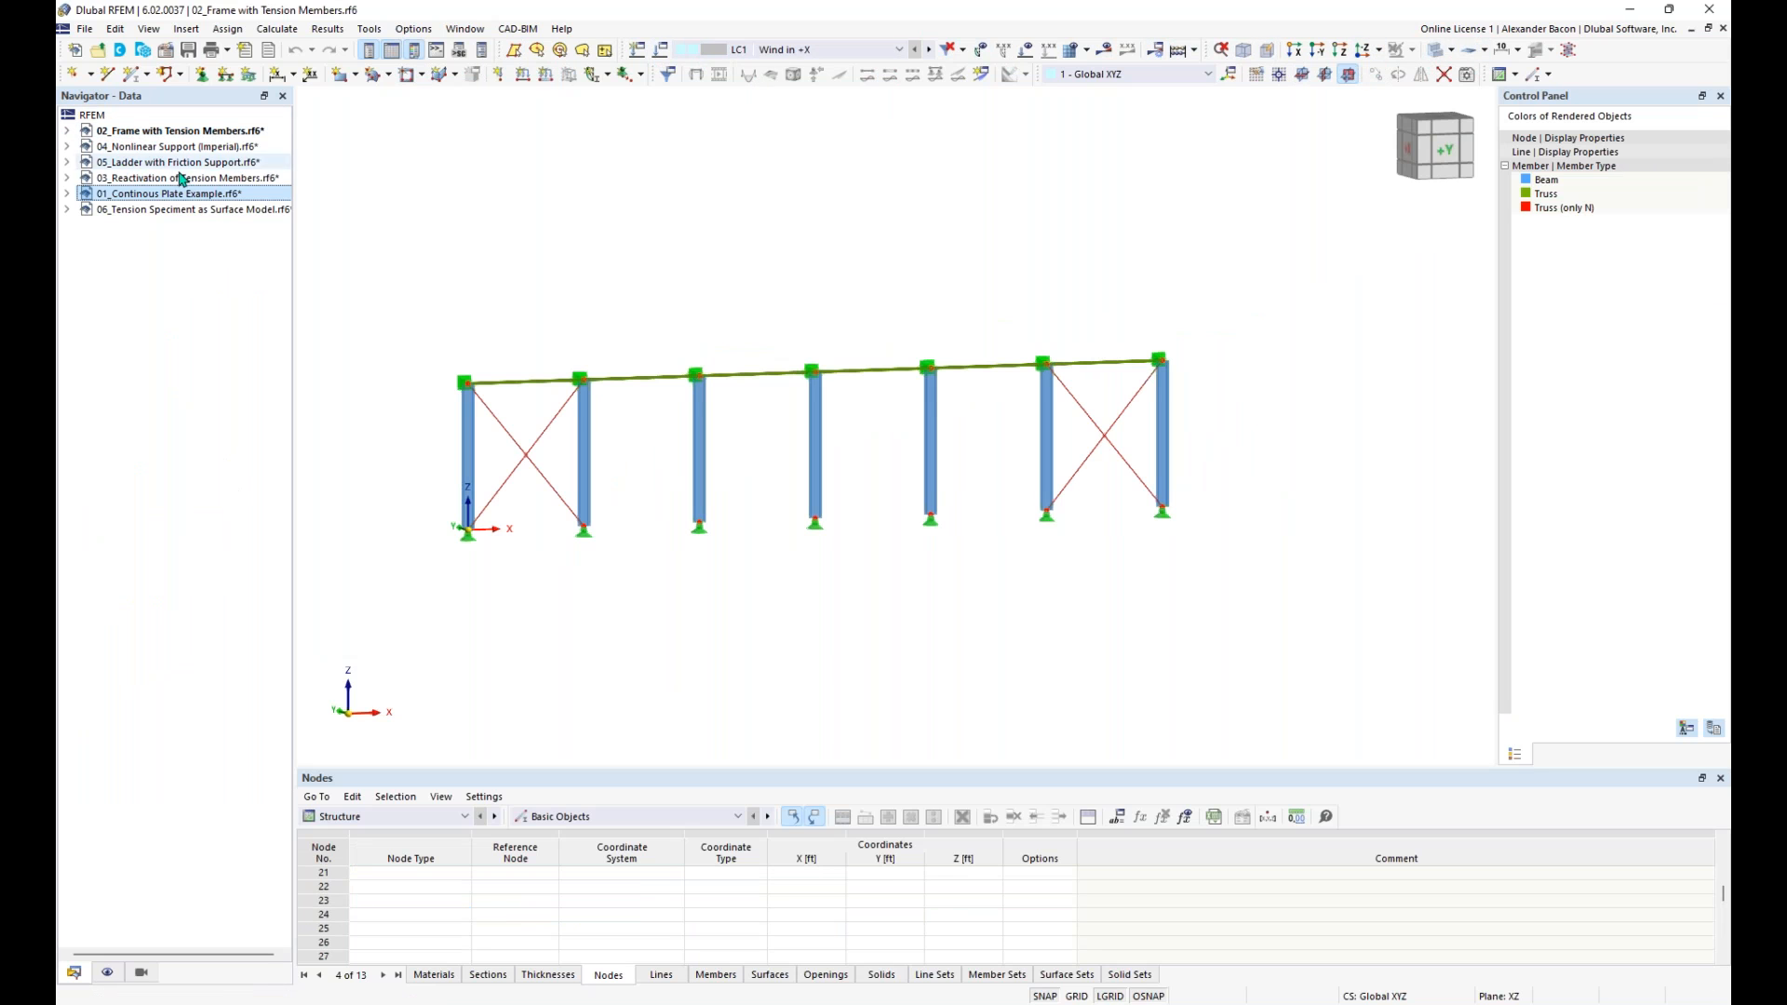
pyautogui.doubleClick(176, 193)
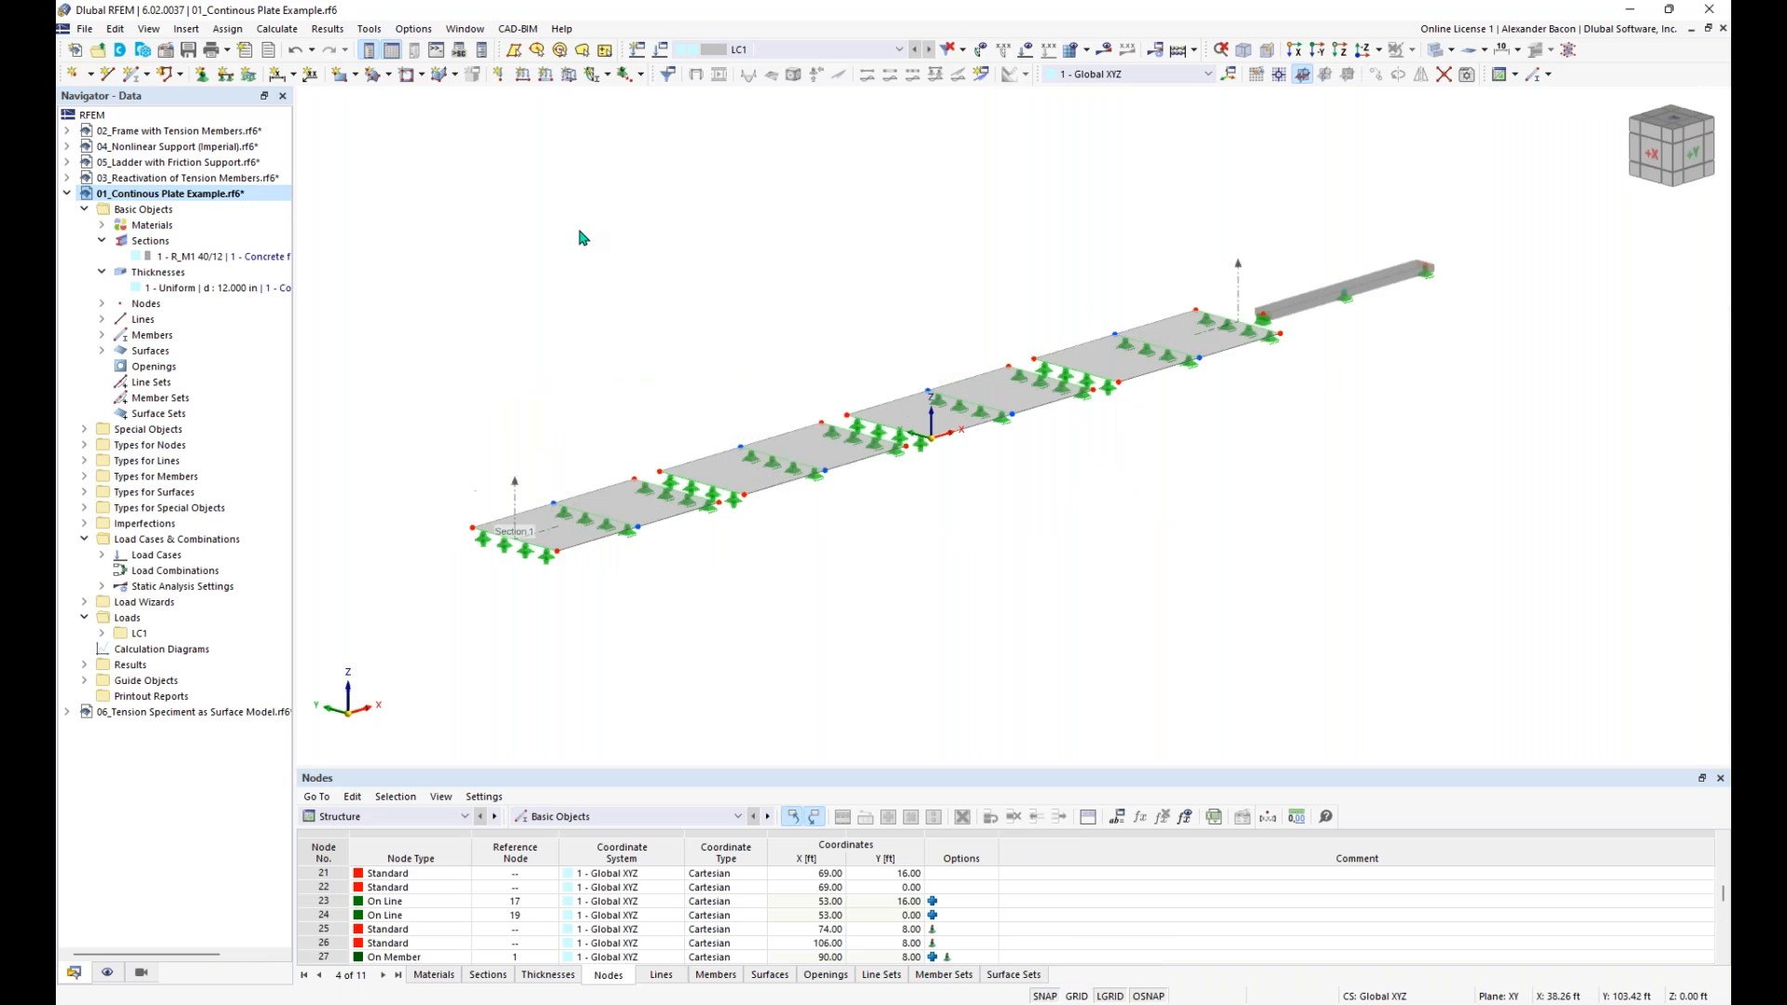
pyautogui.click(186, 29)
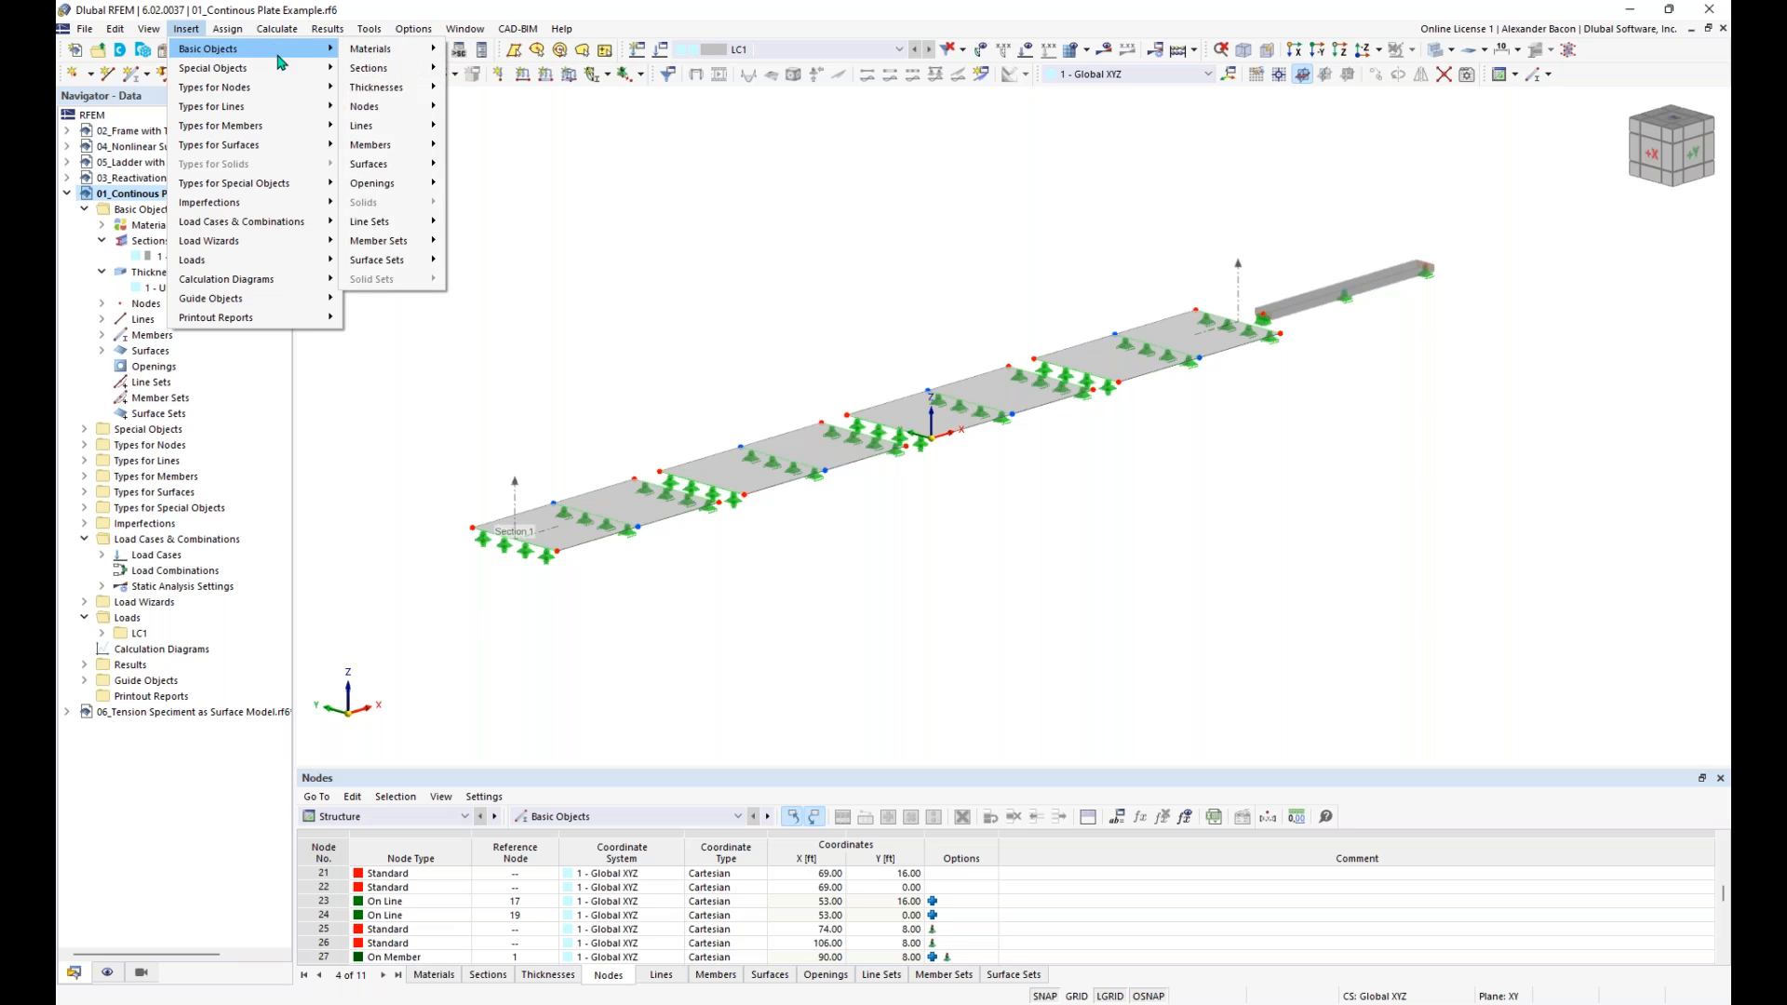
pyautogui.moveTo(289, 68)
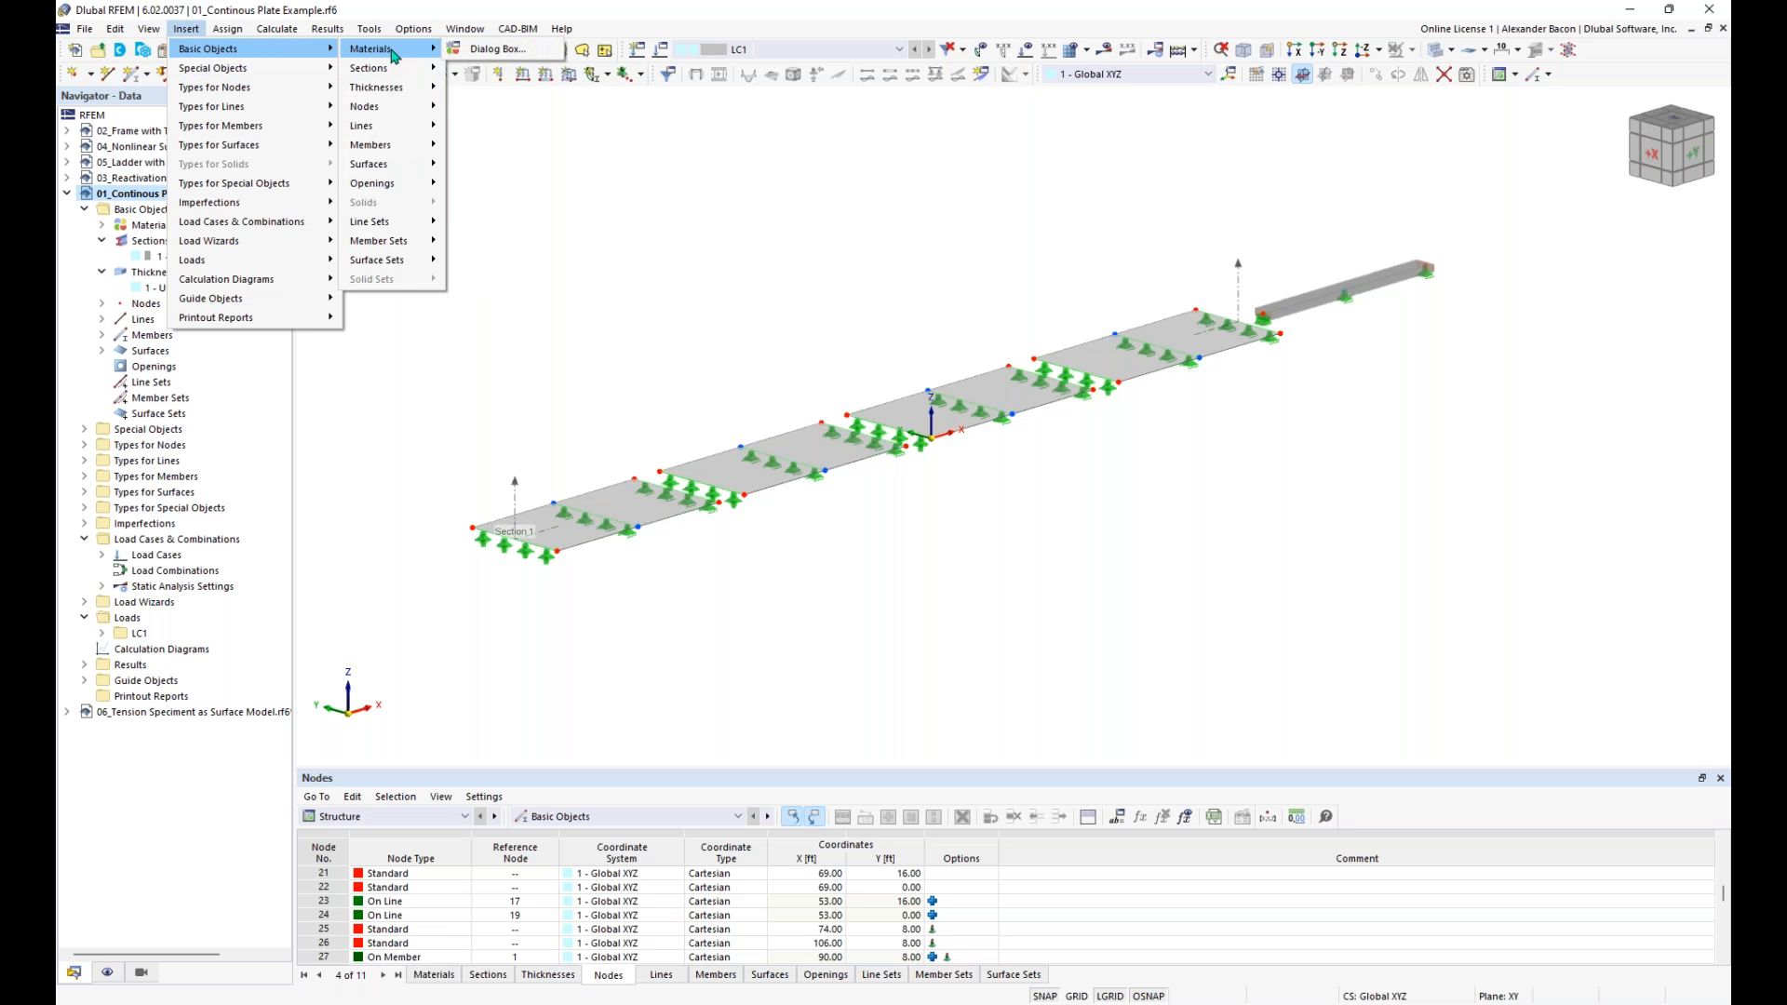
pyautogui.moveTo(401, 69)
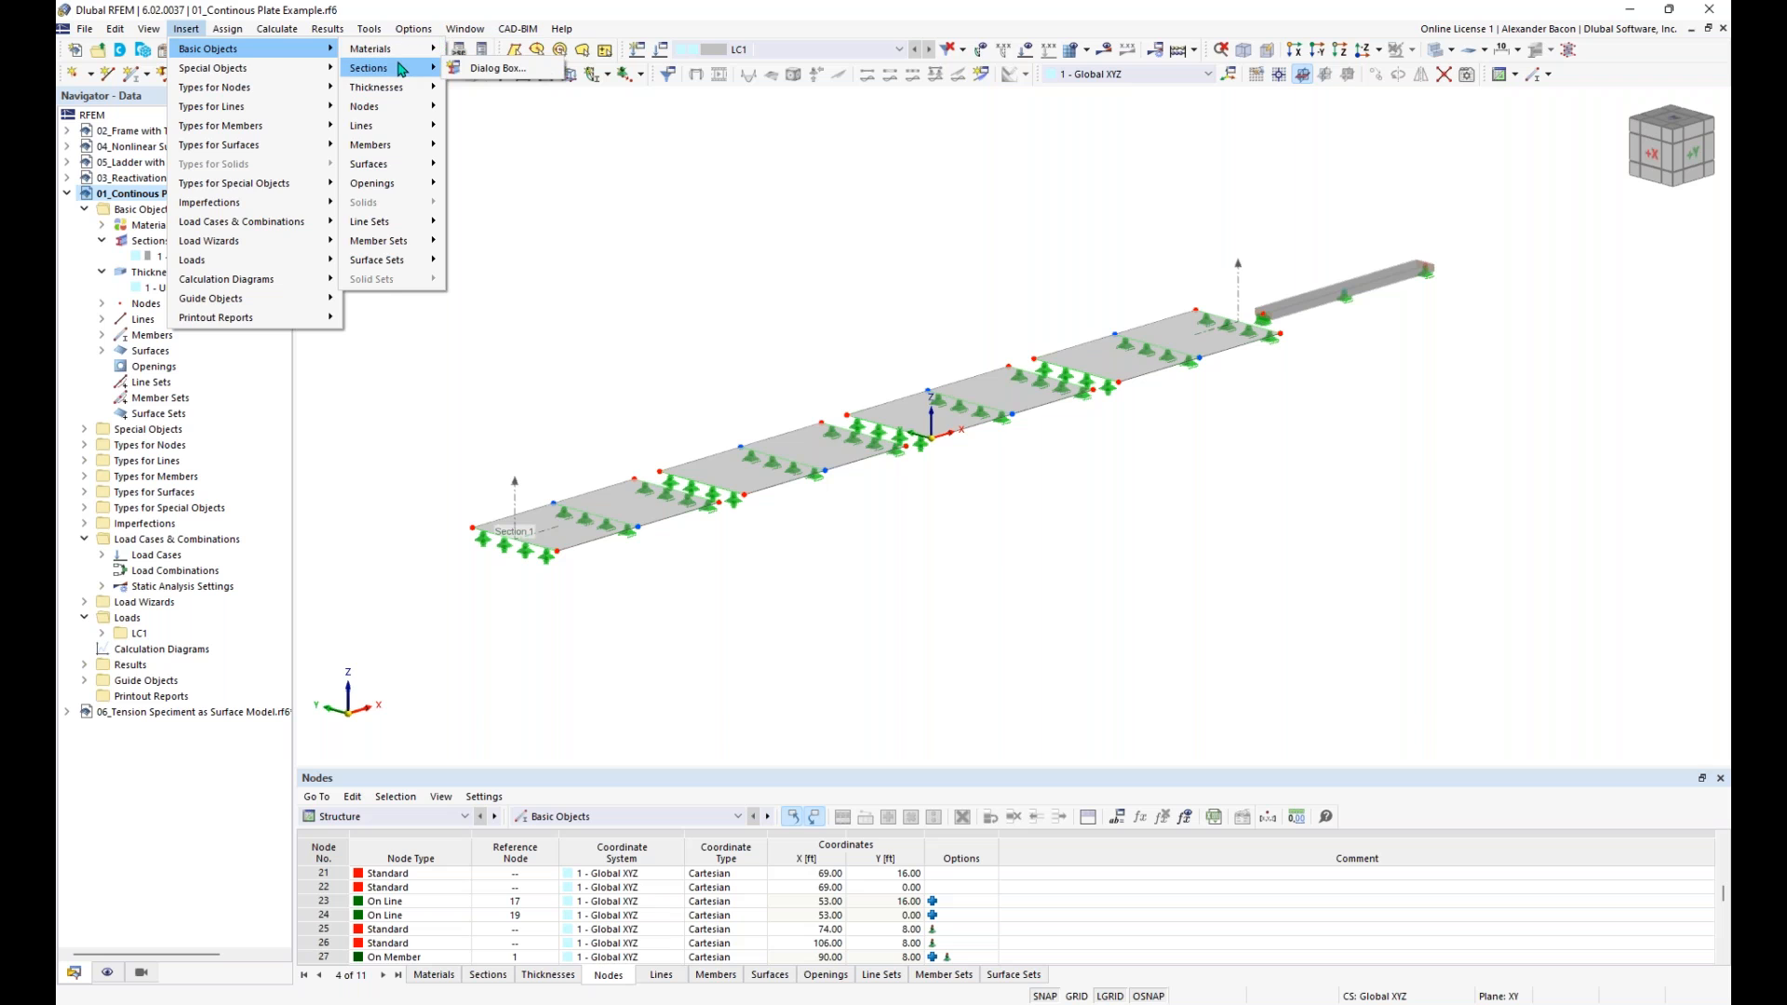
pyautogui.click(571, 136)
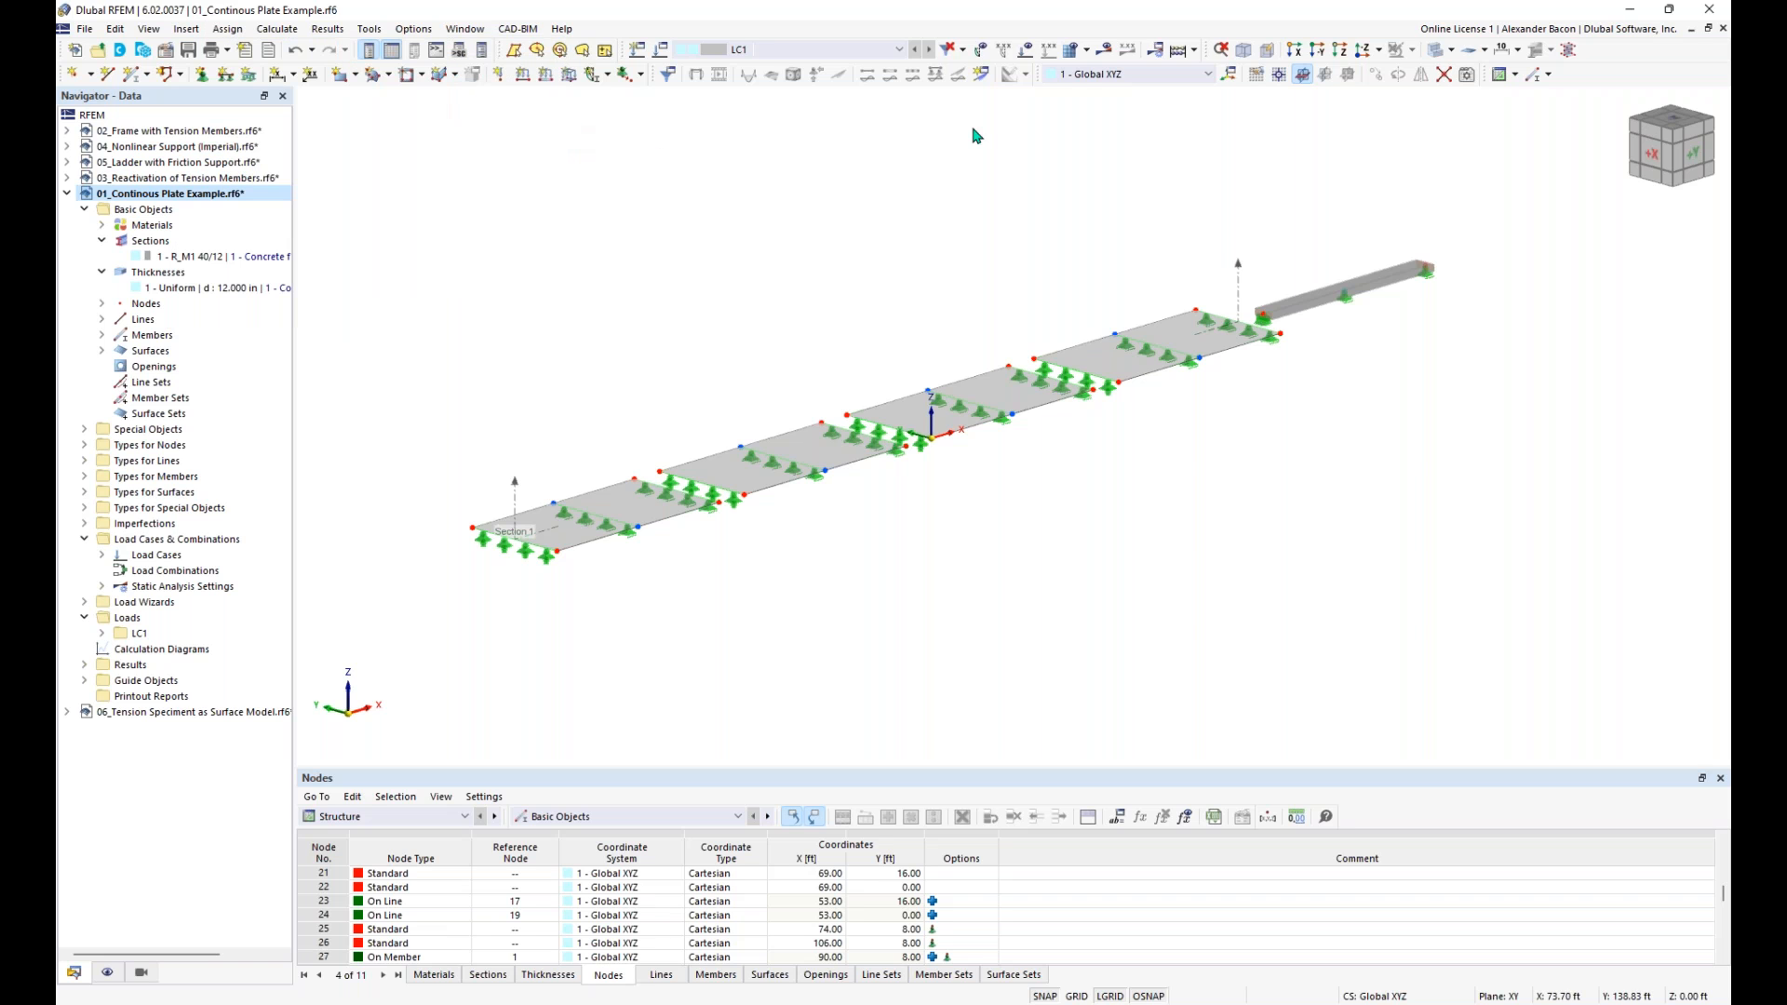
# - View the plate model along the X, Y and Z directions and check the remaining view direction options
pyautogui.click(1300, 57)
pyautogui.click(1317, 52)
pyautogui.click(1341, 53)
pyautogui.click(1378, 50)
pyautogui.click(1400, 113)
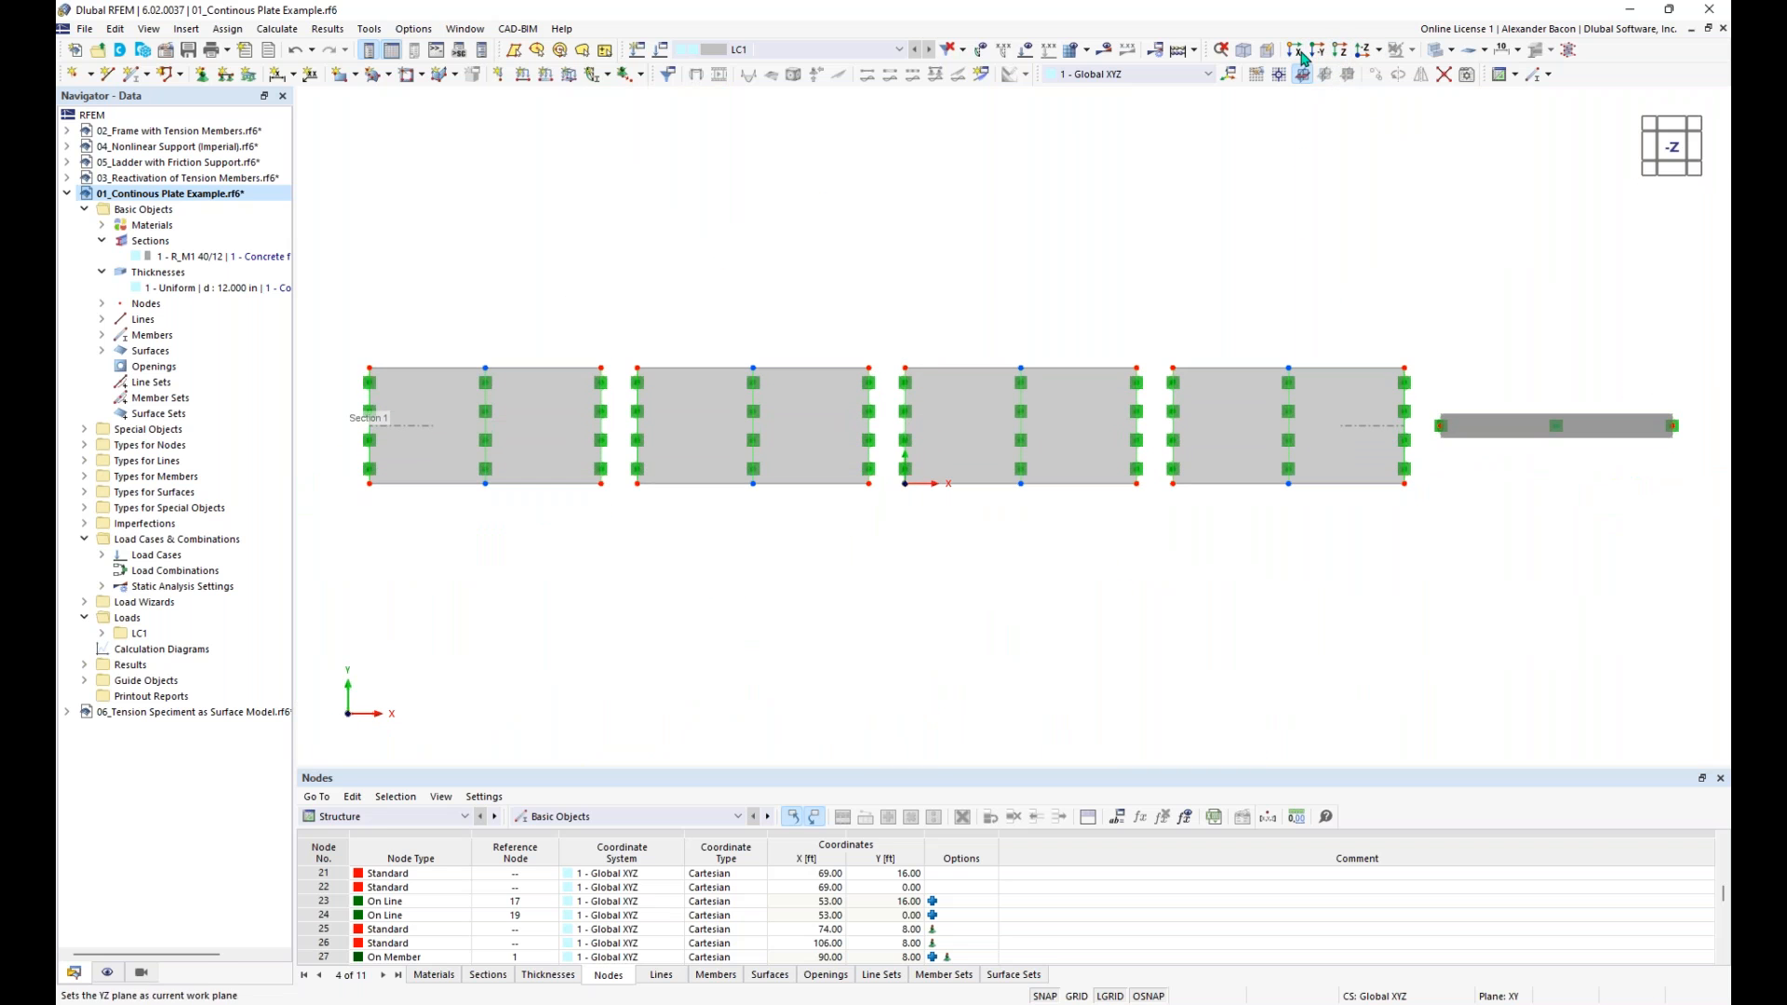
# - Return to the default axonometric view and display the plates as a Transparent Model
pyautogui.click(1244, 51)
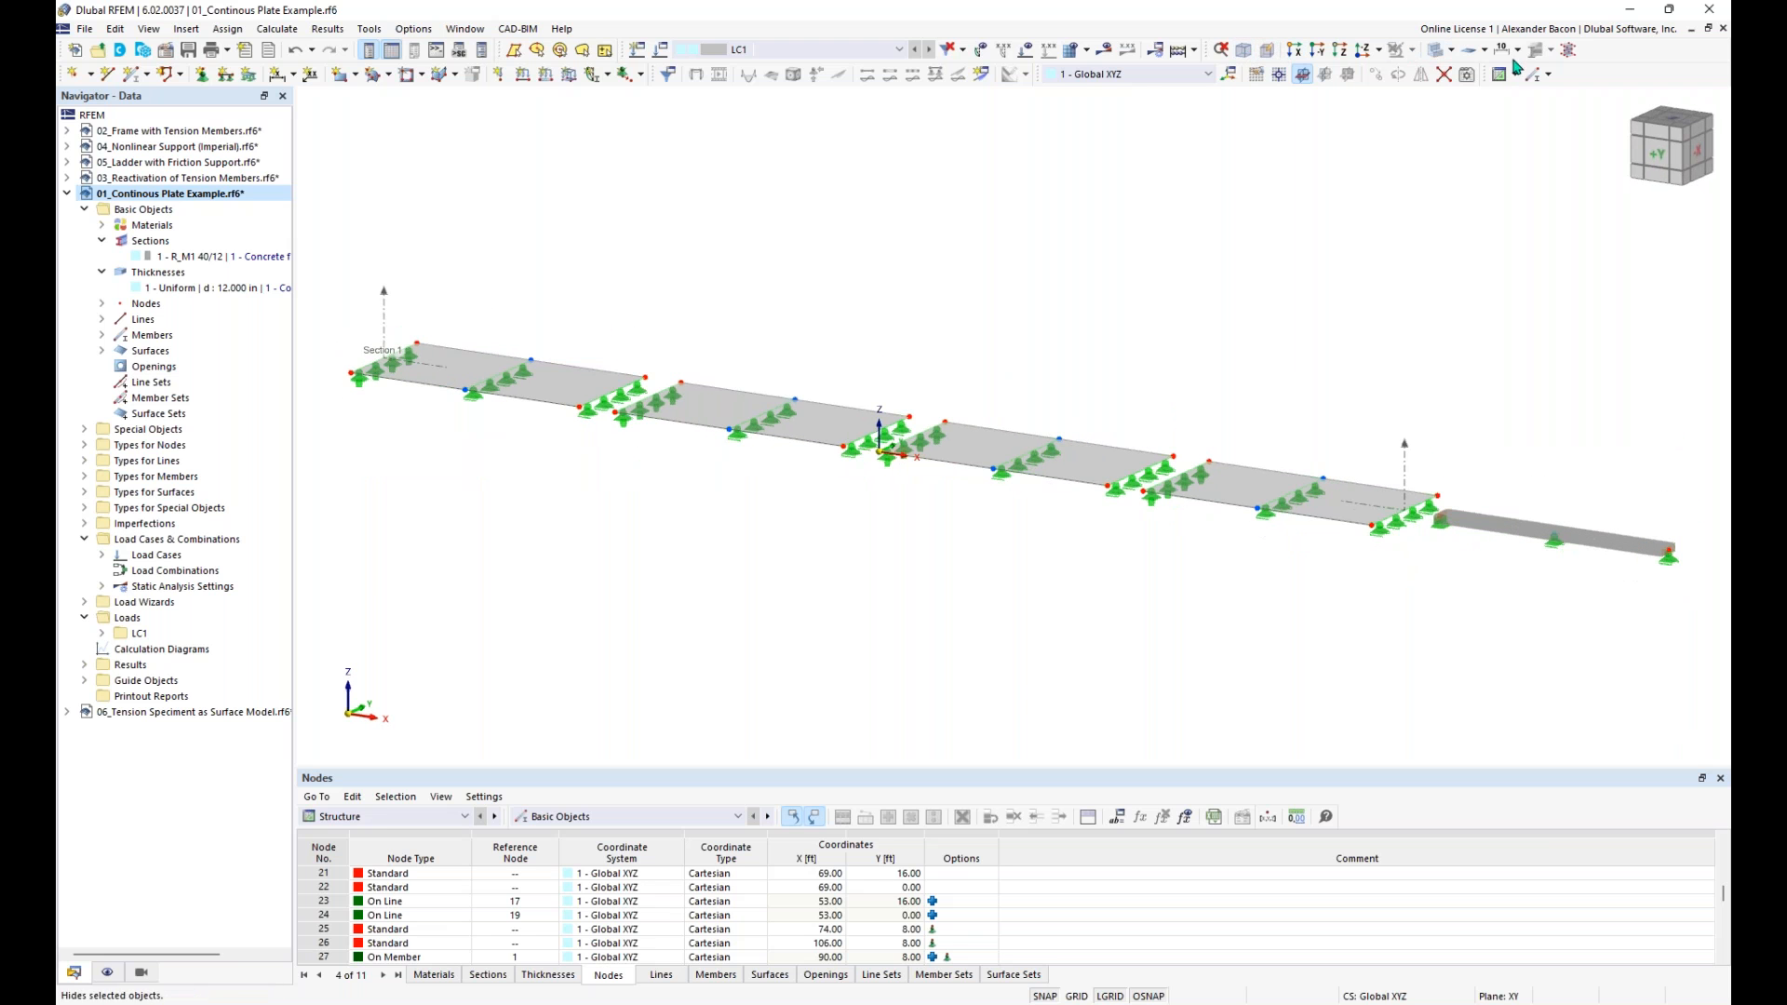
pyautogui.click(1450, 50)
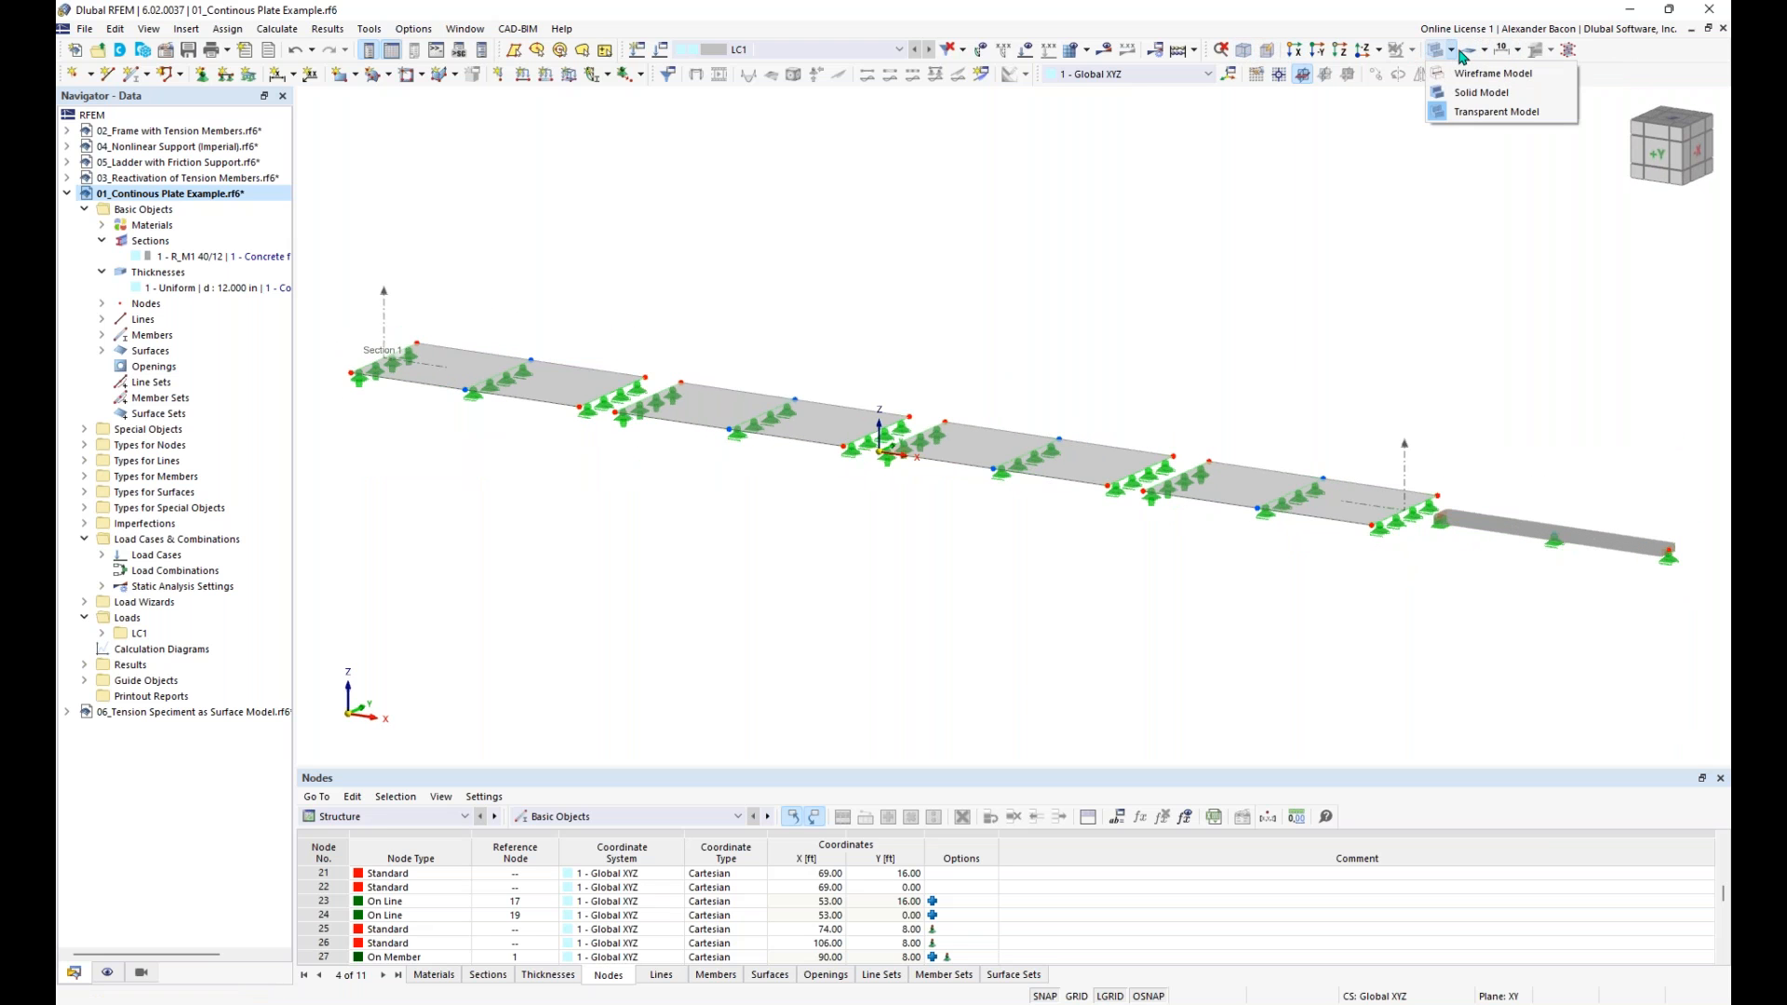
pyautogui.click(1511, 113)
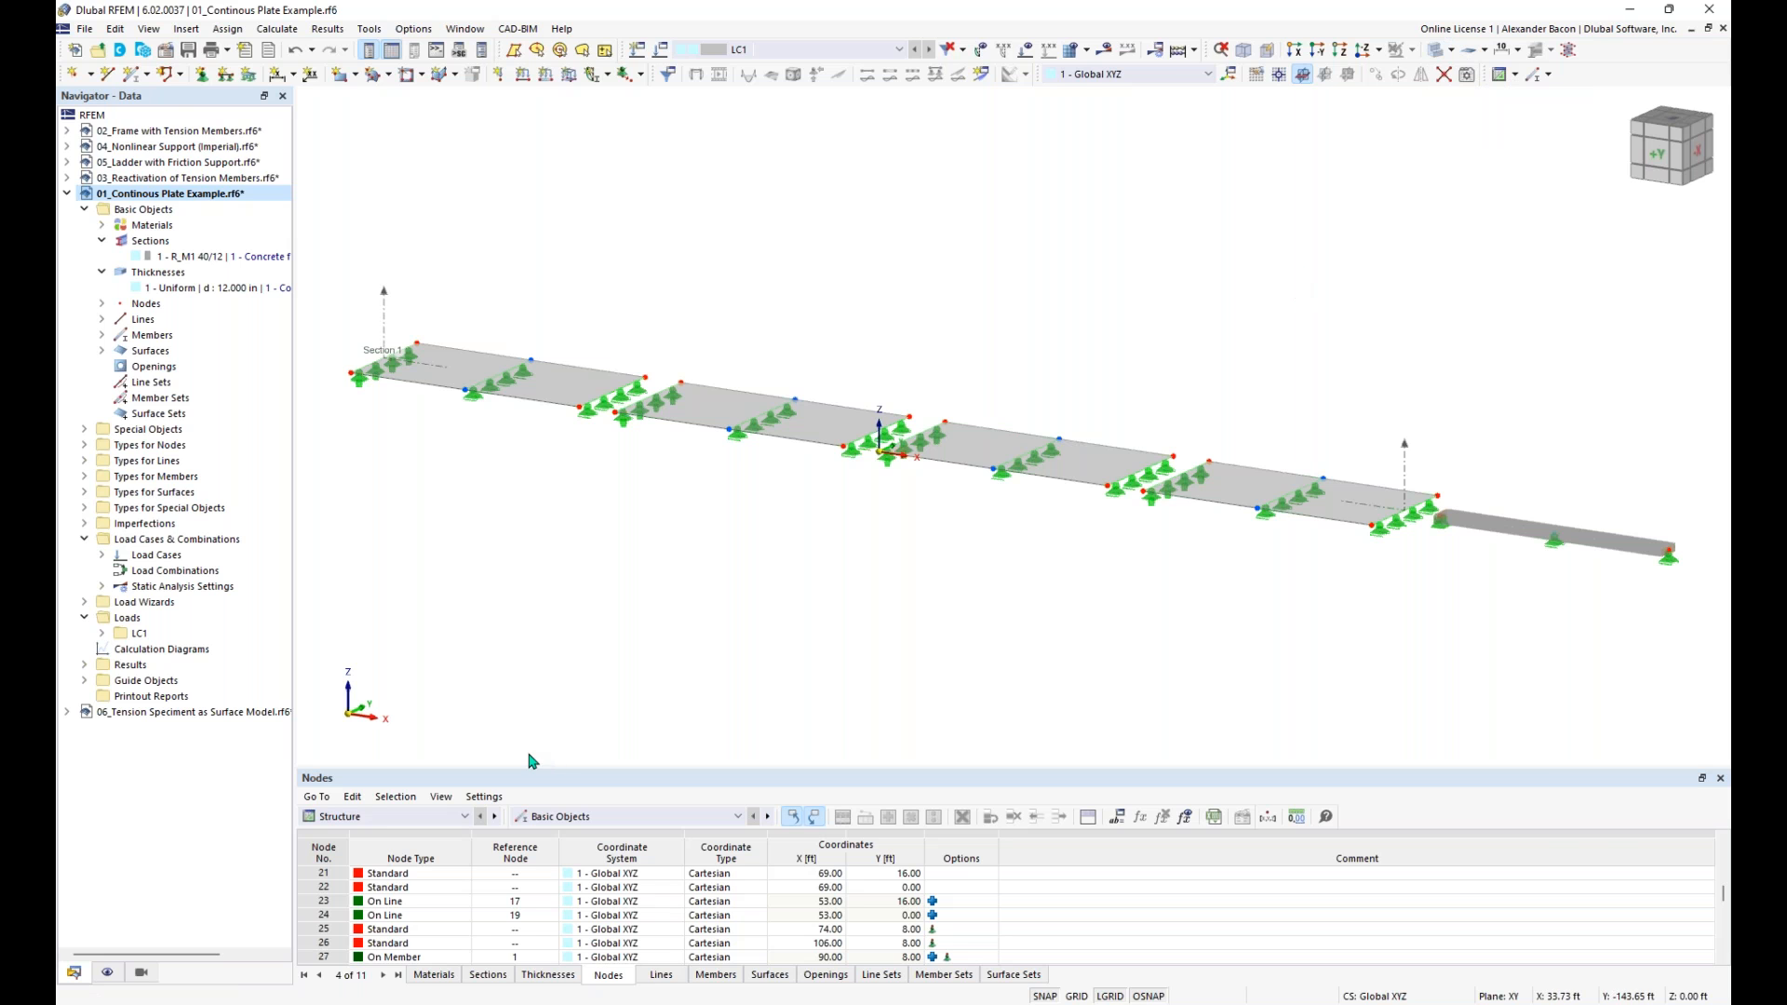
# - Switch the navigator to its display settings and look through the visibility options for model objects and loads
pyautogui.click(108, 972)
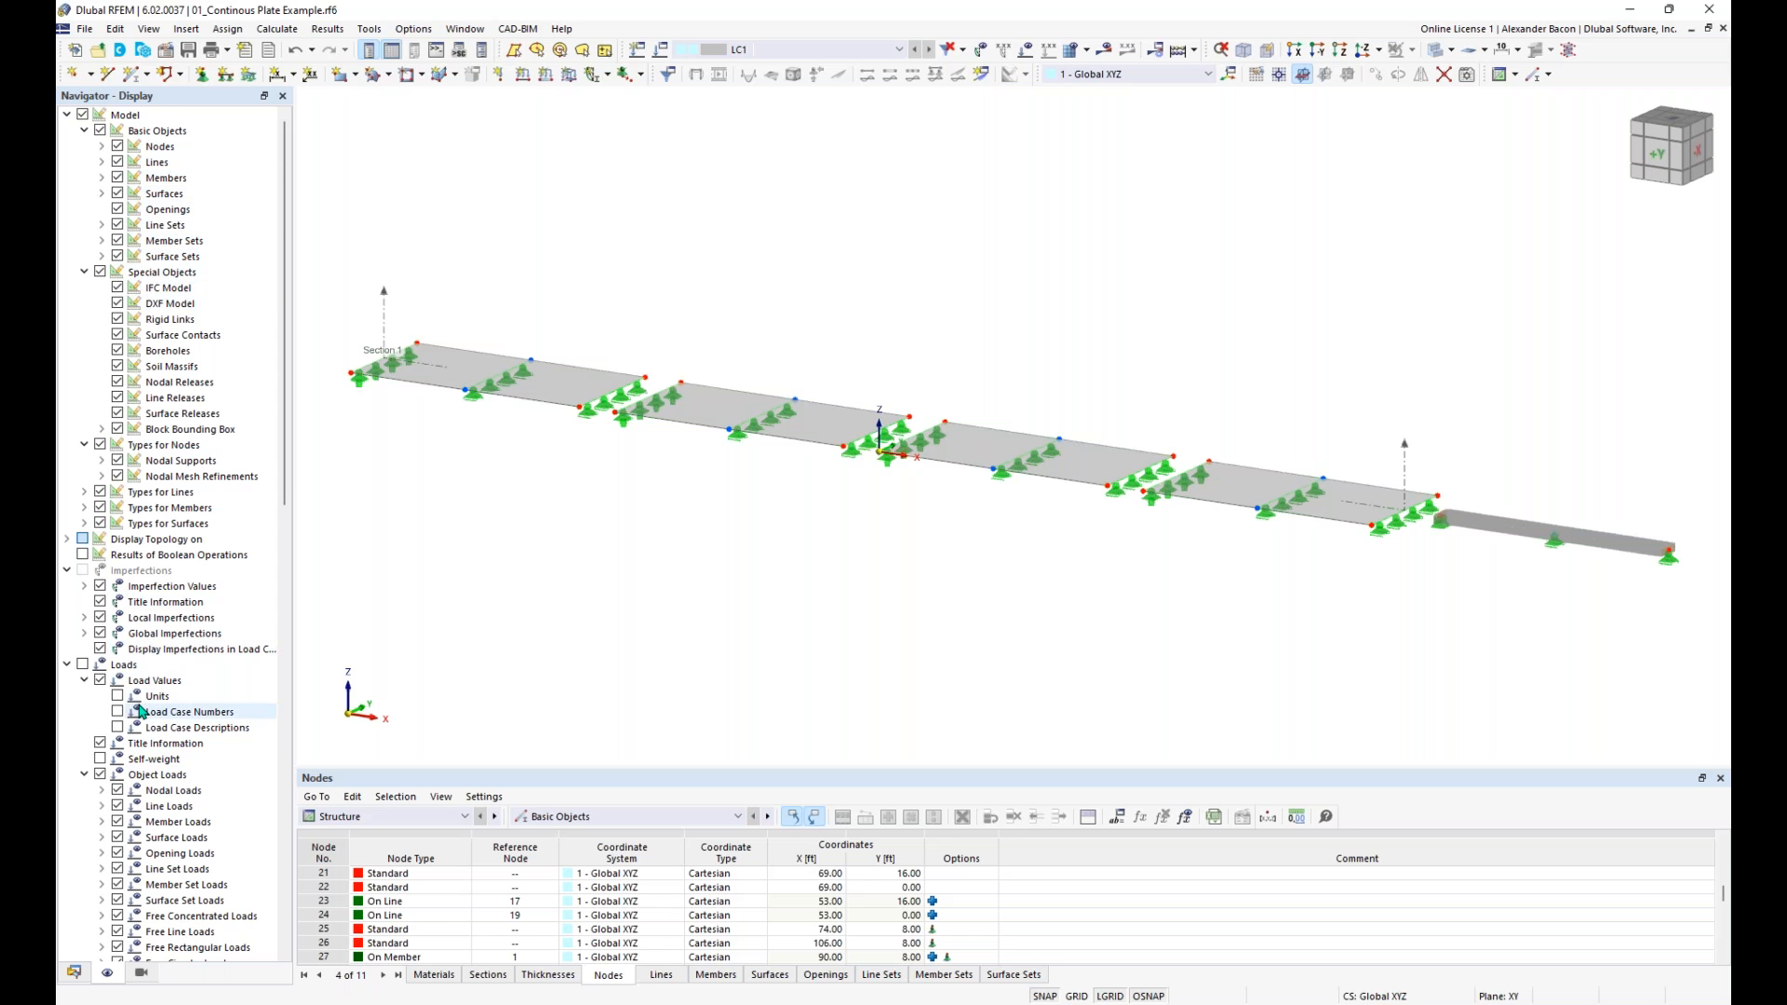
pyautogui.scroll(-3, 149, 688)
pyautogui.scroll(3, 154, 558)
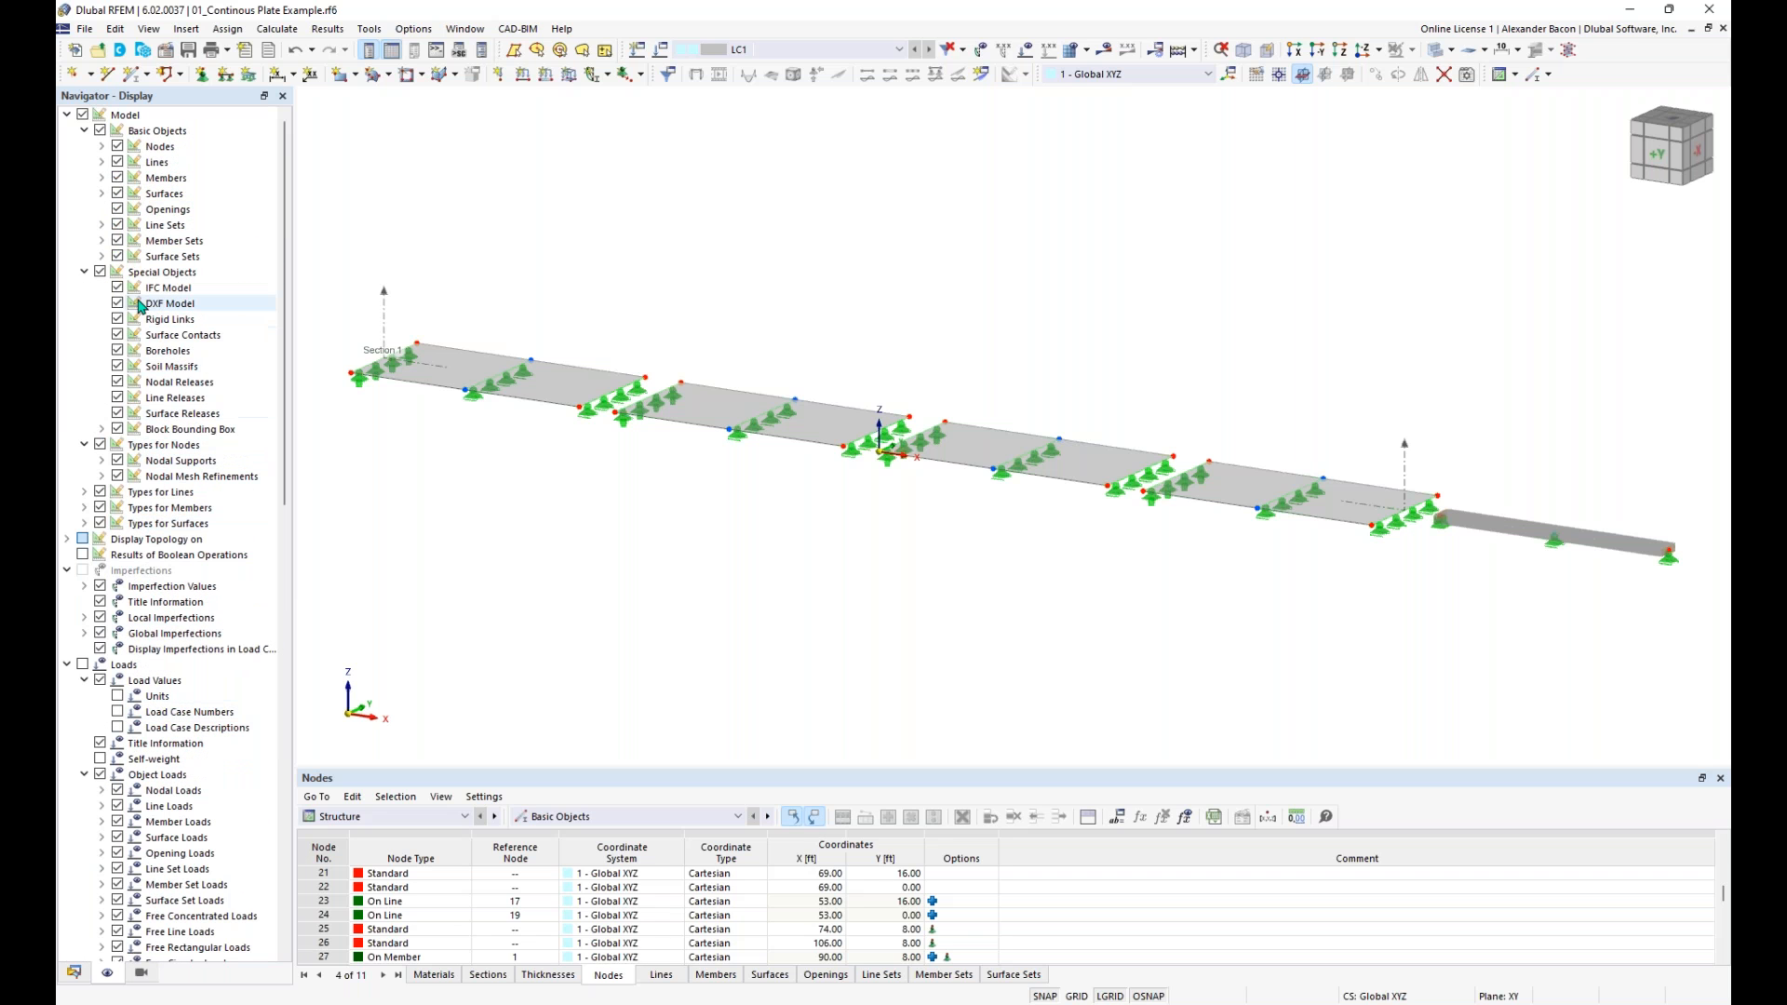
pyautogui.click(100, 272)
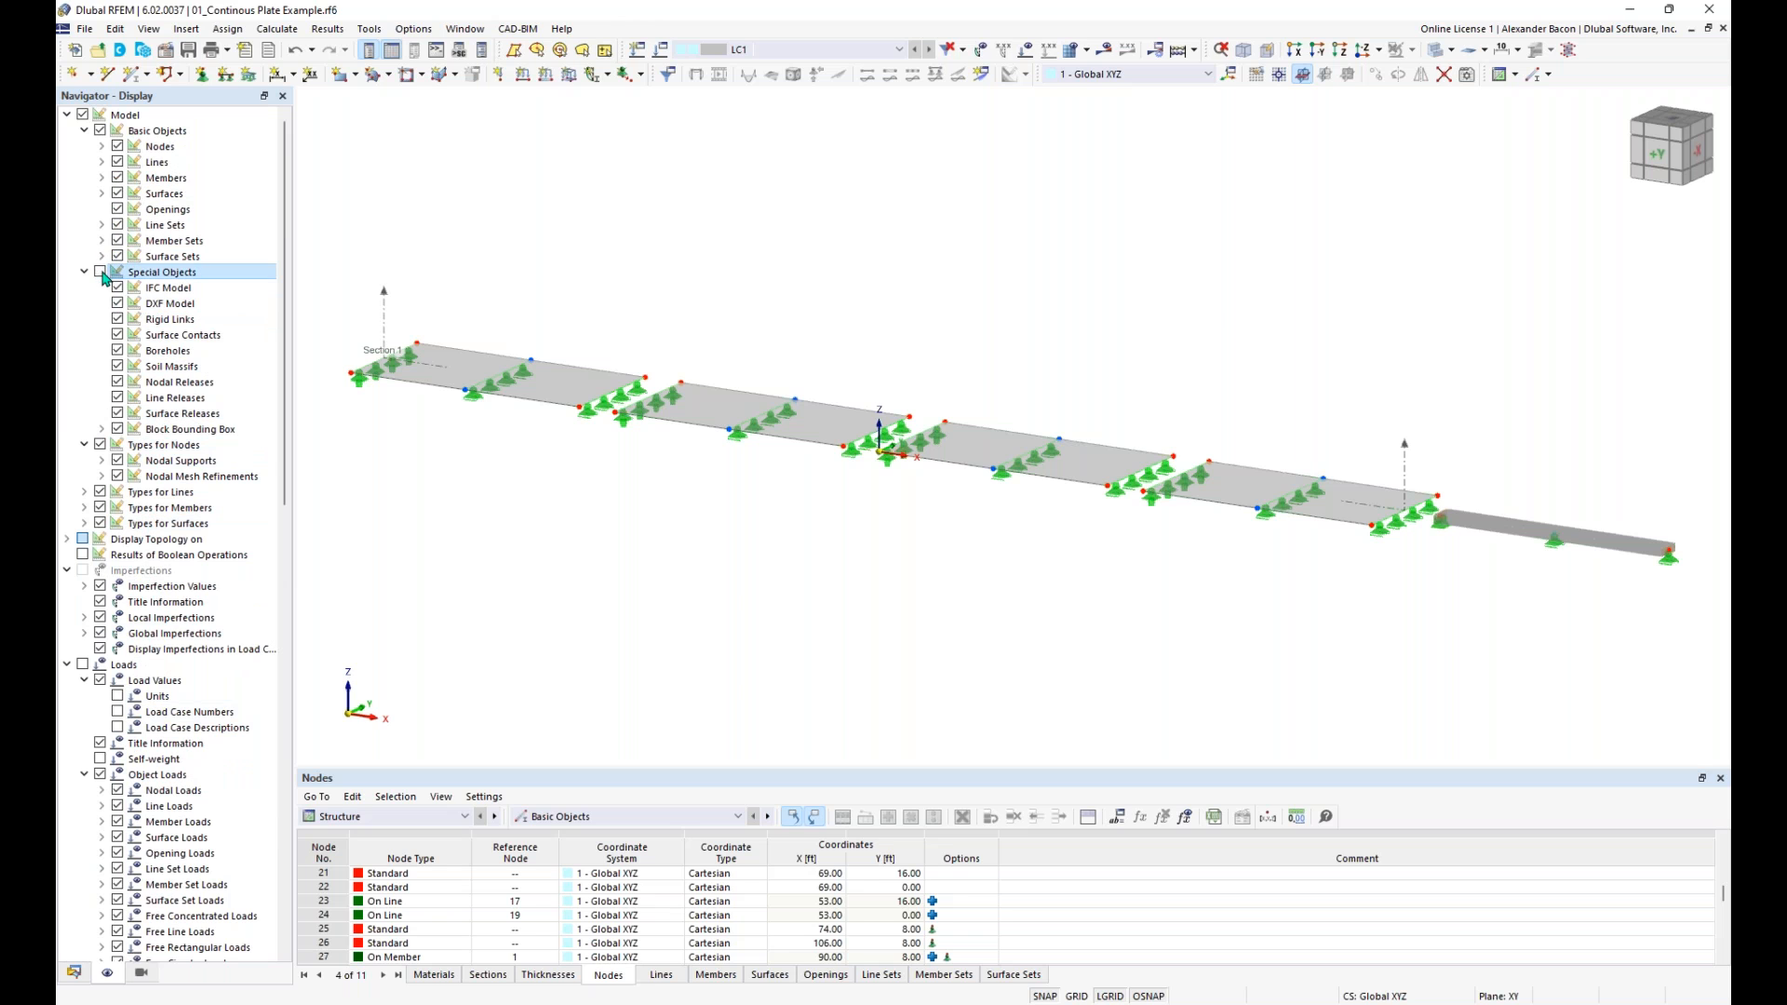
# - Switch the display of the members and the surfaces off and back on
pyautogui.click(117, 177)
pyautogui.click(117, 178)
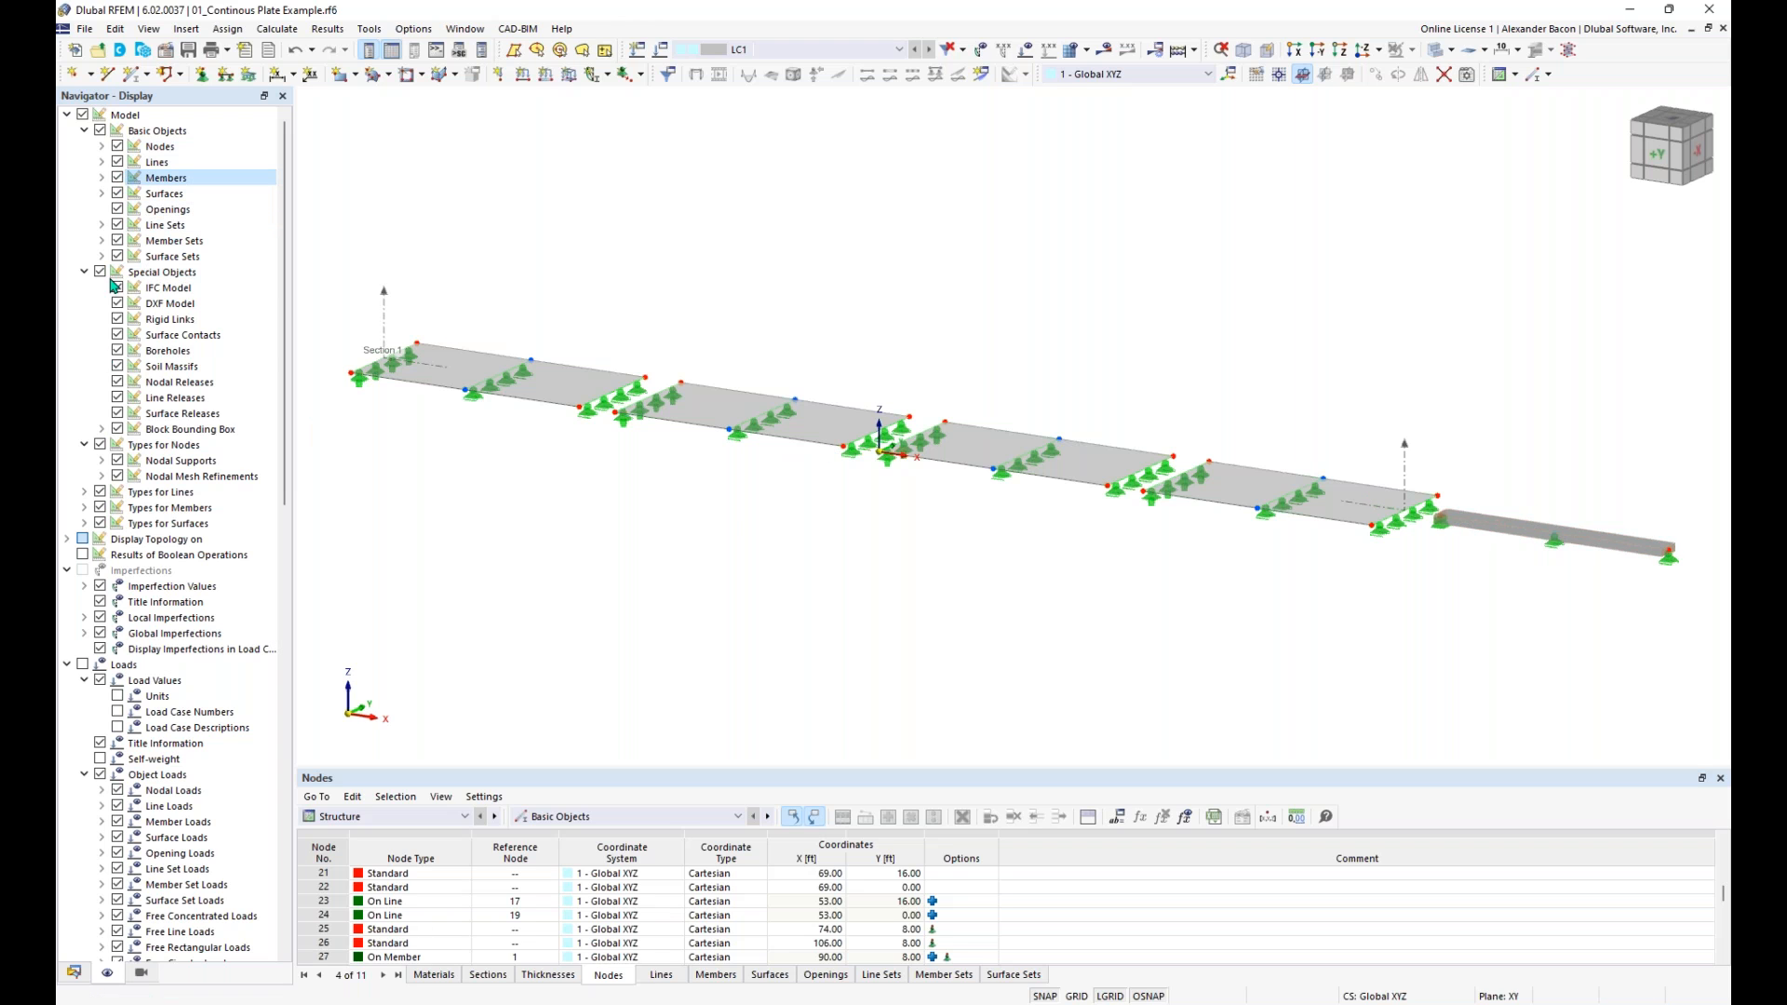
pyautogui.click(118, 194)
pyautogui.click(118, 194)
# - Activate the visibilities in the view settings to show only the members with section R_M1 40/12
pyautogui.click(73, 972)
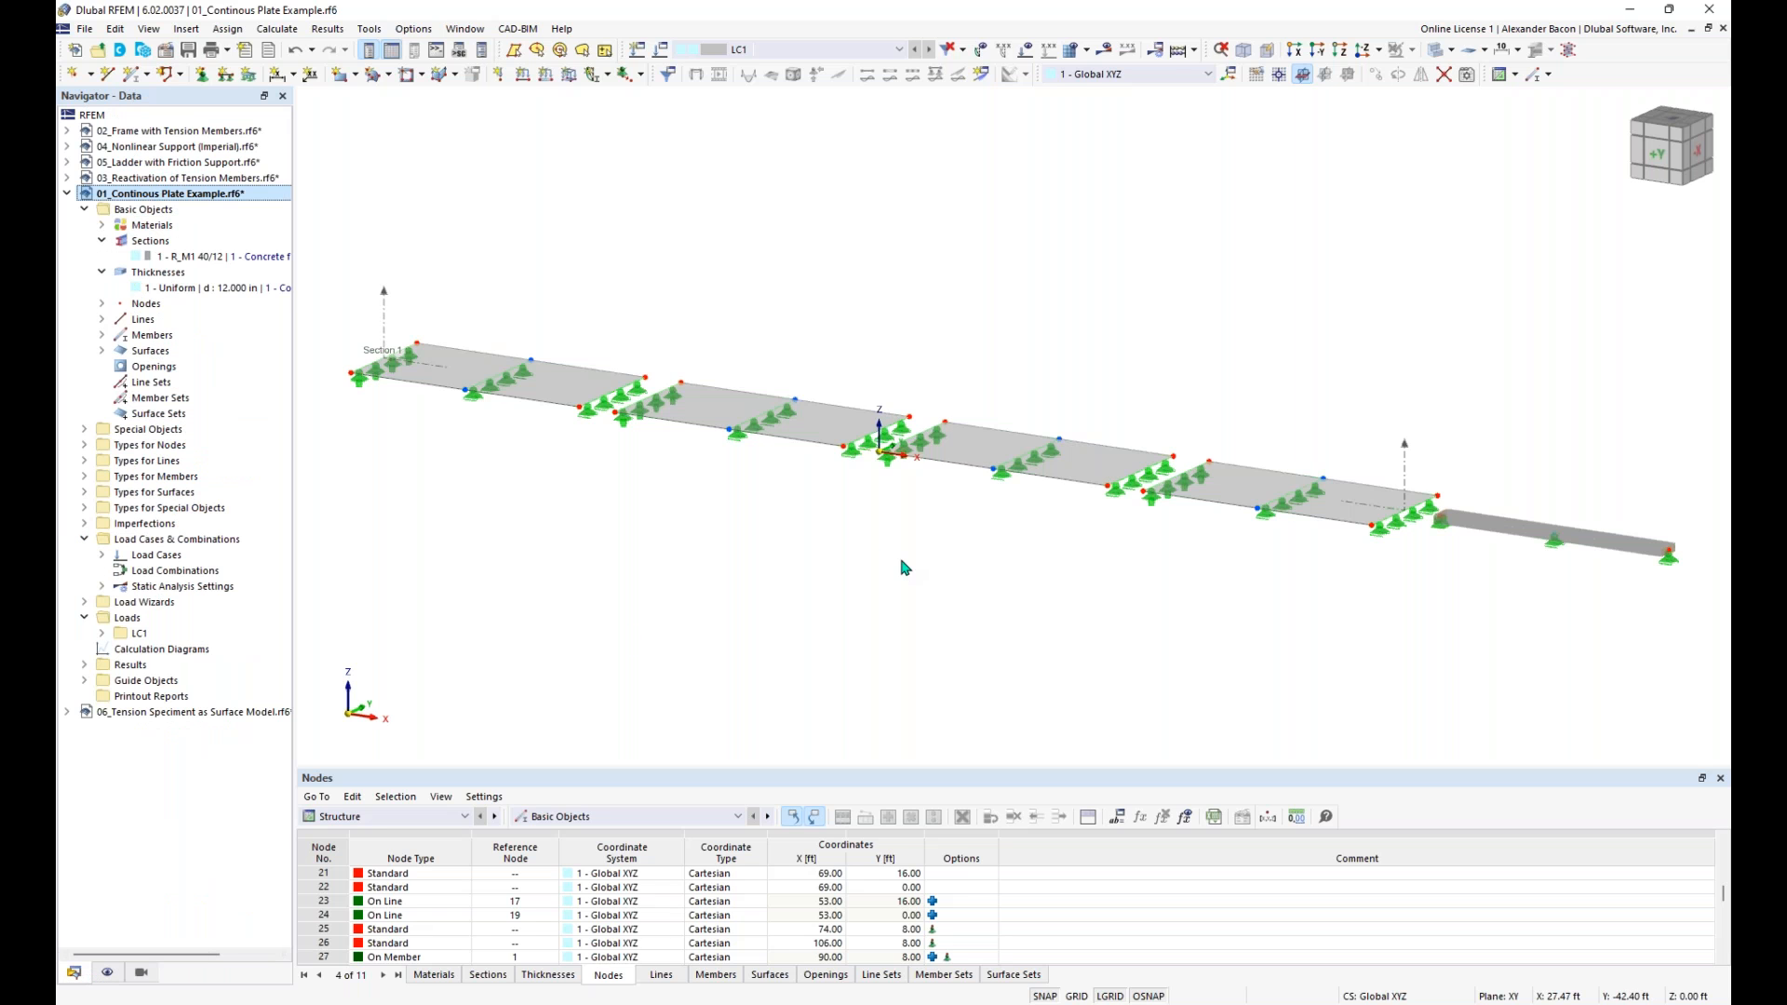
pyautogui.click(141, 973)
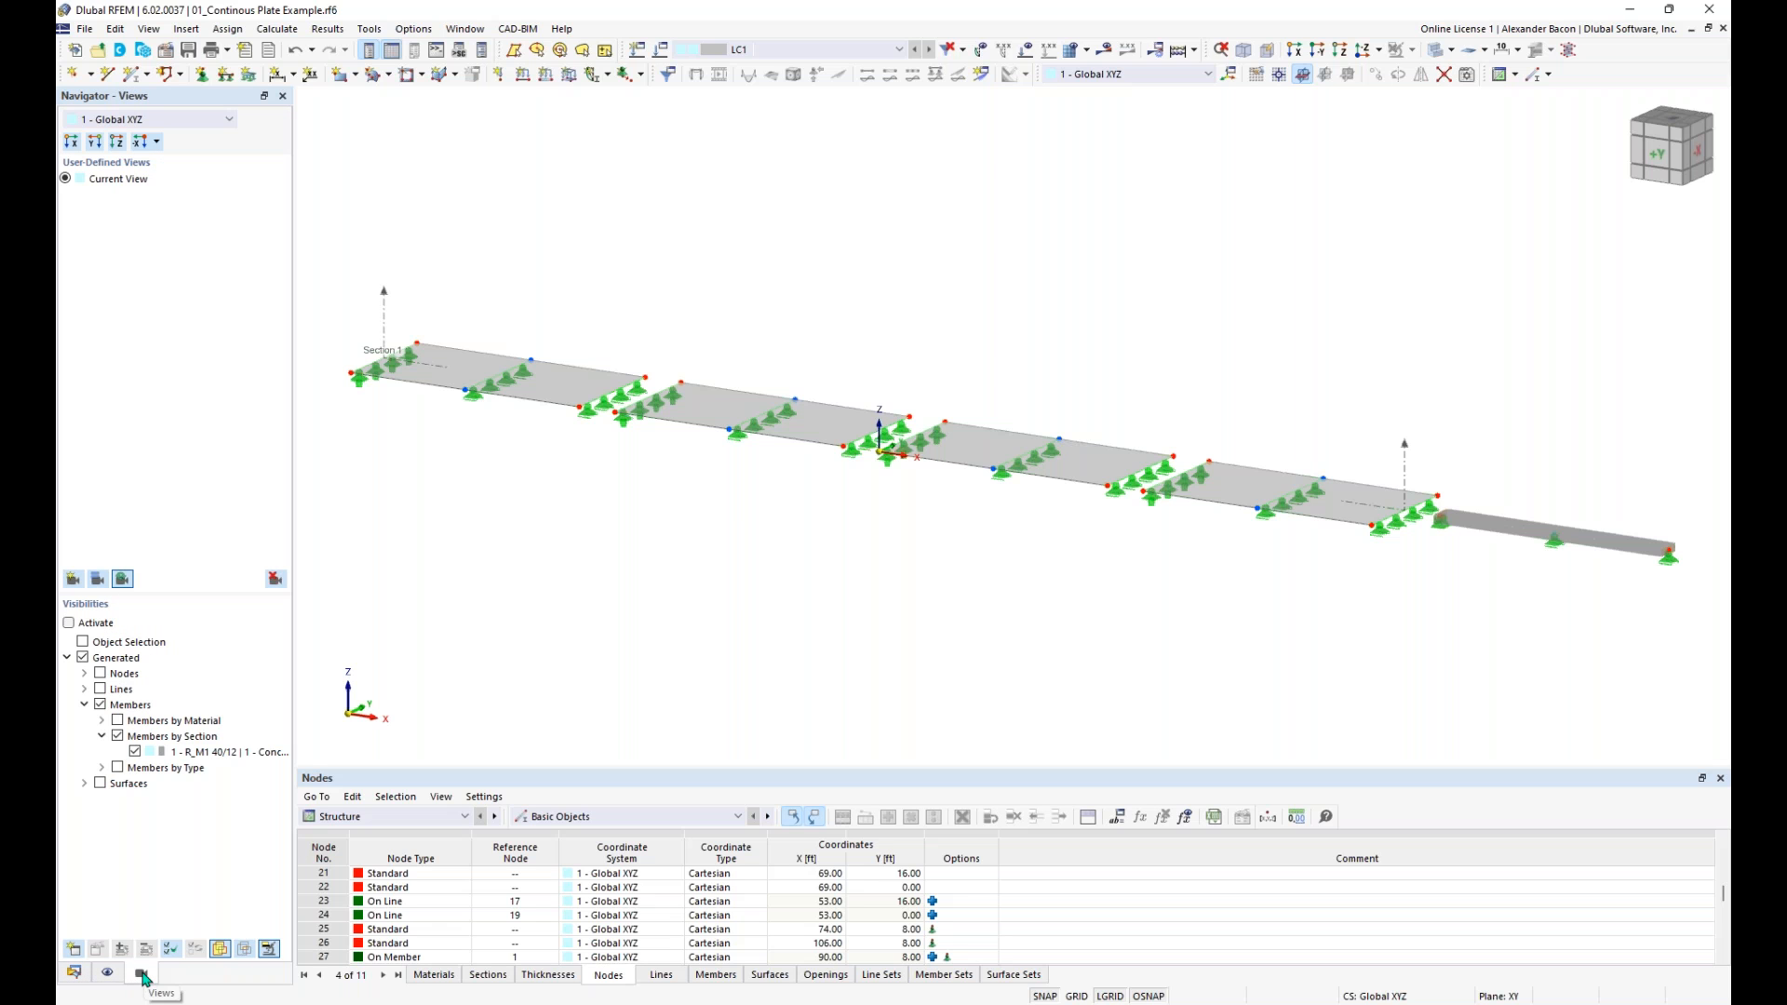
pyautogui.click(69, 623)
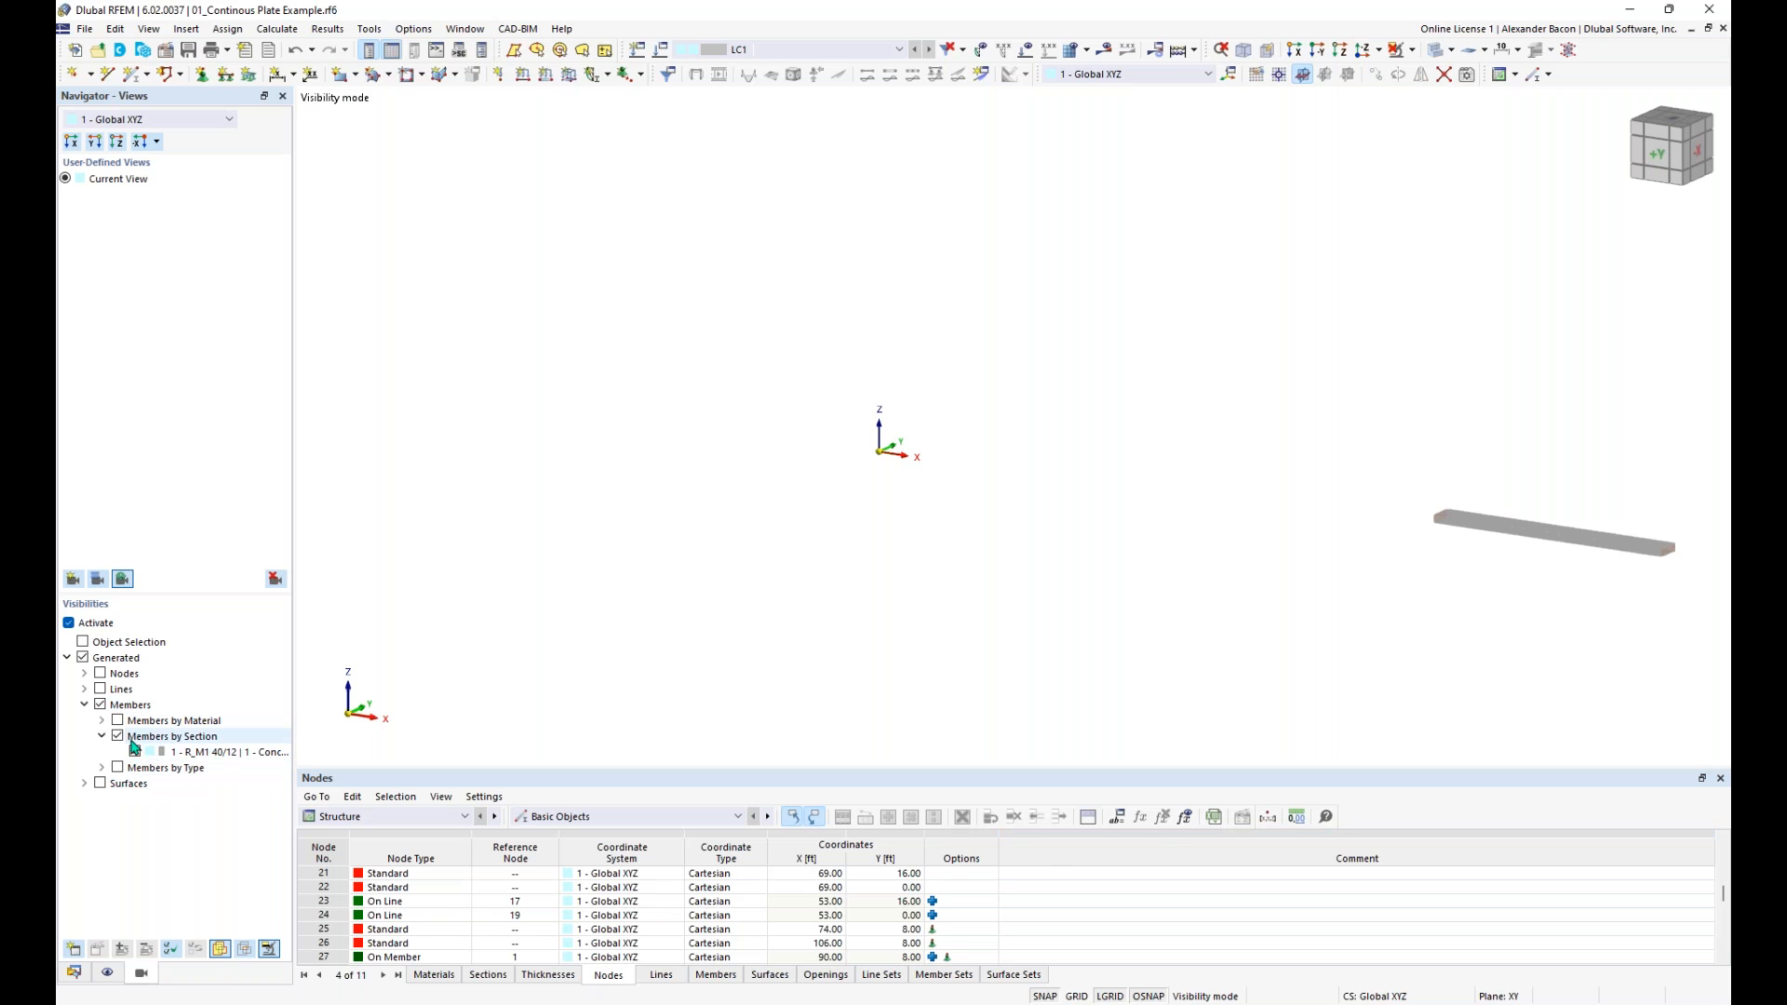
pyautogui.moveTo(1477, 594); pyautogui.dragTo(1330, 576, button='middle')
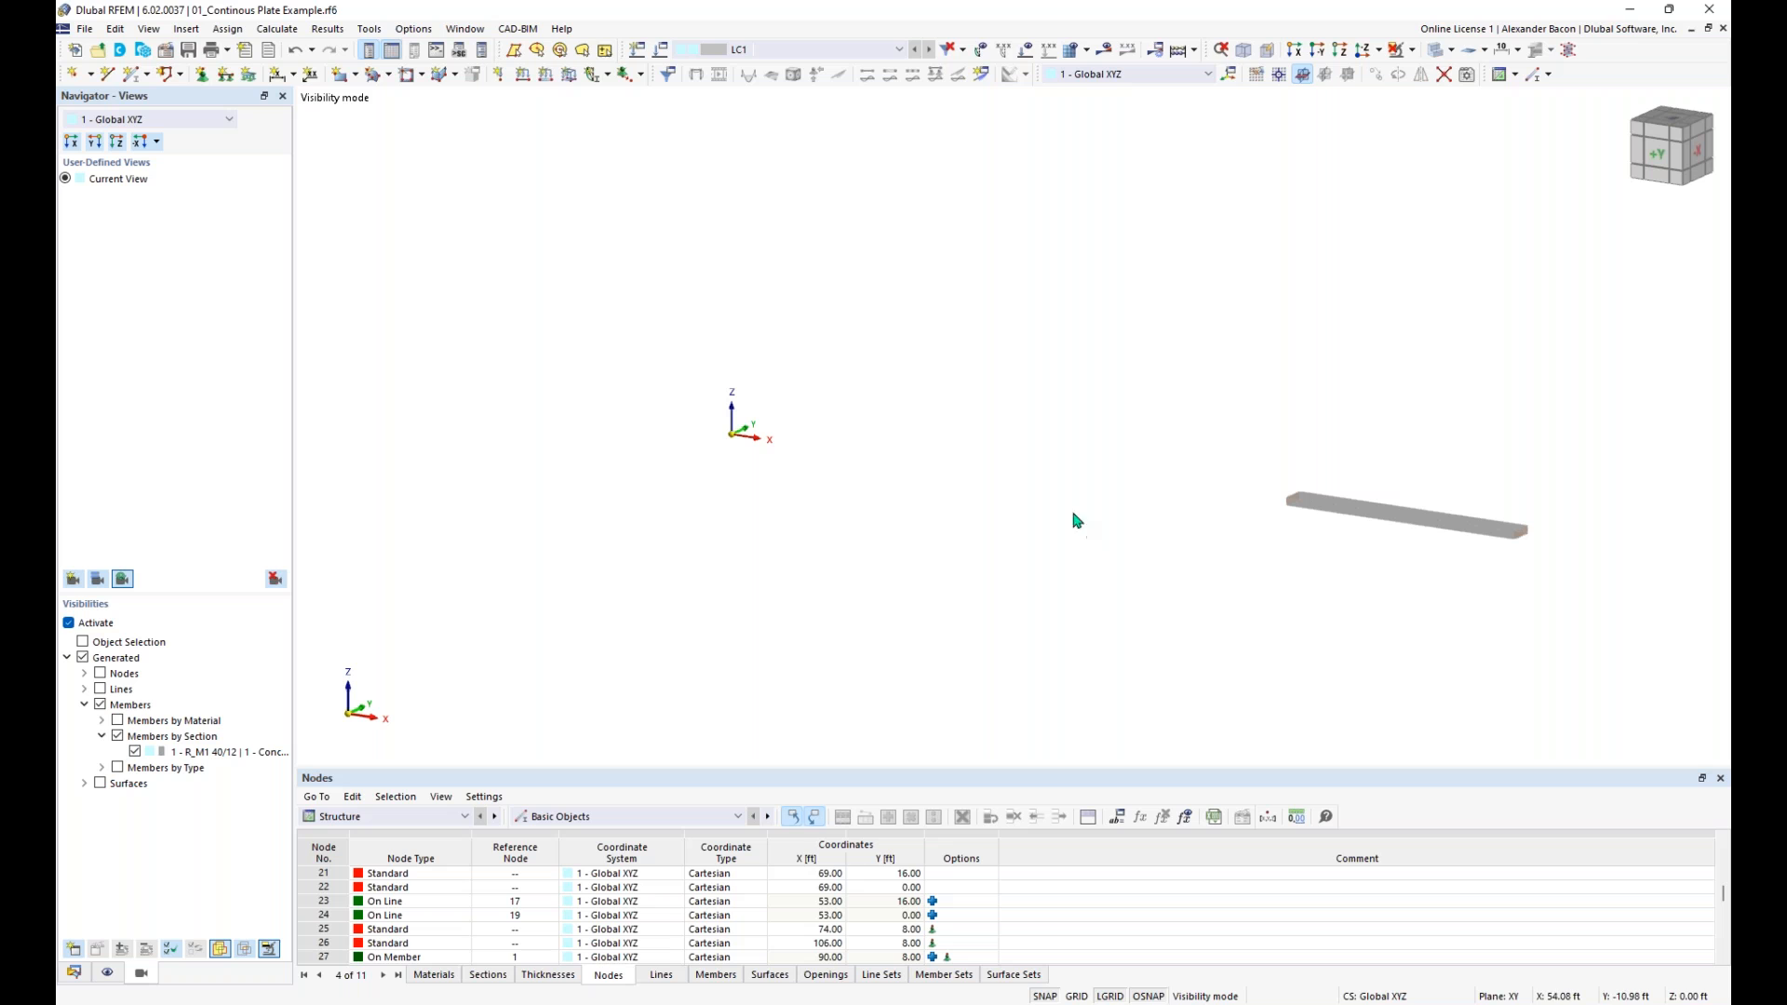
# - Create a new user-defined view named asdfas from the displayed member
pyautogui.click(73, 580)
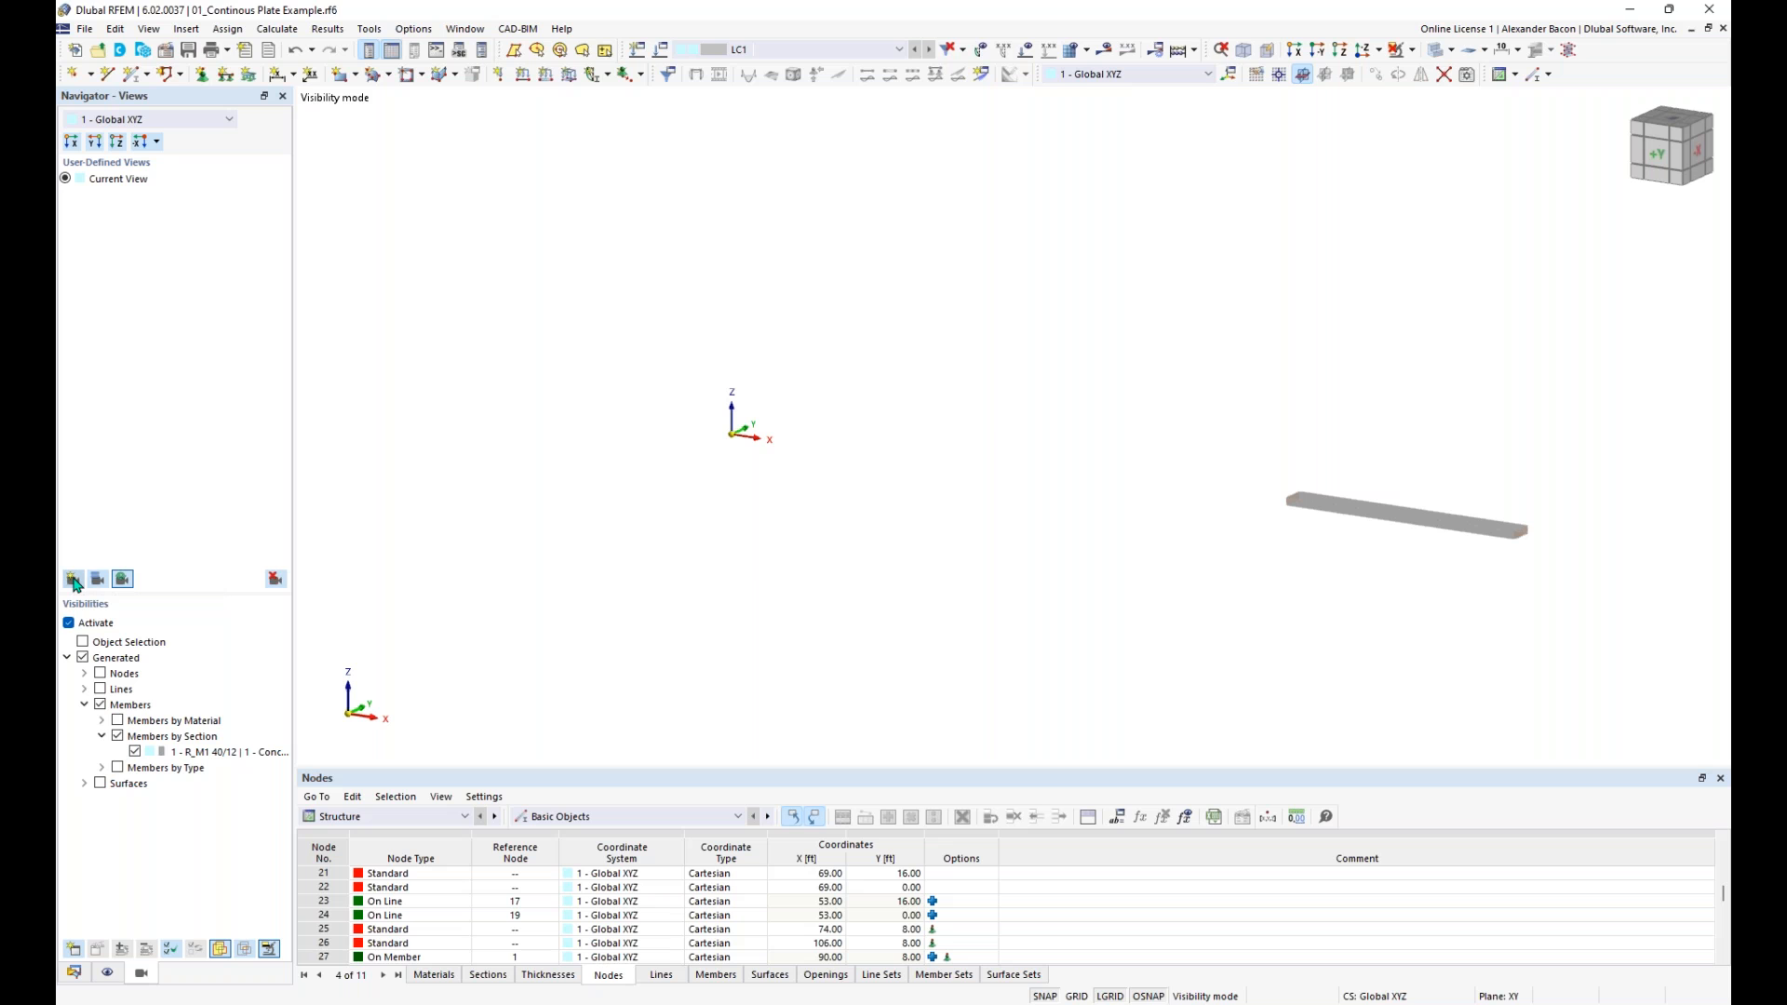
pyautogui.write('Beam')
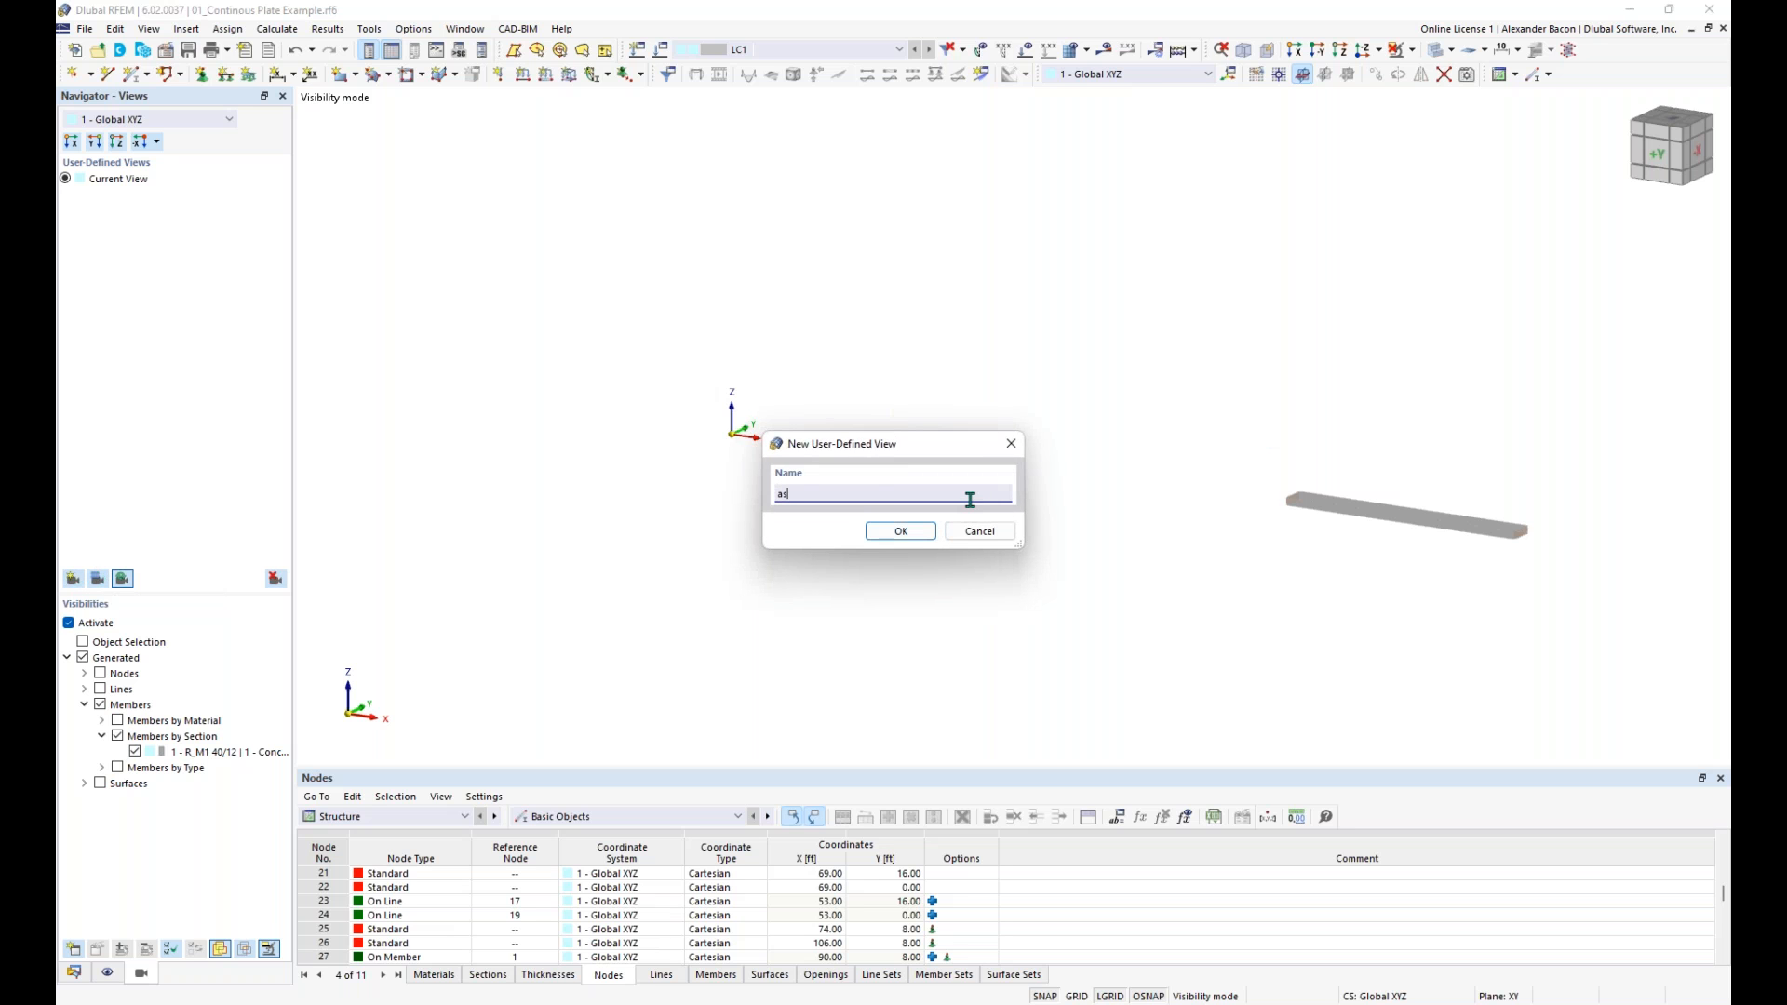
pyautogui.click(921, 533)
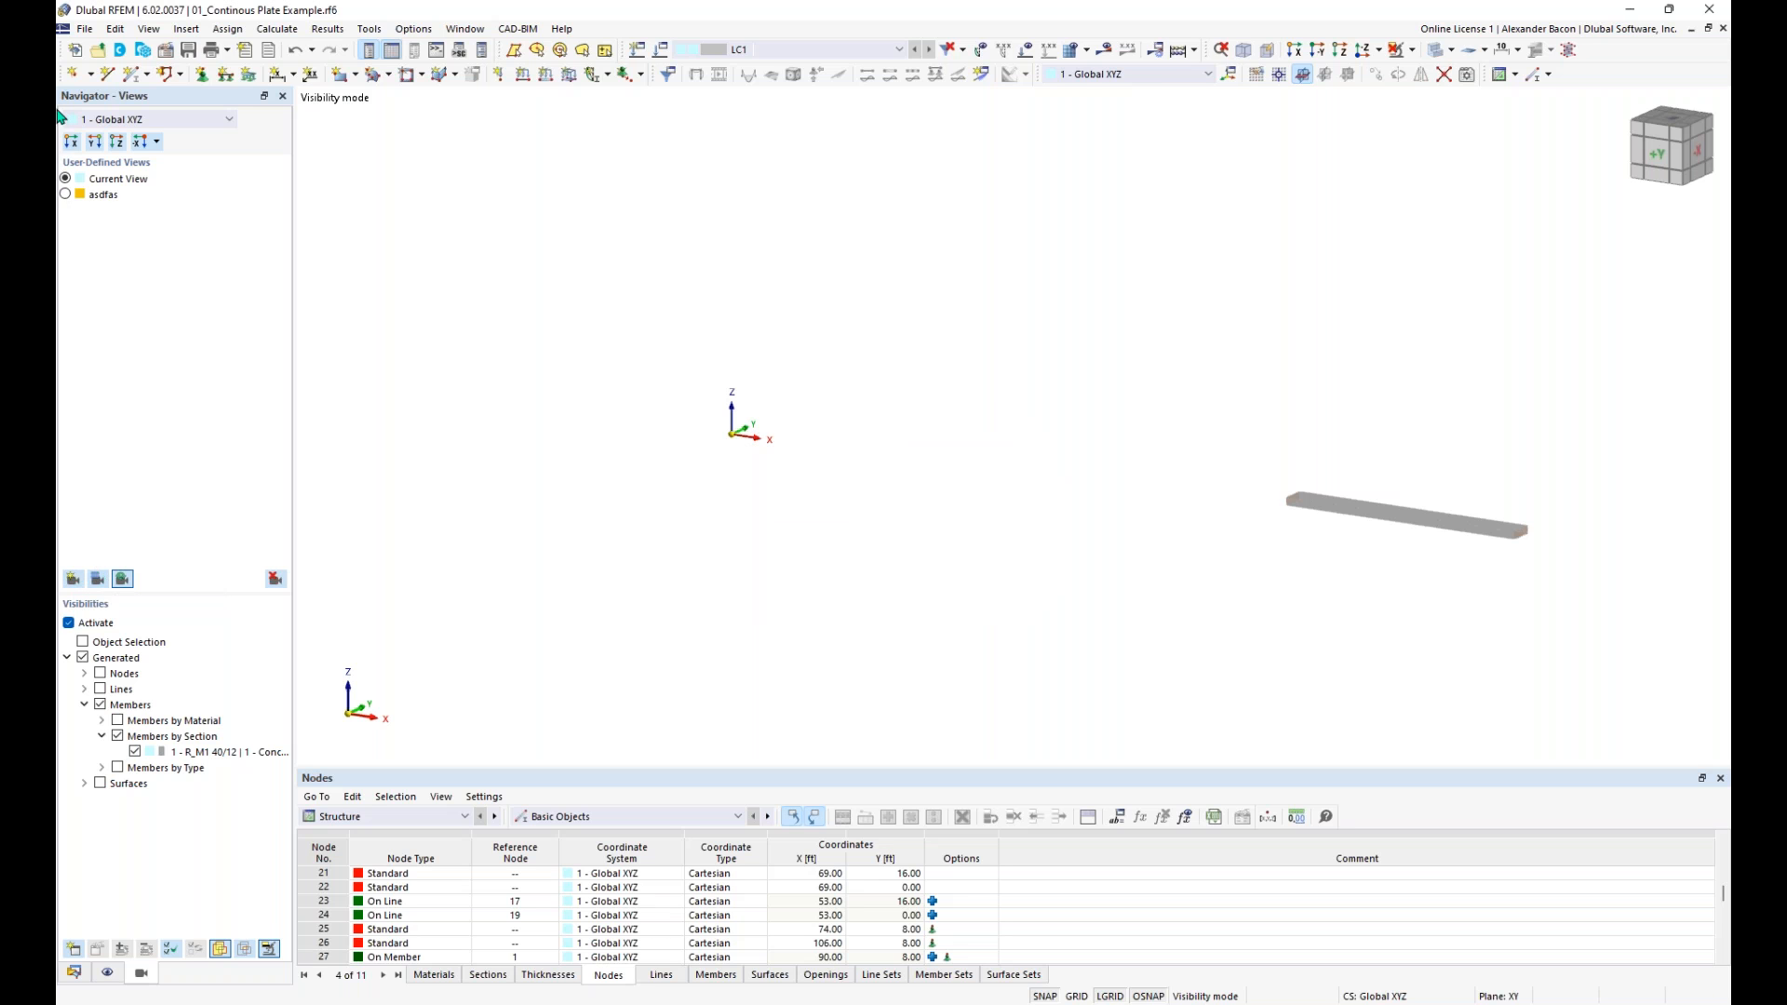
# - Switch between the asdfas view and the current view, ending with the visibilities deactivated to show the whole model
pyautogui.click(66, 195)
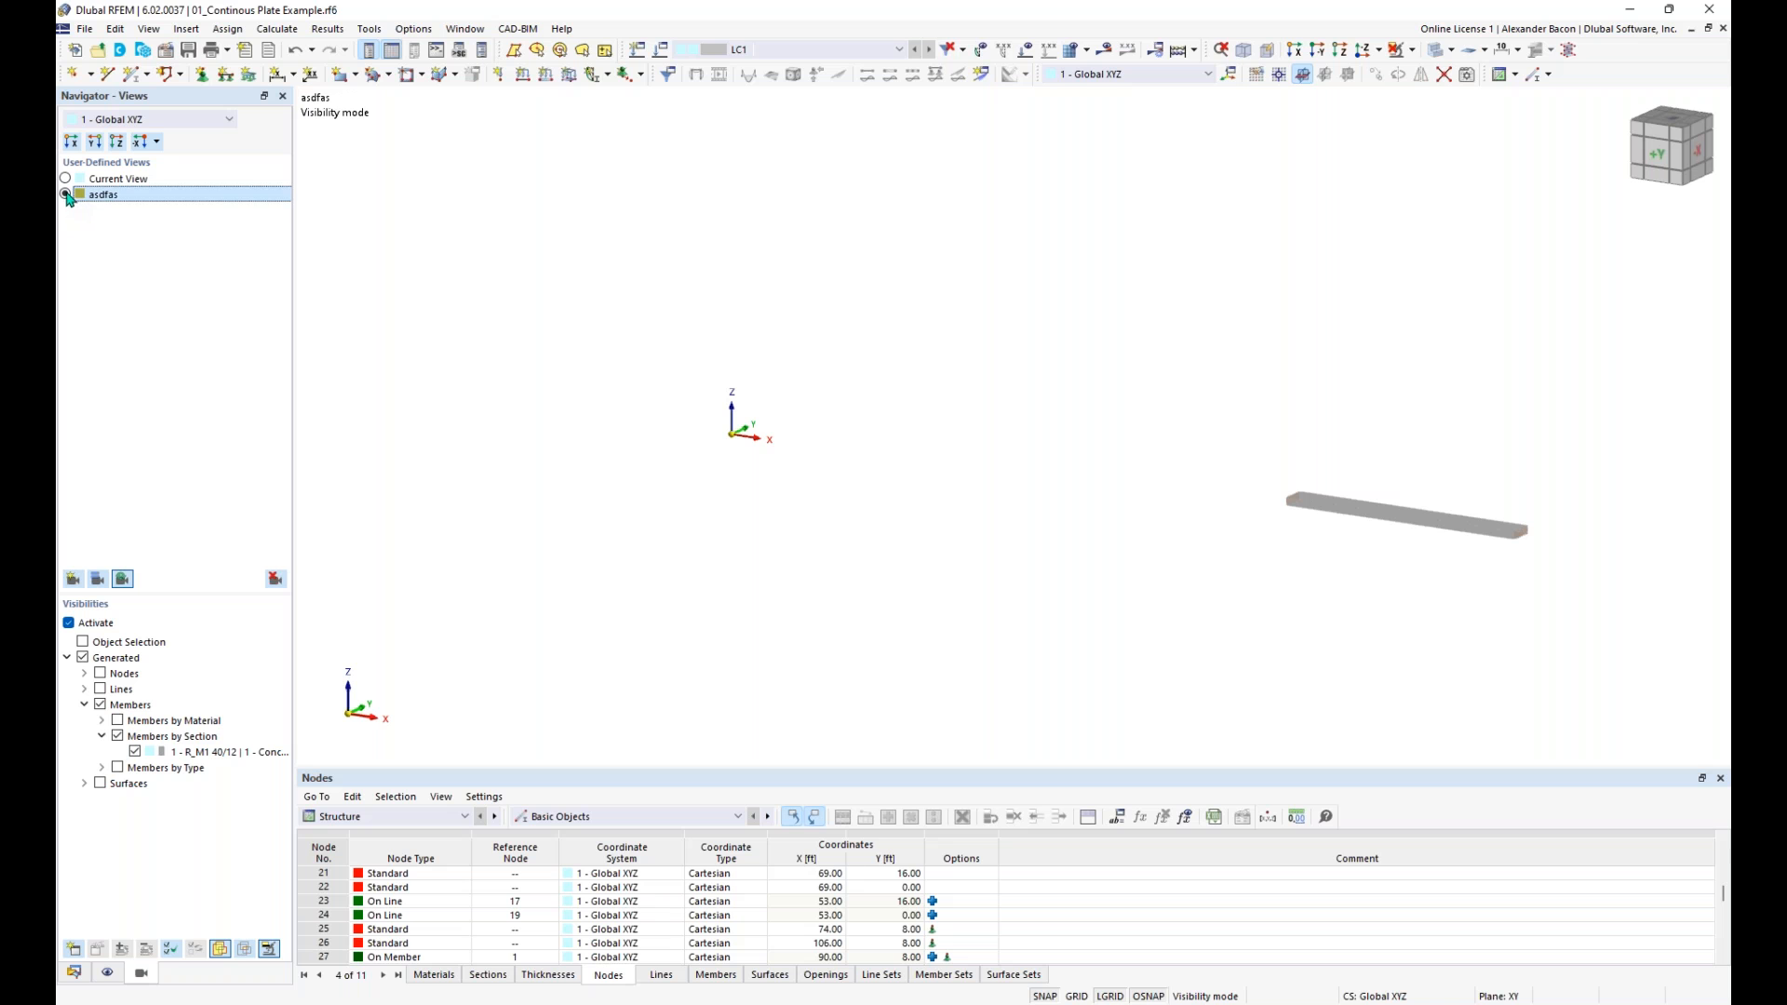
pyautogui.click(67, 179)
pyautogui.click(68, 623)
pyautogui.moveTo(776, 497); pyautogui.dragTo(805, 490, button='middle')
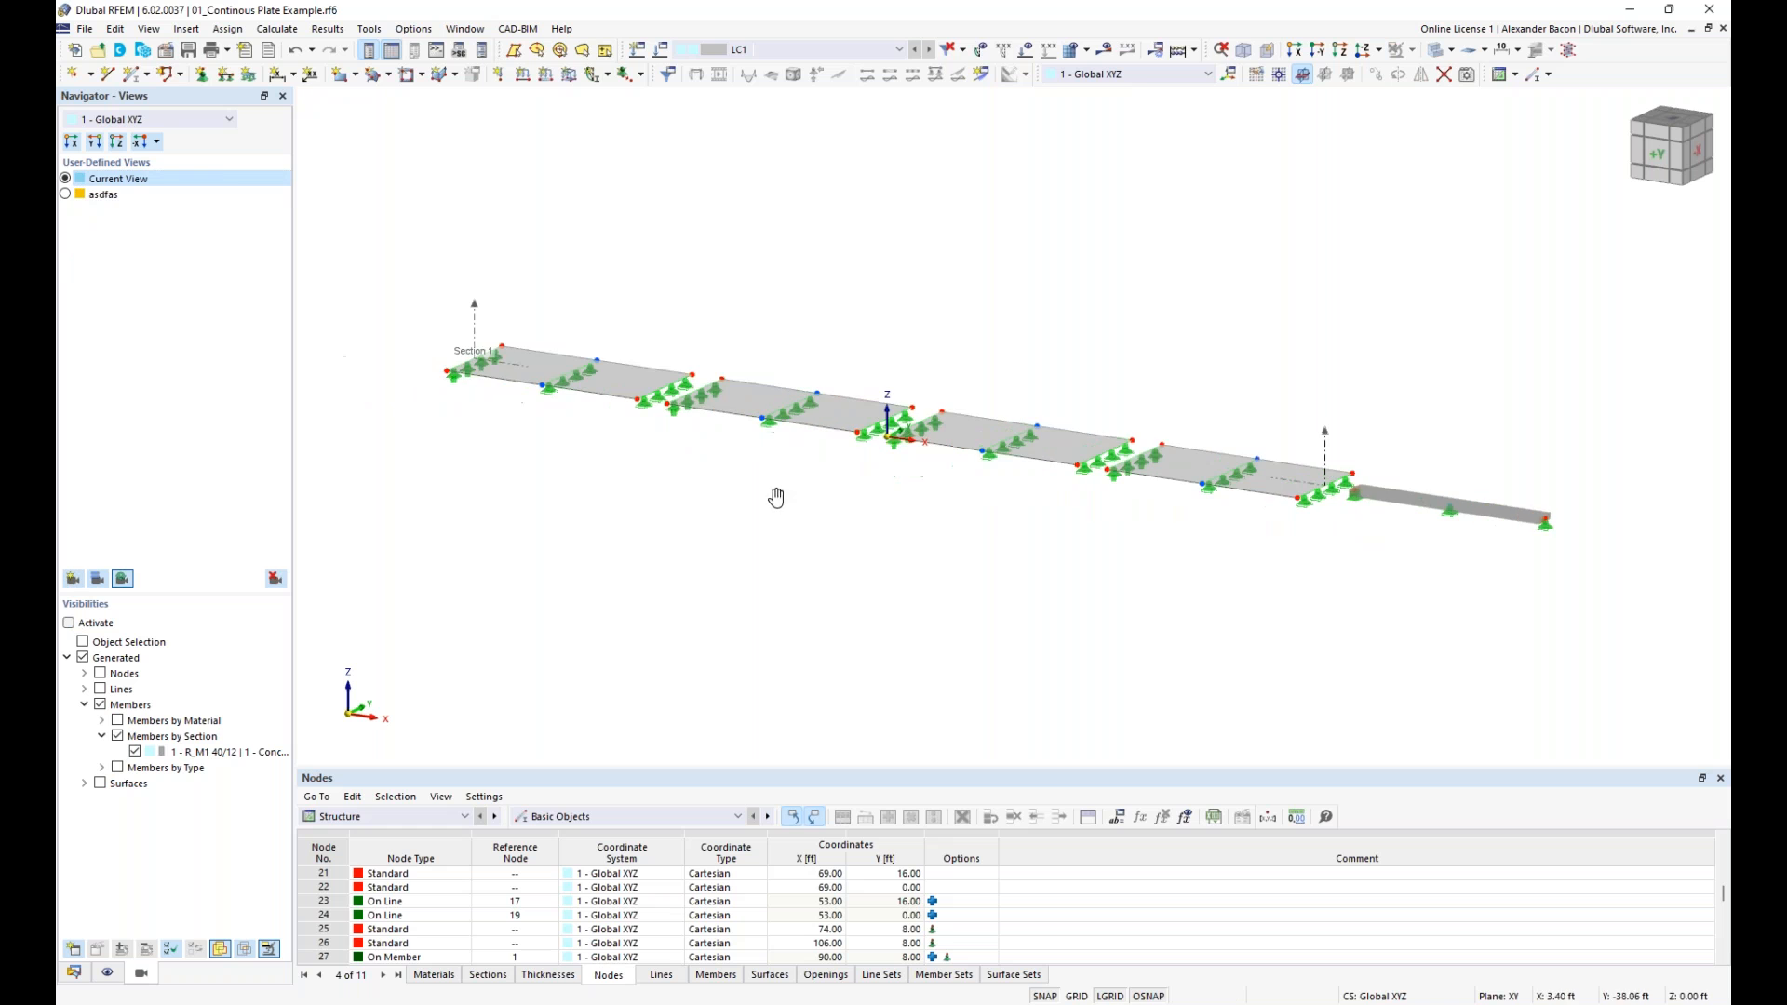
pyautogui.click(65, 195)
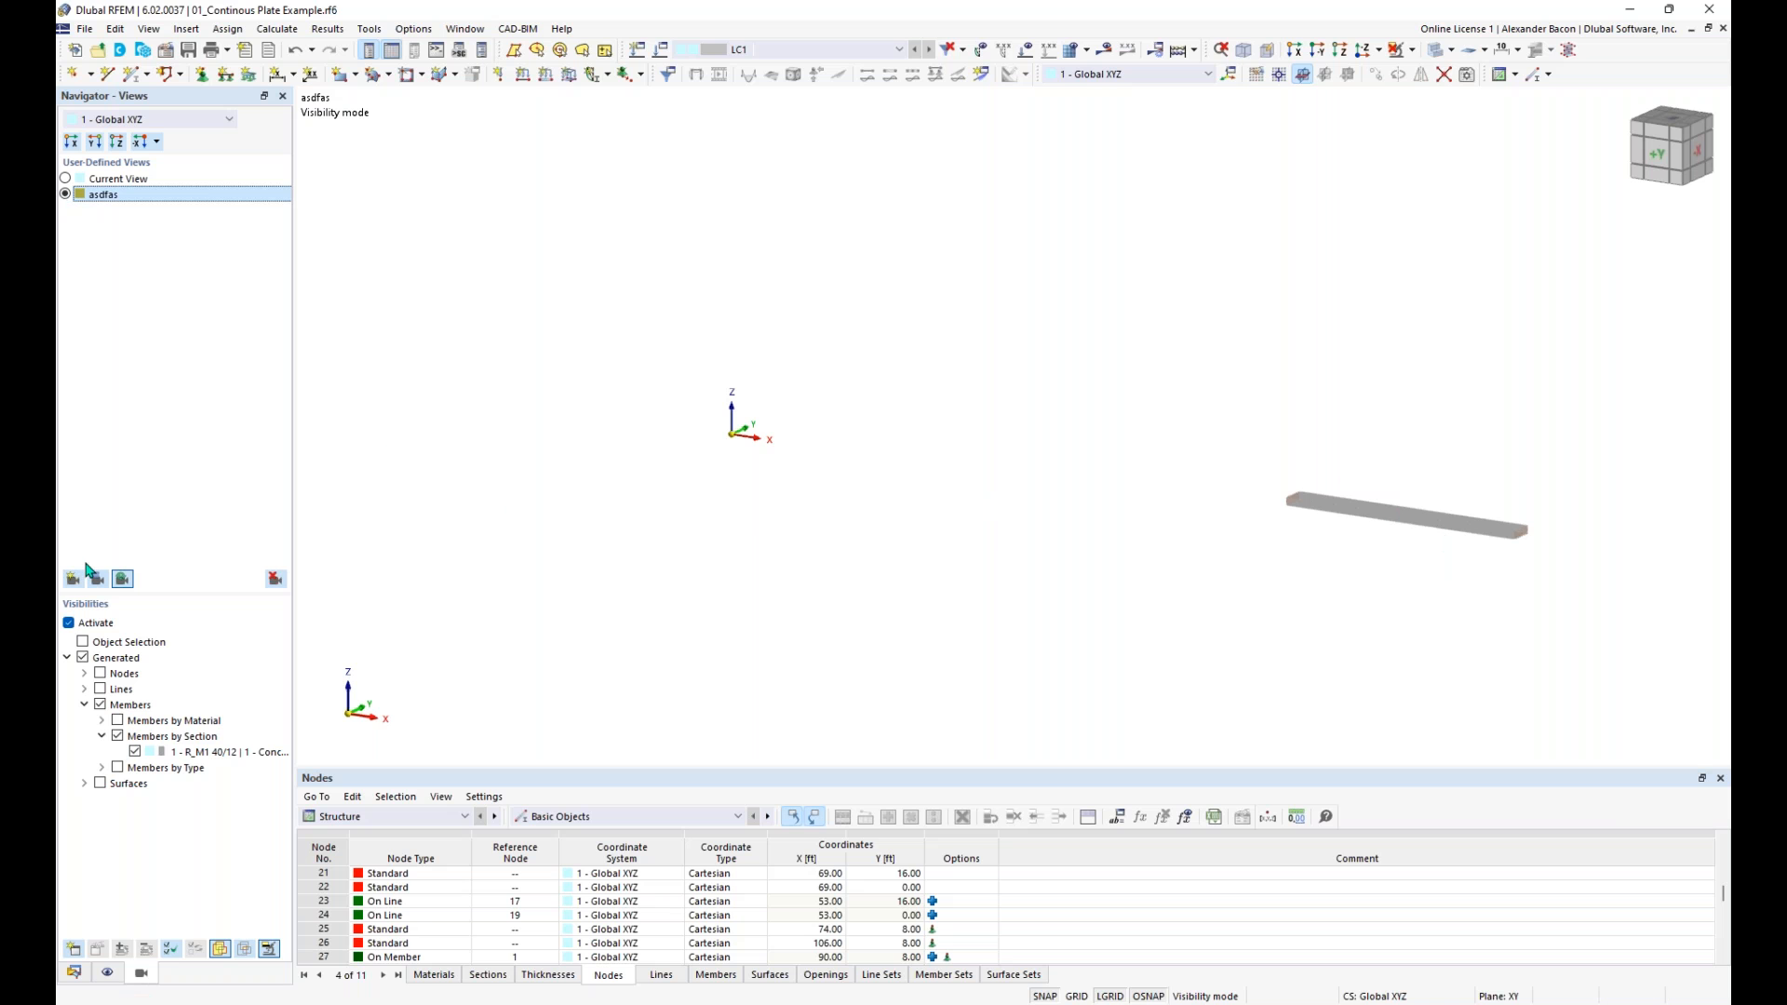
pyautogui.click(68, 624)
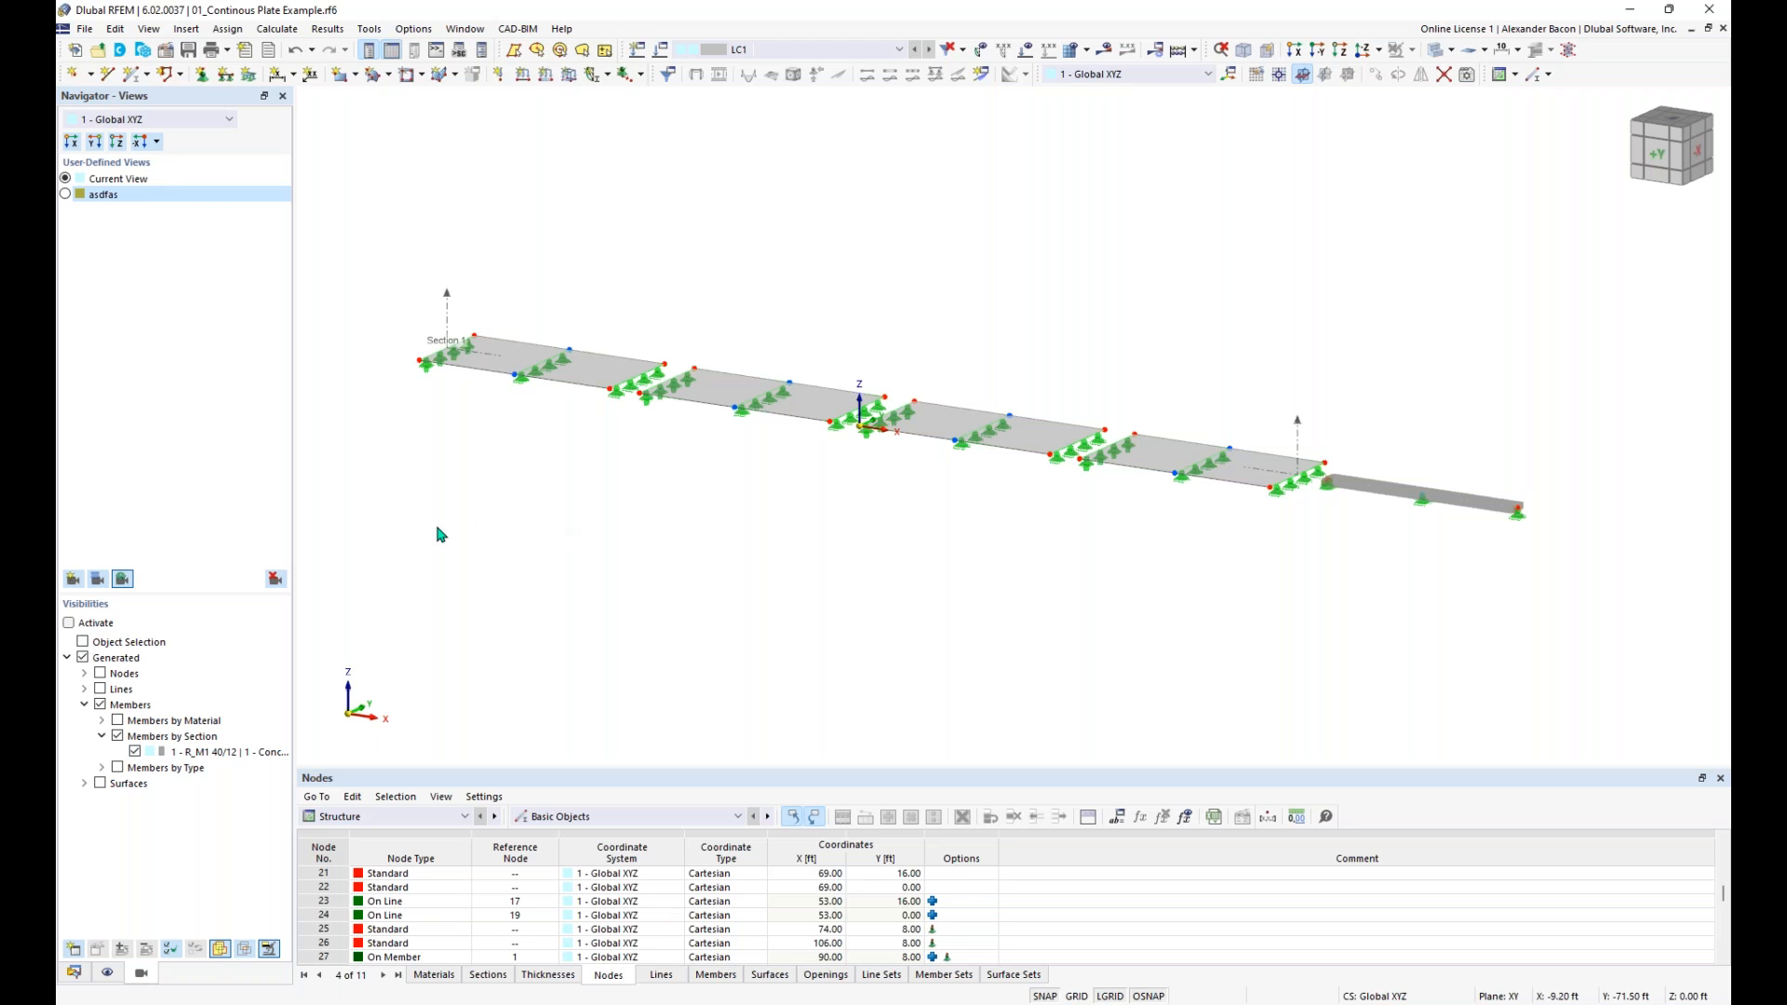
# - Display the LC1 static analysis results and switch from the member and surface moments to the global deformations |u|
pyautogui.click(1175, 52)
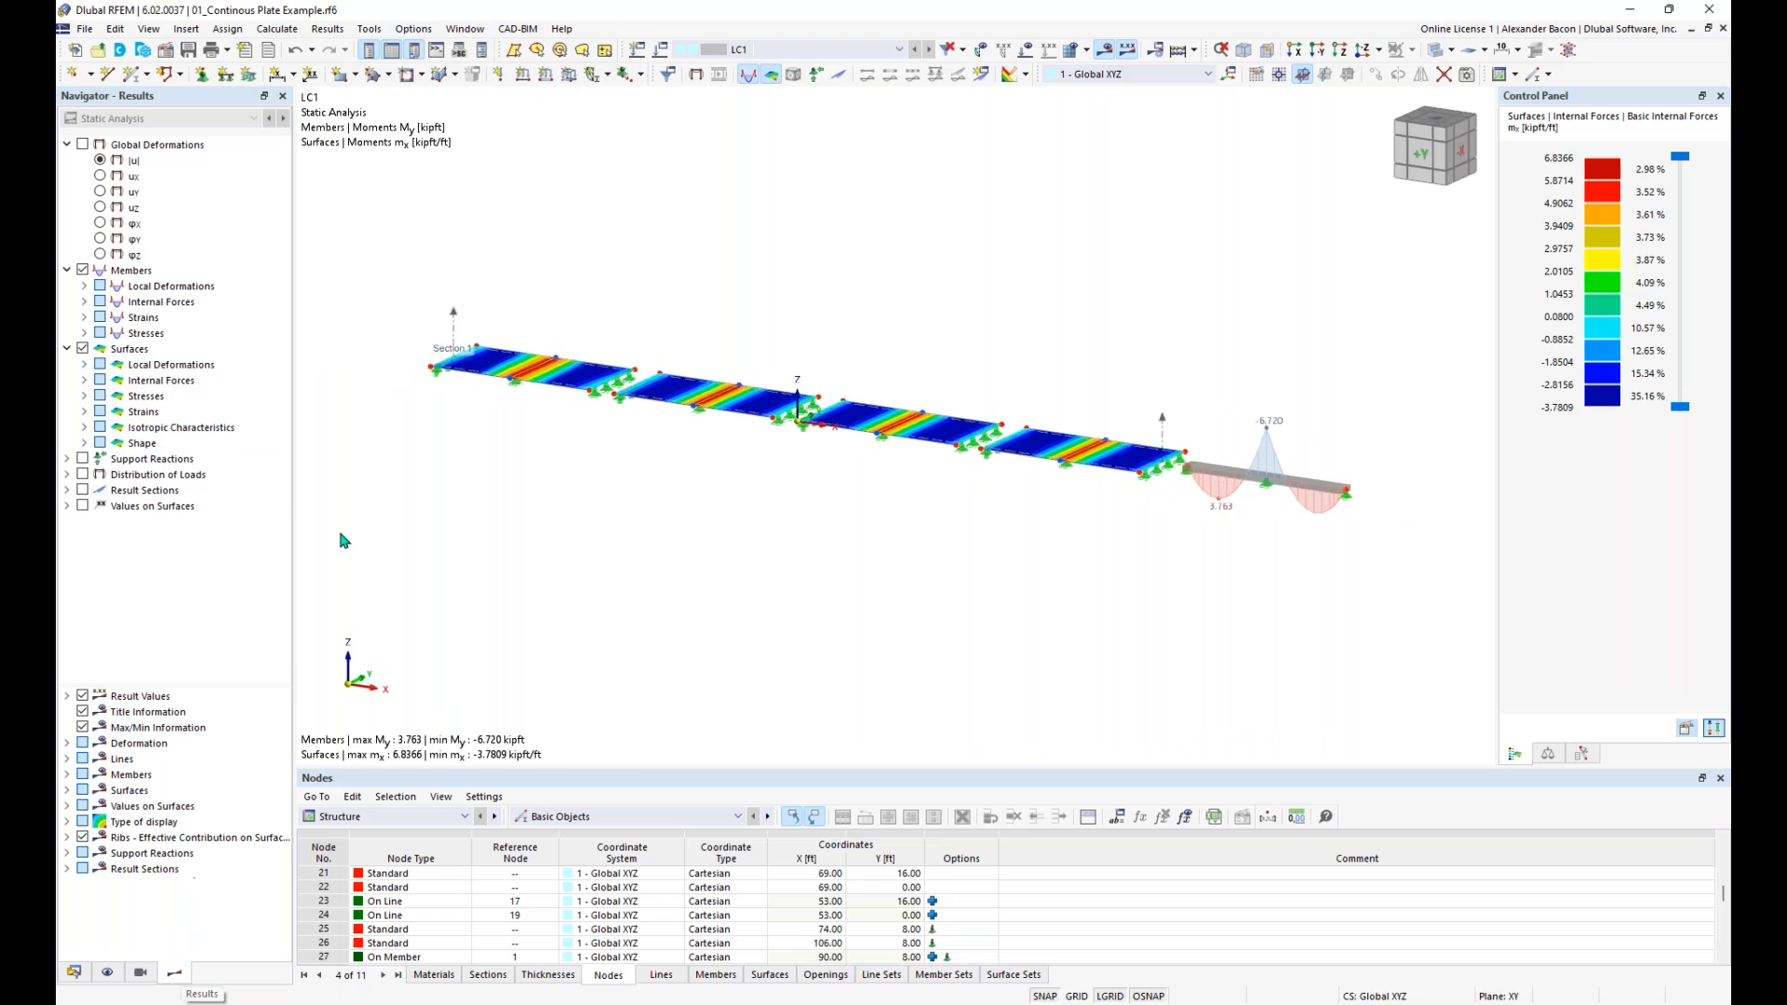
pyautogui.click(82, 270)
pyautogui.click(83, 270)
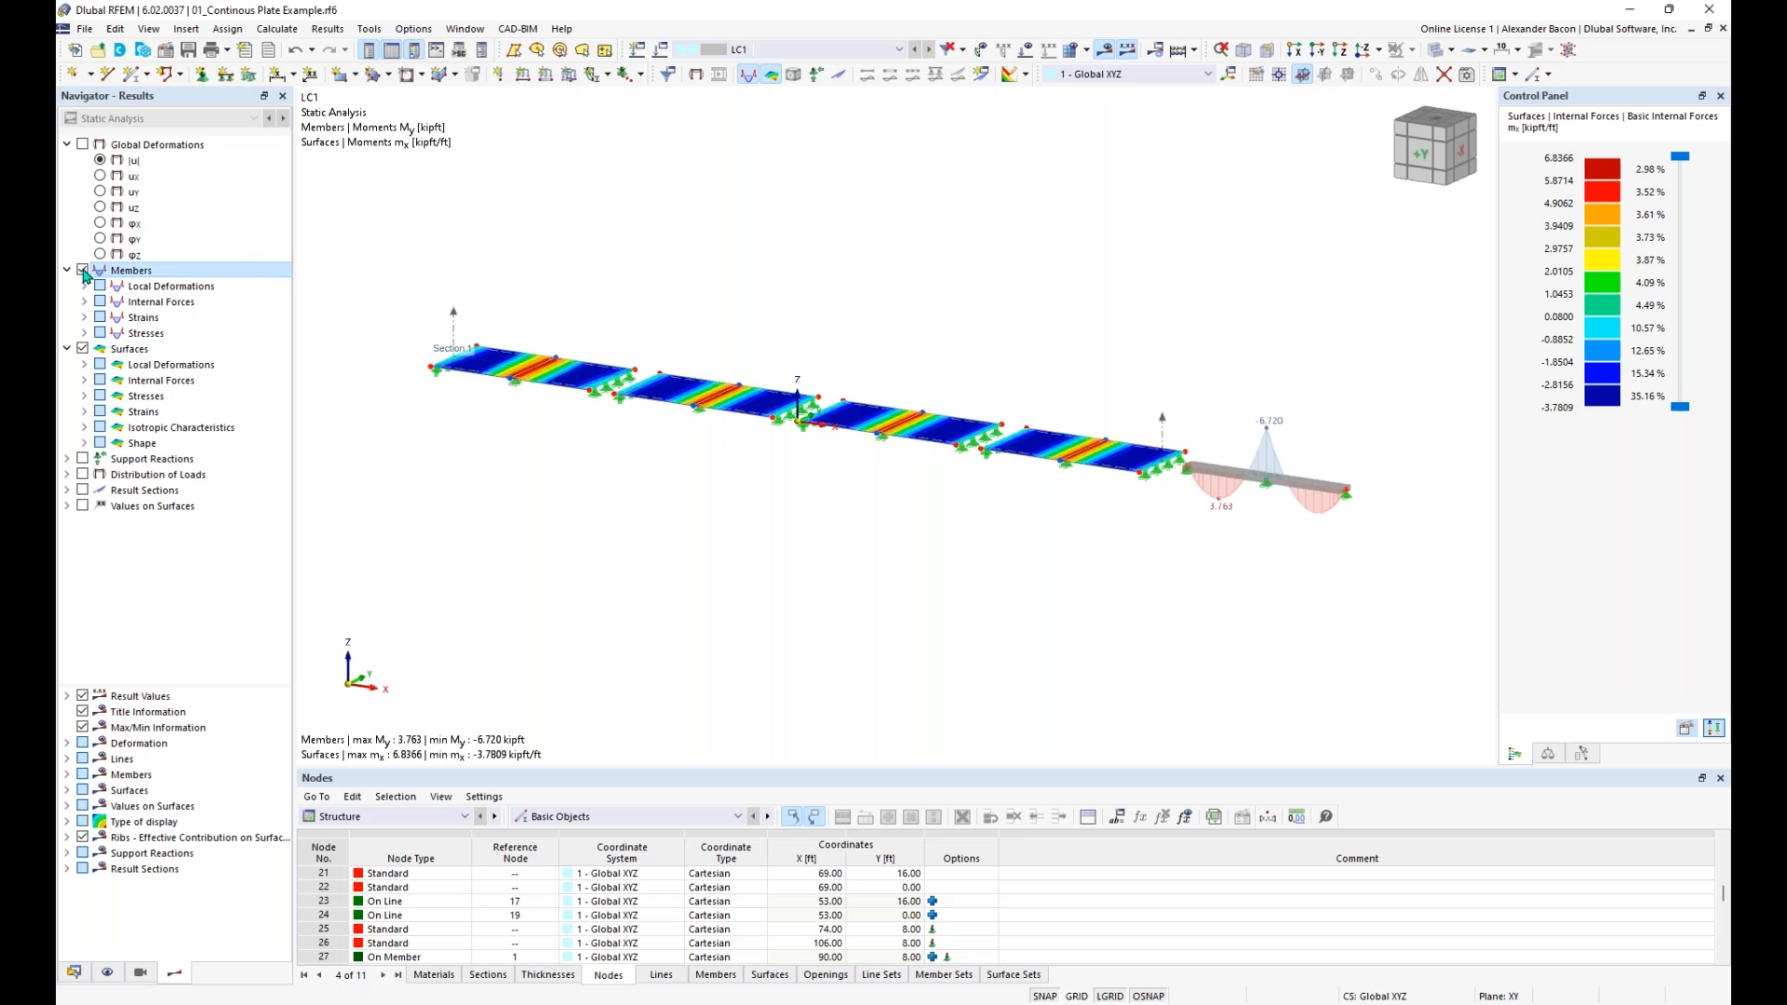
pyautogui.click(82, 270)
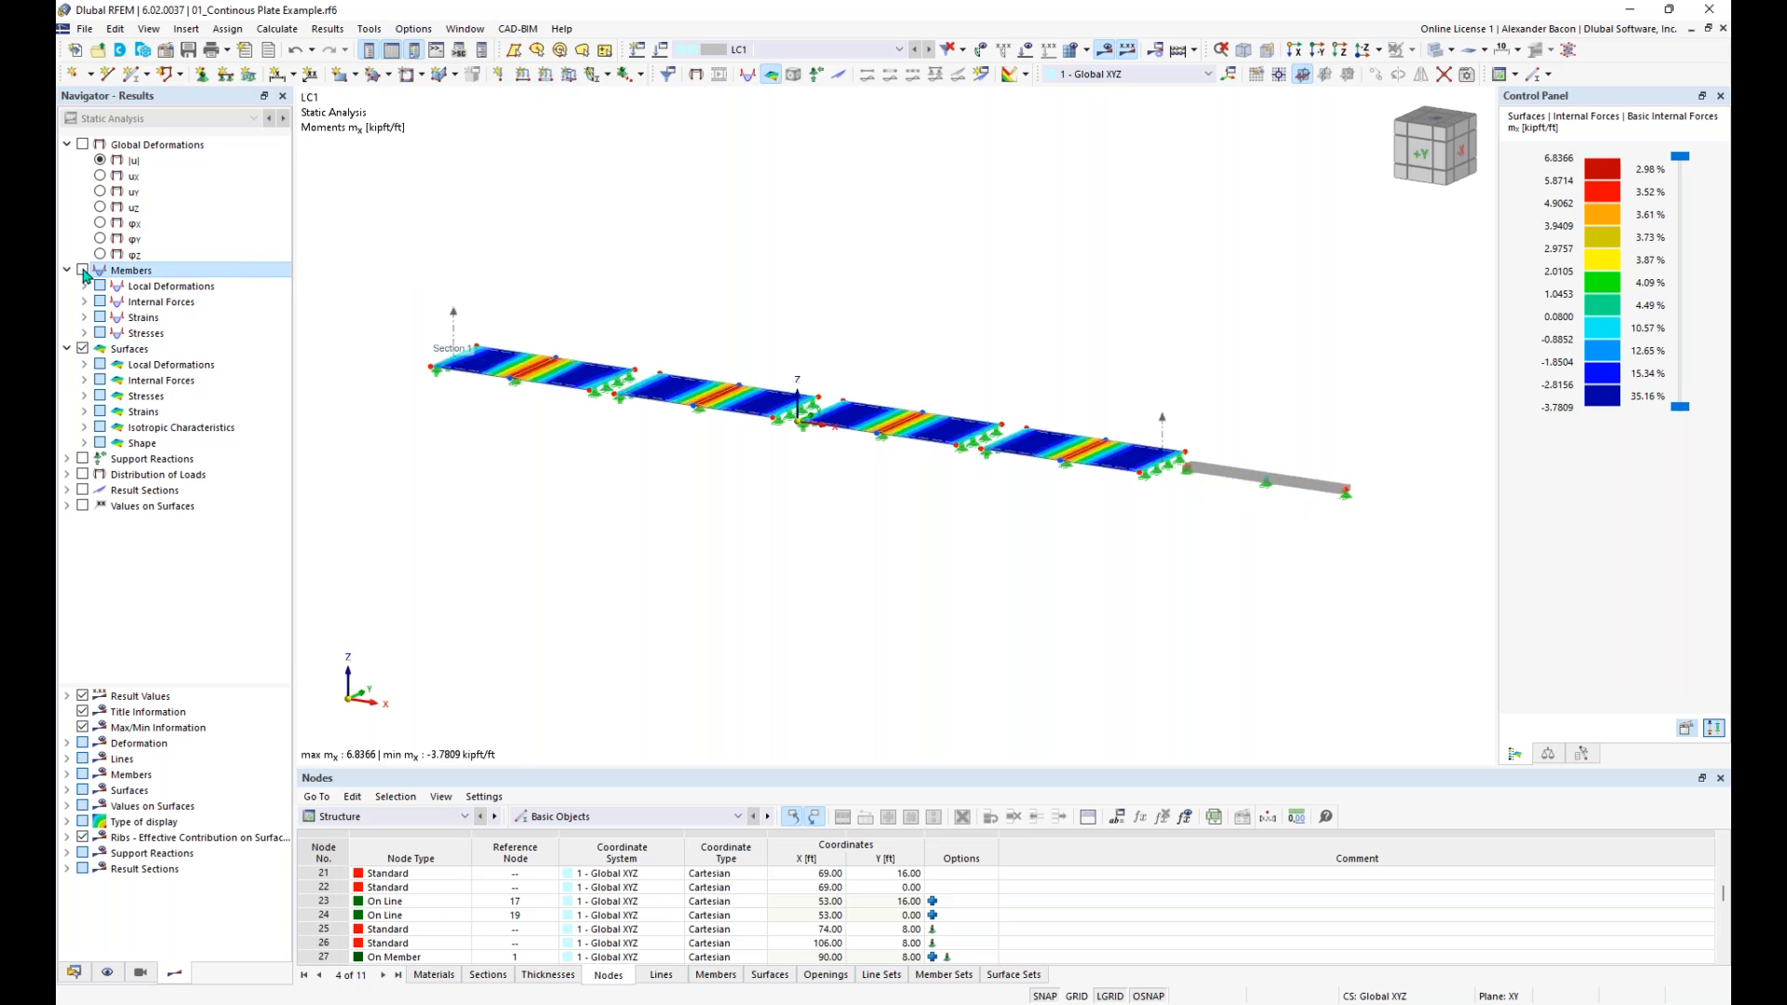
pyautogui.click(83, 144)
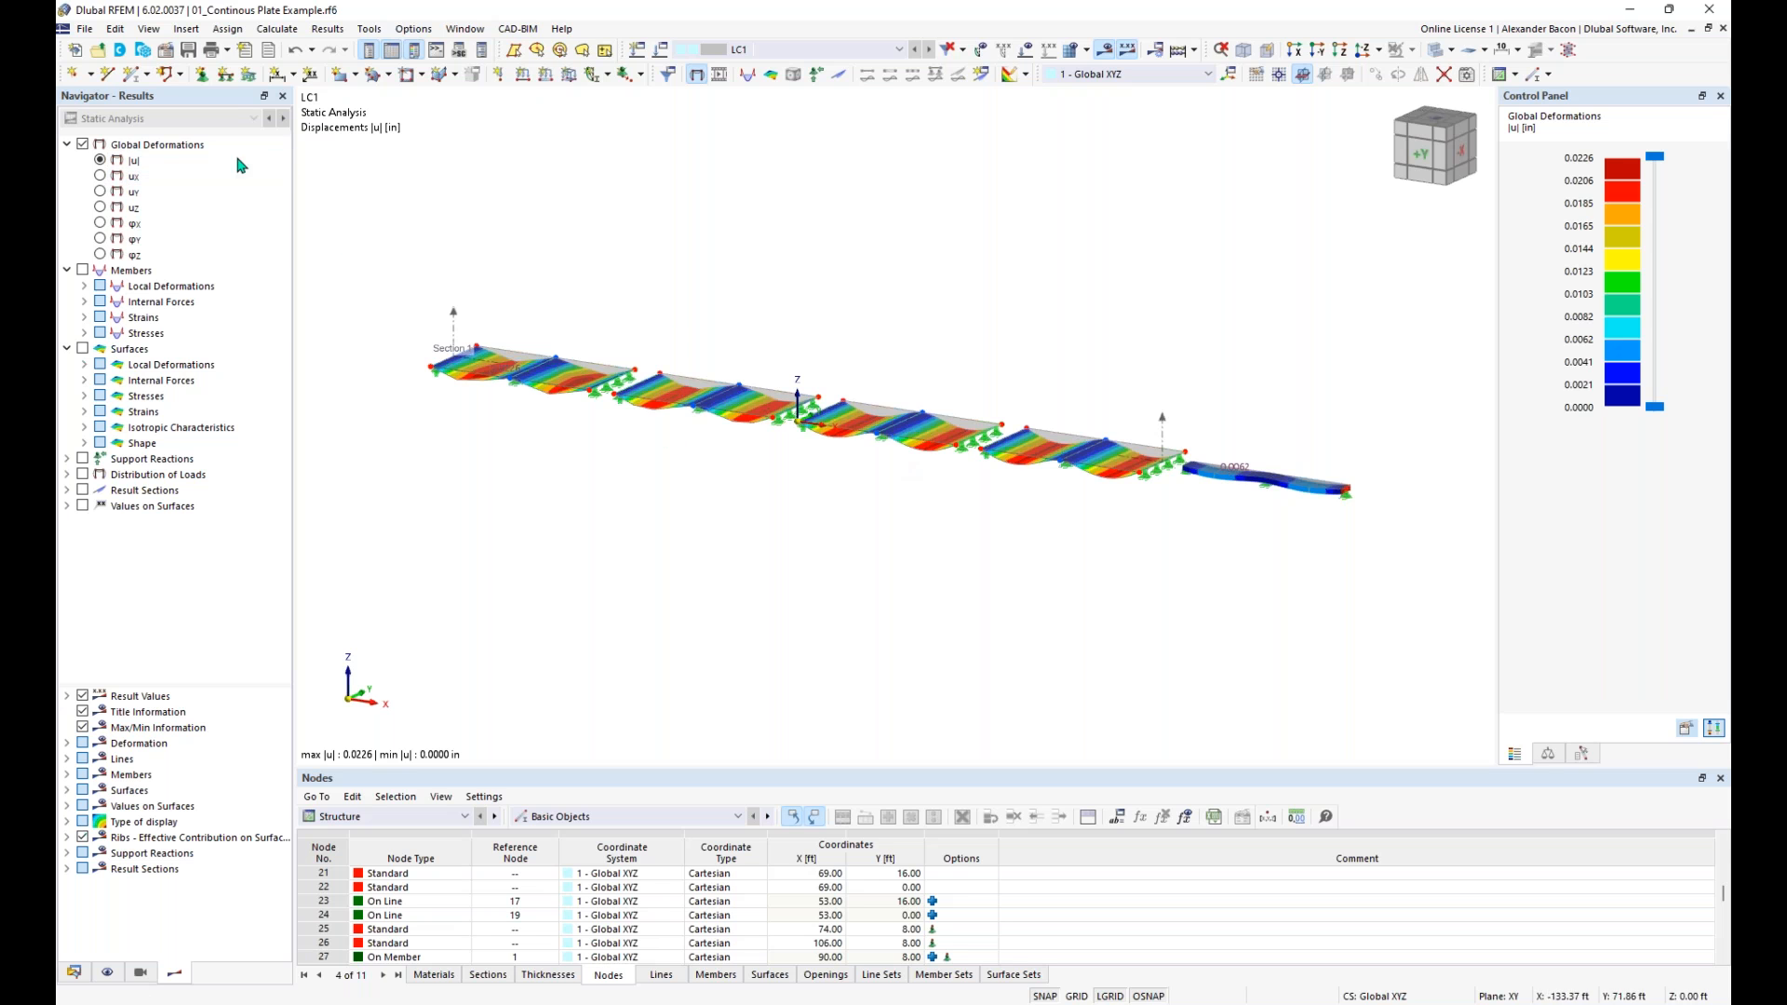
# - Switch the results to the member moments My, expand the member internal forces and add the surface moments mx
pyautogui.click(84, 271)
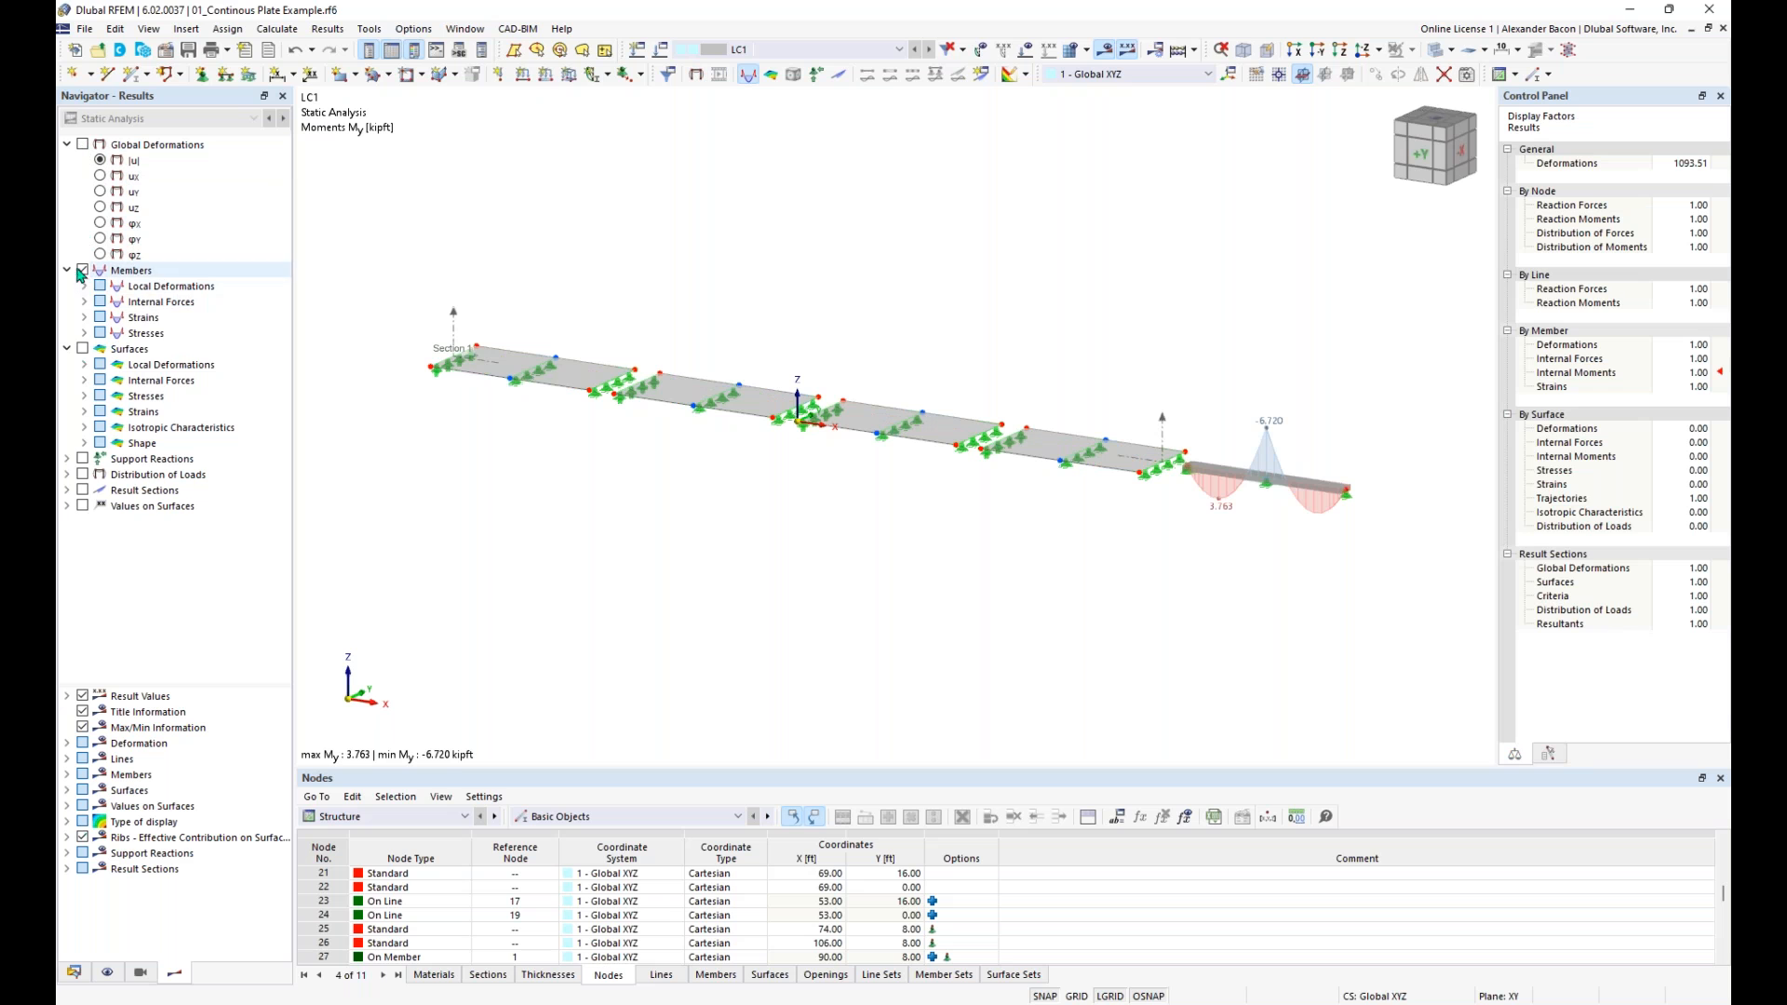
pyautogui.click(84, 302)
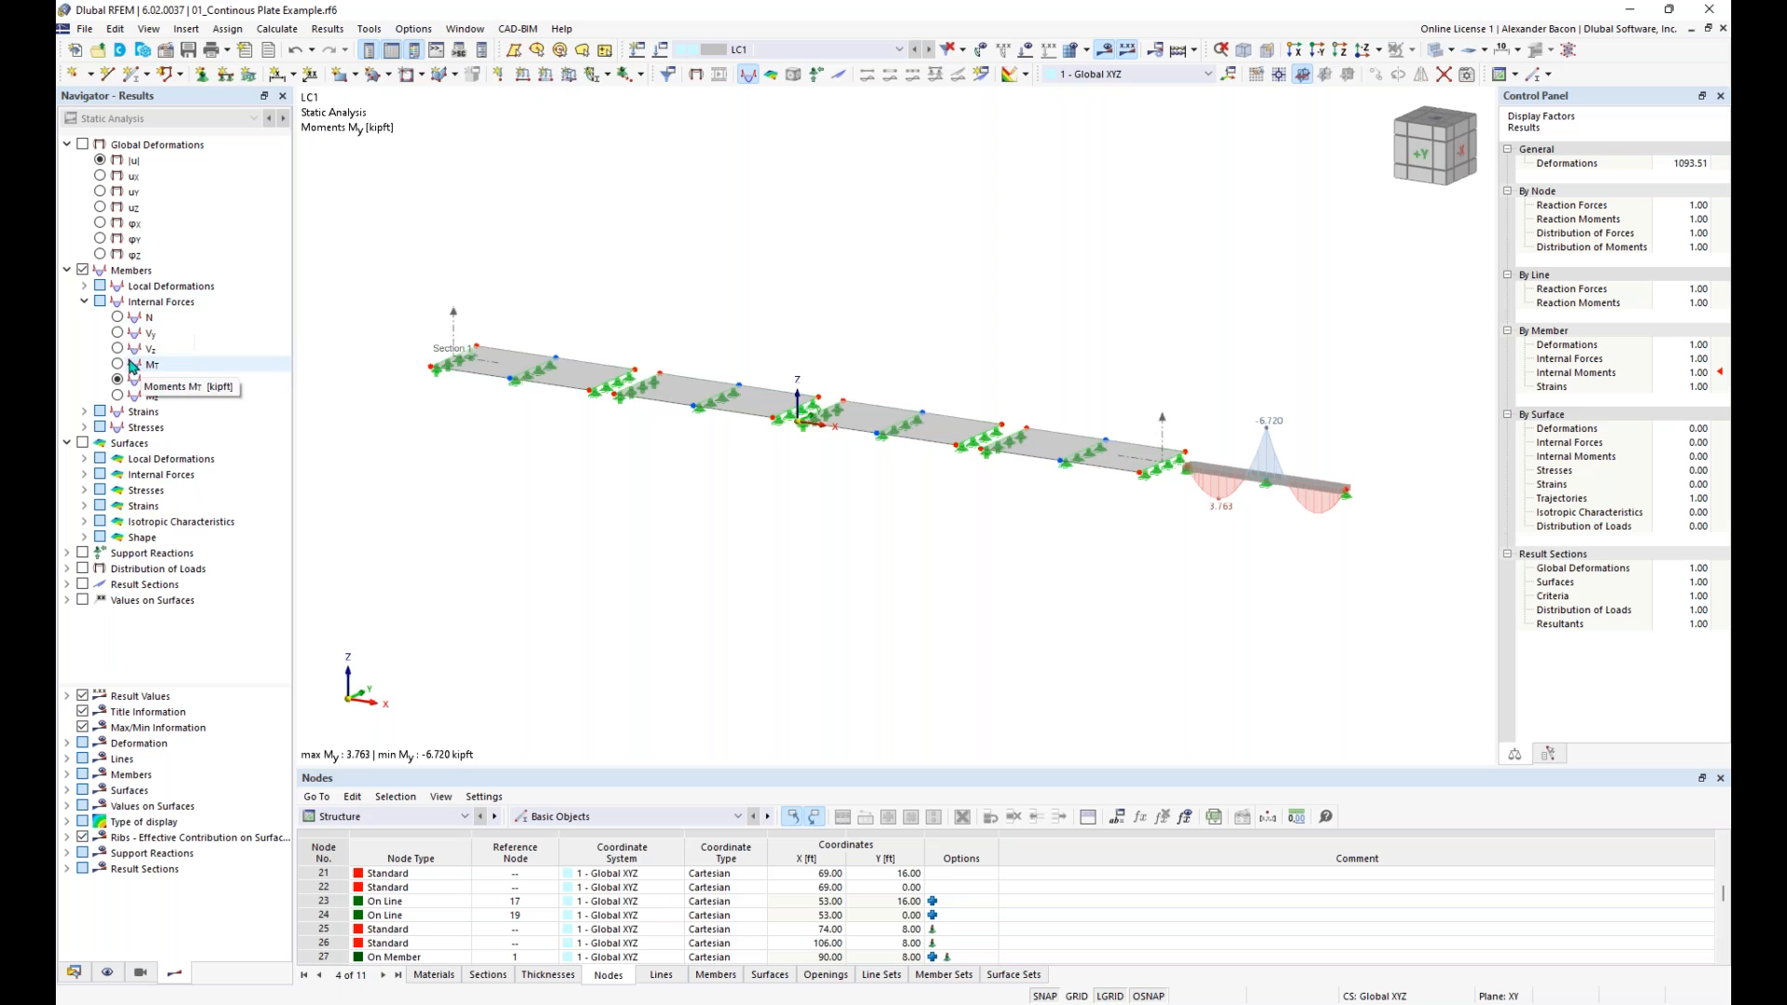
pyautogui.click(83, 443)
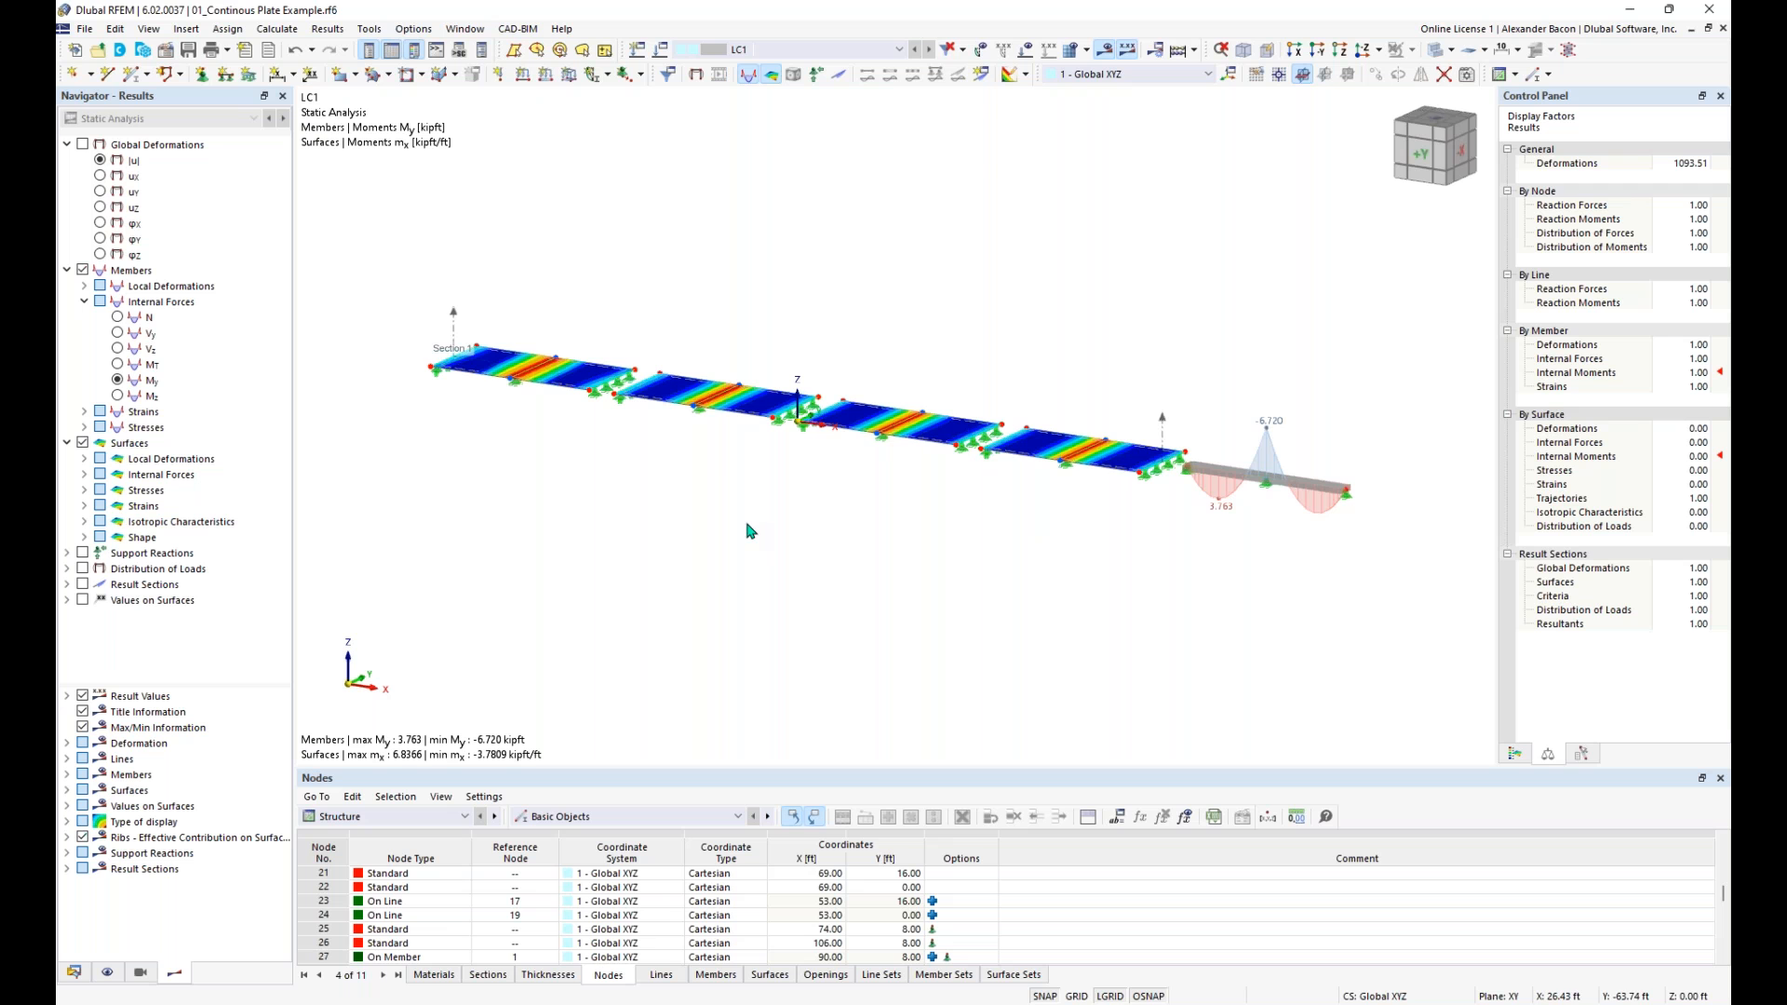
pyautogui.moveTo(831, 518); pyautogui.dragTo(780, 560, button='middle')
pyautogui.keyDown('ctrl'); pyautogui.moveTo(780, 559); pyautogui.dragTo(917, 530, button='middle'); pyautogui.keyUp('ctrl')
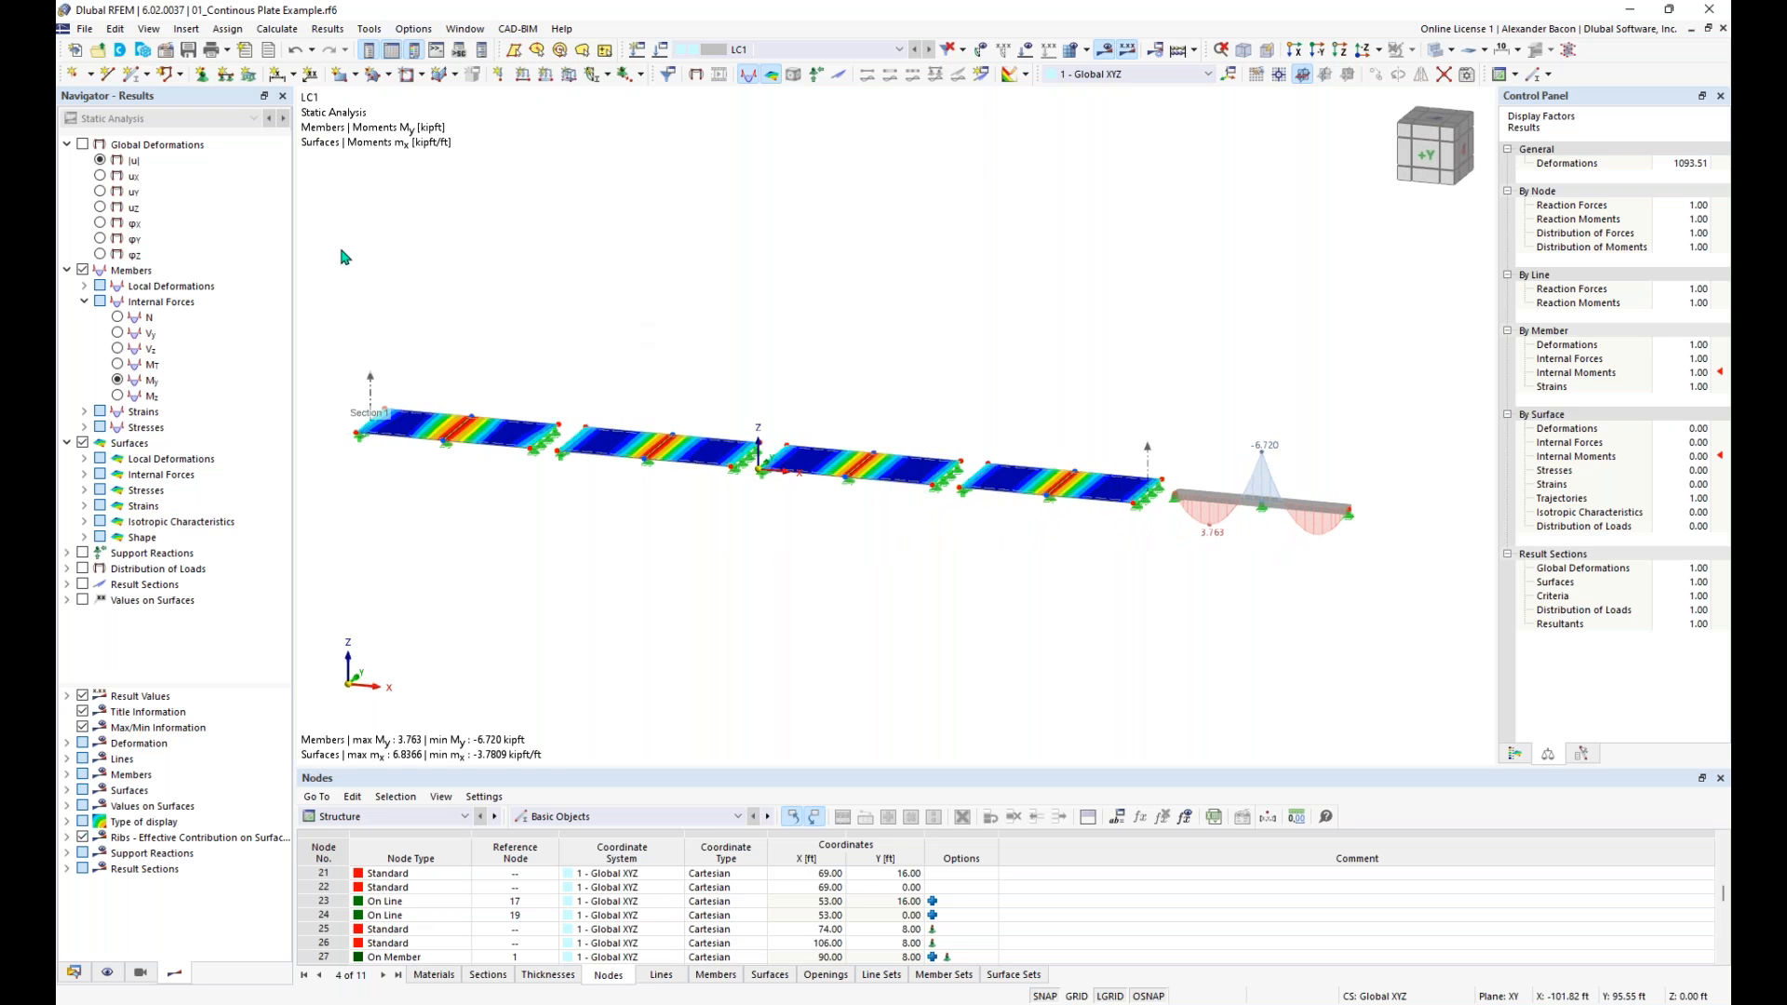
# - Turn off the results and select only the middle line support of the third plate with an enclosing window, clearing the selection again
pyautogui.keyDown('ctrl'); pyautogui.moveTo(975, 541); pyautogui.dragTo(897, 467, button='middle'); pyautogui.keyUp('ctrl')
pyautogui.scroll(4, 1019, 457)
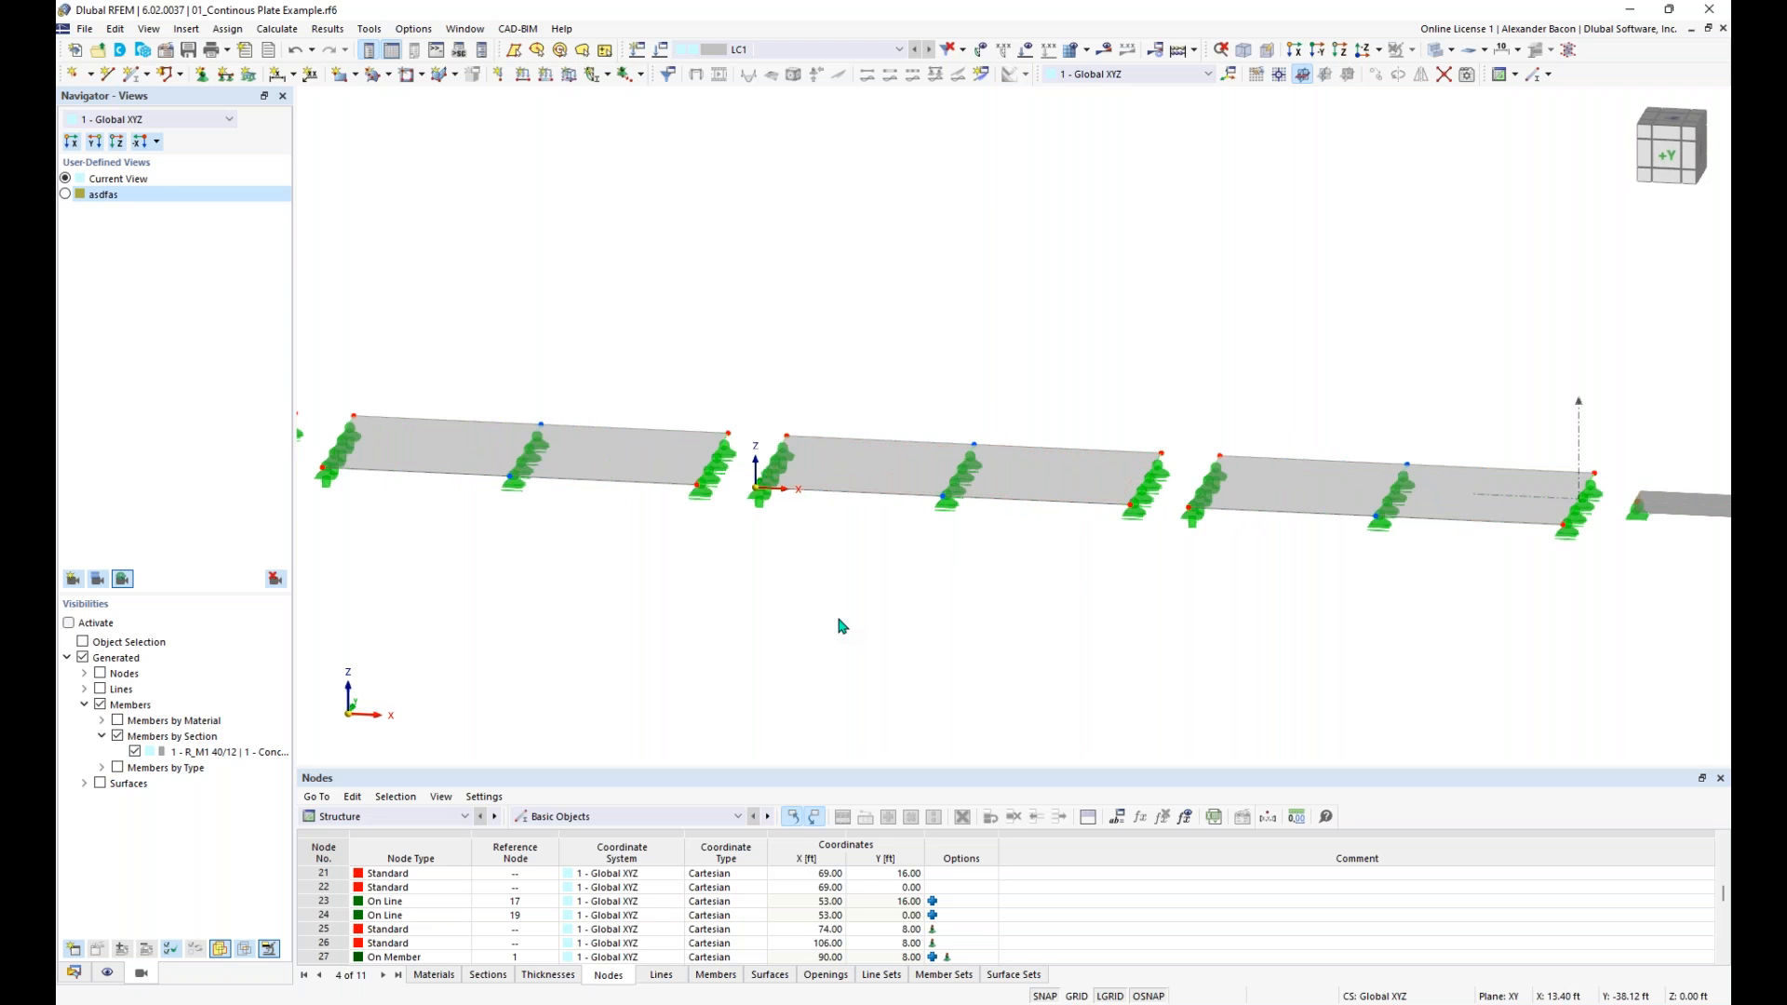
pyautogui.moveTo(860, 612); pyautogui.dragTo(1065, 331)
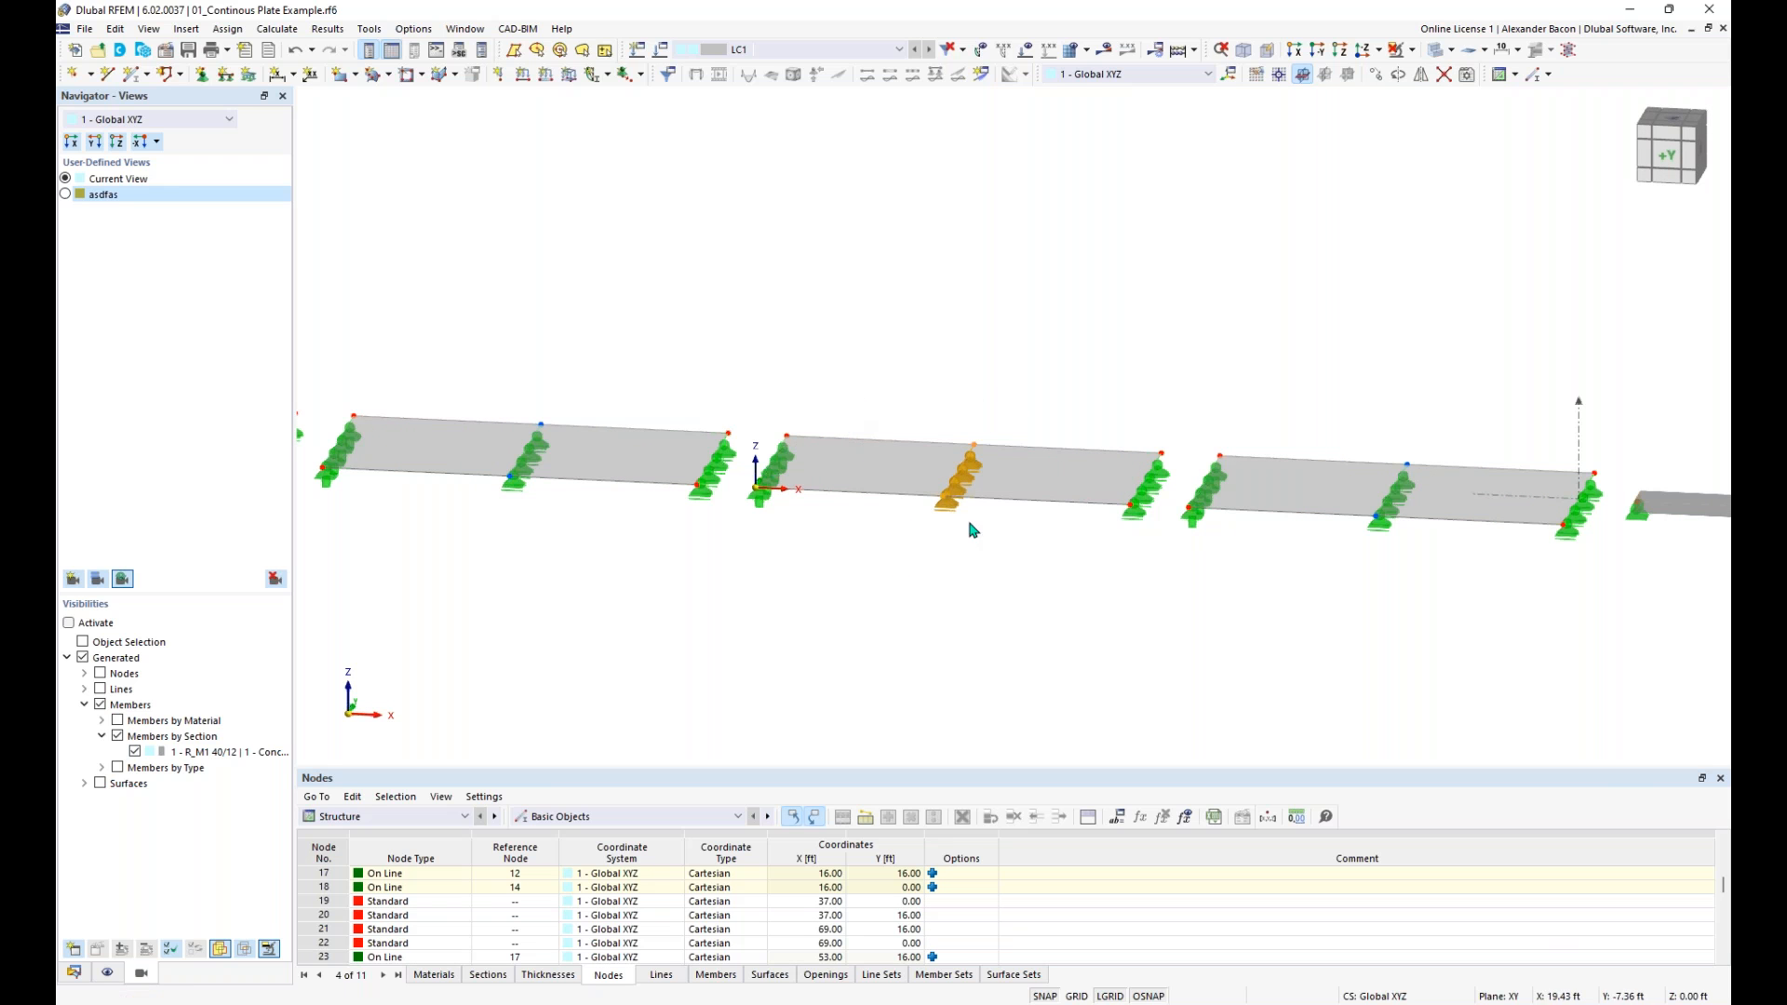
pyautogui.click(1039, 338)
# - Select the third plate together with its middle line support using a crossing window, and clear the selection
pyautogui.moveTo(1064, 285); pyautogui.dragTo(840, 676)
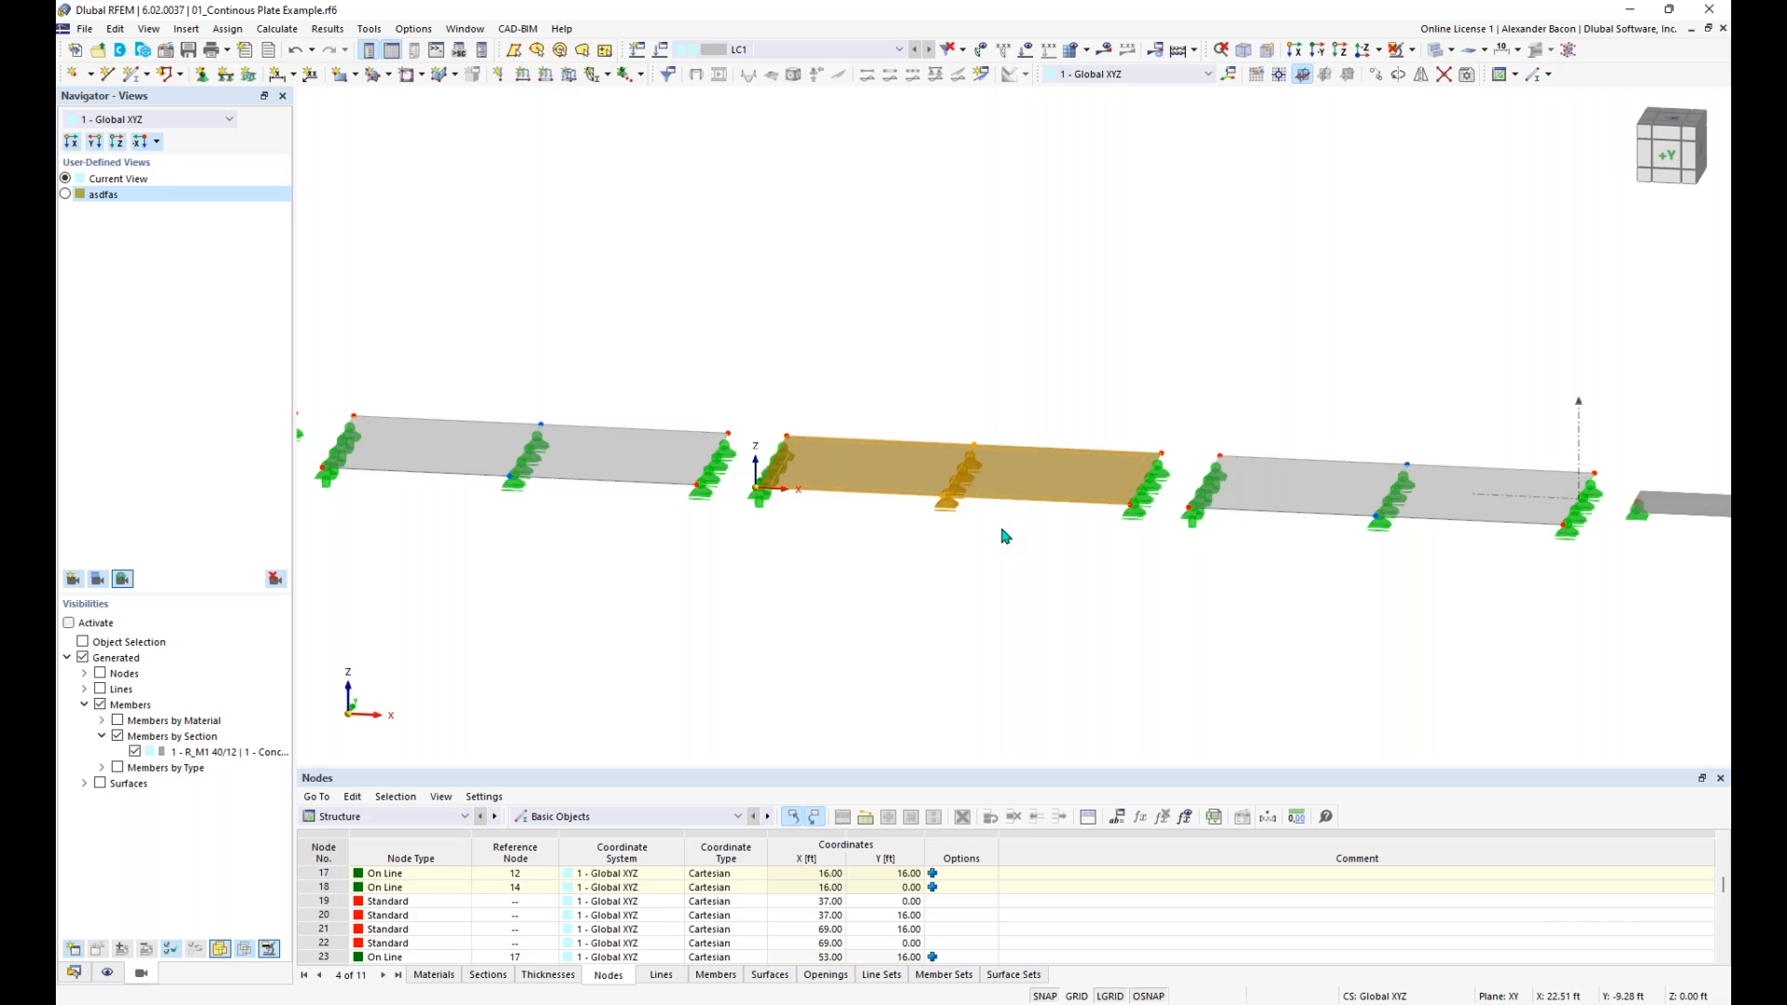
pyautogui.scroll(-4, 845, 410)
pyautogui.moveTo(848, 363)
pyautogui.keyDown('ctrl'); pyautogui.mouseDown(button='middle')
pyautogui.moveTo(893, 385)
pyautogui.moveTo(848, 359)
pyautogui.mouseUp(button='middle'); pyautogui.keyUp('ctrl')
pyautogui.click(863, 327)
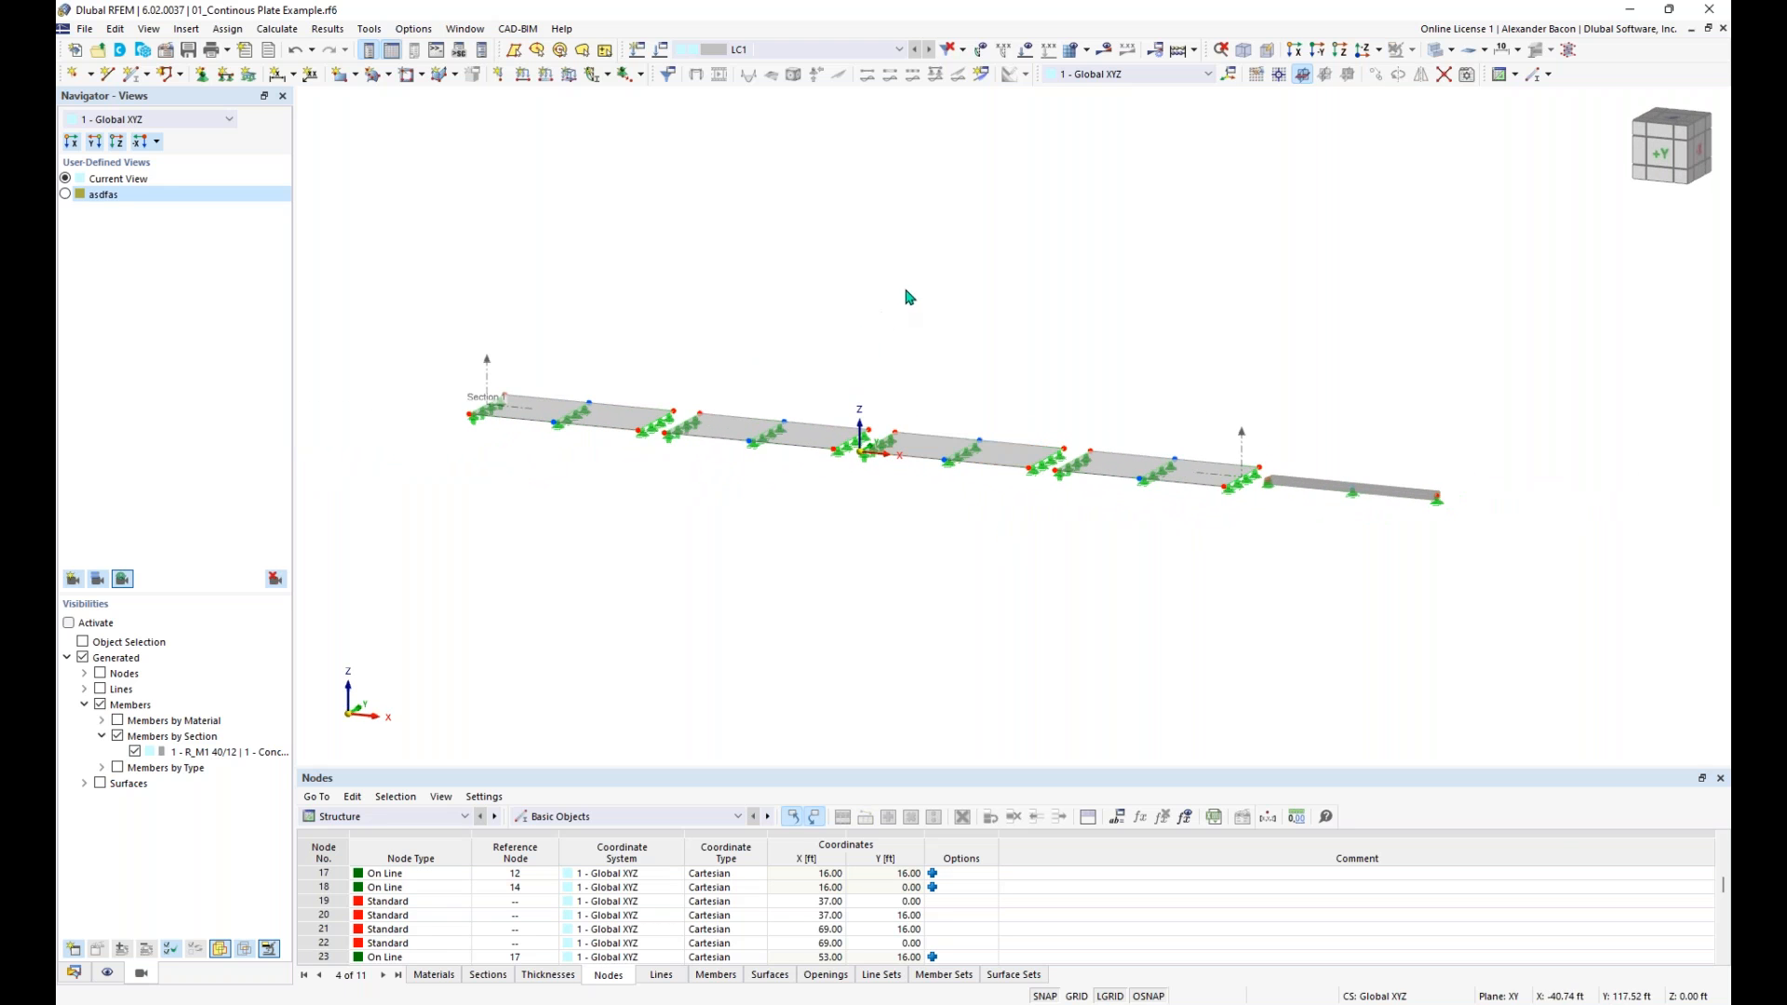
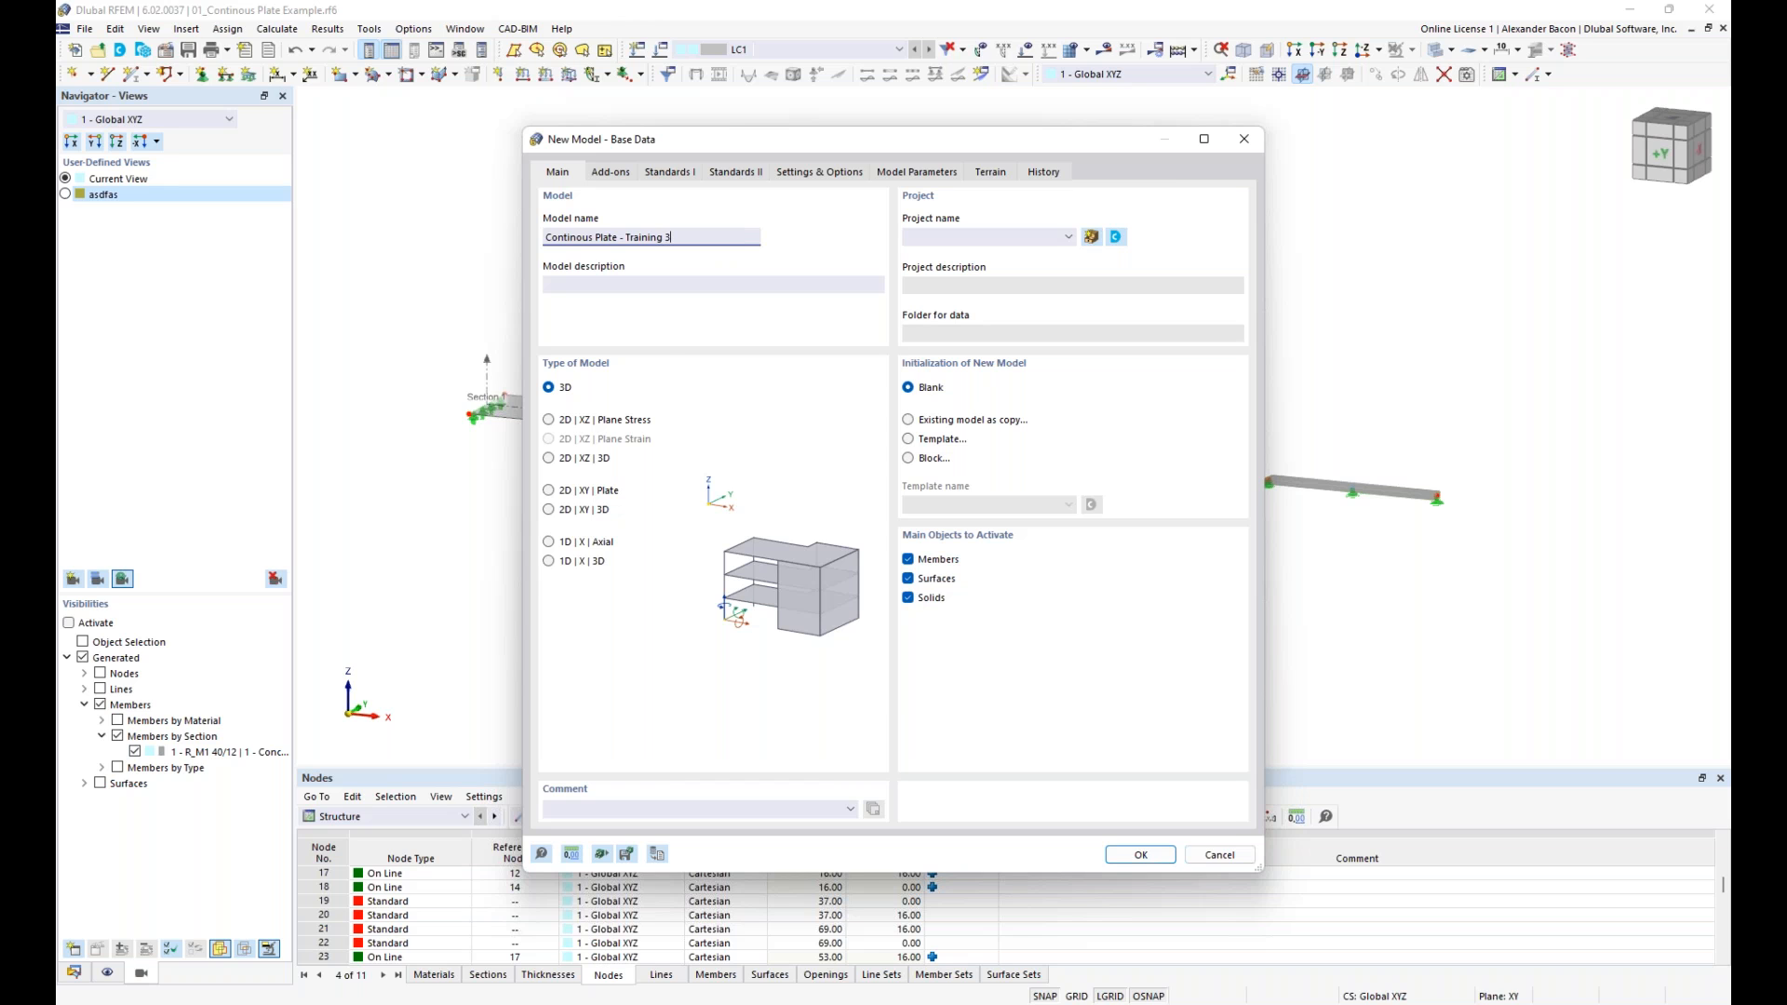
# - Set the type of the new model to 2D | XY | Plate
pyautogui.click(668, 284)
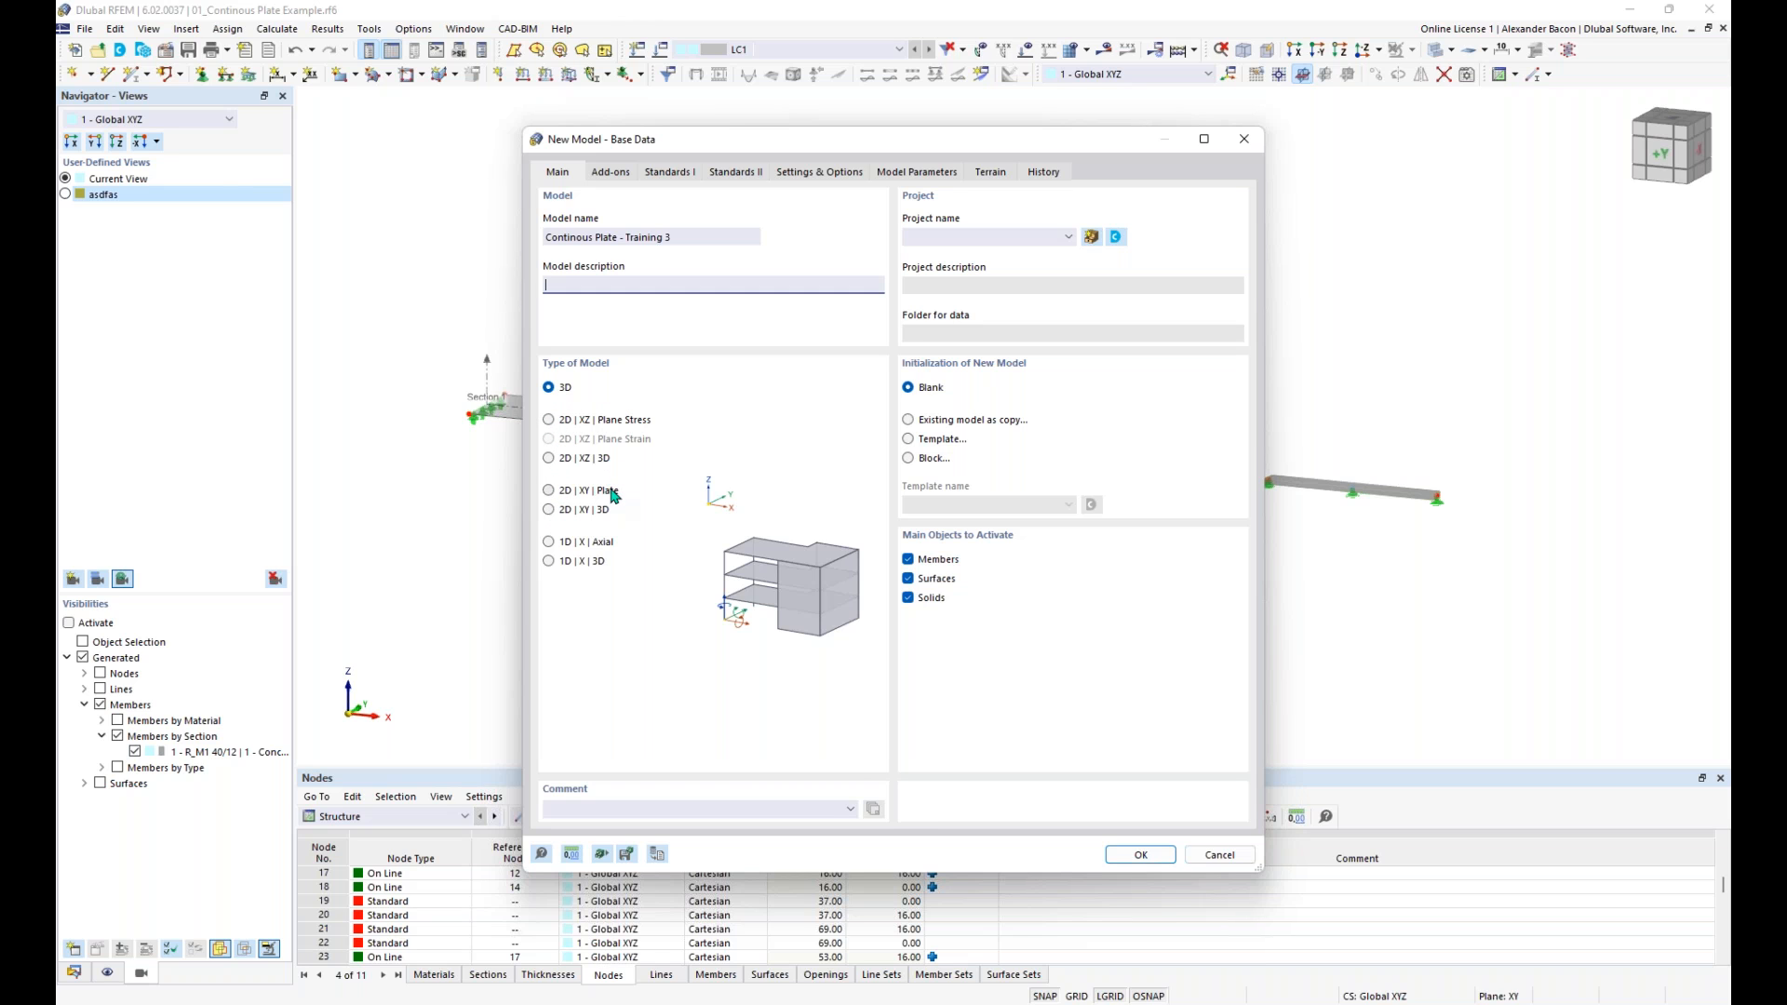
pyautogui.click(552, 491)
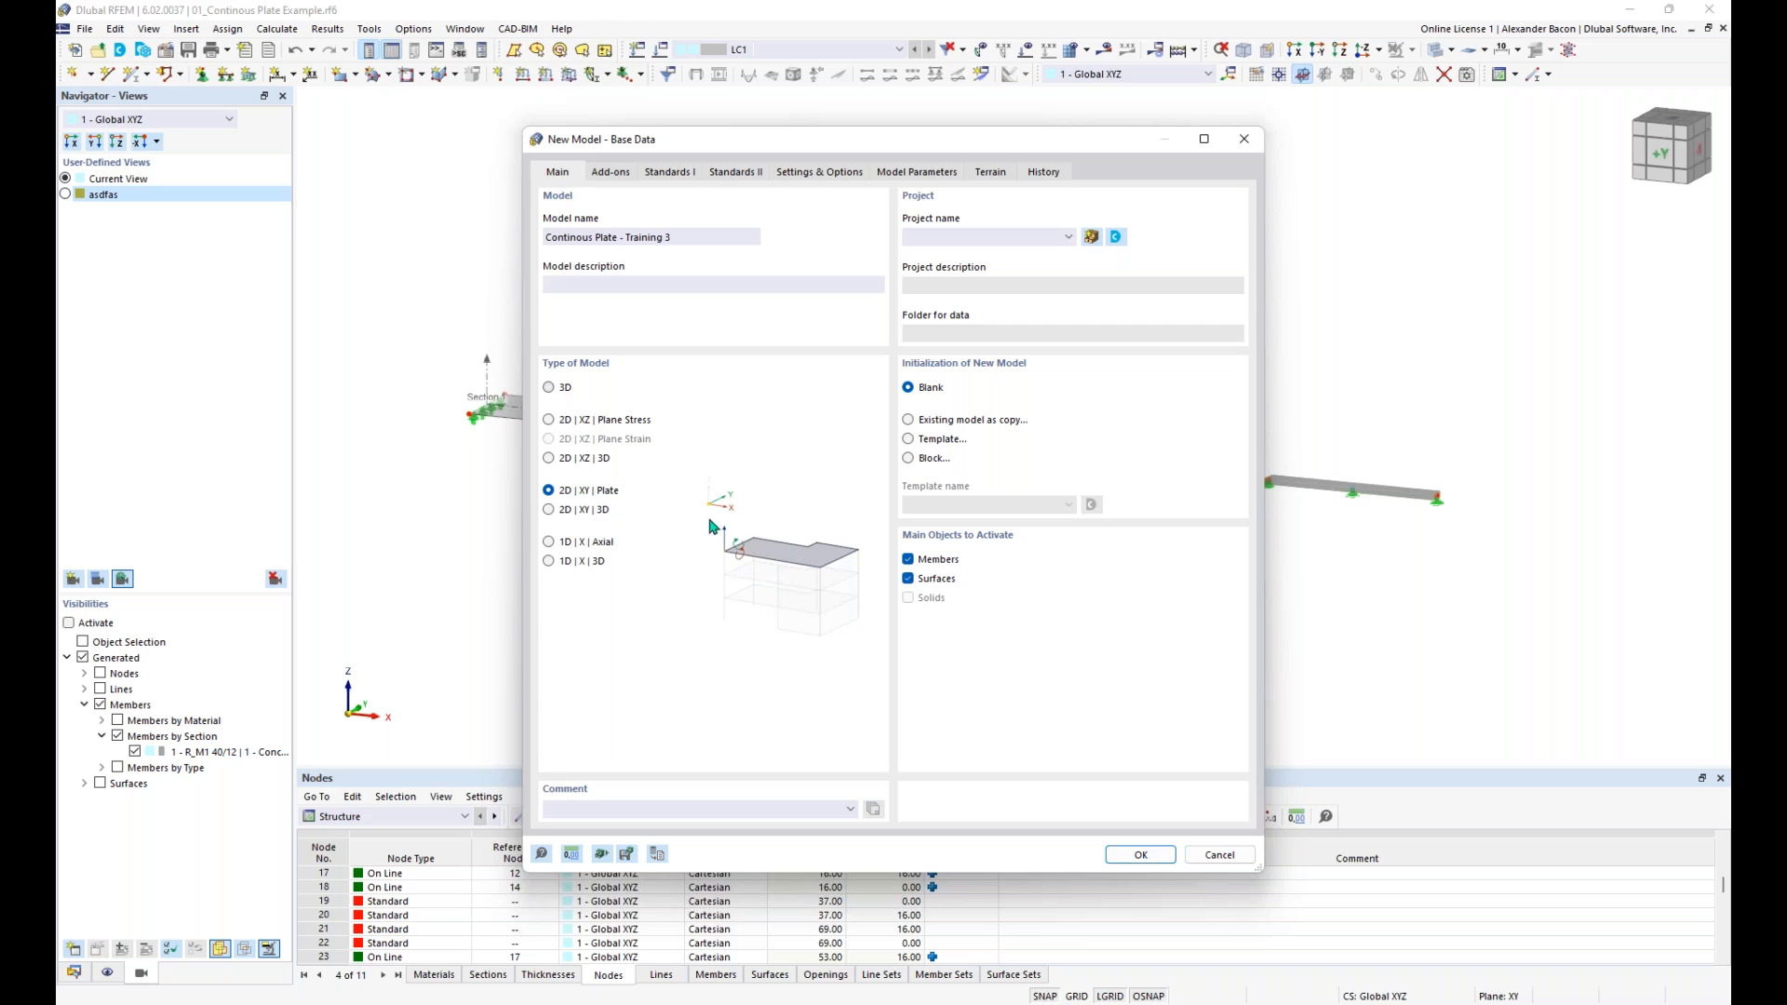
pyautogui.click(553, 511)
pyautogui.click(548, 491)
# - Disable the combination wizard and classification for the new model and check both pages of standards
pyautogui.click(612, 173)
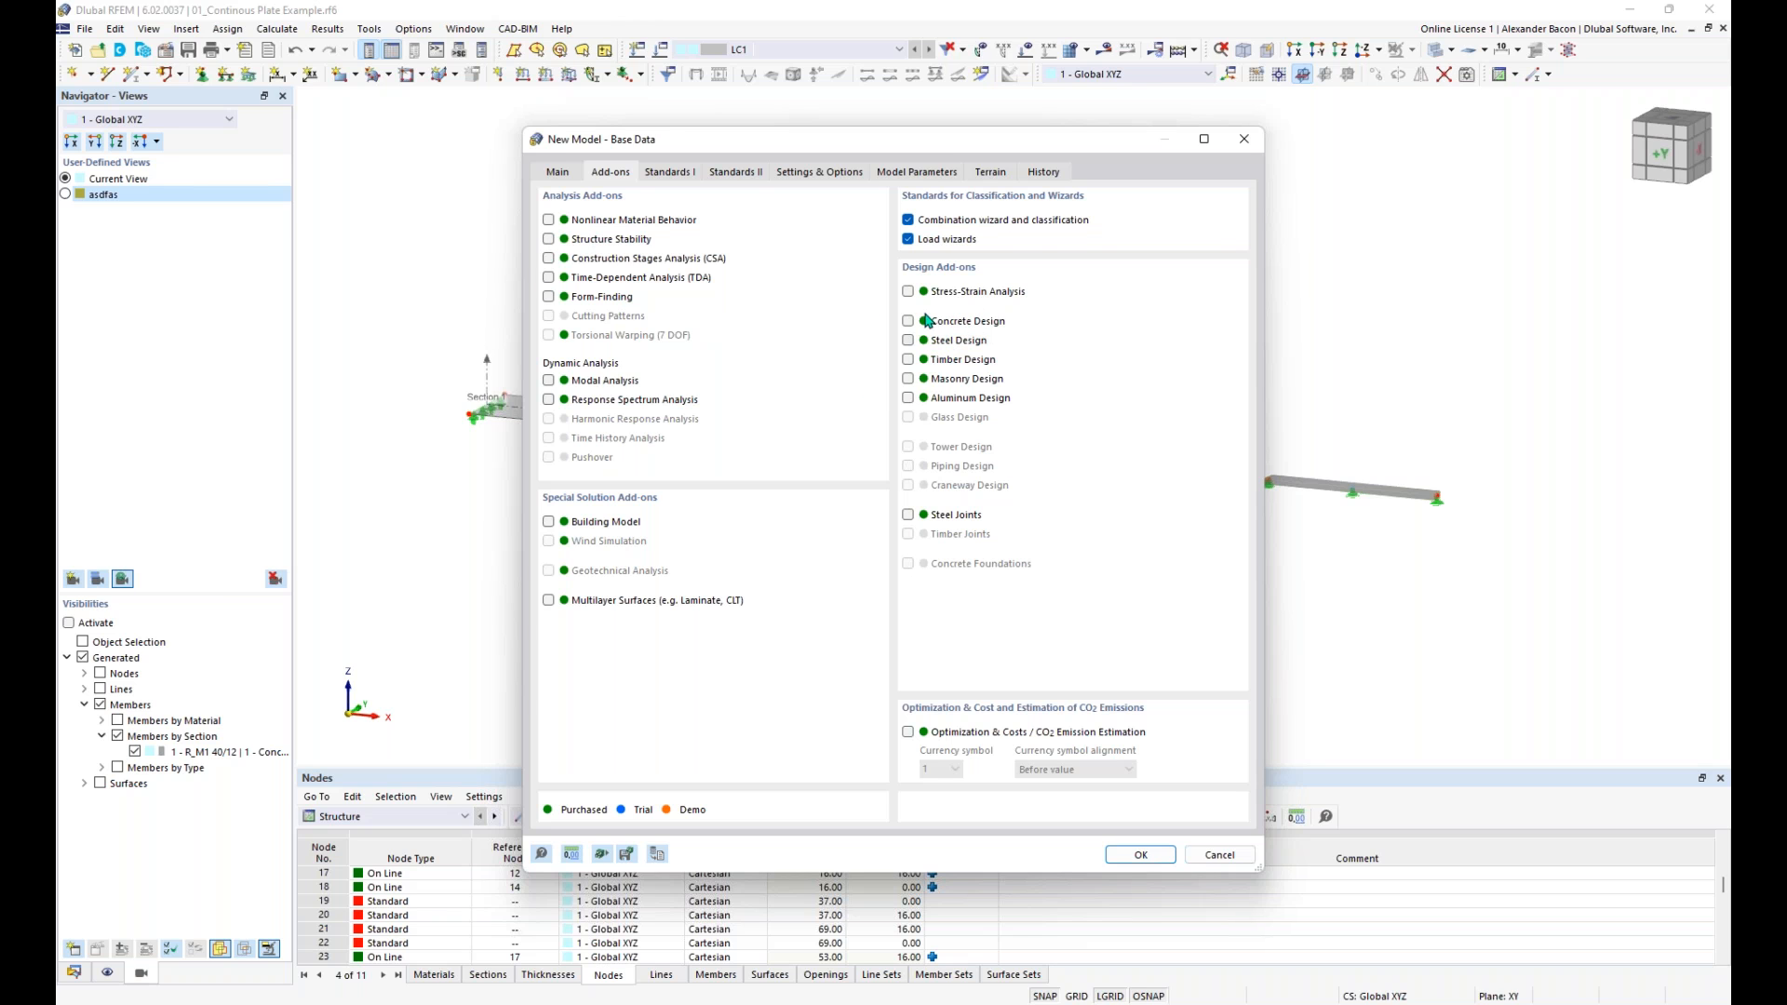
pyautogui.click(908, 222)
pyautogui.click(681, 179)
pyautogui.click(737, 174)
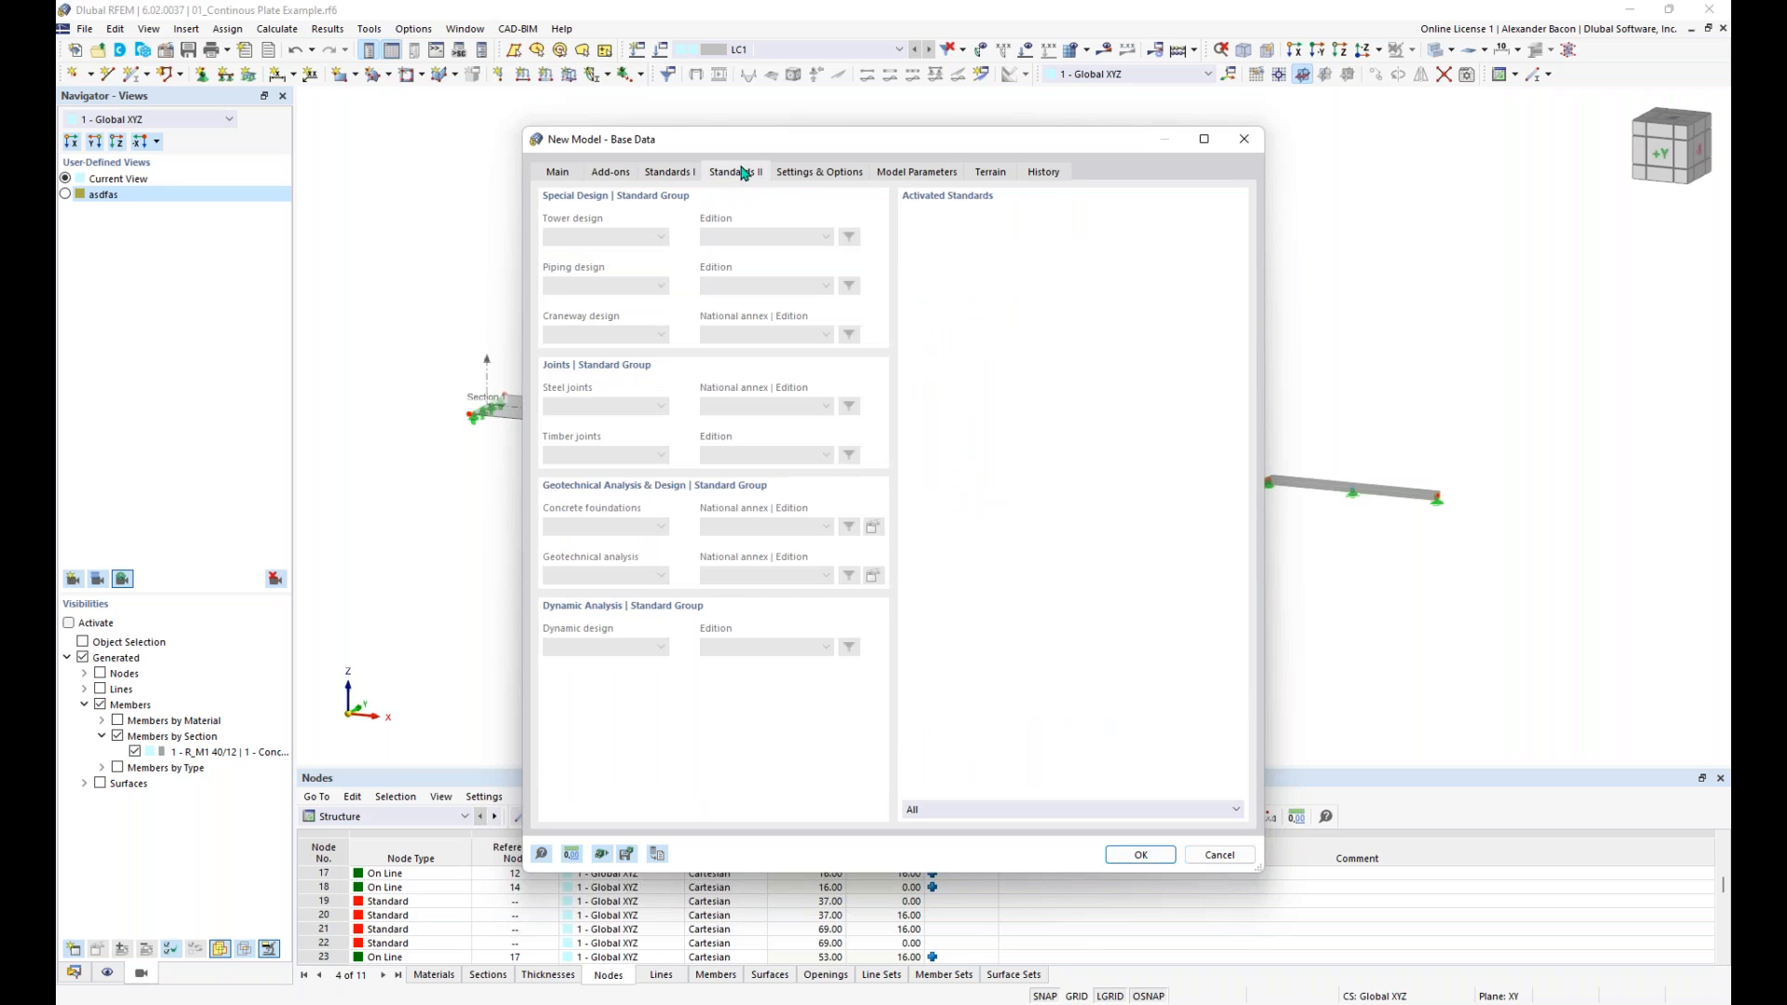
# - Check the model settings and the default Imperial template for units and decimal places, close the unit settings and create the model
pyautogui.click(825, 174)
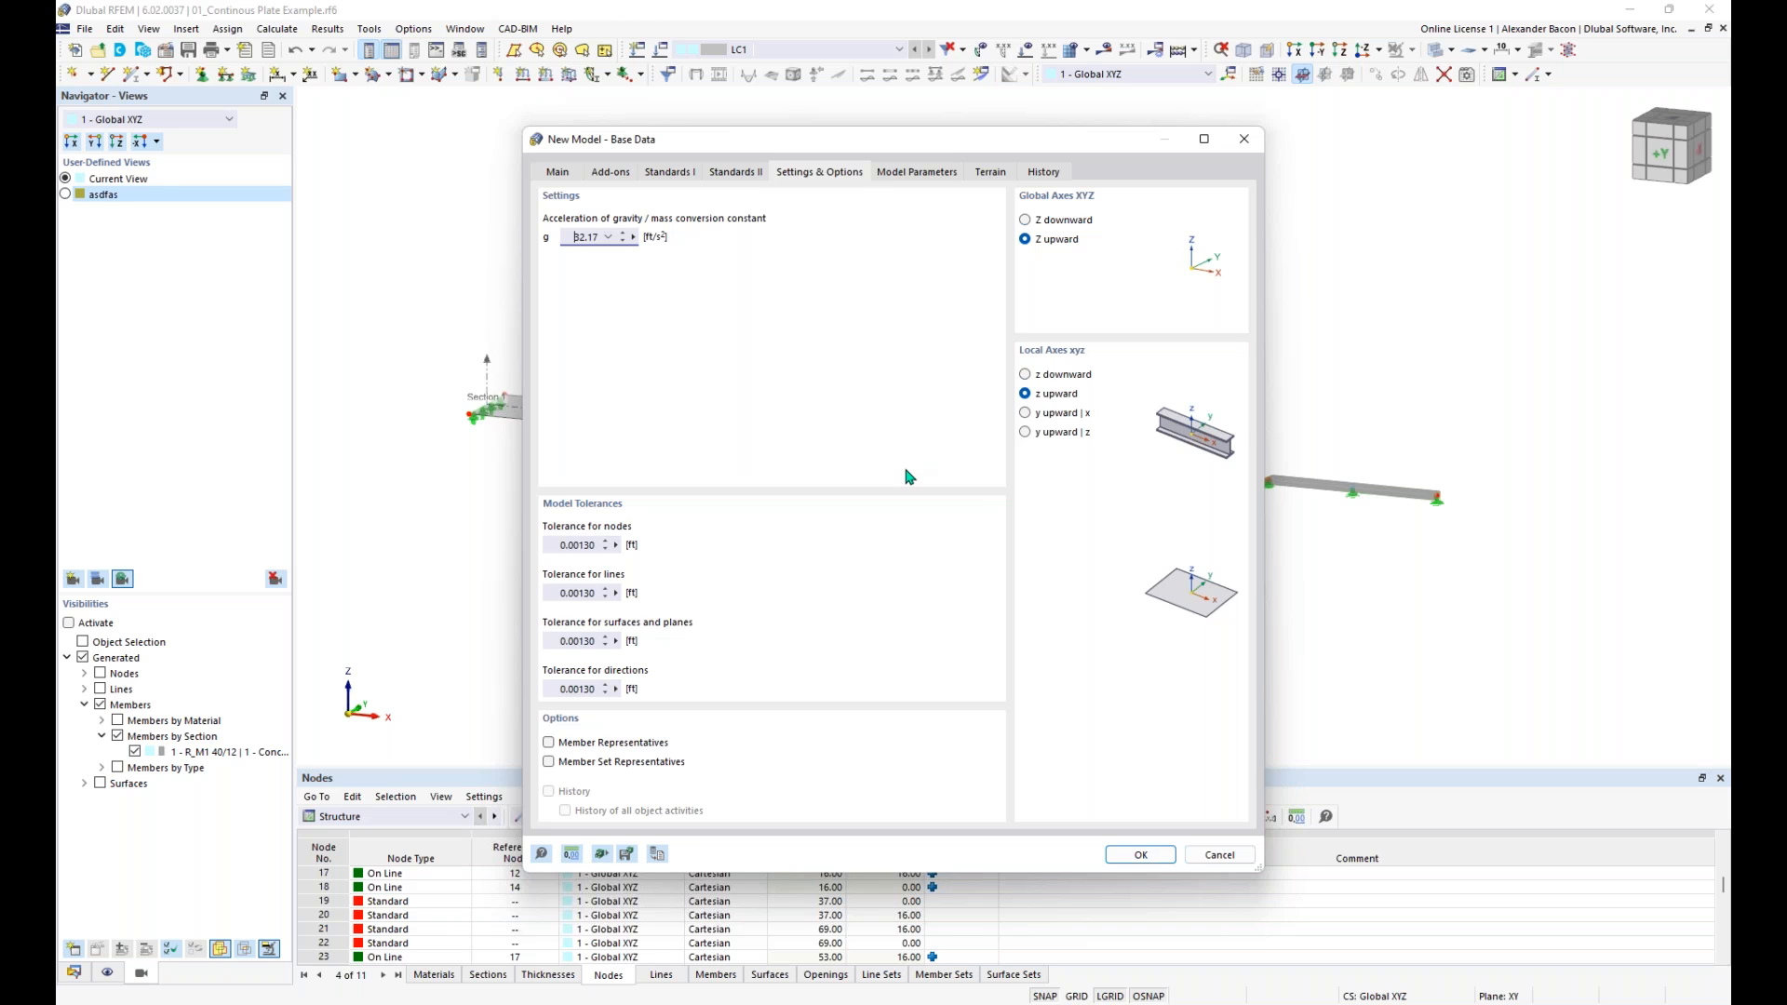
pyautogui.click(572, 858)
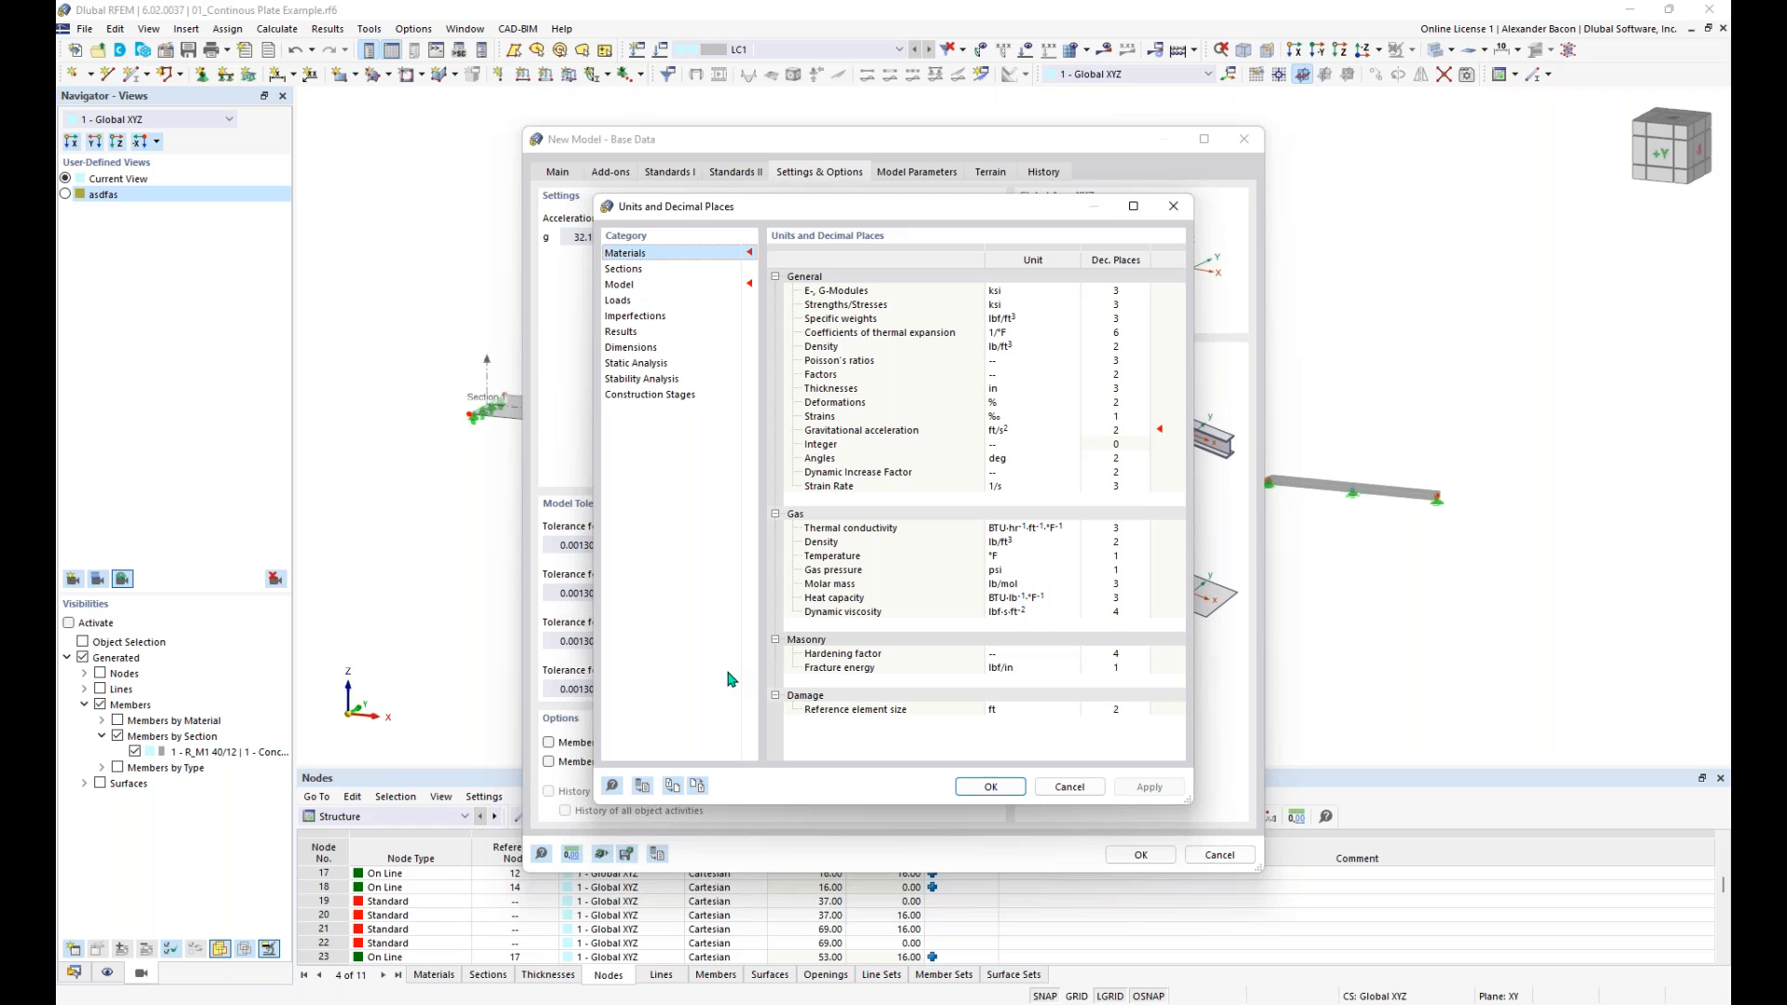
pyautogui.click(672, 786)
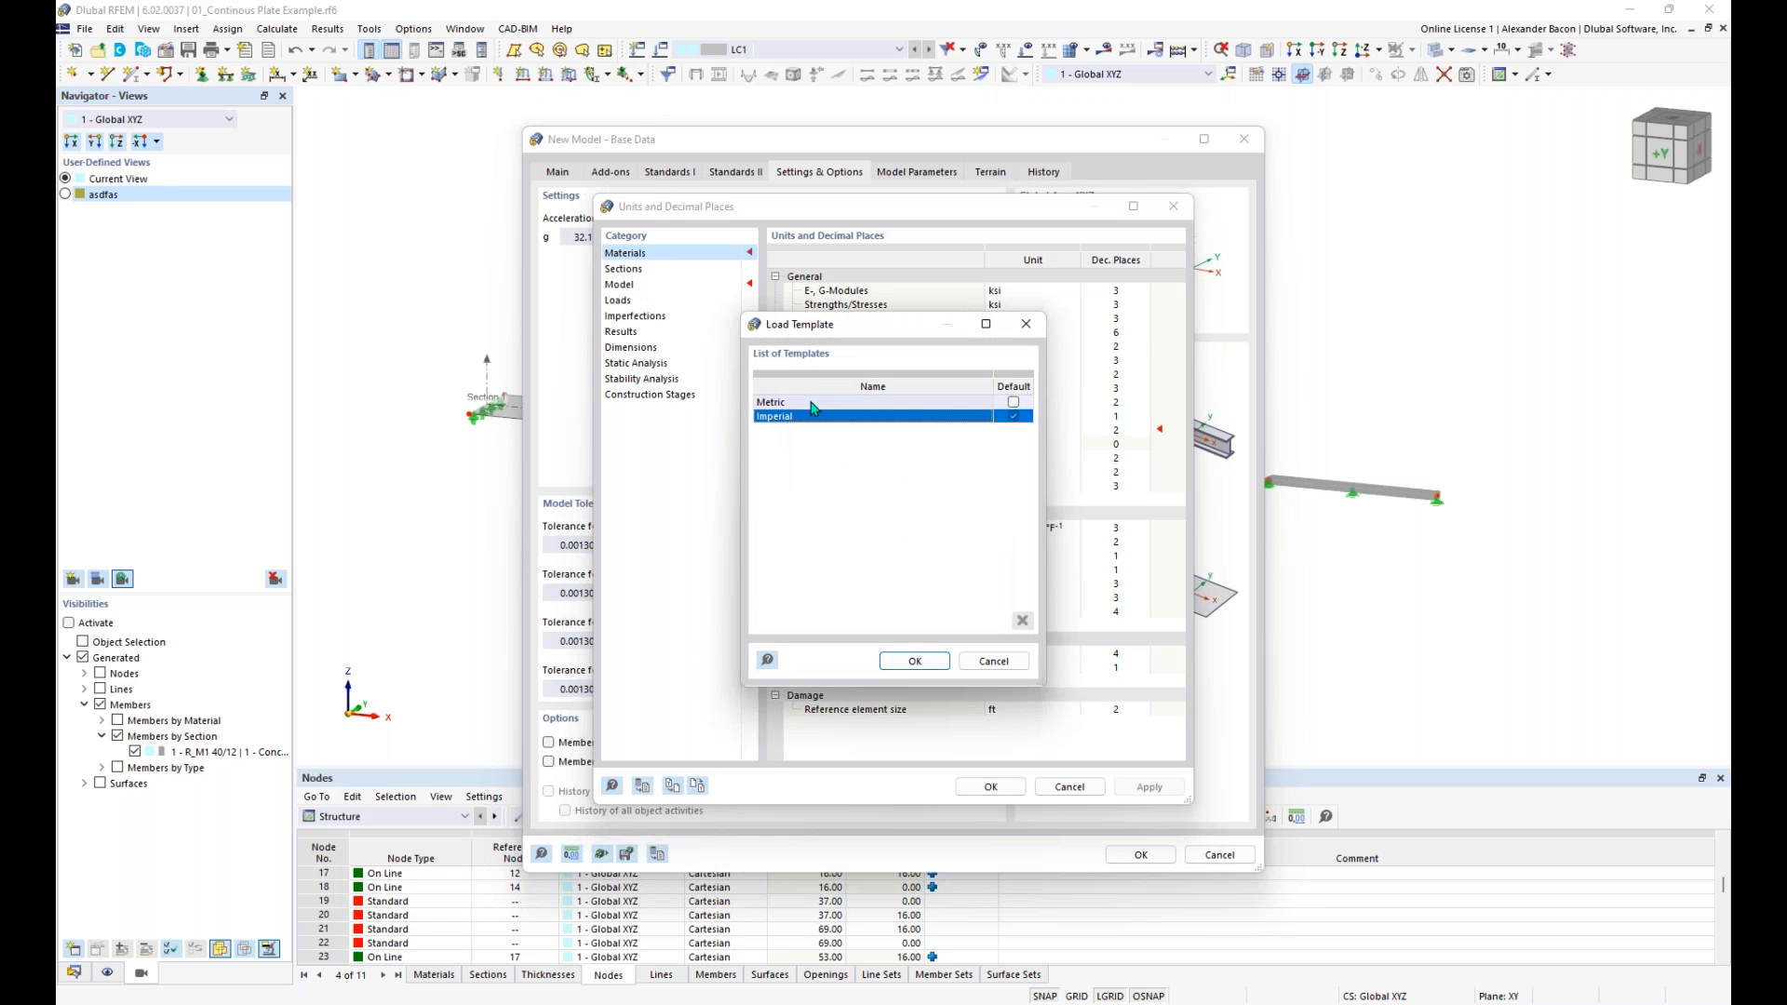
pyautogui.click(1013, 415)
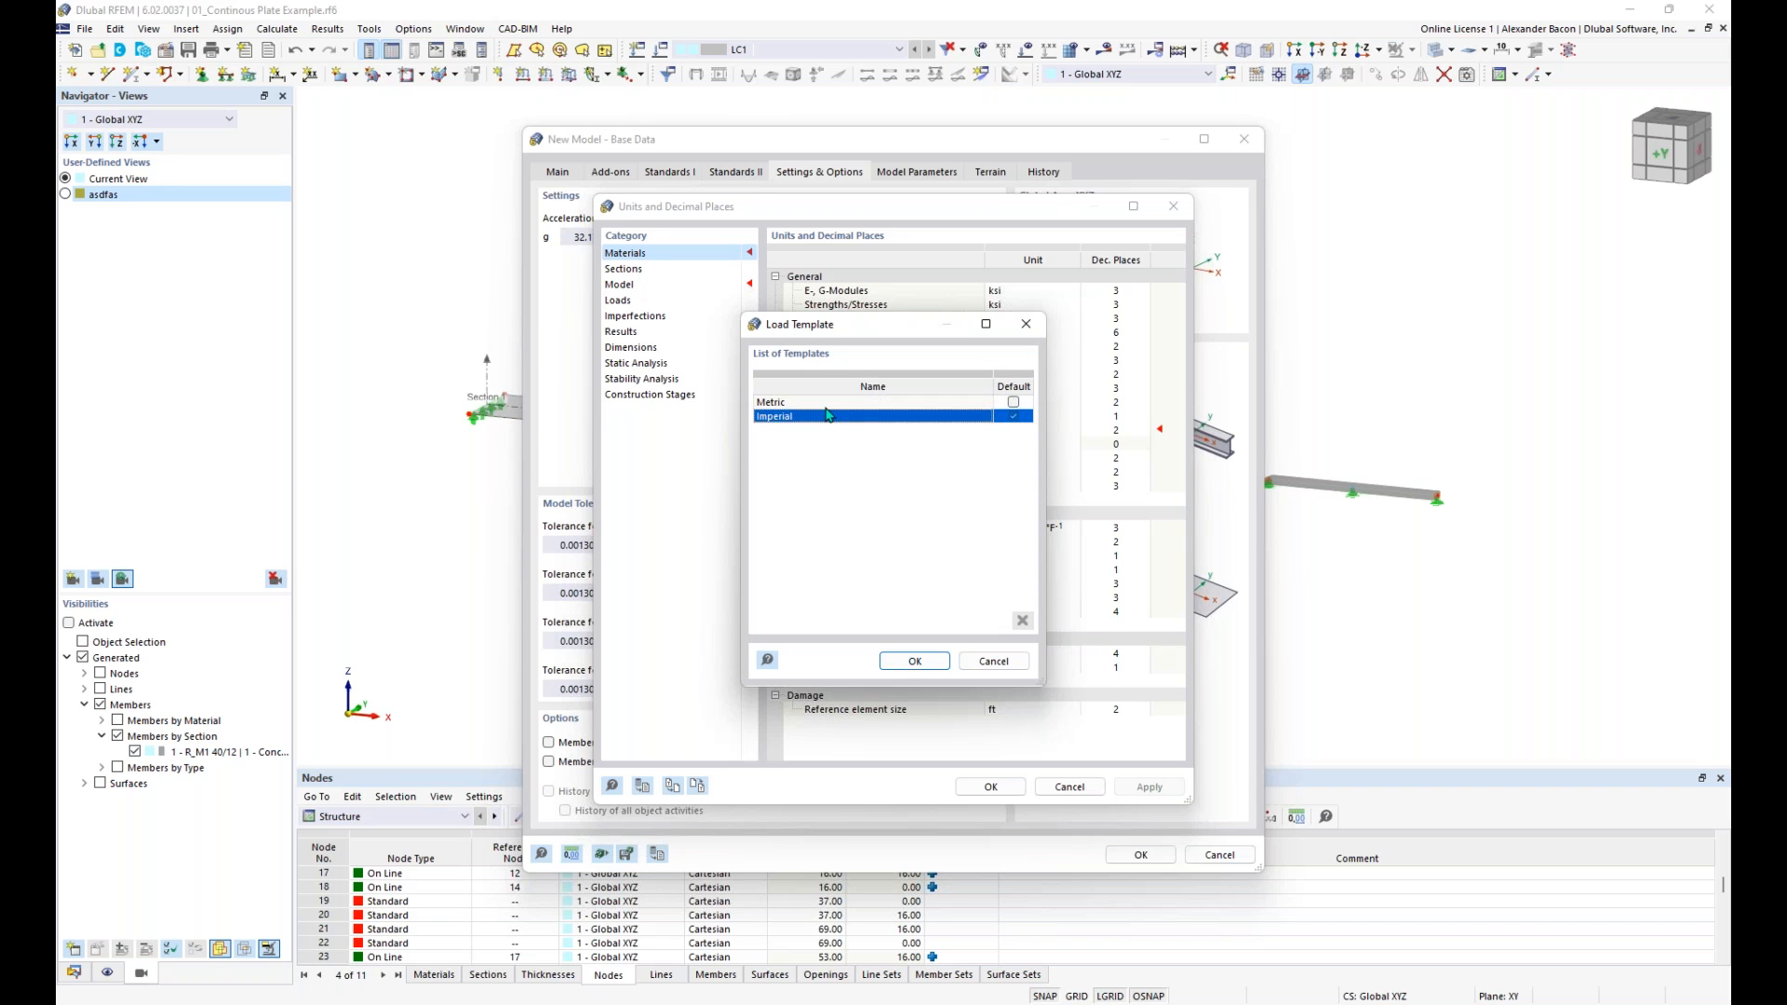
pyautogui.click(1024, 325)
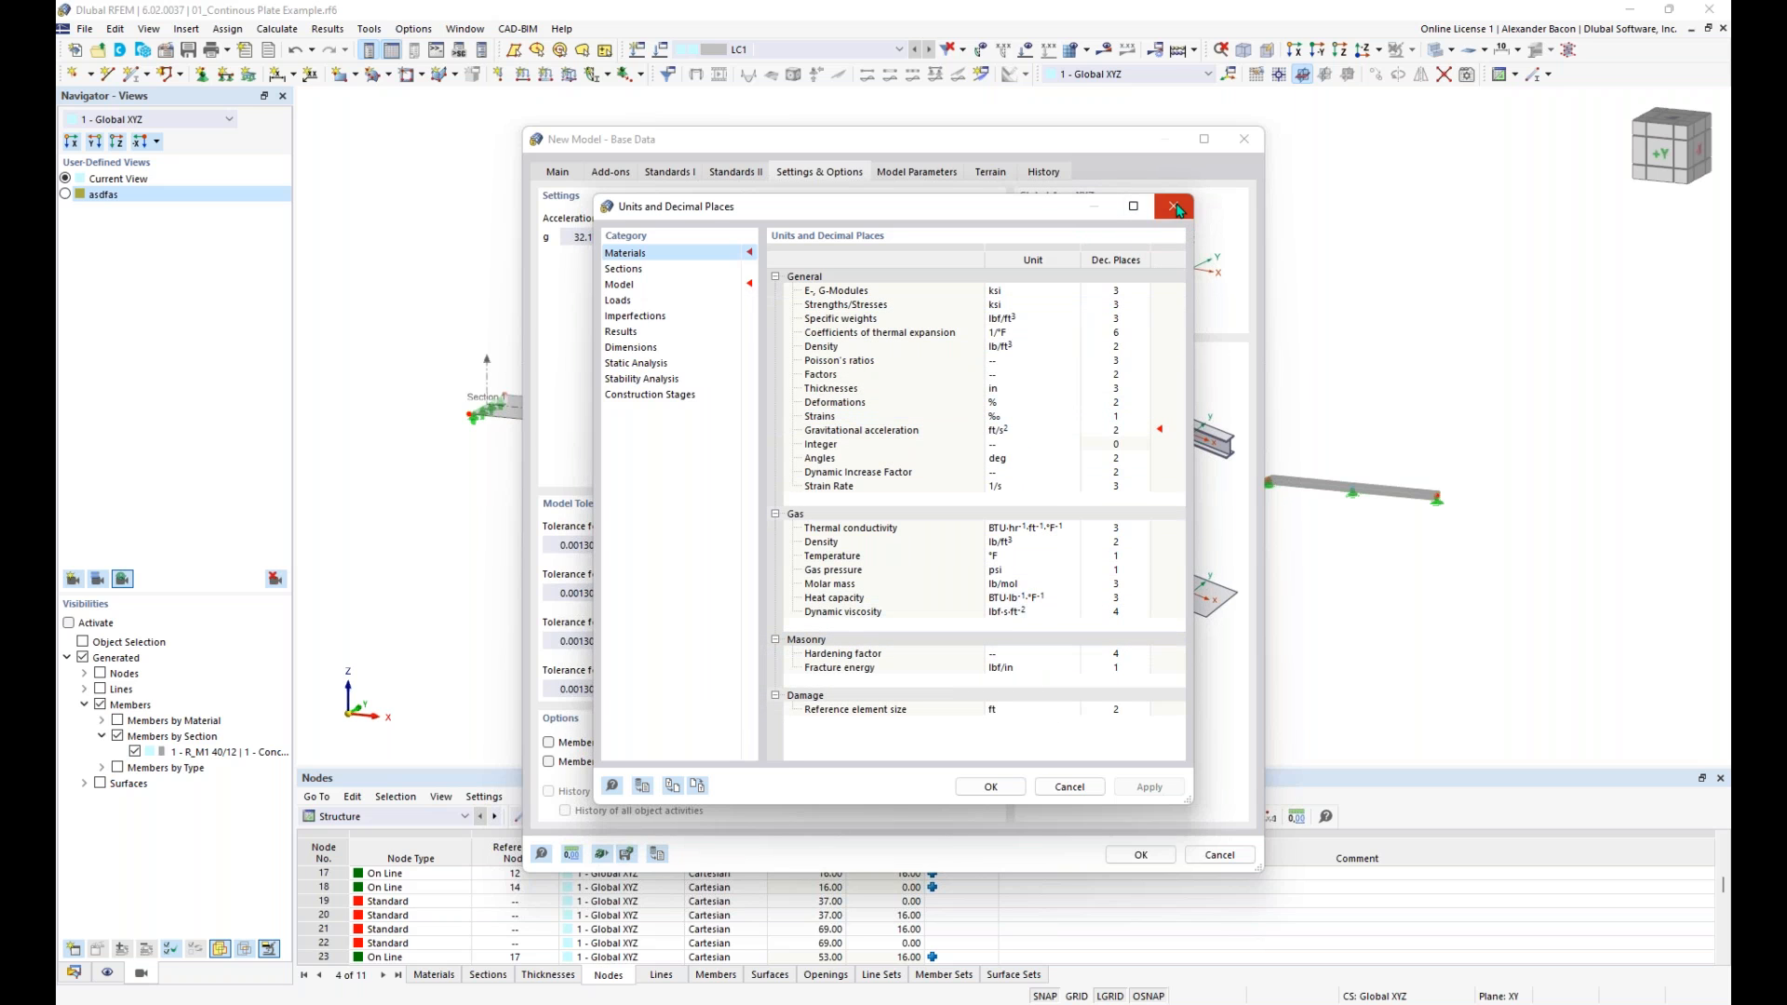
pyautogui.click(1173, 206)
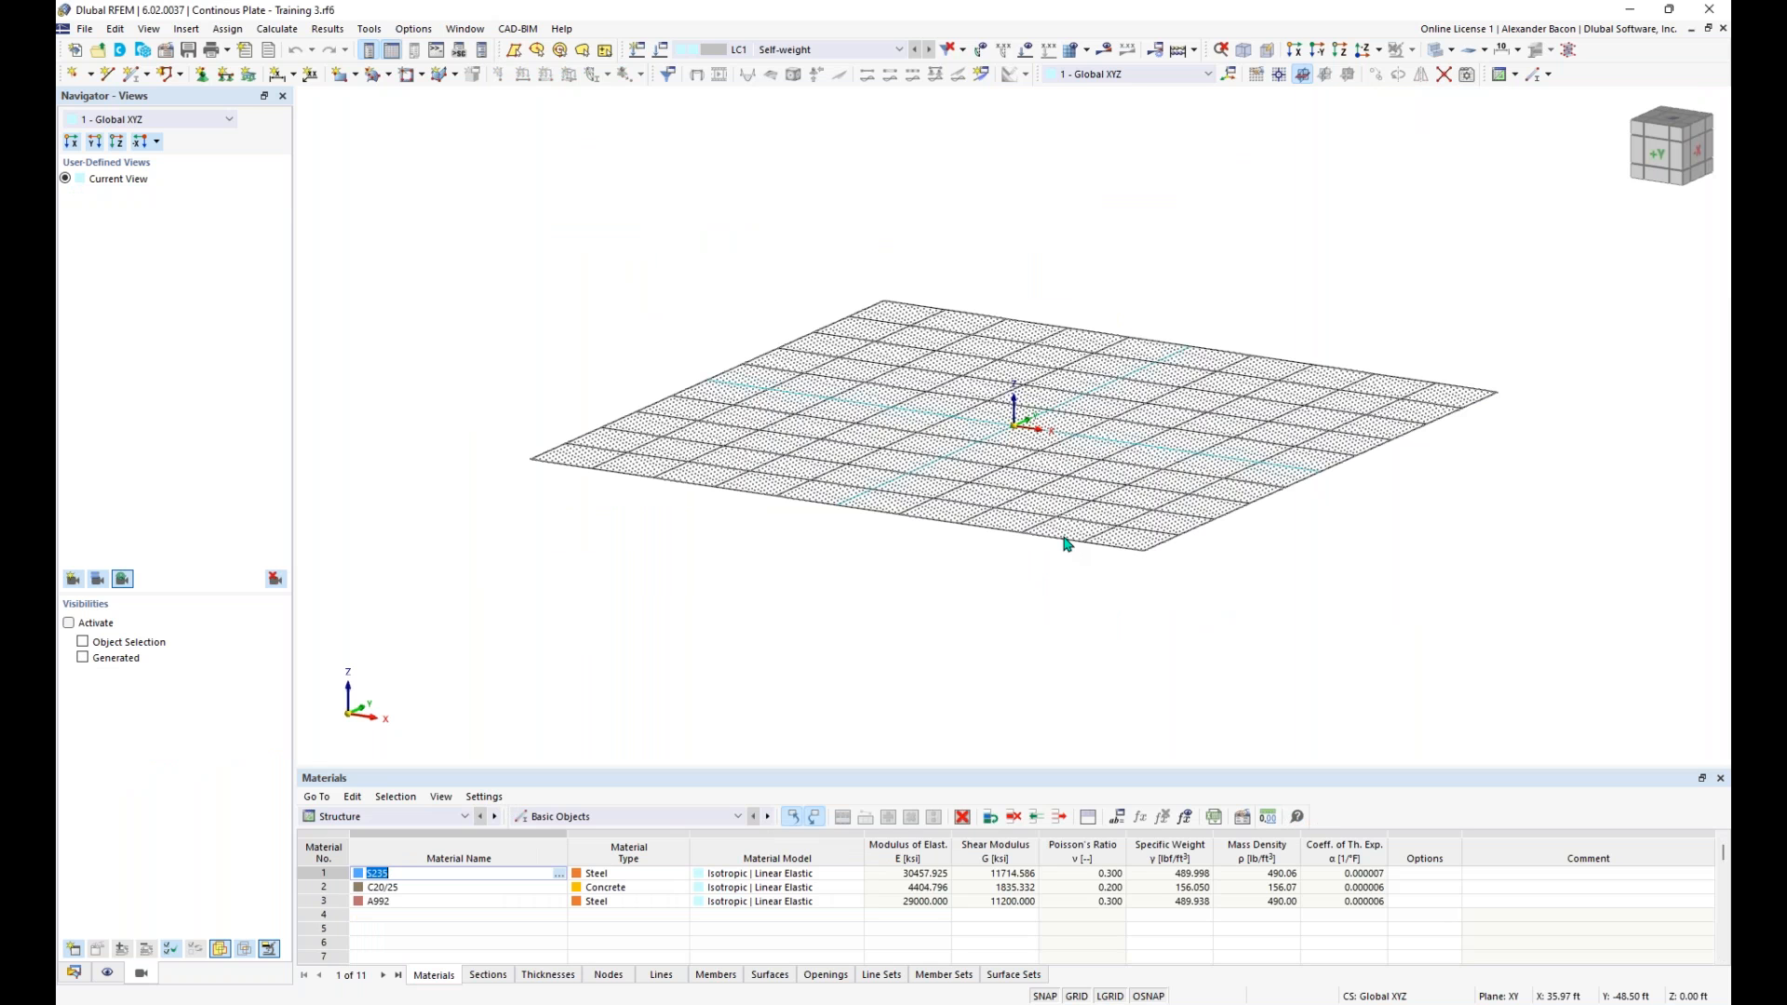
pyautogui.keyDown('ctrl'); pyautogui.moveTo(1077, 216); pyautogui.dragTo(1072, 272, button='middle'); pyautogui.keyUp('ctrl')
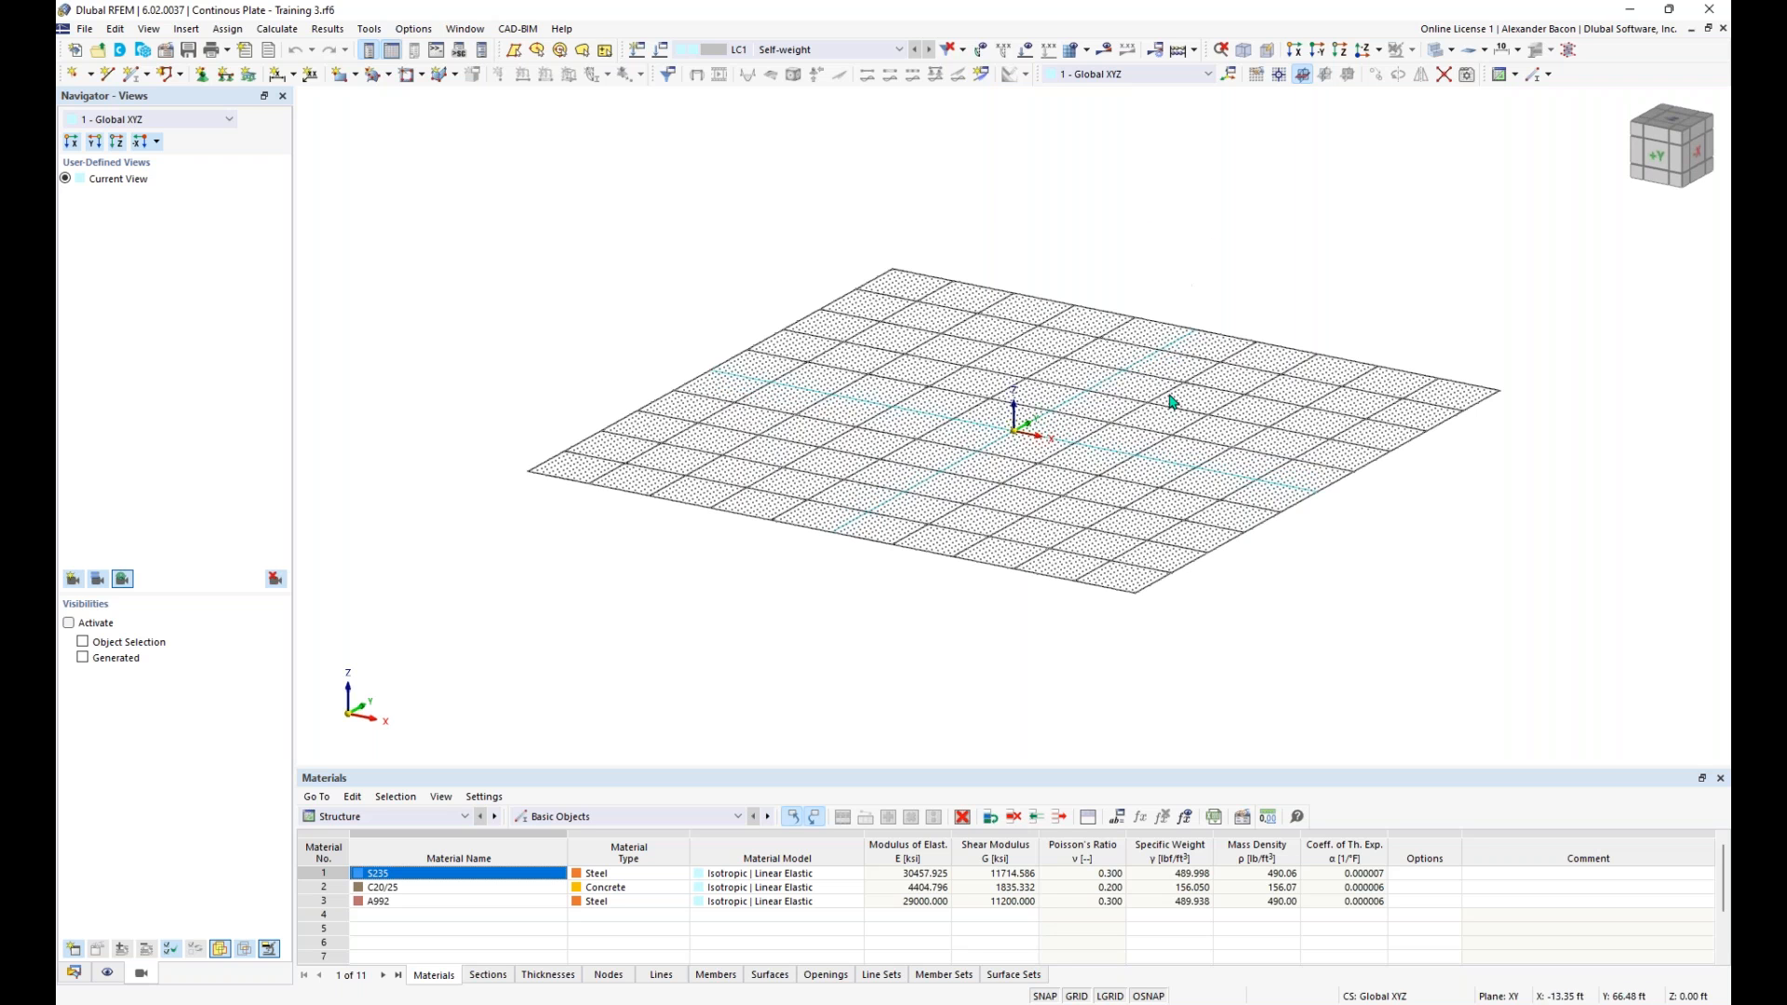
pyautogui.keyDown('ctrl'); pyautogui.moveTo(979, 479); pyautogui.dragTo(1021, 509, button='middle'); pyautogui.keyUp('ctrl')
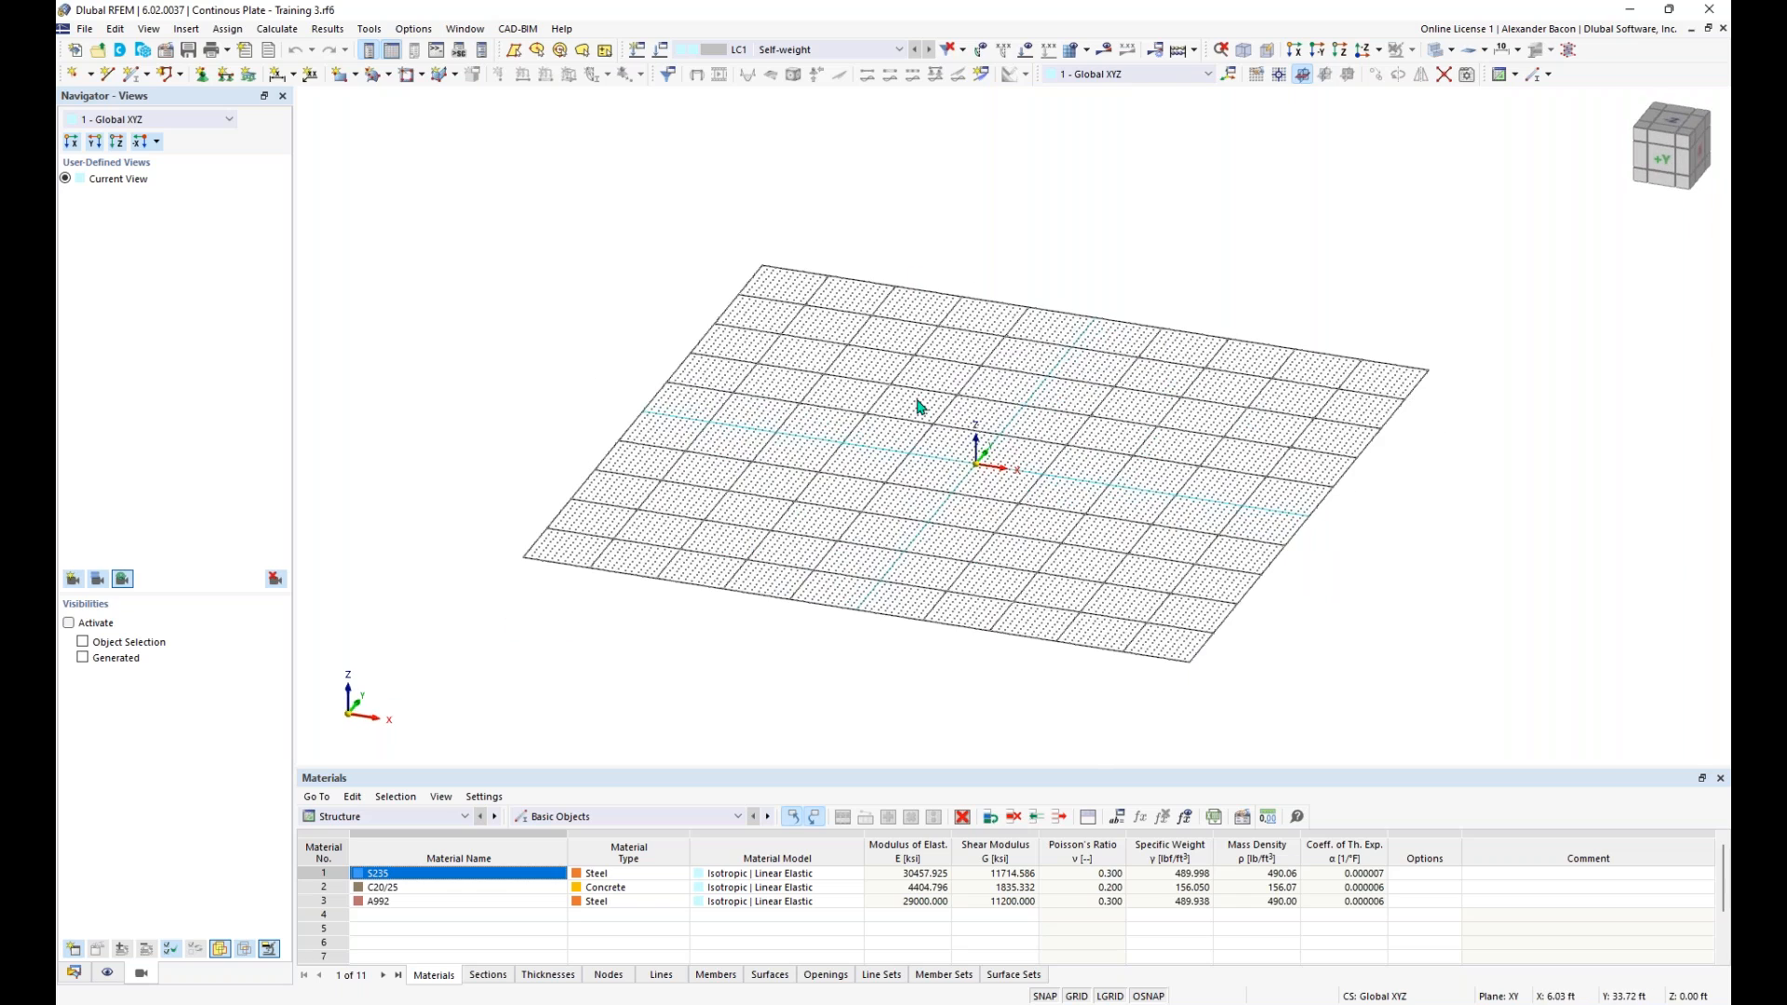
pyautogui.scroll(3, 1030, 473)
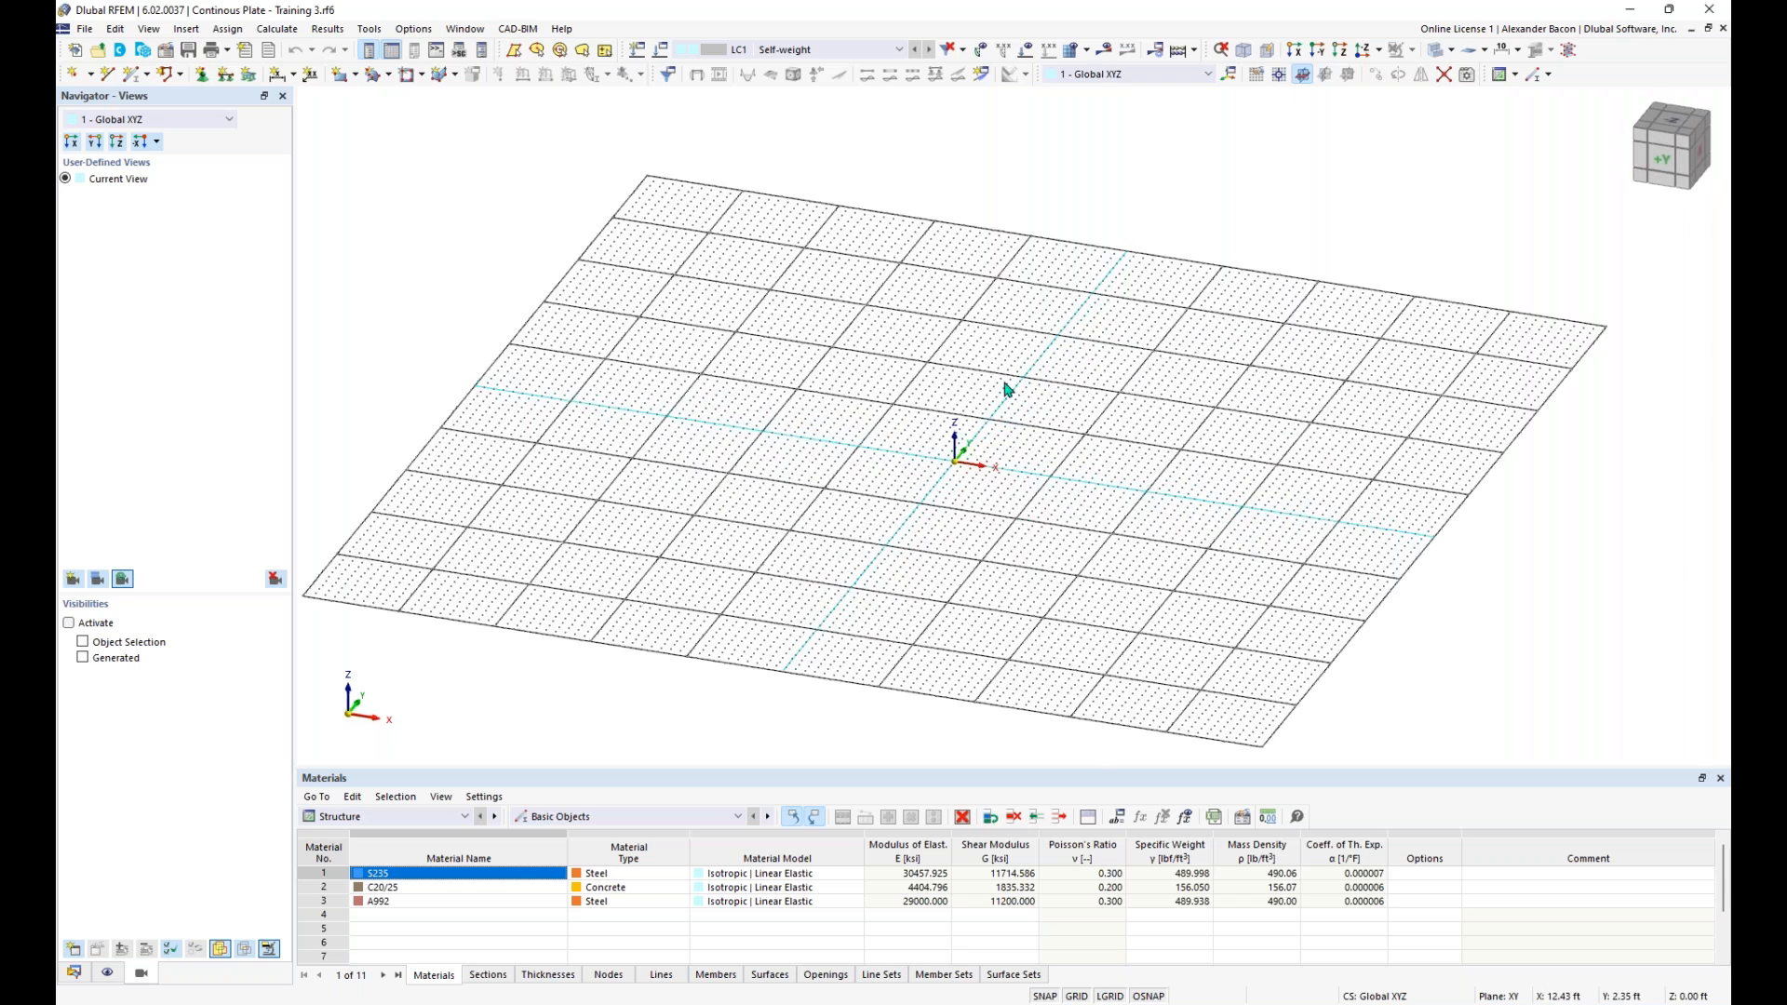
pyautogui.scroll(2, 971, 467)
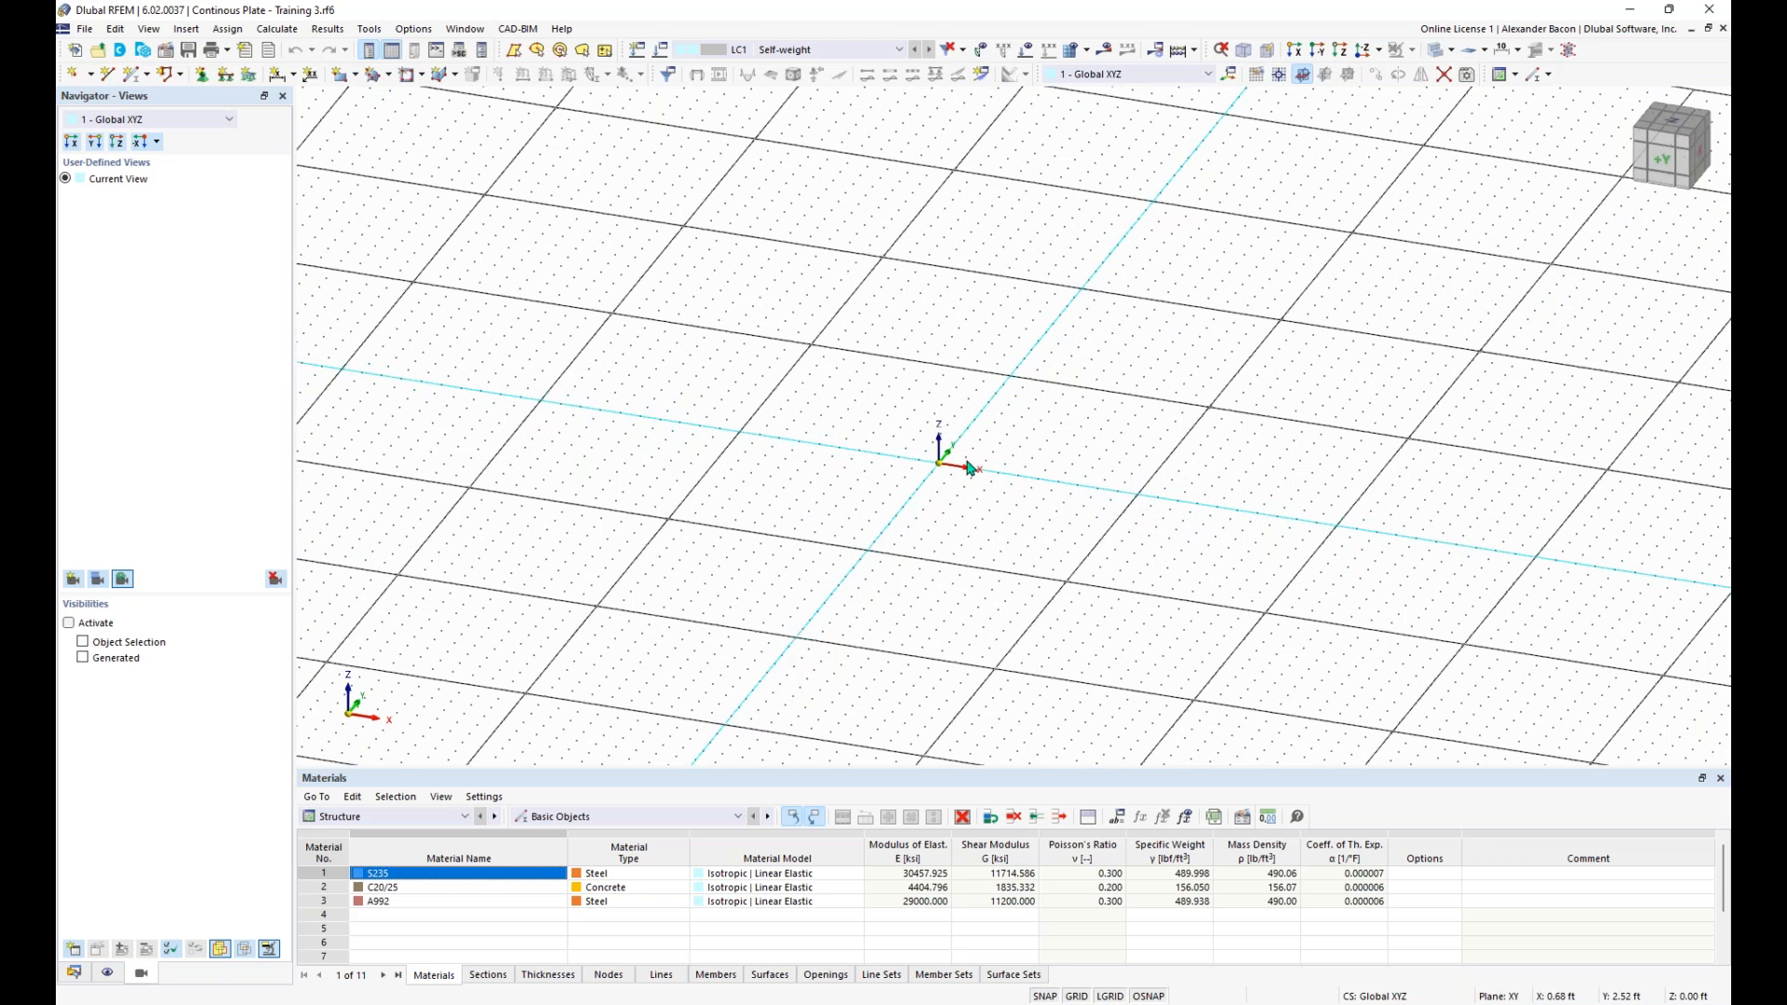
pyautogui.moveTo(1071, 479)
pyautogui.mouseDown(button='middle')
pyautogui.moveTo(1025, 488)
pyautogui.moveTo(862, 456)
pyautogui.mouseUp(button='middle')
pyautogui.moveTo(1254, 522); pyautogui.dragTo(1113, 506, button='middle')
pyautogui.scroll(-3, 1113, 506)
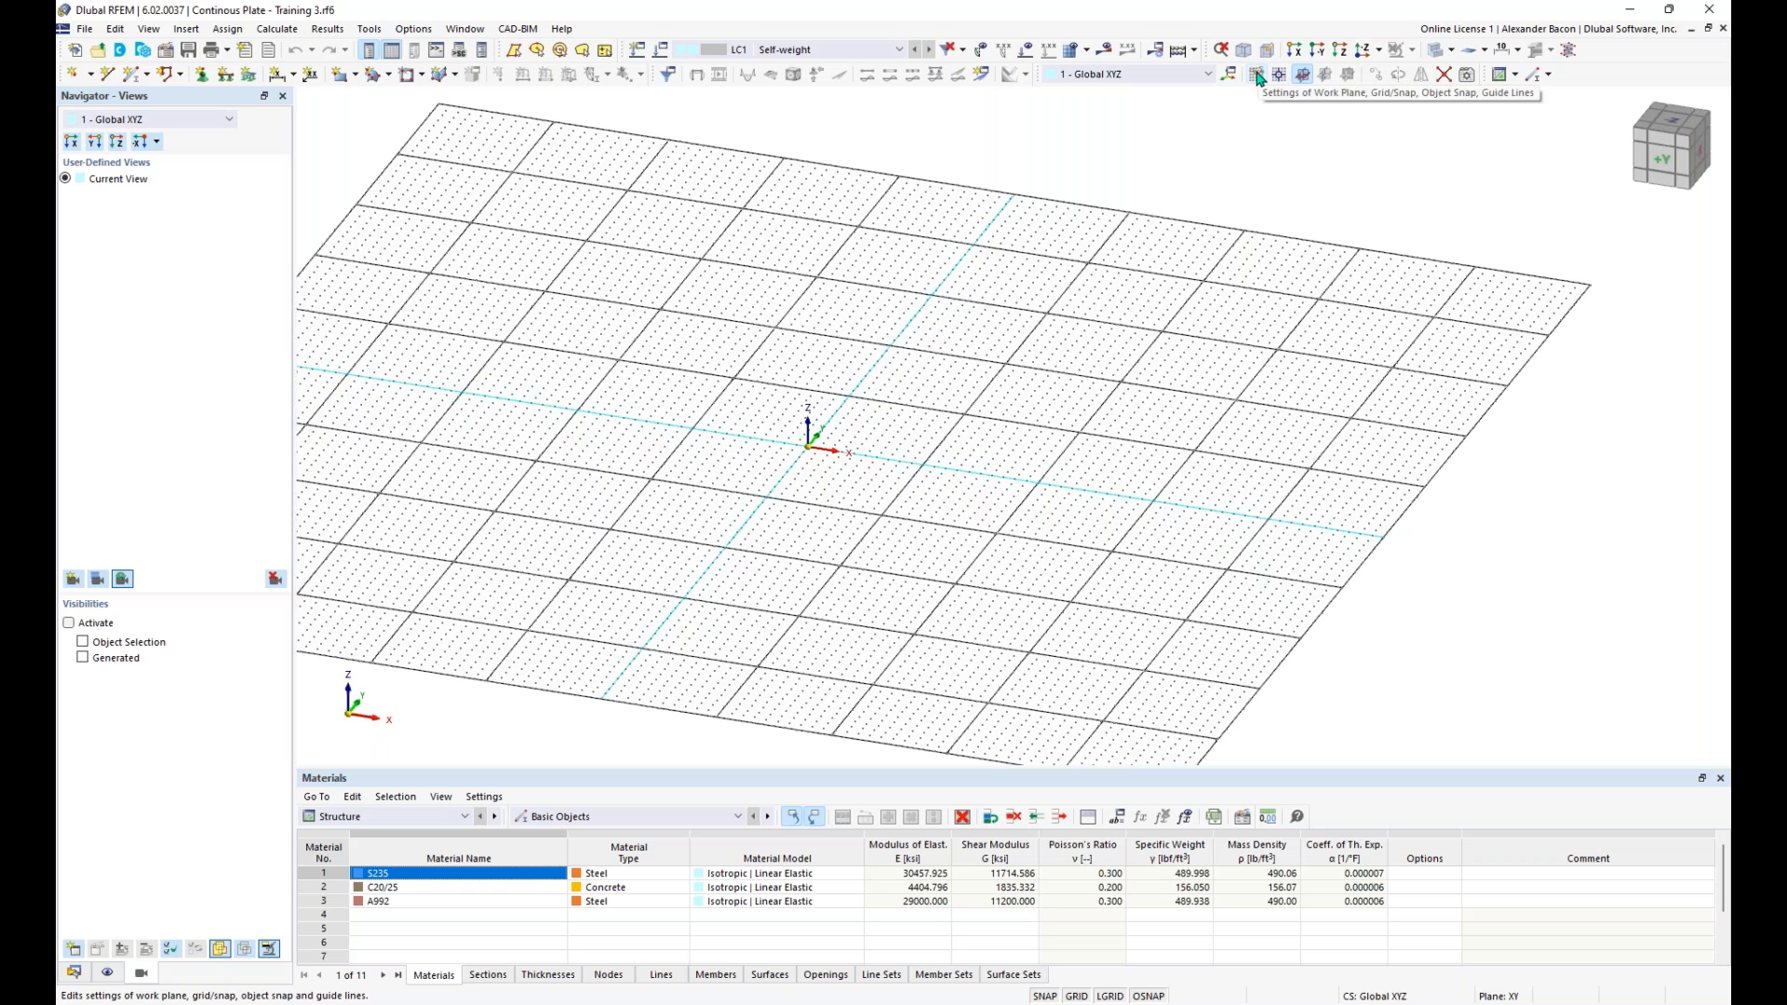
# - Set the work plane's number of grid points in direction 1 to 100 for both the positive and negative sides
pyautogui.click(1257, 75)
pyautogui.moveTo(936, 249); pyautogui.dragTo(897, 208)
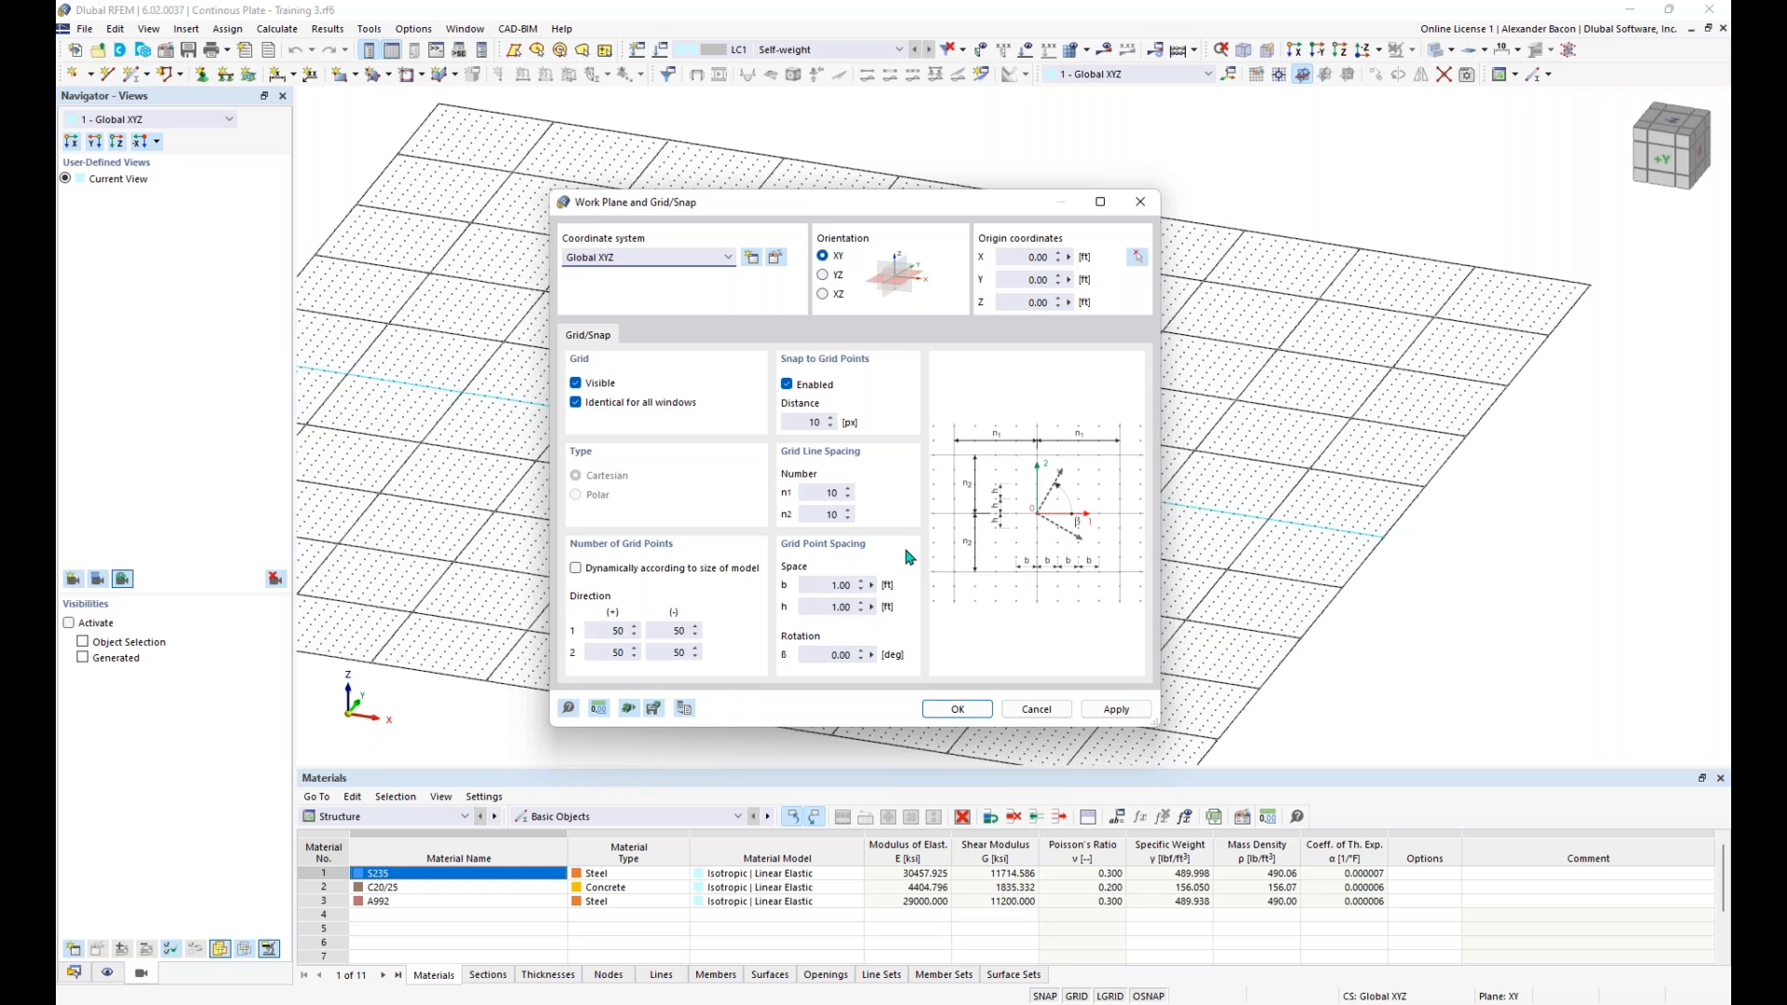
pyautogui.doubleClick(613, 630)
pyautogui.doubleClick(678, 631)
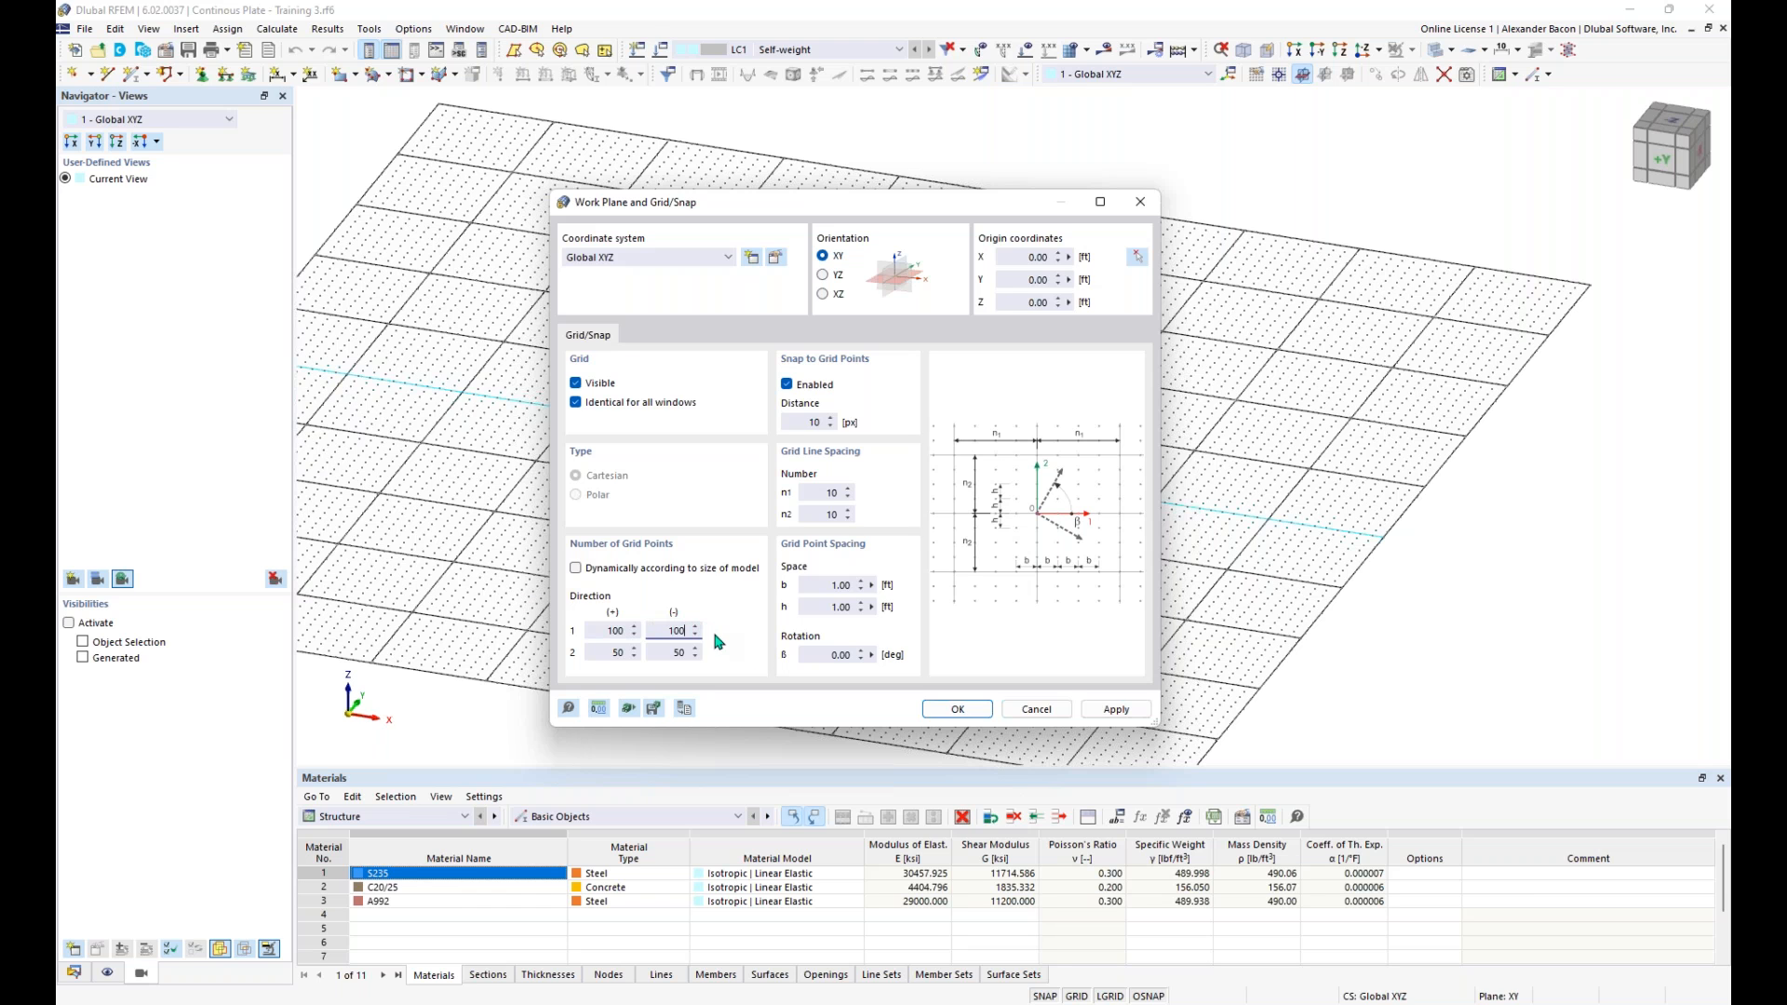
# - Load the Student Training template into the work plane and grid settings and accept them
pyautogui.click(630, 709)
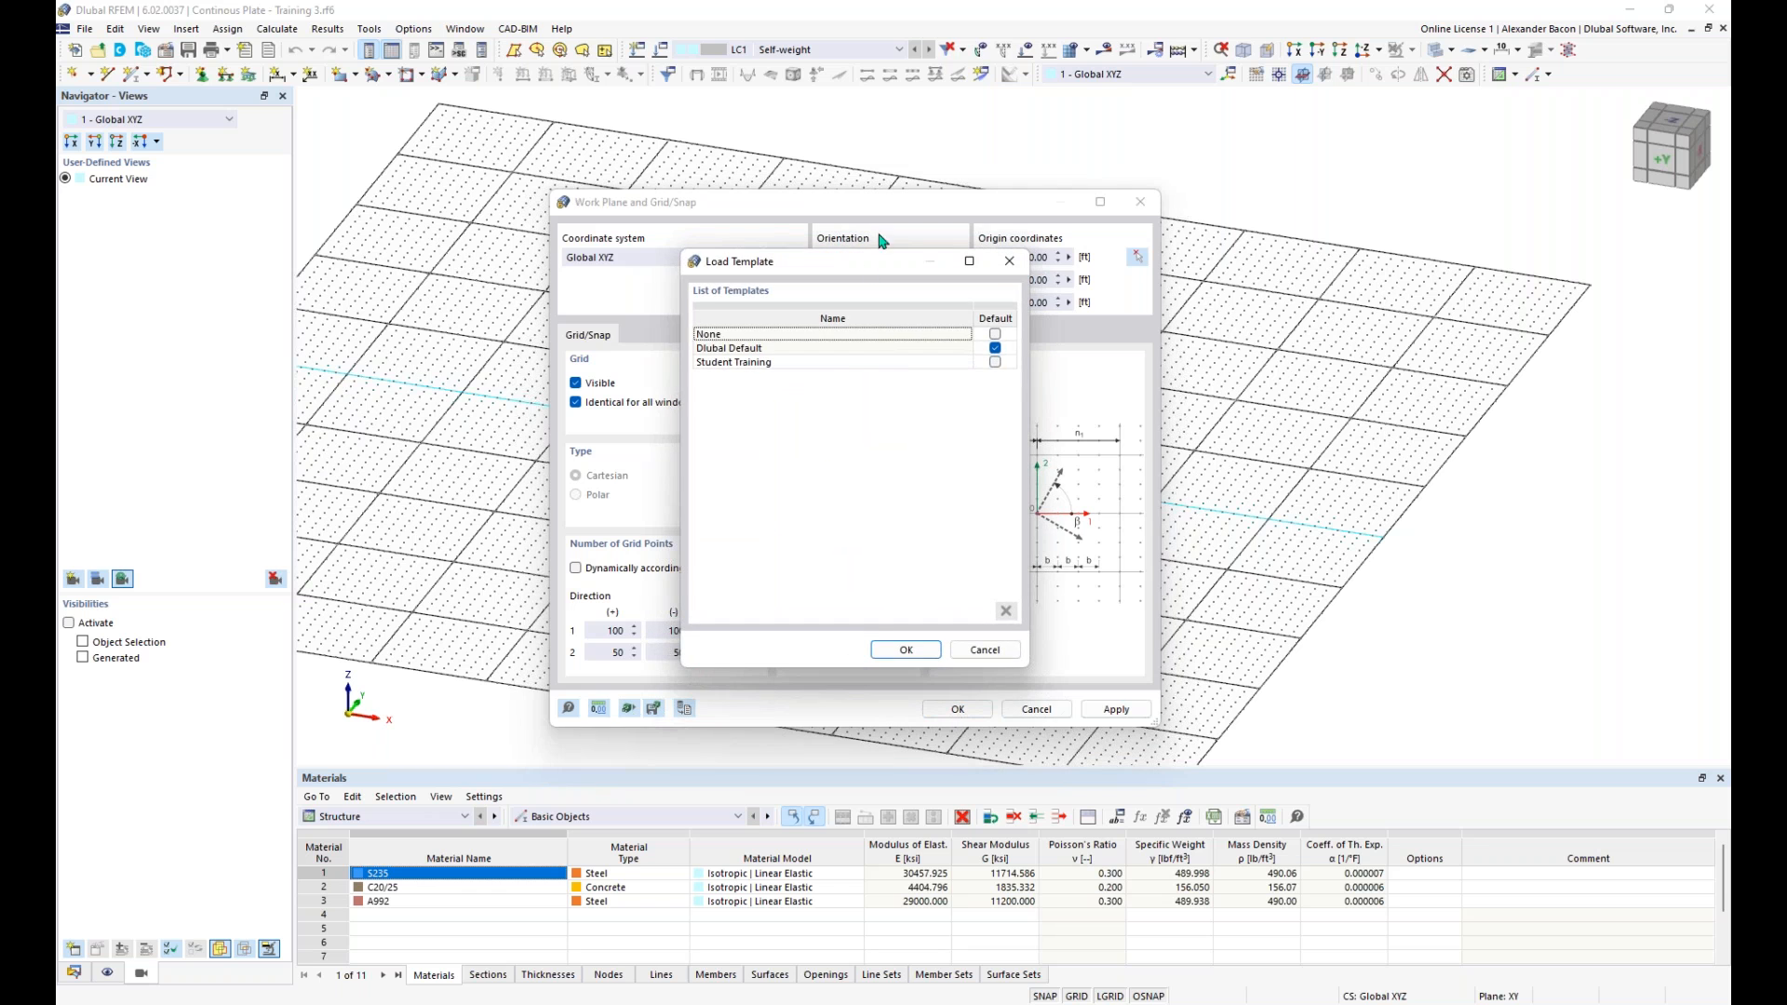
pyautogui.click(797, 363)
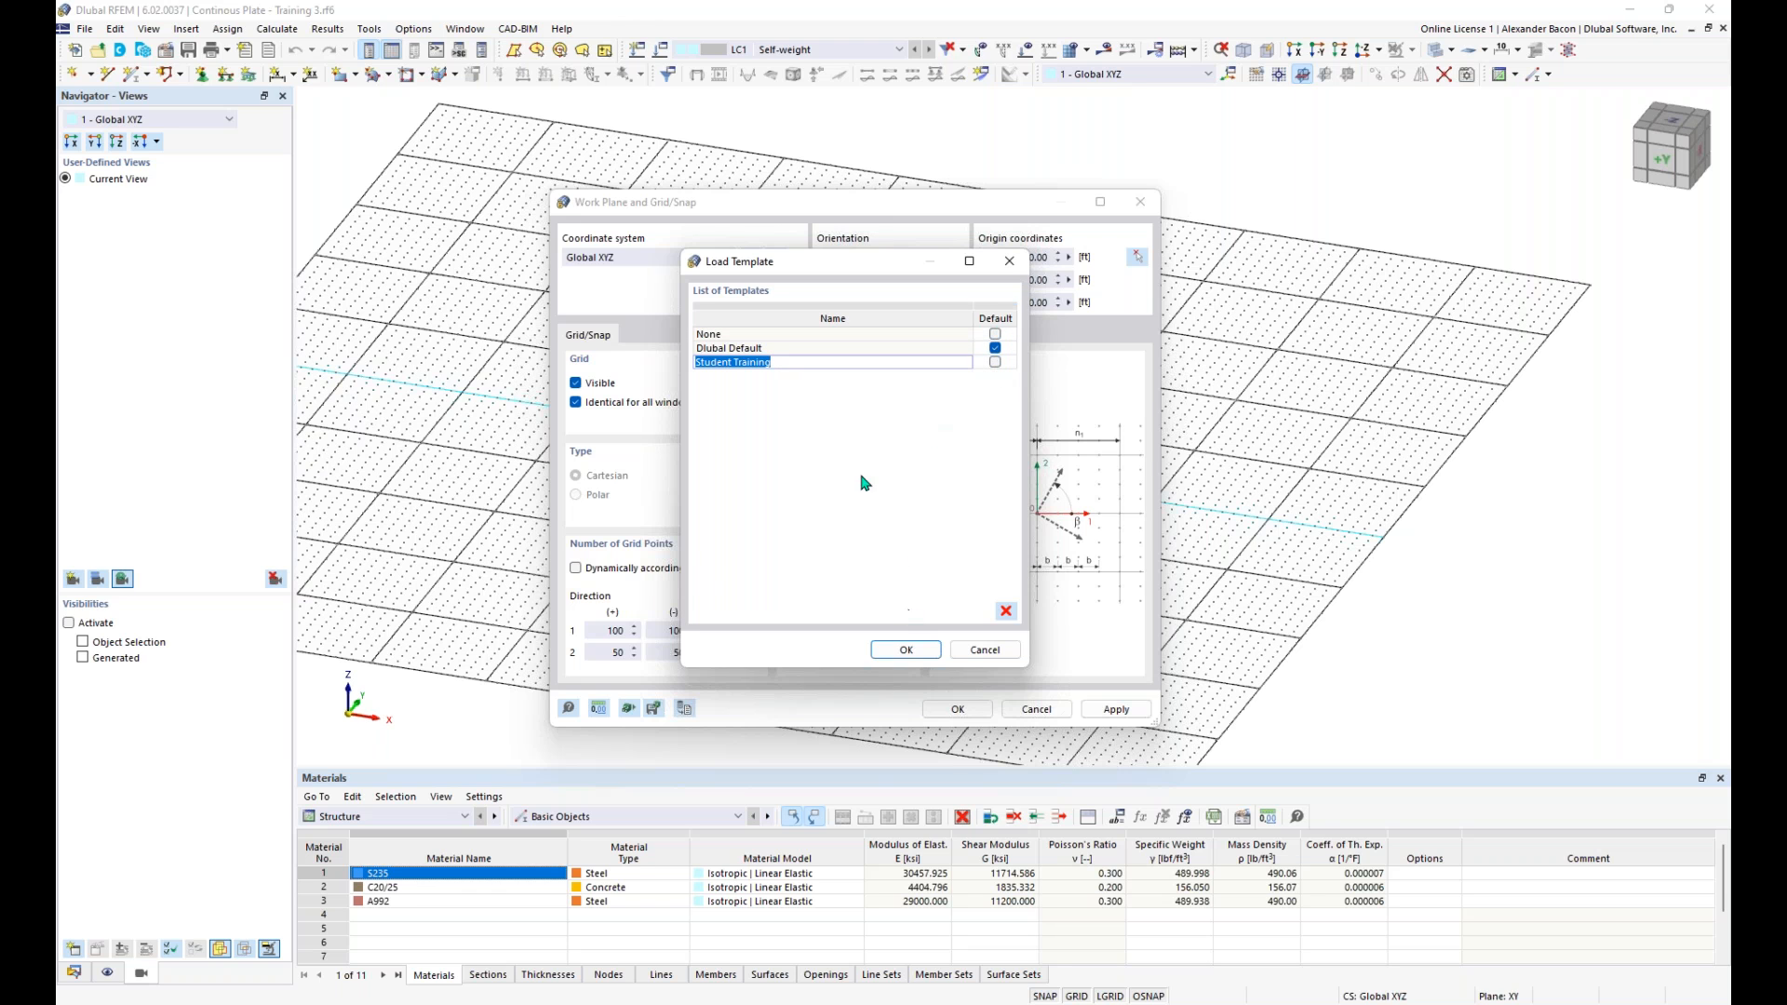
pyautogui.click(899, 652)
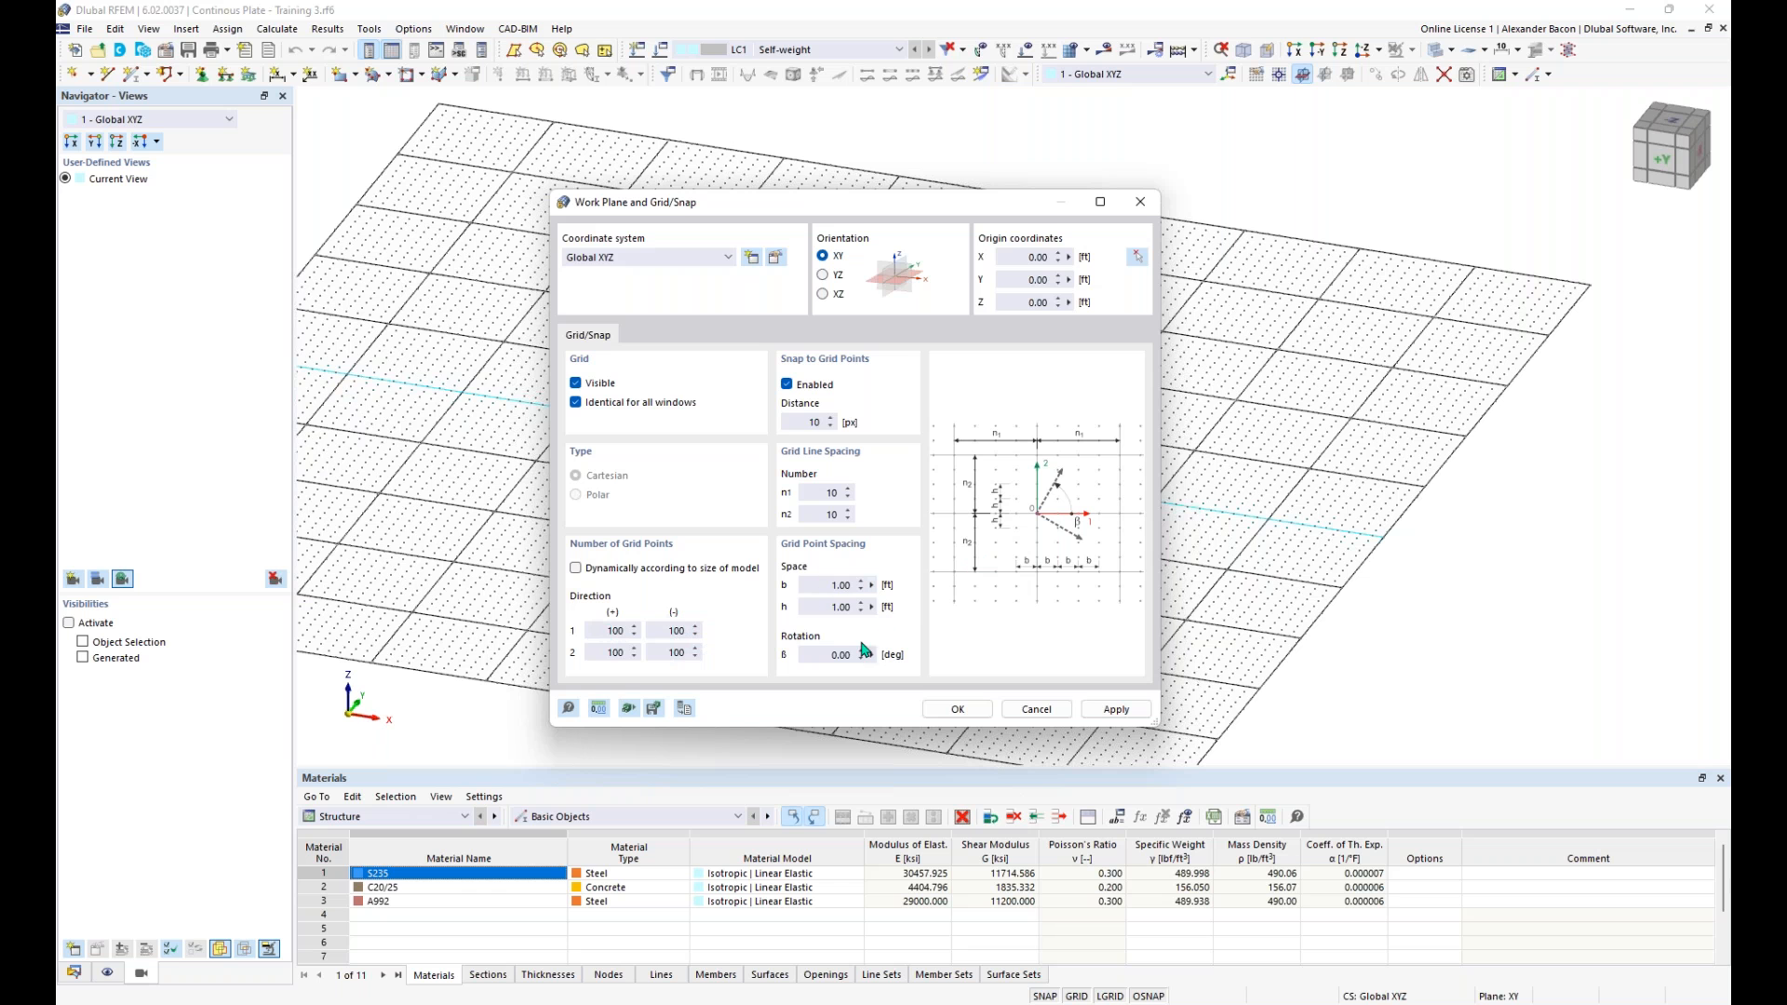
pyautogui.click(974, 710)
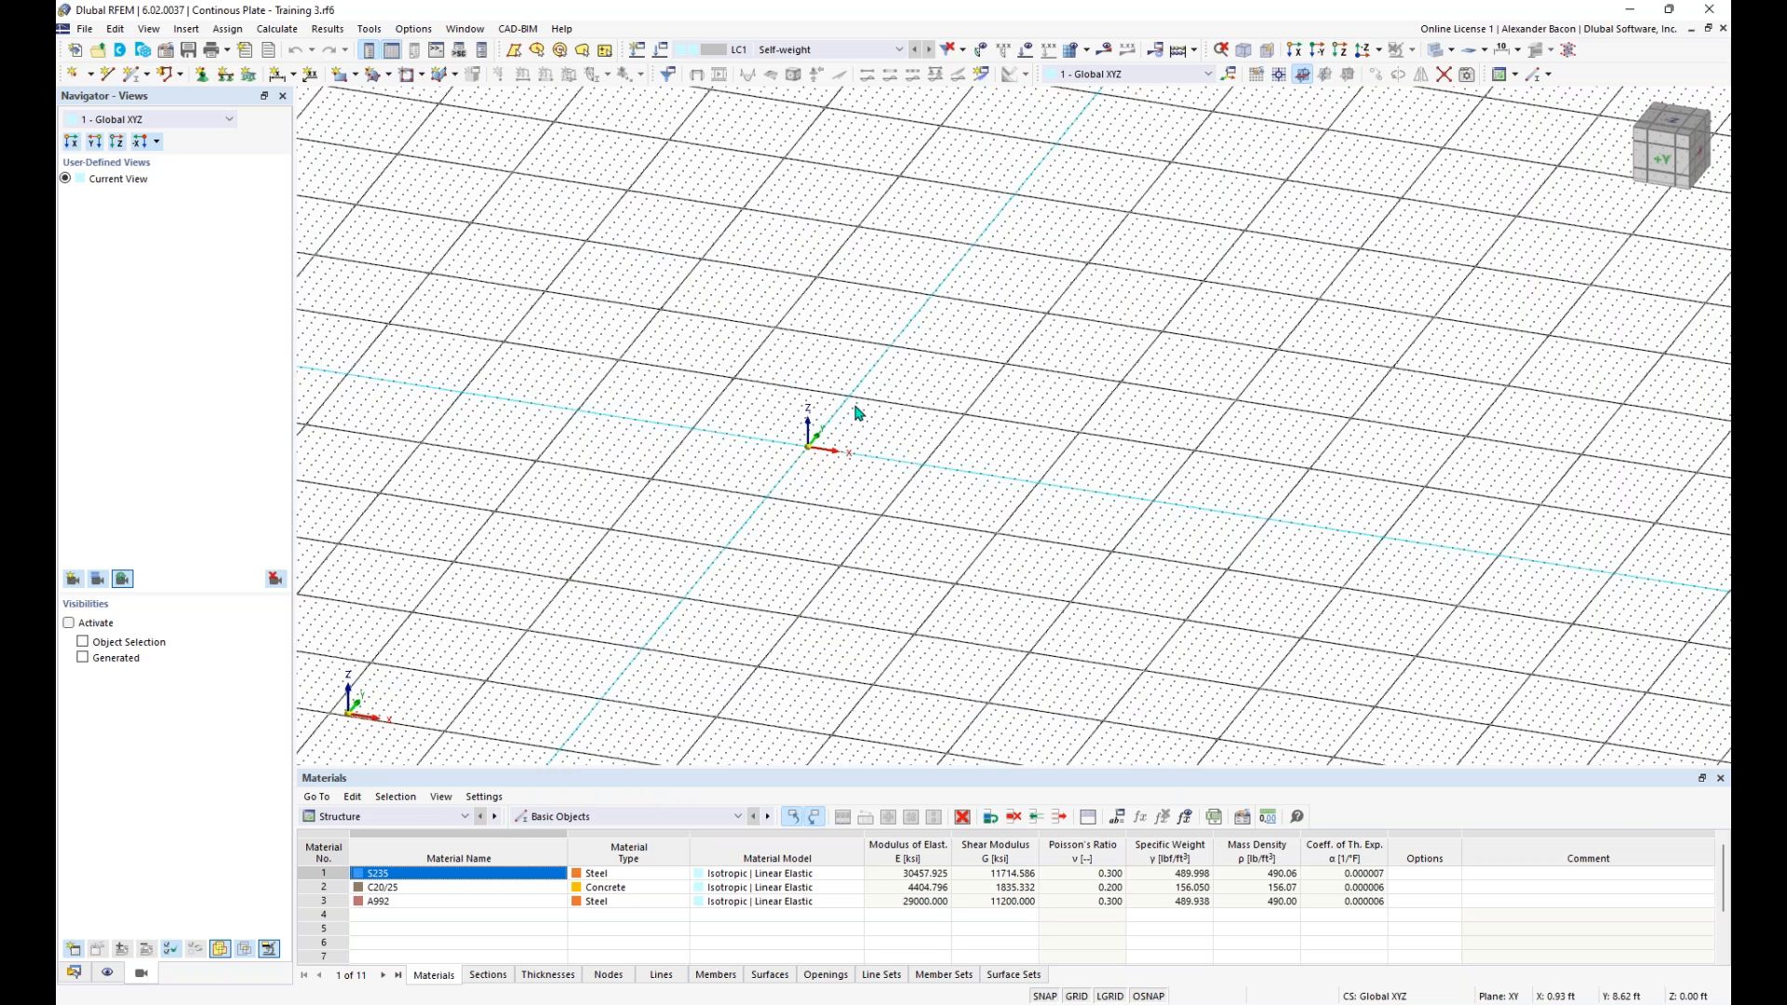
# - Start a new rectangular surface with the Standard stiffness type
pyautogui.scroll(-2, 877, 430)
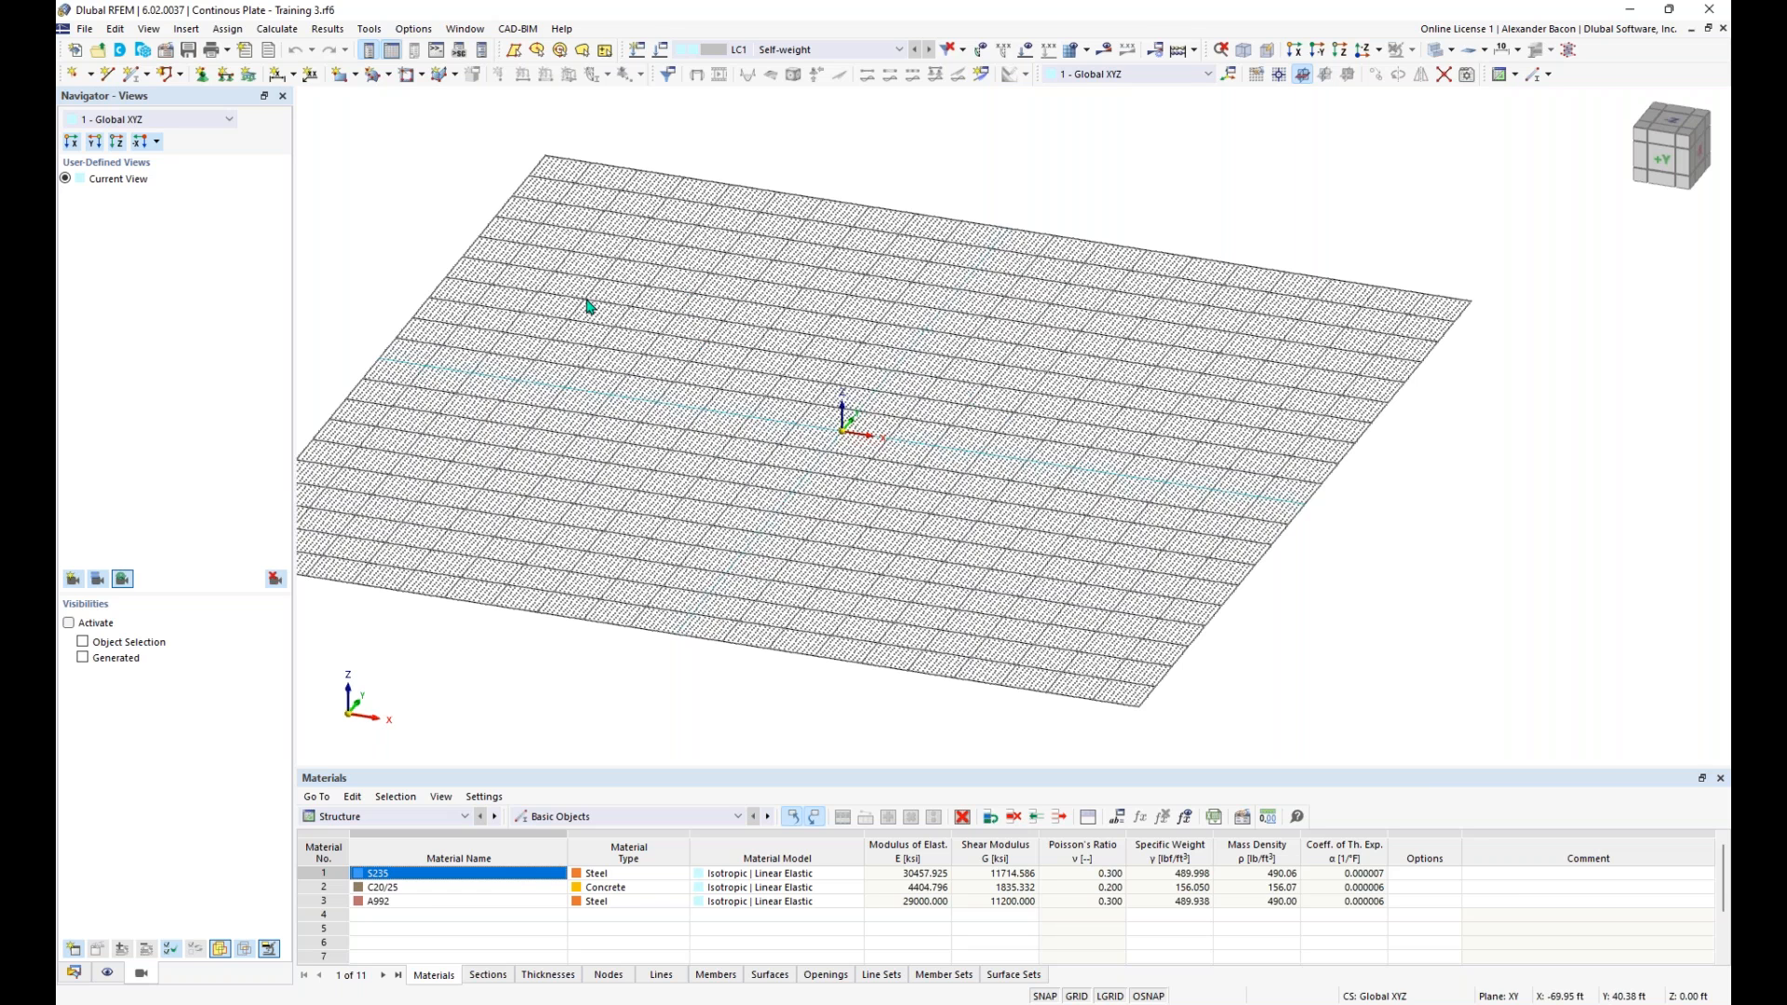
pyautogui.click(340, 82)
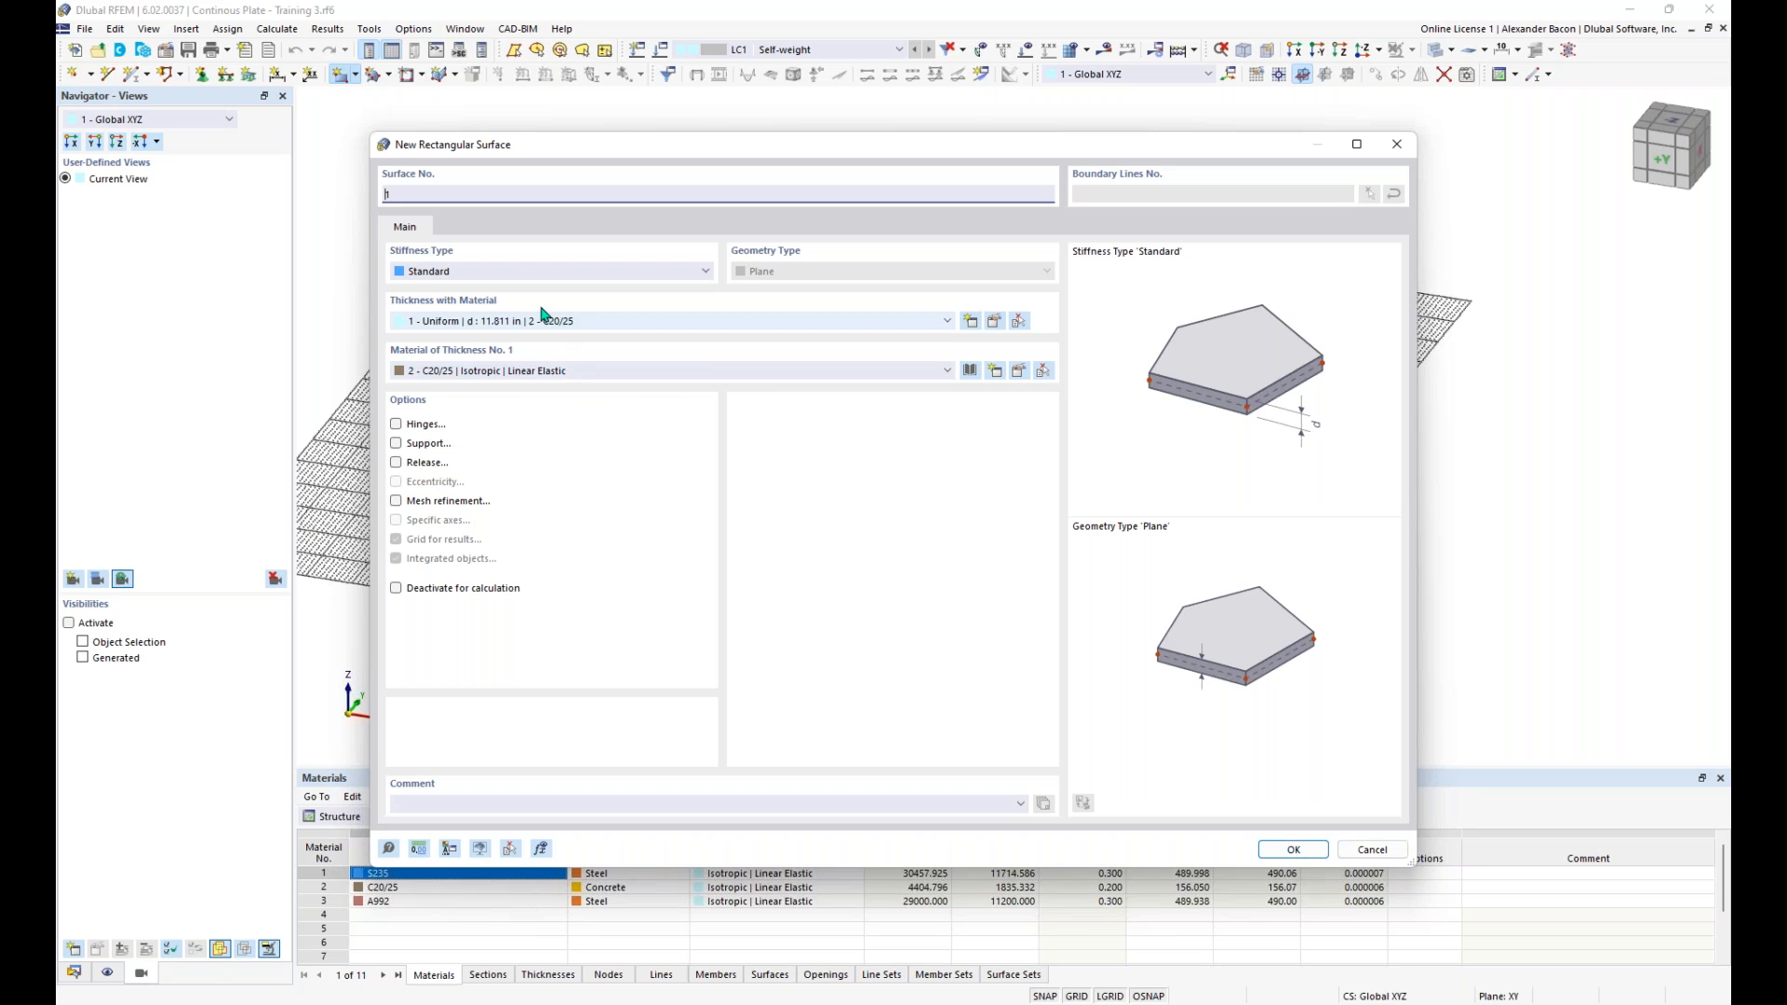
pyautogui.click(550, 273)
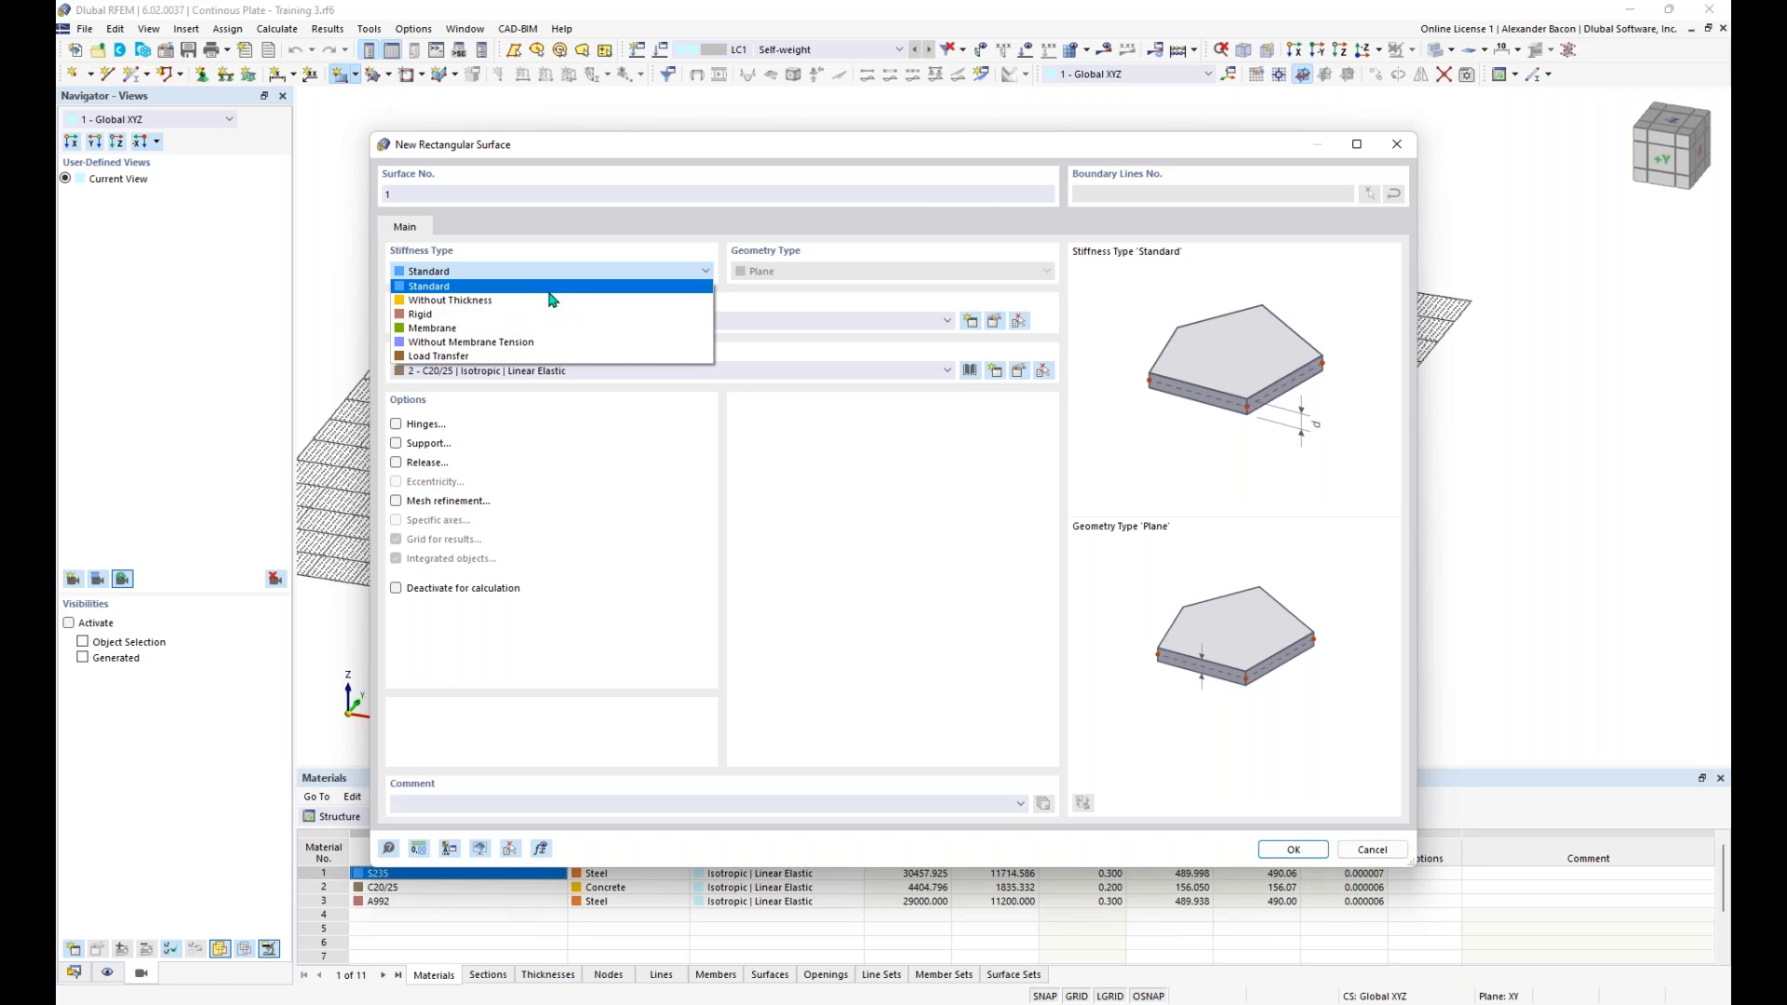
pyautogui.click(551, 289)
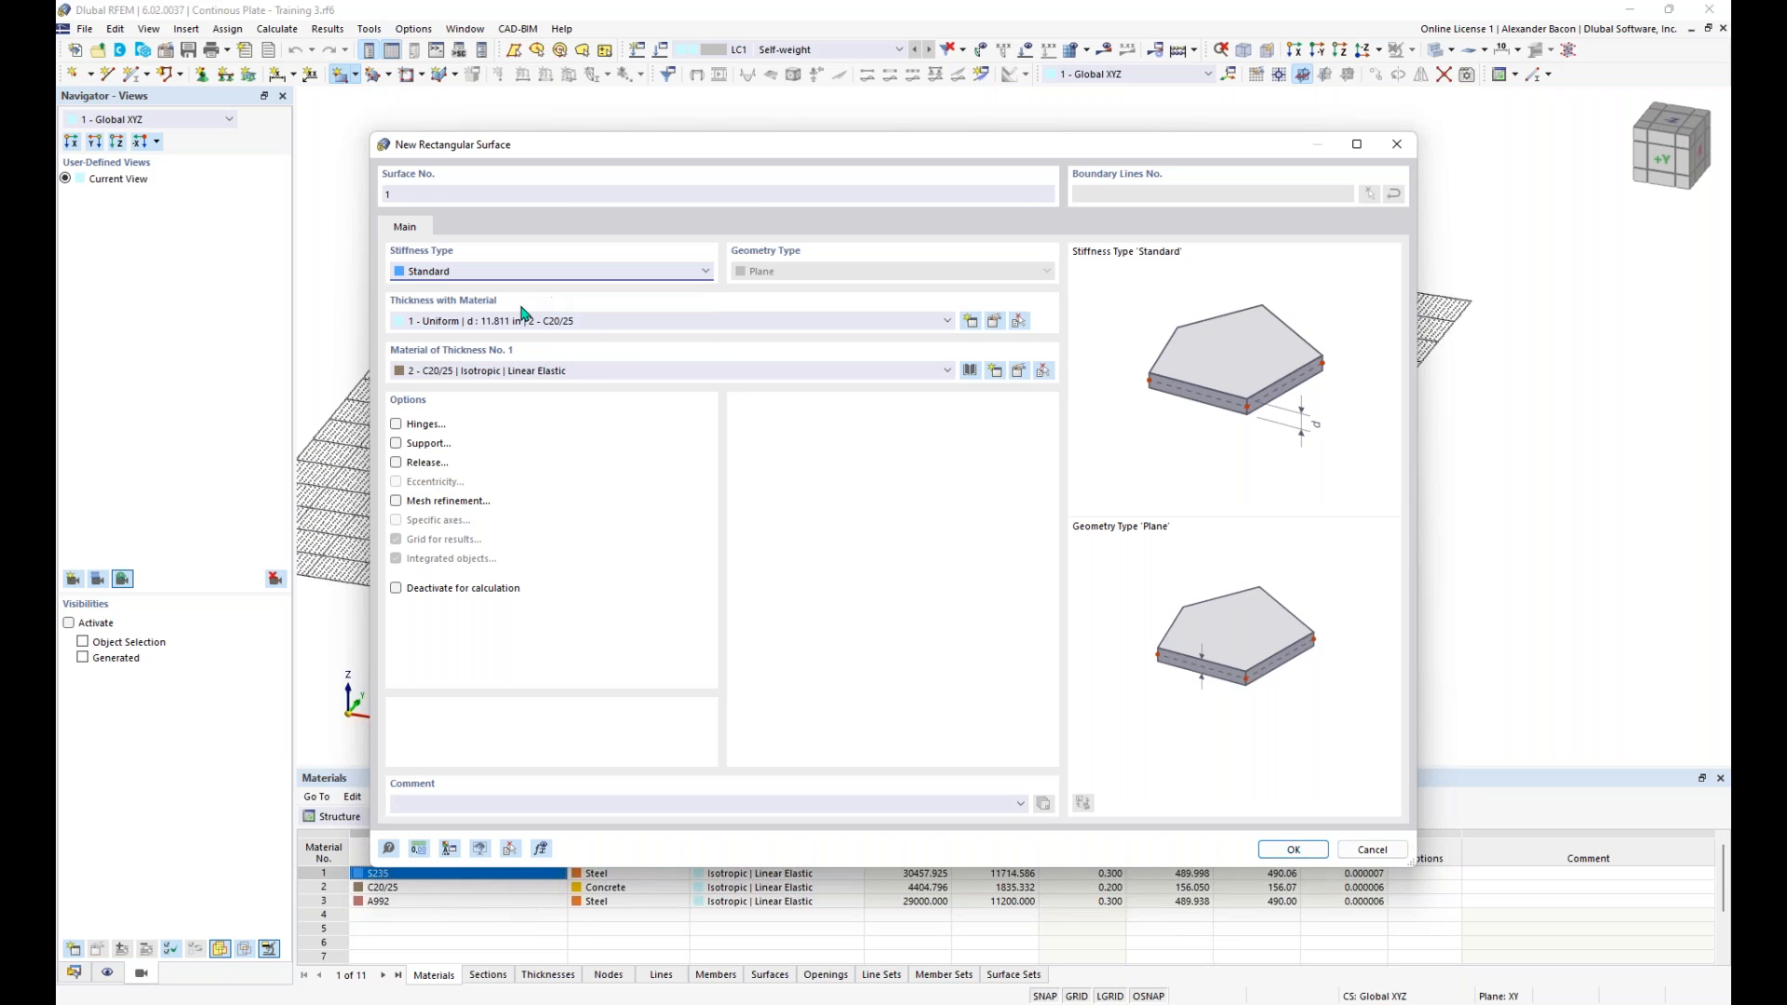
# - Create a new uniform thickness of 12 in using the ACI 318-19 library material Concrete f'c = 4000 psi
pyautogui.click(971, 322)
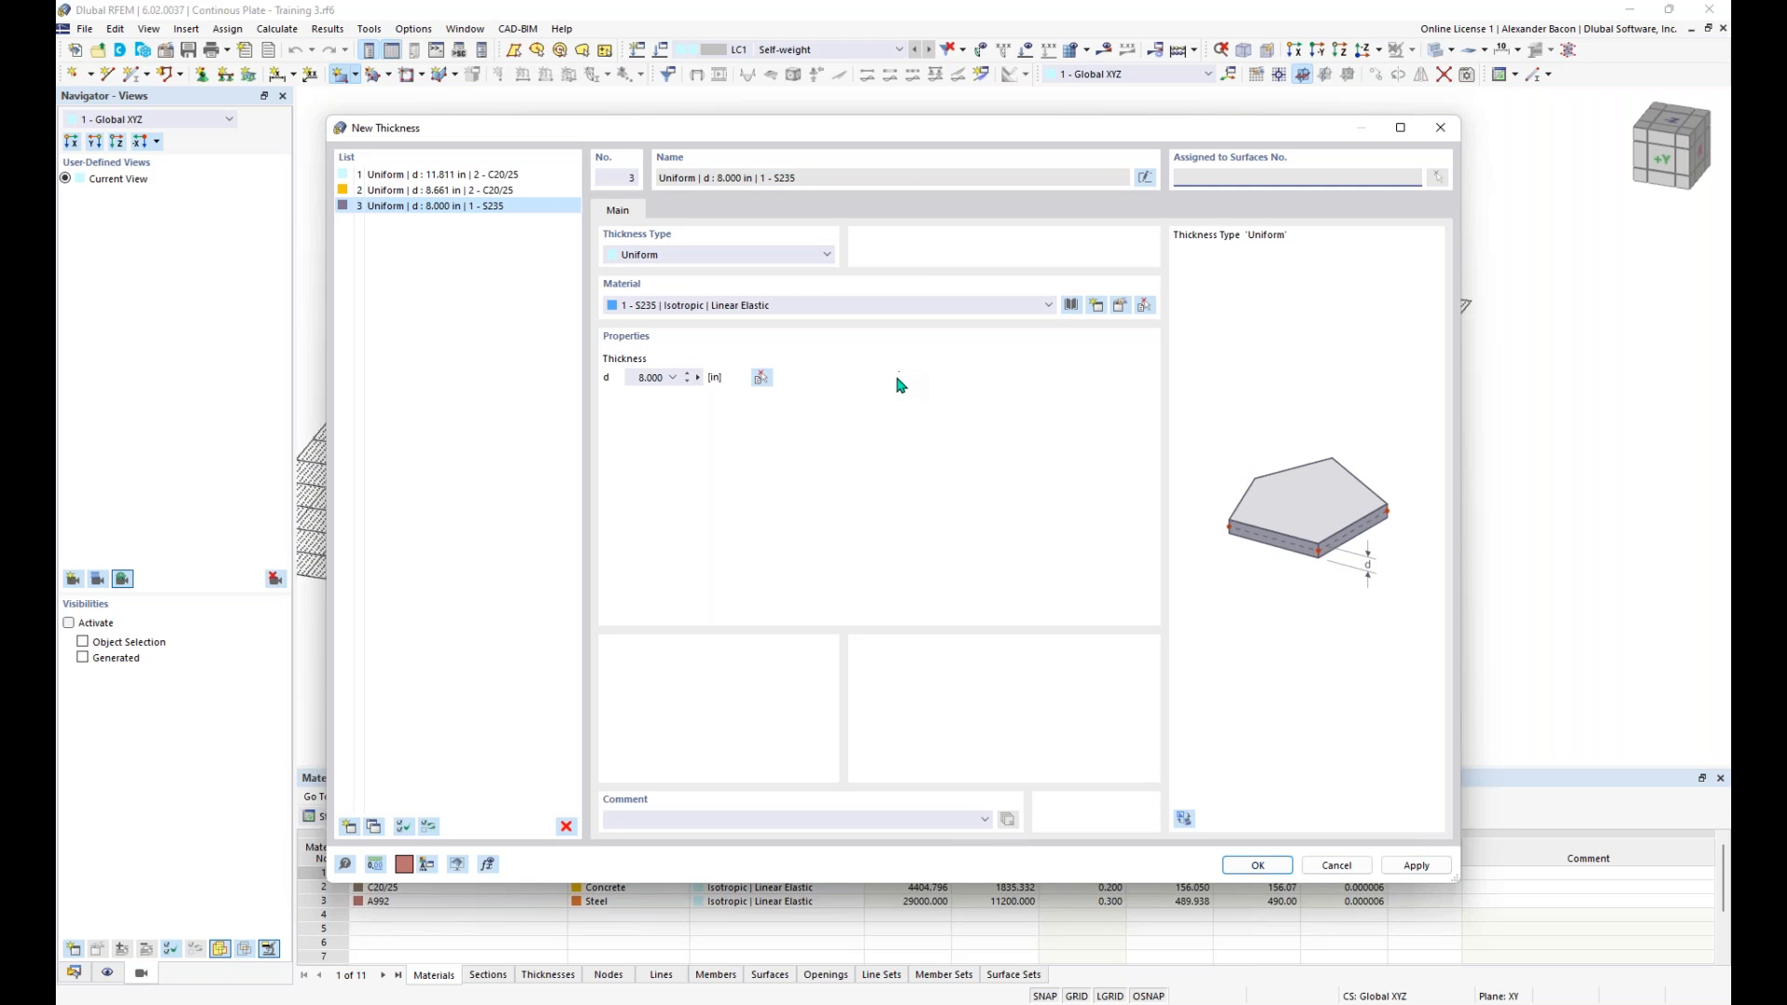
pyautogui.click(773, 262)
pyautogui.click(773, 261)
pyautogui.click(1072, 308)
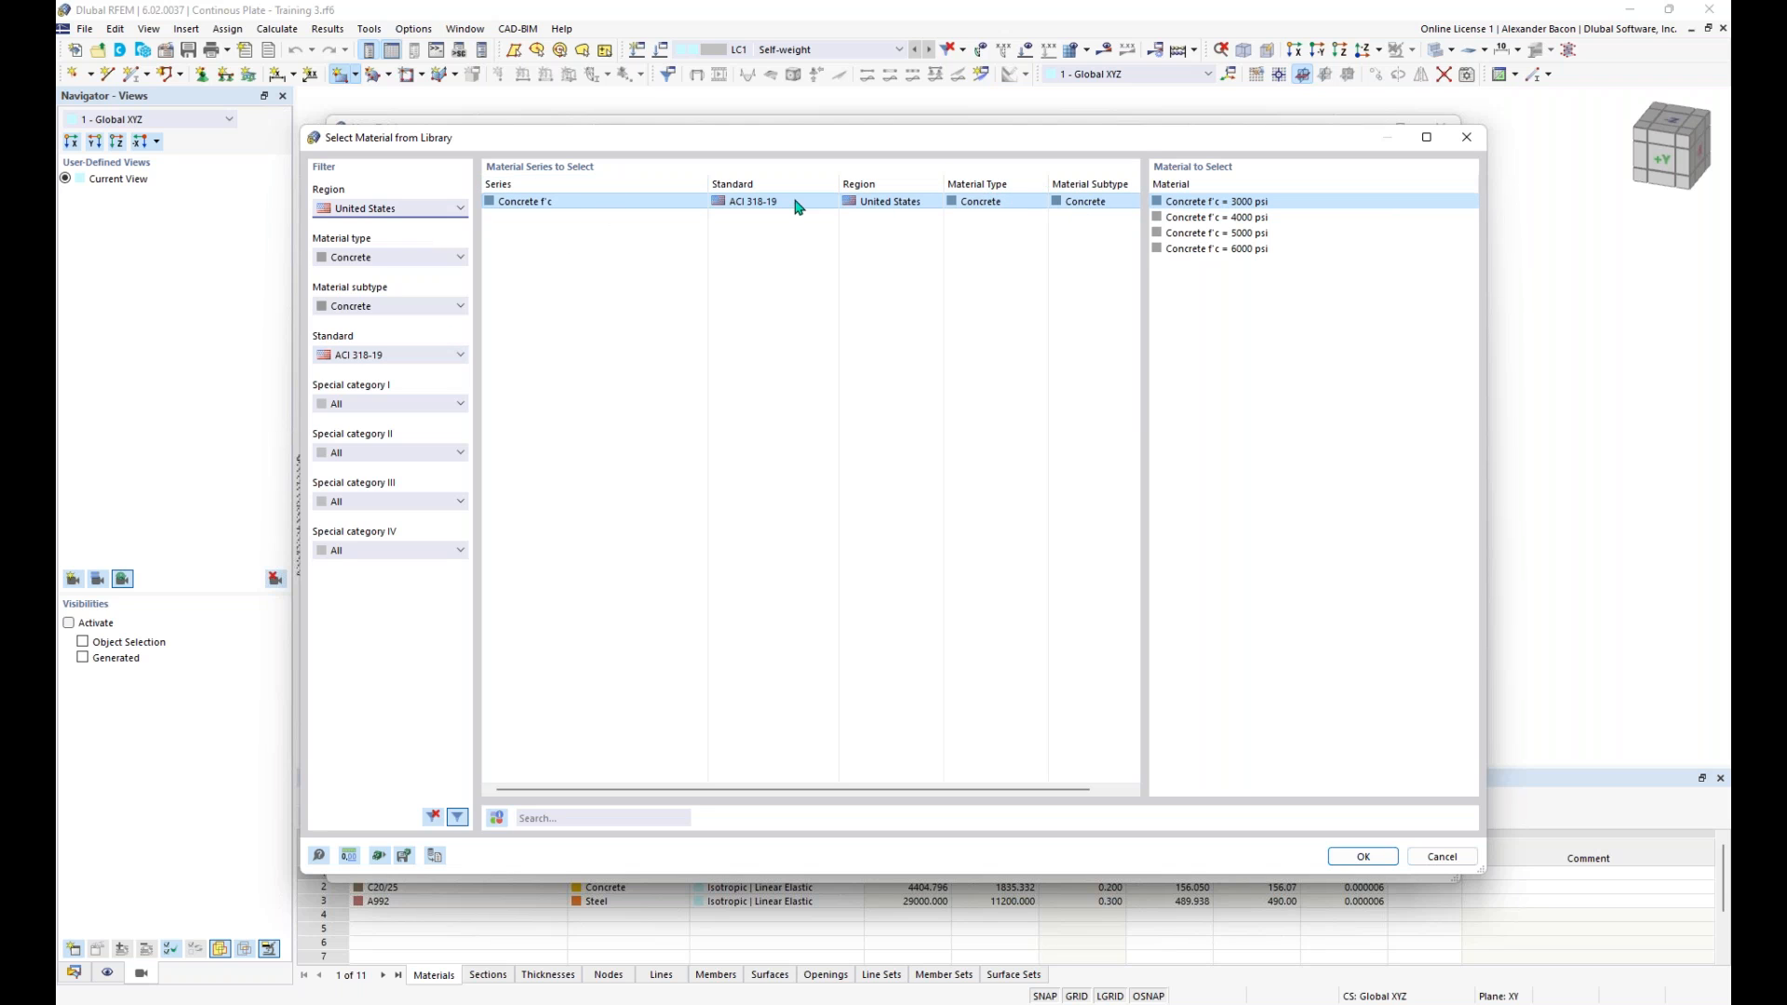
pyautogui.click(1222, 218)
pyautogui.click(1357, 861)
pyautogui.click(628, 375)
pyautogui.write('12')
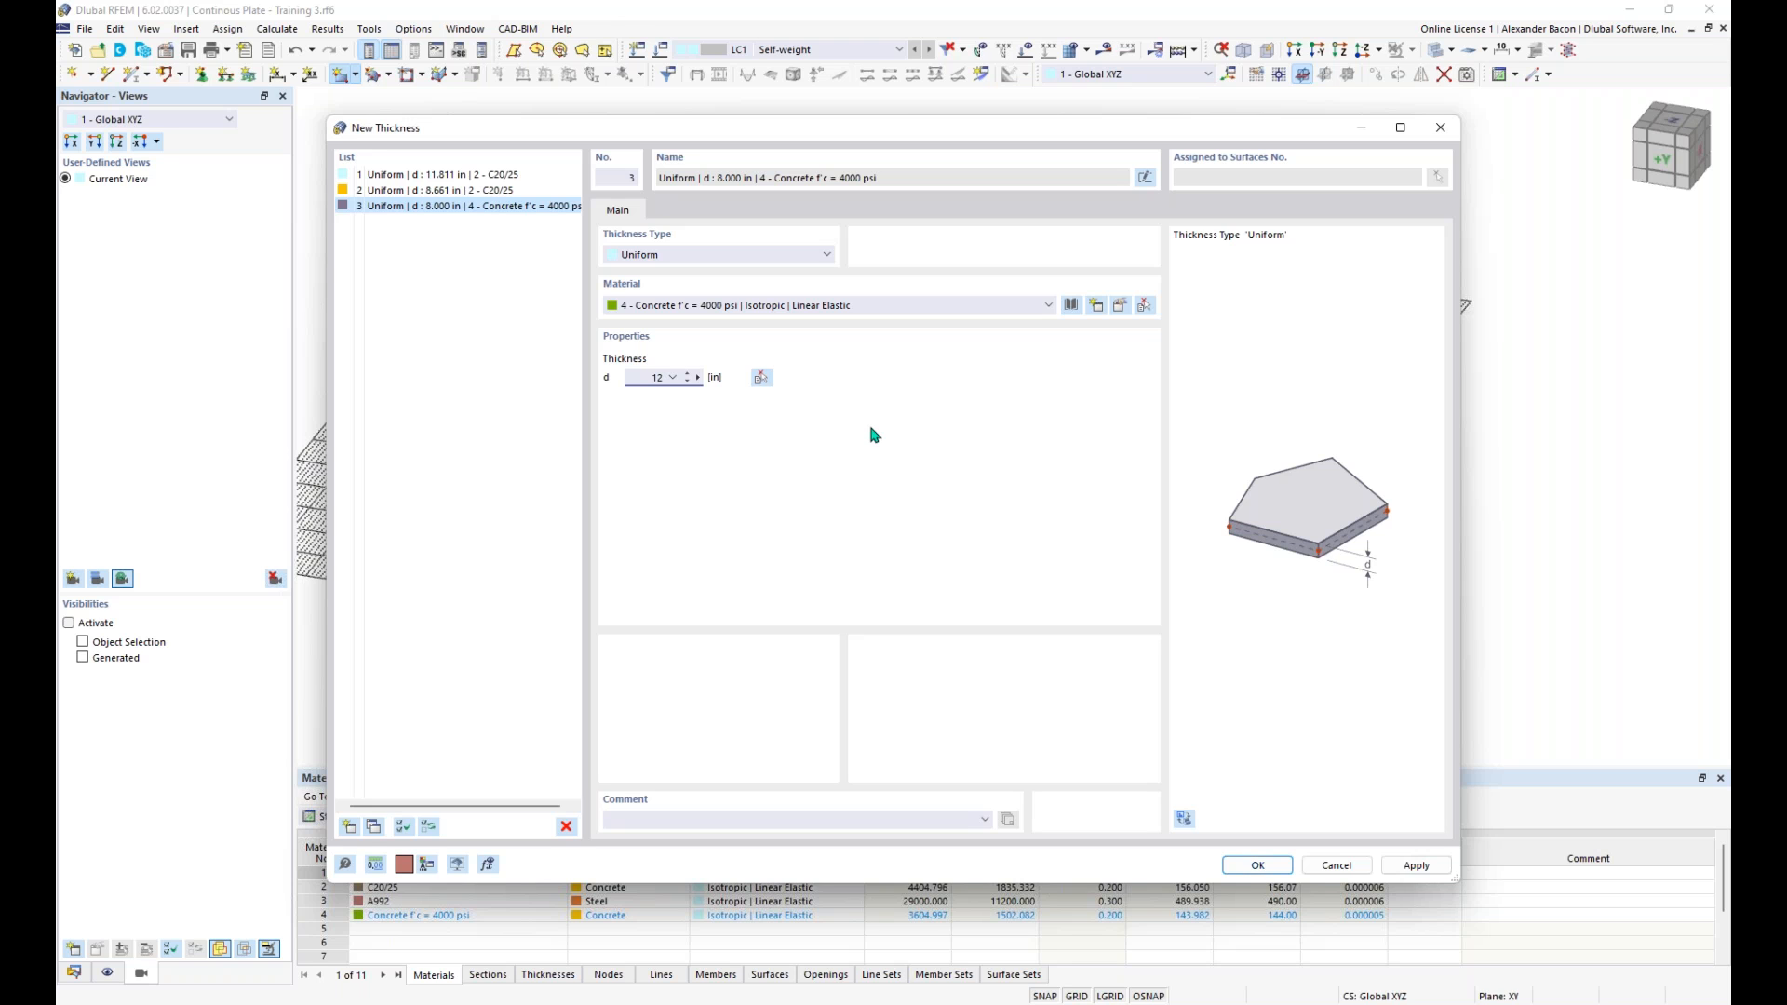
# - Make the 4000 psi concrete a user-defined material and set its Poisson's ratio to 0
pyautogui.click(1120, 314)
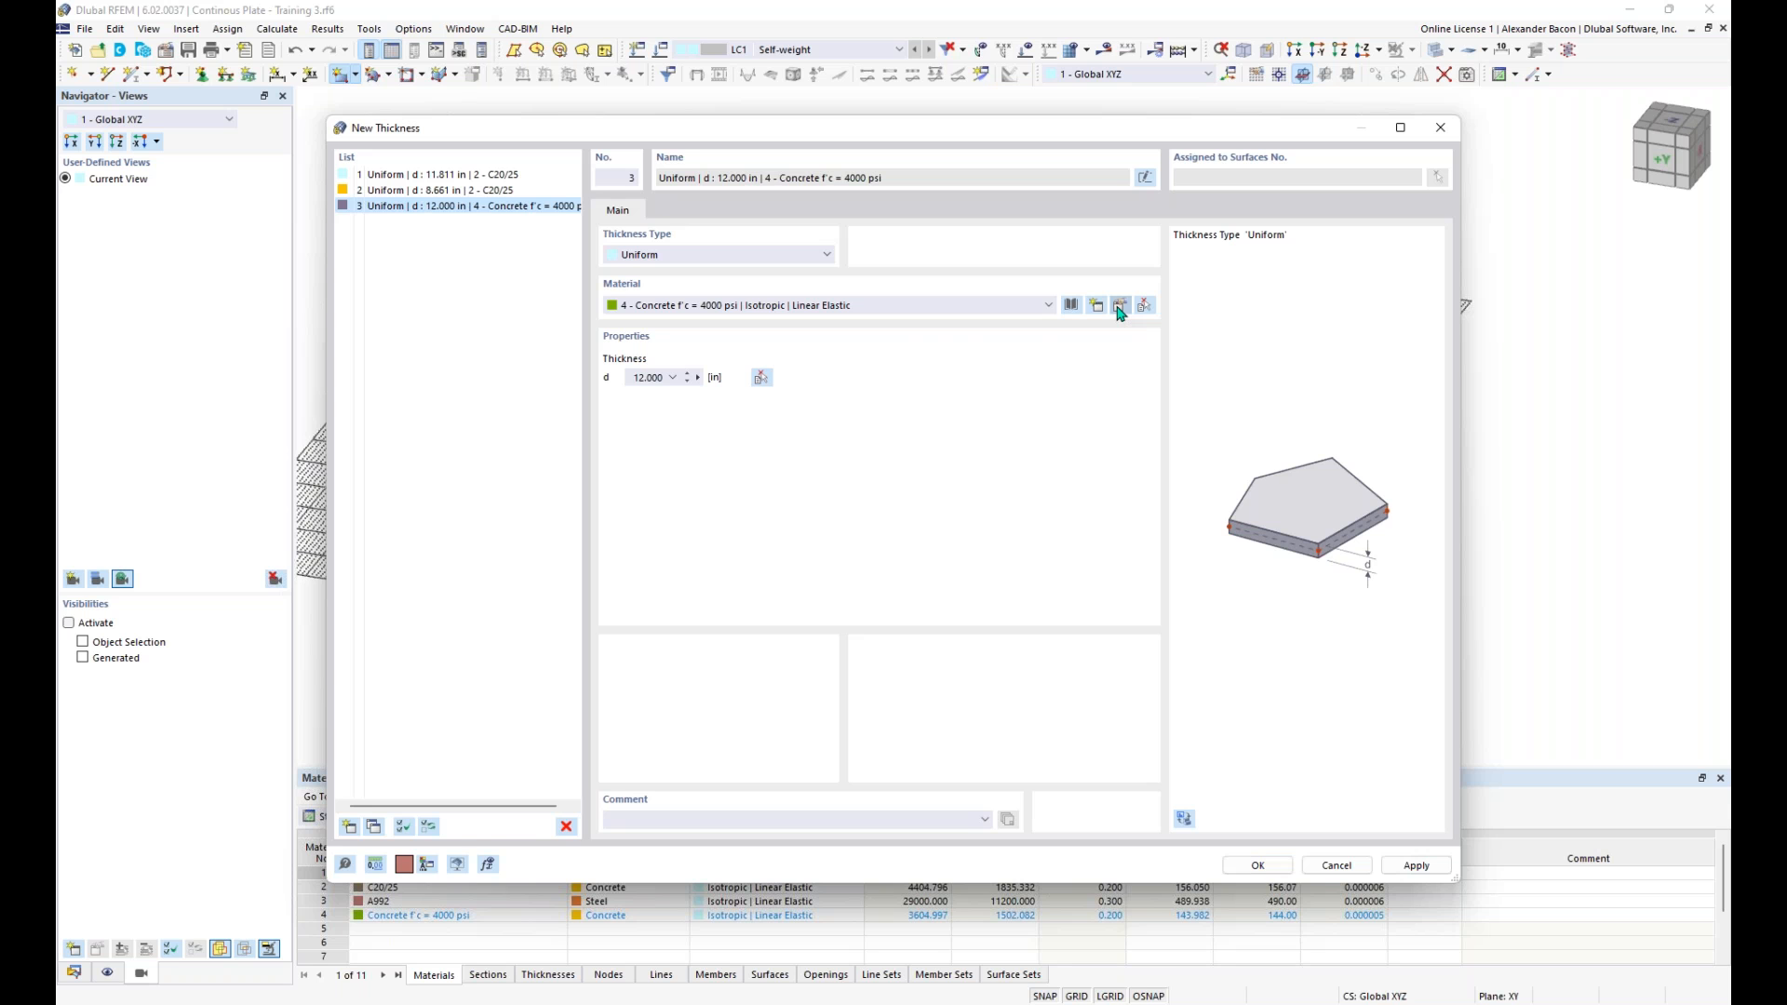
pyautogui.click(1120, 314)
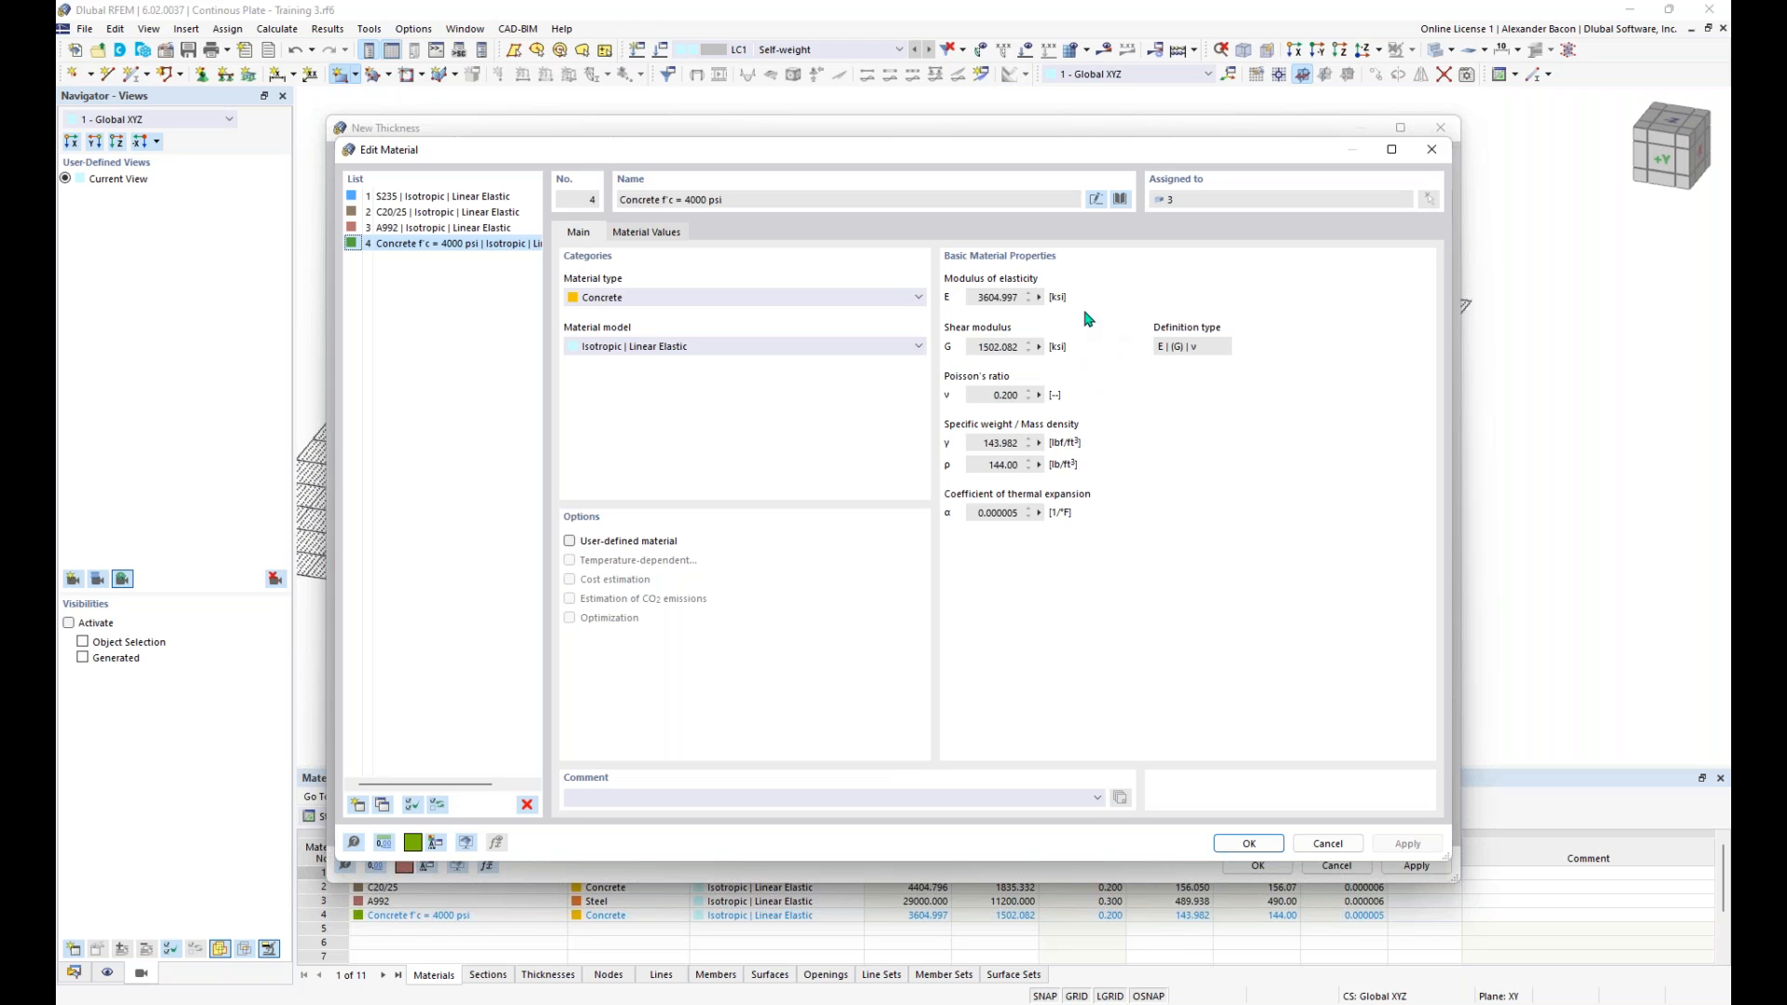
pyautogui.click(570, 542)
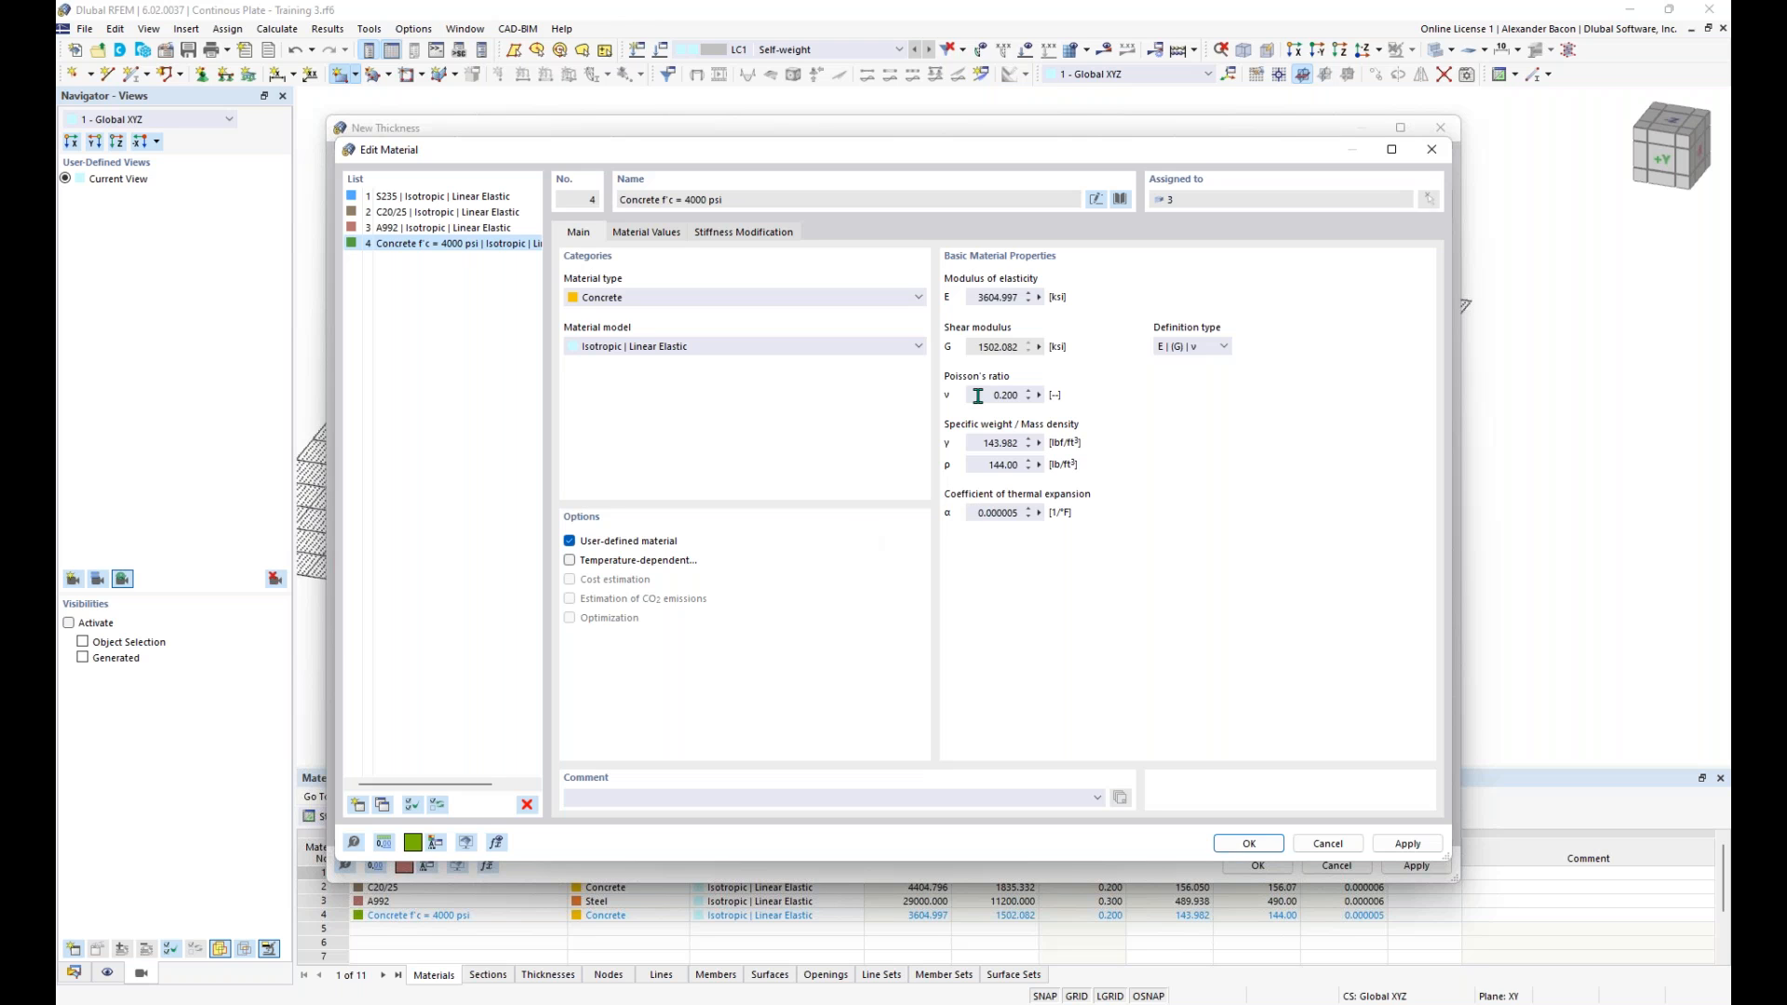
pyautogui.moveTo(984, 394); pyautogui.dragTo(1039, 405)
pyautogui.write('0')
pyautogui.click(1249, 843)
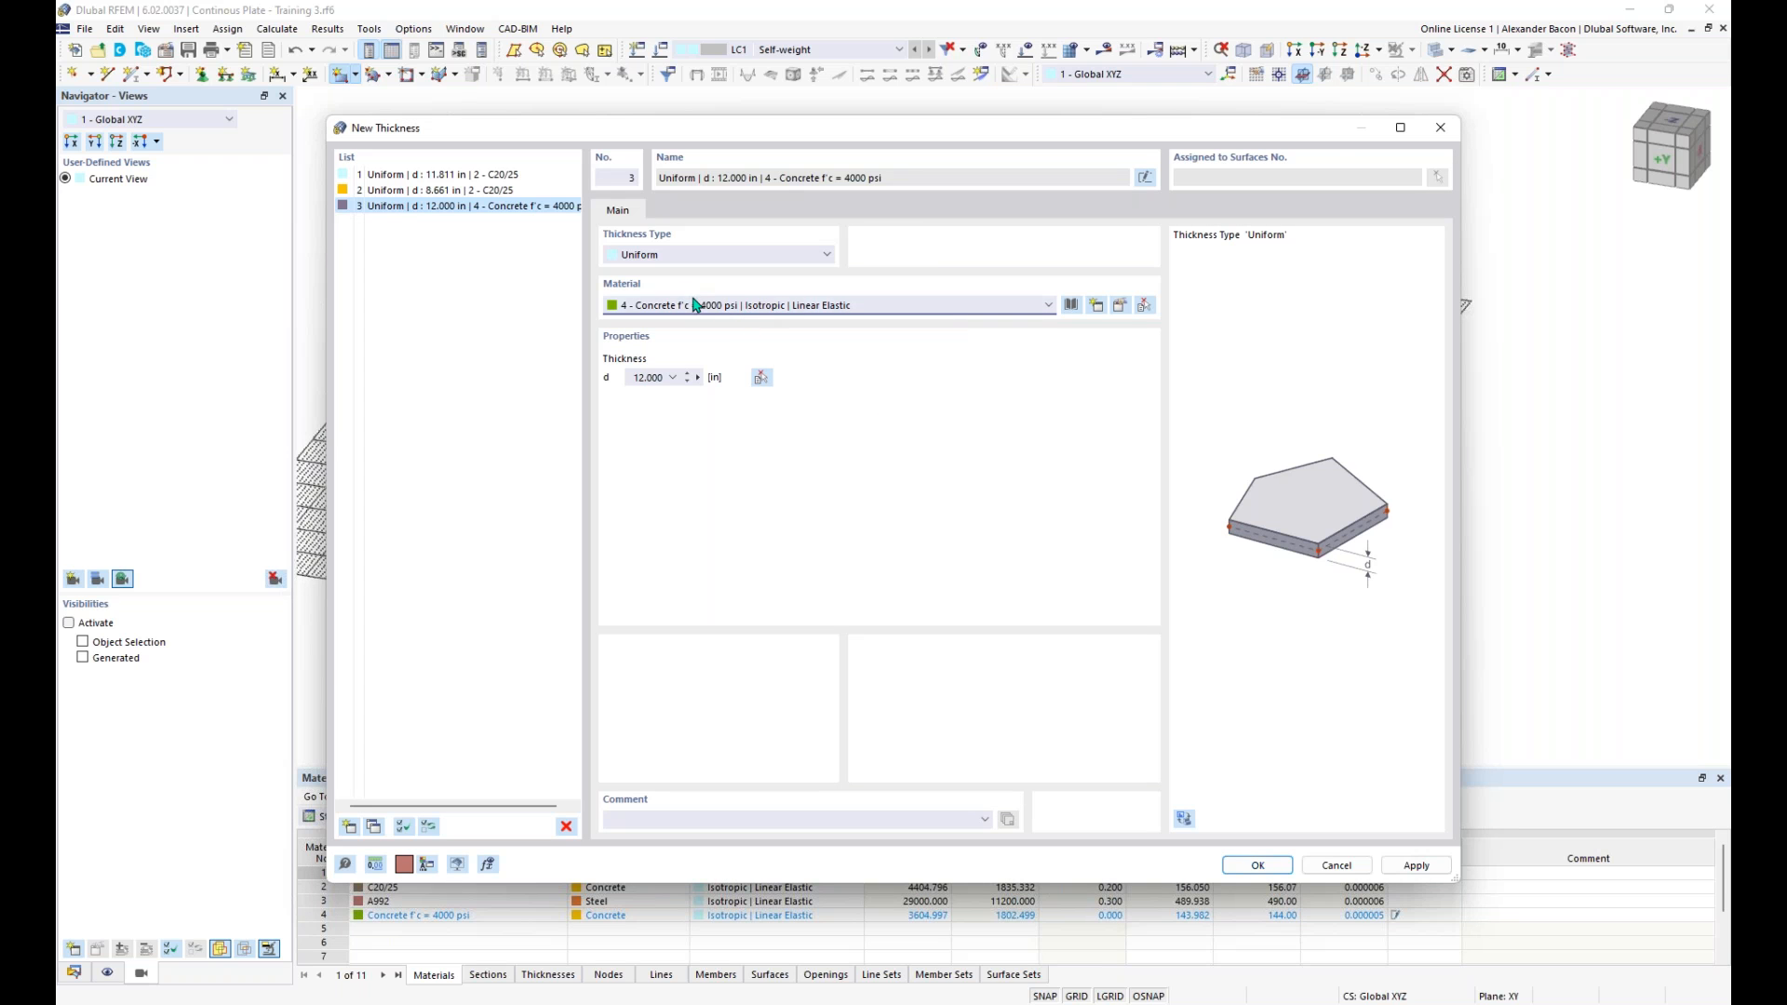
# - Accept the new thickness and surface settings and draw the rectangular surface from the origin (0, 0) to X 32 ft, Y 16 ft
pyautogui.click(1253, 864)
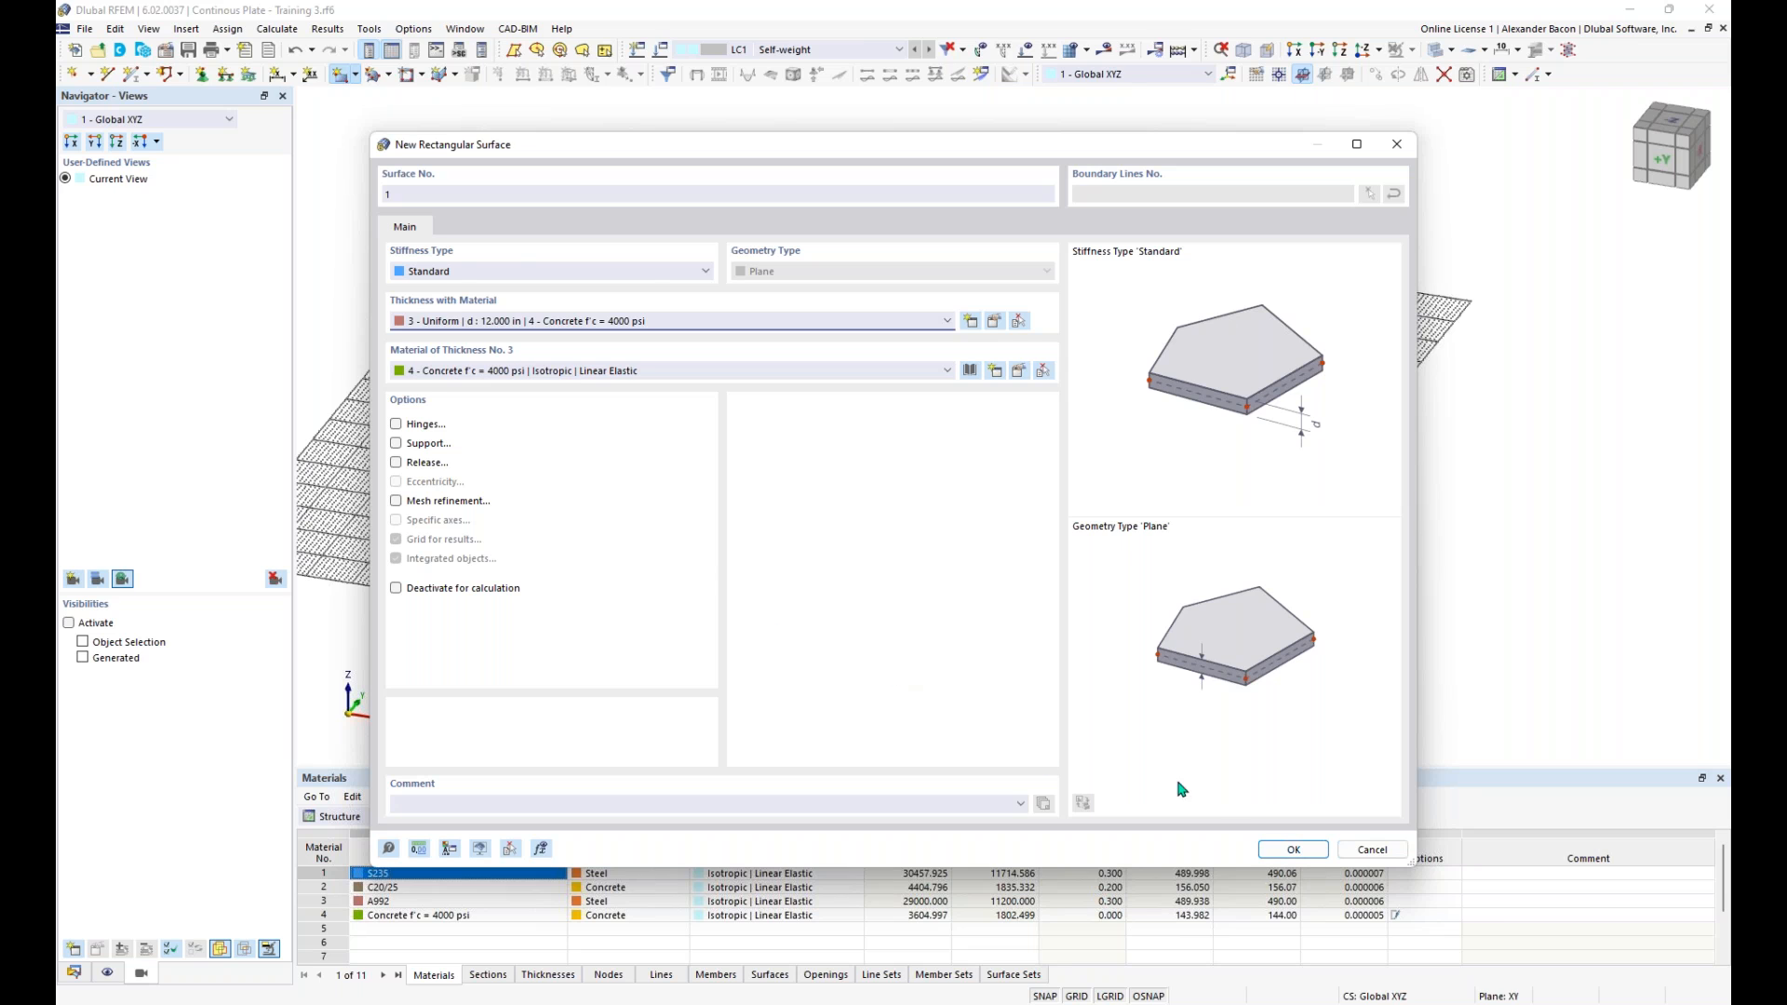
pyautogui.click(1272, 846)
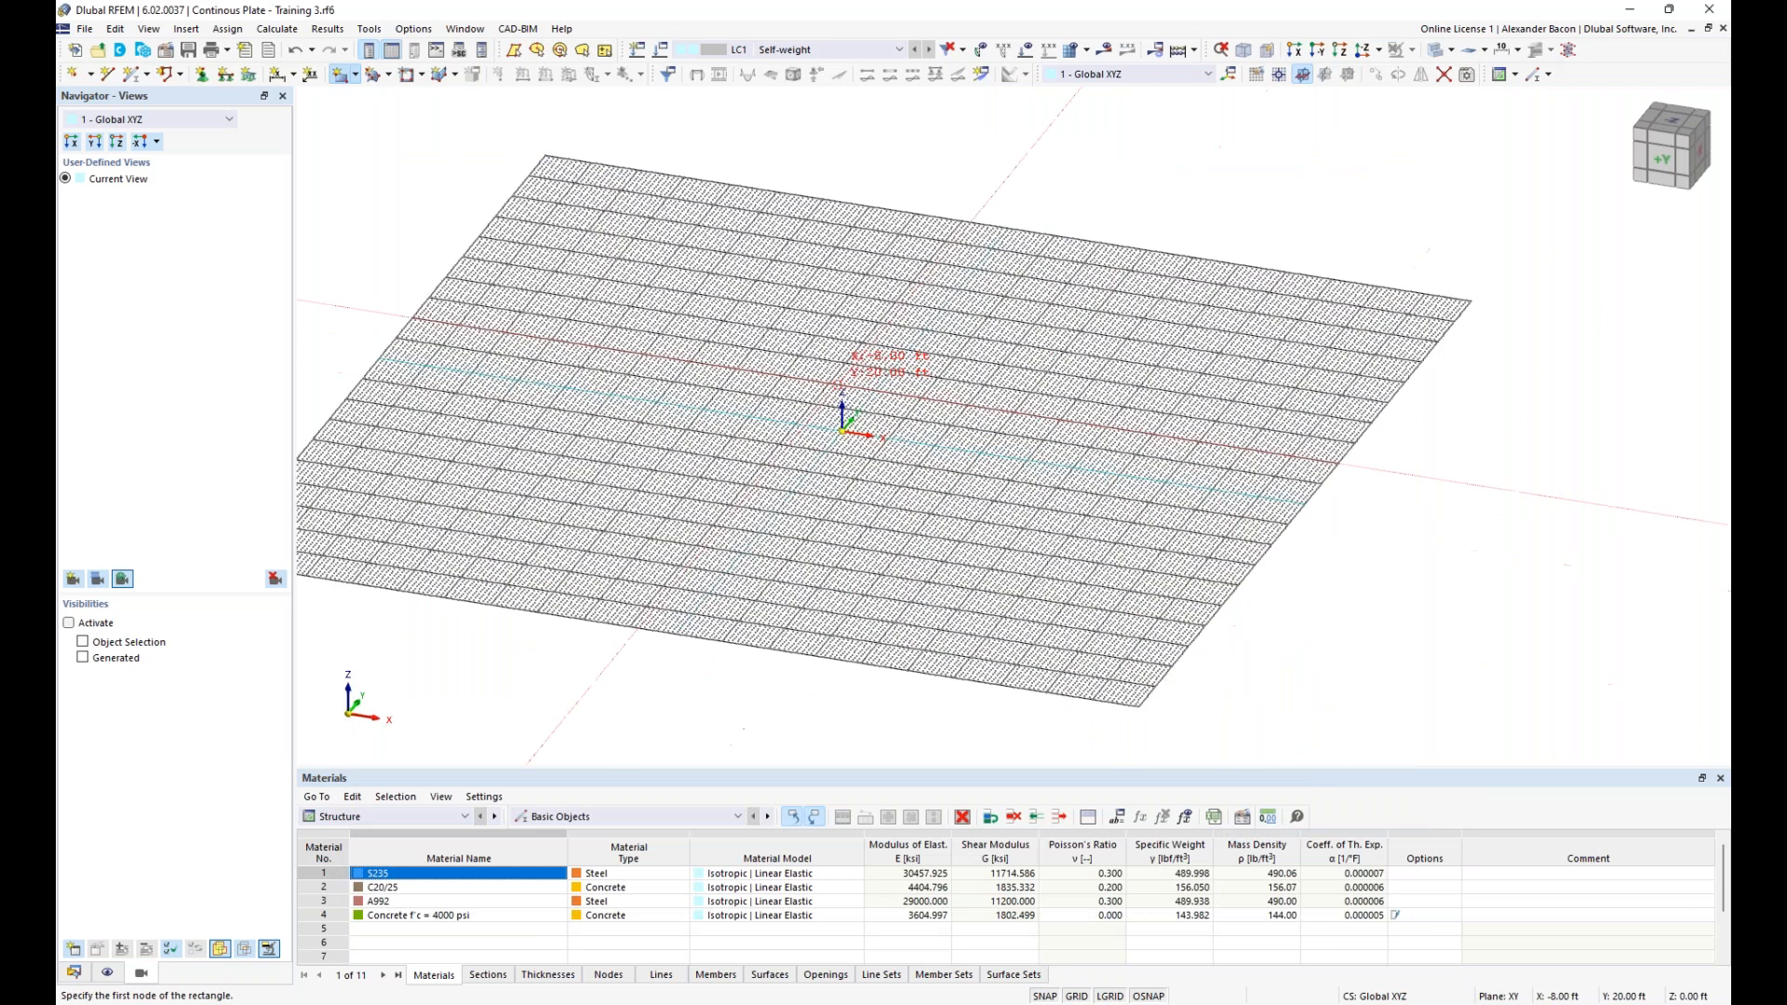
pyautogui.scroll(3, 893, 409)
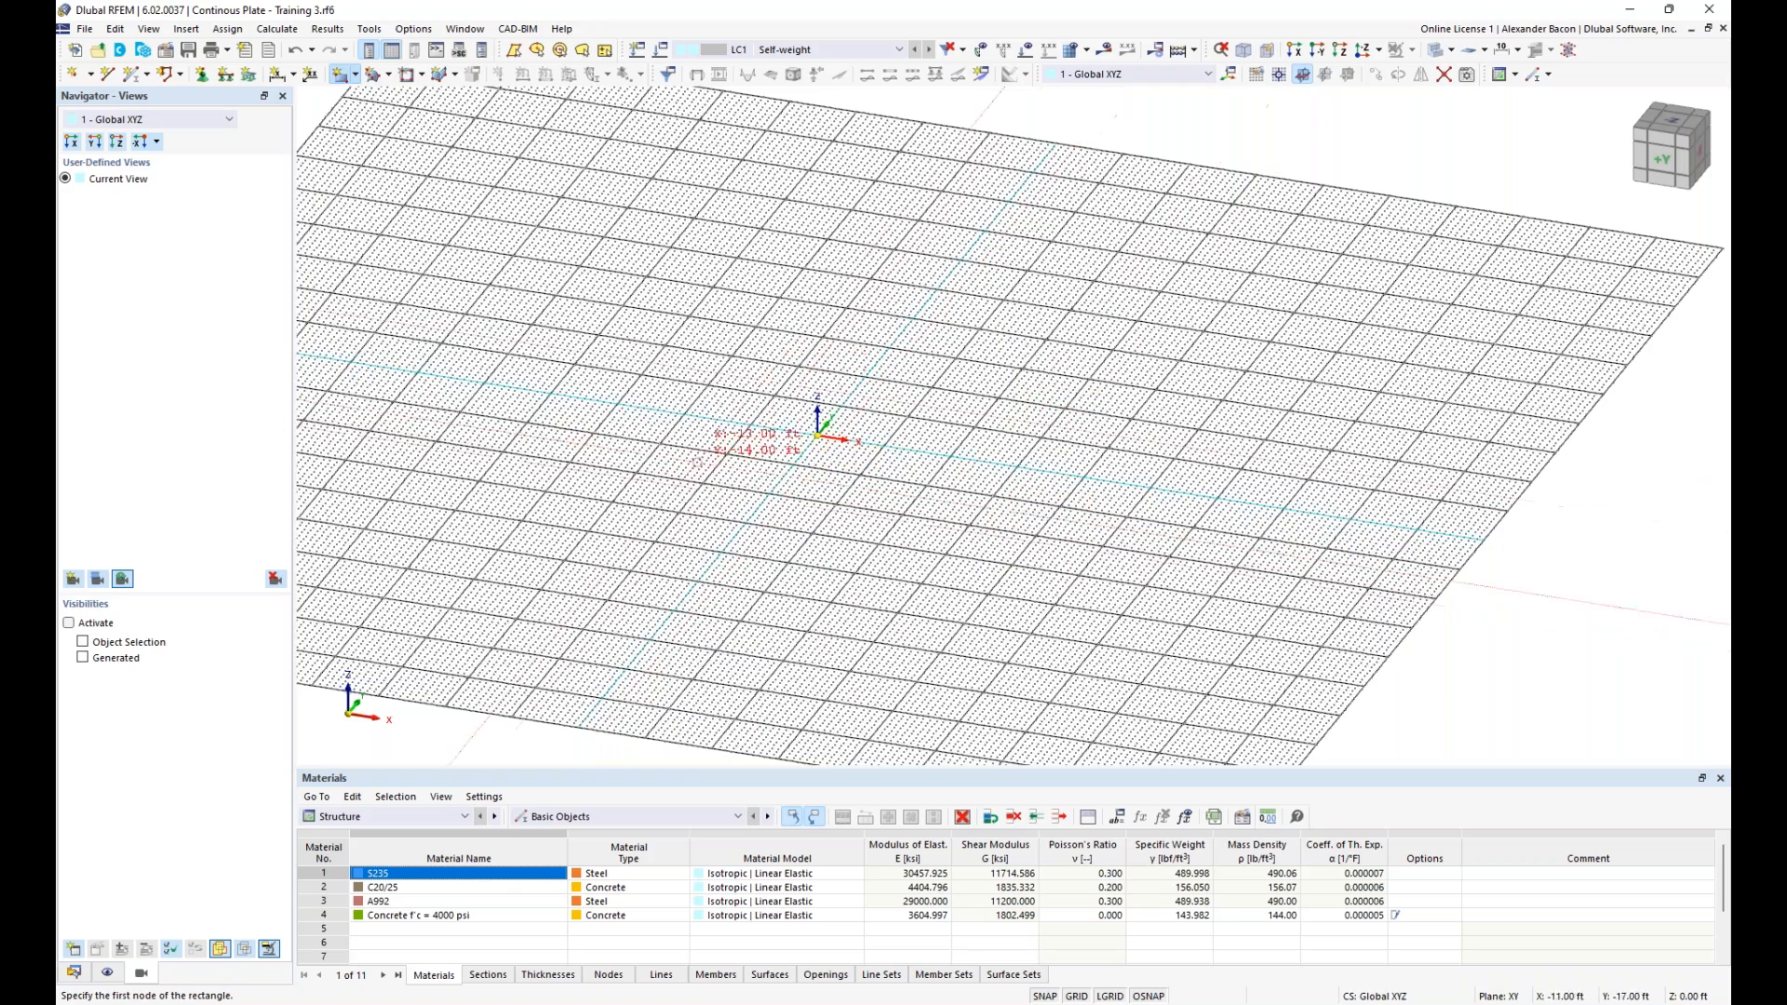
pyautogui.scroll(4, 853, 407)
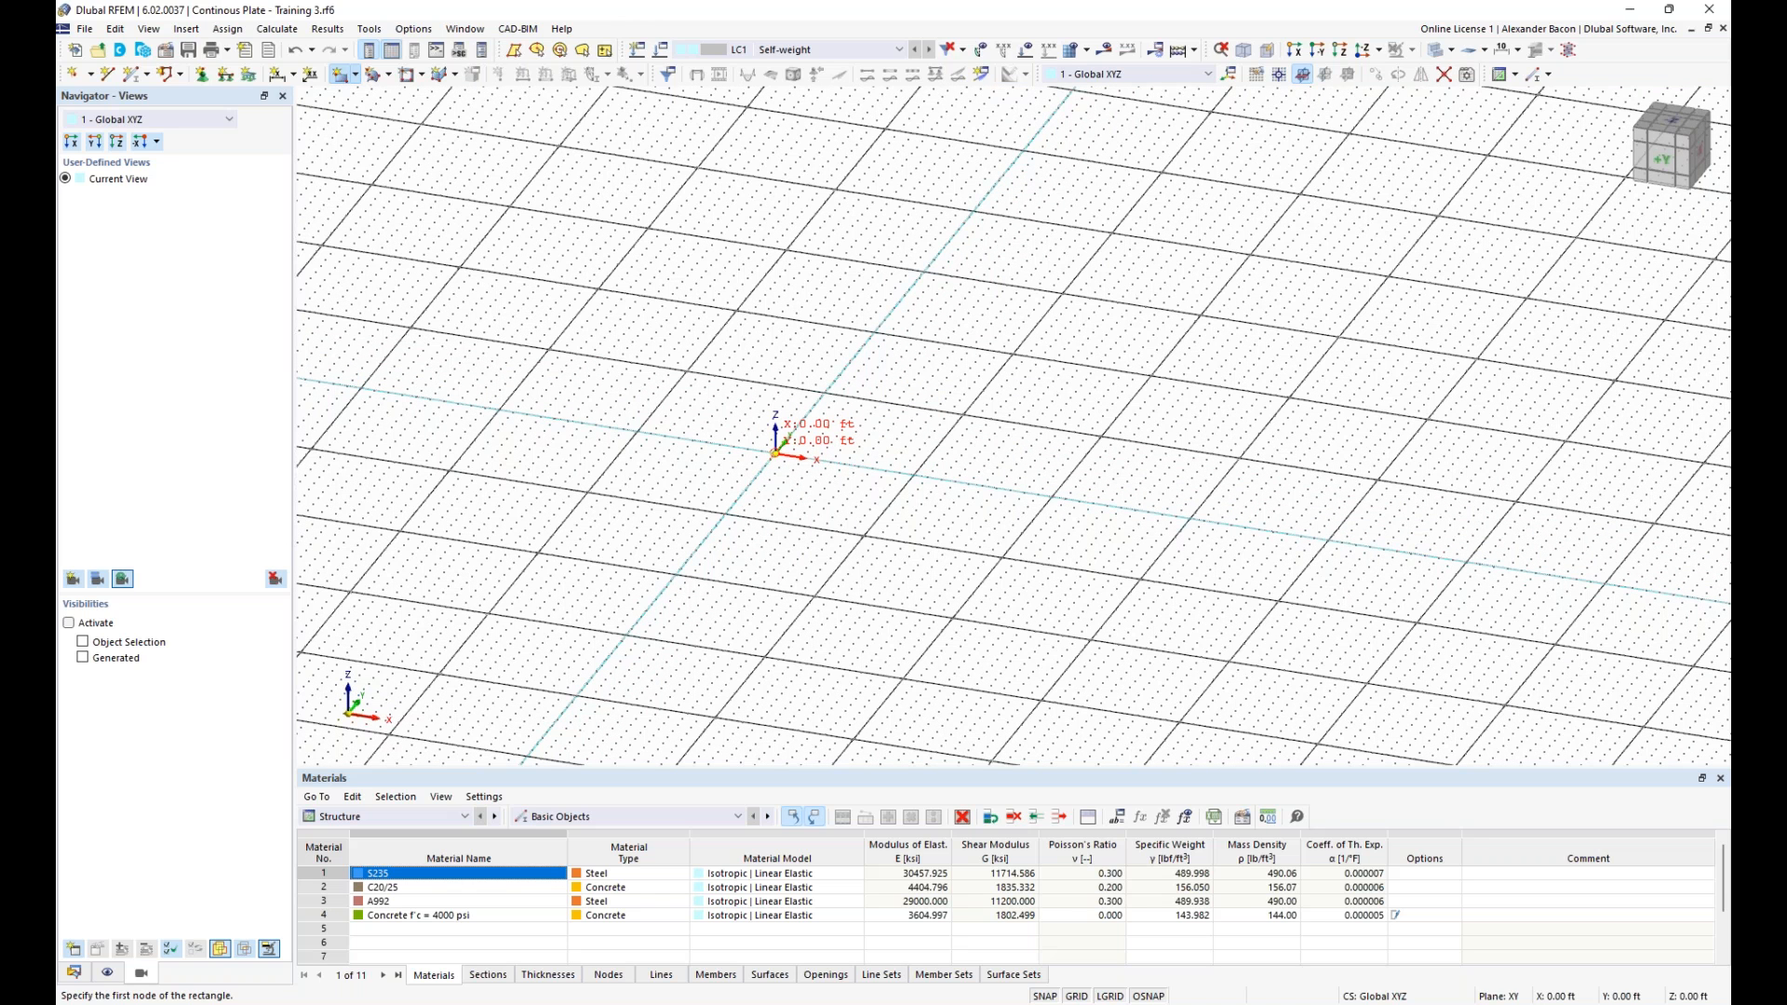
pyautogui.click(775, 454)
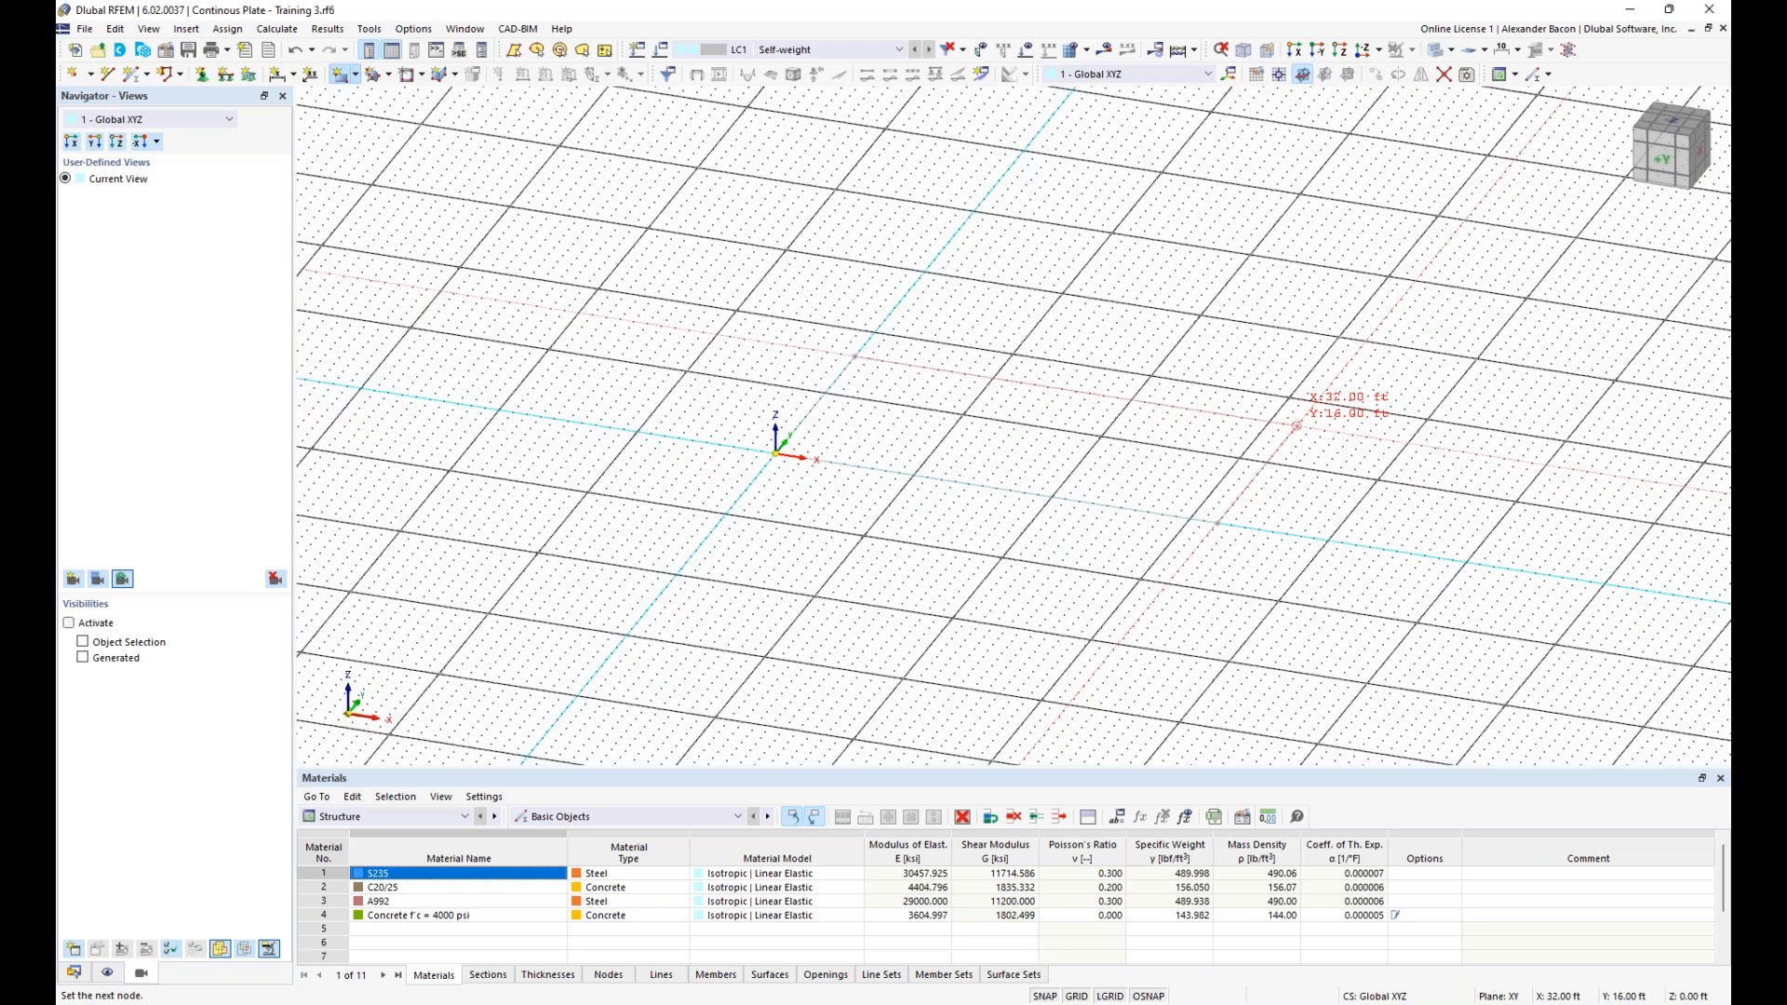
pyautogui.click(1296, 426)
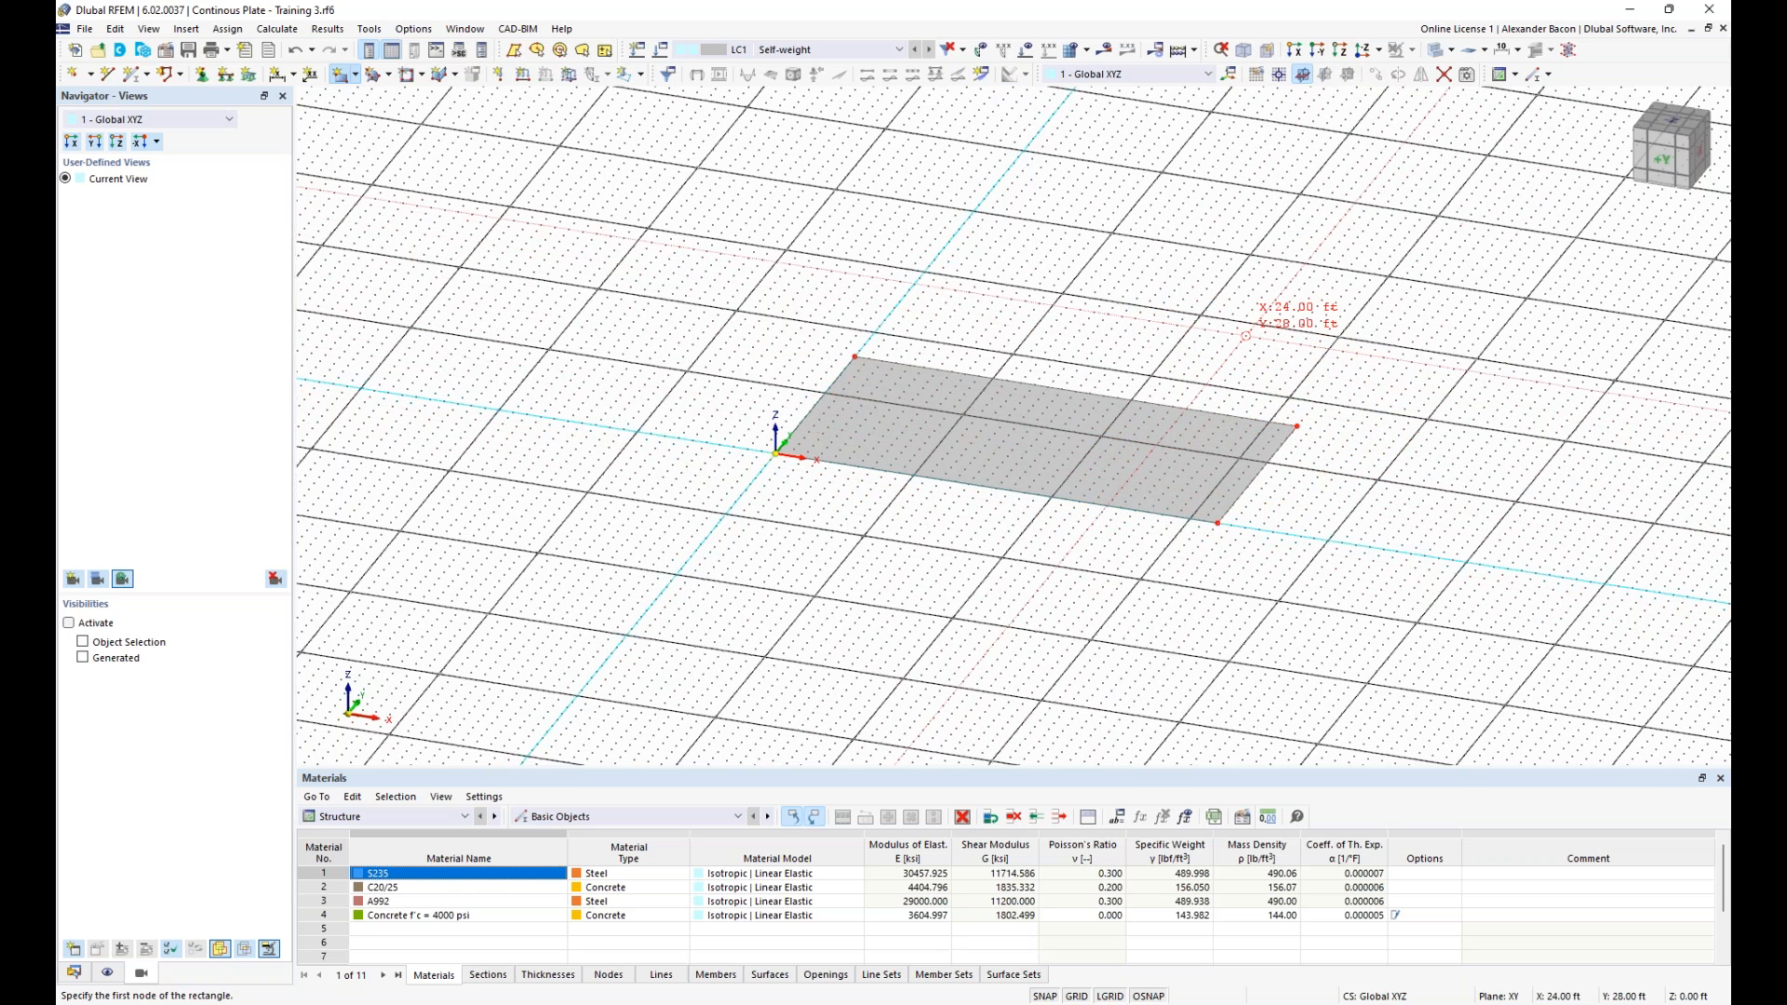
pyautogui.press('Escape')
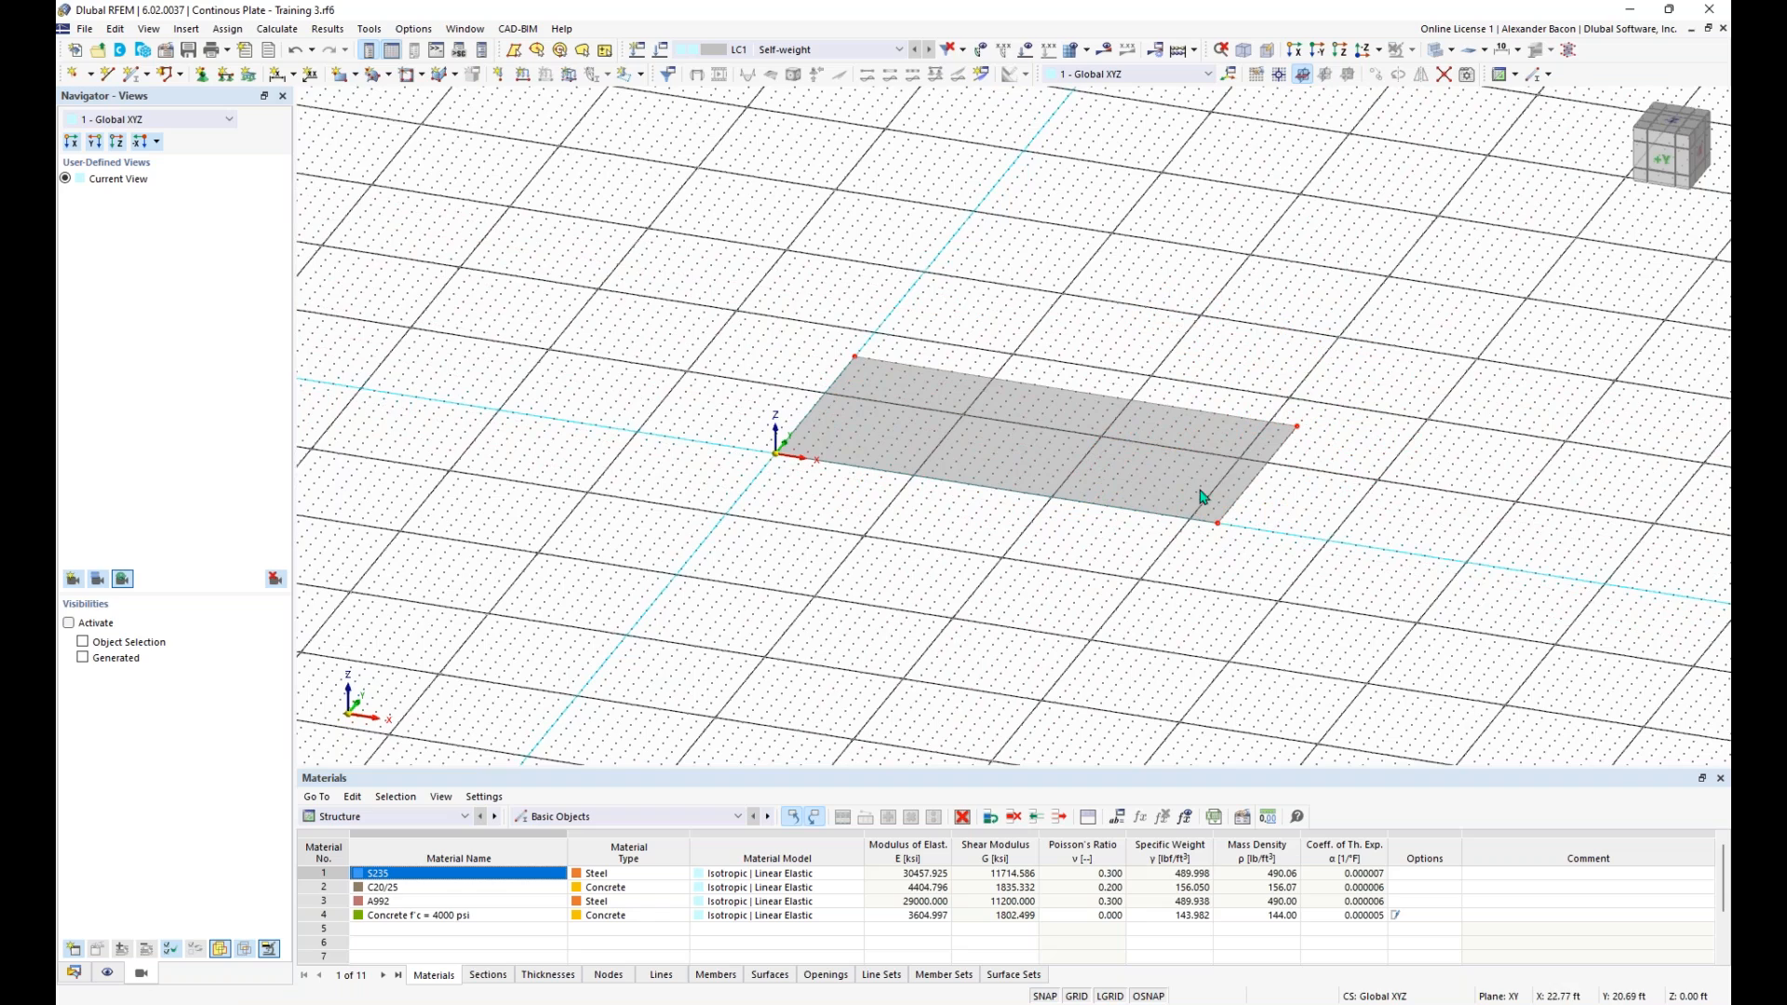
# - Draw a single line across the plate at midspan, from X 16 ft, Y 16 ft to X 16 ft, Y 0 ft
pyautogui.scroll(2, 1287, 489)
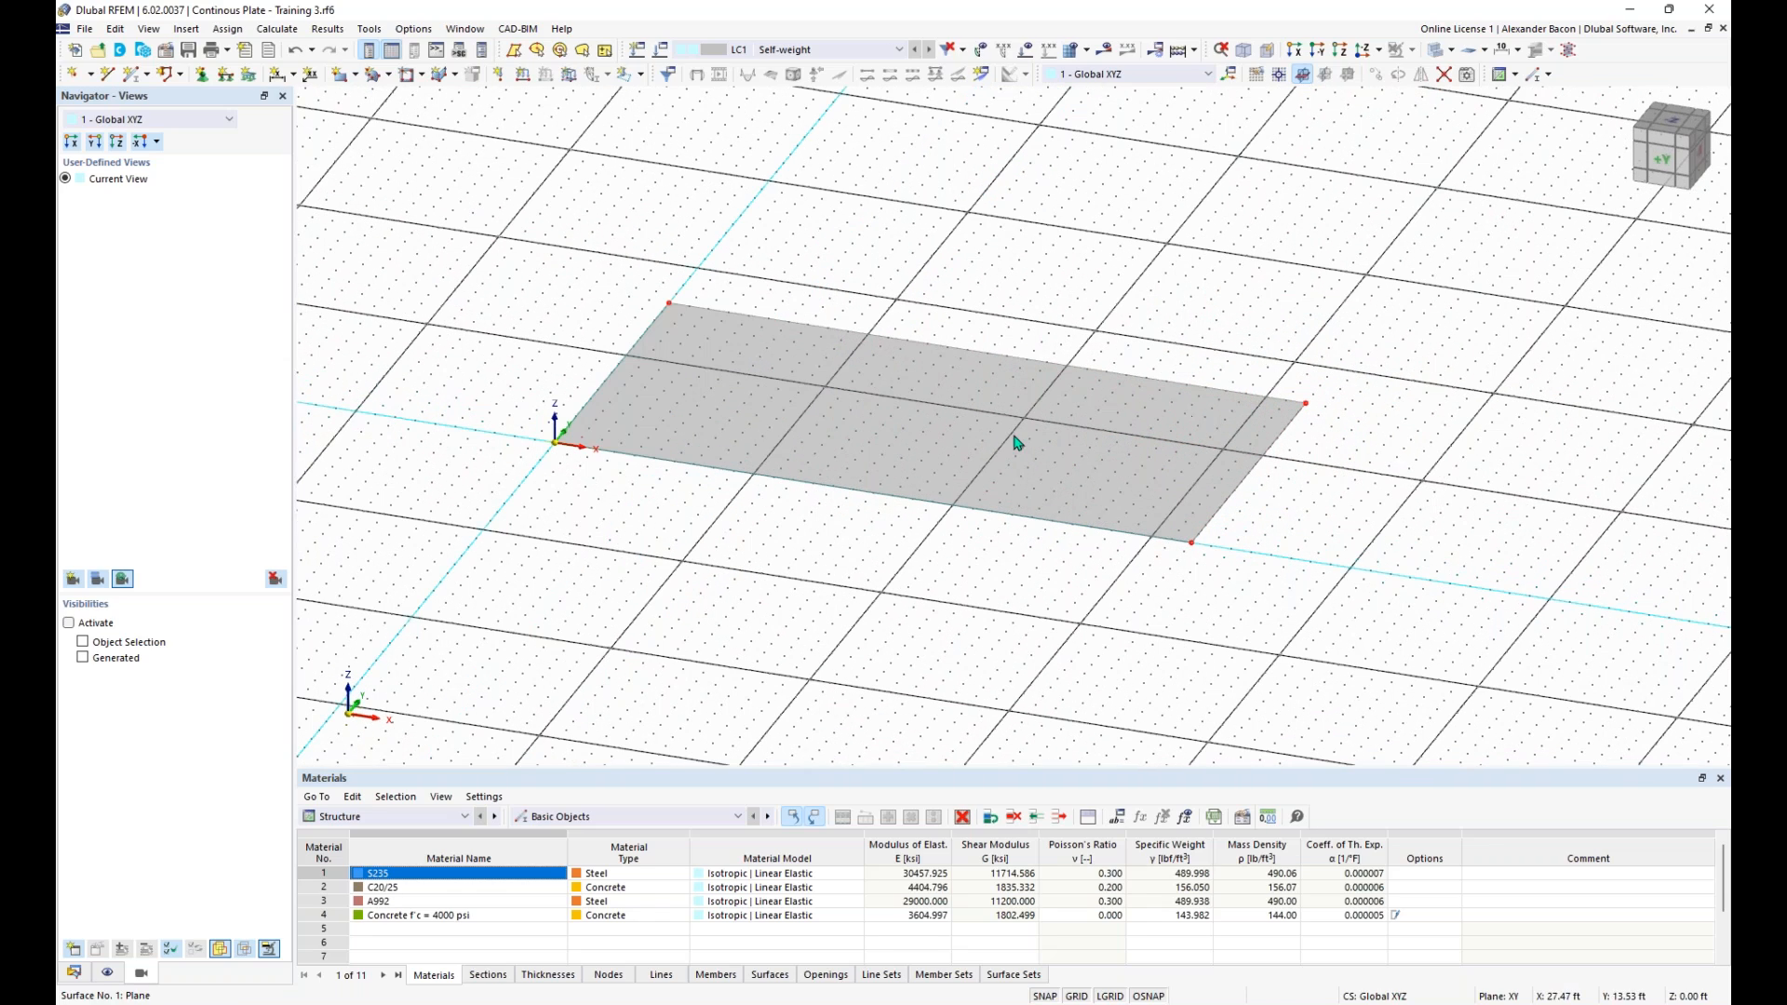
pyautogui.moveTo(1030, 563); pyautogui.dragTo(983, 528, button='middle')
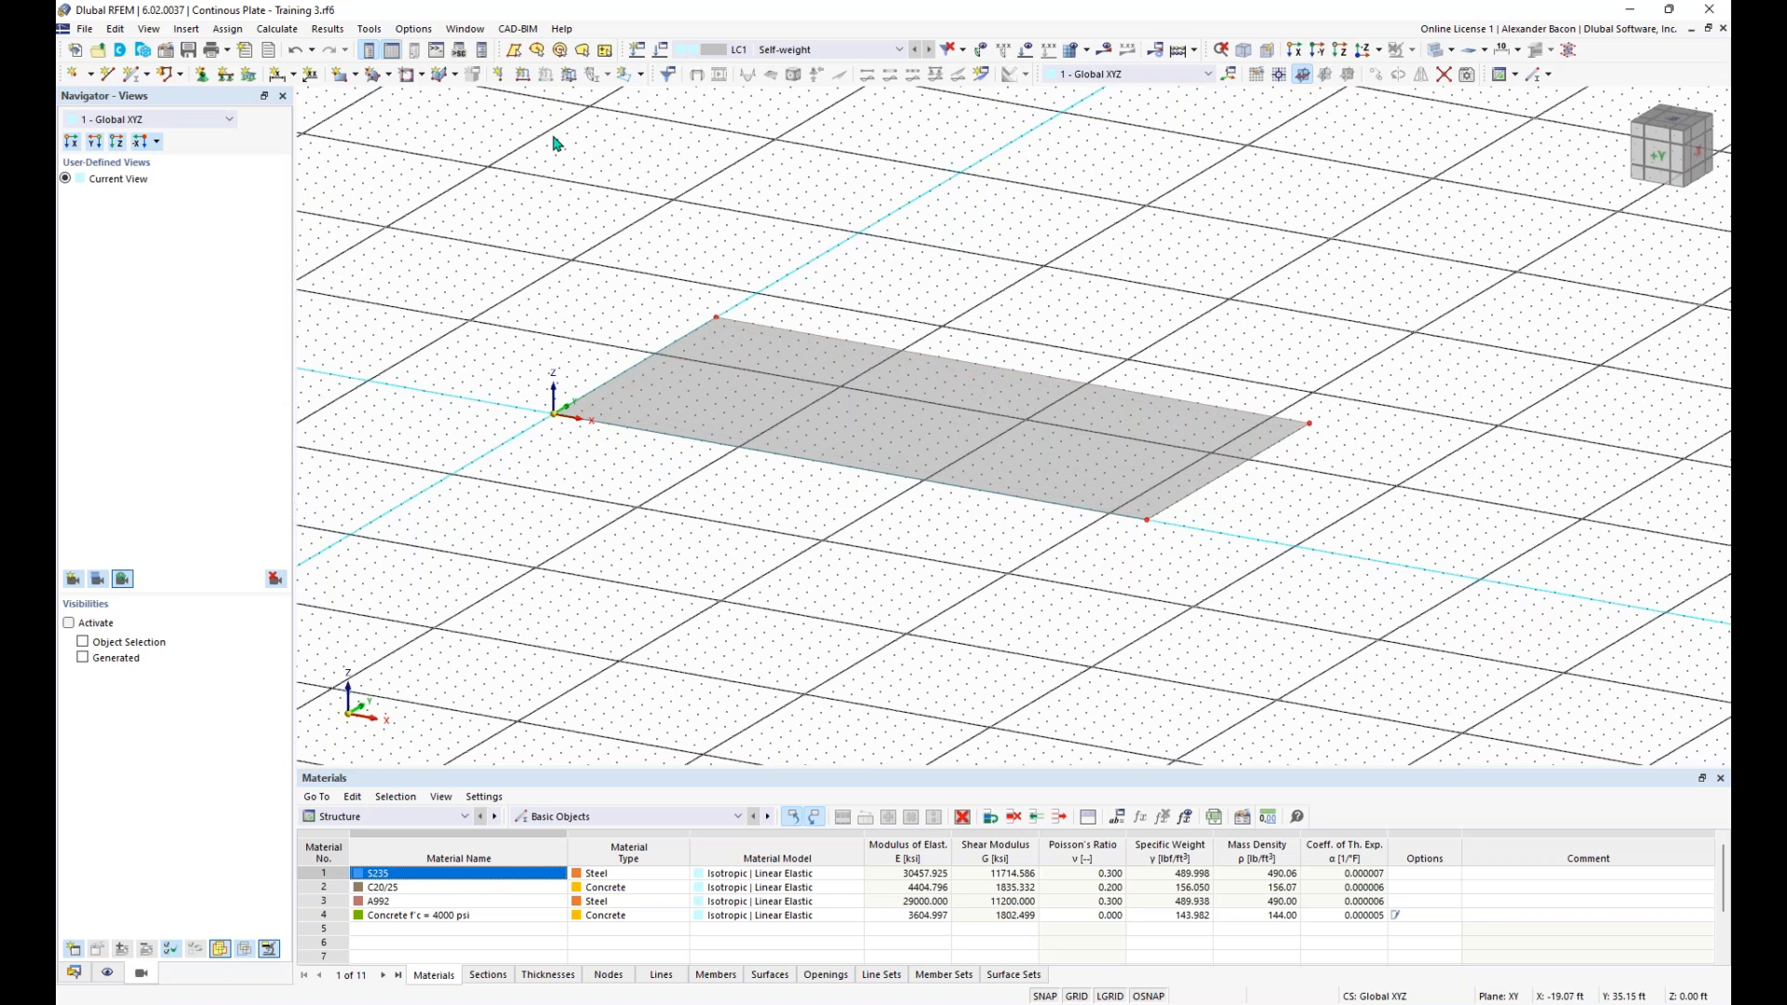
pyautogui.click(108, 74)
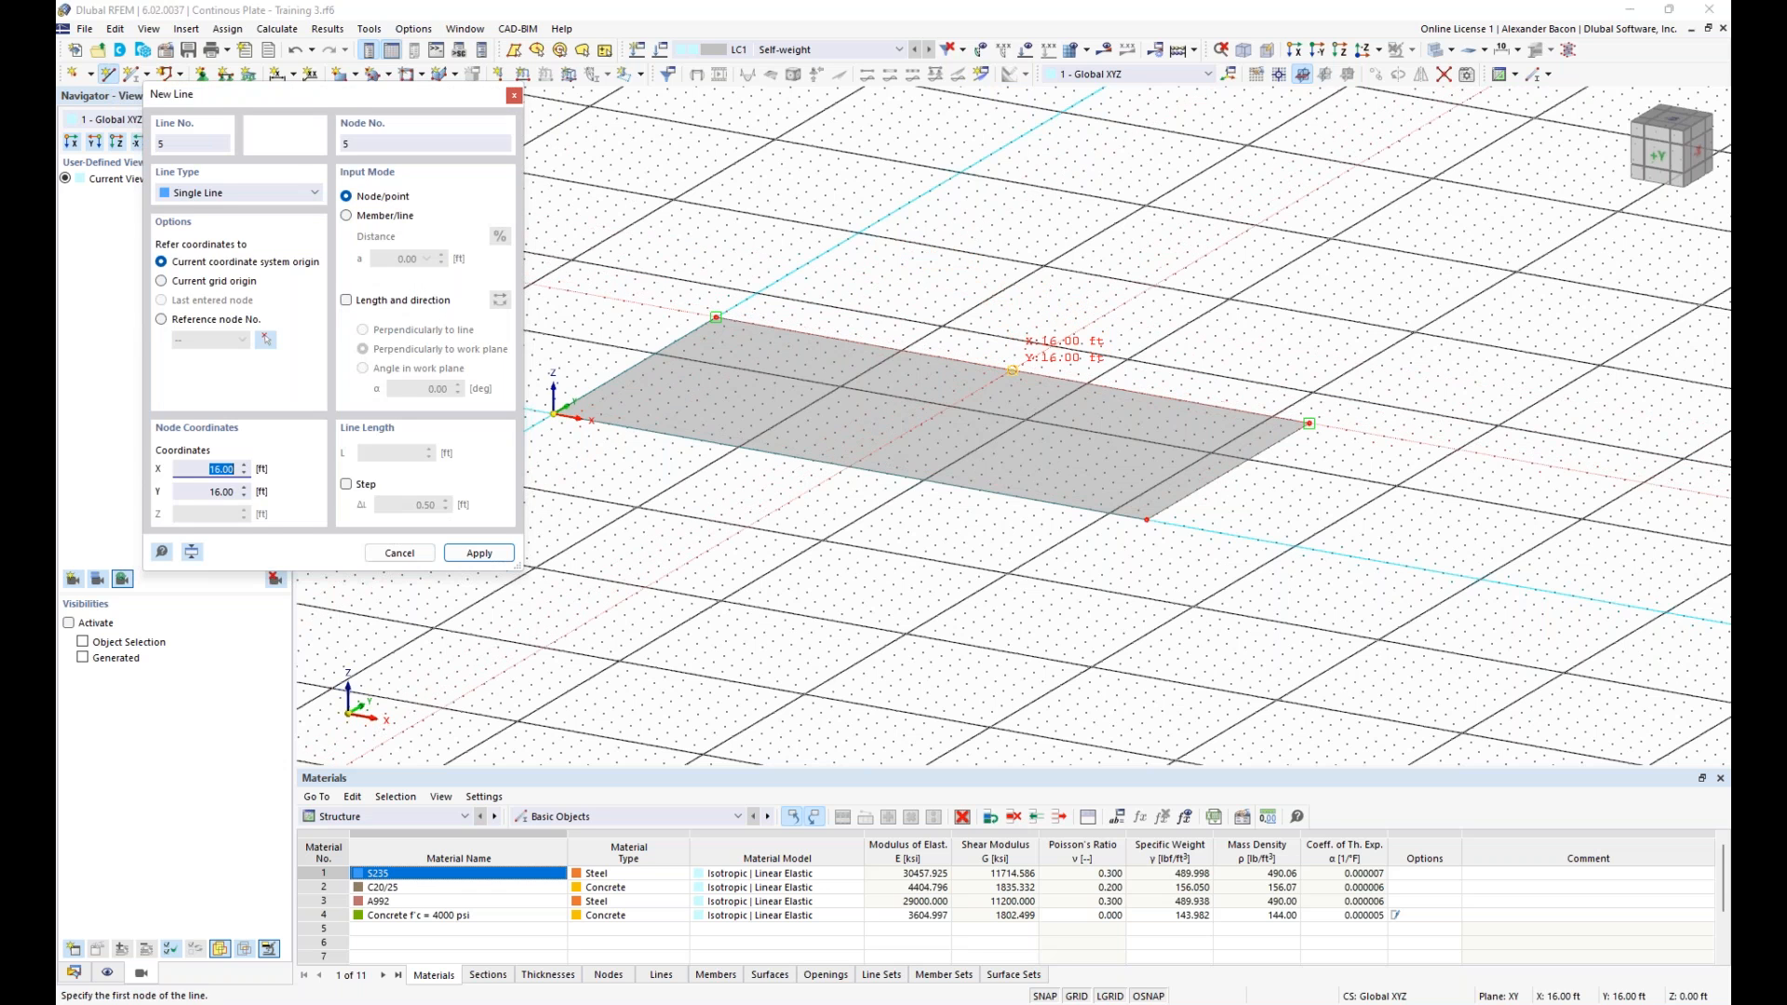
pyautogui.click(1012, 370)
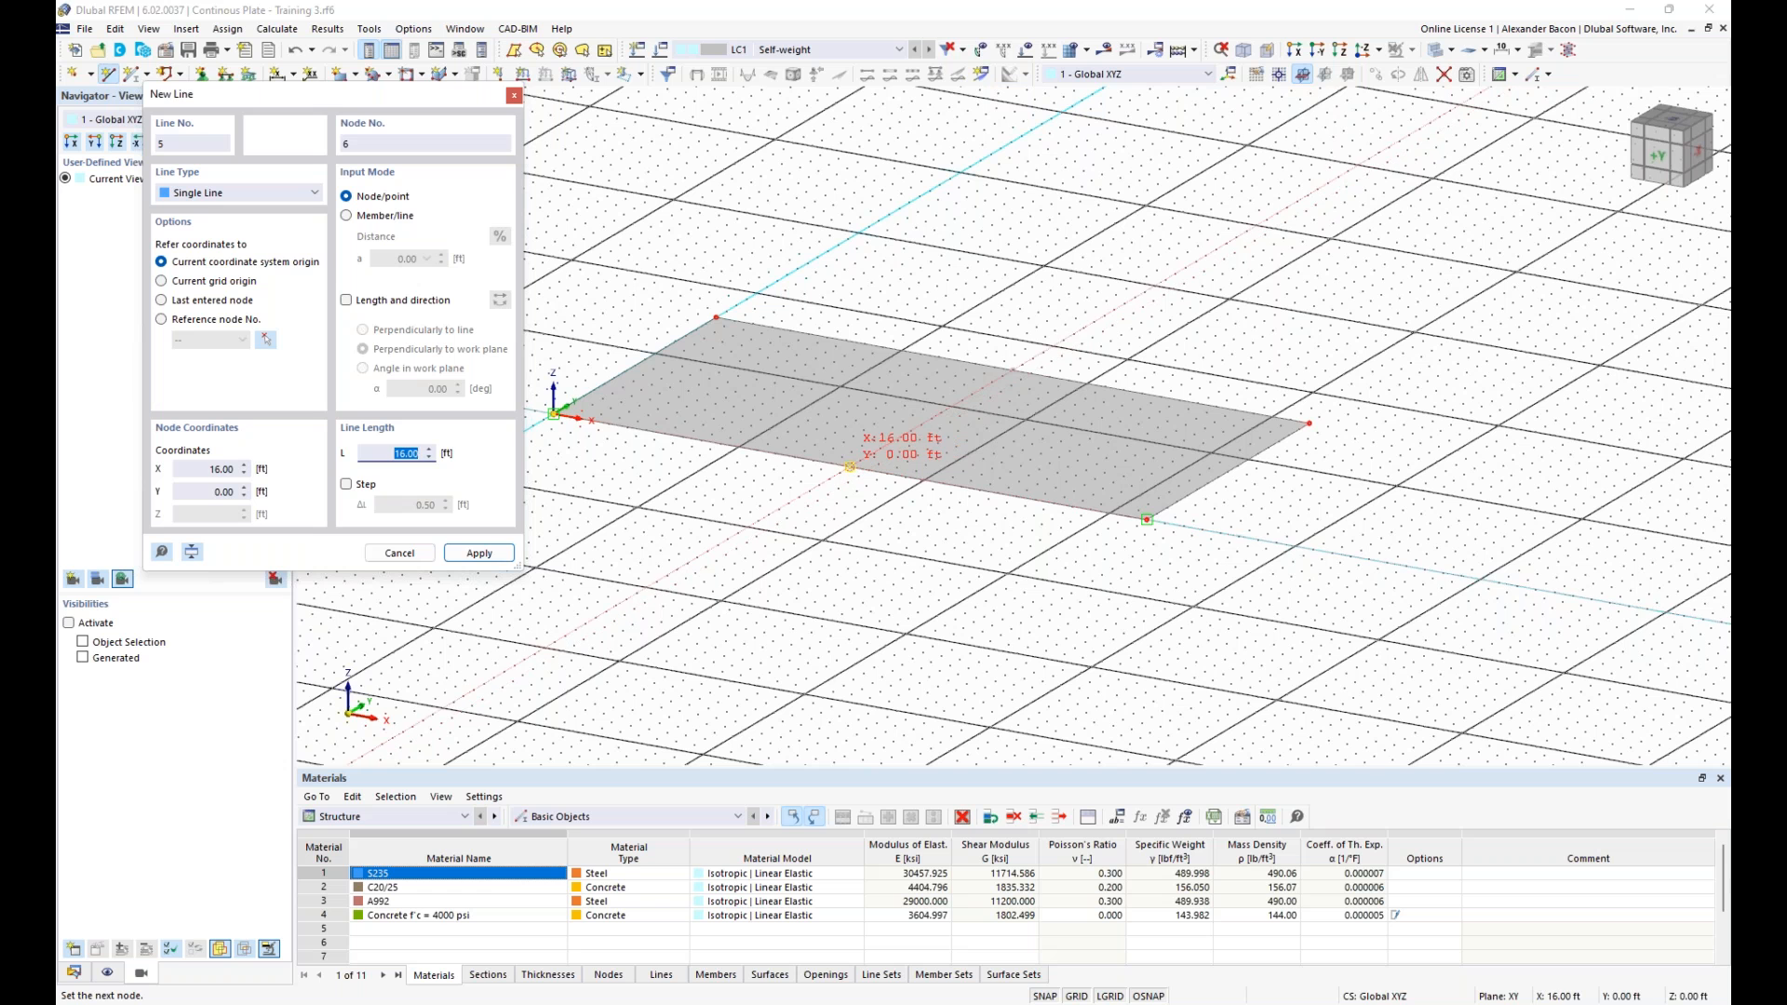
pyautogui.click(850, 466)
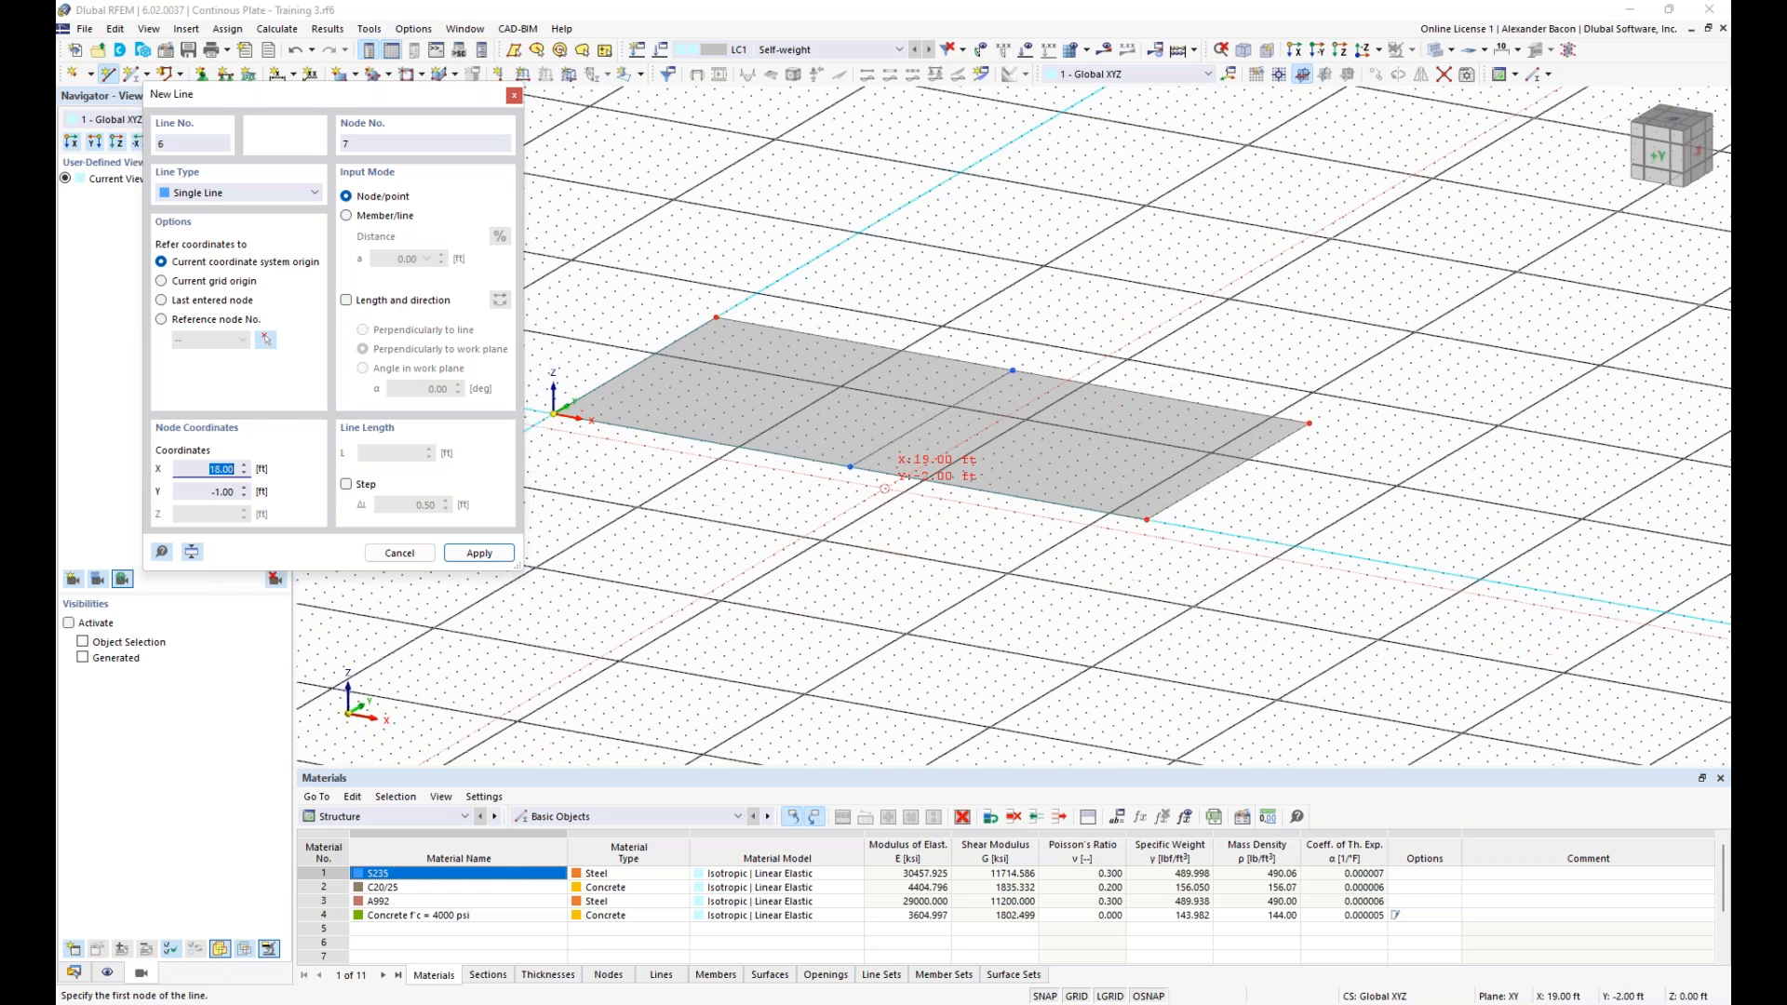
pyautogui.press('Escape')
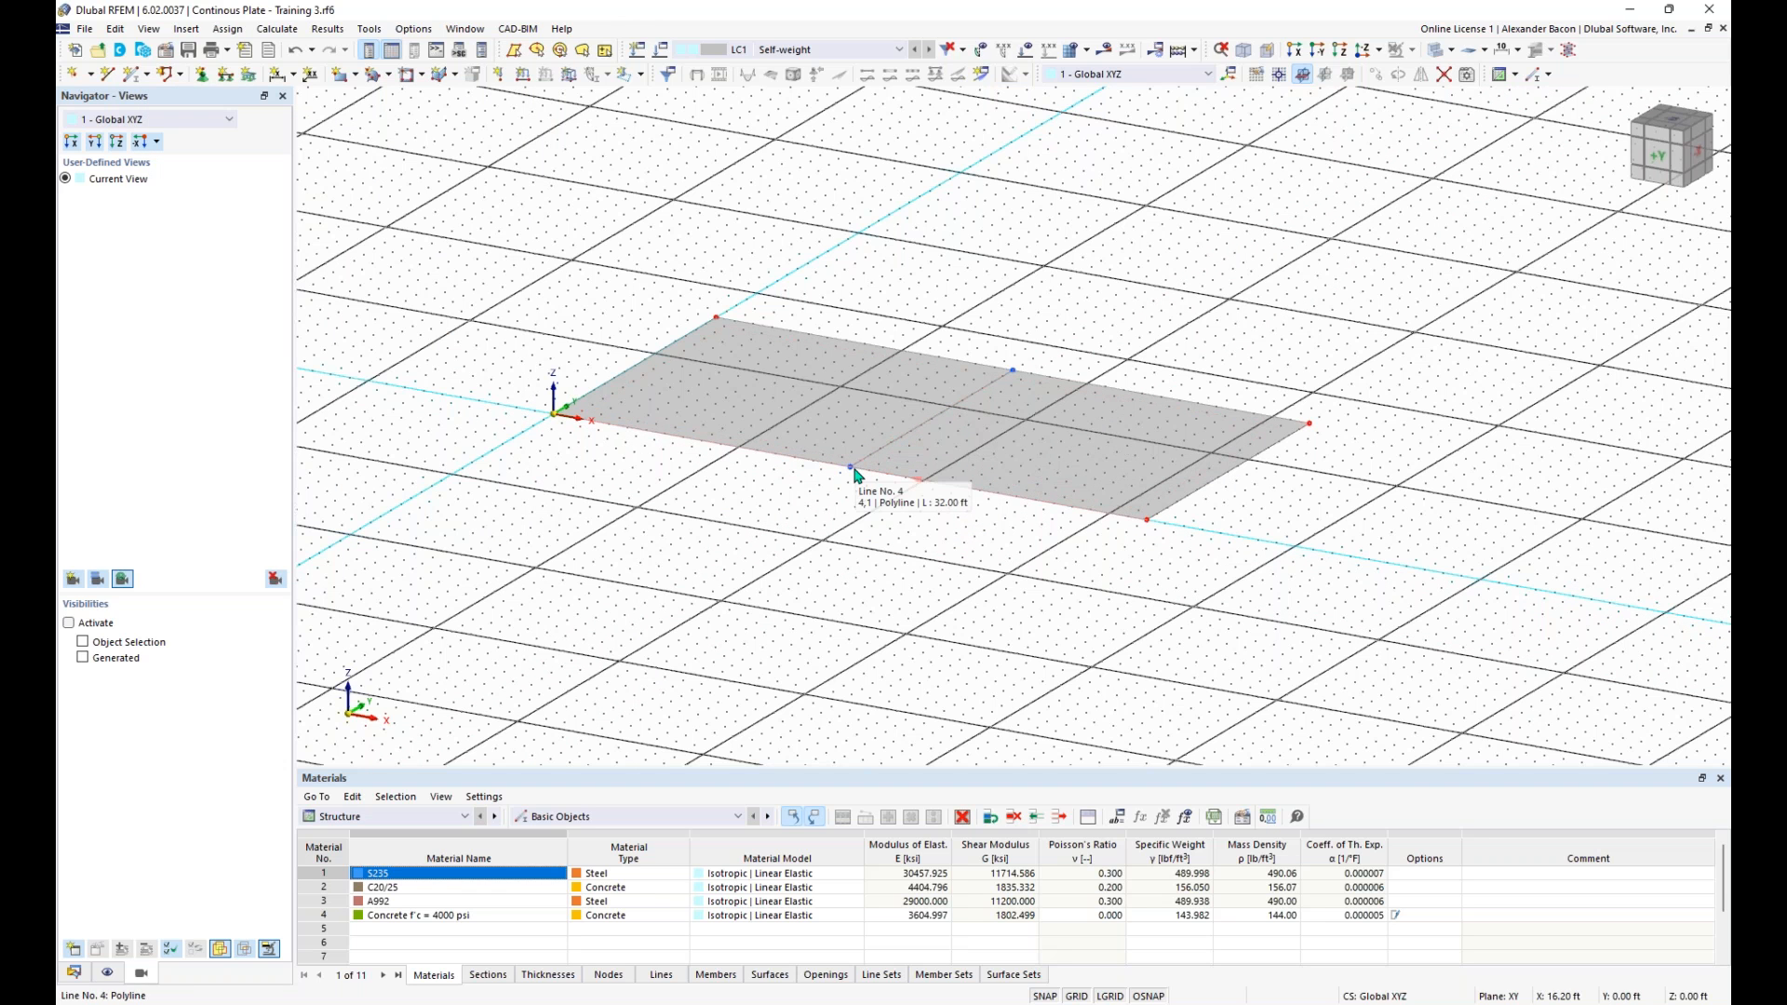
# - Examine the type, coordinates and on-line parameters of the dividing line's end node on the plate's X-axis edge, without changing it
pyautogui.scroll(5, 974, 548)
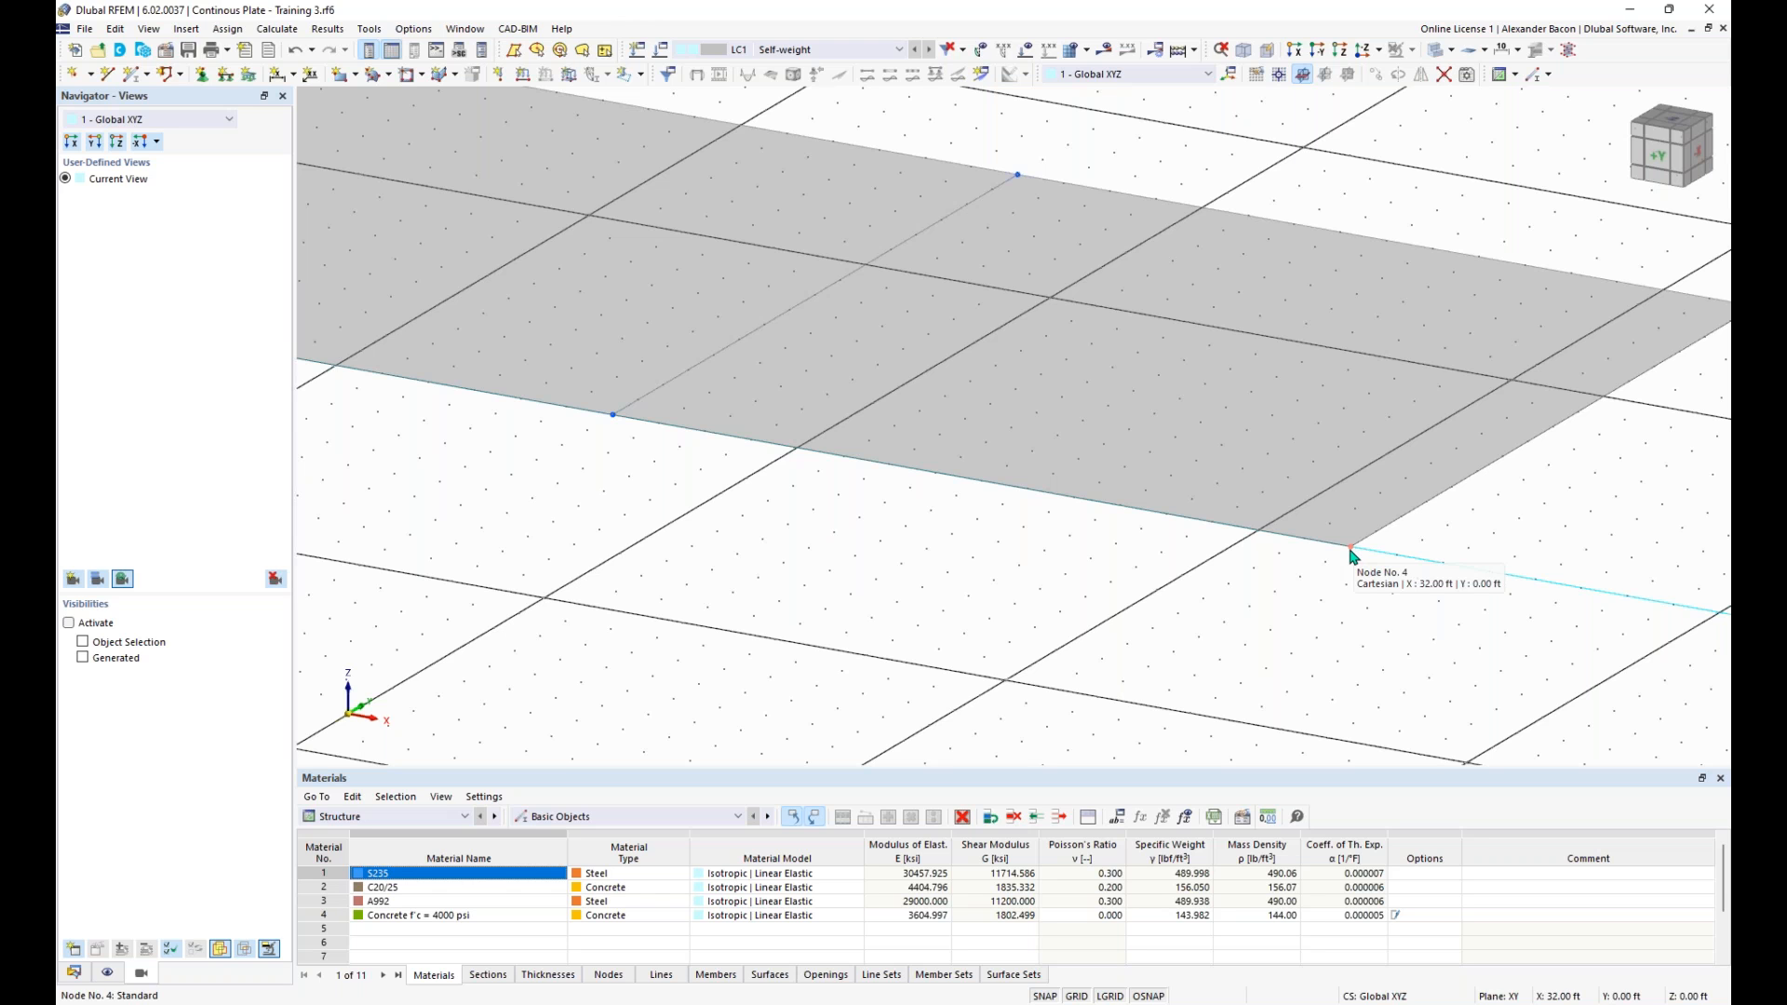
pyautogui.click(611, 415)
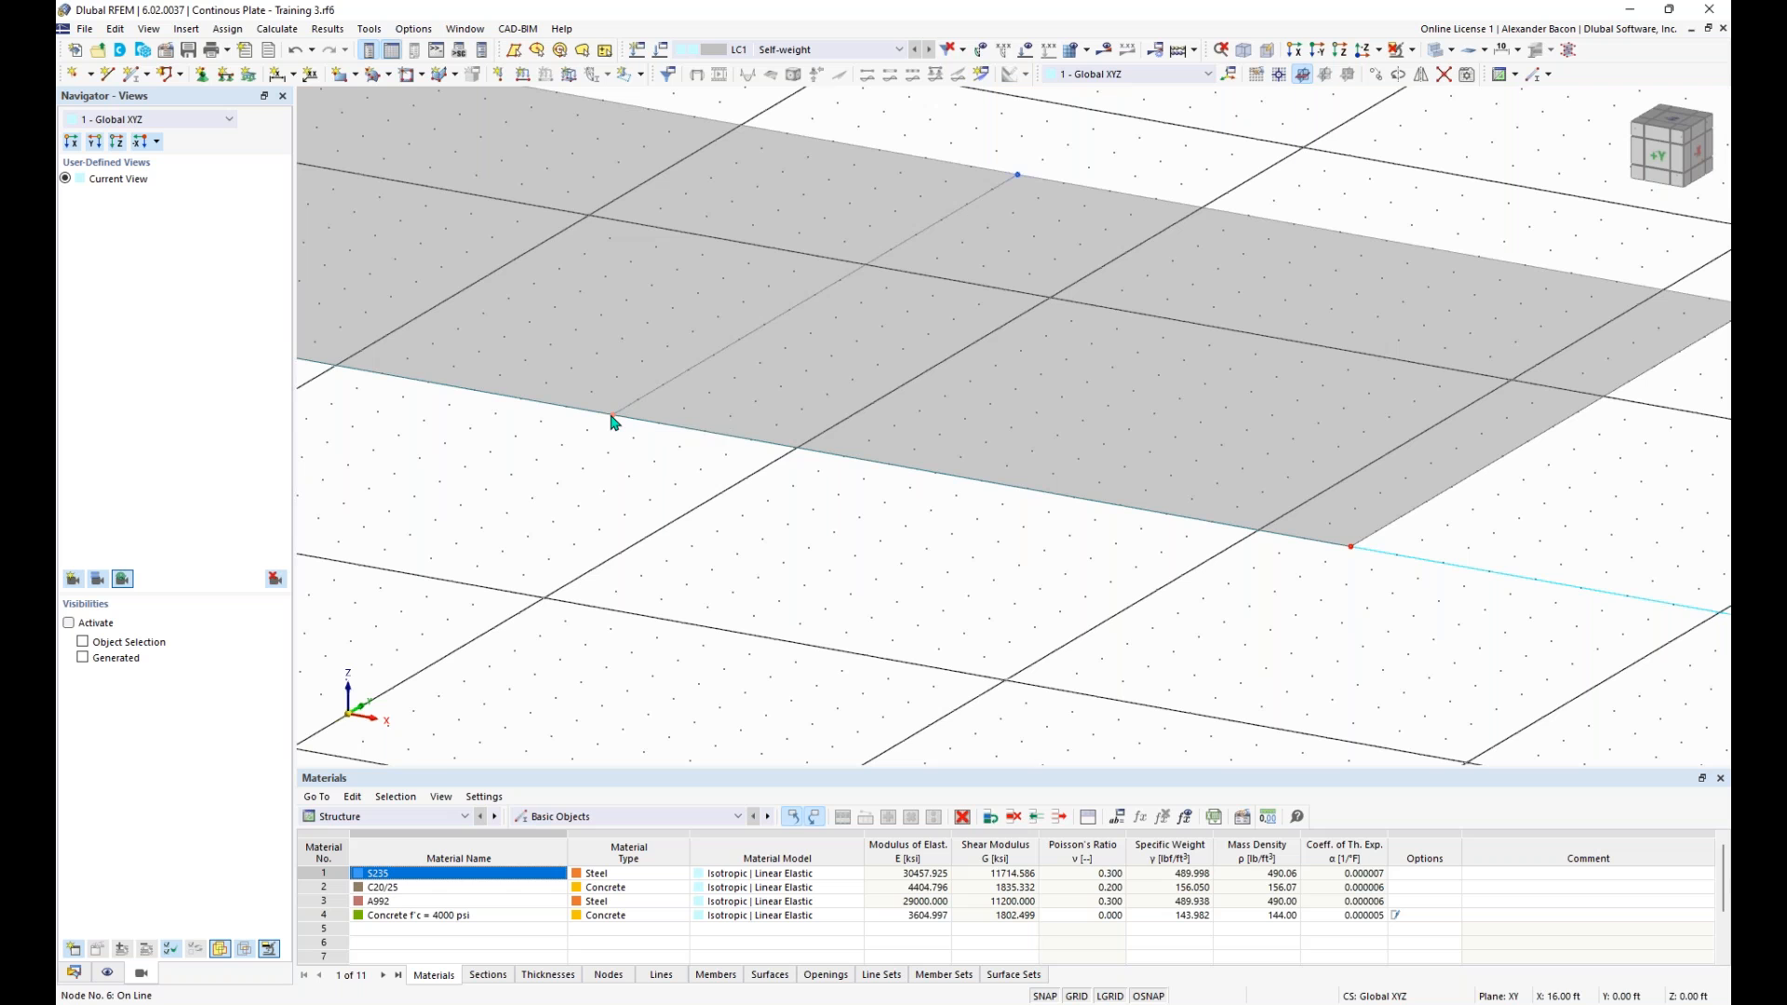
pyautogui.doubleClick(612, 417)
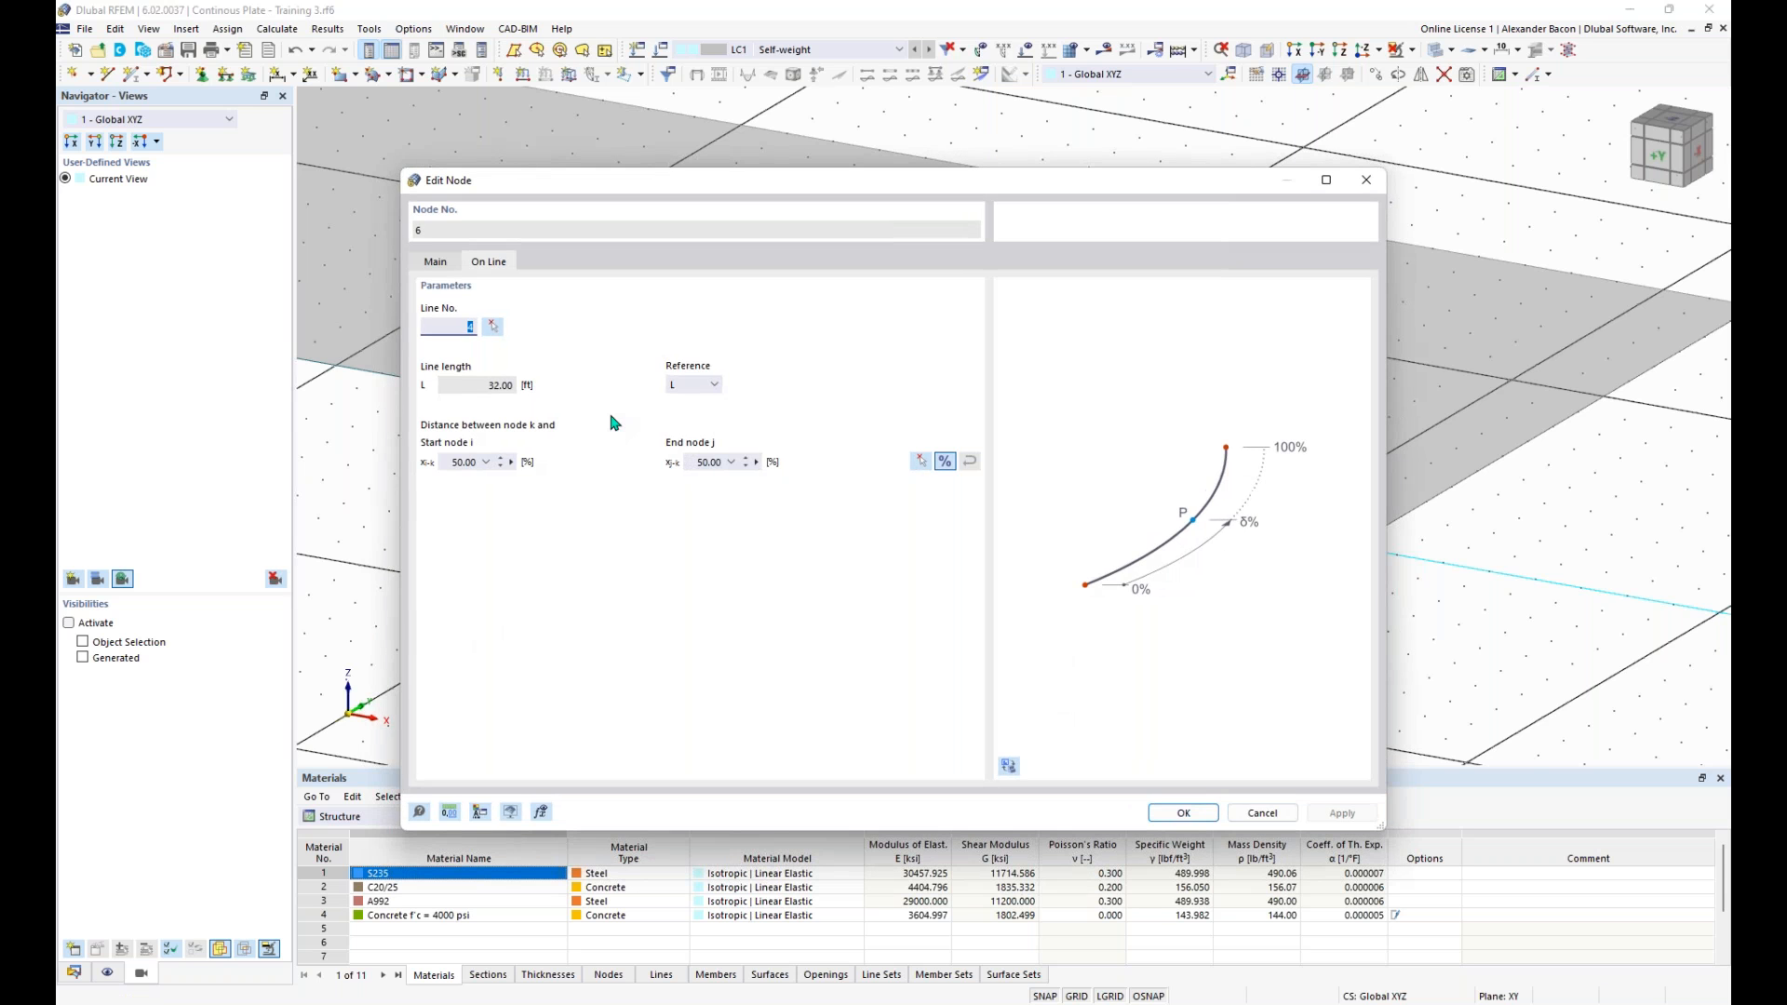
pyautogui.click(437, 262)
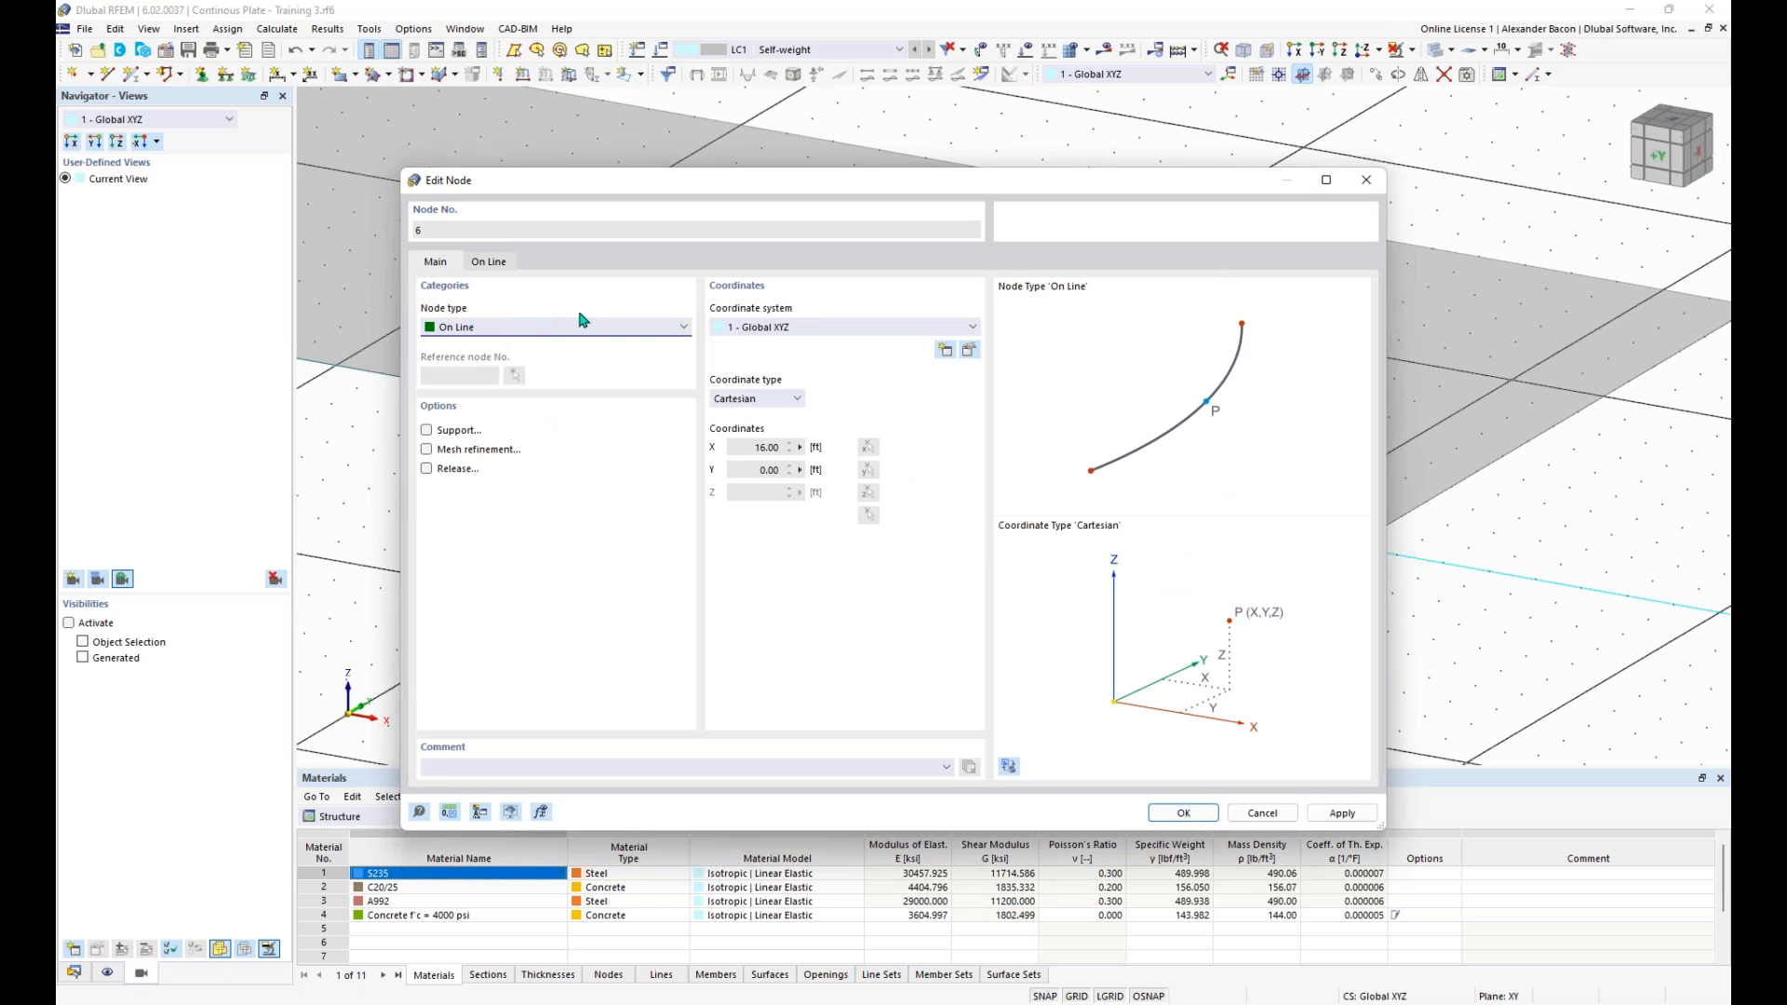
pyautogui.click(489, 266)
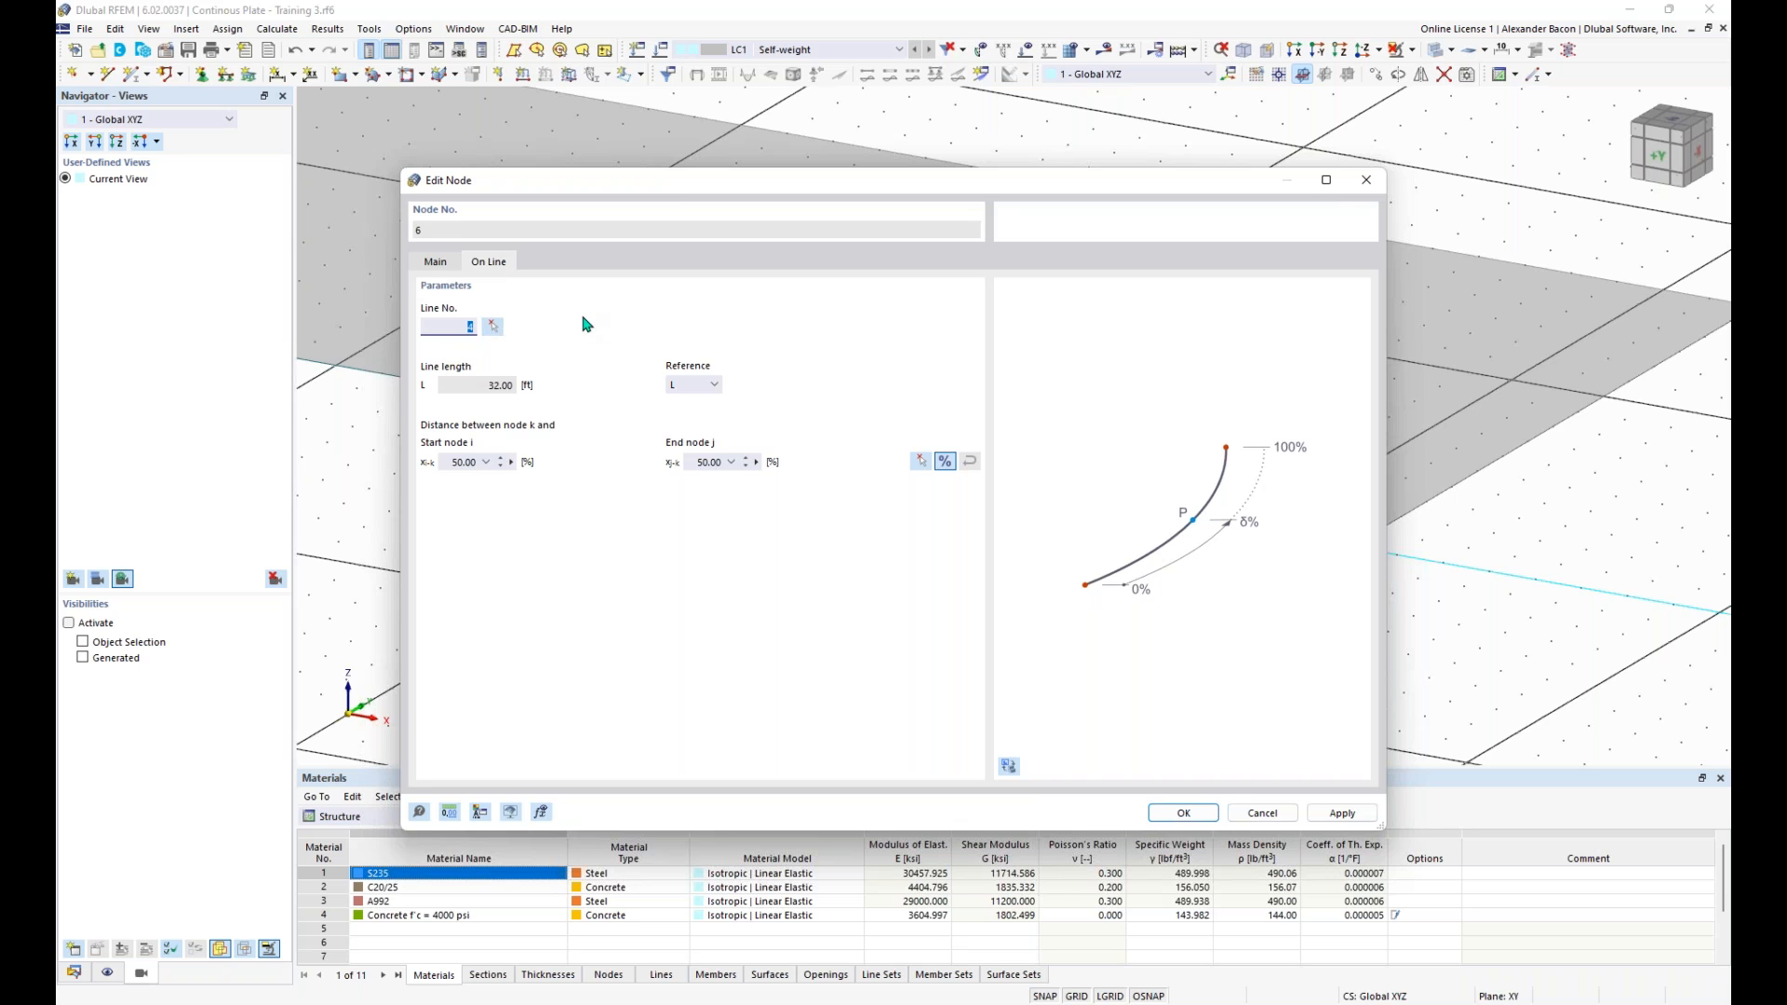
pyautogui.click(1366, 180)
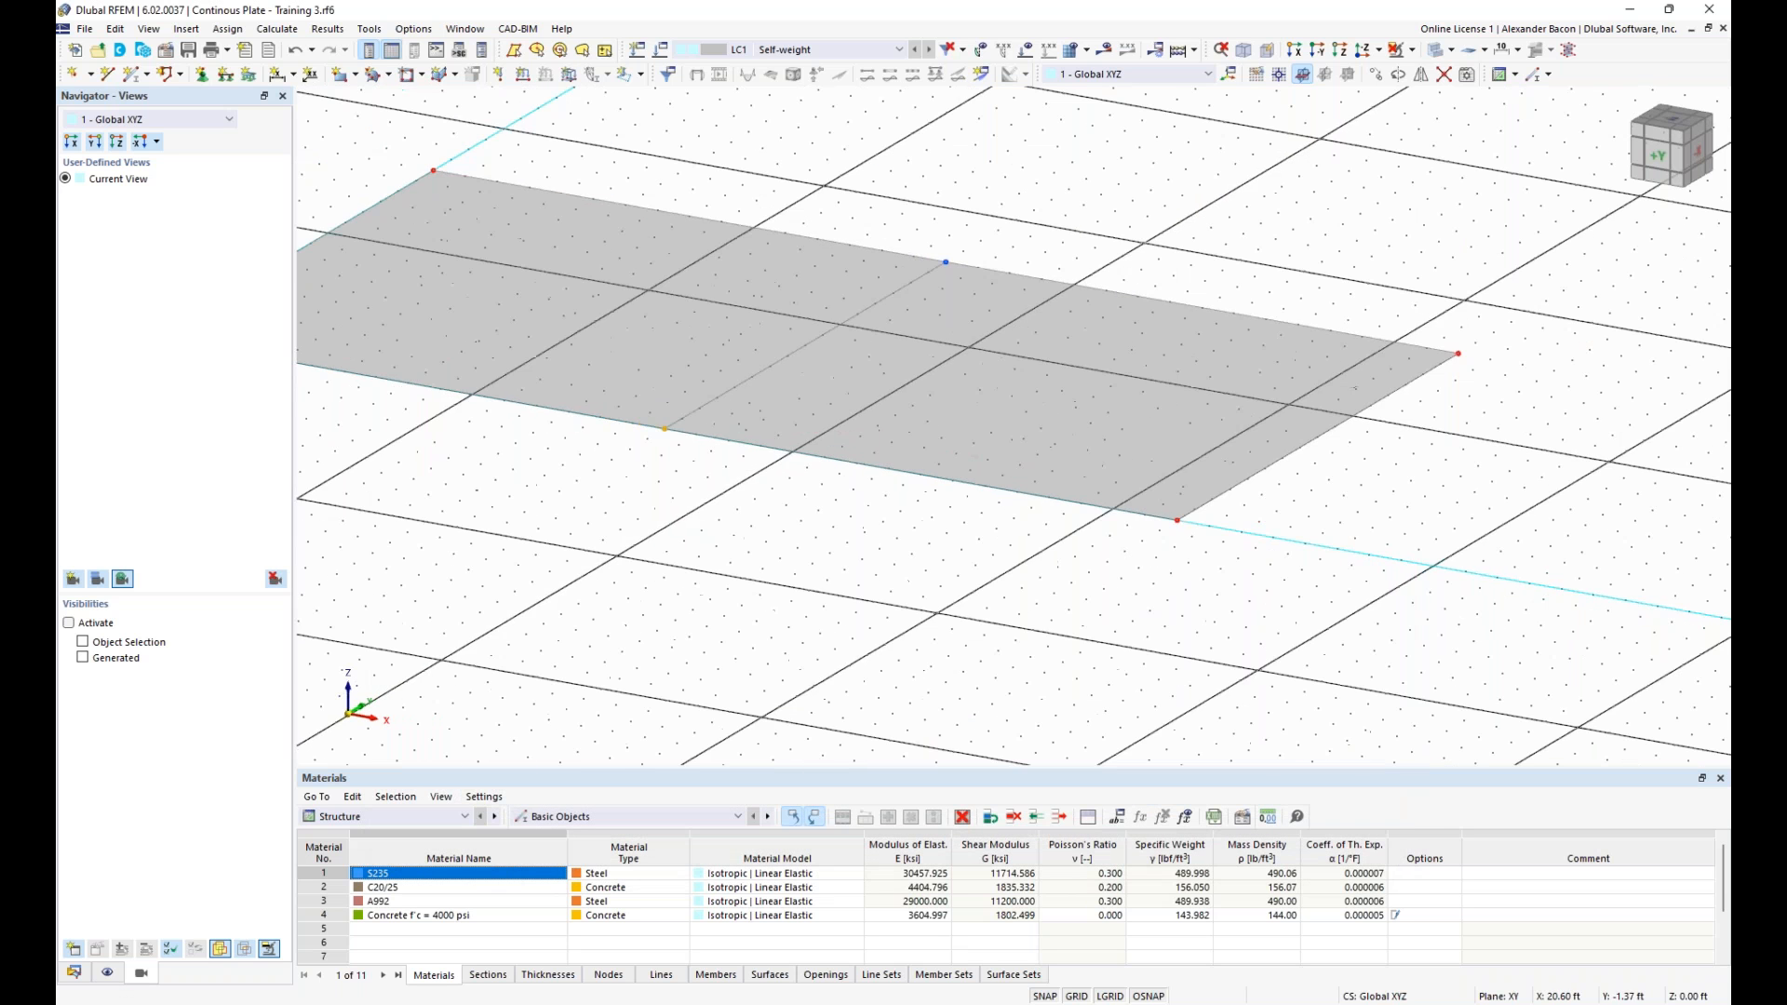
# - Turn on the numbering display for the model's objects
pyautogui.moveTo(746, 508); pyautogui.dragTo(929, 478, button='middle')
pyautogui.rightClick(921, 481)
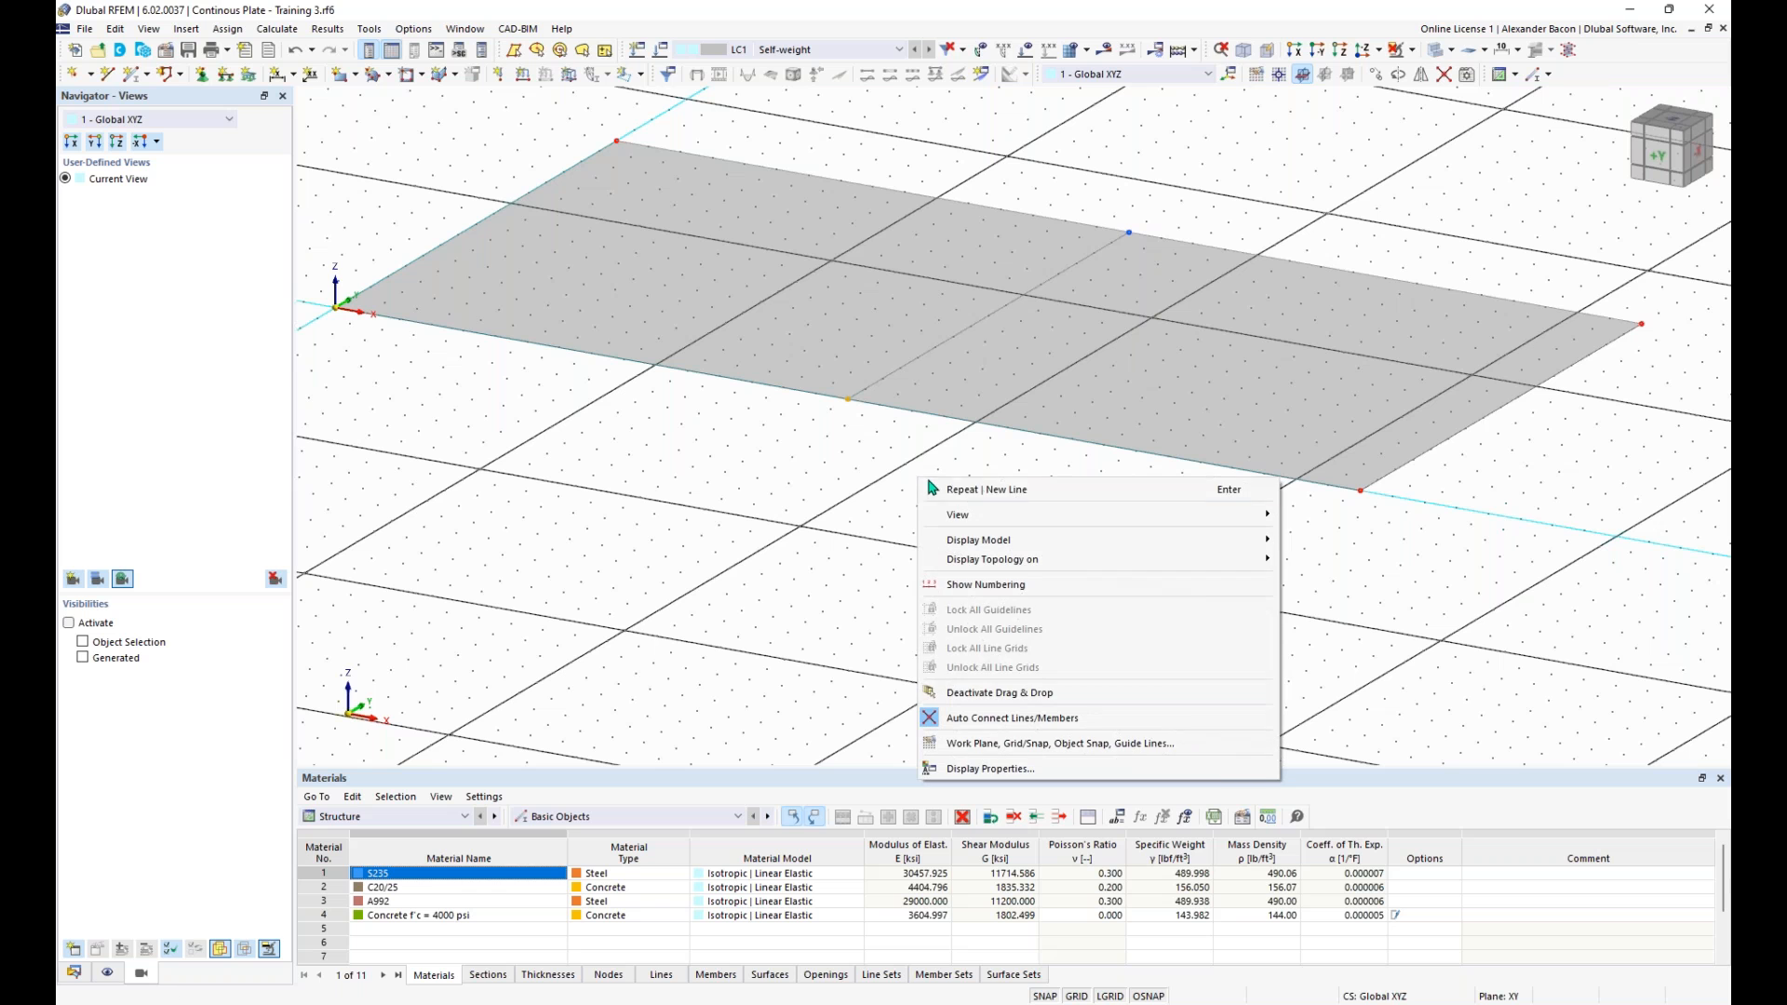
pyautogui.click(1018, 587)
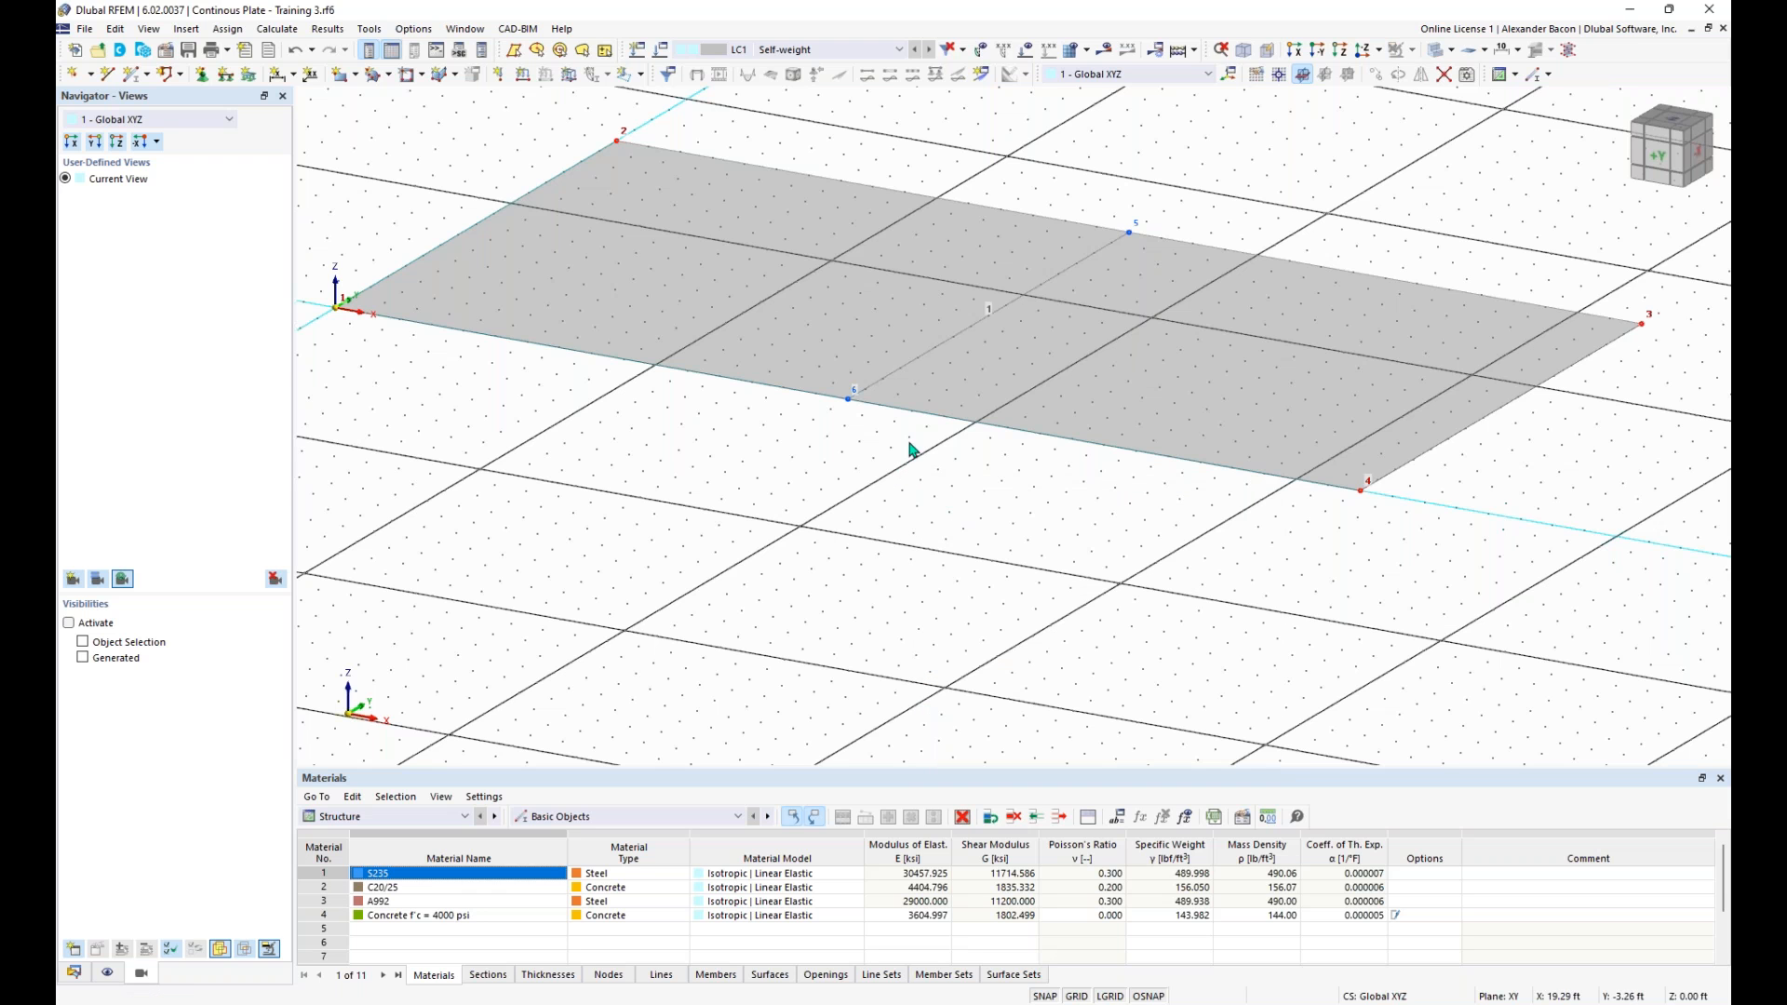
# - Examine the nodes assigned on the plate's long edge line along the X-axis, without changing the line
pyautogui.doubleClick(965, 429)
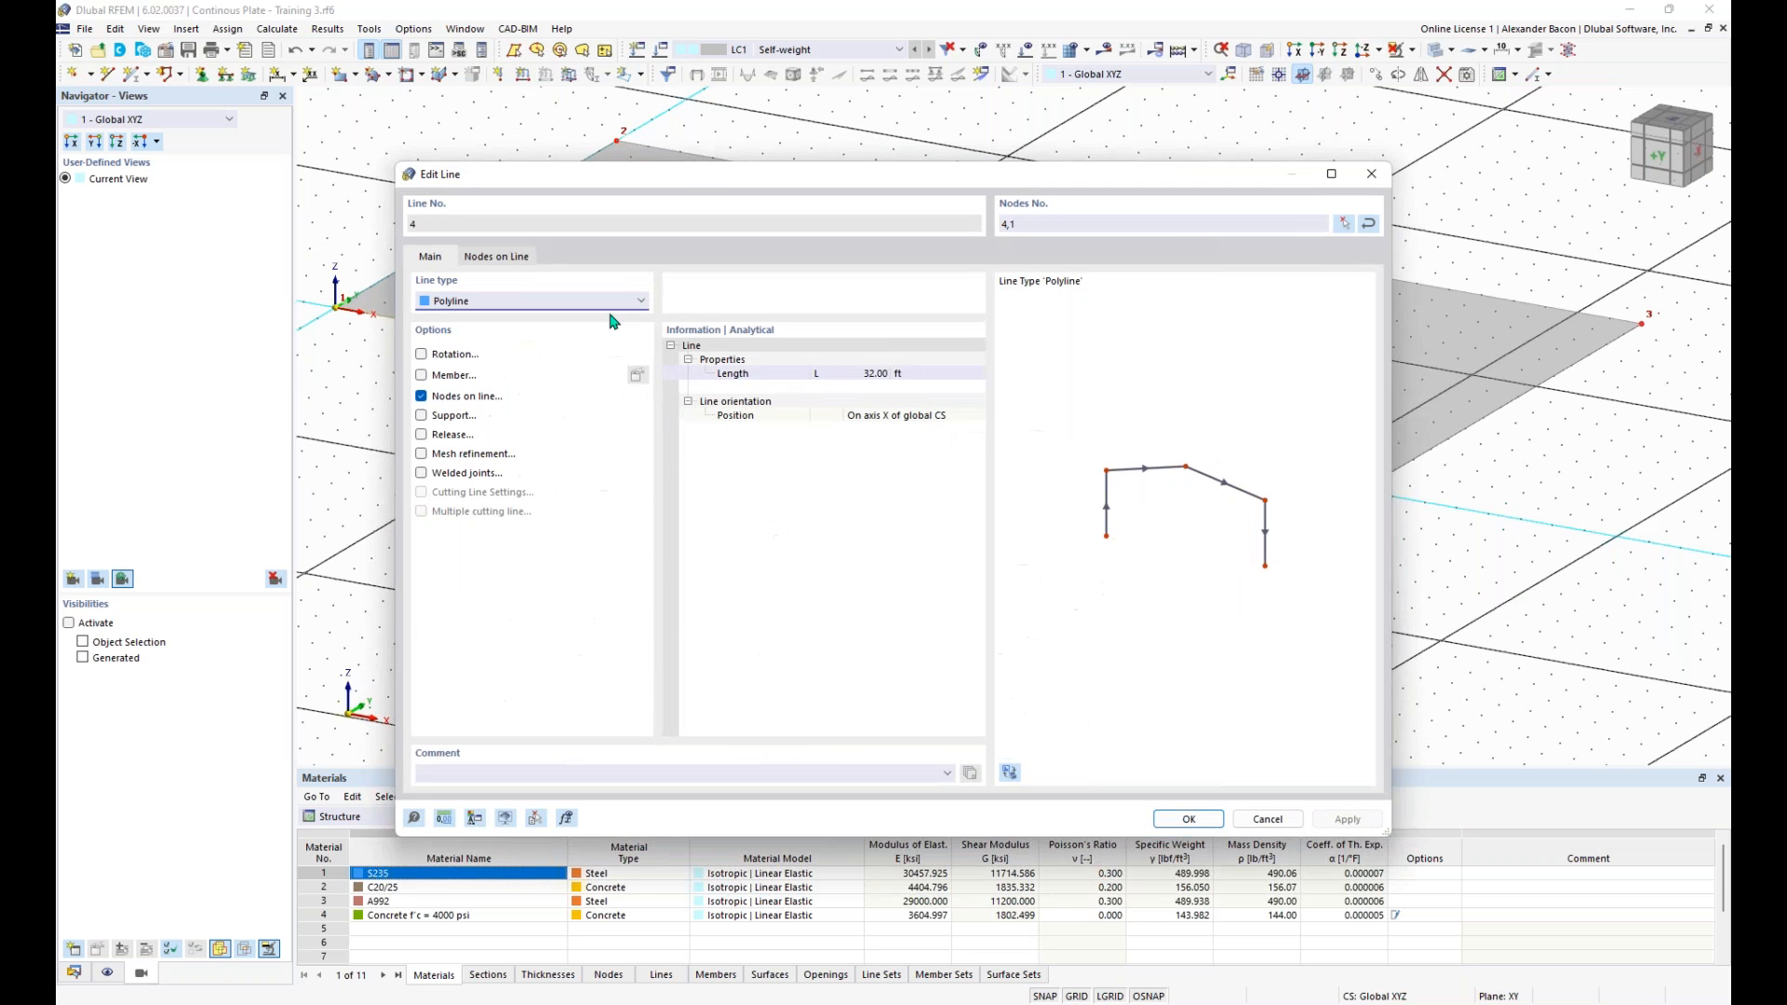
pyautogui.click(503, 263)
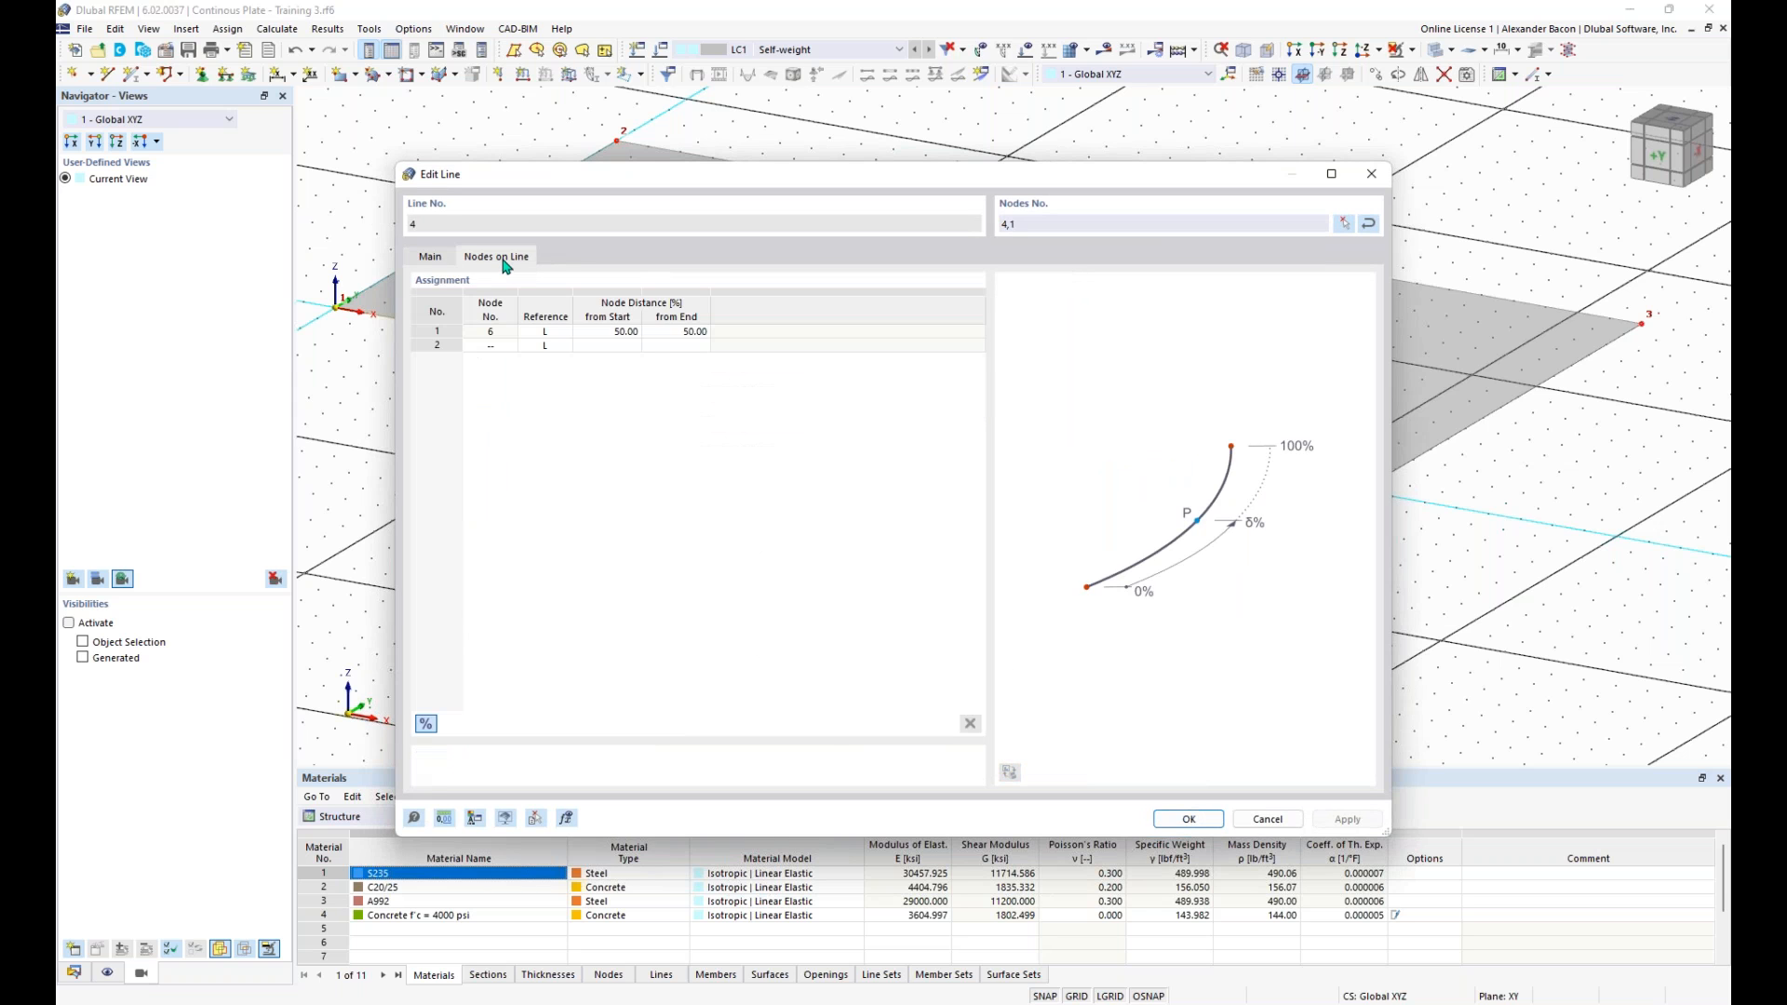
pyautogui.click(493, 331)
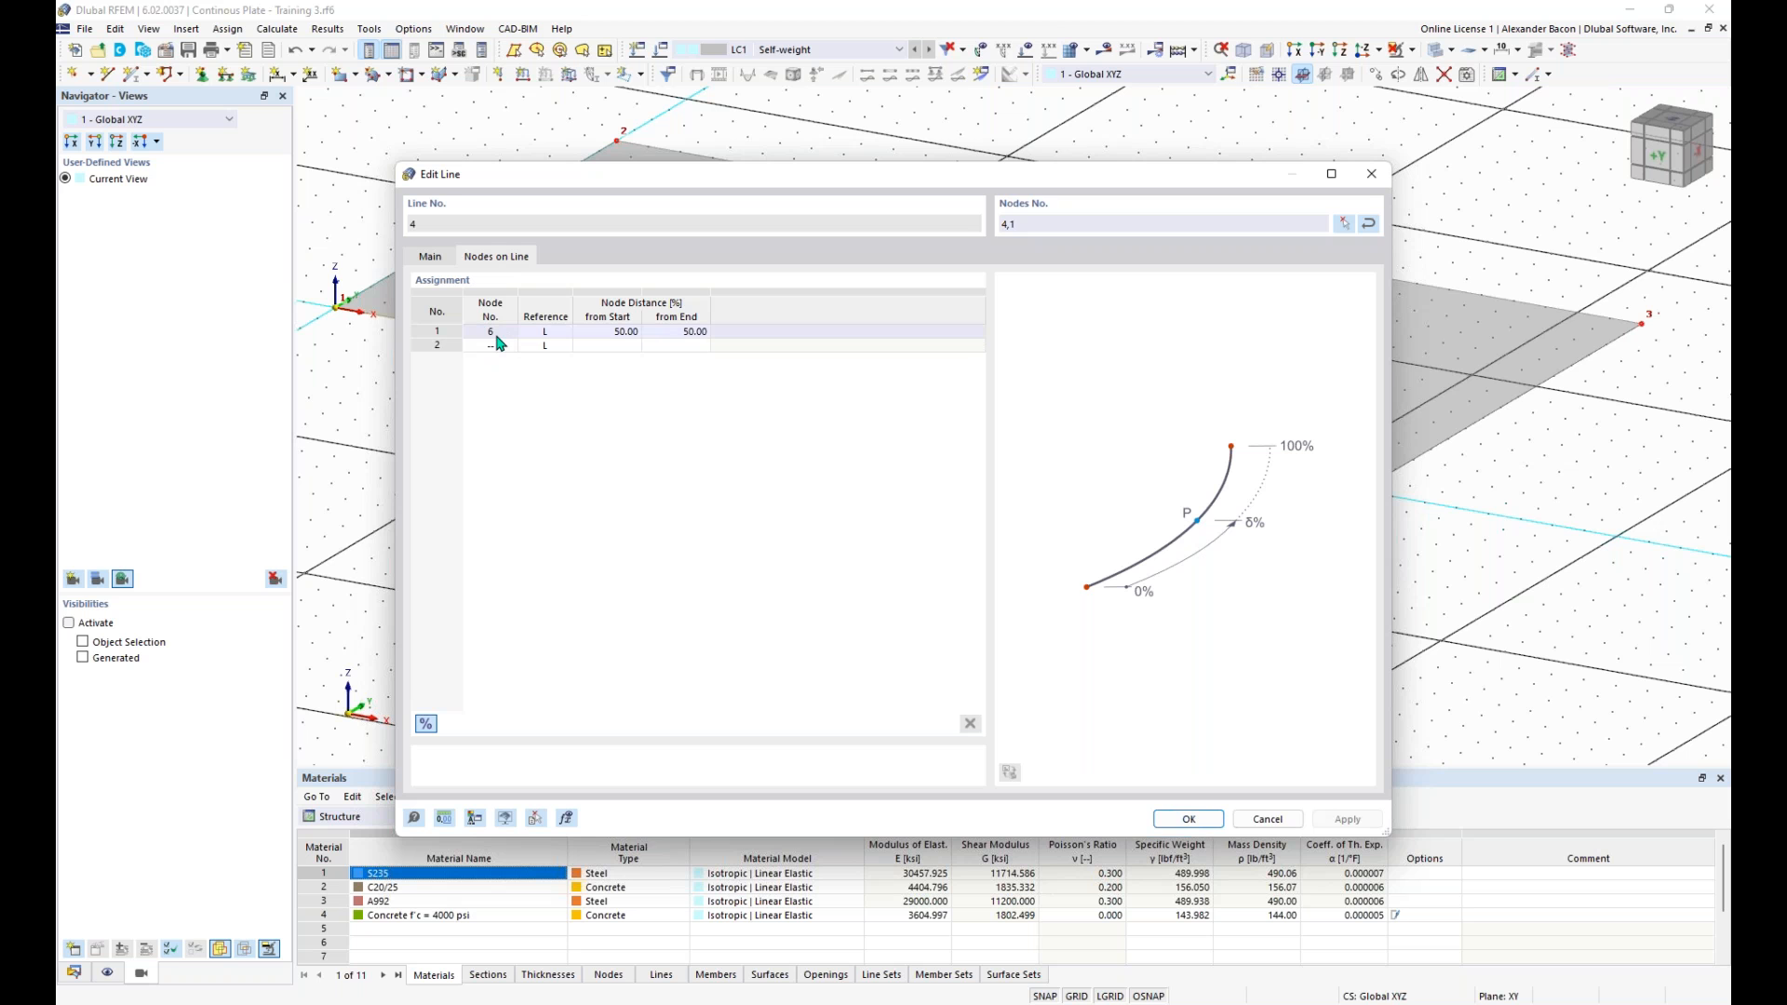
pyautogui.click(1372, 174)
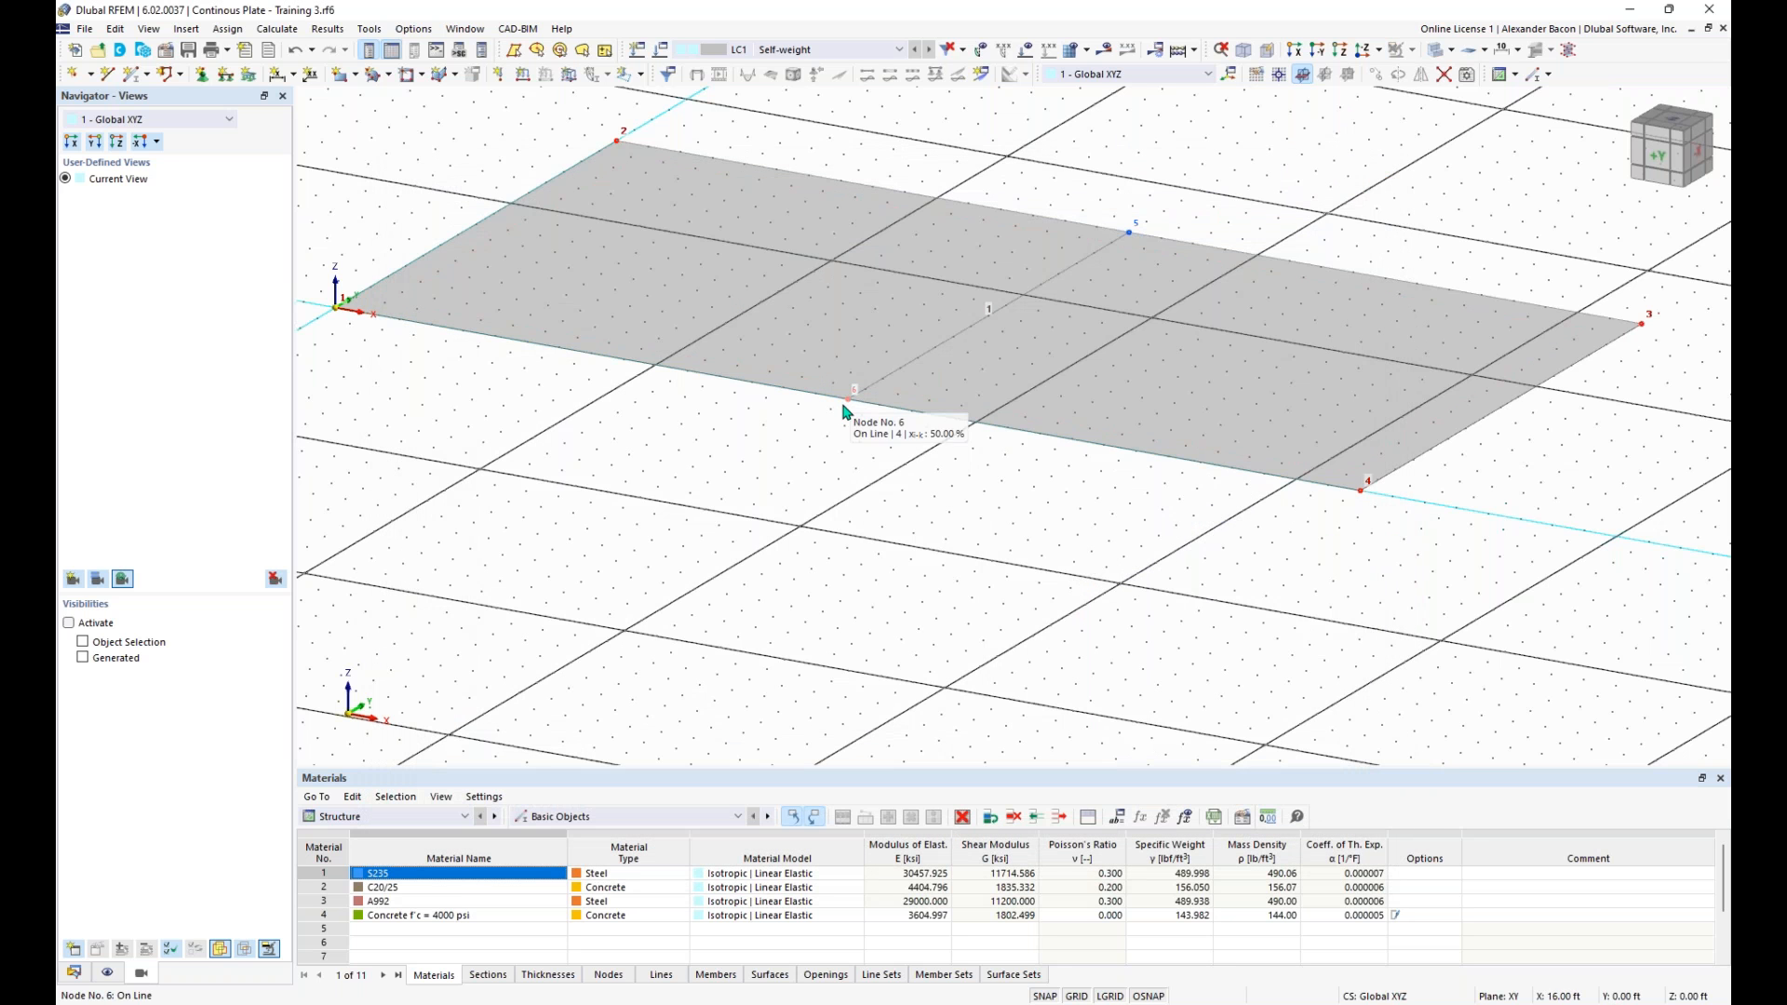
pyautogui.moveTo(848, 406)
# - Assign the Hinged line support to the plate's short edge line on the Y-axis, between nodes 1 and 2
pyautogui.moveTo(782, 482); pyautogui.dragTo(880, 516, button='middle')
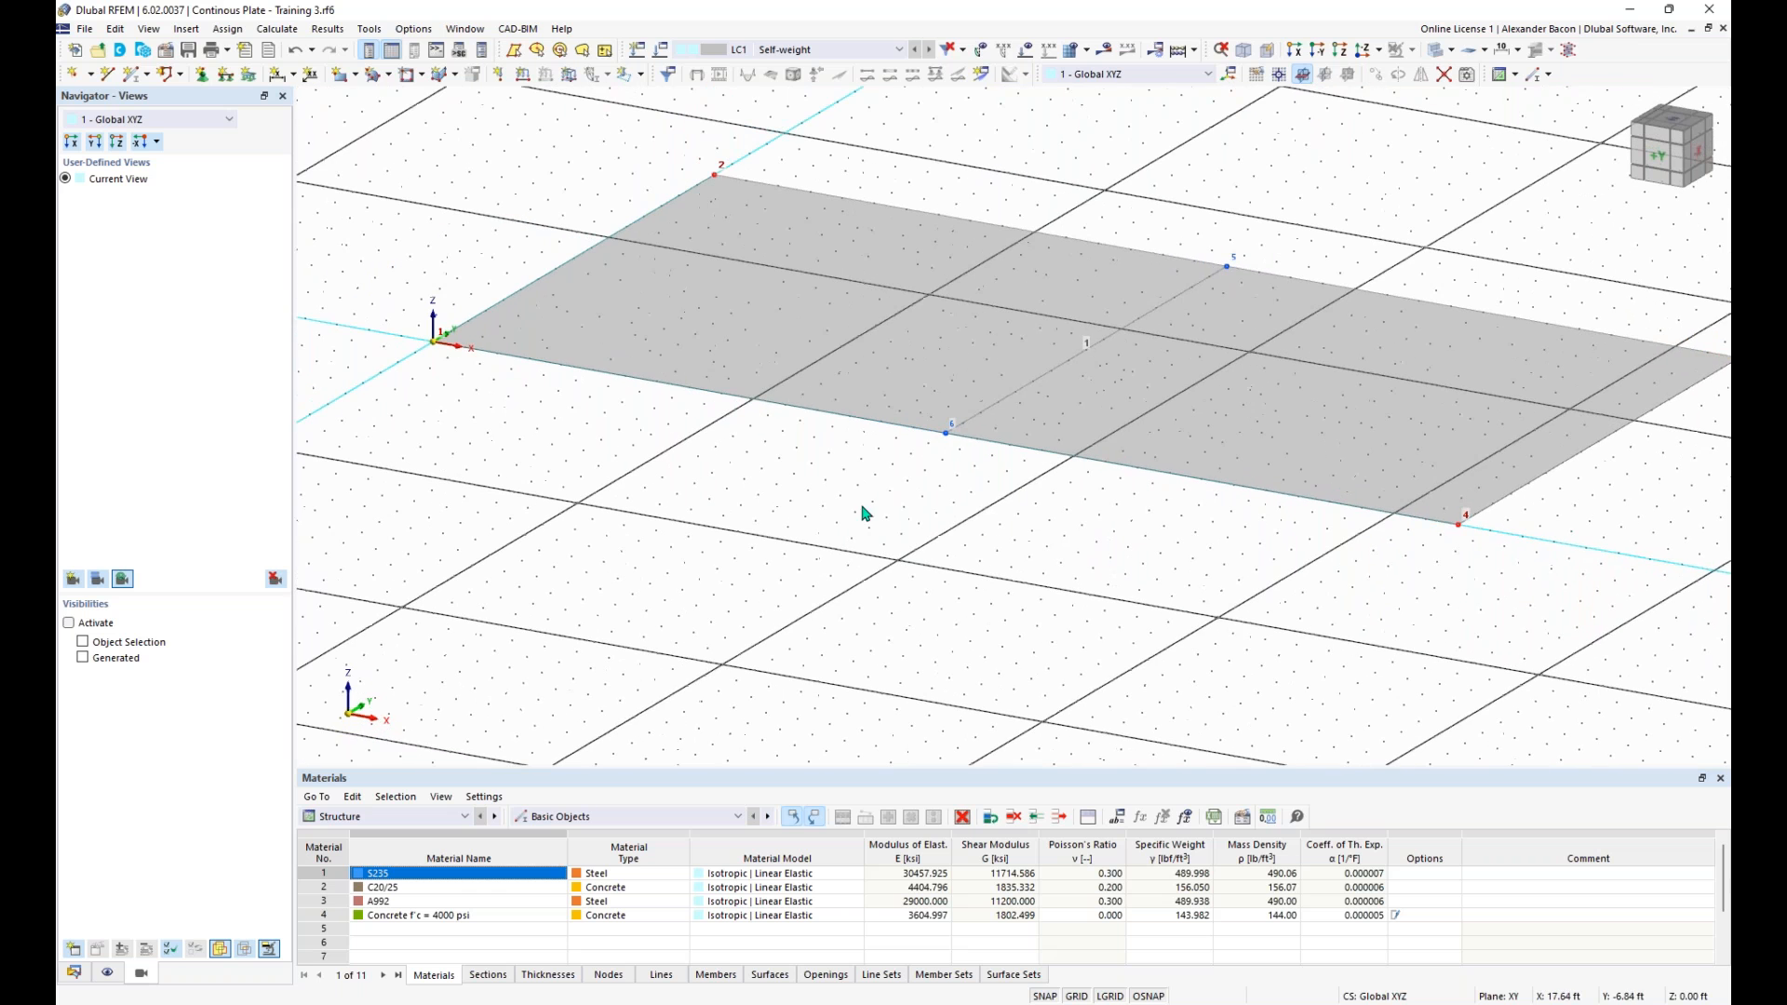
pyautogui.doubleClick(553, 276)
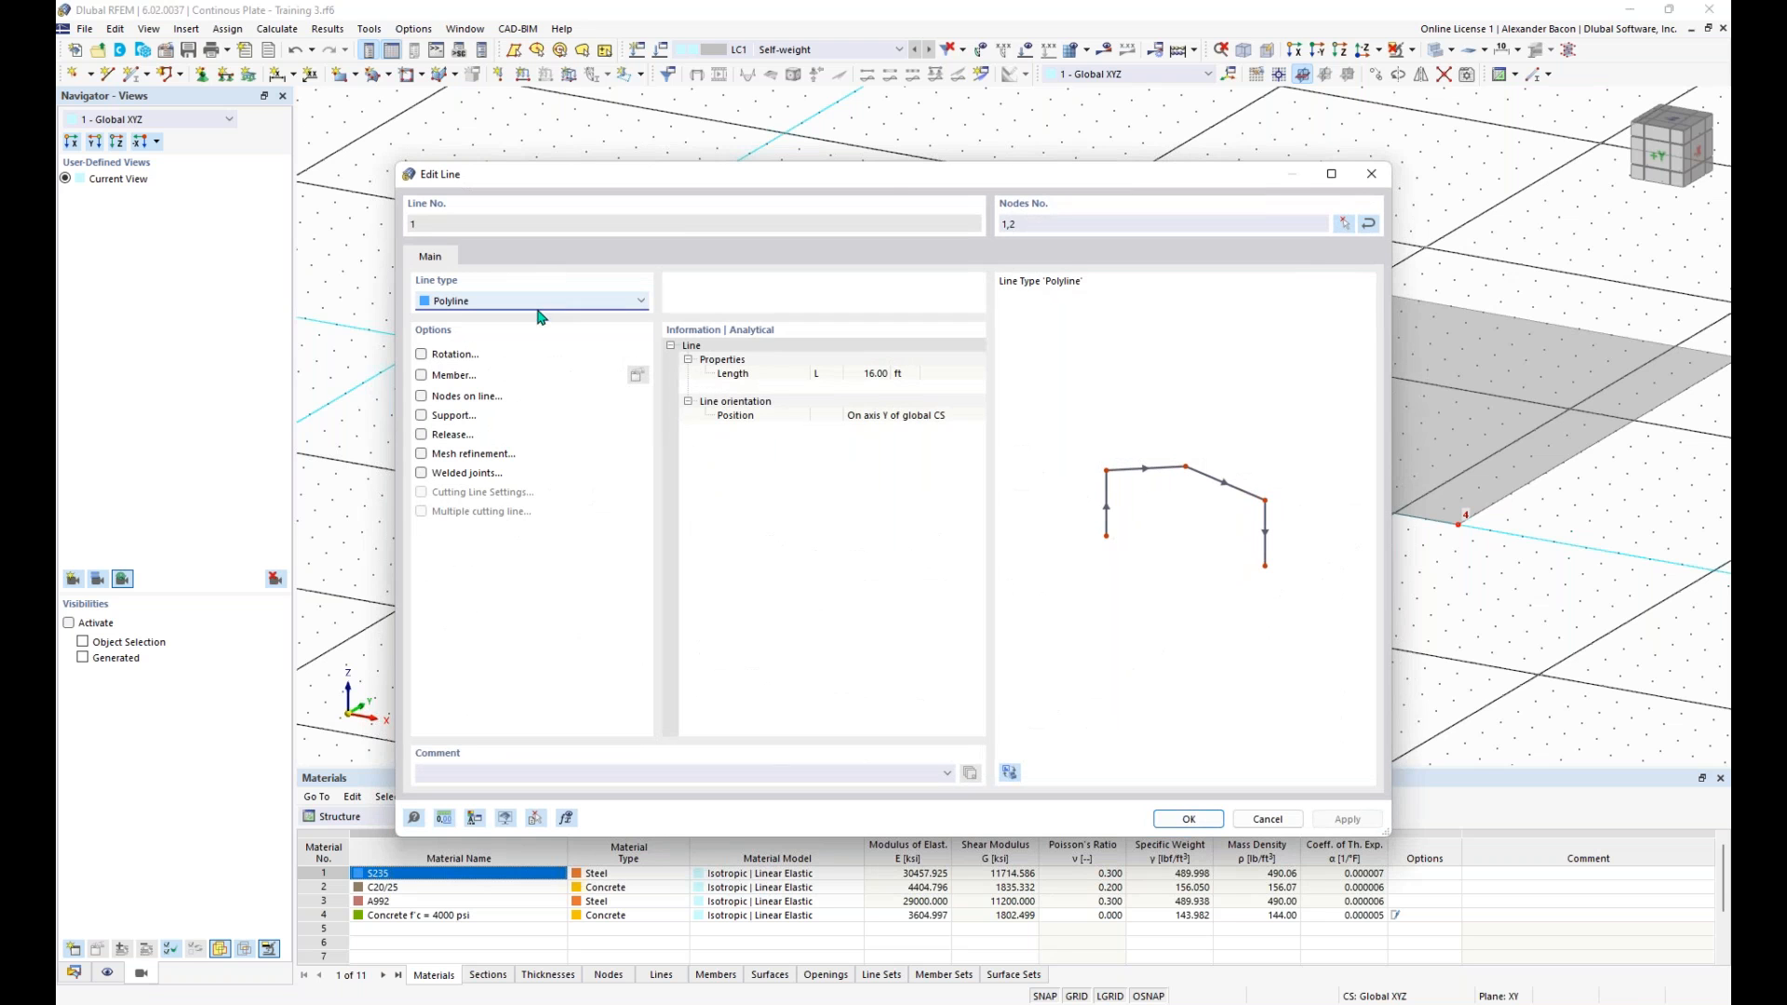
pyautogui.moveTo(663, 178); pyautogui.dragTo(693, 152)
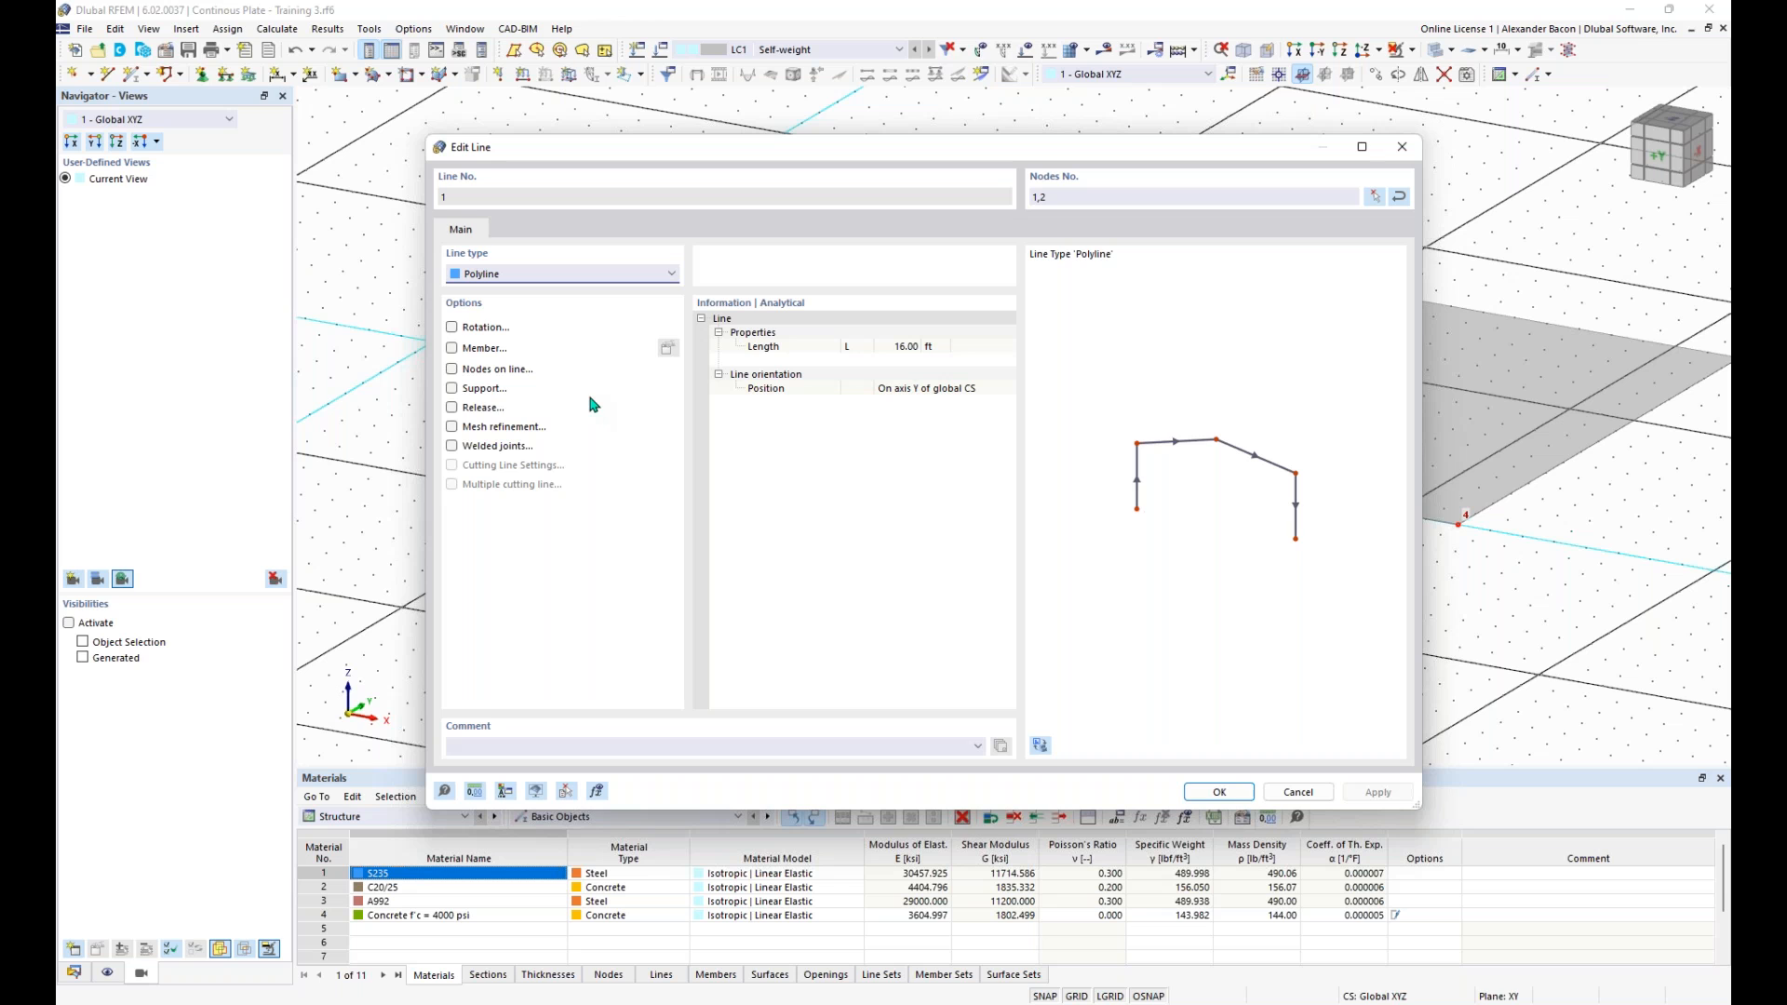
pyautogui.click(452, 389)
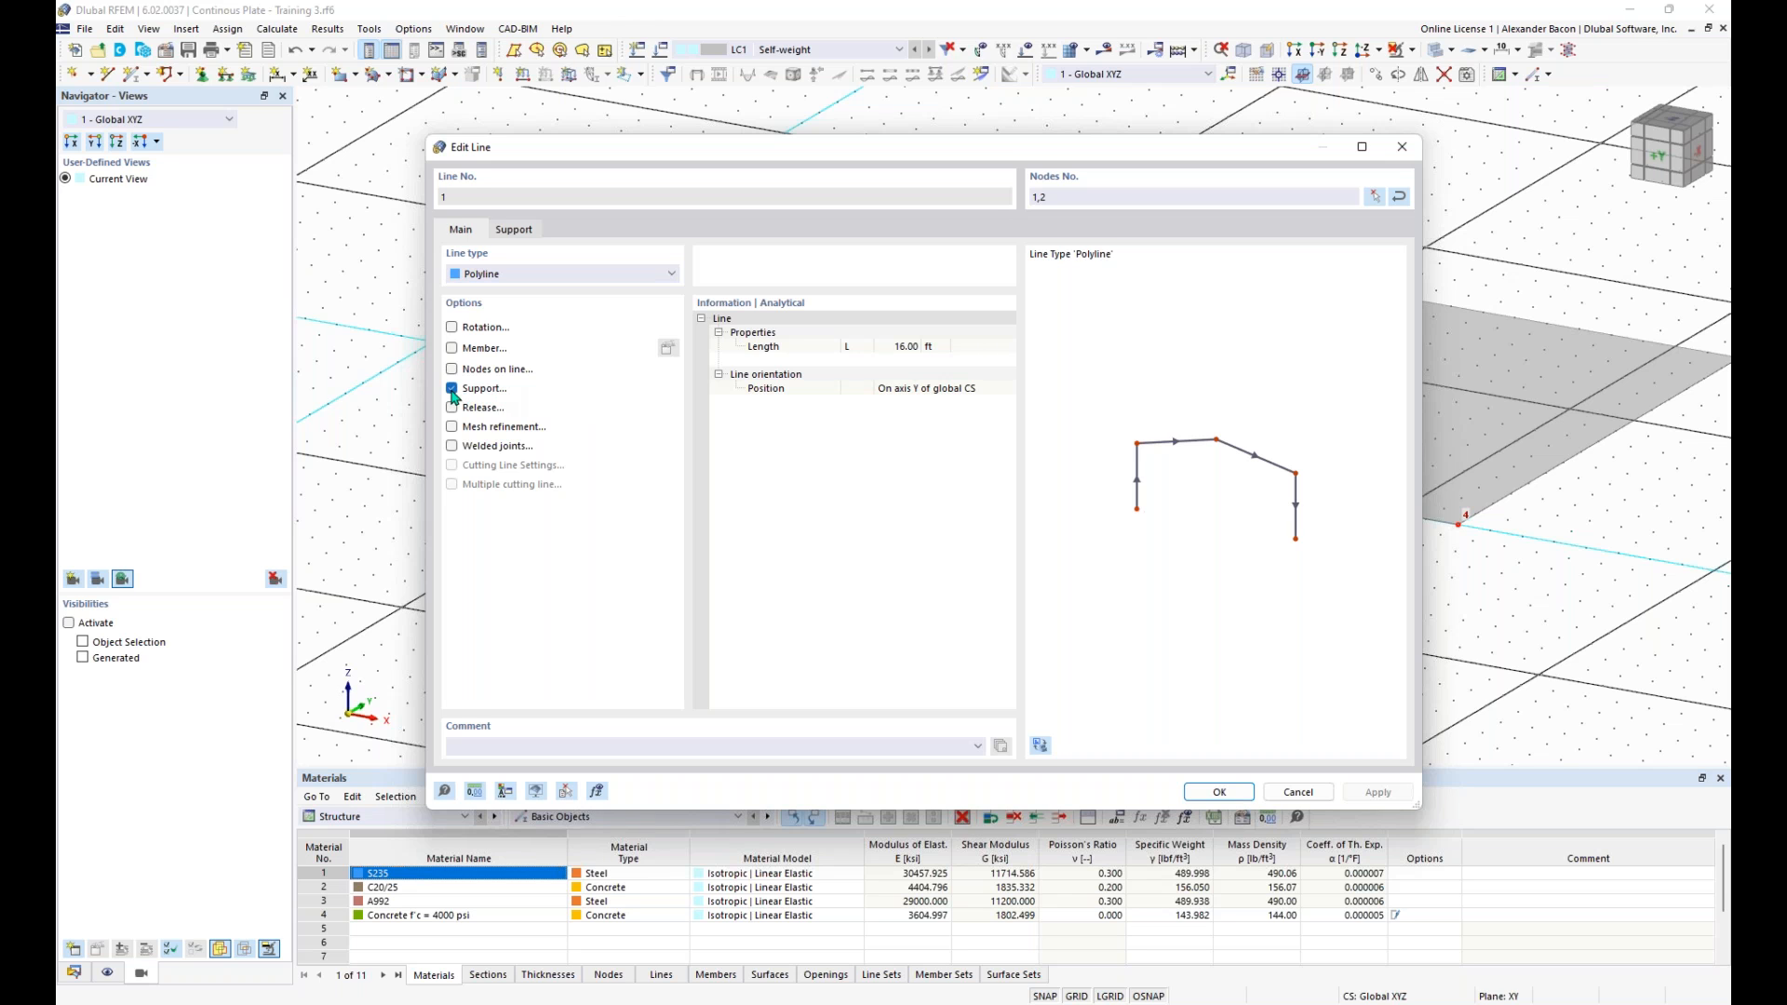
pyautogui.click(515, 233)
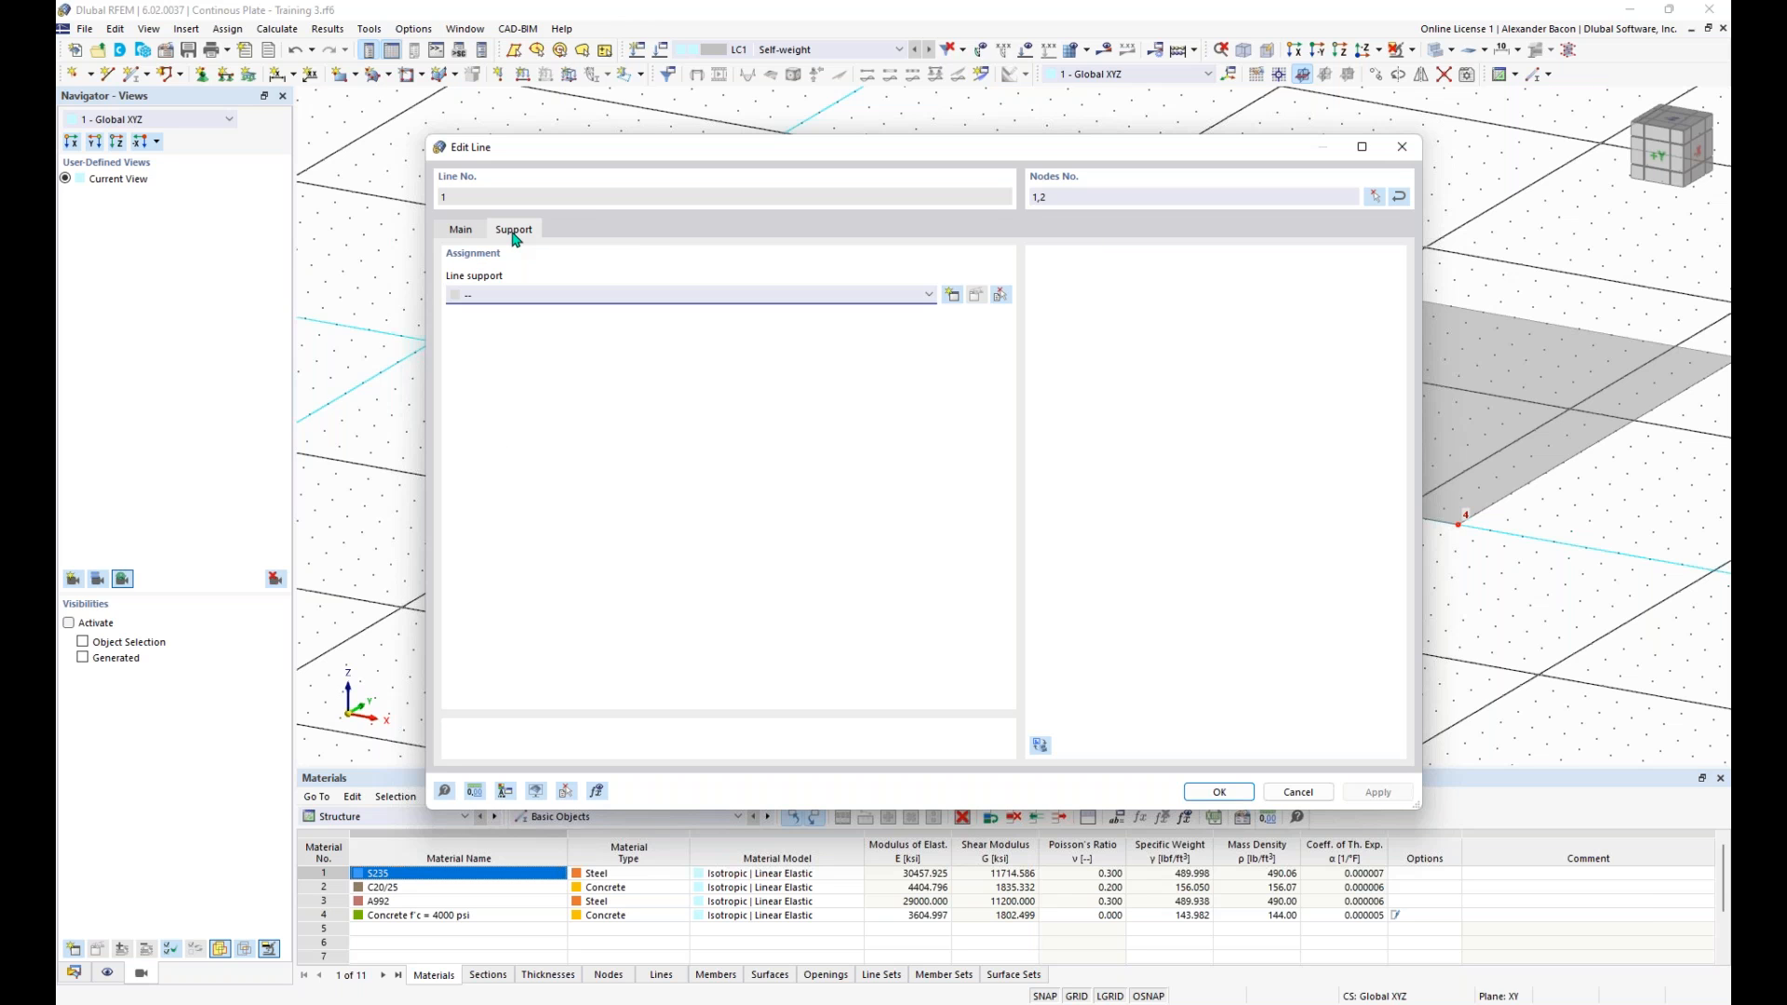
pyautogui.click(588, 298)
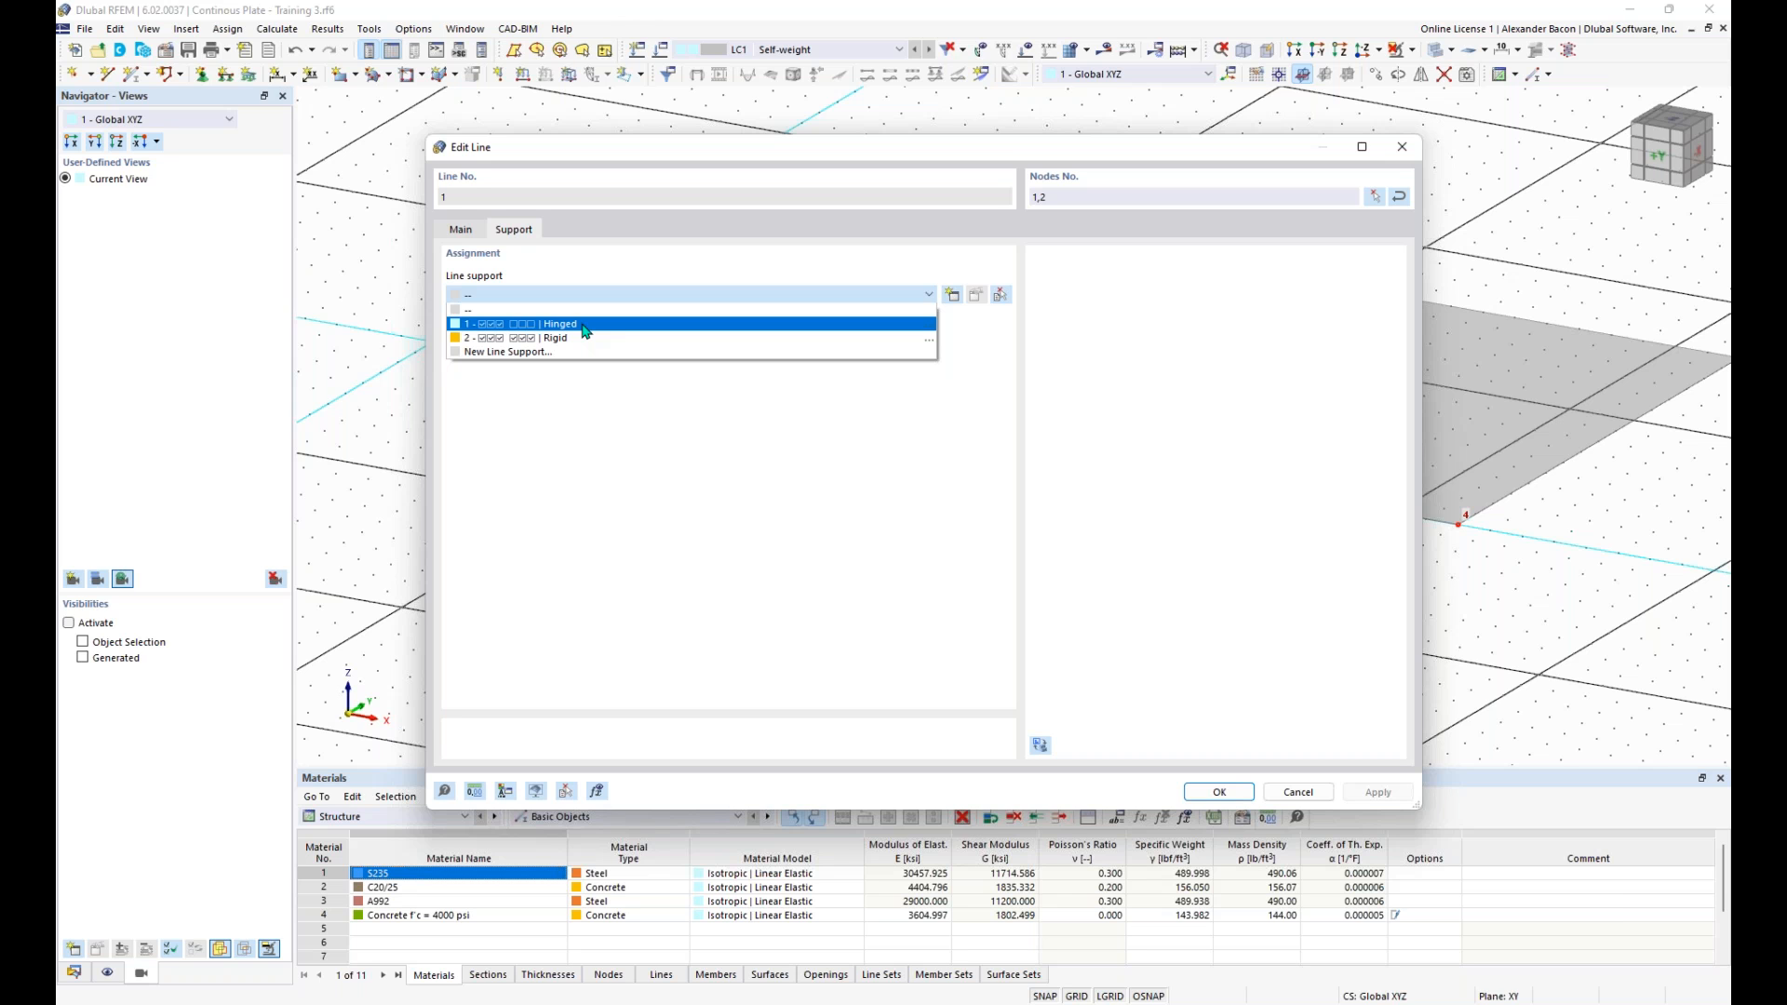
pyautogui.click(585, 326)
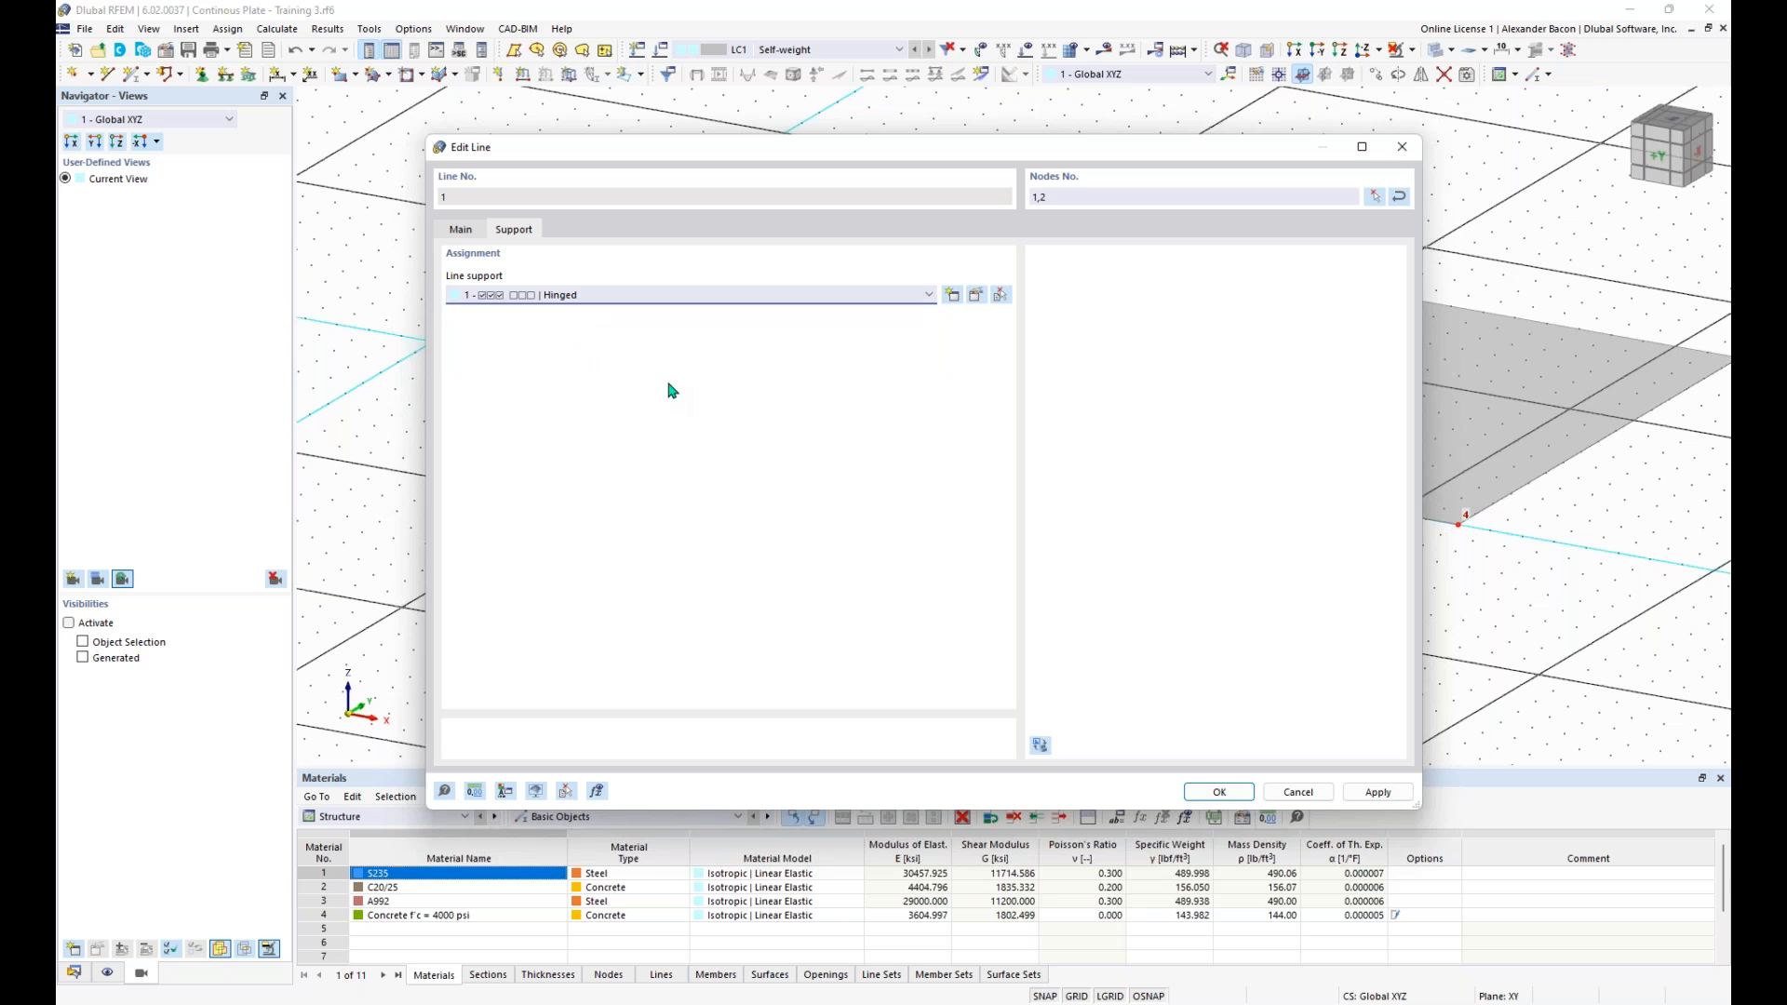
pyautogui.click(1215, 792)
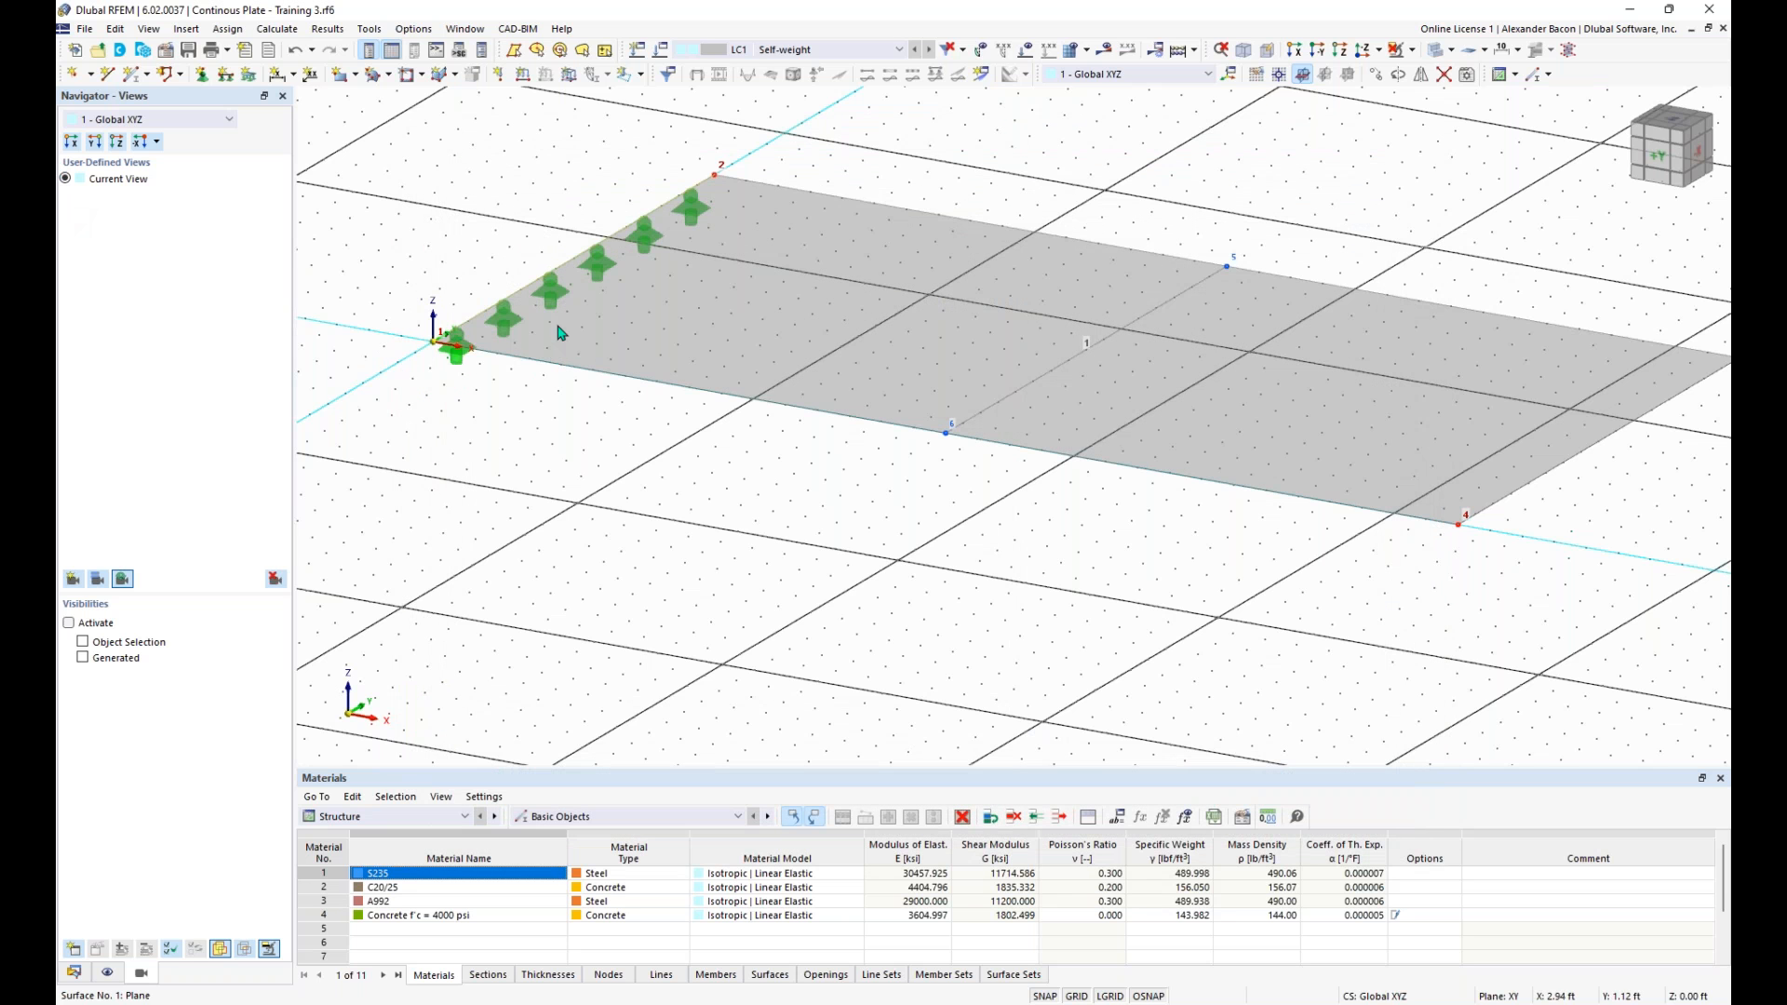
pyautogui.click(558, 295)
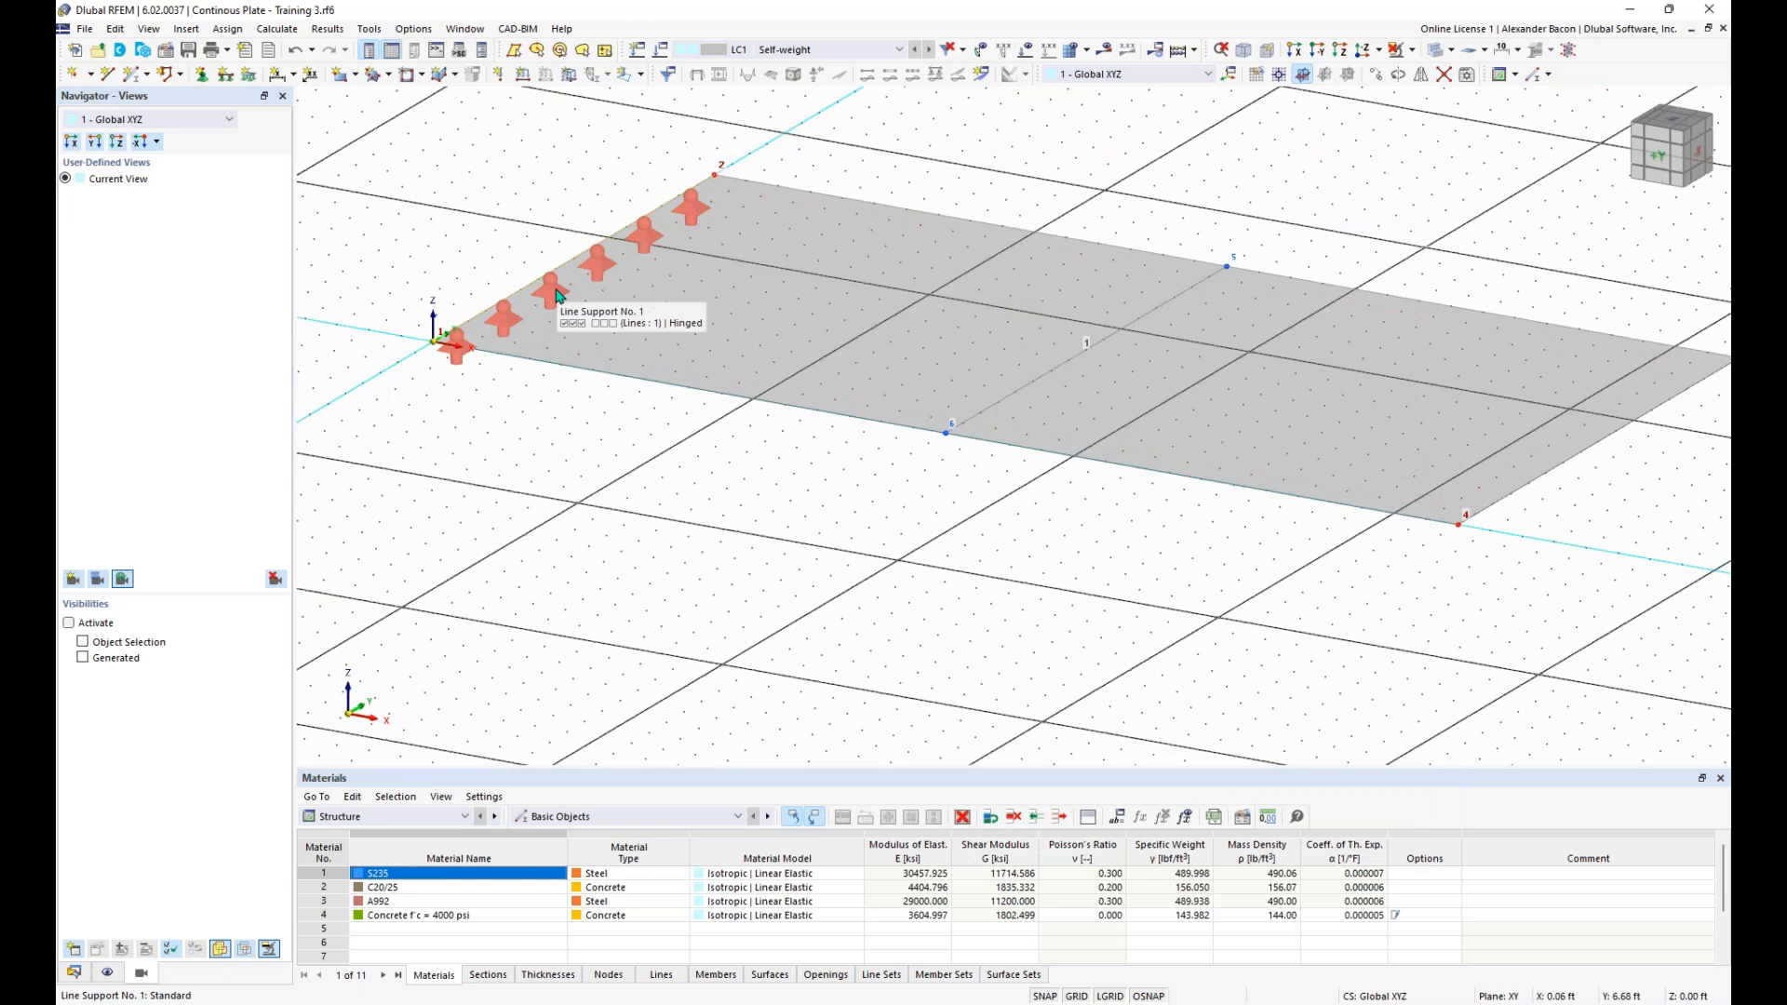
pyautogui.press('Escape')
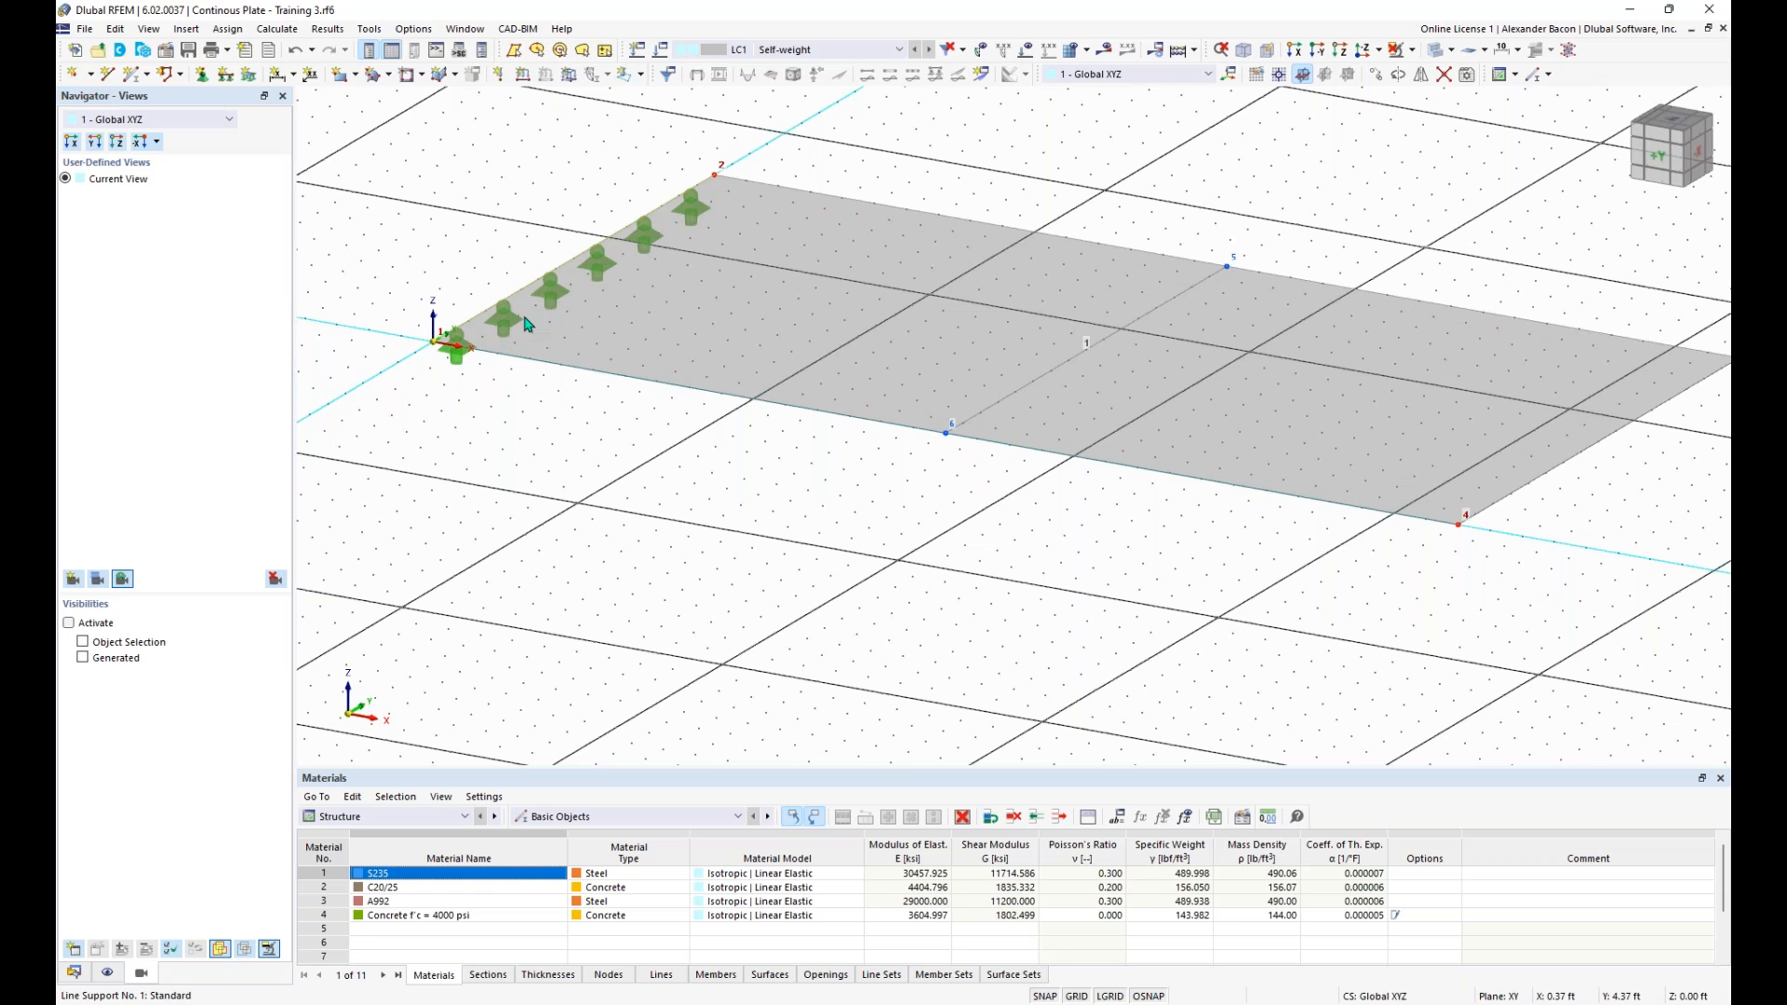
pyautogui.scroll(-2, 940, 484)
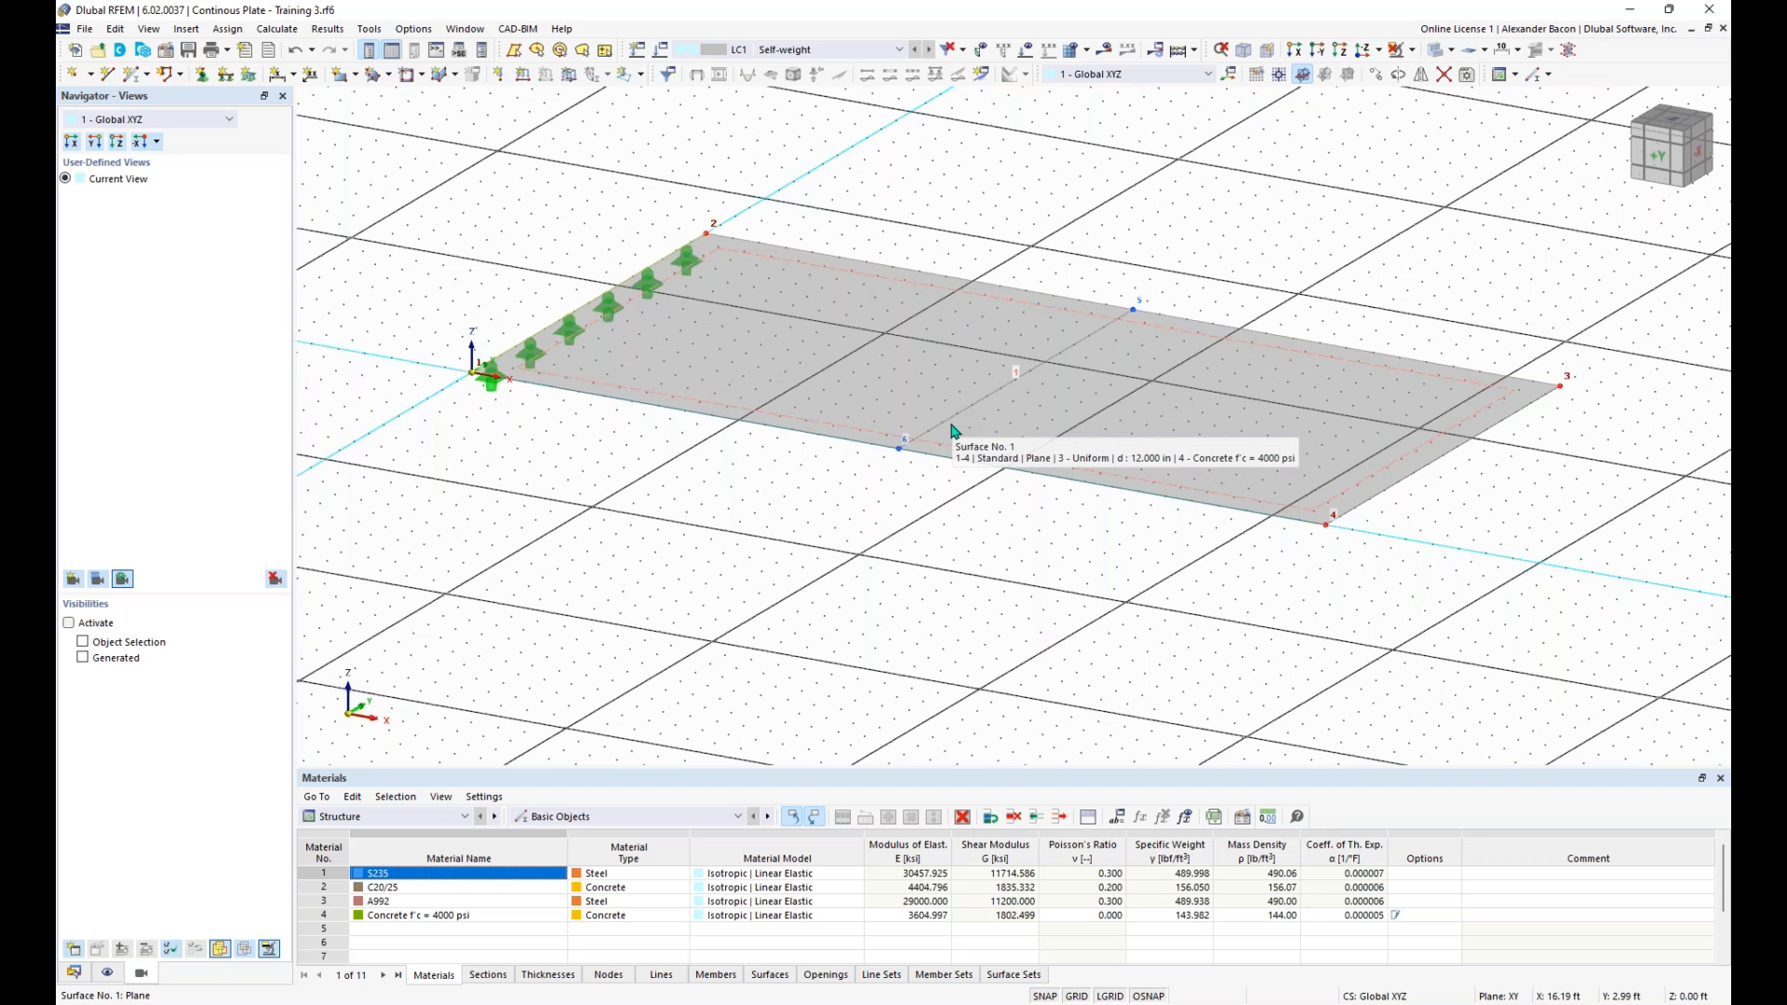
# - Create a line support free in uX with uY, uZ and φZ fixed, assigned to the dividing line and the short edge between nodes 3 and 4
pyautogui.scroll(-1, 943, 437)
pyautogui.keyDown('ctrl'); pyautogui.moveTo(831, 487); pyautogui.dragTo(927, 412, button='middle'); pyautogui.keyUp('ctrl')
pyautogui.moveTo(1038, 254); pyautogui.dragTo(871, 497)
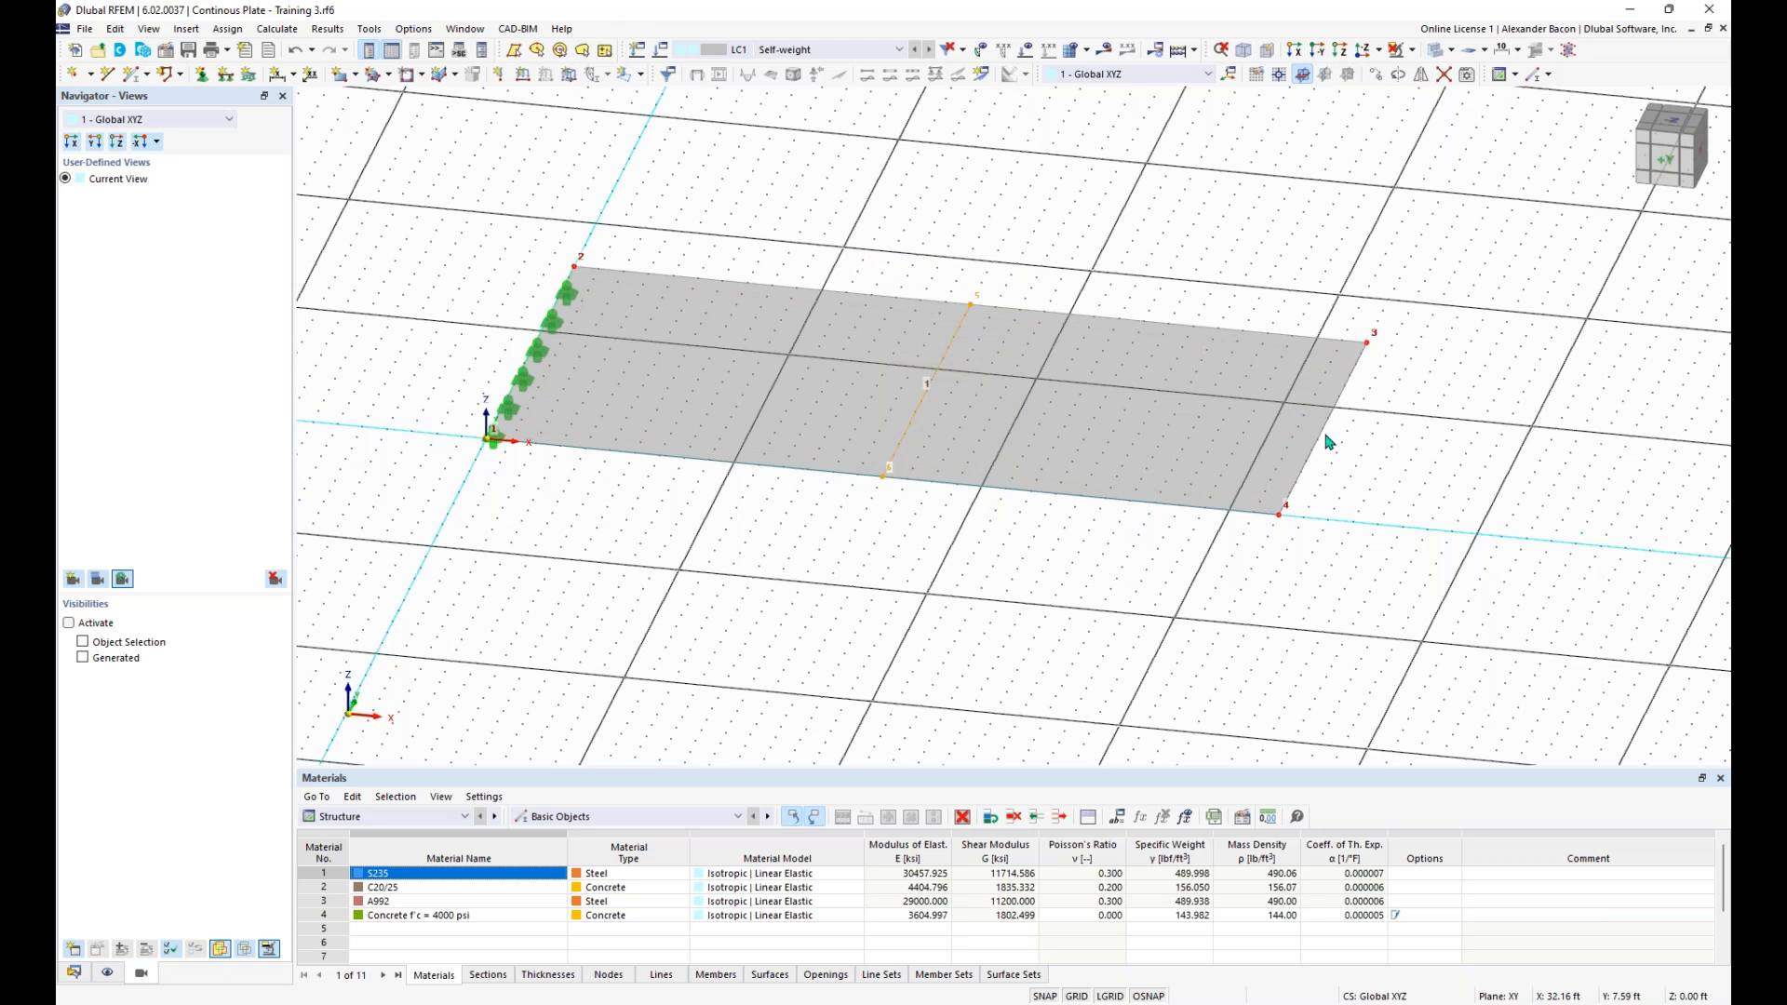
pyautogui.moveTo(1252, 558); pyautogui.dragTo(1427, 296)
pyautogui.click(225, 82)
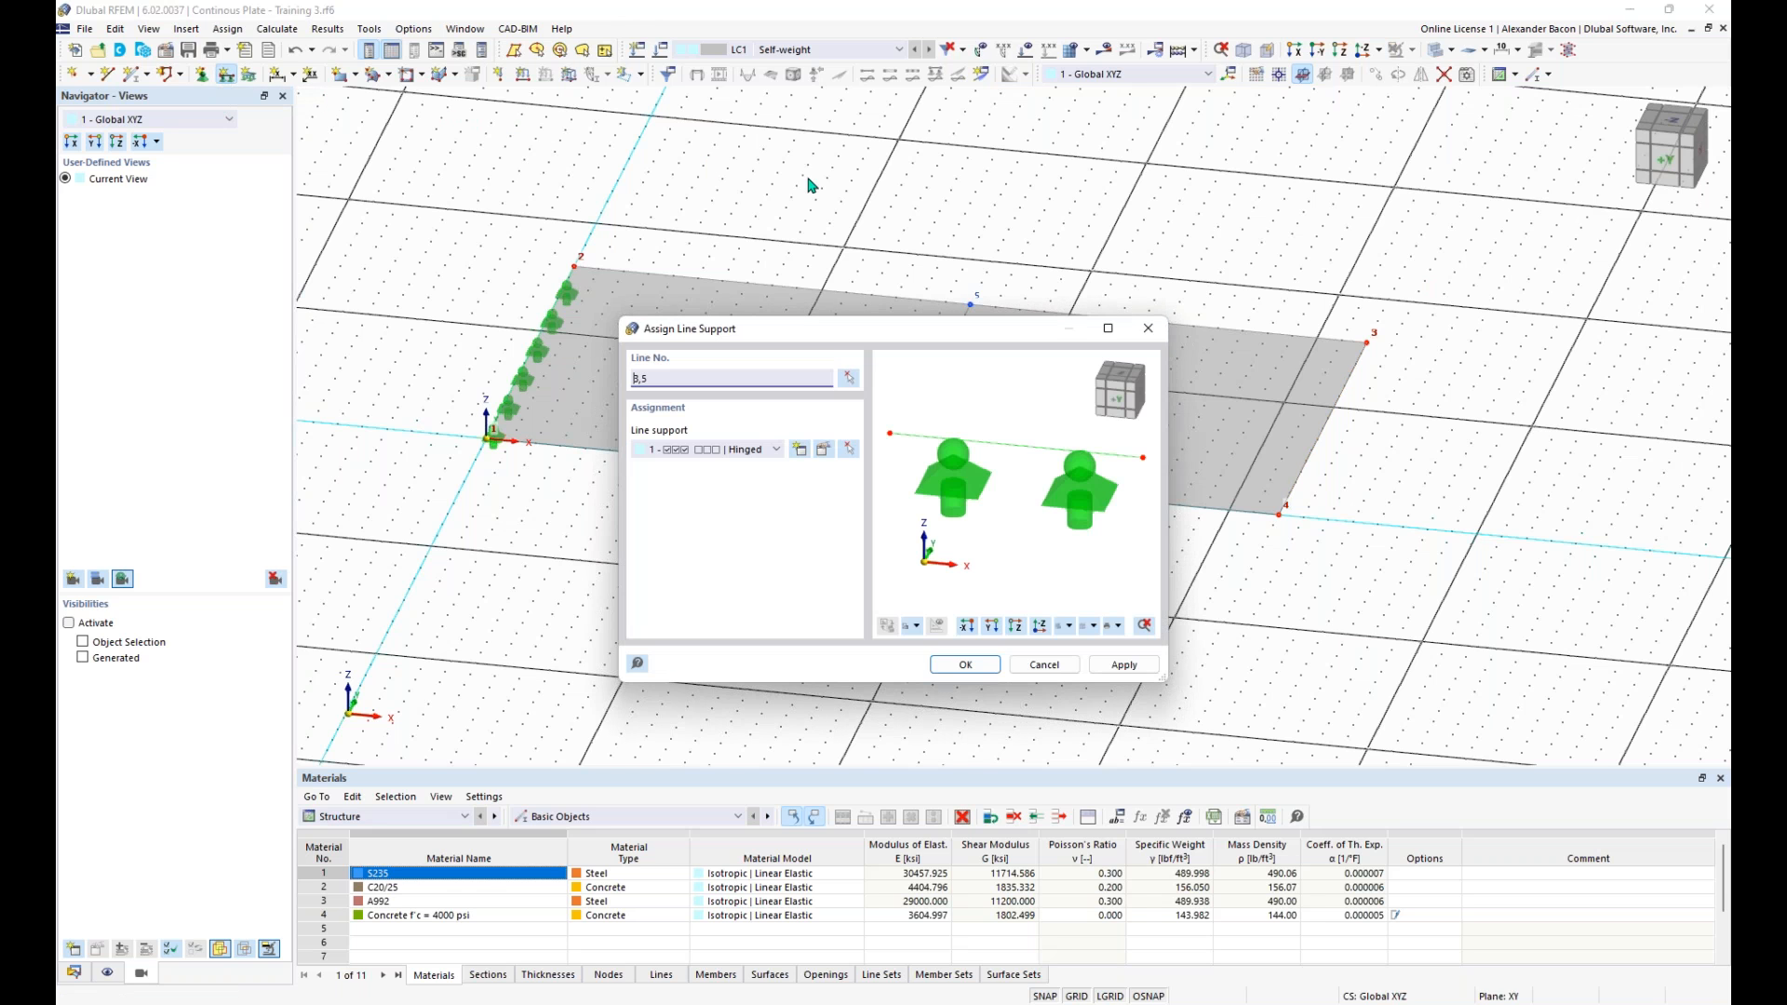
pyautogui.click(801, 454)
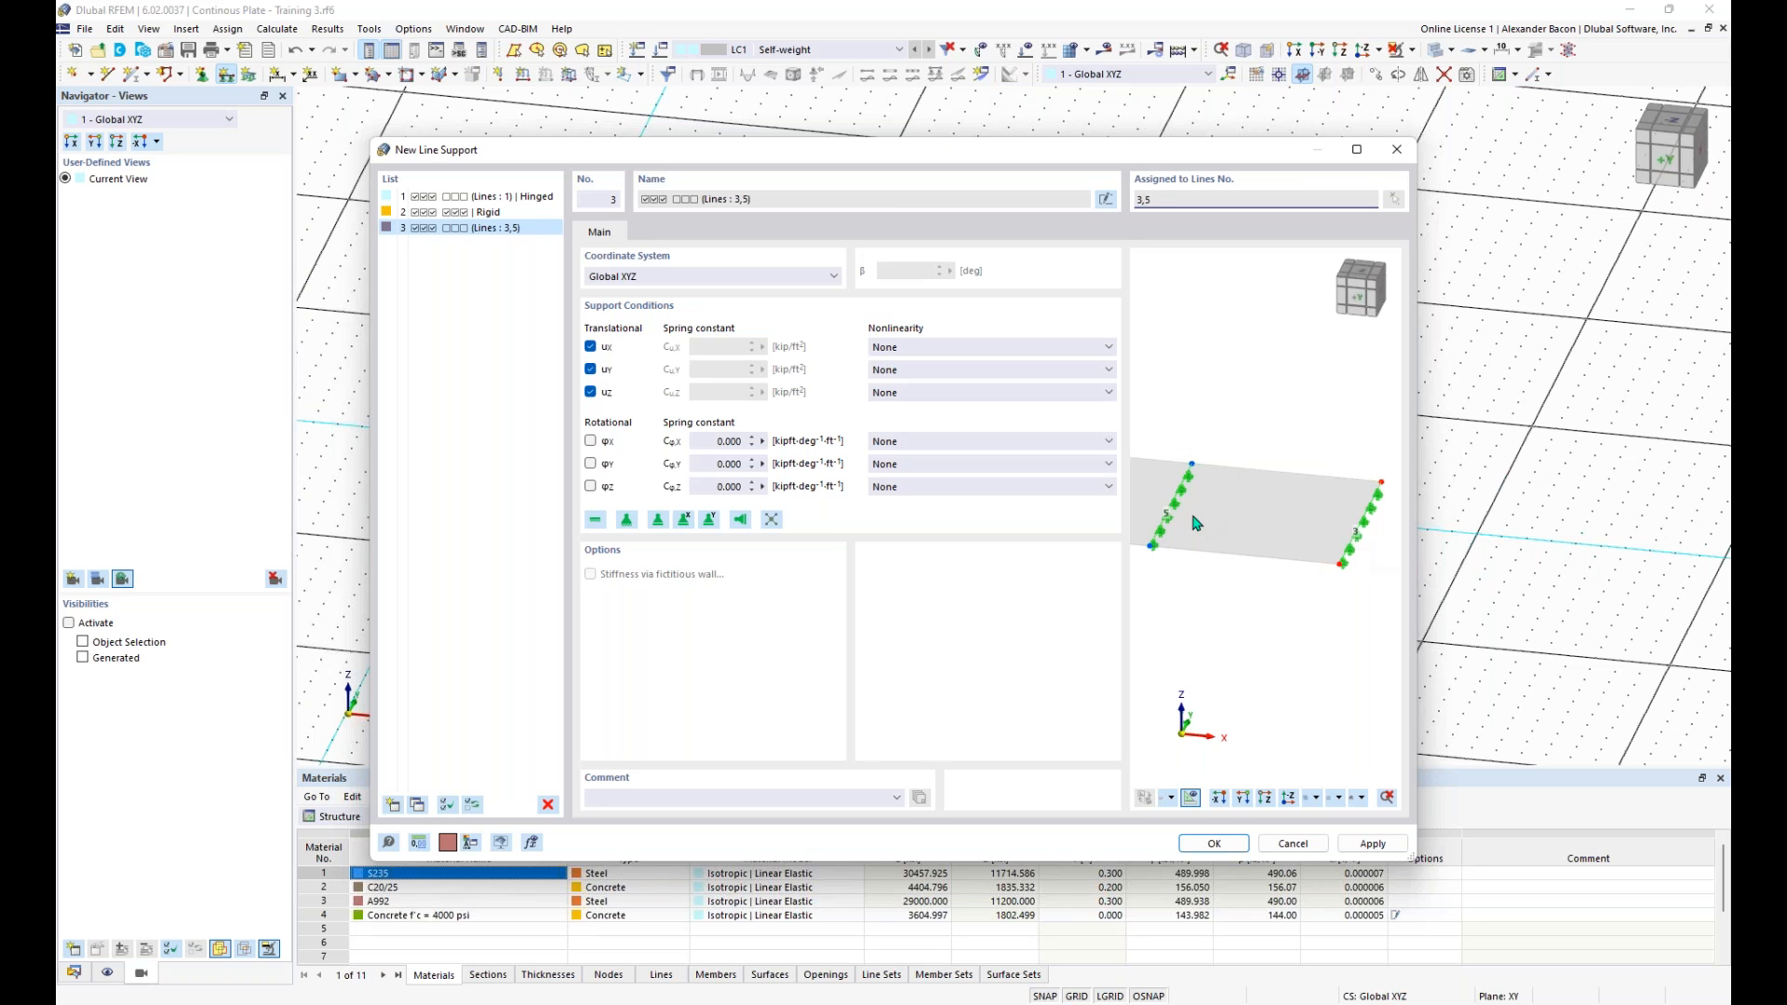
pyautogui.moveTo(1247, 553); pyautogui.dragTo(1246, 591, button='middle')
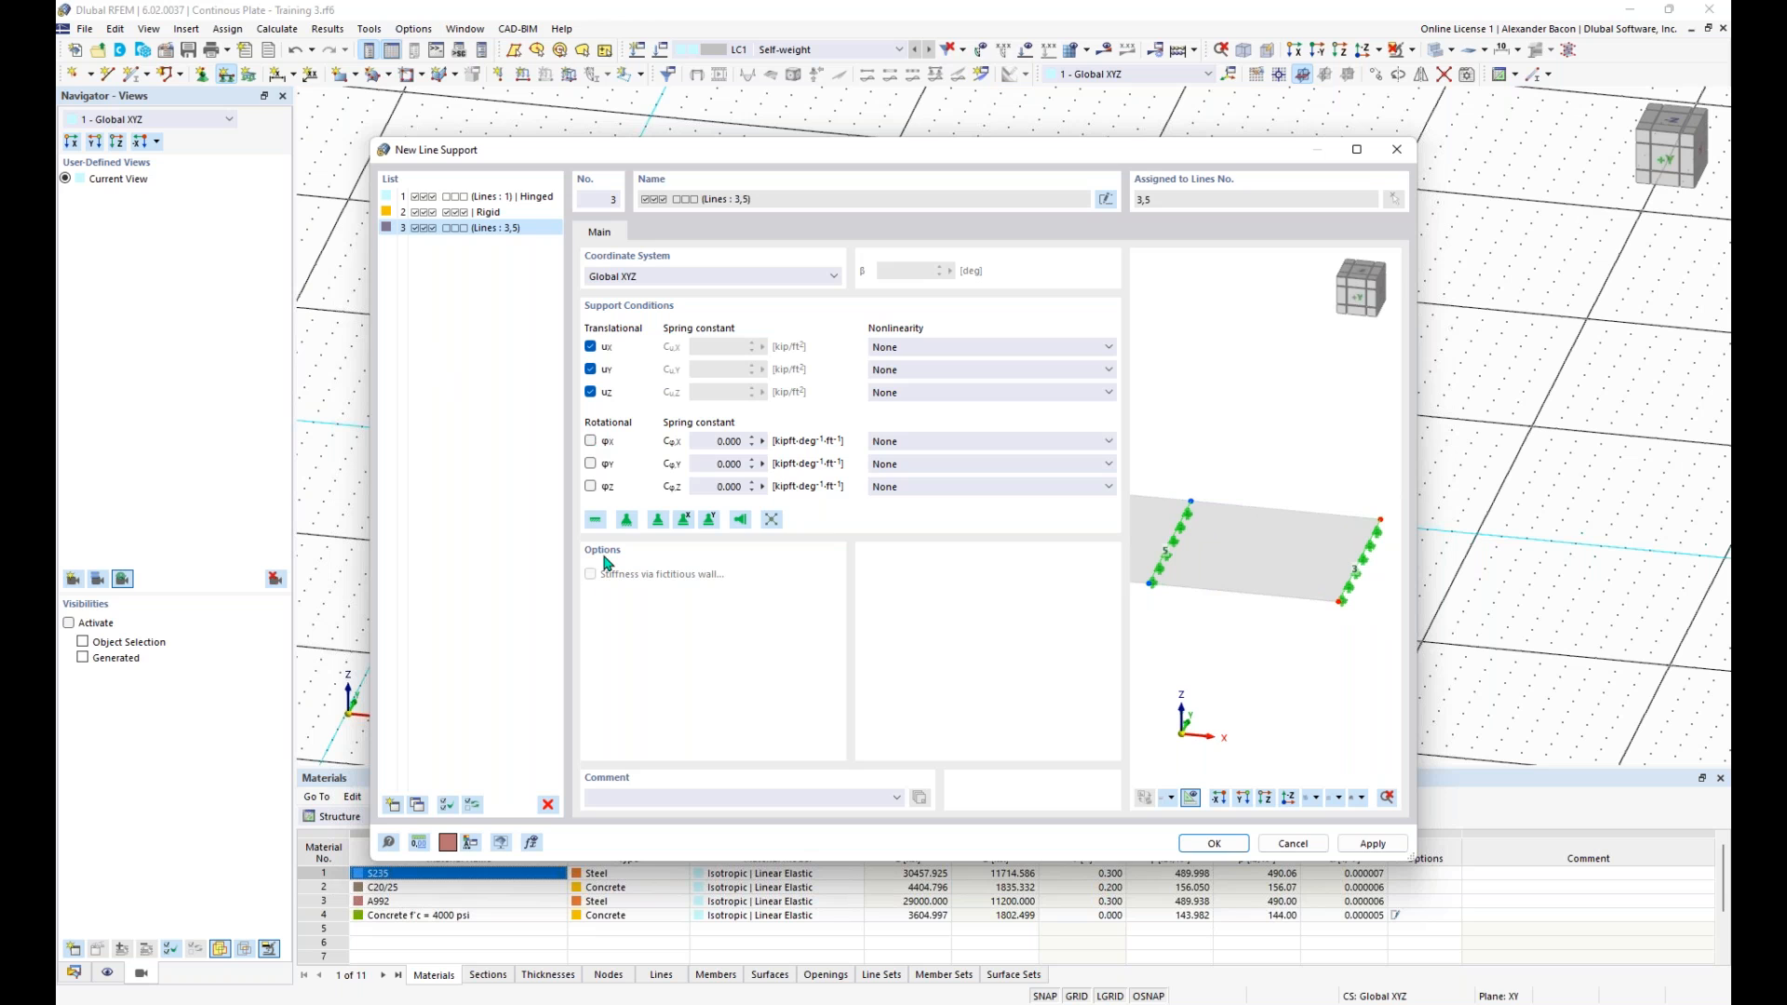
pyautogui.click(686, 520)
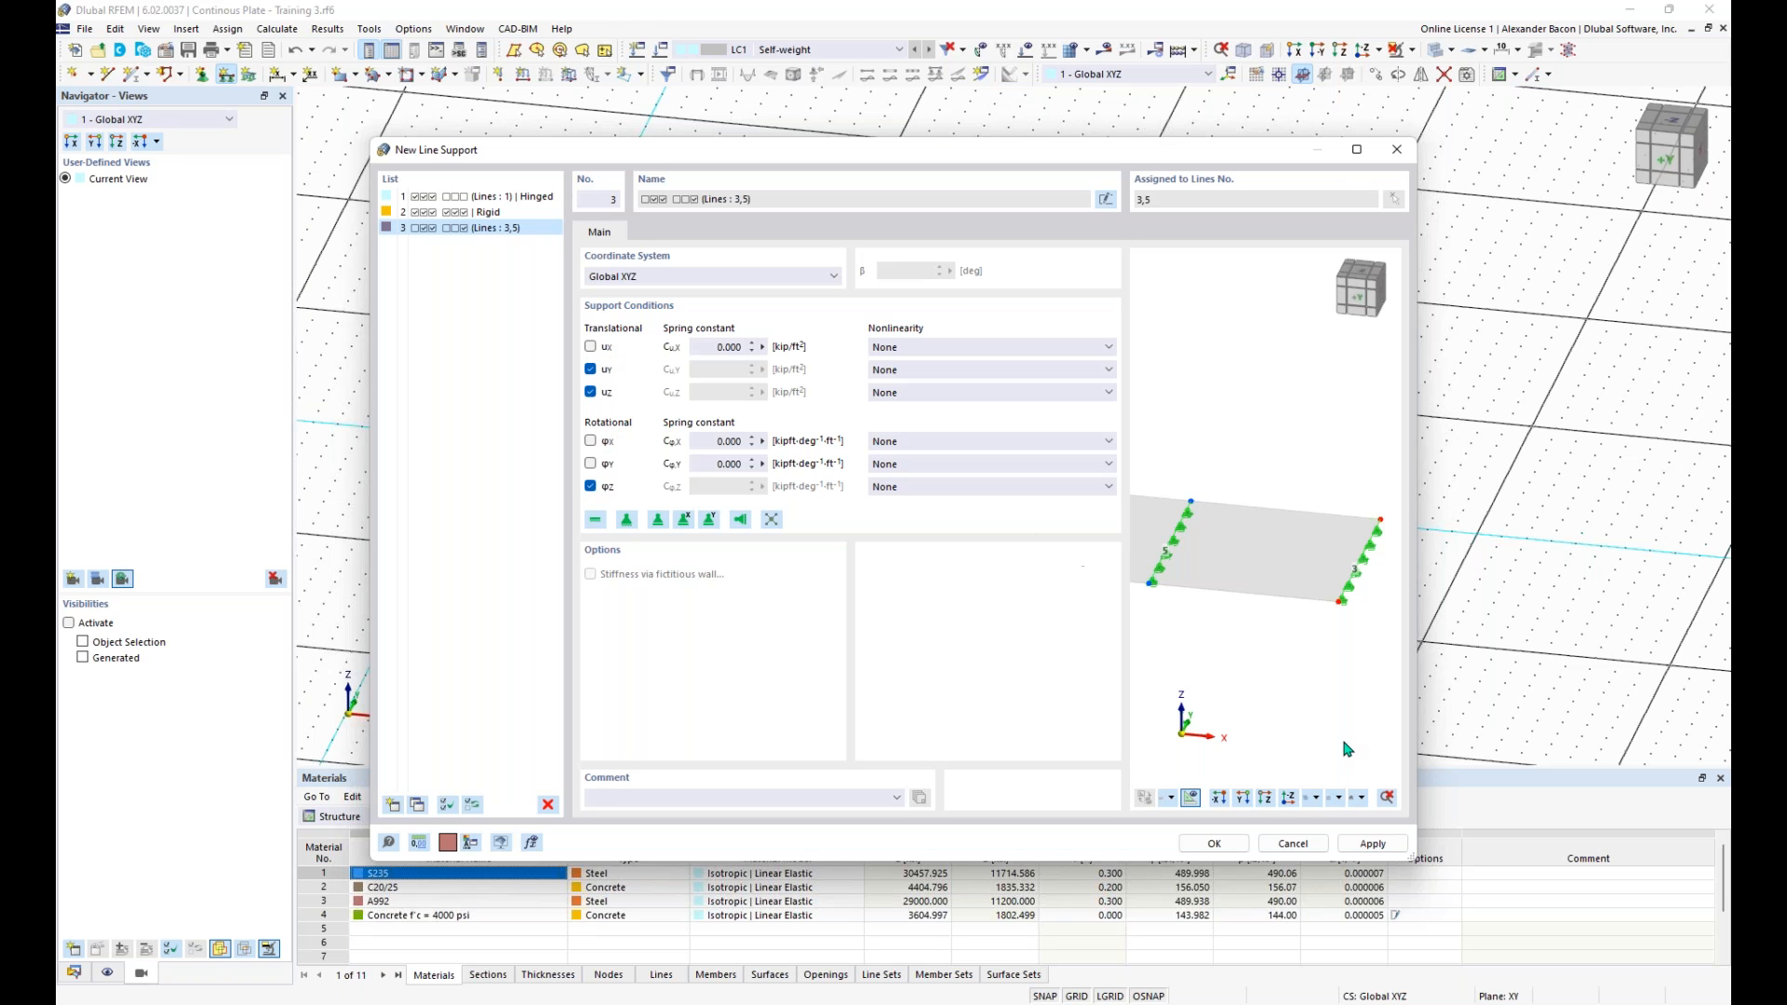
pyautogui.scroll(2, 1355, 594)
pyautogui.scroll(3, 1354, 595)
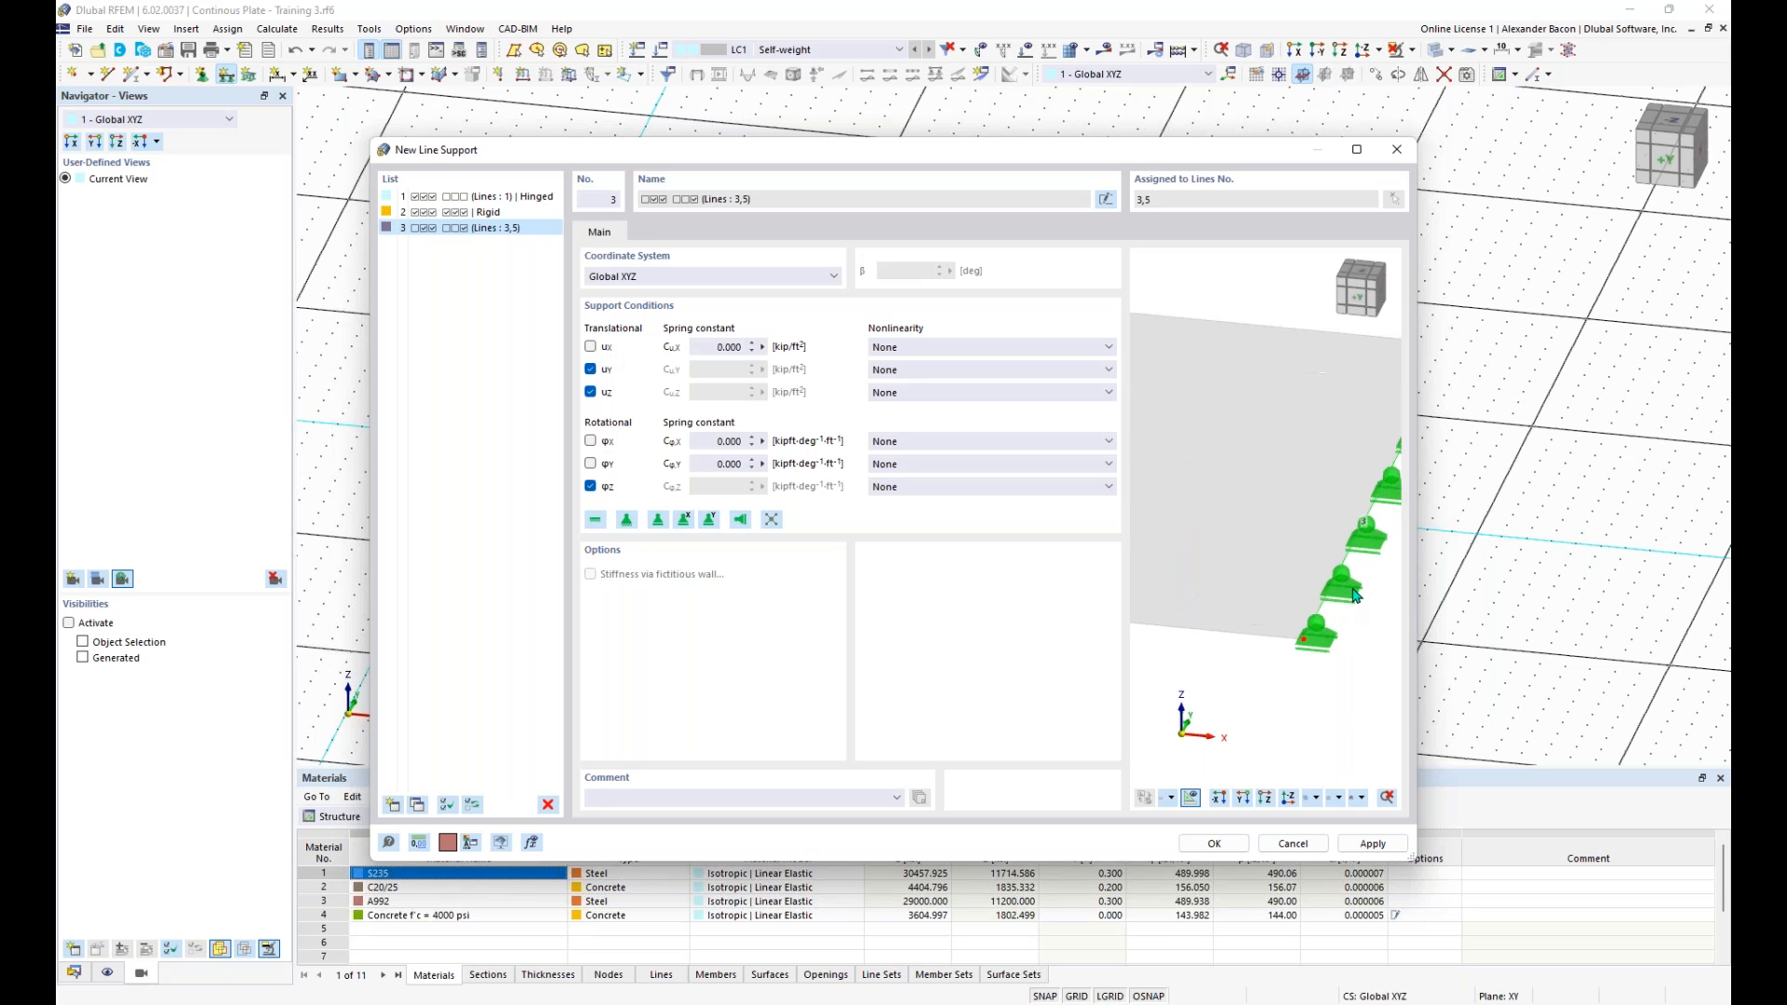
pyautogui.keyDown('ctrl'); pyautogui.moveTo(1338, 654); pyautogui.dragTo(1312, 612, button='middle'); pyautogui.keyUp('ctrl')
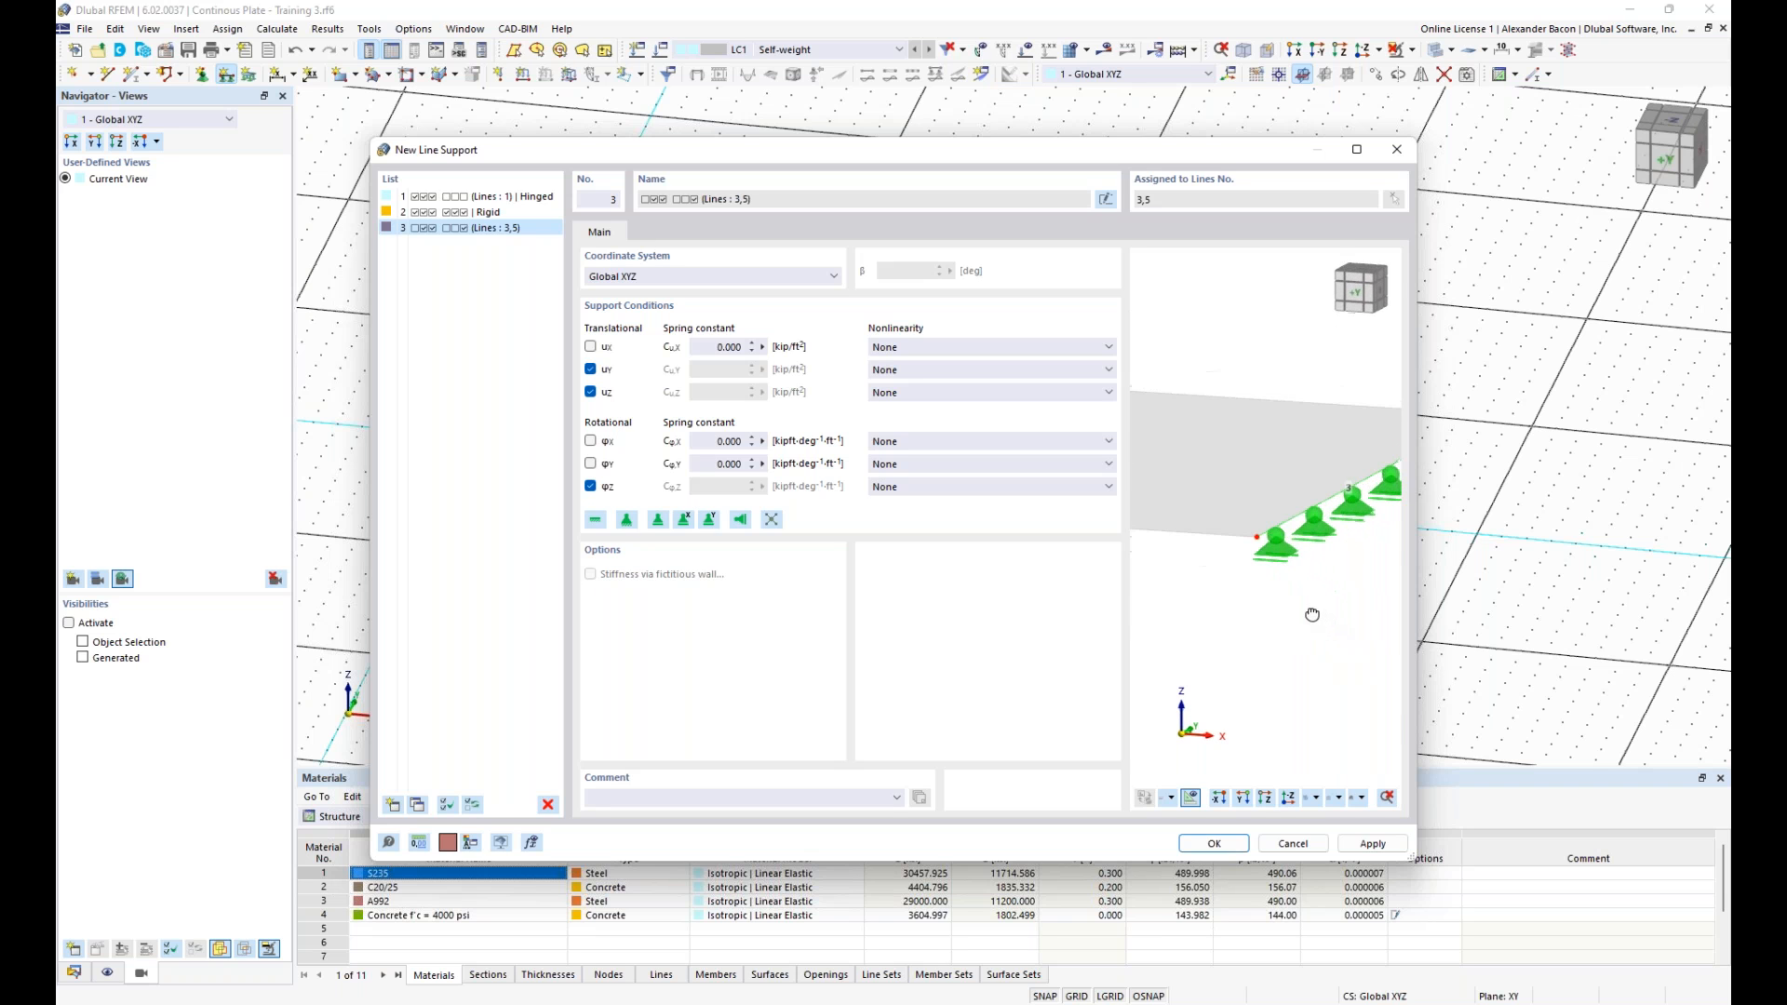
pyautogui.click(1225, 845)
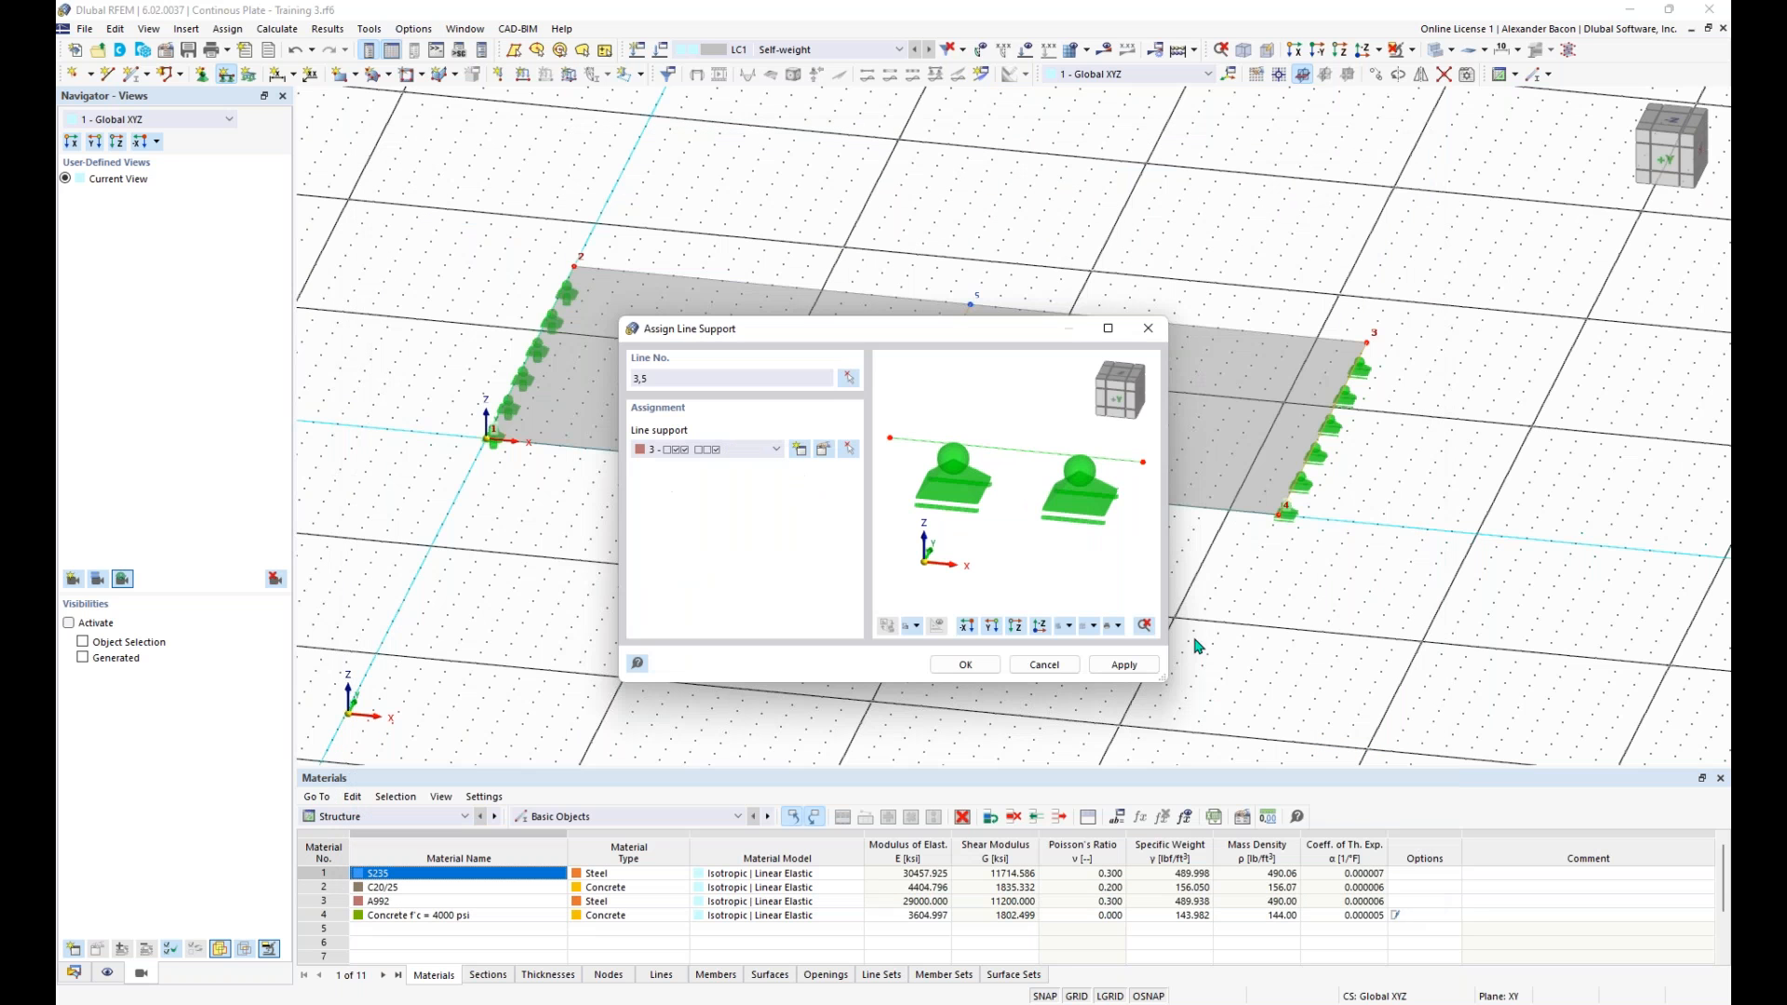
pyautogui.click(972, 667)
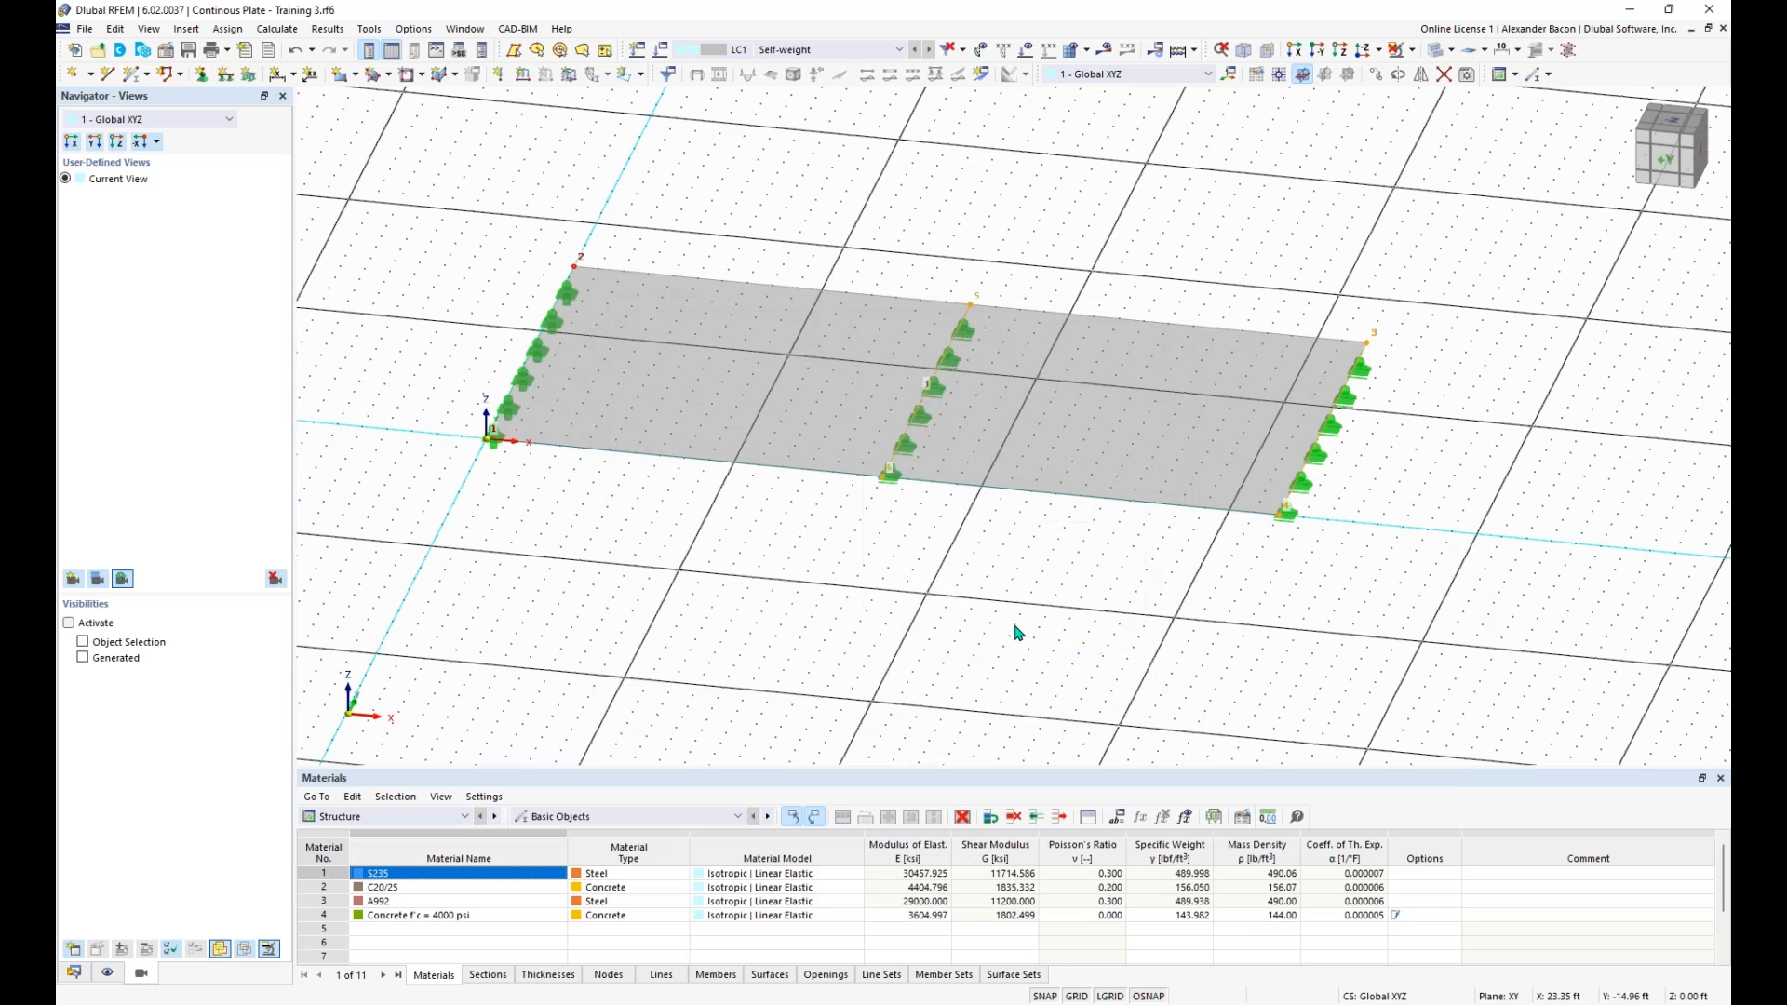
# - Examine the line support assigned to the short edge line between nodes 3 and 4, without changing the line
pyautogui.doubleClick(1309, 496)
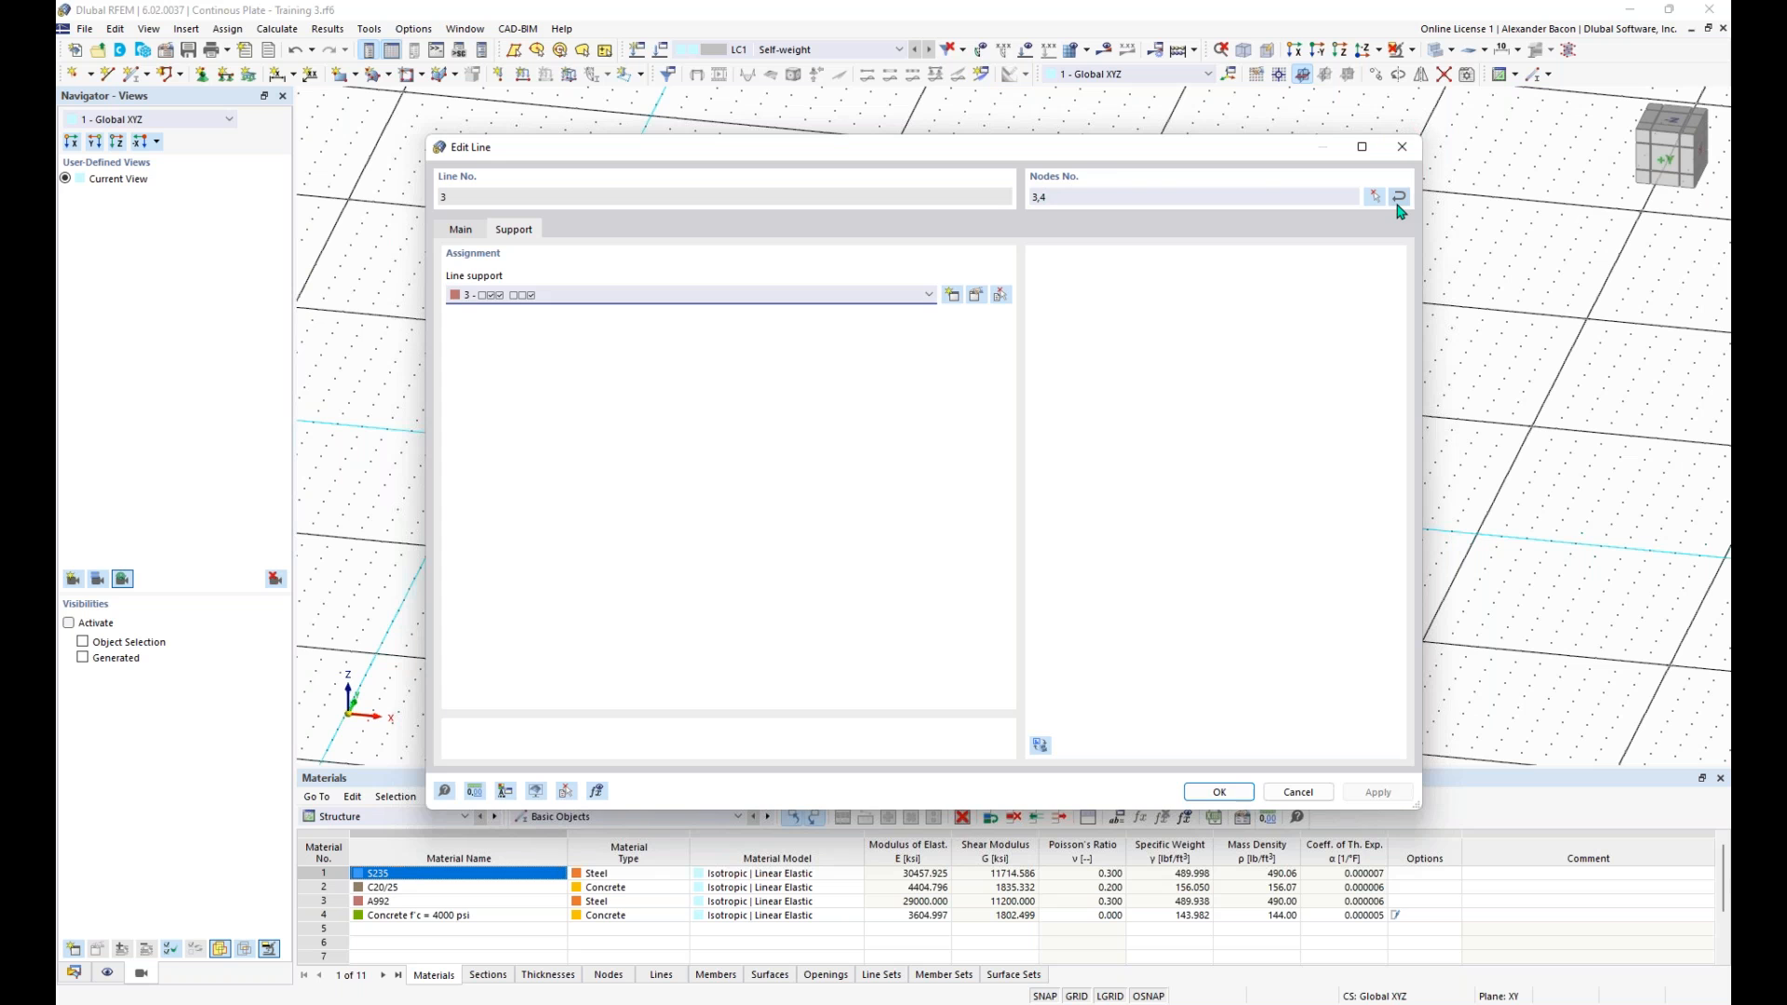
pyautogui.click(1402, 149)
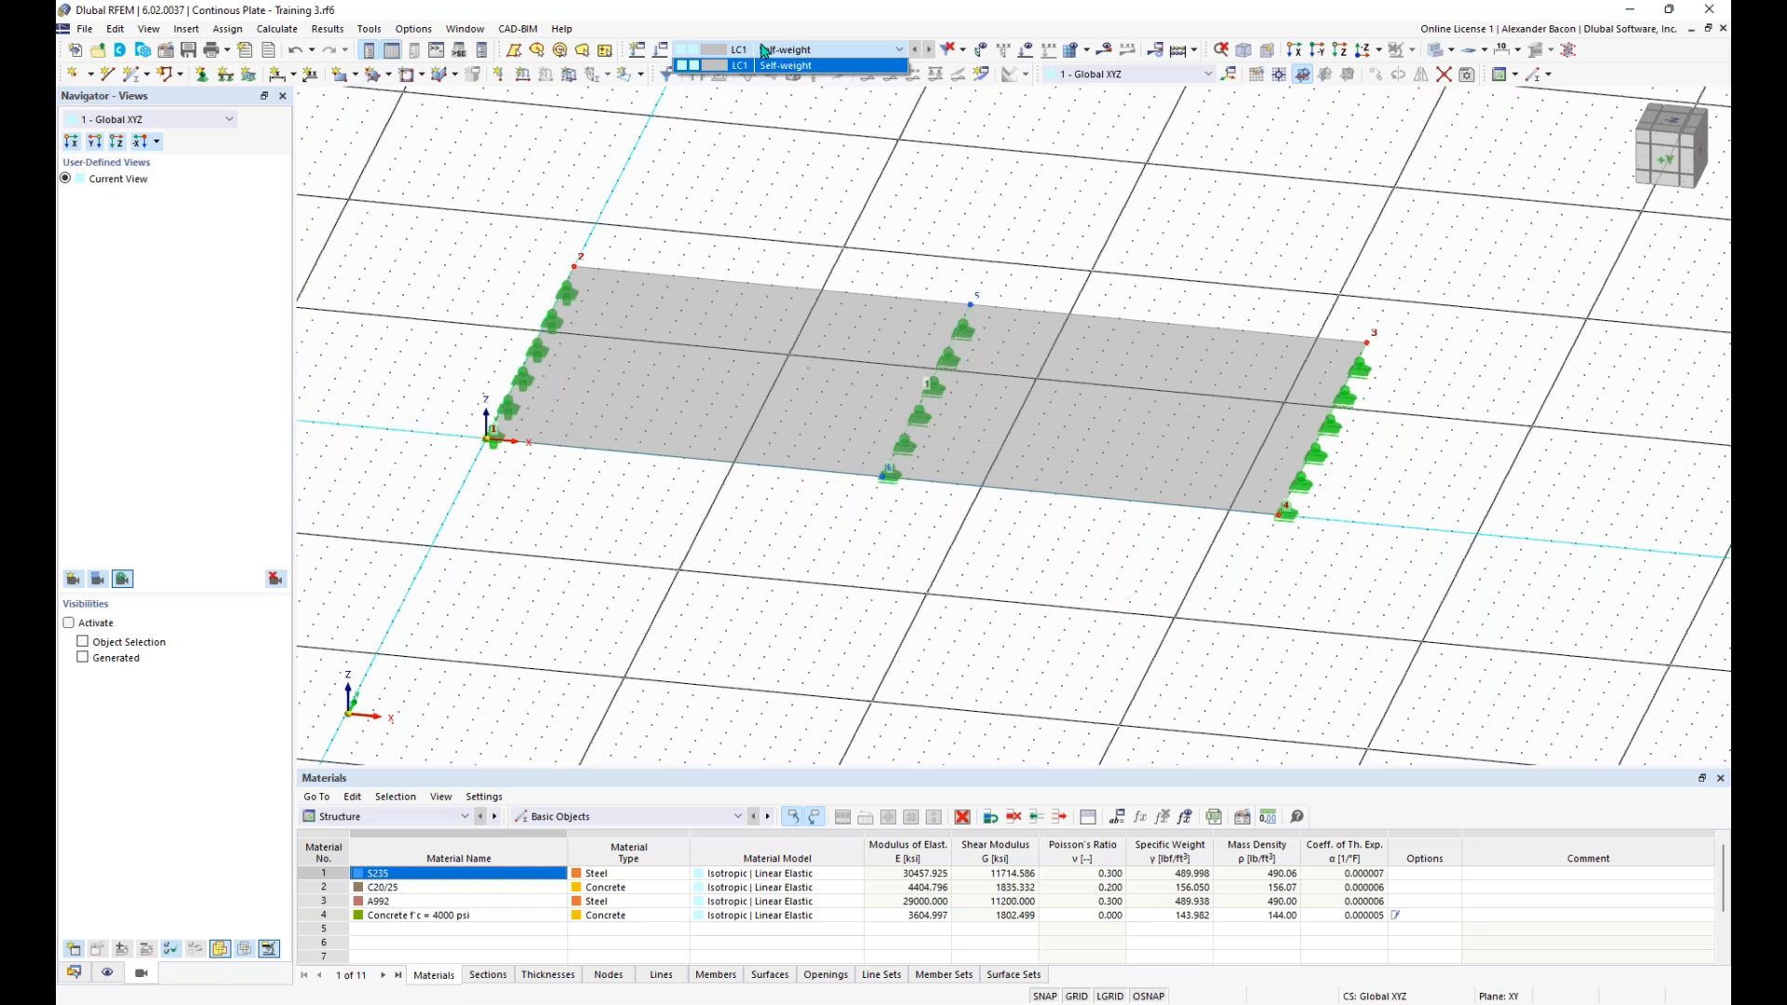
# - Deactivate the active self-weight in load case LC1
pyautogui.click(752, 51)
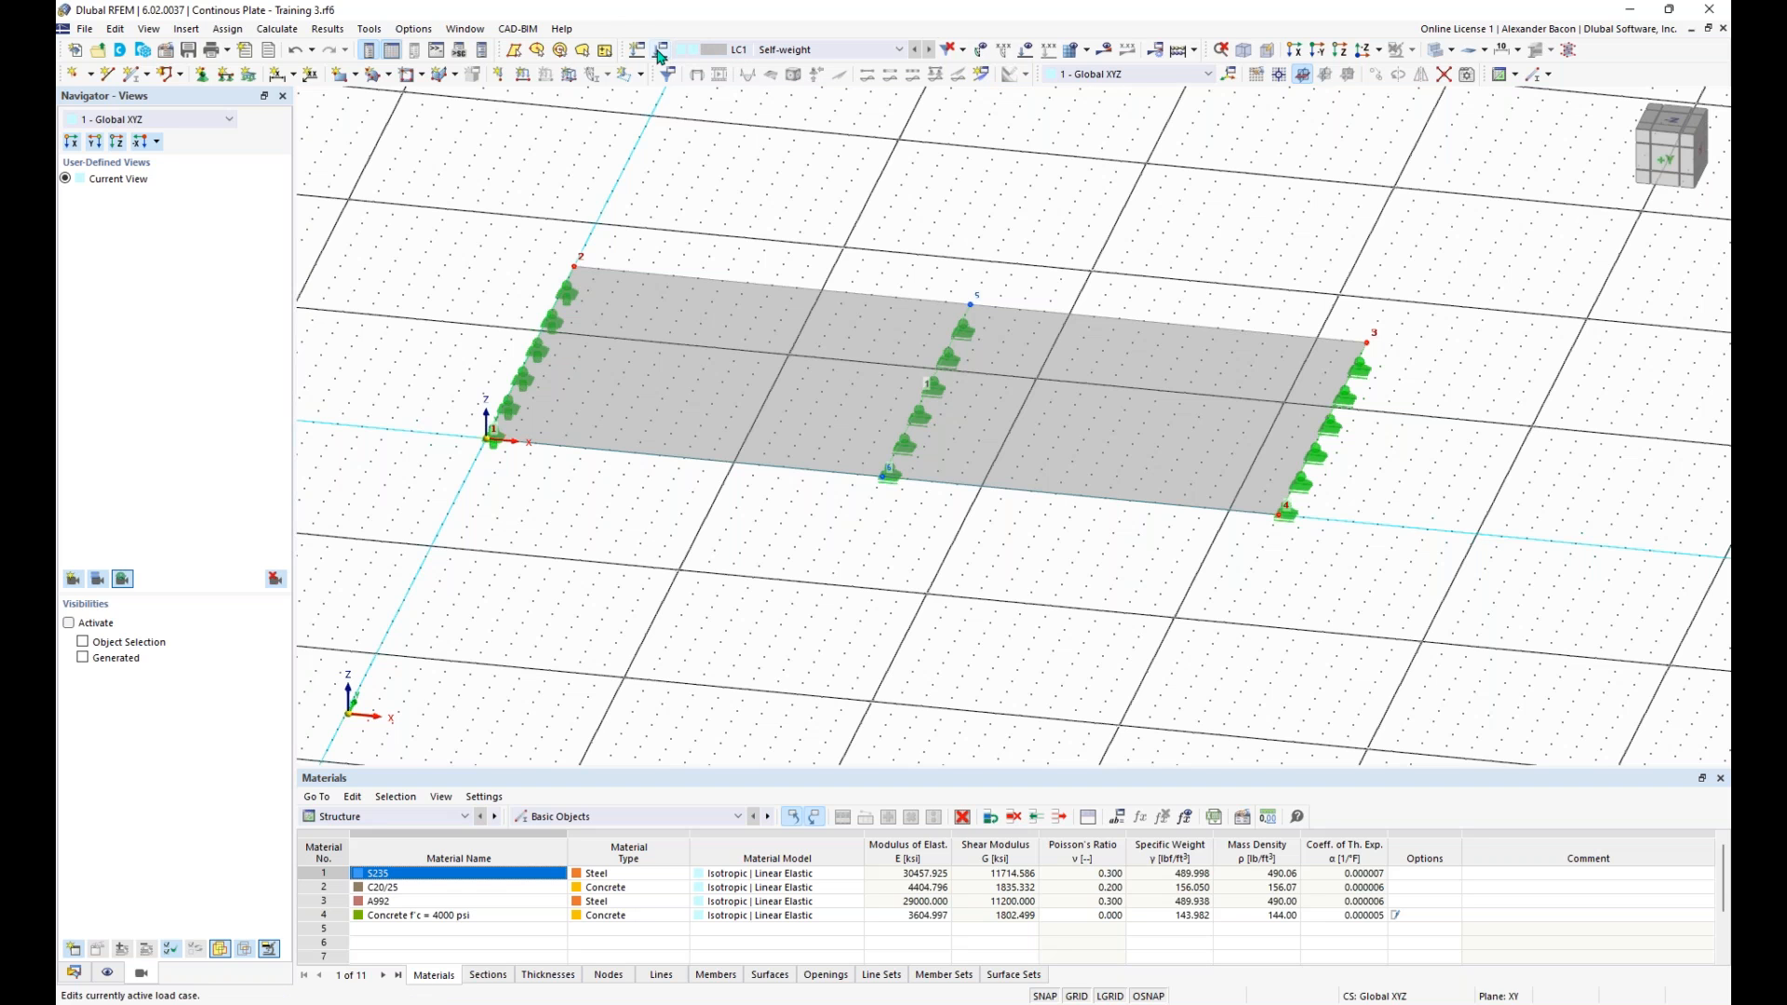
pyautogui.click(660, 51)
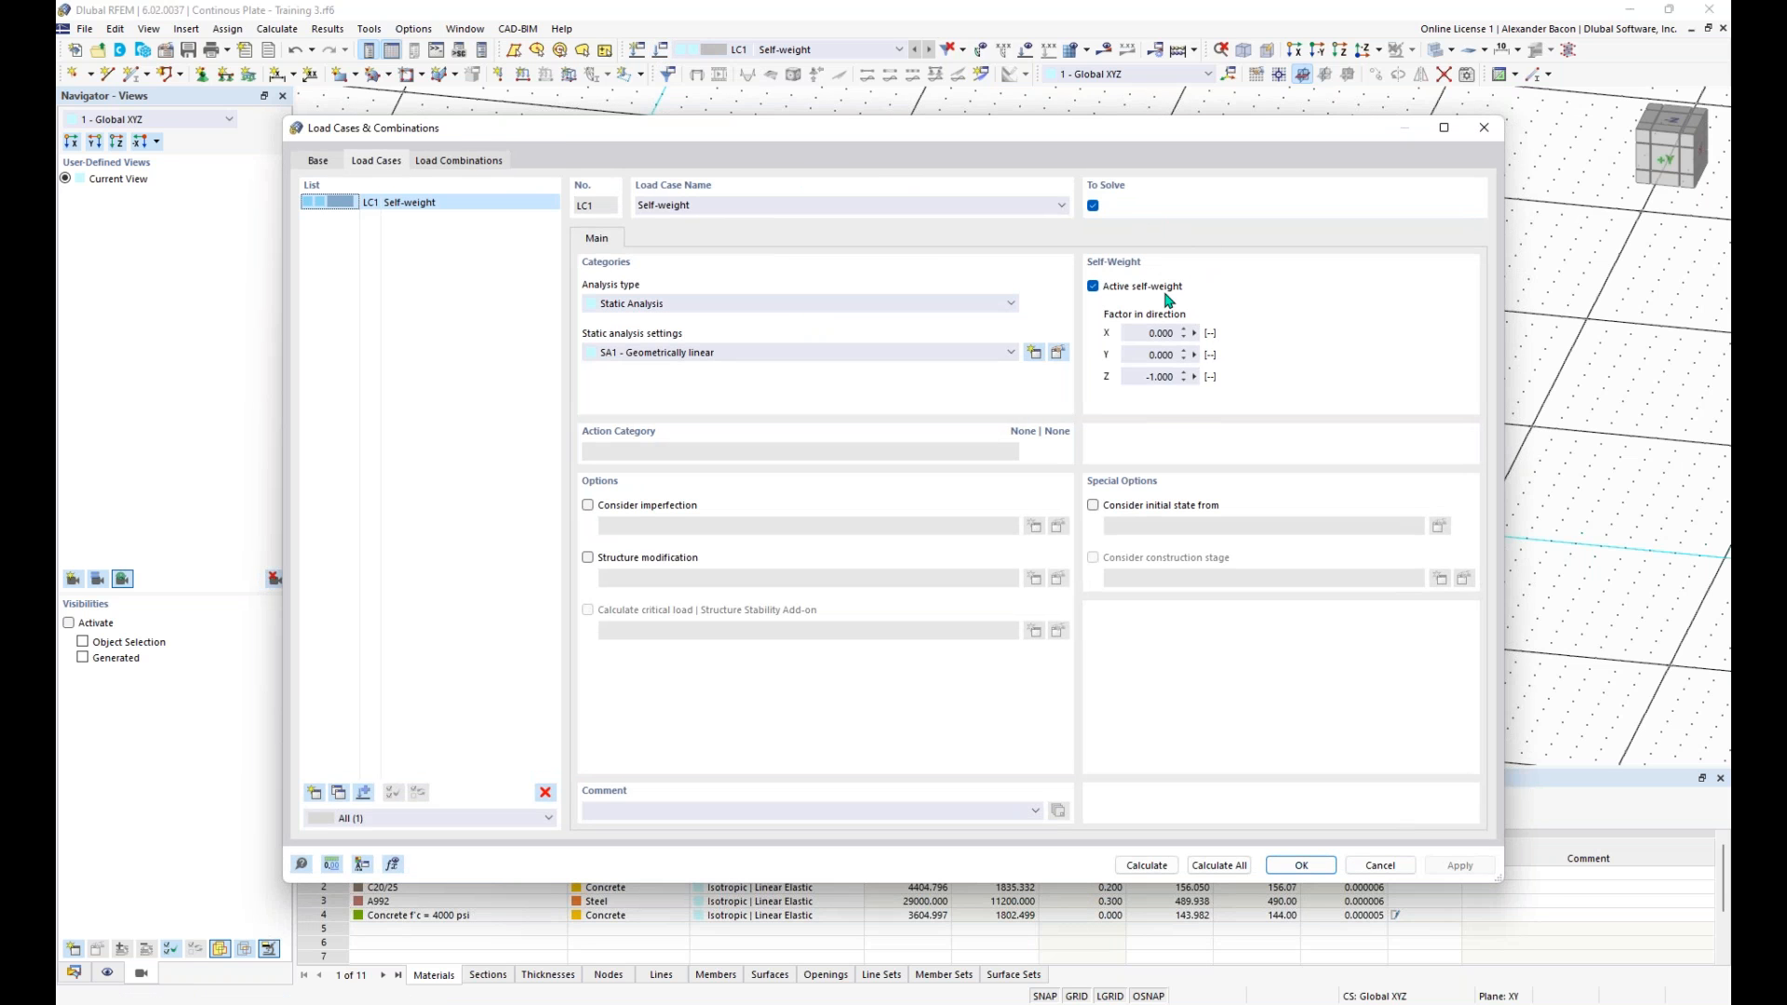
pyautogui.click(1094, 287)
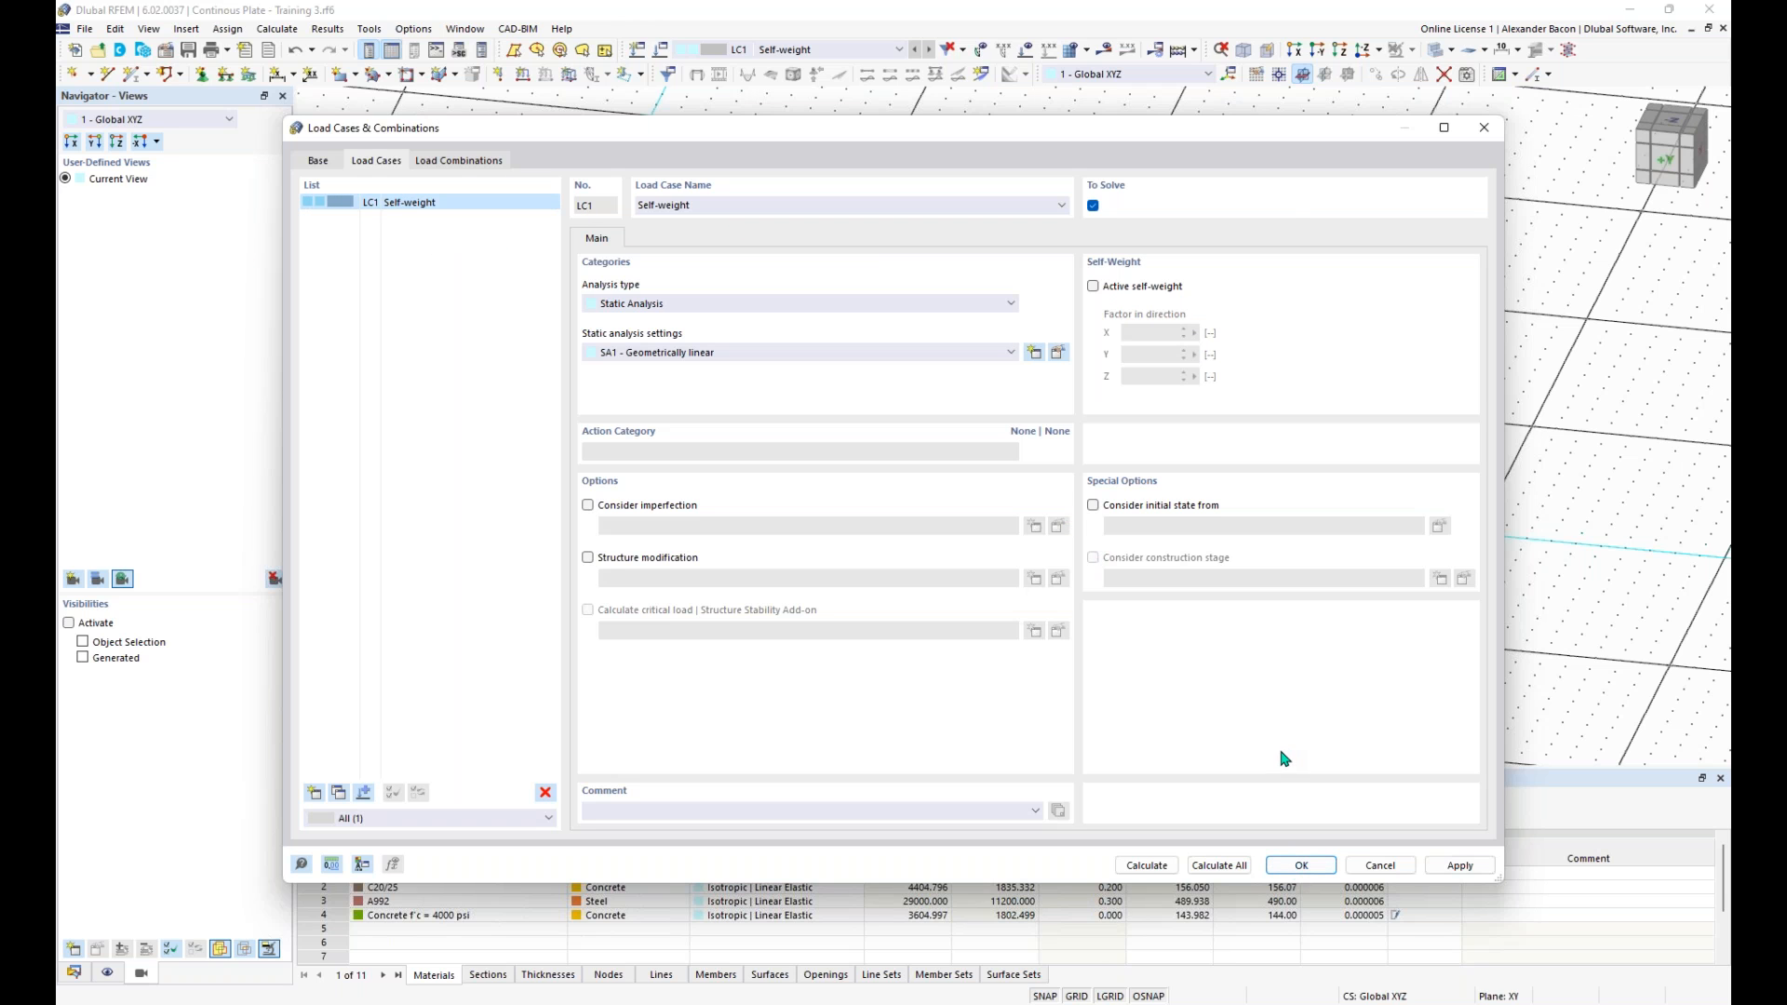
pyautogui.click(1319, 866)
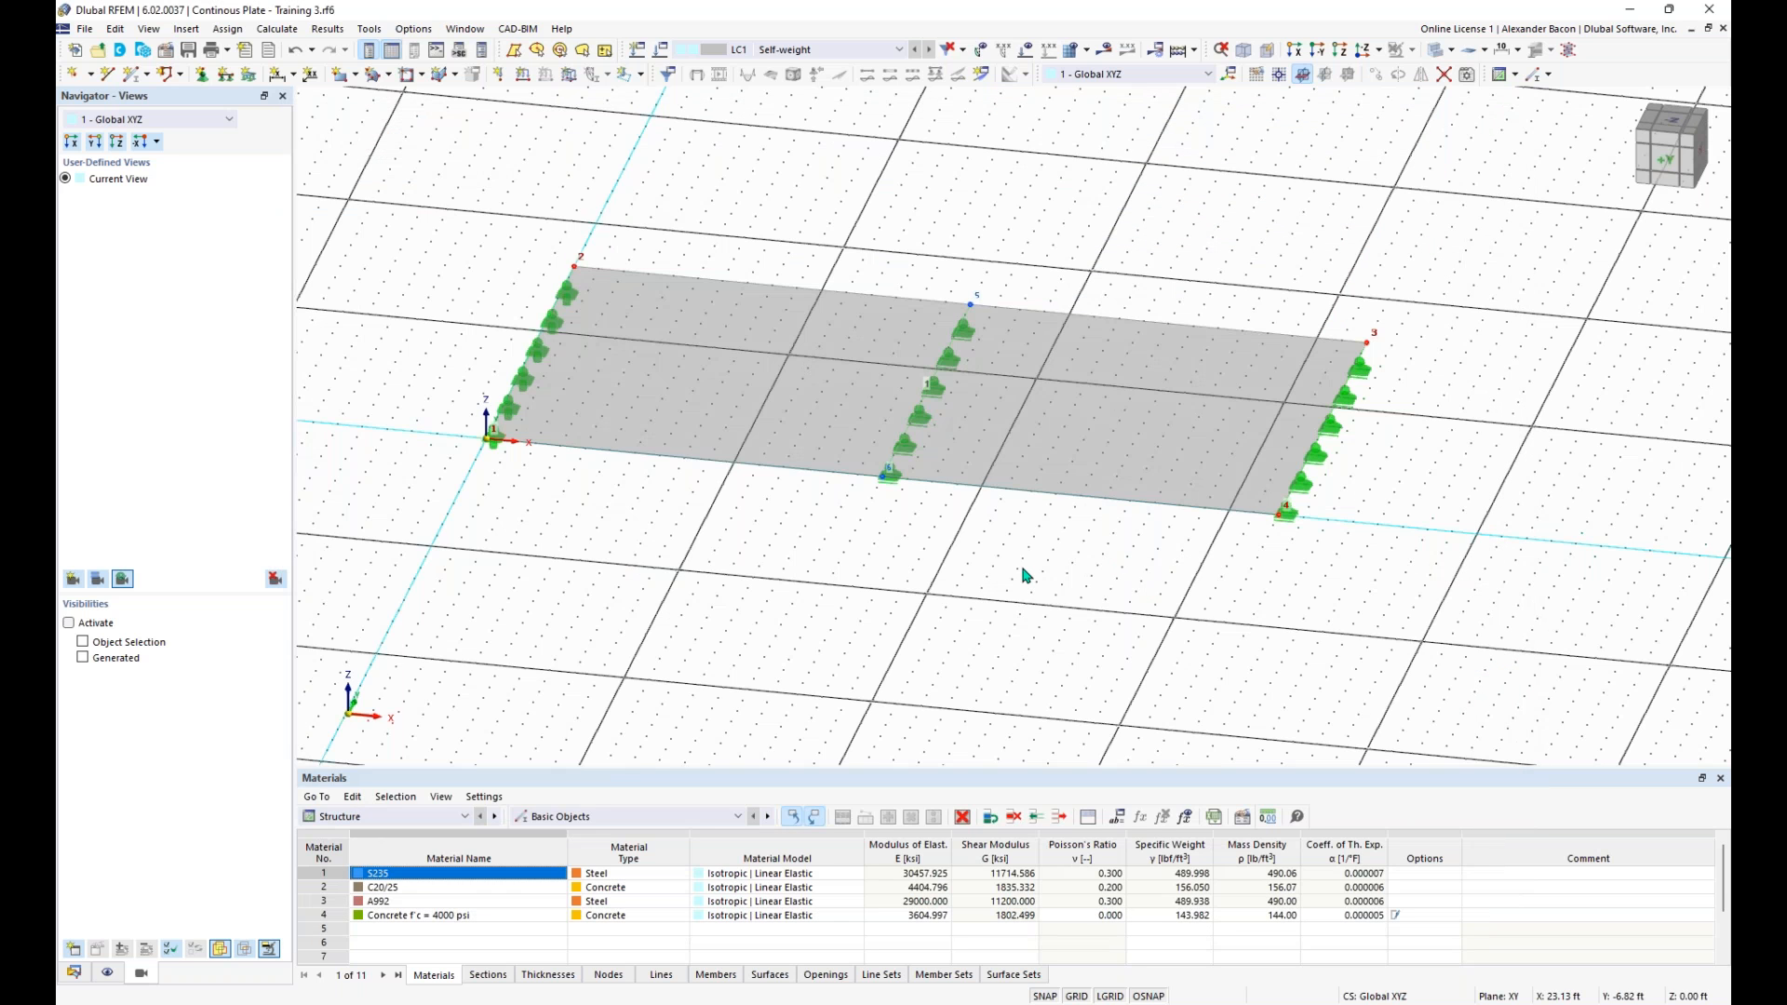
# - Start a new surface load in LC1 with load type Force, Uniform distribution and direction global Z on true area
pyautogui.moveTo(1071, 575)
pyautogui.mouseDown(button='middle')
pyautogui.moveTo(1040, 598)
pyautogui.moveTo(1084, 545)
pyautogui.mouseUp(button='middle')
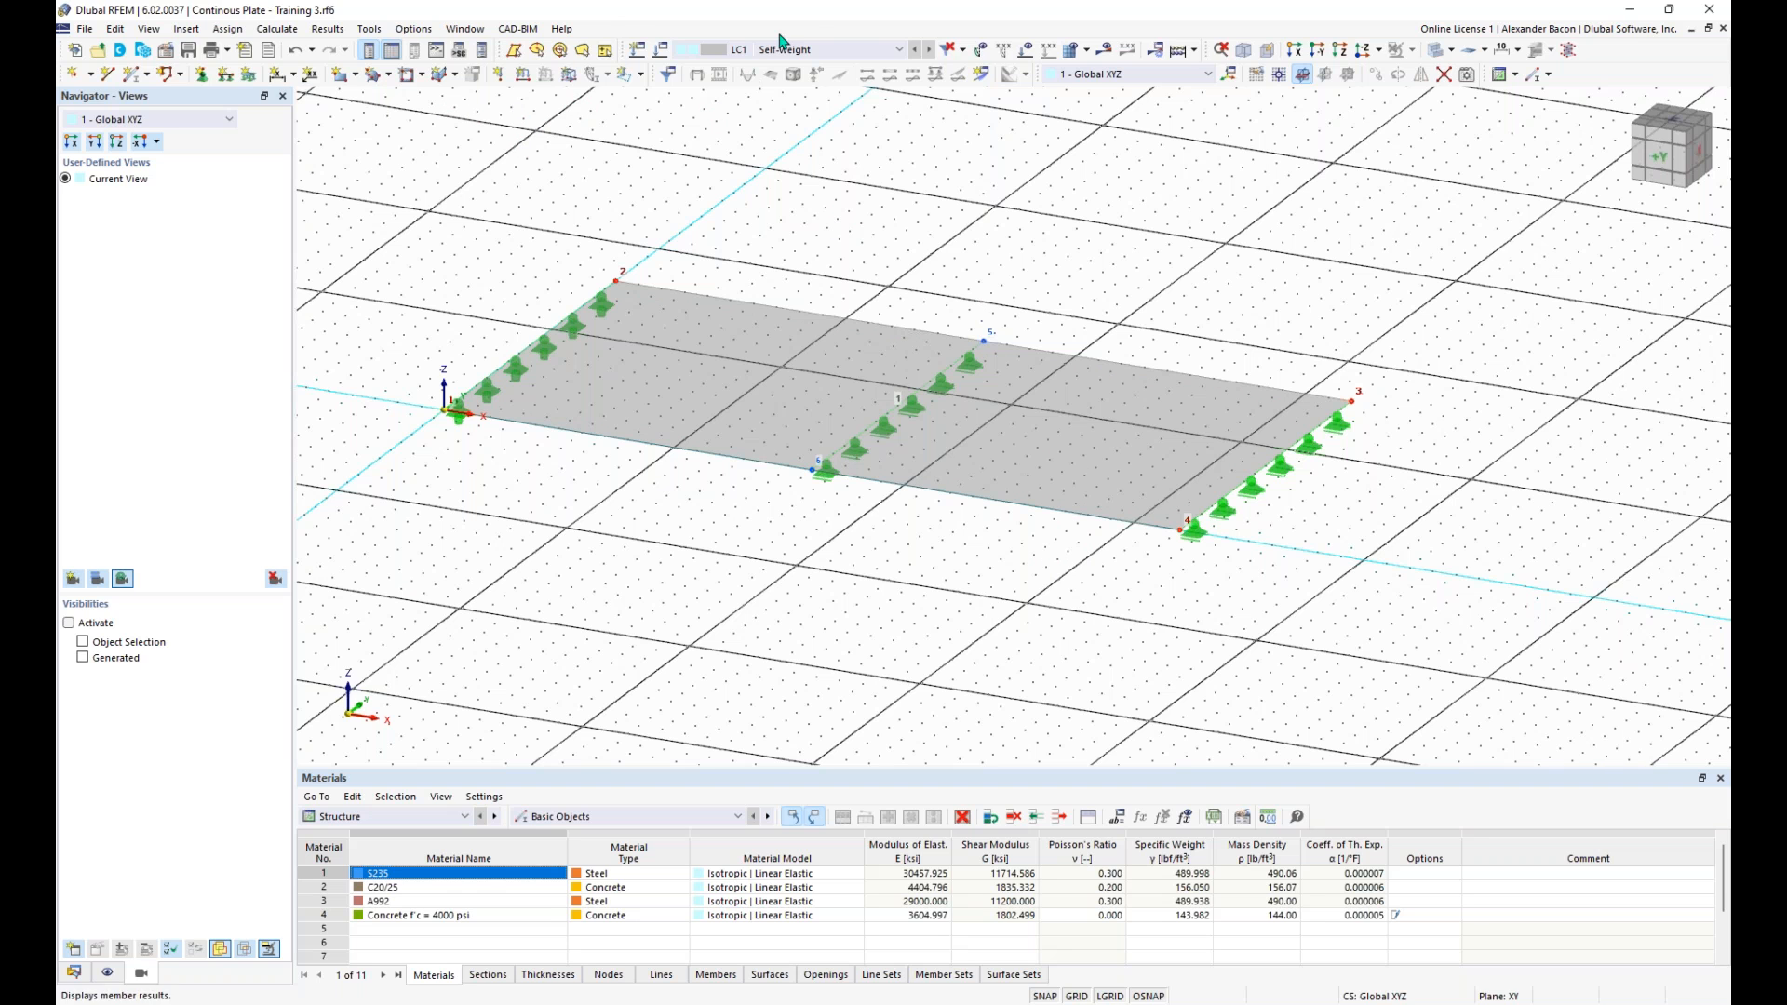
pyautogui.click(570, 77)
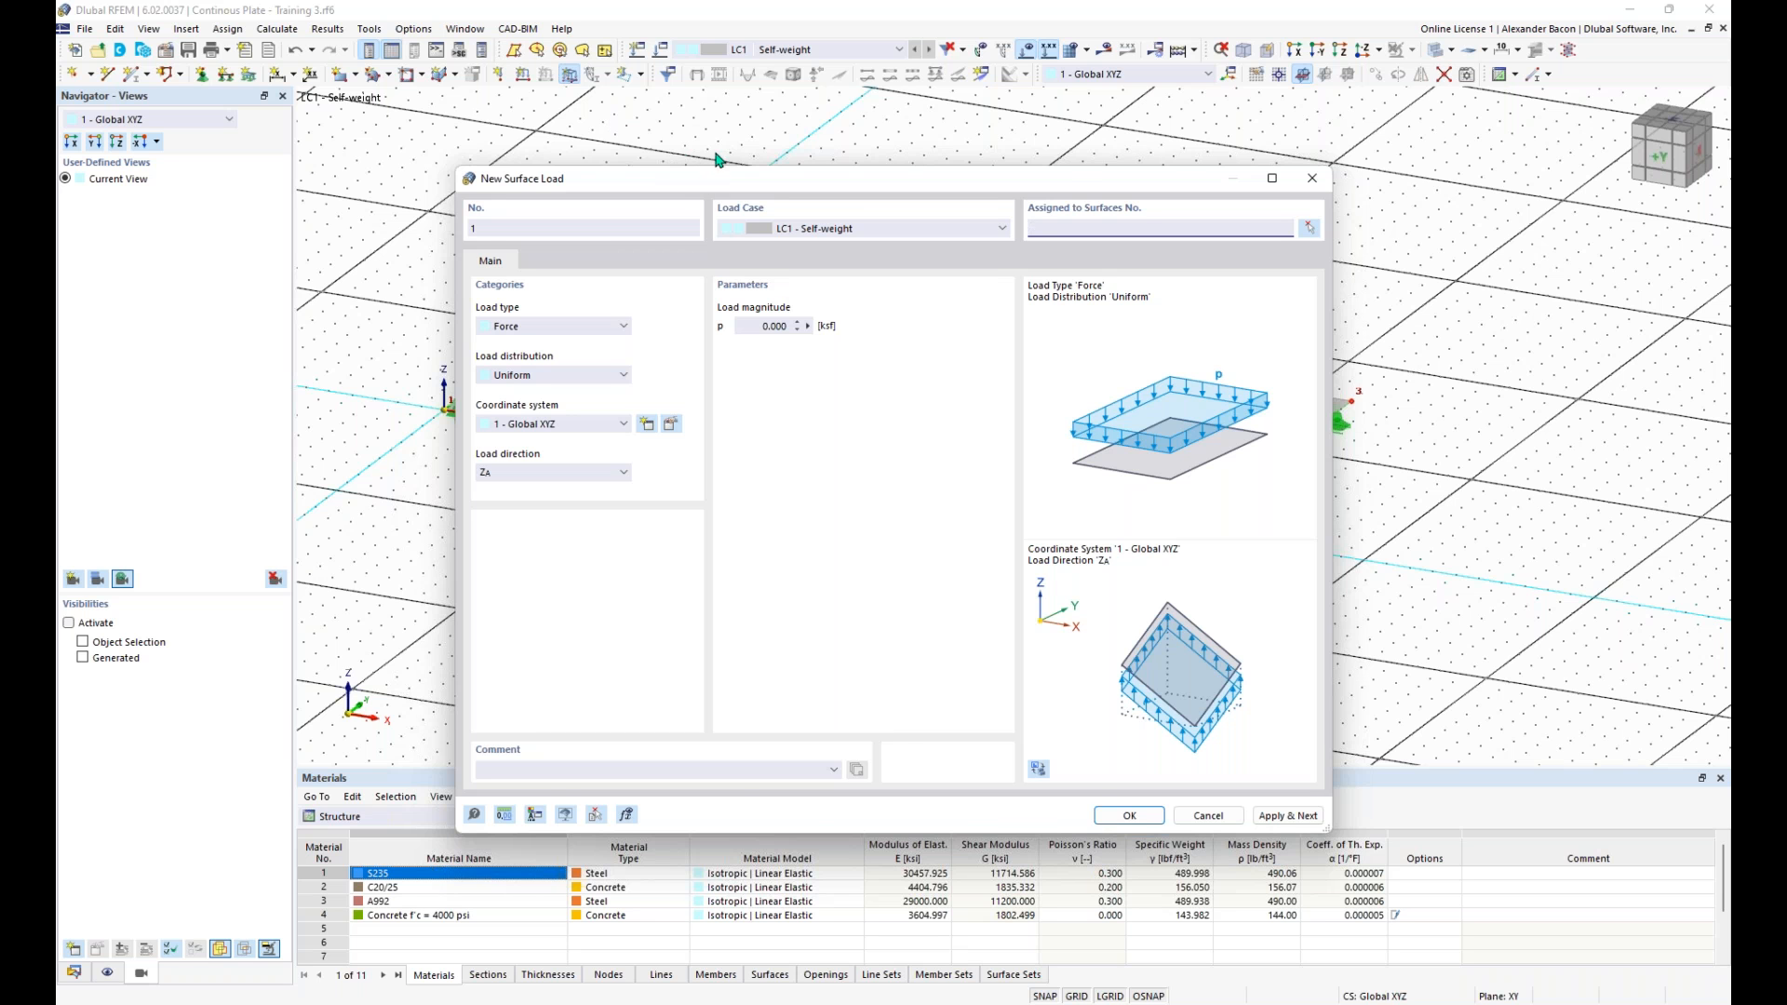
pyautogui.moveTo(708, 183); pyautogui.dragTo(669, 135)
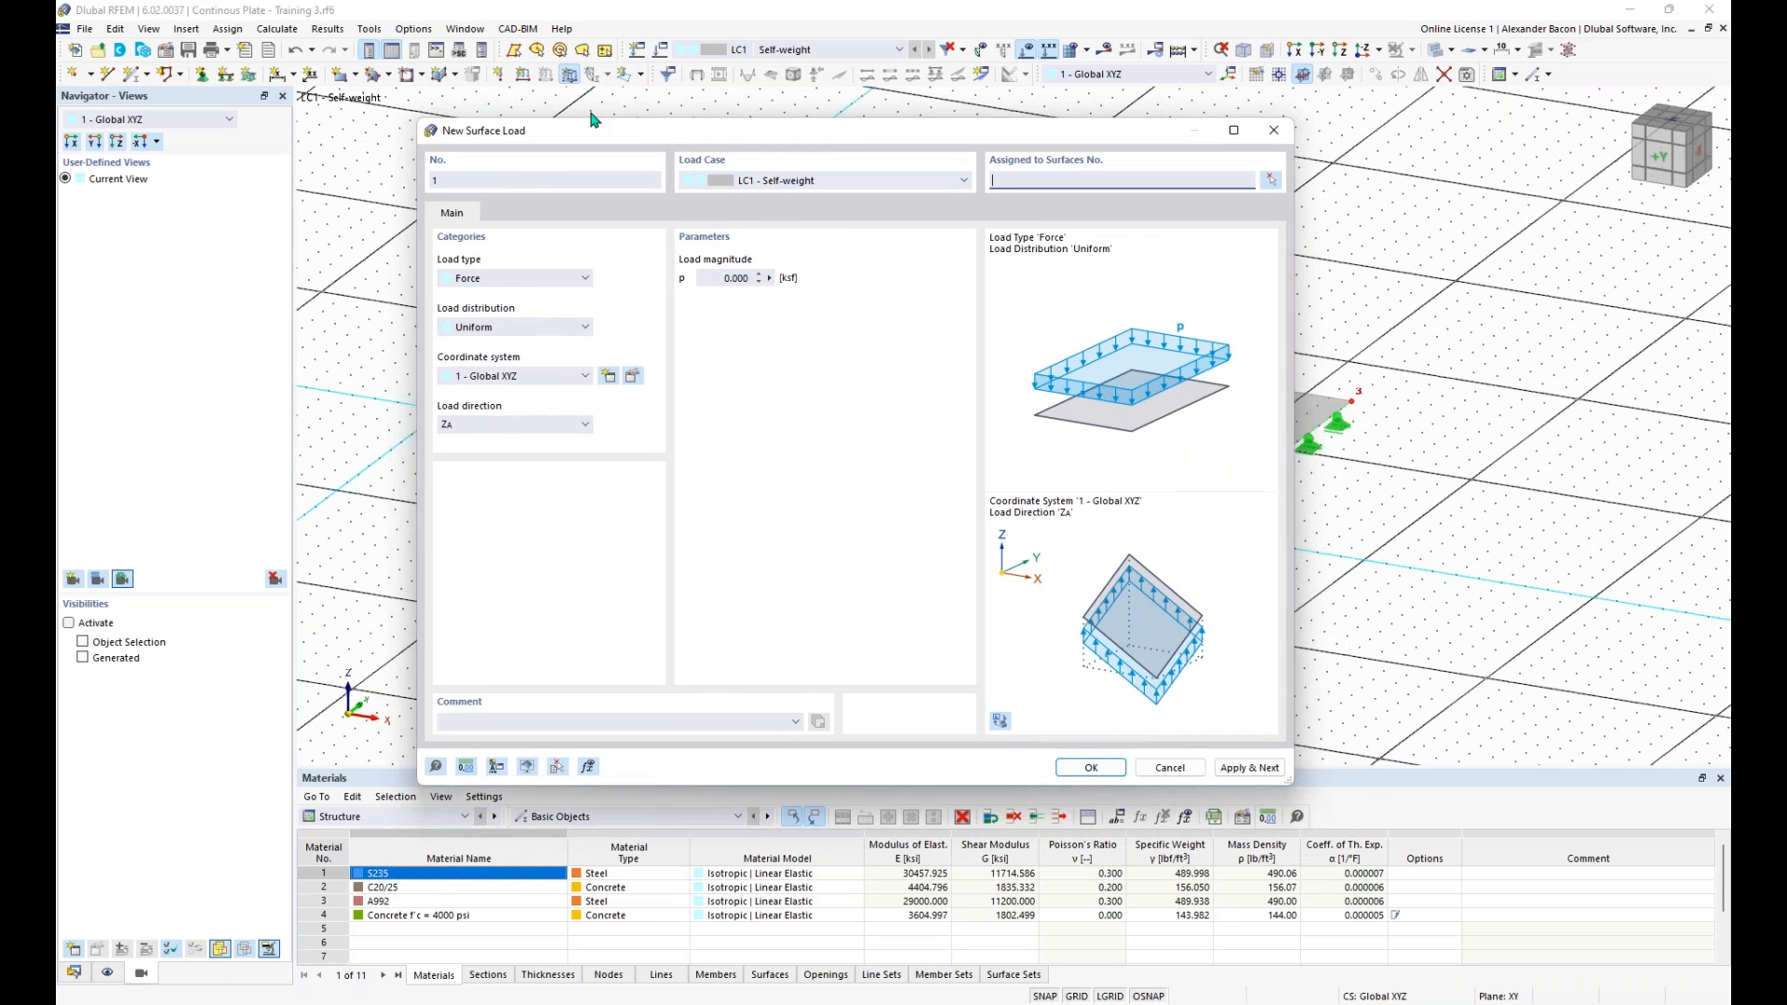
pyautogui.moveTo(746, 138)
pyautogui.mouseDown()
pyautogui.moveTo(715, 107)
pyautogui.moveTo(758, 117)
pyautogui.mouseUp()
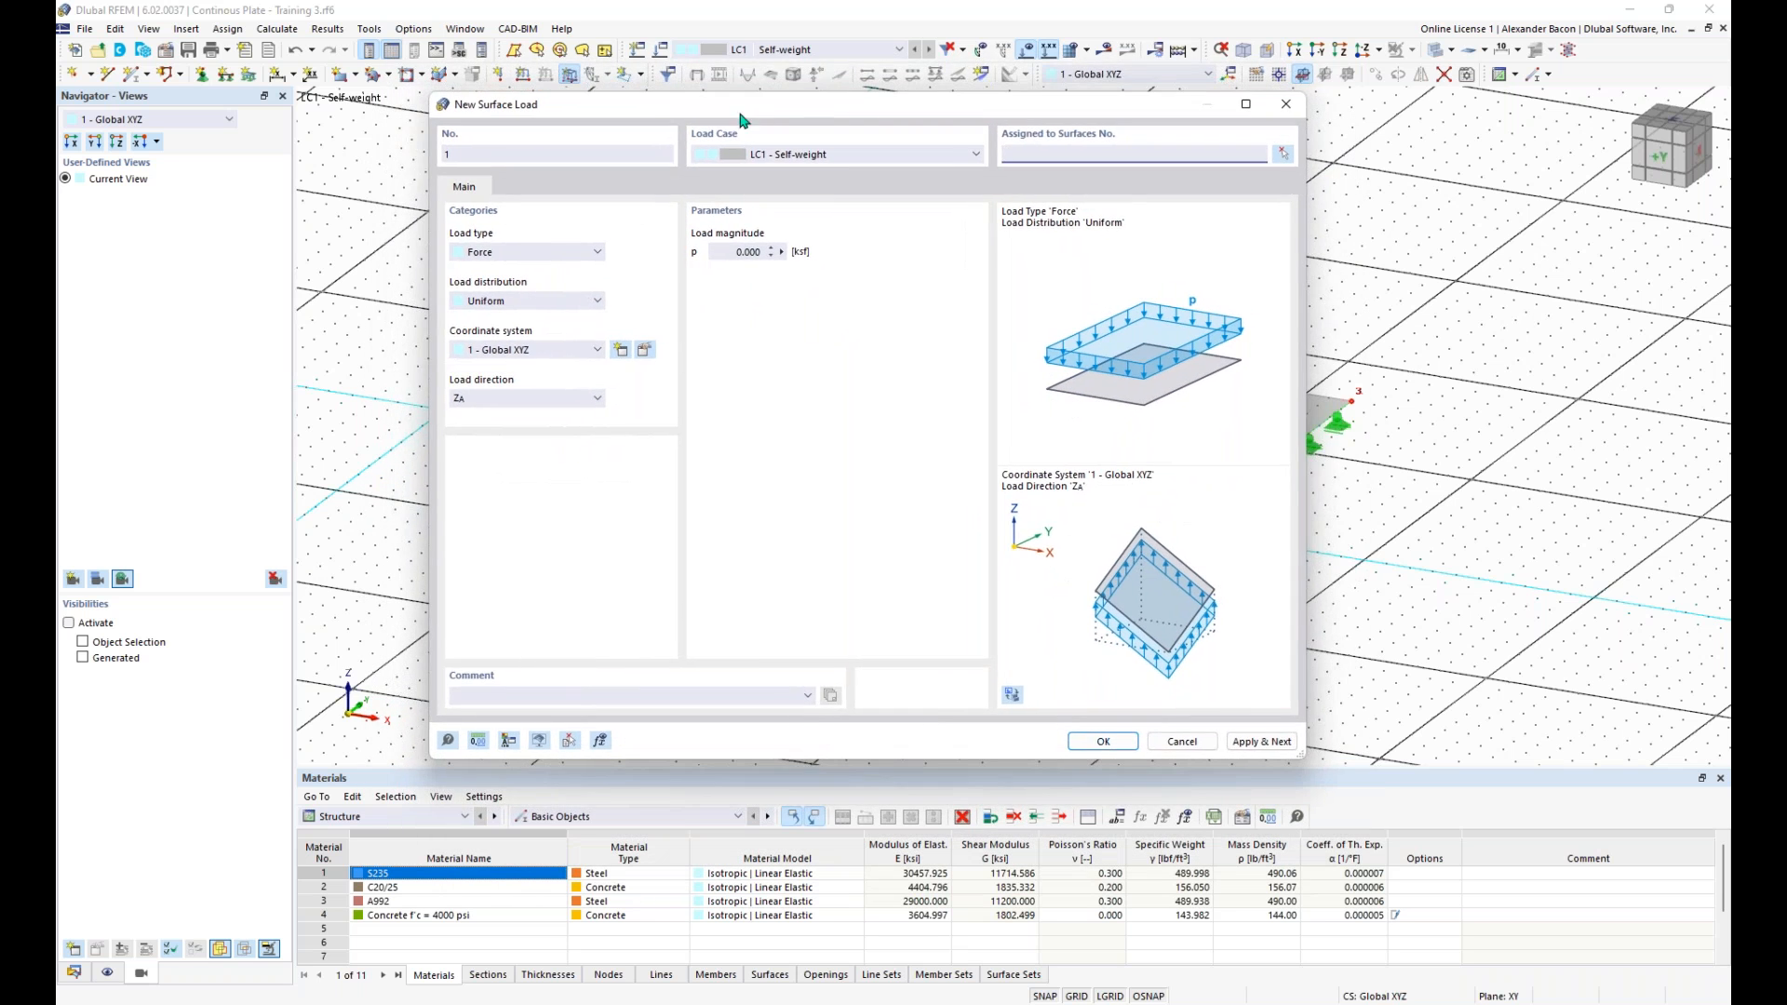
pyautogui.click(509, 256)
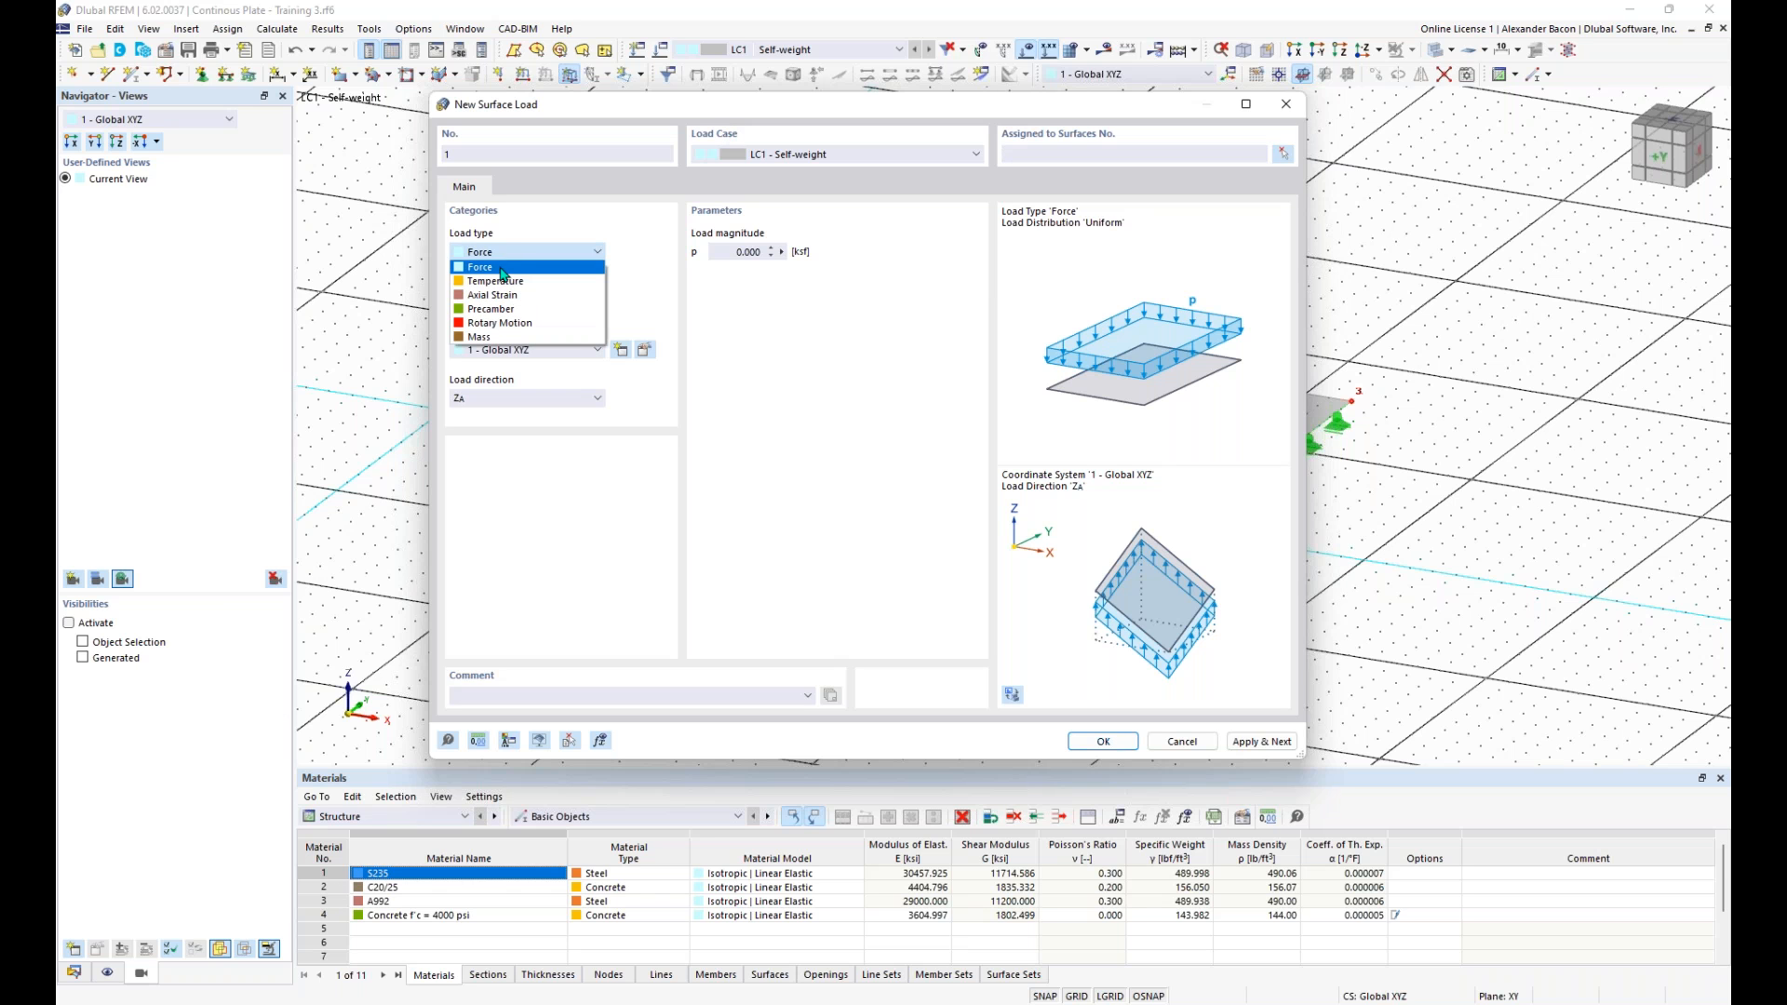
pyautogui.click(501, 273)
pyautogui.click(504, 298)
pyautogui.click(508, 321)
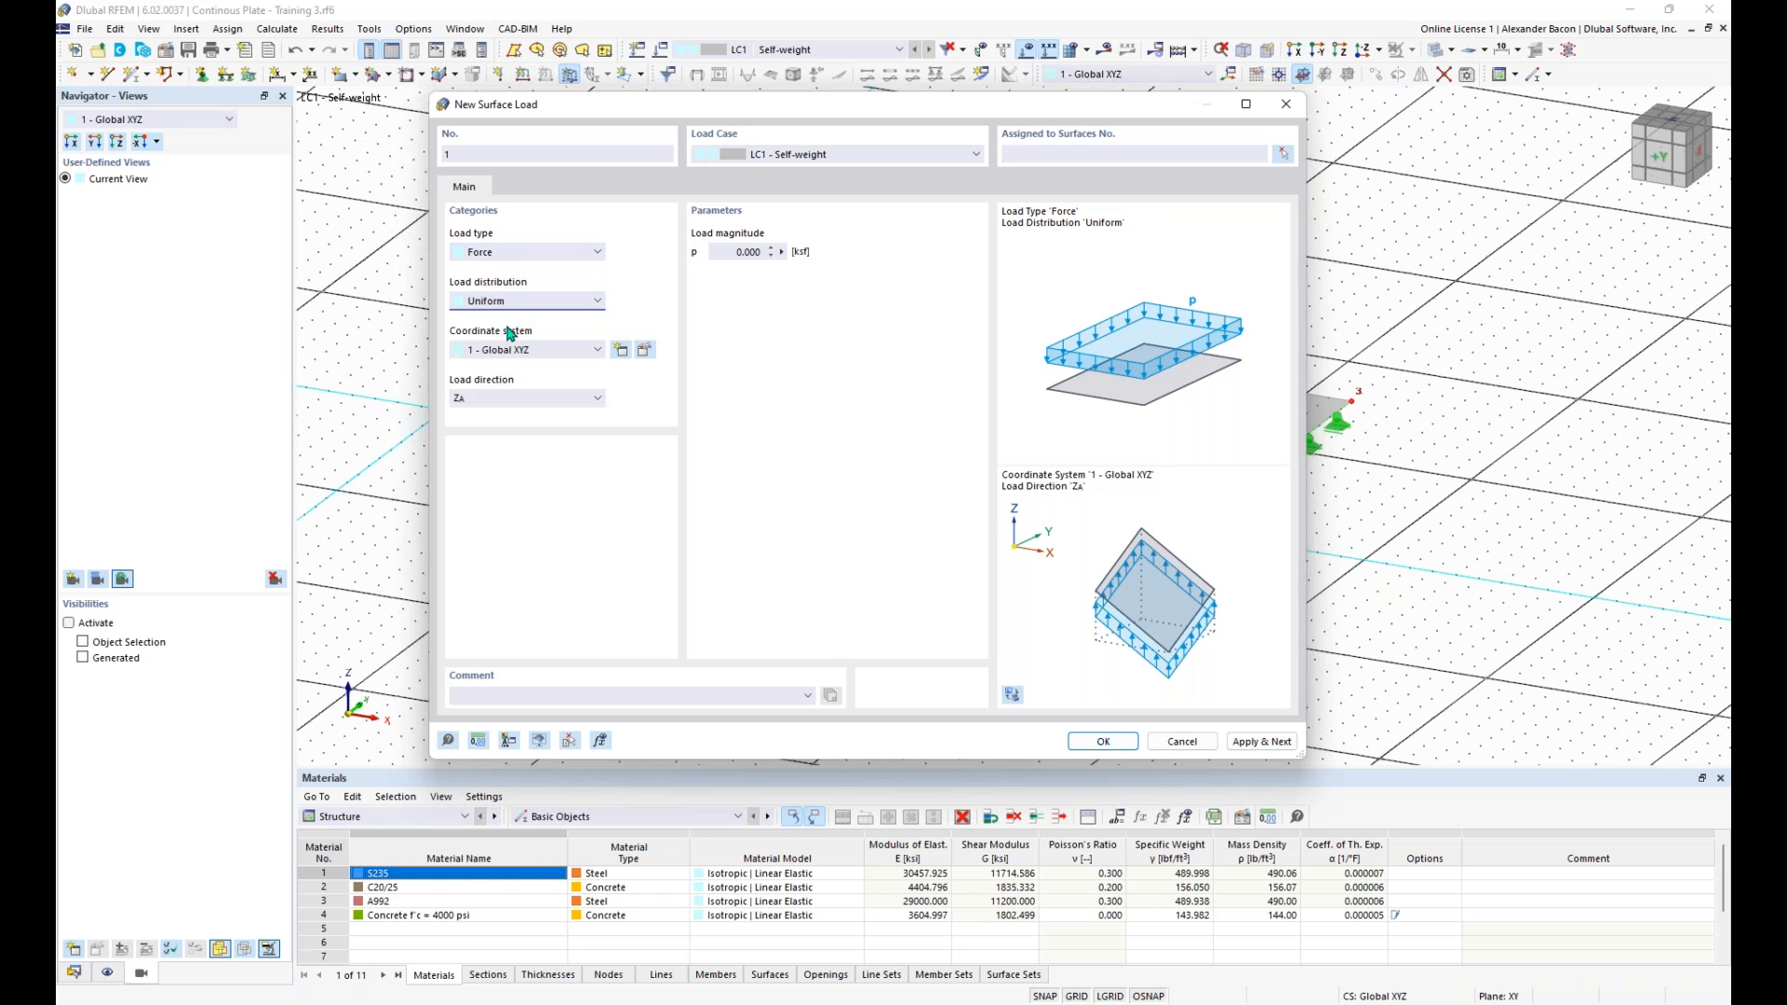
pyautogui.click(530, 401)
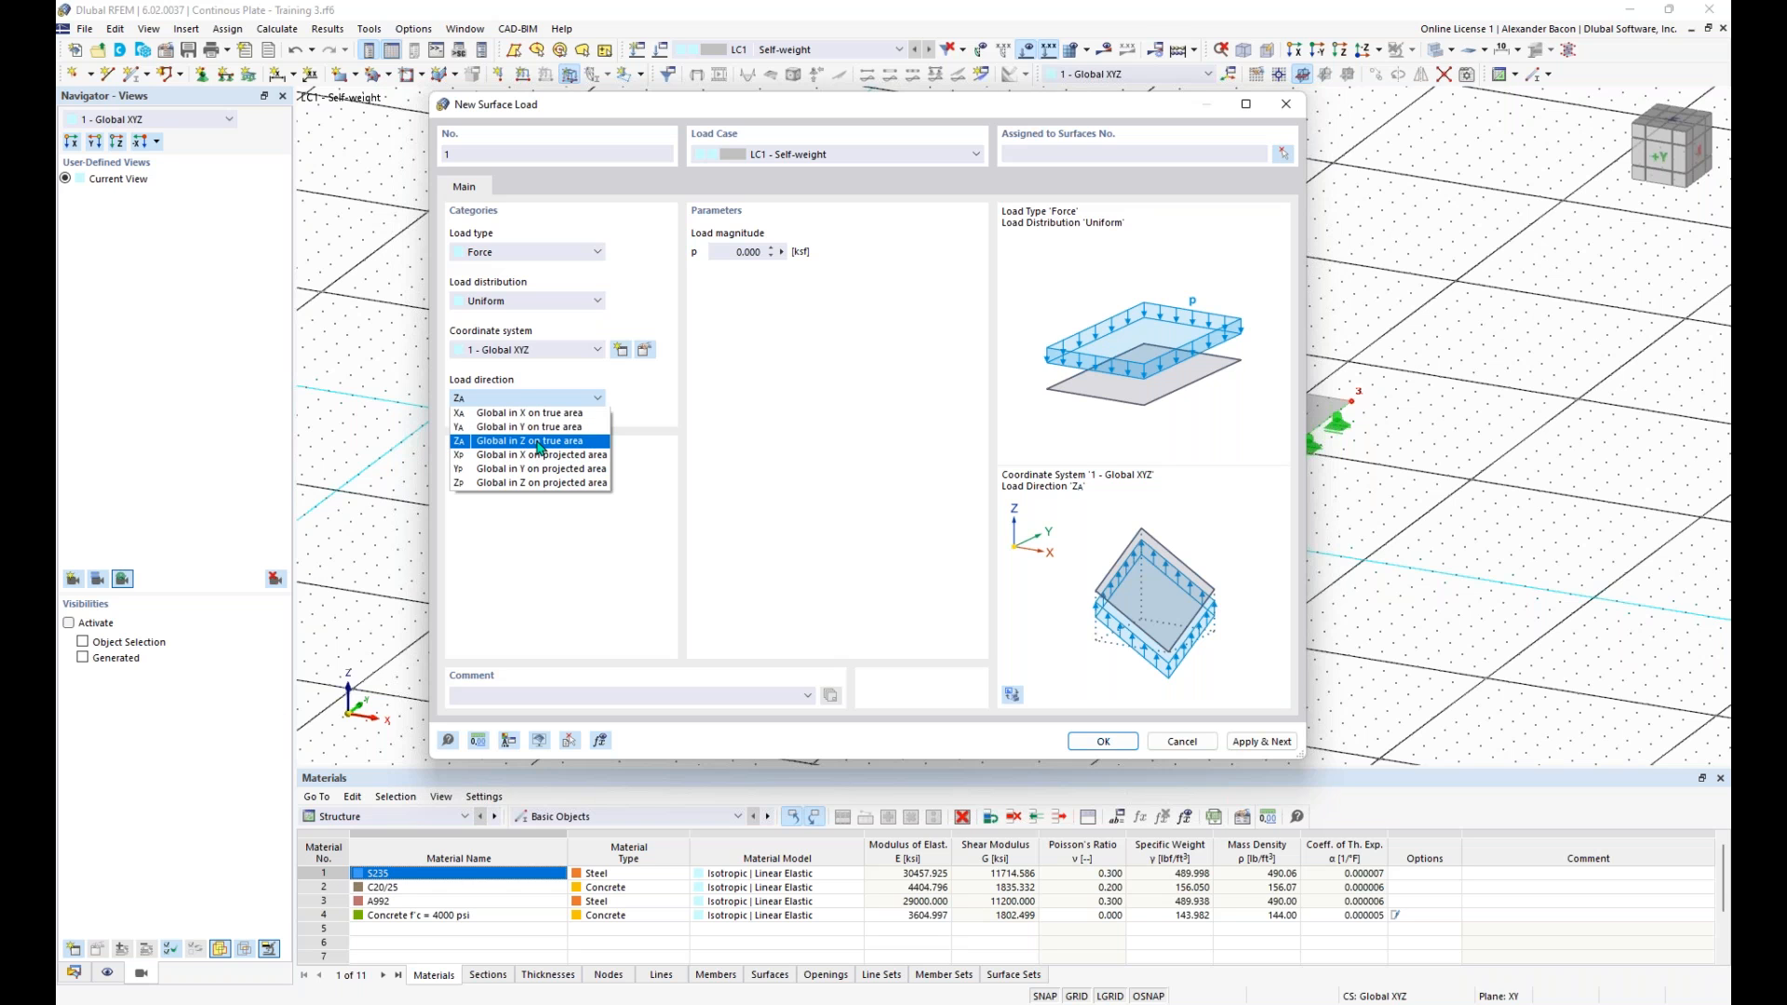
pyautogui.click(538, 443)
# - Set the surface load magnitude to -0.210 ksf and assign the load to the plate surface
pyautogui.click(735, 251)
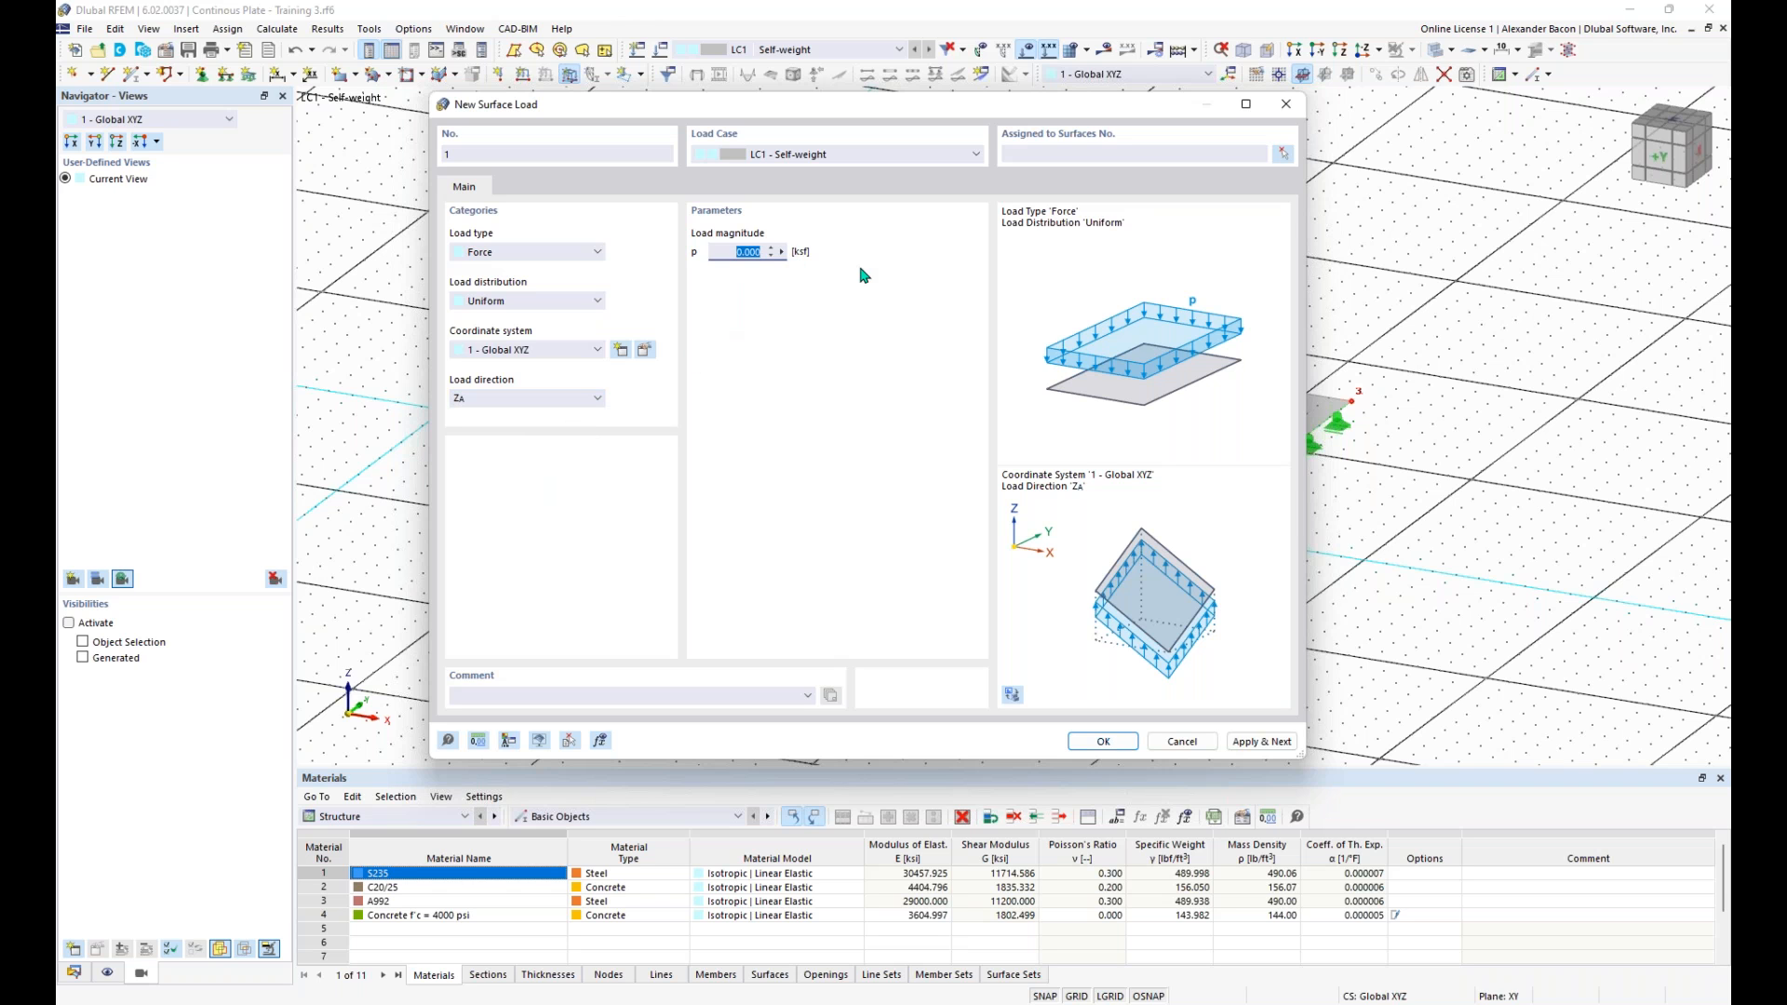
pyautogui.press('BackSpace')
pyautogui.click(1099, 740)
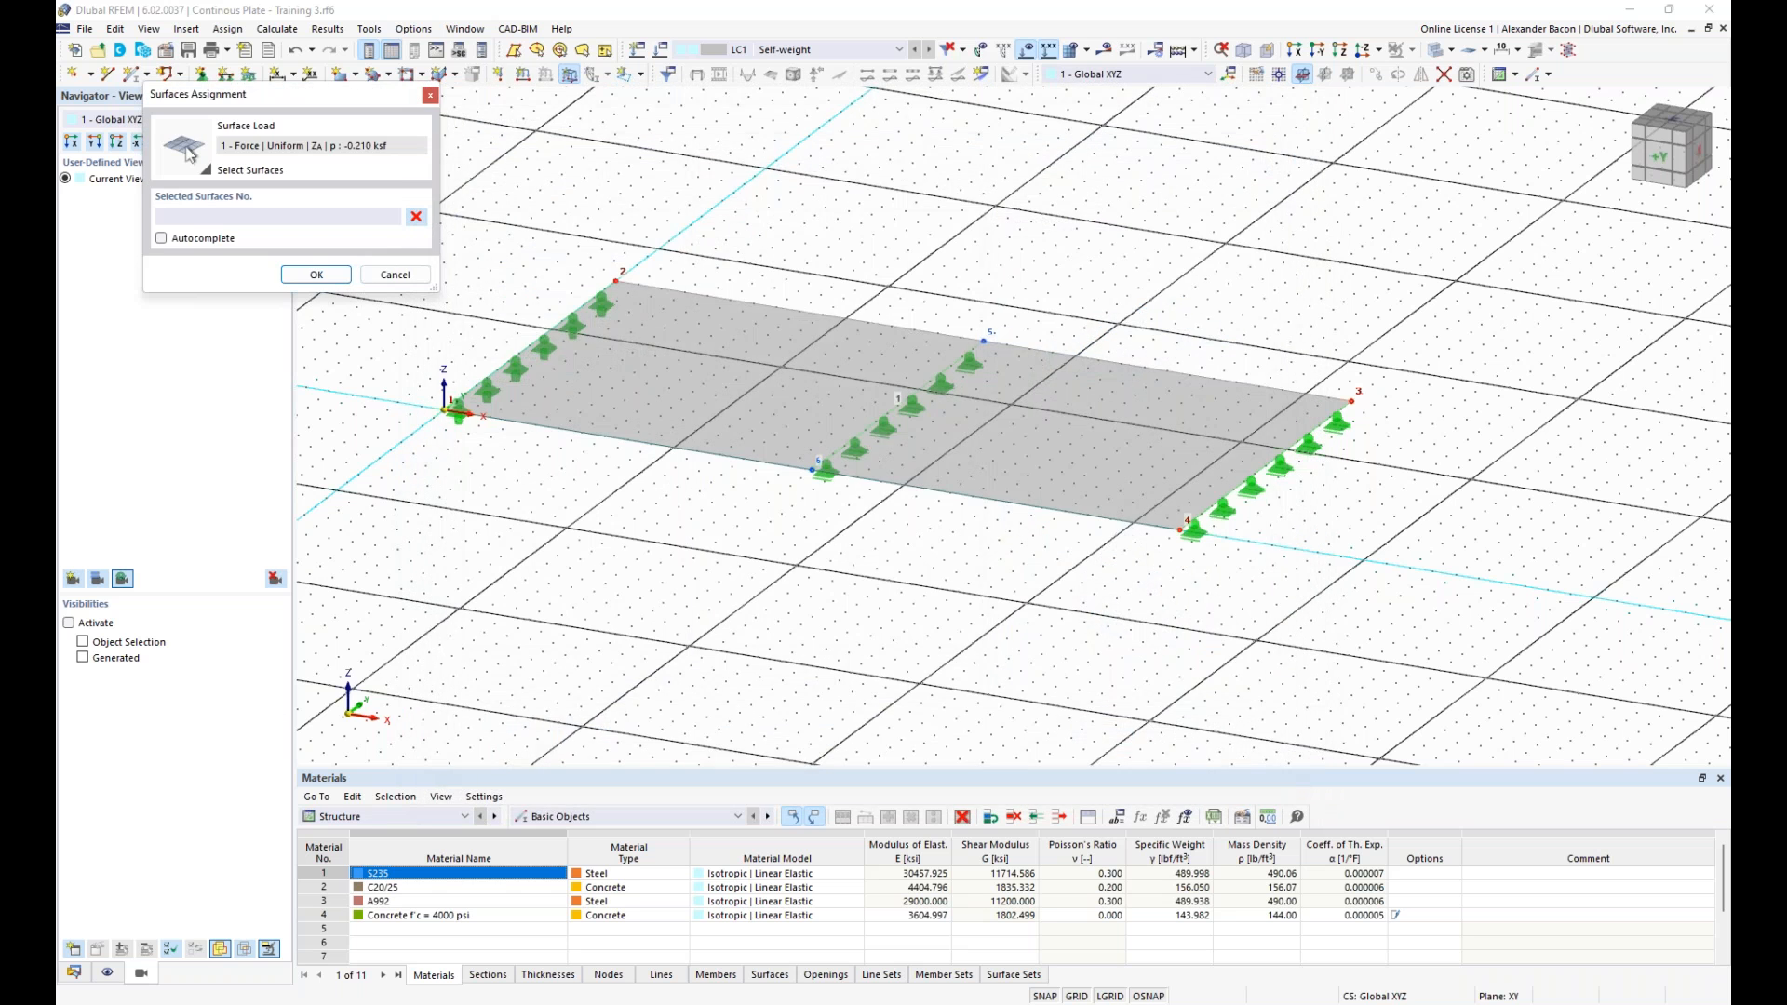
pyautogui.click(1041, 476)
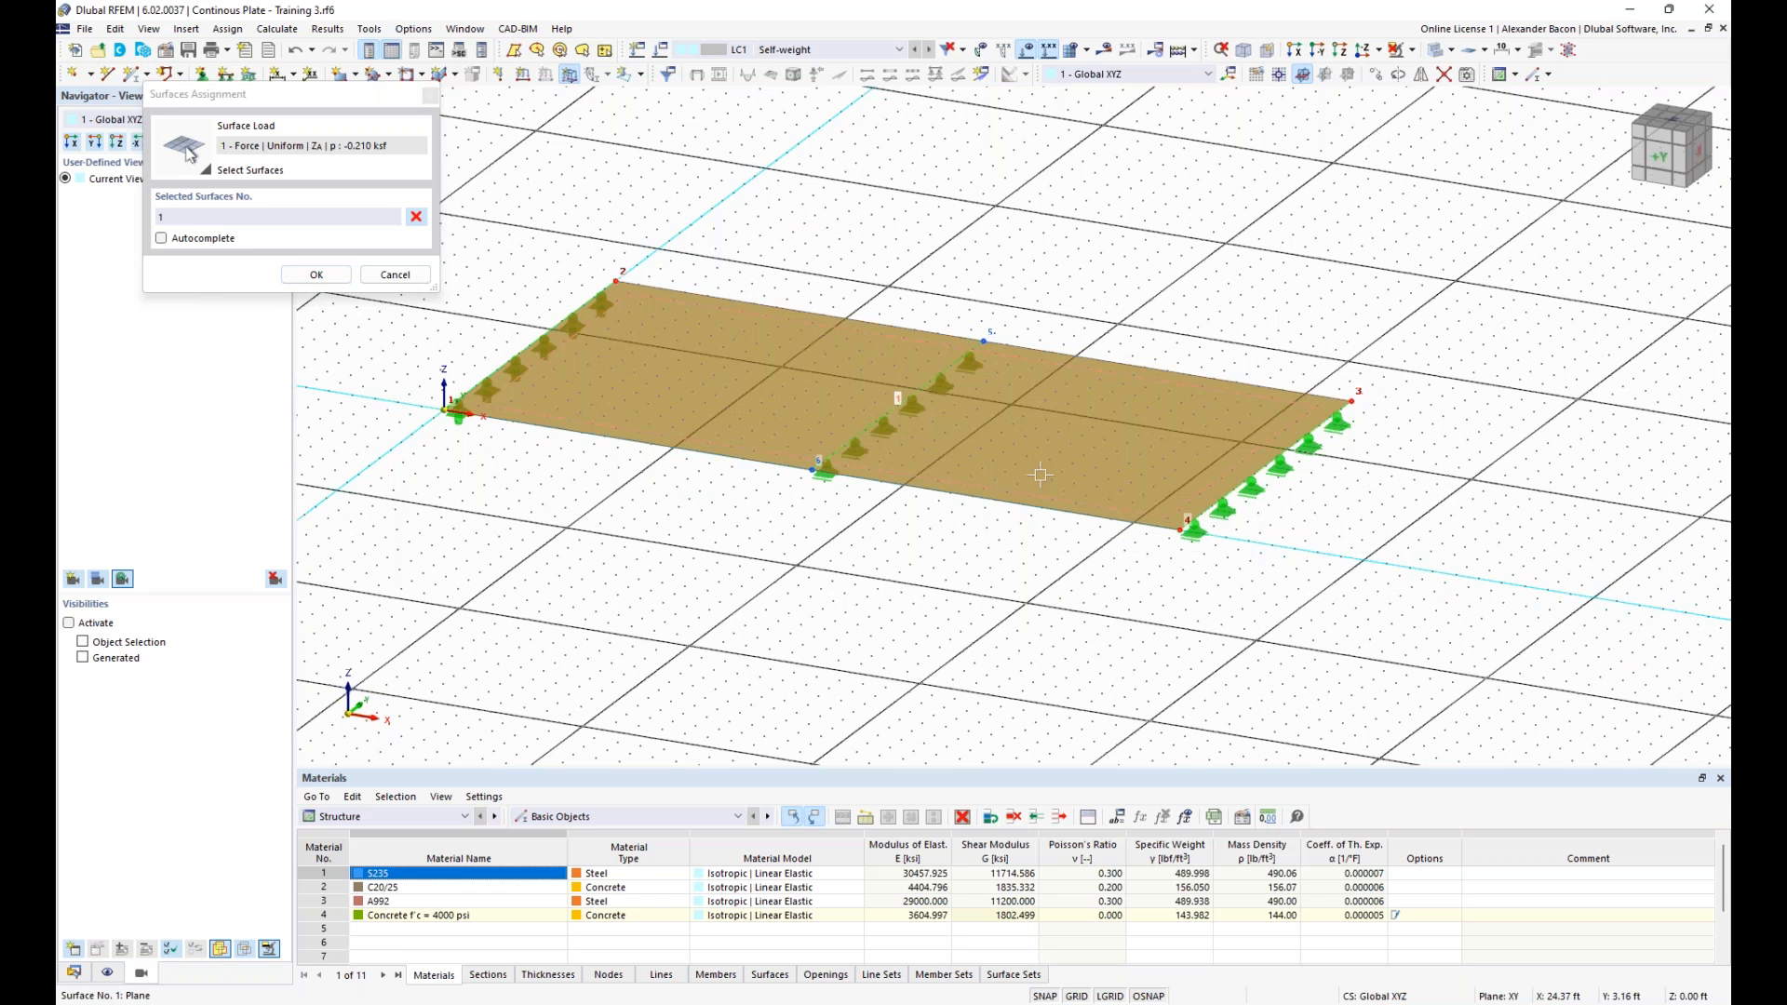
pyautogui.click(316, 275)
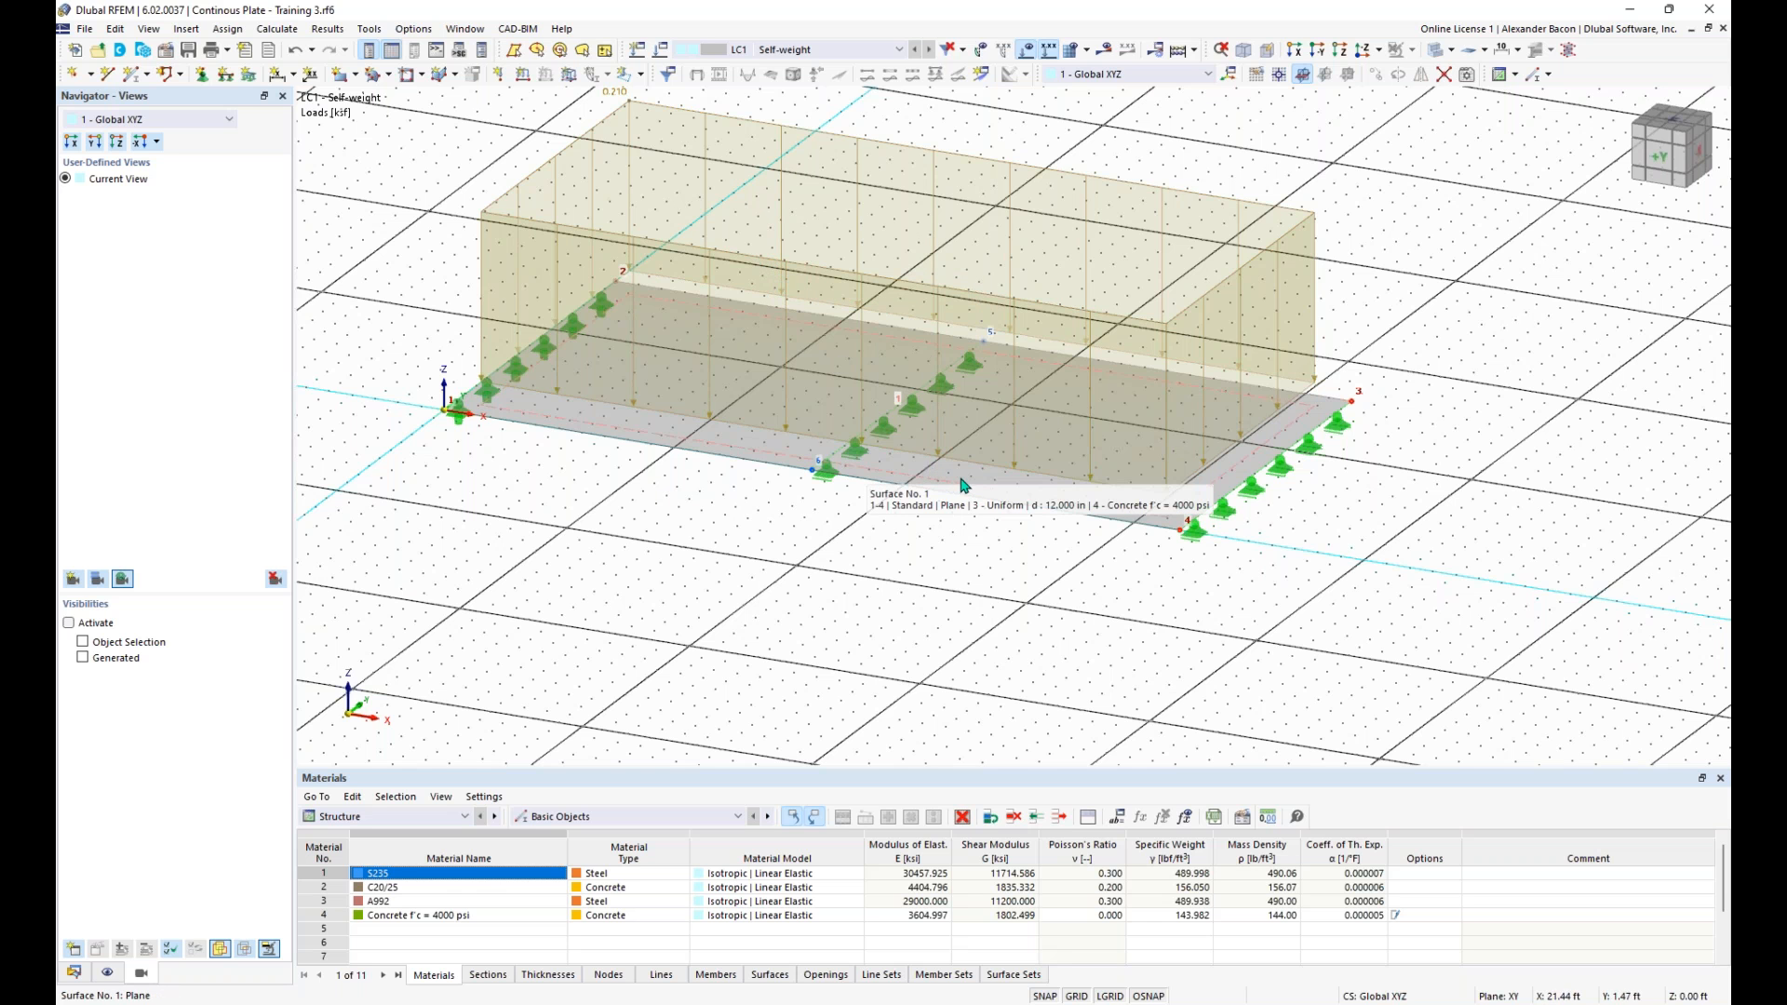
# - Reduce the displayed height of the plate's surface load graphic to about half
pyautogui.scroll(-2, 925, 532)
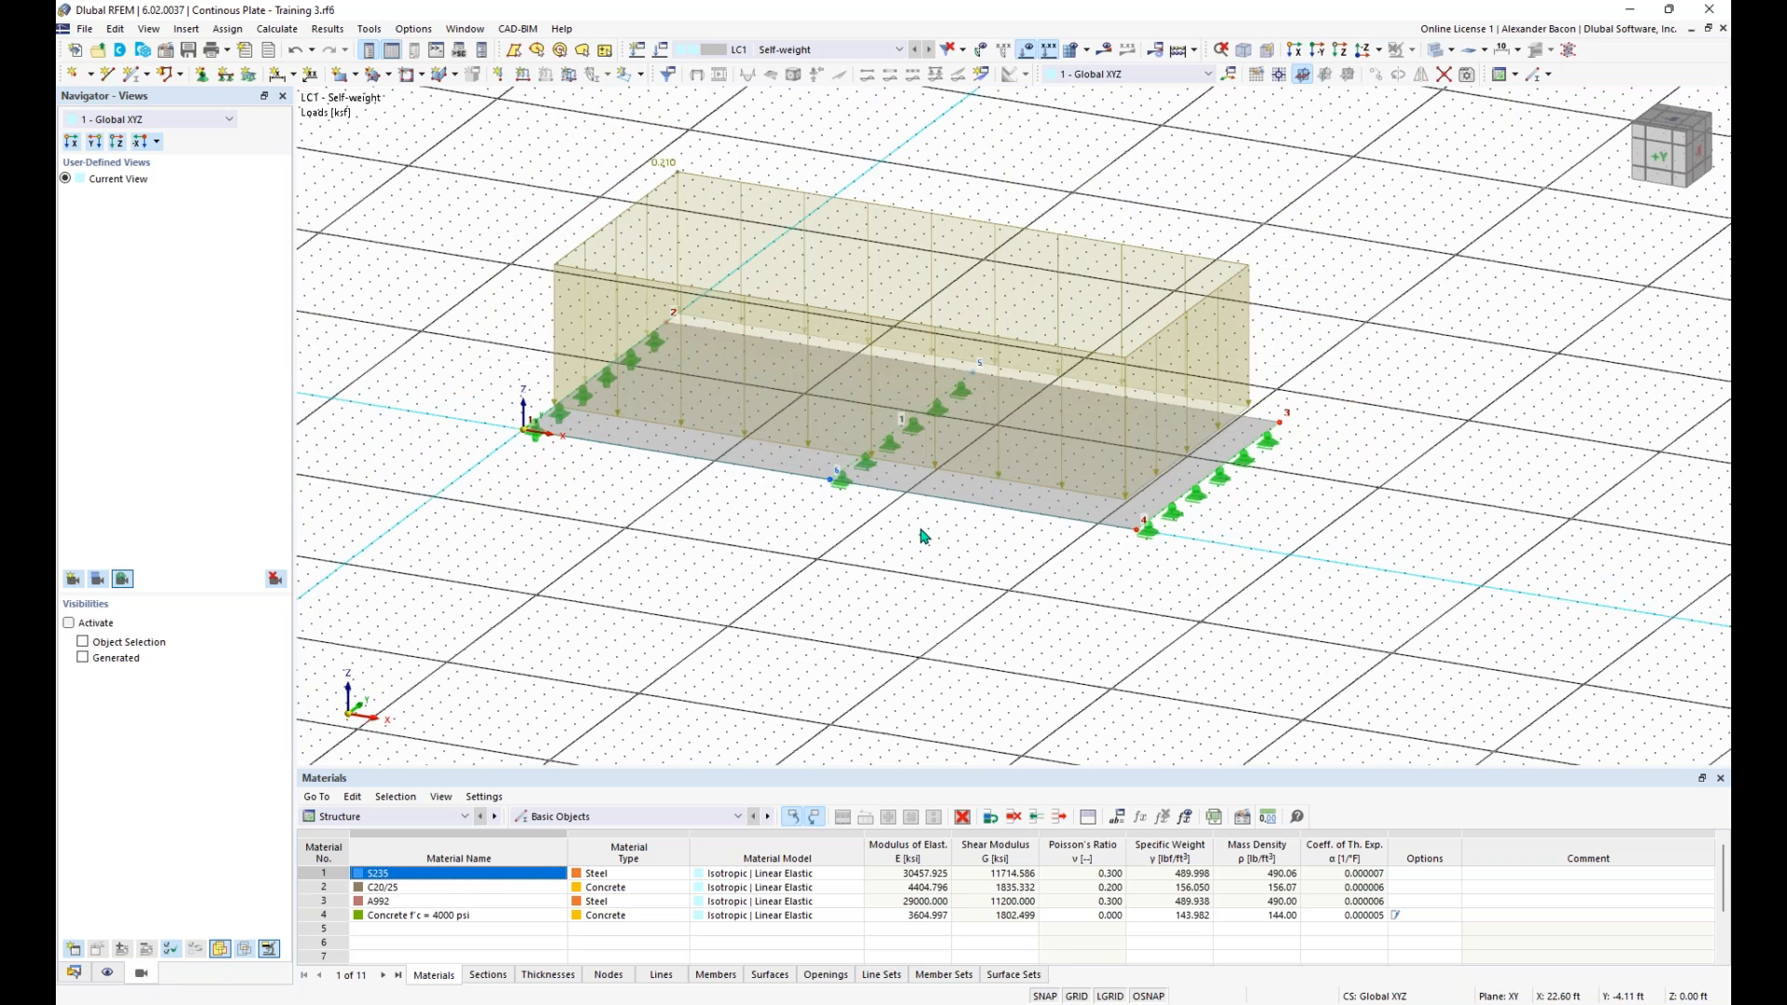
pyautogui.moveTo(911, 470); pyautogui.dragTo(912, 456, button='middle')
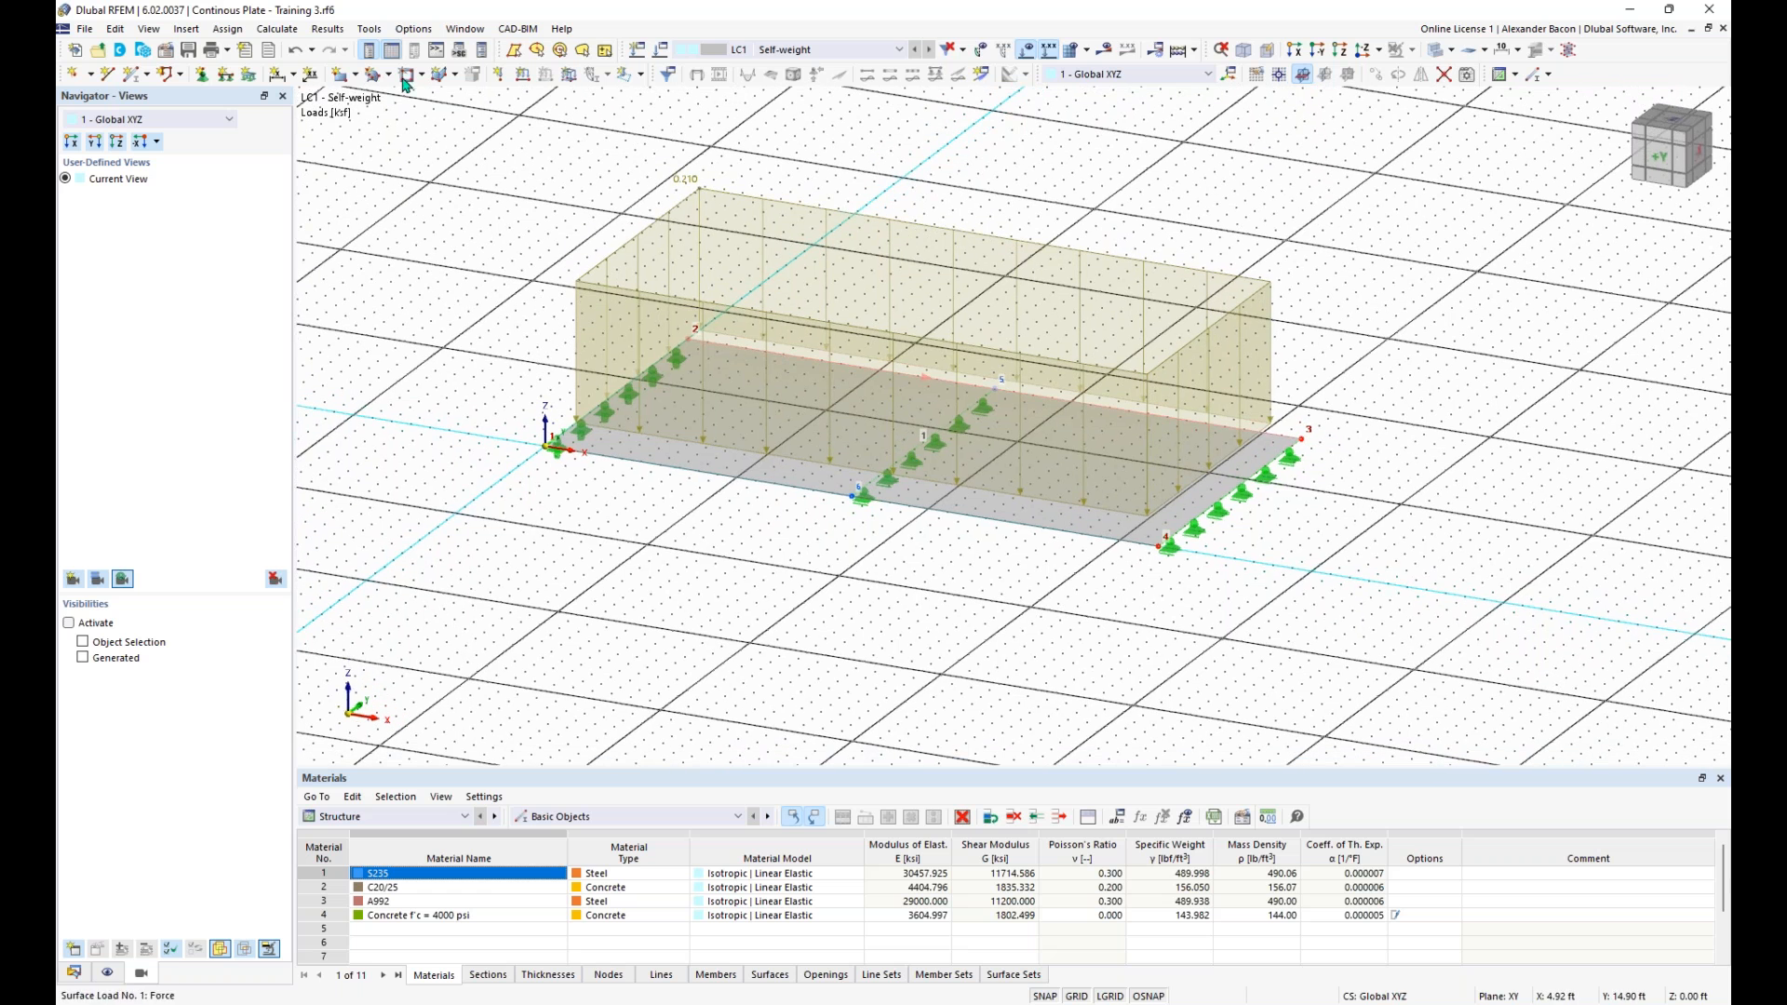
pyautogui.rightClick(611, 259)
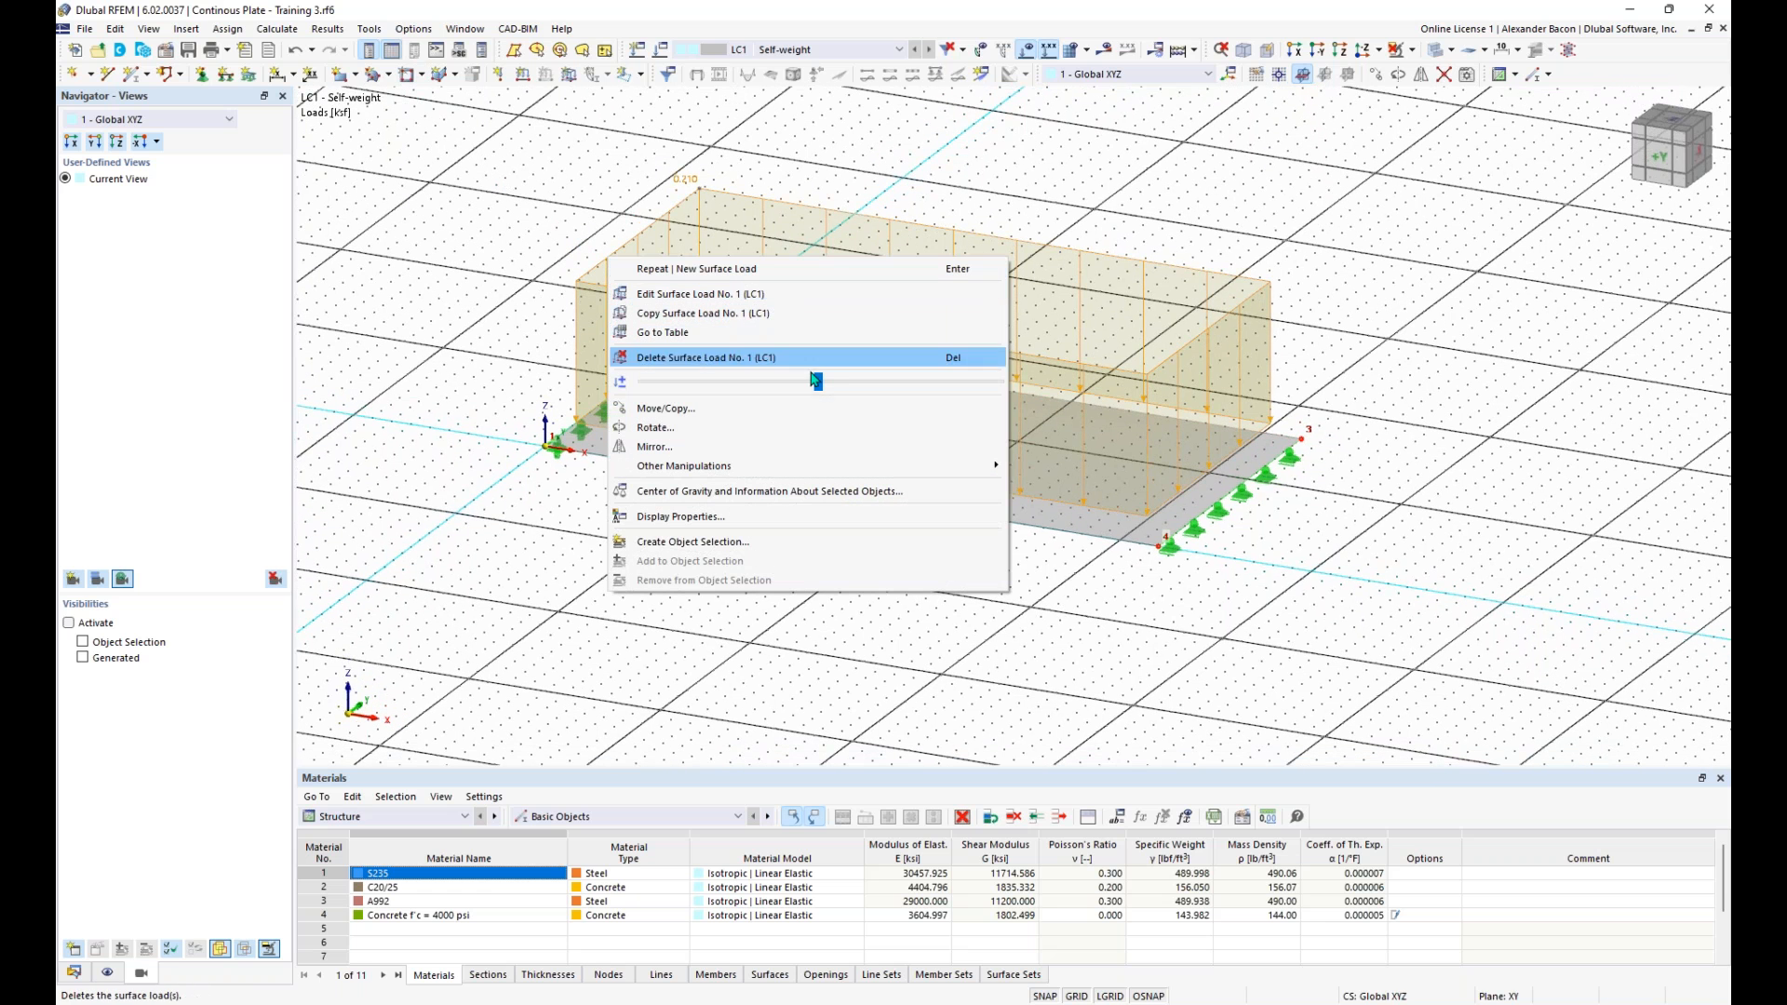
pyautogui.moveTo(819, 392); pyautogui.dragTo(703, 385)
pyautogui.click(529, 287)
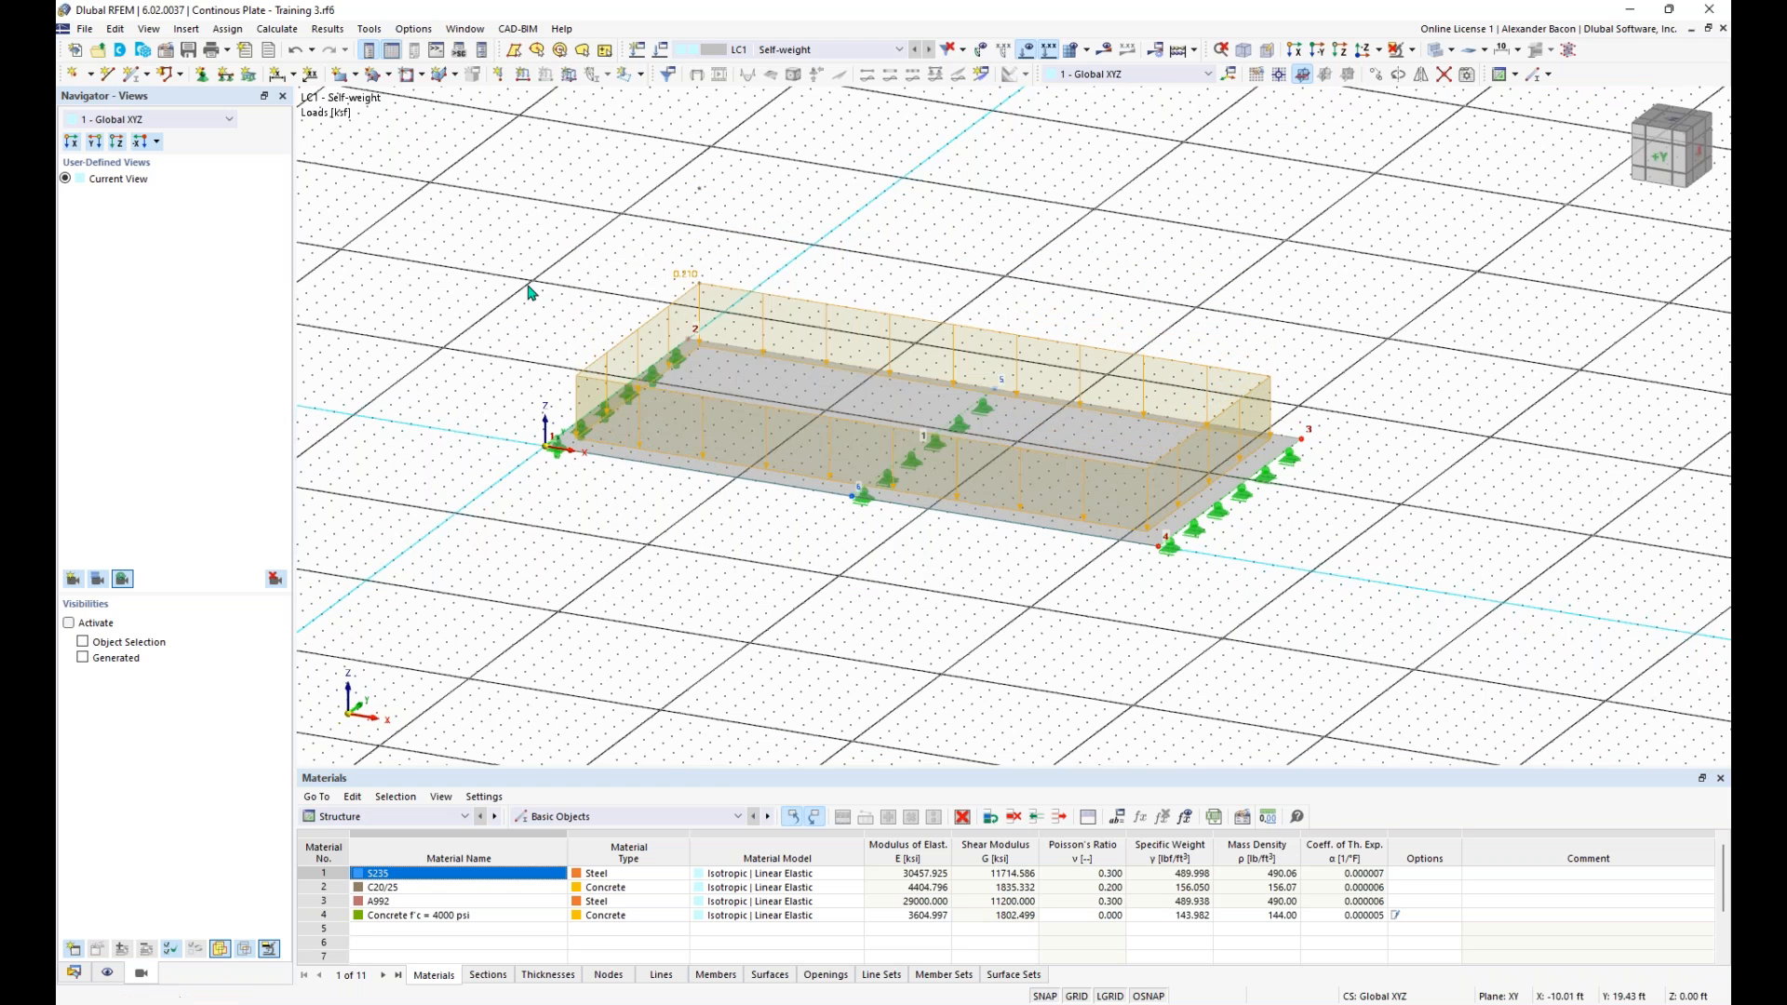
# - Check the target length of finite elements in the general mesh settings, leaving the settings as they are
pyautogui.scroll(-1, 976, 578)
pyautogui.moveTo(979, 580); pyautogui.dragTo(808, 549, button='middle')
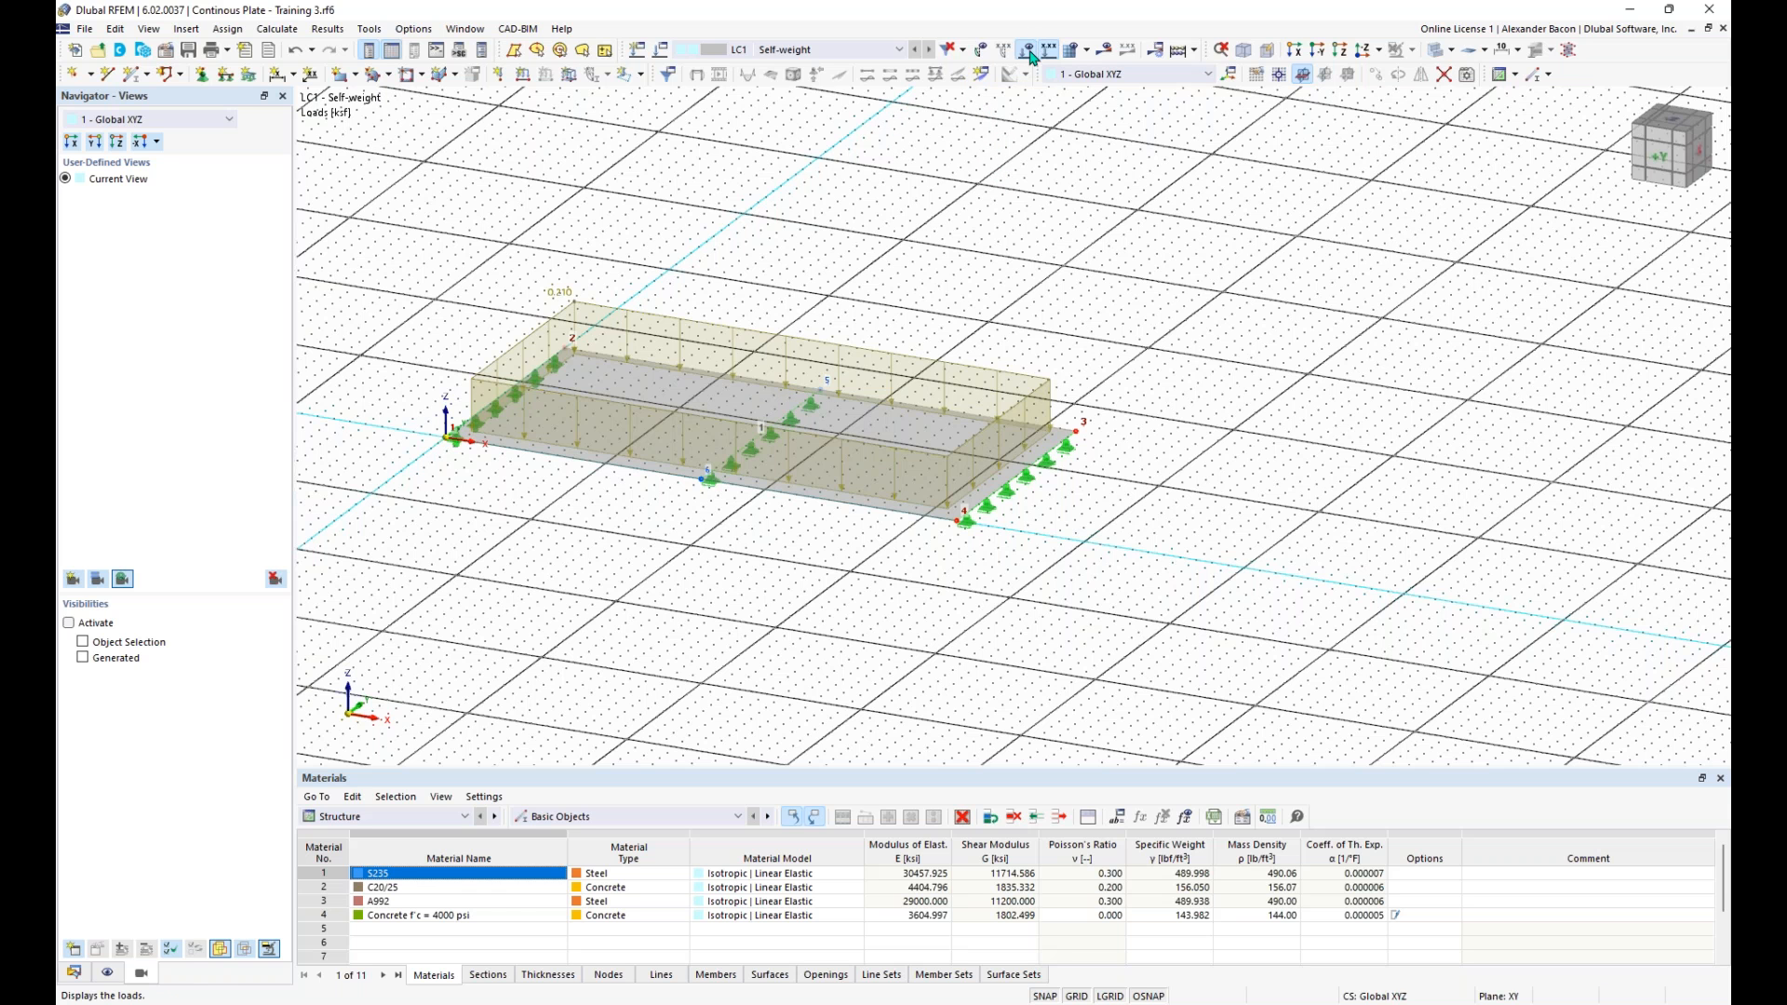
pyautogui.scroll(-1, 993, 218)
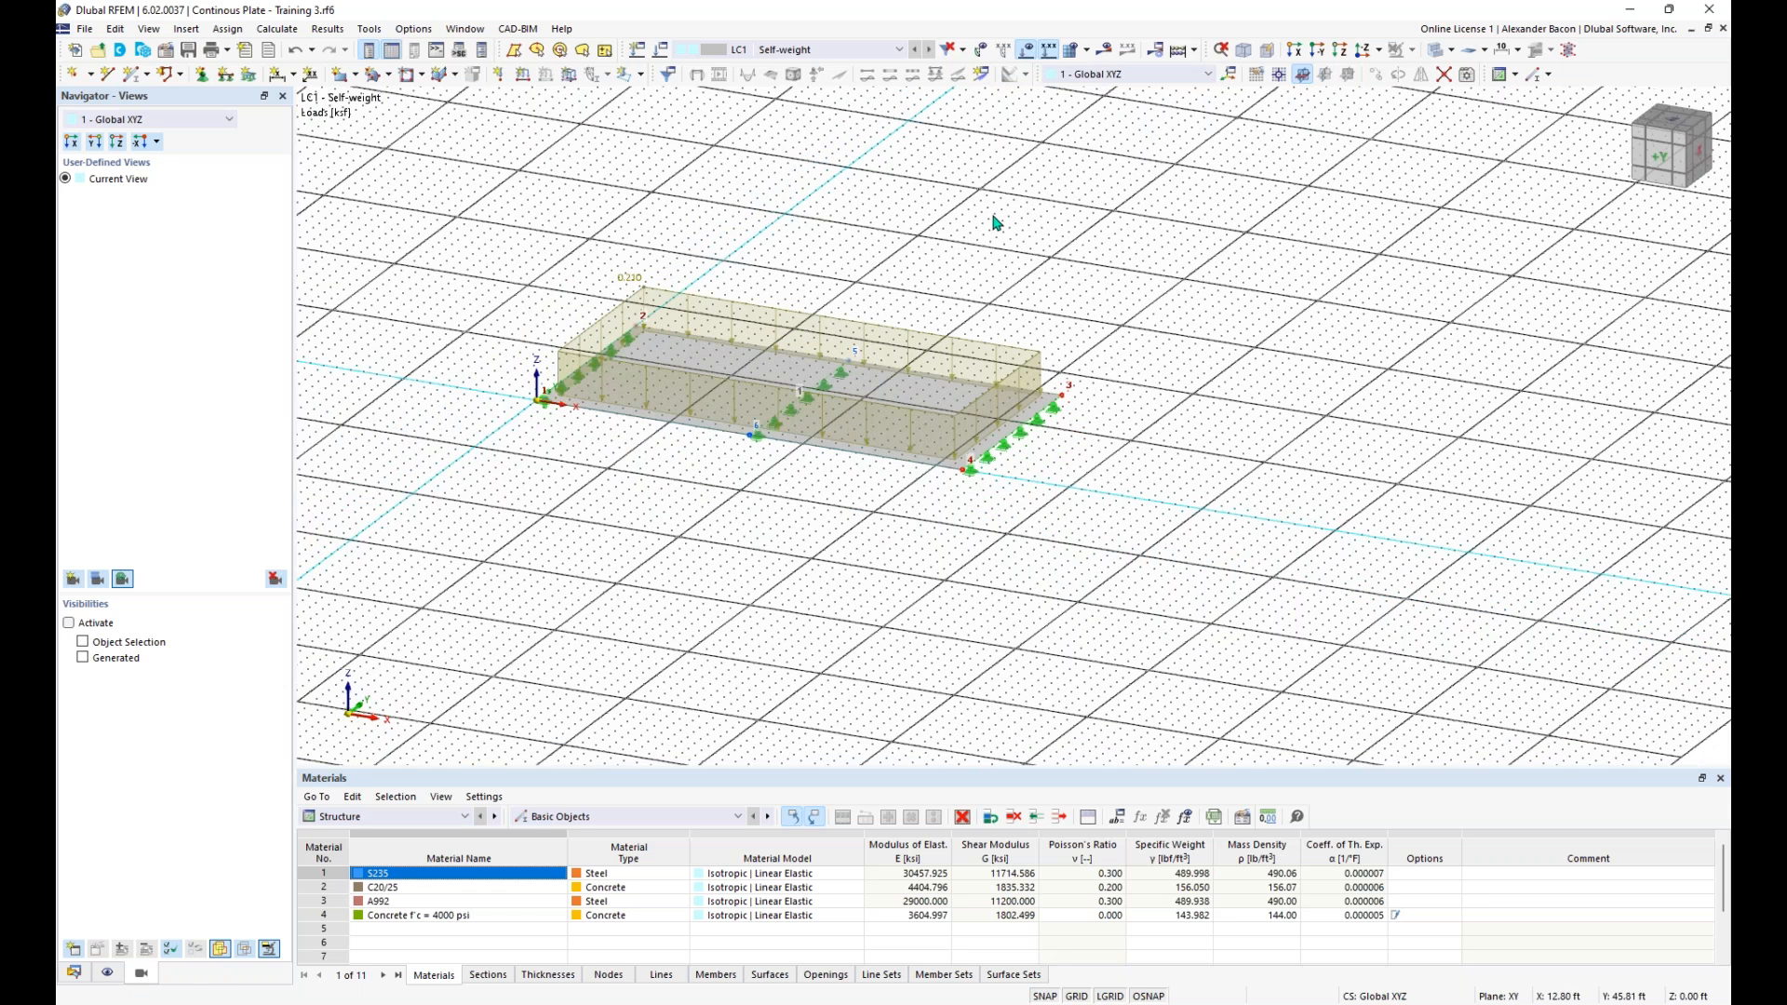
pyautogui.click(1088, 51)
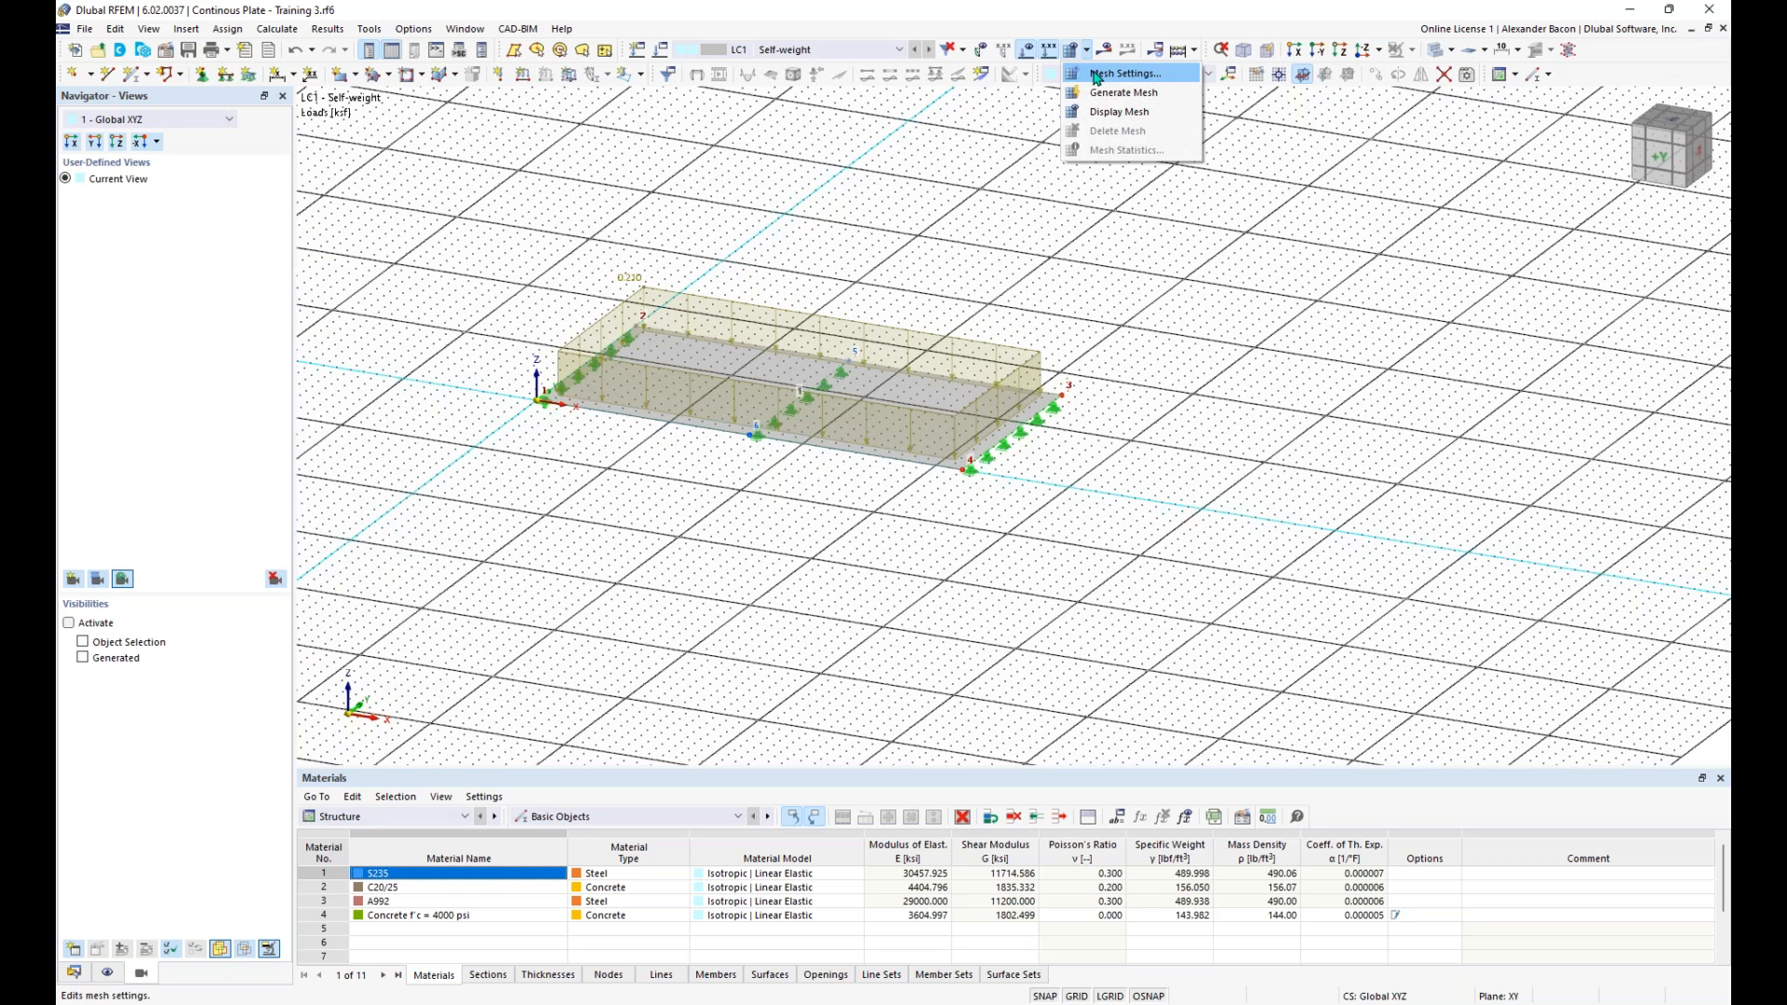
pyautogui.click(1096, 74)
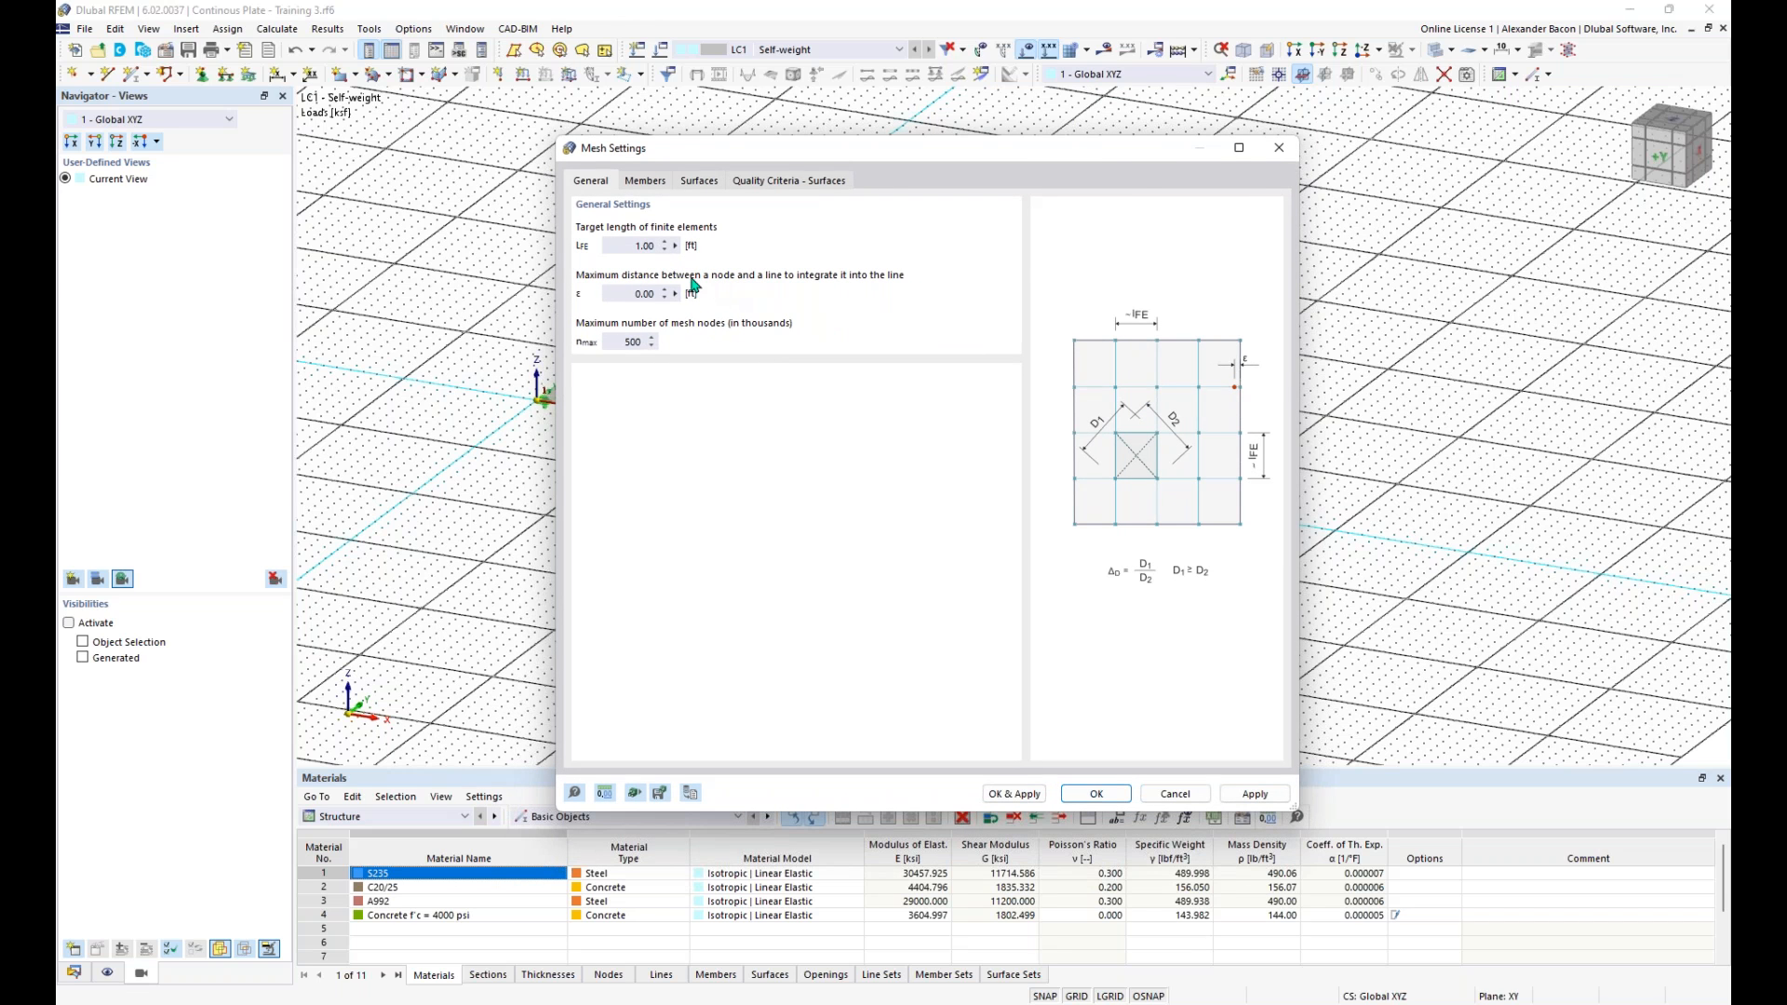
pyautogui.doubleClick(635, 246)
pyautogui.click(1098, 793)
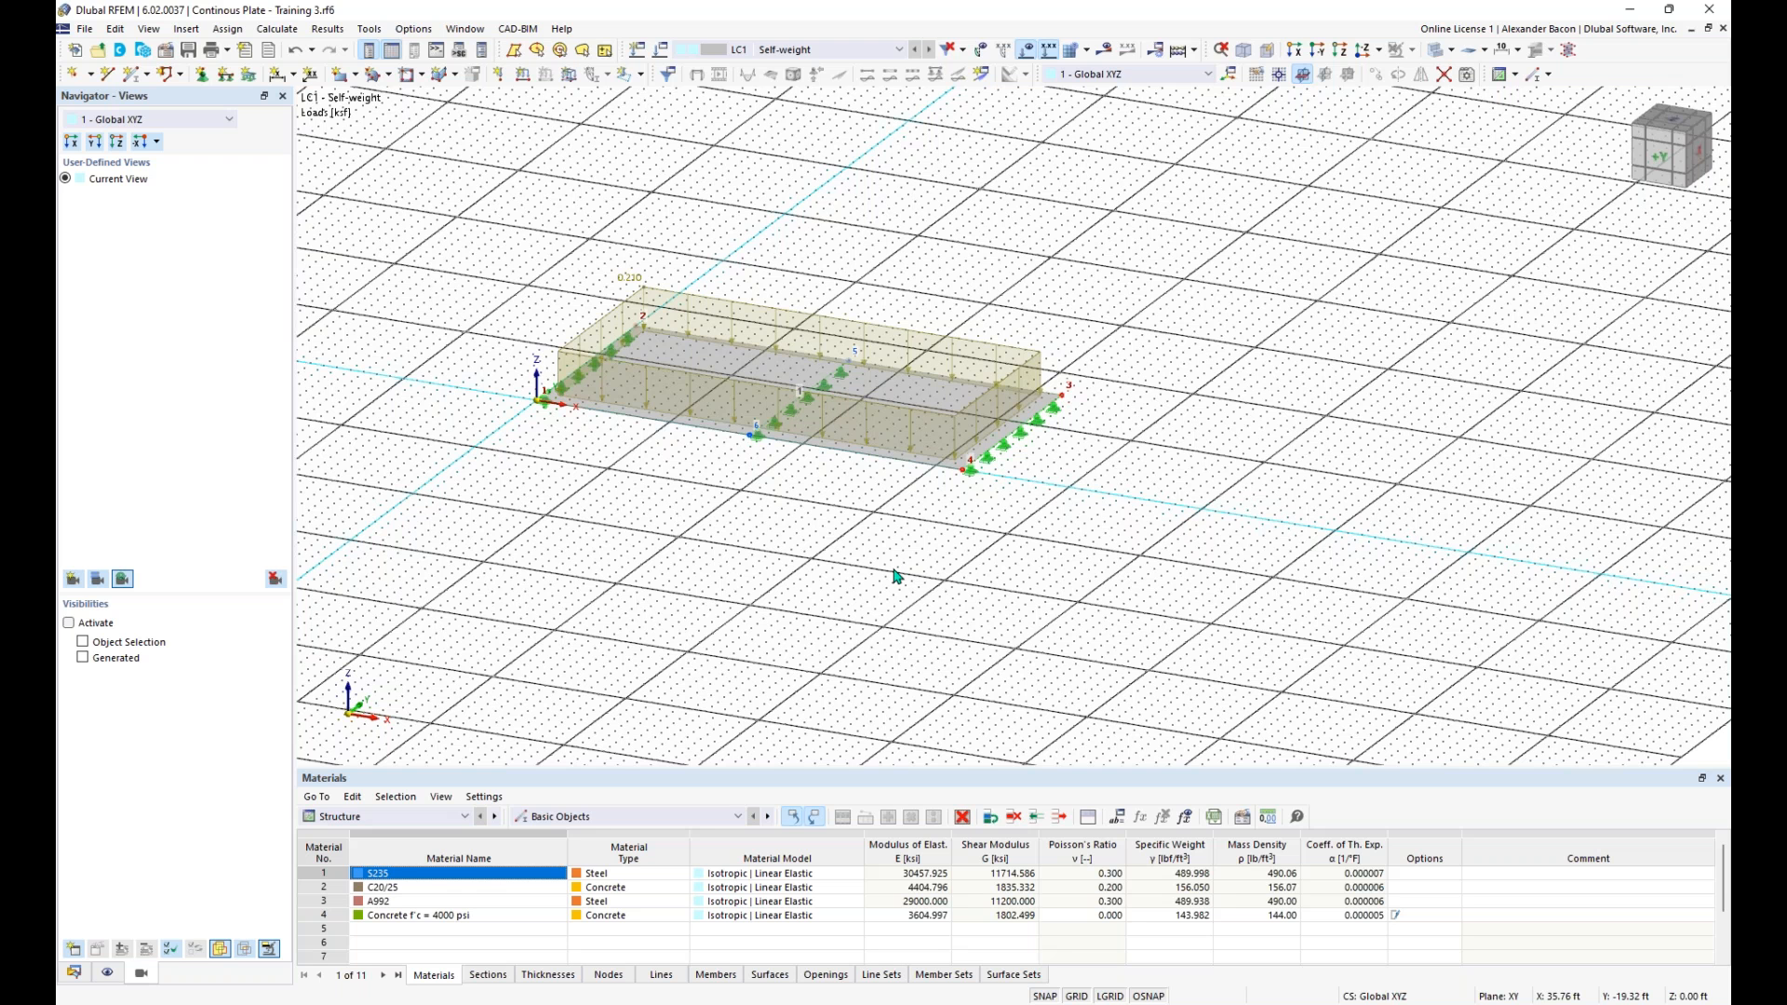
# - Create four new surface mesh refinements under the types for surfaces
pyautogui.scroll(1, 754, 465)
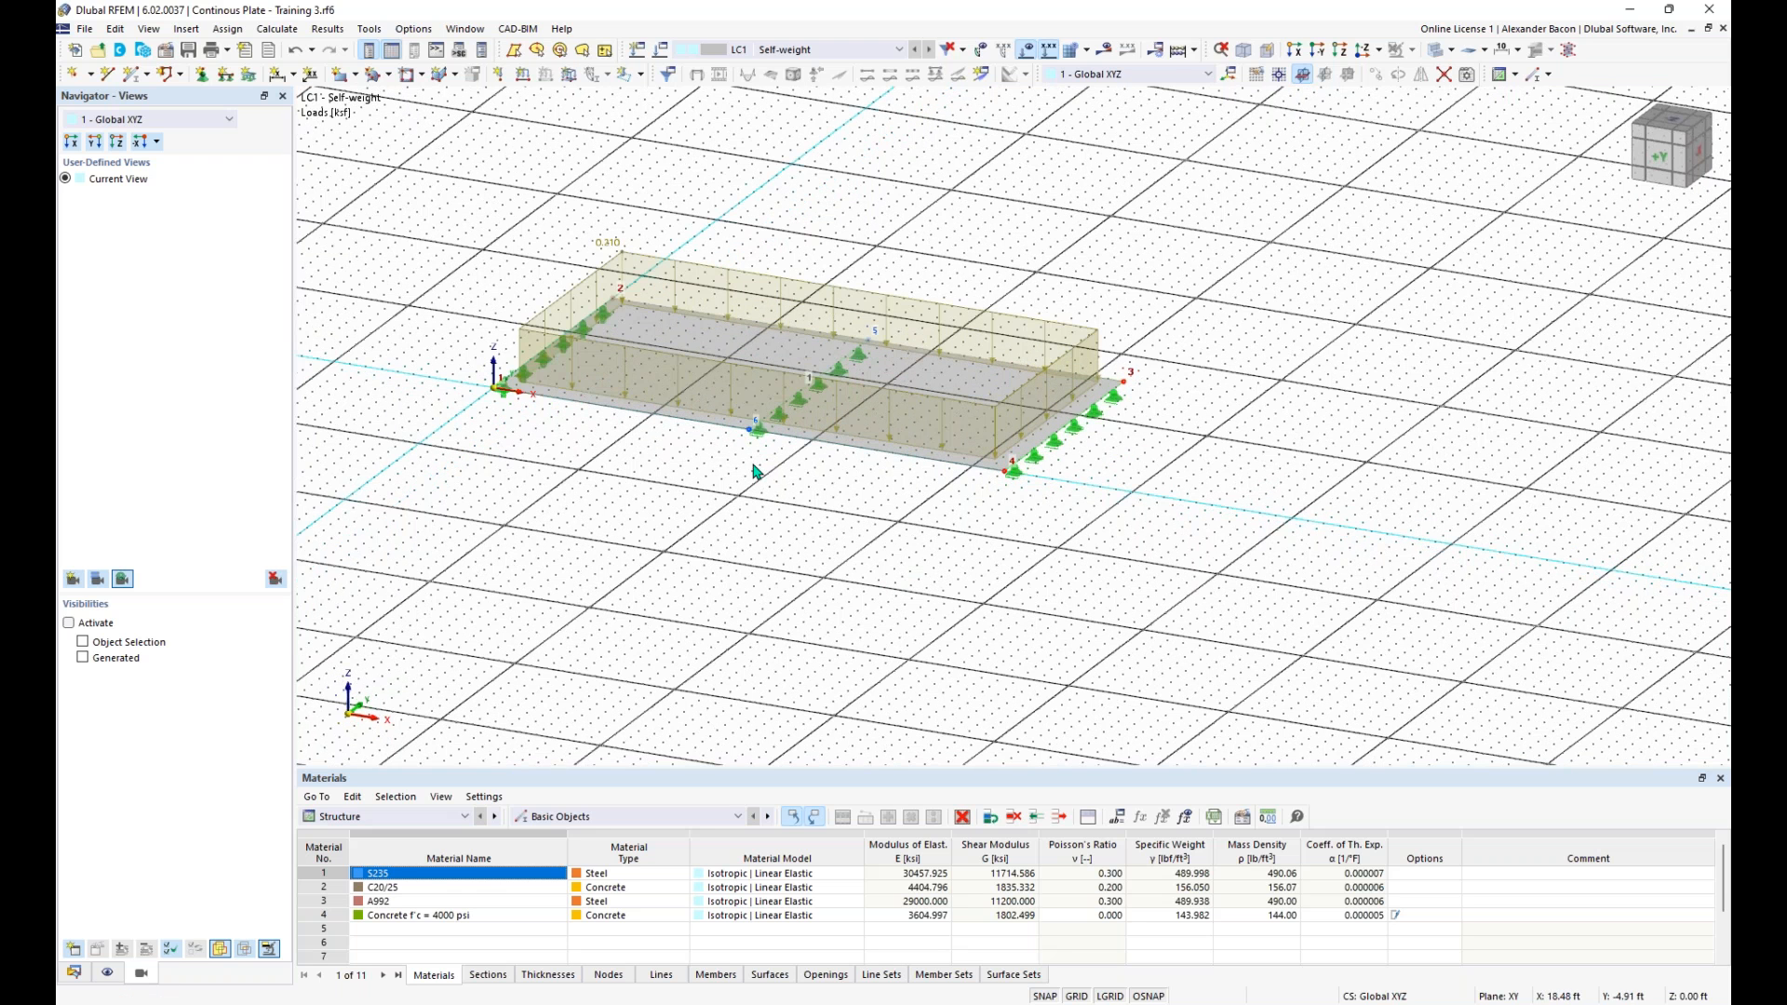
pyautogui.moveTo(754, 465); pyautogui.dragTo(818, 491, button='middle')
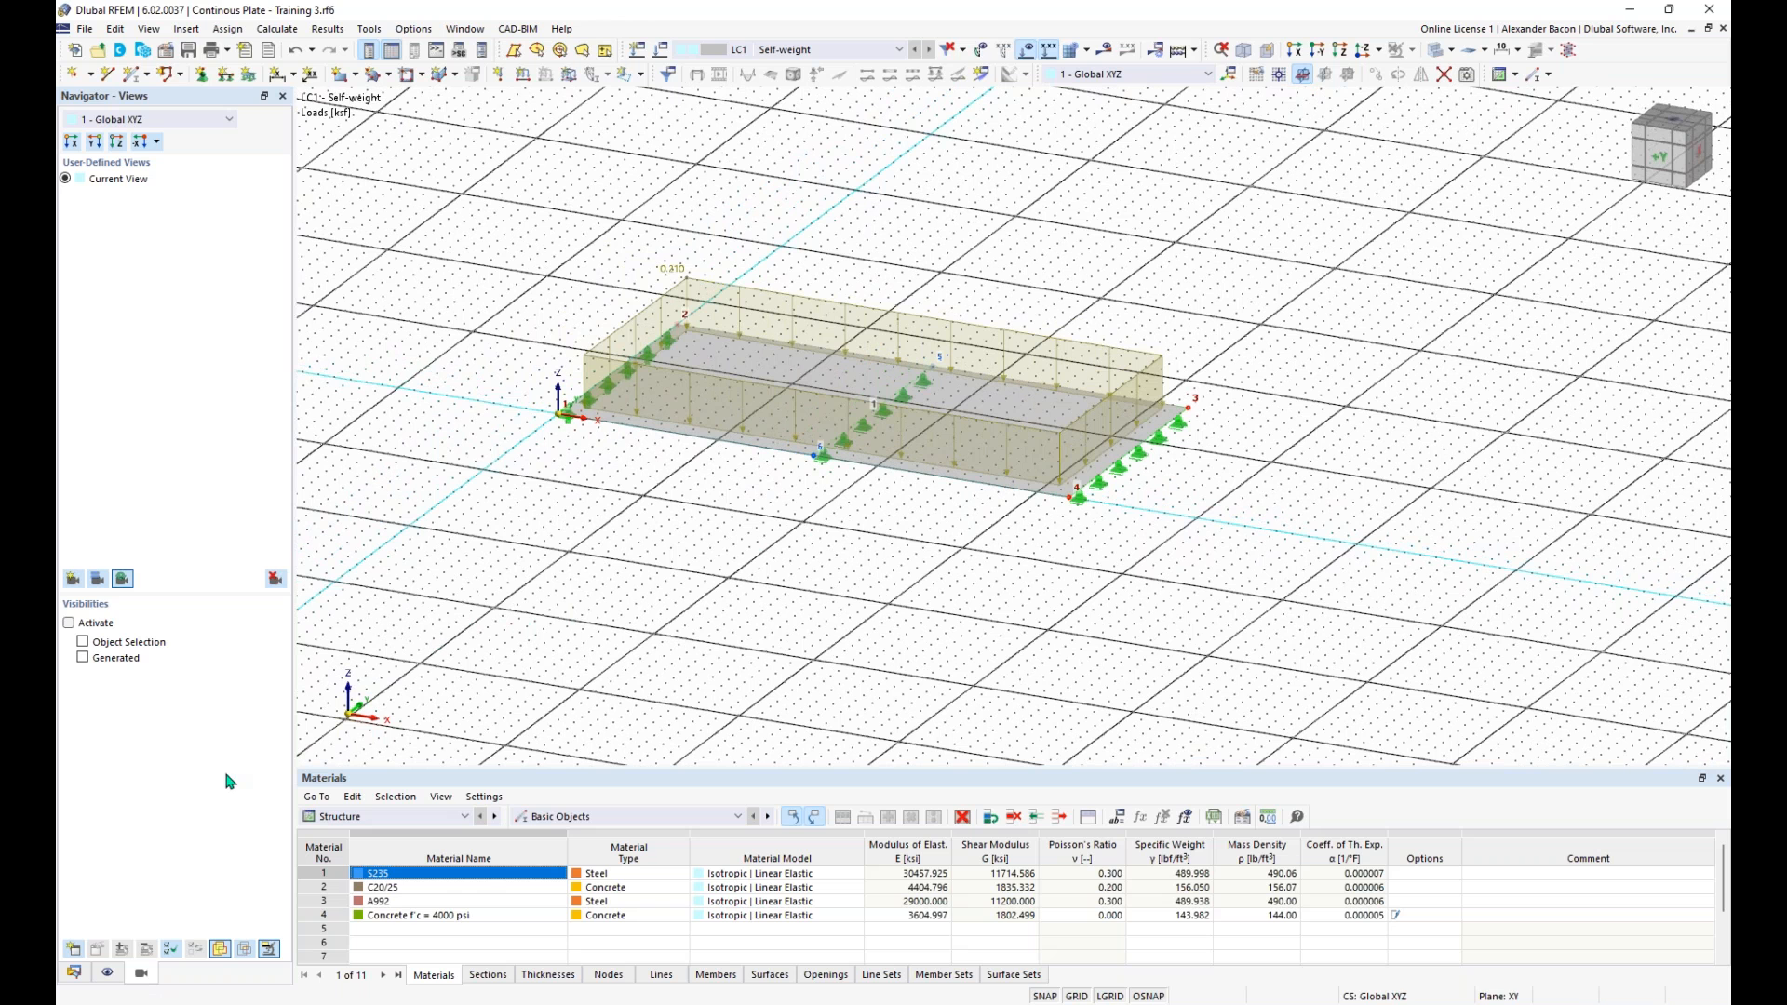
pyautogui.click(74, 972)
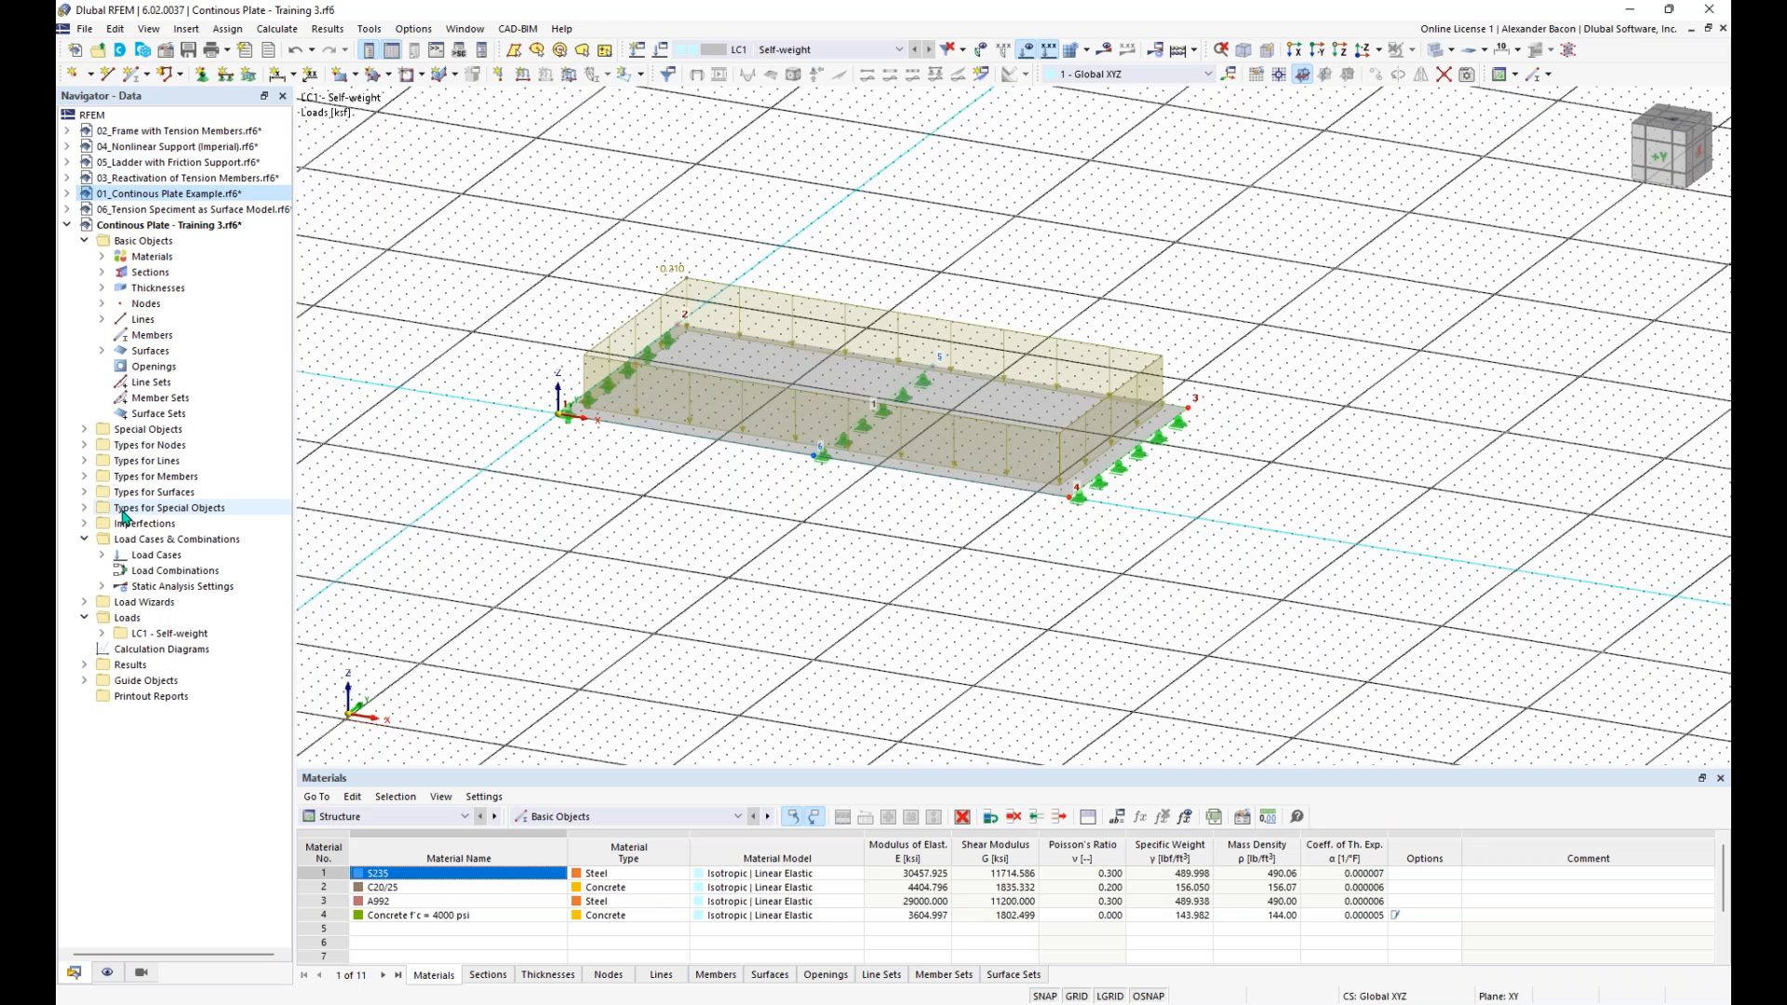
pyautogui.click(86, 493)
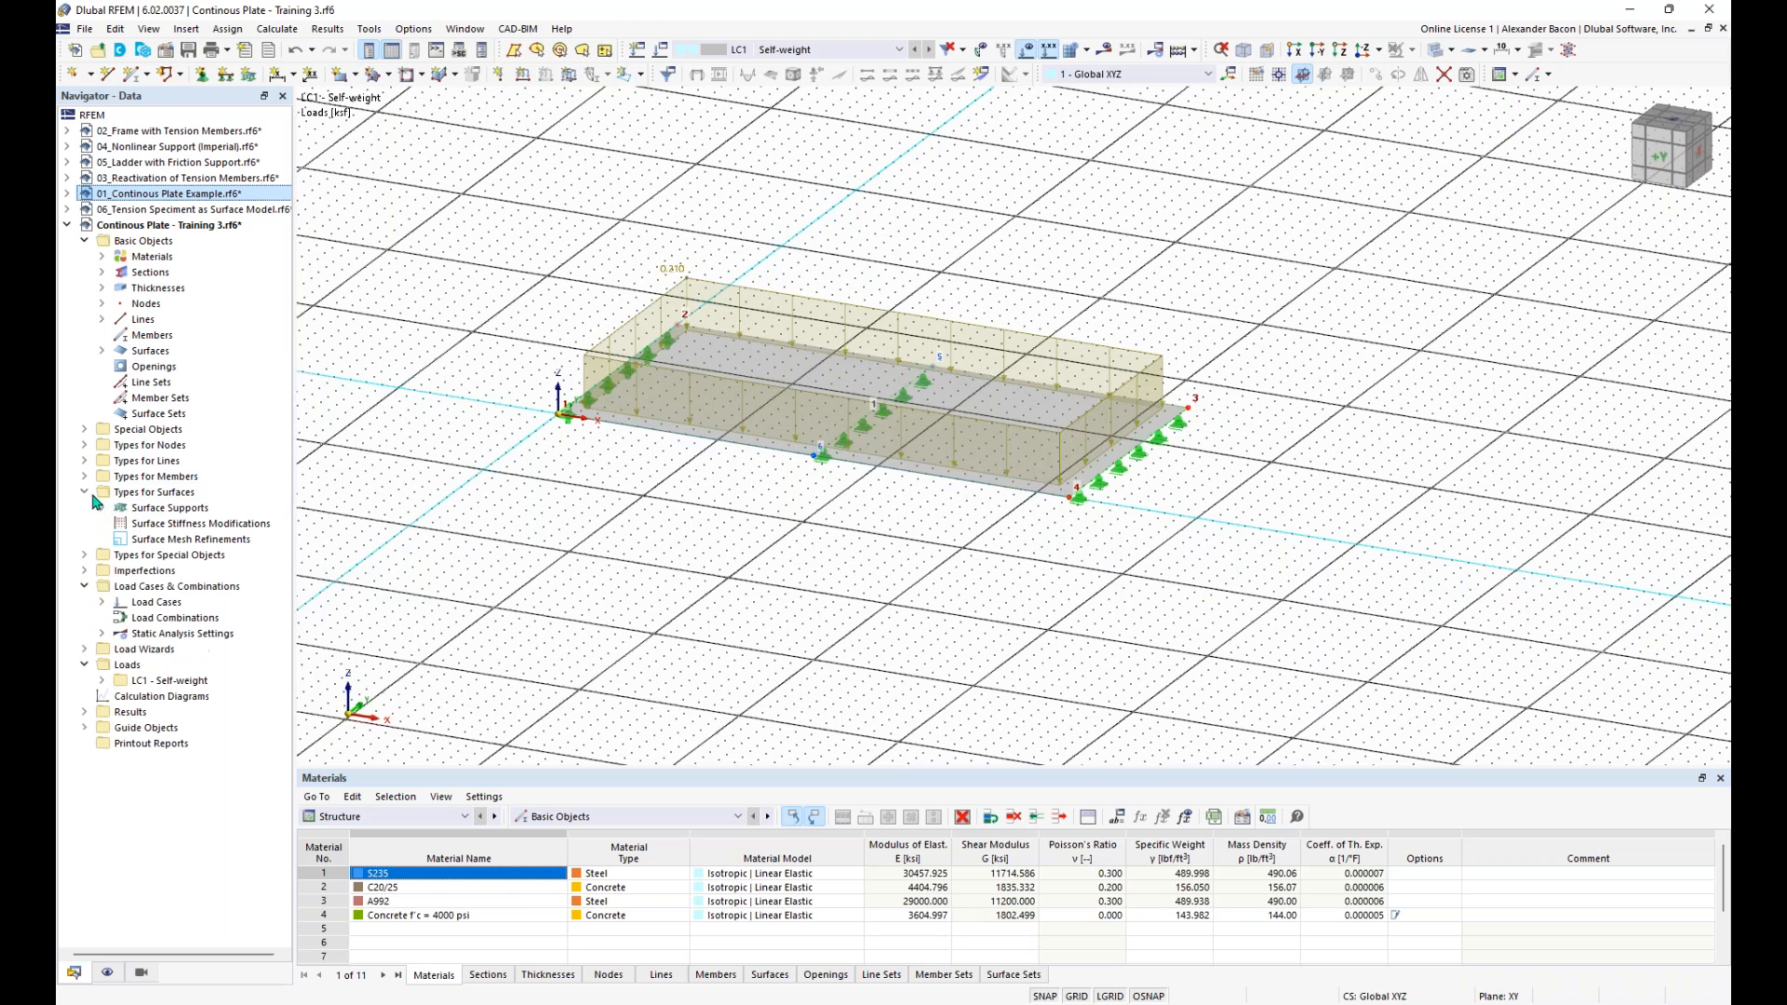
pyautogui.rightClick(172, 542)
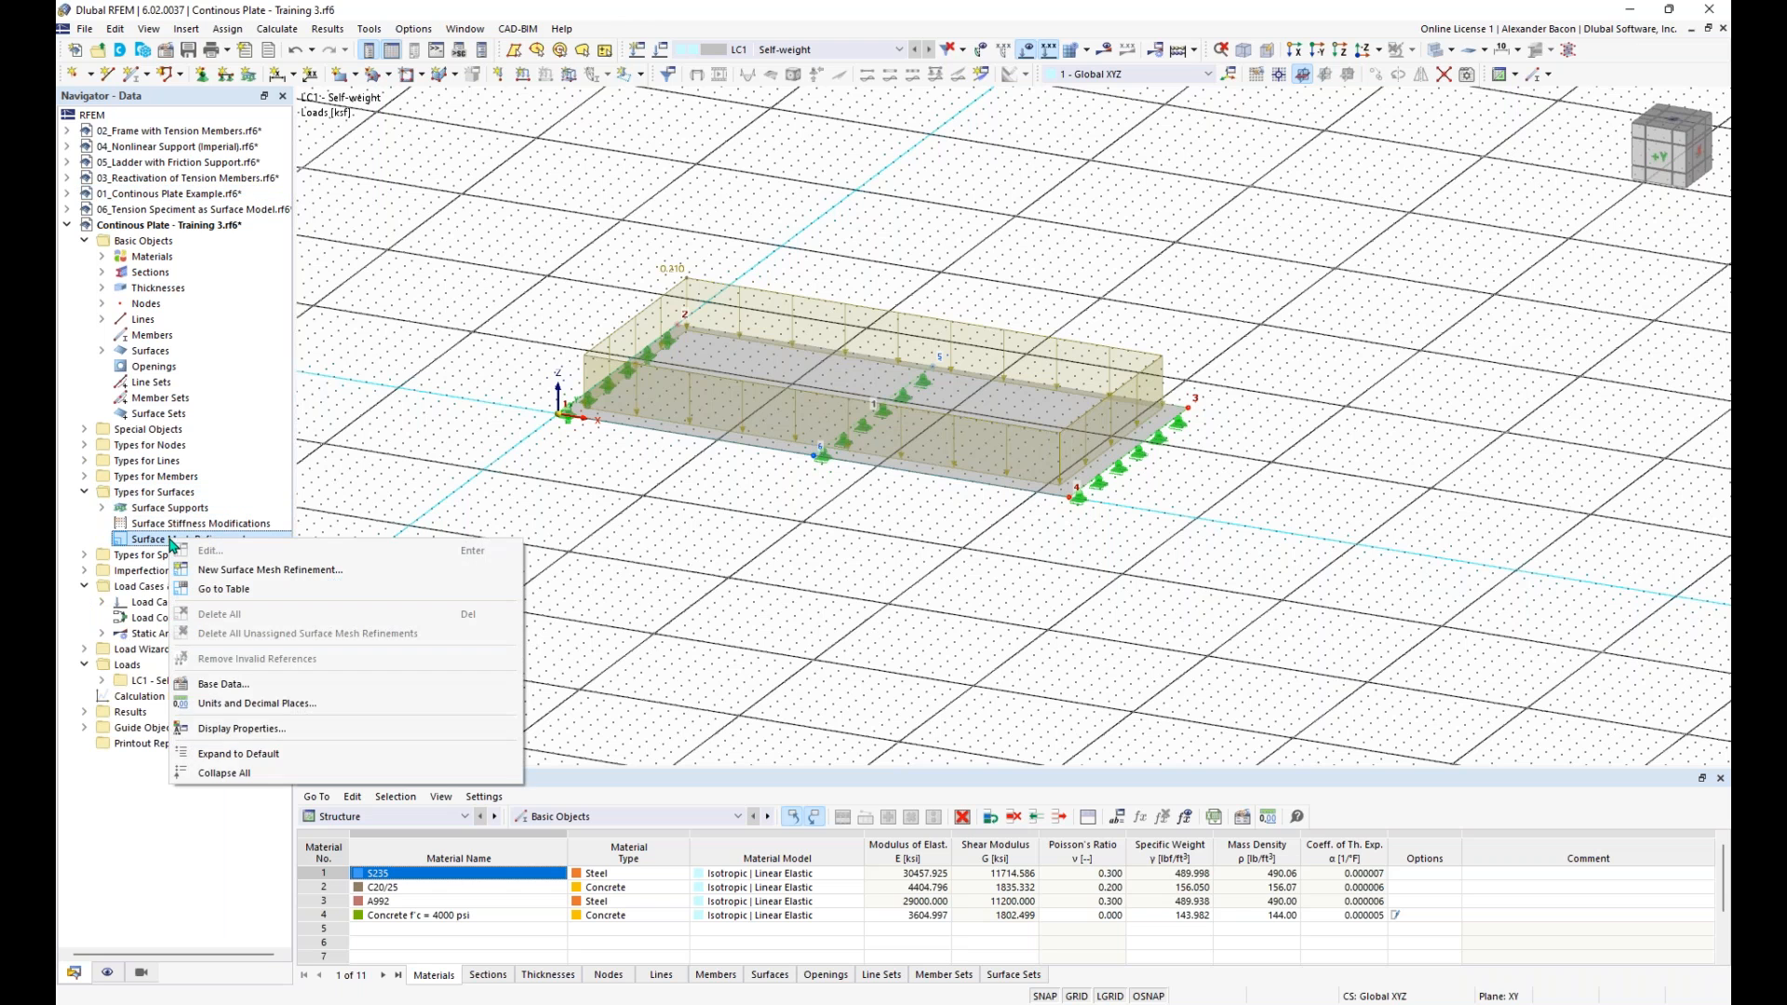
pyautogui.click(254, 572)
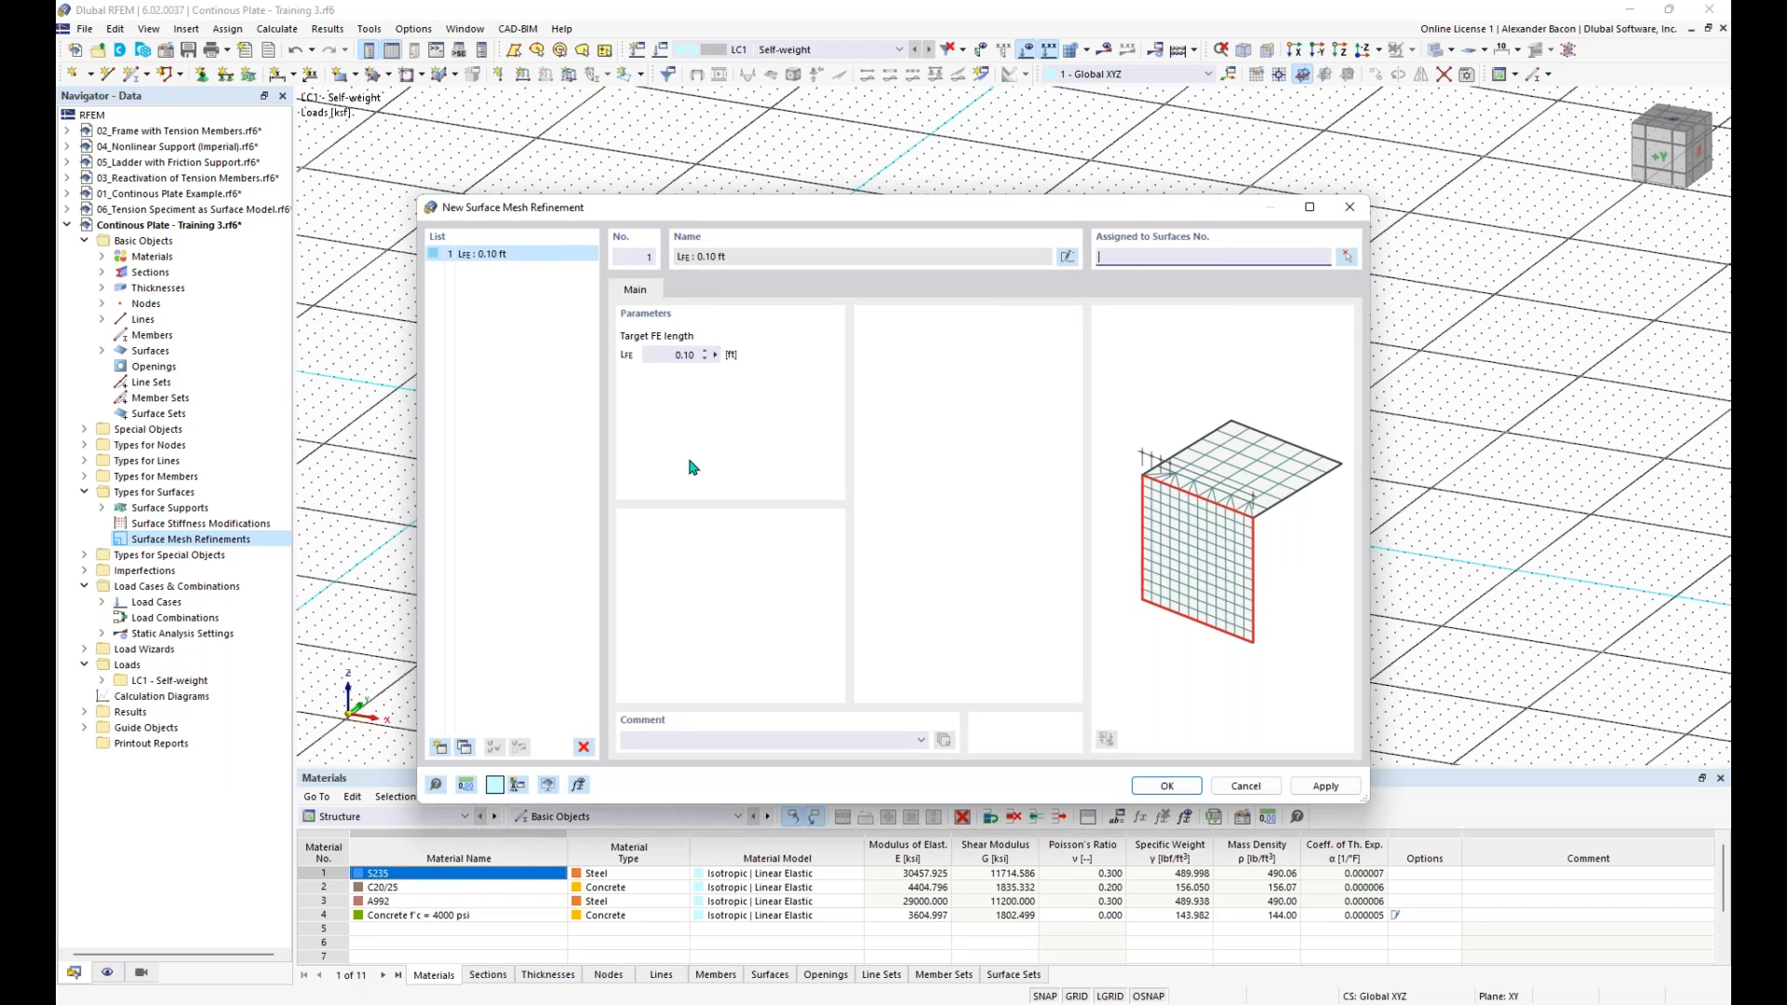
pyautogui.click(441, 747)
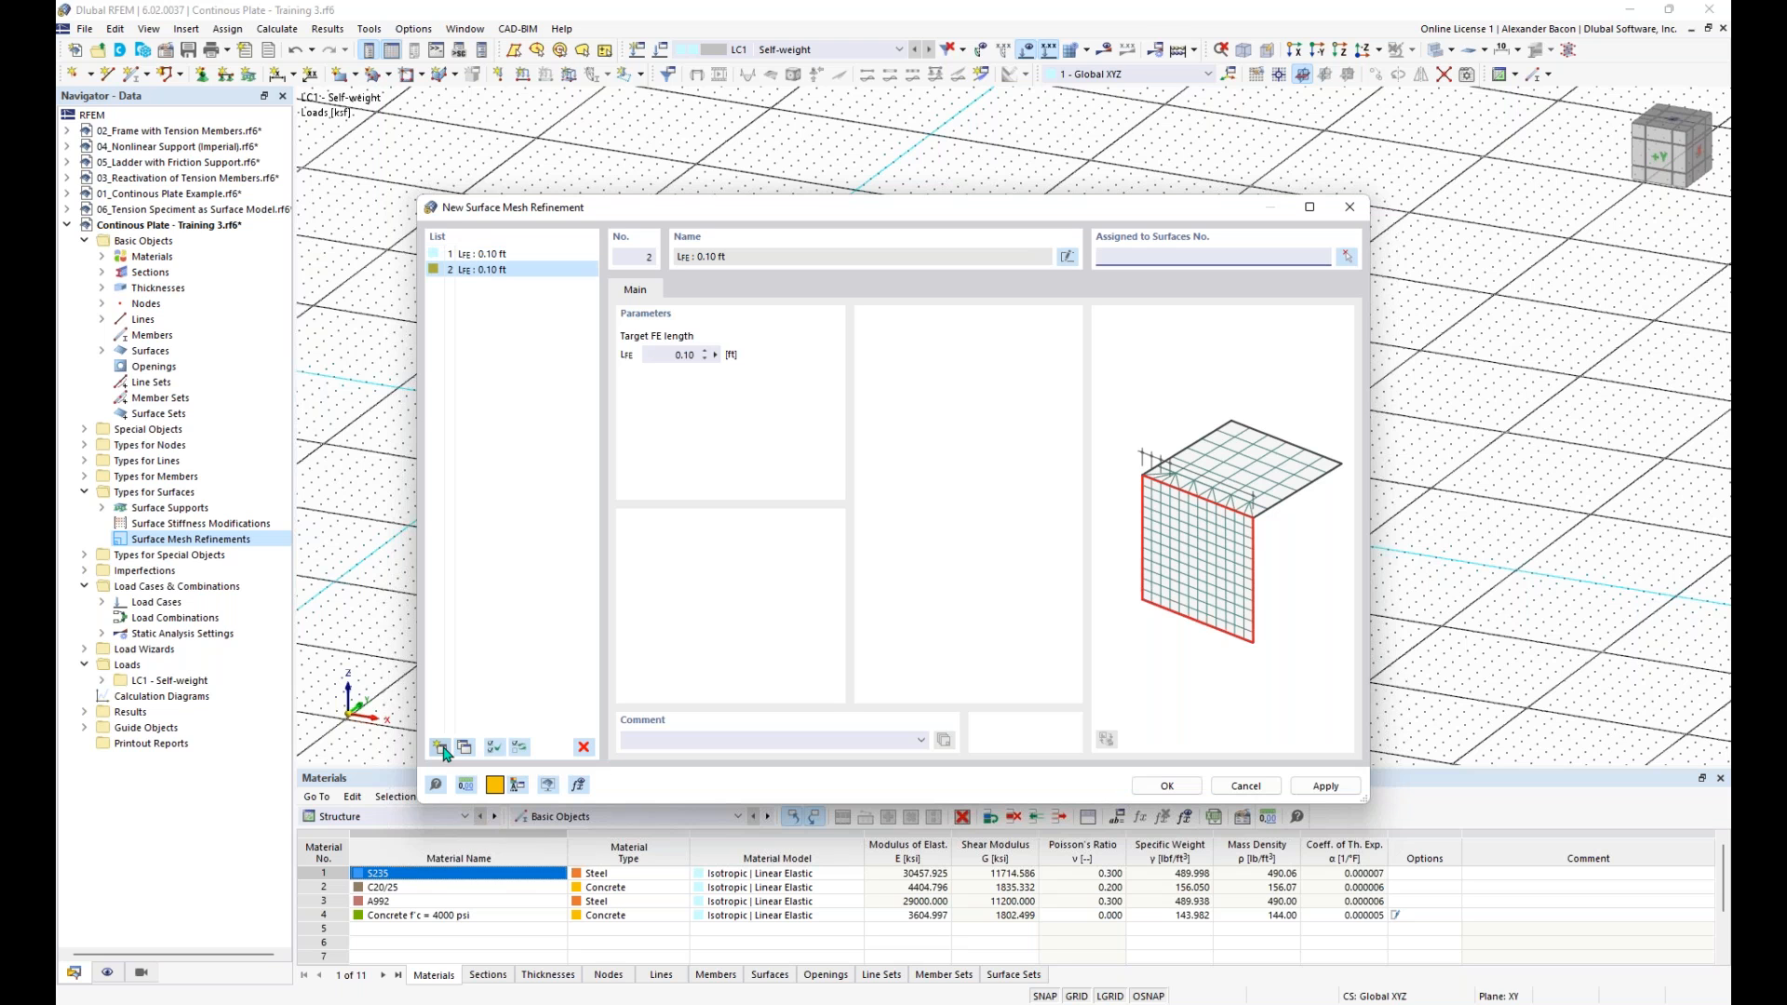
pyautogui.click(441, 747)
pyautogui.click(441, 747)
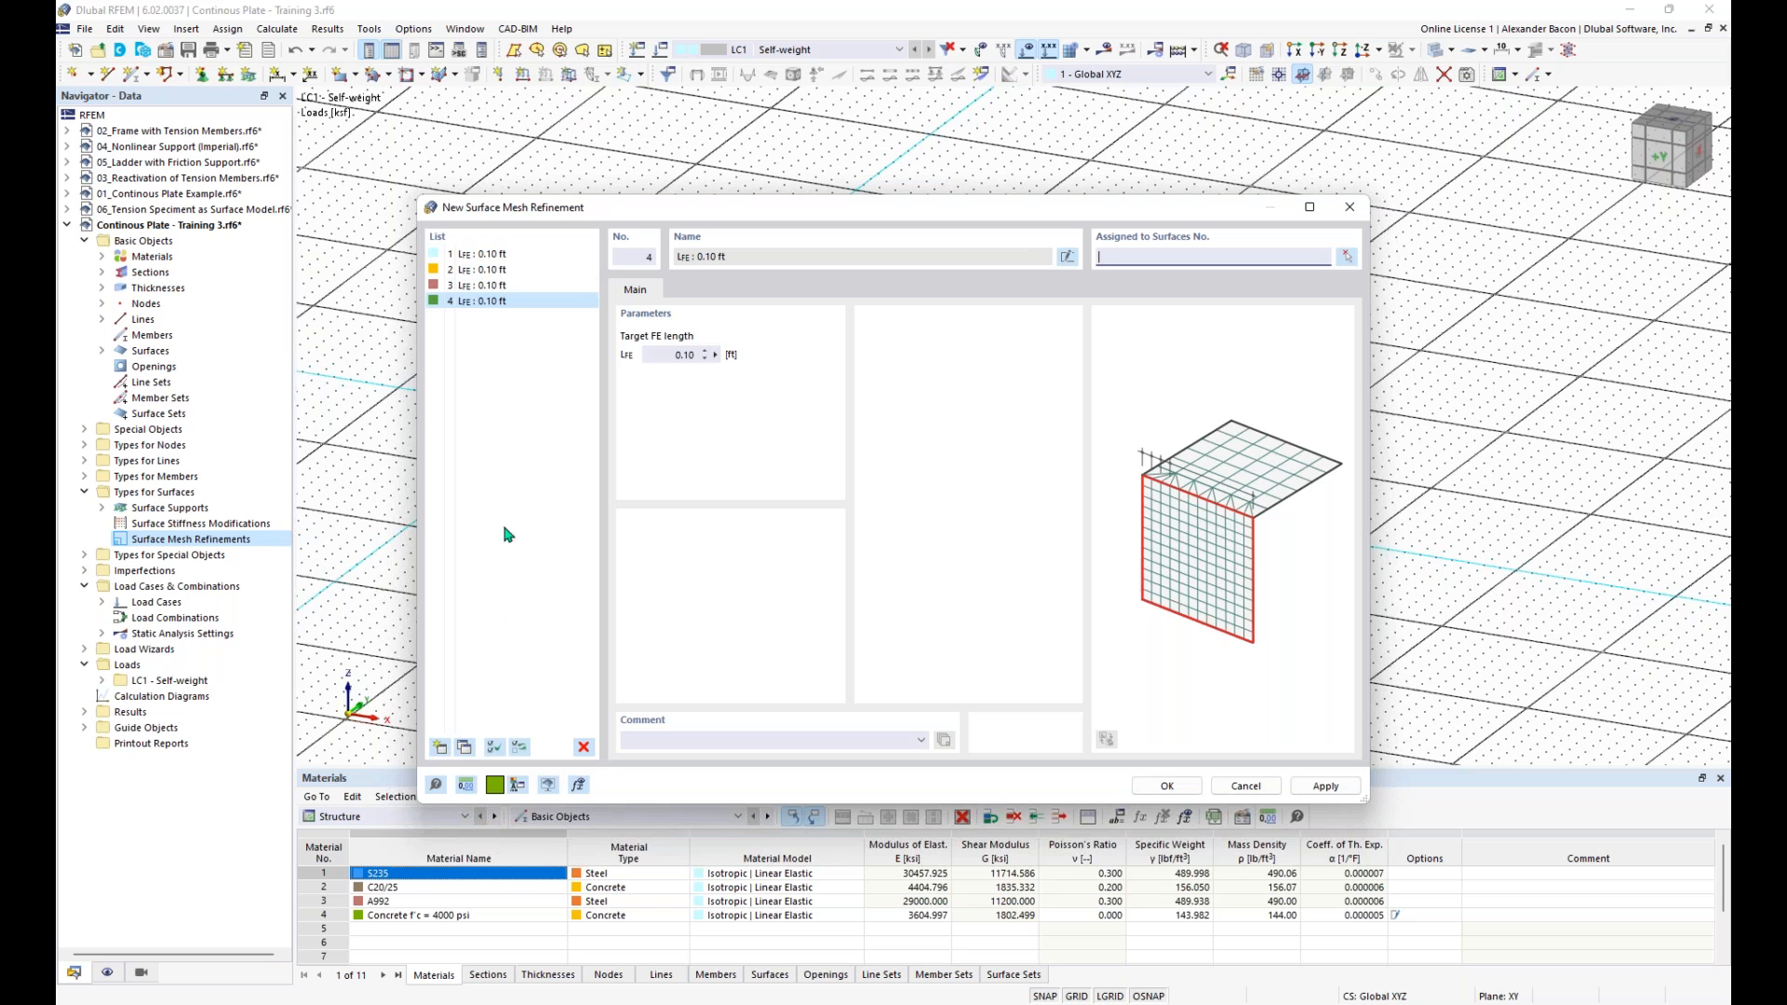
# - Set the target FE length of surface mesh refinement 1 to 7 ft and of refinement 2 to 4 ft
pyautogui.click(495, 255)
pyautogui.click(663, 355)
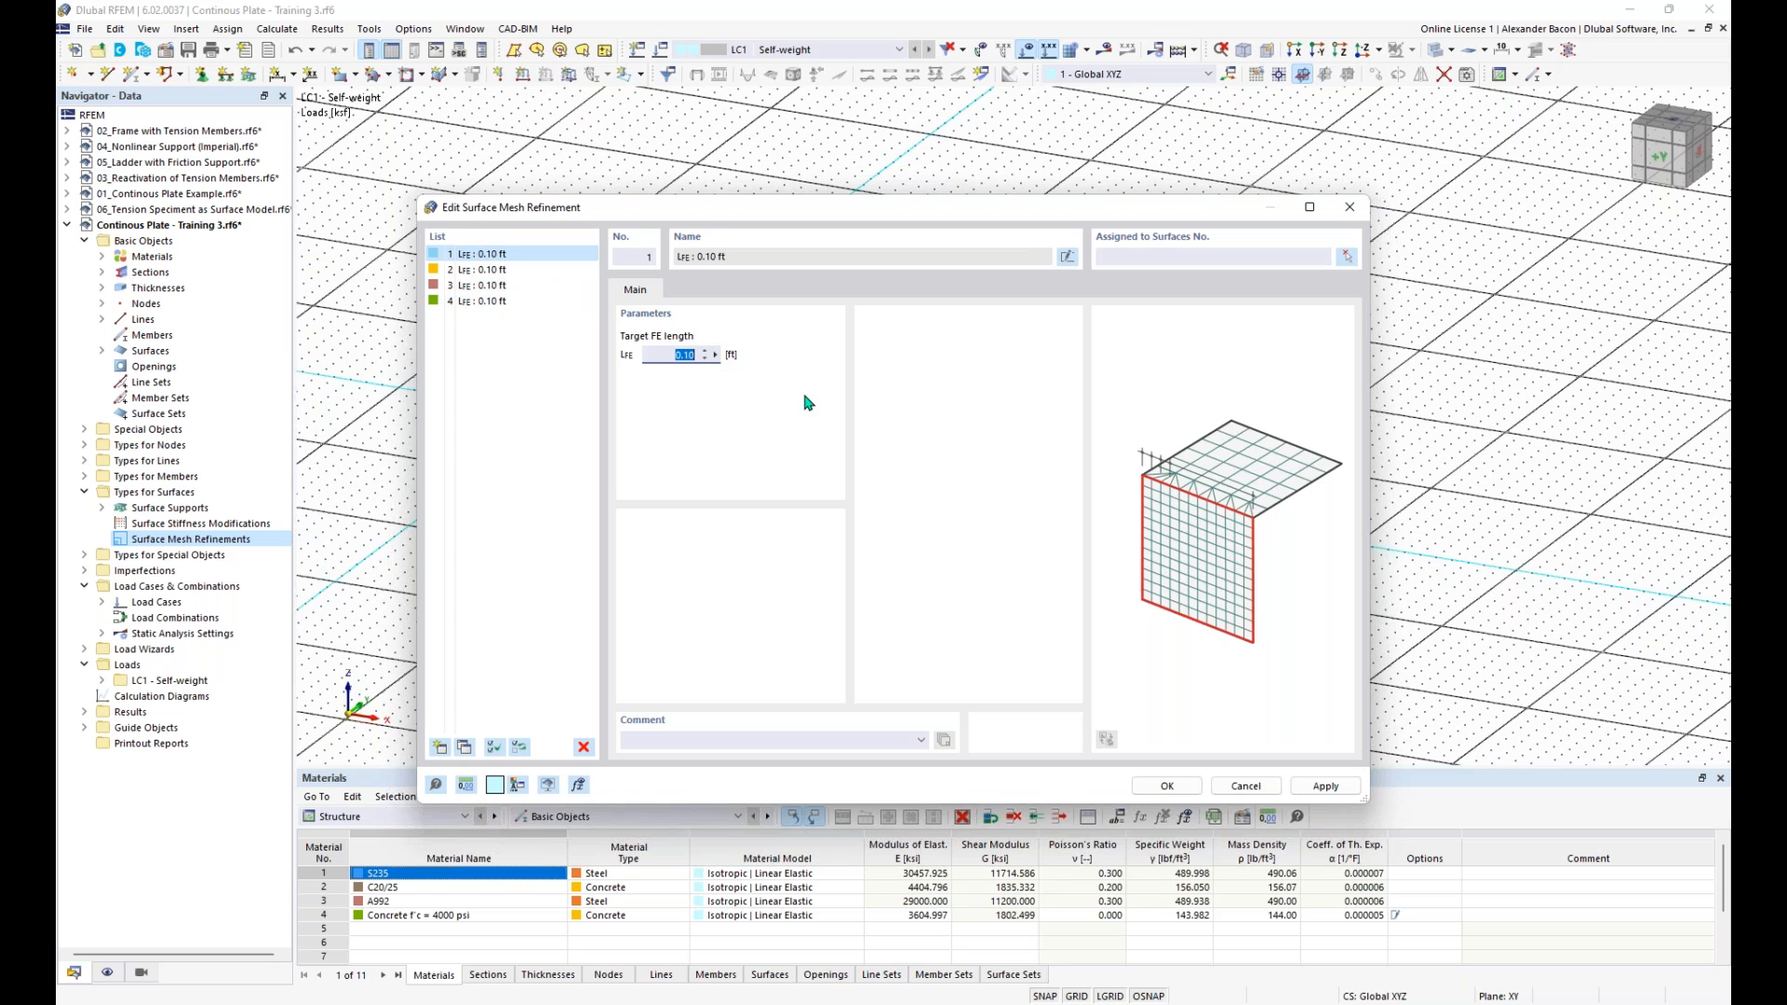
pyautogui.write('7')
pyautogui.click(477, 269)
pyautogui.click(708, 361)
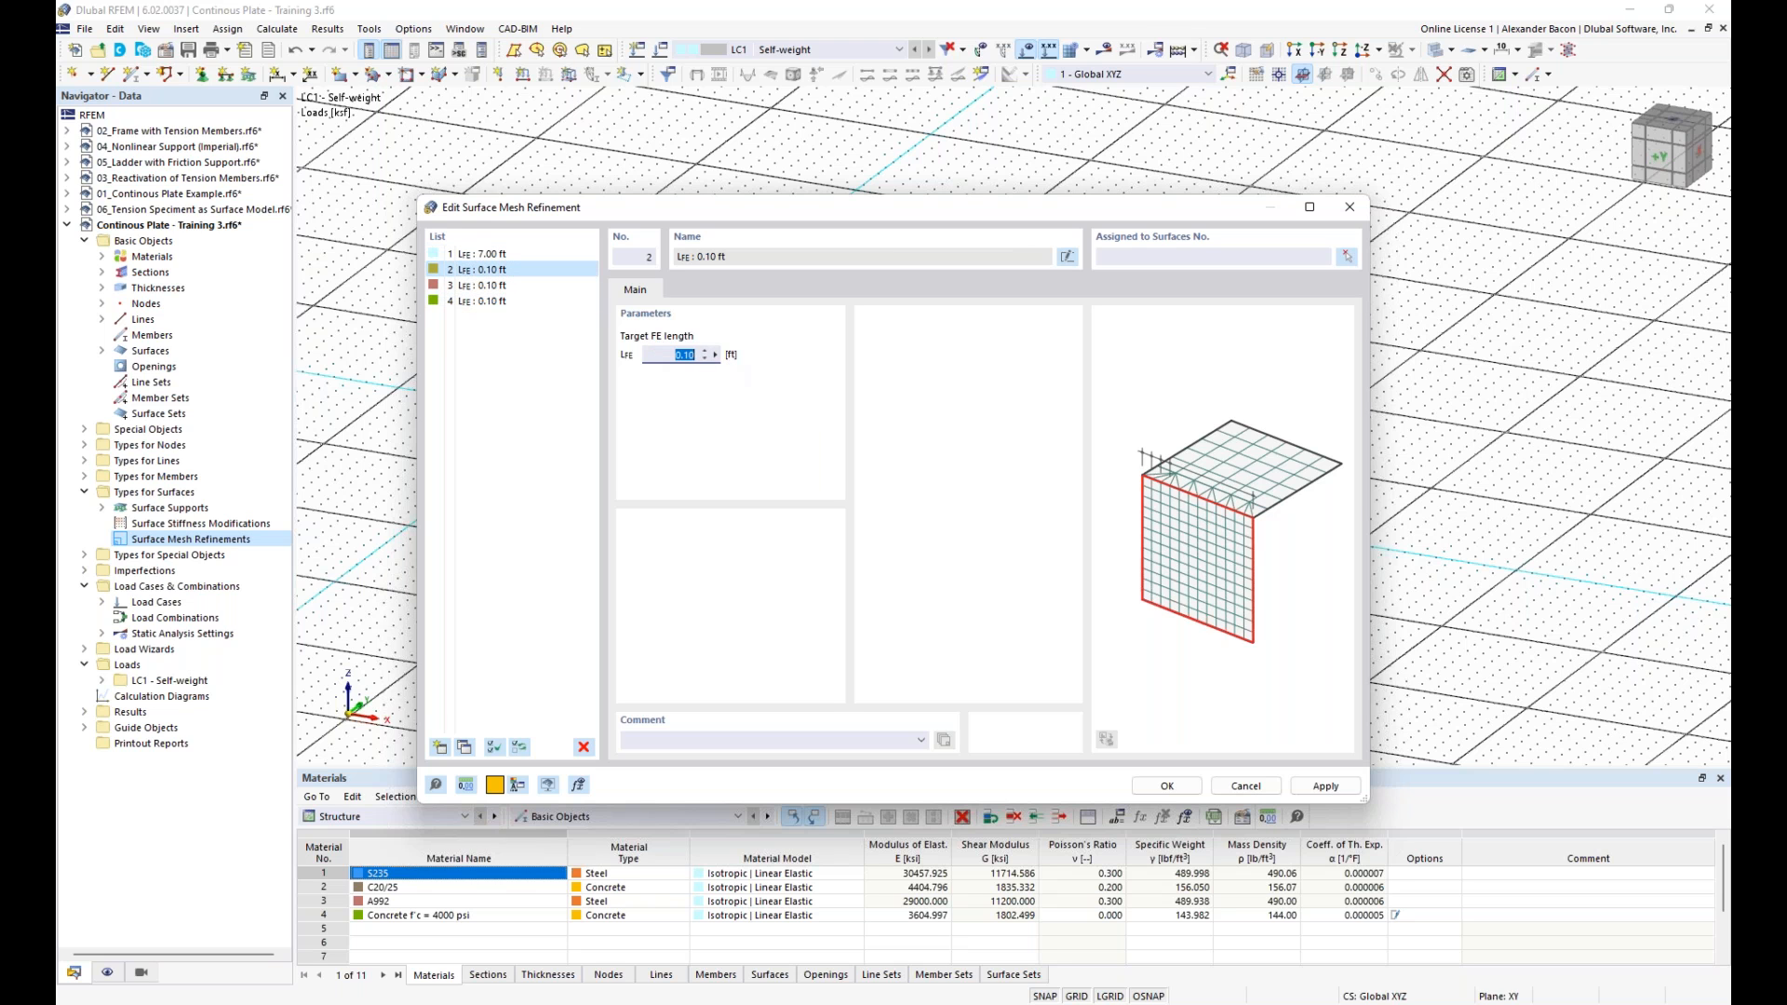
pyautogui.write('4')
# - Set the target FE length of surface mesh refinement 3 to 1.25 ft and of refinement 4 to 0.40 ft, and list the refinements
pyautogui.click(477, 285)
pyautogui.click(652, 355)
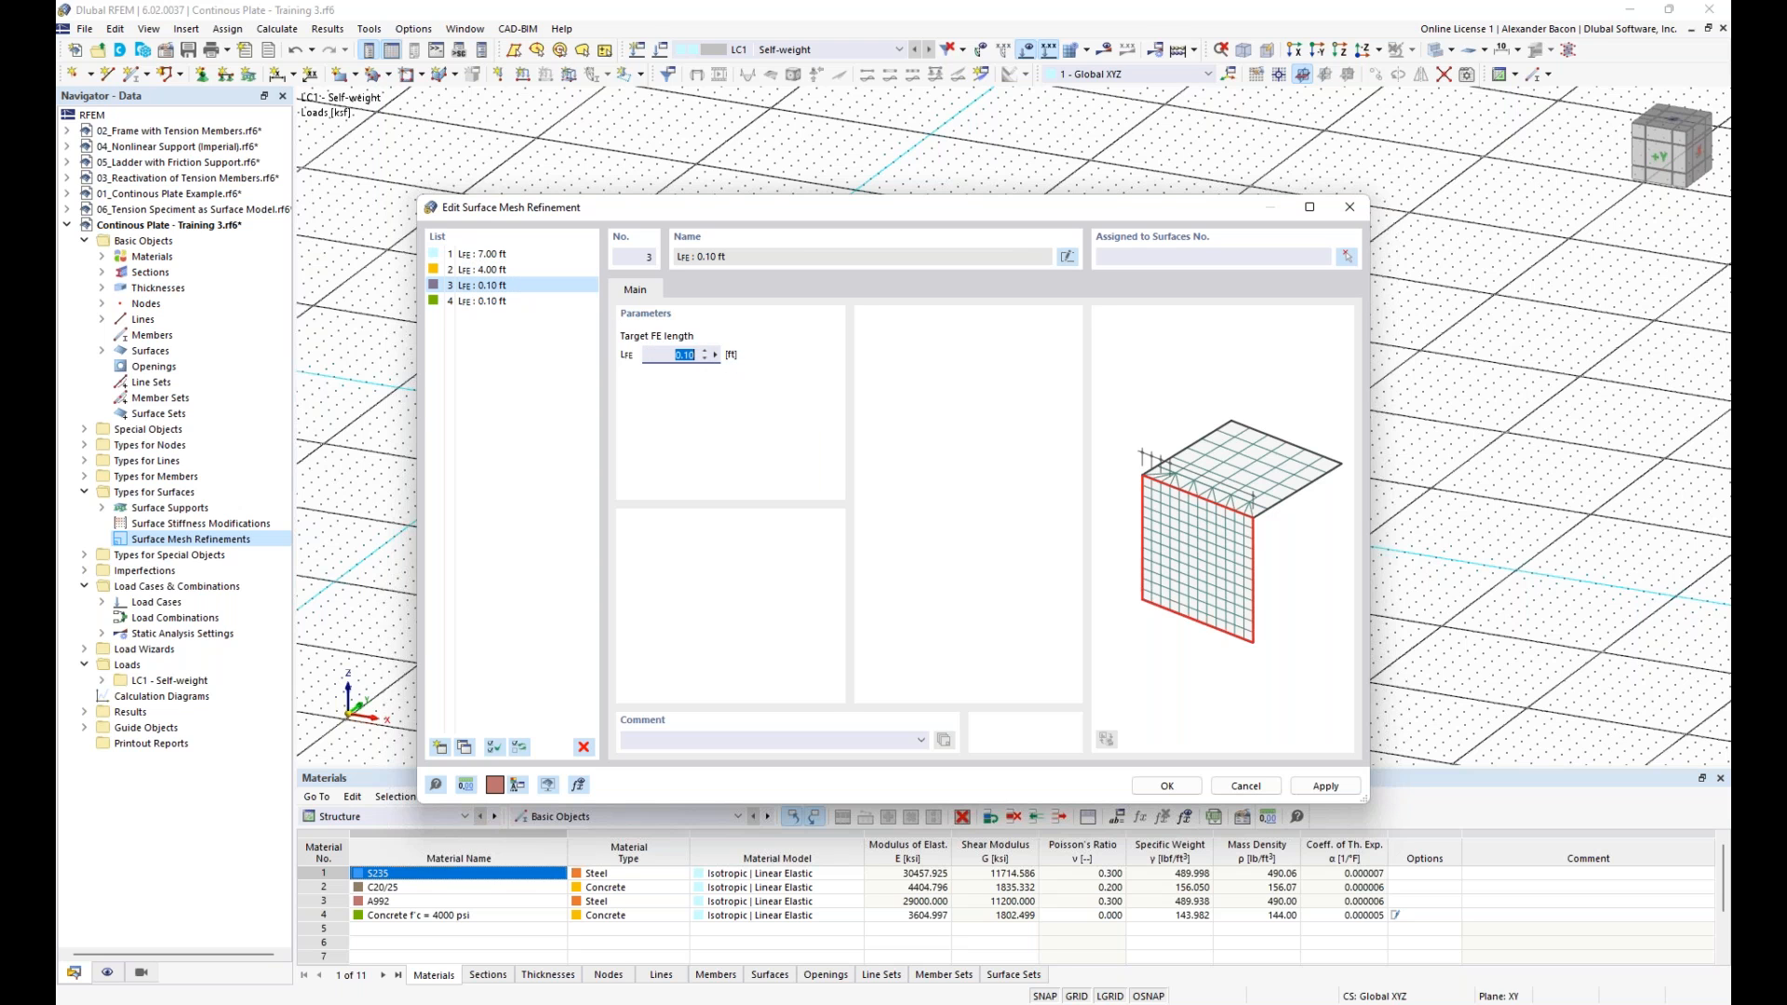
pyautogui.write('1.25')
pyautogui.click(522, 301)
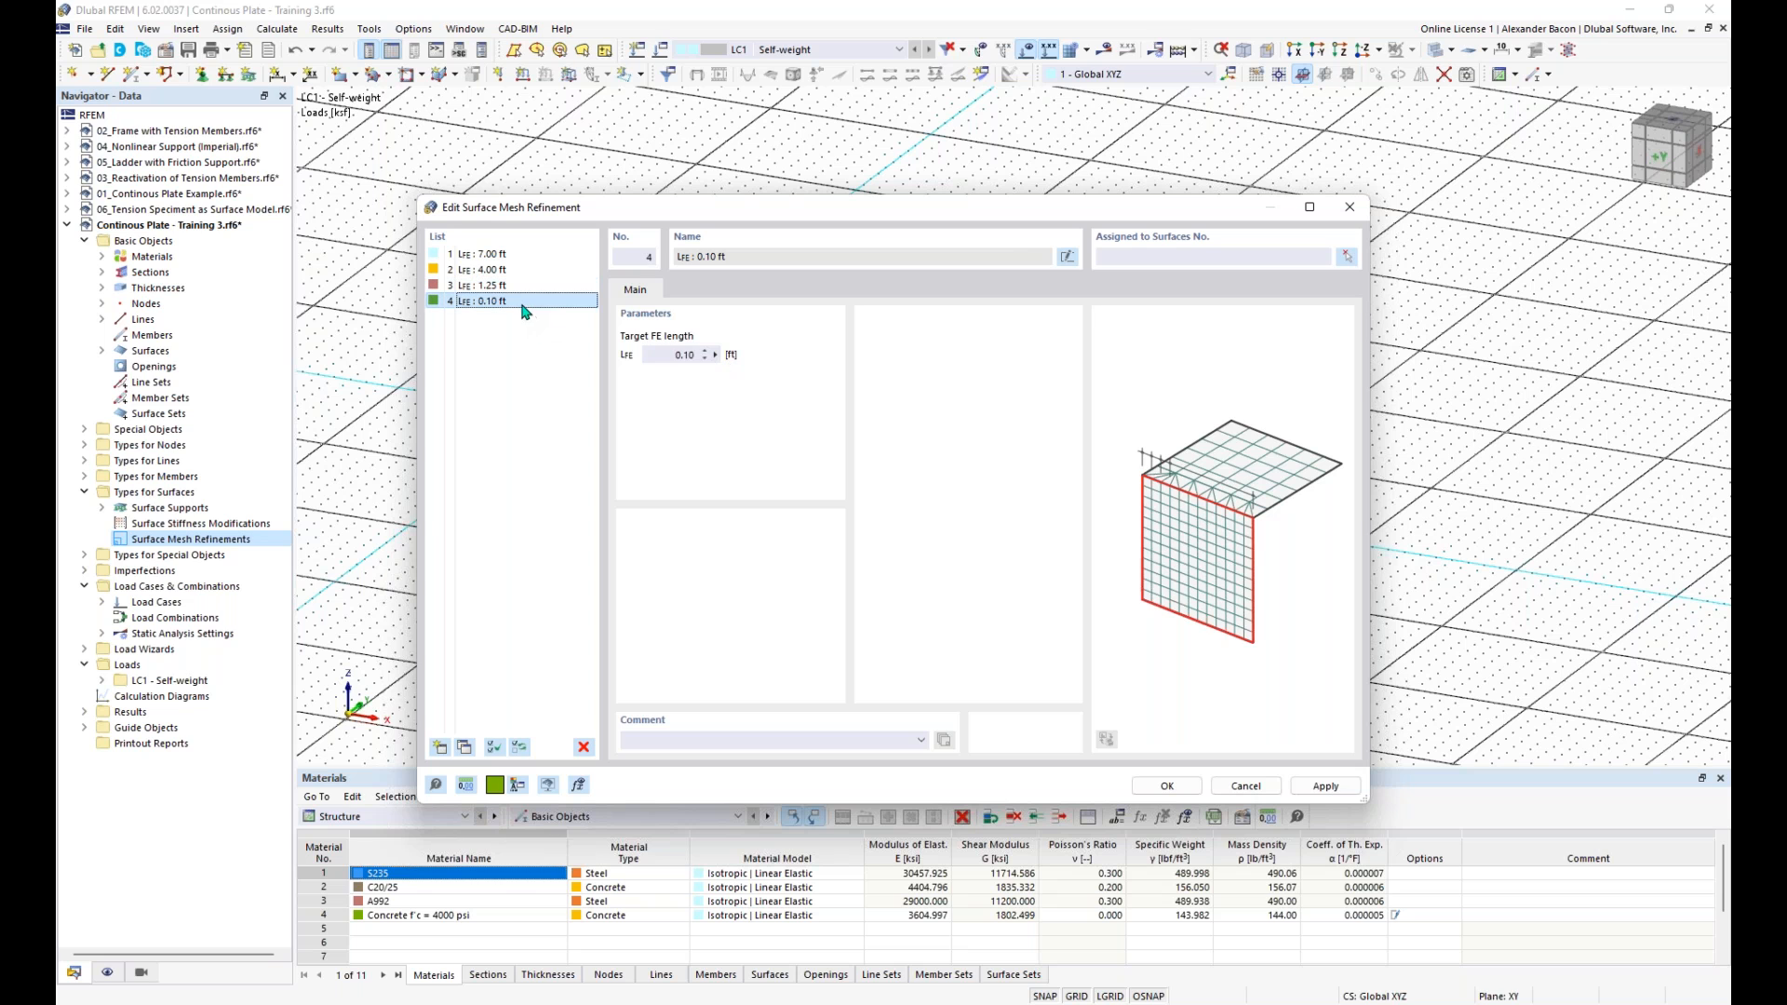
pyautogui.click(675, 355)
pyautogui.moveTo(663, 355); pyautogui.dragTo(736, 359)
pyautogui.write('4')
pyautogui.click(513, 255)
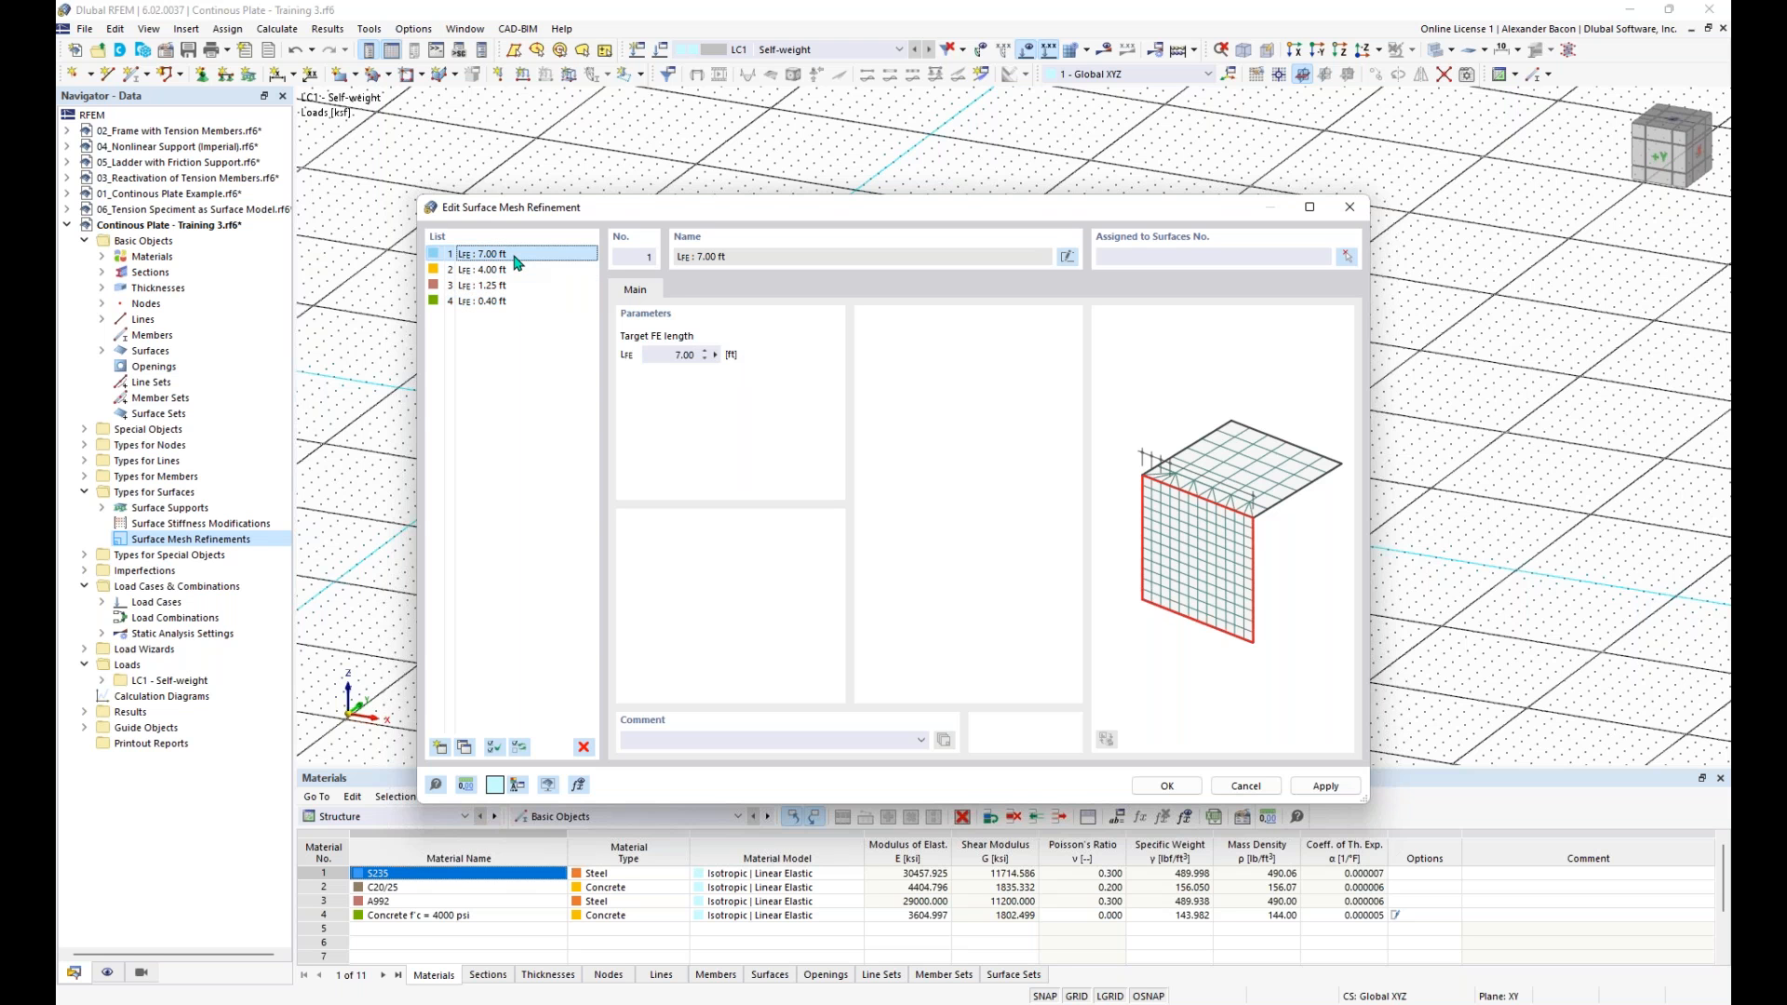
pyautogui.click(1140, 787)
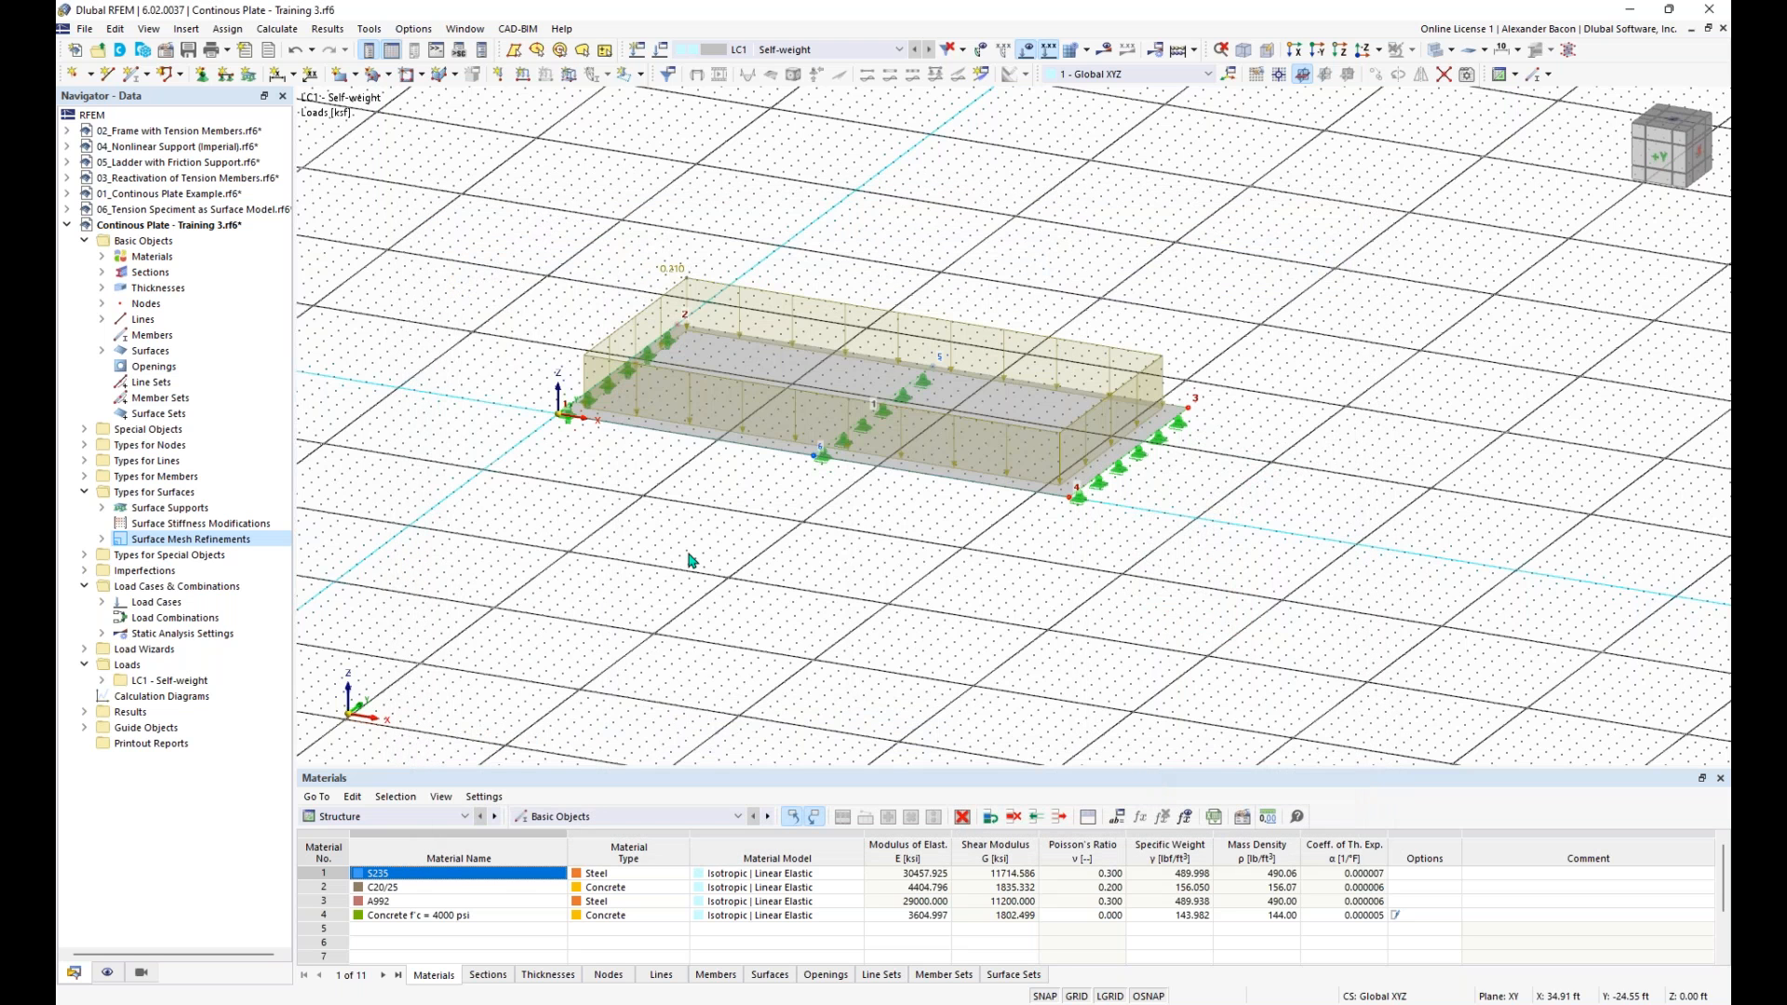
pyautogui.click(102, 539)
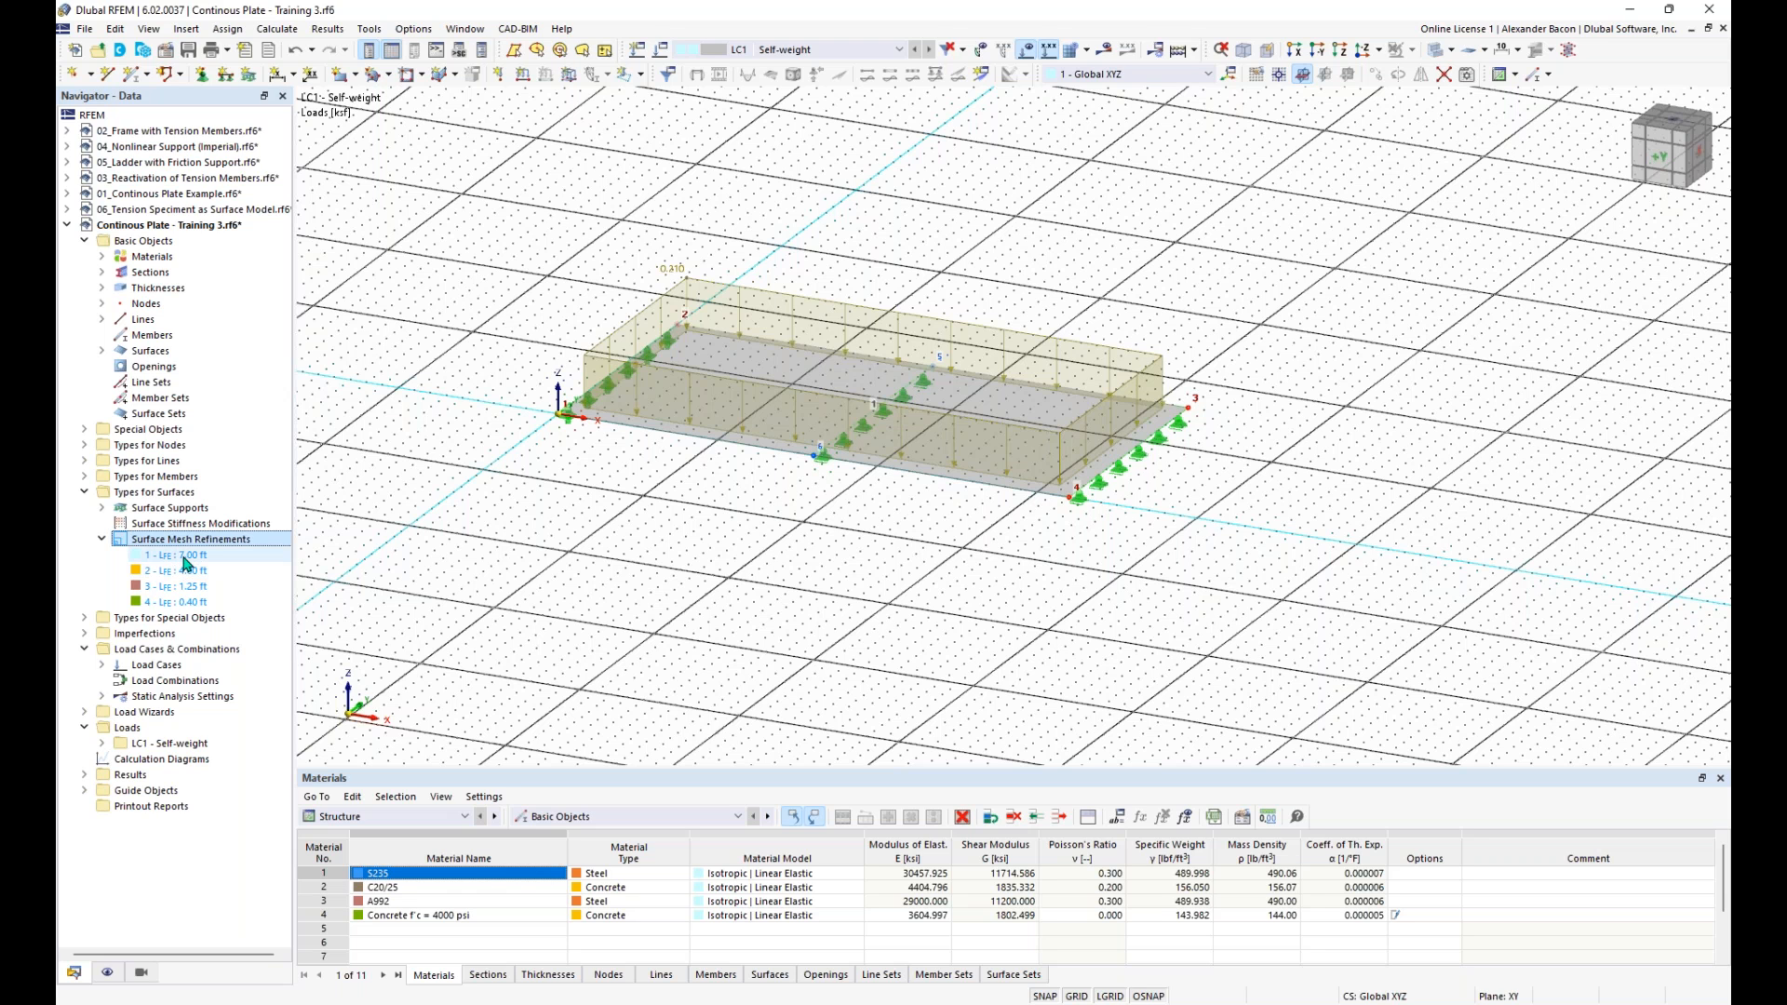
pyautogui.click(184, 557)
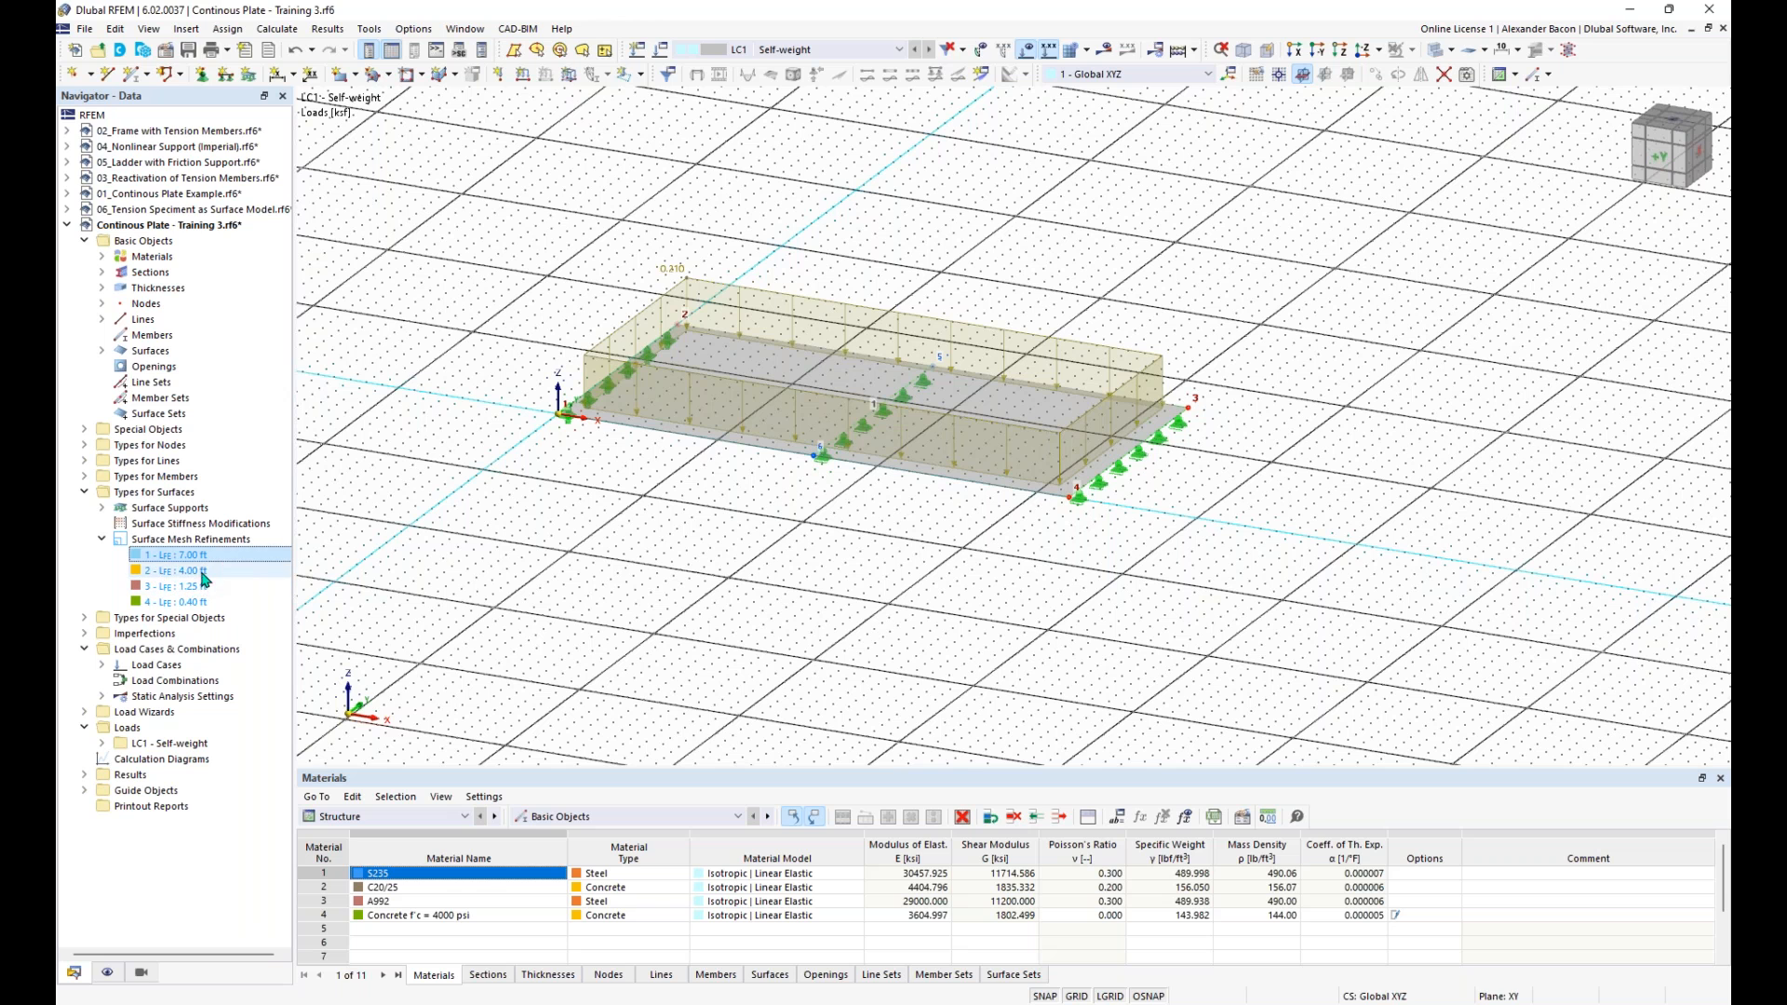
# - Select the whole plate with its line supports and load, and set up a Move/Copy that creates copies in 3 steps
pyautogui.scroll(-1, 754, 524)
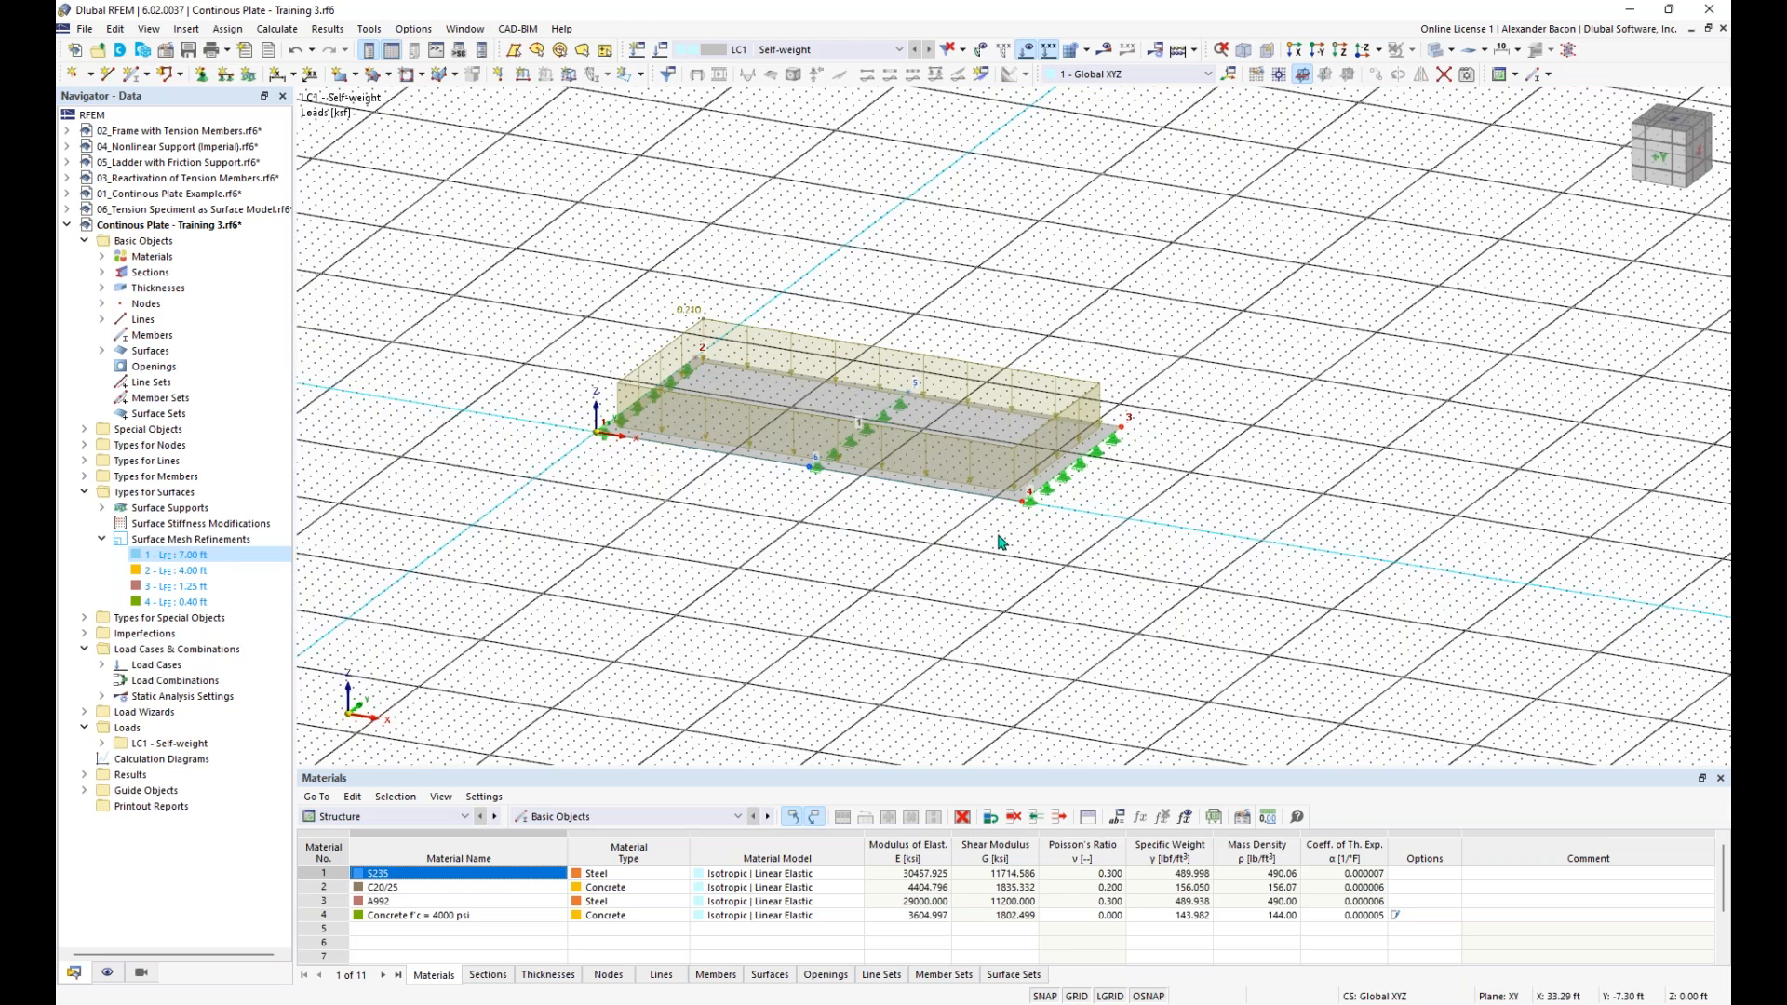
pyautogui.scroll(-2, 997, 562)
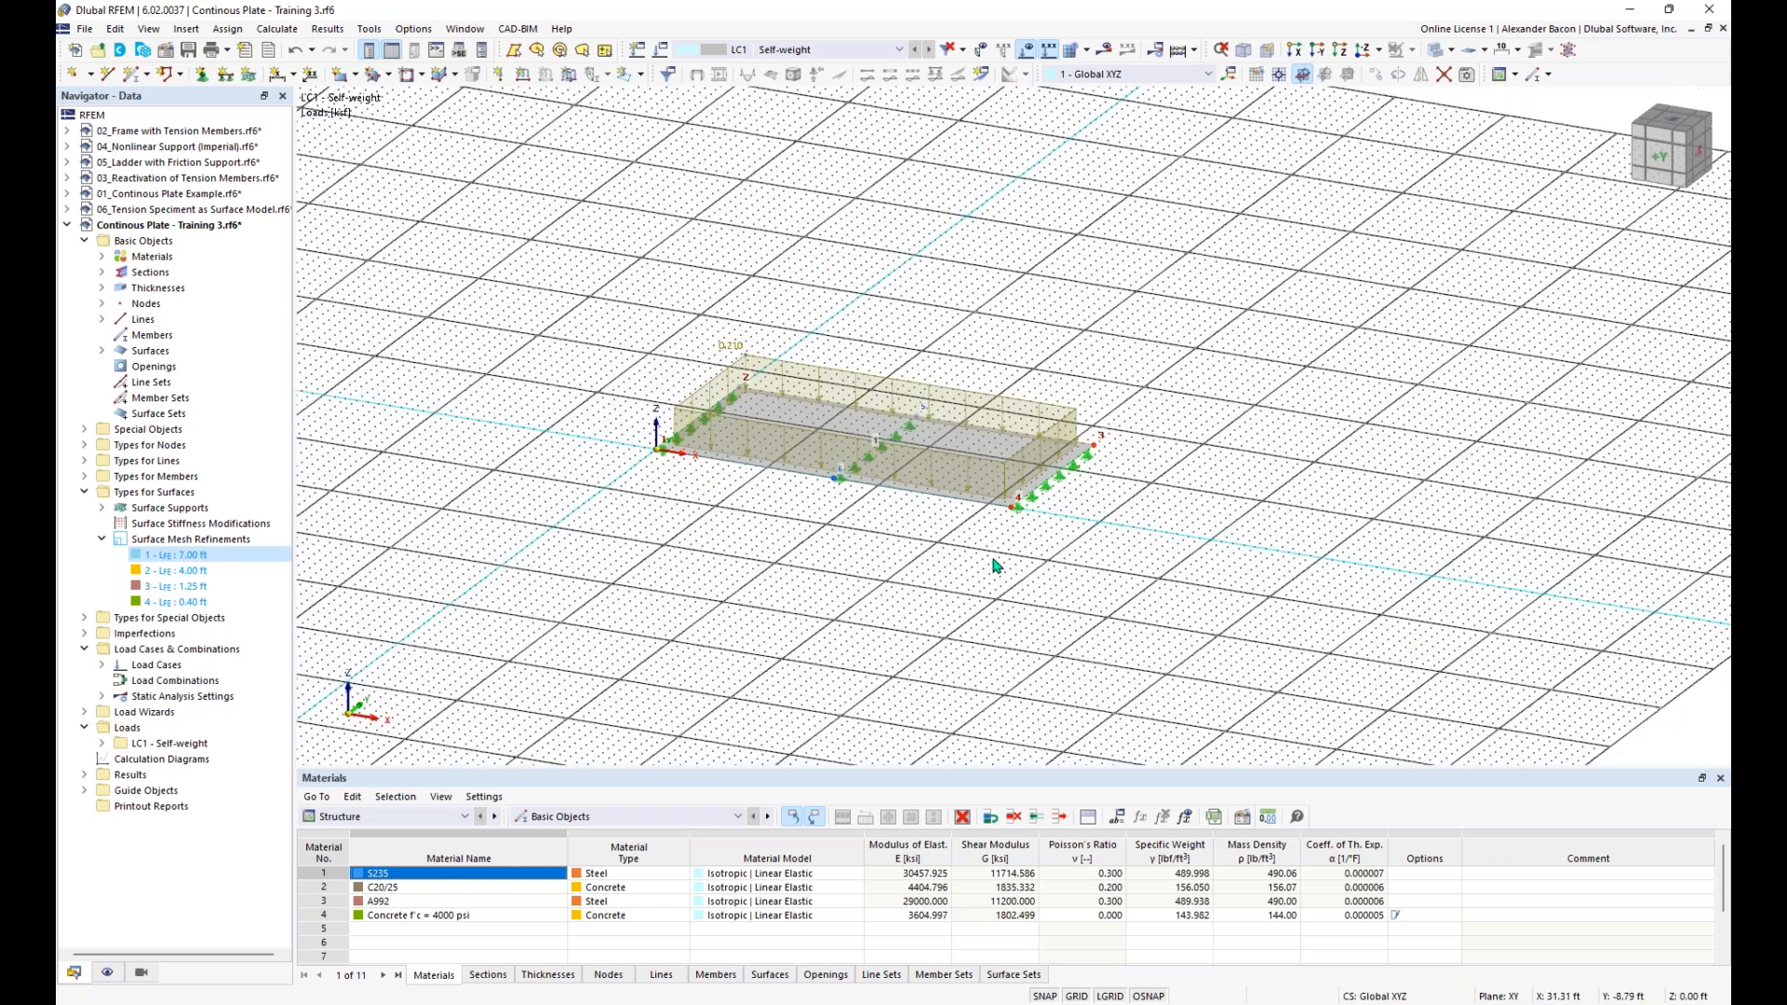
pyautogui.moveTo(971, 561); pyautogui.dragTo(874, 549, button='middle')
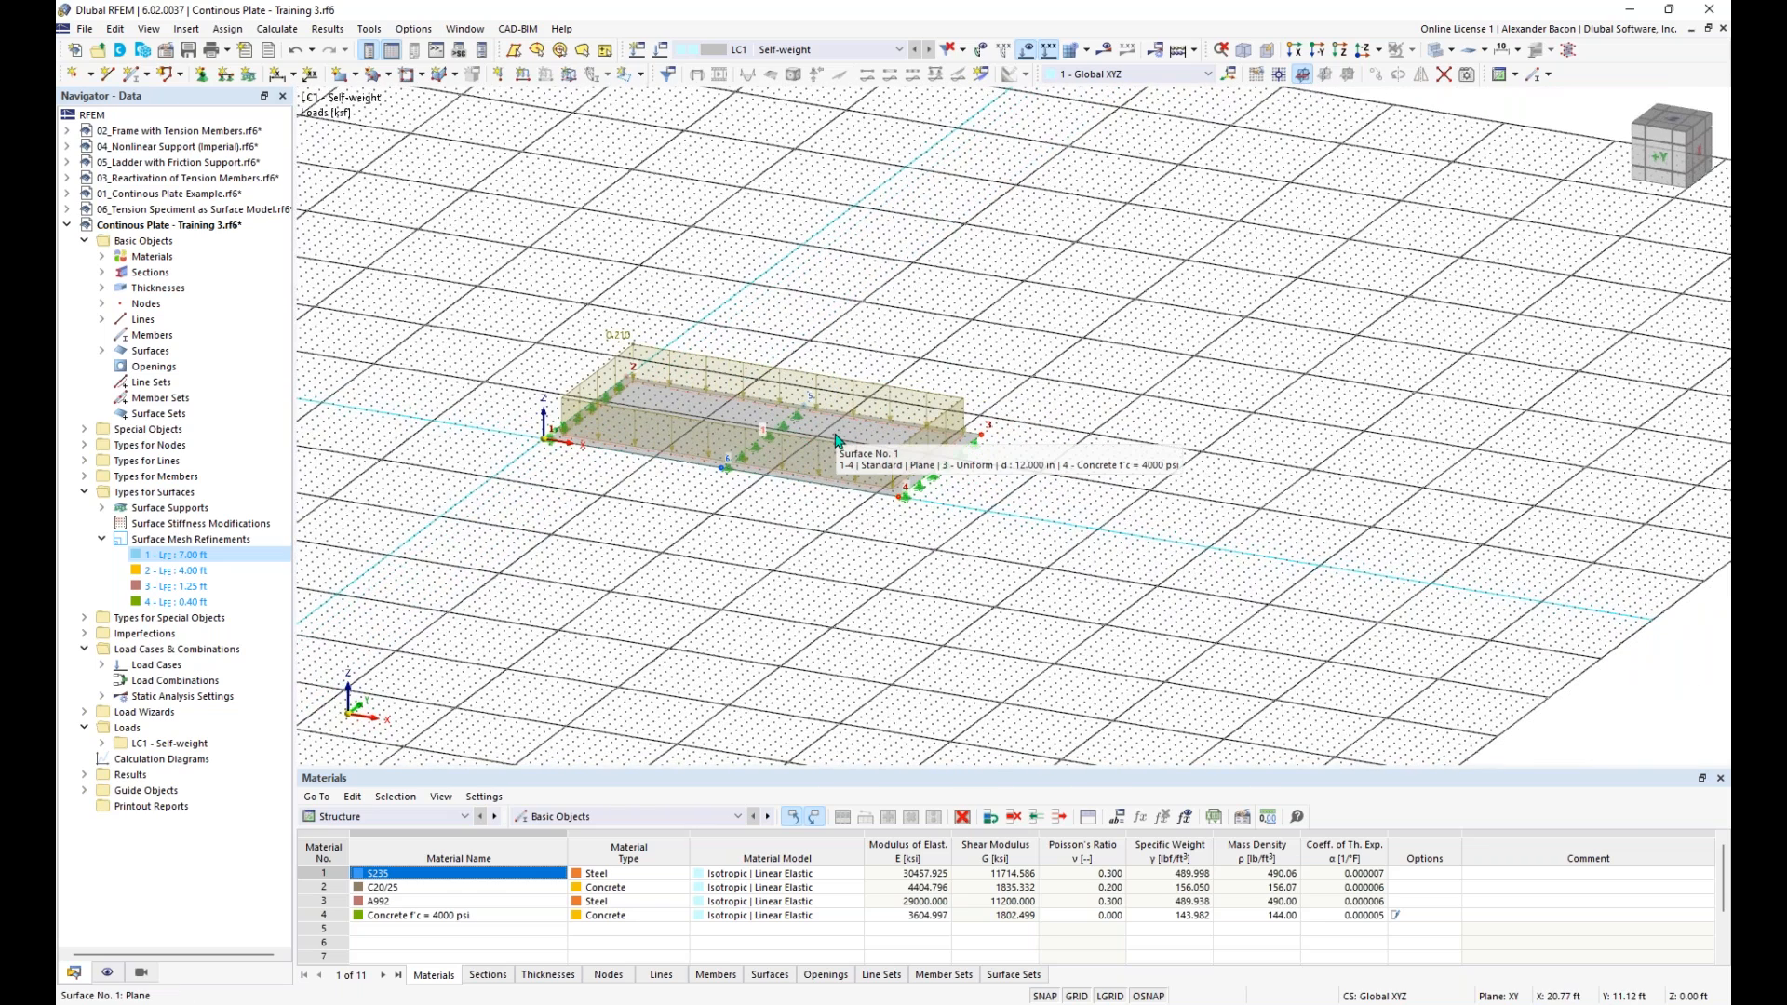
pyautogui.moveTo(1070, 270); pyautogui.dragTo(481, 640)
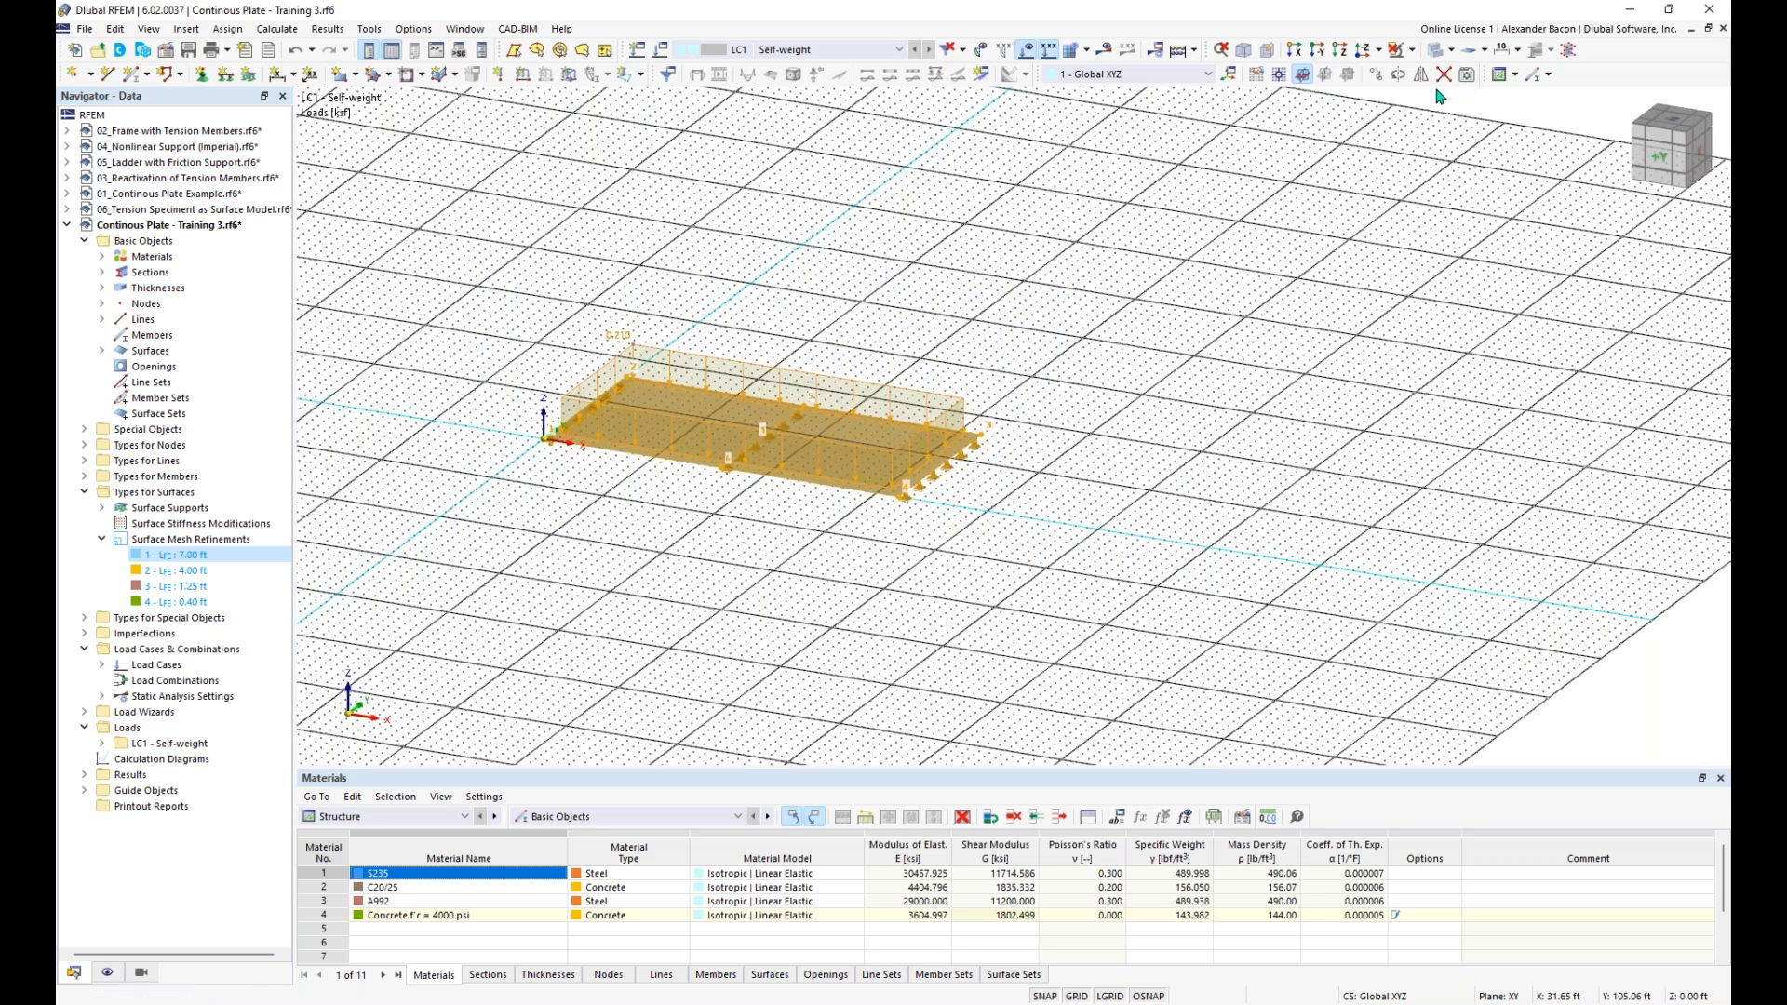
pyautogui.click(1377, 79)
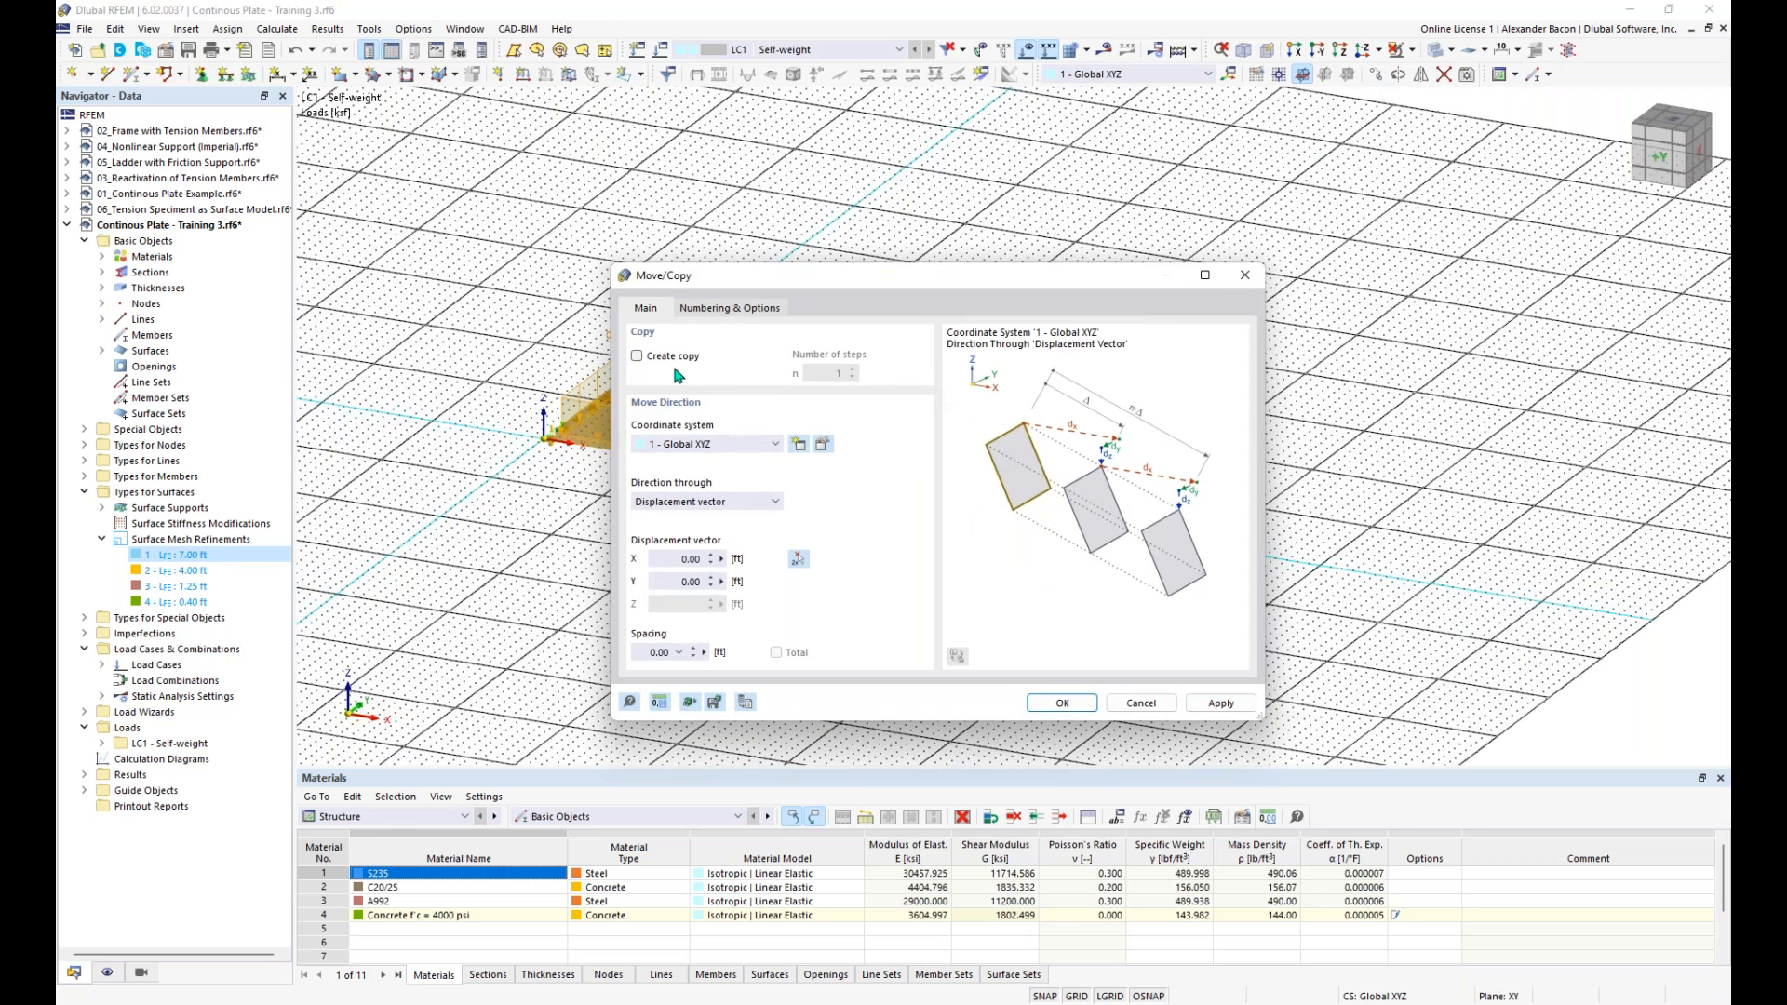
pyautogui.click(661, 361)
pyautogui.doubleClick(837, 373)
pyautogui.write('3')
# - Set the displacement vector to 37 ft in X and create the plate copies
pyautogui.doubleClick(665, 561)
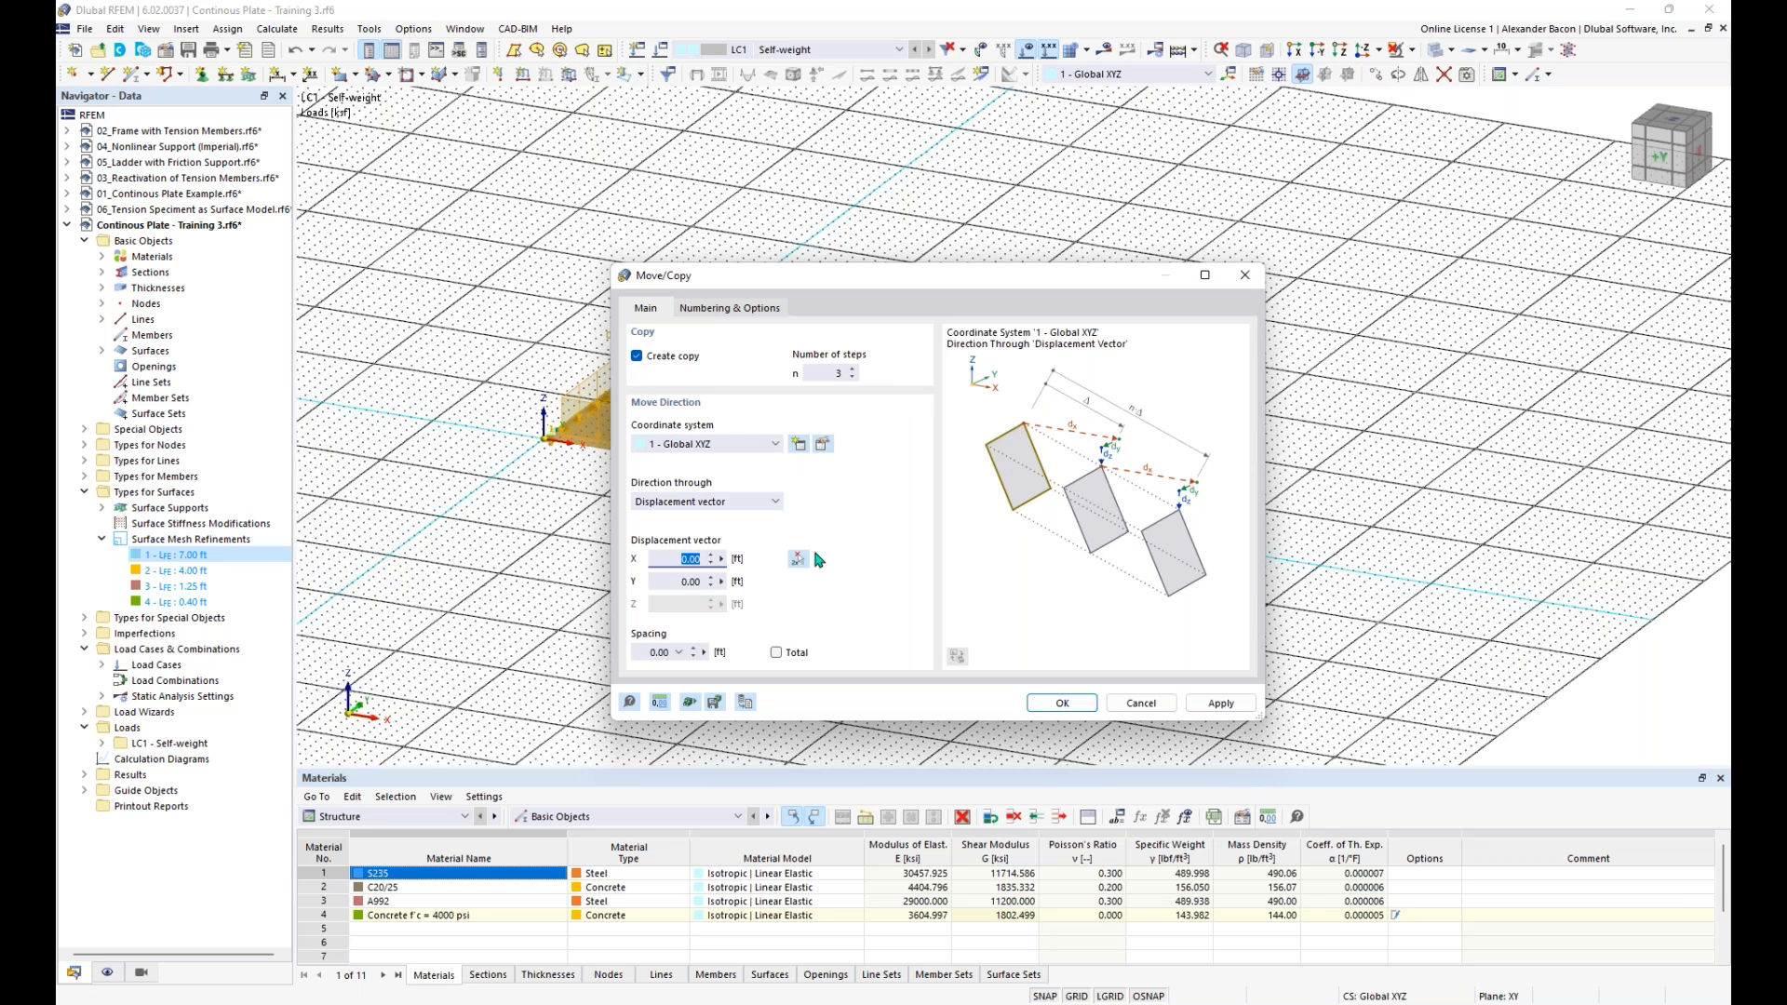
pyautogui.write('37')
pyautogui.moveTo(888, 277); pyautogui.dragTo(876, 231)
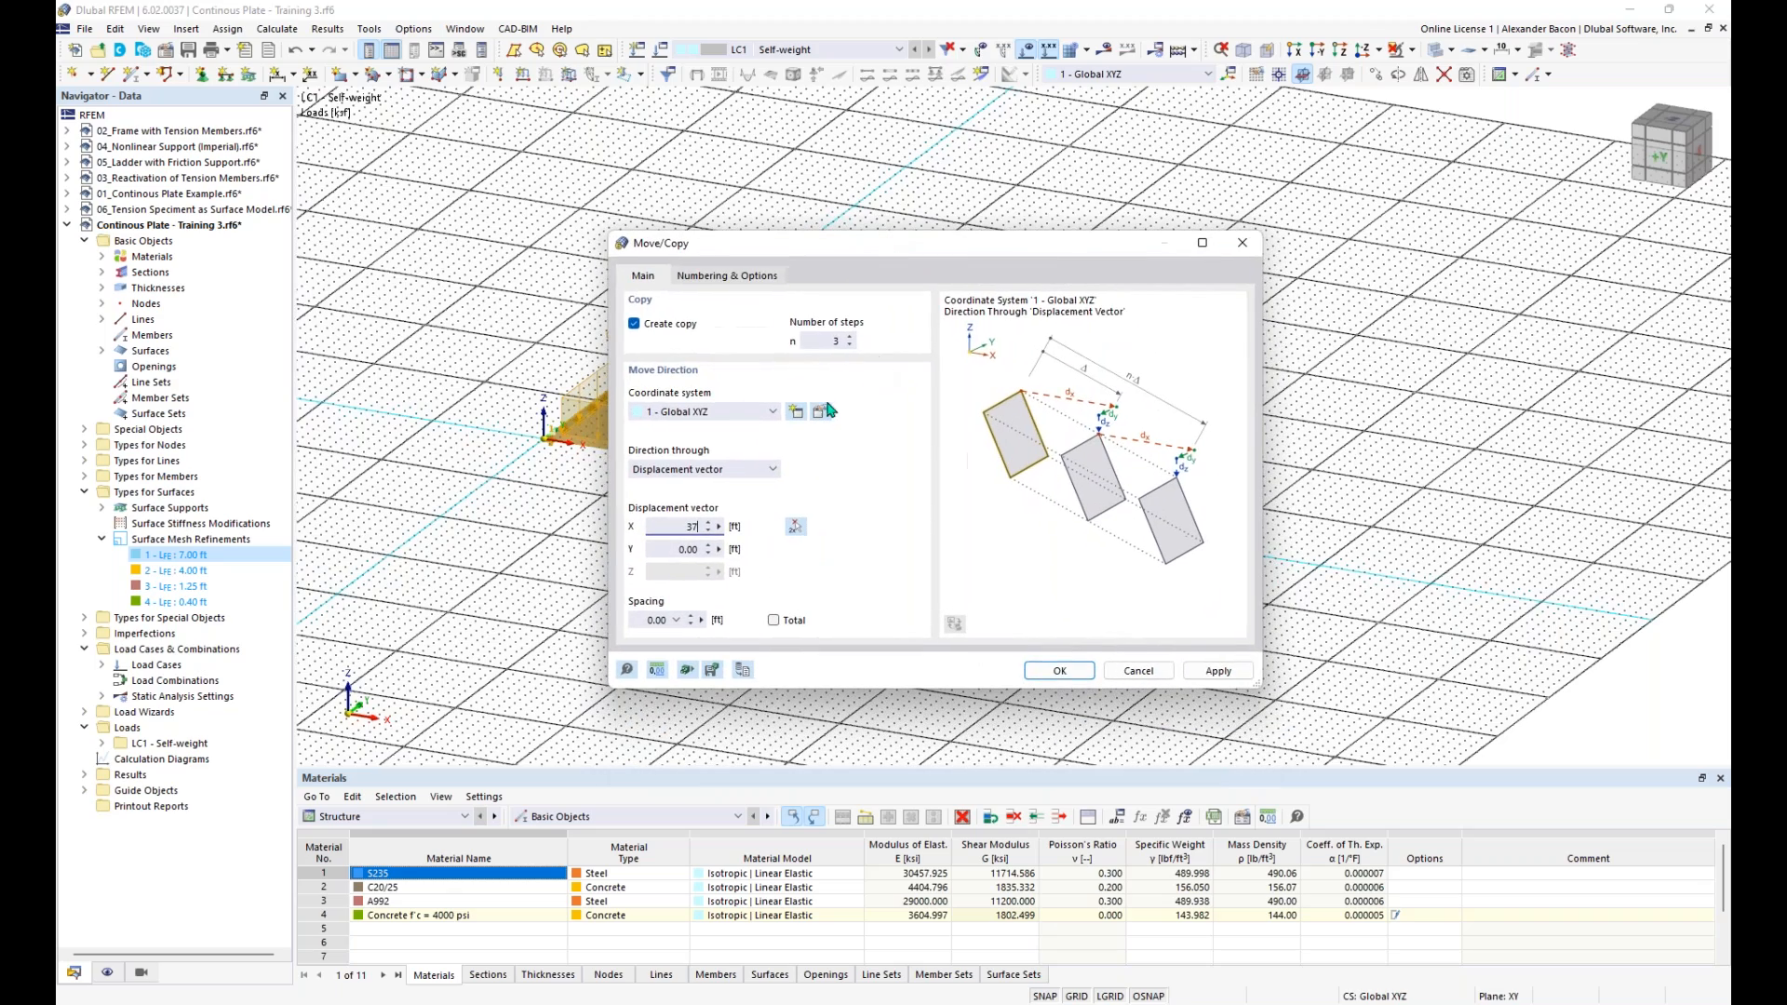
pyautogui.click(1066, 672)
pyautogui.moveTo(1106, 685); pyautogui.dragTo(802, 517, button='middle')
pyautogui.click(801, 518)
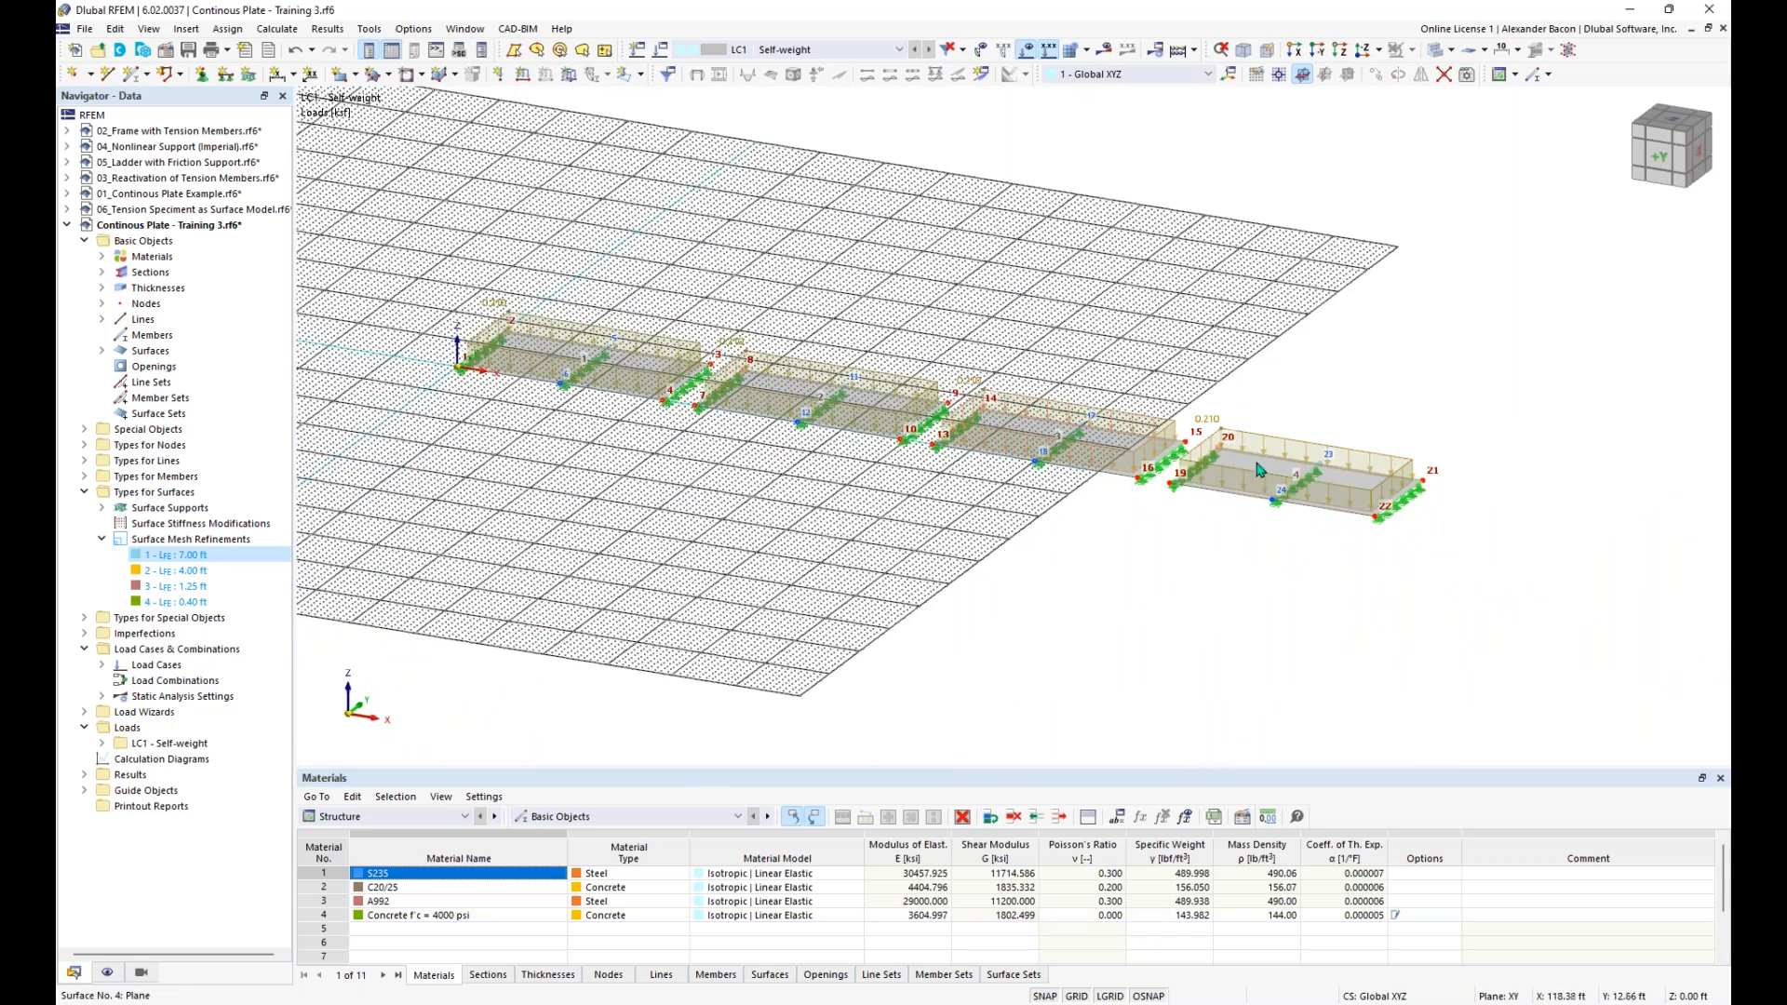
# - Select all four plates and move them together along X so that corner node 13 of the third plate lies on the origin
pyautogui.scroll(-1, 808, 412)
pyautogui.moveTo(846, 483); pyautogui.dragTo(962, 522, button='middle')
pyautogui.moveTo(1554, 284); pyautogui.dragTo(563, 596)
pyautogui.scroll(2, 570, 538)
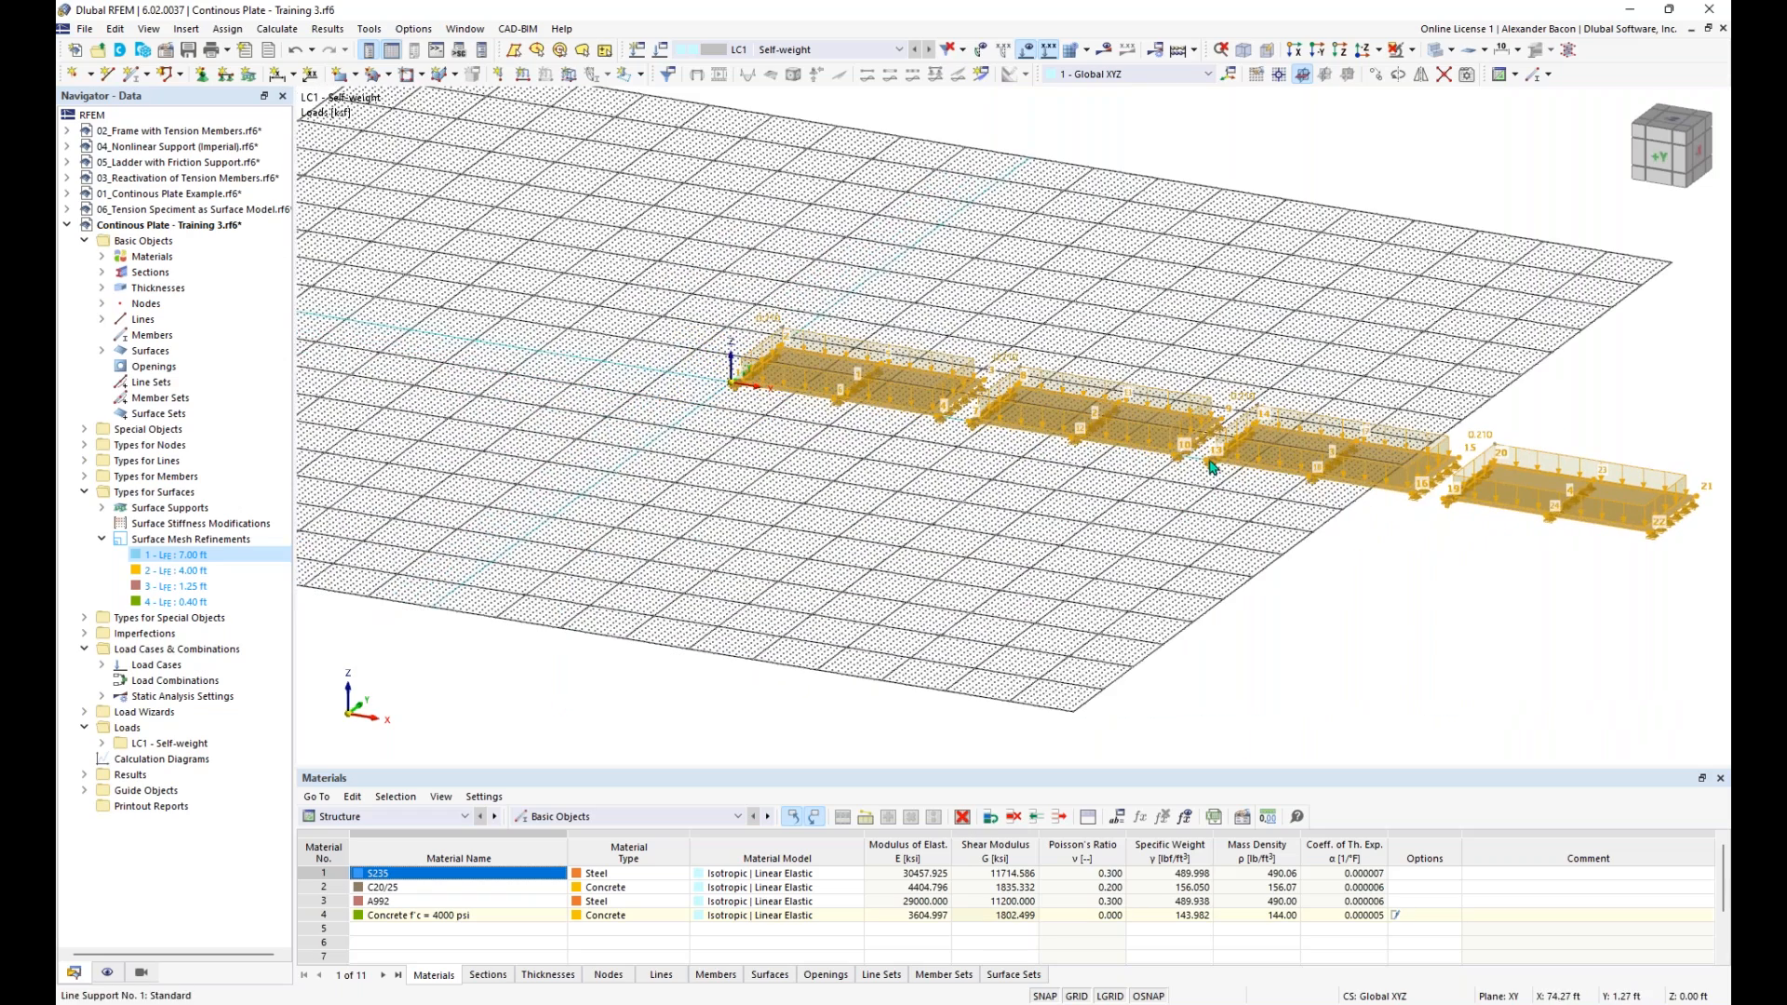
pyautogui.moveTo(1200, 470); pyautogui.dragTo(761, 435)
pyautogui.scroll(-2, 926, 494)
pyautogui.press('Escape')
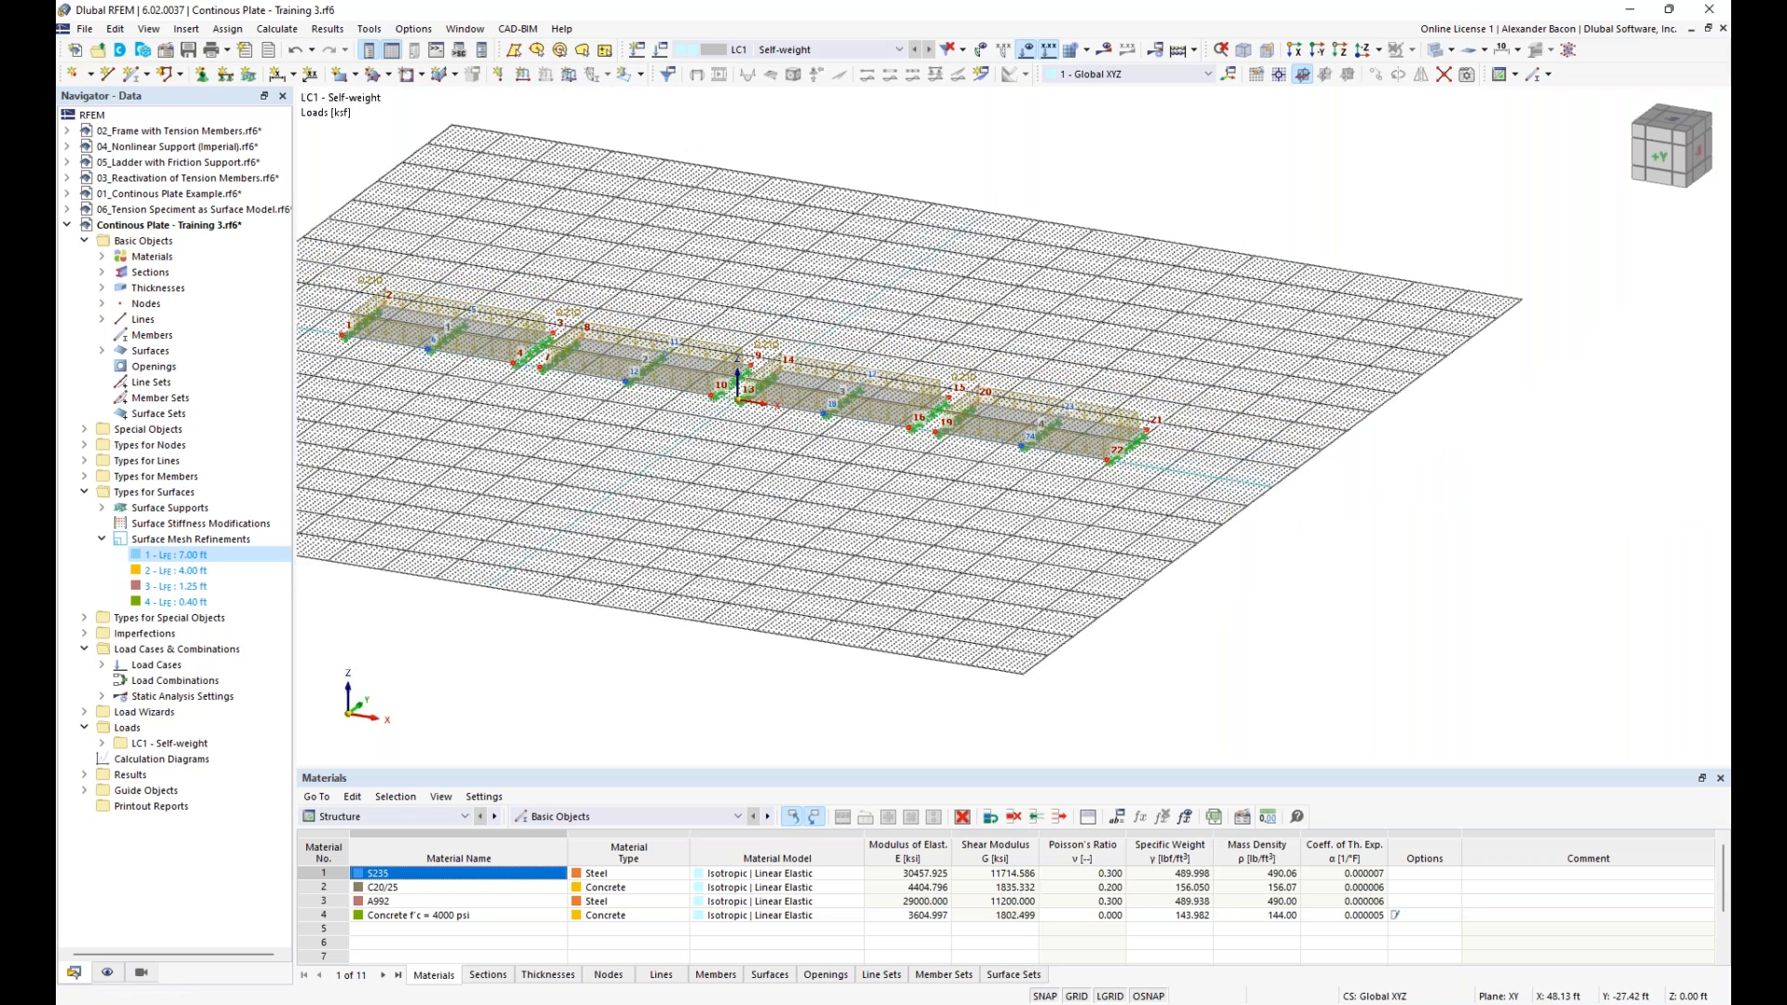
pyautogui.moveTo(886, 396); pyautogui.dragTo(979, 425, button='middle')
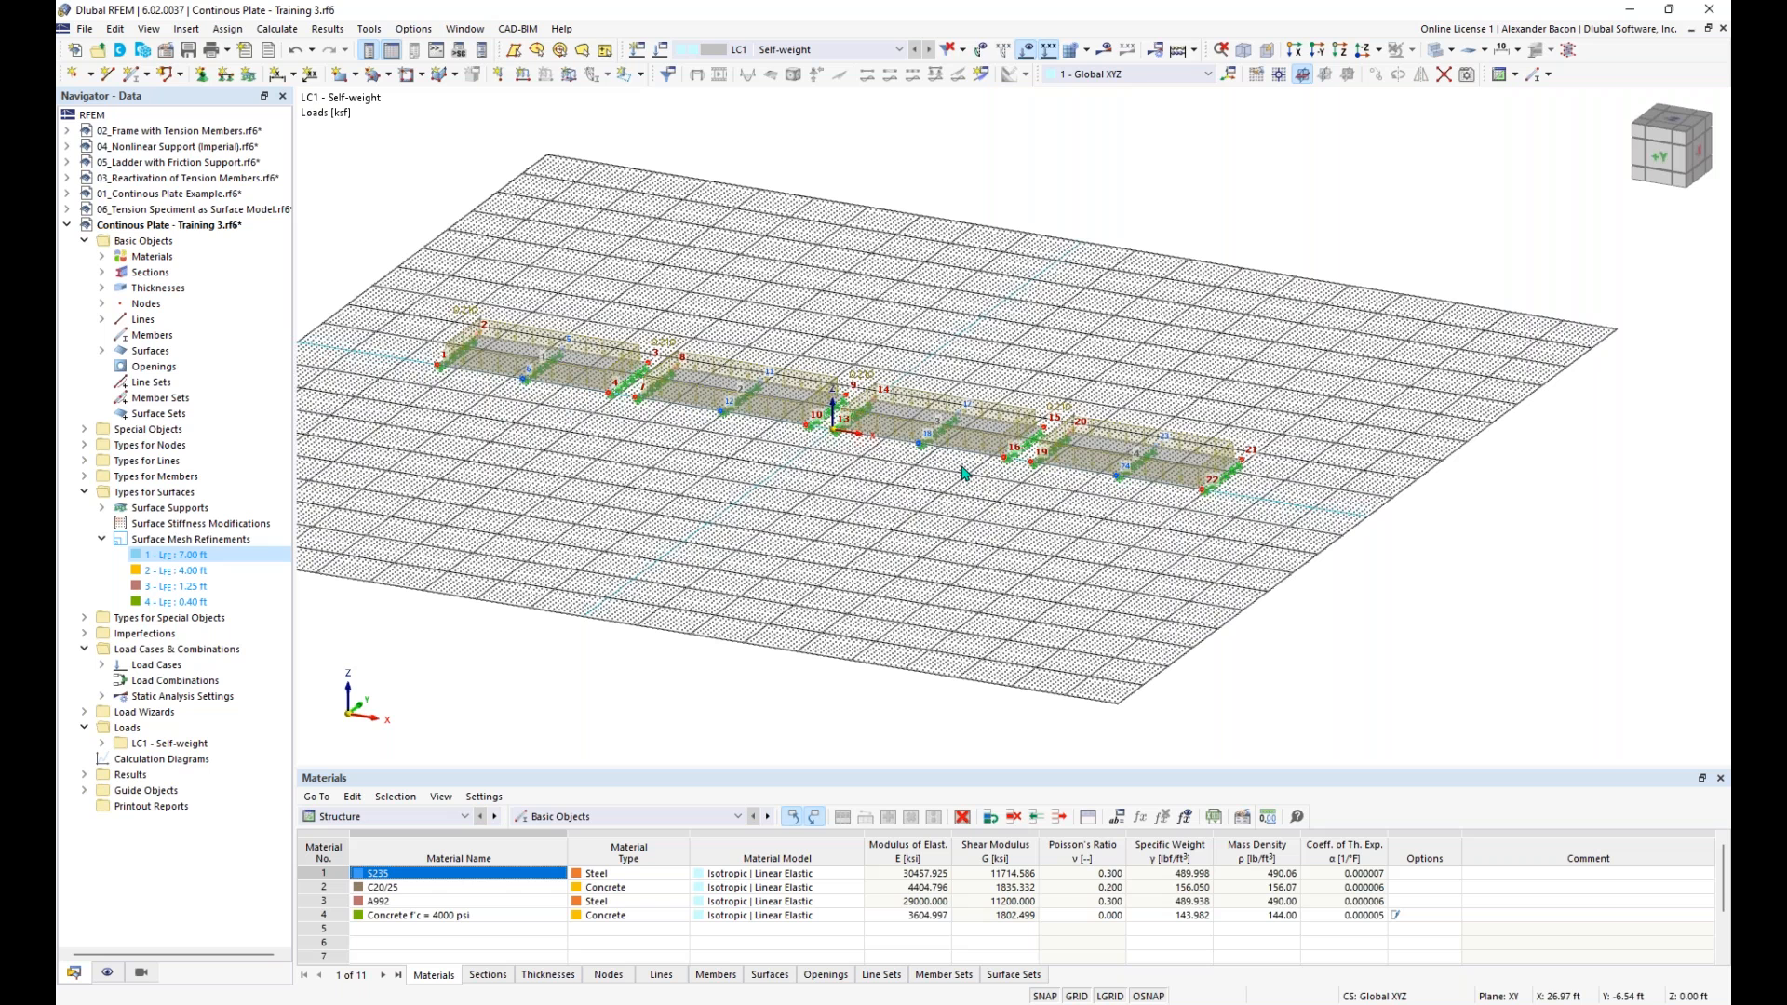
pyautogui.moveTo(1231, 542); pyautogui.dragTo(1039, 547, button='middle')
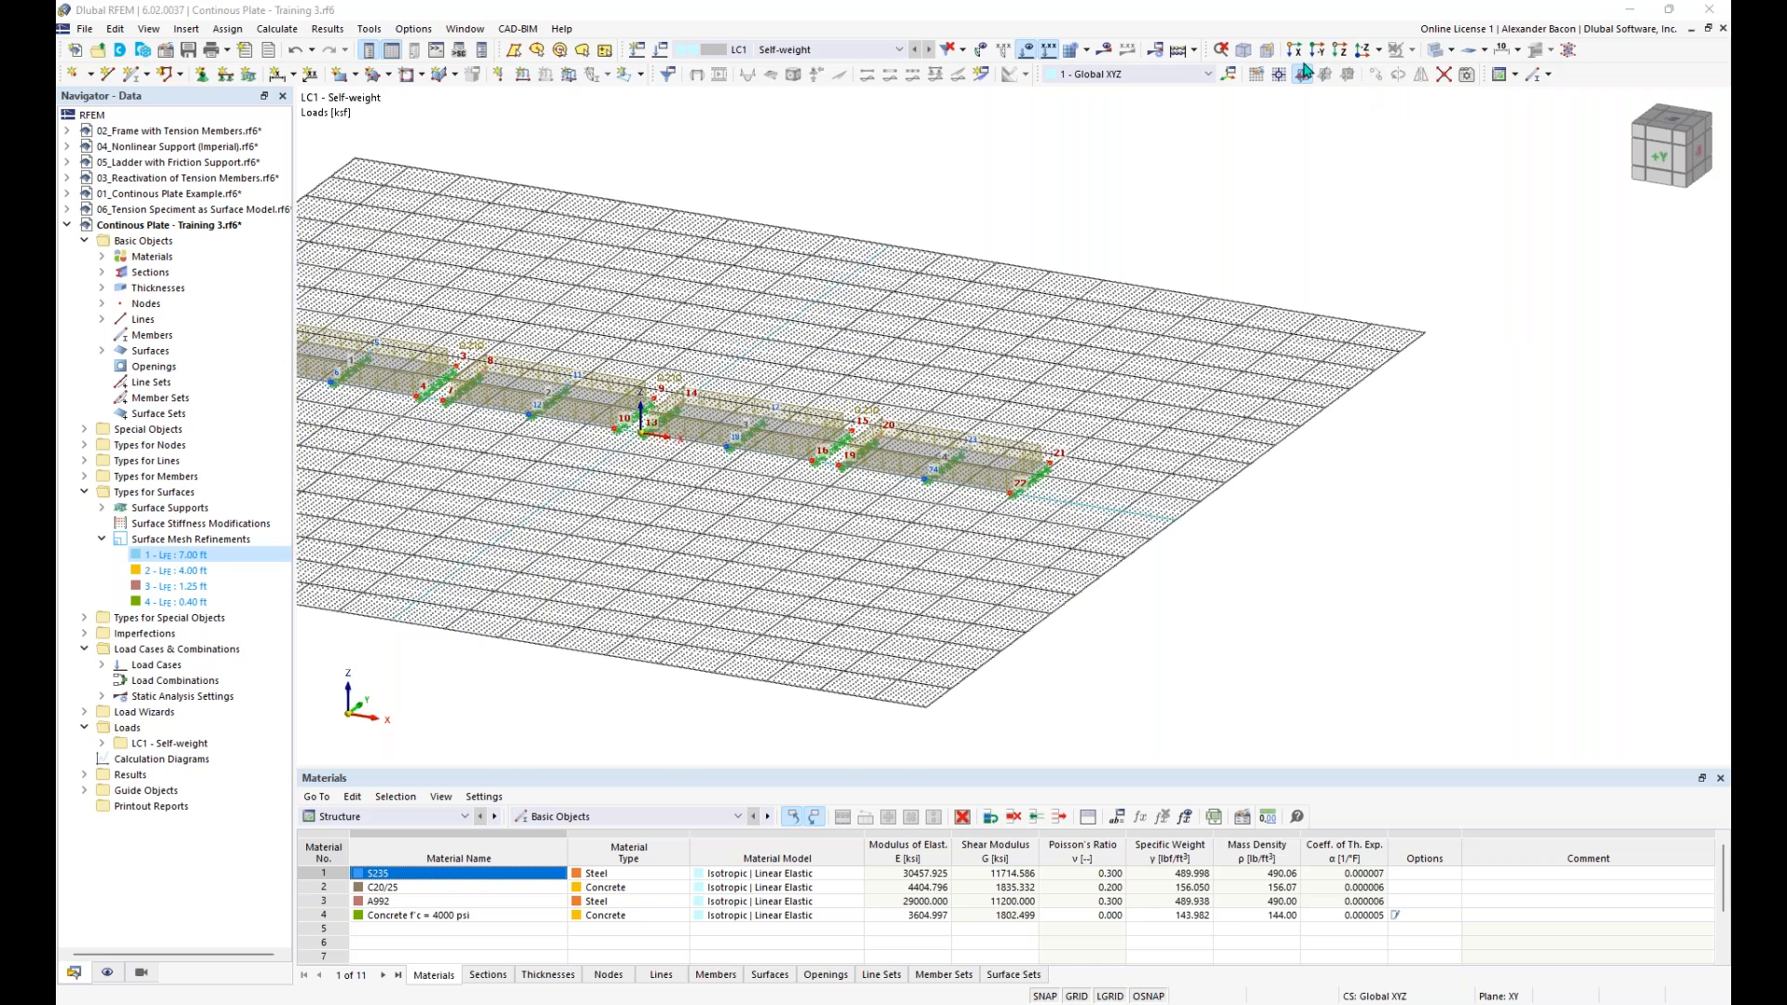
pyautogui.scroll(5, 1131, 484)
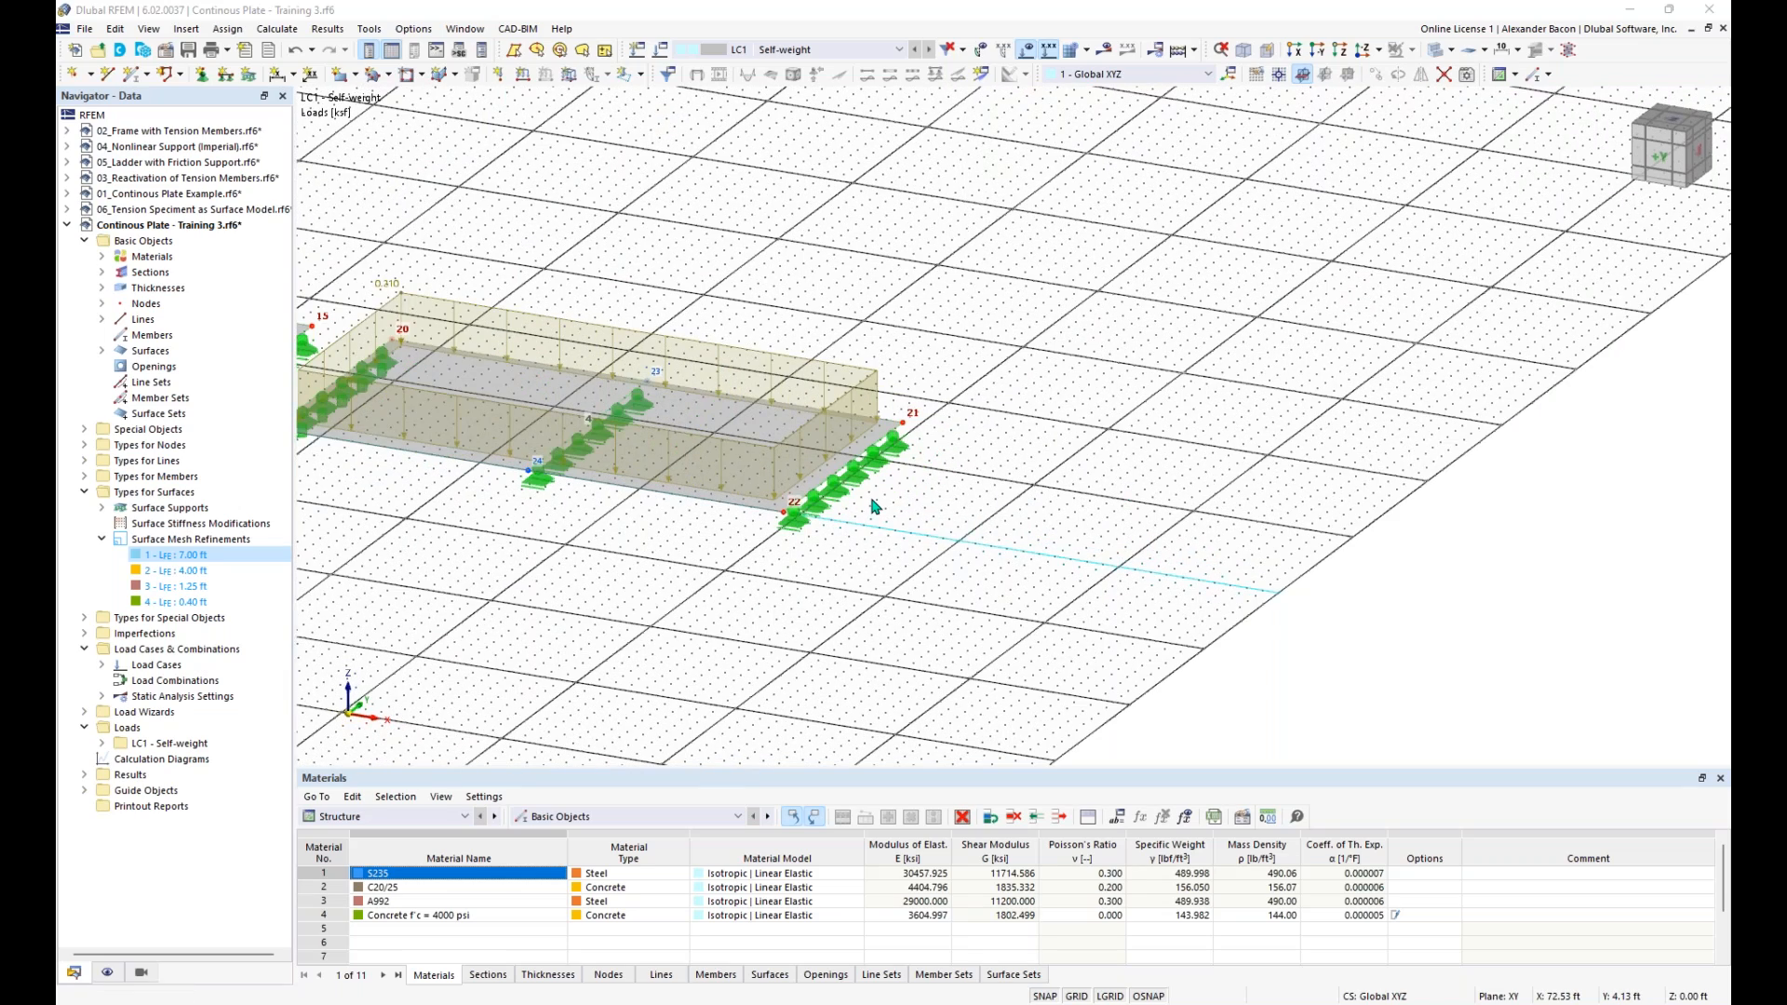
pyautogui.scroll(-4, 874, 506)
pyautogui.moveTo(670, 545); pyautogui.dragTo(772, 511, button='middle')
pyautogui.scroll(3, 1048, 504)
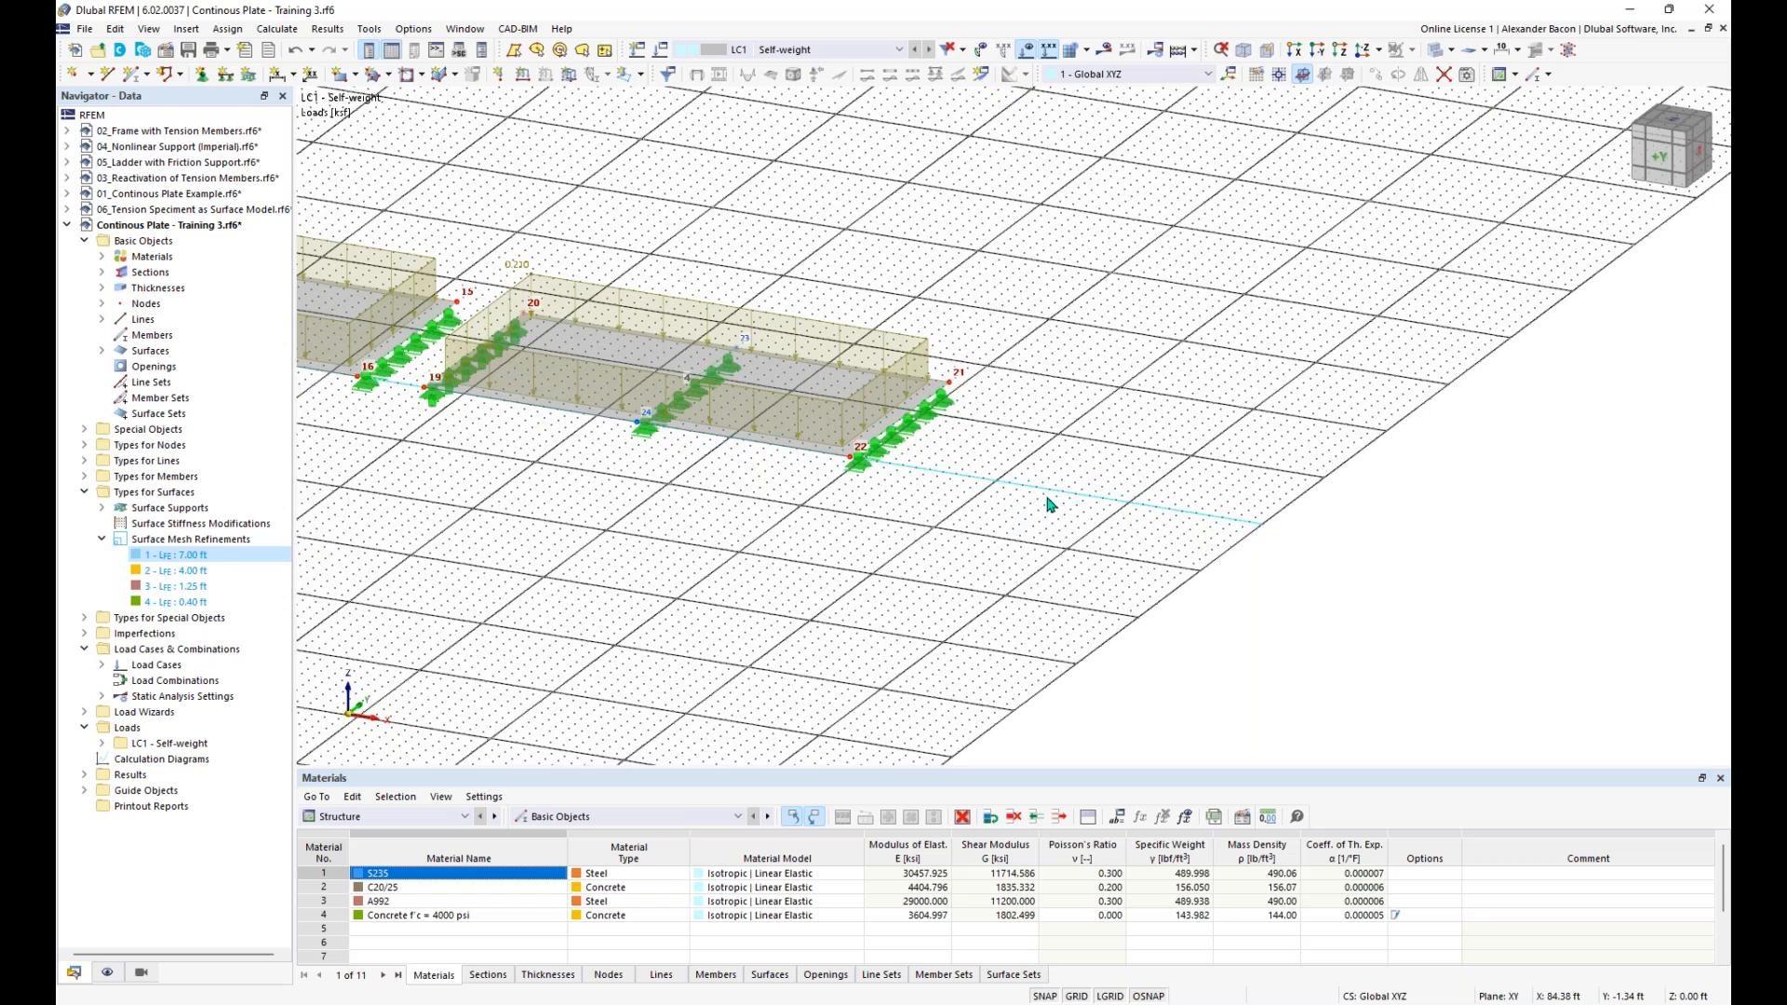
# - Start a new single member and choose Beam as its member type
pyautogui.click(131, 76)
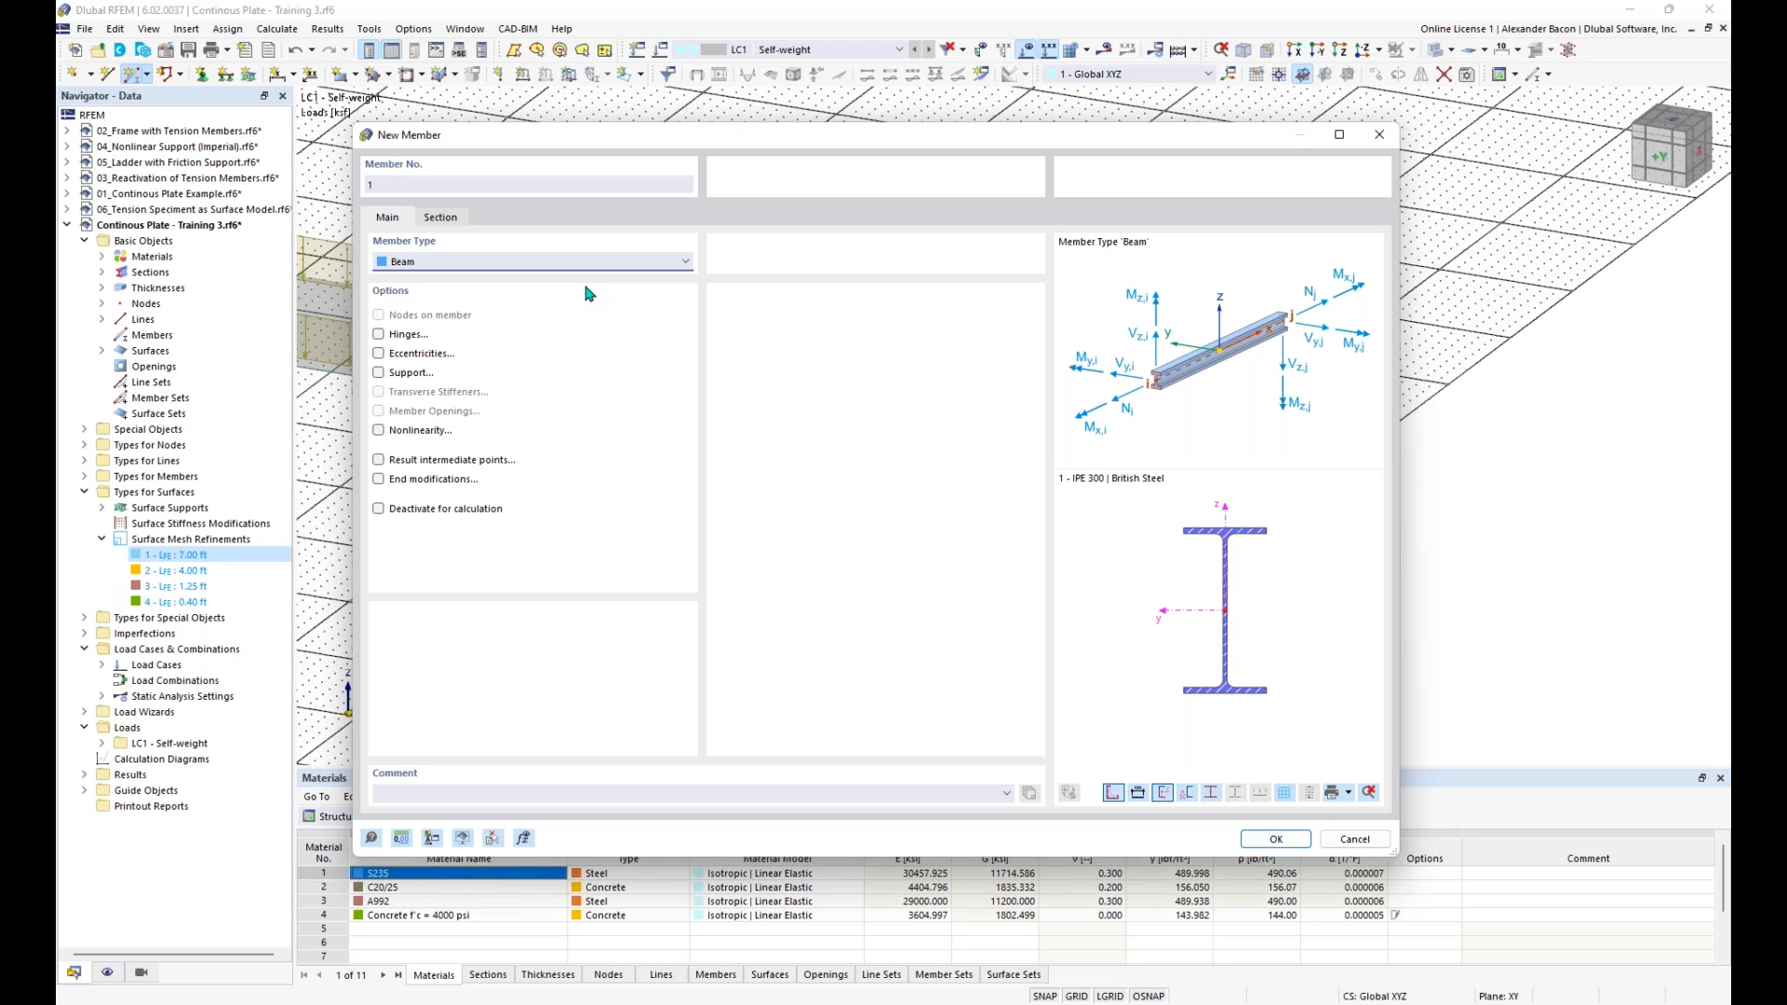
pyautogui.moveTo(591, 134); pyautogui.dragTo(610, 102)
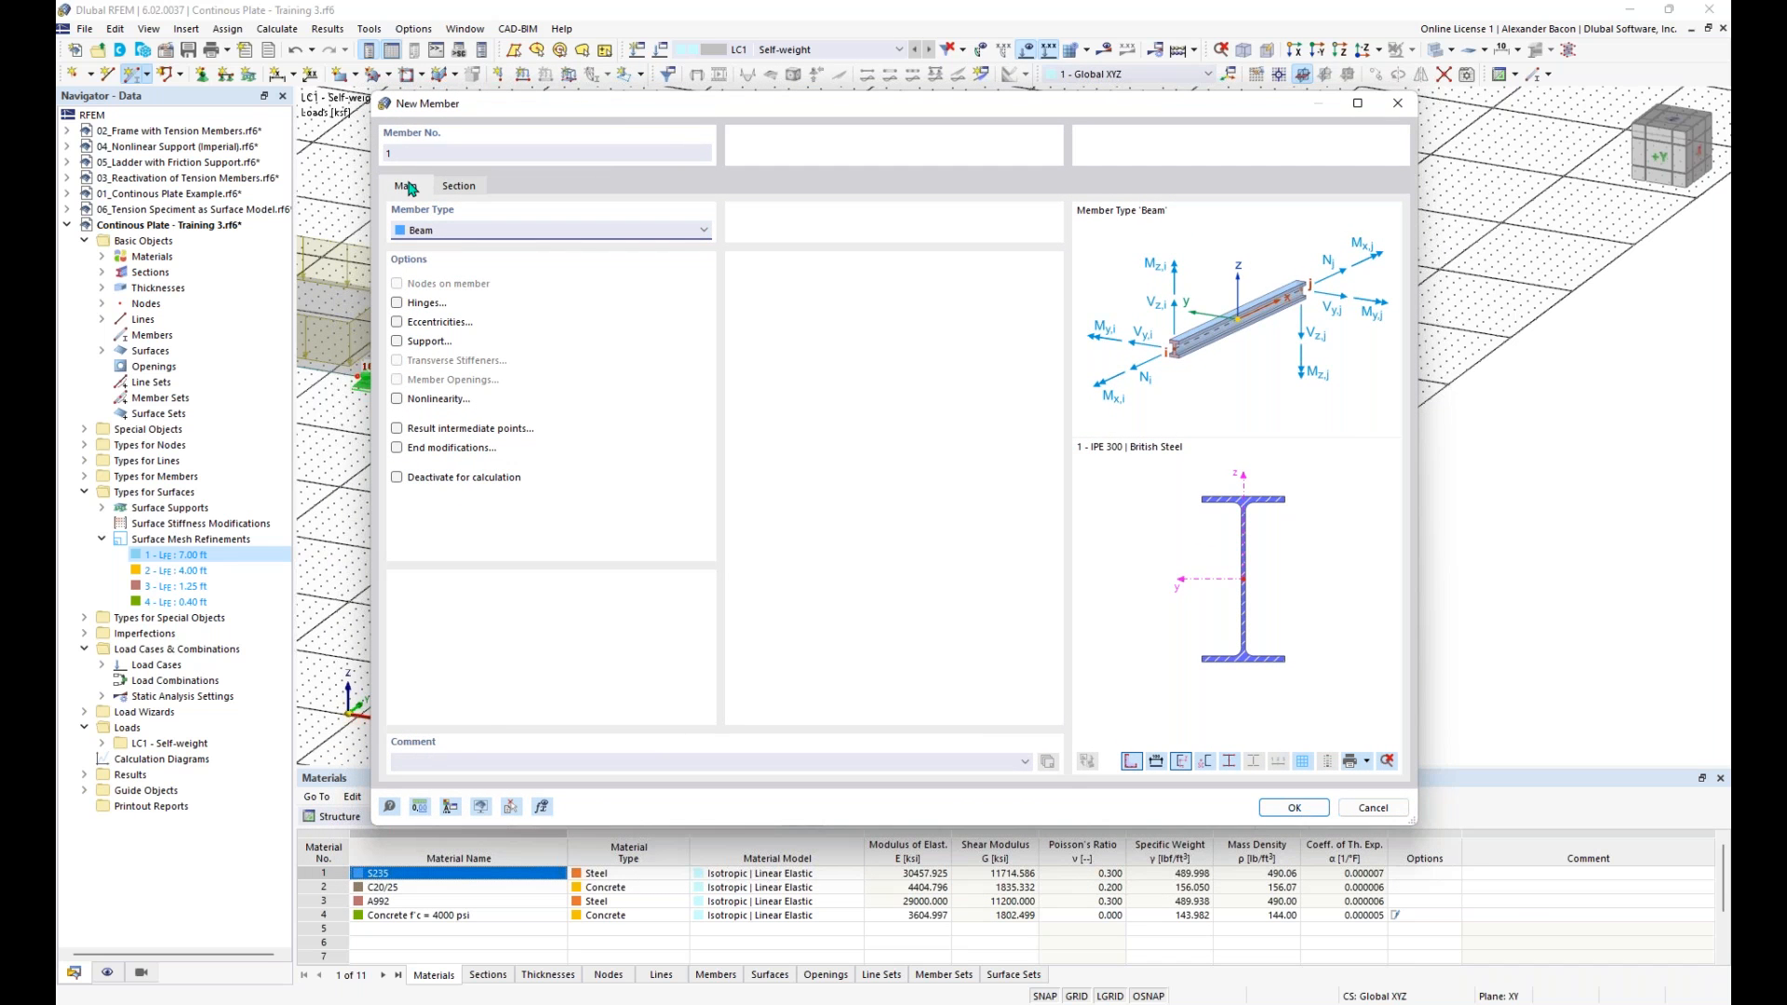
pyautogui.click(454, 232)
pyautogui.click(456, 247)
pyautogui.click(456, 232)
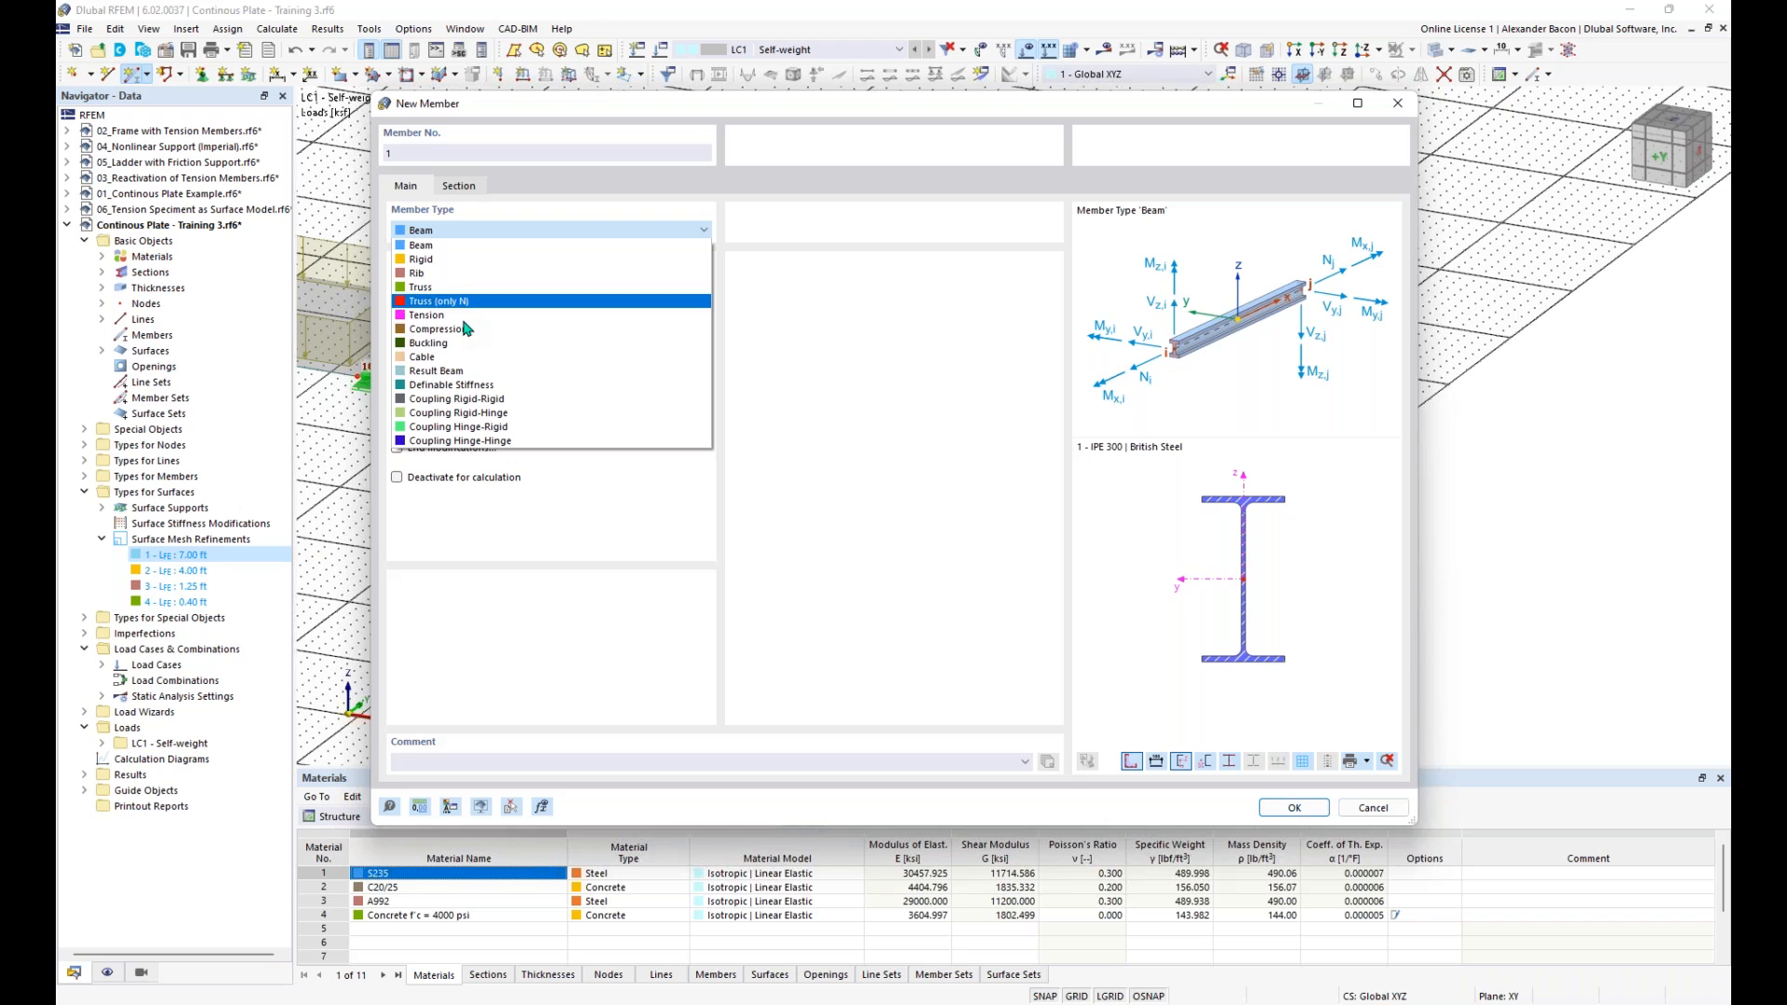
pyautogui.click(456, 245)
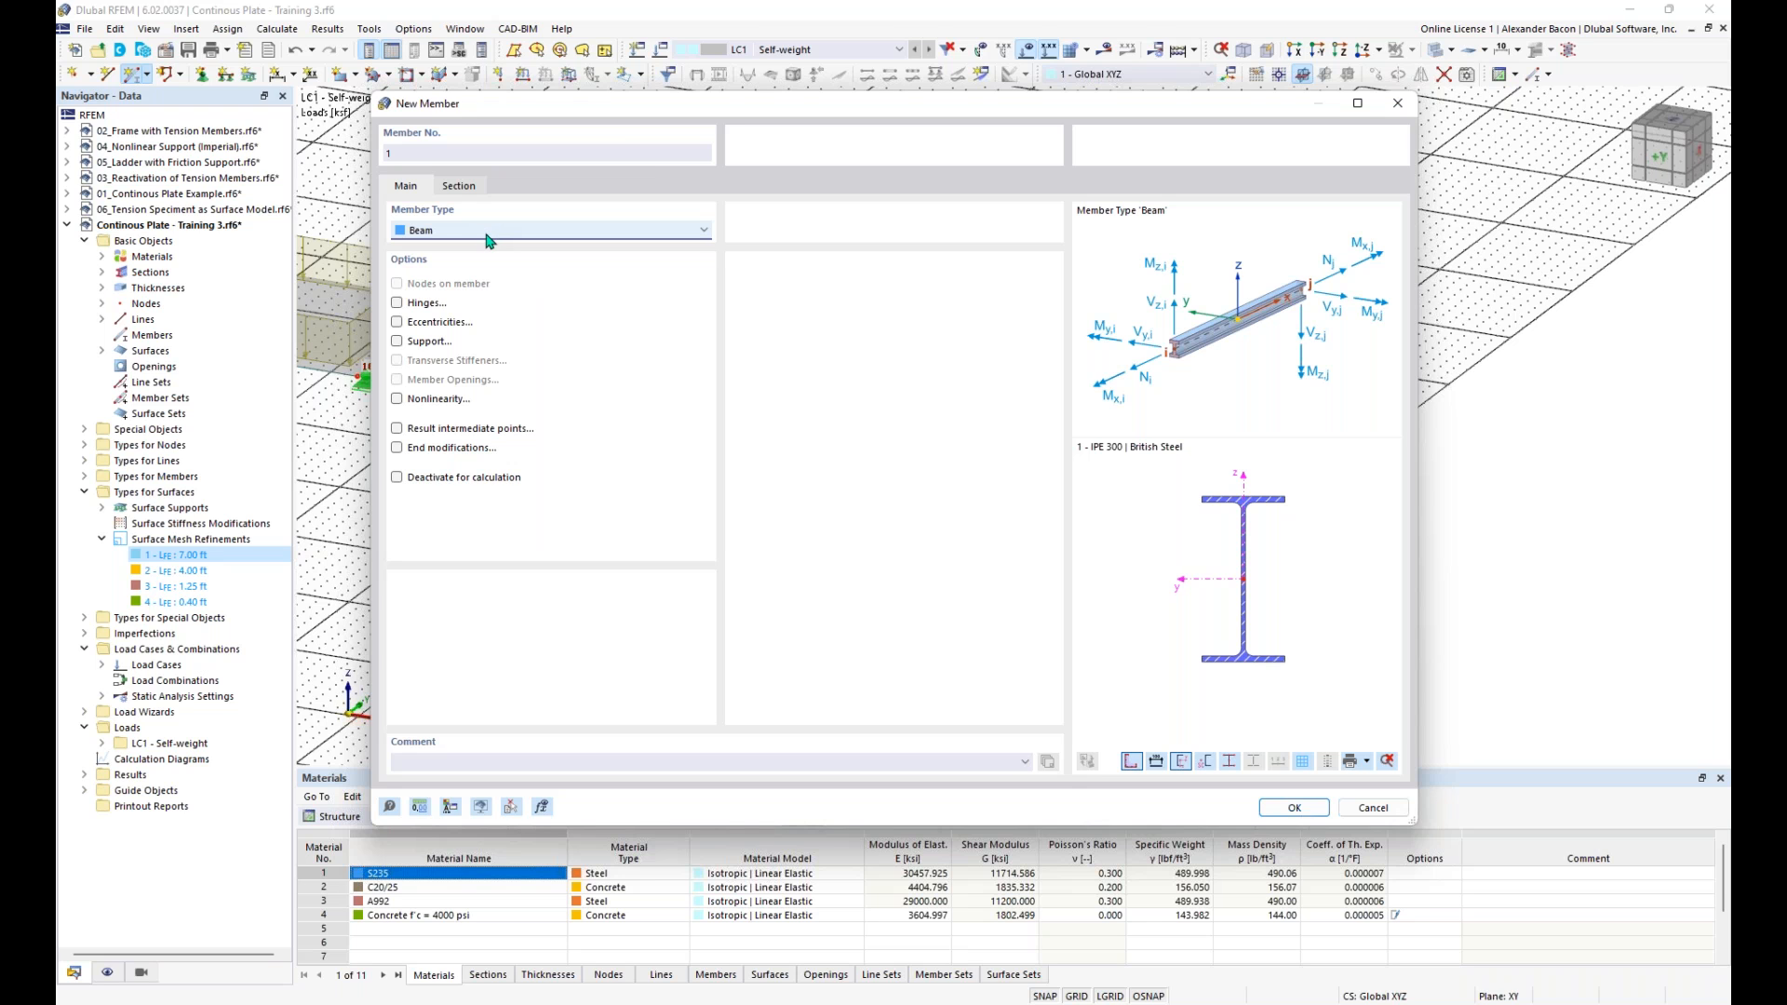
# - Choose a parametric massive rectangle from the section library for the start of the new beam member
pyautogui.click(477, 187)
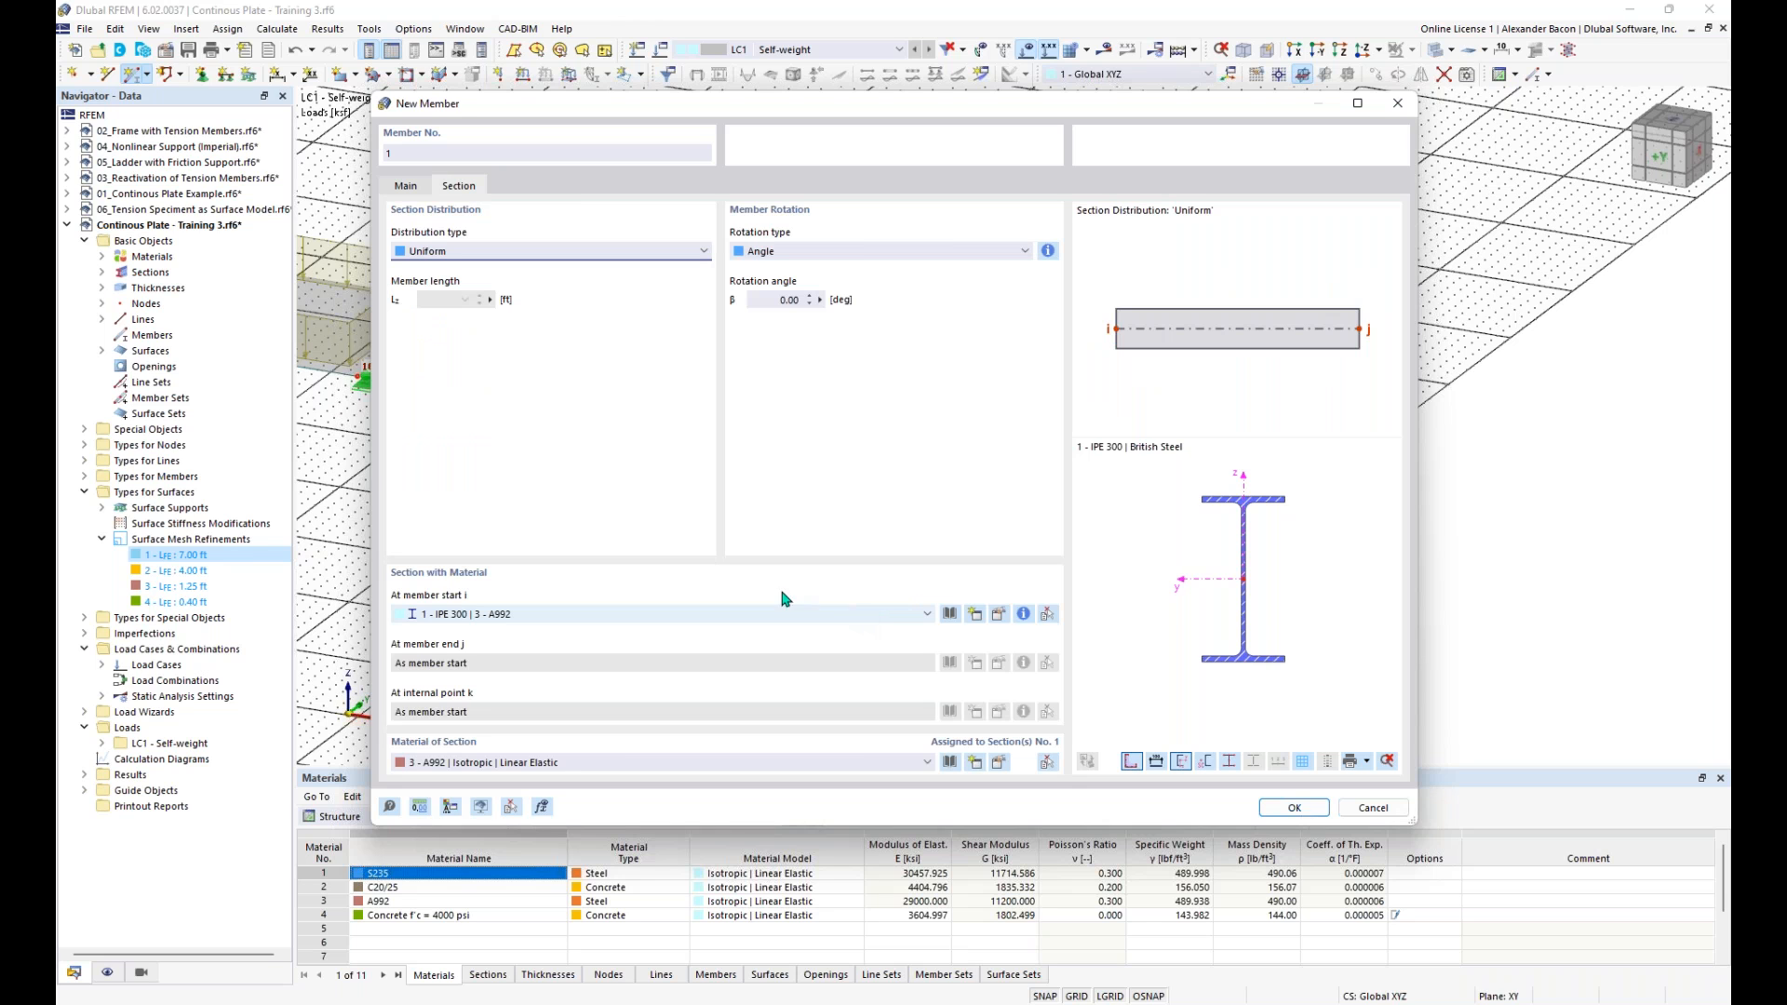
pyautogui.click(950, 614)
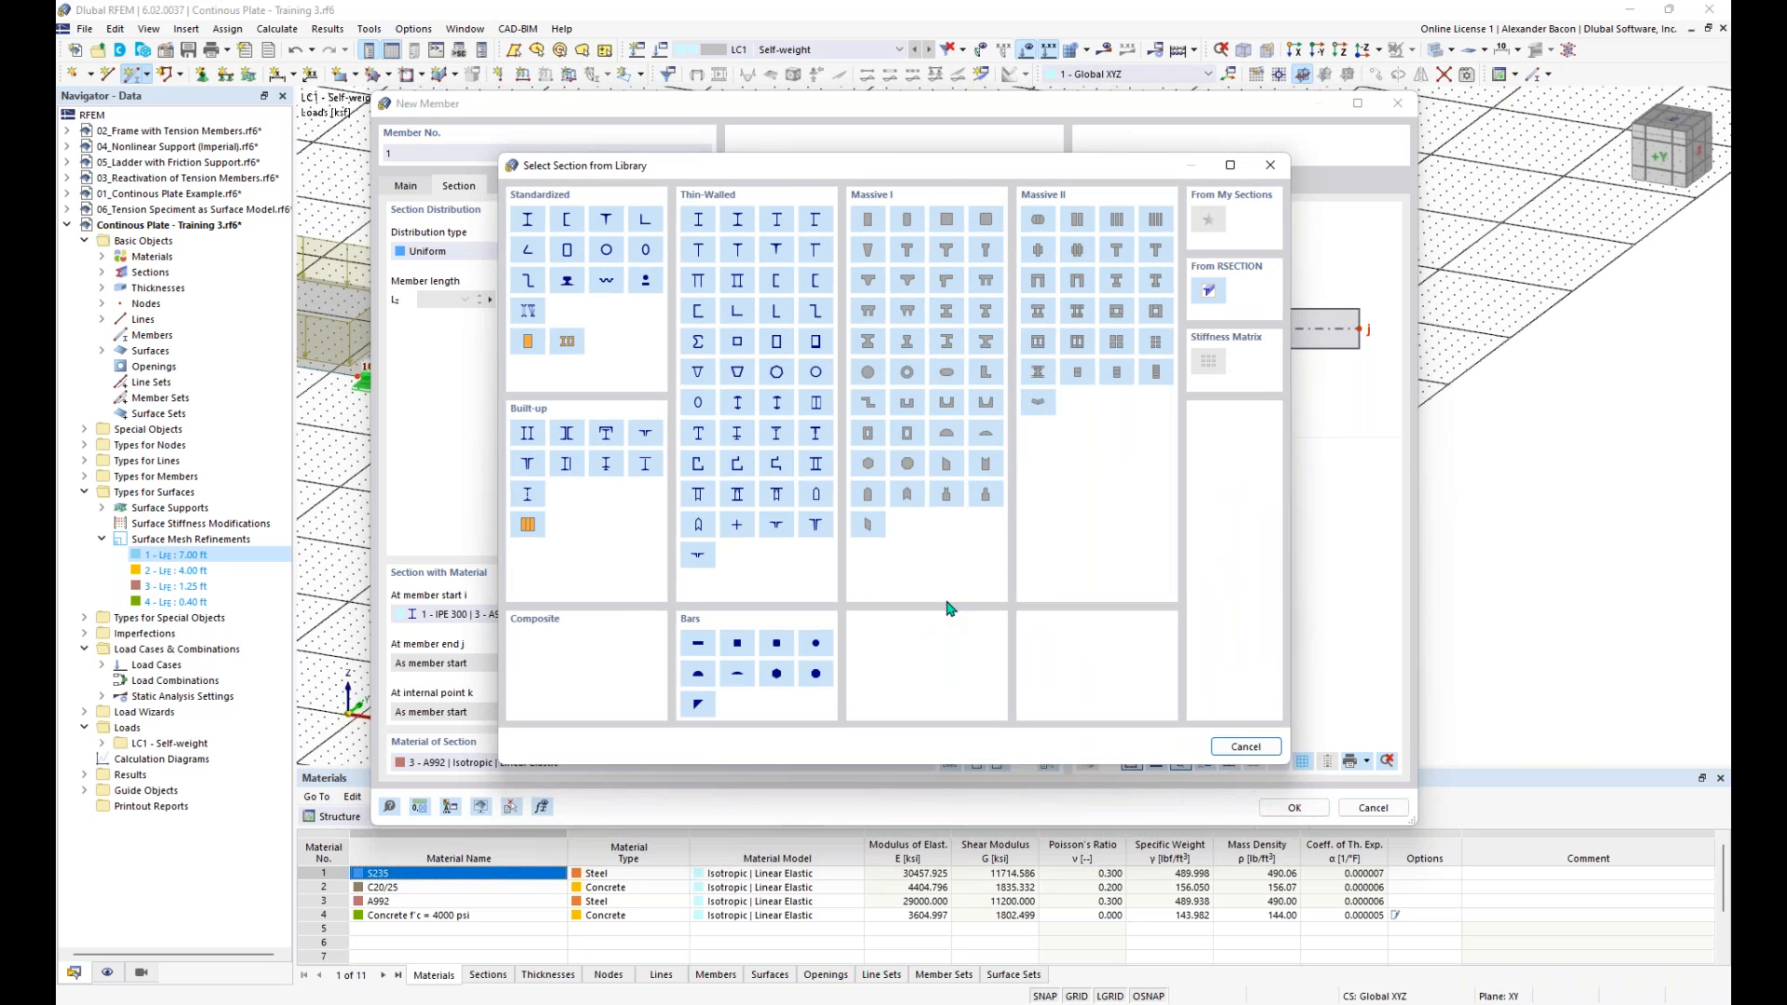
pyautogui.moveTo(905, 174)
pyautogui.mouseDown()
pyautogui.moveTo(862, 142)
pyautogui.moveTo(889, 154)
pyautogui.mouseUp()
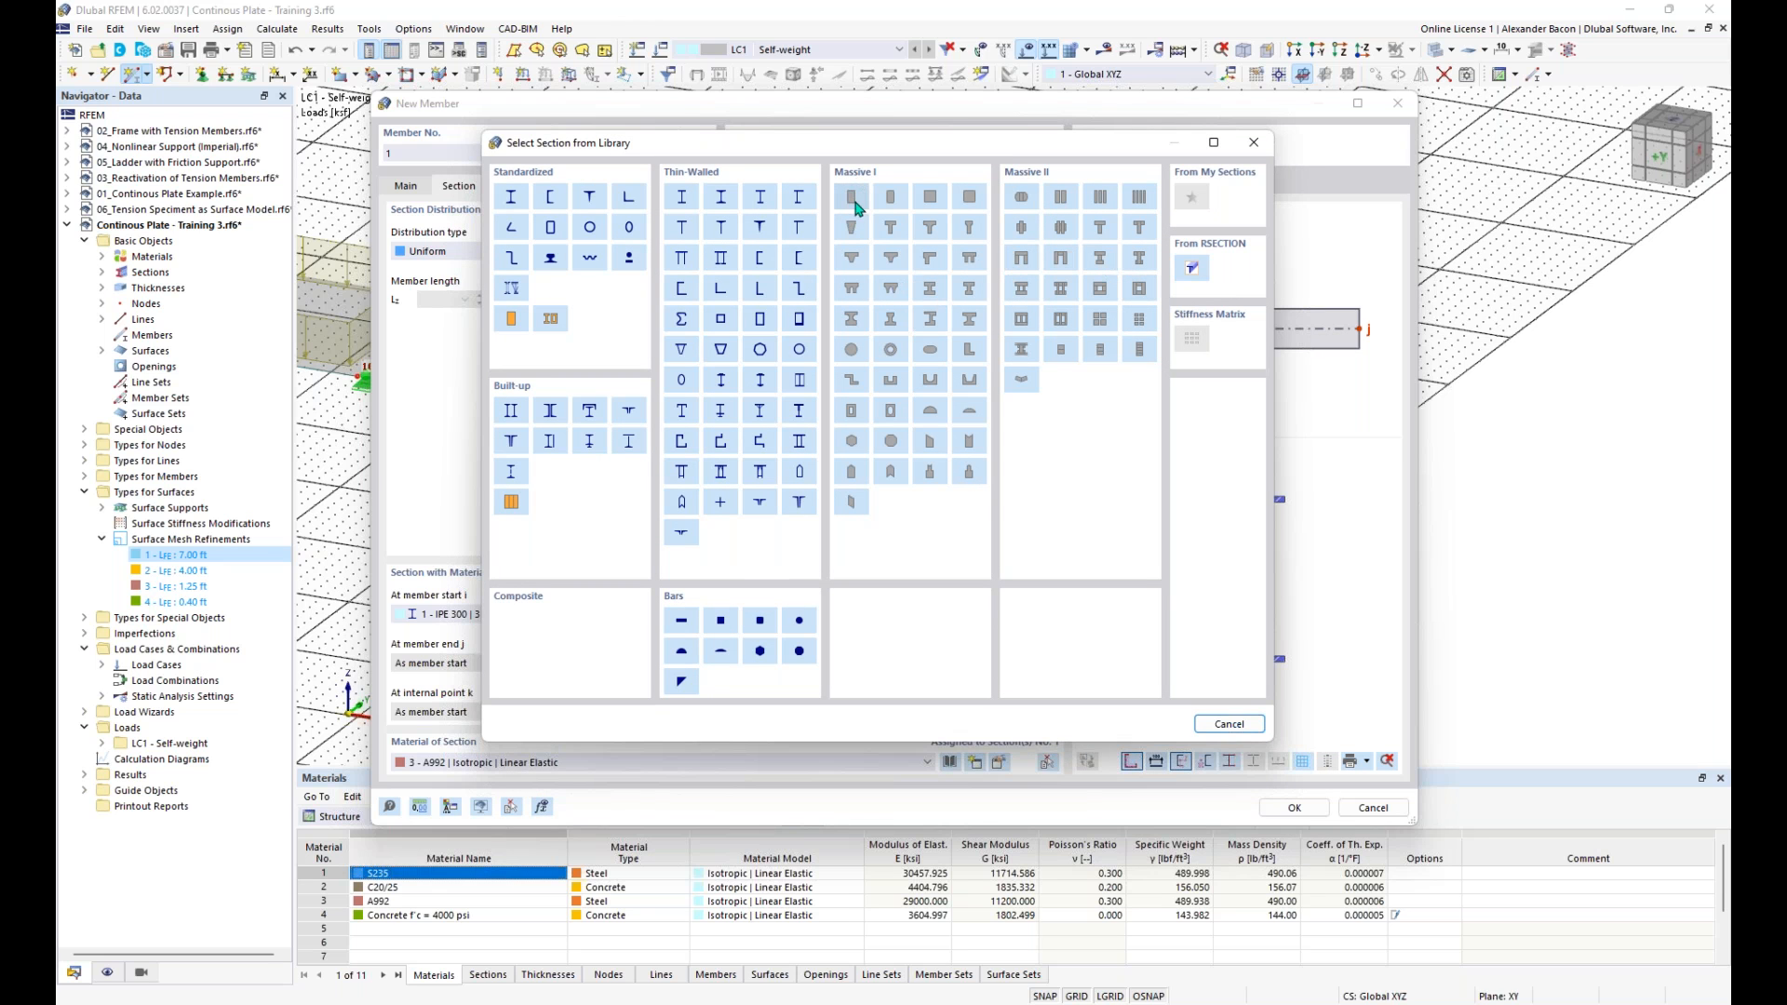
pyautogui.click(853, 198)
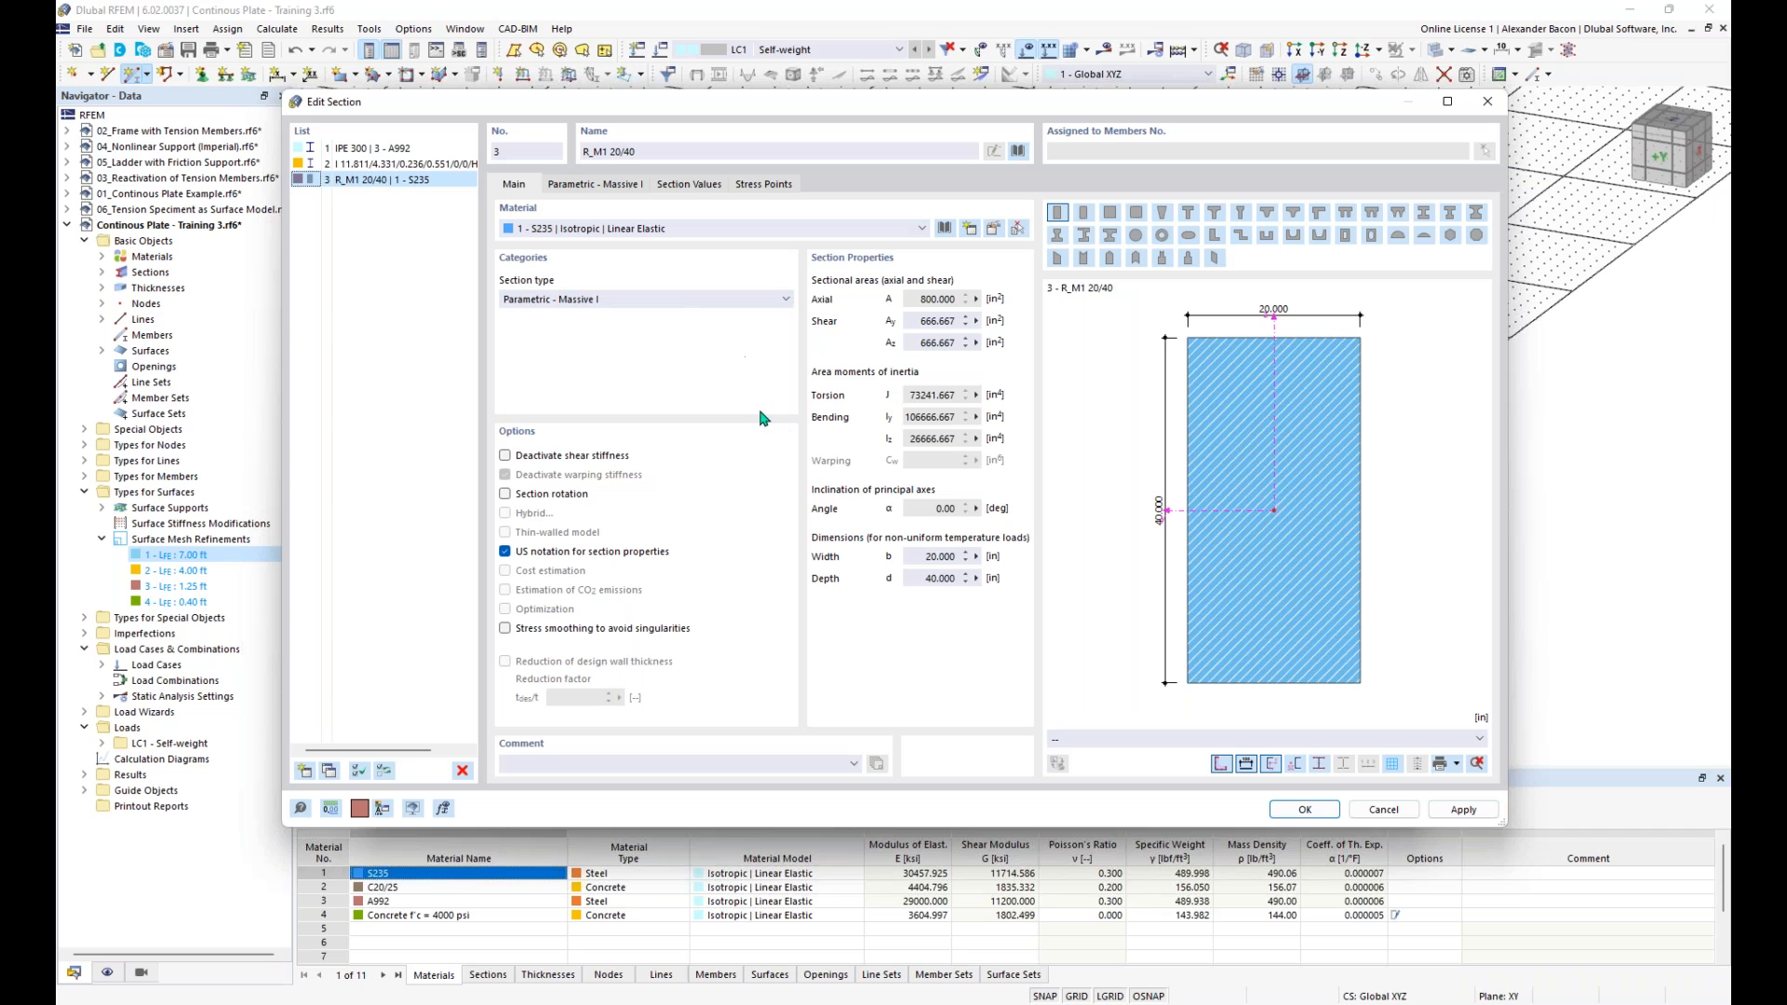
# - Import Concrete f'c = 4000 psi (ACI 318-19) from the material library as the rectangular section's material
pyautogui.click(597, 232)
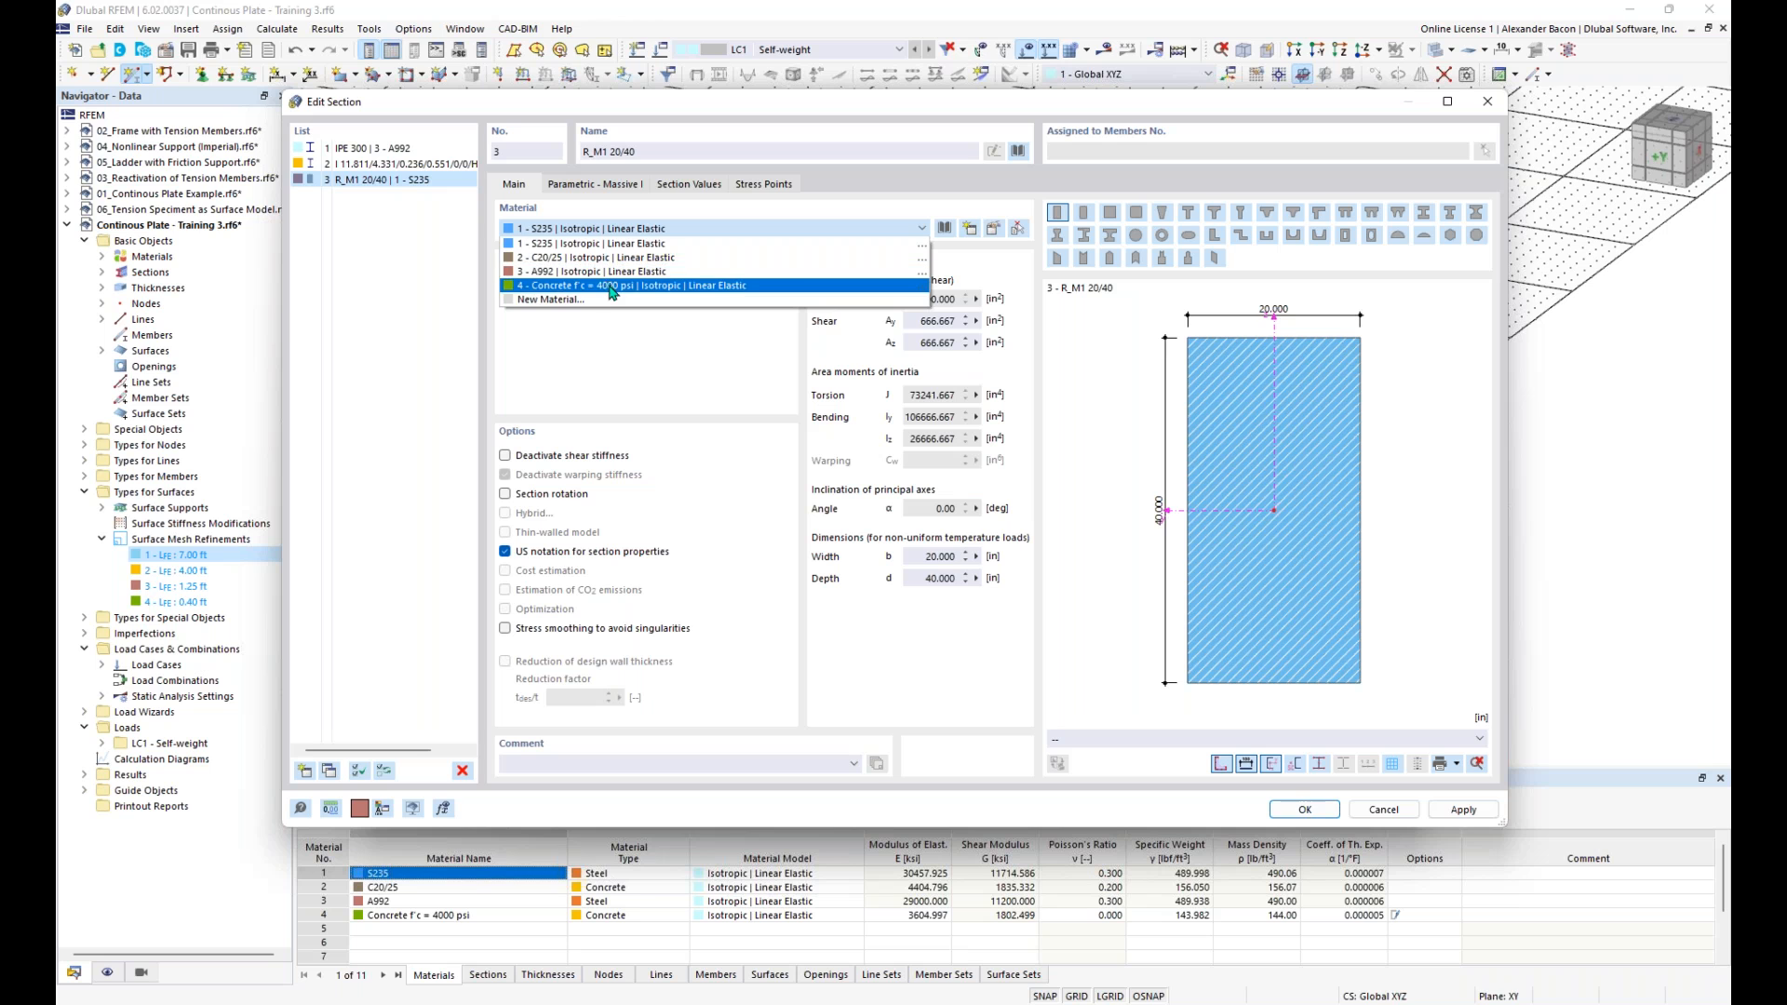
pyautogui.click(608, 233)
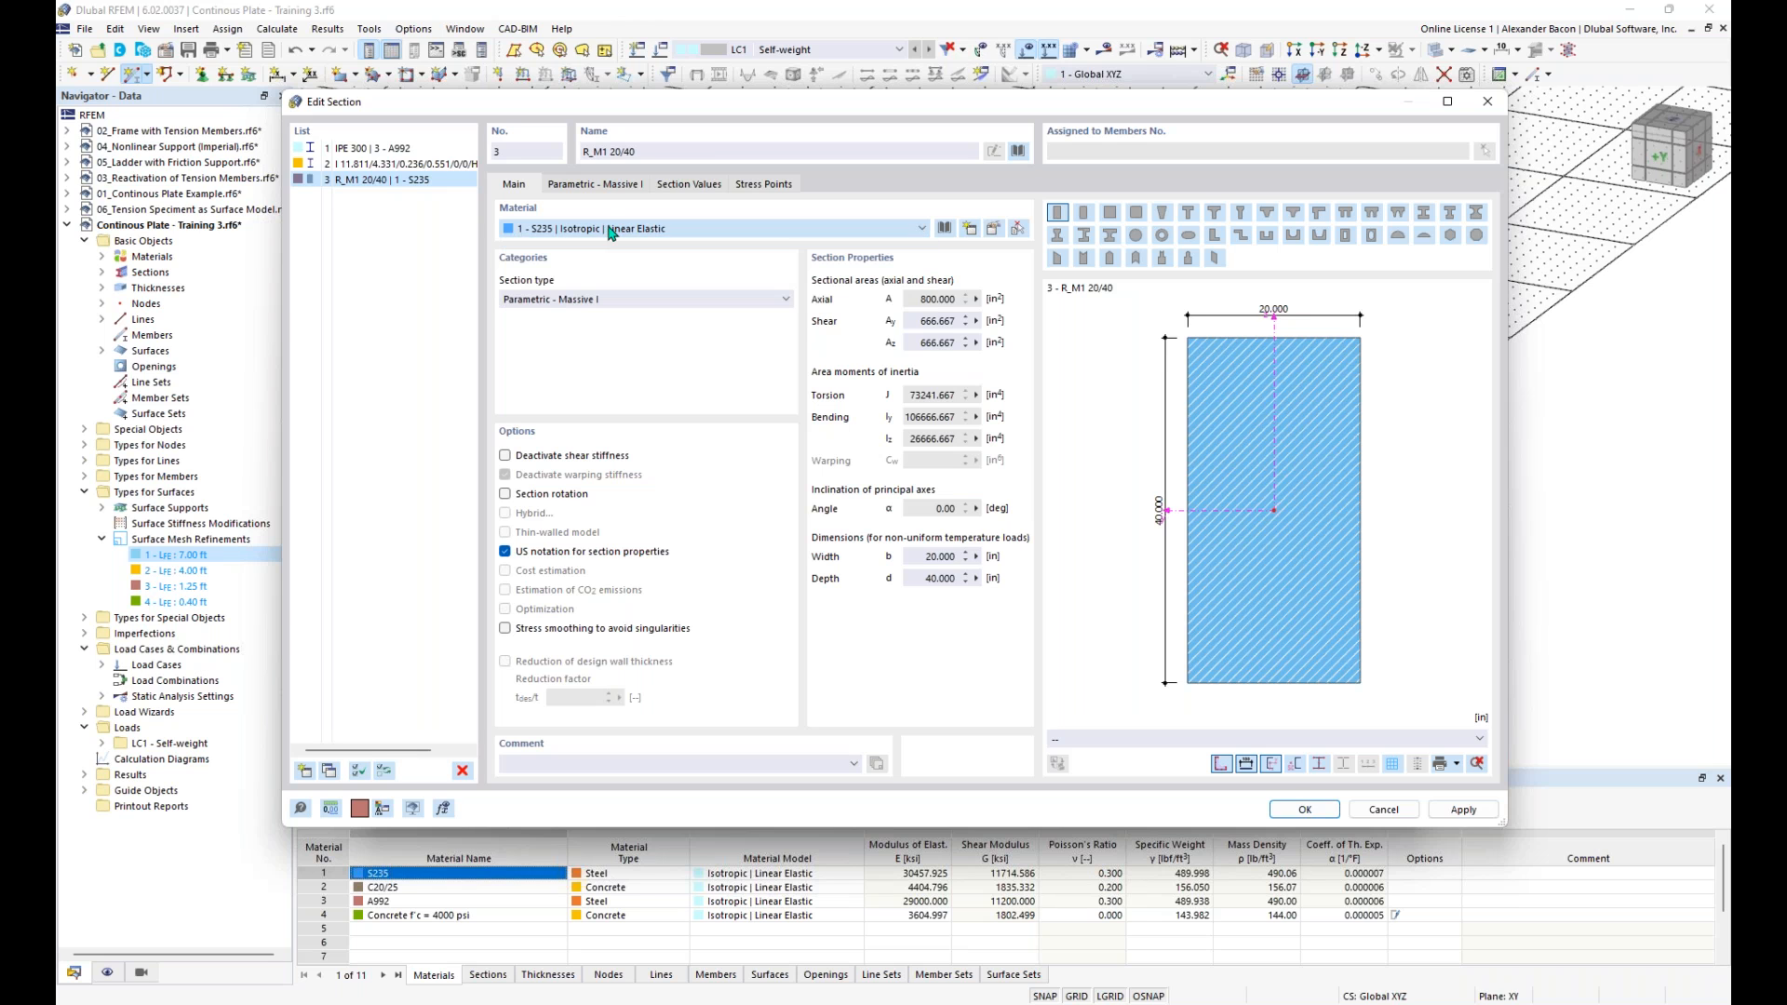
pyautogui.click(943, 229)
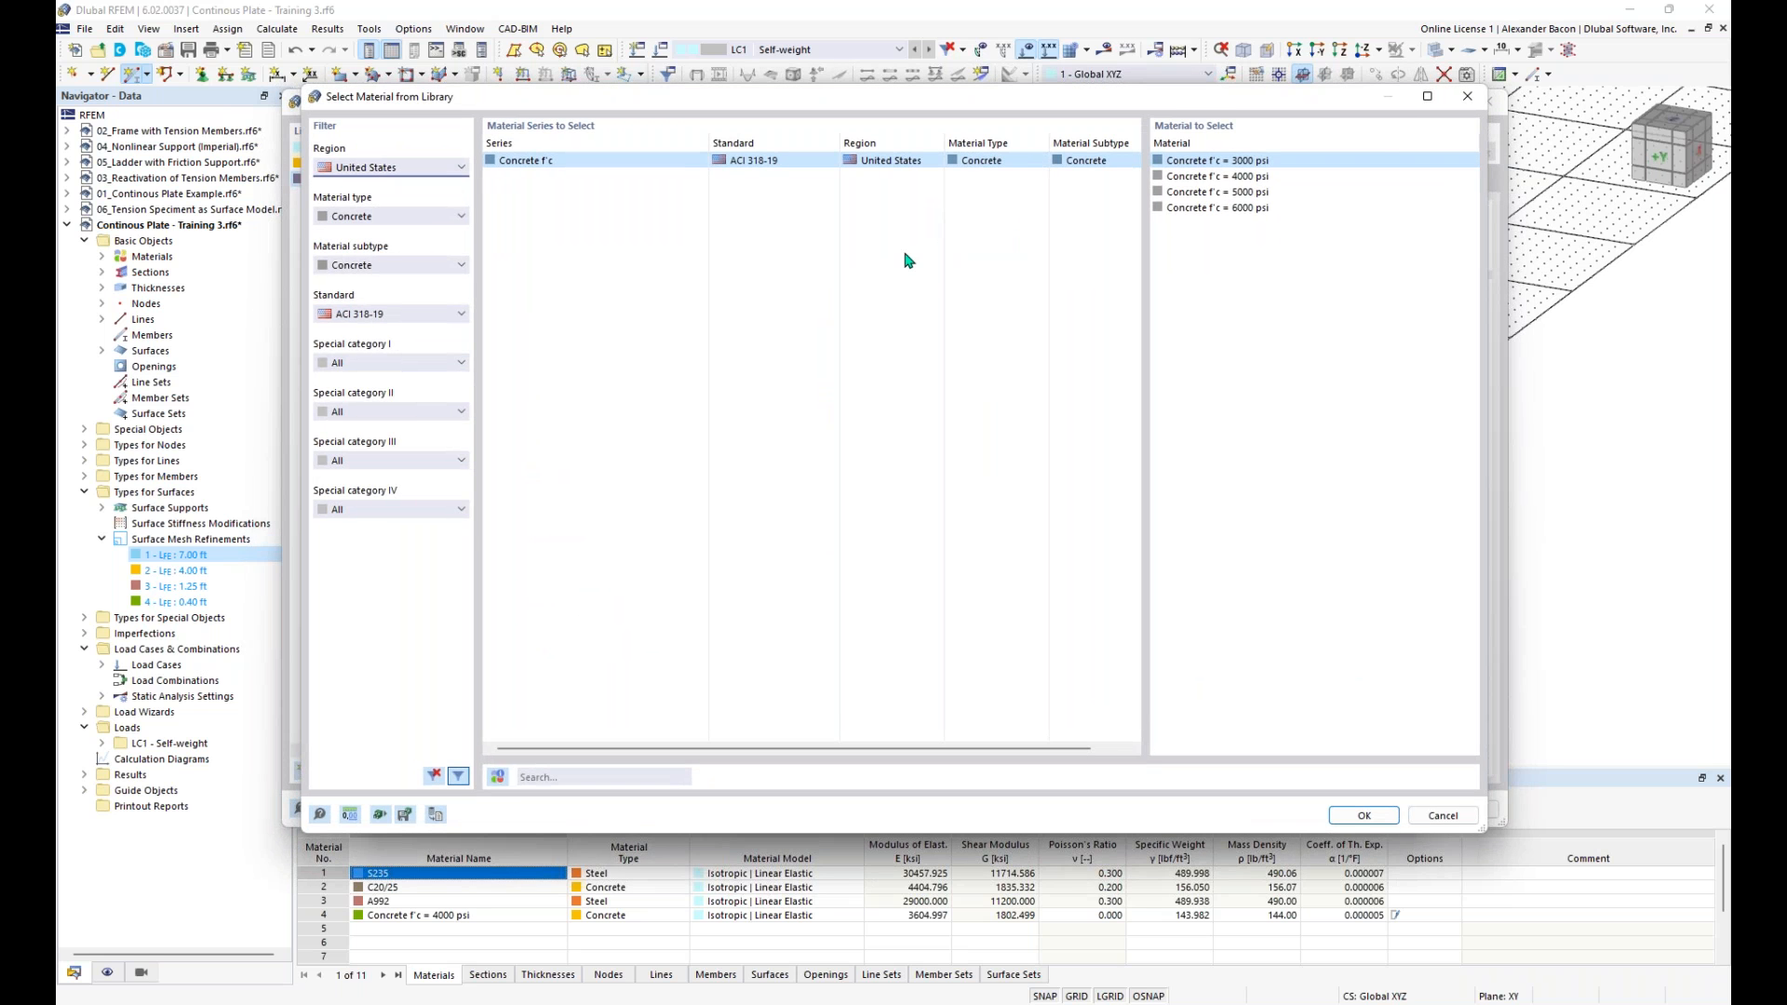
pyautogui.click(1209, 175)
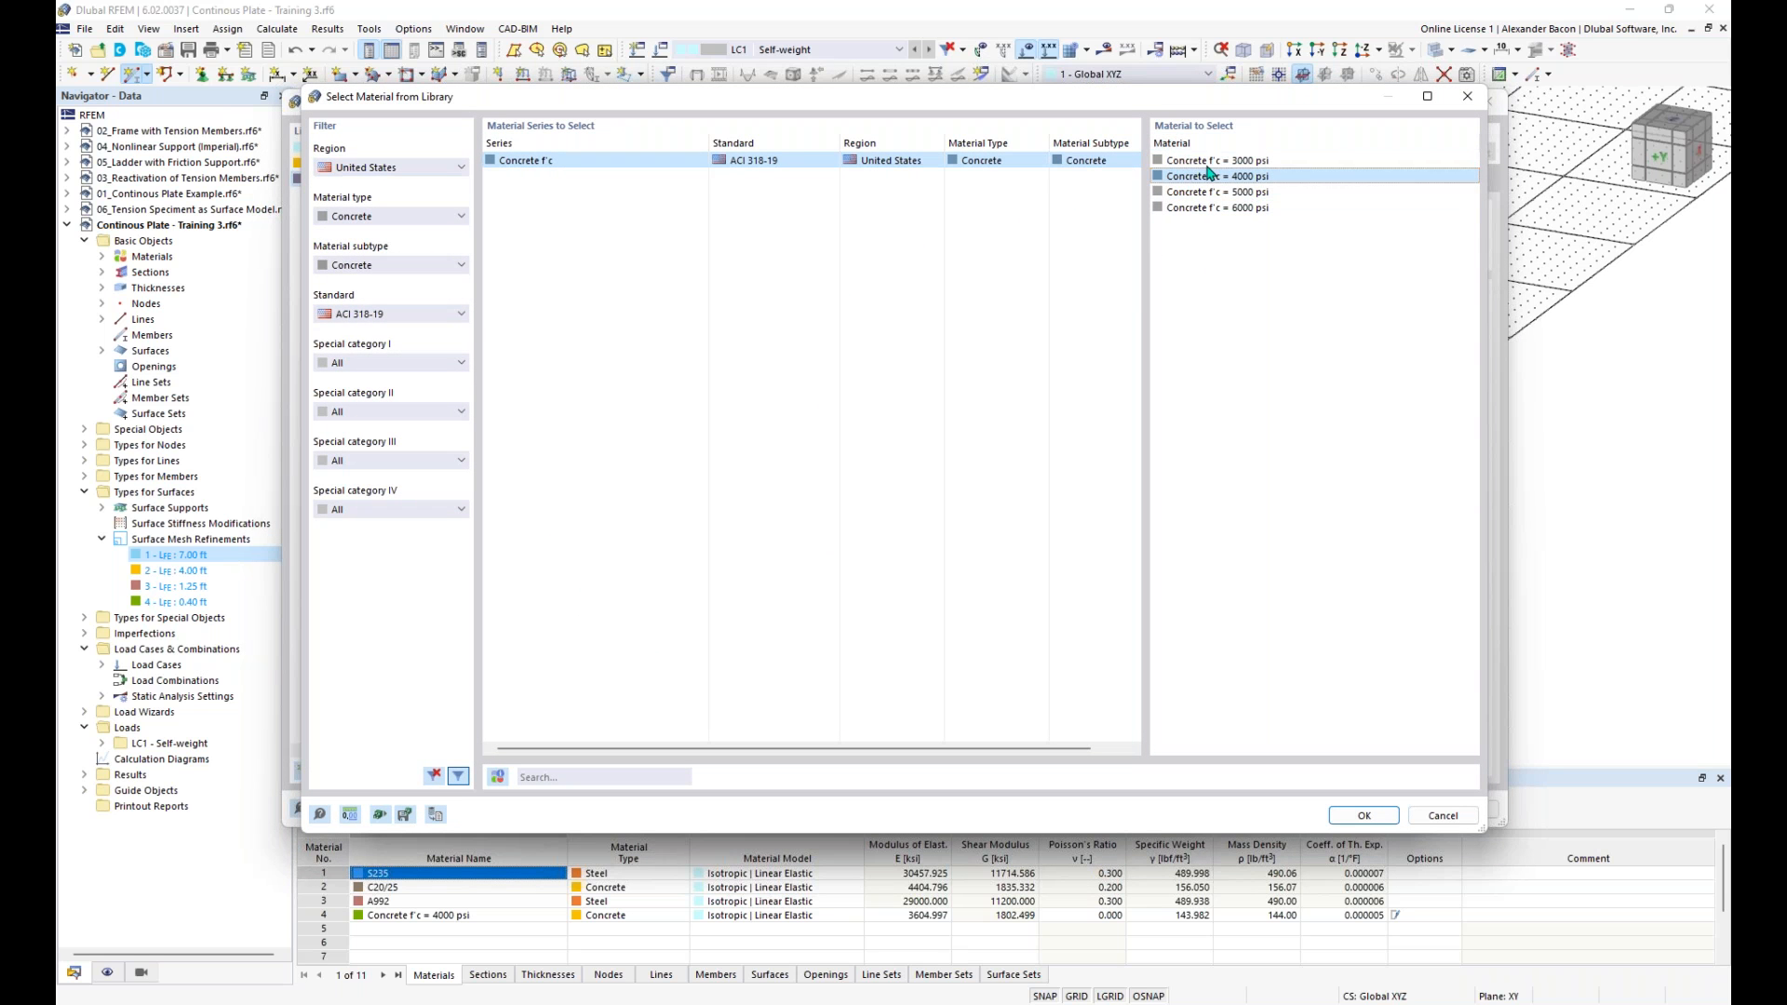
pyautogui.click(1364, 816)
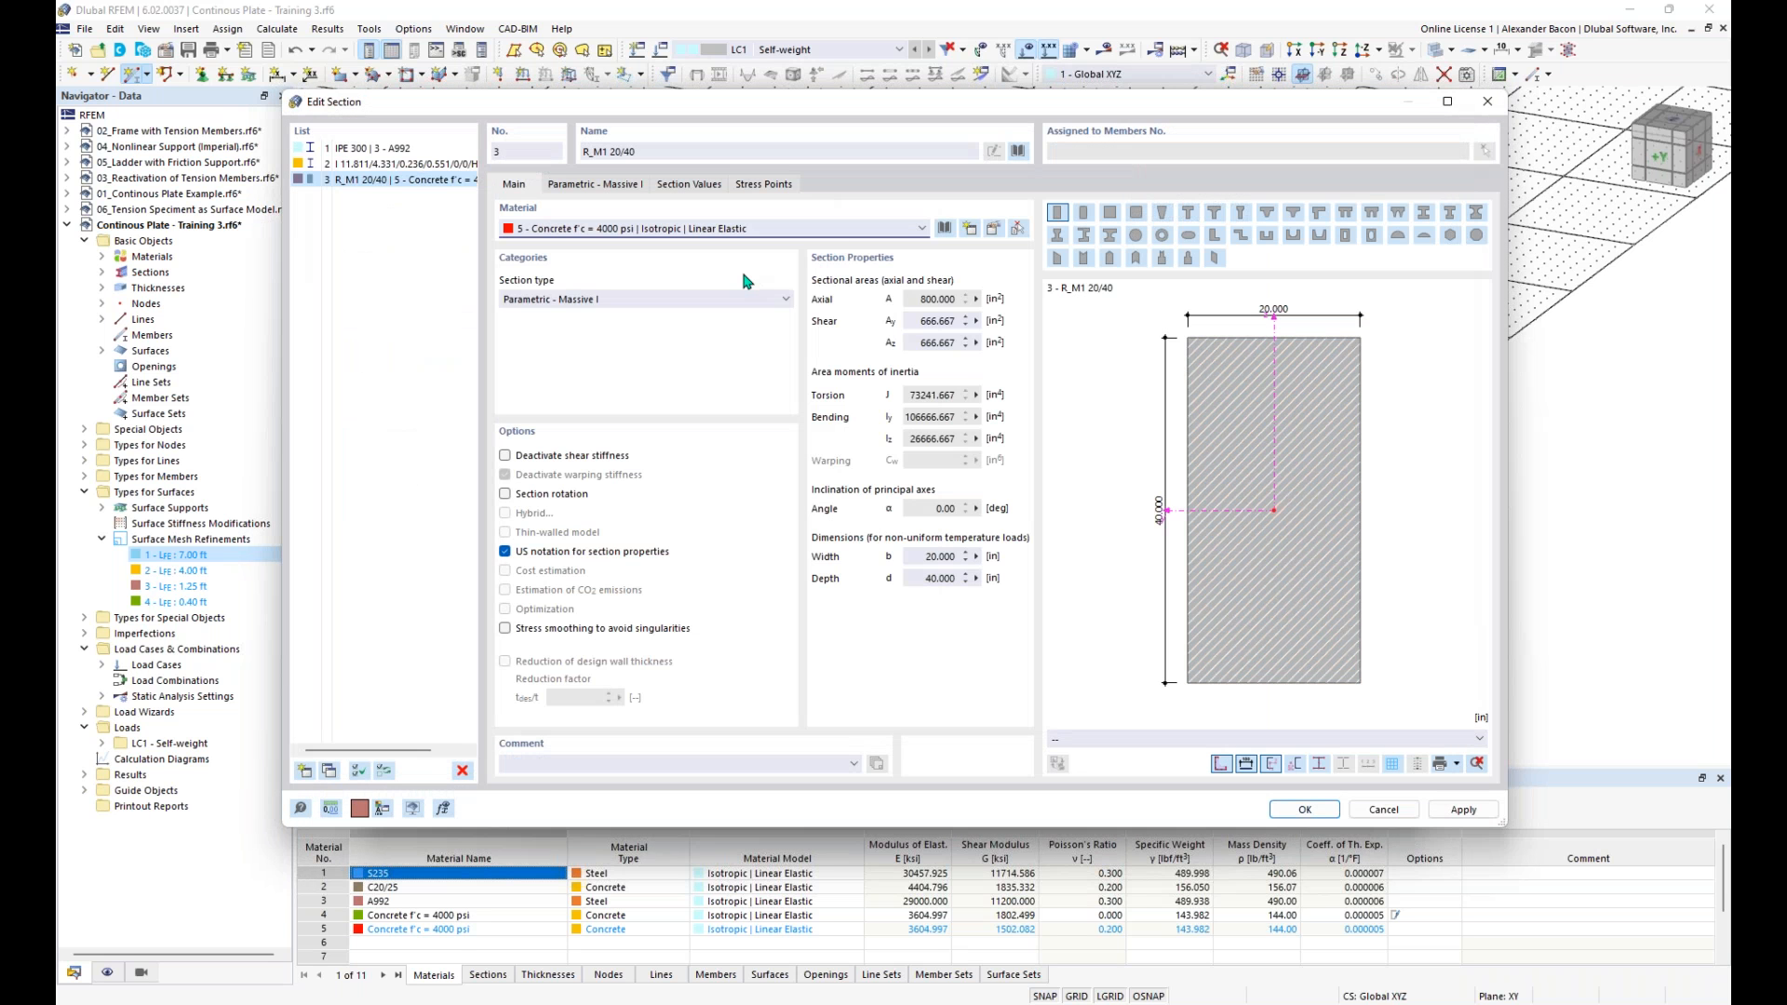
# - Set the rectangular section's depth d to 12 in and accept the section for the member
pyautogui.click(603, 185)
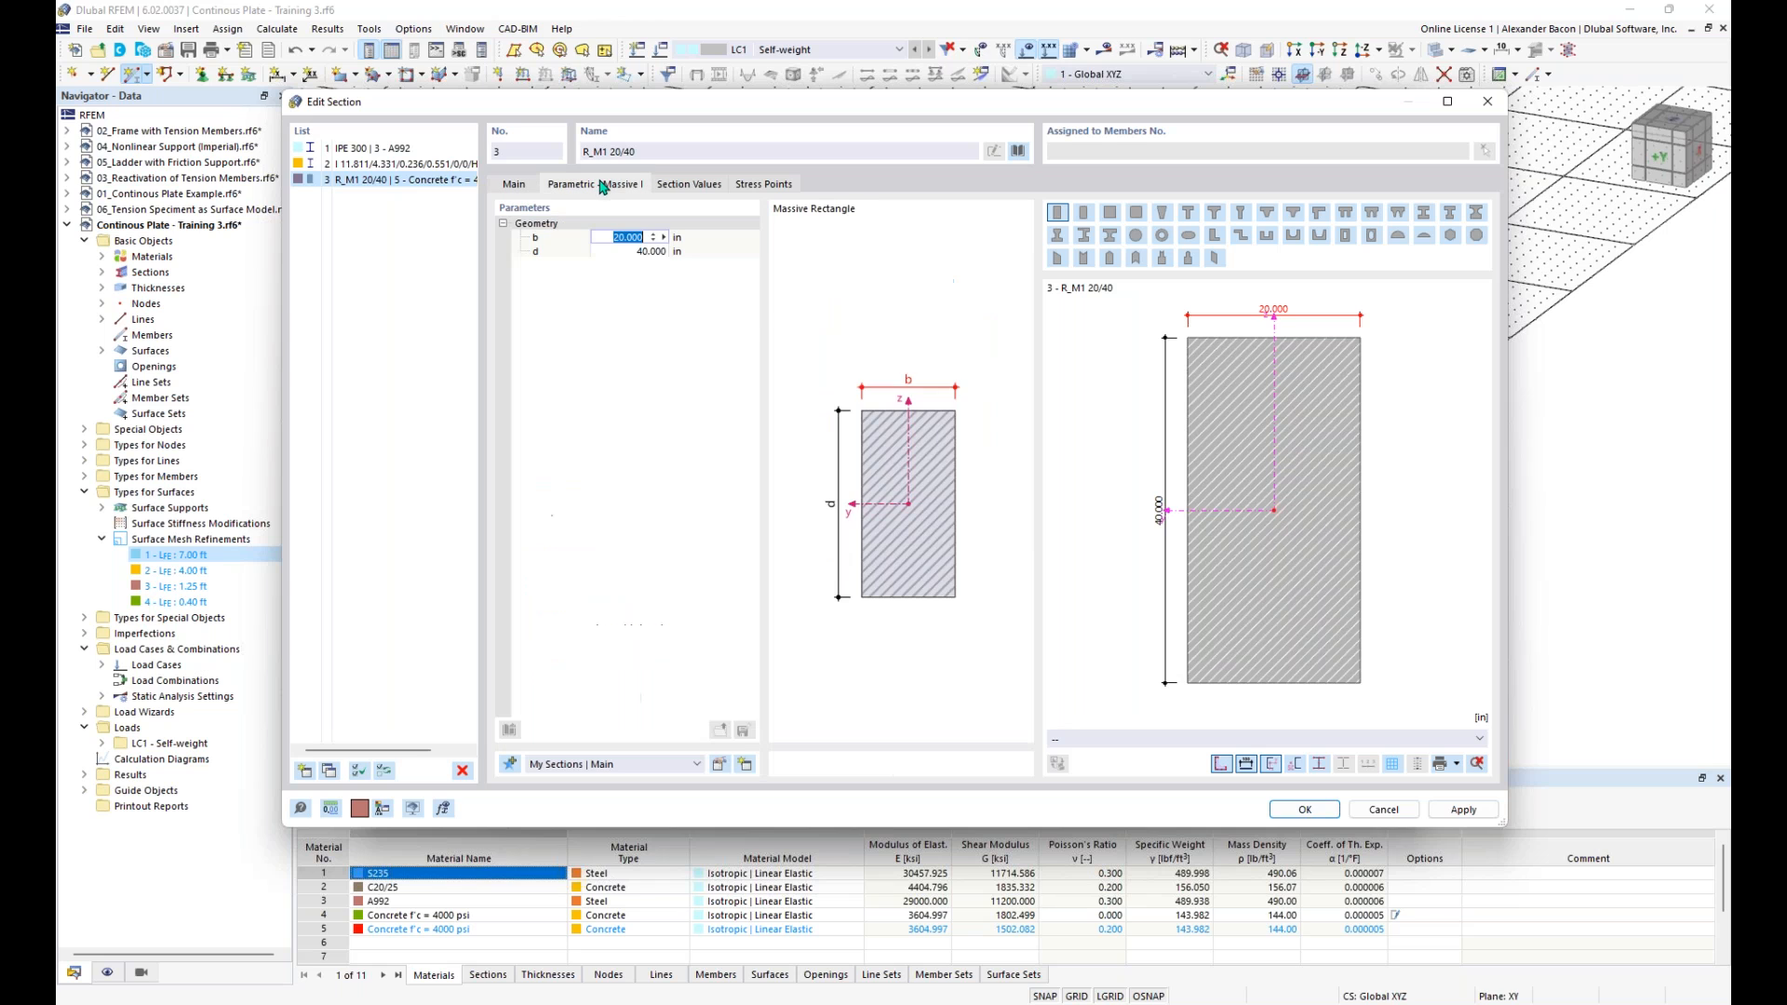
pyautogui.click(627, 253)
pyautogui.click(633, 252)
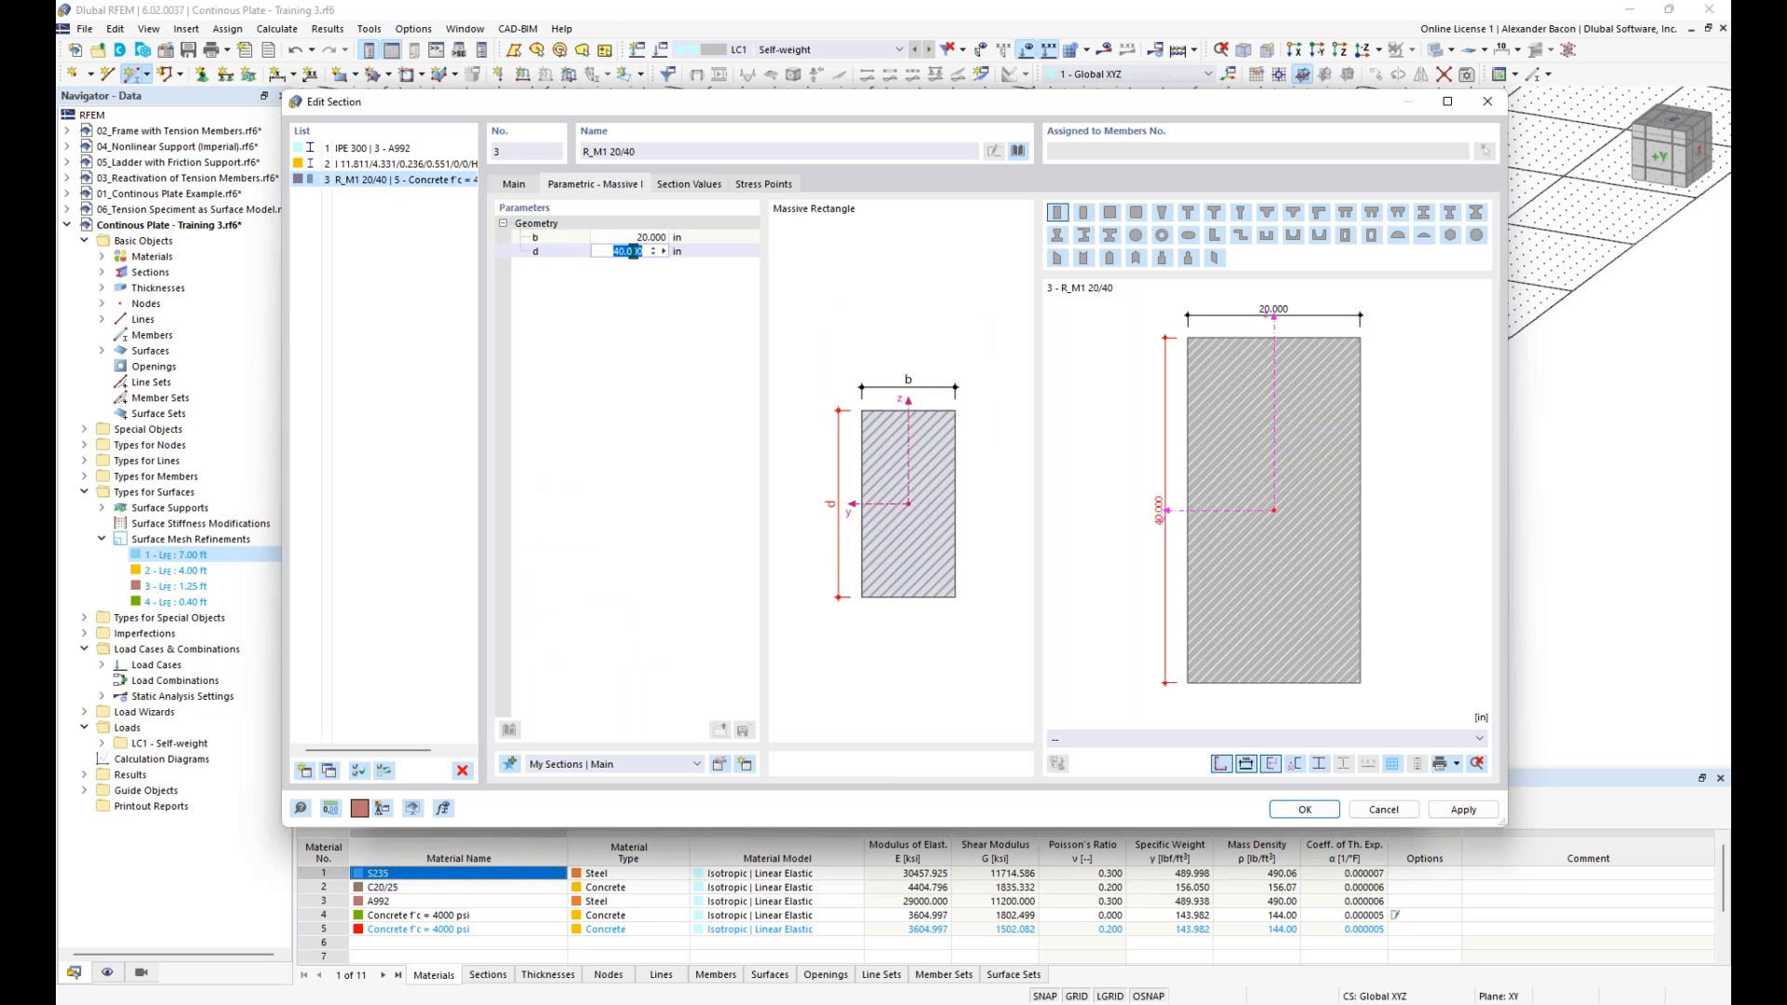
pyautogui.write('12')
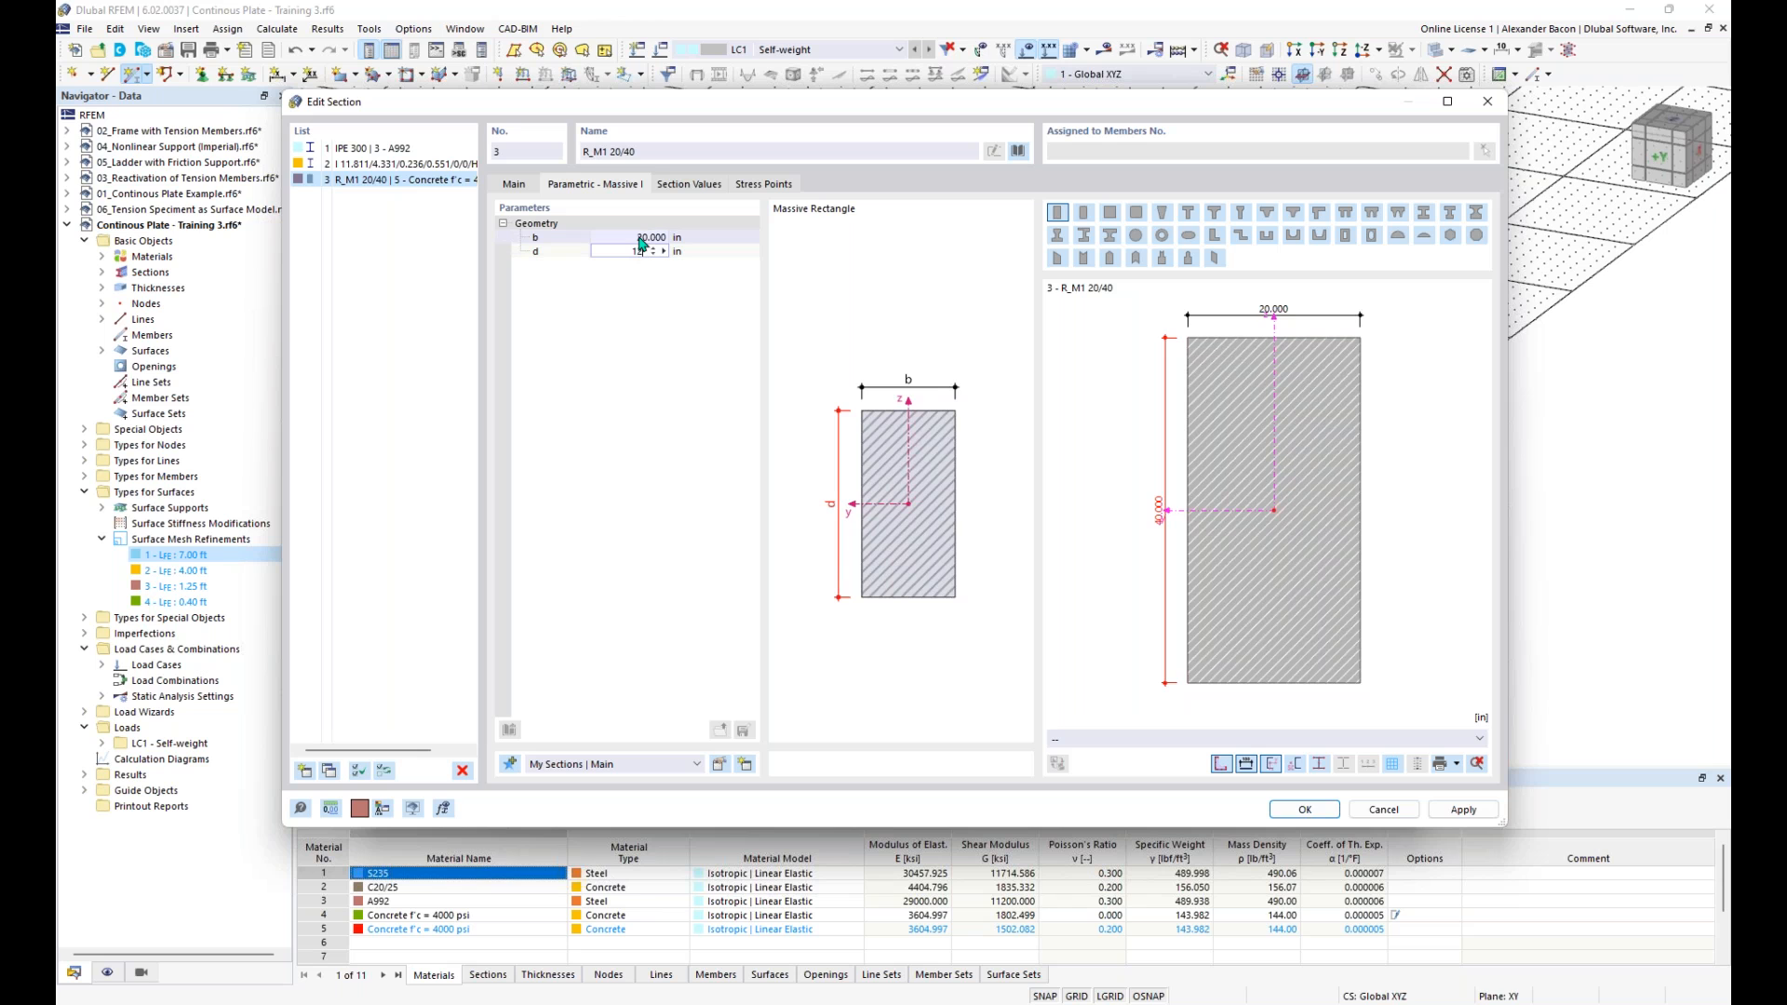
pyautogui.click(657, 299)
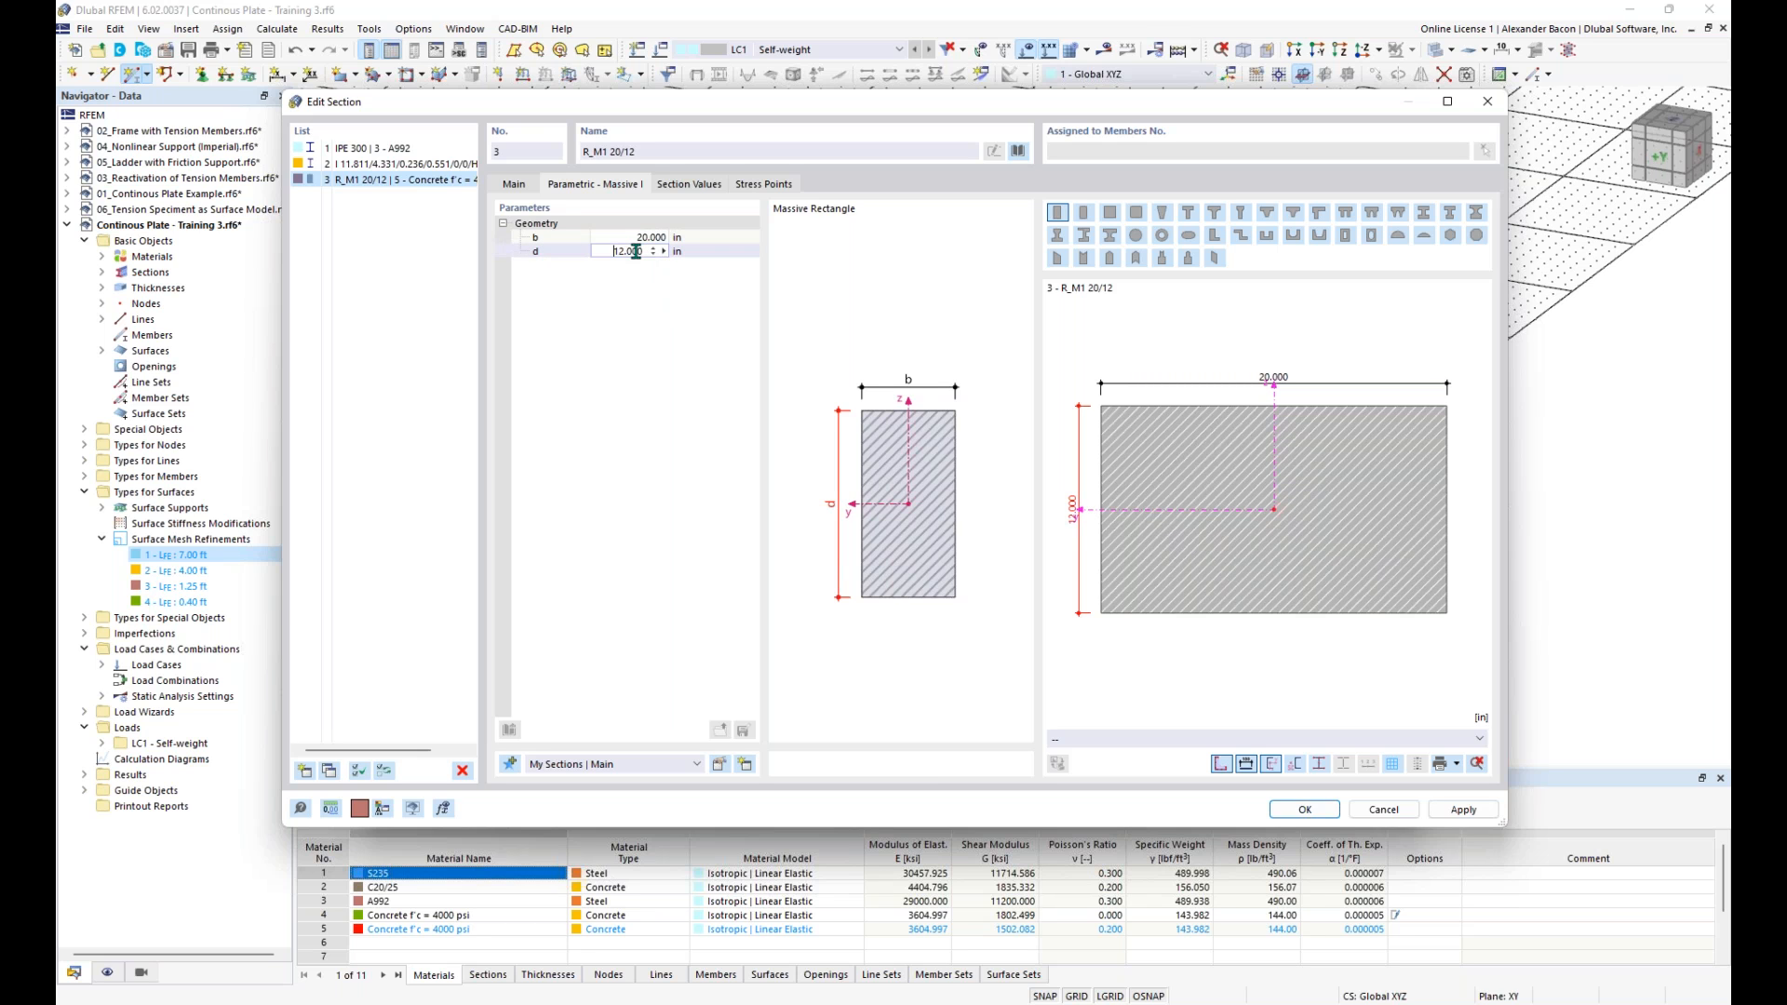
pyautogui.click(517, 185)
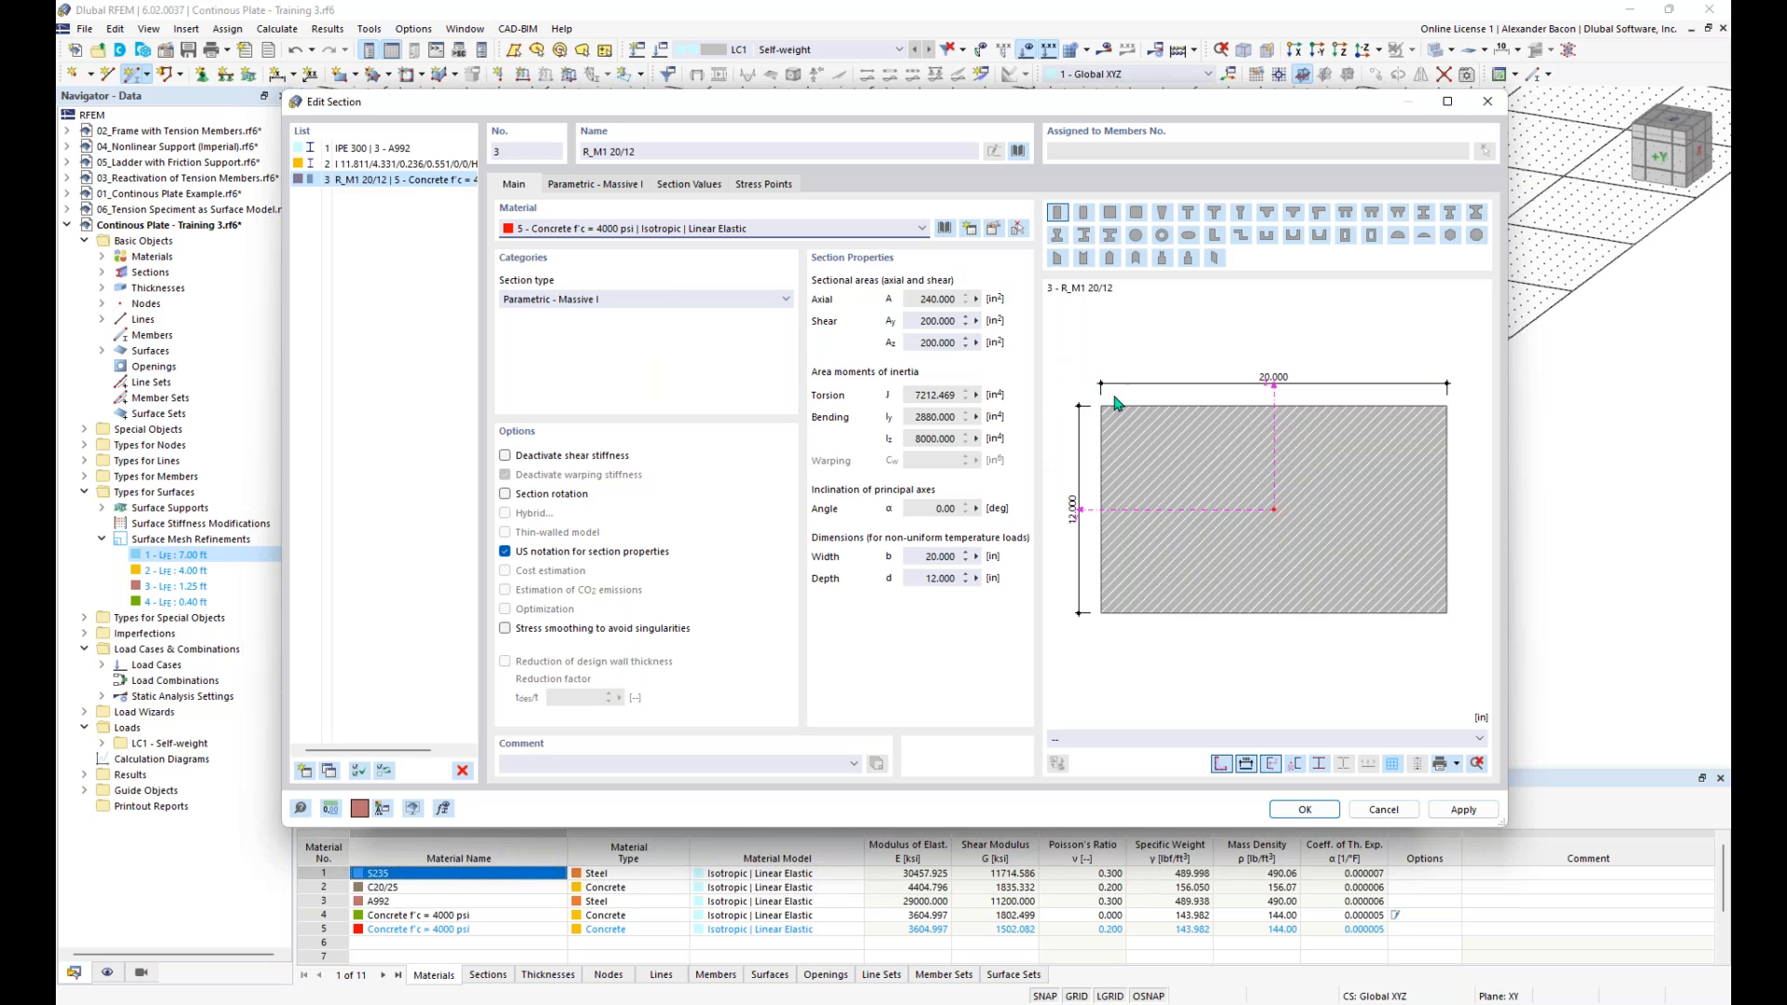
pyautogui.click(1305, 809)
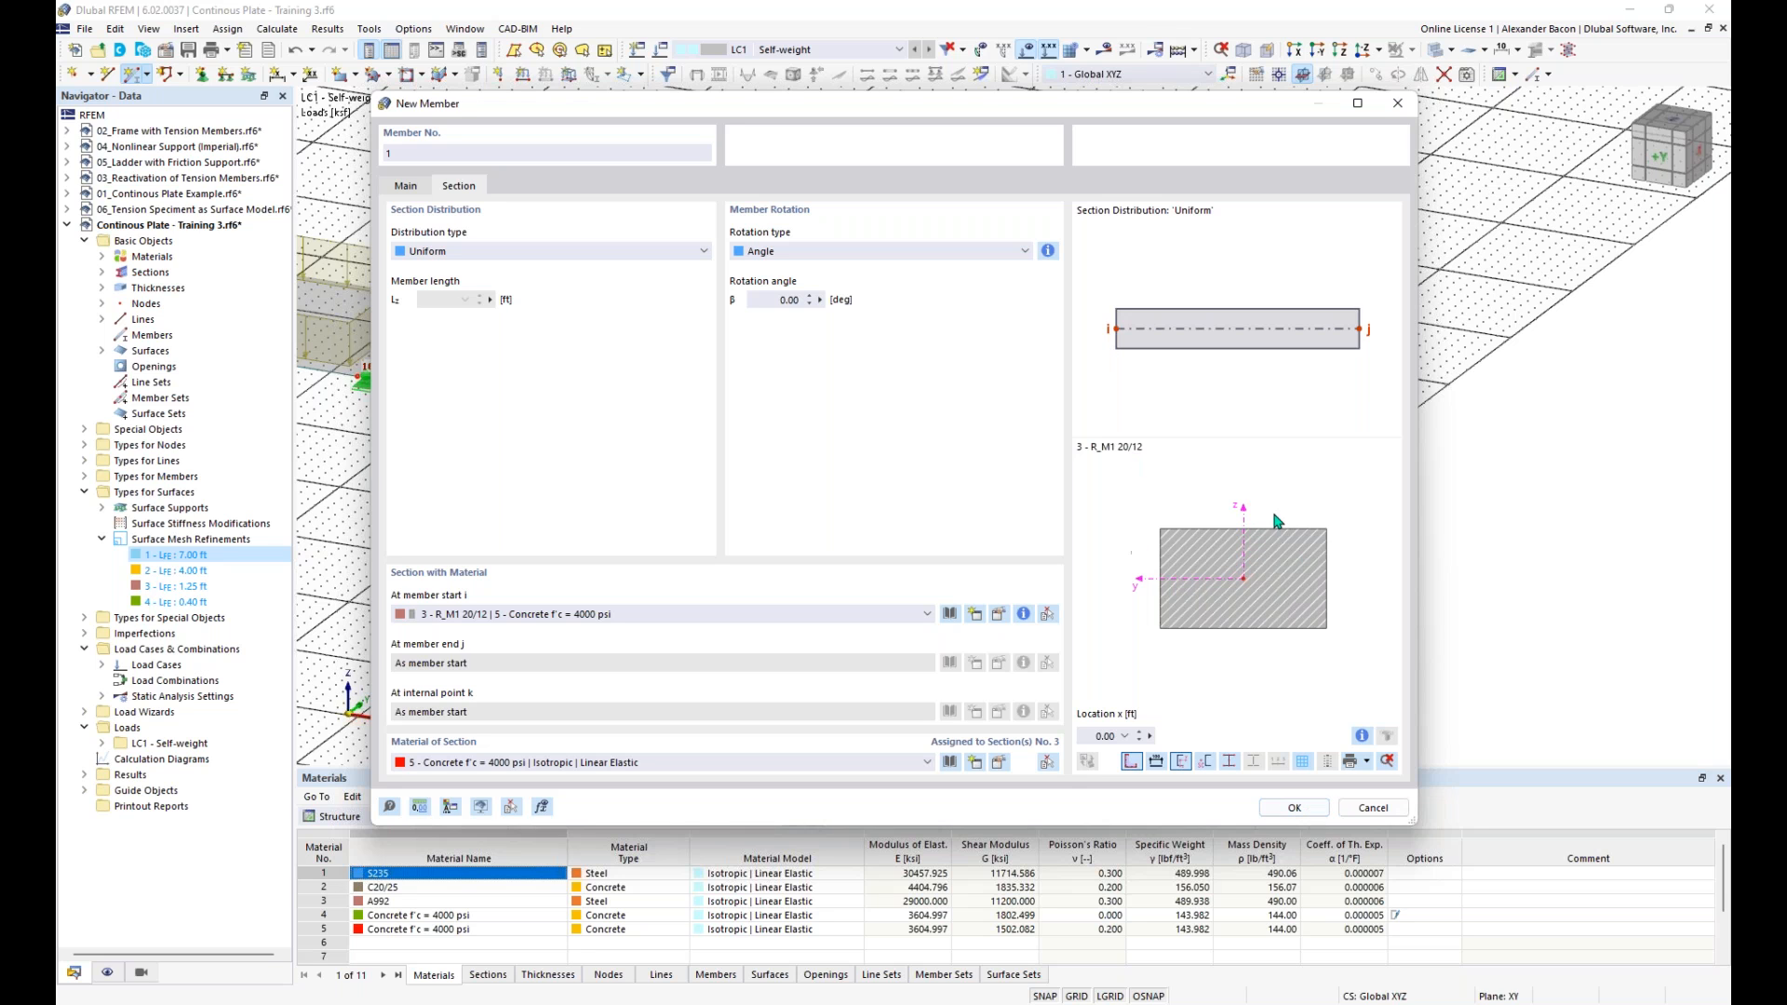
# - Examine the detailed section properties of the rectangular concrete section
pyautogui.click(1024, 614)
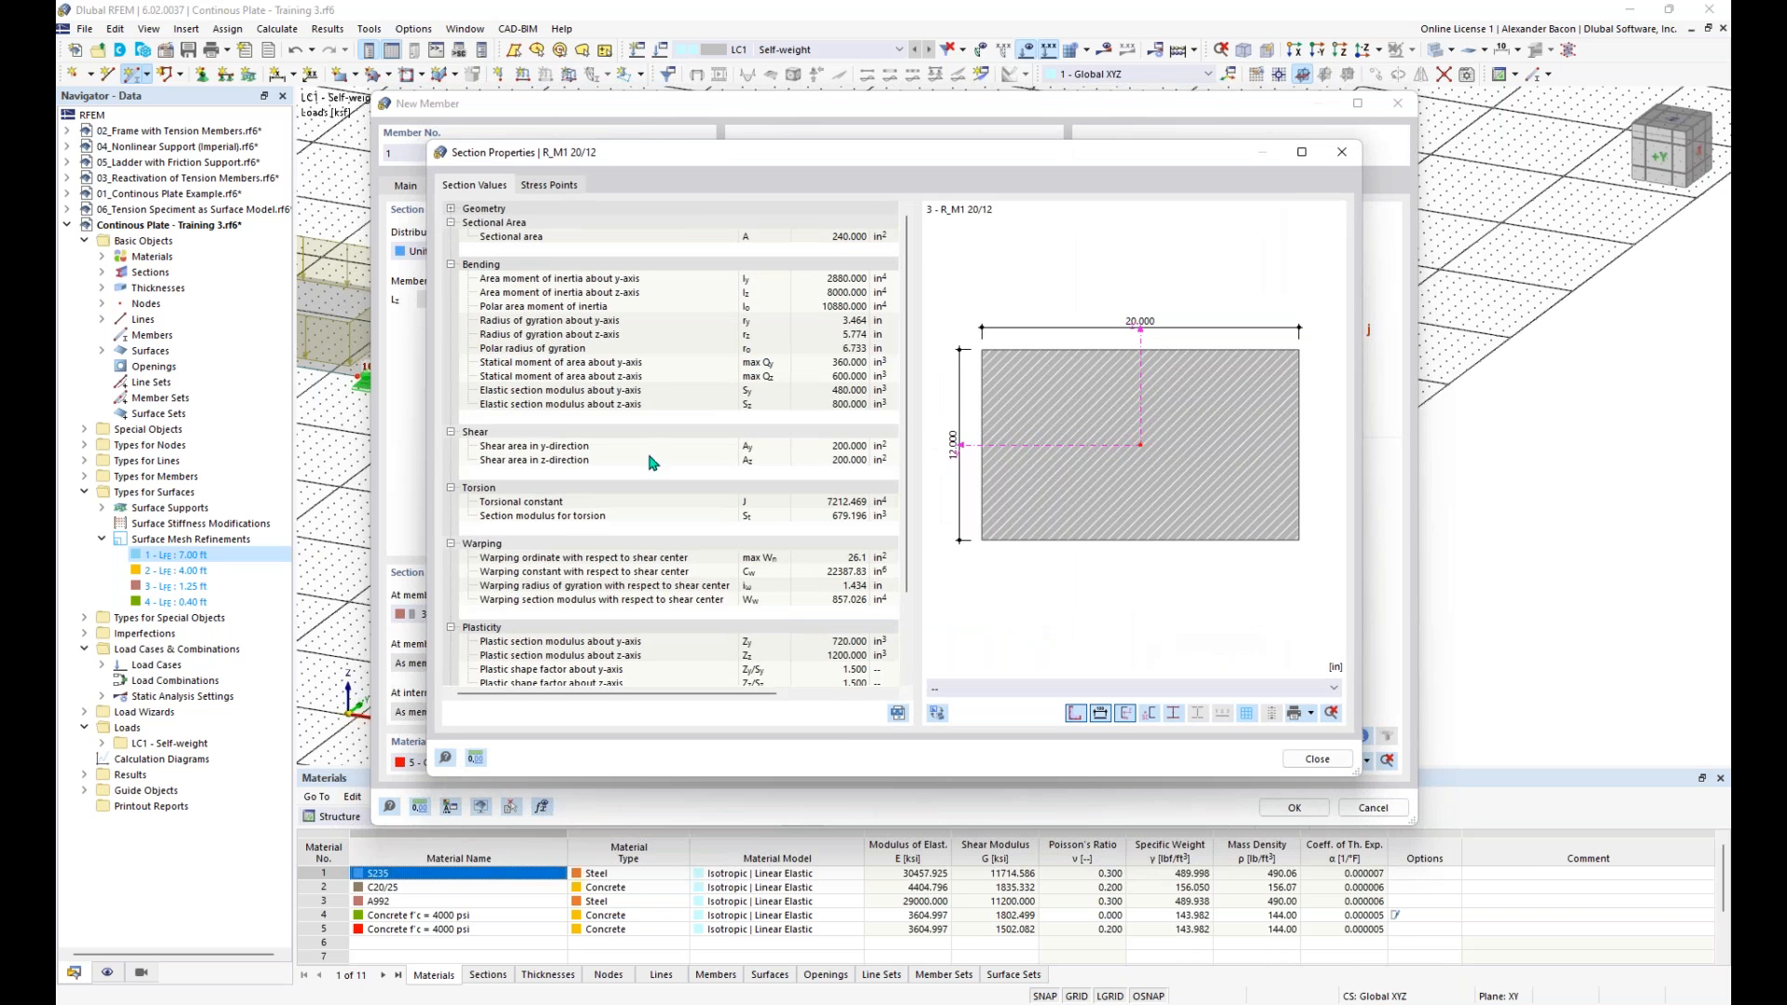
pyautogui.scroll(-3, 698, 400)
pyautogui.scroll(3, 773, 355)
pyautogui.click(1341, 152)
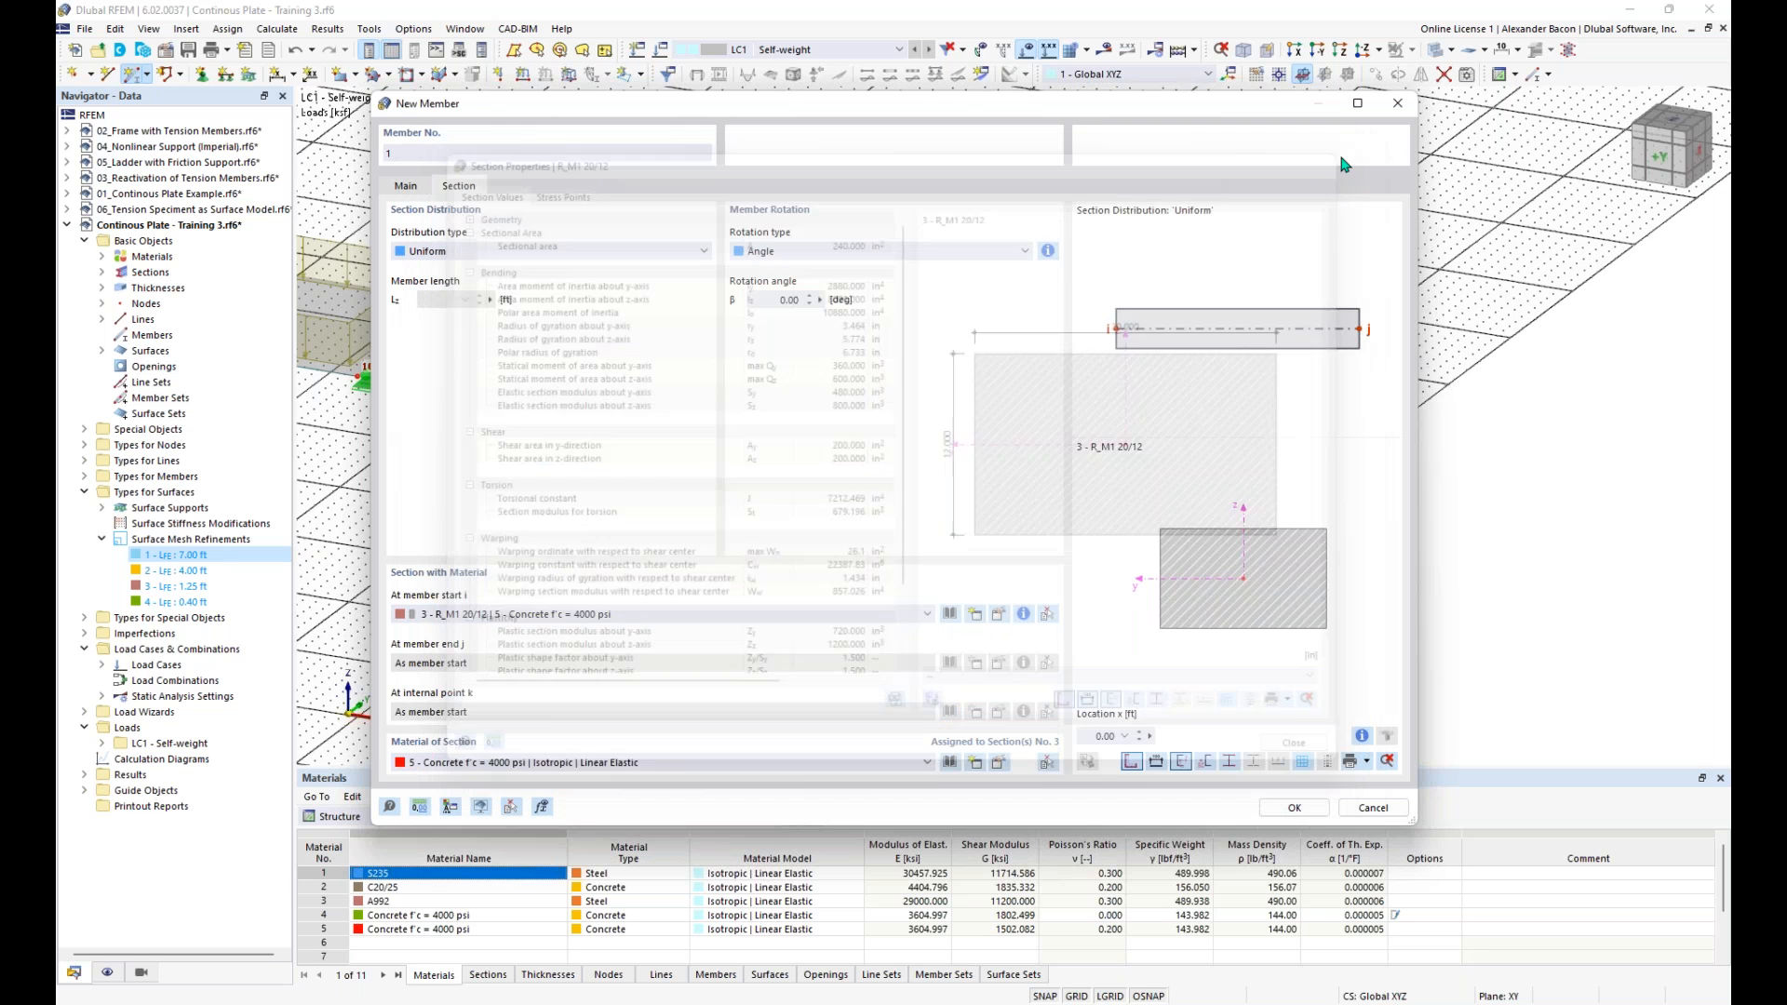
# - Place the beam member beside the last plate, starting at X 74 ft, Y 8 ft and running 32 ft along X
pyautogui.click(1313, 815)
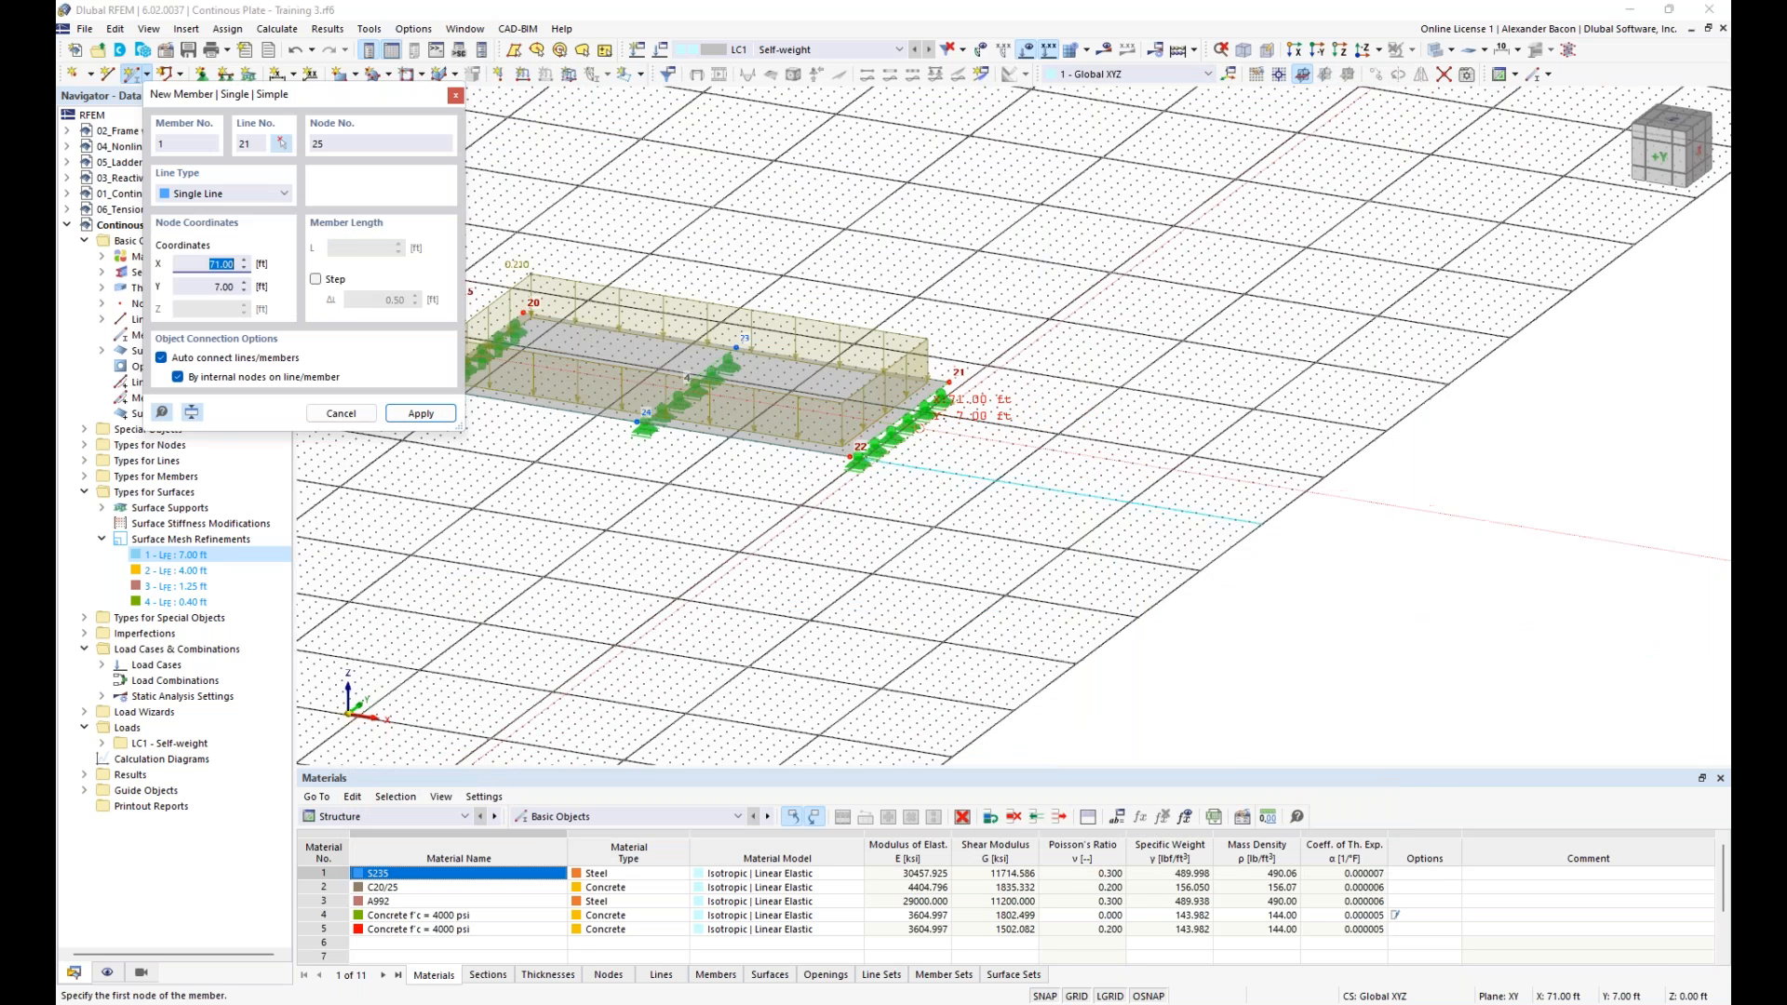
pyautogui.scroll(1, 940, 428)
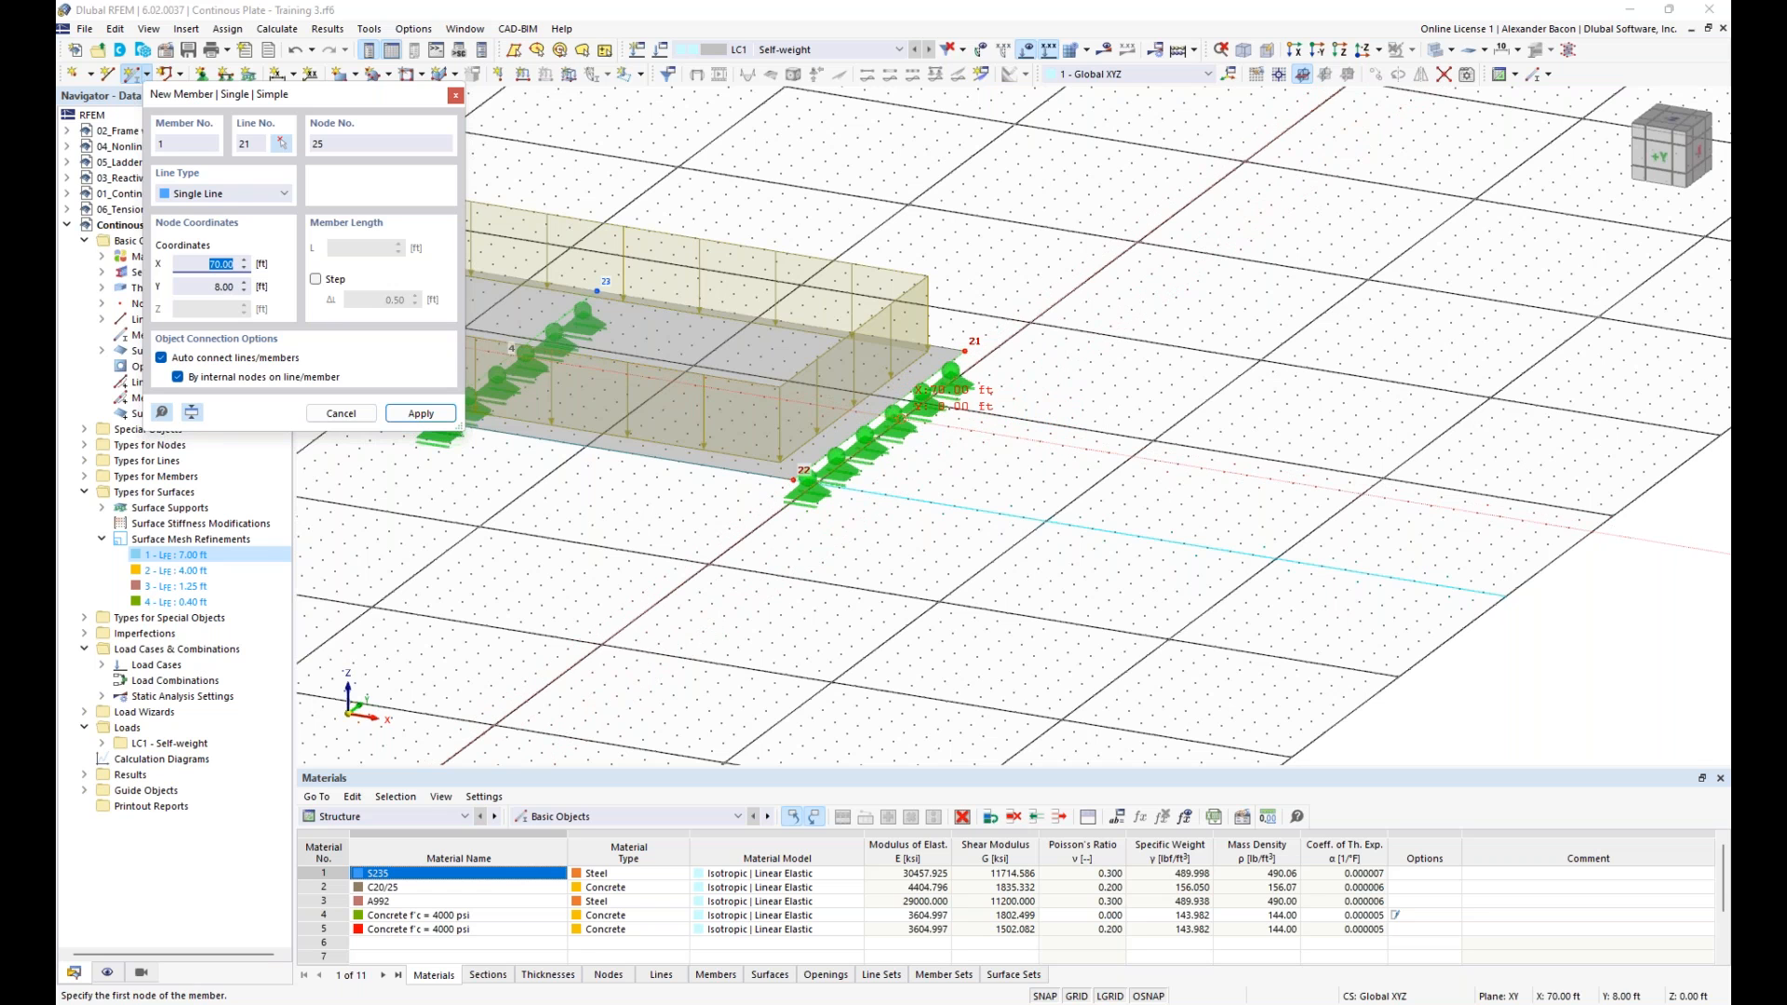
pyautogui.click(994, 433)
pyautogui.scroll(-2, 994, 432)
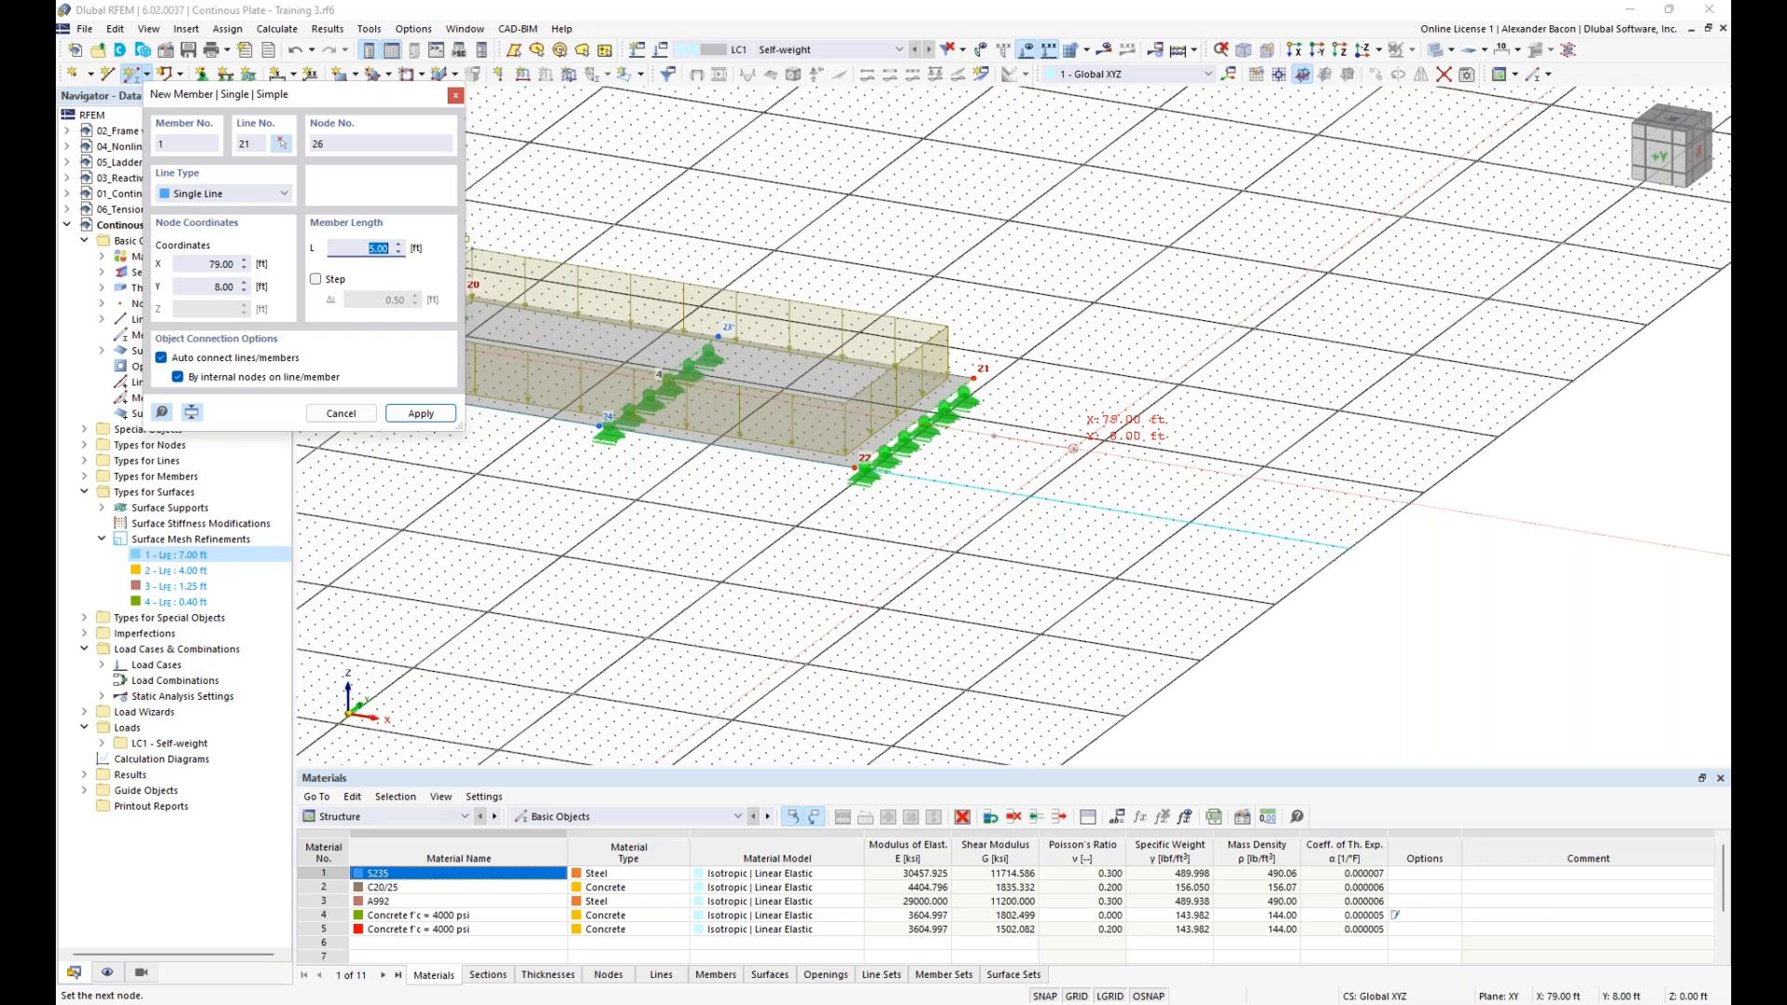
pyautogui.write('32')
pyautogui.press('Return')
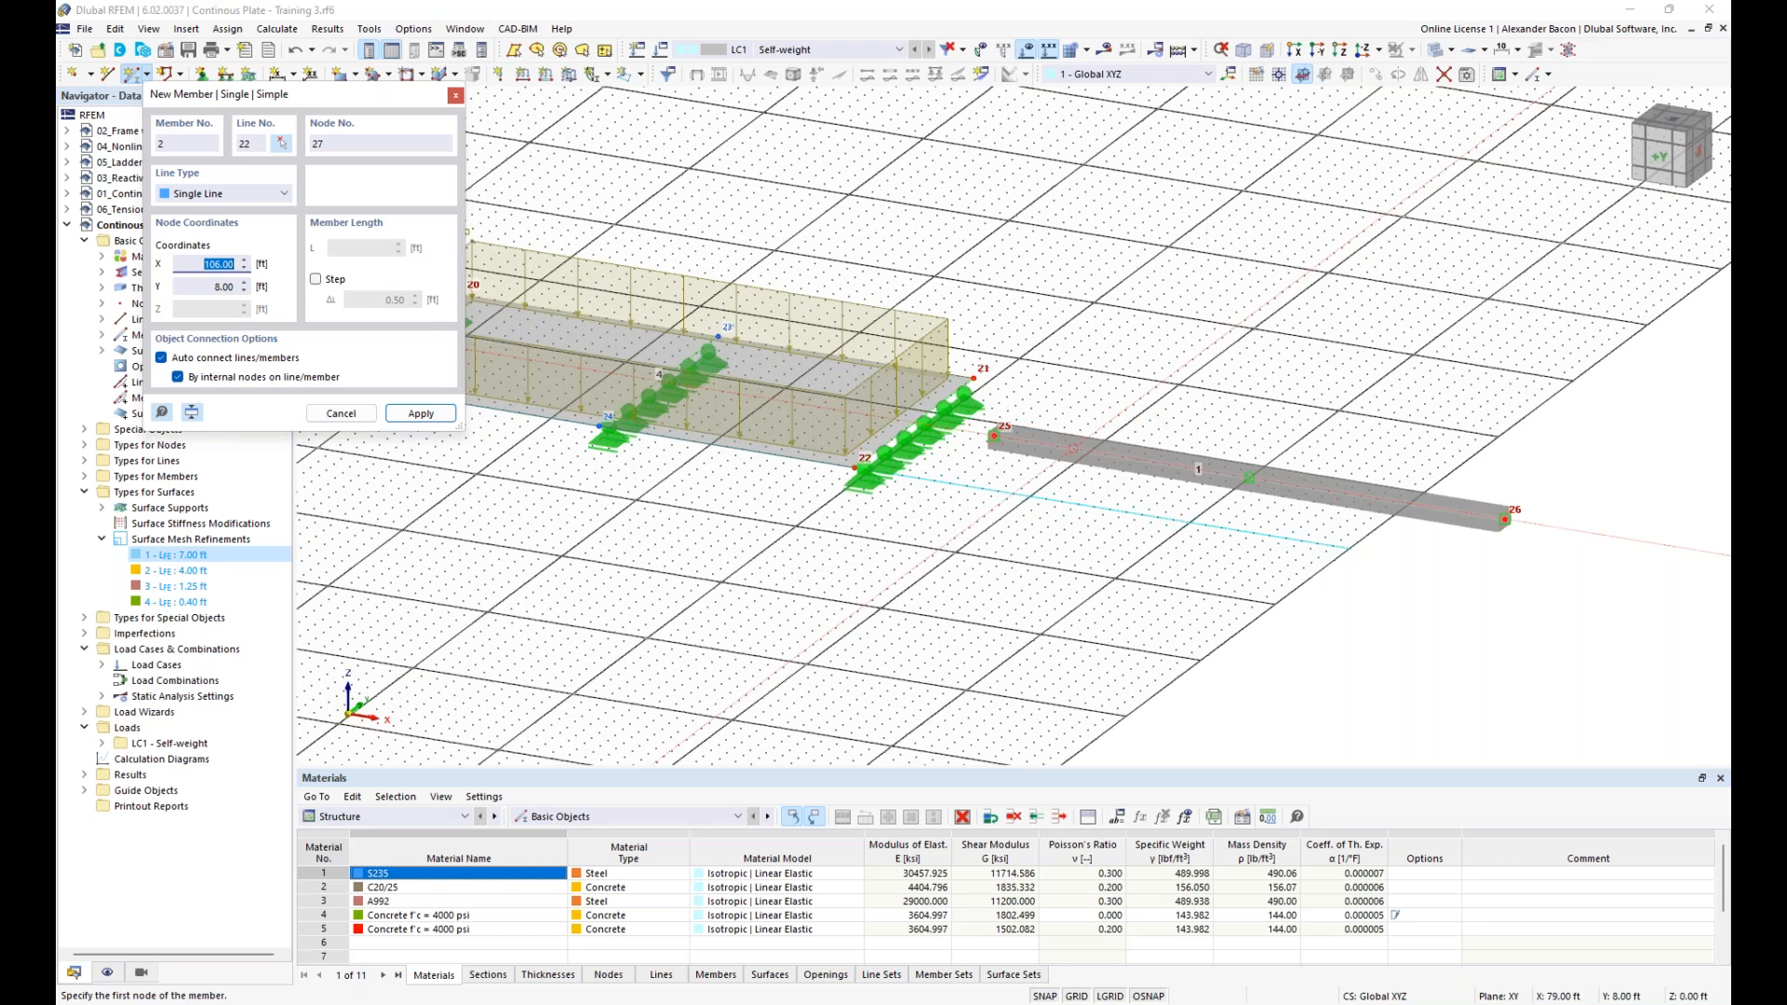
pyautogui.press('Escape')
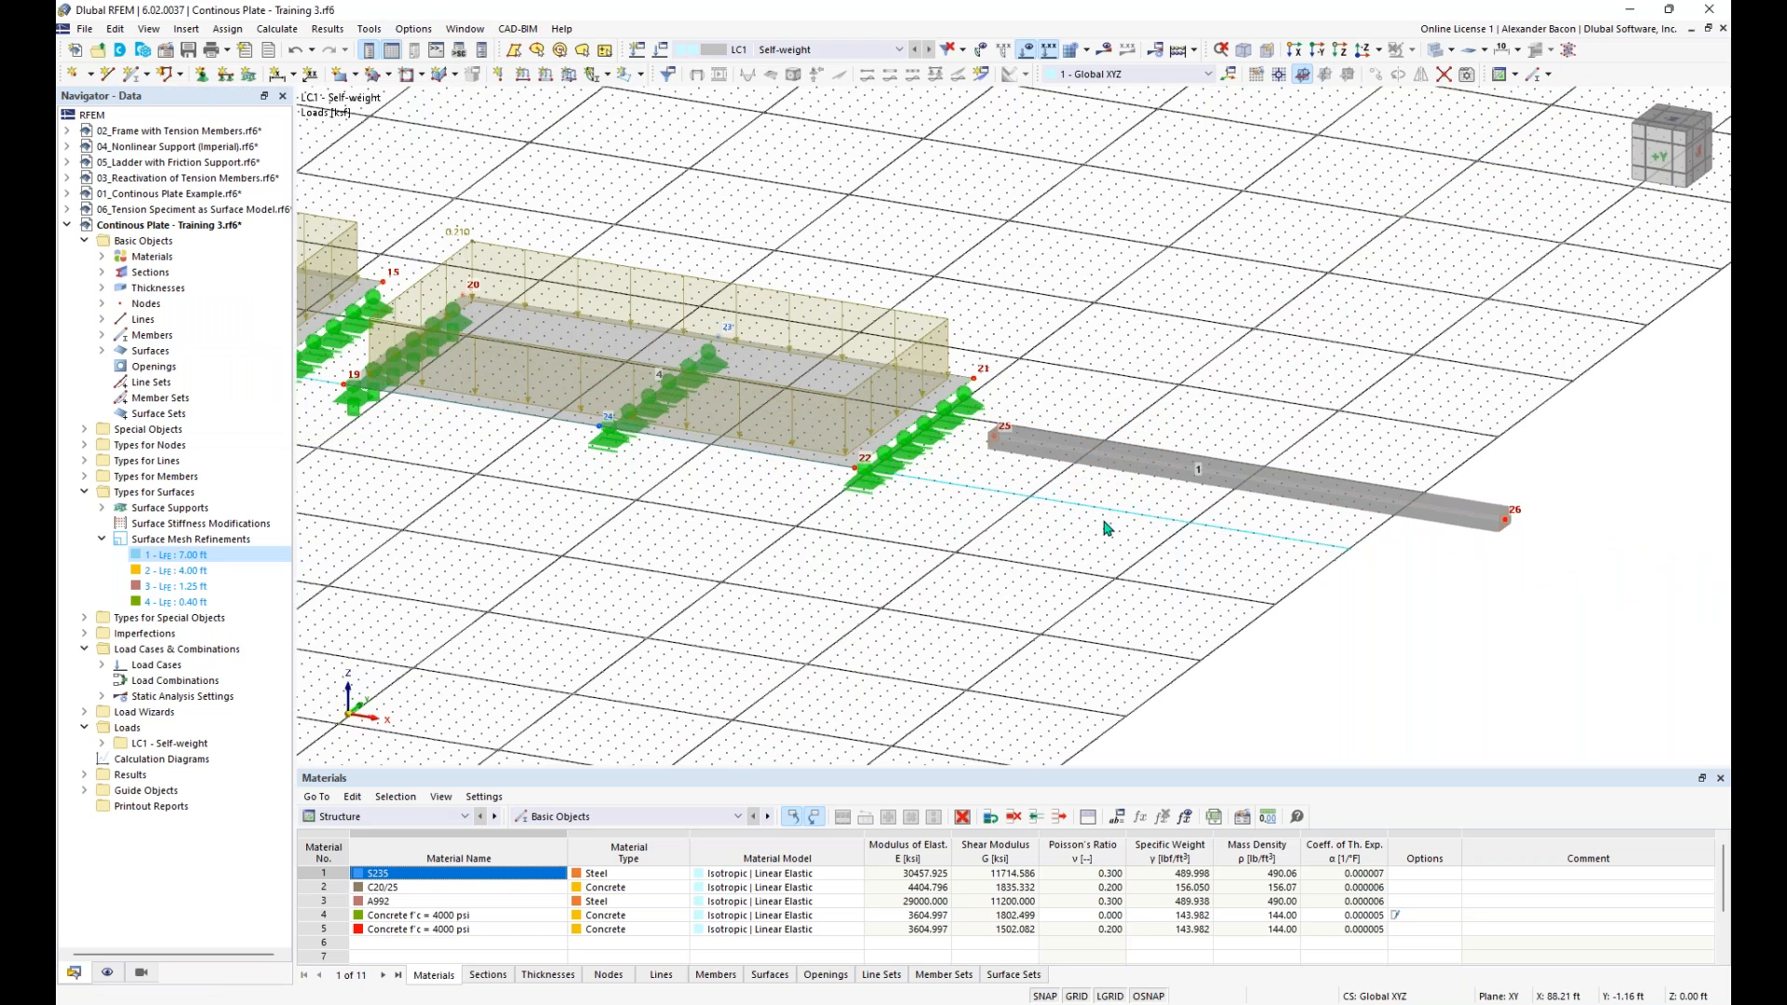
# - Turn off the work plane grid around the new beam
pyautogui.scroll(-3, 1164, 586)
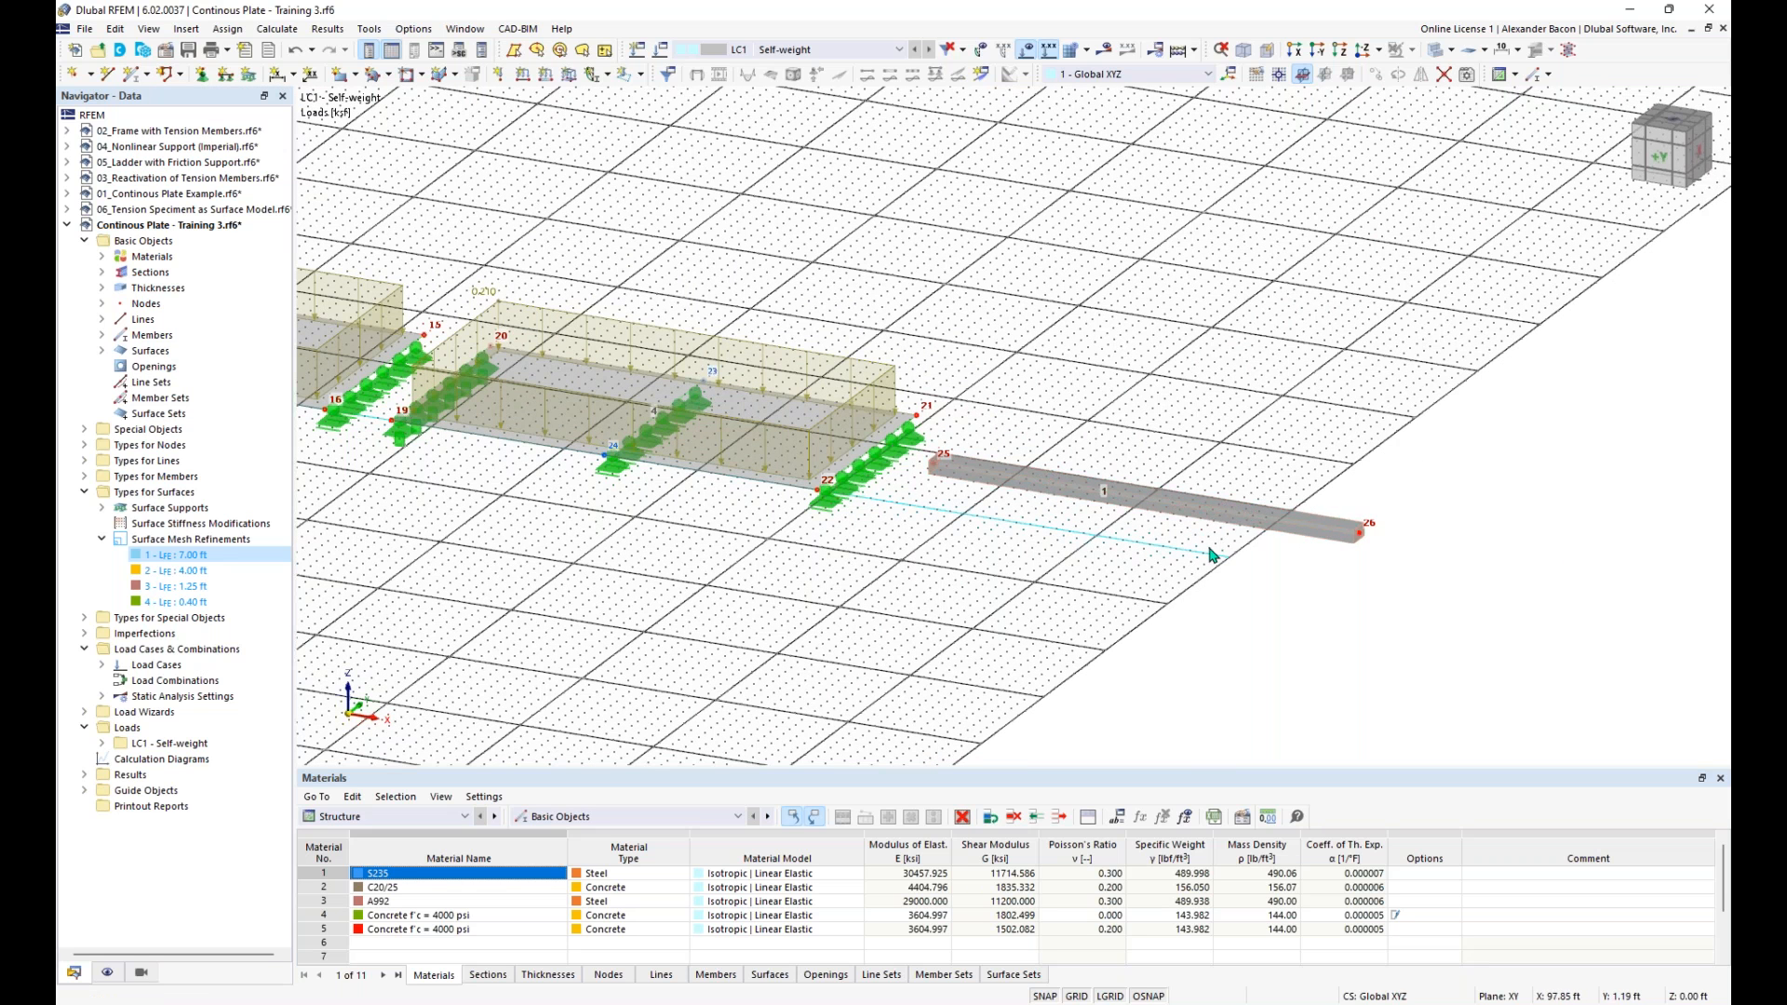
pyautogui.scroll(3, 1212, 556)
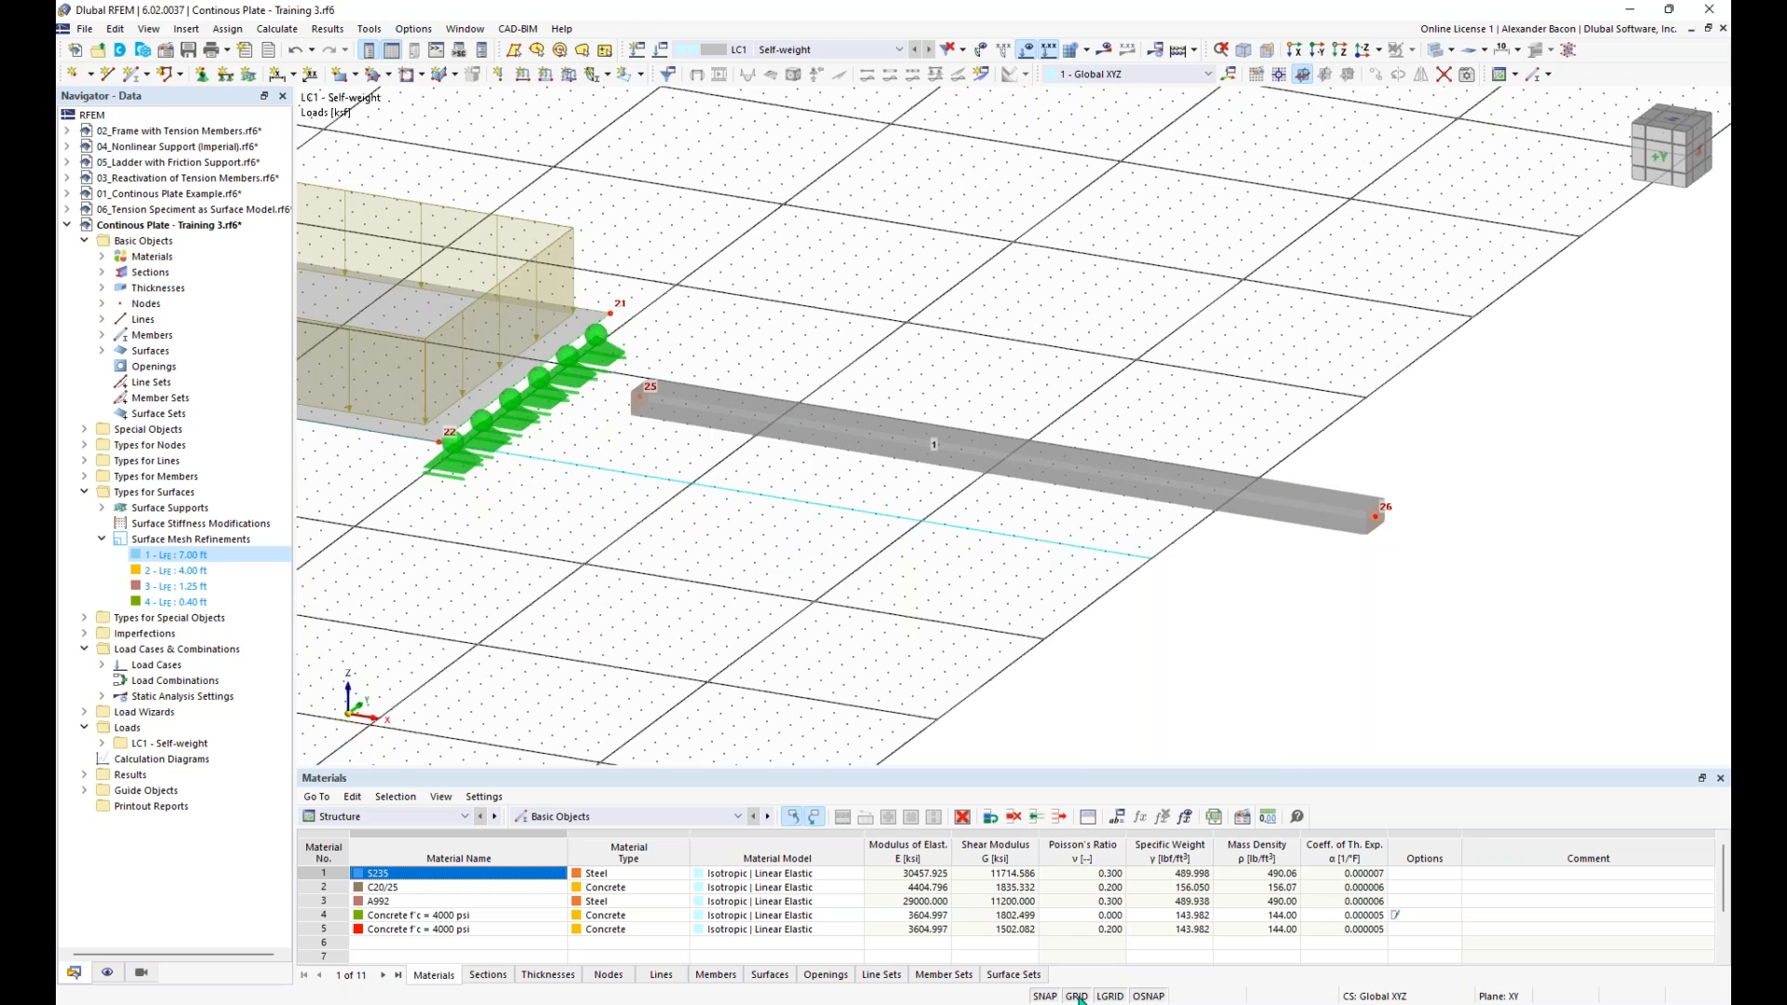
pyautogui.click(1075, 996)
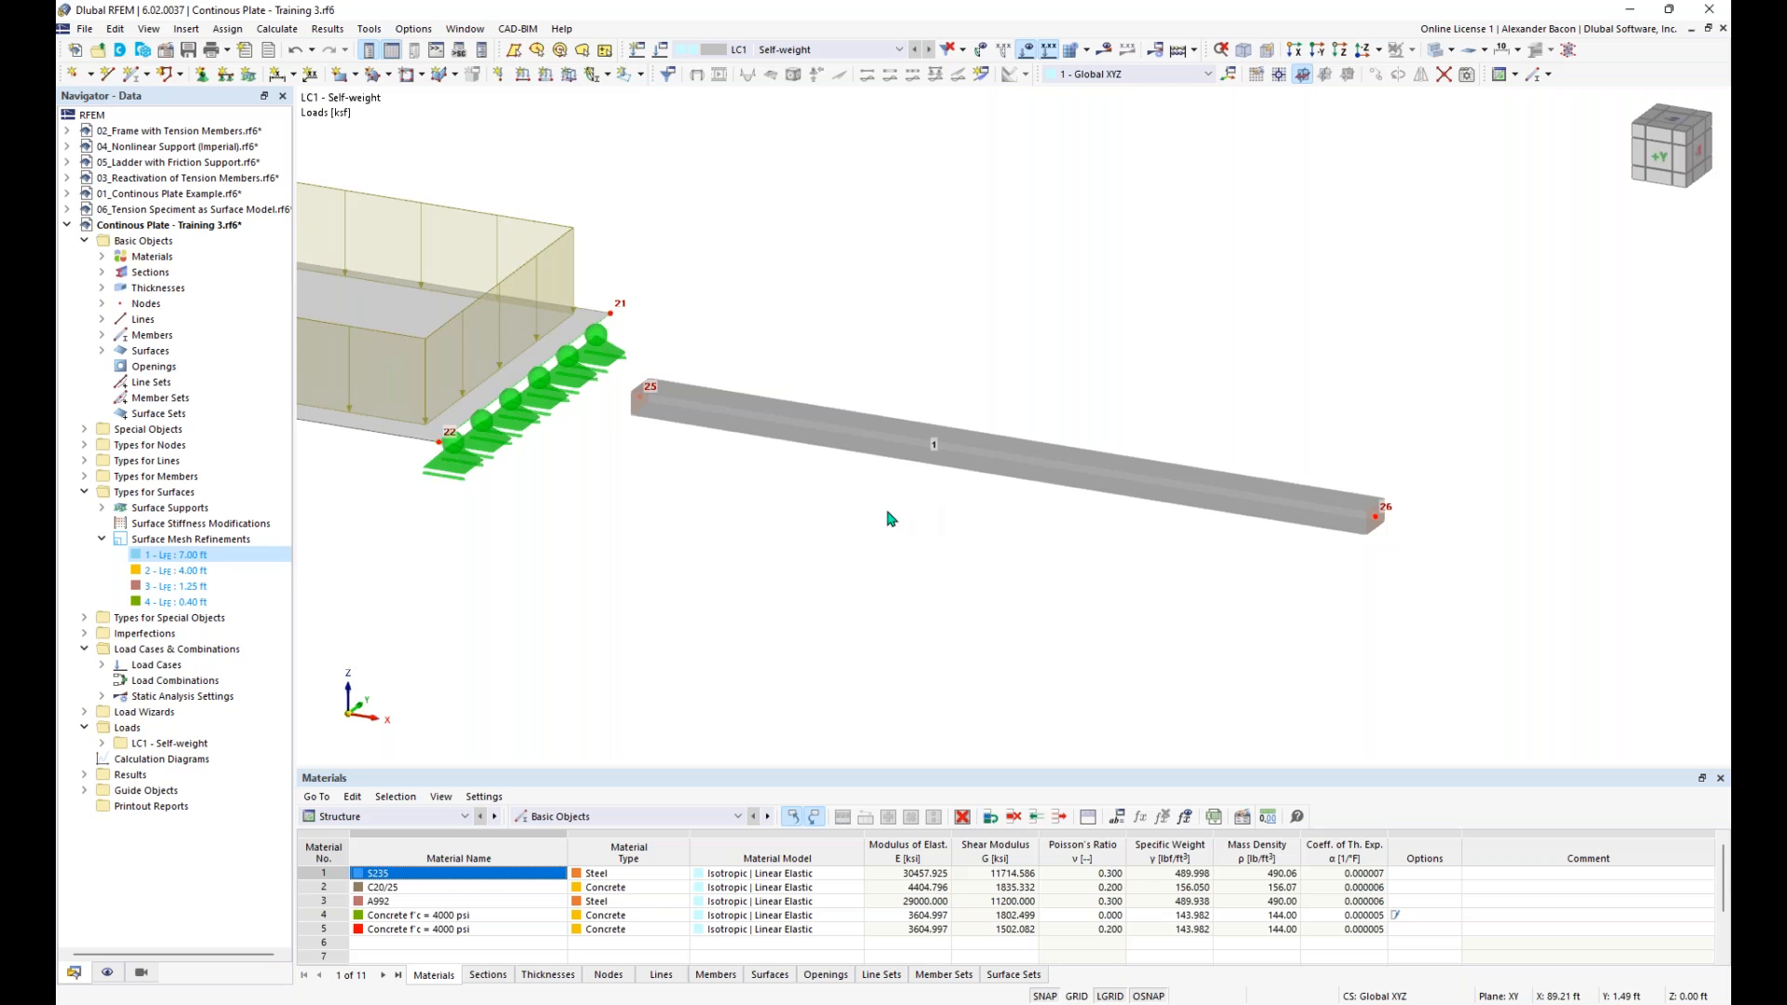
# - Create one intermediate 'On Member' node at the beam's midpoint without dividing the member
pyautogui.moveTo(996, 458)
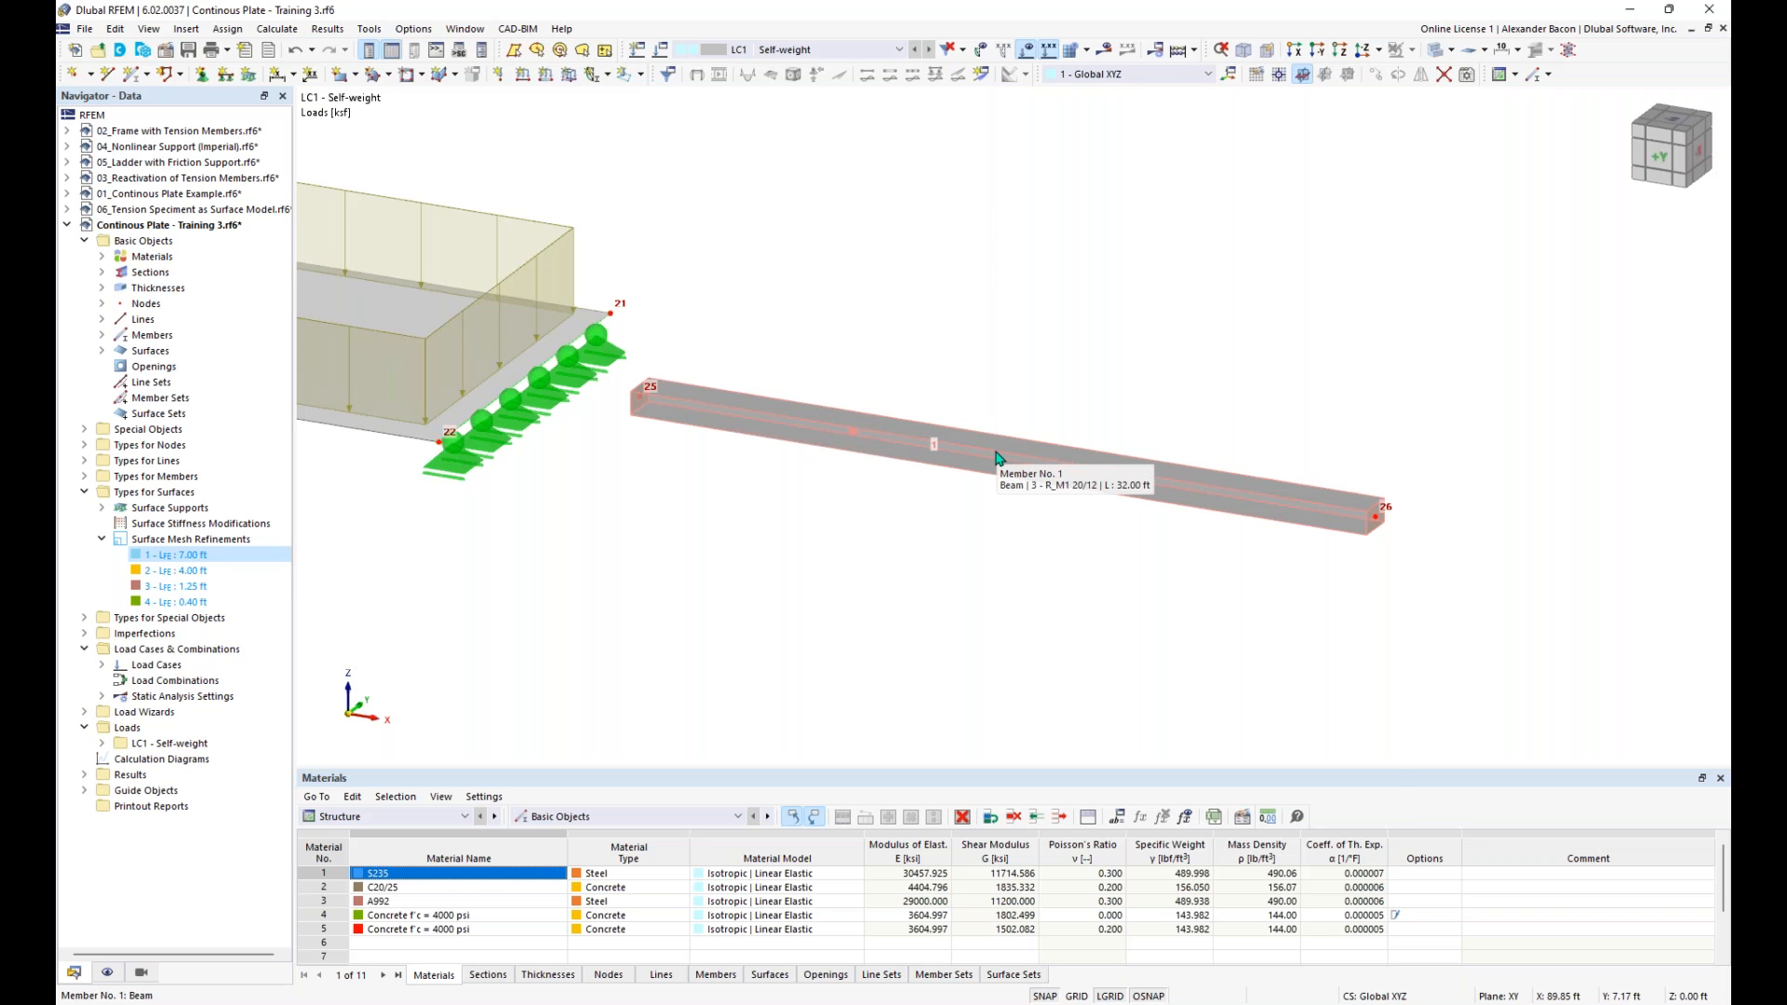
pyautogui.rightClick(996, 458)
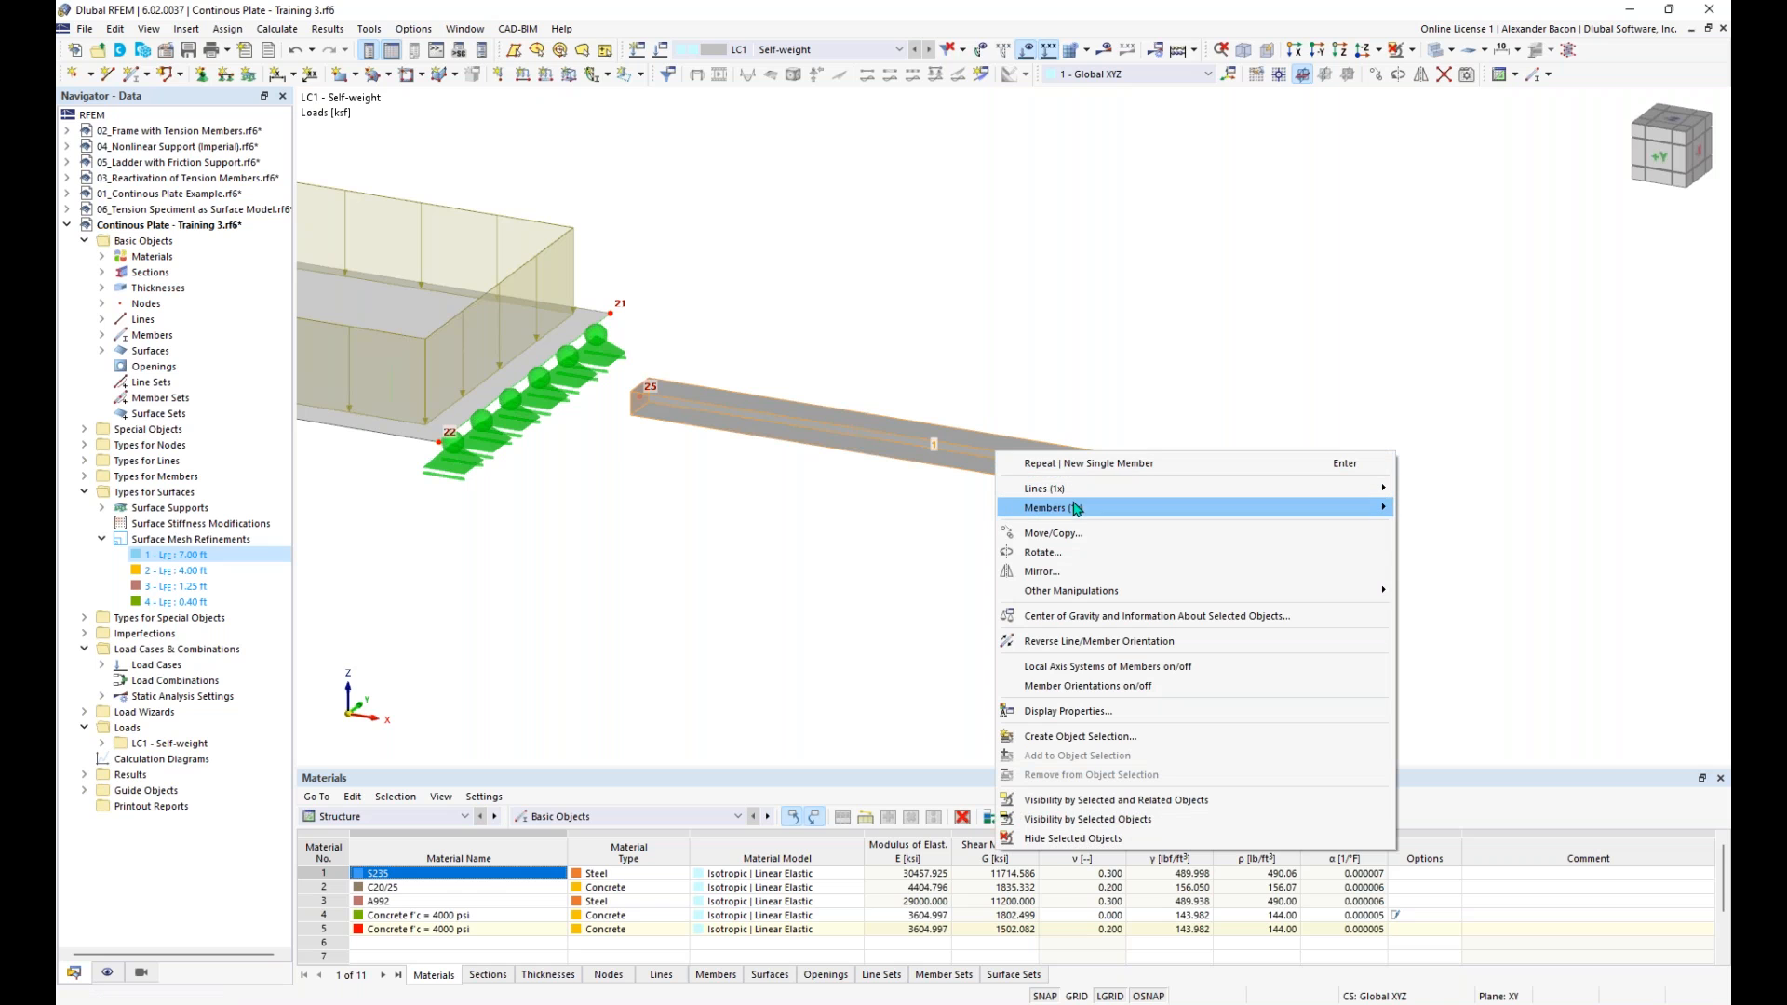
pyautogui.moveTo(1154, 507)
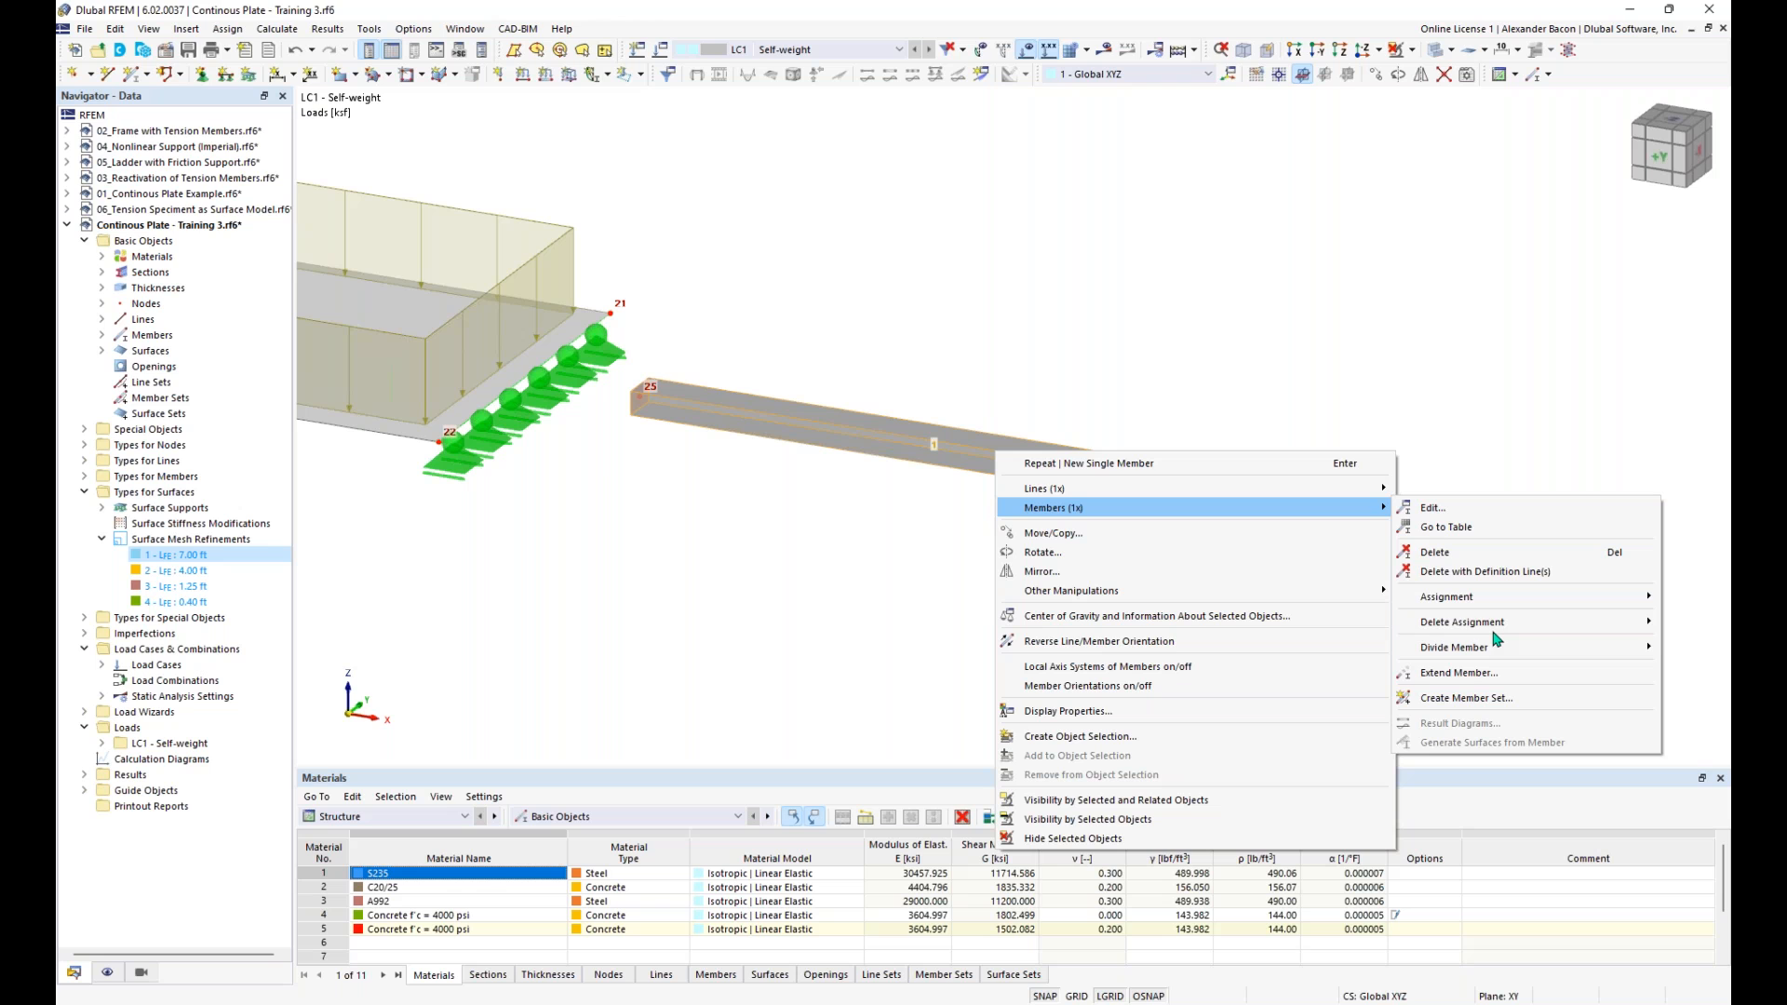
pyautogui.moveTo(1489, 650)
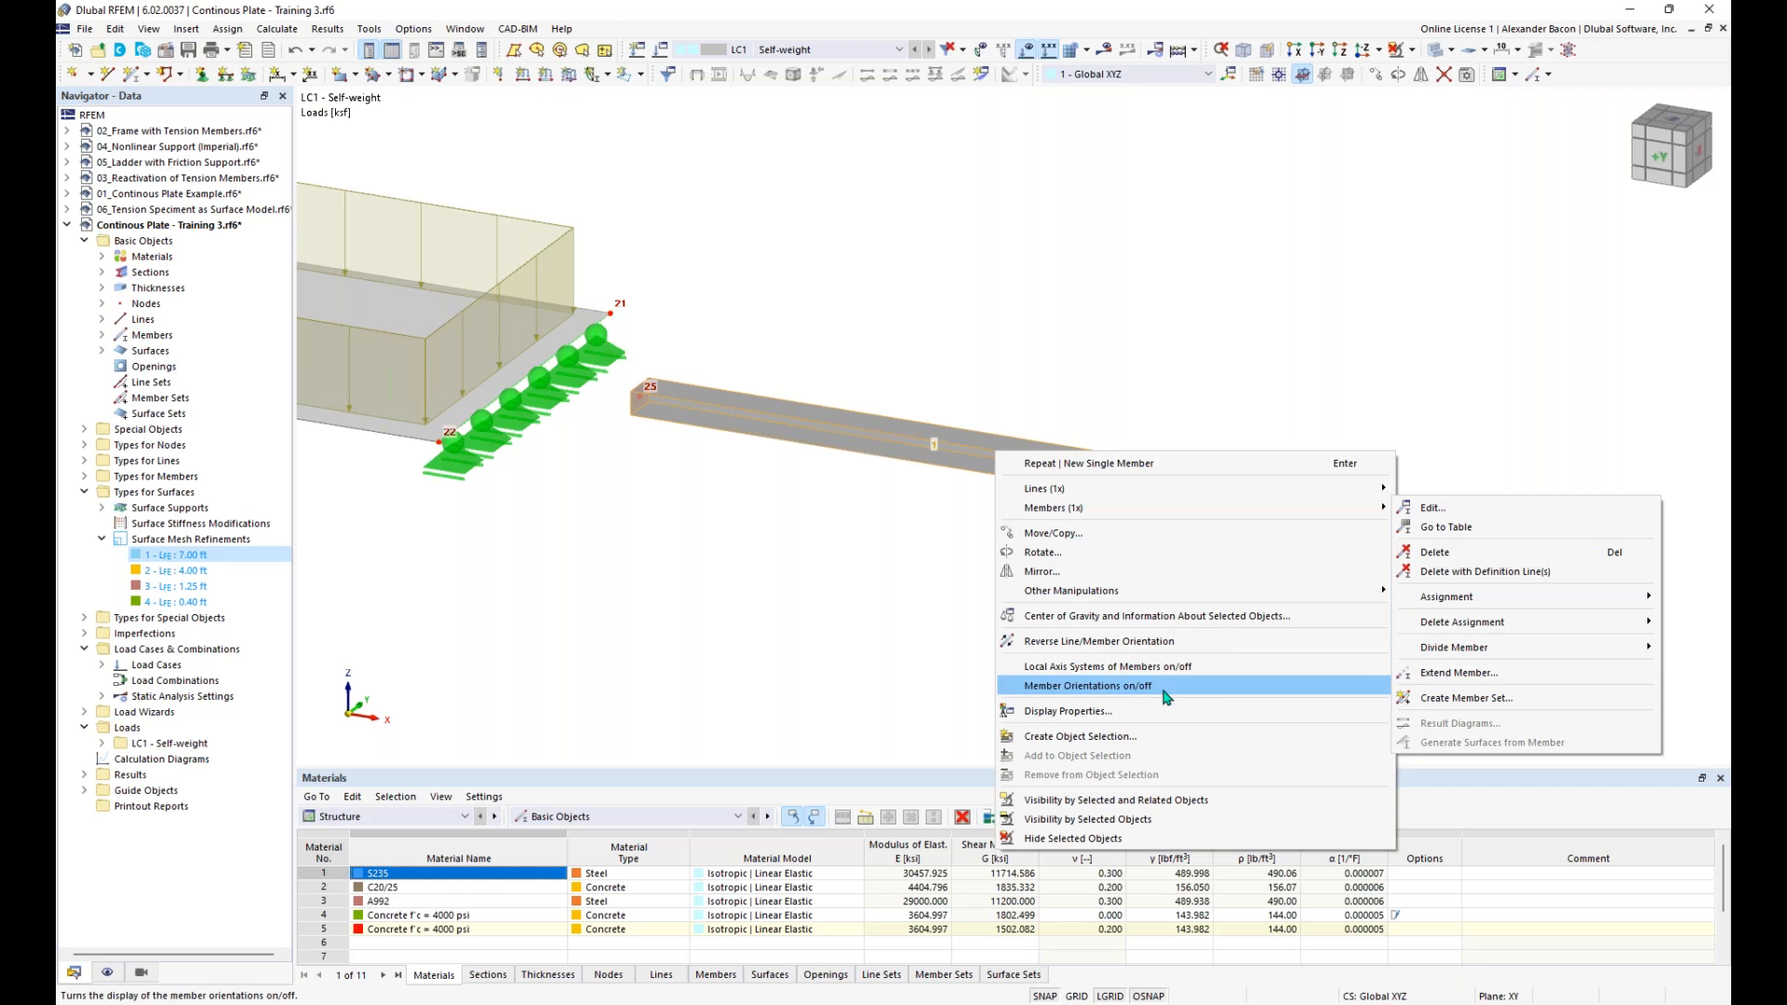
pyautogui.moveTo(1307, 508)
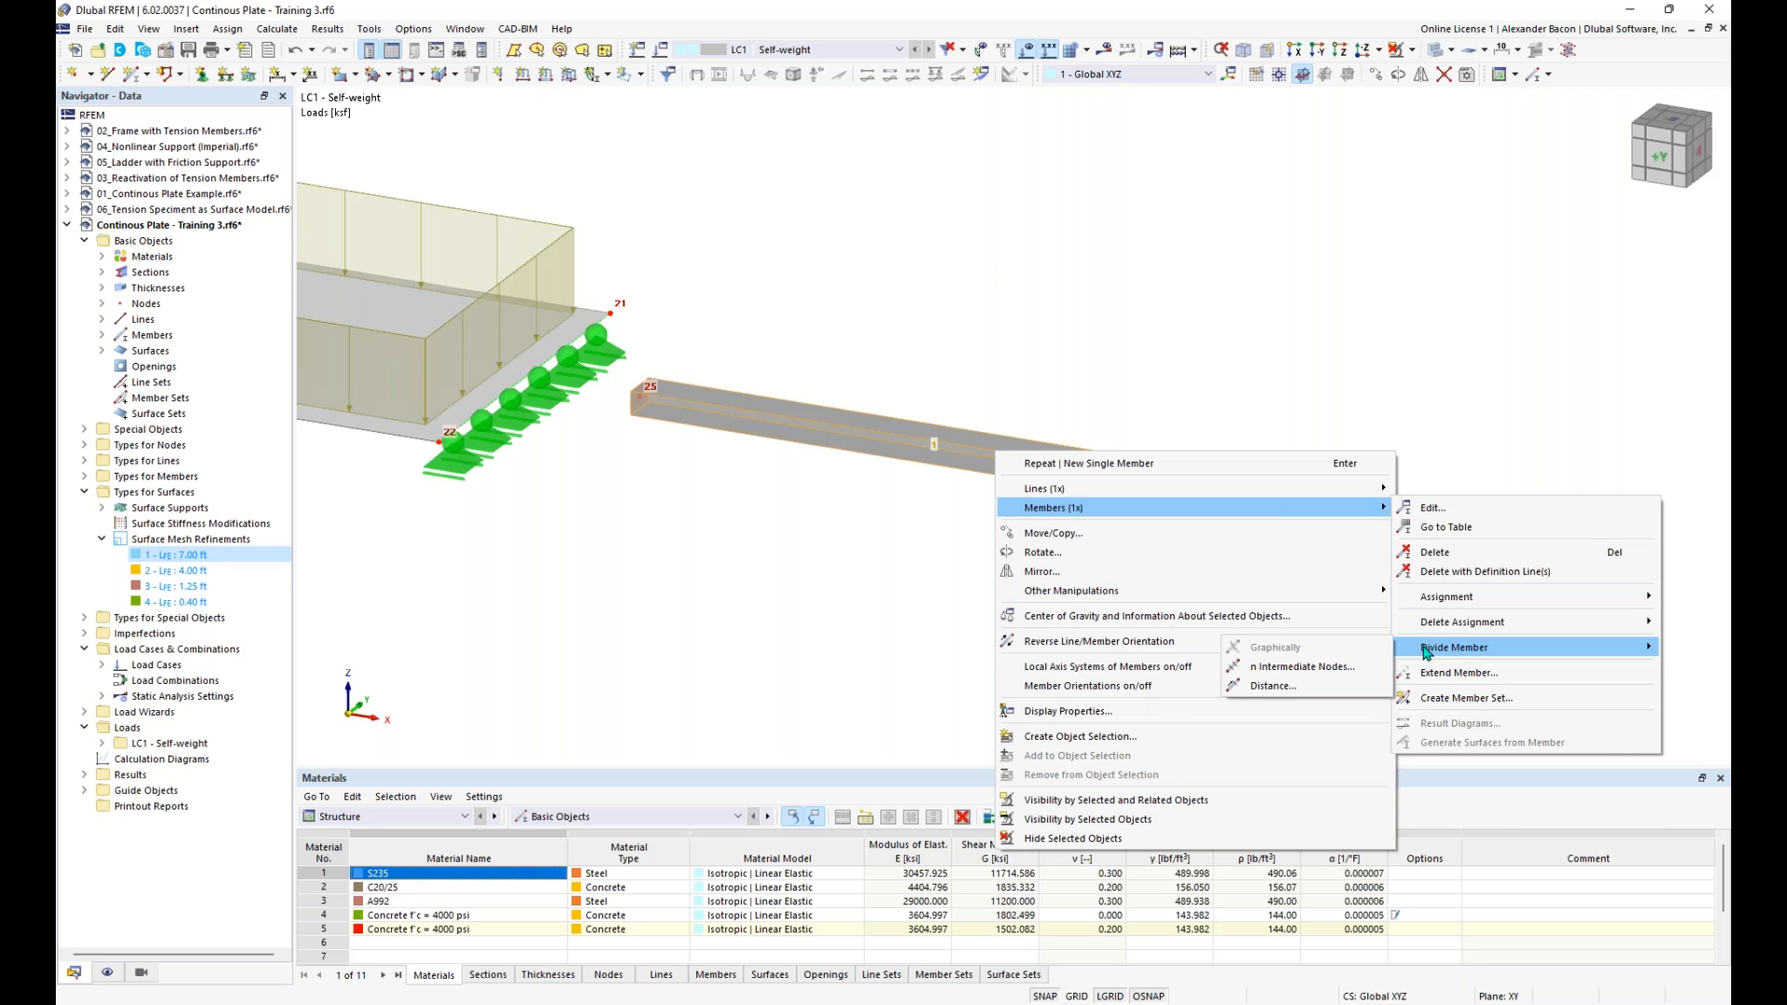
pyautogui.click(1322, 667)
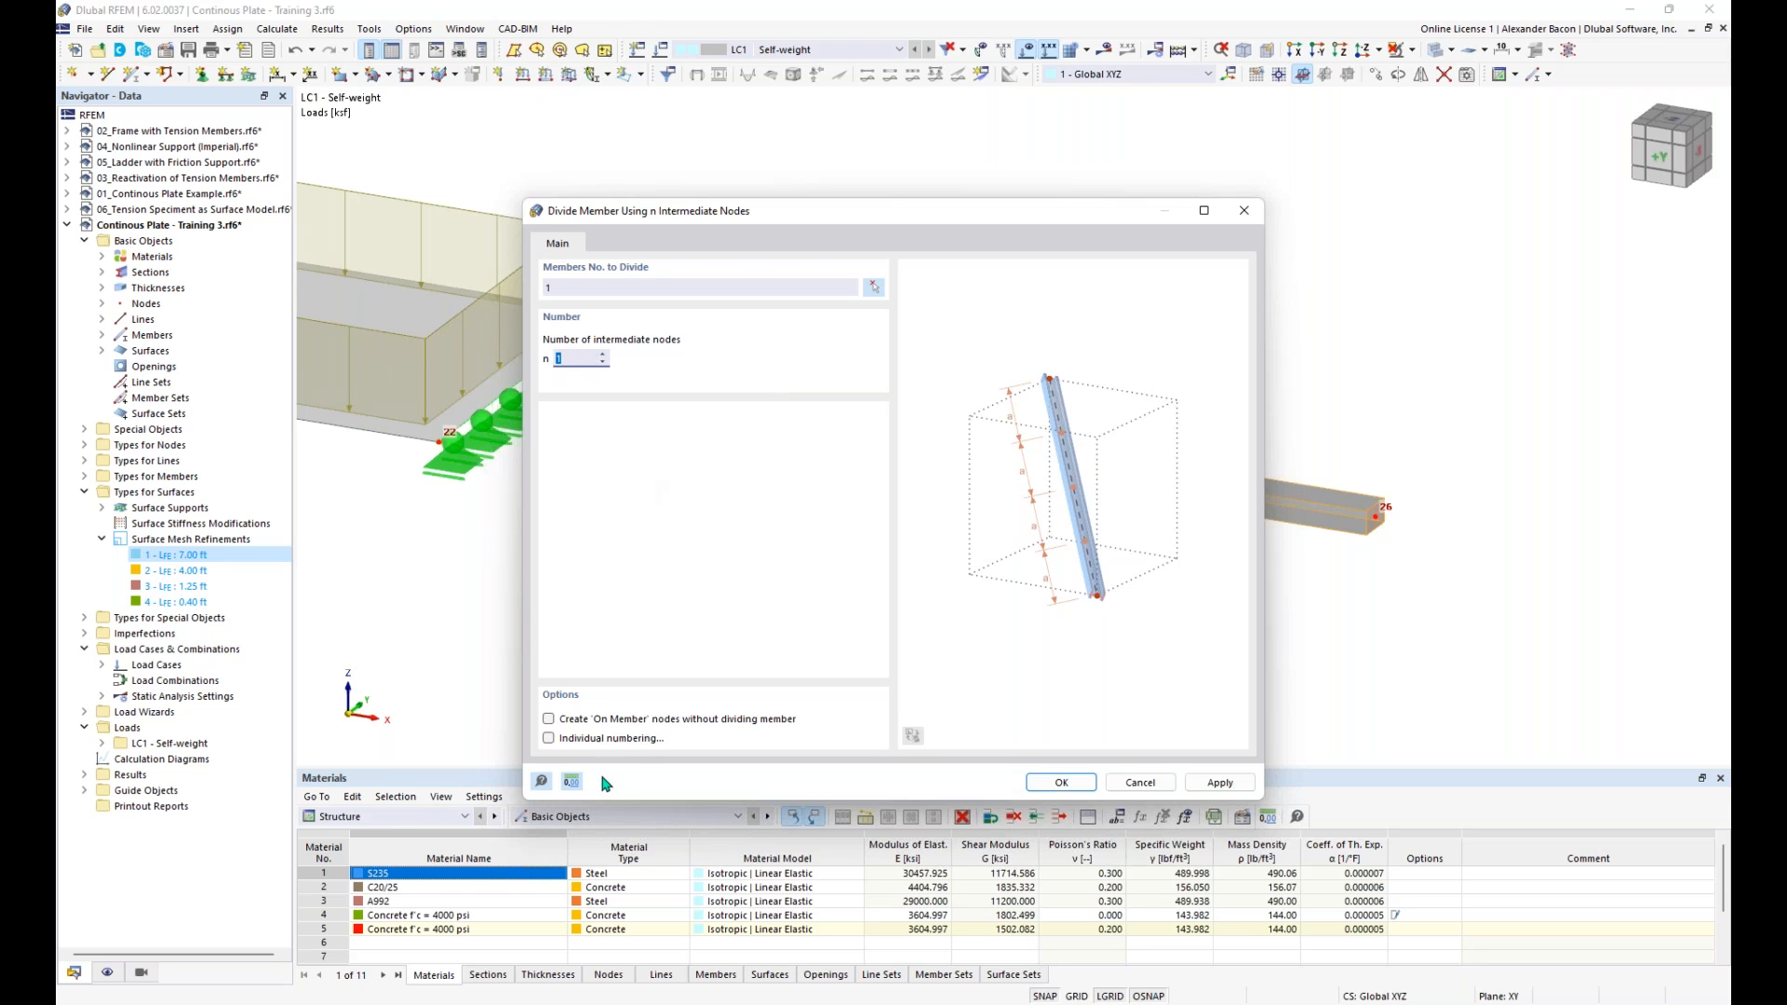
pyautogui.click(596, 722)
pyautogui.click(1062, 783)
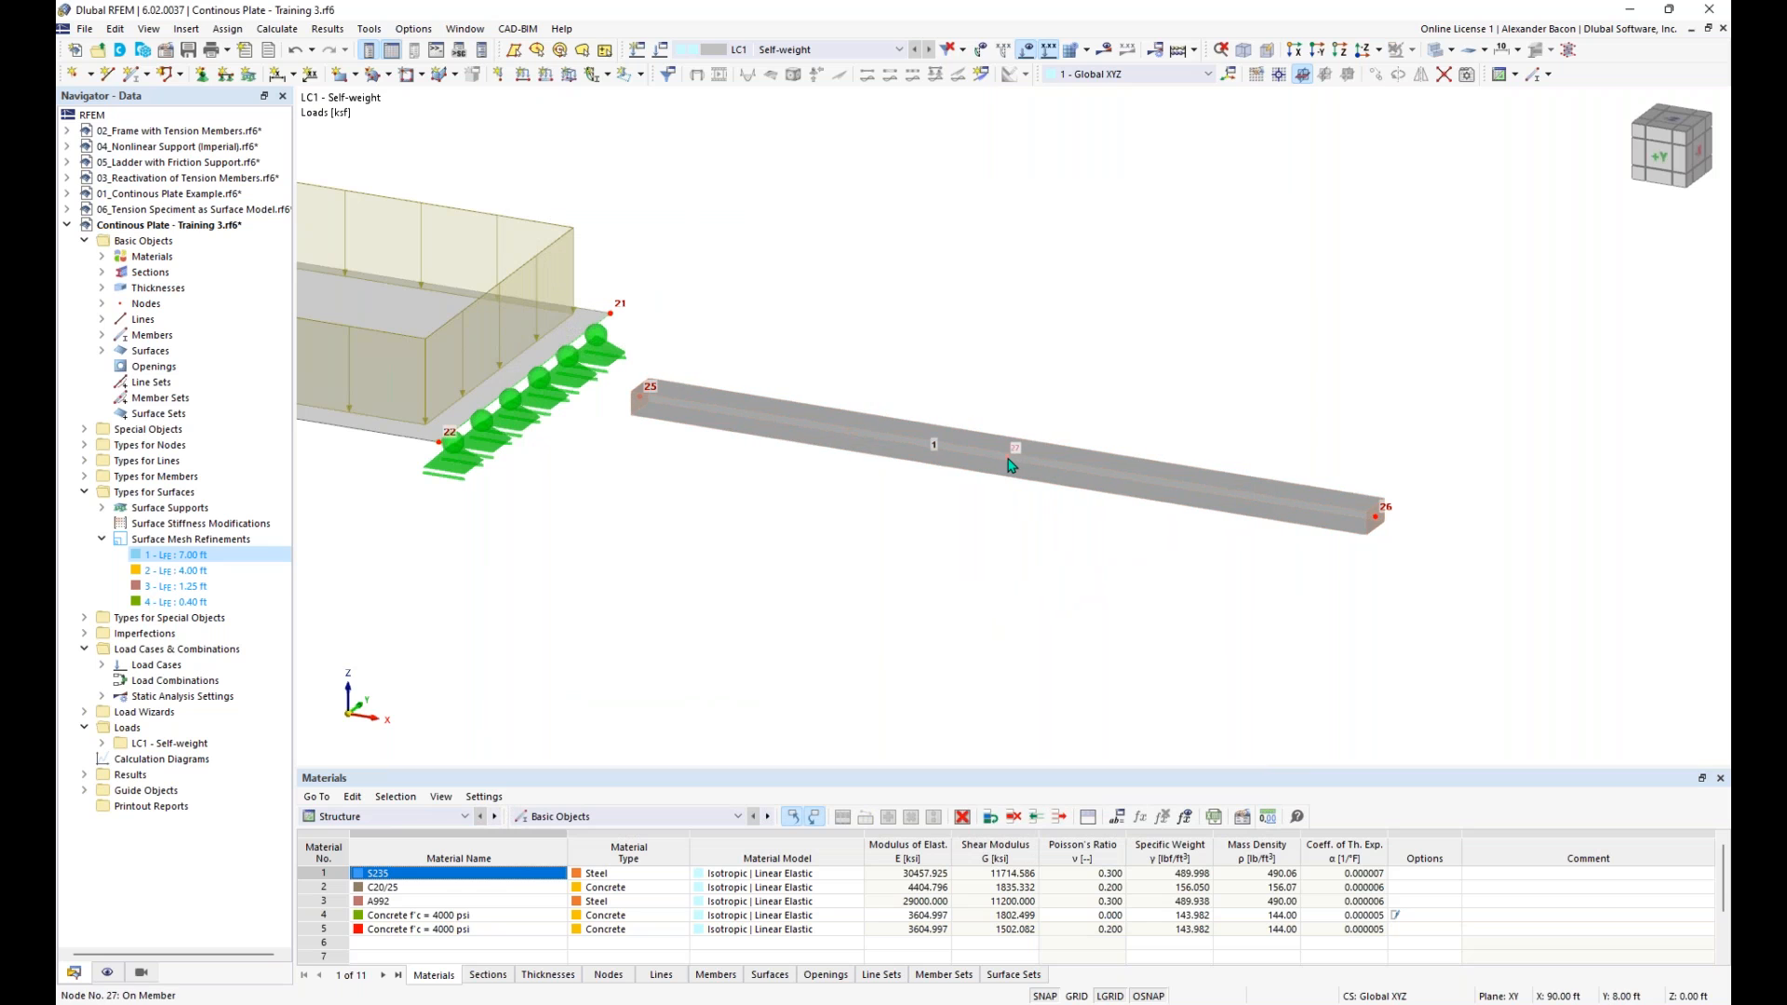
pyautogui.moveTo(1011, 466)
# - Restrain rotation φX in the Hinged nodal support and assign this support to the beam's start node
pyautogui.click(203, 75)
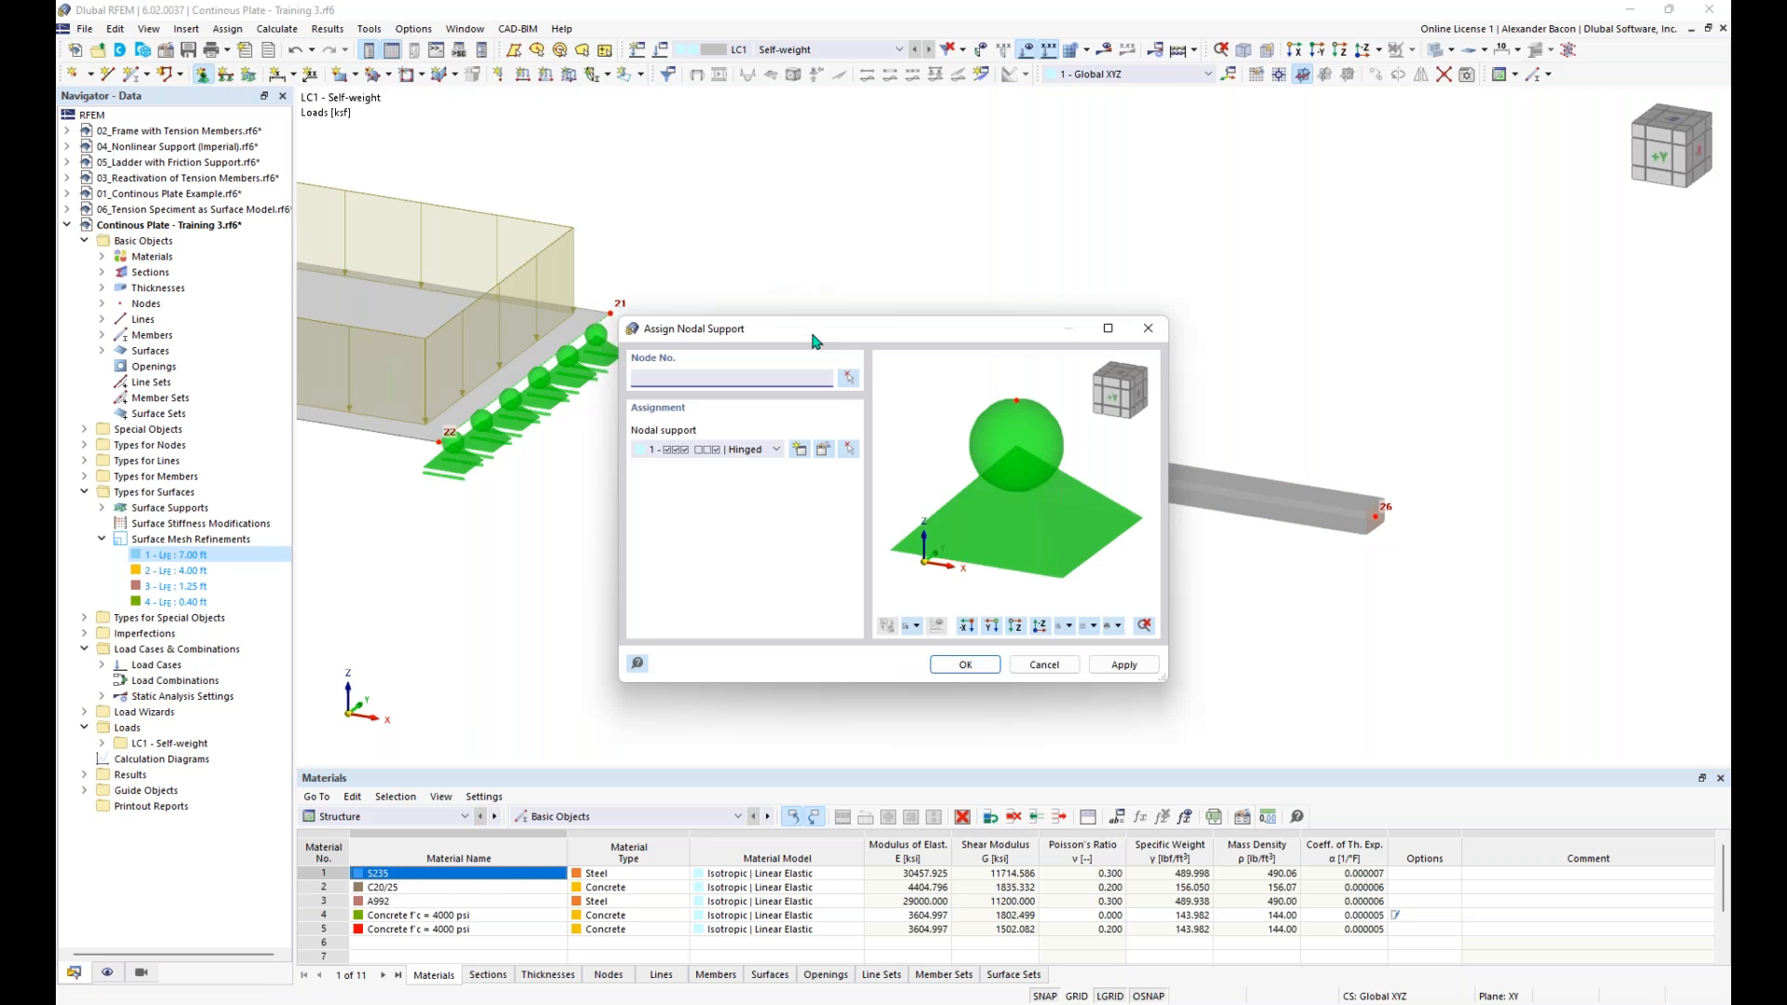
pyautogui.click(823, 451)
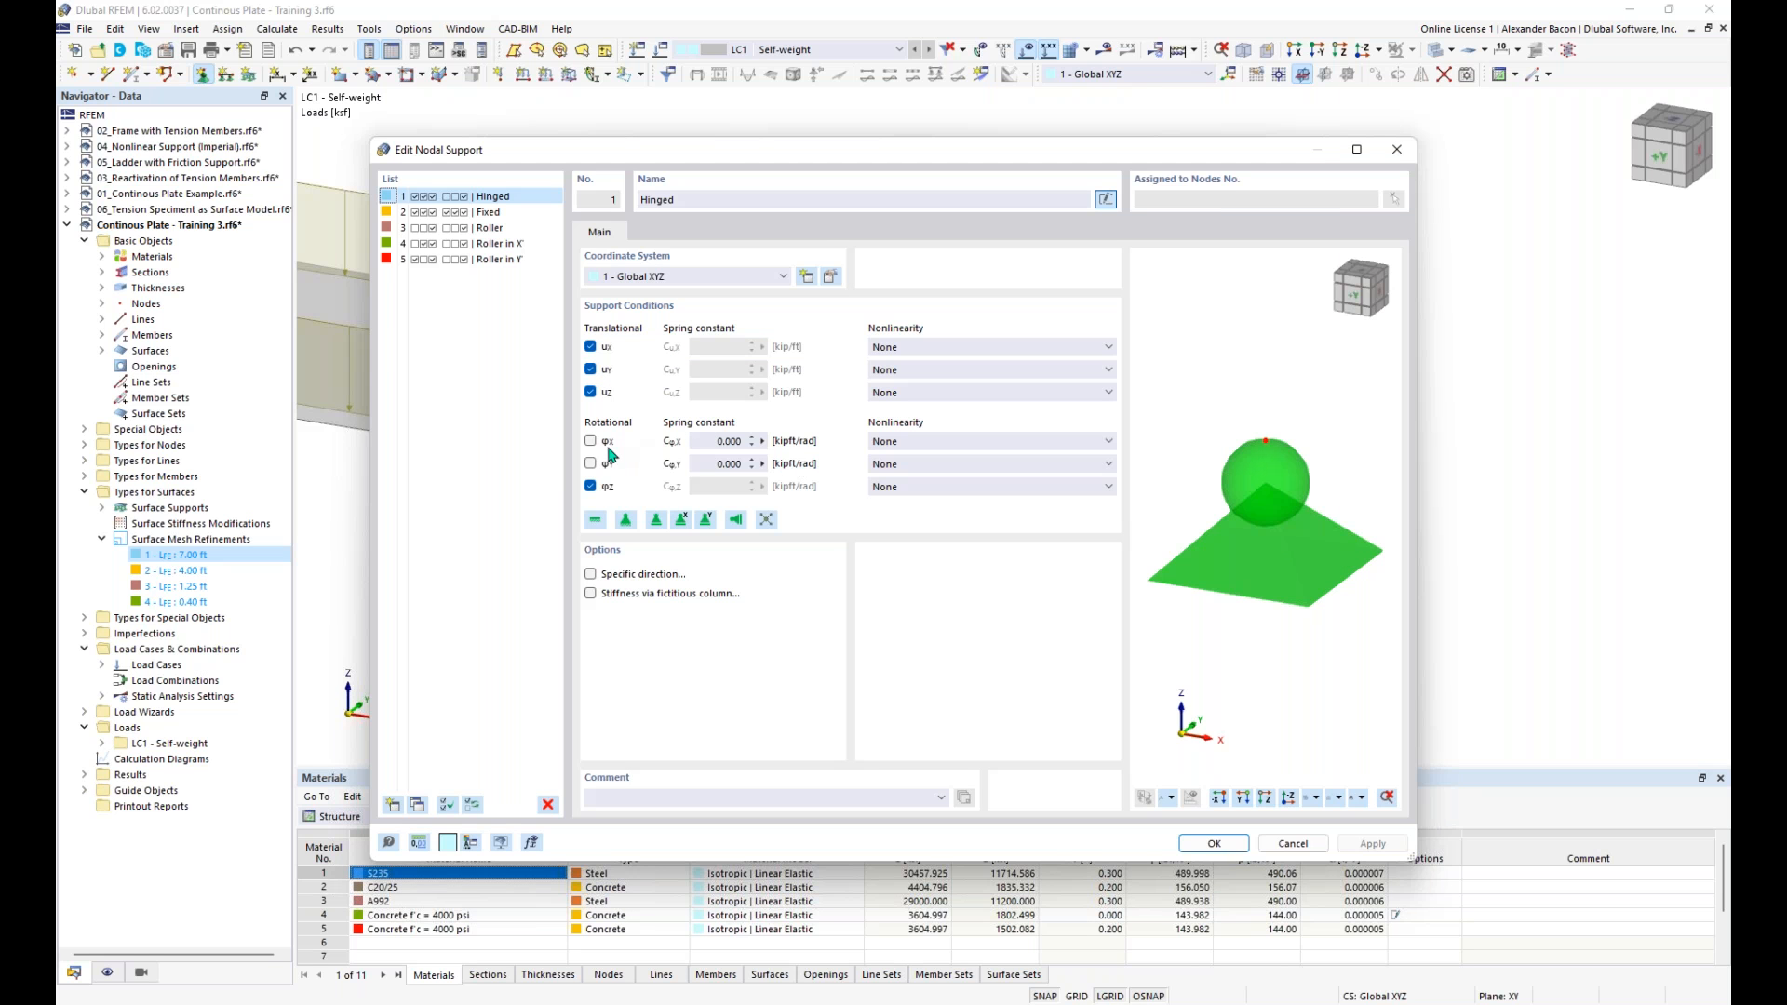
pyautogui.click(592, 443)
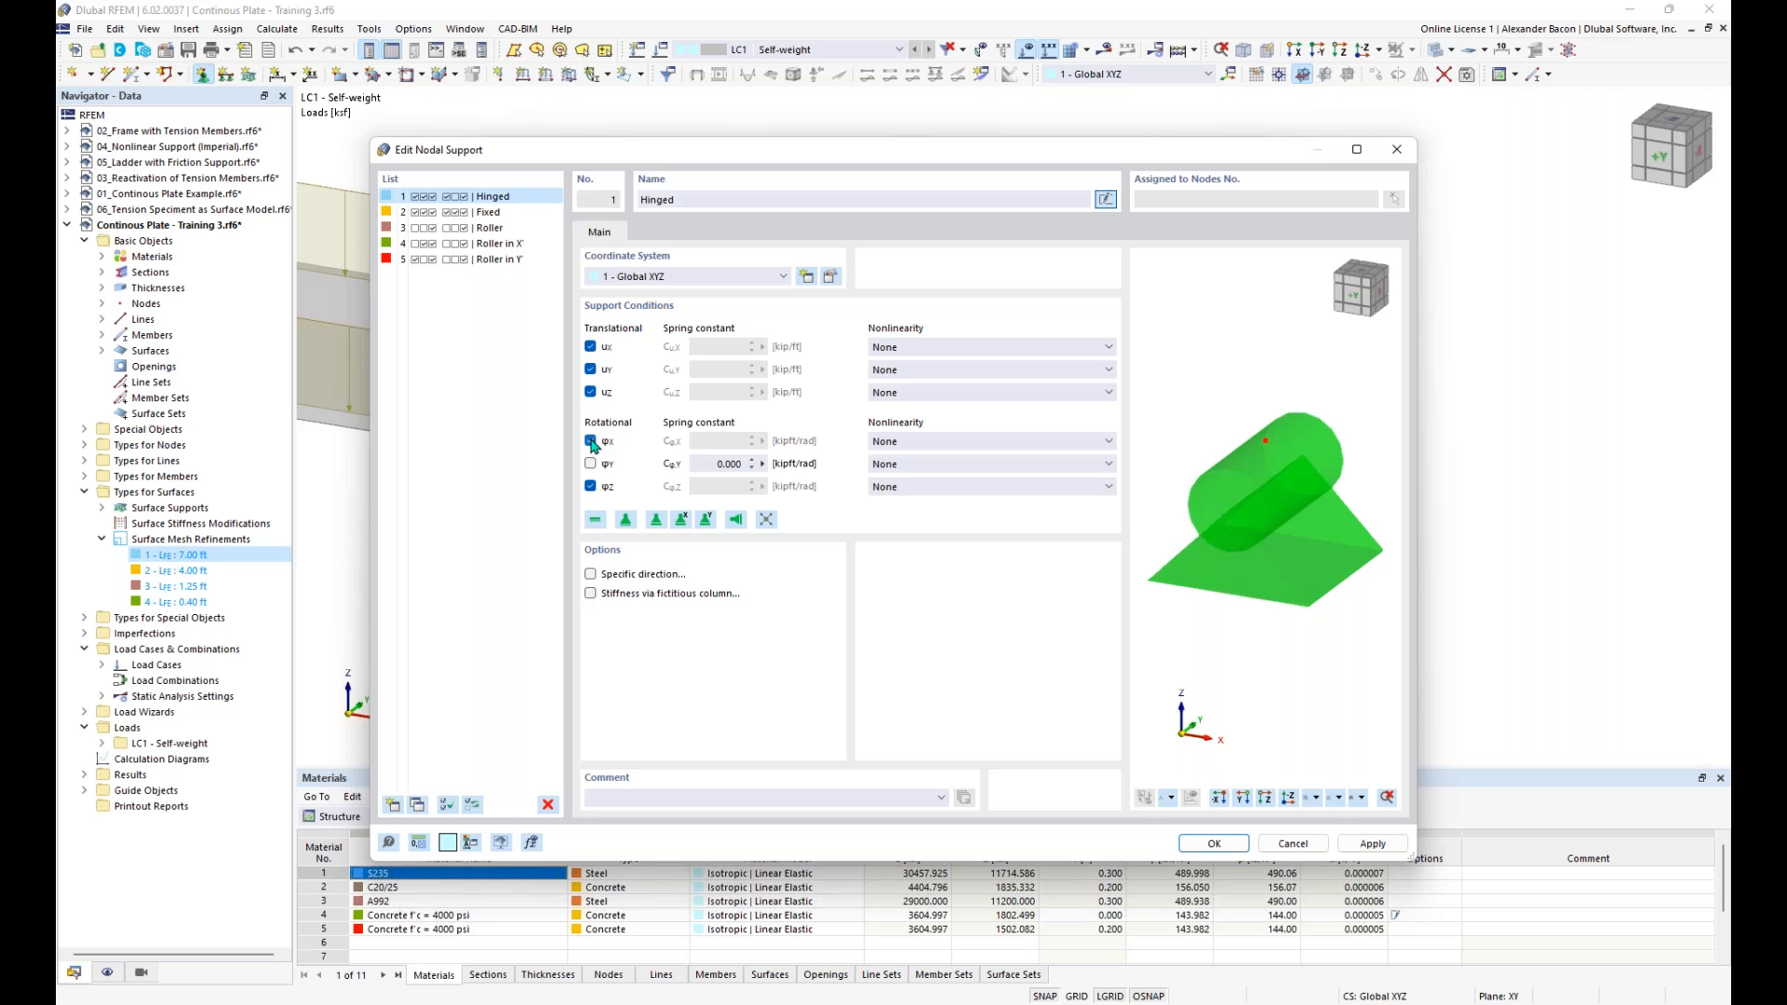
pyautogui.click(1233, 844)
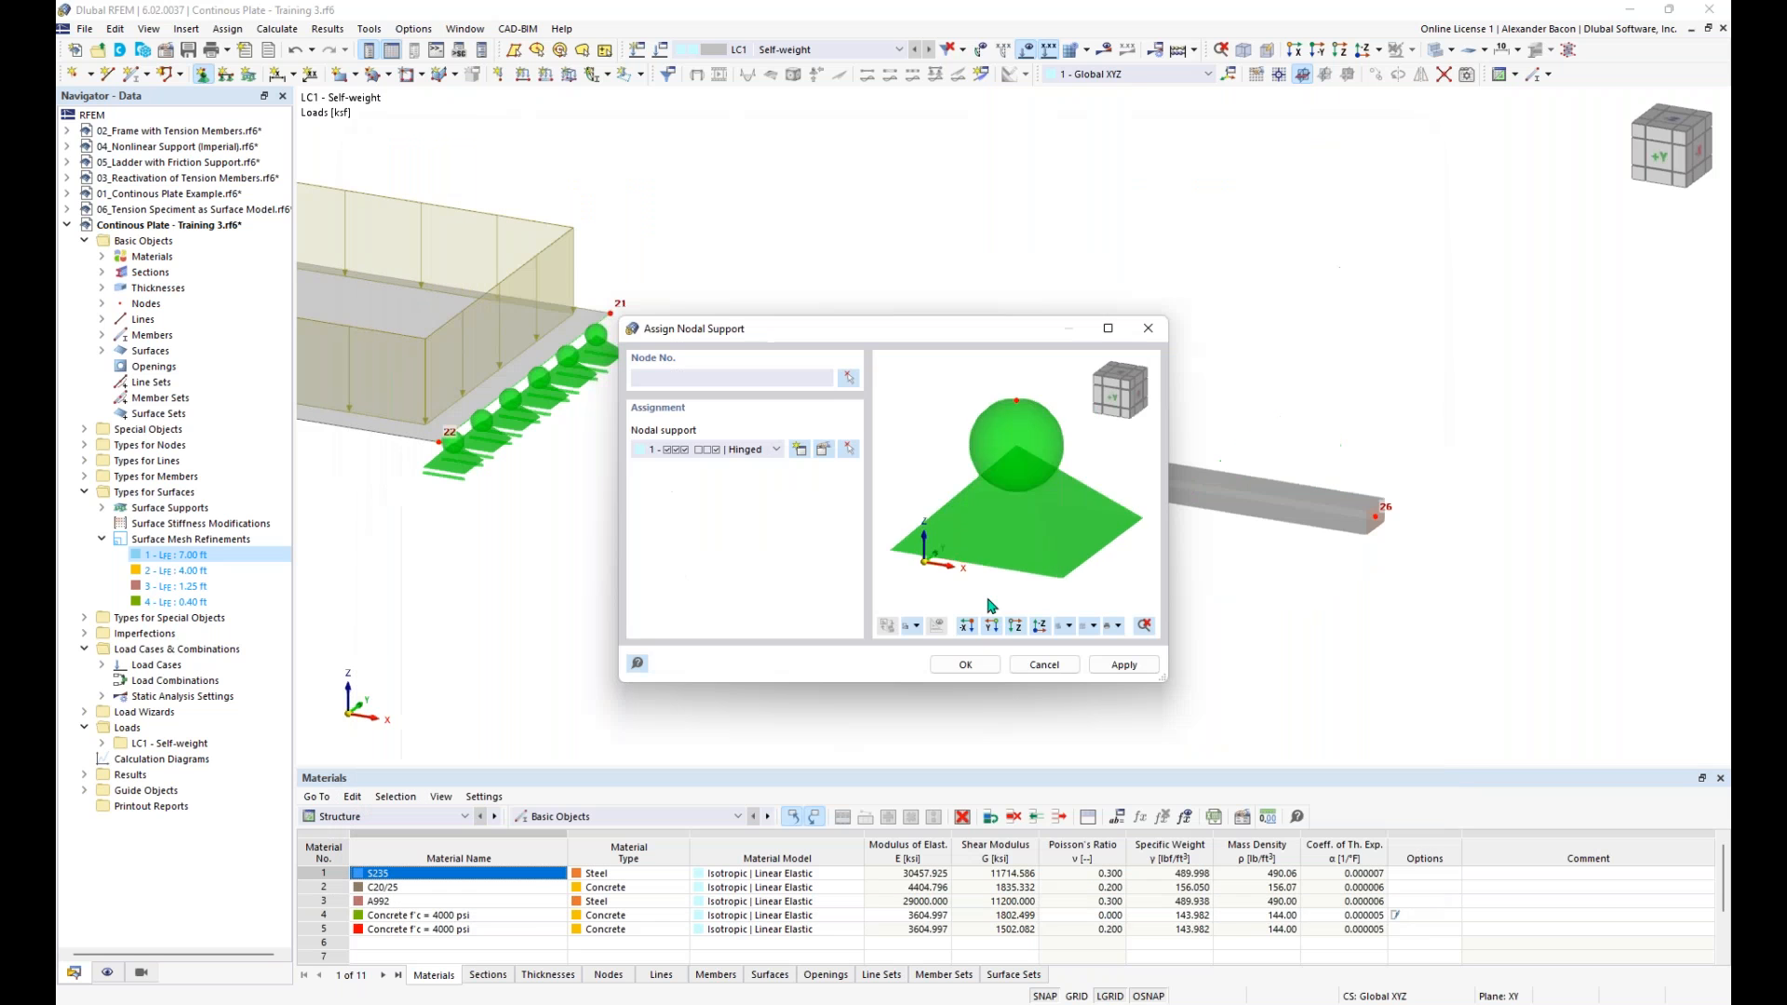
pyautogui.click(968, 667)
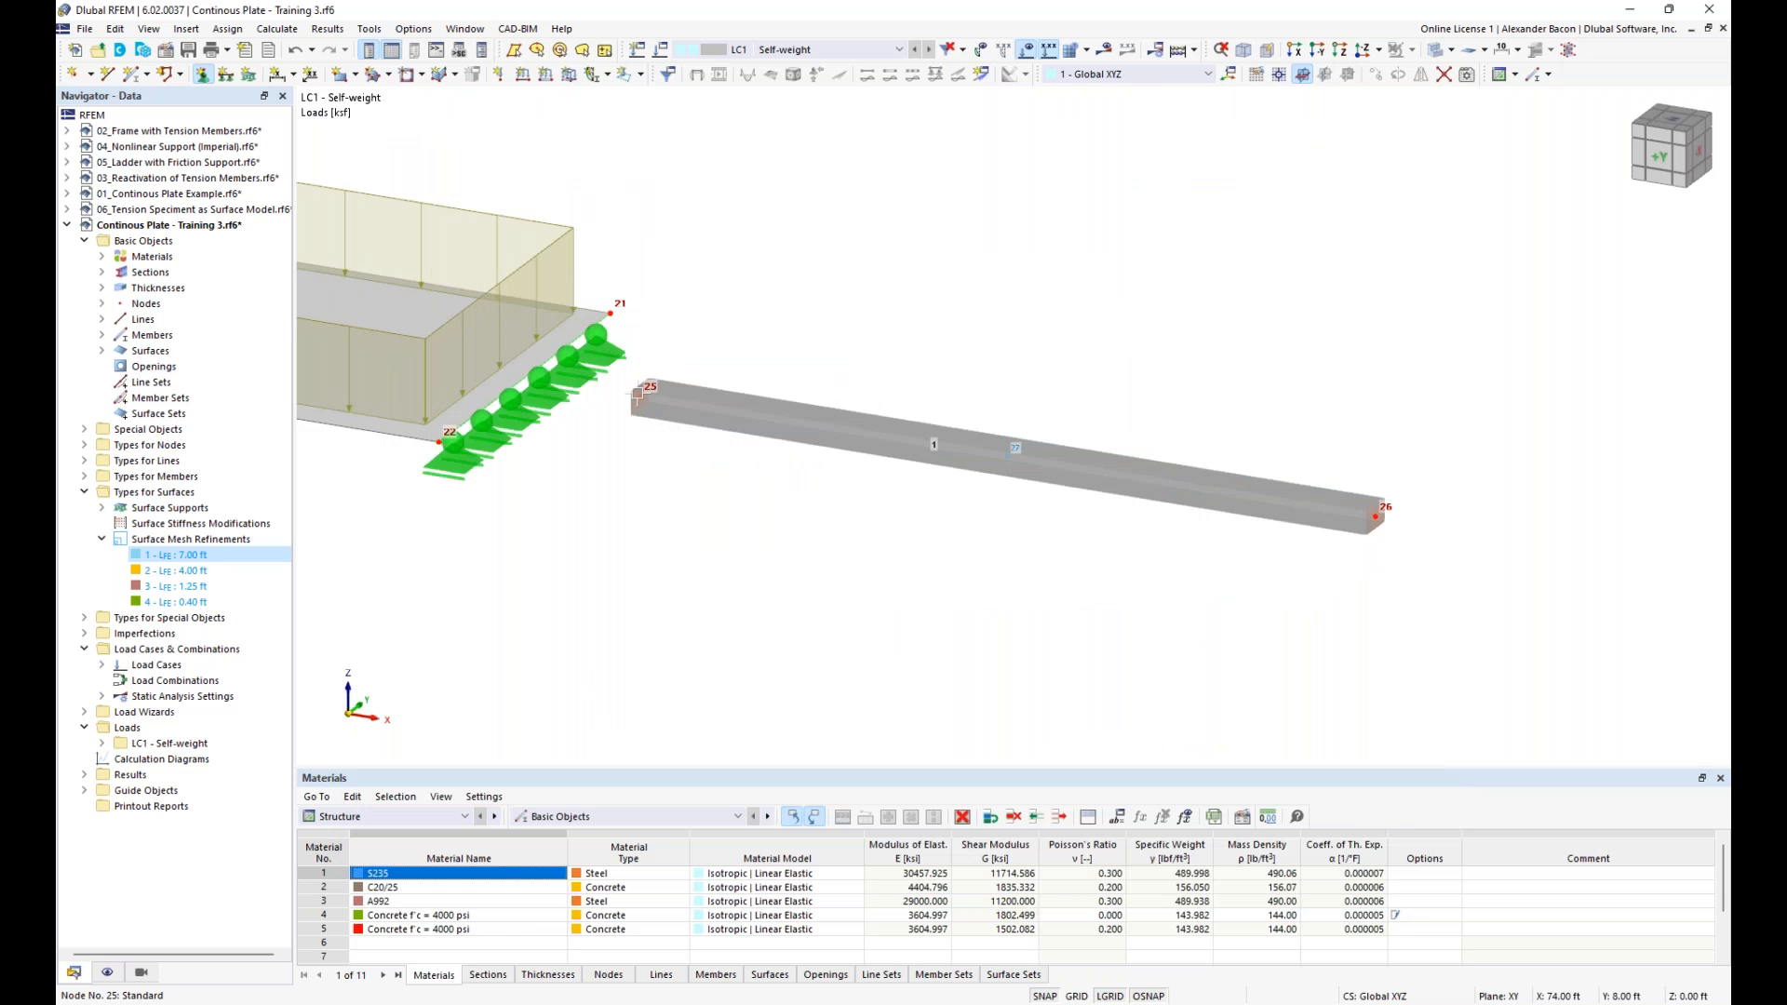
pyautogui.click(654, 412)
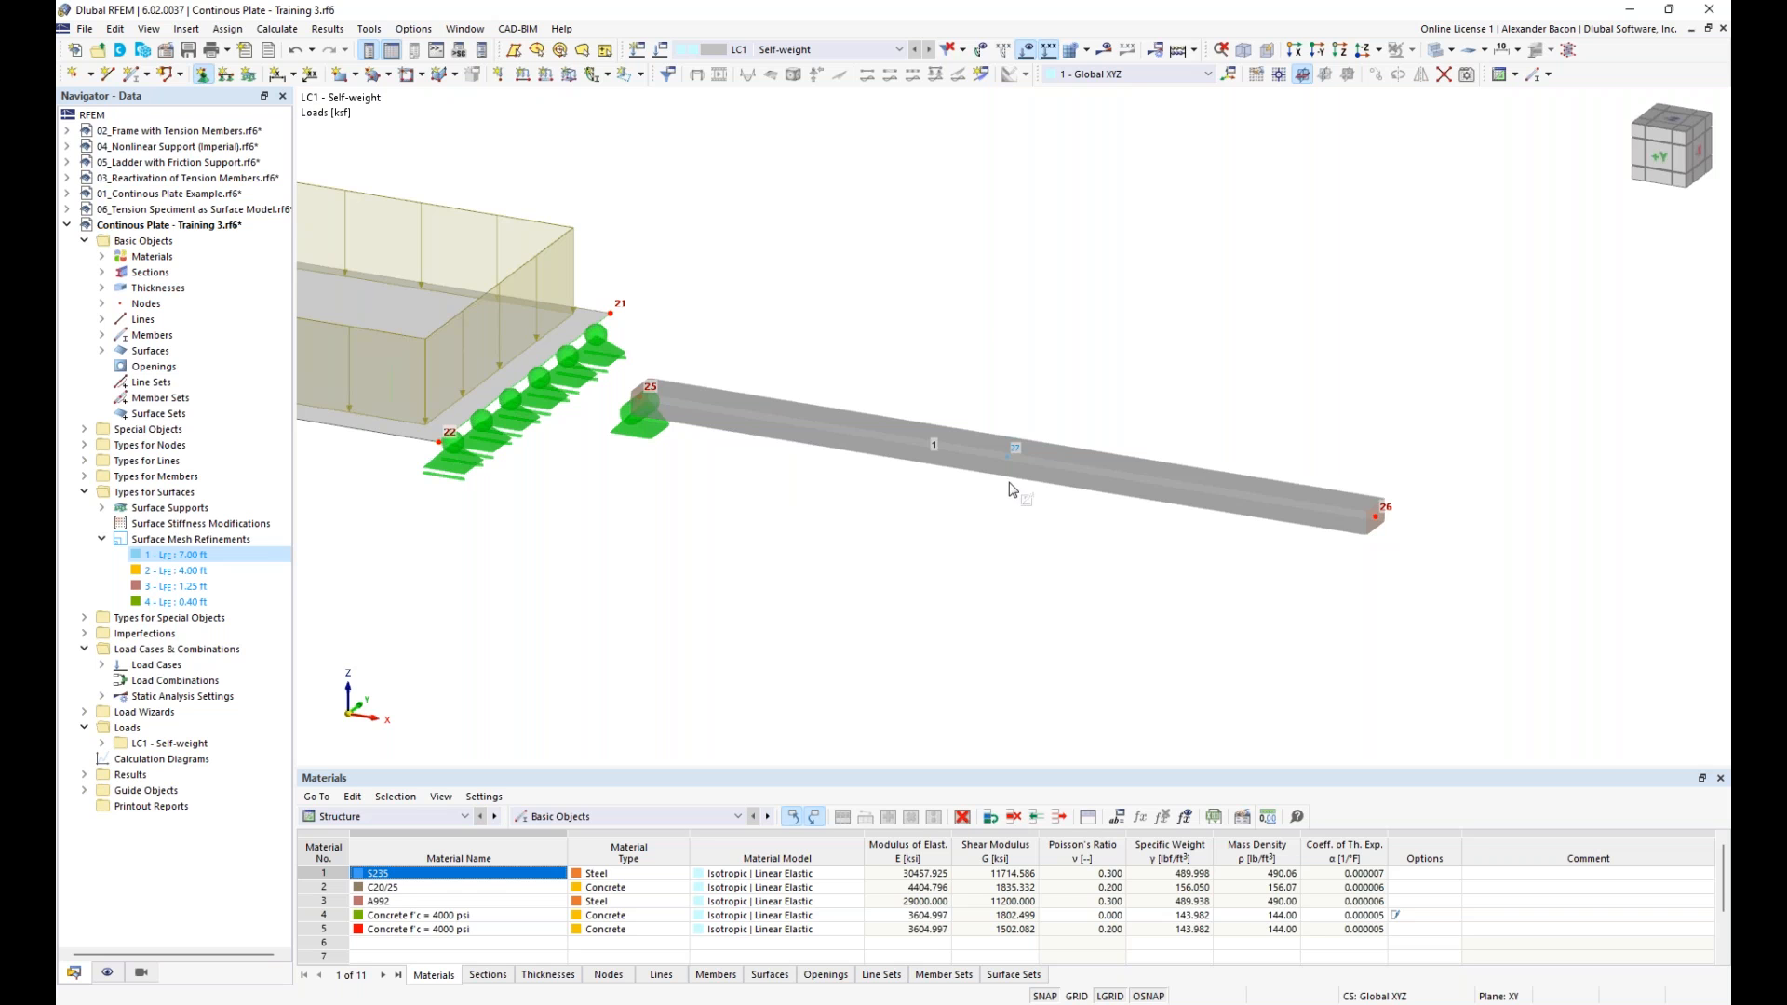
pyautogui.press('Escape')
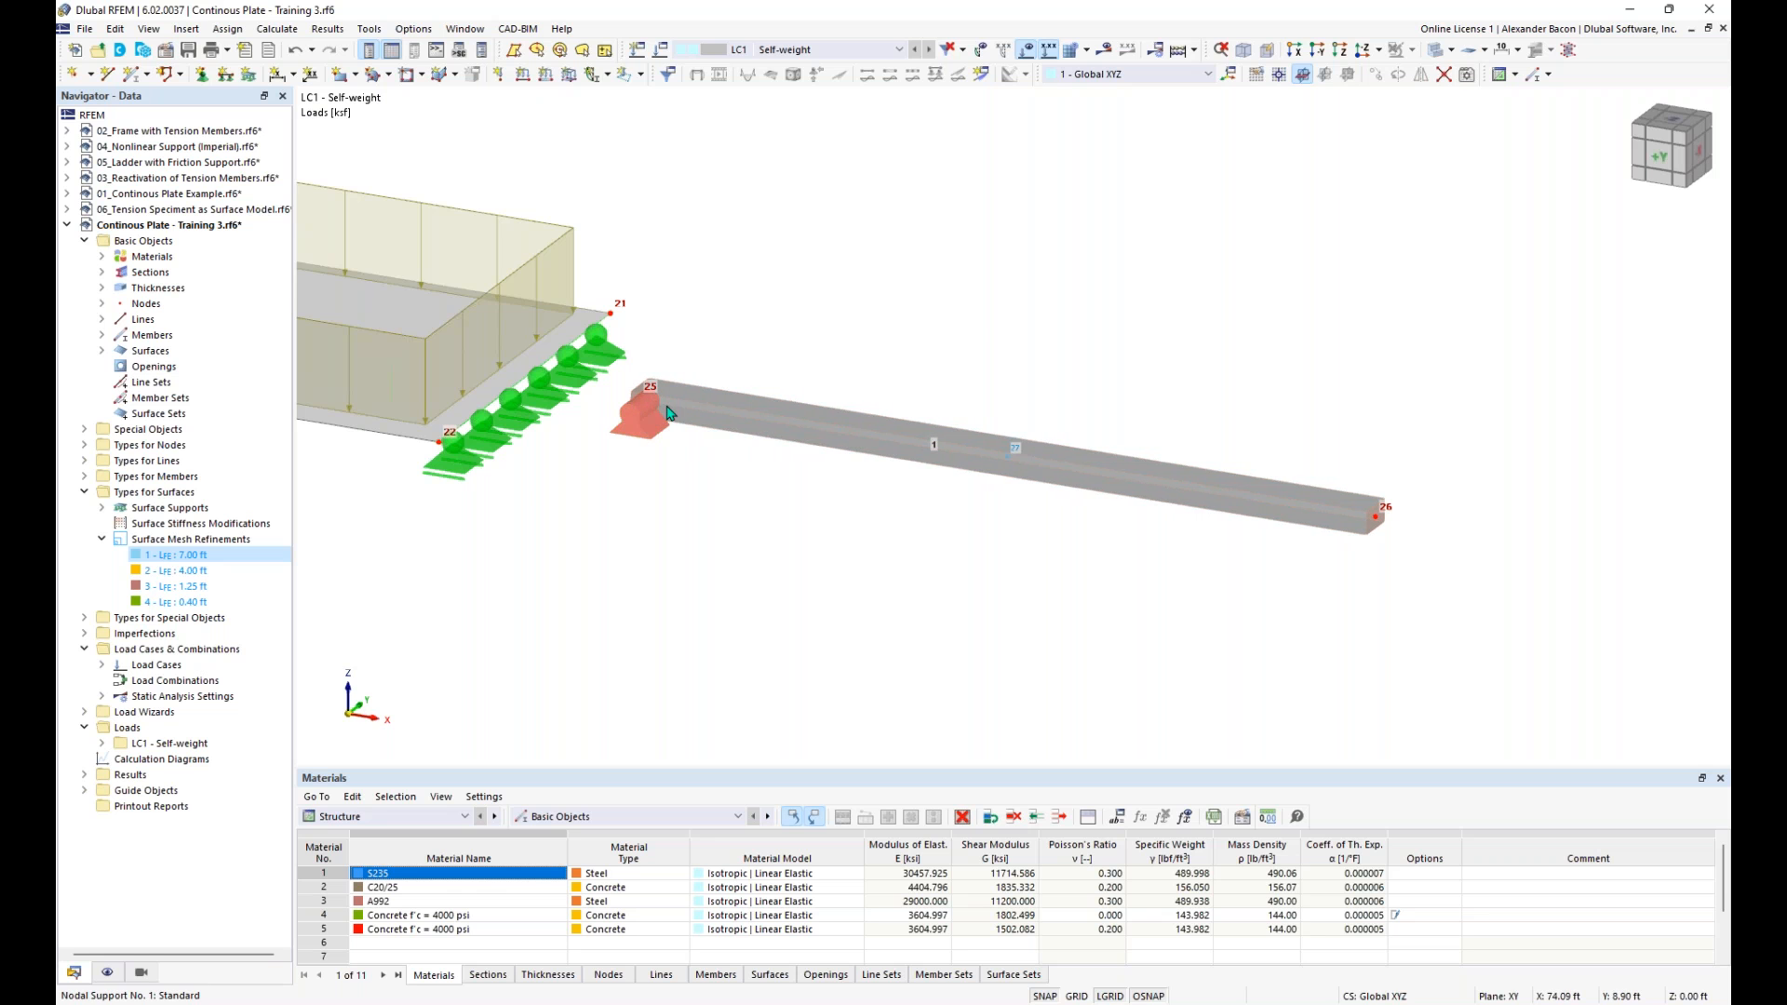
# - Show the beam's local axis system and create a nodal support free in uX, with uY, uZ and φZ restrained
pyautogui.rightClick(742, 416)
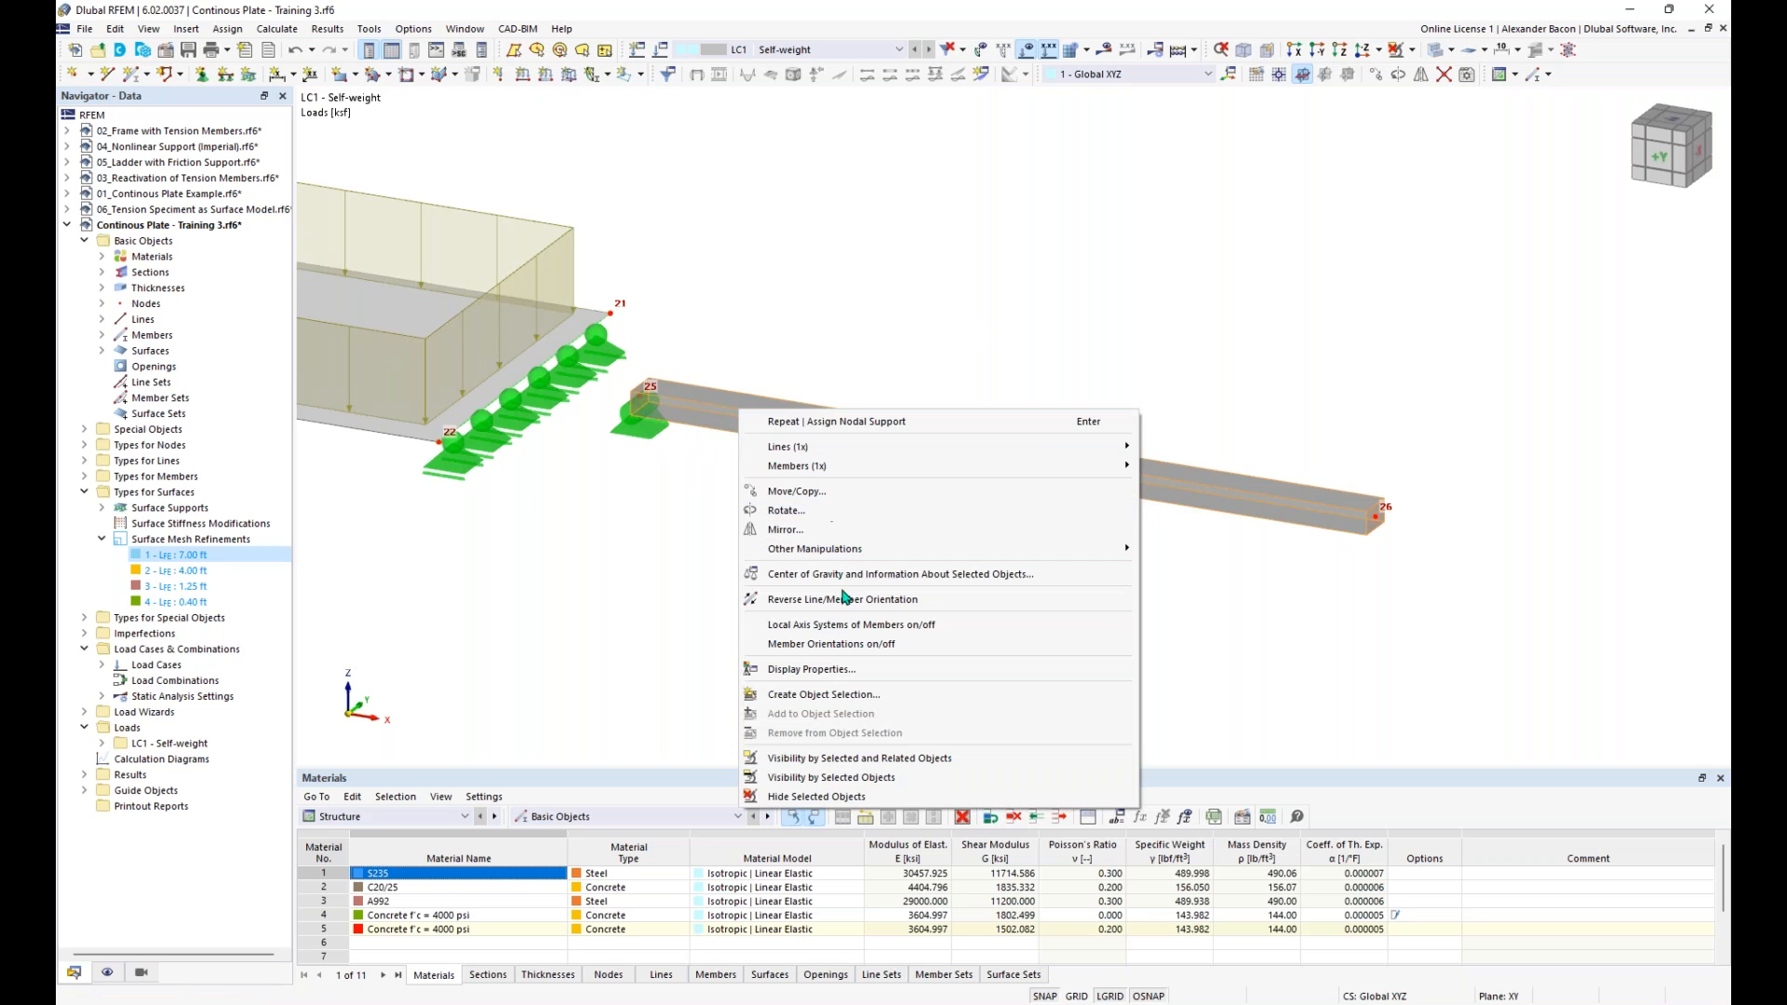
pyautogui.click(896, 628)
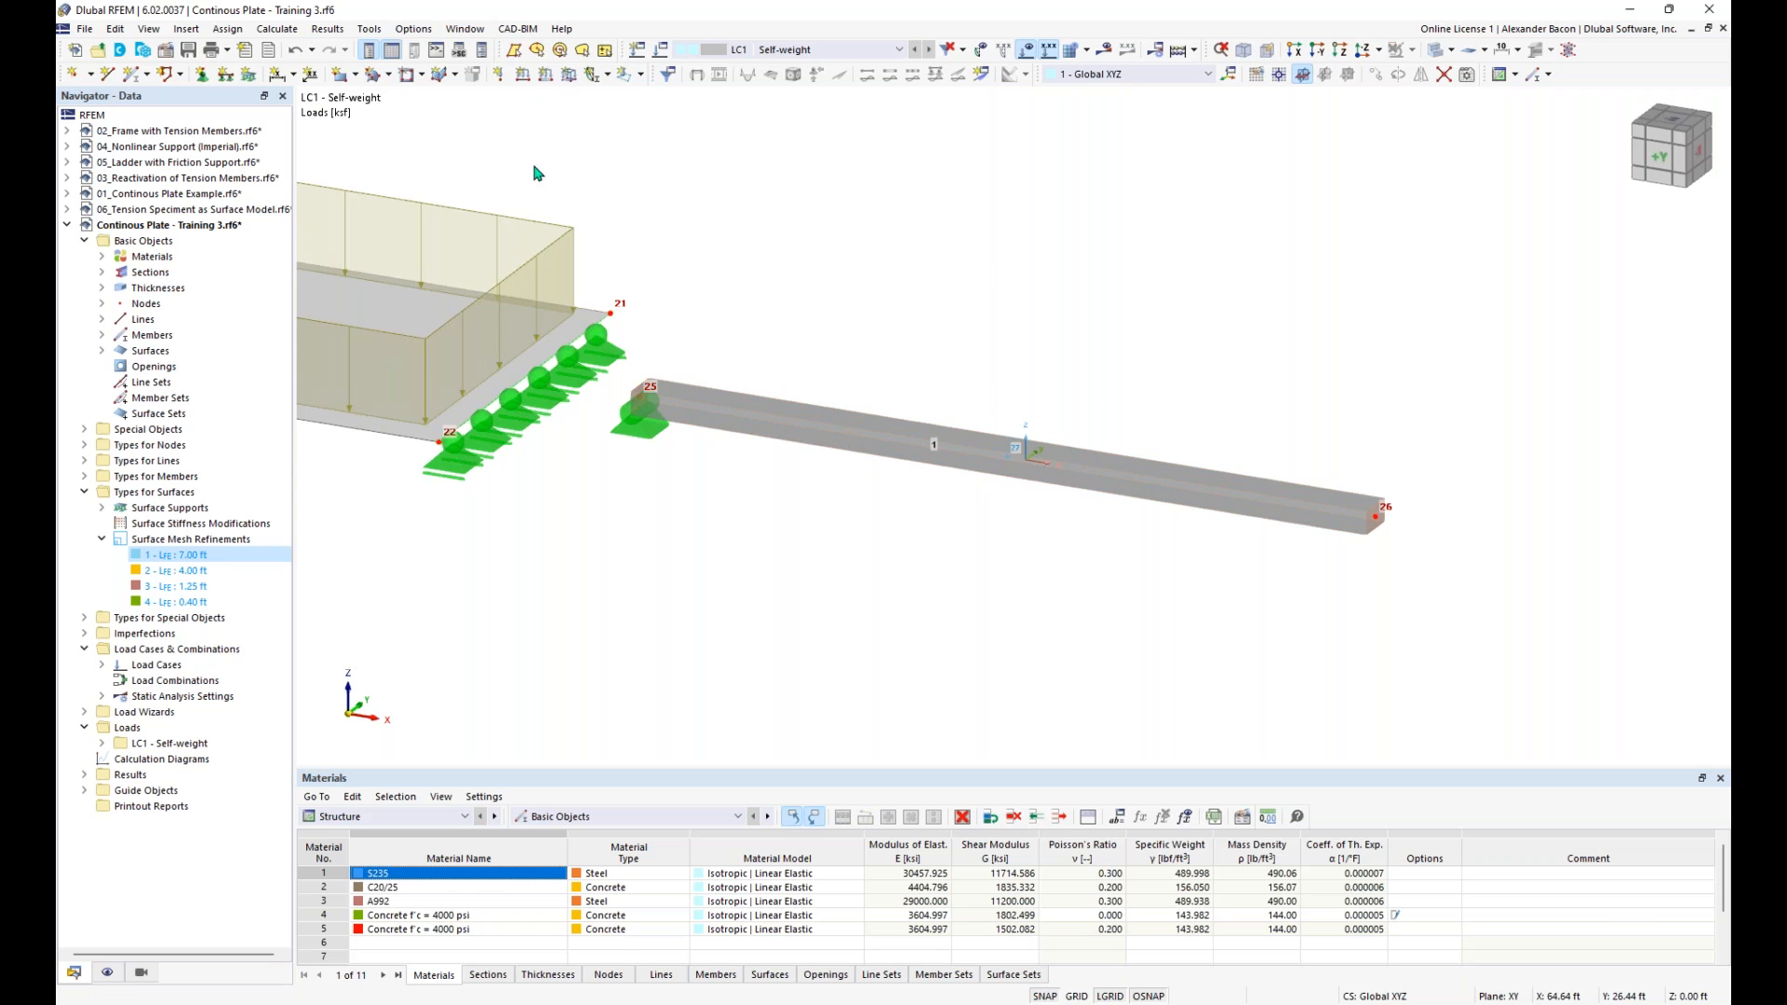
pyautogui.click(202, 75)
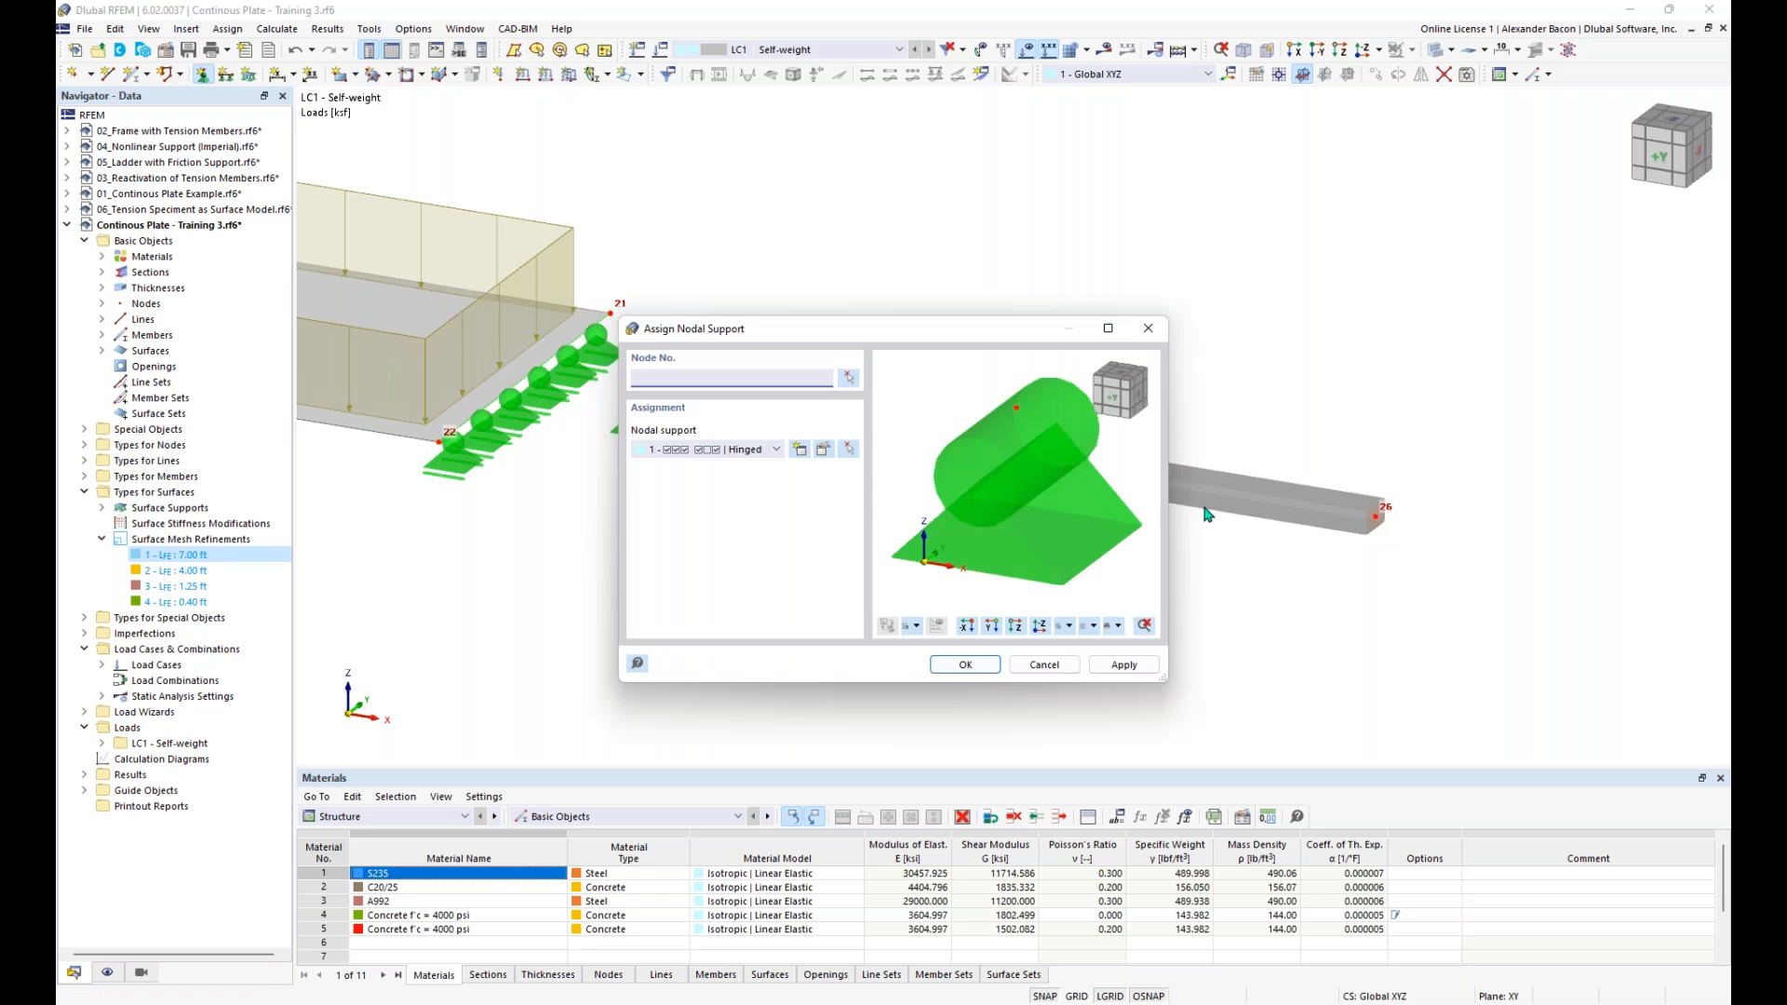
pyautogui.click(802, 450)
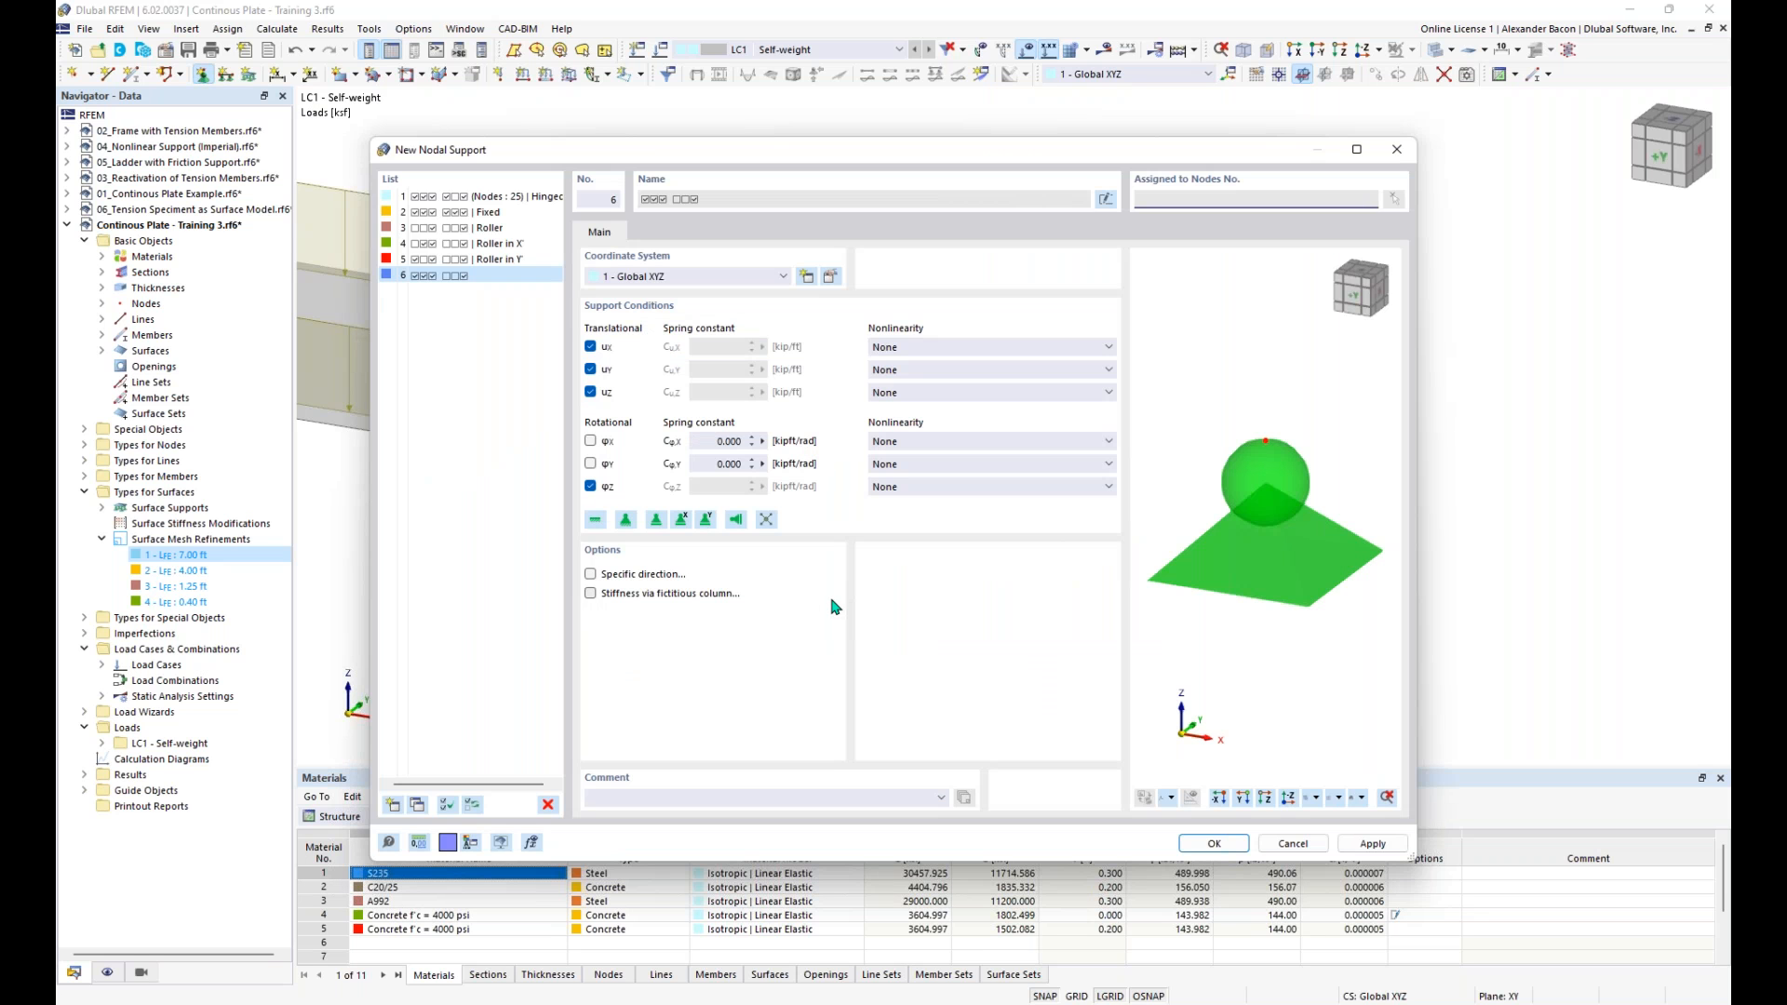
pyautogui.click(684, 521)
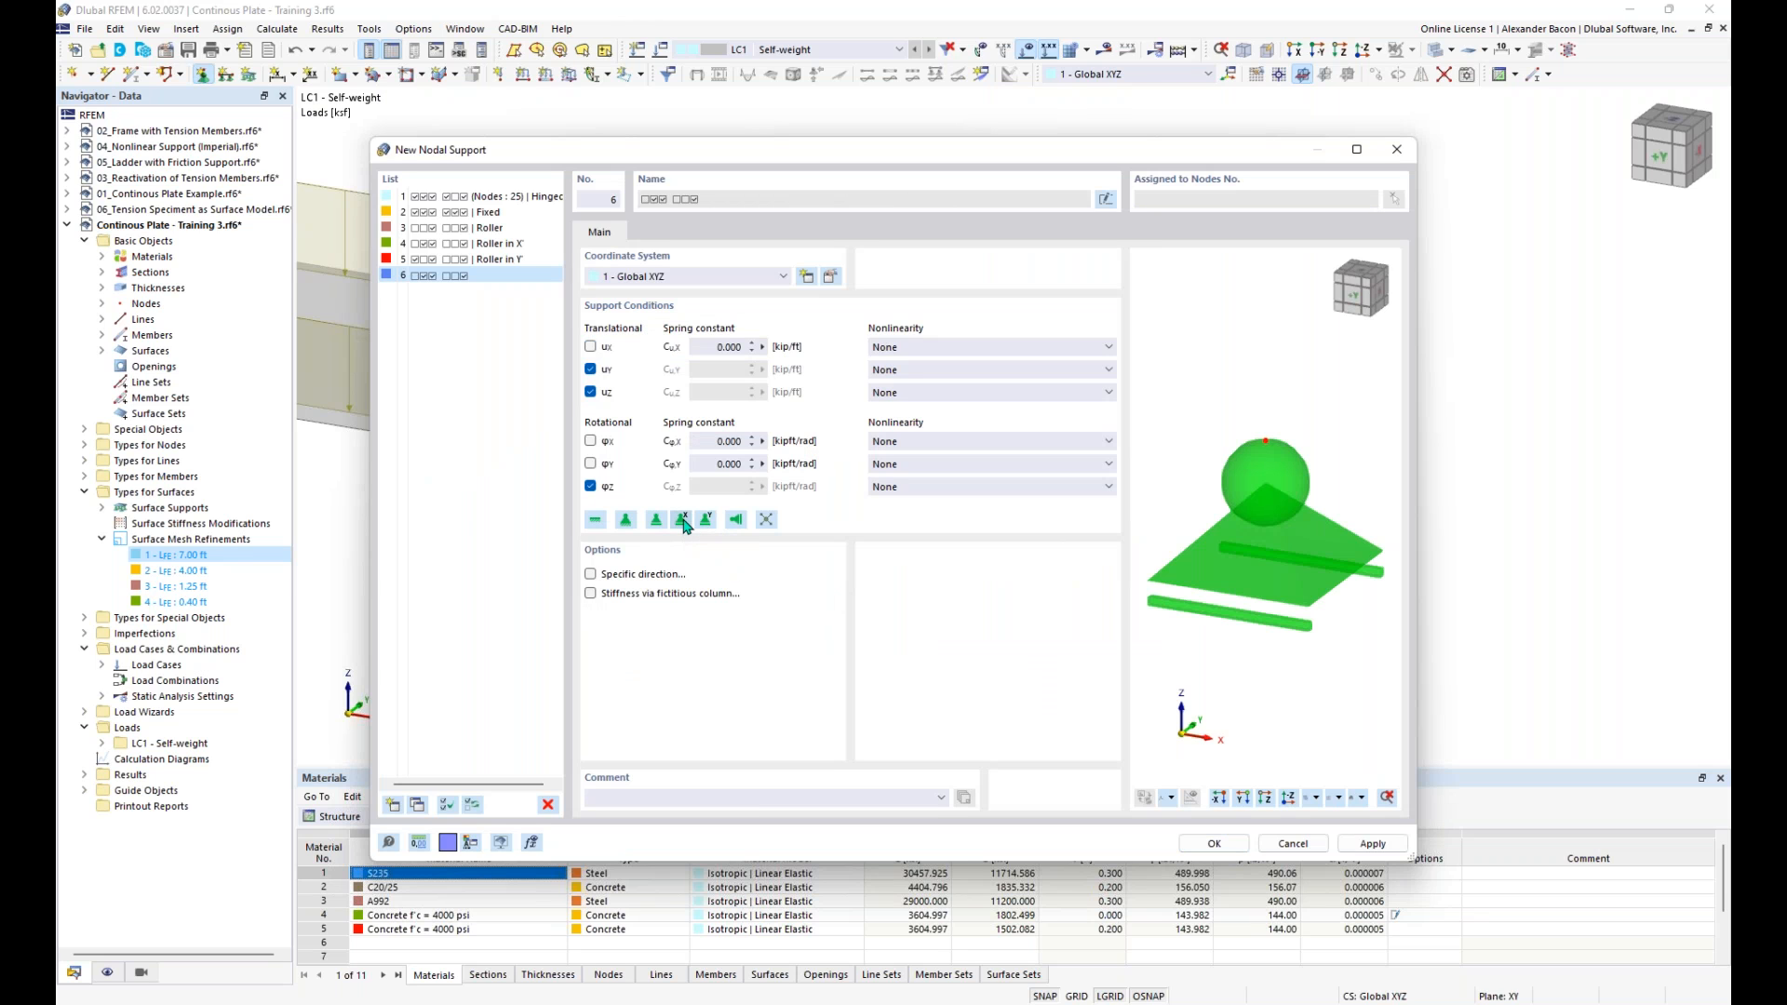
pyautogui.click(1215, 844)
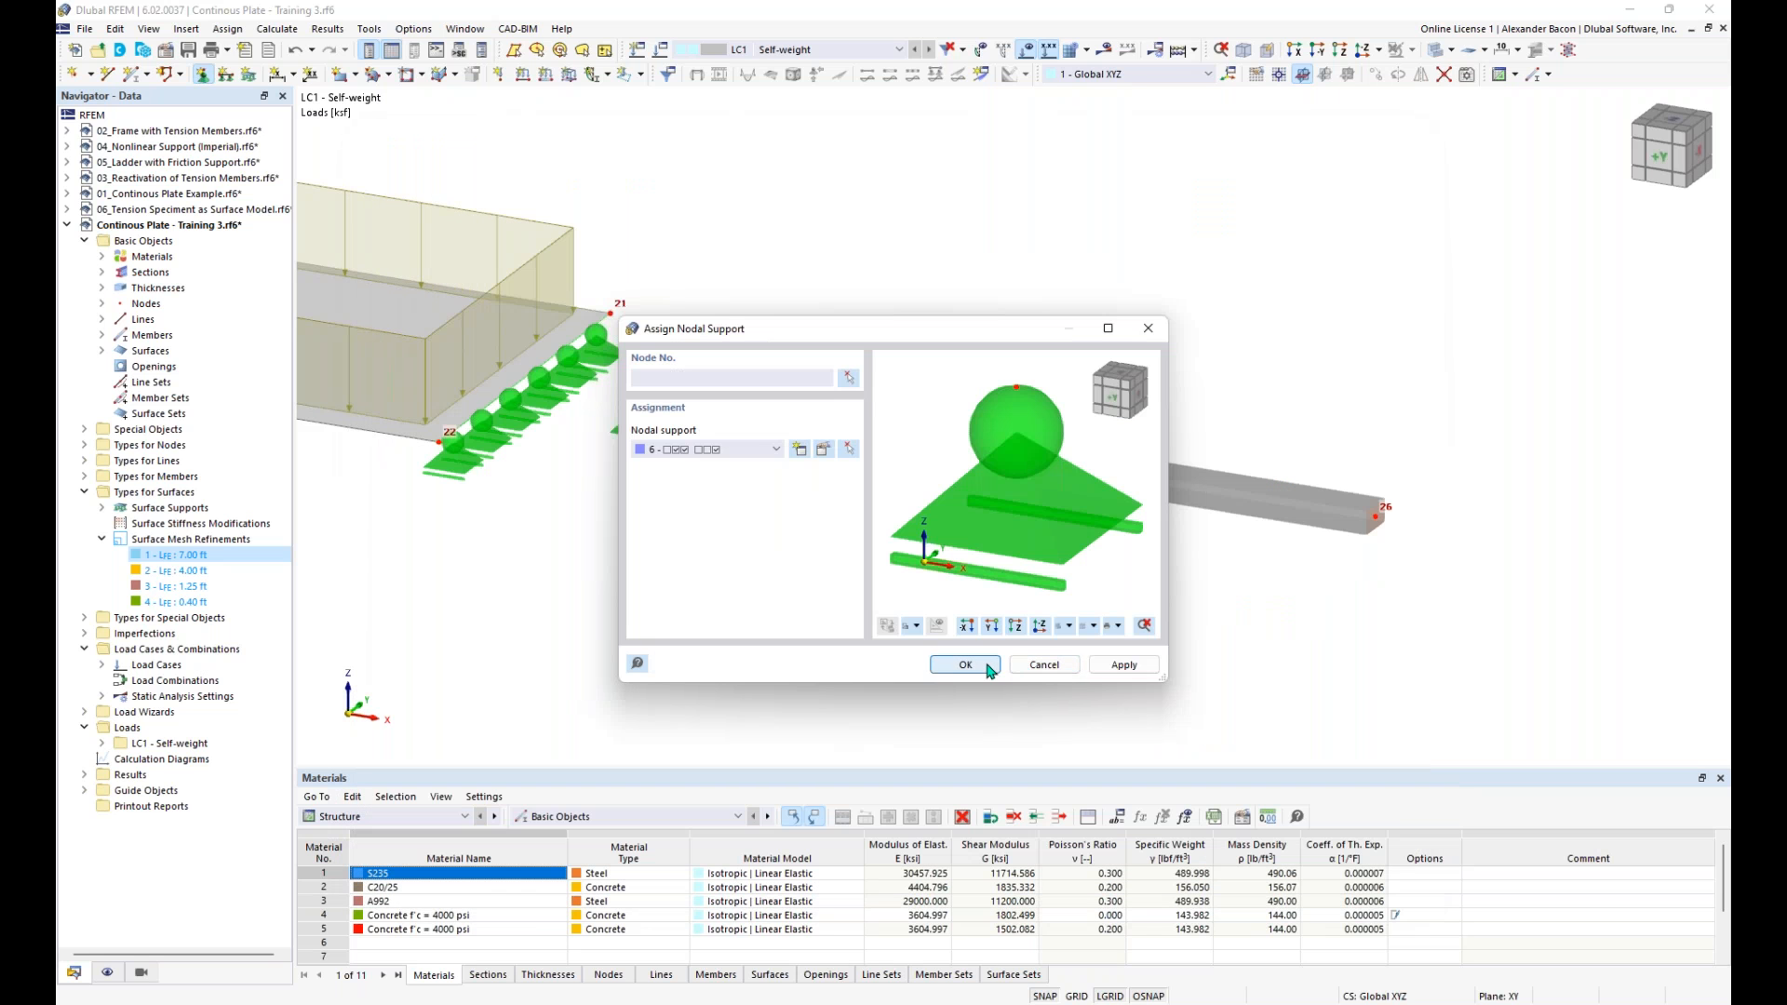
# - Assign the new X-direction roller support to the beam's middle and end nodes
pyautogui.click(990, 667)
pyautogui.click(1014, 476)
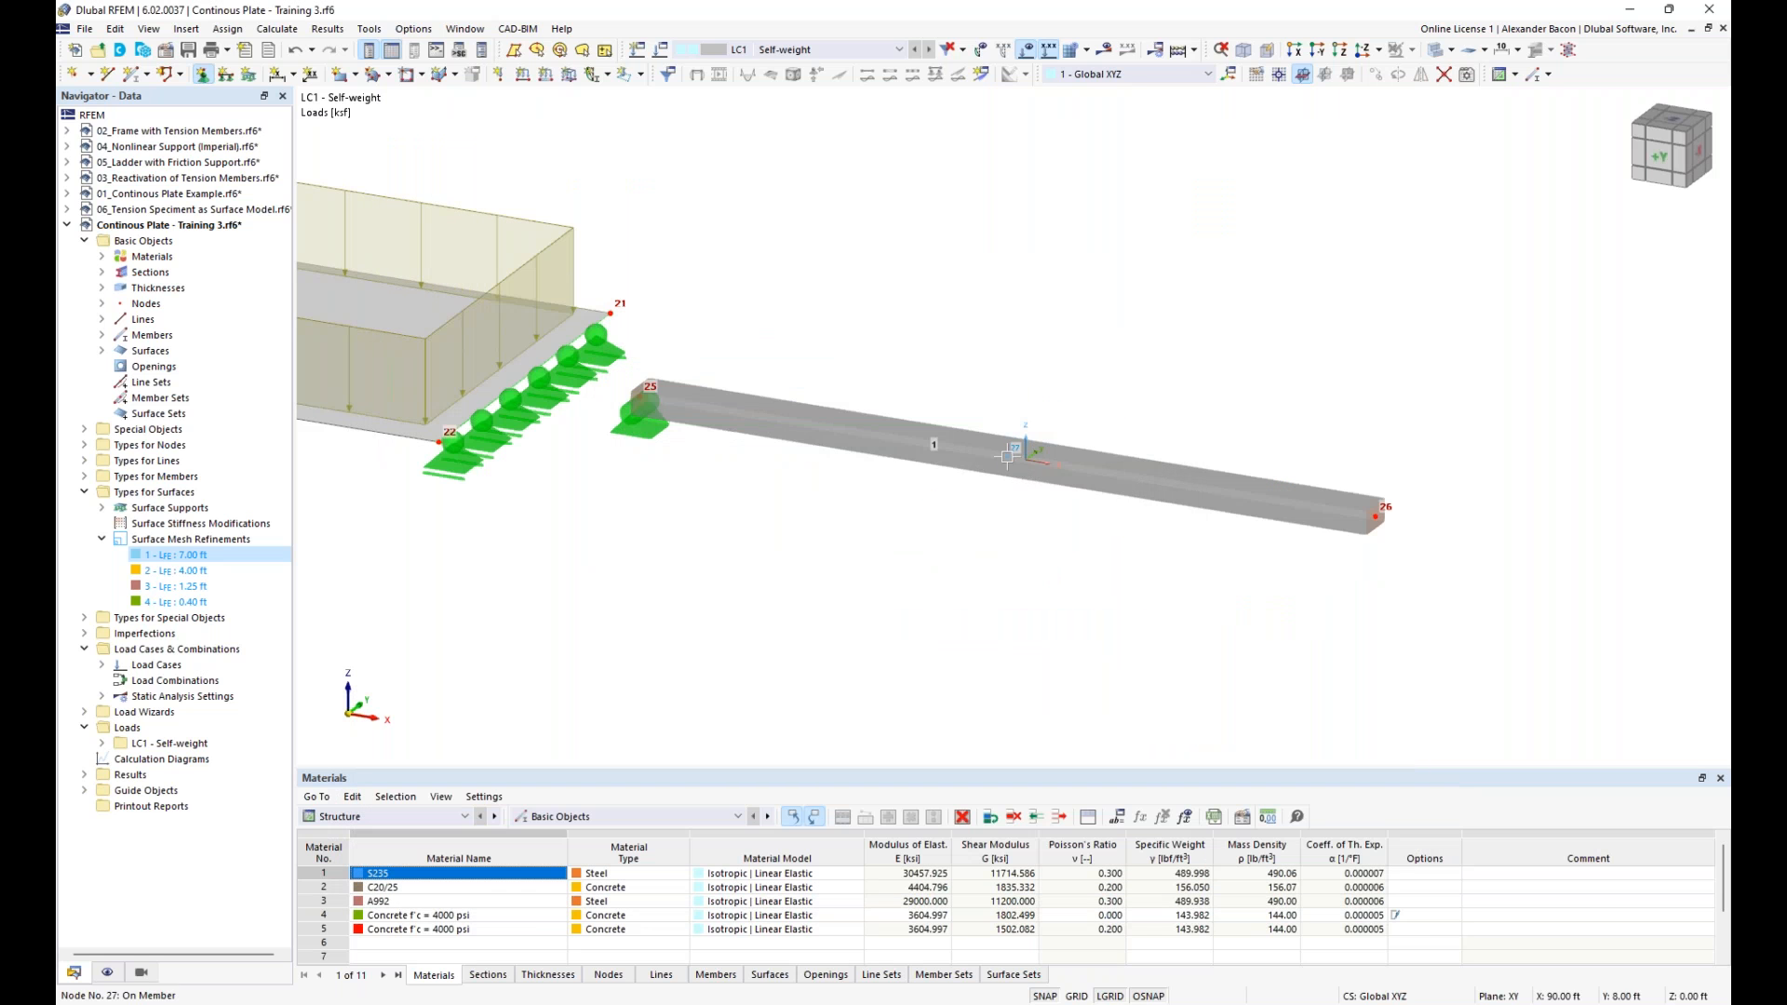
pyautogui.click(1378, 520)
pyautogui.press('Escape')
pyautogui.scroll(-1, 1076, 593)
pyautogui.moveTo(1076, 592); pyautogui.dragTo(1038, 598, button='middle')
pyautogui.keyDown('ctrl'); pyautogui.moveTo(1038, 598); pyautogui.dragTo(1035, 556, button='middle'); pyautogui.keyUp('ctrl')
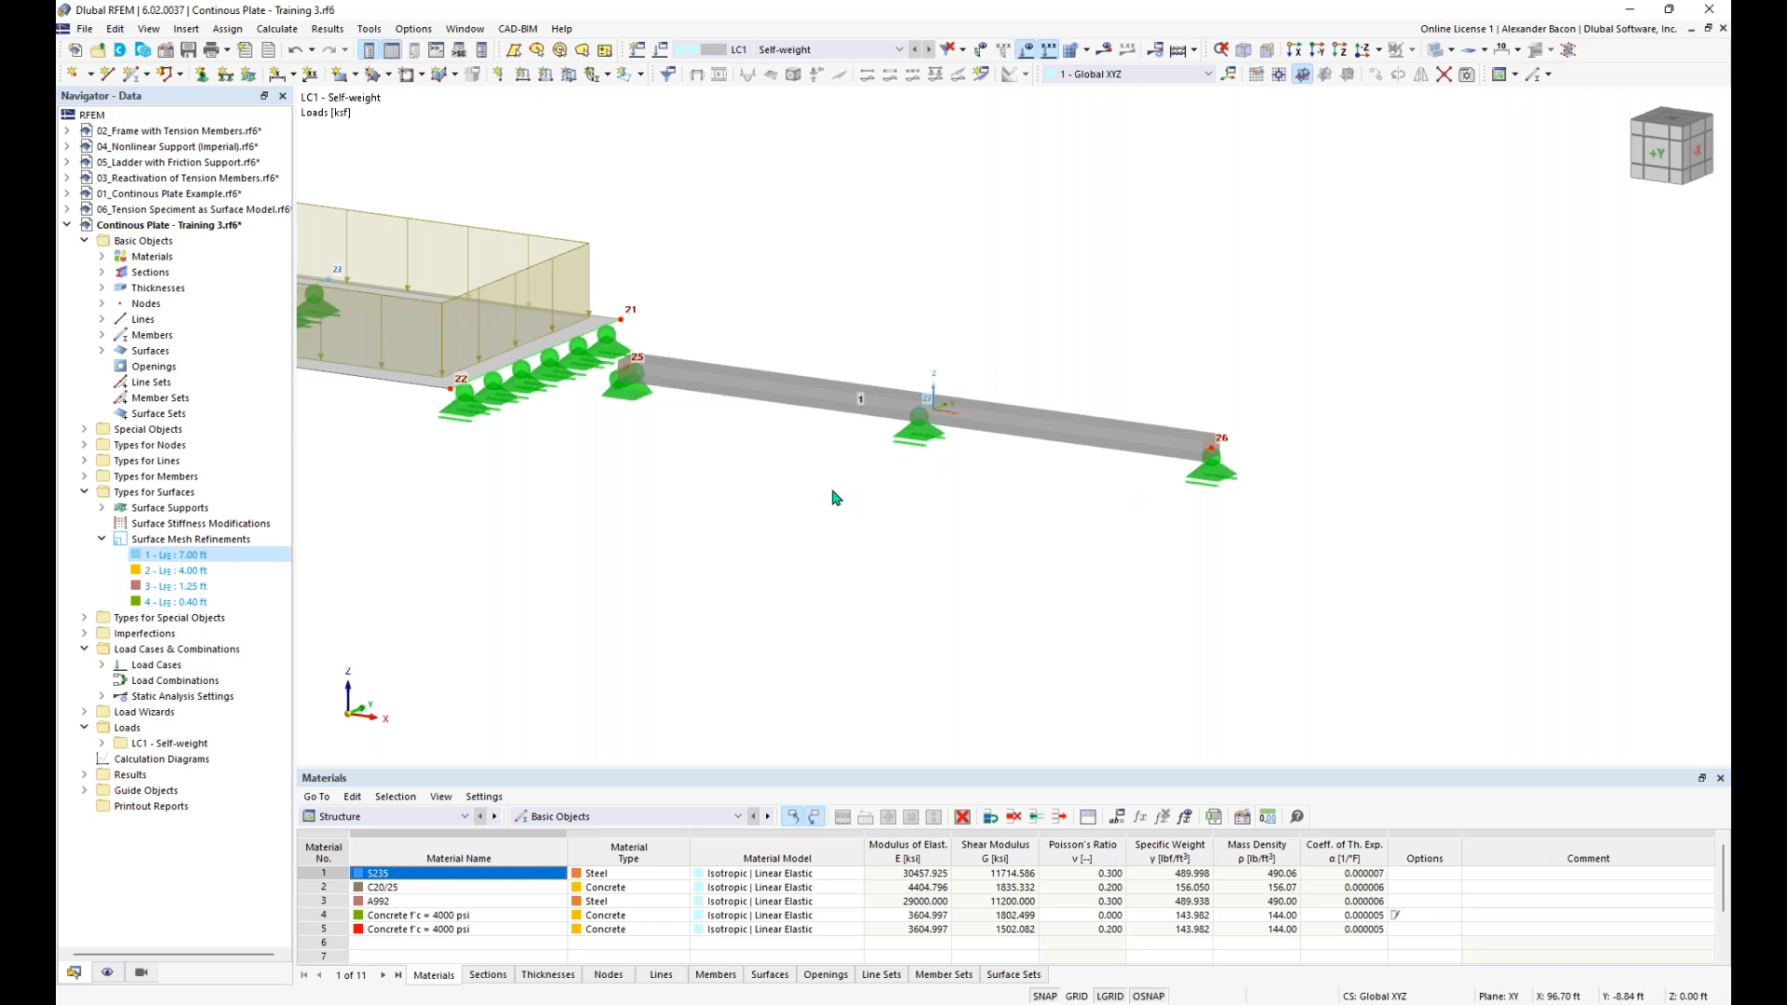
pyautogui.keyDown('ctrl'); pyautogui.moveTo(832, 492); pyautogui.dragTo(847, 517, button='middle'); pyautogui.keyUp('ctrl')
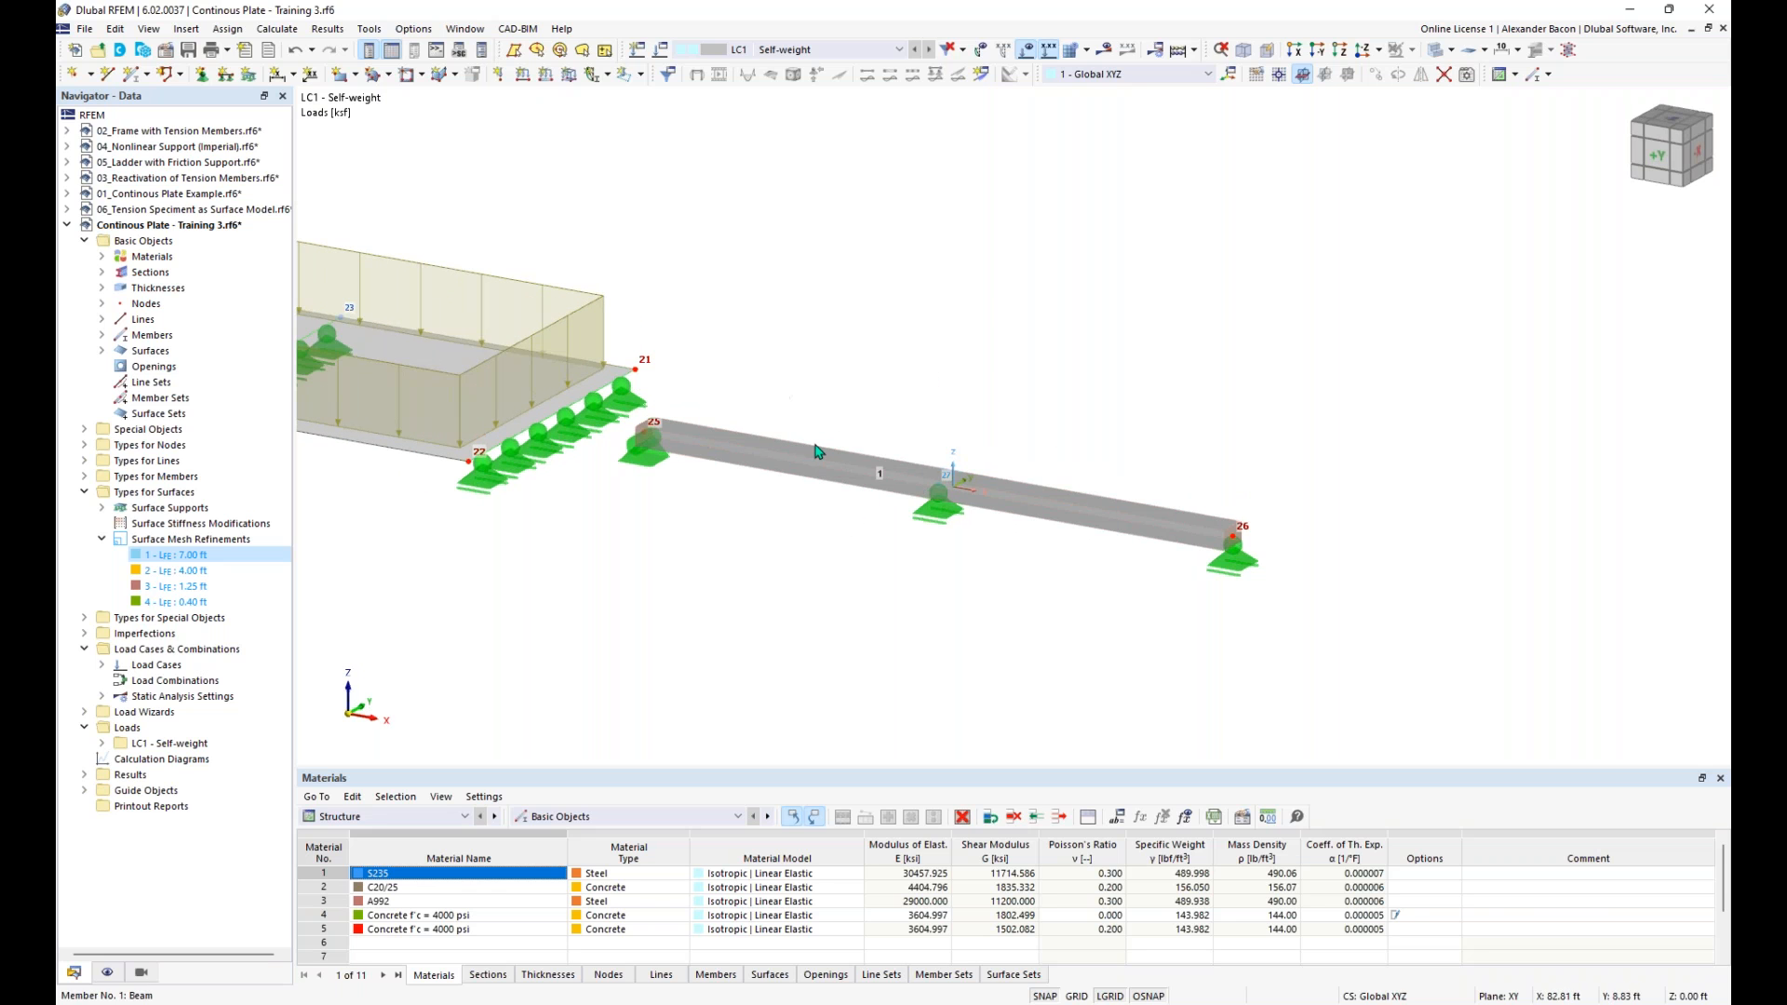
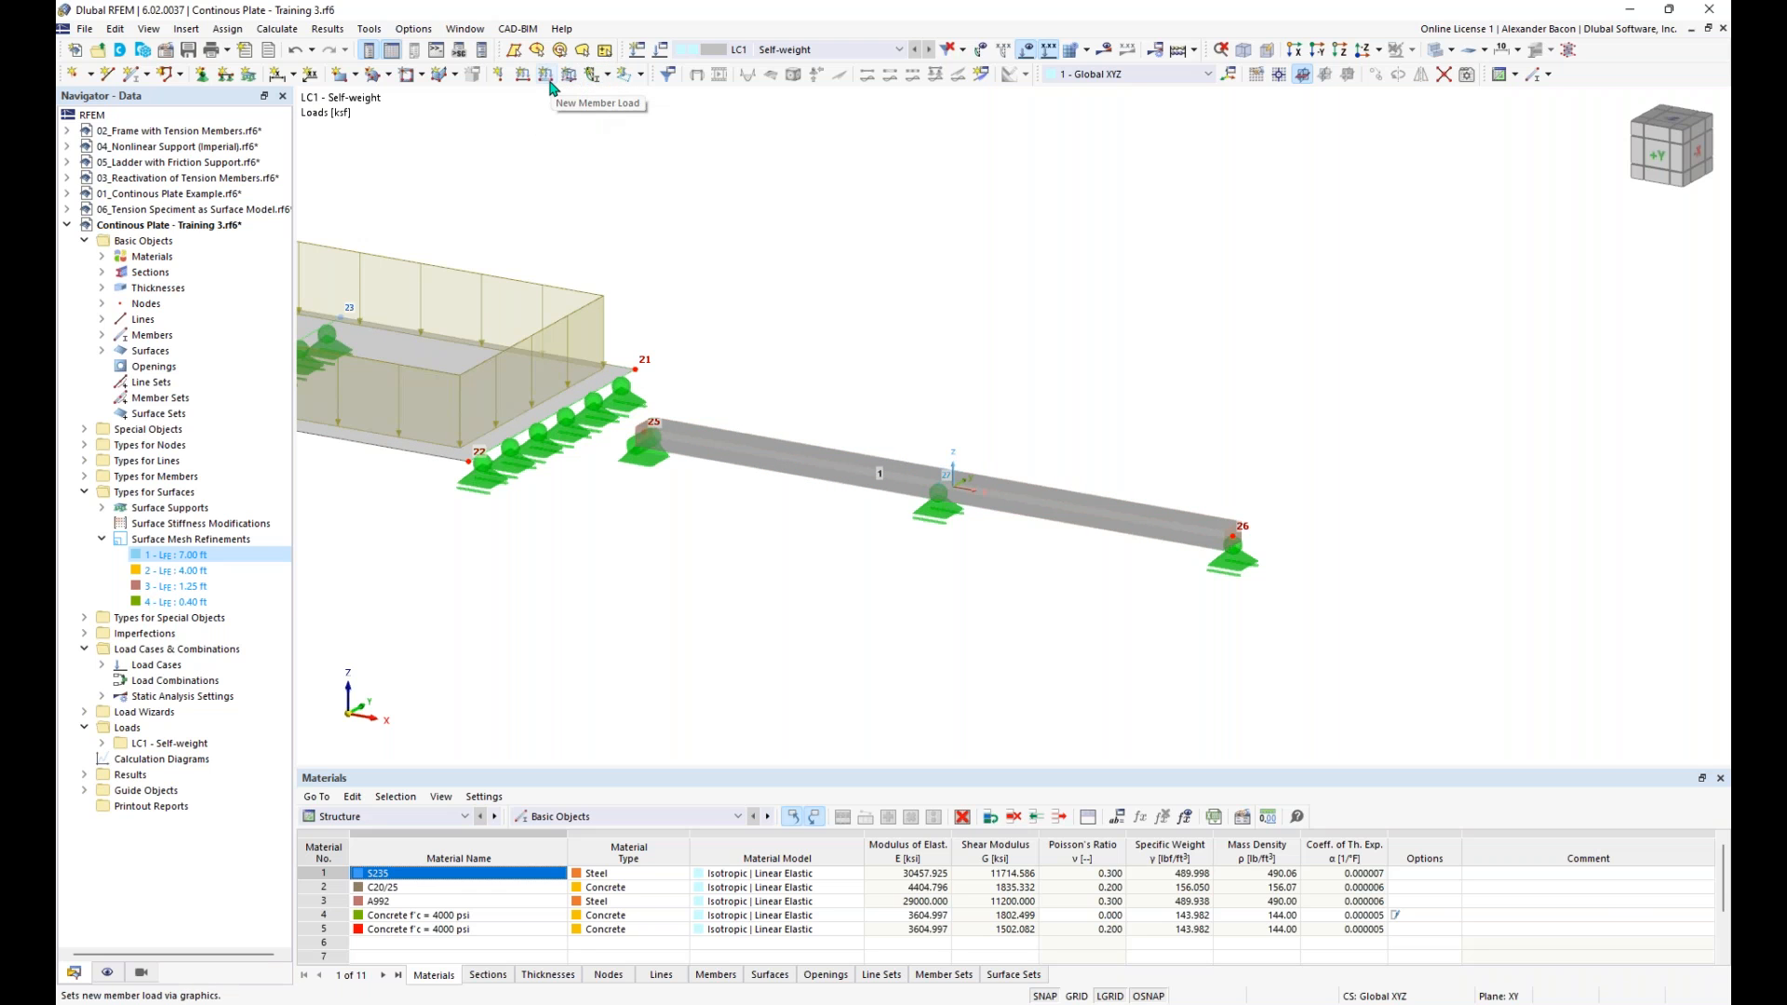
# - Apply a uniform member load of -0.210 kip/ft in global Z direction to the beam in load case LC1 - Self-weight
pyautogui.click(548, 80)
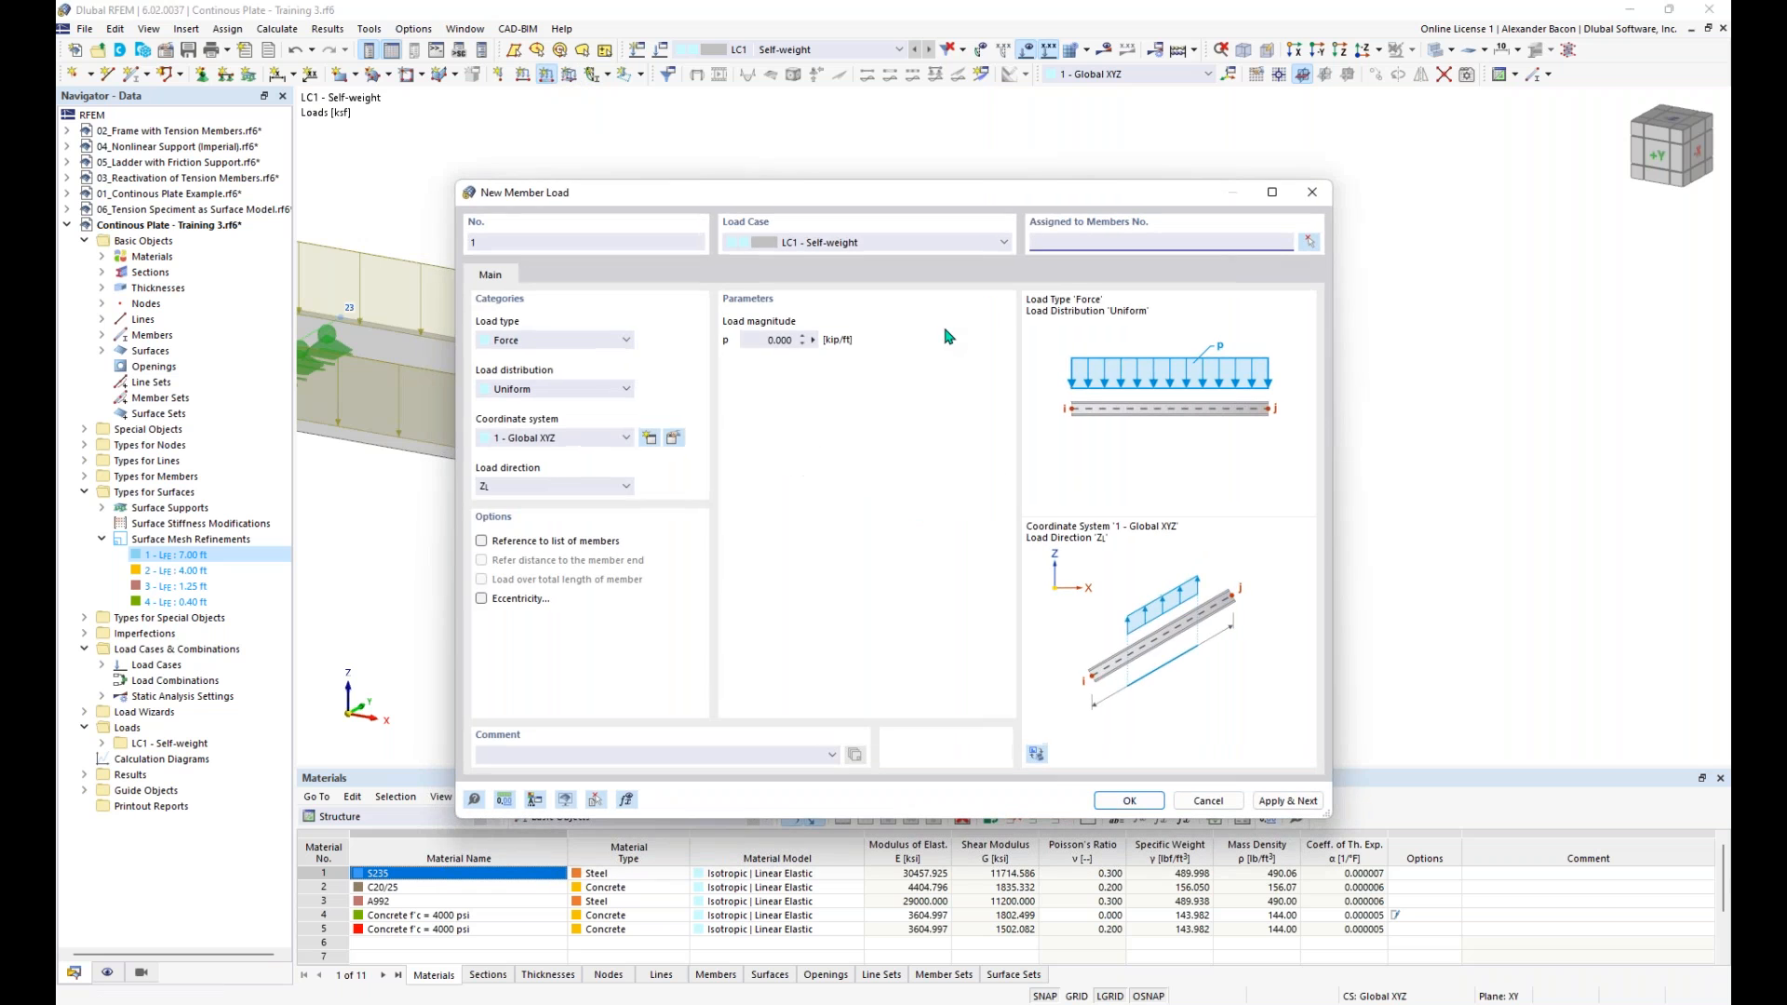
pyautogui.click(752, 339)
pyautogui.write('-0')
pyautogui.click(1122, 802)
pyautogui.click(1040, 506)
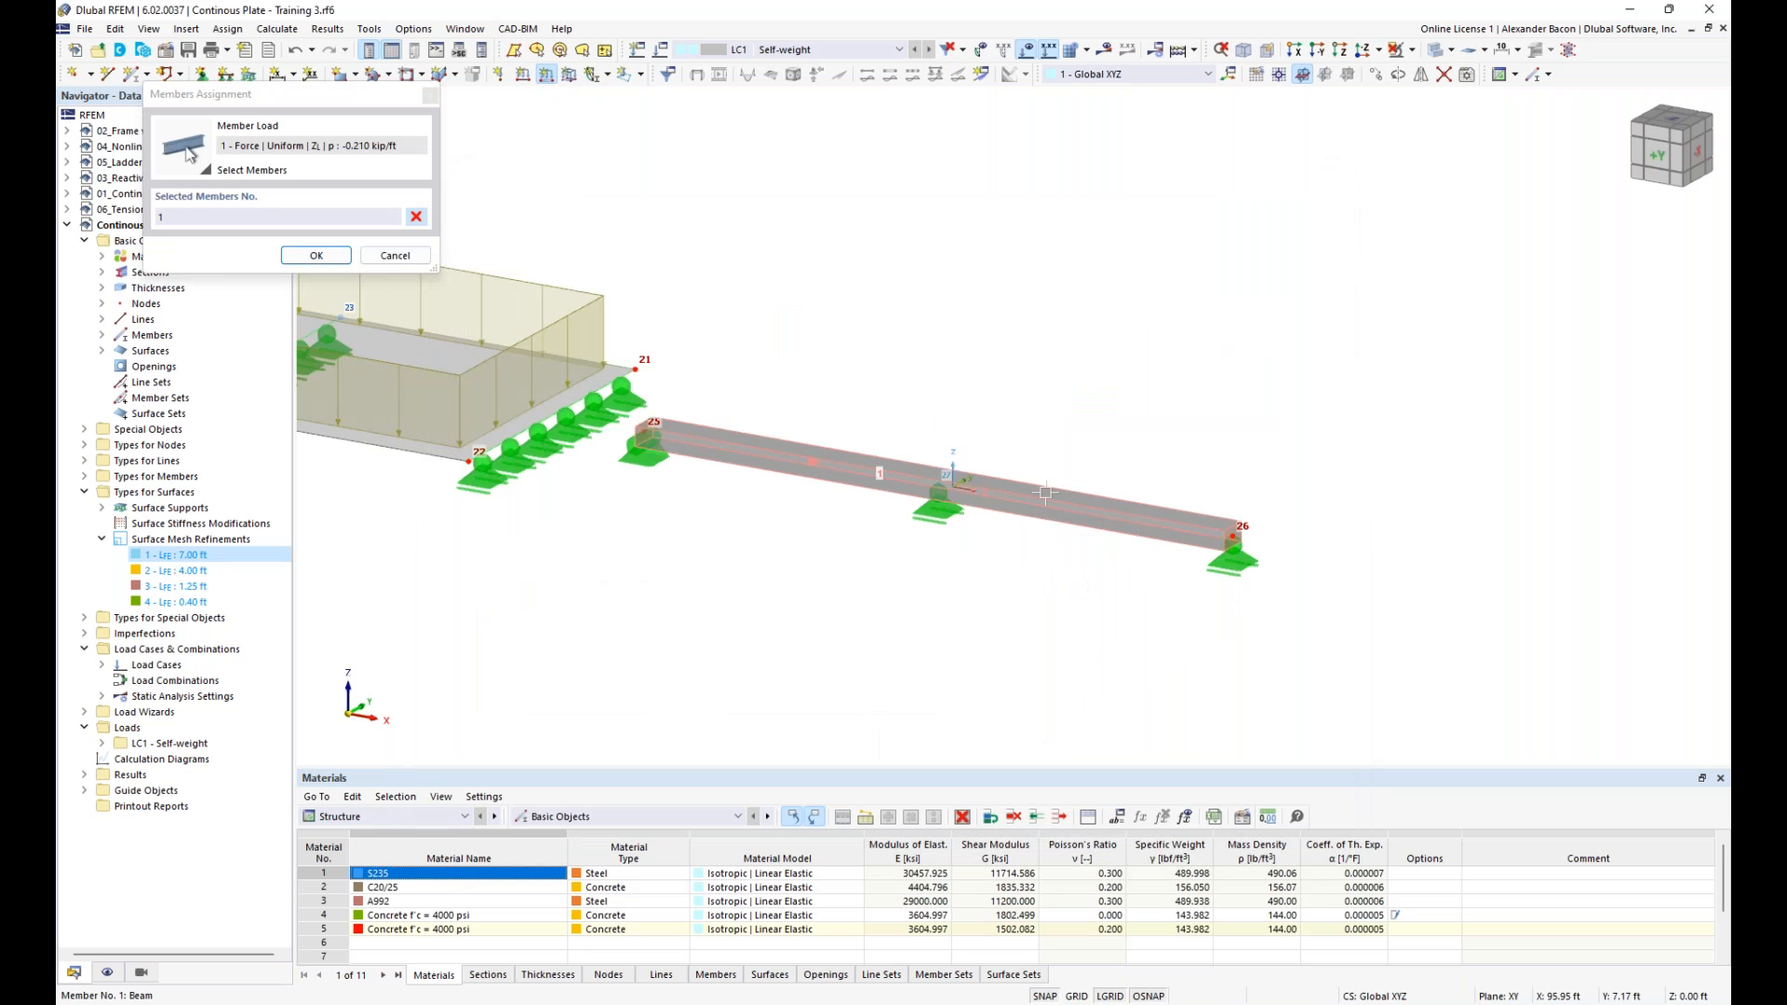
pyautogui.click(316, 255)
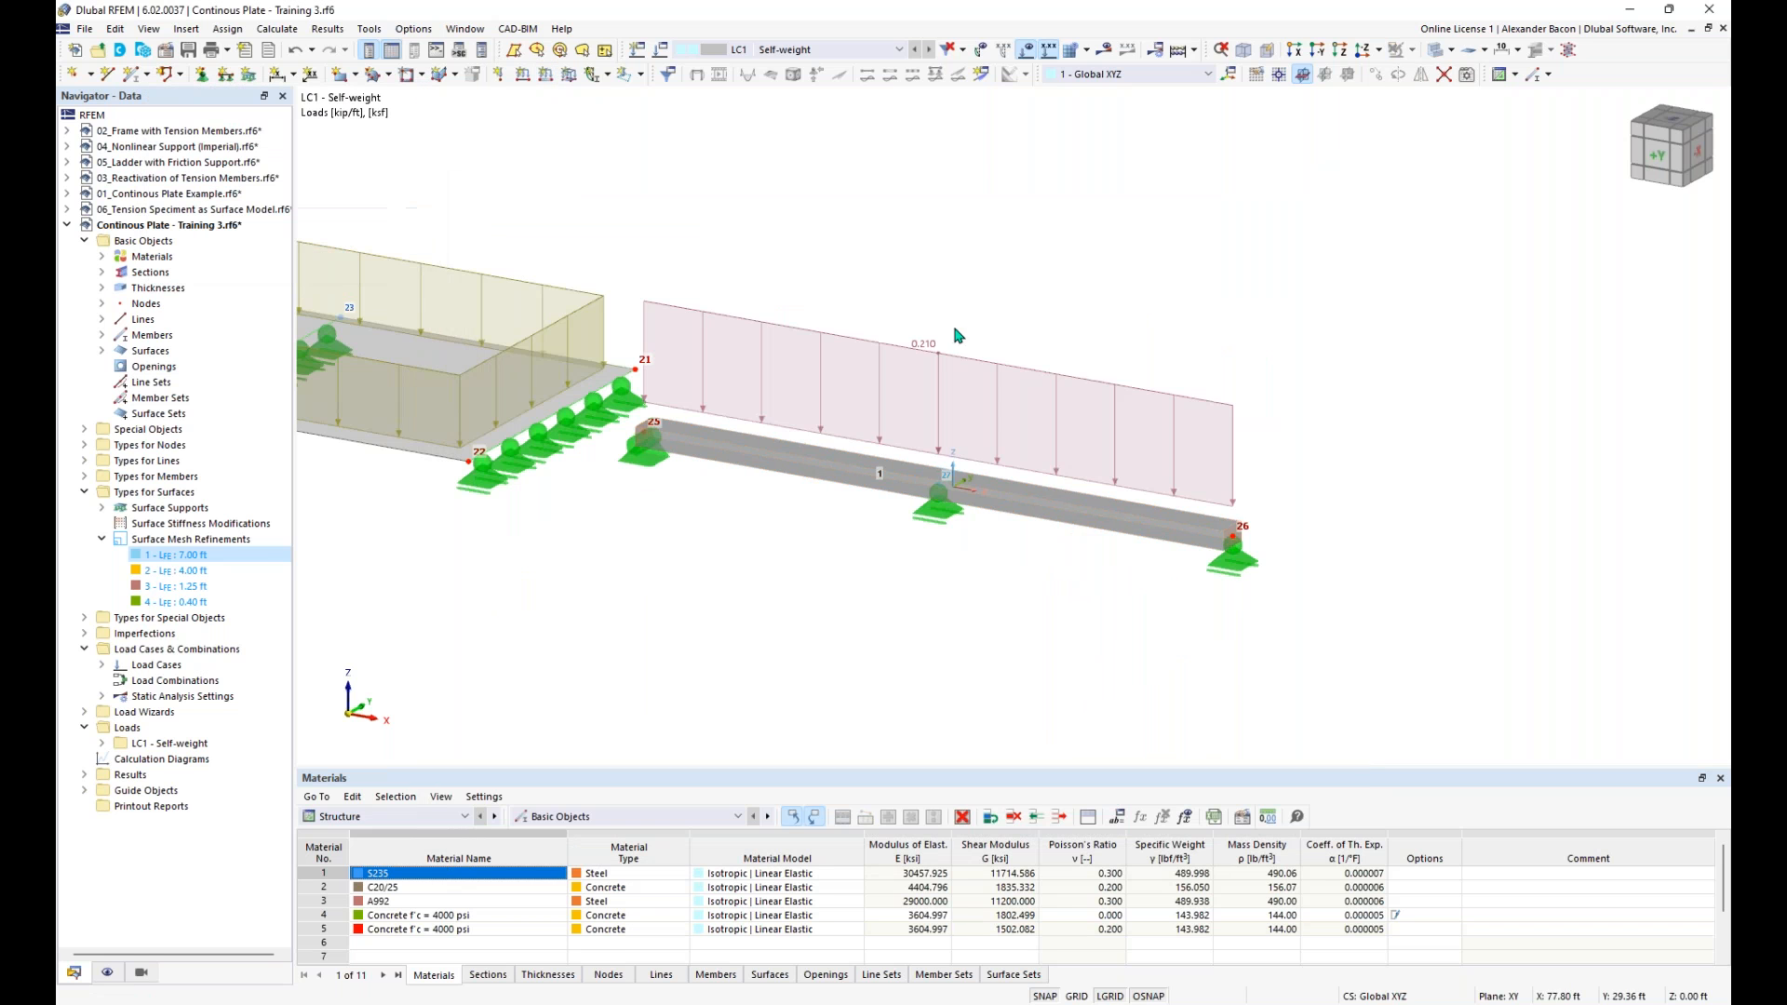
# - Hide the load display for all plates and the beam
pyautogui.scroll(-2, 931, 321)
pyautogui.moveTo(1024, 315); pyautogui.dragTo(1083, 332, button='middle')
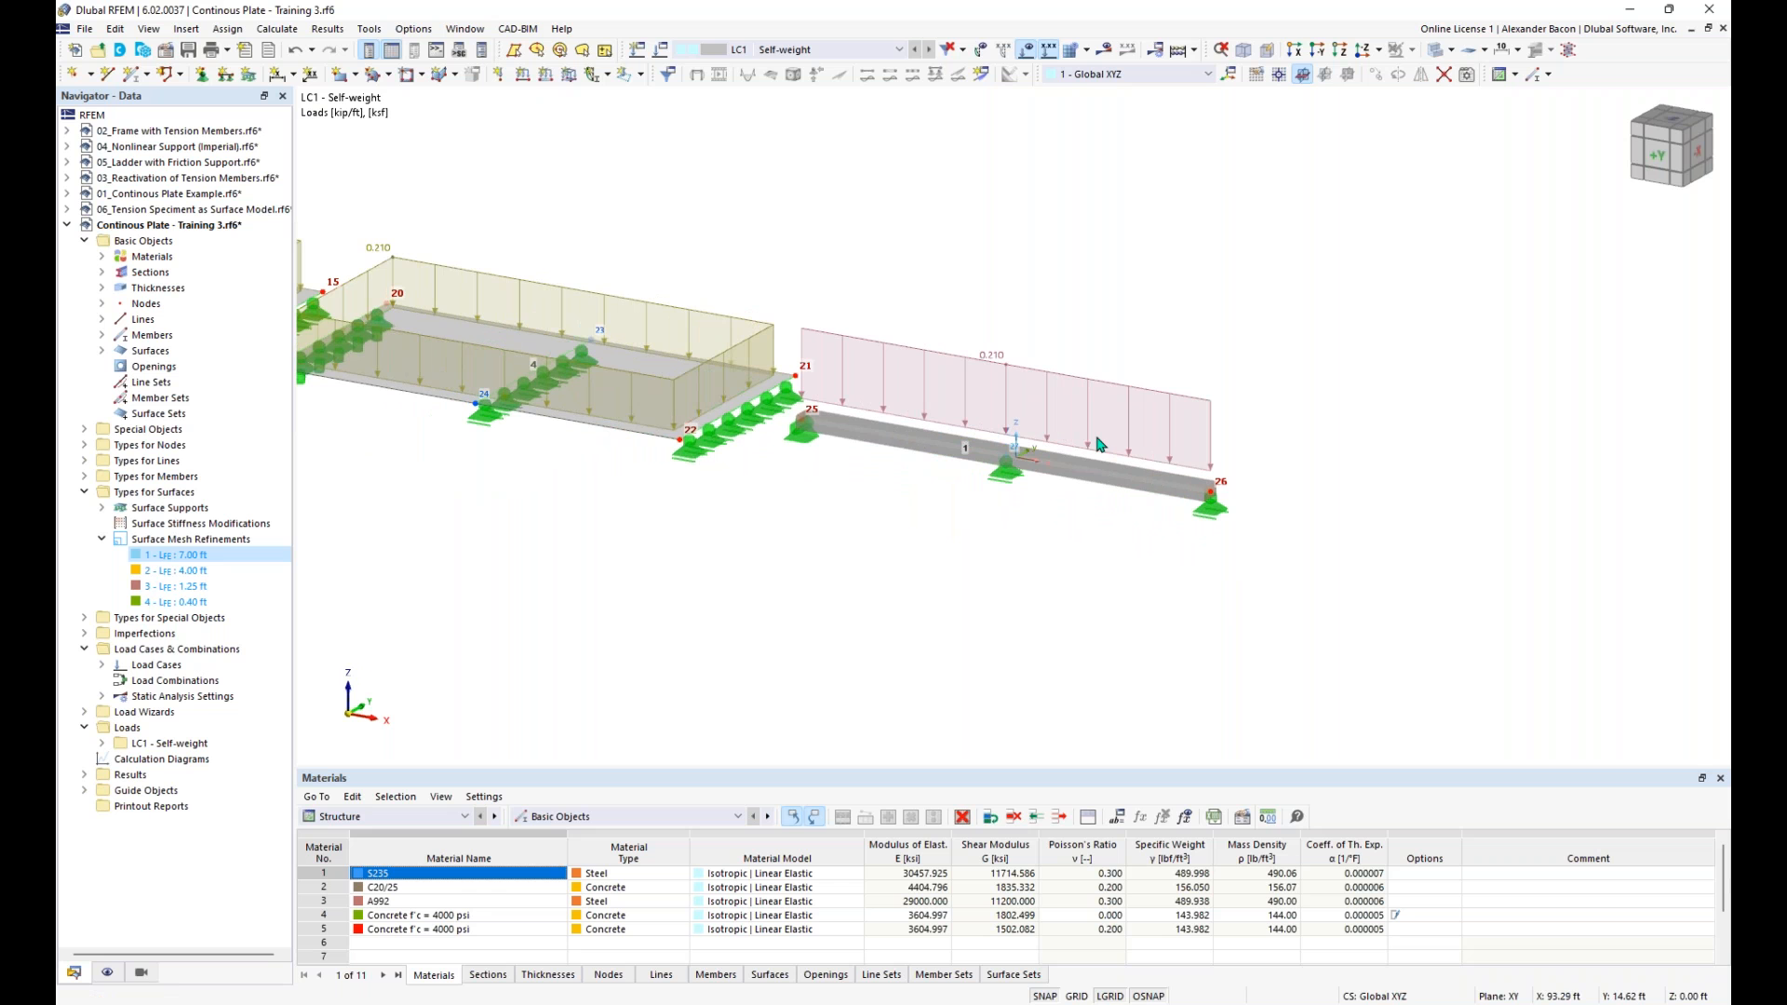
pyautogui.scroll(-3, 931, 628)
pyautogui.moveTo(698, 554); pyautogui.dragTo(1086, 634, button='middle')
pyautogui.scroll(-2, 1086, 635)
pyautogui.moveTo(962, 618); pyautogui.dragTo(1016, 641, button='middle')
pyautogui.scroll(1, 1016, 640)
pyautogui.scroll(-1, 1016, 640)
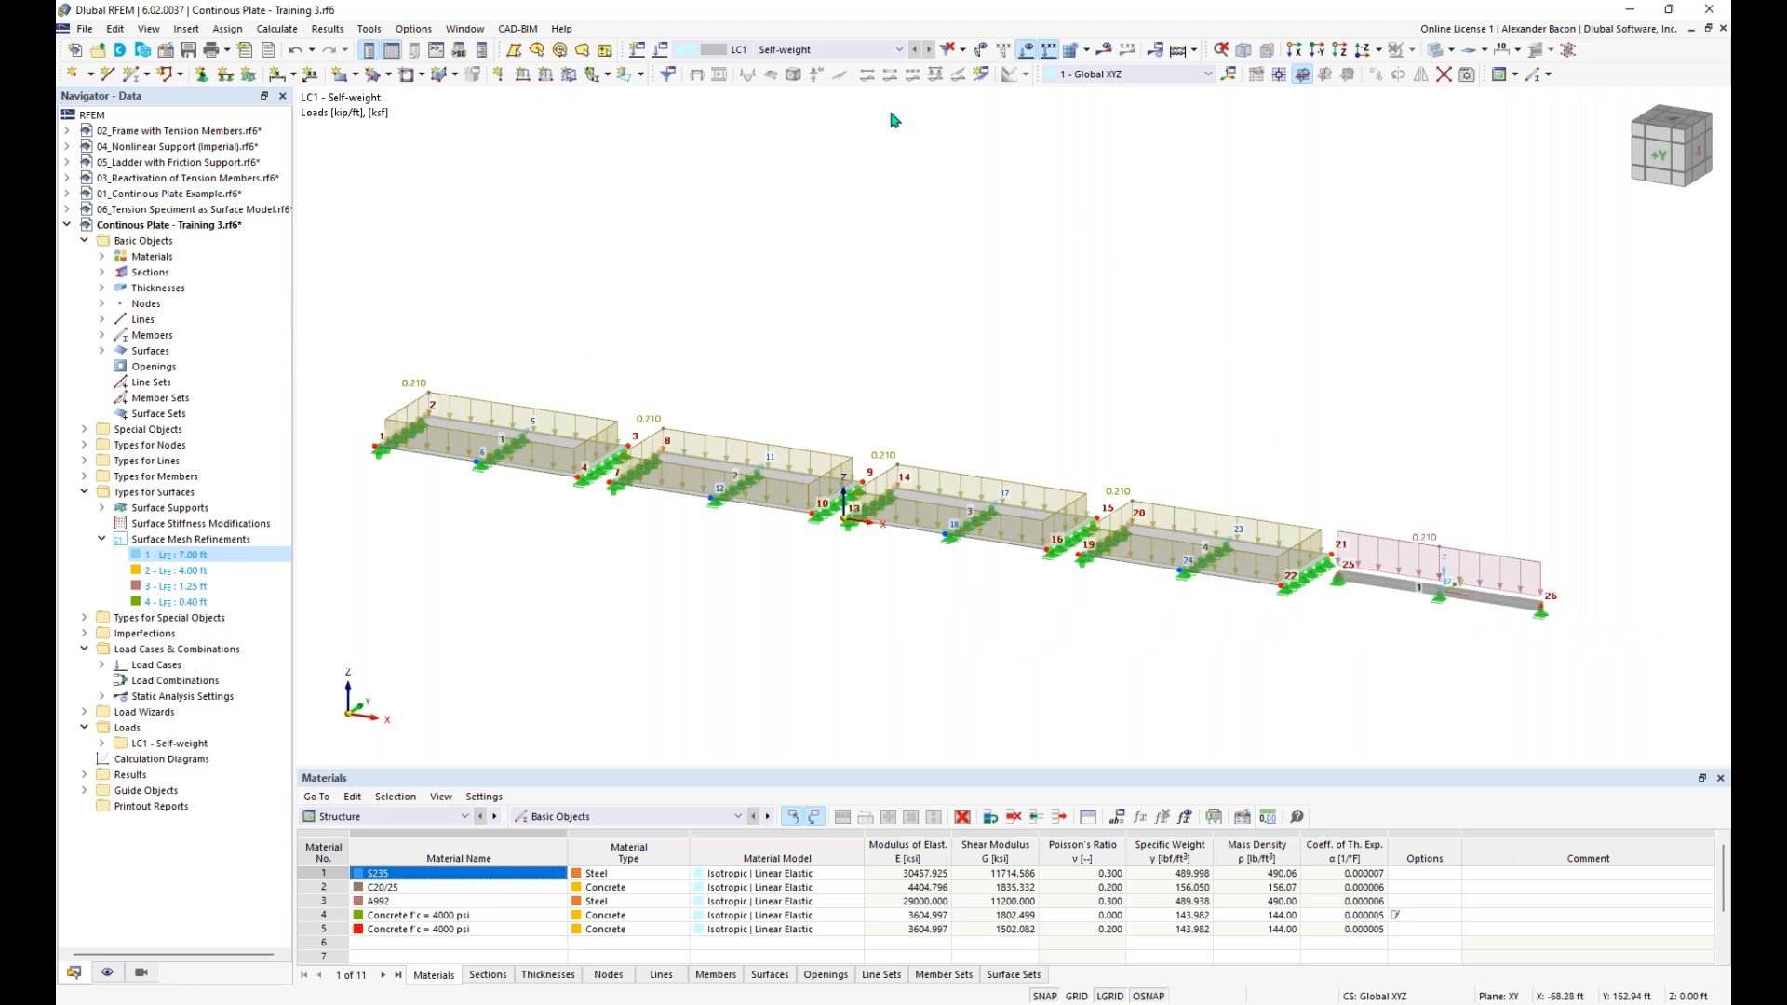
pyautogui.click(1026, 52)
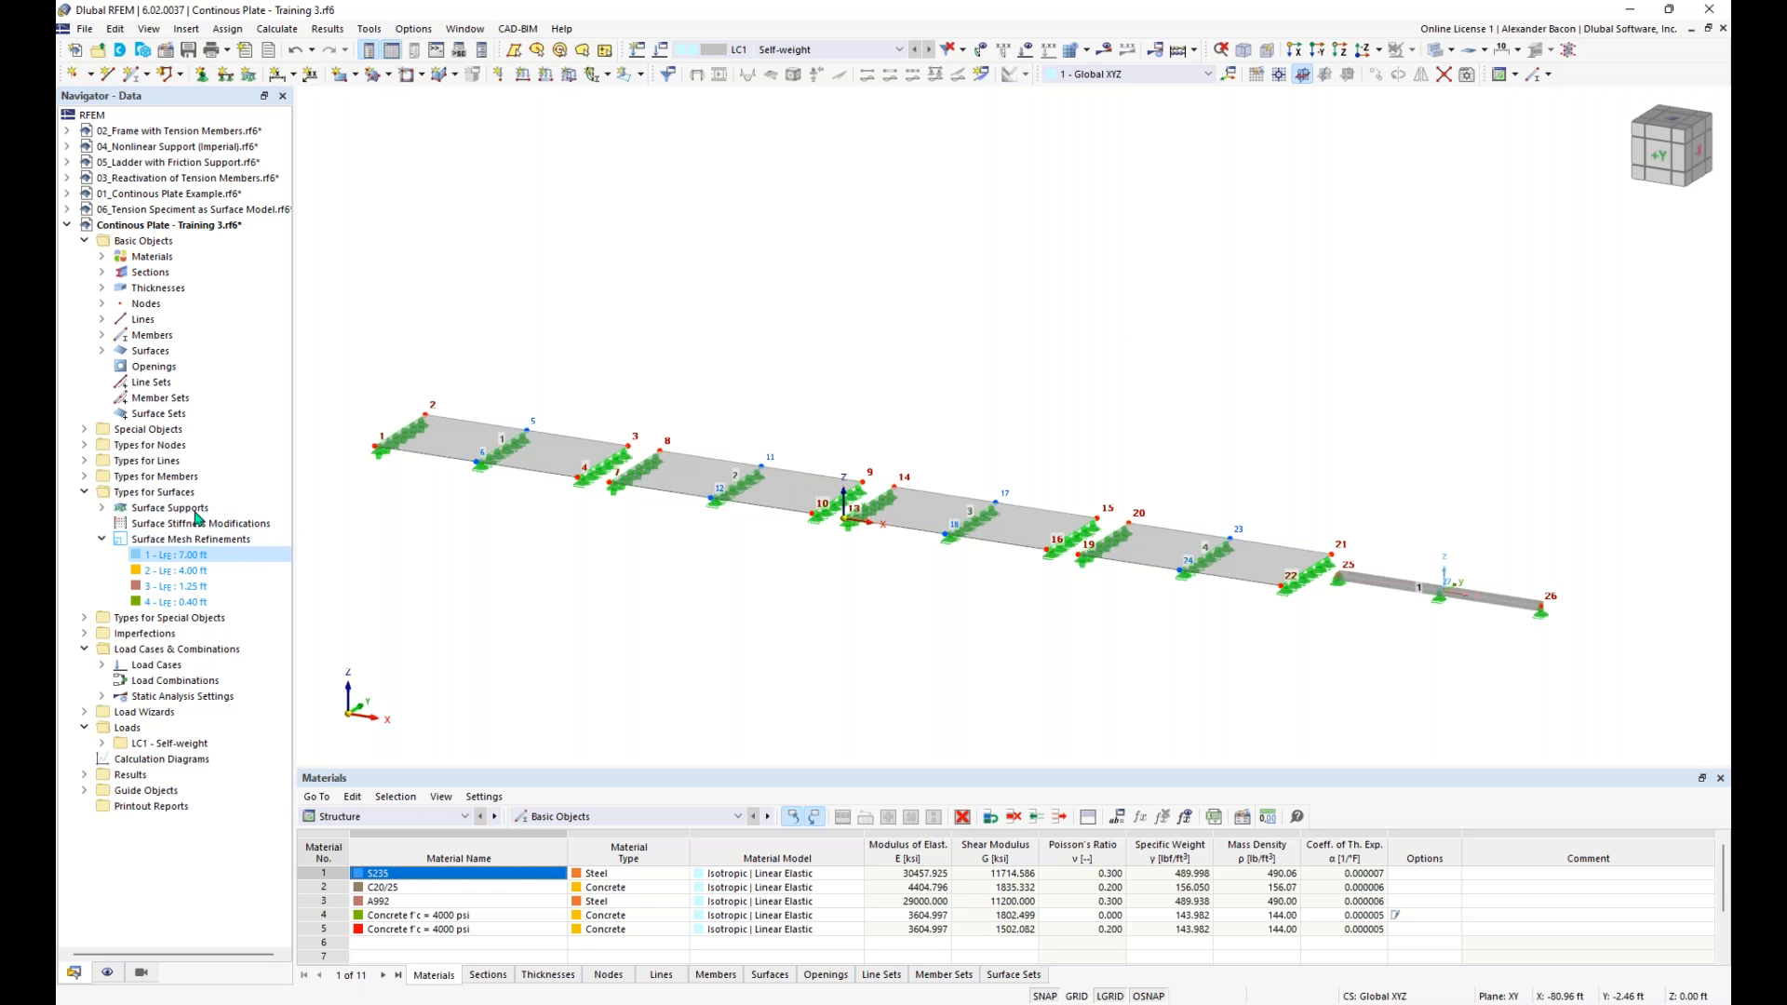
# - Assign the 7.00 ft surface mesh refinement to surface 1 and the 4.00 ft refinement to surface 2
pyautogui.rightClick(184, 557)
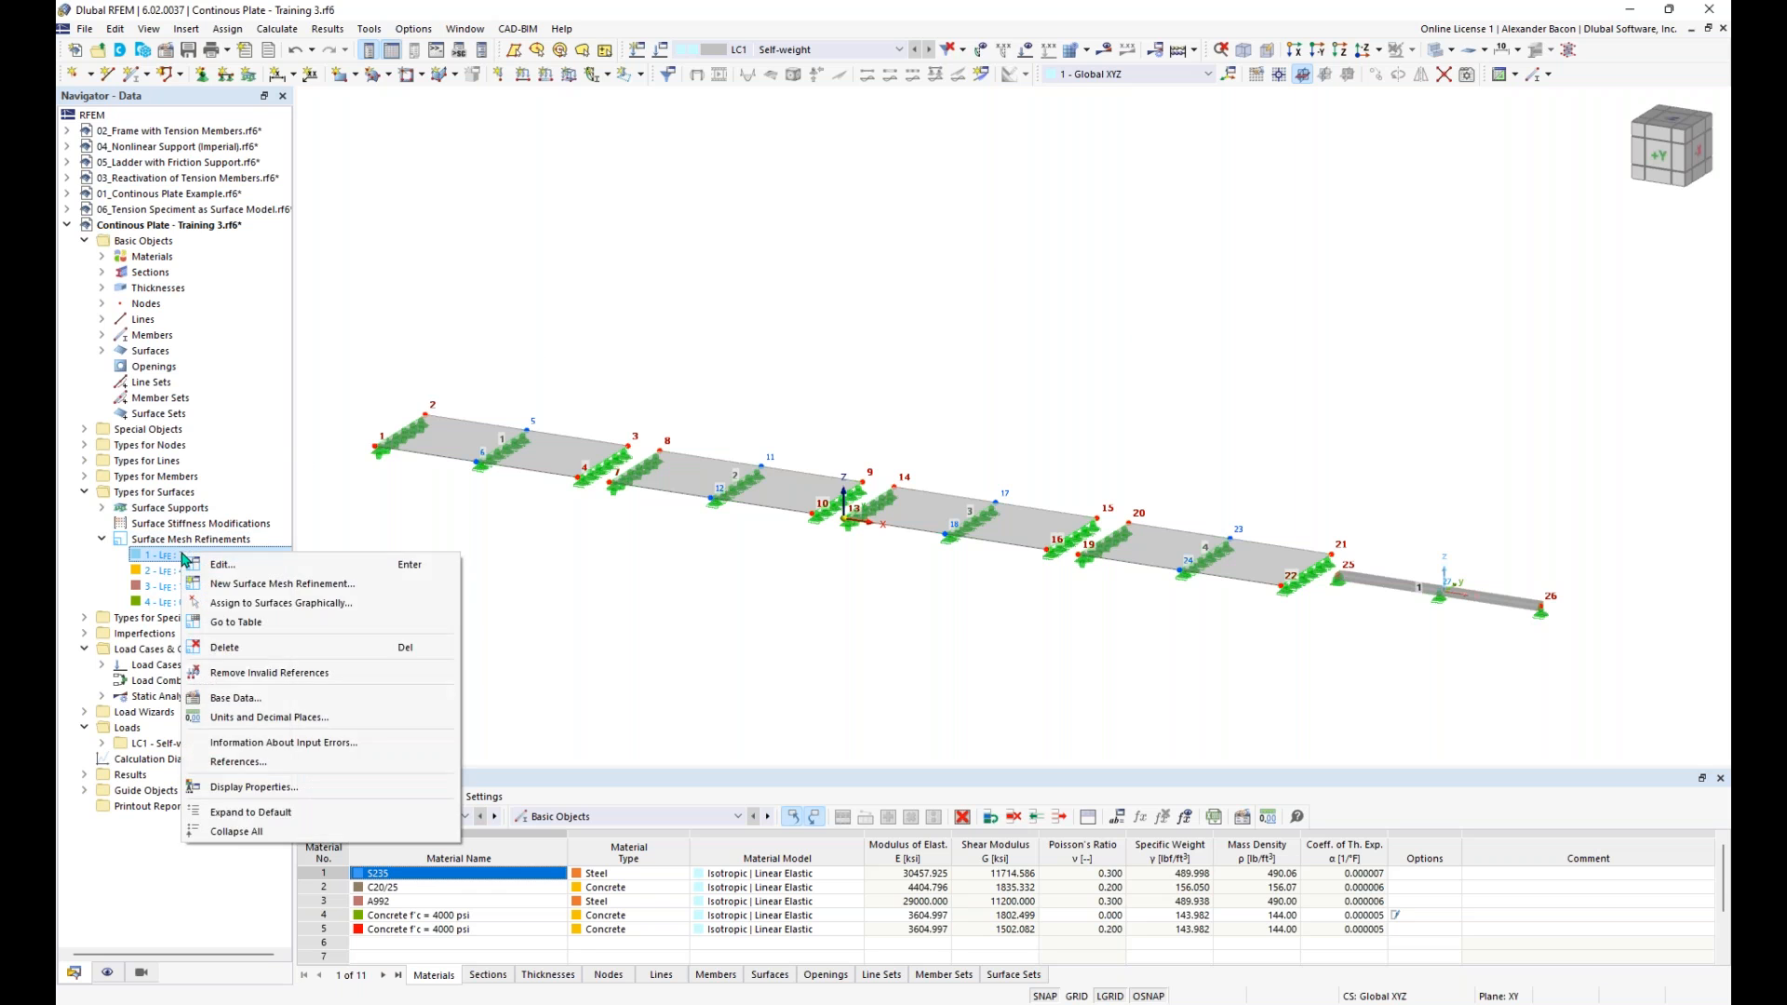
pyautogui.click(239, 602)
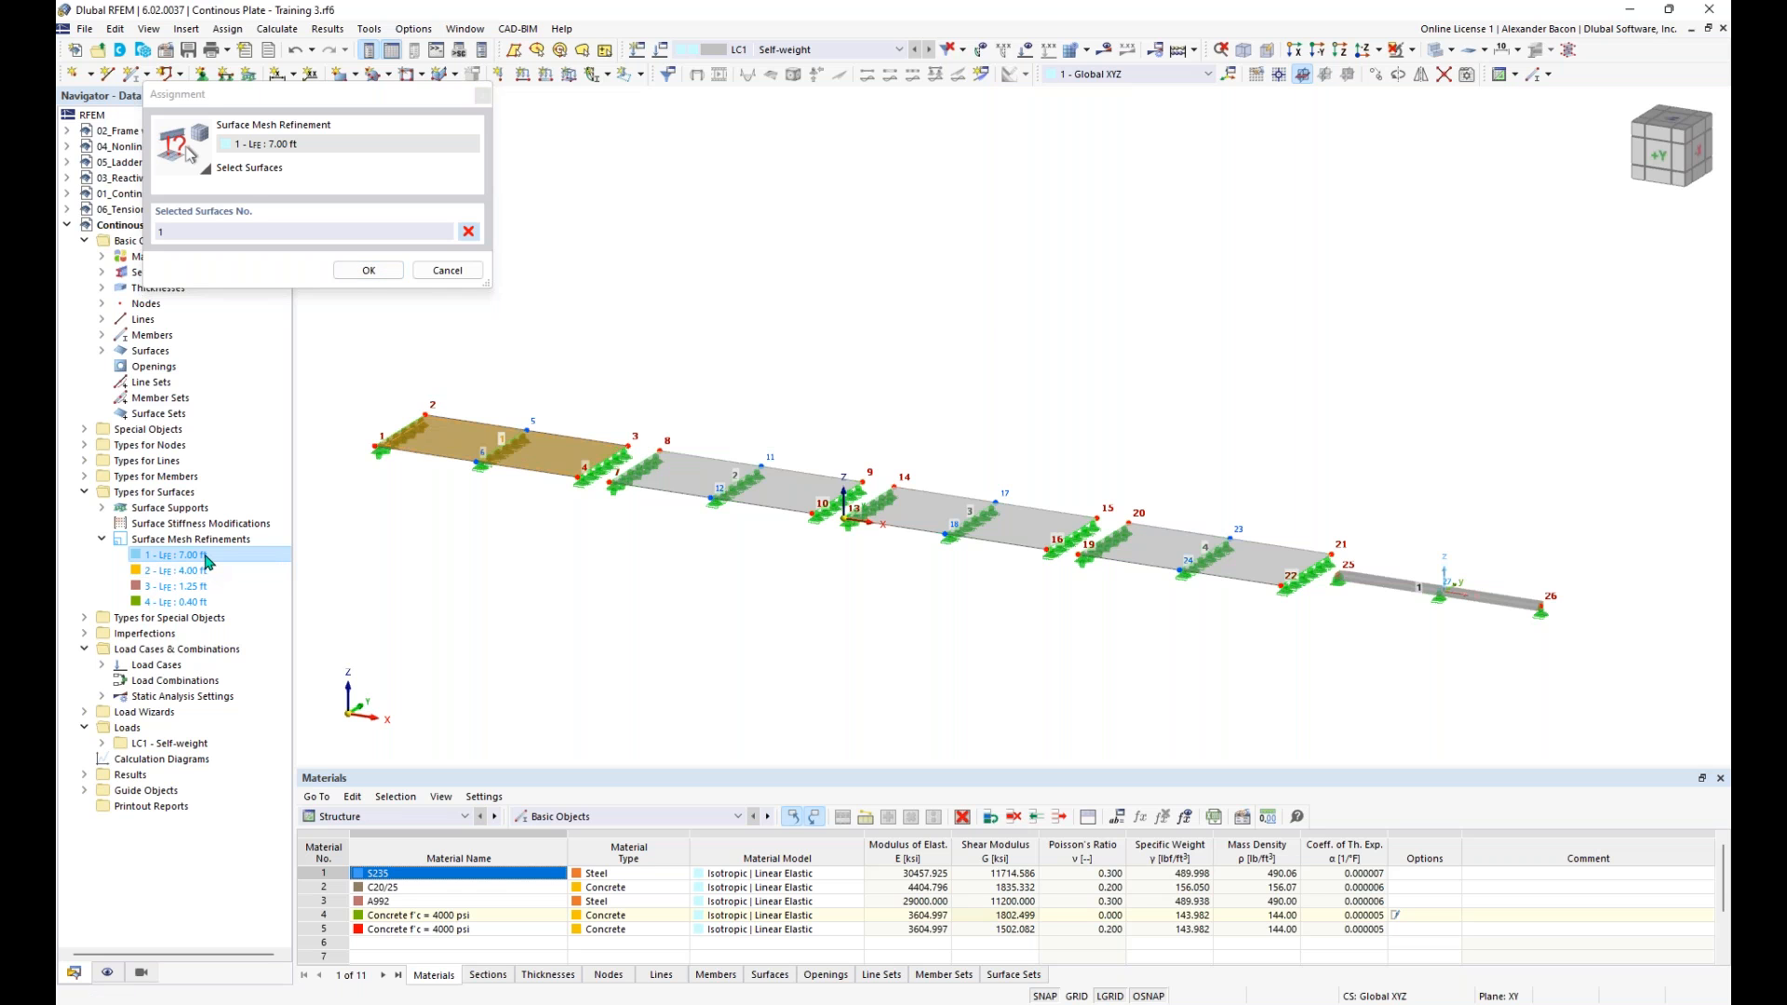
pyautogui.click(350, 273)
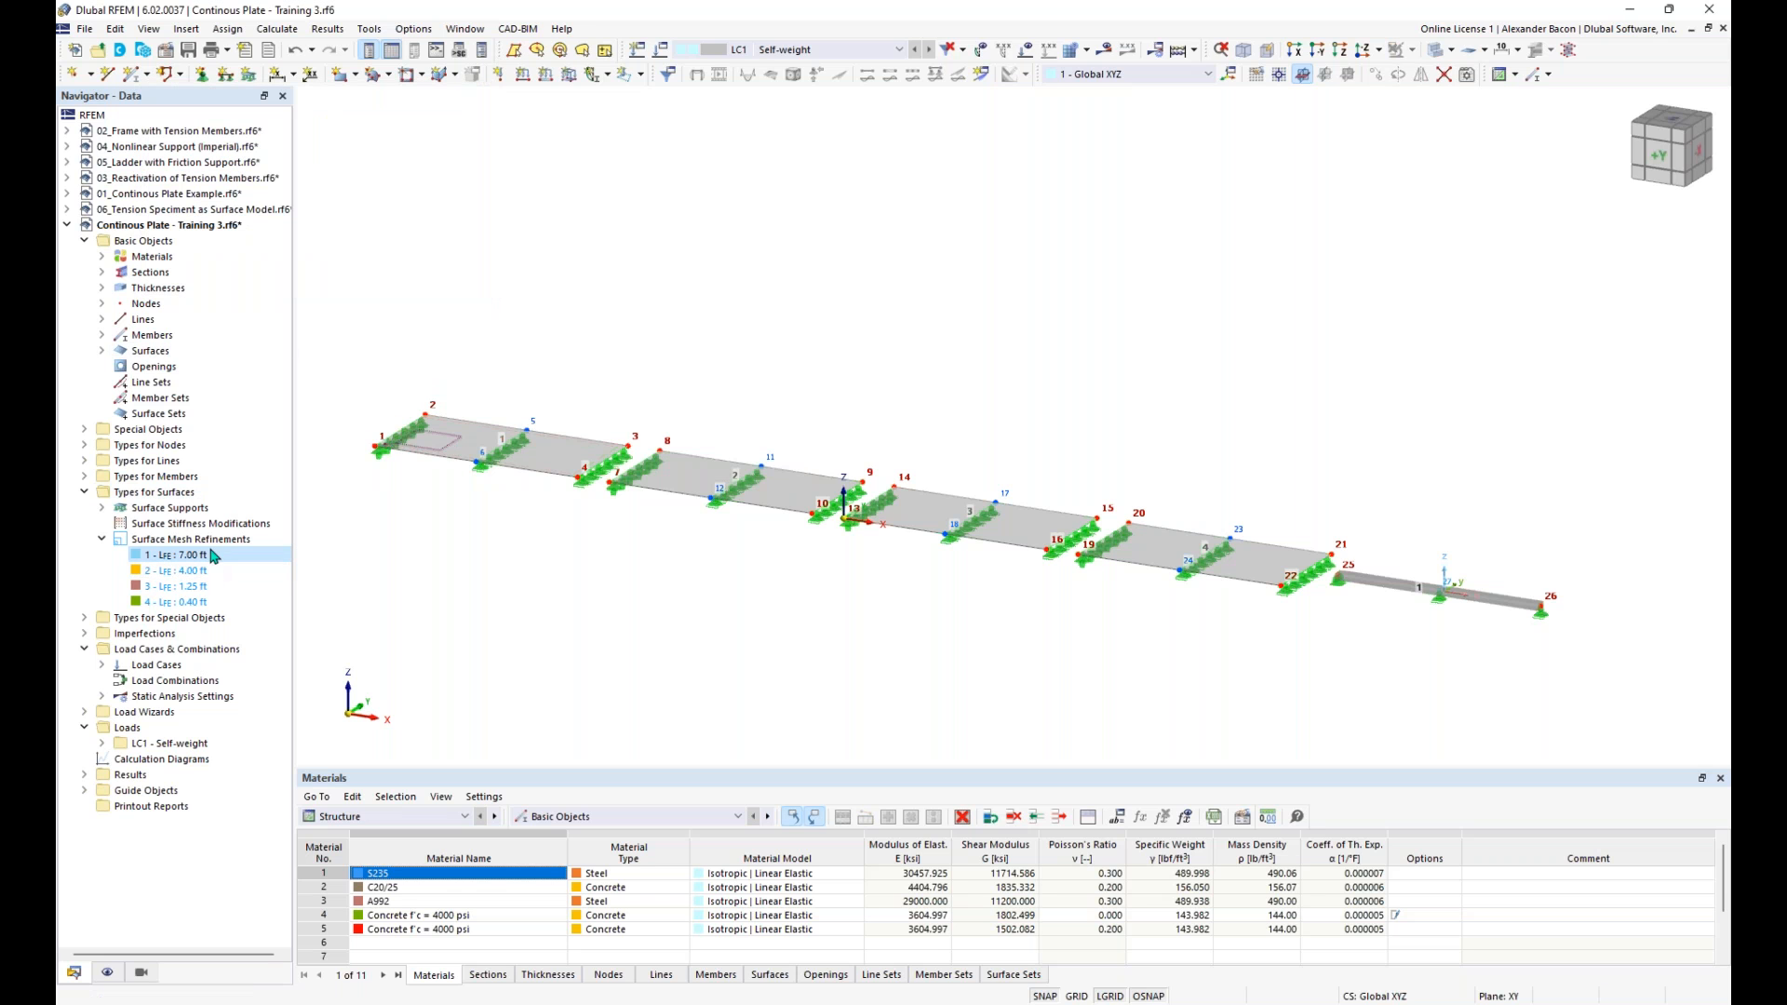
pyautogui.rightClick(181, 571)
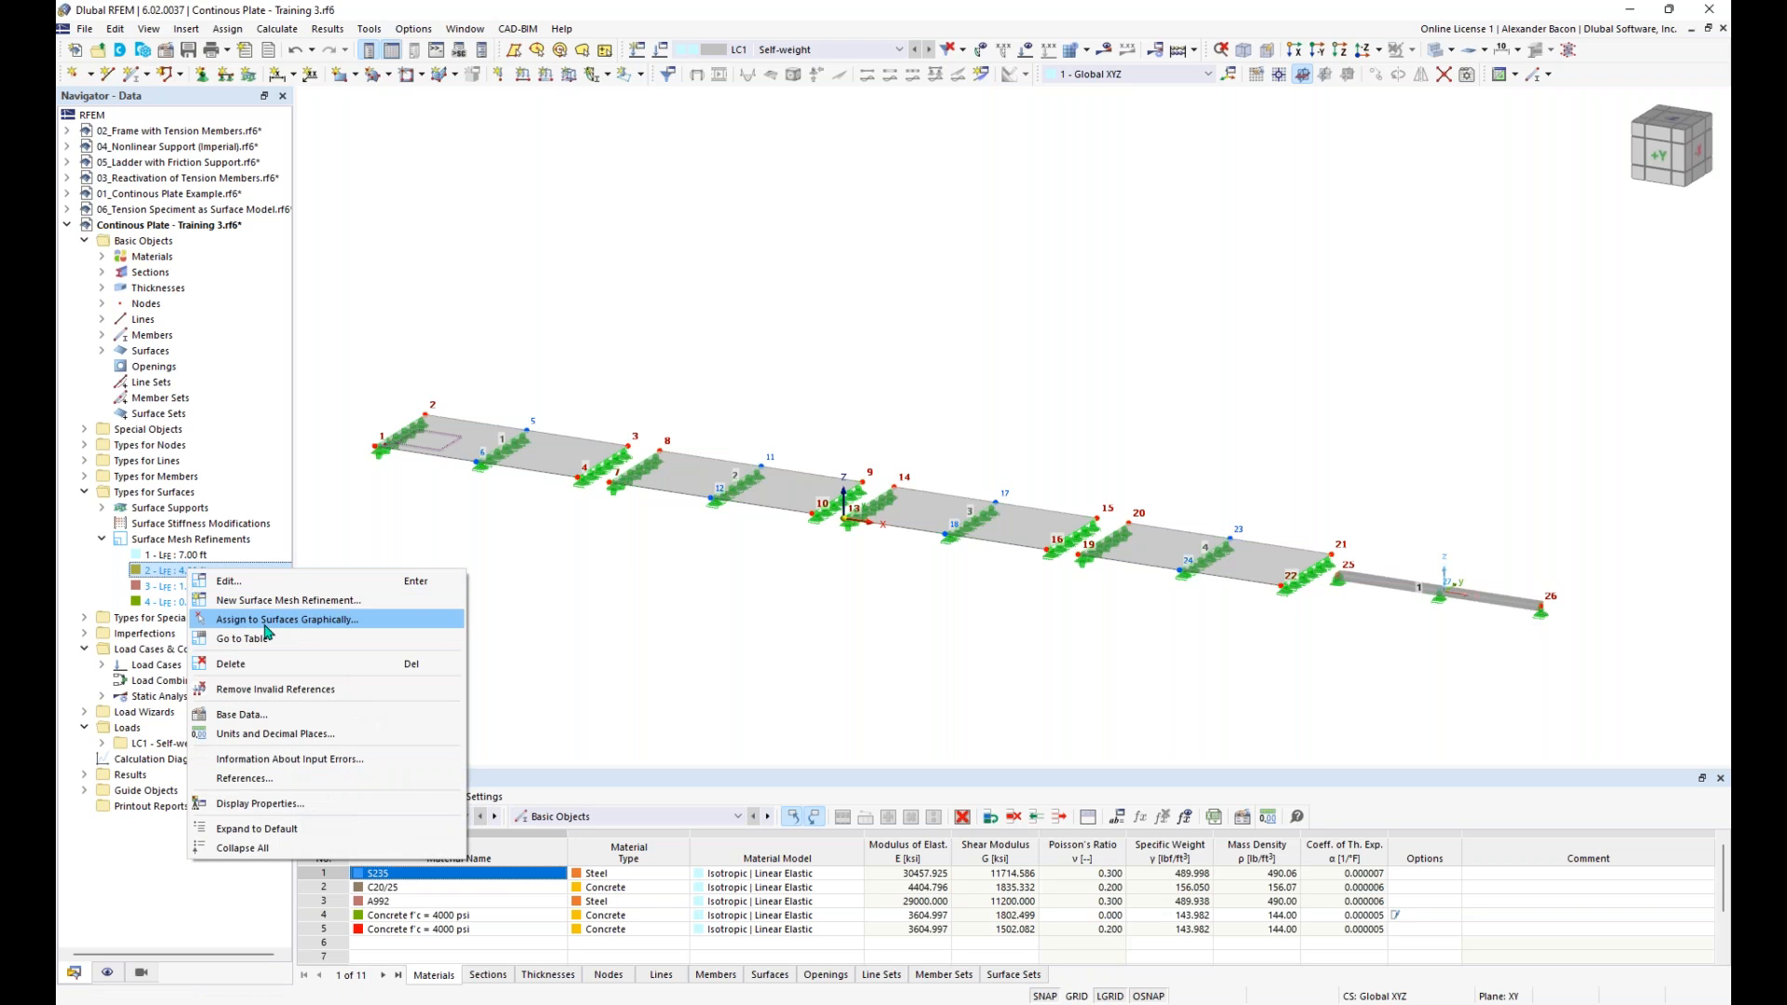
pyautogui.click(267, 620)
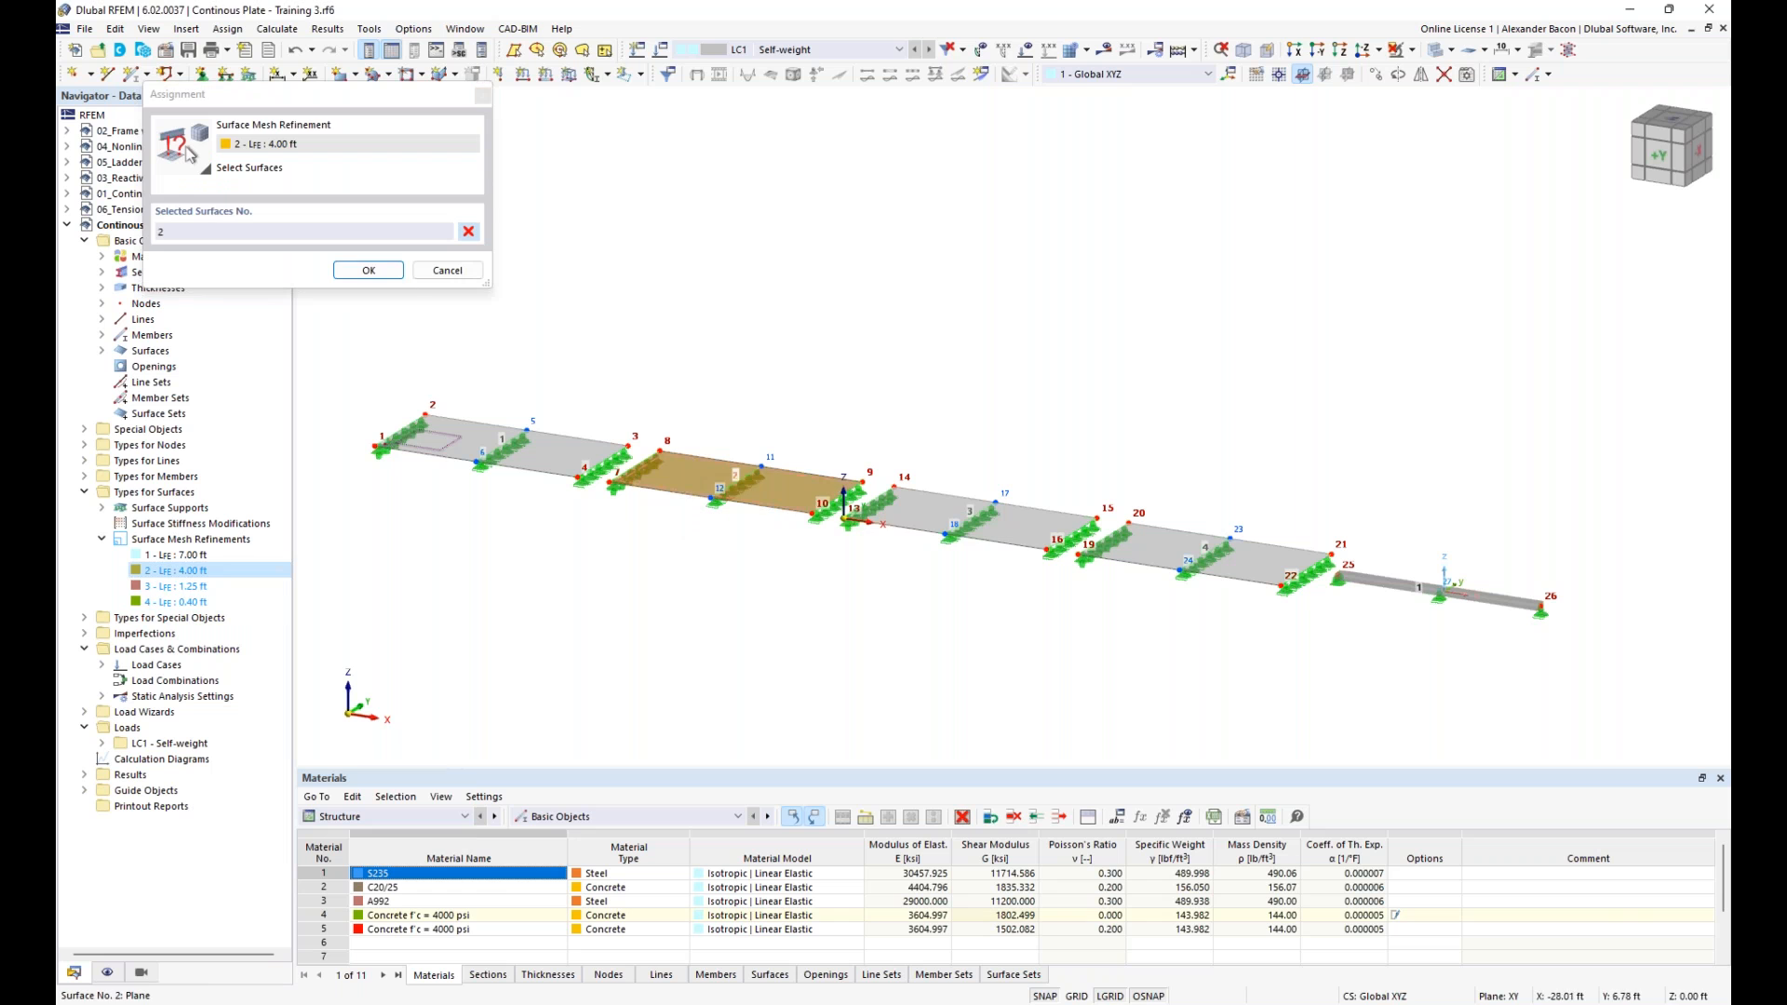
pyautogui.click(370, 270)
# - Assign the 1.25 ft surface mesh refinement to surface 3 and the 0.40 ft refinement to surface 4
pyautogui.rightClick(195, 586)
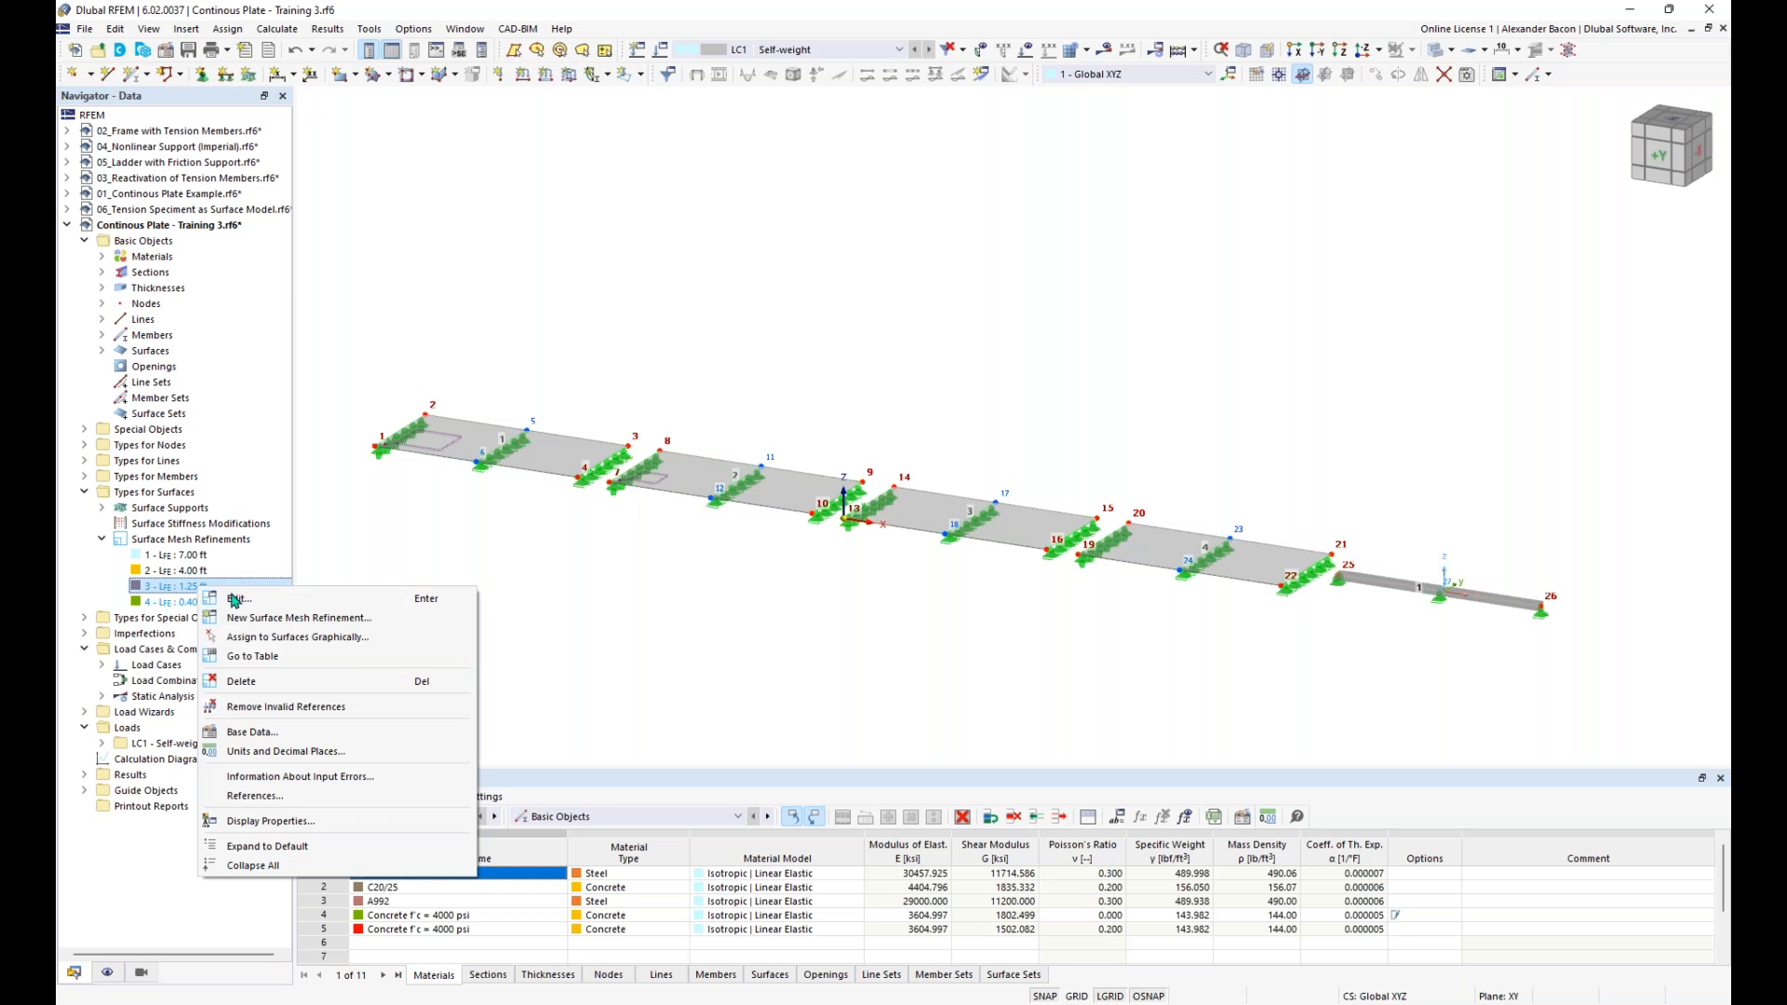
pyautogui.click(279, 637)
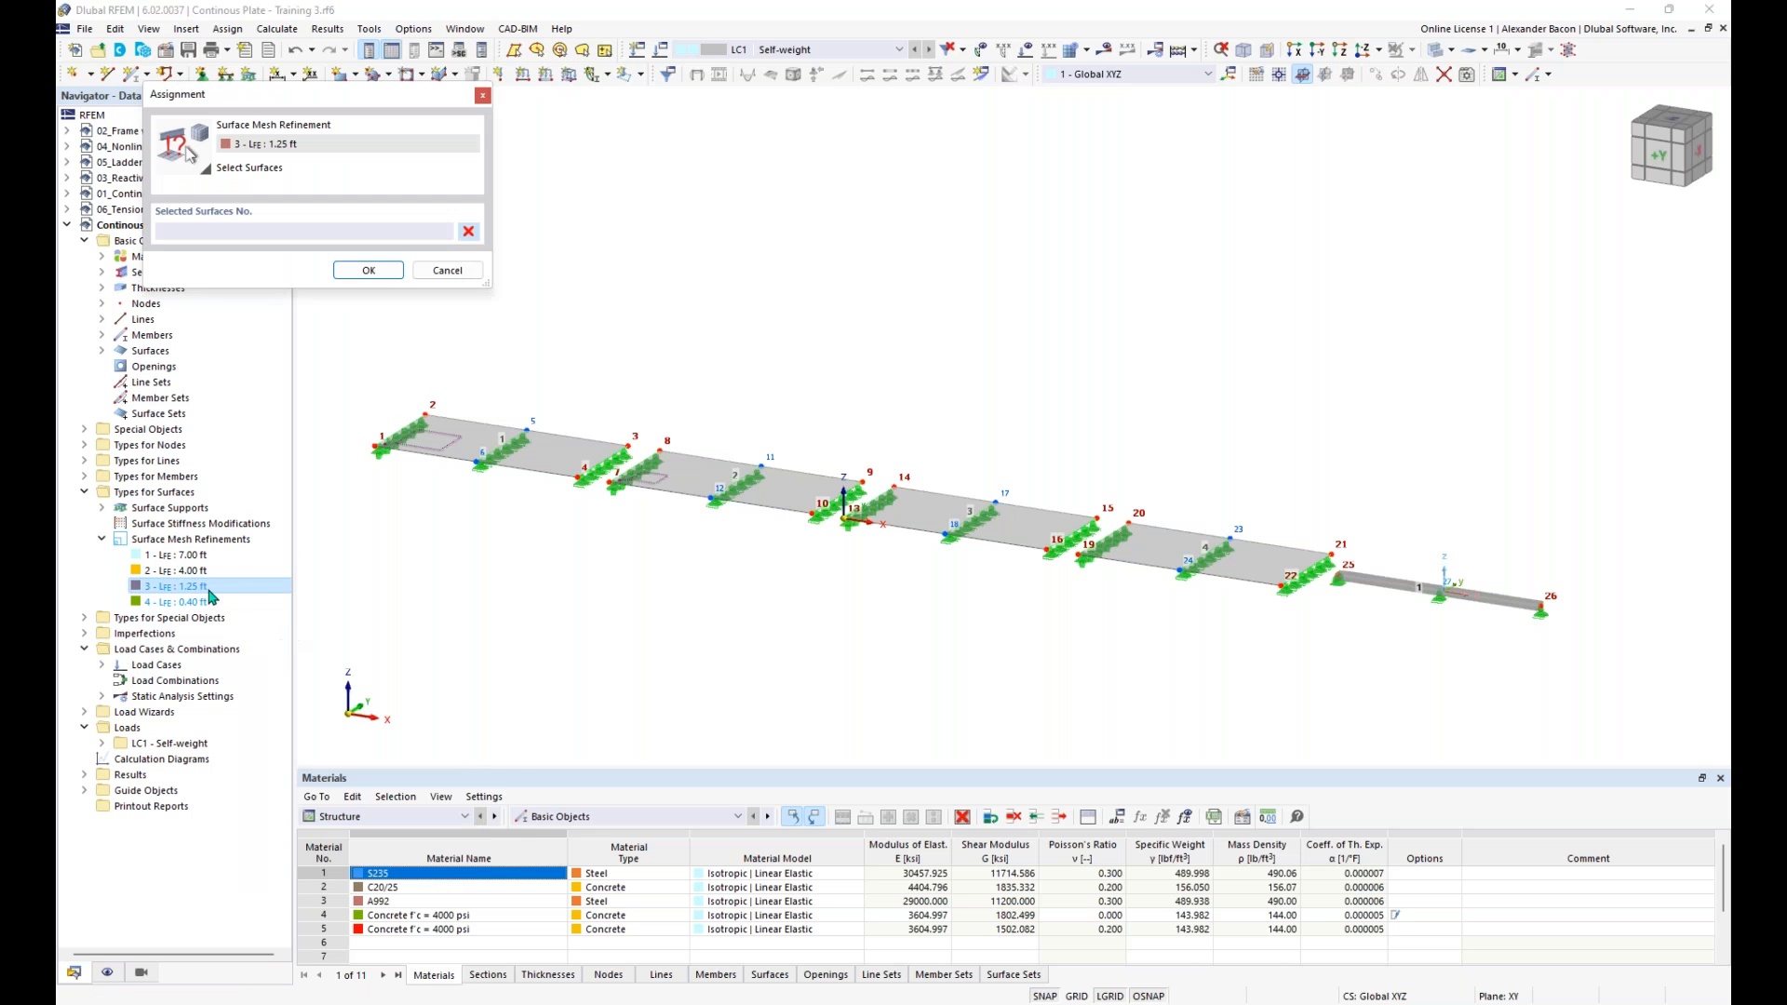
pyautogui.click(931, 515)
pyautogui.click(369, 270)
pyautogui.rightClick(196, 602)
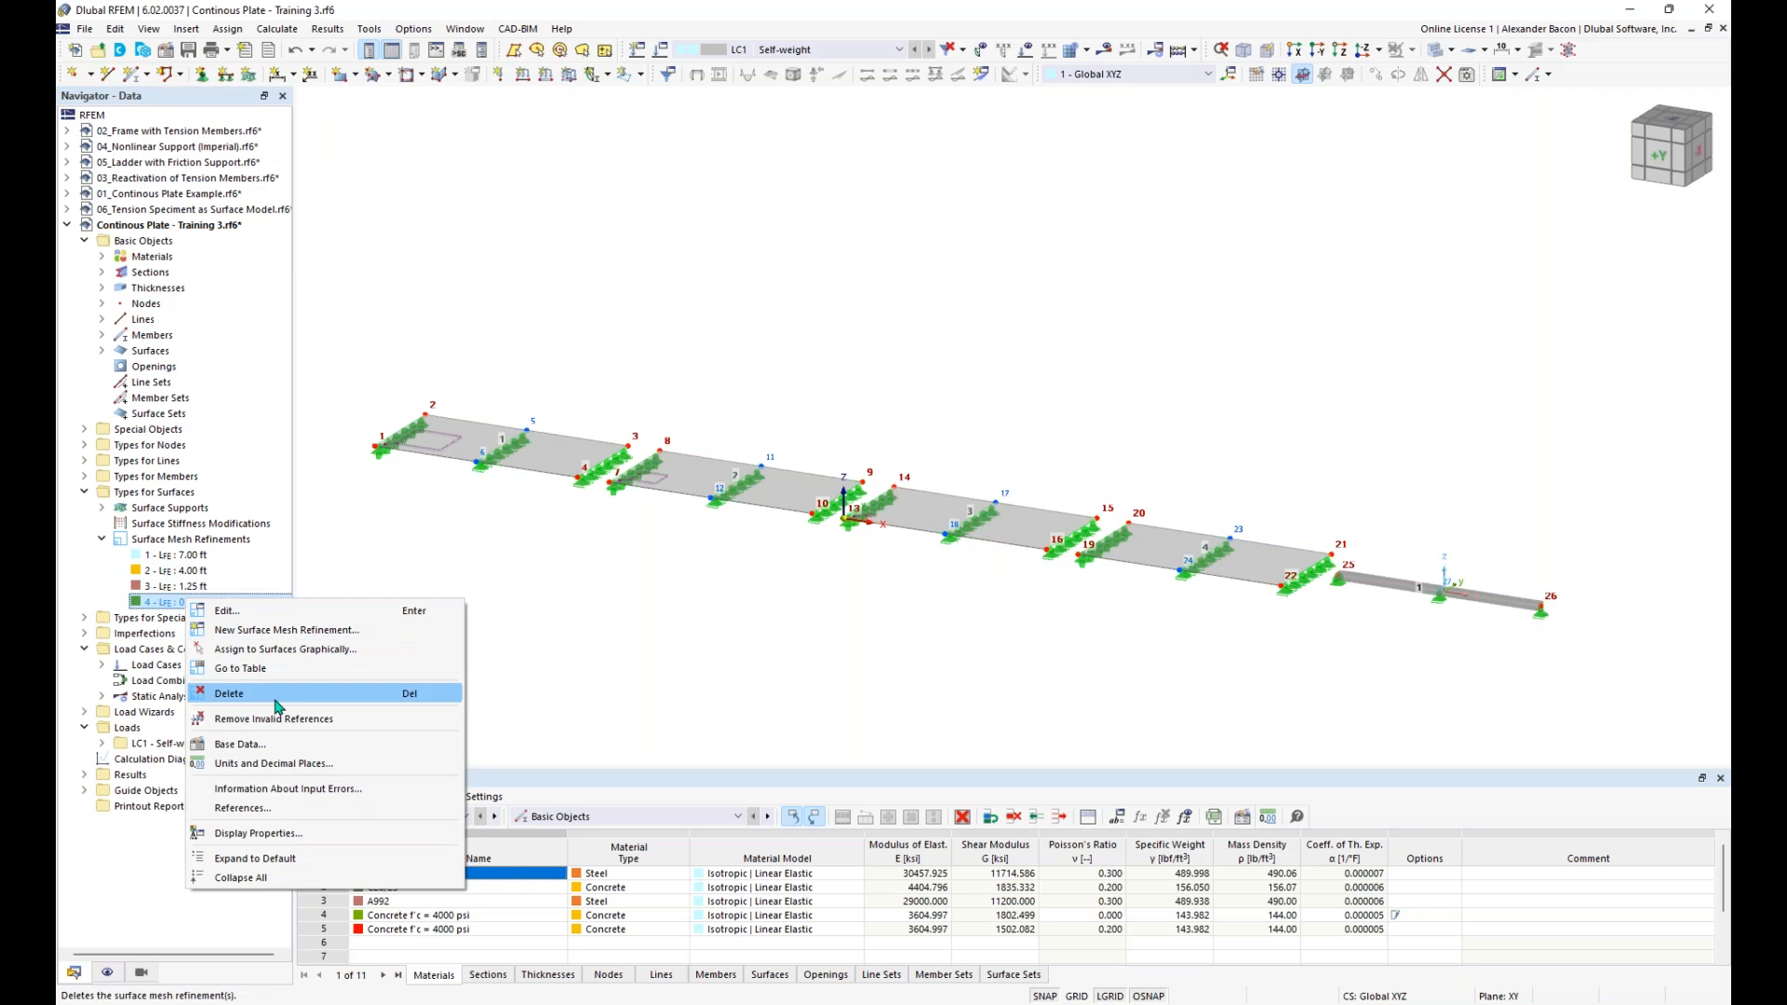
pyautogui.click(285, 648)
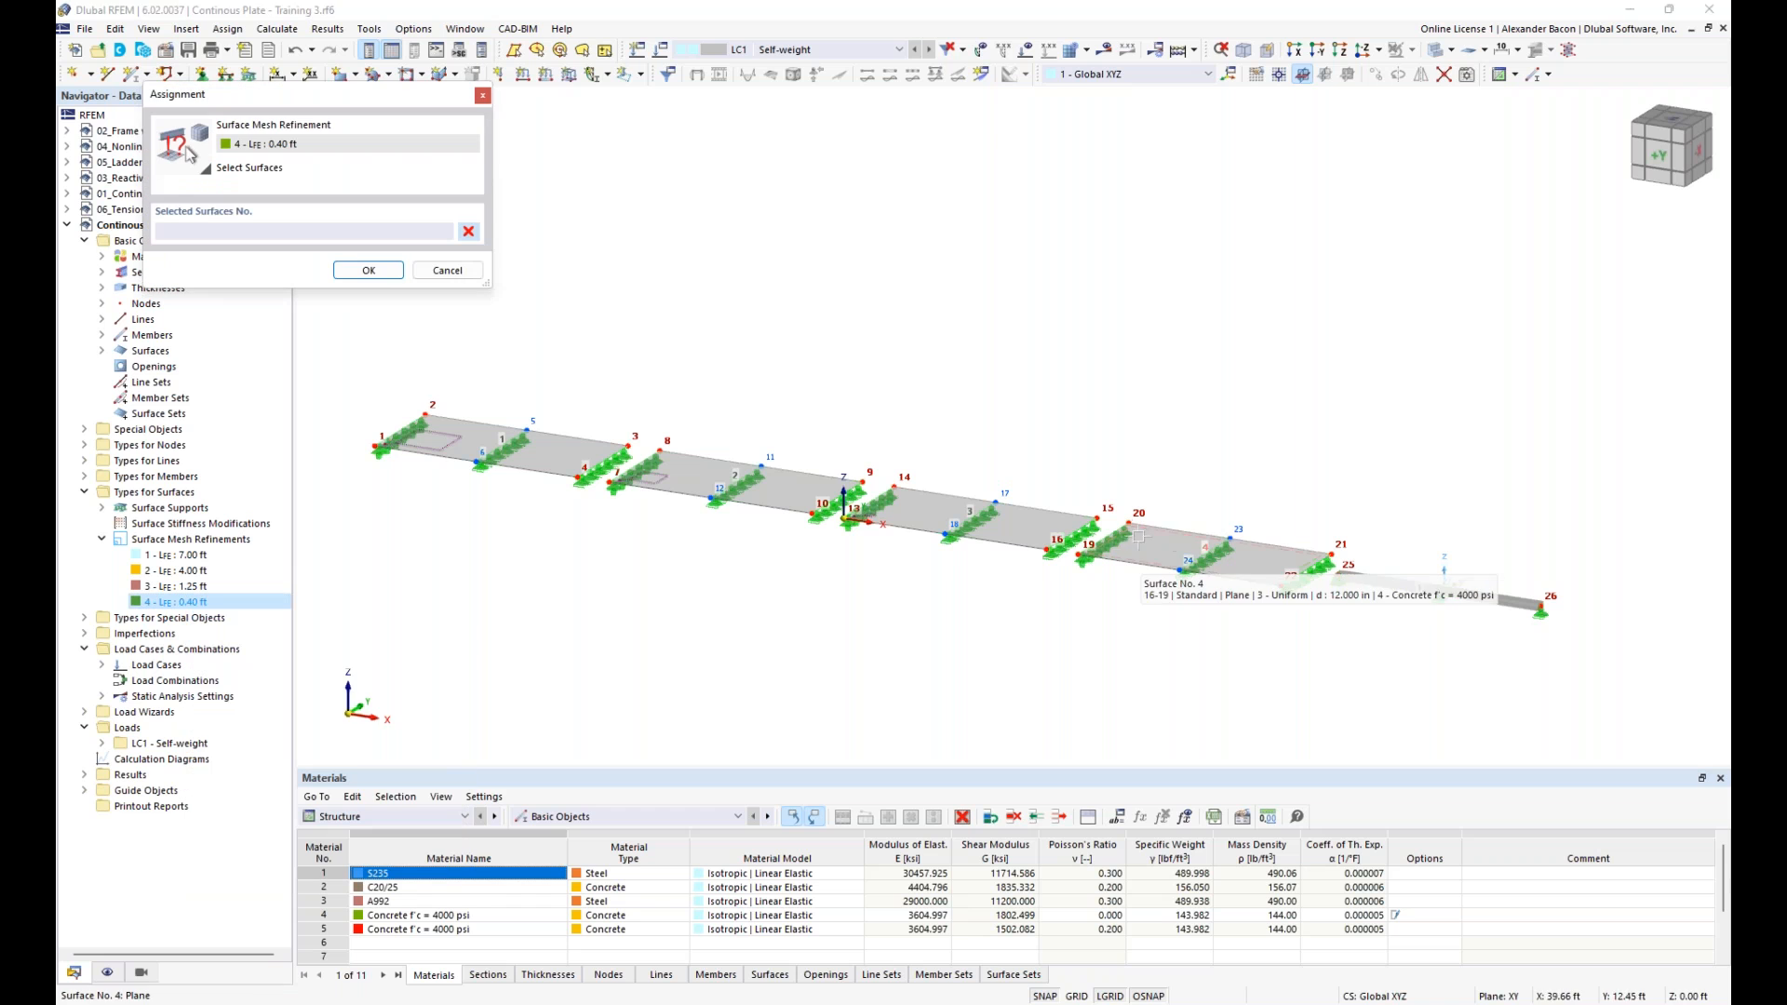
pyautogui.click(1201, 559)
pyautogui.click(391, 269)
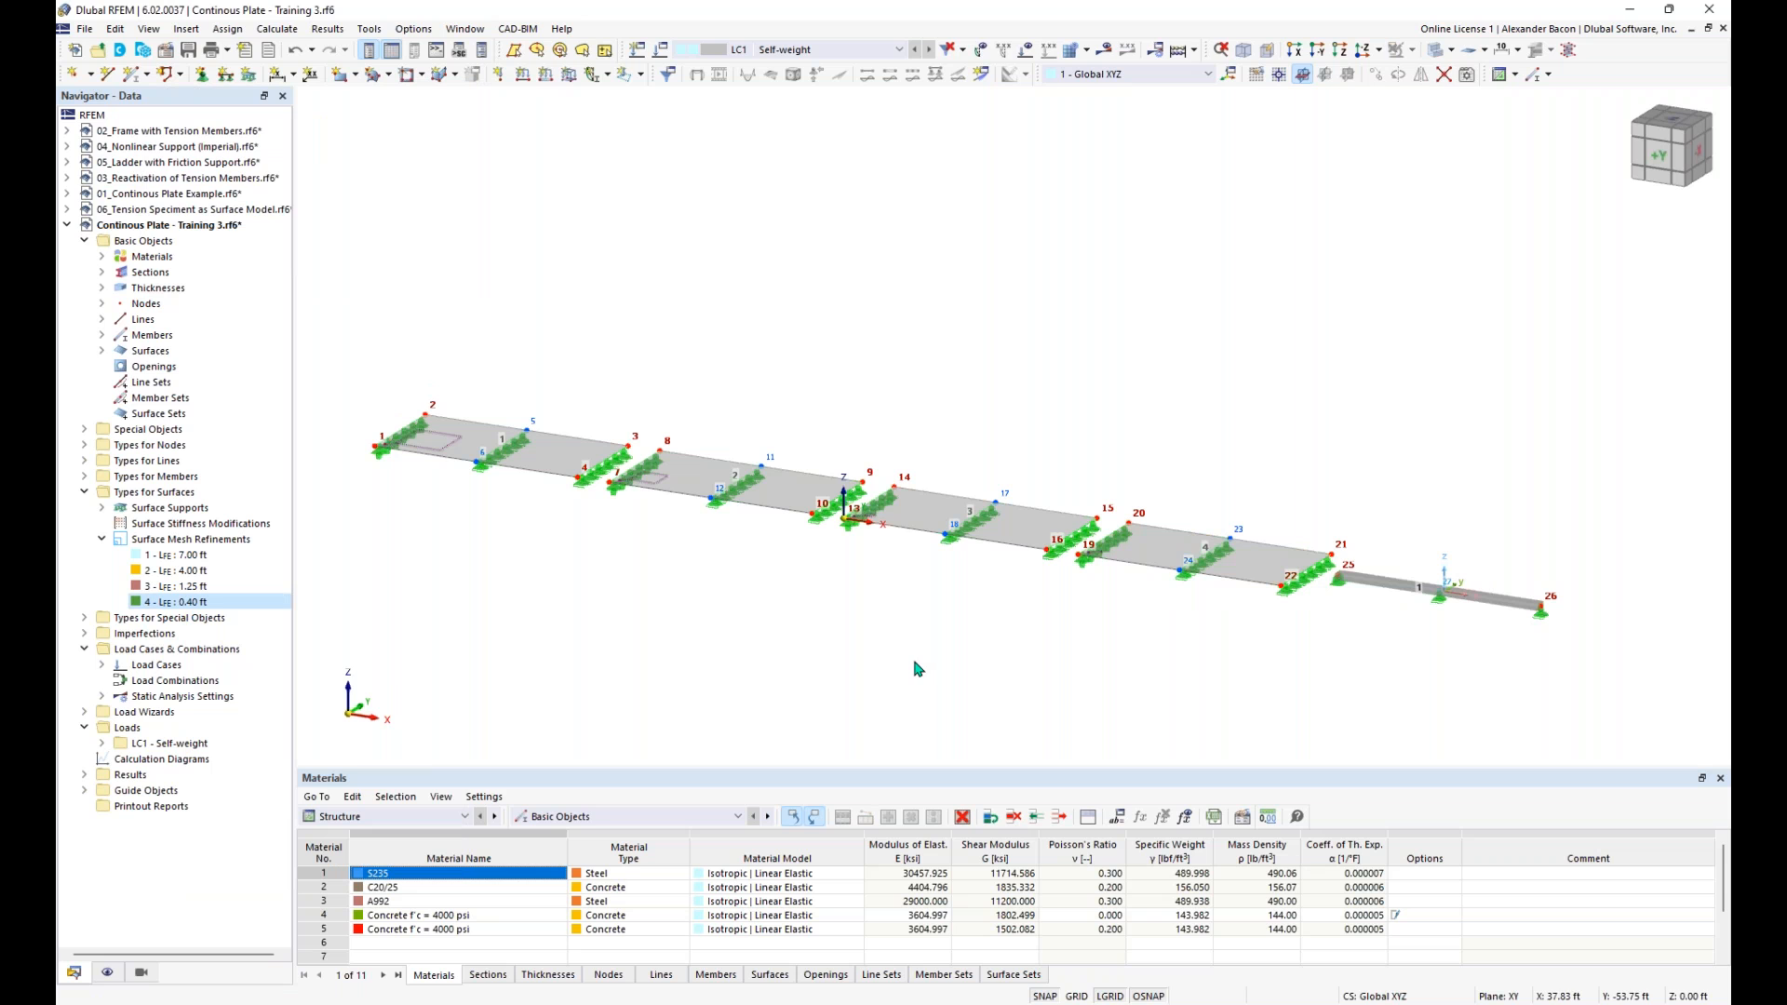
# - Show the model as wireframe and generate the finite element mesh
pyautogui.click(1438, 52)
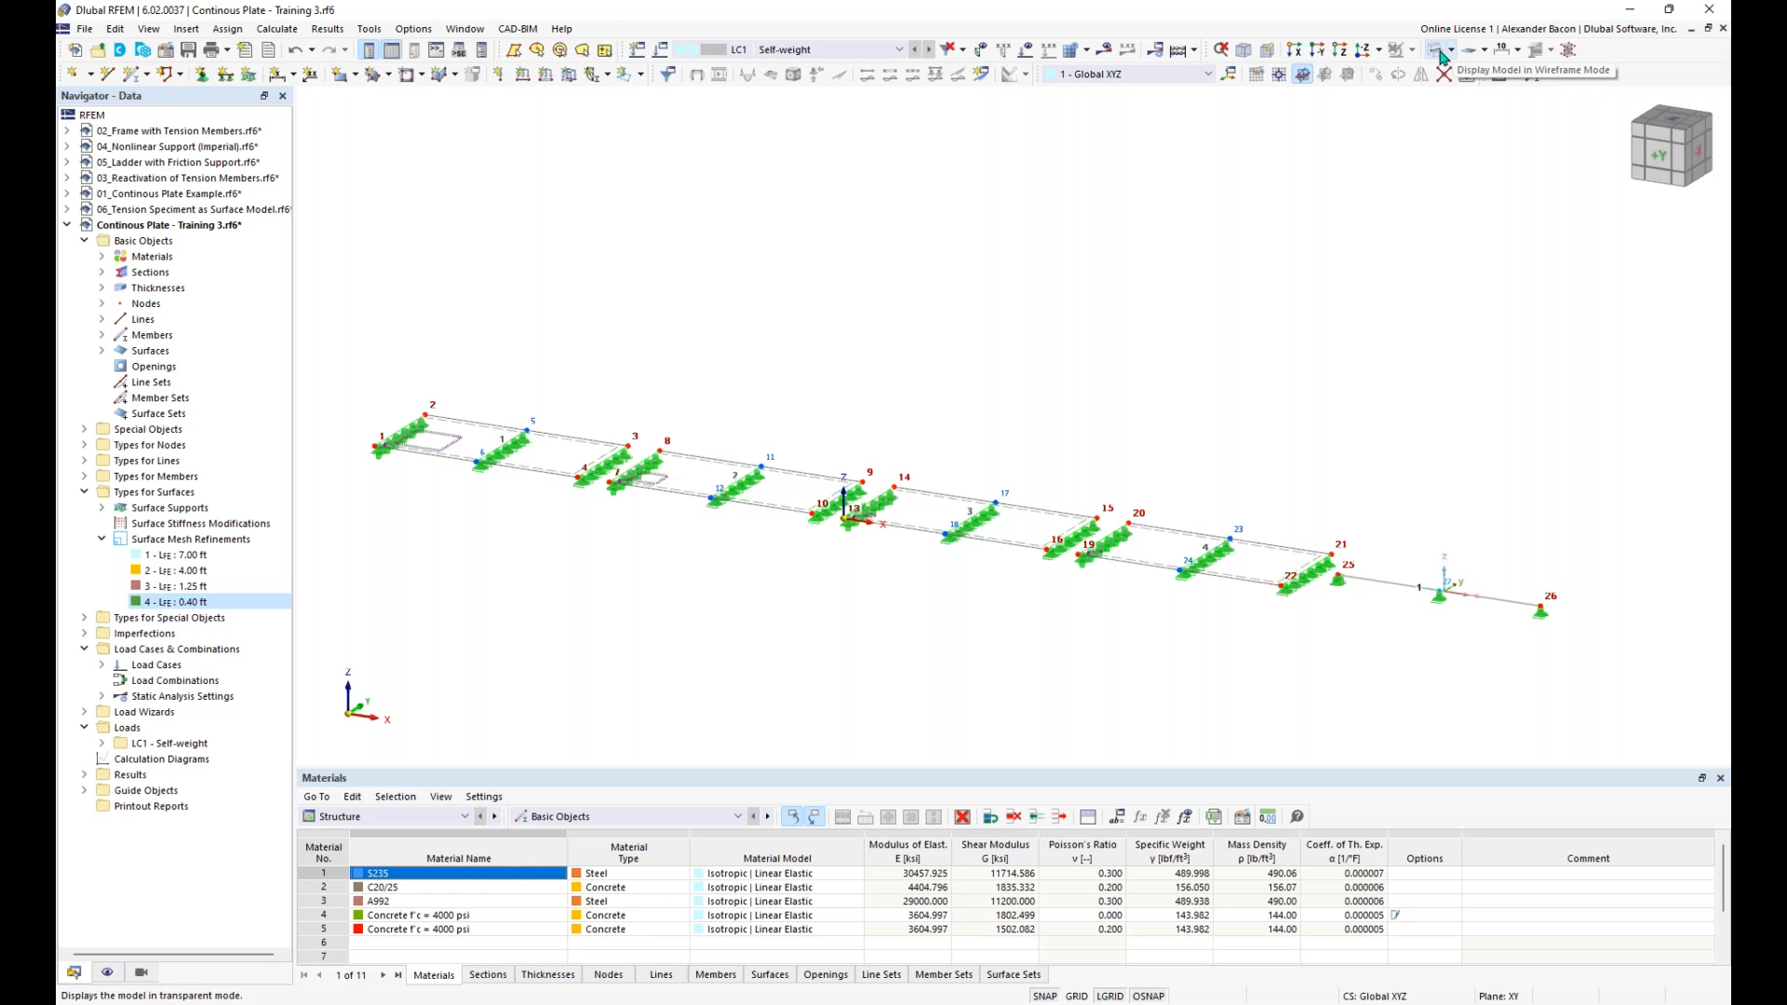
pyautogui.click(1089, 51)
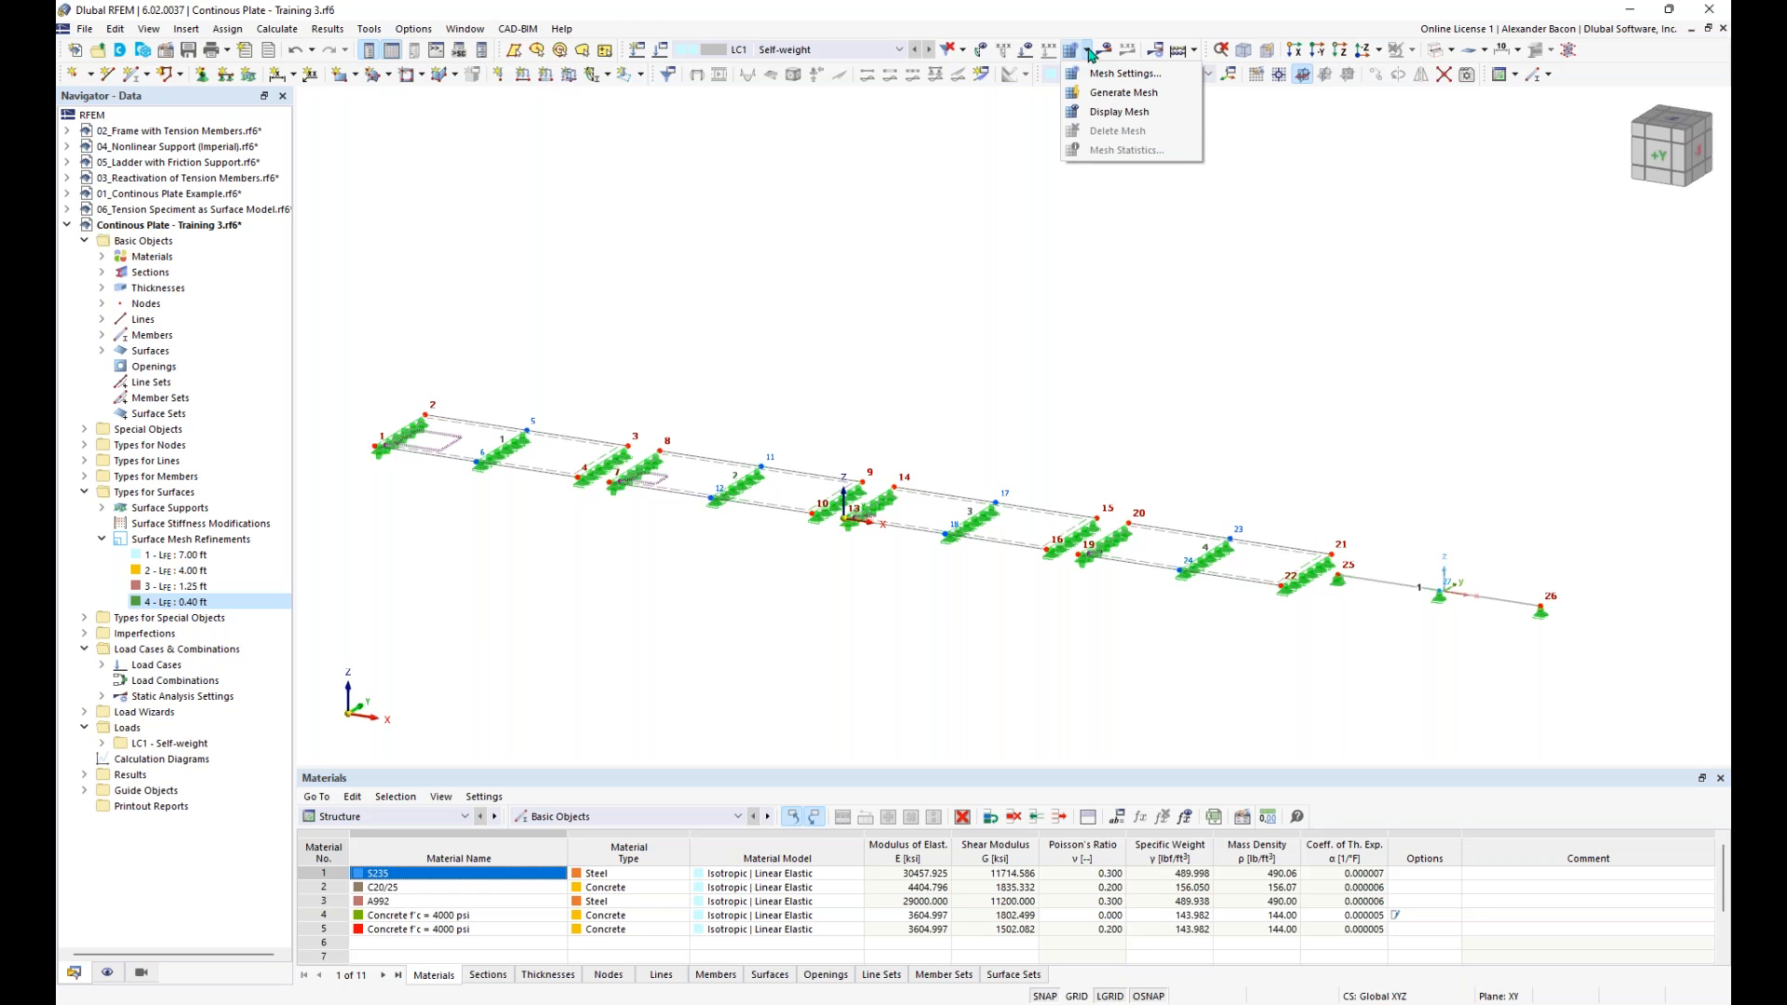
pyautogui.click(1106, 93)
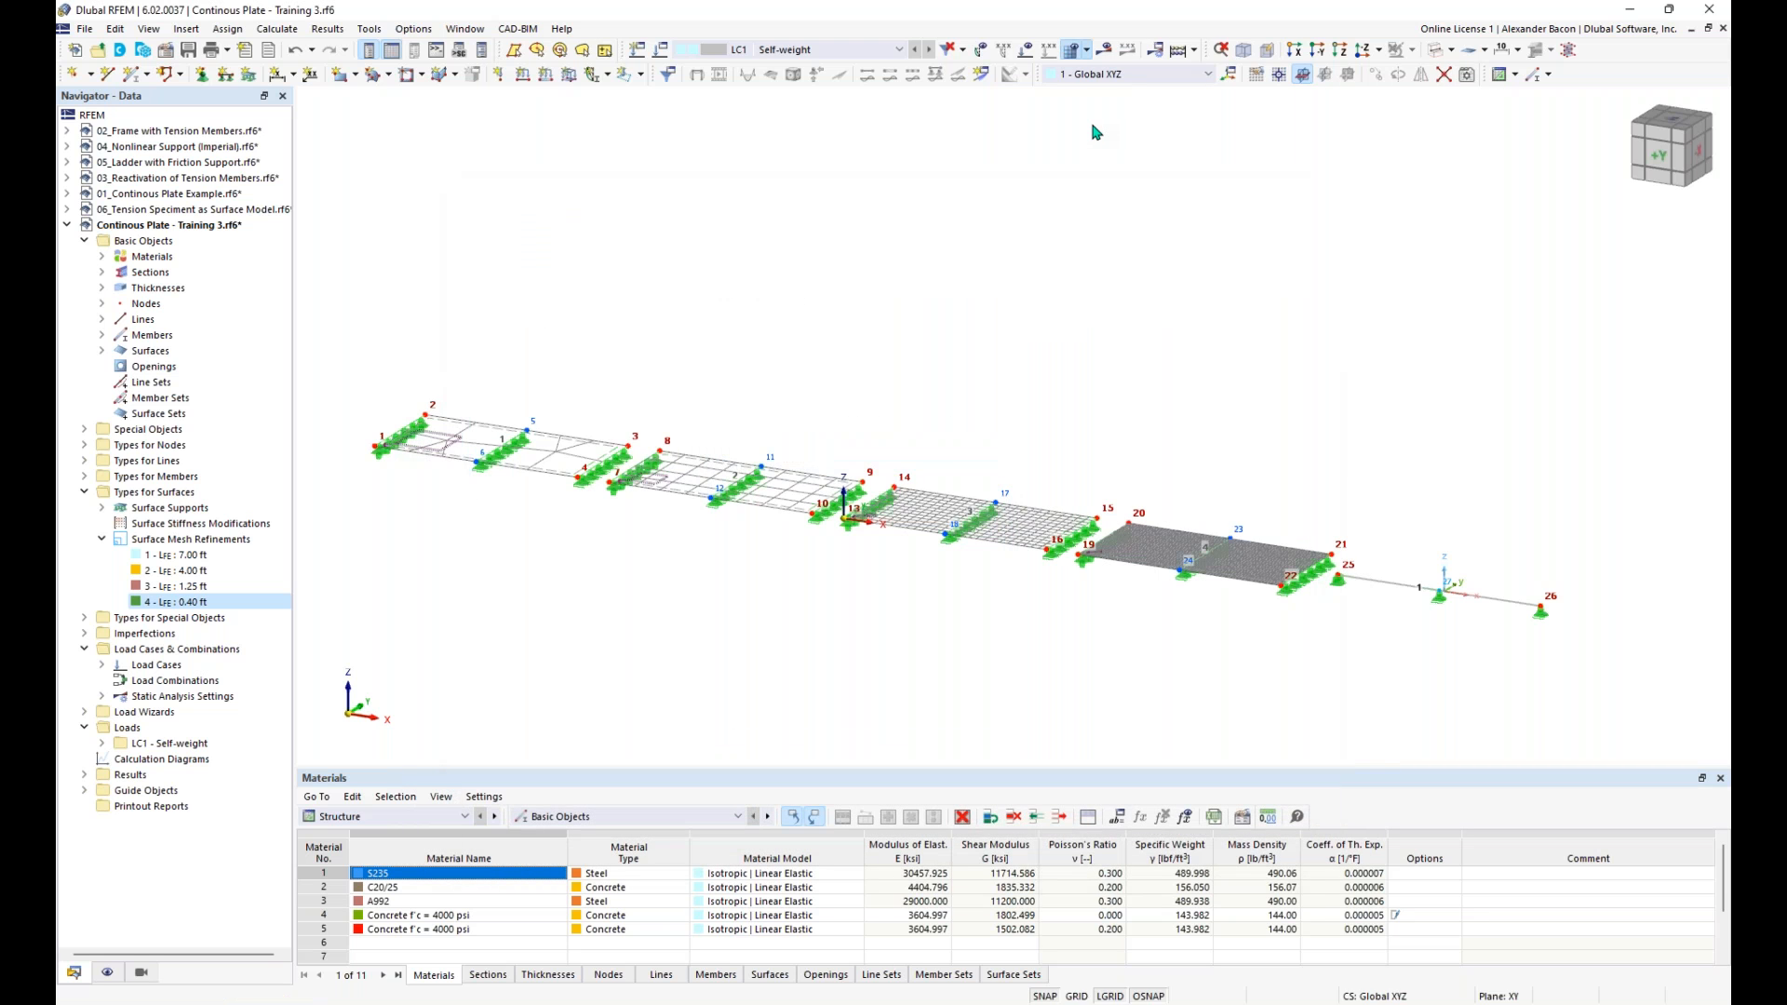
# - Examine the mesh on the first plate from above and highlight its 7.00 ft surface mesh refinement
pyautogui.moveTo(652, 503); pyautogui.dragTo(780, 687, button='middle')
pyautogui.scroll(3, 432, 562)
pyautogui.scroll(2, 433, 562)
pyautogui.moveTo(653, 602); pyautogui.dragTo(858, 739, button='middle')
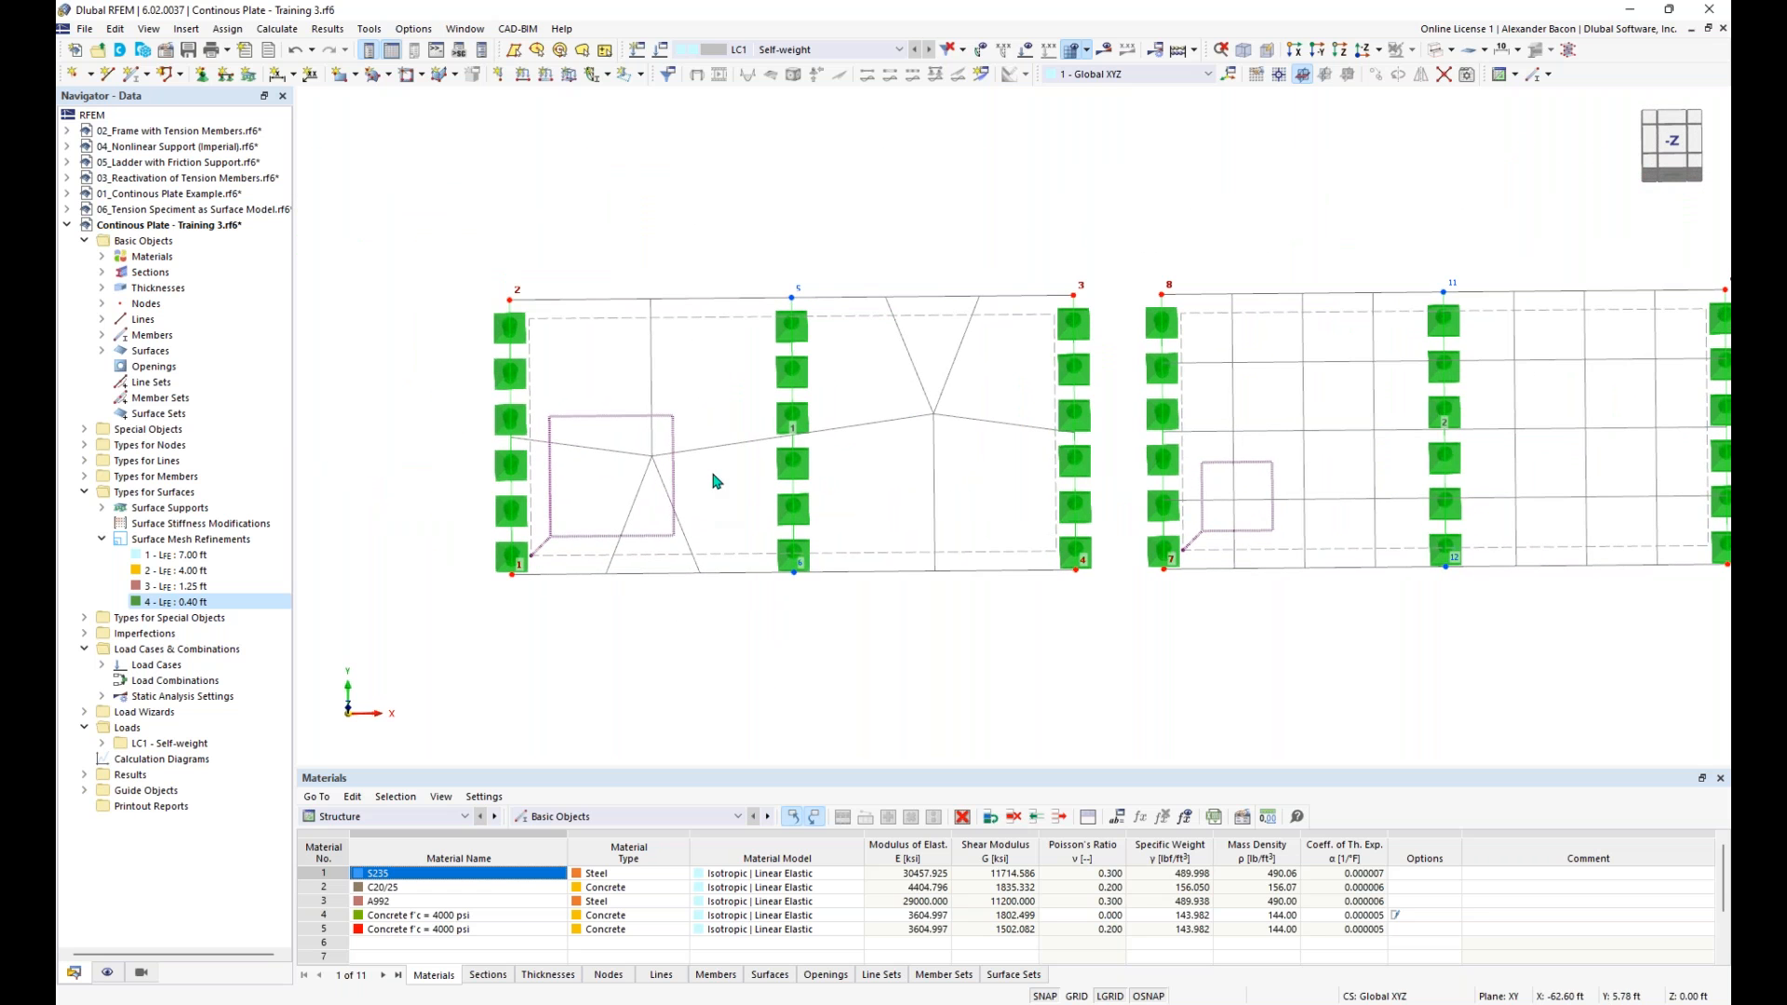
pyautogui.click(235, 556)
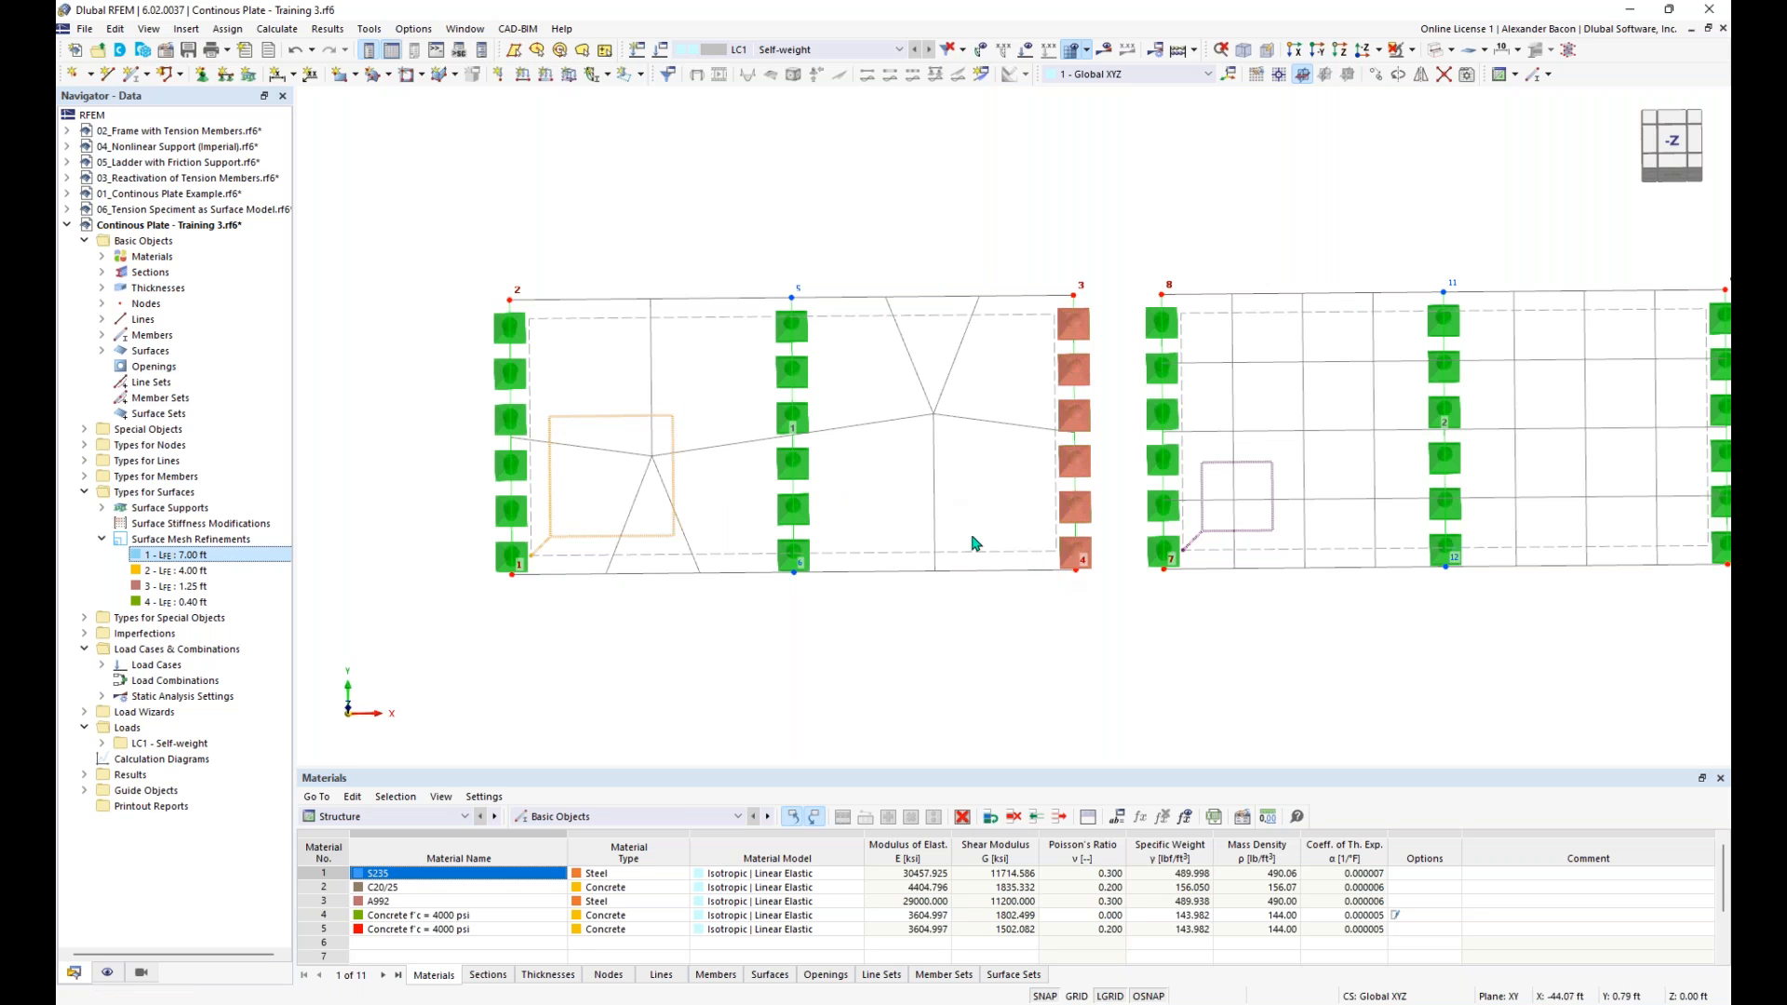
# - Compare the element sizes on the second, third and fourth plates, looking at them from above and in an oblique overview
pyautogui.scroll(-2, 1028, 554)
pyautogui.moveTo(1174, 645); pyautogui.dragTo(652, 662, button='middle')
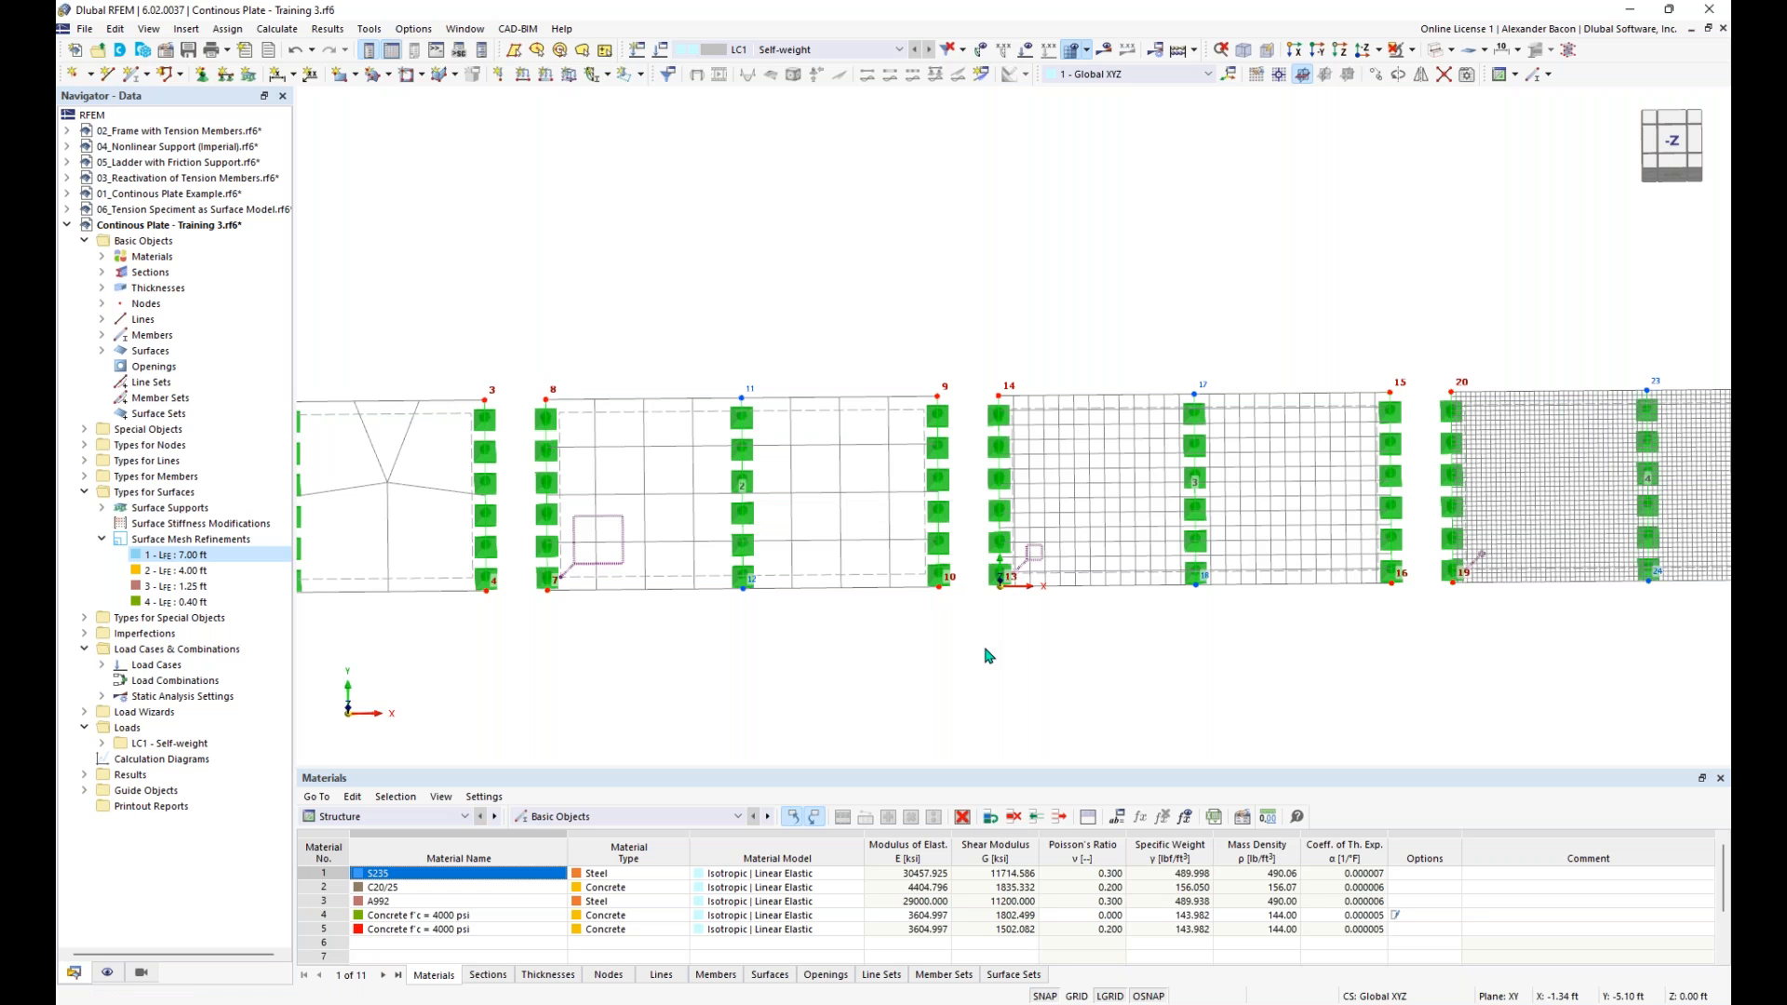
pyautogui.moveTo(988, 655); pyautogui.dragTo(656, 655, button='middle')
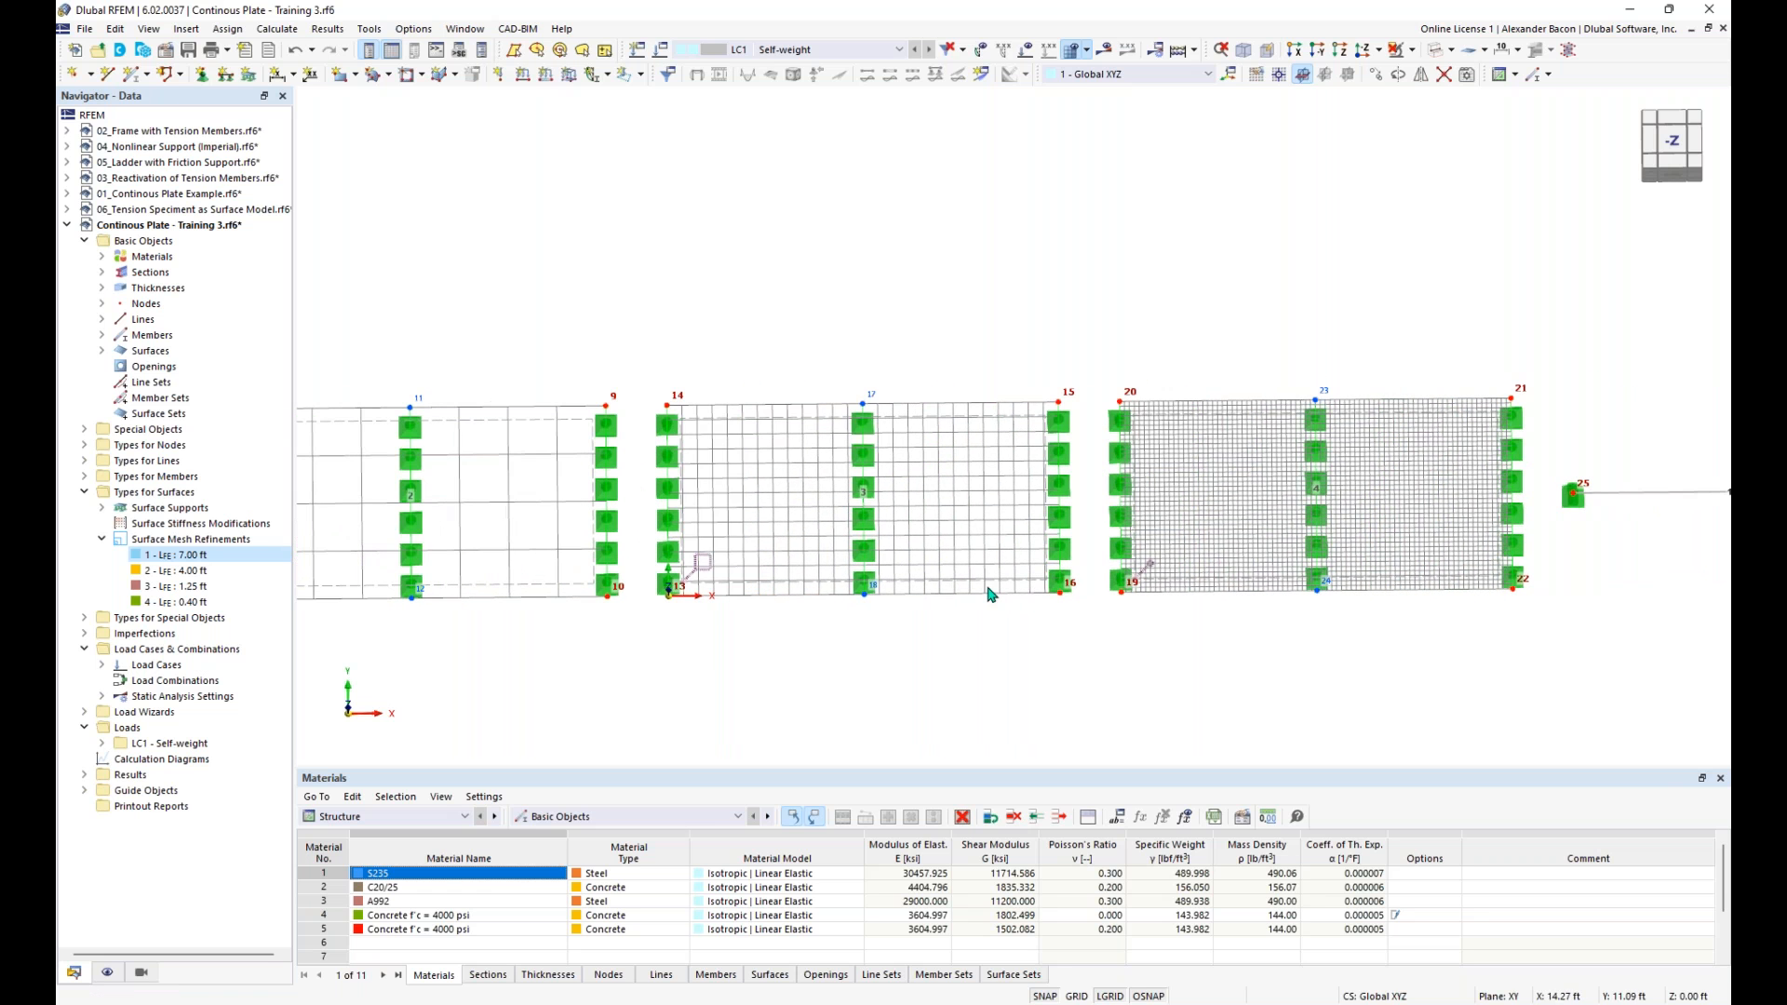
pyautogui.moveTo(1122, 670); pyautogui.dragTo(779, 698, button='middle')
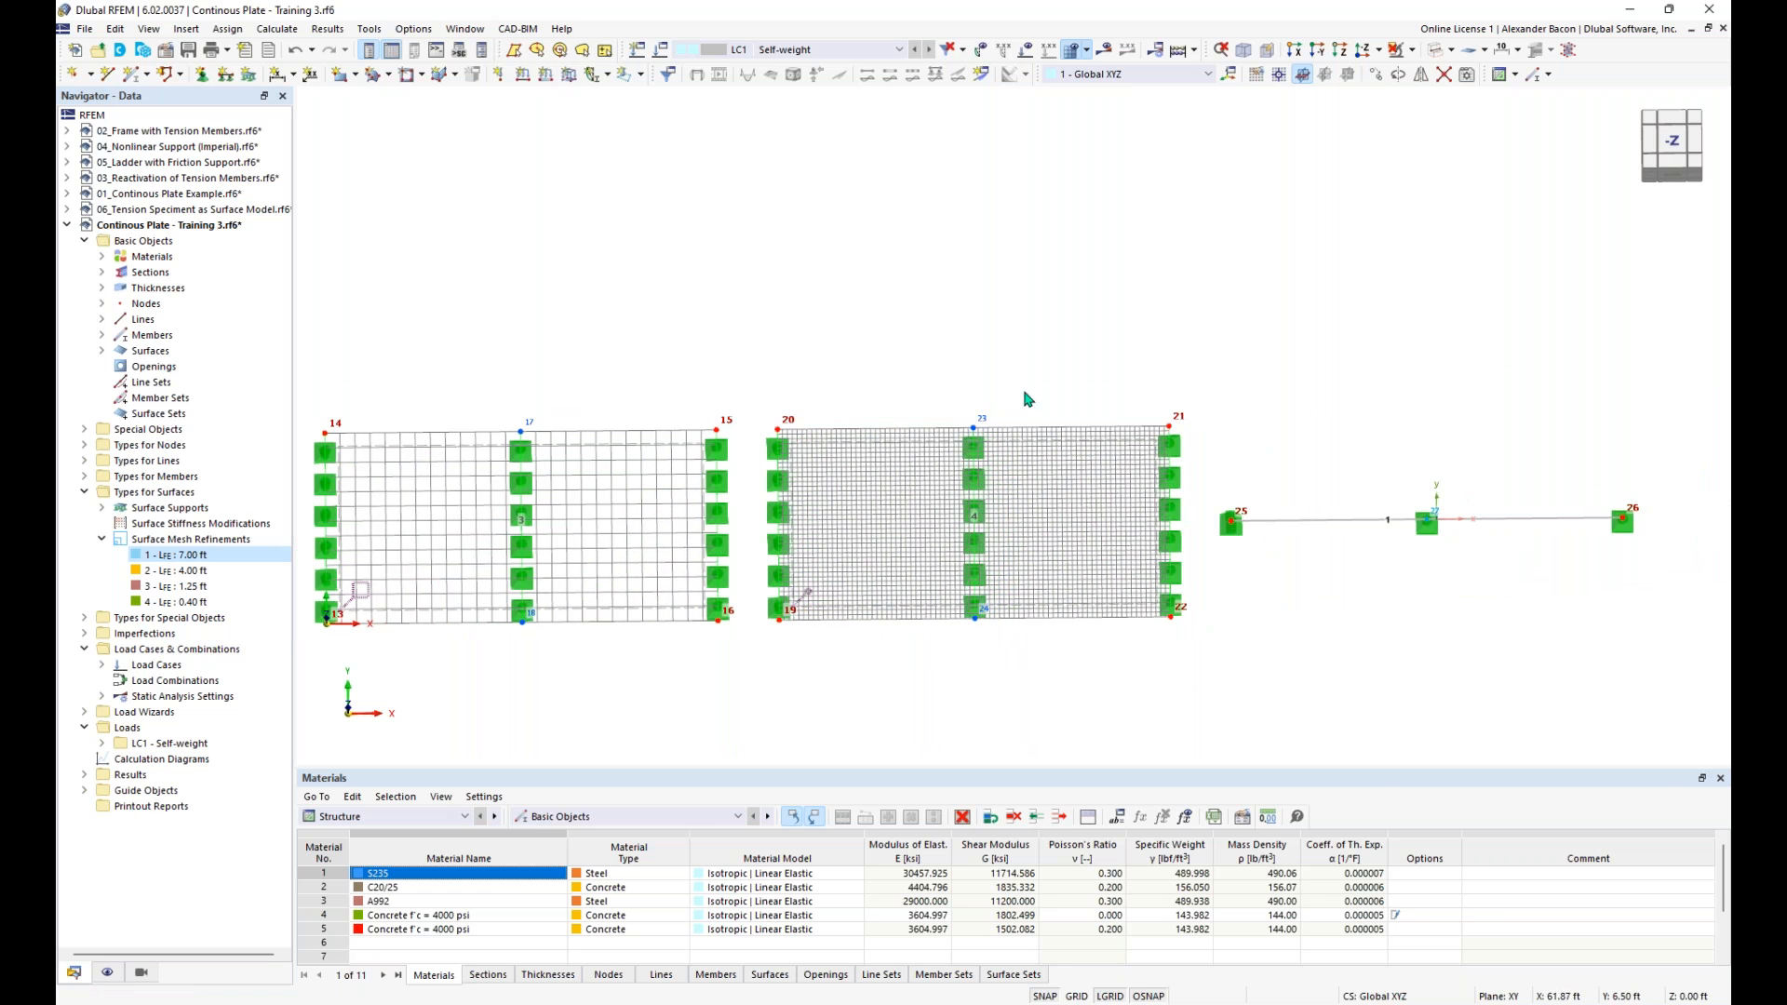
pyautogui.scroll(2, 1014, 547)
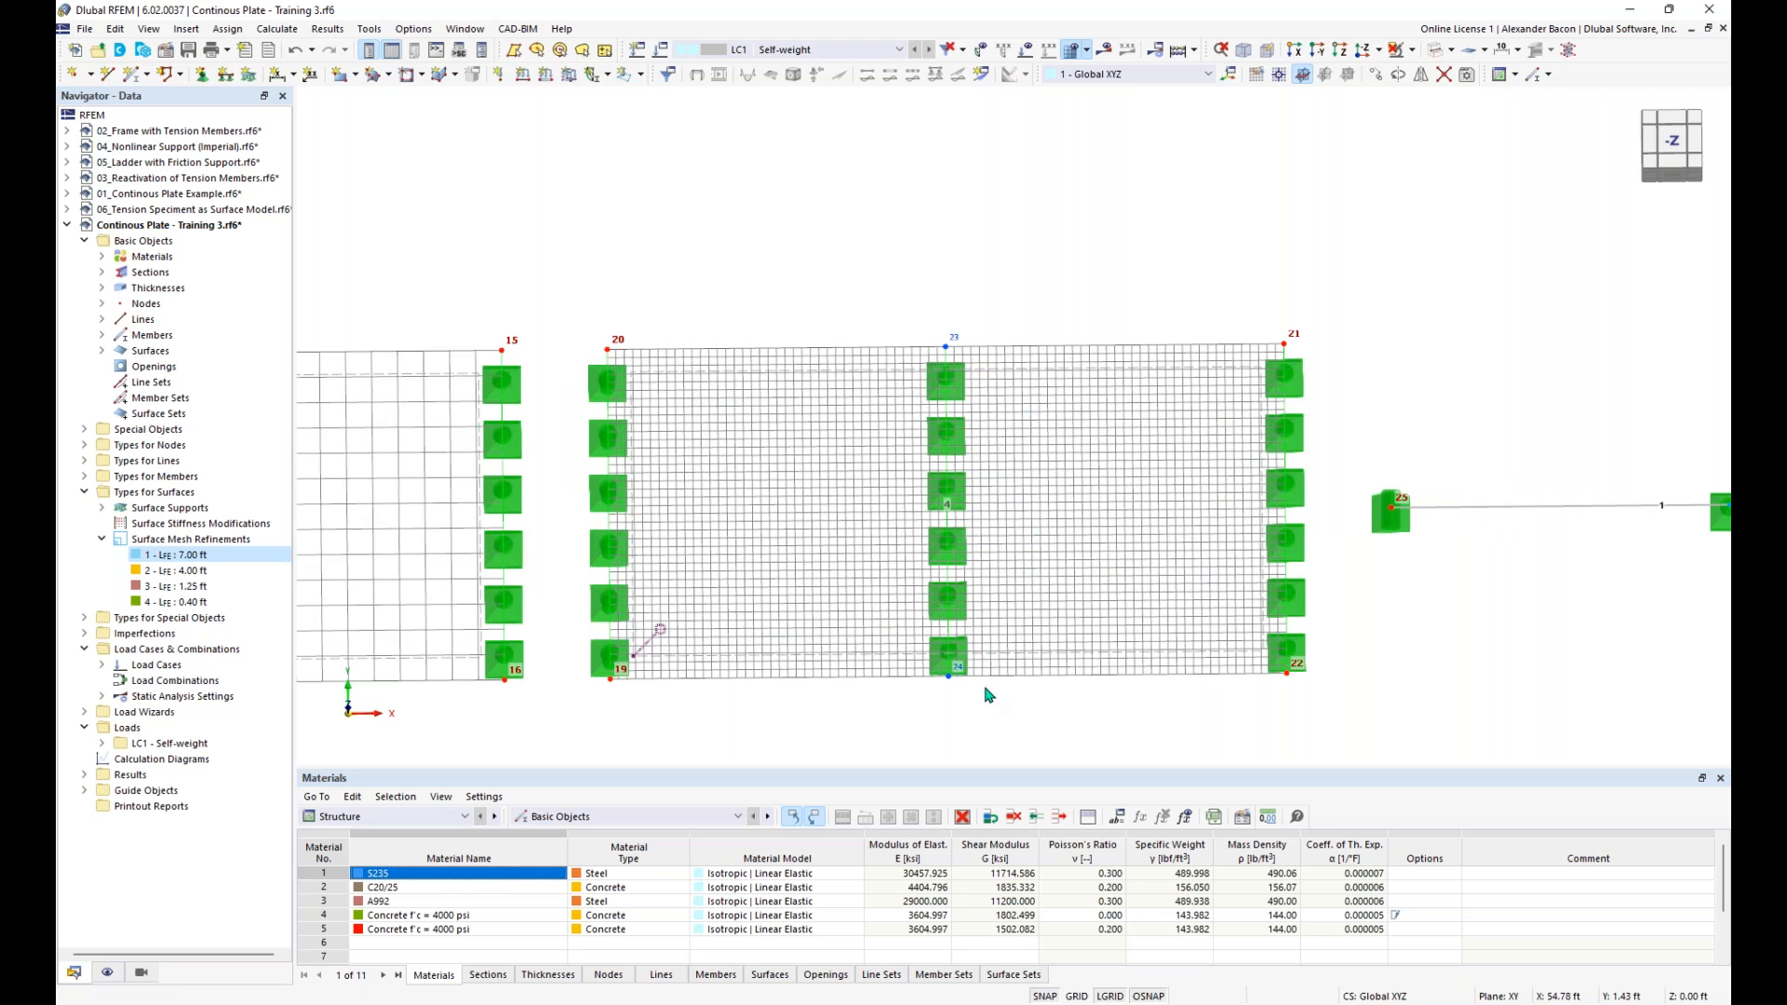
pyautogui.keyDown('ctrl'); pyautogui.moveTo(1049, 738); pyautogui.dragTo(969, 579, button='middle'); pyautogui.keyUp('ctrl')
pyautogui.scroll(-2, 950, 592)
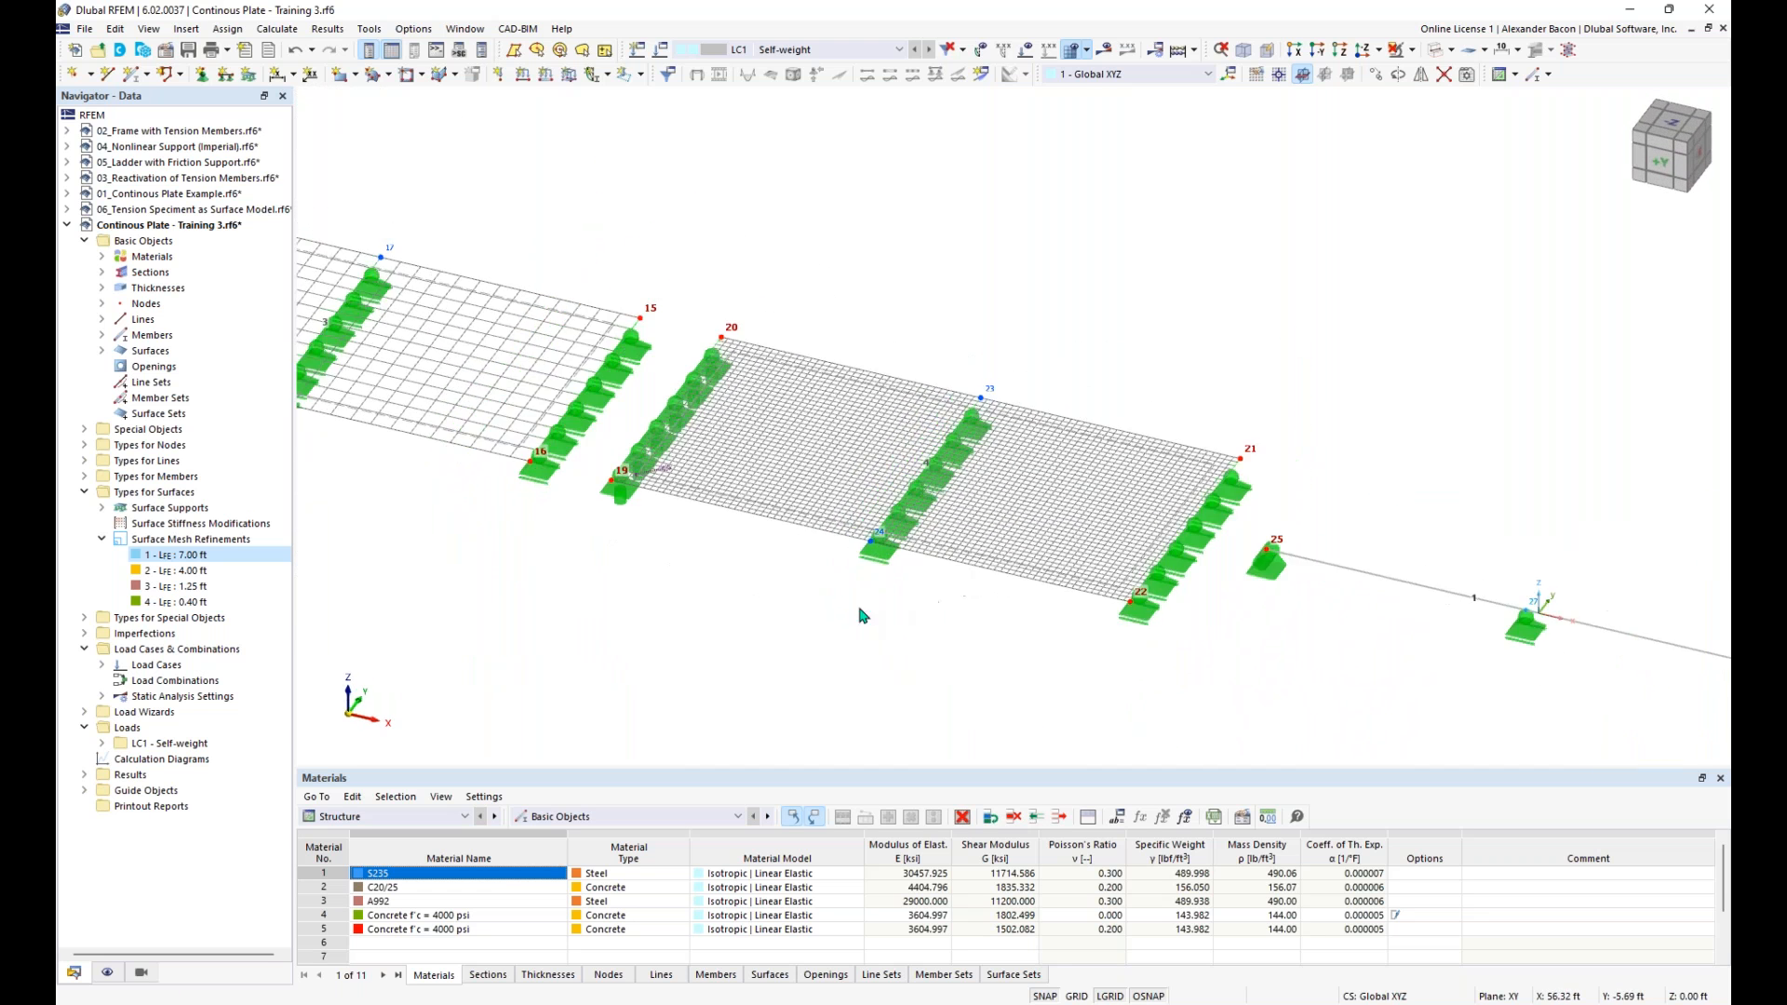
pyautogui.moveTo(822, 627); pyautogui.dragTo(1190, 711, button='middle')
pyautogui.scroll(-3, 1108, 684)
pyautogui.moveTo(1058, 687); pyautogui.dragTo(1059, 633, button='middle')
pyautogui.scroll(-1, 1097, 666)
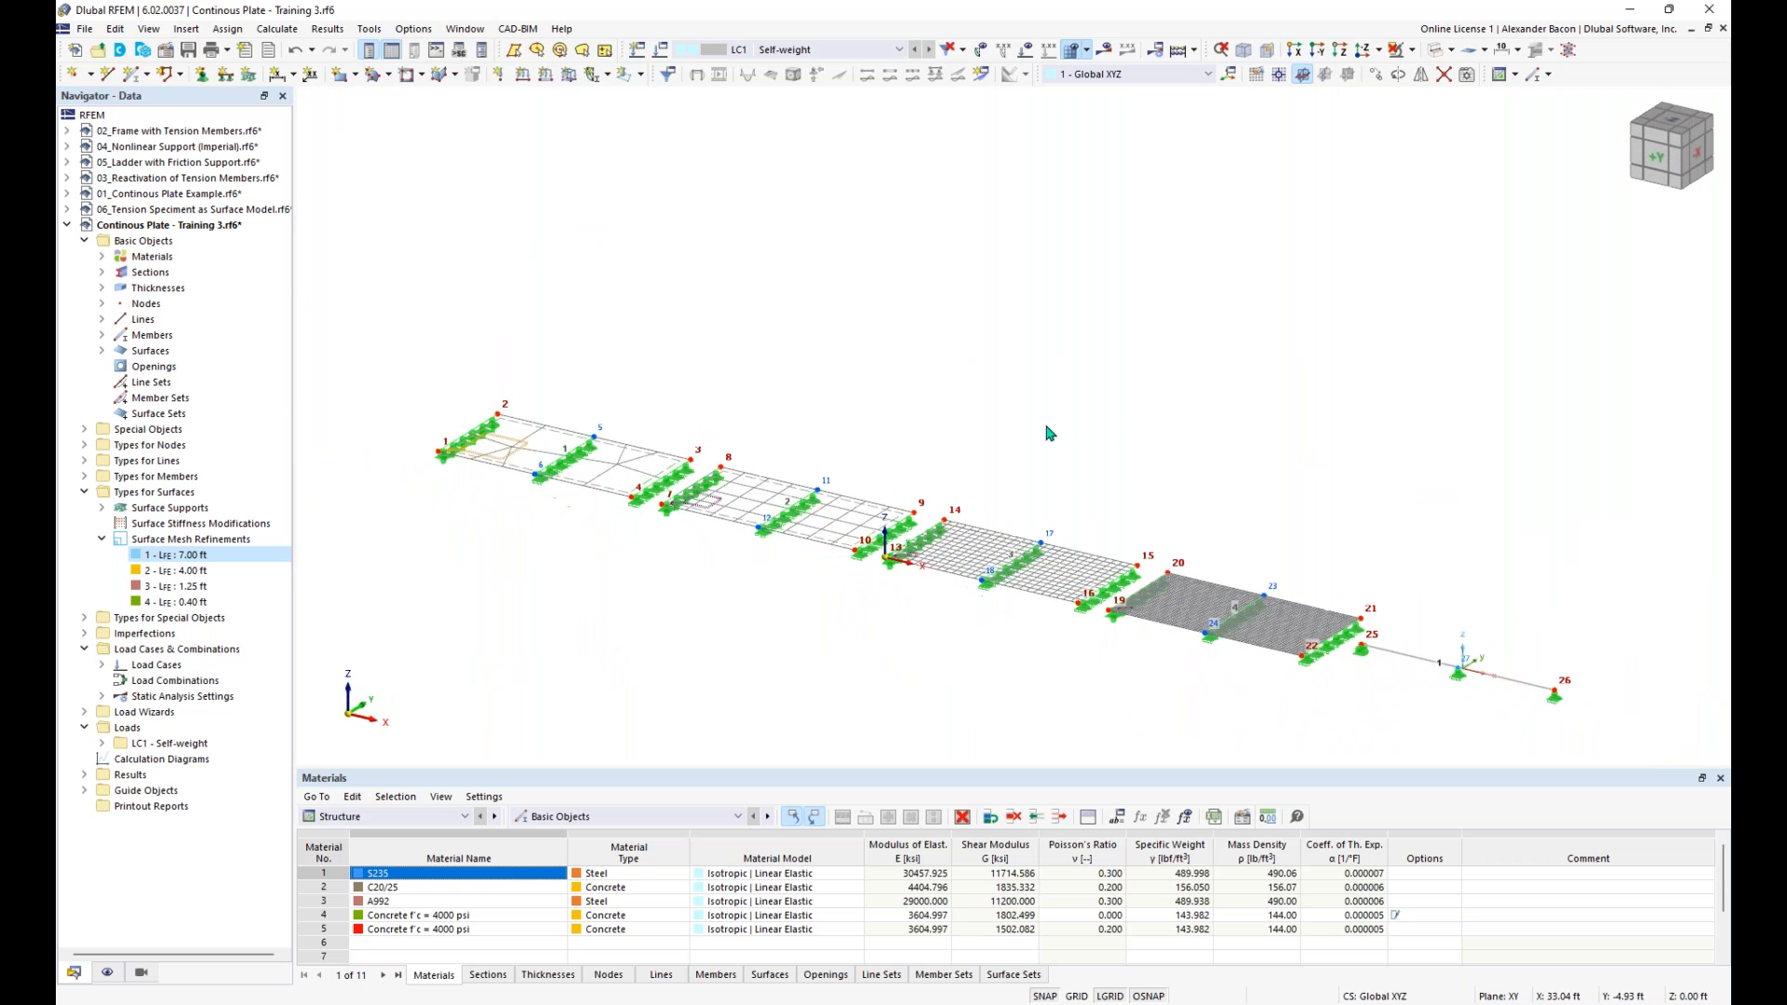
# - Create a result section for all objects, projected in global Z, from (-74, 8, 0) ft to (69, 8, 0) ft through all four plates
pyautogui.click(982, 74)
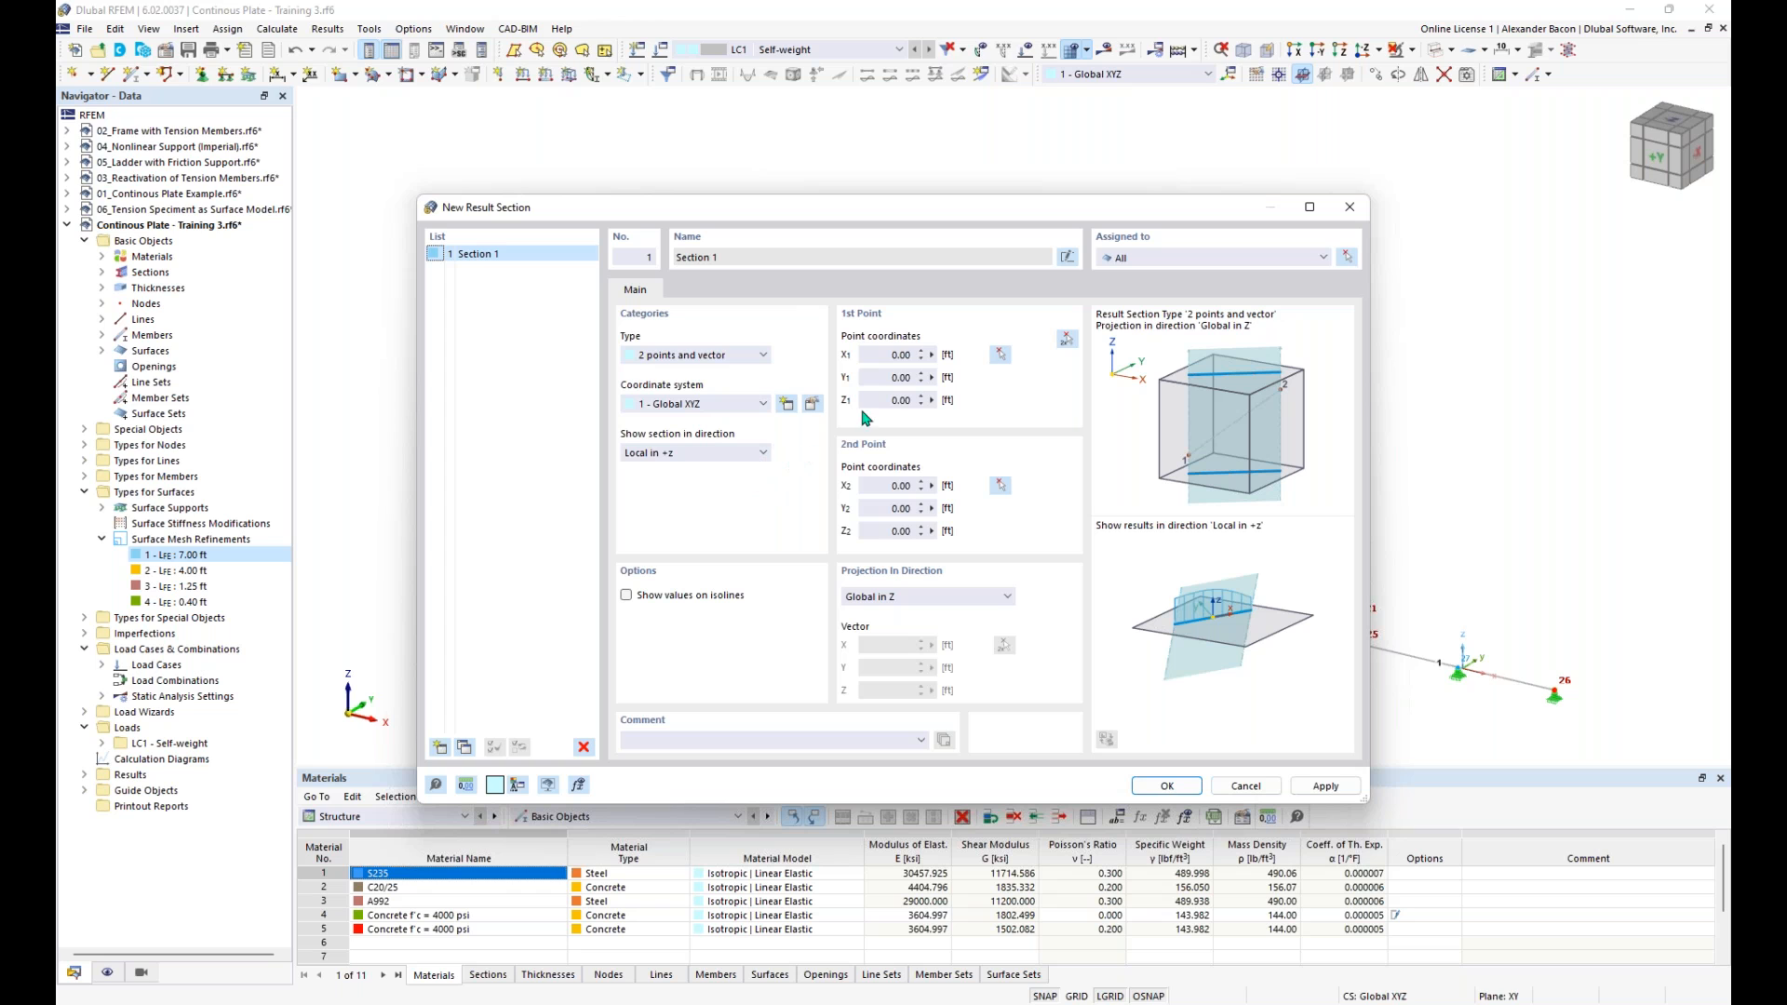
pyautogui.click(896, 604)
pyautogui.click(895, 601)
pyautogui.click(1067, 342)
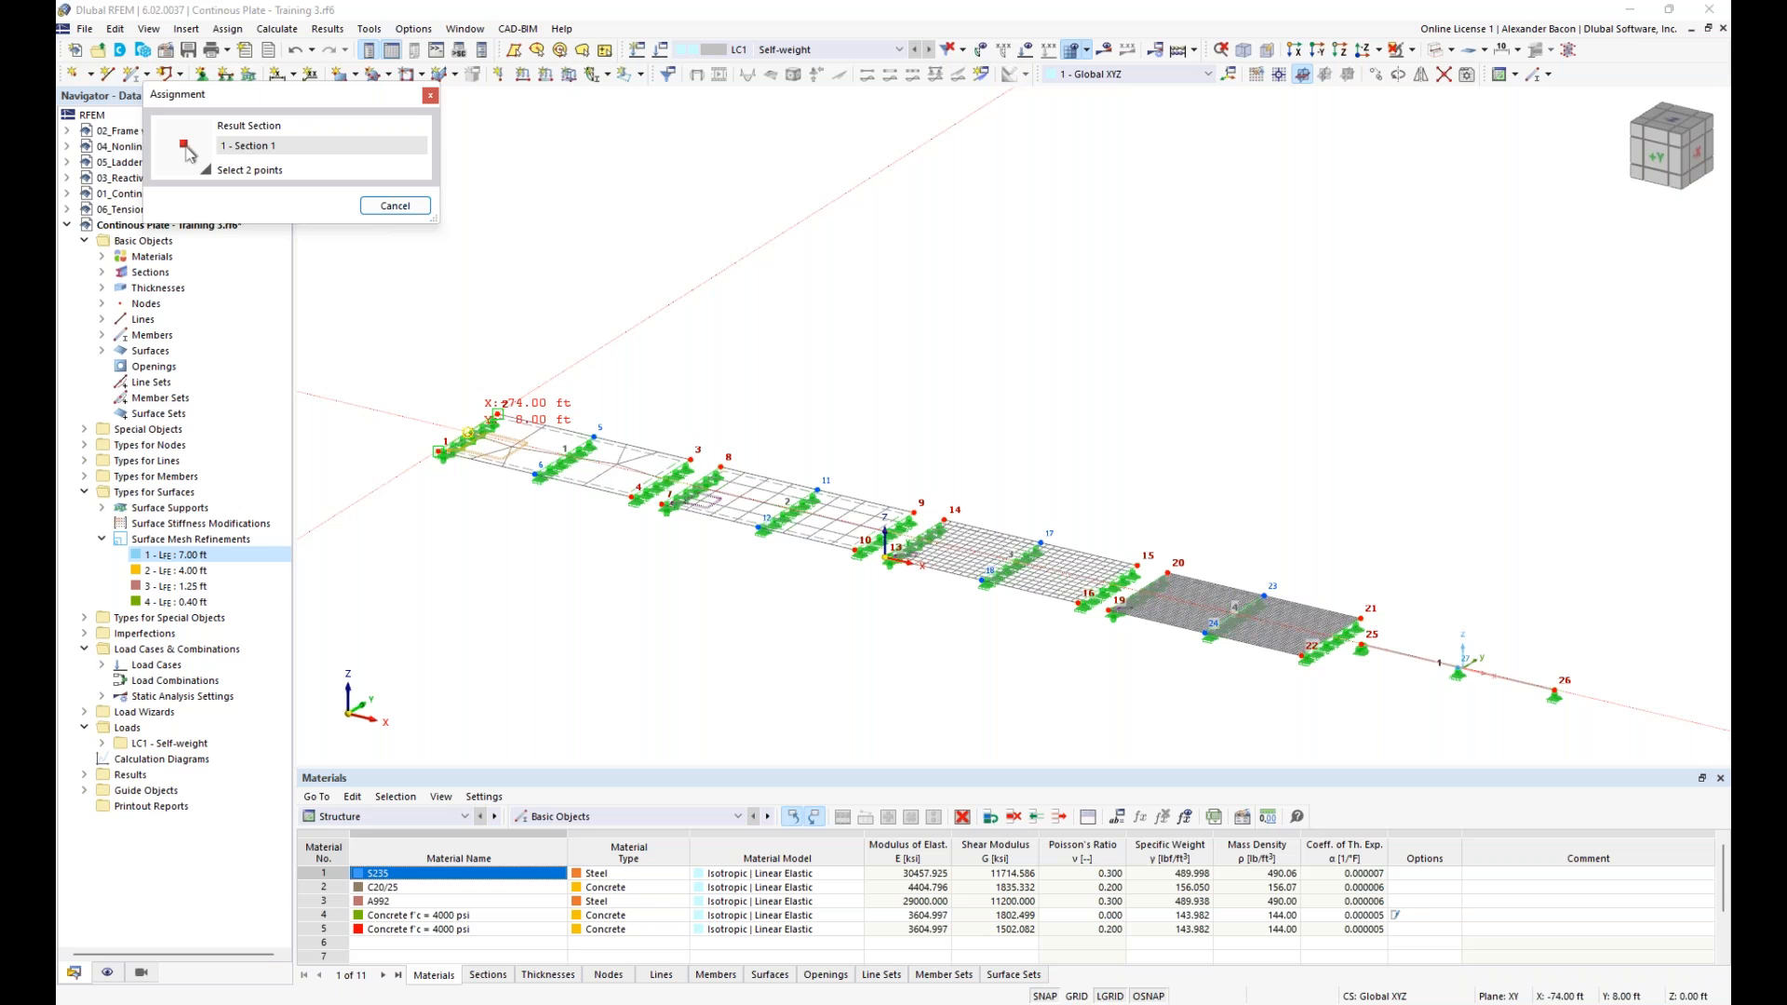
pyautogui.click(468, 432)
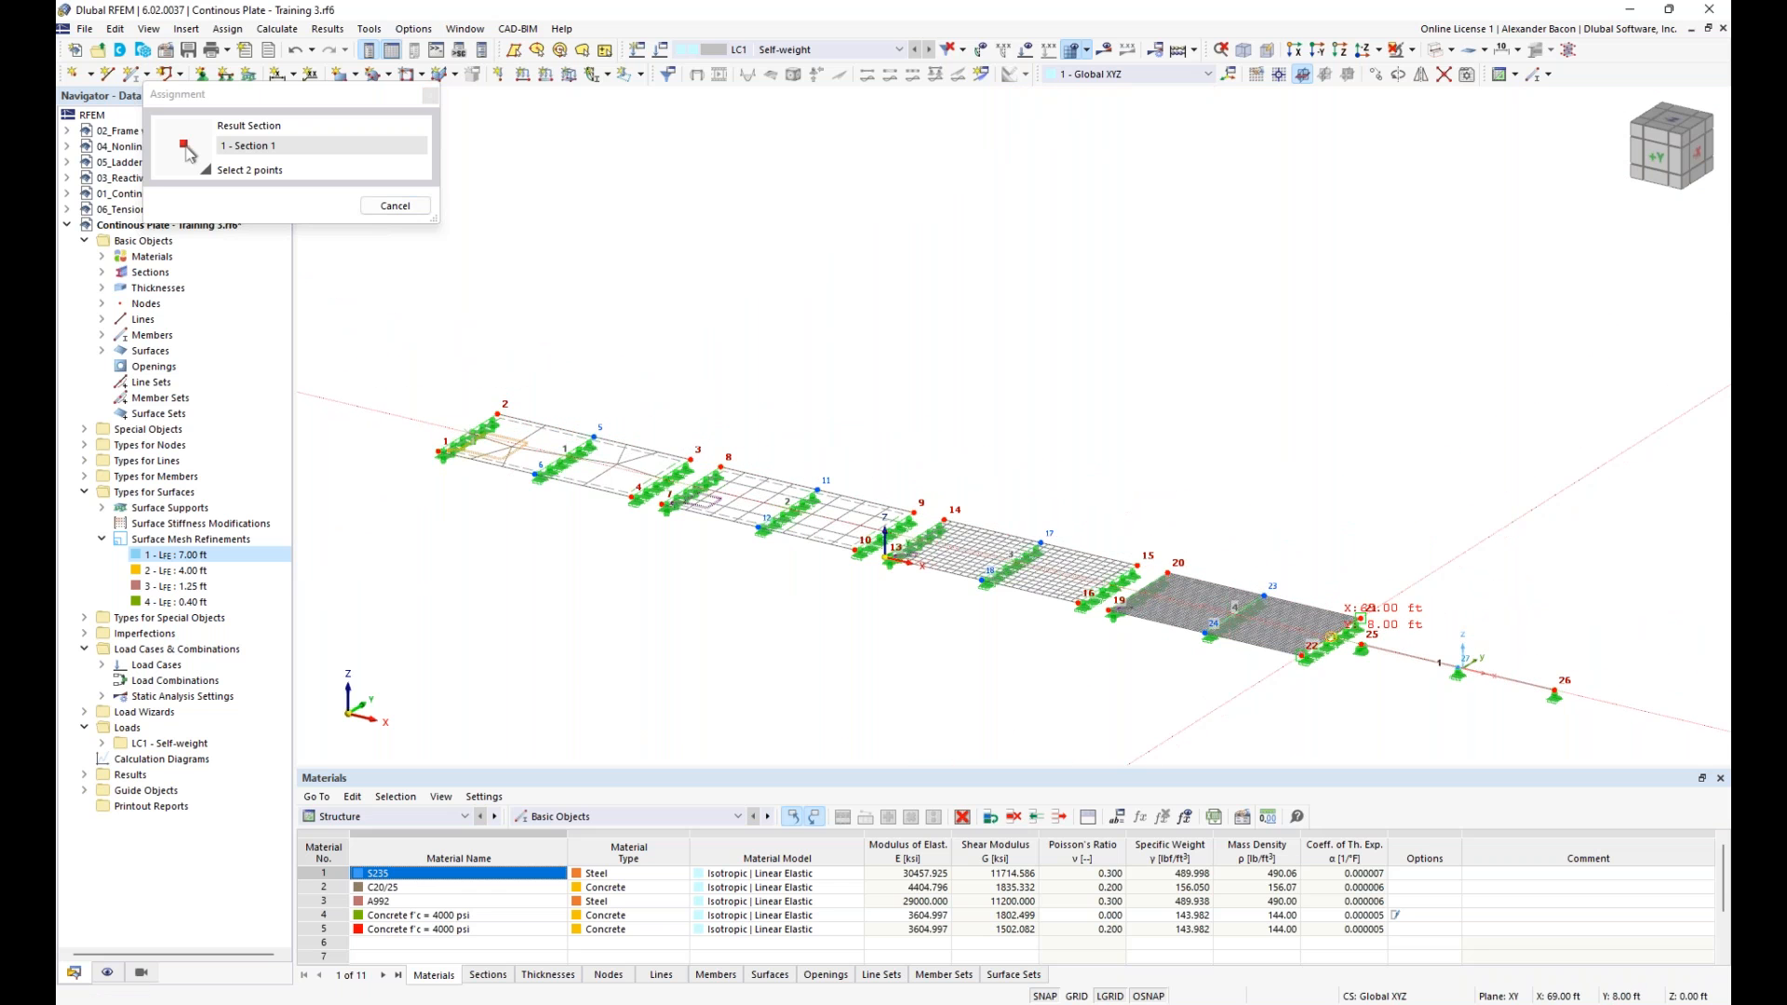
pyautogui.click(1331, 639)
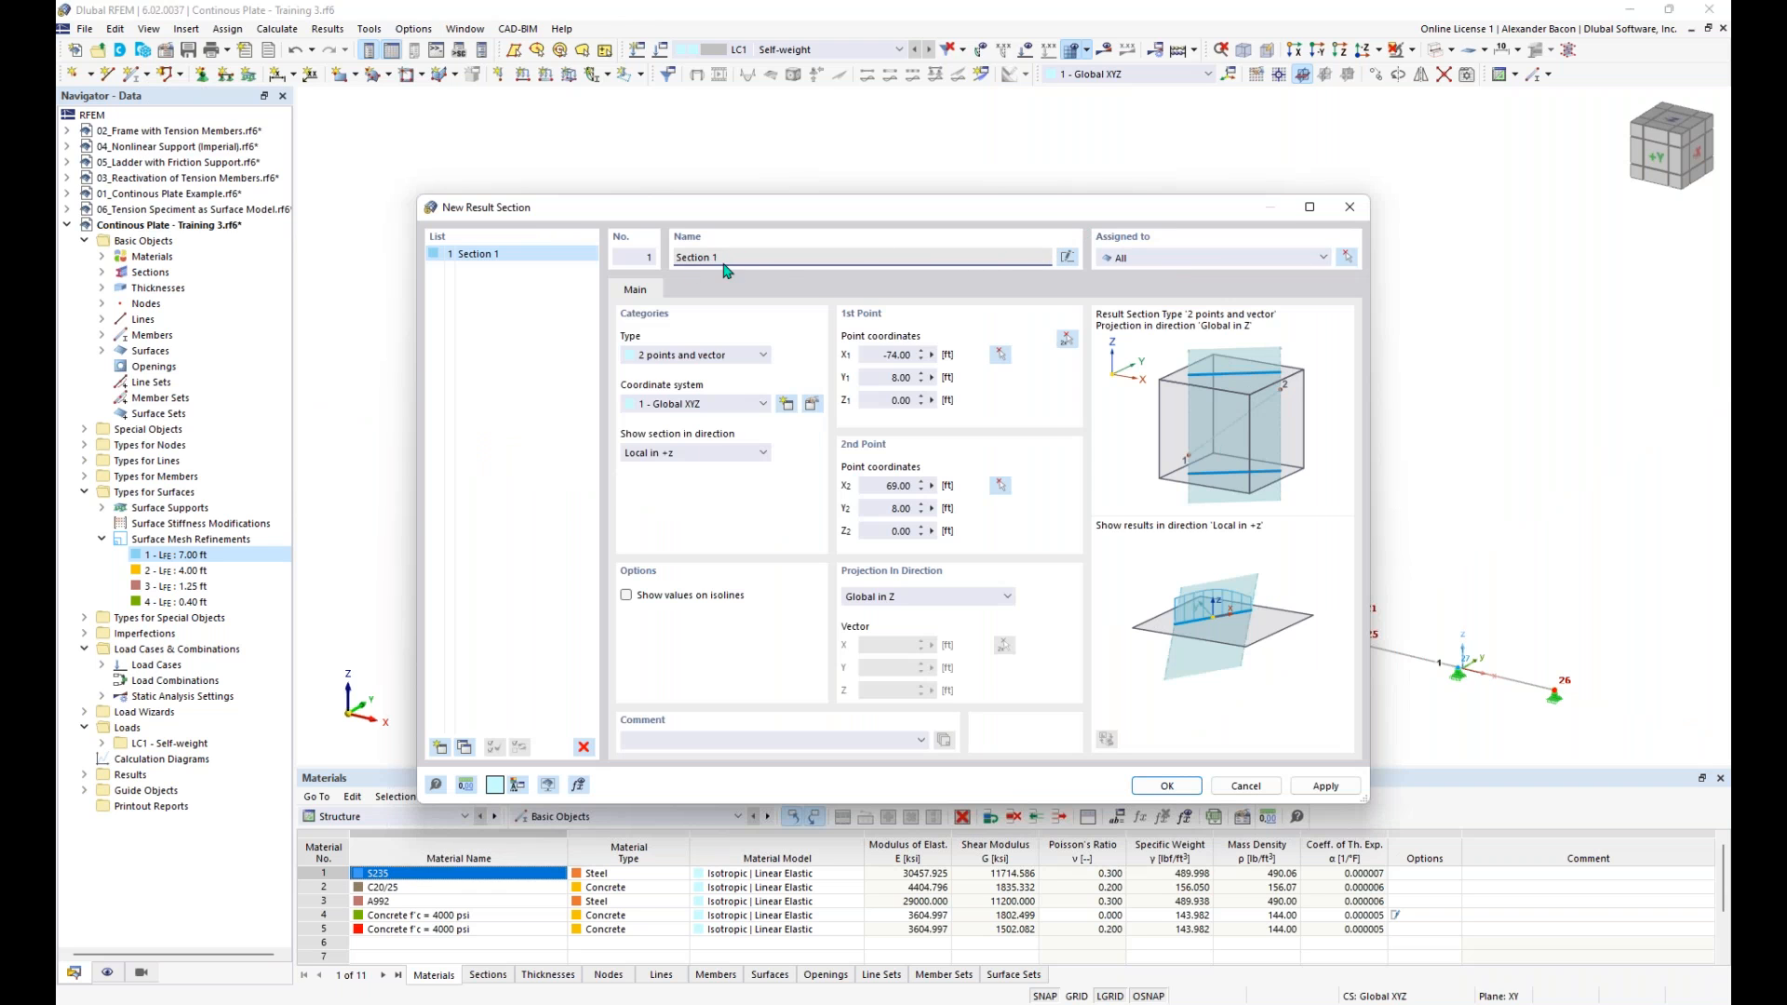
pyautogui.click(1177, 263)
pyautogui.click(1167, 261)
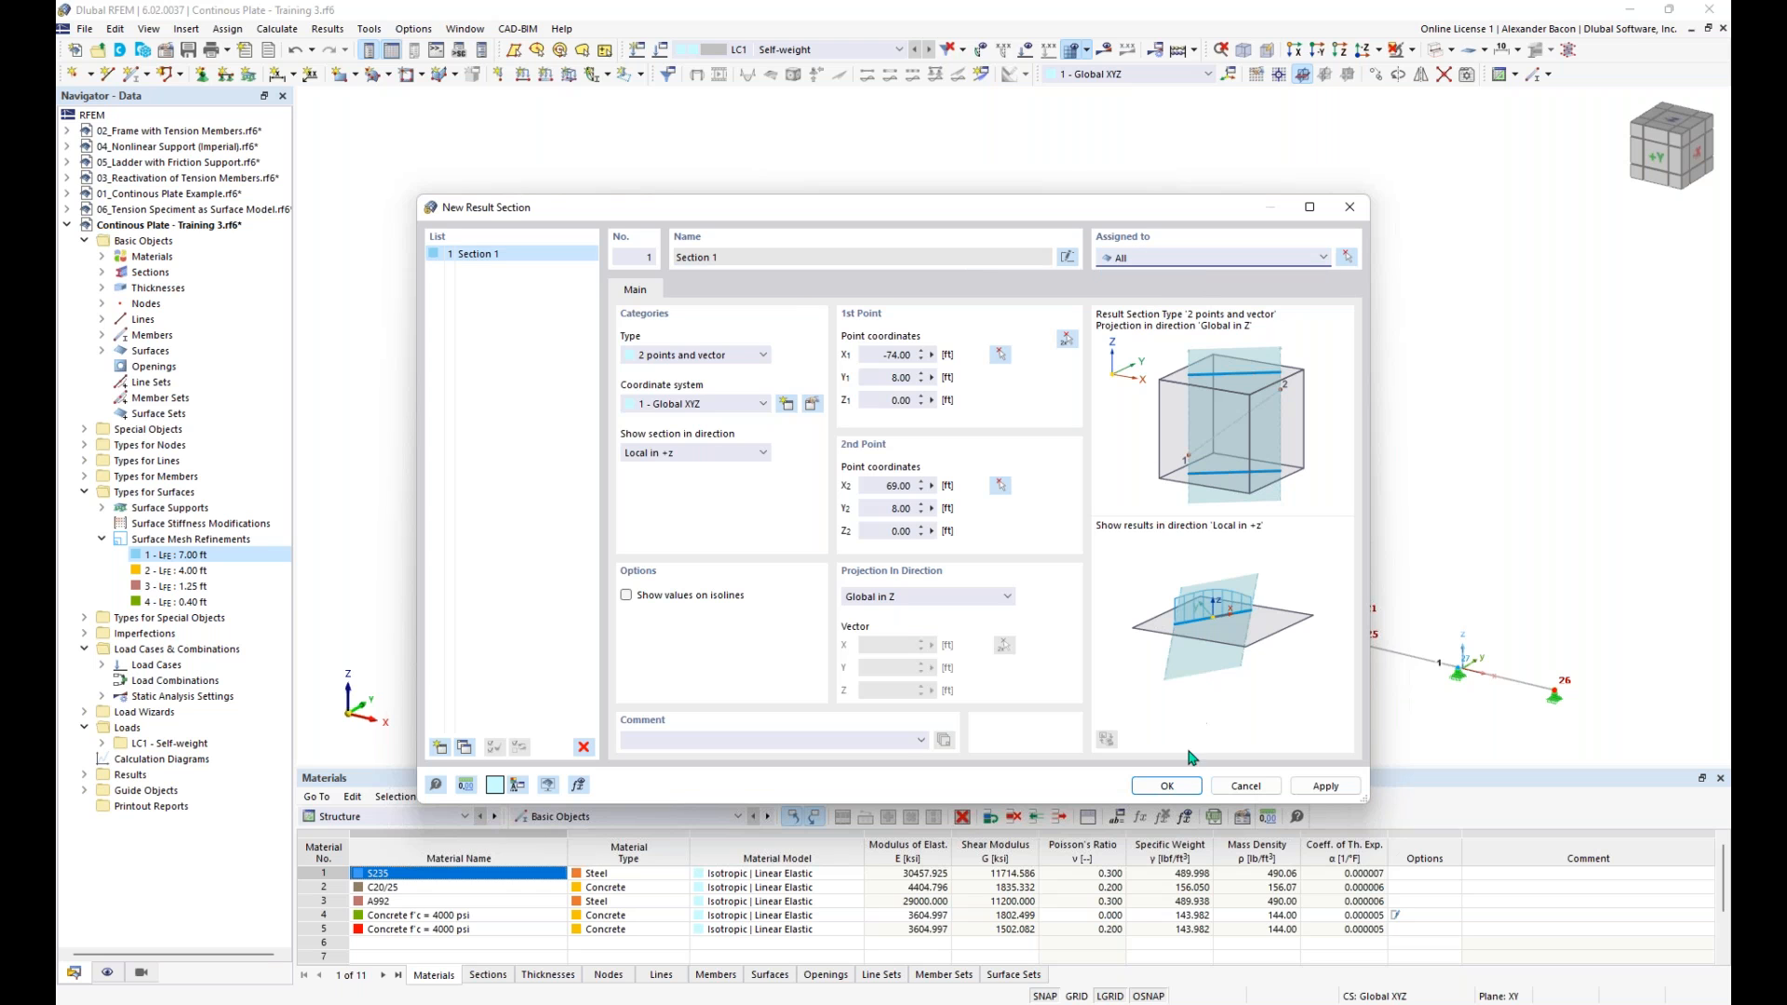
pyautogui.click(1166, 785)
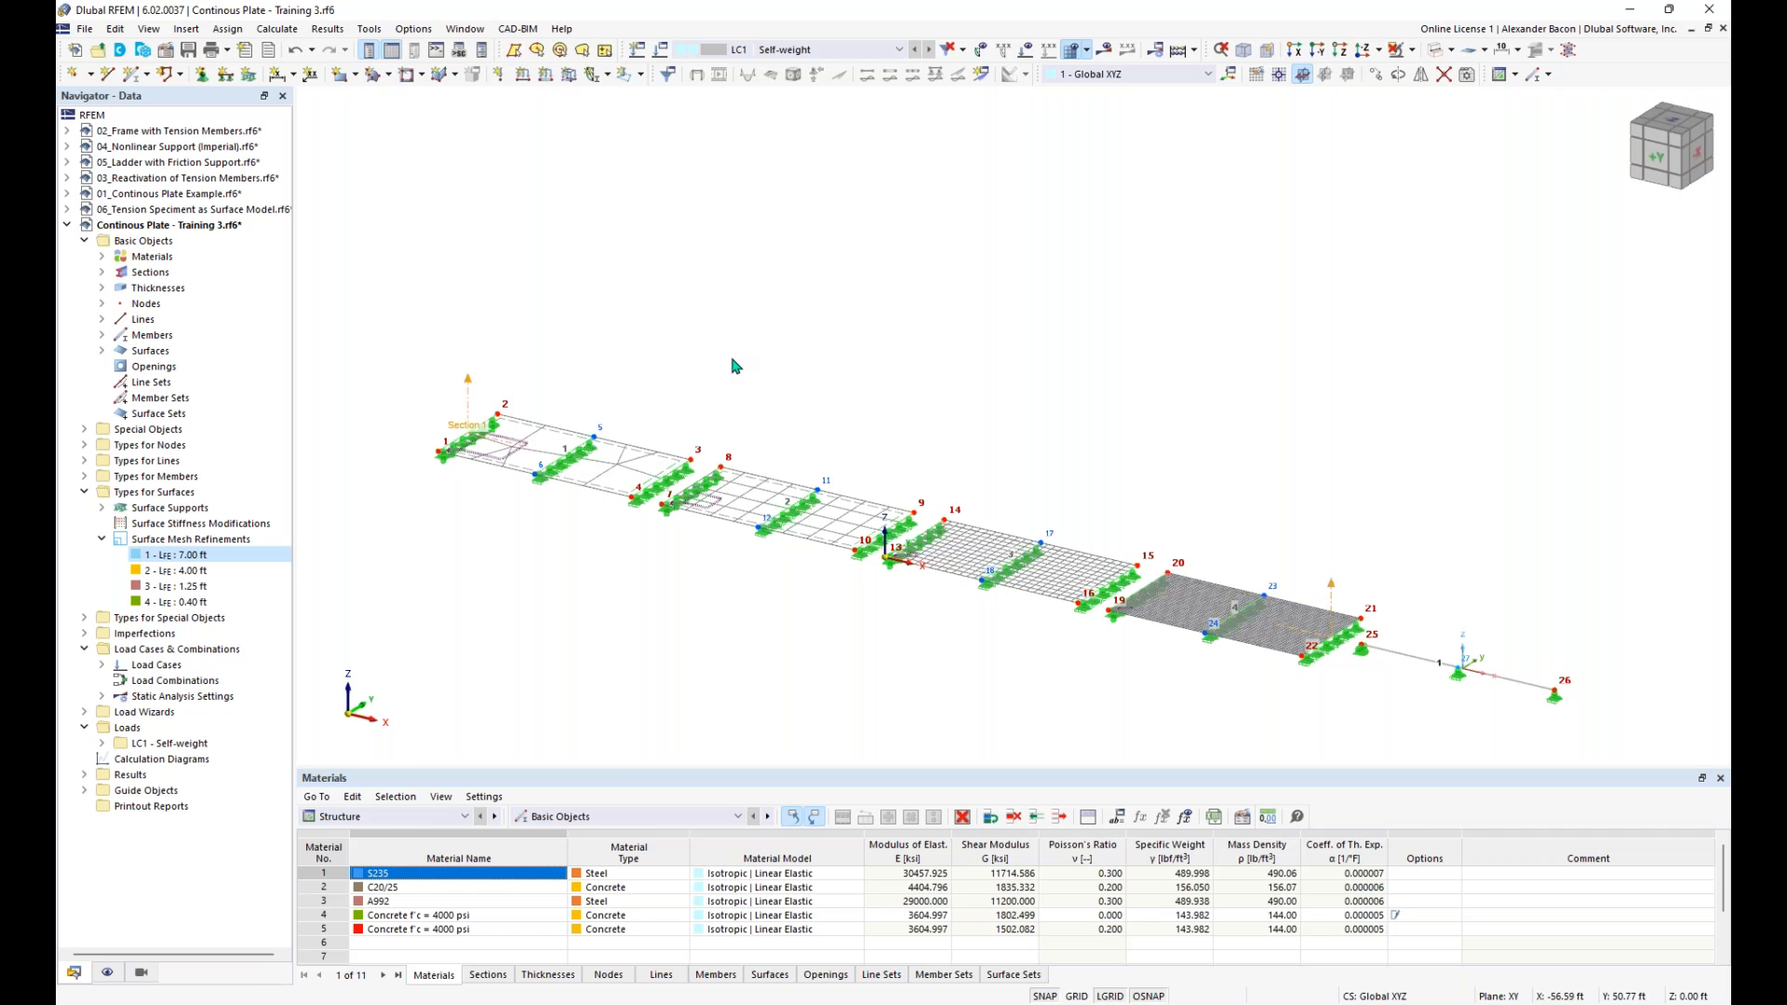
# - Inspect the new result section where it starts at the first plate's outer support line
pyautogui.scroll(4, 502, 430)
pyautogui.moveTo(585, 494); pyautogui.dragTo(701, 458, button='middle')
pyautogui.scroll(4, 561, 465)
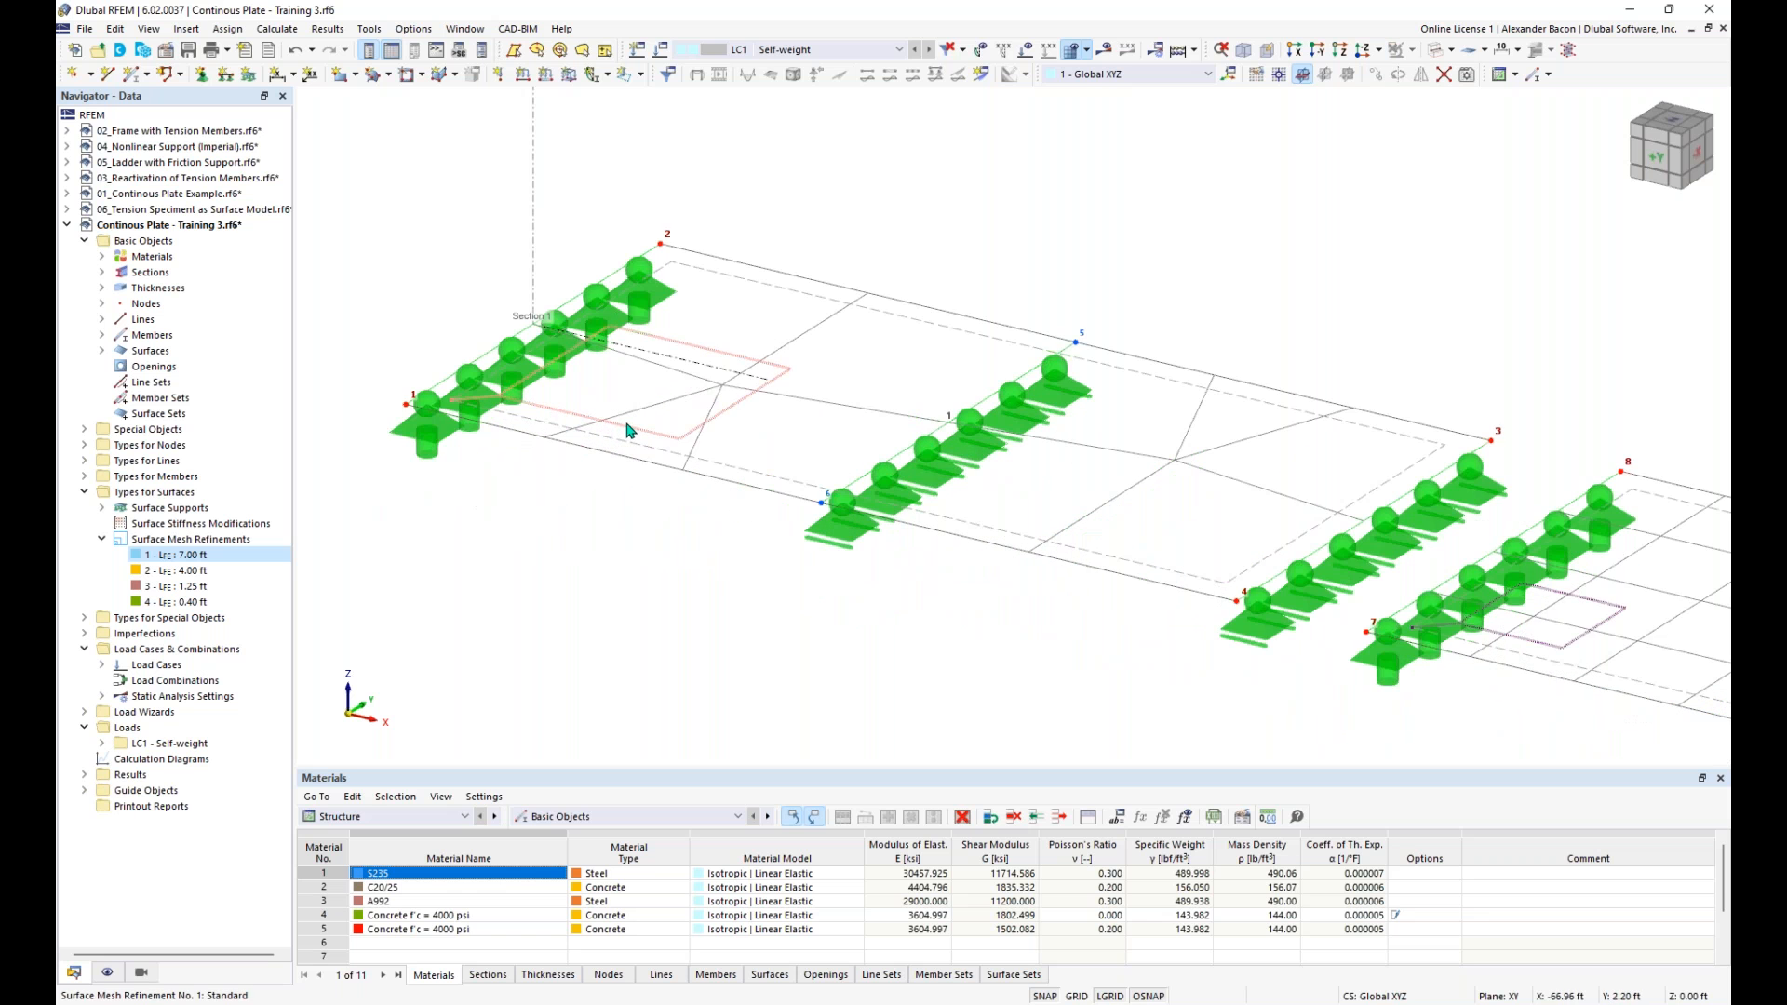
# - Examine the course of the result section and the meshes along all four plates up to the equivalent beam in an oblique overview
pyautogui.scroll(-4, 631, 431)
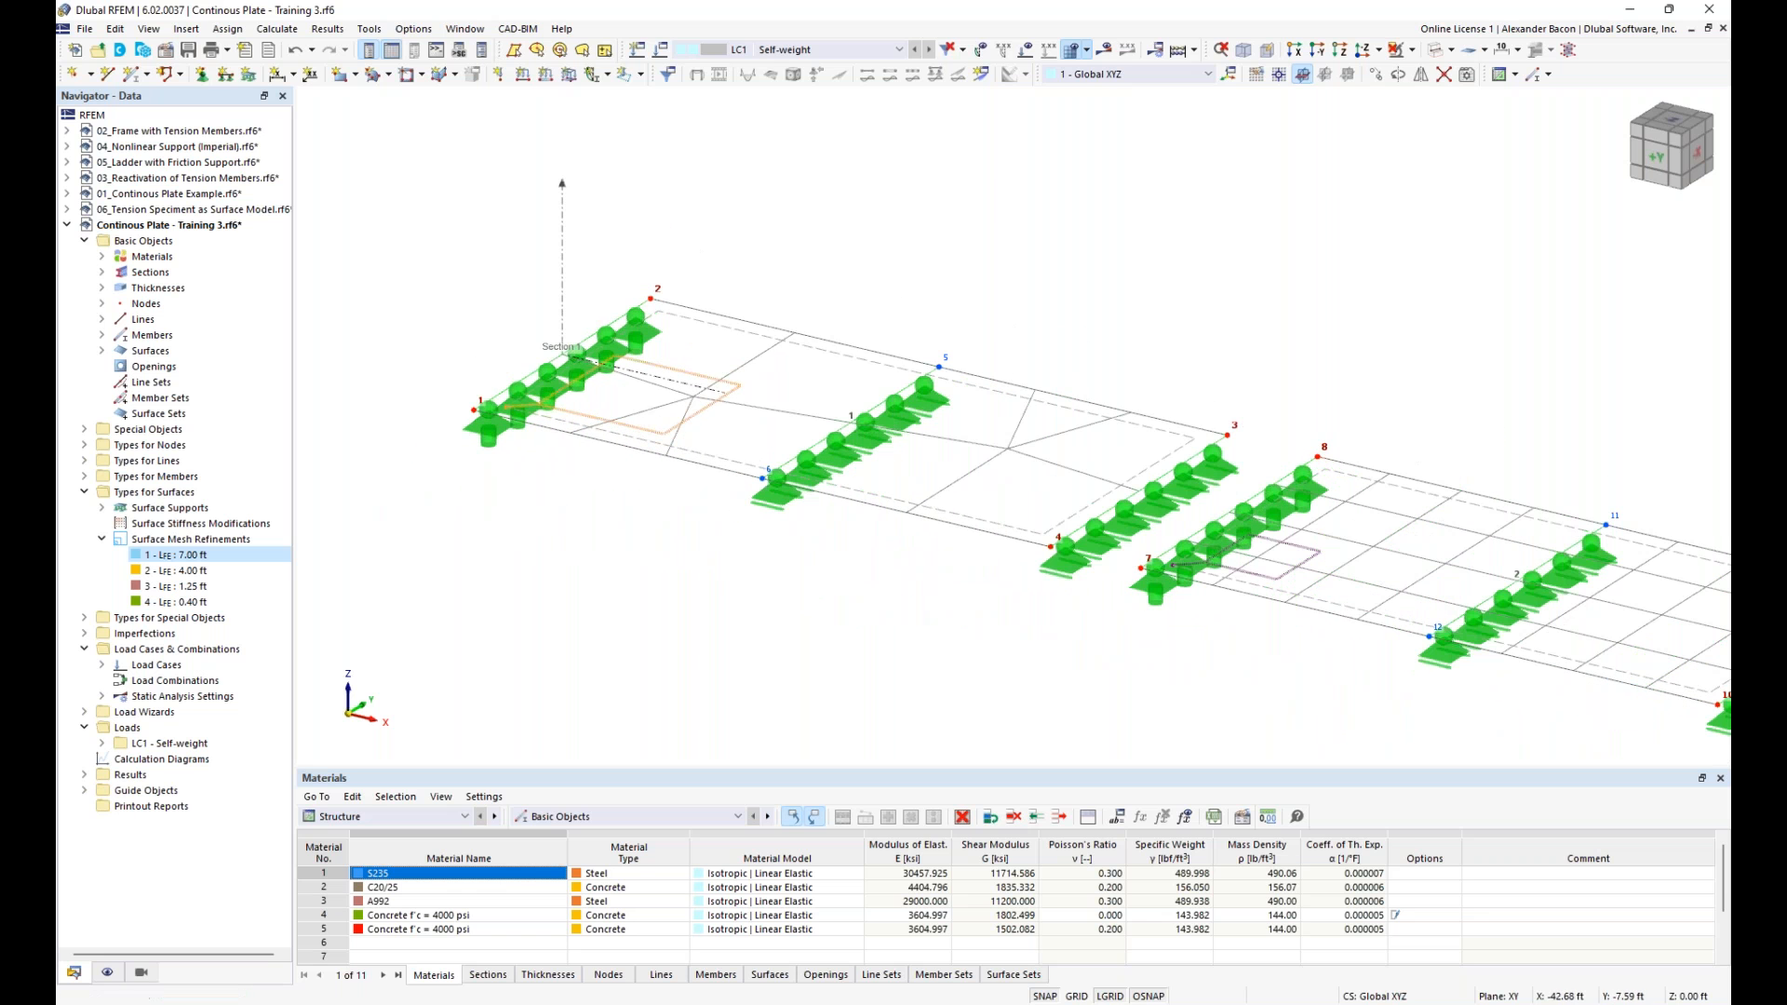
pyautogui.moveTo(1139, 530); pyautogui.dragTo(1081, 521, button='middle')
pyautogui.moveTo(1011, 640); pyautogui.dragTo(689, 592, button='middle')
pyautogui.moveTo(1282, 631); pyautogui.dragTo(833, 569, button='middle')
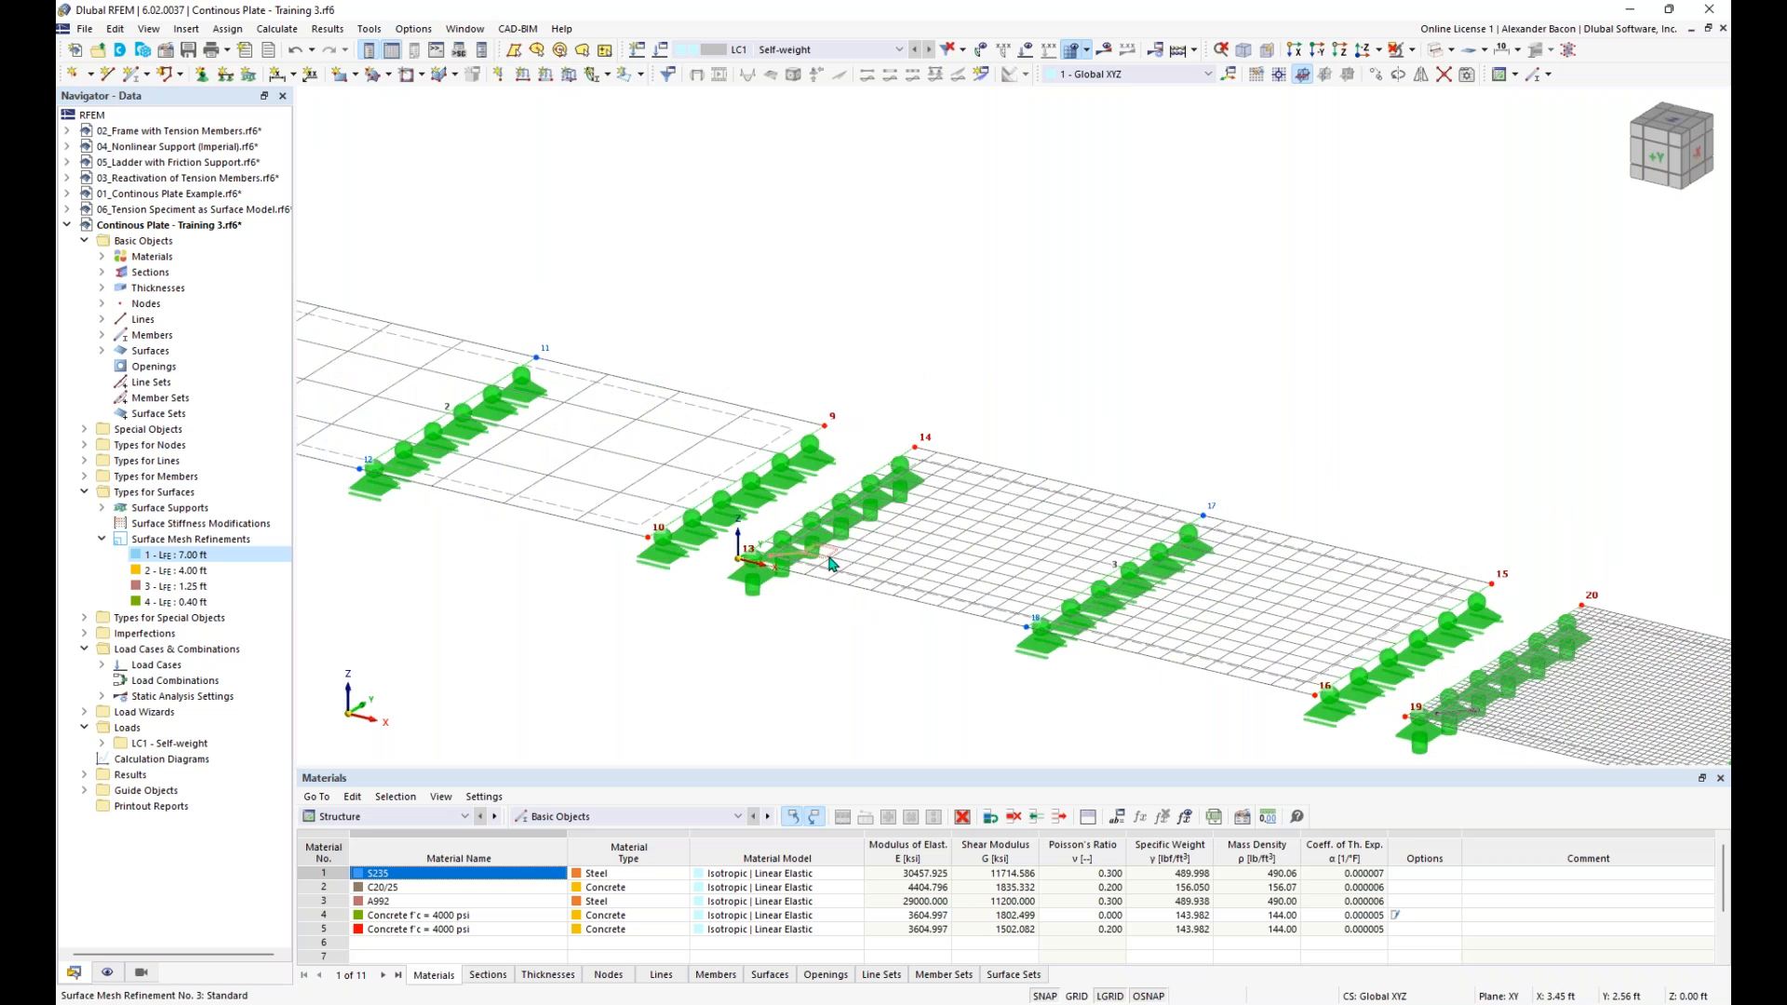
pyautogui.moveTo(1021, 682); pyautogui.dragTo(686, 601, button='middle')
pyautogui.moveTo(814, 663); pyautogui.dragTo(1130, 729, button='middle')
pyautogui.moveTo(830, 635); pyautogui.dragTo(1044, 682, button='middle')
pyautogui.moveTo(404, 445); pyautogui.dragTo(810, 568, button='middle')
pyautogui.scroll(-2, 831, 596)
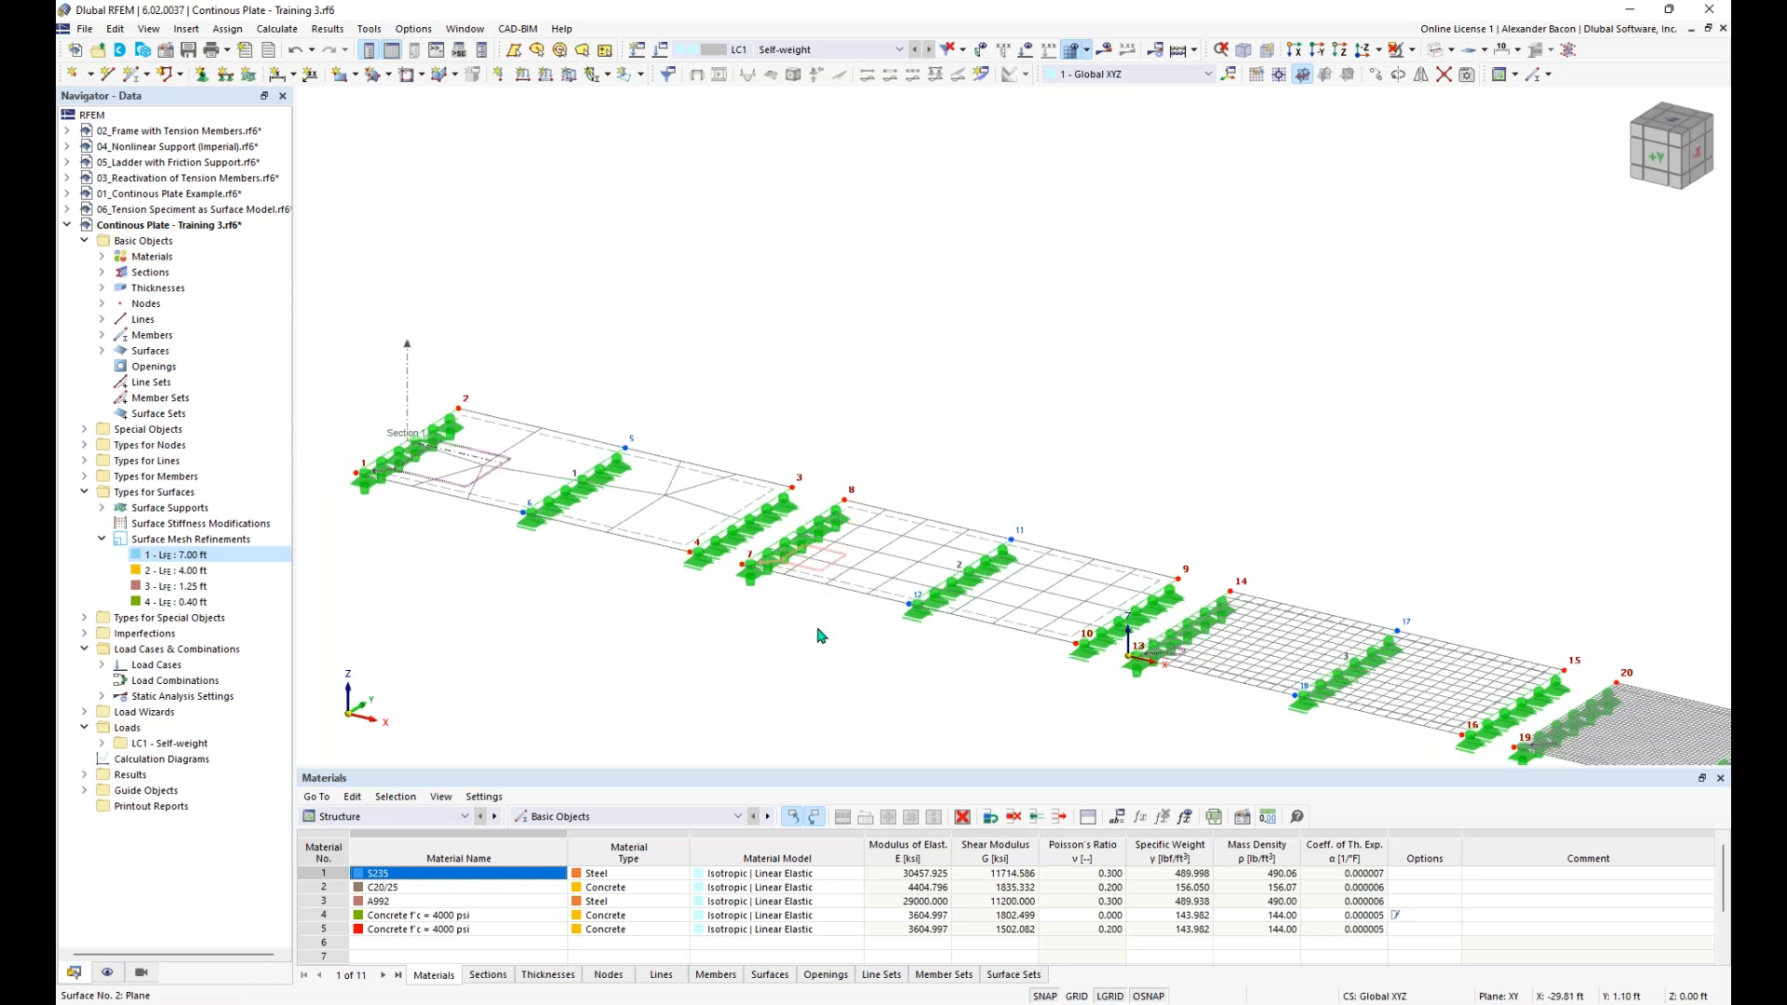
pyautogui.scroll(-1, 995, 696)
pyautogui.moveTo(995, 697); pyautogui.dragTo(774, 499, button='middle')
pyautogui.scroll(-1, 774, 499)
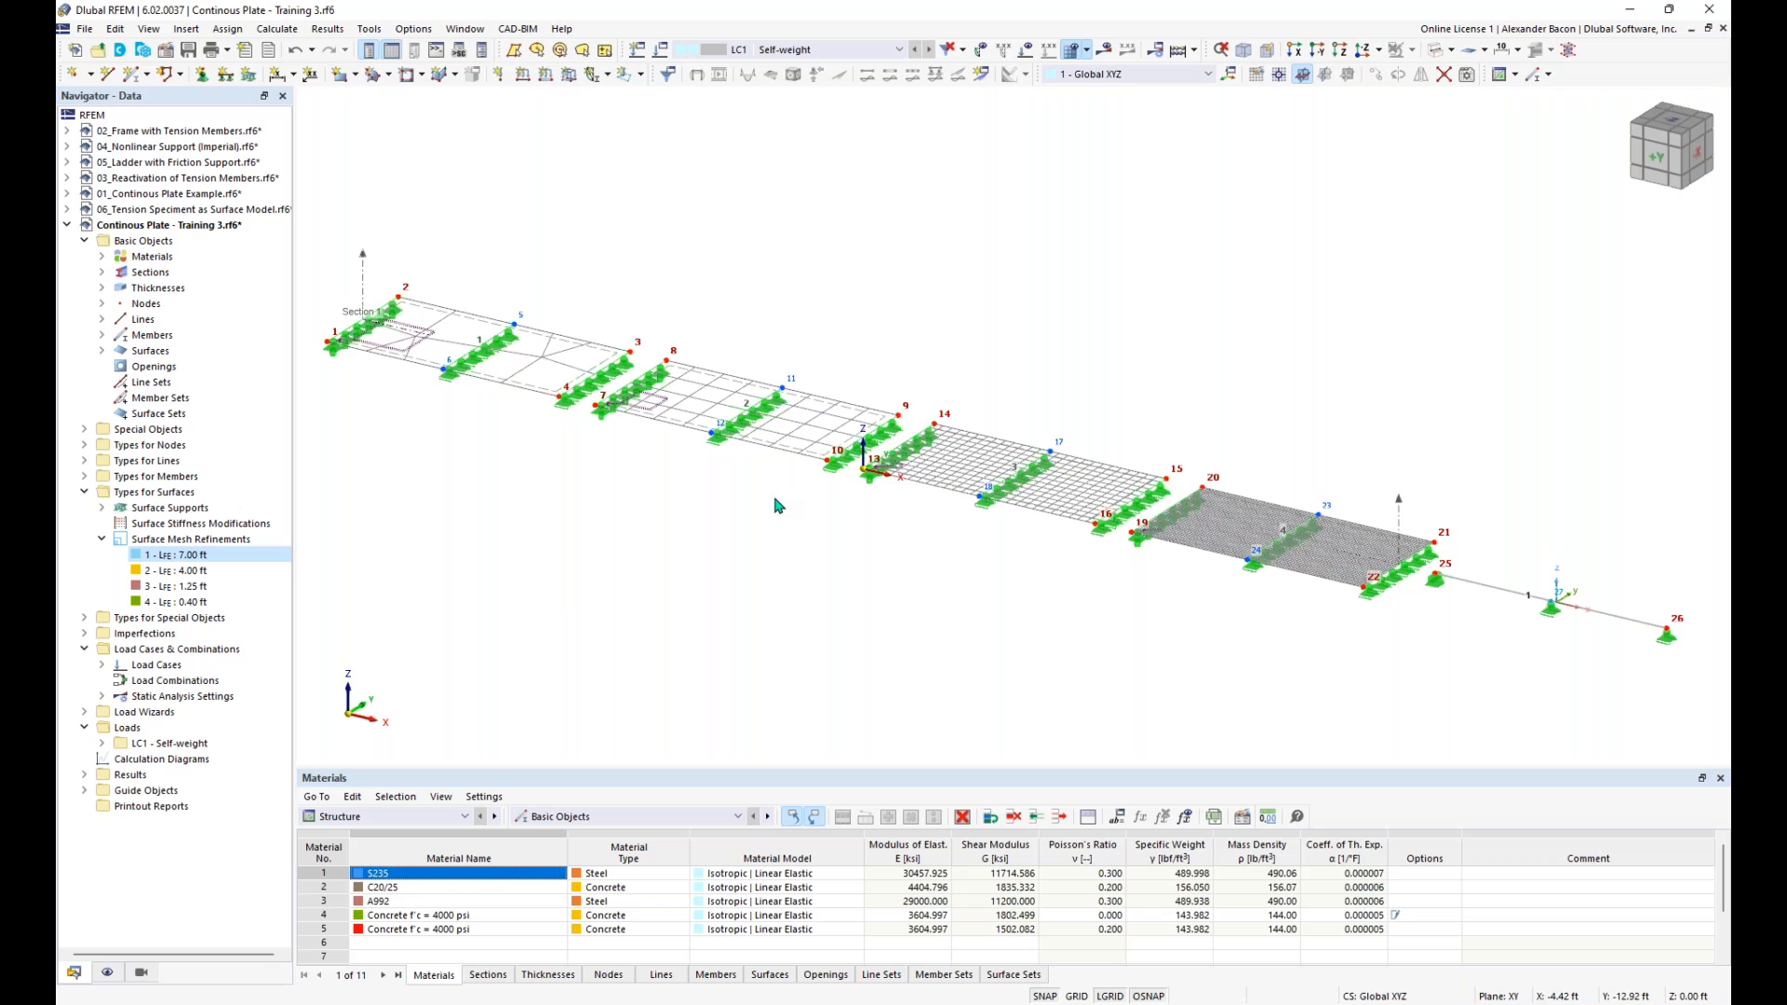
pyautogui.scroll(-1, 1388, 457)
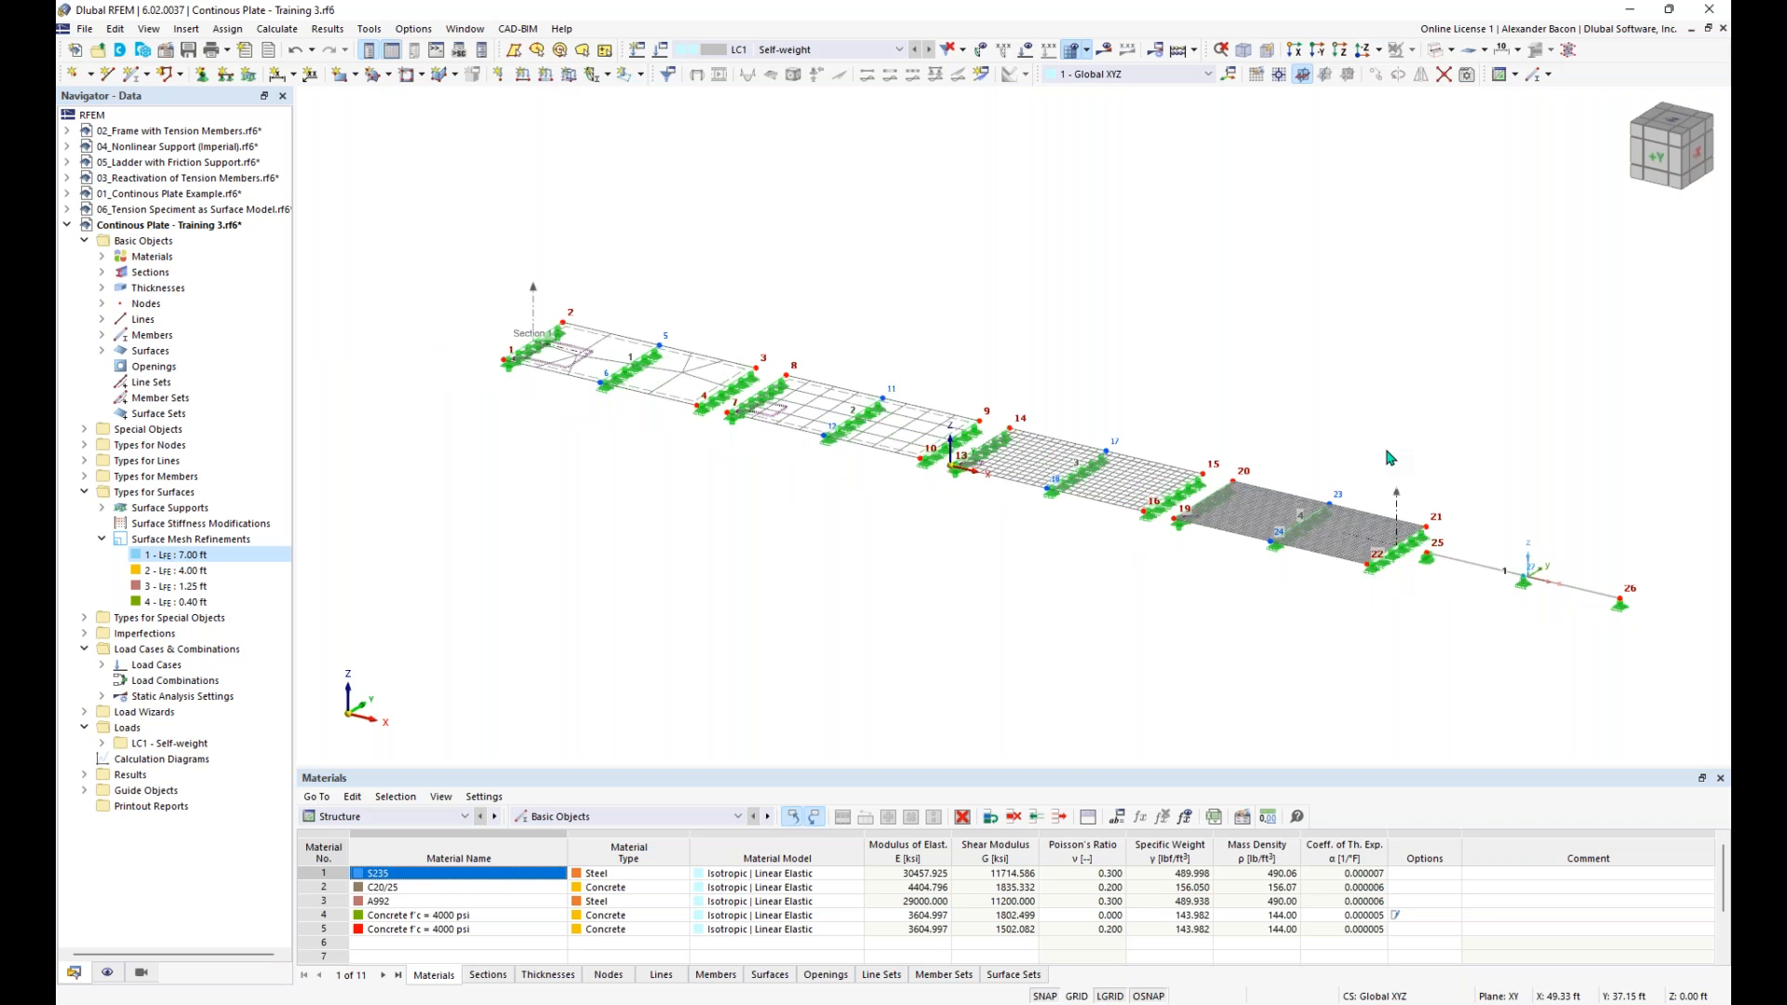
# - Calculate the model for load case LC1 and bring the deformed plates and beam into an oblique overview
pyautogui.click(1179, 53)
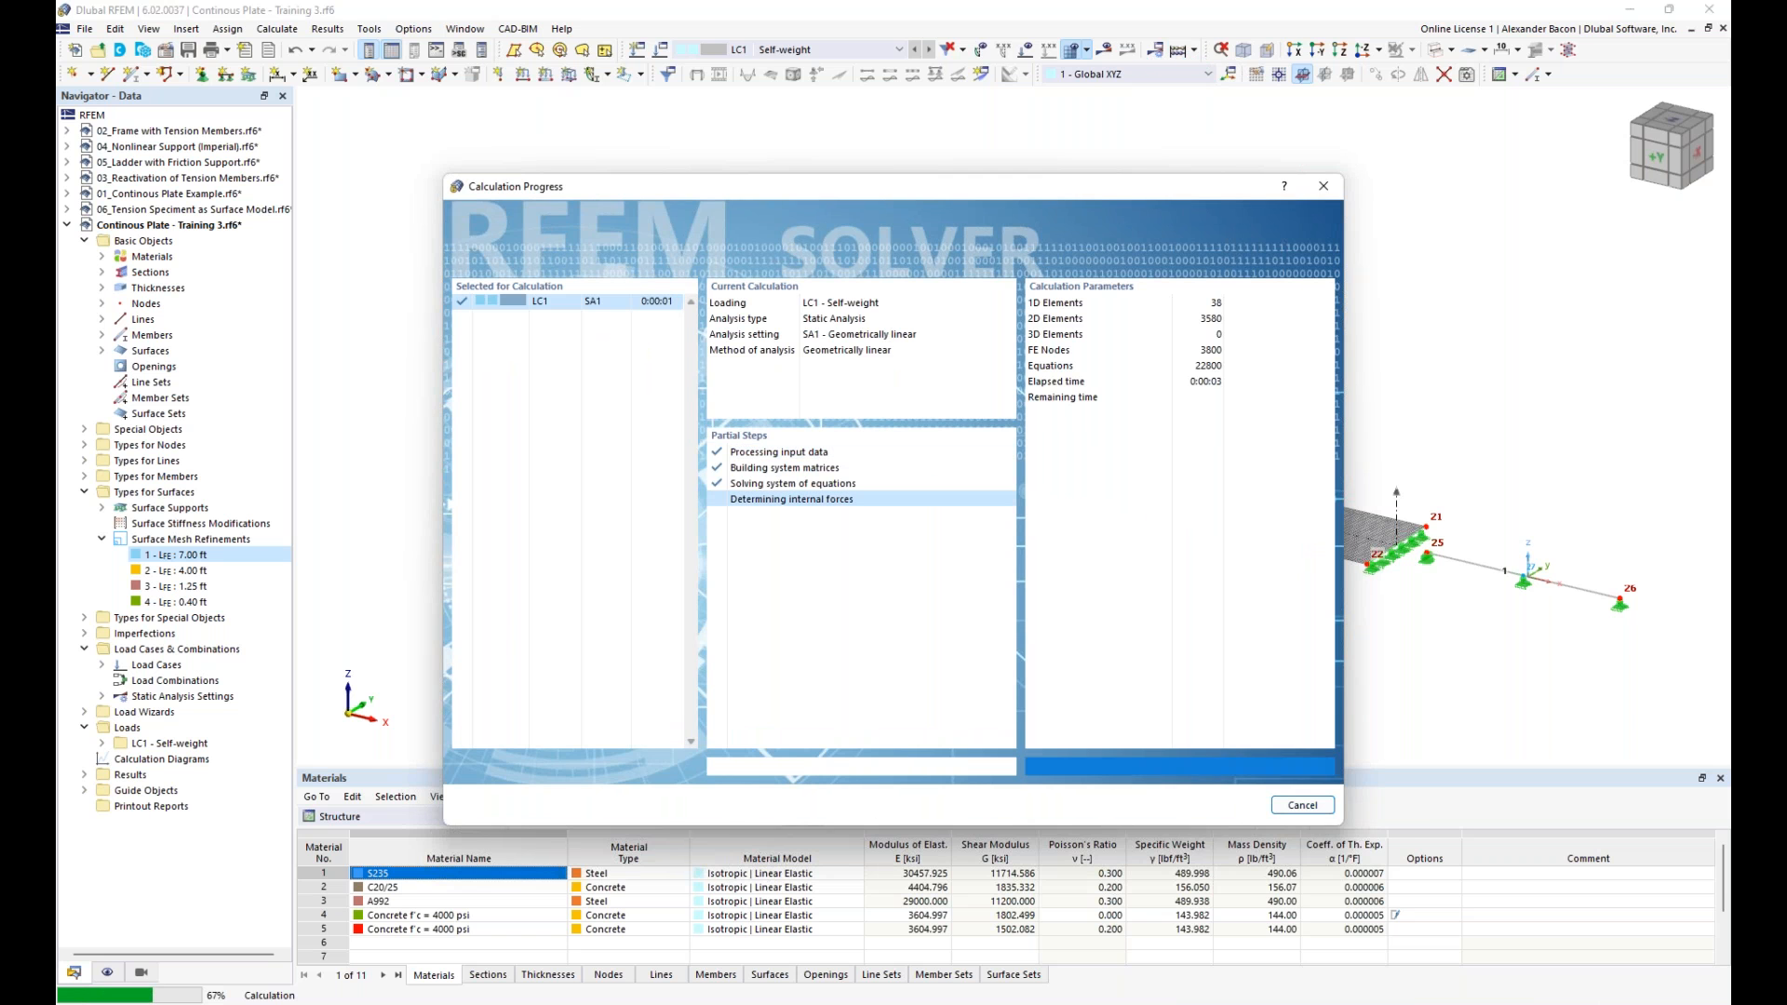
pyautogui.scroll(-1, 1258, 354)
pyautogui.moveTo(1258, 354); pyautogui.dragTo(1135, 348, button='middle')
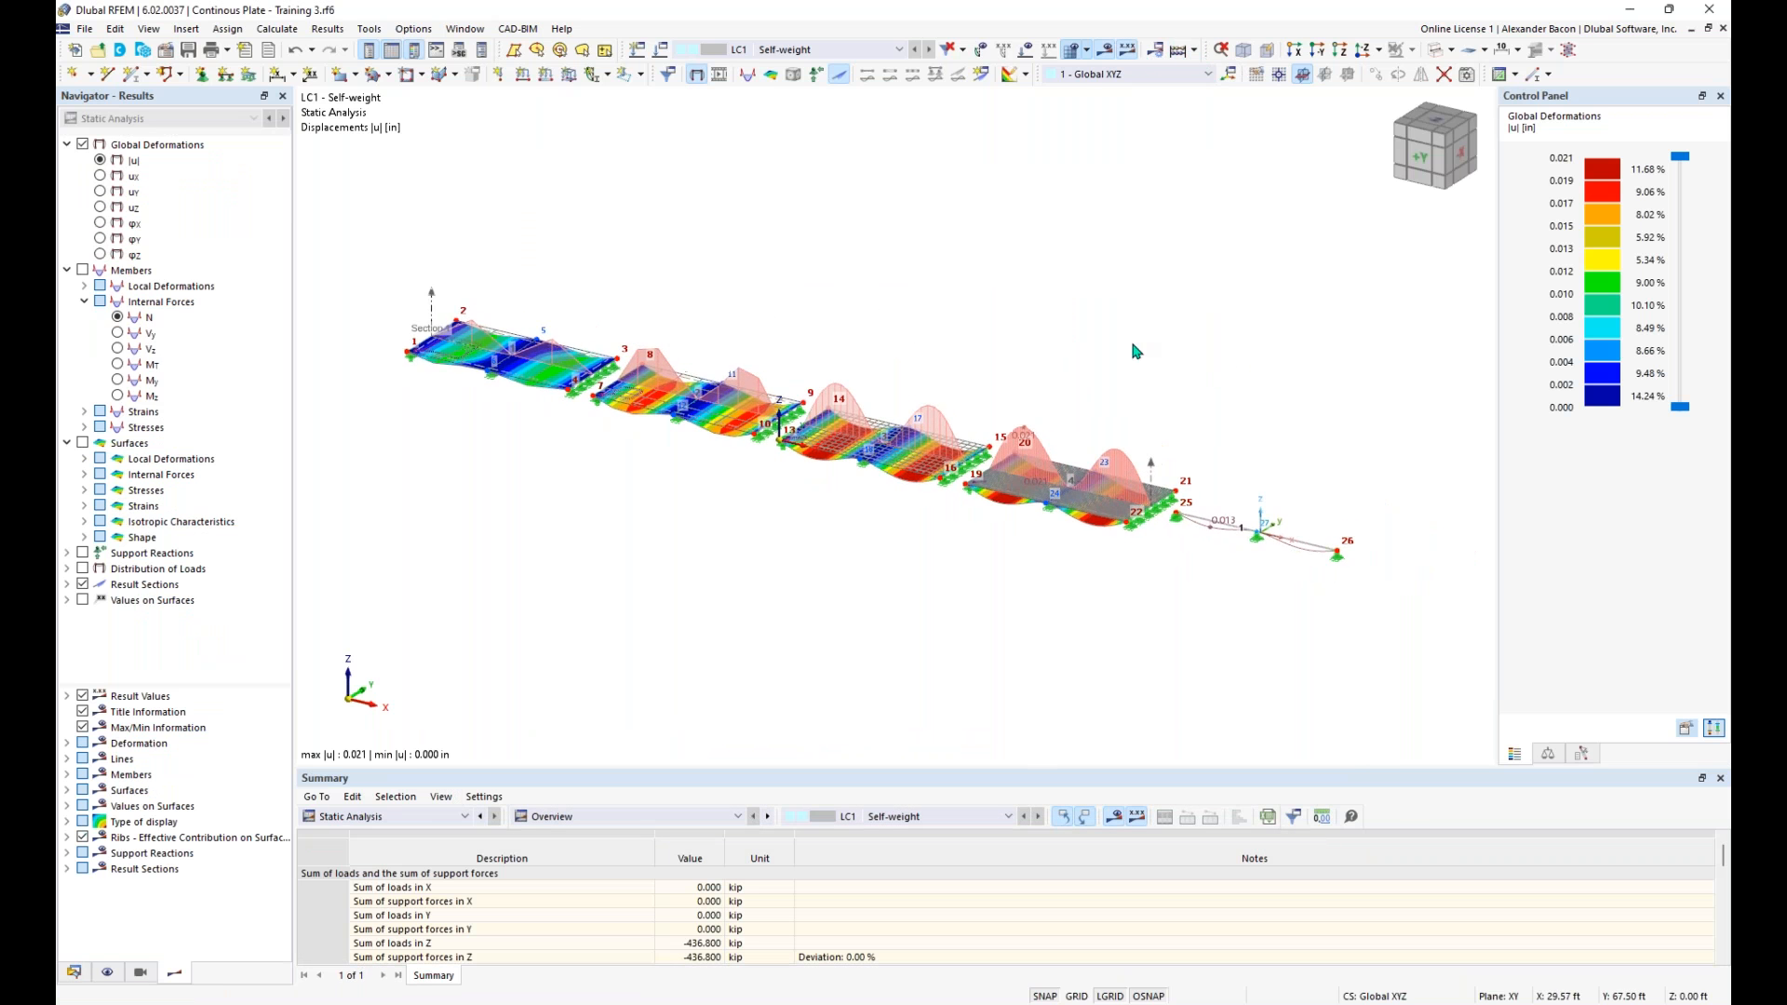
pyautogui.keyDown('ctrl'); pyautogui.moveTo(1067, 561); pyautogui.dragTo(1015, 540, button='middle'); pyautogui.keyUp('ctrl')
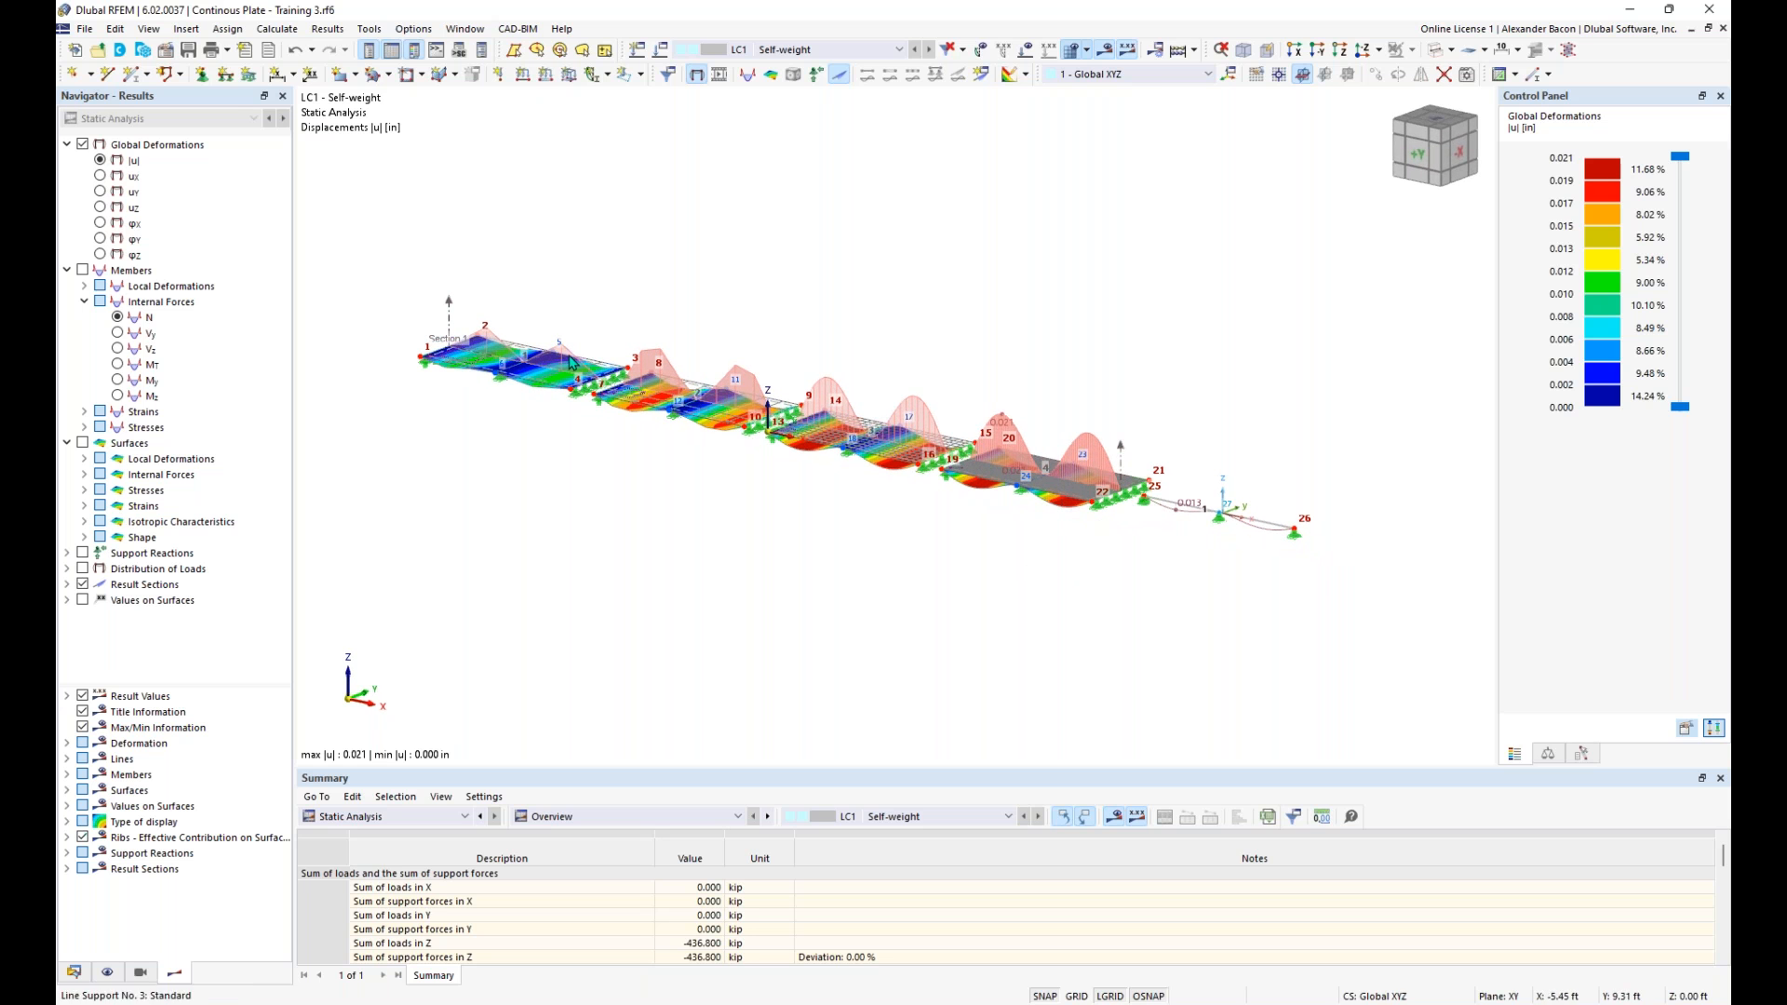
pyautogui.scroll(2, 1176, 562)
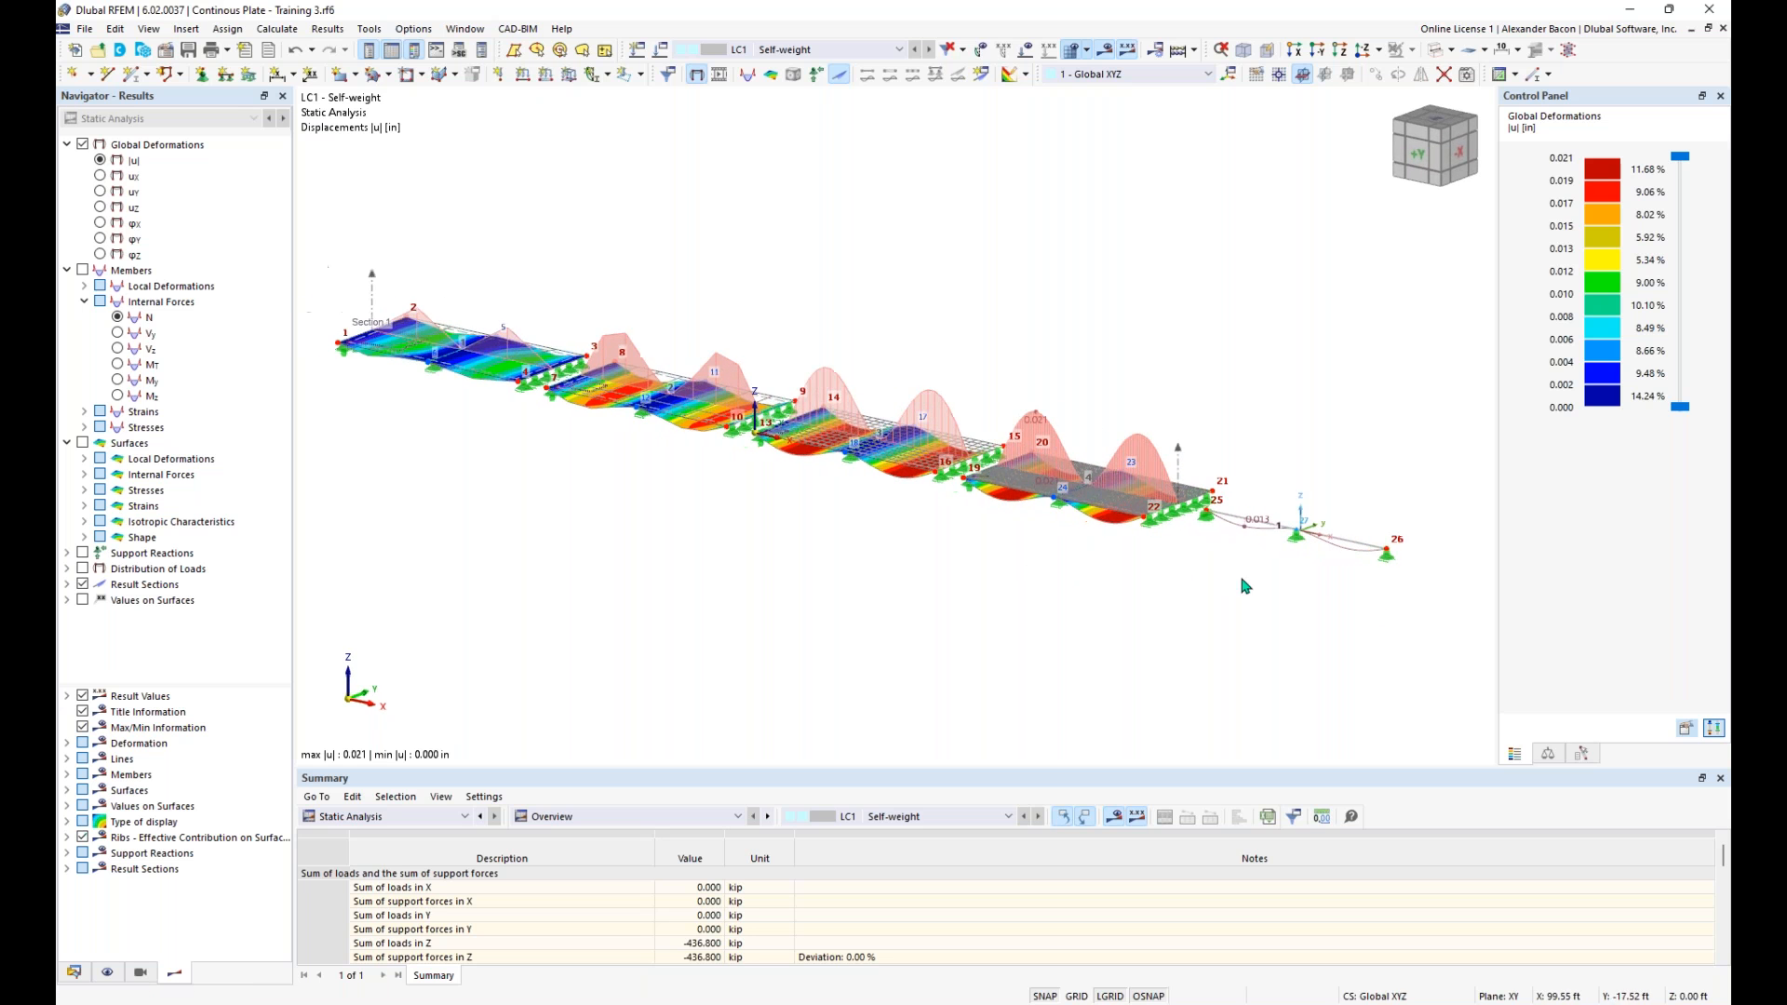
pyautogui.click(1434, 48)
pyautogui.click(1433, 48)
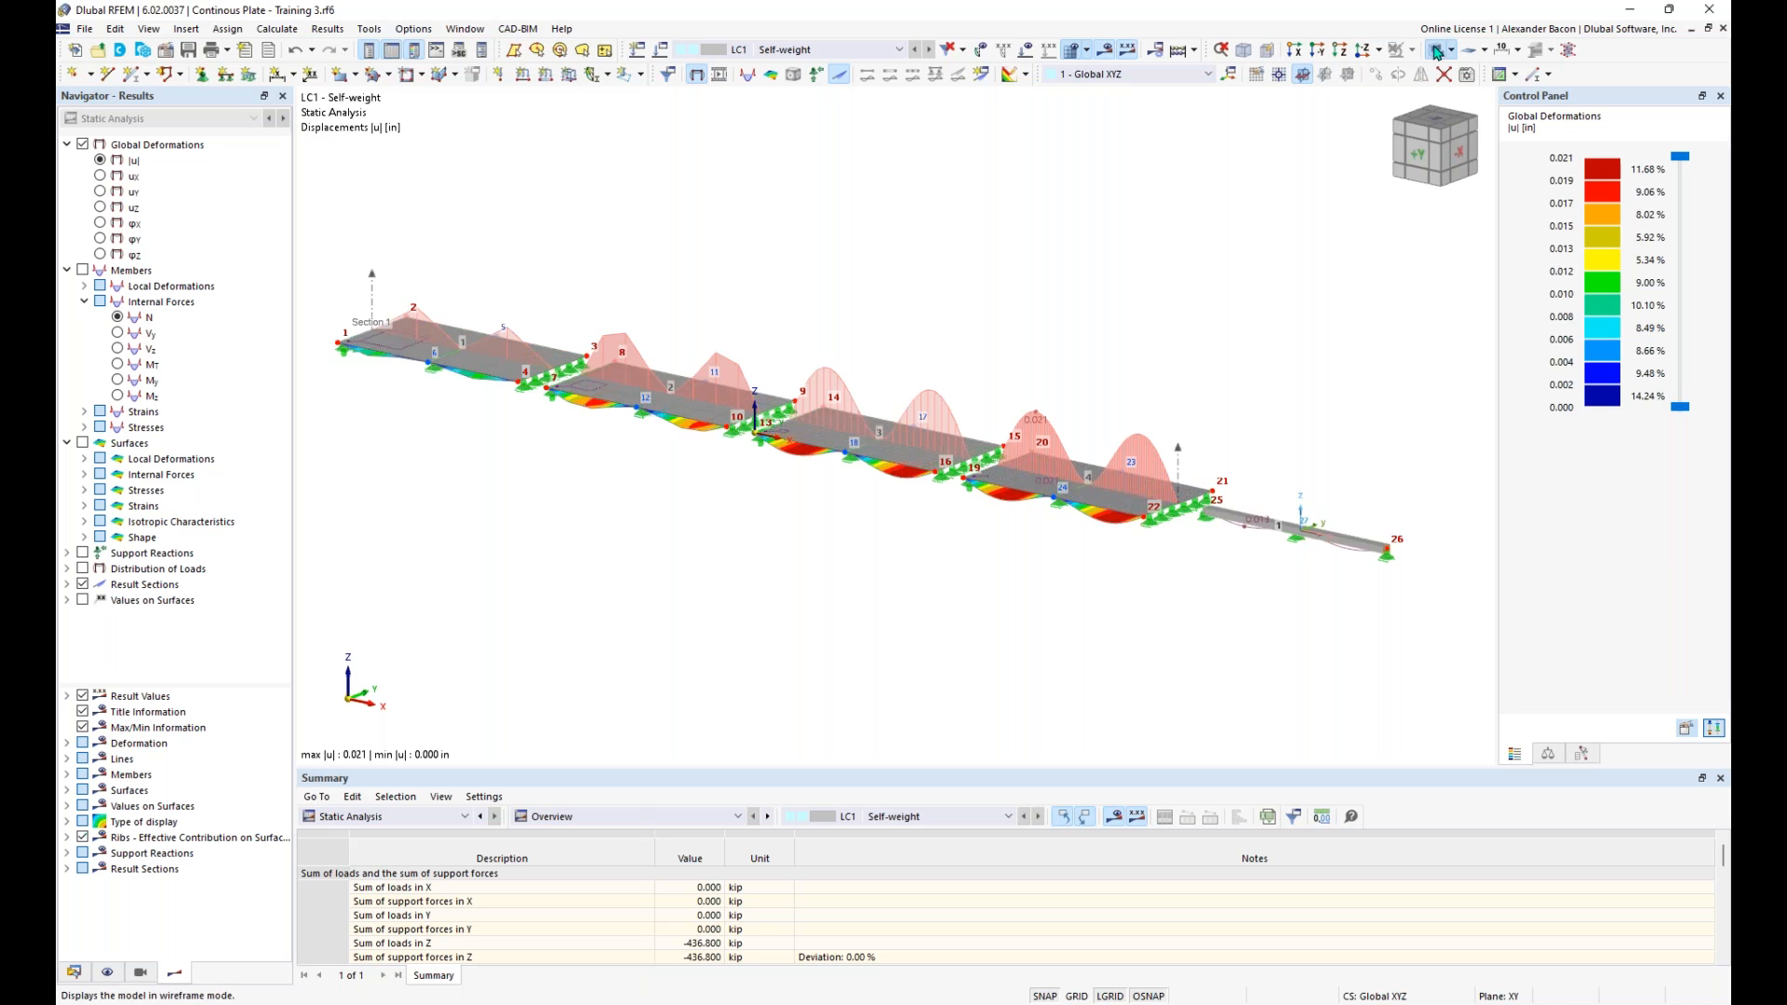
pyautogui.click(1433, 47)
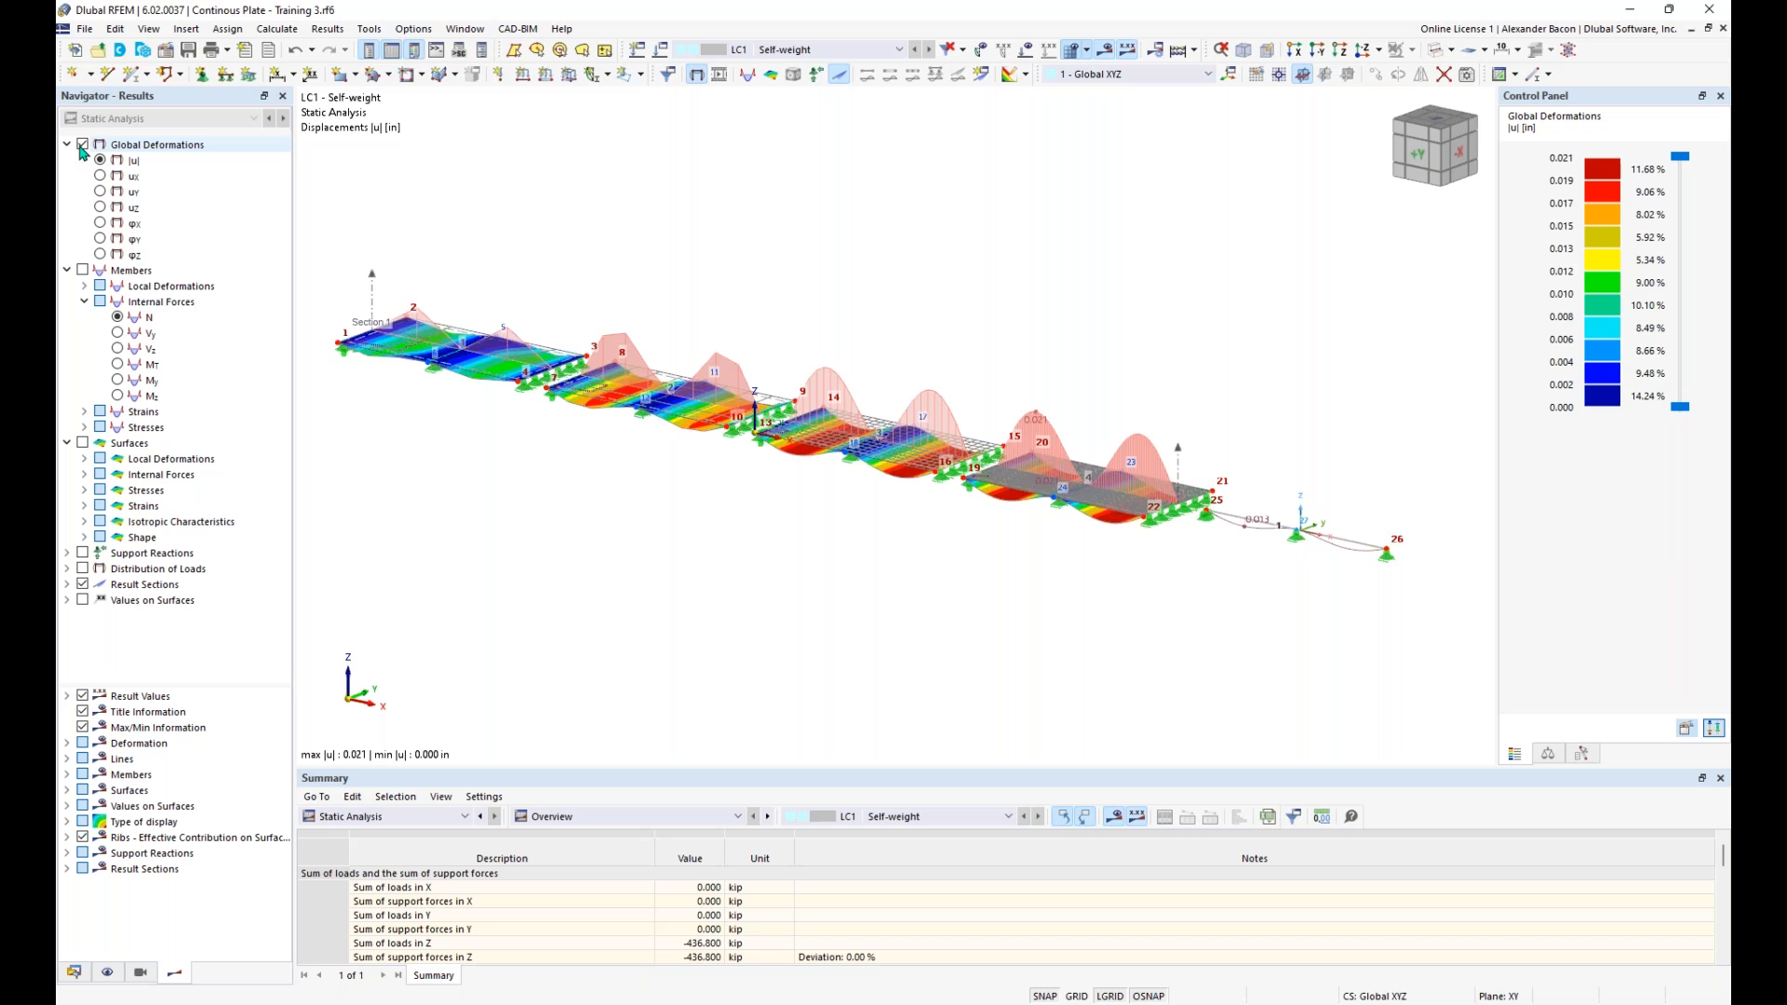
# - Compare the deformation diagrams along the result section for the four mesh sizes, from the front and in an oblique overview
pyautogui.keyDown('ctrl'); pyautogui.moveTo(722, 539); pyautogui.dragTo(770, 515, button='middle'); pyautogui.keyUp('ctrl')
pyautogui.scroll(-1, 889, 474)
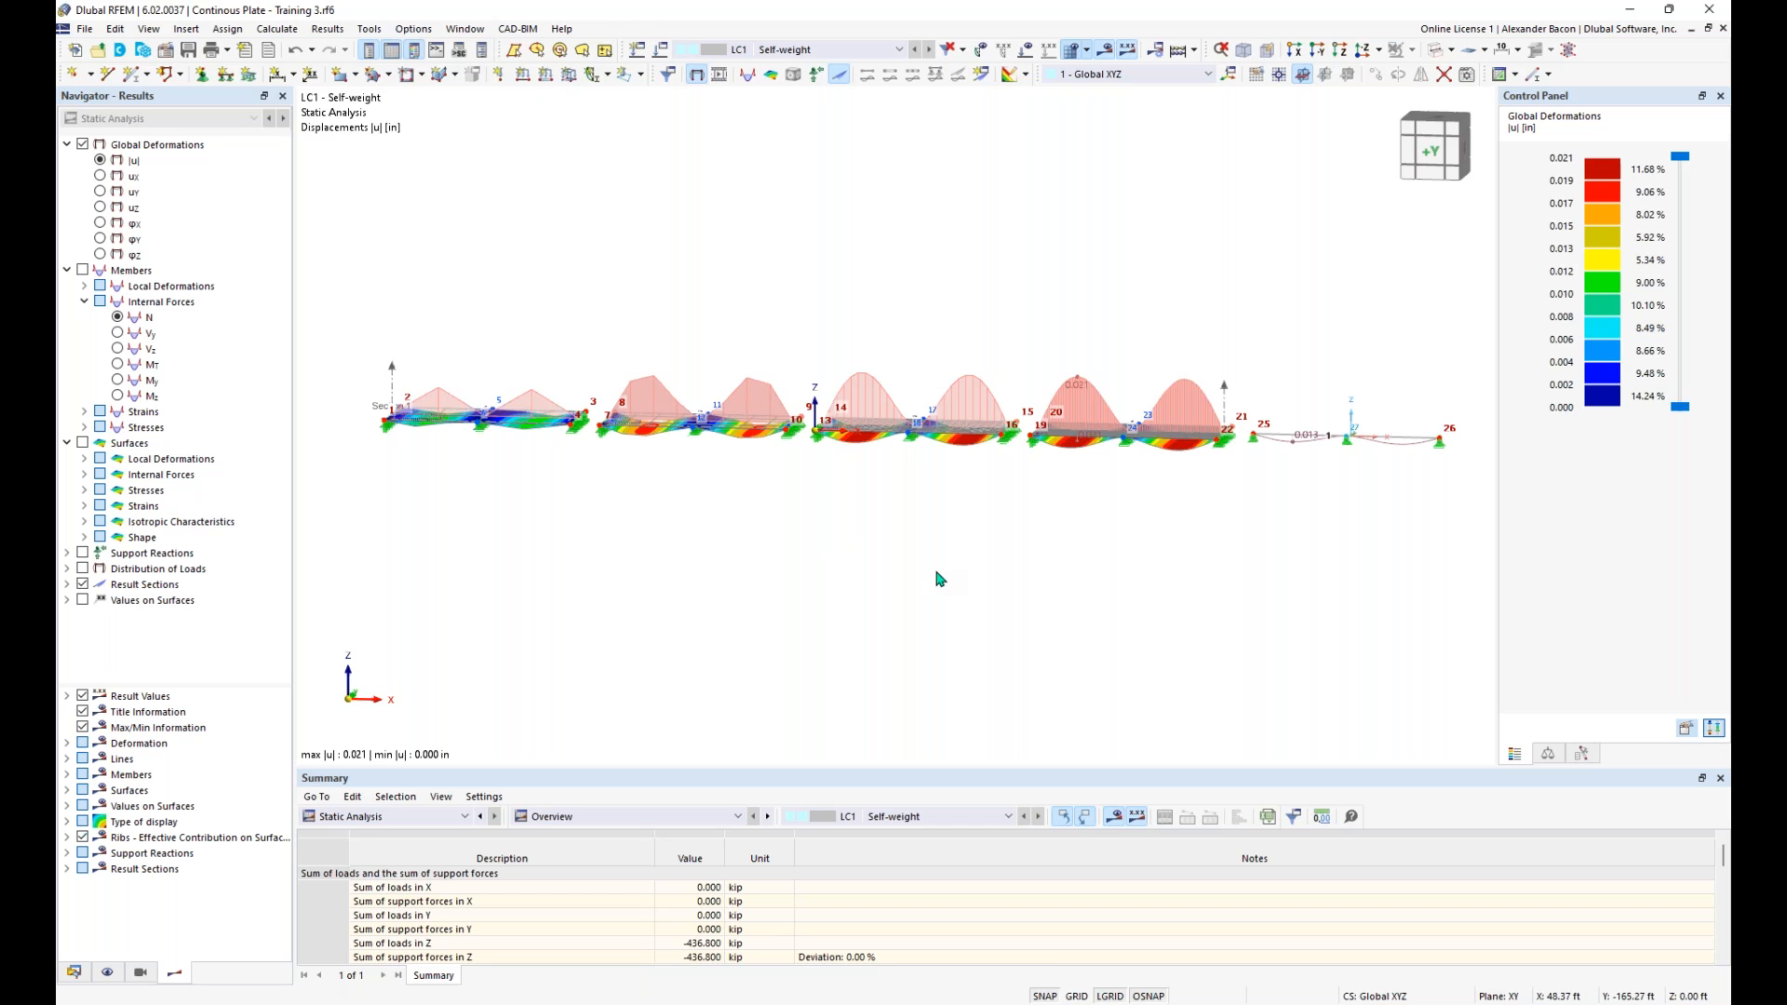
pyautogui.scroll(4, 524, 470)
pyautogui.keyDown('ctrl'); pyautogui.moveTo(650, 493); pyautogui.dragTo(686, 456, button='middle'); pyautogui.keyUp('ctrl')
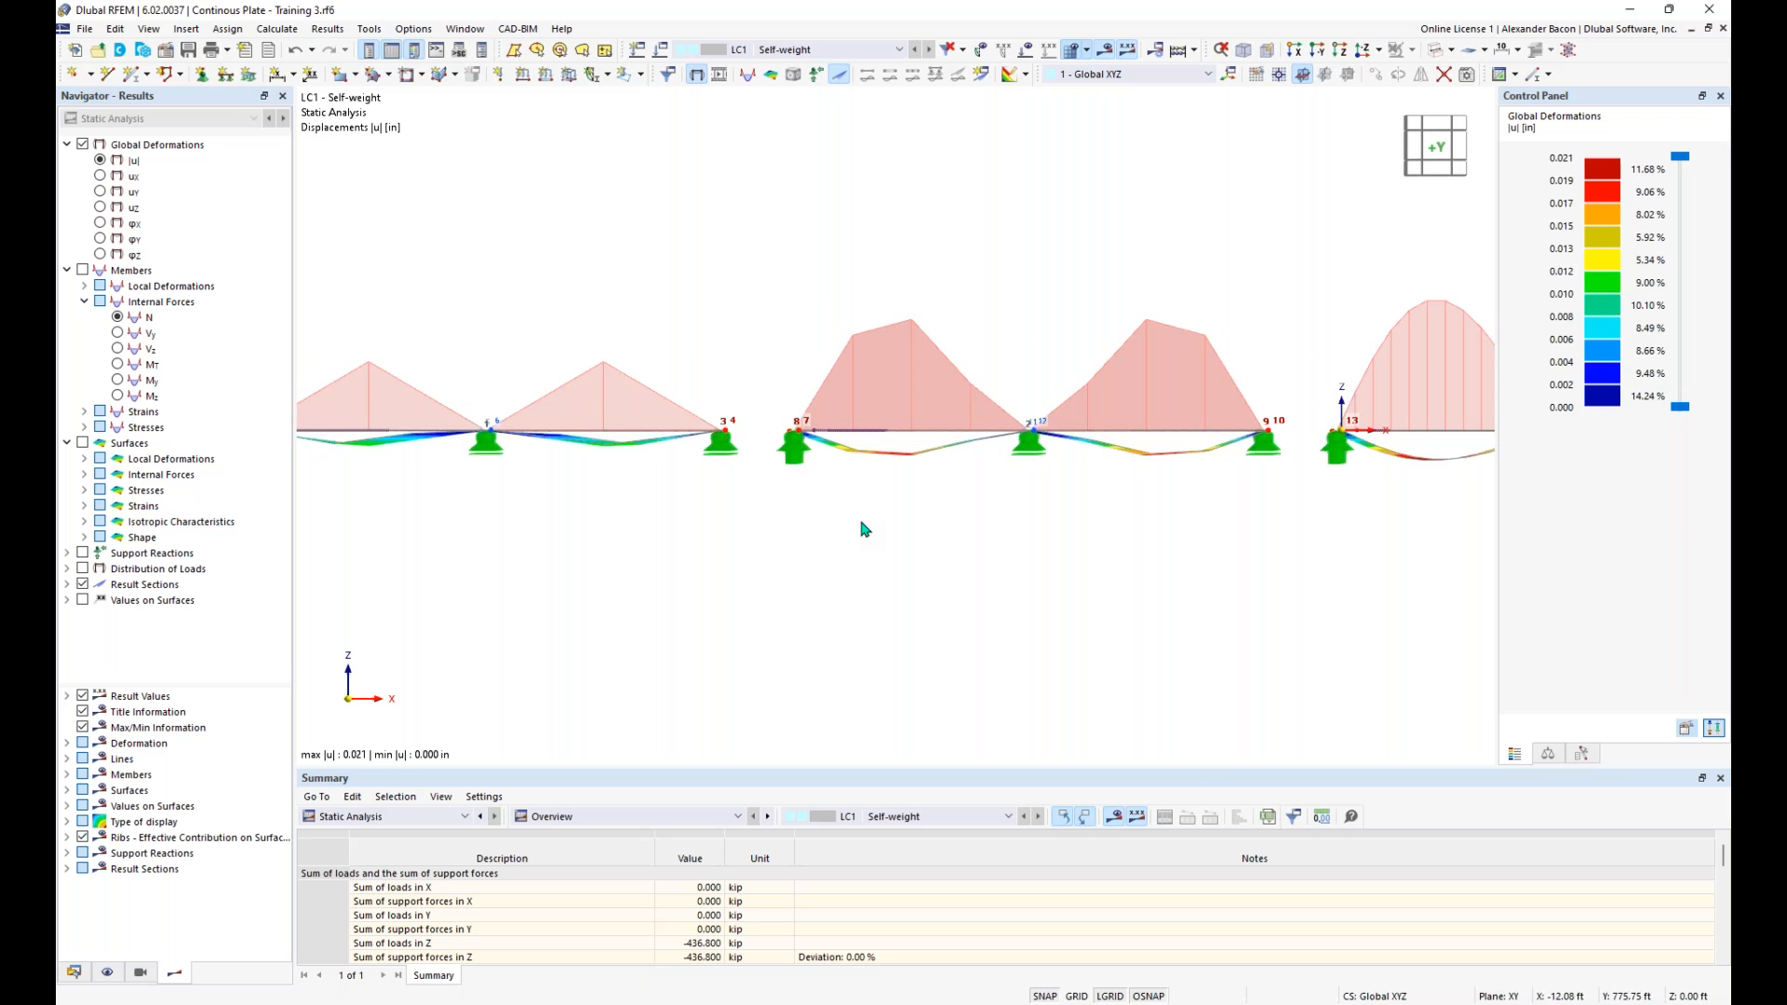
pyautogui.moveTo(1362, 596); pyautogui.dragTo(1072, 617, button='middle')
pyautogui.moveTo(1284, 612); pyautogui.dragTo(929, 636, button='middle')
pyautogui.moveTo(1311, 652); pyautogui.dragTo(914, 629, button='middle')
pyautogui.moveTo(1294, 611)
pyautogui.mouseDown(button='middle')
pyautogui.moveTo(1014, 615)
pyautogui.moveTo(937, 590)
pyautogui.moveTo(829, 627)
pyautogui.moveTo(806, 654)
pyautogui.moveTo(621, 644)
pyautogui.moveTo(929, 616)
pyautogui.mouseUp(button='middle')
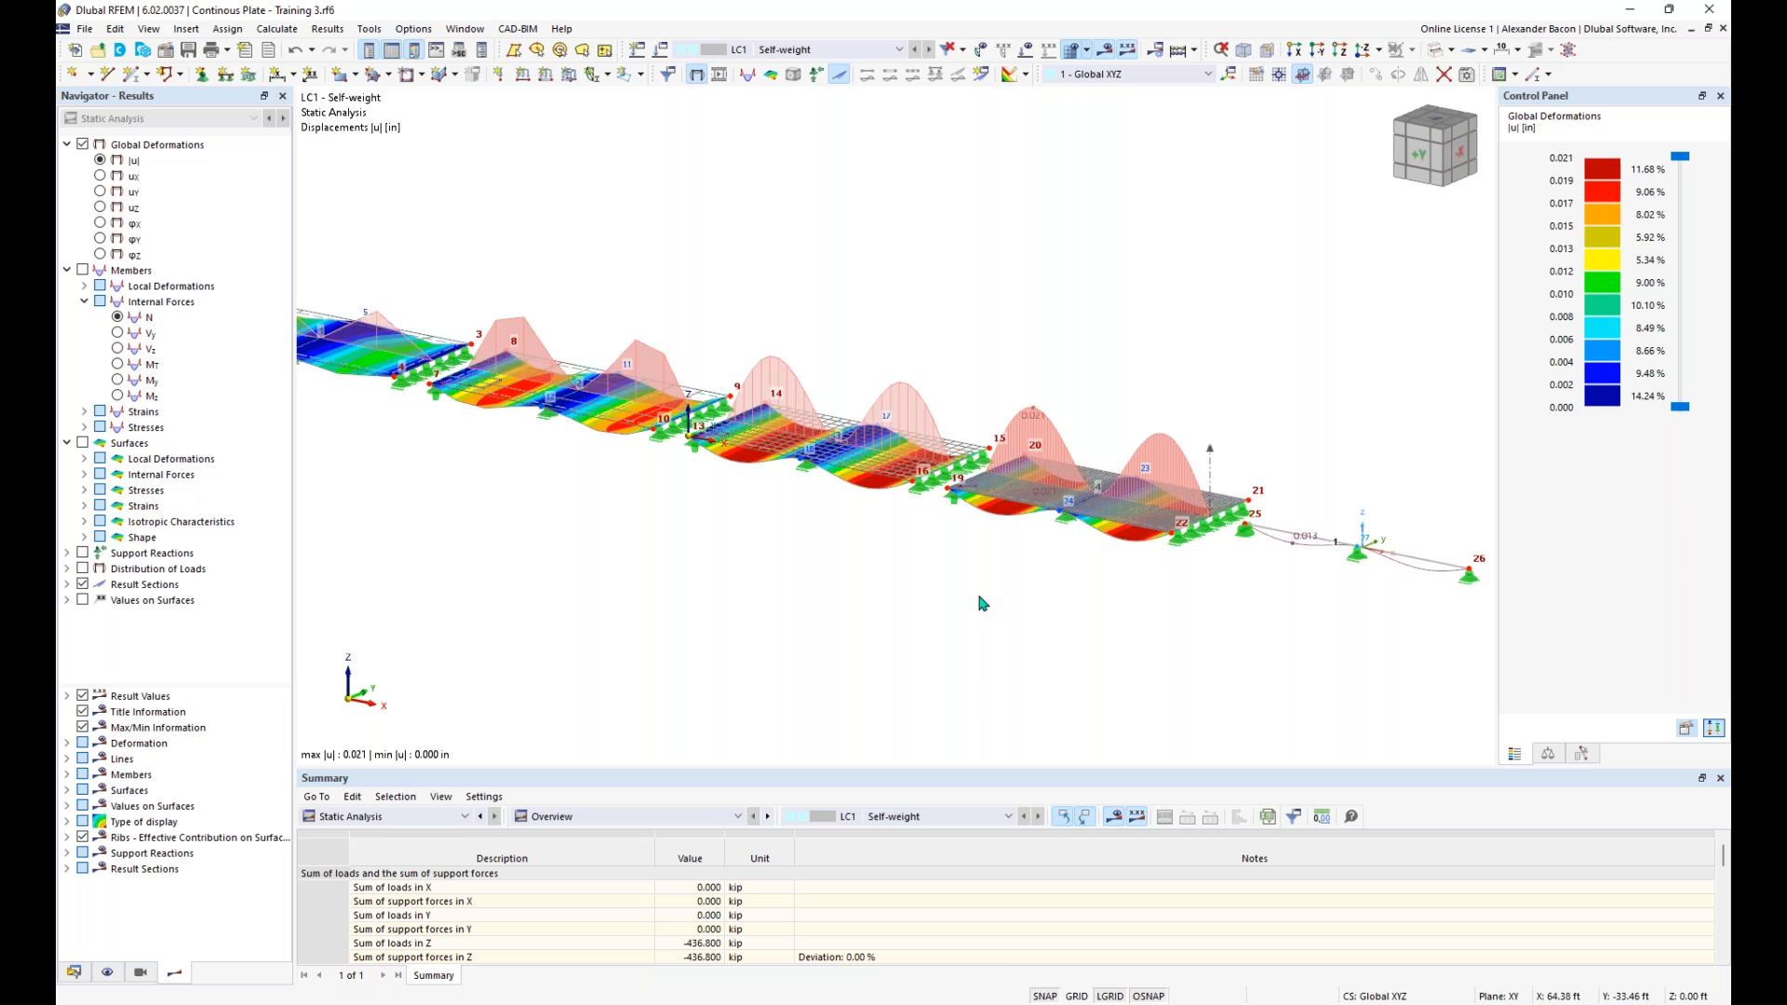
pyautogui.scroll(-1, 979, 597)
pyautogui.moveTo(832, 595); pyautogui.dragTo(866, 601, button='middle')
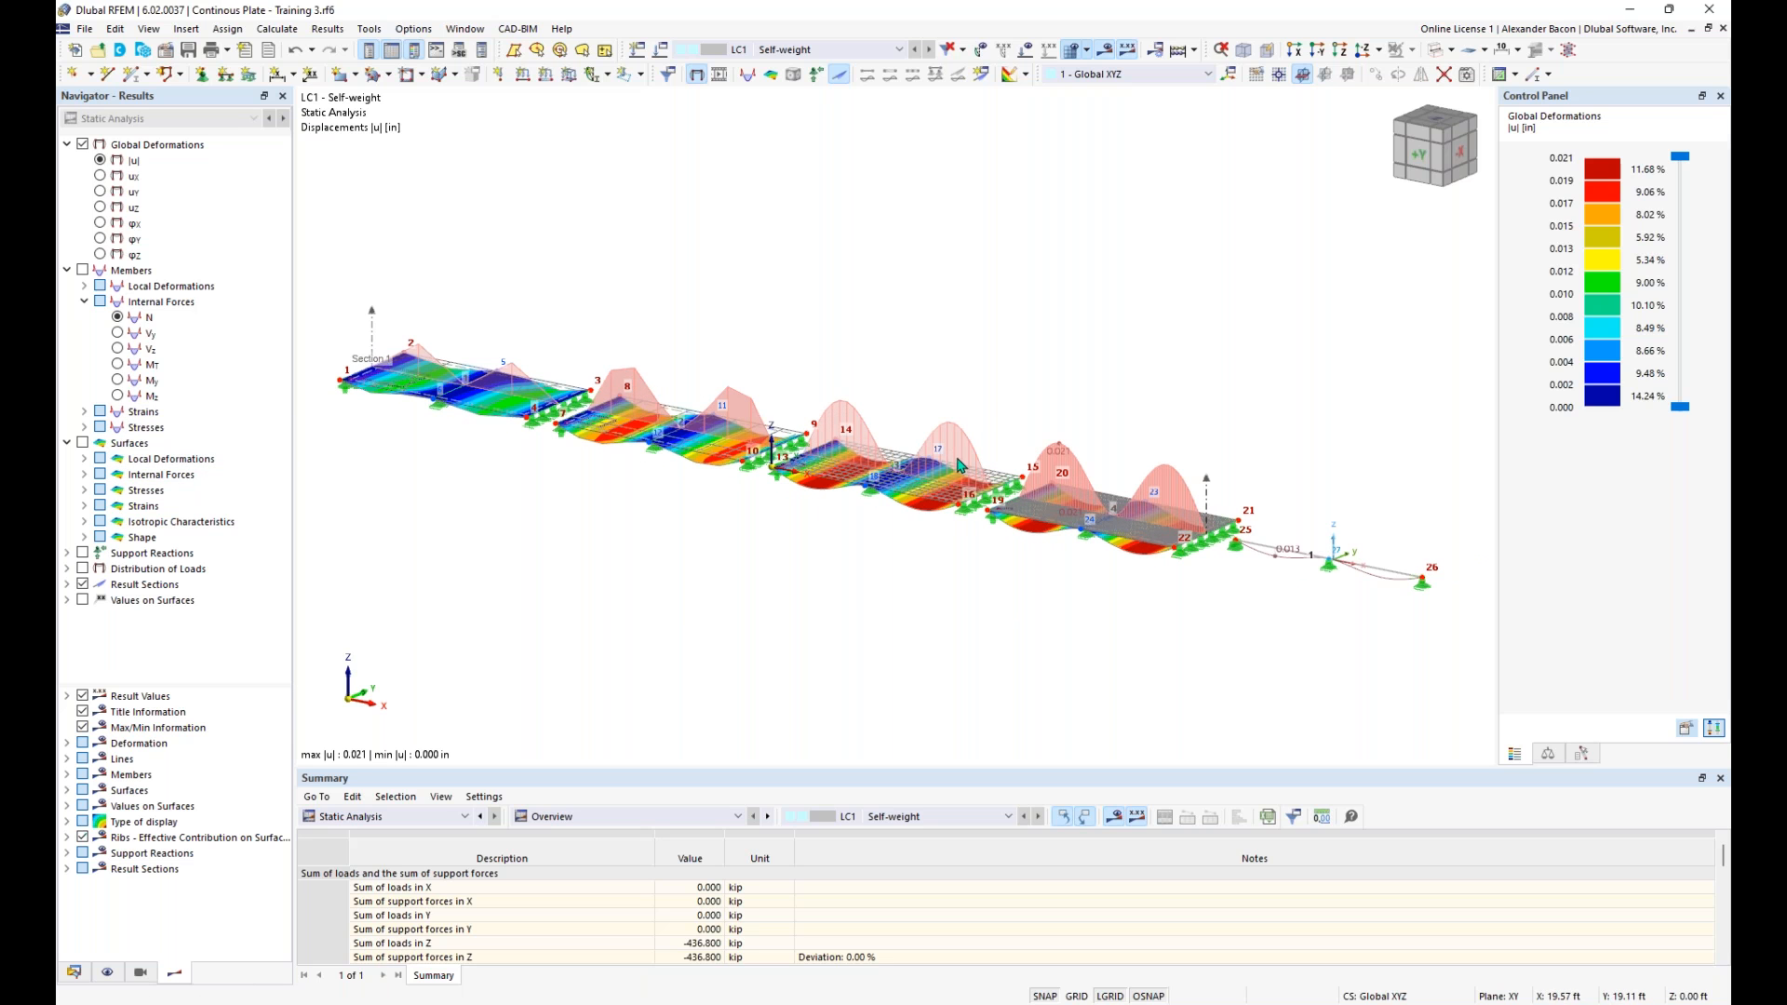
# - Turn off the result section diagrams so that only the global deformations are displayed
pyautogui.click(84, 586)
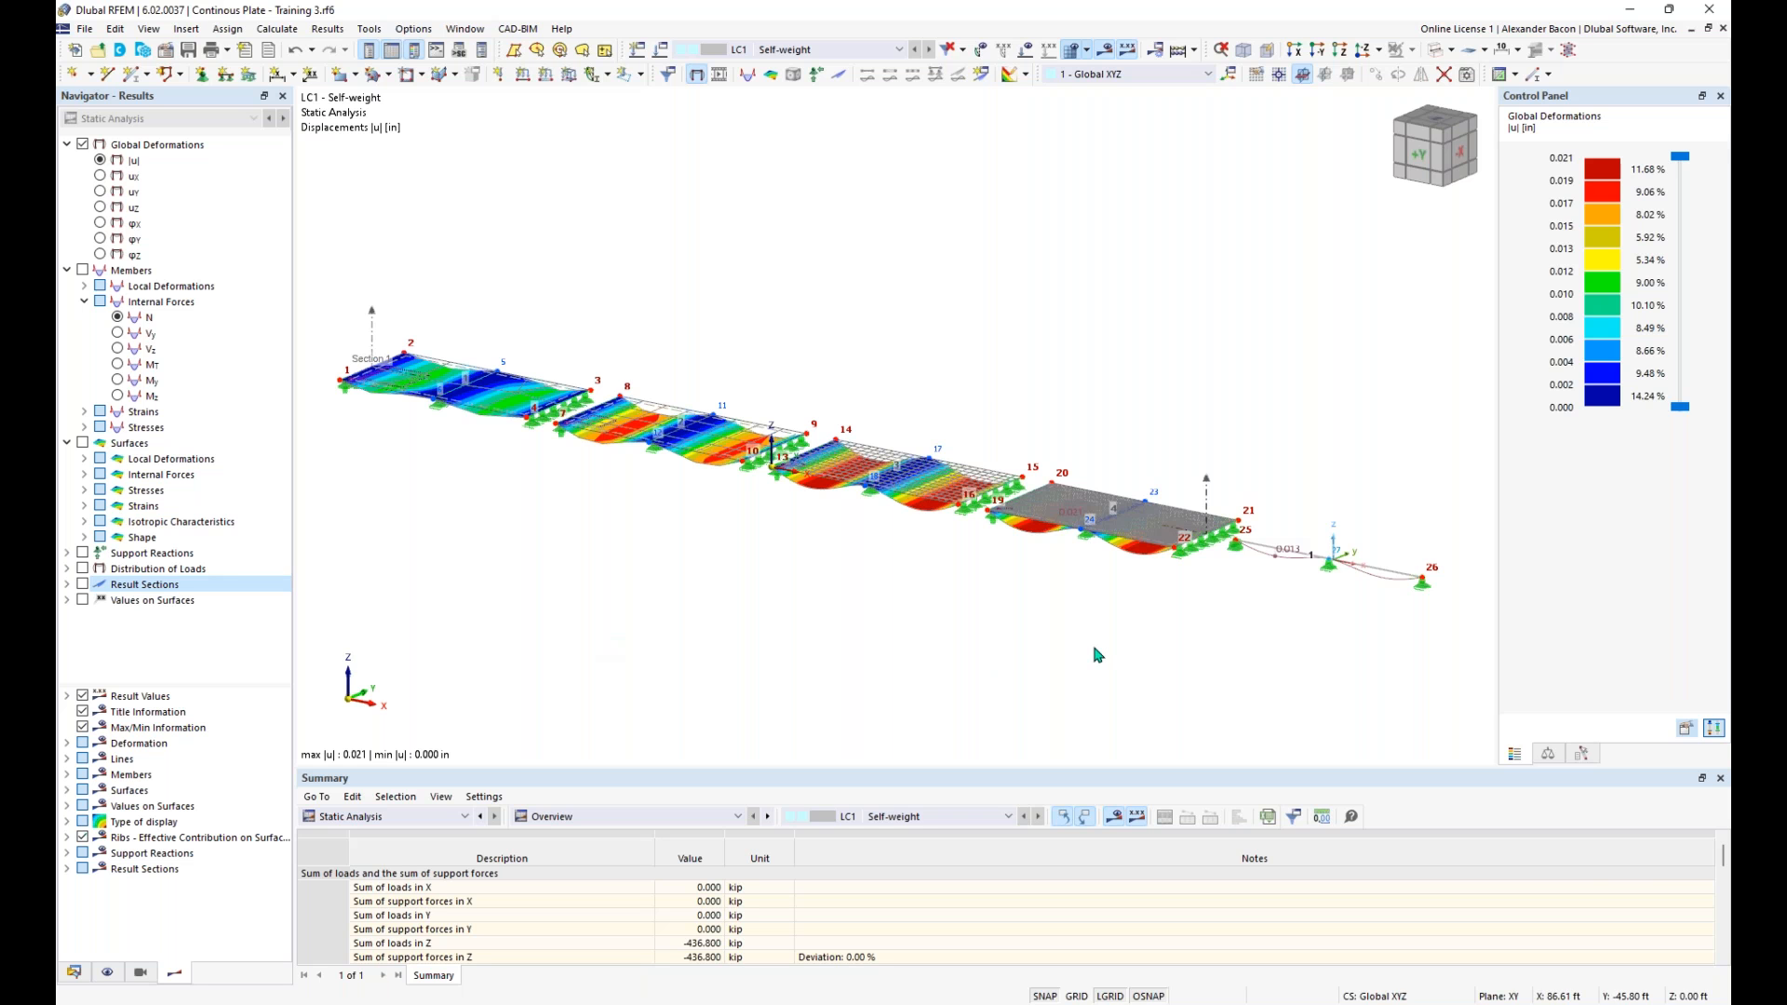
pyautogui.moveTo(953, 667); pyautogui.dragTo(633, 625, button='middle')
pyautogui.keyDown('ctrl'); pyautogui.moveTo(632, 625); pyautogui.dragTo(878, 577, button='middle'); pyautogui.keyUp('ctrl')
# - Show only the fourth plate and the equivalent beam with their related objects, without hidden objects in the background
pyautogui.moveTo(1329, 290); pyautogui.dragTo(736, 571)
pyautogui.keyDown('ctrl'); pyautogui.moveTo(1053, 487); pyautogui.dragTo(964, 593, button='middle'); pyautogui.keyUp('ctrl')
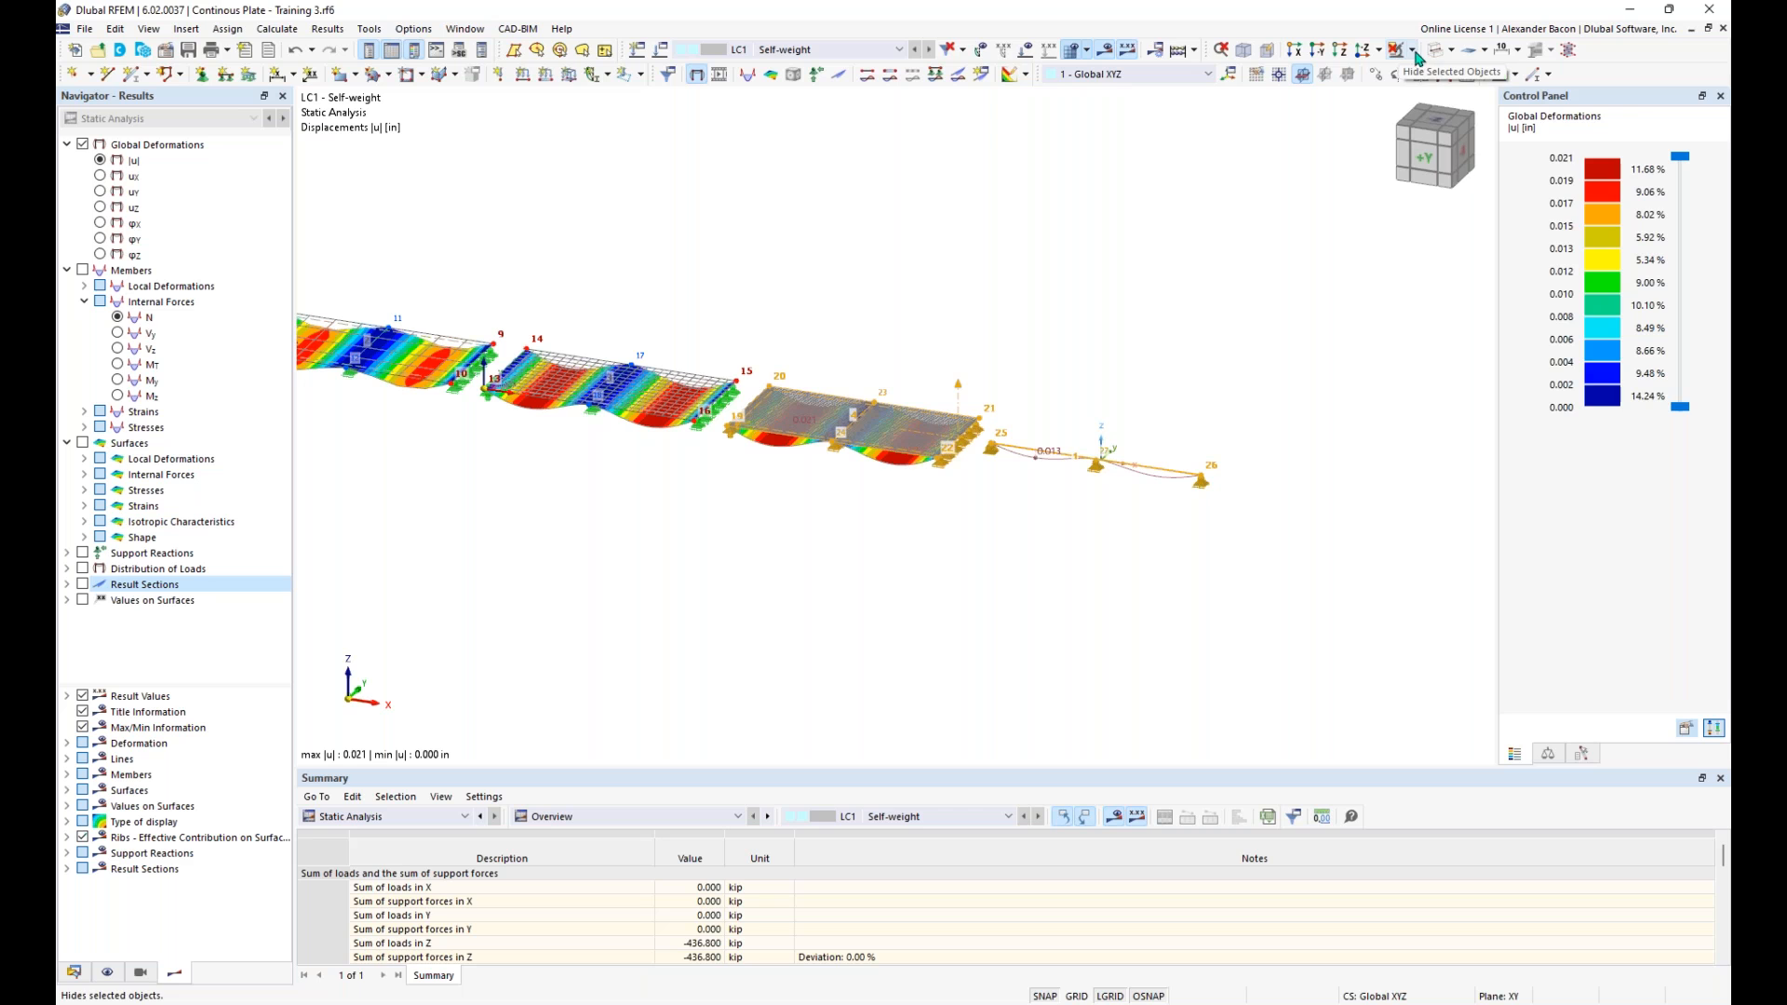
pyautogui.click(1413, 51)
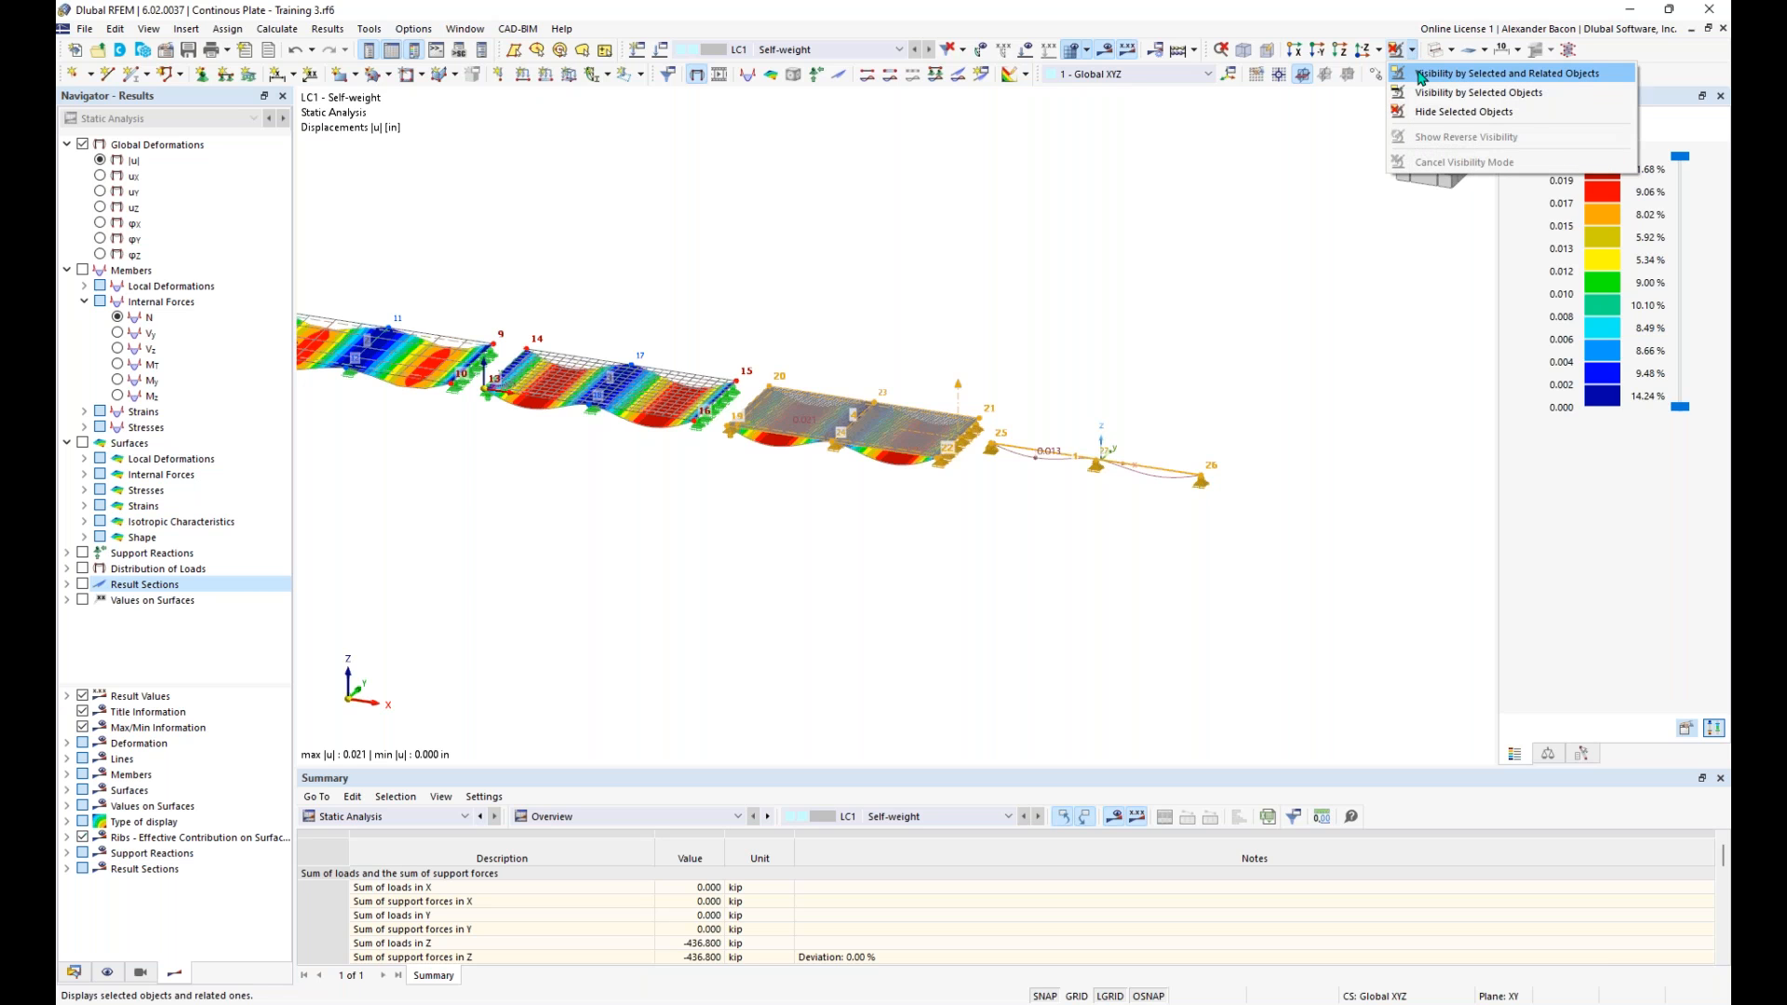
pyautogui.click(1421, 75)
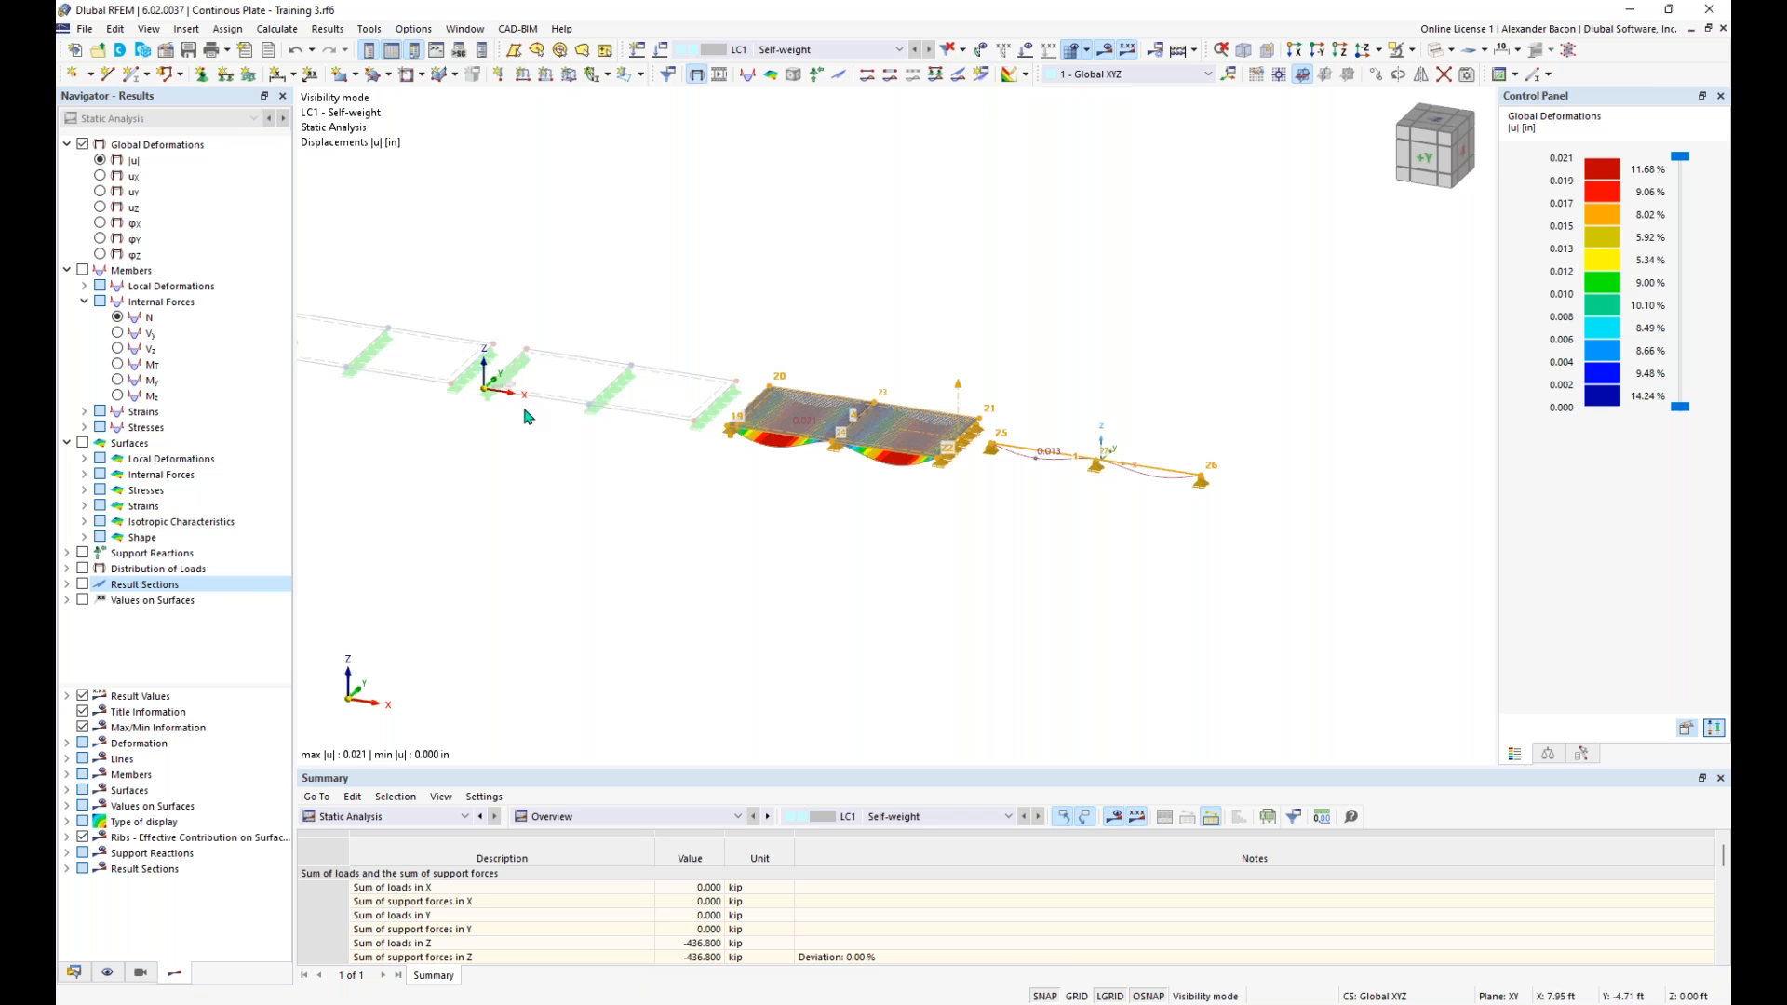
pyautogui.rightClick(564, 457)
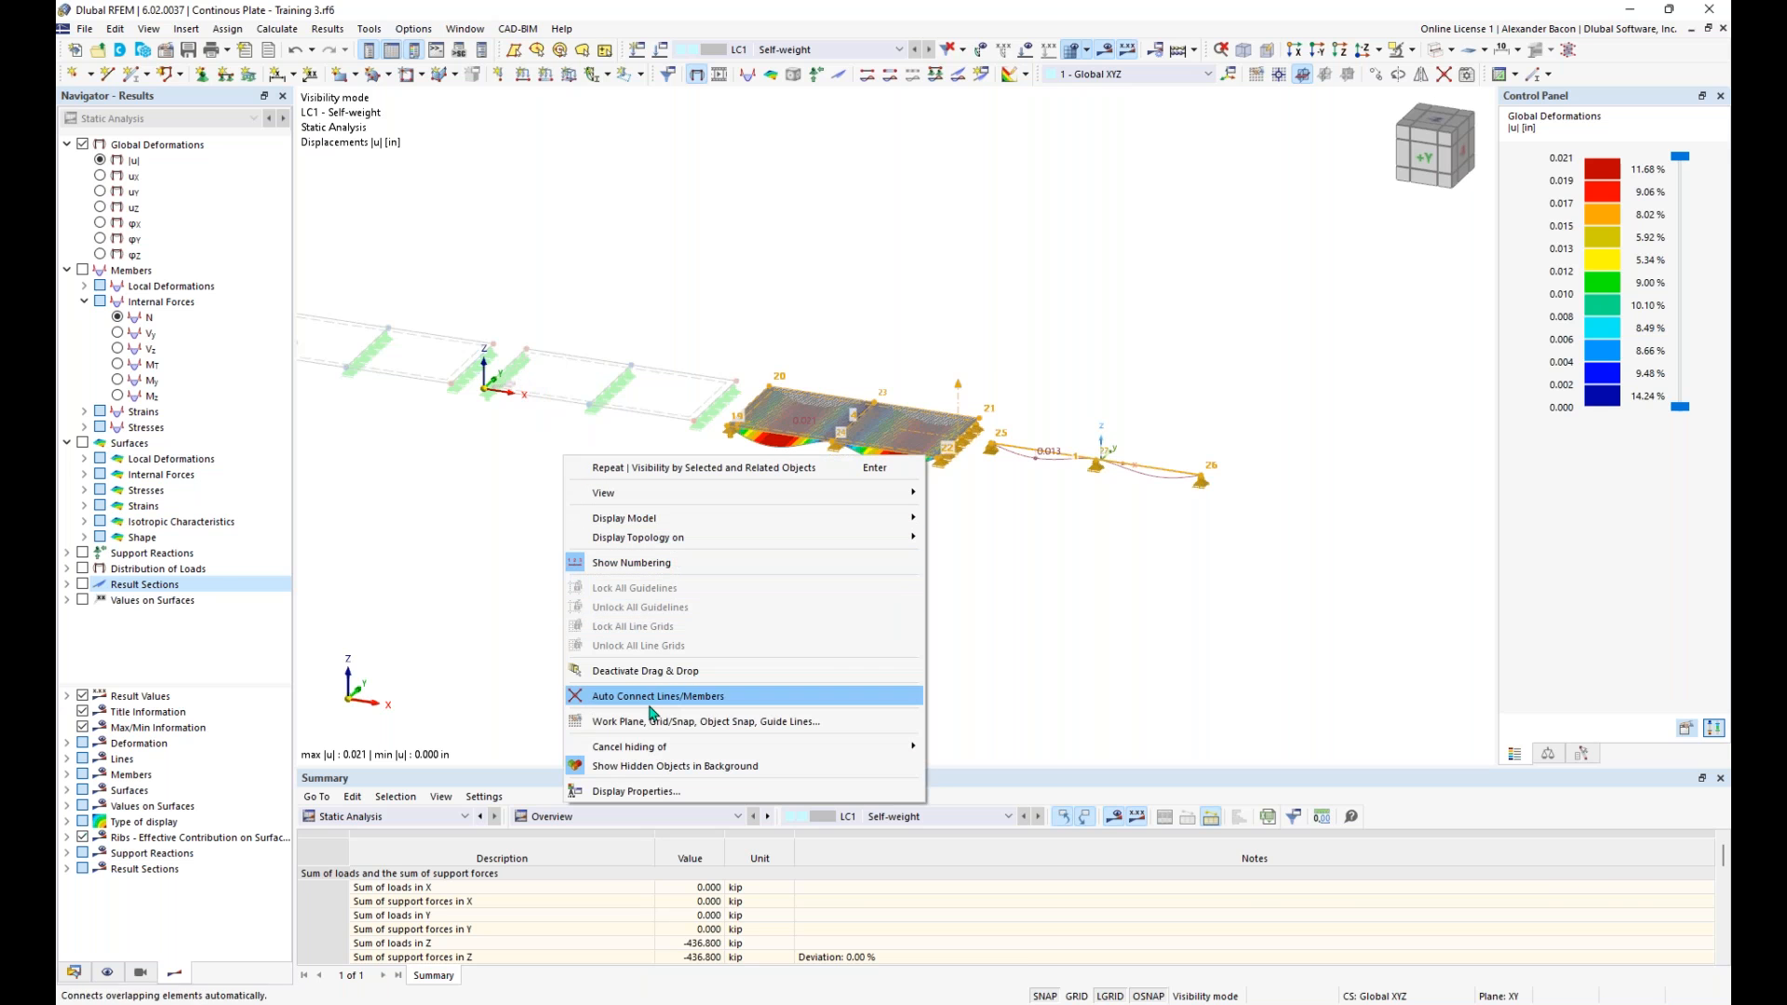
pyautogui.click(649, 768)
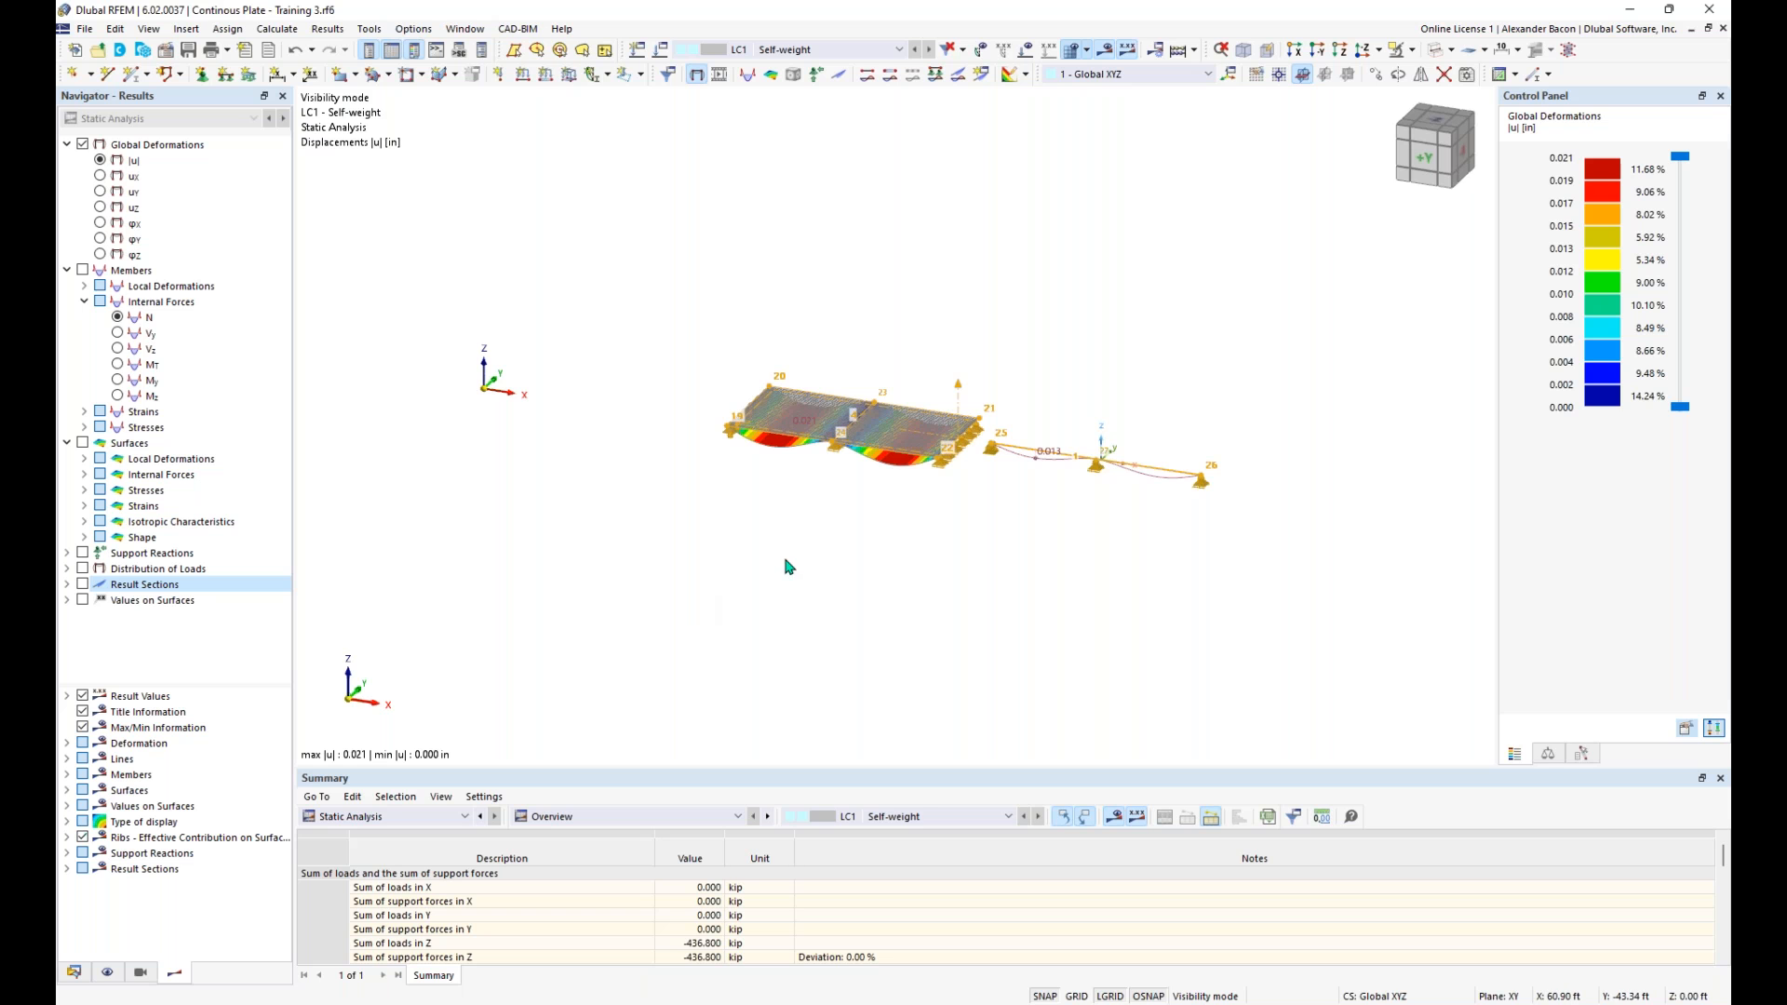
# - Switch the results from global deformations to the member bending moments My on the equivalent beam
pyautogui.moveTo(1002, 530); pyautogui.dragTo(949, 546, button='middle')
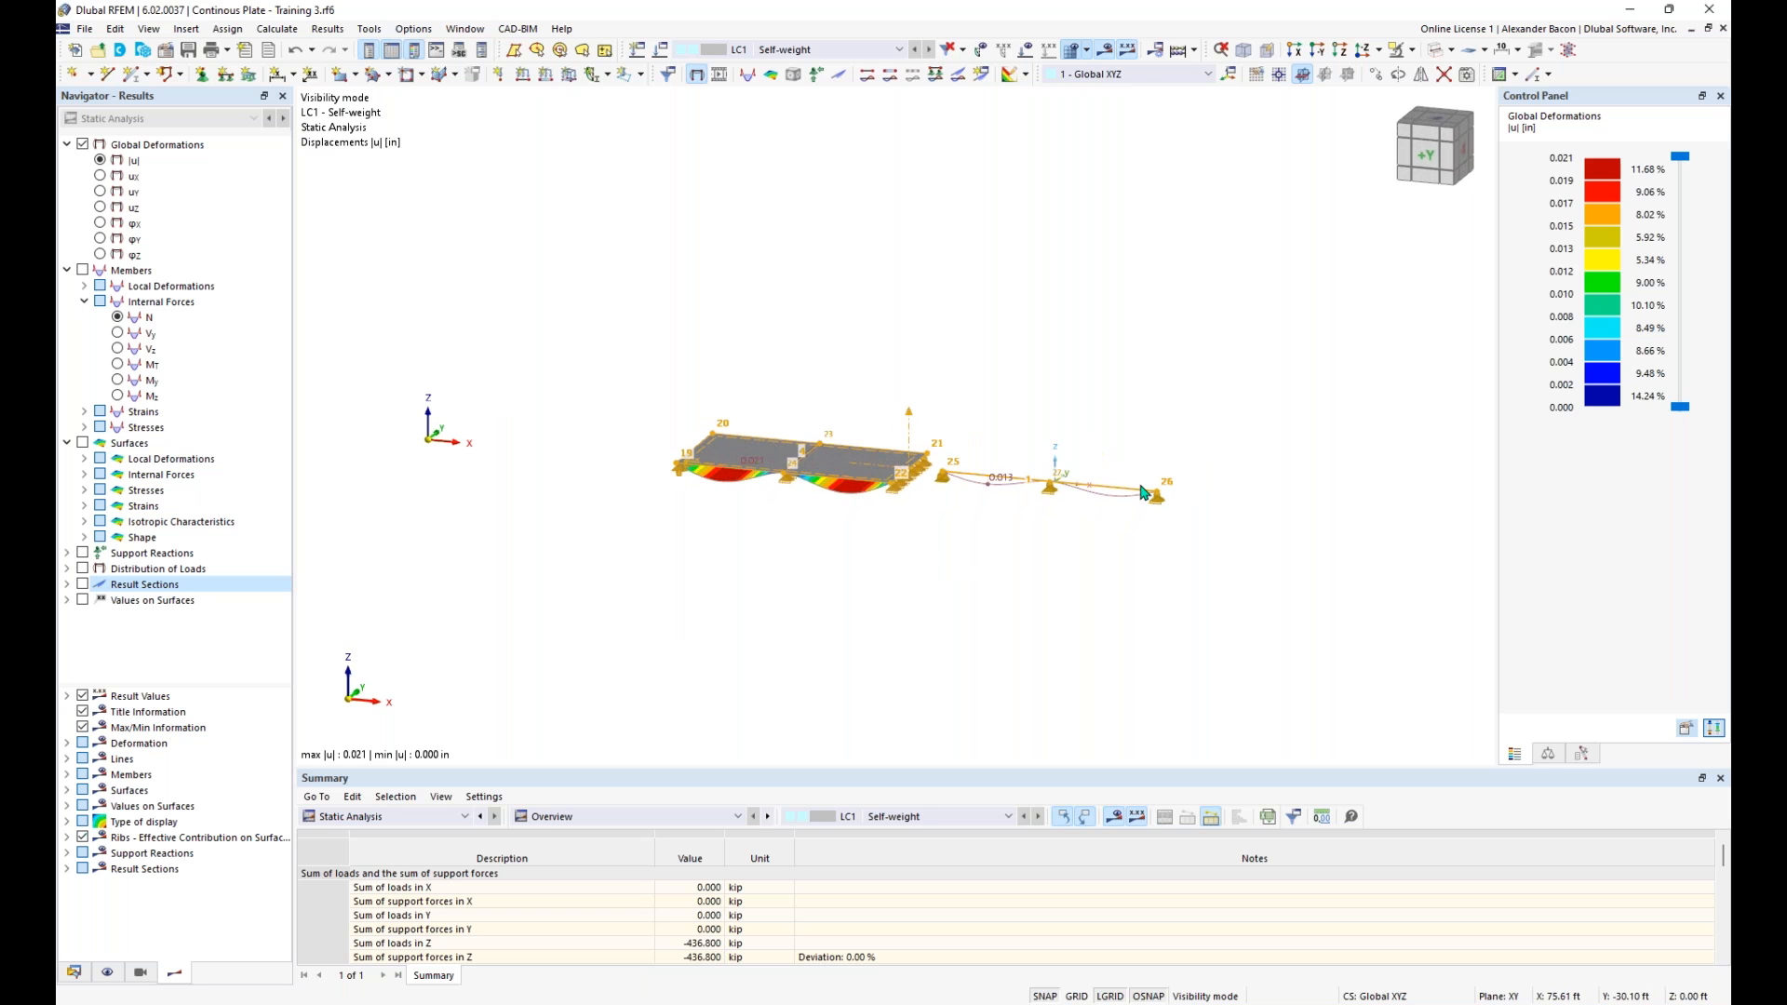
pyautogui.scroll(2, 967, 545)
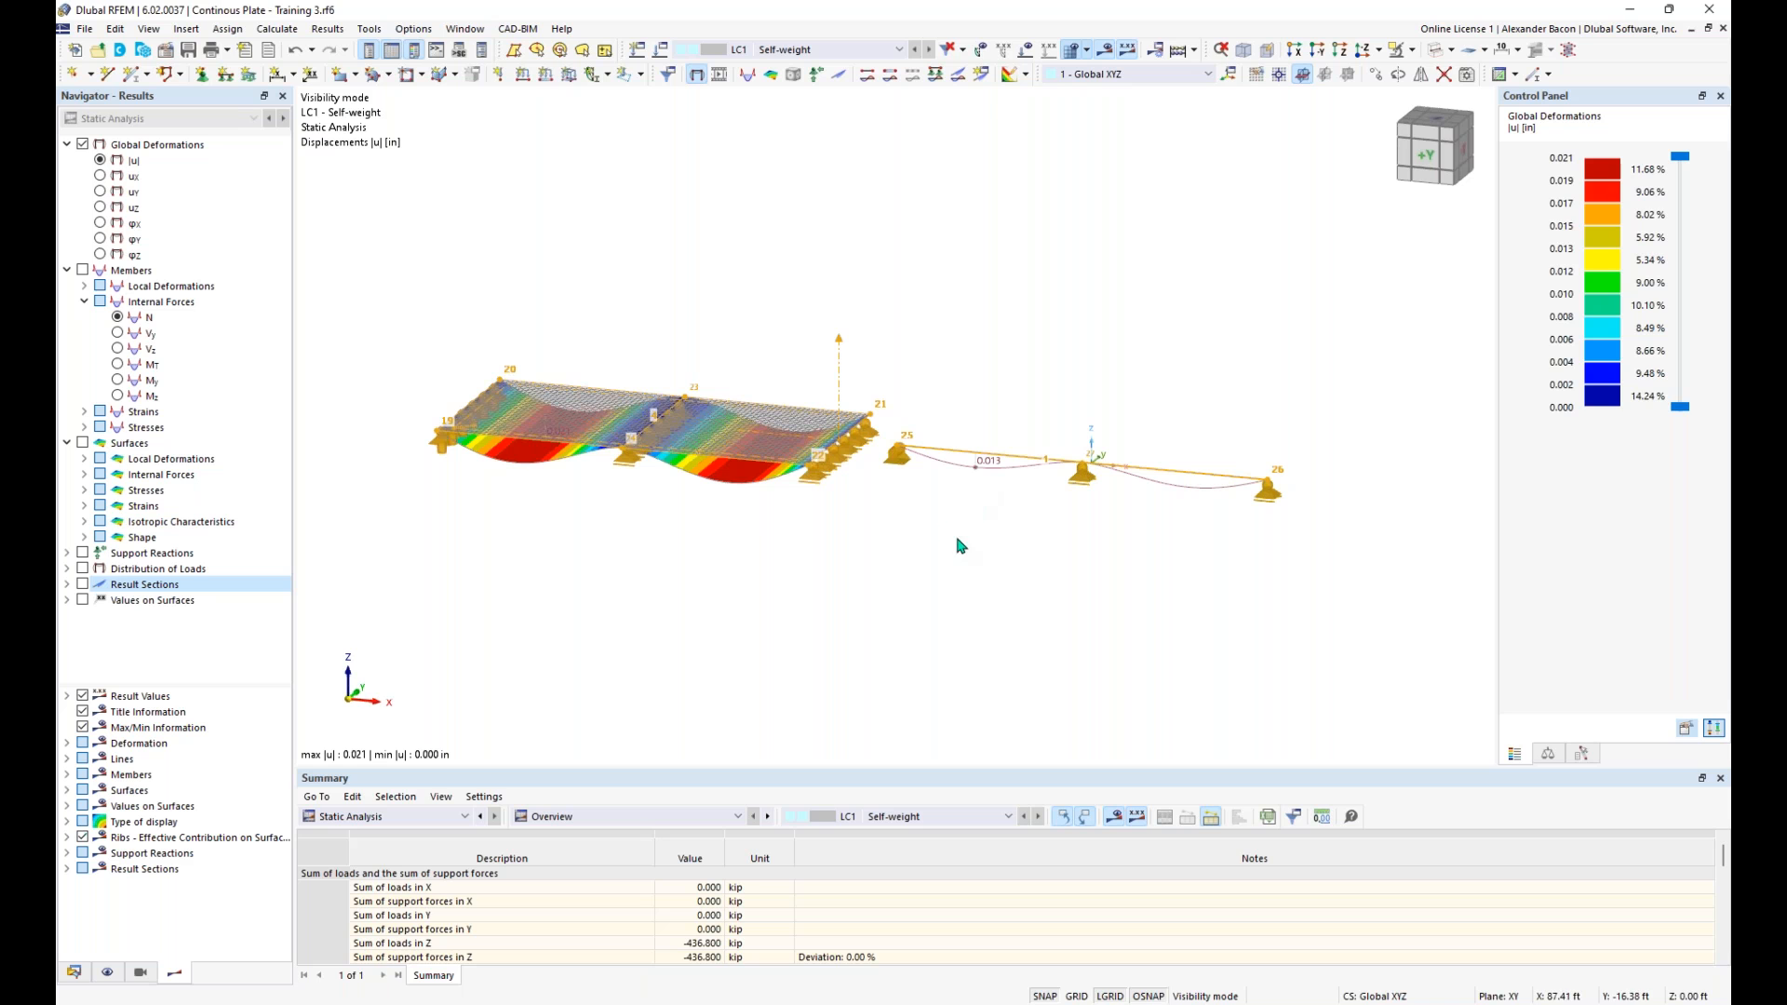
pyautogui.click(83, 271)
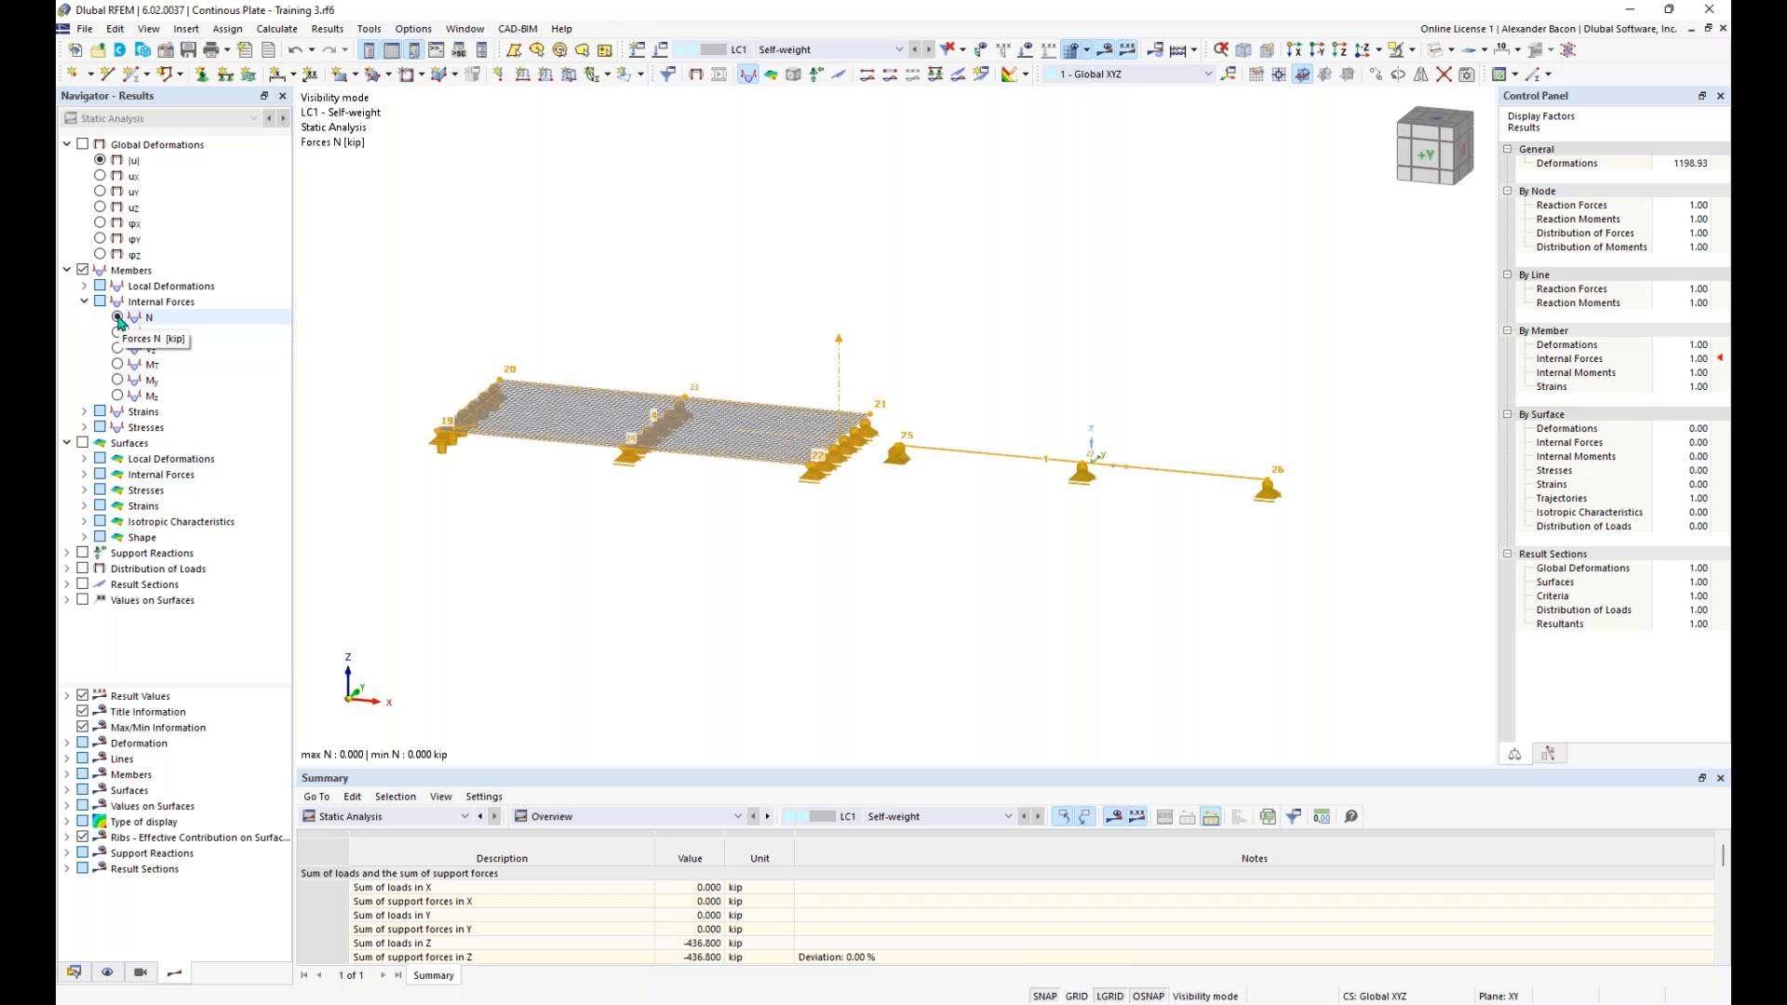
pyautogui.click(119, 381)
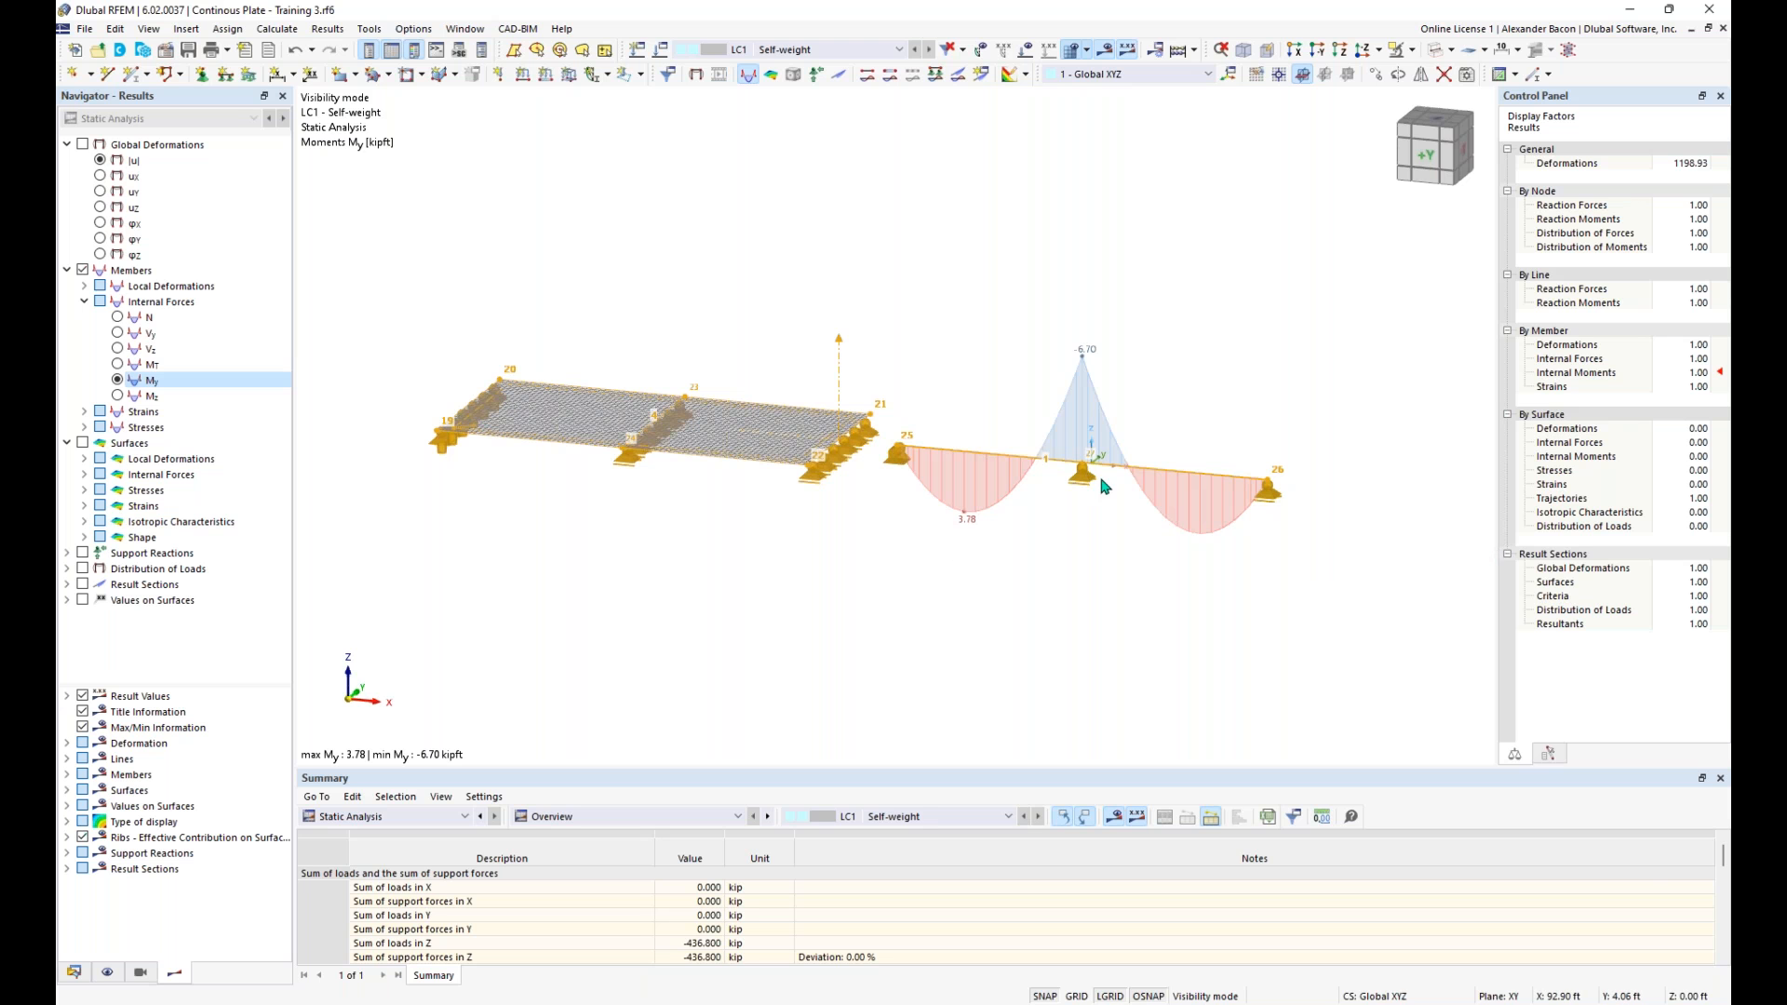
# - Inspect the equivalent beam's local axis system beside its middle support and check the display option for member axes
pyautogui.scroll(3, 1101, 484)
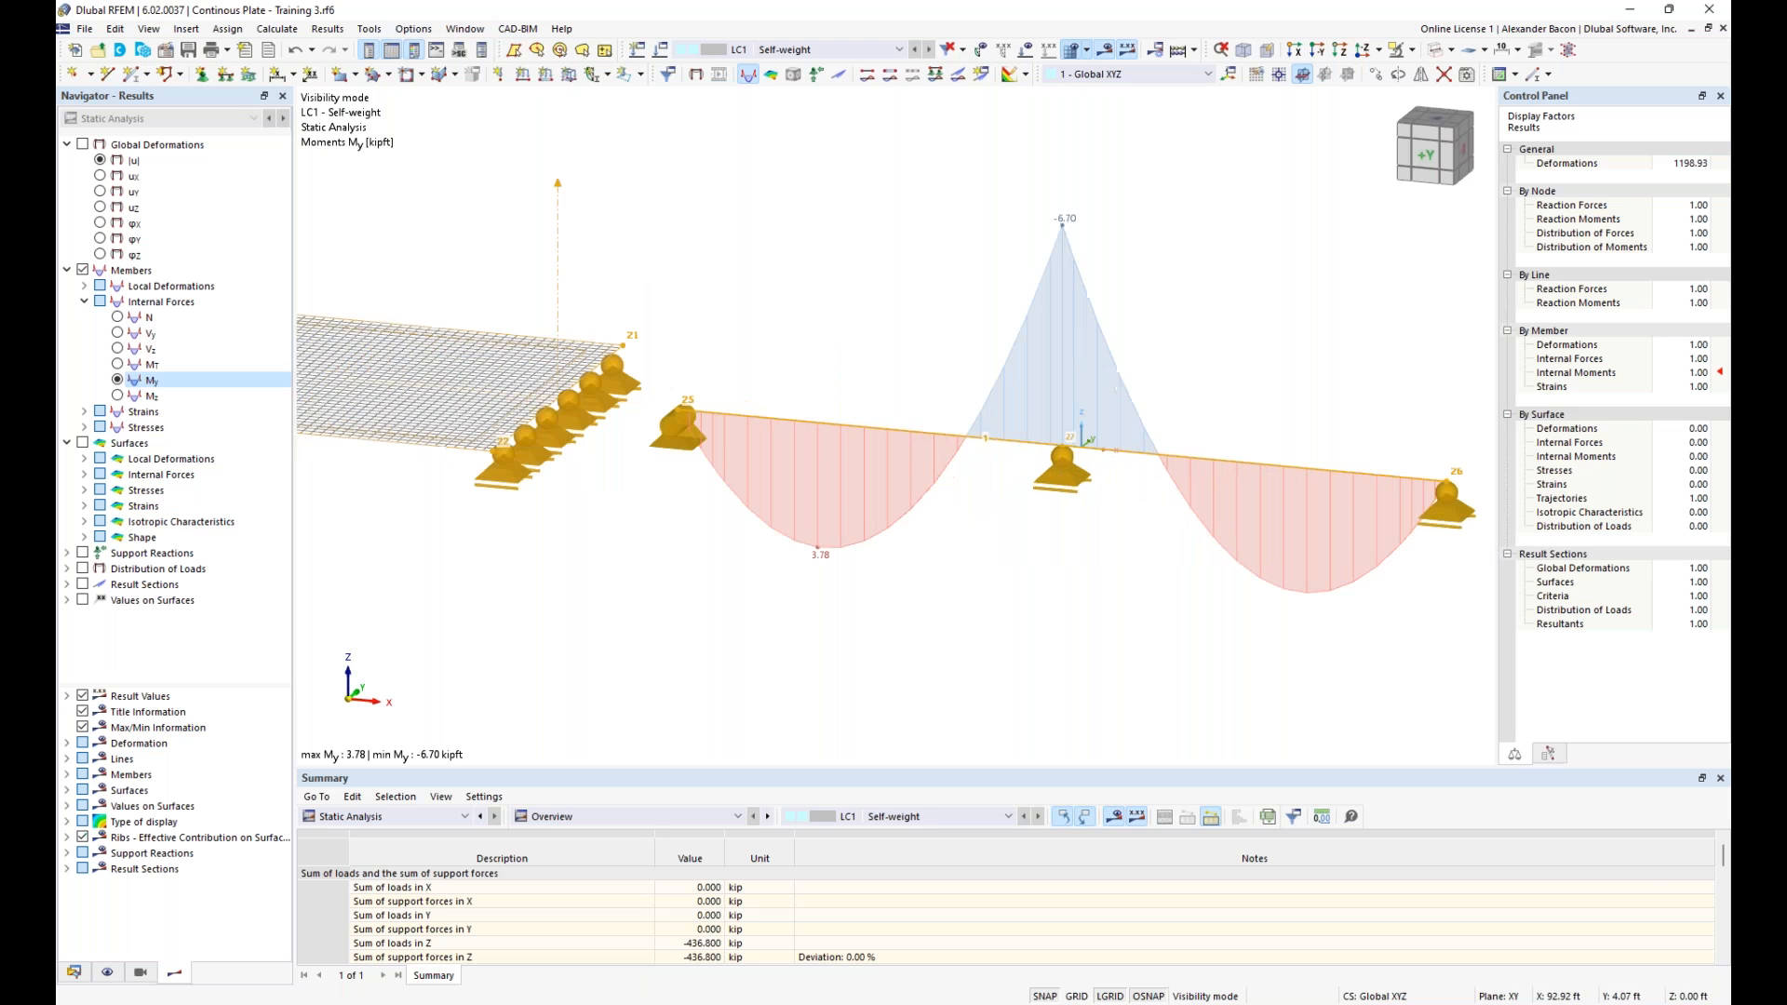
pyautogui.rightClick(1098, 454)
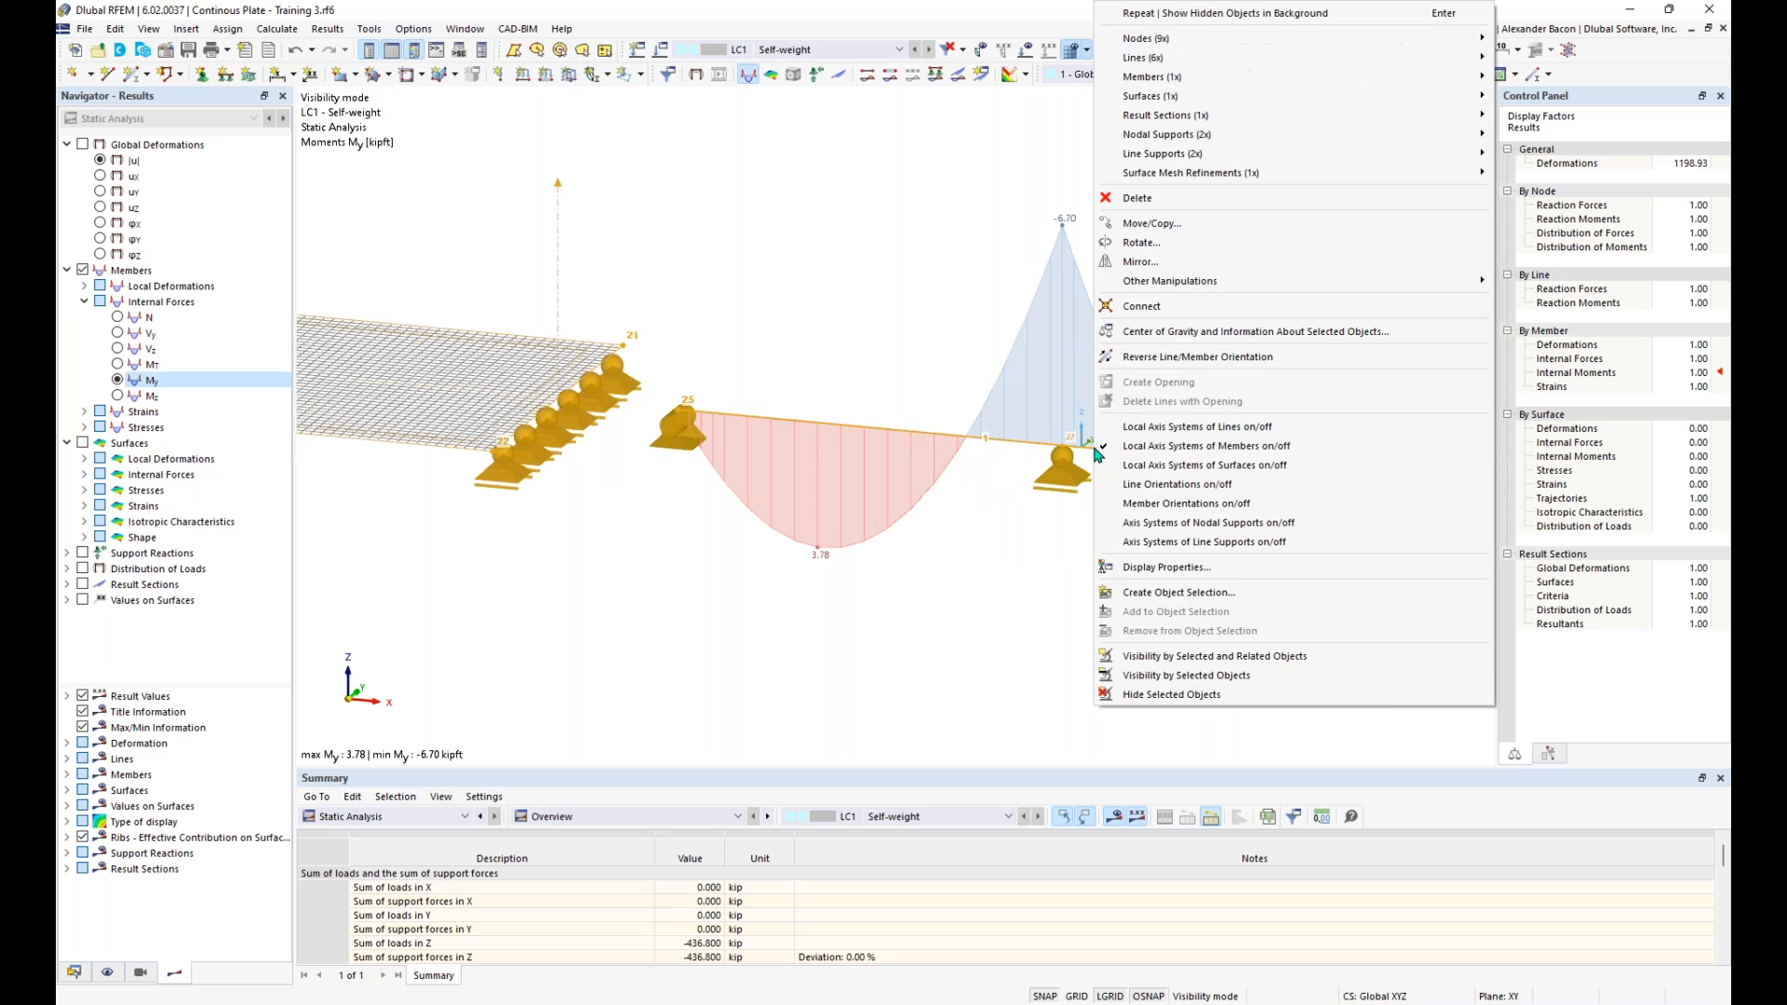
pyautogui.click(1162, 451)
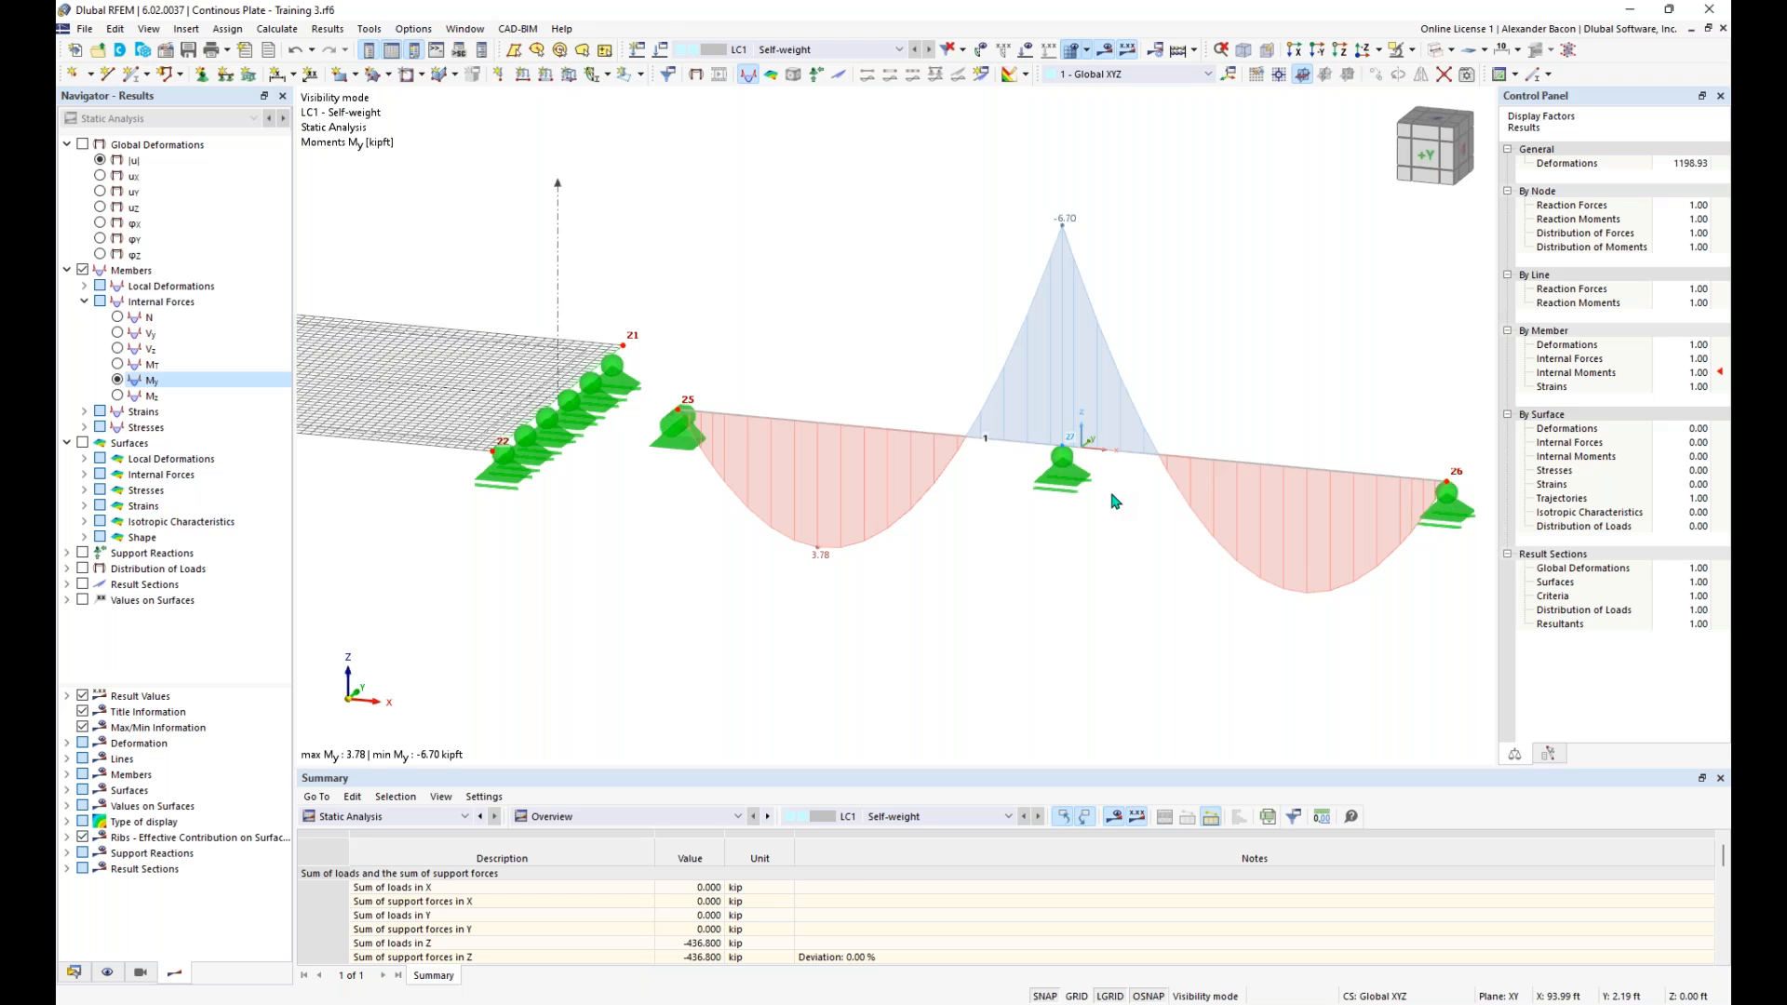
pyautogui.scroll(-5, 800, 642)
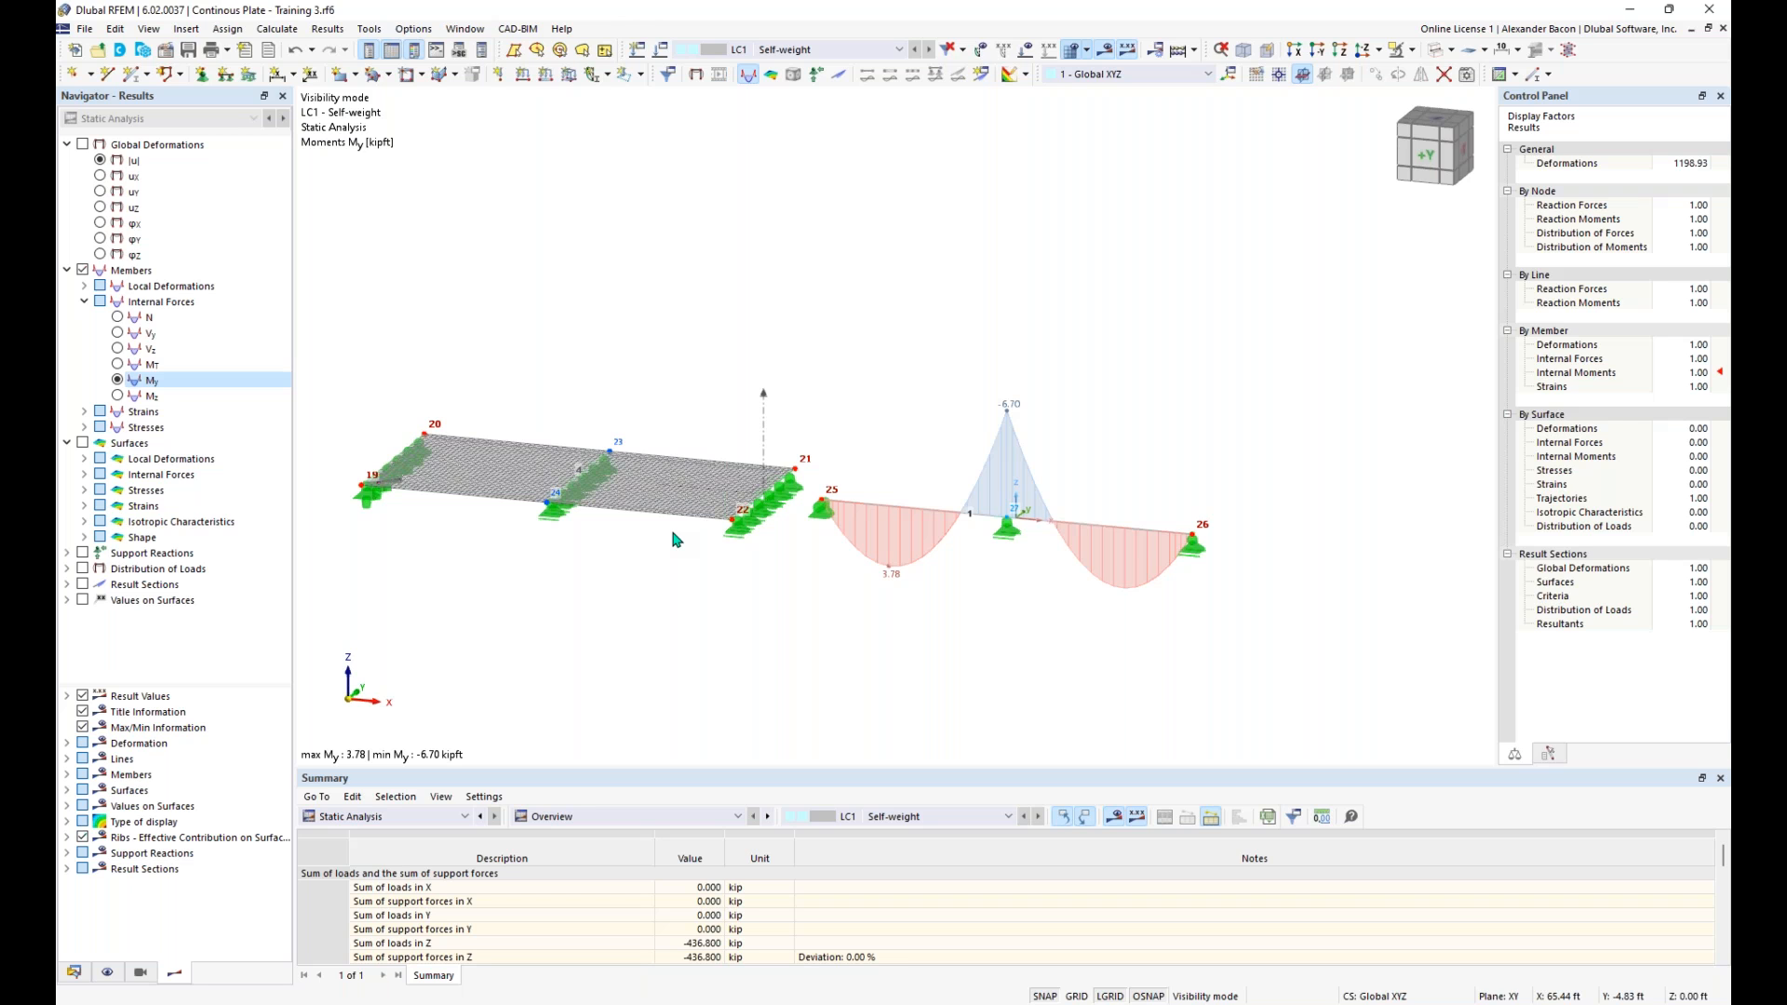
# - Display the basic internal force moments mx on the fourth plate and compare them with the beam's My diagram
pyautogui.click(83, 444)
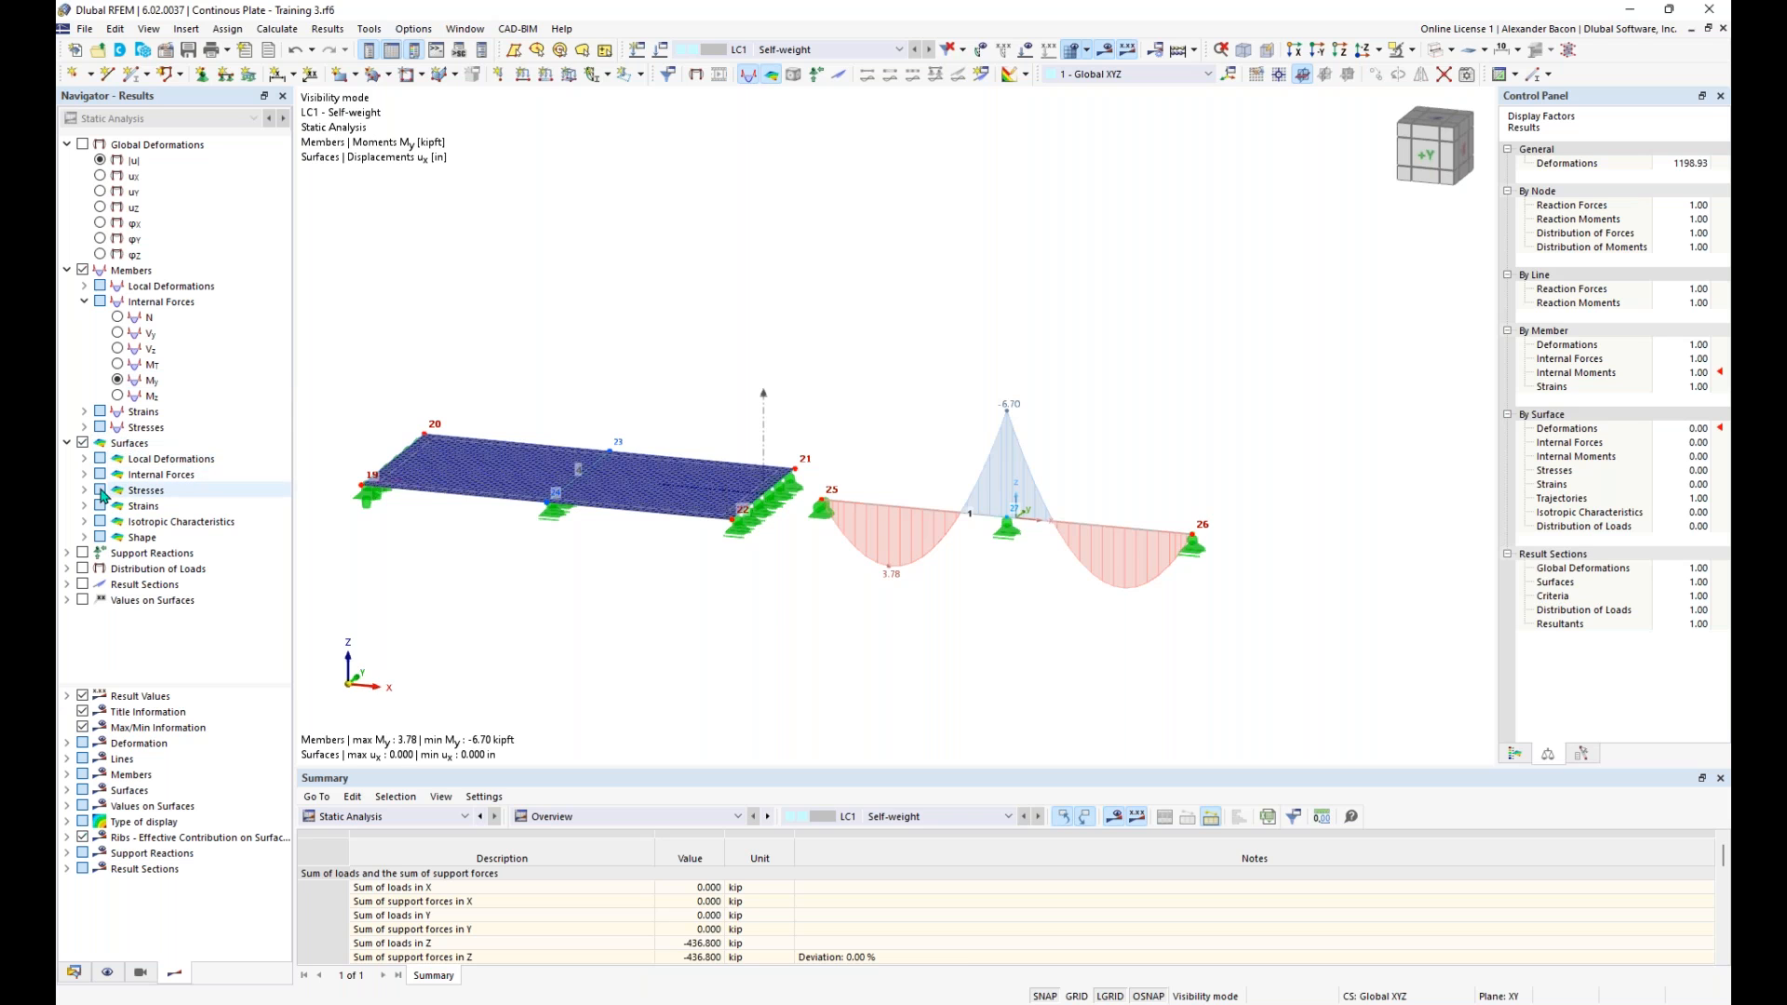
pyautogui.click(87, 476)
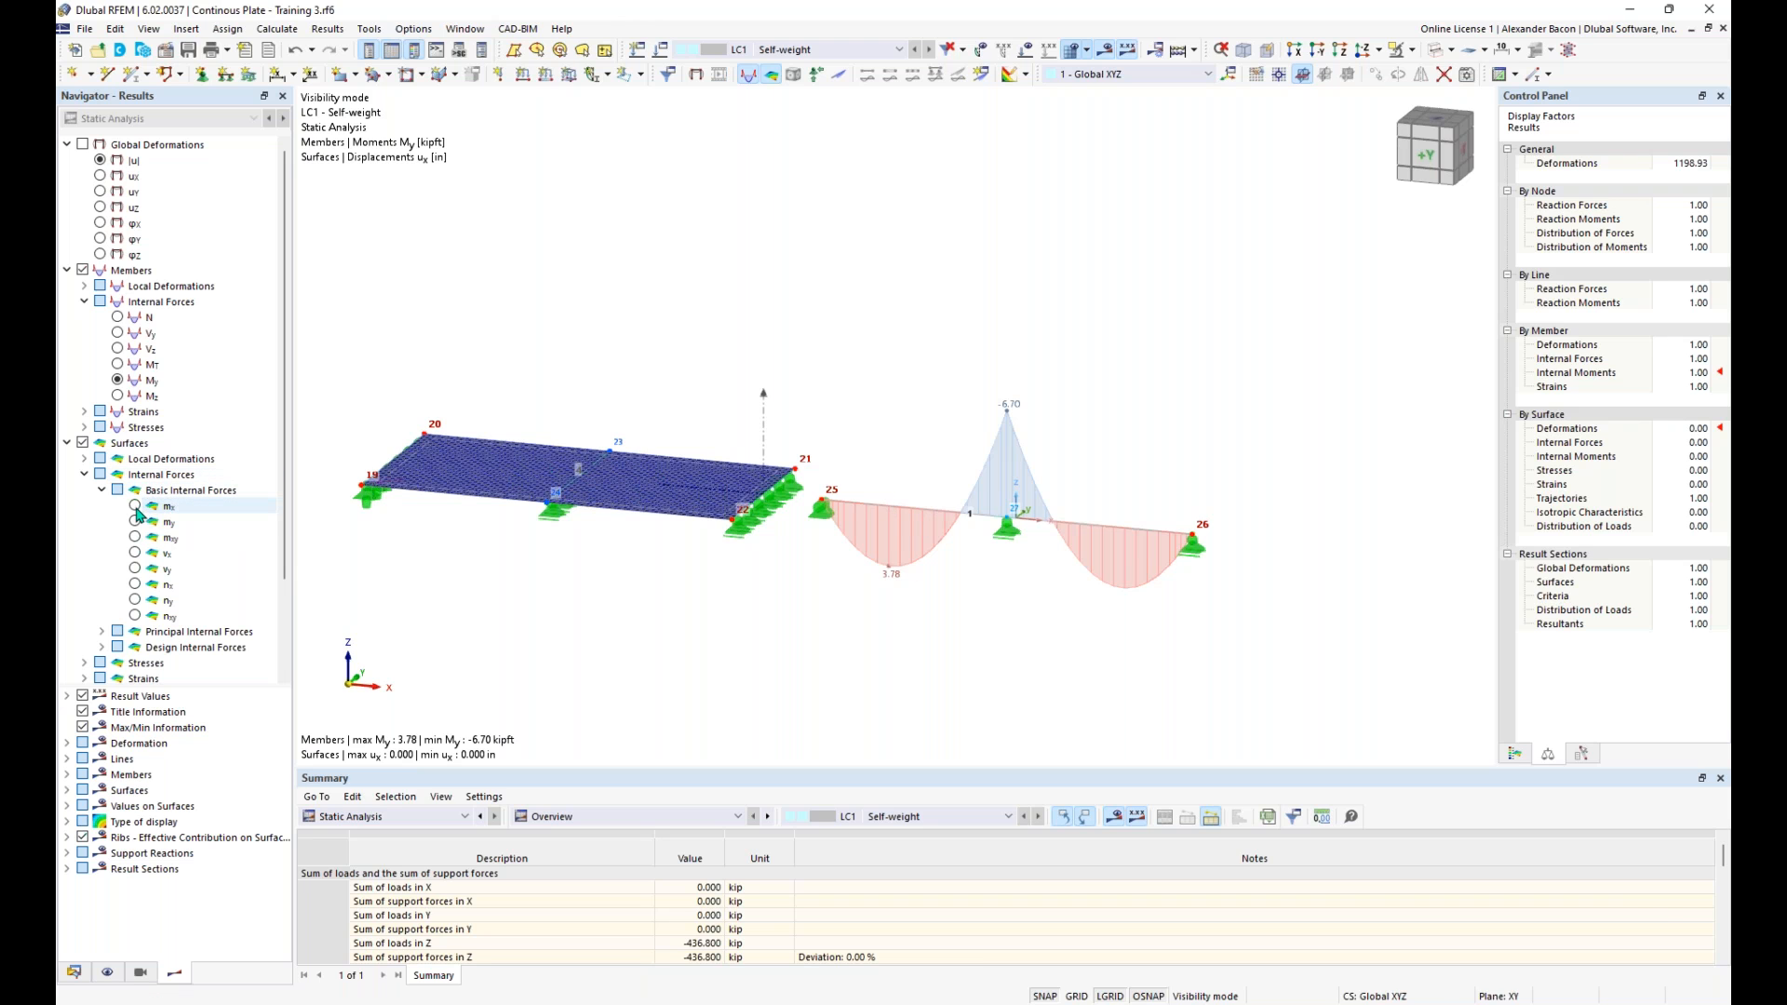
pyautogui.click(135, 507)
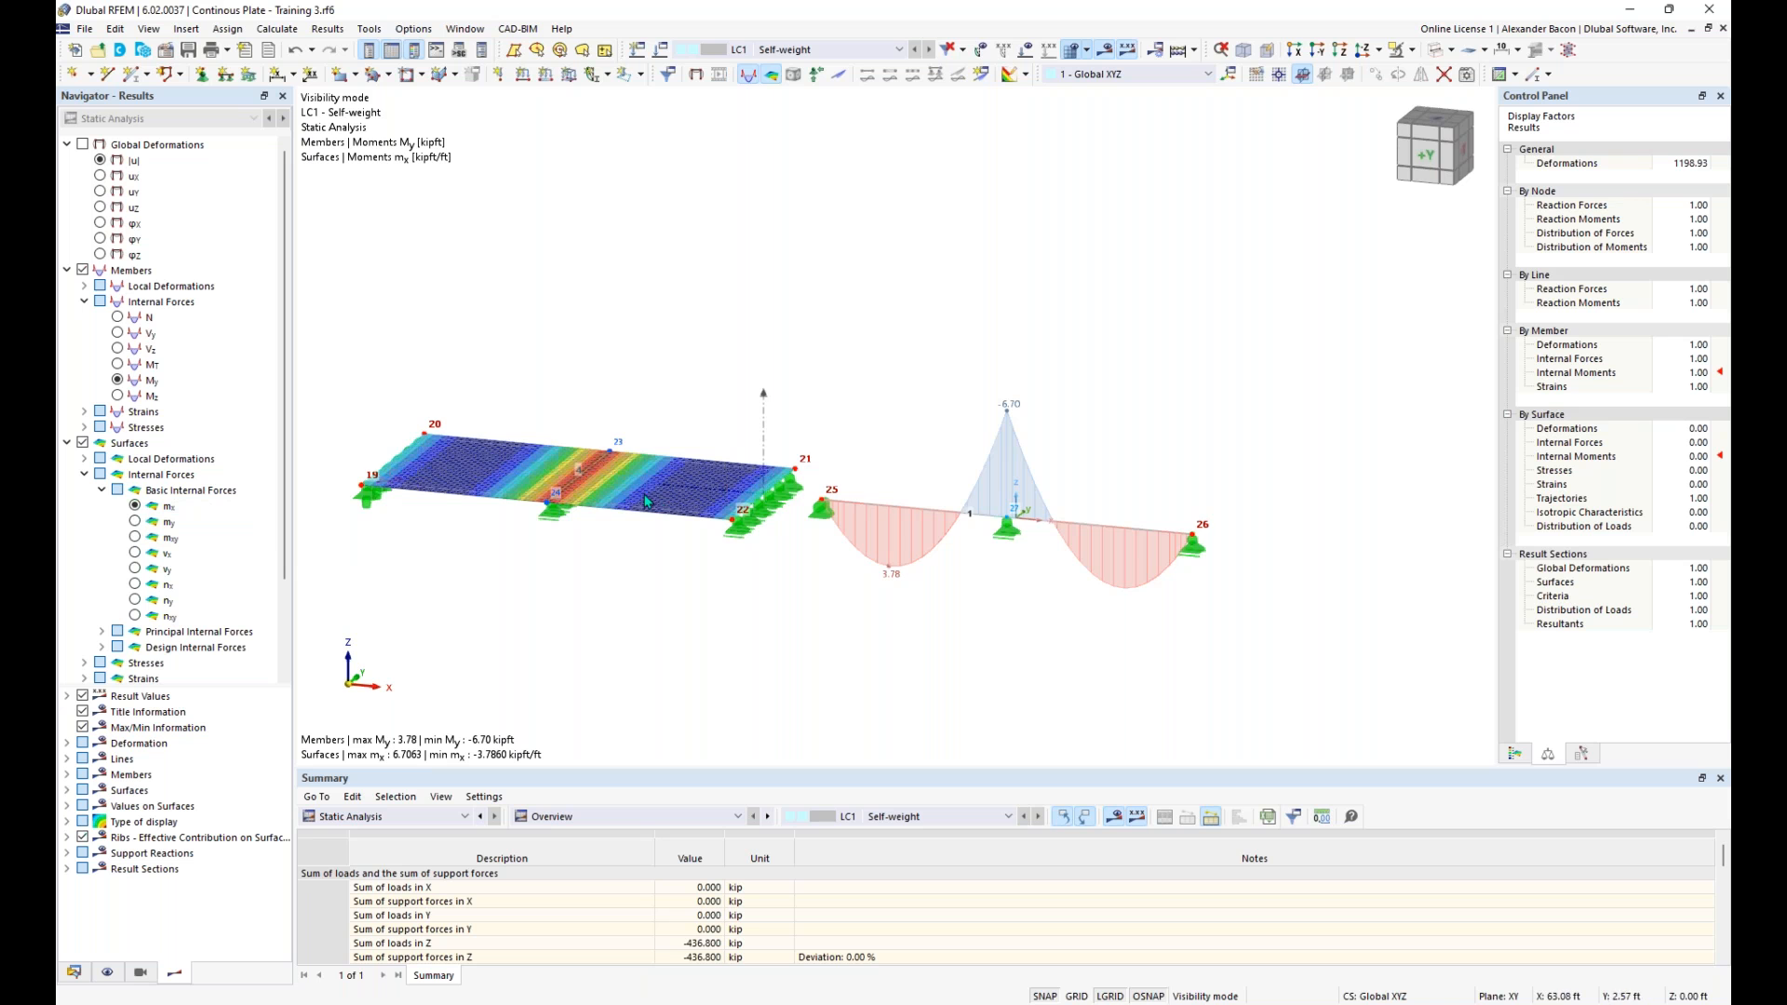
pyautogui.scroll(2, 533, 474)
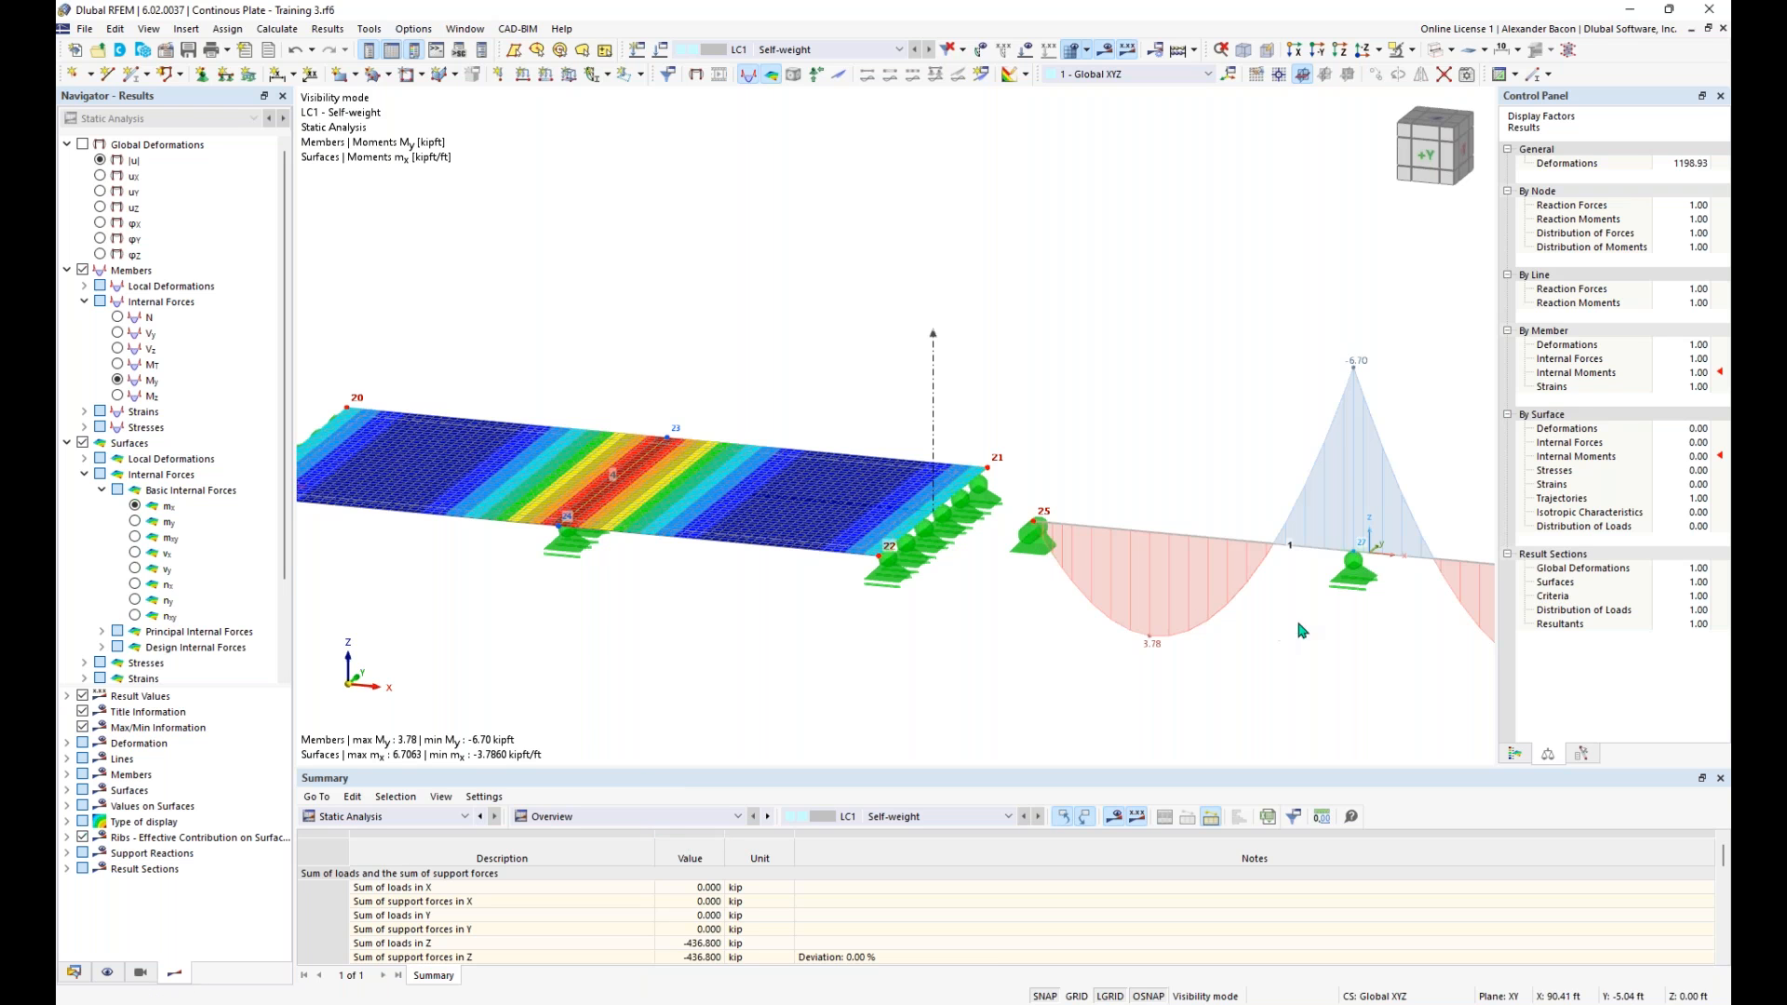
pyautogui.moveTo(1356, 689); pyautogui.dragTo(1074, 609, button='middle')
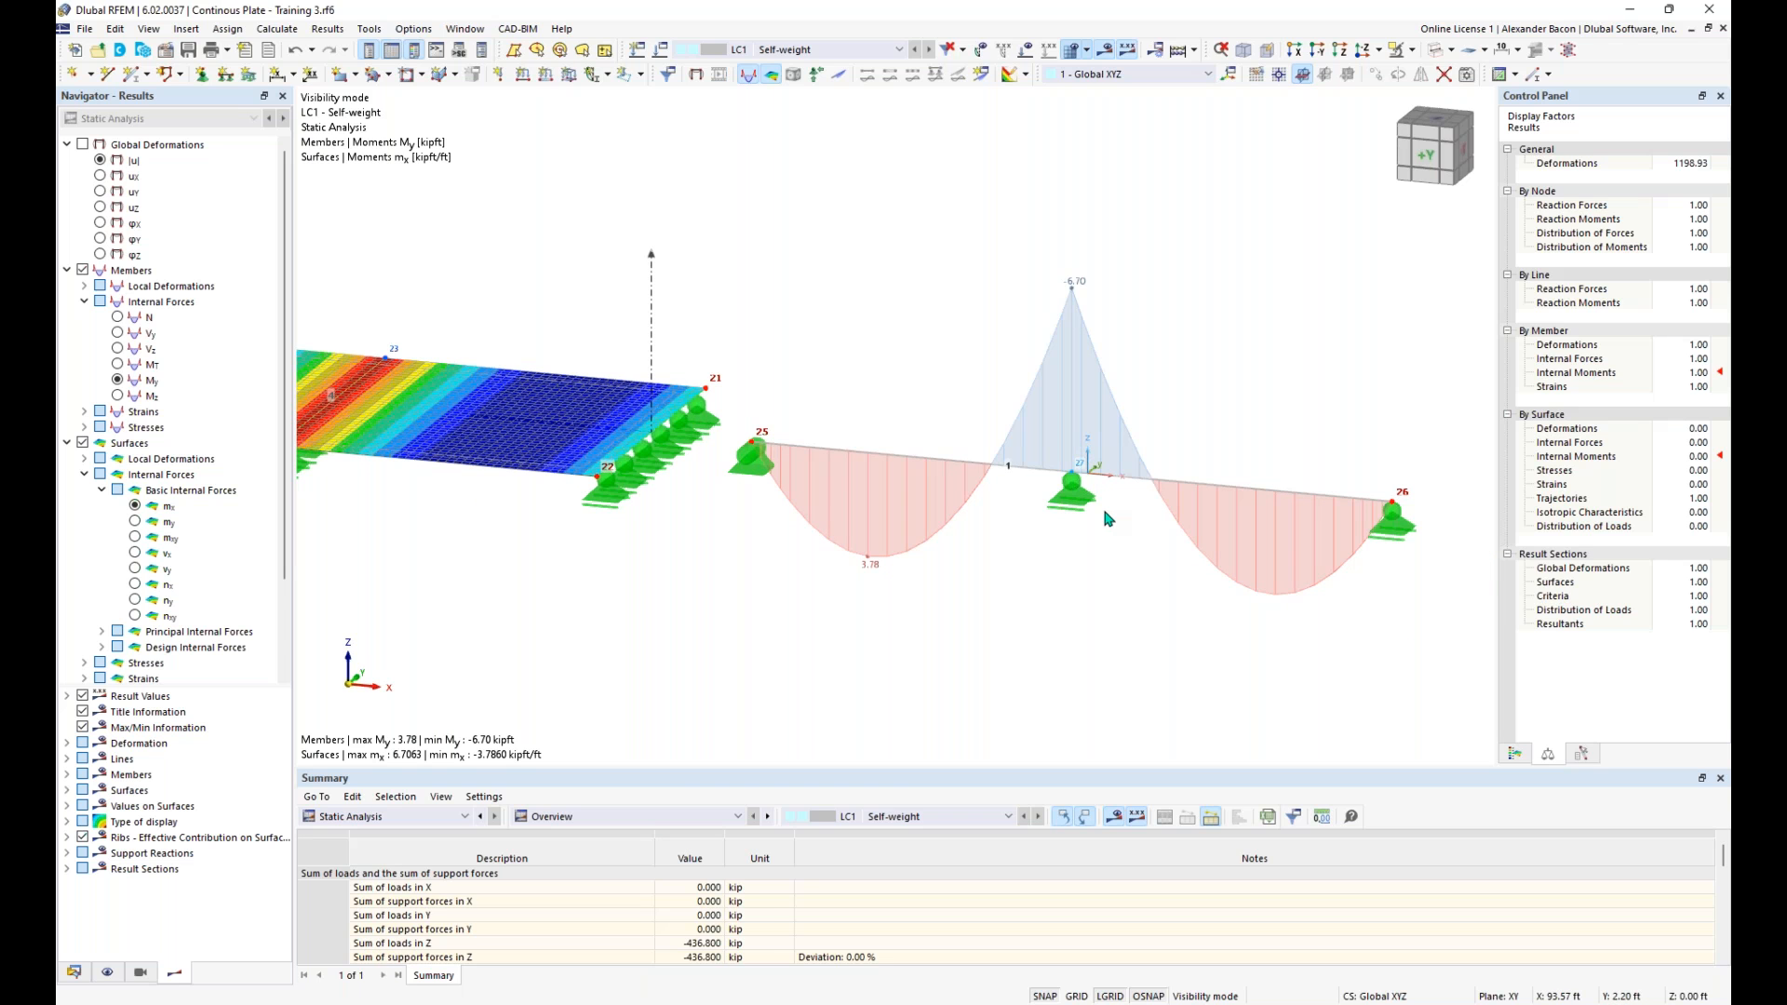
pyautogui.scroll(-3, 1108, 518)
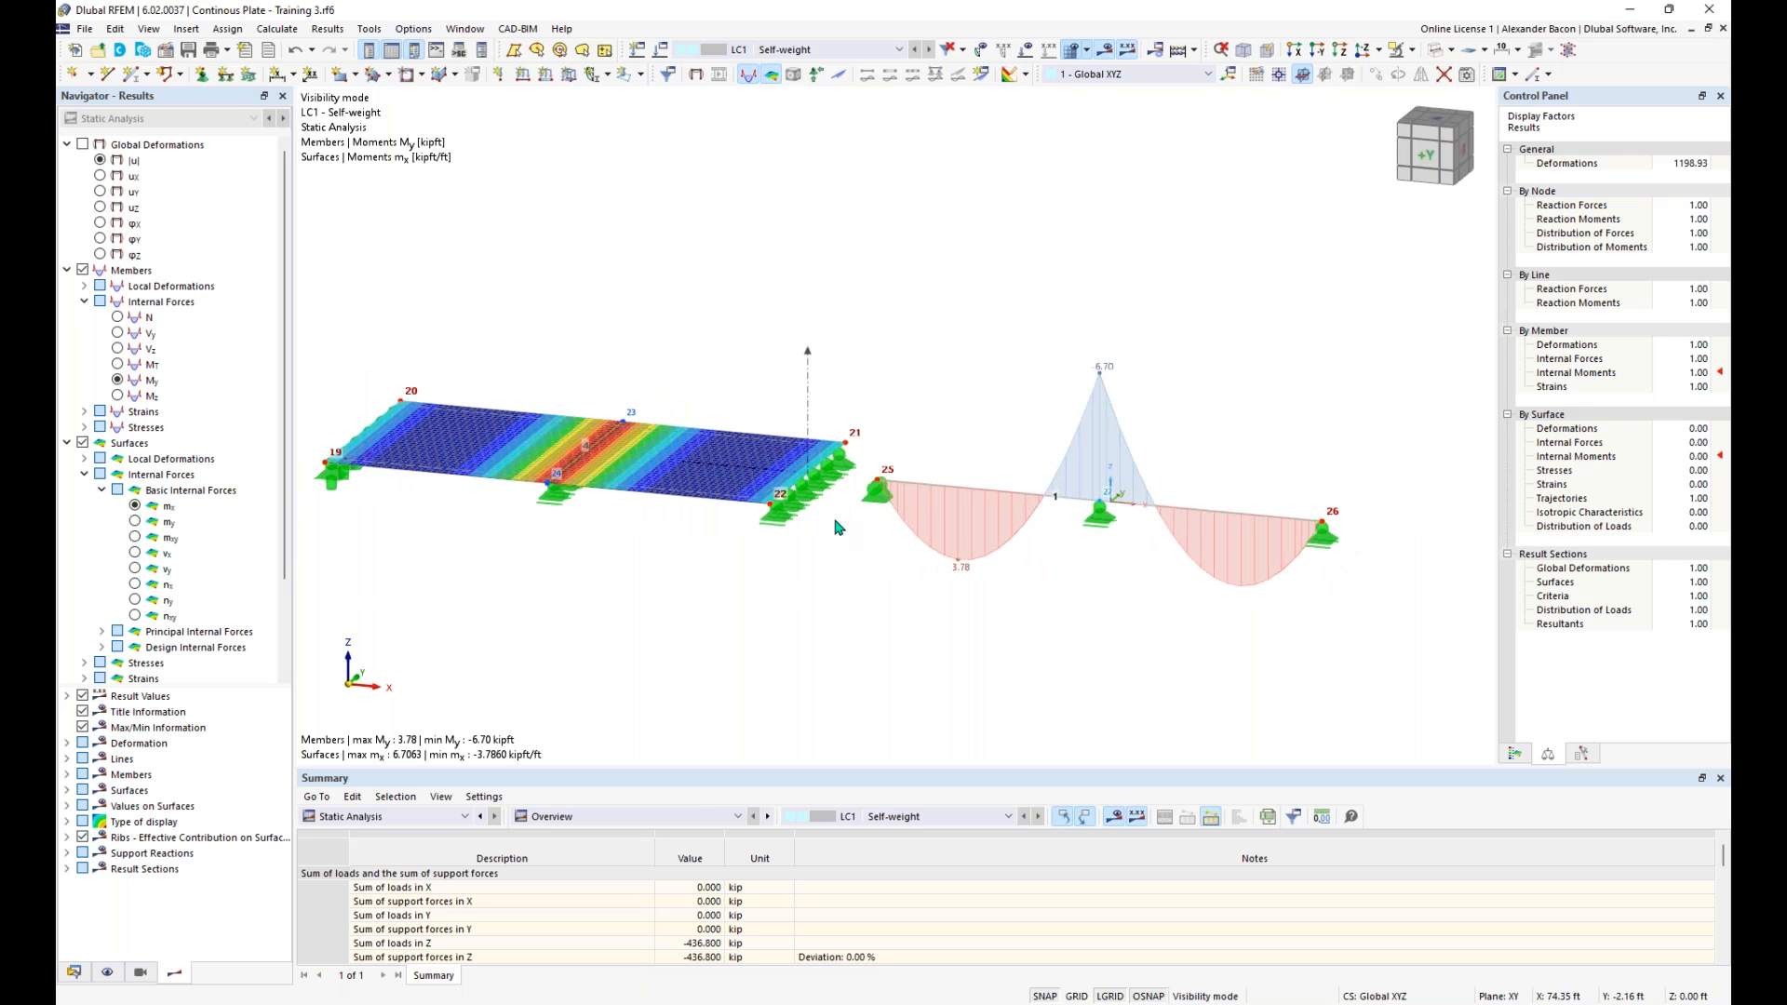
# - Display the basic internal forces vx on the fourth plate and turn on the local axis systems of surfaces
pyautogui.click(135, 554)
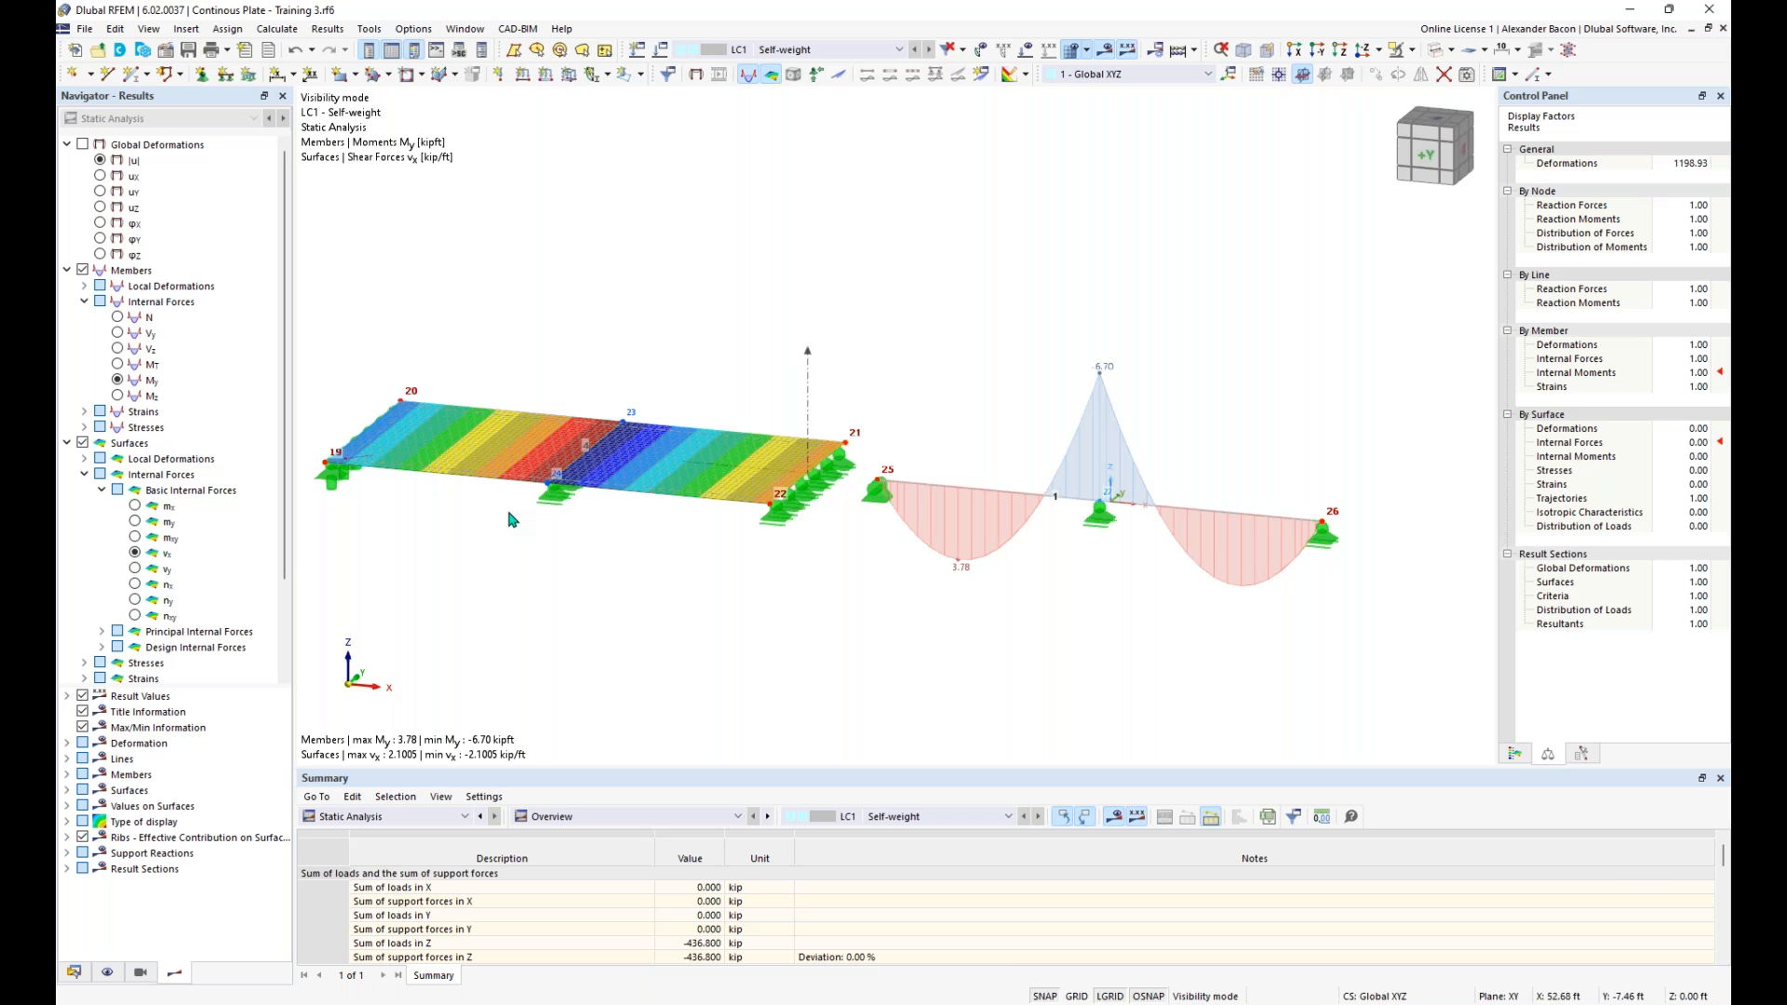
pyautogui.rightClick(658, 495)
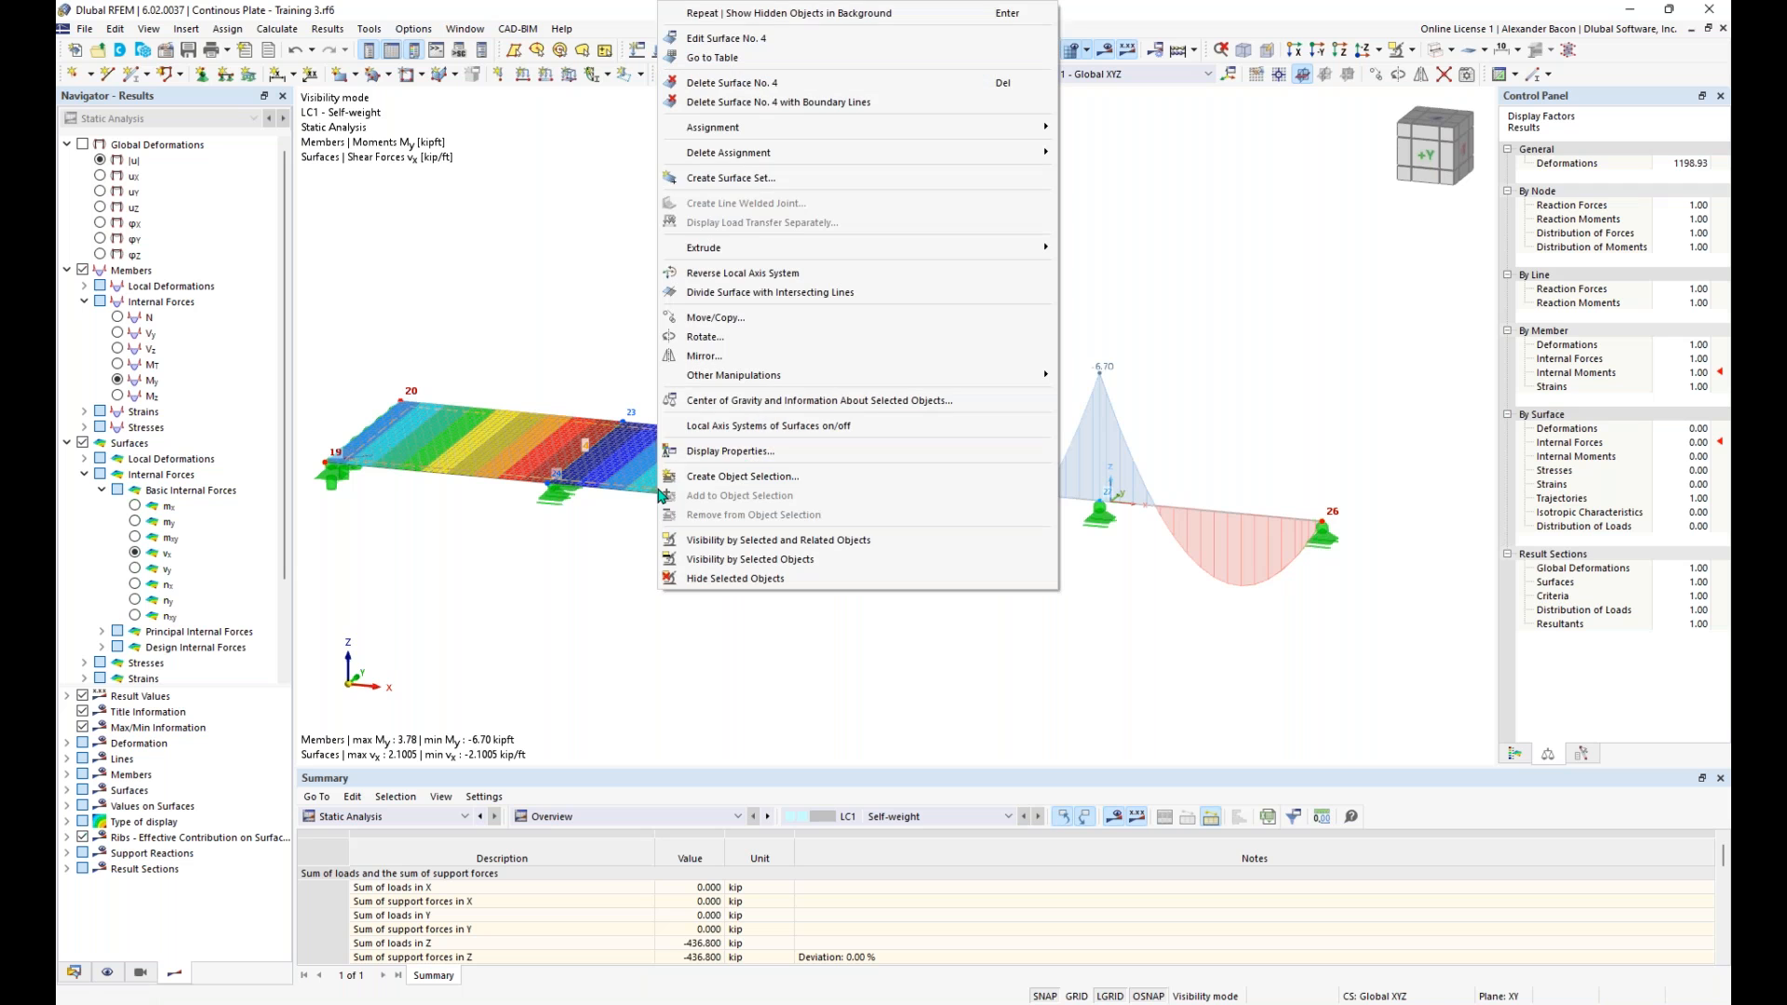
pyautogui.click(725, 426)
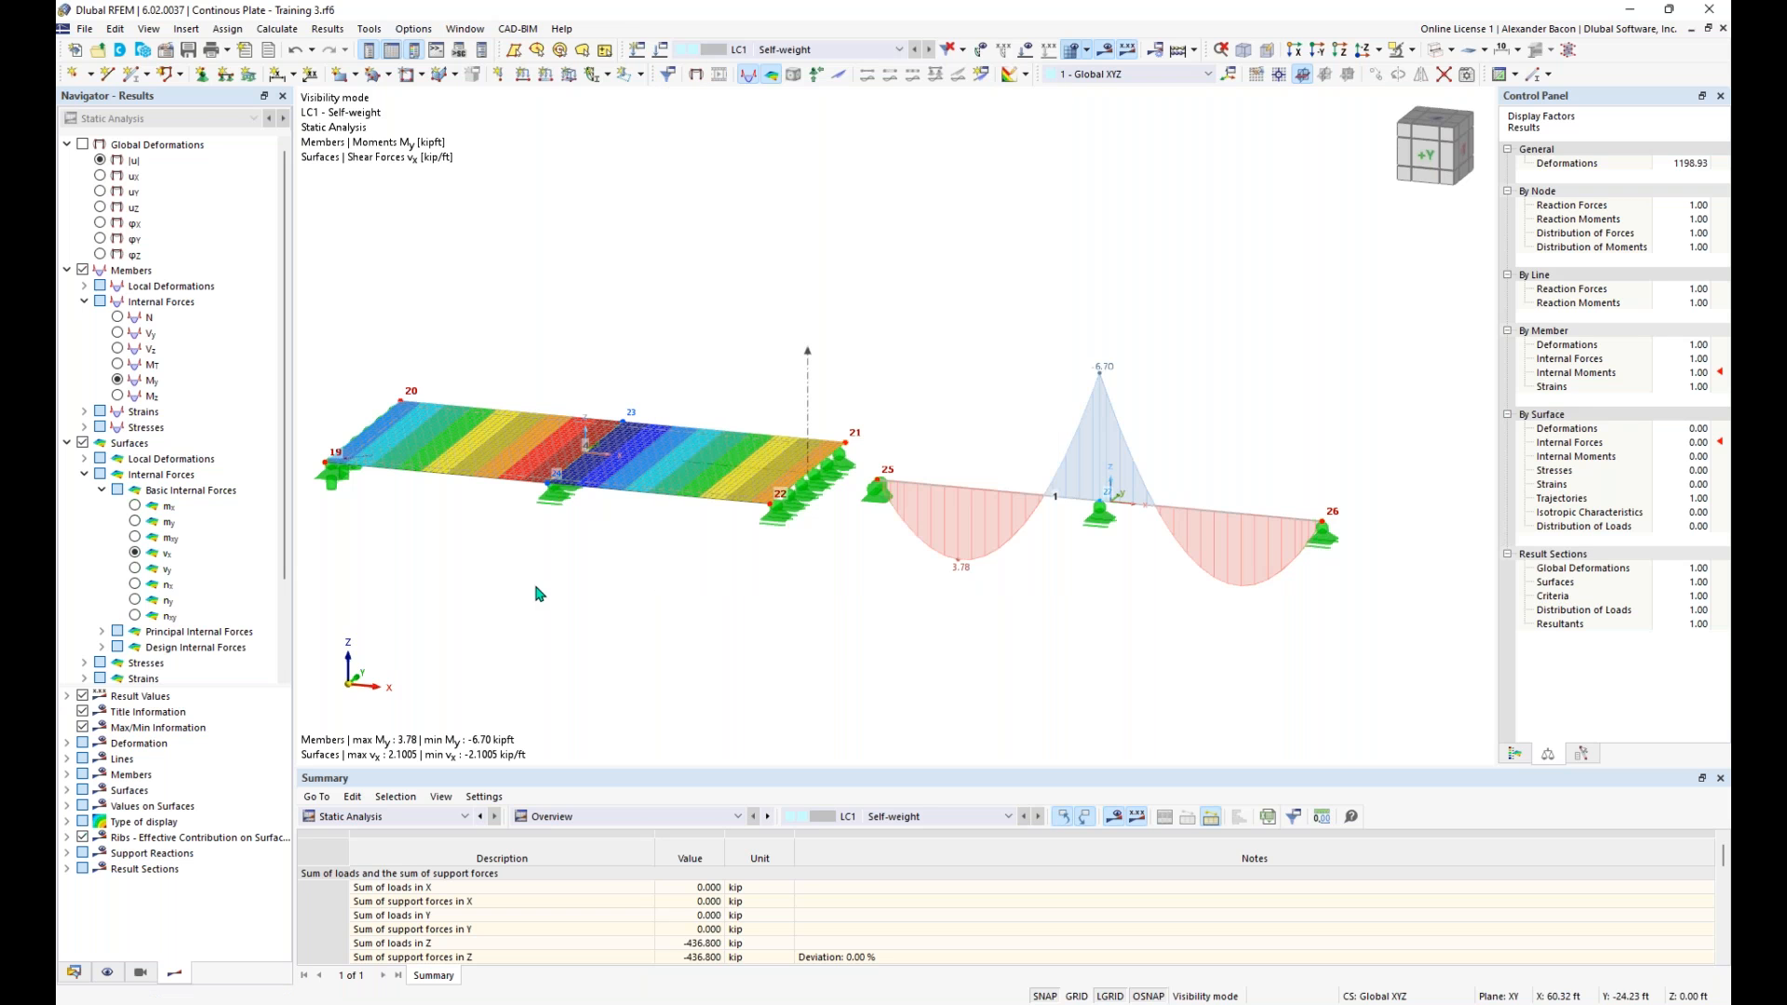
# - Switch the member results to the shear forces Vz and compare the beam's diagram with the plate's vx
pyautogui.click(118, 349)
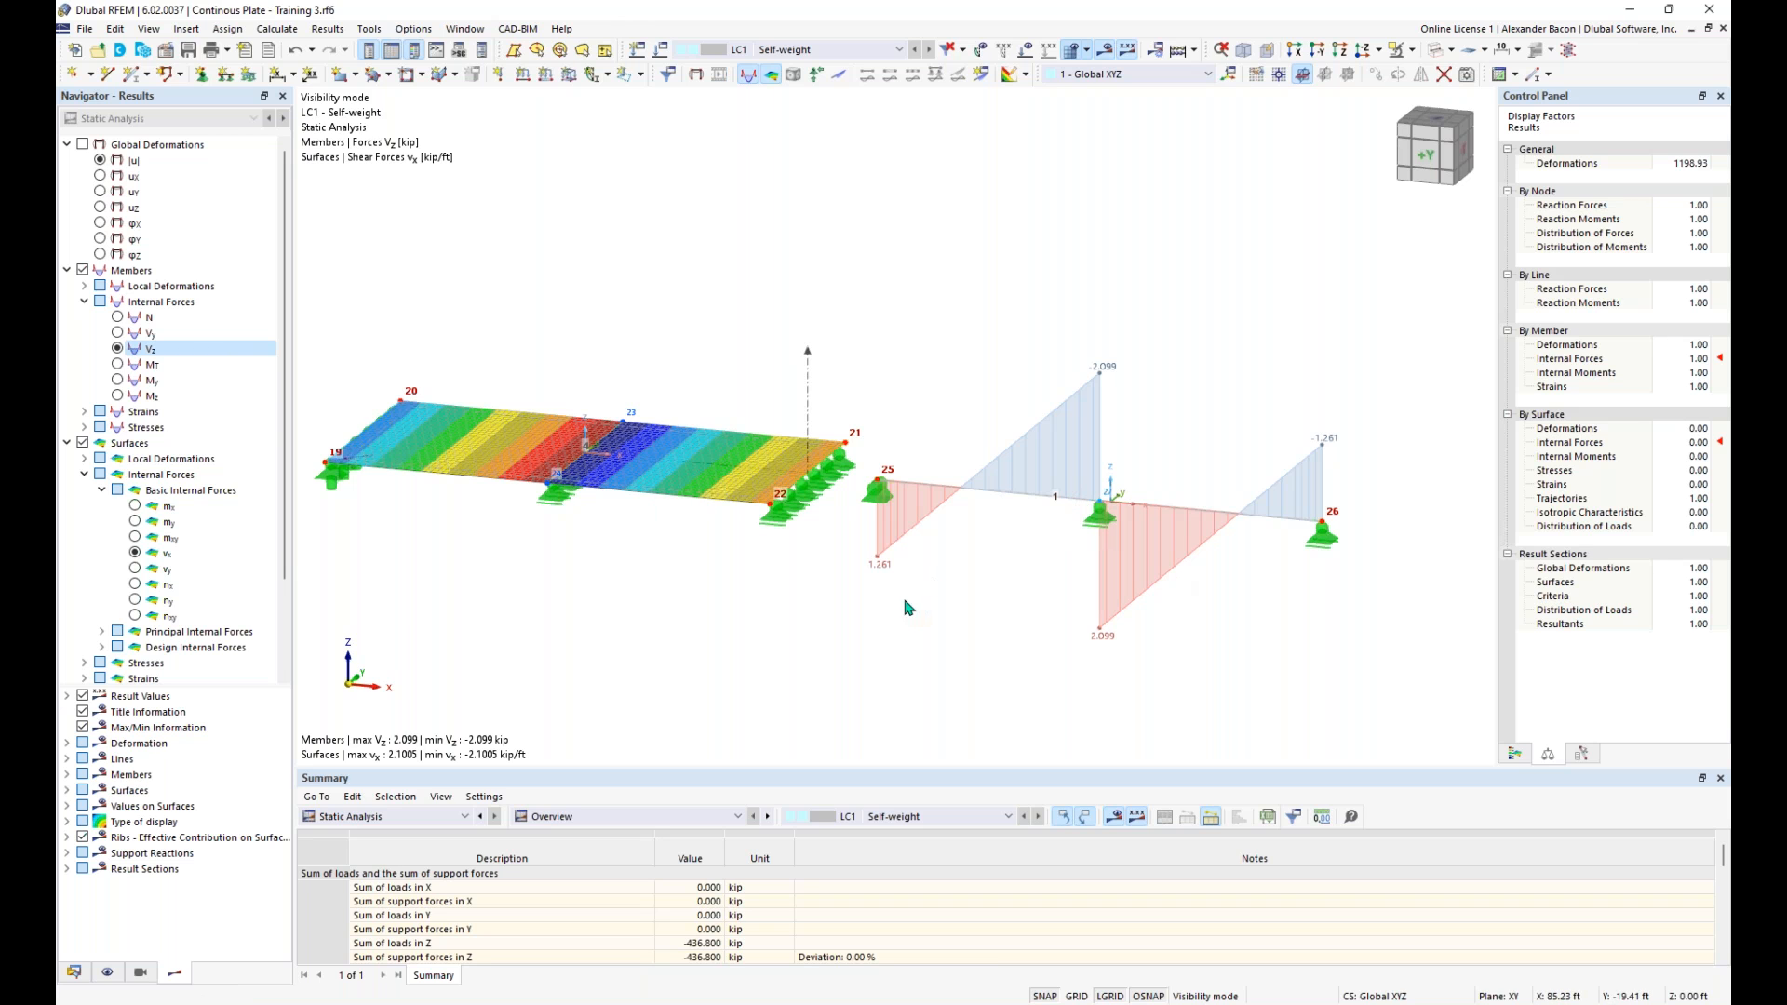
pyautogui.scroll(-1, 909, 603)
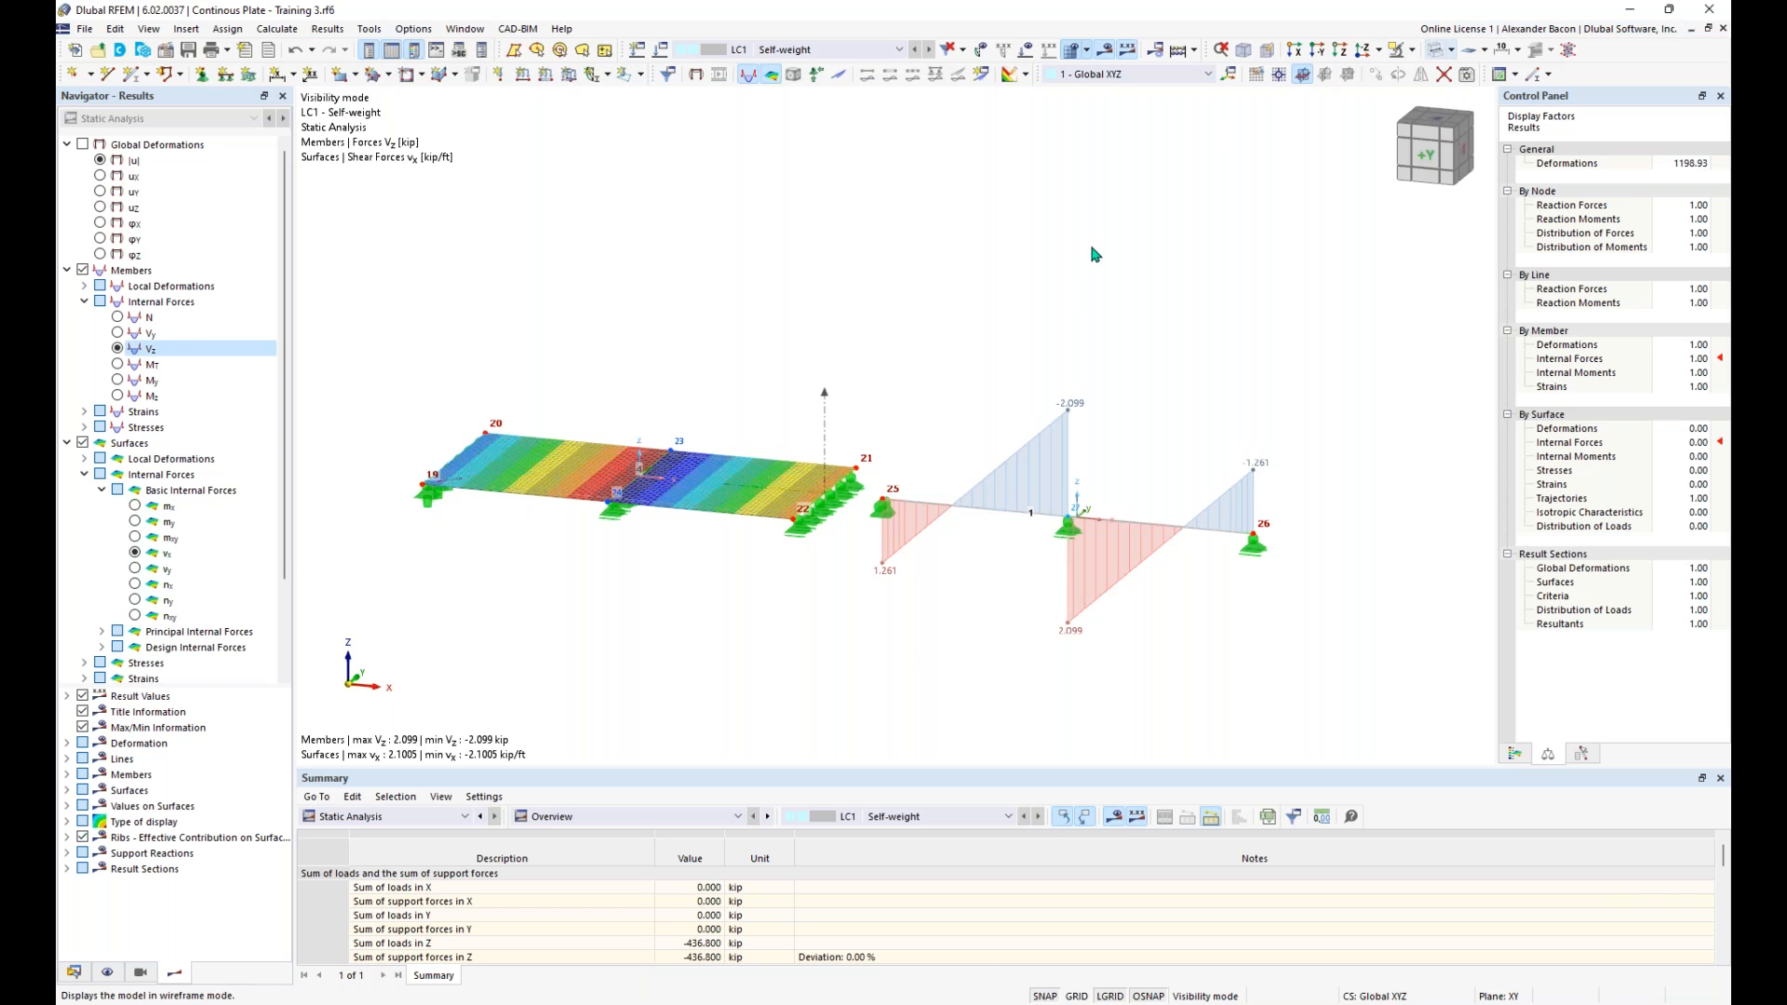
pyautogui.scroll(-2, 199, 661)
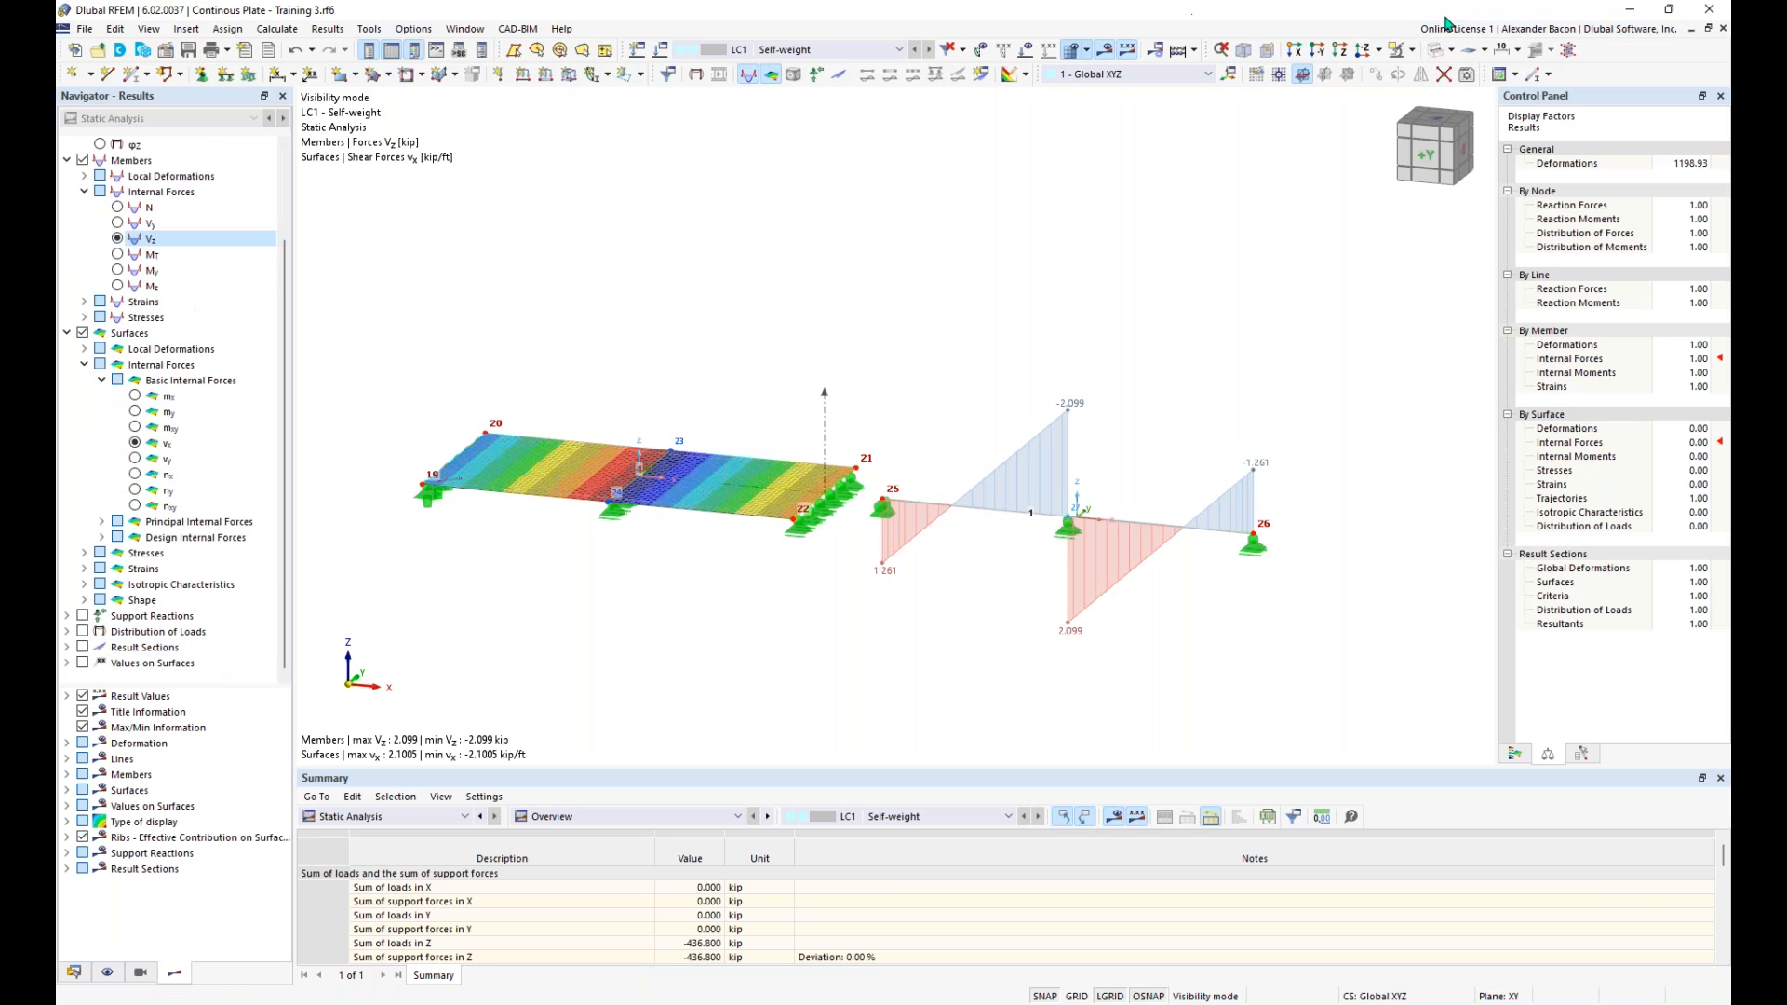
# - Cancel the visibility mode to bring all four plates and the equivalent beam back into view
pyautogui.click(1413, 51)
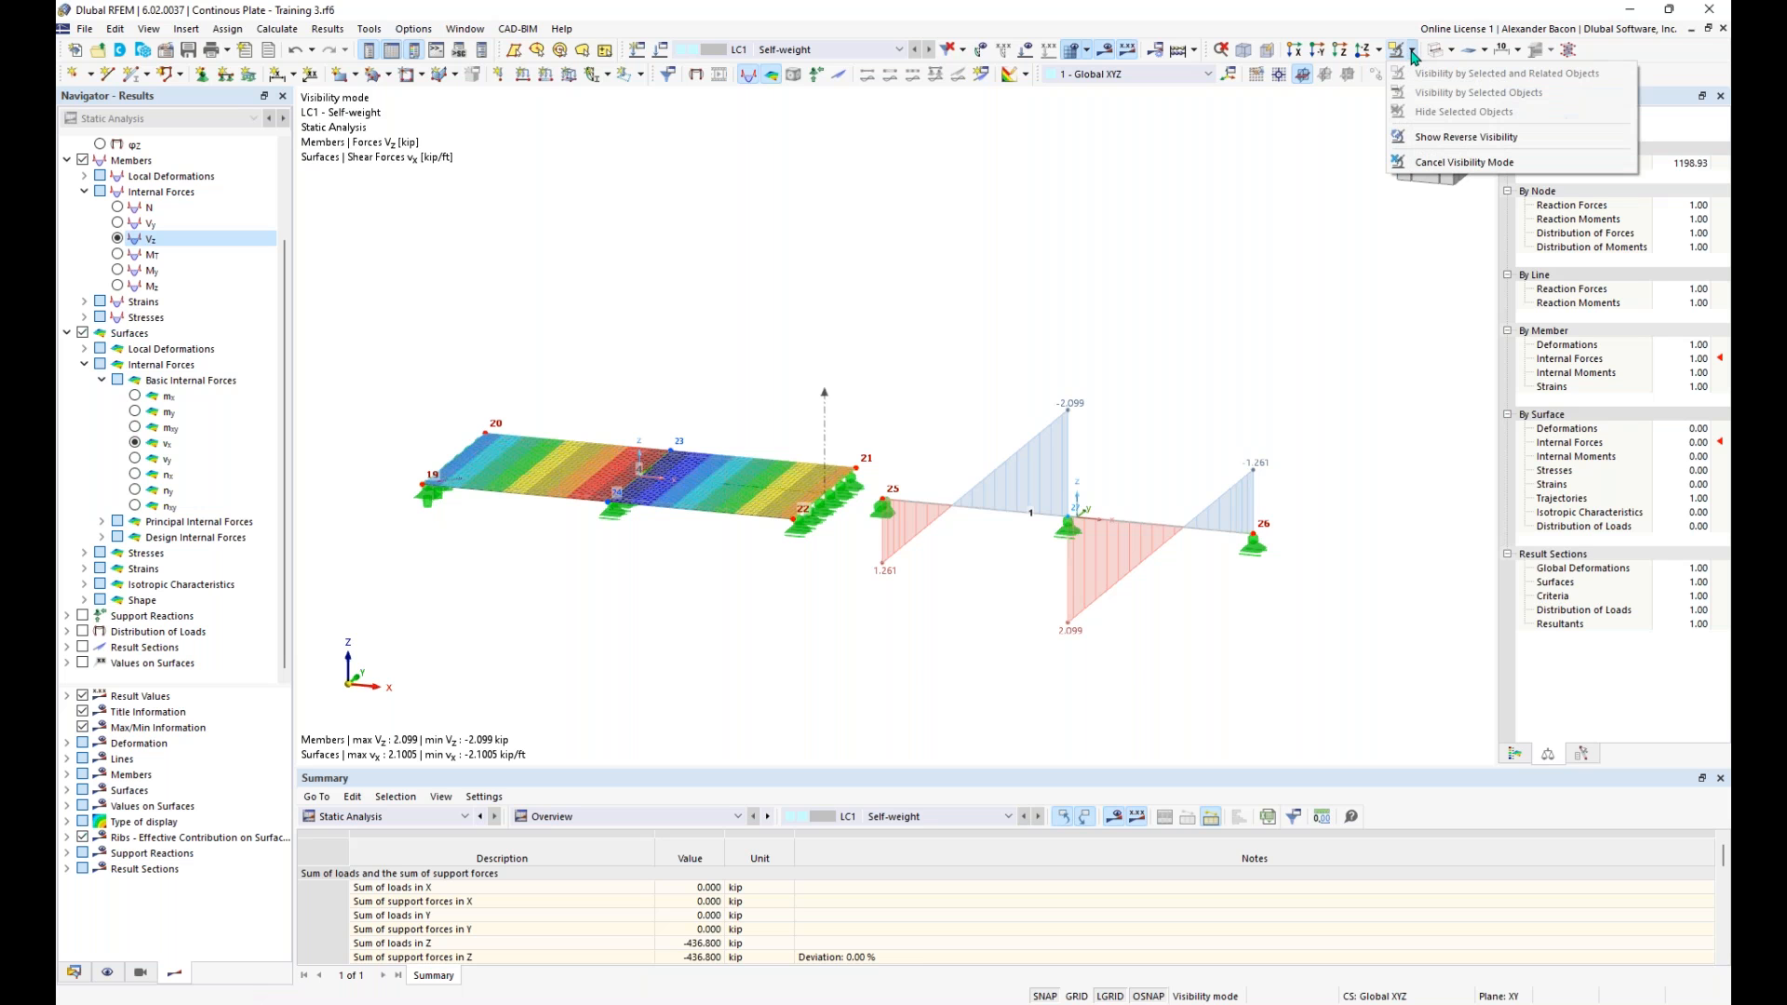
pyautogui.click(1452, 162)
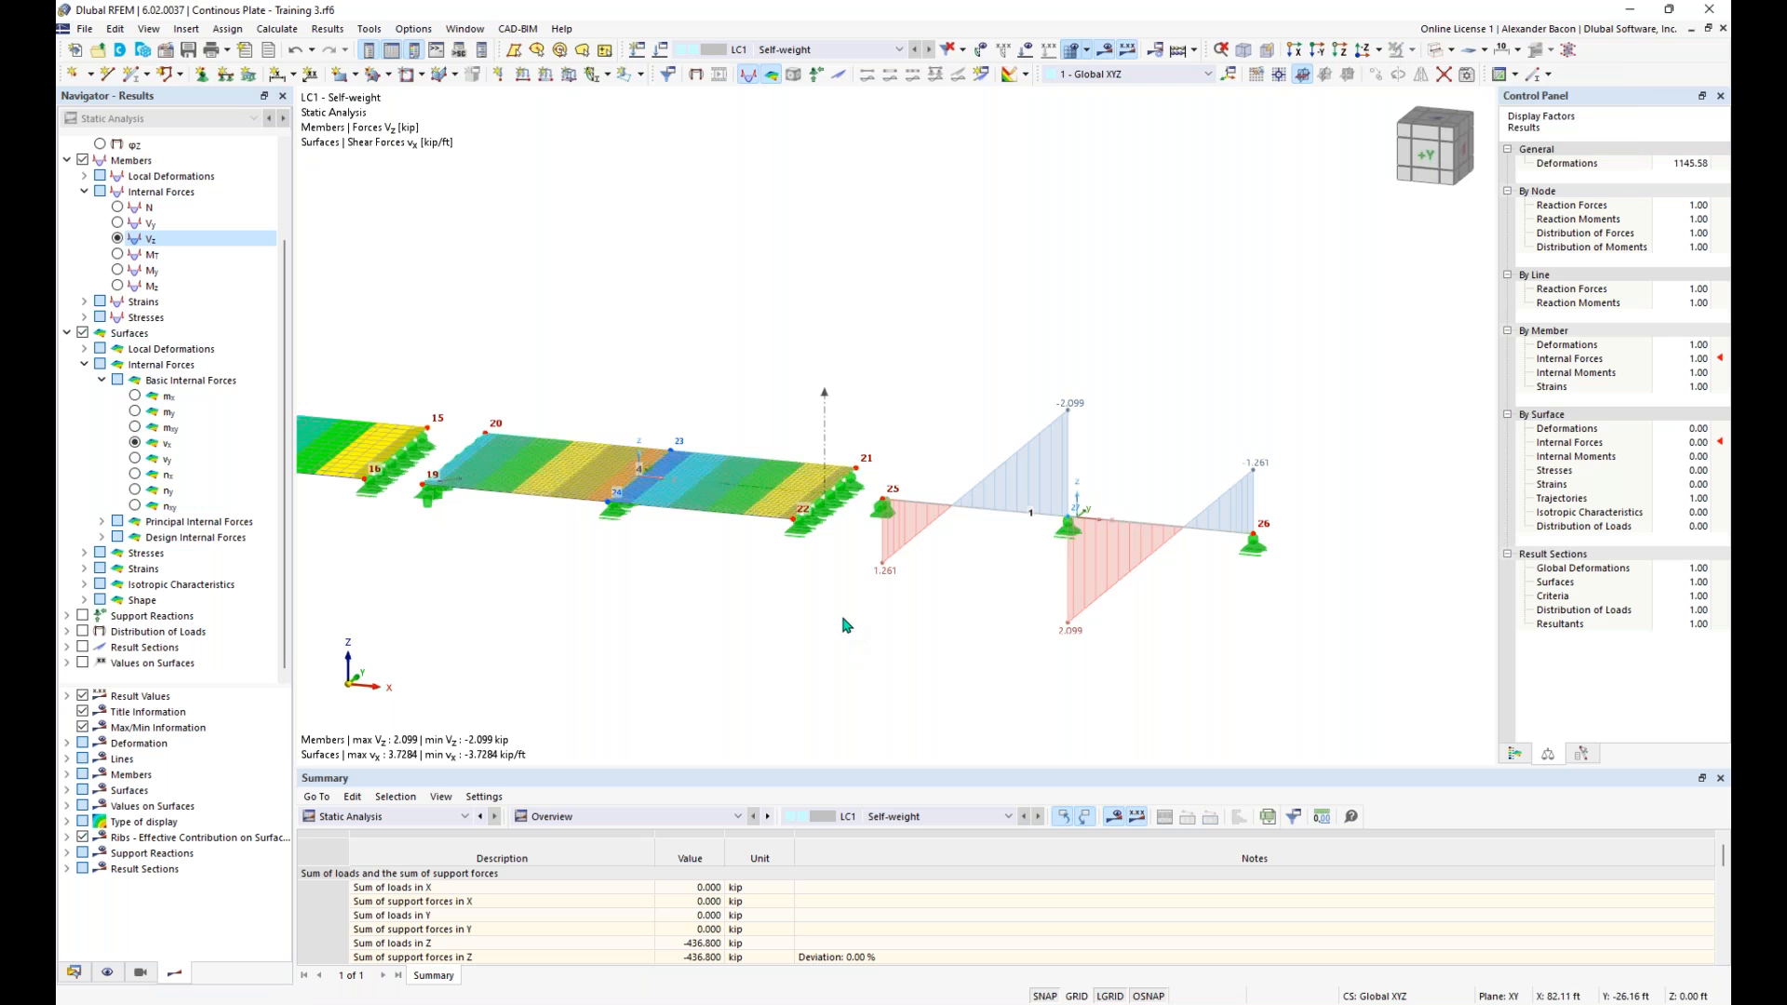
pyautogui.scroll(-1, 845, 624)
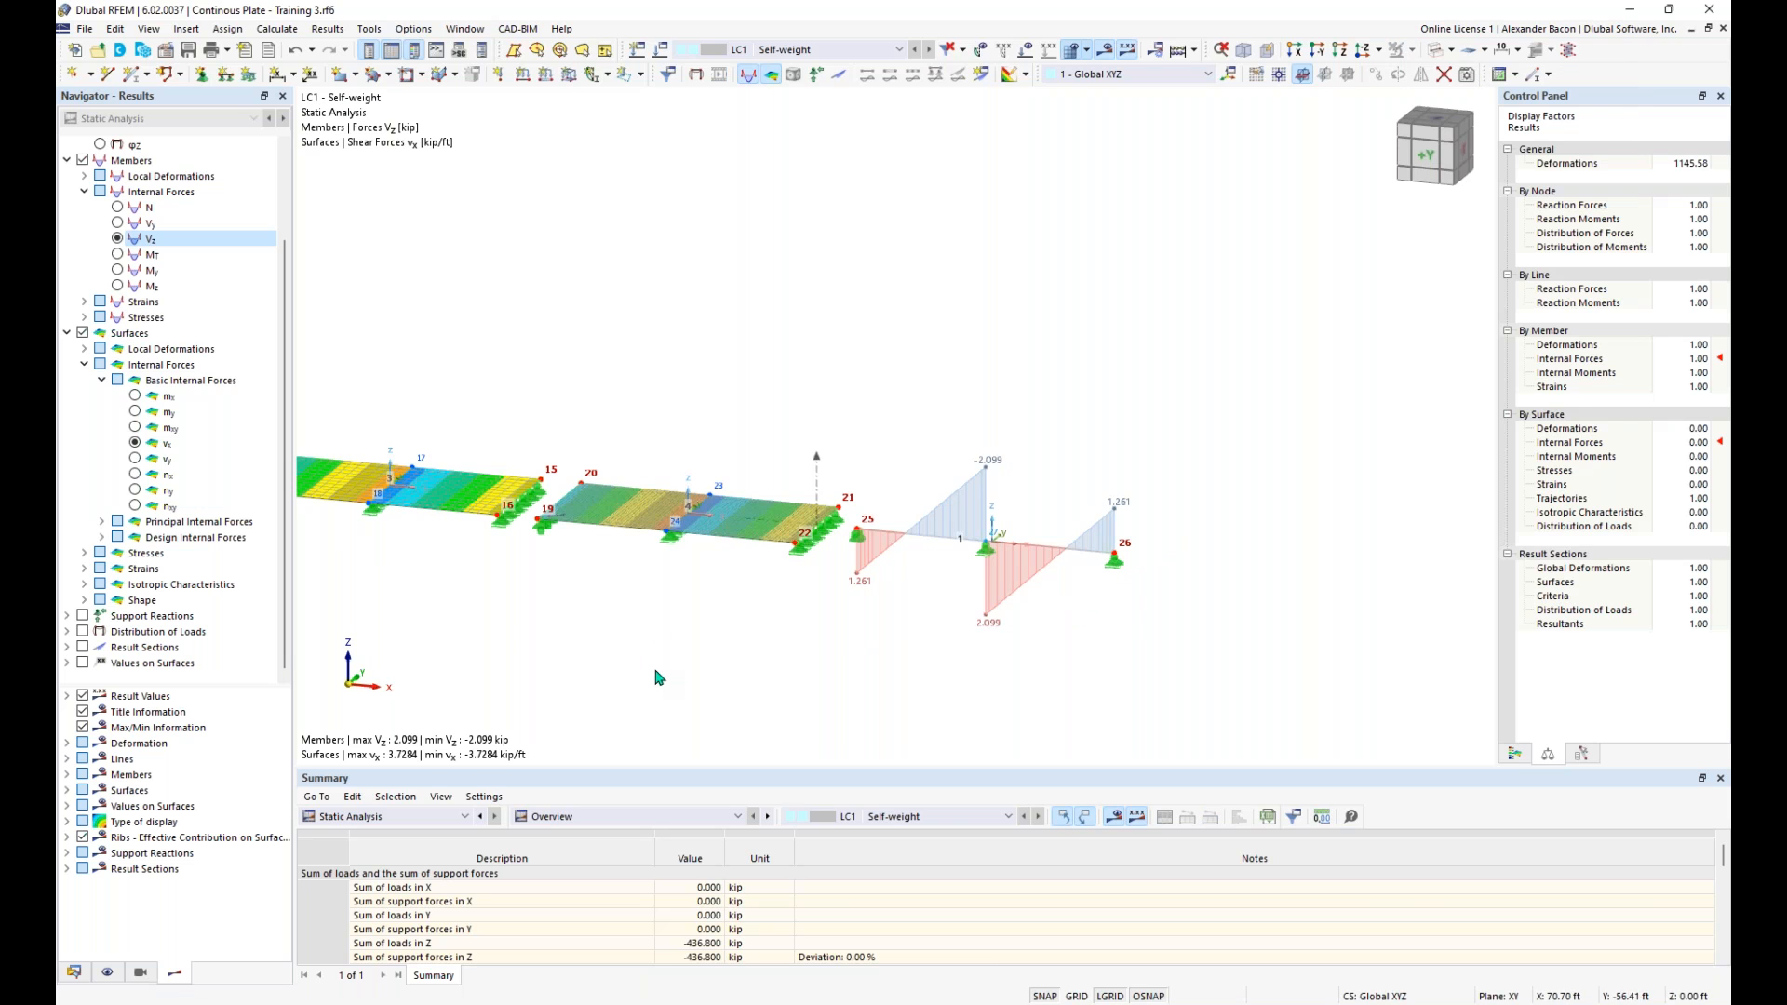
pyautogui.moveTo(667, 616); pyautogui.dragTo(867, 653, button='middle')
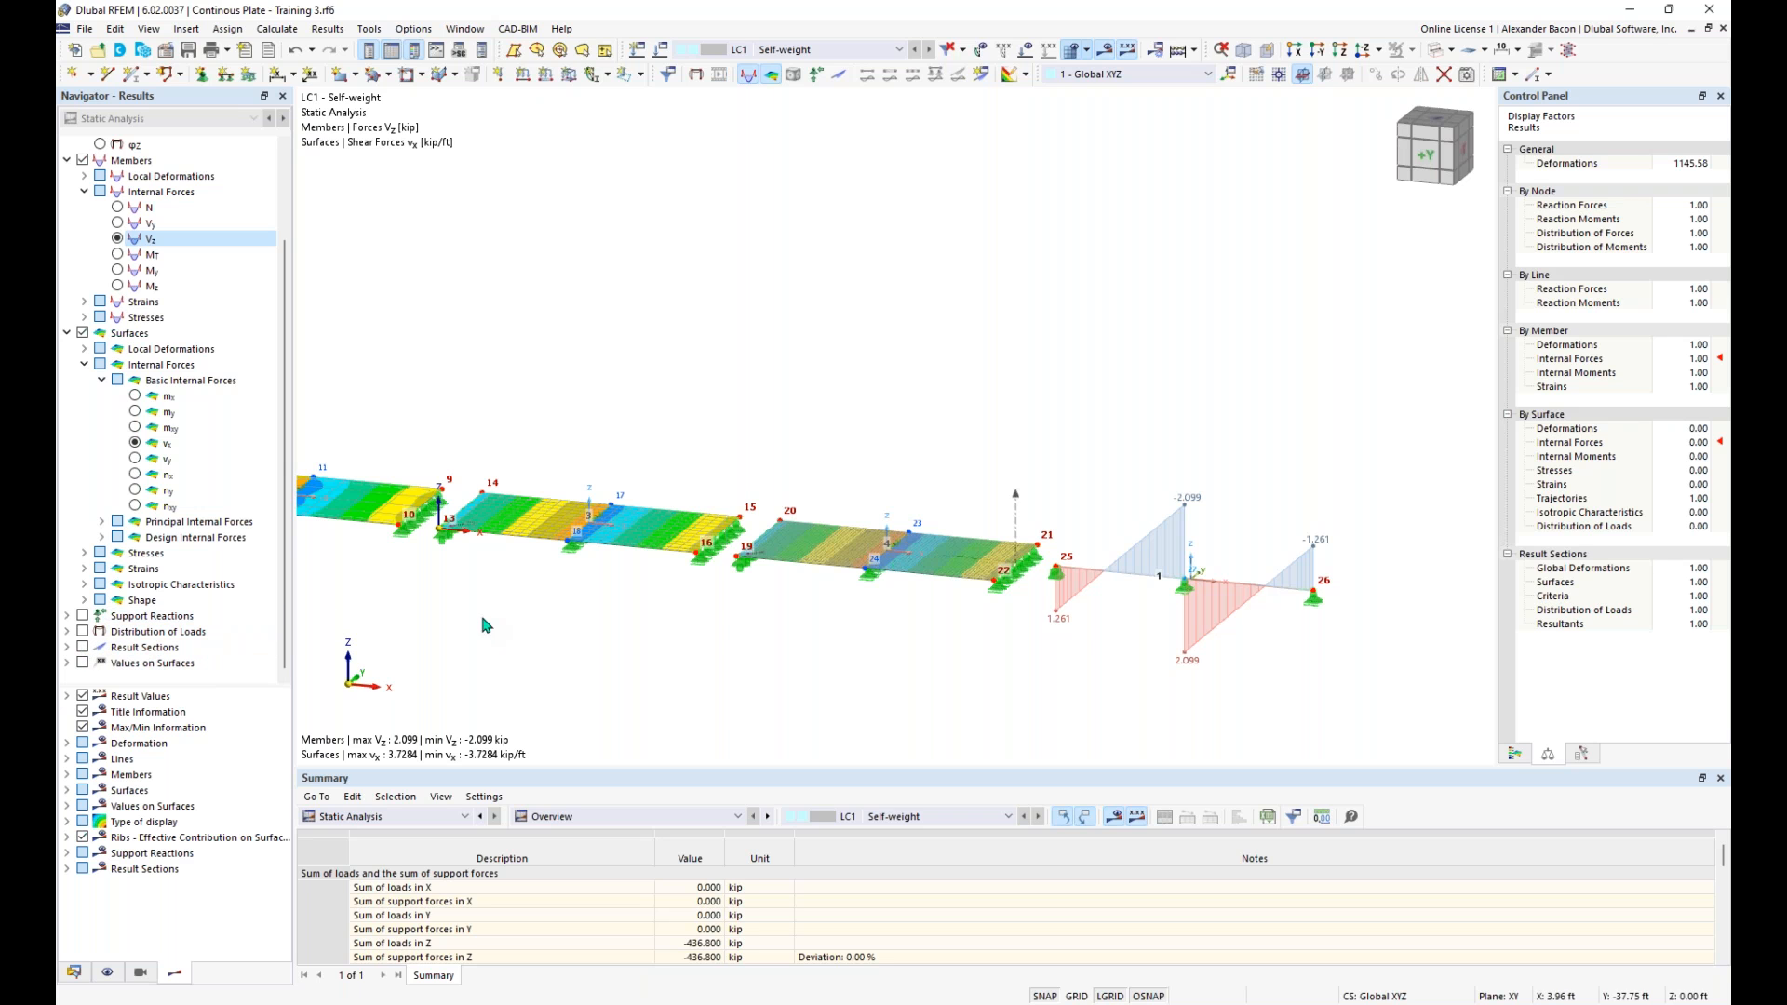
pyautogui.scroll(-1, 506, 625)
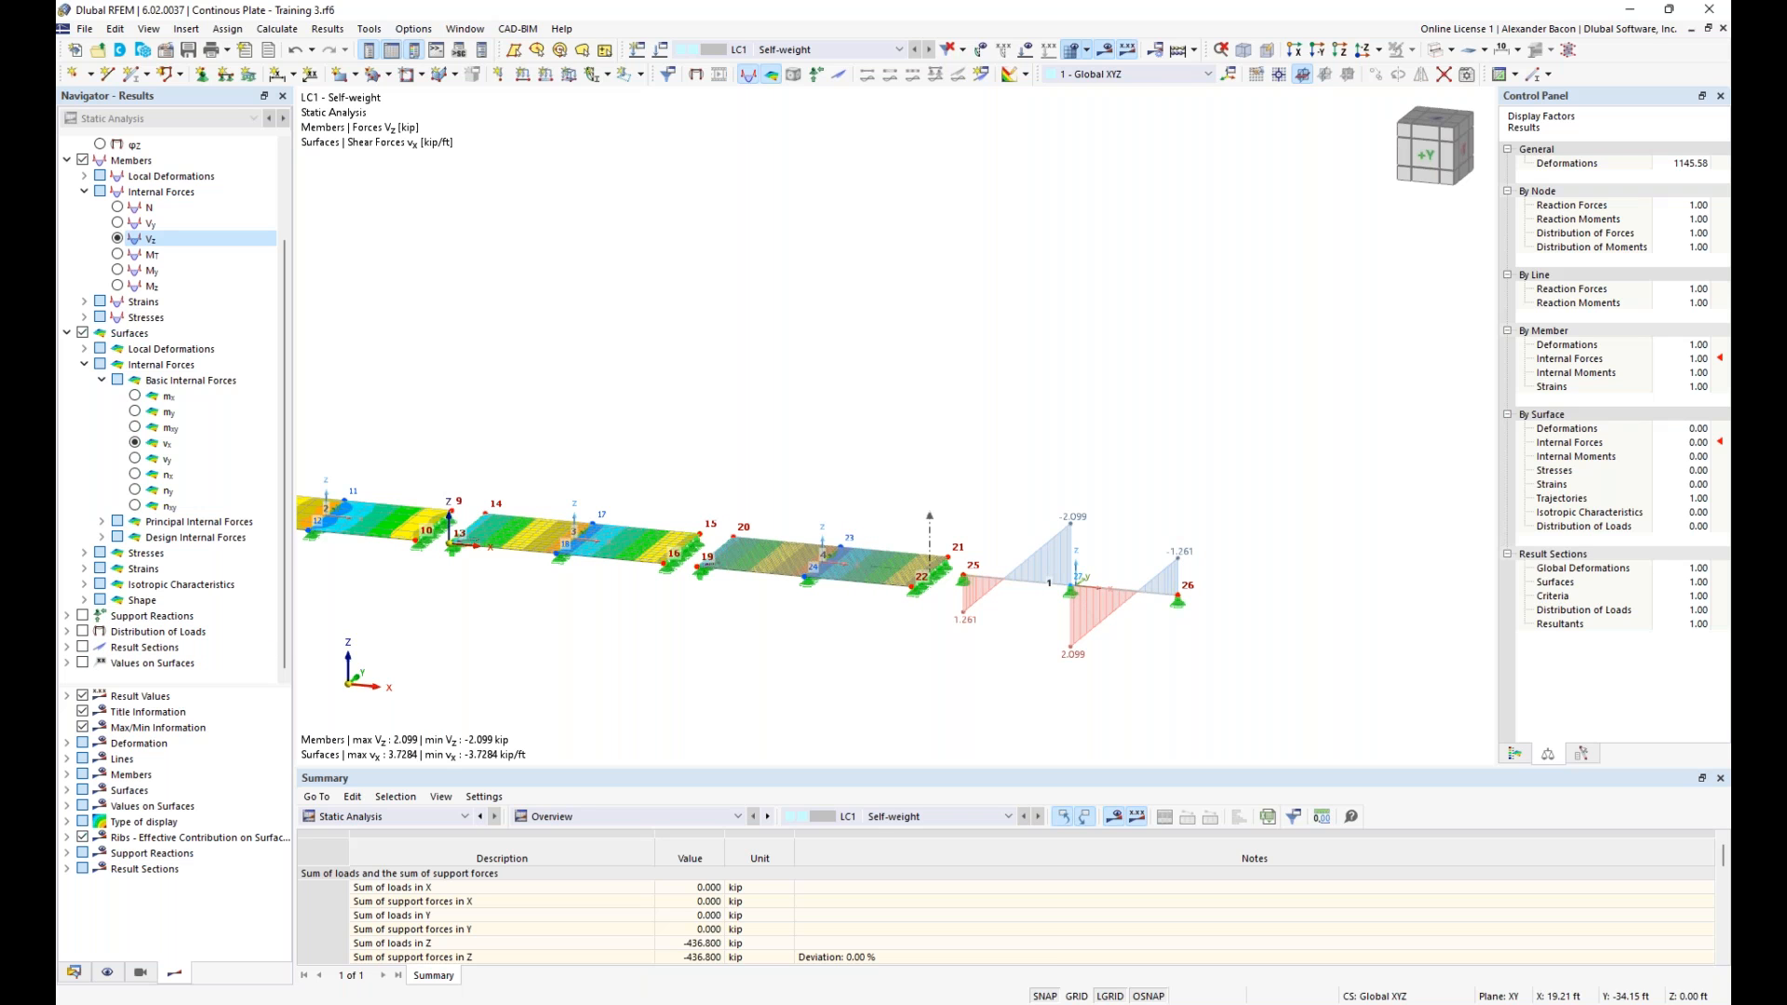
pyautogui.moveTo(517, 628); pyautogui.dragTo(800, 616, button='middle')
pyautogui.scroll(-1, 801, 617)
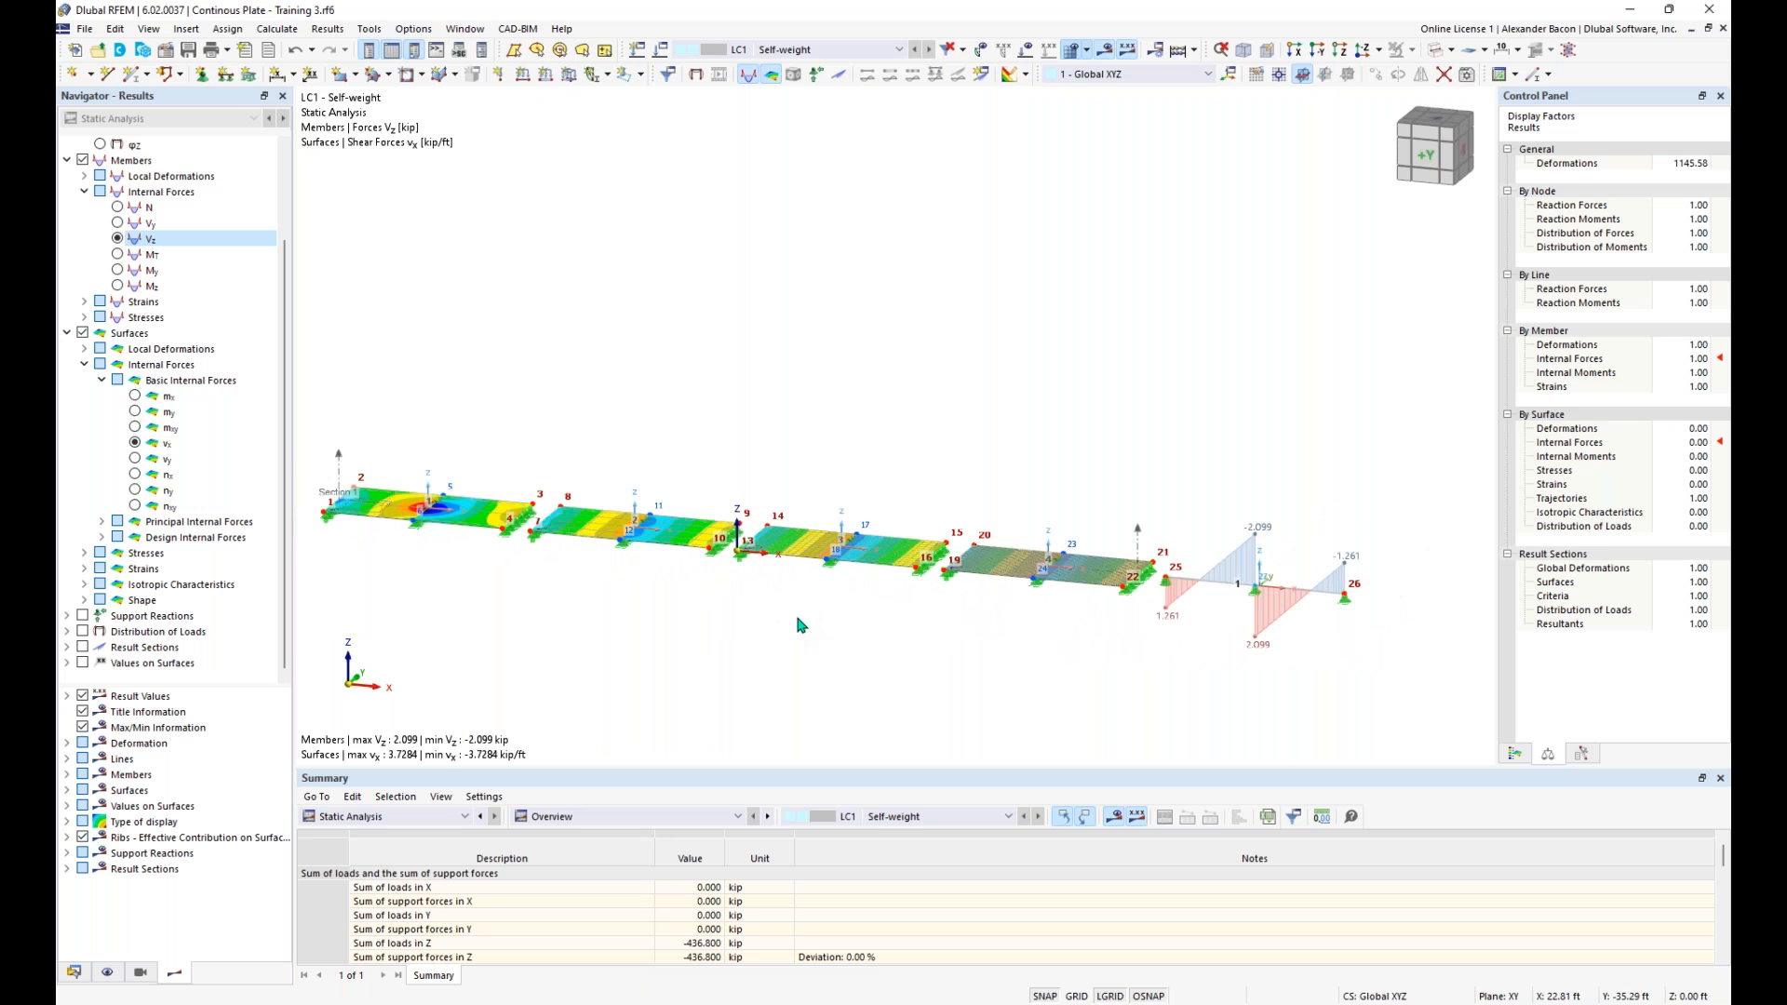
# - Show the result section diagrams on the plates and label them with their local extremes
pyautogui.click(82, 648)
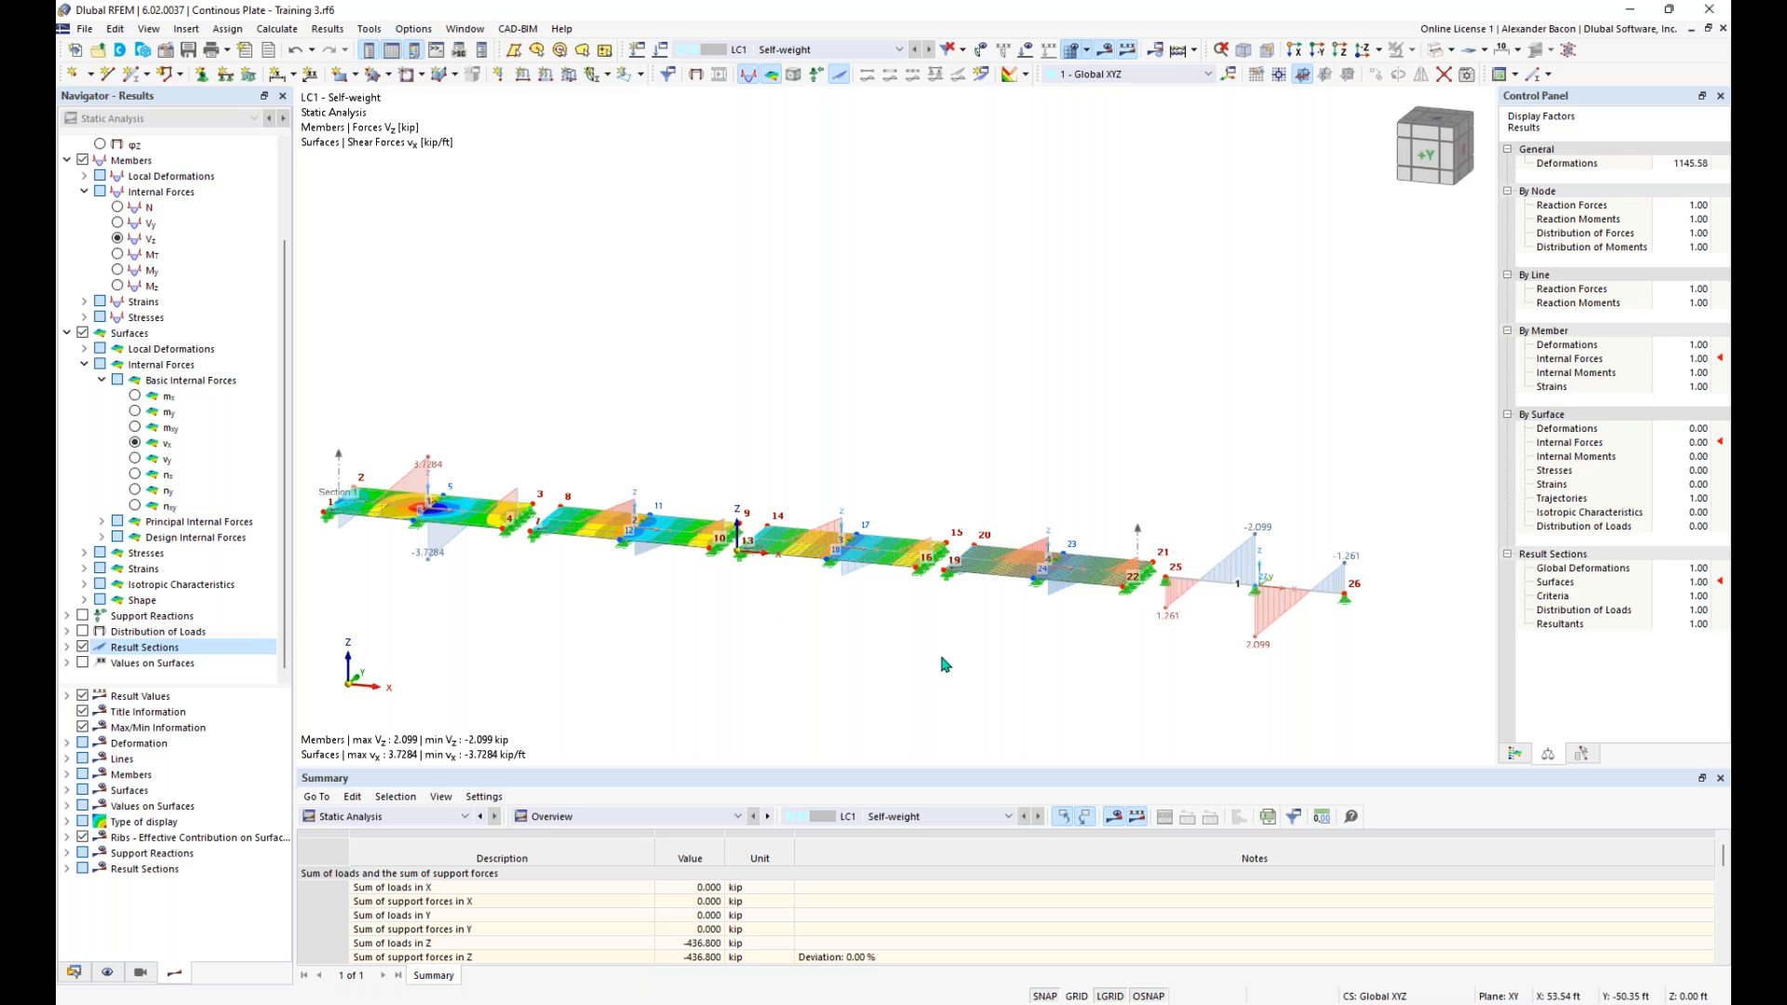
pyautogui.scroll(1, 1168, 582)
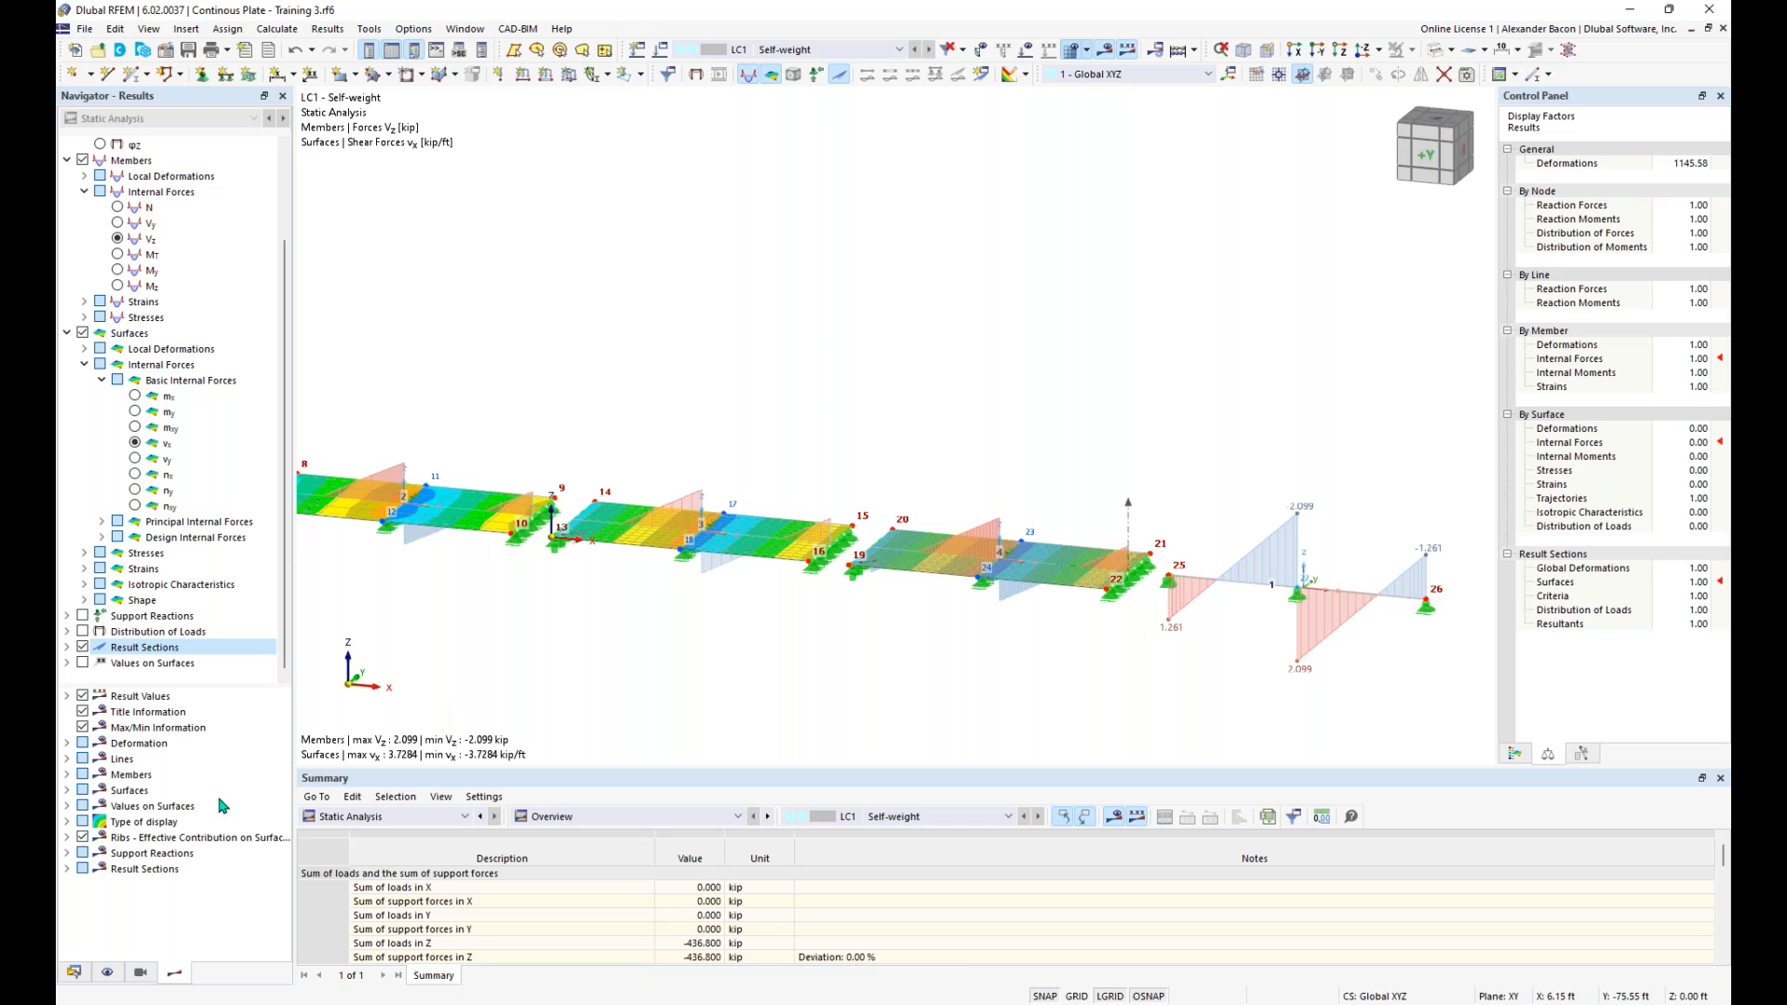
pyautogui.click(67, 807)
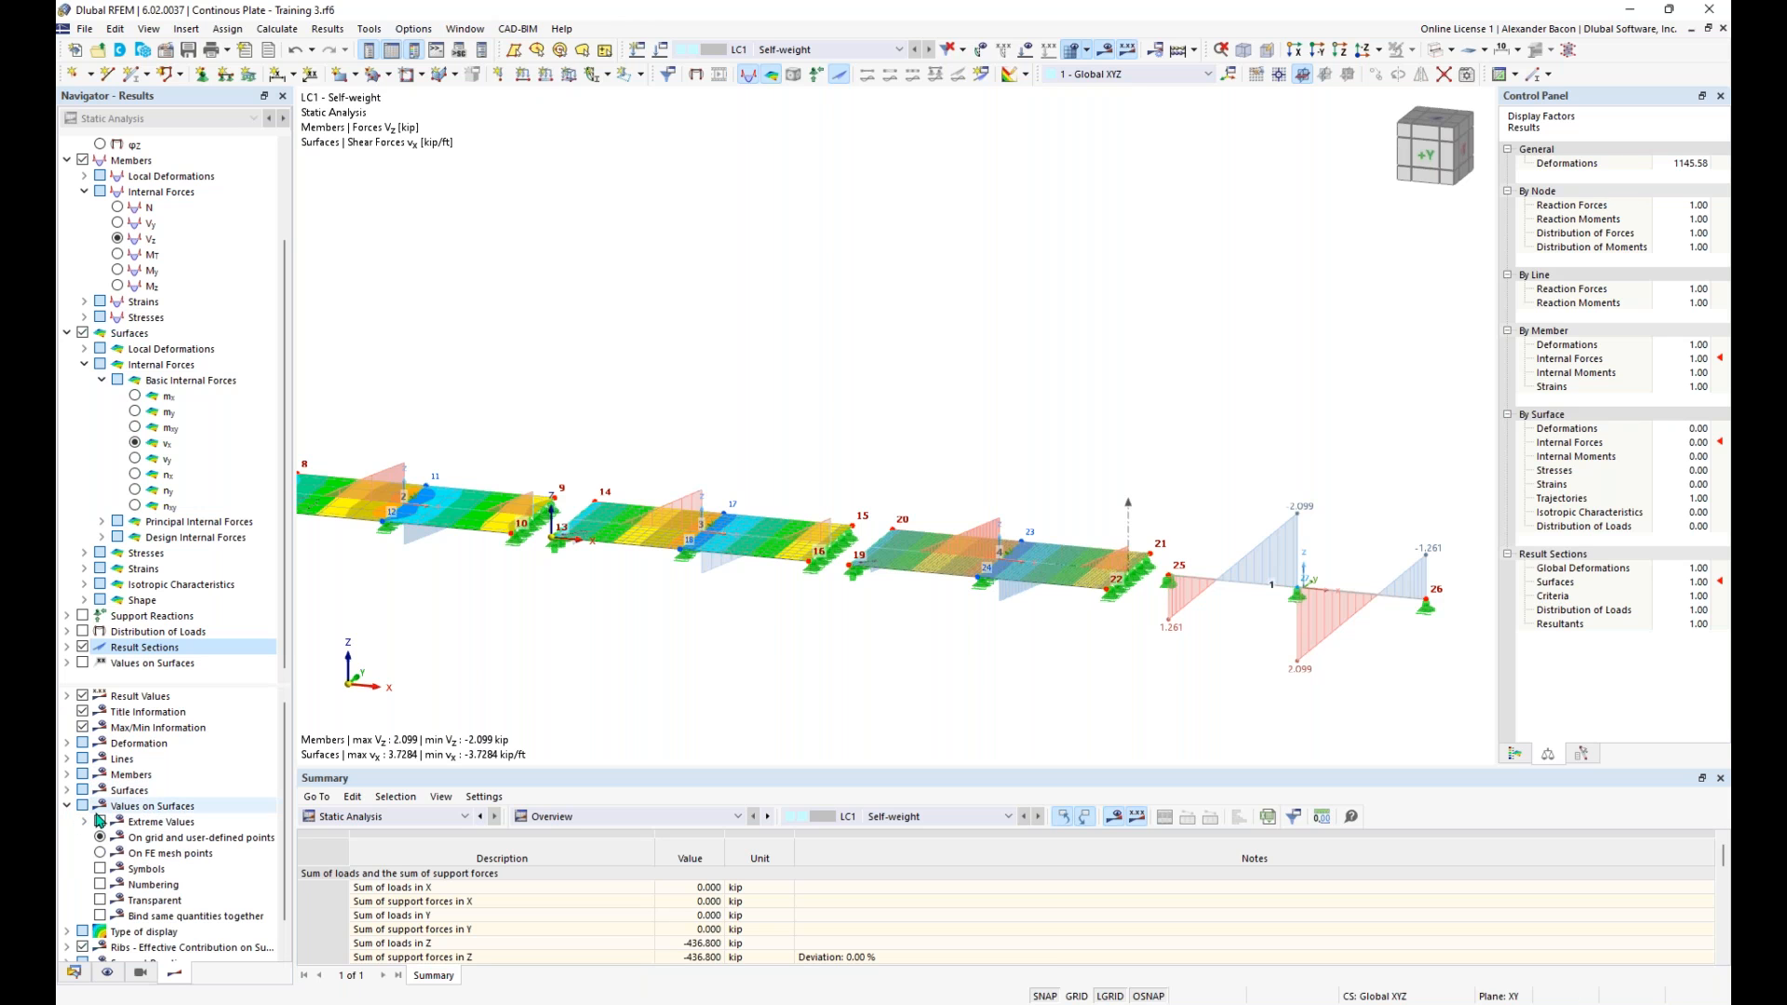
pyautogui.click(67, 807)
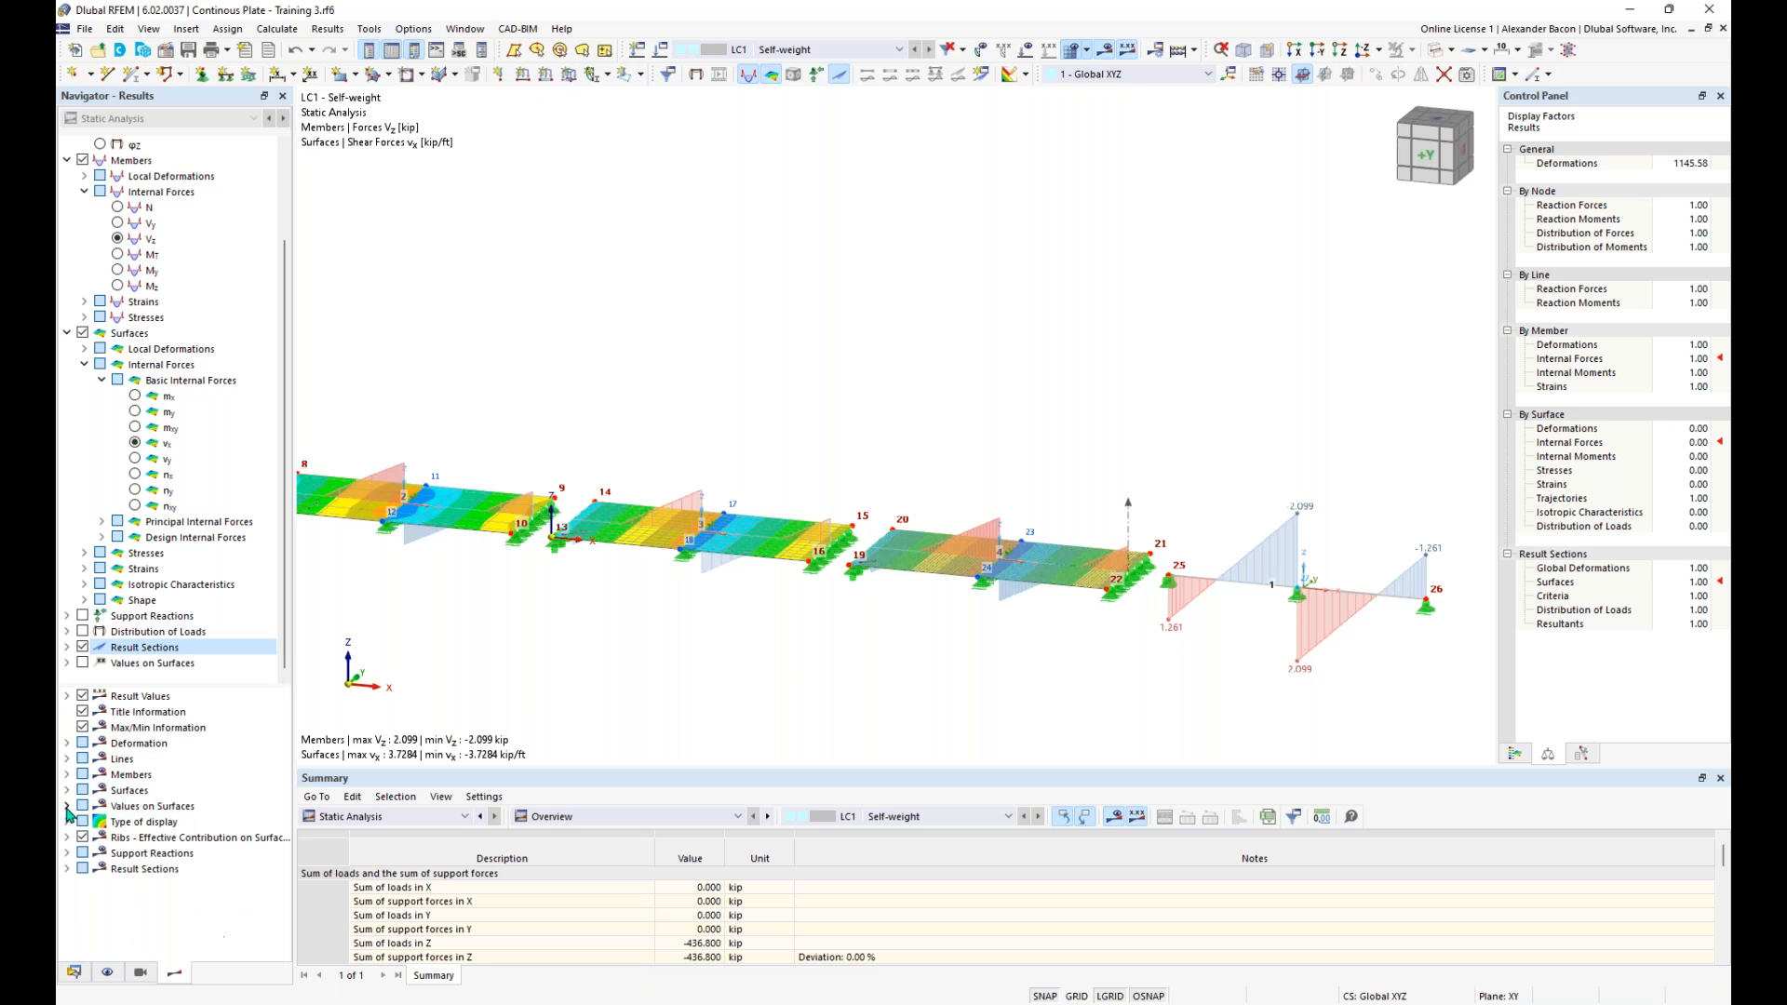
pyautogui.click(67, 868)
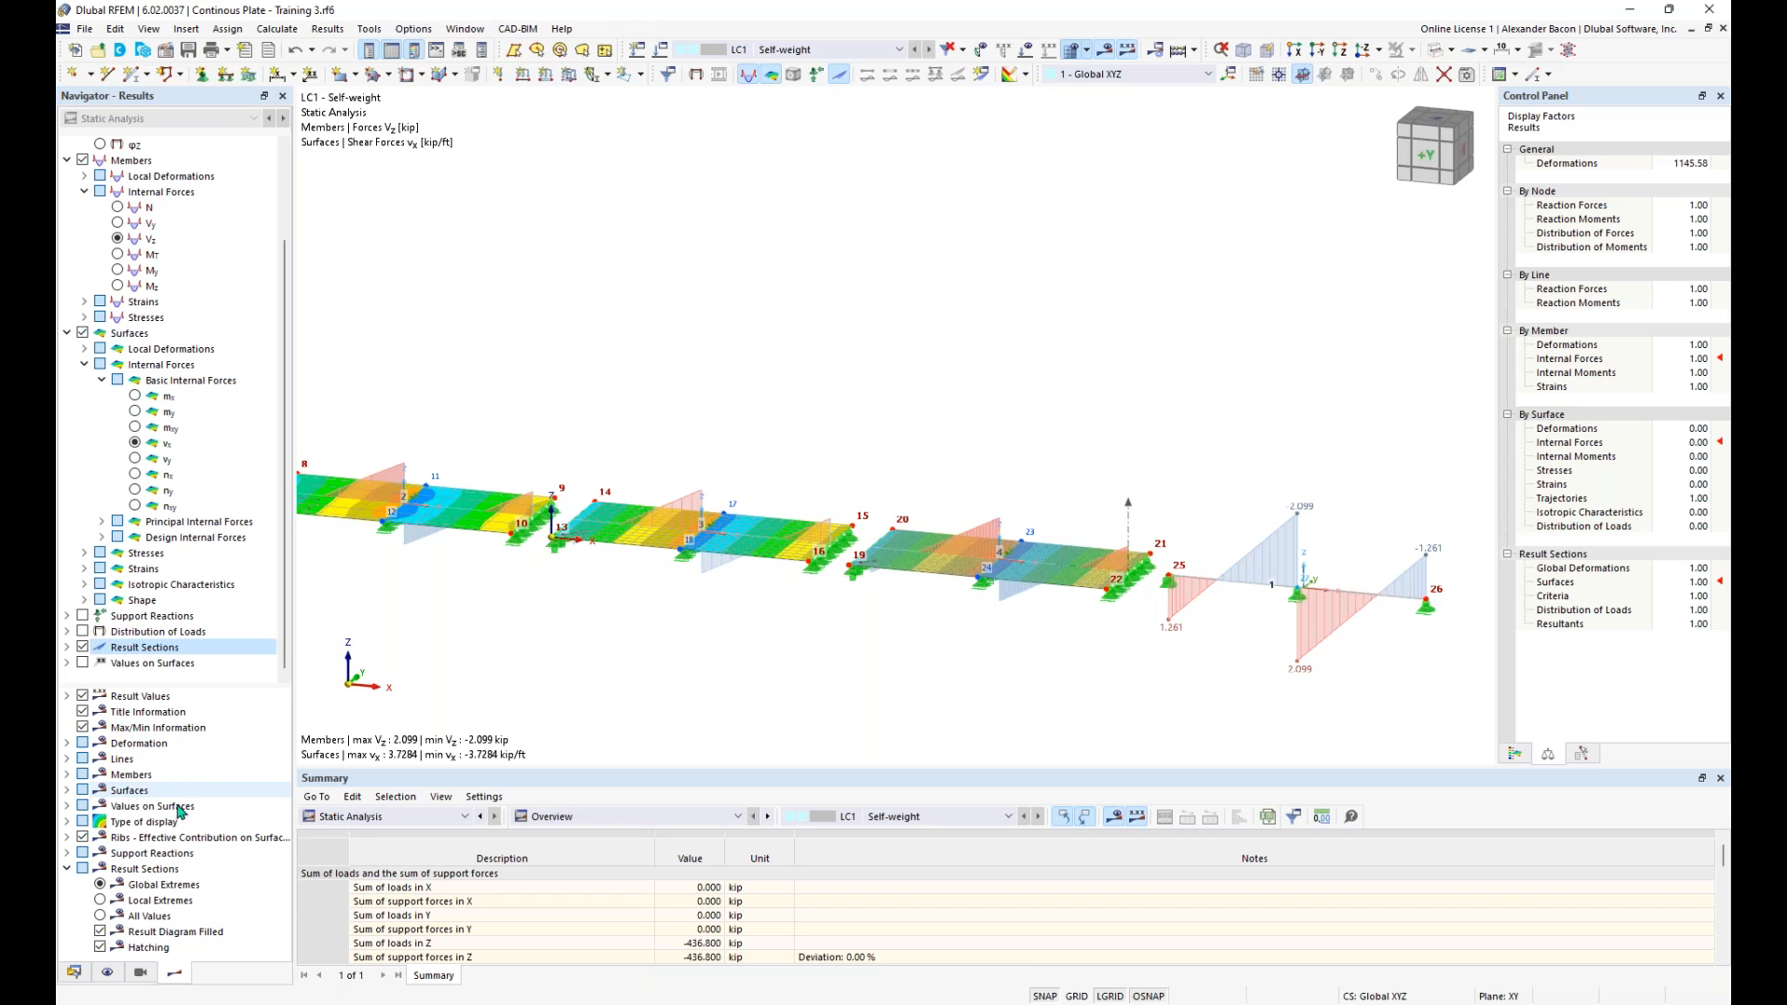
pyautogui.click(101, 901)
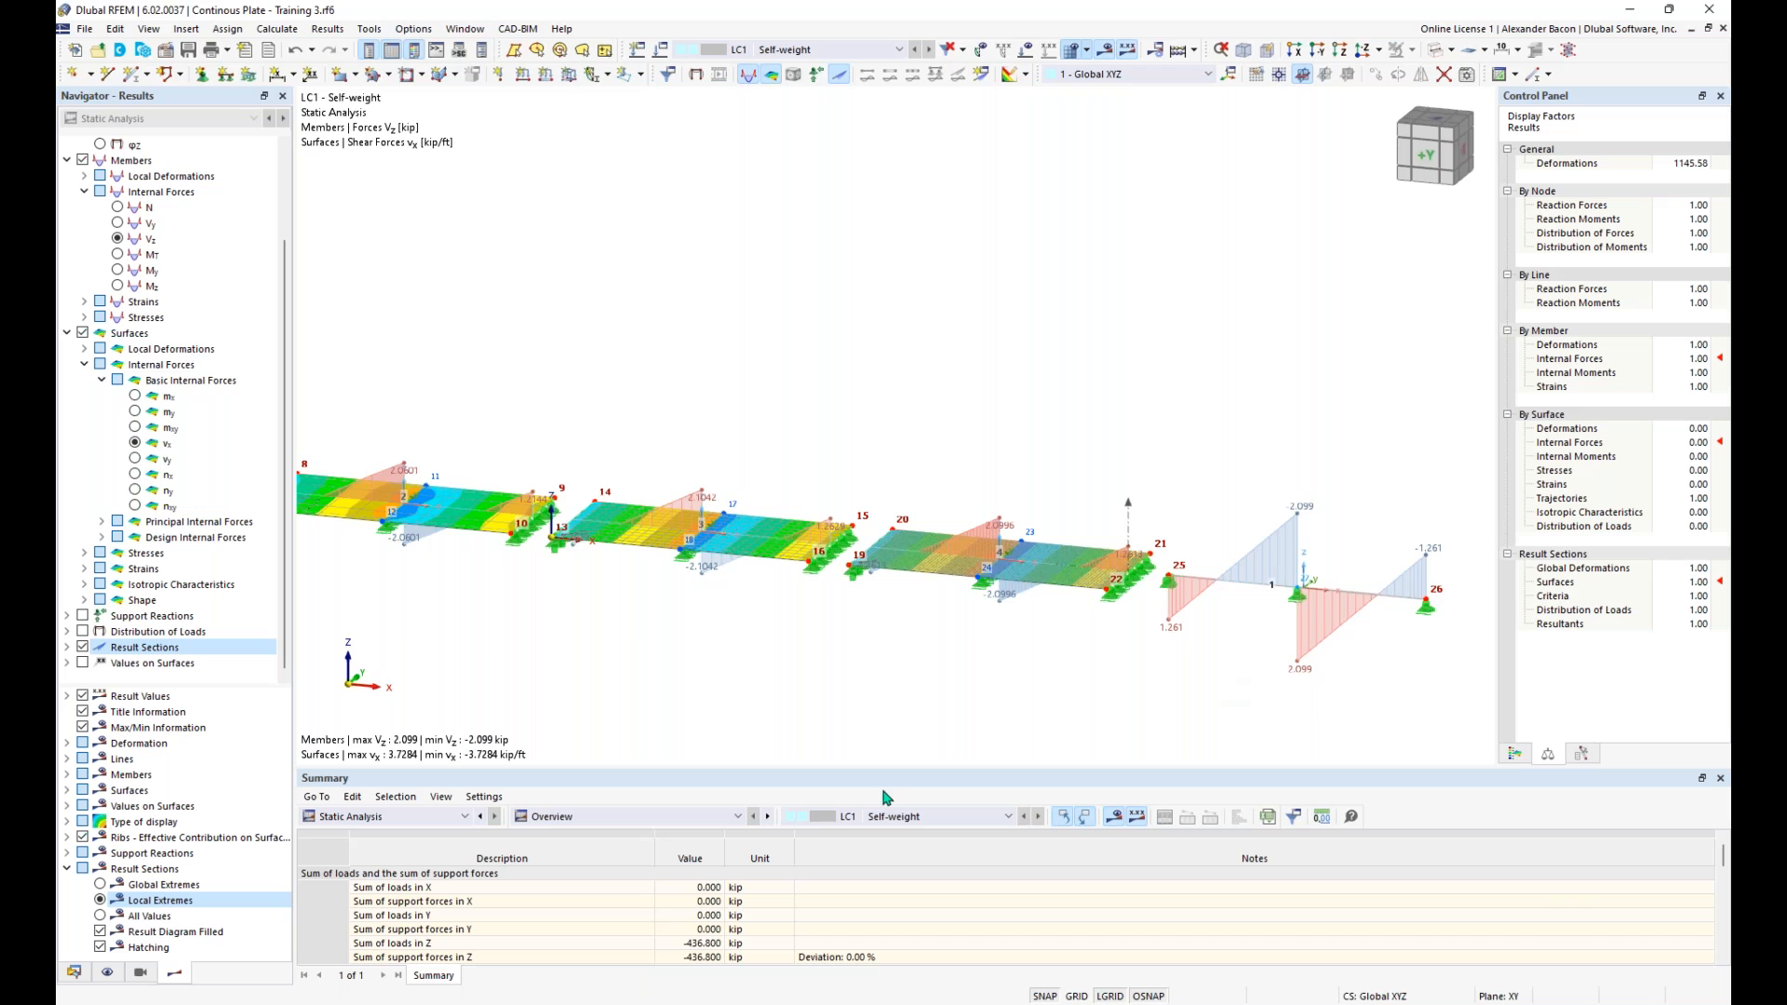
# - Switch the surface results to mx and the member results to My, and compare the fourth plate with the beam
pyautogui.click(136, 395)
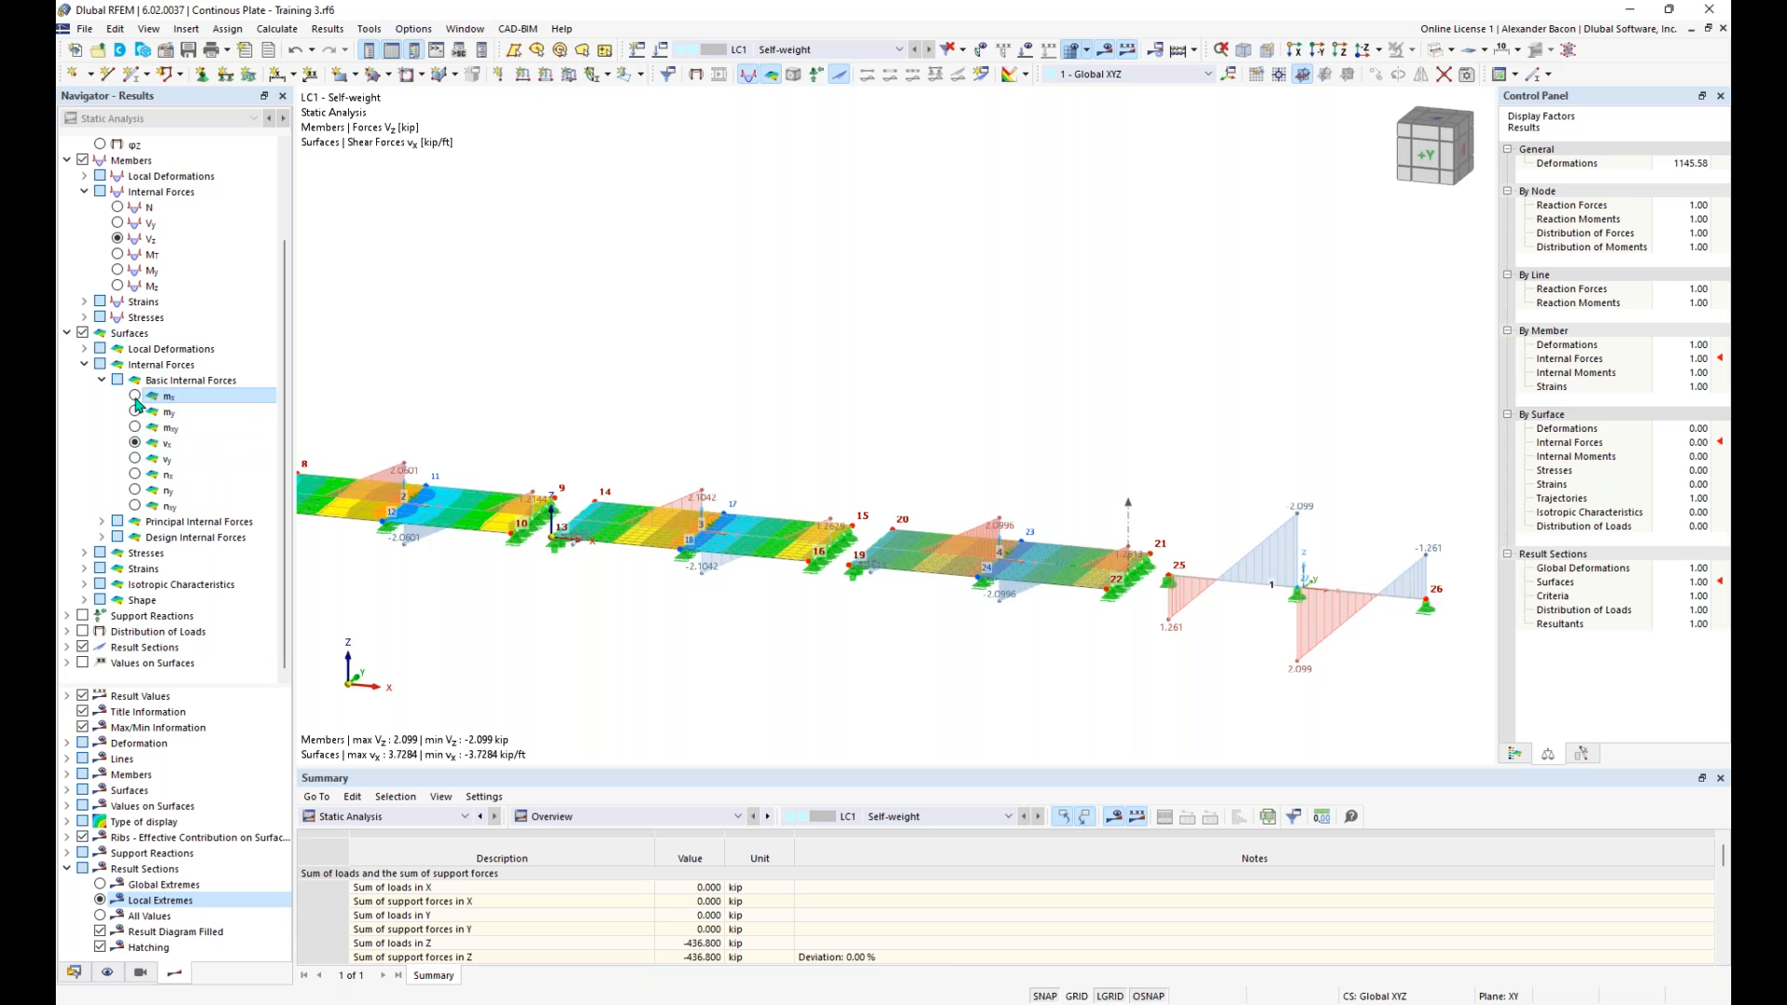
pyautogui.click(118, 269)
pyautogui.scroll(4, 1117, 651)
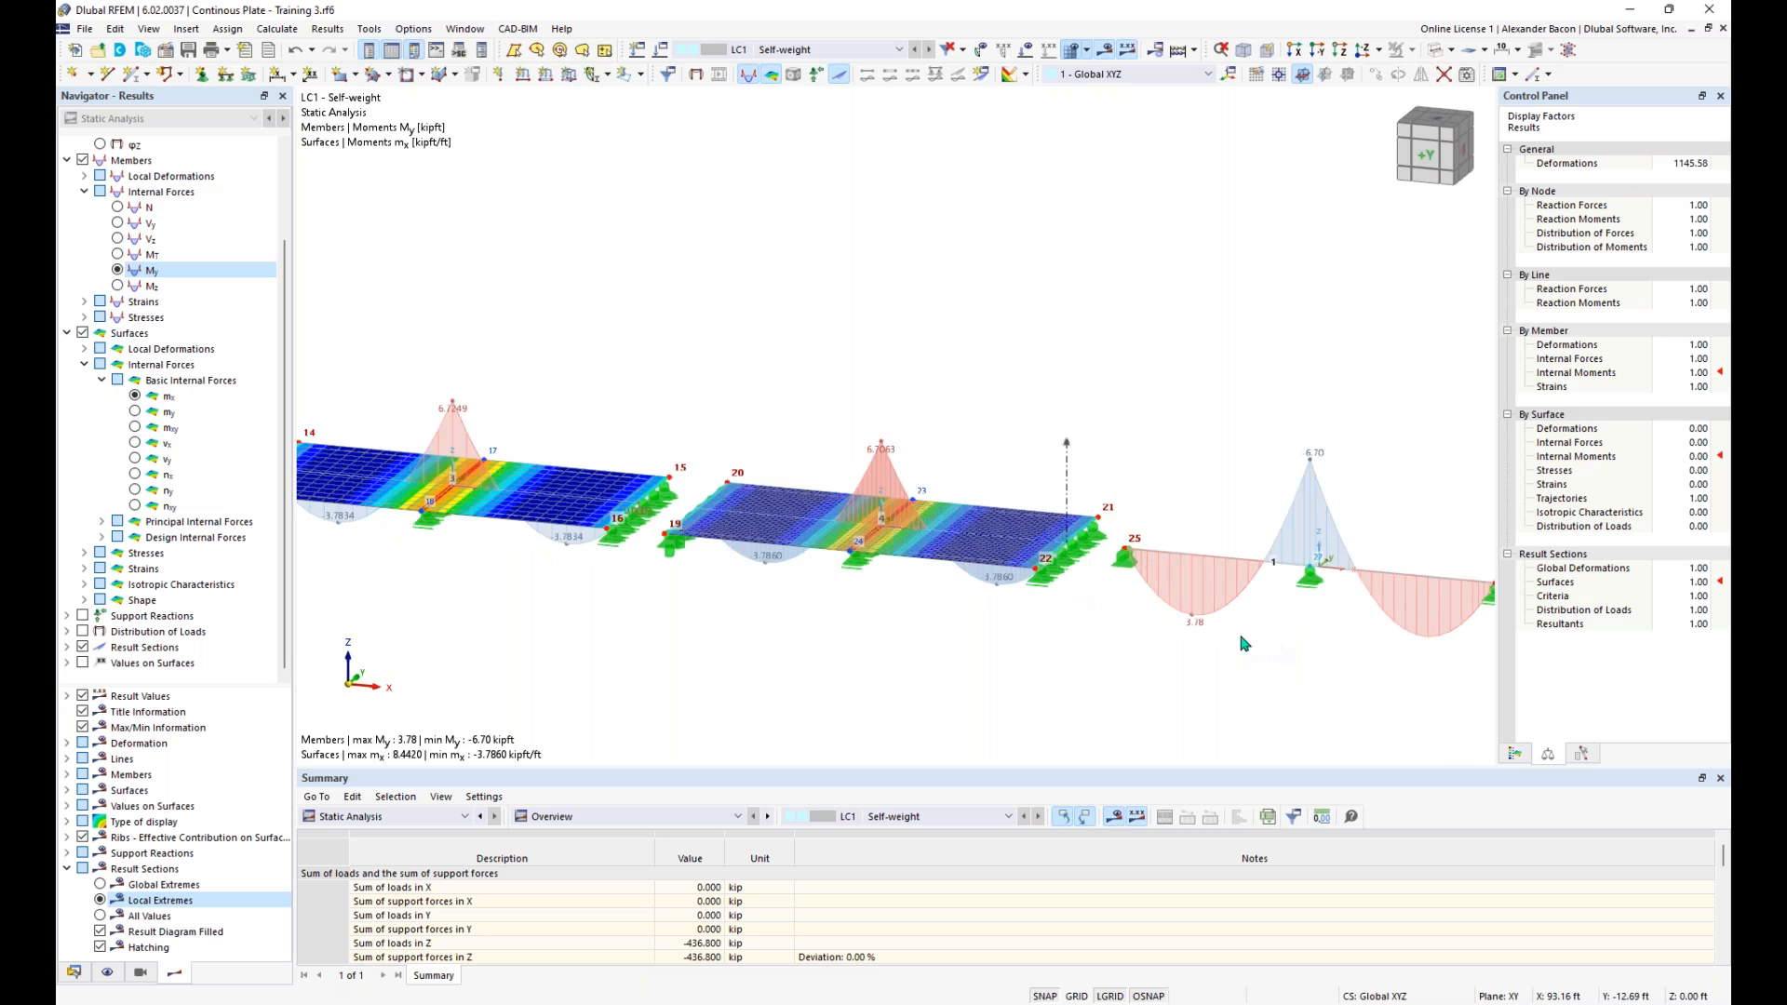
pyautogui.scroll(1, 1027, 624)
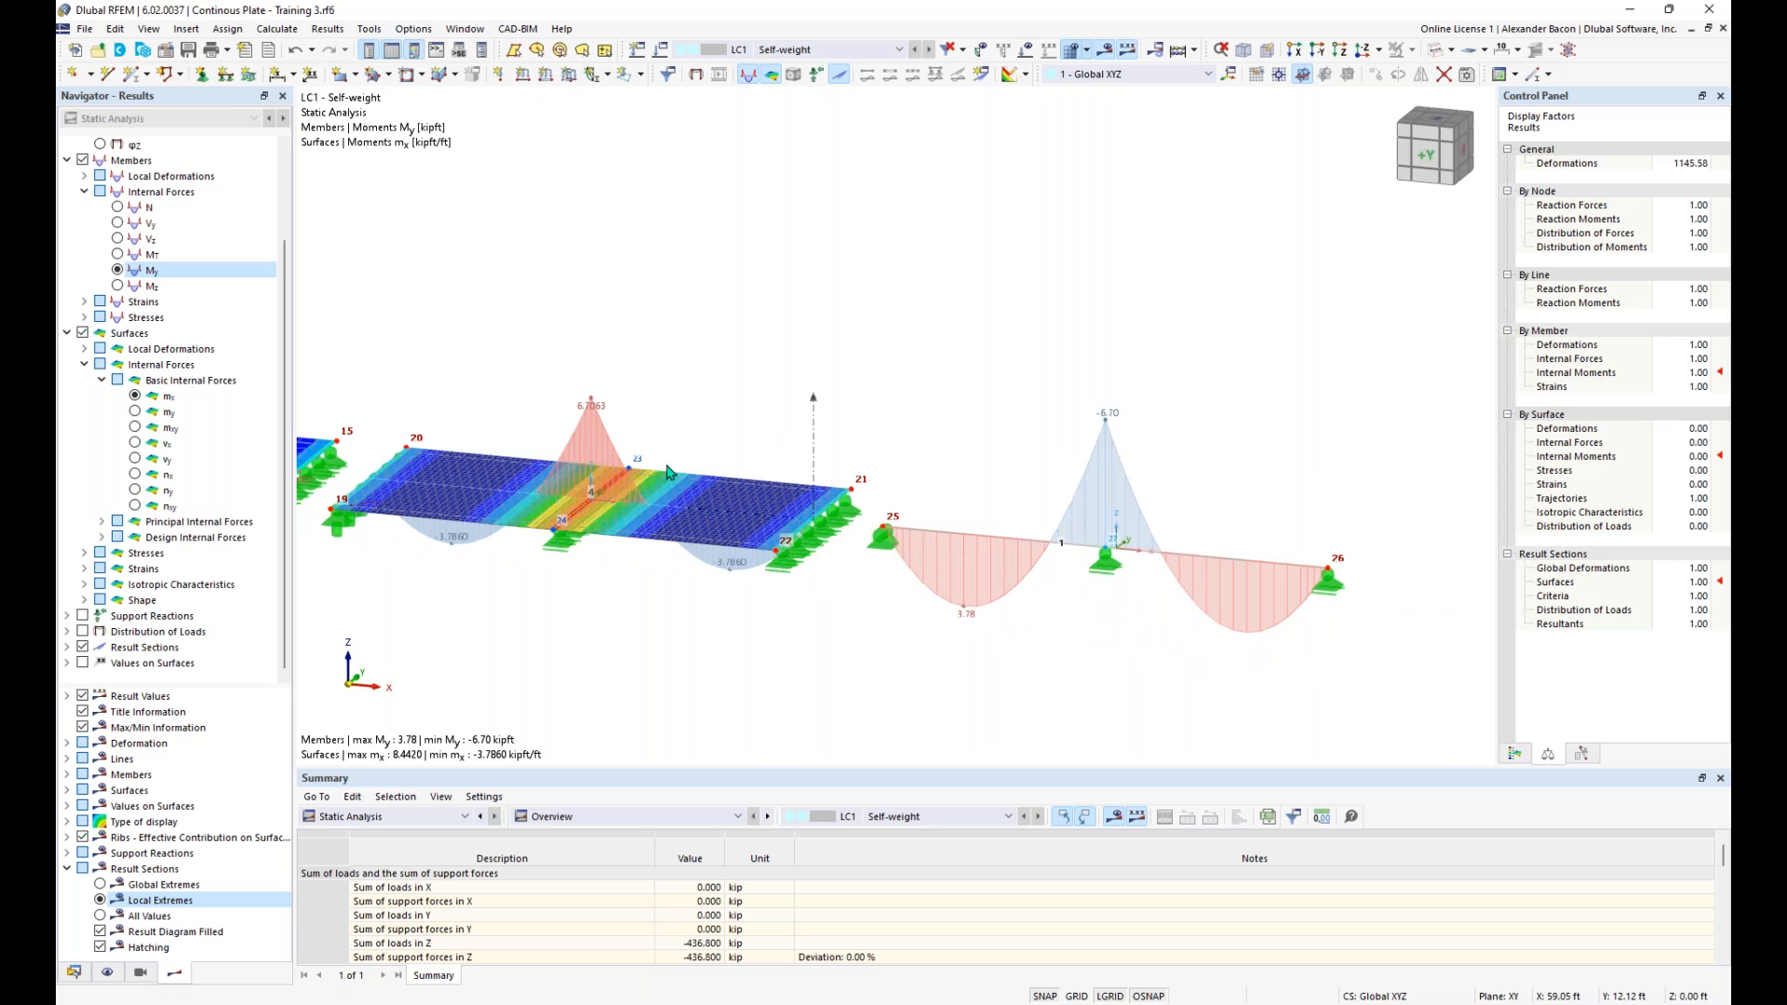
pyautogui.scroll(-1, 594, 417)
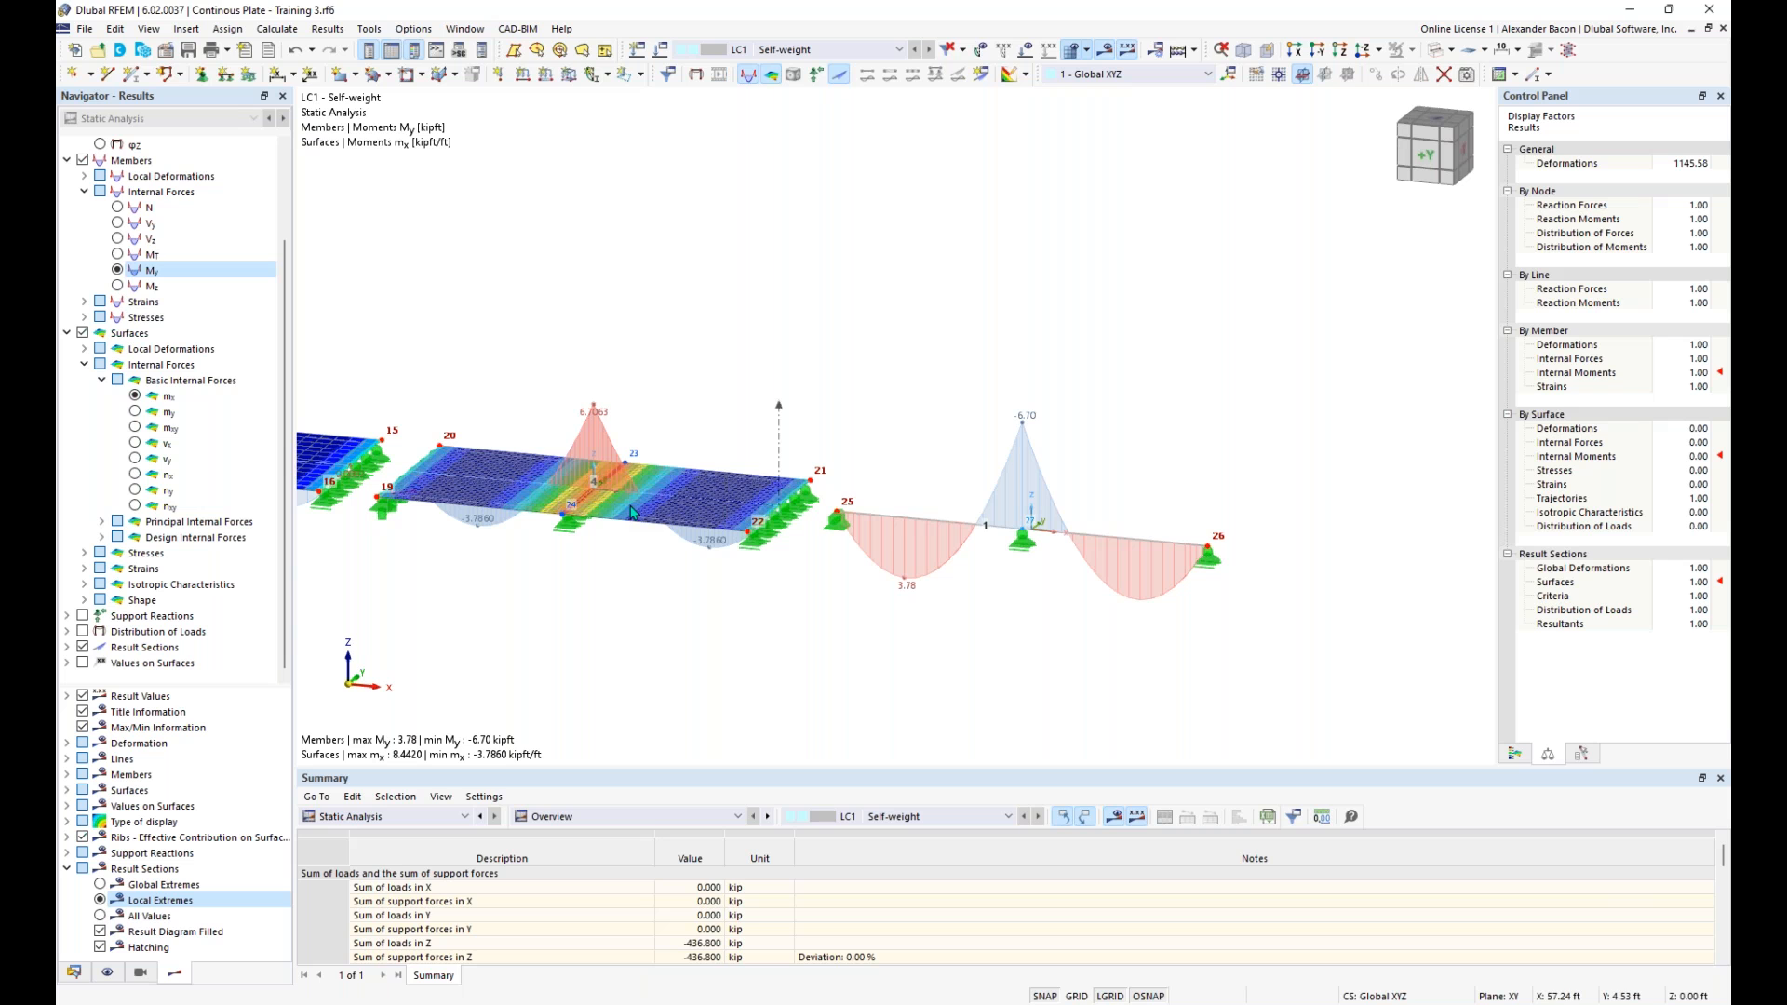
pyautogui.moveTo(607, 636); pyautogui.dragTo(651, 651, button='middle')
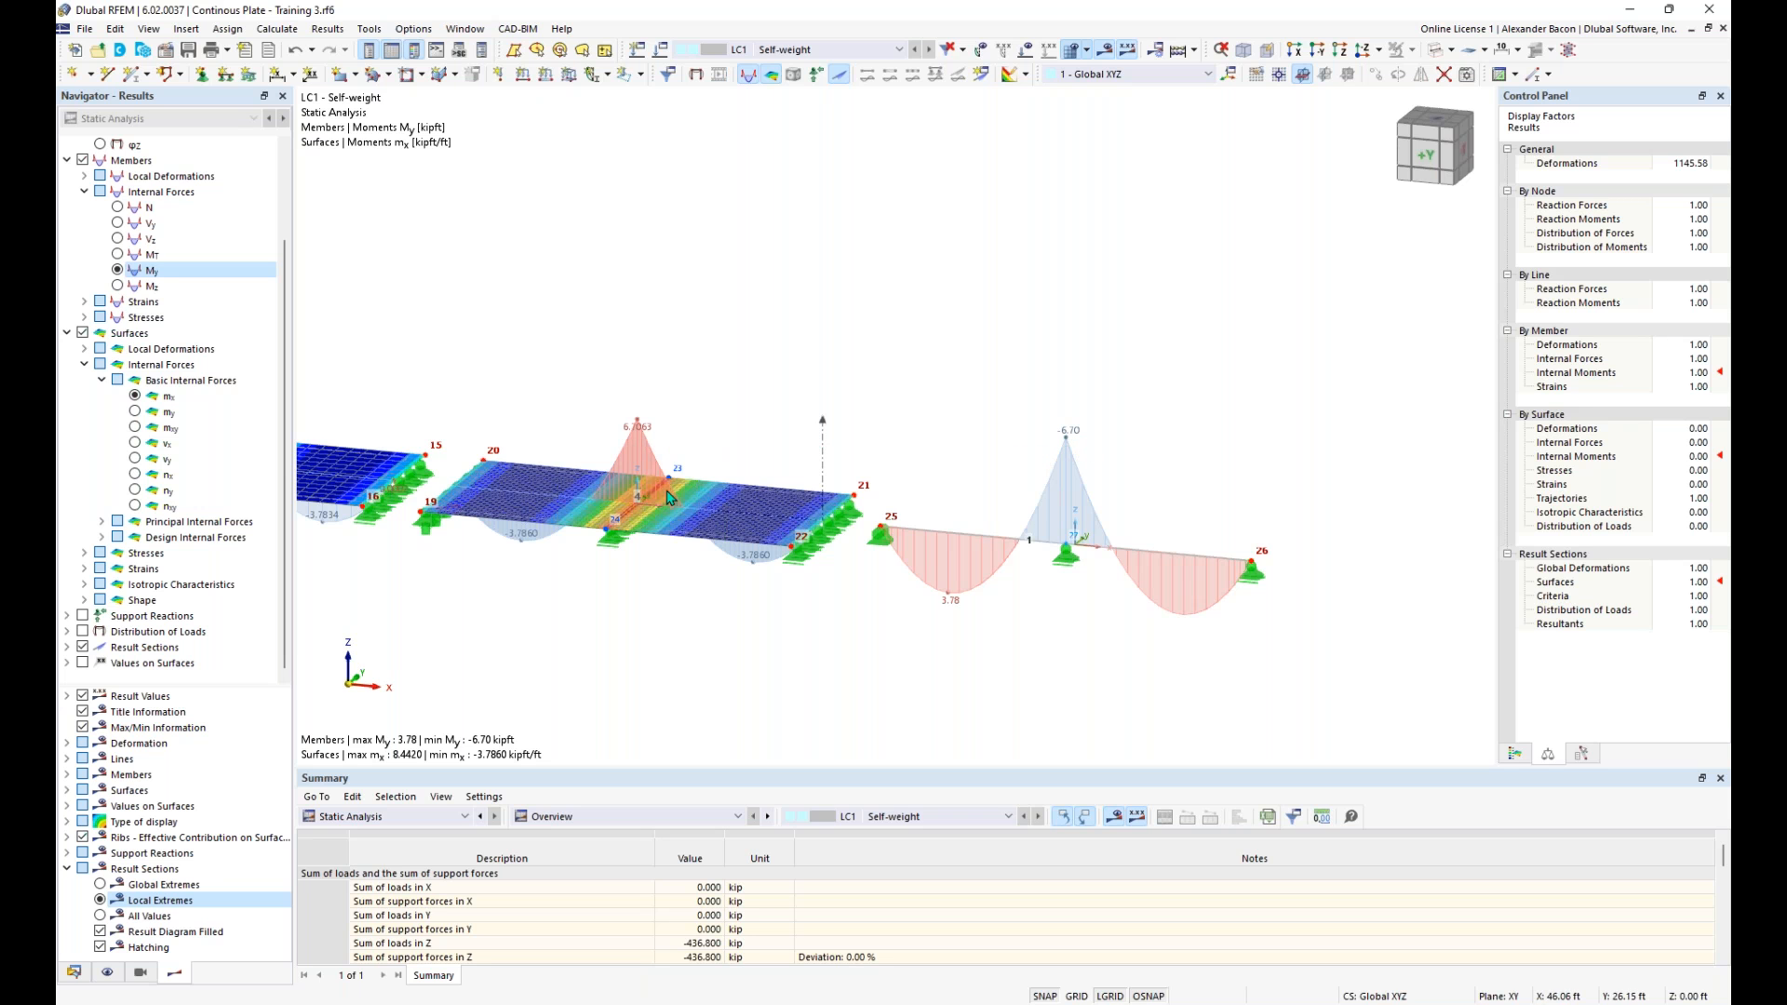
# - Examine the mx contours and result section extremes across all four plates to compare the mesh refinements
pyautogui.scroll(-1, 712, 545)
pyautogui.scroll(-1, 690, 585)
pyautogui.moveTo(696, 587); pyautogui.dragTo(998, 605, button='middle')
pyautogui.scroll(3, 654, 524)
pyautogui.scroll(-1, 657, 524)
pyautogui.moveTo(720, 622); pyautogui.dragTo(903, 648, button='middle')
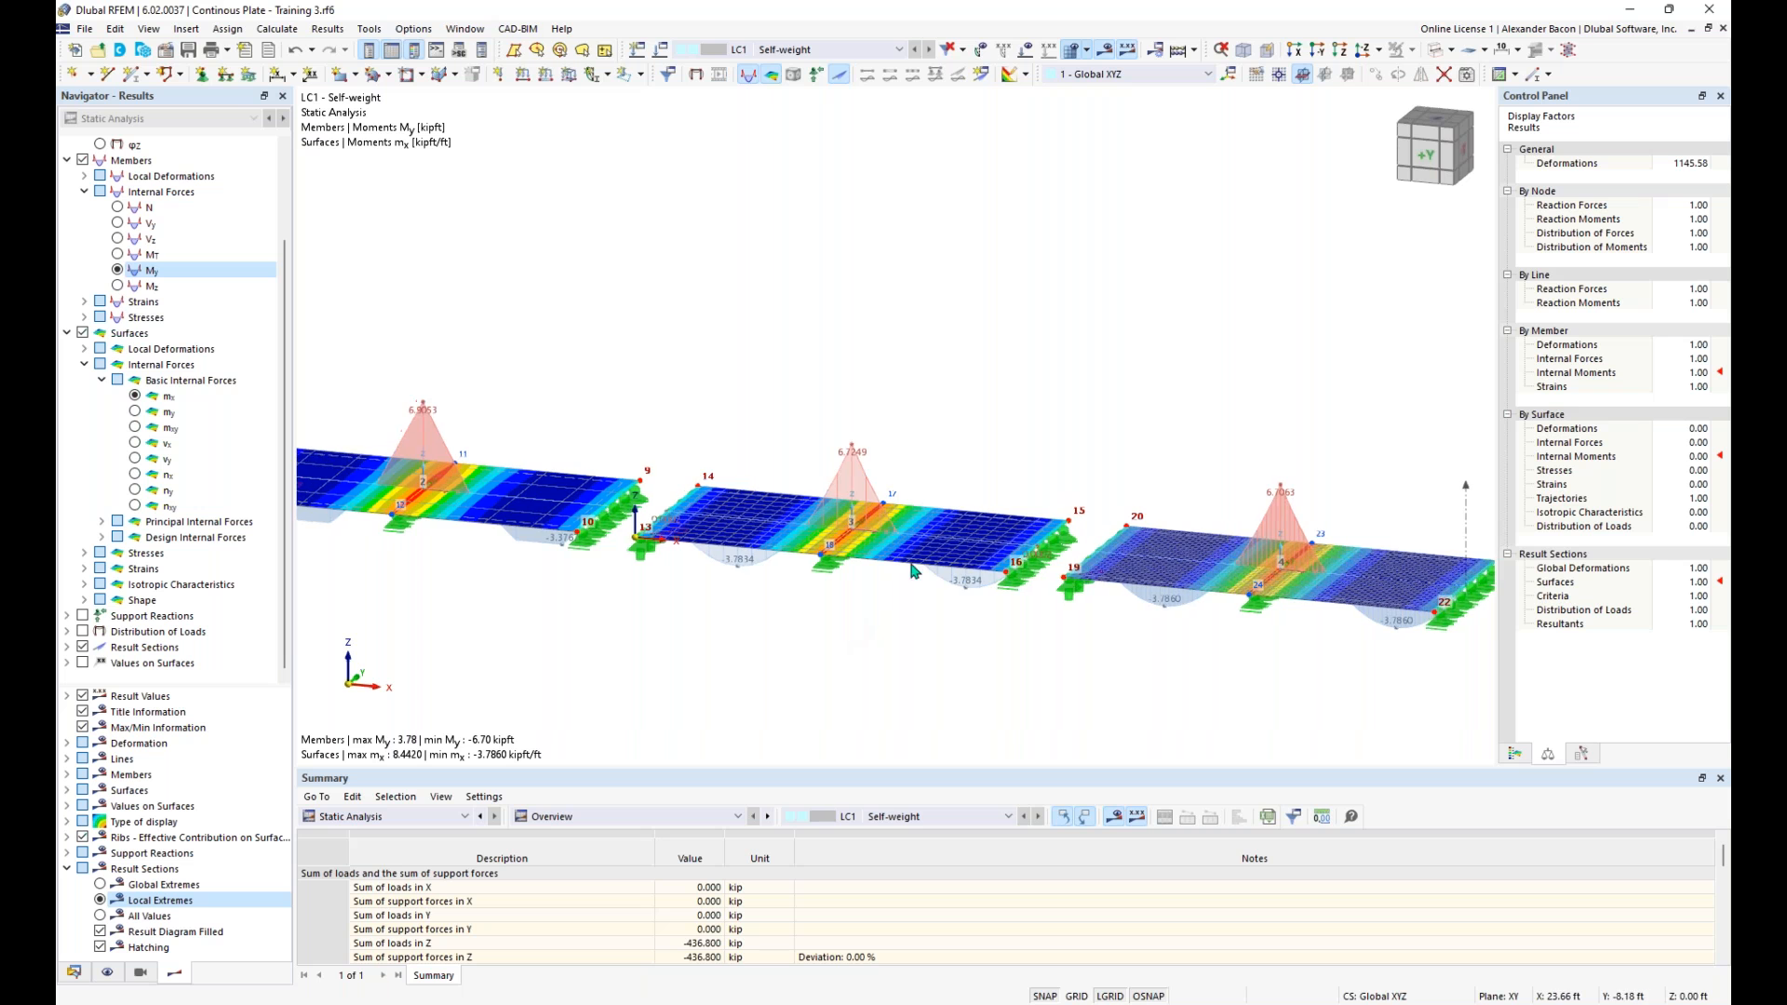
pyautogui.scroll(1, 899, 537)
pyautogui.moveTo(633, 397); pyautogui.dragTo(950, 427, button='middle')
pyautogui.moveTo(612, 426); pyautogui.dragTo(832, 432, button='middle')
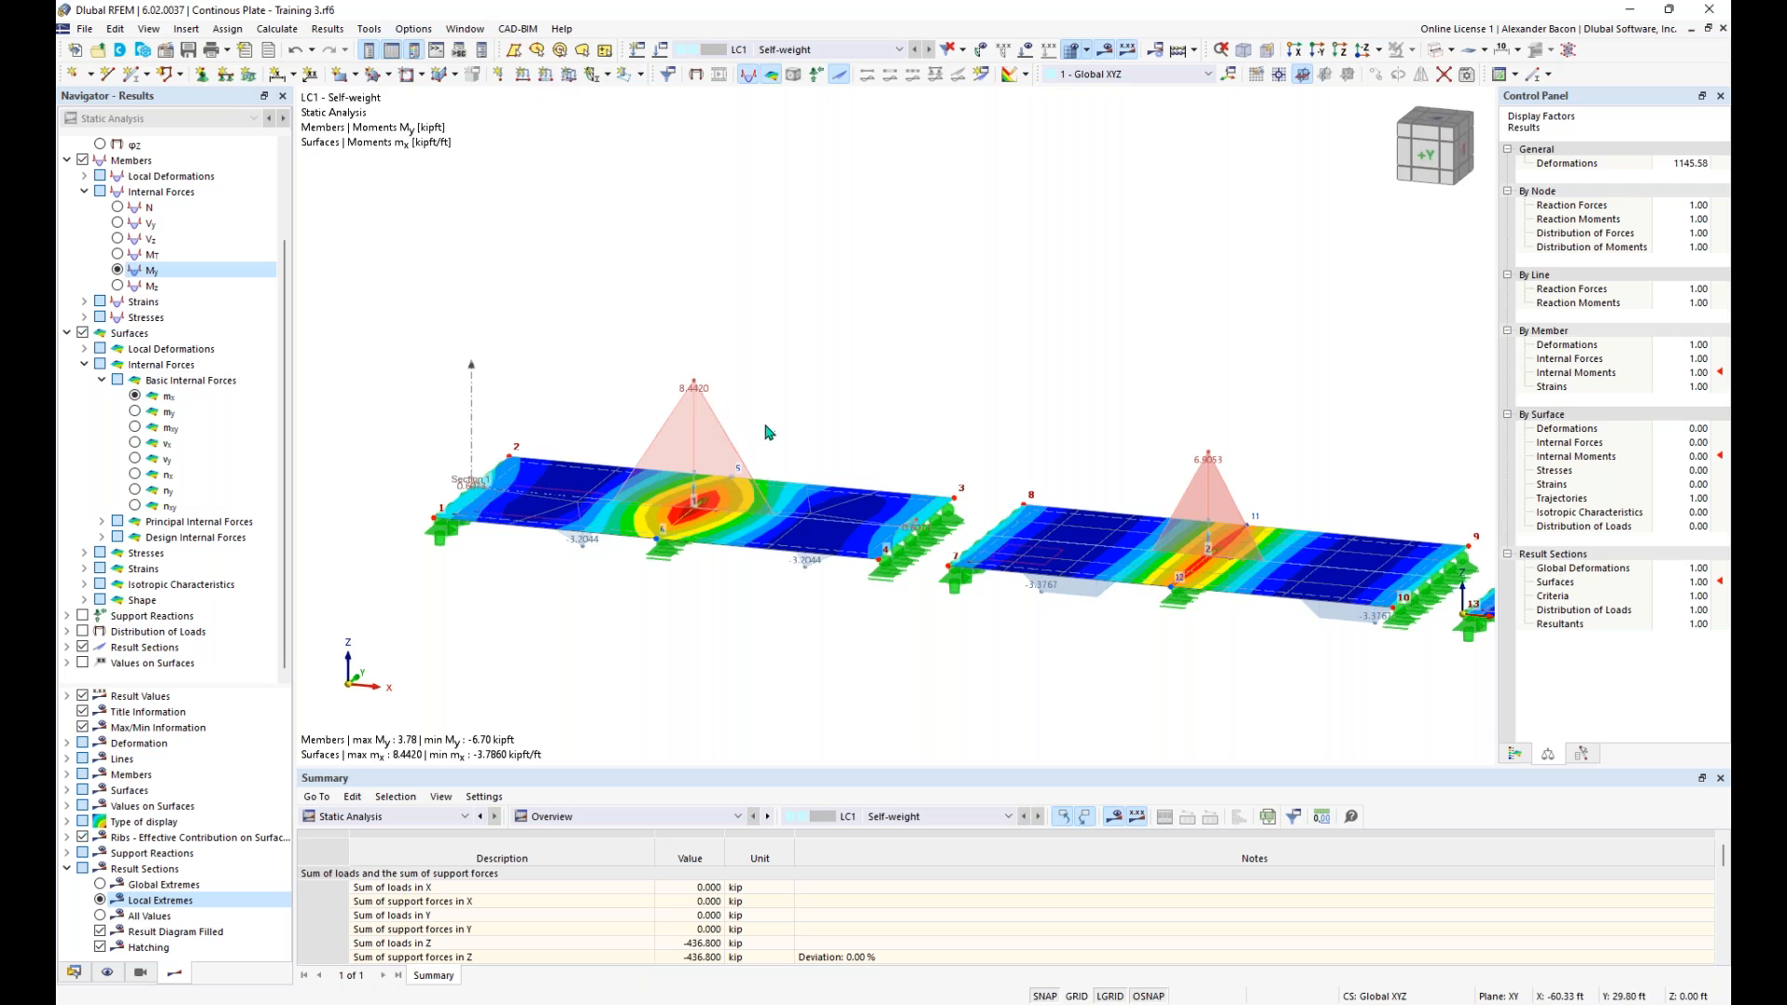
pyautogui.moveTo(762, 462); pyautogui.dragTo(514, 422, button='middle')
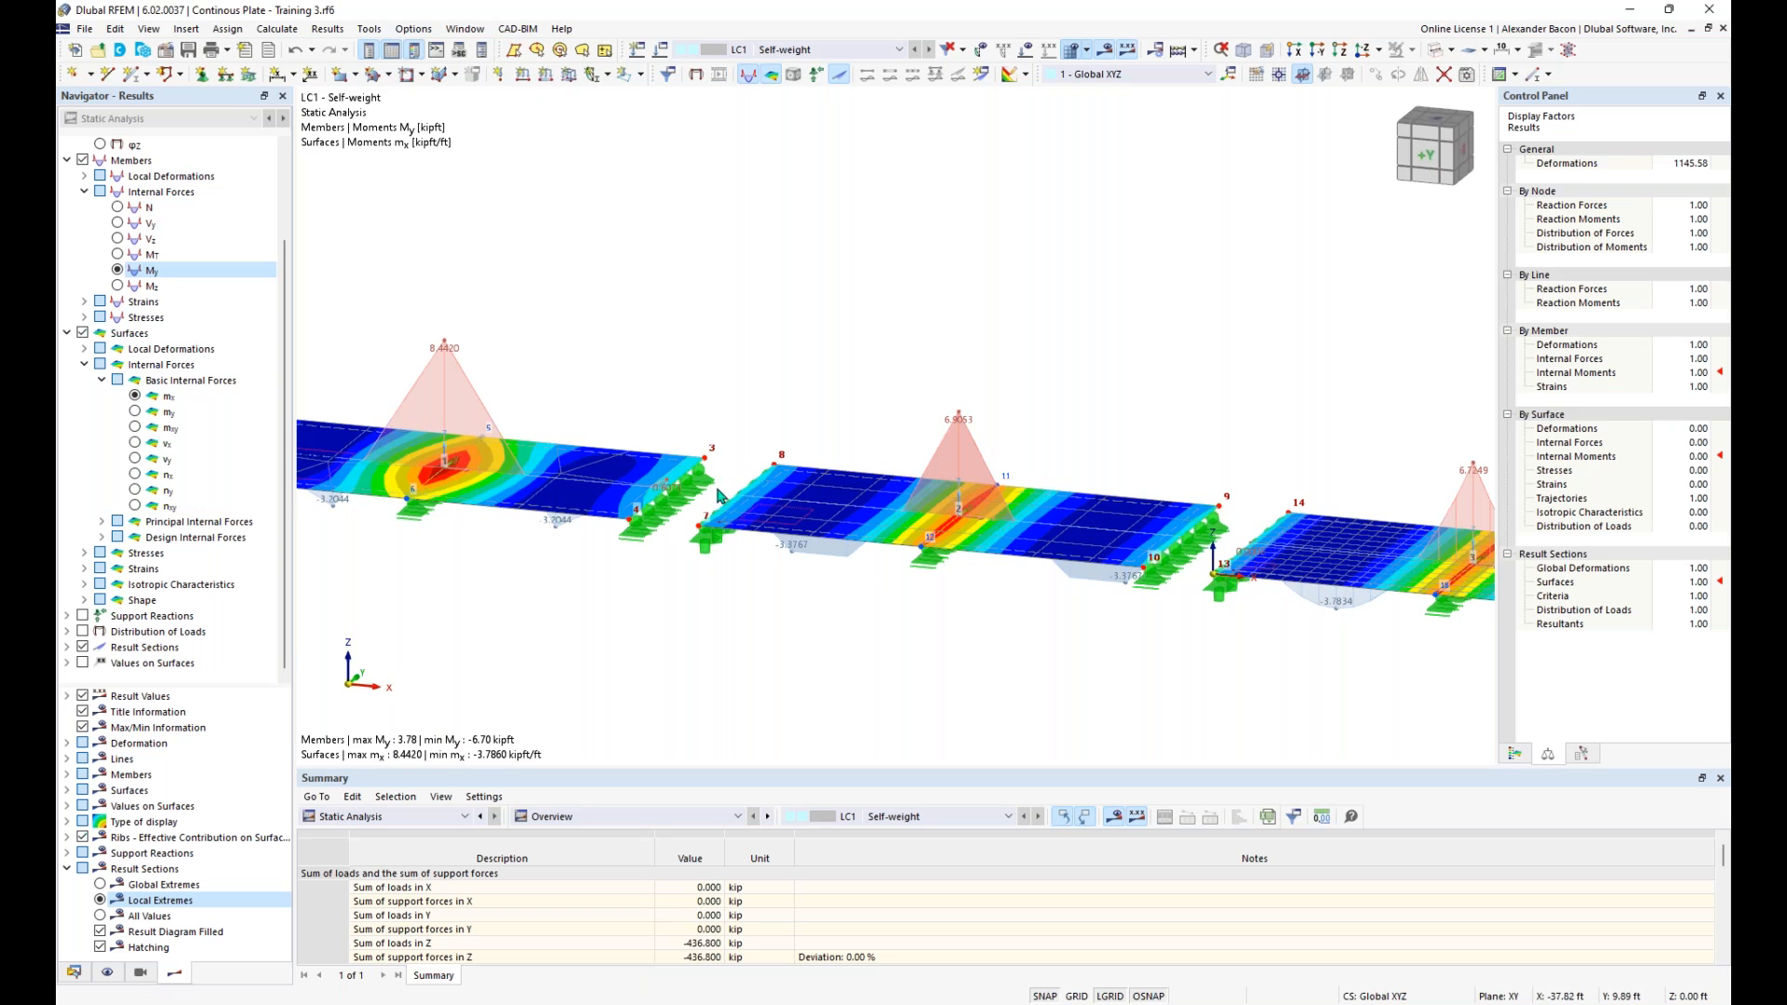
pyautogui.scroll(-1, 730, 496)
pyautogui.moveTo(1003, 540)
pyautogui.mouseDown(button='middle')
pyautogui.moveTo(848, 506)
pyautogui.moveTo(994, 532)
pyautogui.mouseUp(button='middle')
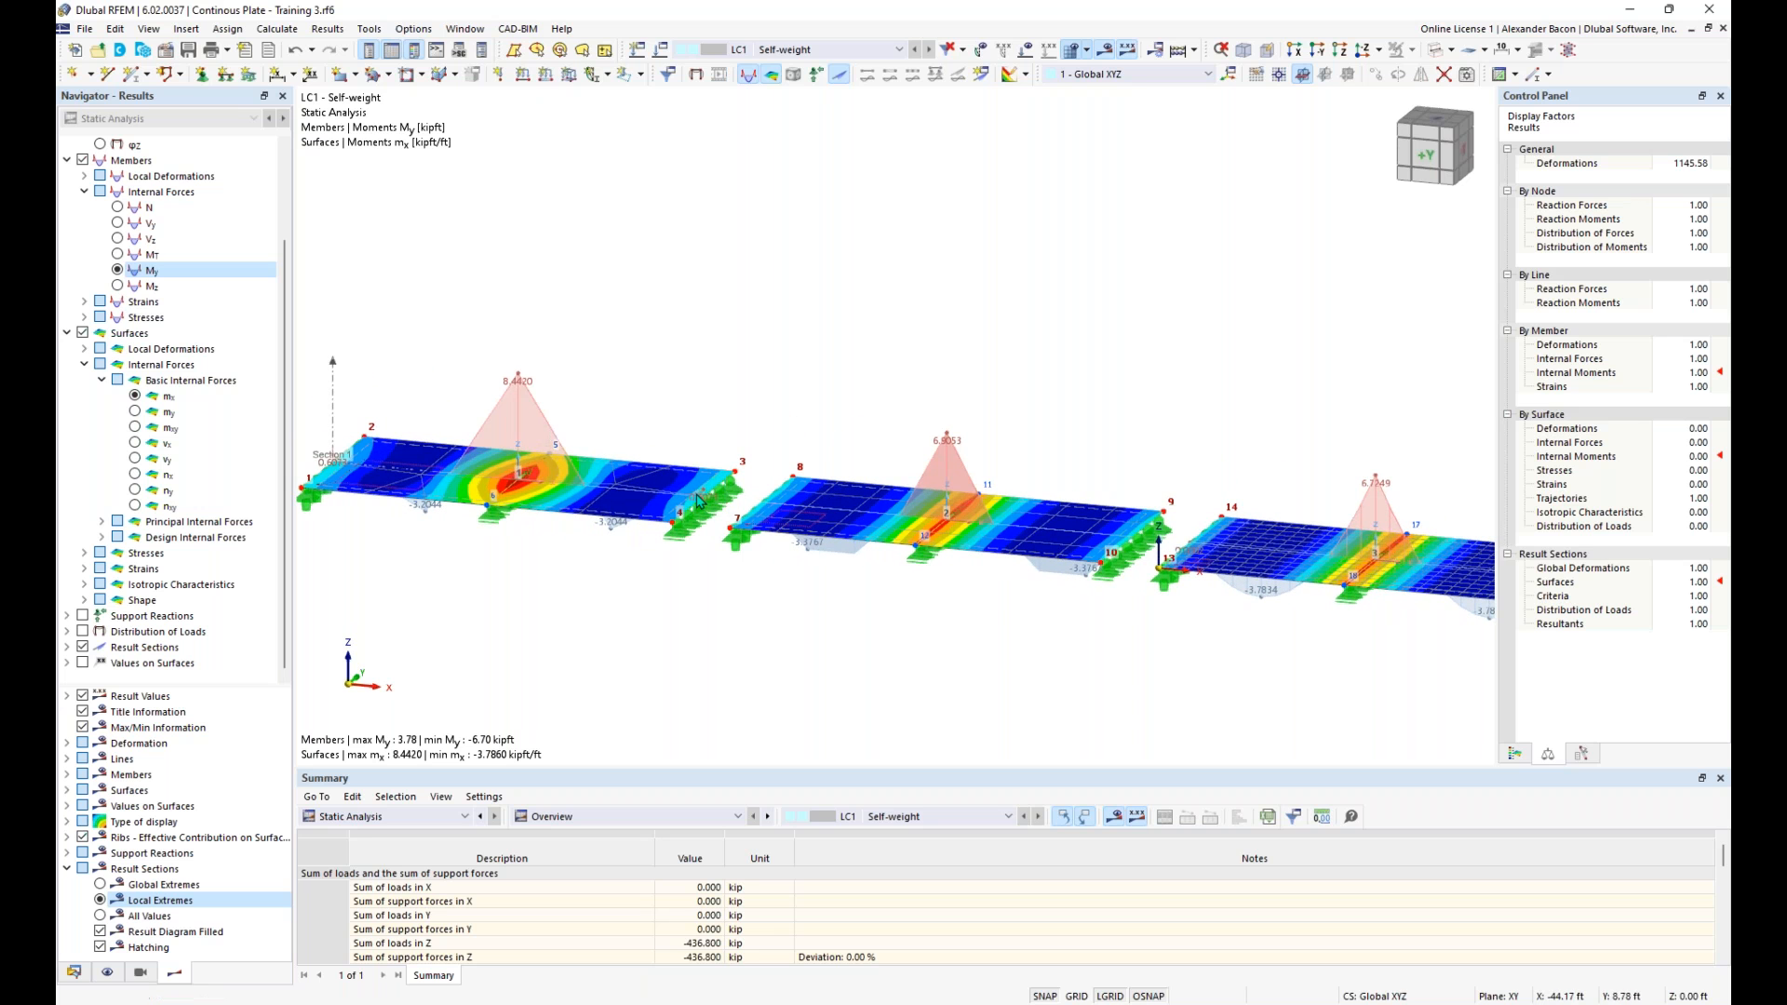
pyautogui.moveTo(772, 568); pyautogui.dragTo(554, 547, button='middle')
pyautogui.moveTo(867, 615); pyautogui.dragTo(709, 608, button='middle')
pyautogui.moveTo(913, 622); pyautogui.dragTo(598, 593, button='middle')
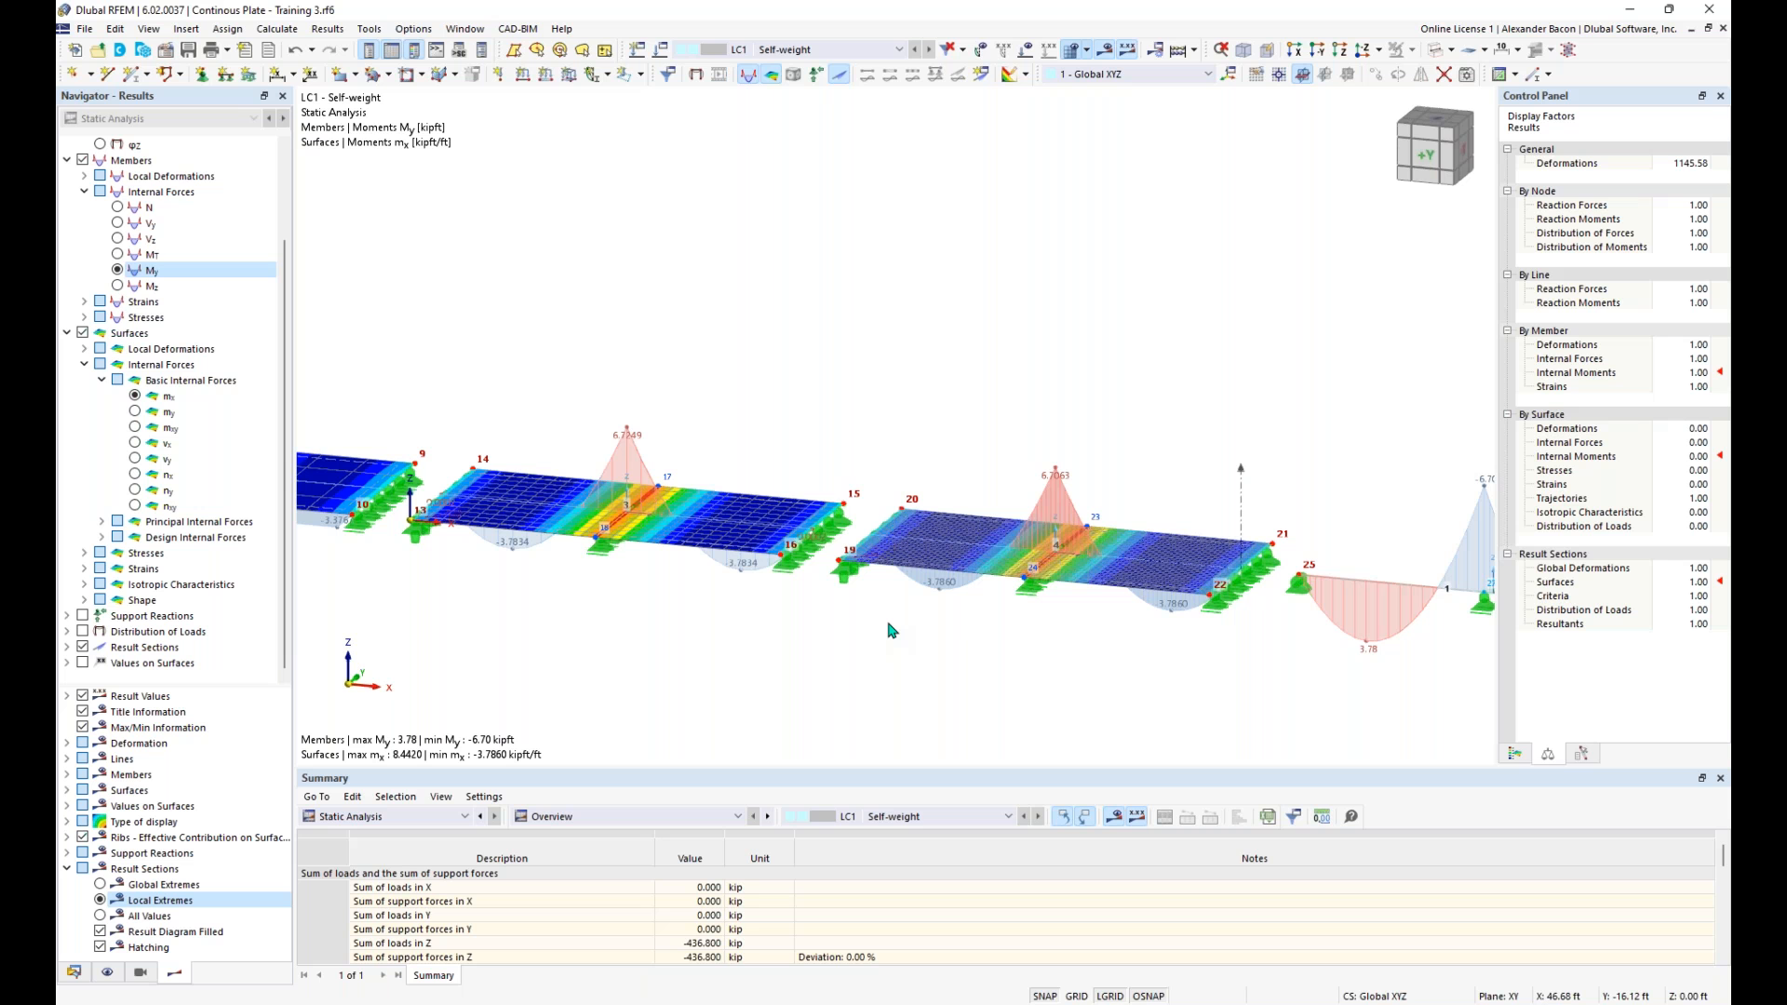
pyautogui.moveTo(679, 600); pyautogui.dragTo(906, 689, button='middle')
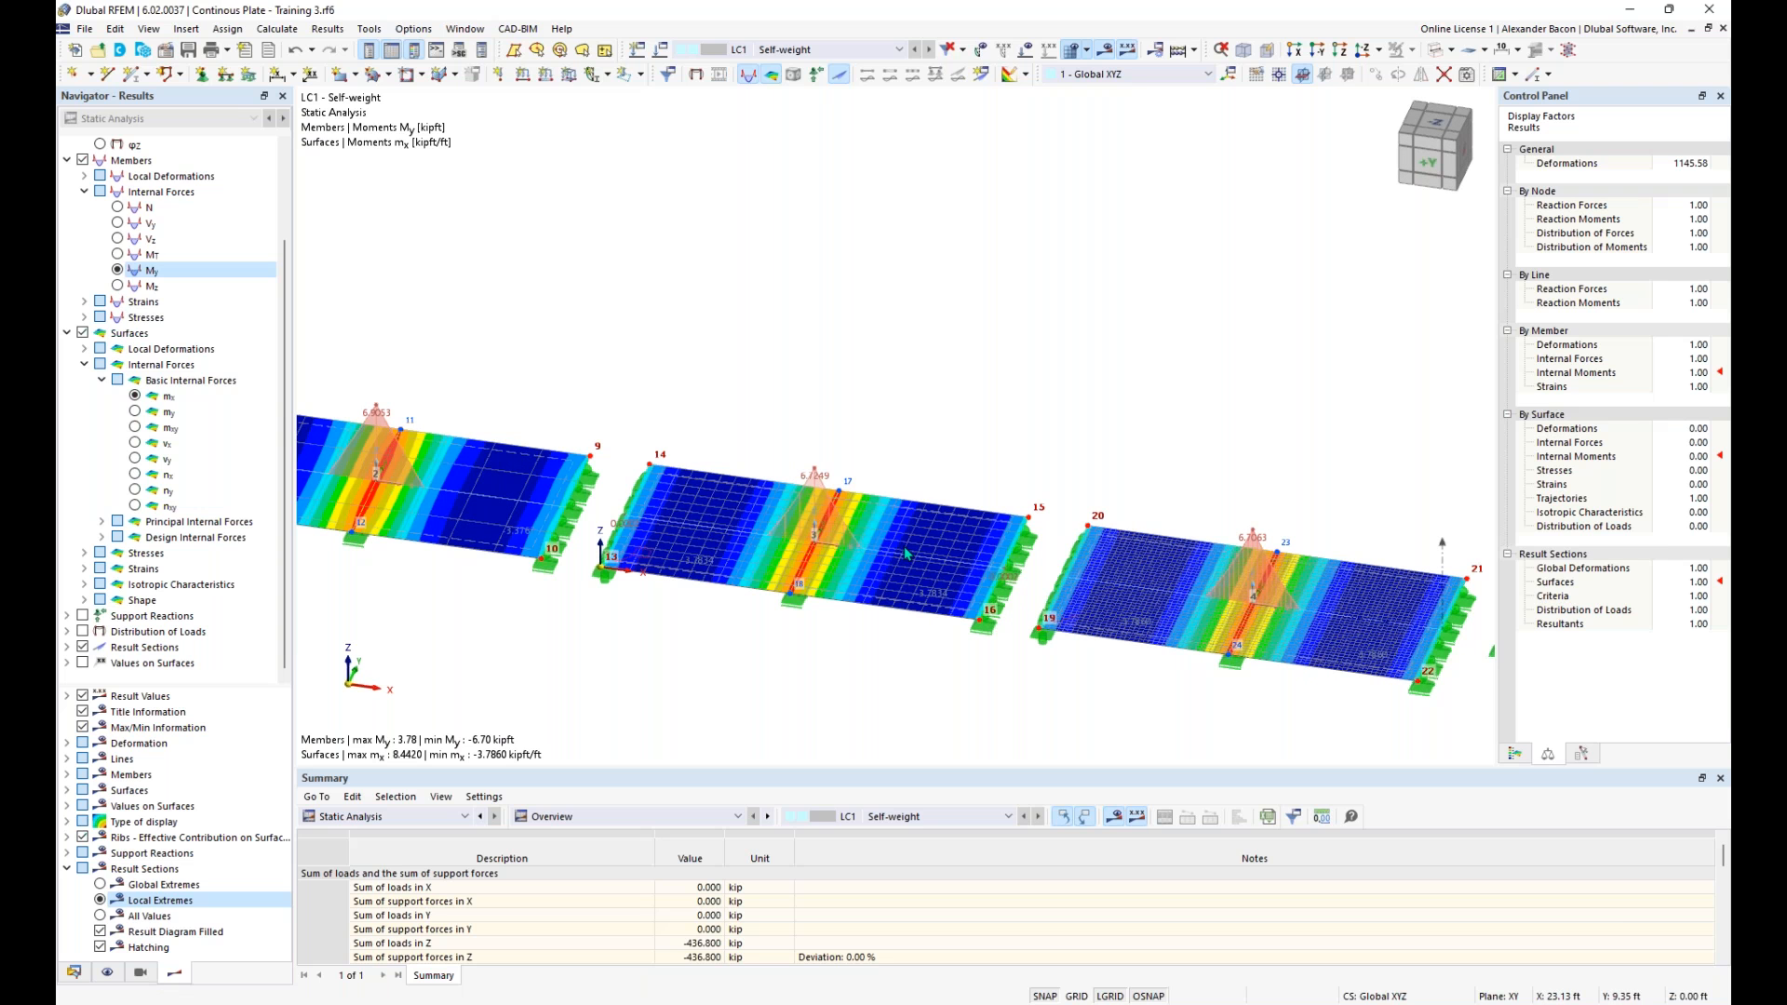
# - Hide the results to inspect the bare meshes of the plates and the beam, and redisplay the results
pyautogui.click(1104, 49)
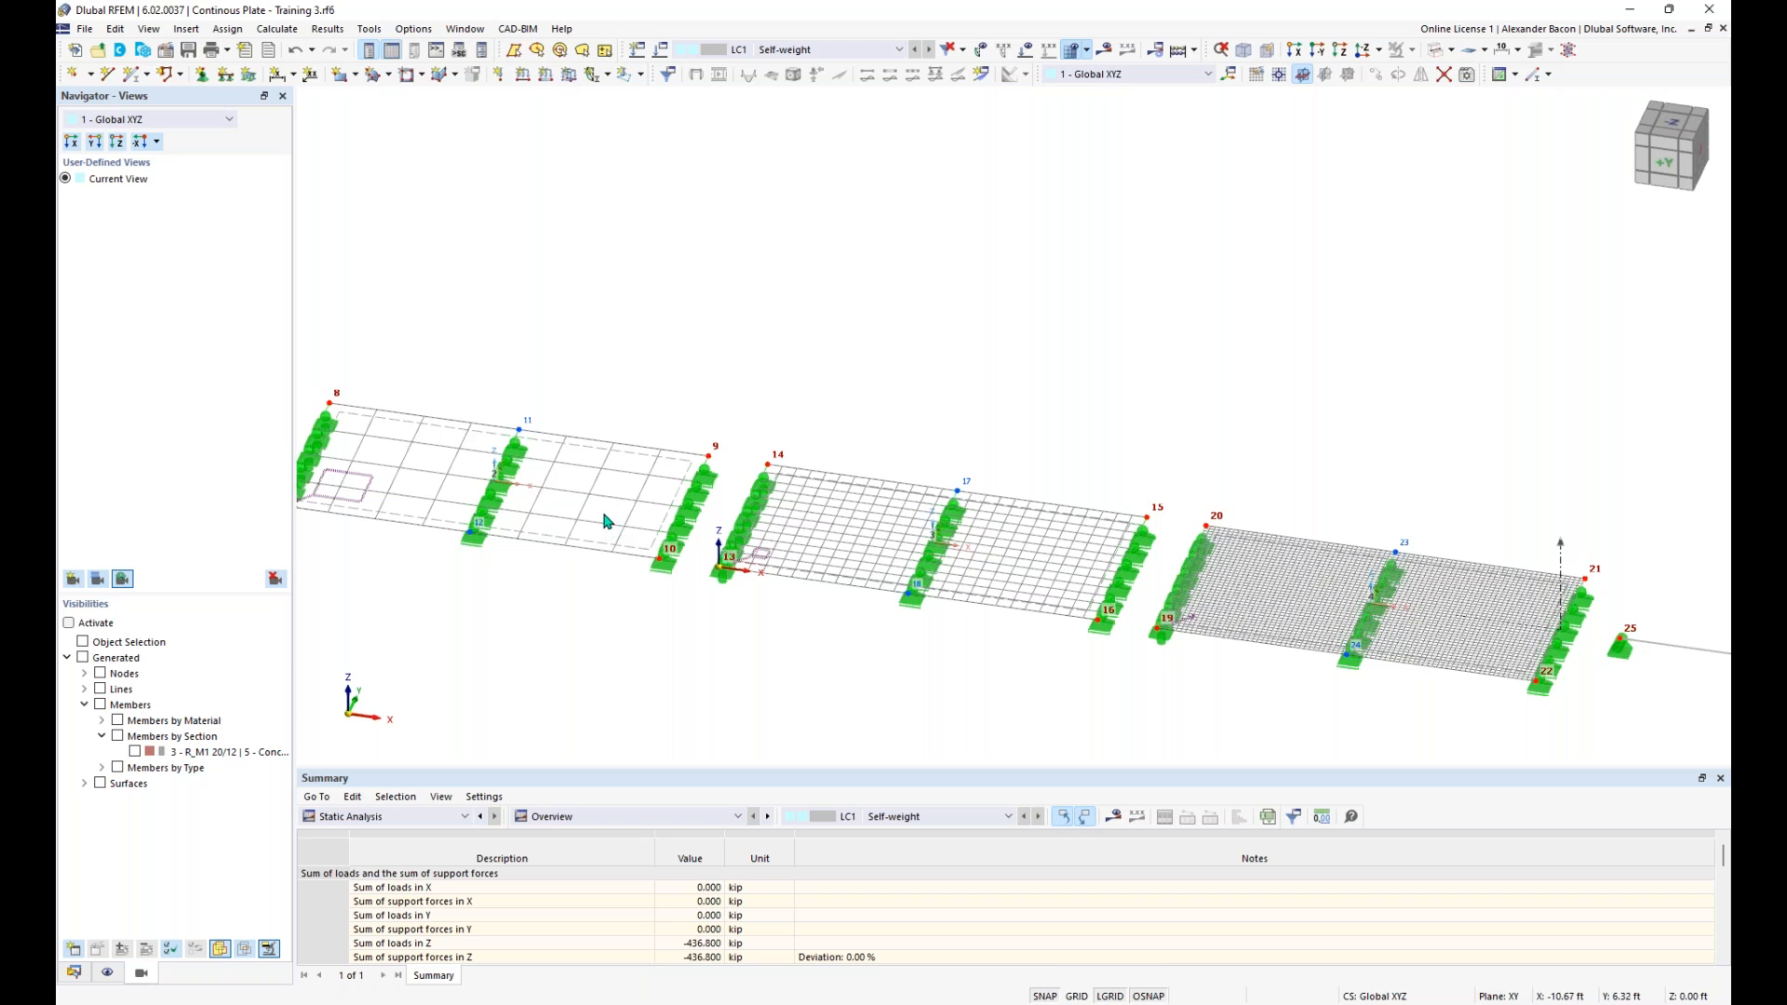
pyautogui.scroll(1, 572, 516)
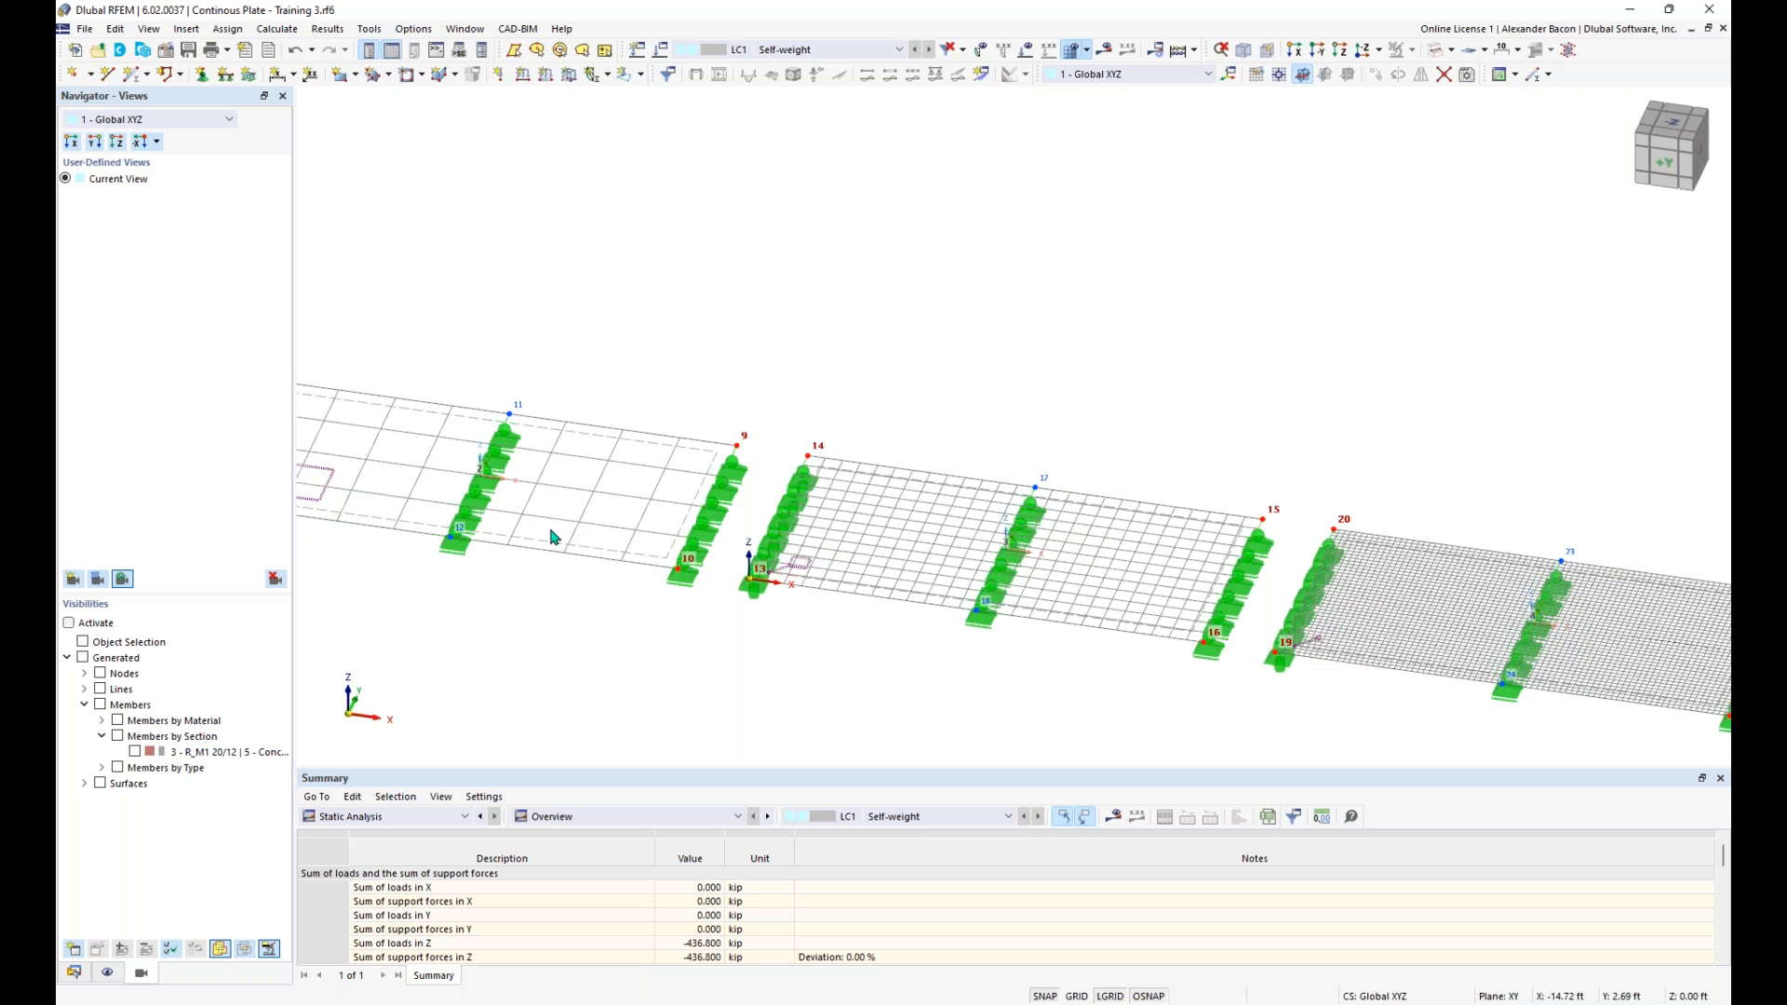
pyautogui.scroll(-3, 552, 537)
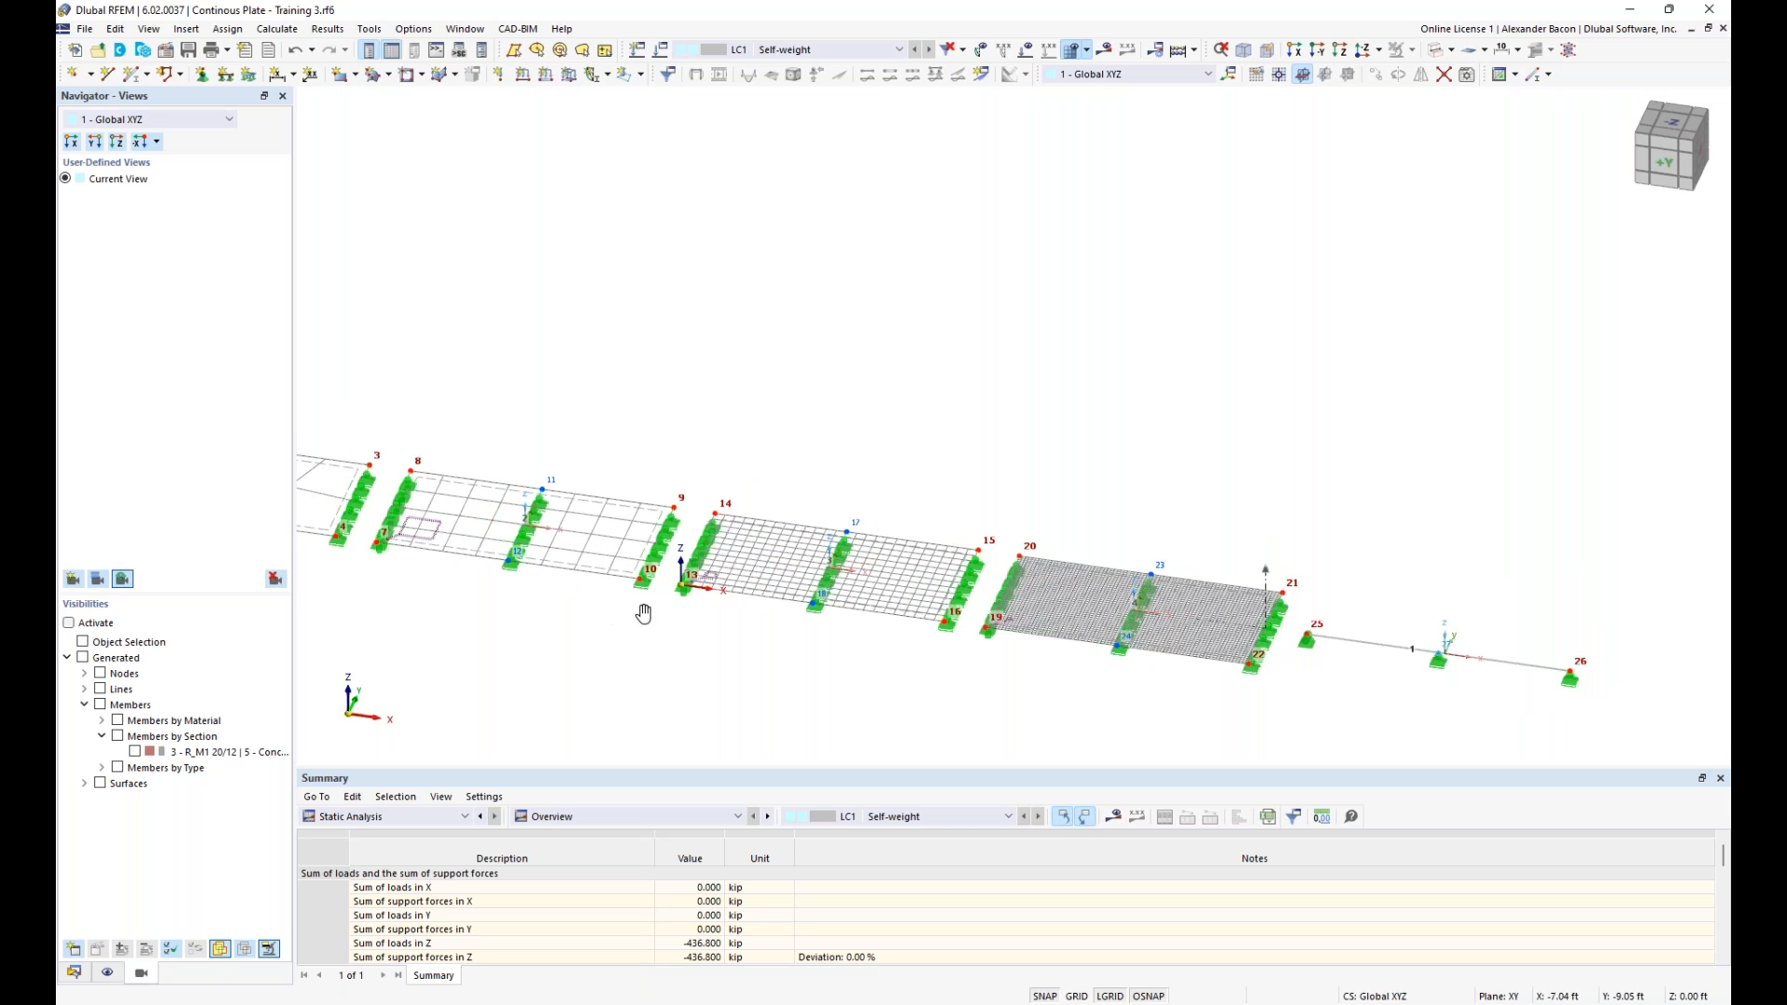
pyautogui.click(1104, 49)
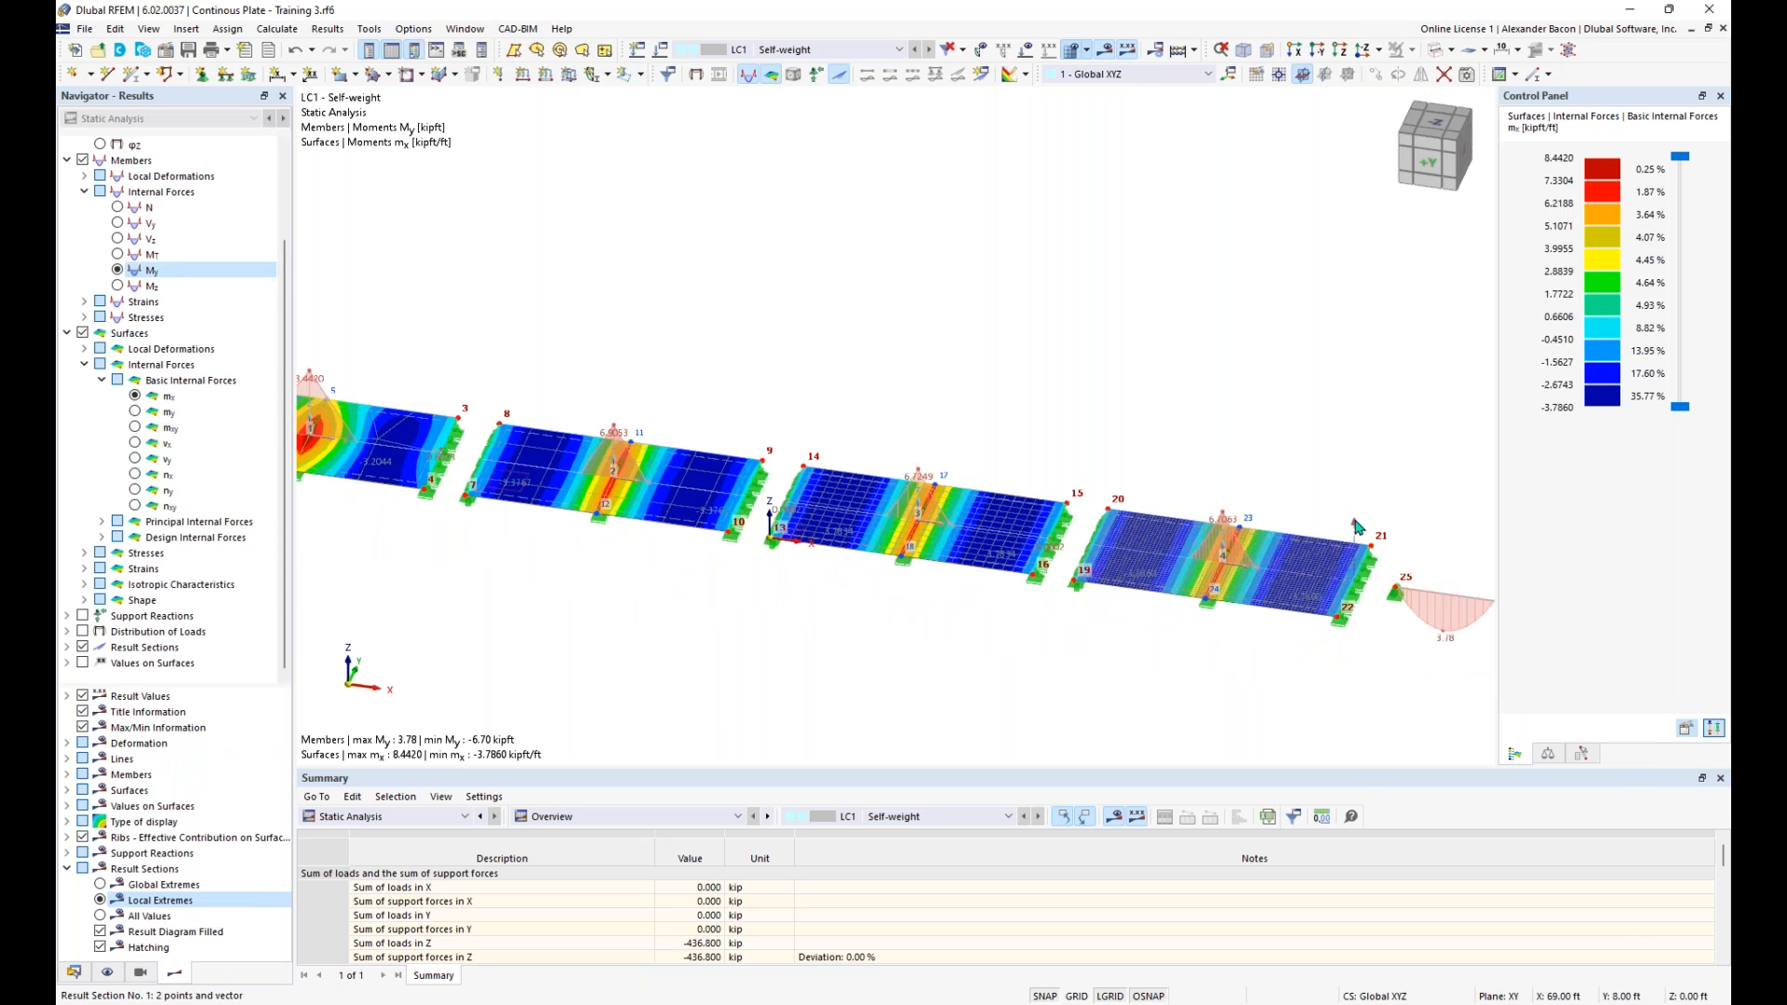
# - Open the result diagrams for the result section running through the plates
pyautogui.rightClick(1356, 527)
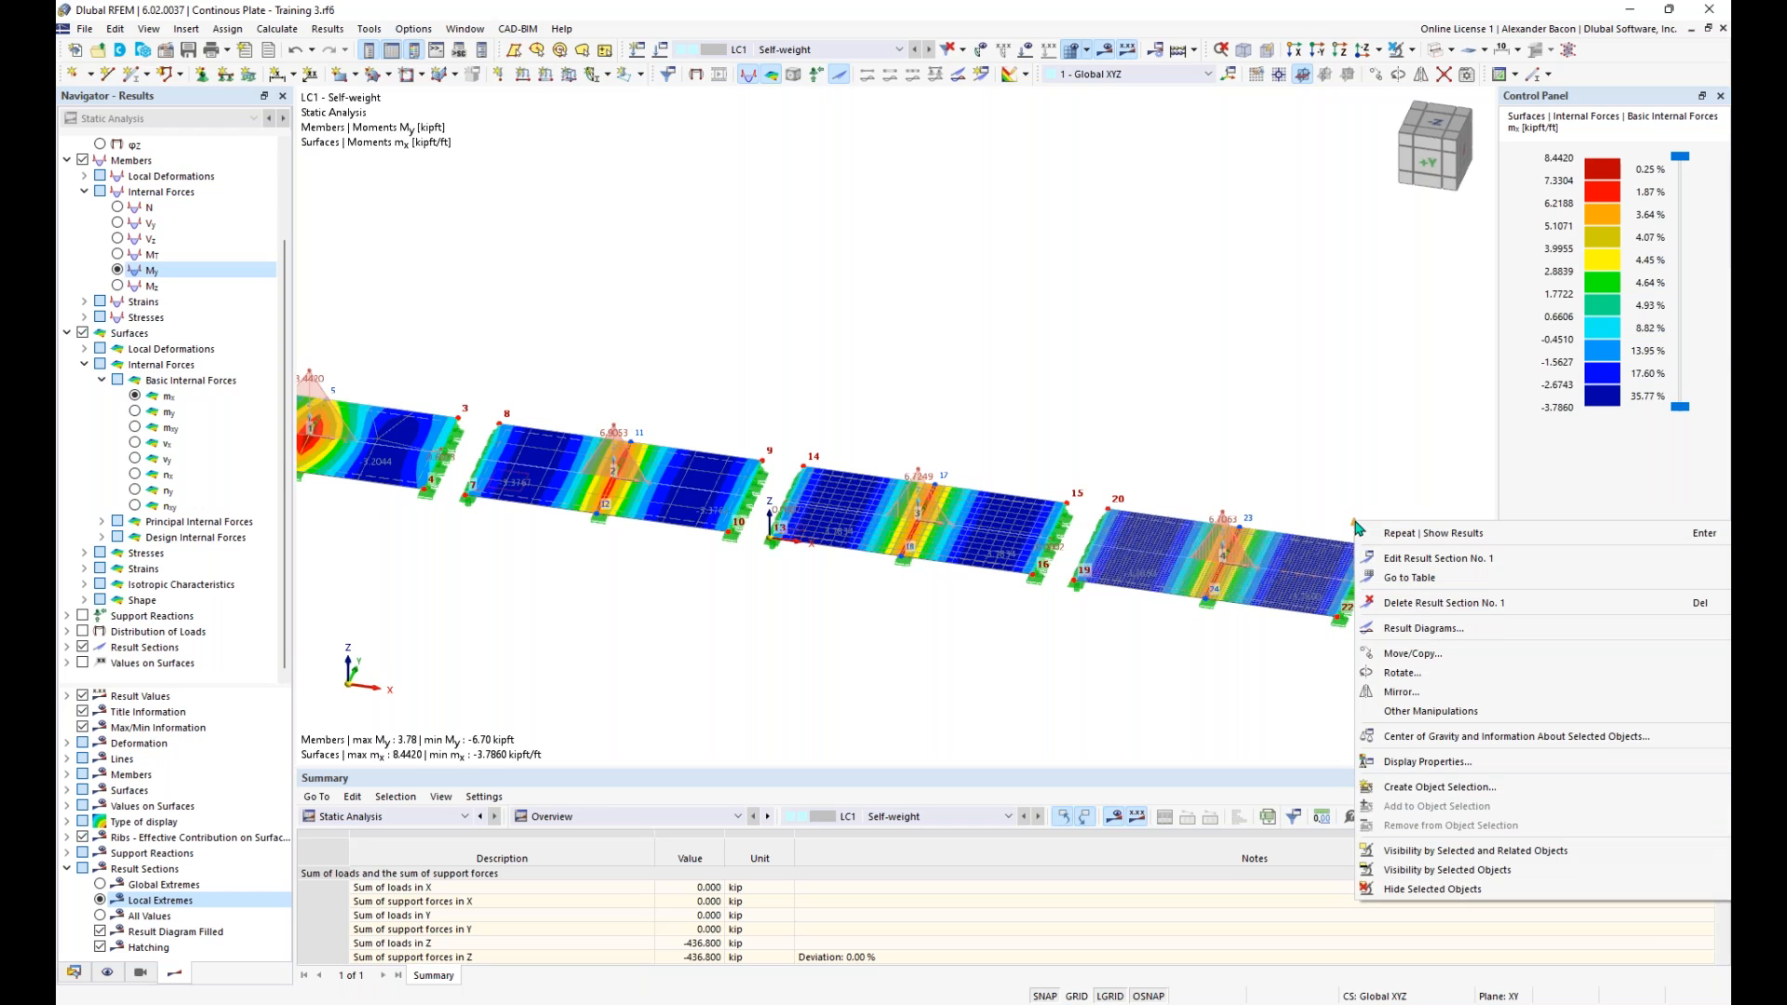
pyautogui.click(1433, 633)
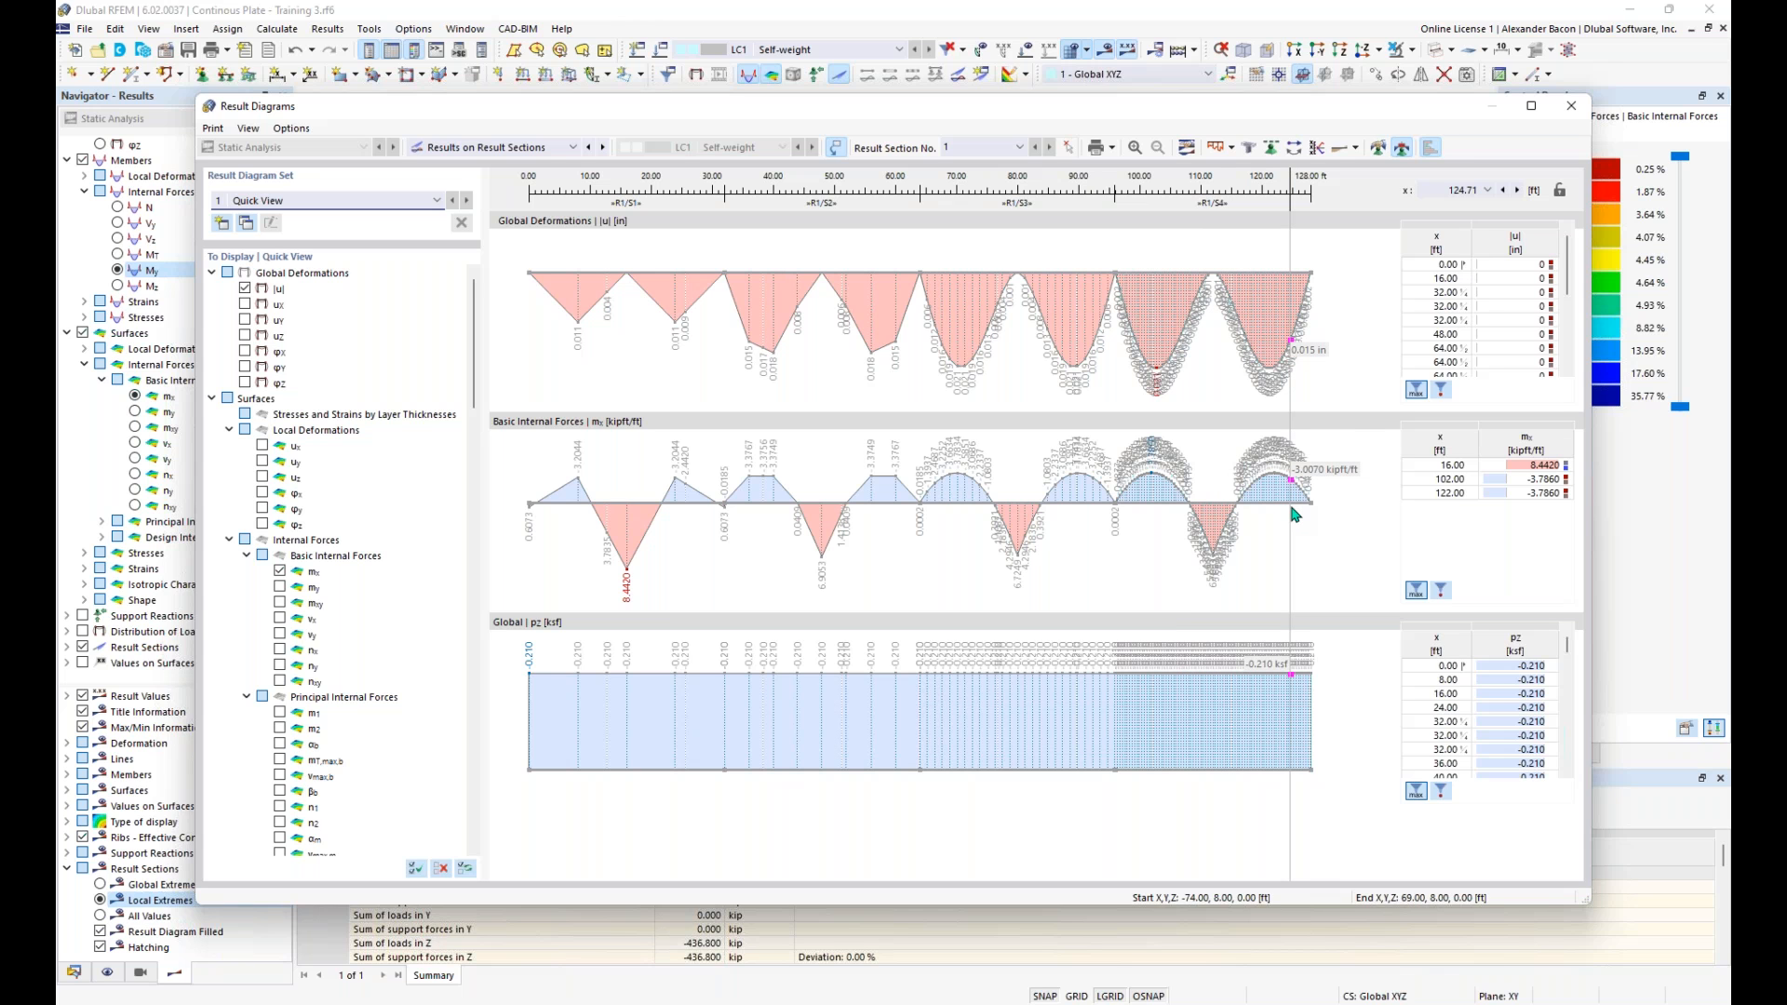
# - Close the result diagrams, switch to the PowerPoint slide show and advance to the open discussion slide
pyautogui.click(1571, 105)
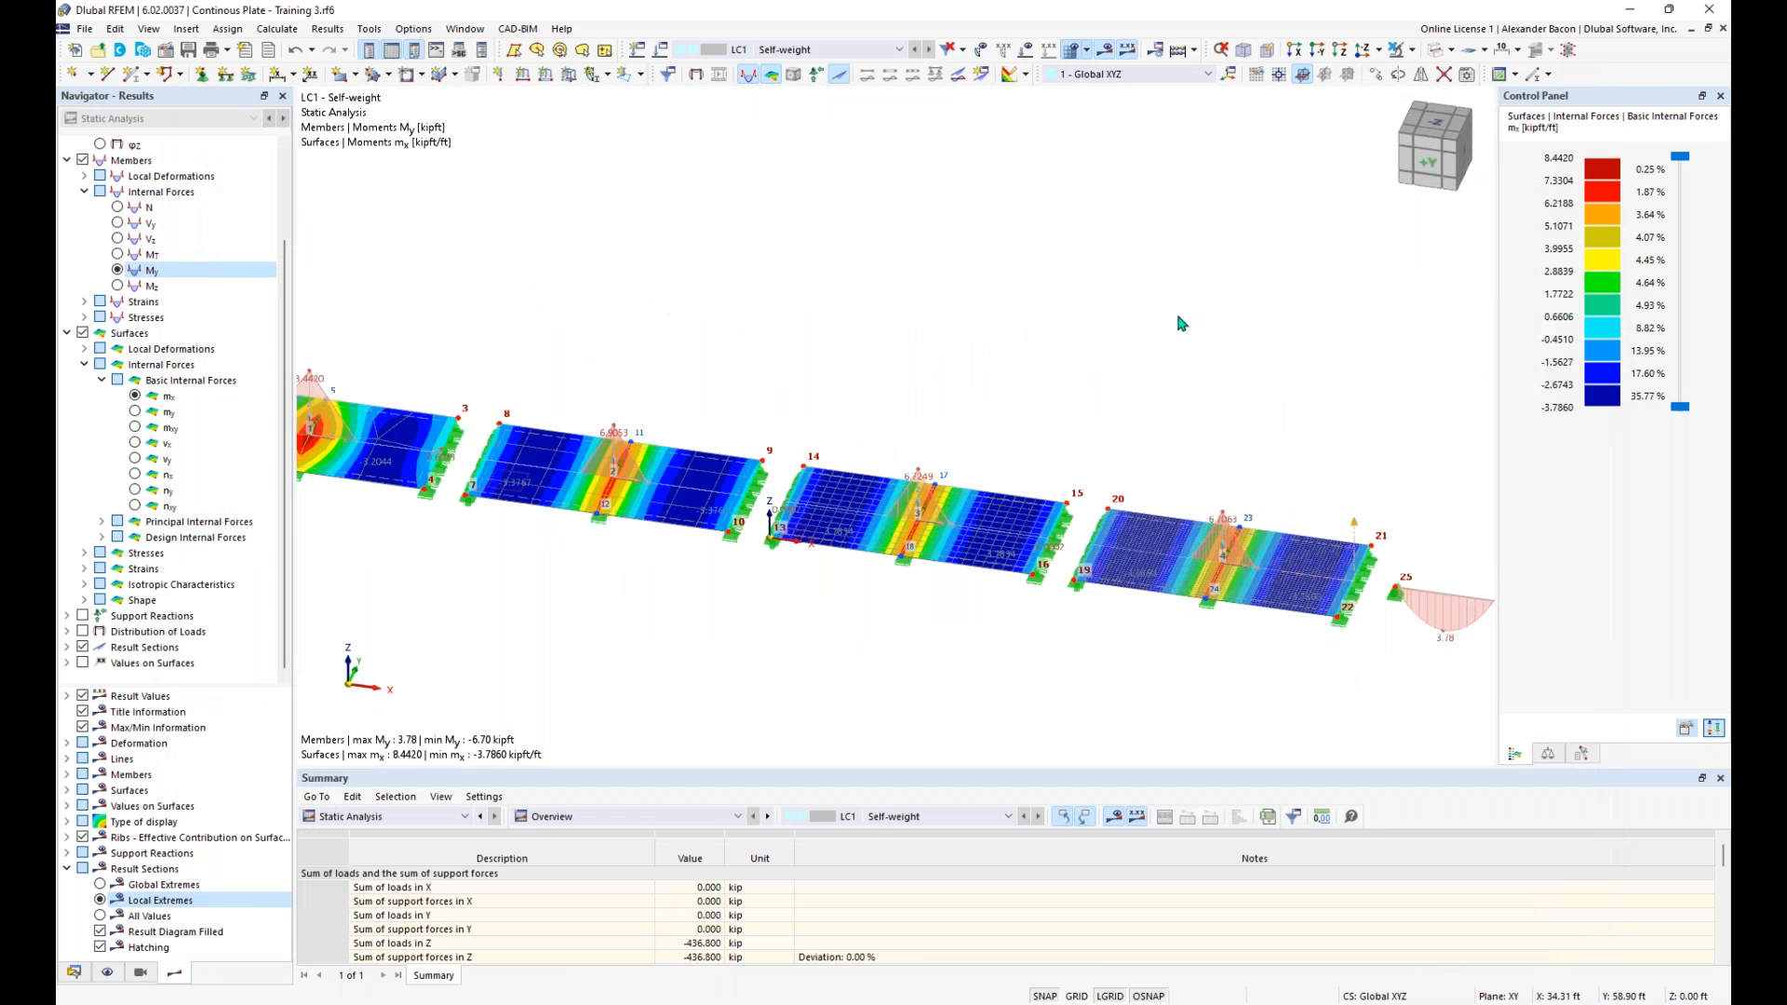
pyautogui.click(797, 1004)
pyautogui.click(1115, 374)
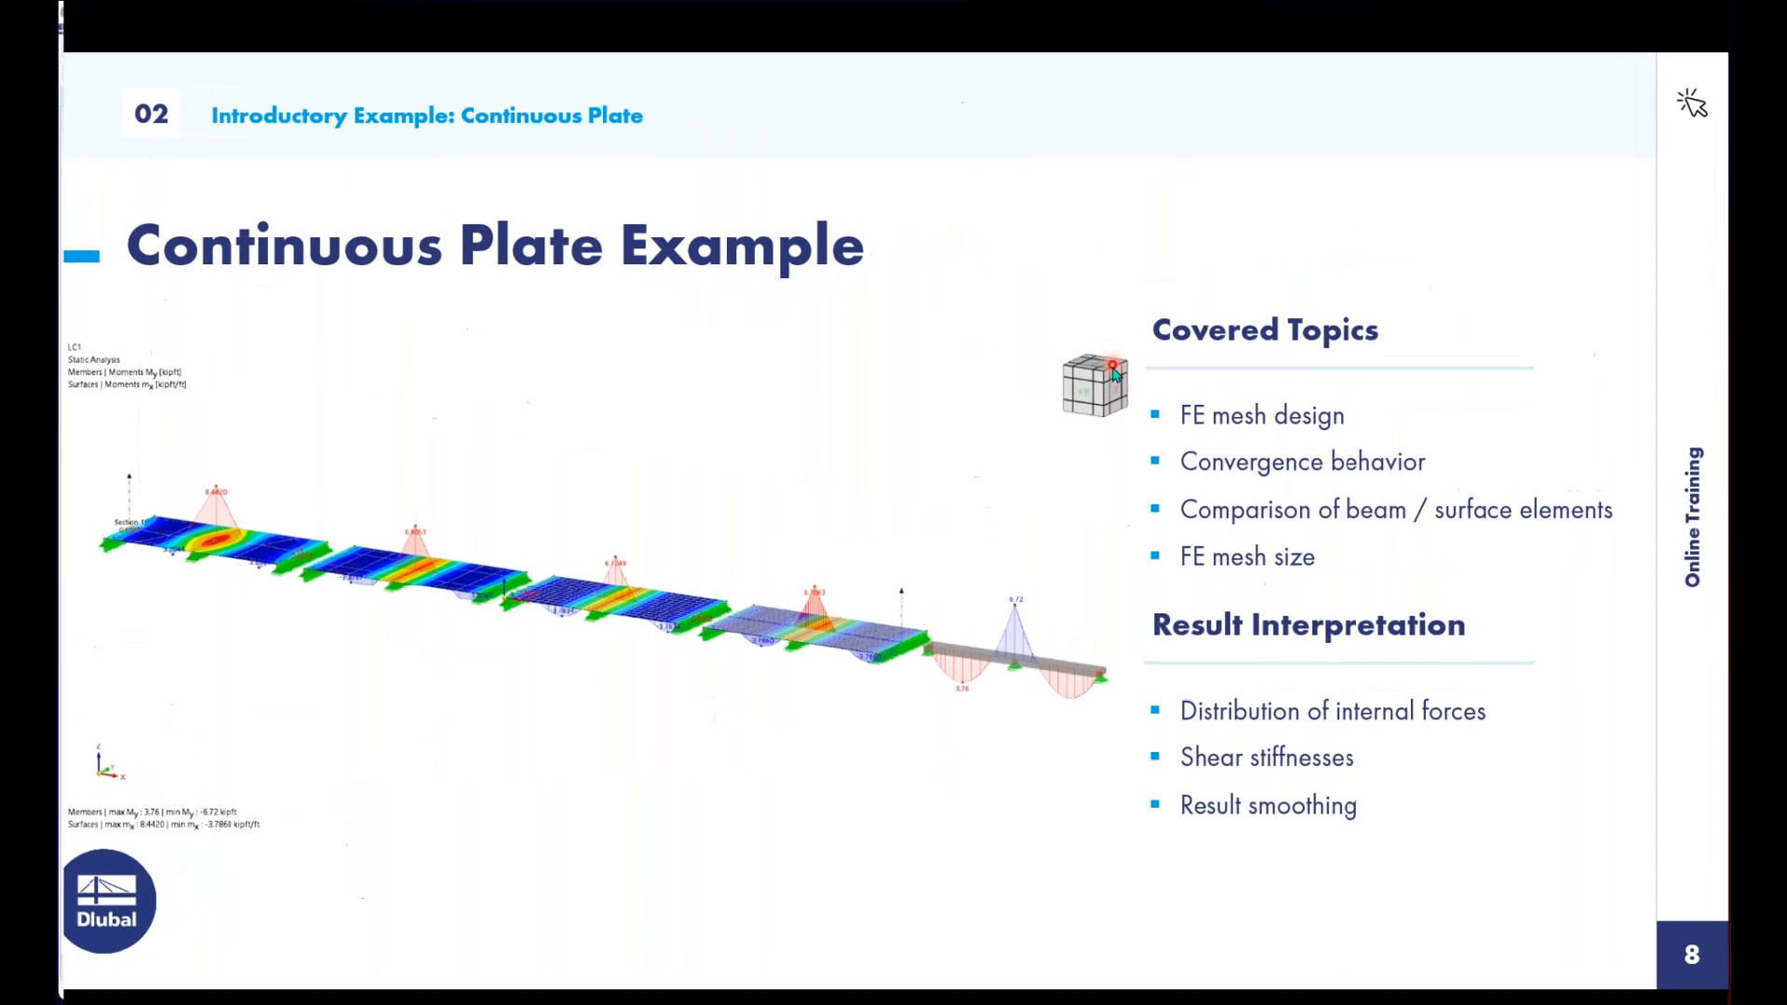
pyautogui.press('Right')
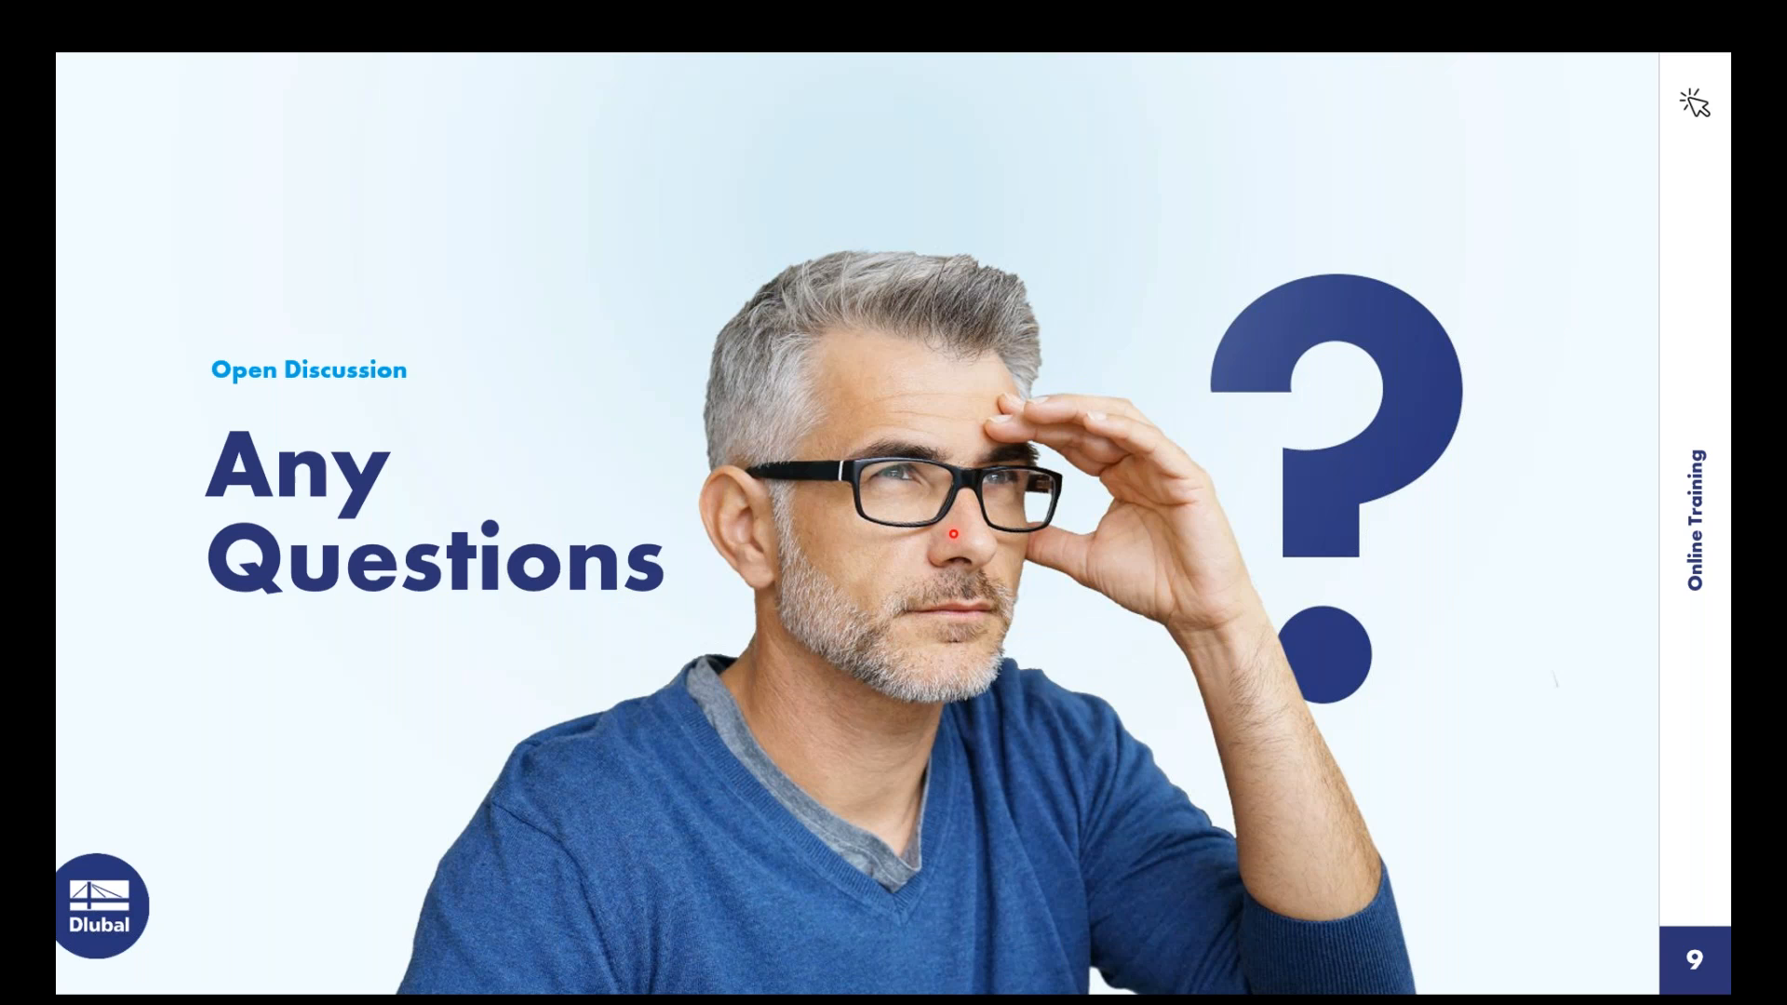
# - Switch back to RFEM and open the definition of a new material in the Continous Plate - Training 3 model
pyautogui.press('super+Tab')
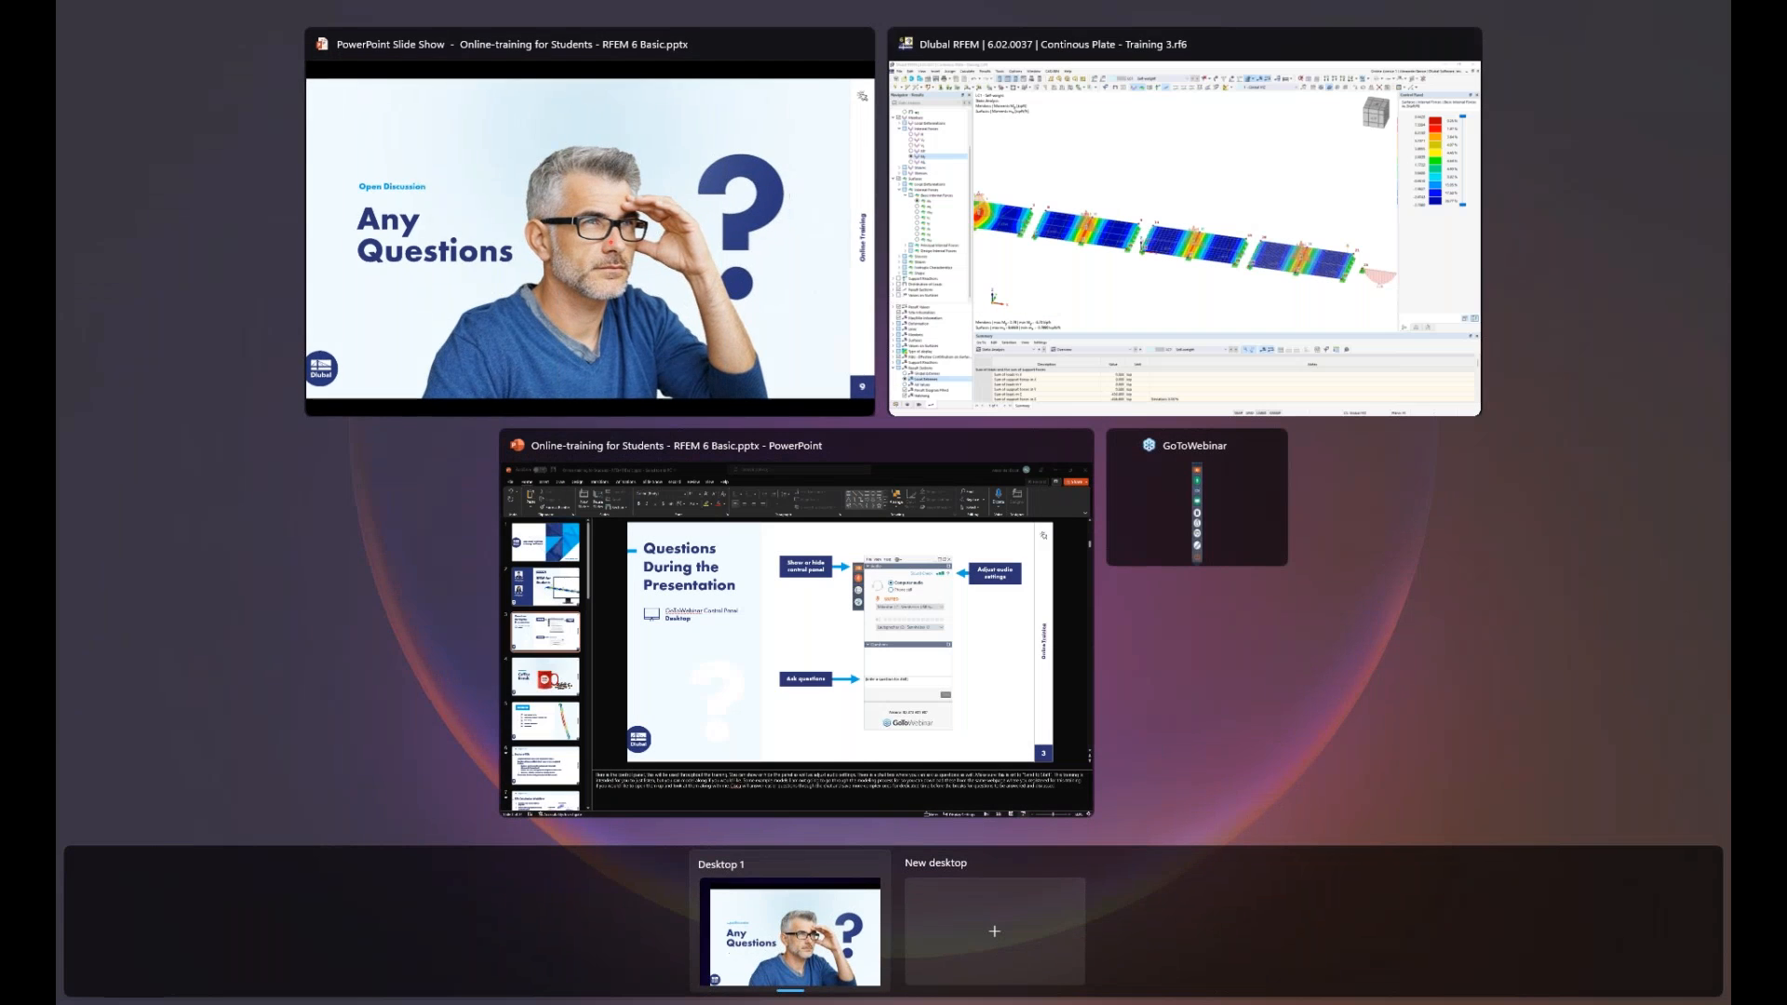
pyautogui.click(1007, 303)
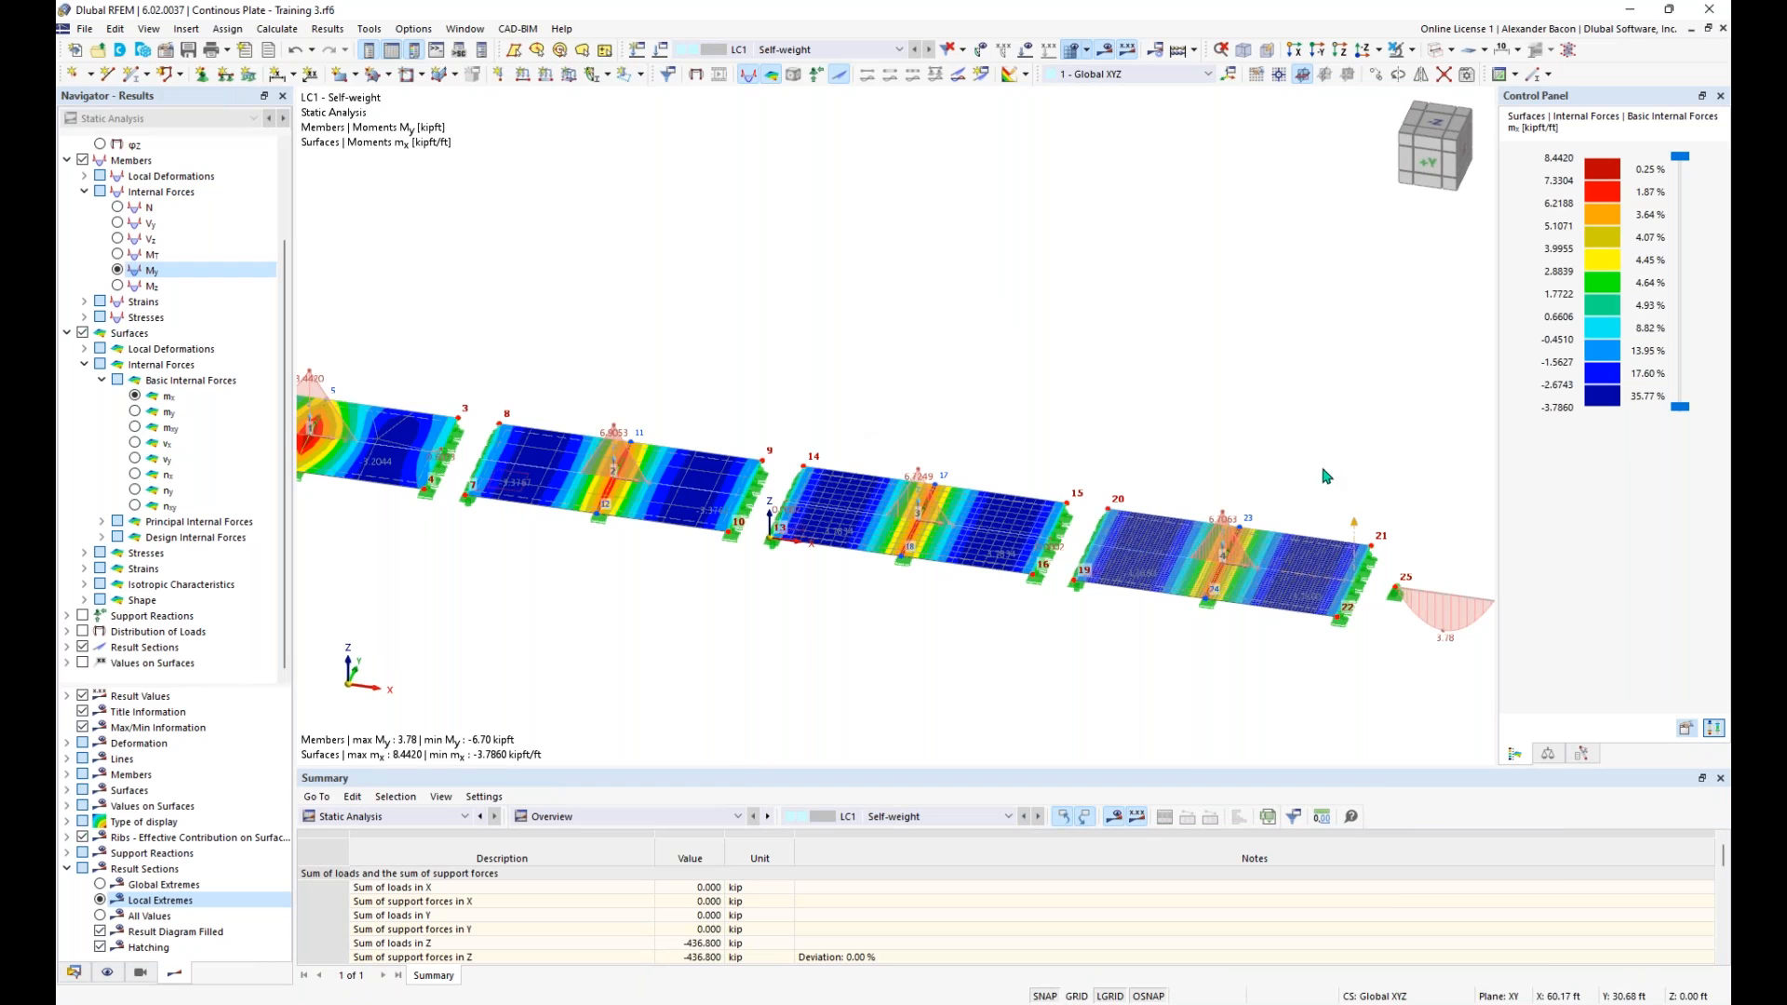
pyautogui.click(73, 973)
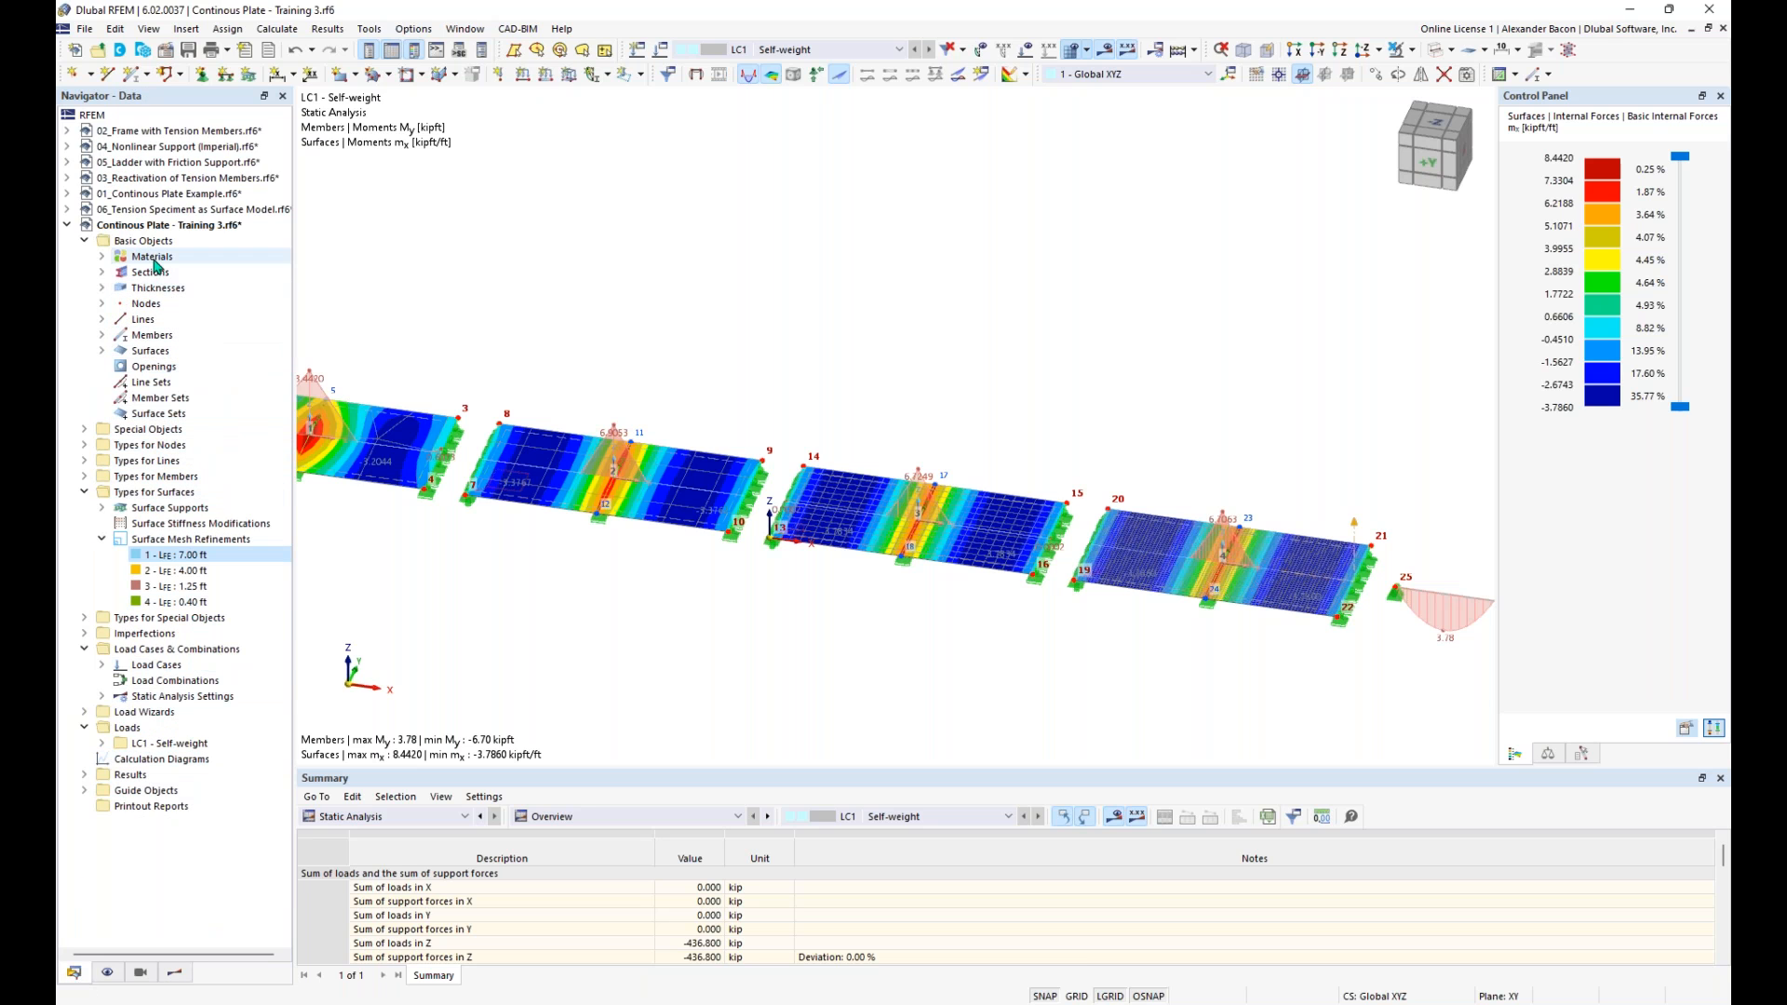
pyautogui.click(102, 257)
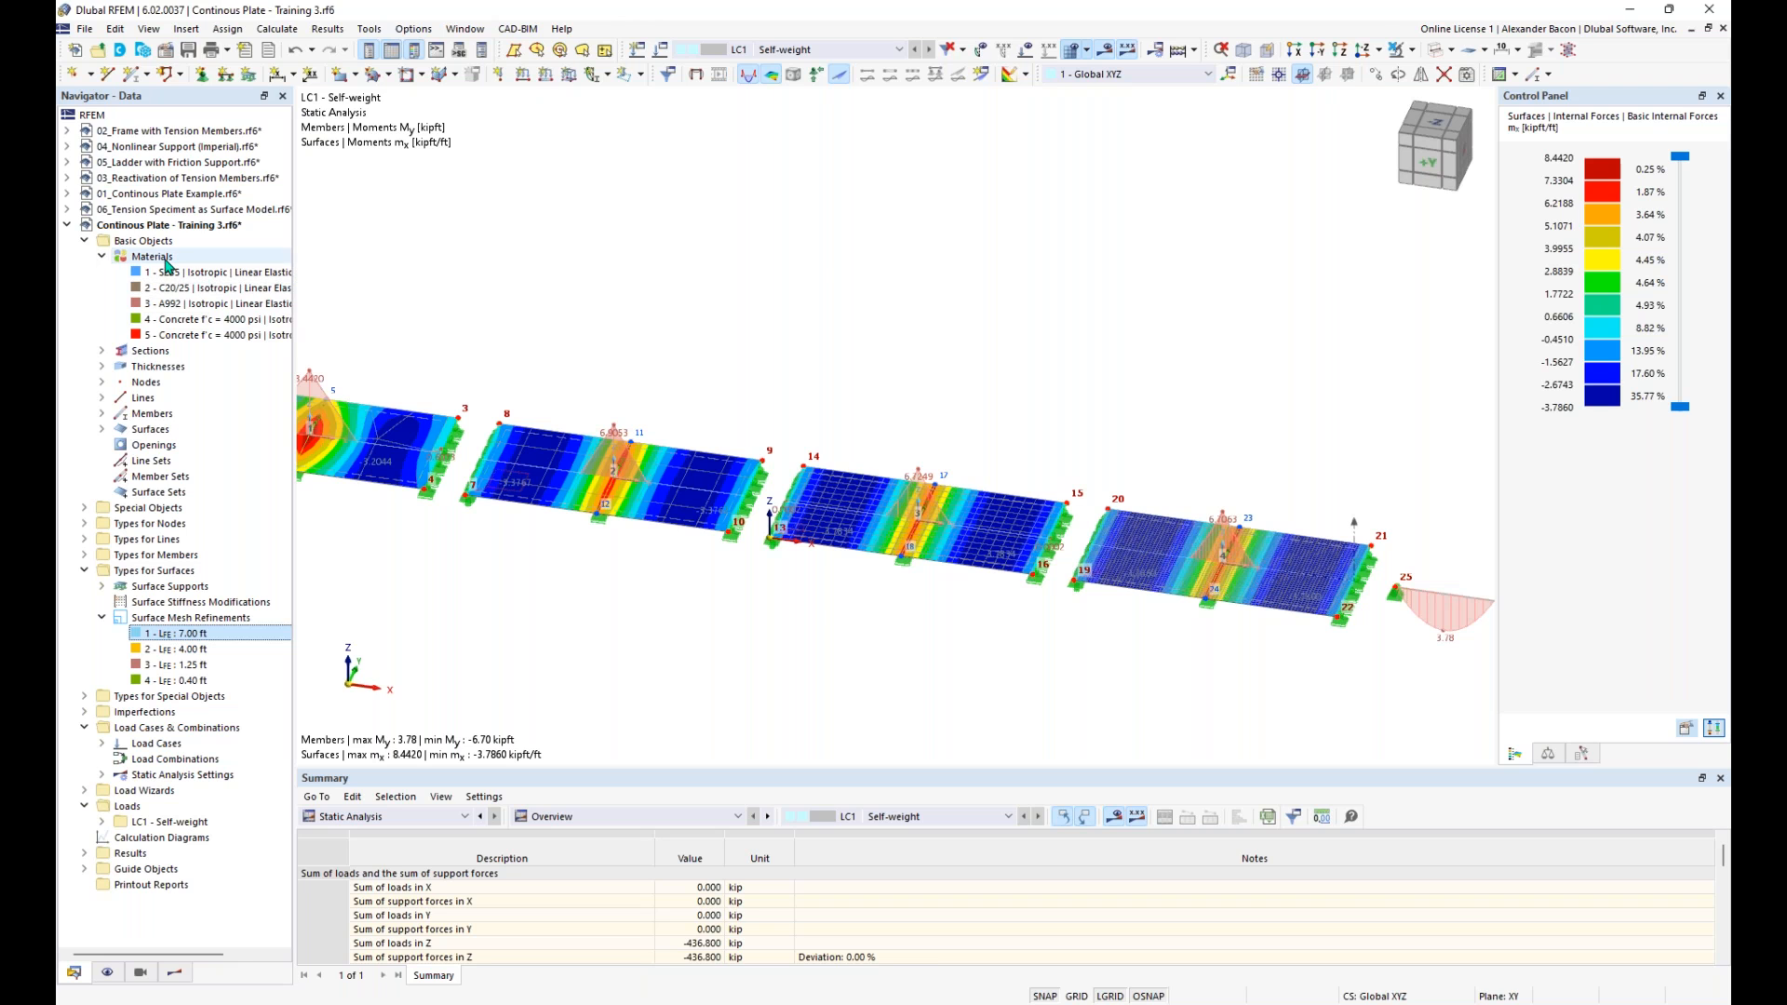
pyautogui.rightClick(168, 263)
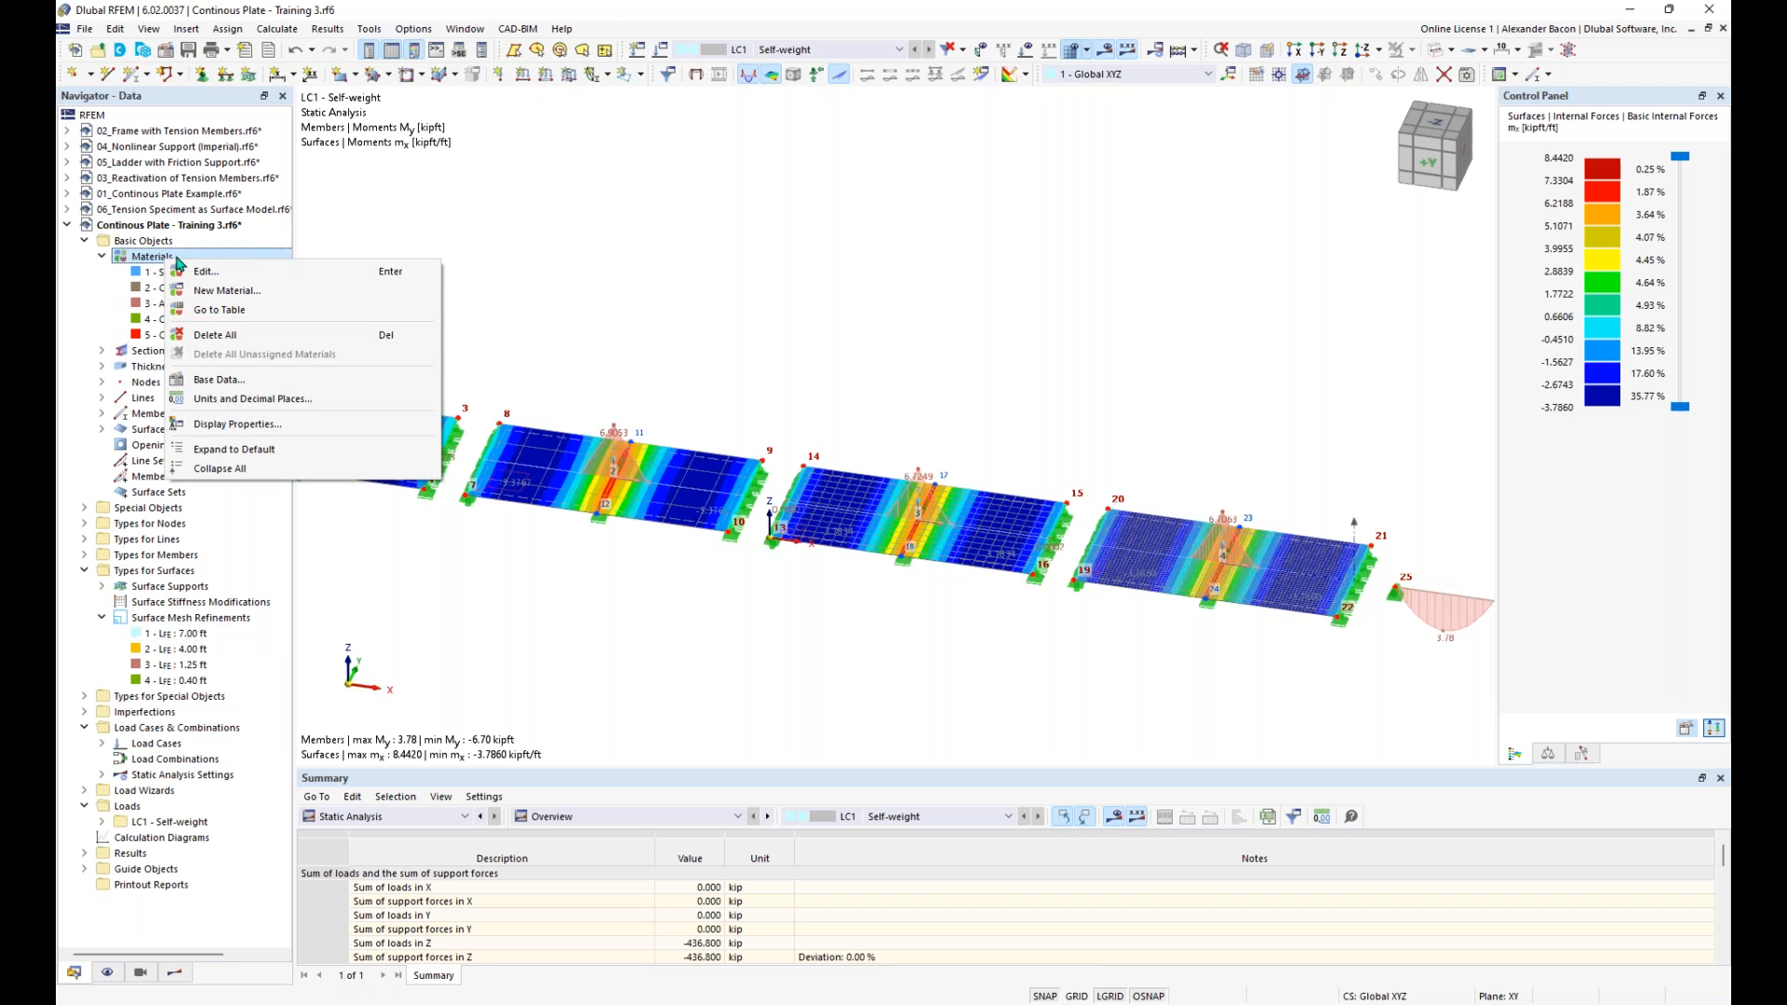
pyautogui.click(223, 293)
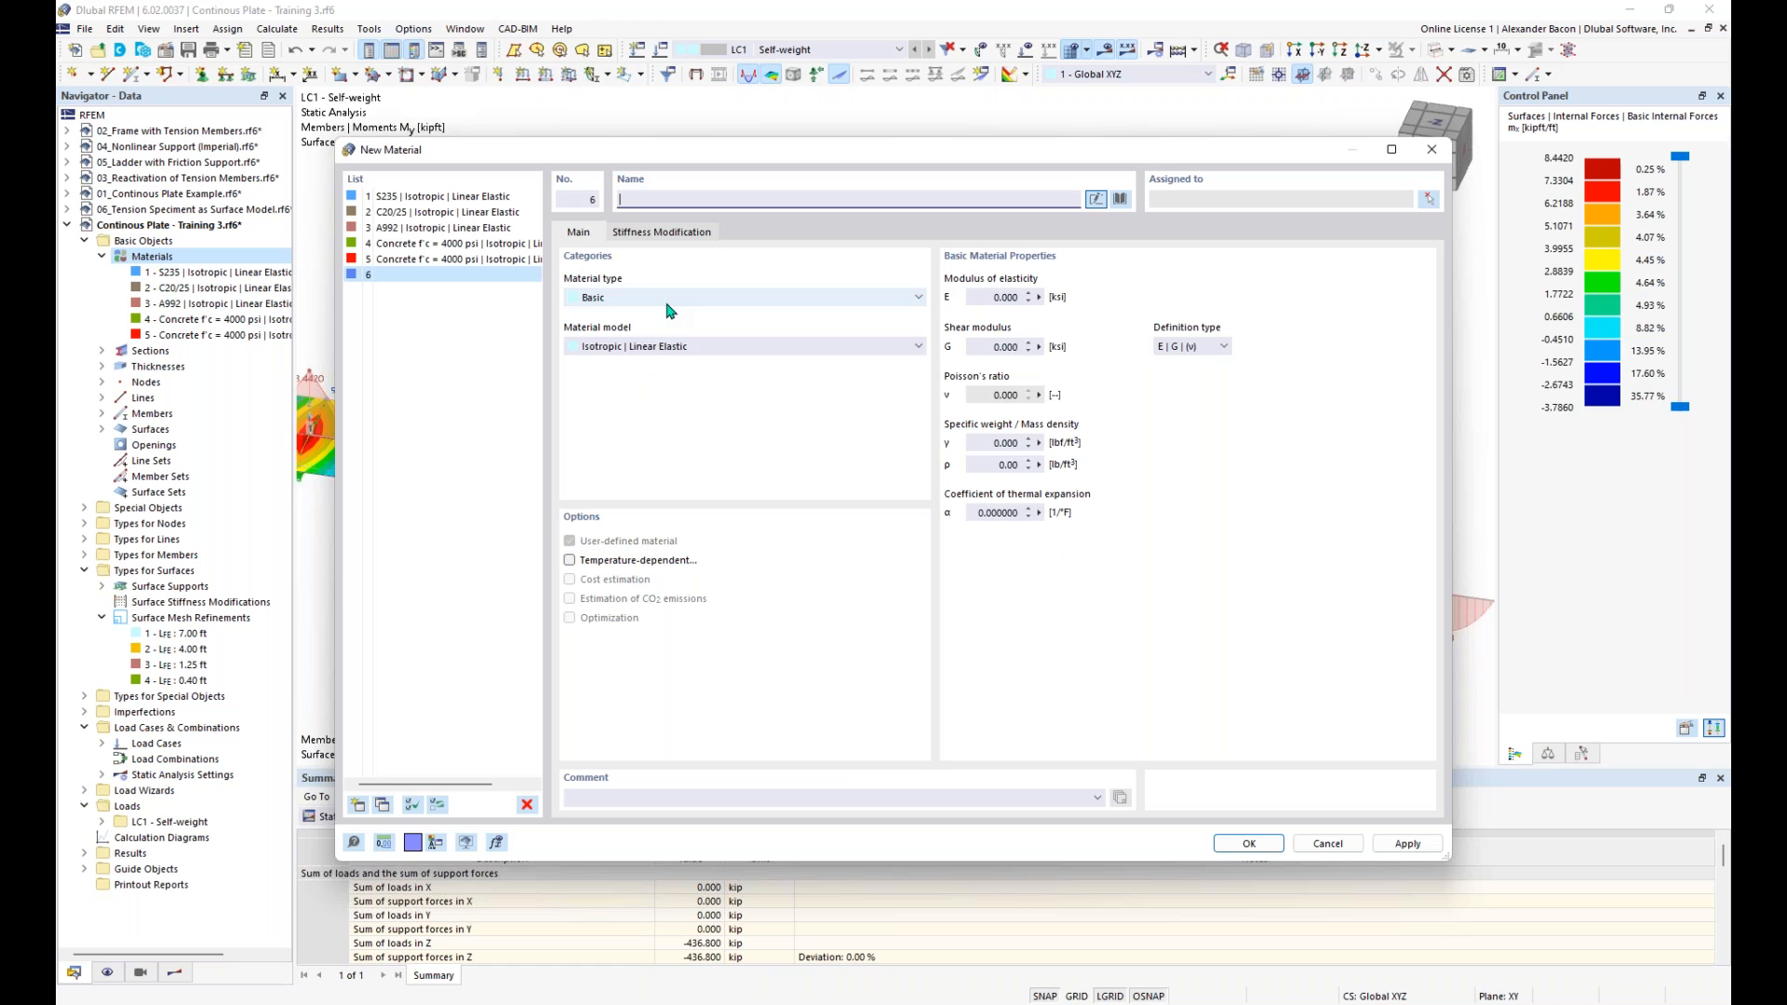
# - Review where the modulus of elasticity and shear modulus of the new basic material are defined, and discard the material
pyautogui.click(999, 297)
pyautogui.click(997, 347)
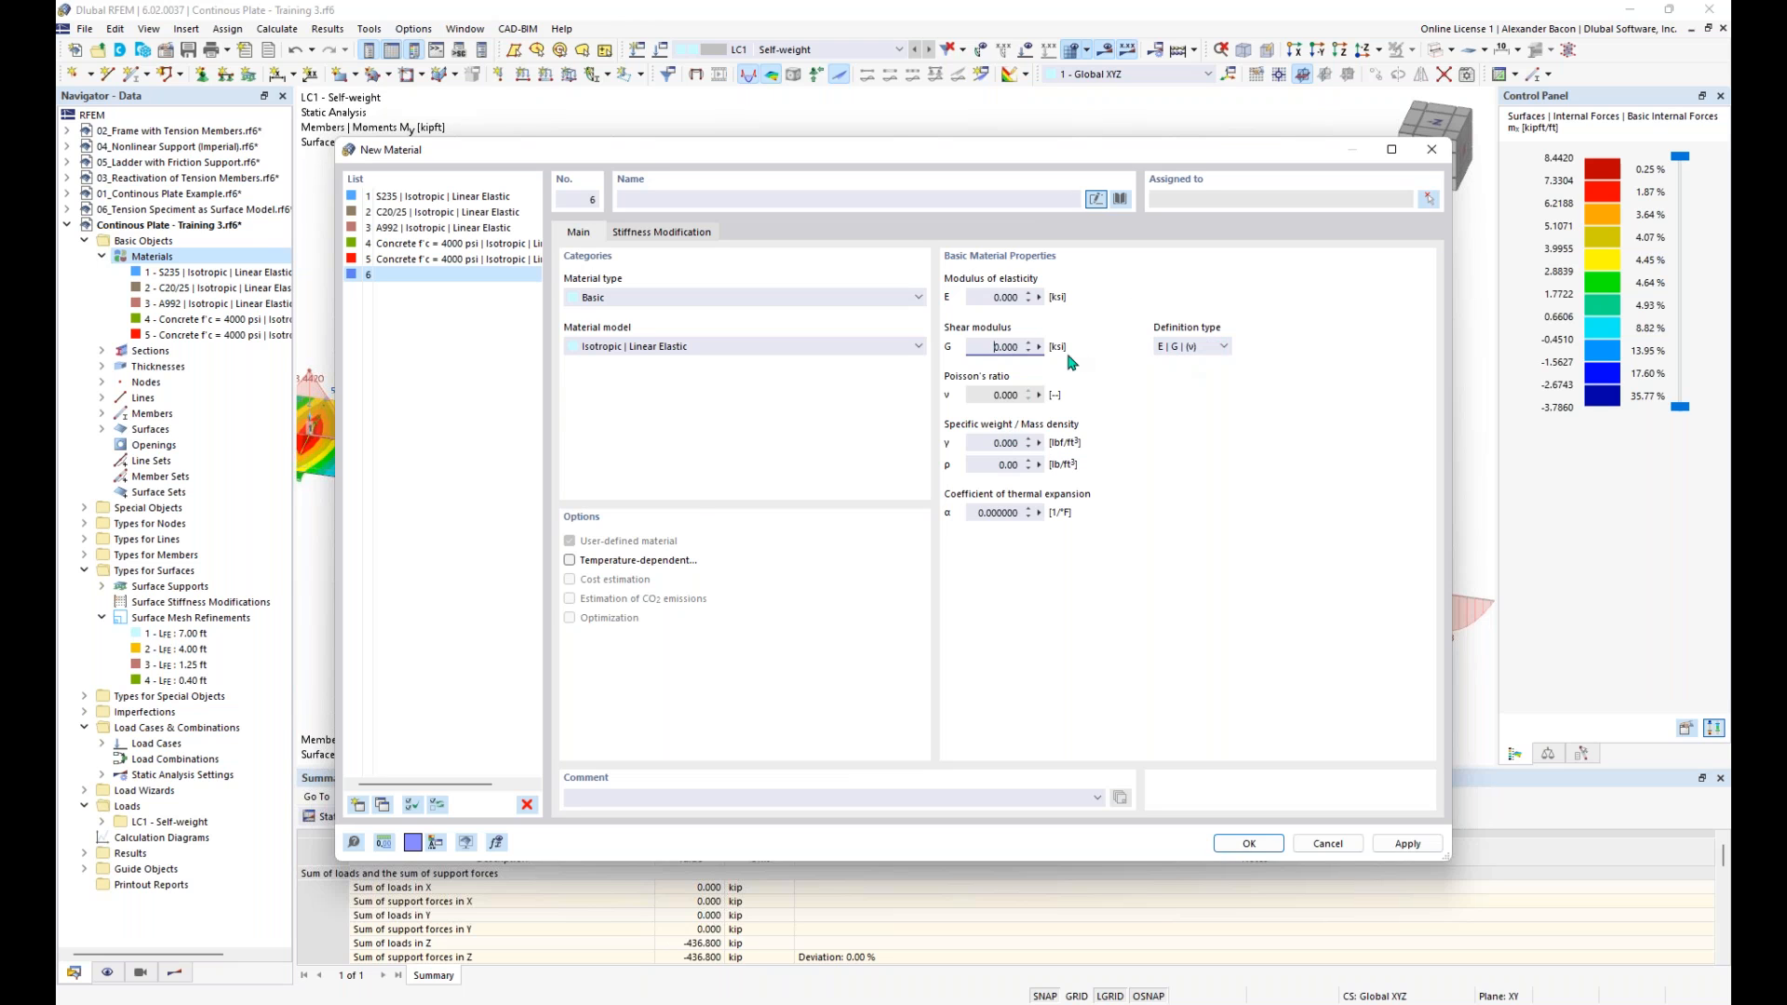
pyautogui.click(1248, 843)
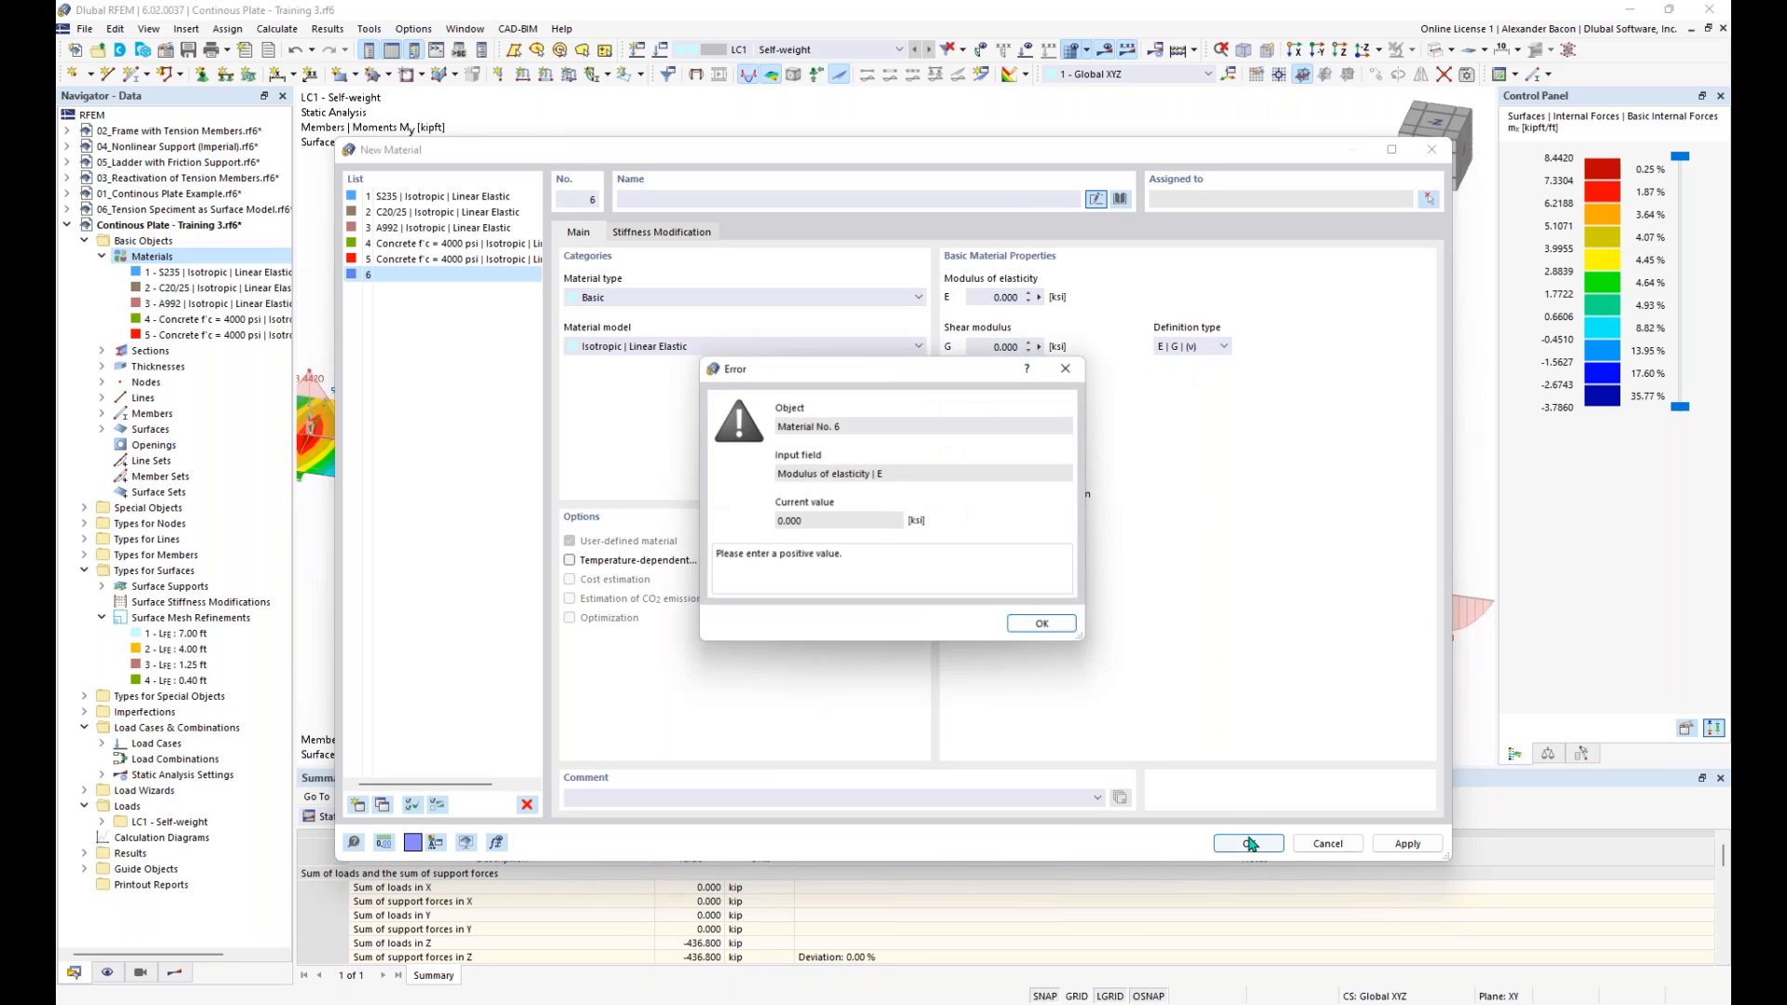
pyautogui.click(1060, 635)
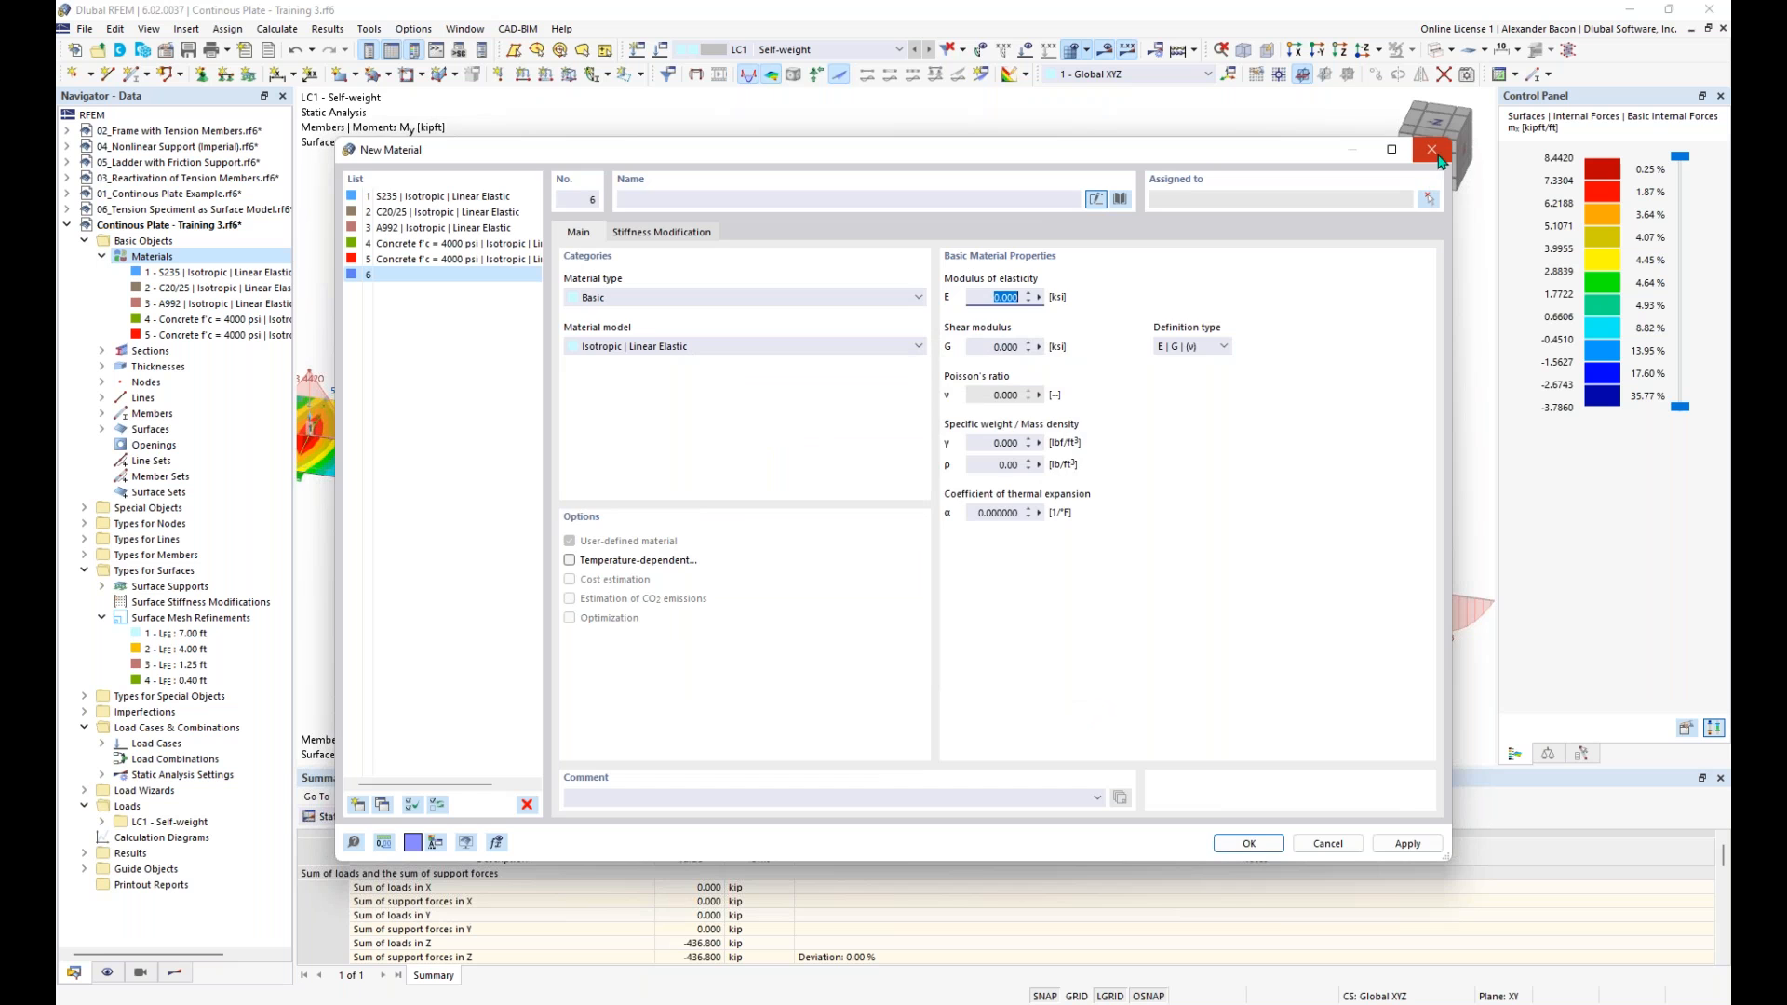
pyautogui.click(1434, 155)
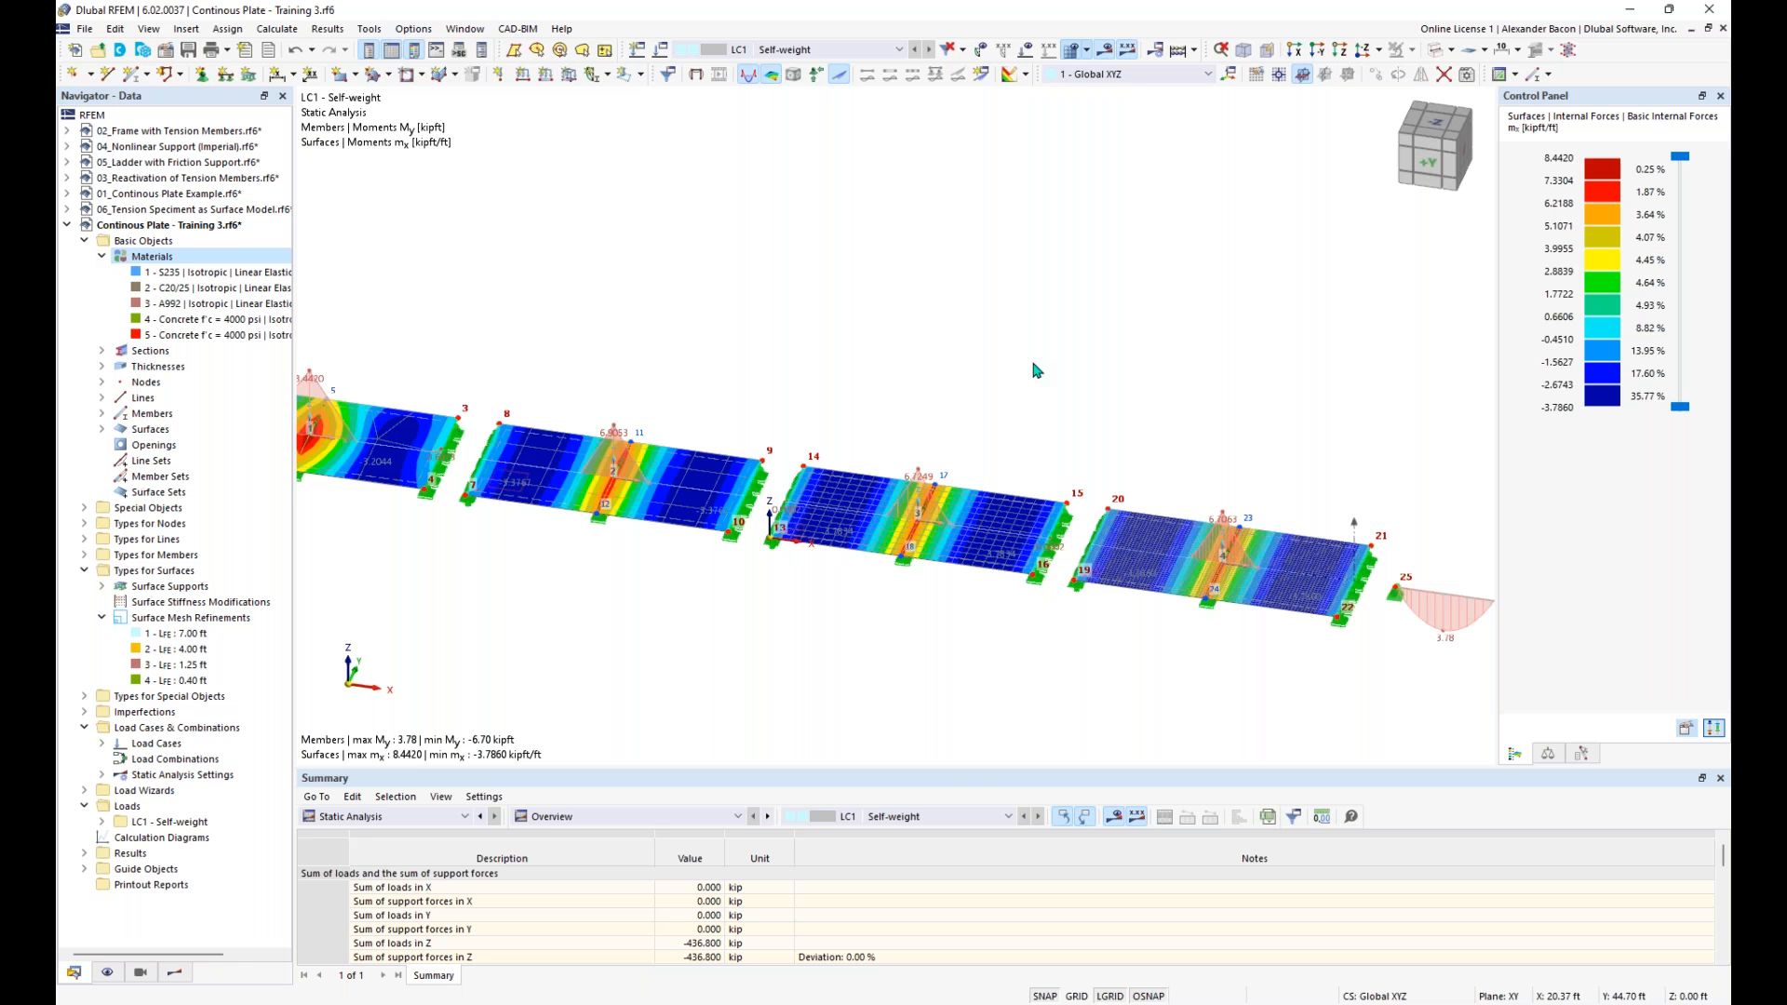
# - Switch to the PowerPoint slide show and advance to the Coffee Break slide
pyautogui.press('super+Tab')
pyautogui.click(1104, 296)
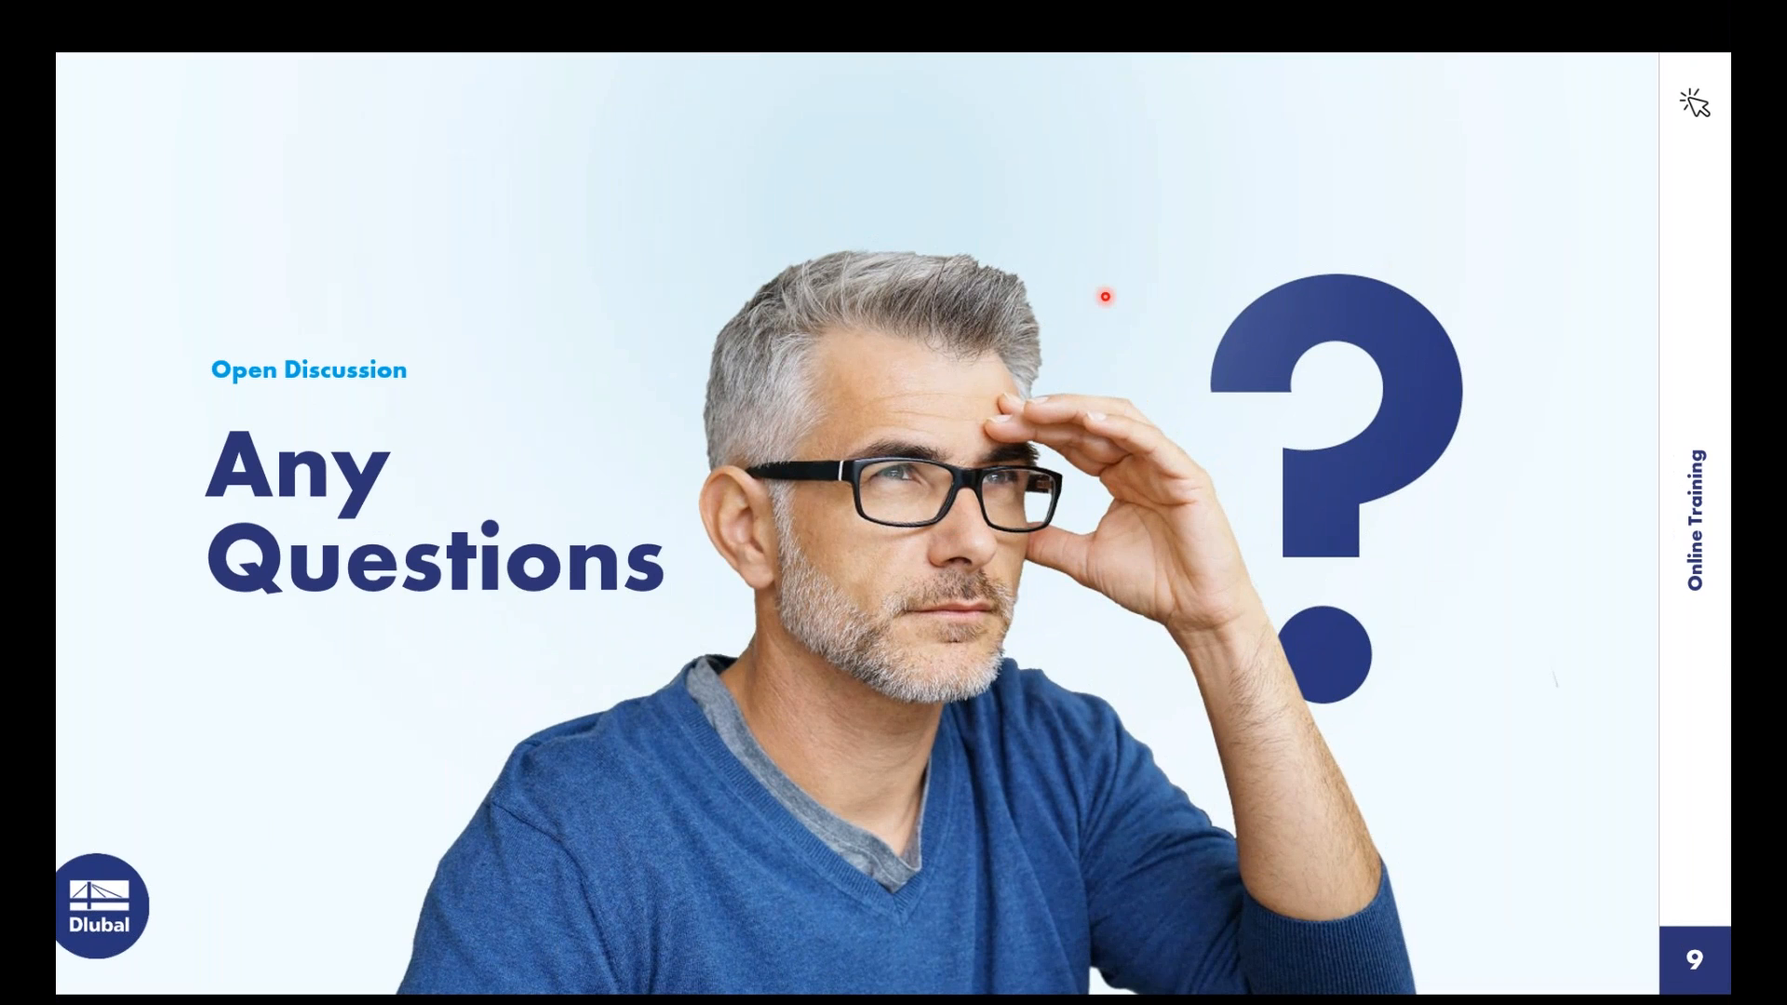
pyautogui.press('Right')
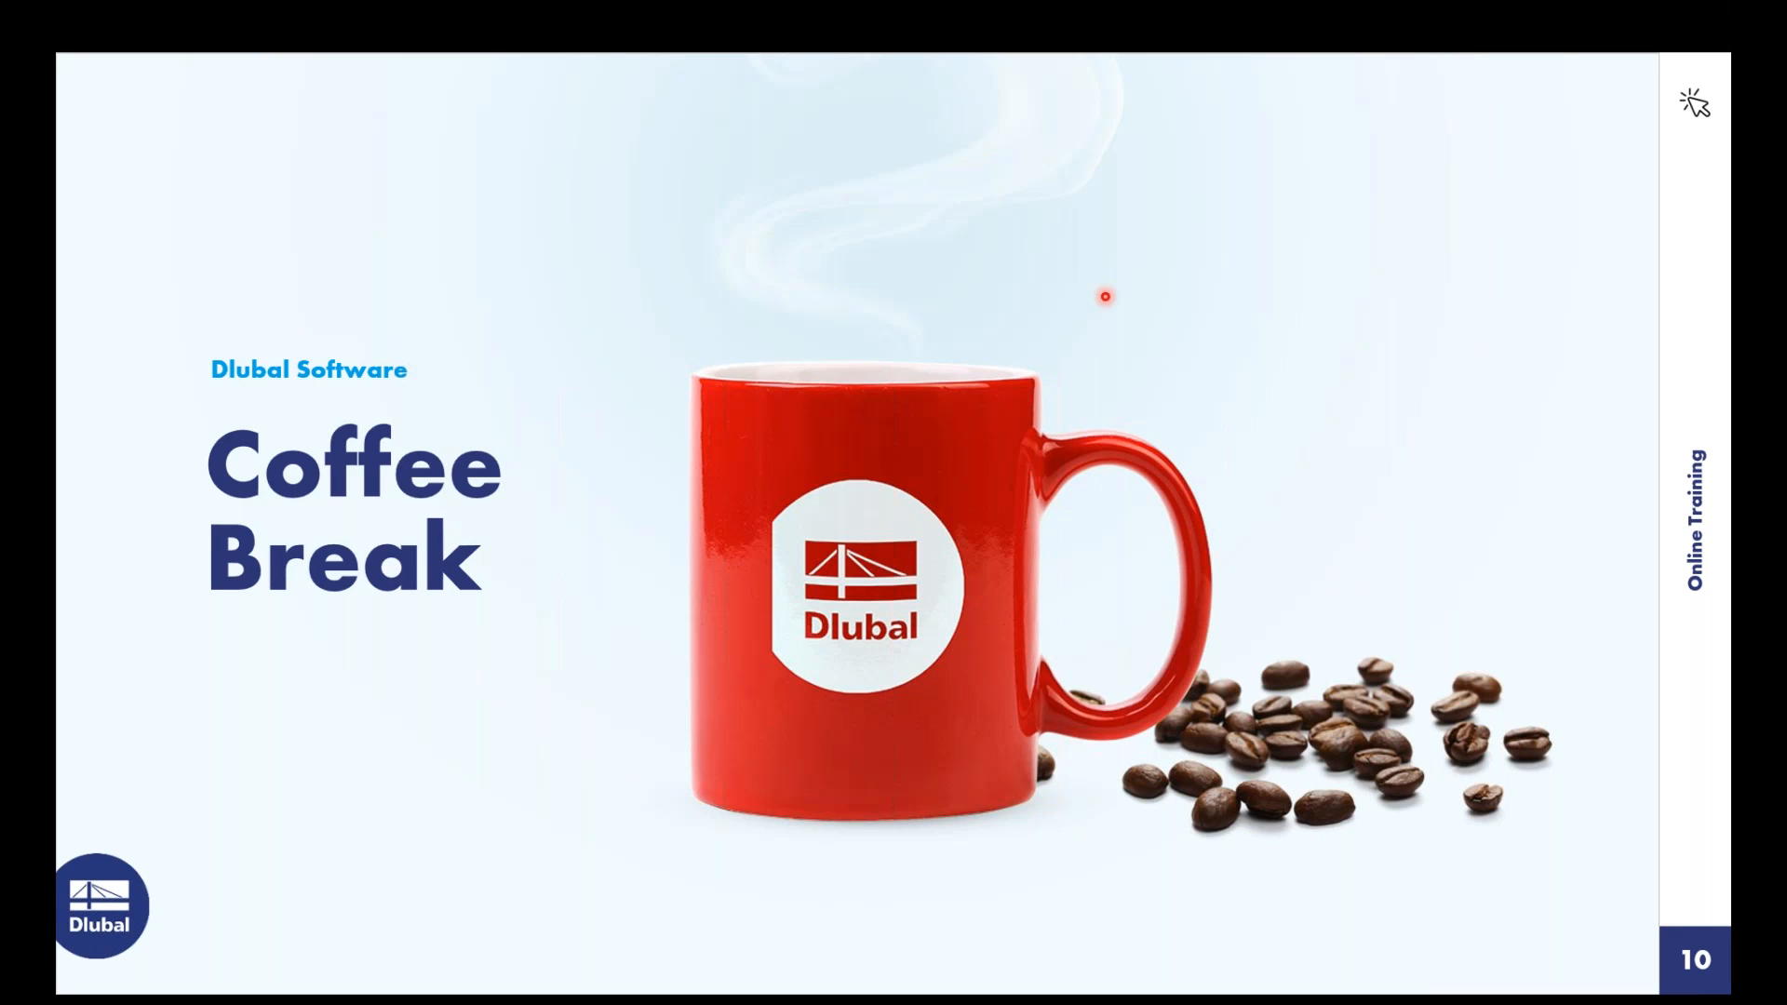
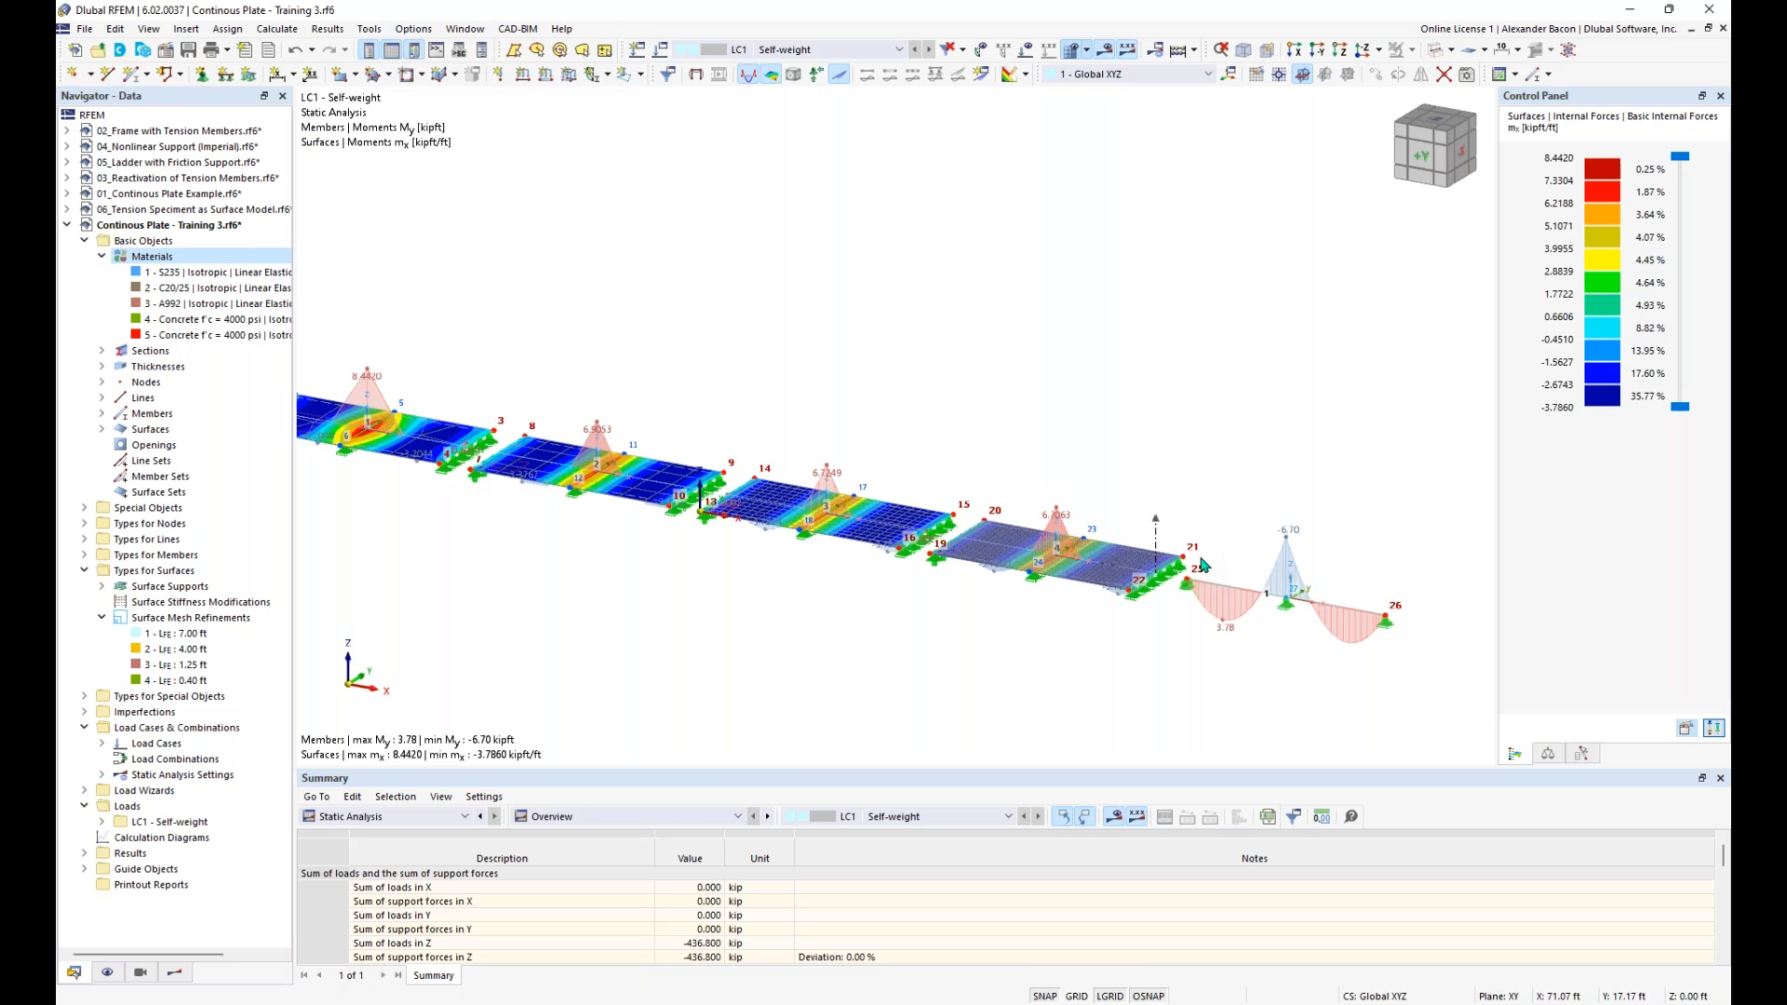
# - Display the beam beside the plates as a solid model and hide the analysis results
pyautogui.scroll(3, 1196, 668)
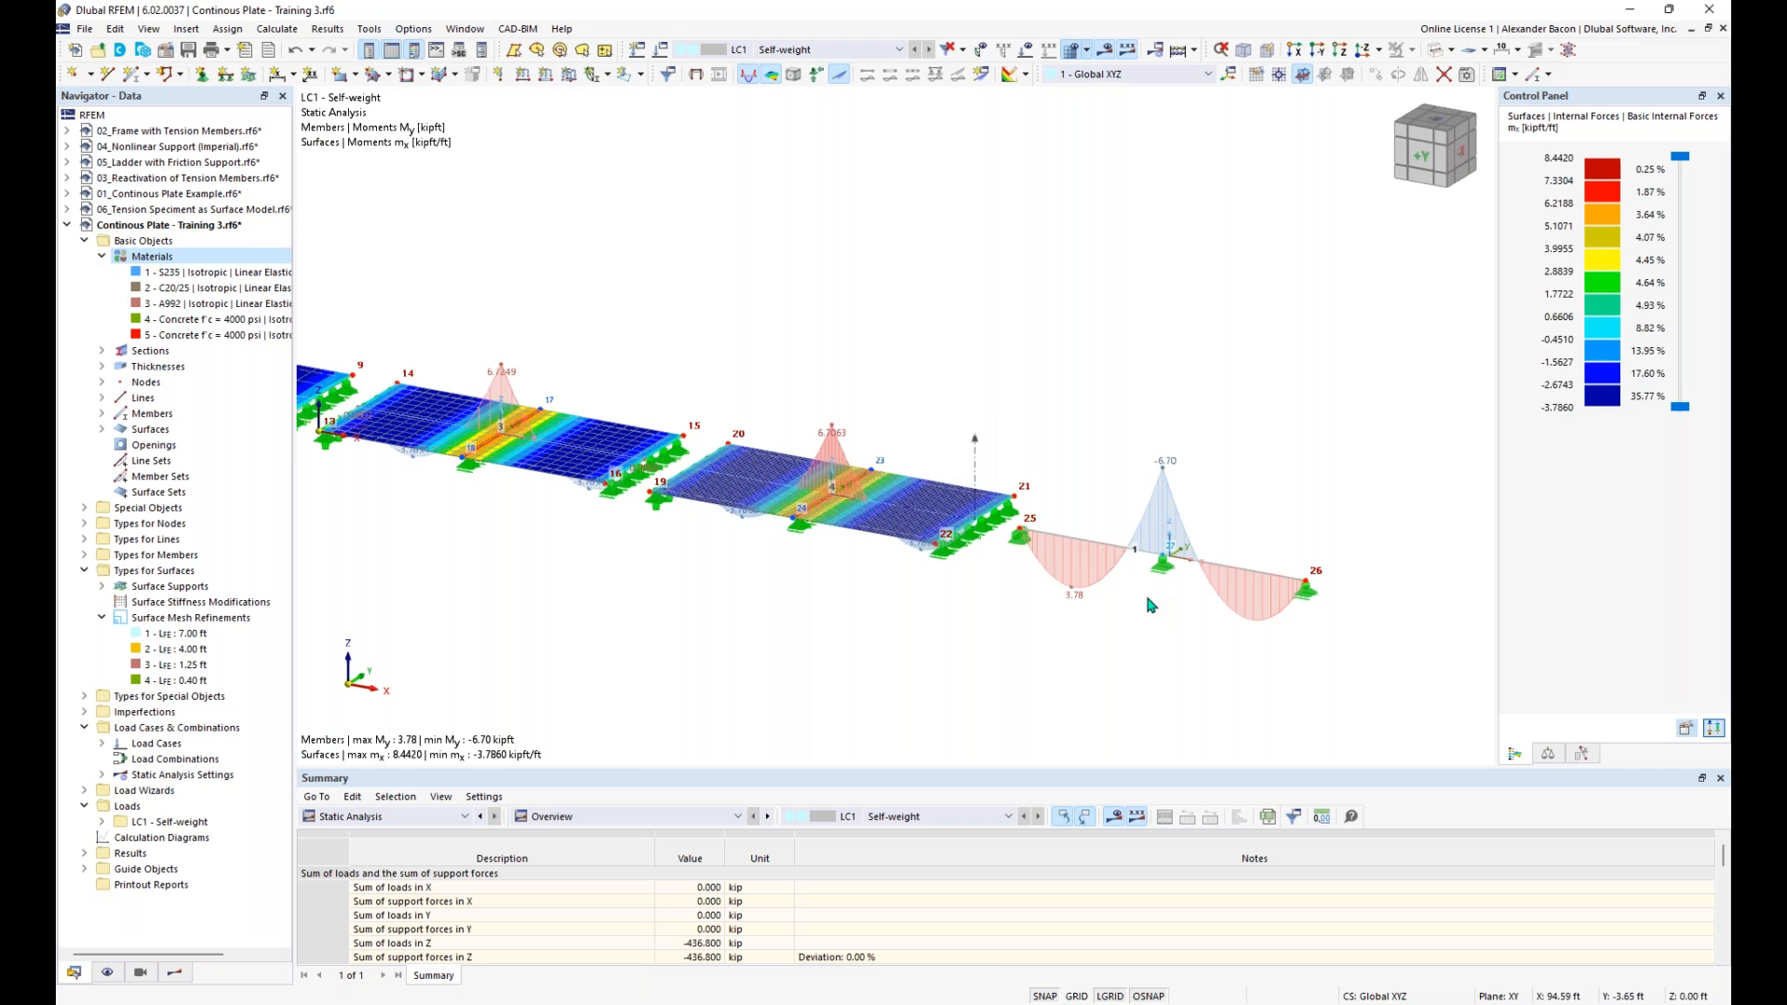
pyautogui.scroll(2, 1151, 605)
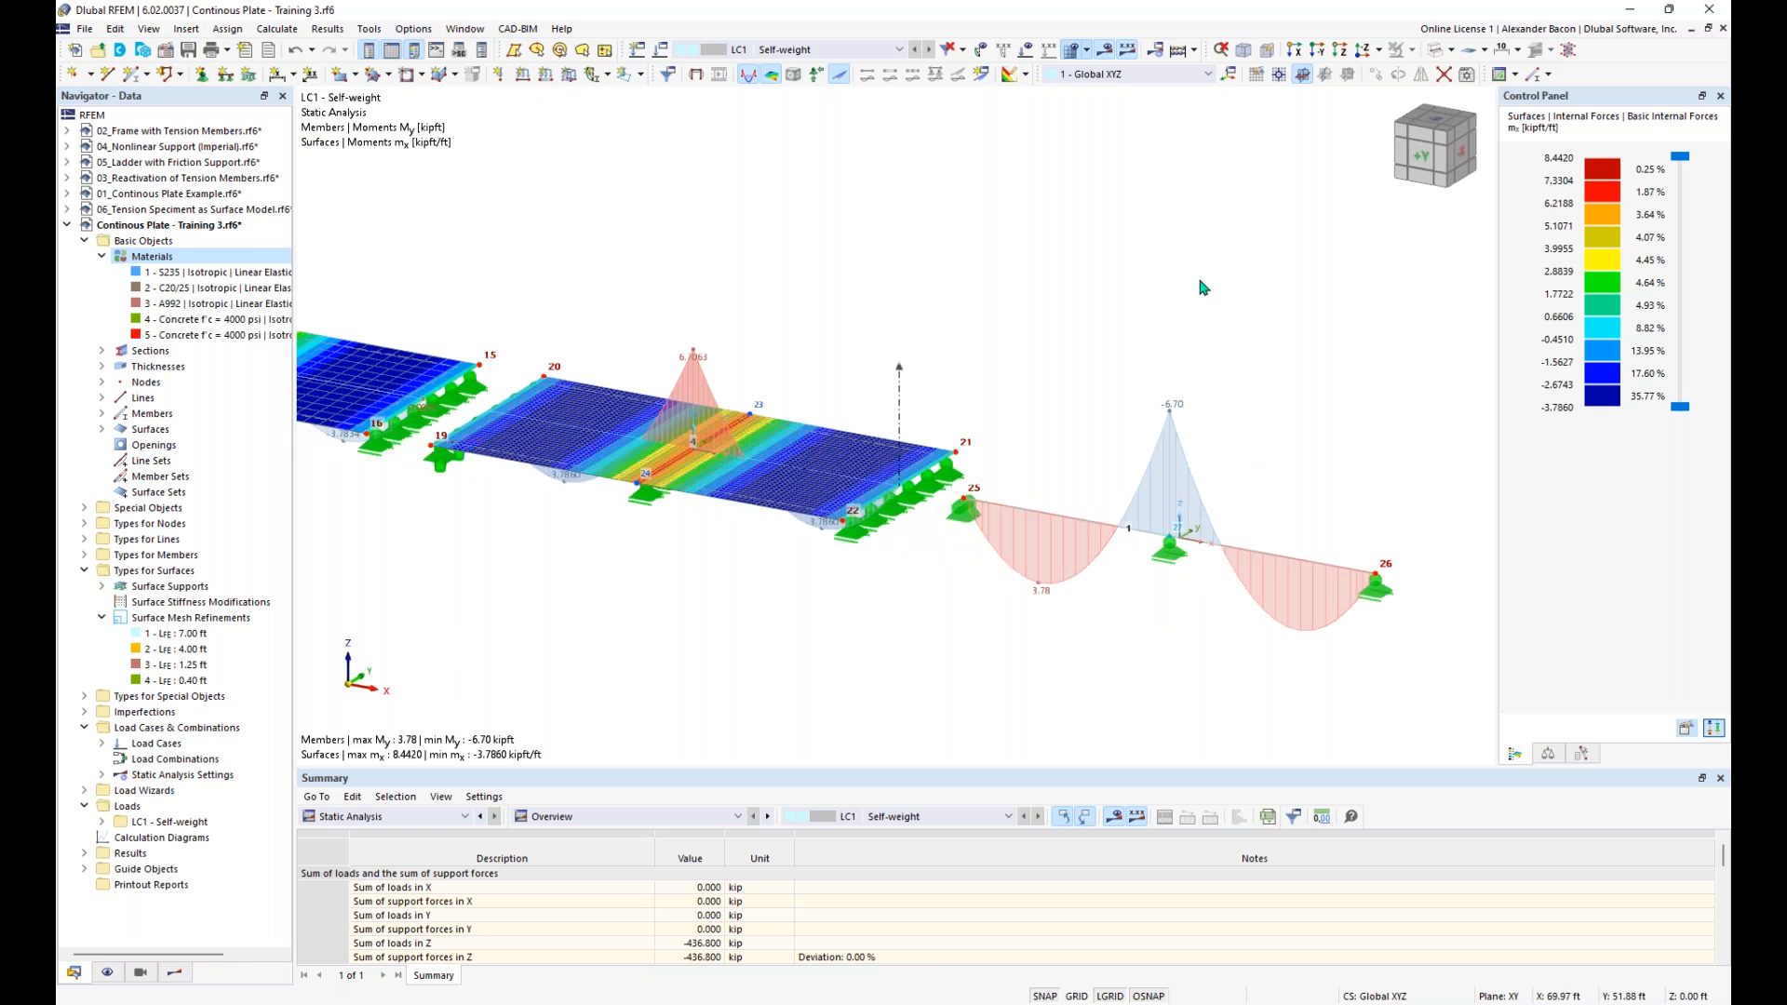
pyautogui.click(1434, 52)
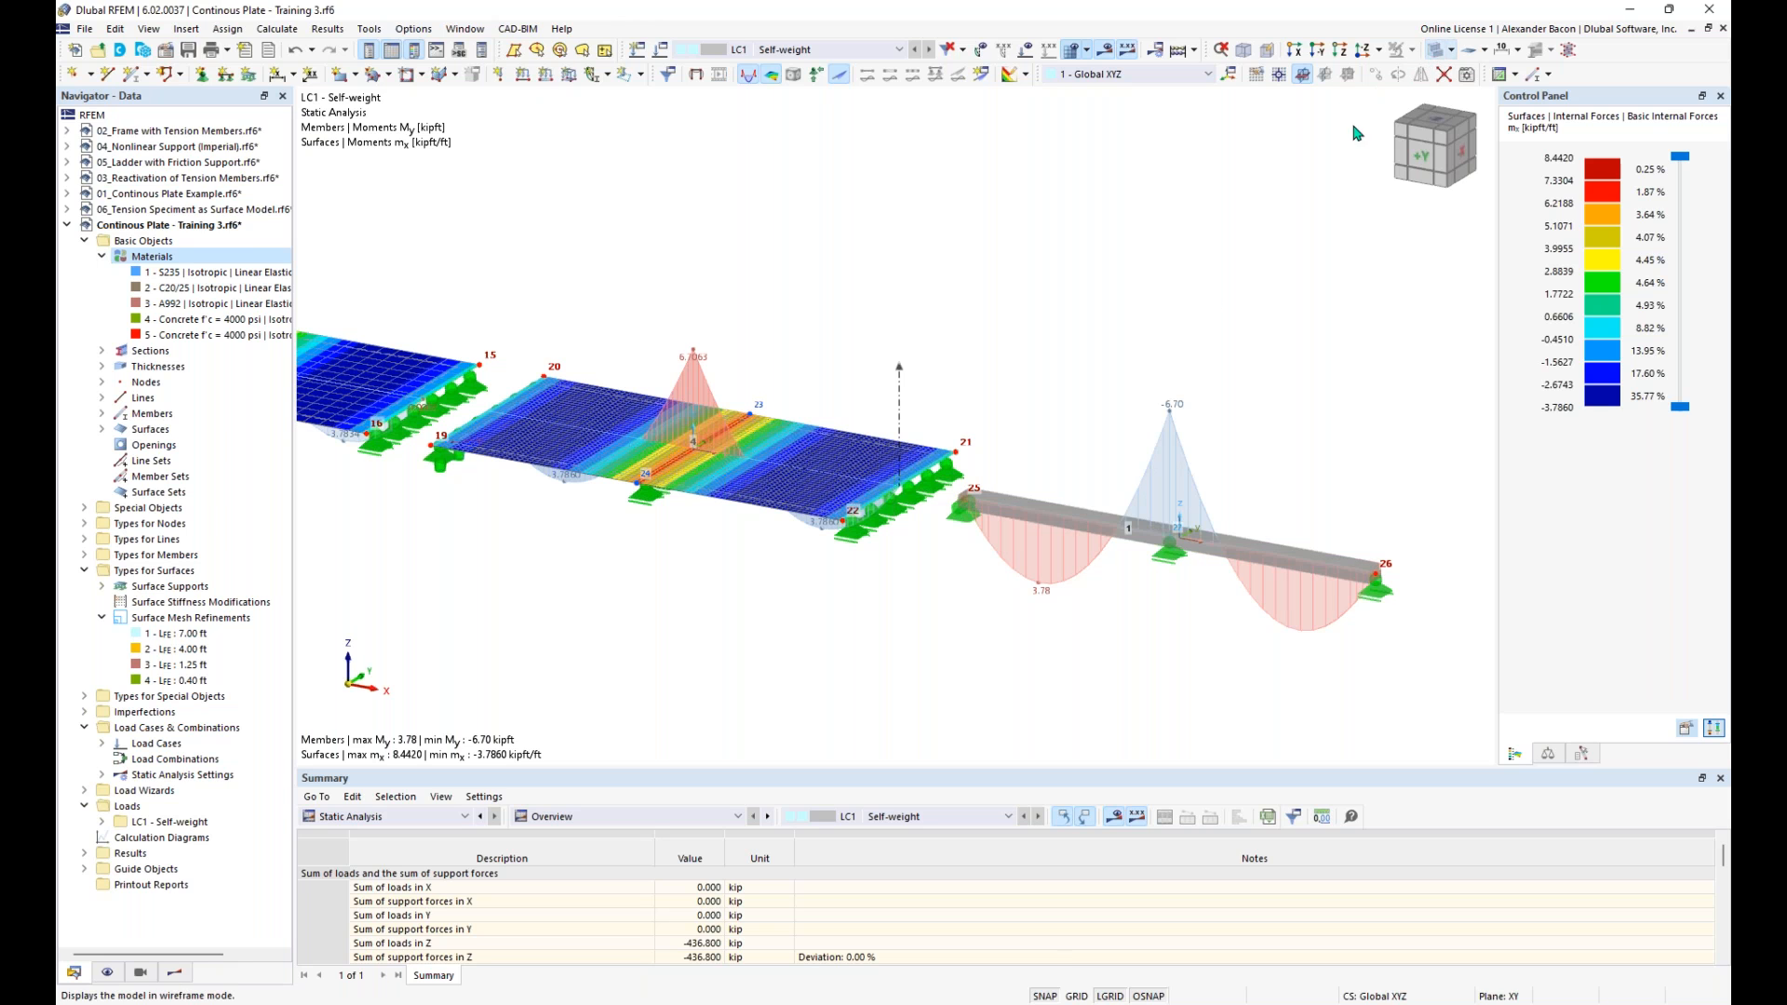
pyautogui.click(1105, 56)
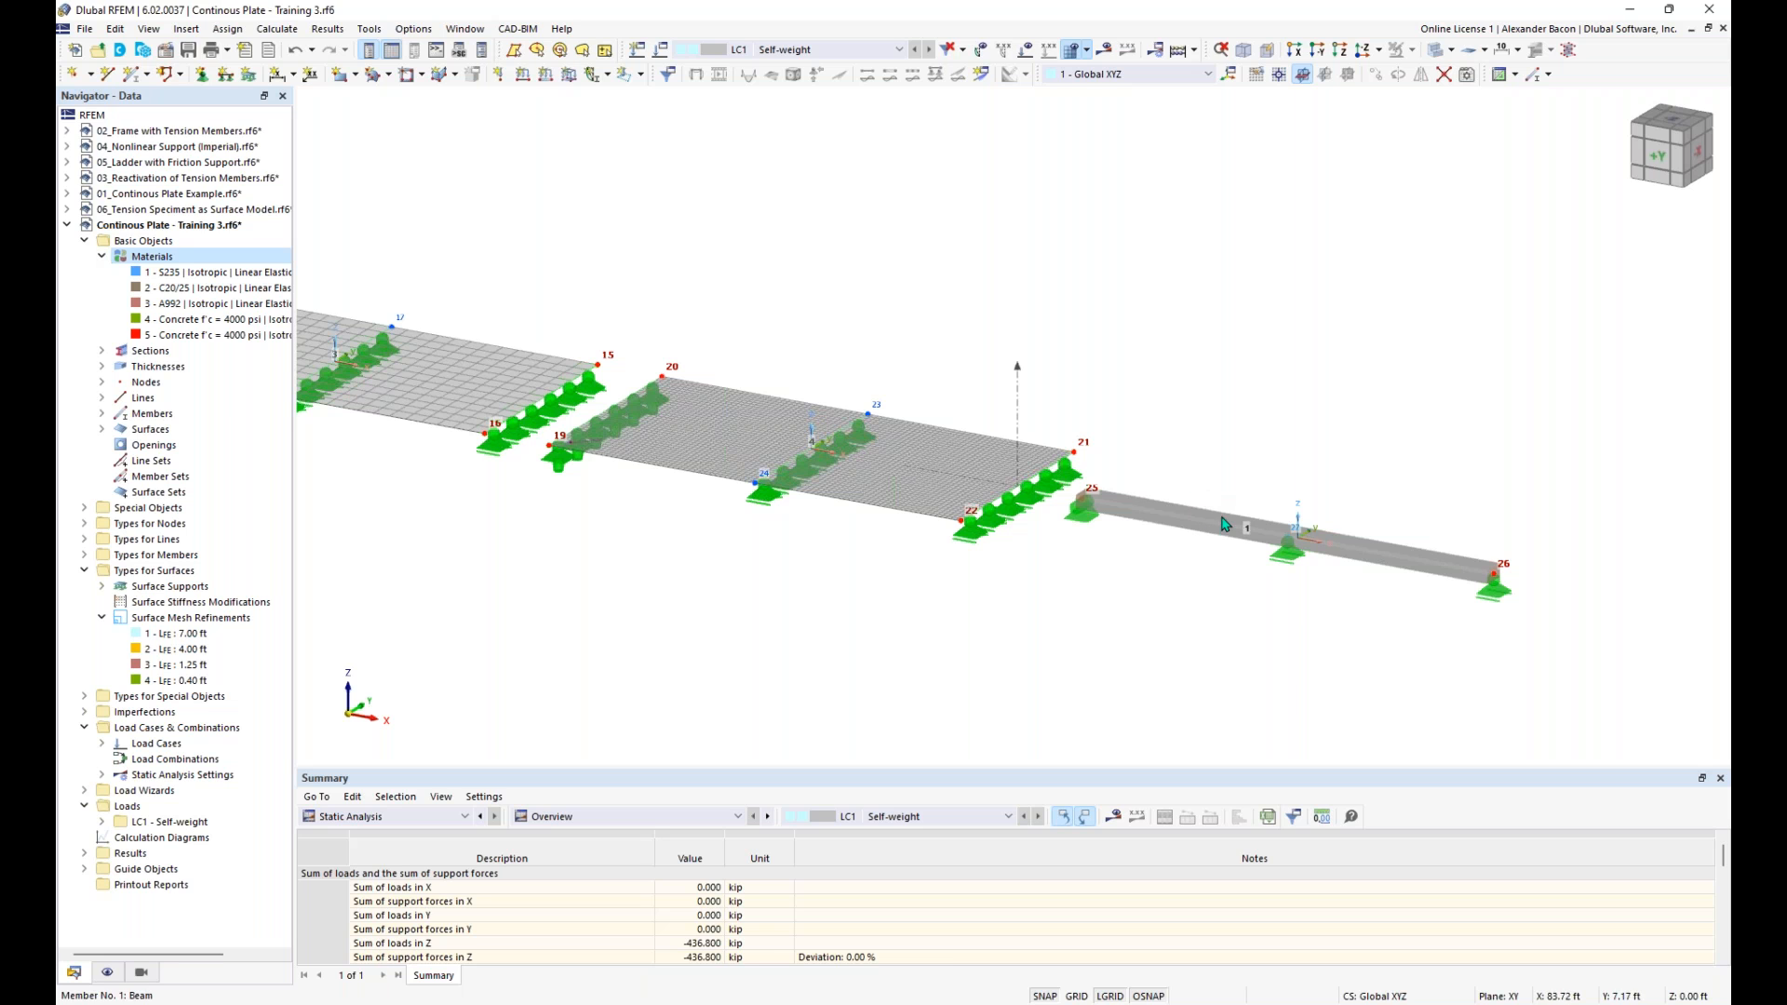
# - Deactivate the shear stiffness of the beam's R_M1 20/12 section, accepting deletion of the existing results and mesh
pyautogui.moveTo(1182, 590); pyautogui.dragTo(1072, 590, button='middle')
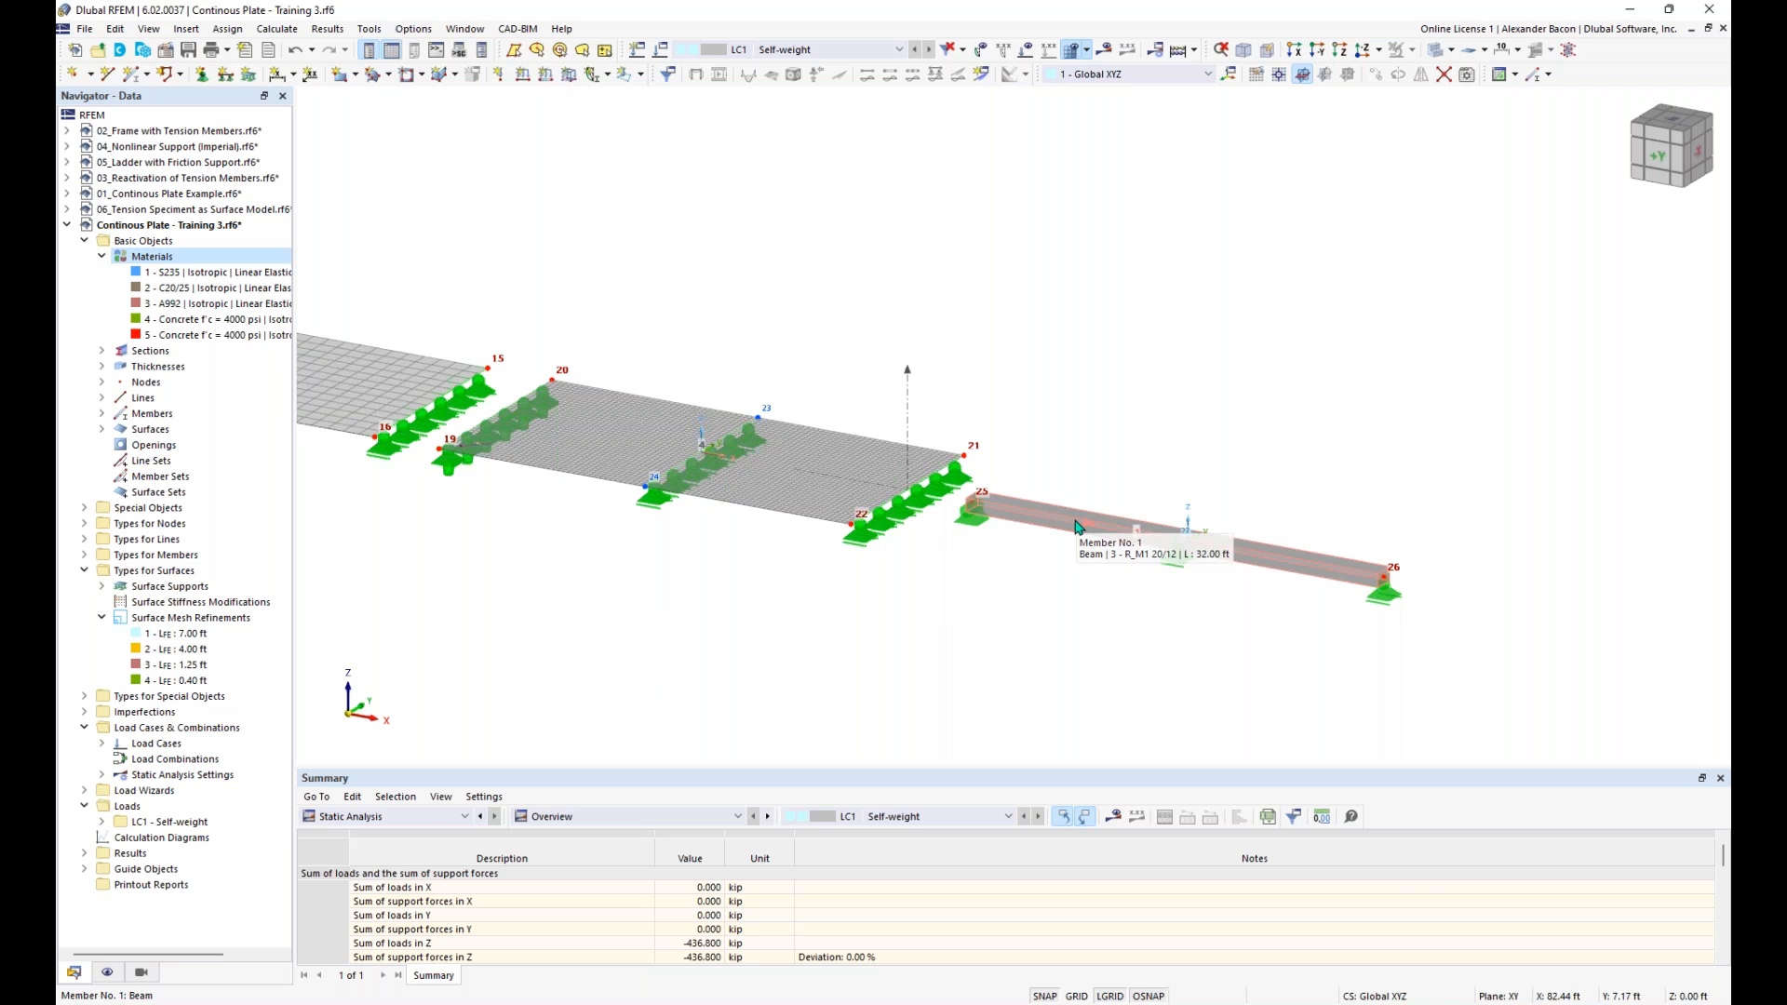
pyautogui.doubleClick(1075, 526)
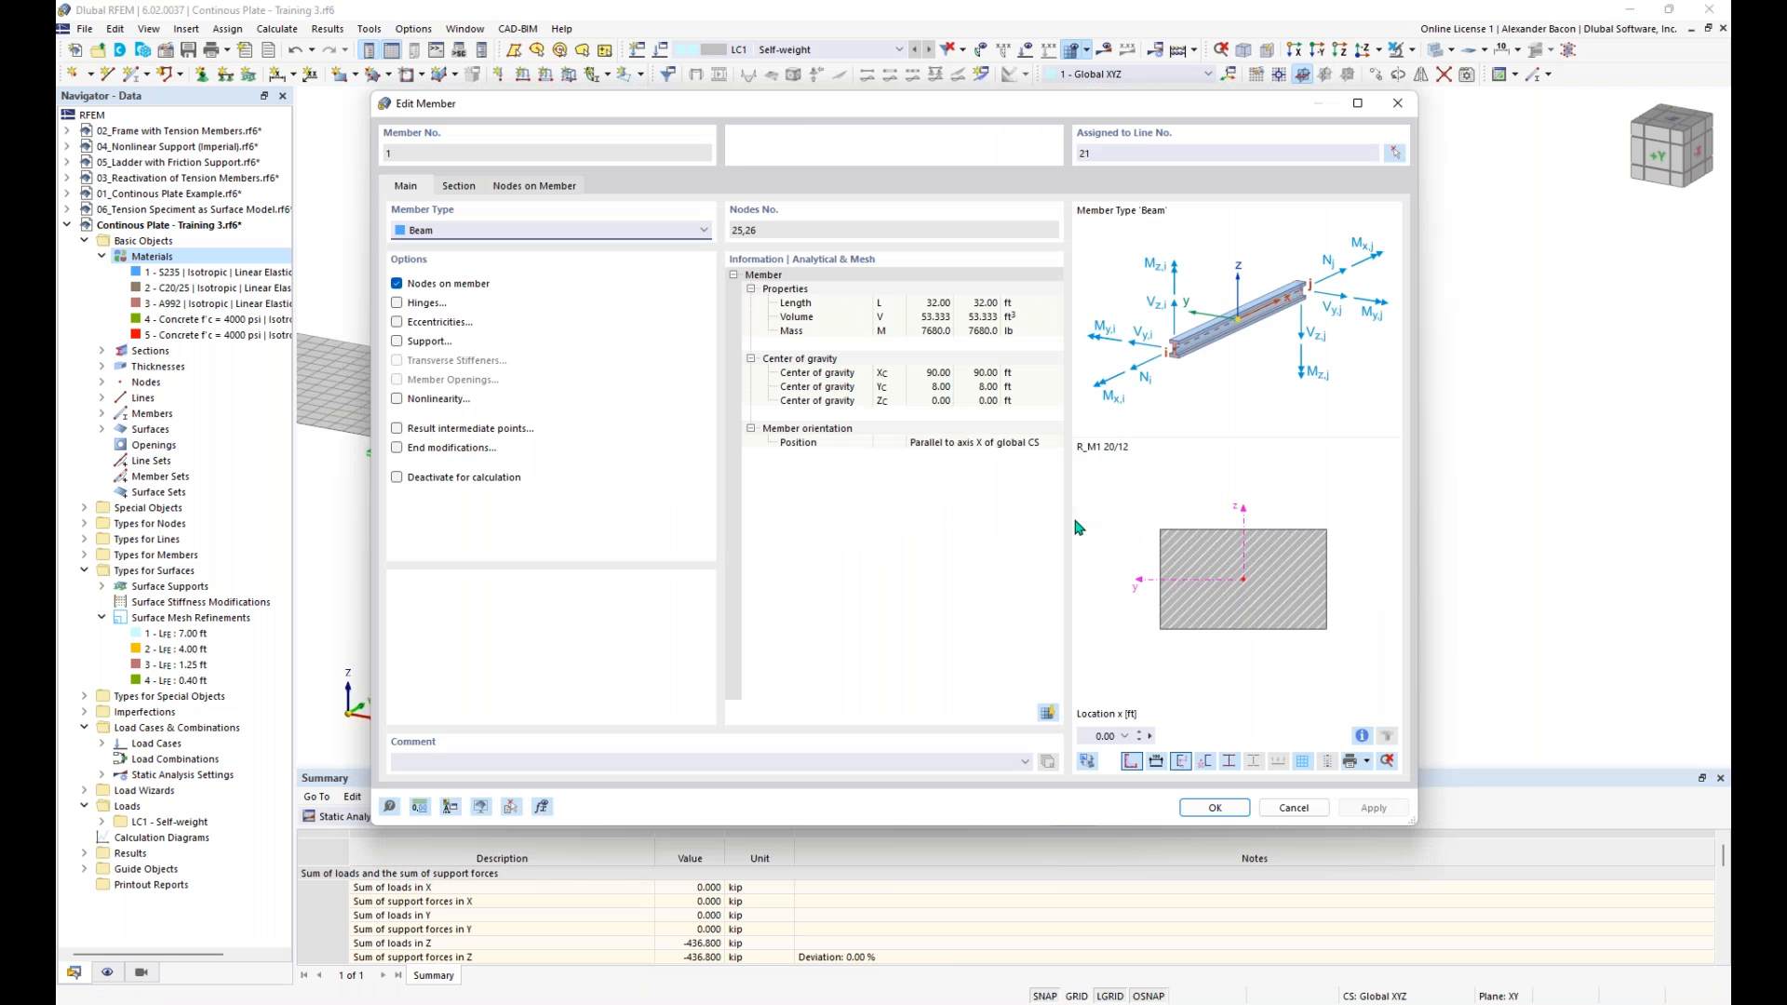
pyautogui.click(456, 187)
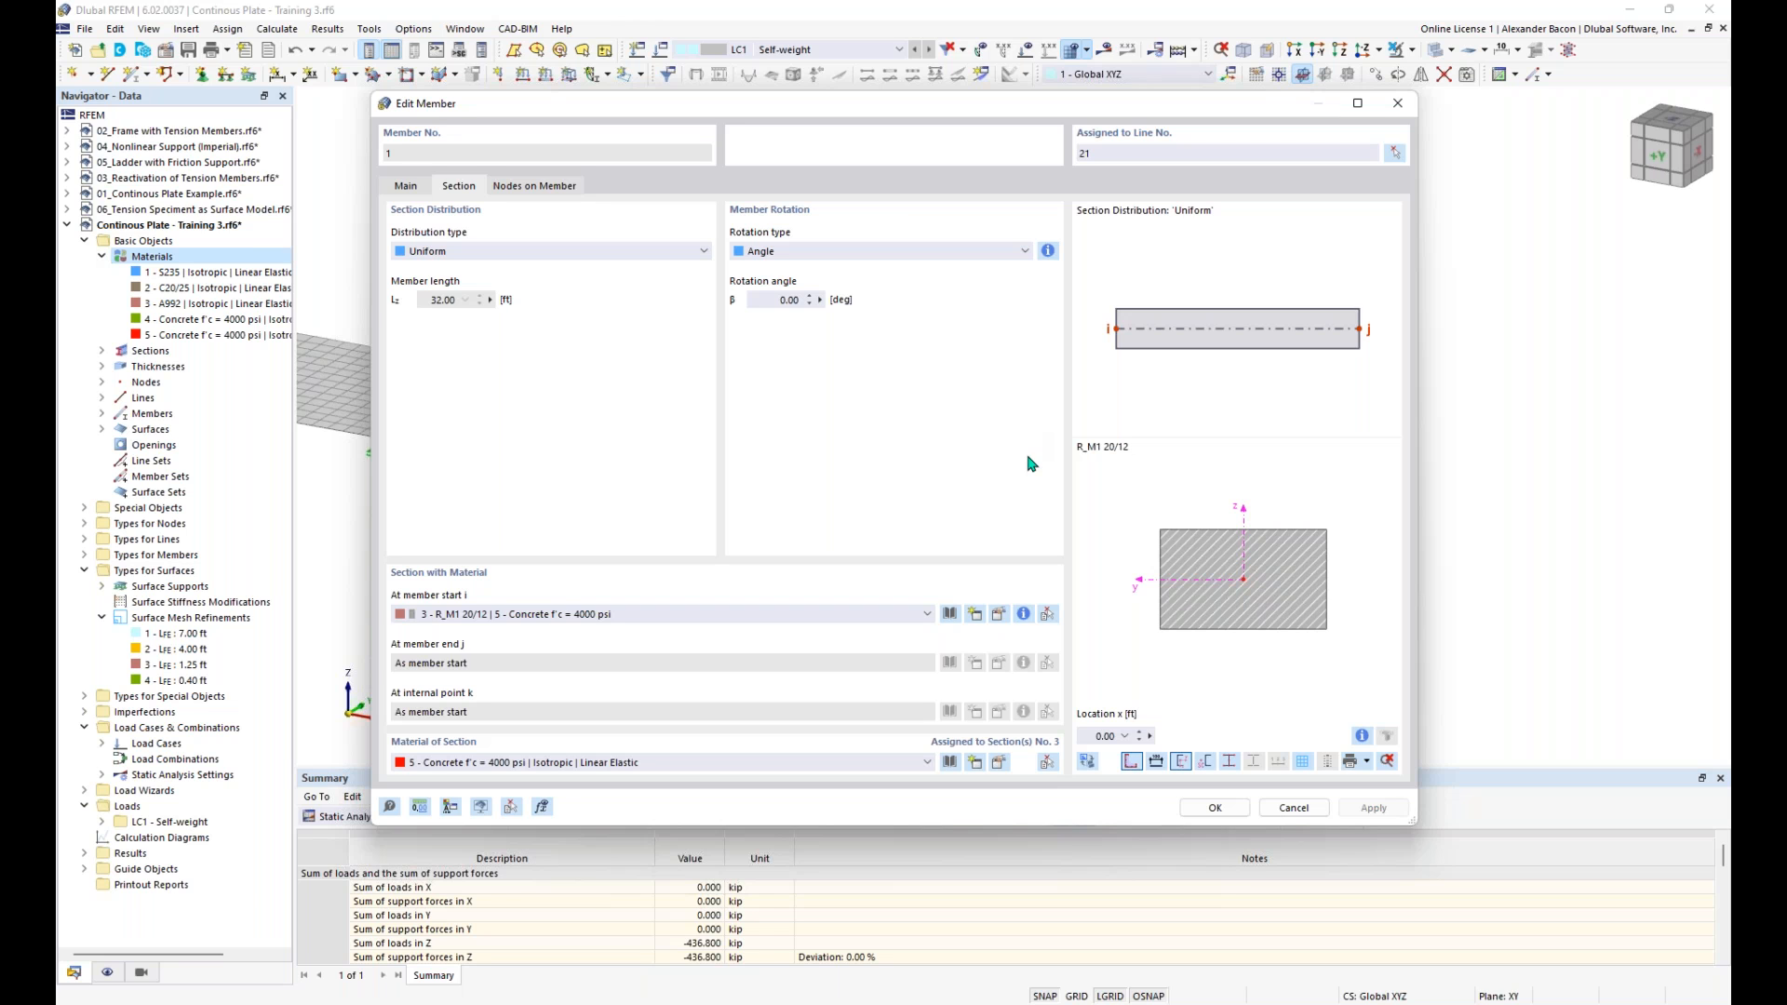
pyautogui.click(999, 615)
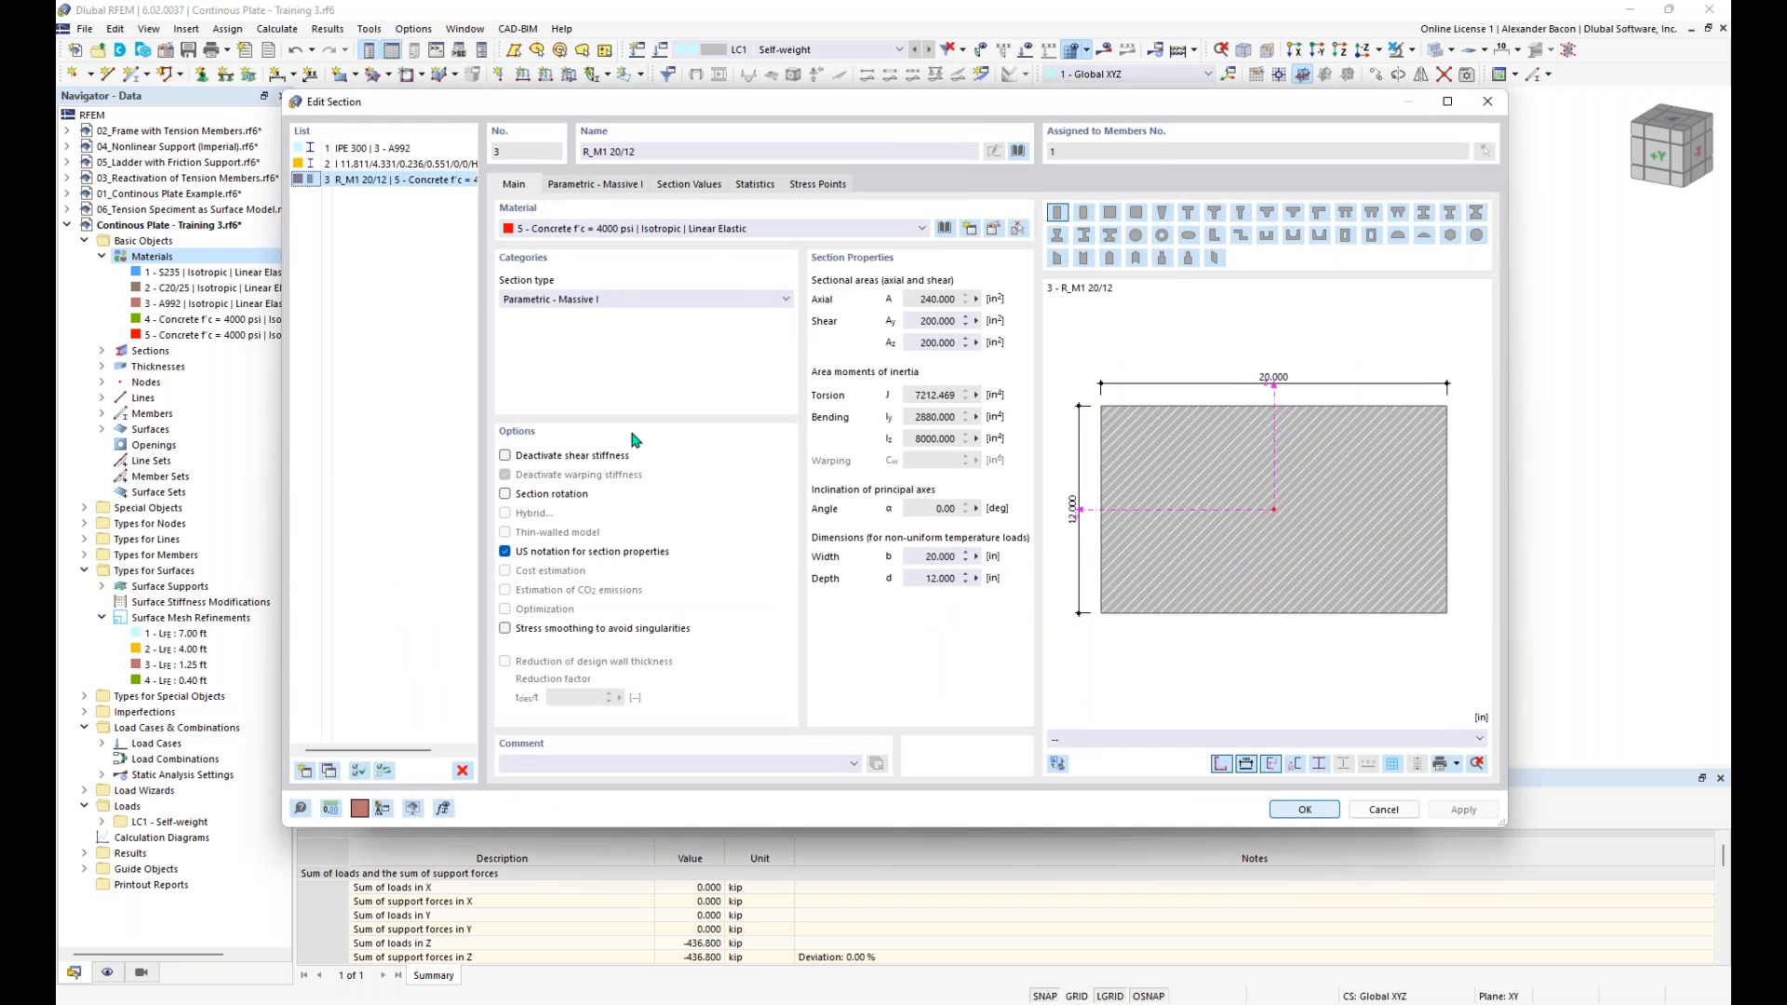
pyautogui.click(505, 456)
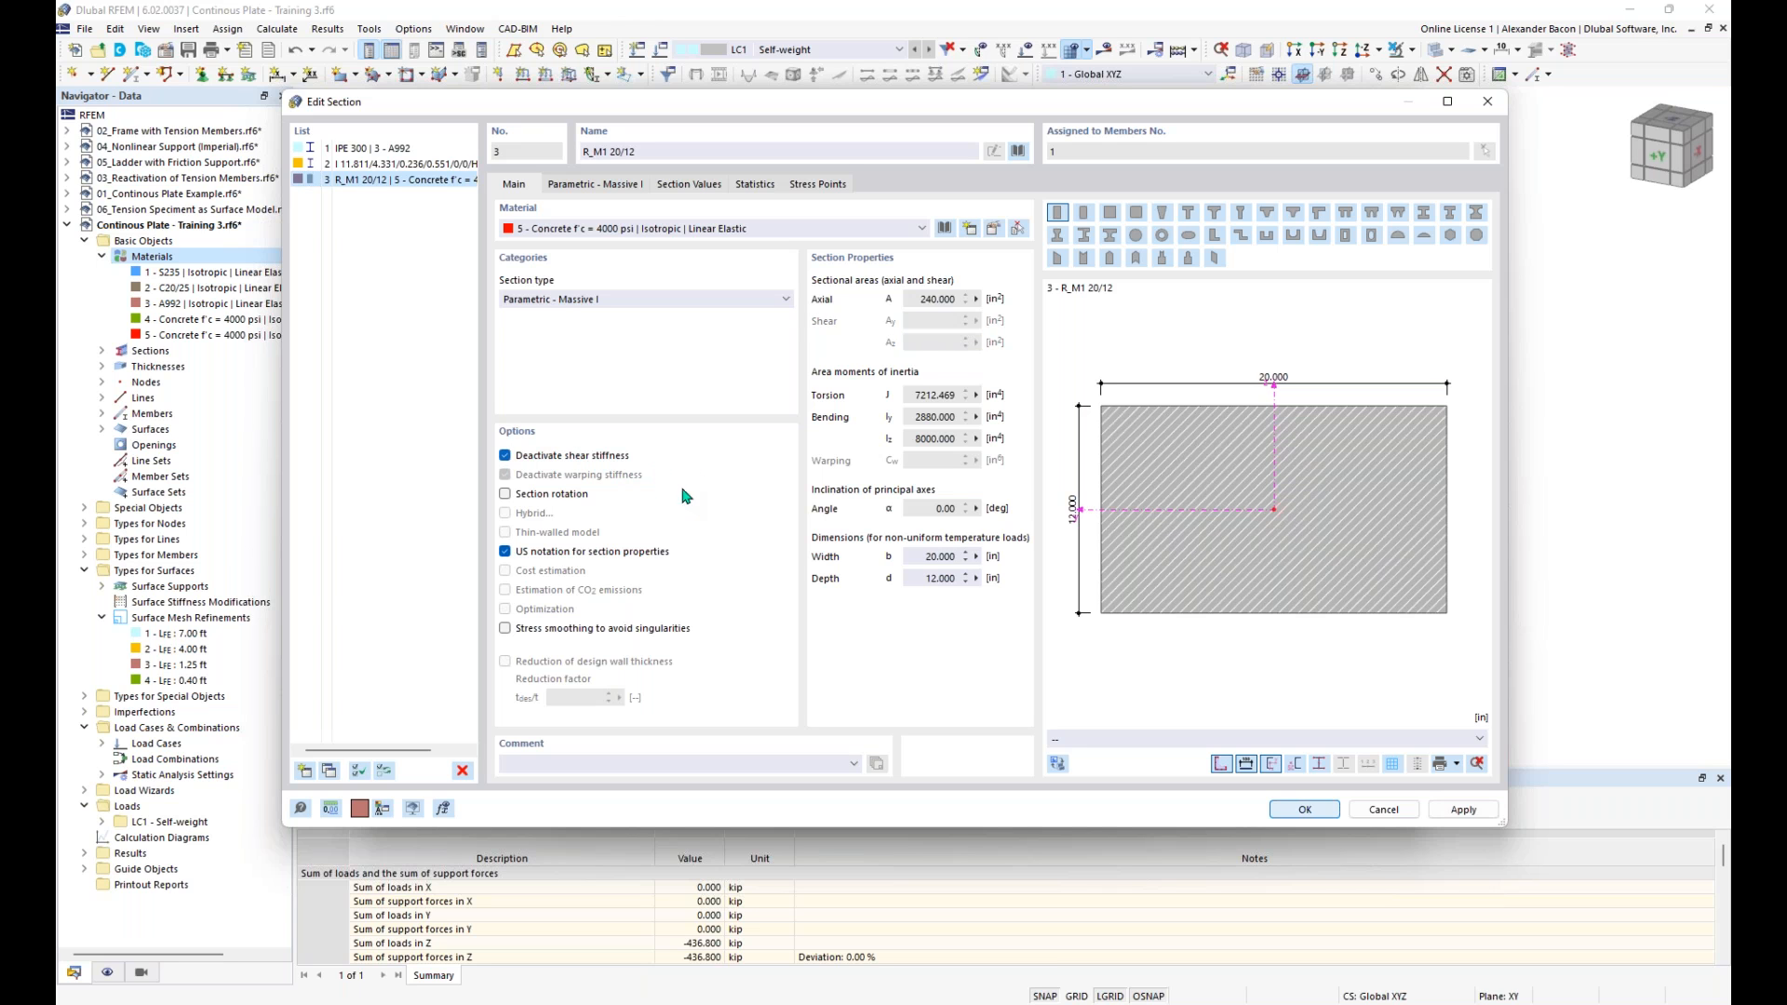
pyautogui.click(1289, 813)
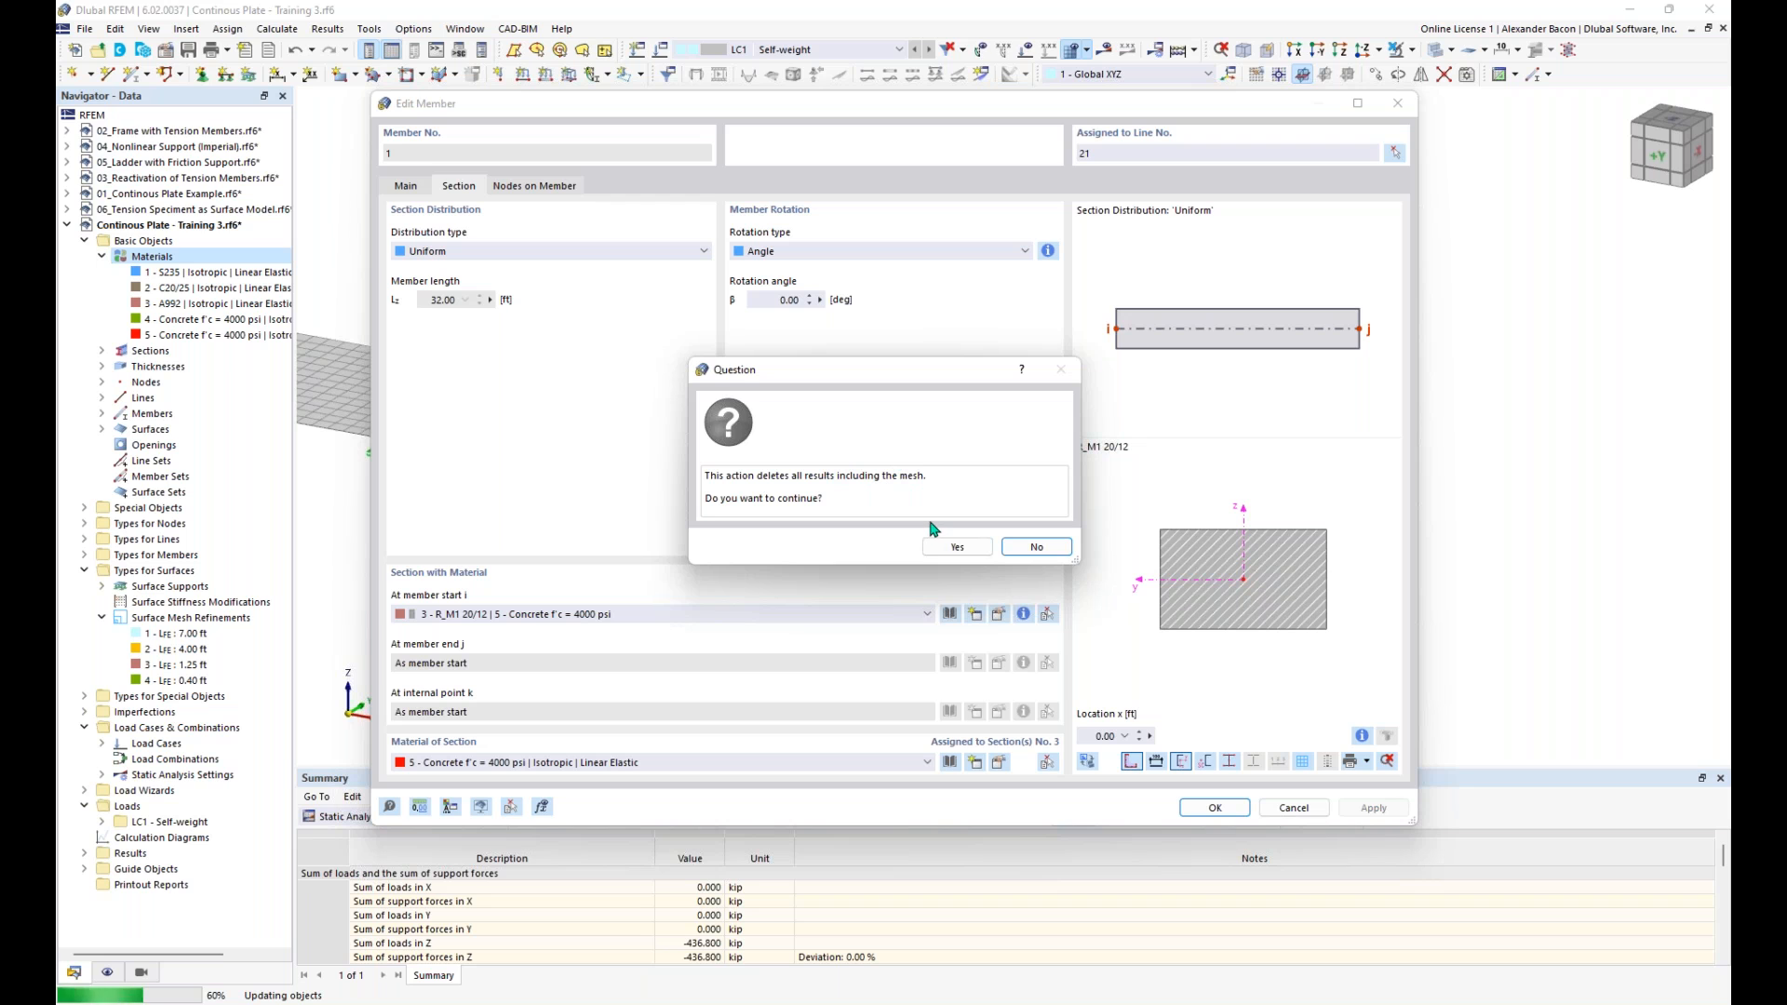
pyautogui.click(946, 548)
pyautogui.click(1215, 808)
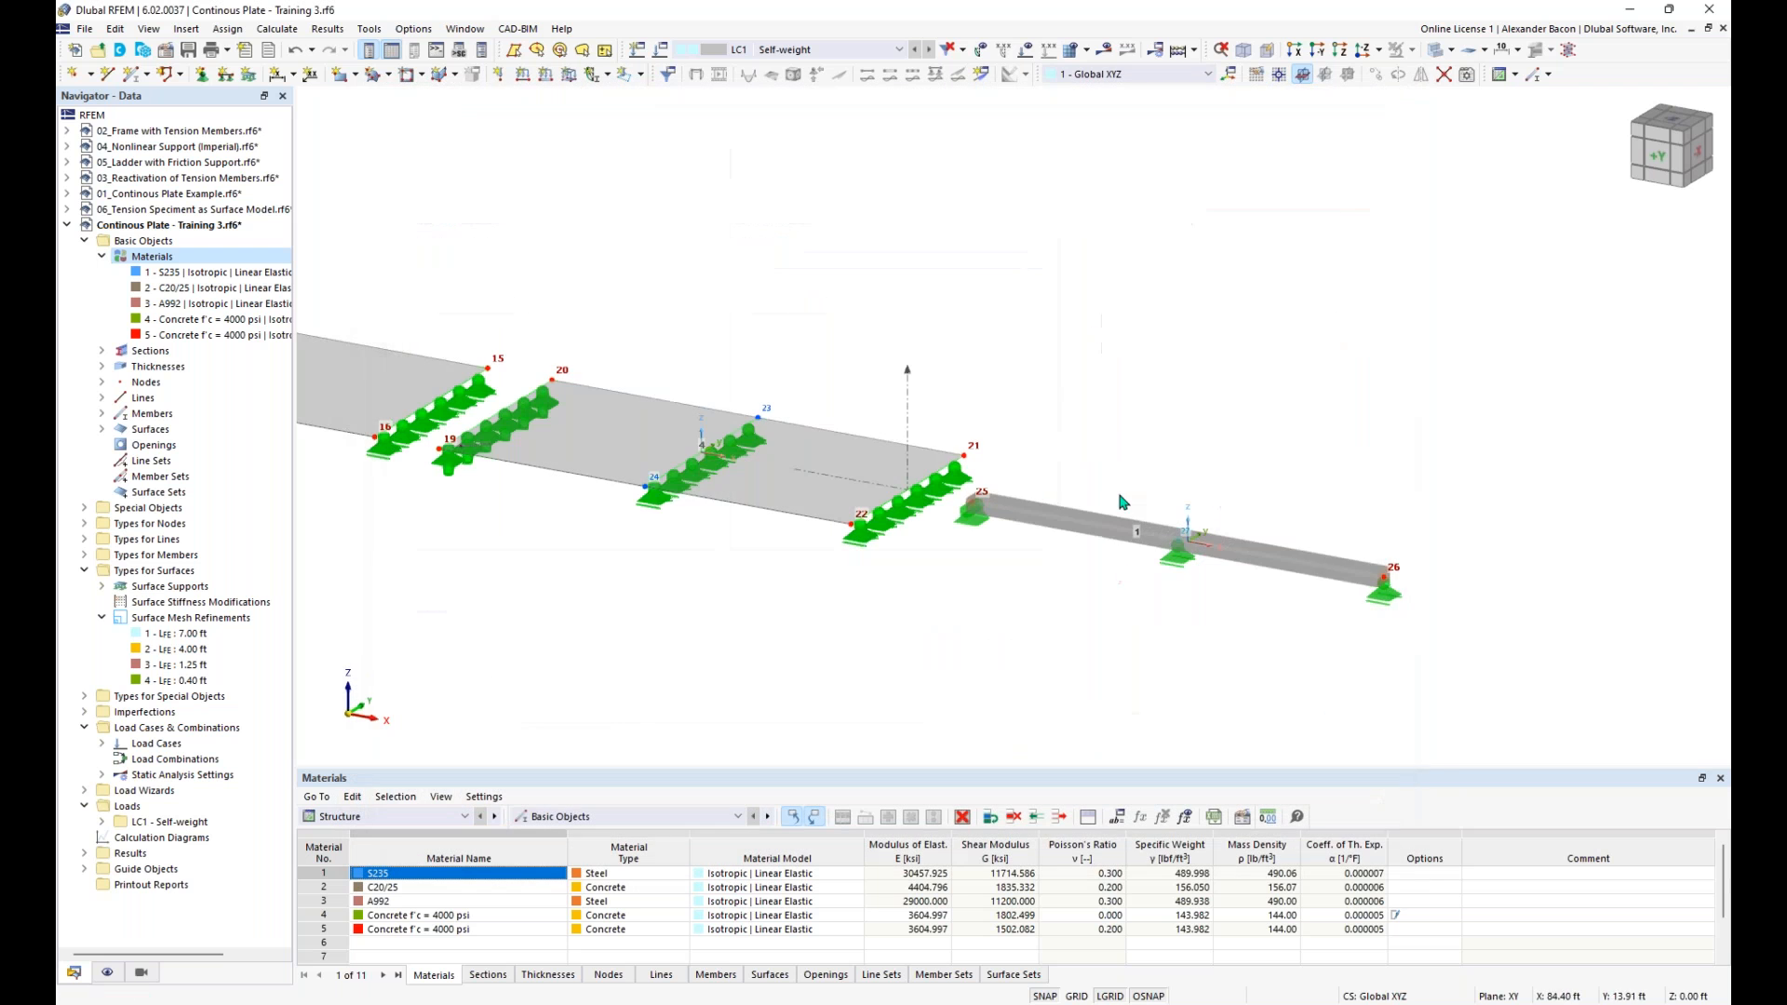
# - Recalculate the self-weight results and compare the beam's moment diagram with those of the neighbouring plates
pyautogui.click(1178, 51)
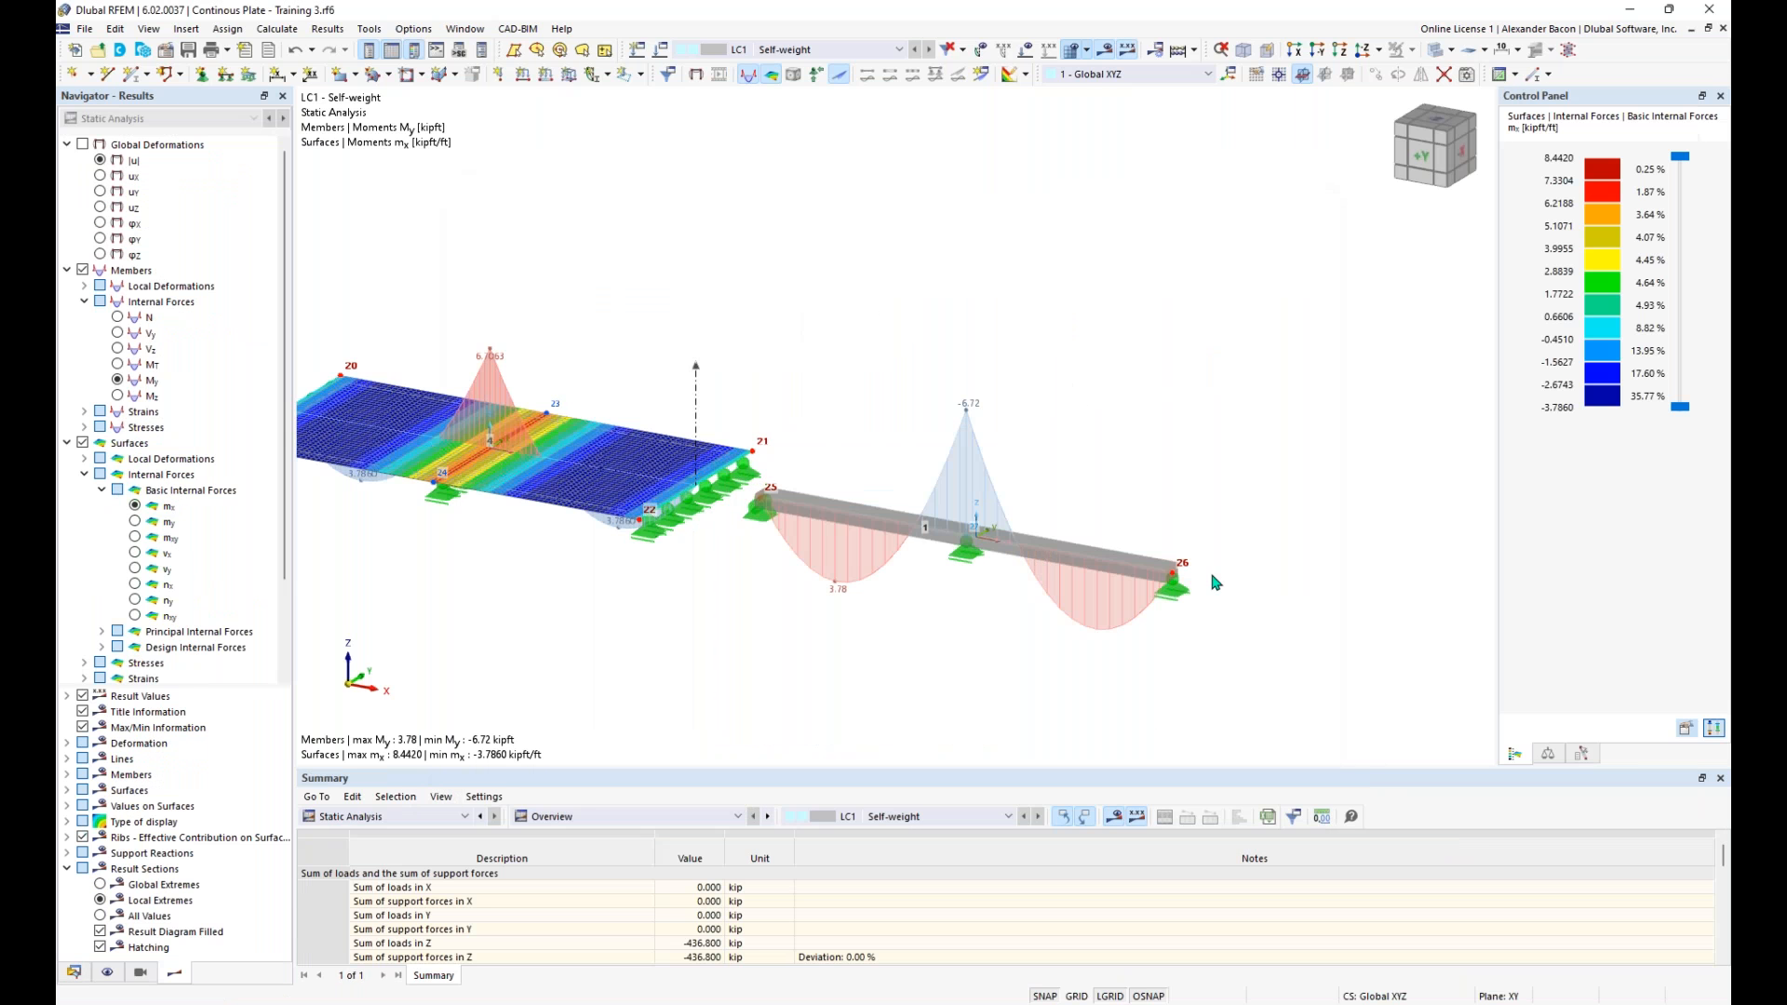
pyautogui.moveTo(735, 366); pyautogui.dragTo(804, 340, button='middle')
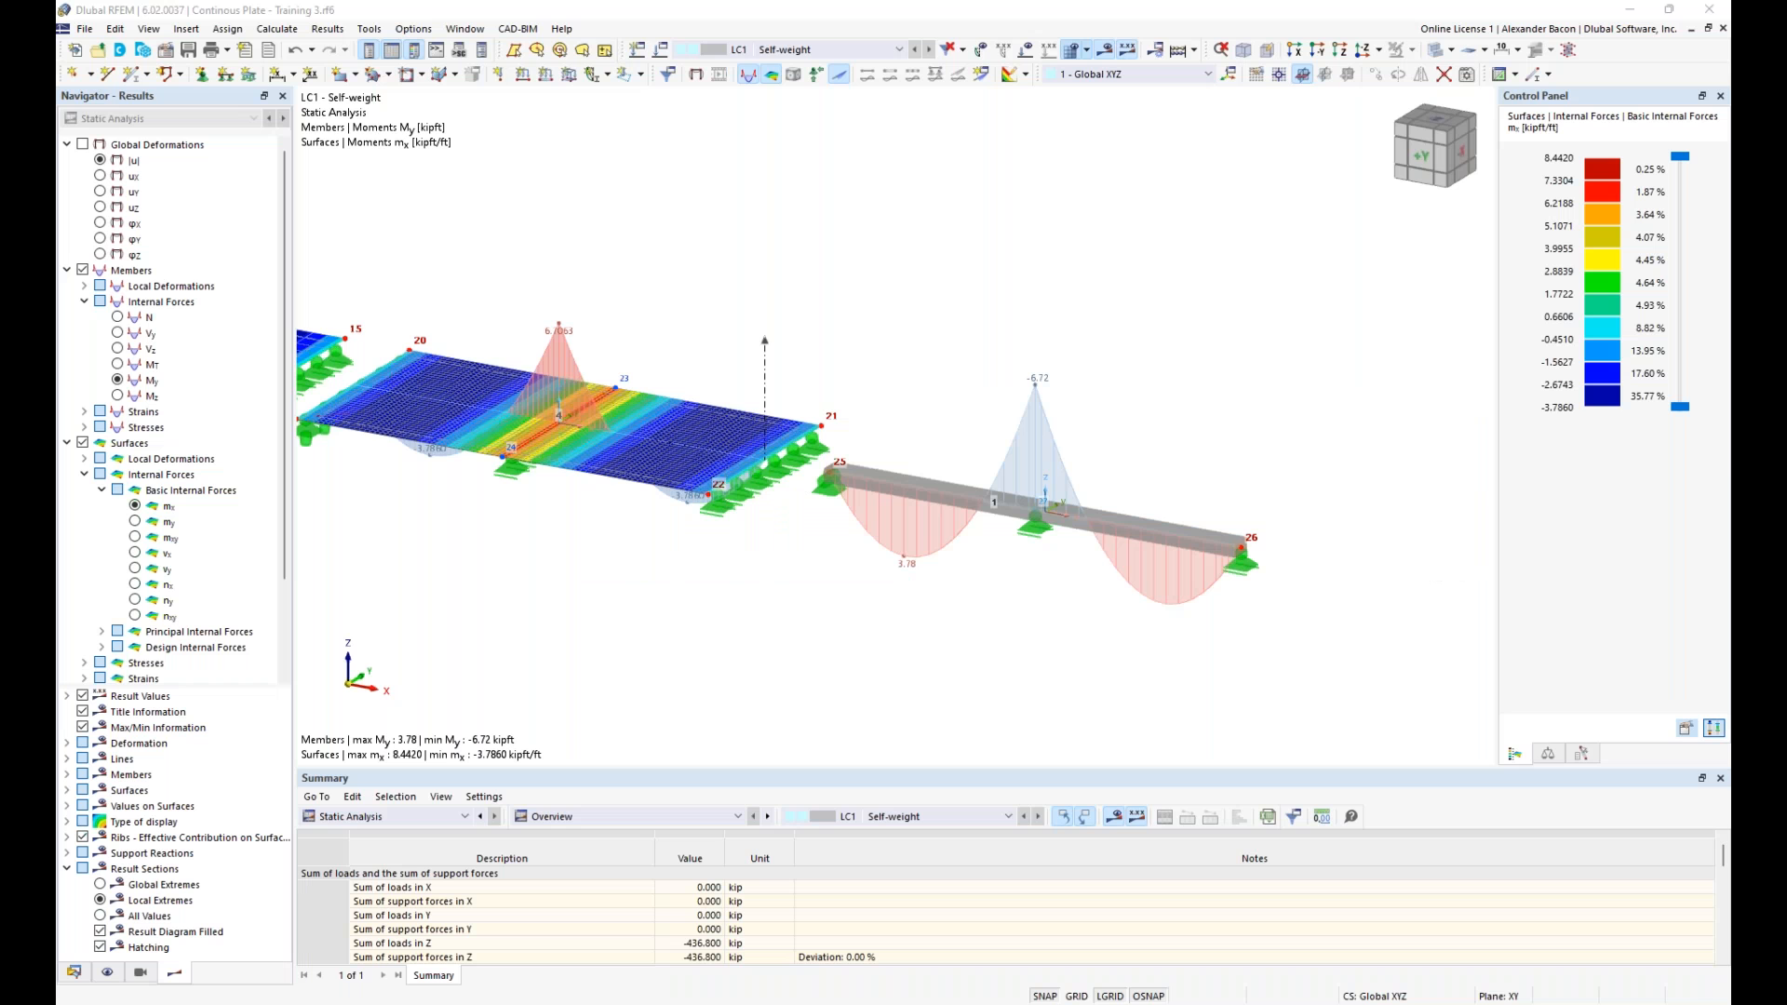
pyautogui.scroll(-1, 987, 607)
pyautogui.moveTo(955, 643); pyautogui.dragTo(1094, 621, button='middle')
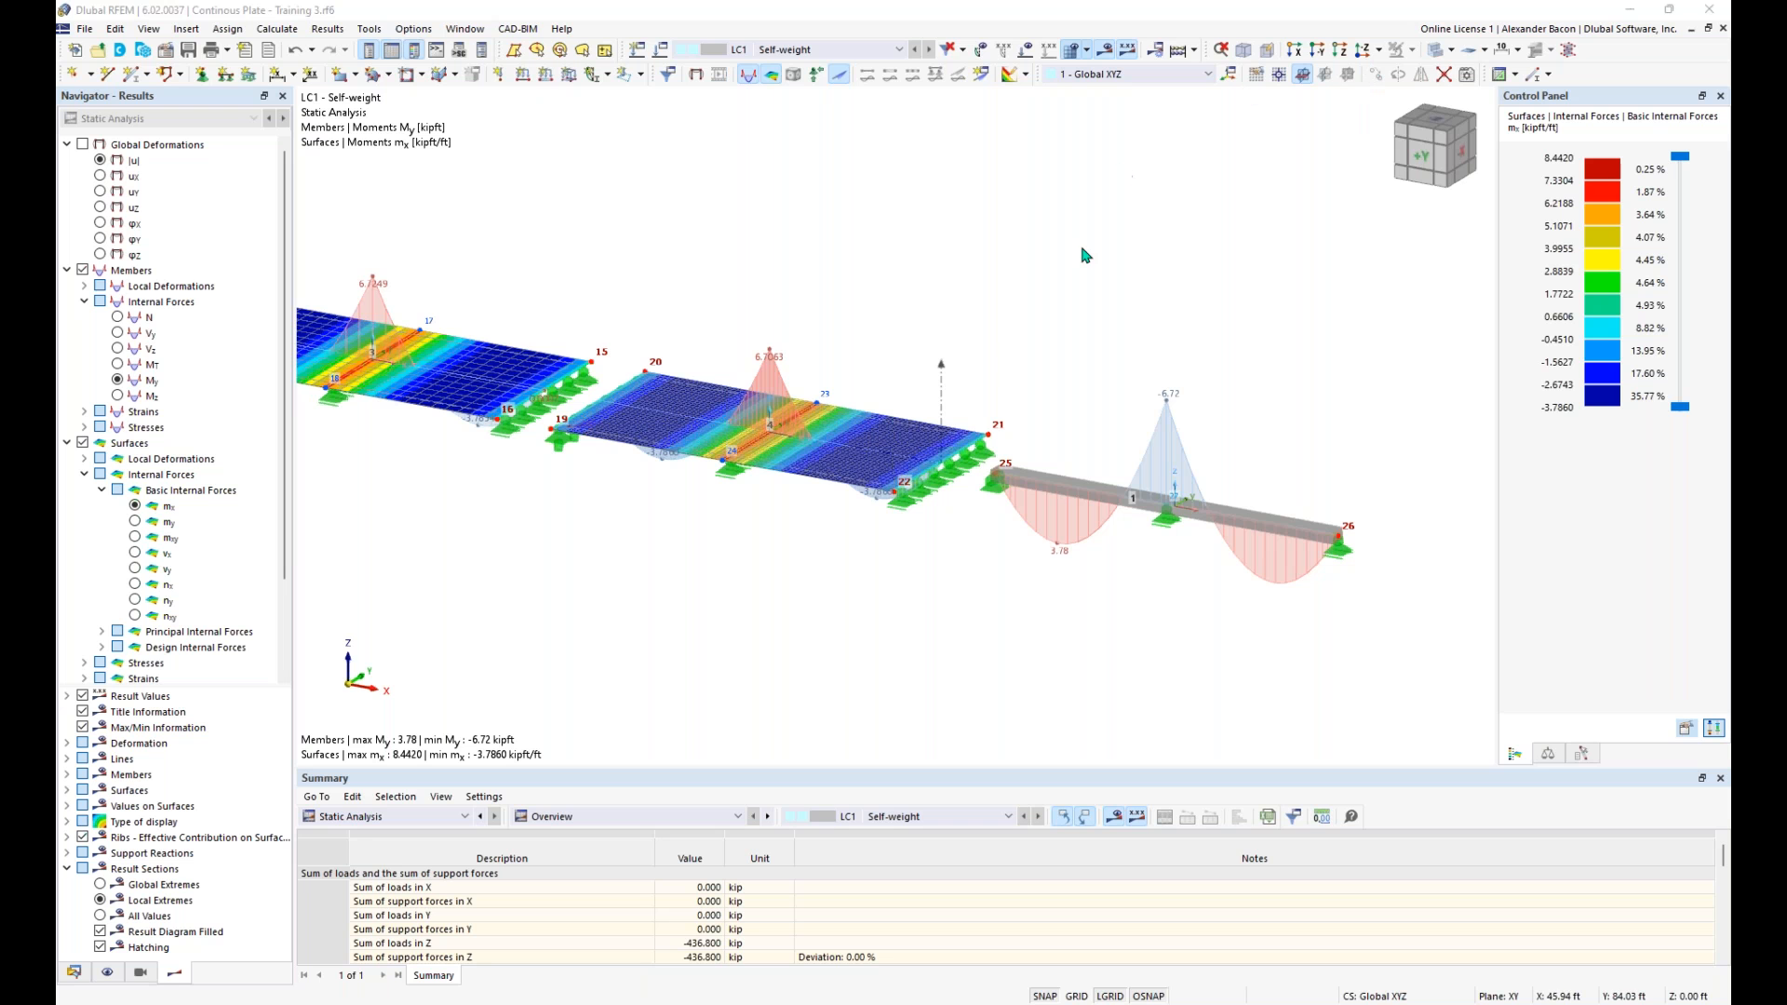
pyautogui.scroll(-1, 978, 364)
# - Switch to the PowerPoint slide show and advance to the Plate Theory slide, revealing the Bernoulli beam assumptions and diagram
pyautogui.press('super+Tab')
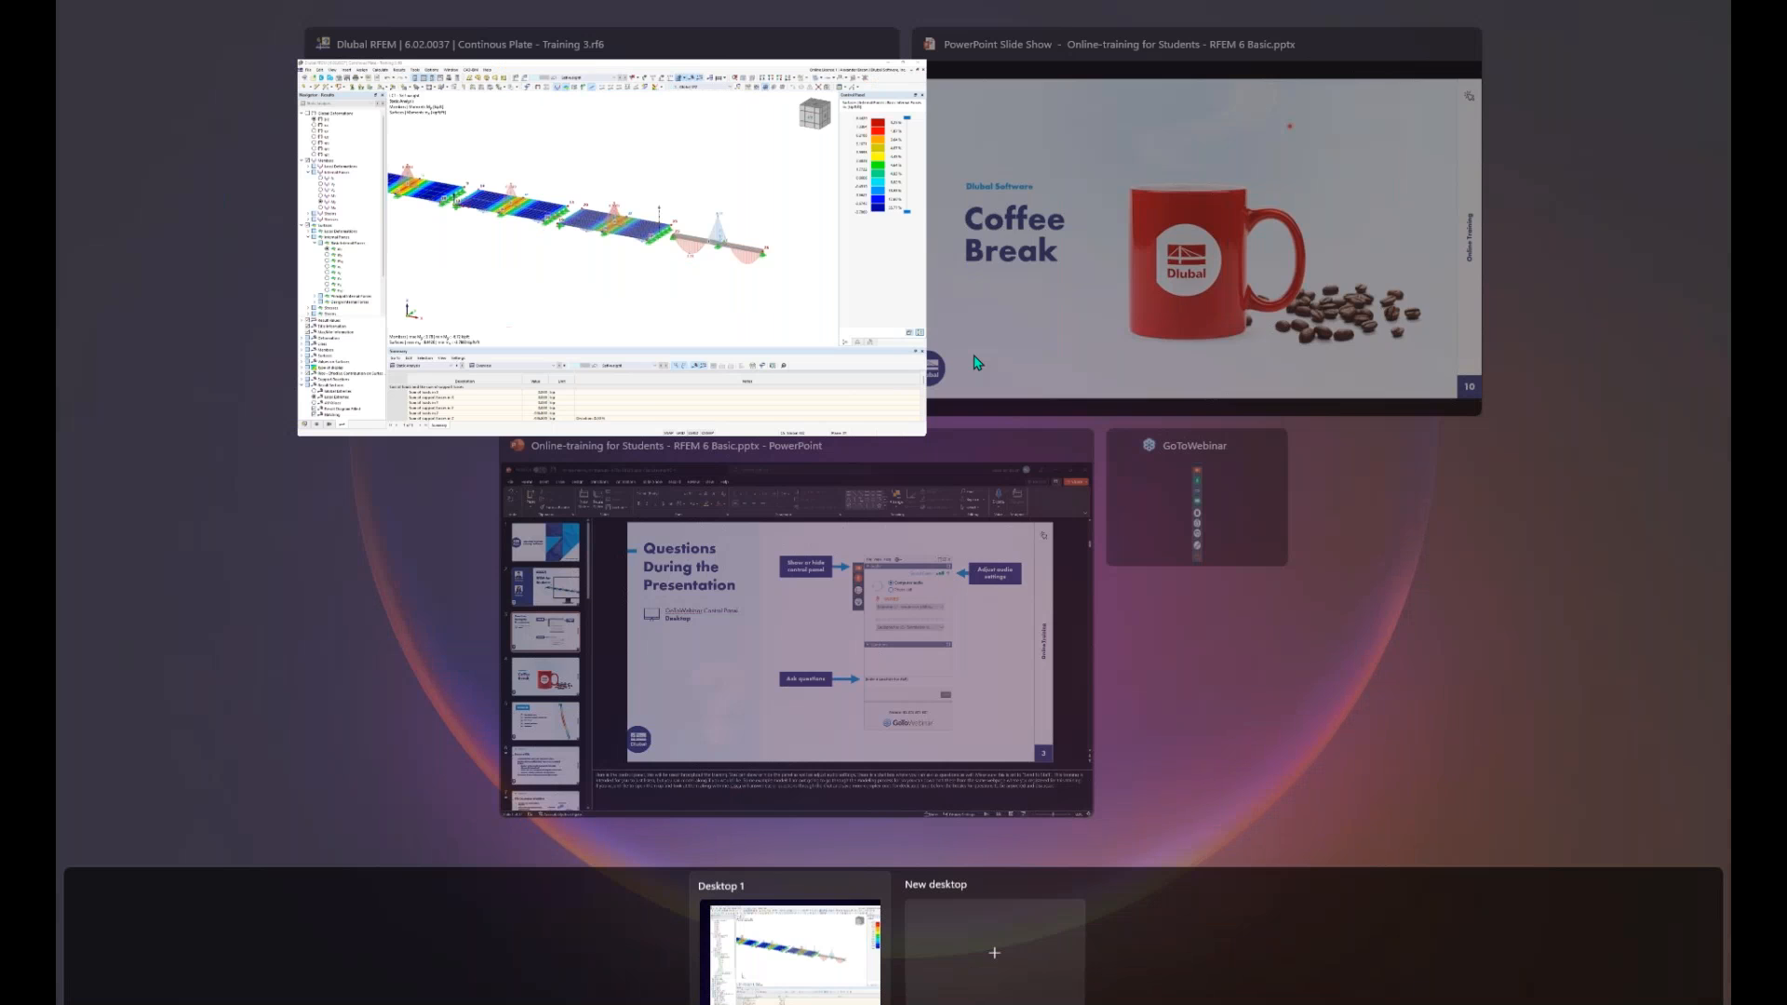
pyautogui.click(1134, 275)
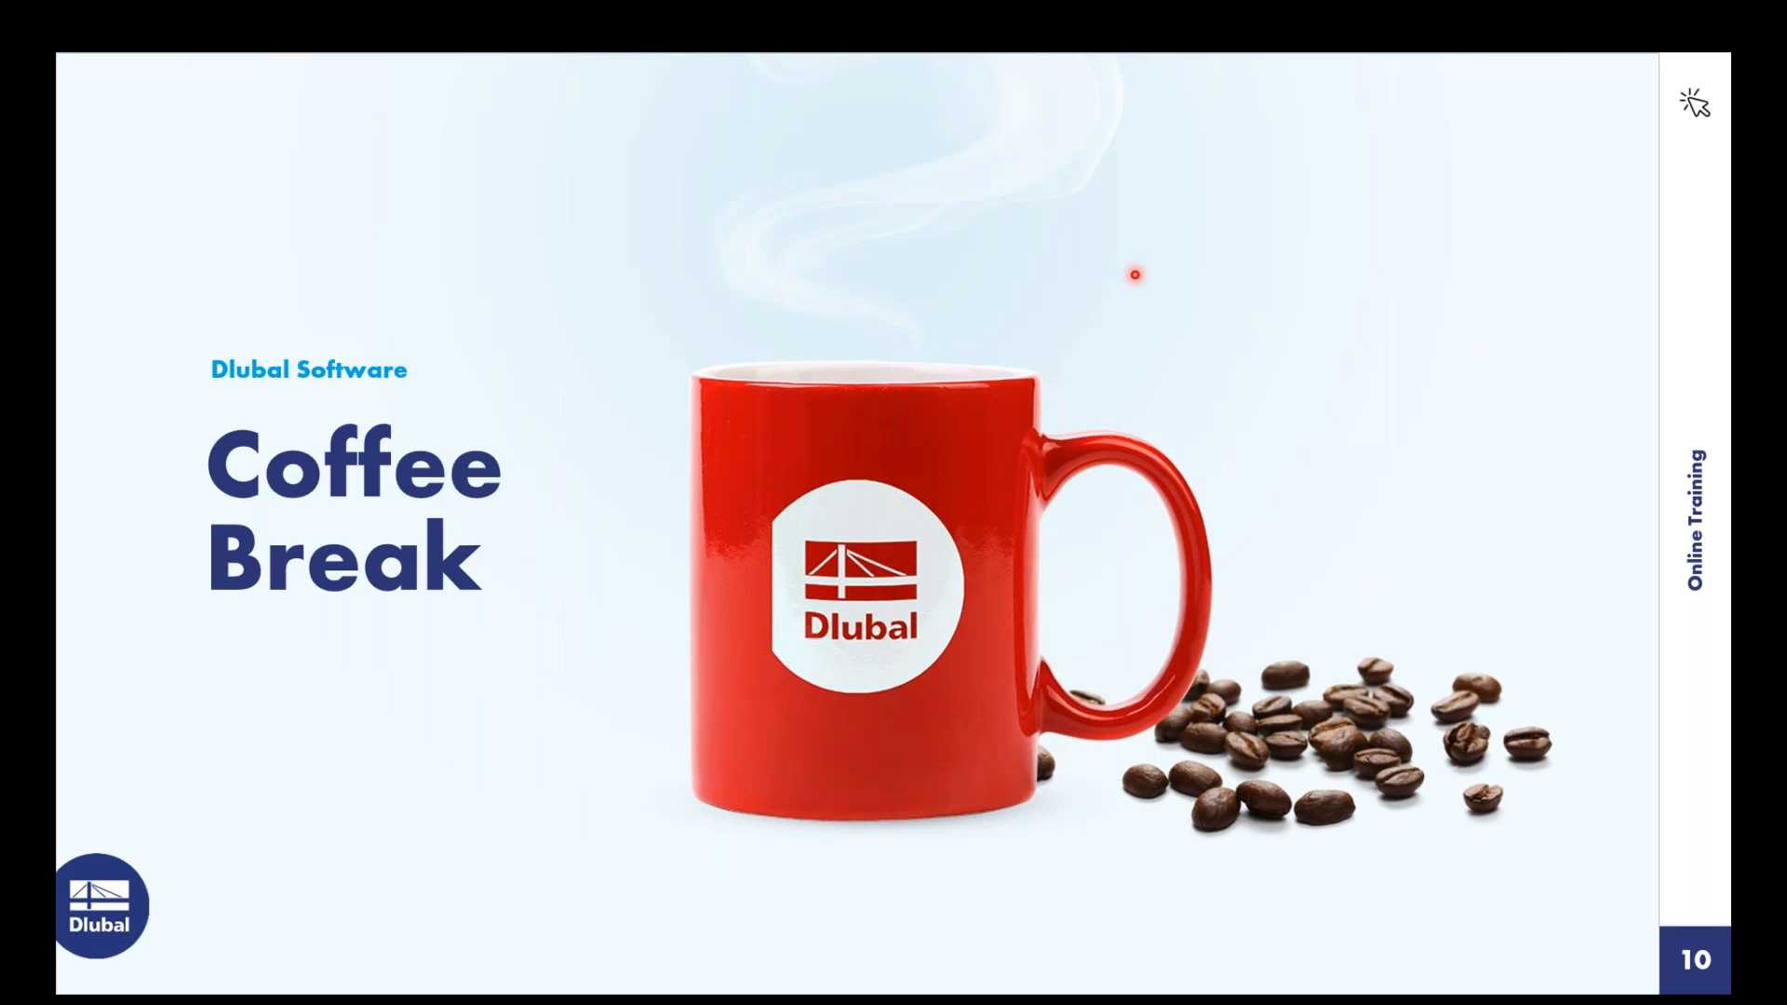
pyautogui.press('Right')
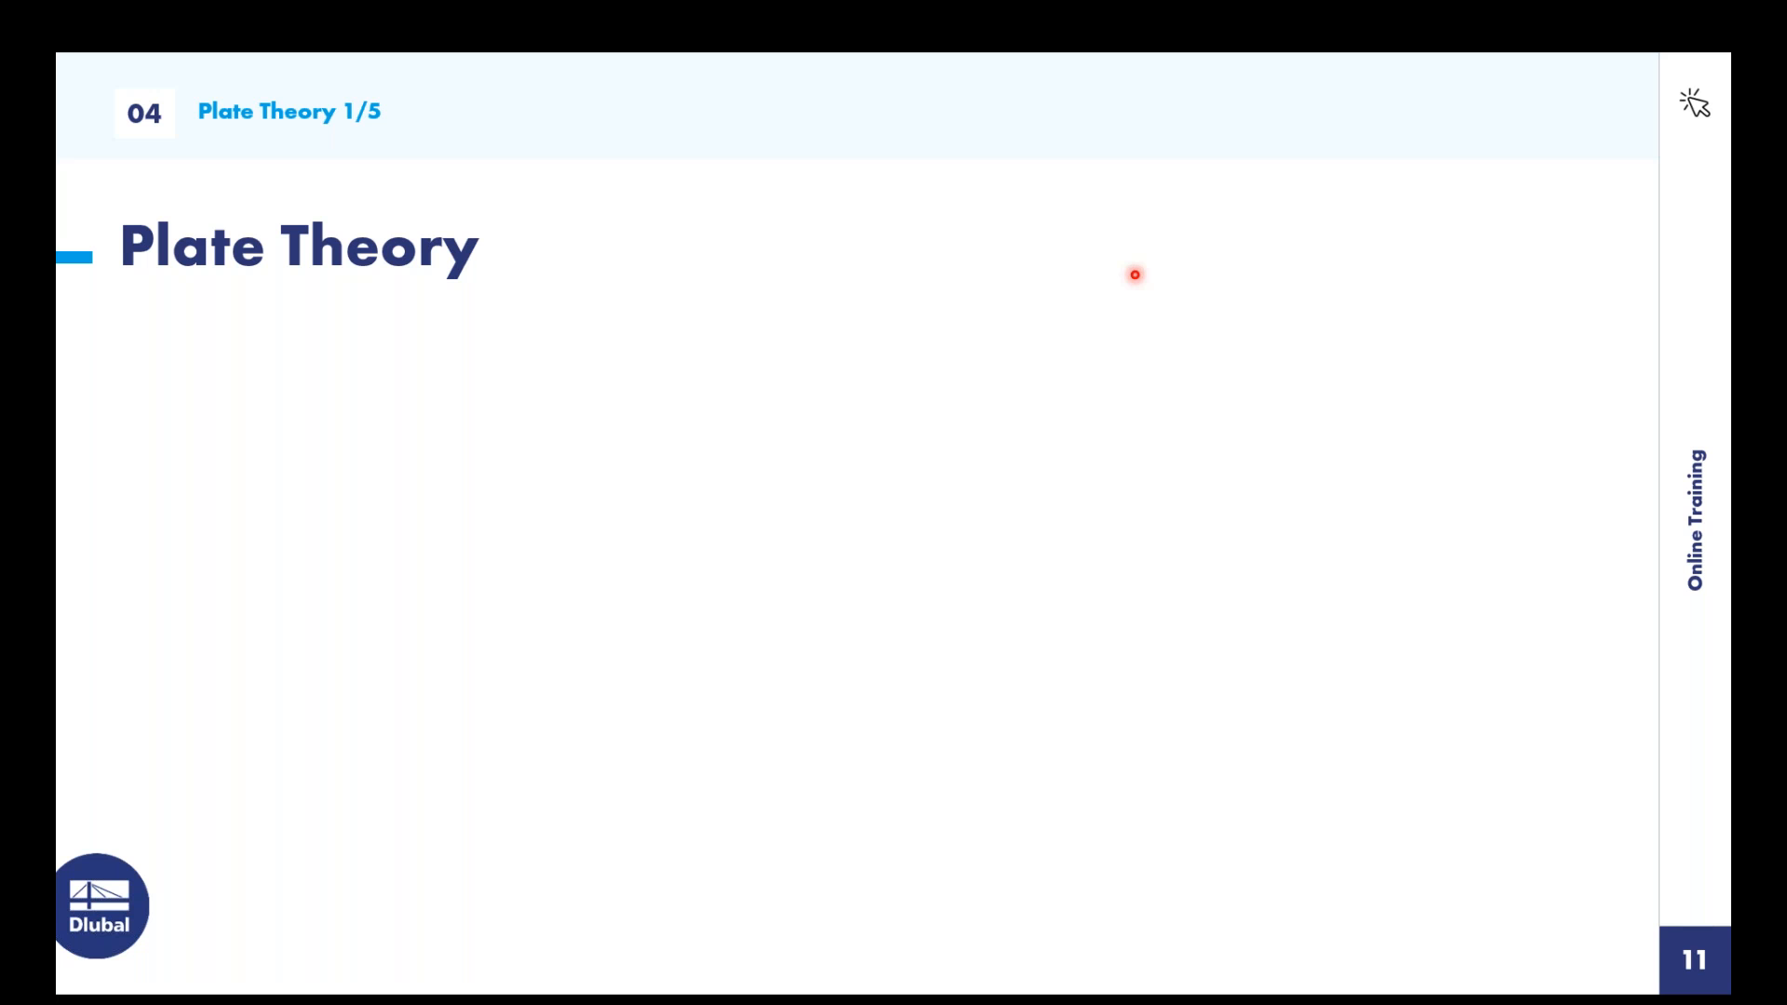
pyautogui.click(1135, 275)
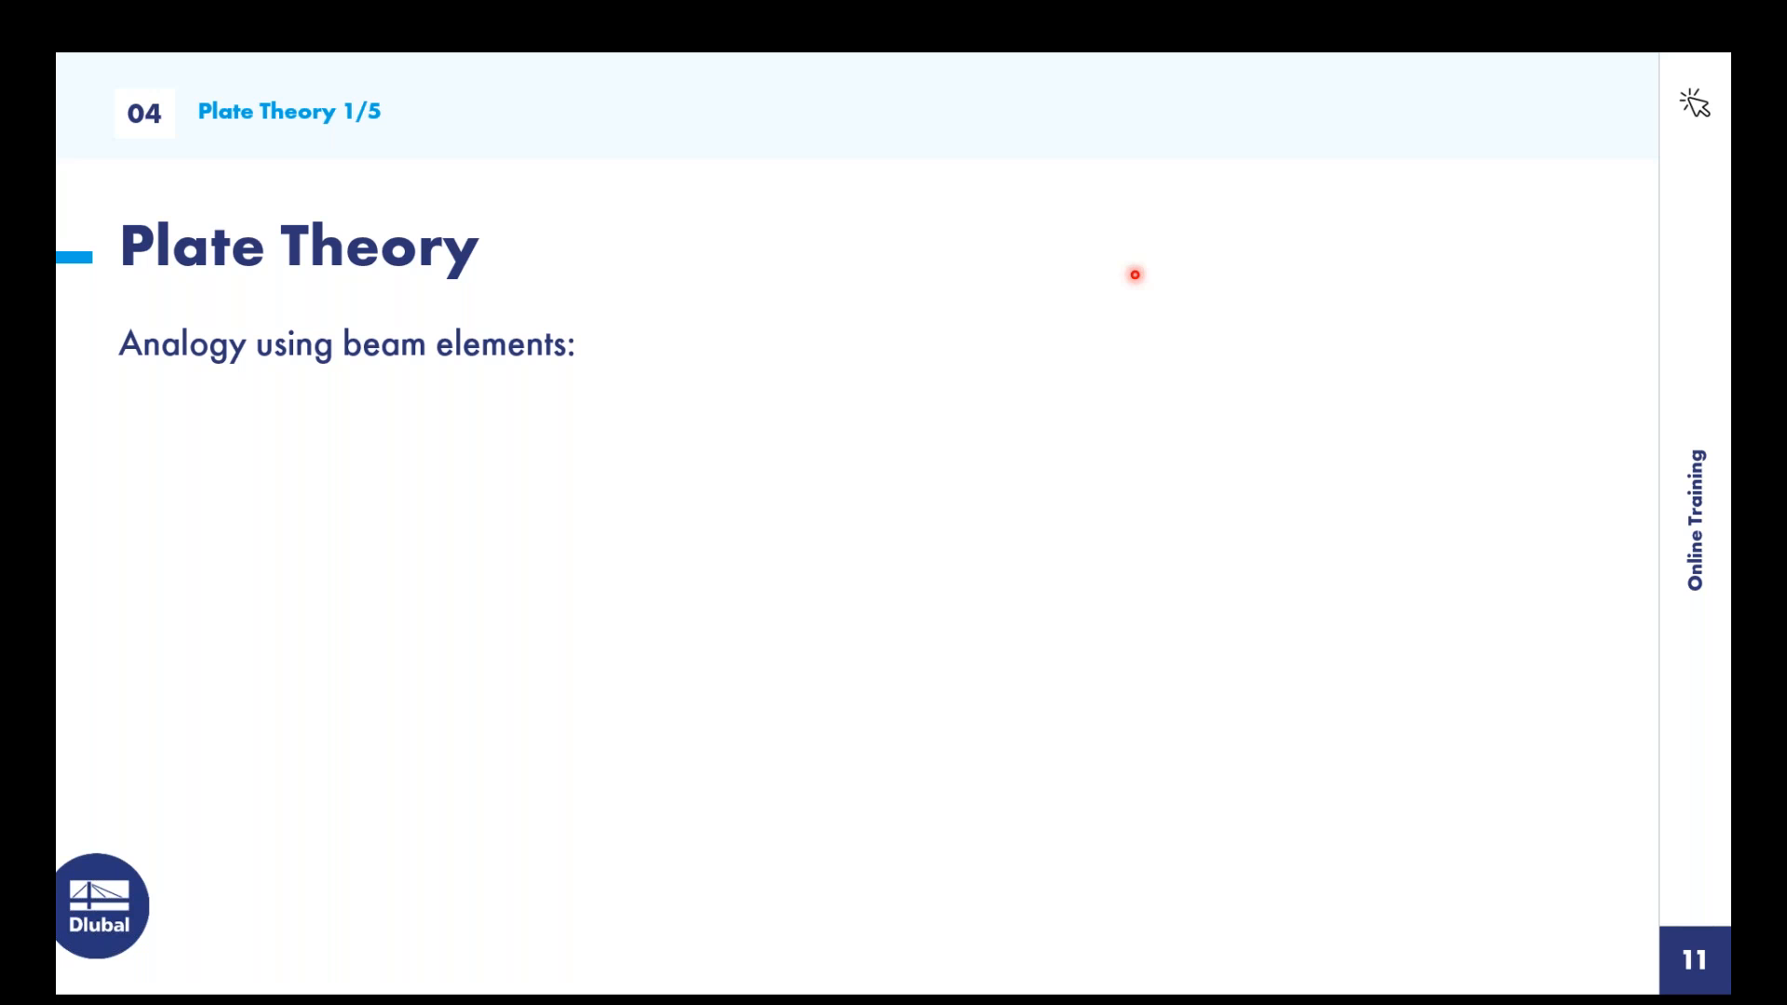
pyautogui.click(1135, 274)
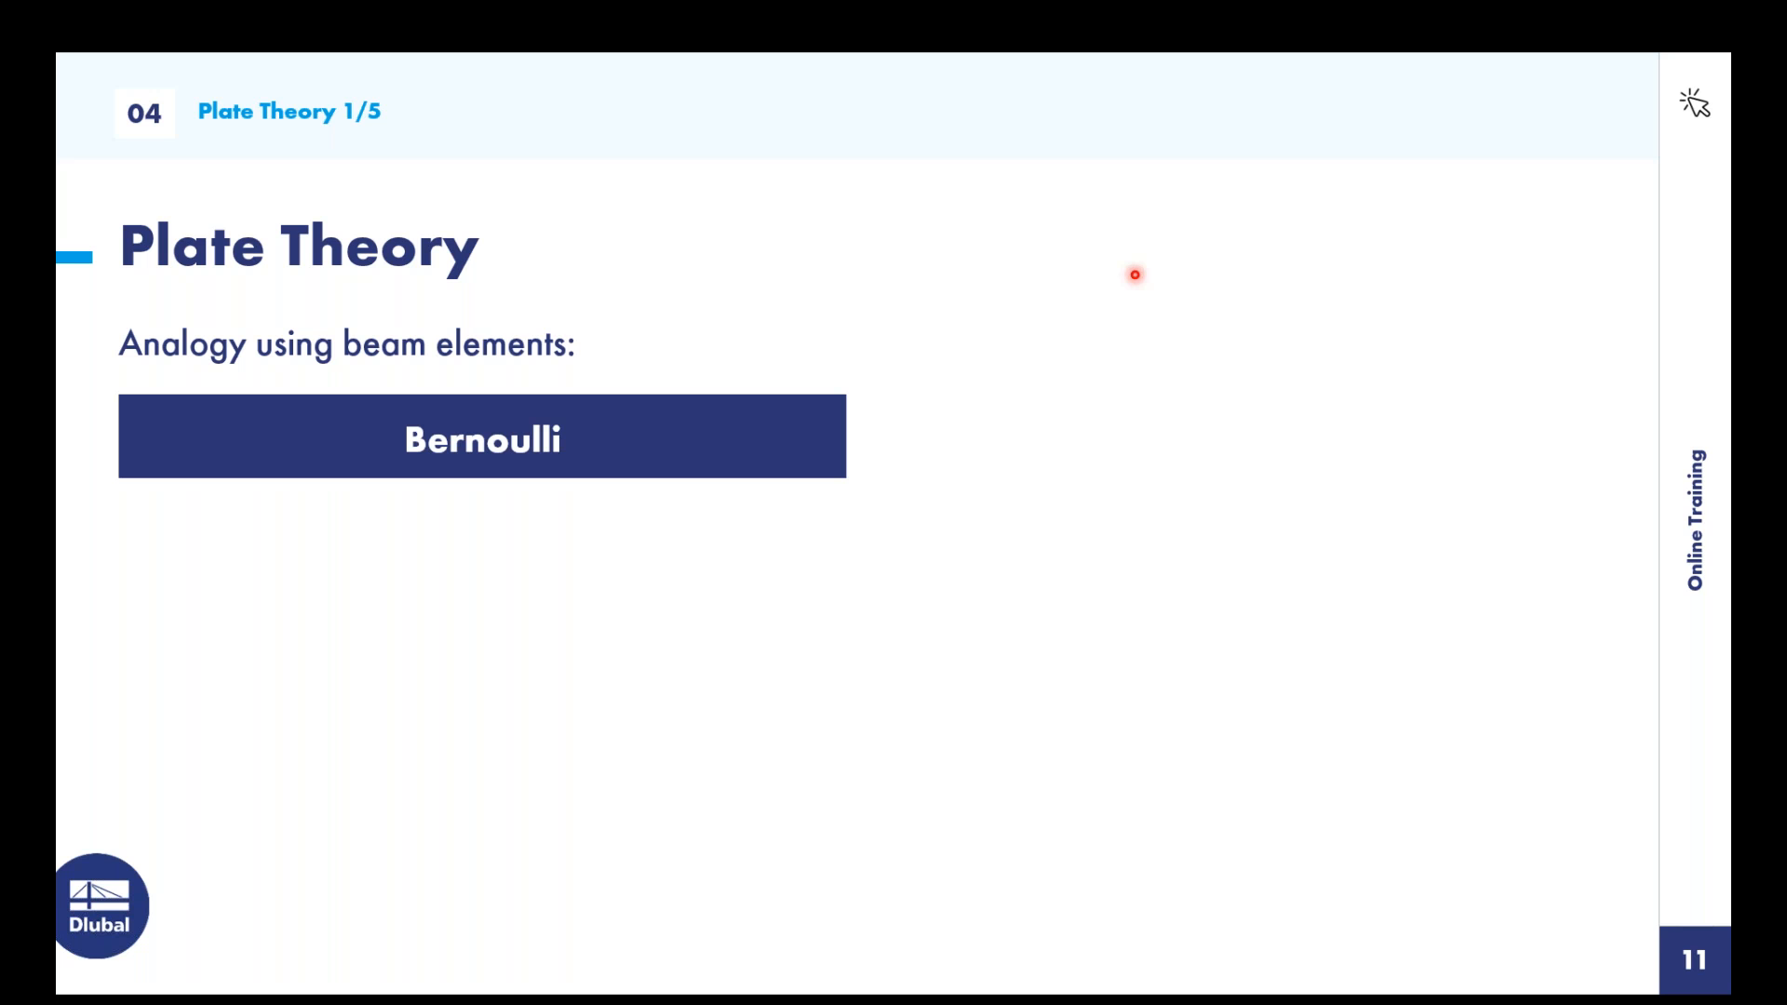
pyautogui.click(1135, 275)
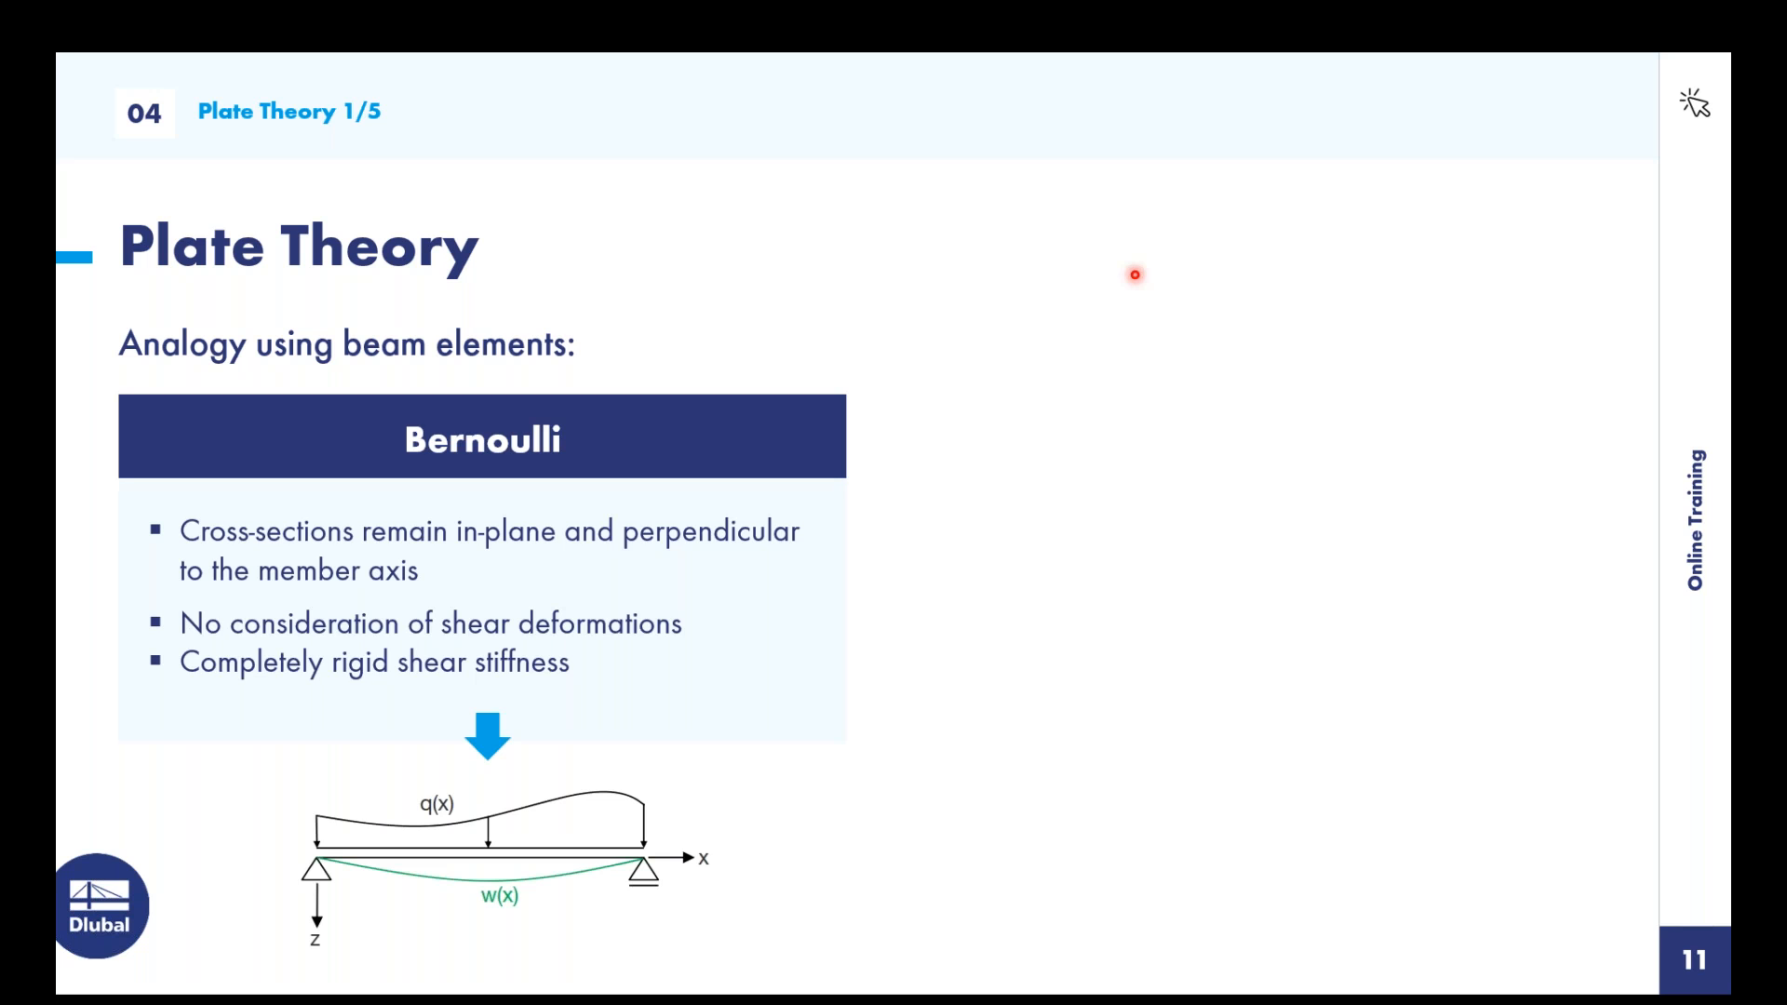
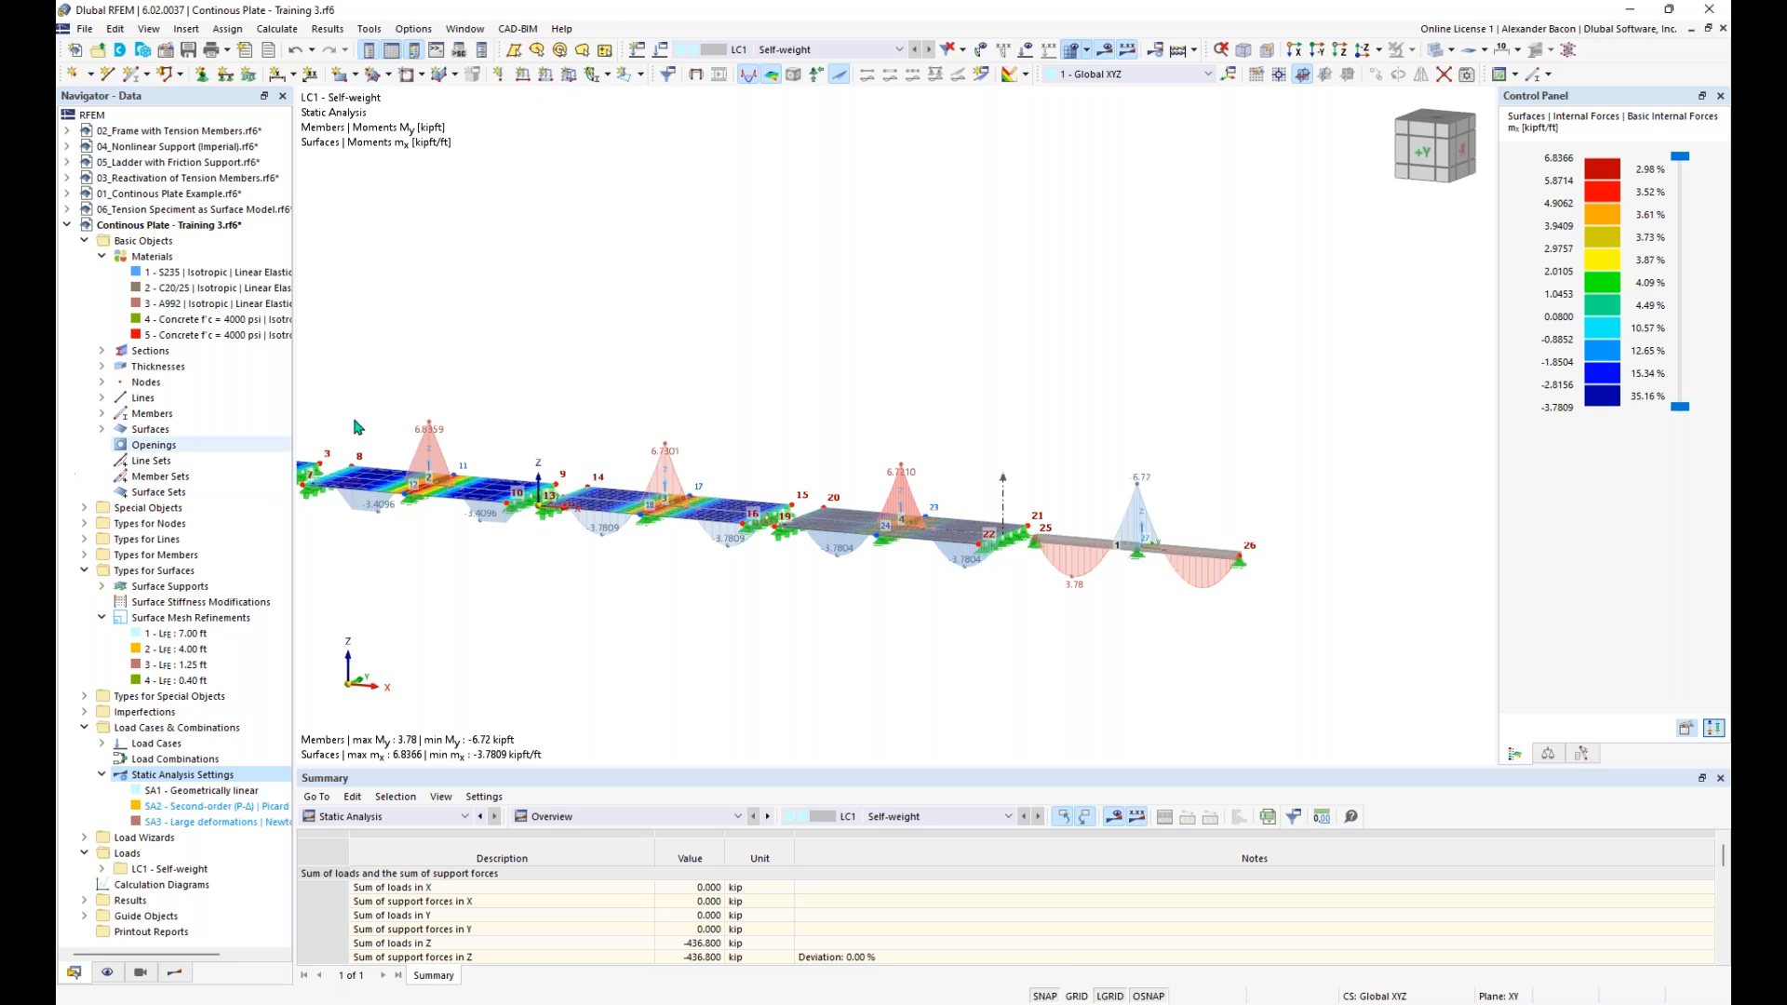
# - Bring up the 02_Frame with Tension Members.rf6 model as the active model
pyautogui.click(103, 57)
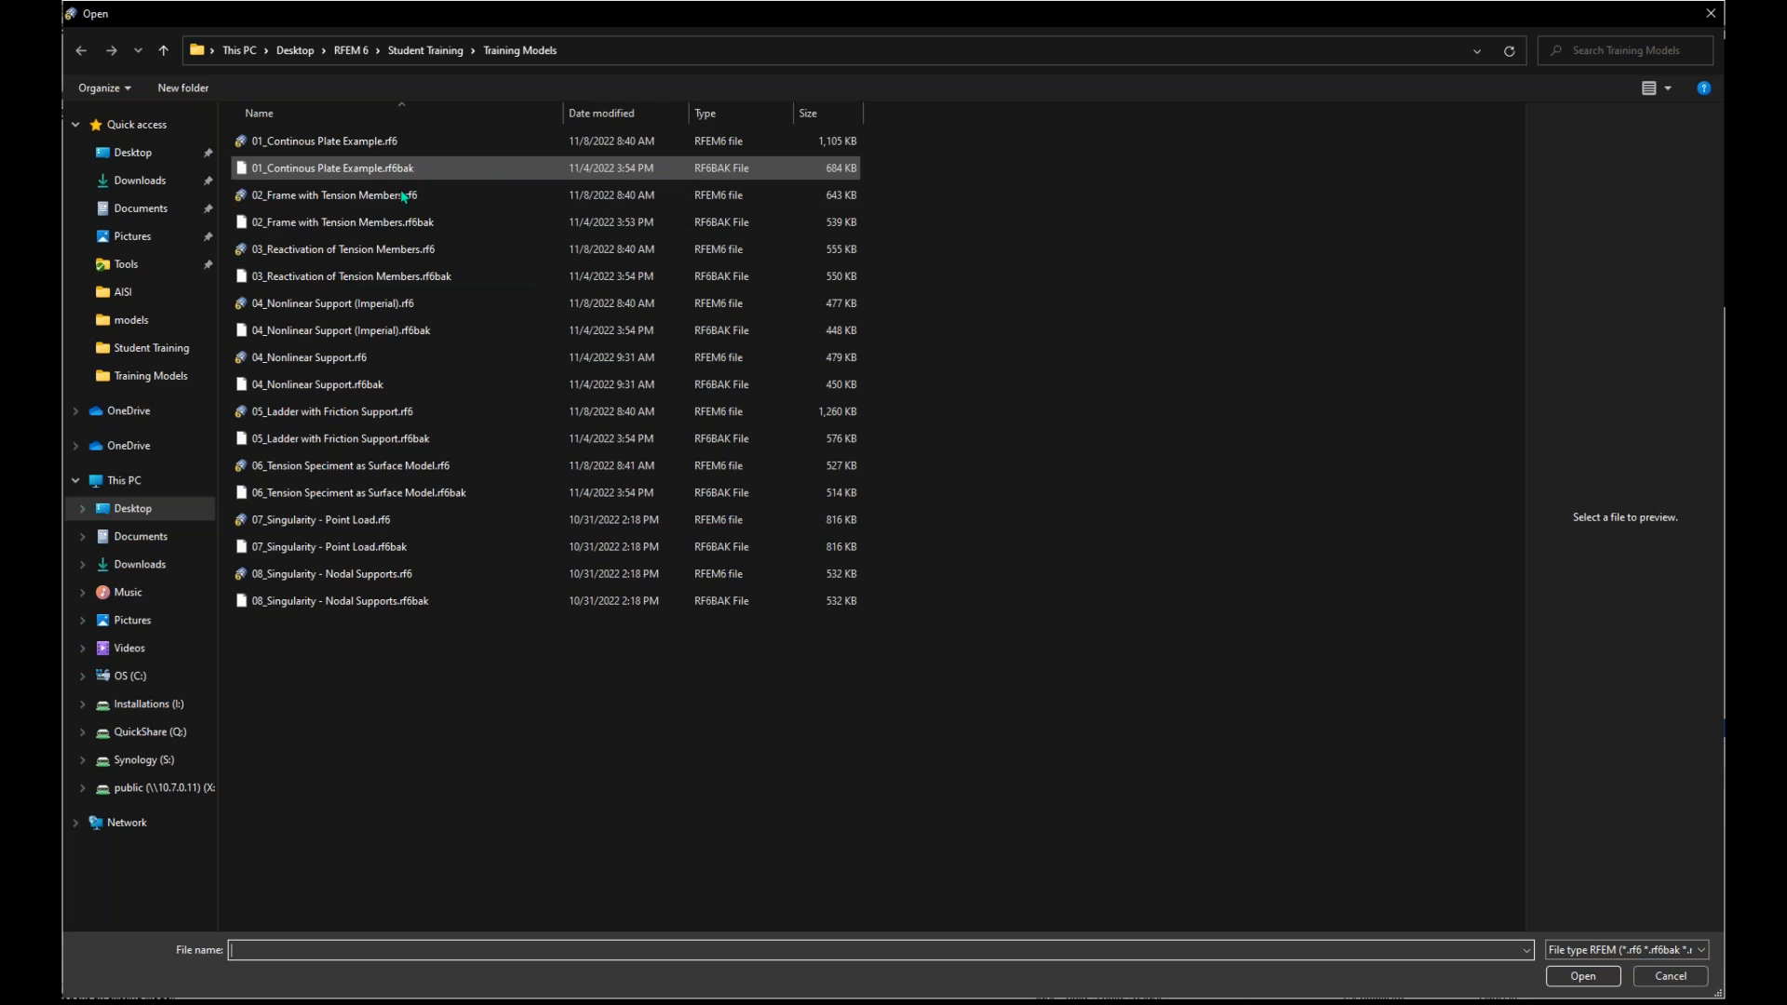
pyautogui.click(447, 194)
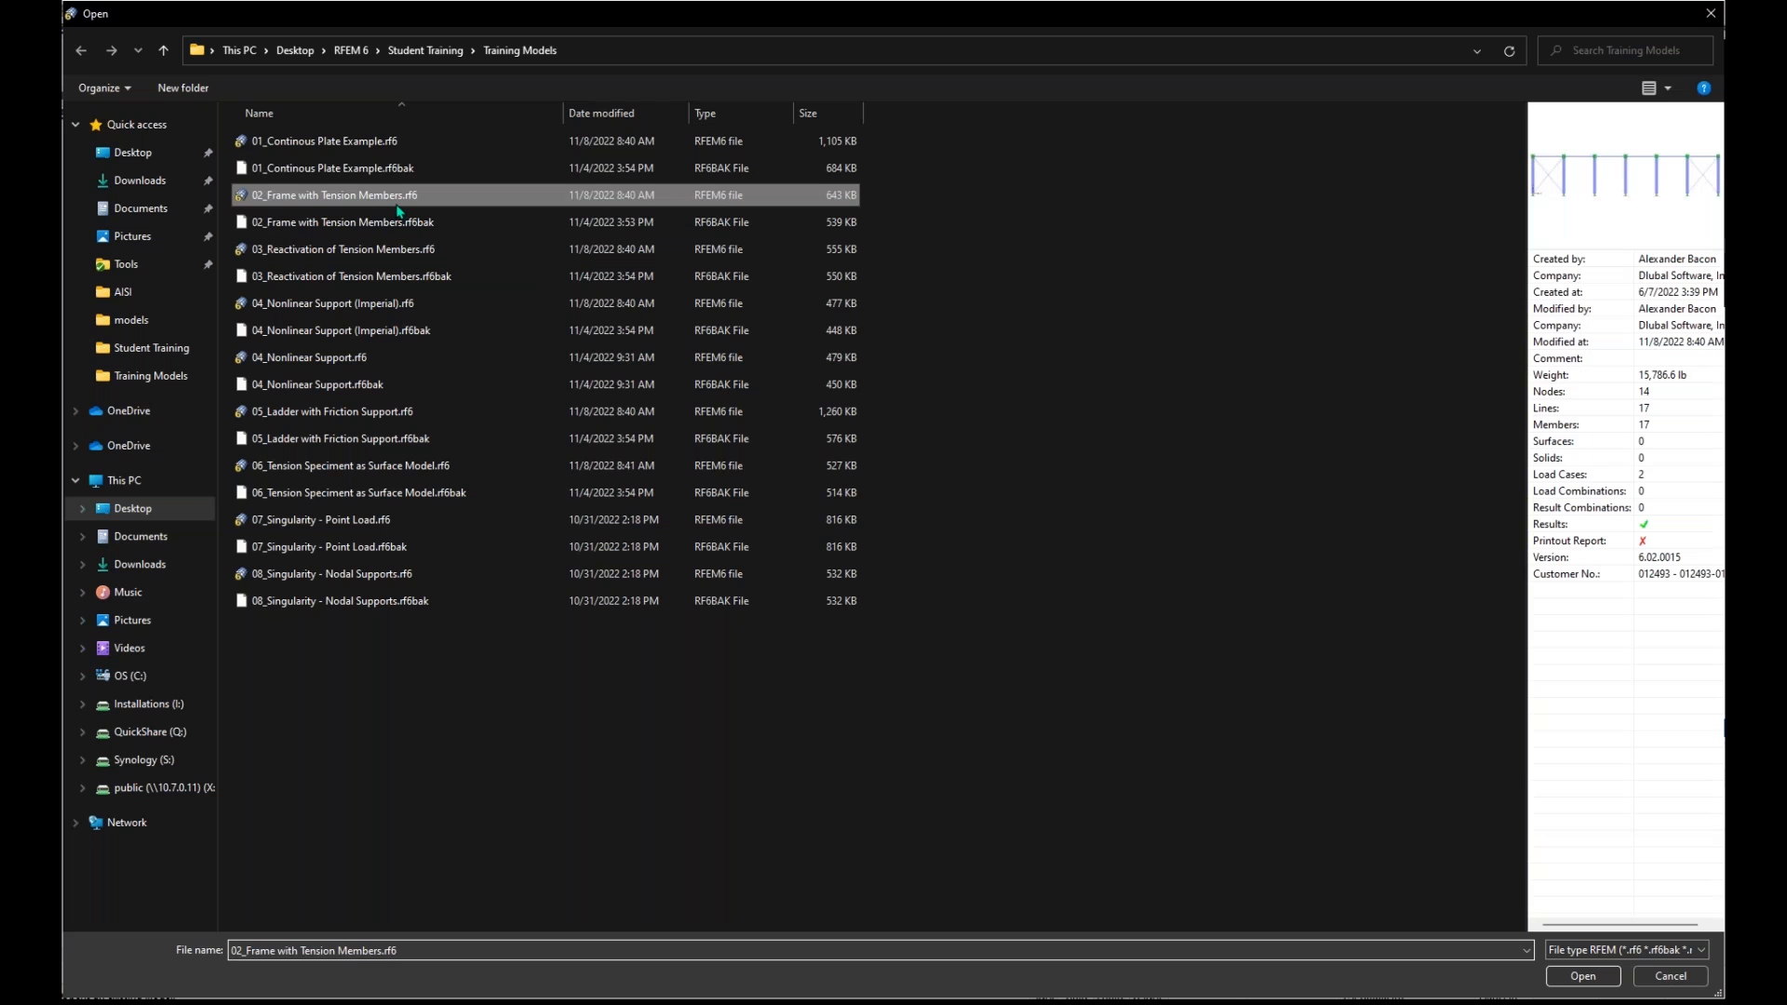
pyautogui.click(1669, 985)
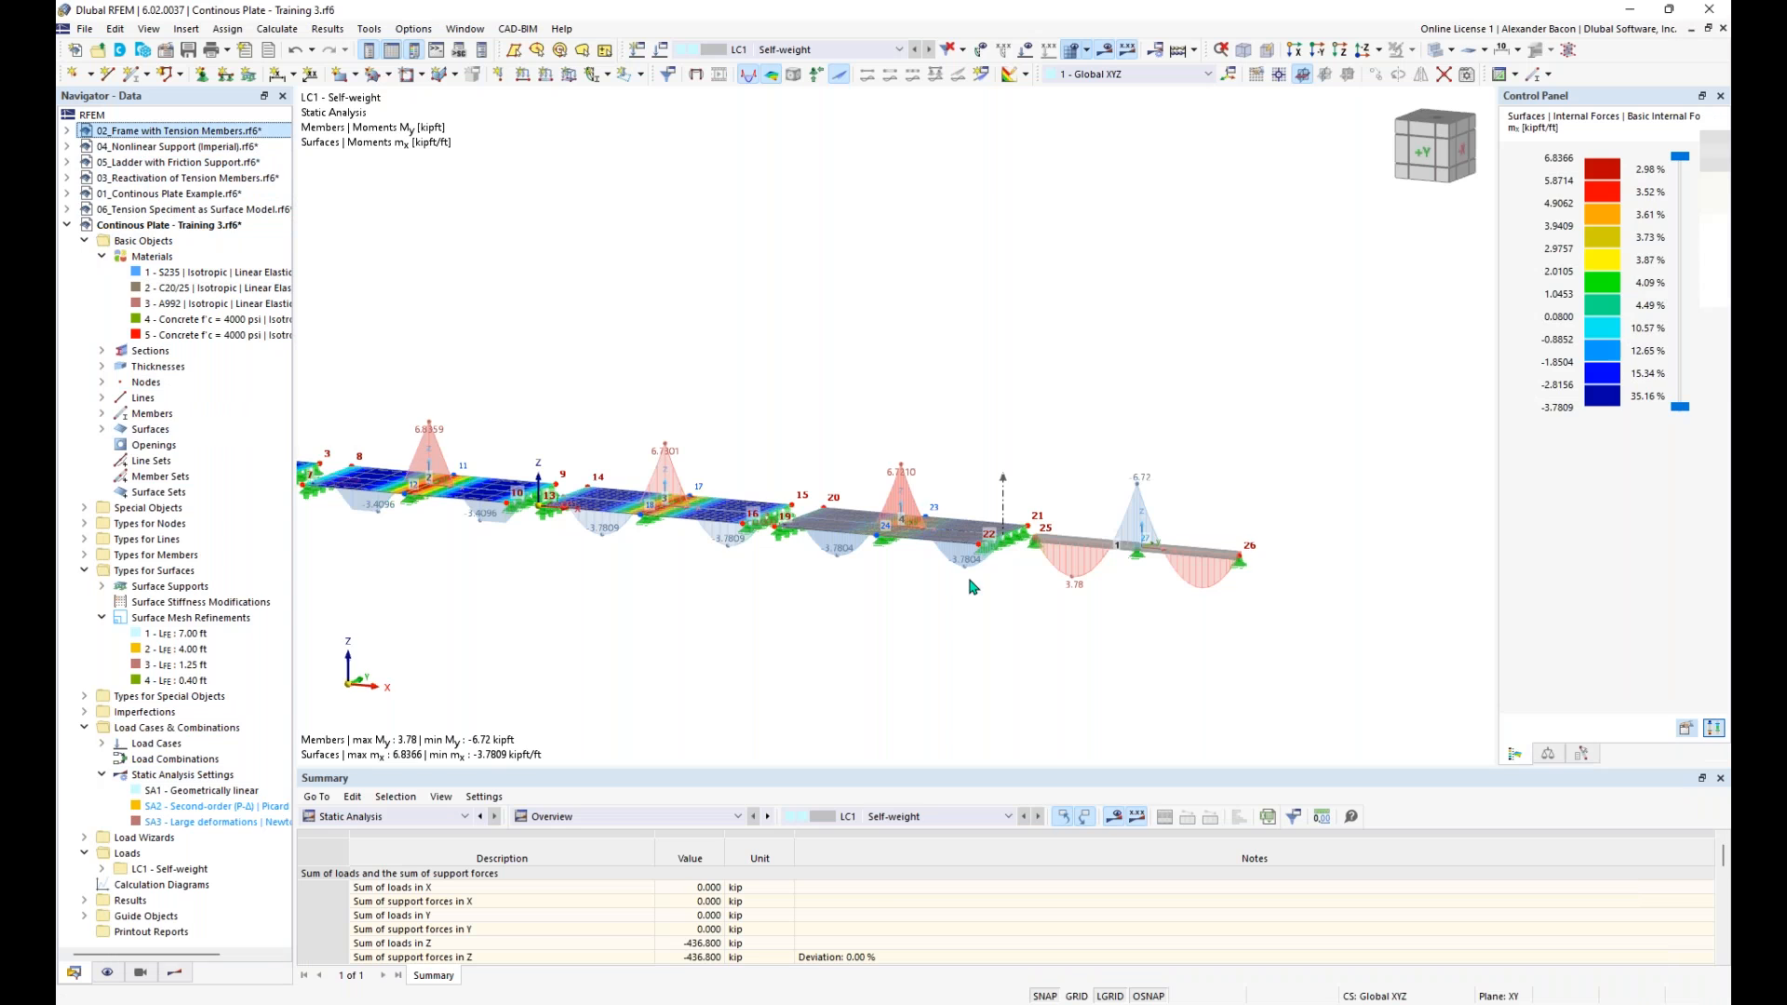
pyautogui.keyDown('ctrl'); pyautogui.moveTo(773, 527); pyautogui.dragTo(844, 615, button='middle'); pyautogui.keyUp('ctrl')
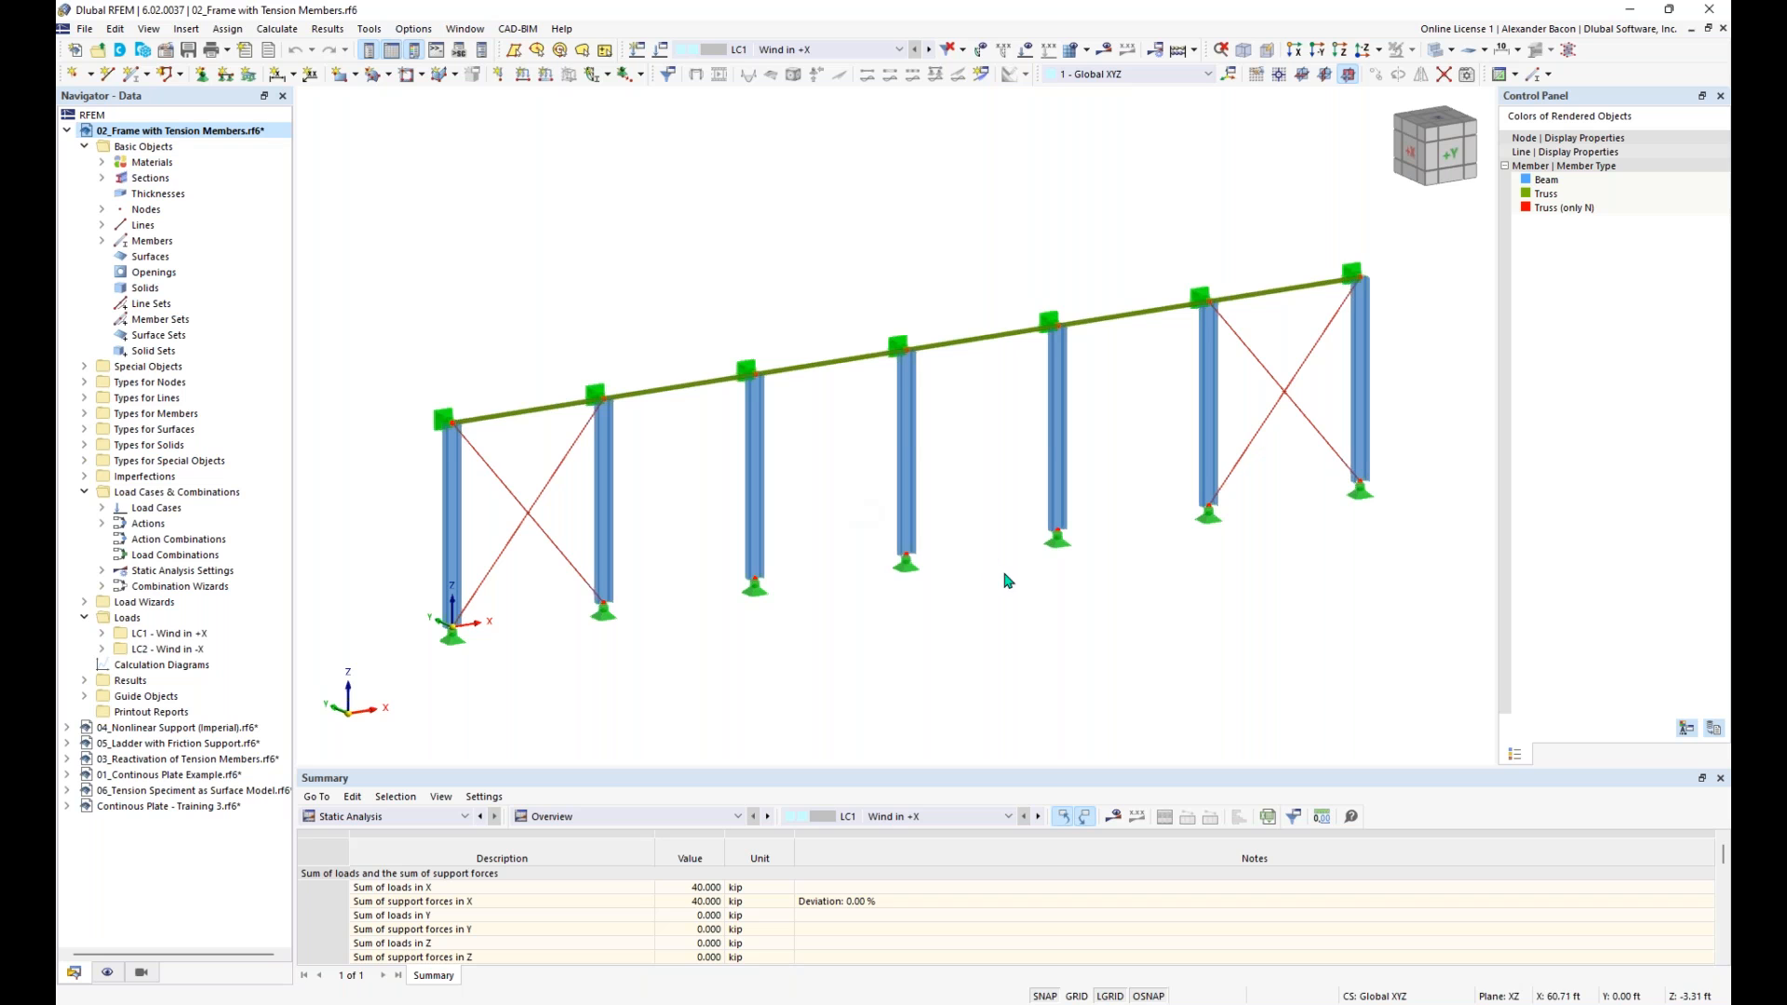
pyautogui.moveTo(1002, 574); pyautogui.dragTo(969, 570, button='middle')
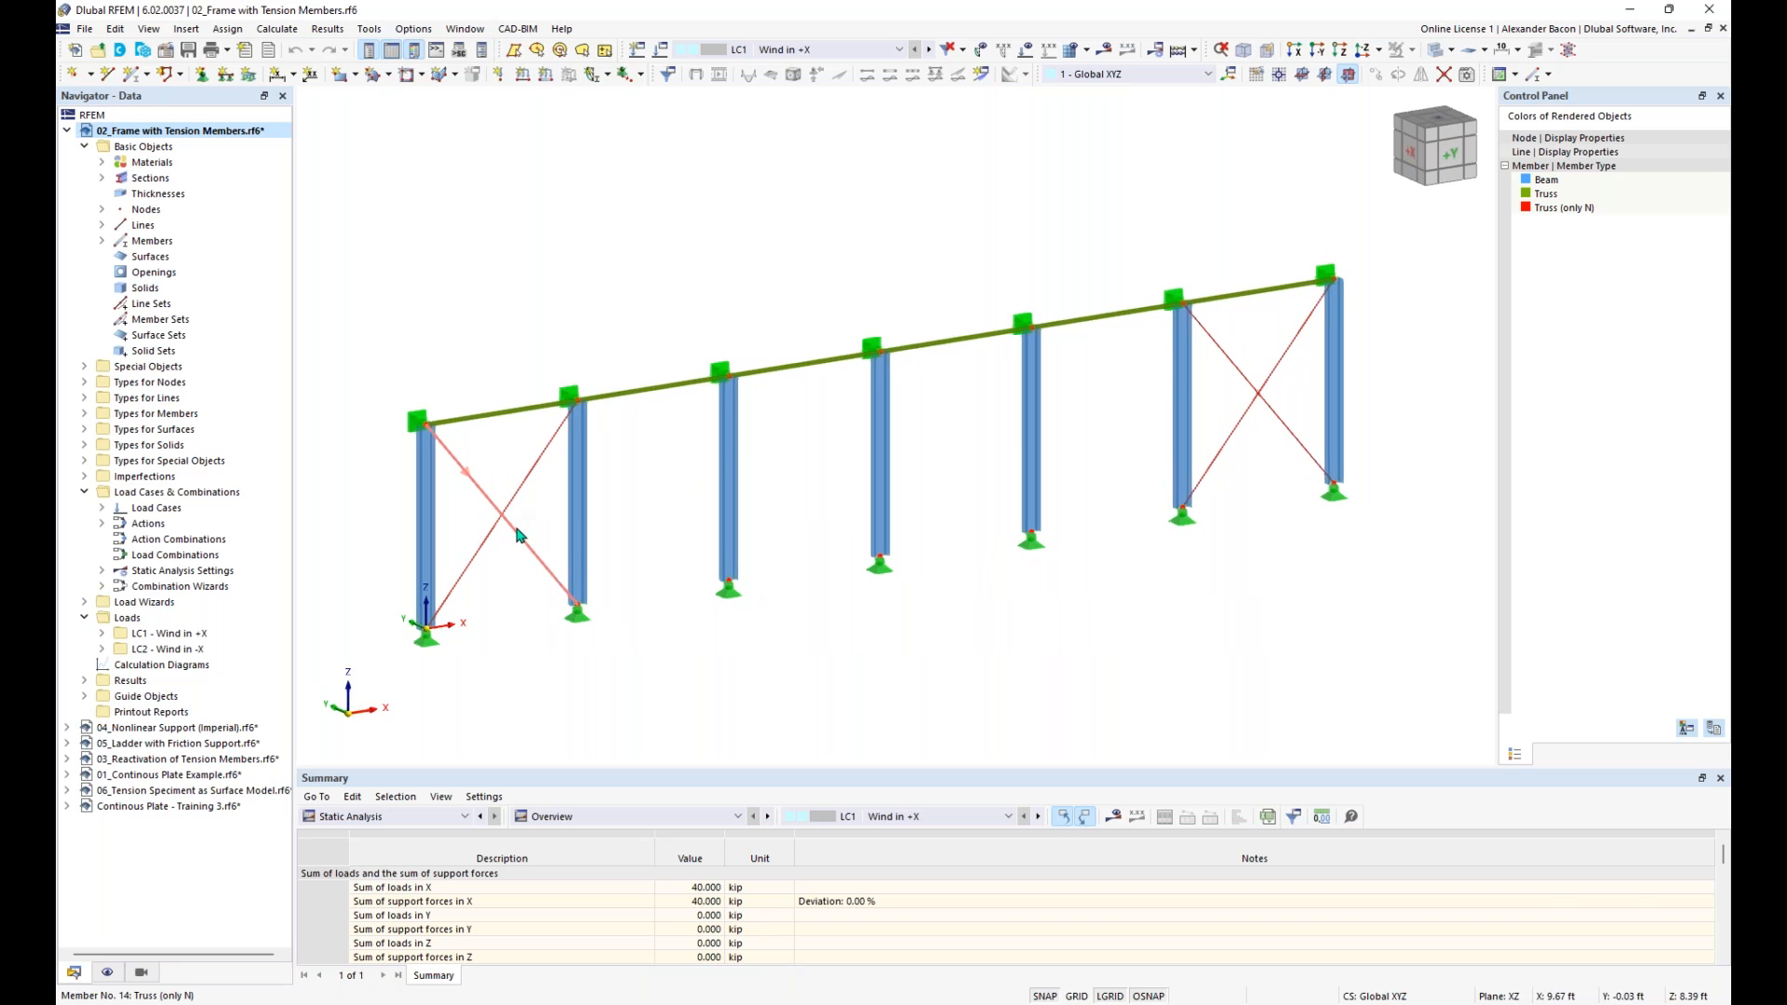
# - Examine the member type and options of a diagonal brace in the first bay, leaving its properties unchanged
pyautogui.moveTo(518, 534)
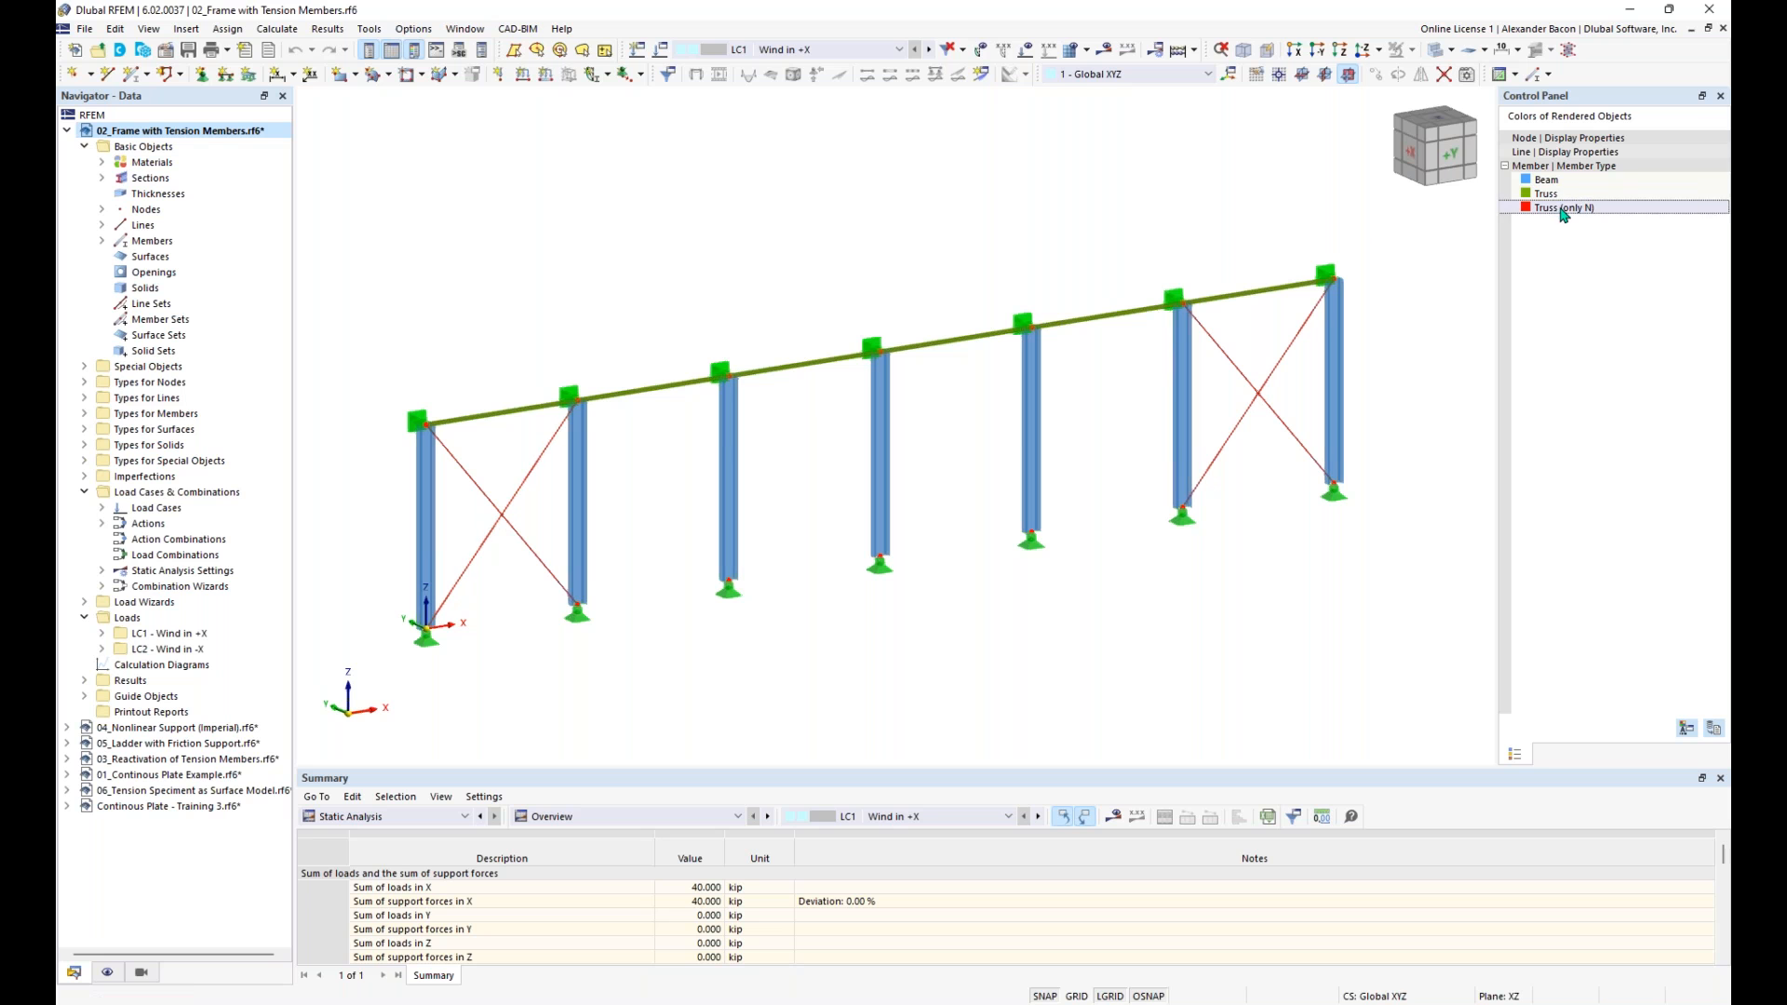
pyautogui.doubleClick(503, 523)
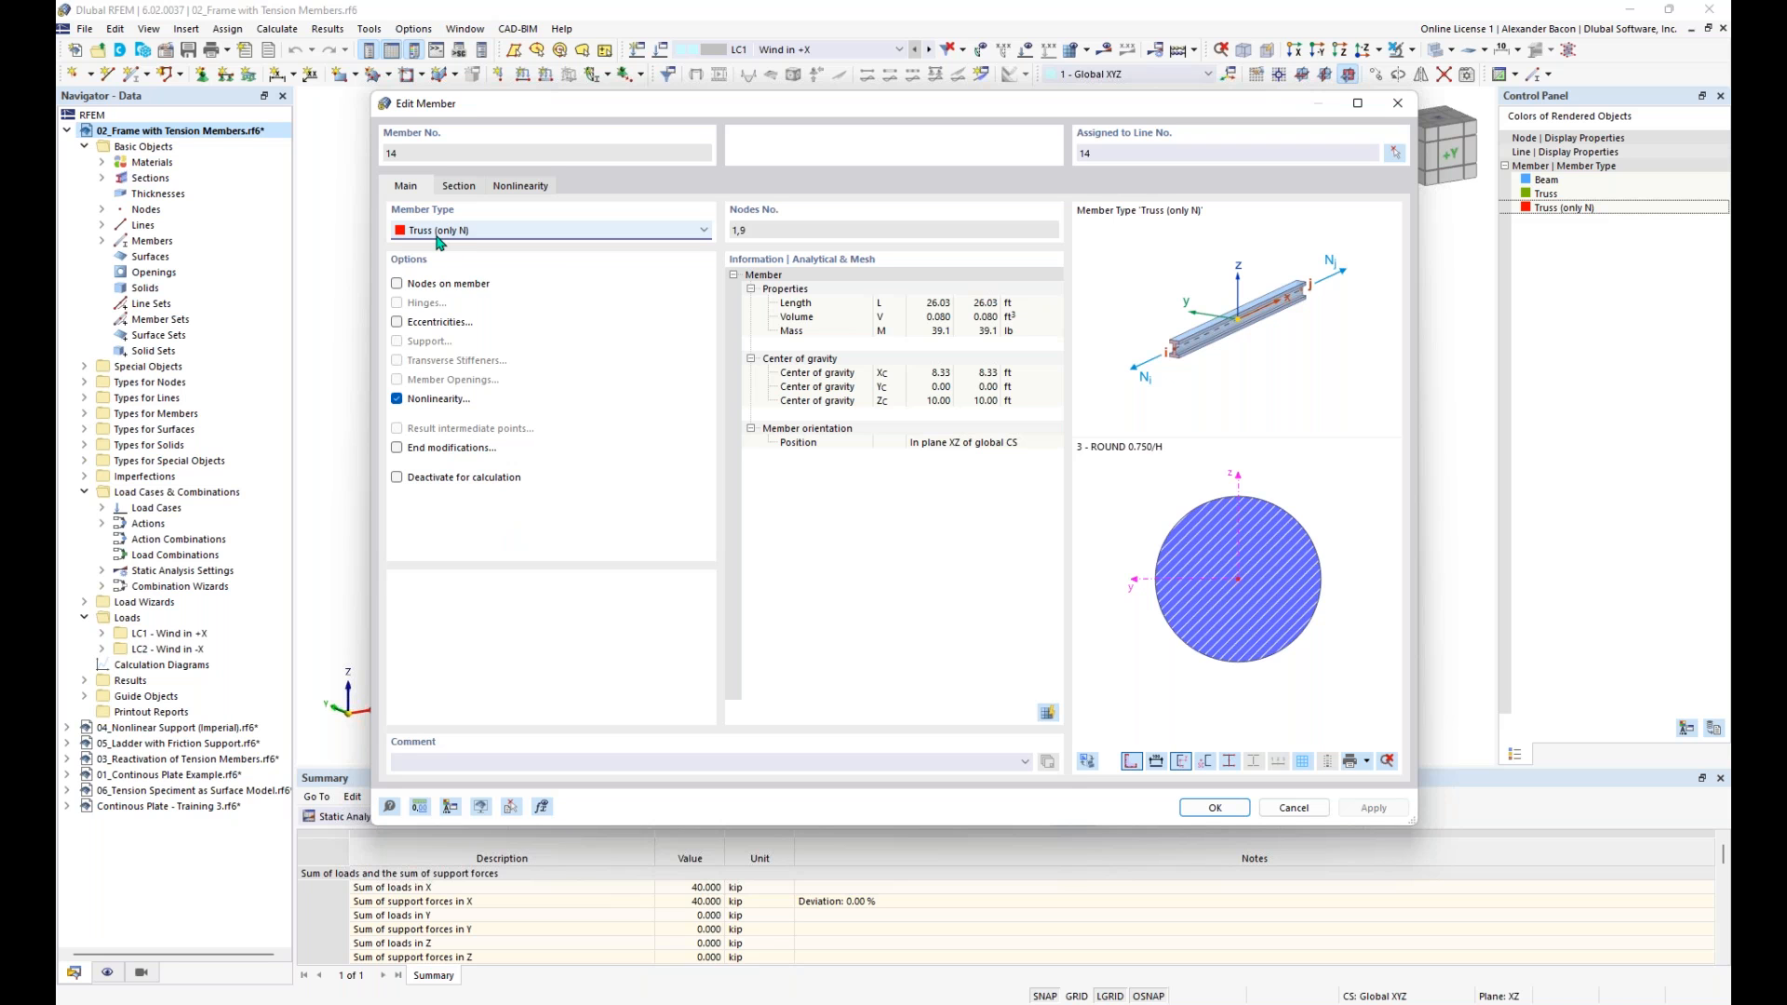
pyautogui.click(1398, 103)
# - Delete the crossed diagonal braces in both end bays of the frame, accepting deletion of the existing results and mesh
pyautogui.moveTo(535, 450); pyautogui.dragTo(485, 579)
pyautogui.press('Delete')
pyautogui.click(968, 586)
pyautogui.moveTo(1275, 327); pyautogui.dragTo(1244, 457)
pyautogui.press('Delete')
# - Decline the calculation offered for the results and display the loads of LC1 - Wind in +X on the frame
pyautogui.click(1095, 53)
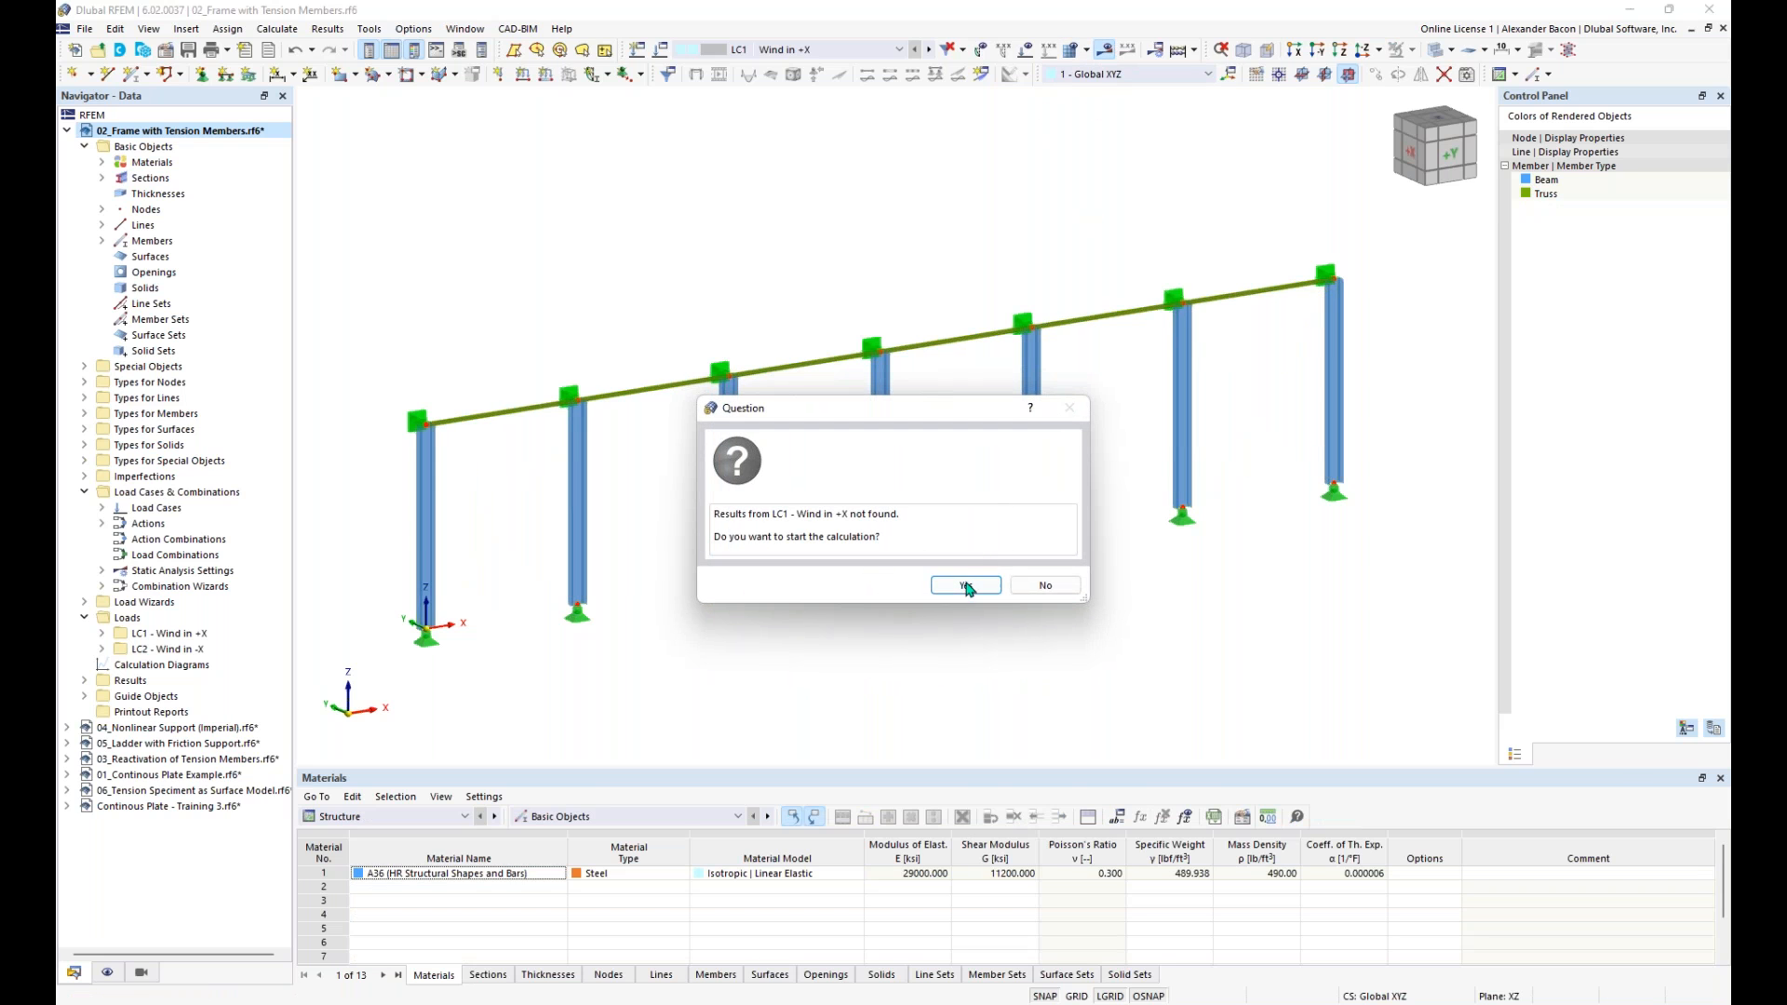
pyautogui.click(1045, 586)
pyautogui.click(1025, 49)
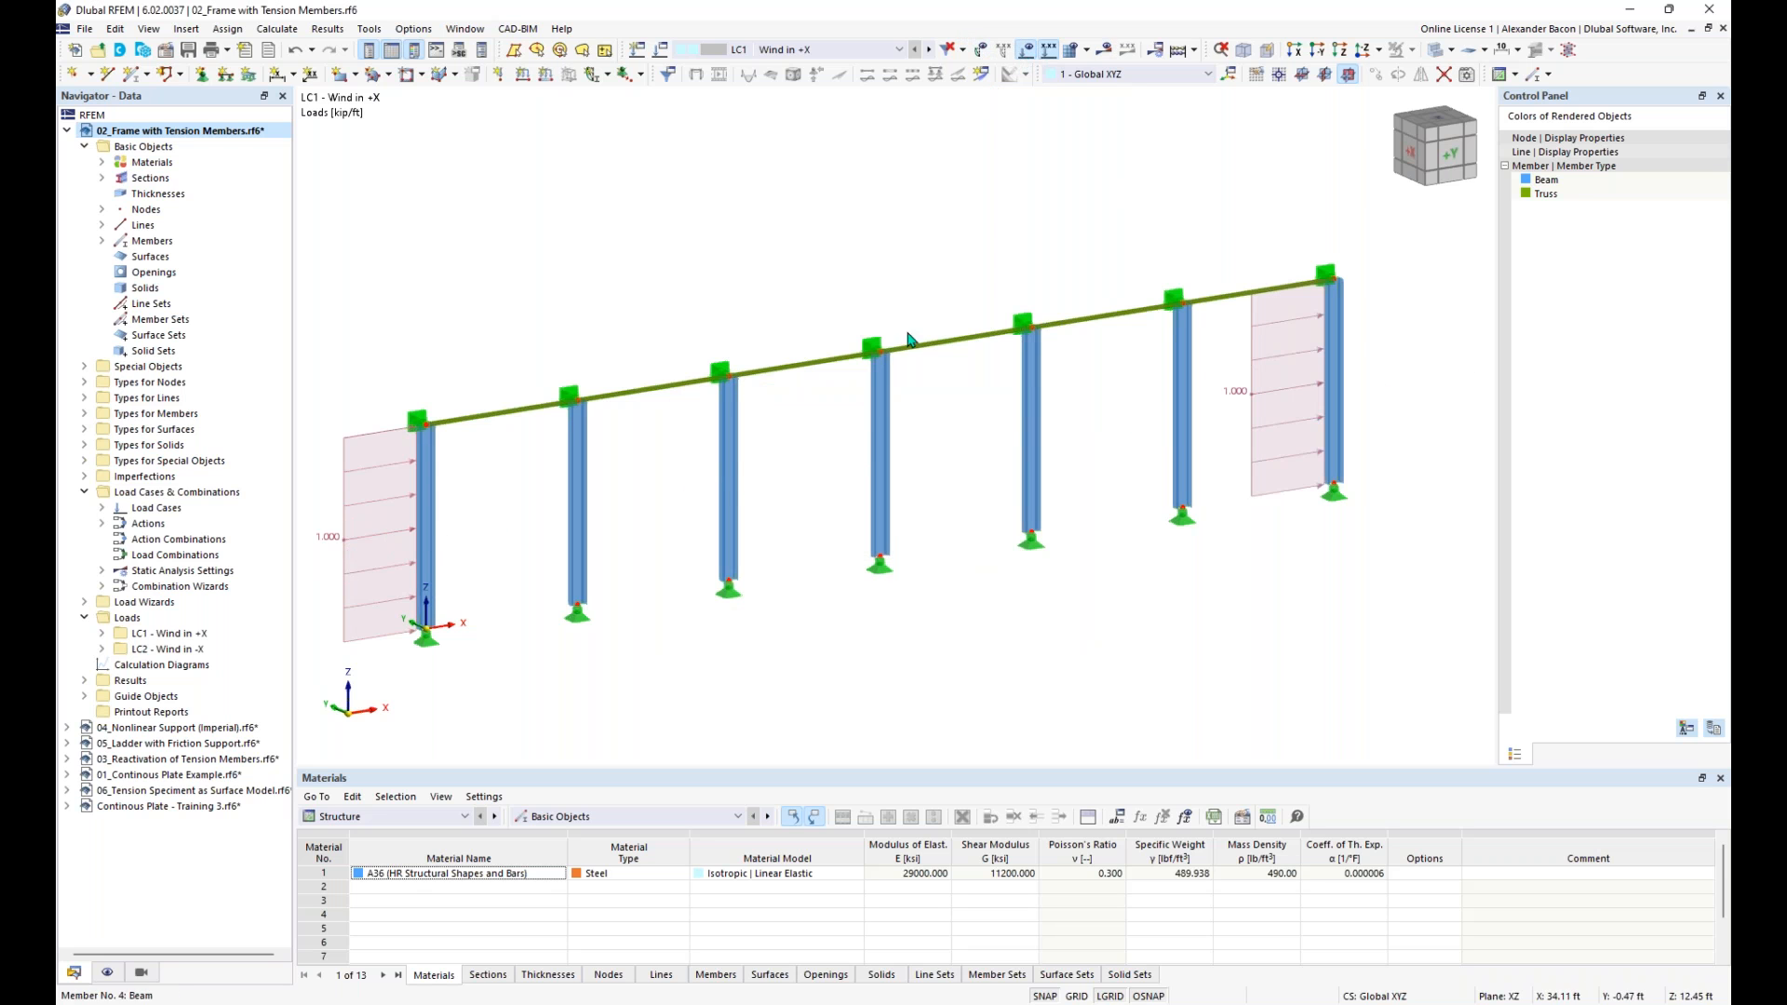
# - Calculate LC1 - Wind in +X without the braces and inspect the entry in the calculation errors and warnings table
pyautogui.click(1114, 53)
pyautogui.click(966, 587)
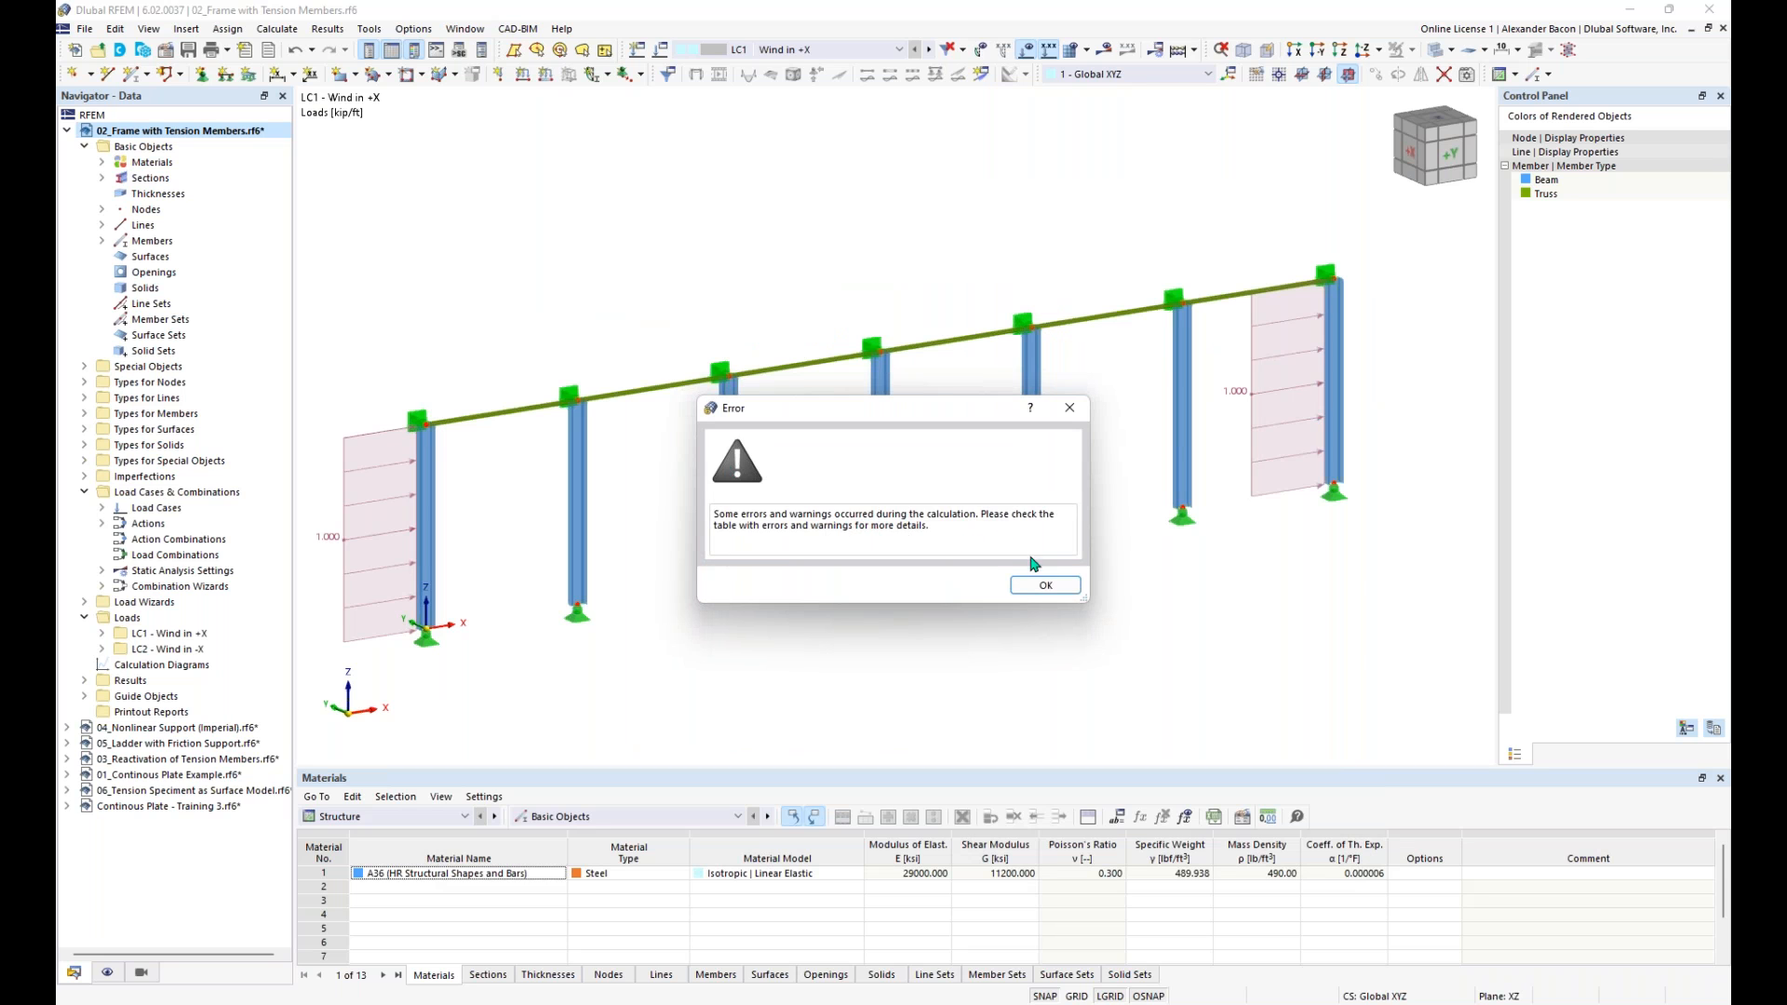
pyautogui.click(1045, 586)
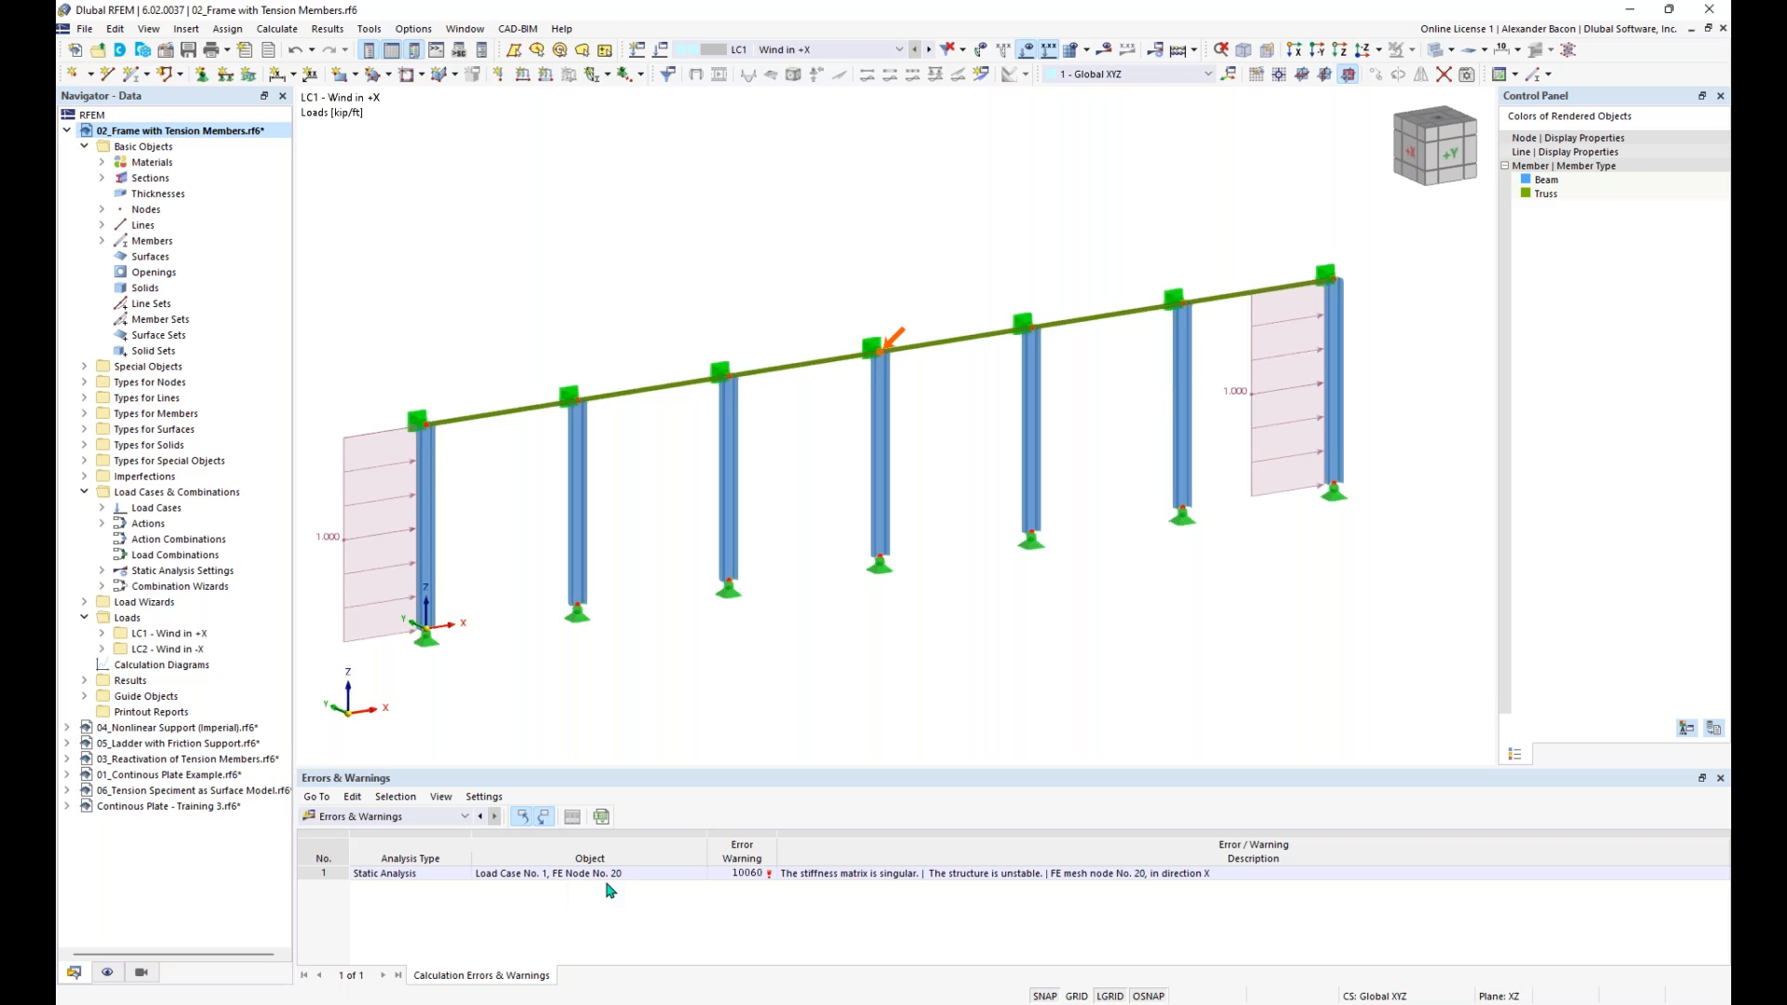
pyautogui.scroll(-1, 747, 616)
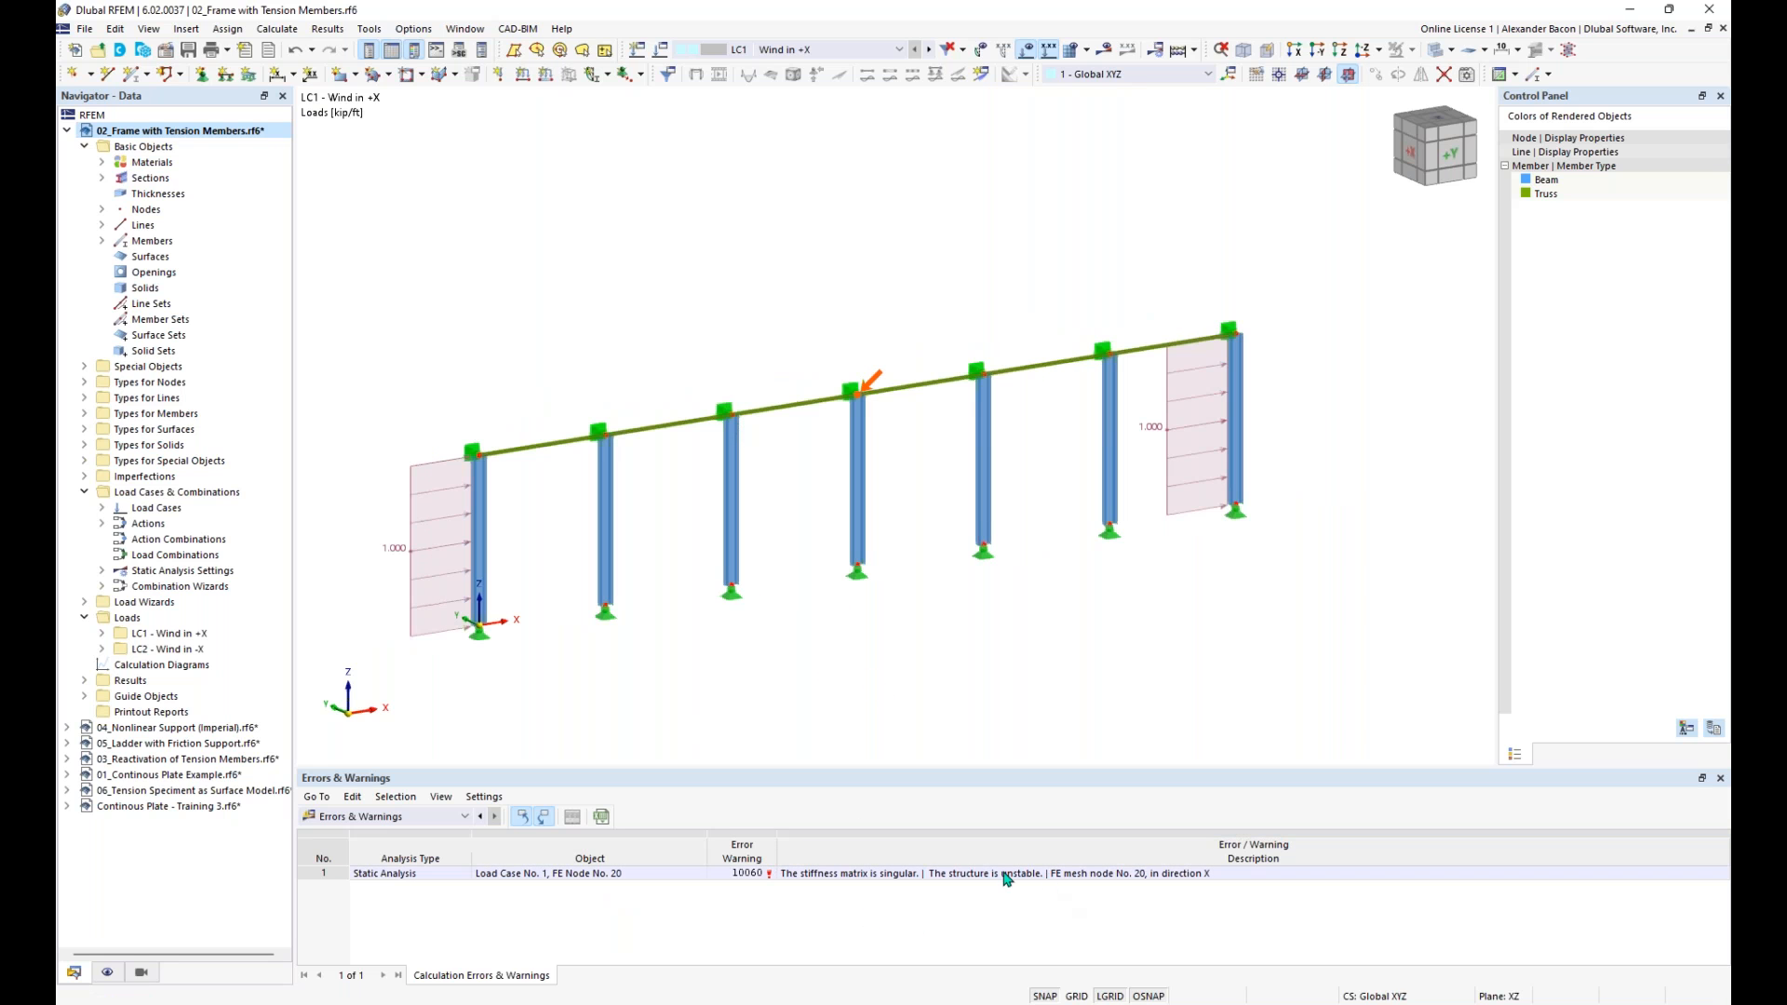
pyautogui.click(964, 881)
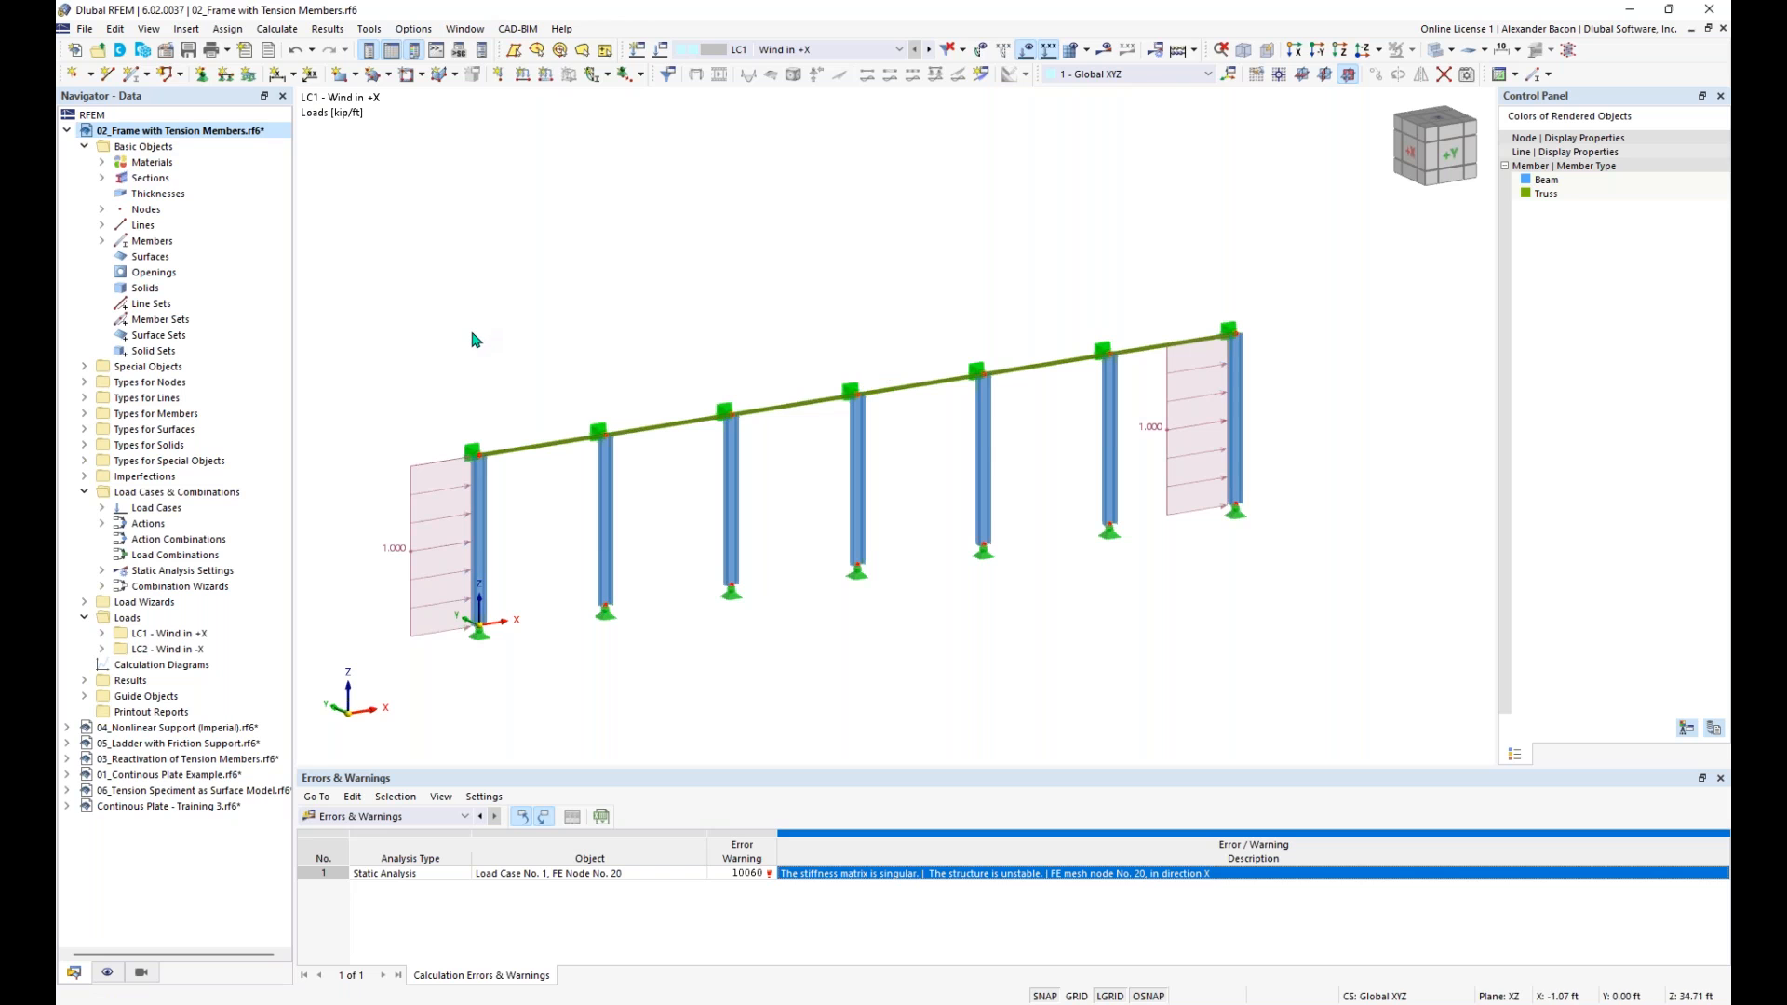
# - Define a new single member of type Truss (only N) with the nonlinearity option enabled
pyautogui.click(134, 76)
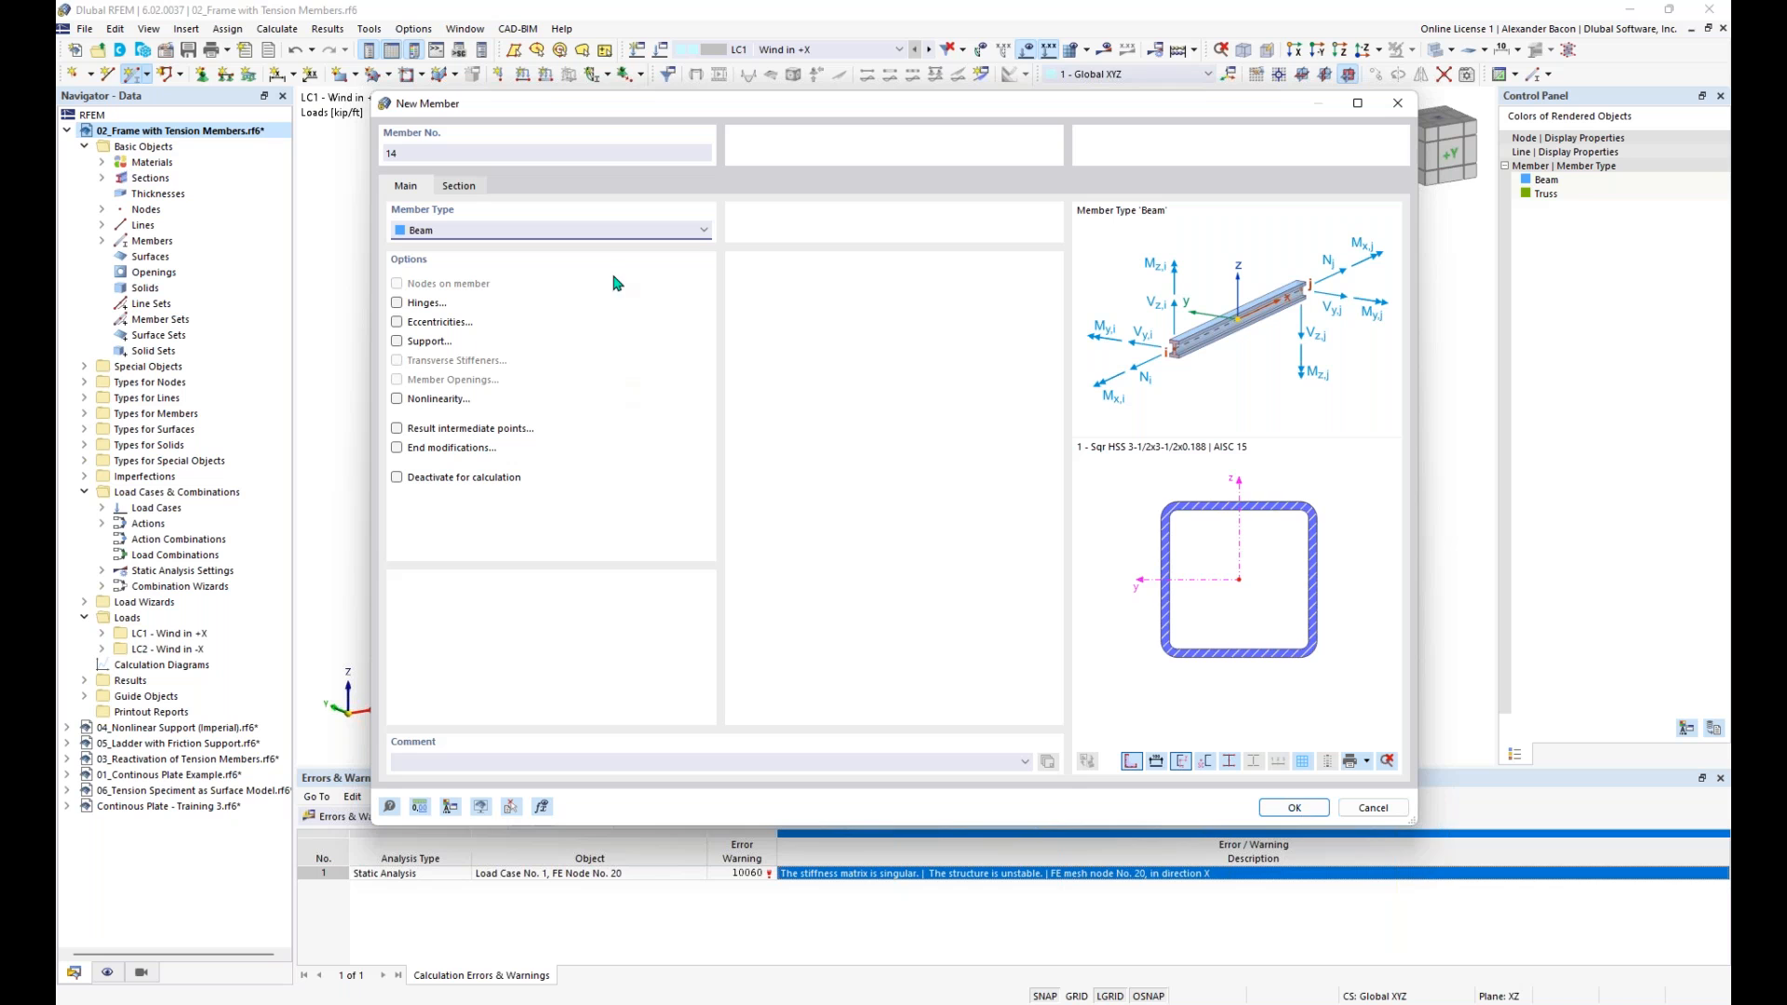
pyautogui.click(570, 235)
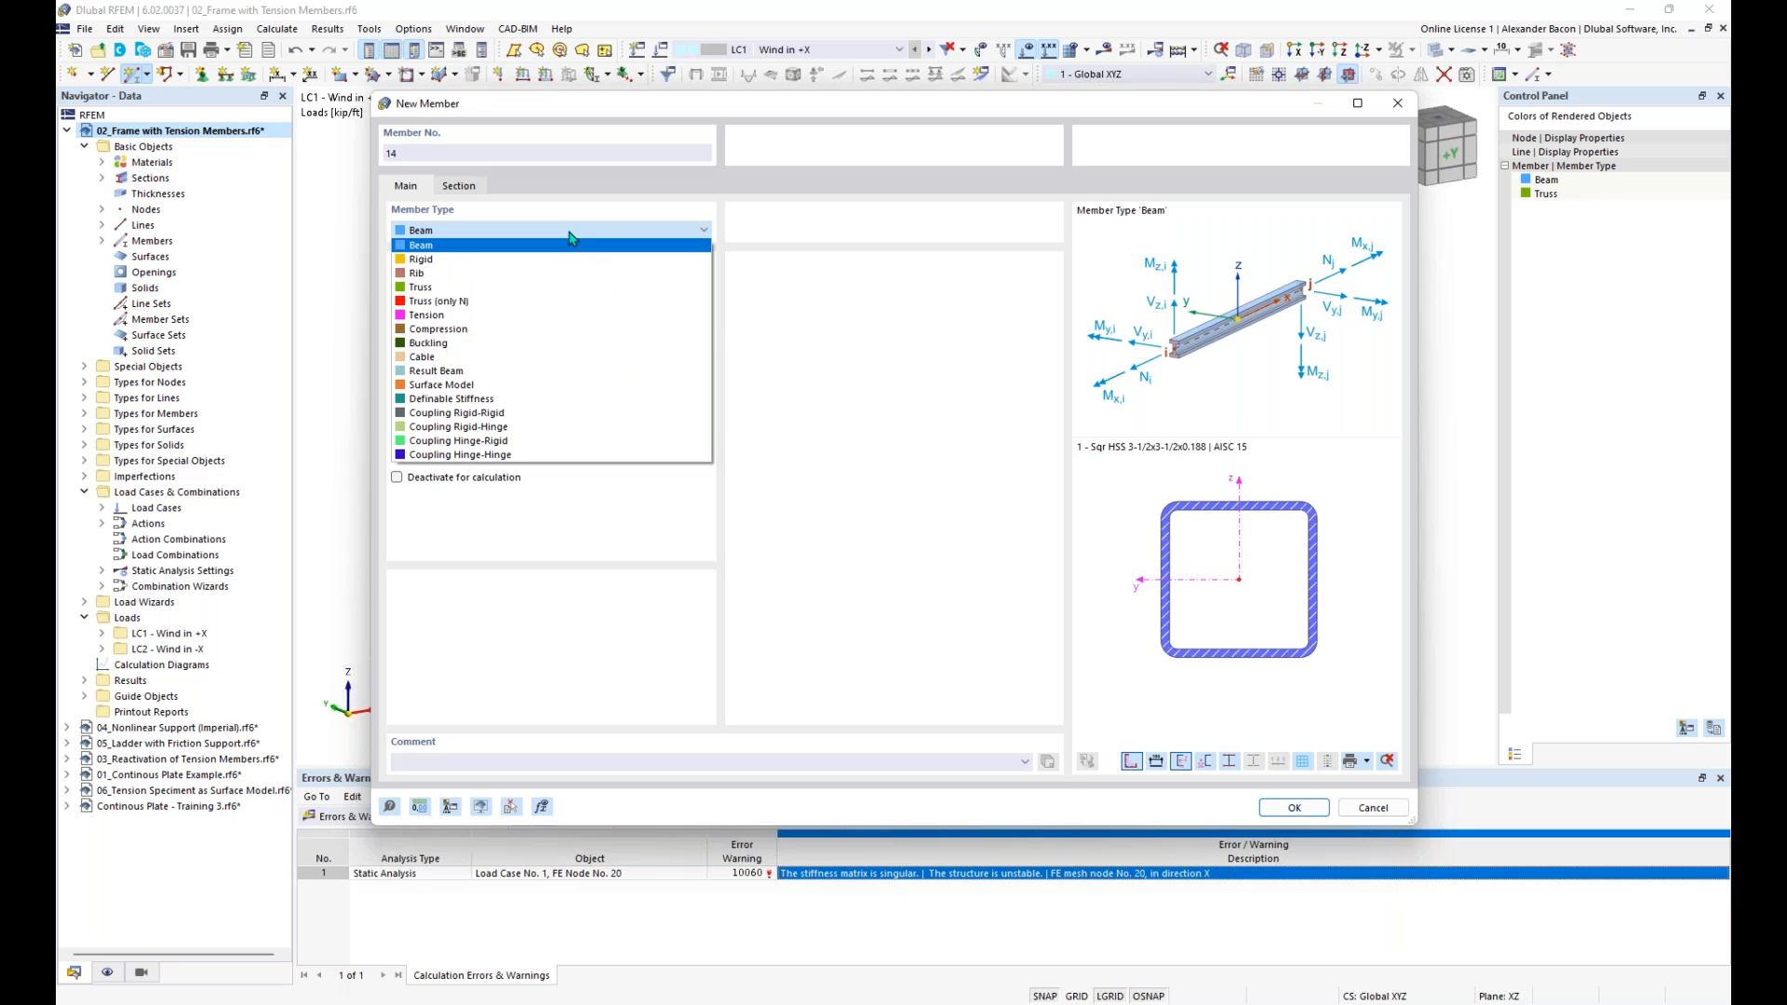
pyautogui.click(501, 302)
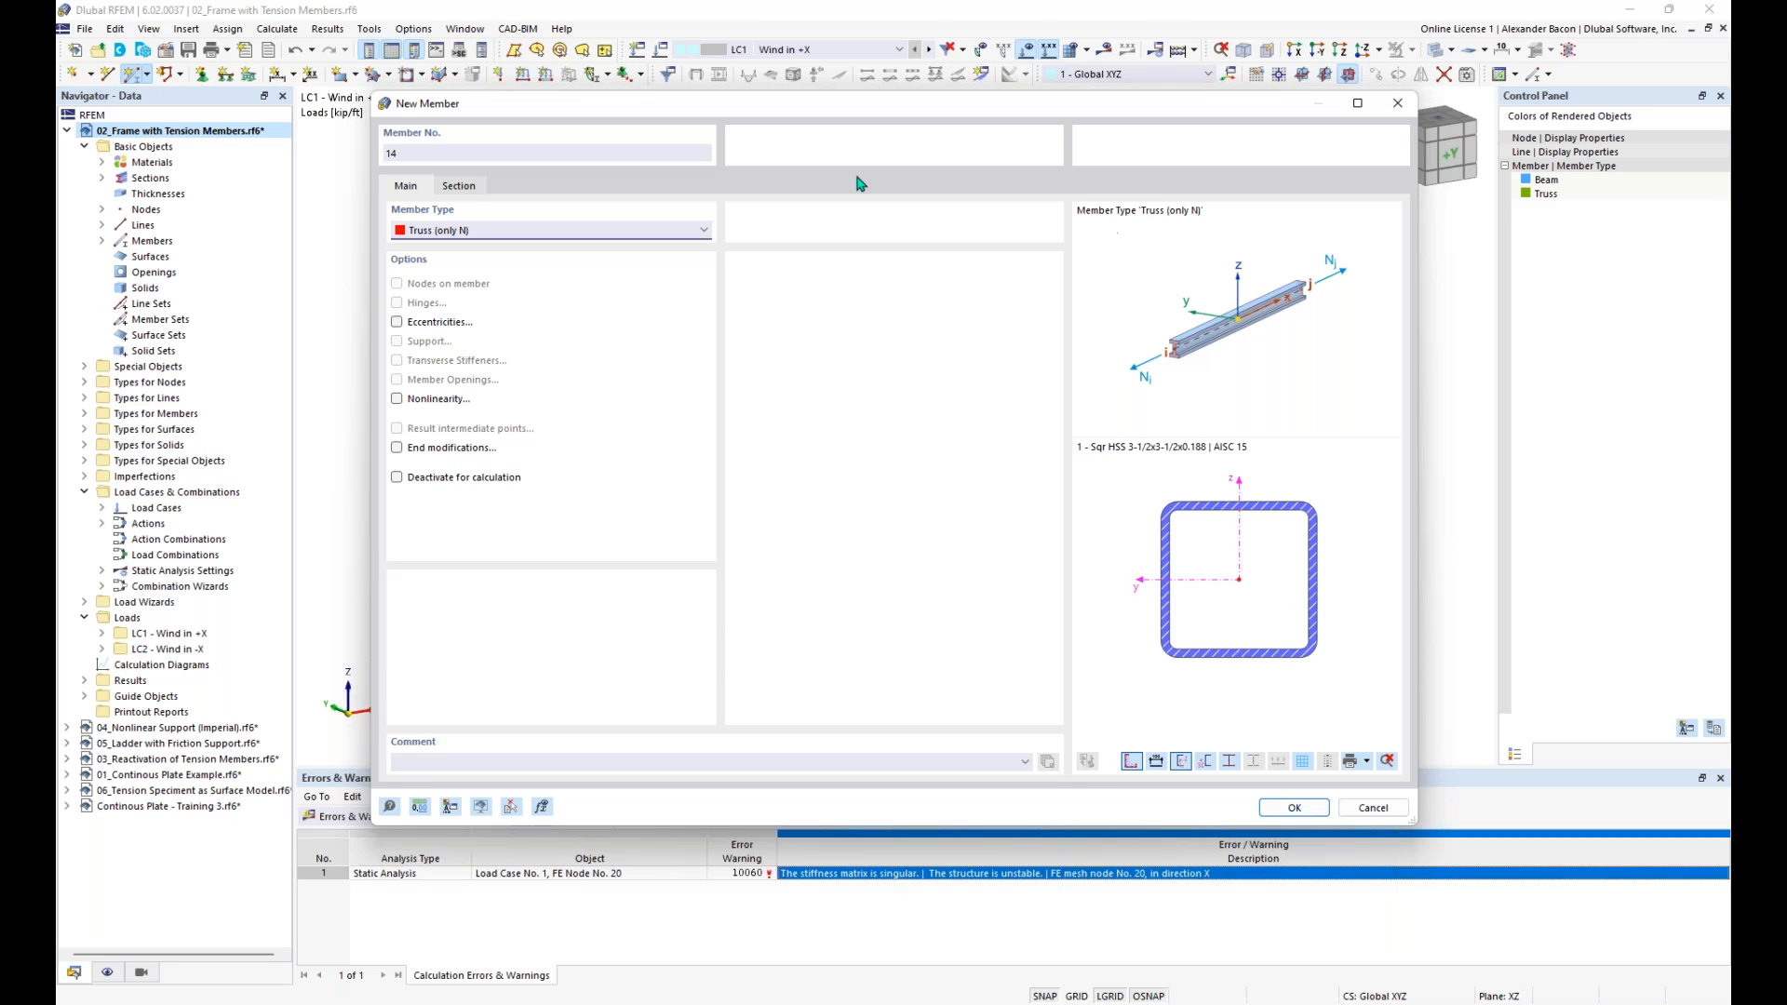
pyautogui.click(396, 399)
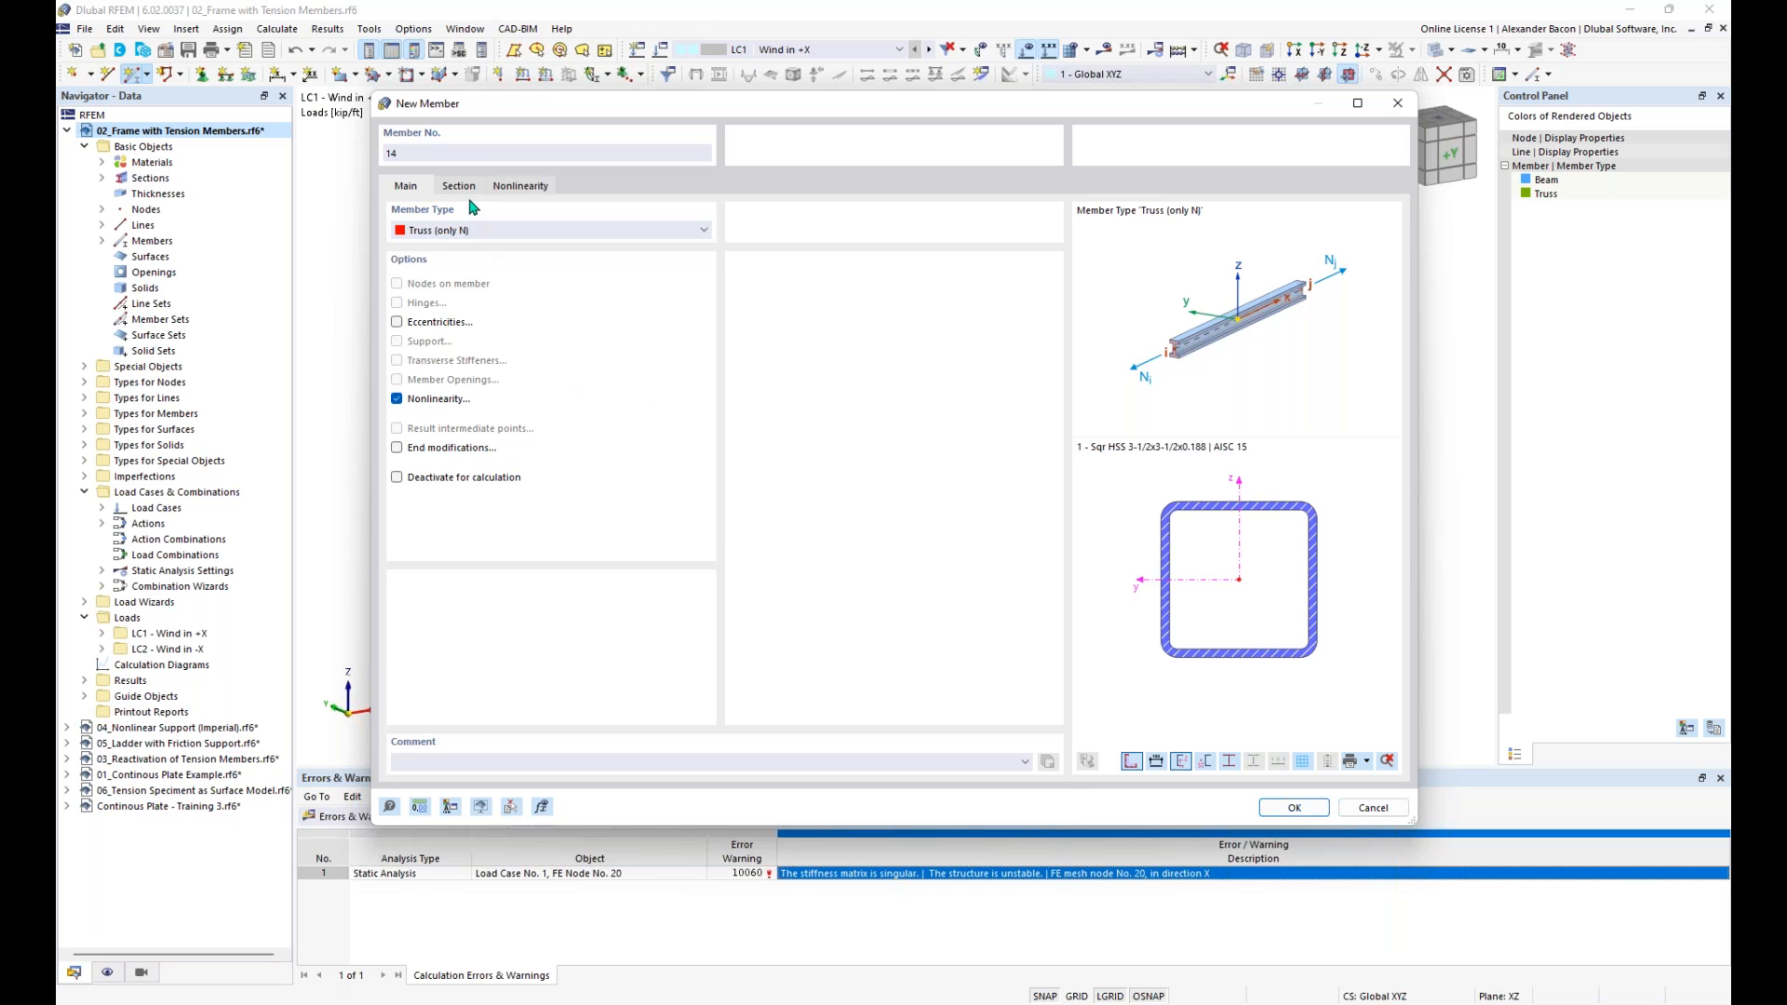
# - Create a member nonlinearity of type Failure if compression and assign it to the new member
pyautogui.click(517, 188)
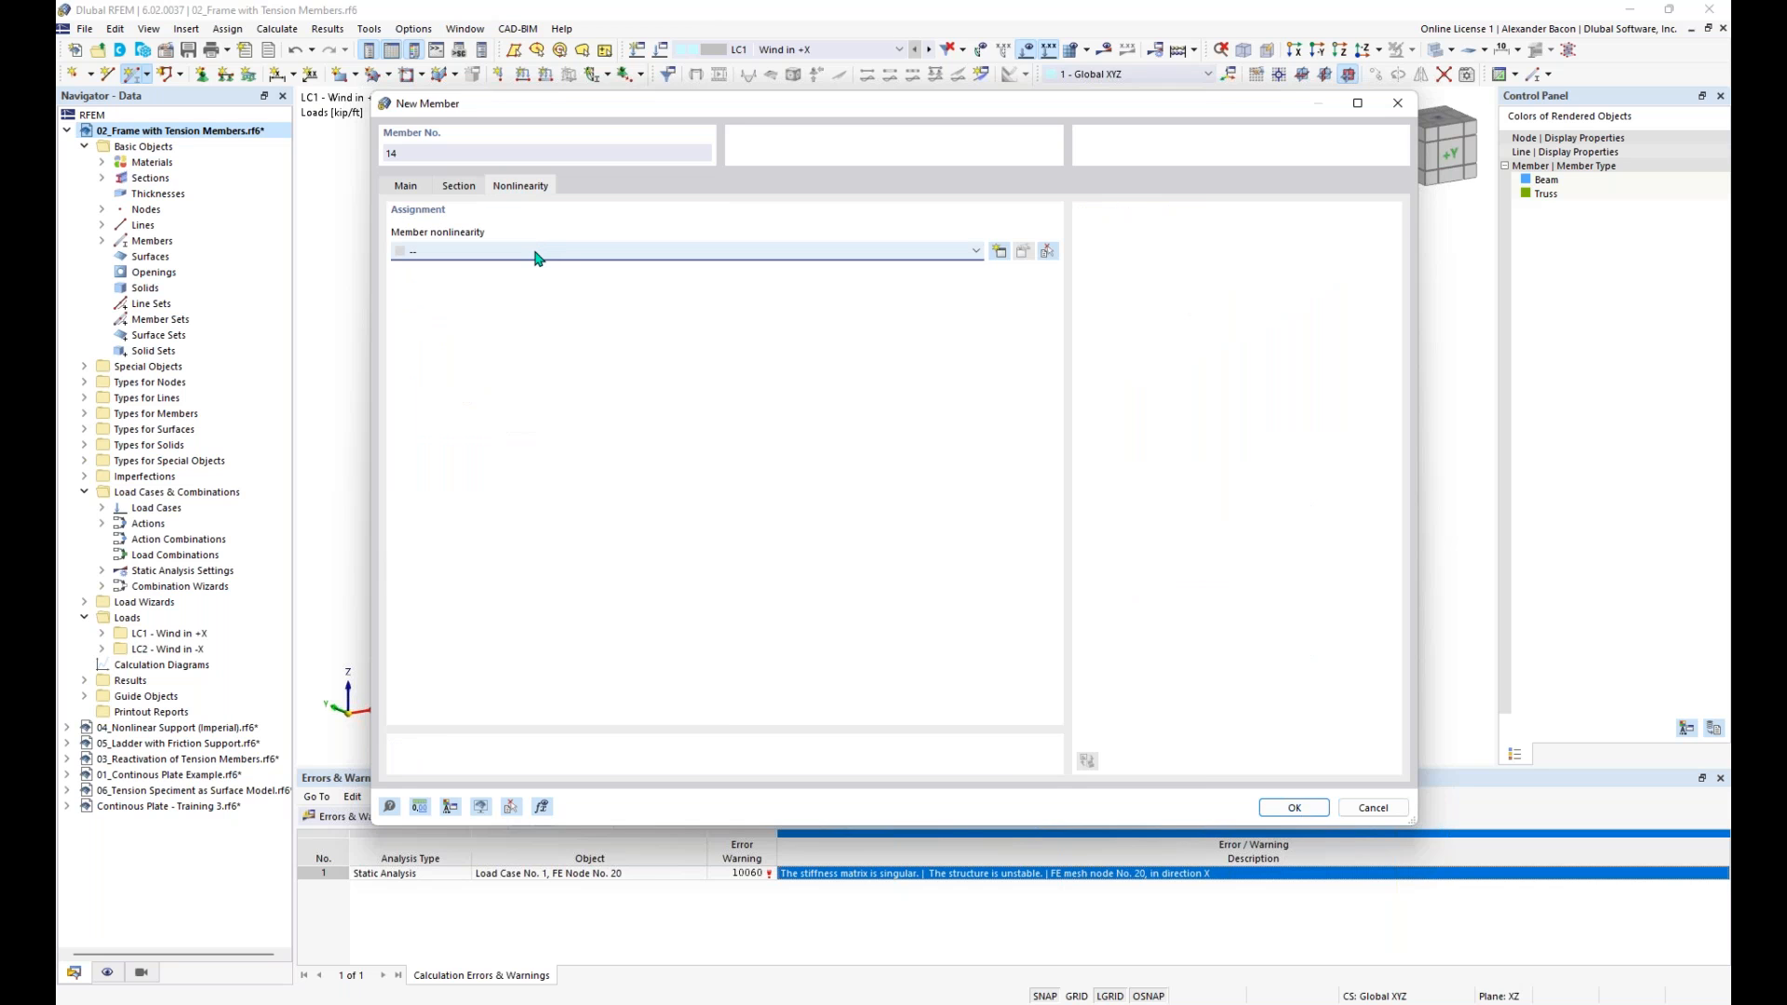
pyautogui.click(992, 254)
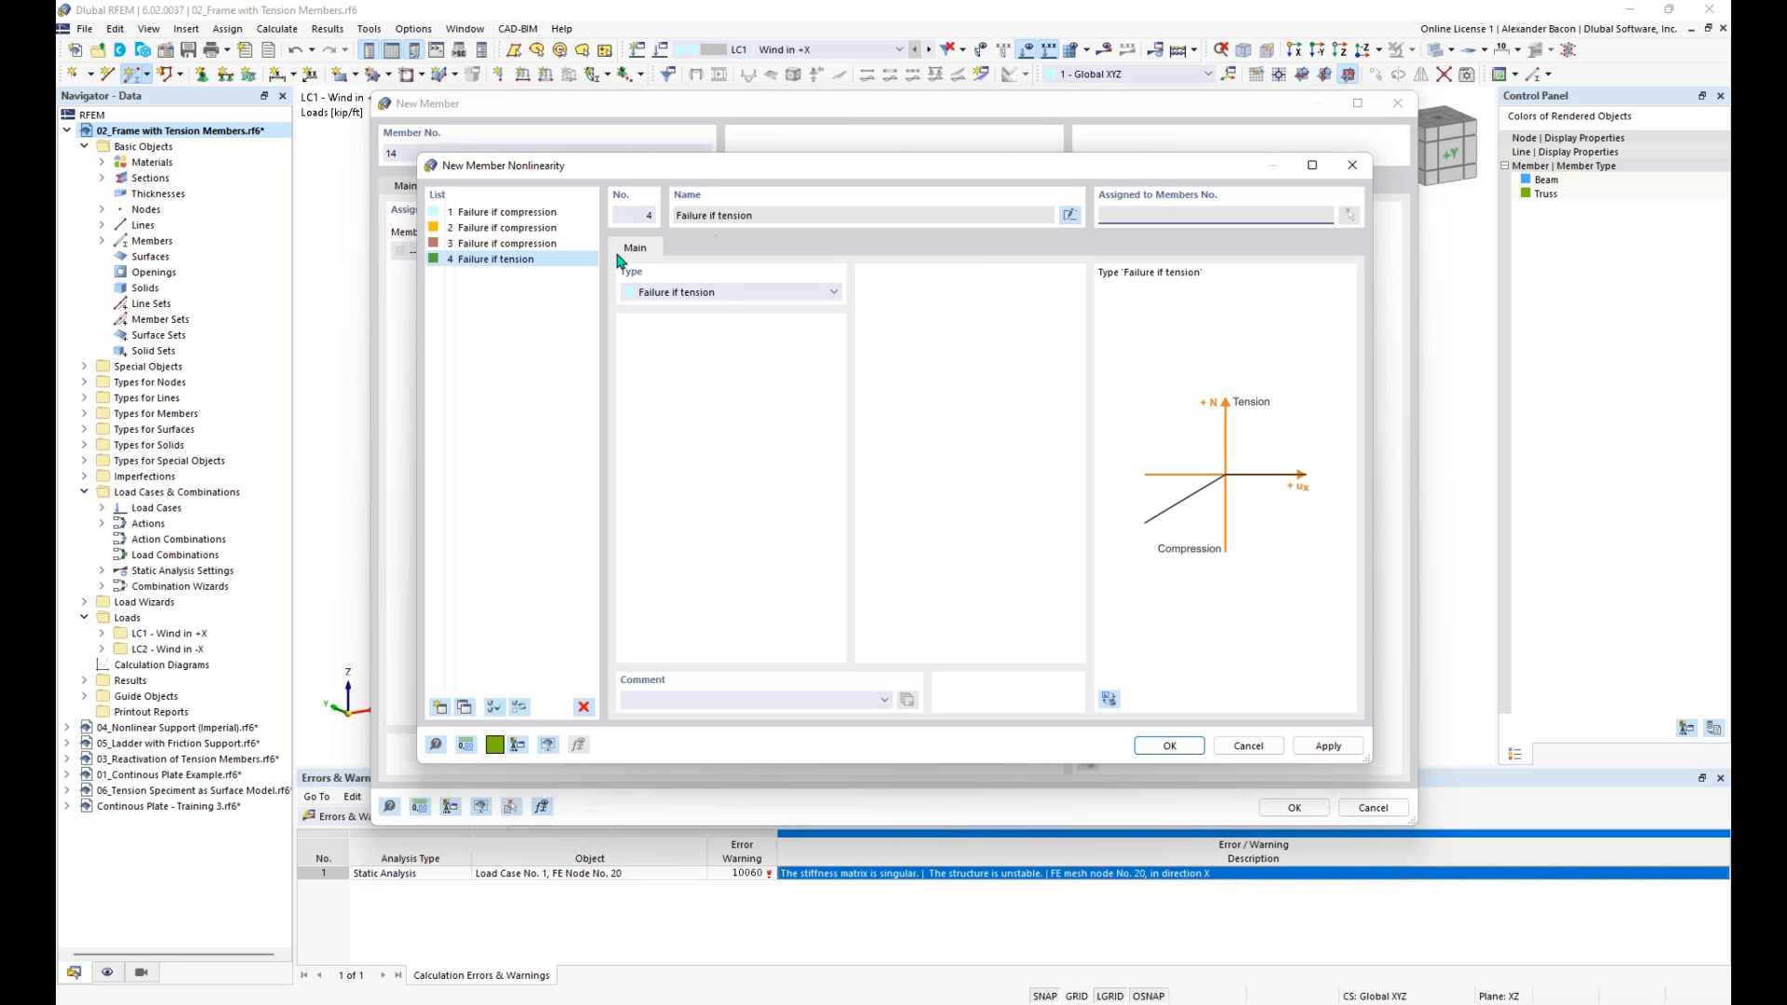
pyautogui.click(724, 295)
pyautogui.click(727, 322)
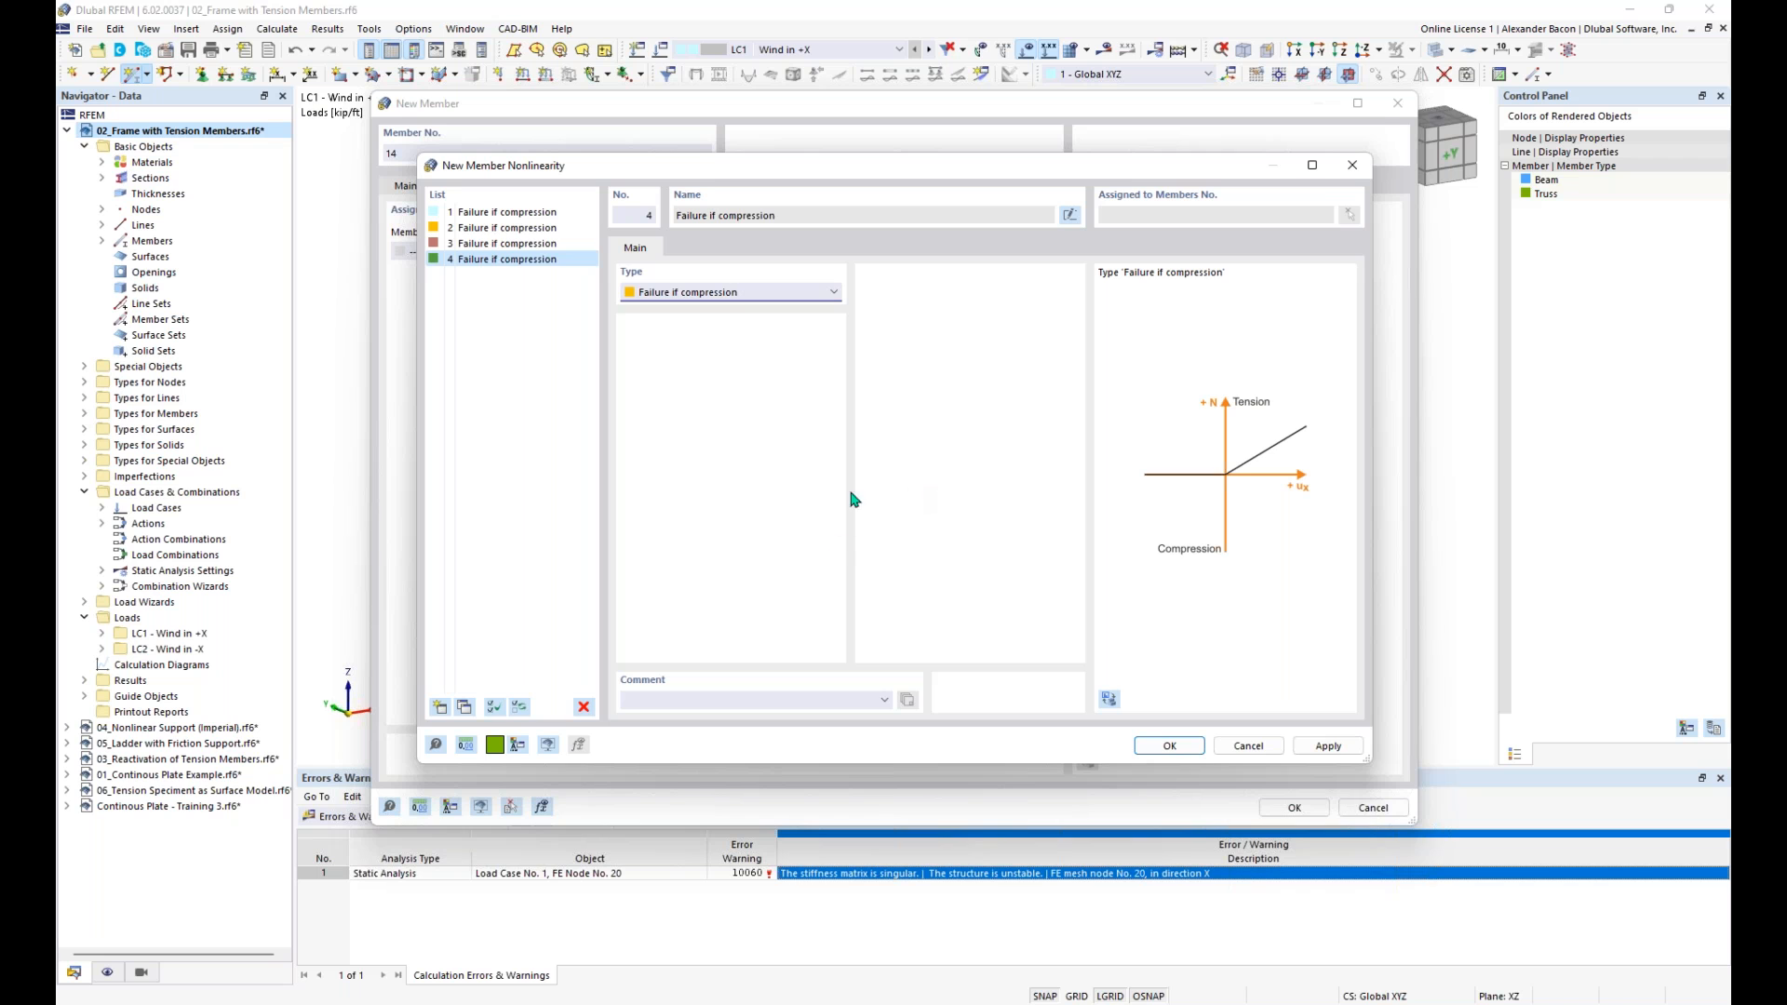
pyautogui.click(730, 296)
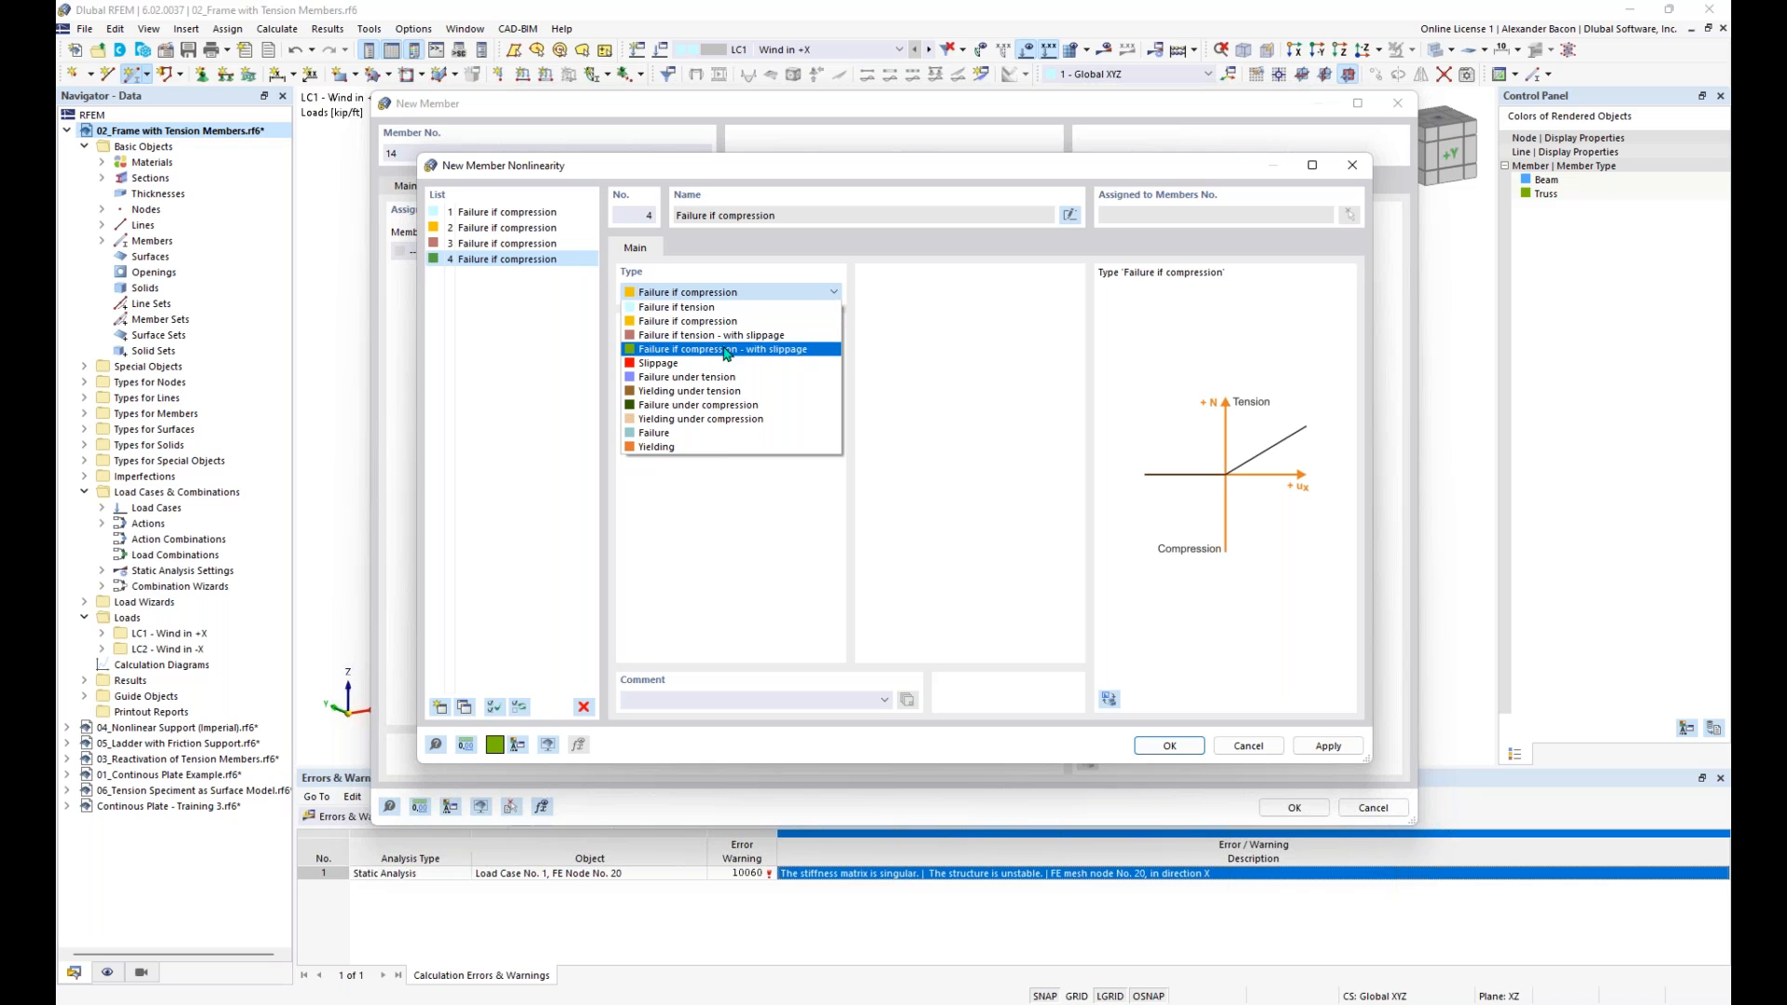
pyautogui.click(727, 477)
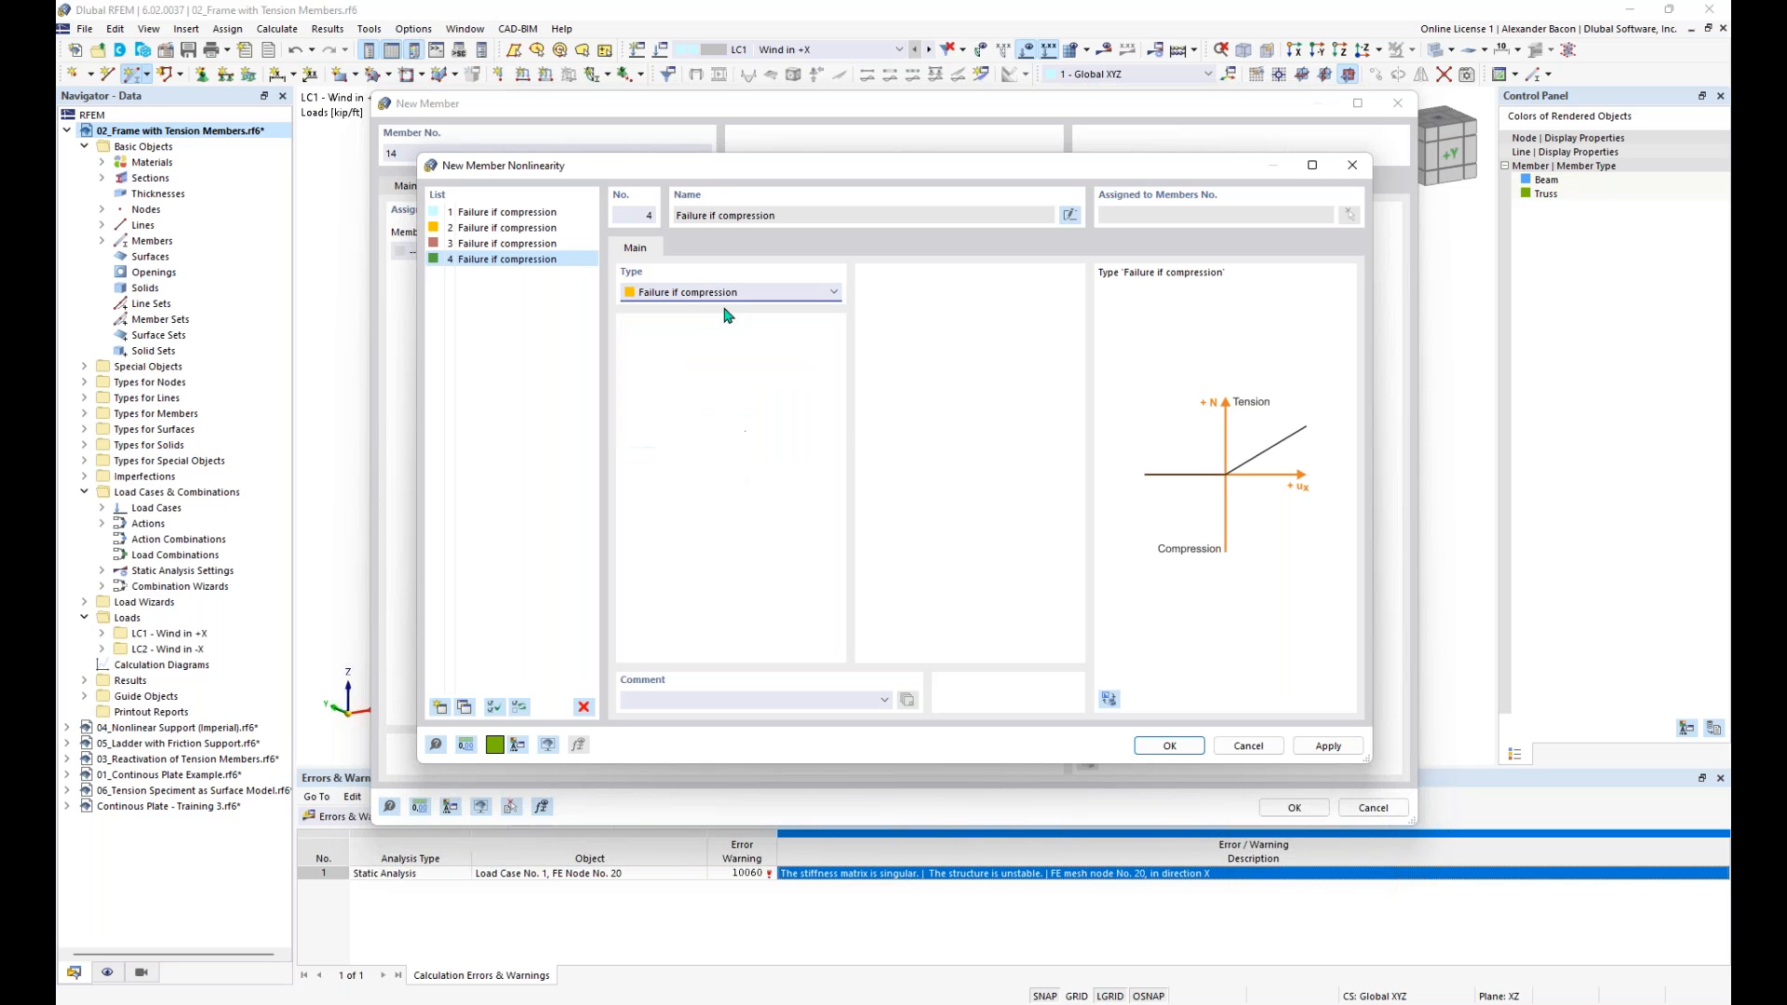
pyautogui.click(1170, 746)
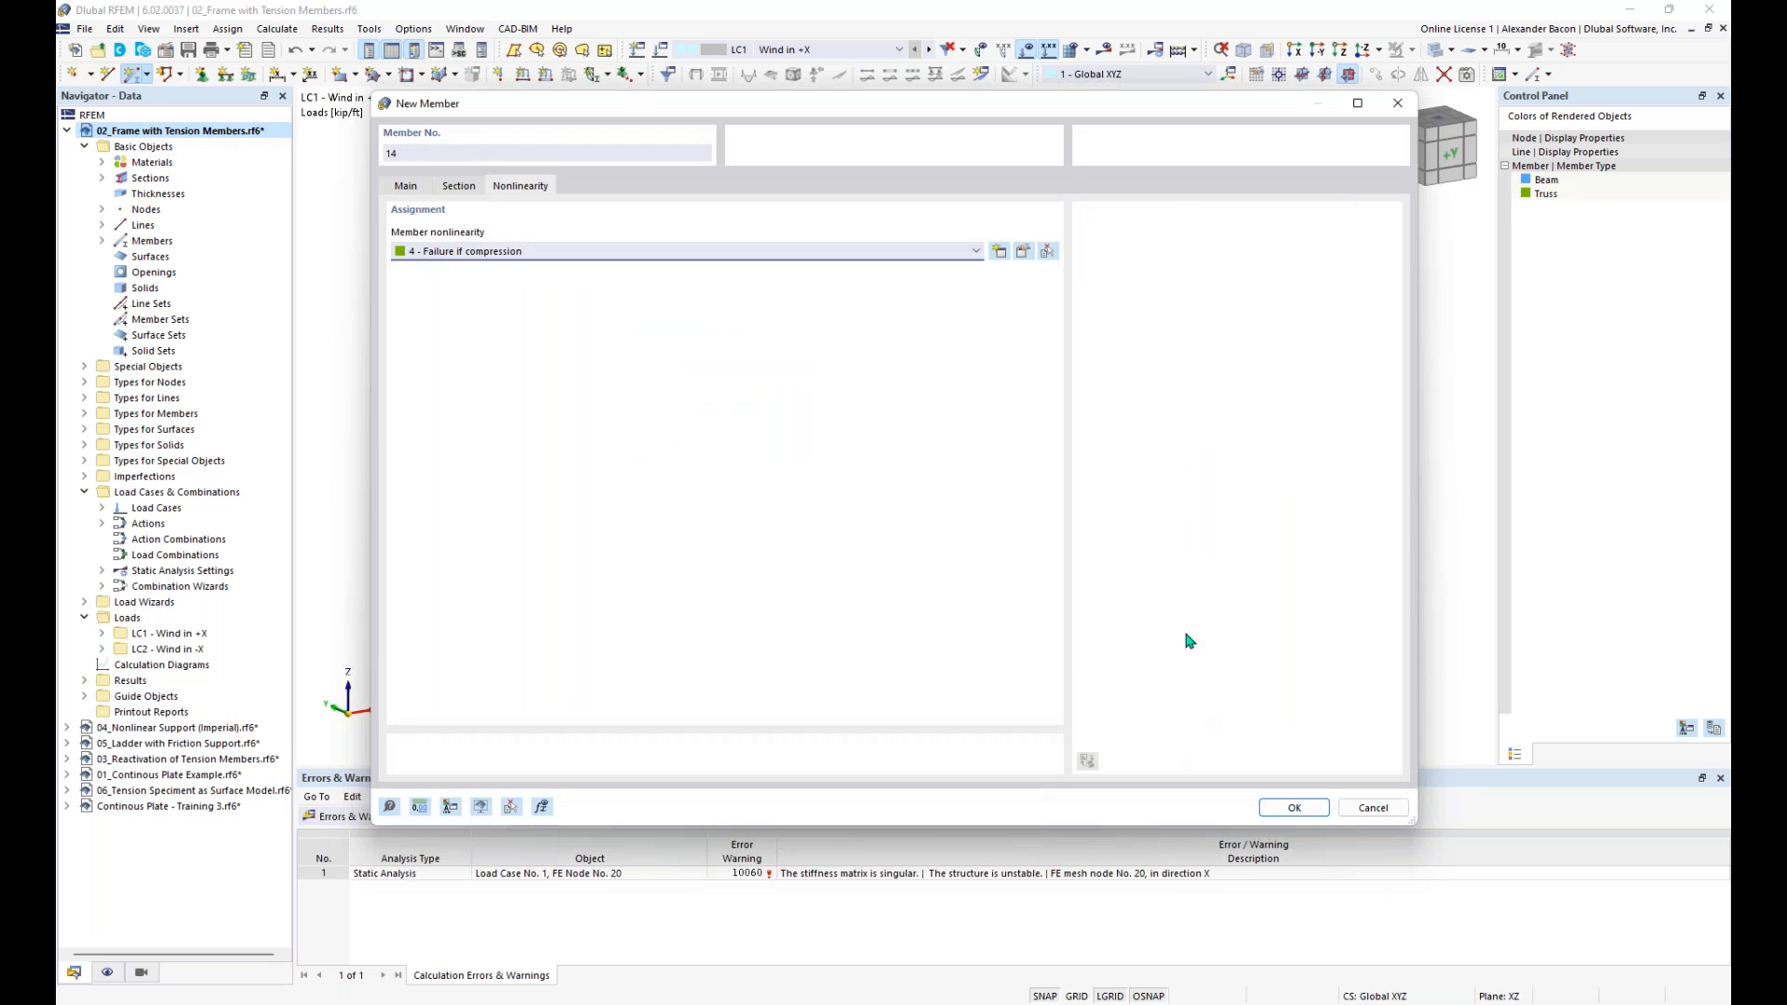
# - Place the brace from the first column's base to the second column's top, accepting results deletion, and begin another at the first column's top
pyautogui.click(406, 186)
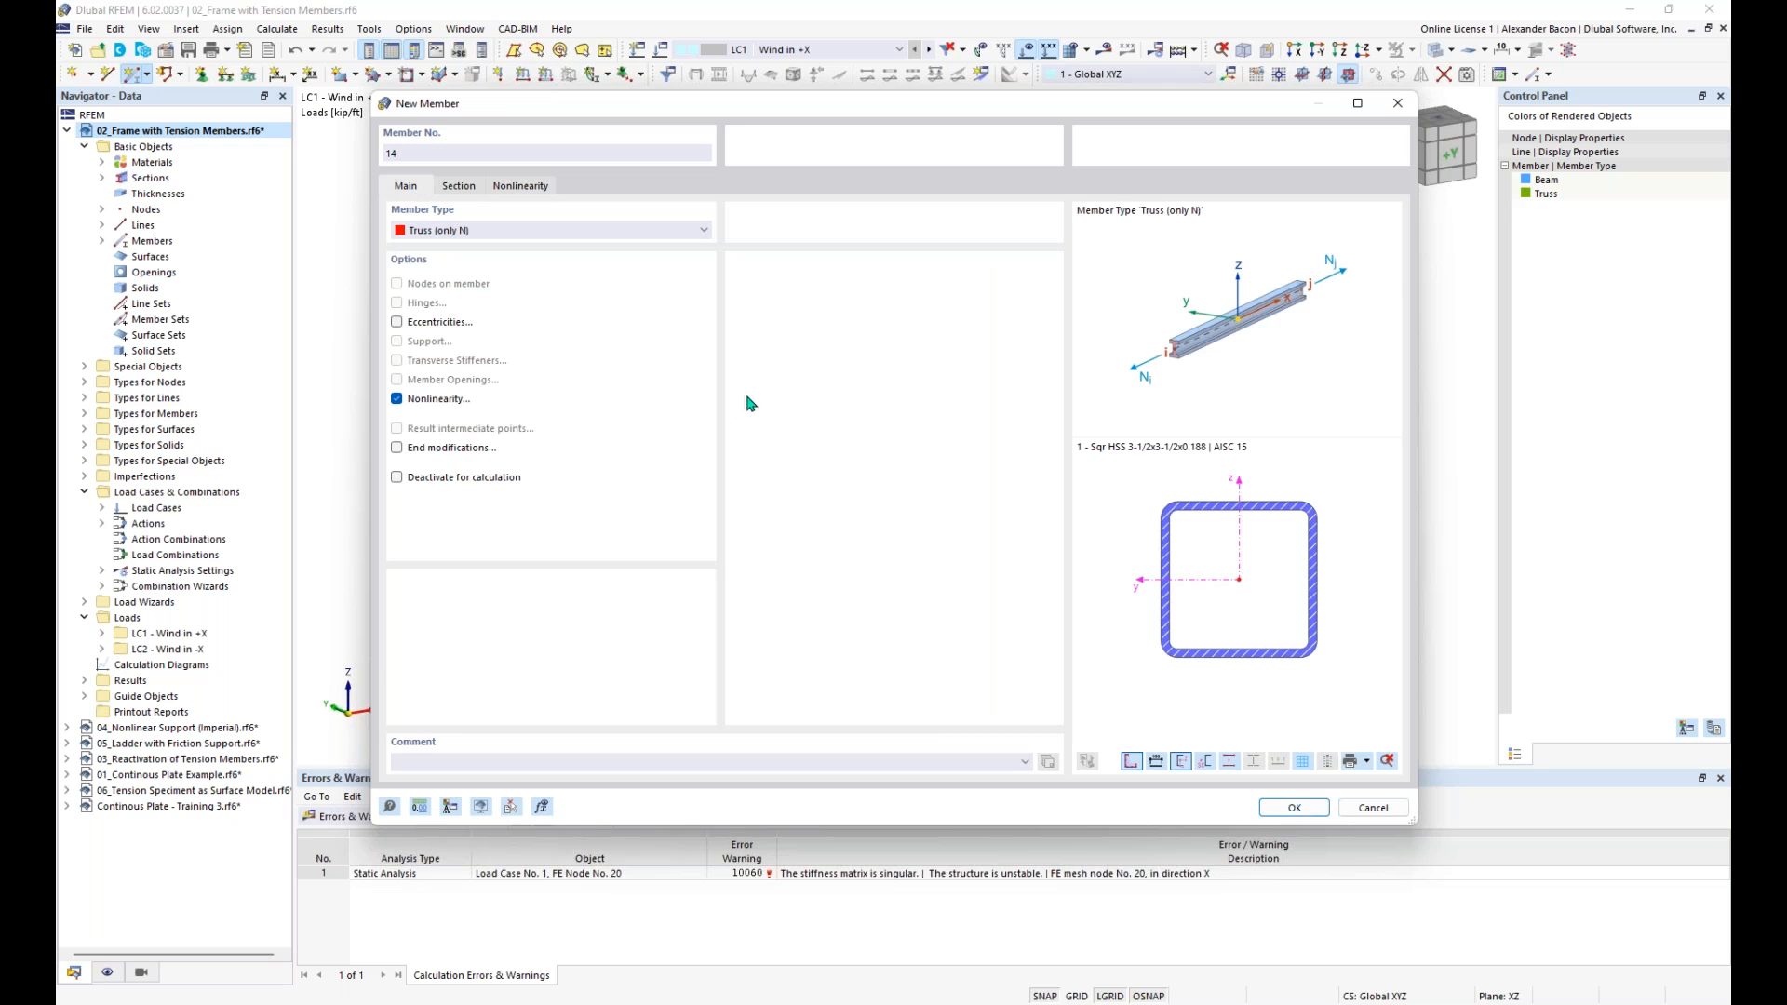
pyautogui.click(1293, 807)
pyautogui.scroll(2, 509, 651)
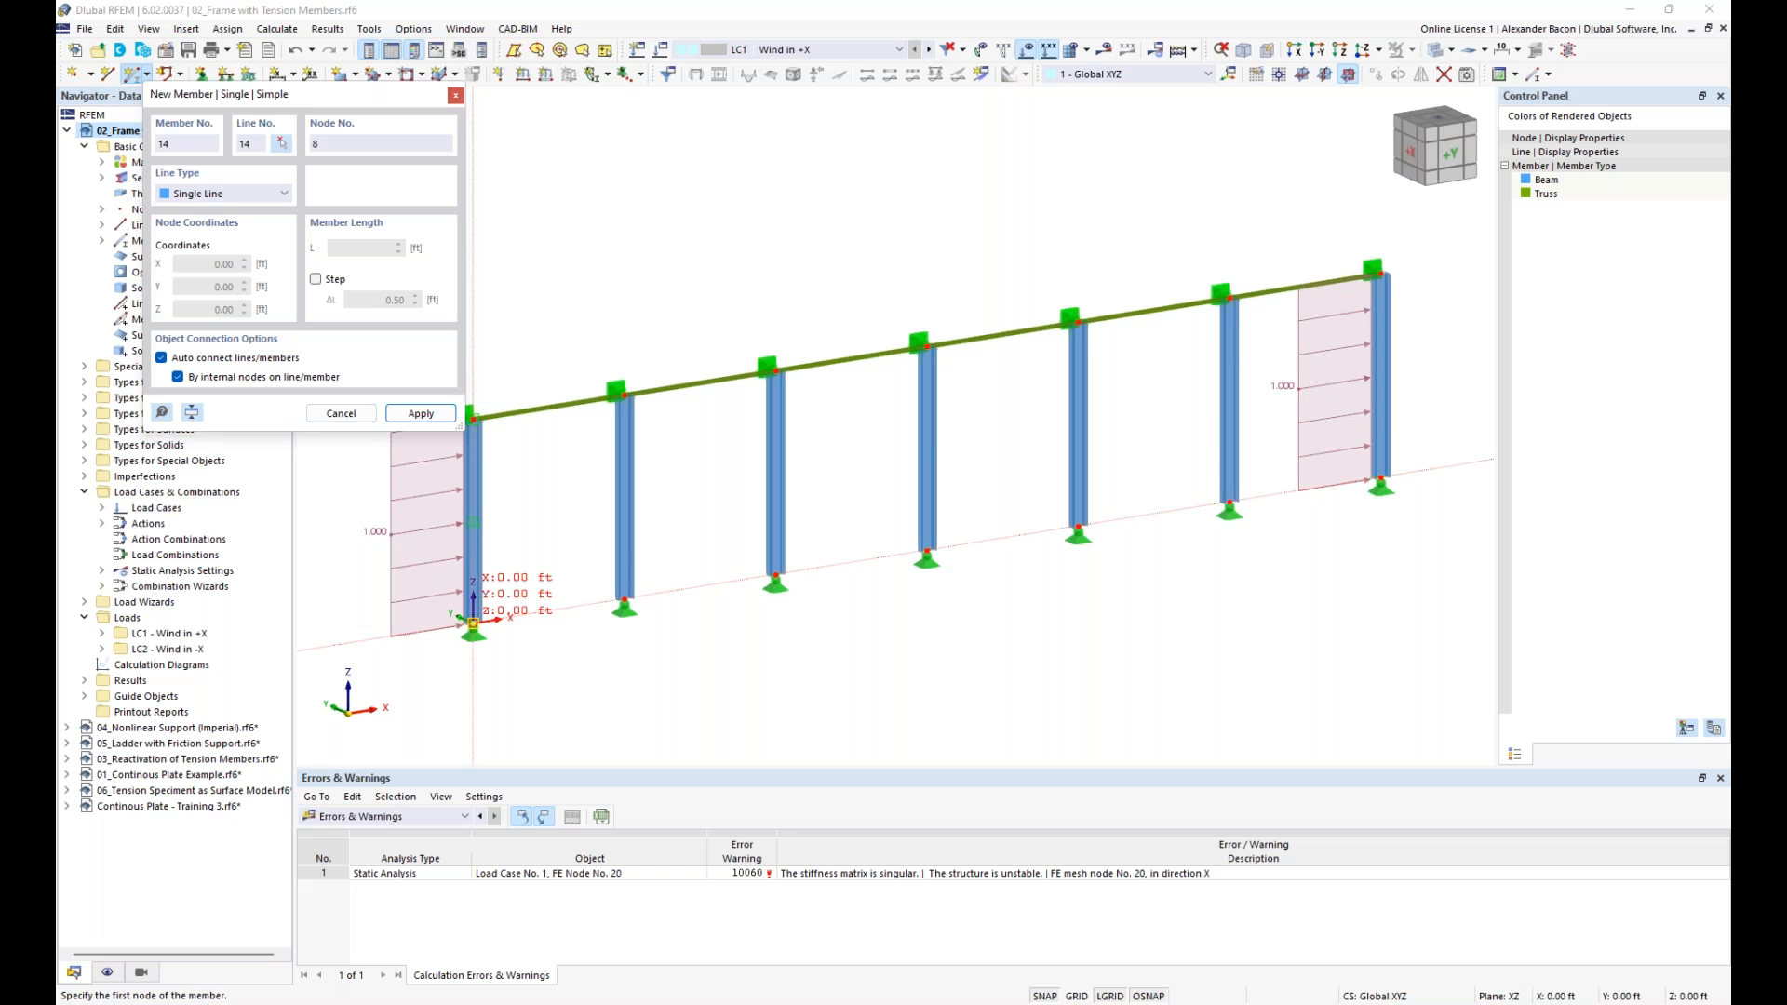
pyautogui.click(473, 623)
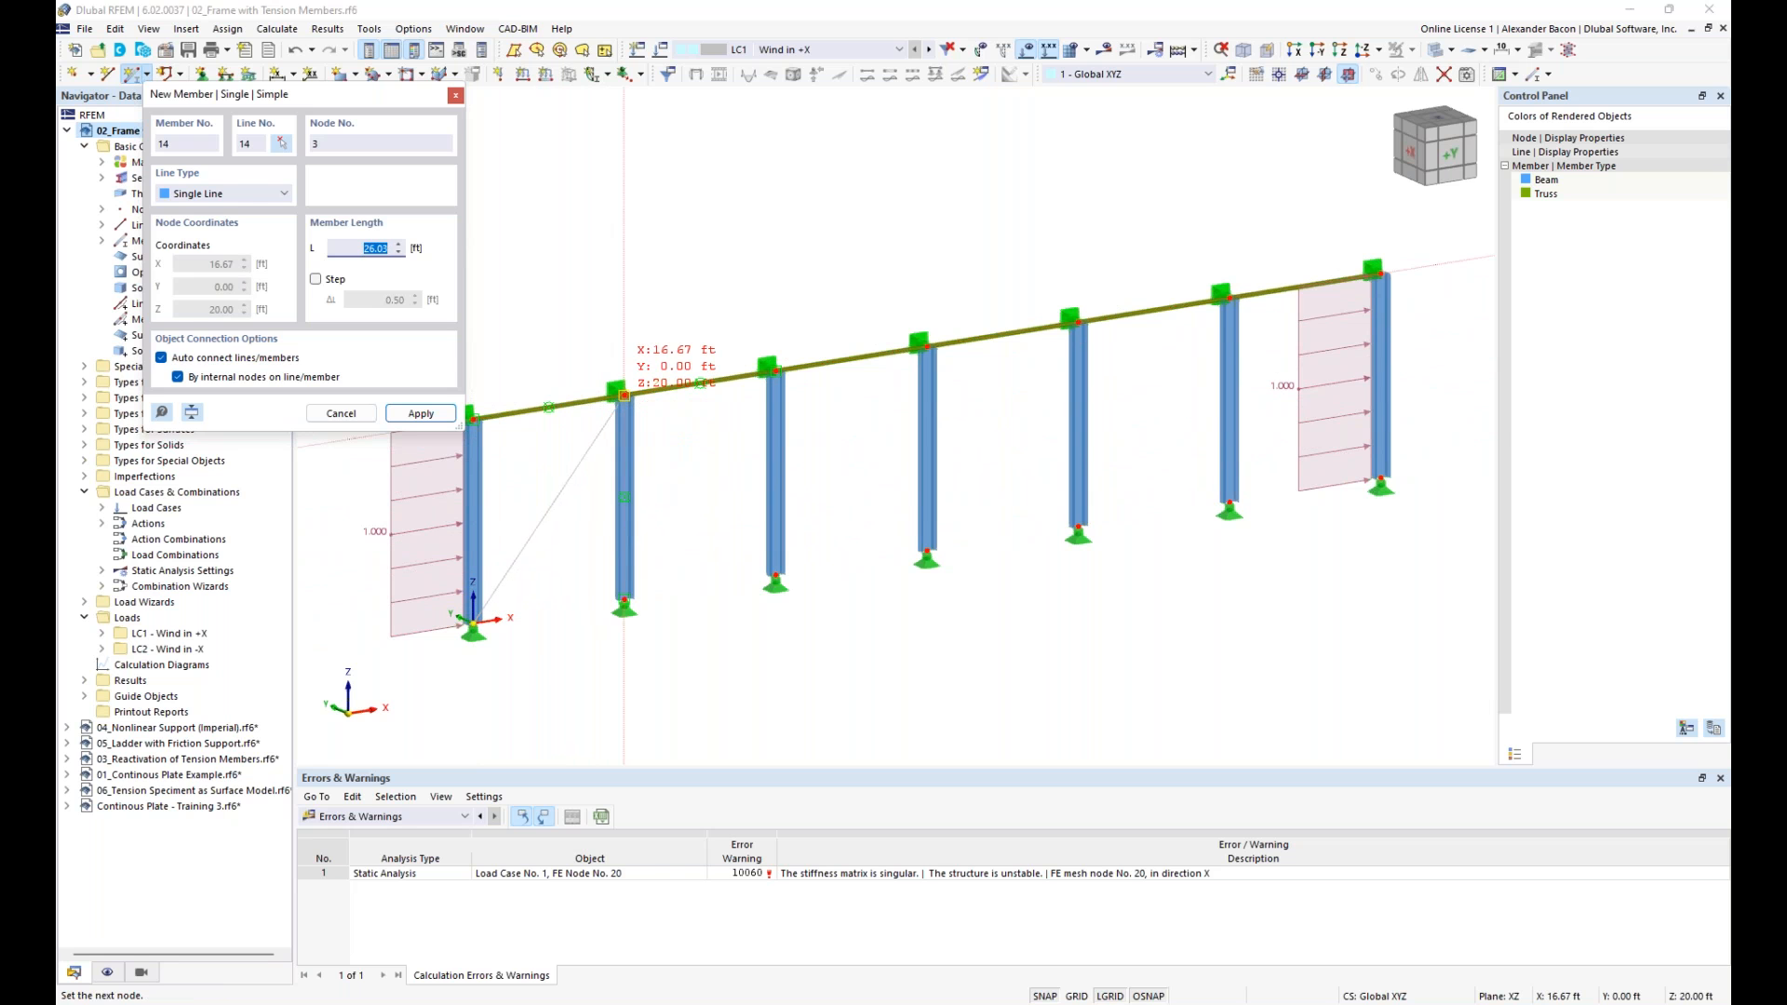
pyautogui.click(623, 396)
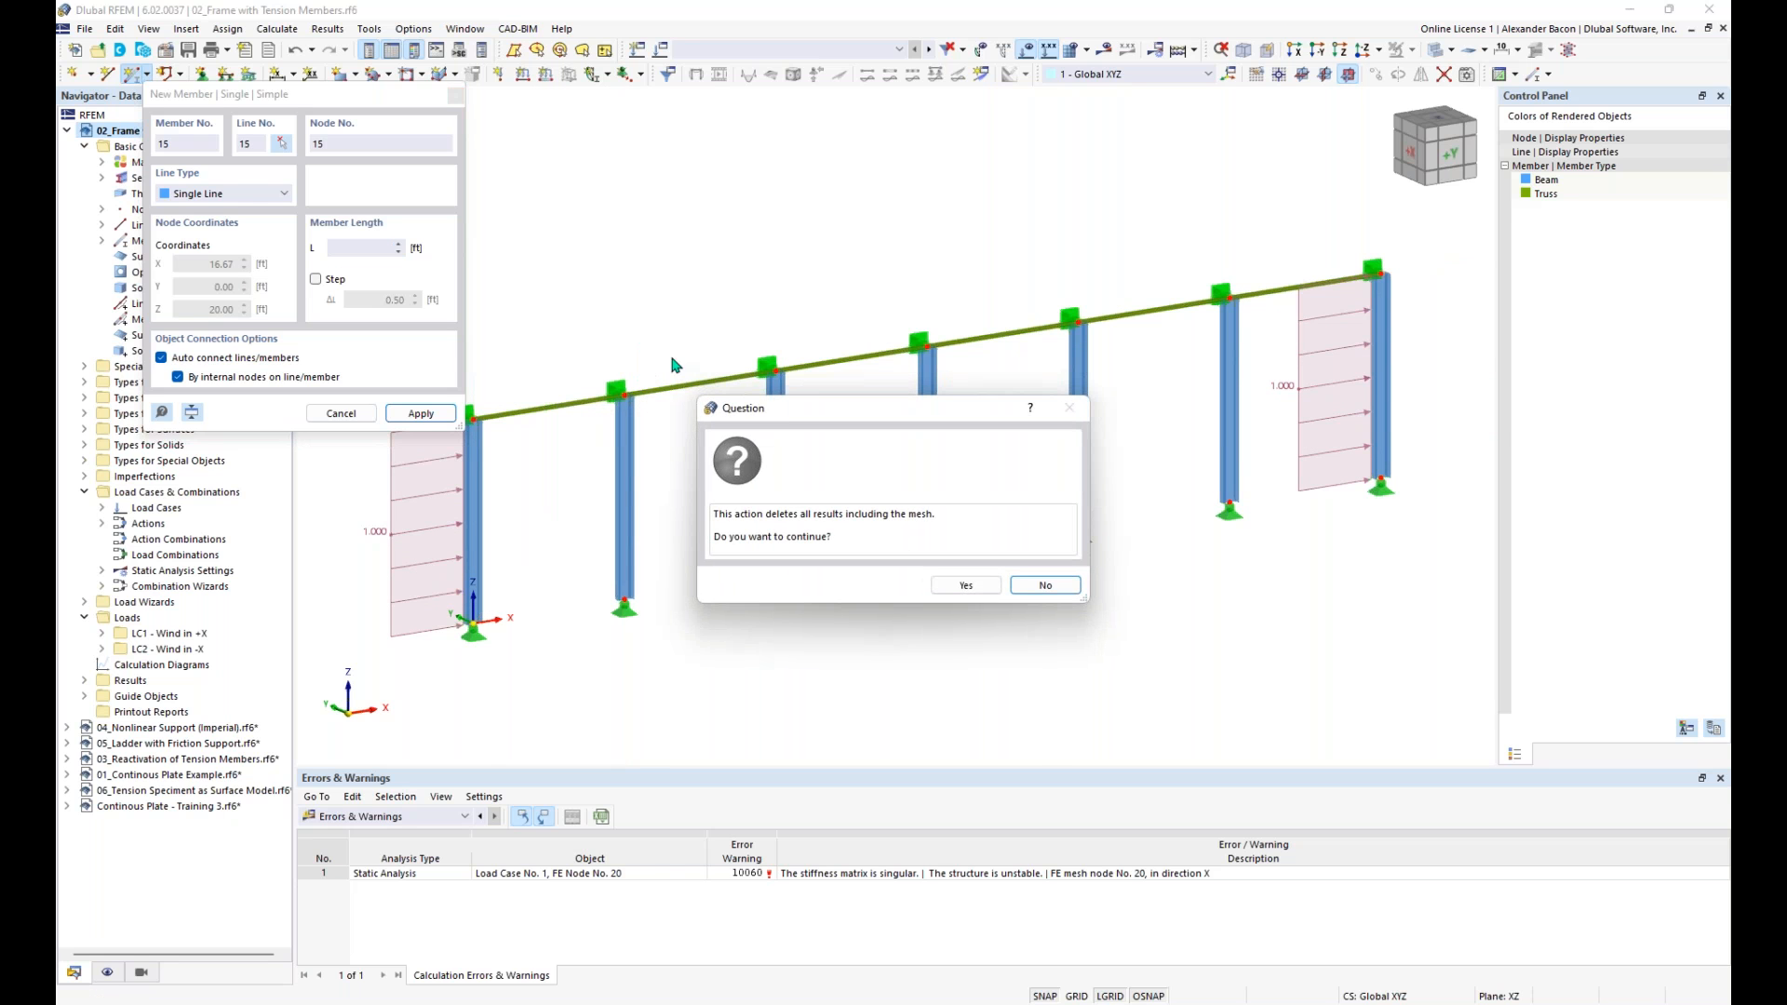
pyautogui.click(964, 584)
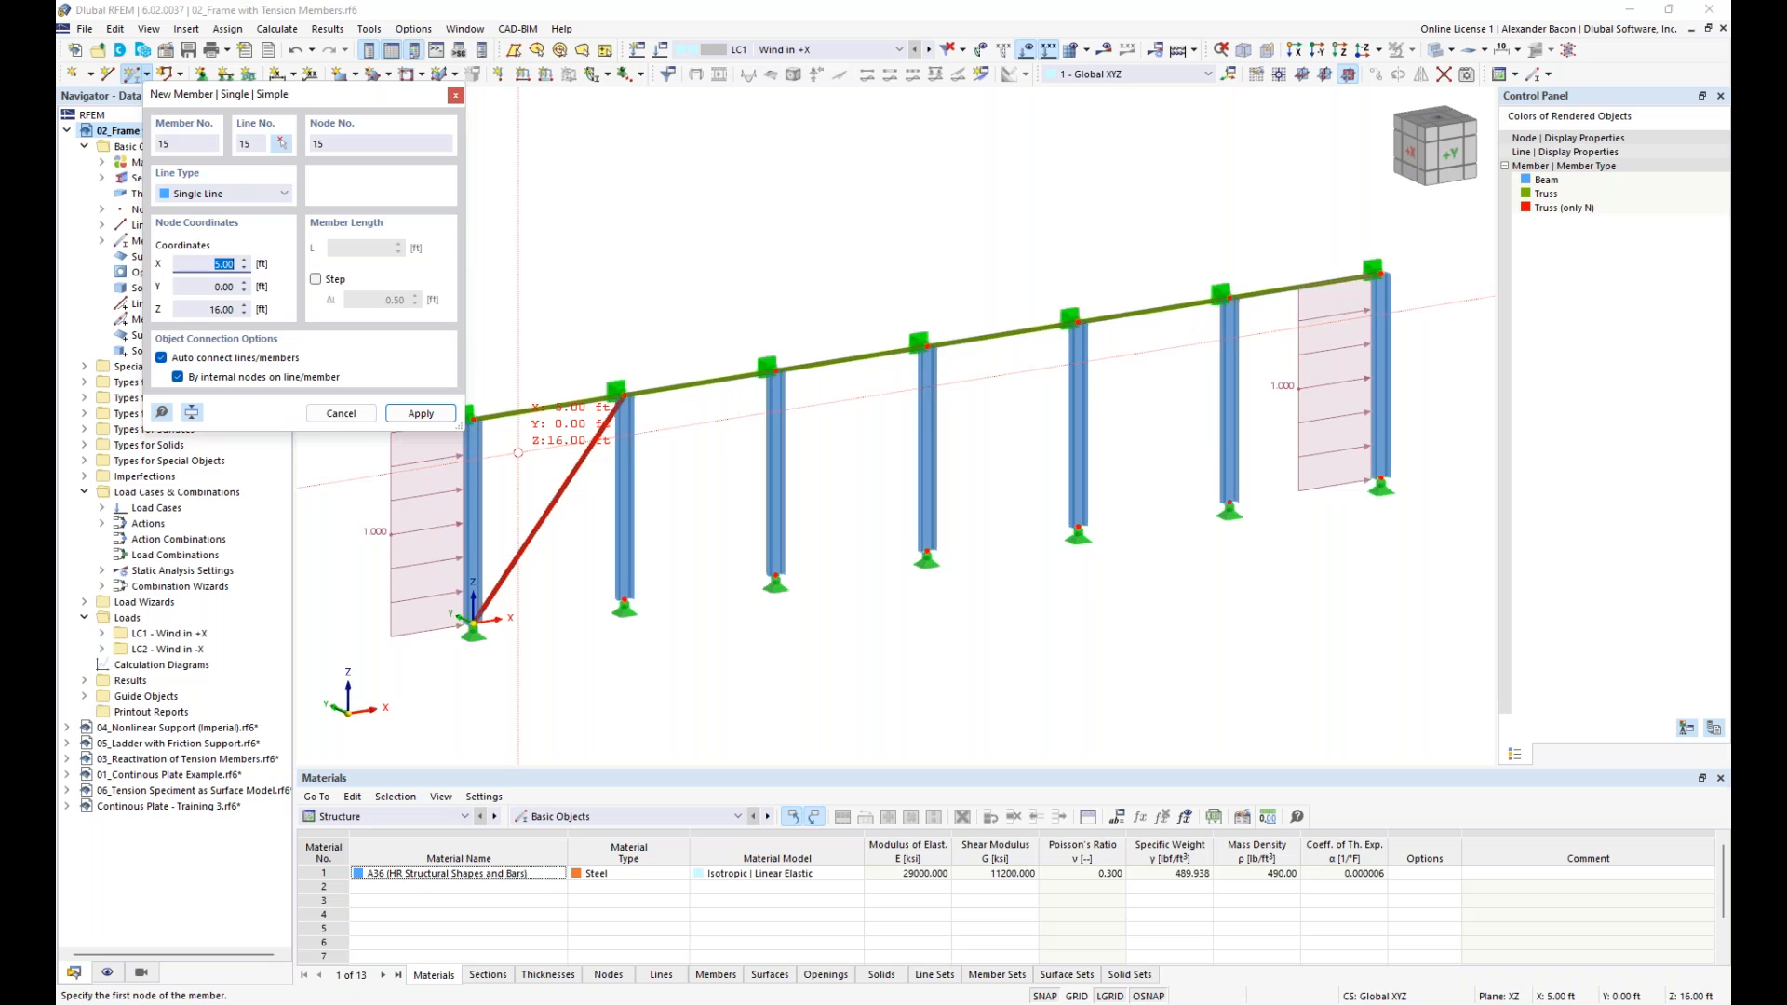
pyautogui.click(474, 419)
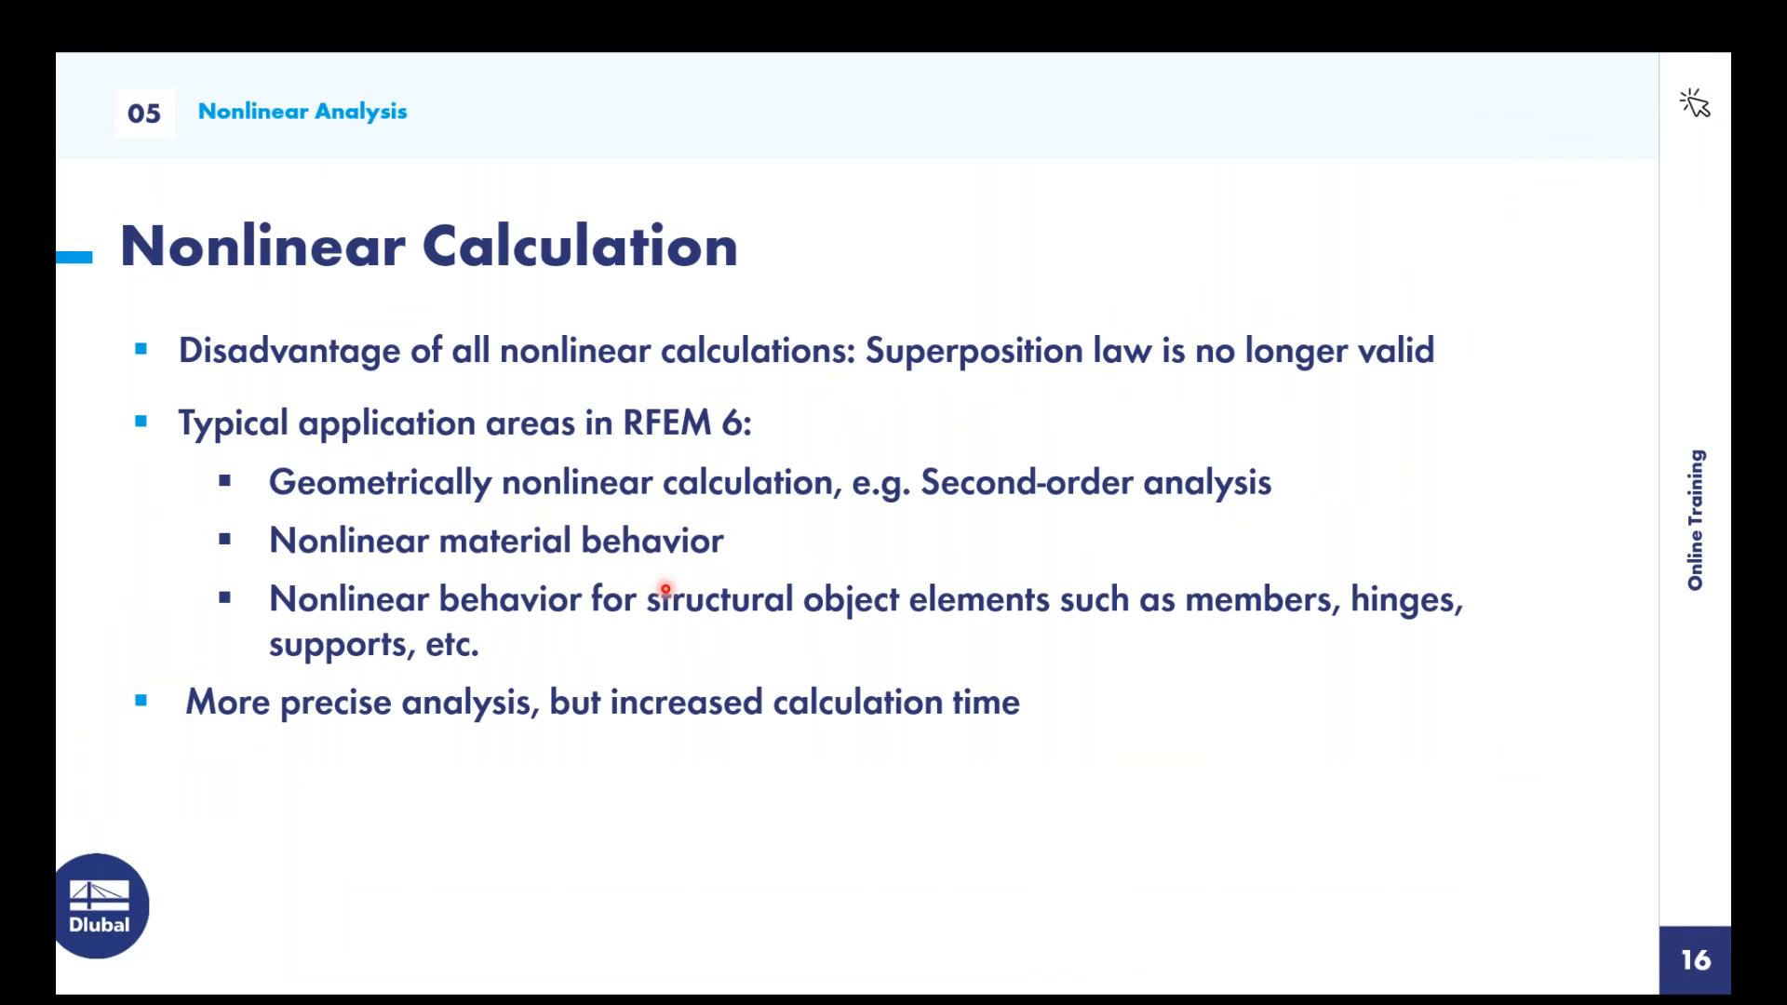
# - End the PowerPoint slide show from the Nonlinear Calculation slide and minimize the presentation window
pyautogui.press('super')
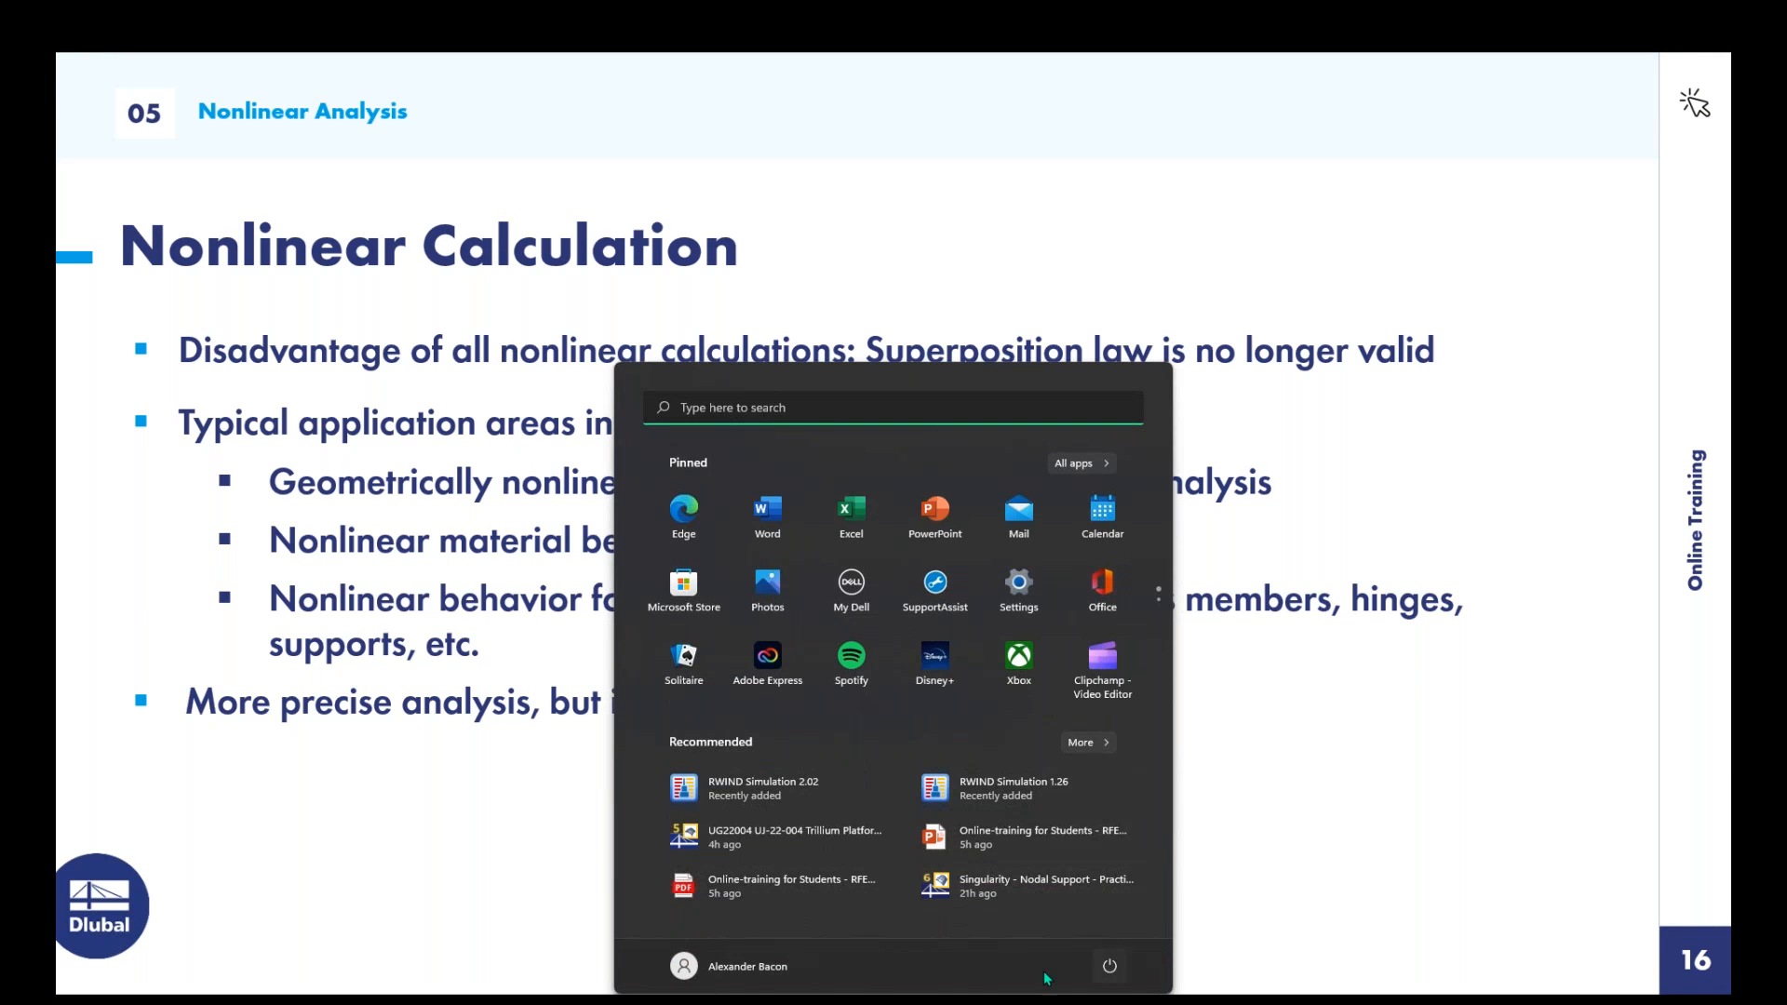
pyautogui.click(979, 1003)
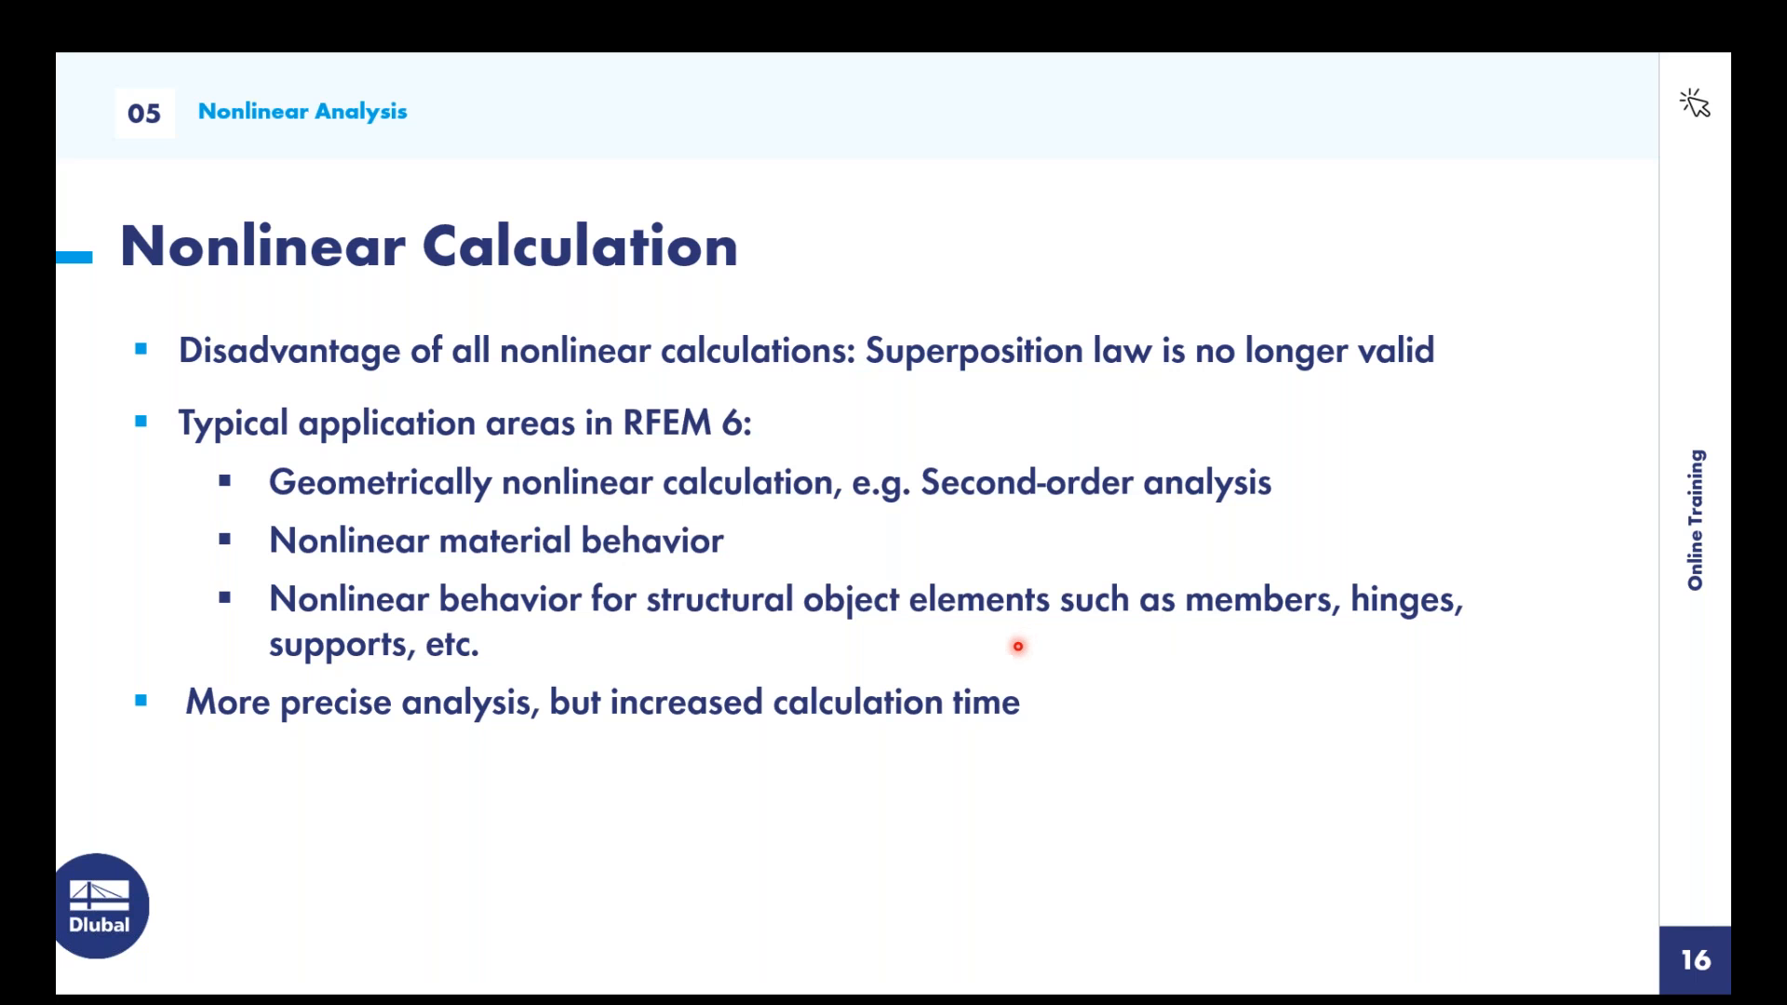
pyautogui.press('Right')
pyautogui.press('Escape')
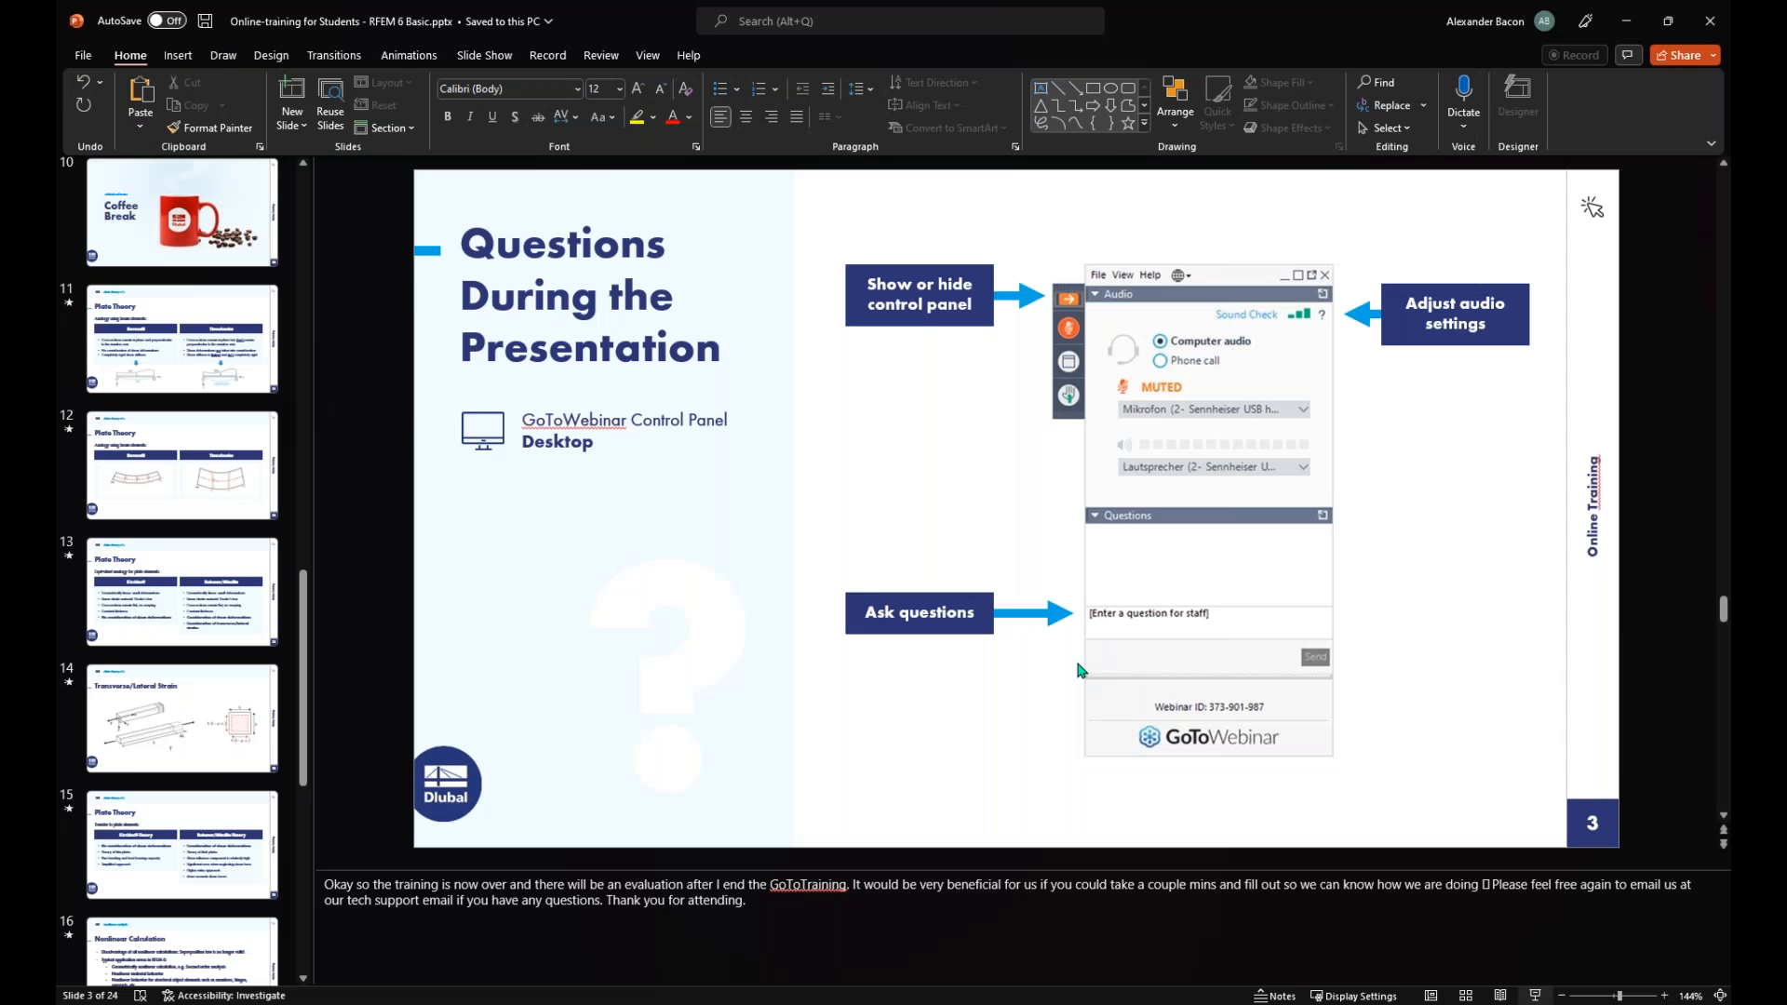
pyautogui.click(1626, 24)
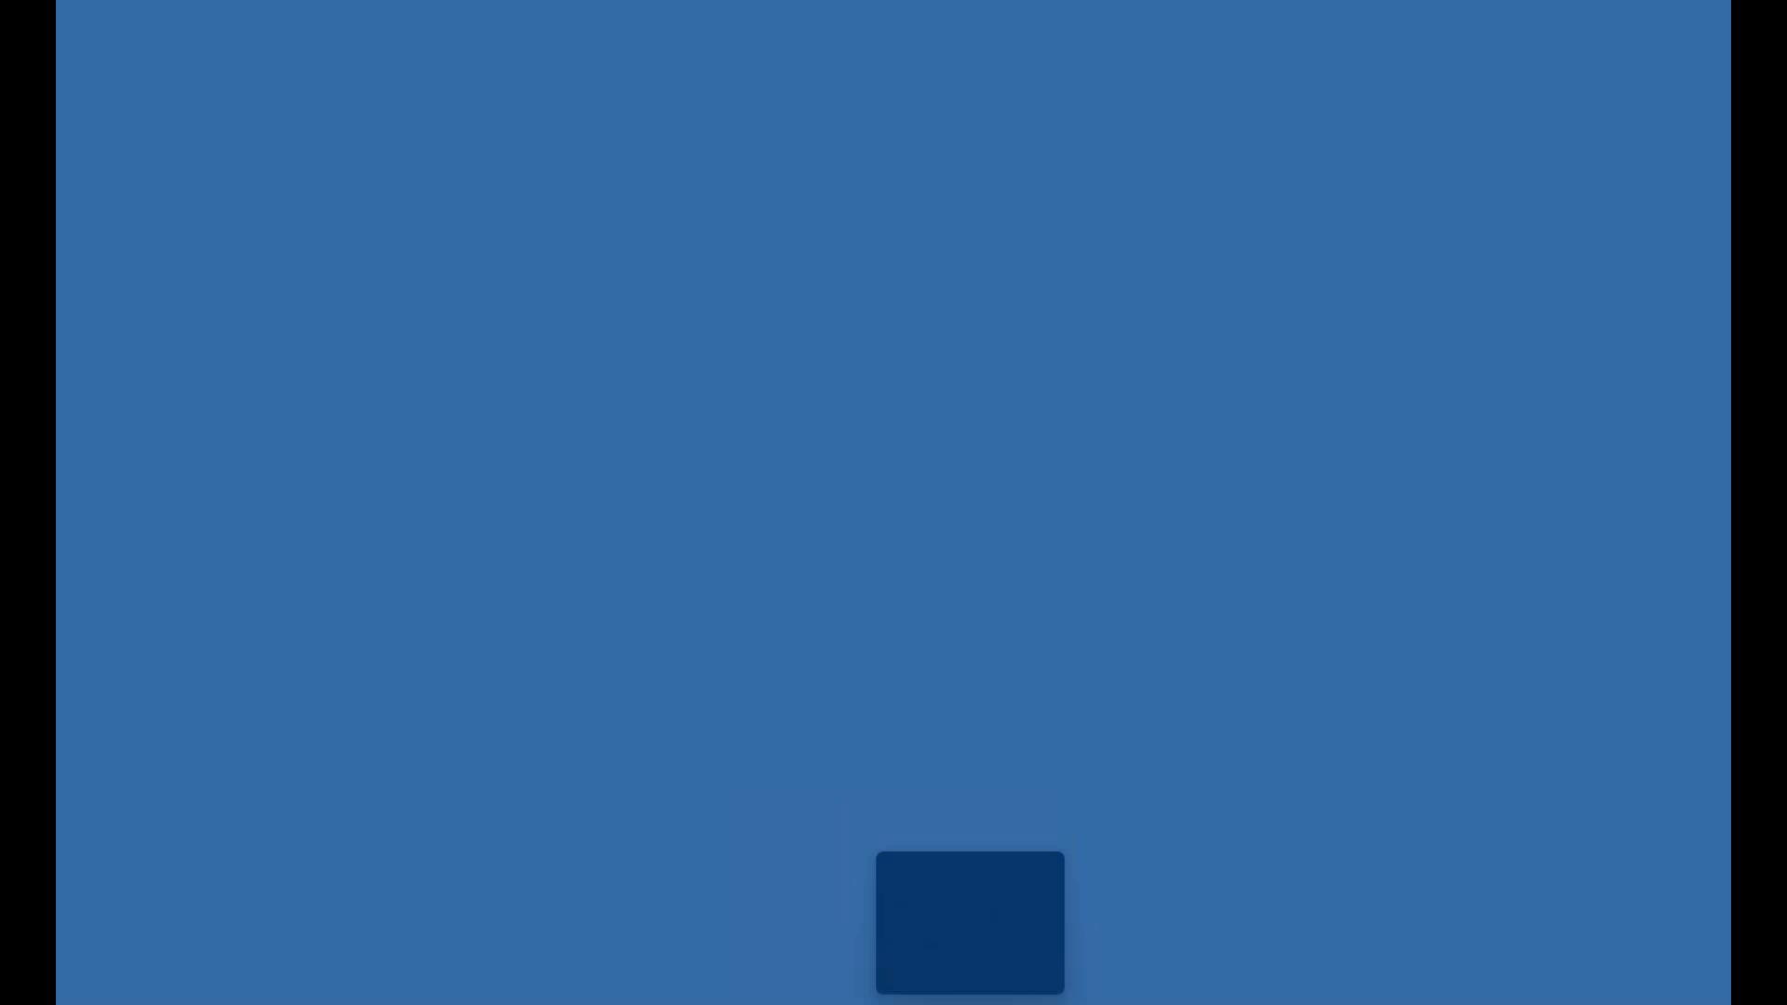
# - Switch to the restarted RFEM and restore 01_Continous Plate Example.rf6 from its temporary file
pyautogui.press('super+Tab')
pyautogui.click(845, 409)
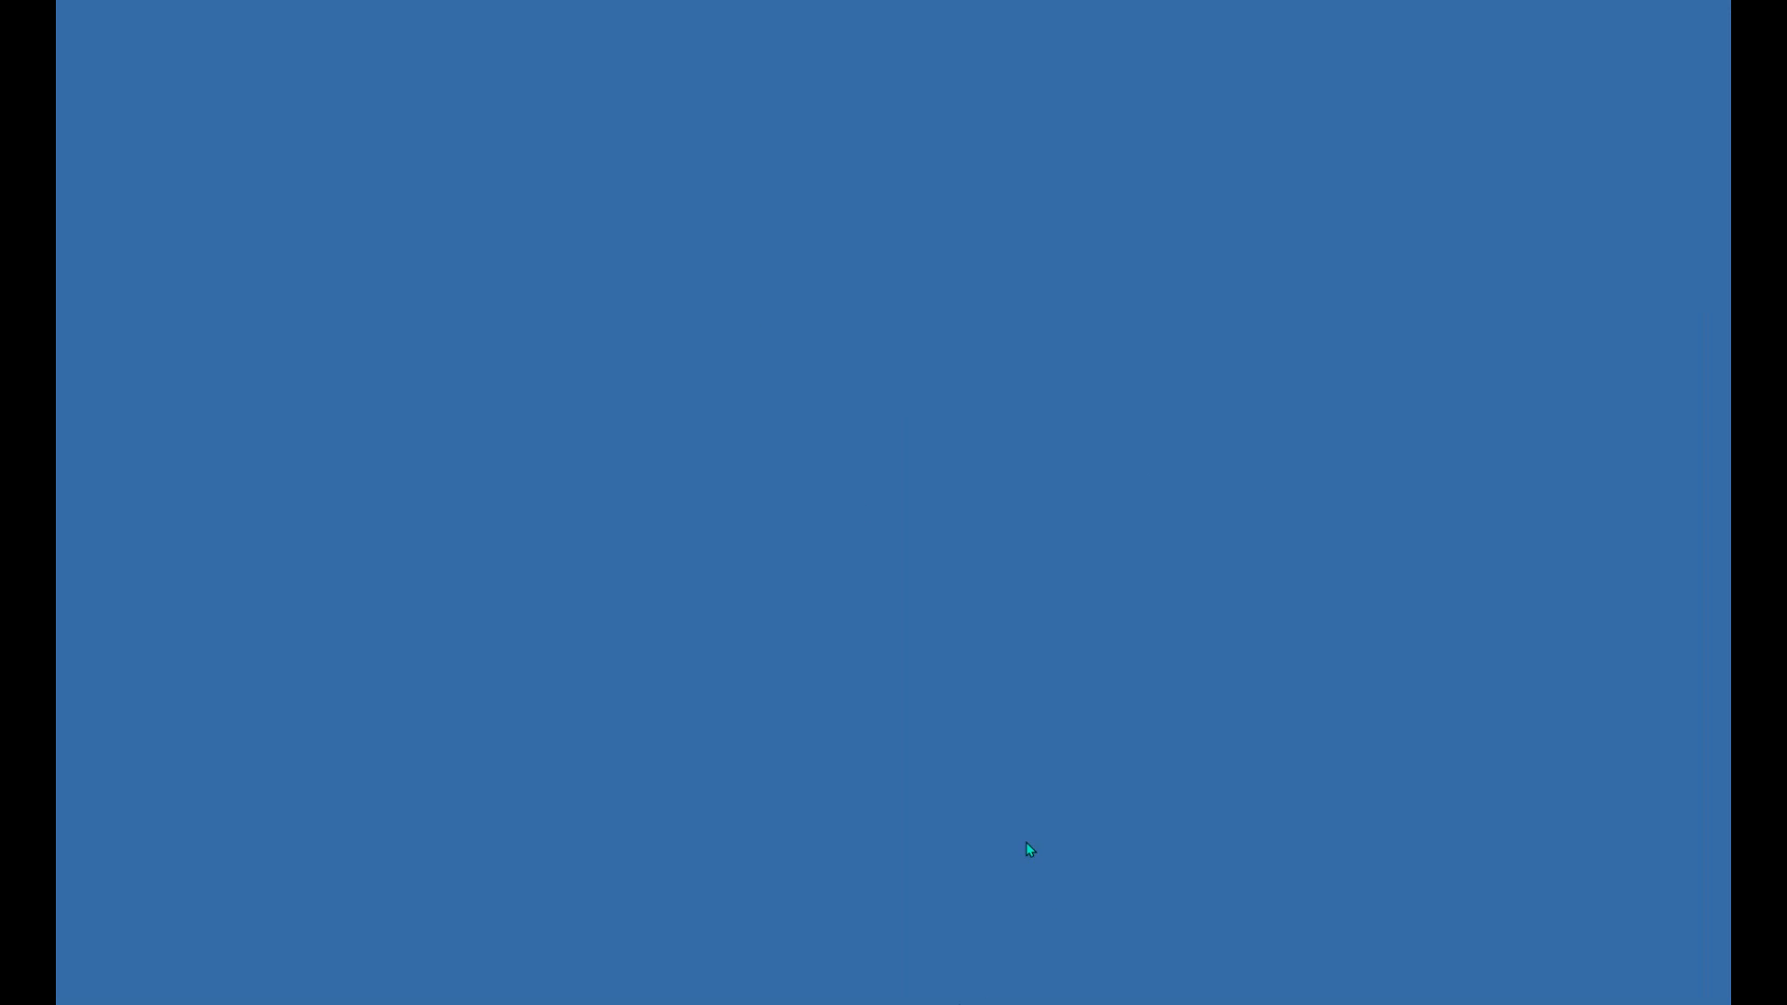
pyautogui.press('super+Tab')
pyautogui.click(521, 272)
pyautogui.moveTo(983, 1001)
pyautogui.hotkey('alt', 'Tab')
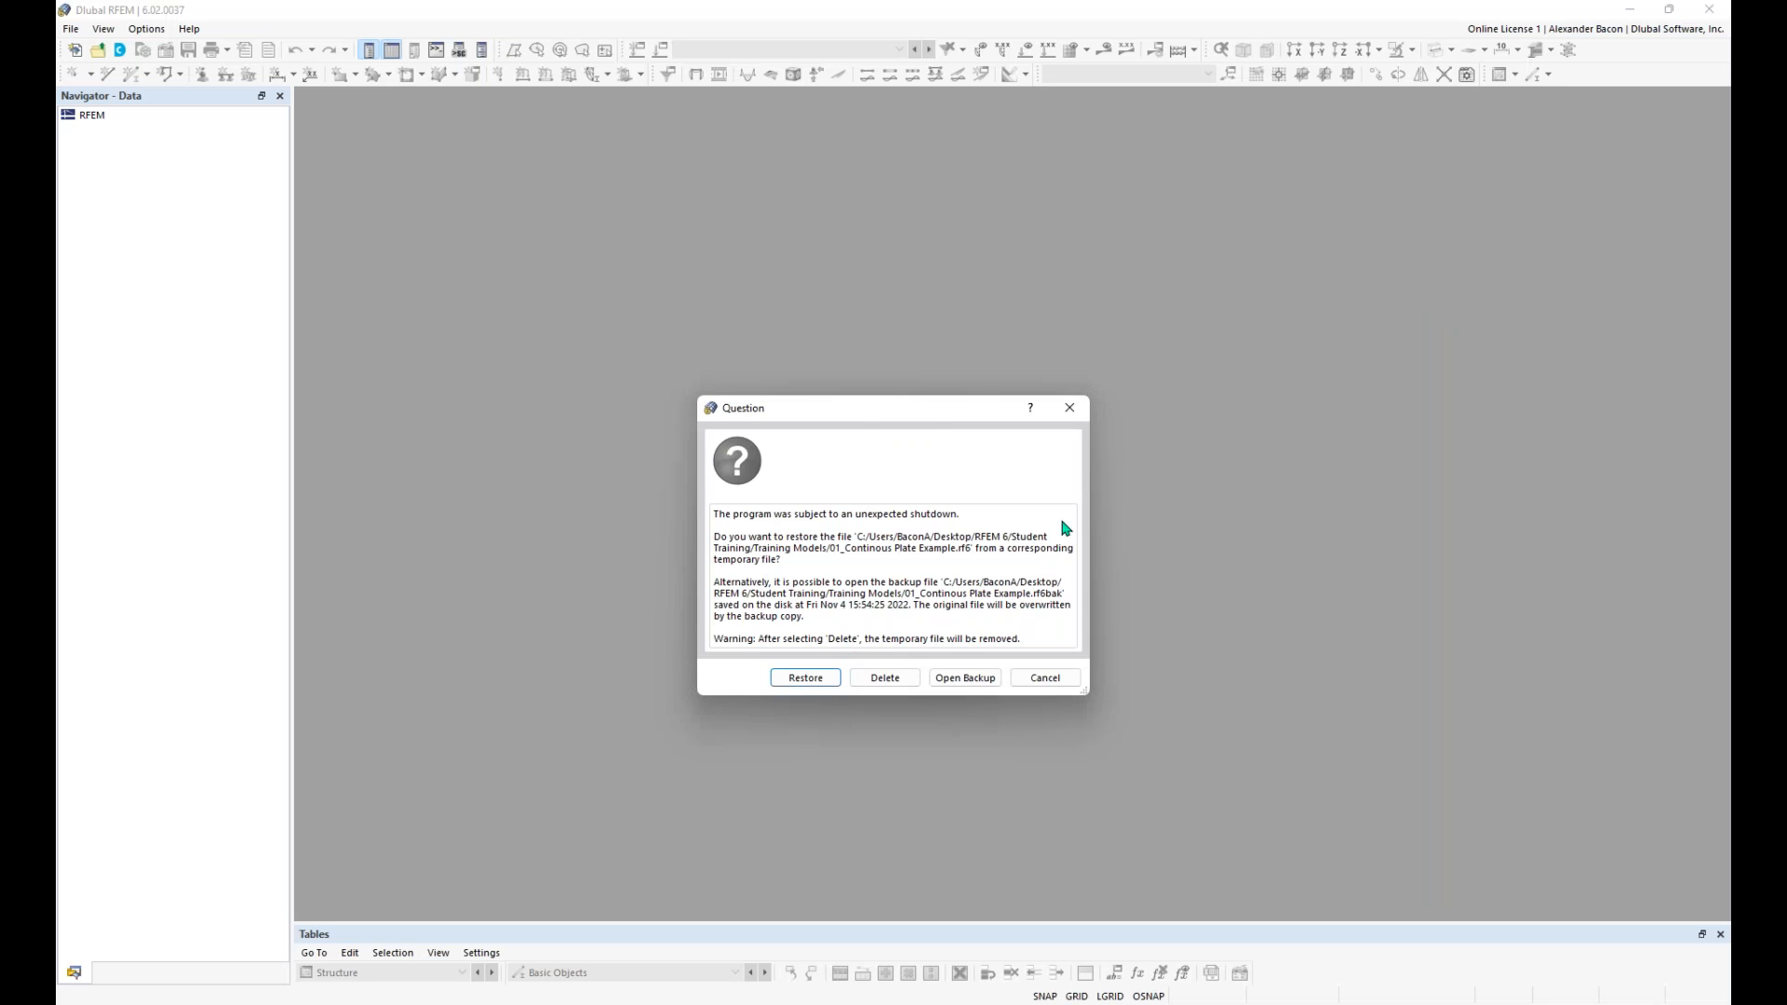
pyautogui.click(814, 681)
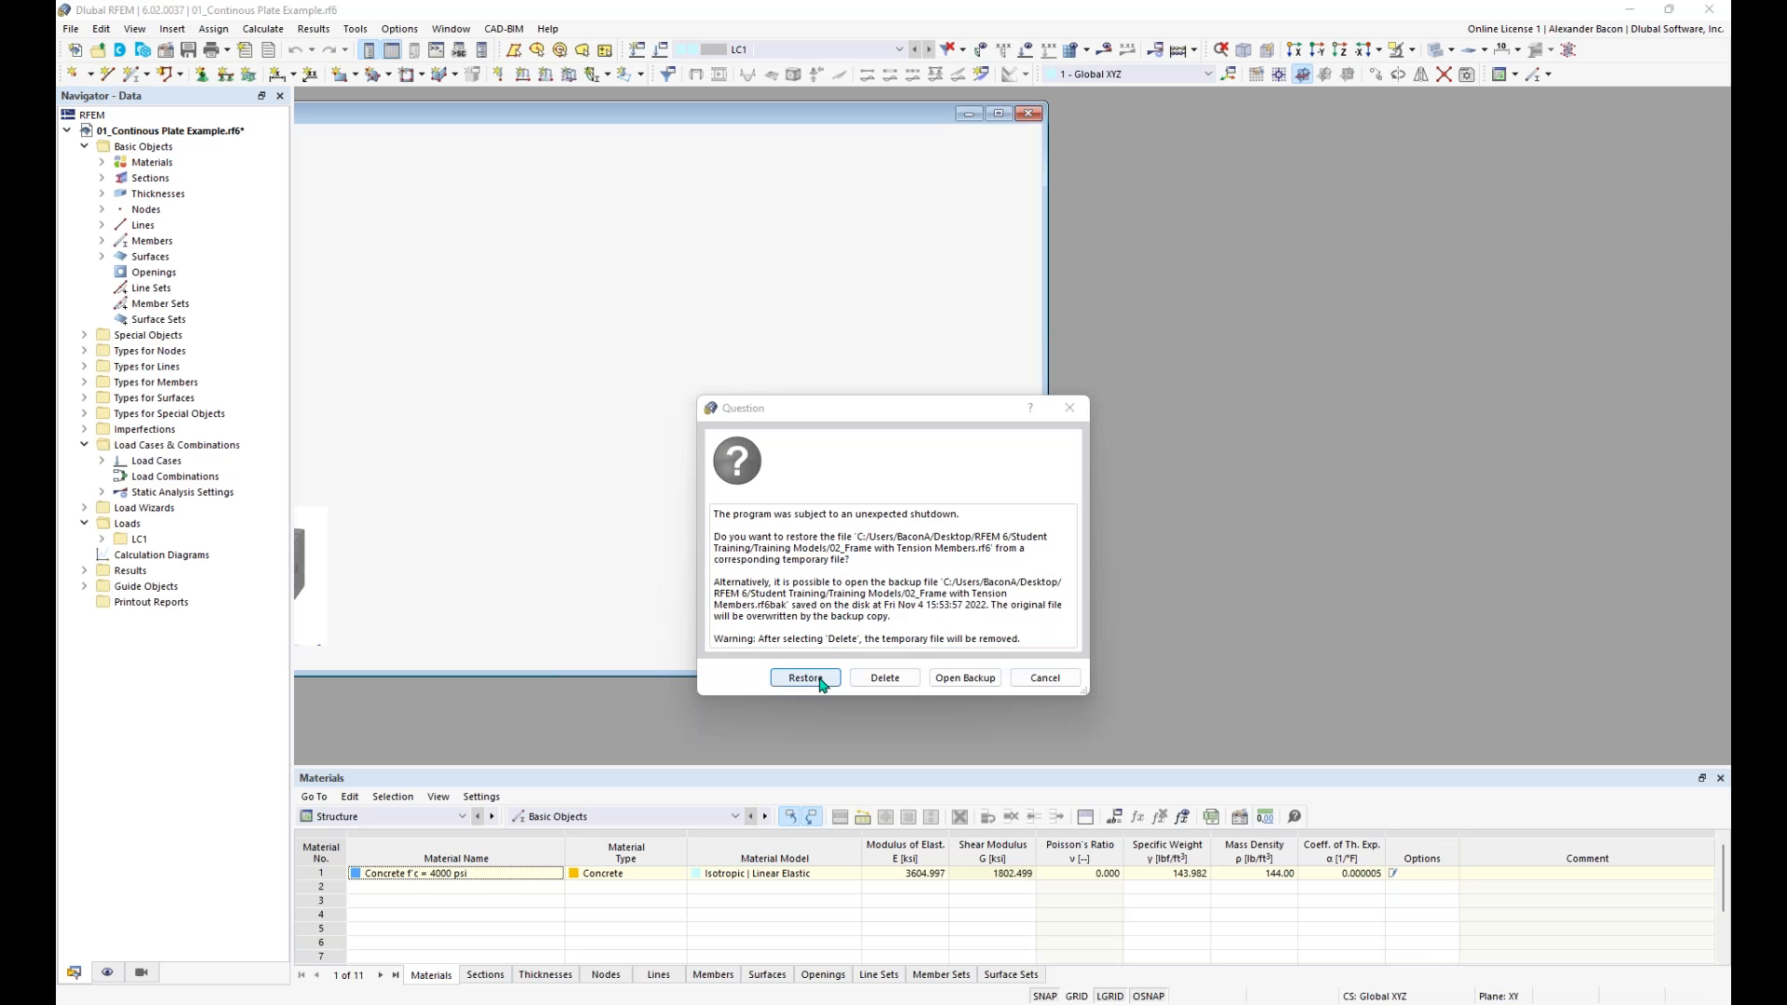
# - Restore the remaining training models, 02 through 06, from their temporary files and switch to 02_Frame with Tension Members.rf6
pyautogui.click(817, 680)
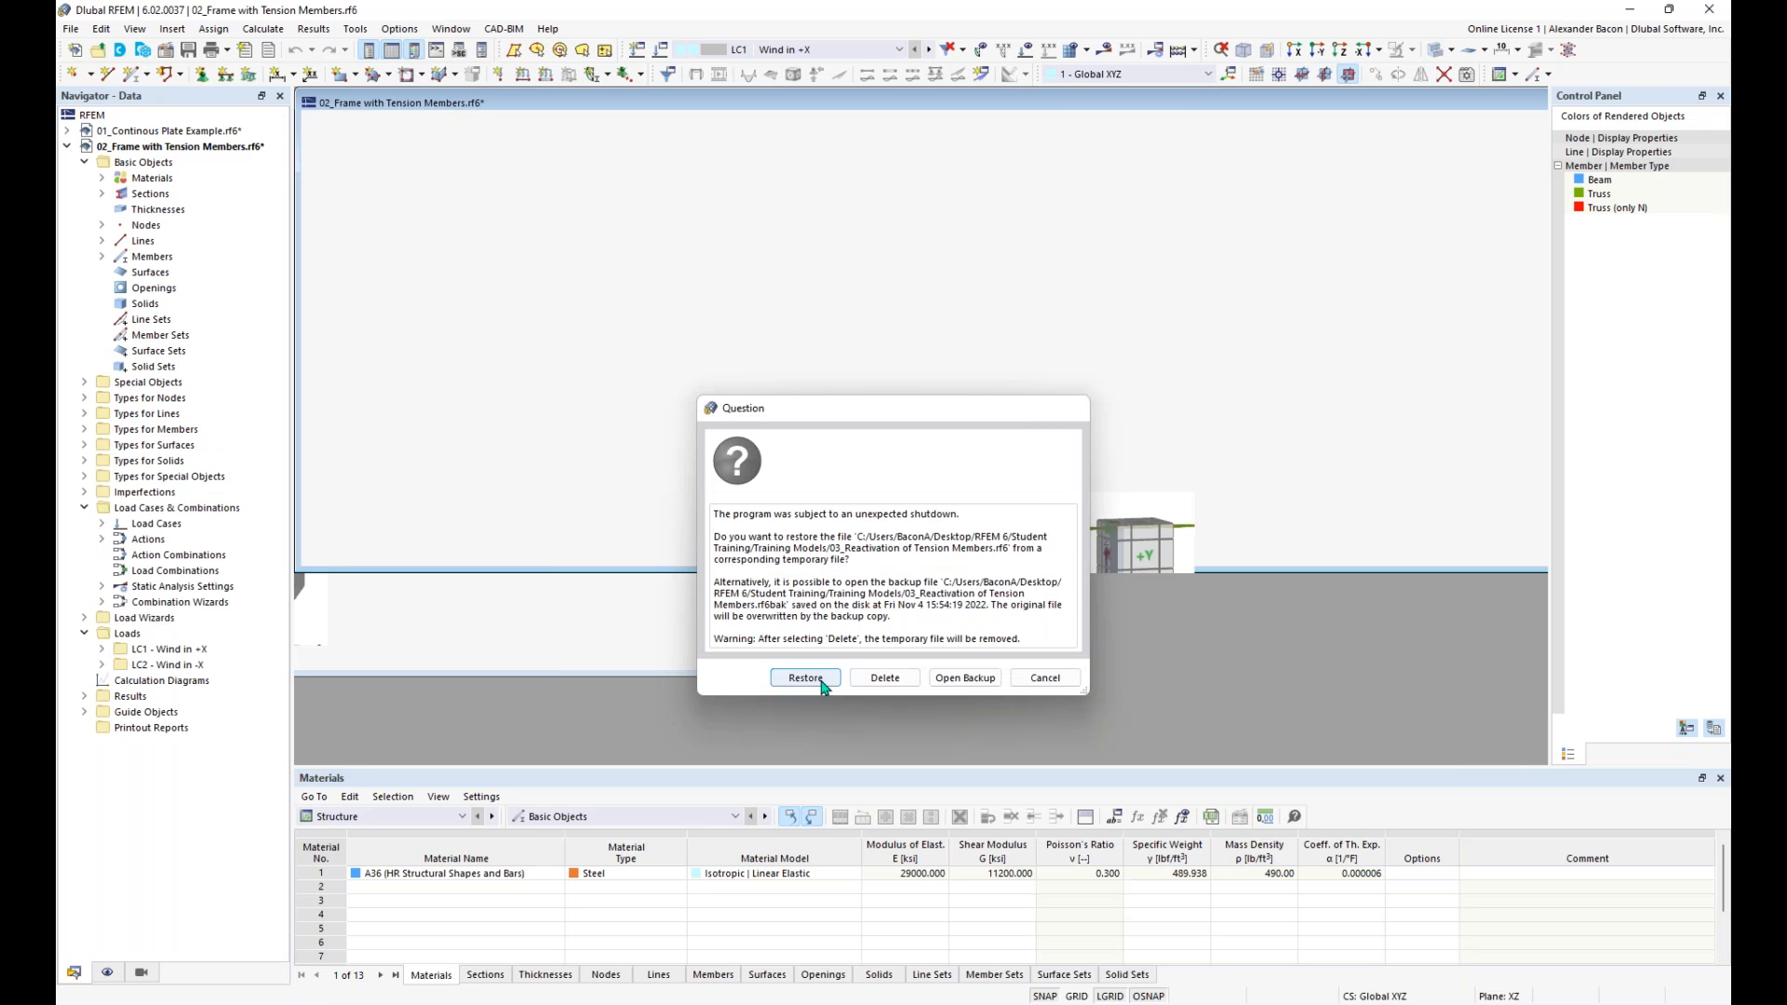
pyautogui.click(804, 679)
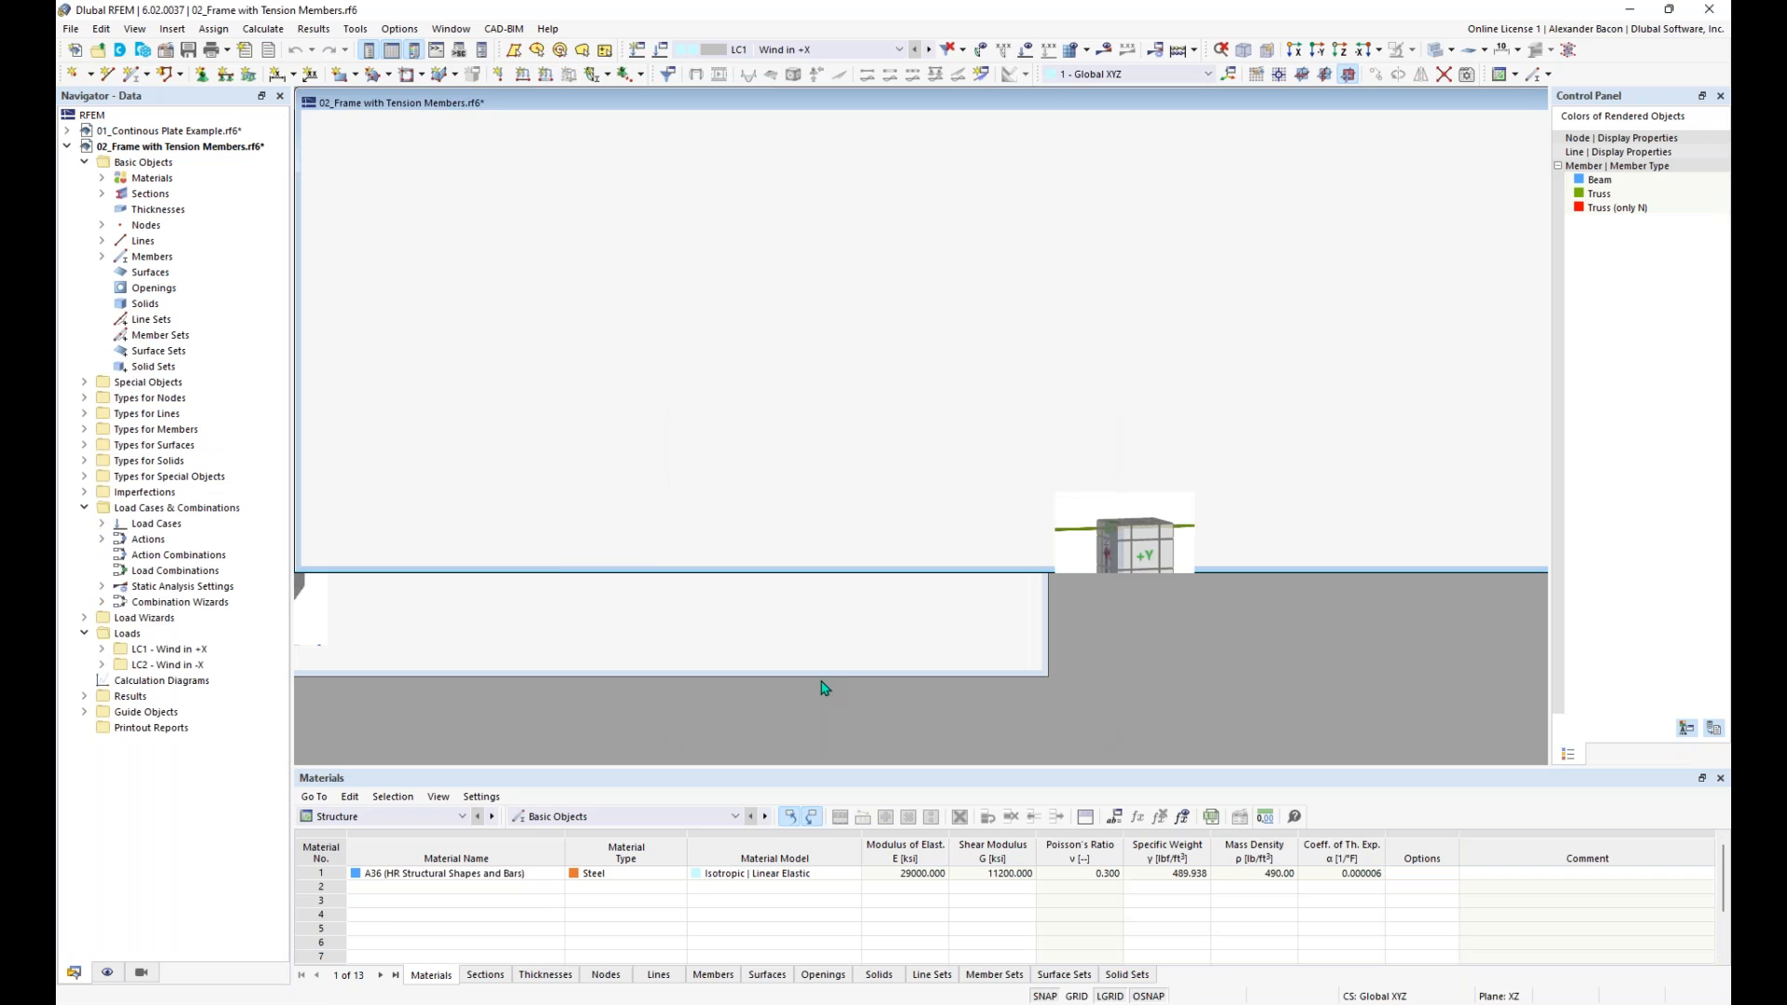
pyautogui.click(827, 679)
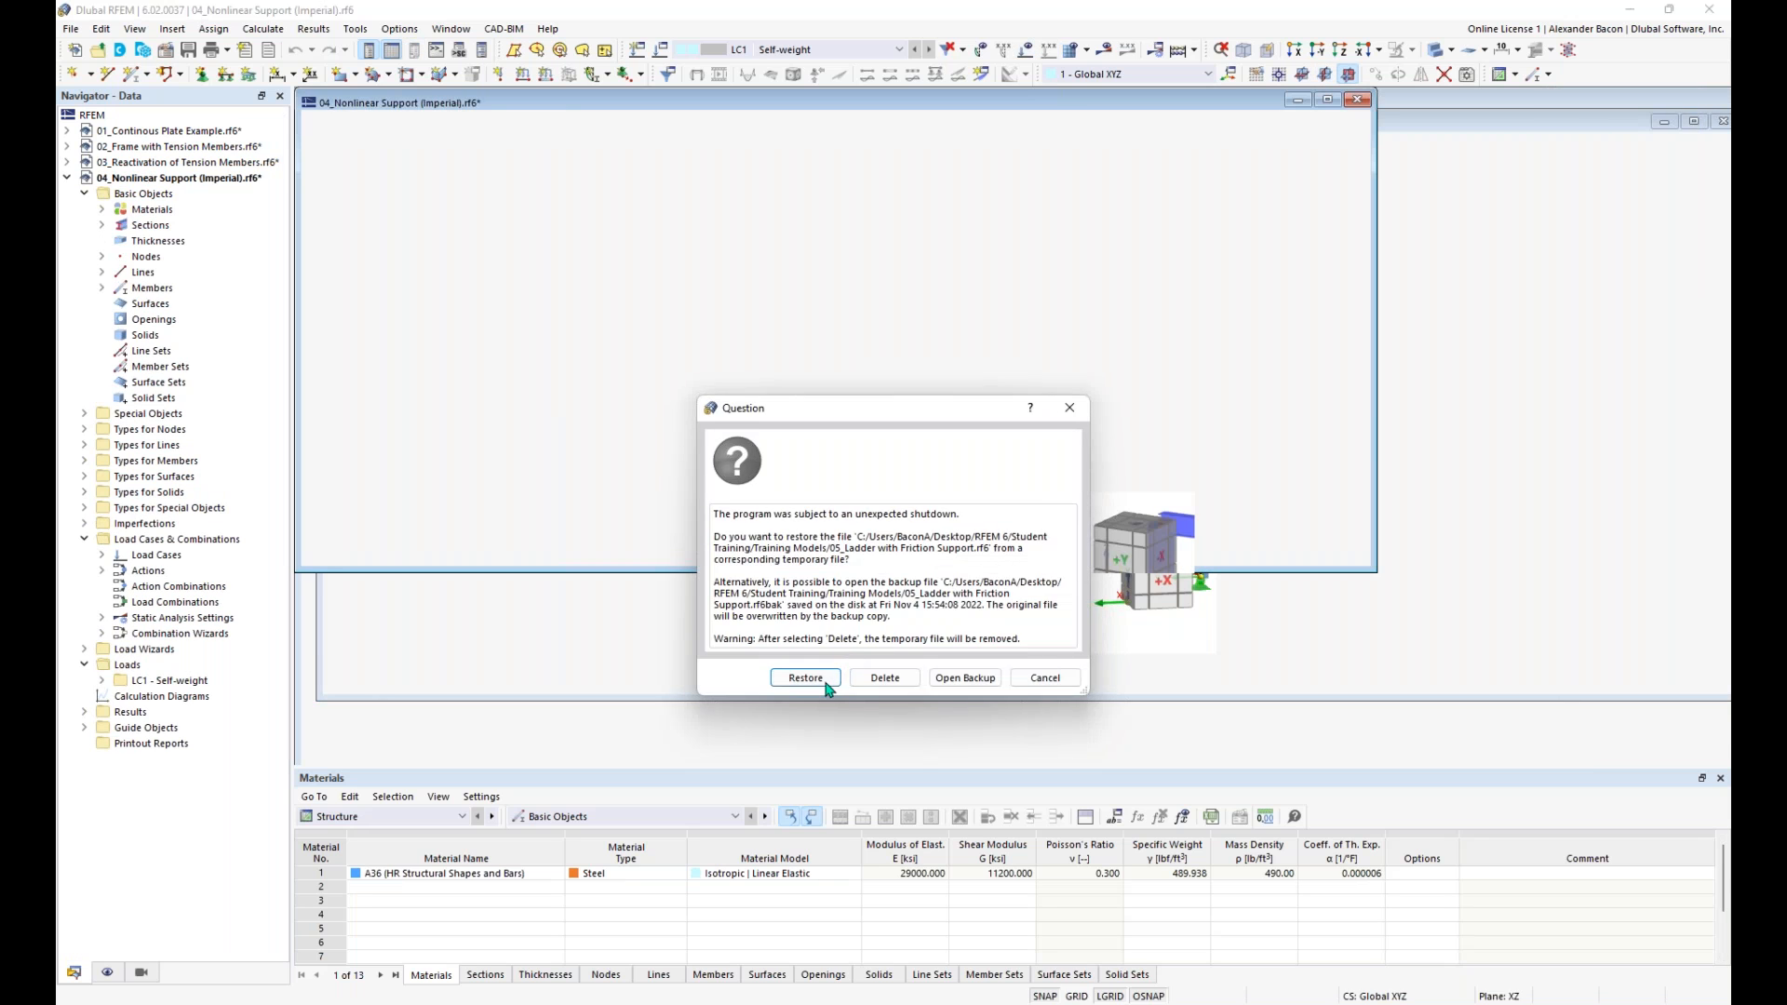
pyautogui.click(826, 685)
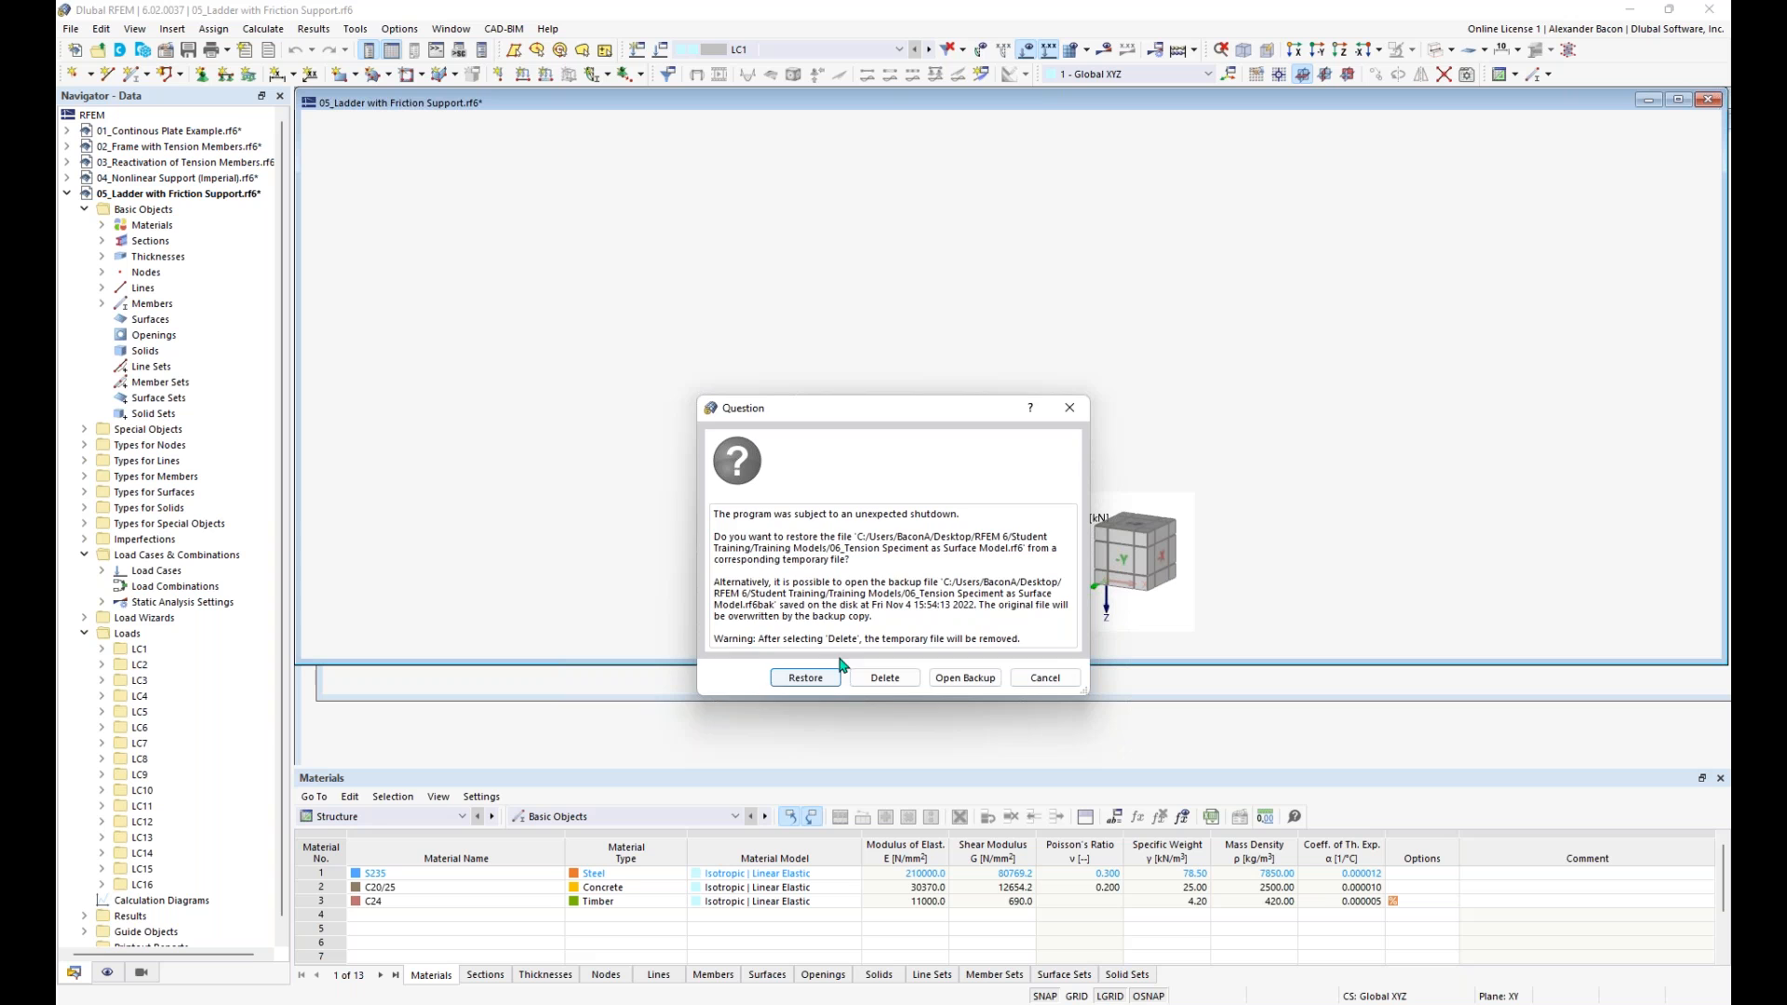
pyautogui.click(824, 682)
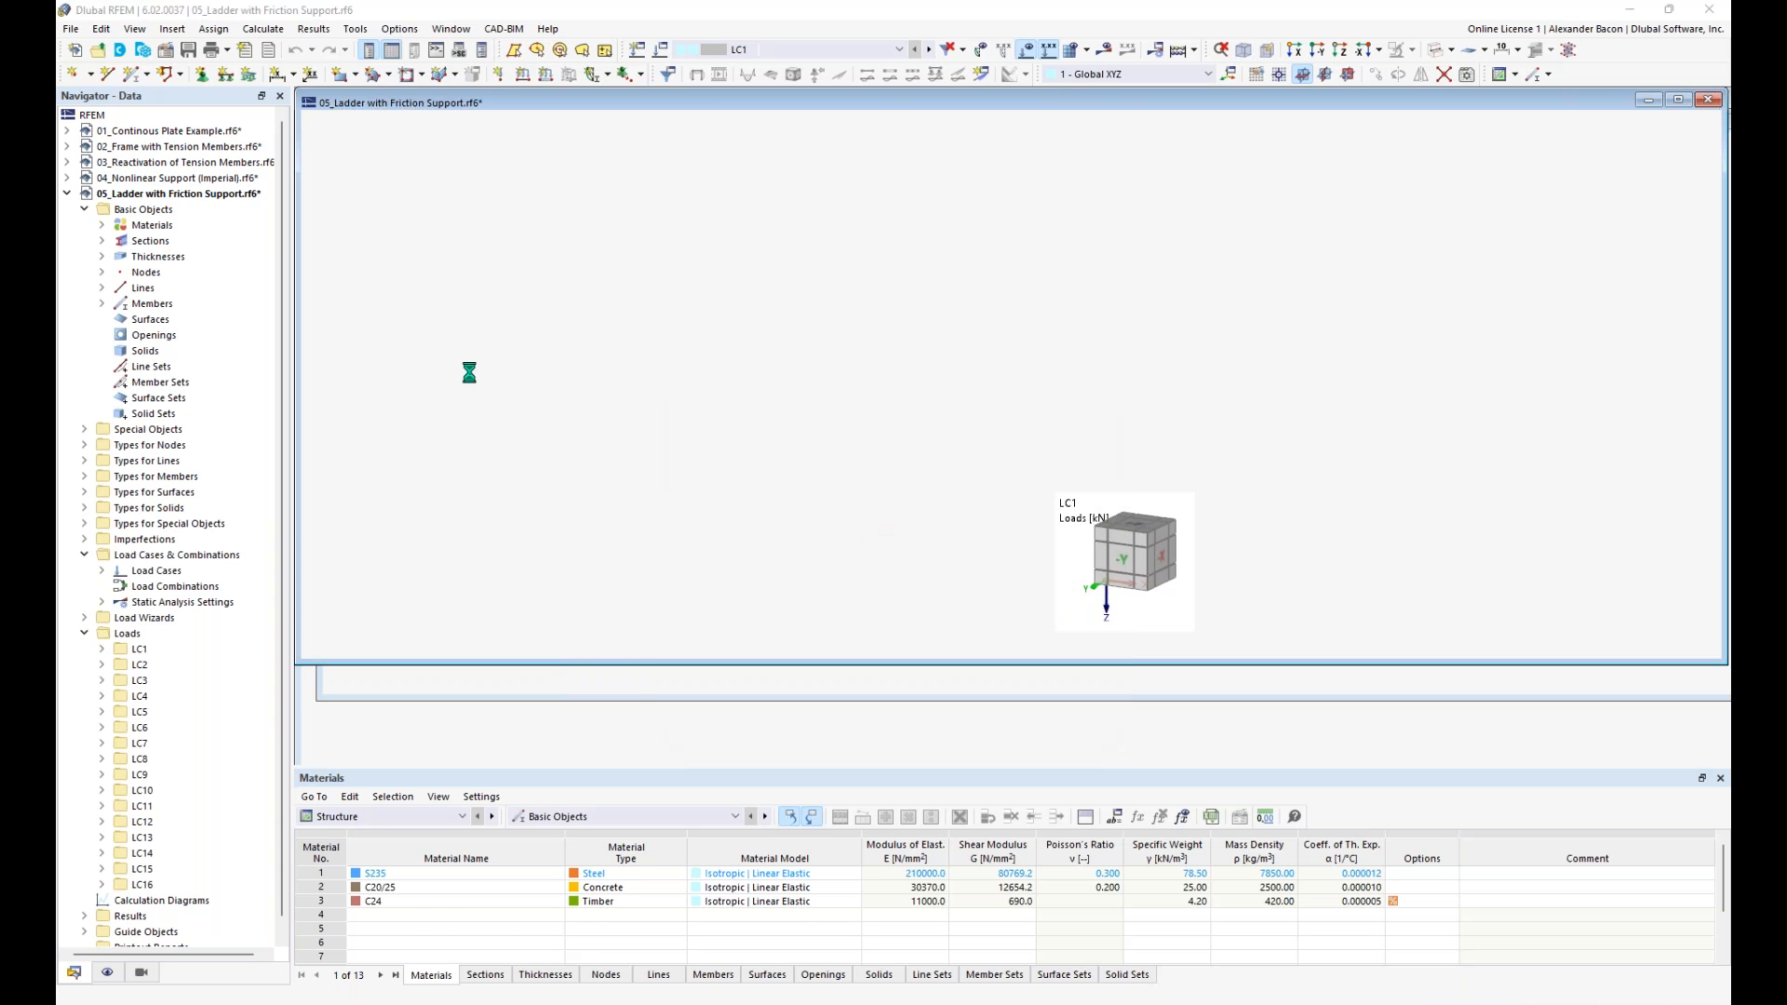
pyautogui.click(873, 612)
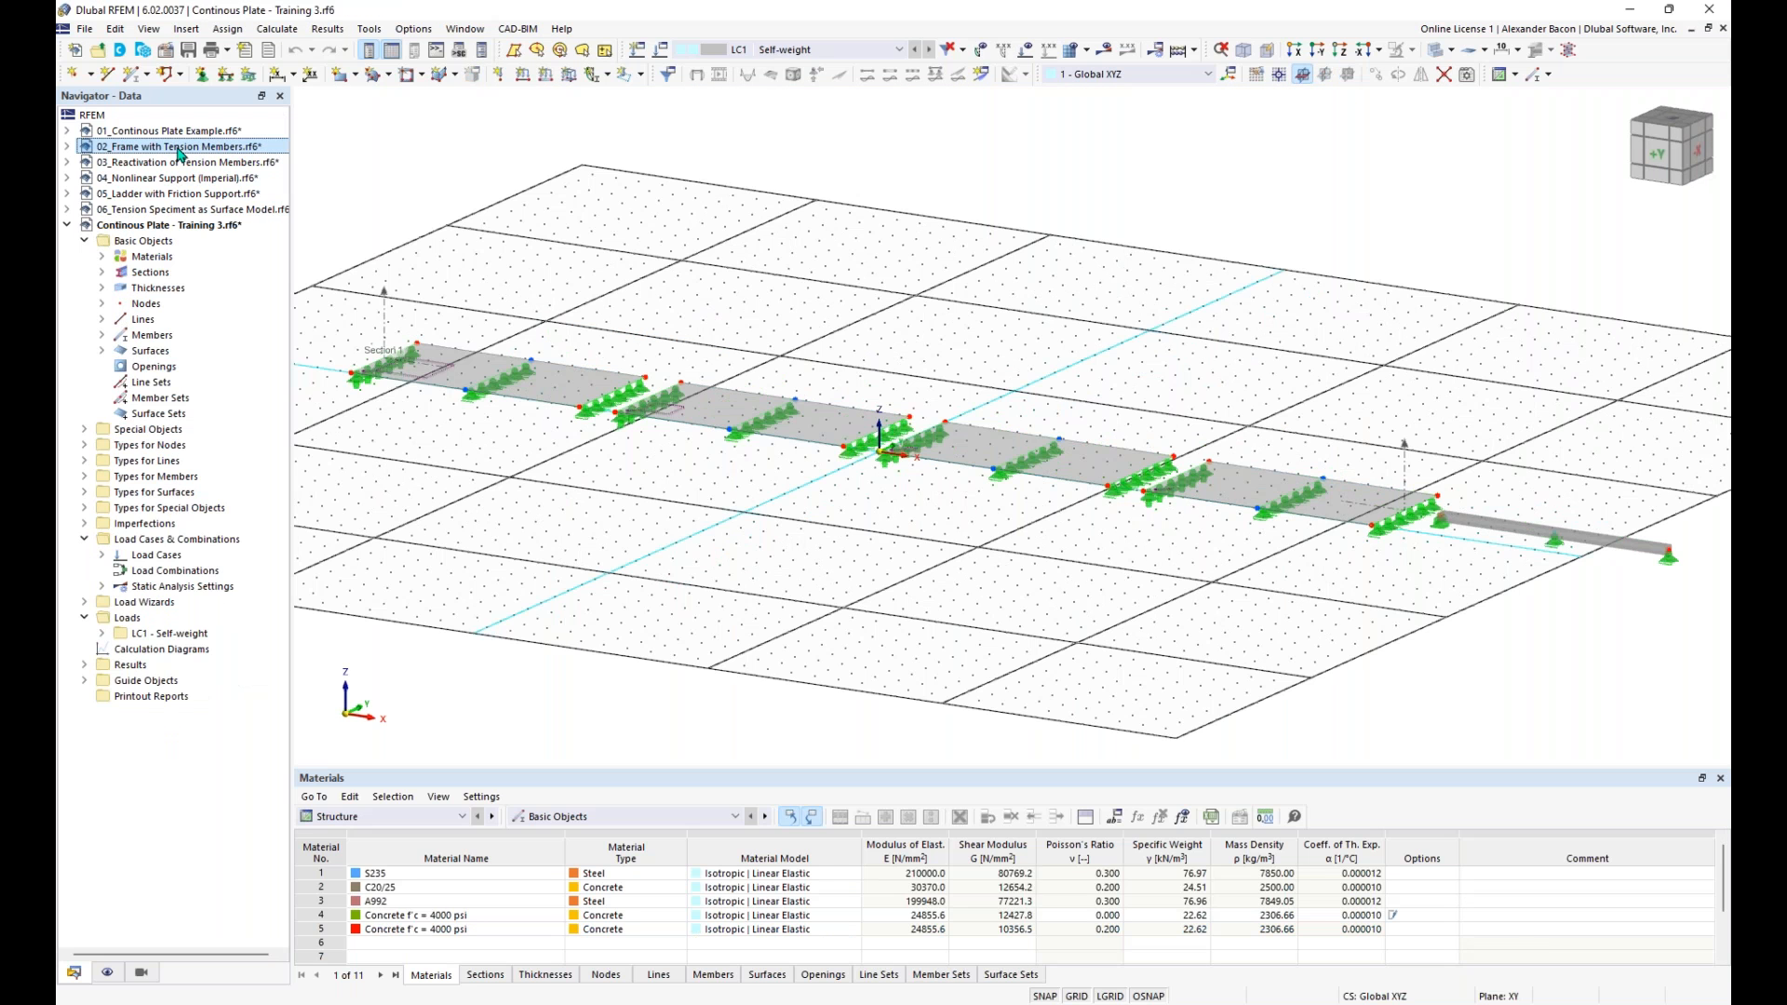
pyautogui.doubleClick(177, 148)
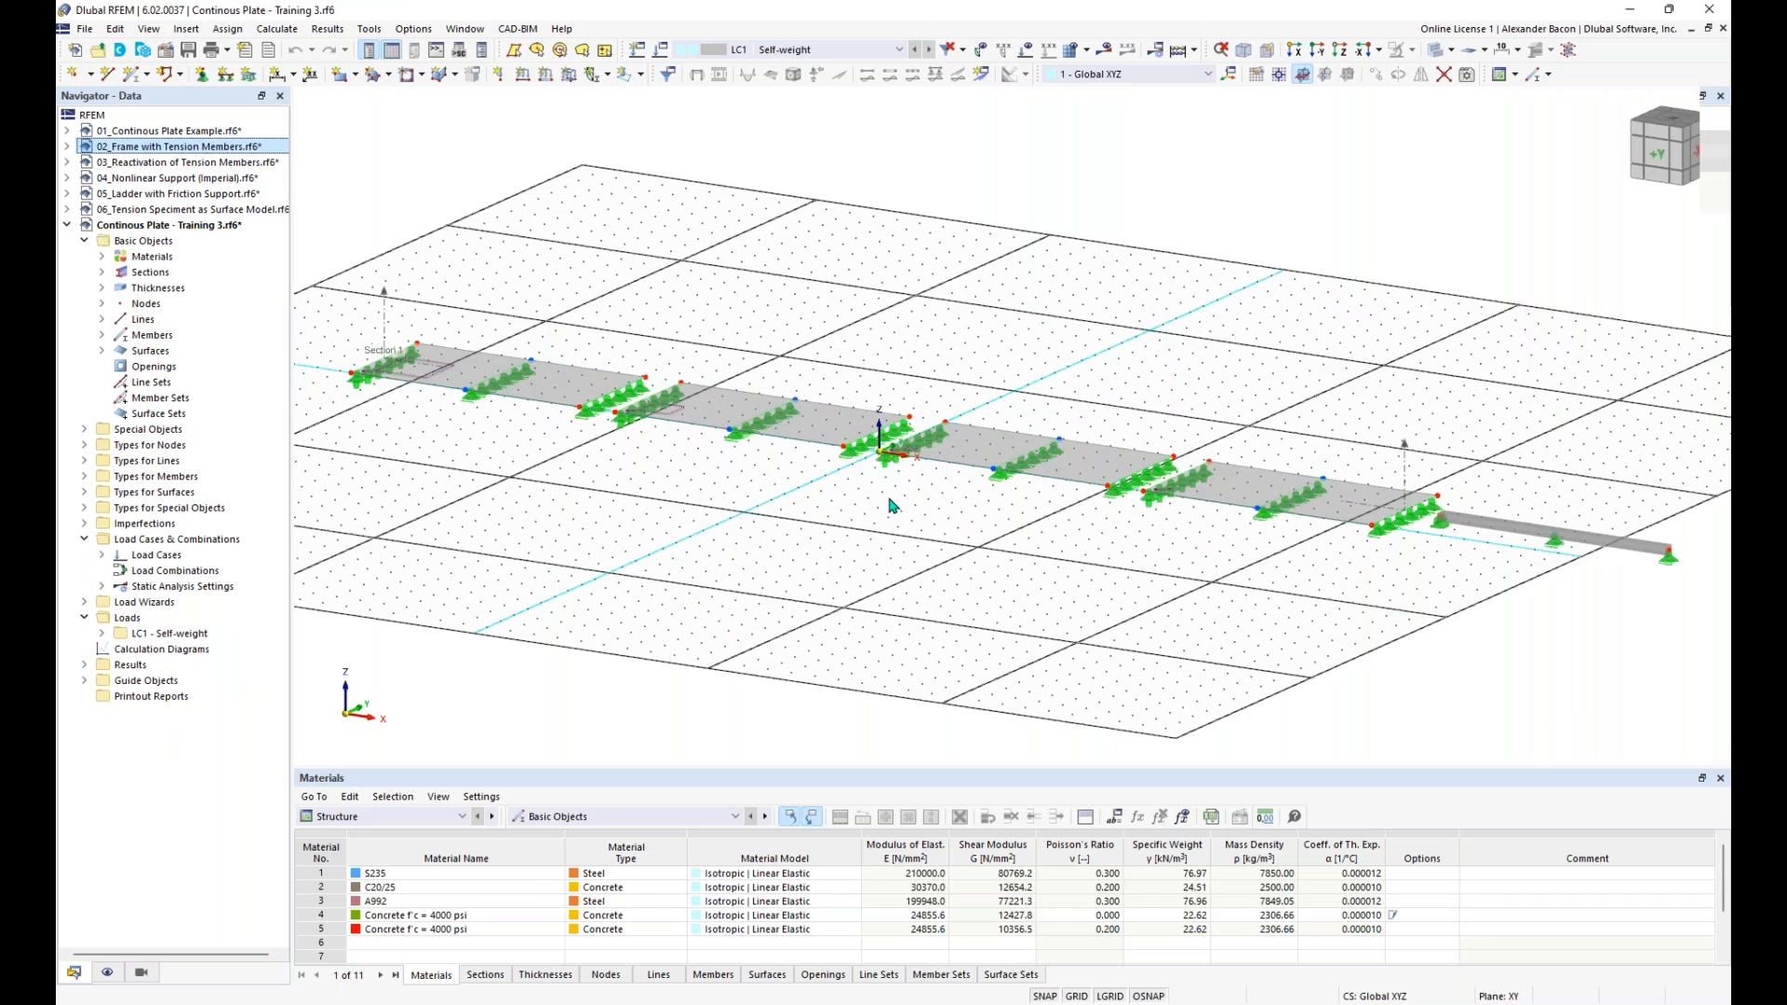
pyautogui.moveTo(487, 583); pyautogui.dragTo(618, 653, button='middle')
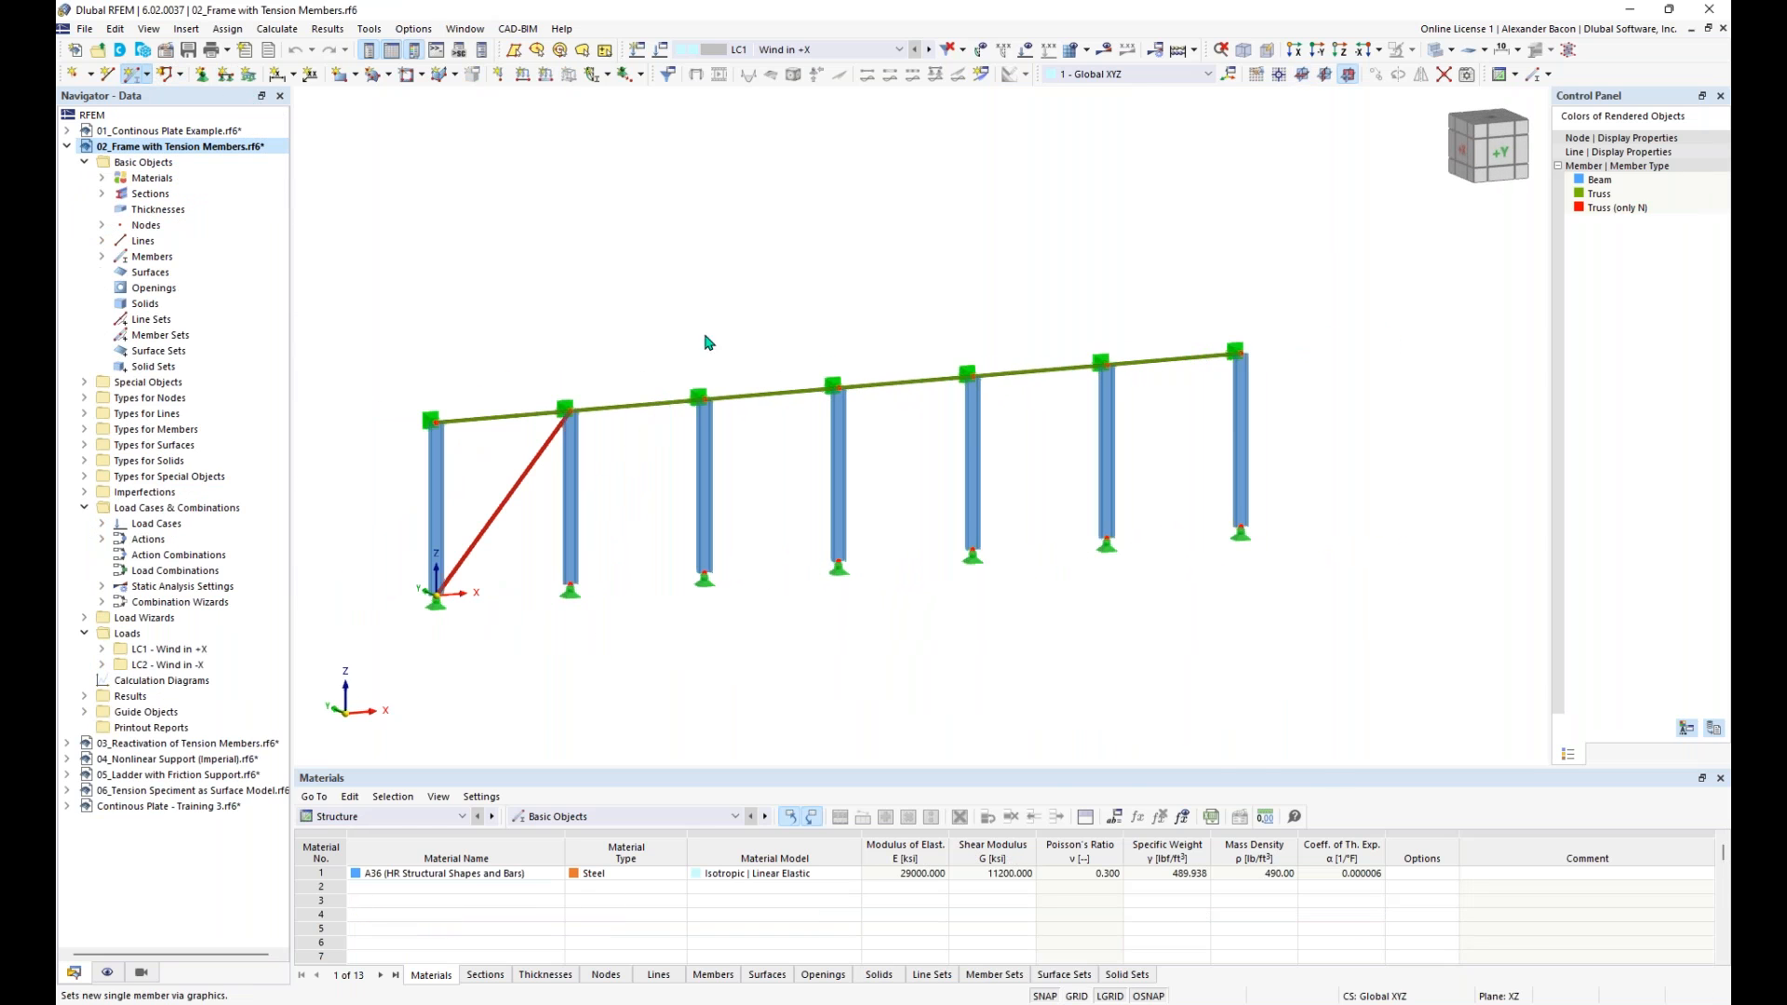
pyautogui.click(133, 74)
pyautogui.click(457, 228)
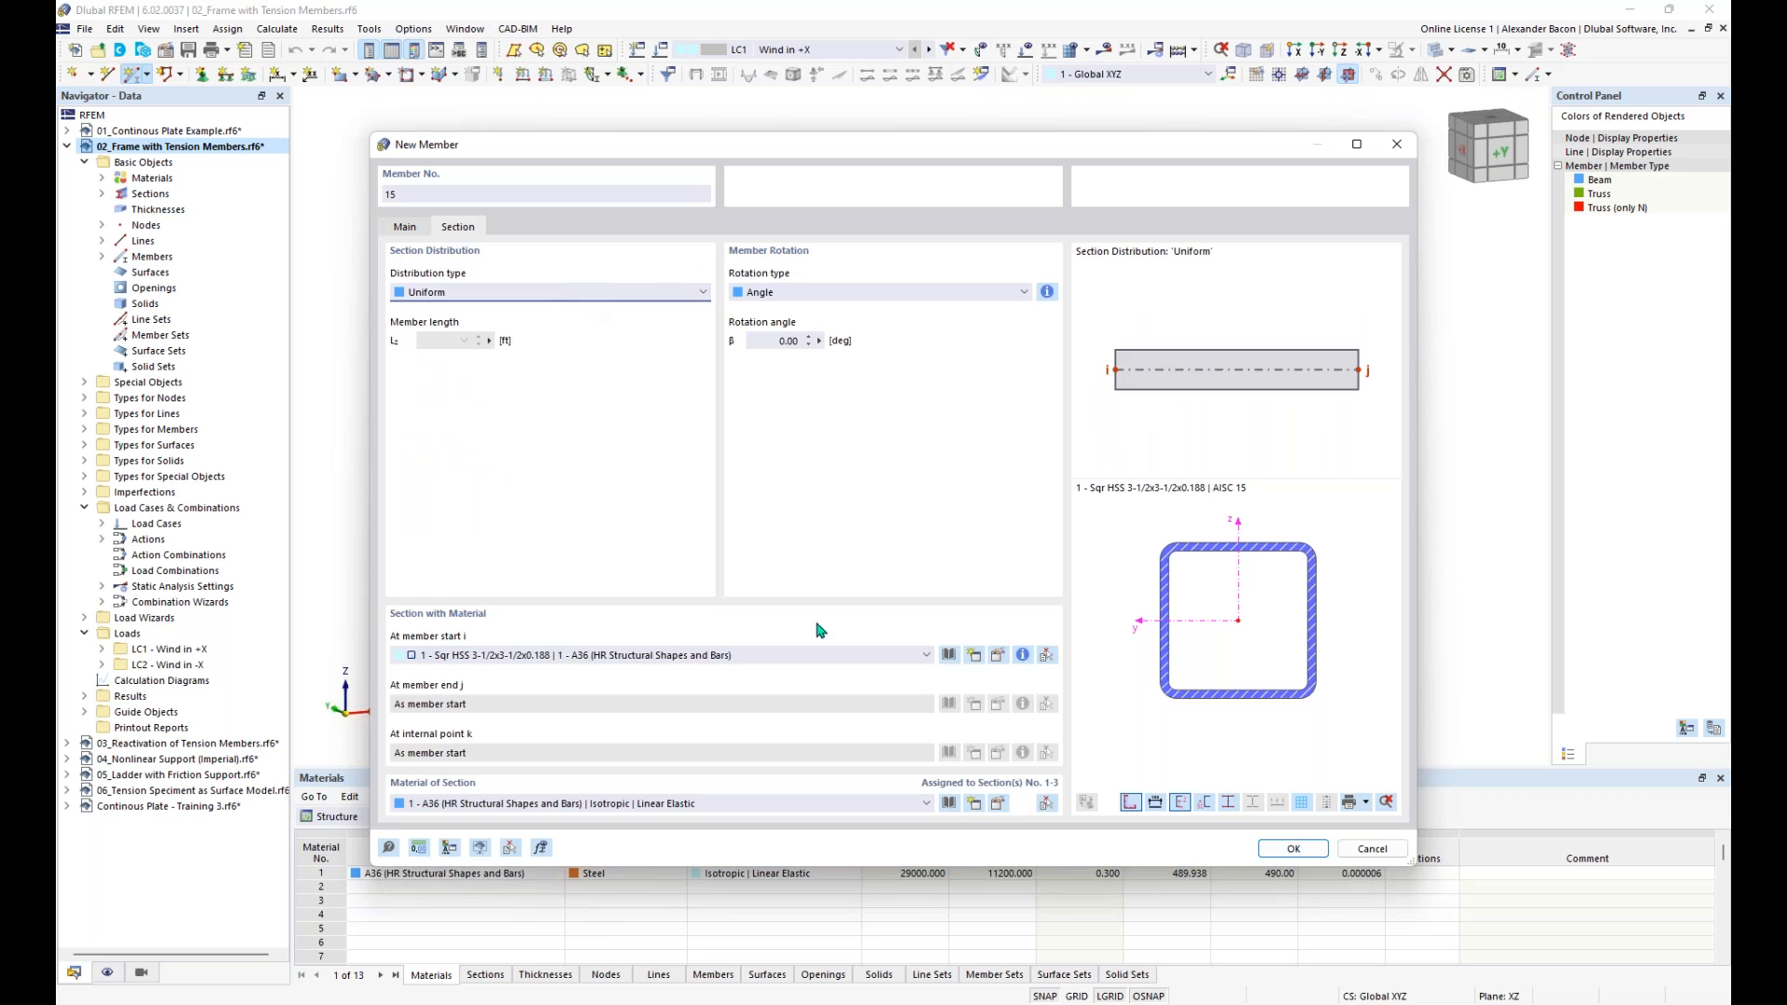
pyautogui.click(1396, 145)
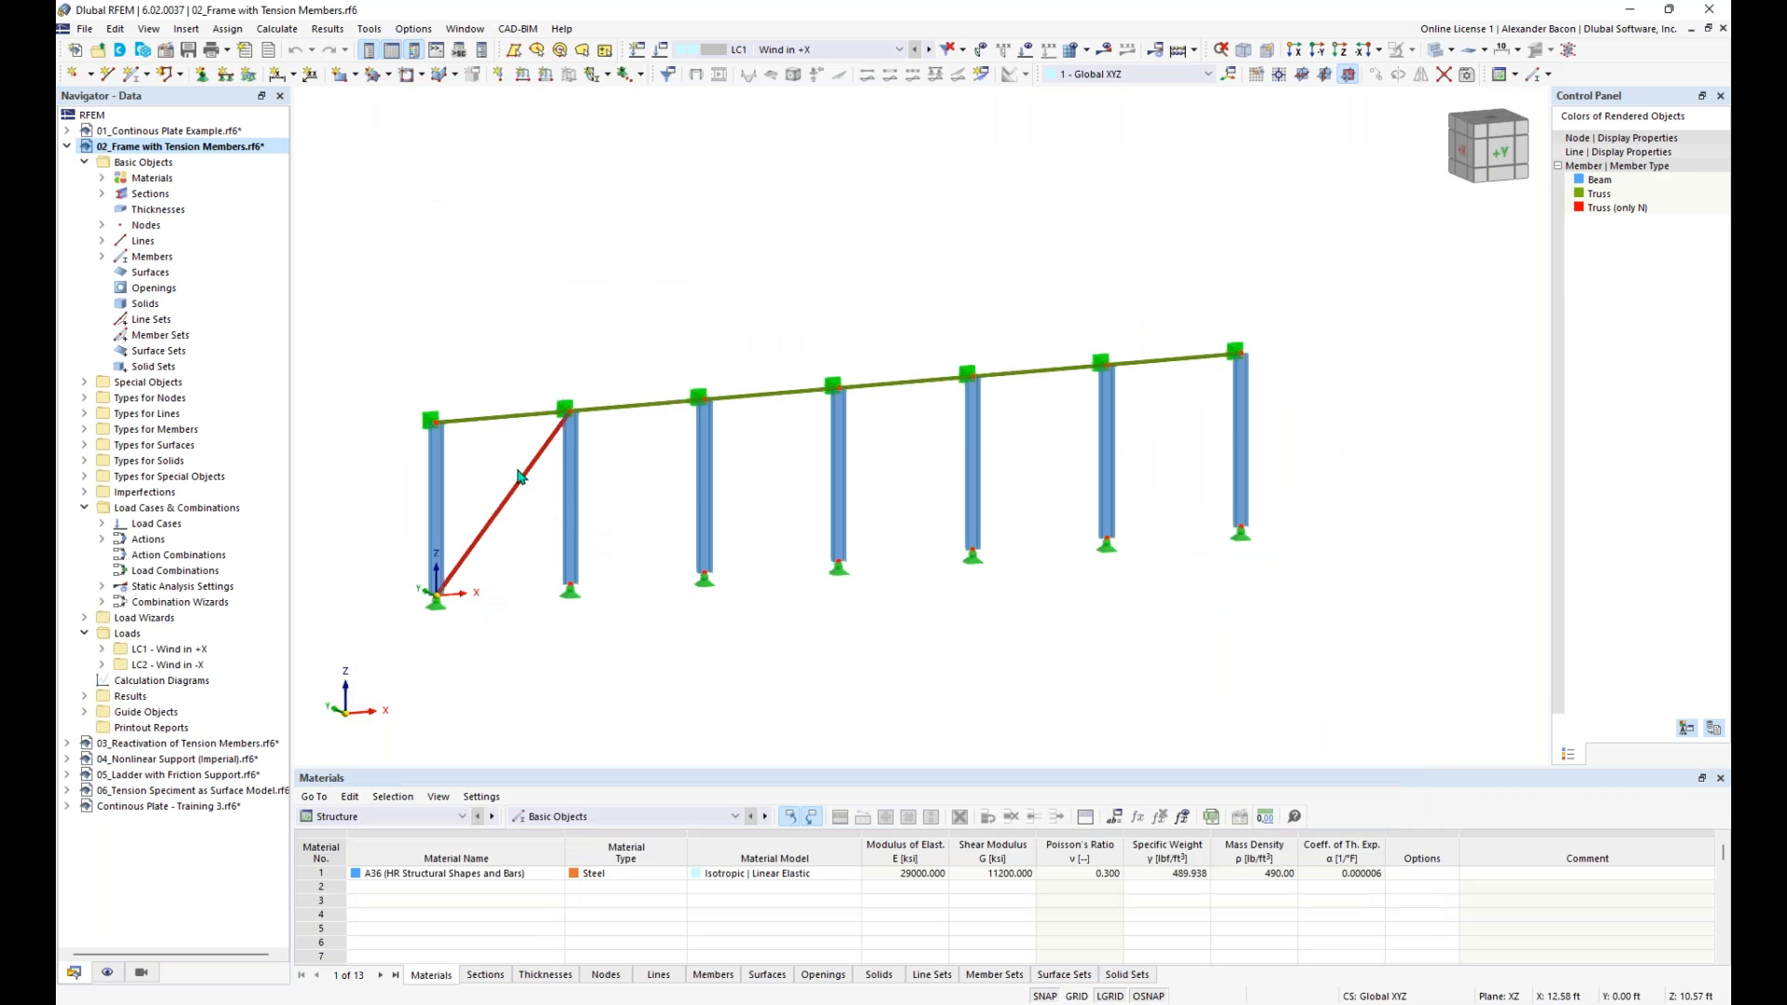
# - Delete the existing diagonal in the first bay and start a new member of type Truss (only N)
pyautogui.click(519, 476)
pyautogui.press('Delete')
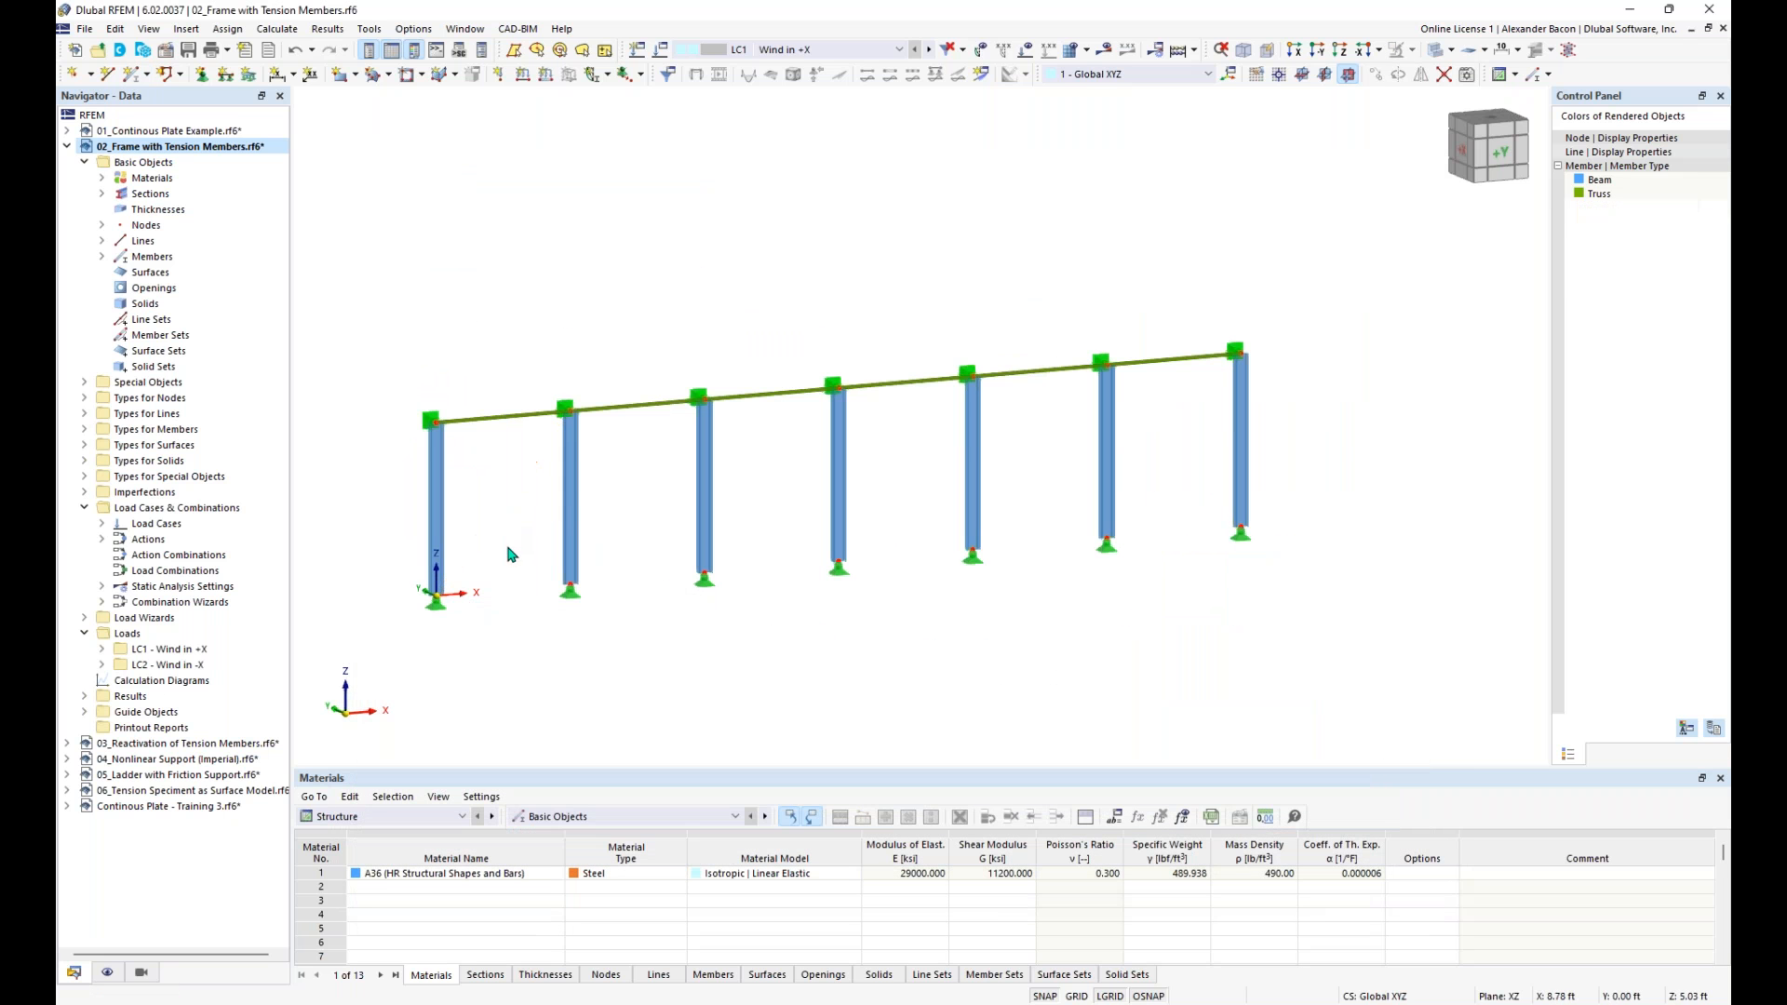
pyautogui.click(133, 74)
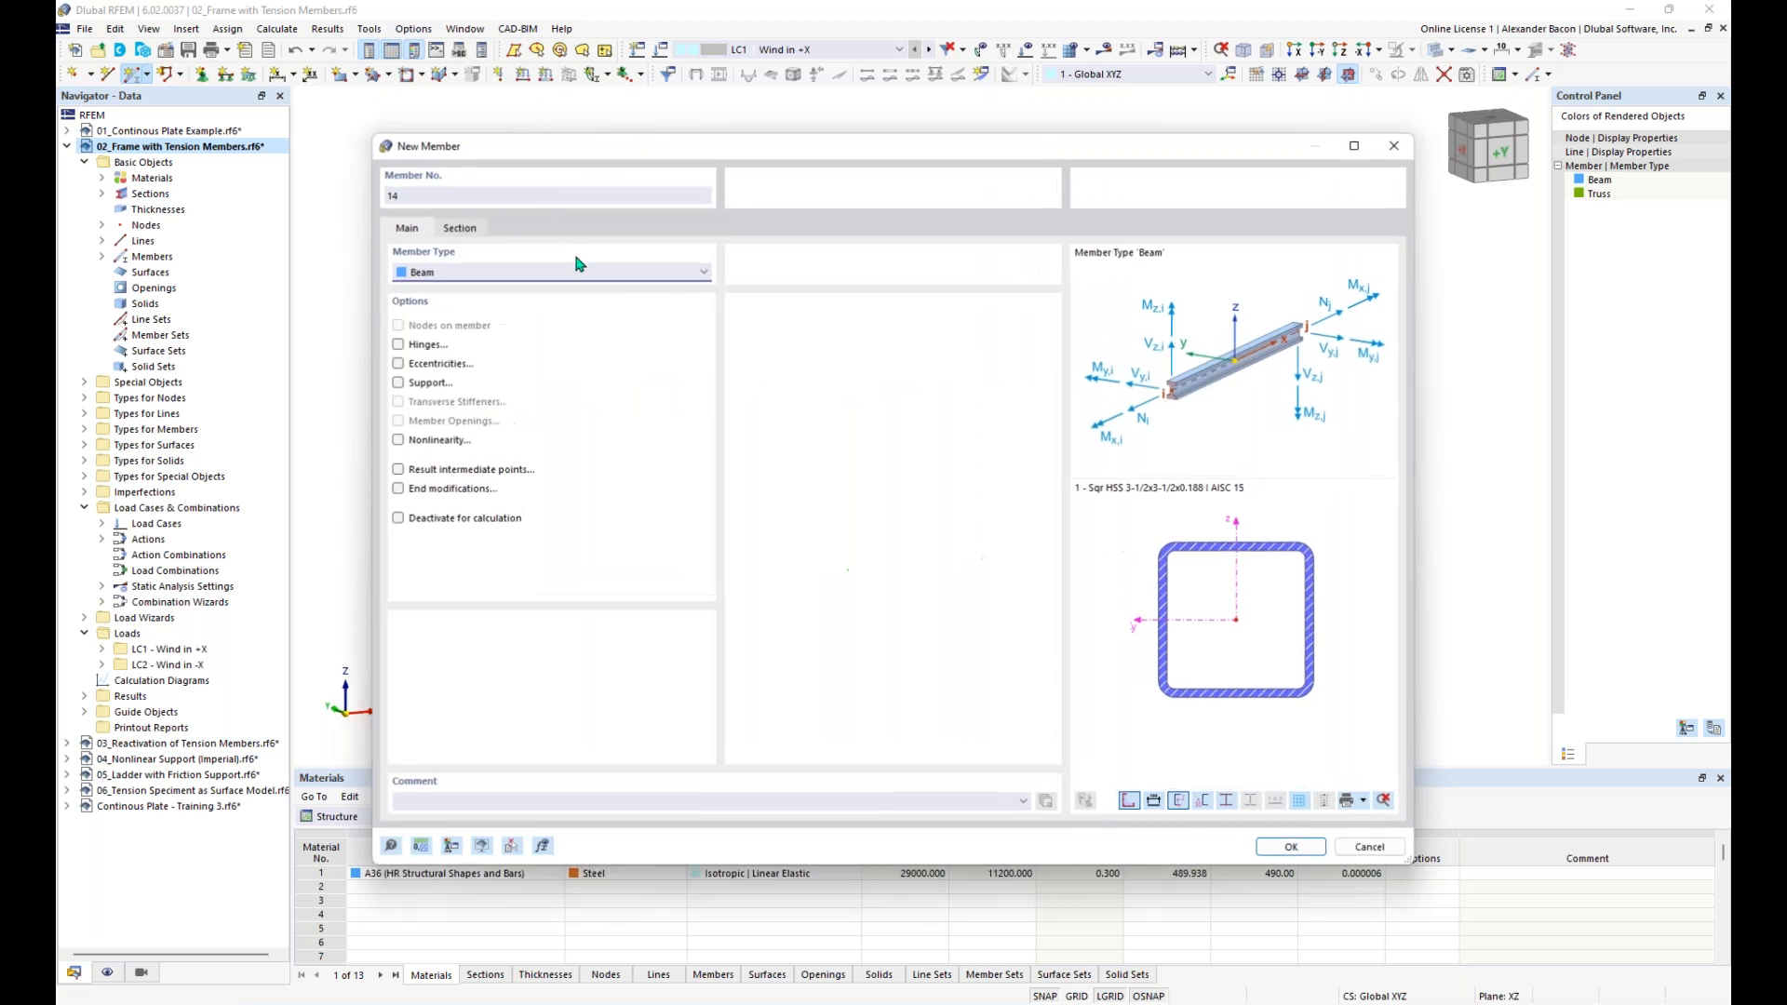
pyautogui.click(453, 271)
pyautogui.click(450, 347)
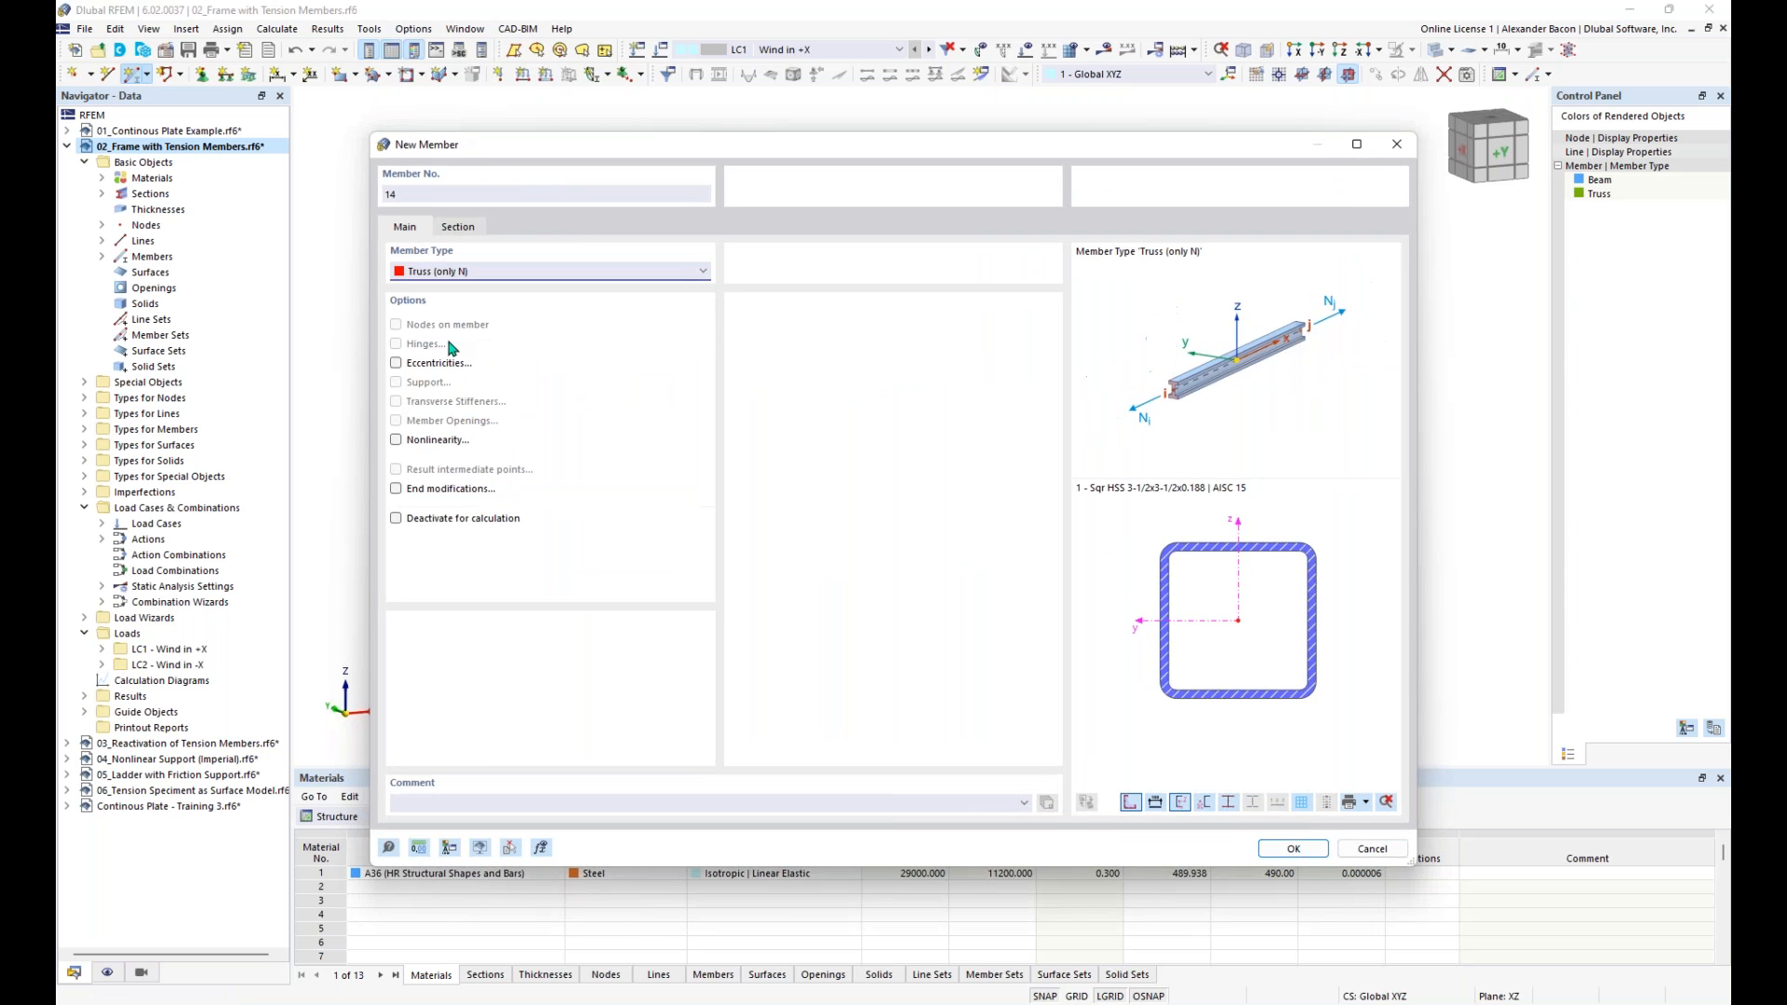
# - Assign the Failure if compression nonlinearity and the section 3 - ROUND 0.750/H to the new member
pyautogui.click(397, 439)
pyautogui.click(498, 230)
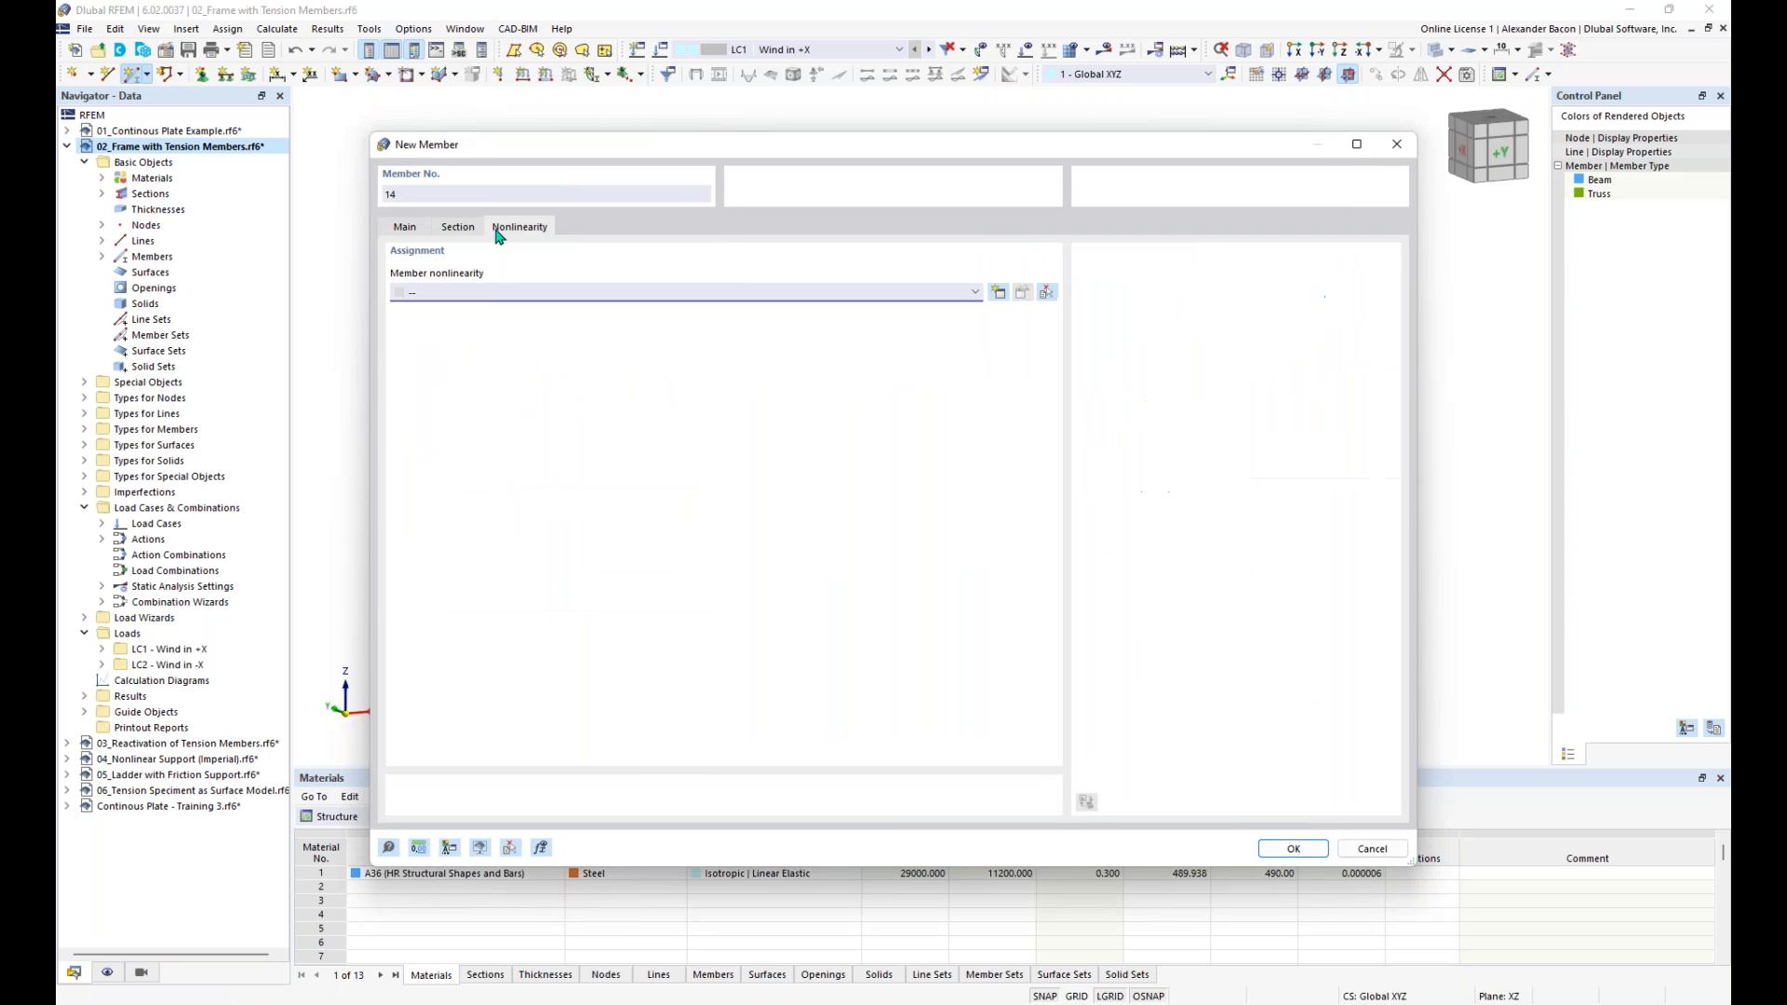
pyautogui.click(479, 299)
pyautogui.click(460, 311)
pyautogui.click(456, 227)
pyautogui.click(689, 654)
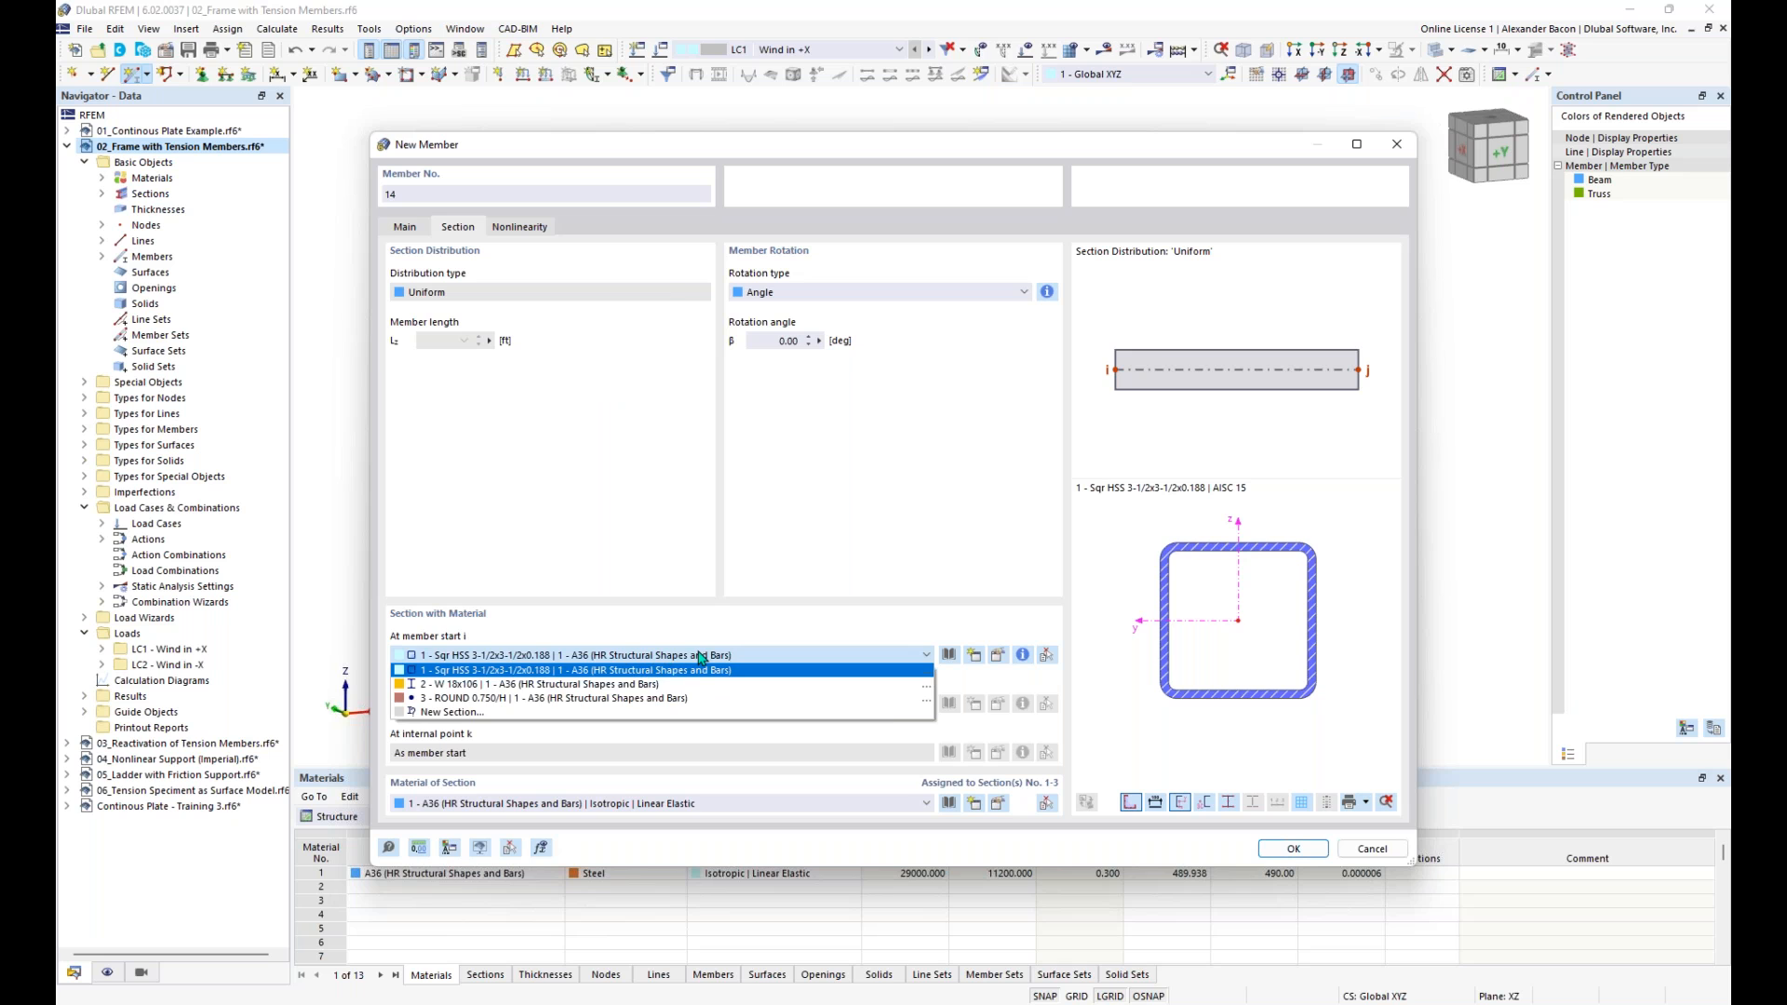
pyautogui.click(667, 699)
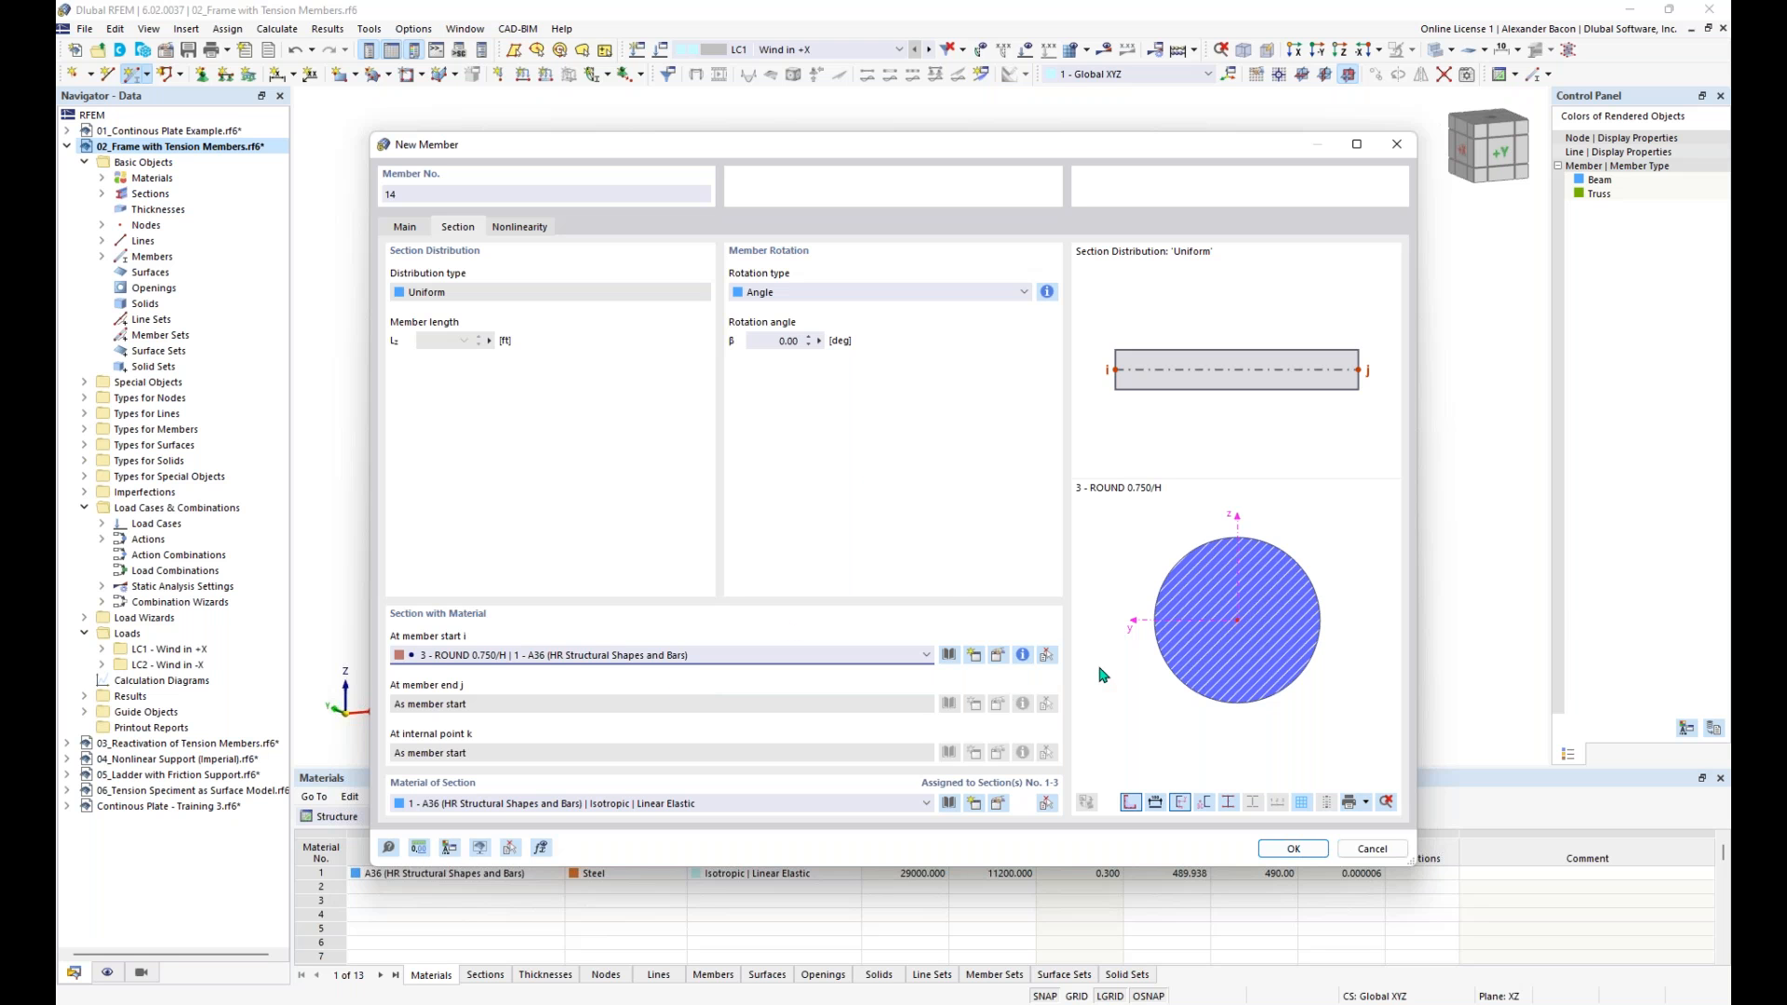
pyautogui.click(1294, 849)
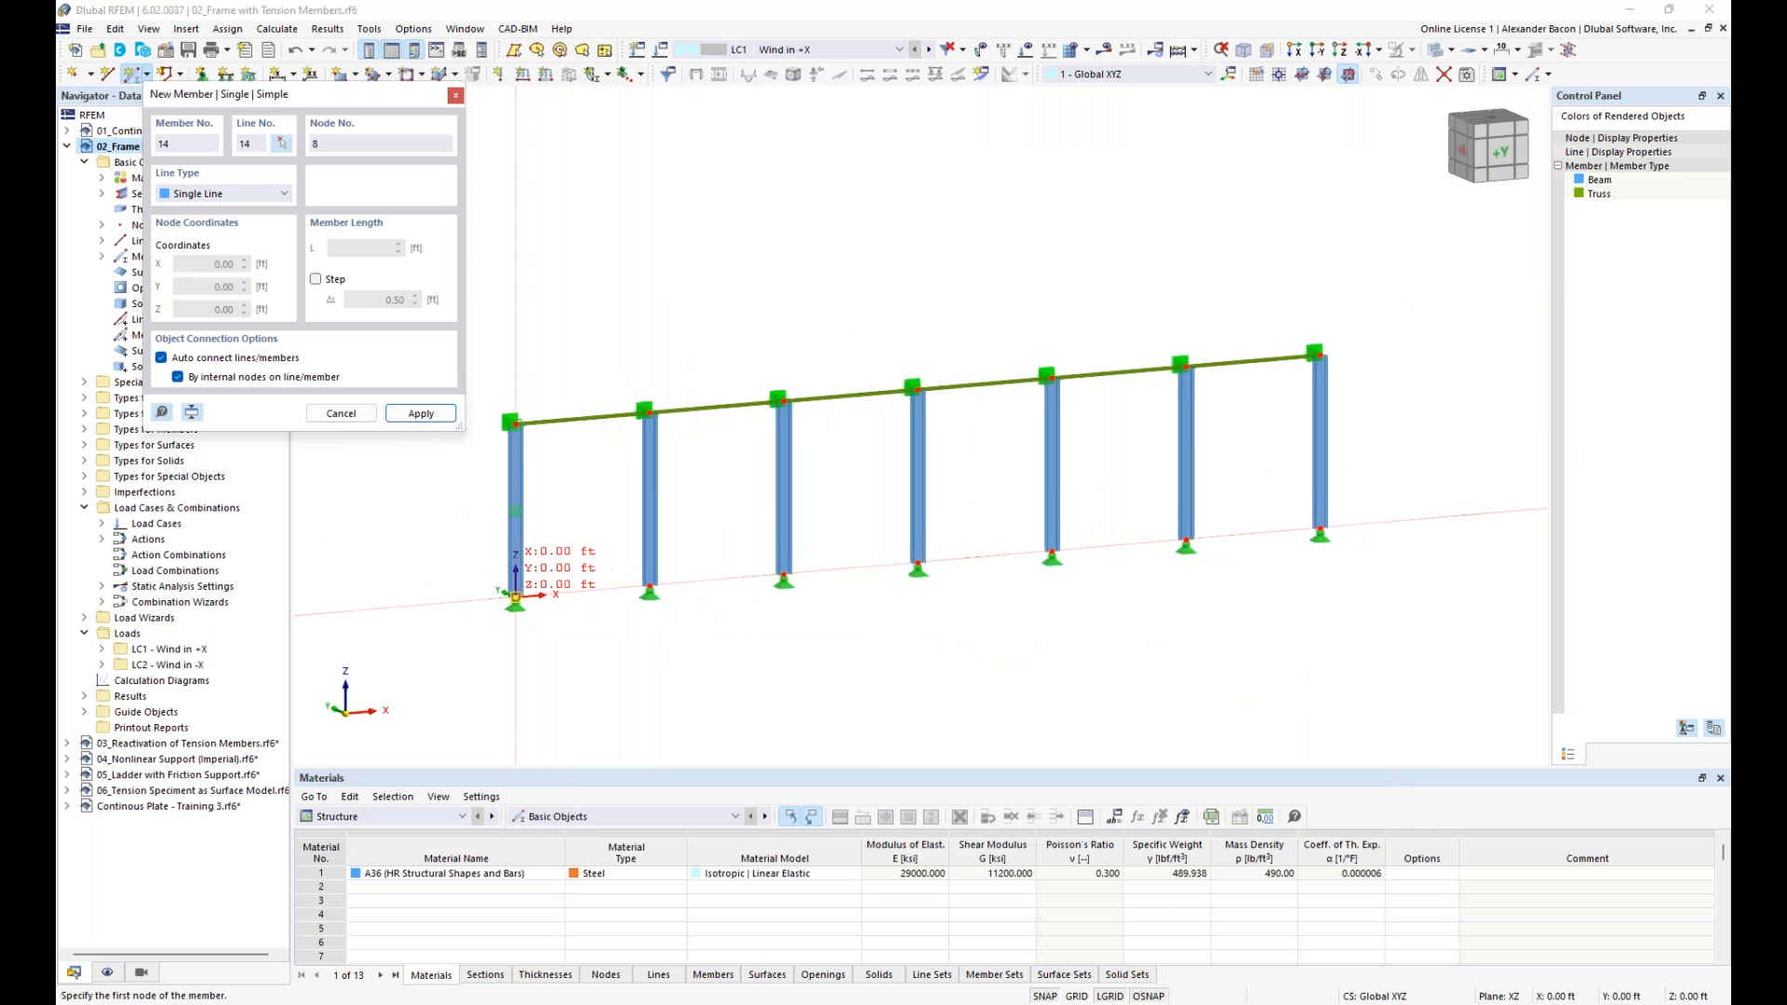
# - Place two crossing diagonals in the first bay, each running from one column's base to the other column's top
pyautogui.click(515, 596)
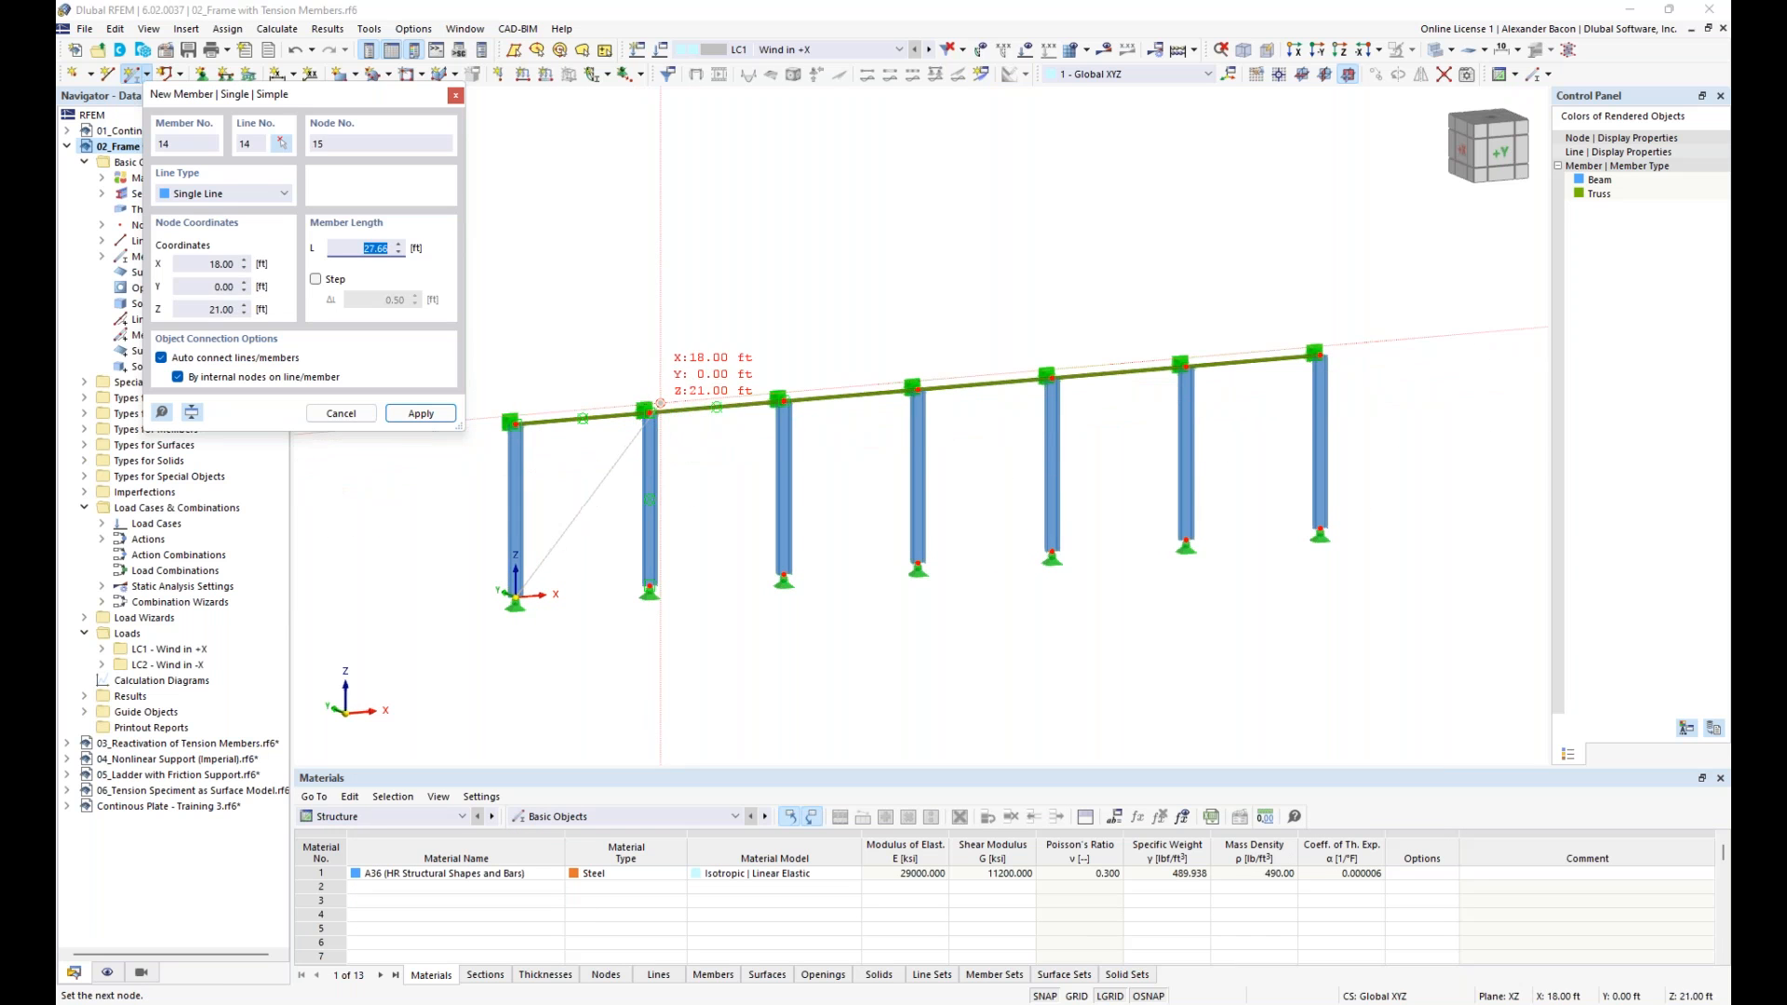
pyautogui.click(648, 412)
pyautogui.click(514, 422)
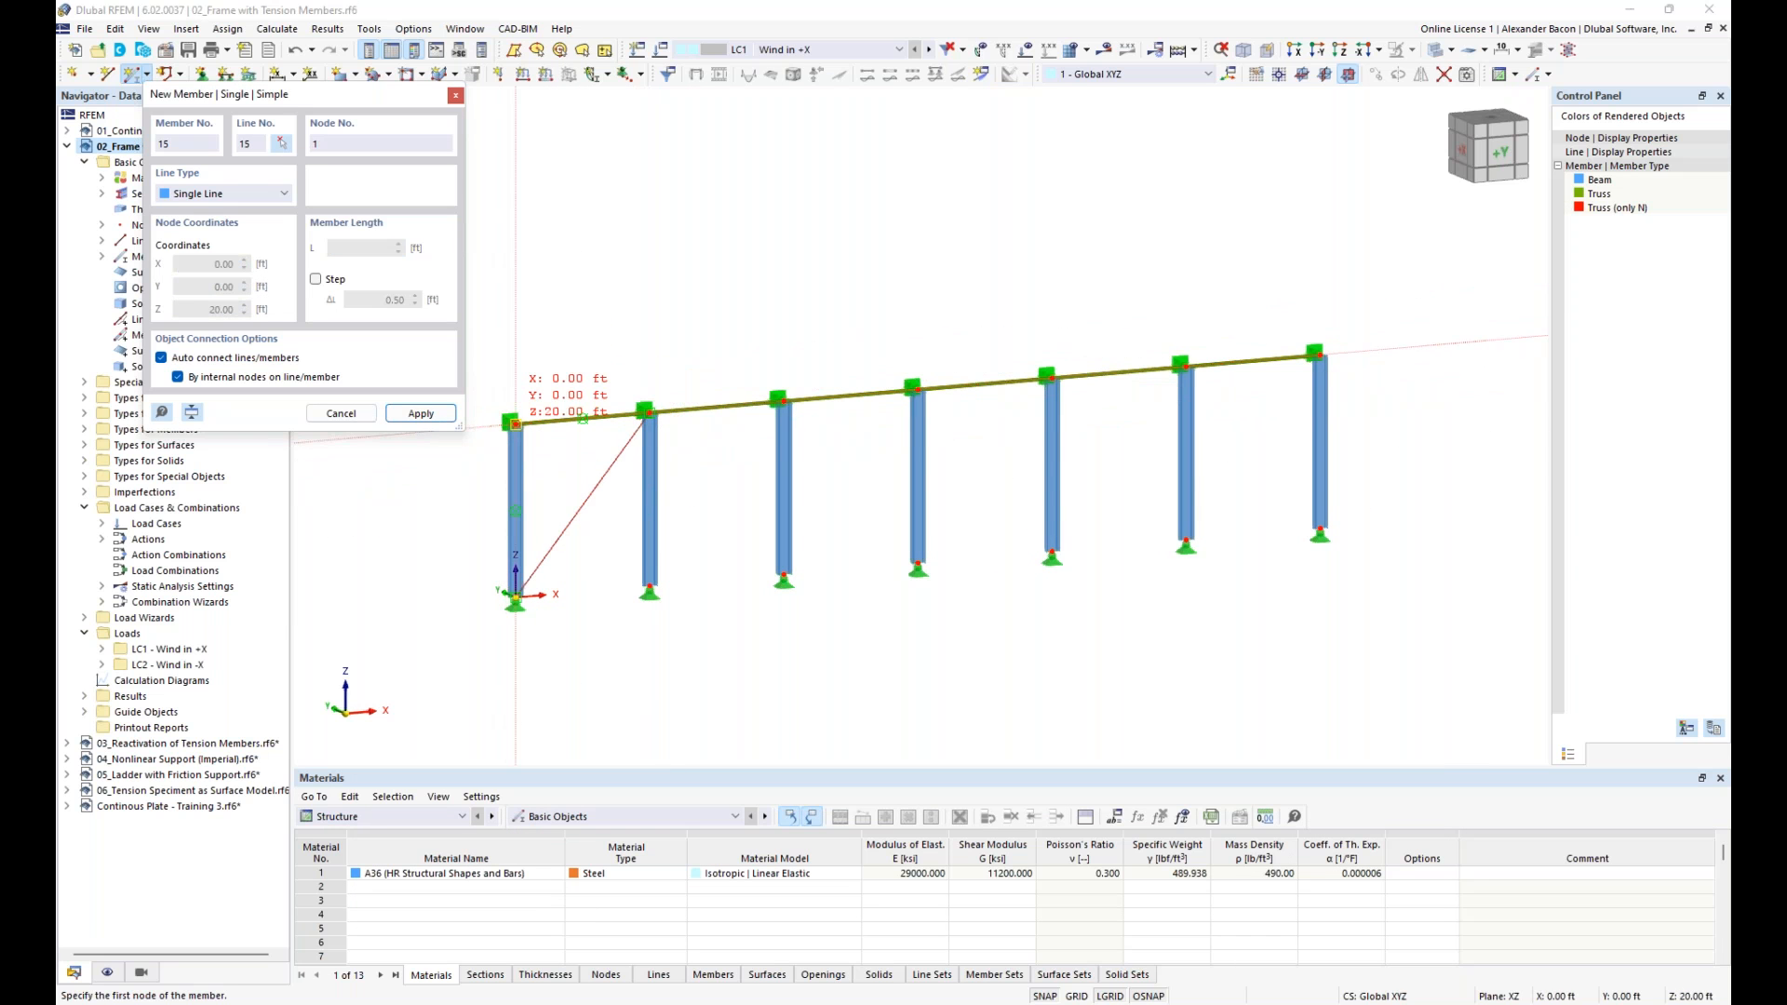
pyautogui.click(649, 593)
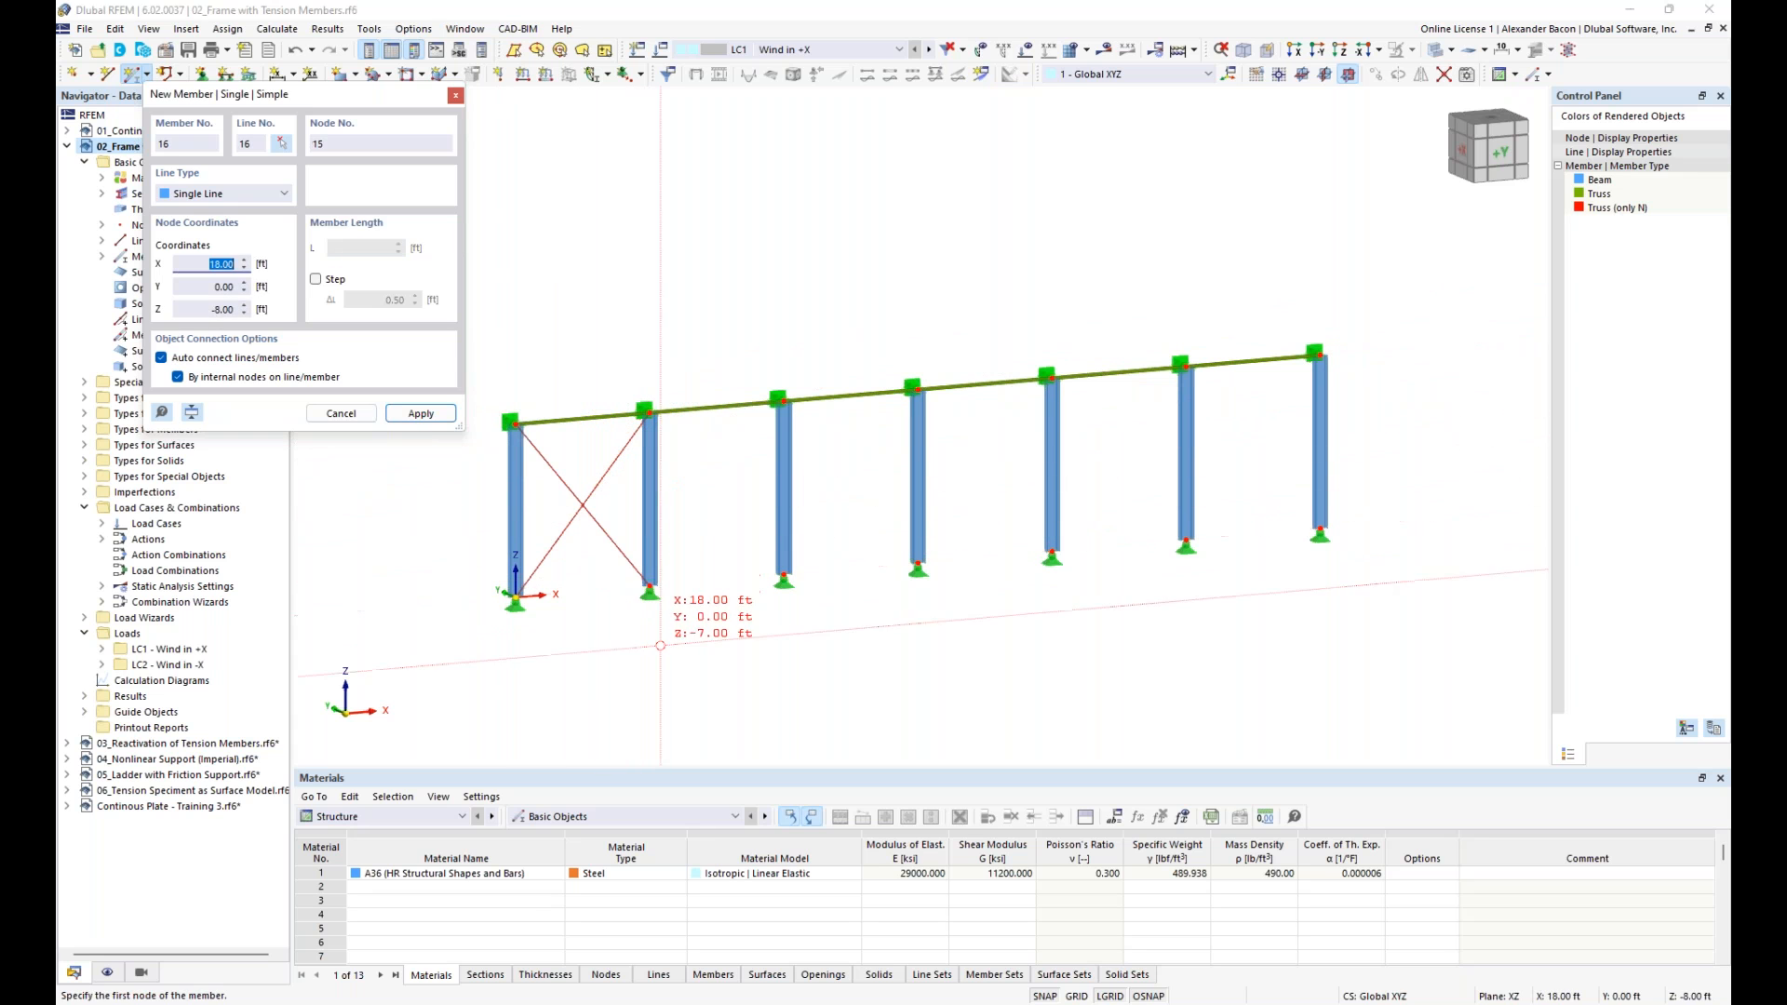
pyautogui.press('Escape')
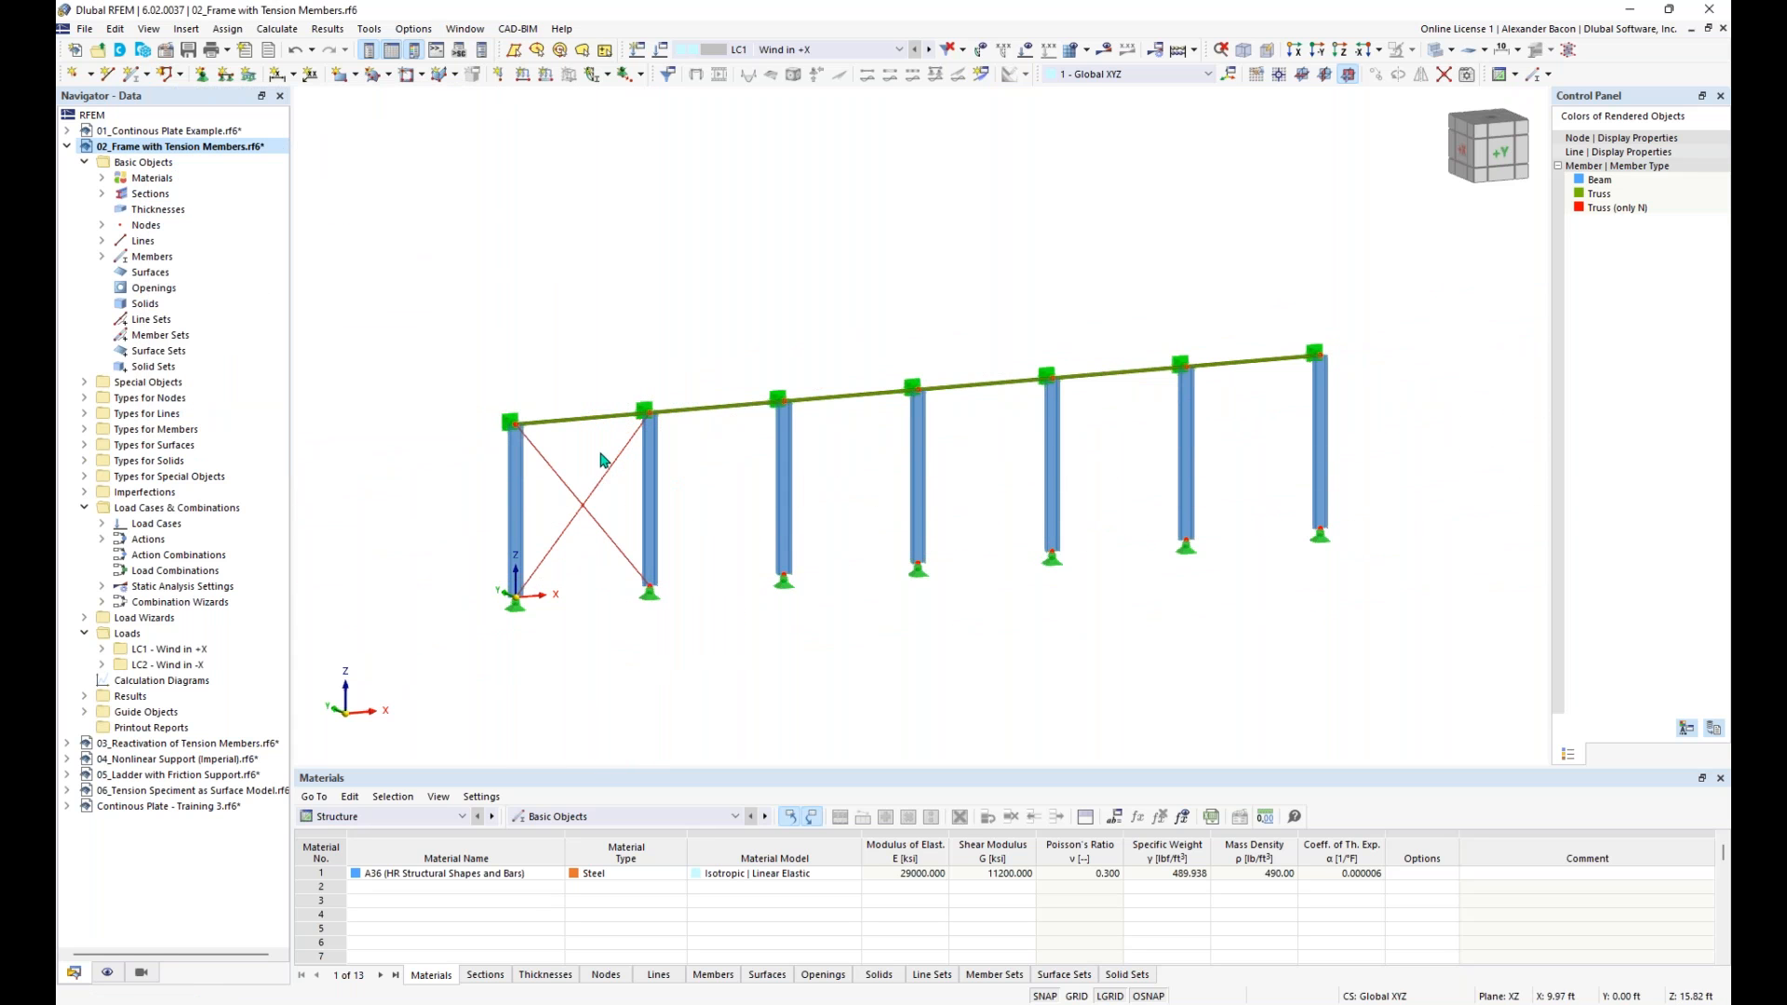
# - Copy the two crossed diagonals from the first bay so that the last bay is braced as well
pyautogui.moveTo(600, 442); pyautogui.dragTo(567, 568)
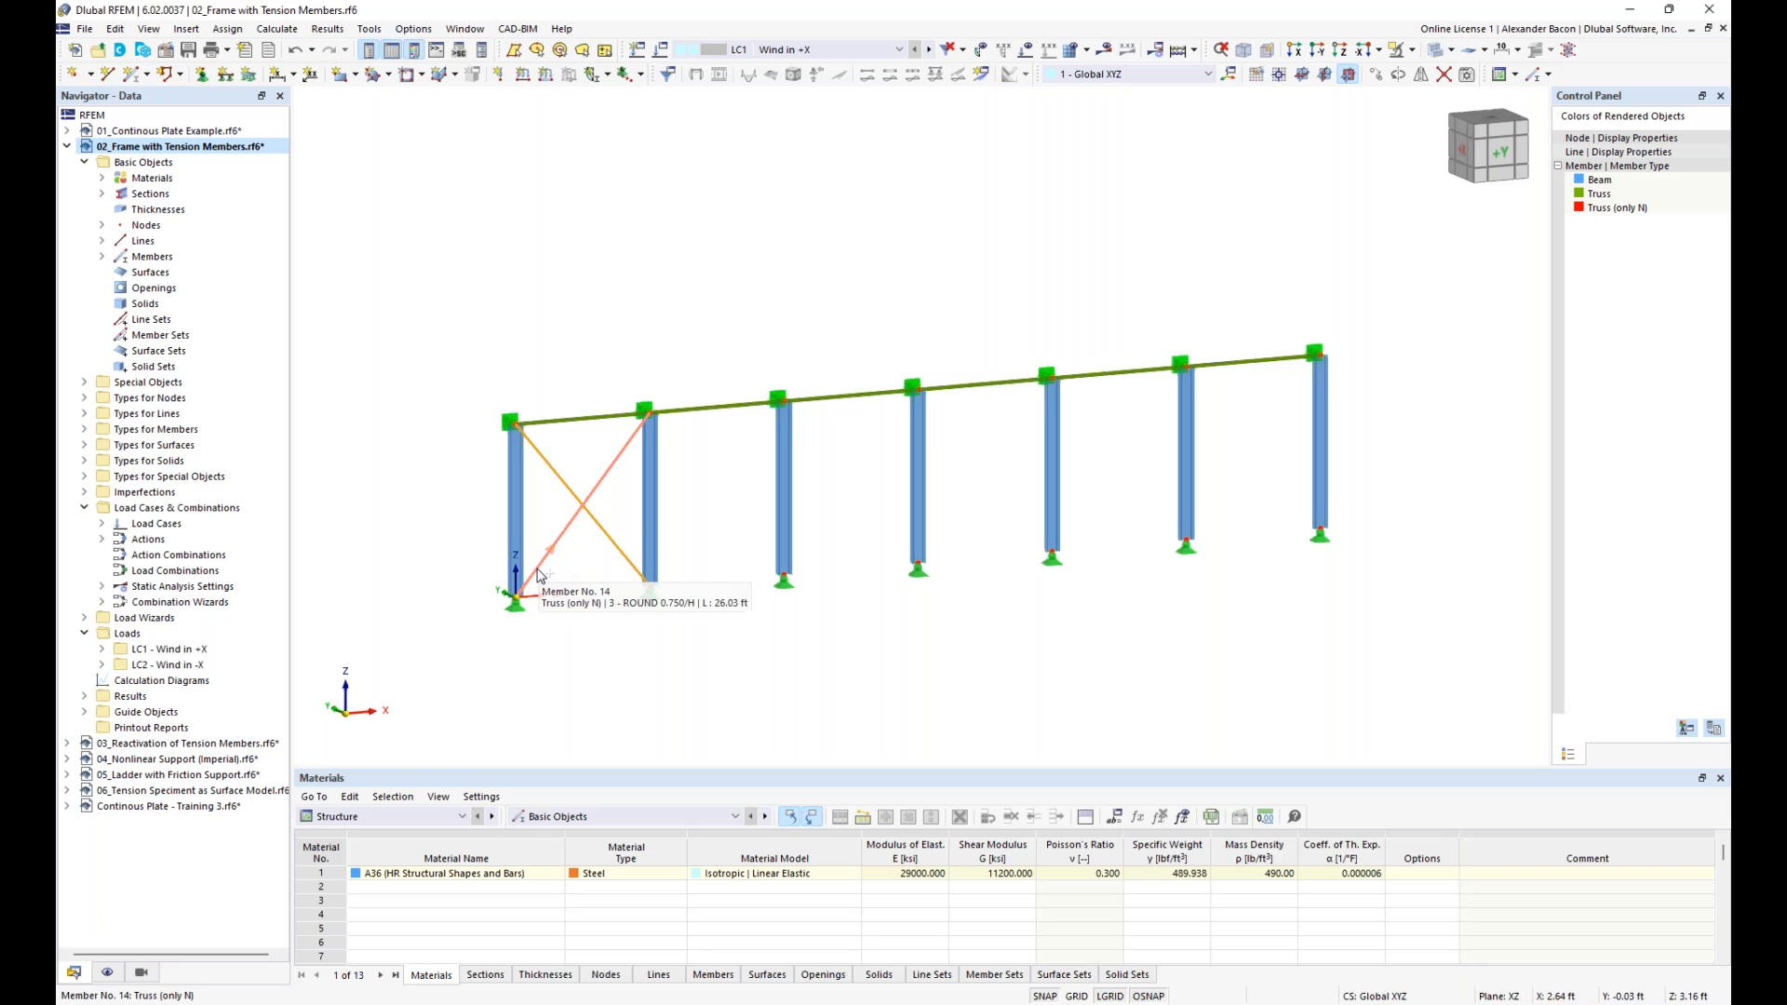
pyautogui.keyDown('ctrl'); pyautogui.moveTo(537, 575); pyautogui.dragTo(1192, 549); pyautogui.keyUp('ctrl')
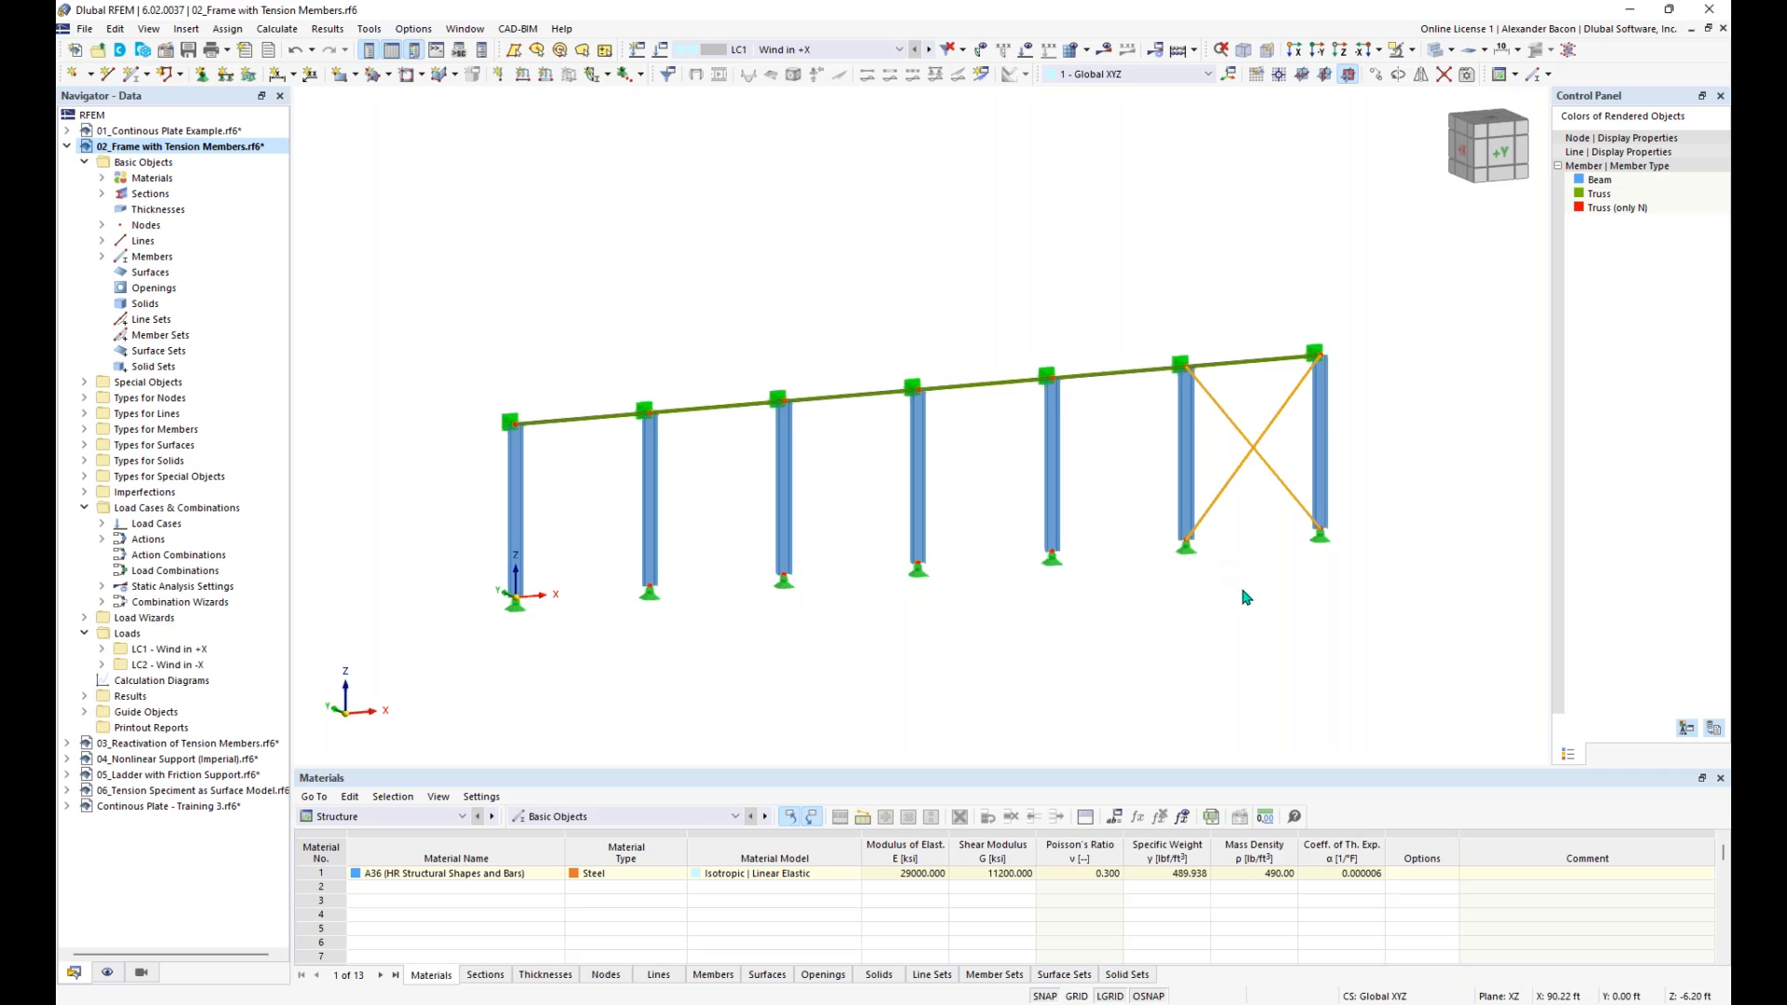
pyautogui.keyDown('ctrl'); pyautogui.moveTo(1220, 492); pyautogui.dragTo(550, 546); pyautogui.keyUp('ctrl')
pyautogui.click(874, 678)
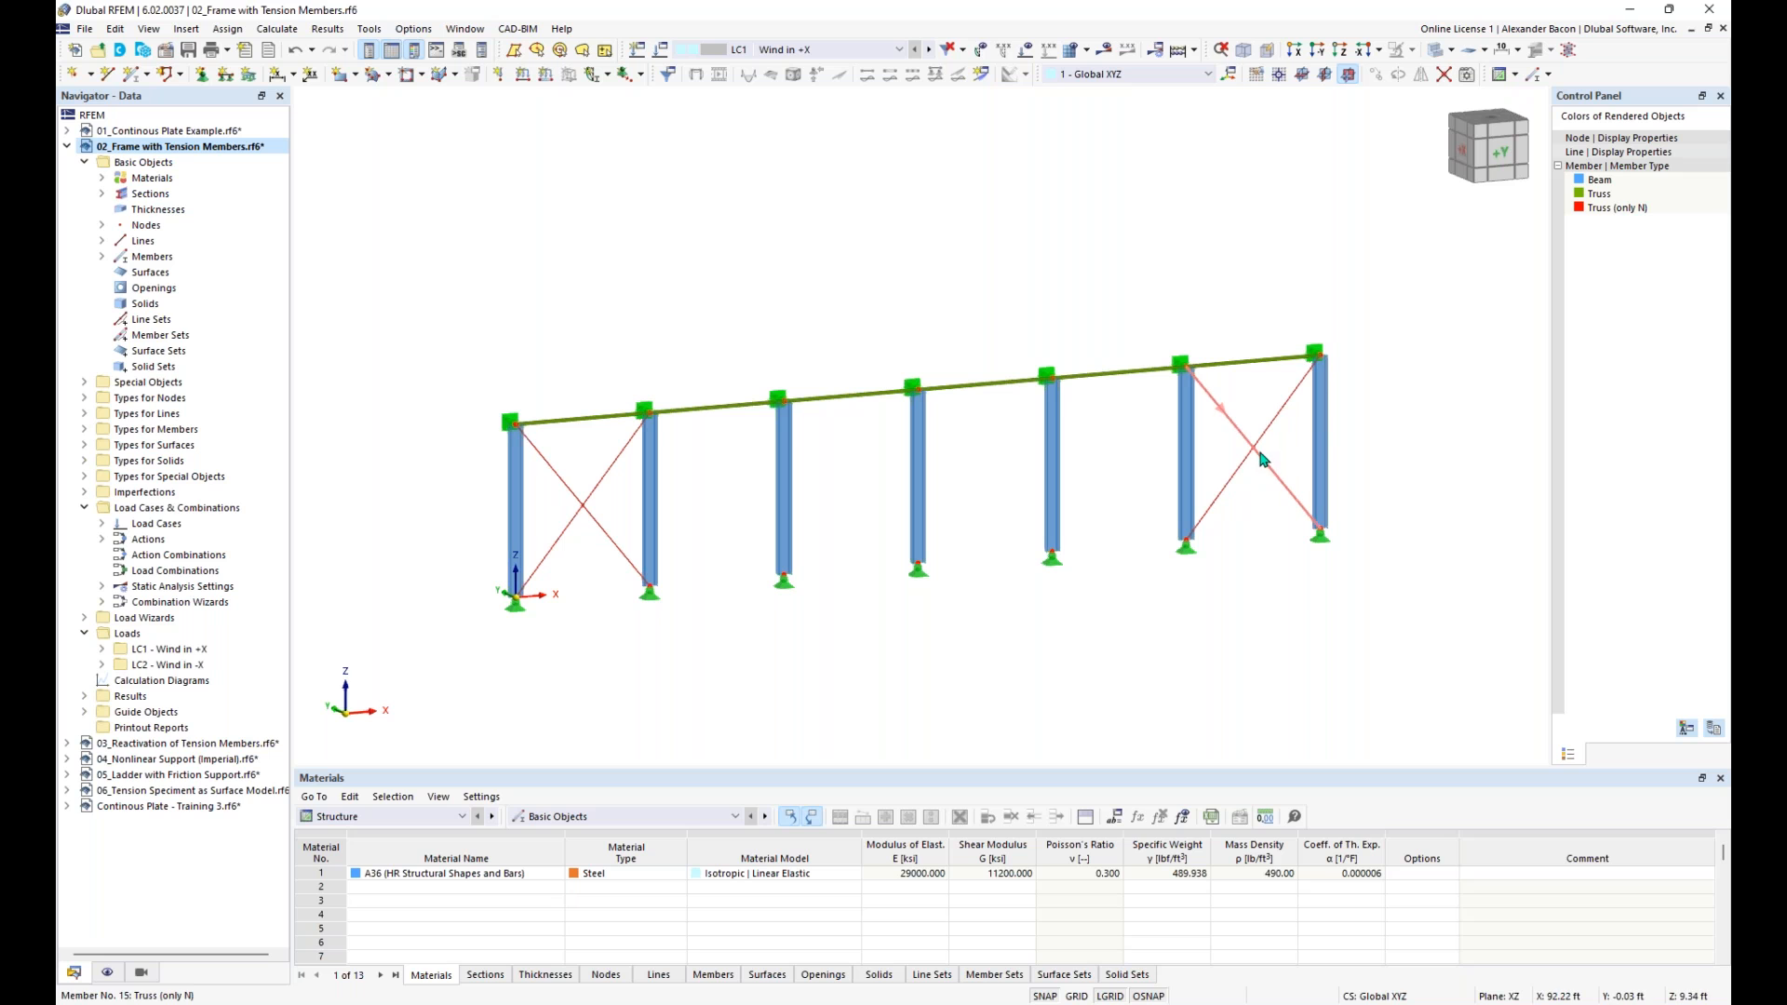
# - Calculate the frame and show the results for LC1 - Wind in +X
pyautogui.scroll(1, 554, 524)
pyautogui.moveTo(928, 619); pyautogui.dragTo(864, 616, button='middle')
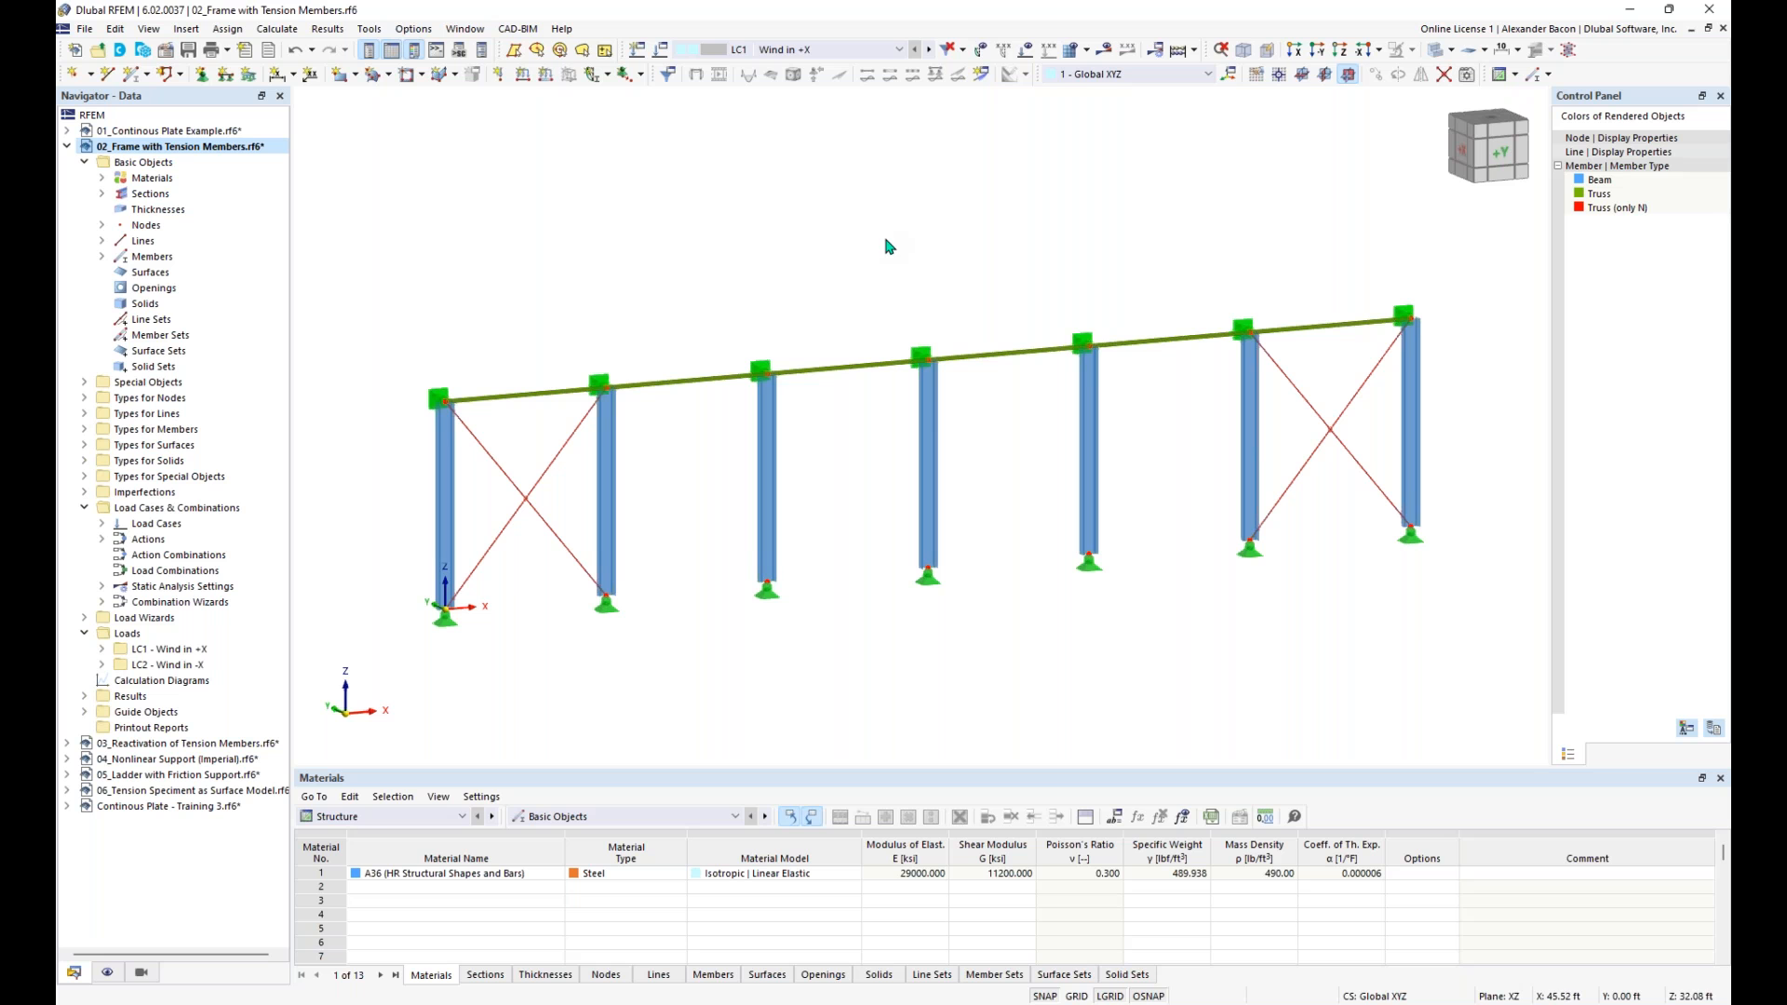
pyautogui.click(1104, 49)
pyautogui.click(966, 585)
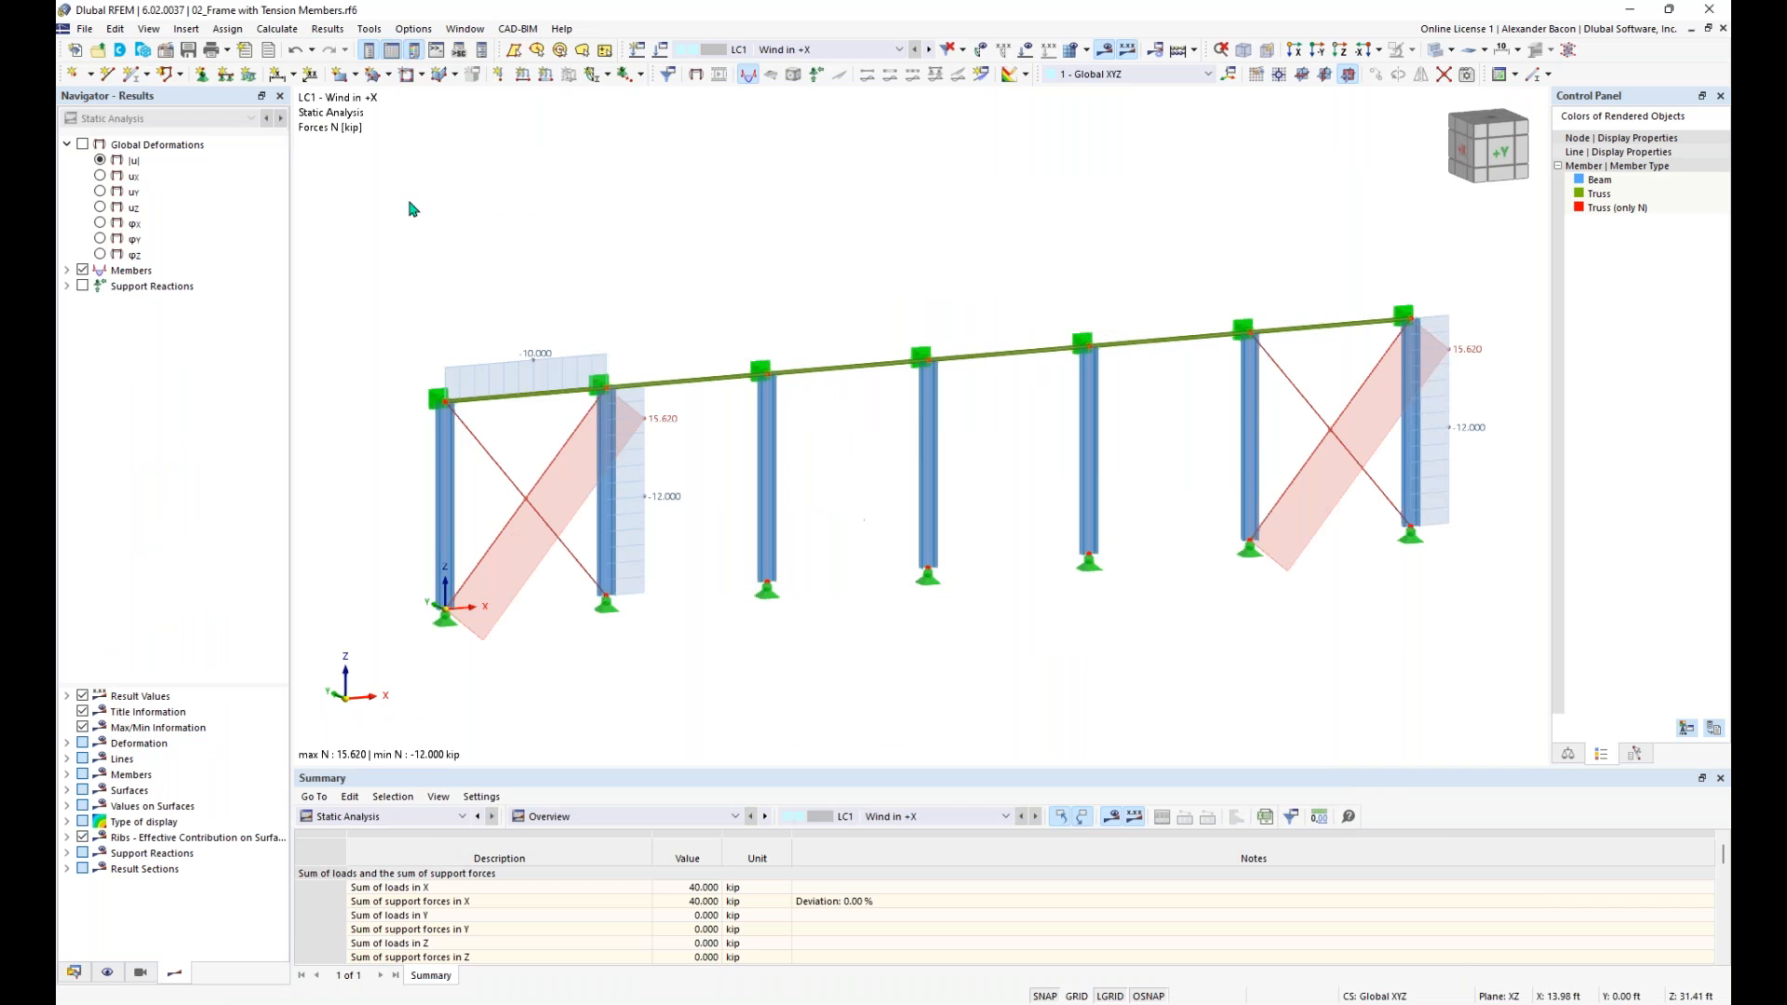
# - Display the global deformations |u| with the model in transparent mode and examine how the columns and both braced bays deform
pyautogui.click(82, 144)
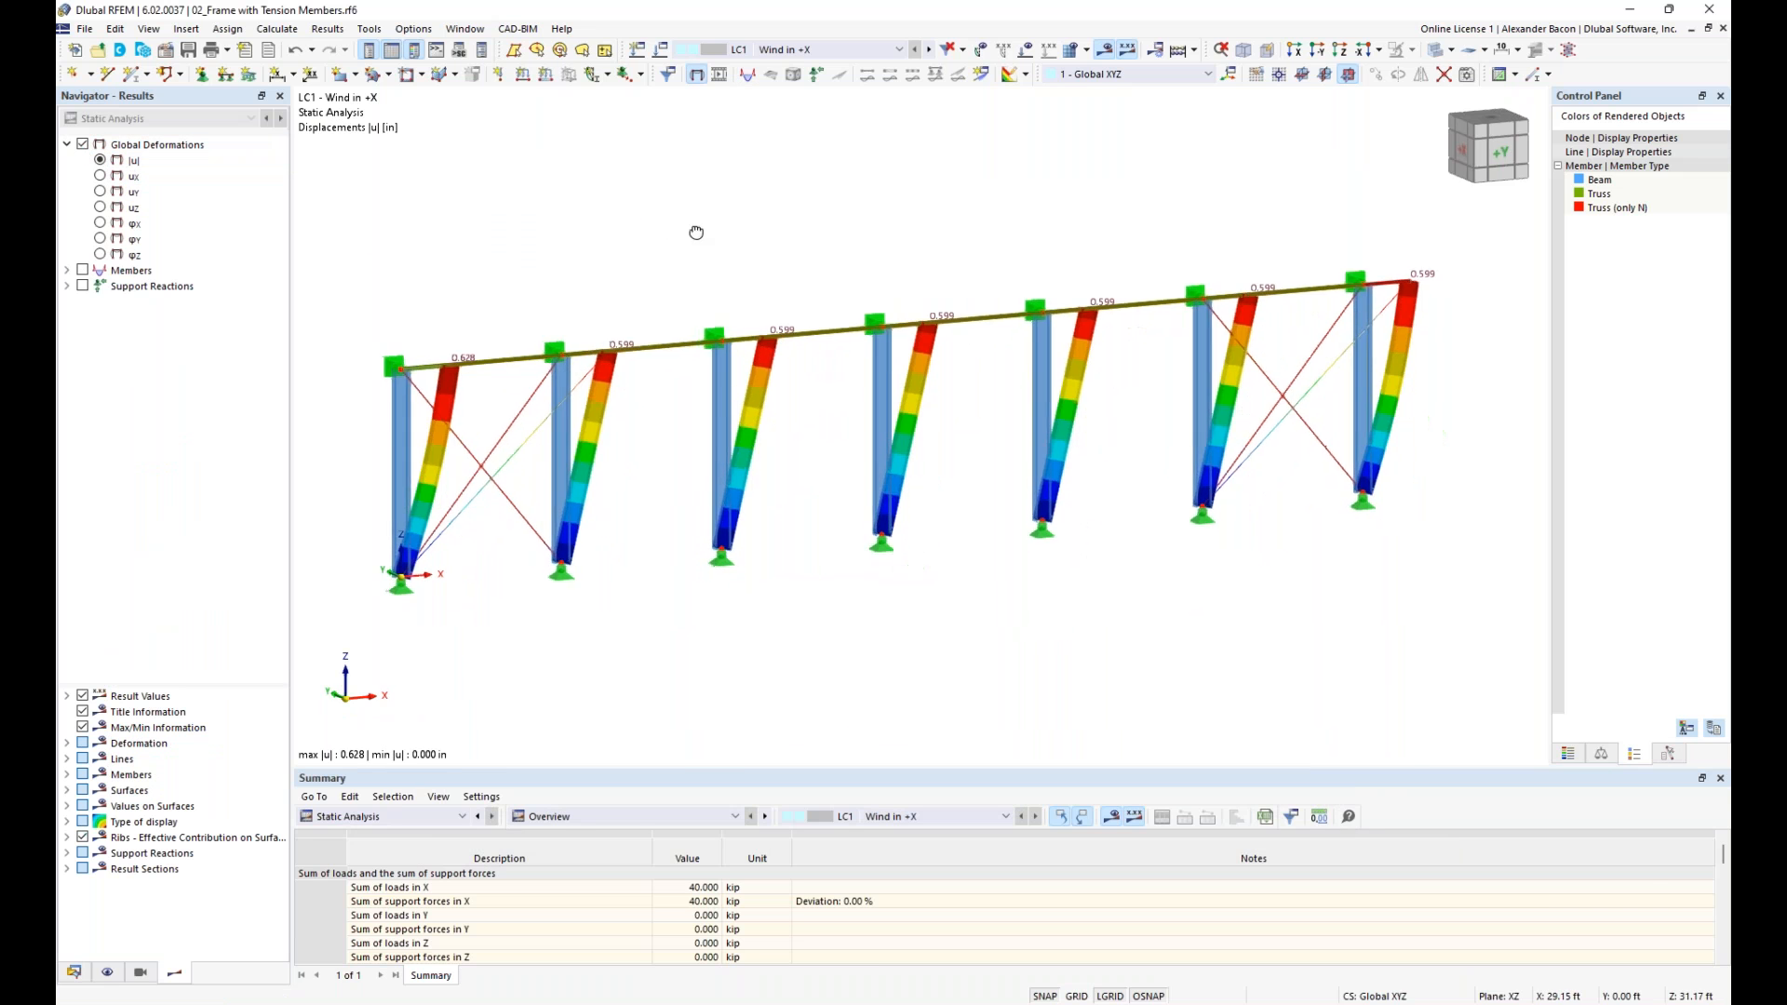
pyautogui.keyDown('ctrl'); pyautogui.moveTo(643, 249); pyautogui.dragTo(672, 257, button='middle'); pyautogui.keyUp('ctrl')
pyautogui.scroll(2, 510, 499)
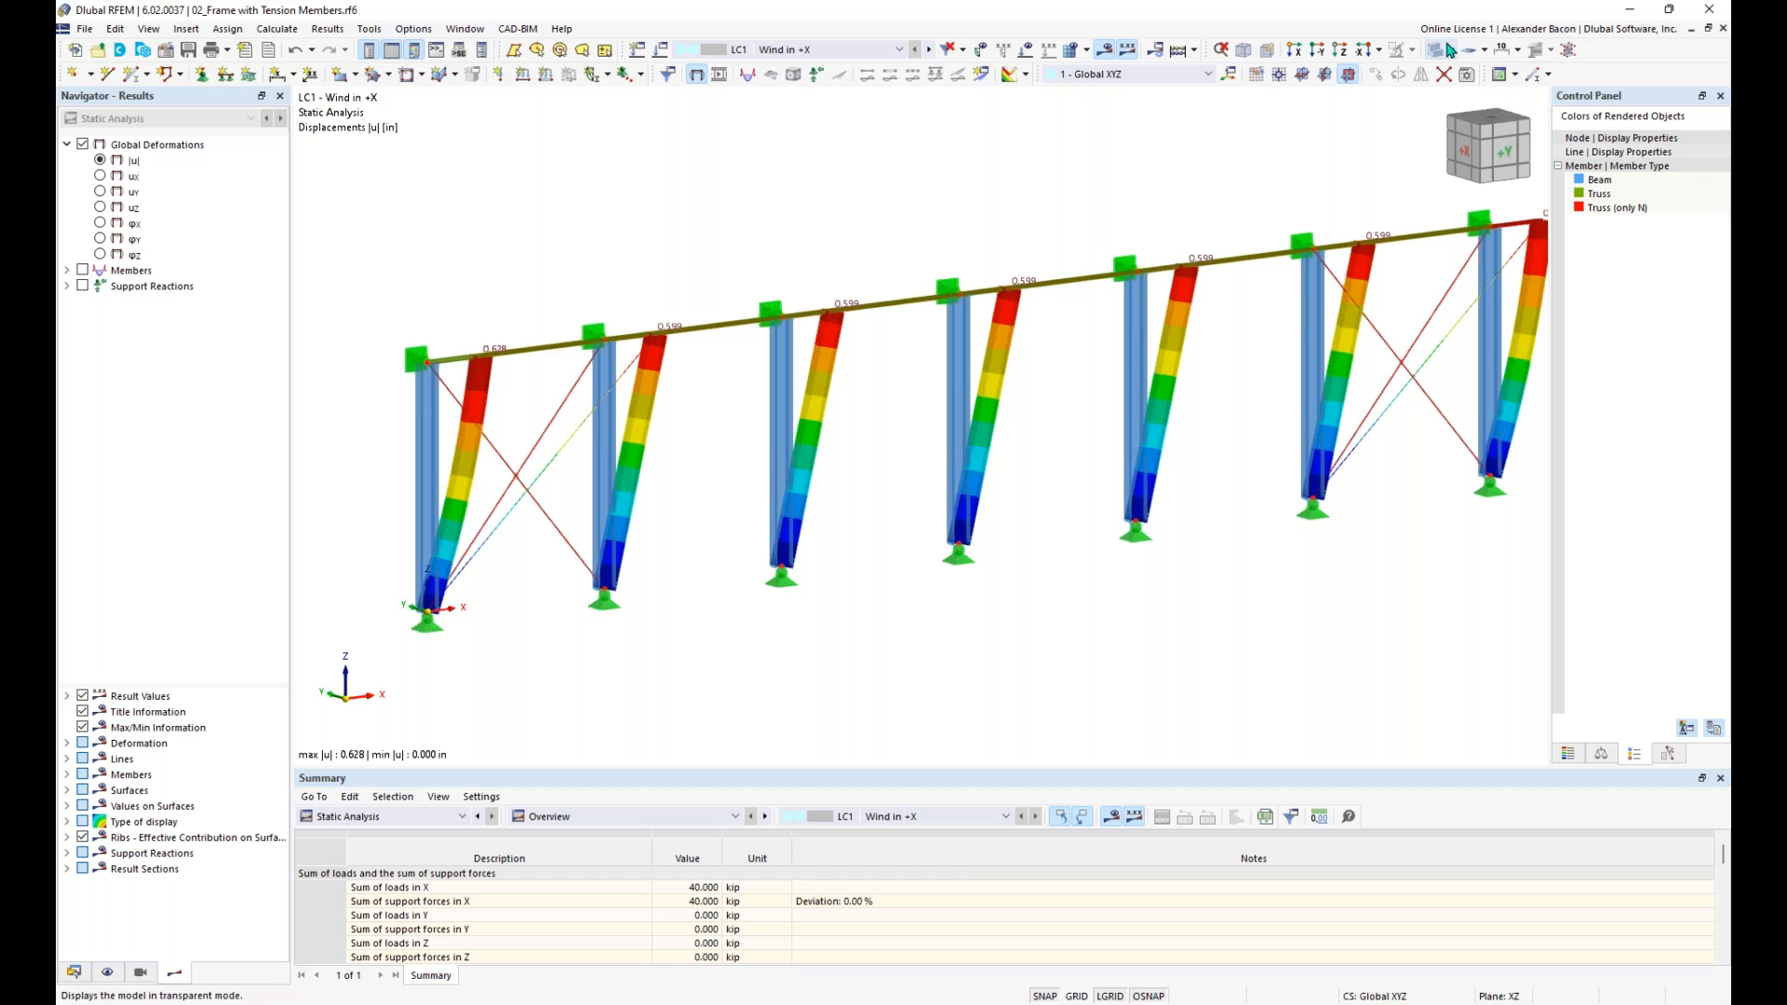
pyautogui.click(1450, 50)
pyautogui.scroll(1, 587, 461)
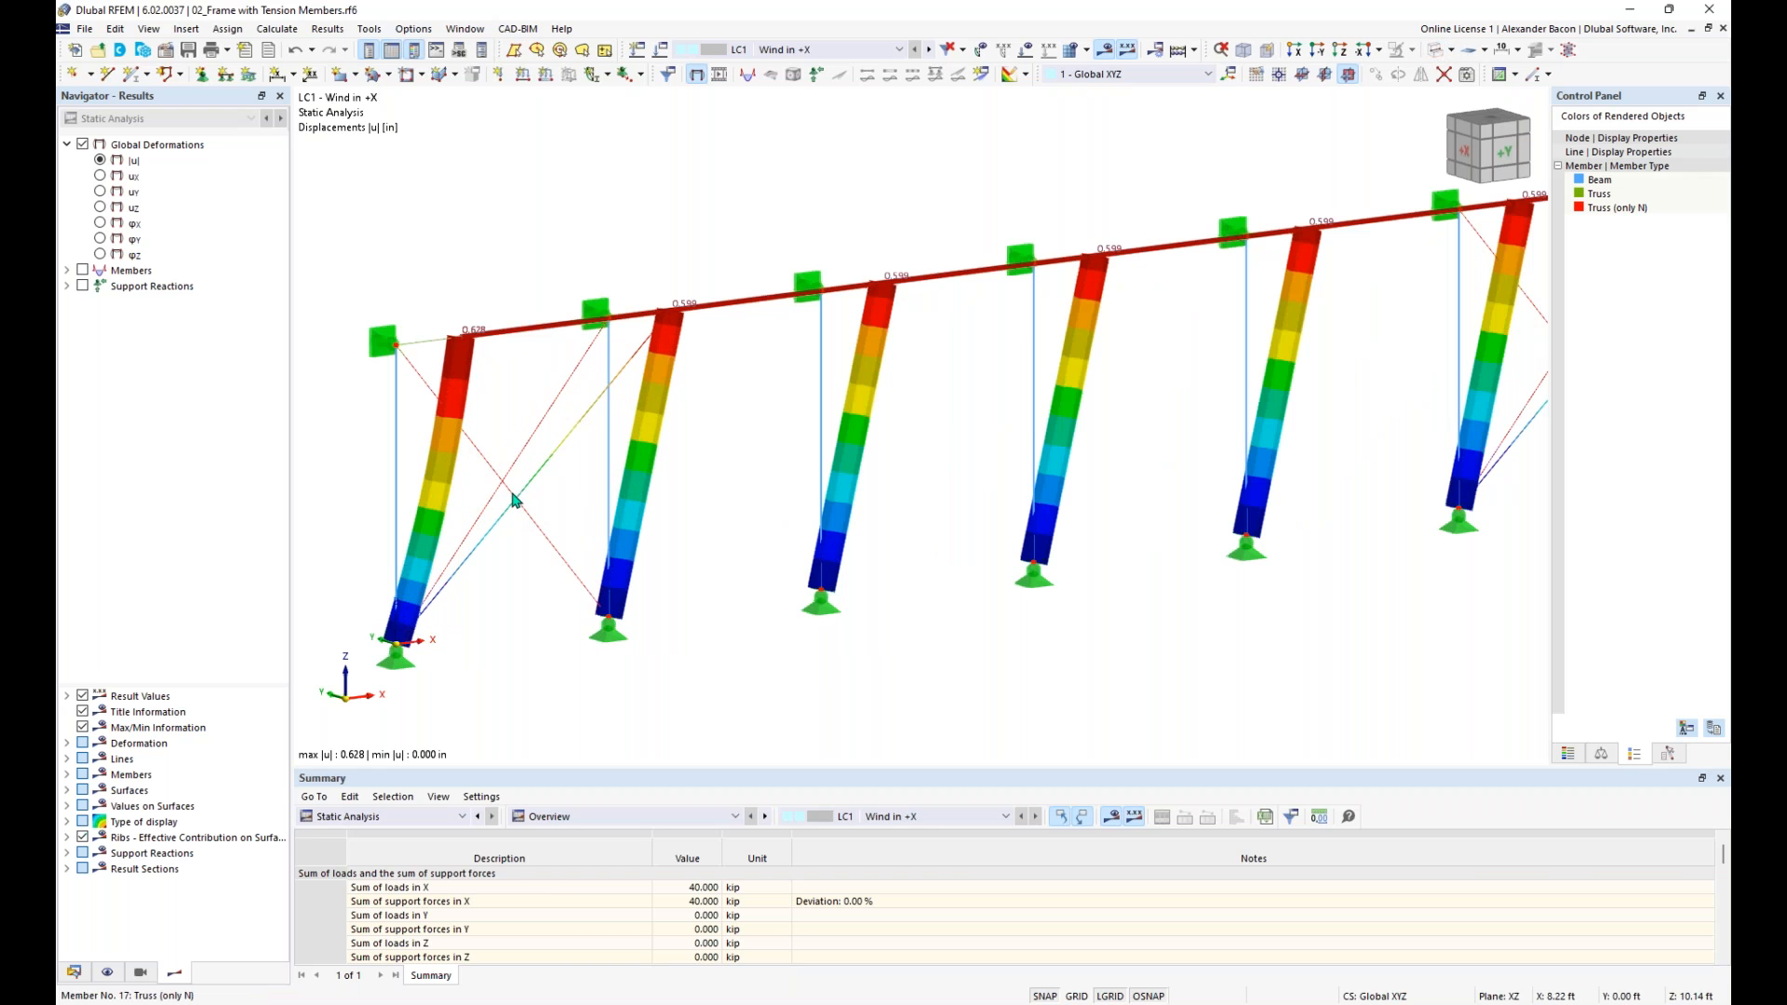
pyautogui.moveTo(1324, 431); pyautogui.dragTo(1207, 431, button='middle')
pyautogui.scroll(-4, 1477, 359)
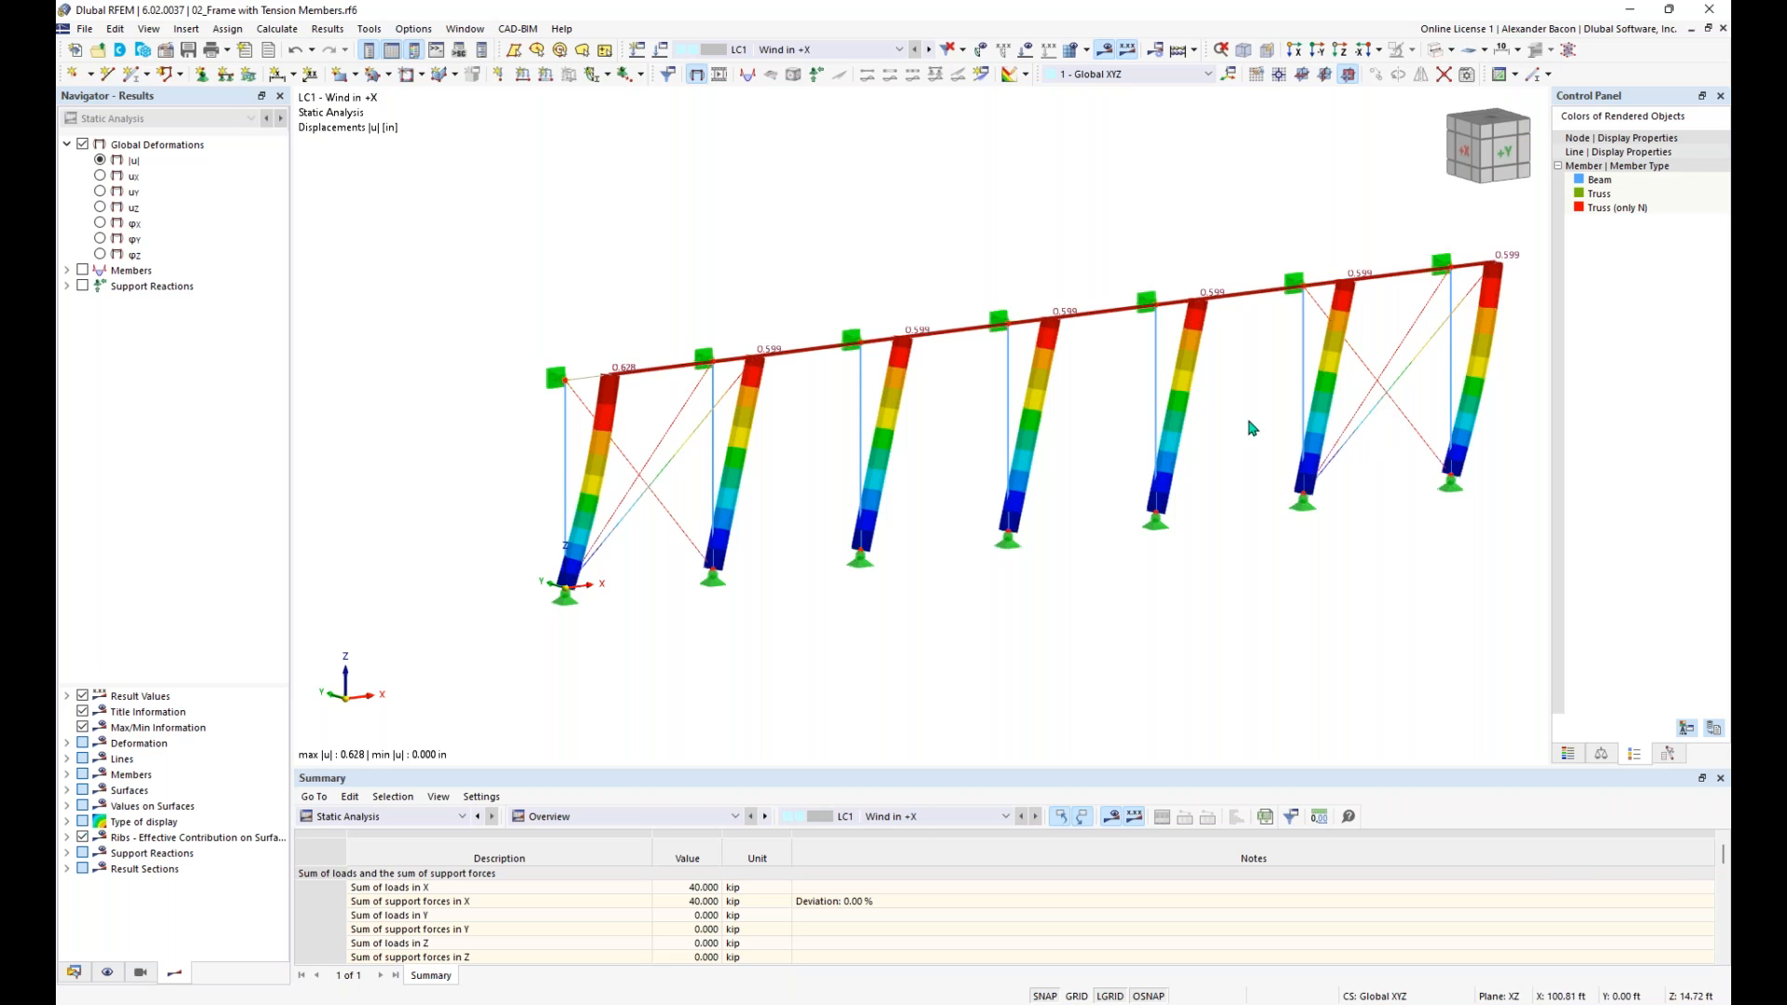
pyautogui.scroll(1, 672, 467)
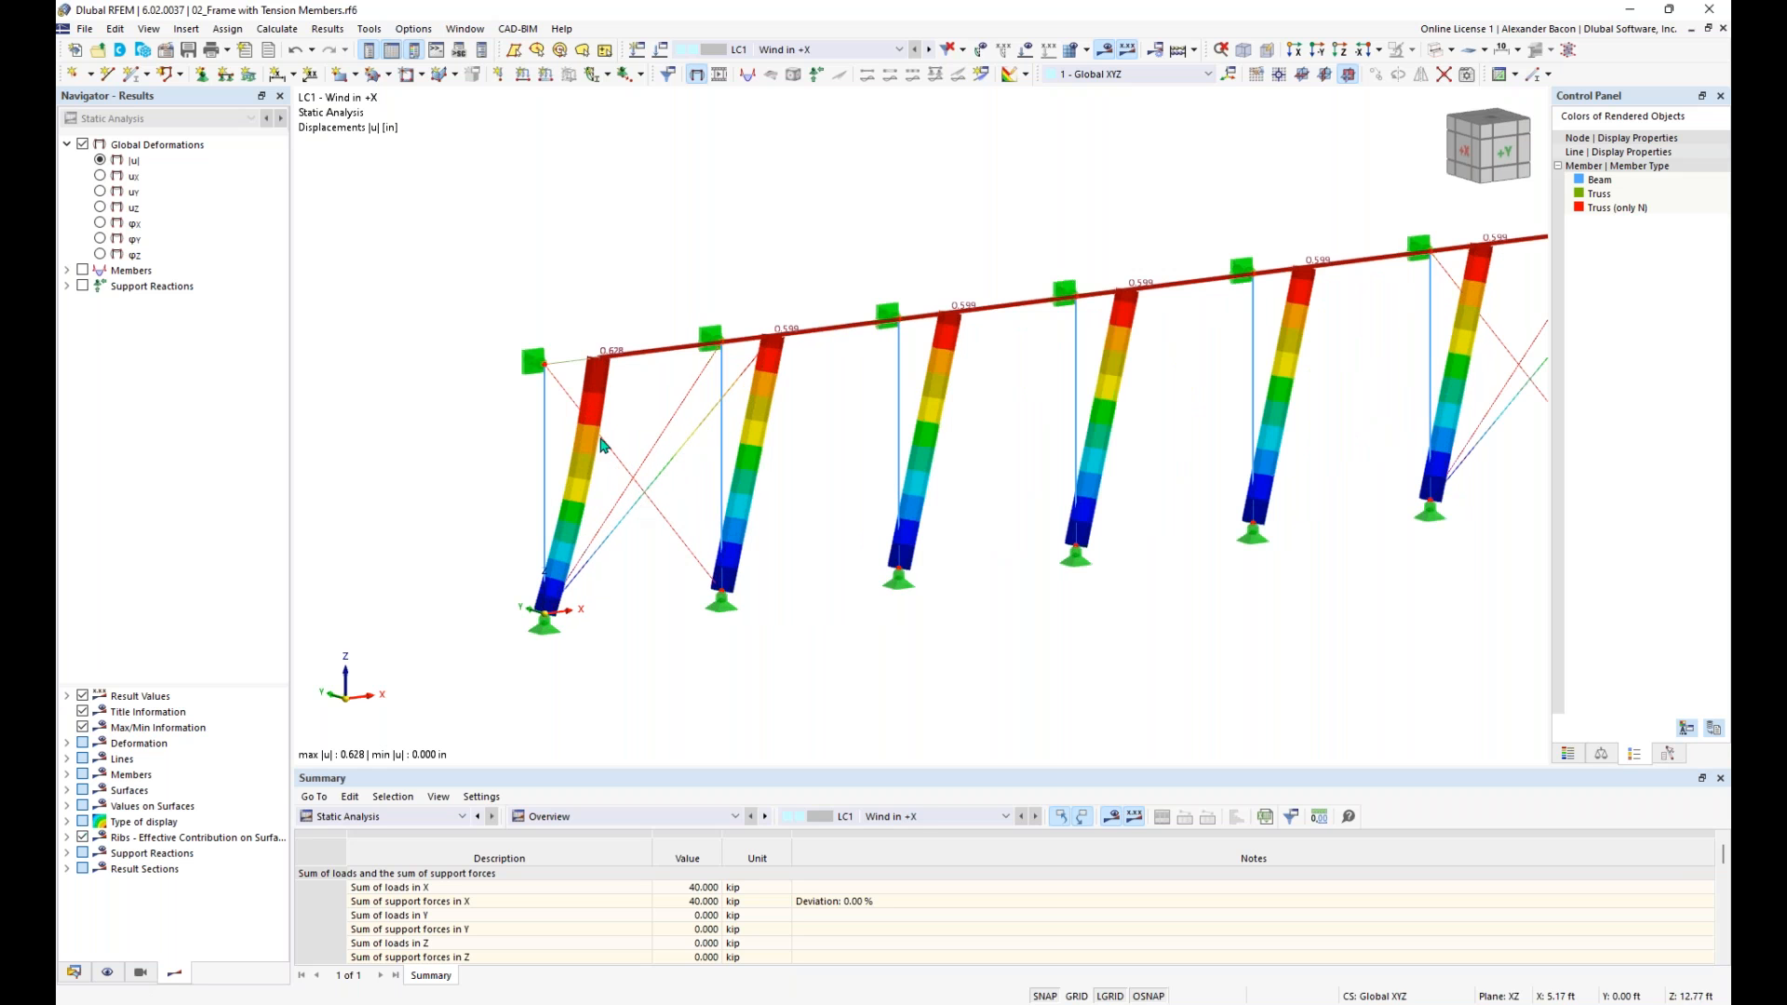
pyautogui.moveTo(884, 461); pyautogui.dragTo(702, 469, button='middle')
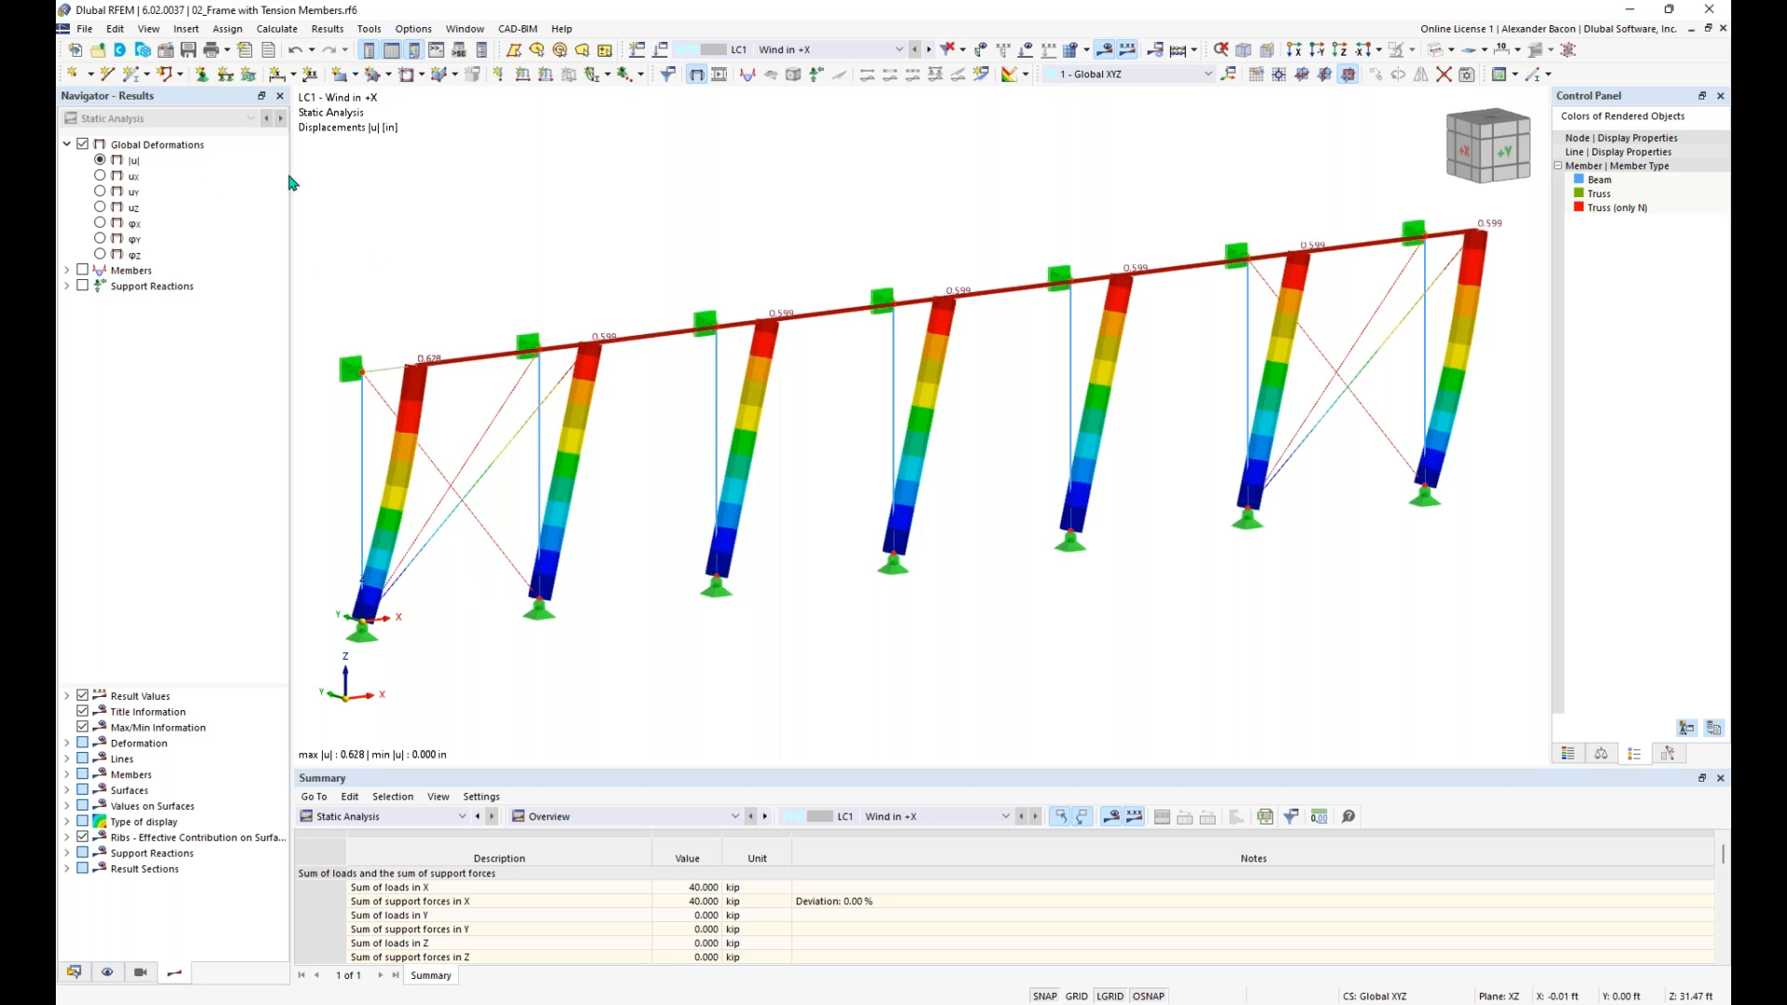
# - Display the members' internal forces N and examine the axial forces in the diagonals and columns
pyautogui.click(67, 270)
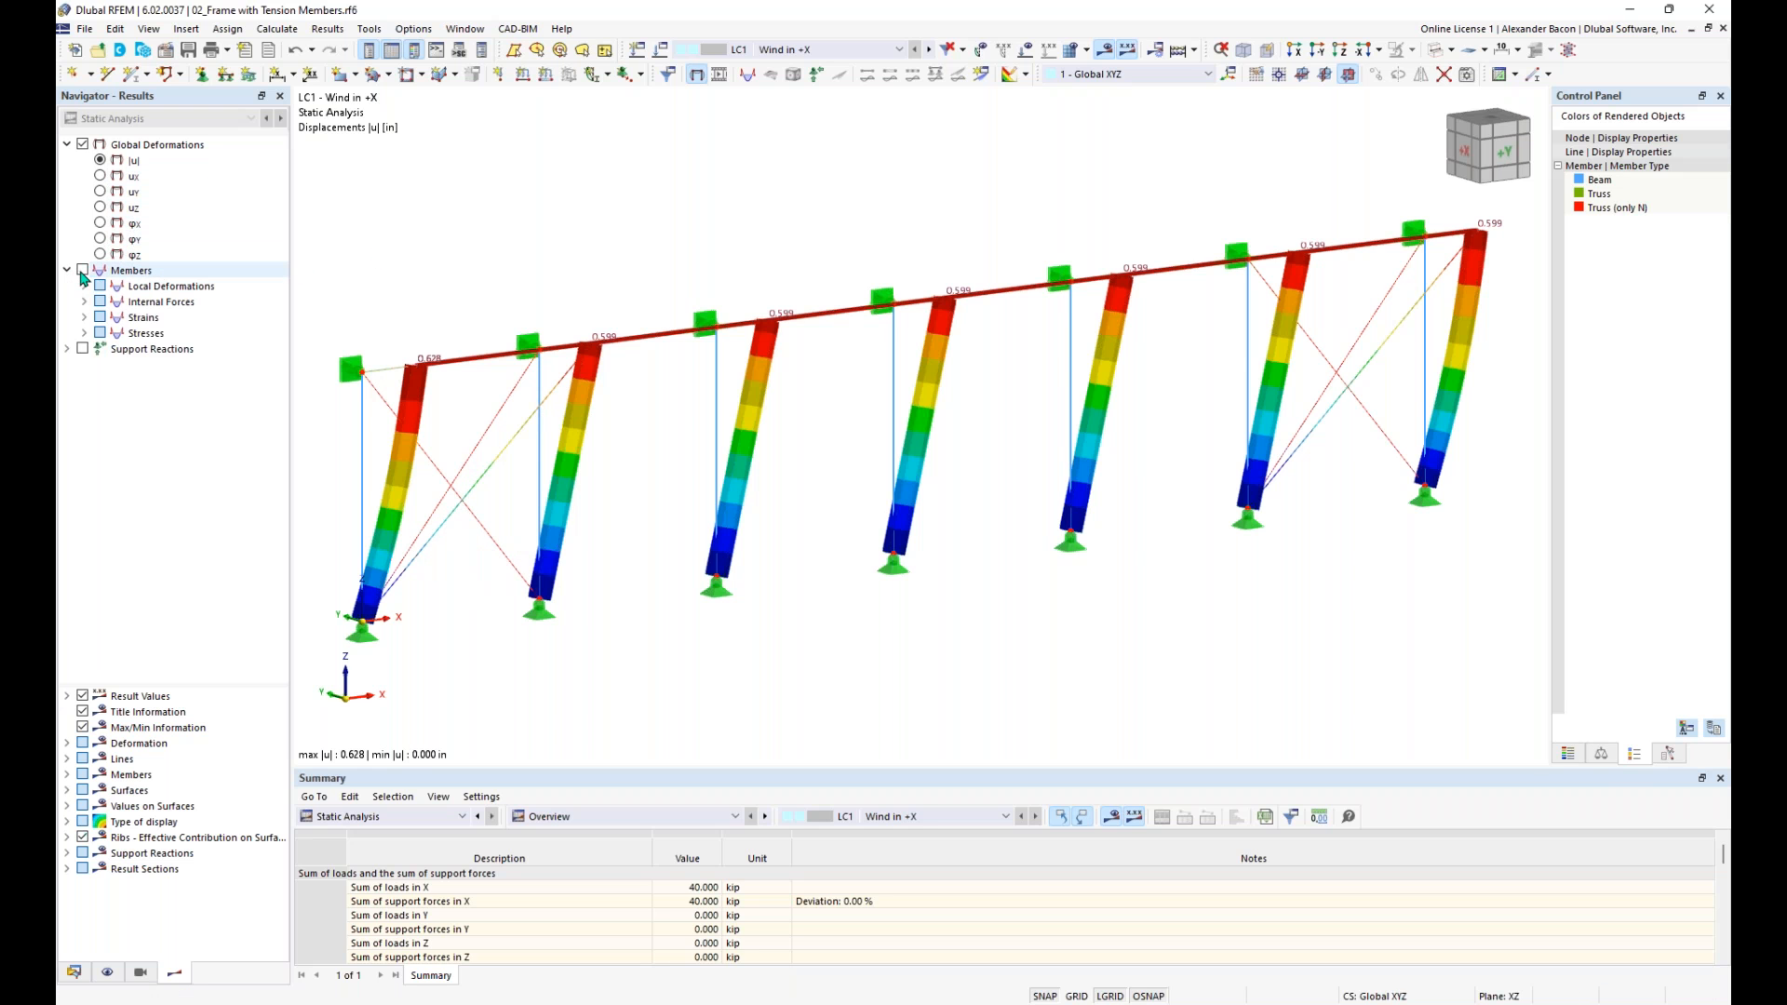
pyautogui.click(83, 271)
pyautogui.click(85, 302)
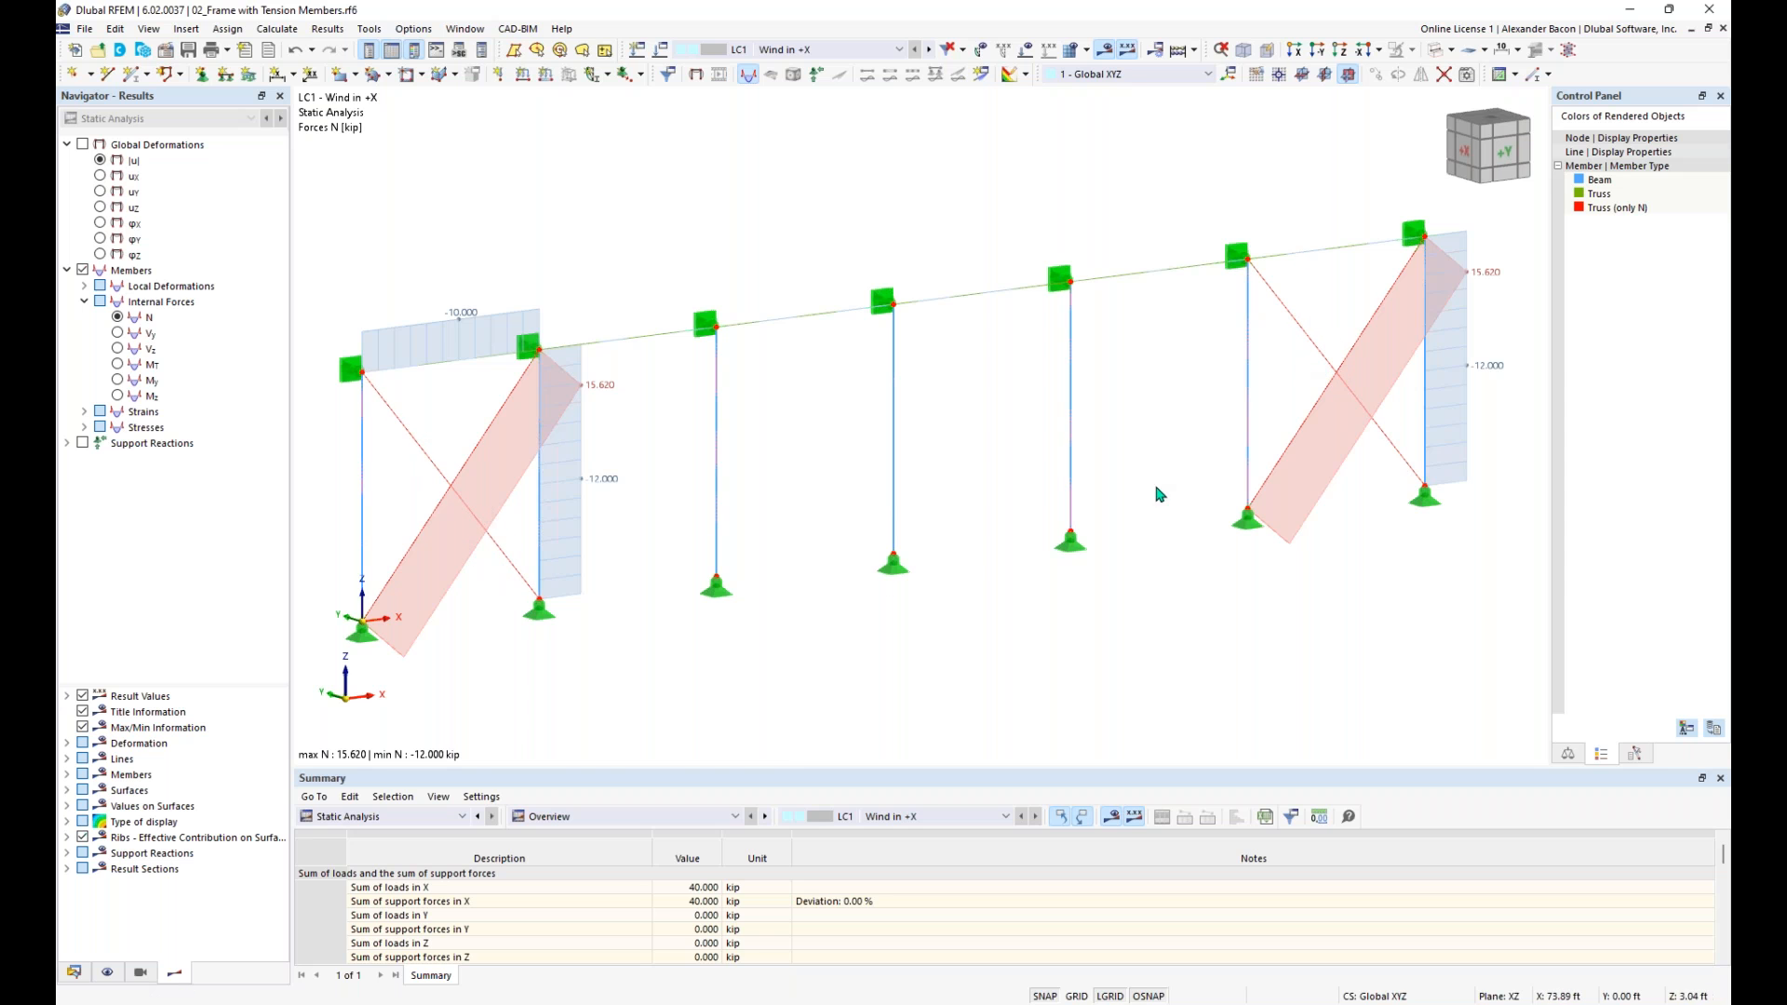
pyautogui.scroll(-1, 938, 642)
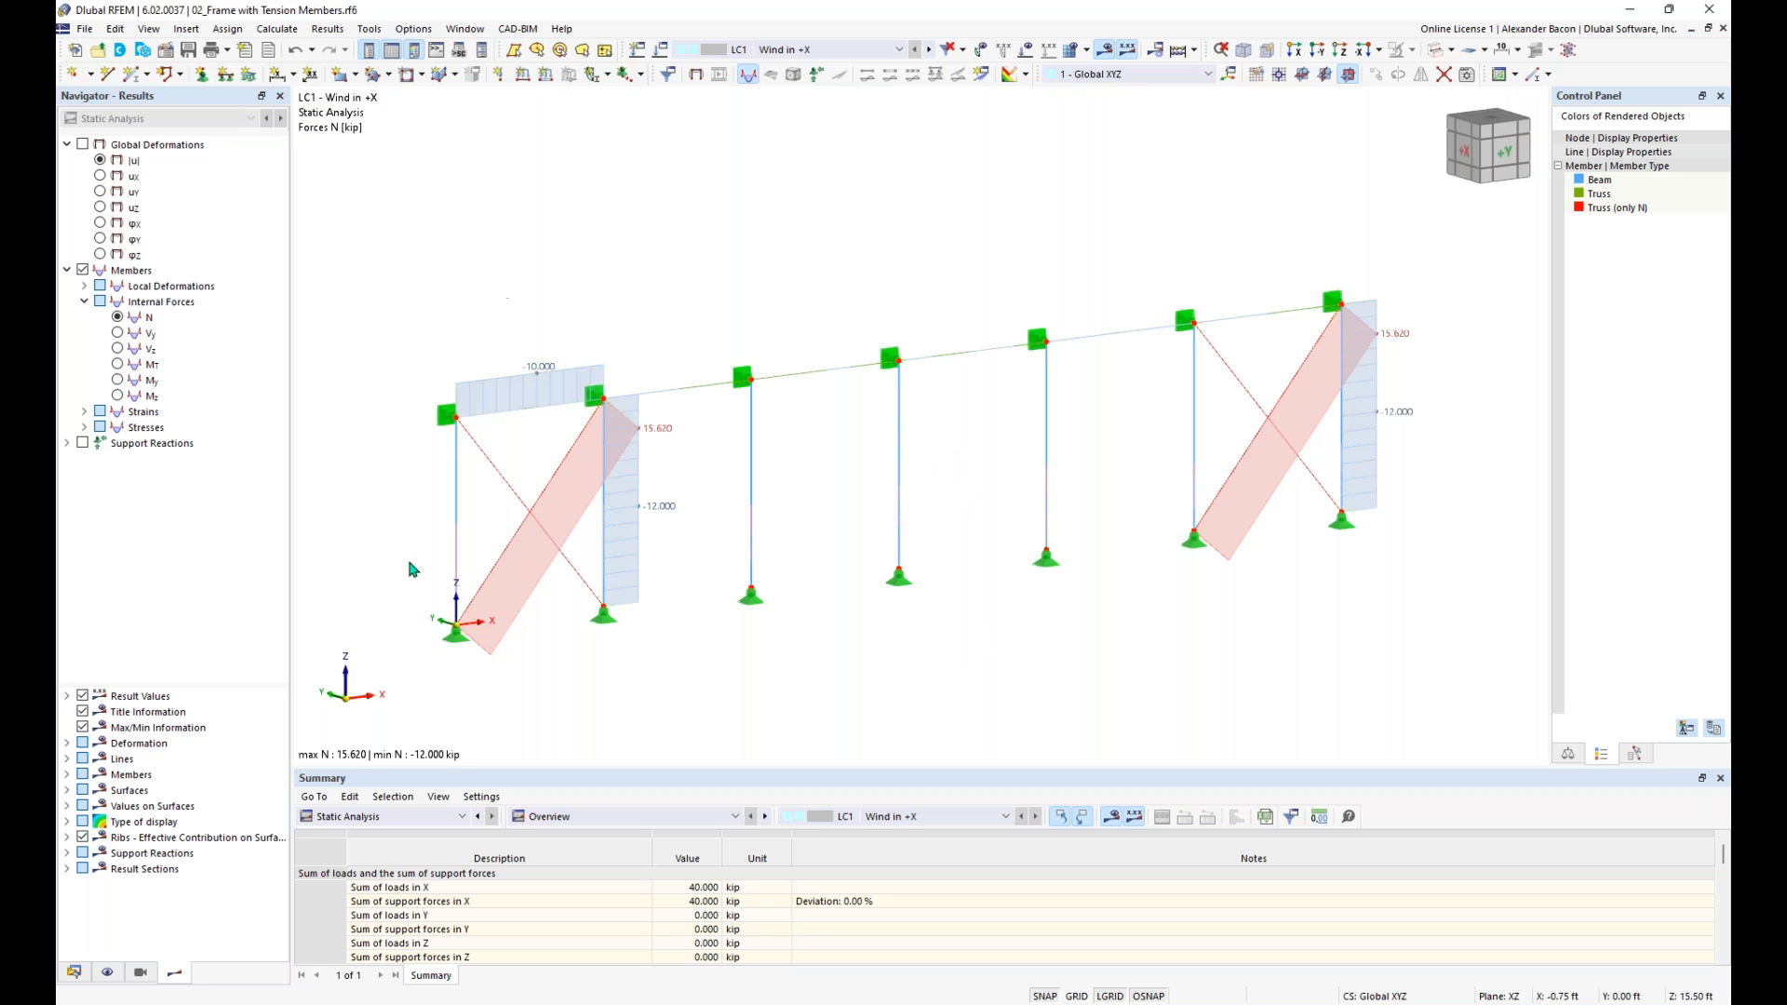
# - Switch to the model 03_Reactivation of Tension Members.rf6 and display the loads of LC1 - Self-weight on the braced frame
pyautogui.click(74, 971)
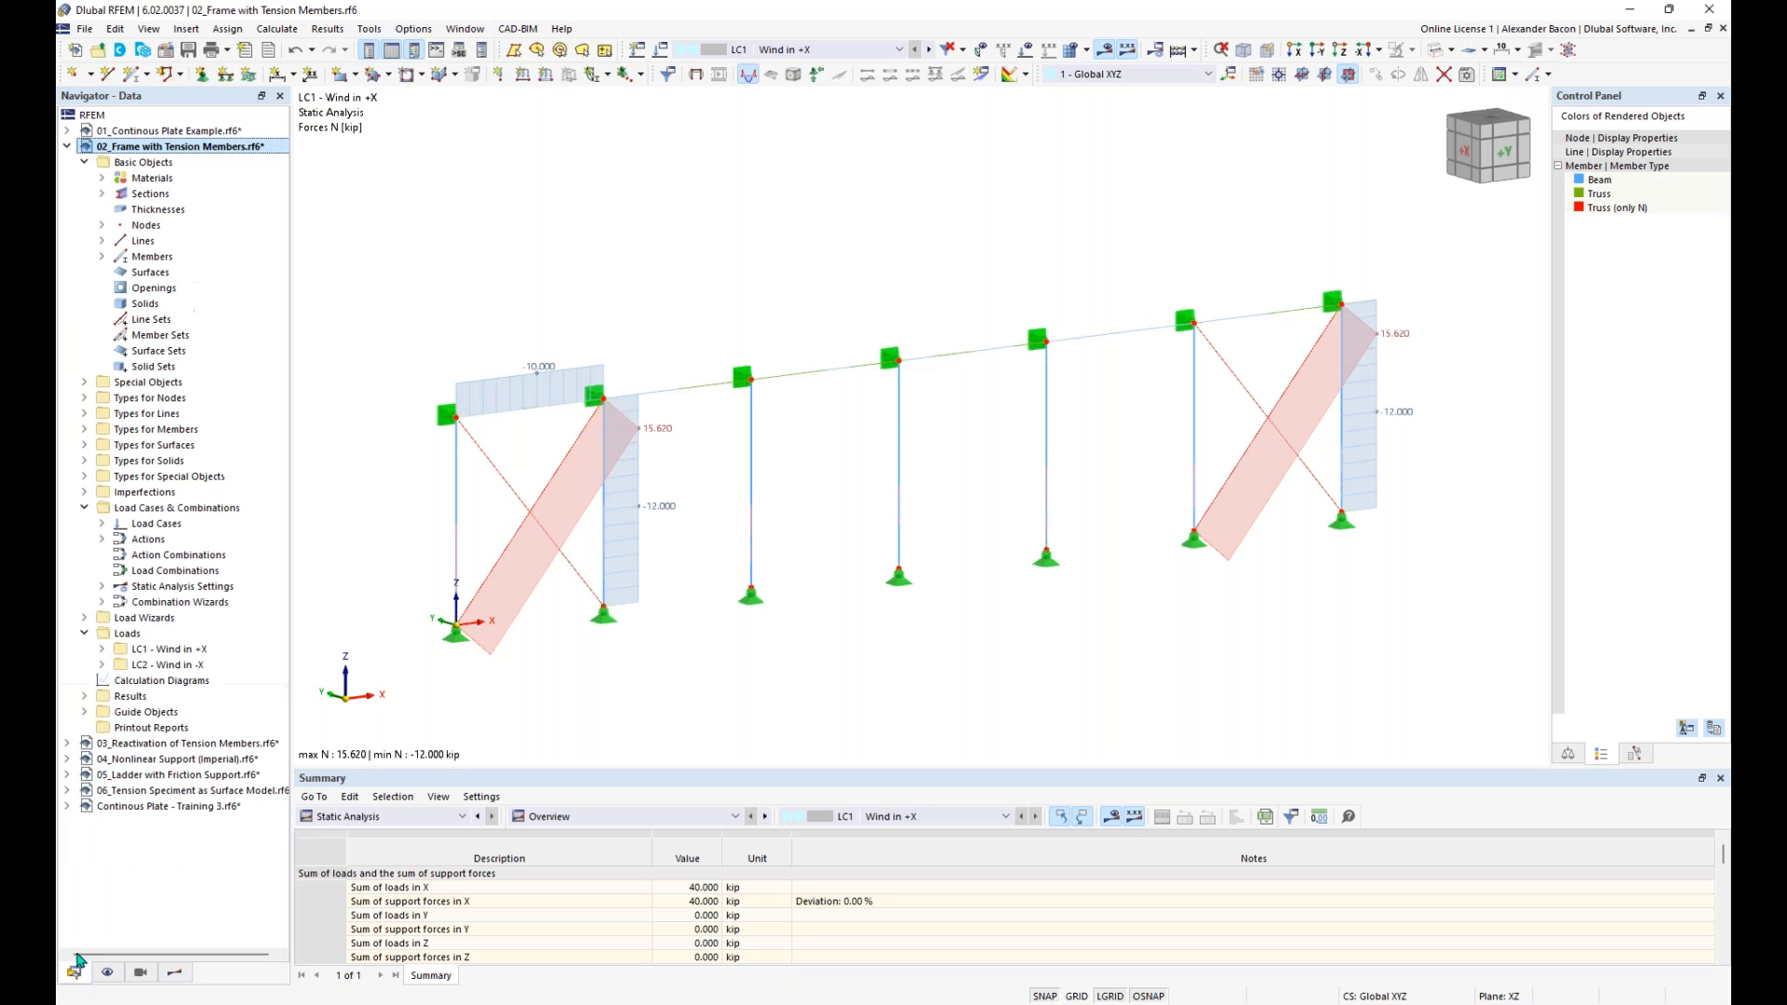
pyautogui.click(67, 146)
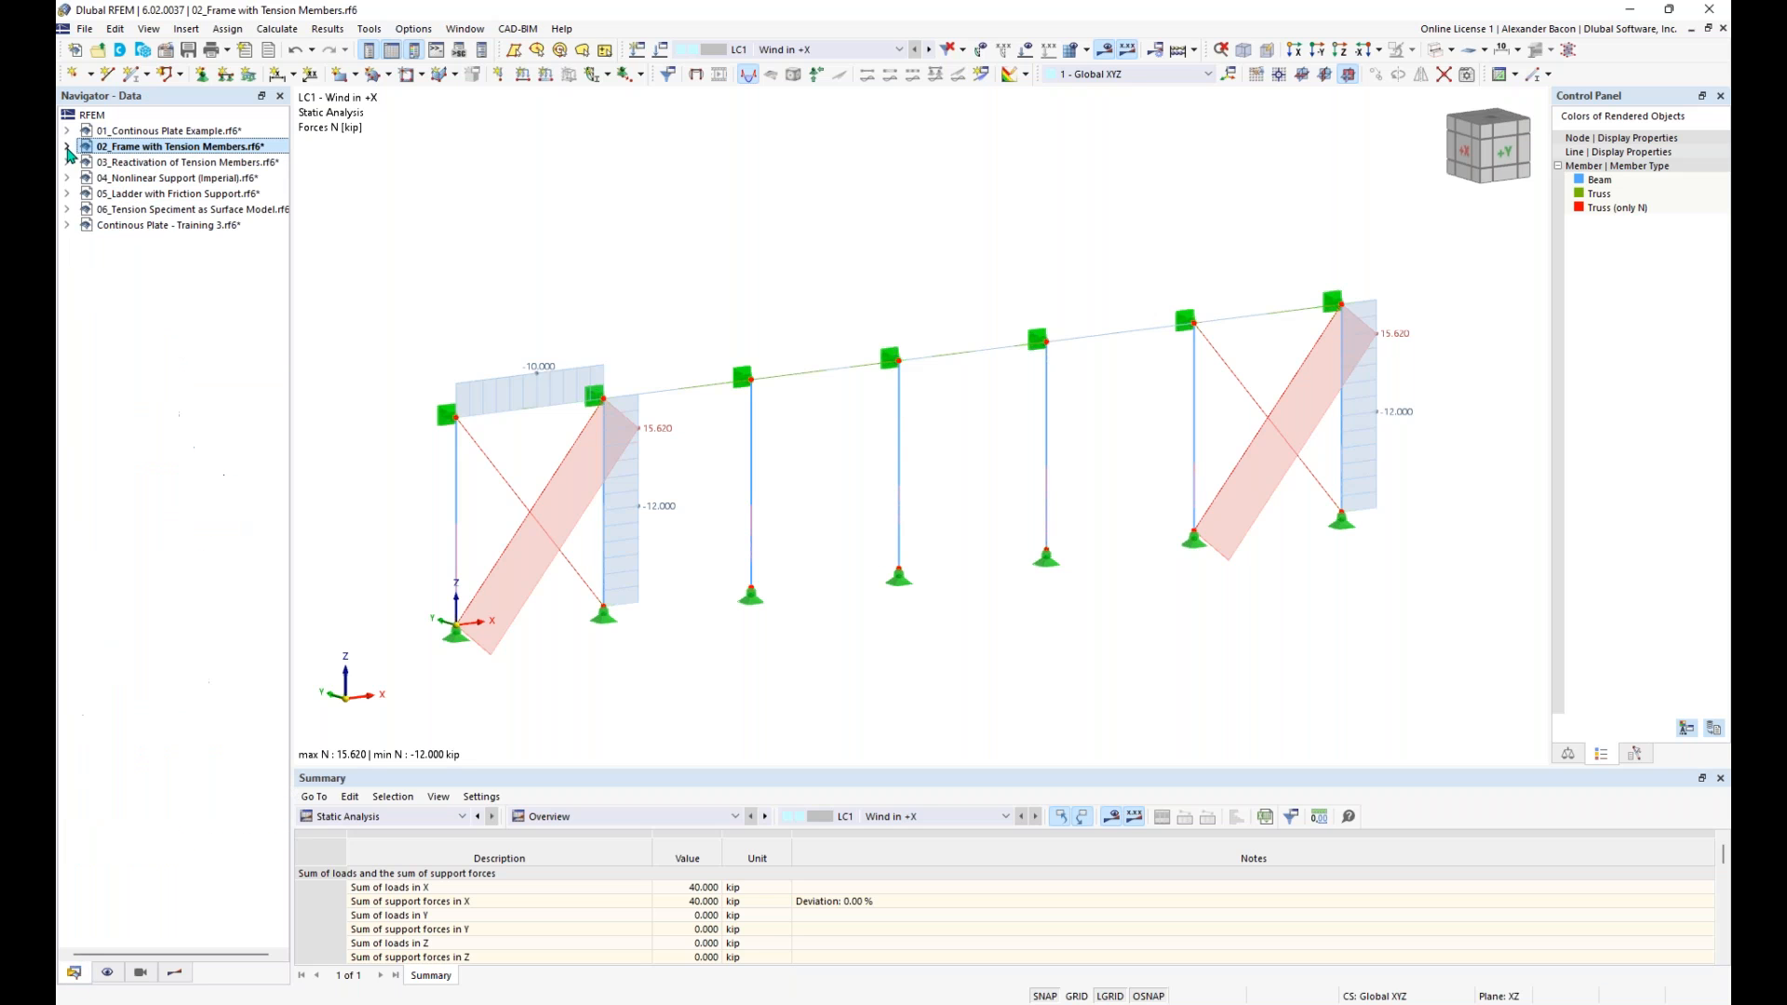
pyautogui.click(149, 164)
pyautogui.doubleClick(149, 164)
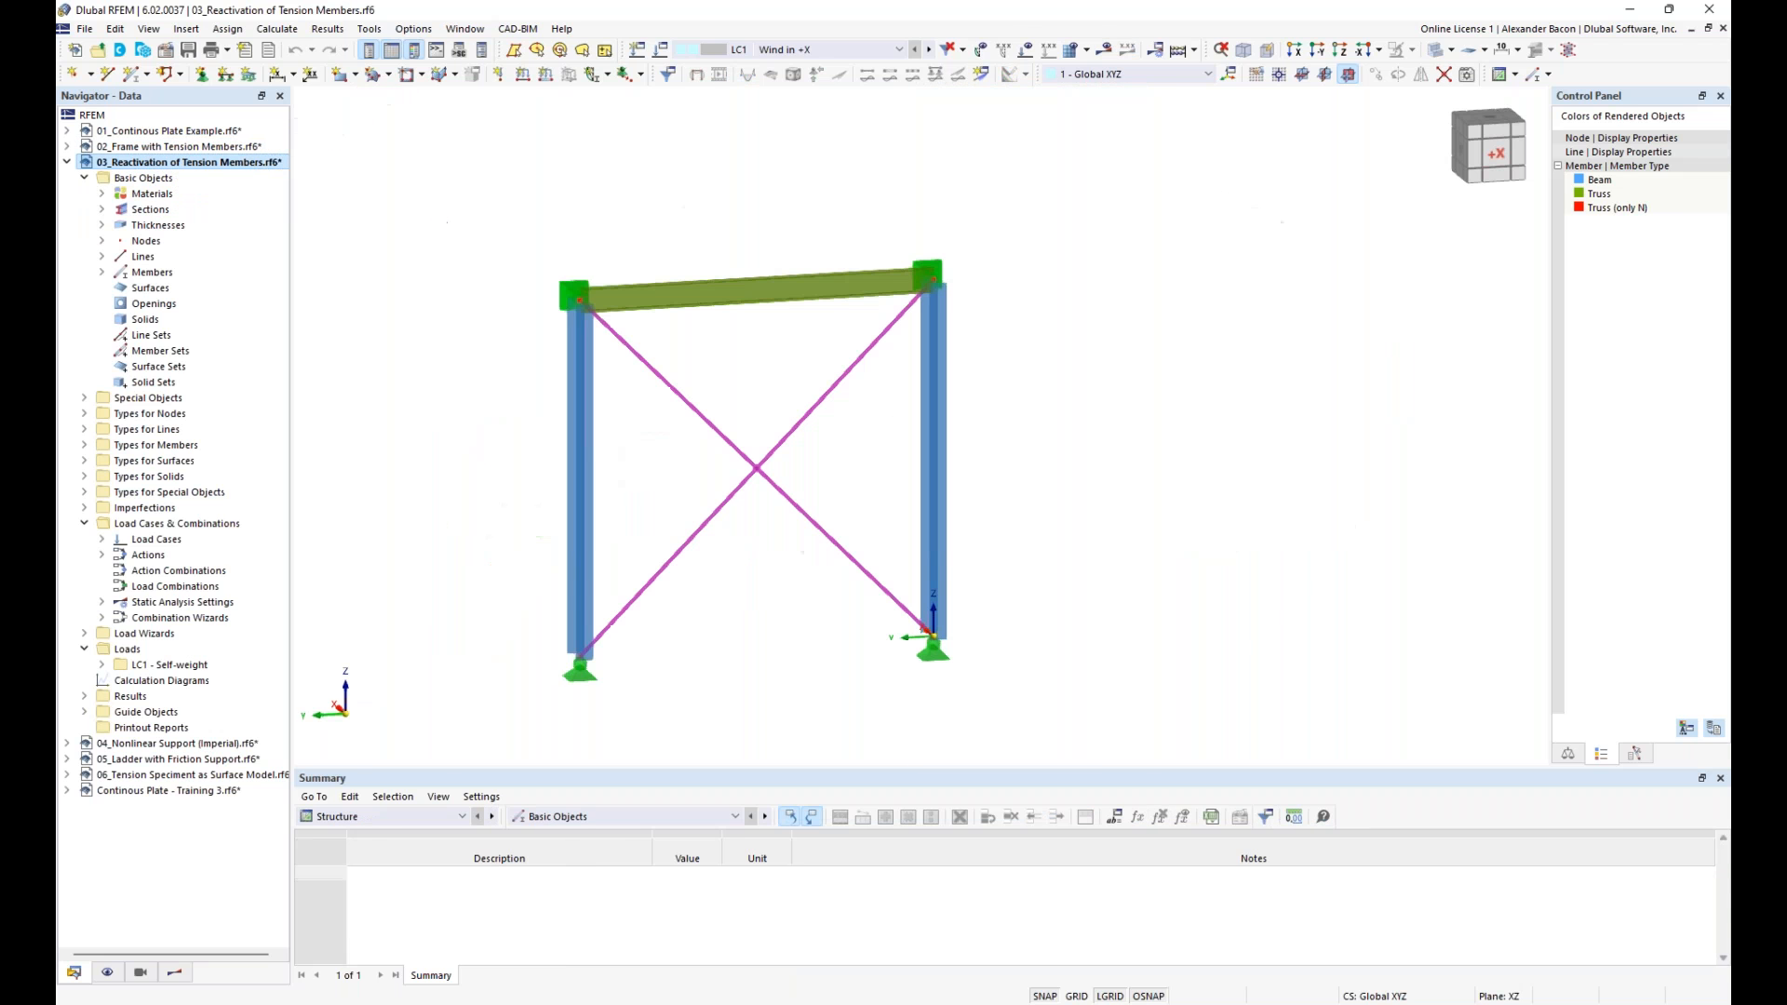
pyautogui.moveTo(470, 468); pyautogui.dragTo(723, 479, button='middle')
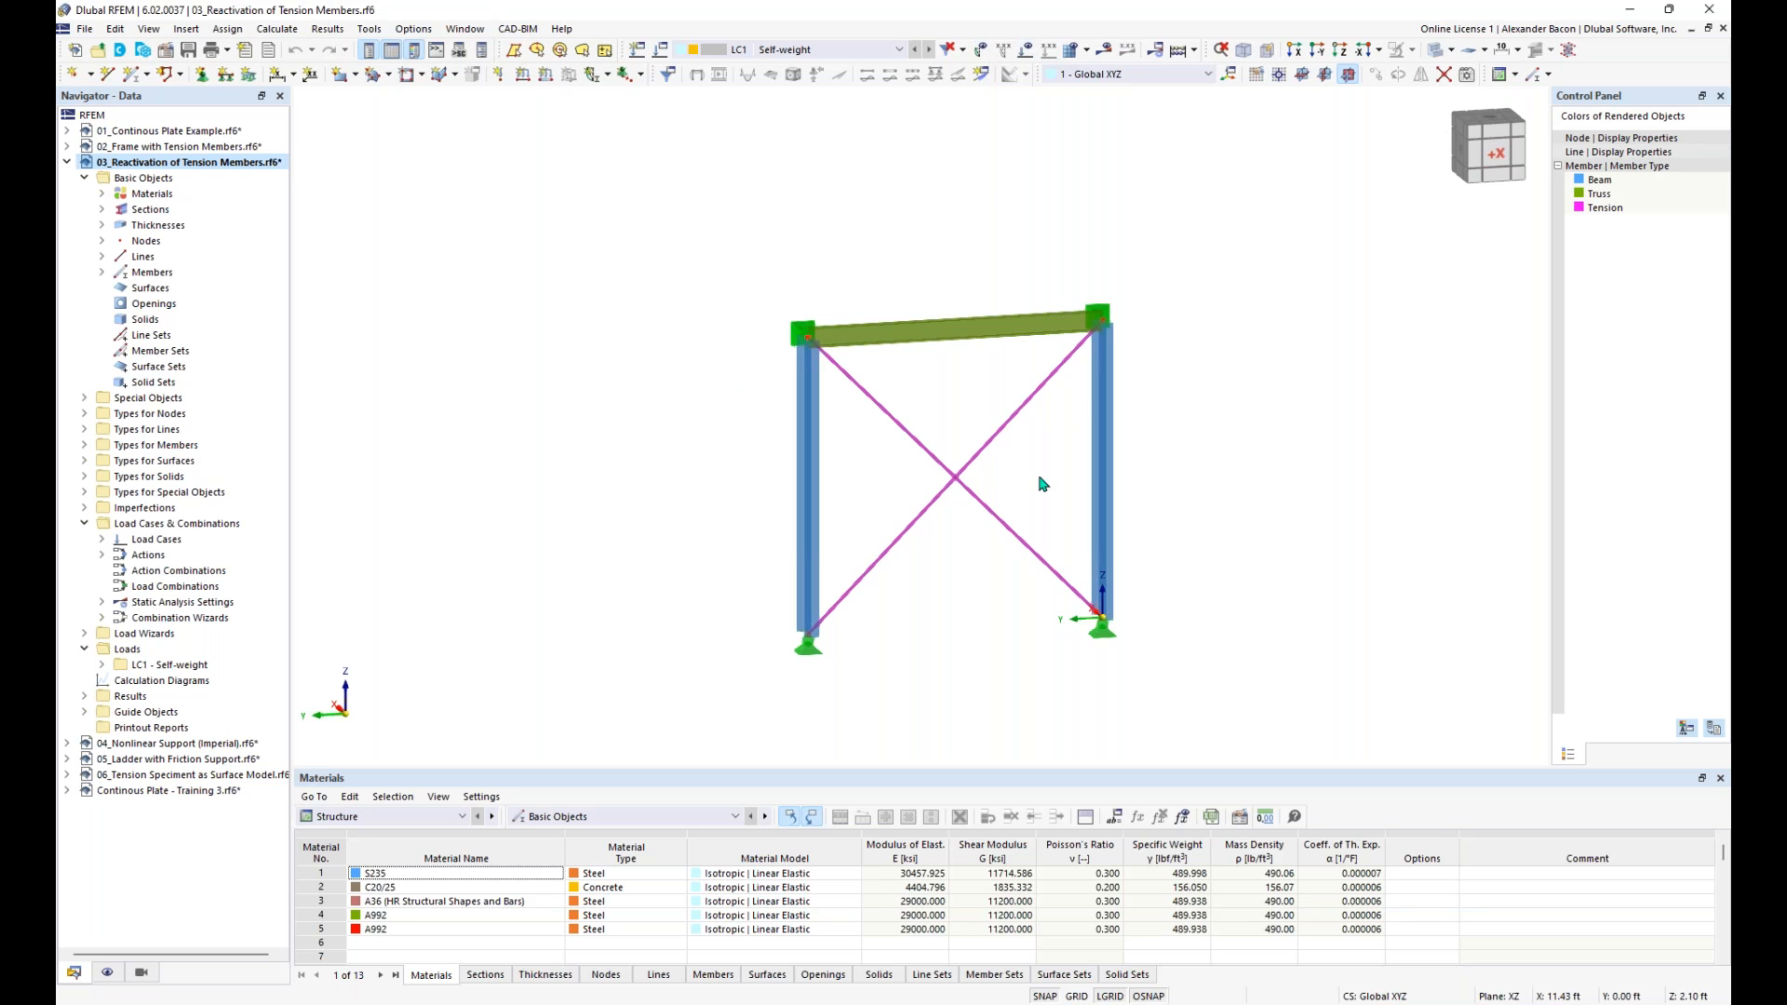
pyautogui.click(1026, 52)
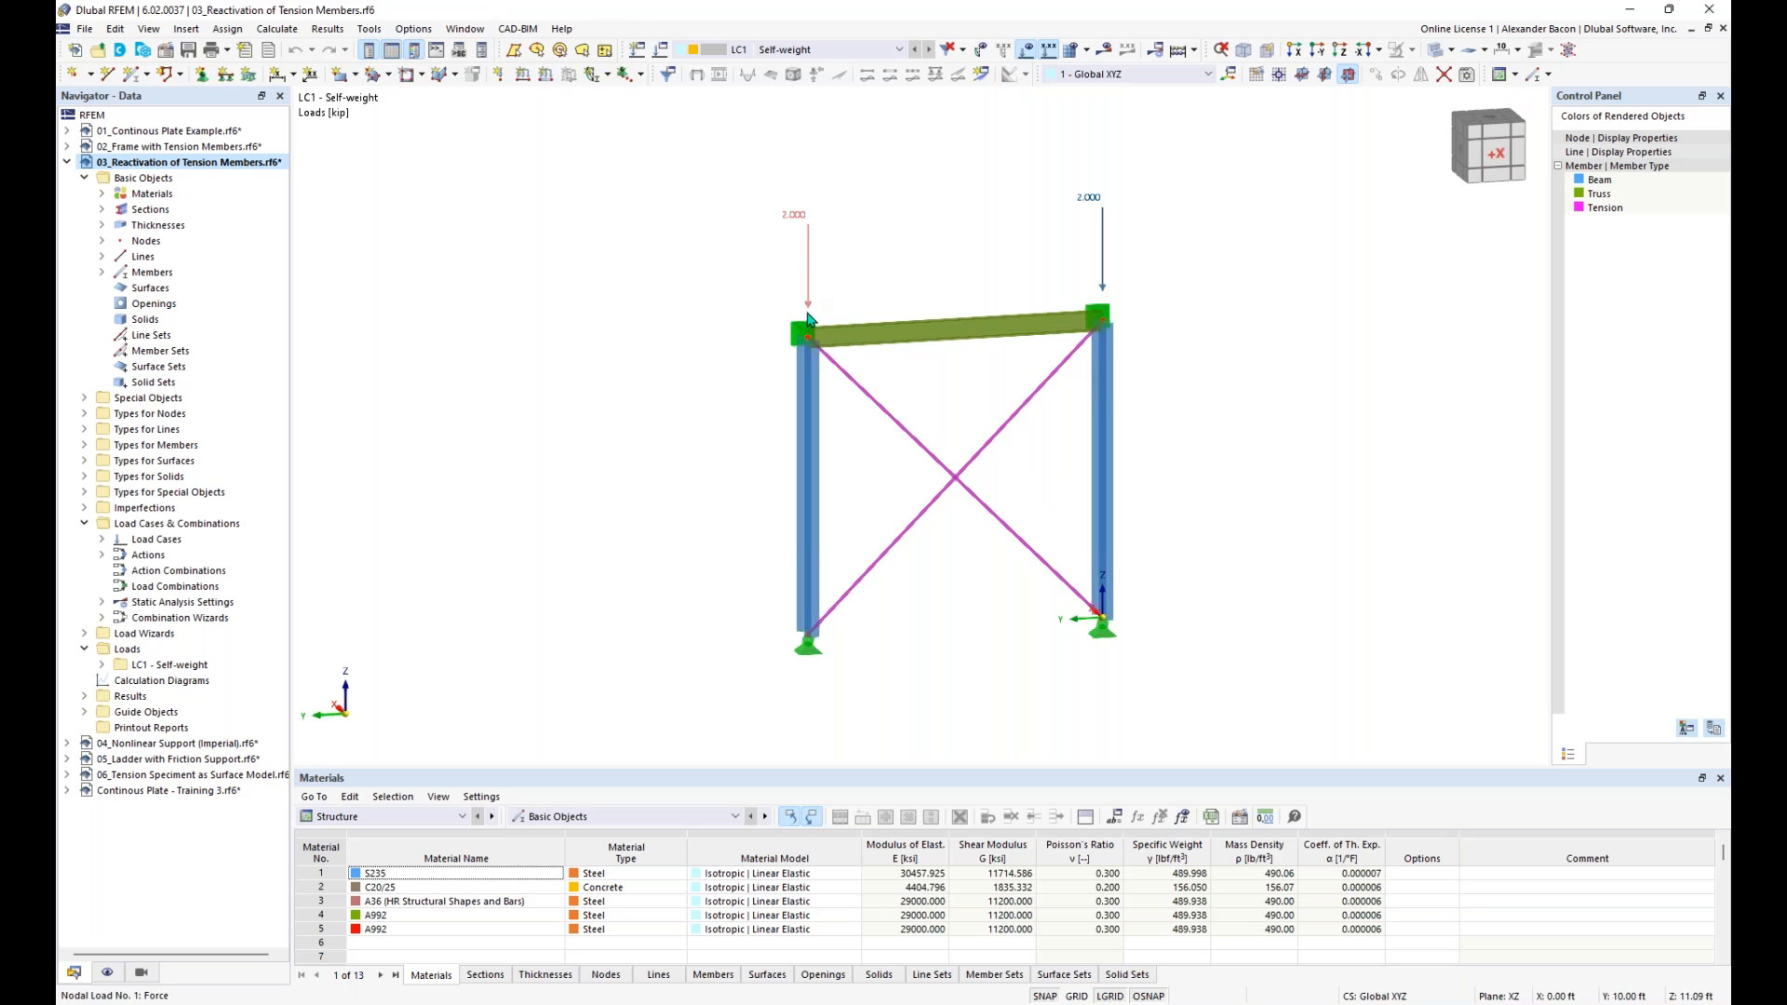
pyautogui.moveTo(1108, 274)
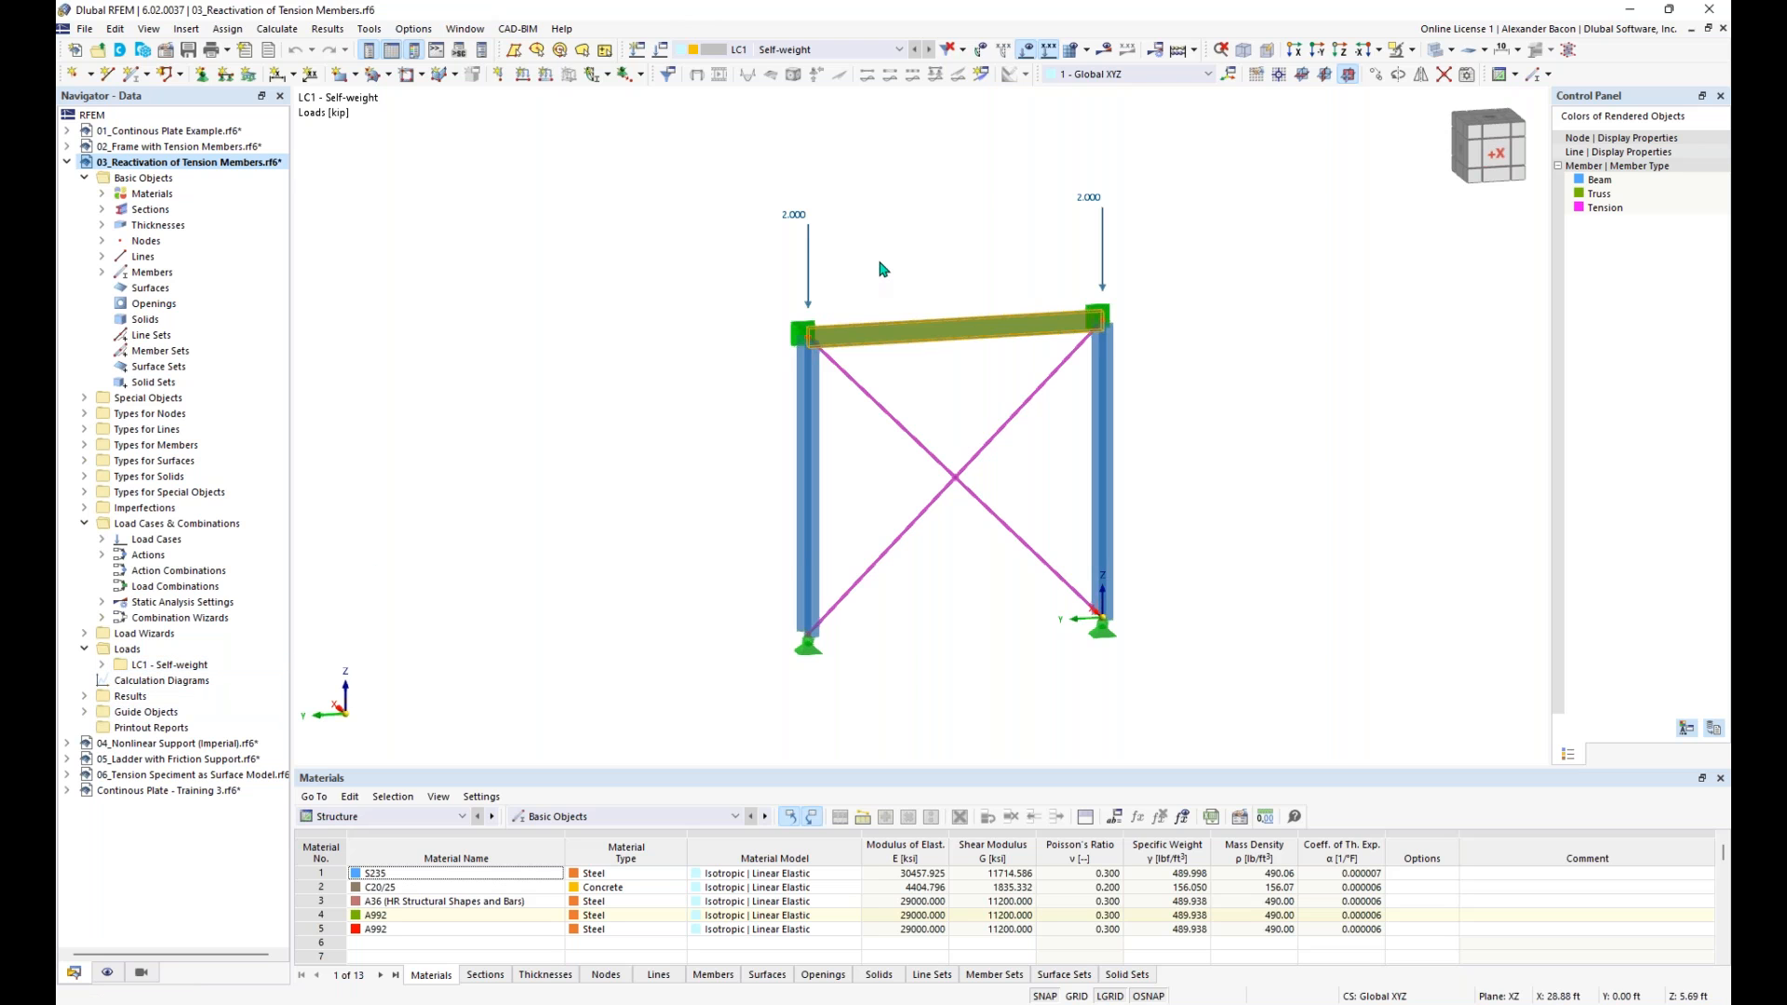
# - Try to calculate LC1 - Self-weight and examine the calculation errors table together with the affected node
pyautogui.click(1104, 49)
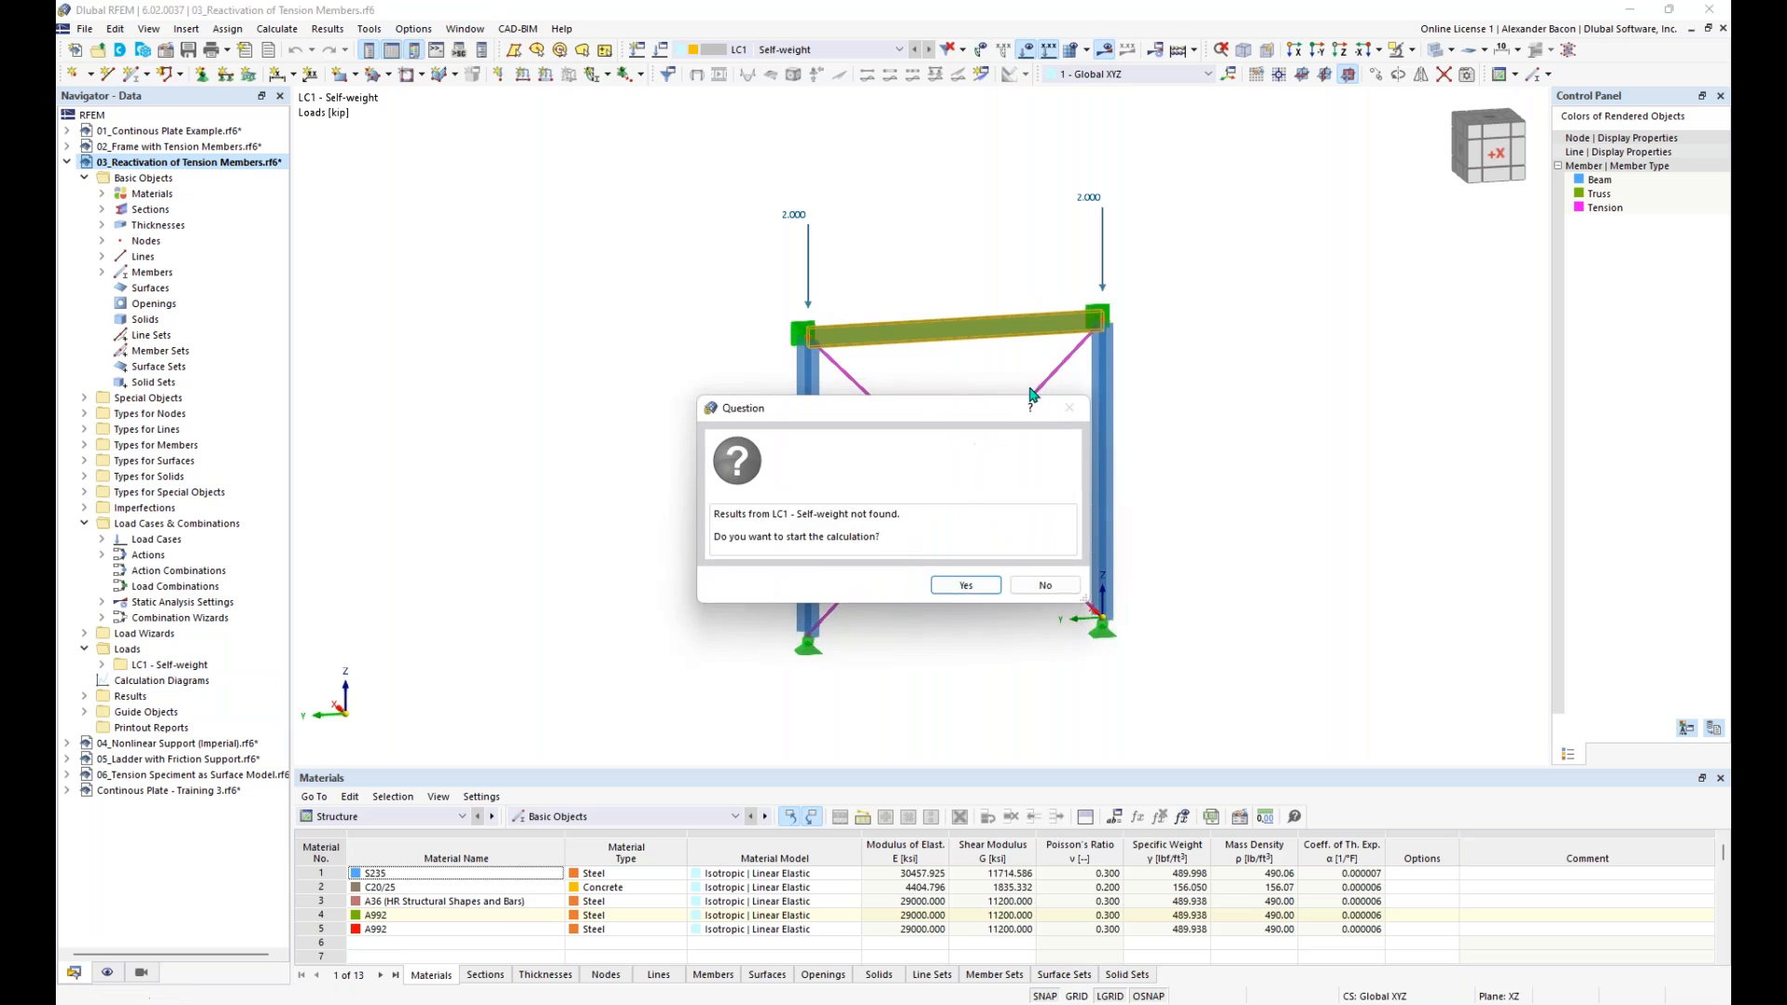
pyautogui.click(965, 585)
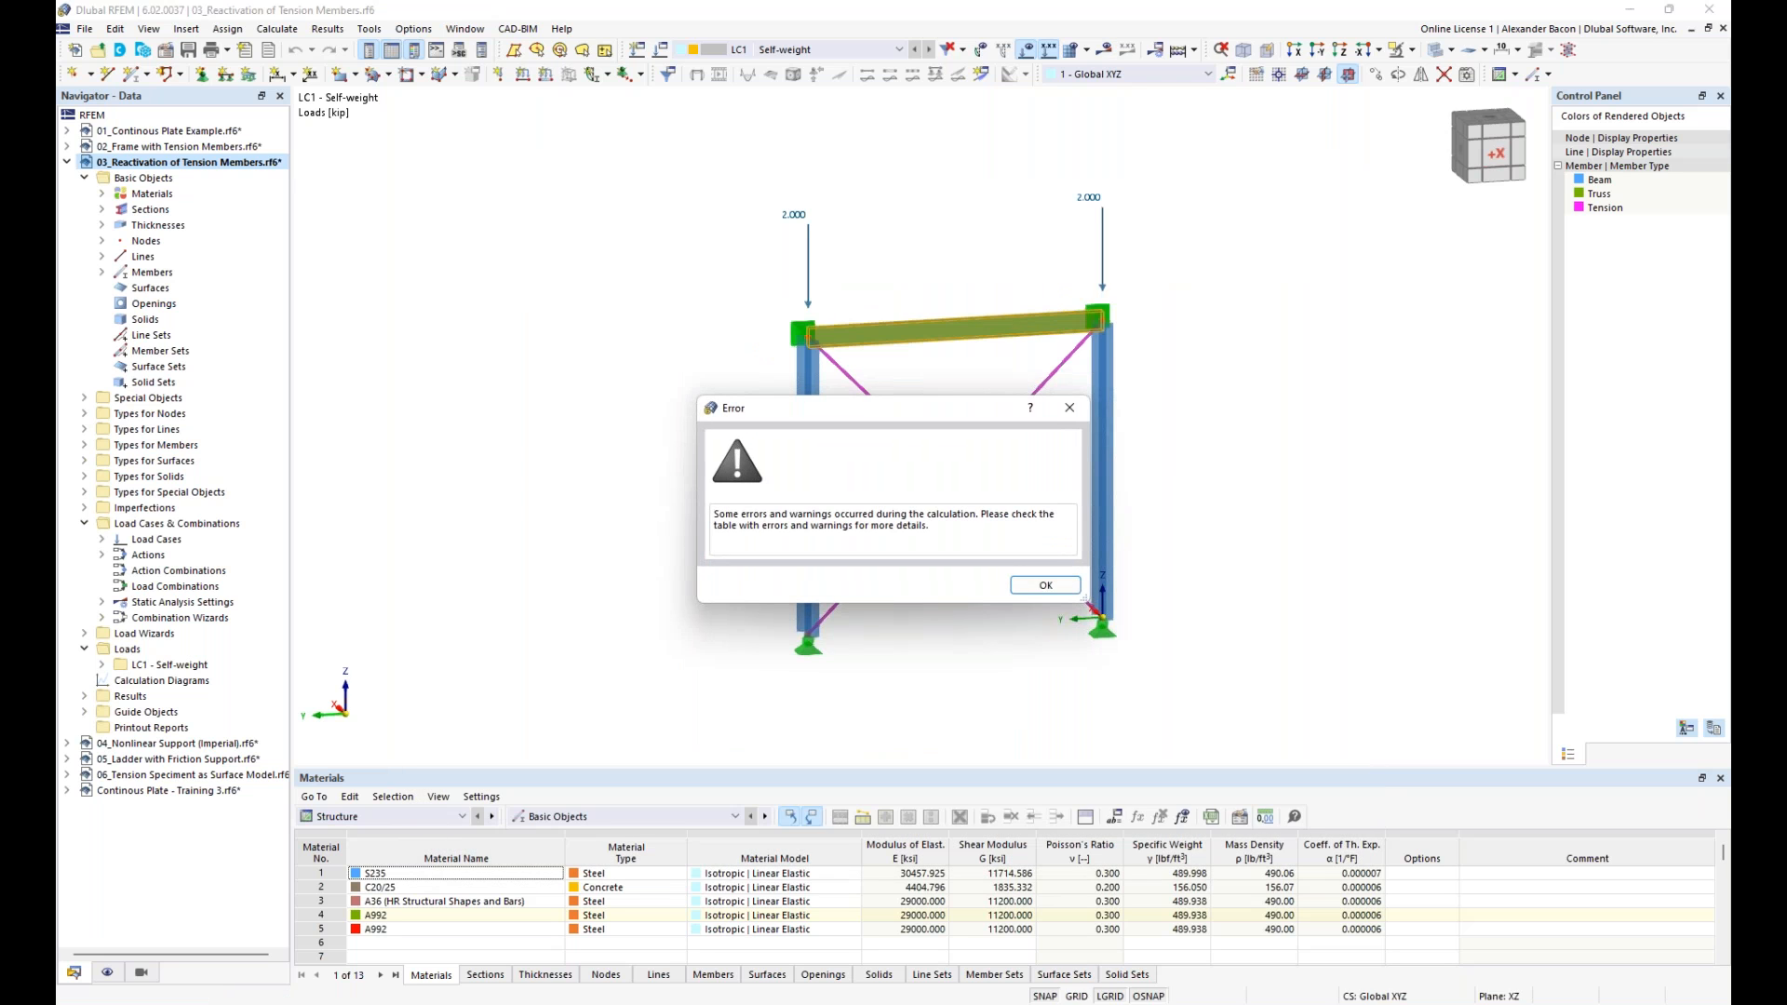
pyautogui.click(1045, 585)
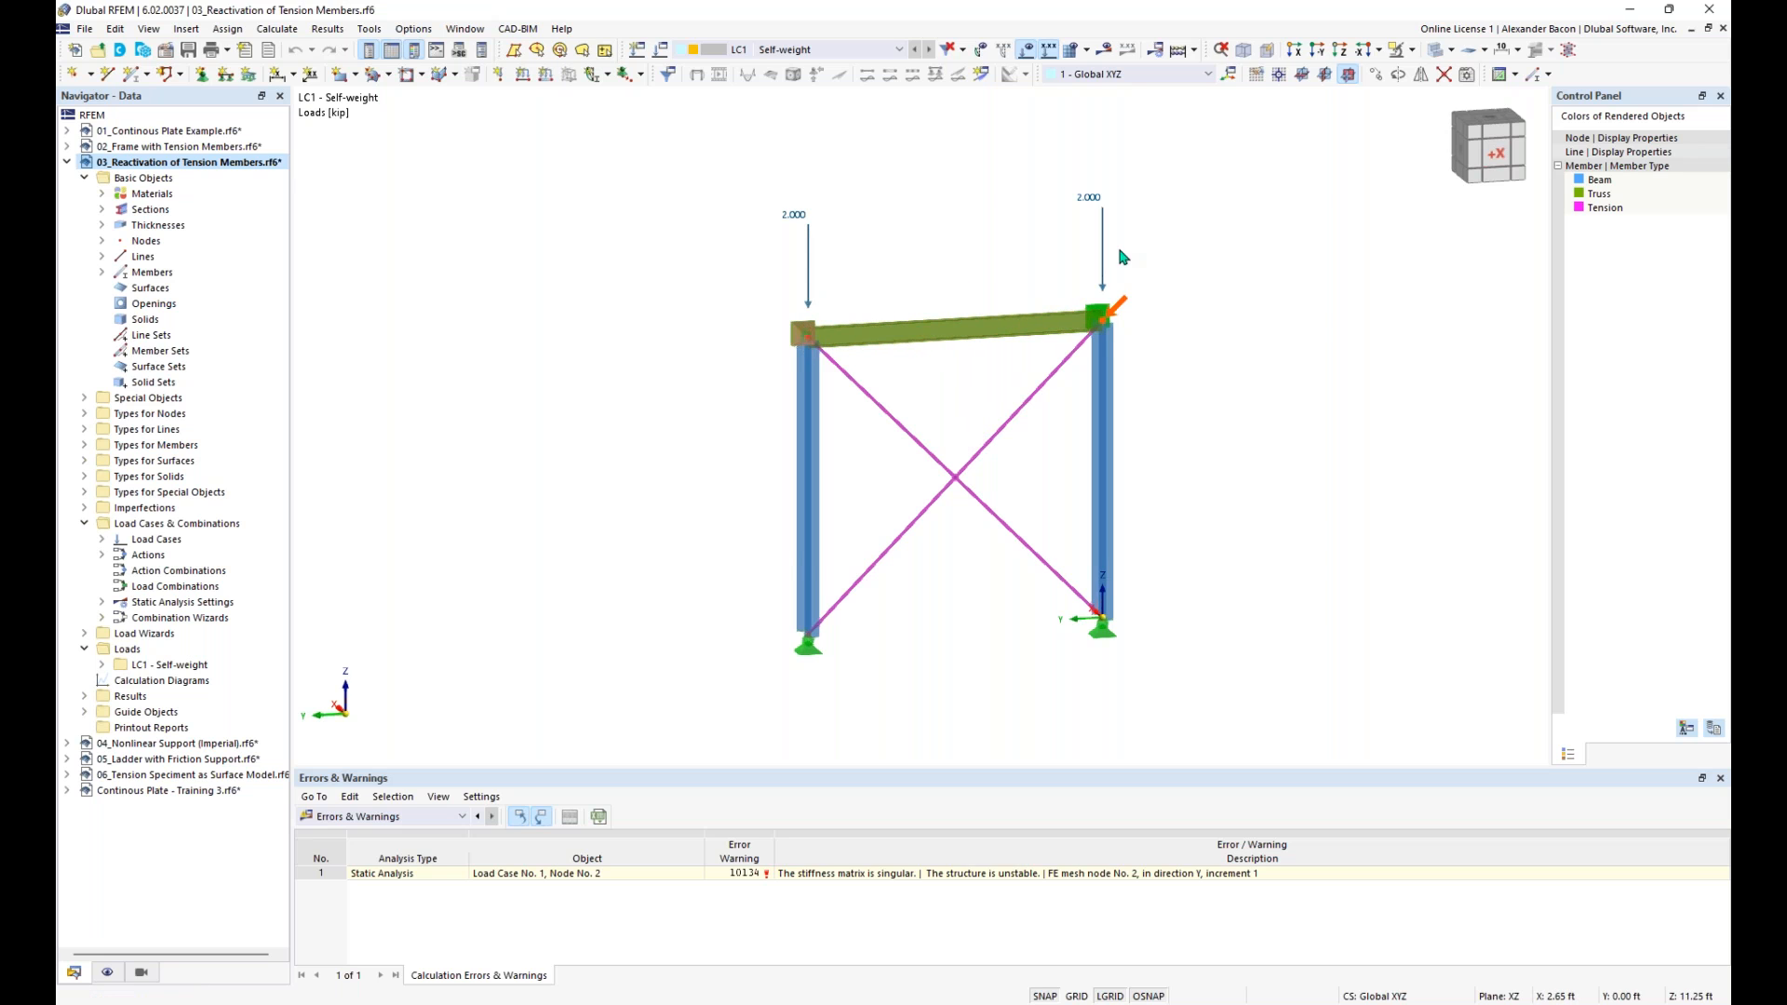
pyautogui.moveTo(1114, 361)
pyautogui.click(1184, 876)
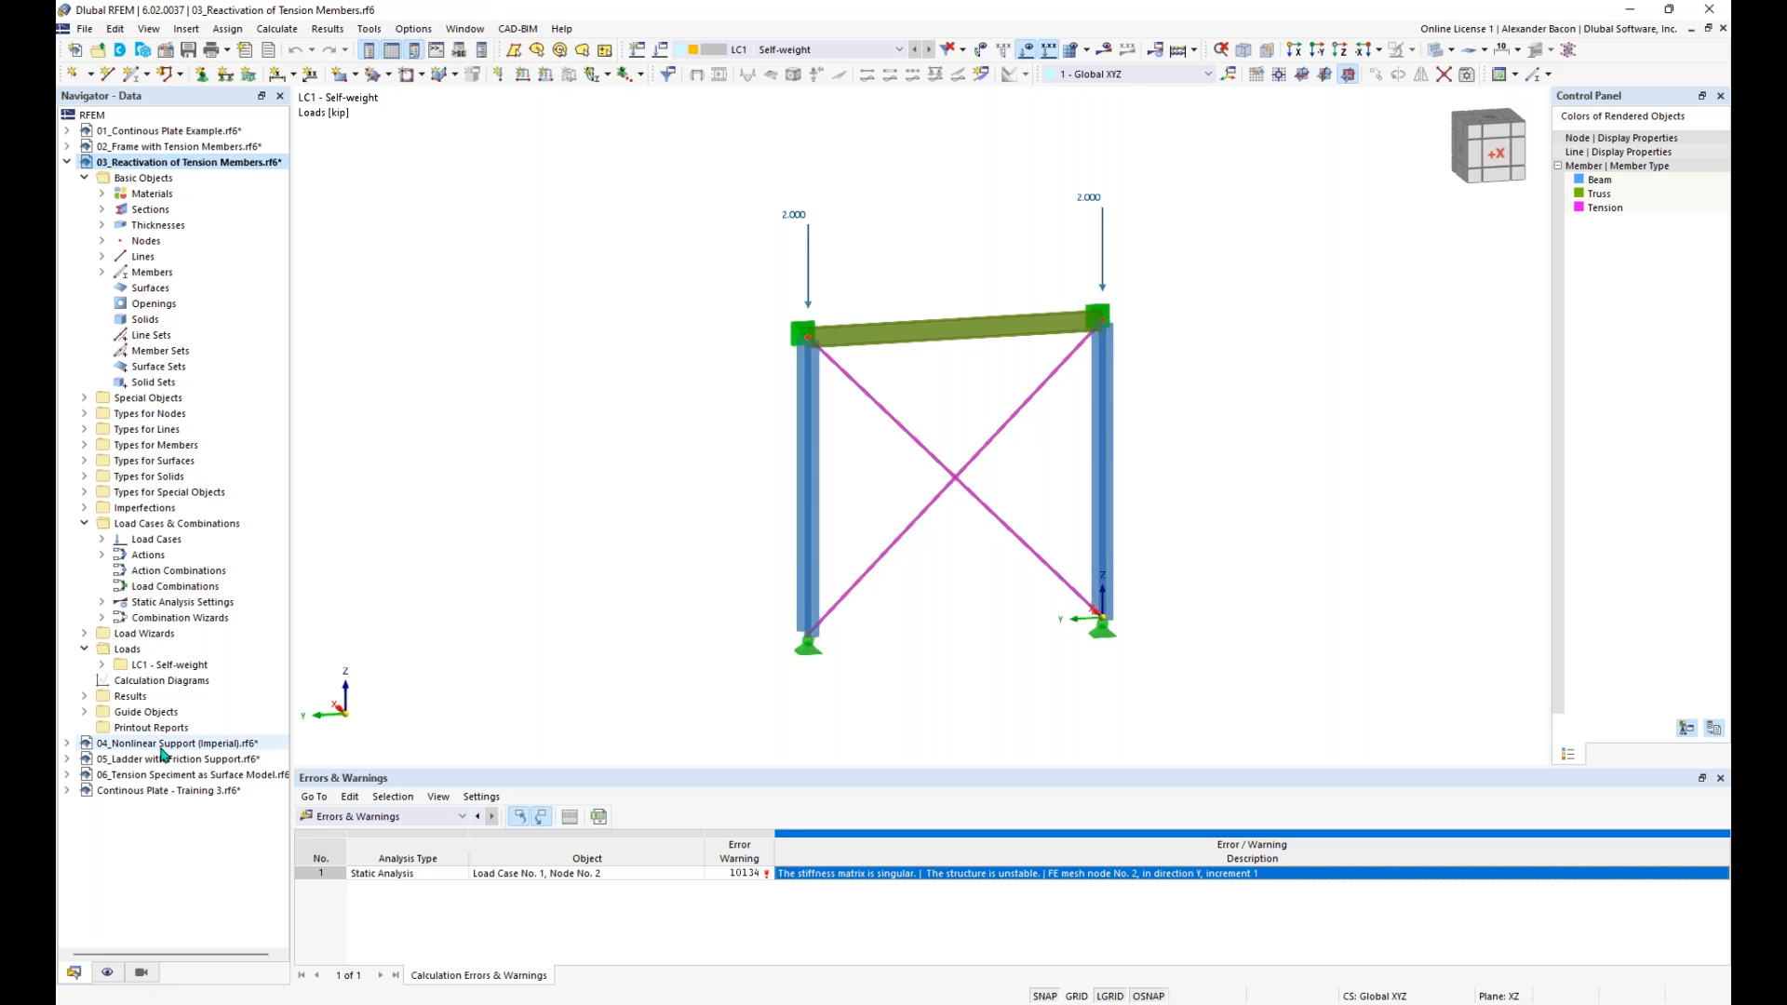
# - In LC1's static analysis settings SA2, activate exceptional handling so that failing members are removed individually during successive iterations
pyautogui.click(102, 602)
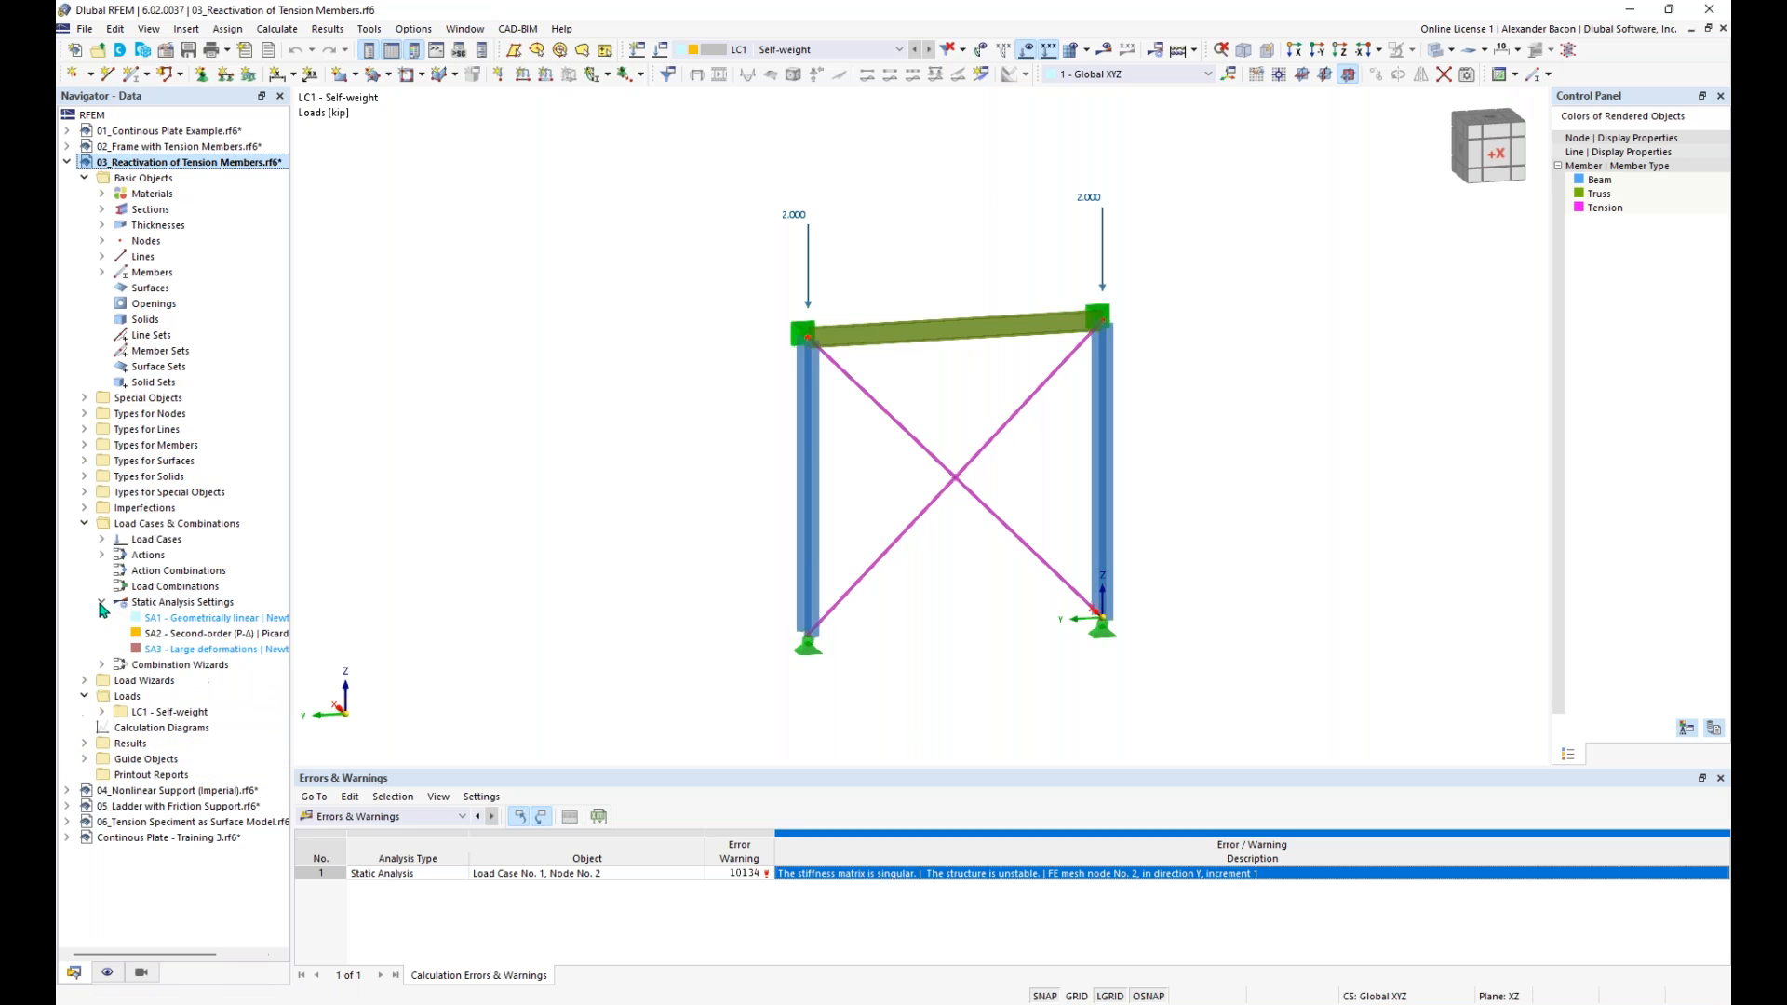
pyautogui.click(662, 58)
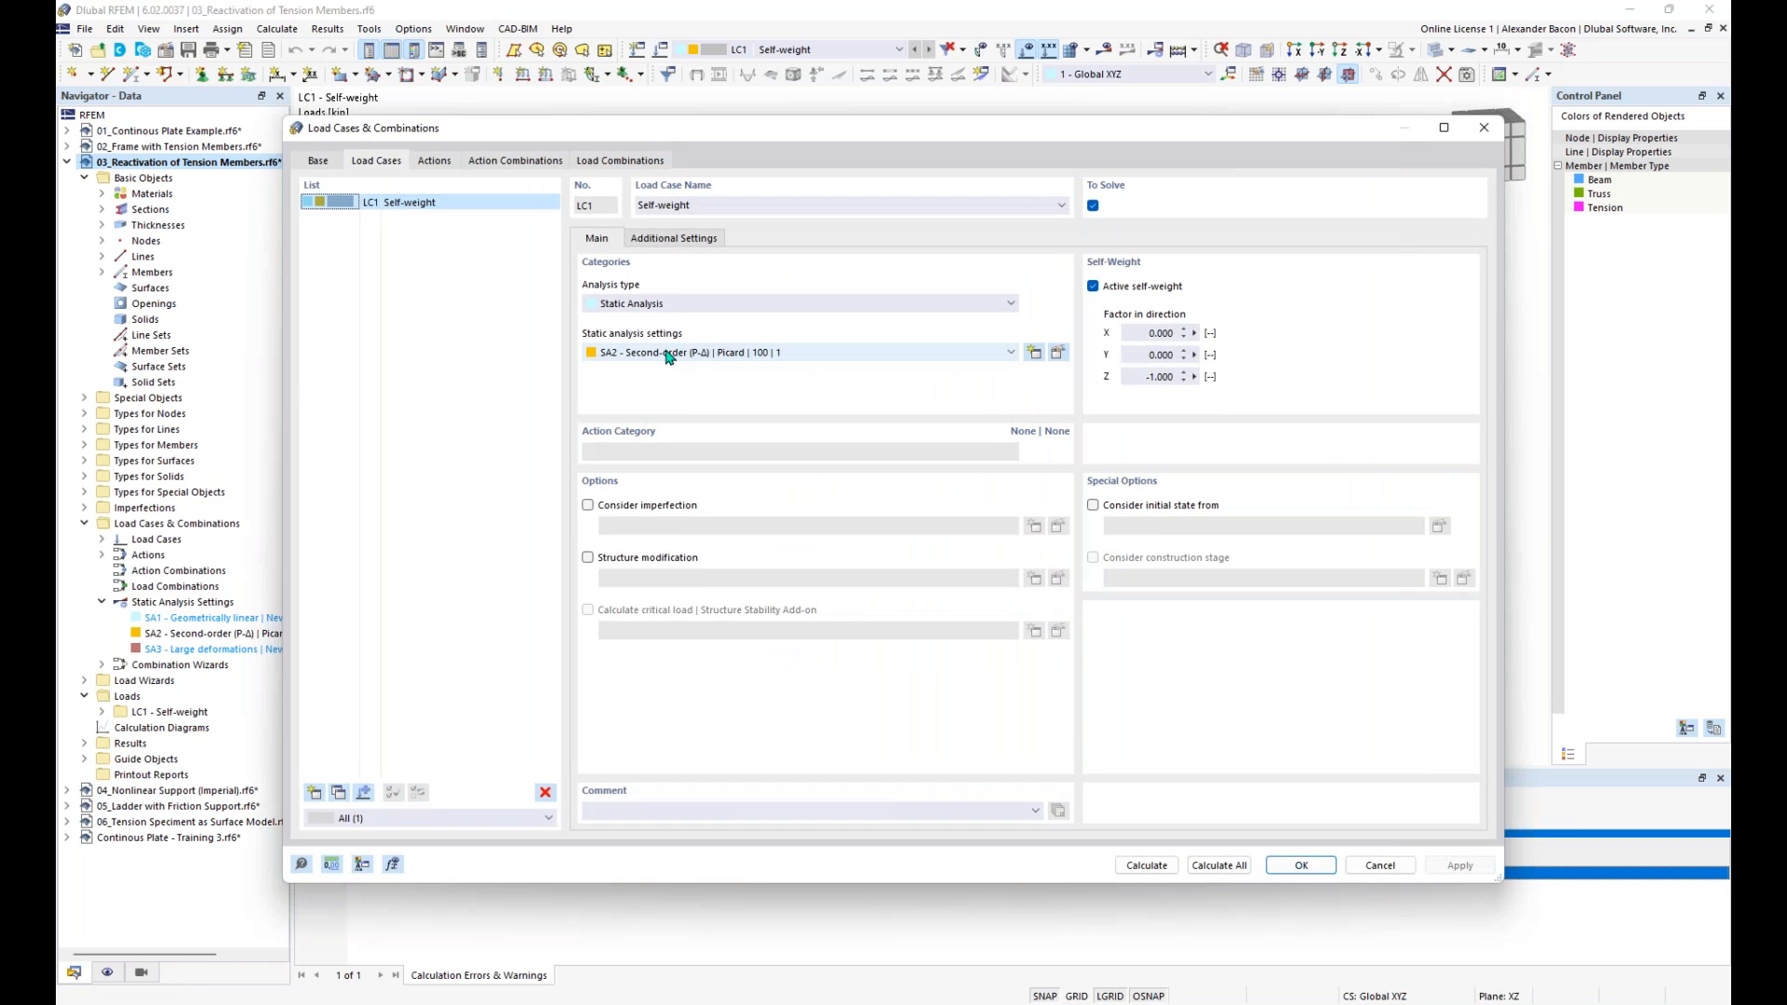
pyautogui.click(1058, 355)
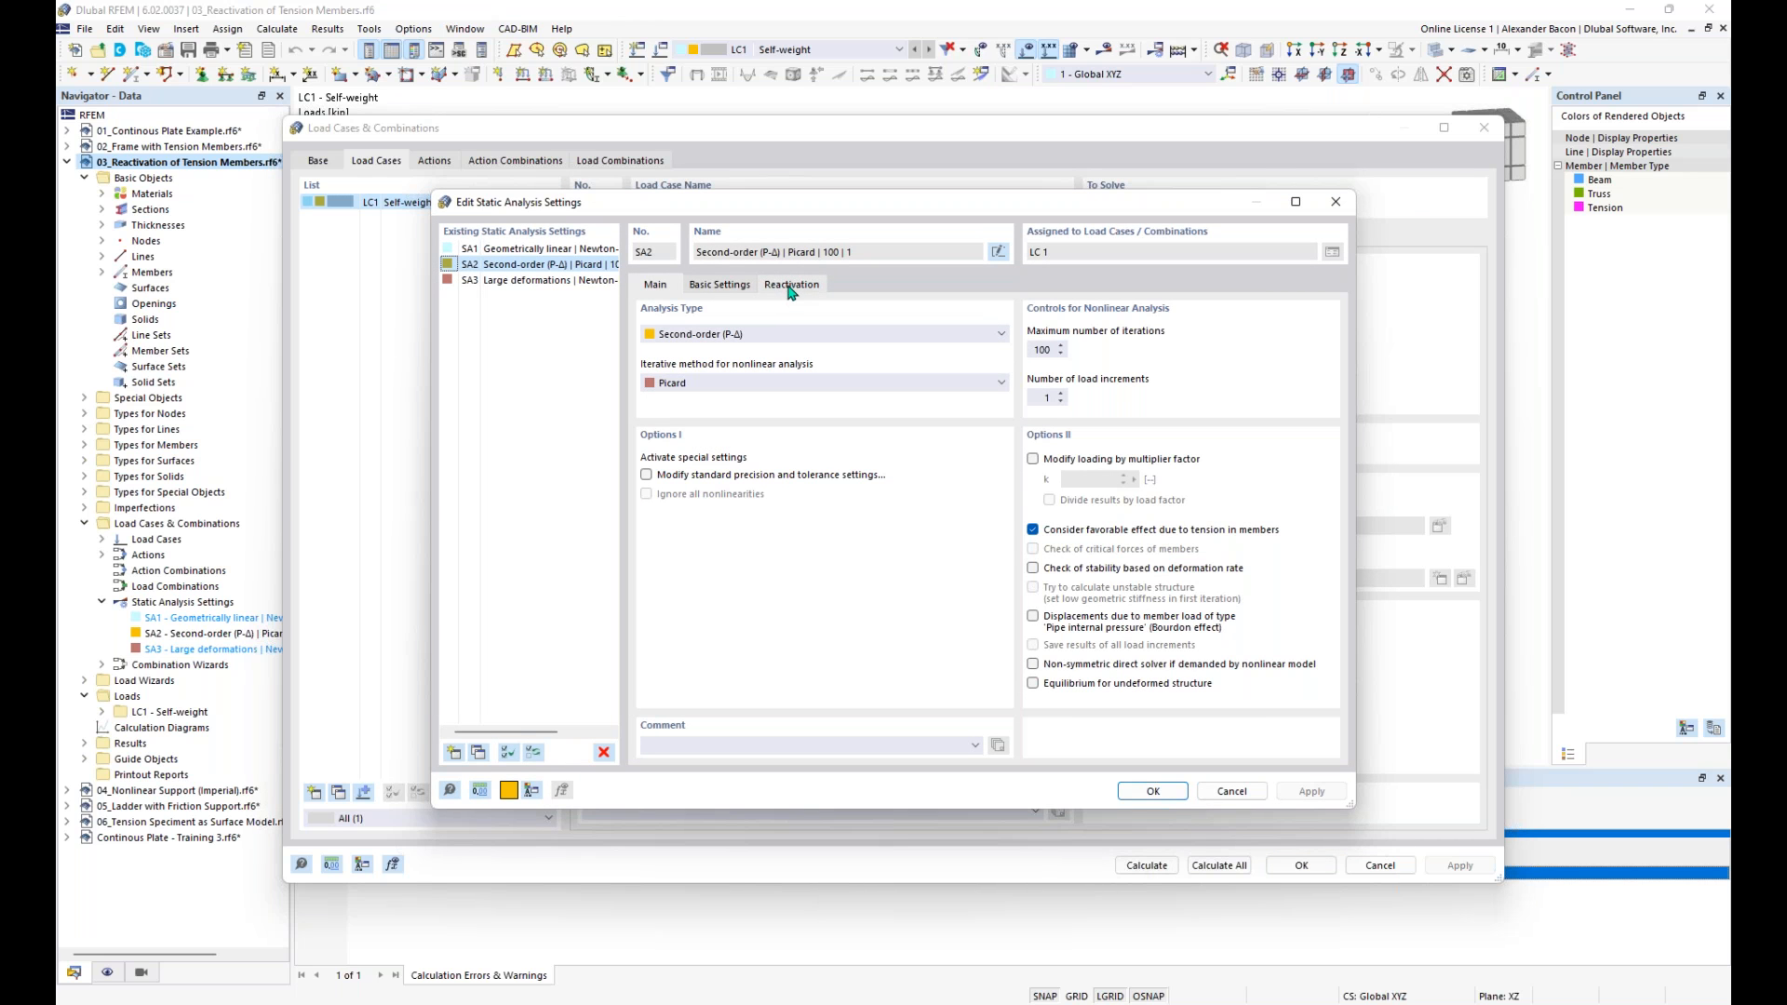
pyautogui.click(789, 288)
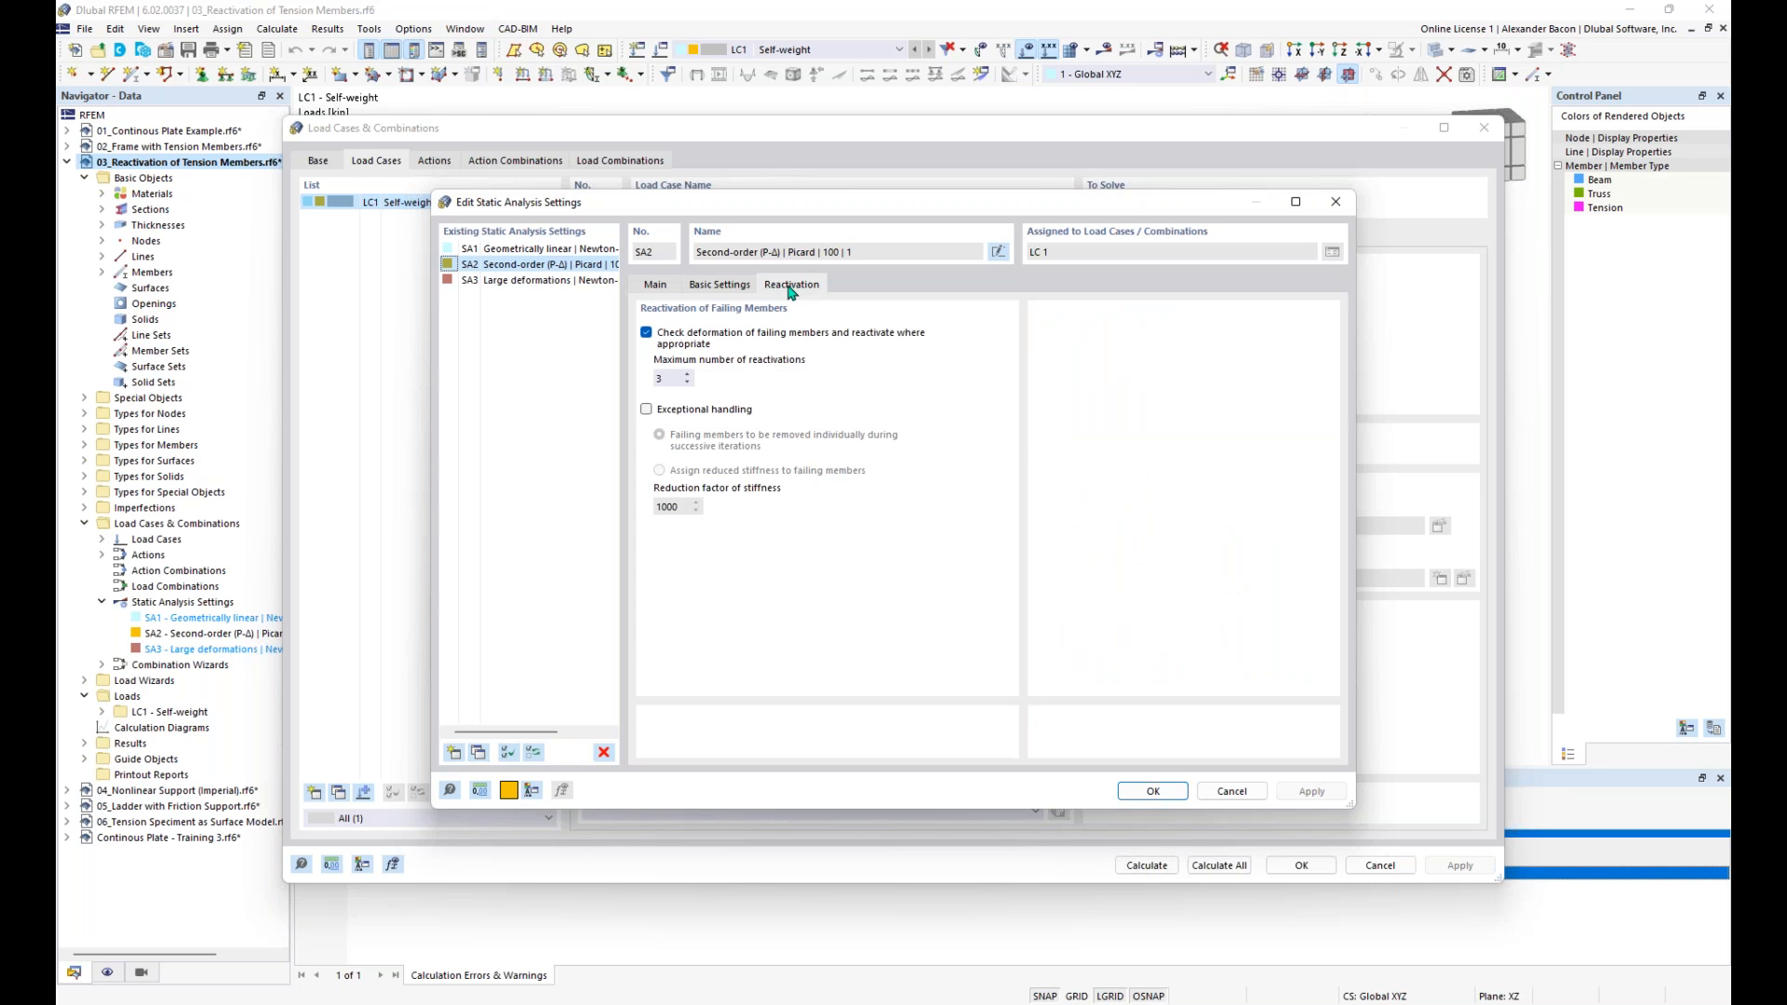
pyautogui.click(712, 411)
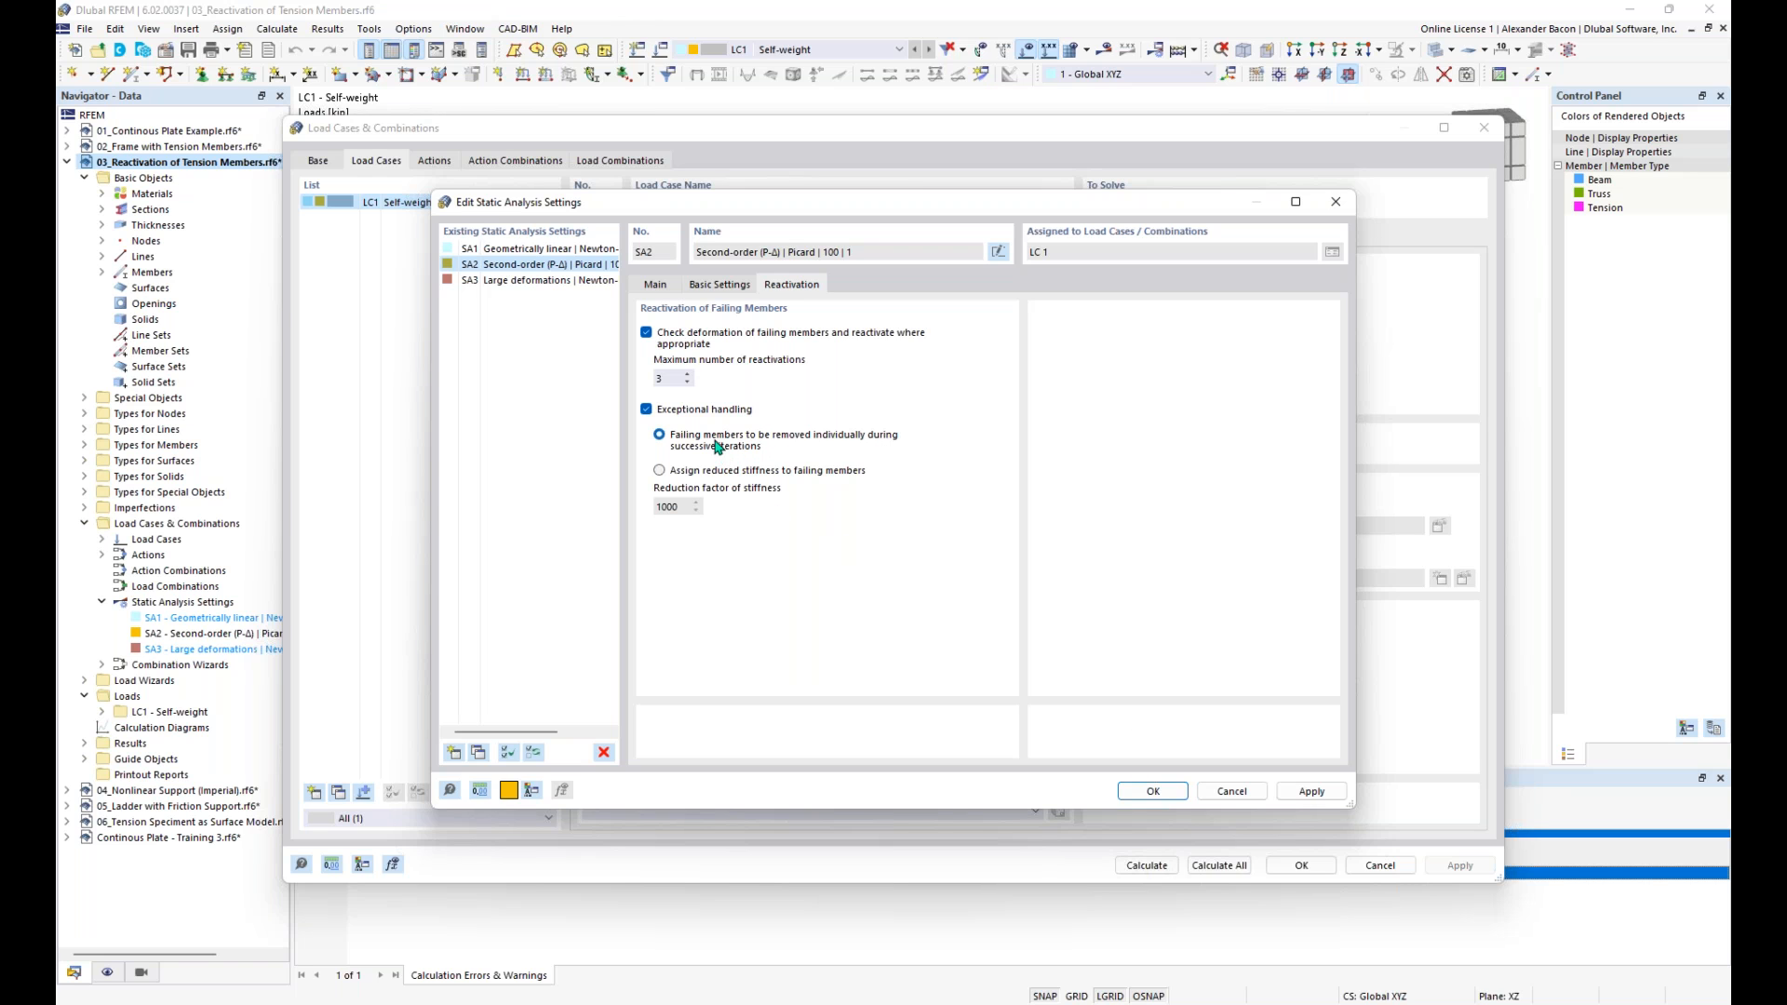
pyautogui.click(1152, 791)
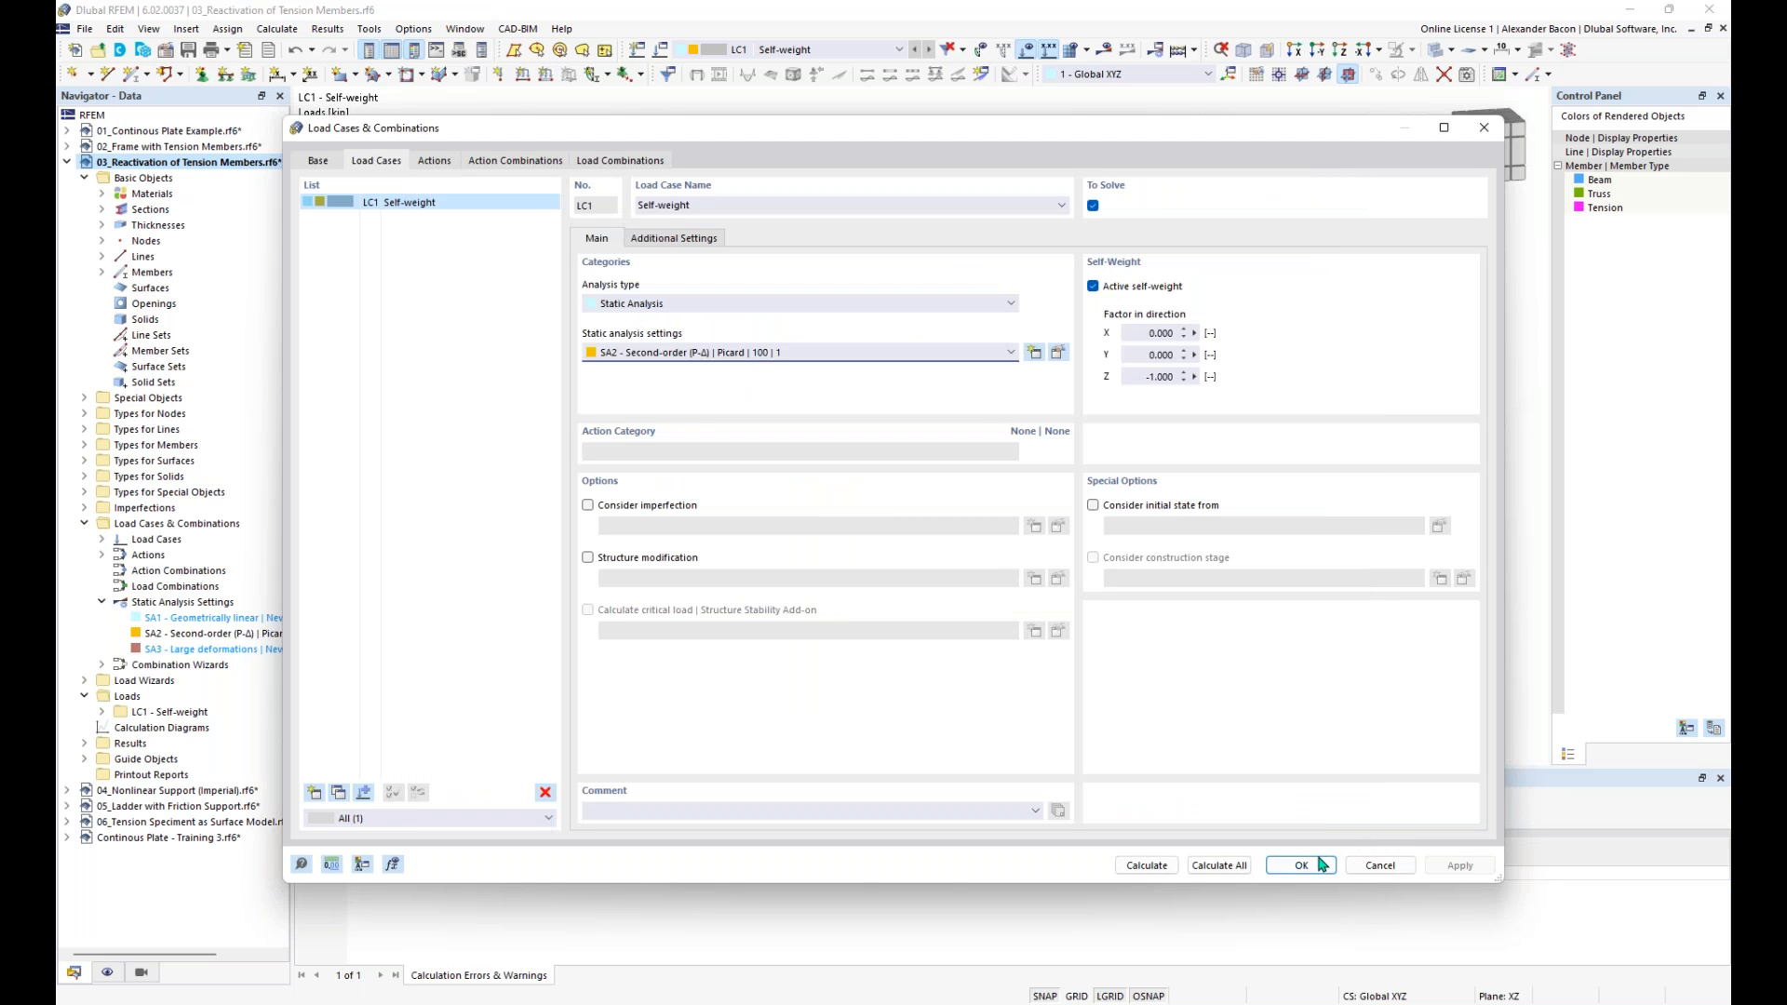
# - Calculate LC1 - Self-weight and examine the global deformations |u| of the columns, top beam and crossed tension members
pyautogui.click(1147, 865)
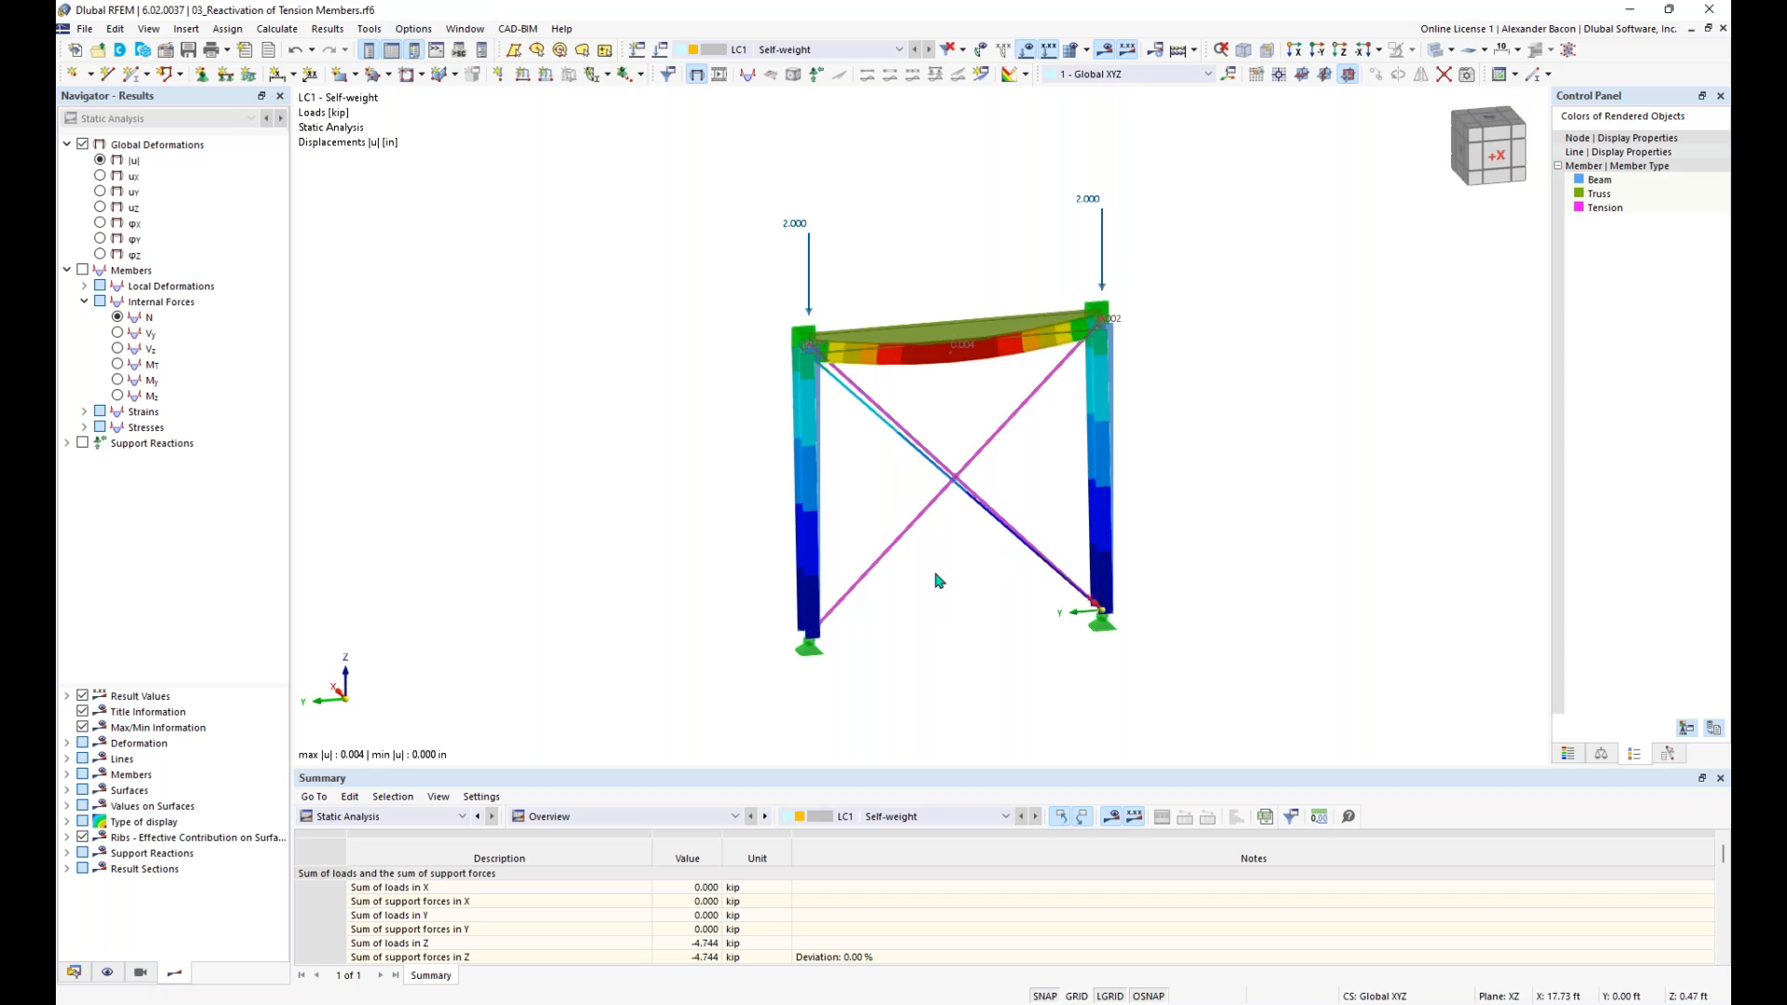
pyautogui.scroll(1, 967, 562)
pyautogui.moveTo(943, 562); pyautogui.dragTo(882, 565, button='middle')
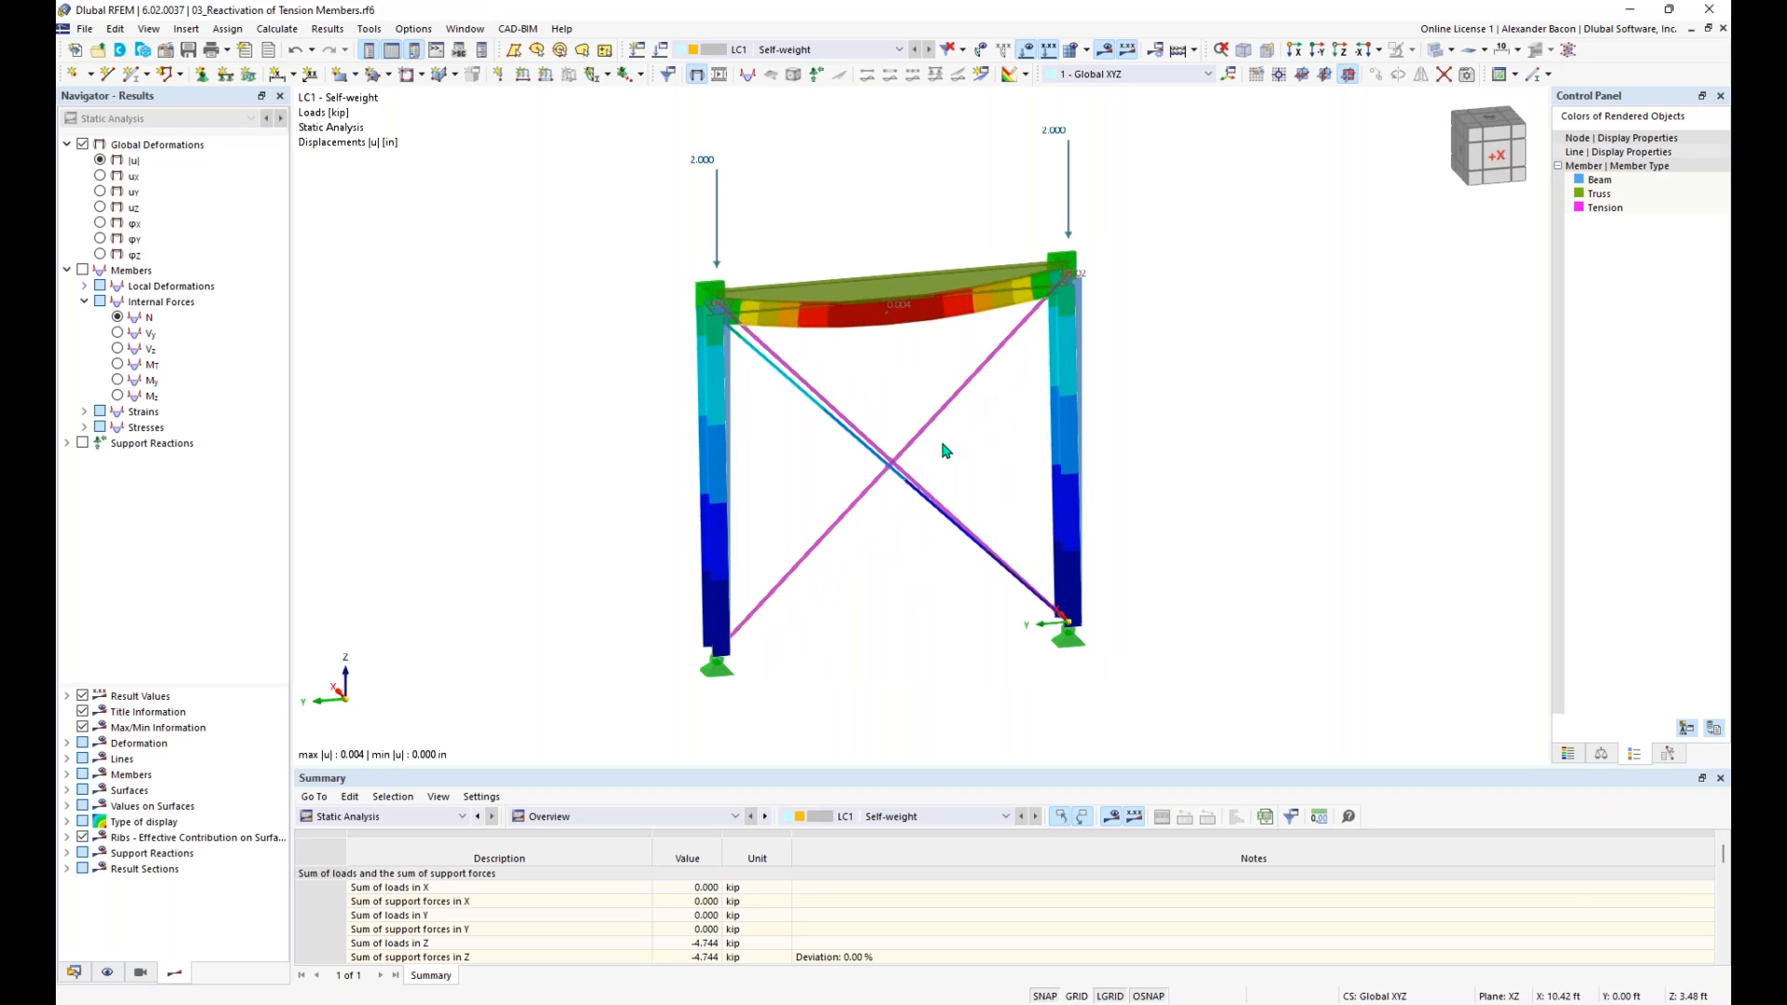
pyautogui.moveTo(1007, 437)
pyautogui.mouseDown(button='middle')
pyautogui.moveTo(990, 444)
pyautogui.moveTo(1005, 443)
pyautogui.mouseUp(button='middle')
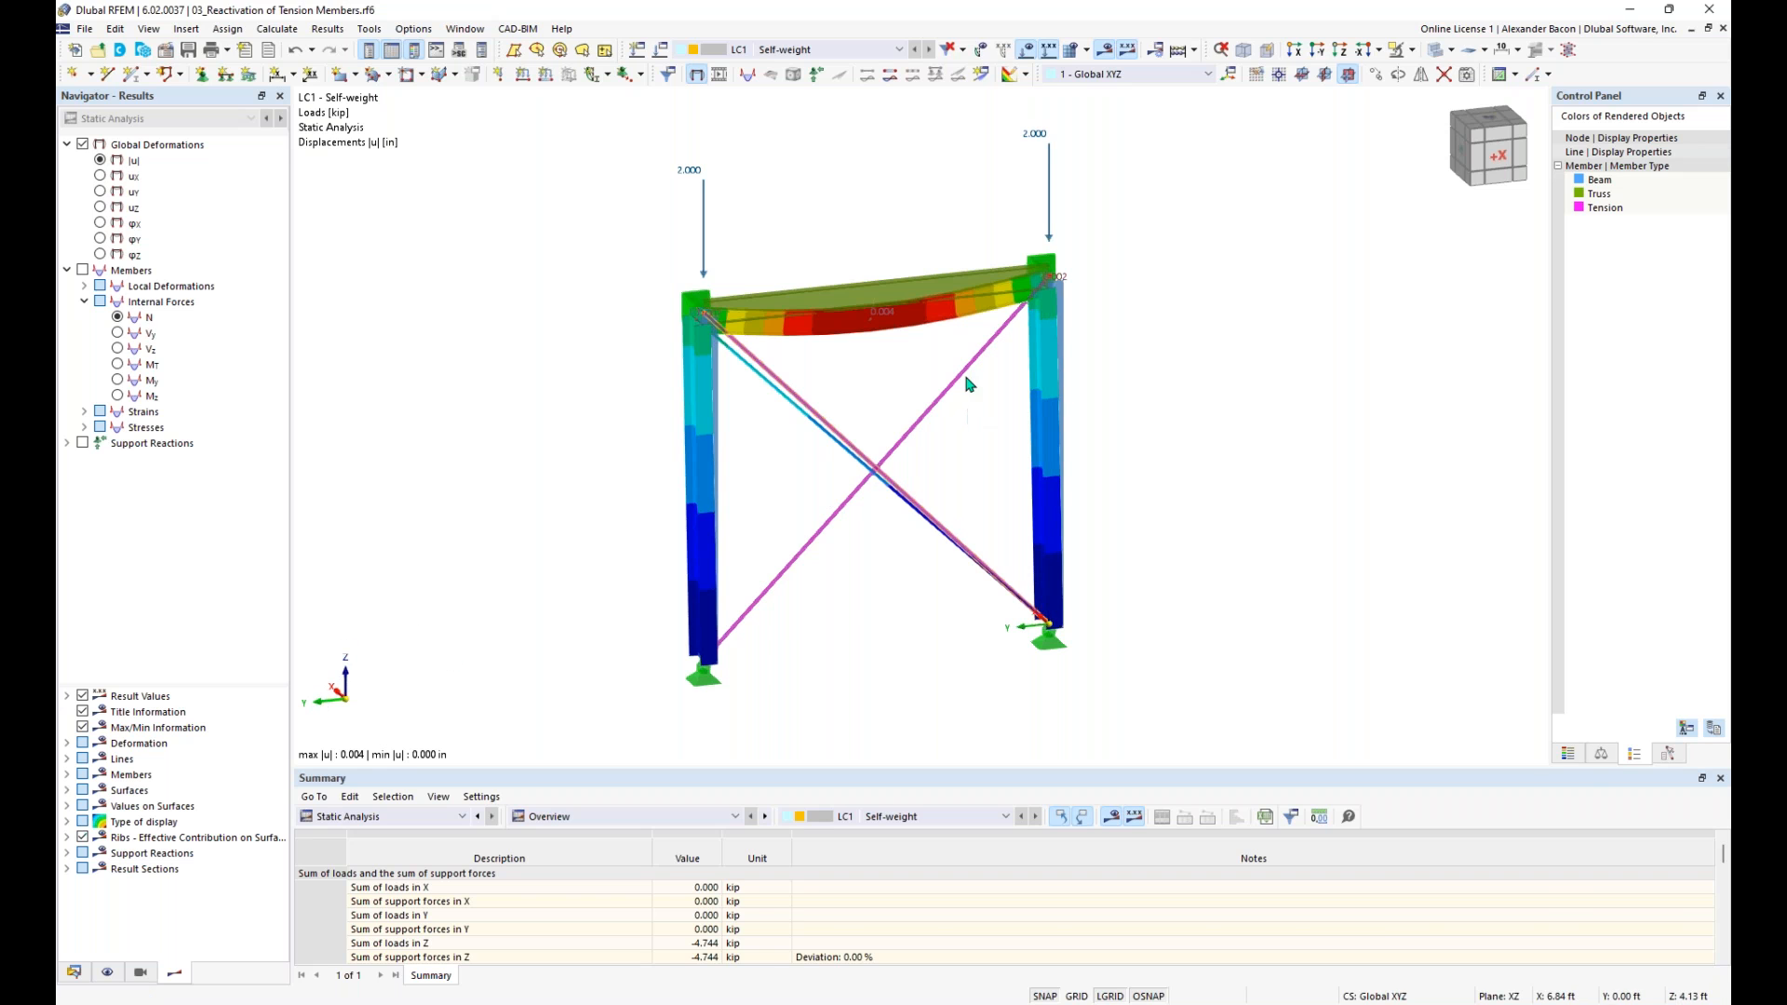
# - Switch to the model 04_Nonlinear Support (Imperial).rf6 and examine the nodal supports at the free beam ends of both frames
pyautogui.click(74, 973)
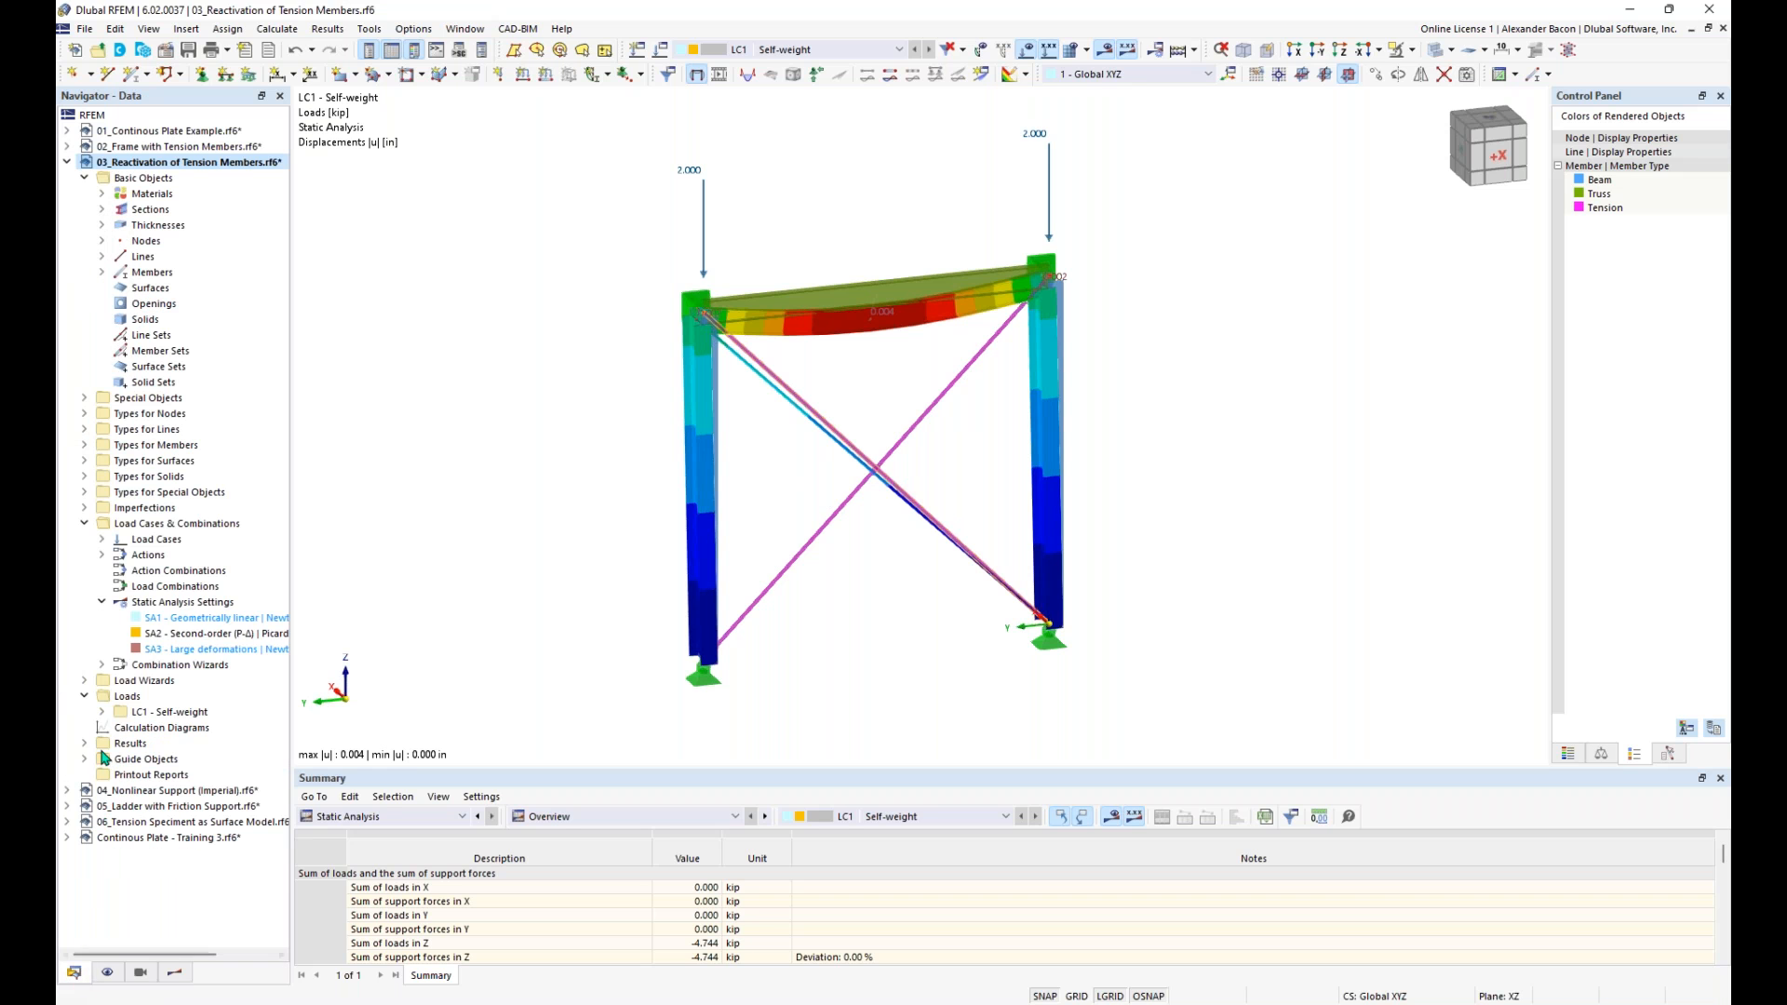
pyautogui.click(66, 163)
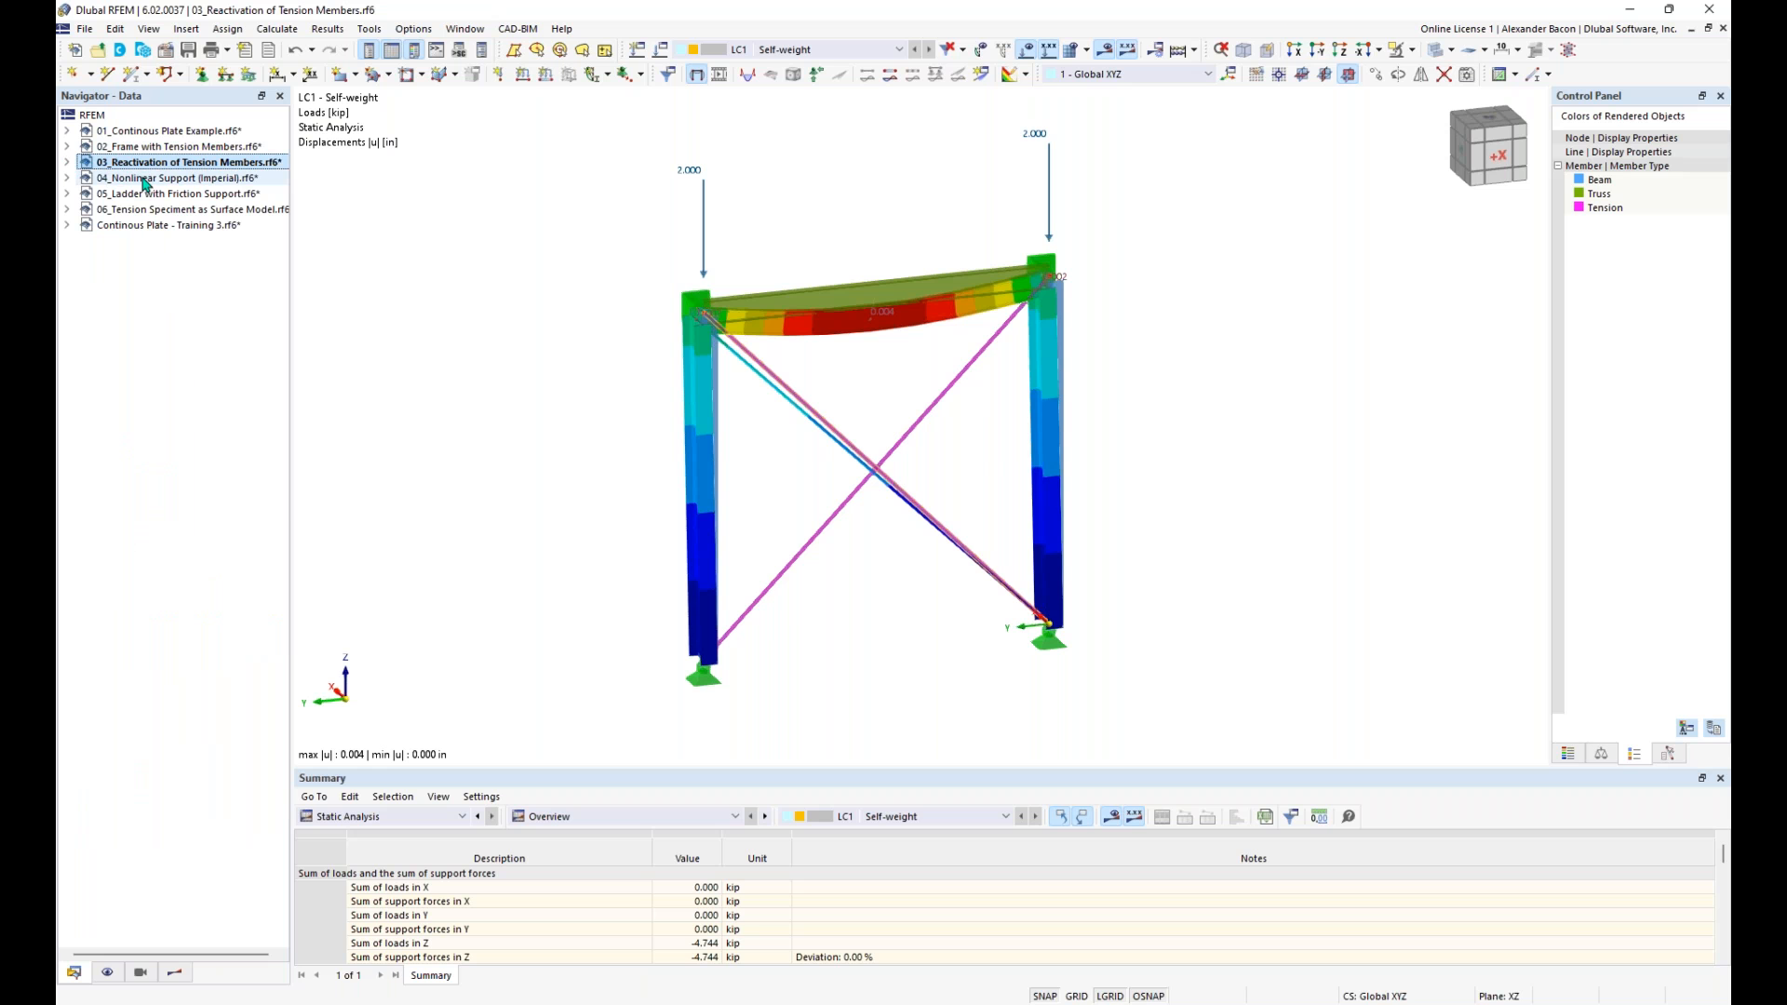
pyautogui.click(144, 178)
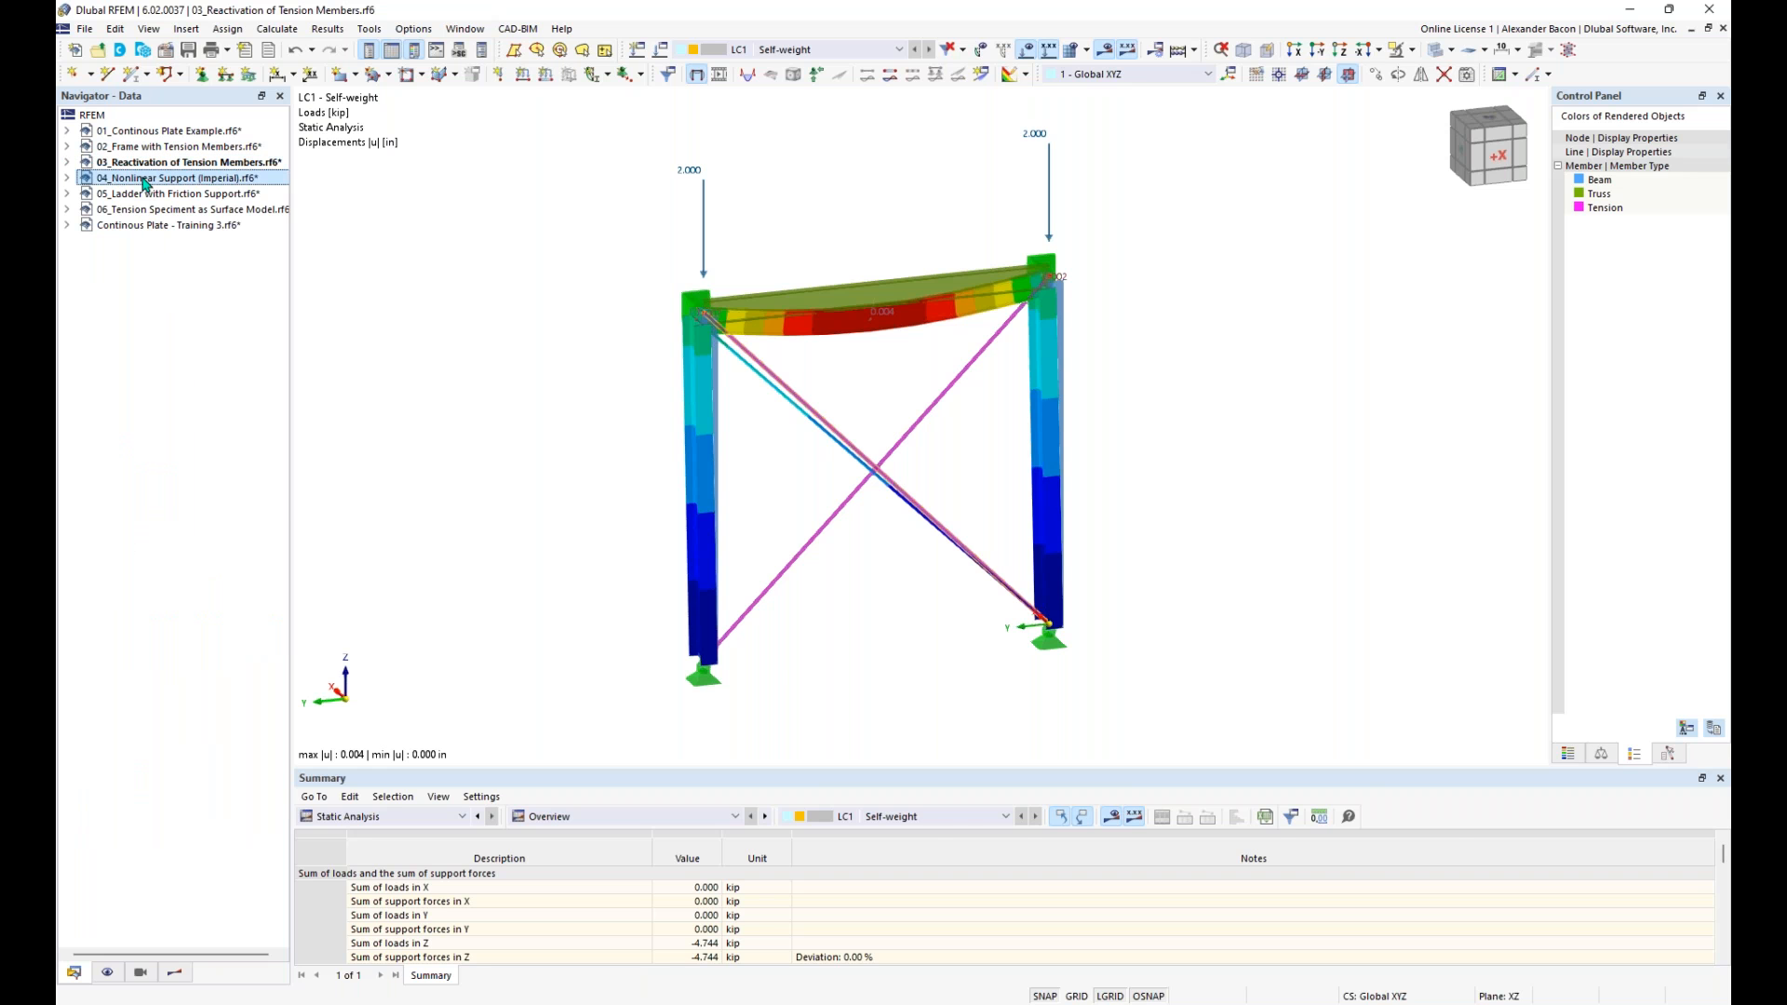
pyautogui.doubleClick(144, 178)
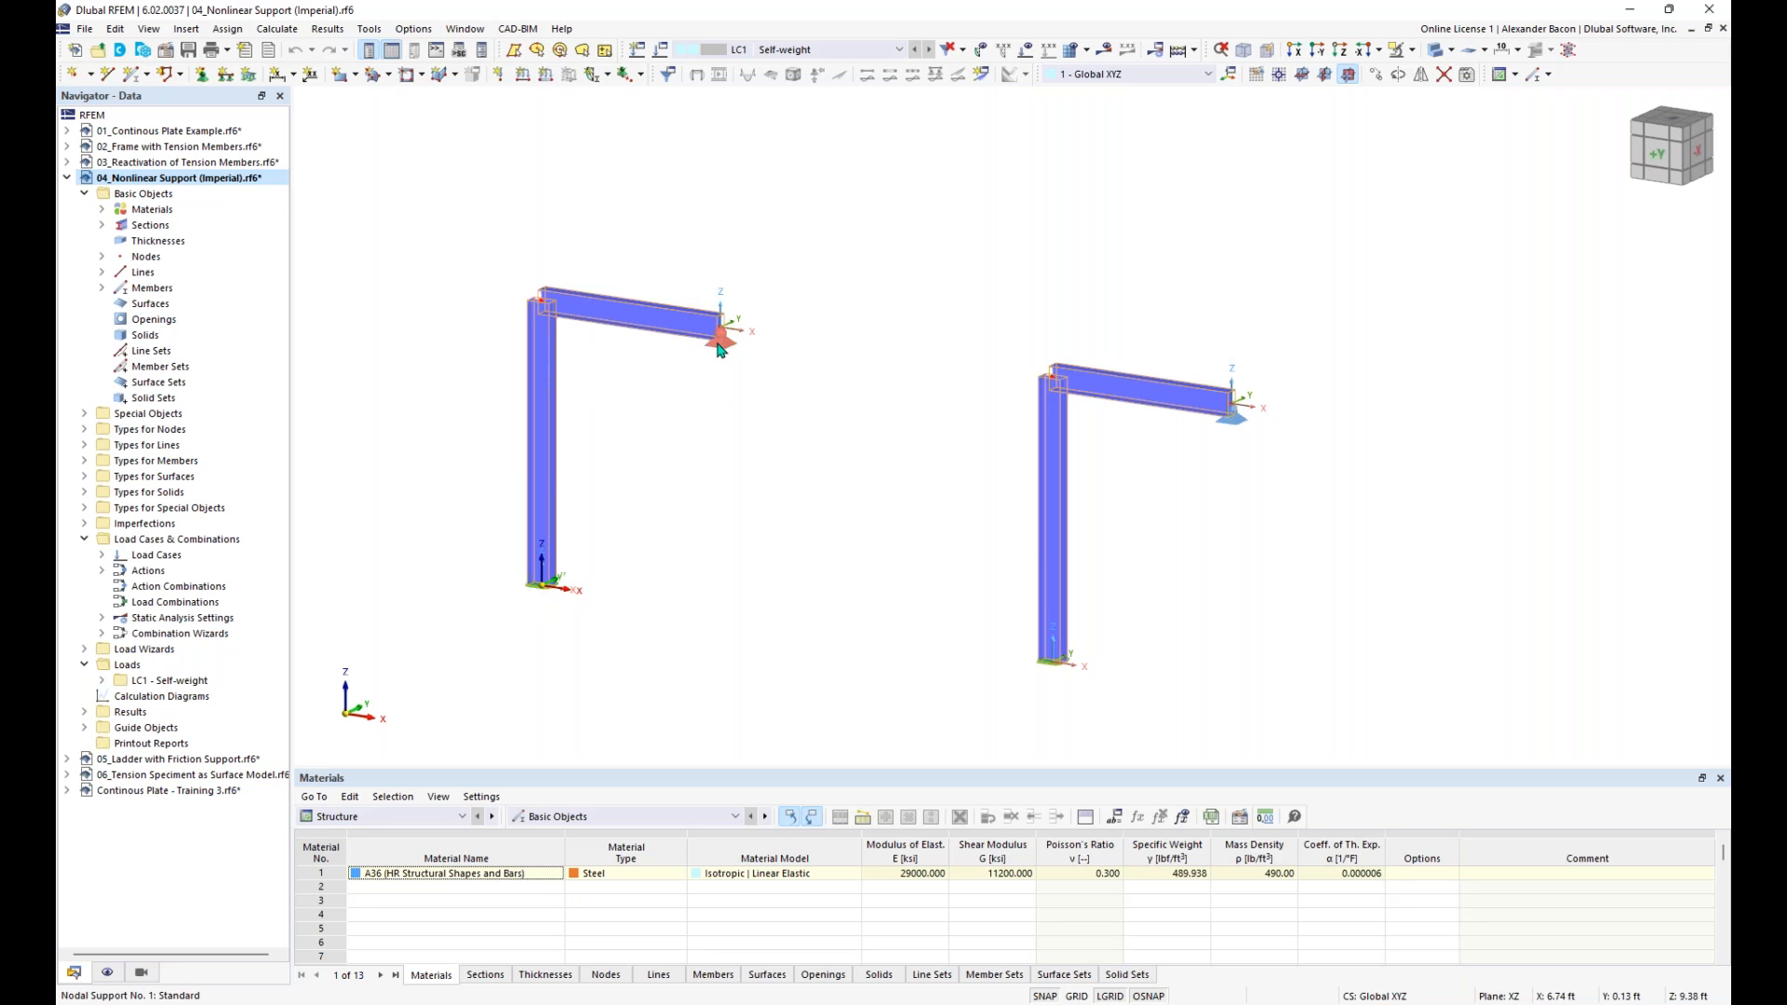
pyautogui.scroll(3, 731, 345)
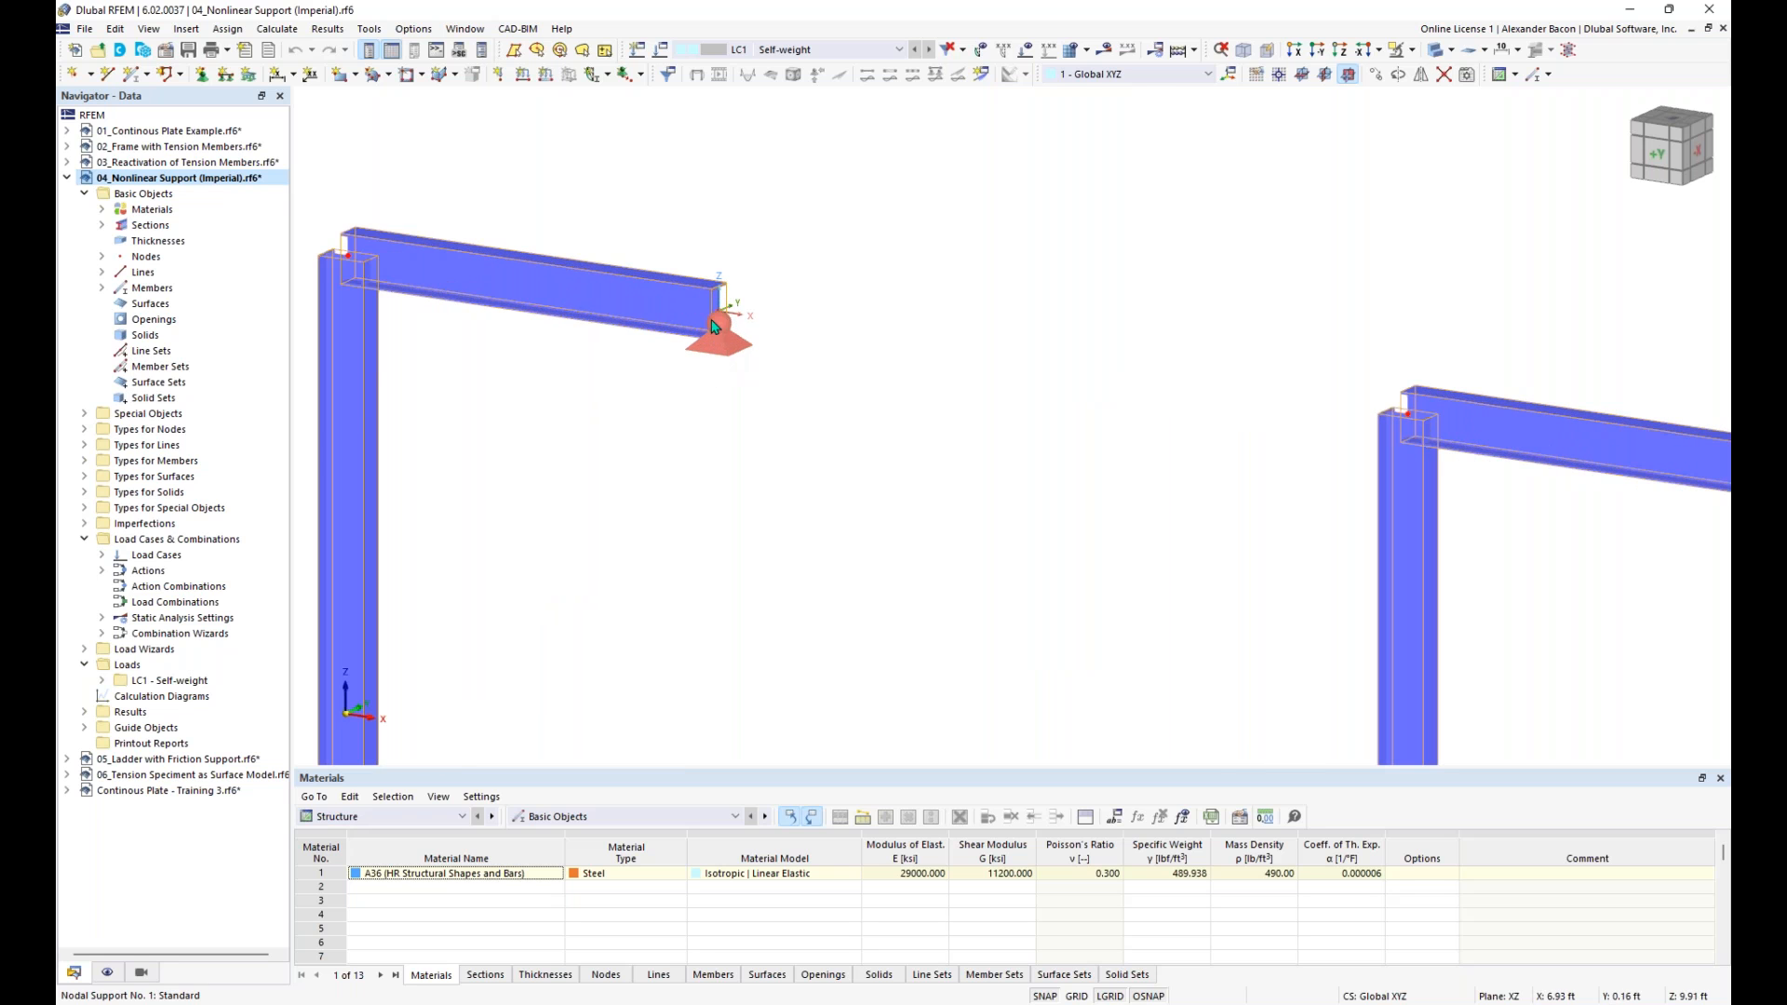
pyautogui.scroll(-2, 730, 344)
pyautogui.moveTo(742, 357); pyautogui.dragTo(475, 249, button='middle')
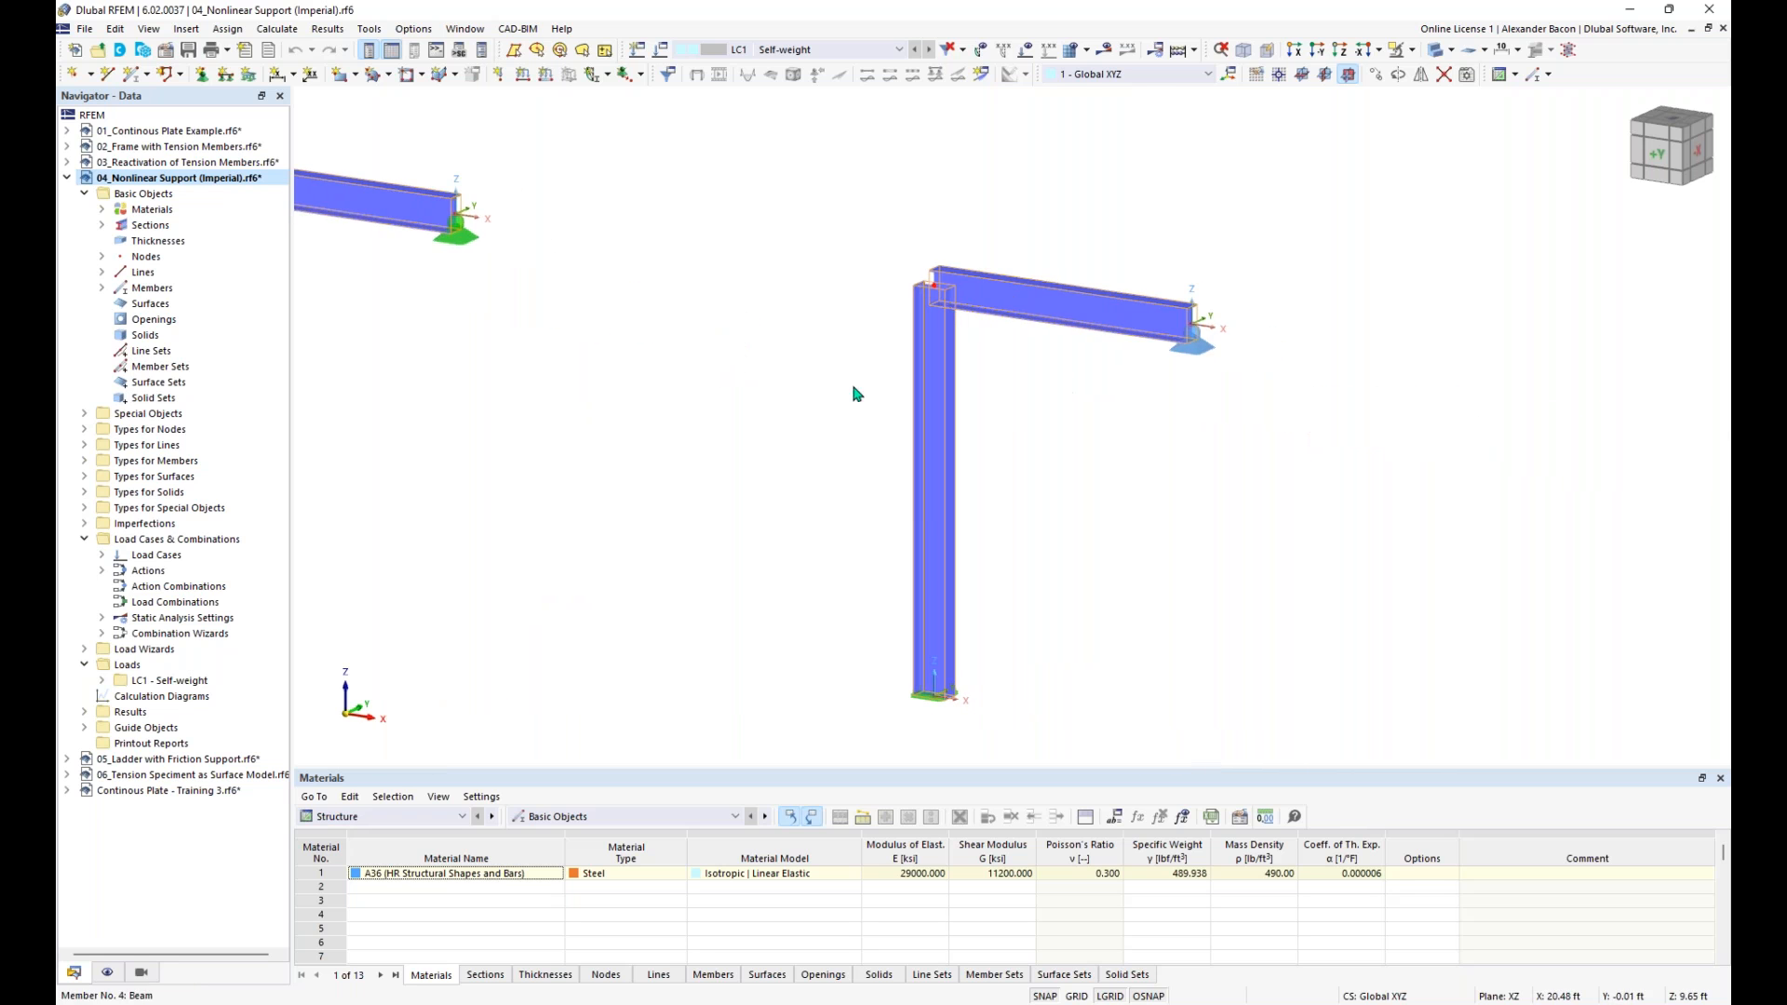
pyautogui.scroll(2, 1210, 358)
pyautogui.click(1187, 331)
pyautogui.click(1173, 402)
pyautogui.scroll(-4, 1107, 402)
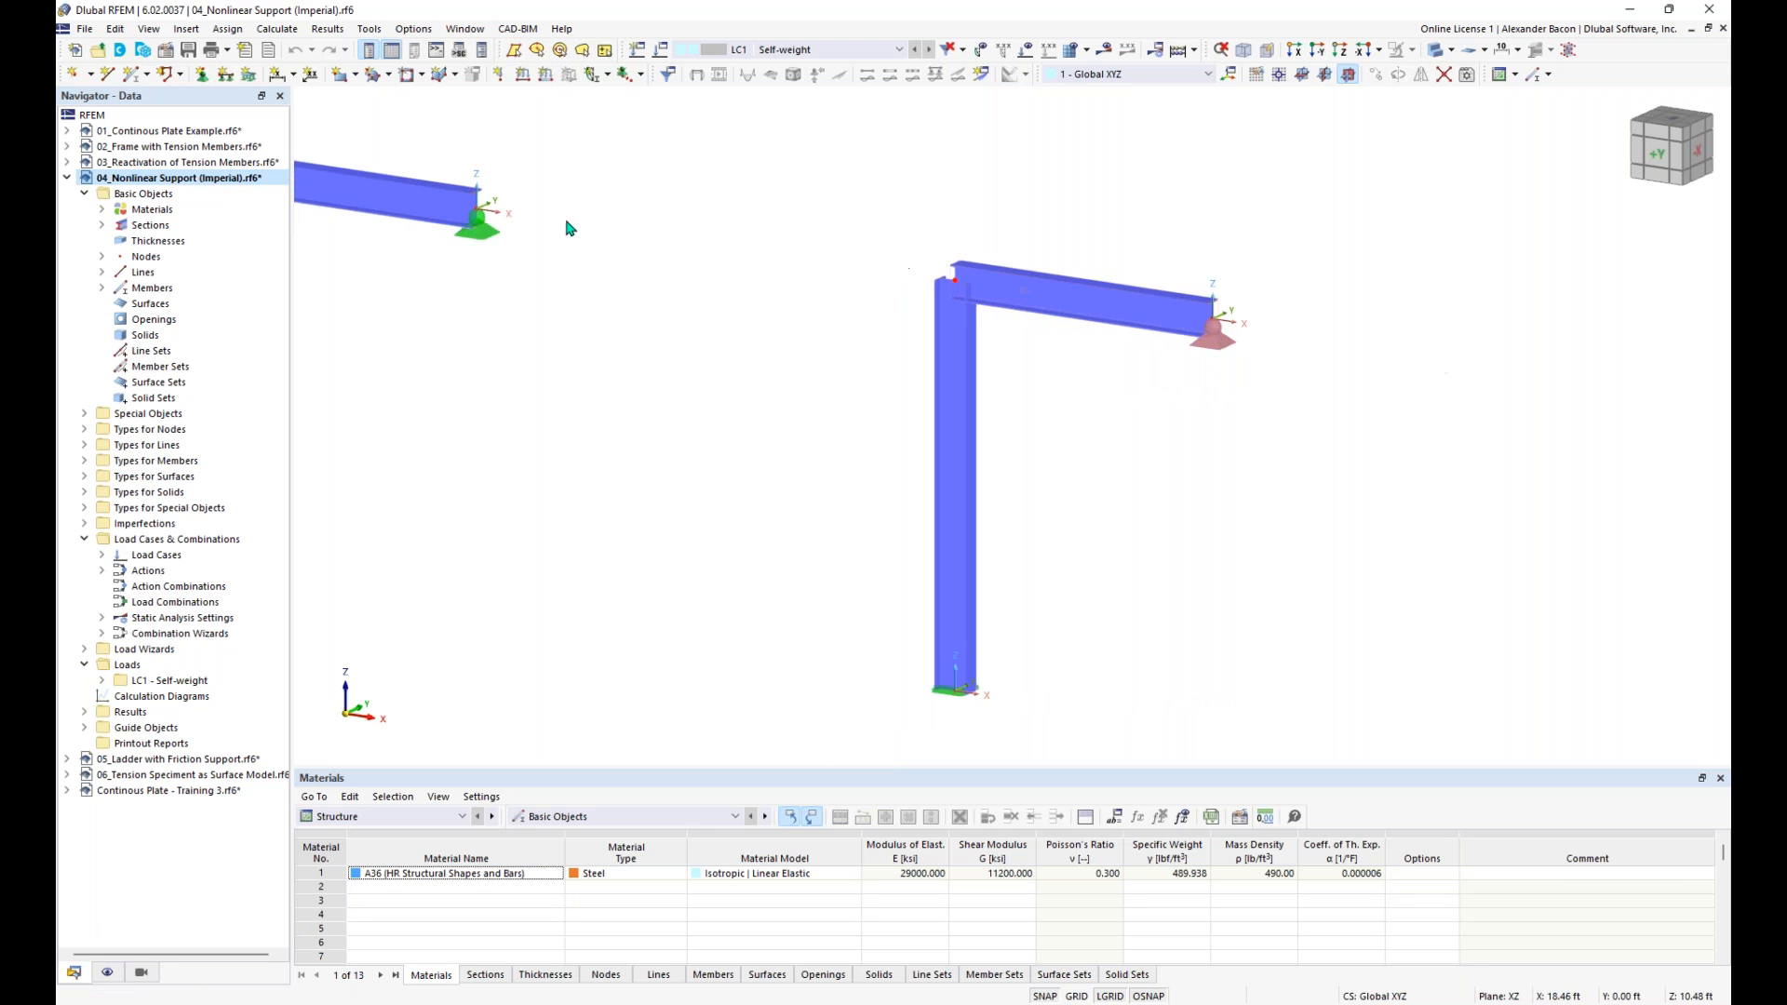
# - Review the support of node 6 and the nonlinearity options for uX, keeping Failure if negative PX
pyautogui.doubleClick(1217, 340)
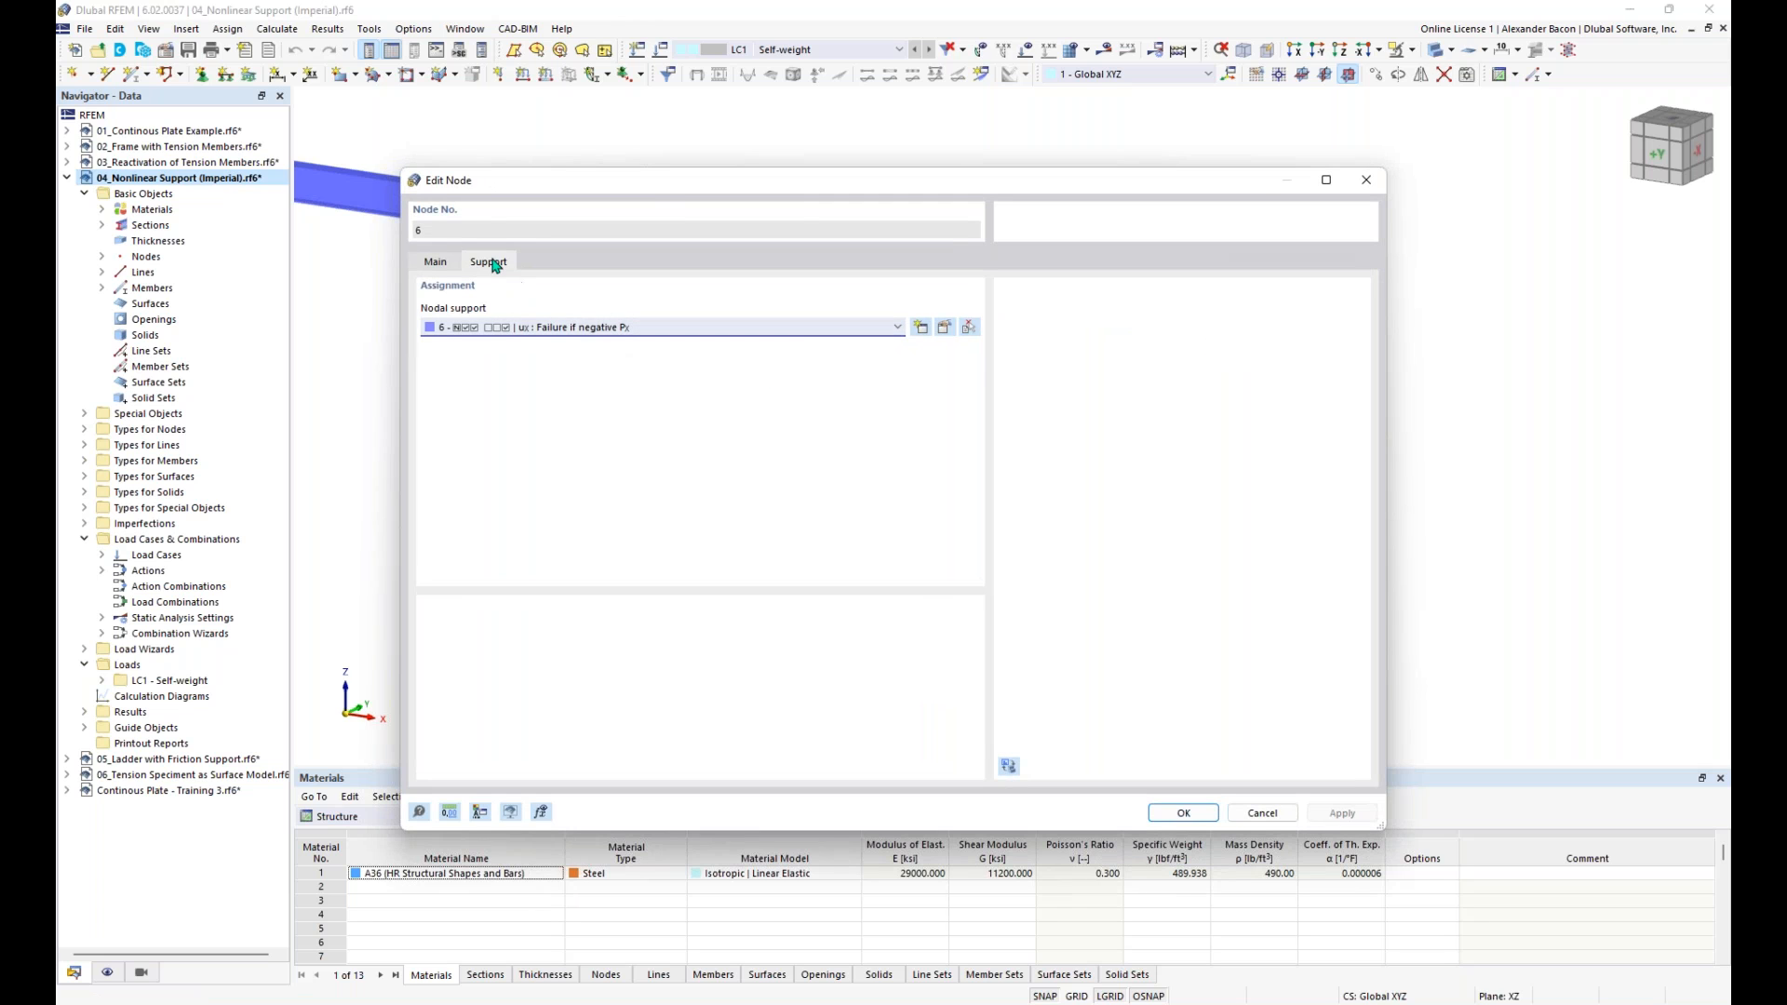
pyautogui.click(944, 330)
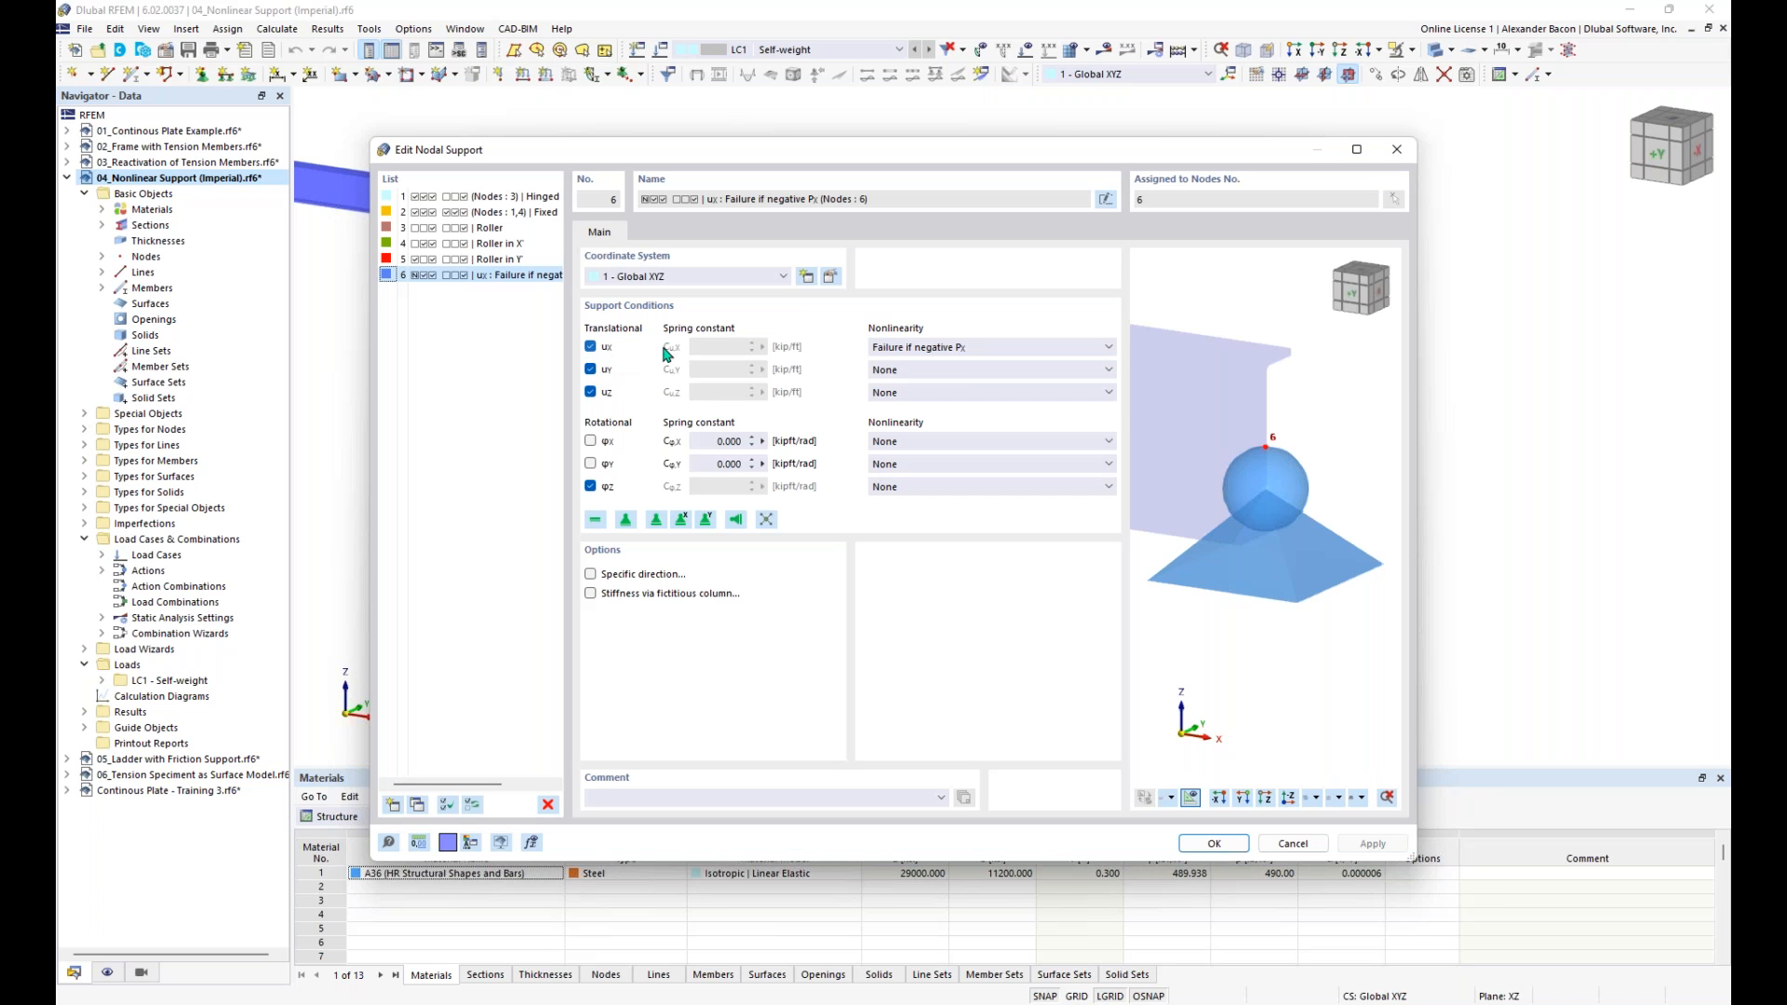
pyautogui.click(950, 356)
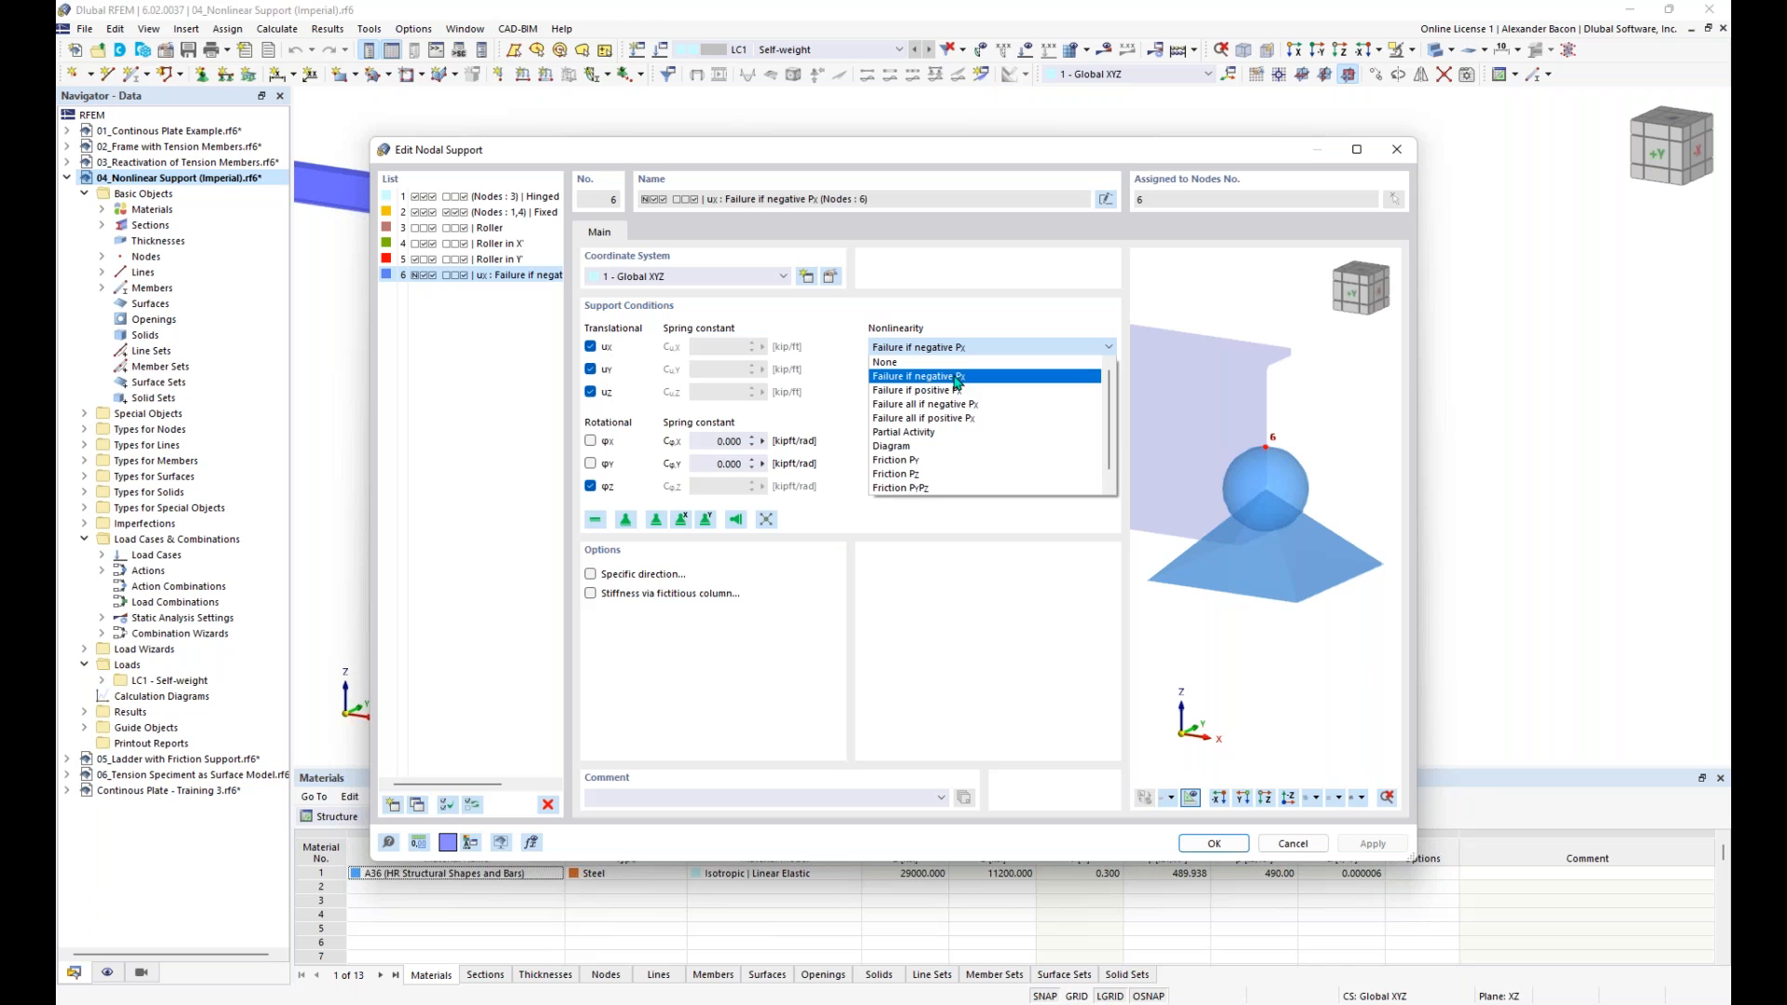
pyautogui.click(960, 351)
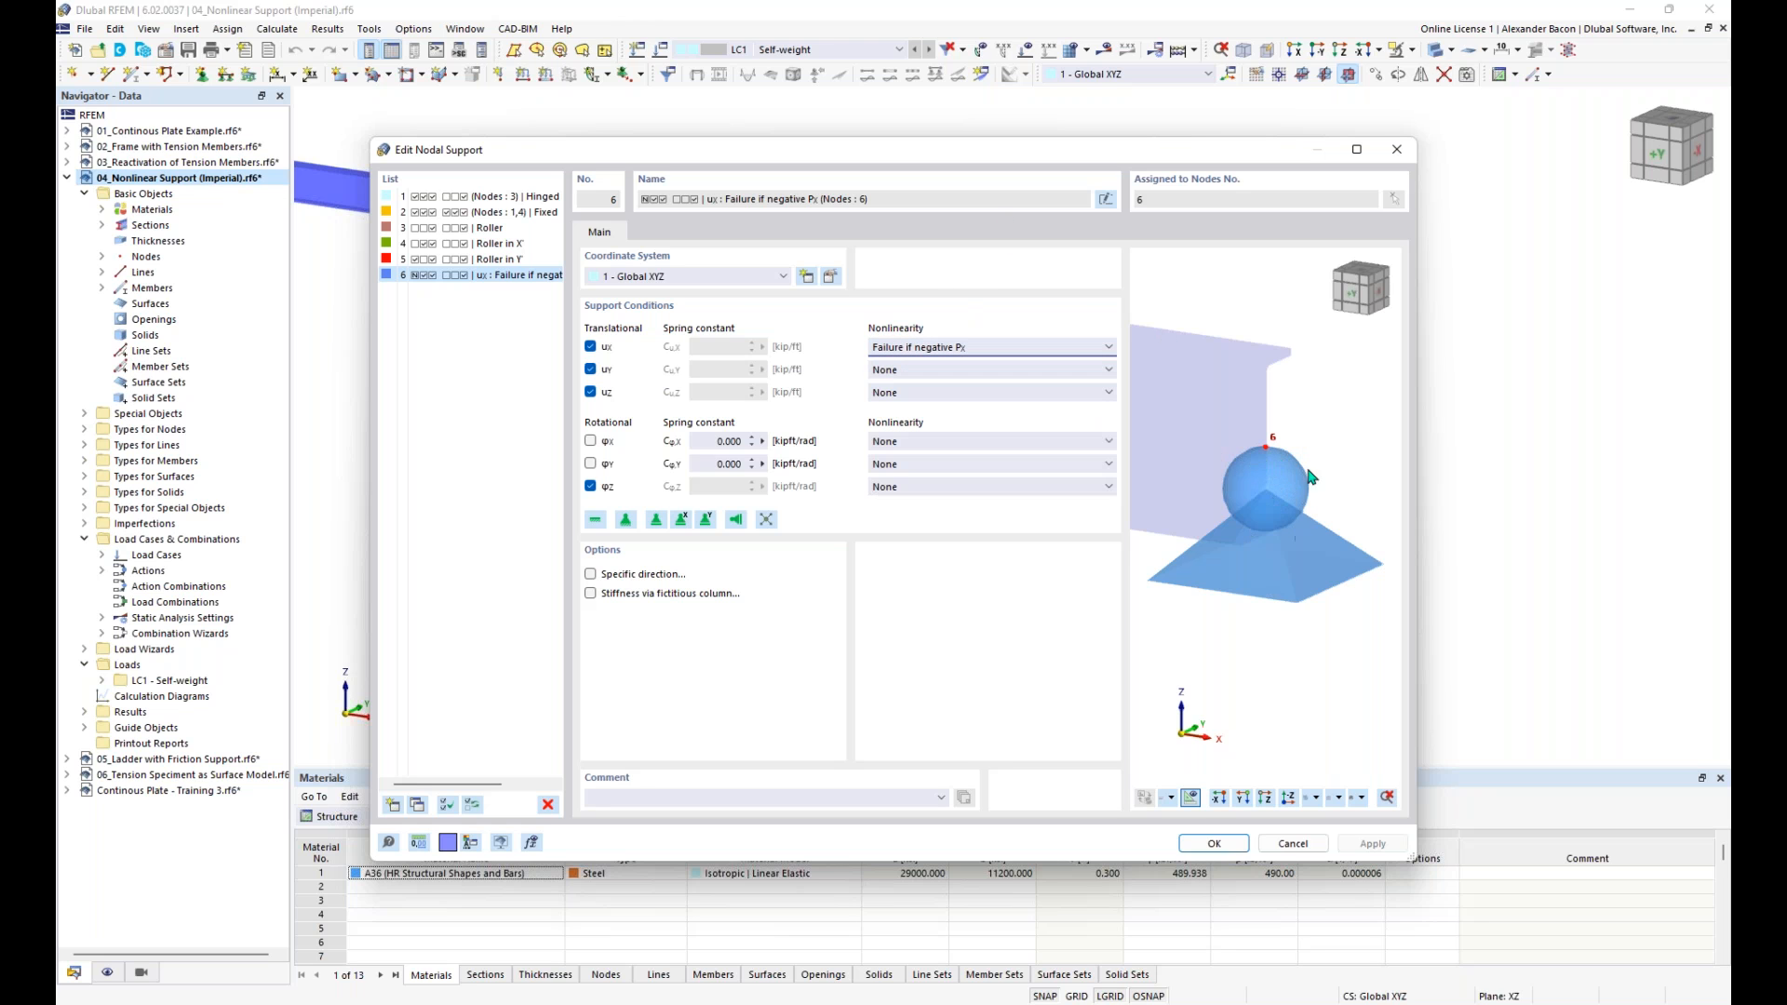
pyautogui.scroll(-1, 1309, 477)
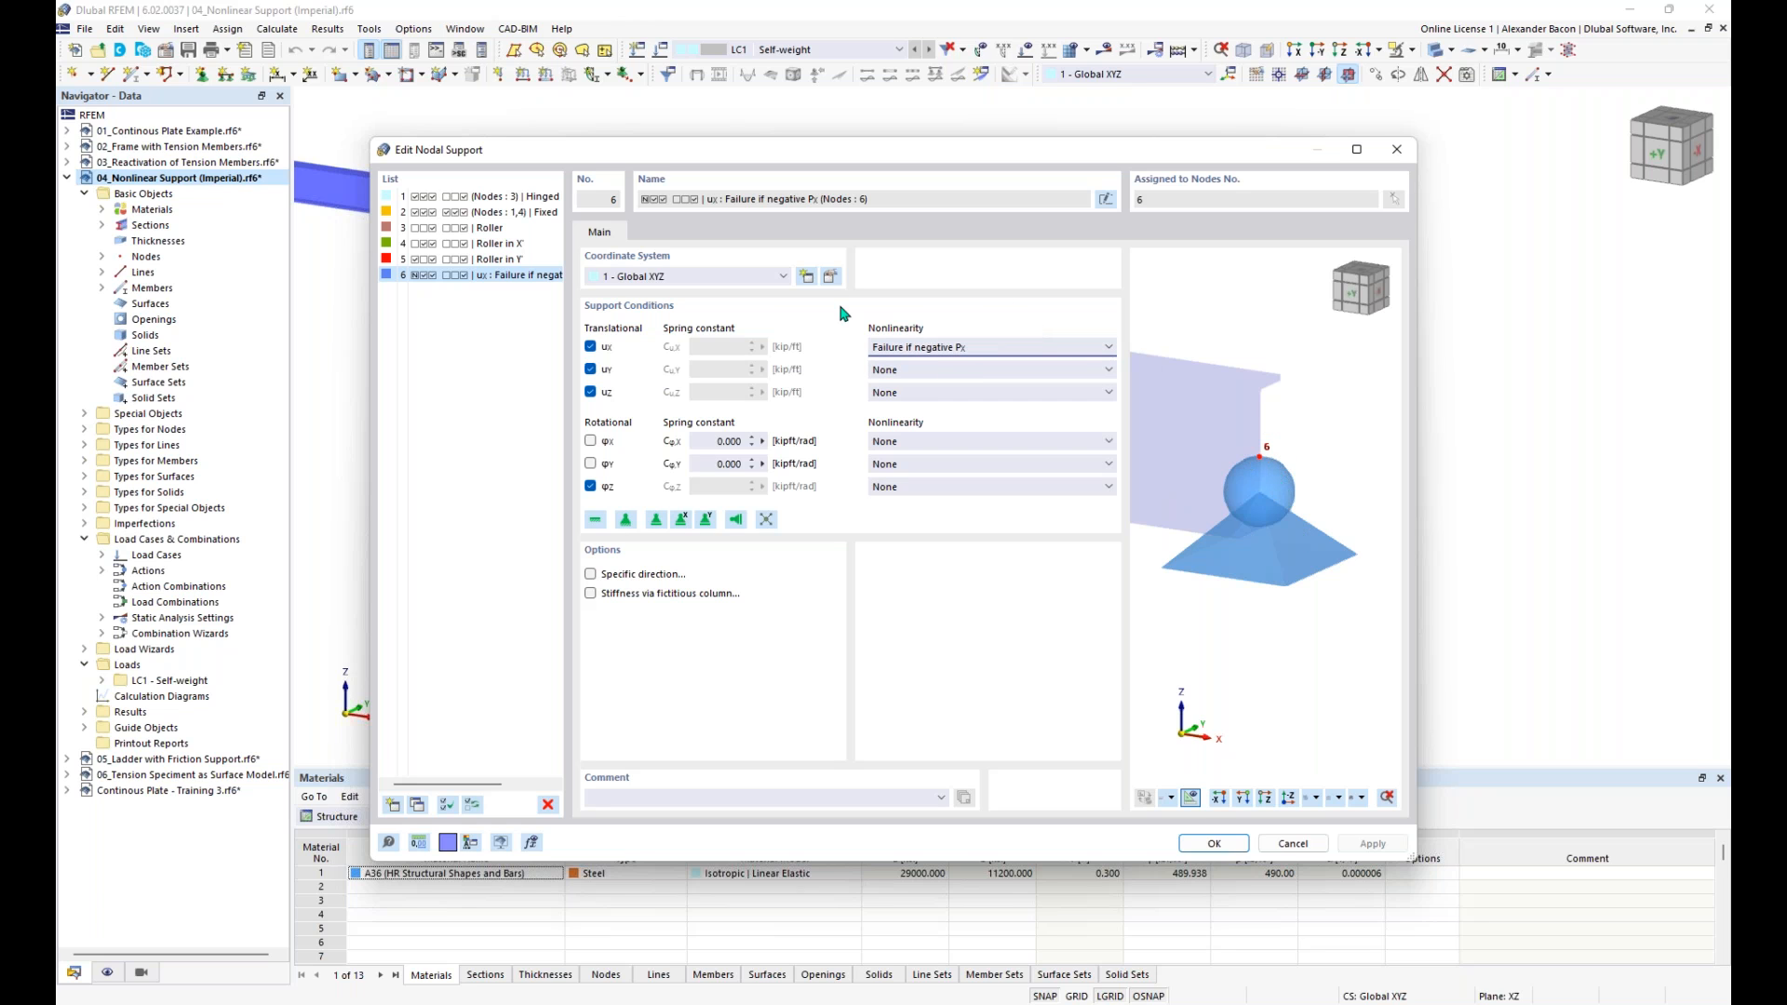
pyautogui.click(1215, 843)
pyautogui.click(1196, 815)
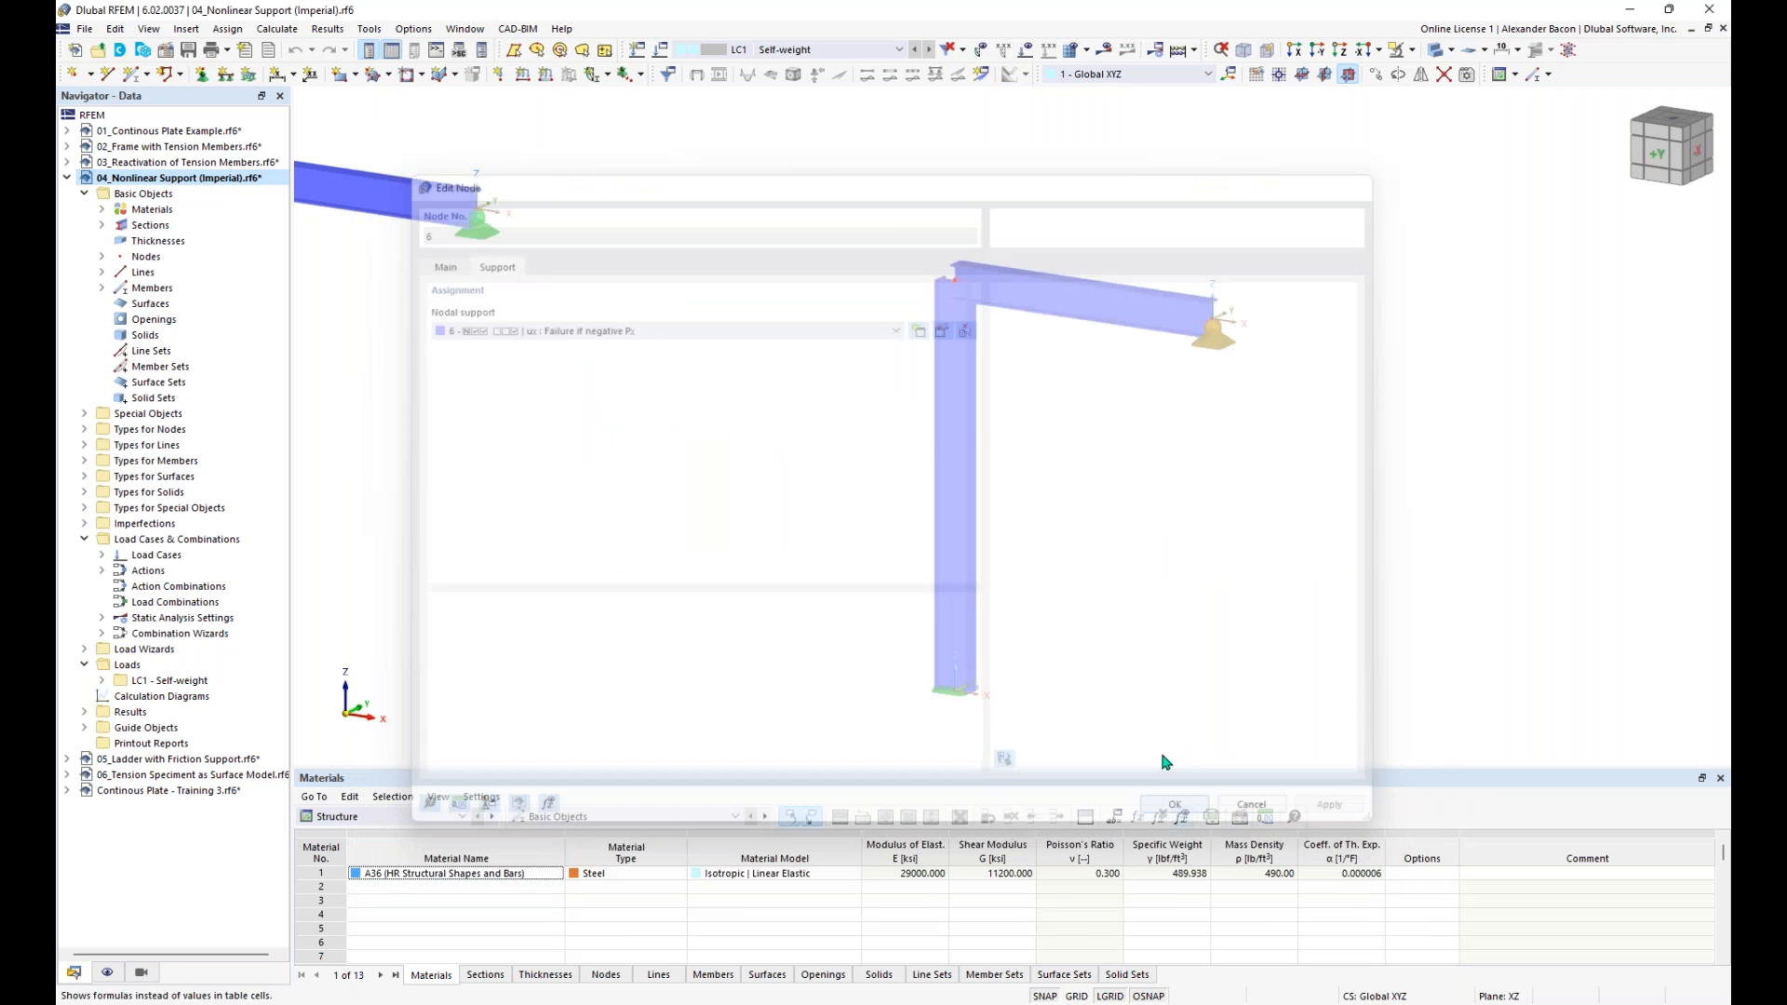
# - Display the loads on both frames and start the calculation of LC1 - Self-weight
pyautogui.click(1027, 51)
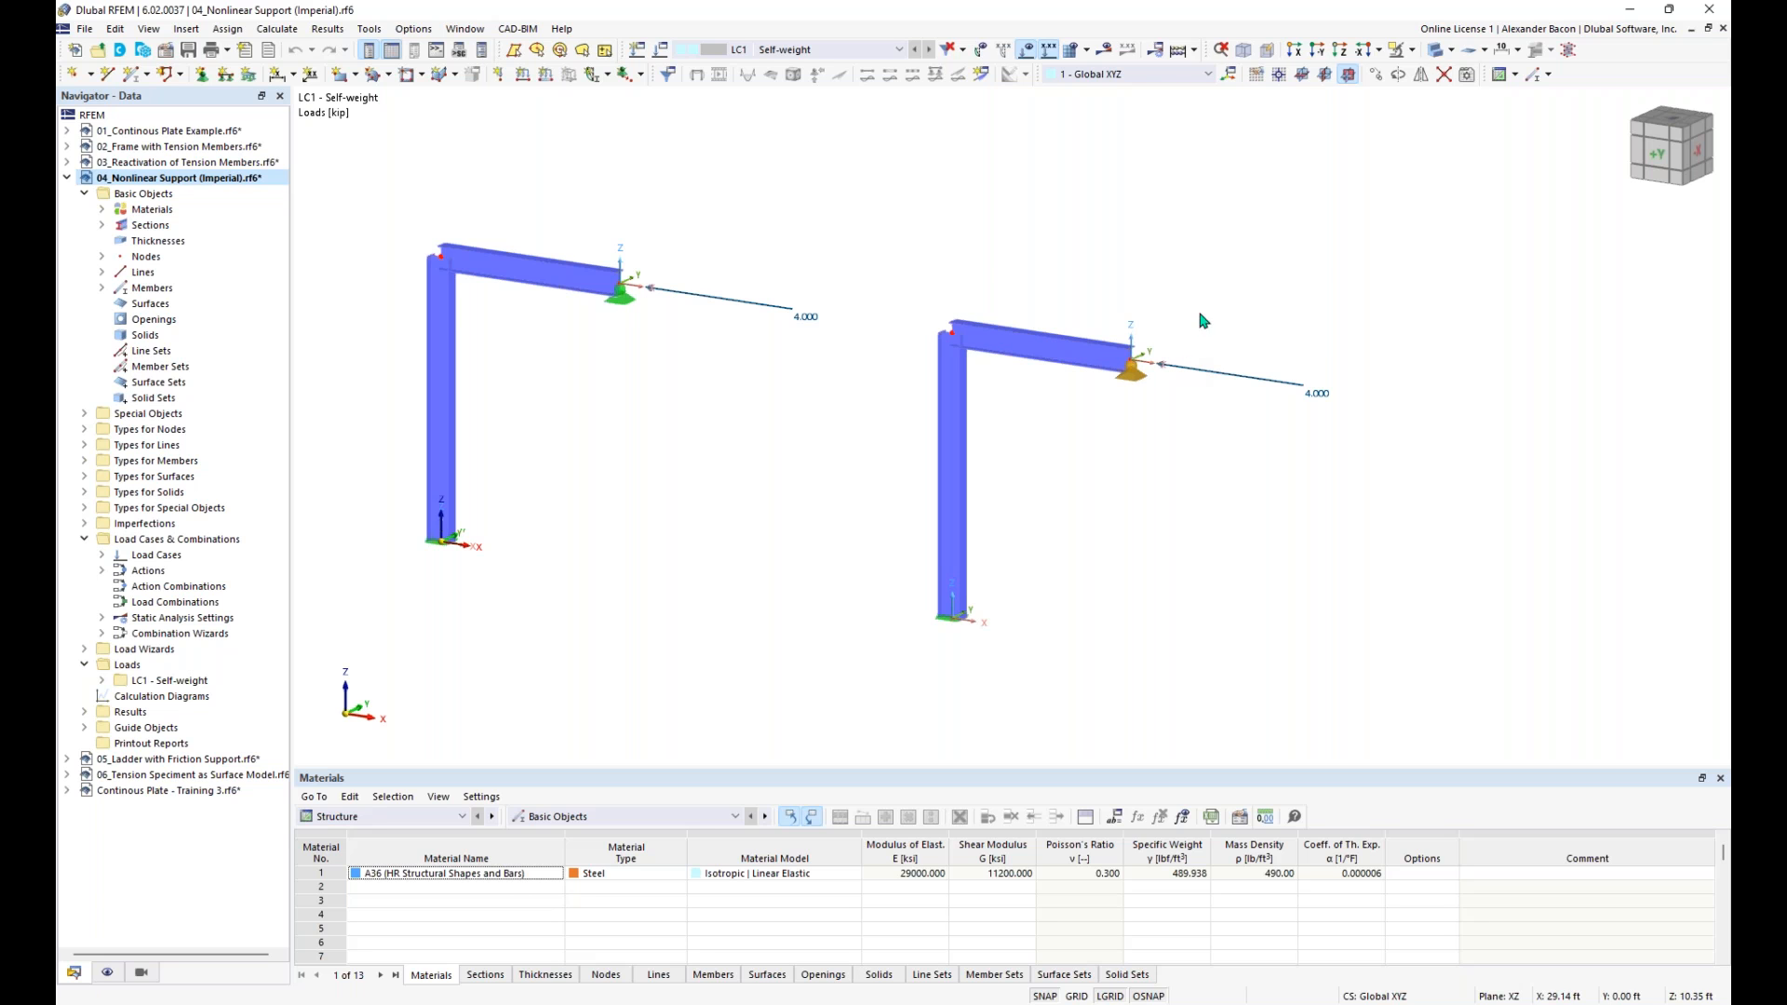
pyautogui.click(1104, 50)
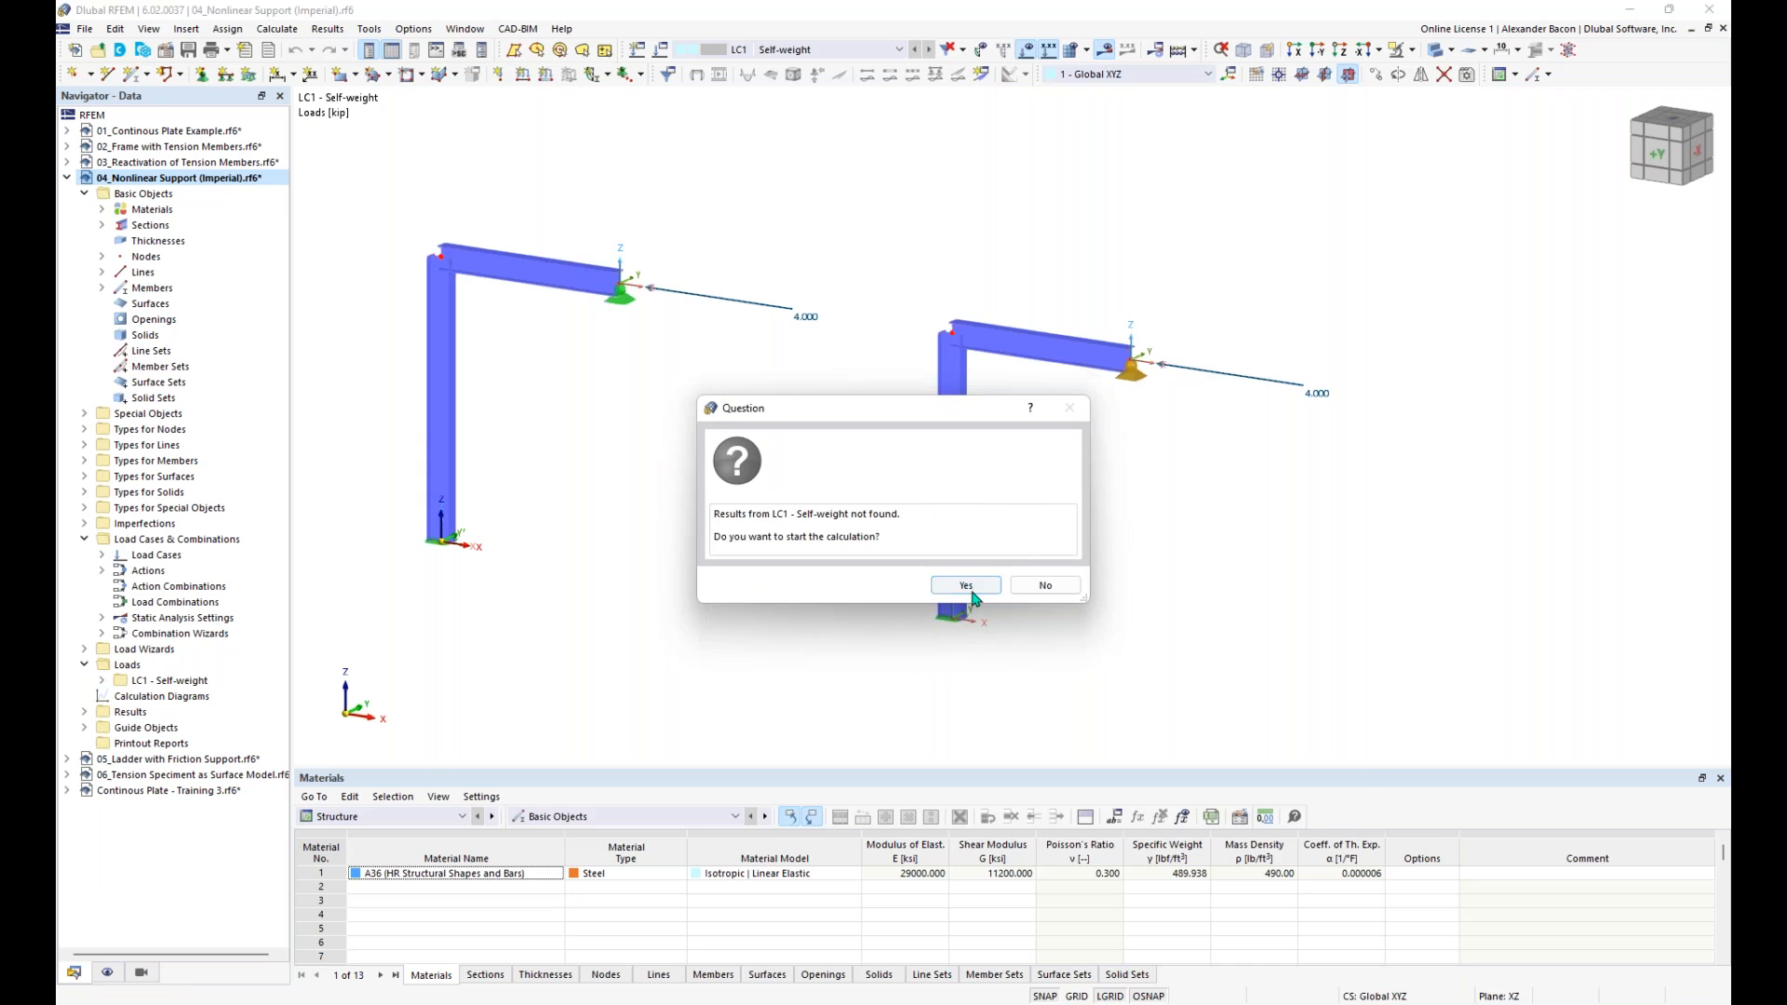
pyautogui.click(968, 587)
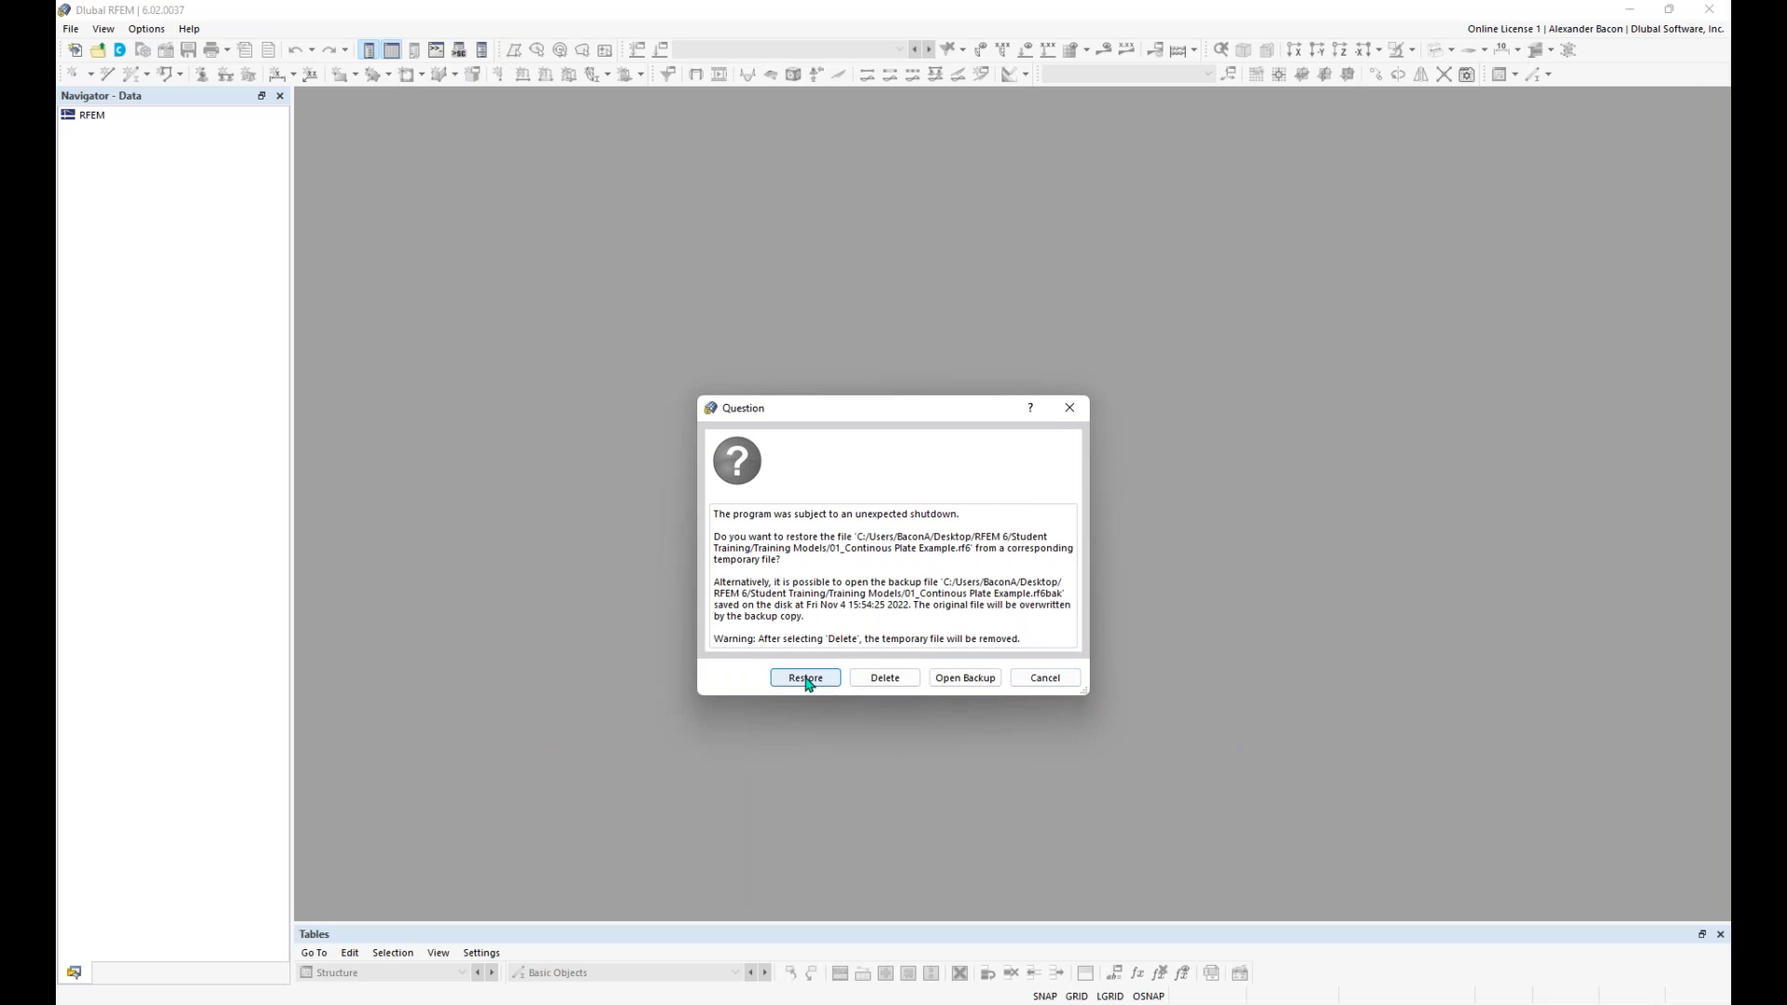
# - Restore the training models, from 01_Continous Plate Example through 06_Tension Speciment as Surface Model, from their temporary files
pyautogui.click(806, 679)
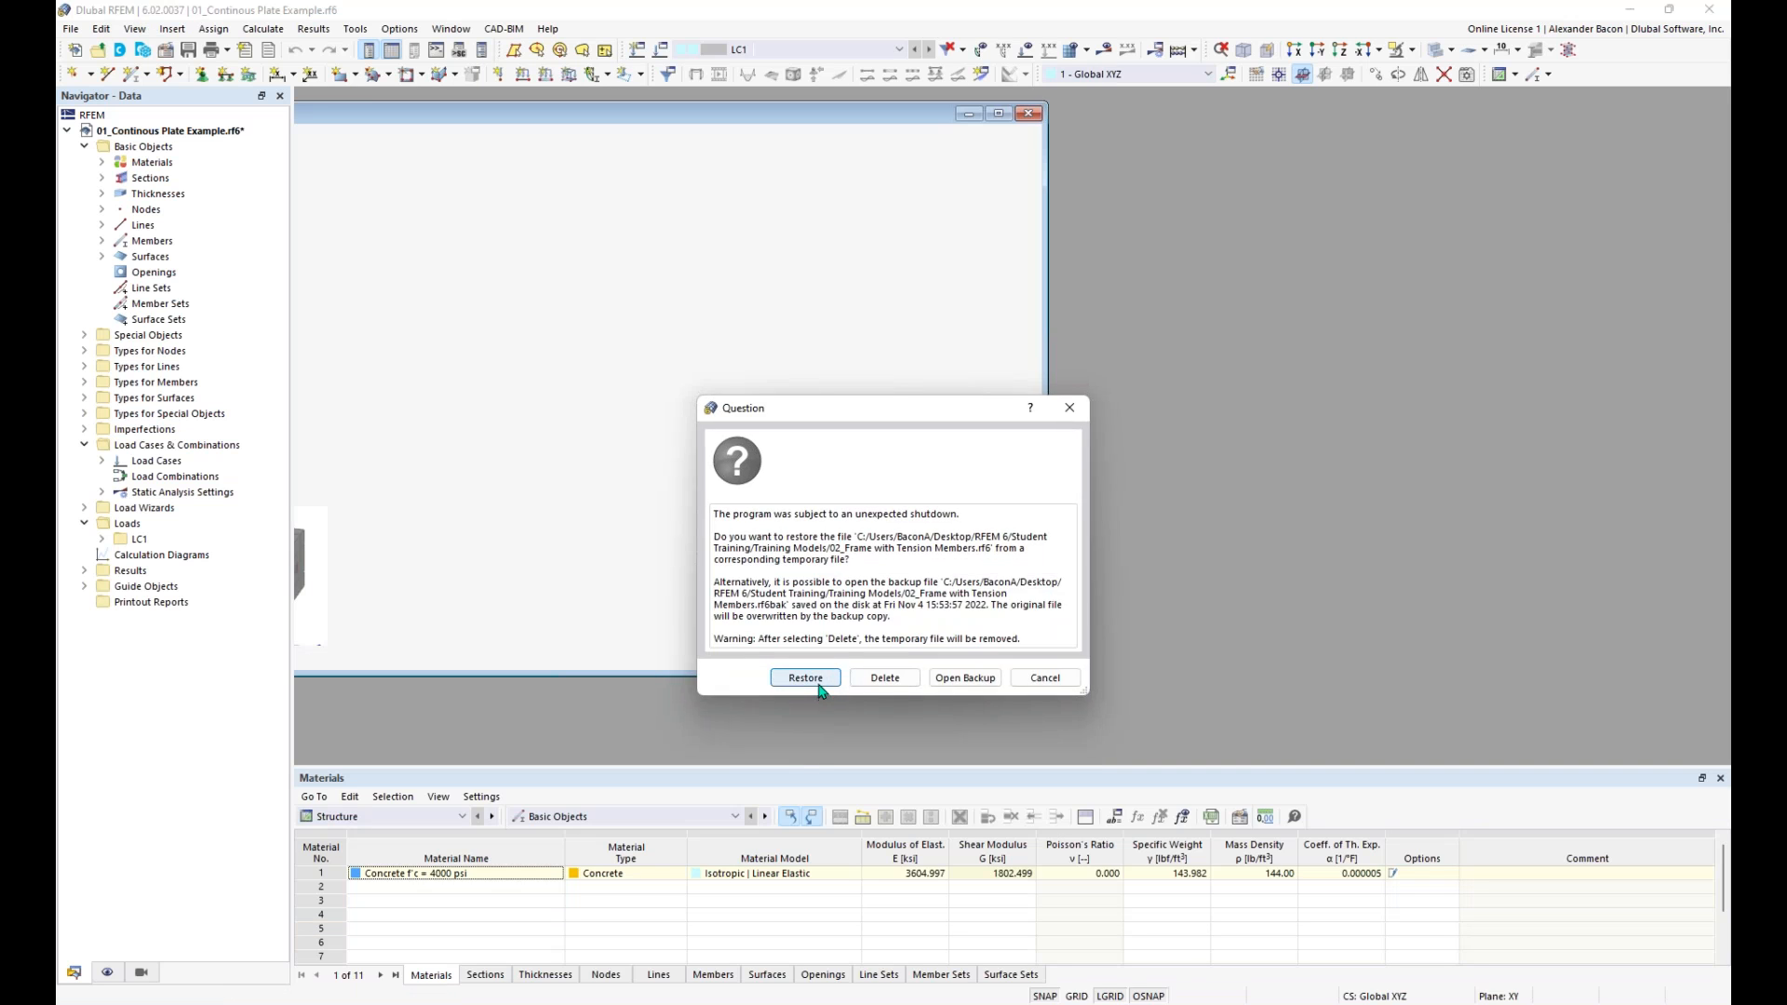
pyautogui.click(808, 678)
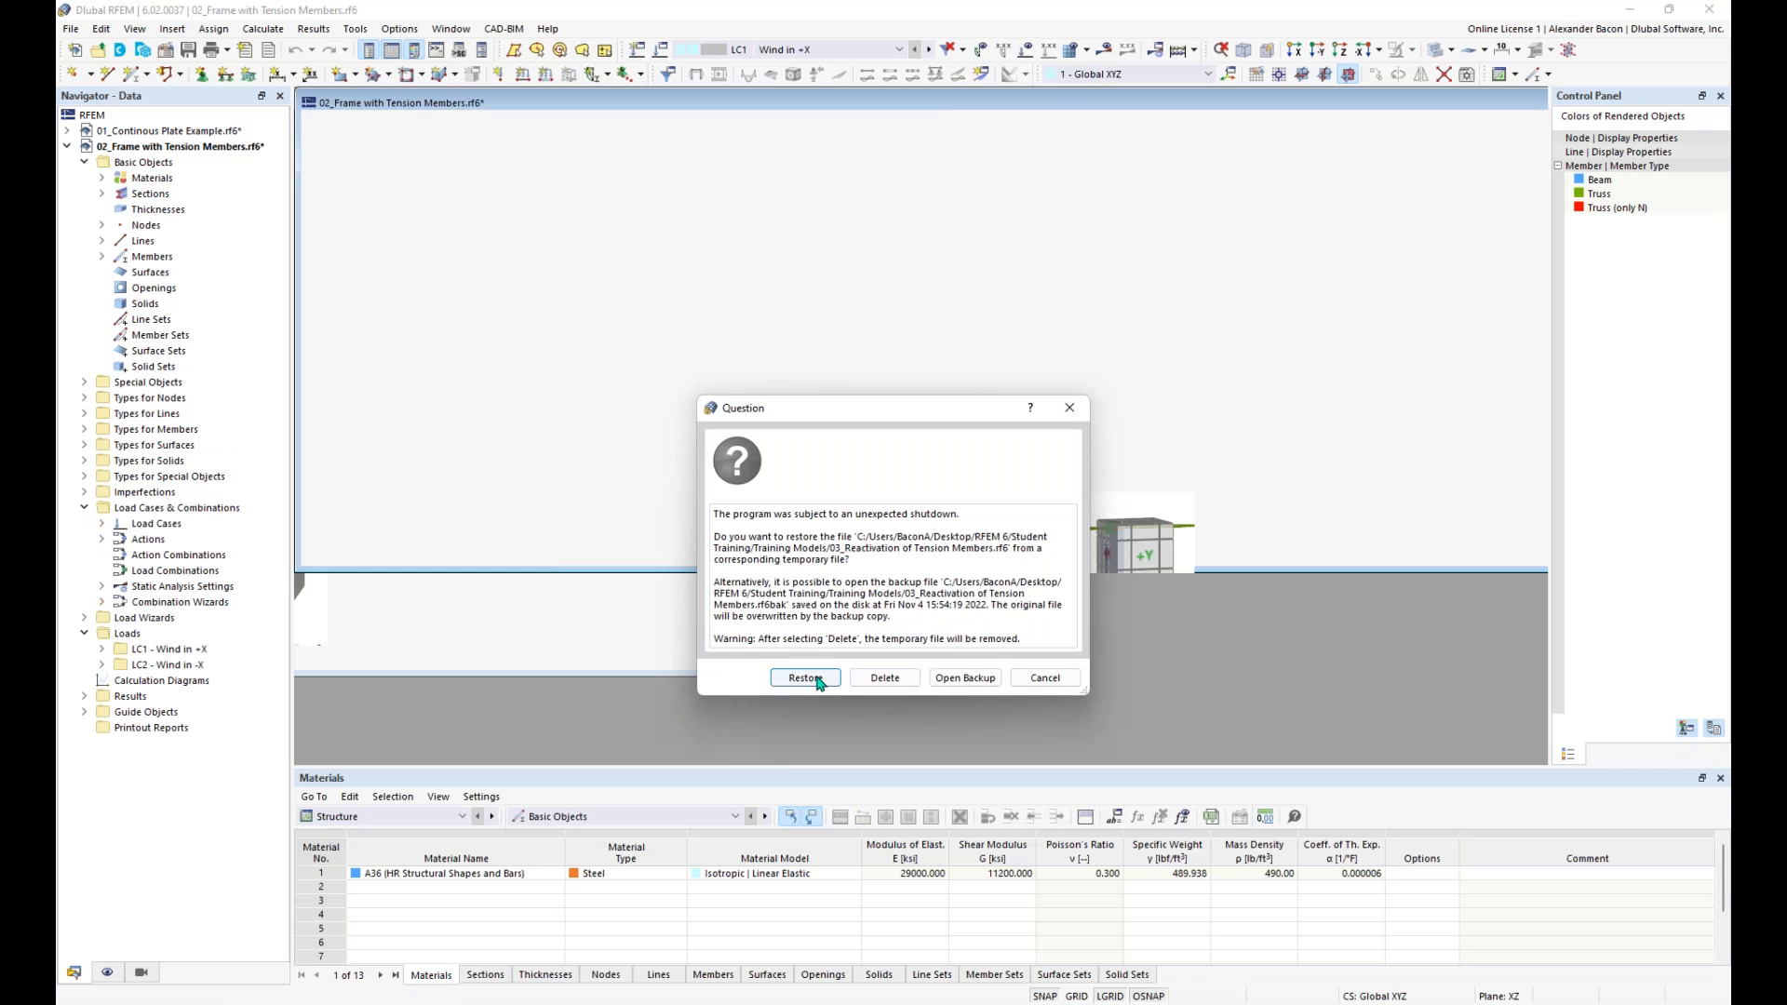
pyautogui.click(806, 679)
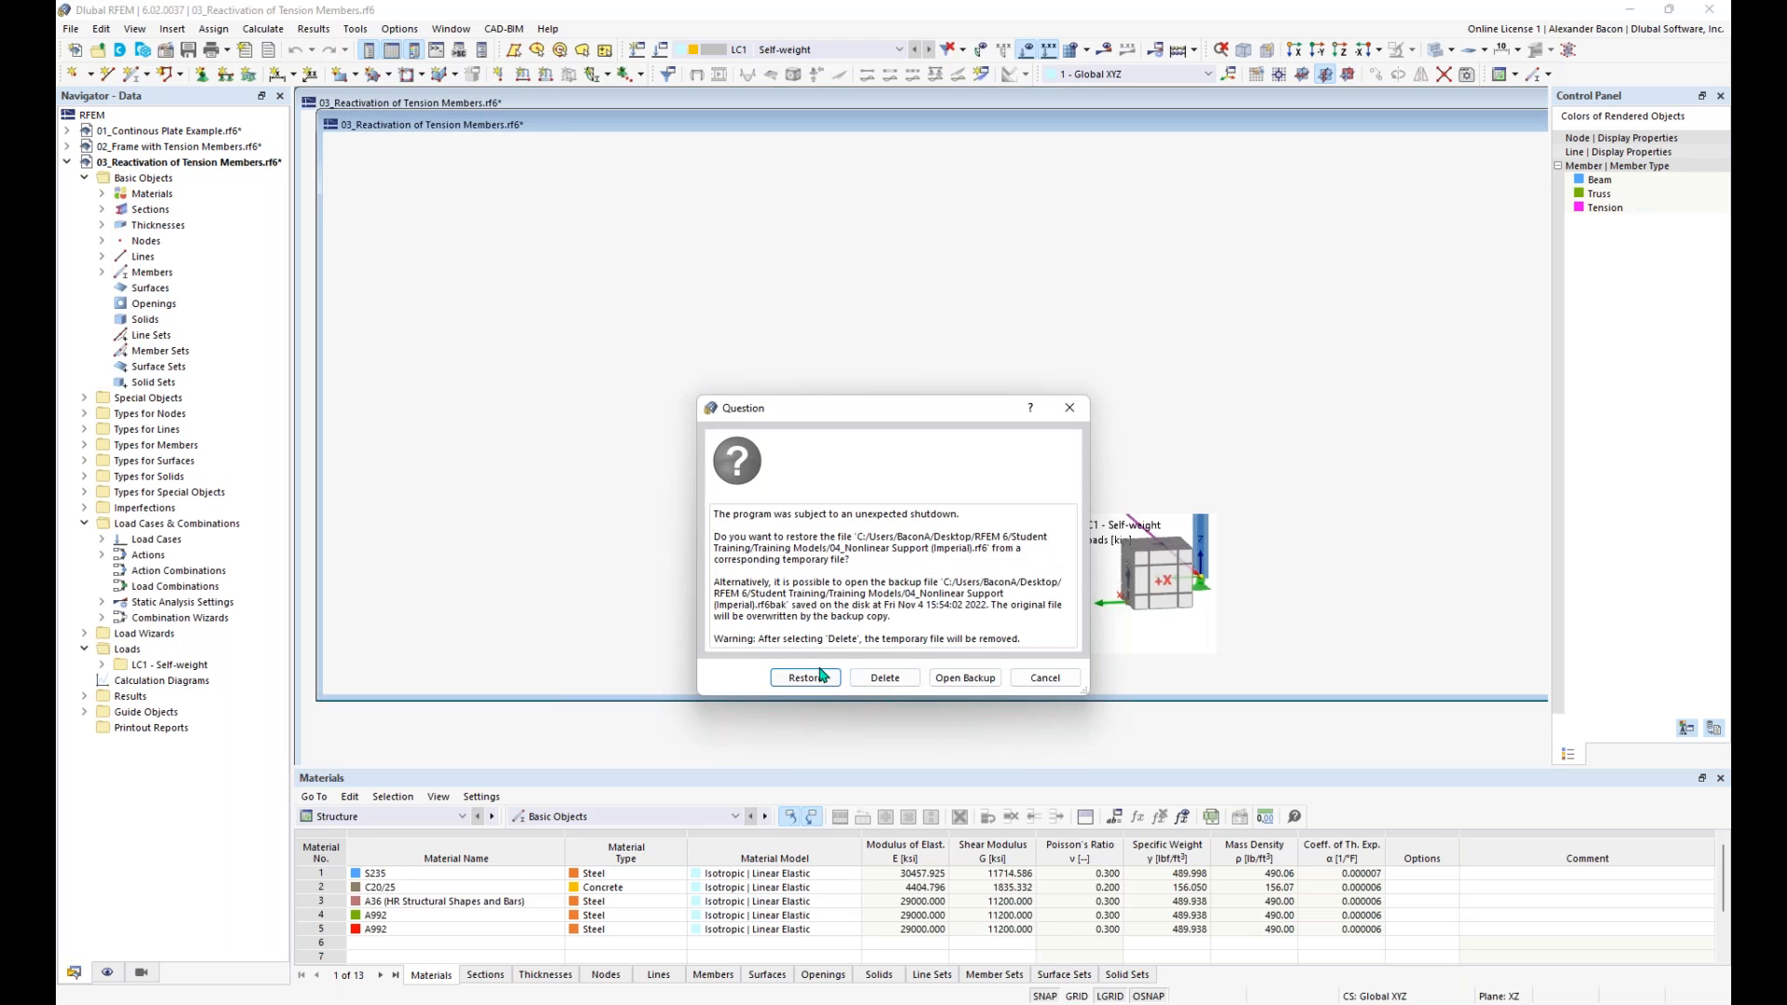
pyautogui.click(821, 682)
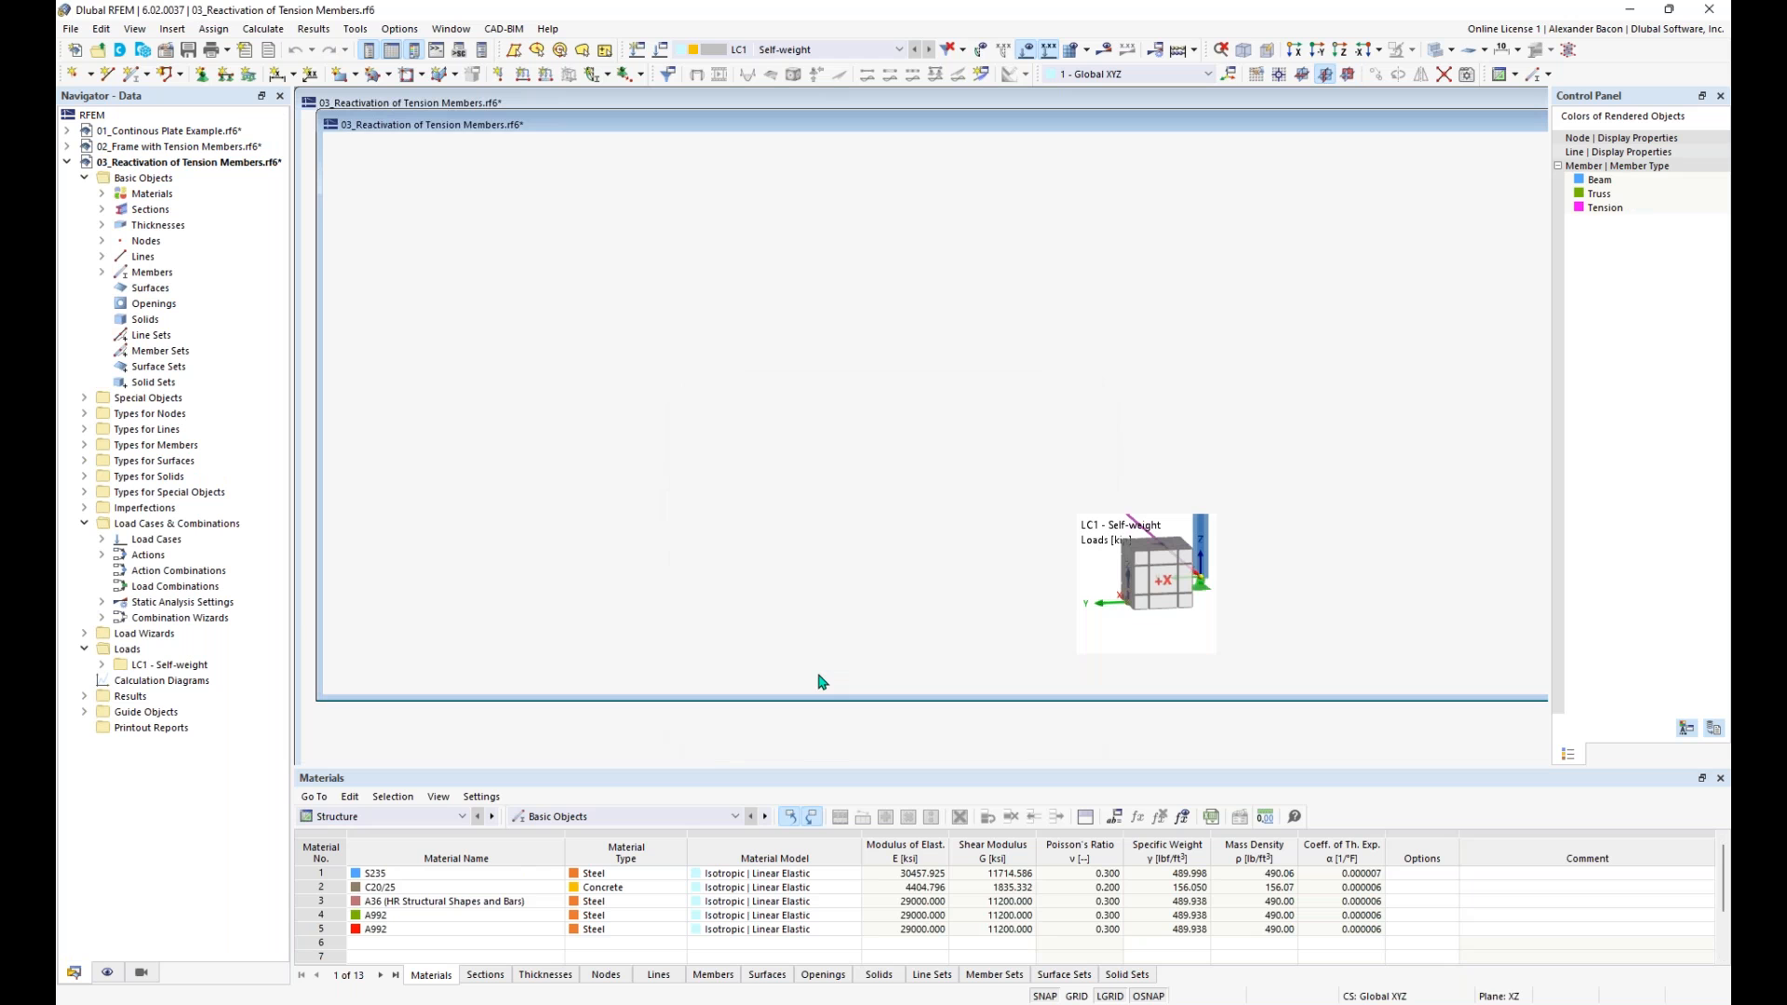
pyautogui.click(823, 677)
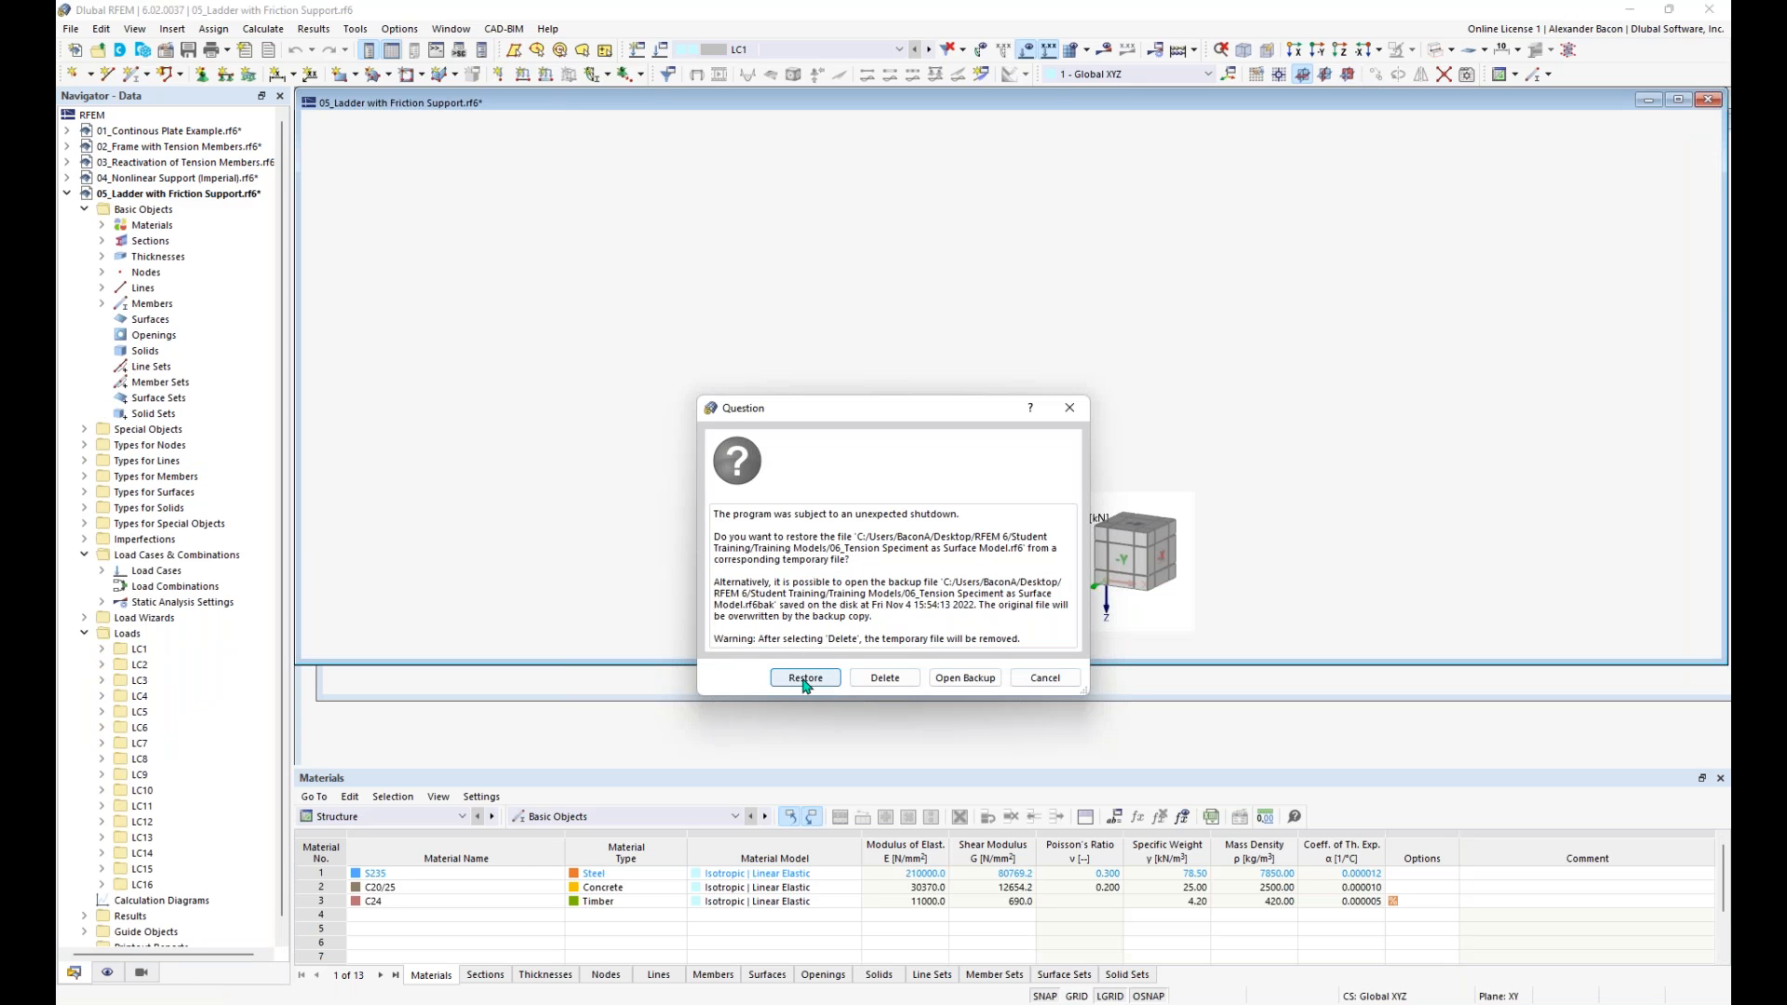
pyautogui.click(812, 679)
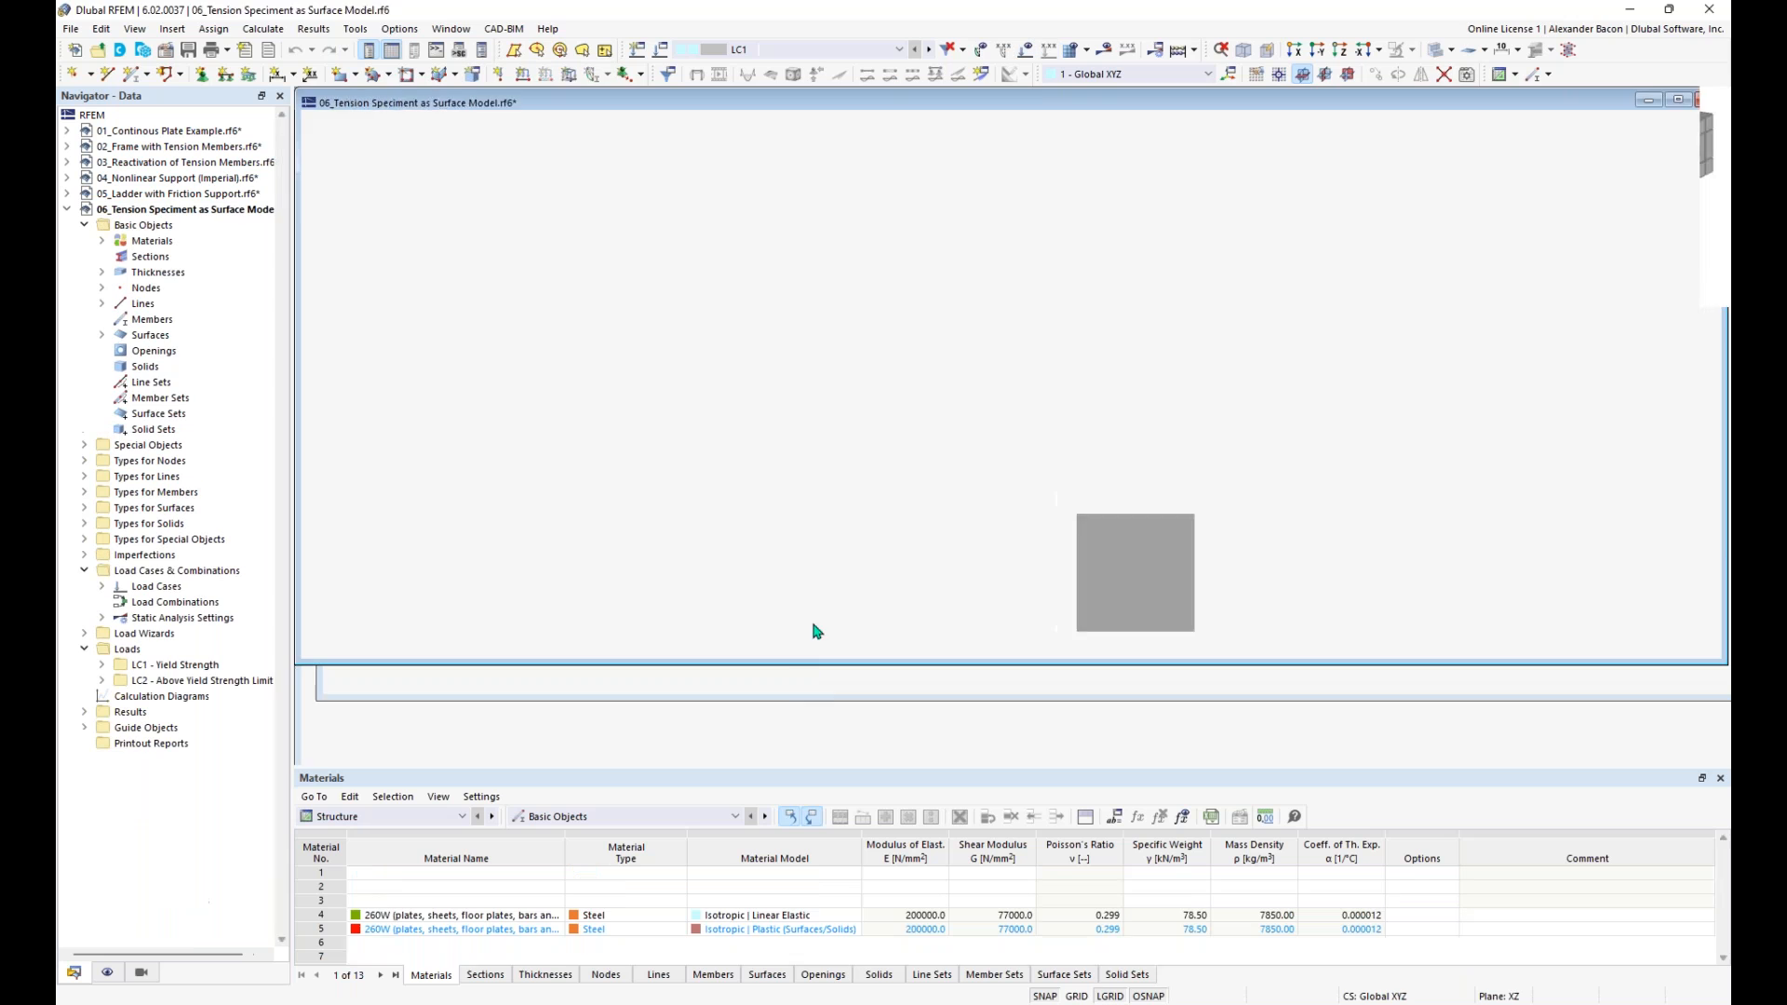
pyautogui.click(889, 612)
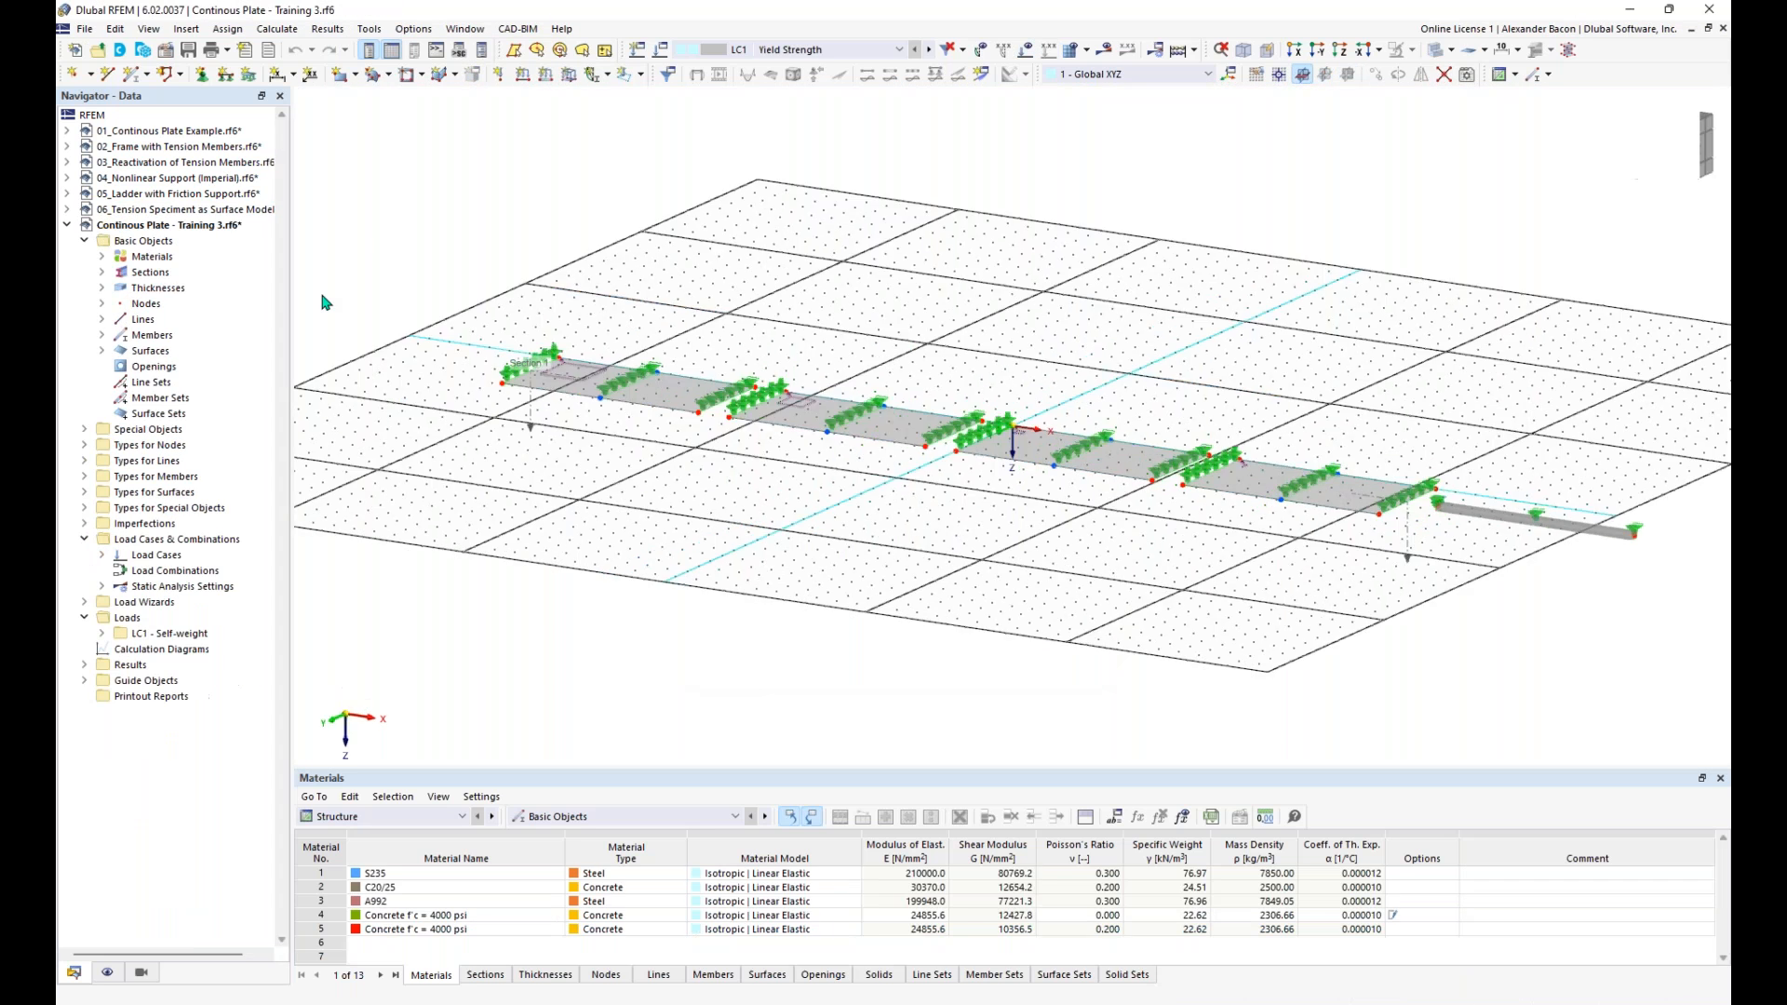
# - Switch to the model 04_Nonlinear Support (Imperial).rf6 and calculate LC1 - Self-weight
pyautogui.doubleClick(163, 179)
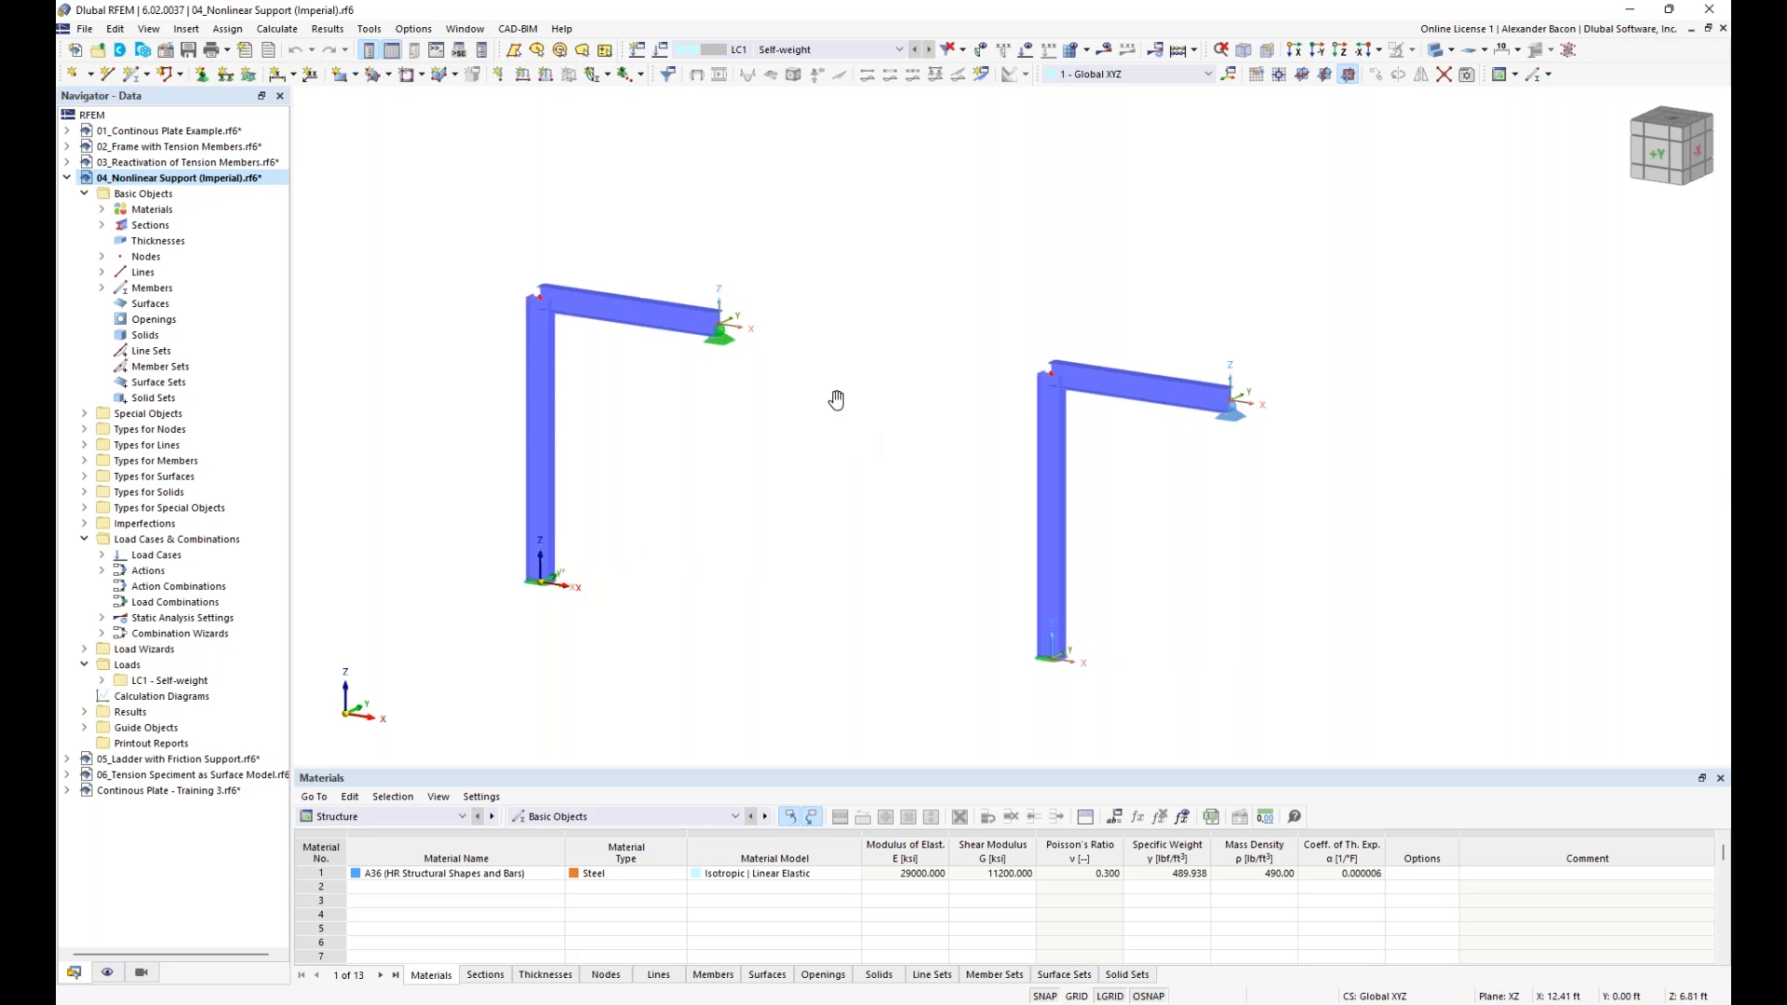
pyautogui.moveTo(836, 400); pyautogui.dragTo(814, 361, button='middle')
pyautogui.click(1107, 50)
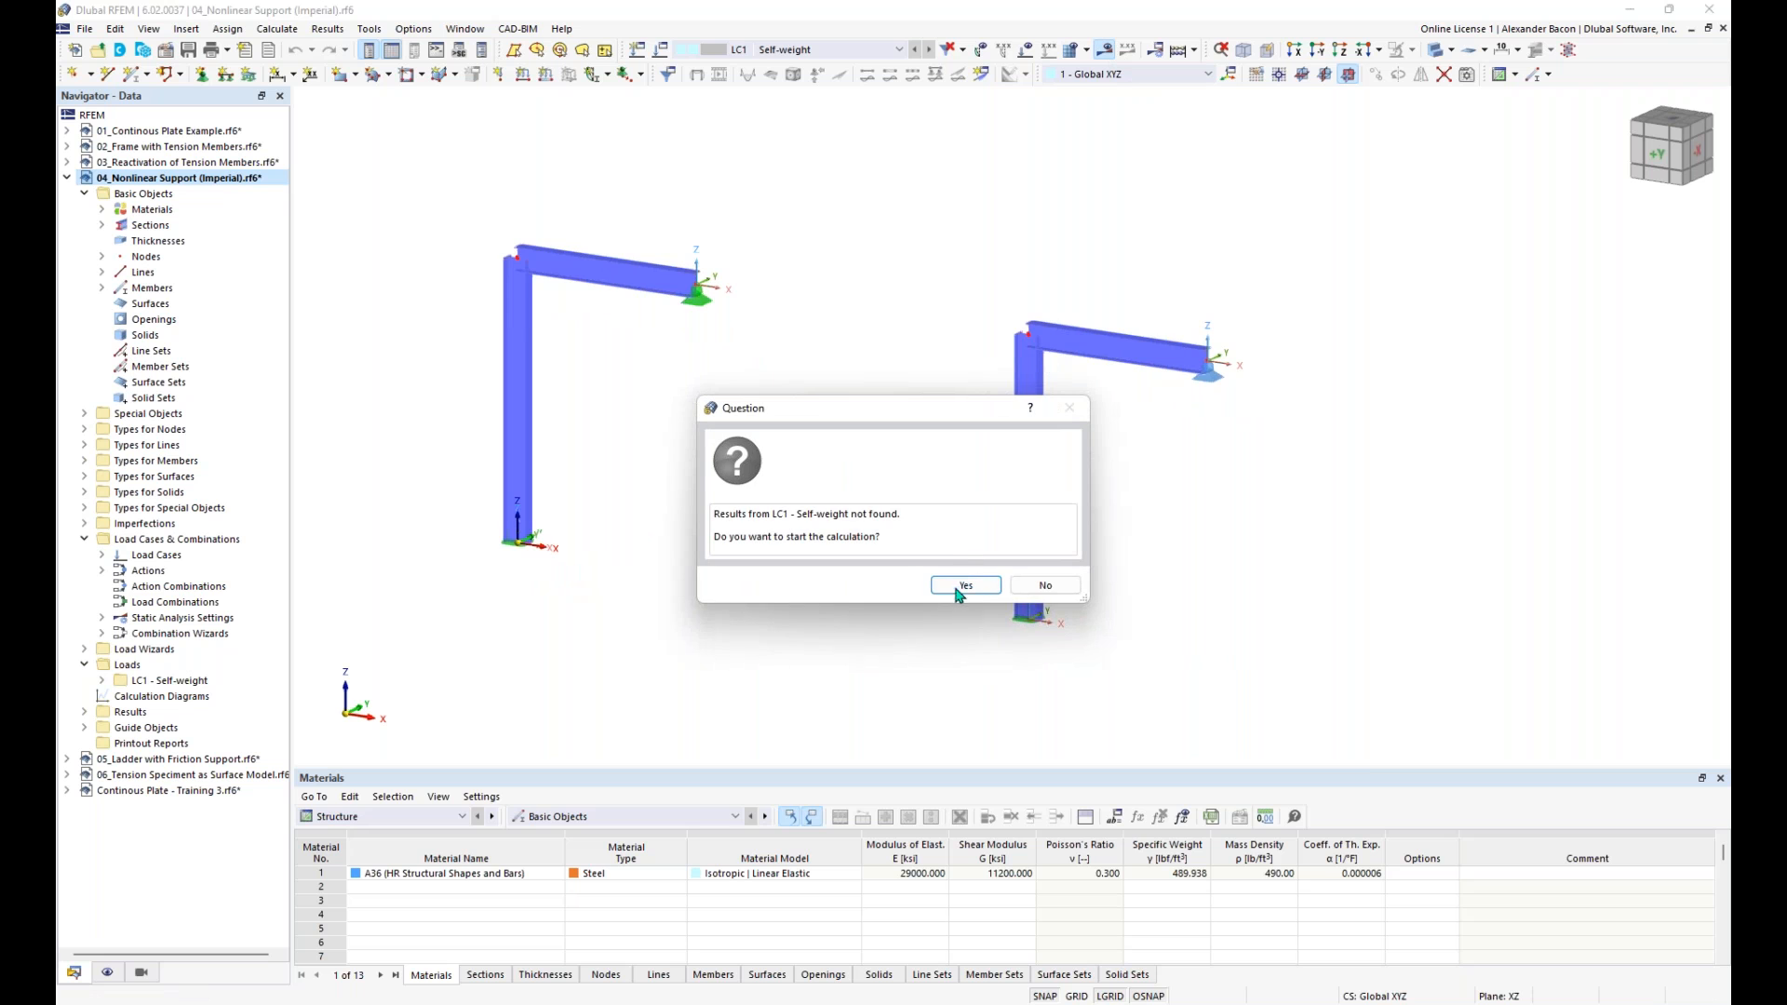
pyautogui.click(963, 588)
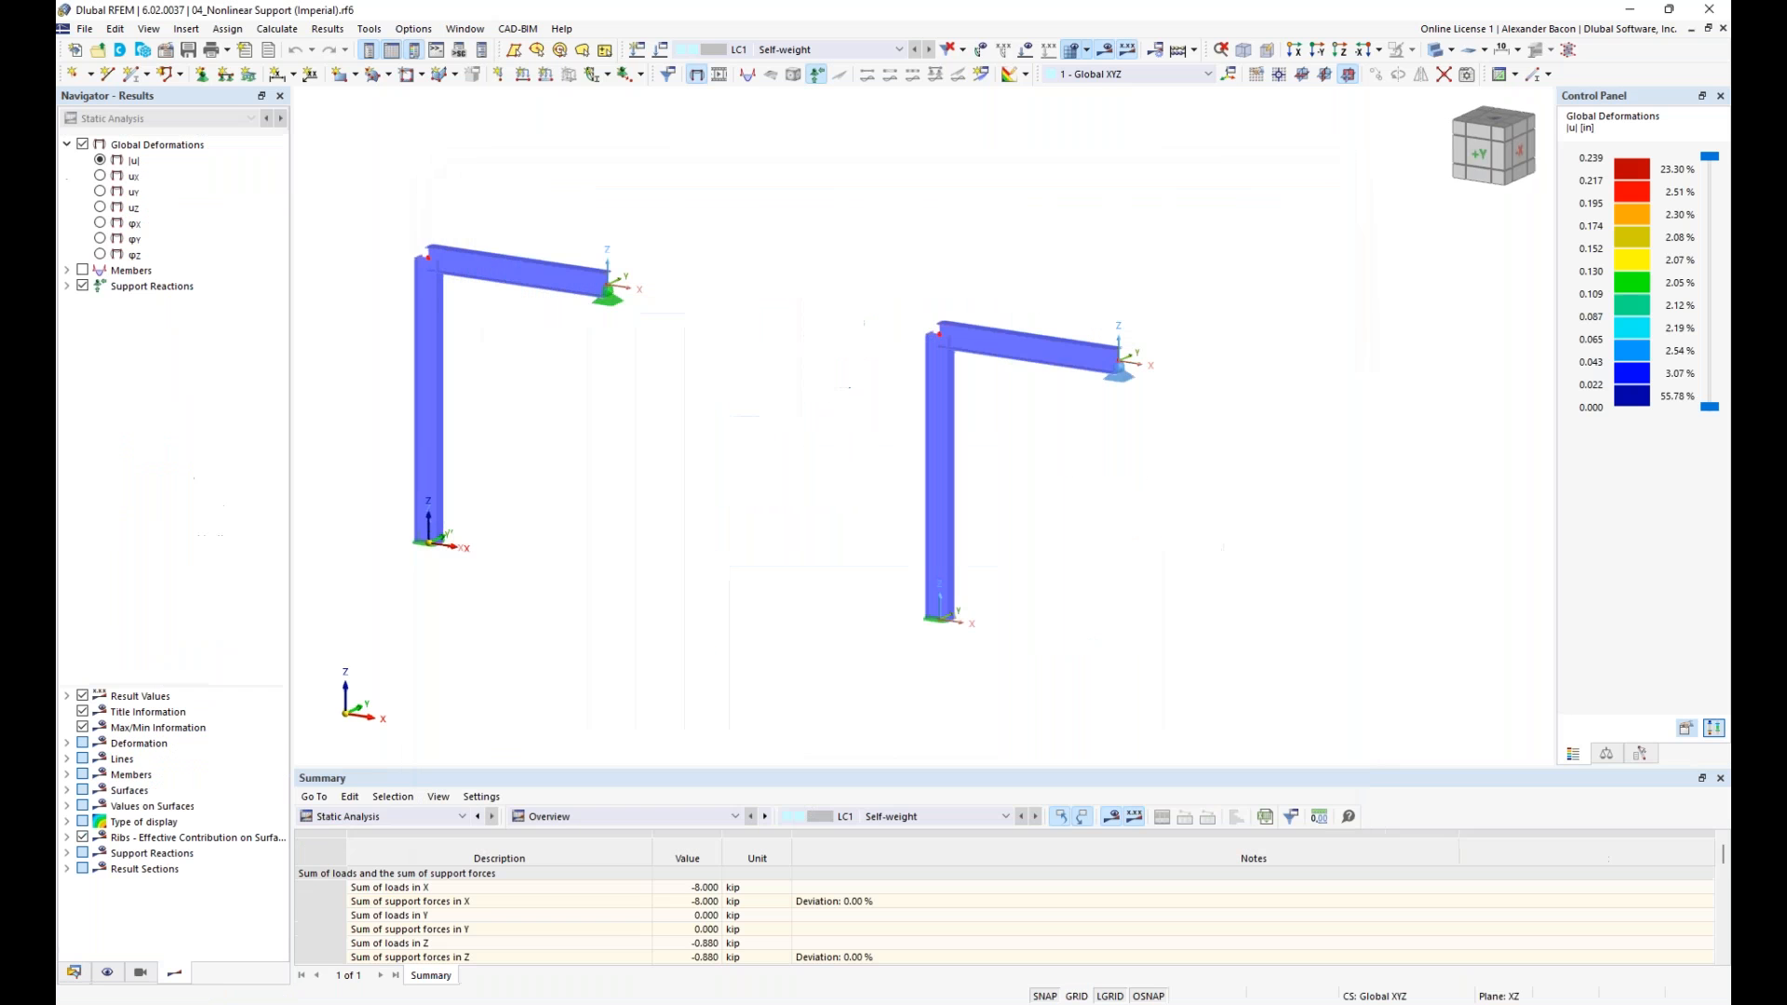
# - Show the undeformed frames as lines only and examine their global deformations |u| together with the nodal support reactions
pyautogui.moveTo(685, 327); pyautogui.dragTo(829, 336, button='middle')
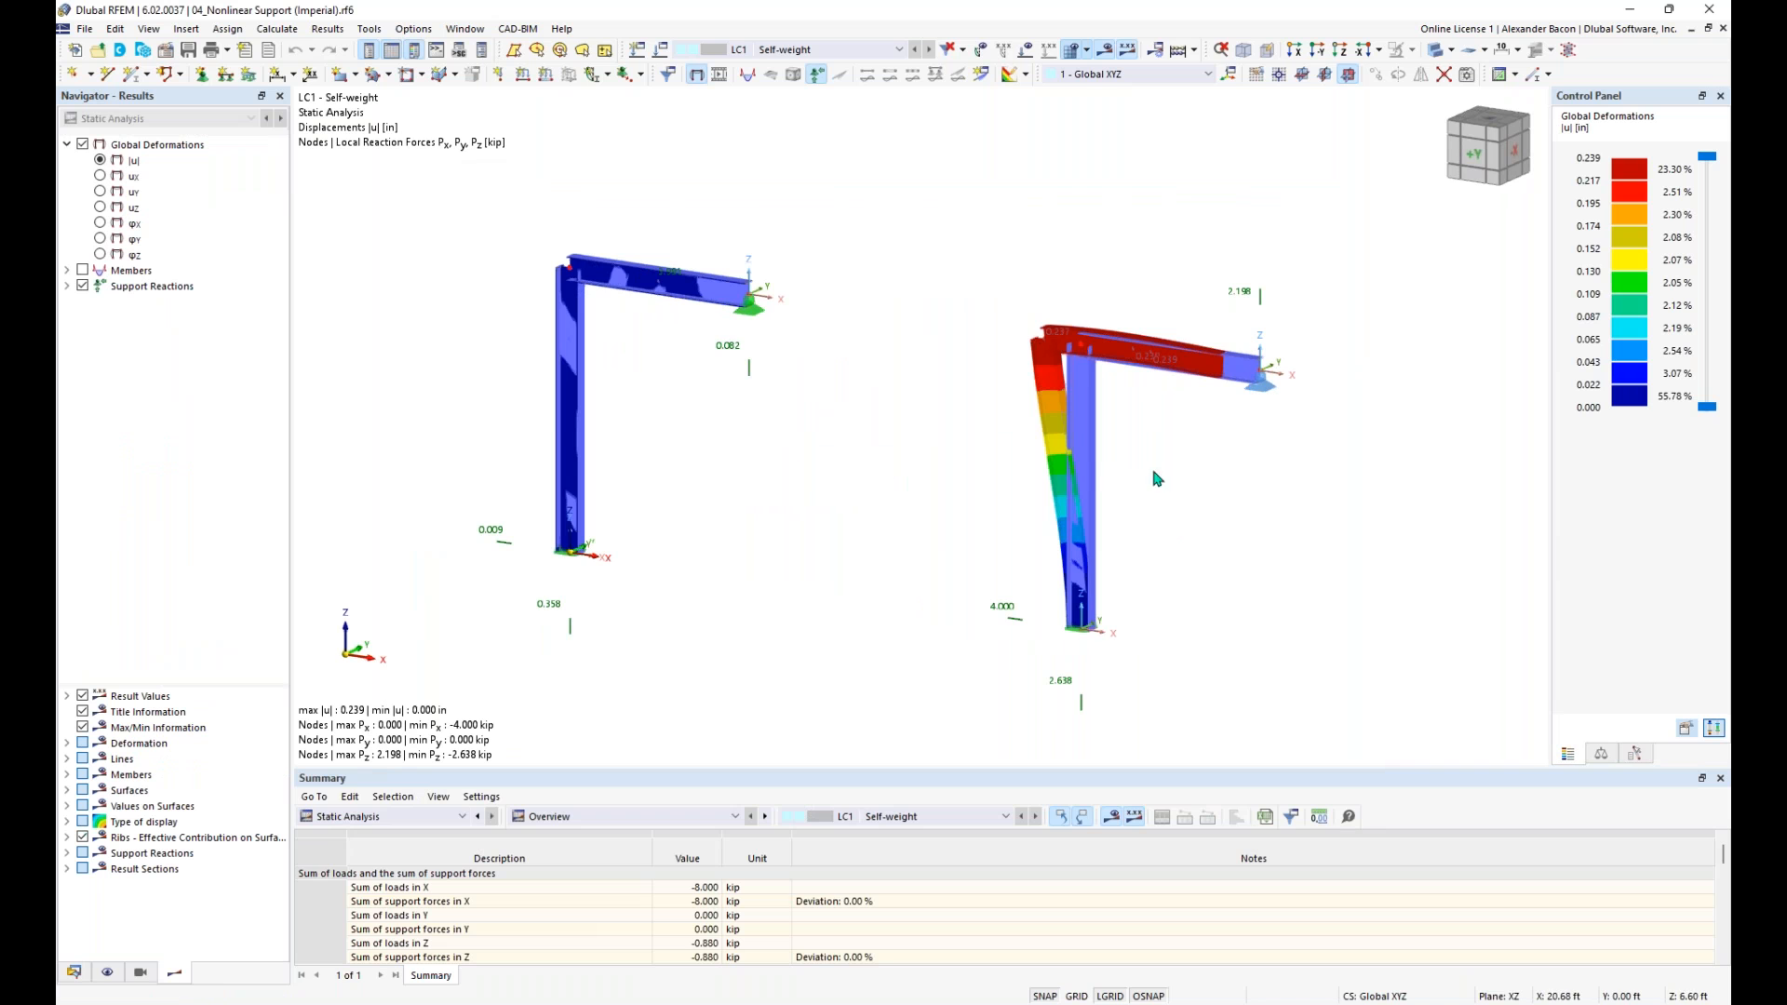
pyautogui.scroll(3, 1154, 376)
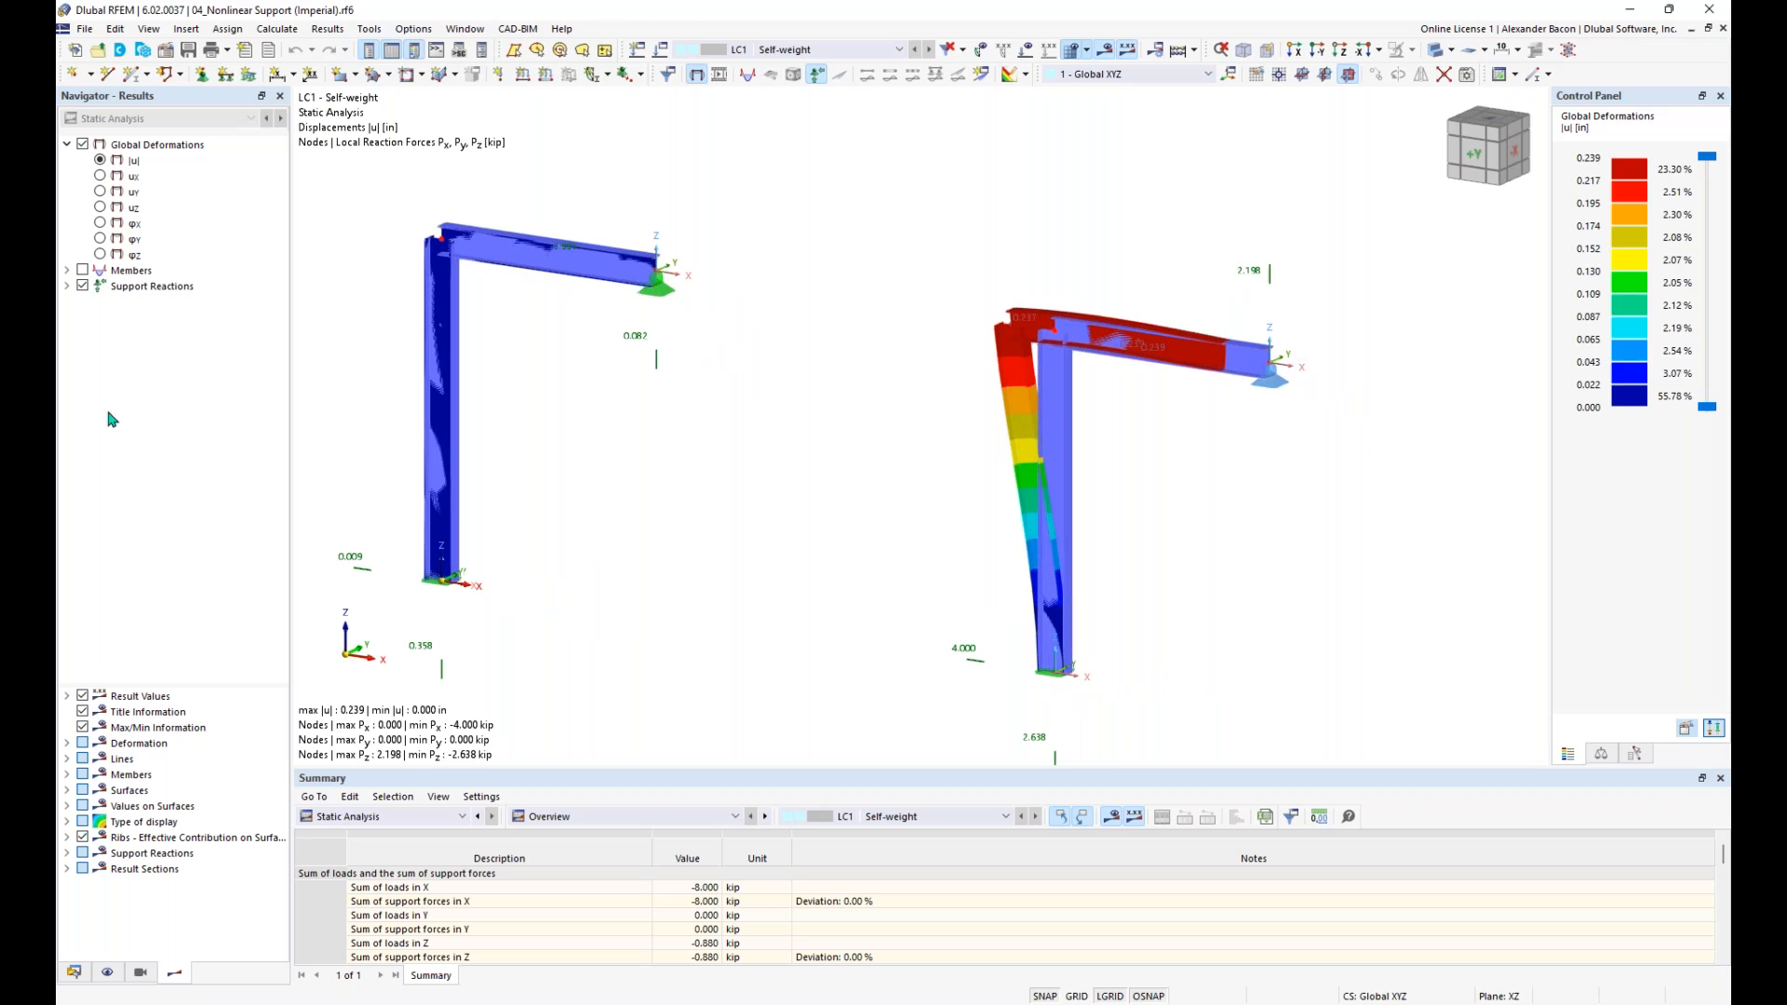
pyautogui.click(67, 287)
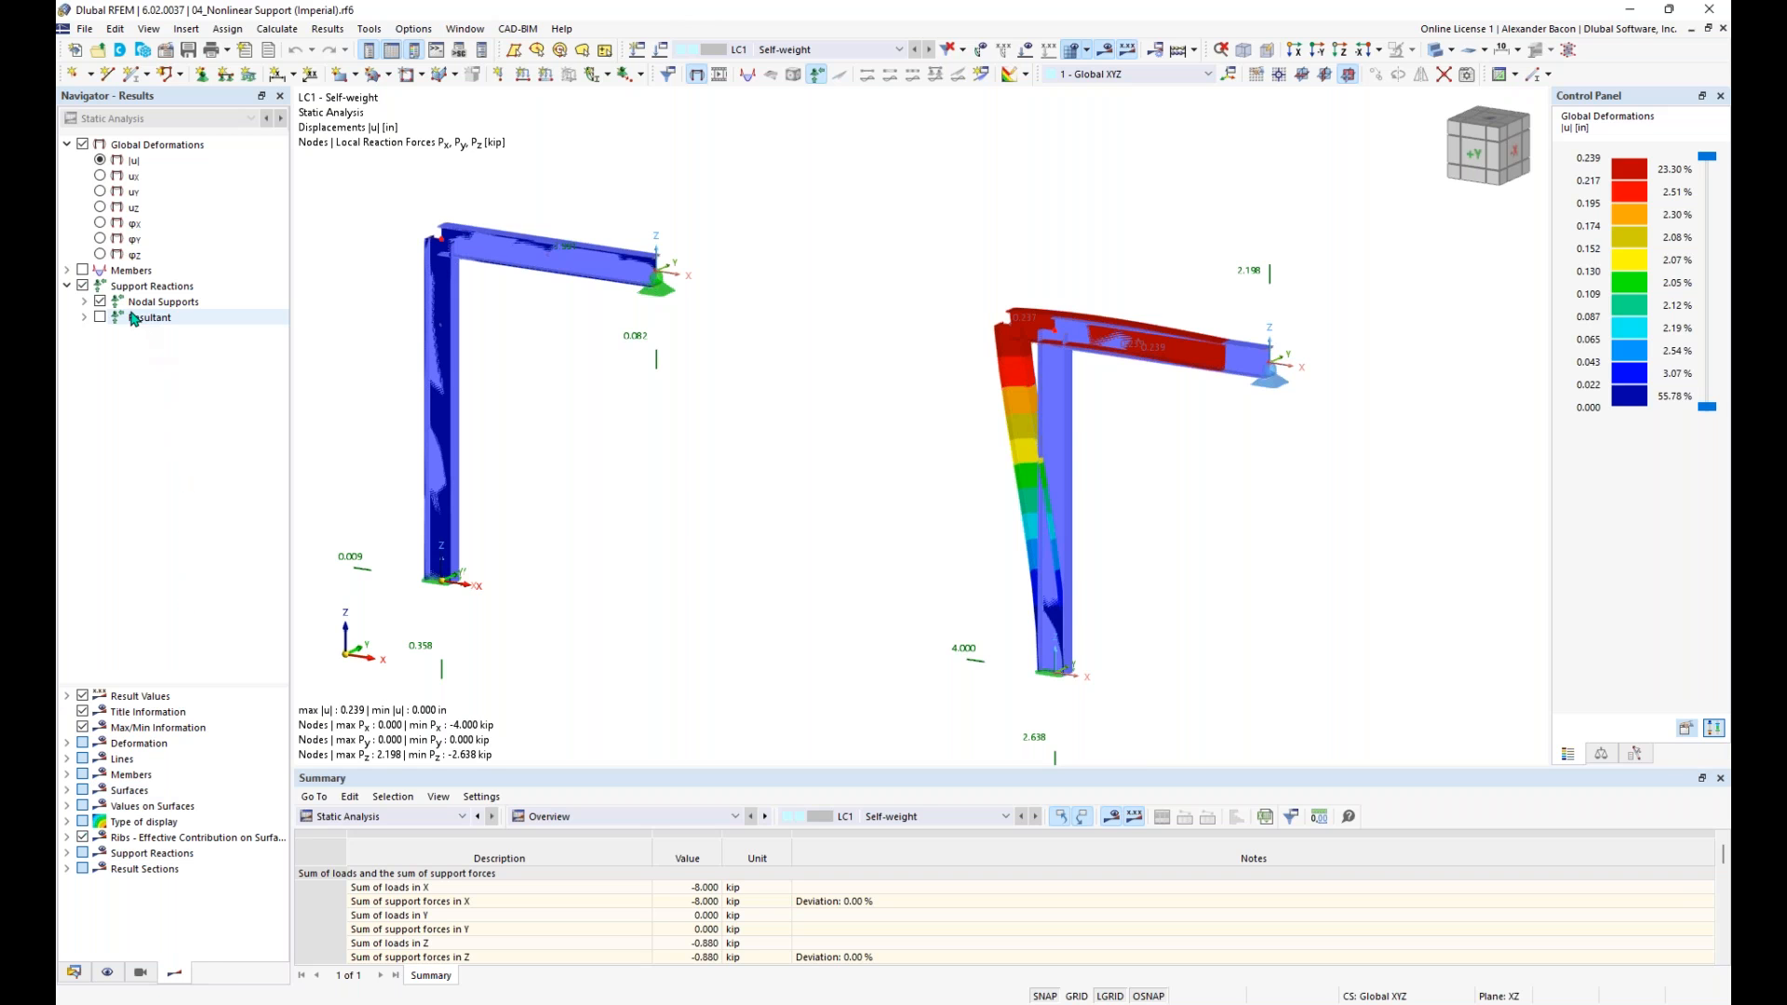
pyautogui.scroll(1, 554, 251)
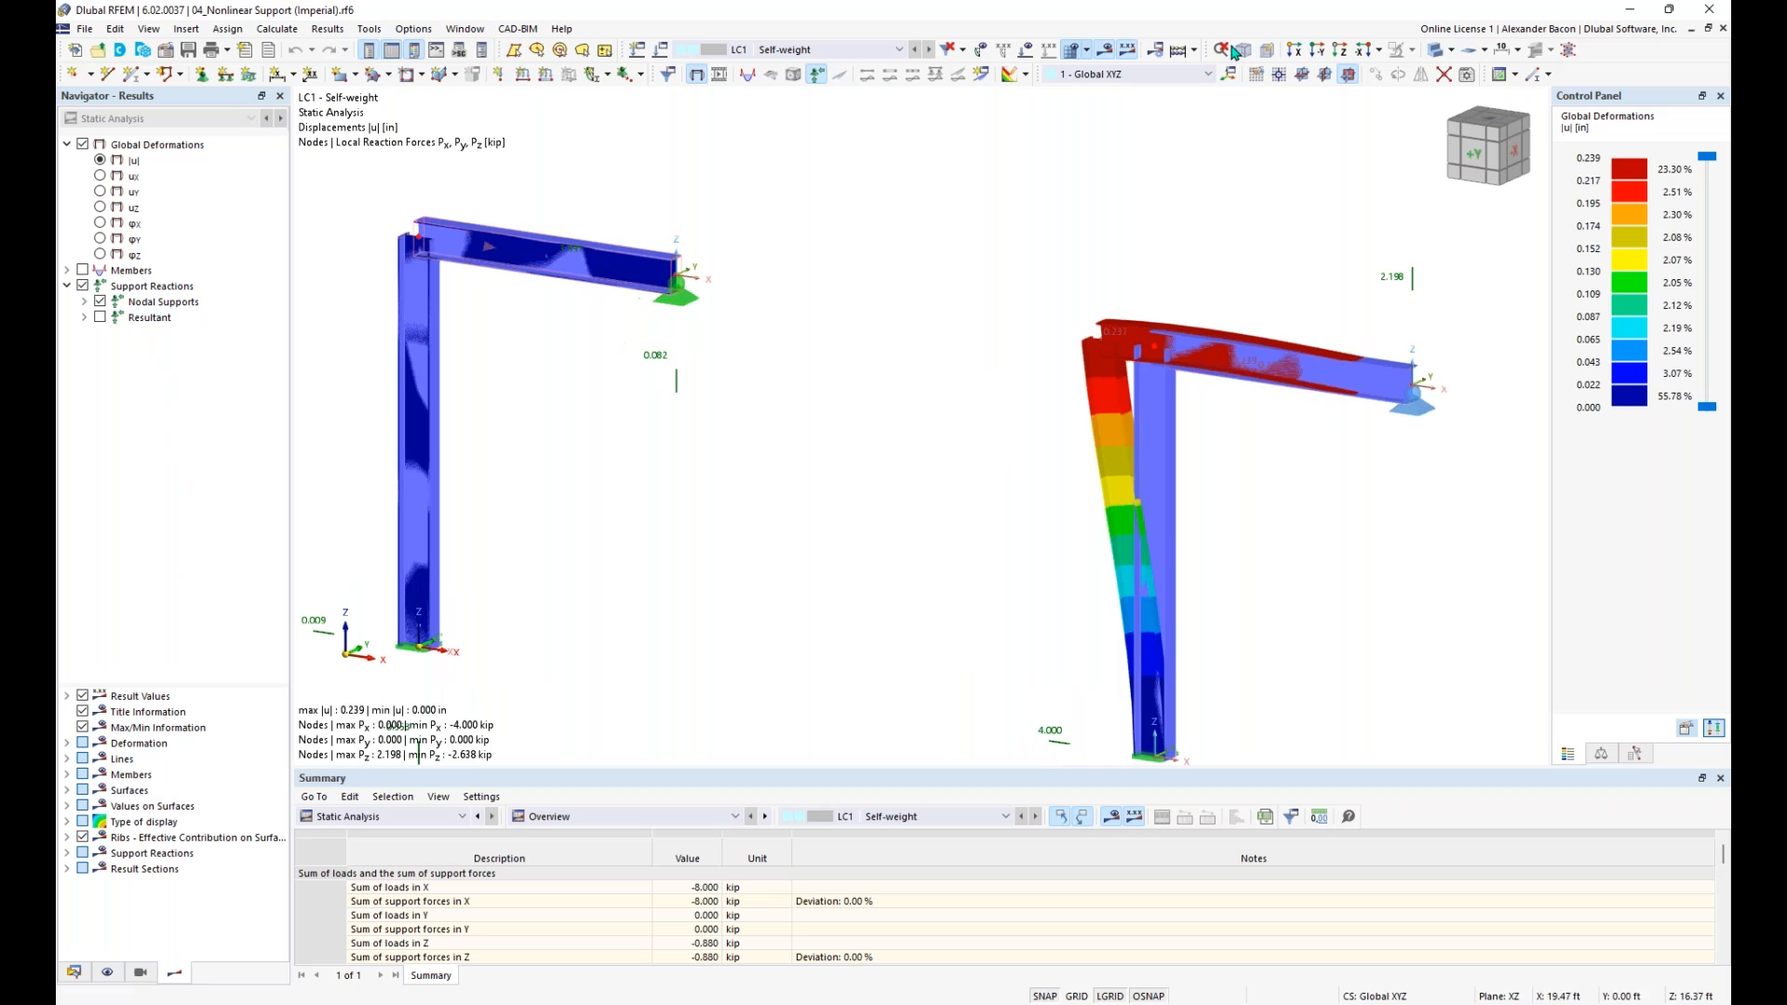
pyautogui.click(1435, 49)
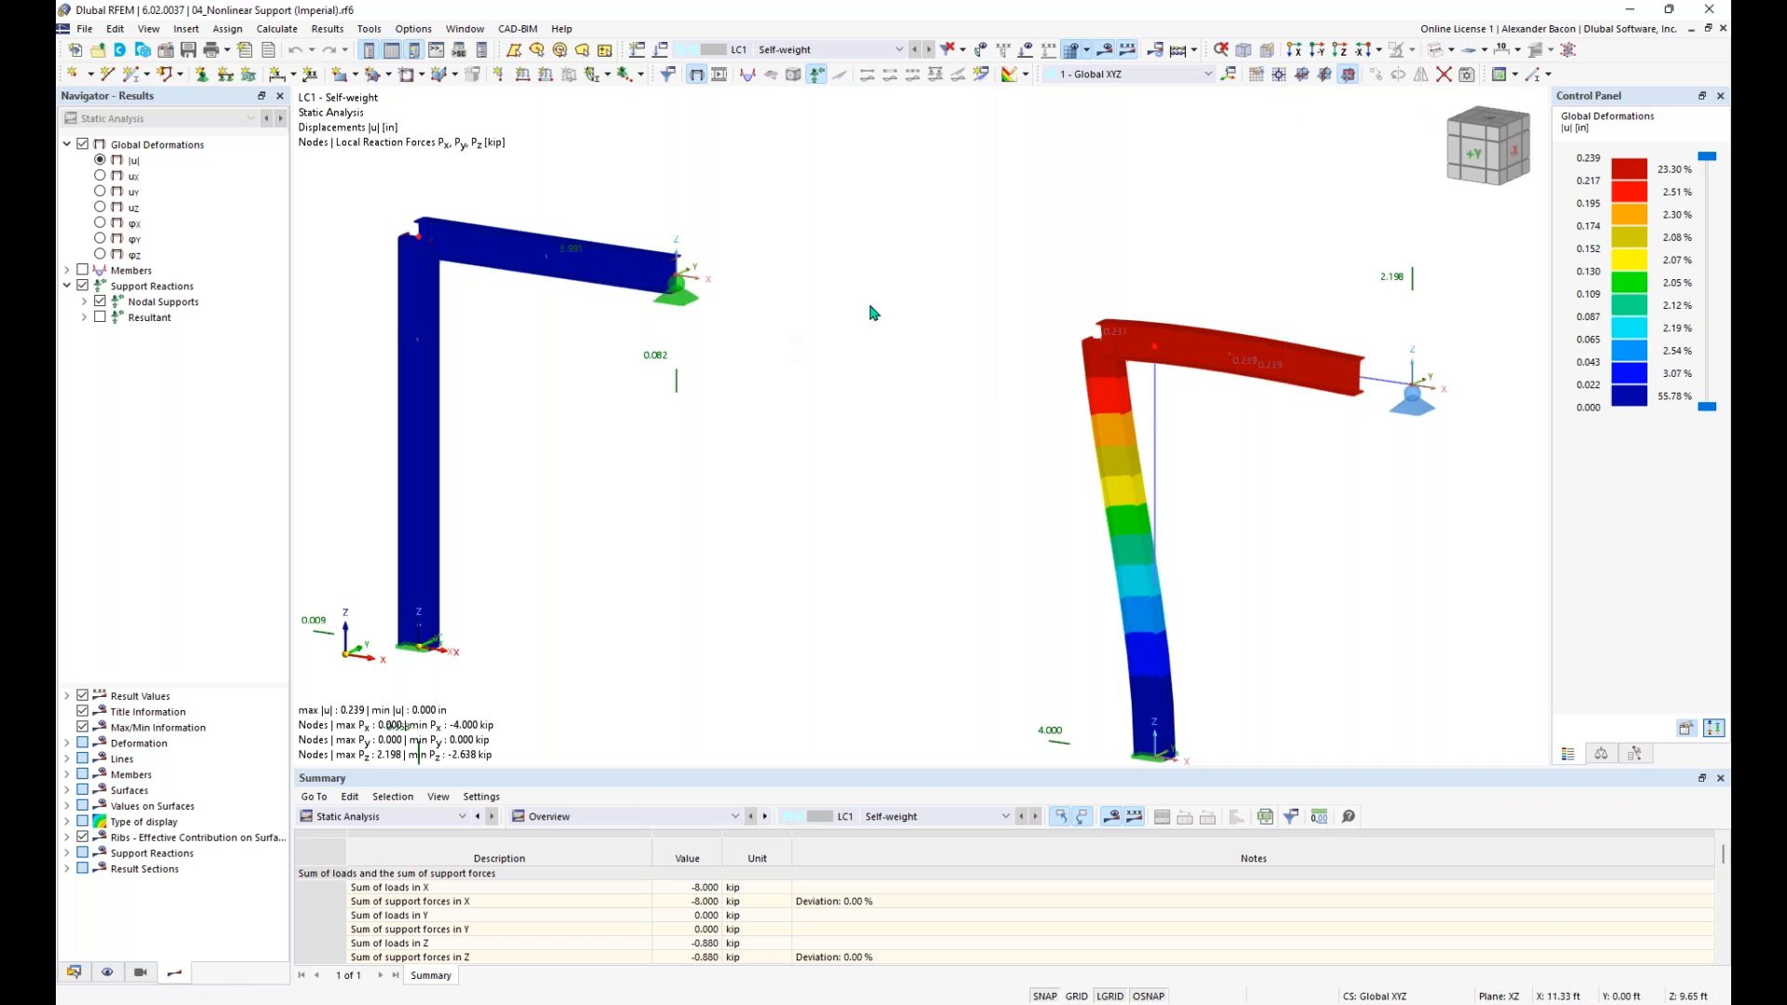
pyautogui.scroll(-2, 935, 335)
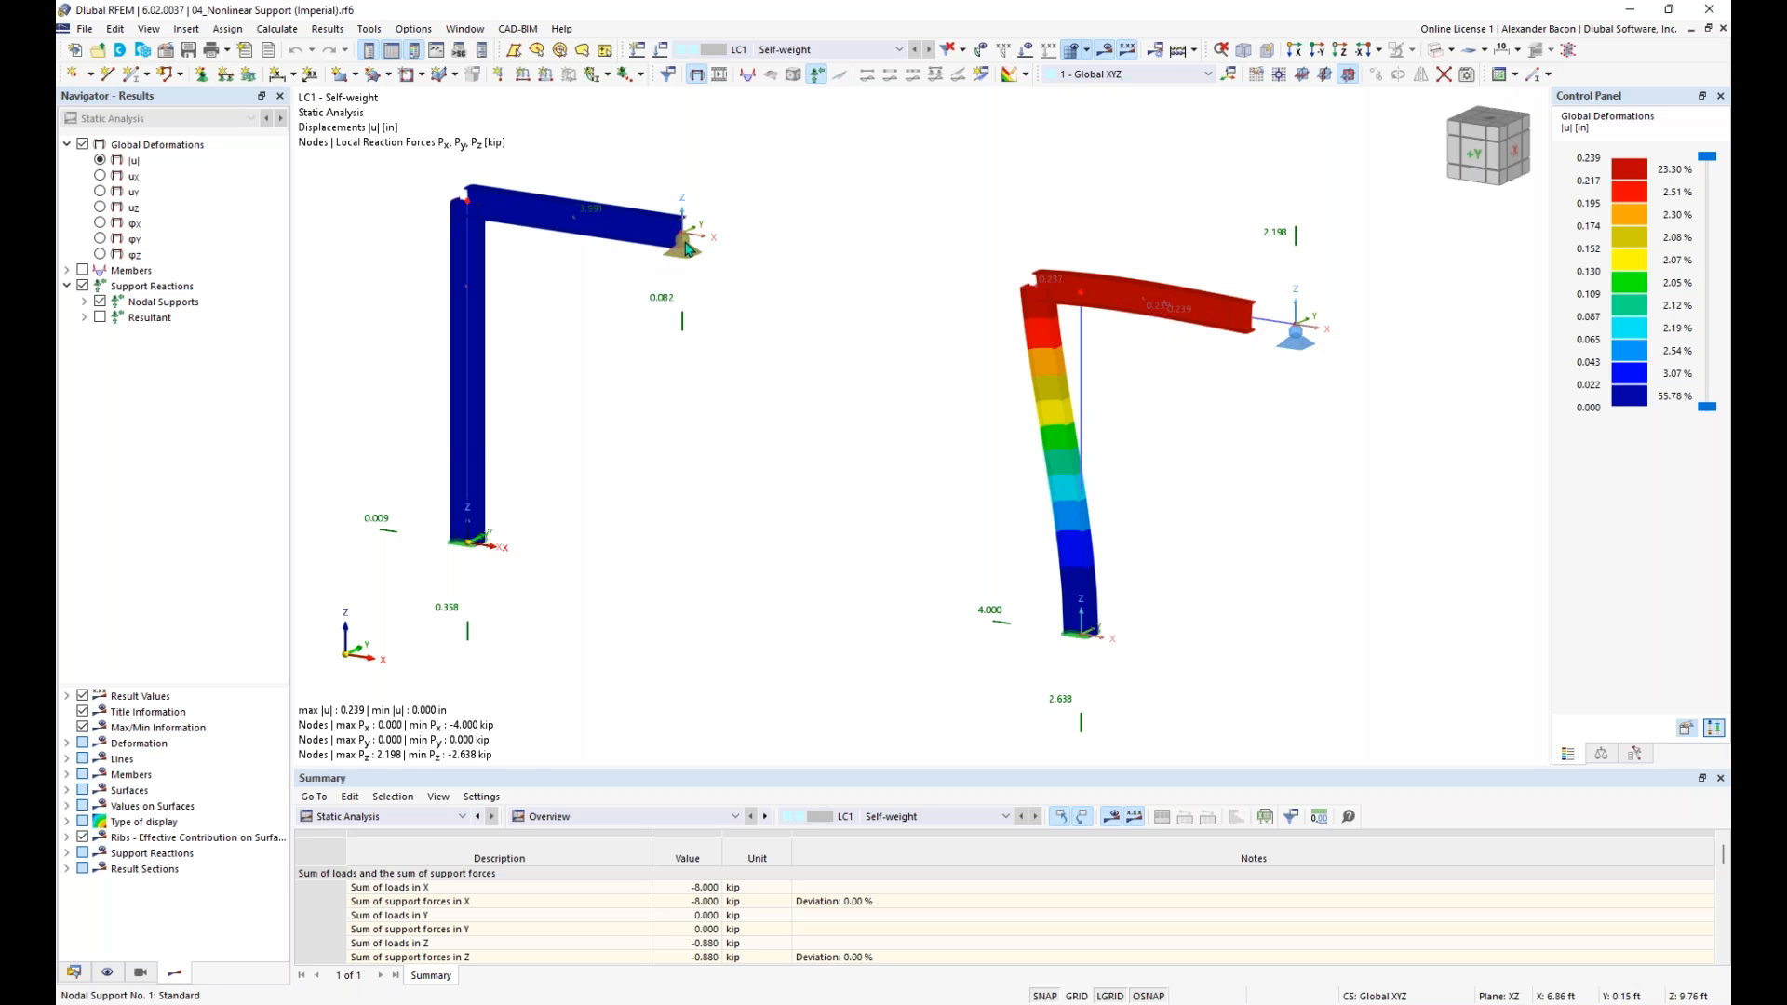
# - Display the Results by Node table with the global deformations for LC1 and enlarge the table area
pyautogui.click(440, 817)
pyautogui.click(440, 817)
pyautogui.click(580, 818)
pyautogui.click(577, 856)
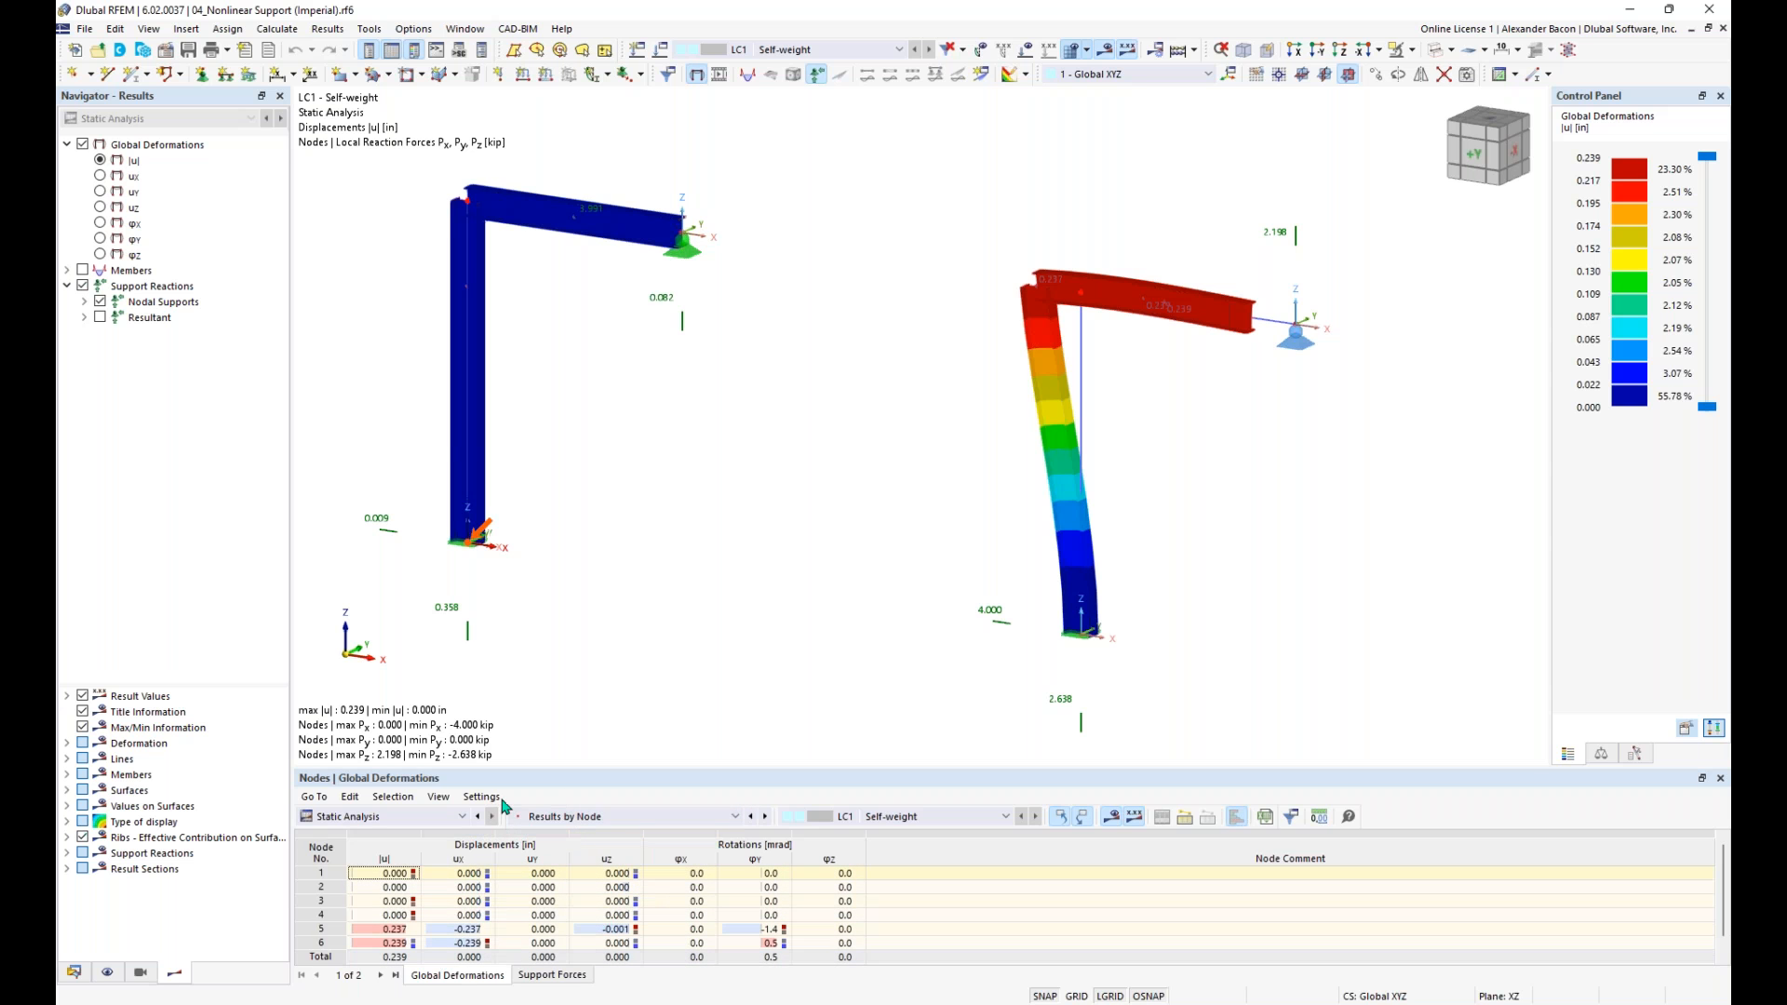
pyautogui.moveTo(510, 778); pyautogui.dragTo(521, 680)
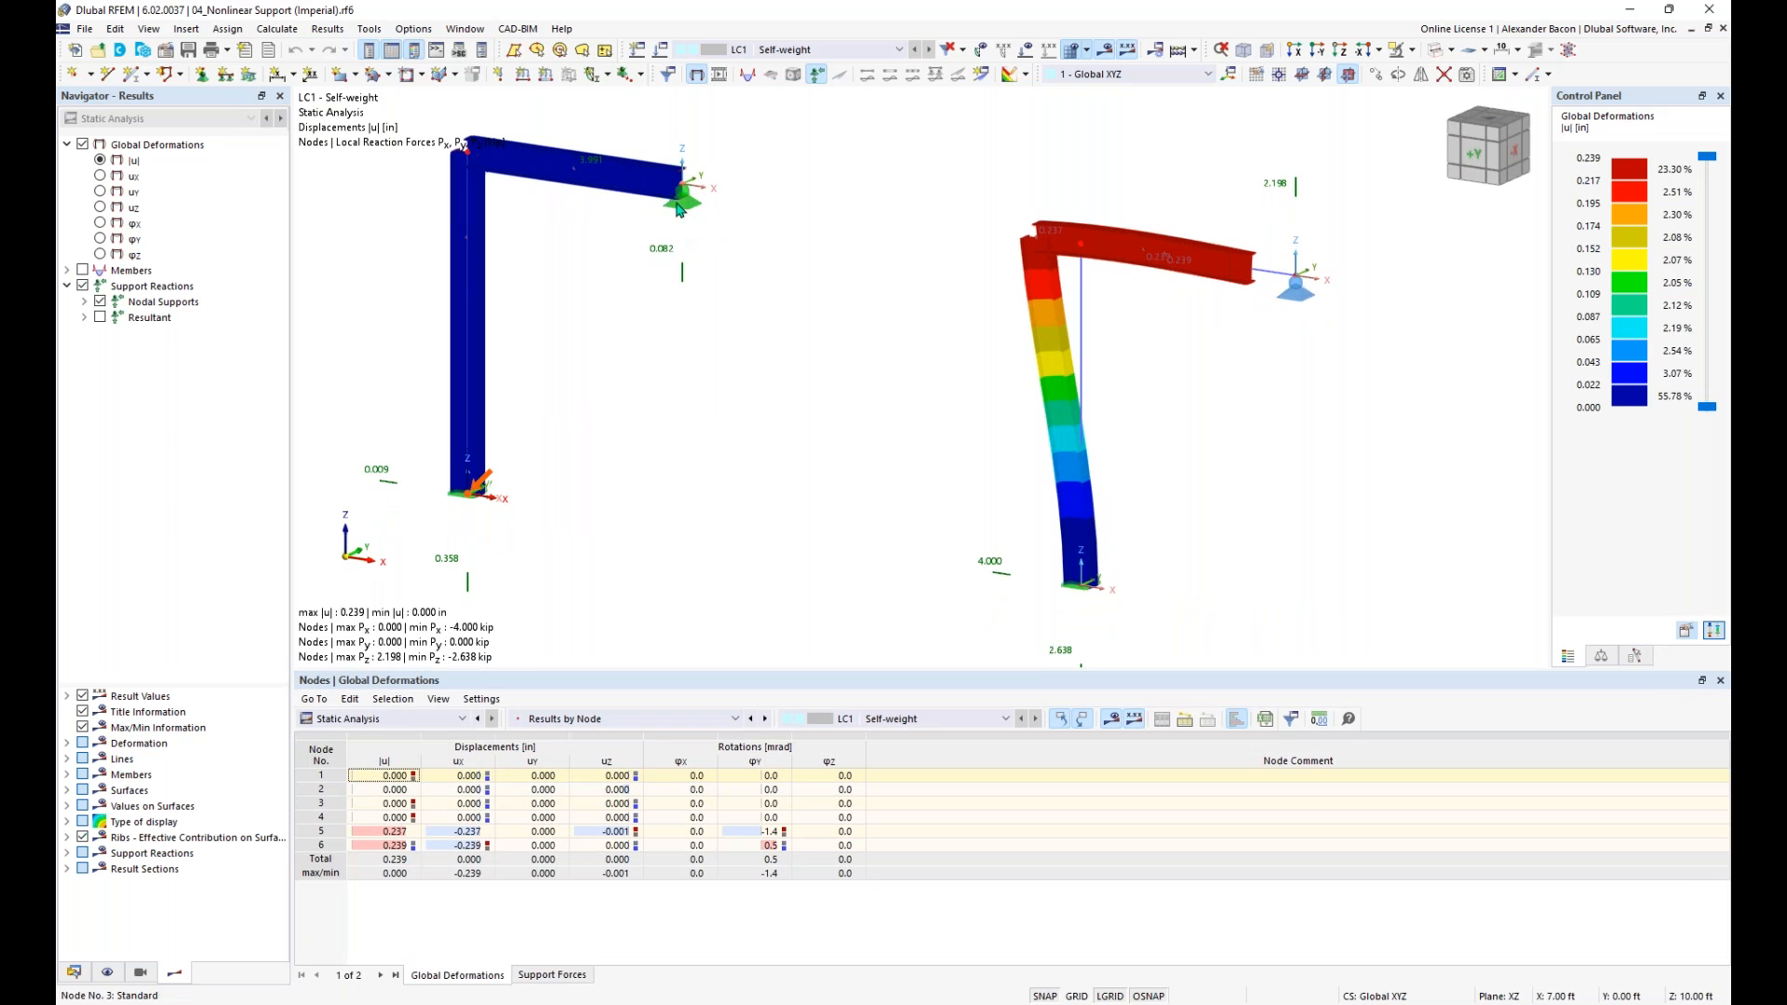
# - Examine the tabulated nodal support forces and compare them with the supports of both frames
pyautogui.click(553, 975)
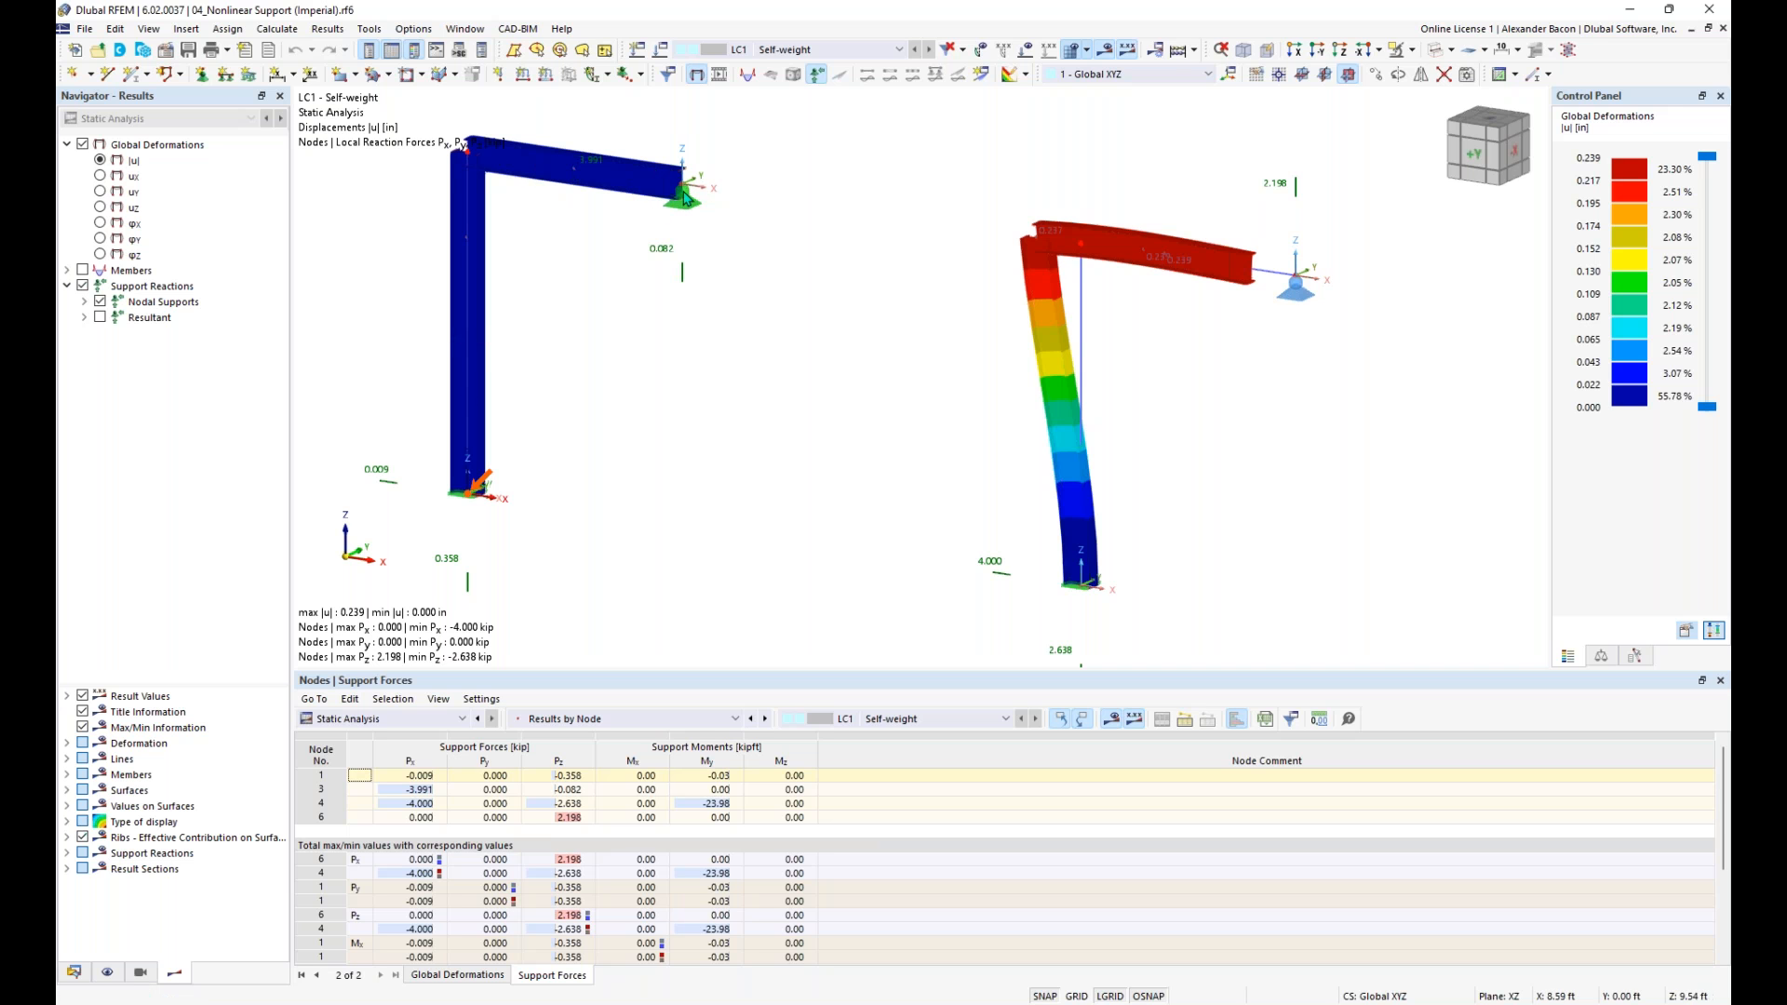
pyautogui.scroll(-1, 824, 294)
pyautogui.moveTo(949, 225); pyautogui.dragTo(934, 233, button='middle')
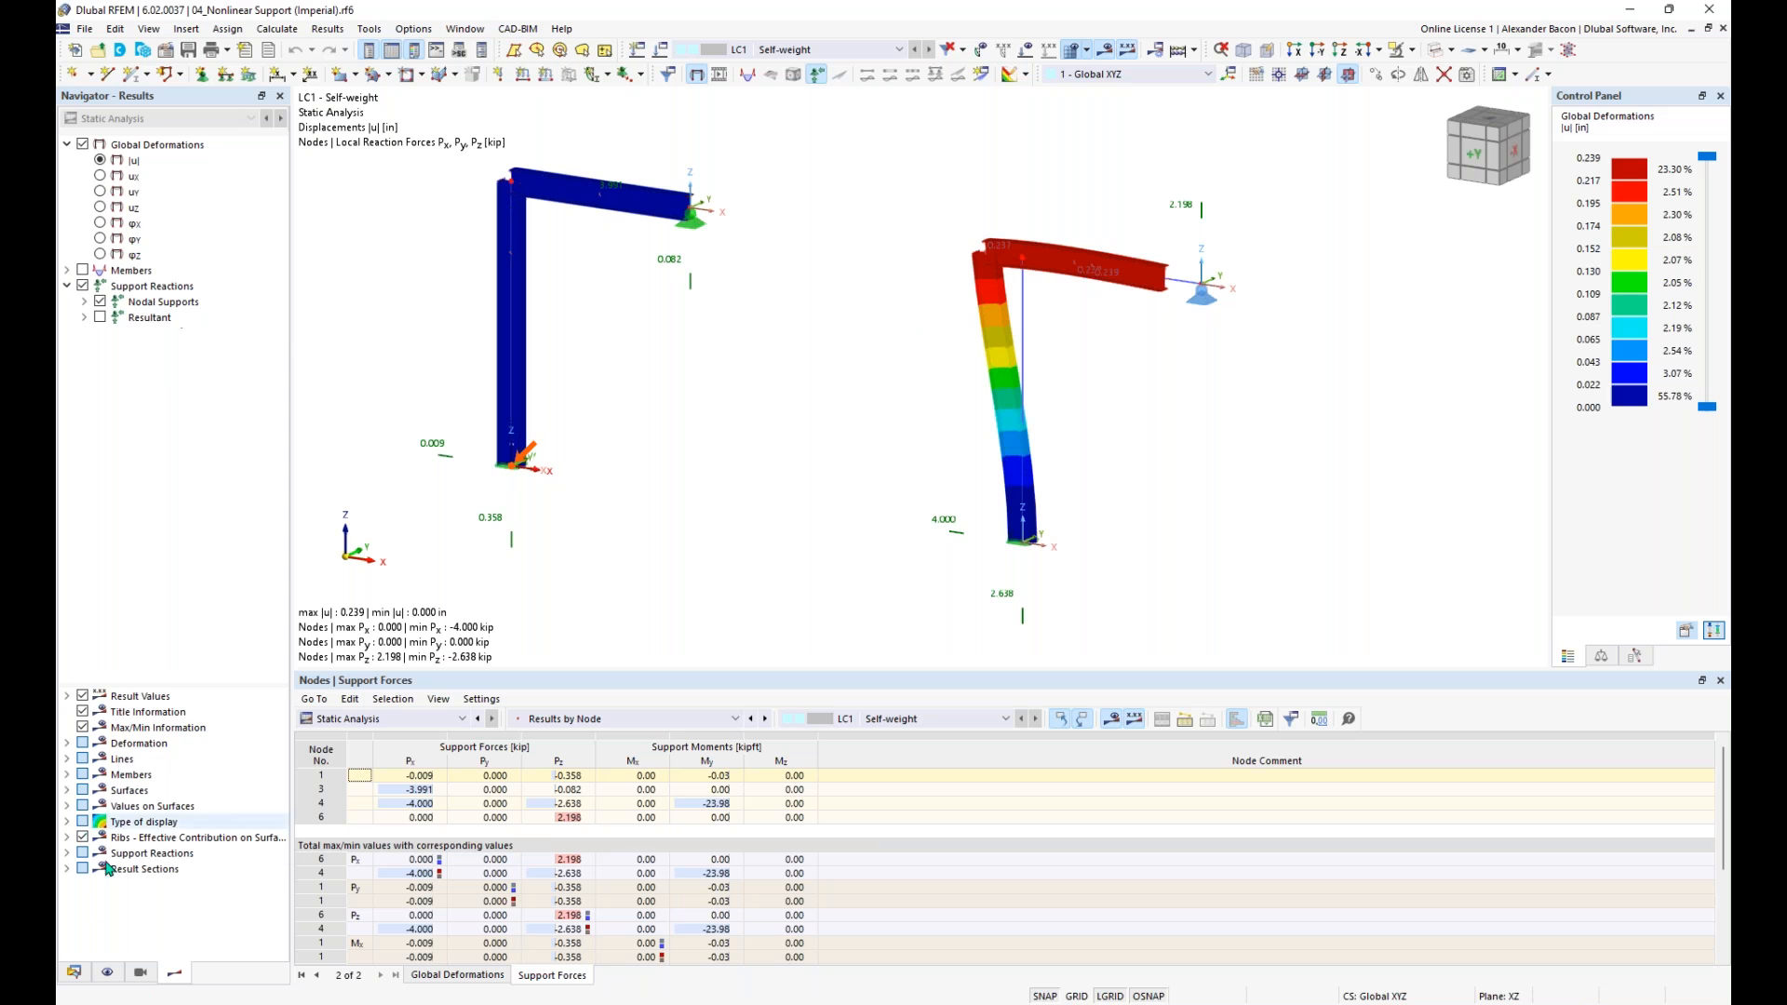
# - Switch to the model 05_Ladder with Friction Support.rf6 and bring the whole ladder into view
pyautogui.click(77, 972)
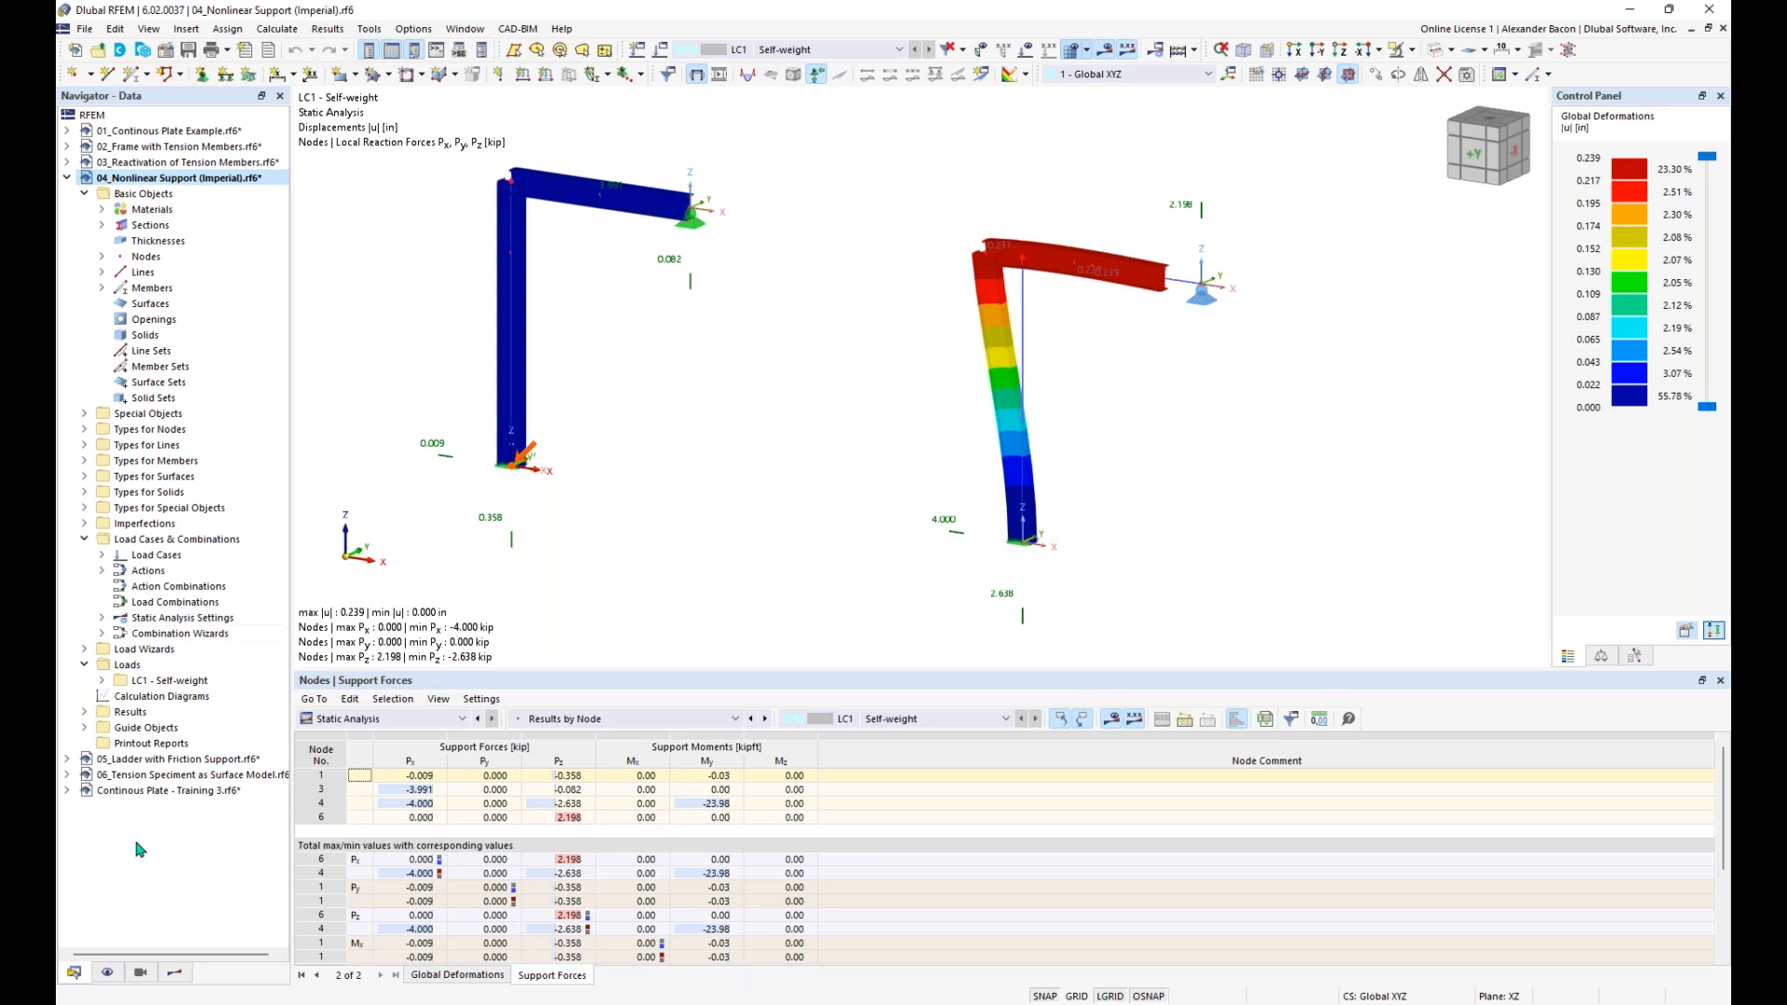
pyautogui.click(170, 761)
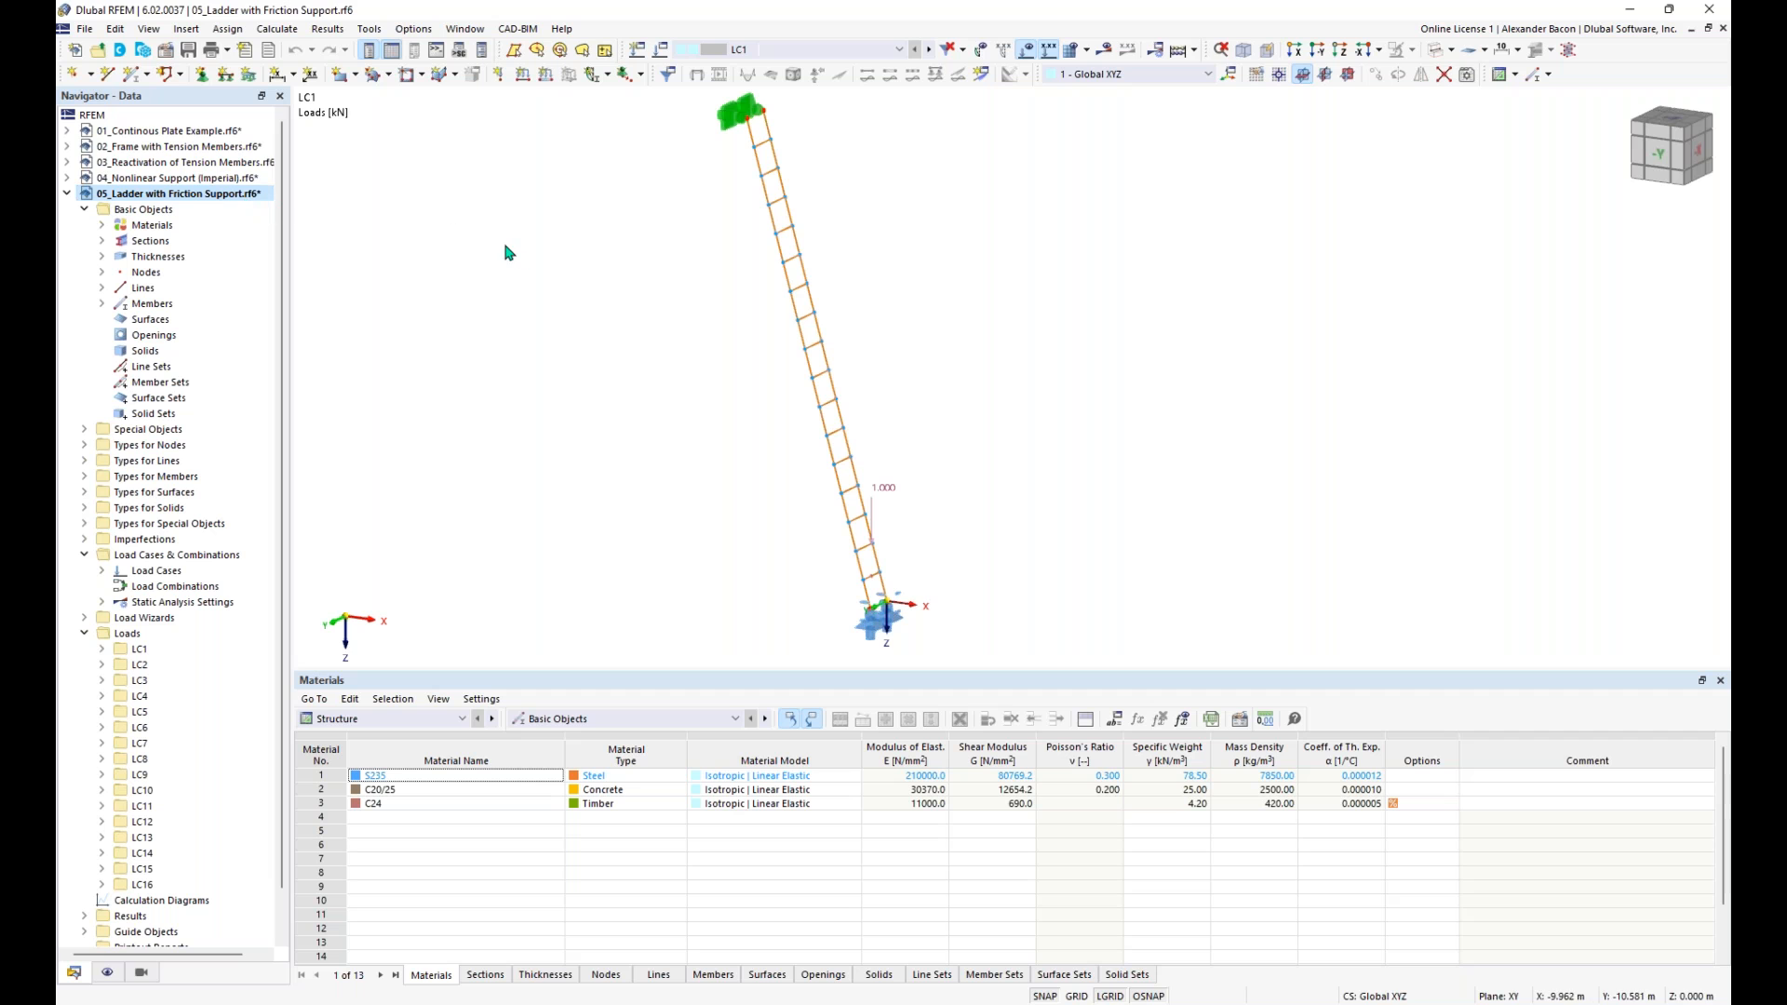
pyautogui.scroll(-1, 612, 294)
pyautogui.moveTo(636, 303); pyautogui.dragTo(681, 314, button='middle')
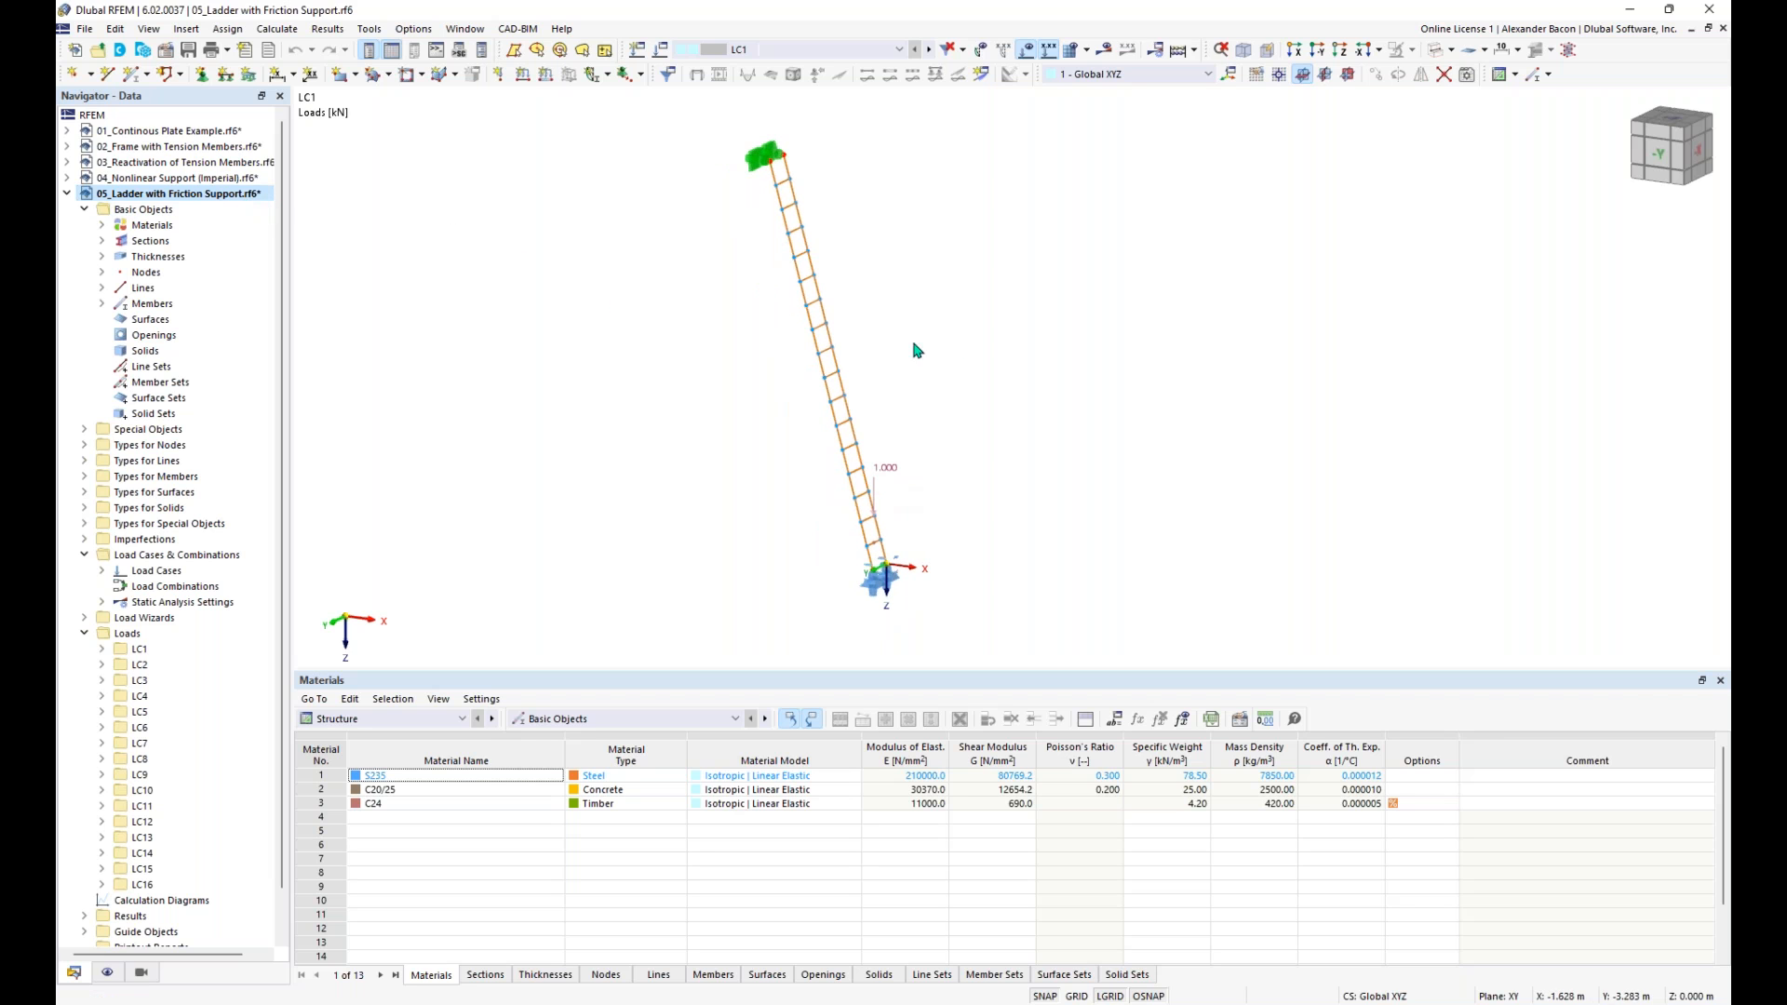
pyautogui.scroll(1, 843, 293)
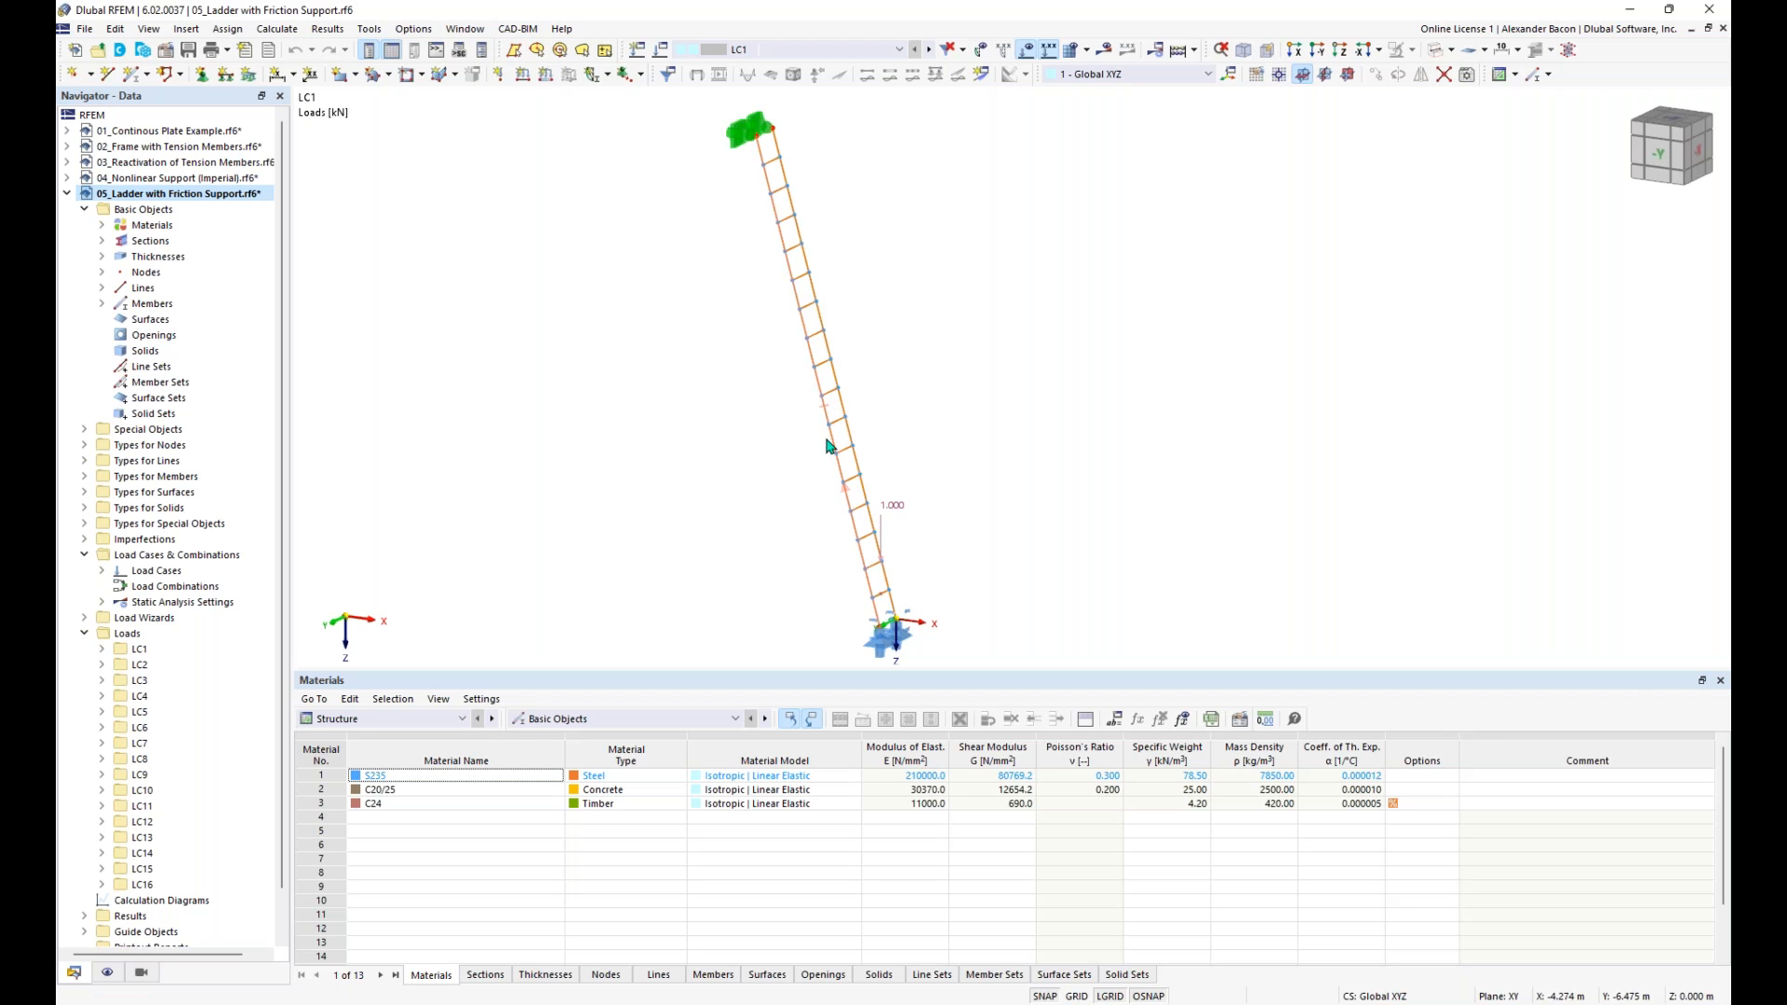
# - Step through load cases LC1 to LC6 on the ladder and review the LC6 member load without changing it
pyautogui.click(805, 50)
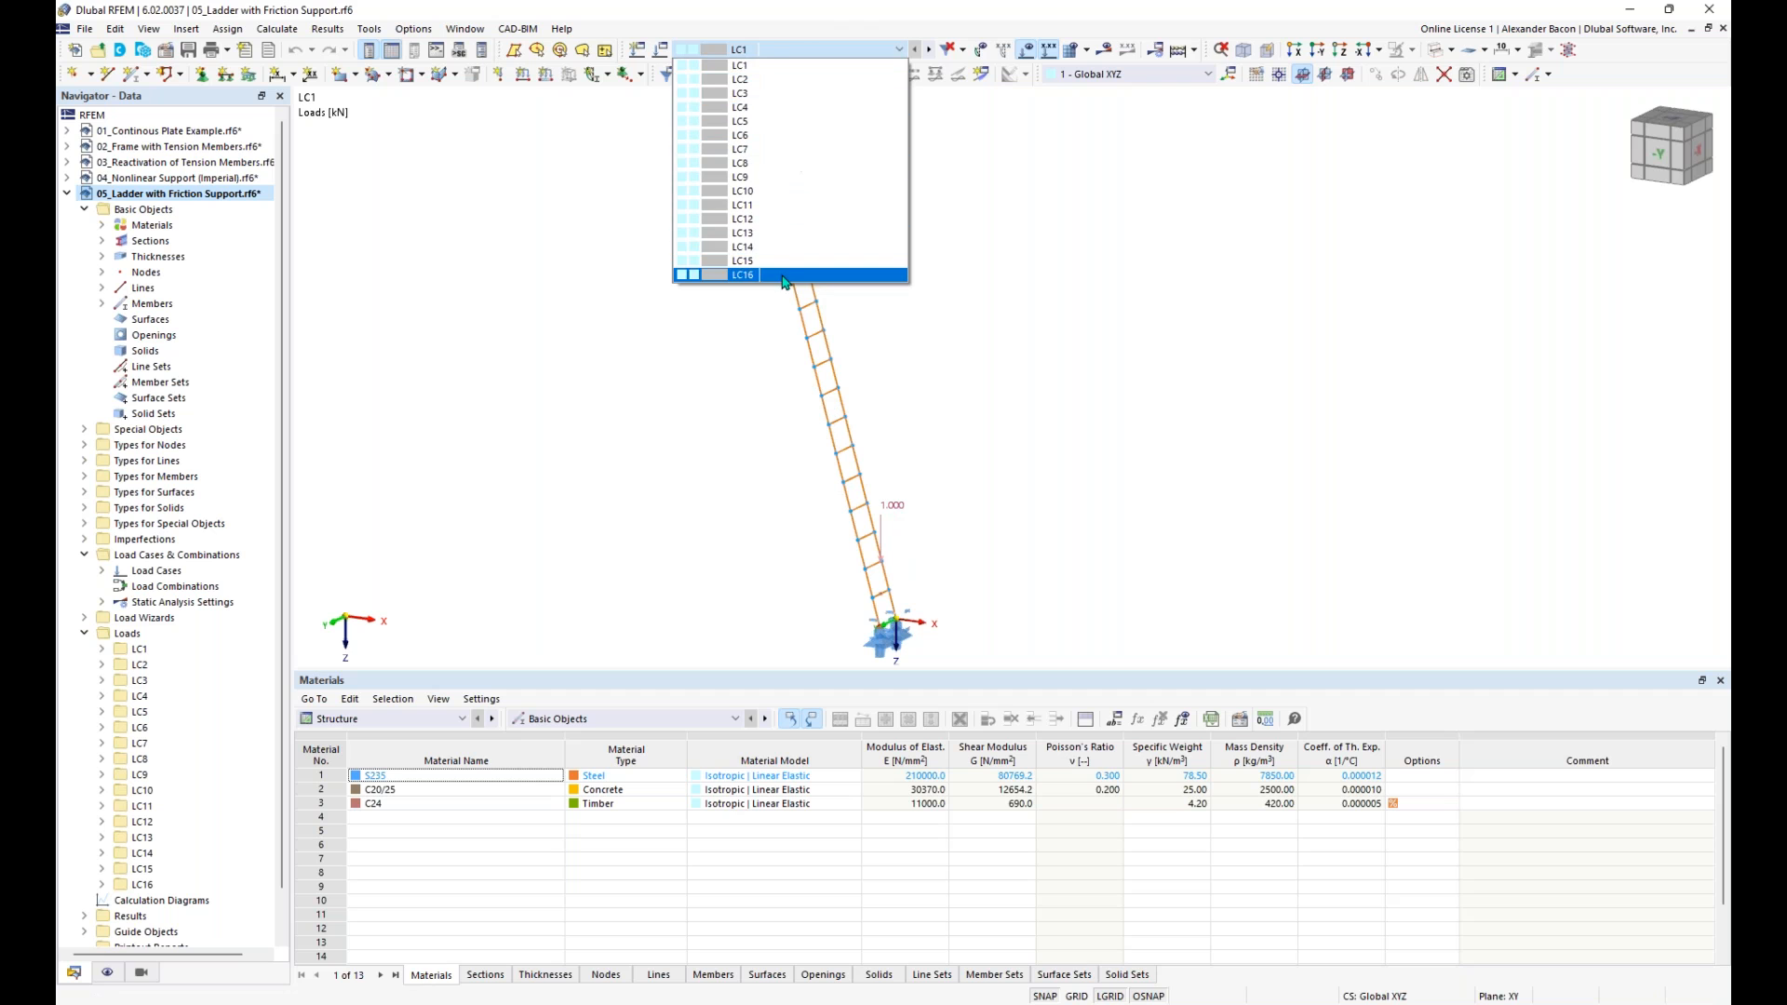
pyautogui.click(784, 65)
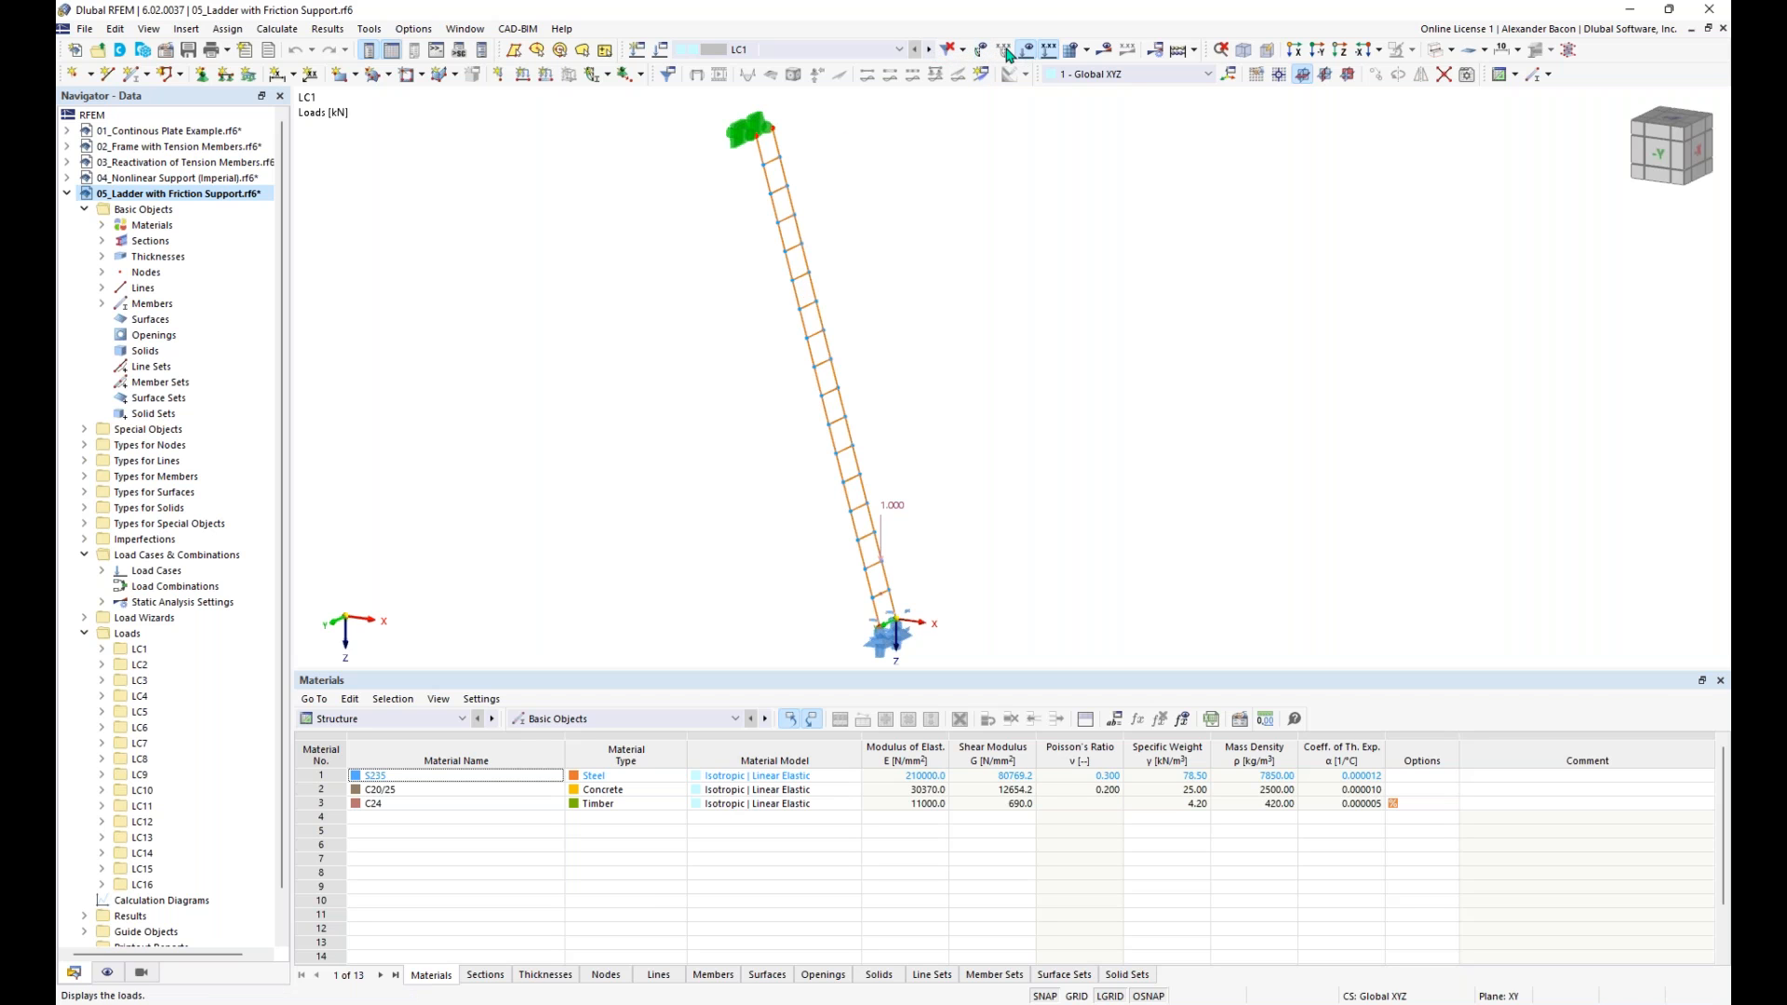
pyautogui.click(928, 51)
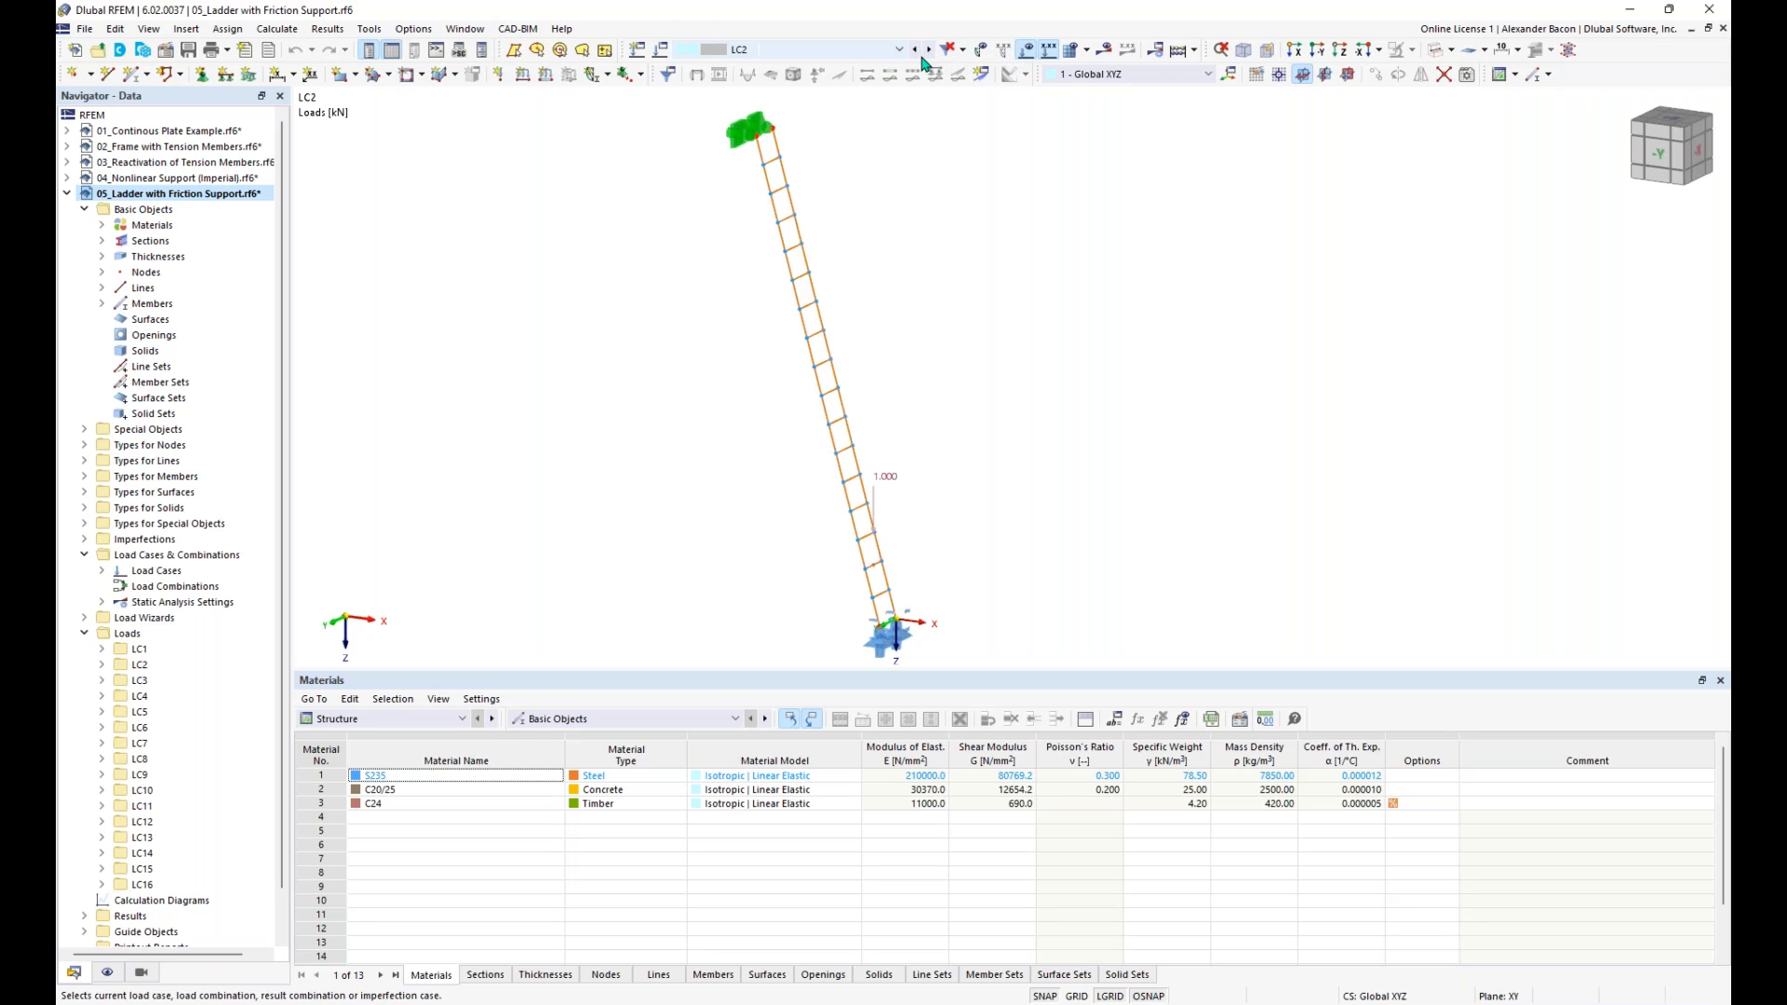
pyautogui.click(929, 51)
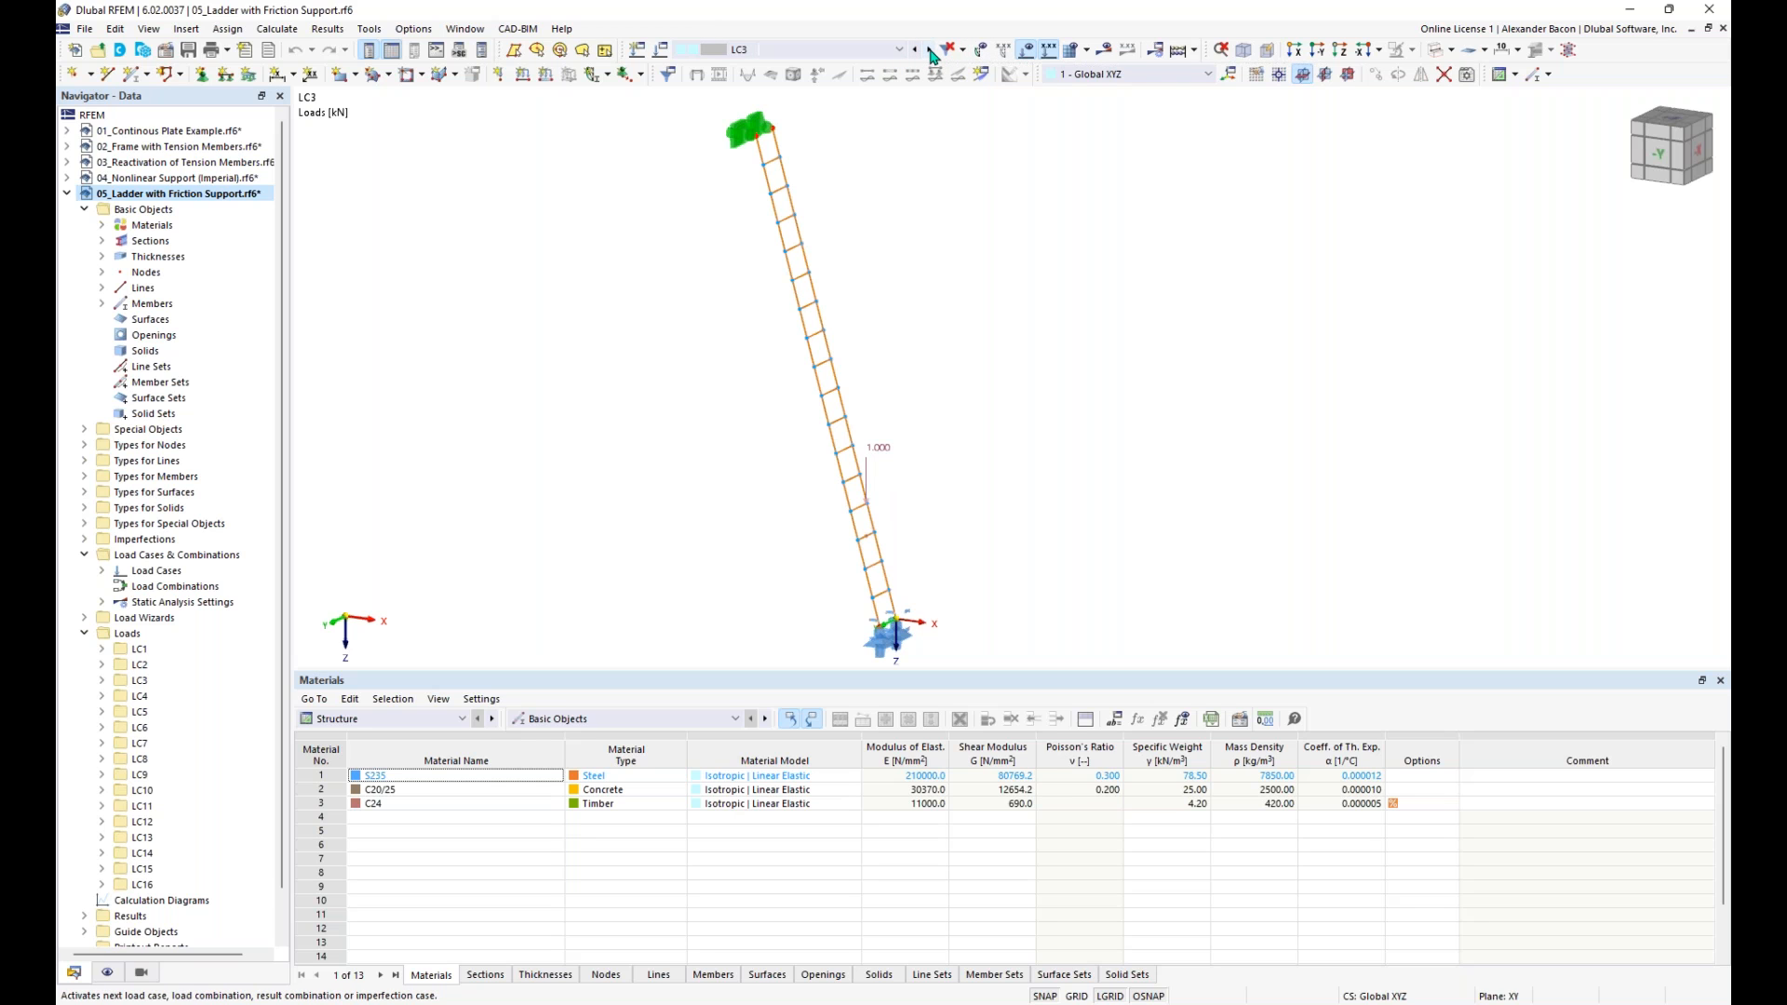
pyautogui.click(929, 52)
pyautogui.click(929, 51)
pyautogui.click(929, 51)
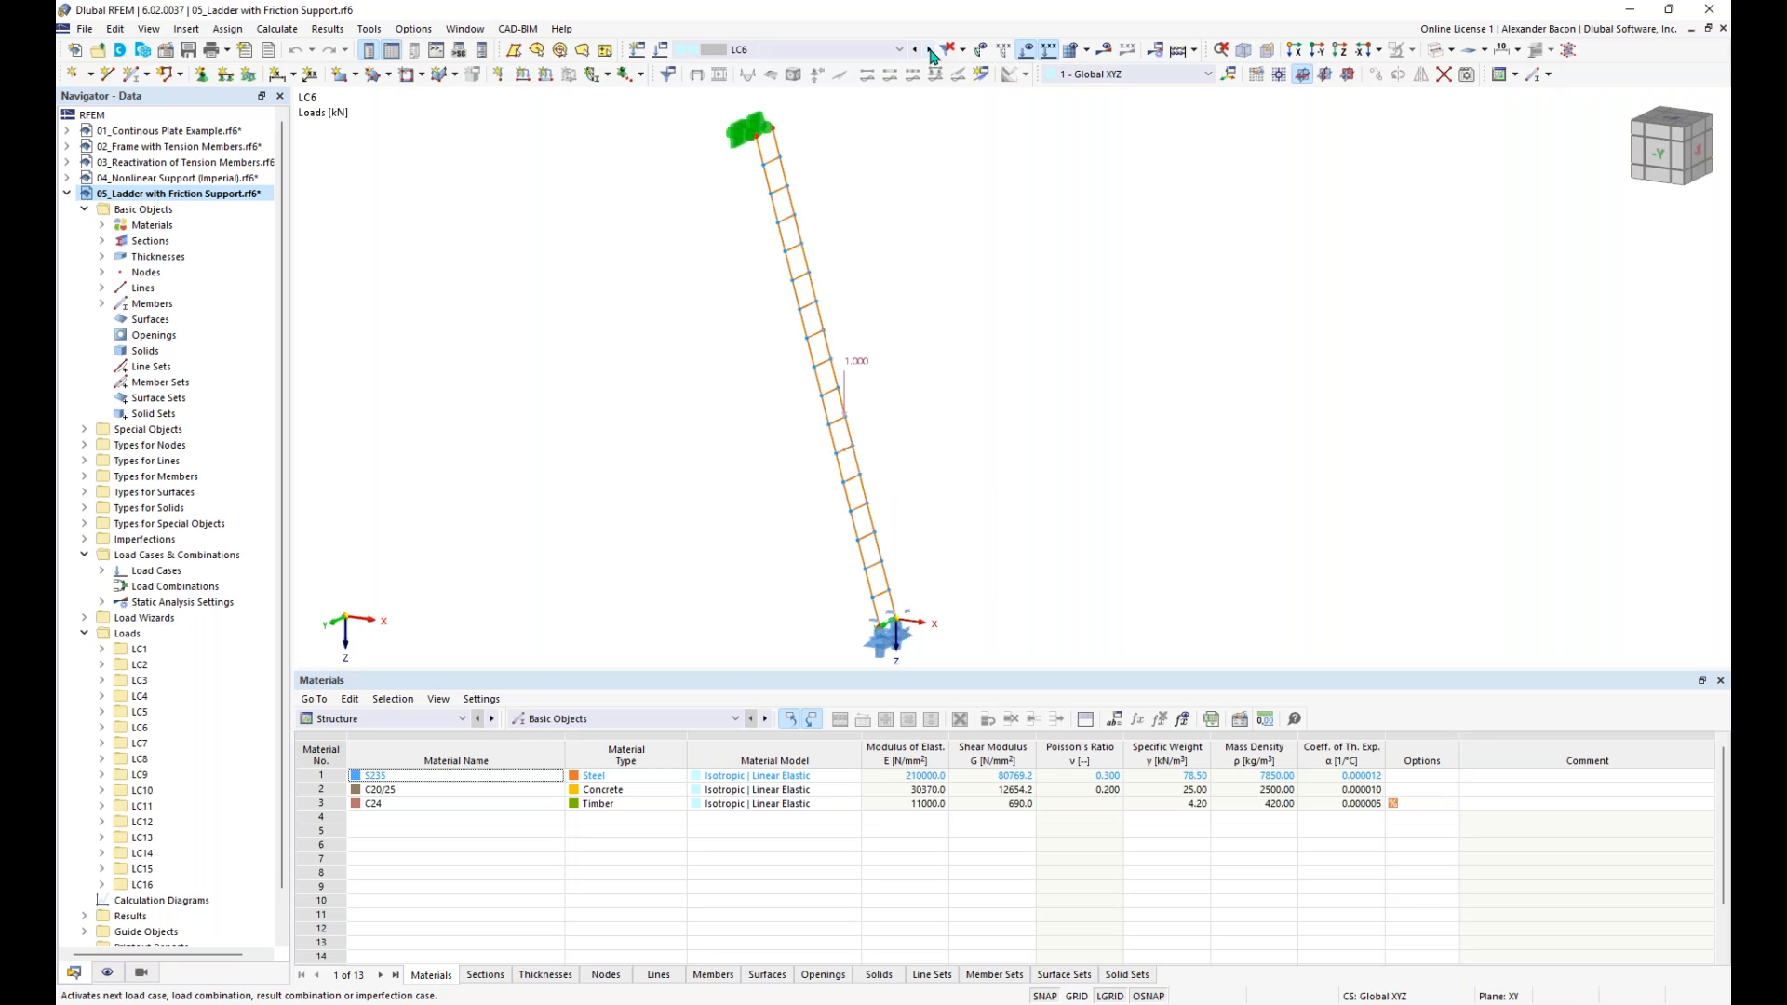
pyautogui.doubleClick(858, 367)
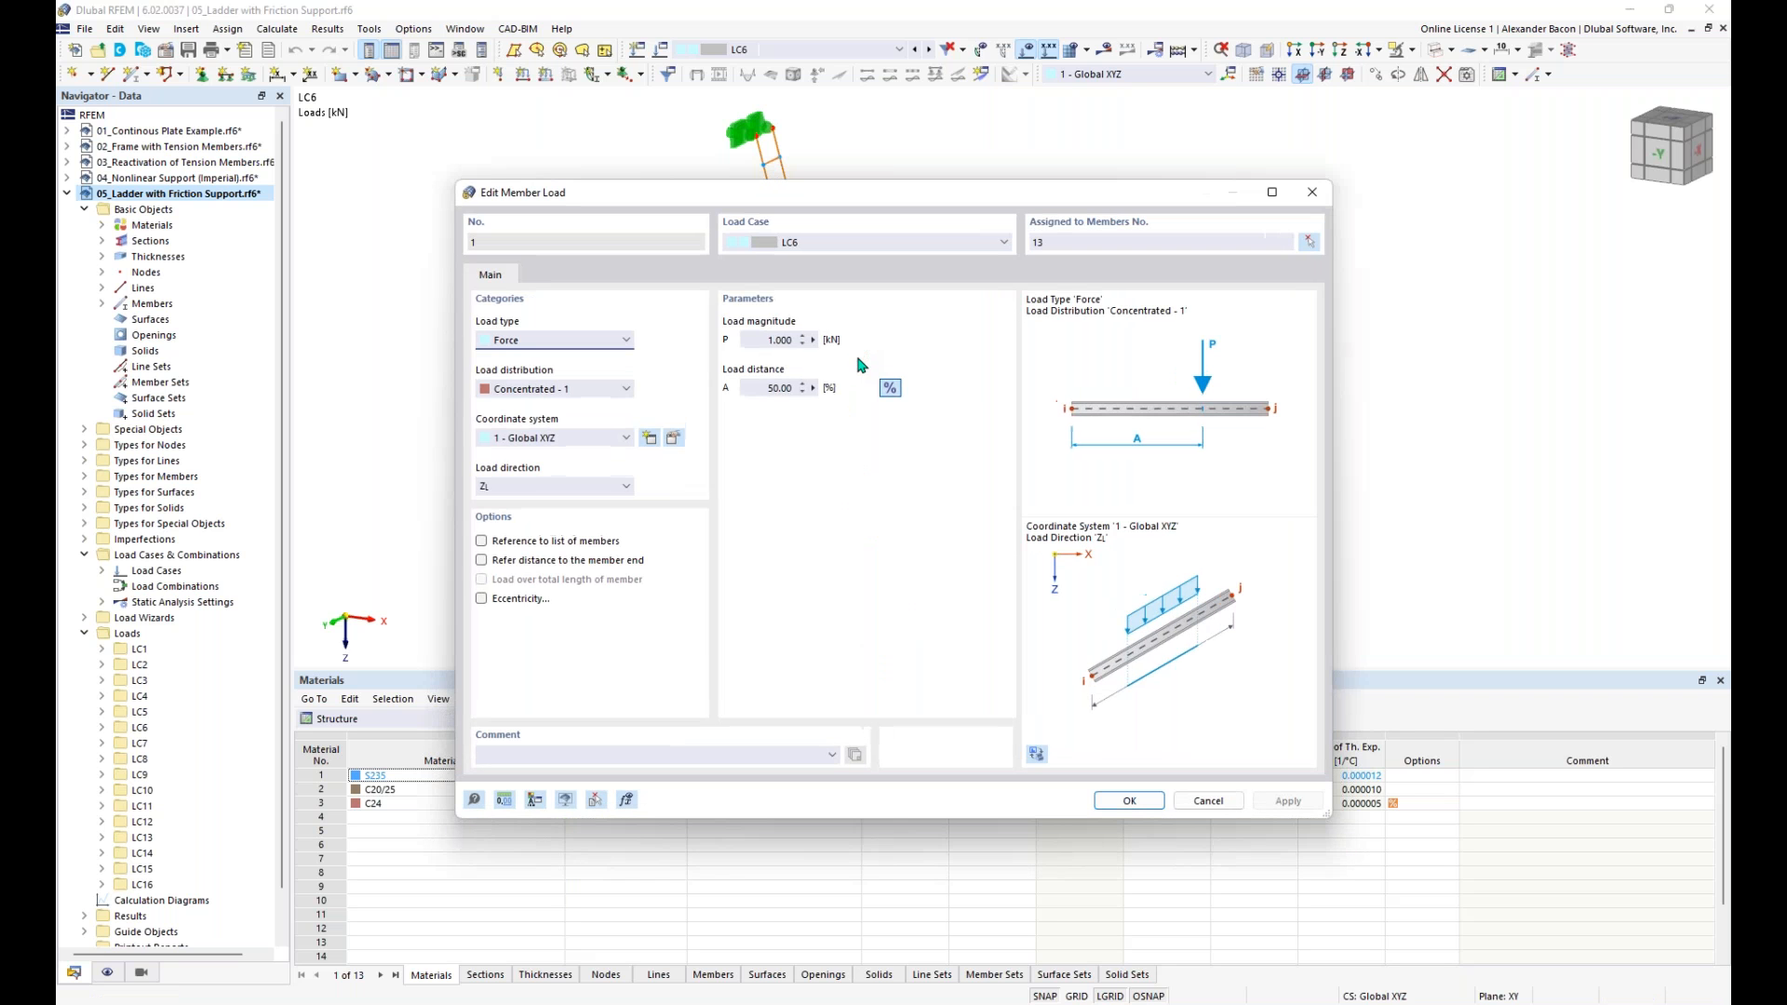
pyautogui.click(1312, 192)
# - Step through load cases LC7 to LC13 and follow the concentrated load's position up the ladder rungs
pyautogui.click(929, 52)
pyautogui.click(929, 51)
pyautogui.click(929, 51)
pyautogui.click(929, 51)
pyautogui.click(929, 52)
pyautogui.click(929, 51)
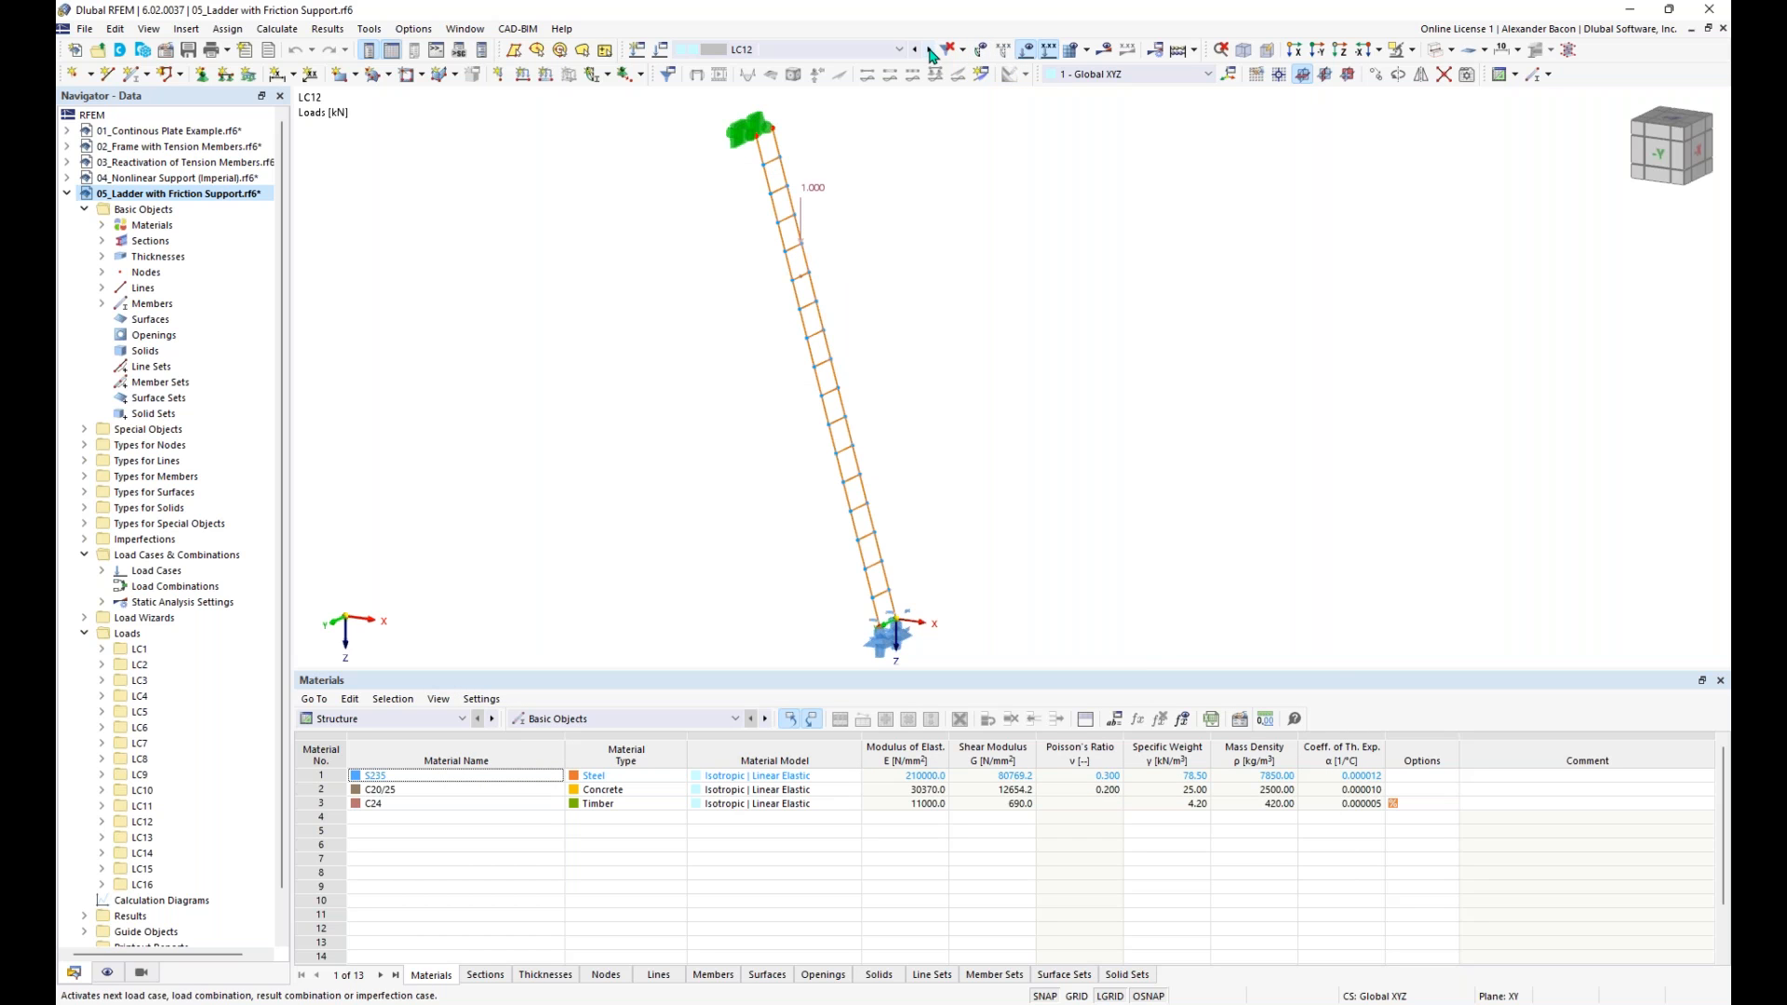
pyautogui.click(929, 51)
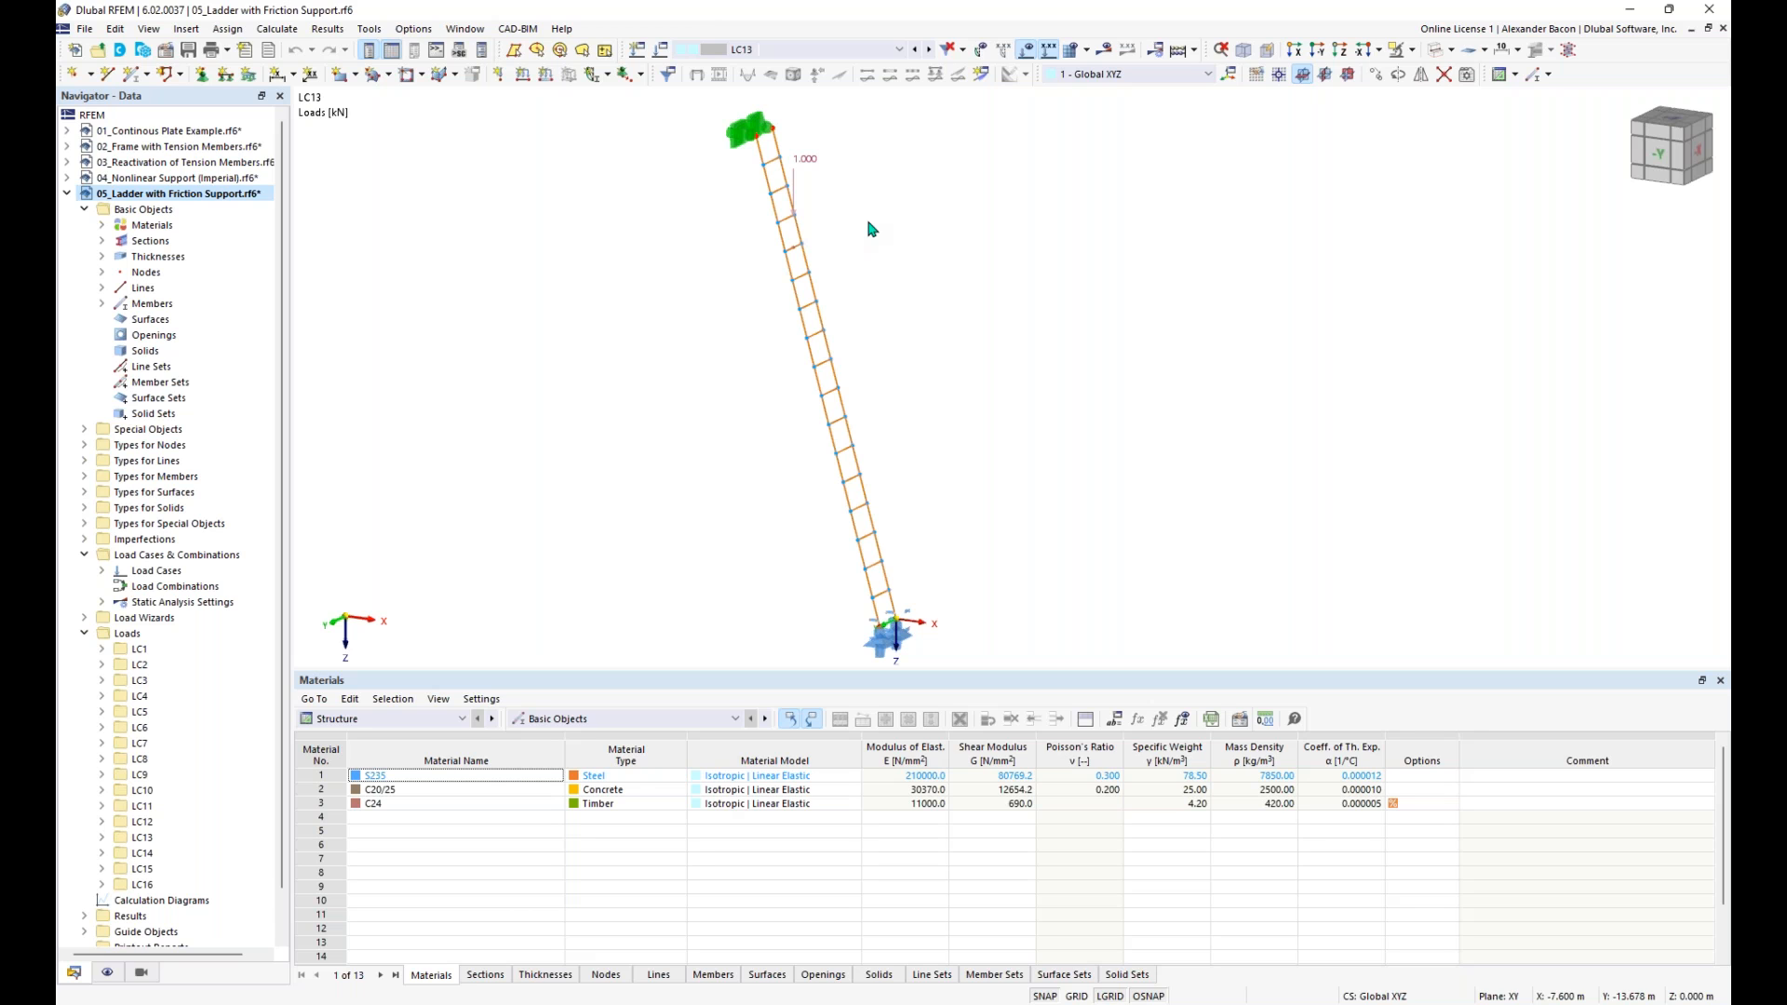
# - Open the friction support at the foot of the ladder for editing and review the nonlinearity options for uX, keeping Friction Pz
pyautogui.moveTo(957, 605)
pyautogui.mouseDown(button='middle')
pyautogui.moveTo(968, 555)
pyautogui.moveTo(970, 587)
pyautogui.mouseUp(button='middle')
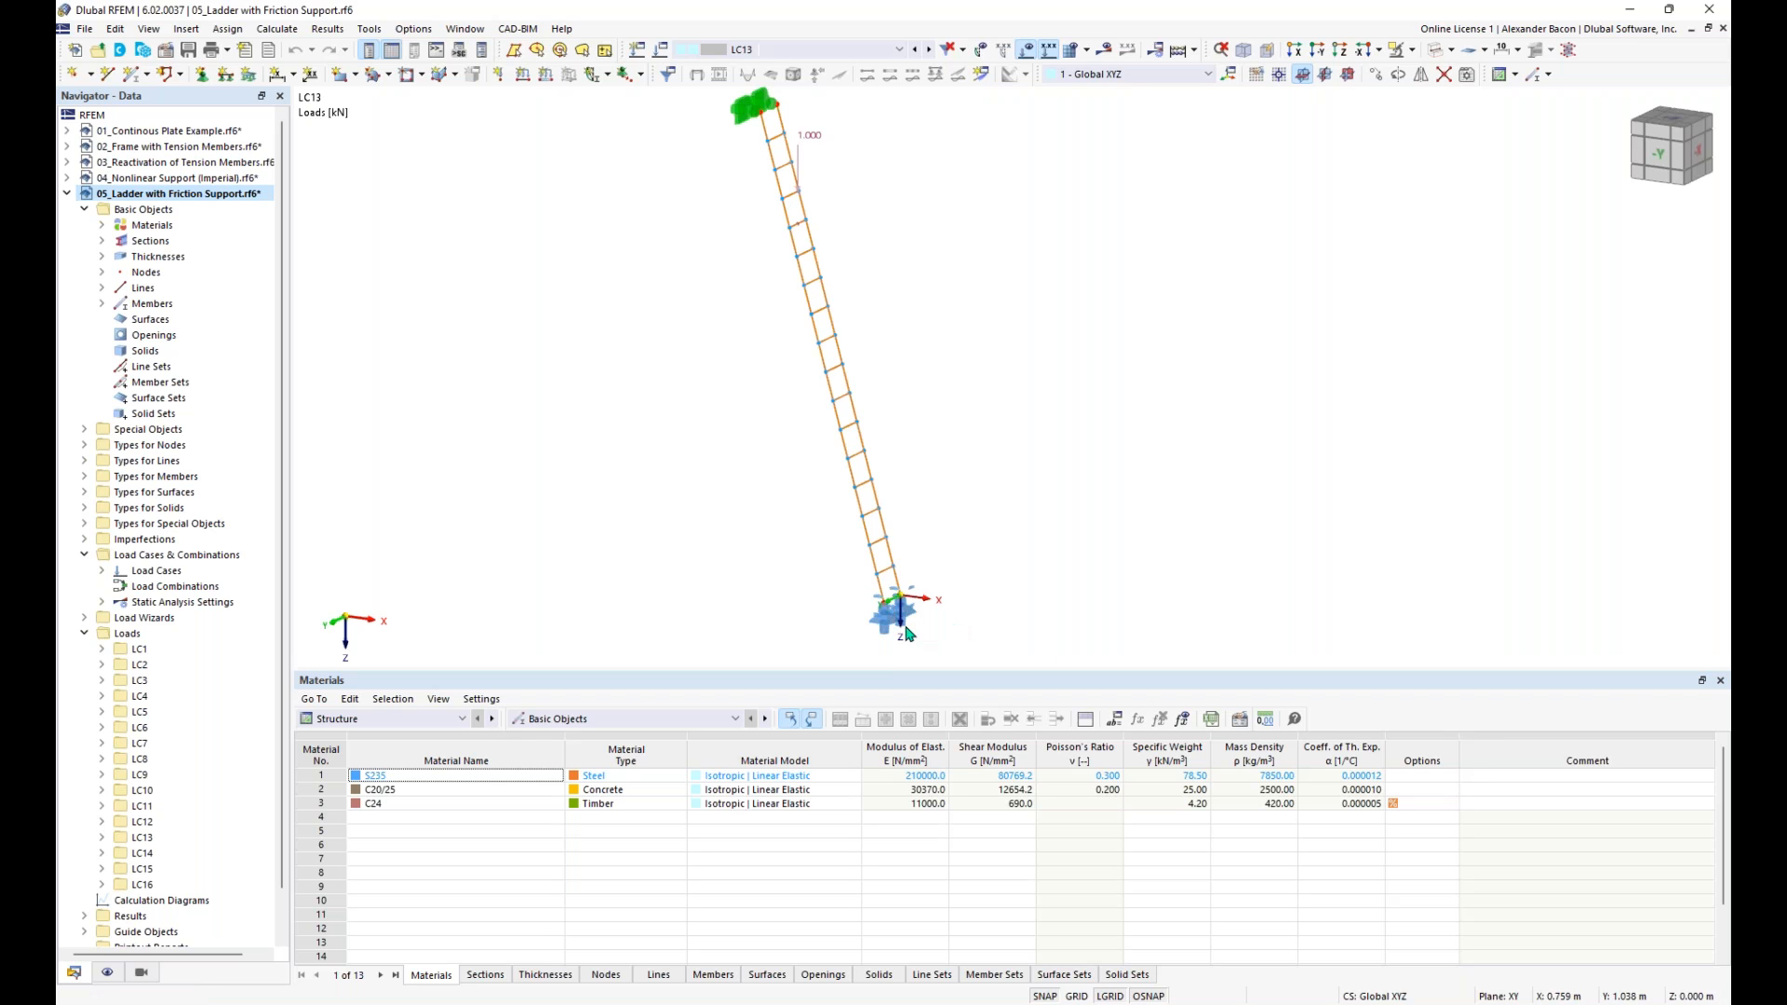
pyautogui.scroll(2, 893, 626)
pyautogui.click(898, 621)
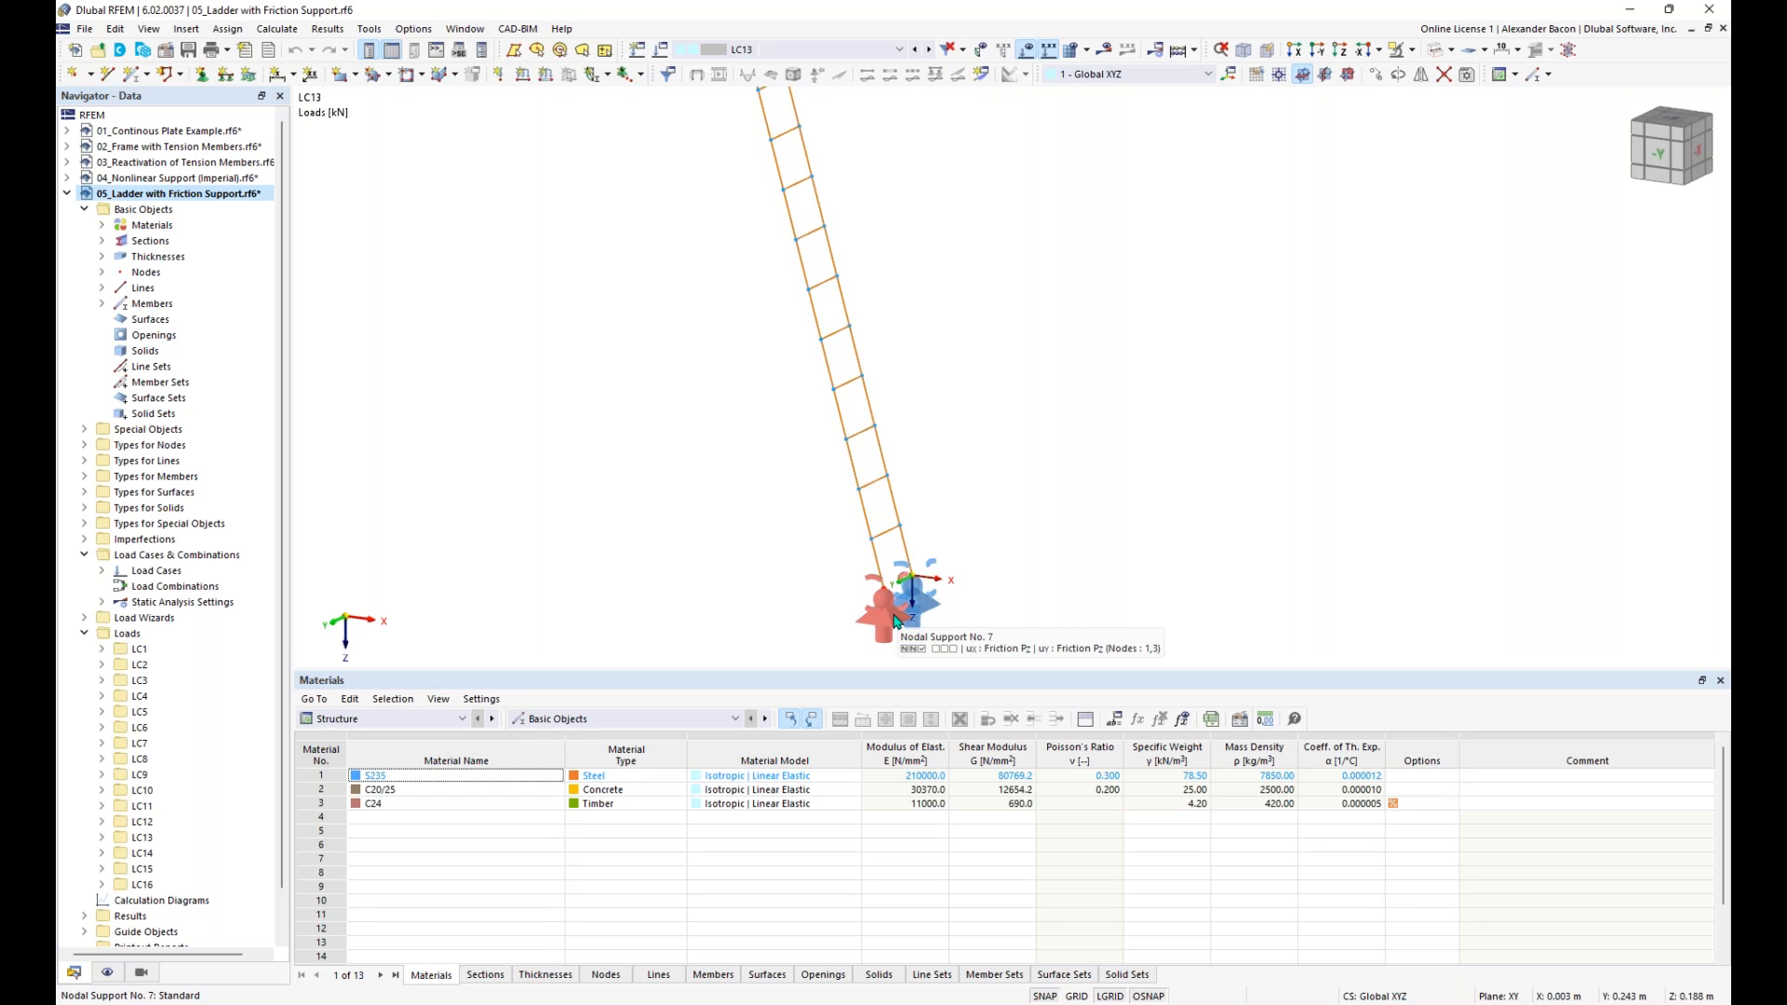
pyautogui.doubleClick(896, 621)
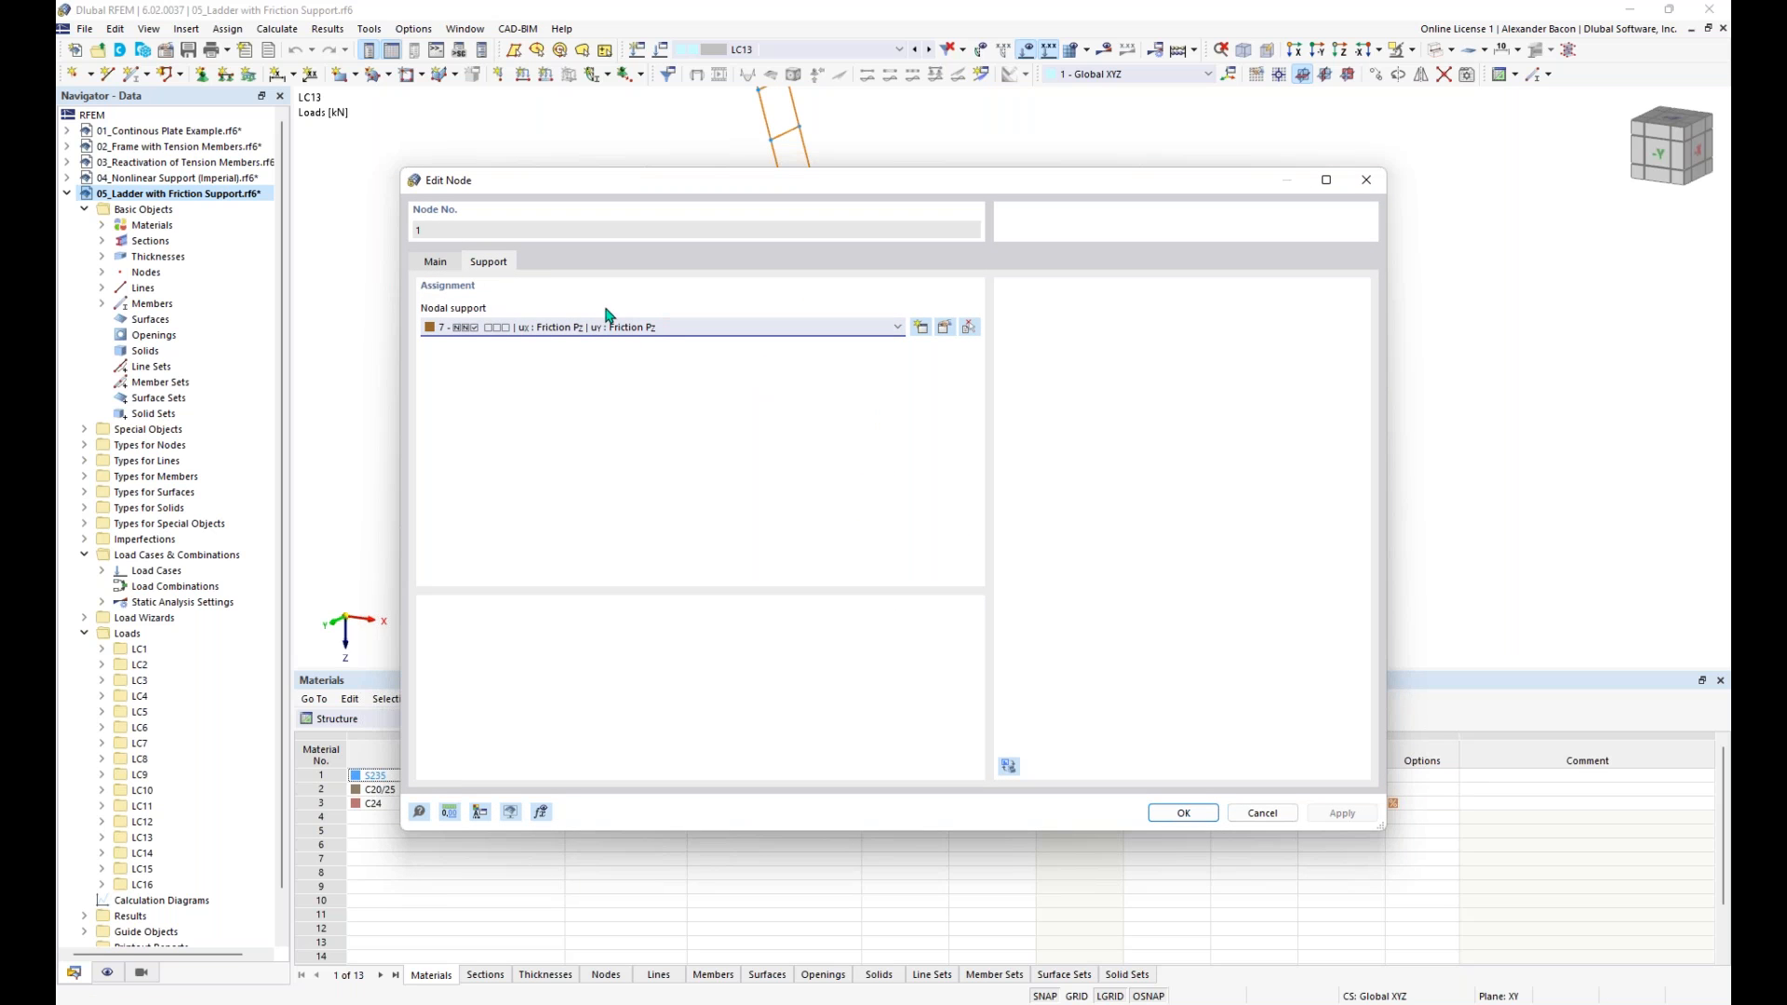
pyautogui.click(945, 329)
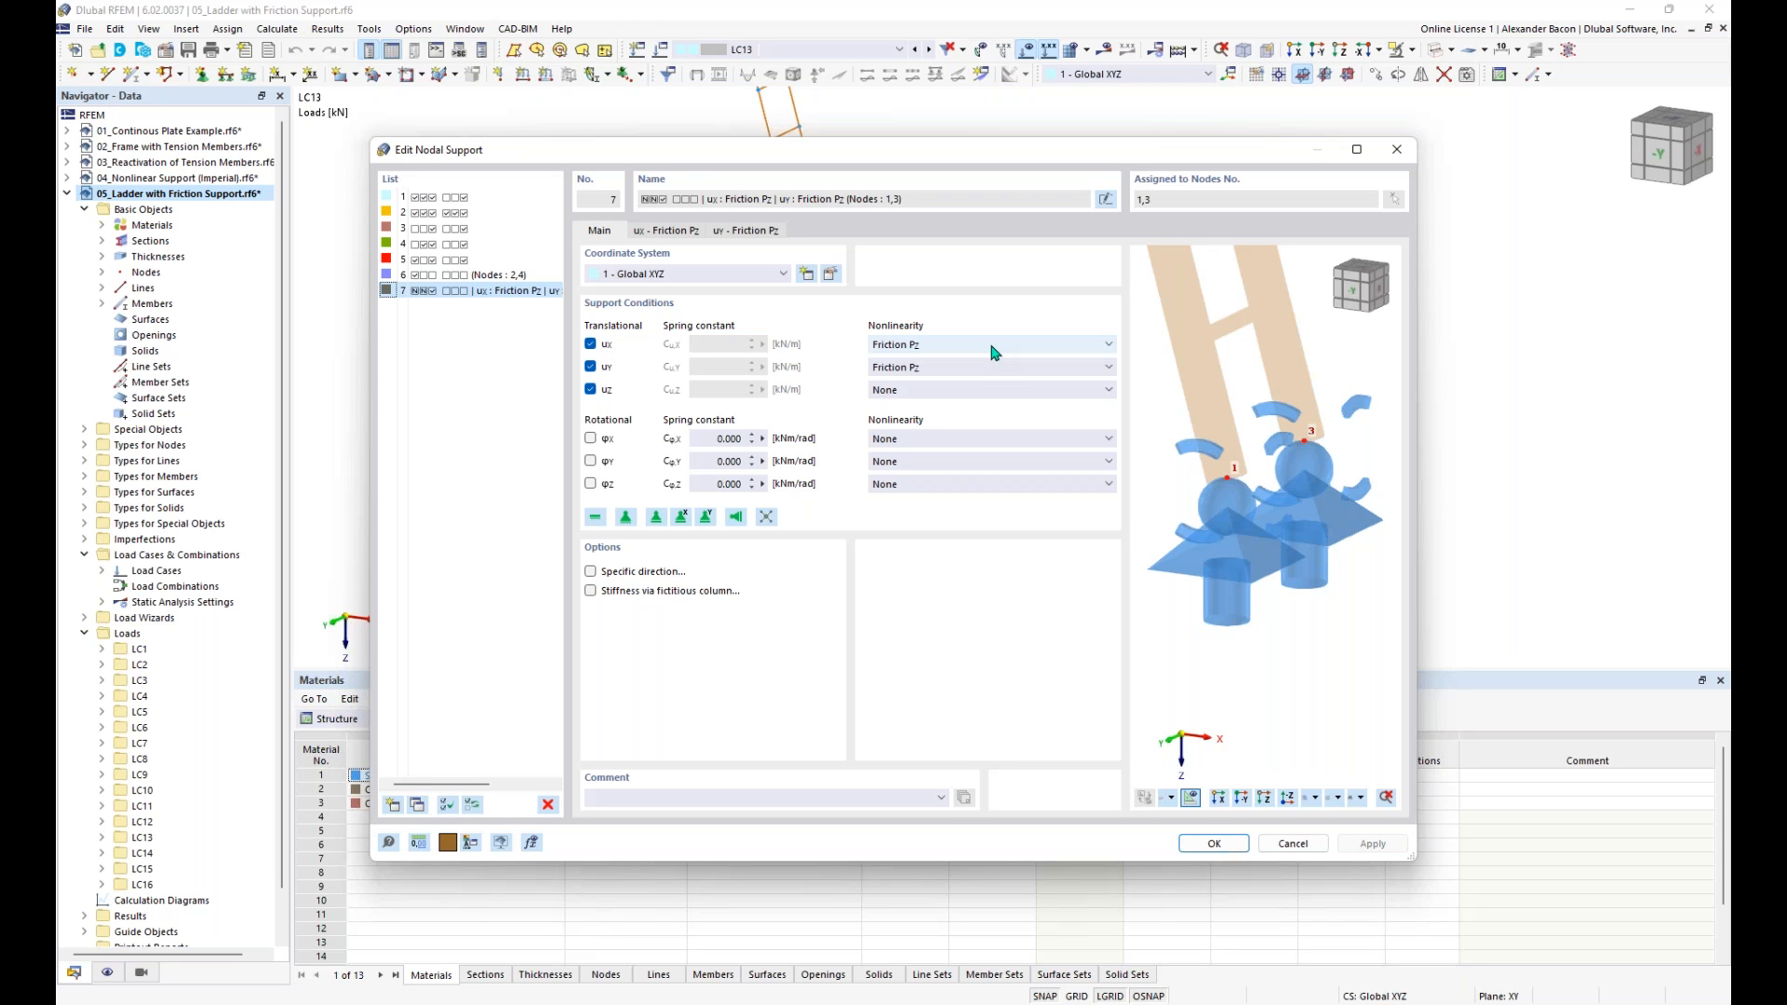
pyautogui.click(940, 346)
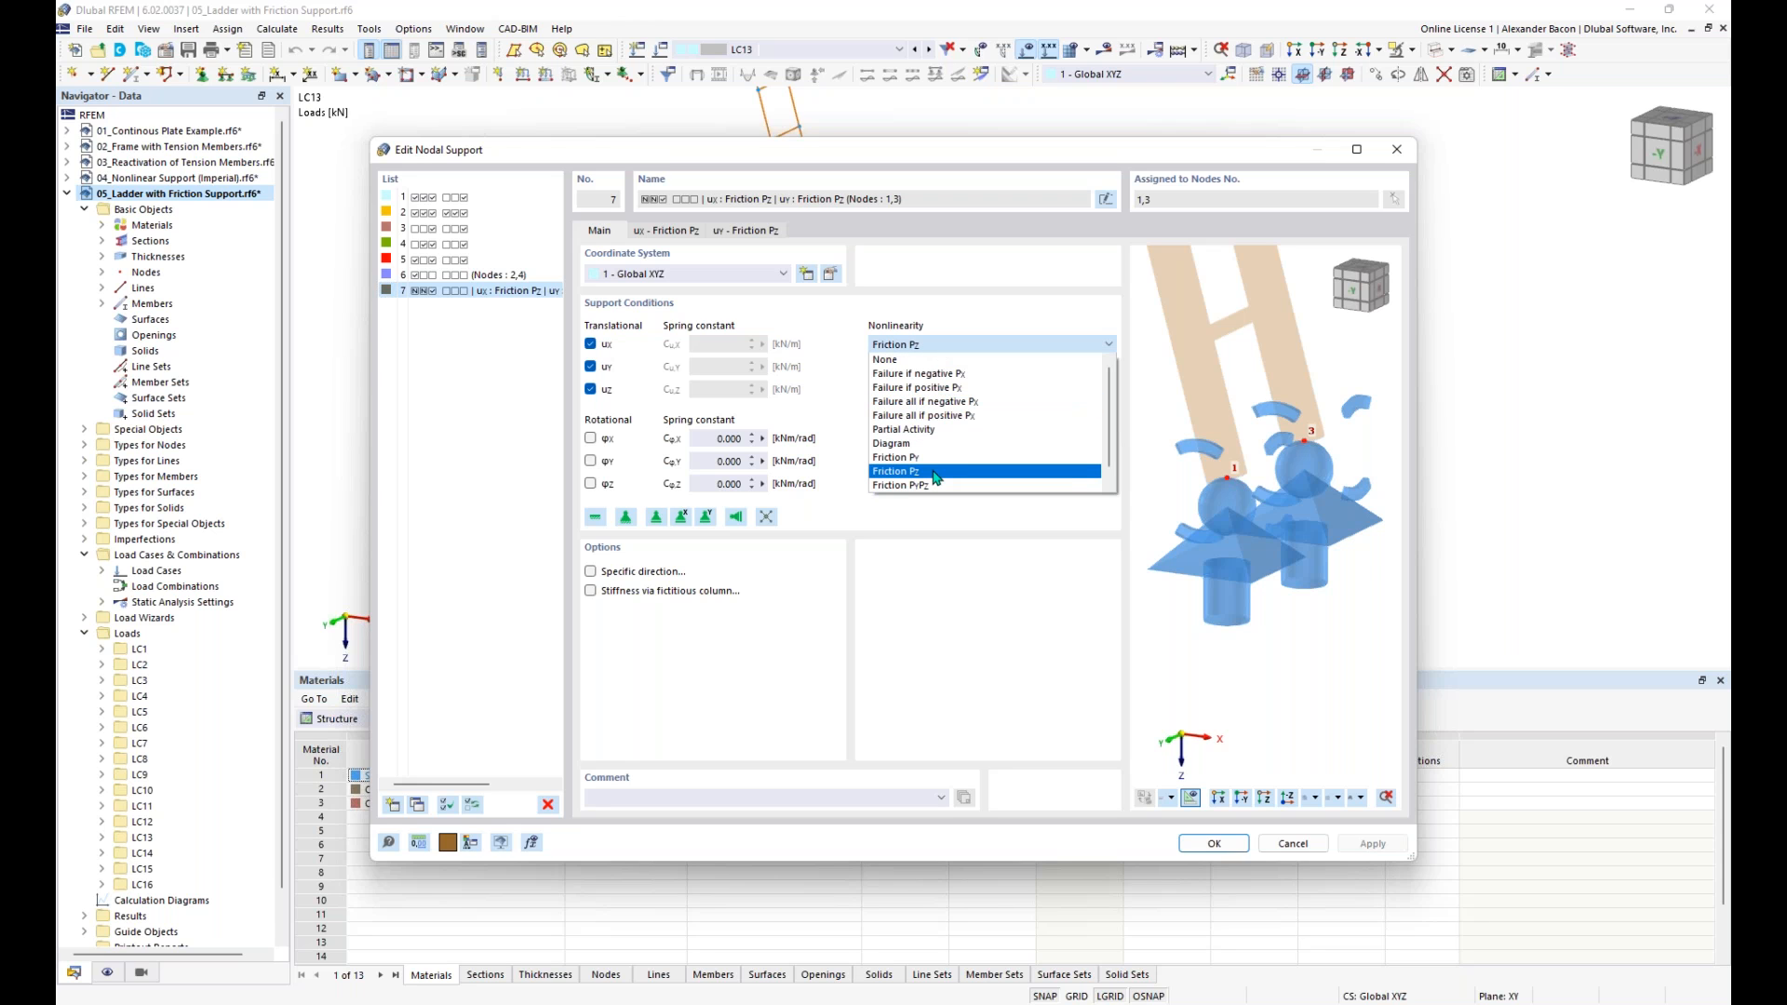
pyautogui.click(943, 347)
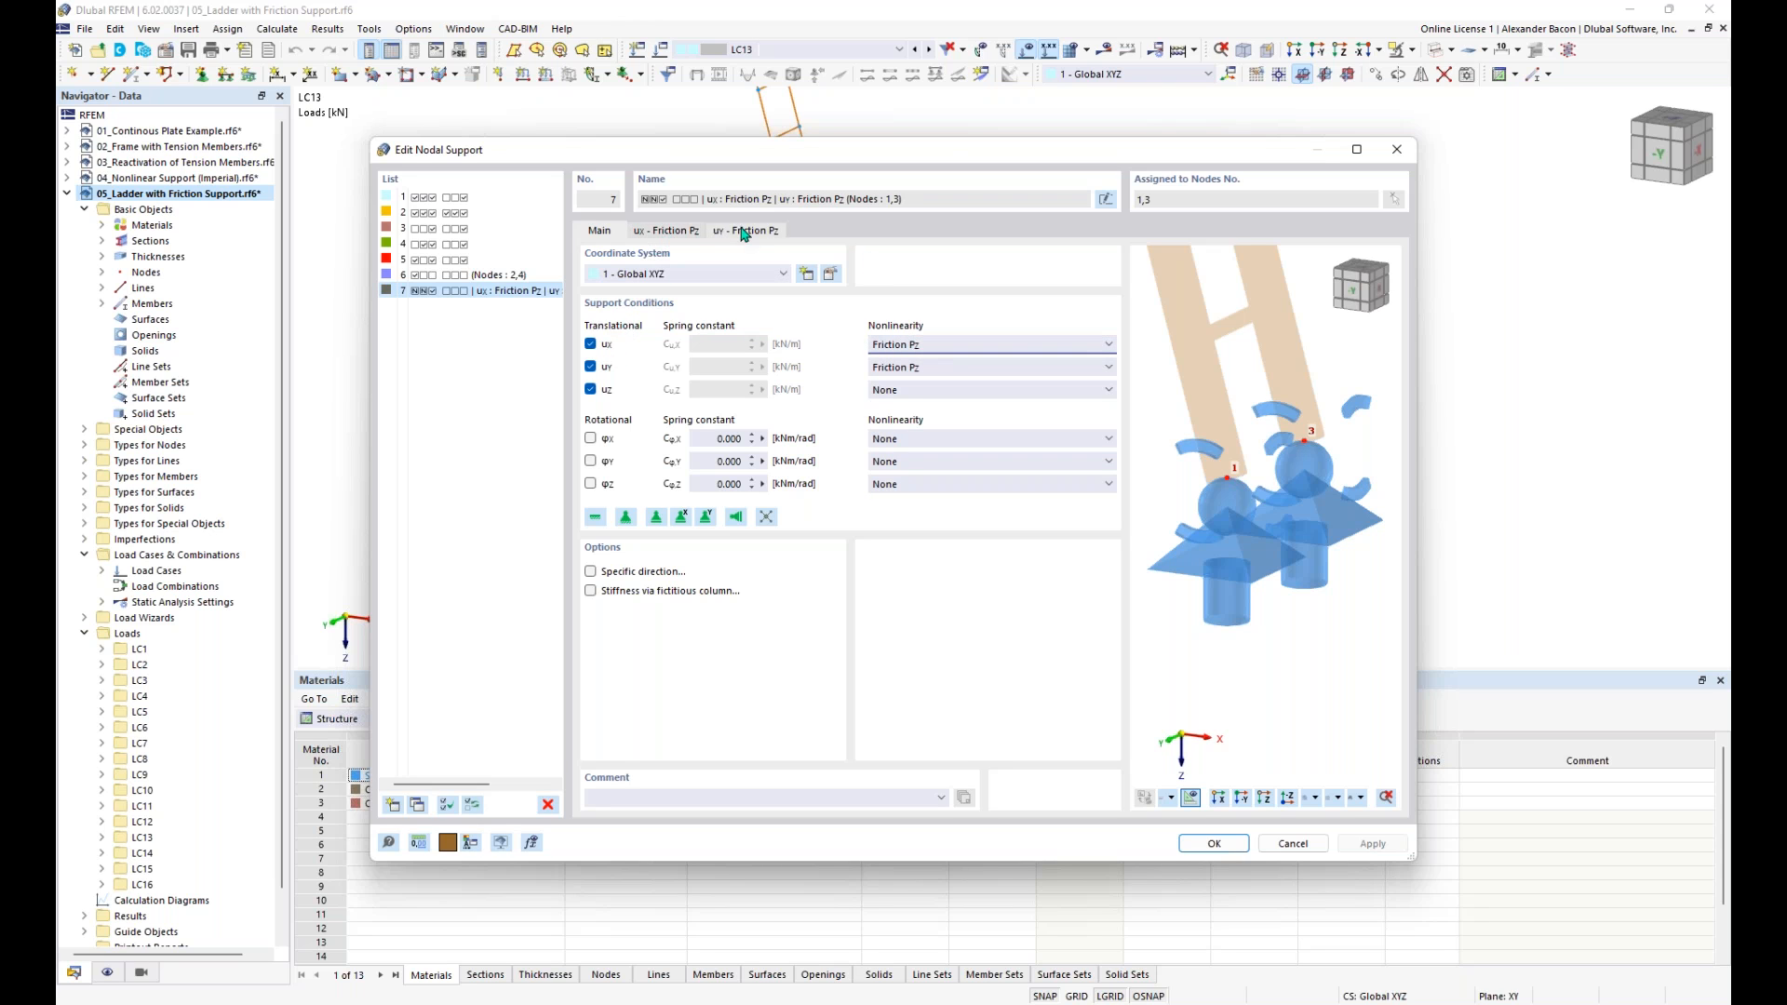
# - Review the uX friction coefficient of the foot support without changing it and close the support and node settings
pyautogui.click(667, 232)
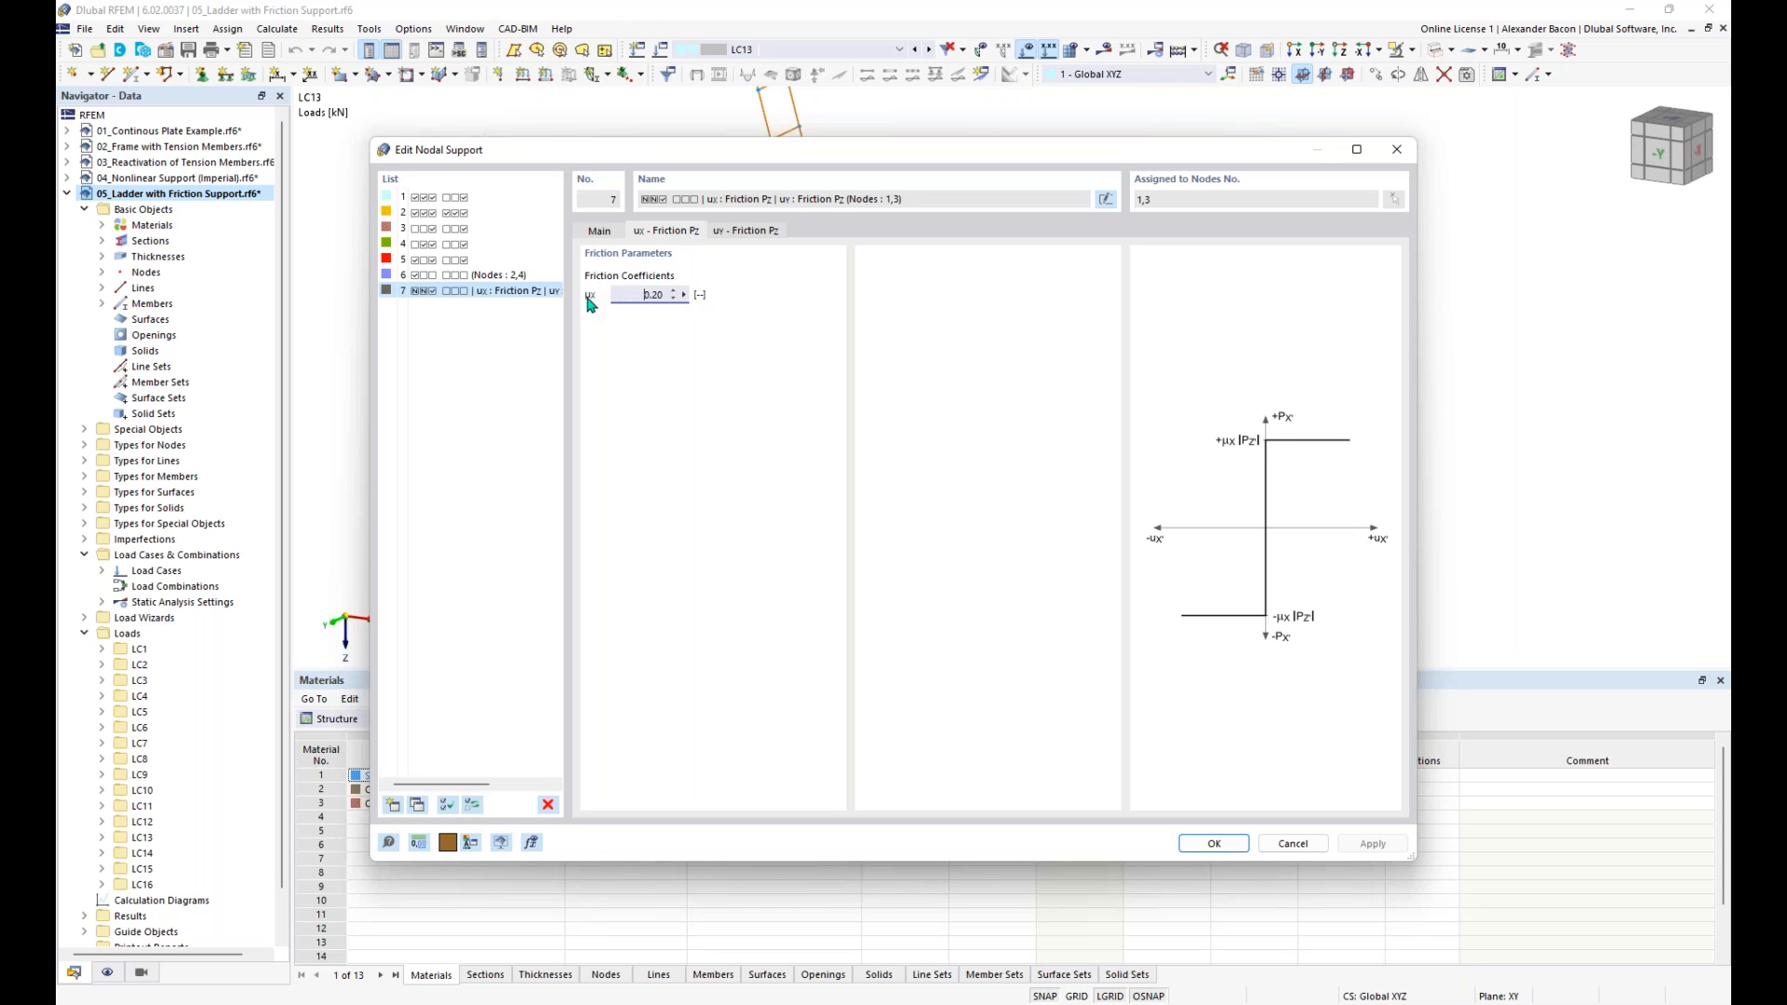
pyautogui.moveTo(637, 296); pyautogui.dragTo(696, 304)
pyautogui.click(1215, 844)
pyautogui.click(1187, 814)
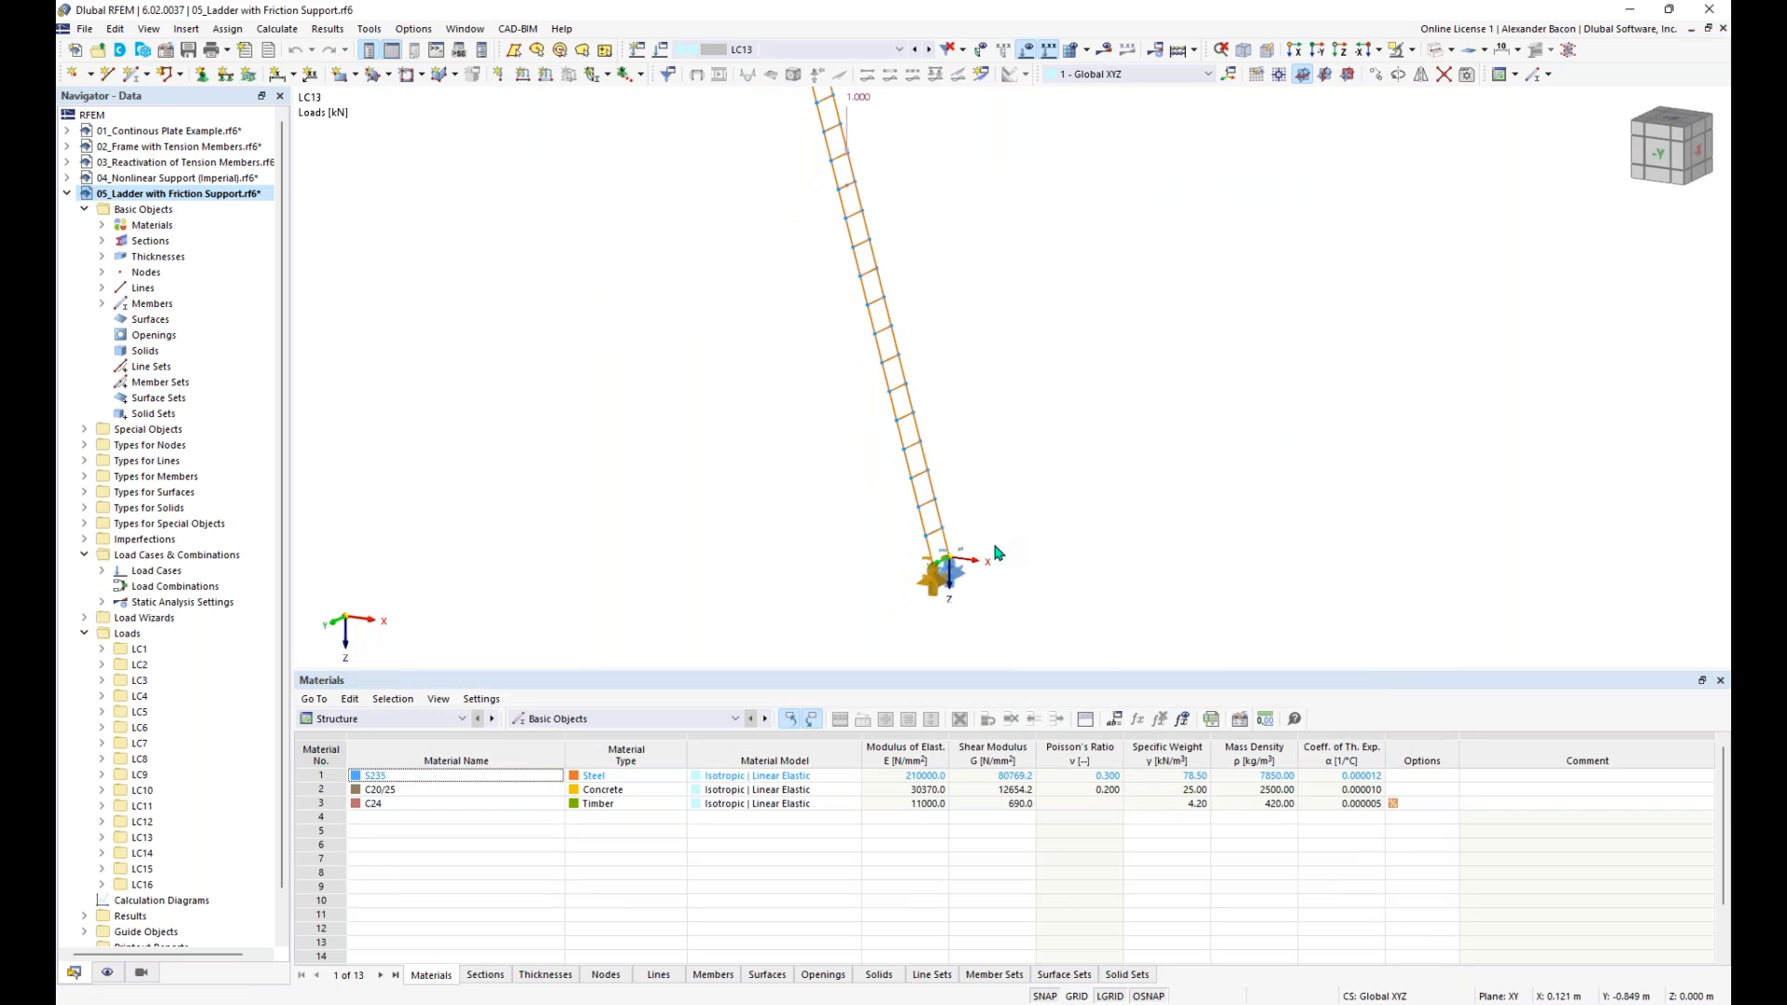
# - Activate load case LC1 and calculate its results for the ladder
pyautogui.click(814, 51)
pyautogui.click(800, 64)
pyautogui.click(1107, 51)
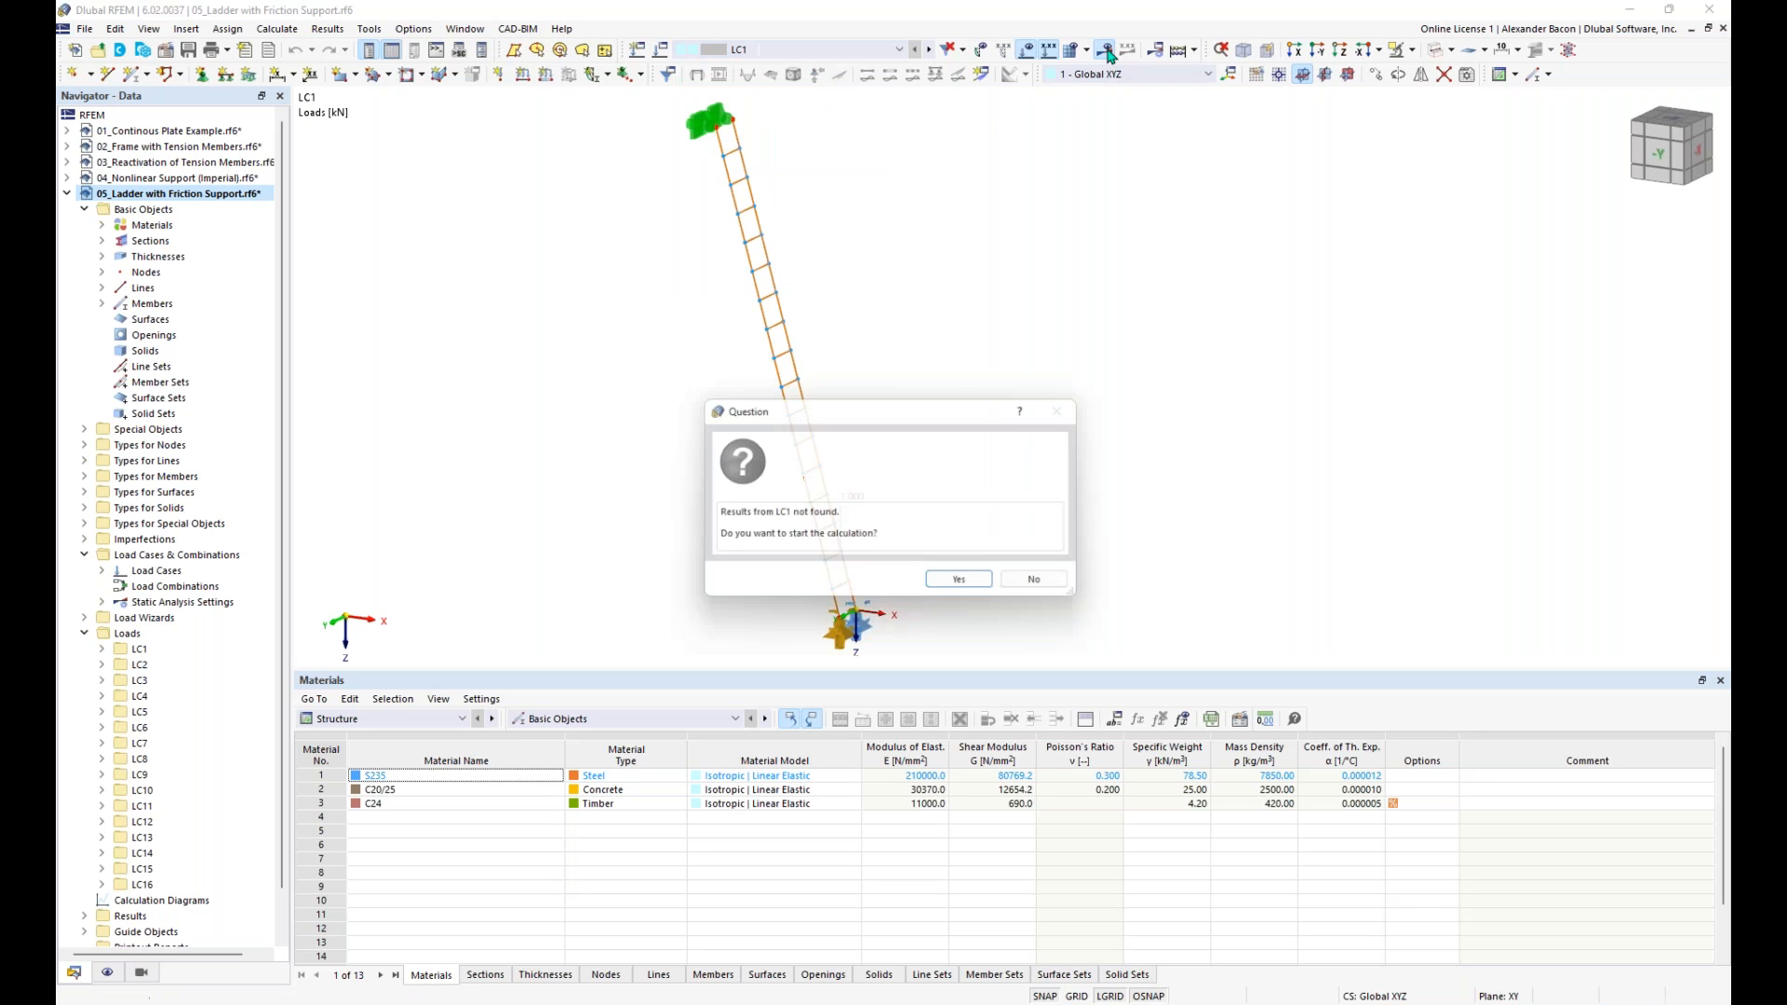
pyautogui.click(967, 586)
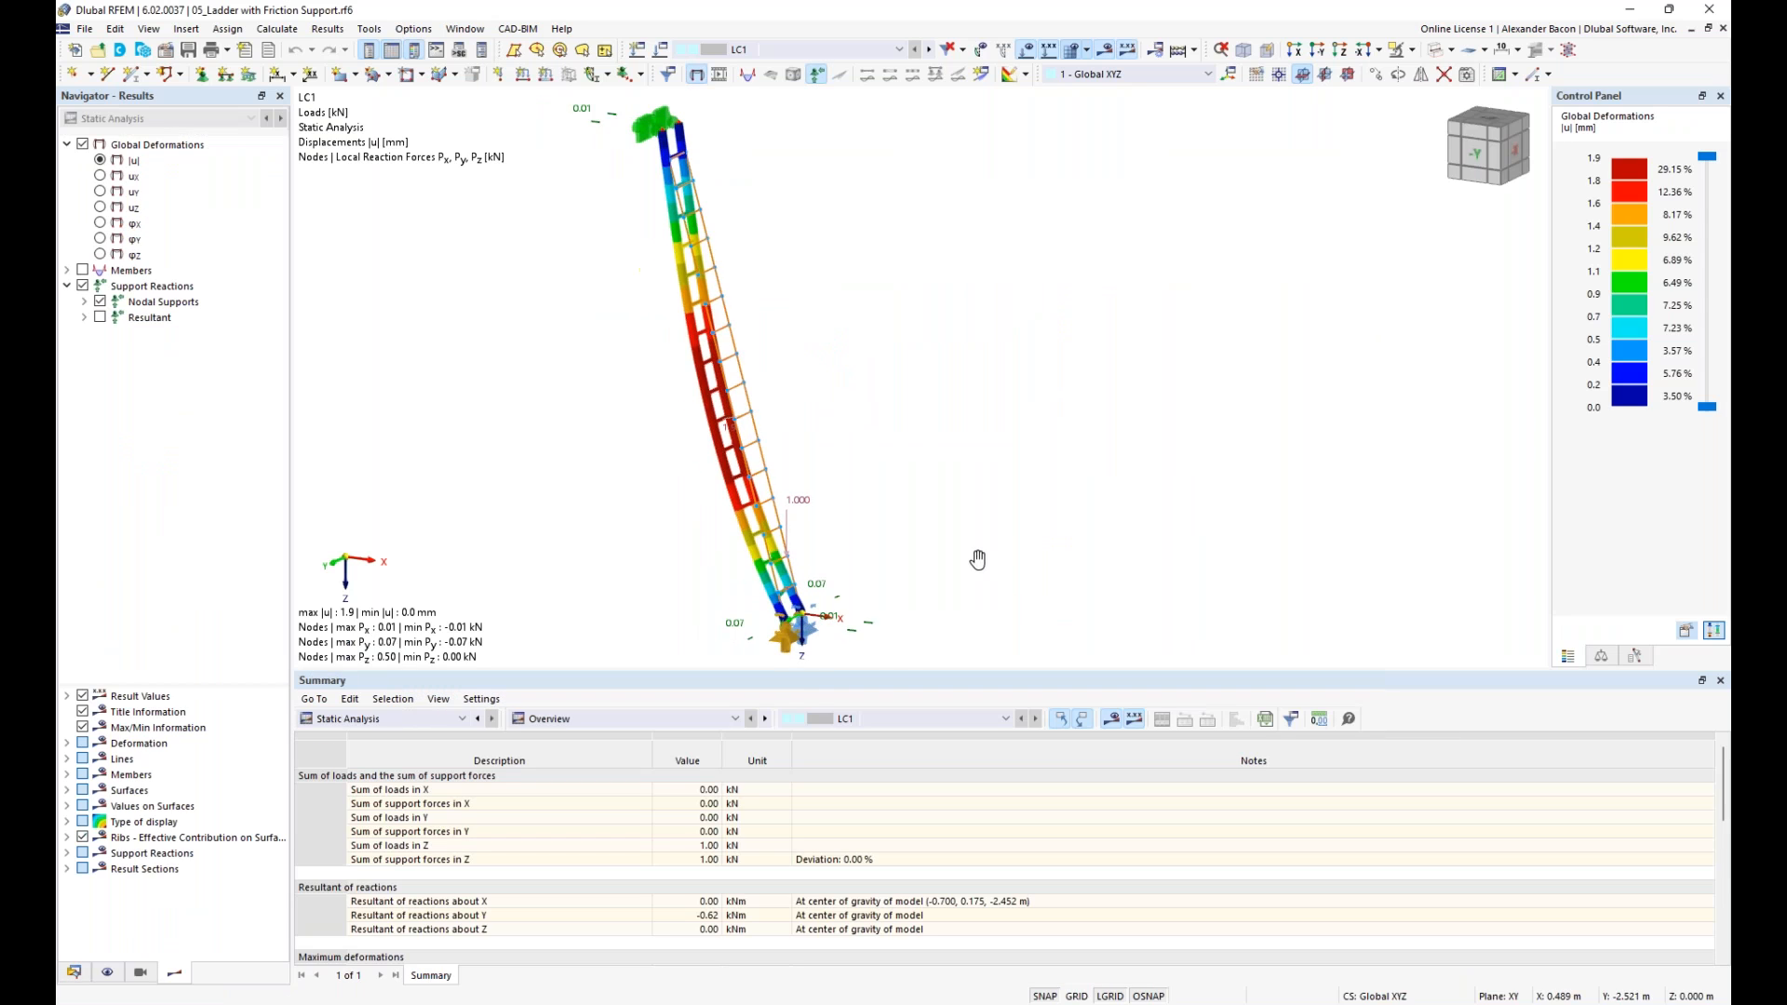
# - Examine the LC1 deformed shape of the ladder and the reaction forces at its upper and foot supports
pyautogui.moveTo(977, 560); pyautogui.dragTo(1041, 565, button='middle')
pyautogui.scroll(-1, 1004, 561)
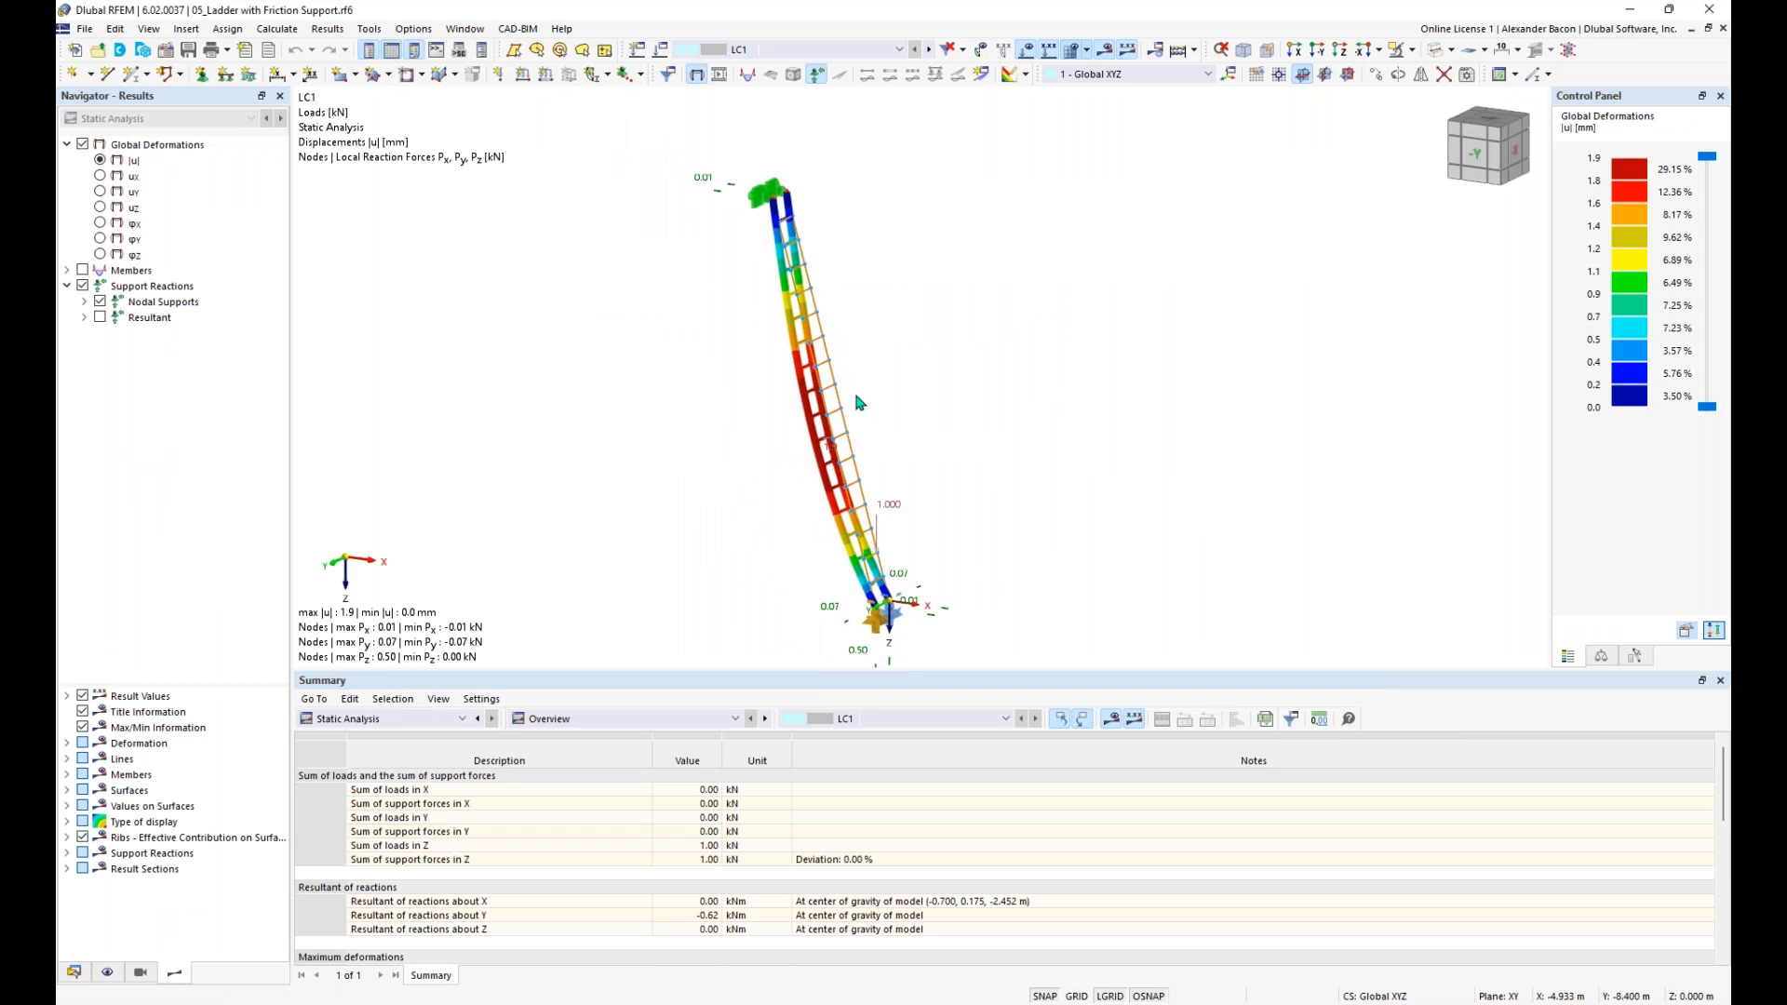
pyautogui.scroll(1, 888, 478)
pyautogui.moveTo(935, 463); pyautogui.dragTo(936, 435, button='middle')
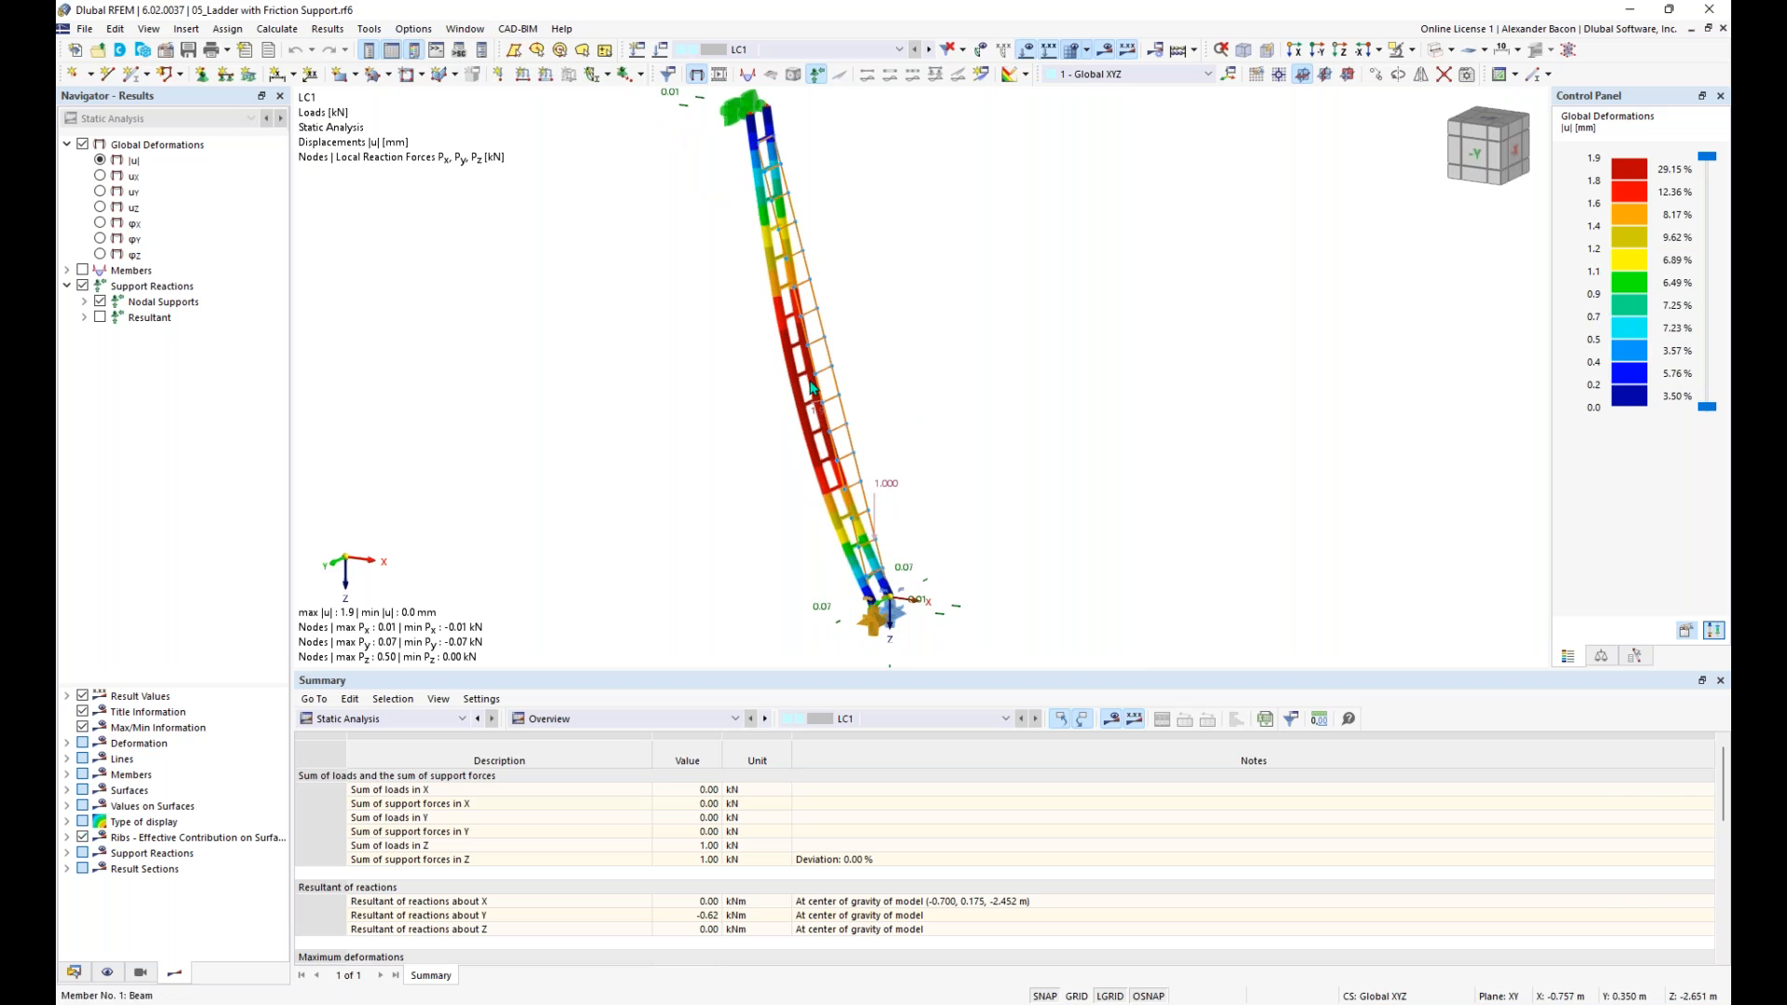
pyautogui.moveTo(743, 427)
pyautogui.keyDown('ctrl'); pyautogui.mouseDown(button='middle')
pyautogui.moveTo(810, 423)
pyautogui.moveTo(772, 428)
pyautogui.mouseUp(button='middle'); pyautogui.keyUp('ctrl')
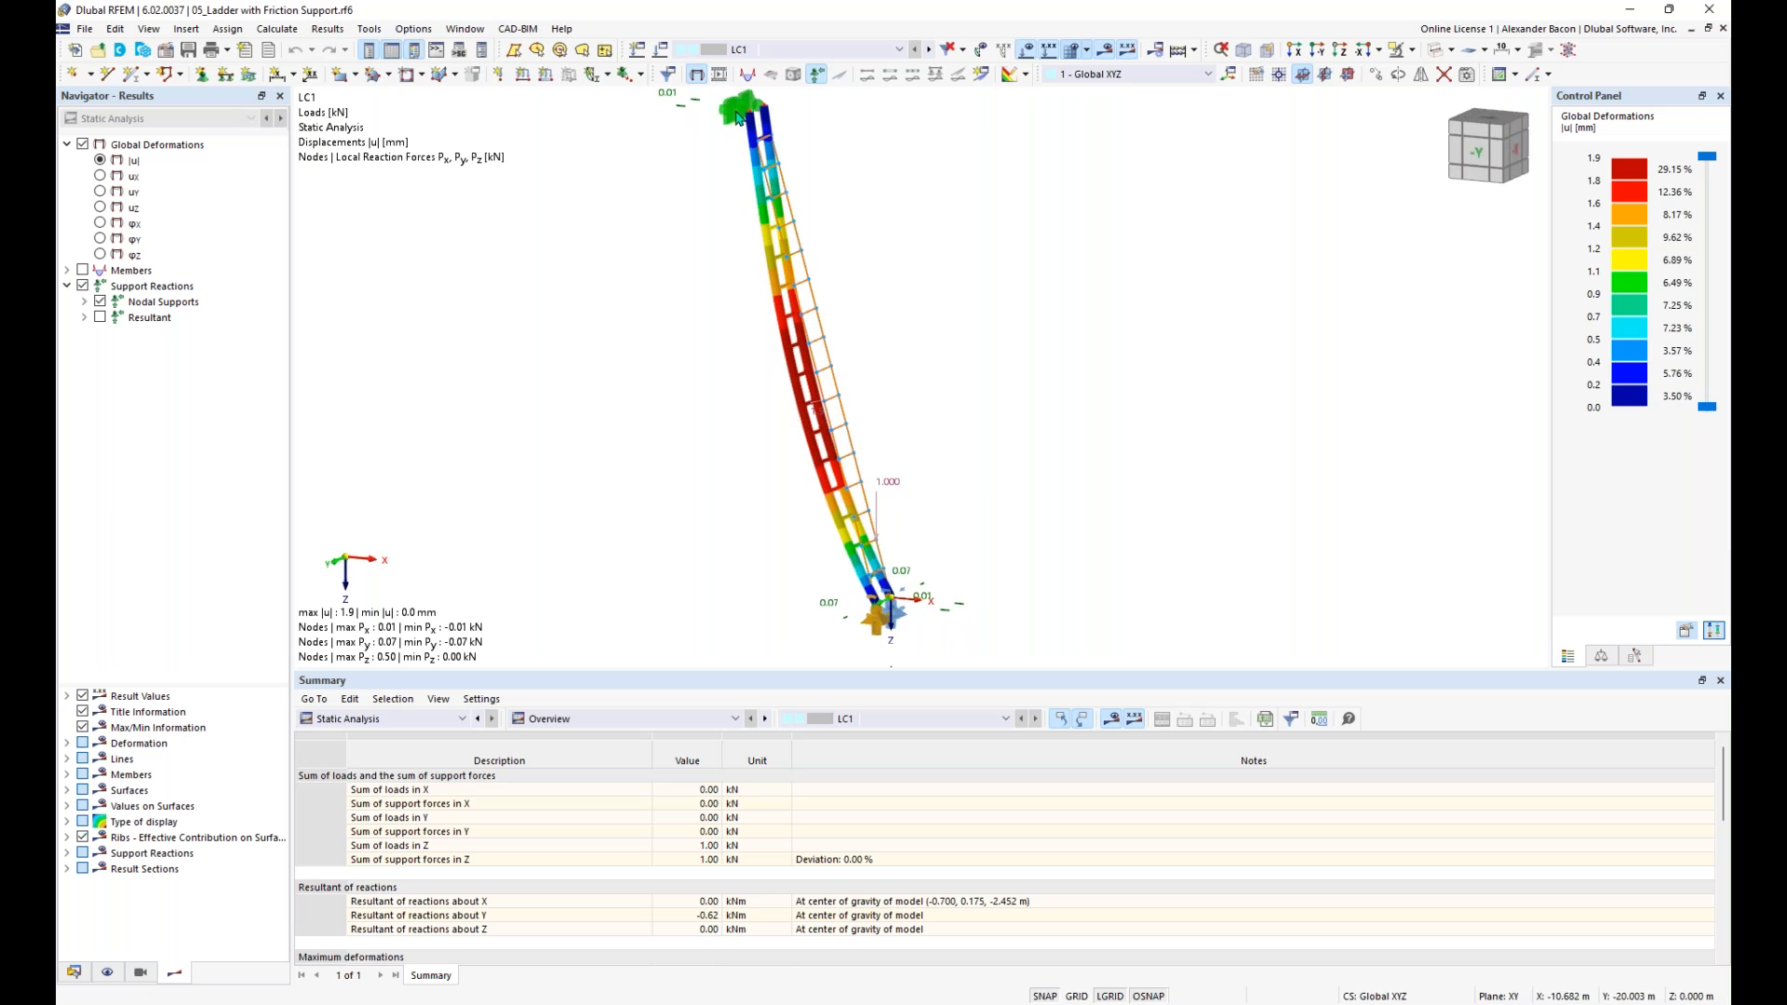
pyautogui.moveTo(750, 119)
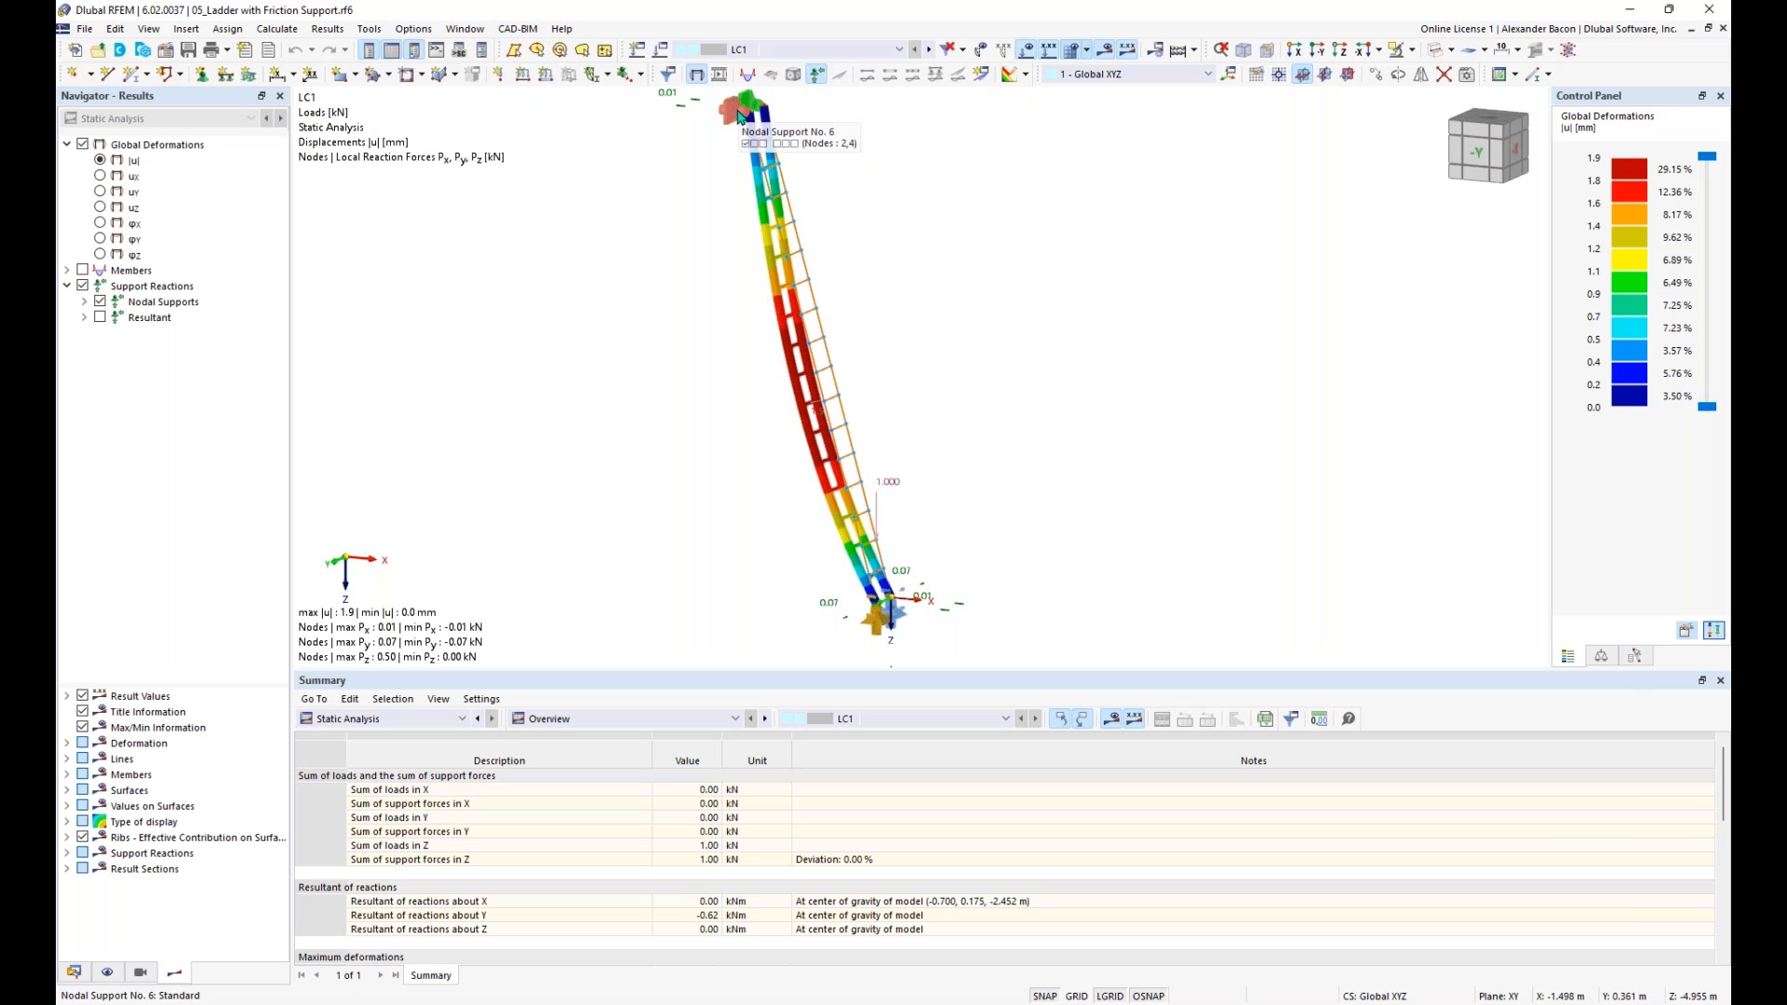
pyautogui.moveTo(948, 623); pyautogui.dragTo(909, 571, button='middle')
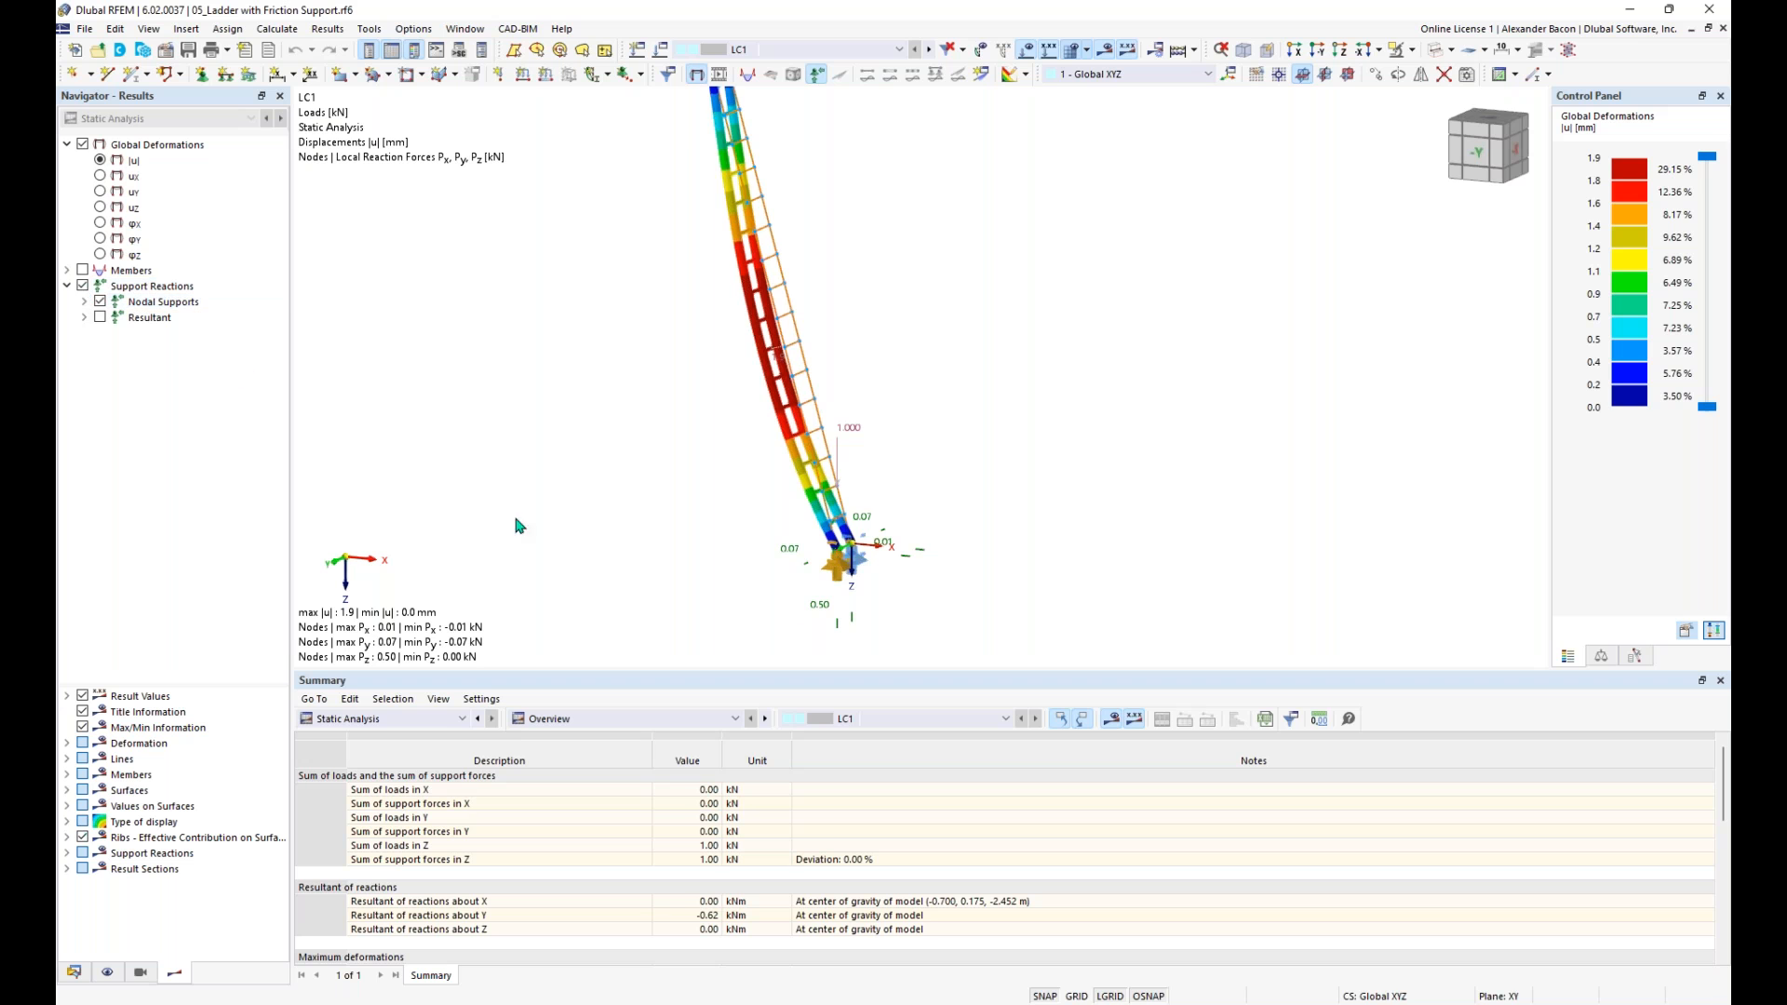
pyautogui.scroll(1, 876, 626)
pyautogui.moveTo(873, 621); pyautogui.dragTo(859, 590, button='middle')
pyautogui.scroll(2, 858, 590)
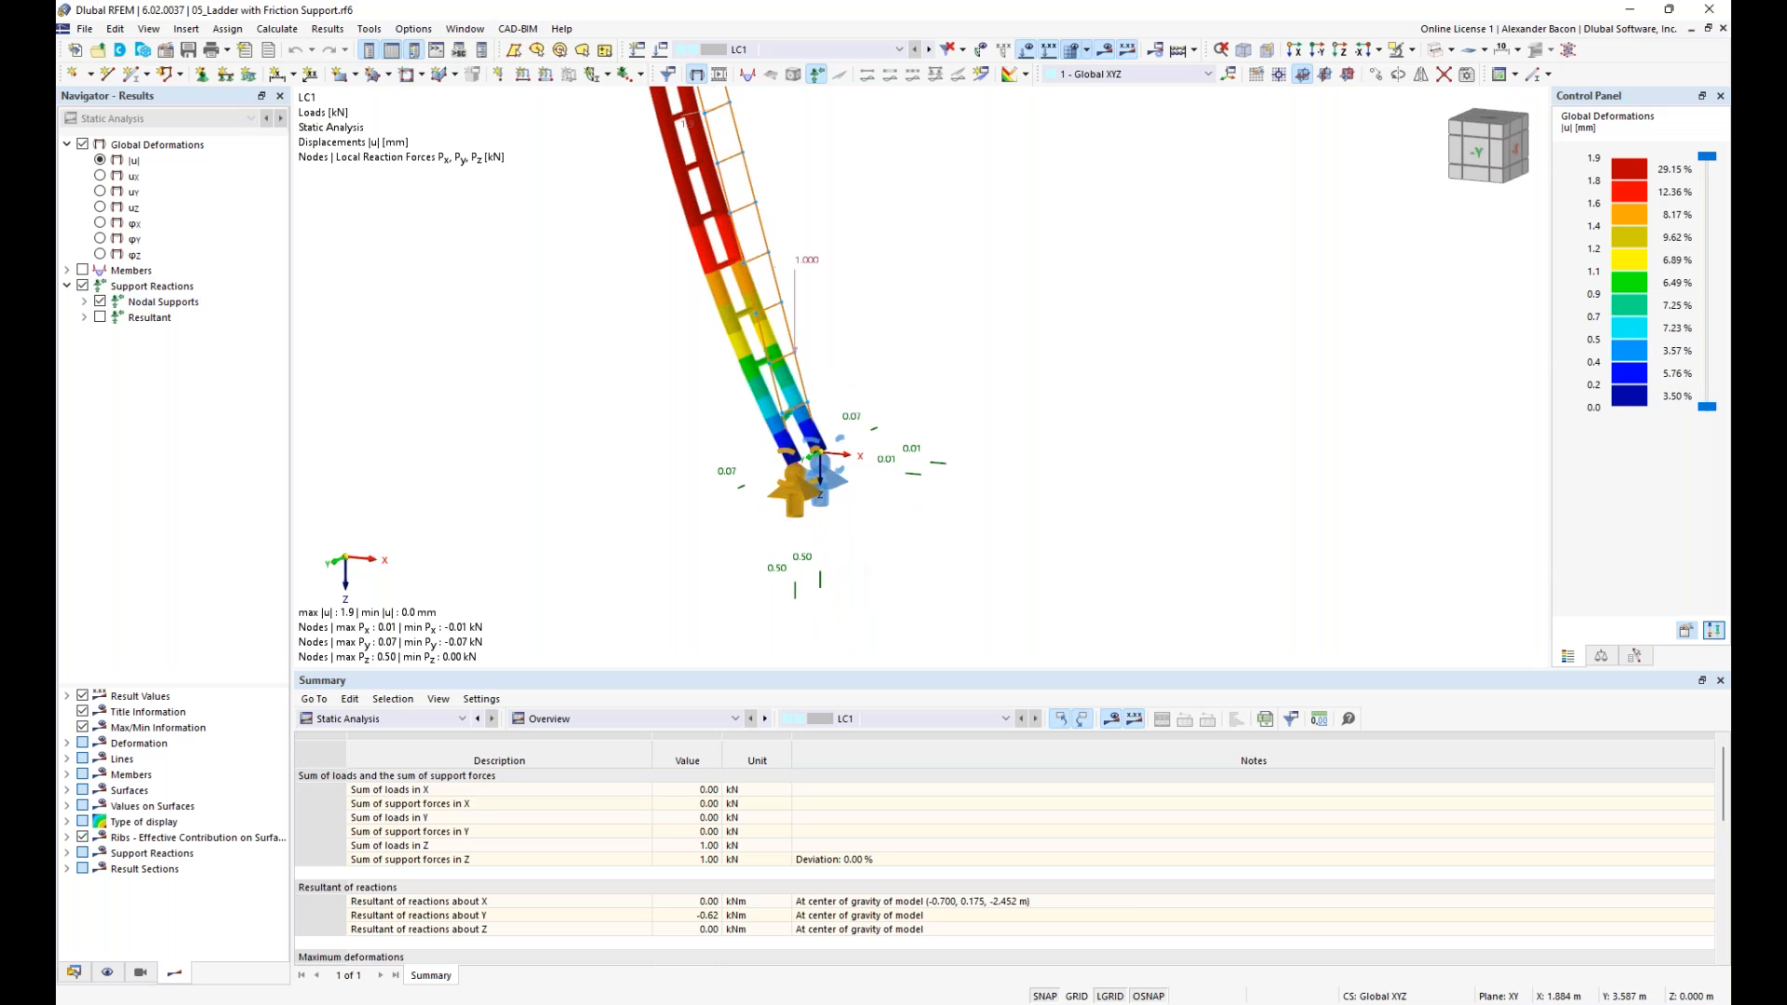
pyautogui.scroll(1, 847, 571)
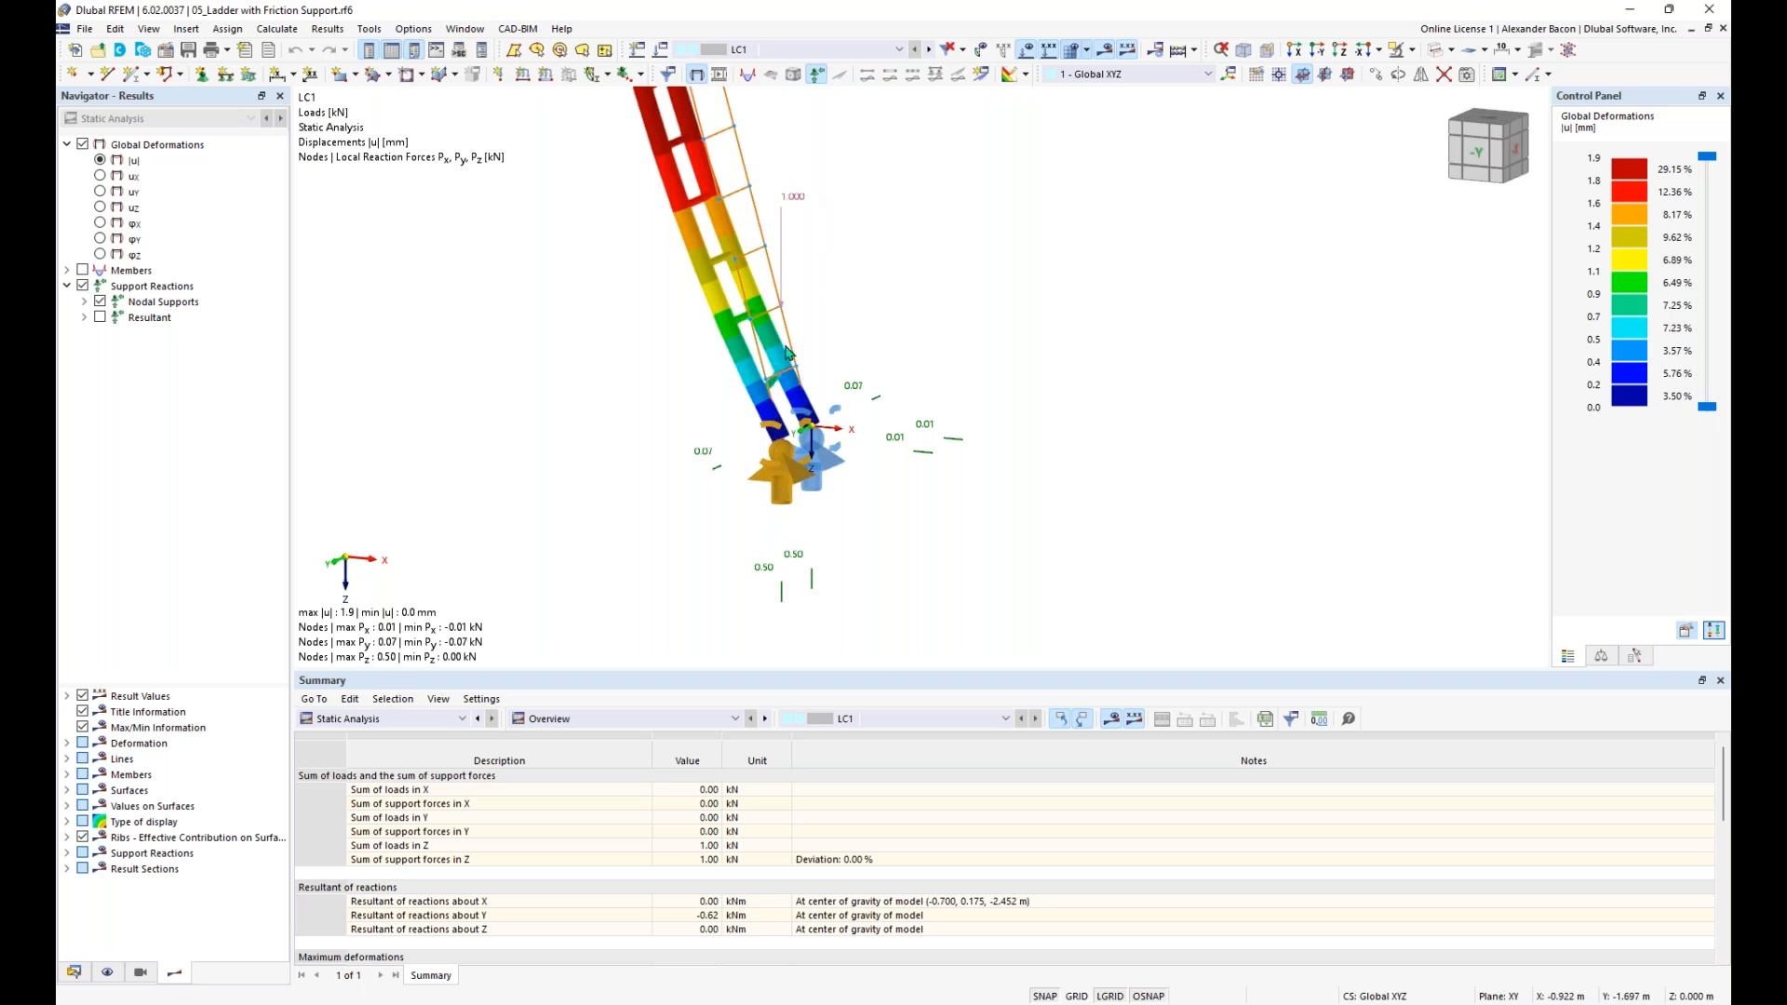
pyautogui.scroll(-1, 826, 351)
pyautogui.scroll(-2, 825, 345)
pyautogui.moveTo(857, 347); pyautogui.dragTo(851, 407, button='middle')
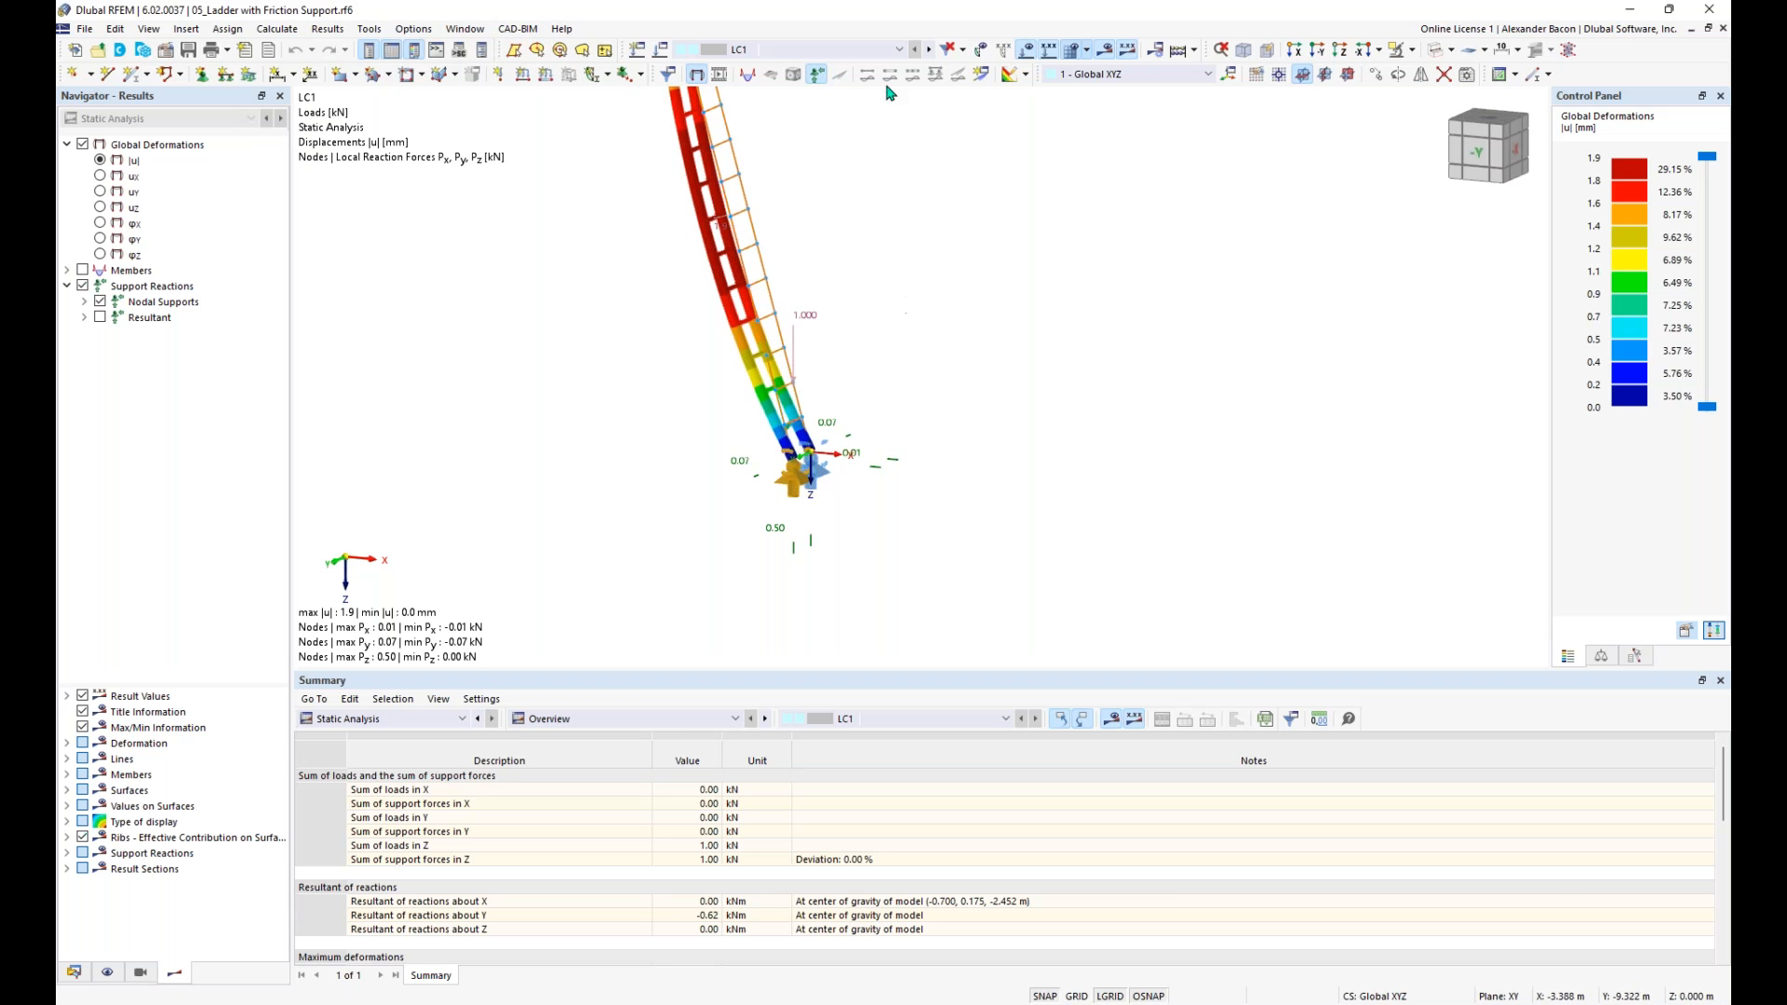
# - Activate load case LC2 and calculate all remaining load cases of the ladder model
pyautogui.click(933, 56)
pyautogui.click(1180, 50)
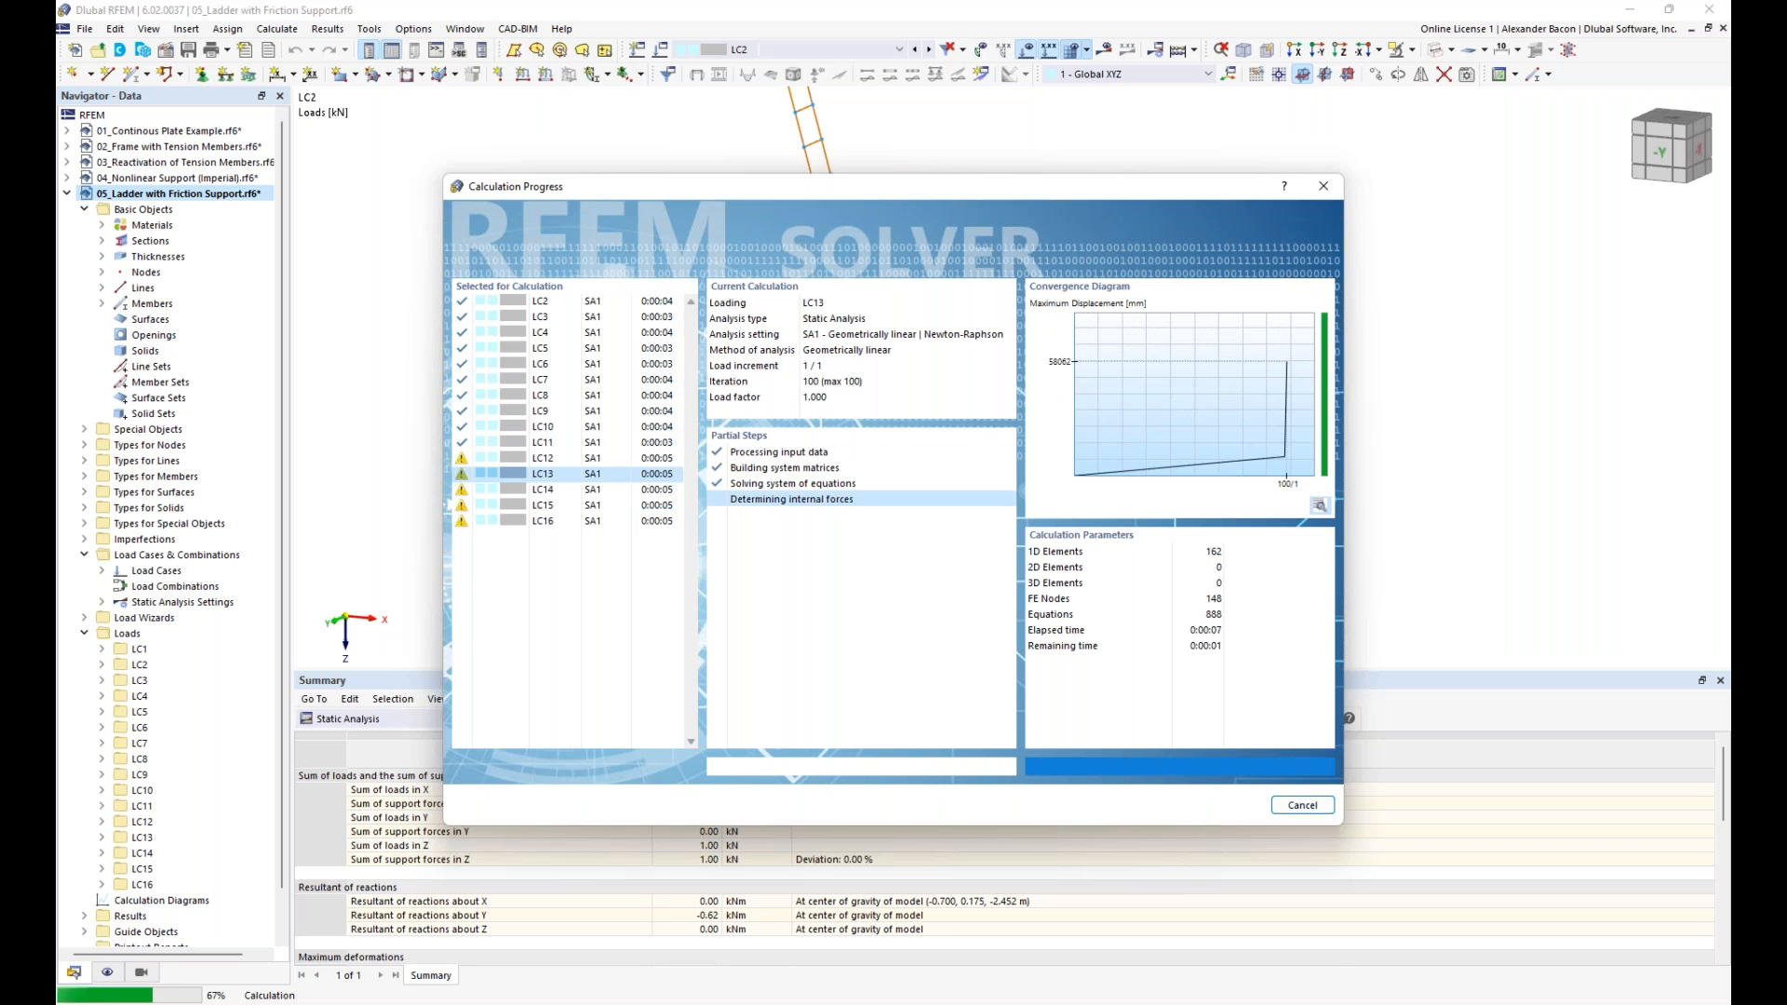
pyautogui.click(1042, 582)
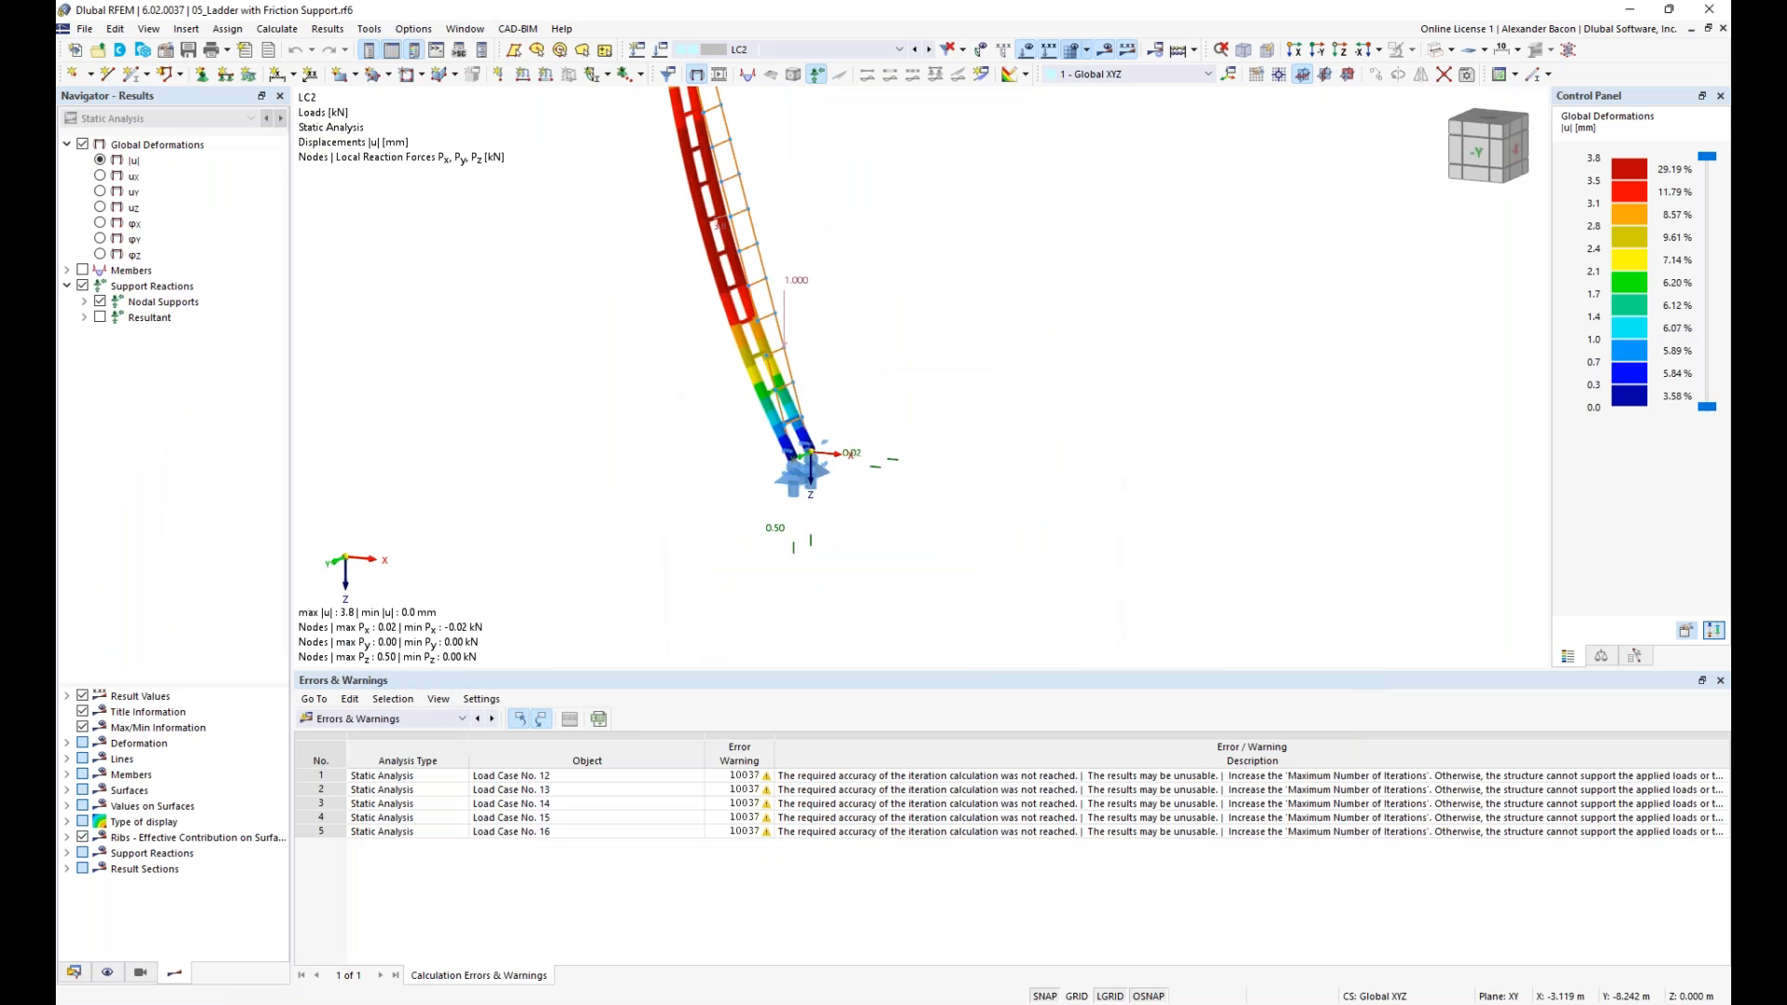
# - Step through the results of load cases LC3 to LC10 and follow the ladder's deformation and support reactions
pyautogui.click(932, 50)
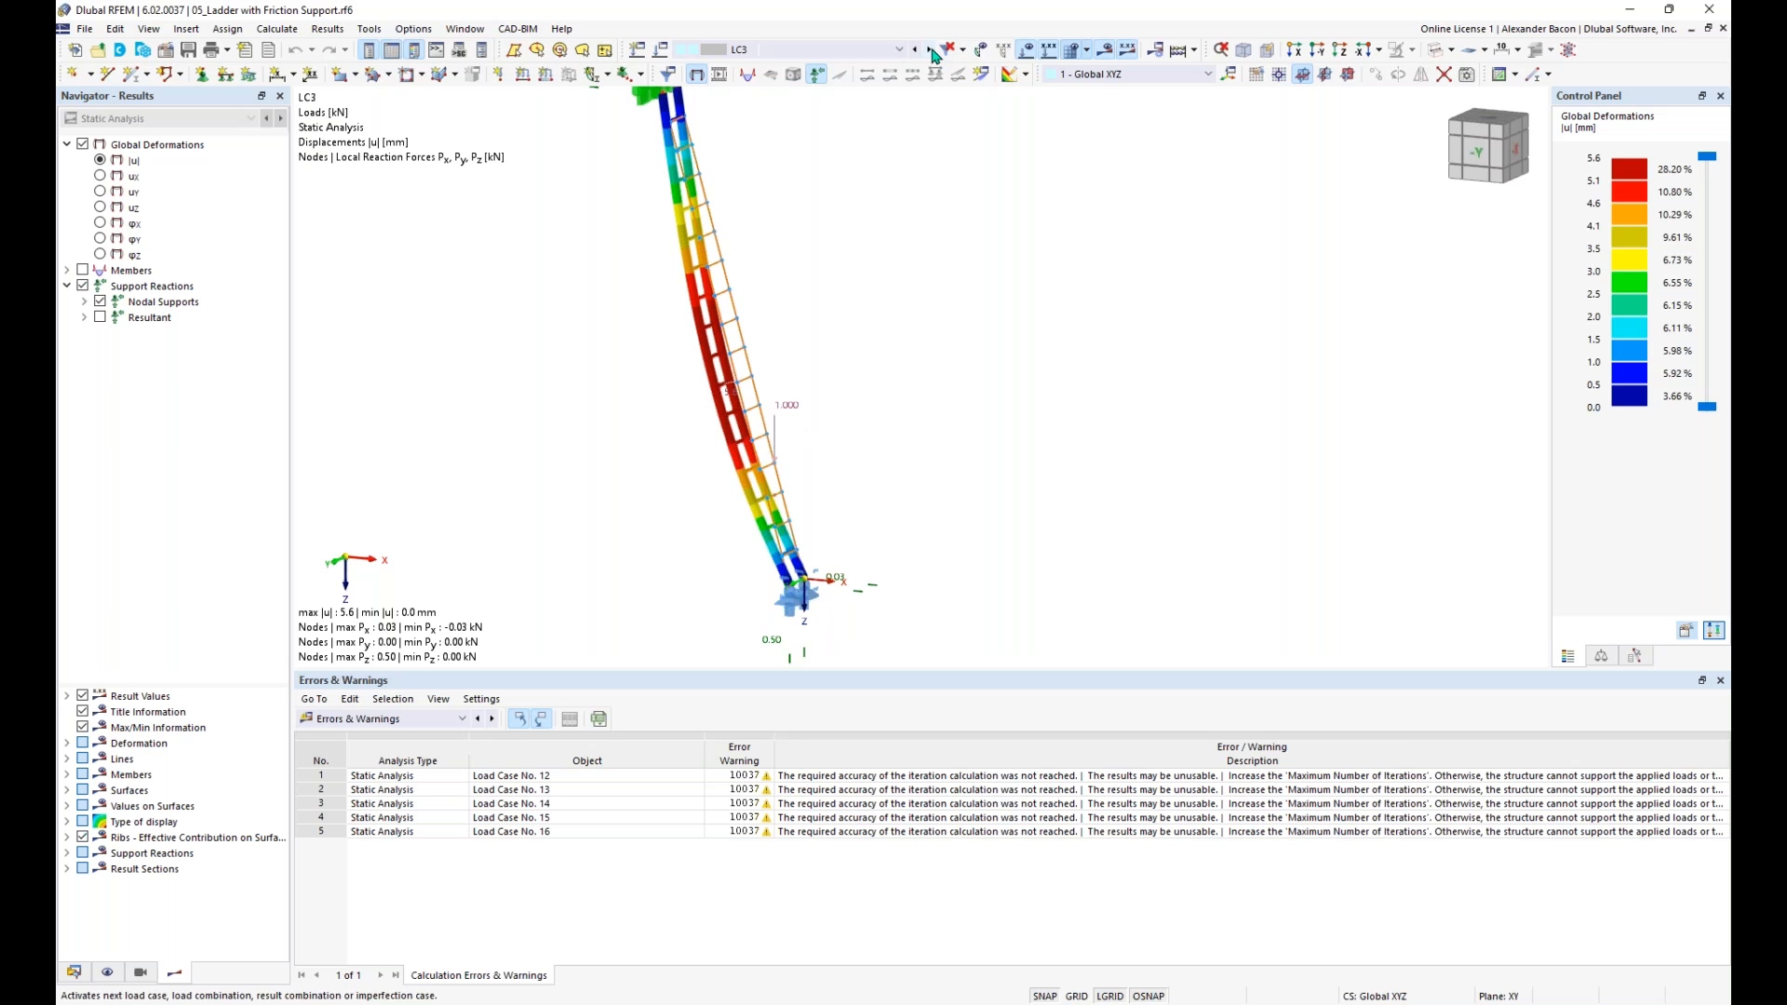
pyautogui.click(931, 51)
pyautogui.click(932, 51)
pyautogui.click(931, 50)
pyautogui.click(927, 49)
pyautogui.click(927, 49)
pyautogui.click(927, 49)
pyautogui.click(927, 49)
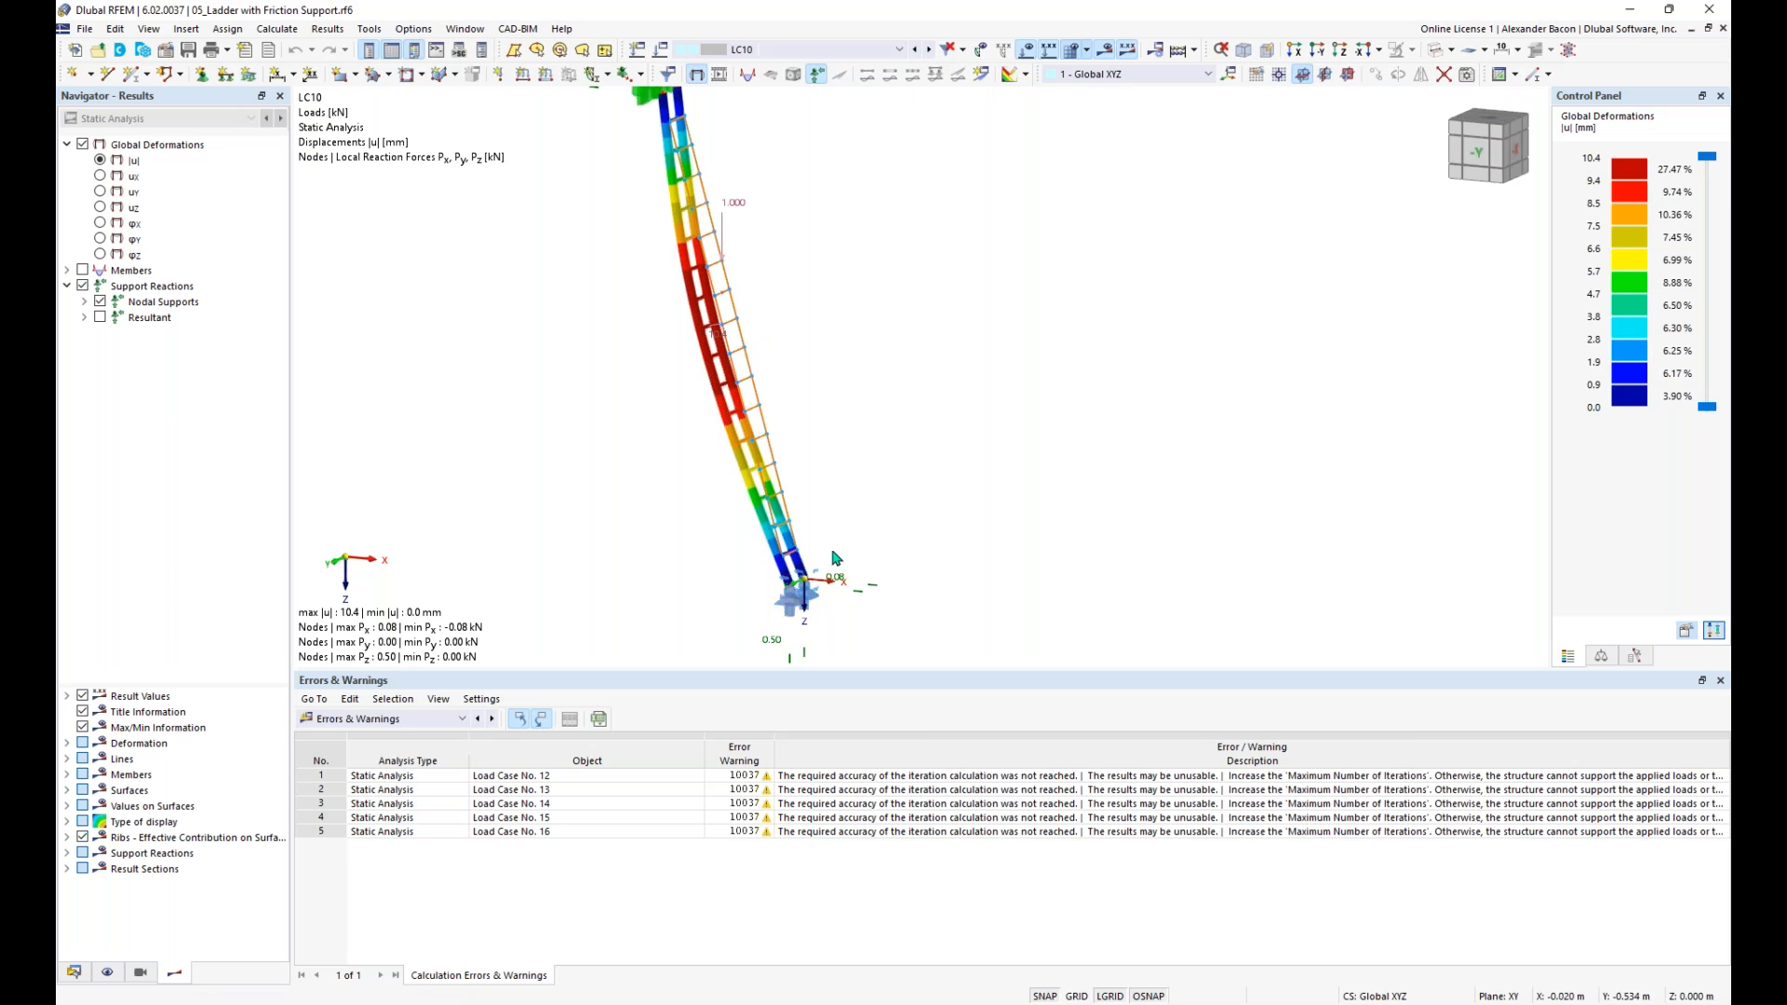
# - Examine the LC10 horizontal and vertical reaction forces at the ladder's foot supports
pyautogui.moveTo(866, 578); pyautogui.dragTo(859, 490, button='middle')
pyautogui.scroll(3, 859, 531)
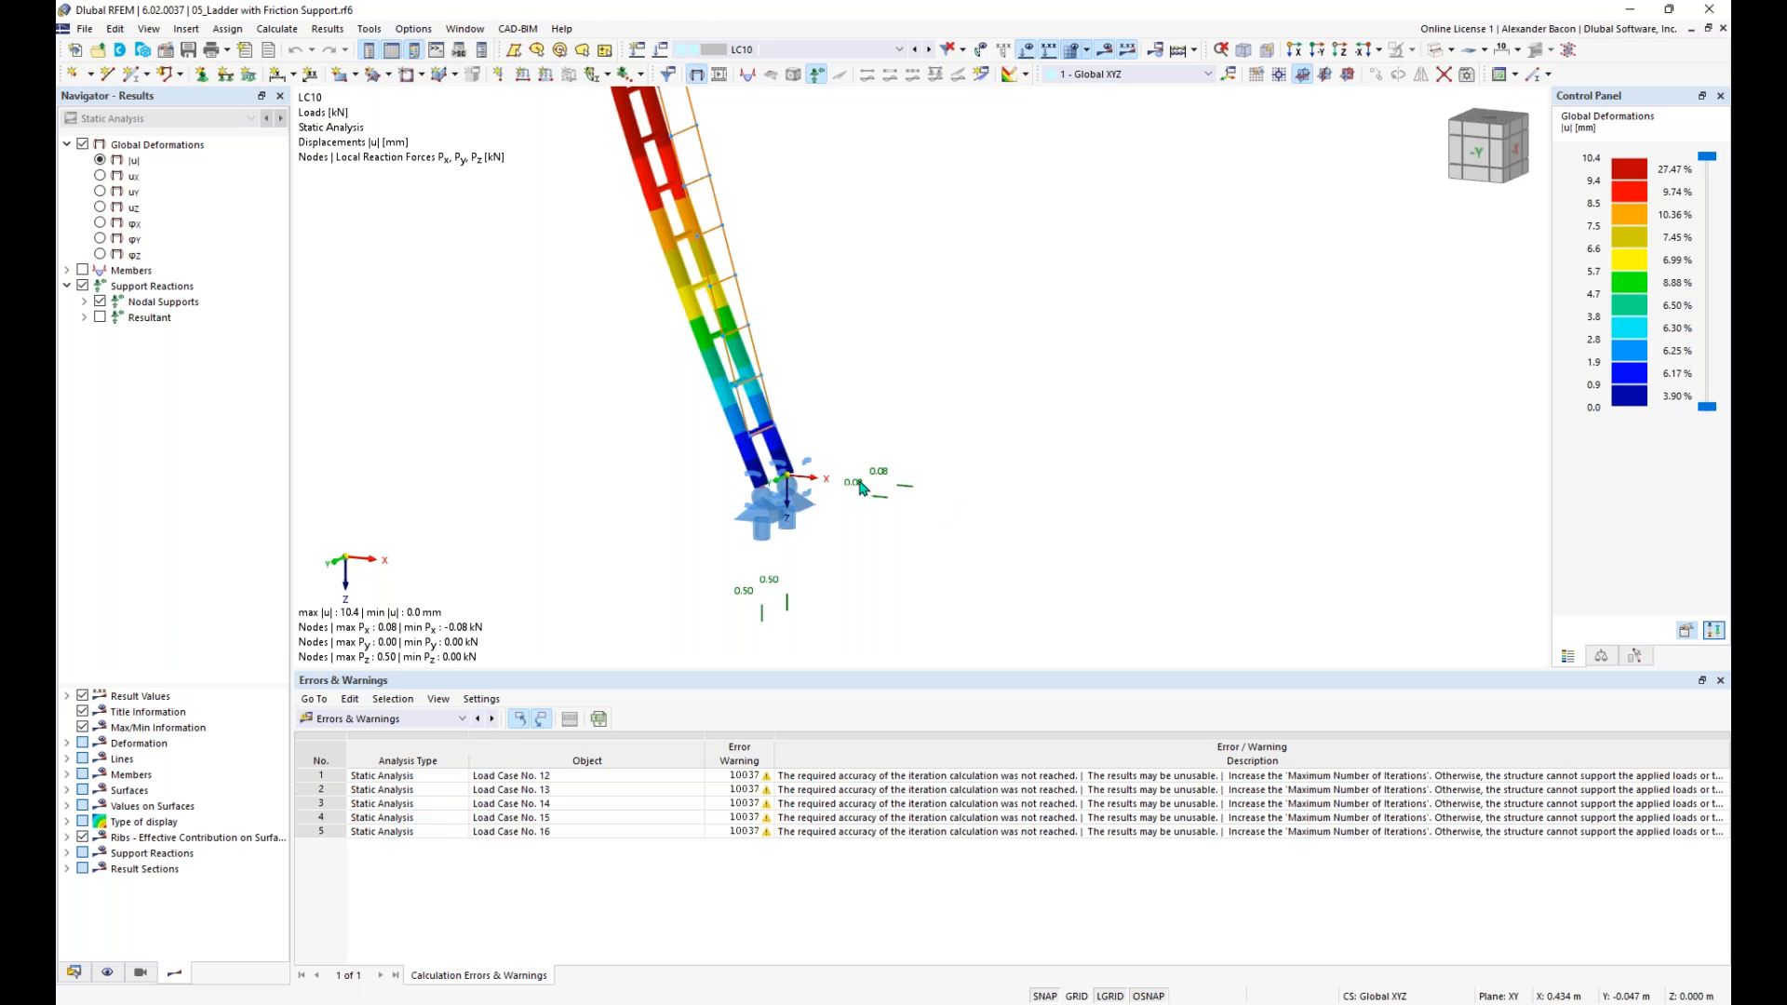
pyautogui.scroll(-1, 861, 489)
pyautogui.scroll(-1, 859, 482)
pyautogui.scroll(2, 850, 482)
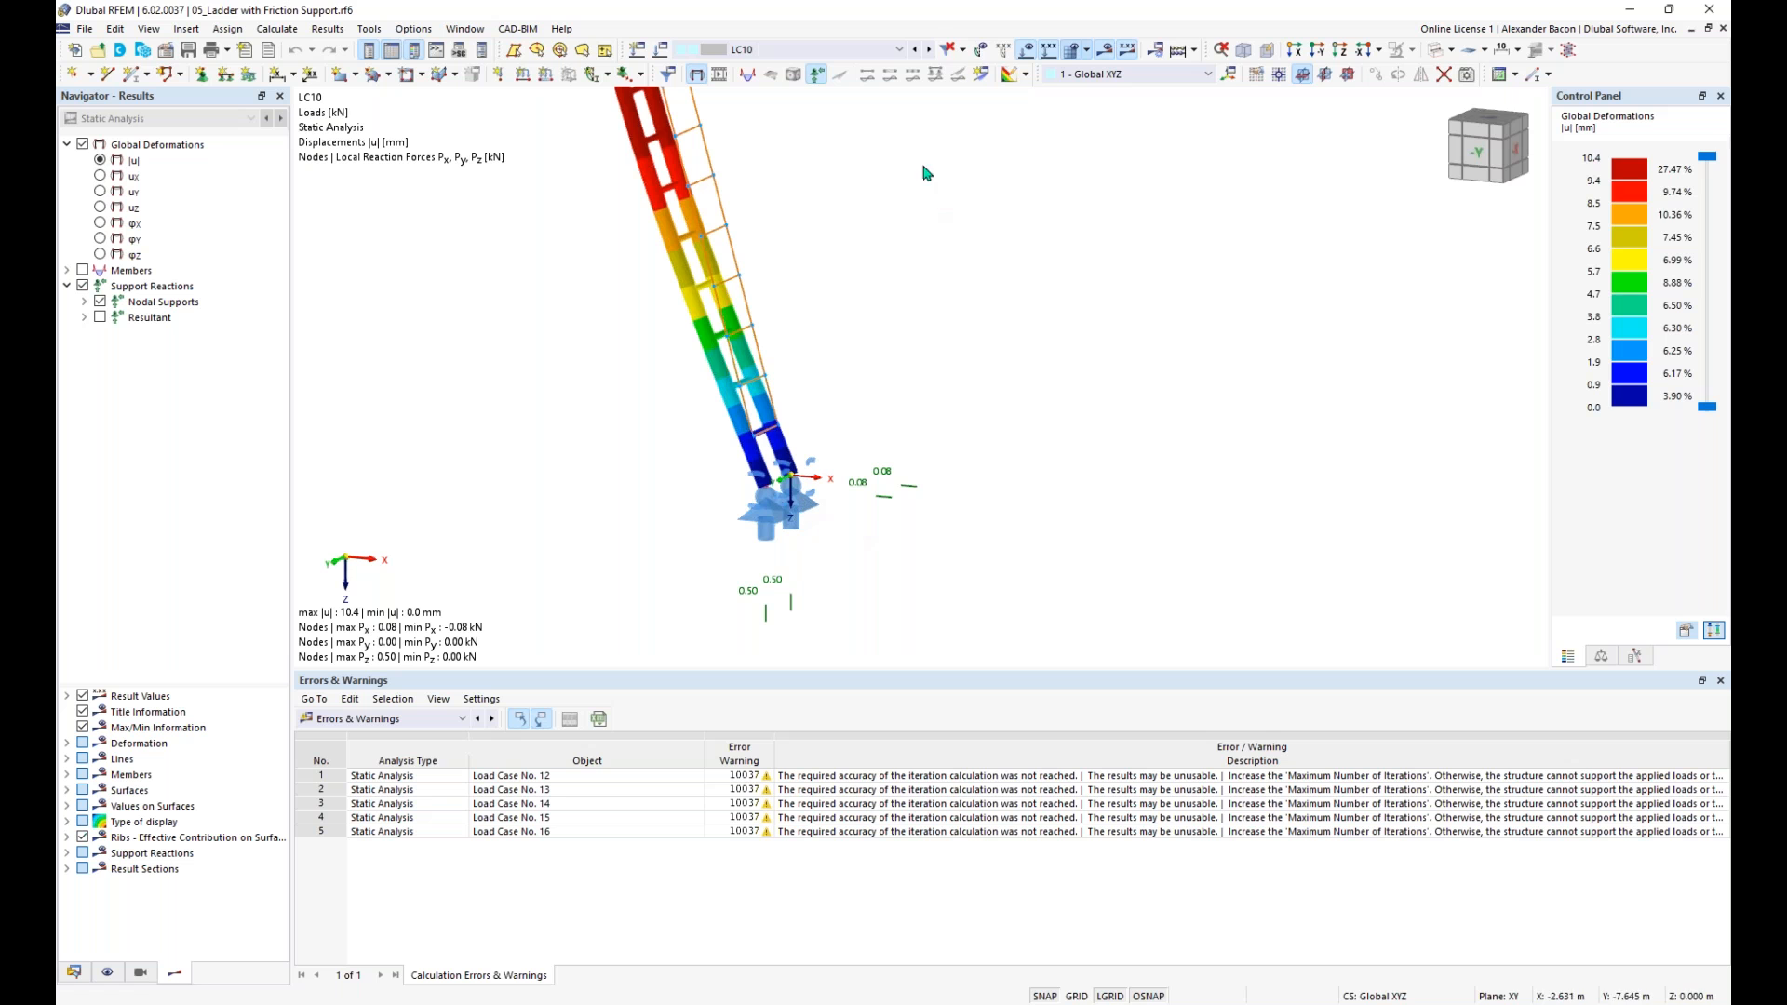
# - Advance to the LC12 results and examine the displacement and reaction forces at the ladder's foot and along its full length
pyautogui.click(930, 50)
pyautogui.click(932, 52)
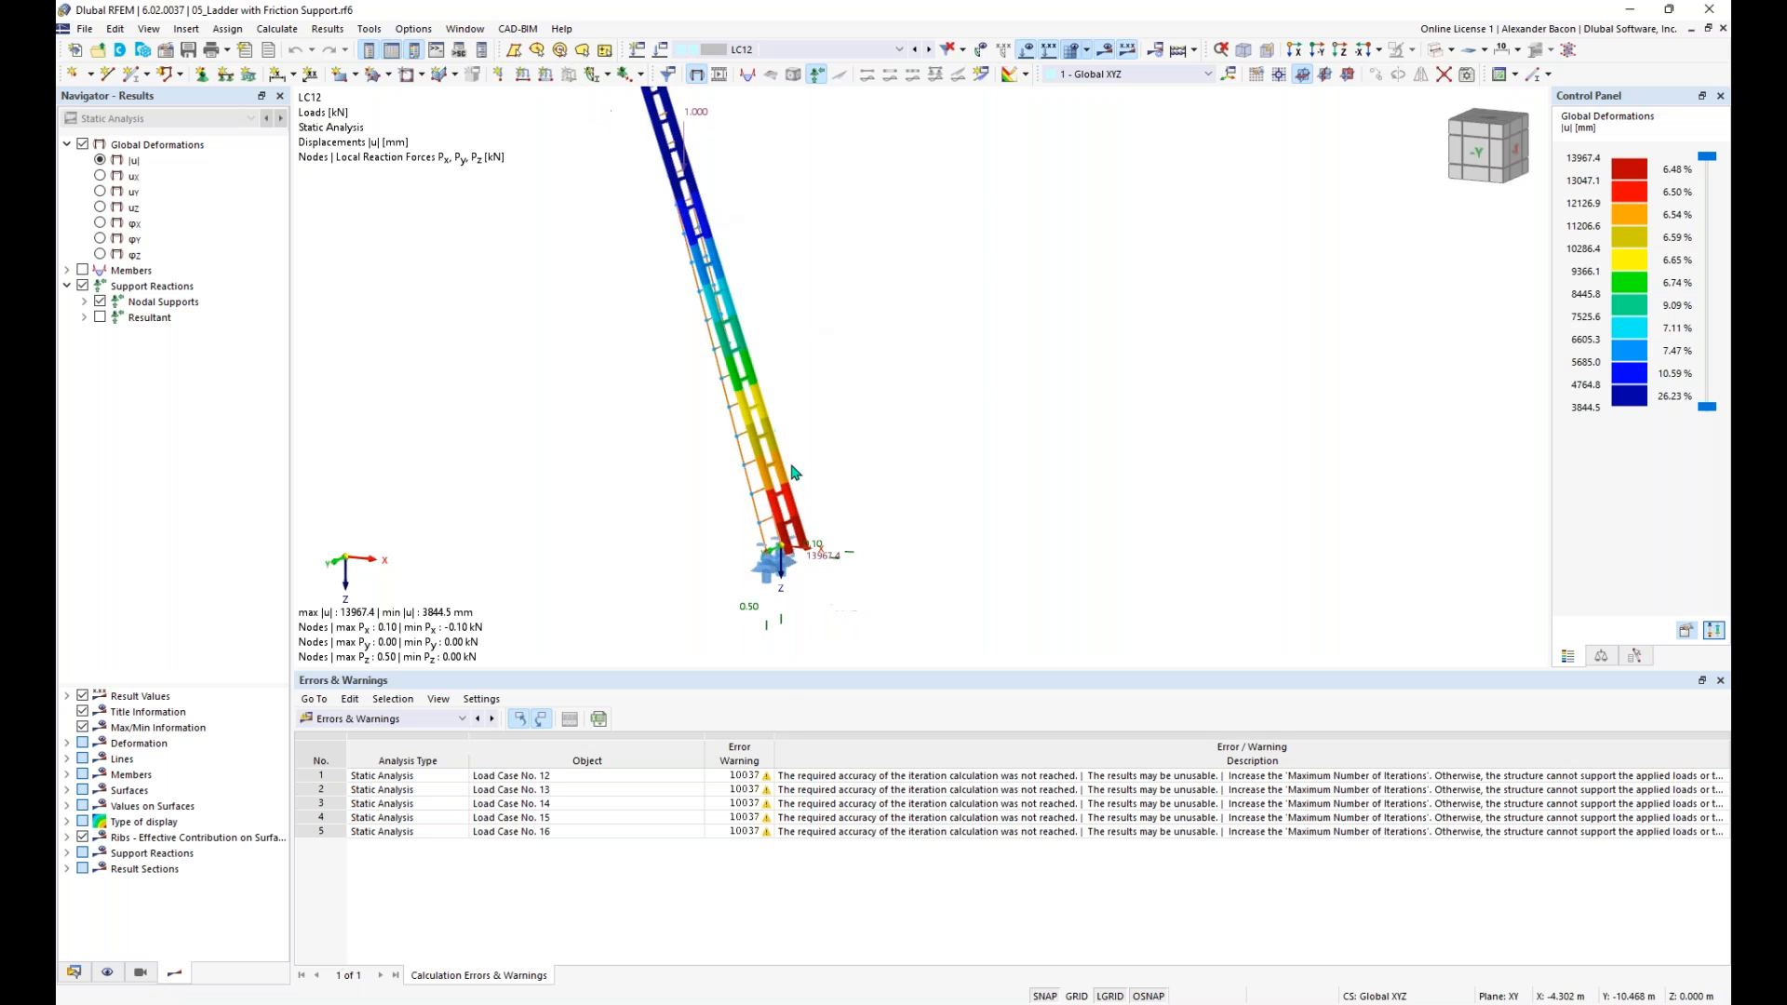
pyautogui.scroll(3, 856, 526)
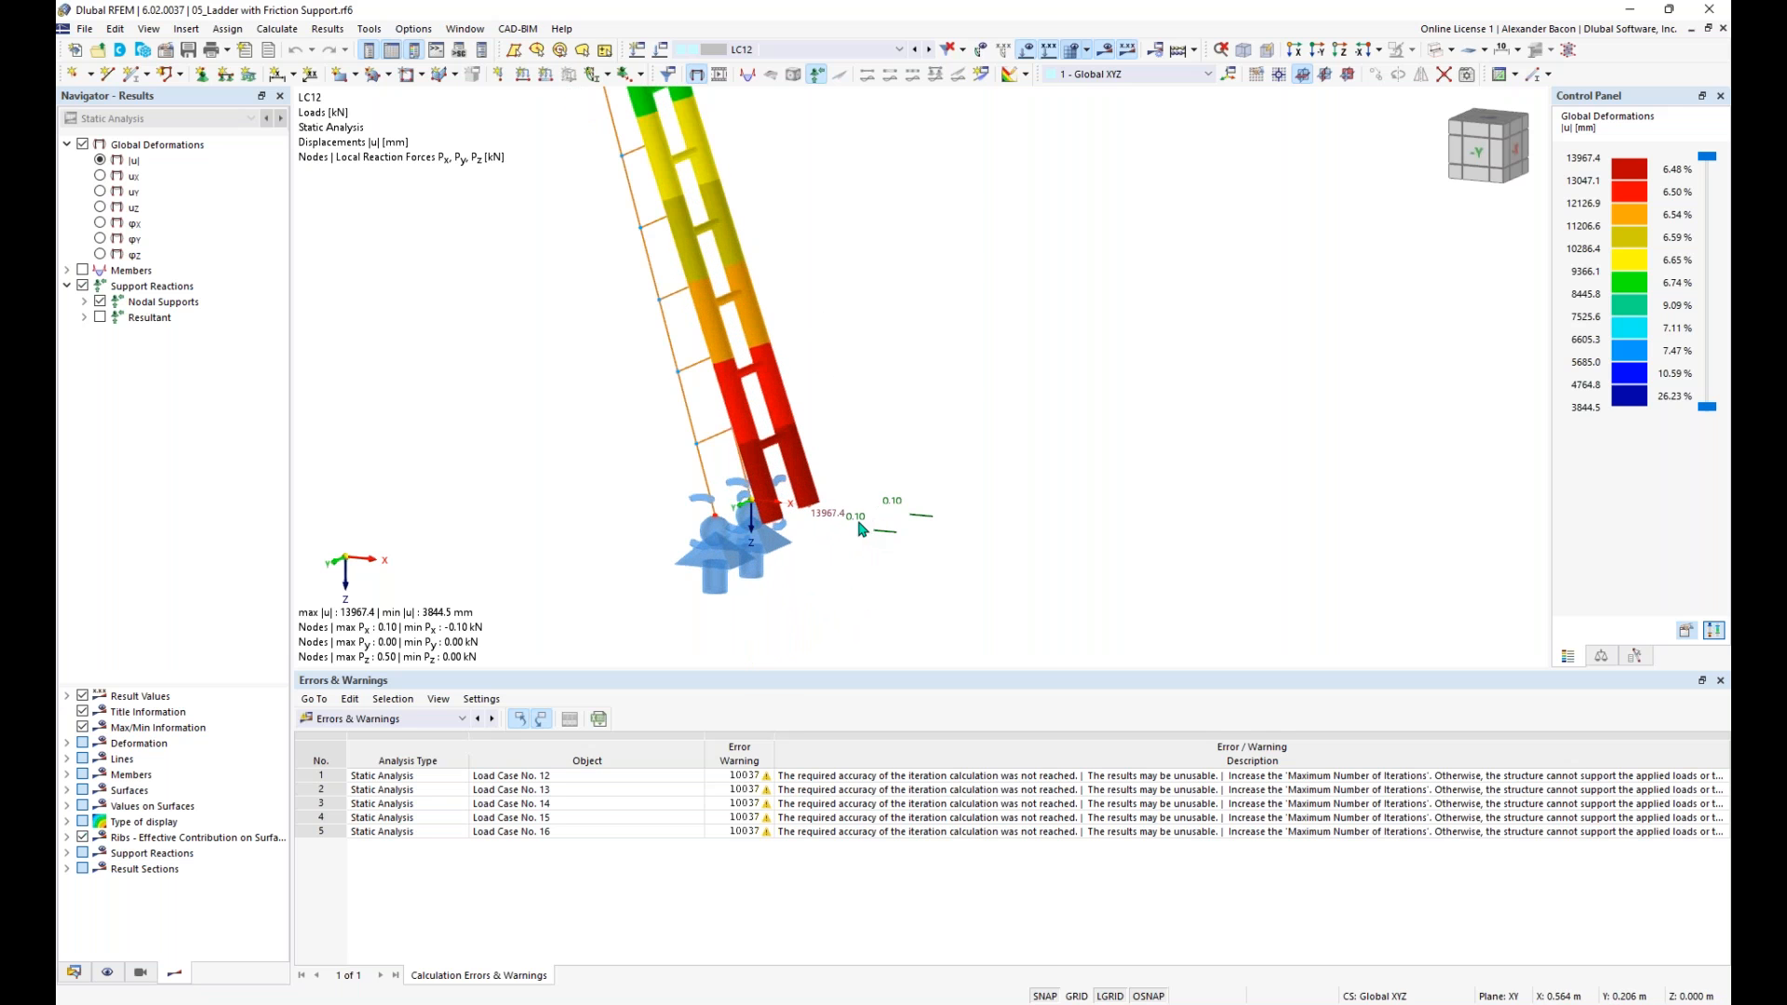
pyautogui.moveTo(859, 529); pyautogui.dragTo(863, 446, button='middle')
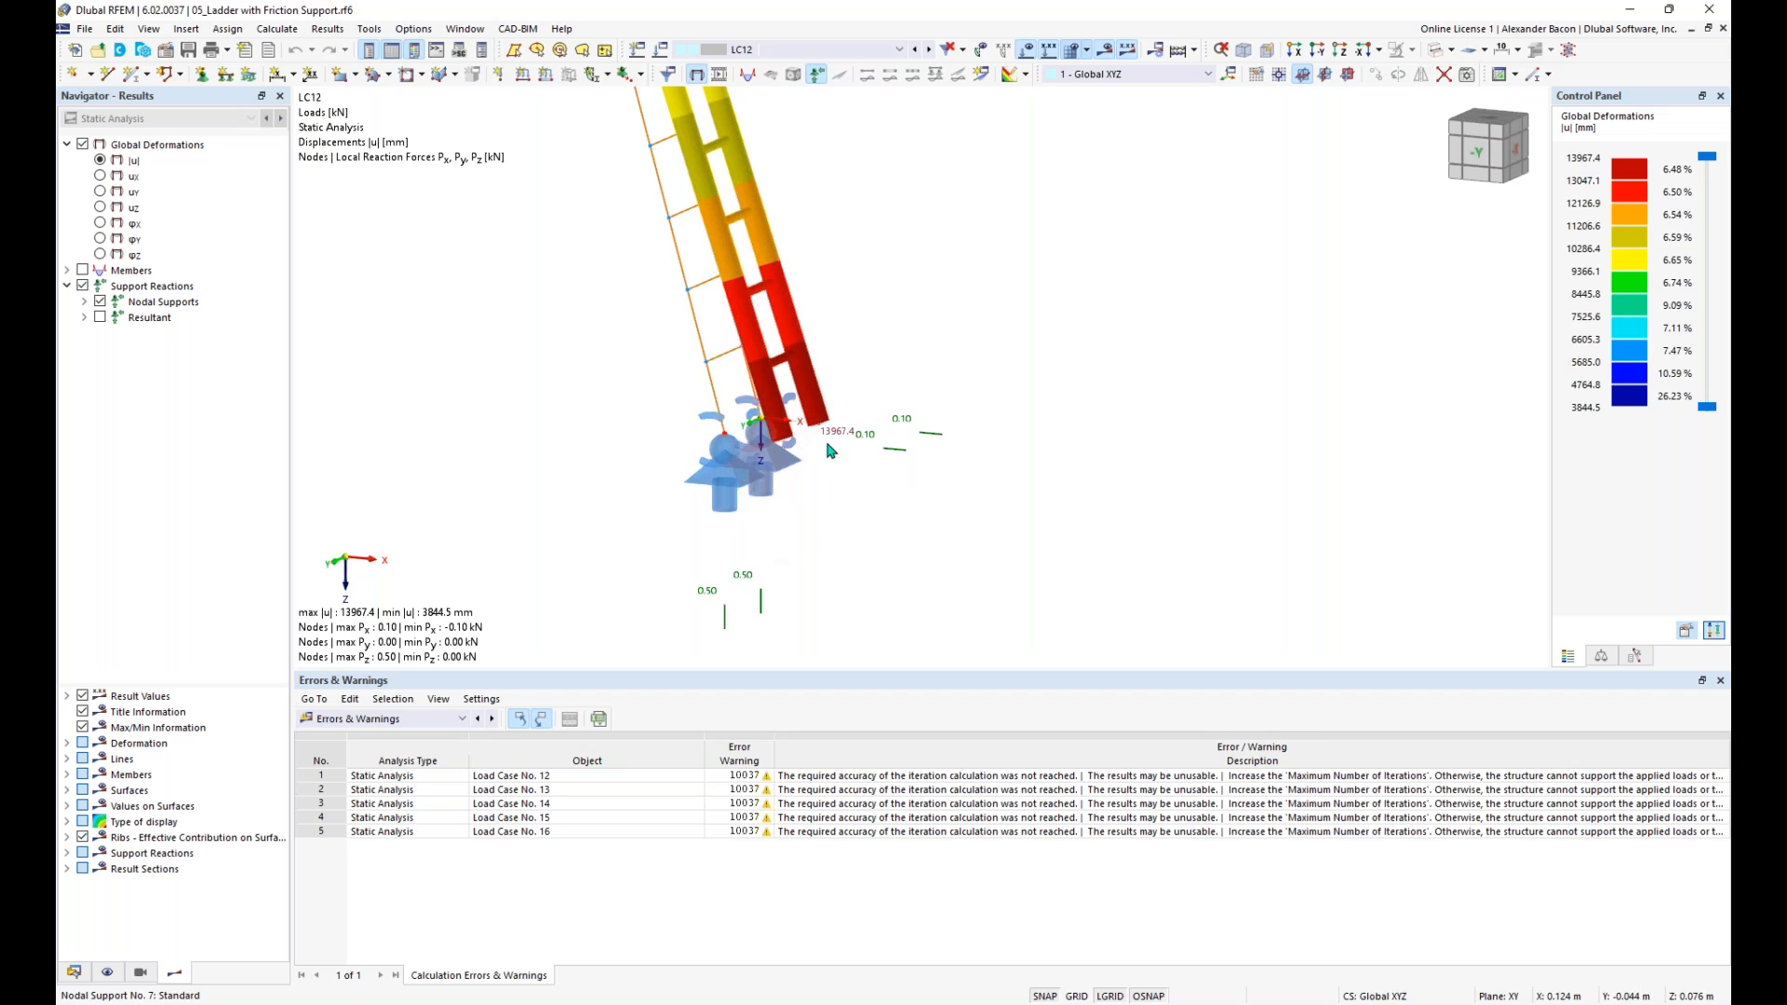
pyautogui.scroll(-2, 854, 433)
pyautogui.moveTo(851, 414); pyautogui.dragTo(806, 495, button='middle')
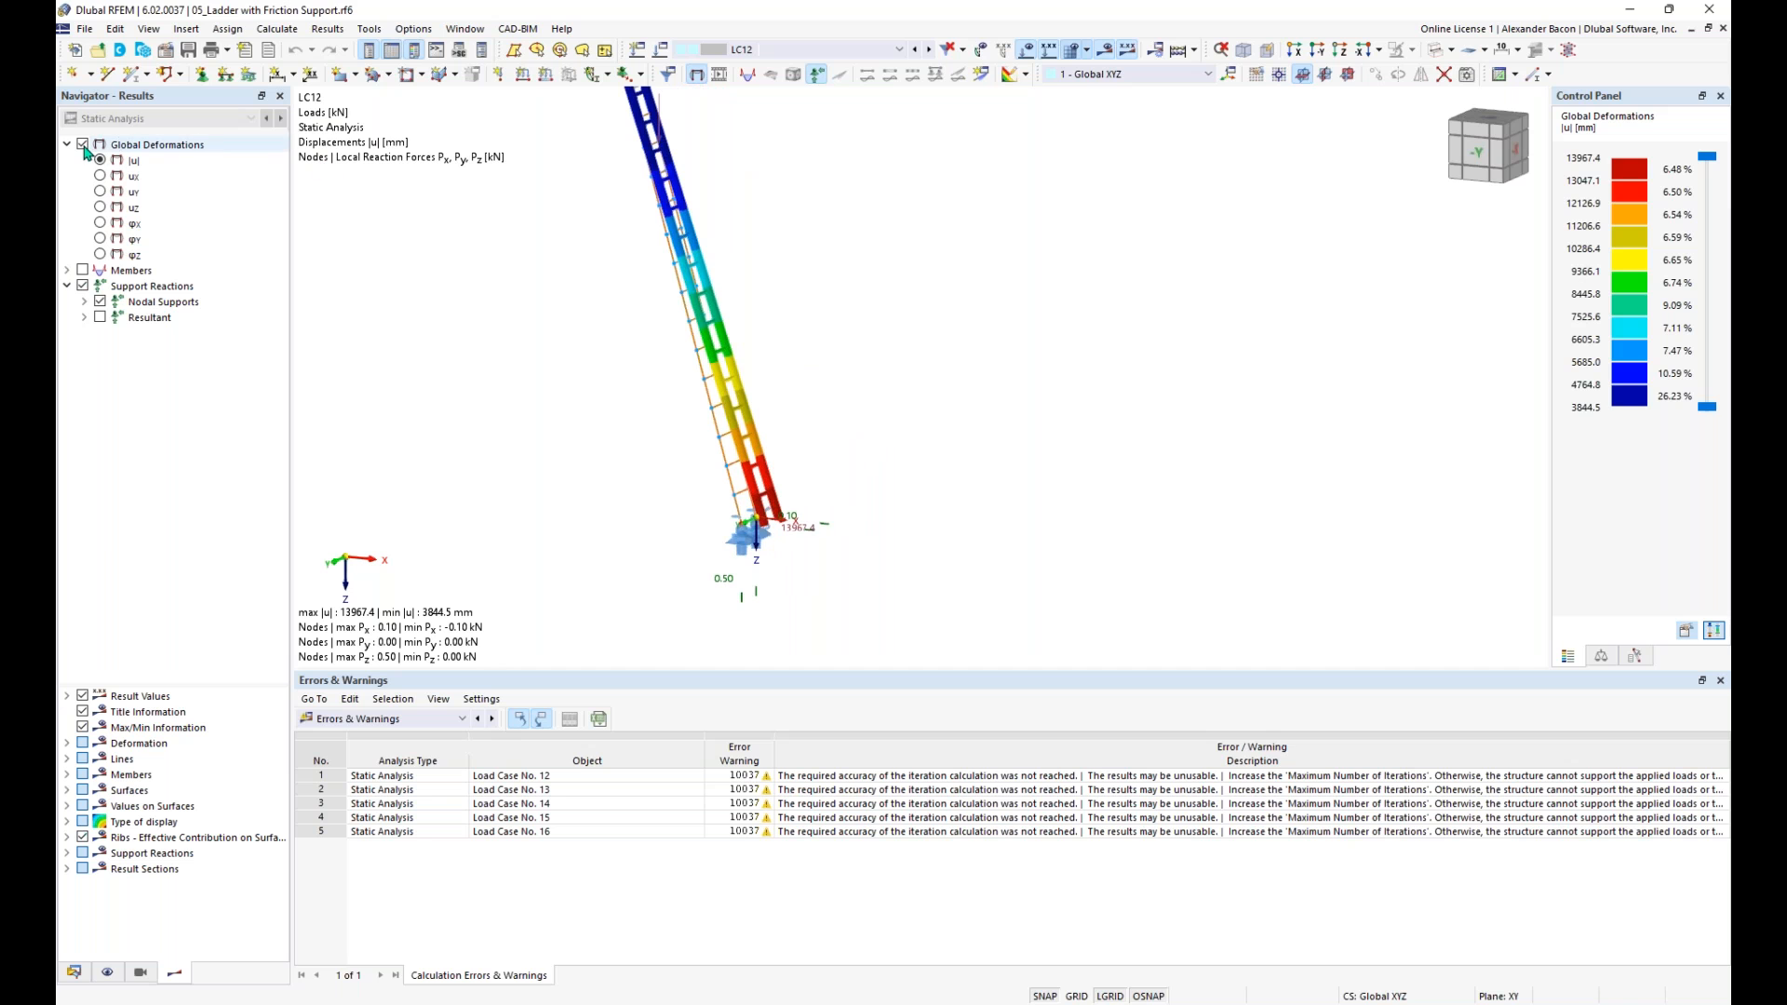
pyautogui.scroll(-1, 785, 341)
pyautogui.moveTo(784, 342); pyautogui.dragTo(801, 417, button='middle')
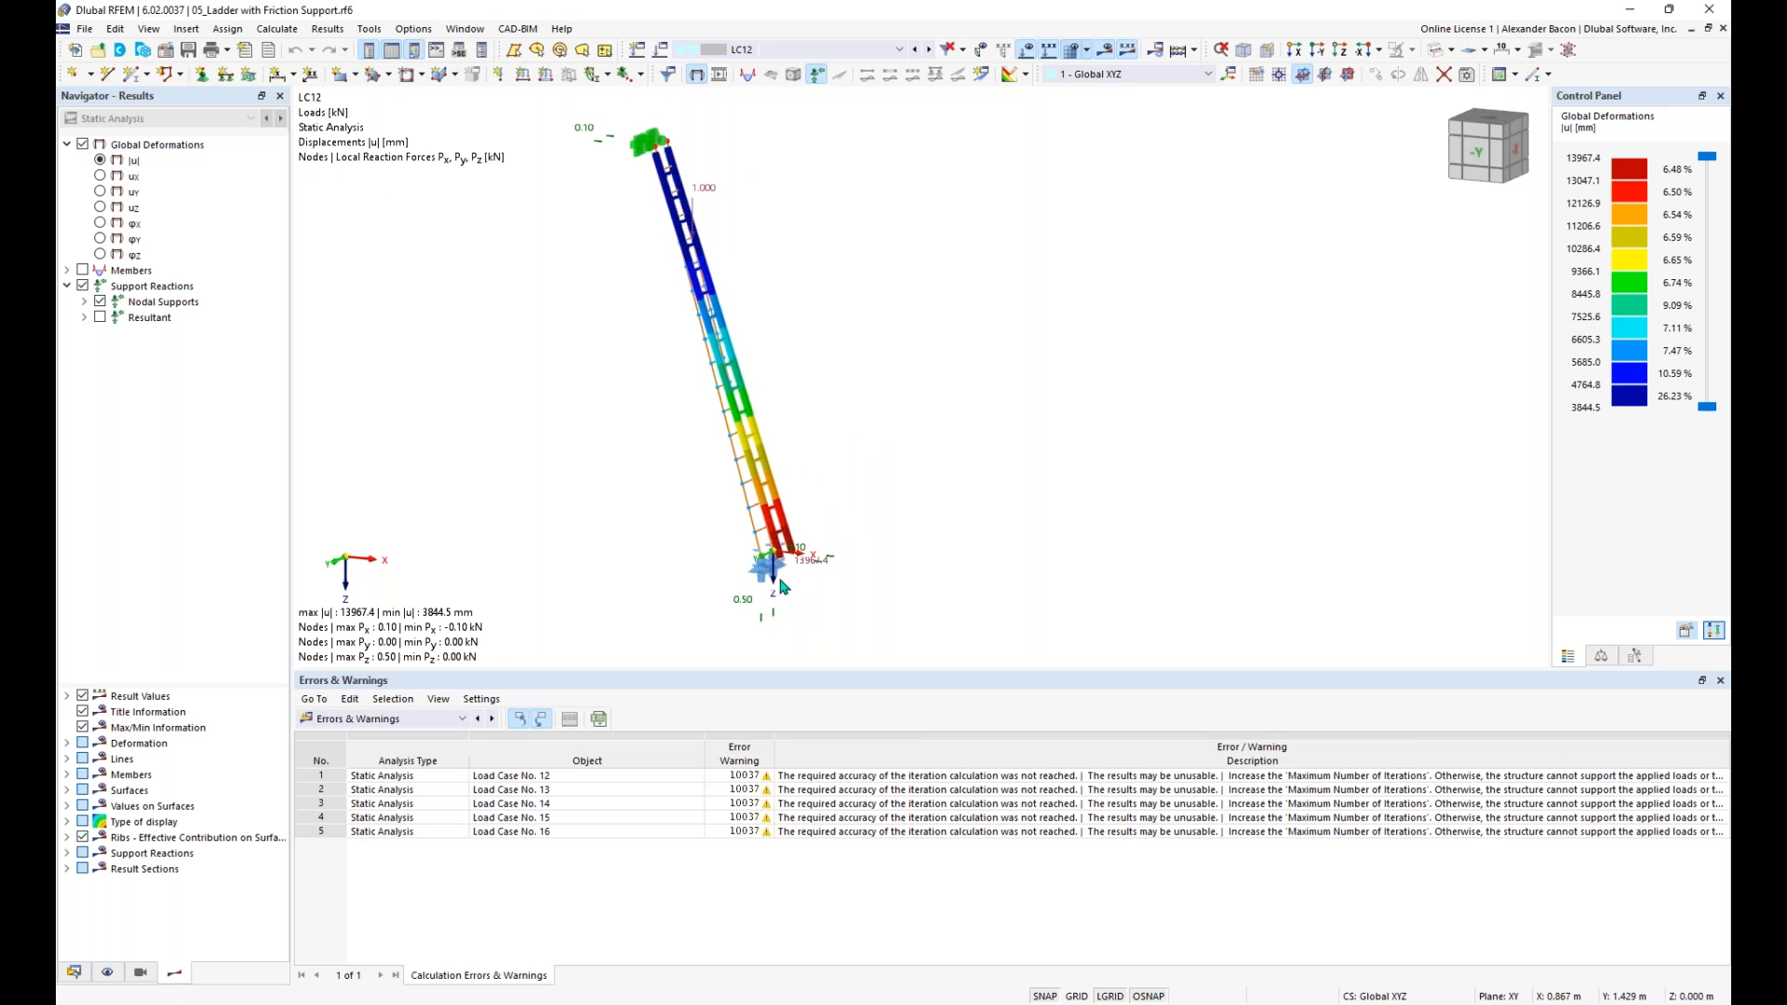
pyautogui.moveTo(770, 584)
# - Switch to the model 06_Tension Speciment as Surface Model.rf6 and orient the view to face the specimen's surface
pyautogui.click(75, 973)
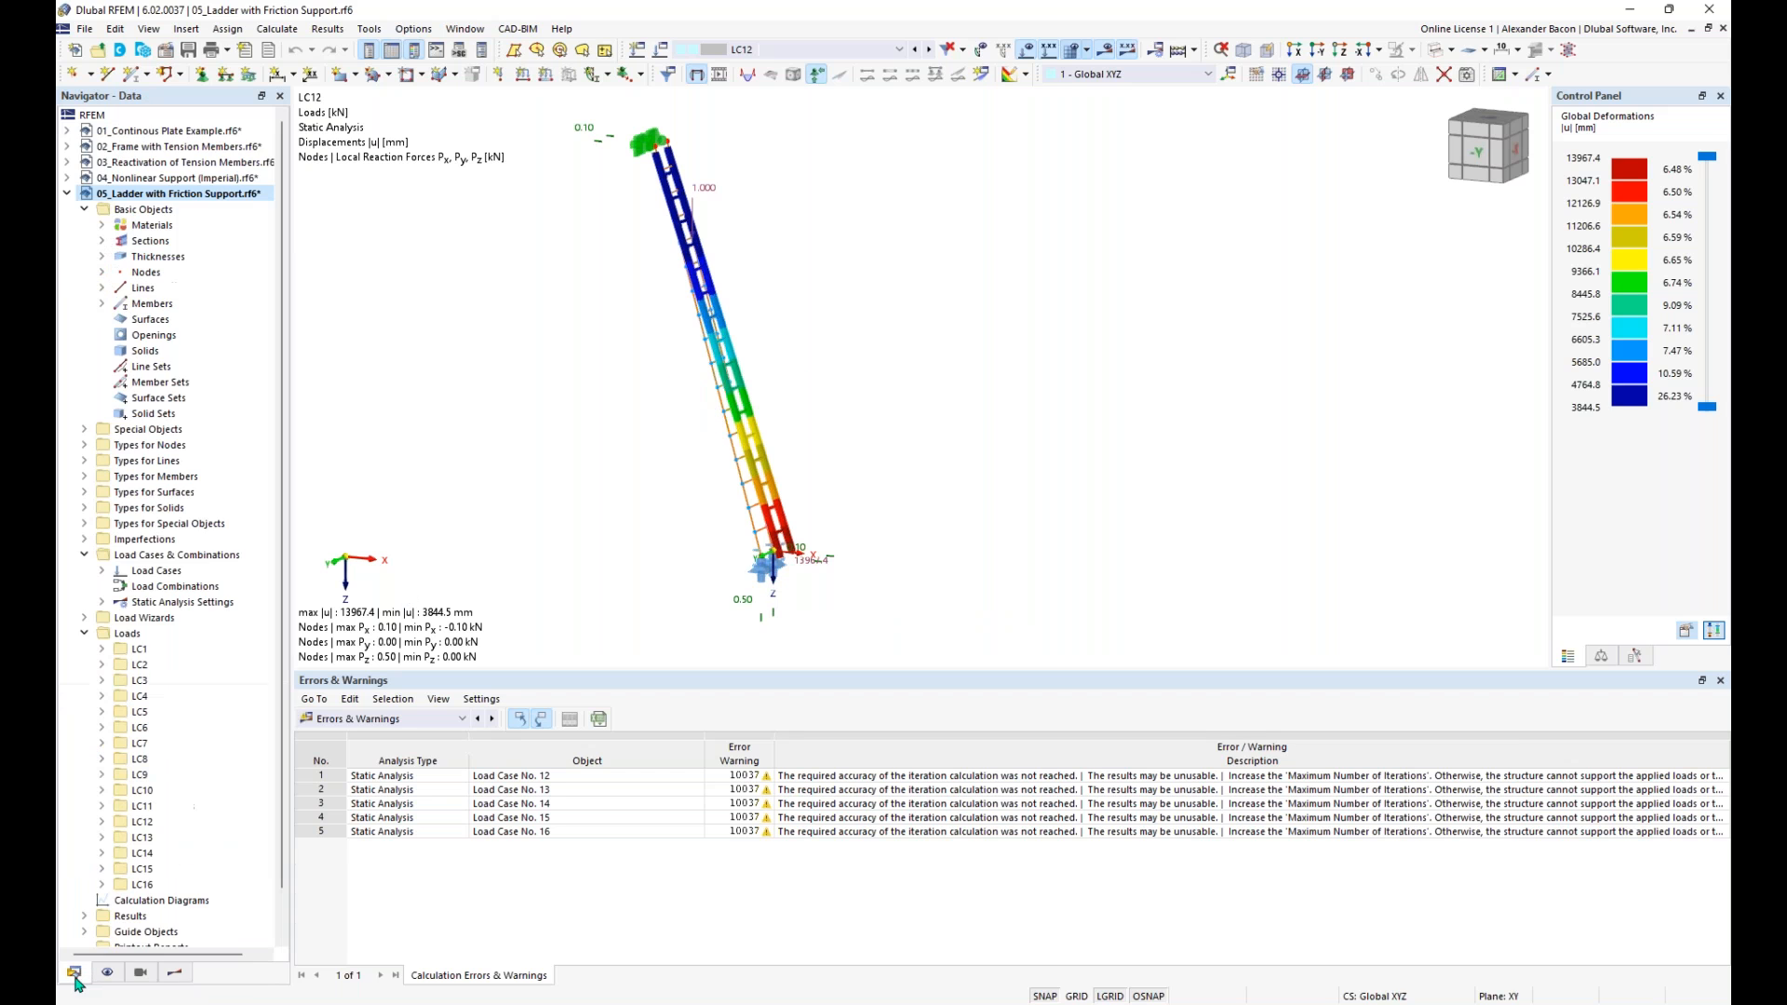
pyautogui.click(67, 194)
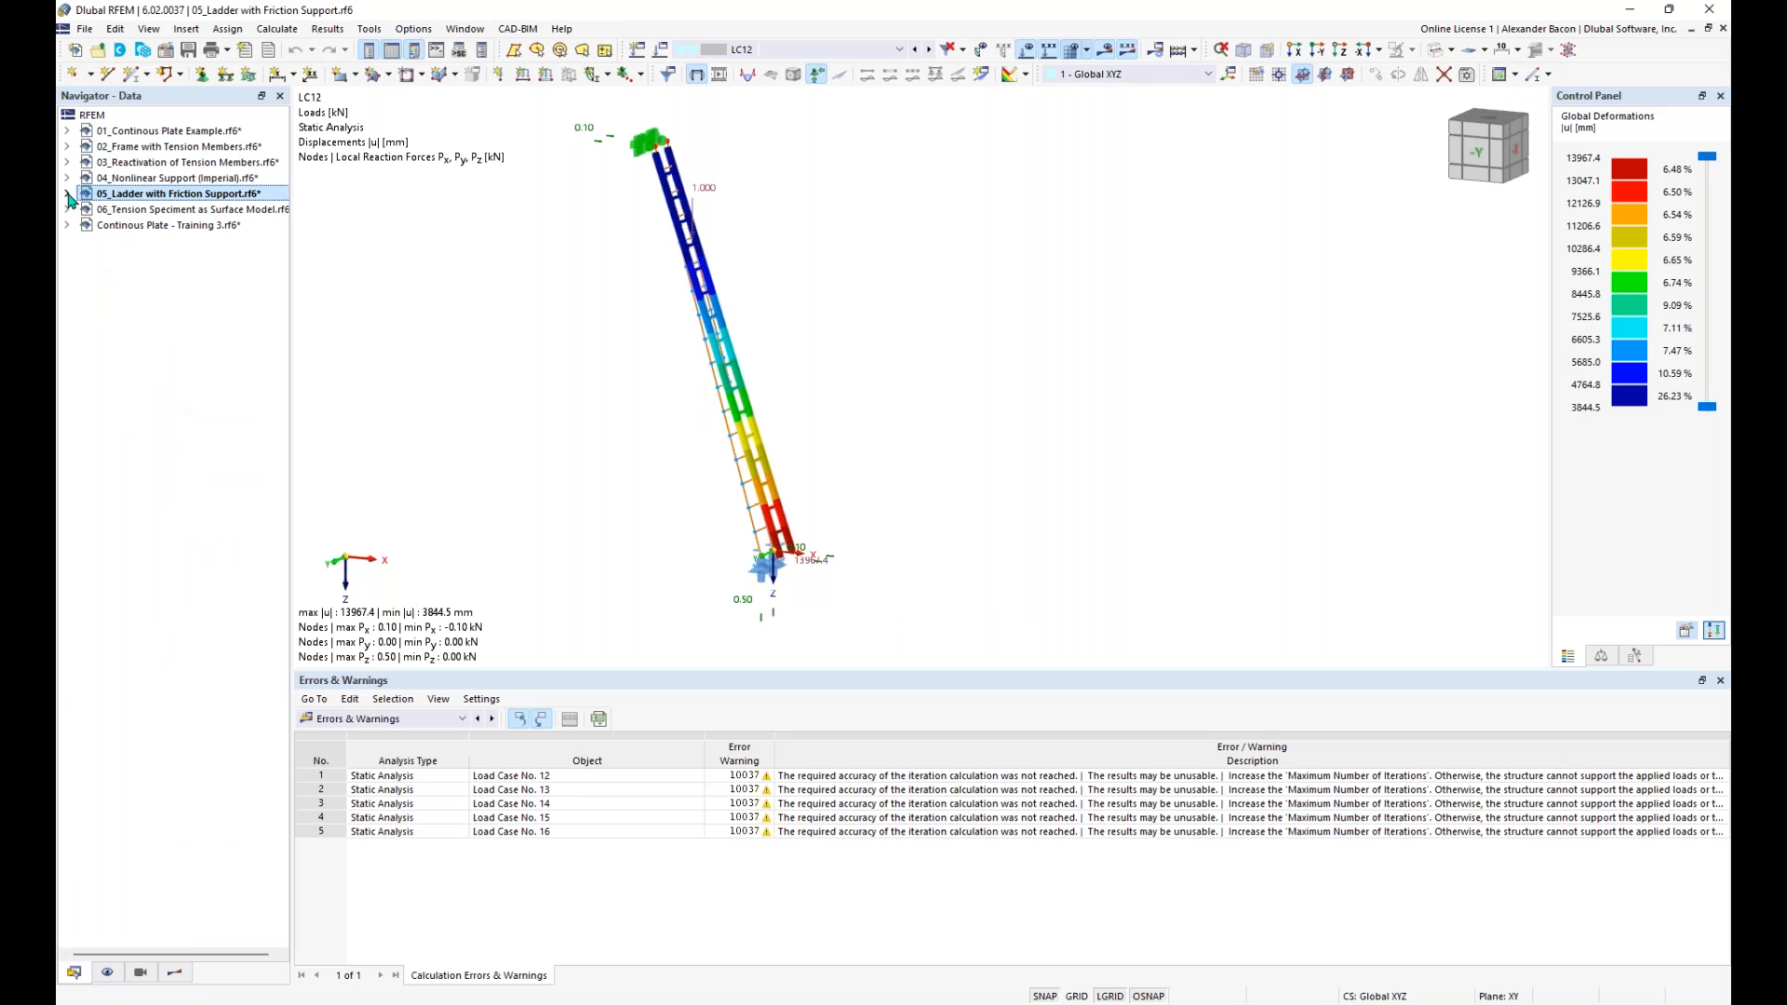
pyautogui.doubleClick(162, 211)
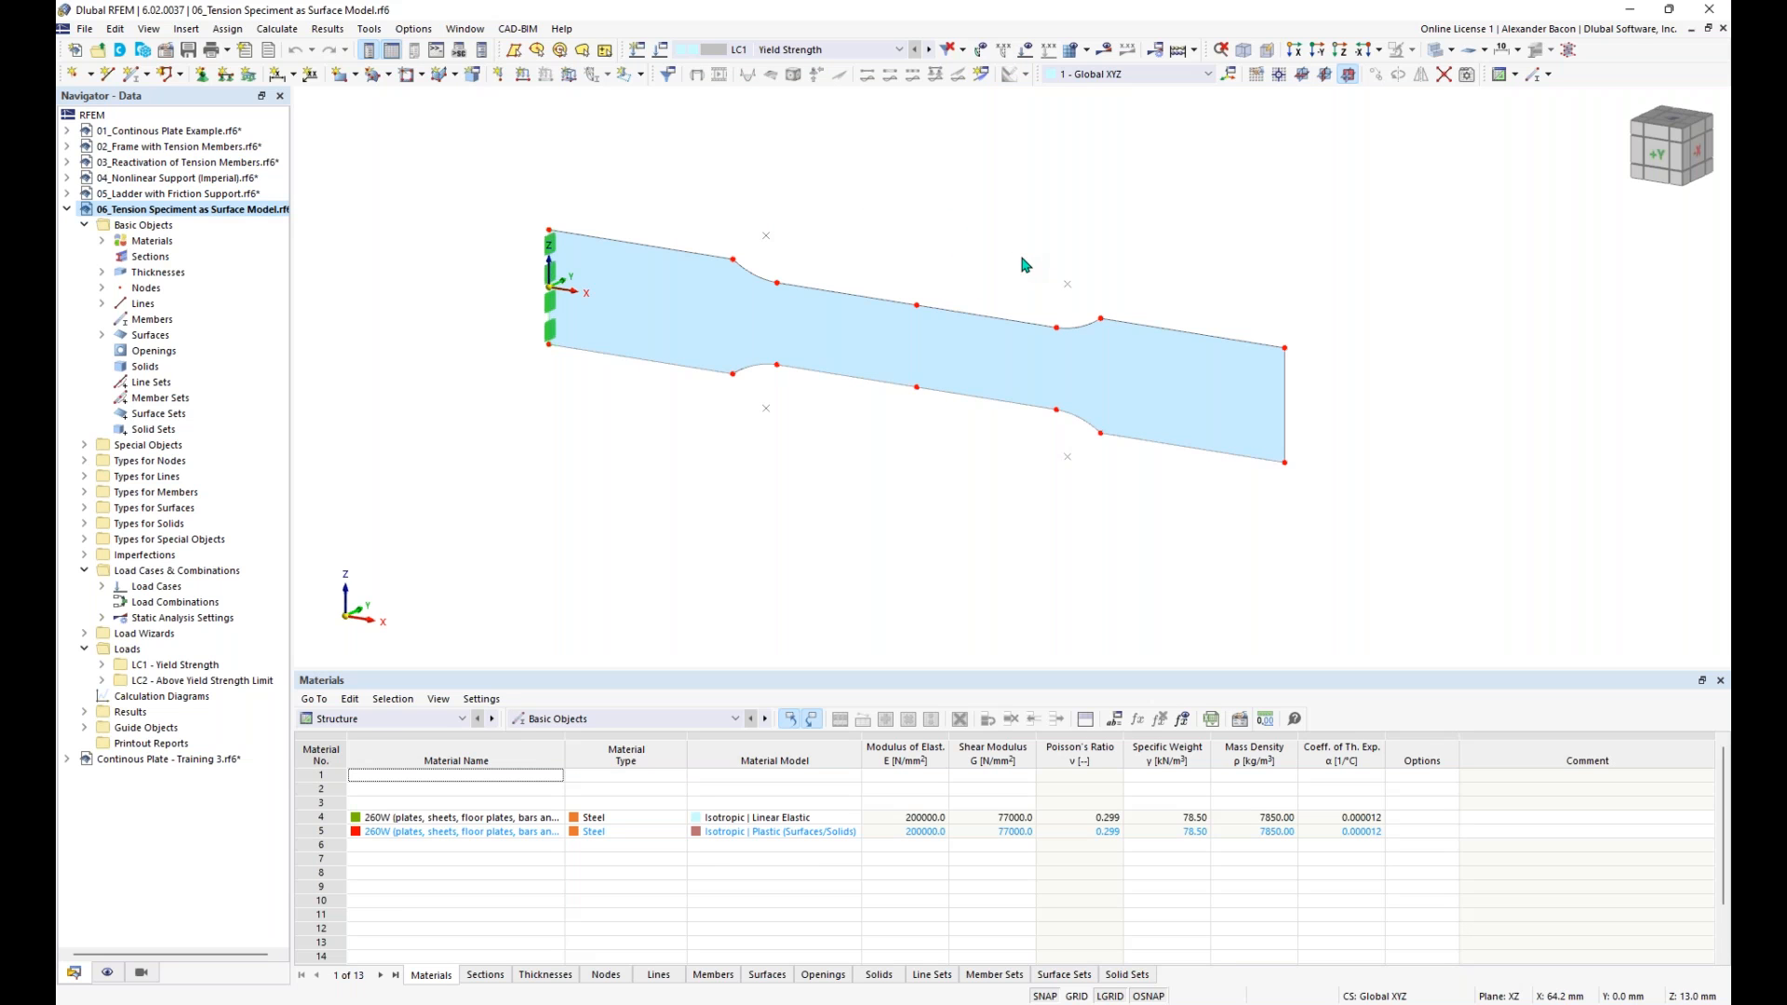
pyautogui.moveTo(936, 240); pyautogui.dragTo(963, 325, button='middle')
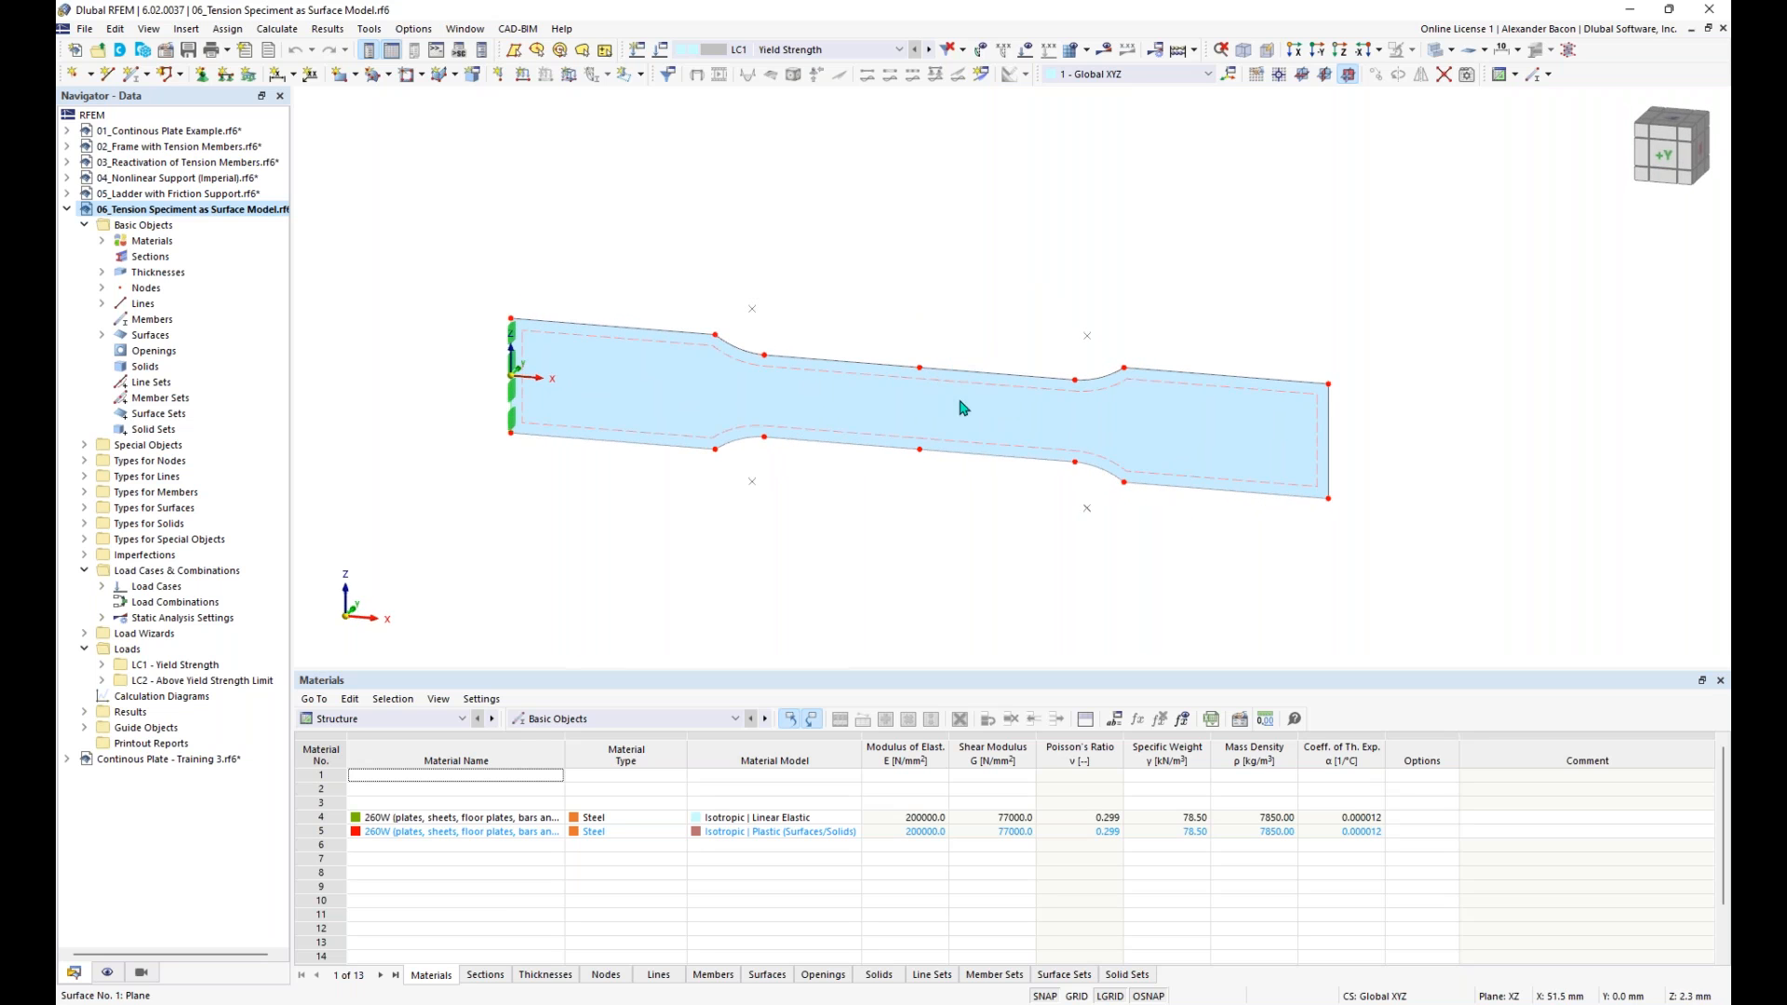
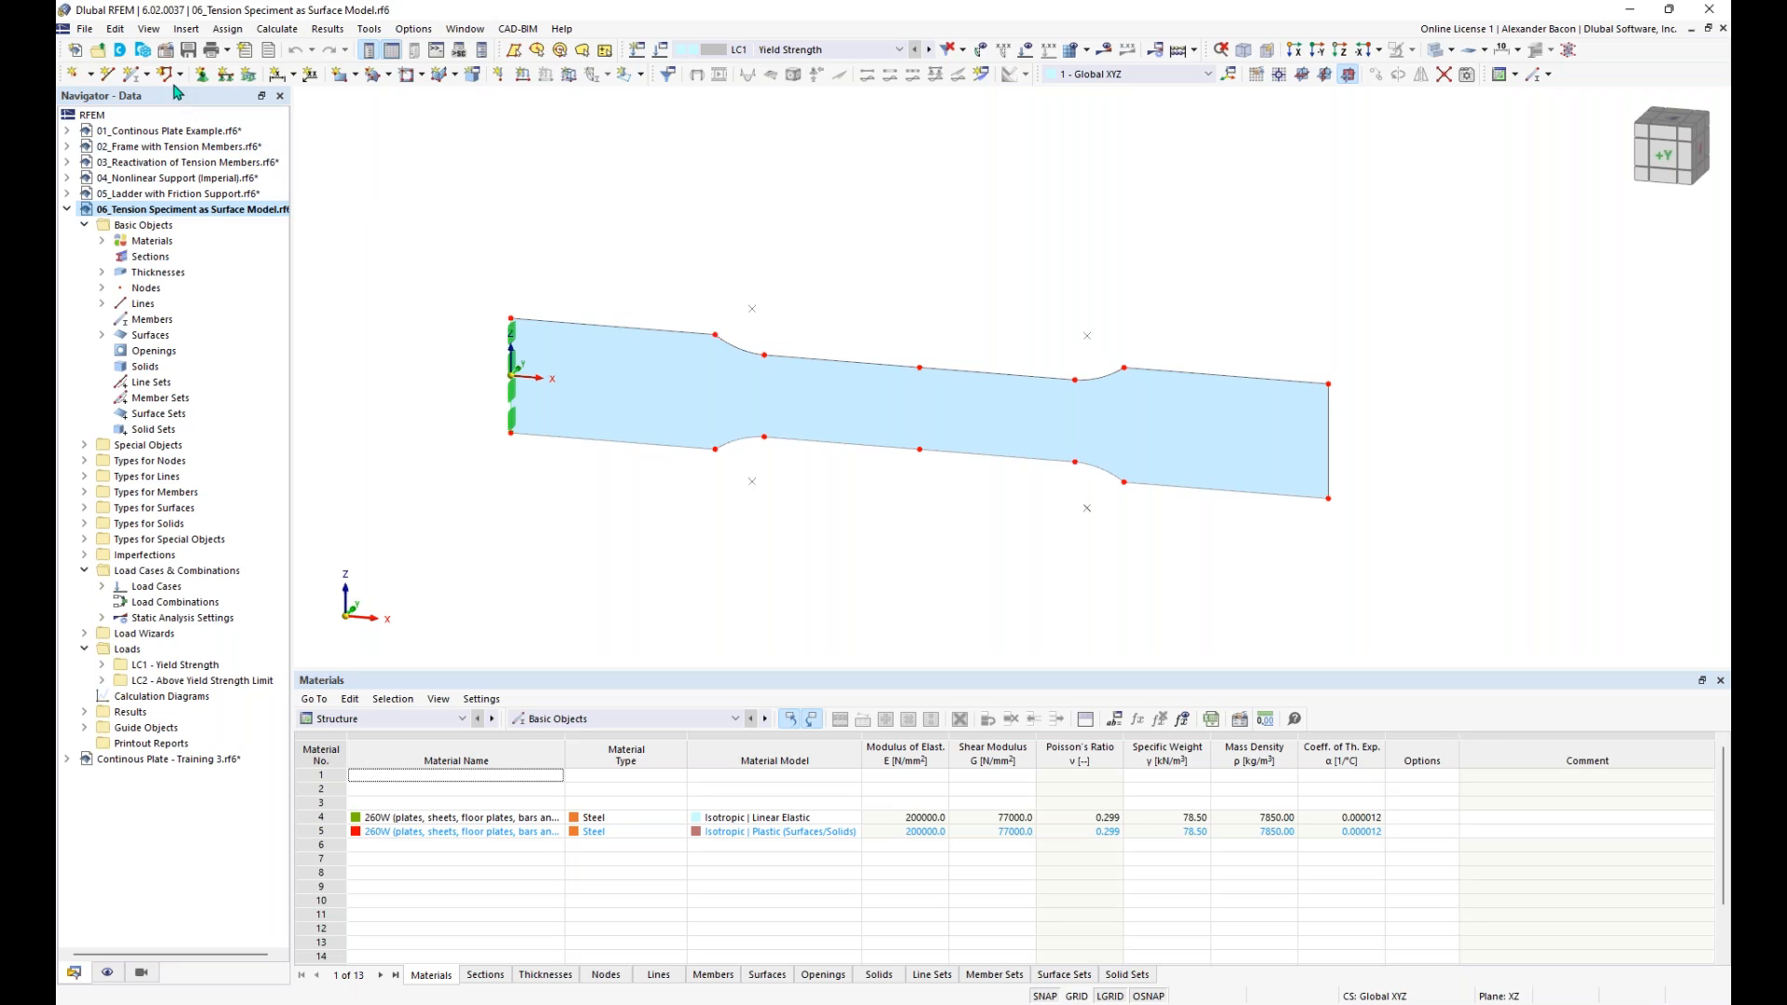
# - Check in the model's base data that the Nonlinear Material Behavior add-on is activated
pyautogui.rightClick(189, 210)
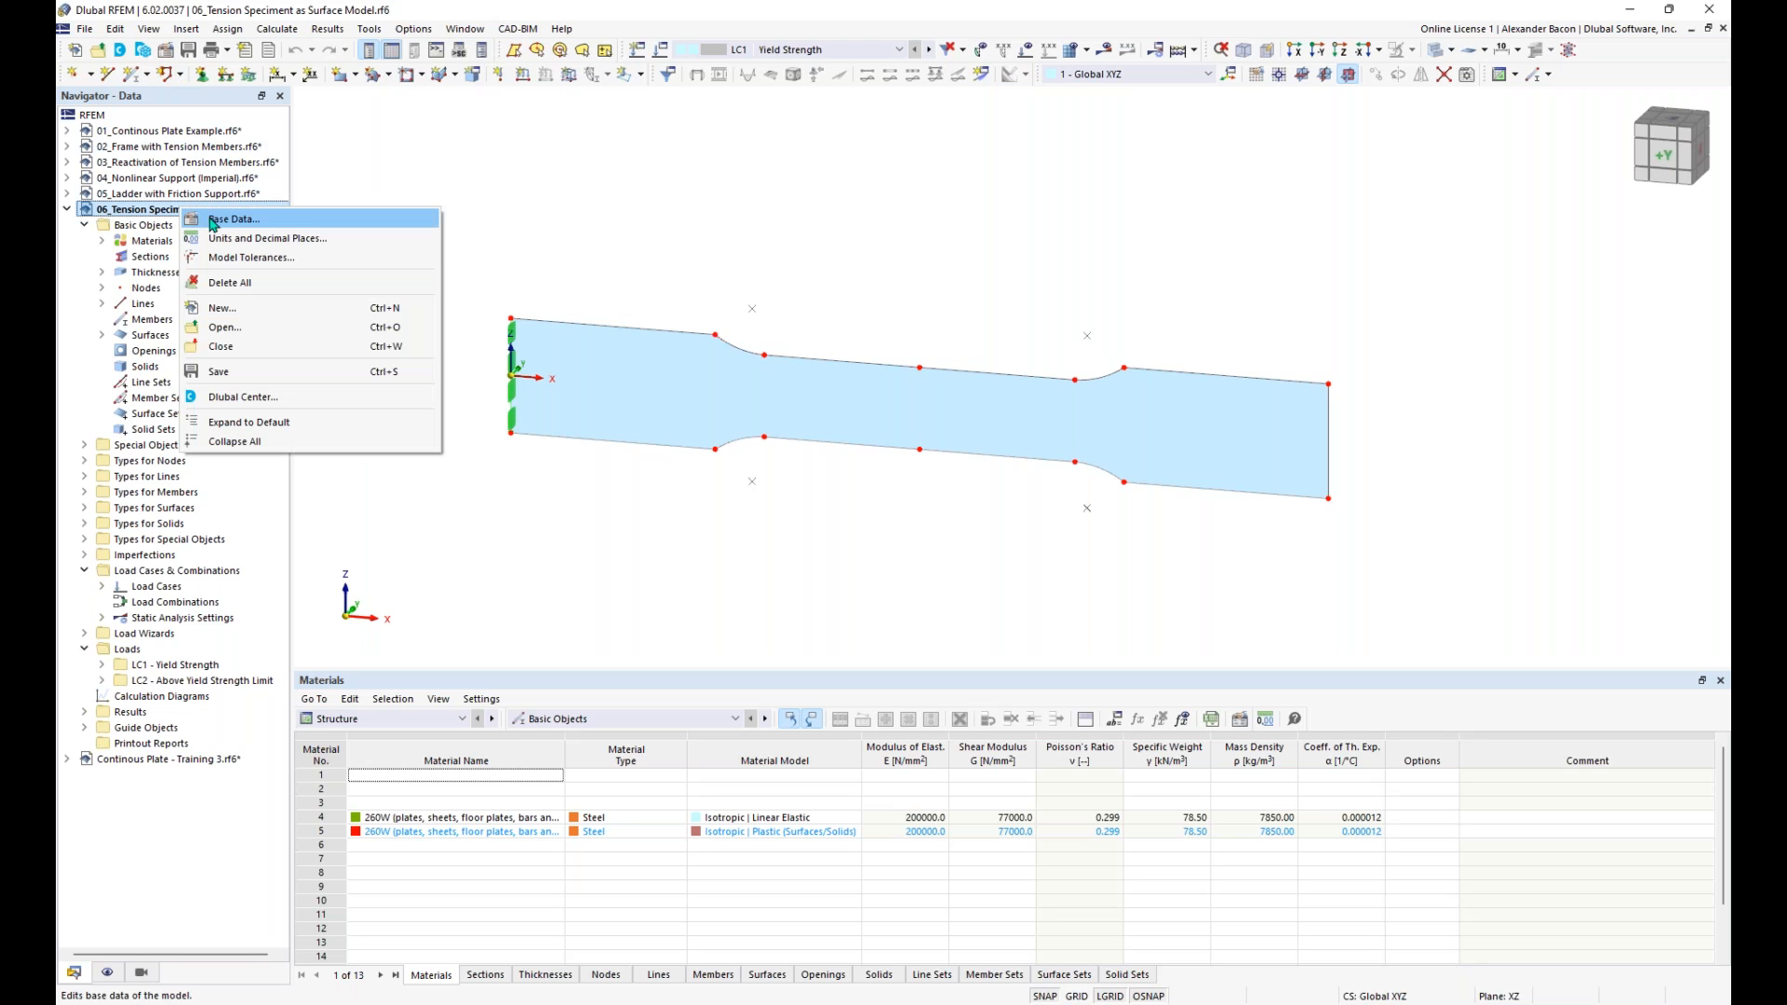
pyautogui.click(213, 221)
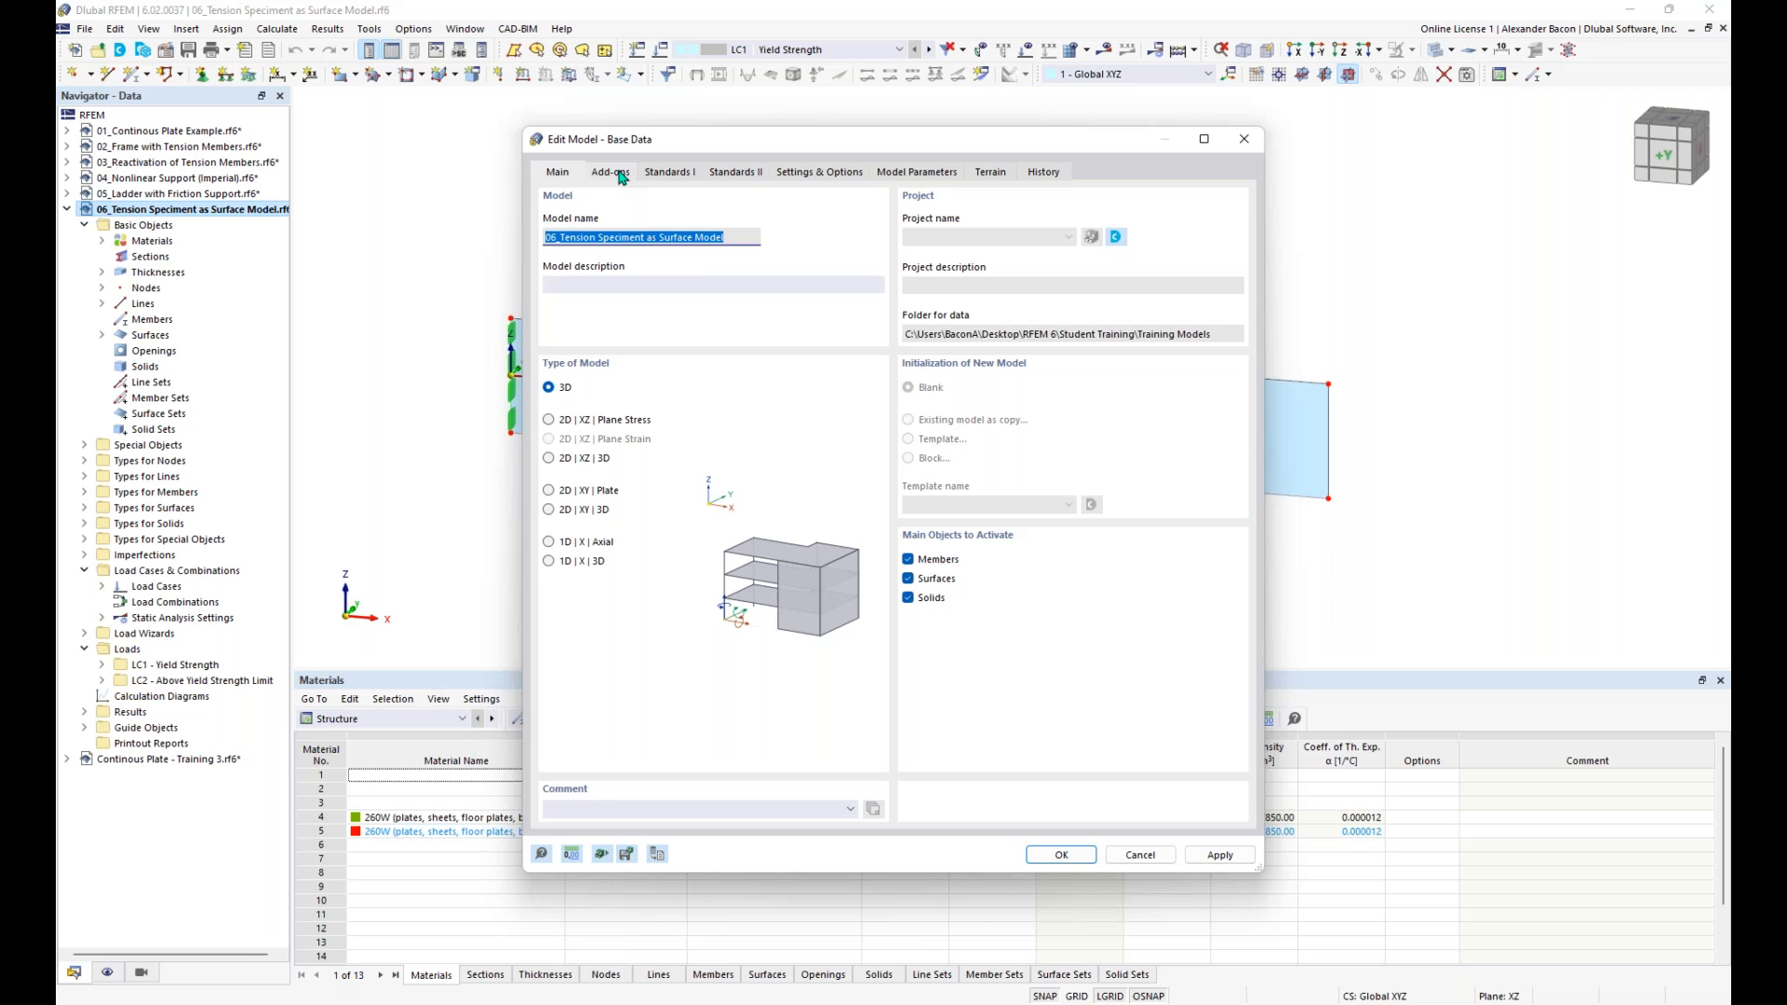
pyautogui.click(621, 175)
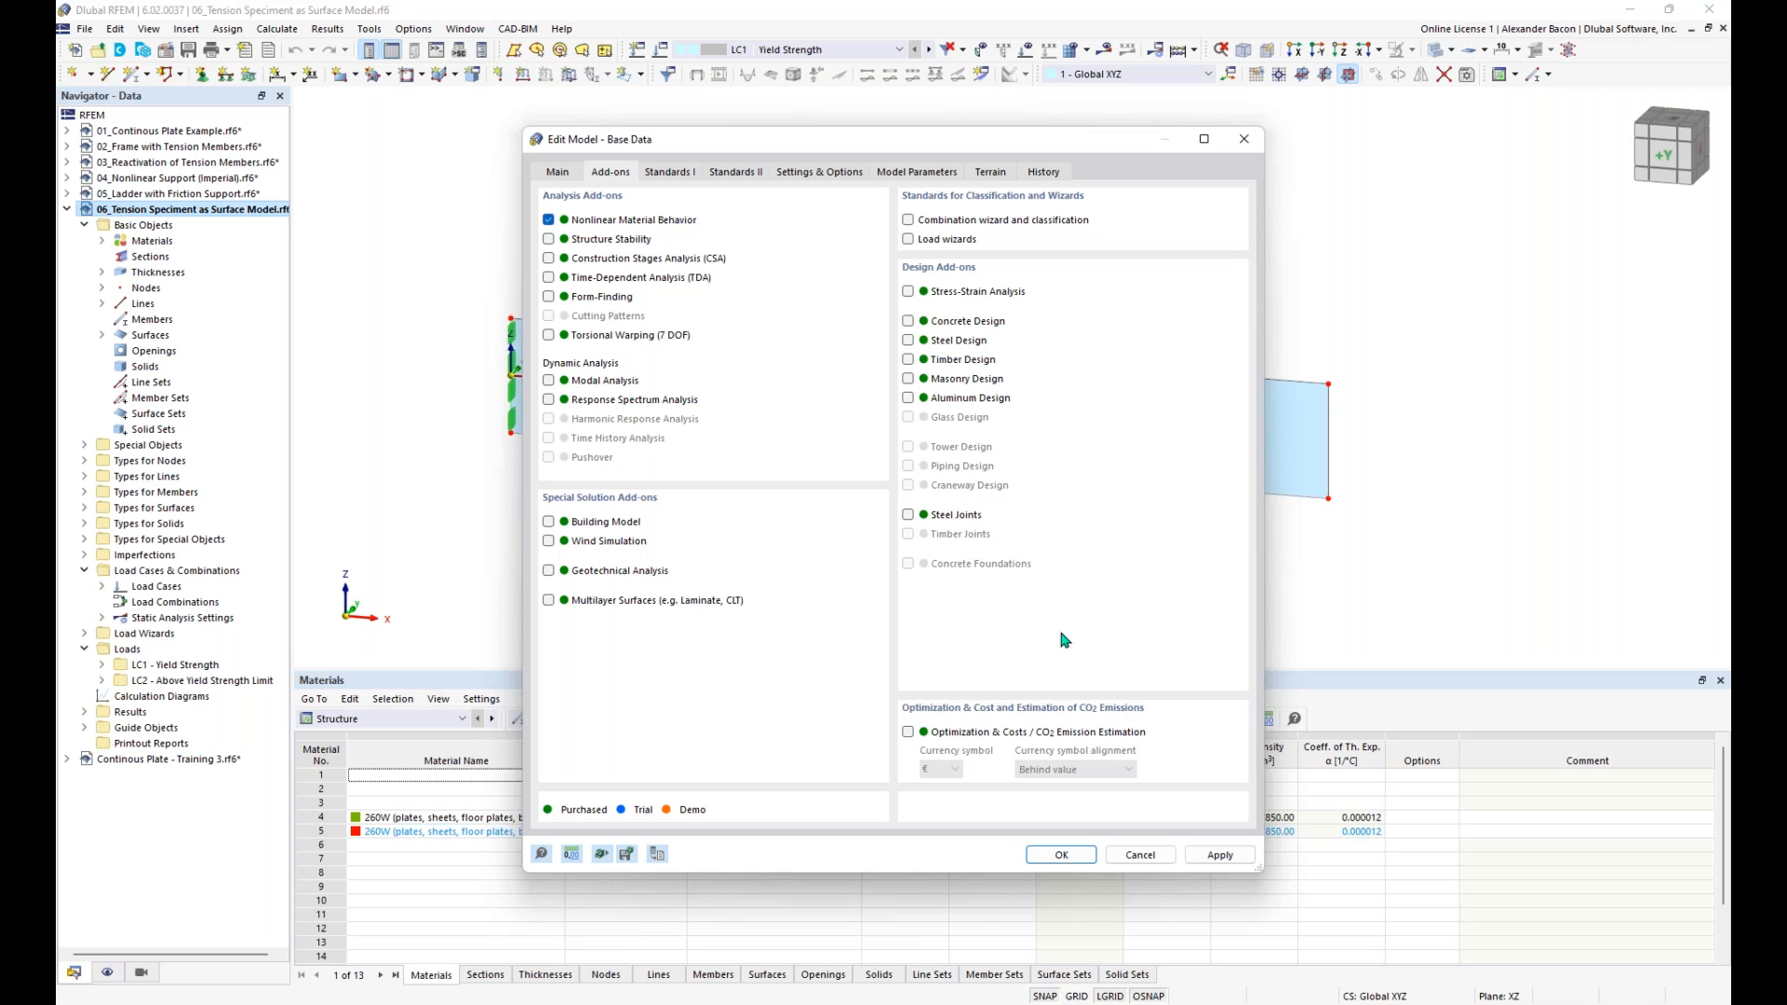
pyautogui.click(1058, 856)
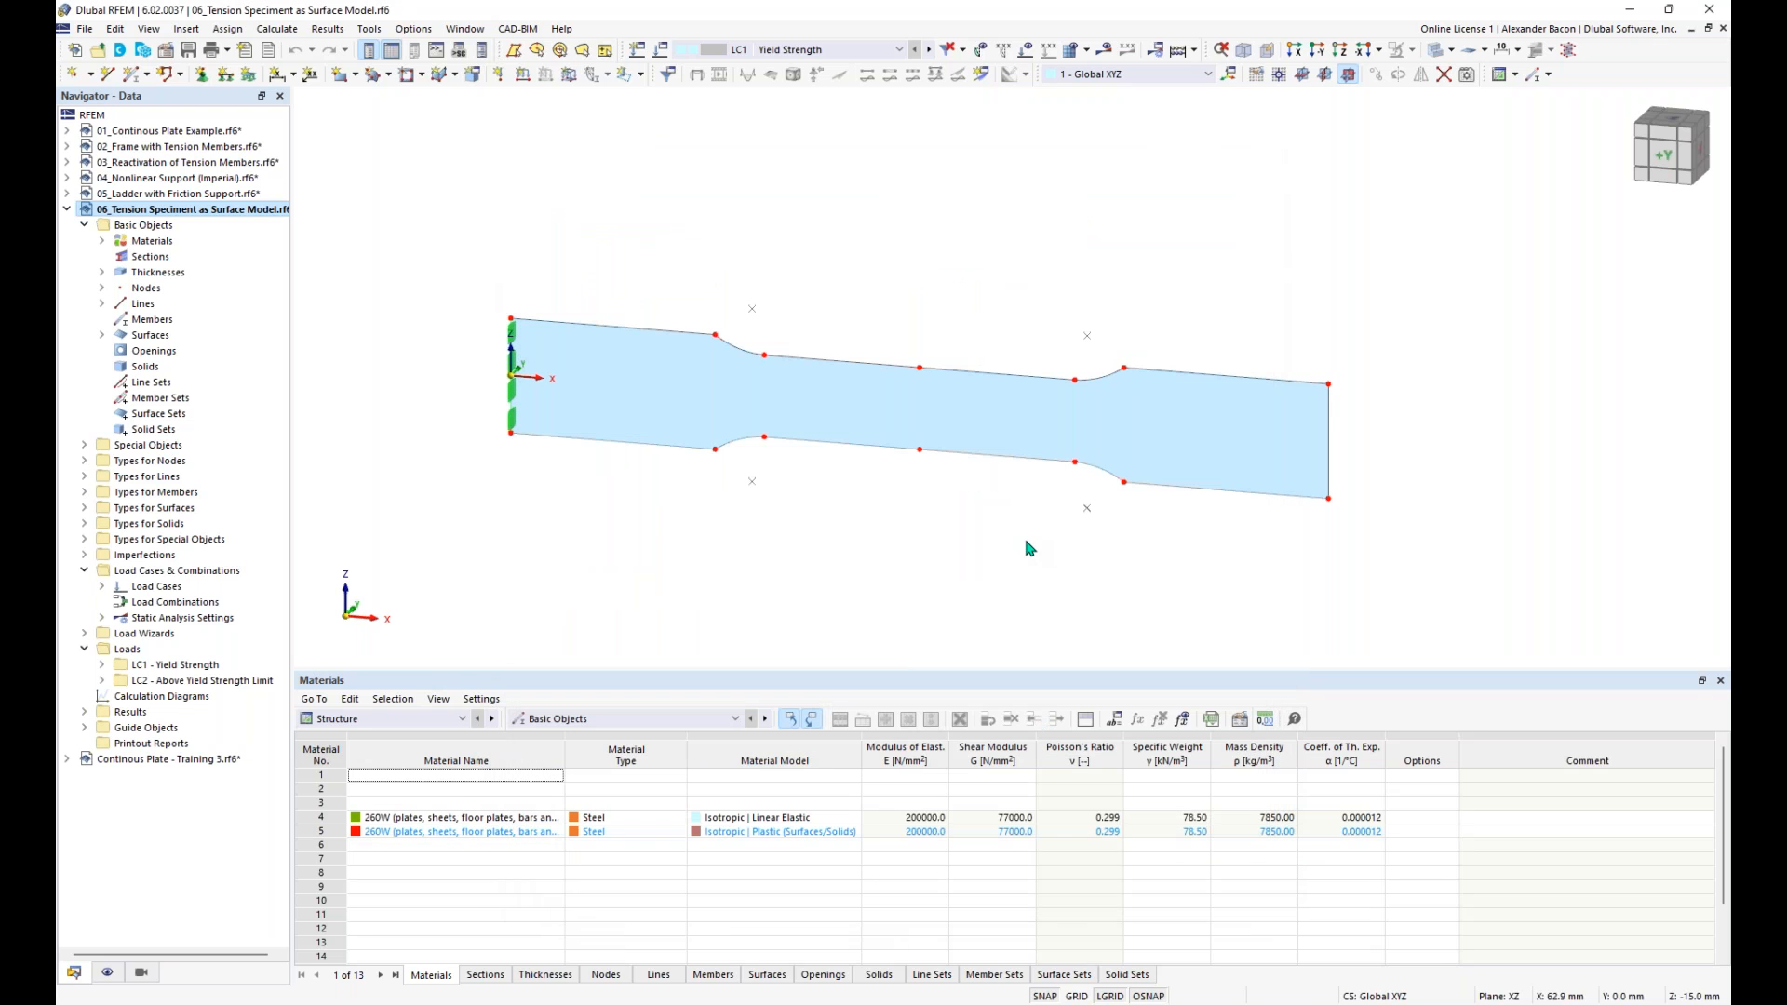
# - Review the materials available for the specimen surface and keep material 4, 260W Isotropic | Linear Elastic
pyautogui.moveTo(1009, 507); pyautogui.dragTo(961, 531, button='middle')
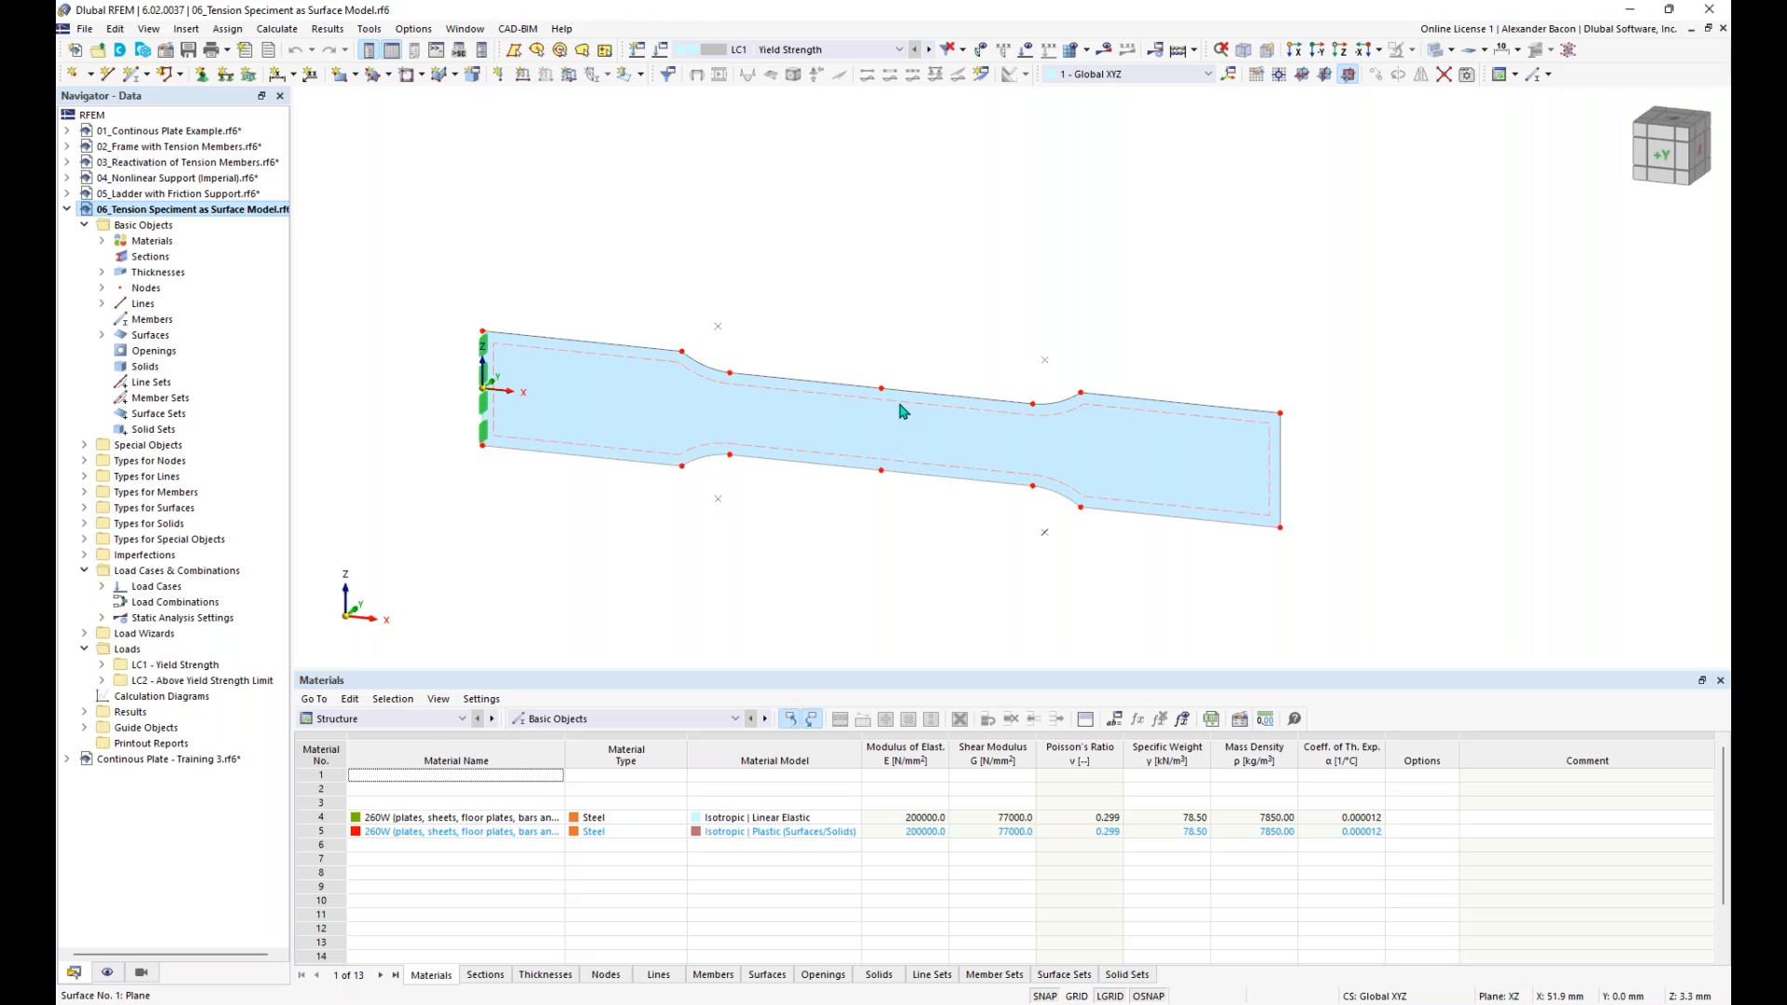
pyautogui.moveTo(900, 427)
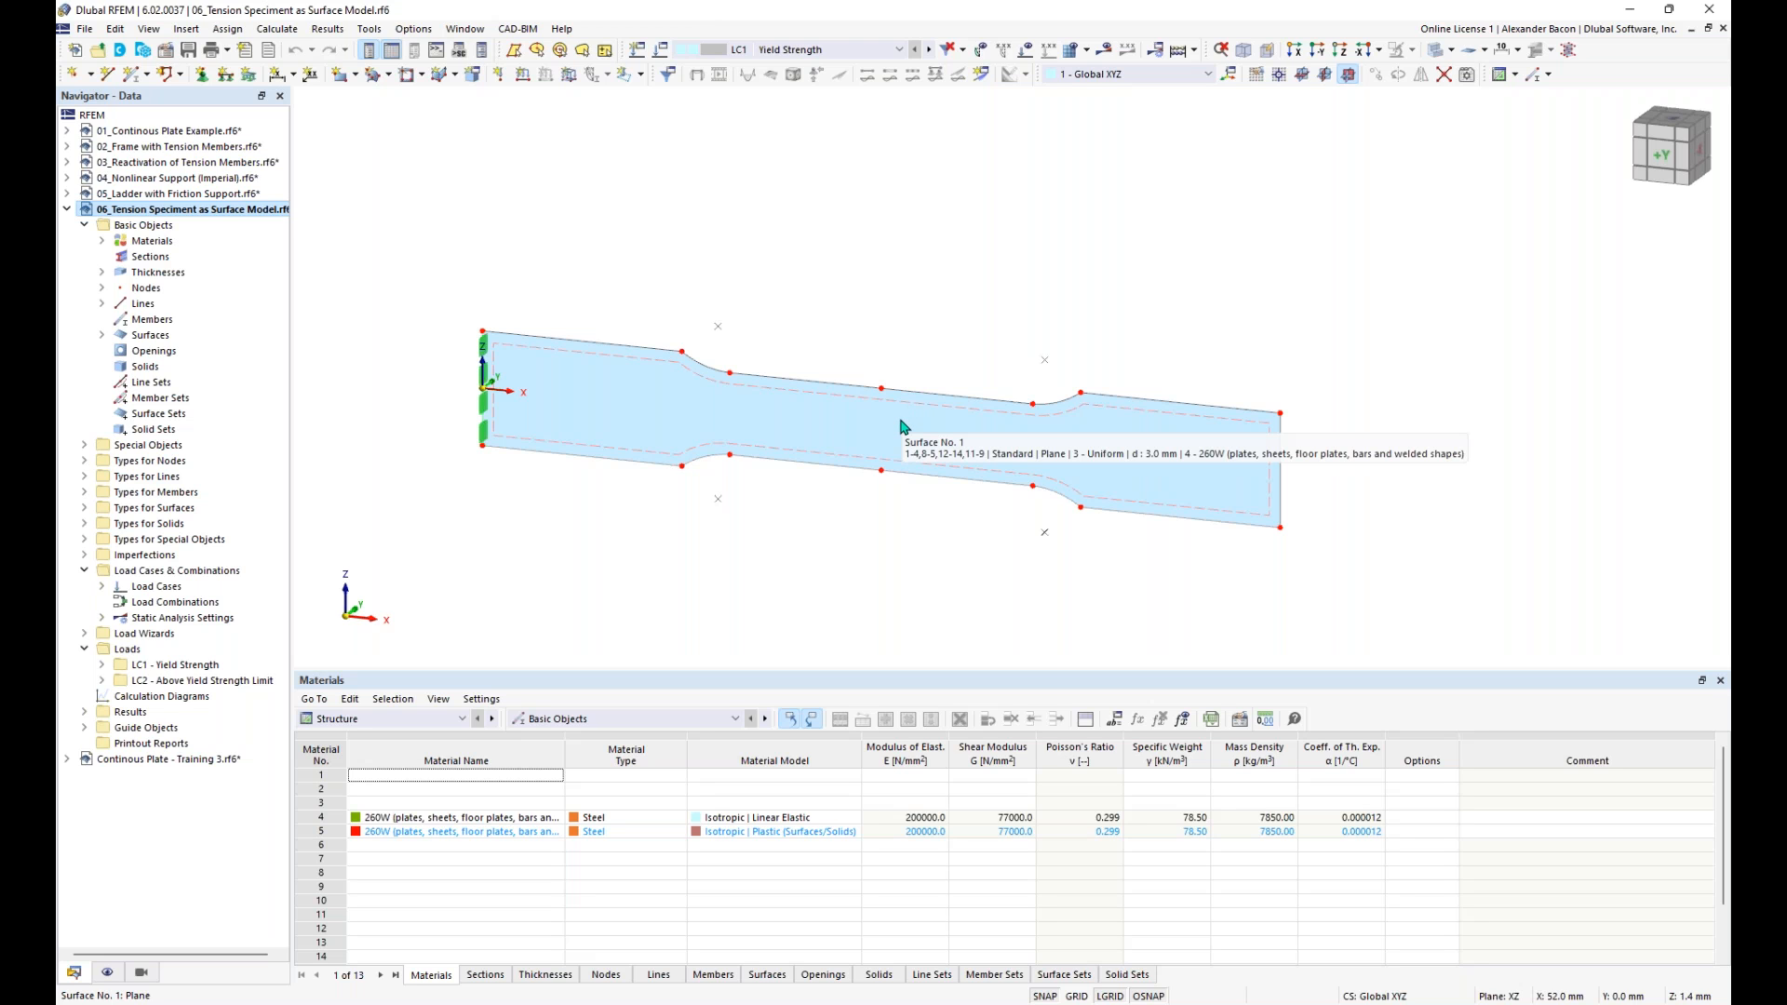
pyautogui.doubleClick(901, 427)
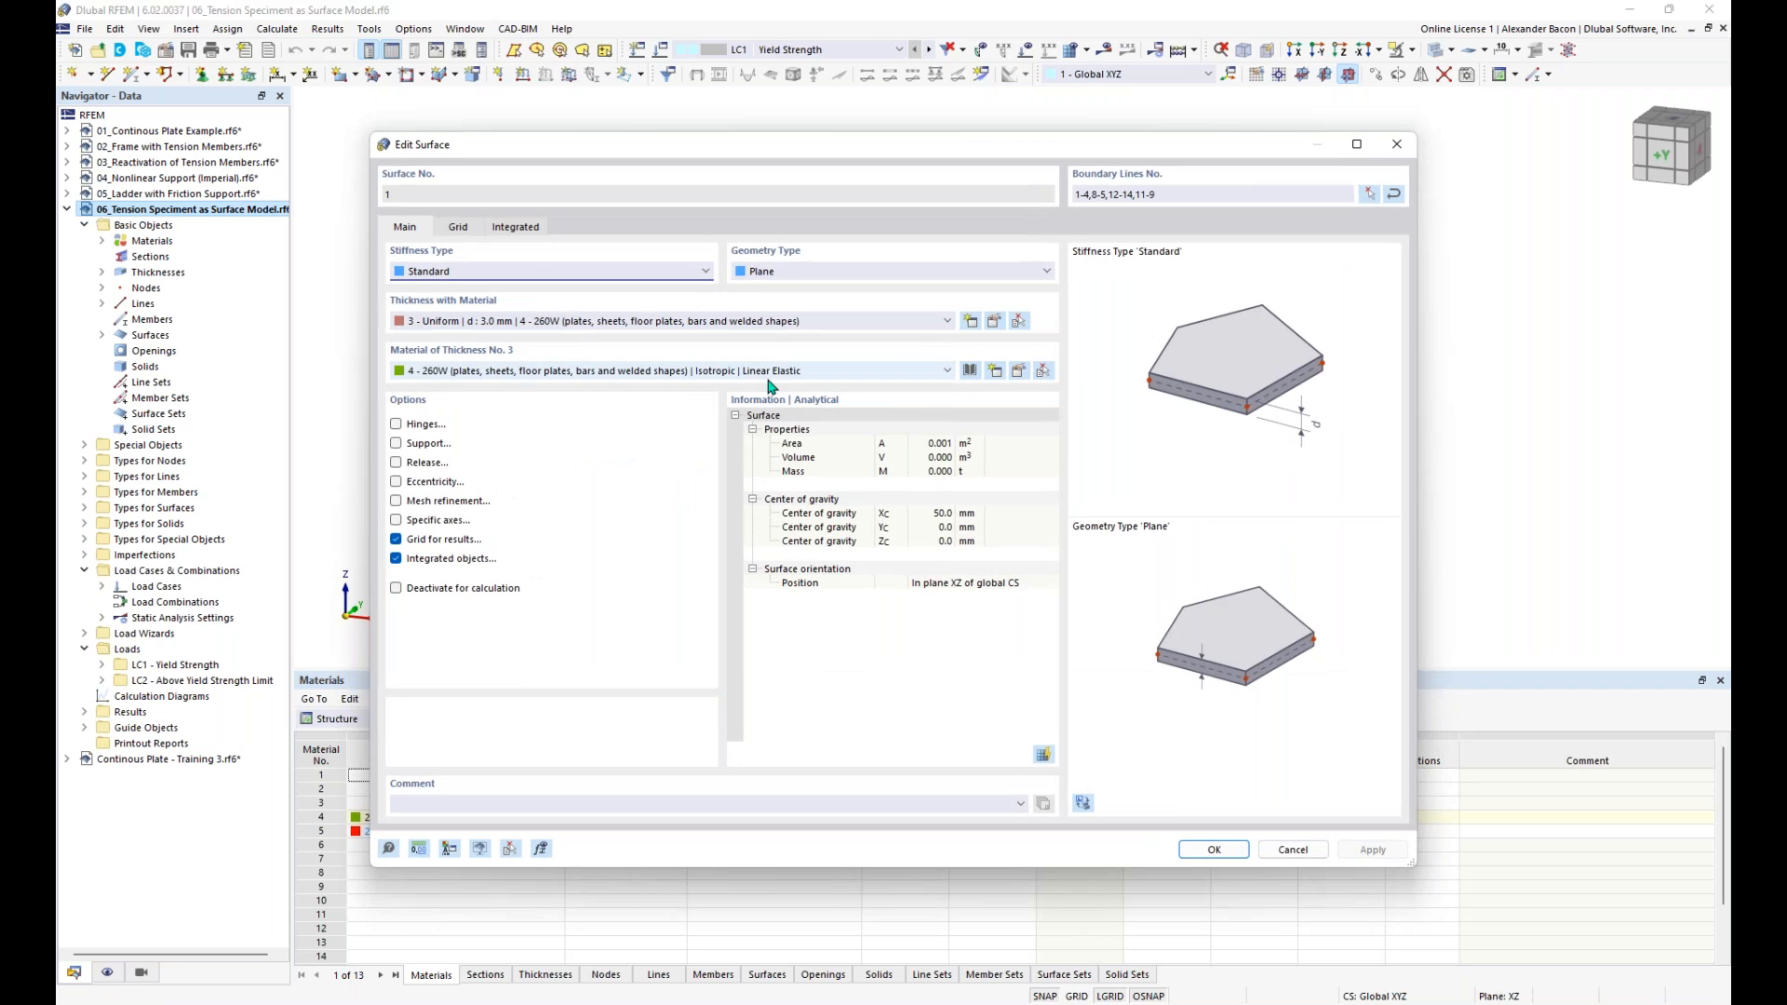
pyautogui.click(768, 374)
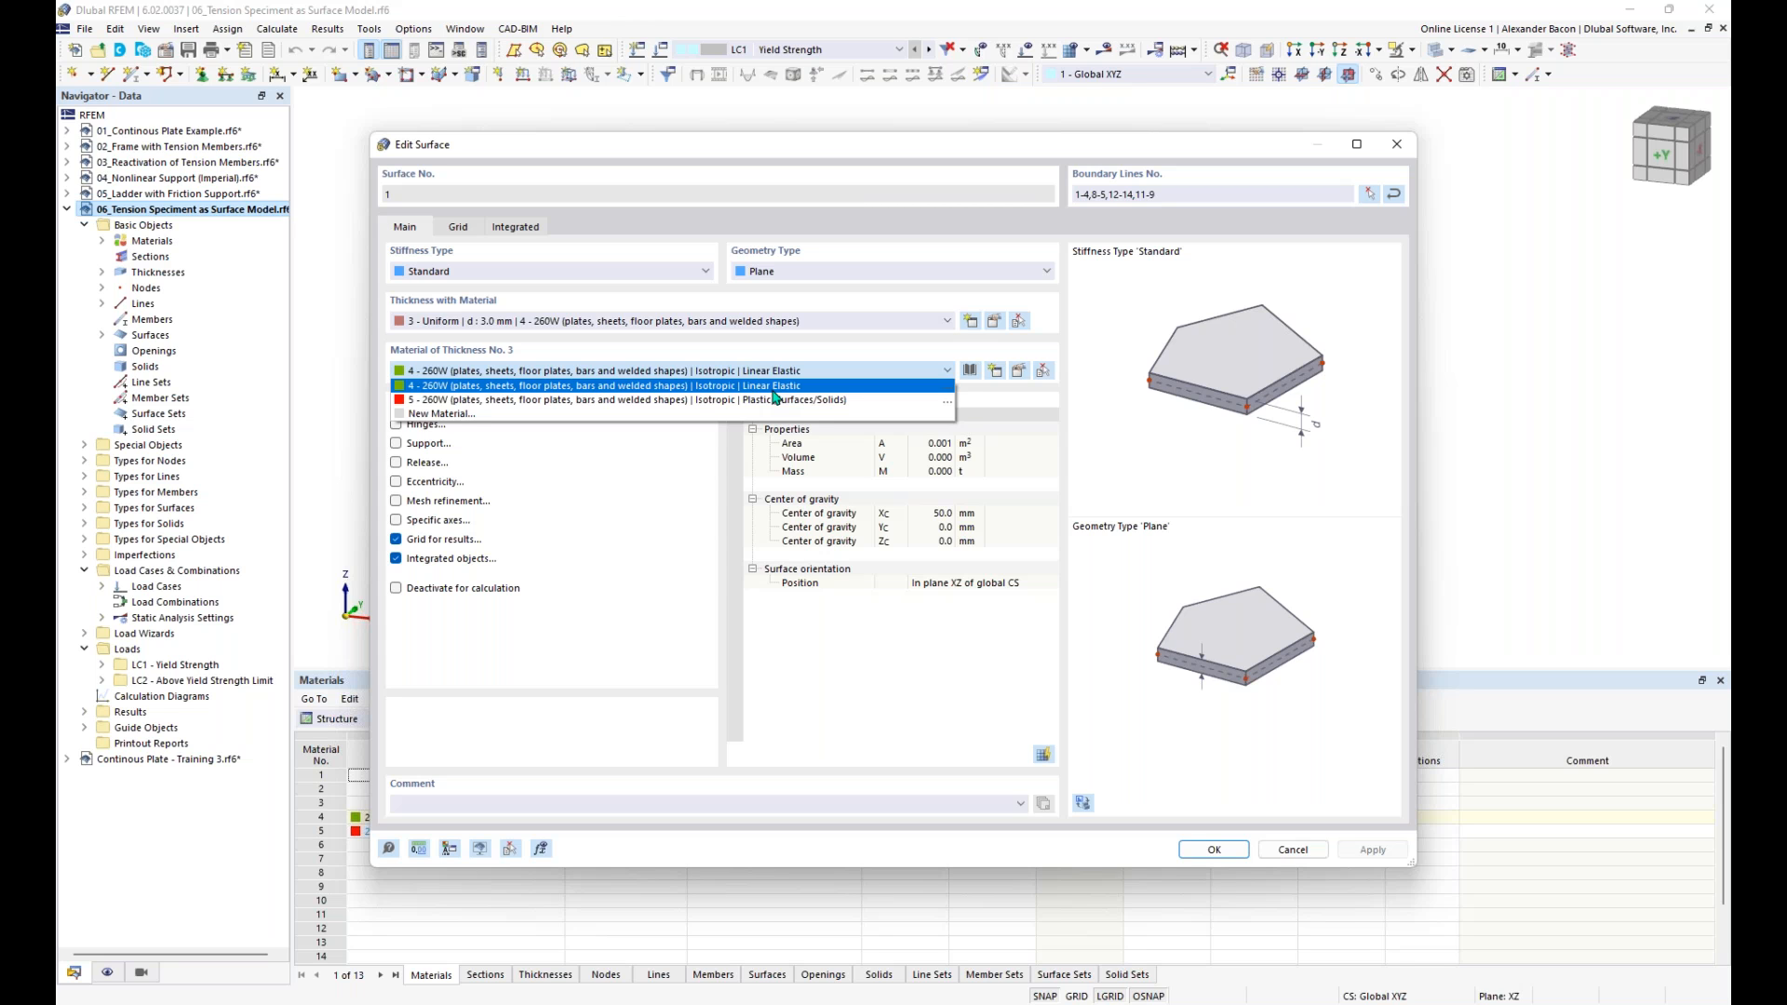
pyautogui.click(773, 391)
pyautogui.click(777, 372)
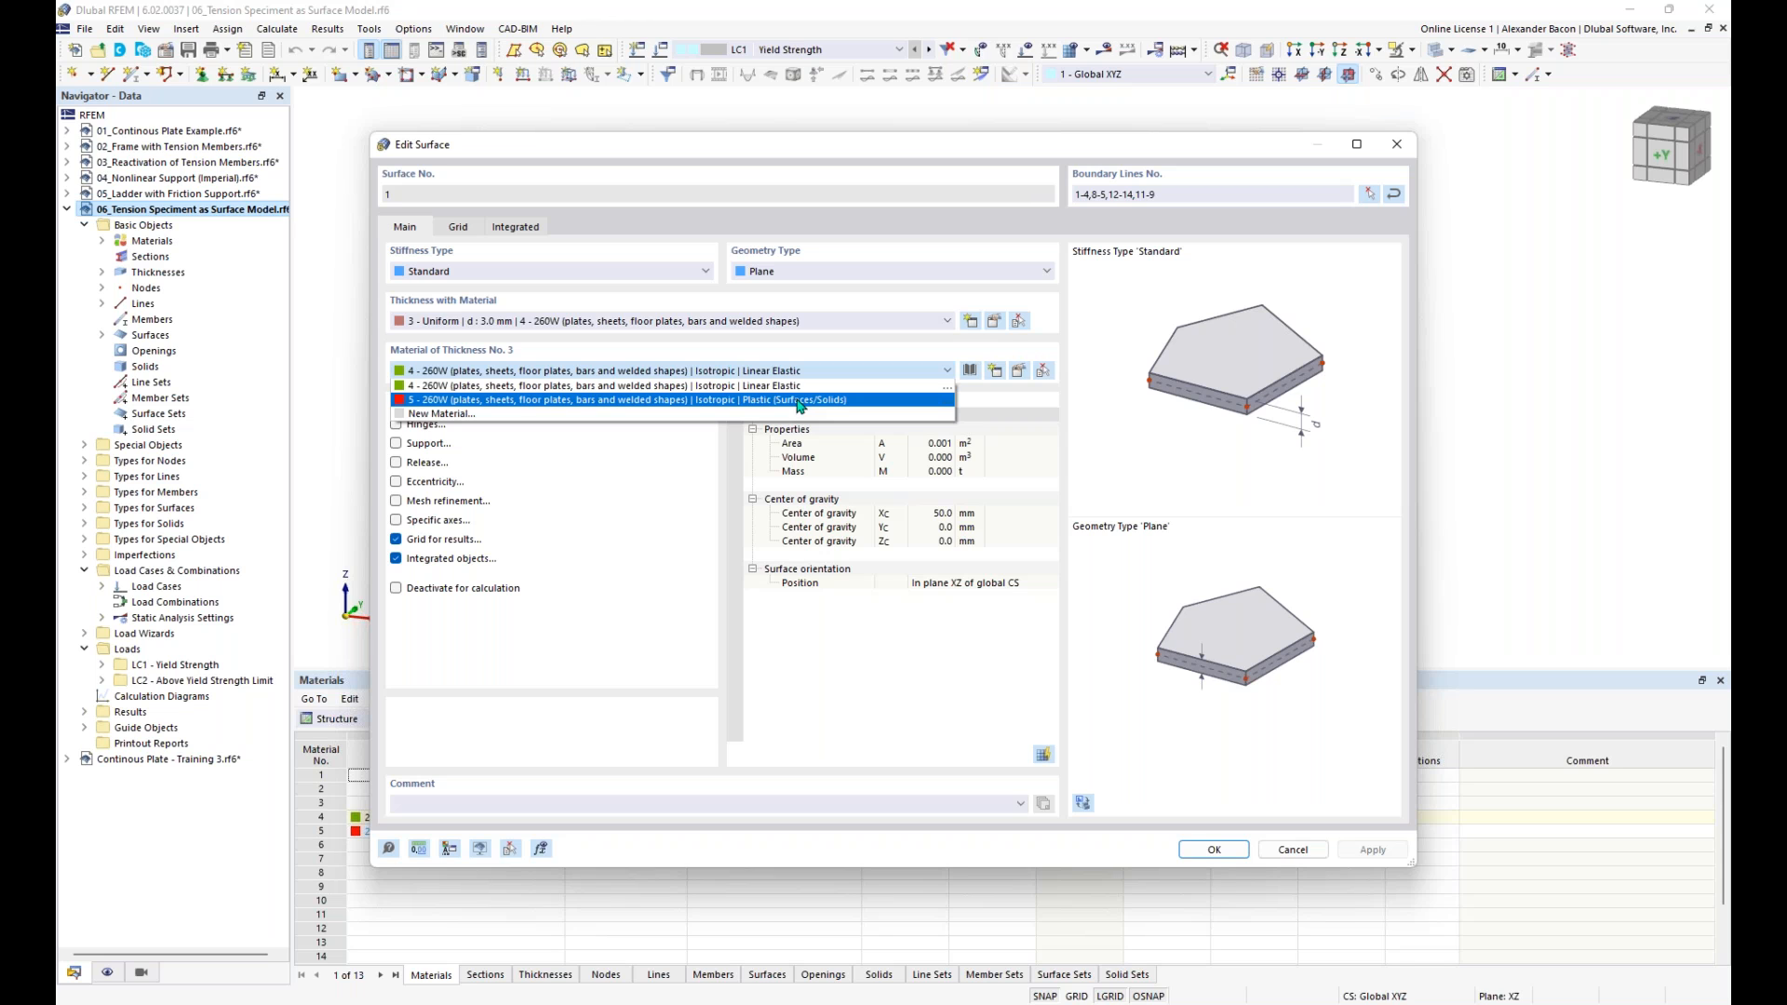
pyautogui.click(809, 386)
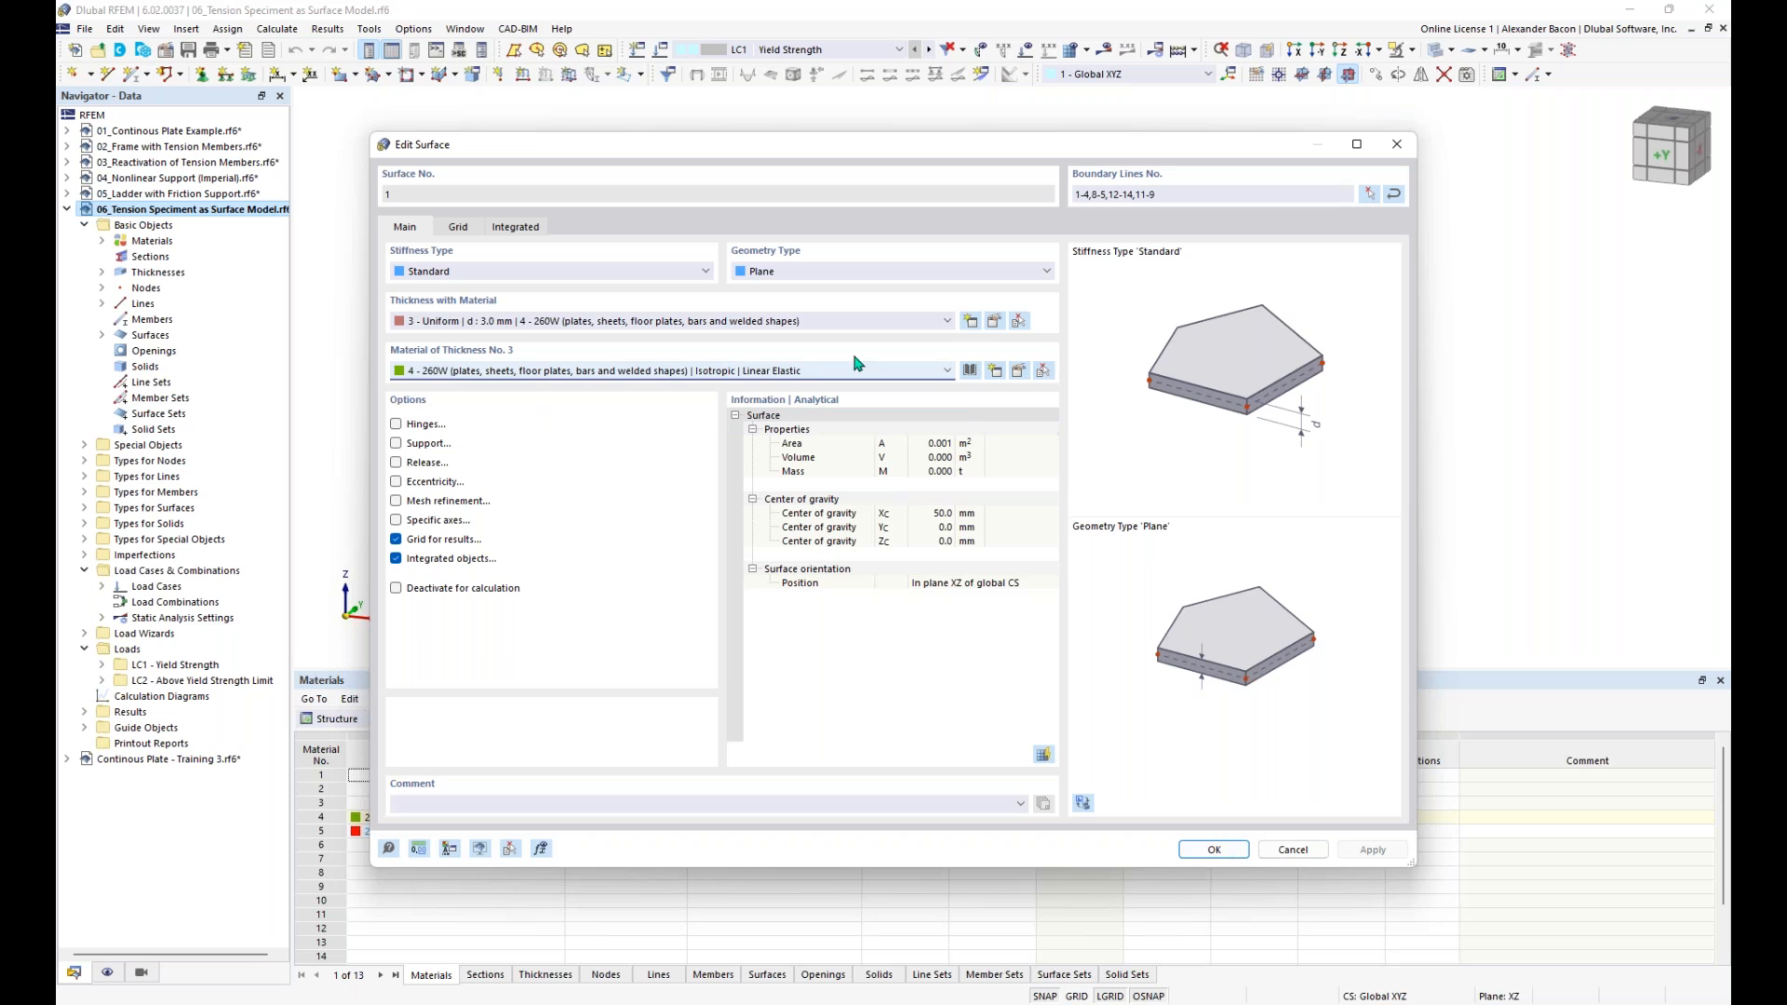
pyautogui.click(1214, 850)
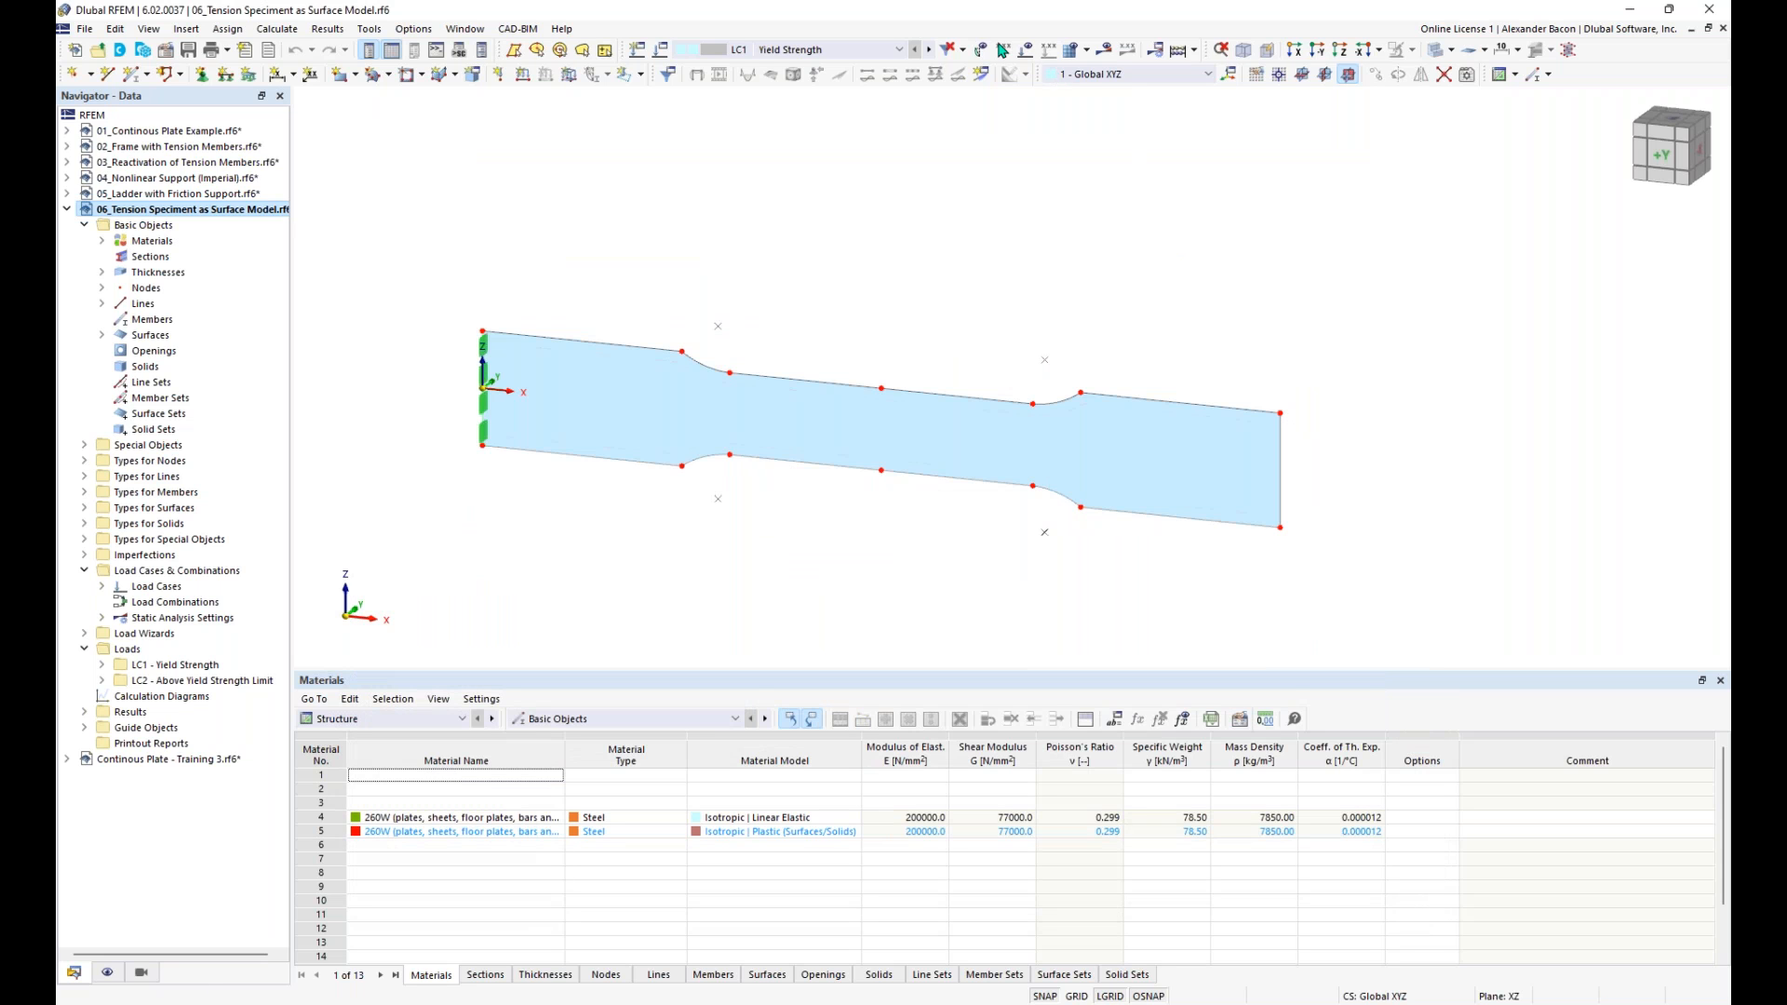
# - Show the loads of LC1 - Yield Strength and calculate its results
pyautogui.click(1025, 49)
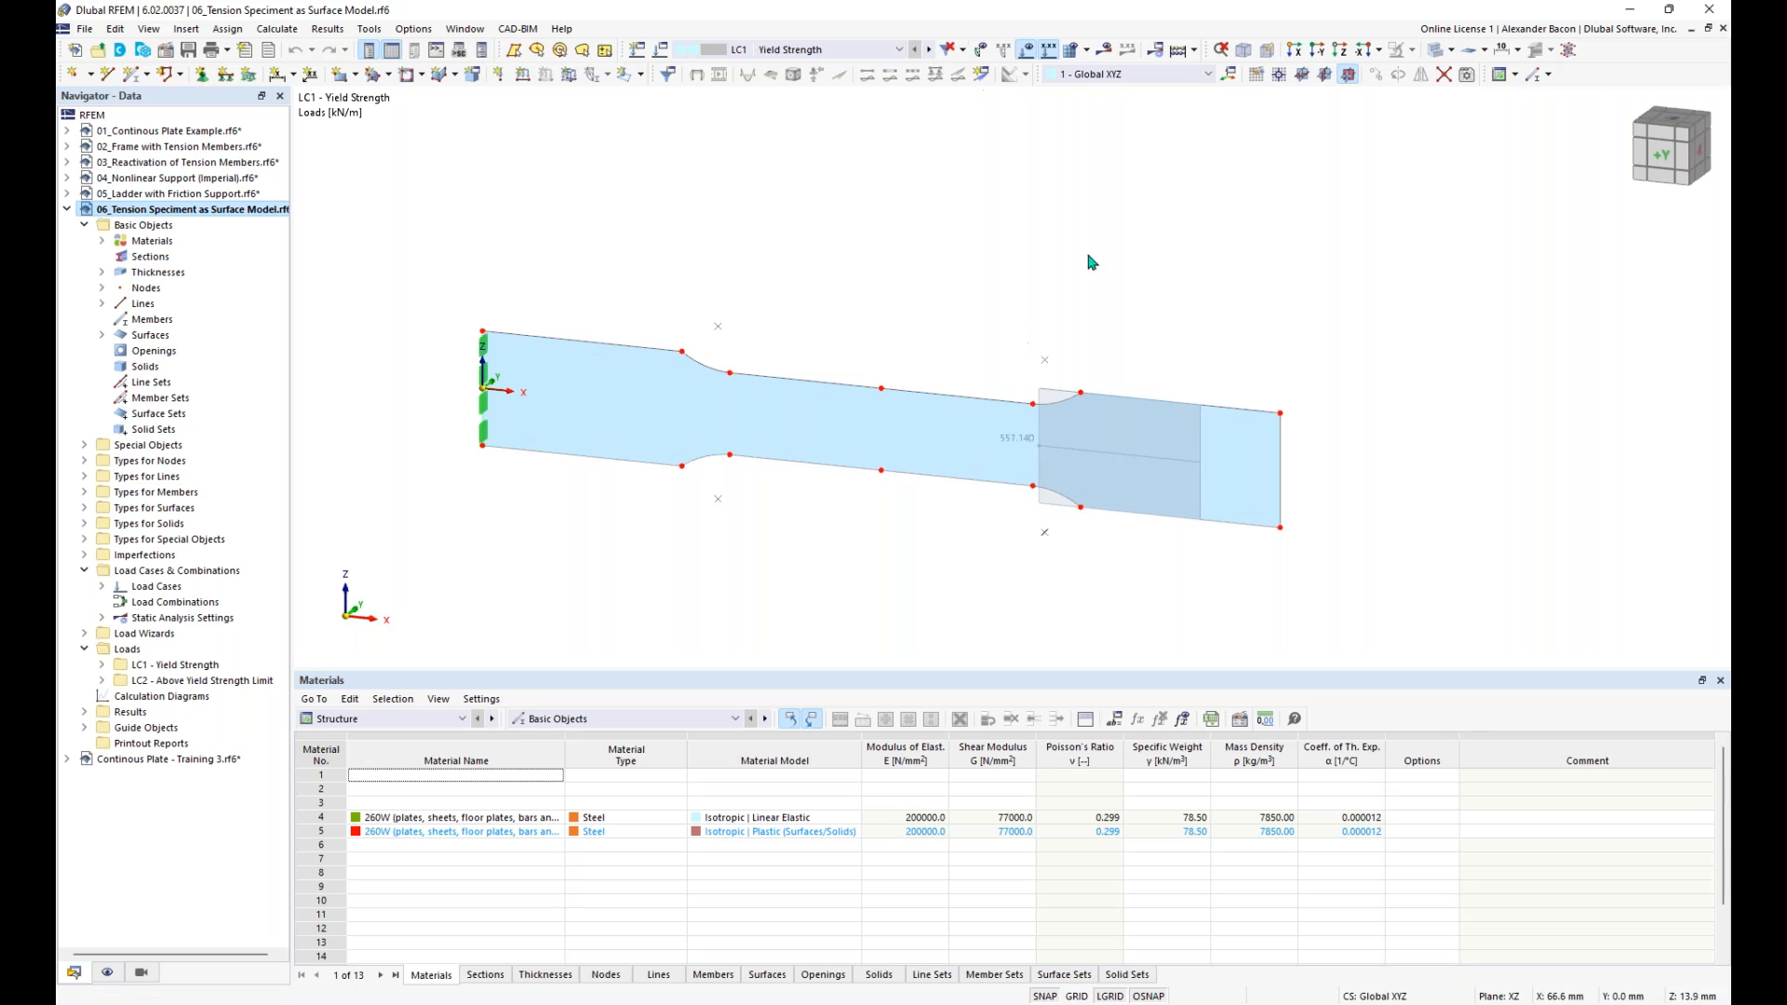
pyautogui.click(1105, 51)
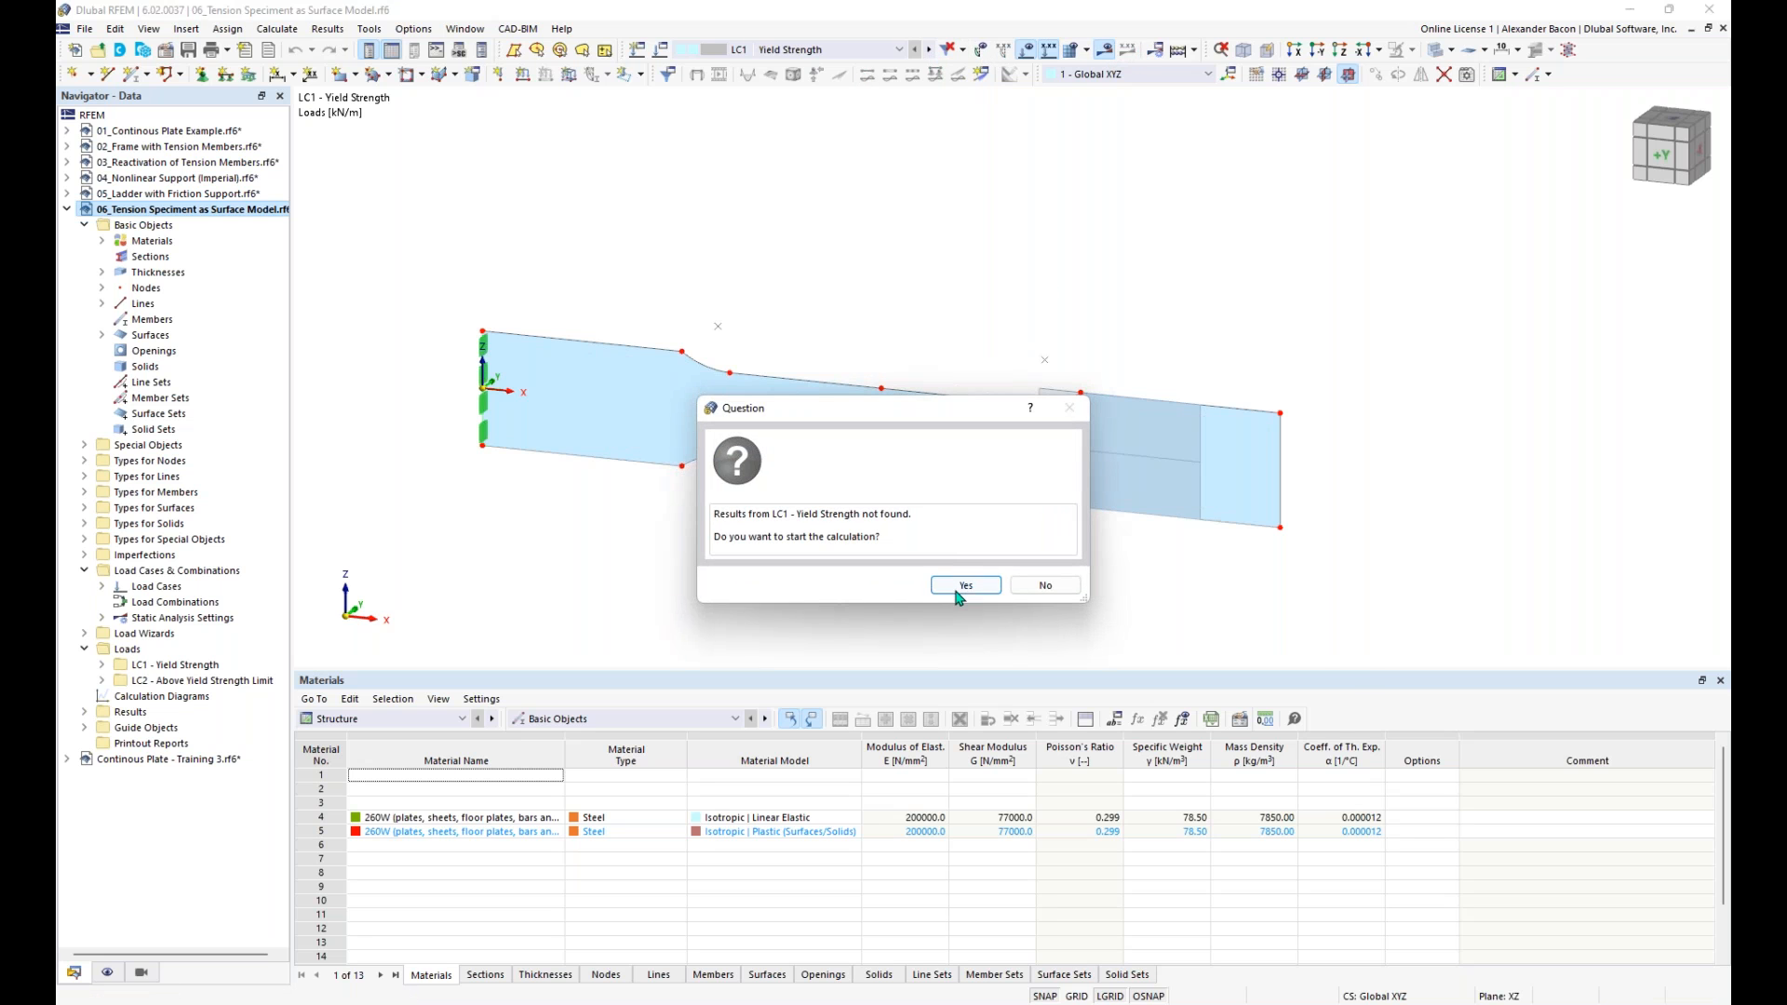
pyautogui.click(968, 584)
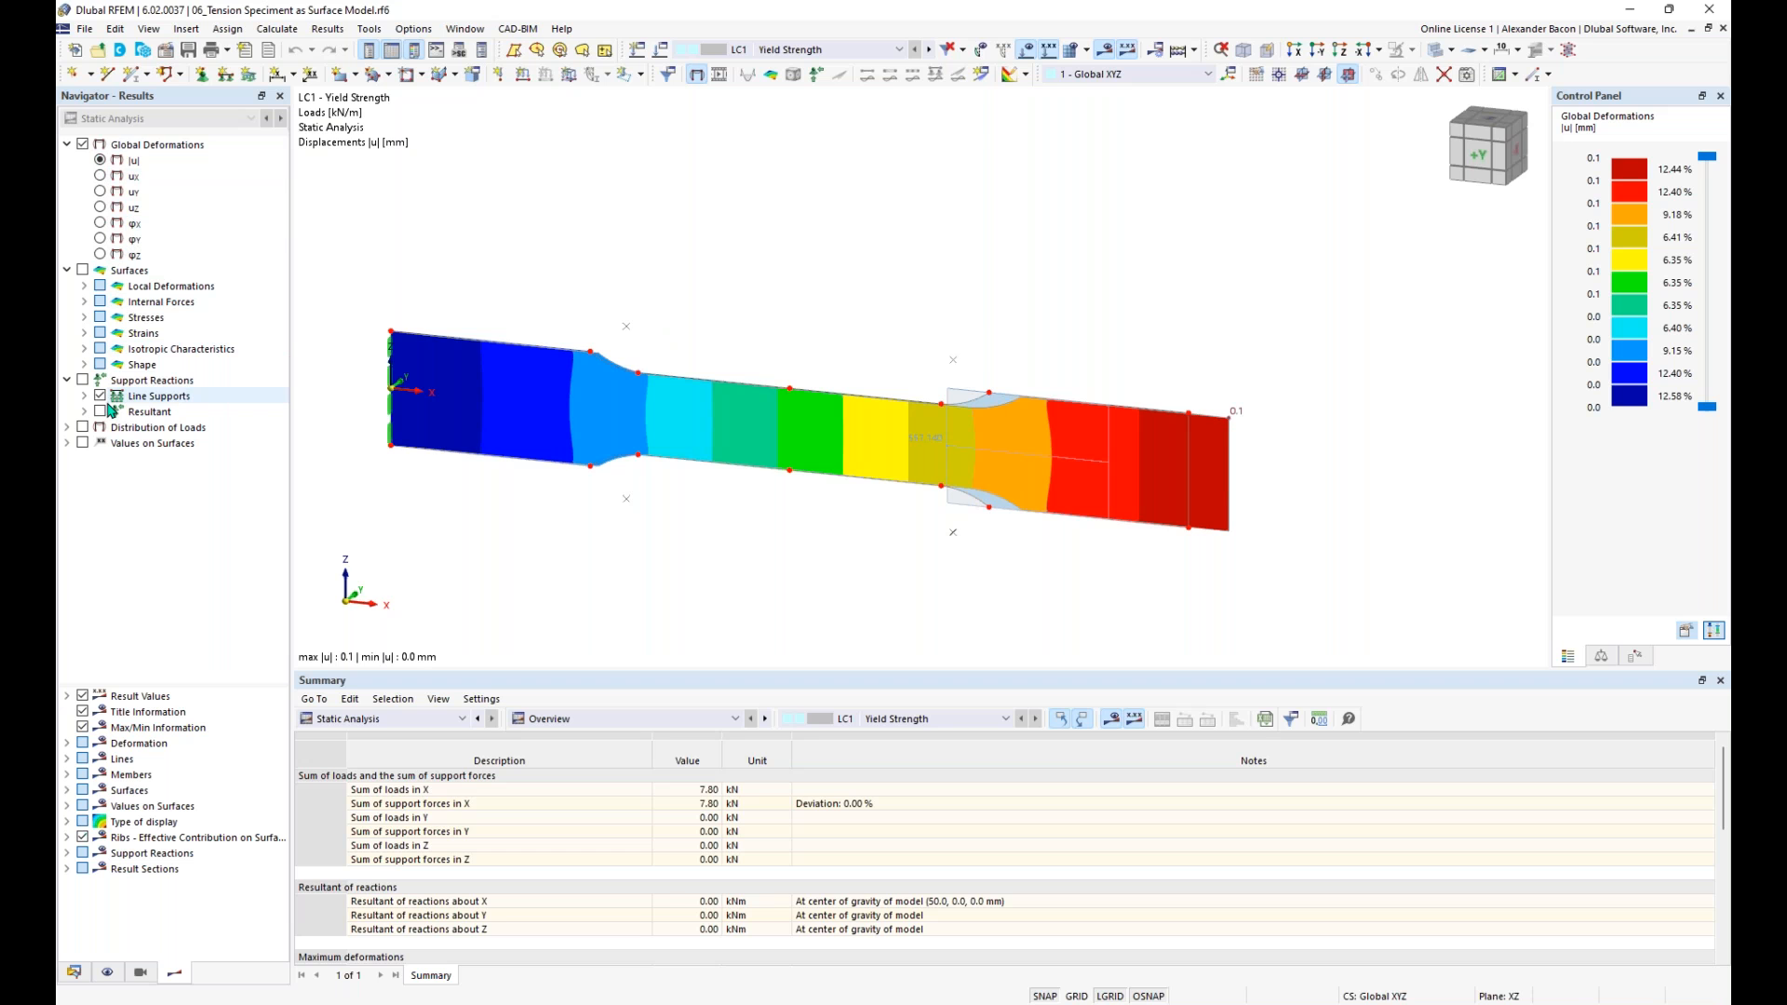
# - Display the surface results as maximum von Mises equivalent stresses and expand the stress result categories down to the von Mises options
pyautogui.click(83, 271)
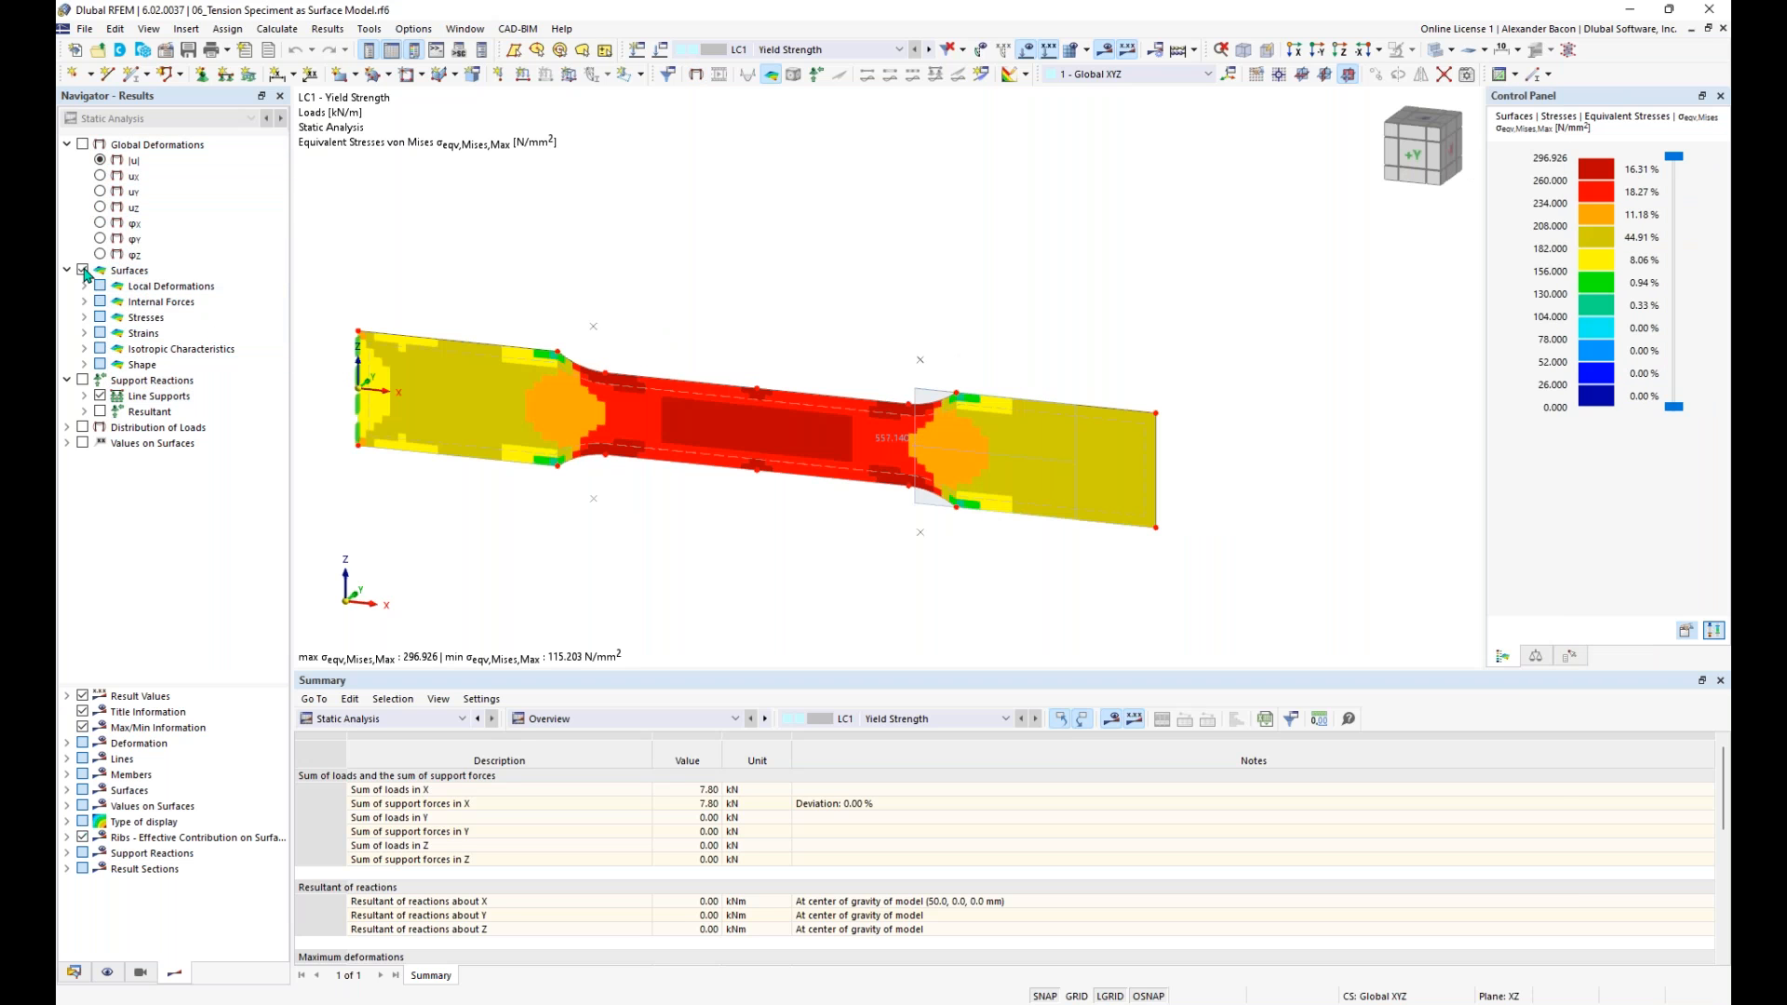
pyautogui.click(83, 317)
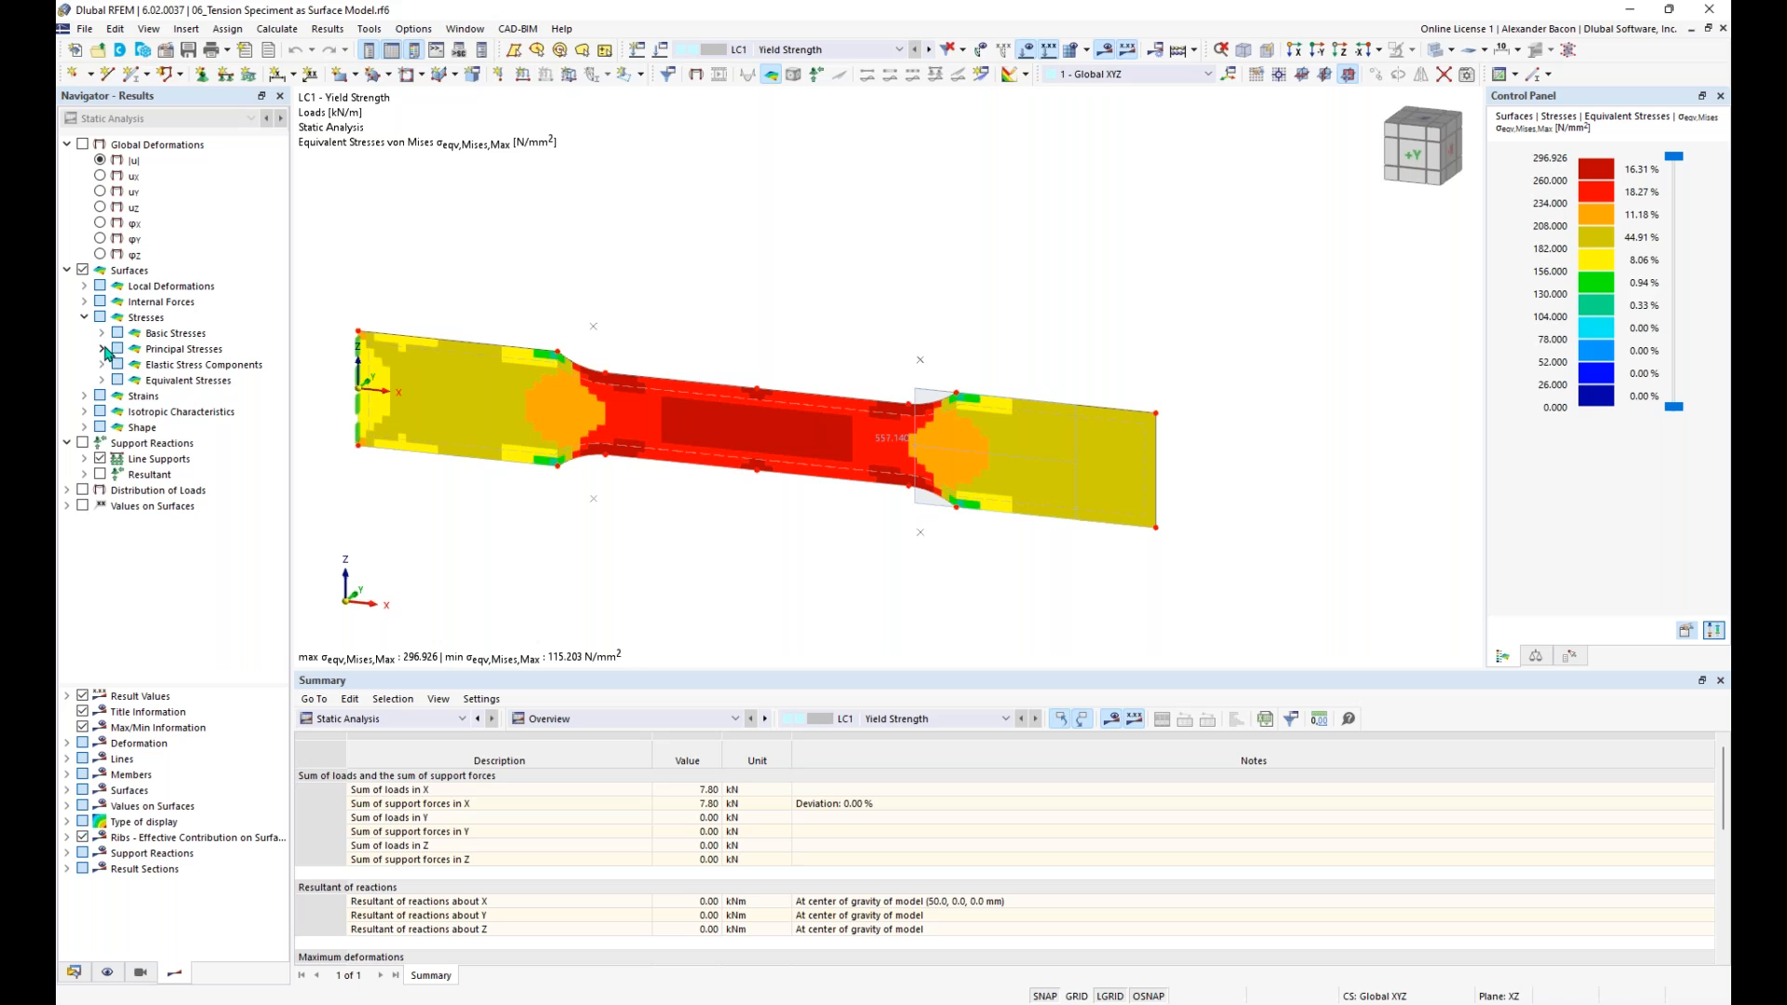
pyautogui.click(101, 381)
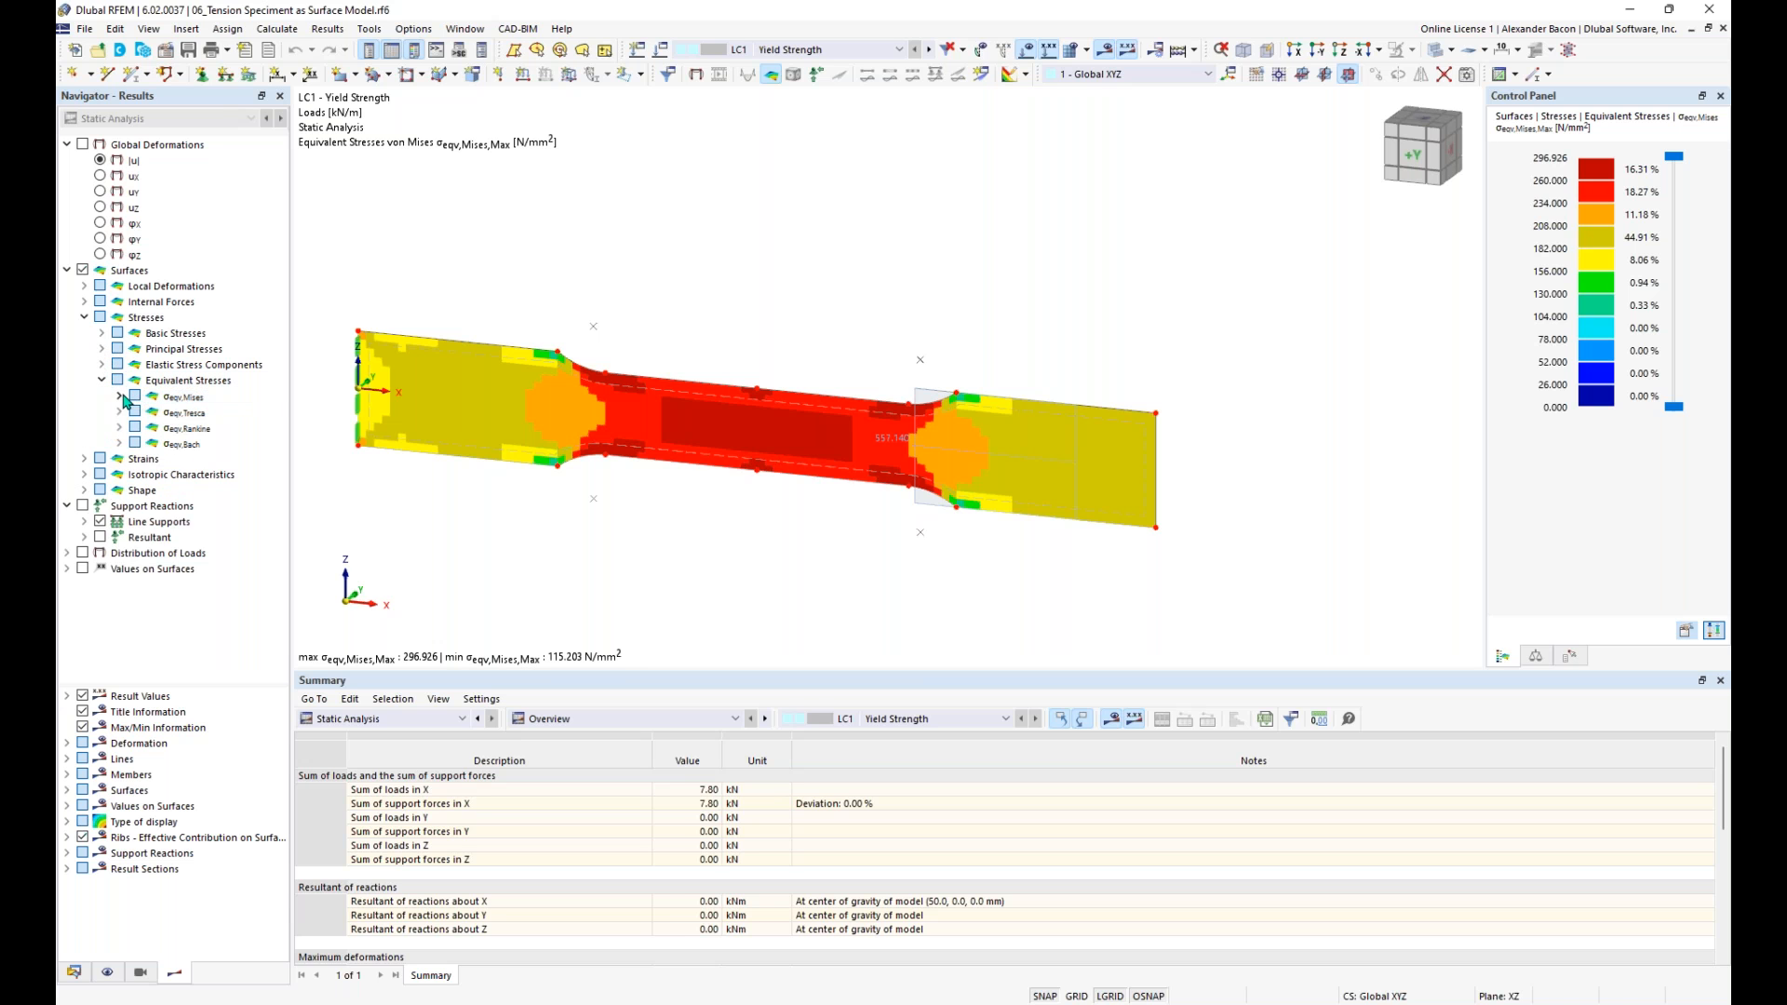
pyautogui.click(120, 396)
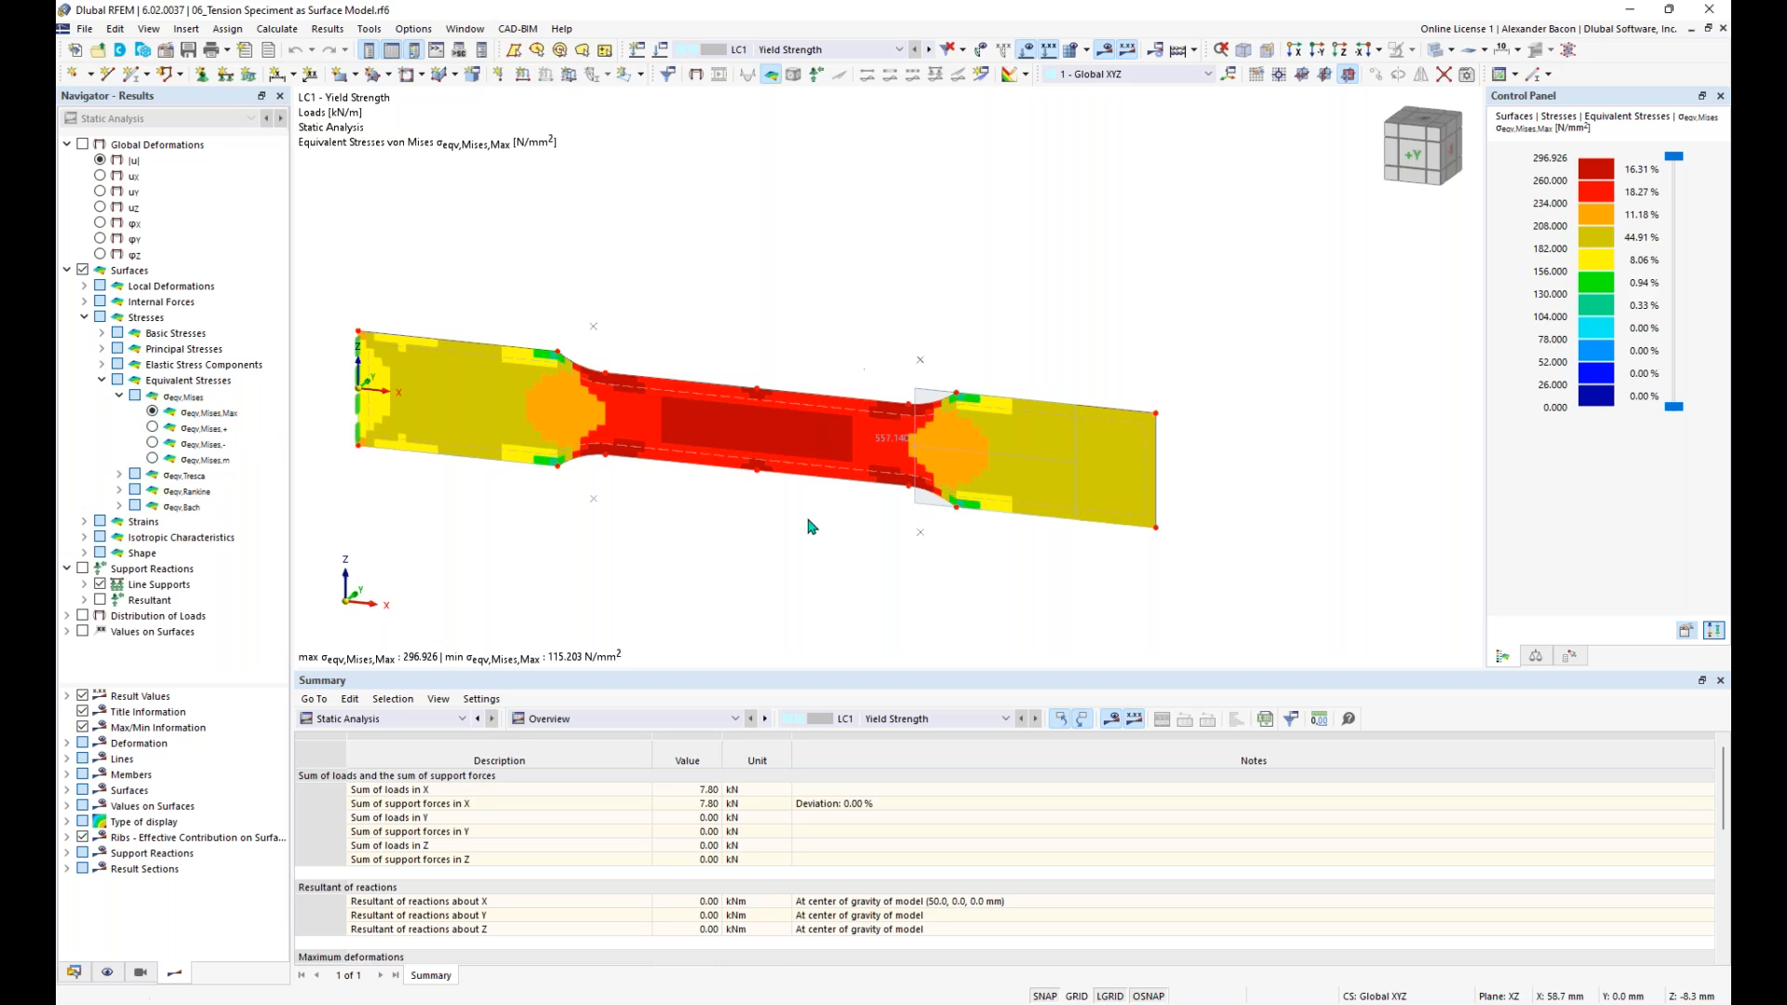
pyautogui.moveTo(842, 531)
pyautogui.mouseDown(button='middle')
pyautogui.moveTo(889, 532)
pyautogui.moveTo(862, 533)
pyautogui.mouseUp(button='middle')
pyautogui.scroll(1, 849, 424)
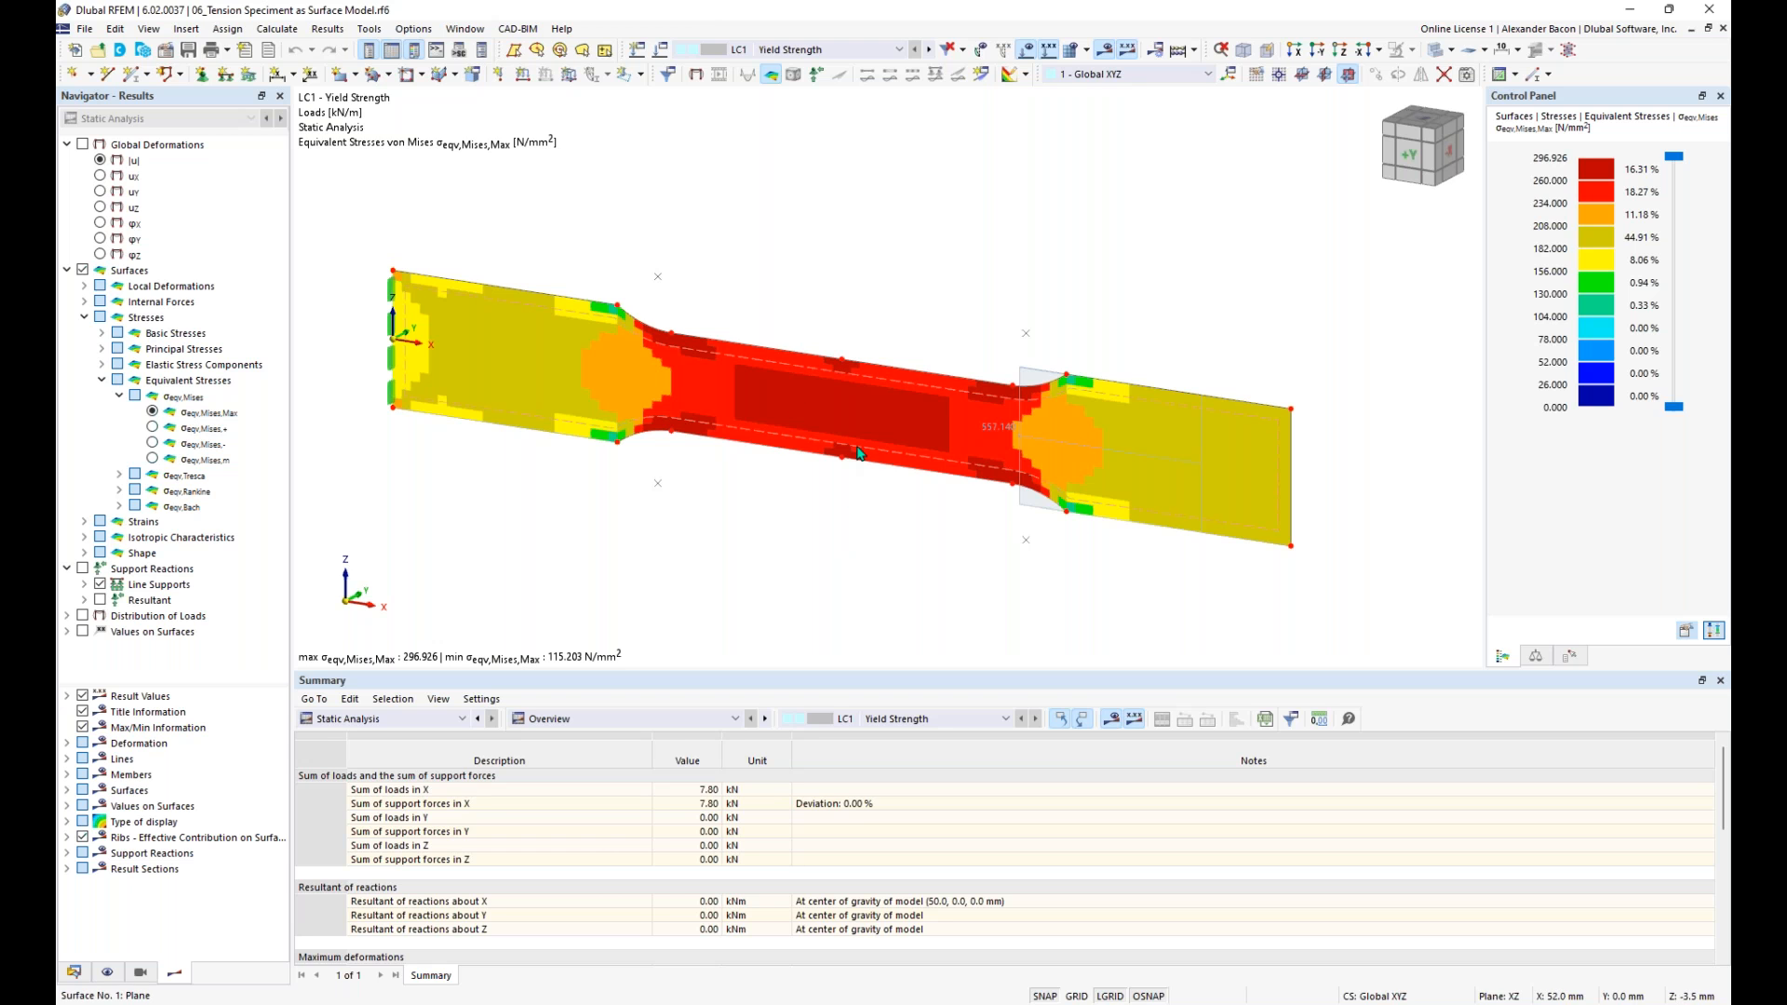
# - Look up the specified minimum yield stress of the specimen surface's 260W linear elastic material
pyautogui.doubleClick(794, 401)
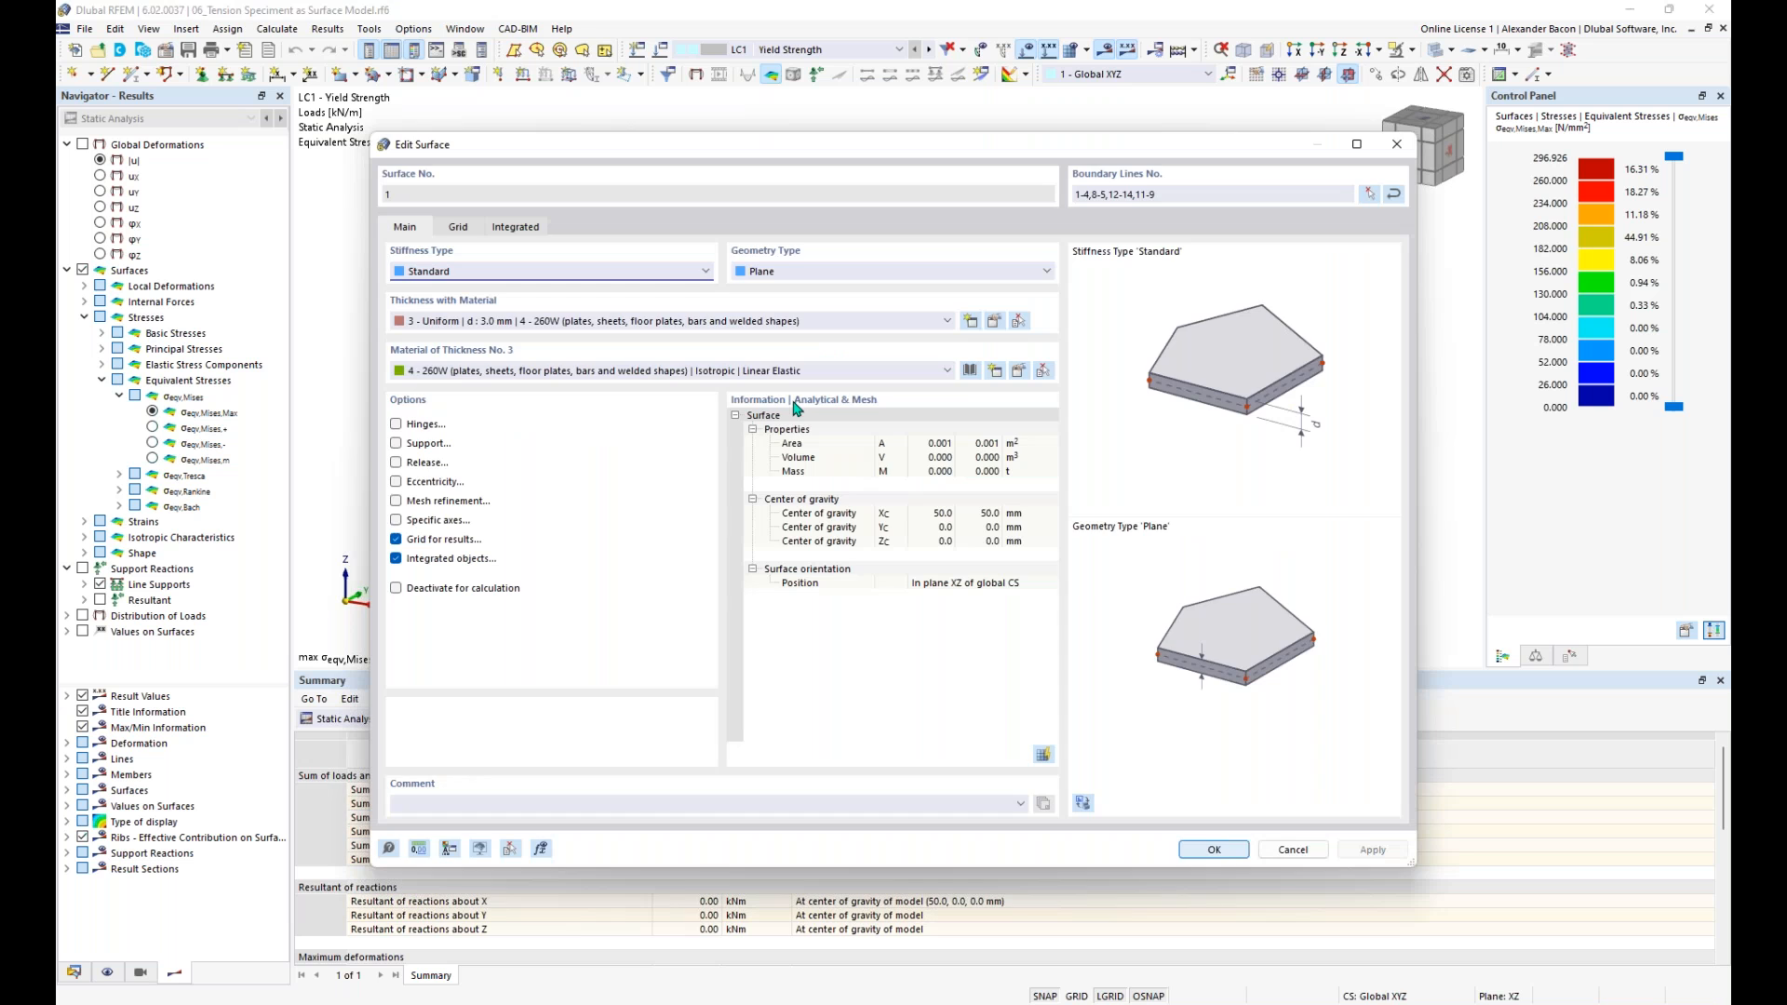
pyautogui.click(1020, 371)
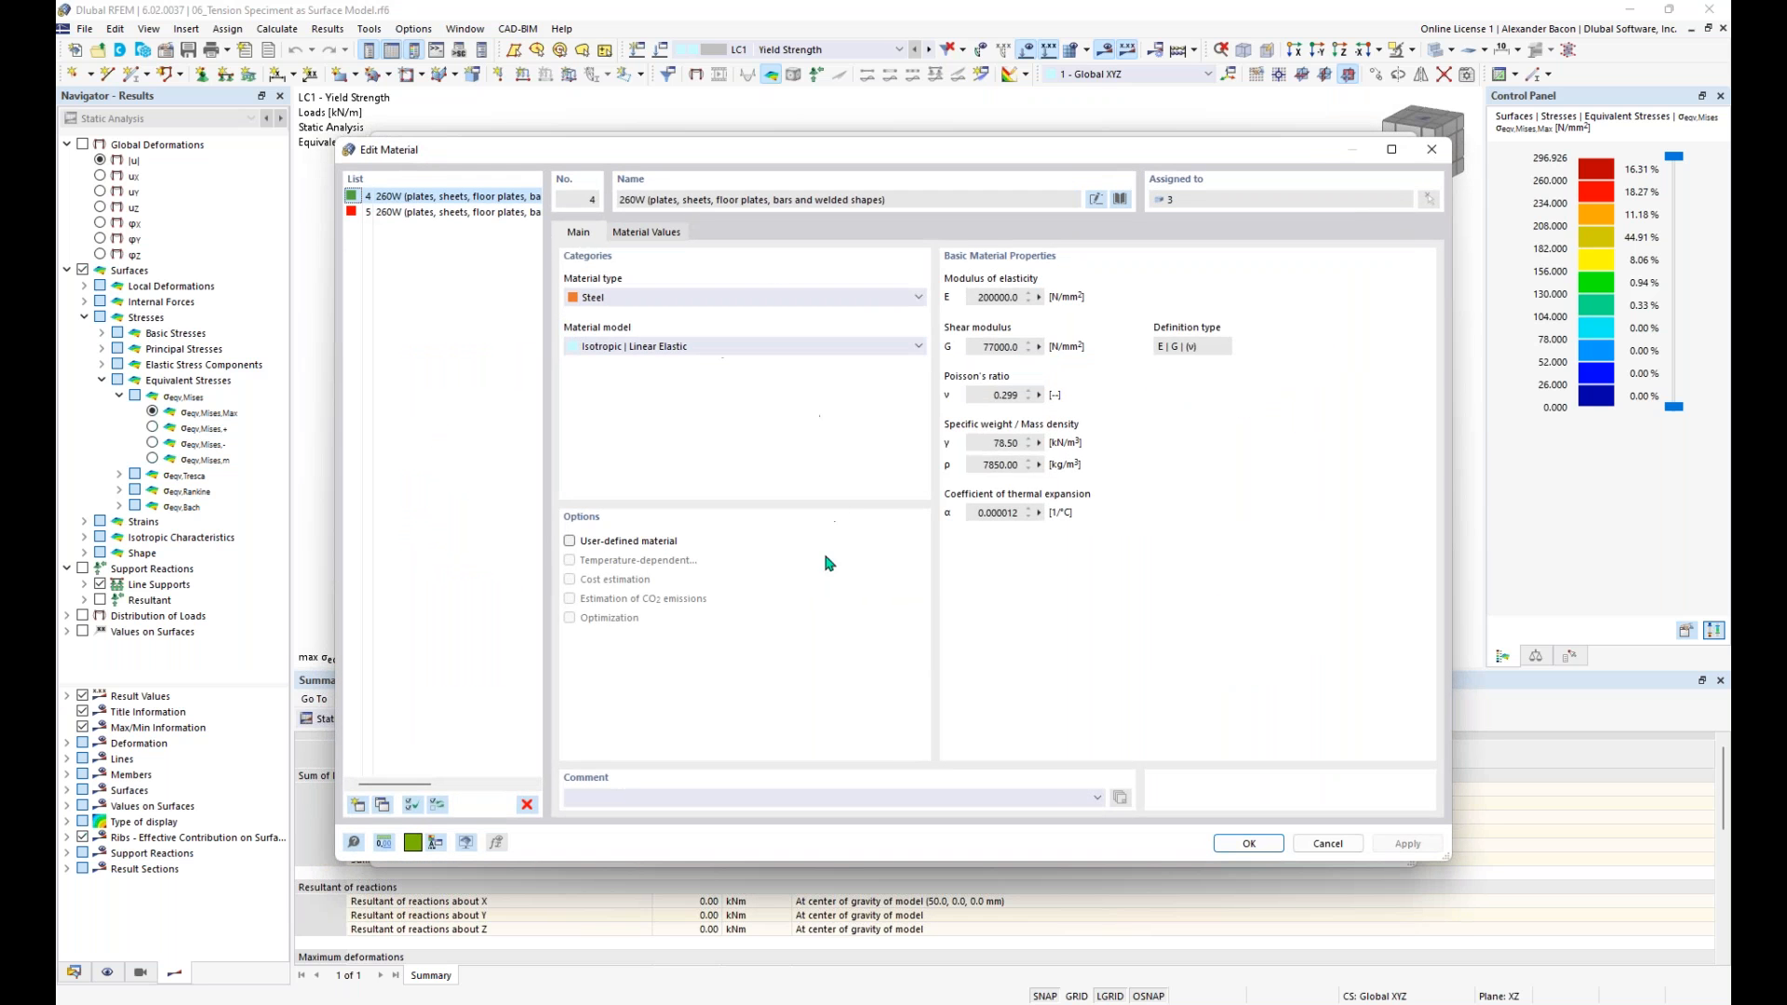
pyautogui.click(649, 232)
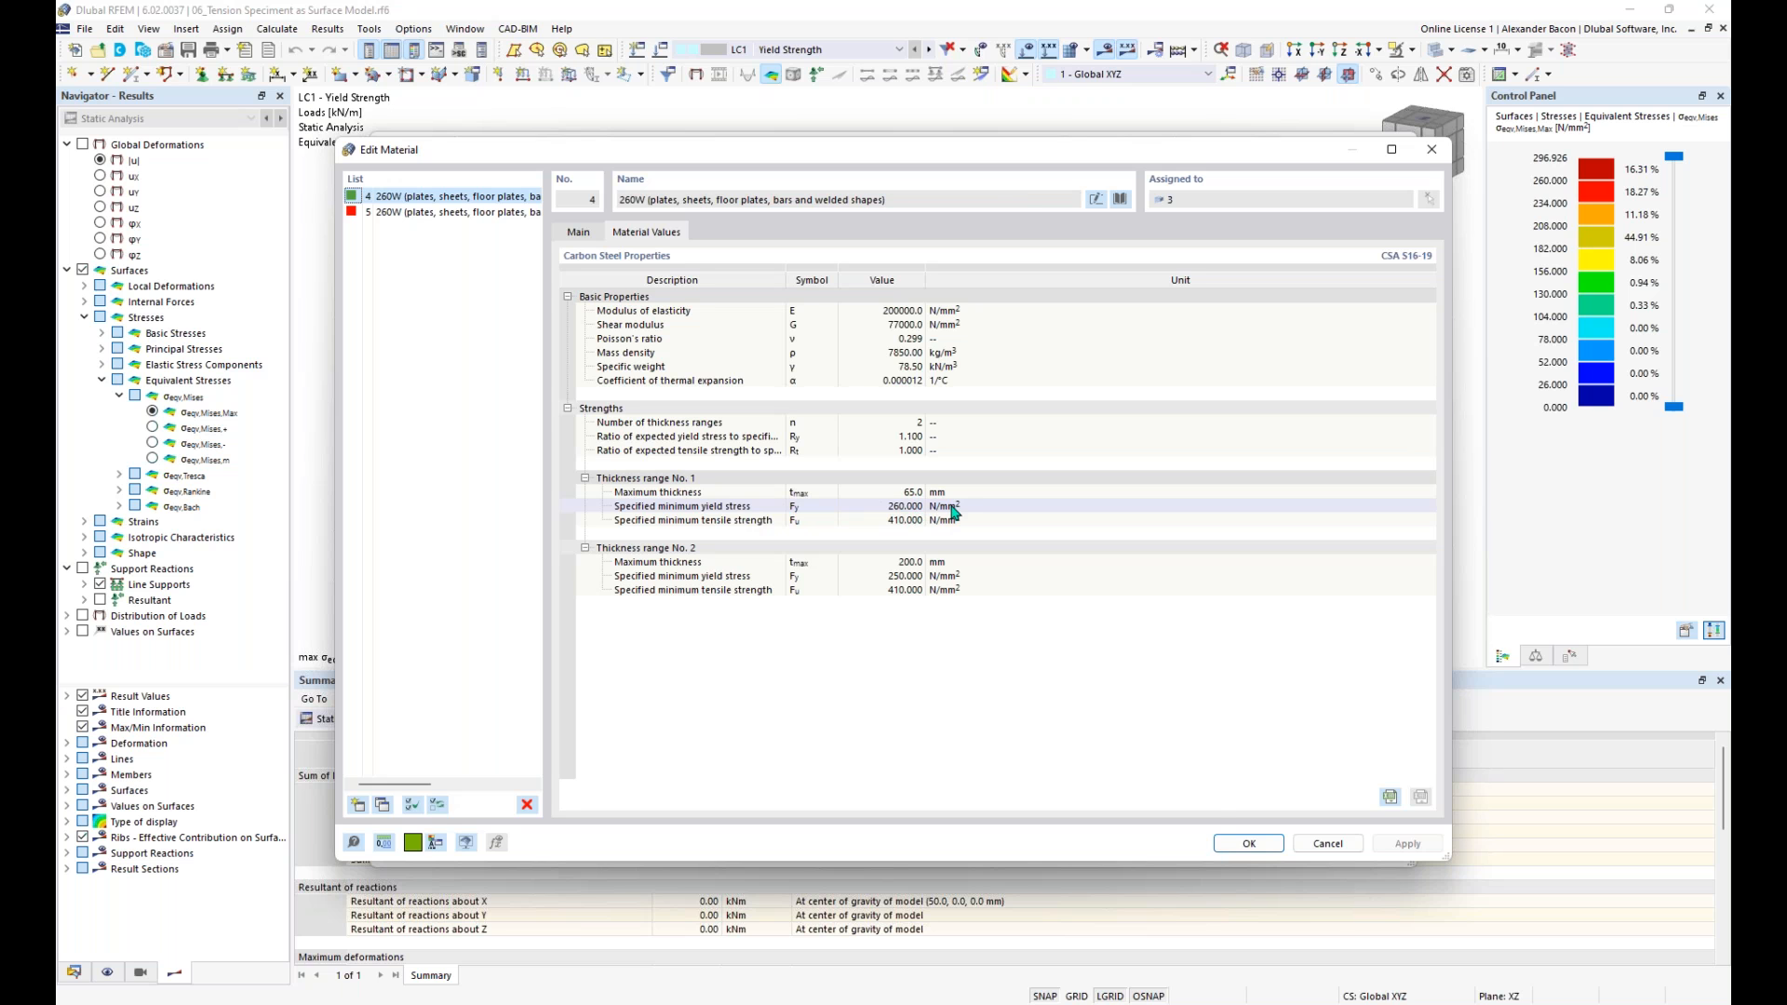
pyautogui.click(1249, 845)
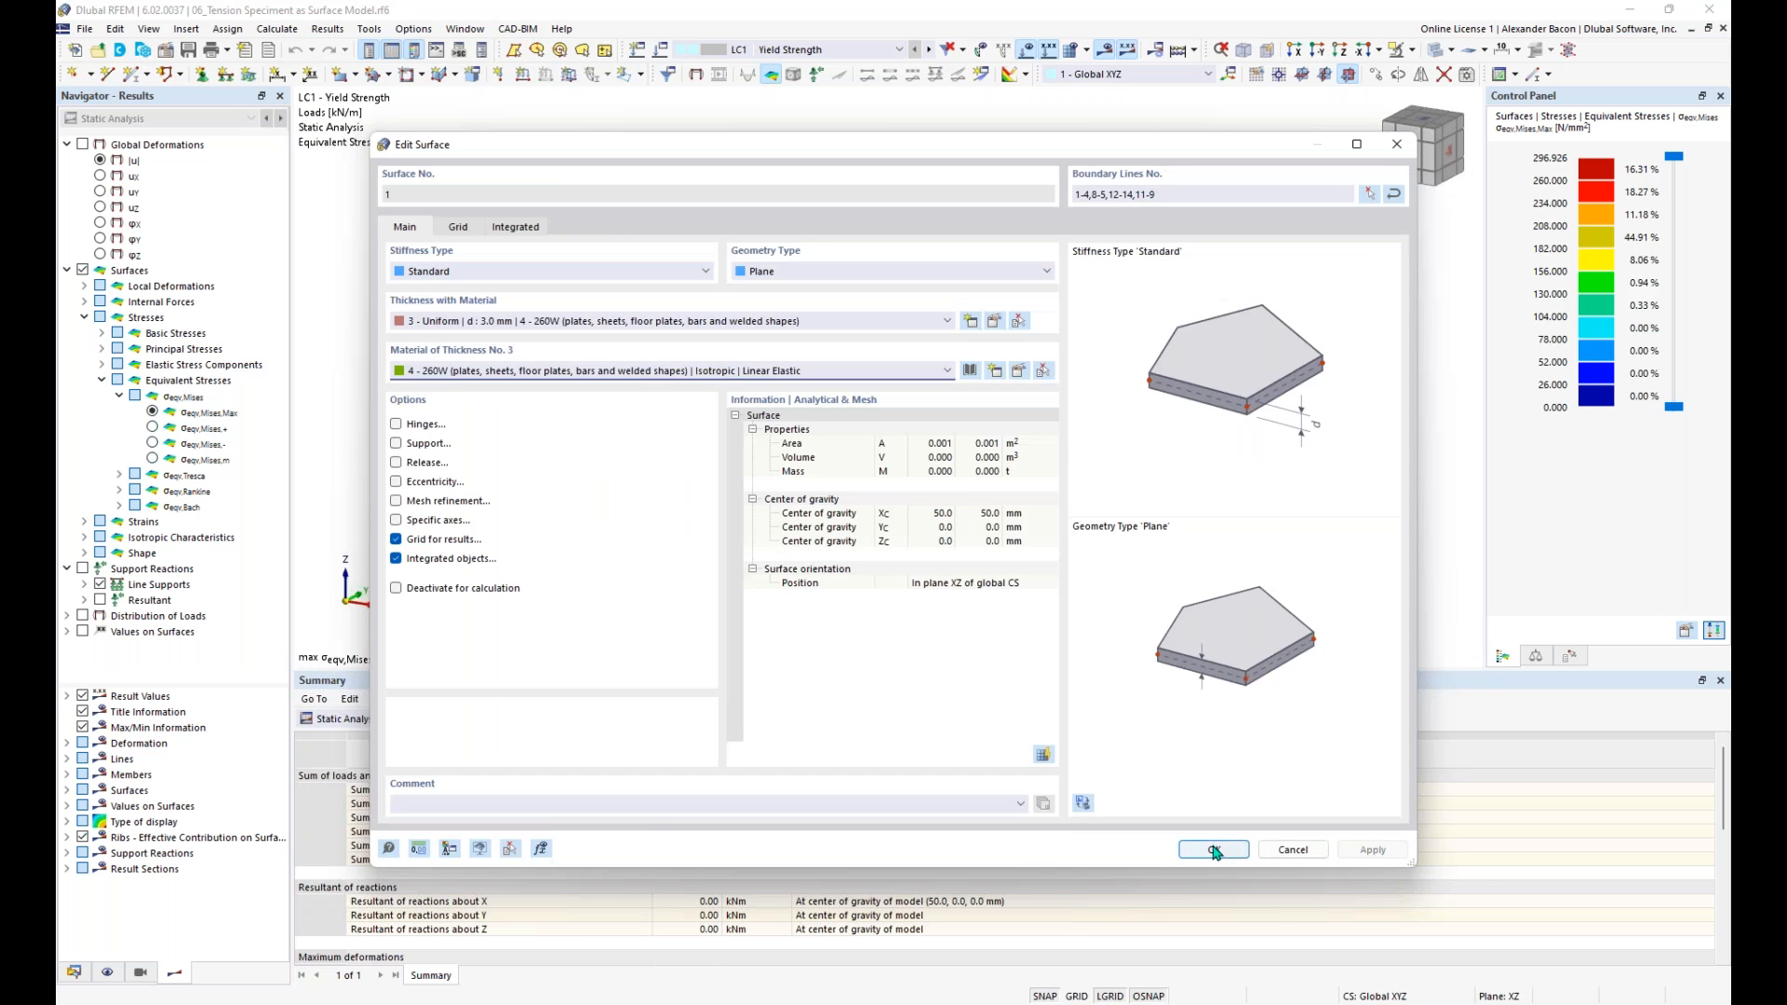
pyautogui.click(1212, 850)
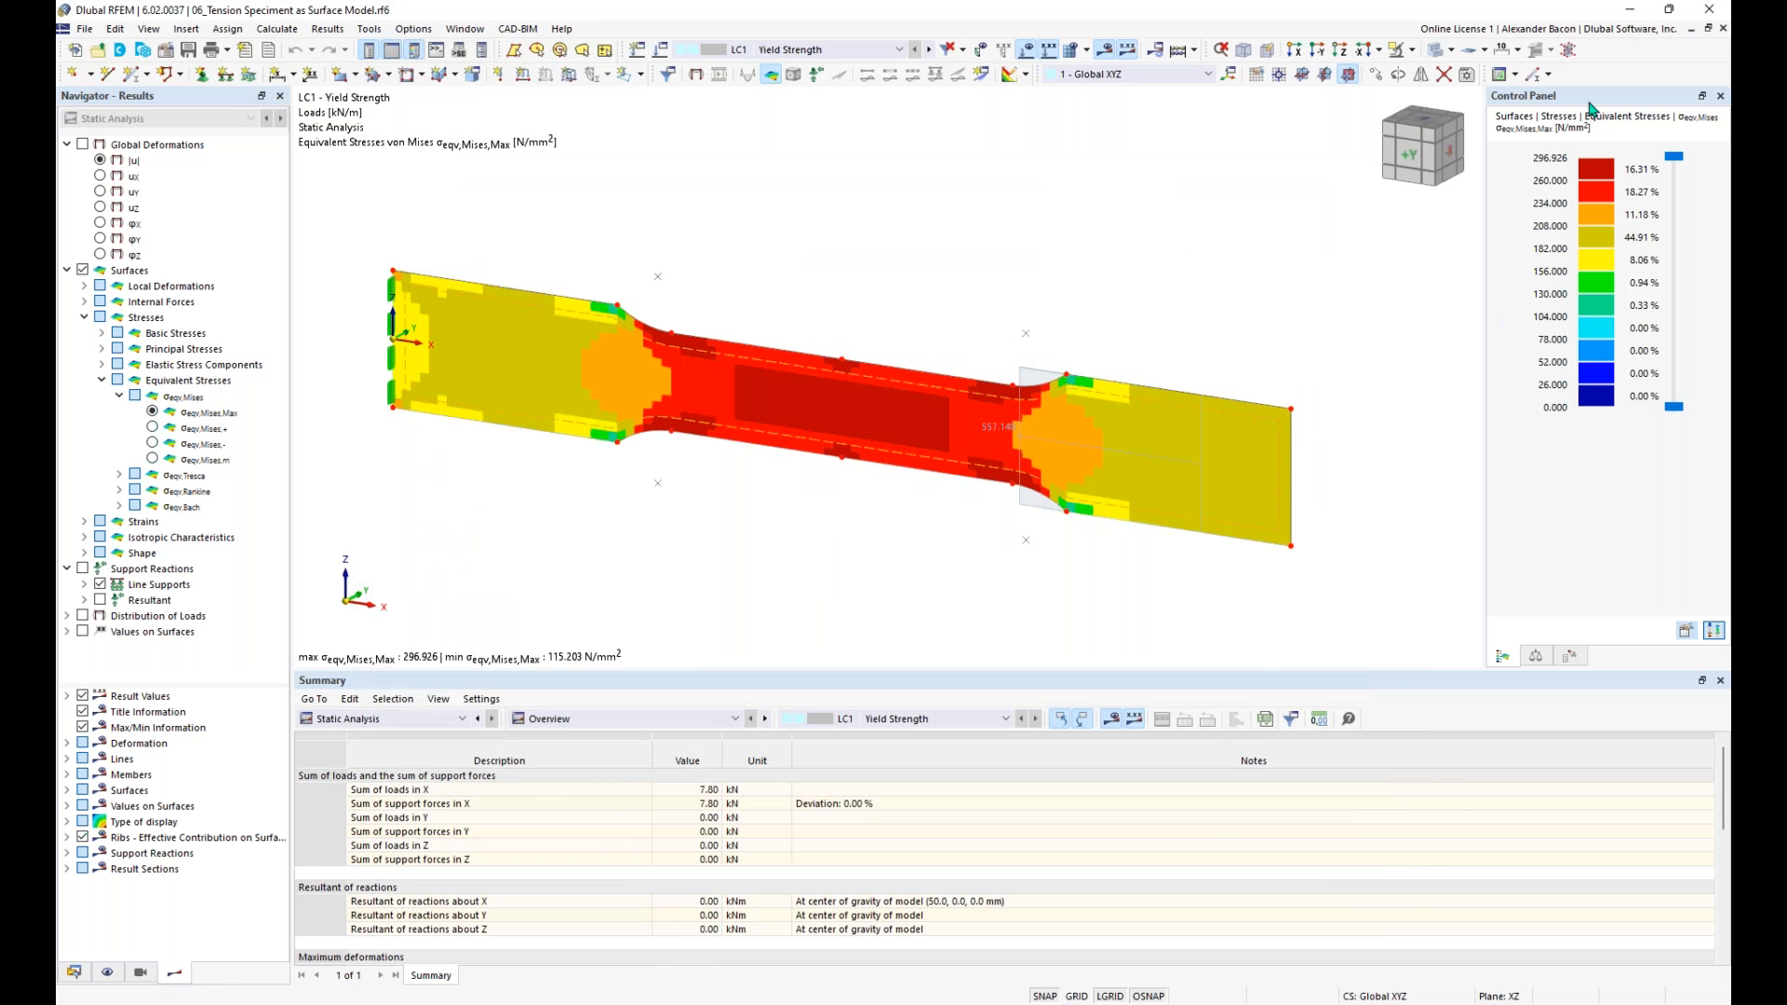
# - Undock the result color legend and set its value scale to refer to Max/Min
pyautogui.moveTo(1593, 104); pyautogui.dragTo(1459, 105)
pyautogui.doubleClick(1459, 201)
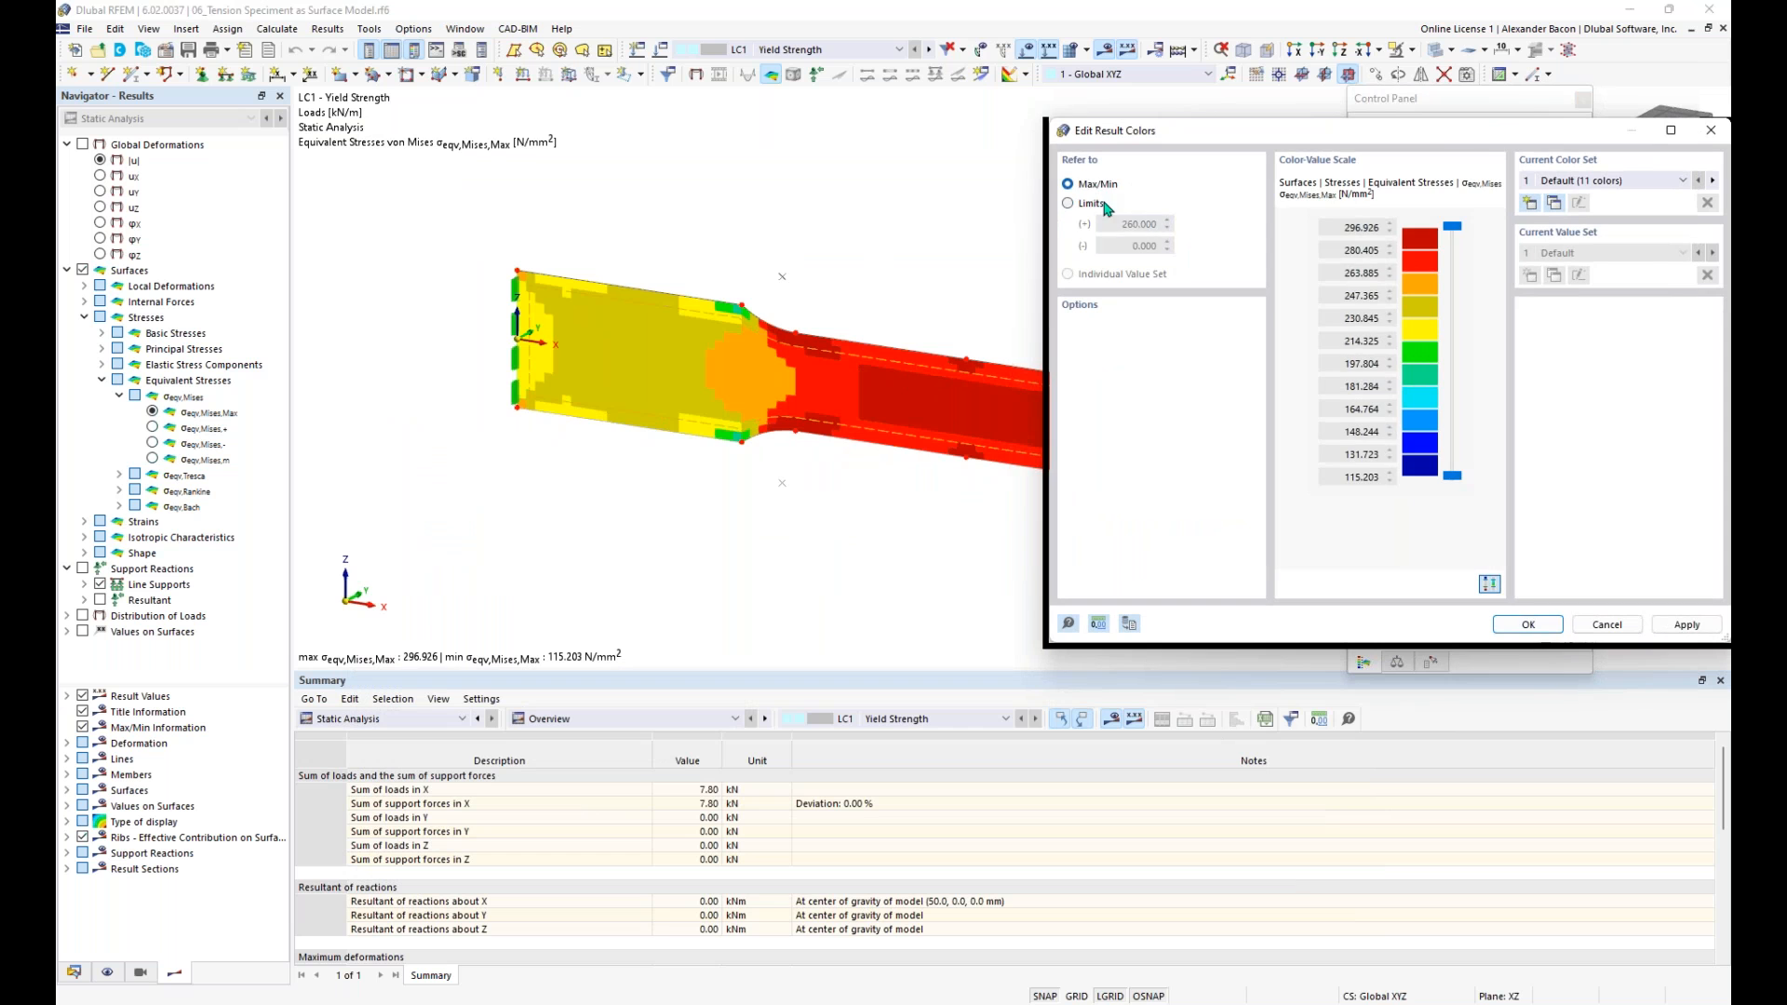
pyautogui.click(1528, 625)
# - Examine the von Mises stress distribution in the specimen's narrow middle section and at the curved transitions
pyautogui.moveTo(919, 494); pyautogui.dragTo(915, 486, button='middle')
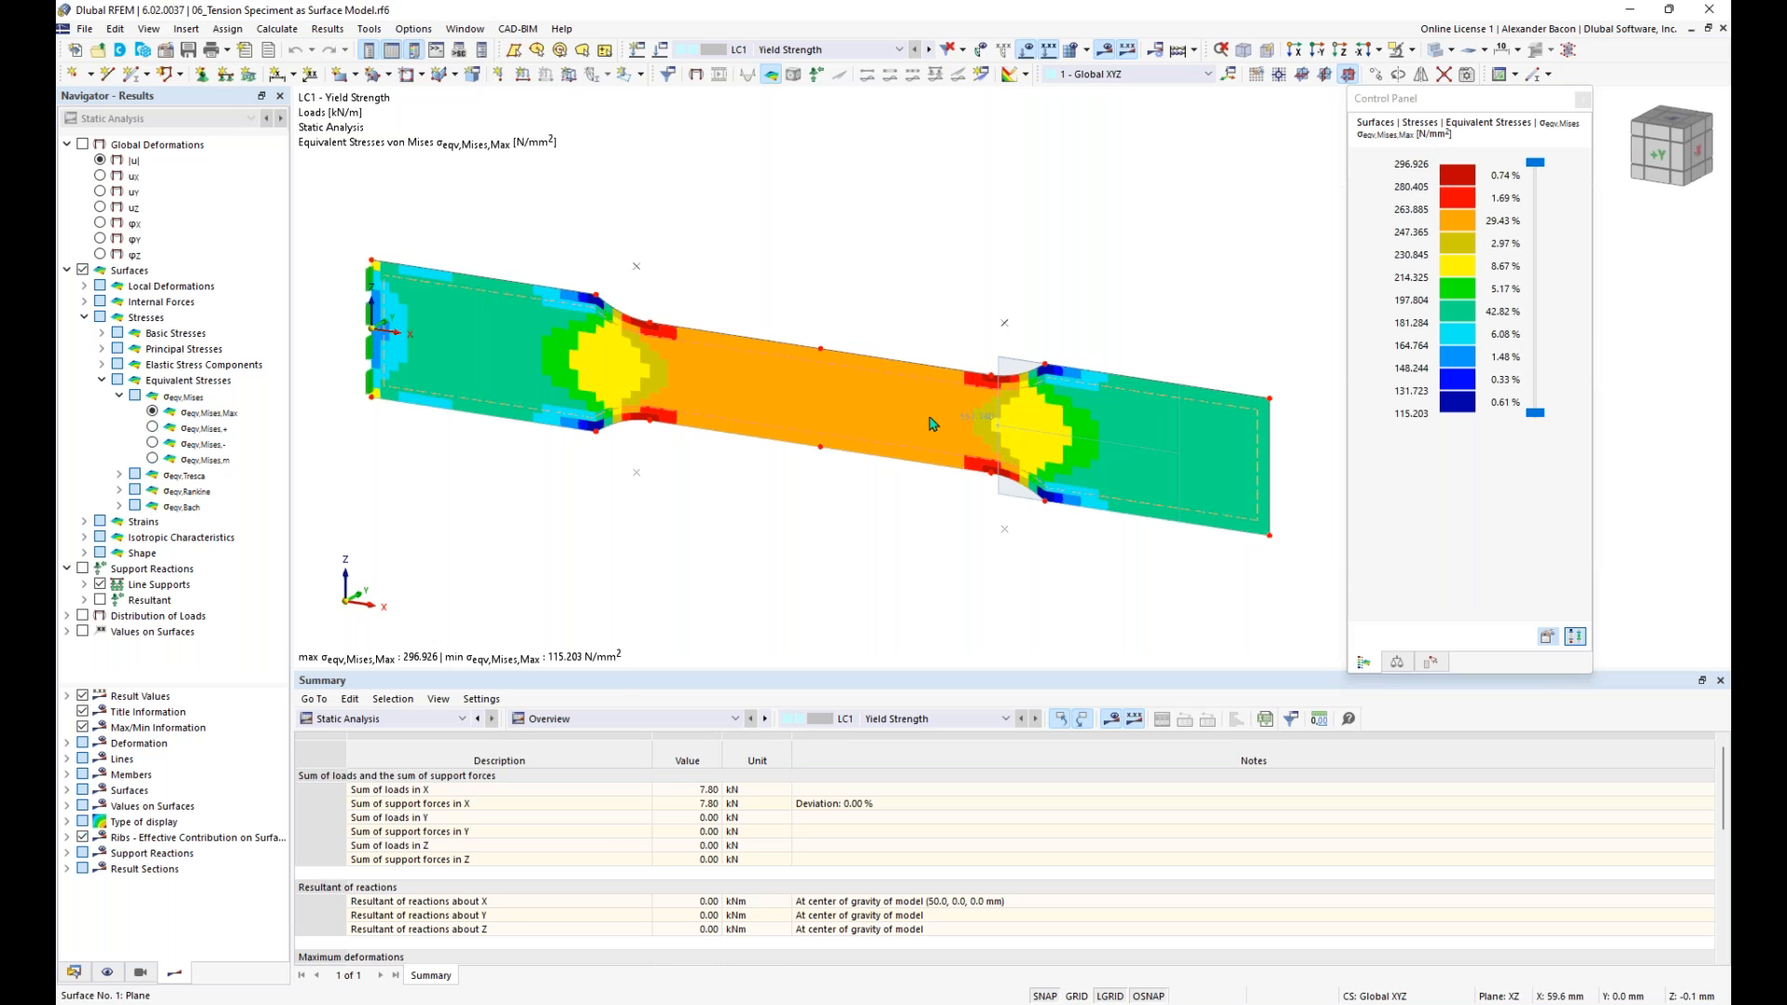
pyautogui.scroll(2, 1001, 382)
pyautogui.scroll(1, 1001, 382)
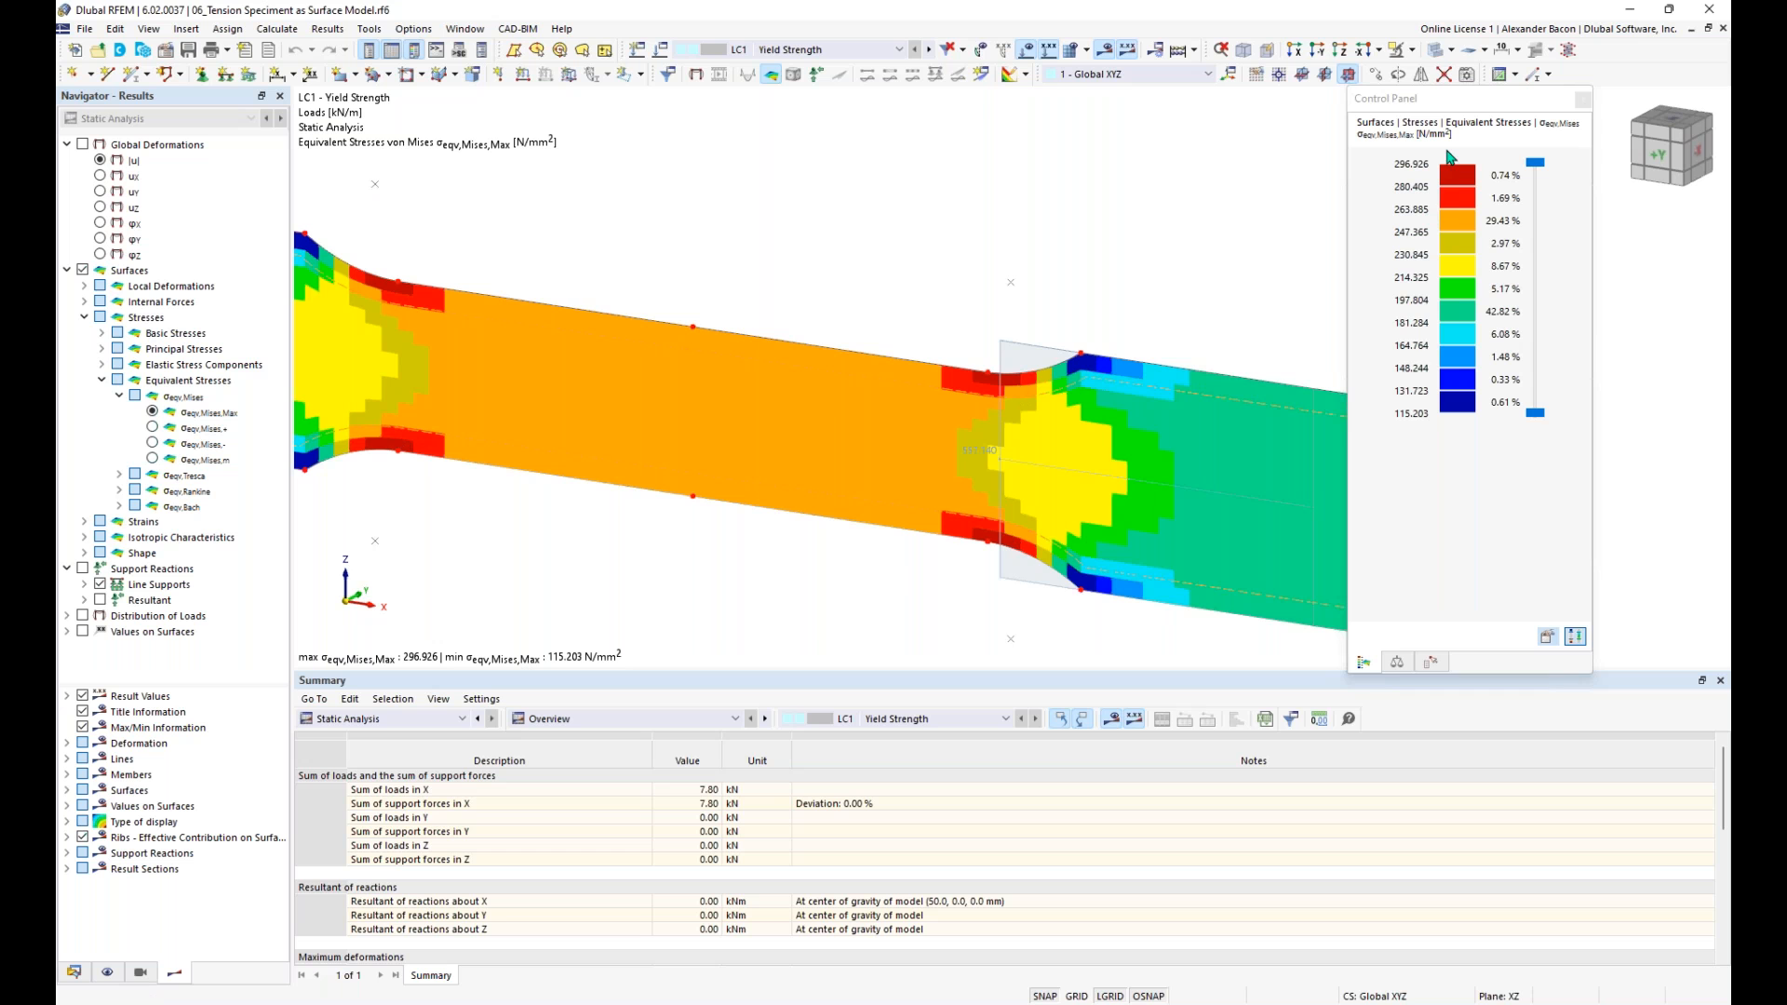
pyautogui.scroll(-3, 1155, 298)
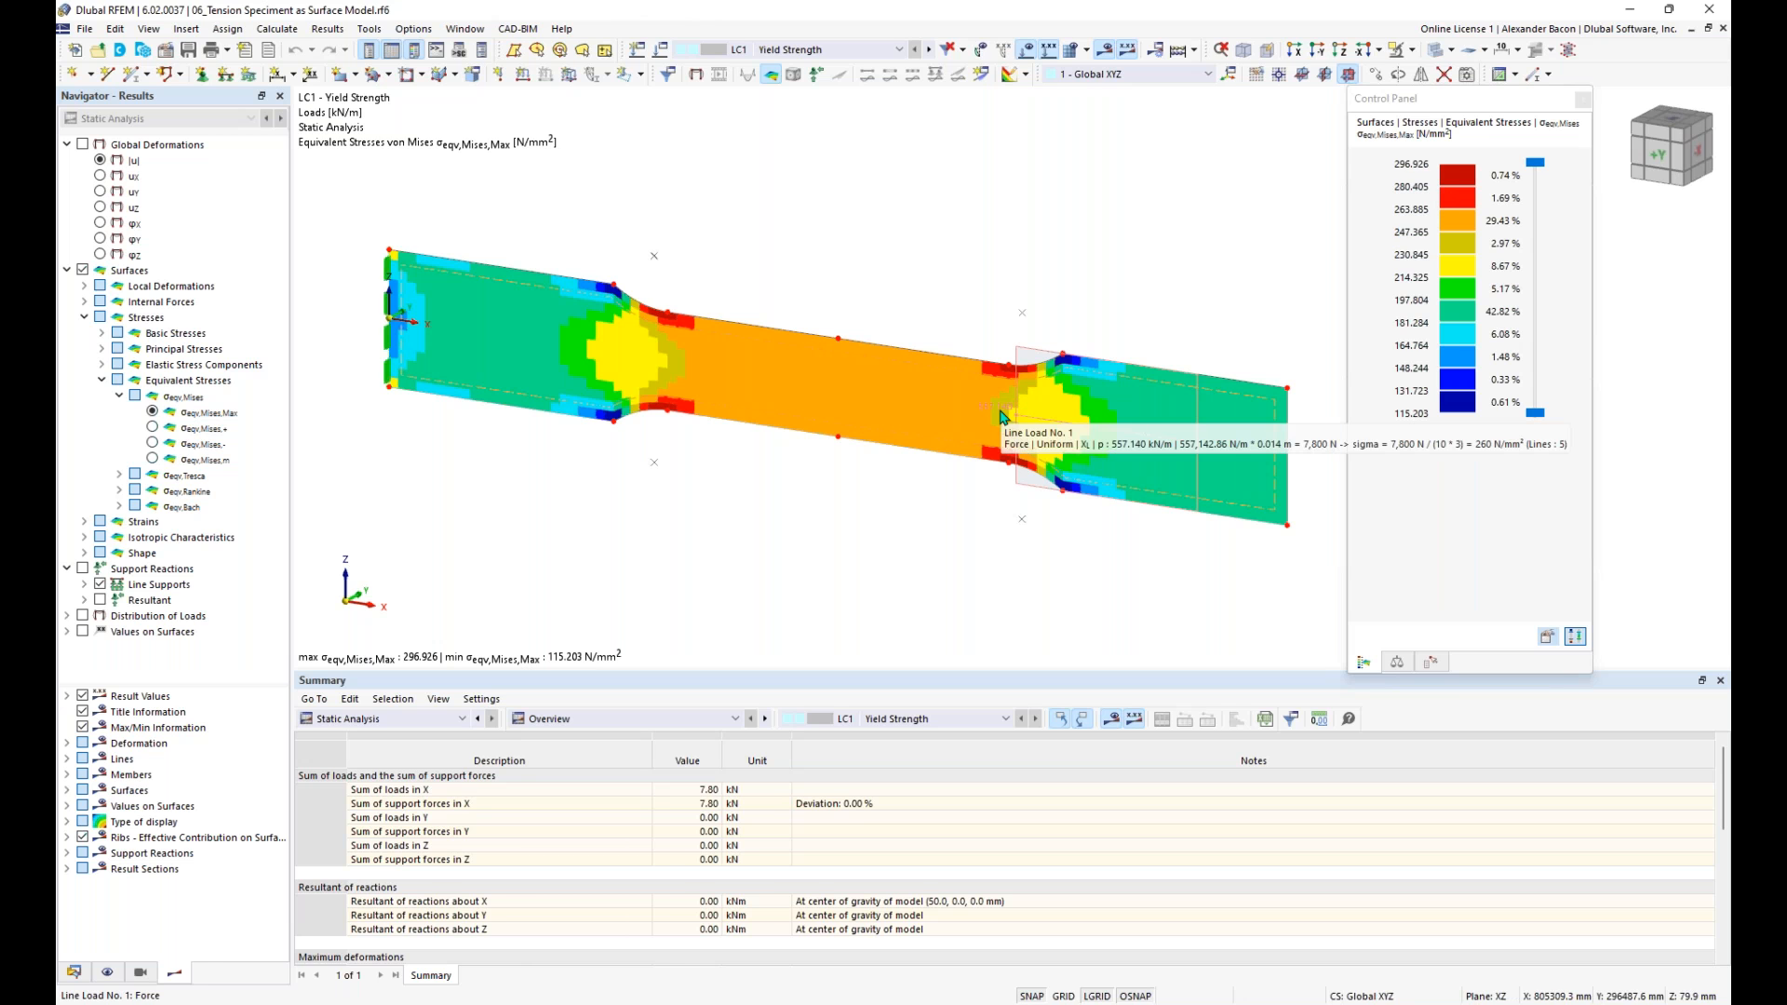
pyautogui.scroll(3, 1004, 406)
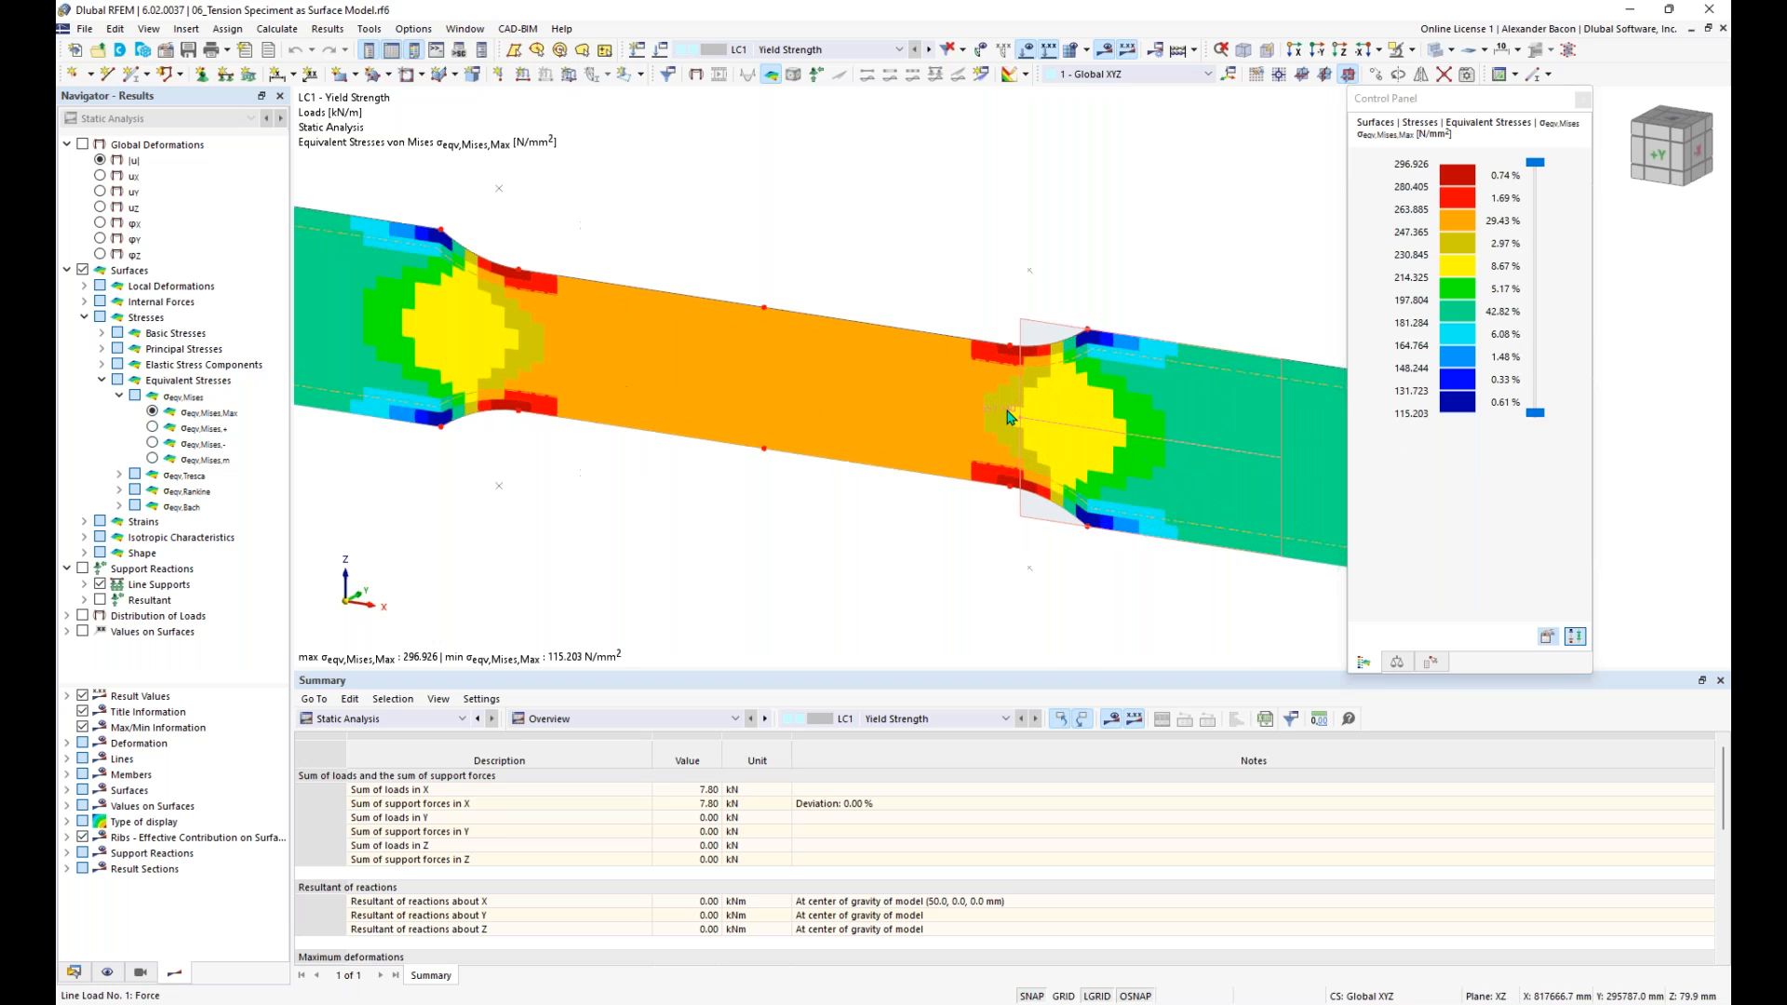
pyautogui.scroll(-3, 956, 416)
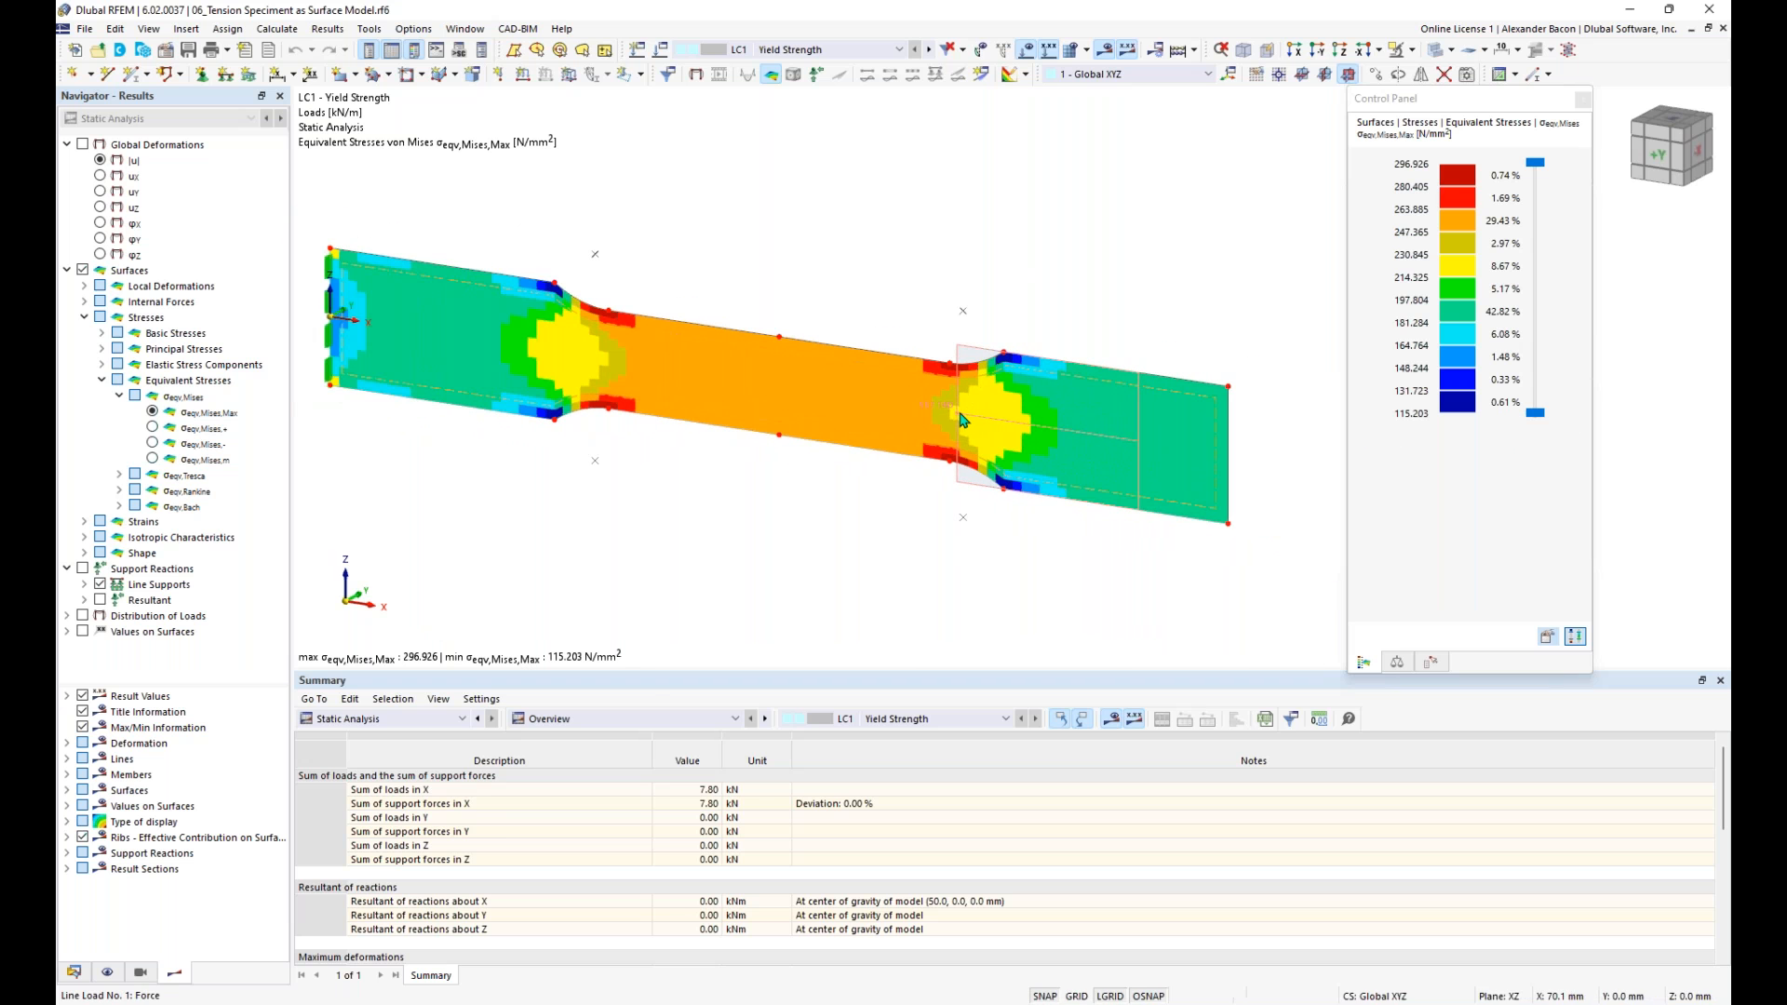
pyautogui.scroll(-1, 945, 415)
pyautogui.scroll(1, 929, 426)
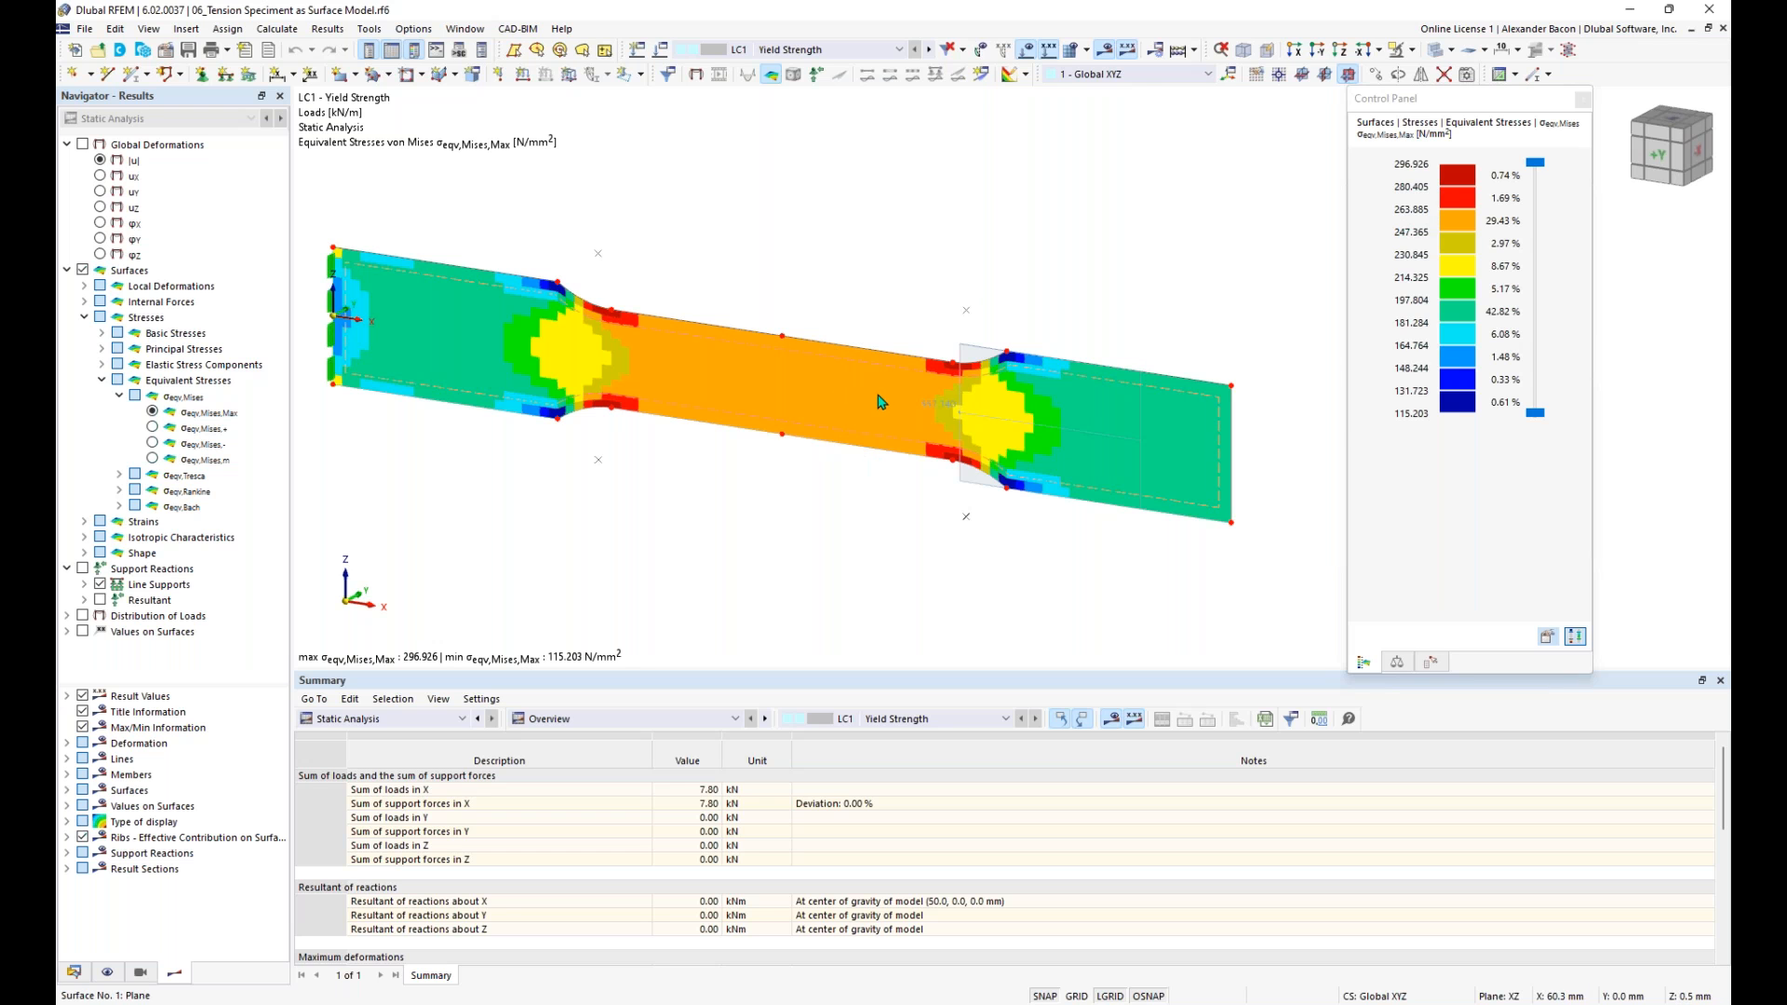
# - Inspect the LC1 line load on the specimen's free end, including its magnitude, direction and comment
pyautogui.moveTo(880, 397)
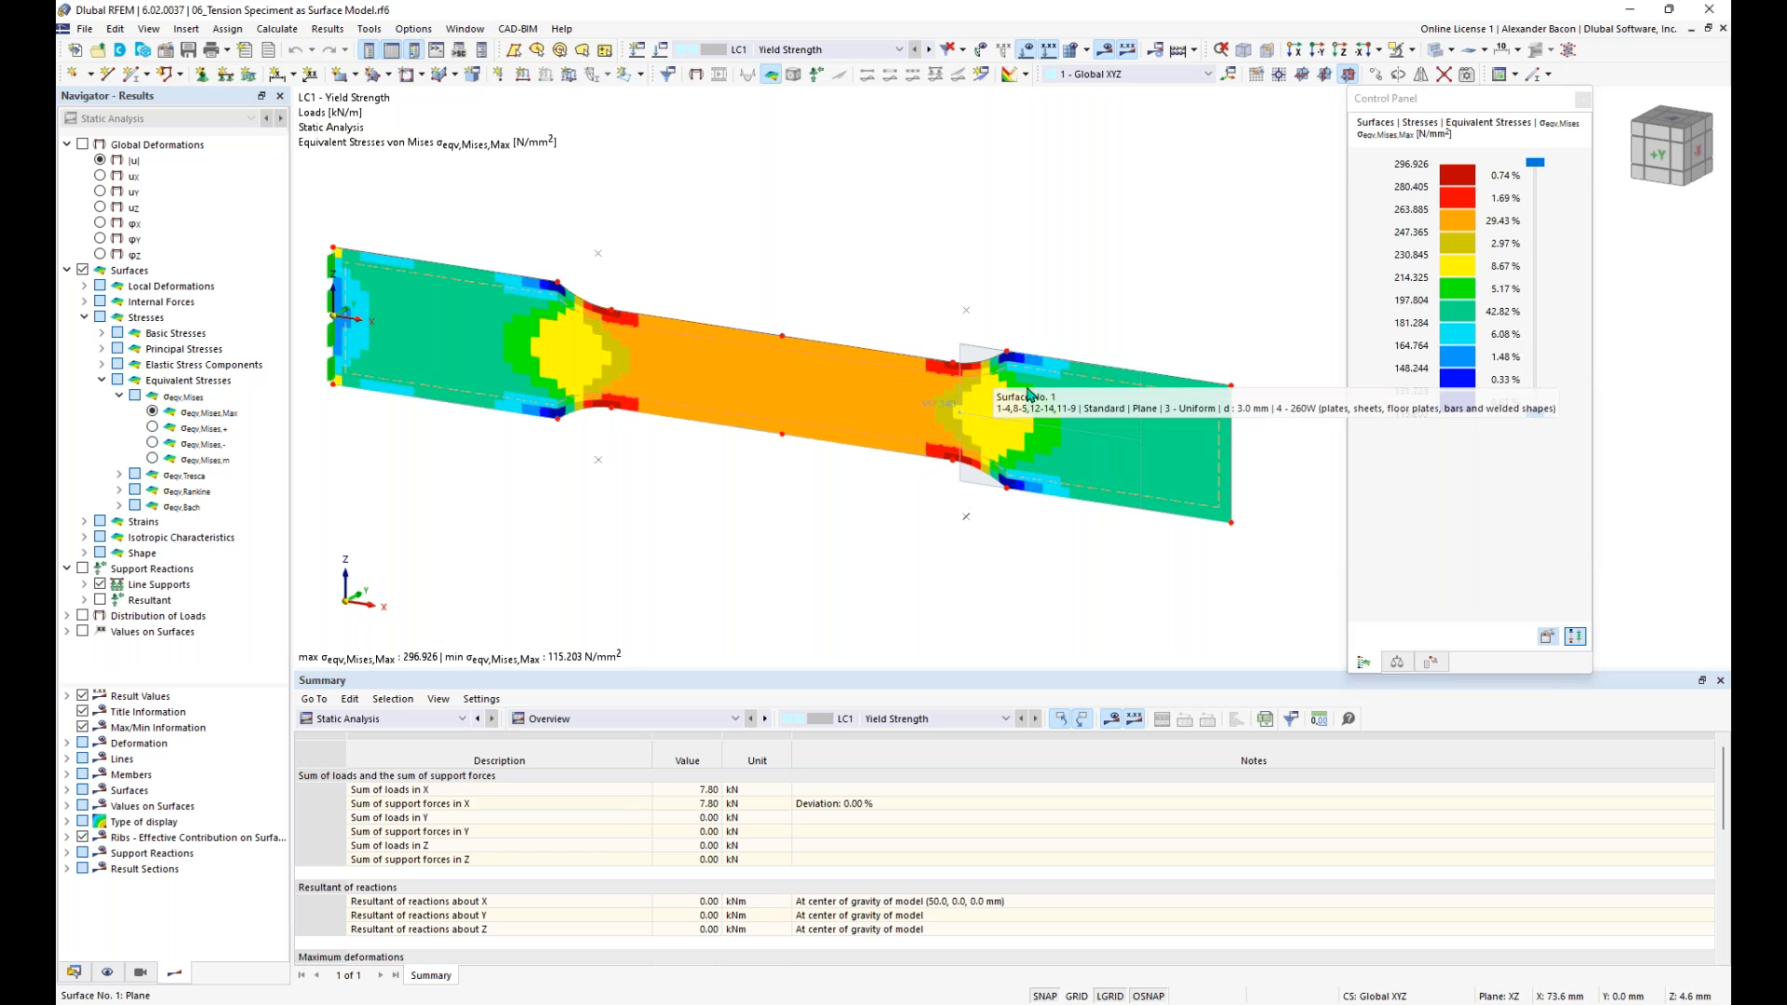
pyautogui.moveTo(963, 410)
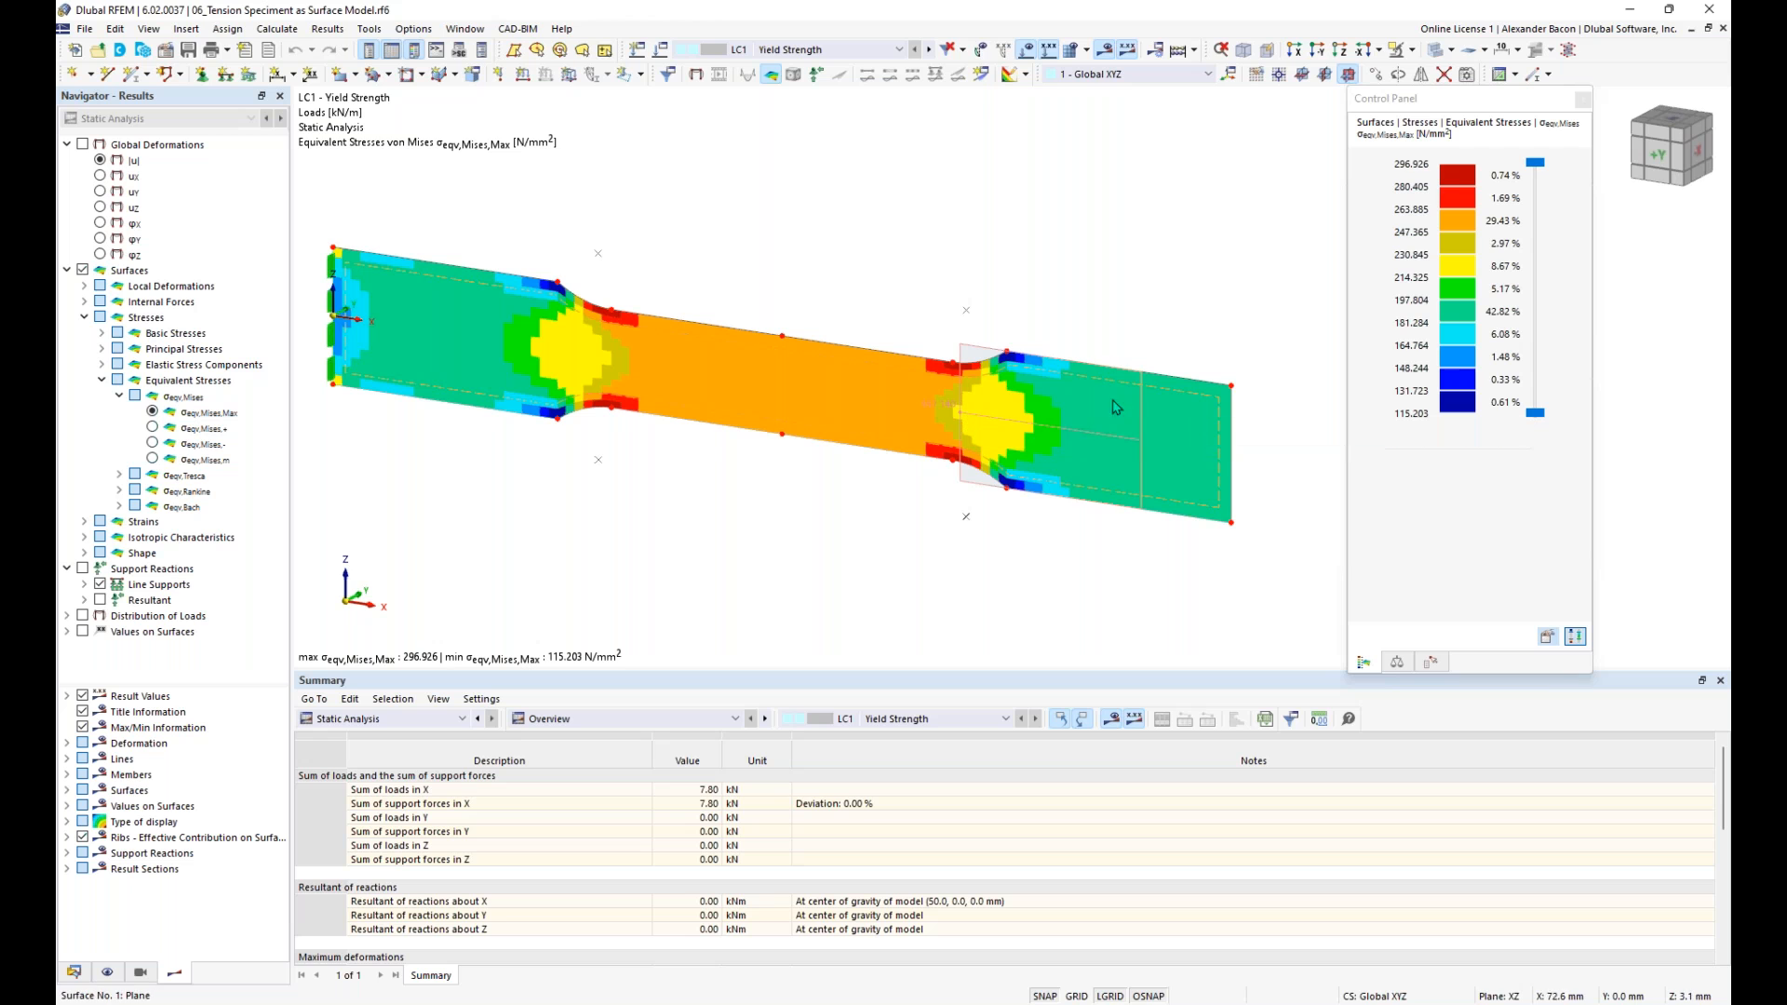
pyautogui.moveTo(1234, 437)
pyautogui.moveTo(1234, 491)
pyautogui.doubleClick(948, 412)
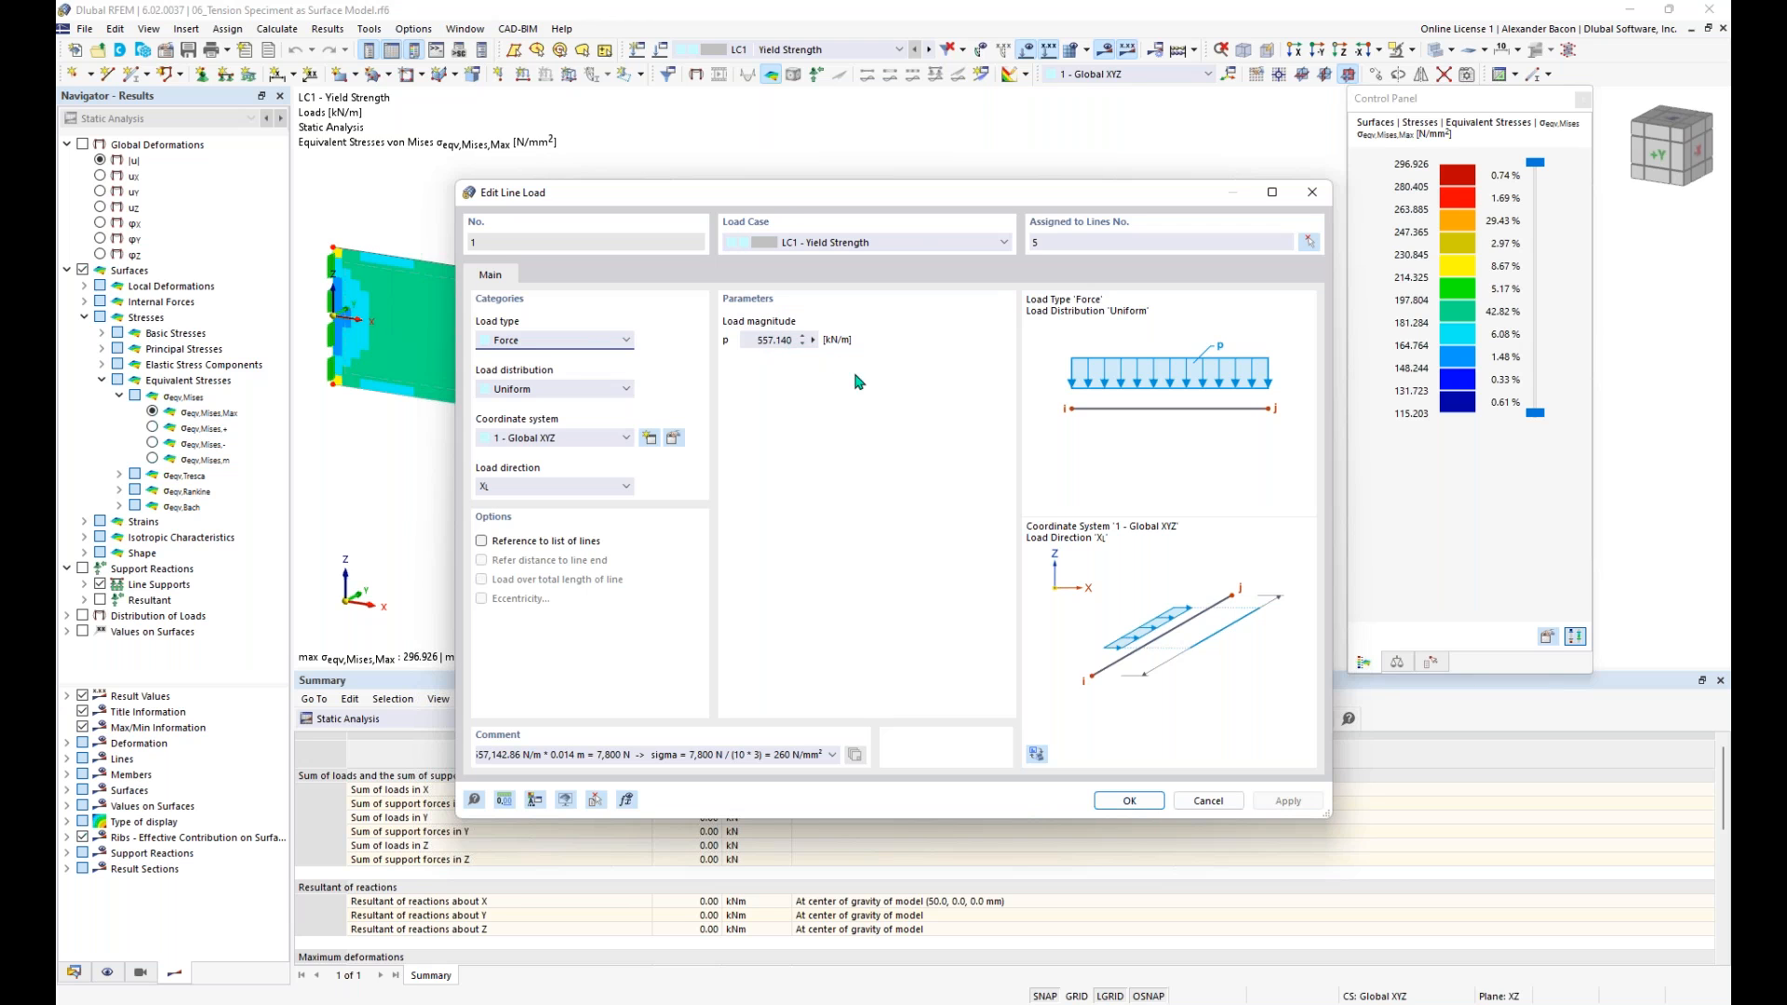
pyautogui.click(1130, 801)
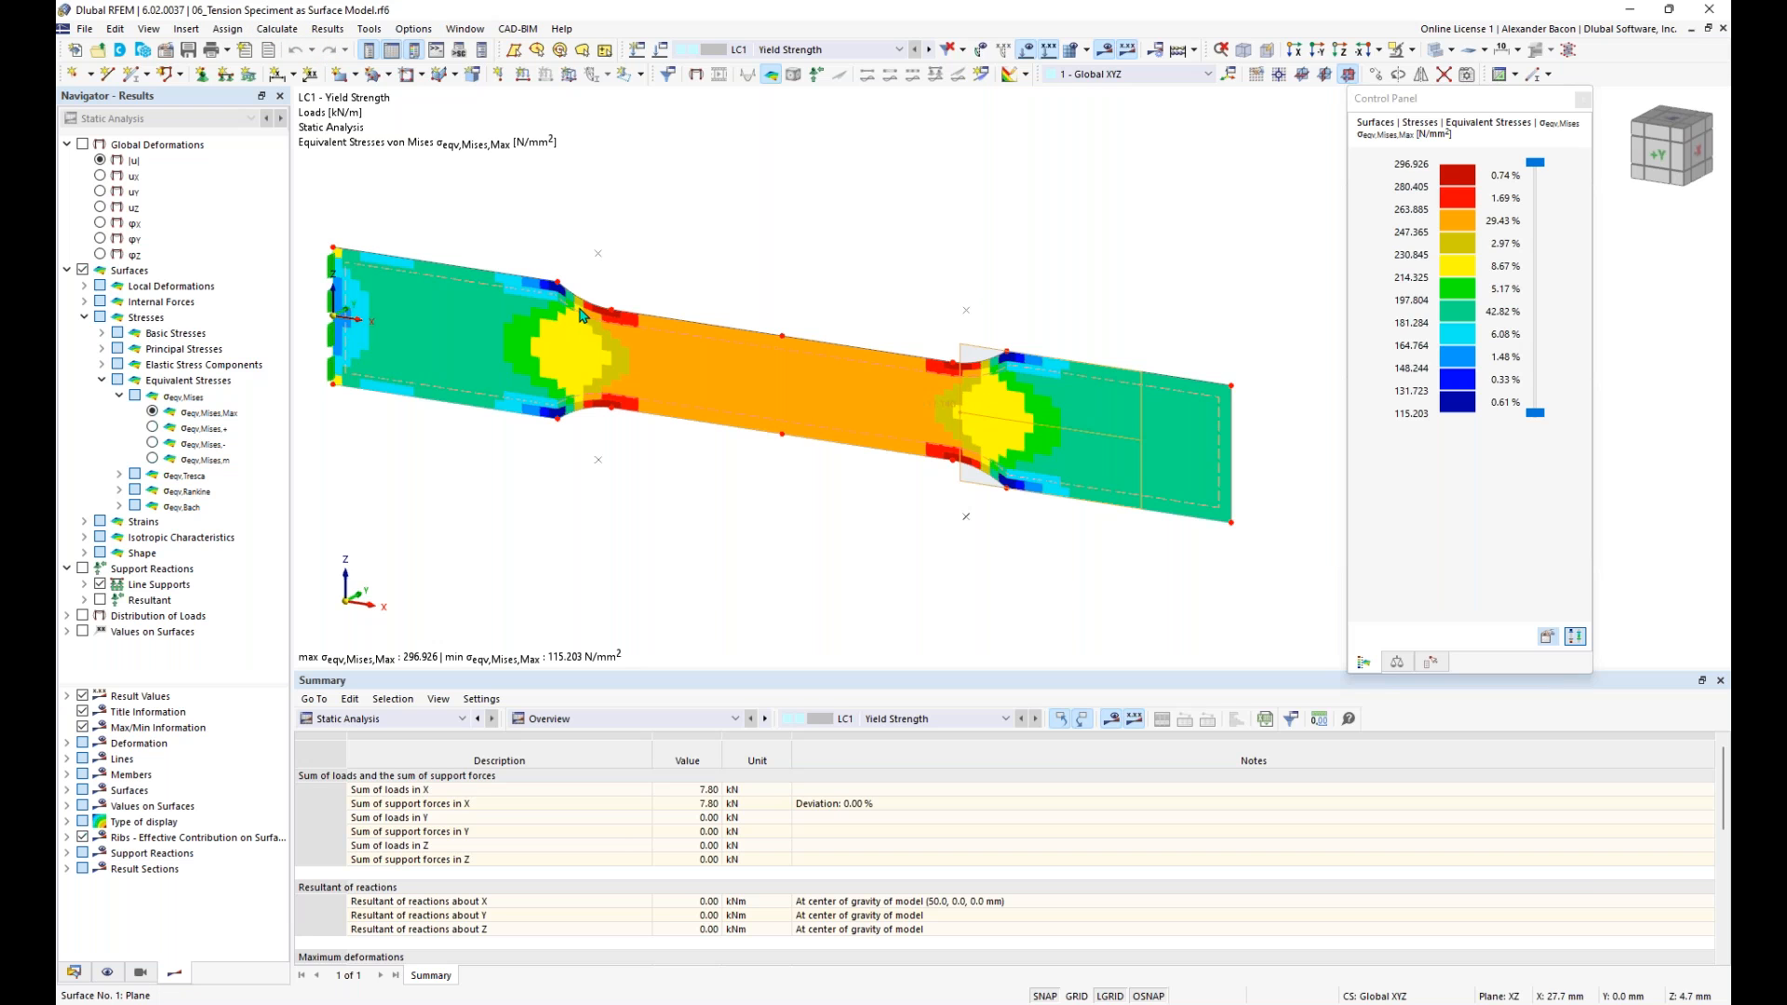
# - Review the surface result smoothing types, previewing Continuous within surfaces, and keep Constant on mesh elements
pyautogui.click(279, 30)
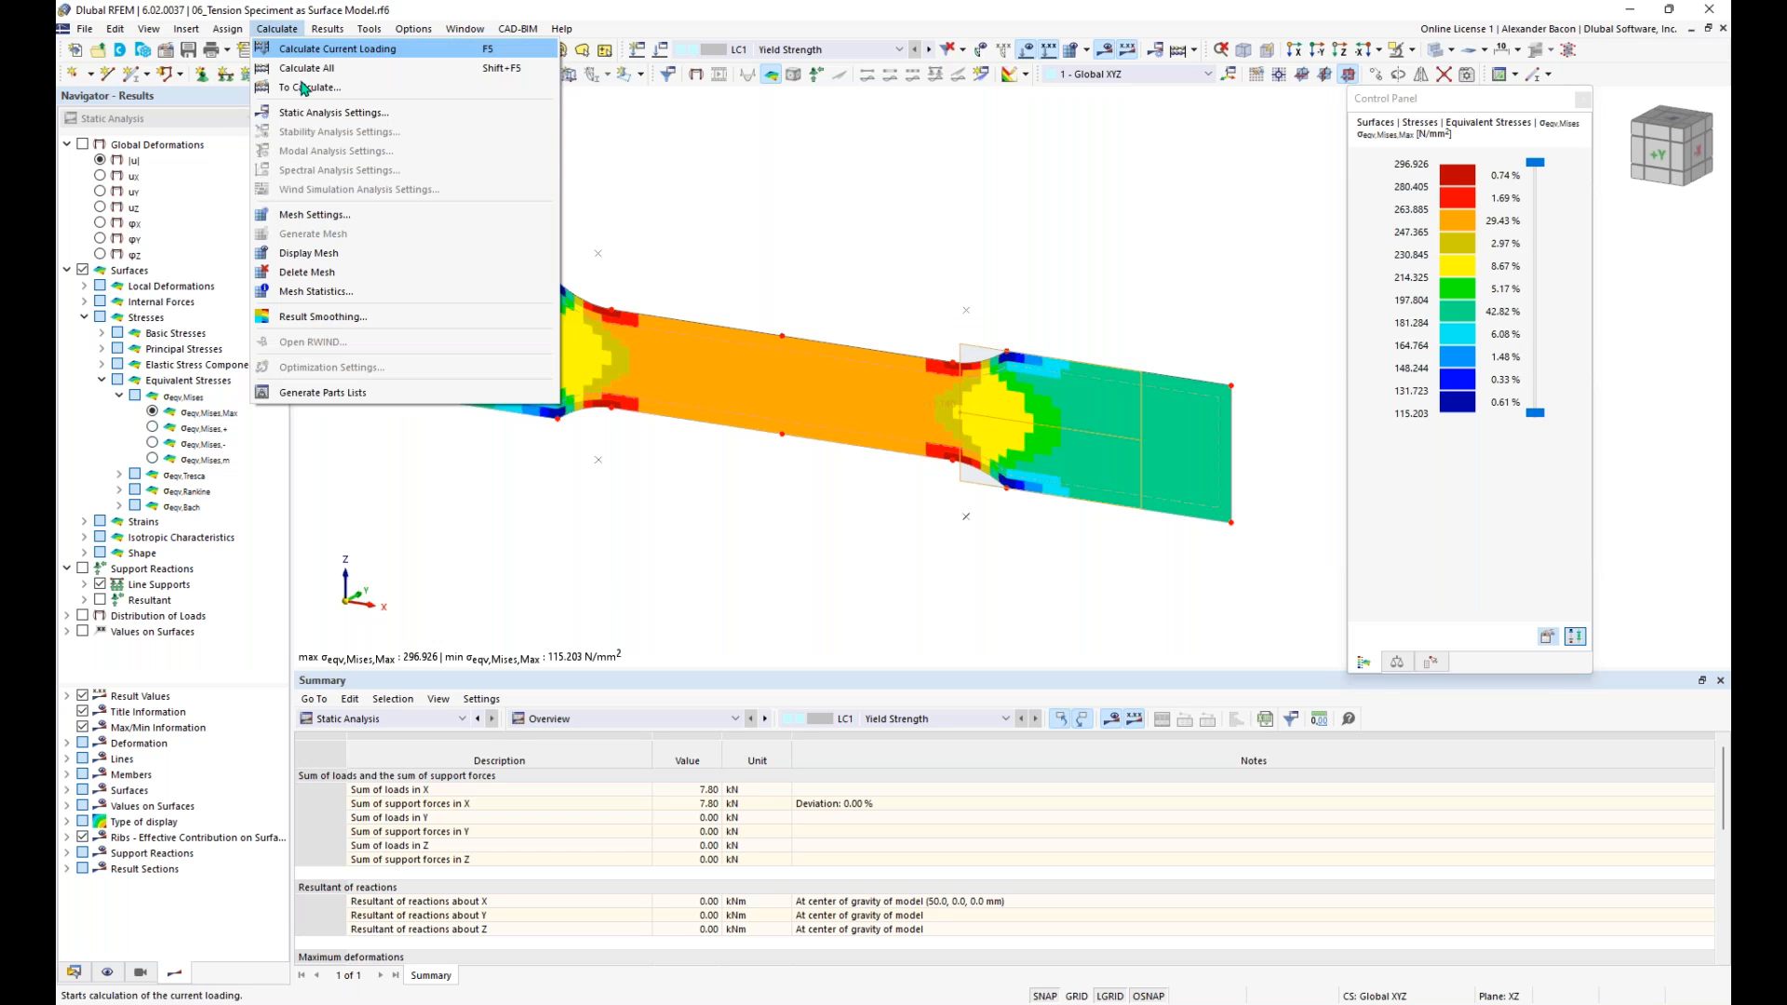
pyautogui.click(354, 317)
pyautogui.moveTo(829, 206); pyautogui.dragTo(784, 176)
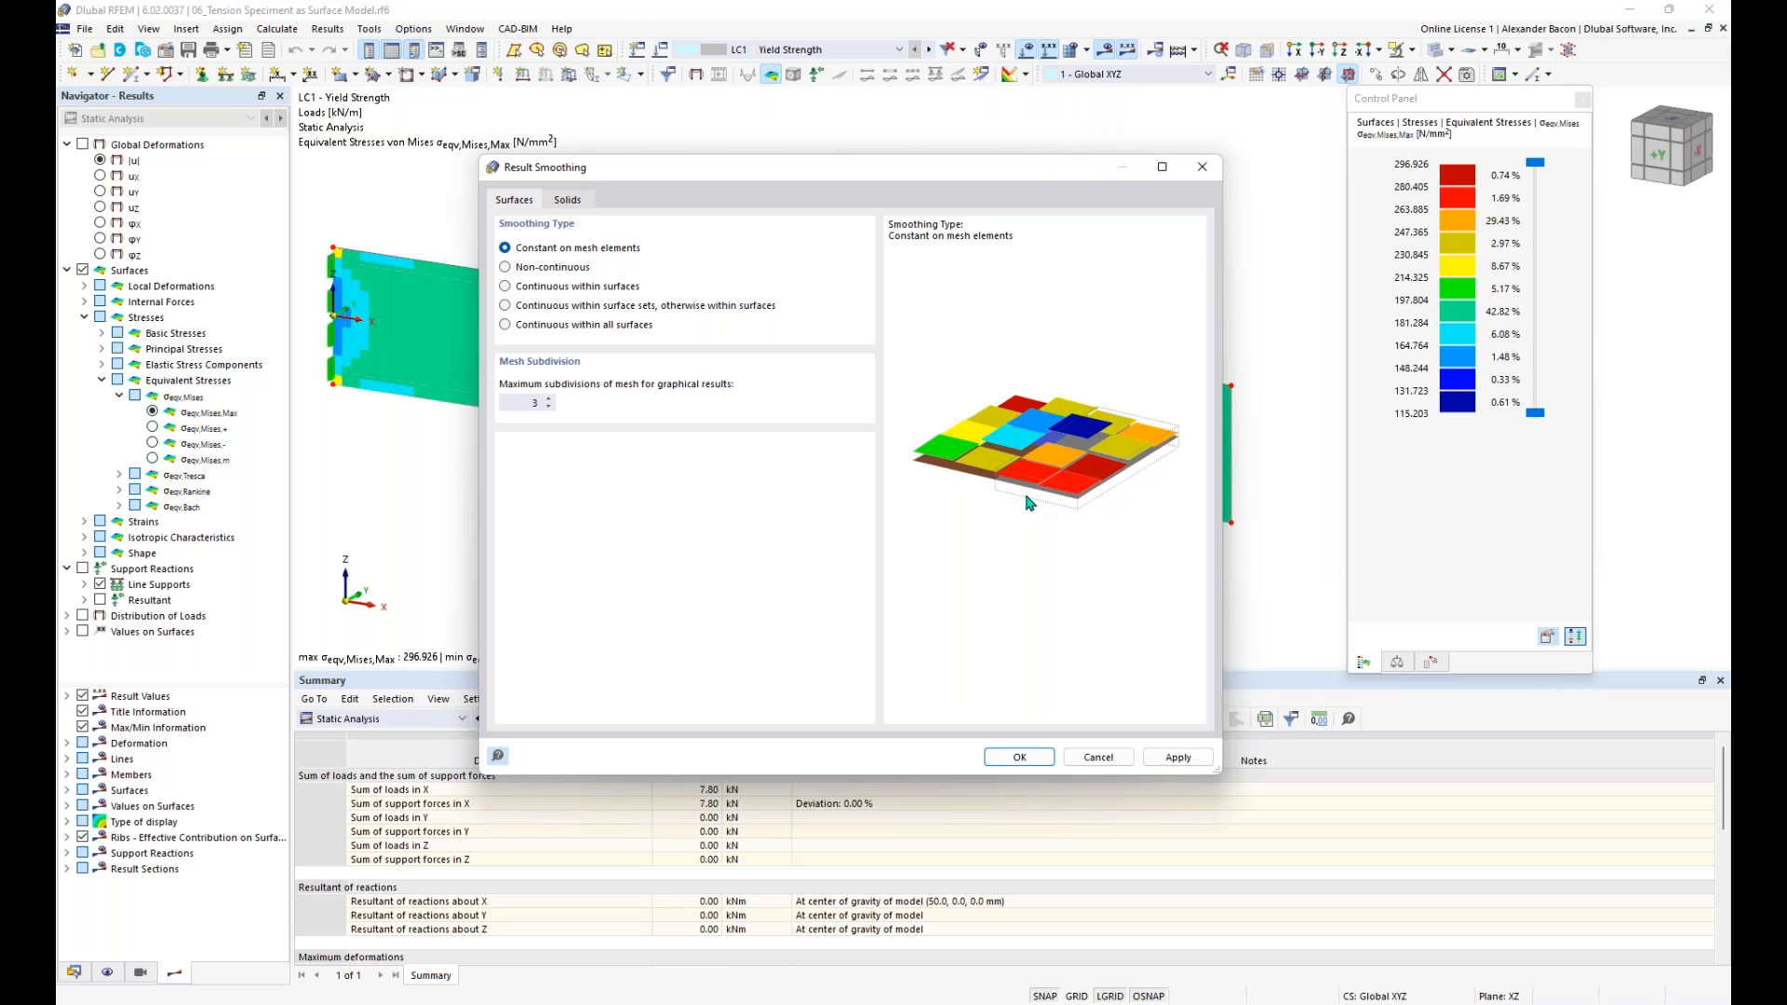
pyautogui.click(527, 288)
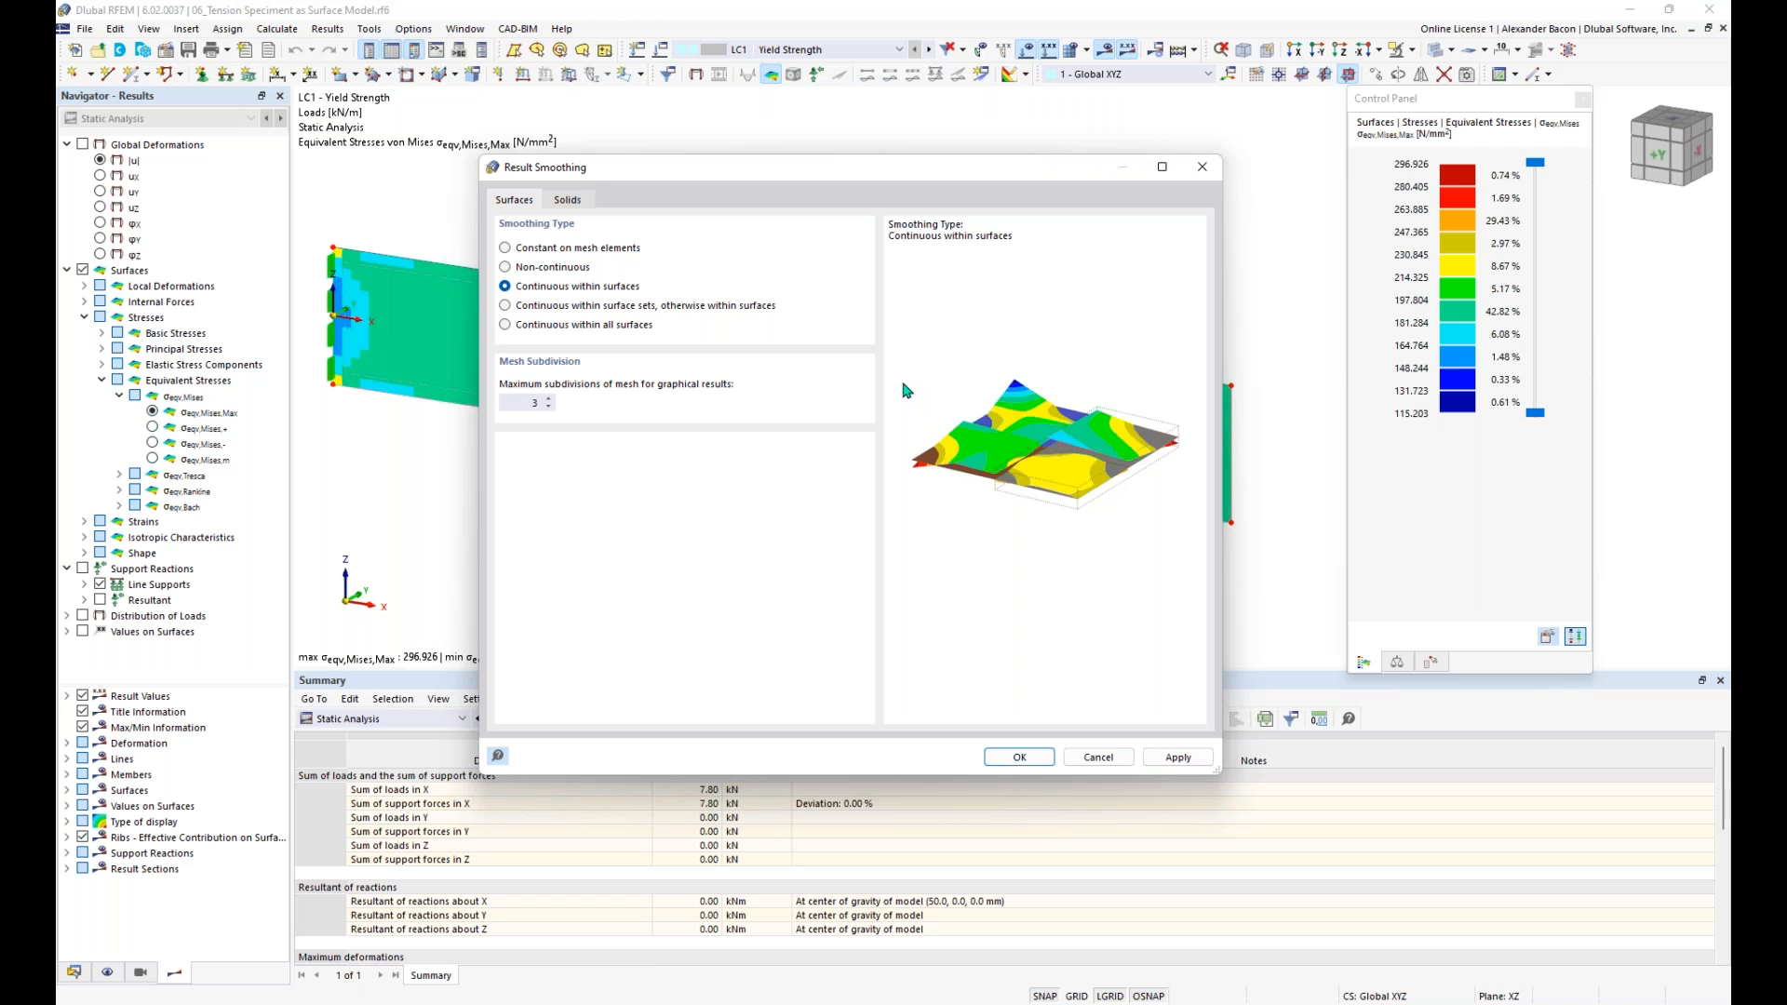
pyautogui.click(505, 248)
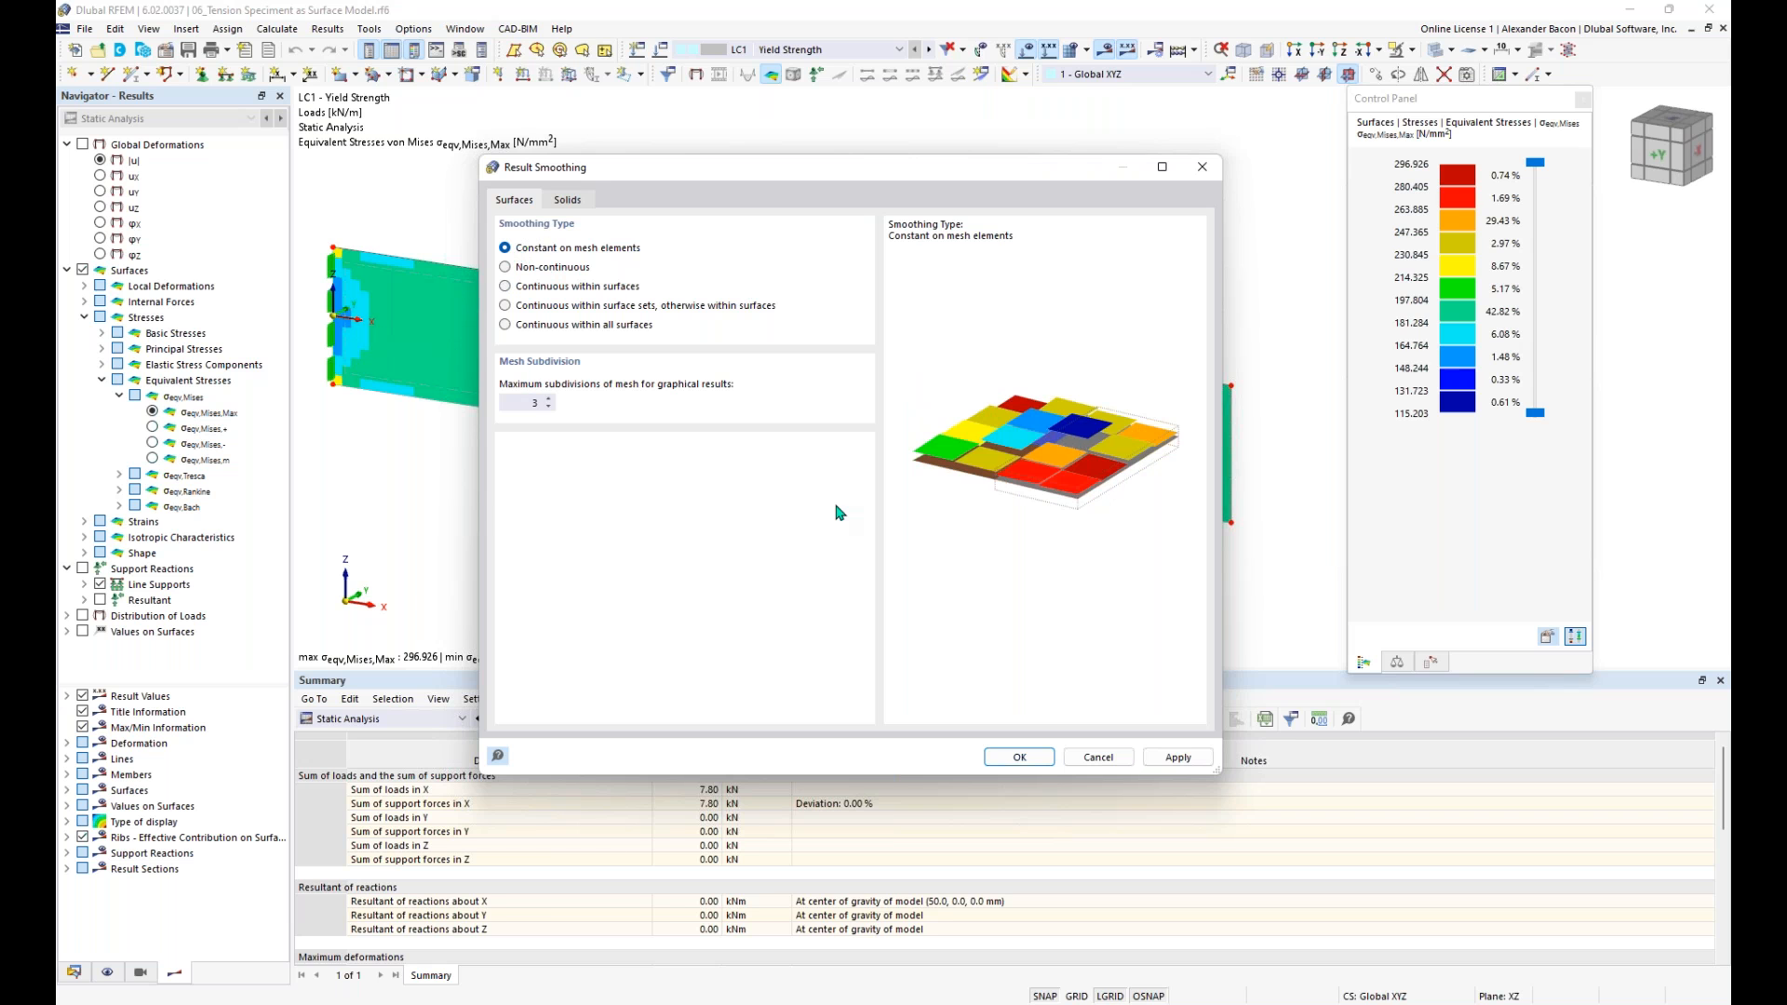
pyautogui.click(1019, 758)
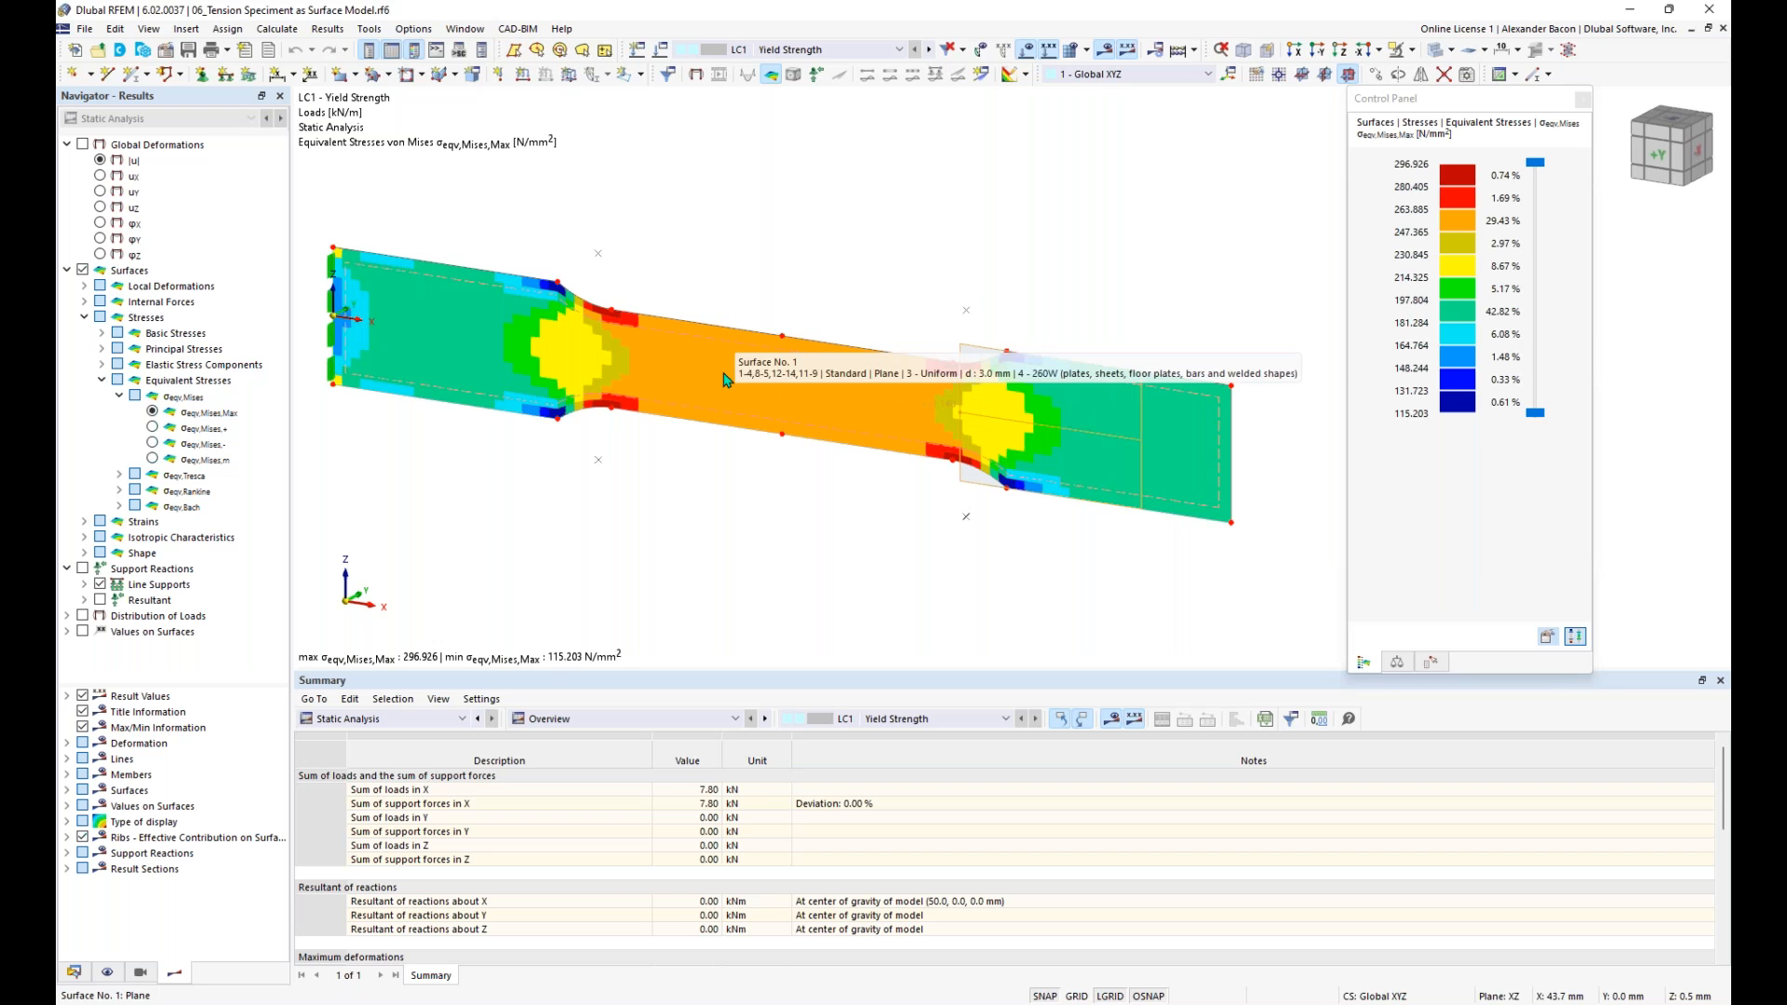
# - Set the von Mises stress color scale to refer to Limits of 260 and 0 N/mm²
pyautogui.doubleClick(1453, 277)
pyautogui.moveTo(1431, 141); pyautogui.dragTo(871, 121)
pyautogui.click(528, 186)
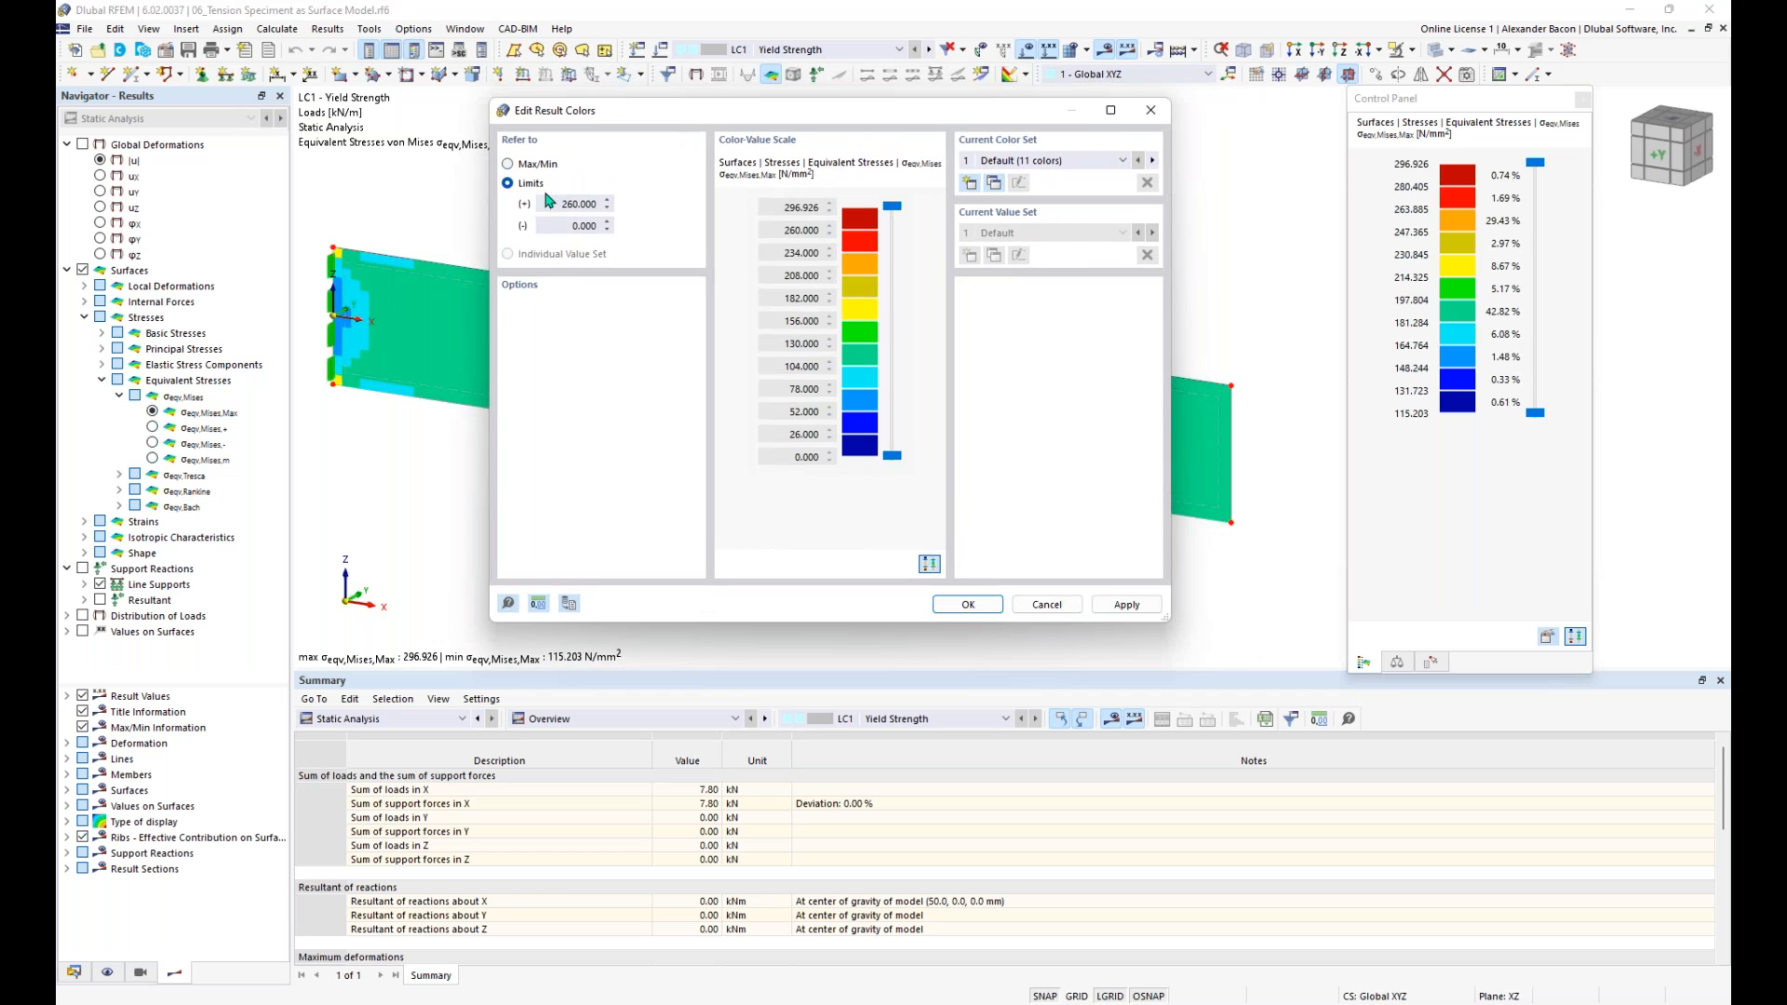
pyautogui.click(968, 605)
pyautogui.moveTo(862, 309); pyautogui.dragTo(871, 311, button='middle')
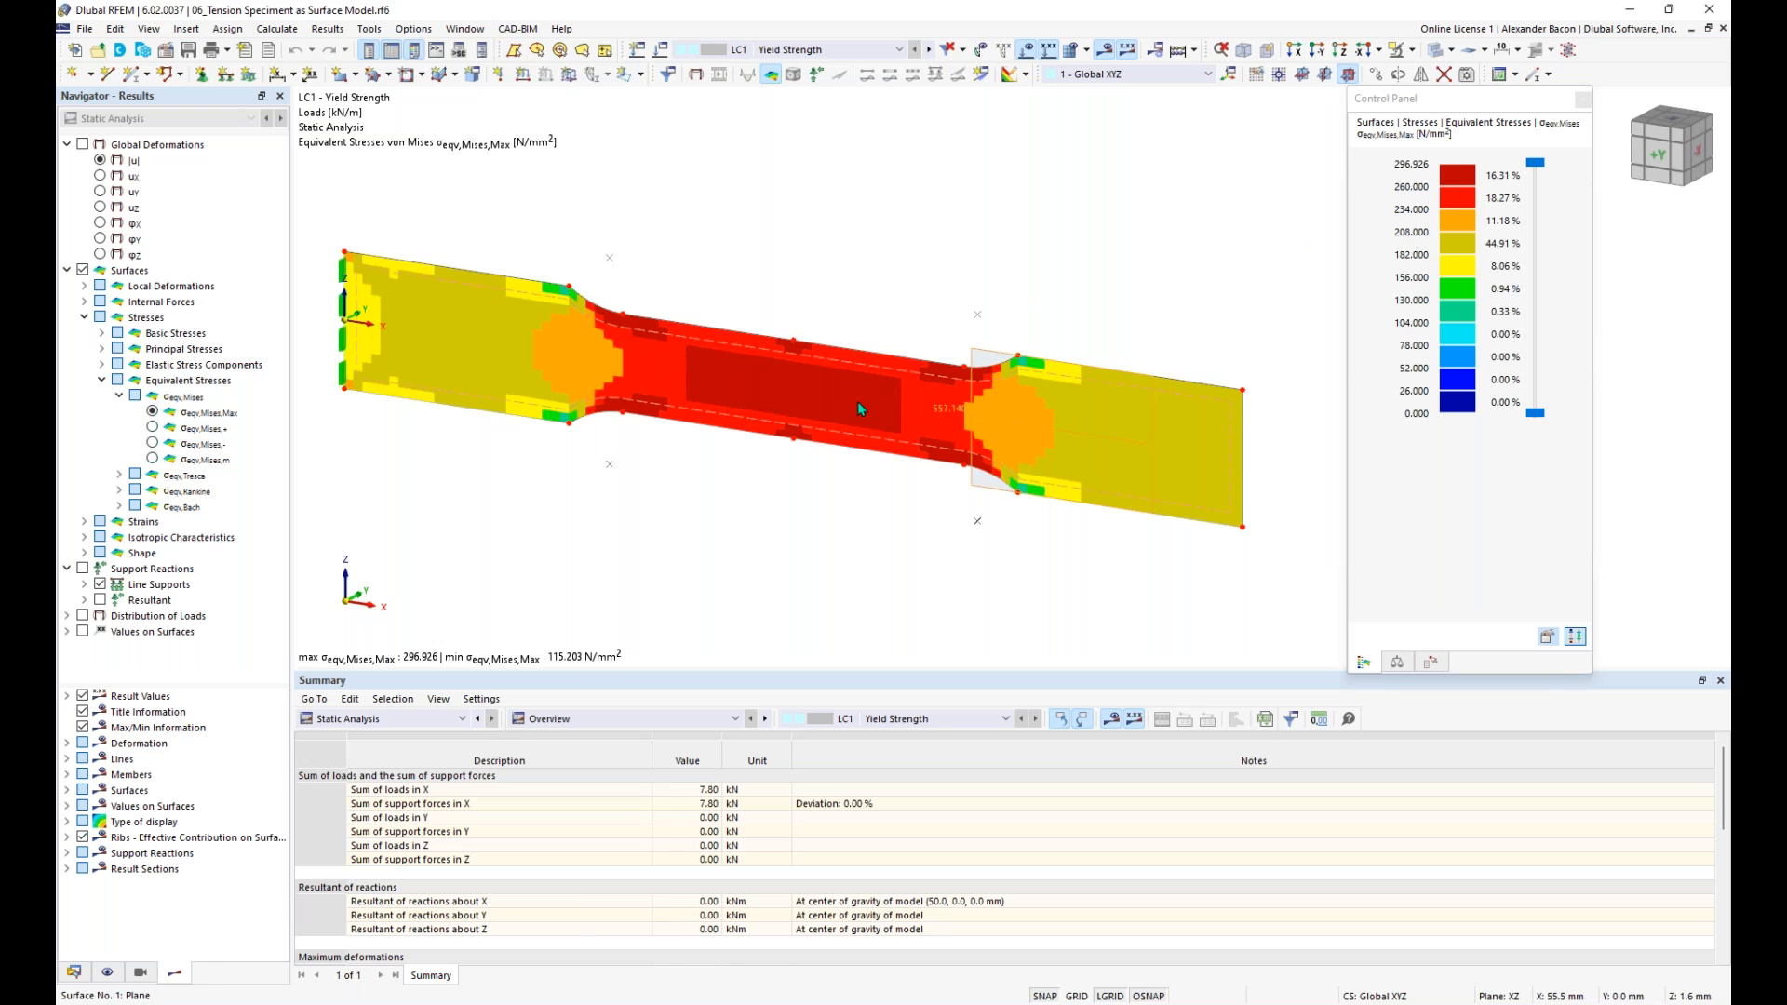
# - Change the specimen surface's thickness material to 260W with the Isotropic | Plastic (Surfaces/Solids) model
pyautogui.moveTo(921, 406)
pyautogui.doubleClick(857, 410)
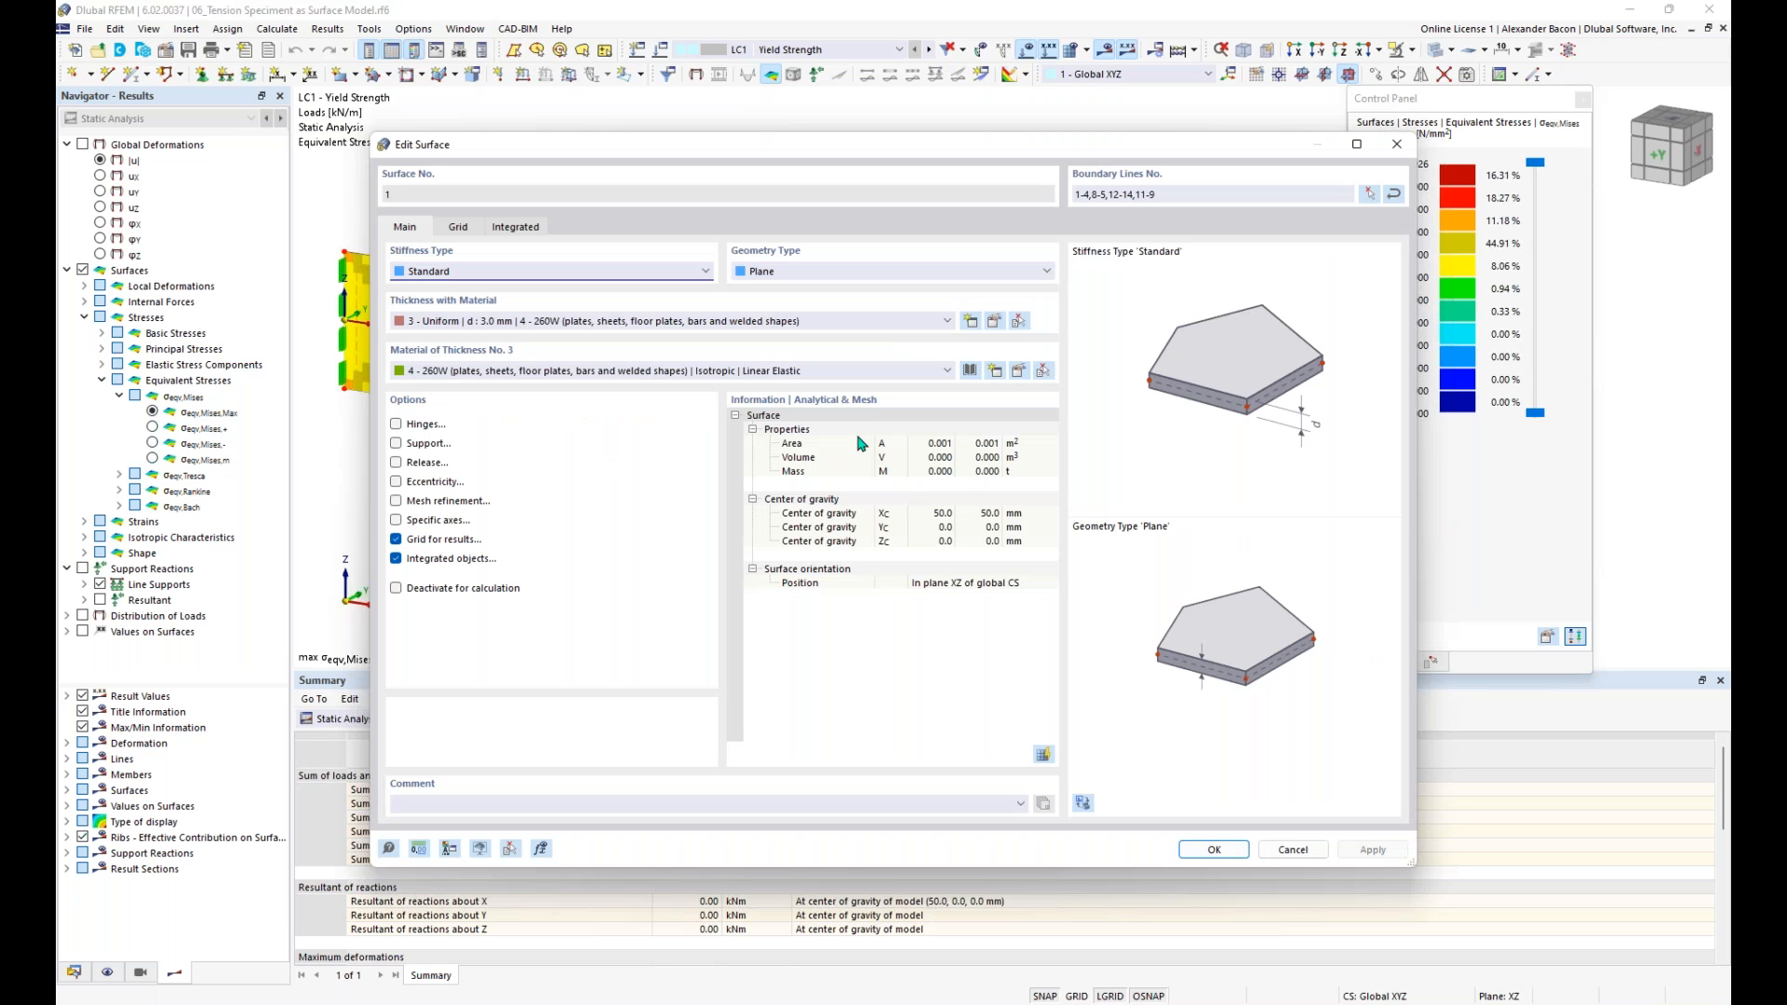
pyautogui.click(791, 370)
pyautogui.click(791, 400)
pyautogui.click(787, 372)
pyautogui.click(788, 402)
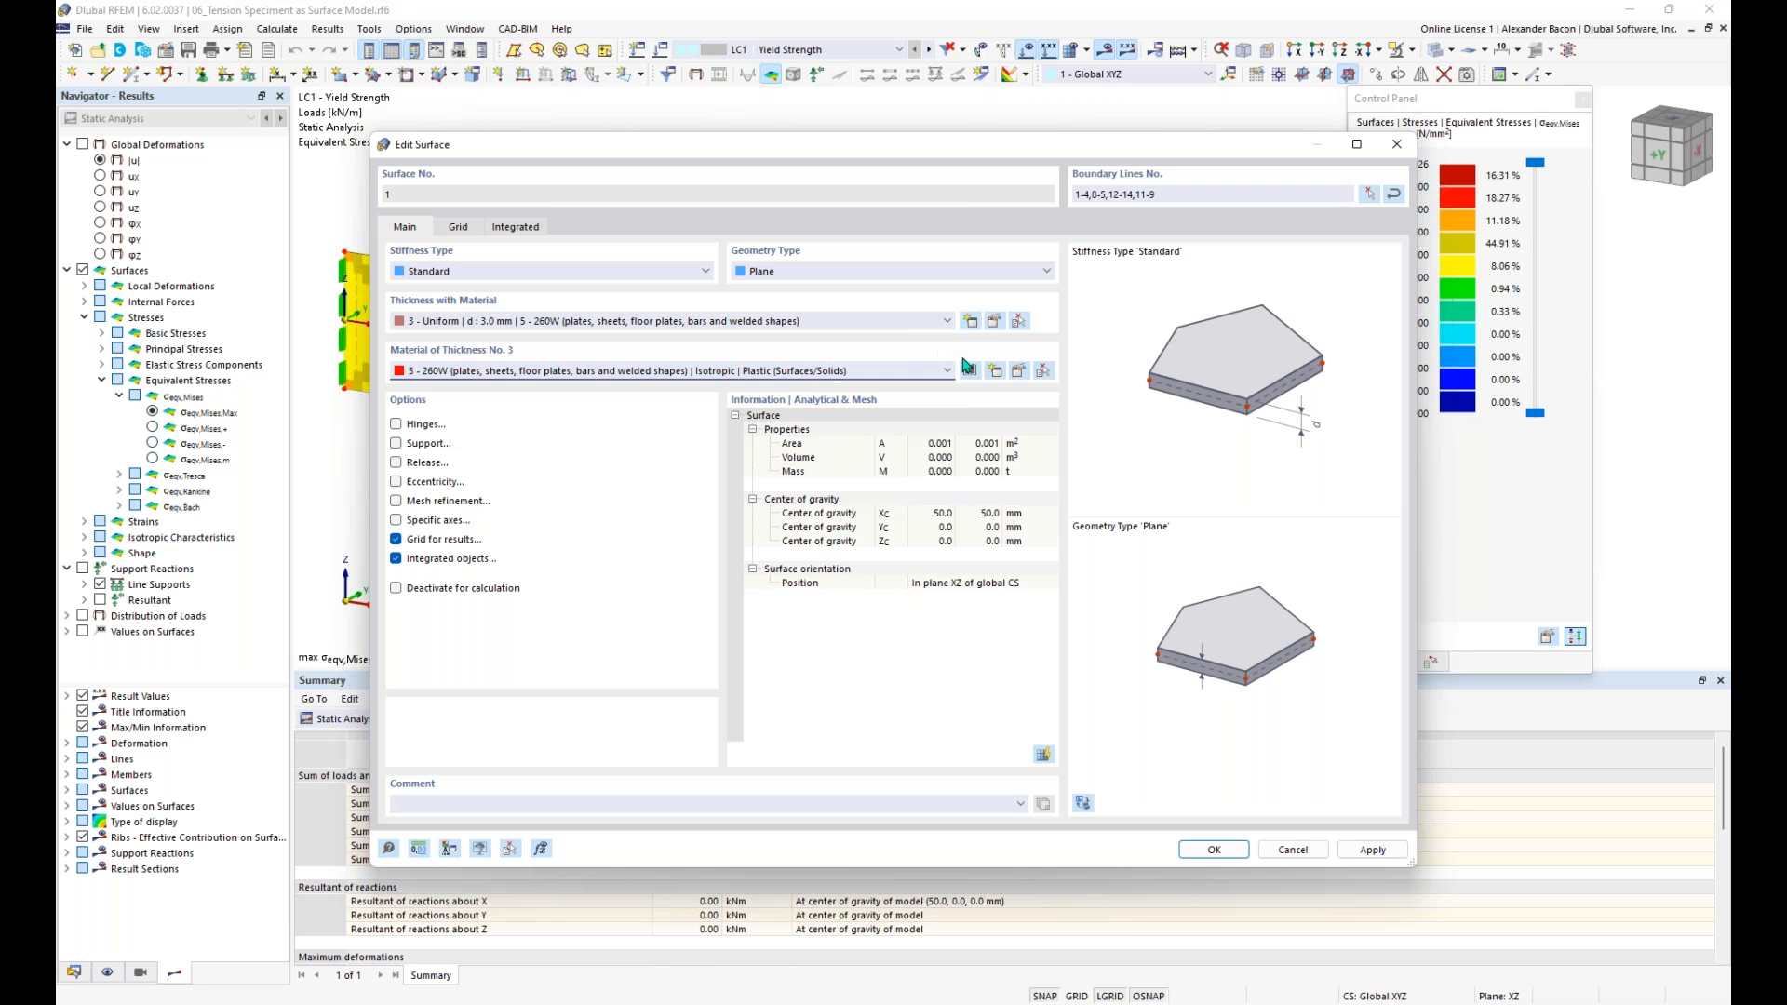
# - Inspect the plastic 260W material's model options, stress failure hypotheses, diagram type and yield strength parameters
pyautogui.click(1019, 372)
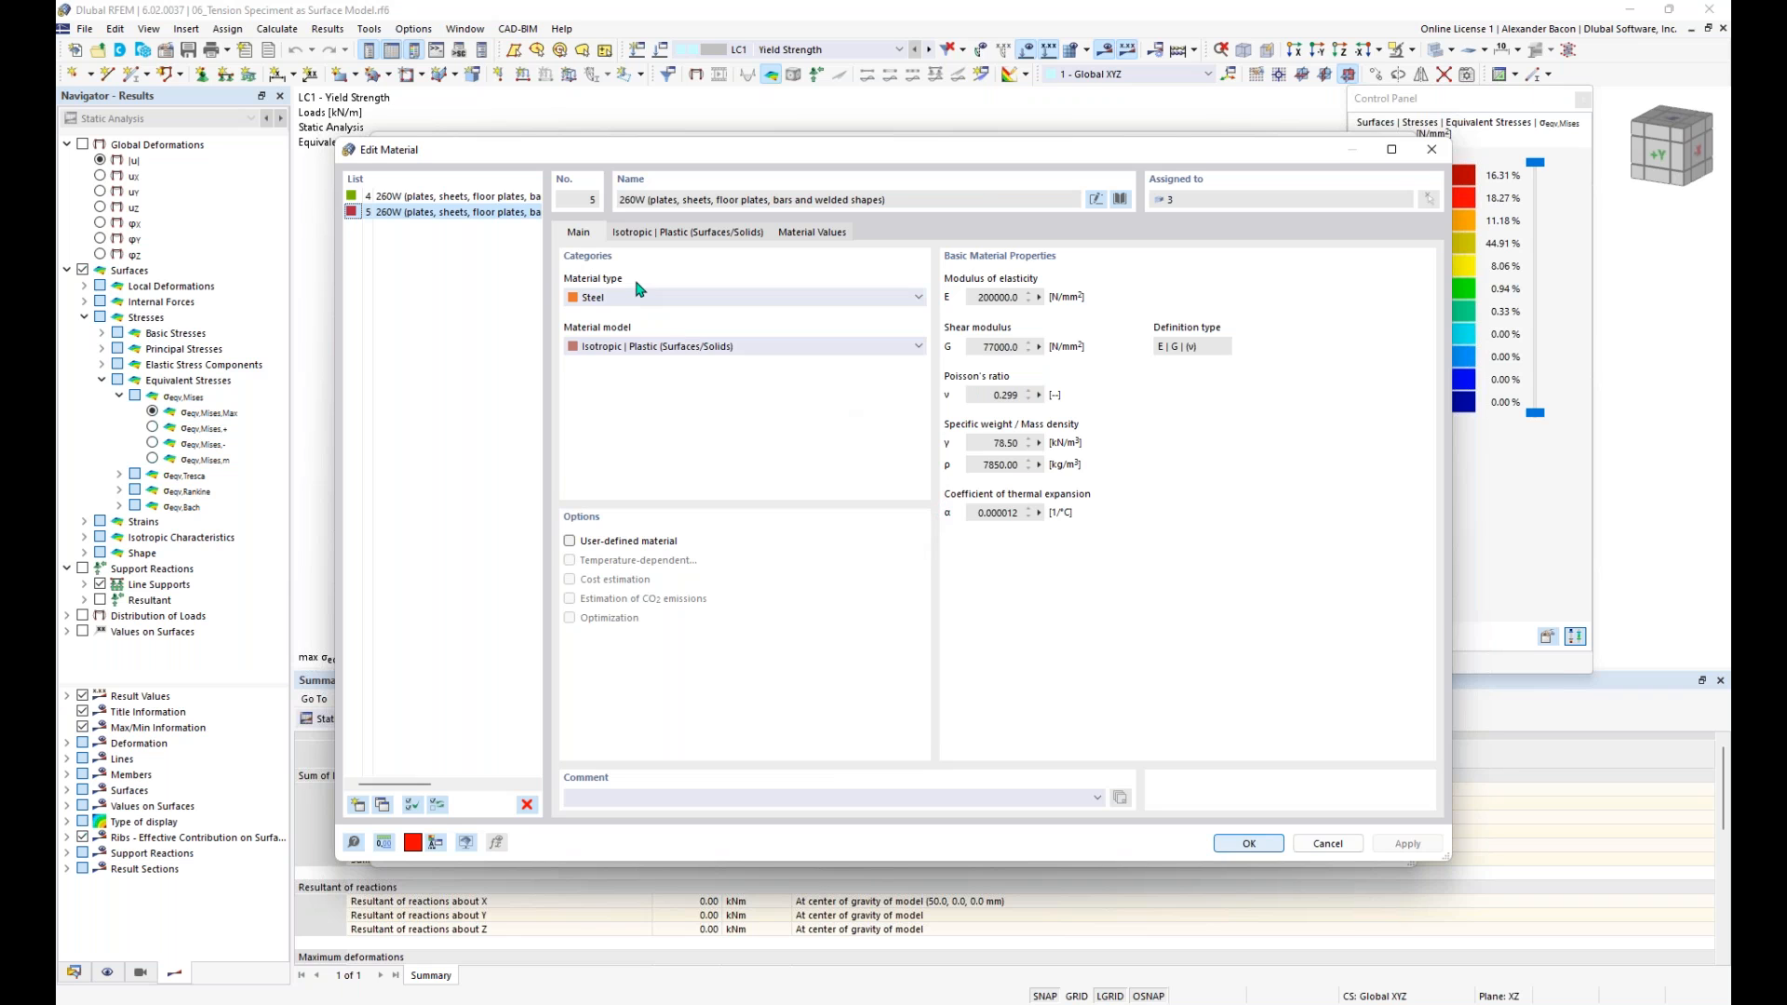
pyautogui.click(662, 350)
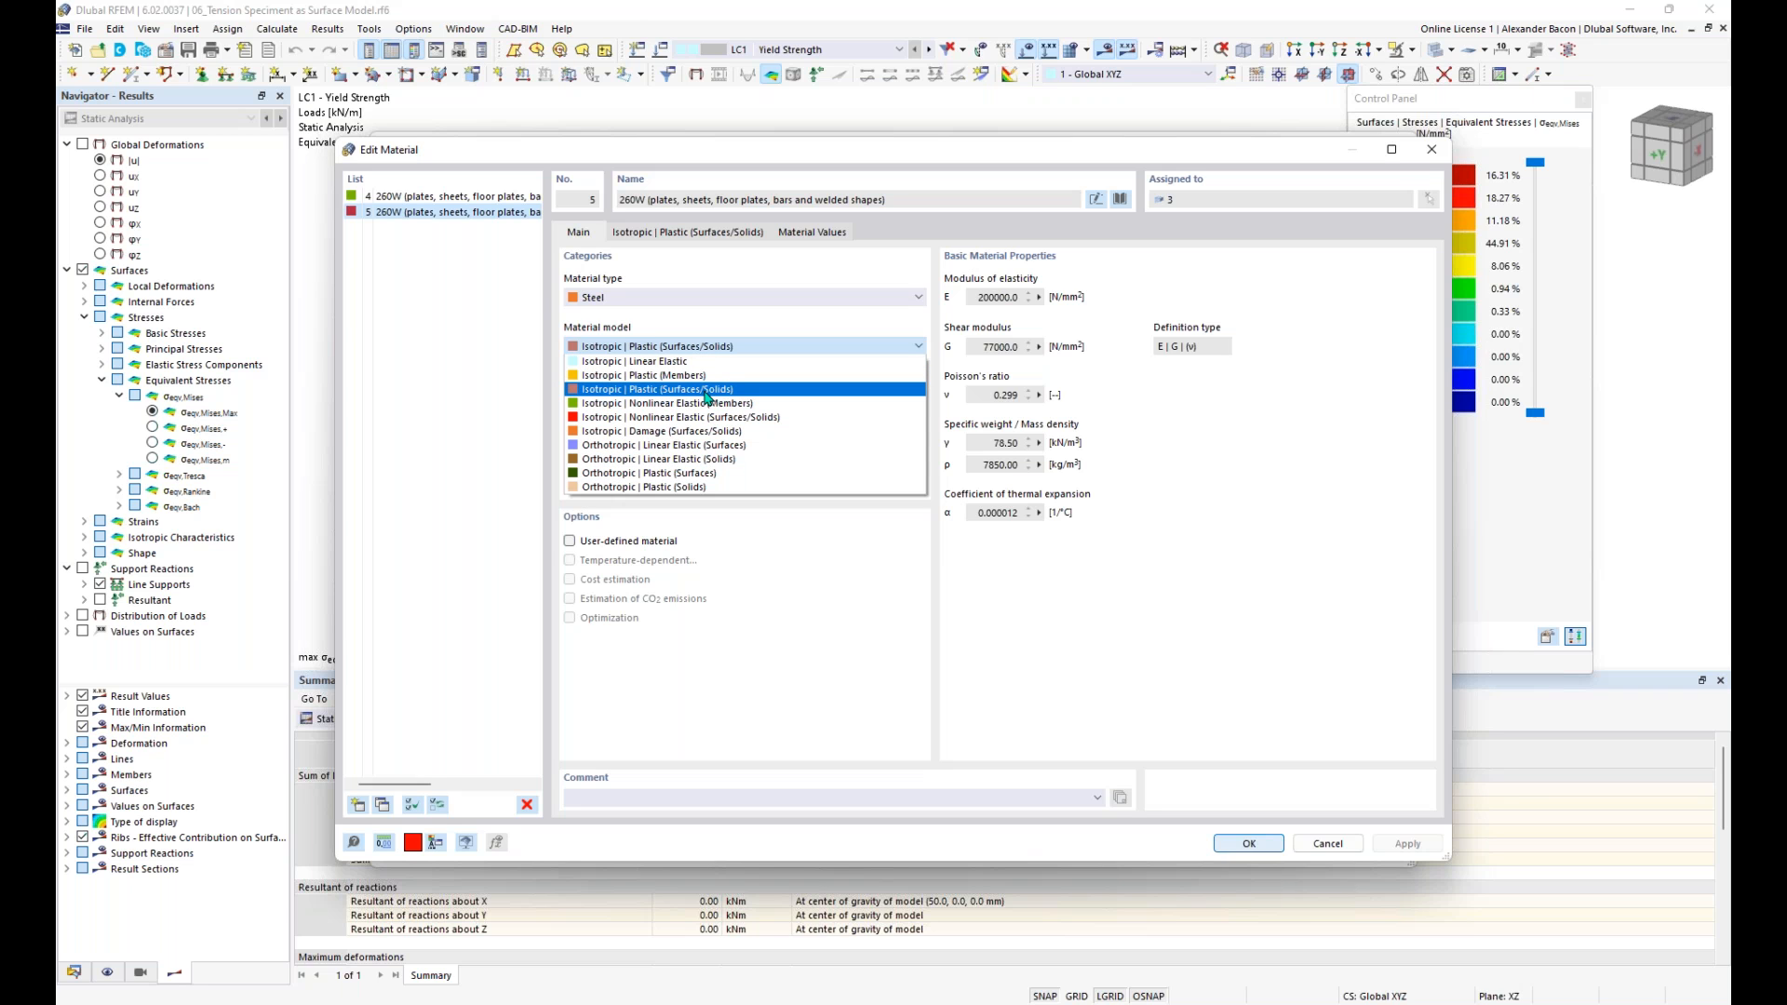
pyautogui.click(730, 353)
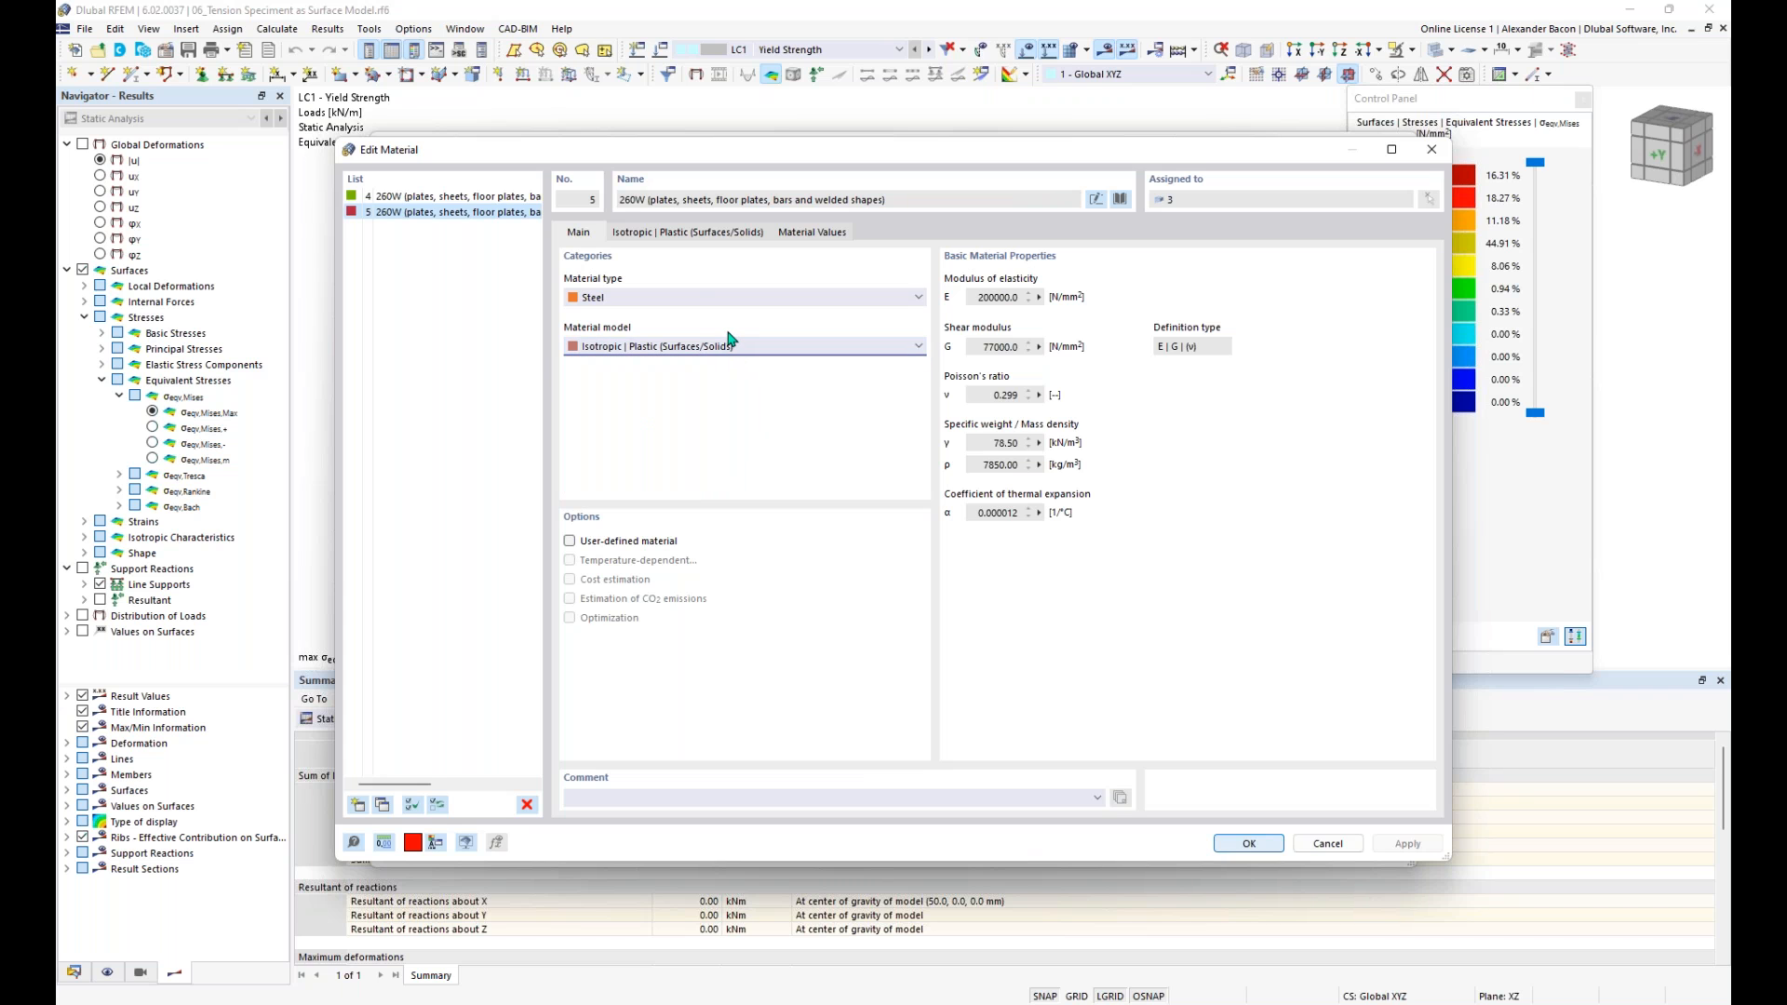
pyautogui.click(685, 238)
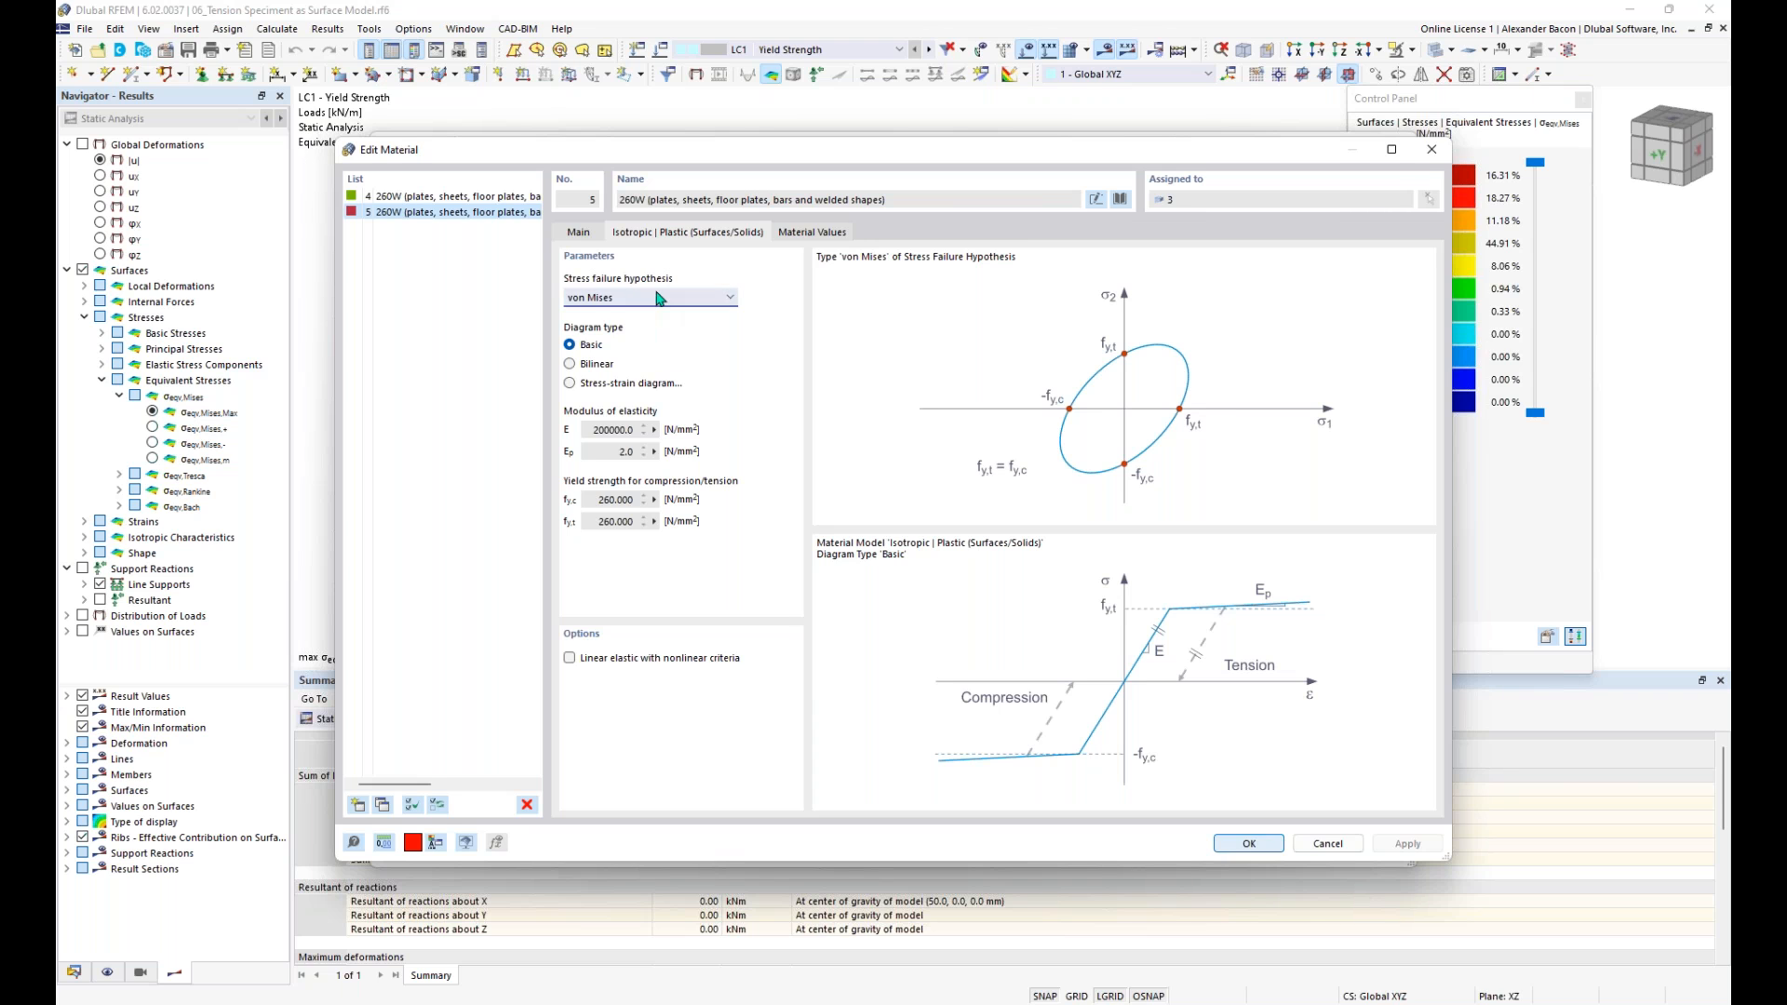
pyautogui.click(626, 300)
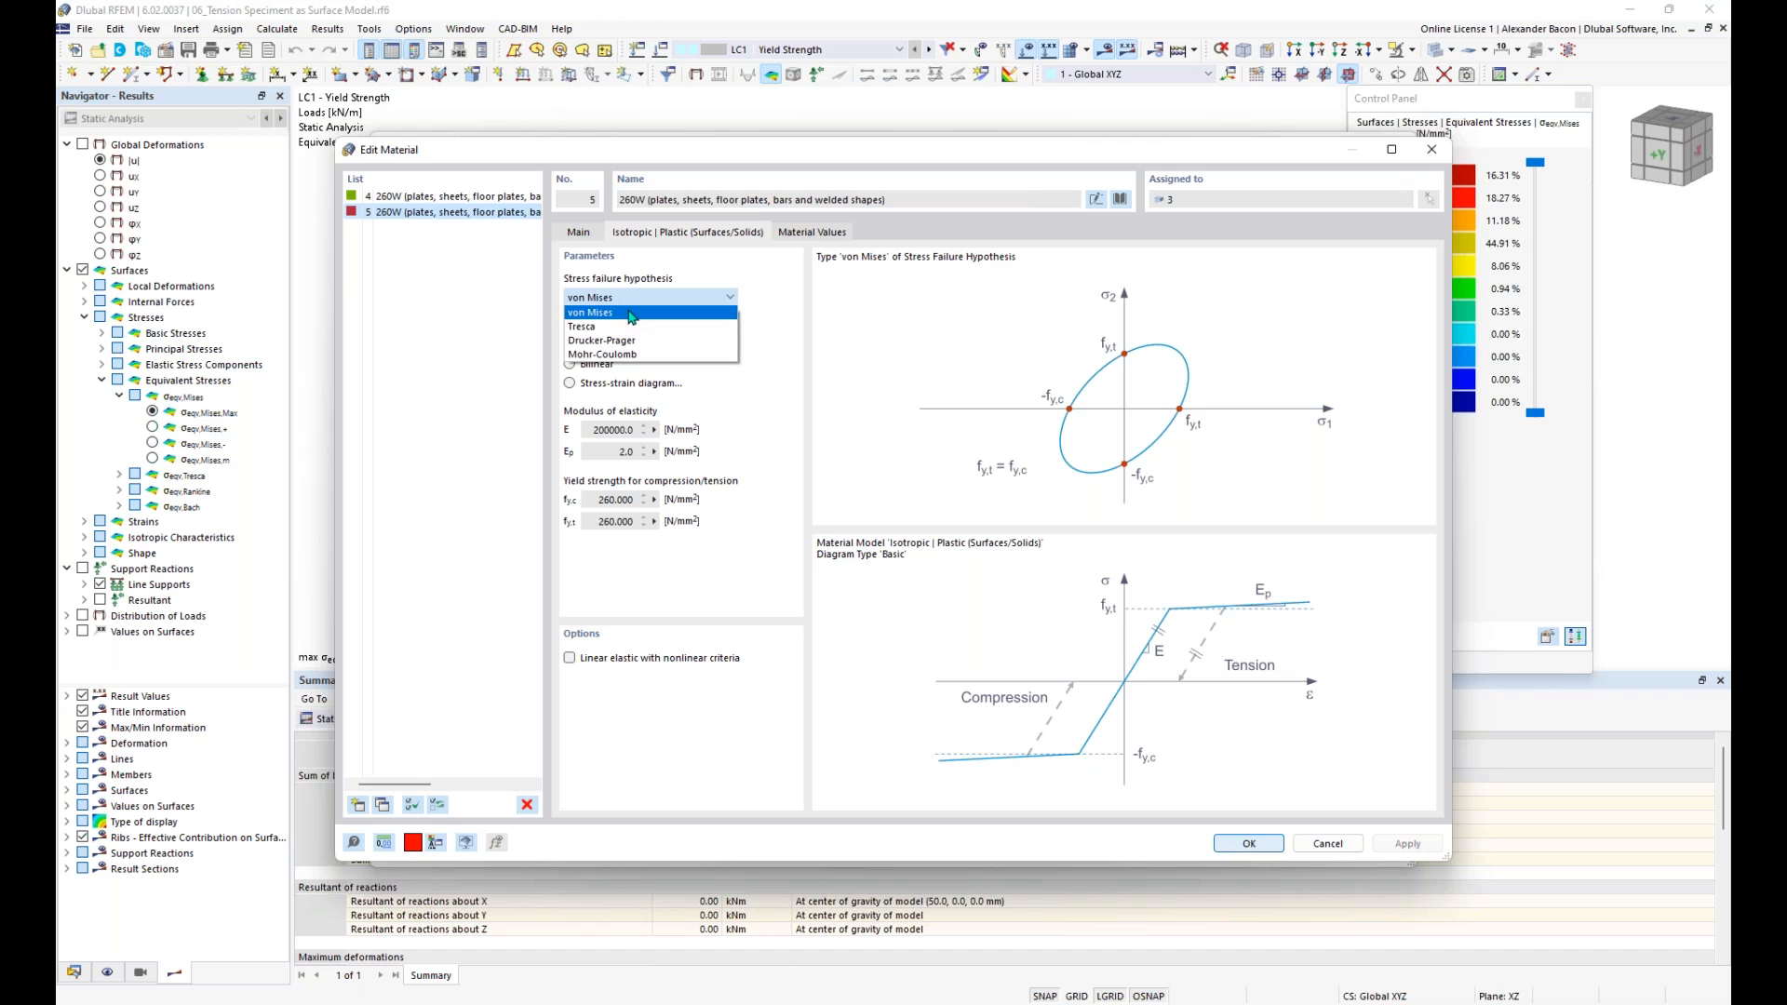
pyautogui.click(634, 304)
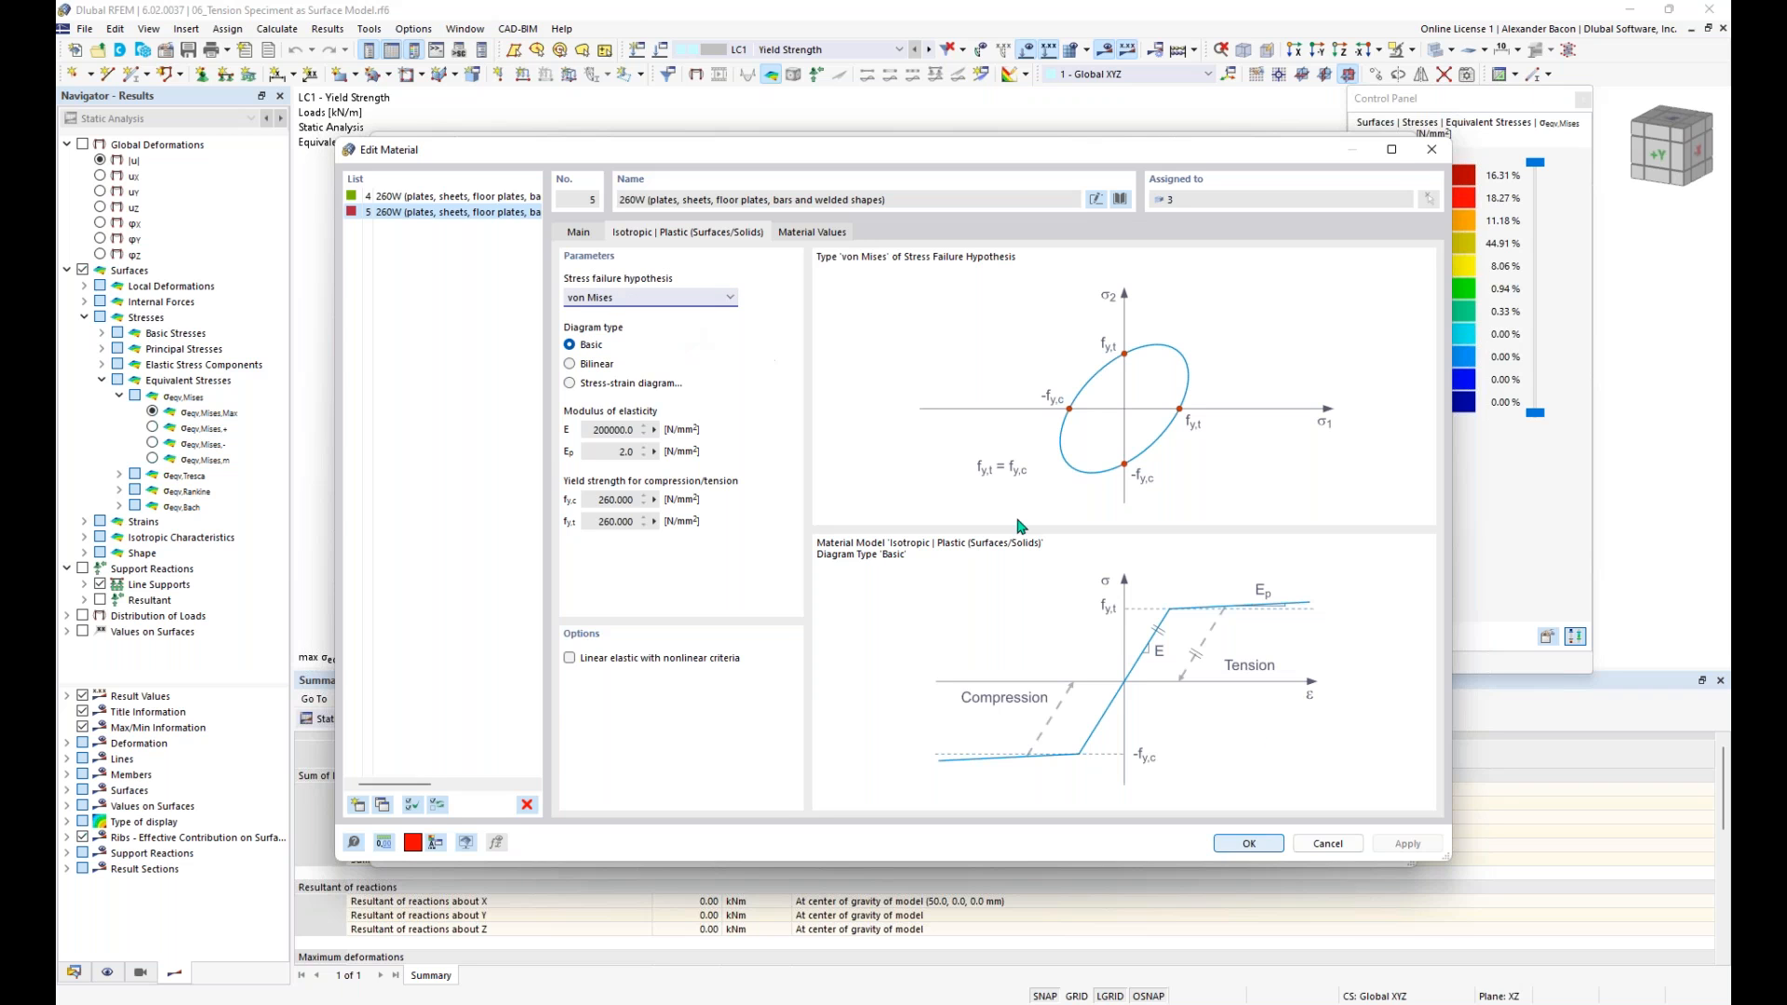
pyautogui.click(1262, 846)
# - Apply the surface's material change, accept deleting all existing results, and calculate and show the LC1 results
pyautogui.click(1203, 849)
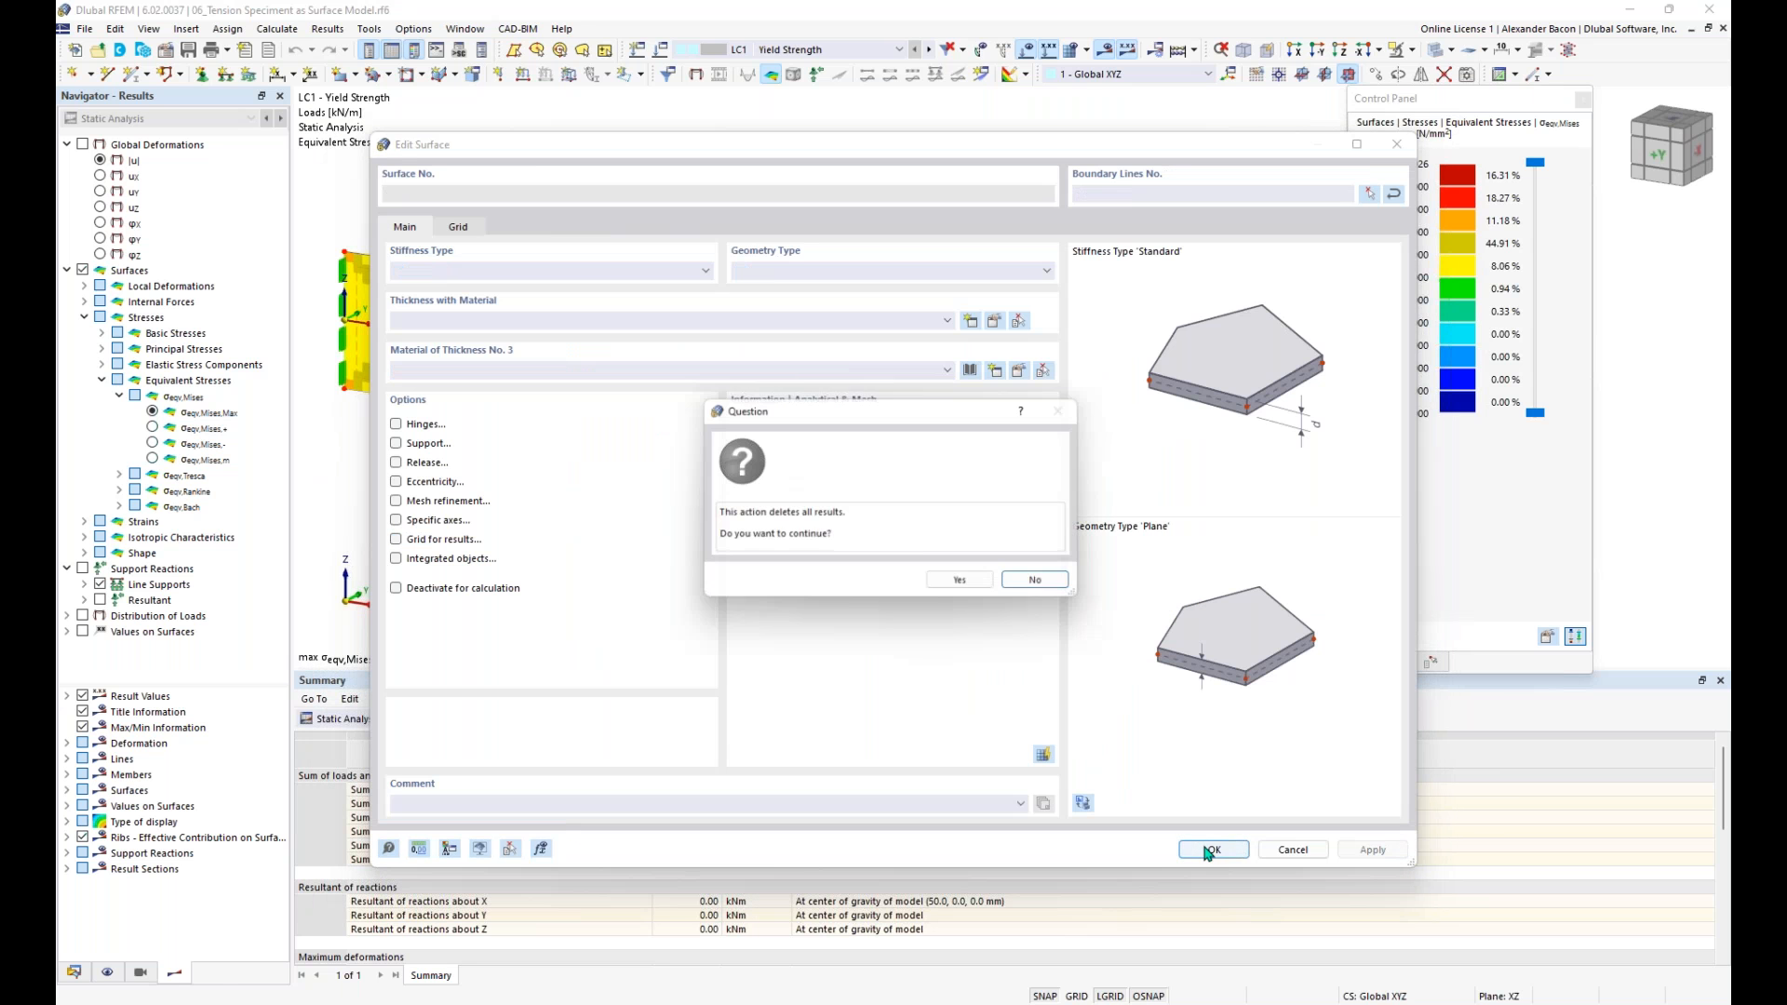
pyautogui.click(968, 584)
pyautogui.scroll(-1, 853, 586)
pyautogui.moveTo(887, 590); pyautogui.dragTo(925, 582, button='middle')
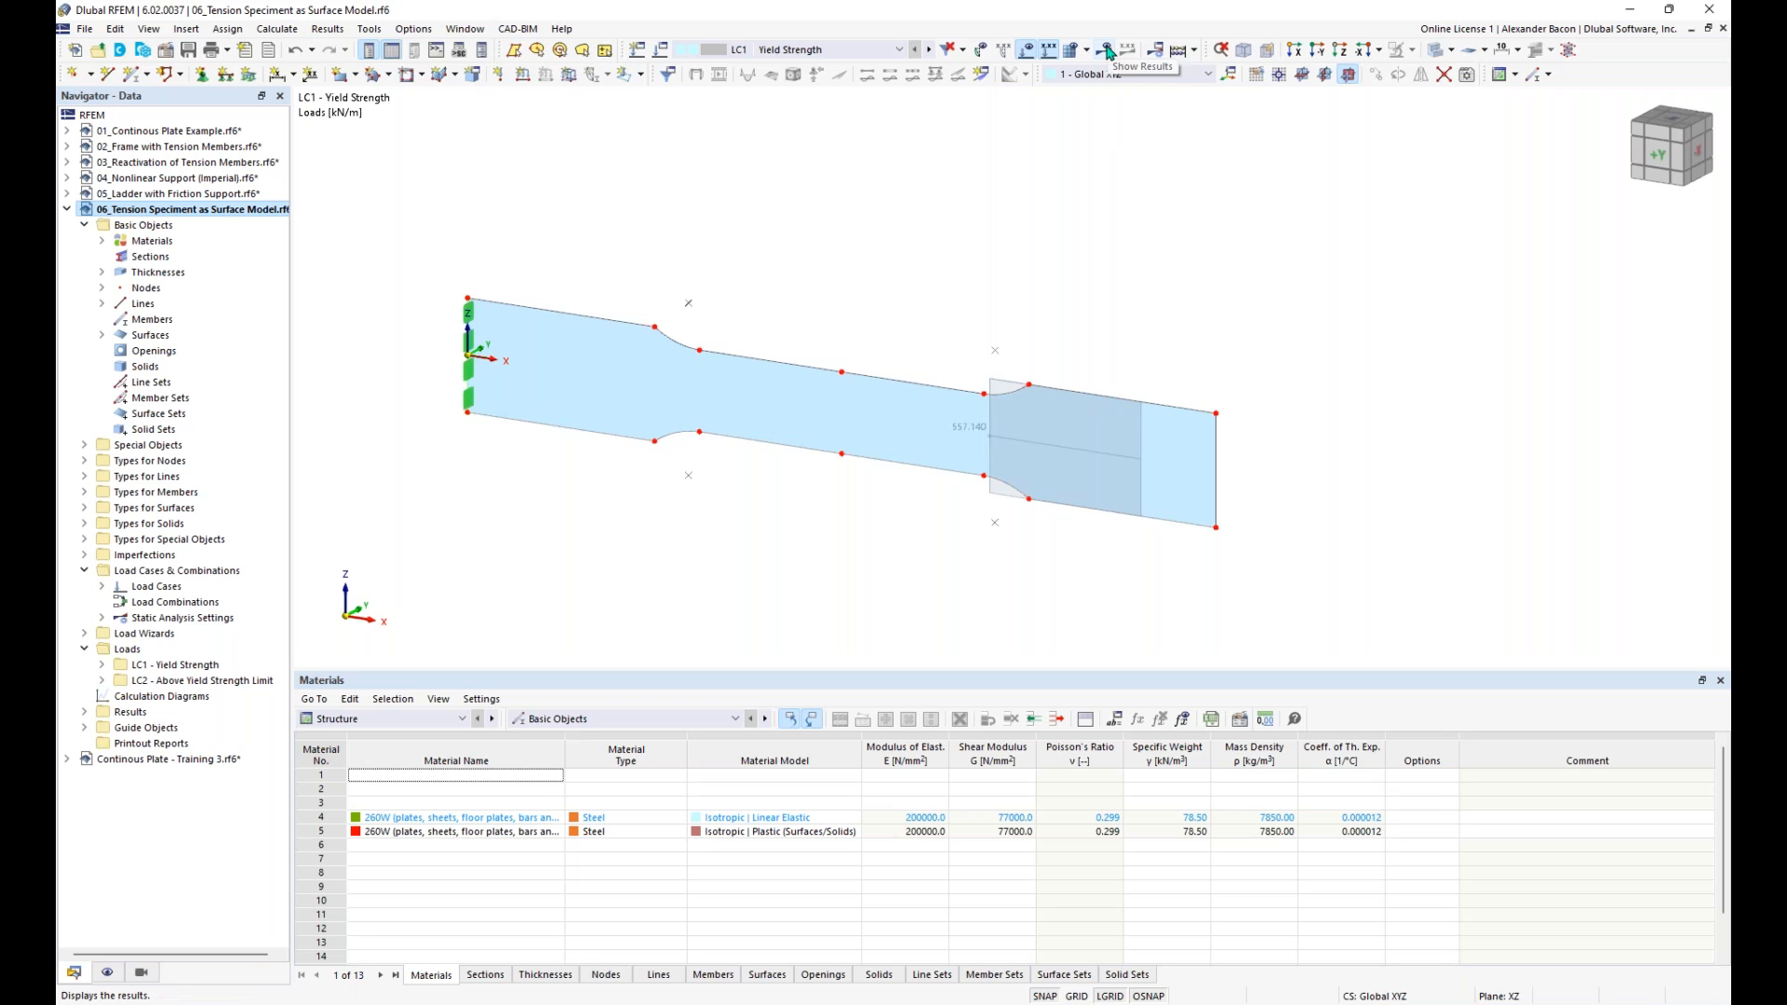
pyautogui.click(1178, 51)
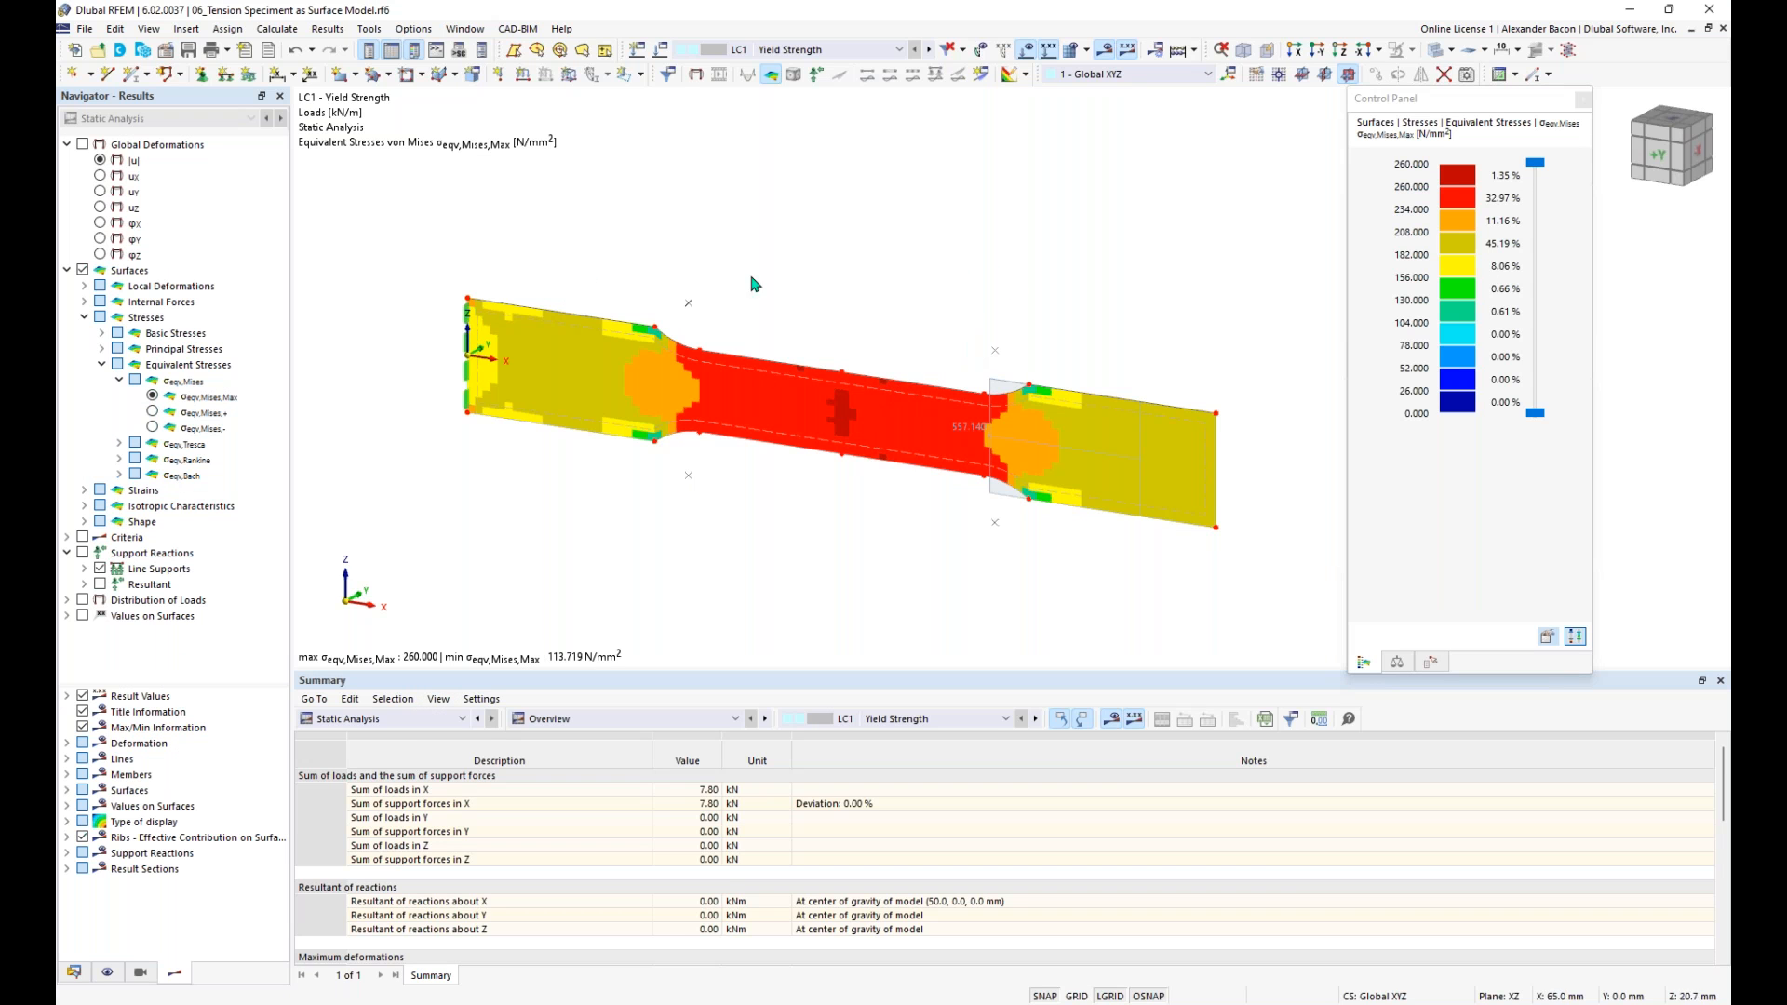
# - Set the equivalent stress legend's value scale to refer to Max/Min
pyautogui.doubleClick(1459, 232)
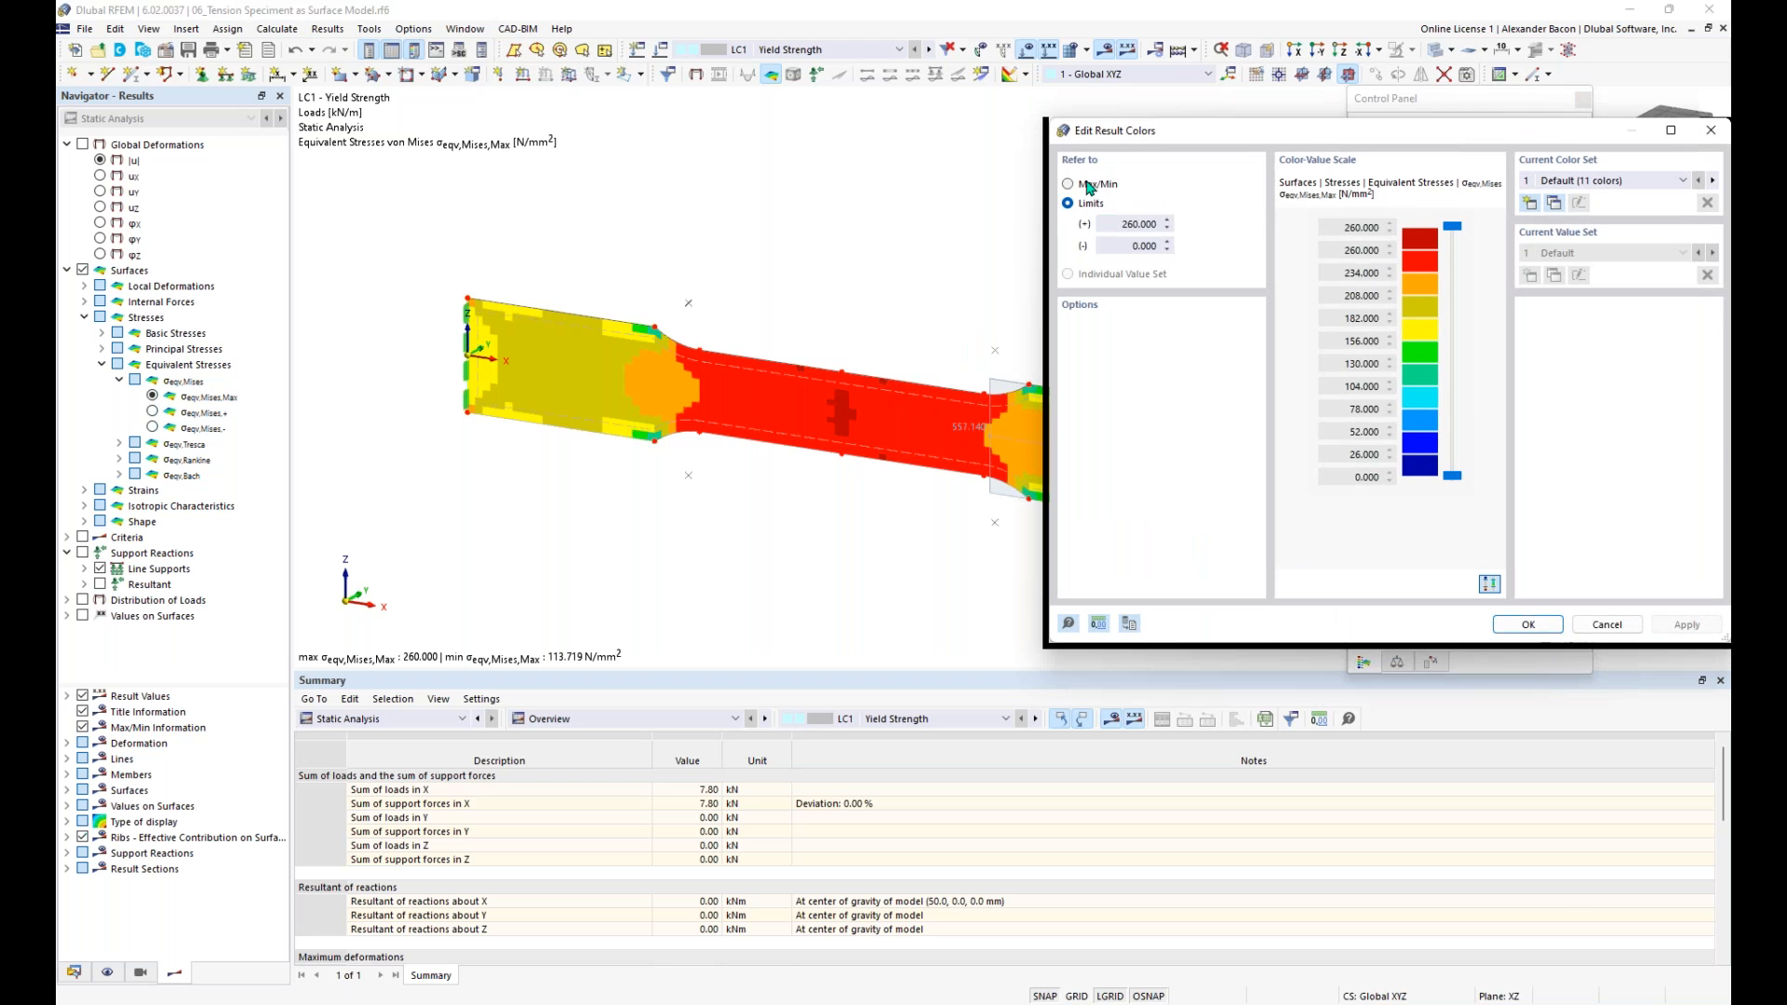
pyautogui.click(1524, 622)
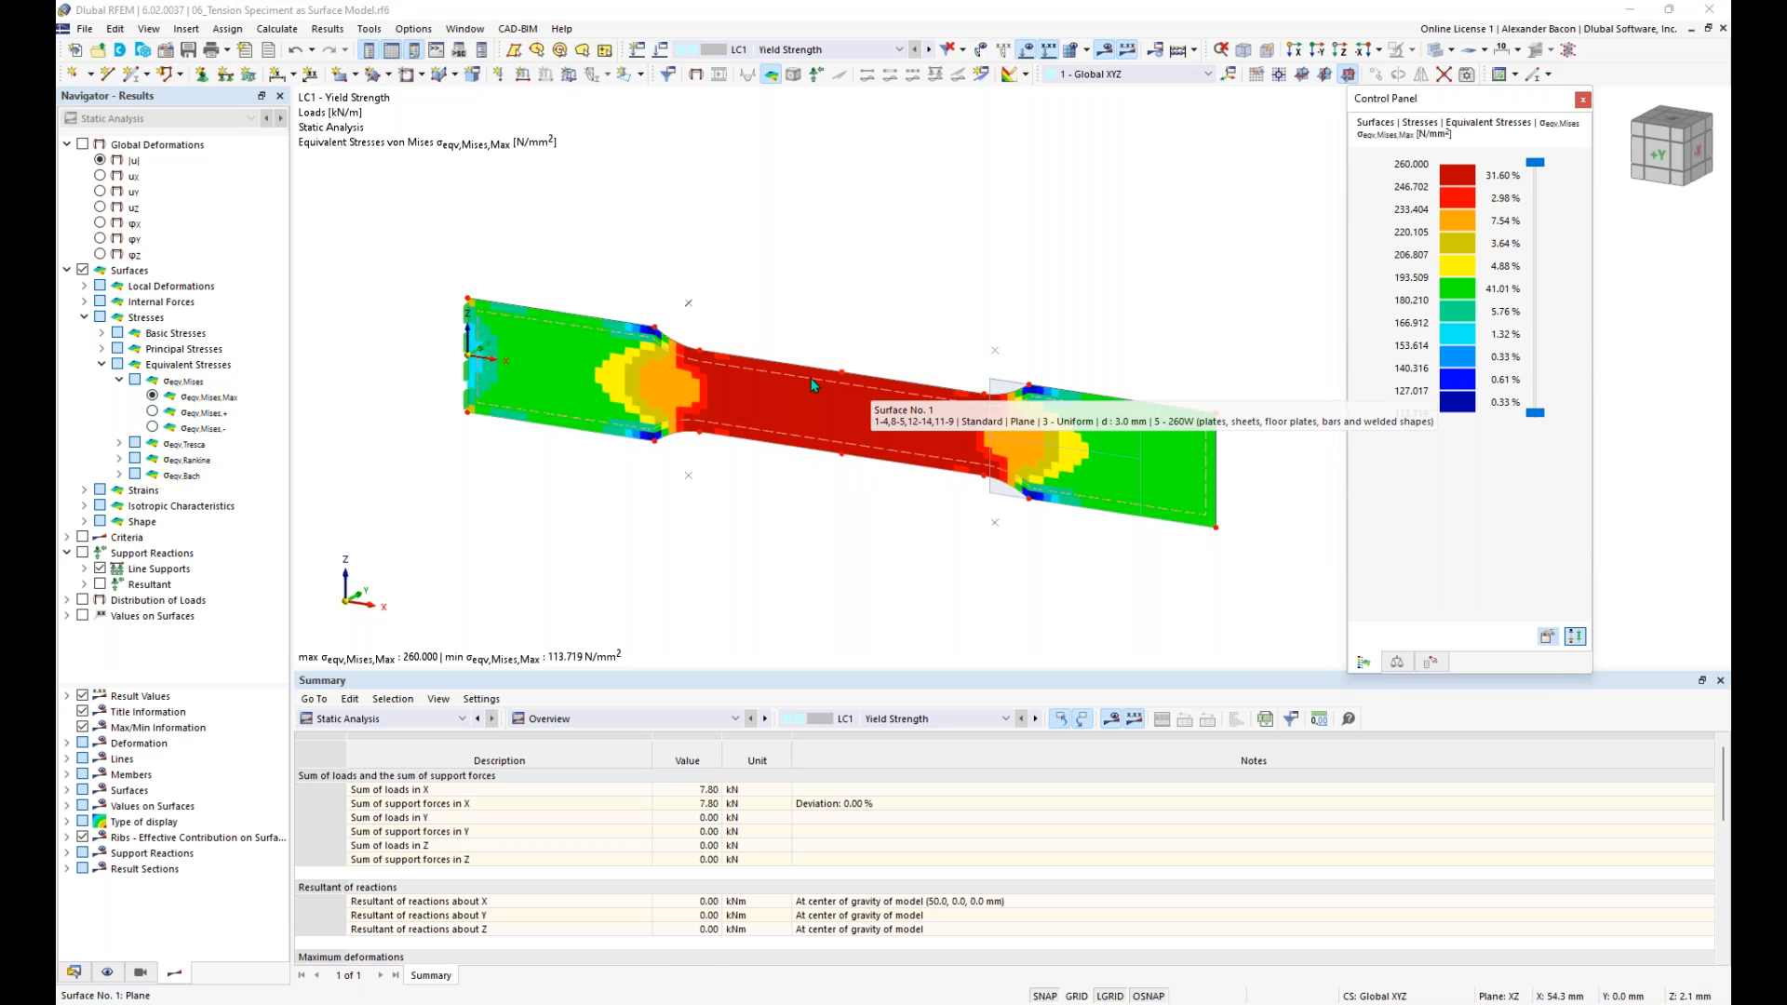
# - Compare the nonlinearity rate ηpl between LC1 and LC2 - Above Yield Strength Limit, and view LC2's von Mises equivalent stresses
pyautogui.click(83, 537)
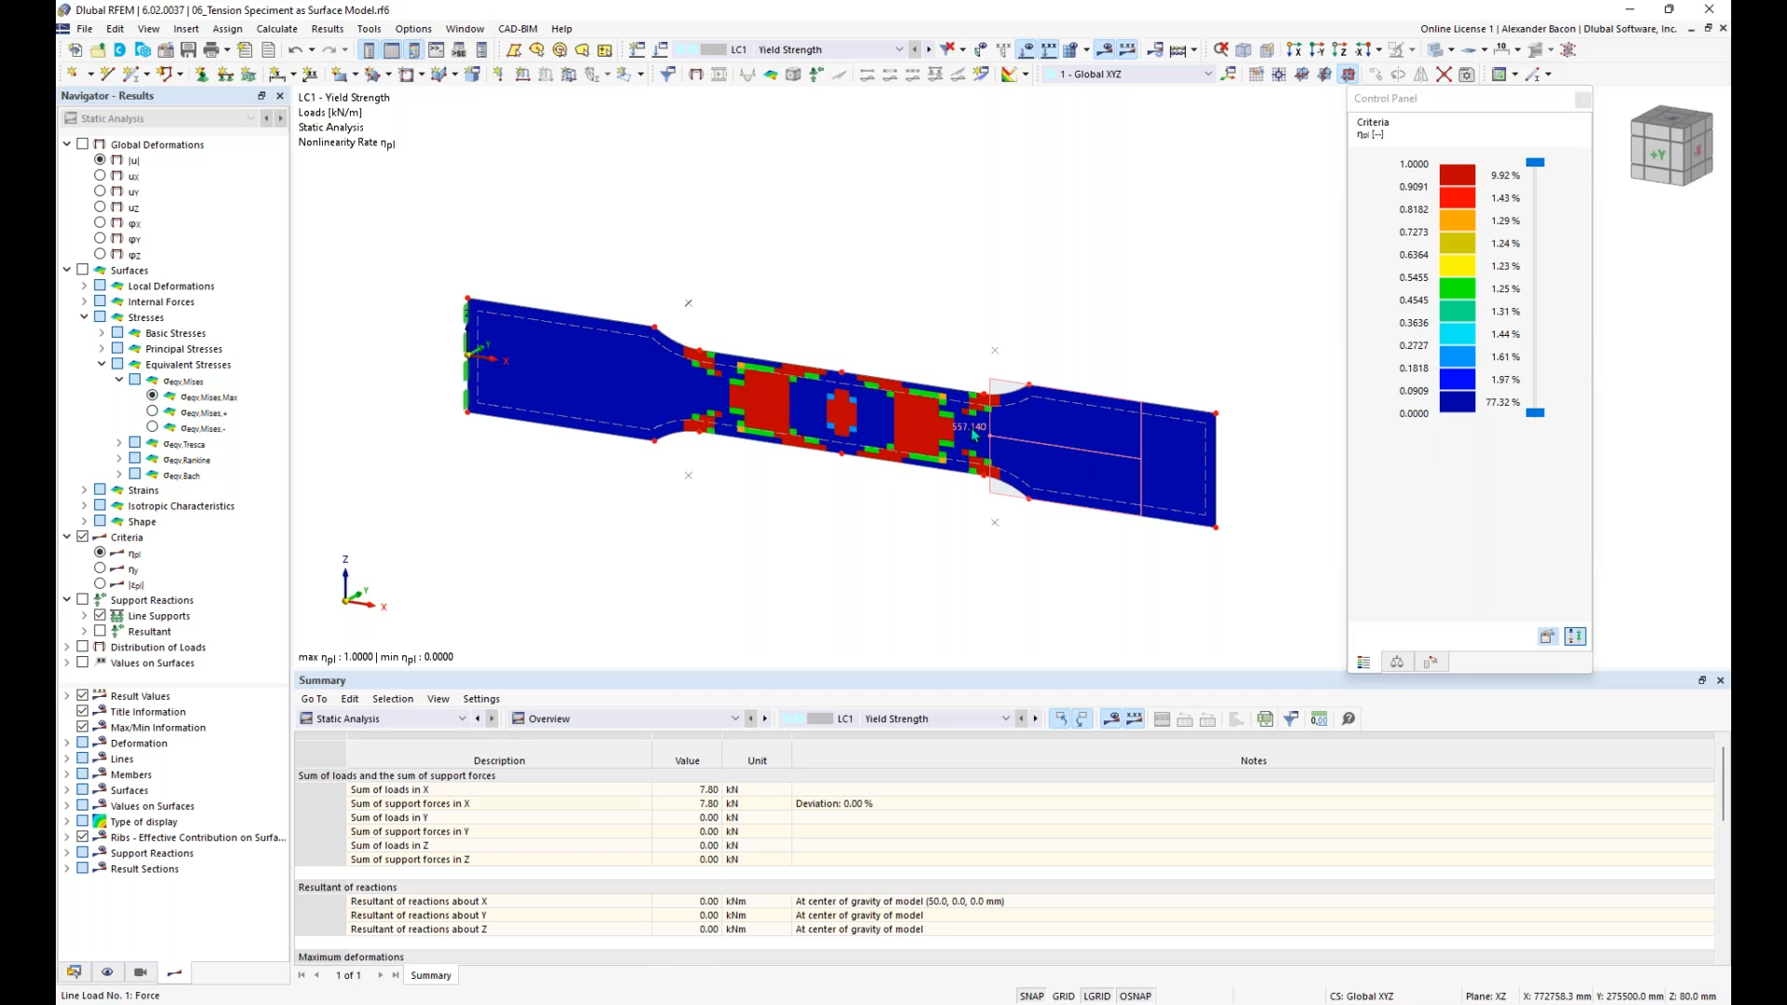
pyautogui.moveTo(973, 434)
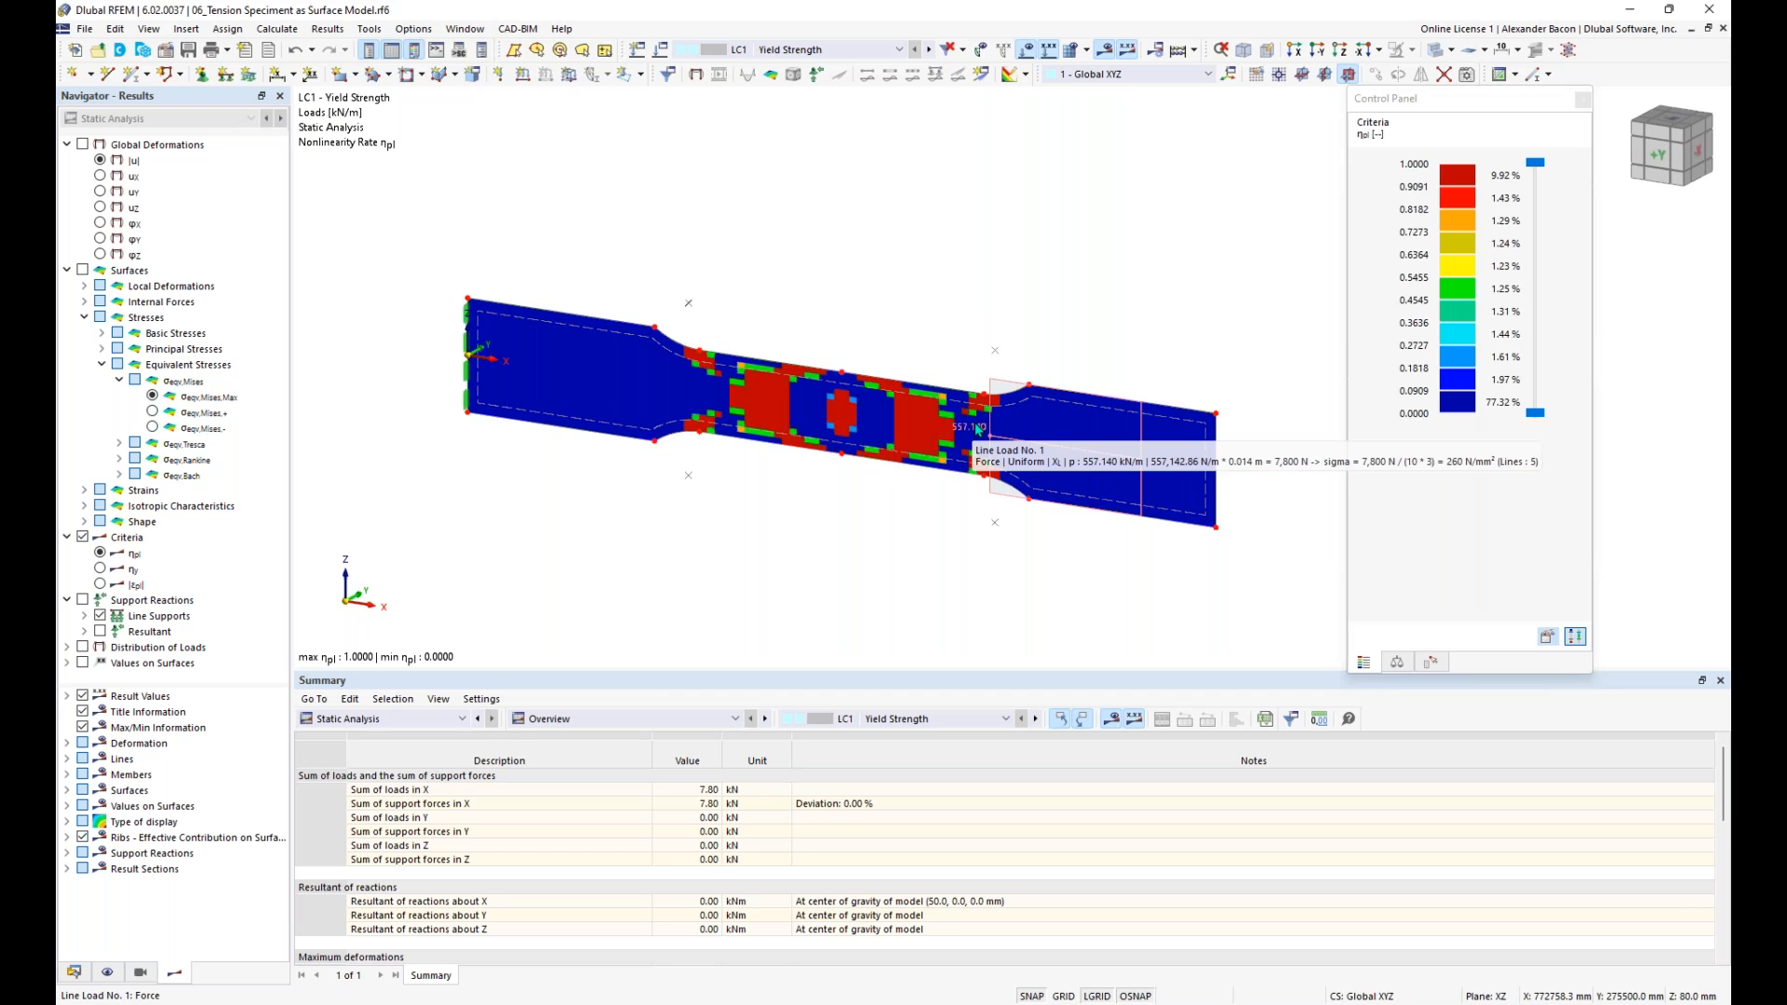
pyautogui.click(929, 52)
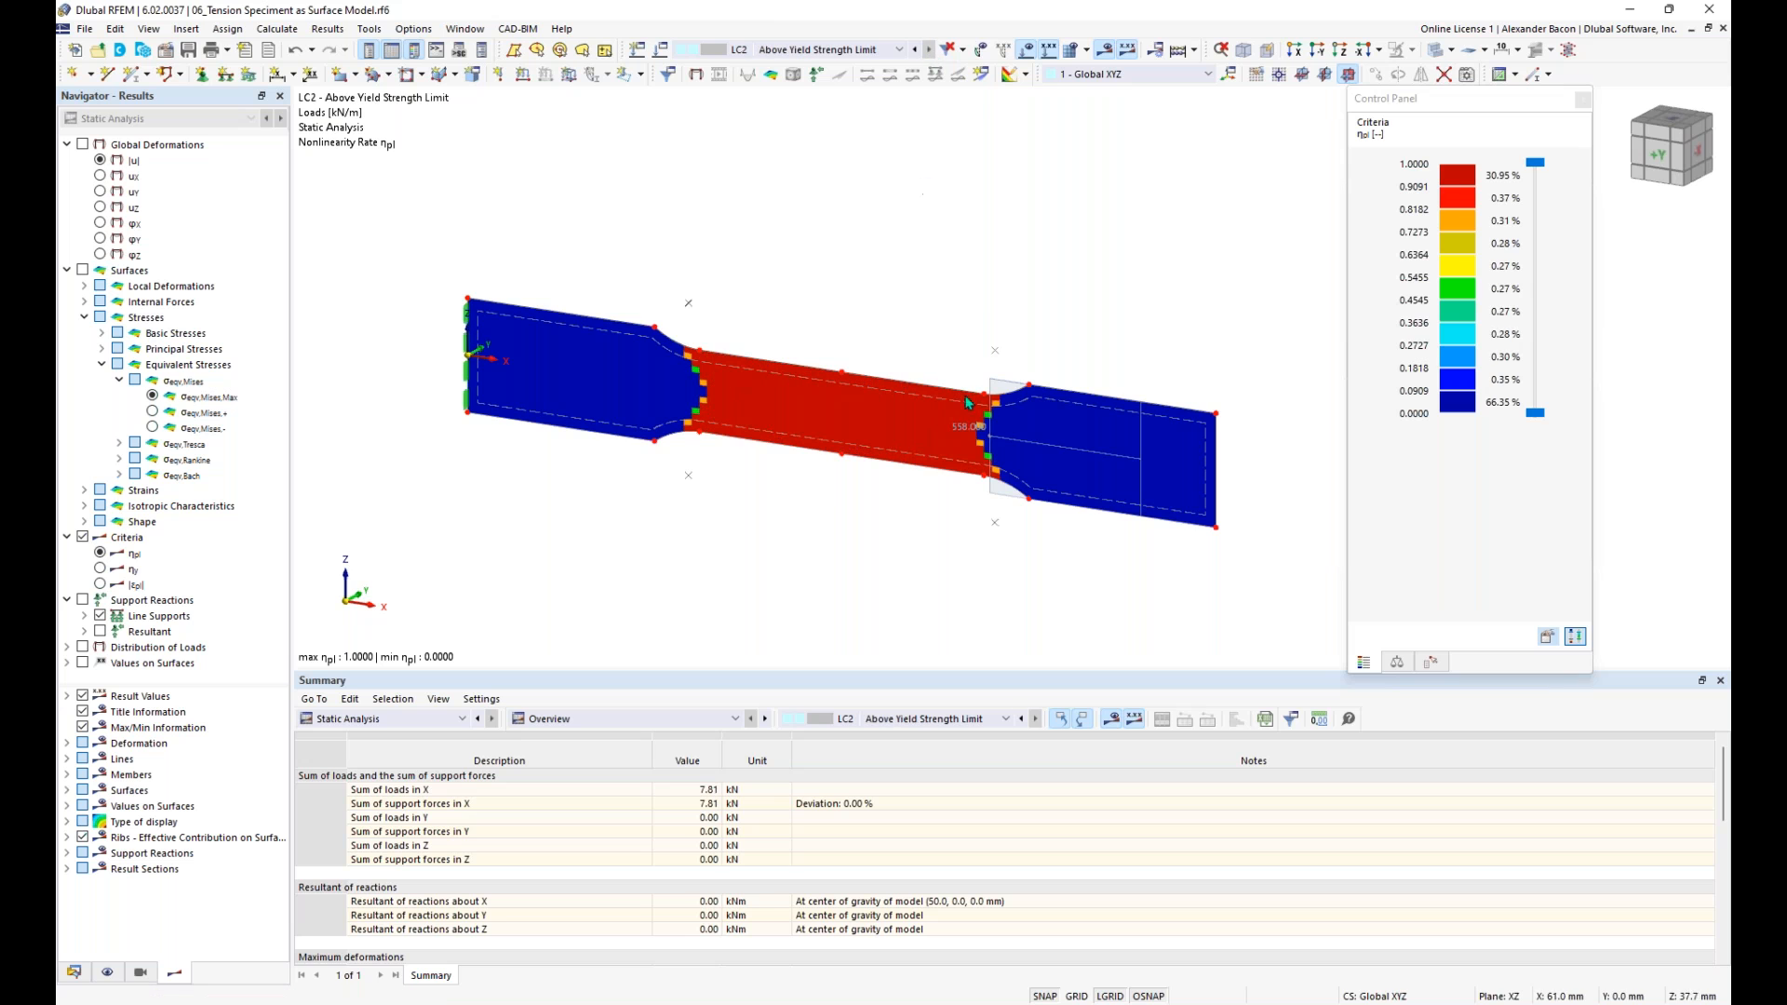
pyautogui.moveTo(981, 434)
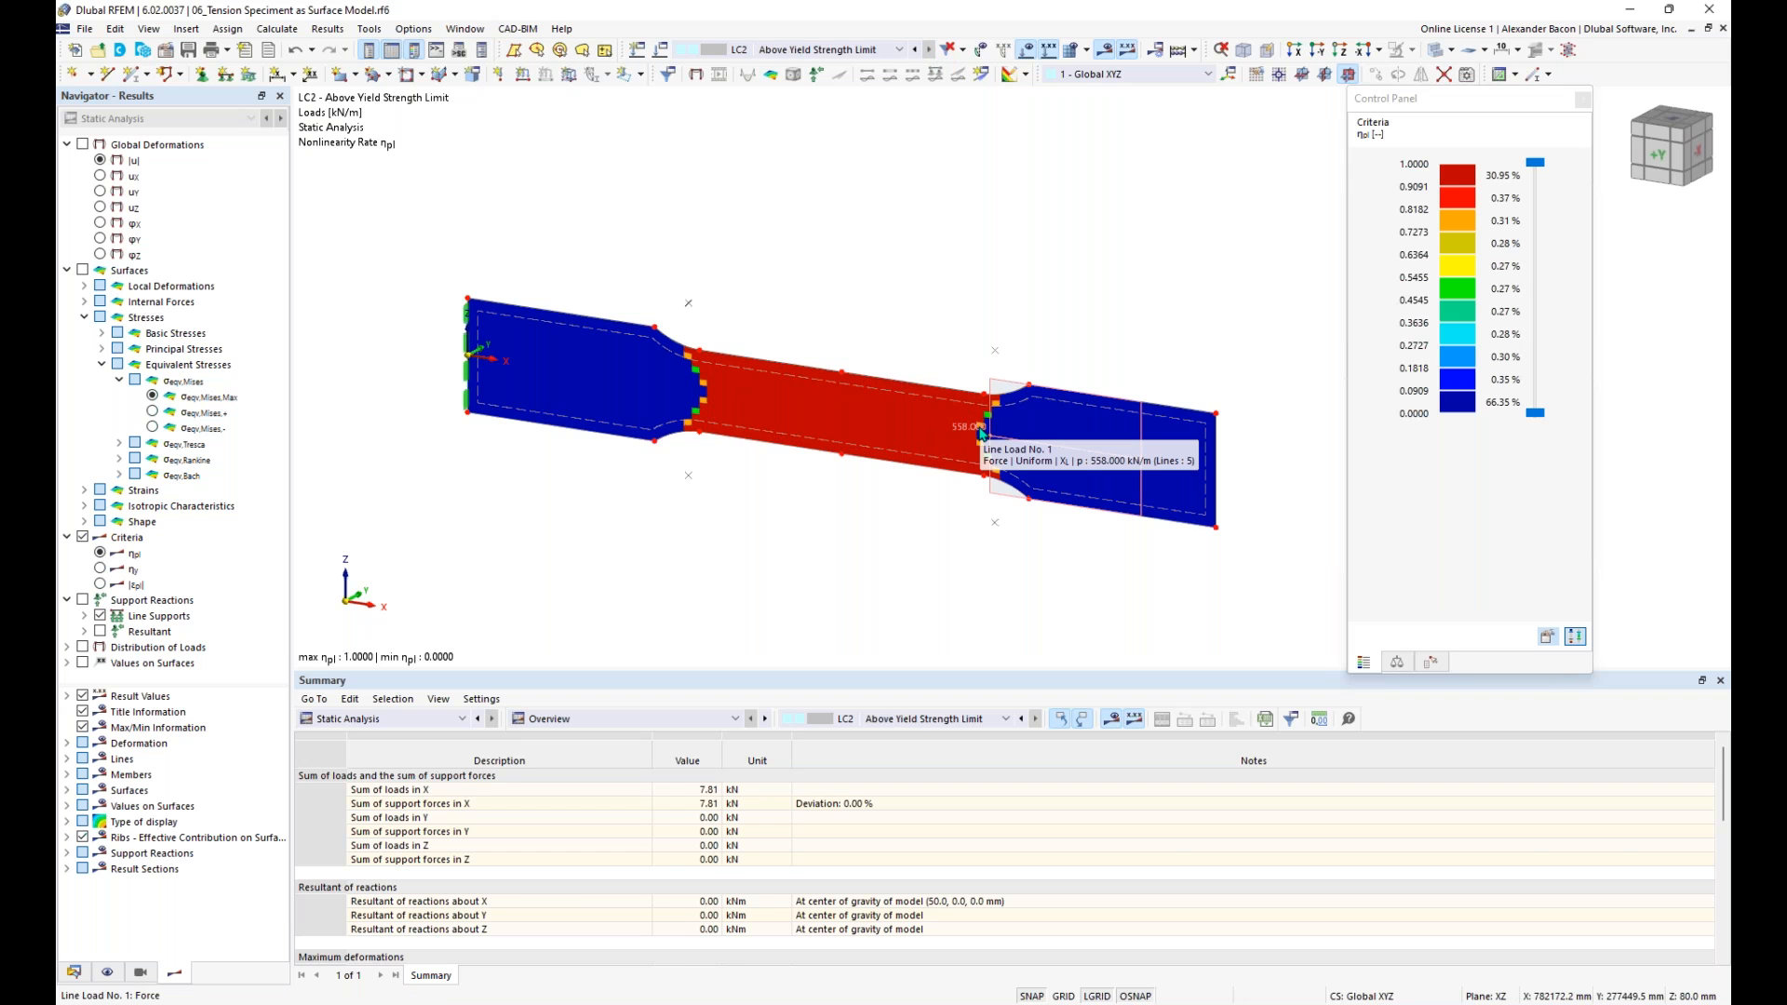
pyautogui.click(82, 270)
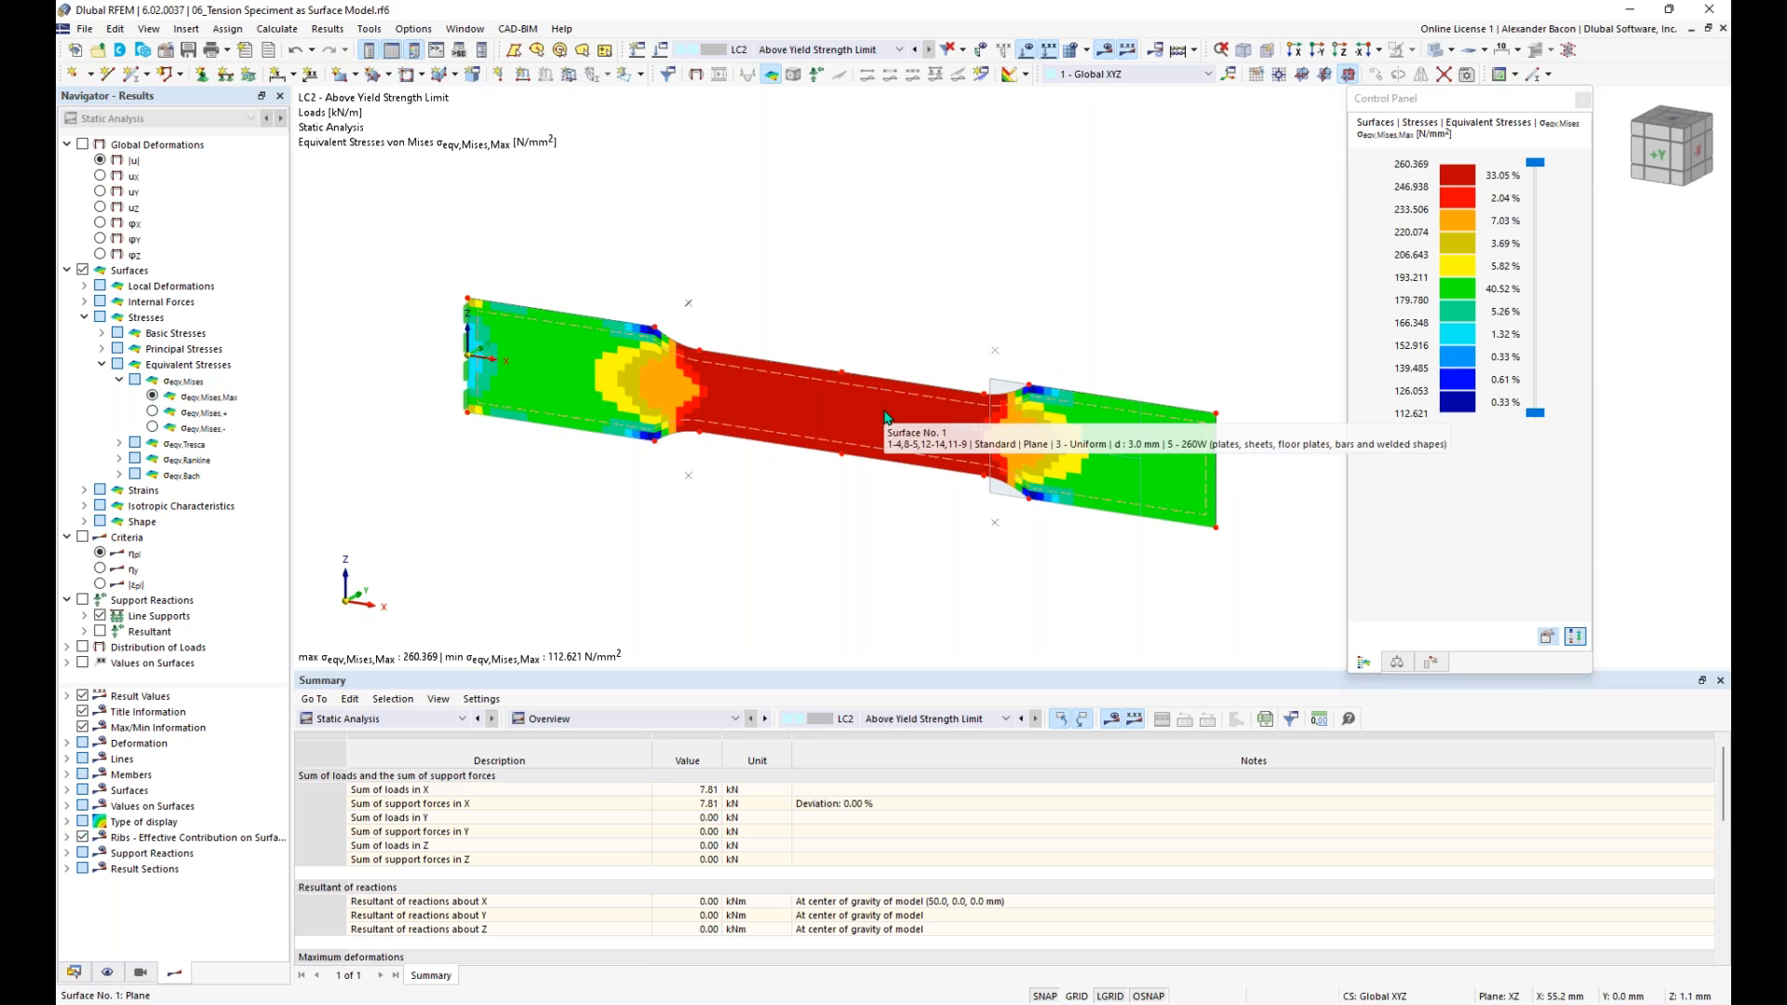
# - Display the global deformations |u| and compare the specimen's displacements in LC1 and LC2
pyautogui.click(82, 144)
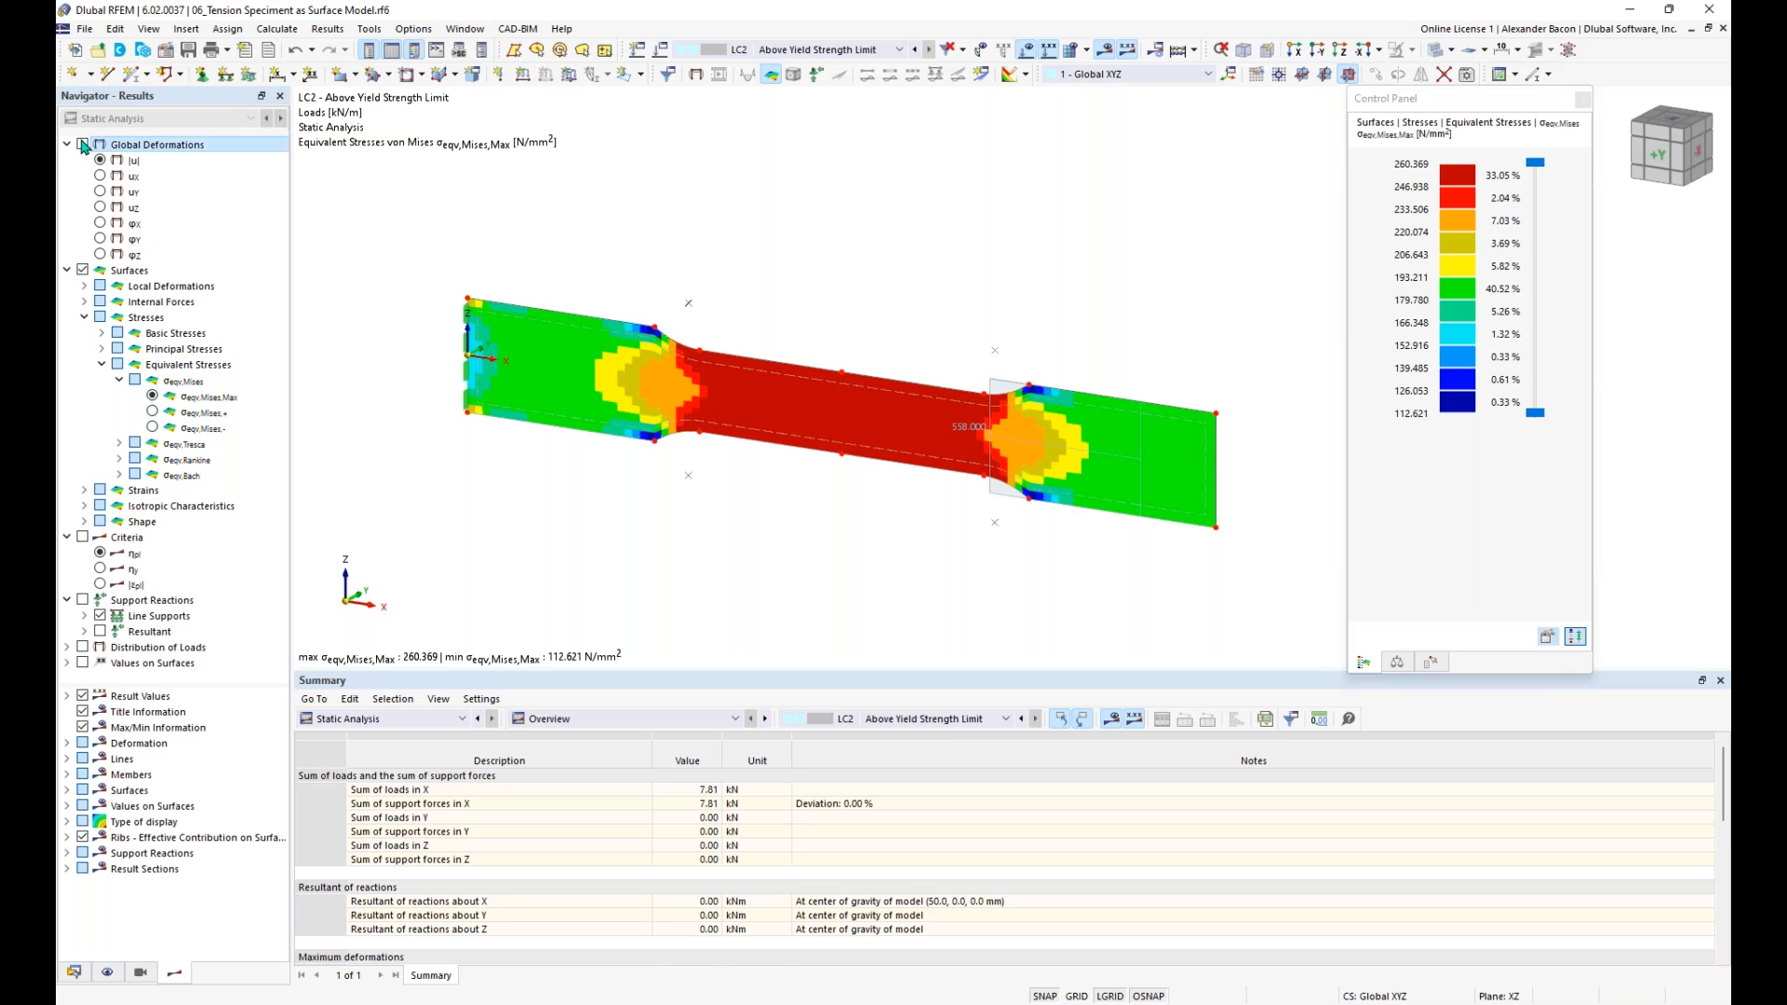
pyautogui.click(819, 49)
pyautogui.click(800, 61)
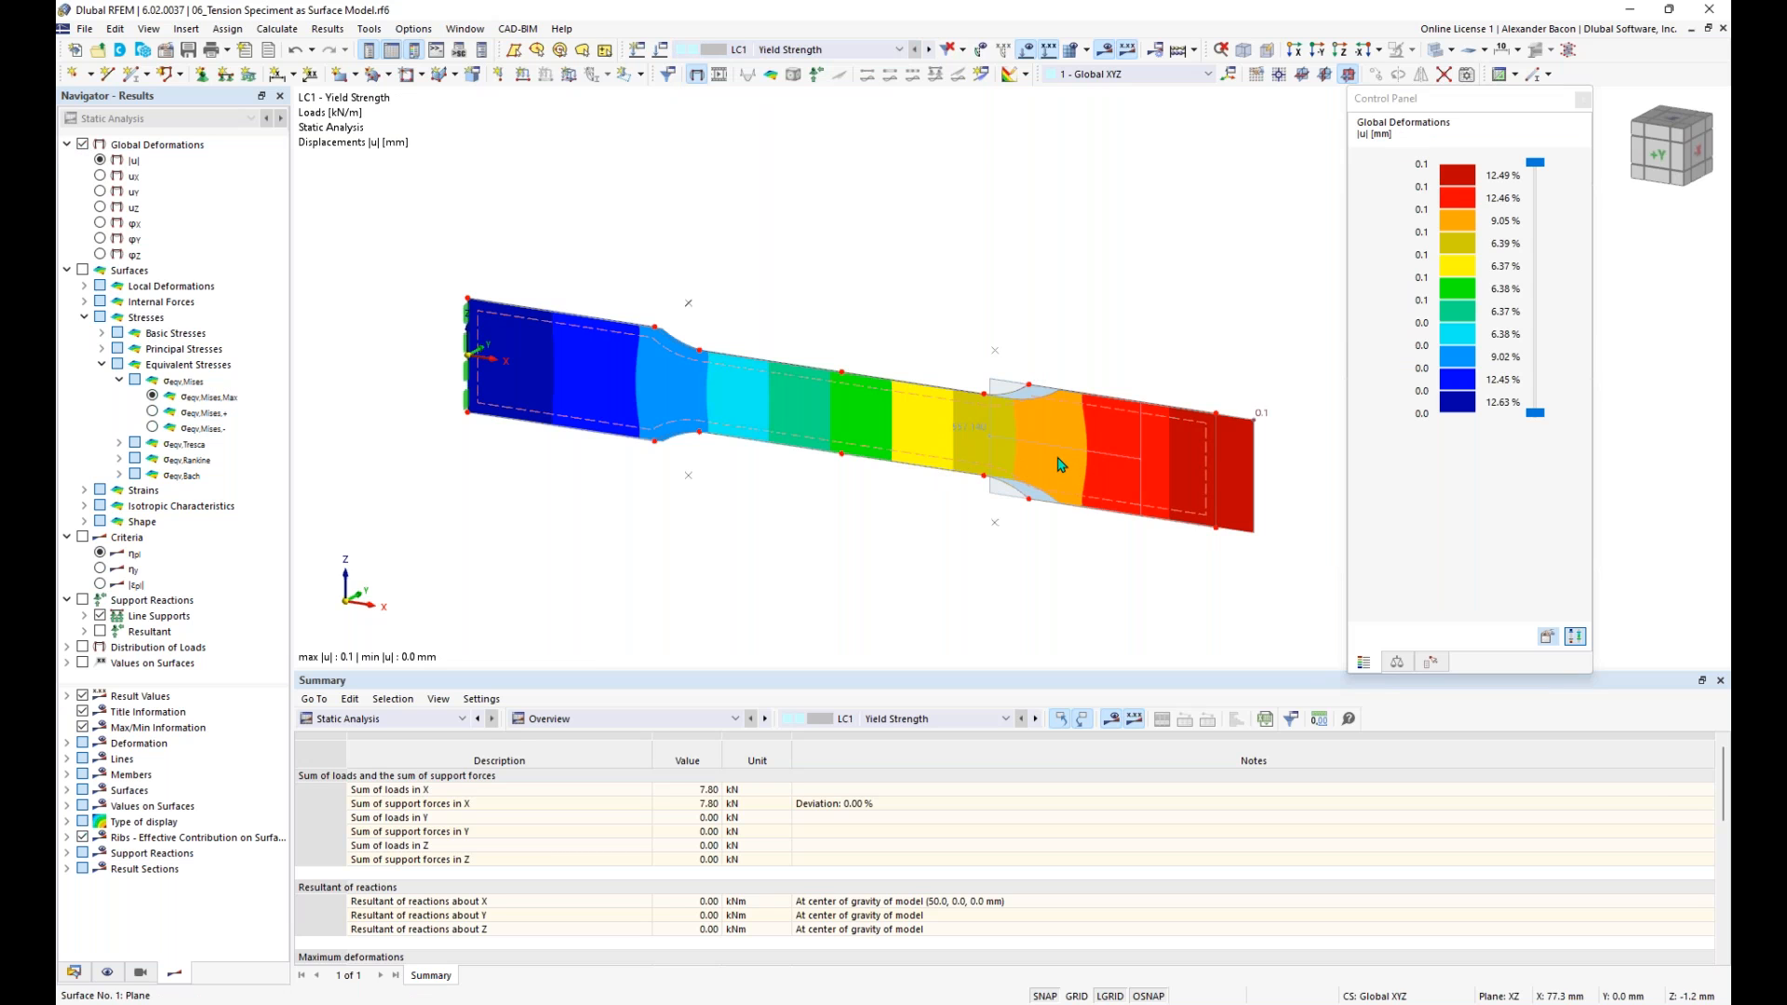
pyautogui.scroll(-2, 1016, 424)
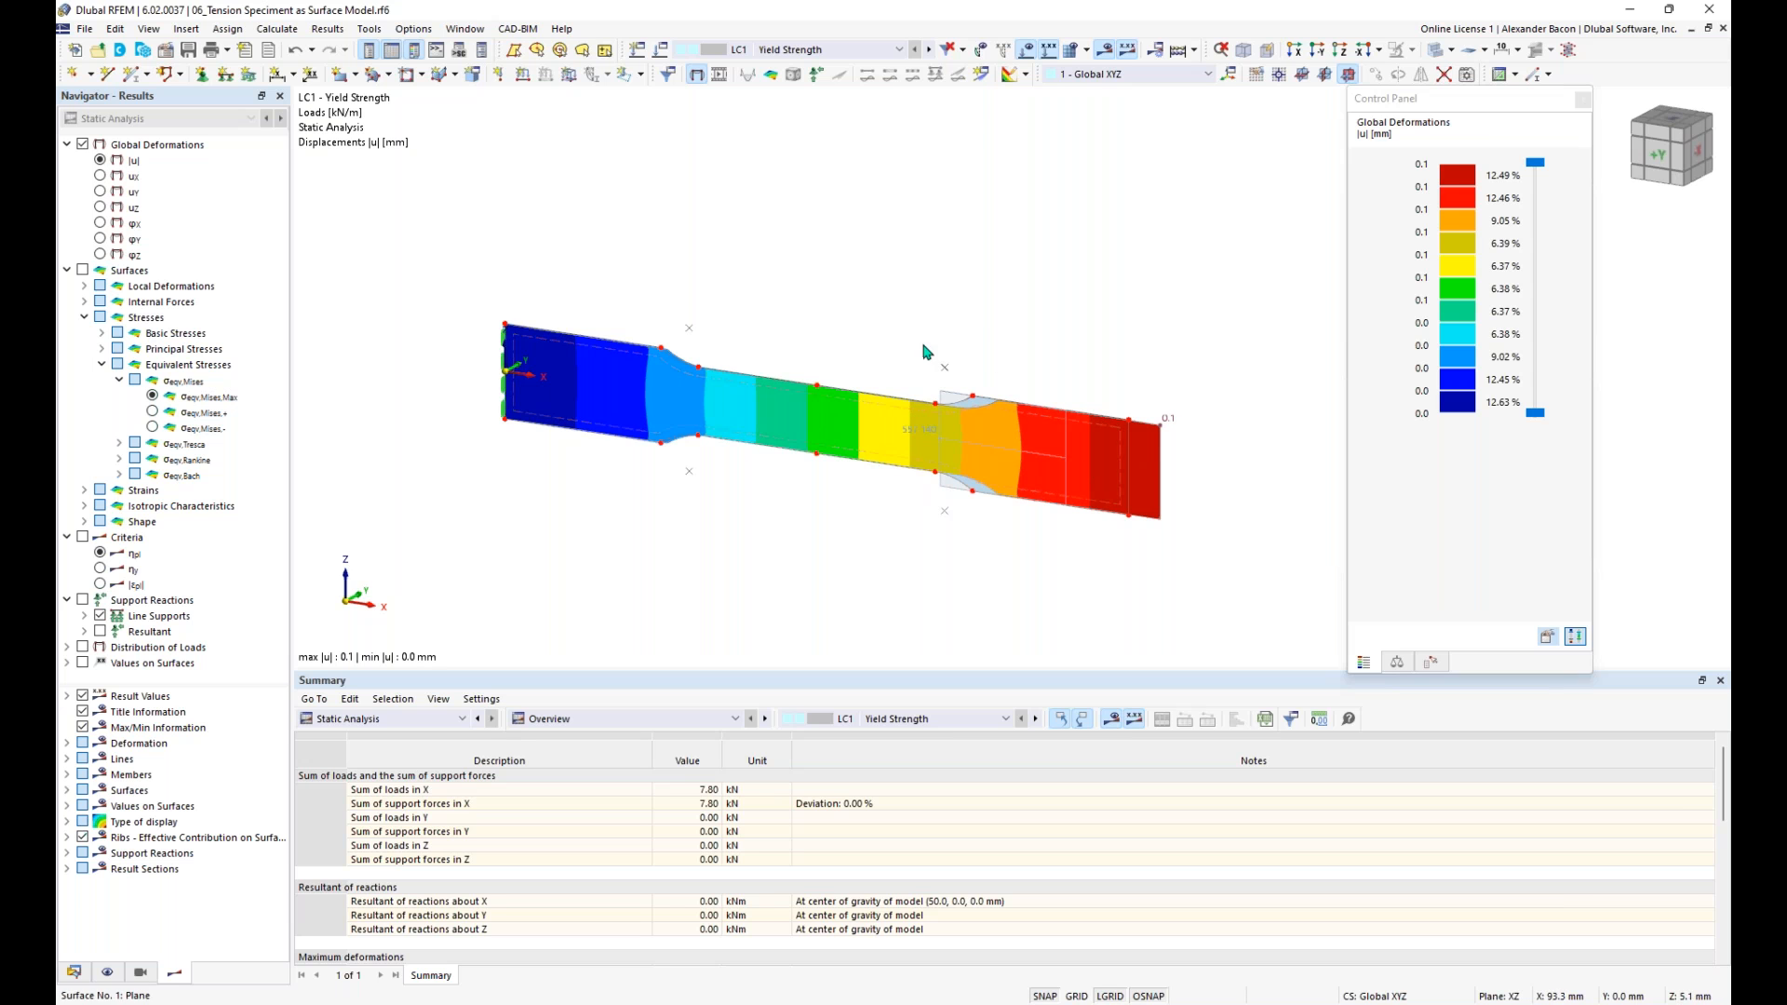
pyautogui.click(849, 56)
pyautogui.click(848, 86)
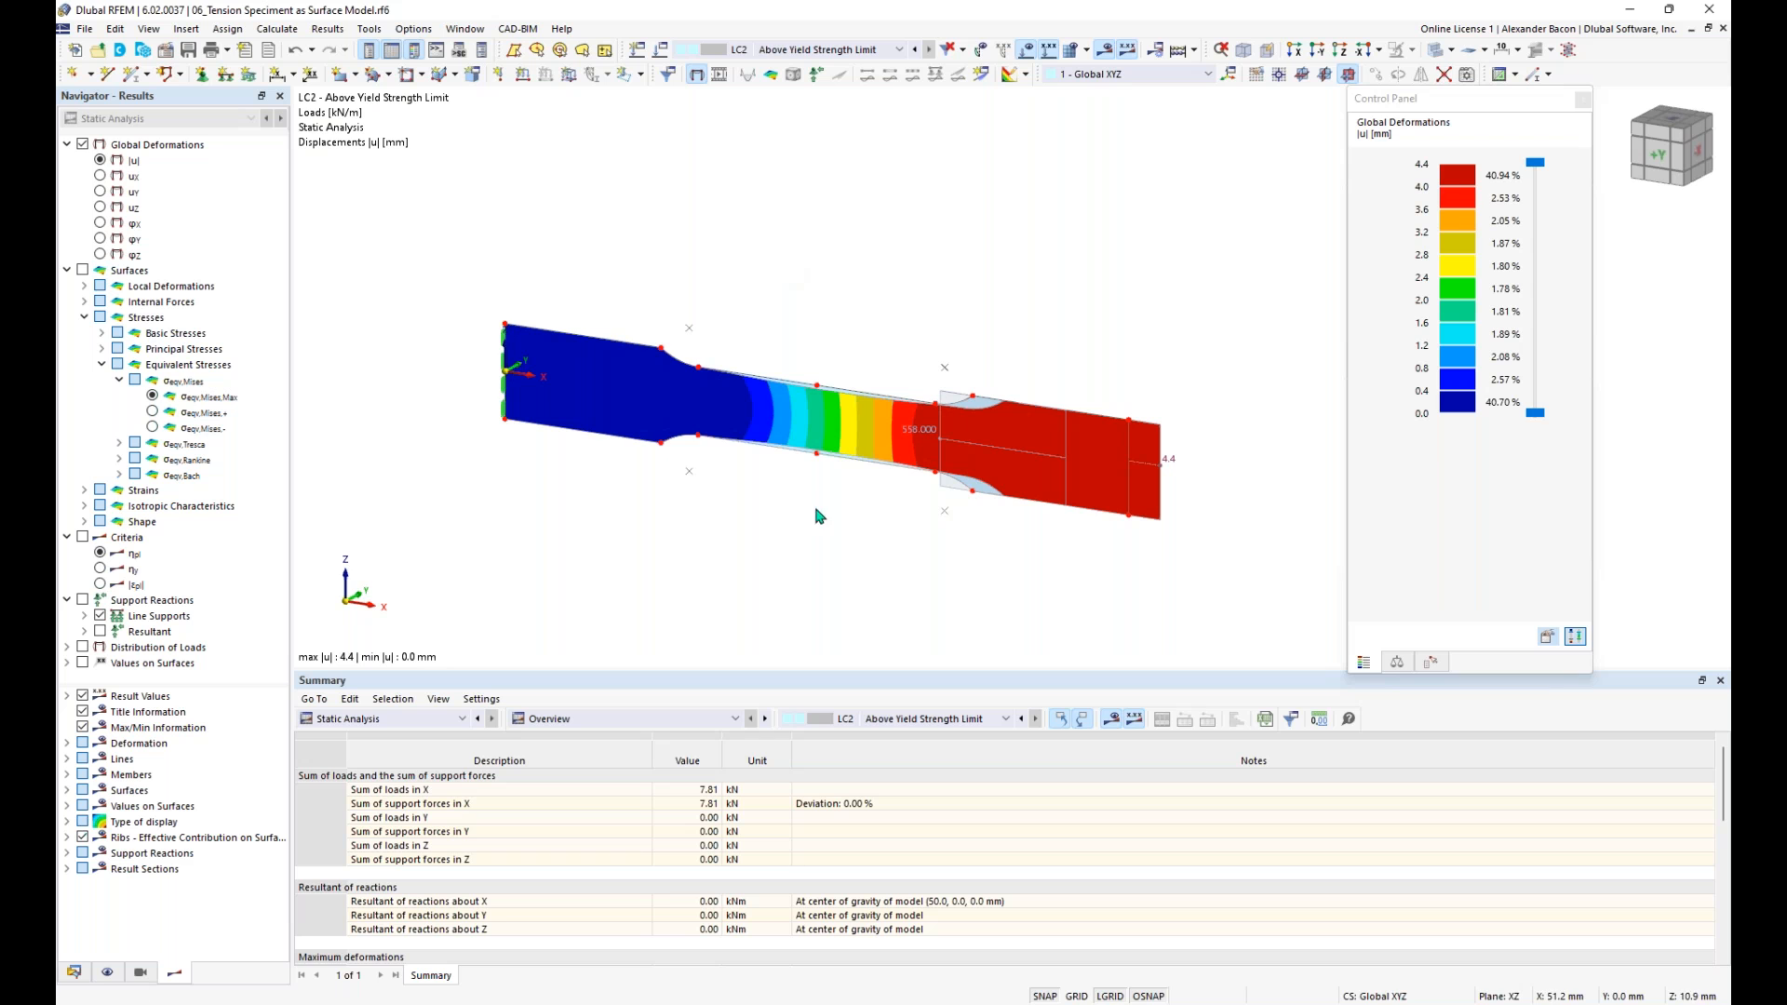
pyautogui.moveTo(919, 436)
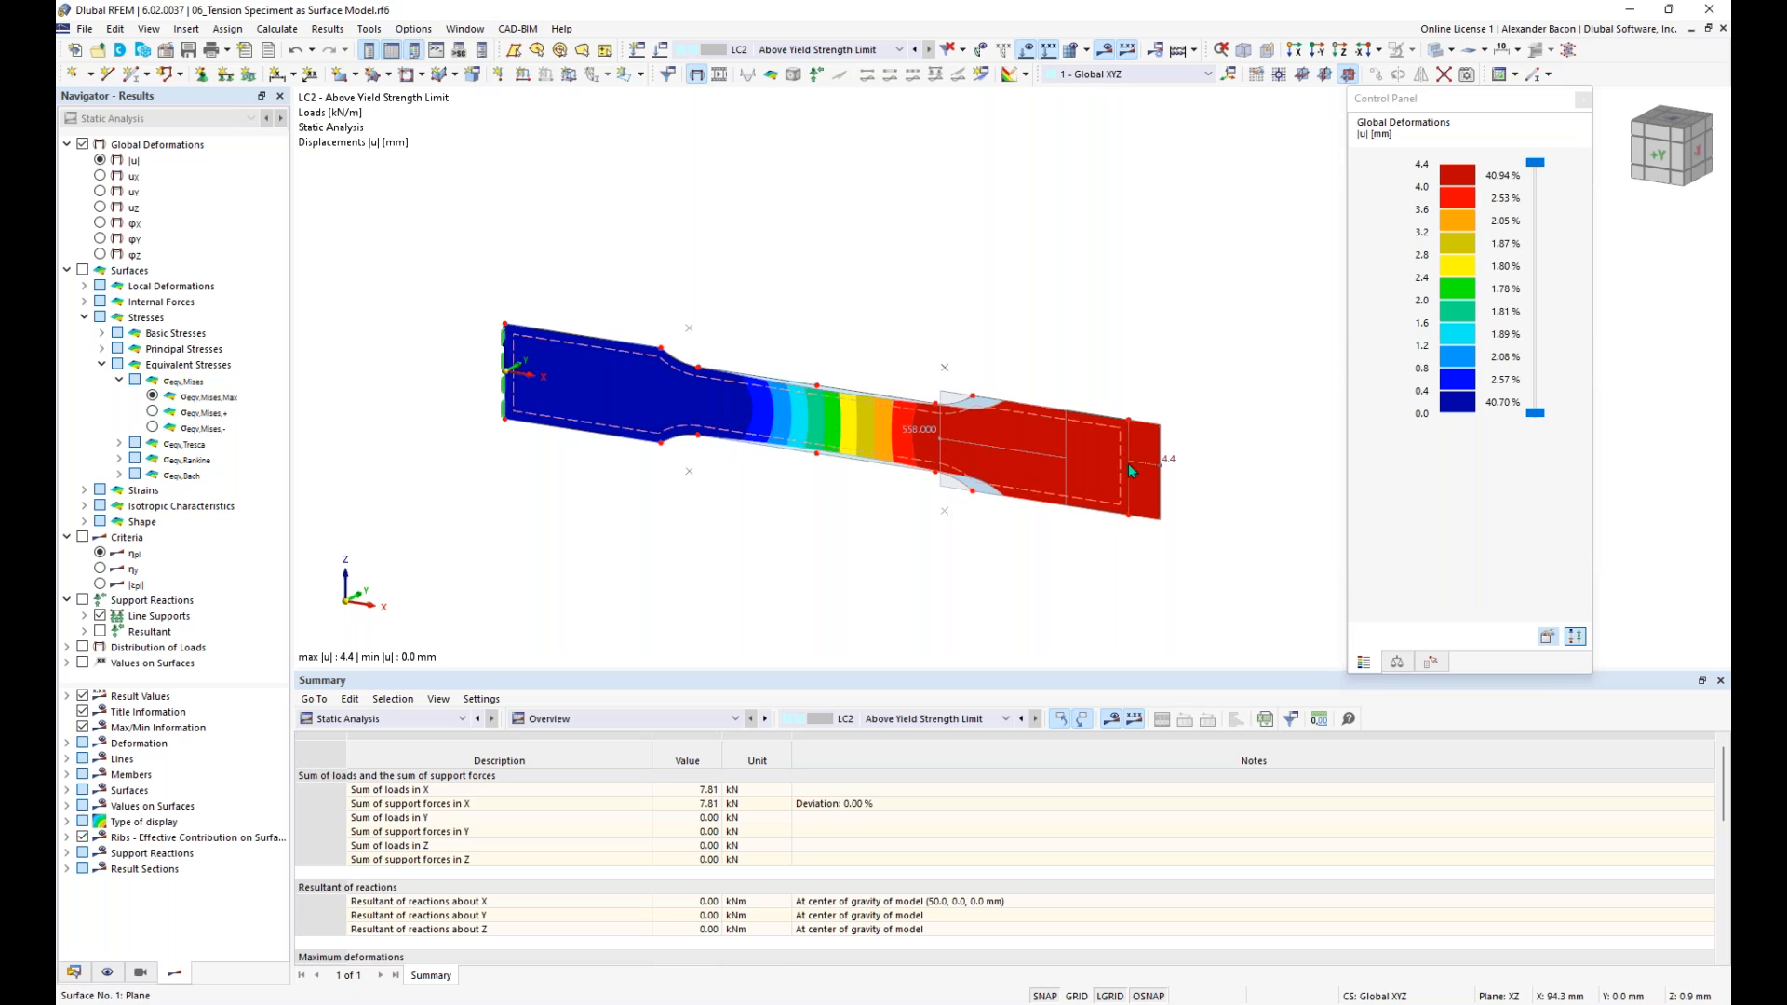
# - Animate the LC2 deformation and examine how the specimen's narrow middle section deforms
pyautogui.scroll(3, 858, 434)
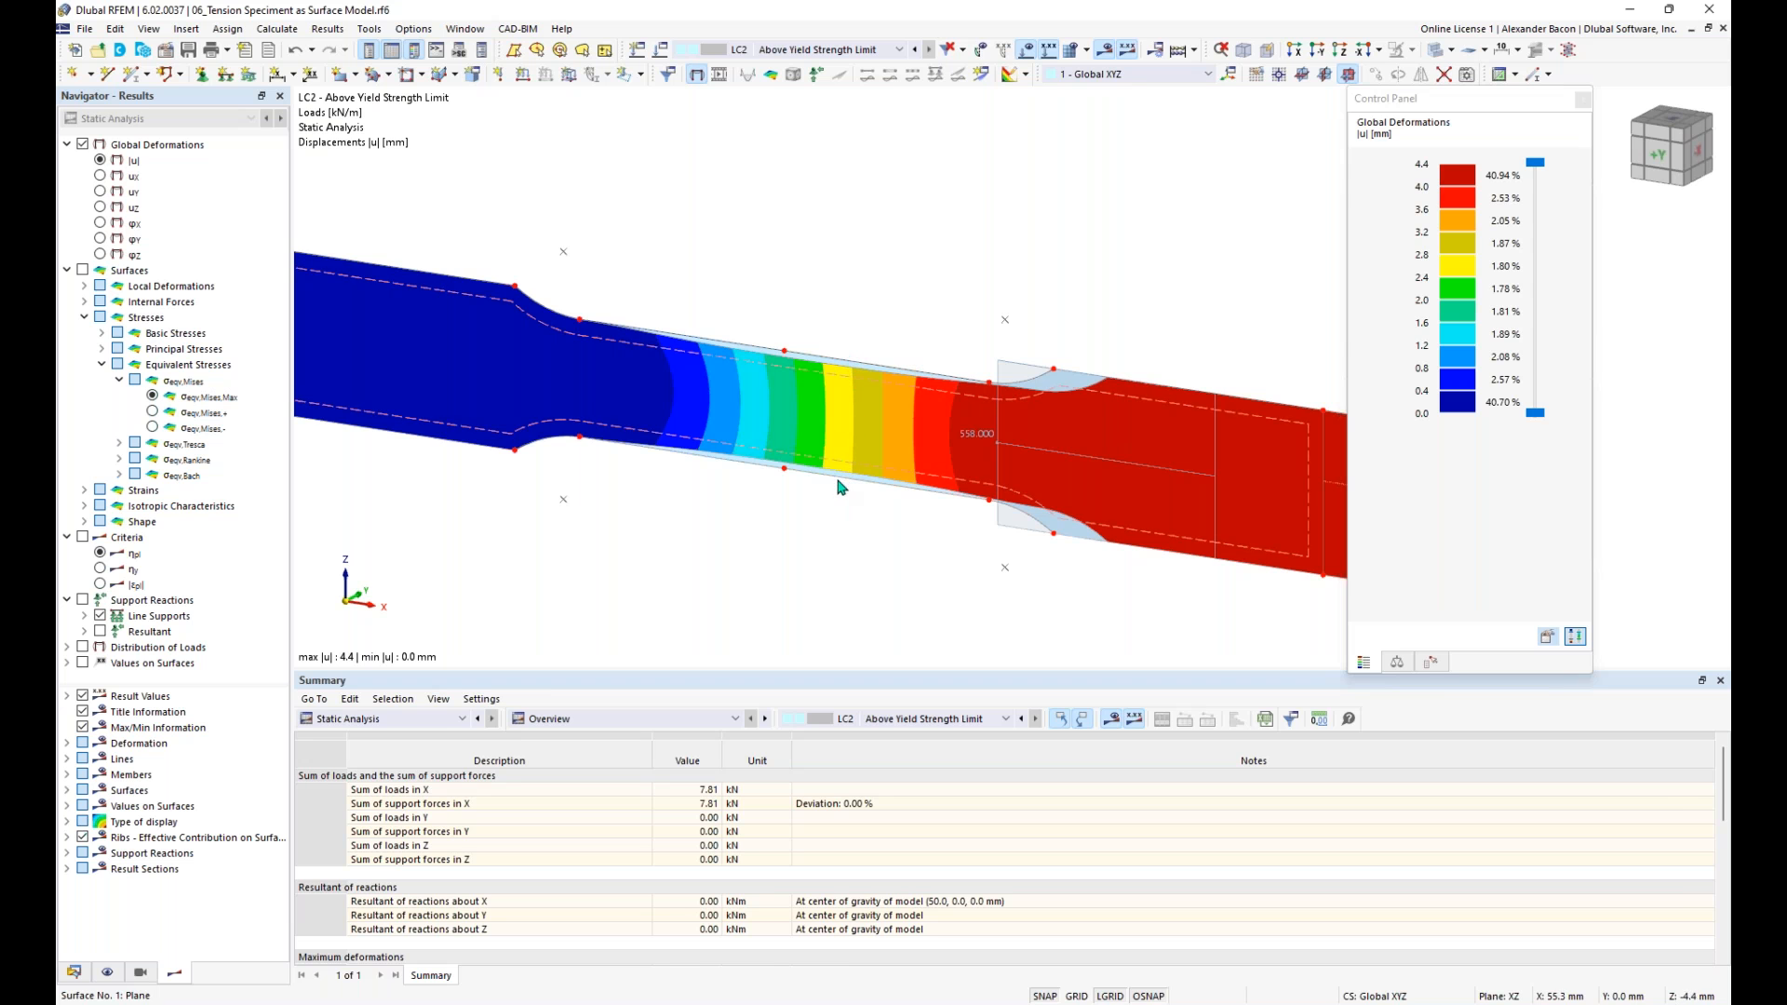
pyautogui.scroll(-3, 840, 486)
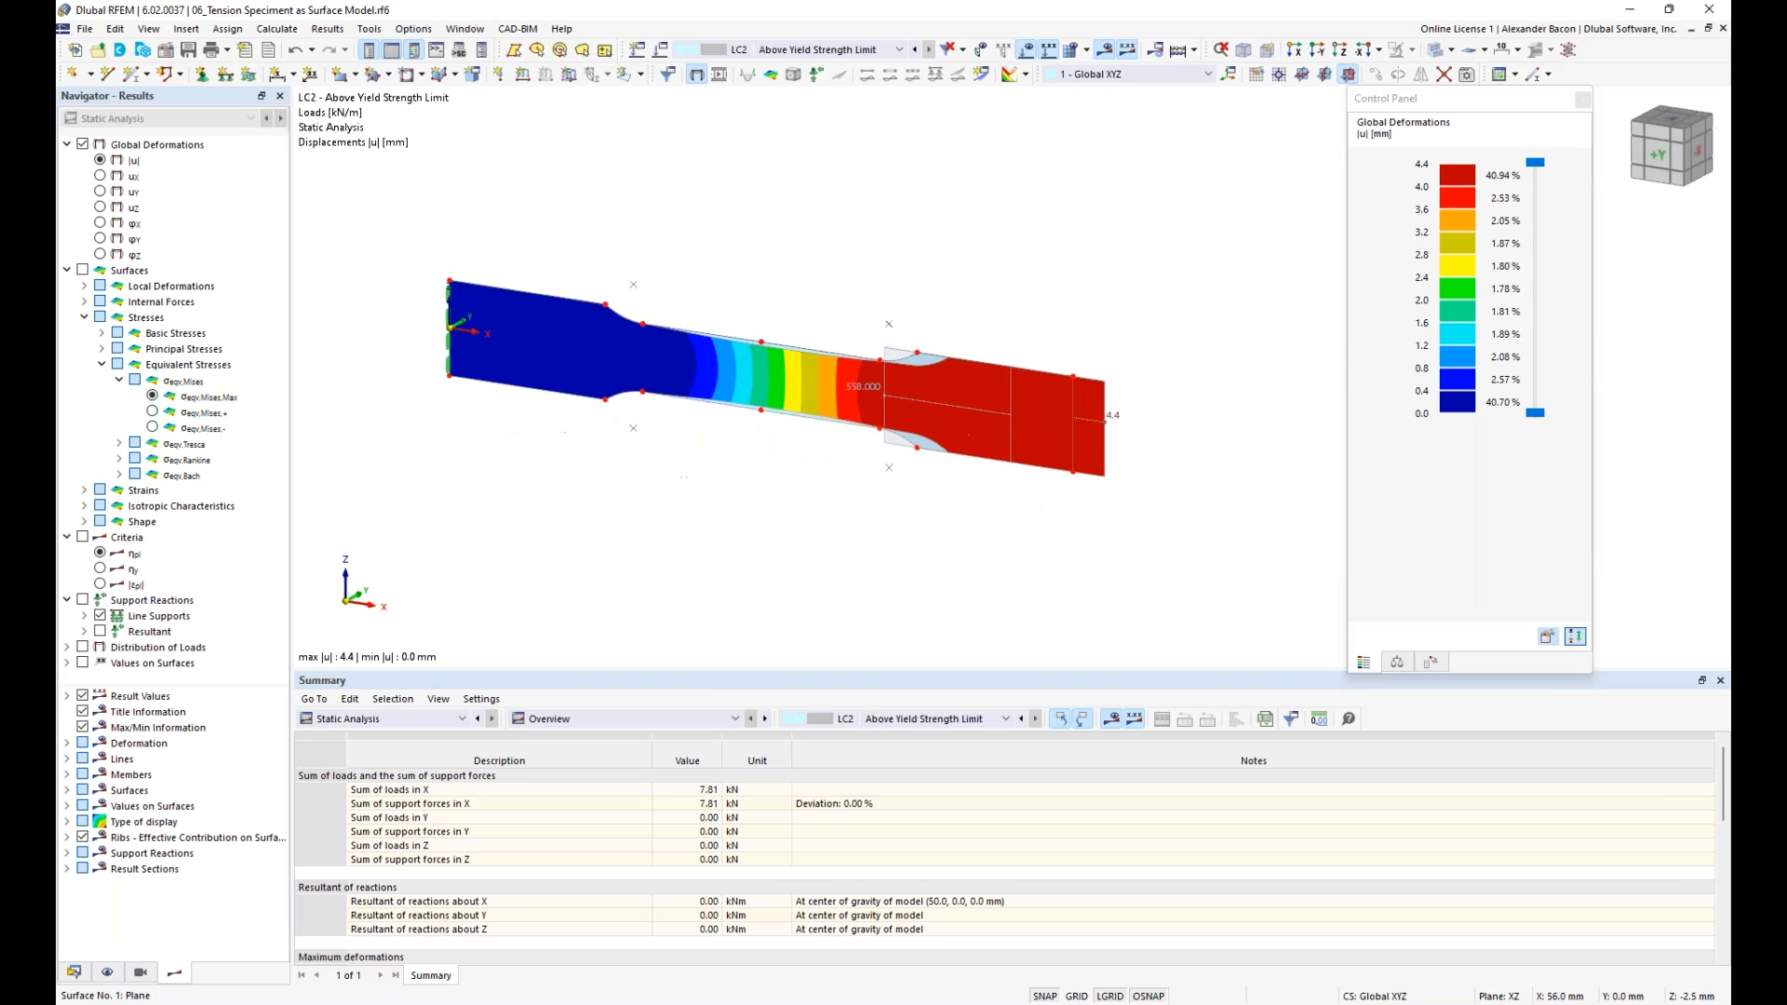
pyautogui.click(721, 75)
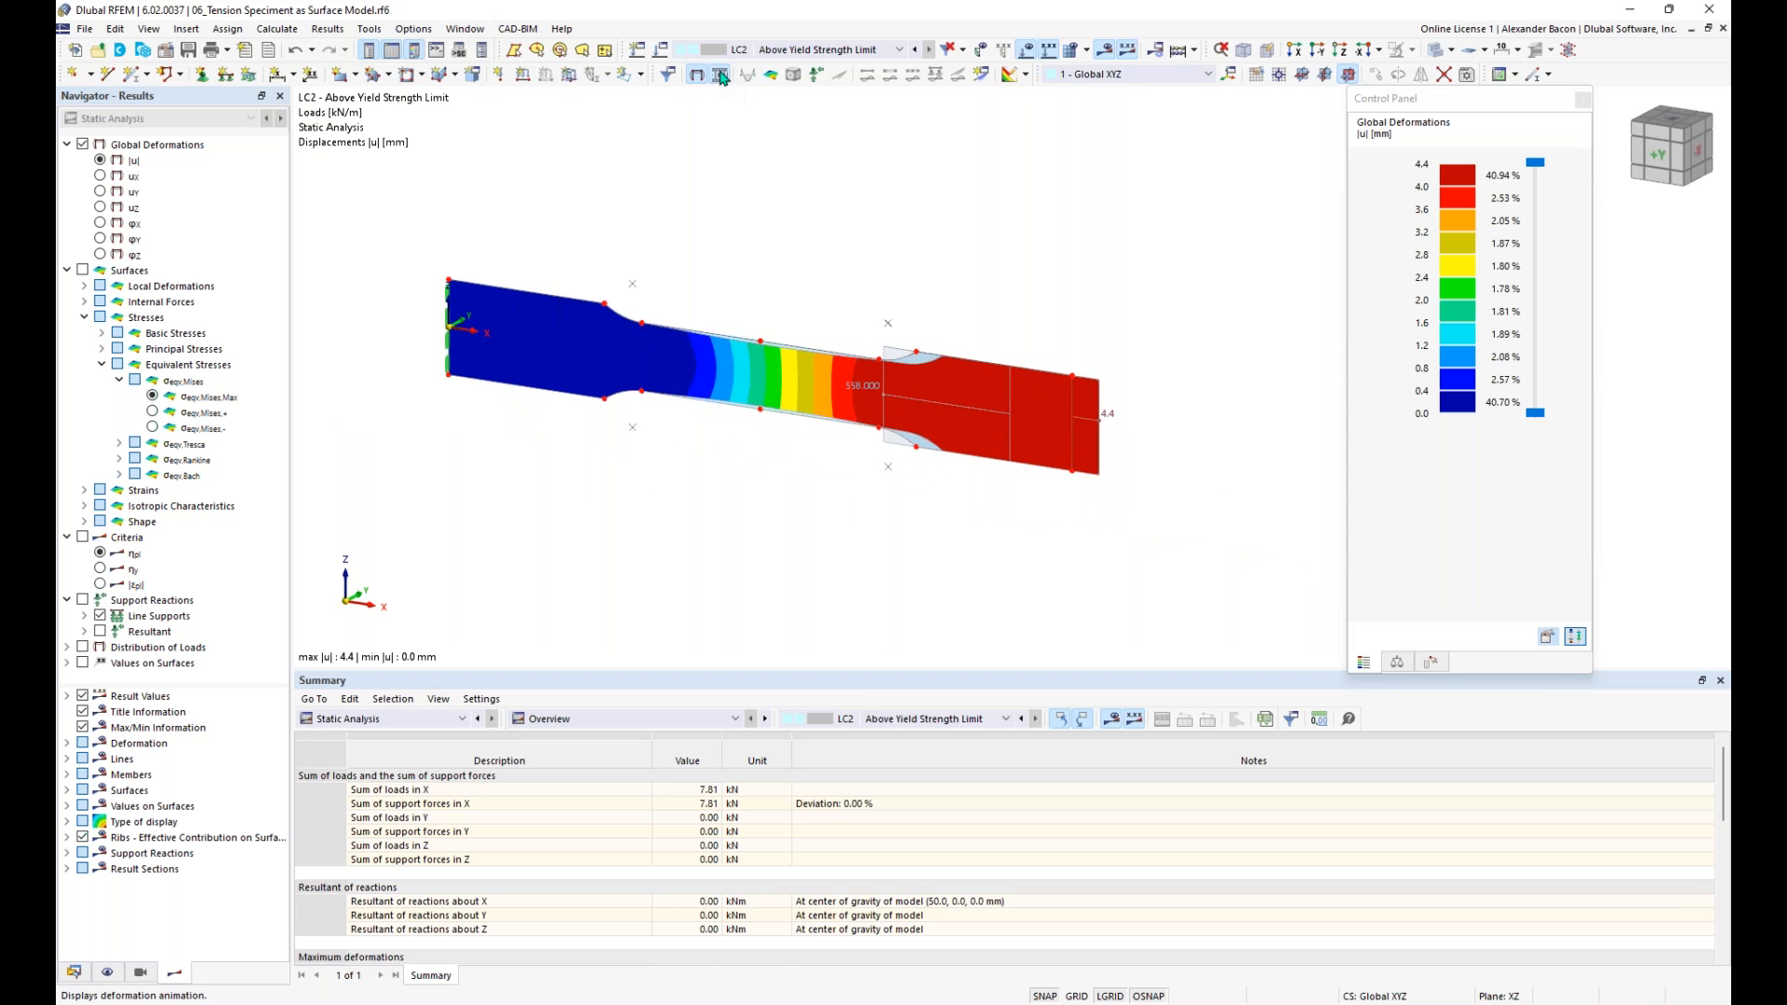
pyautogui.scroll(3, 845, 400)
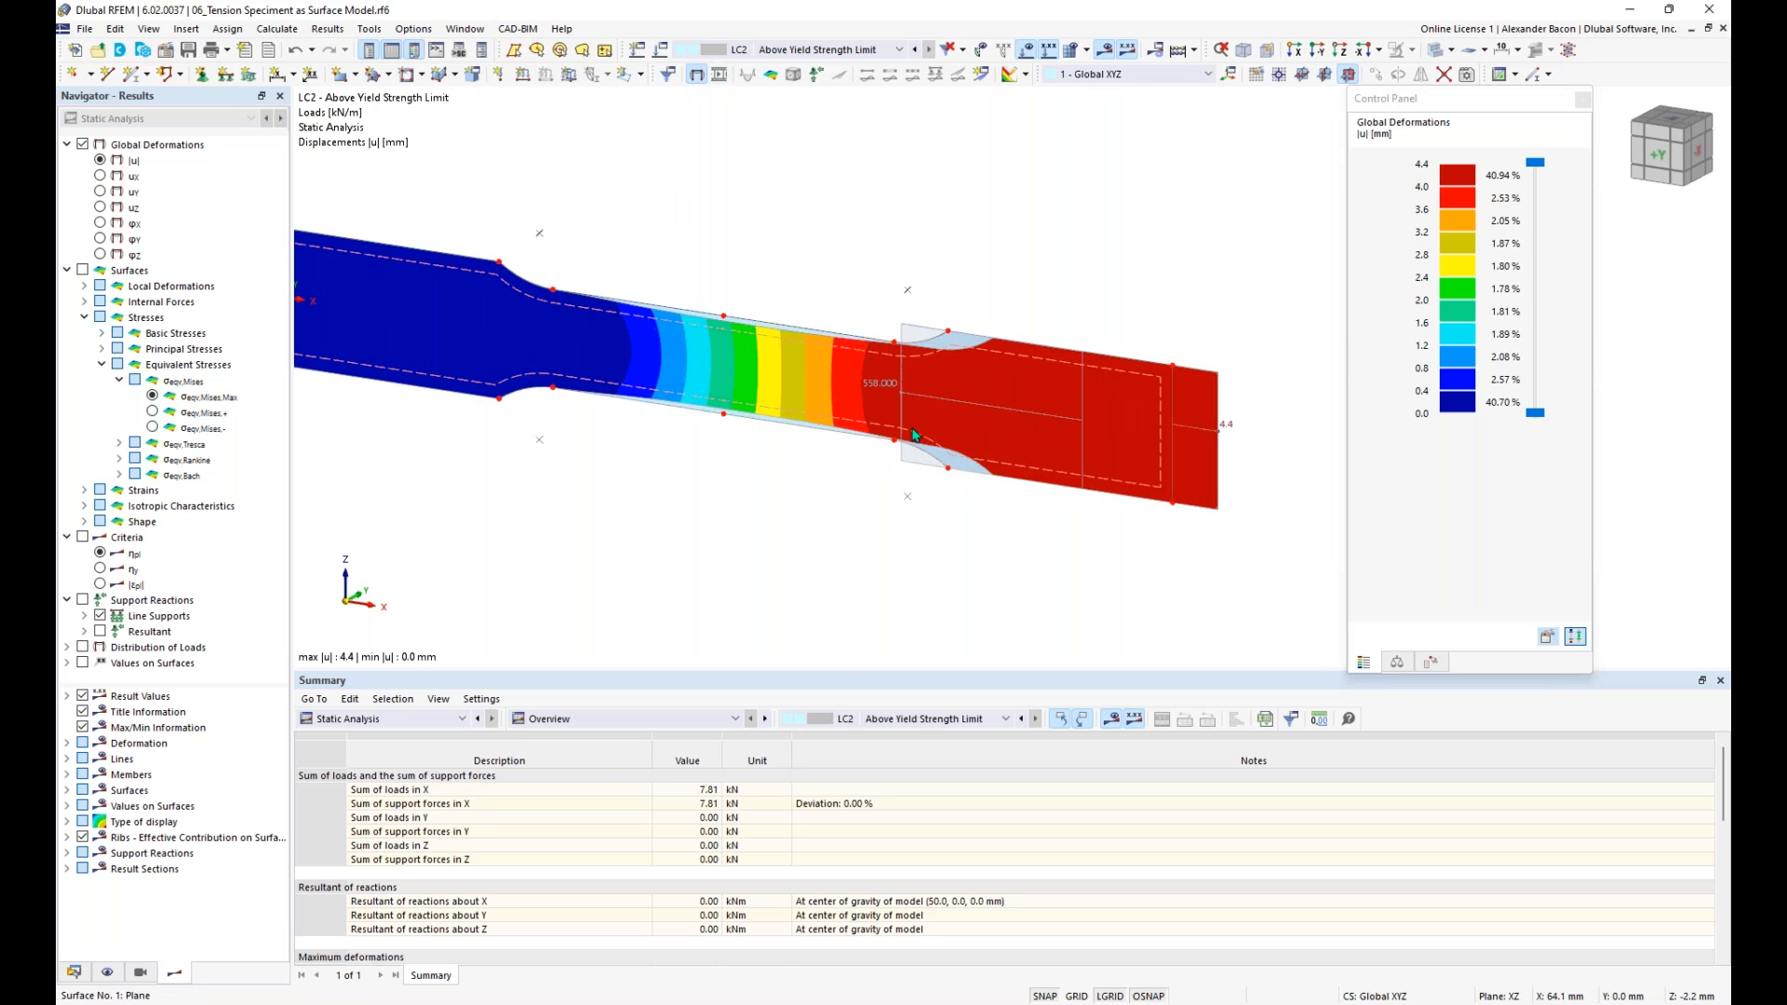
pyautogui.moveTo(821, 527); pyautogui.dragTo(910, 535, button='middle')
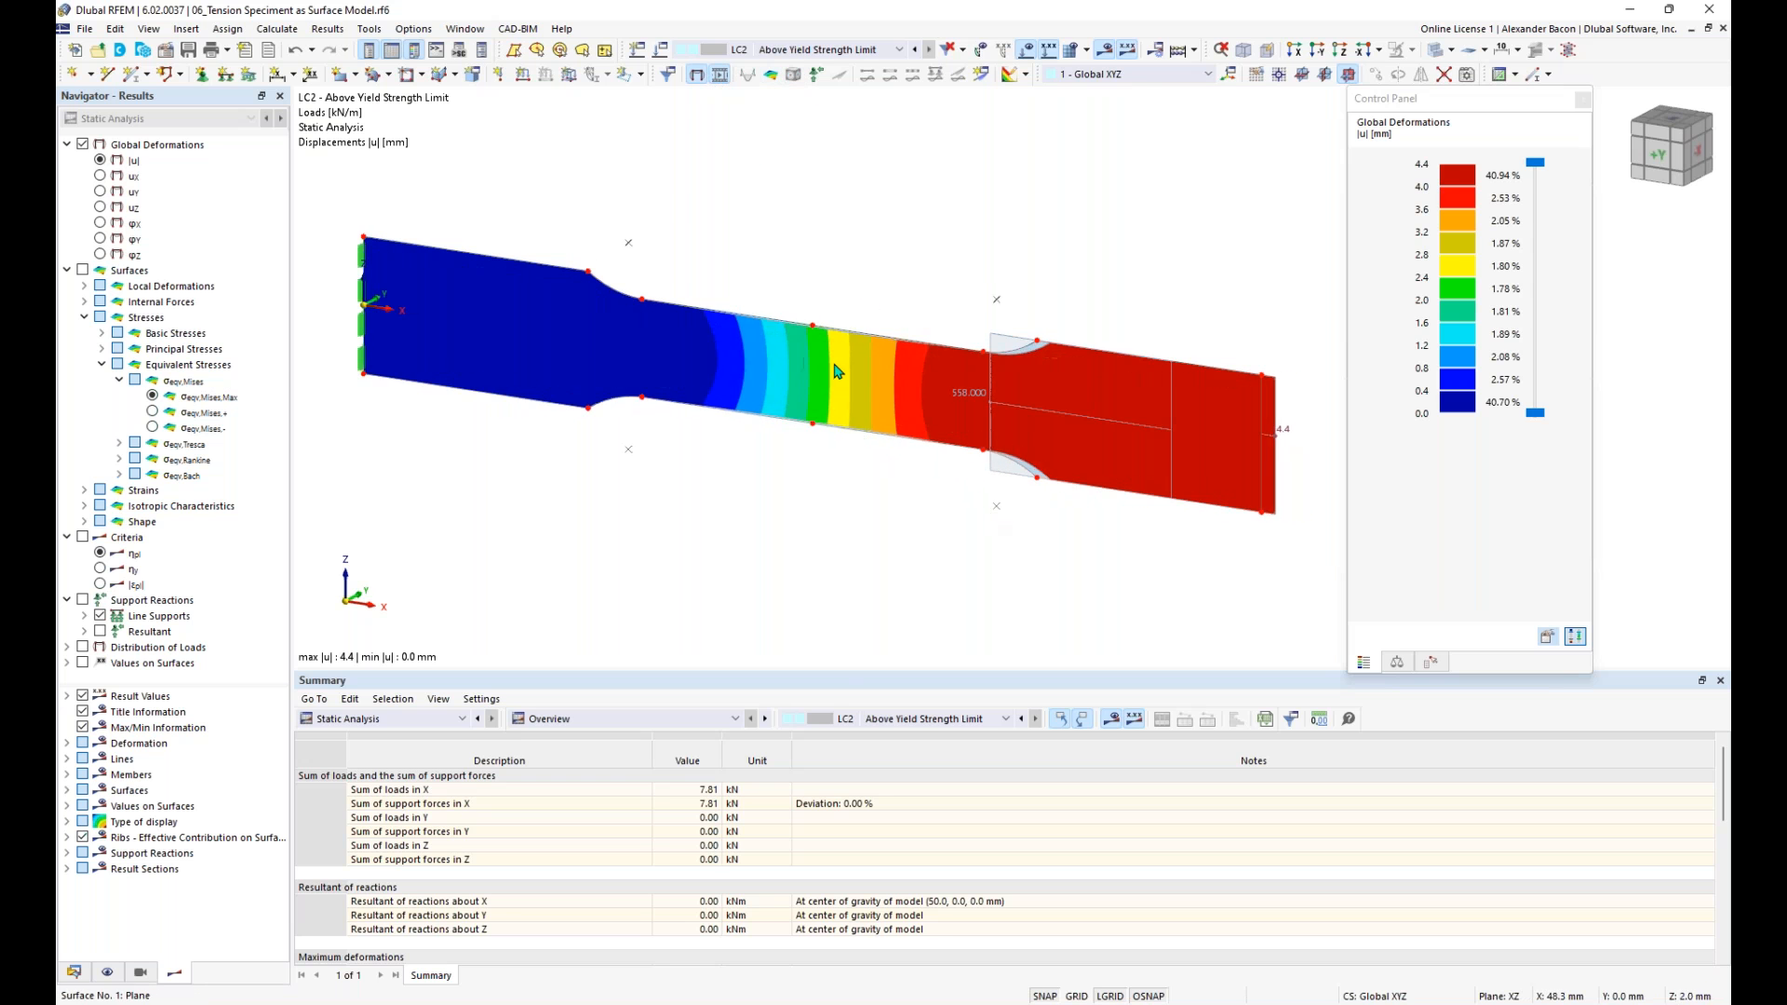
# - Return to the model data tree and collapse the entry of the 06_Tension Speciment as Surface Model file
pyautogui.scroll(-1, 858, 319)
pyautogui.moveTo(947, 280); pyautogui.dragTo(925, 296, button='middle')
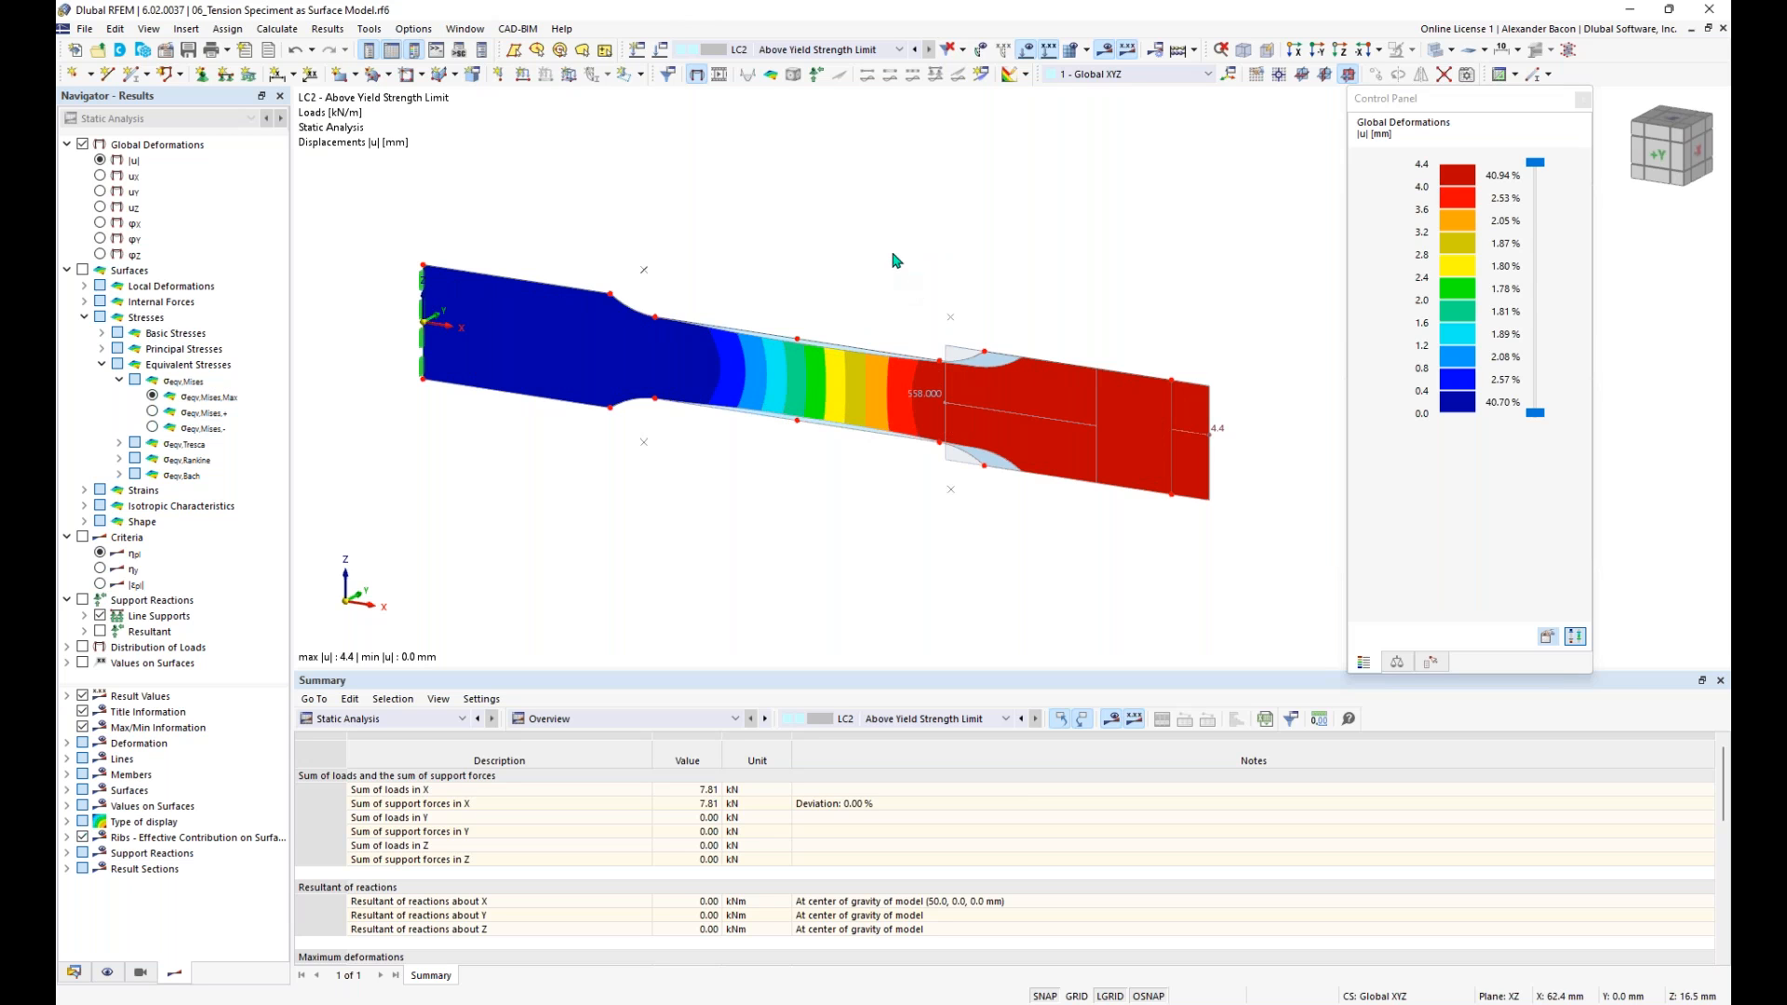
pyautogui.click(73, 973)
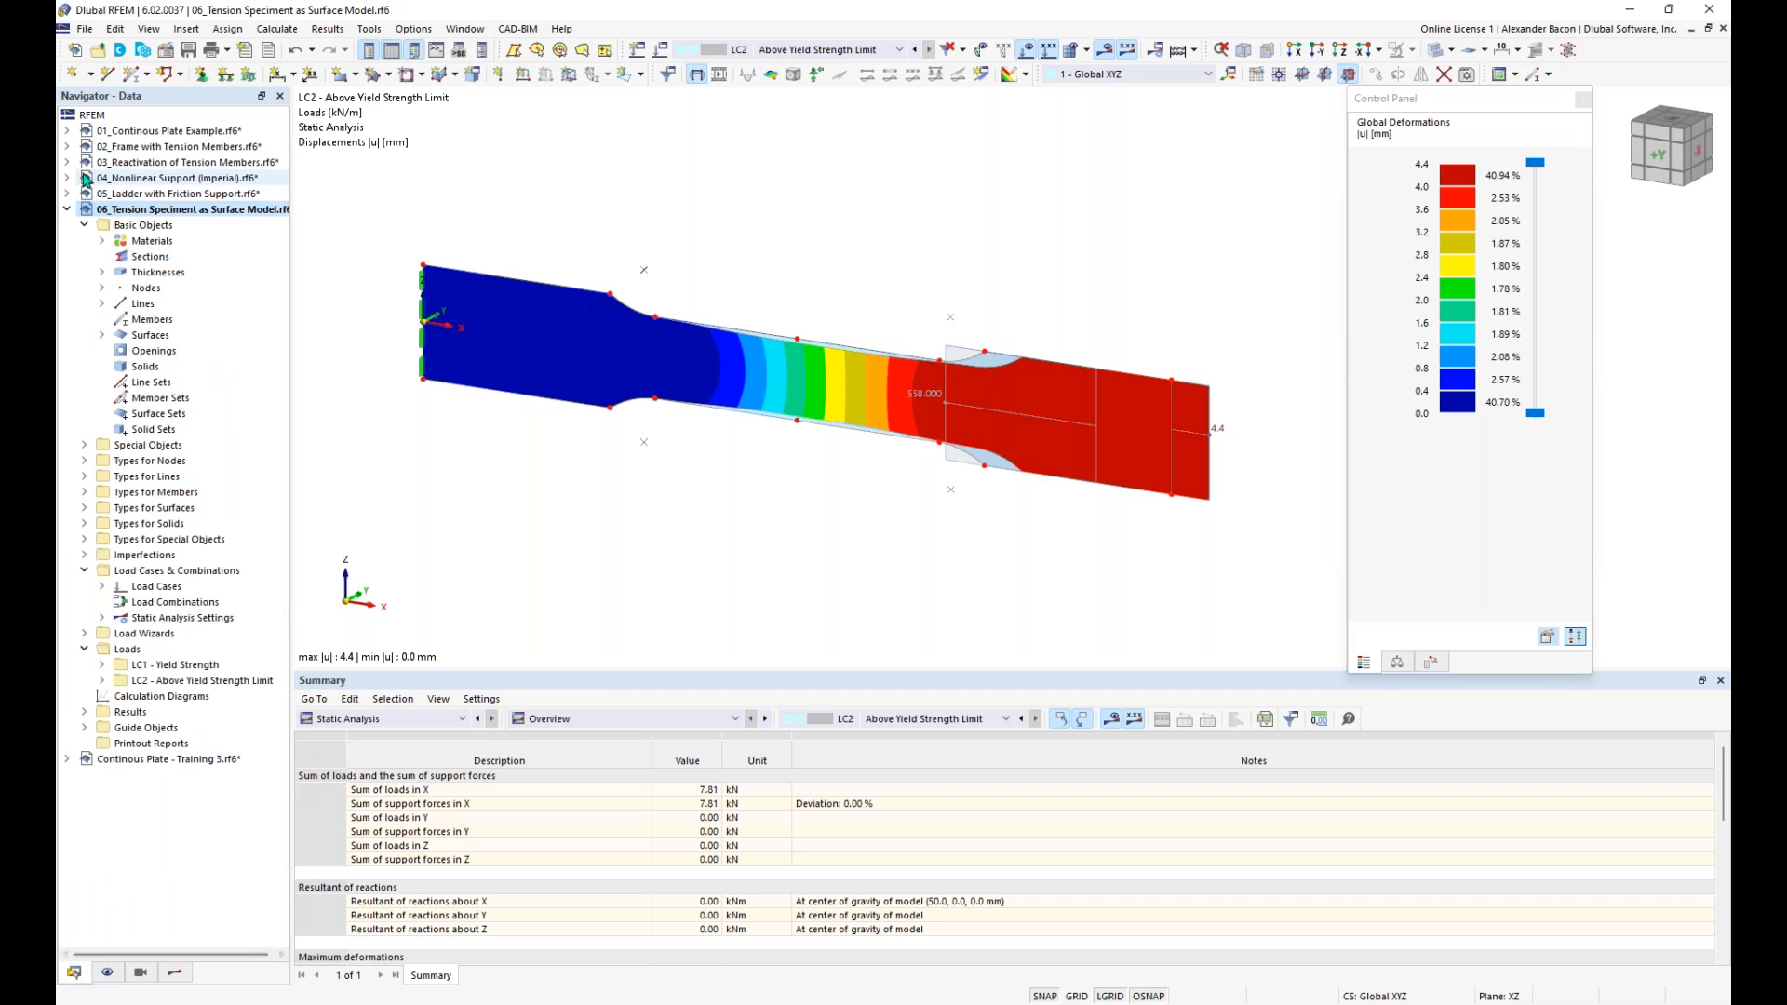
pyautogui.click(66, 210)
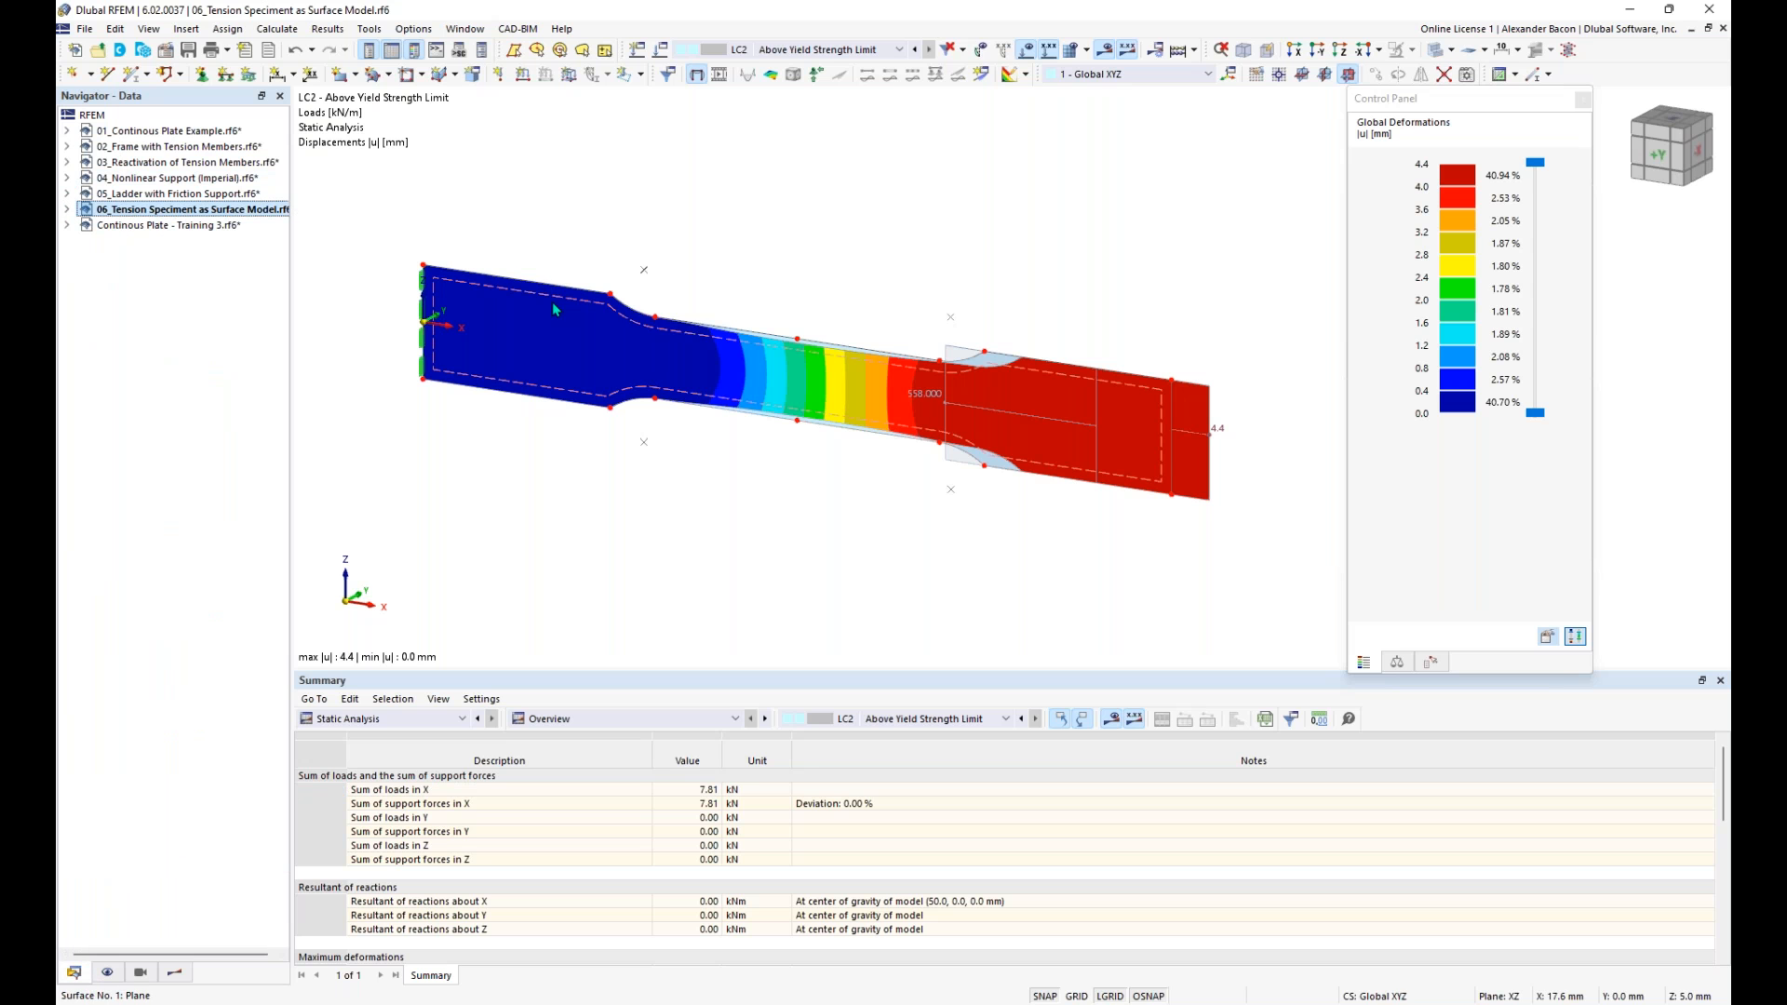
# - Switch to the training presentation in PowerPoint and start the slide show at slide 17, Any Questions
pyautogui.press('super+Tab')
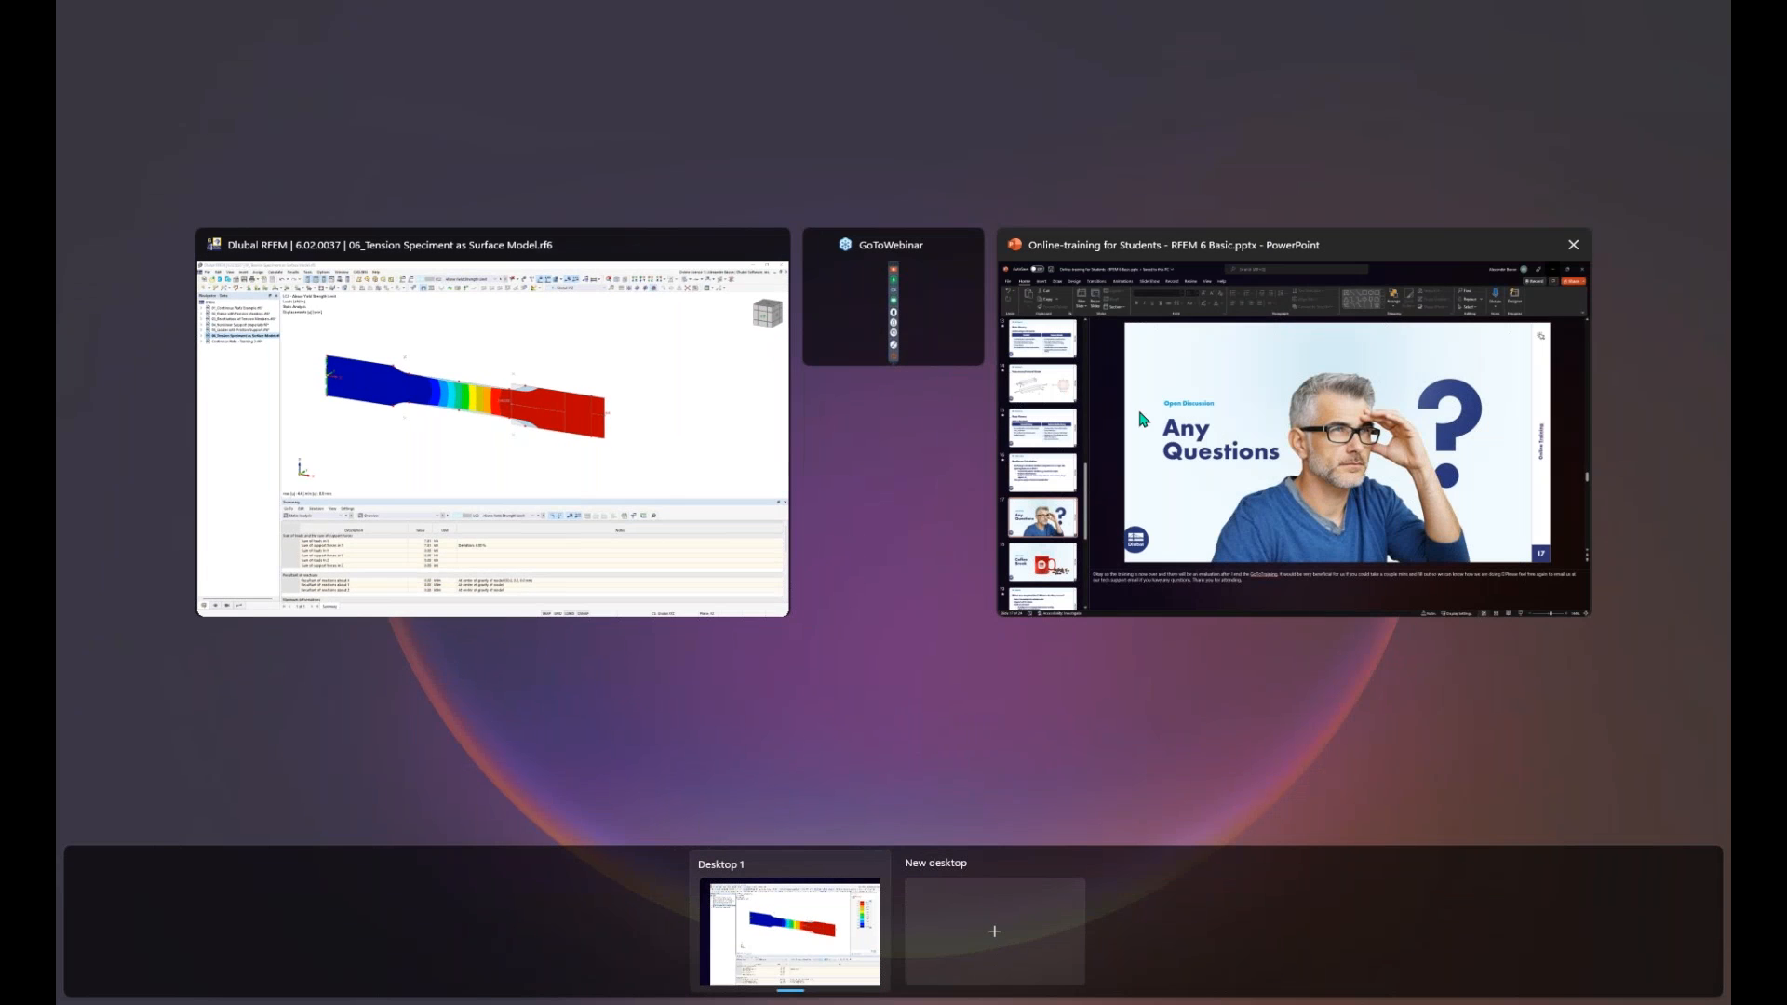
pyautogui.click(1174, 434)
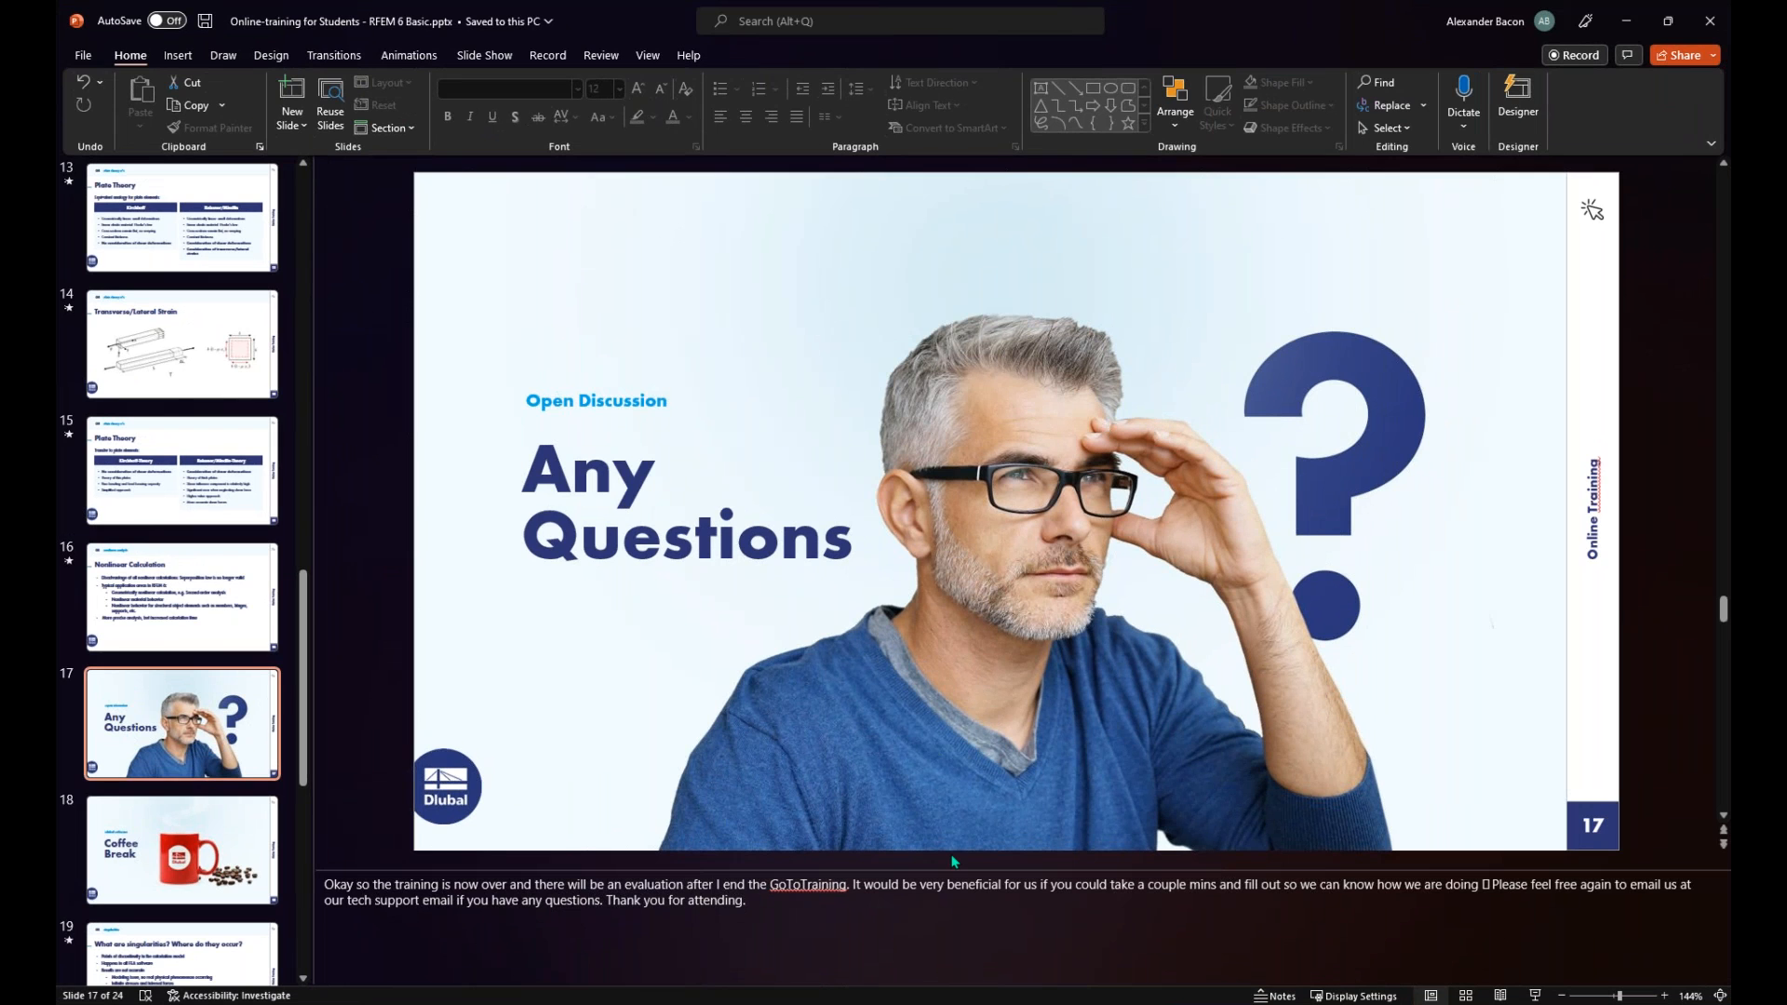
pyautogui.click(789, 1003)
pyautogui.click(789, 1003)
pyautogui.click(1535, 996)
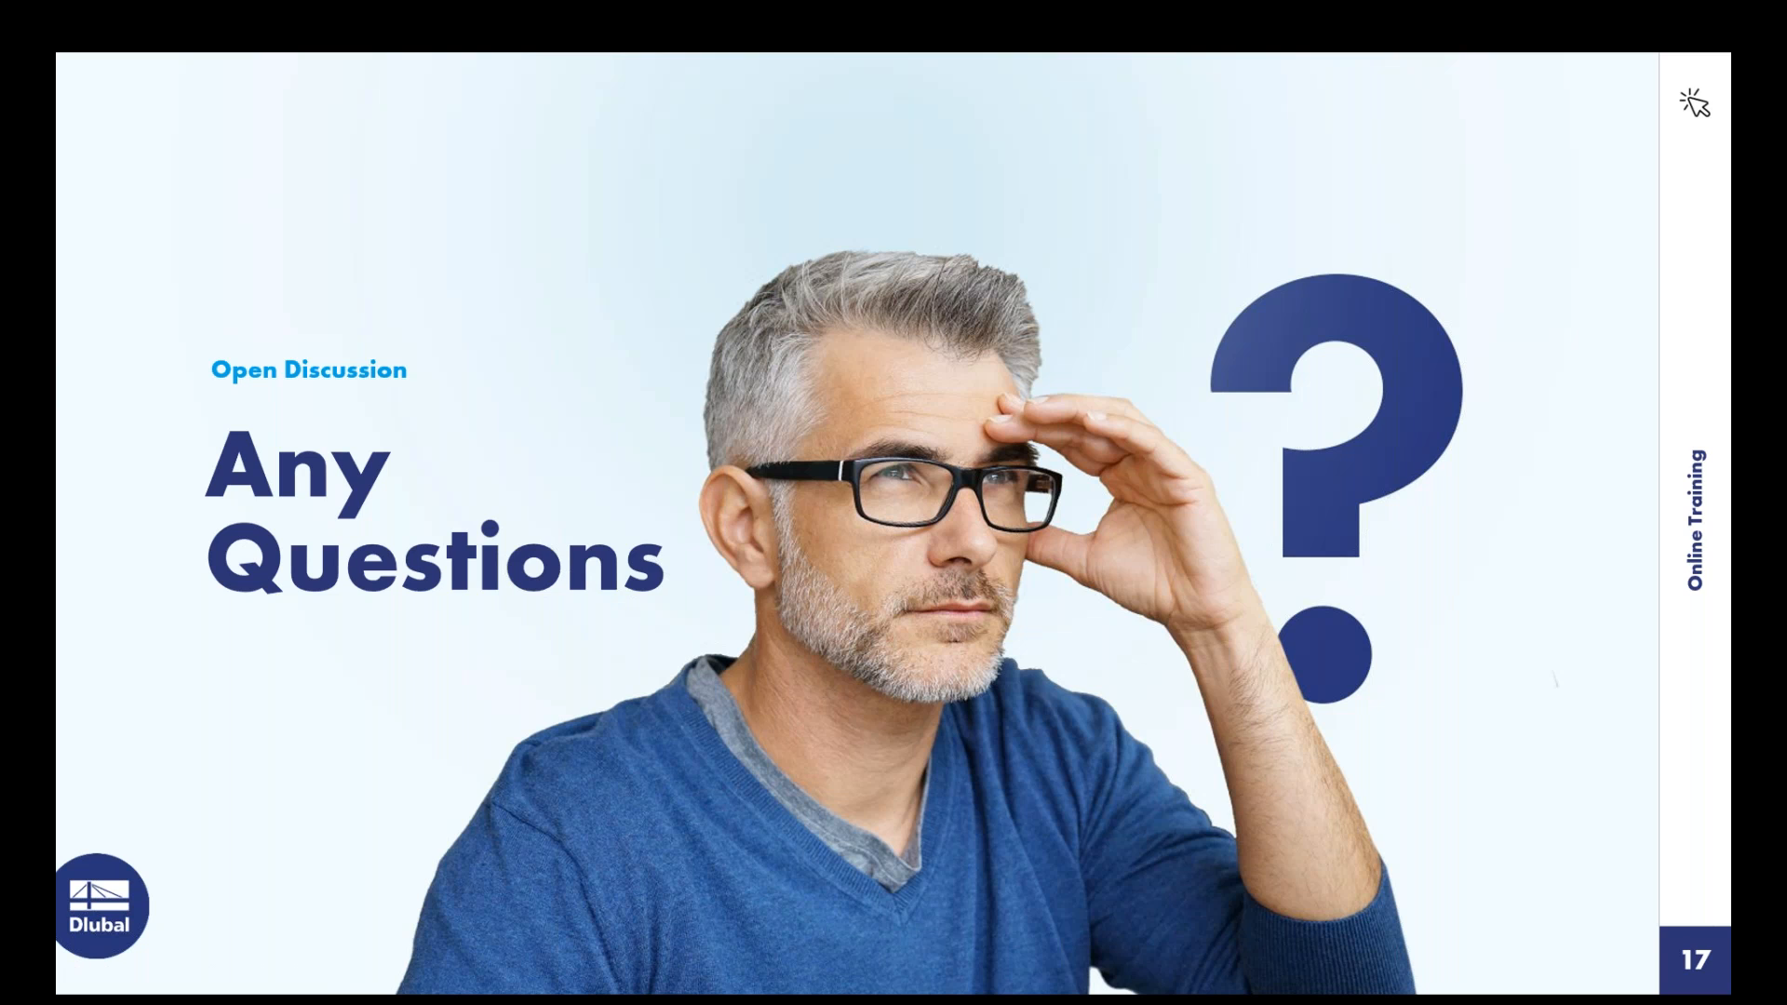
pyautogui.press('Right')
pyautogui.press('Right')
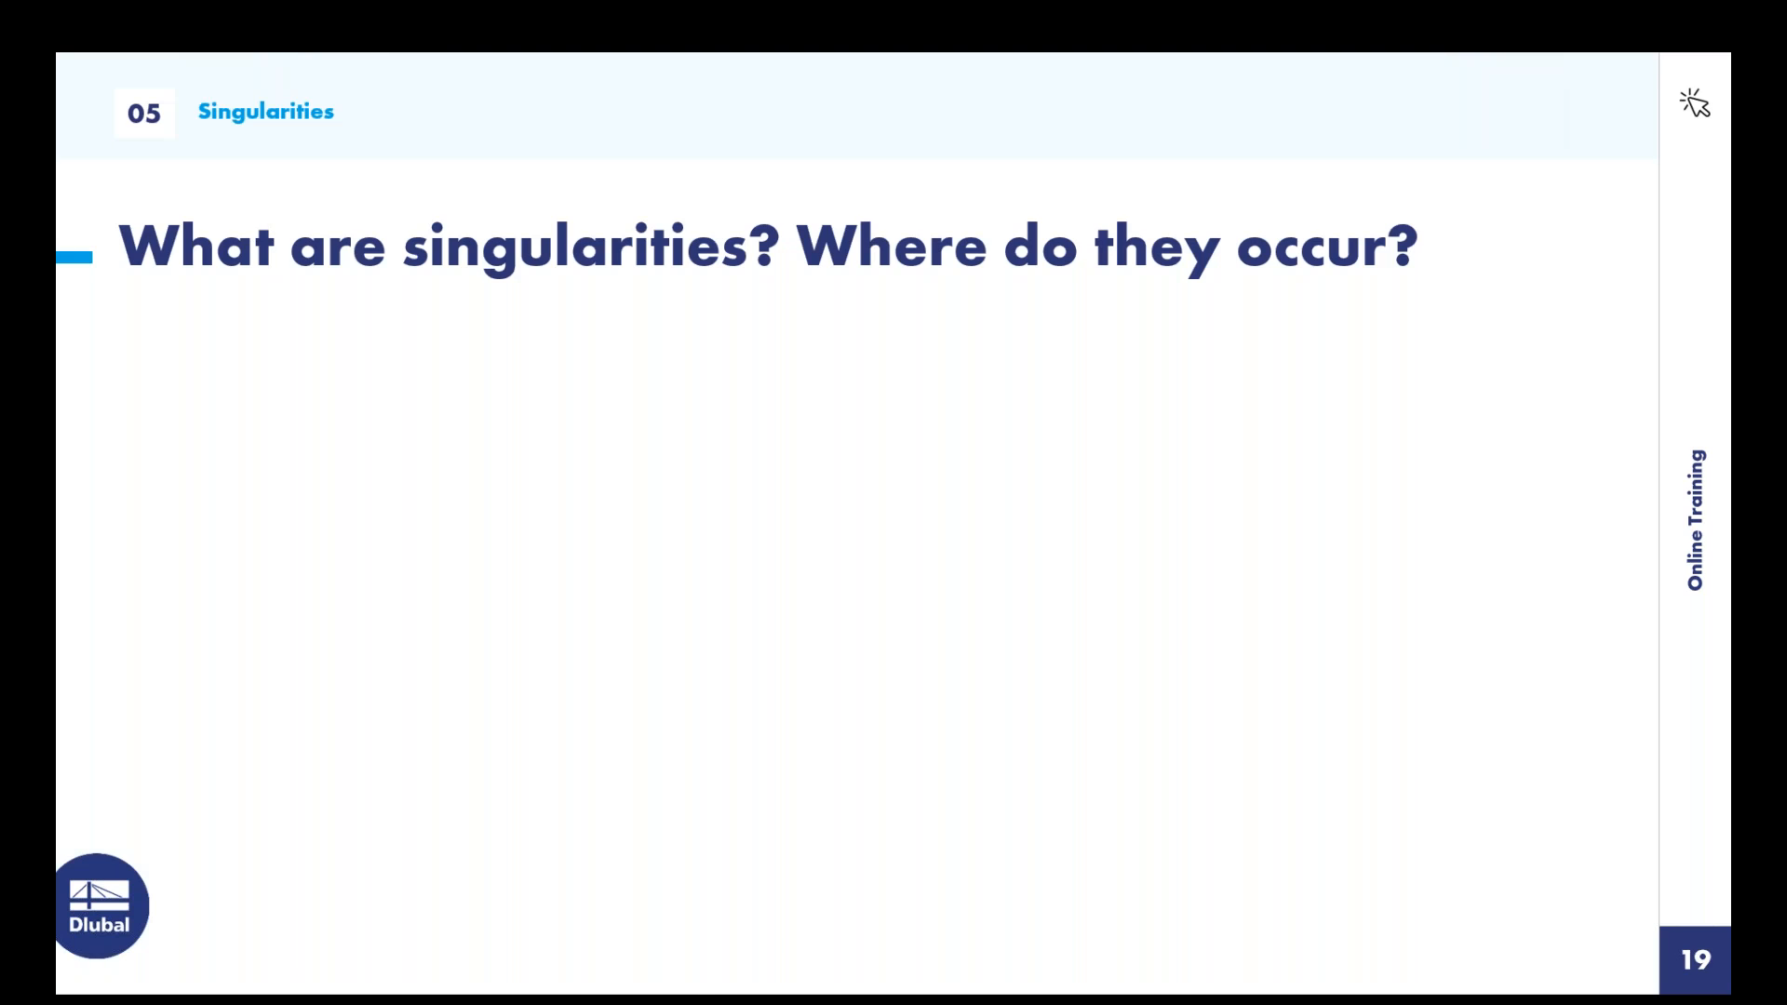
pyautogui.press('super+Tab')
pyautogui.press('Escape')
pyautogui.press('Left')
pyautogui.press('Left')
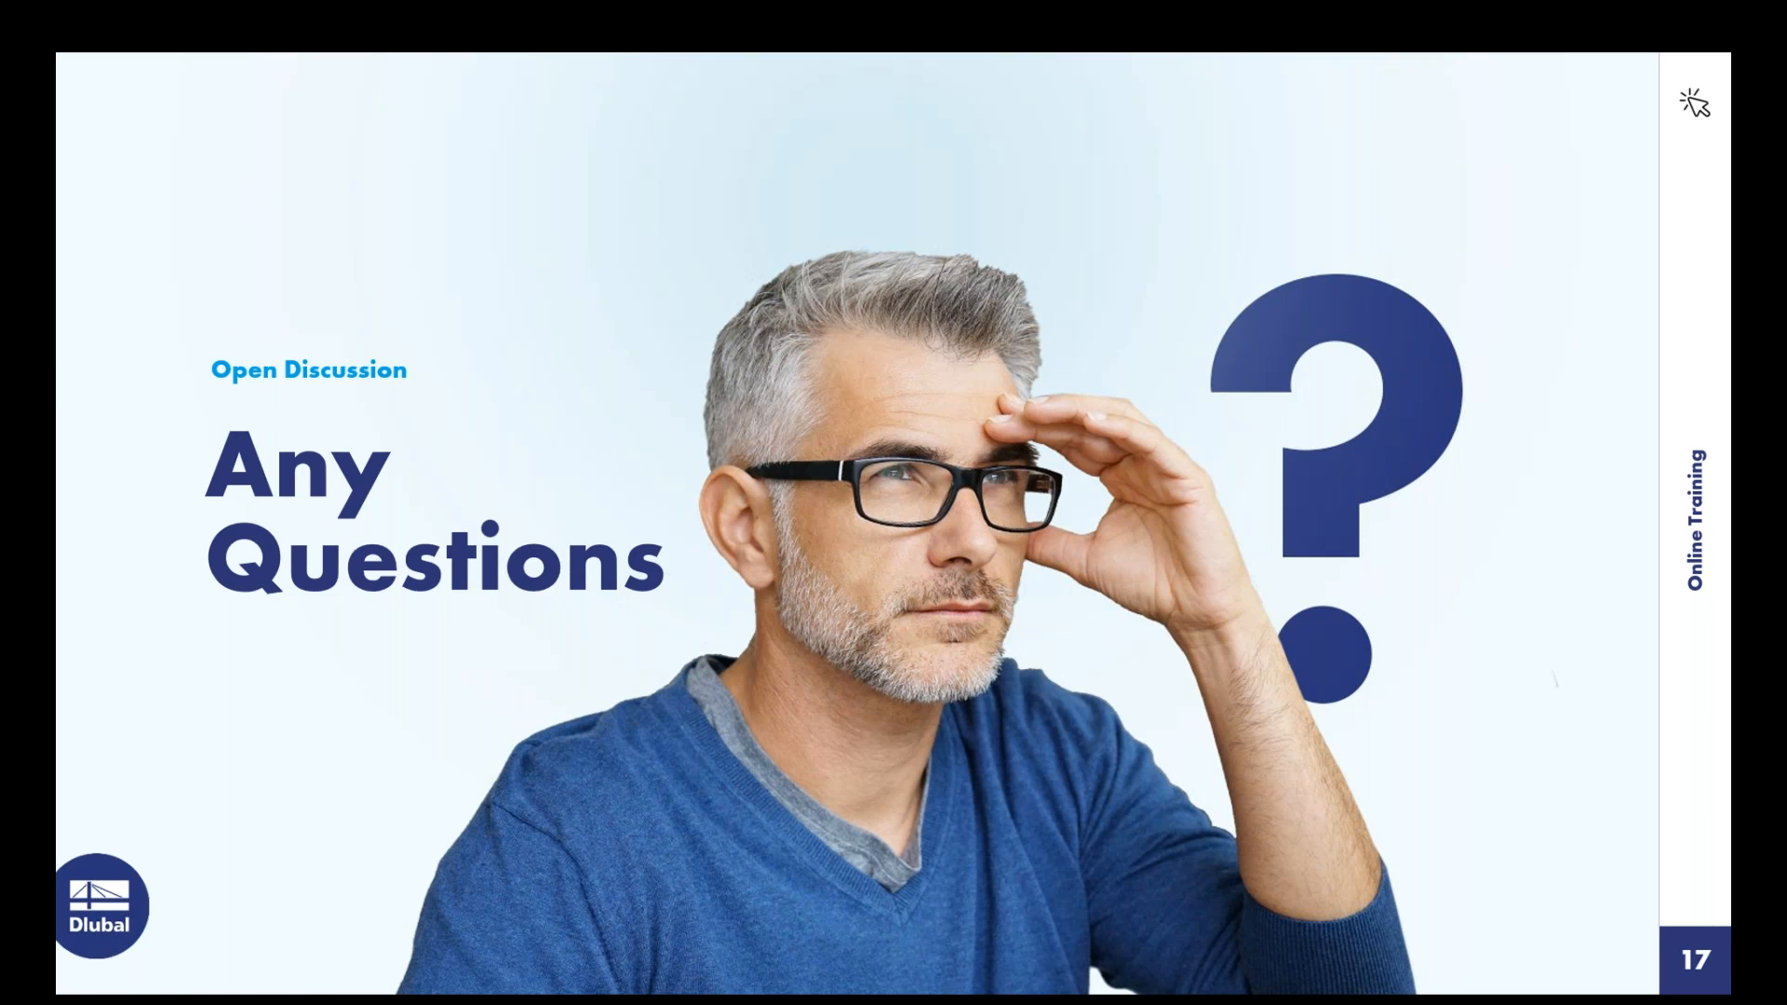
# - Switch back to RFEM and activate the 02_Frame with Tension Members model
pyautogui.press('super')
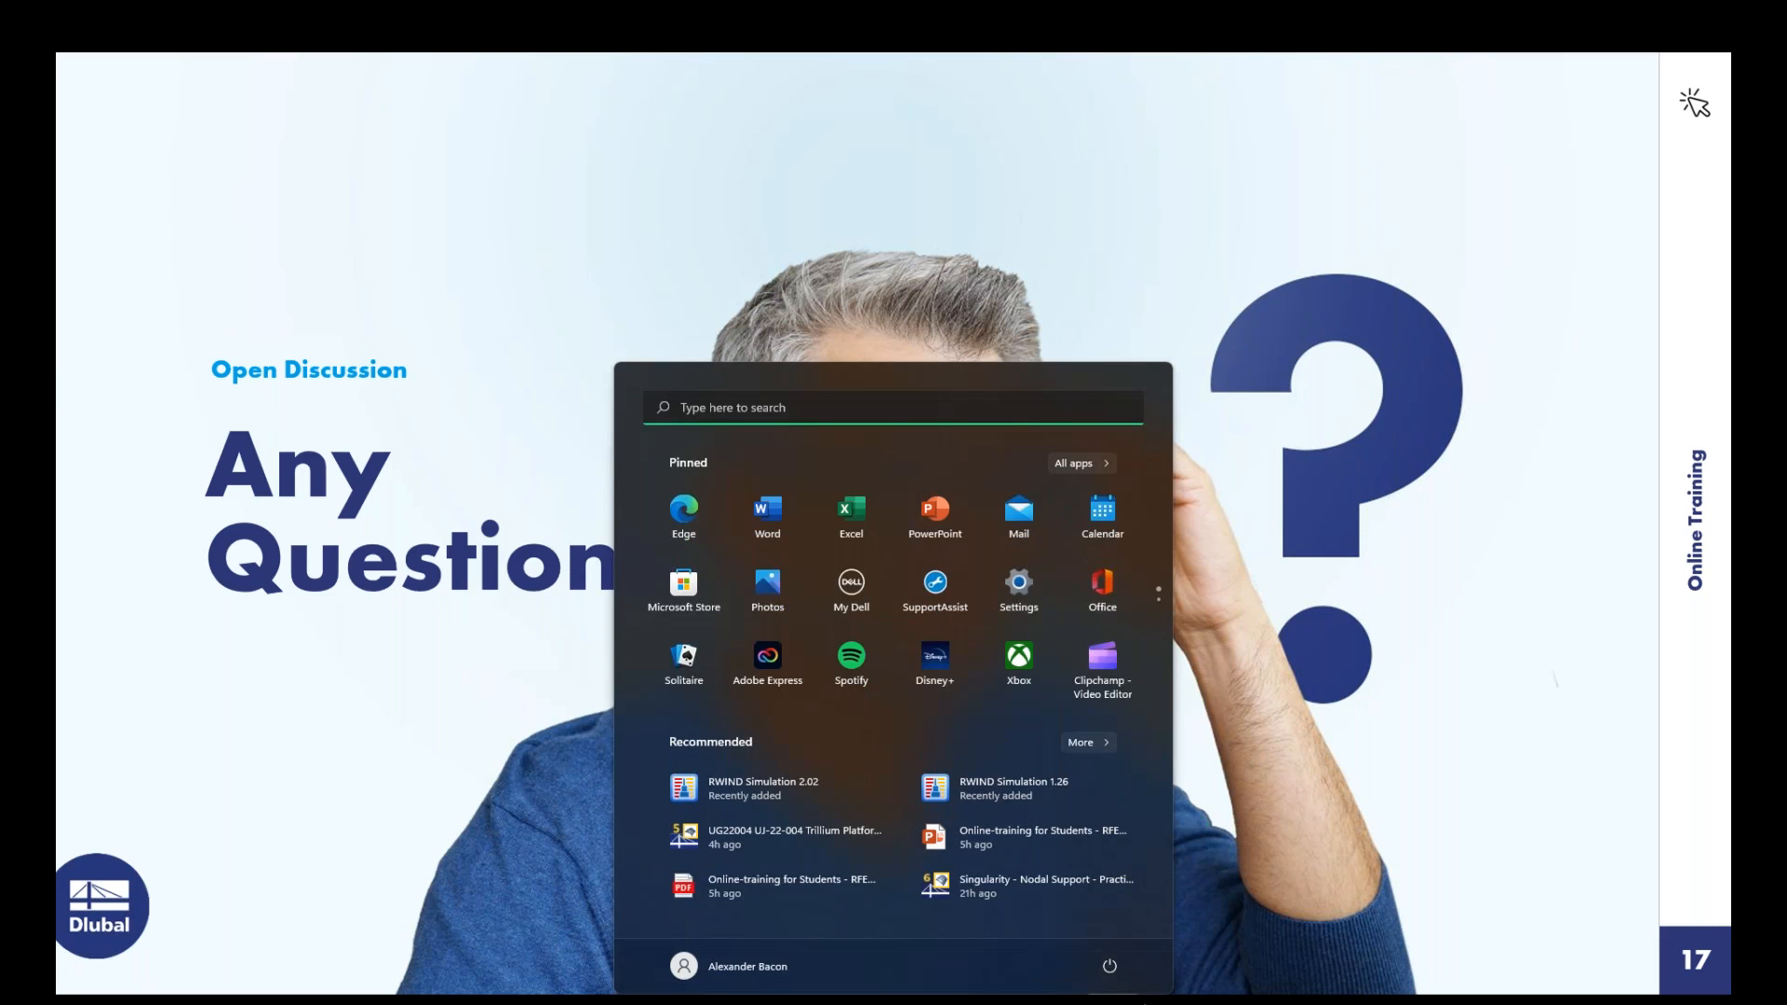
pyautogui.click(1144, 1004)
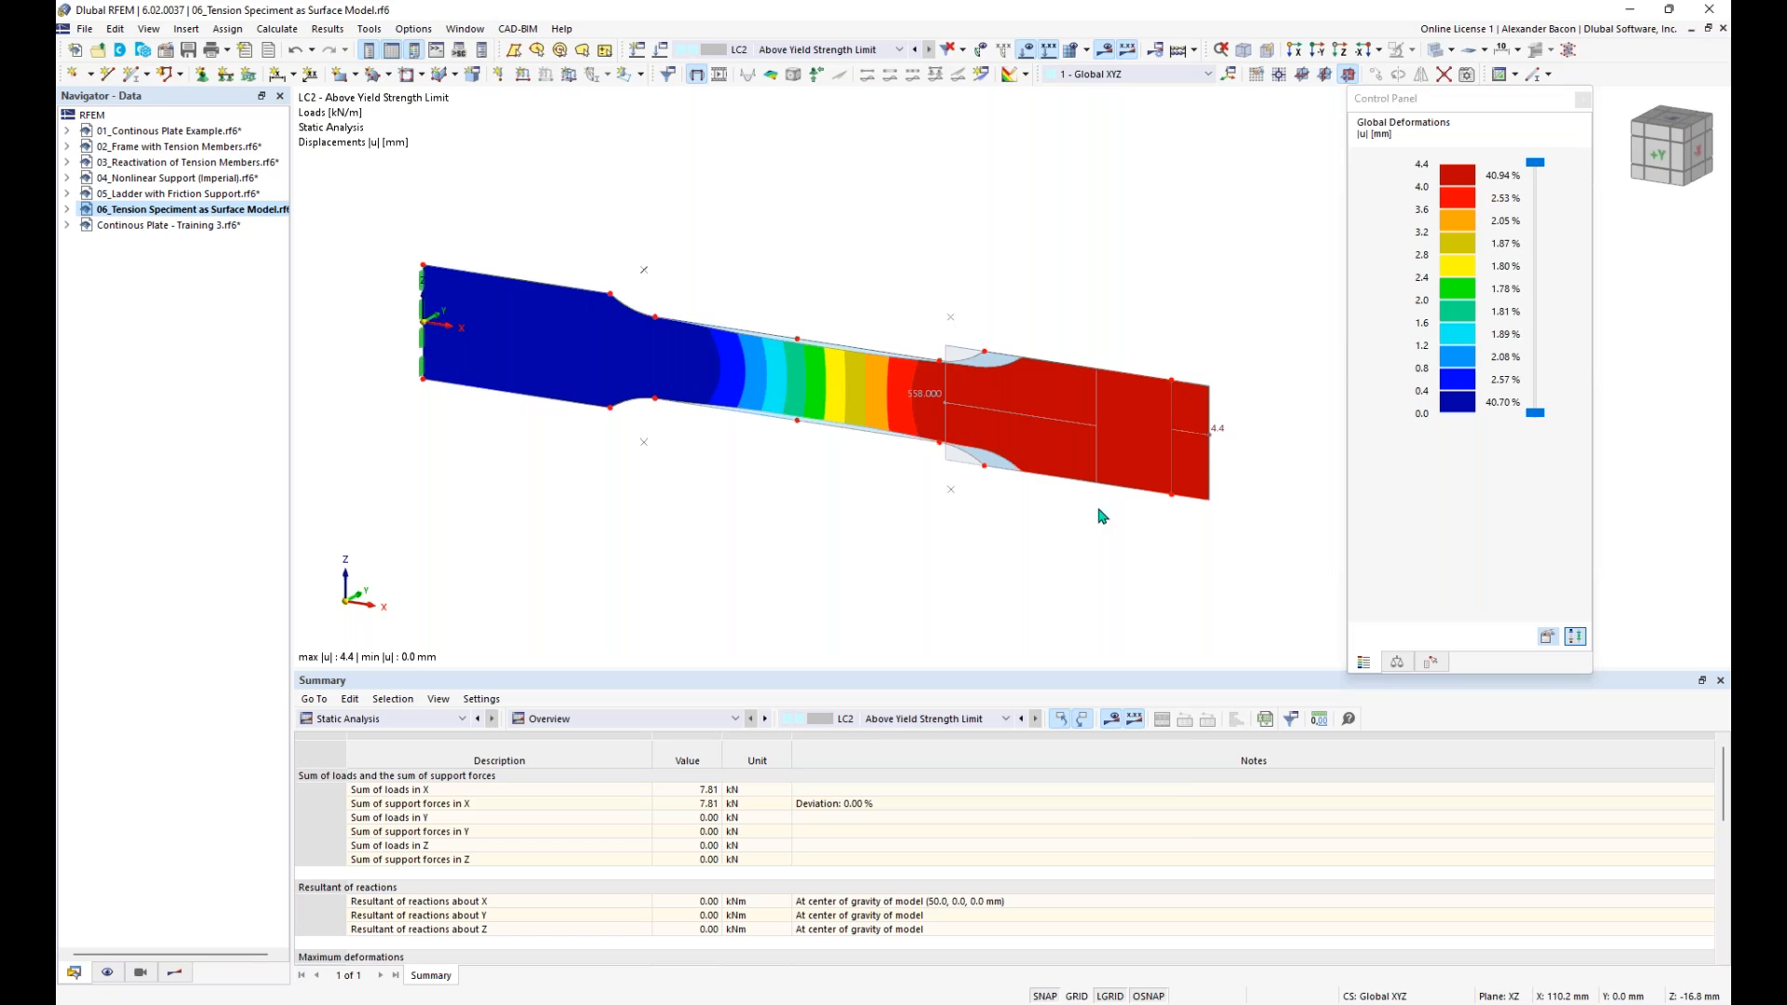
pyautogui.click(183, 152)
pyautogui.doubleClick(183, 151)
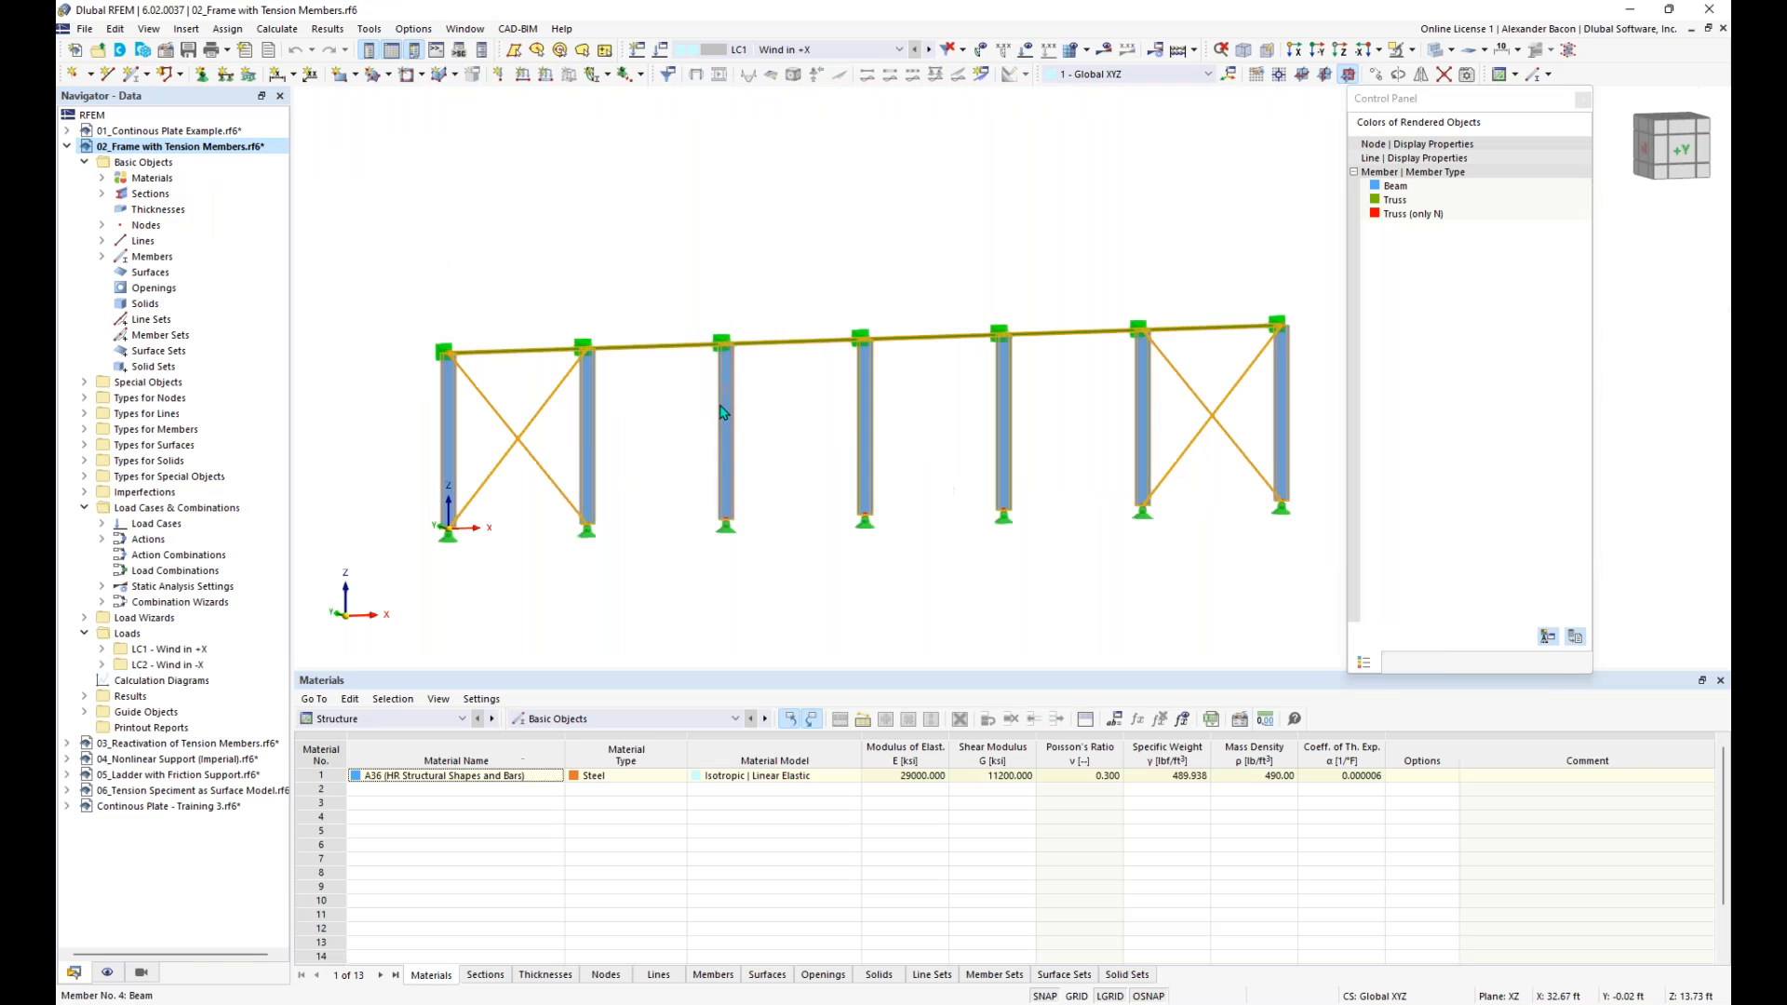
# - Open diagonal brace member 17 in the first bay for editing and examine its assigned member nonlinearity
pyautogui.doubleClick(494, 444)
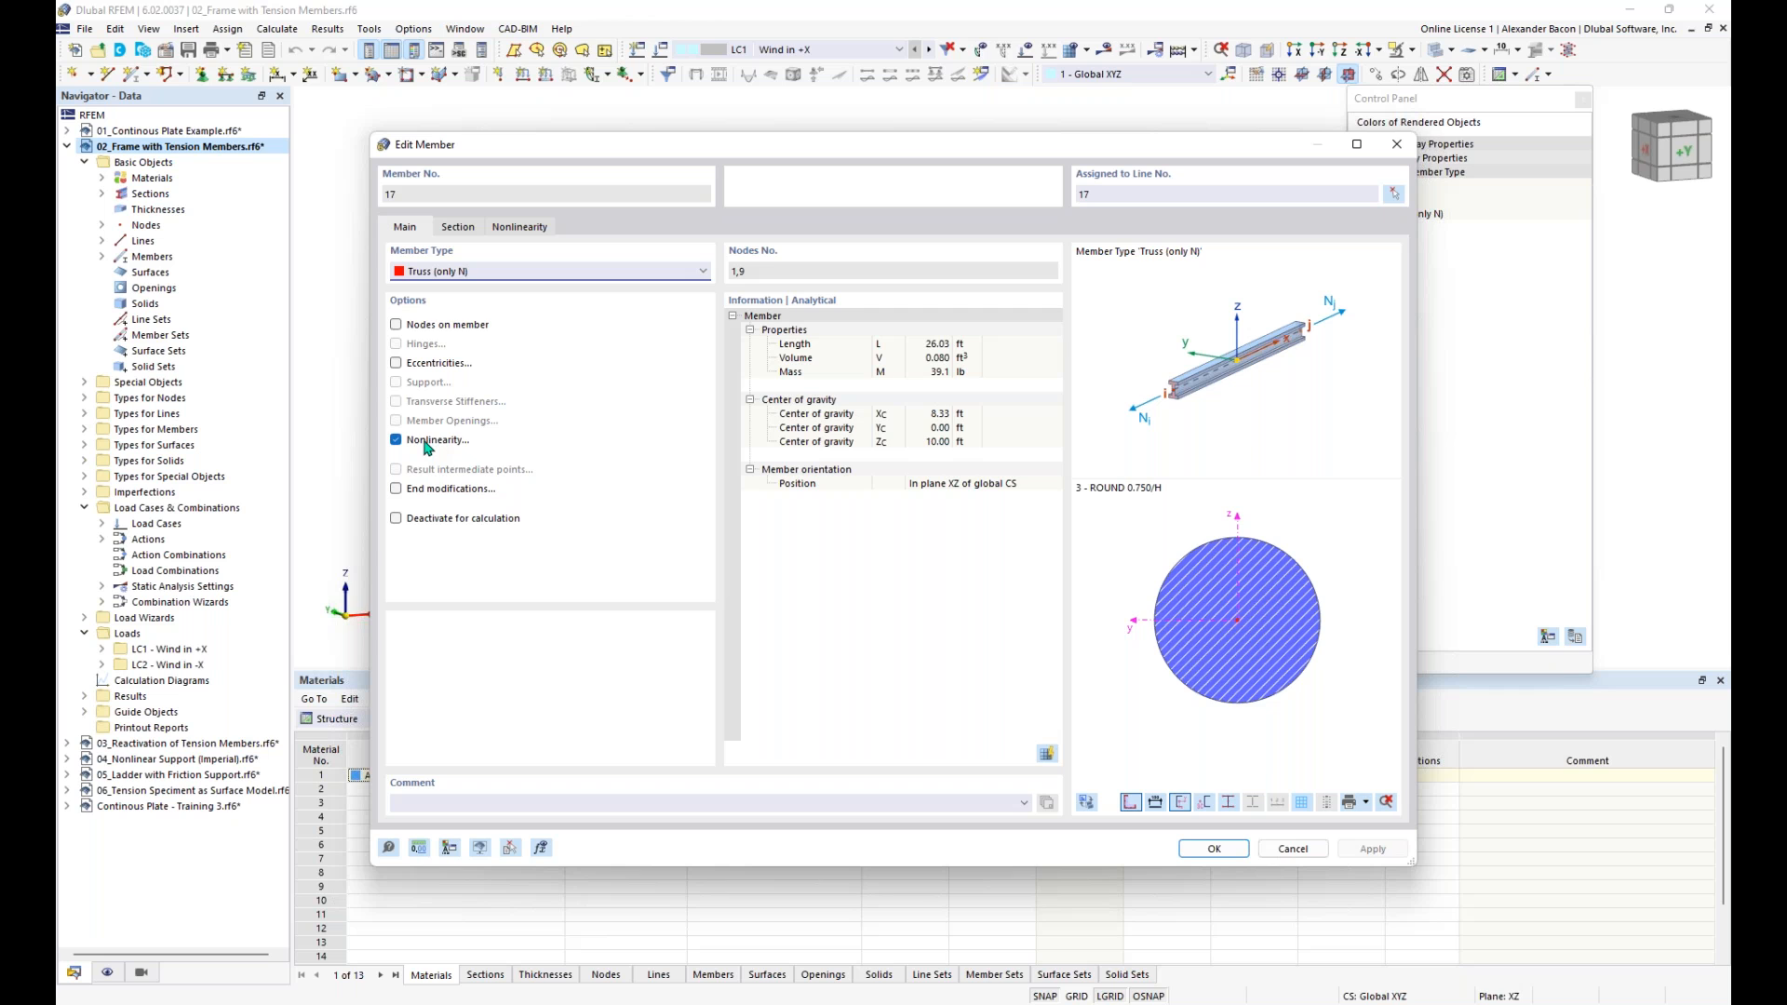
pyautogui.click(524, 228)
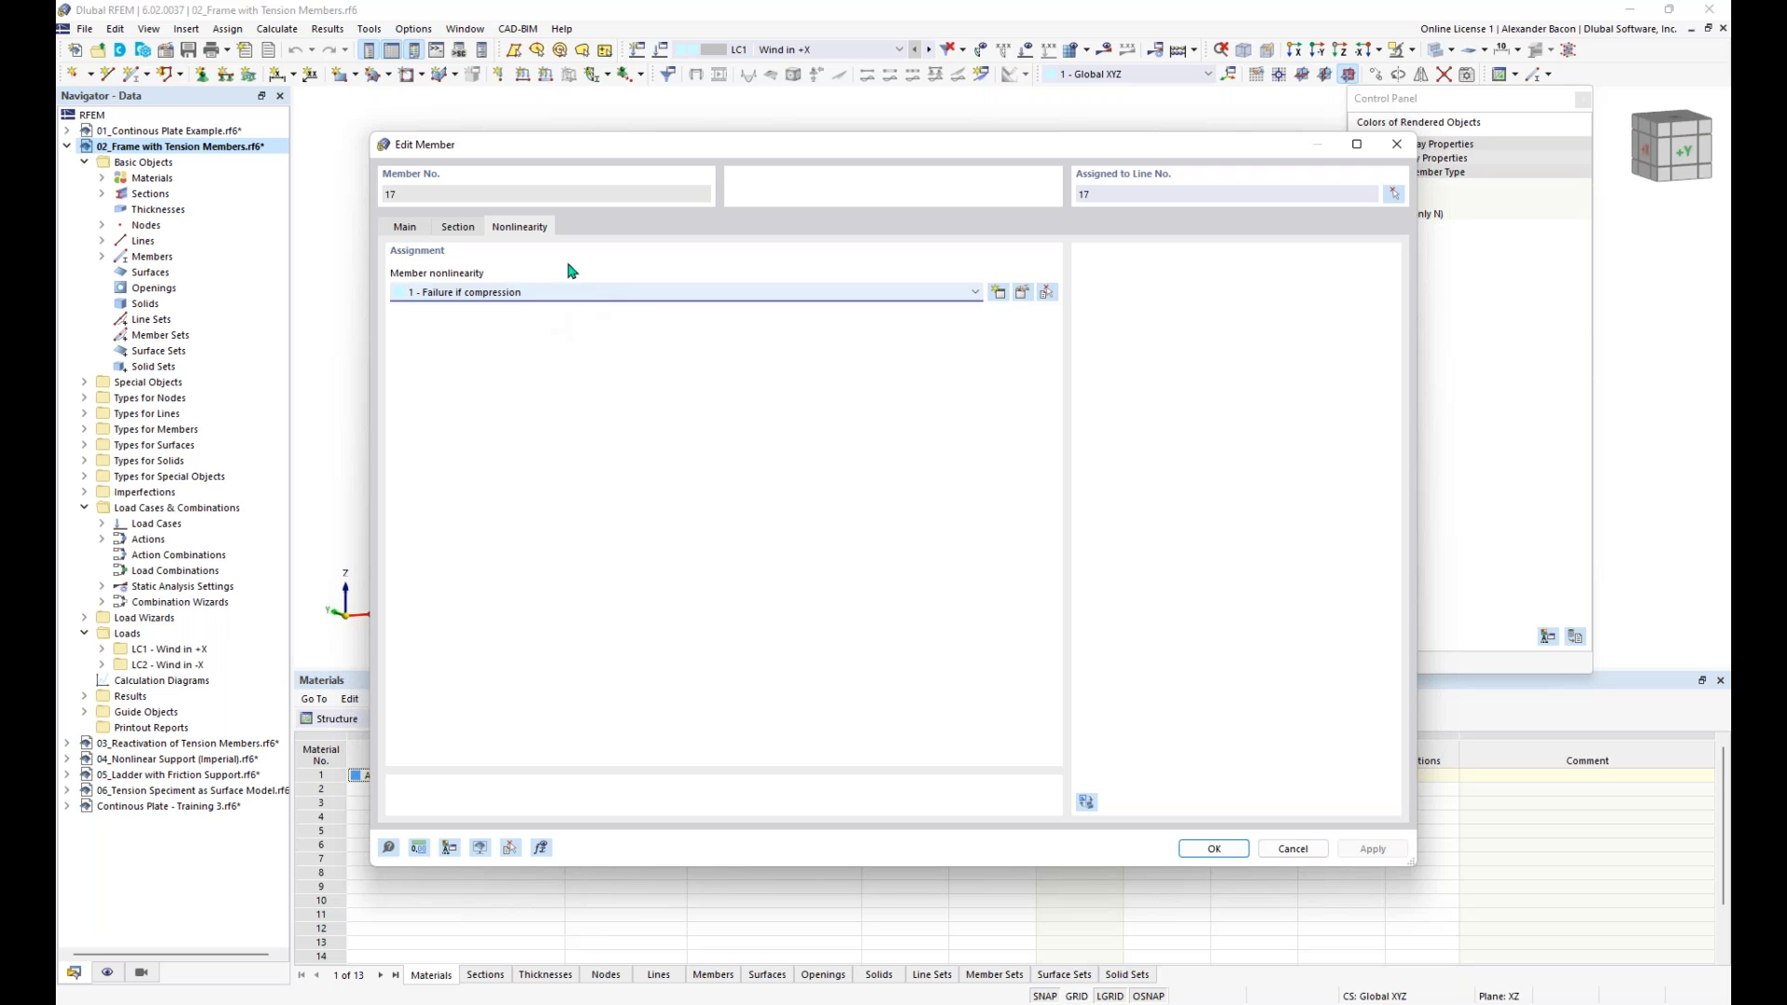
pyautogui.click(411, 233)
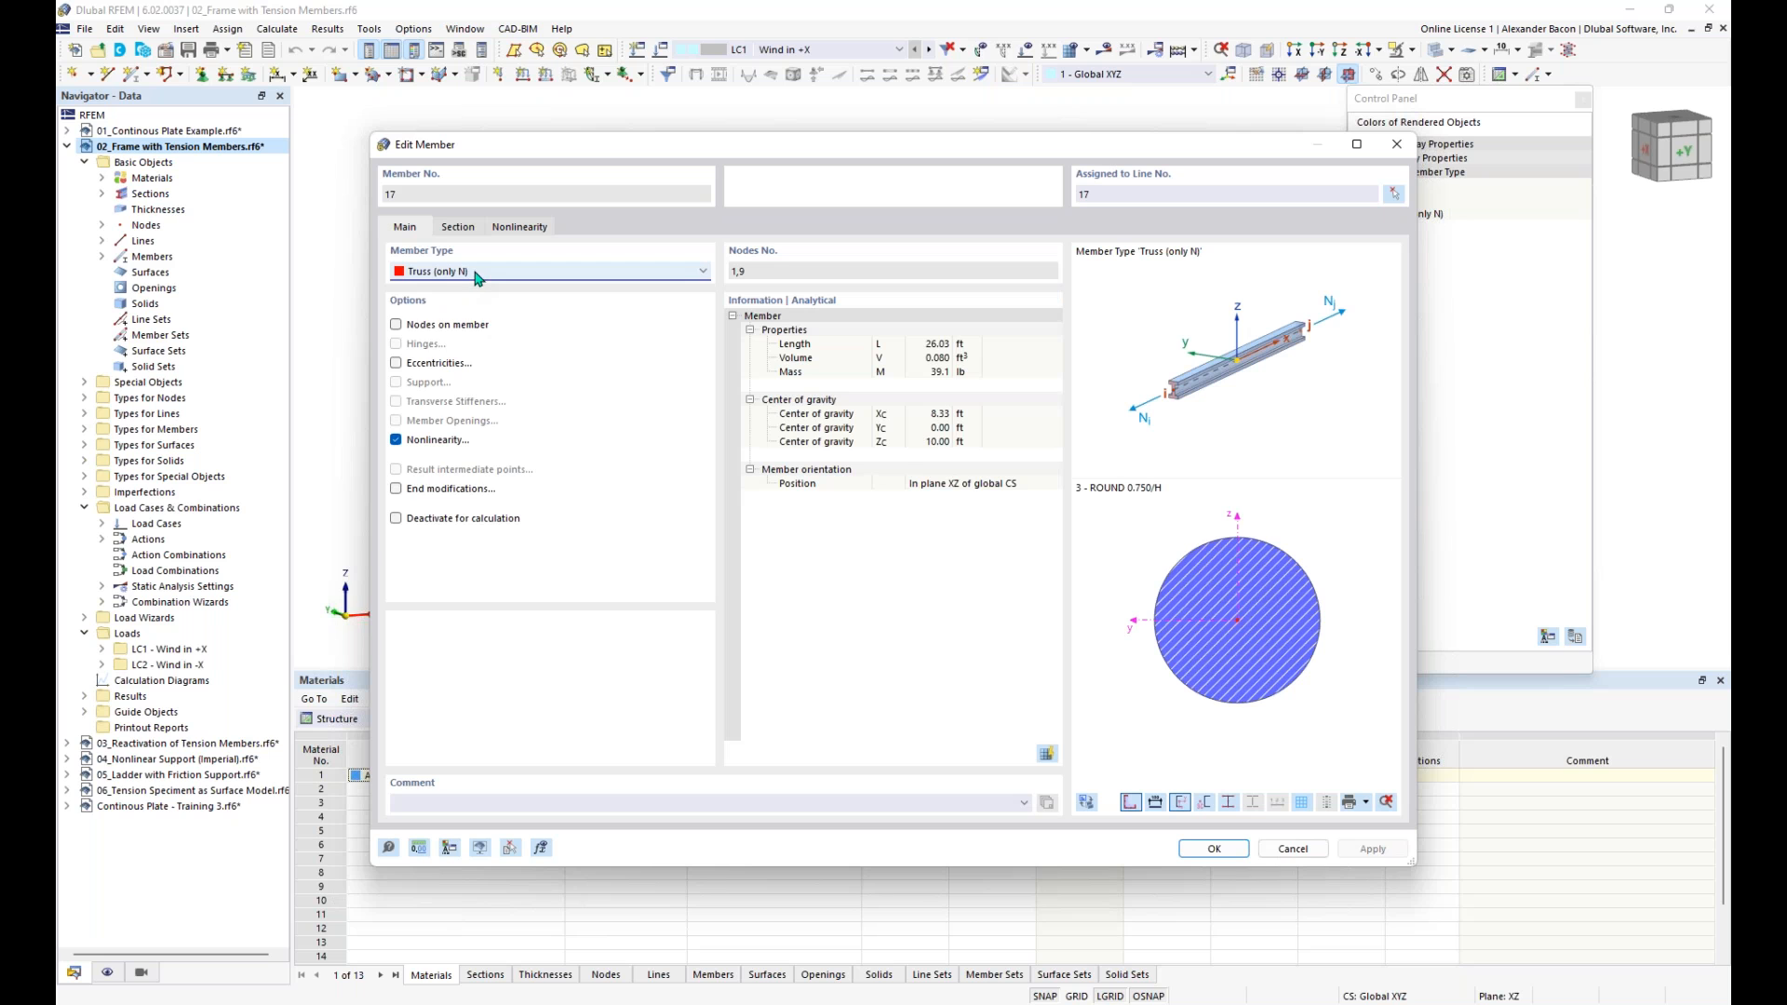
# - Try the Tension member type on brace member 17, go back to Truss (only N), and leave the member without applying changes
pyautogui.click(474, 273)
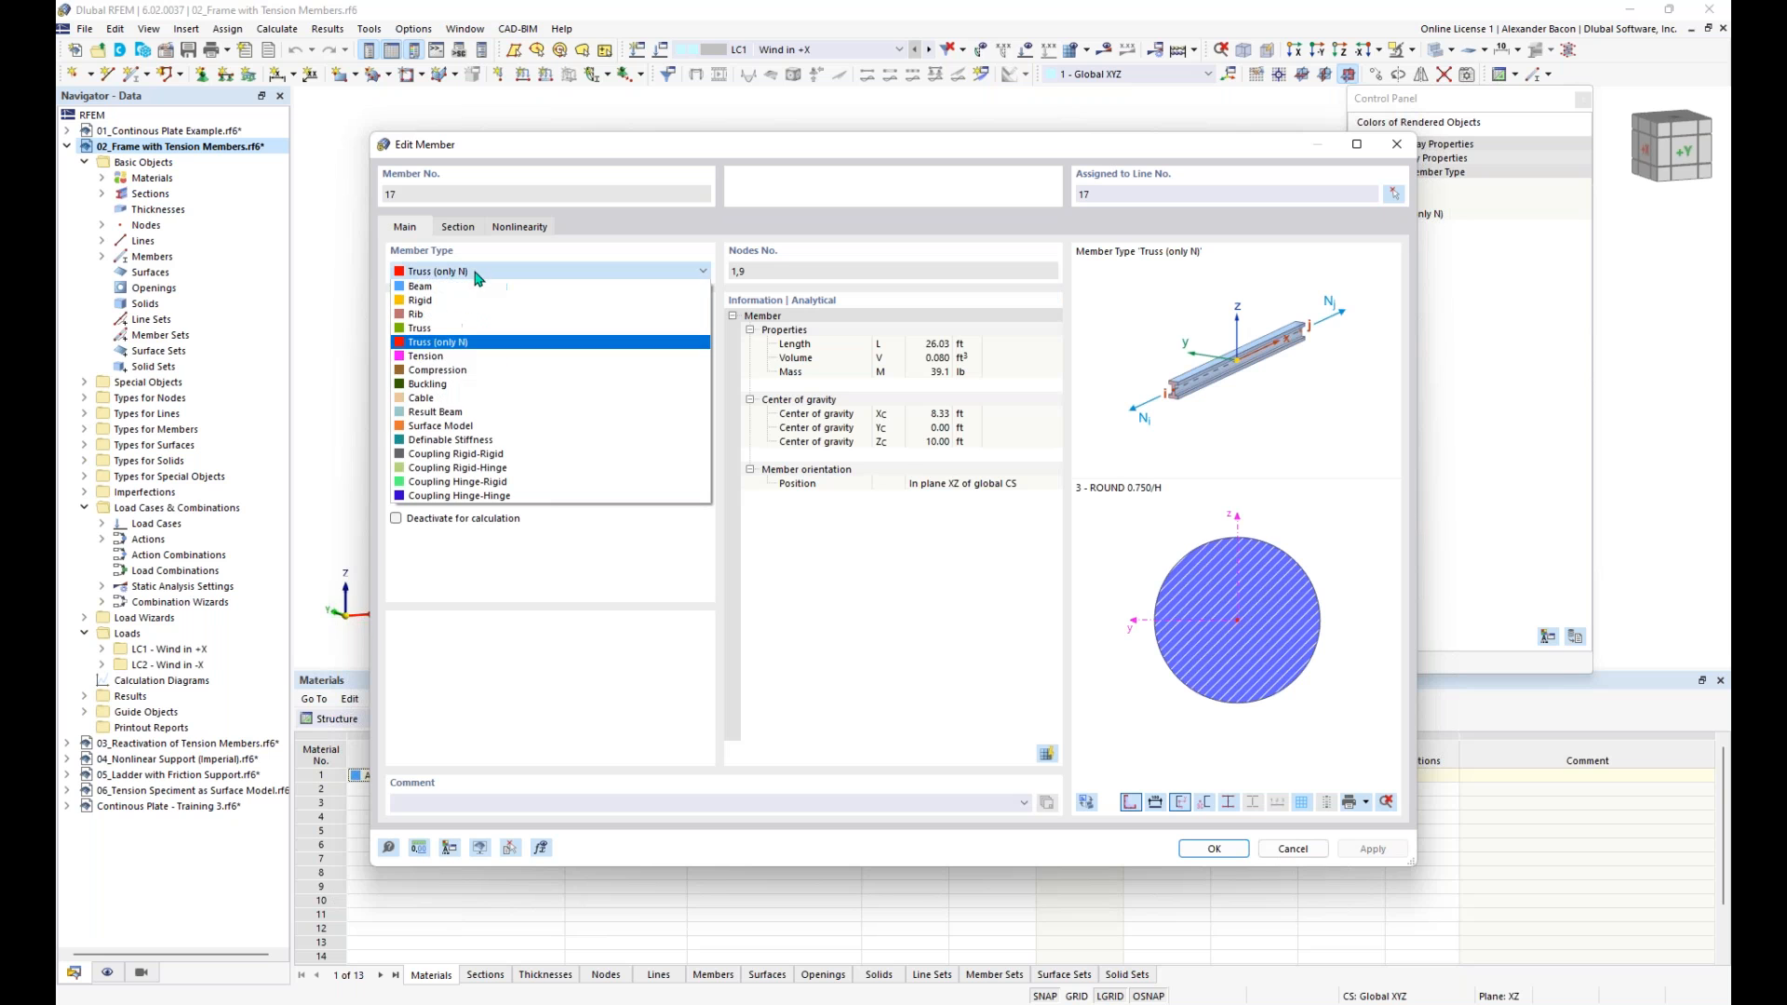
pyautogui.click(450, 364)
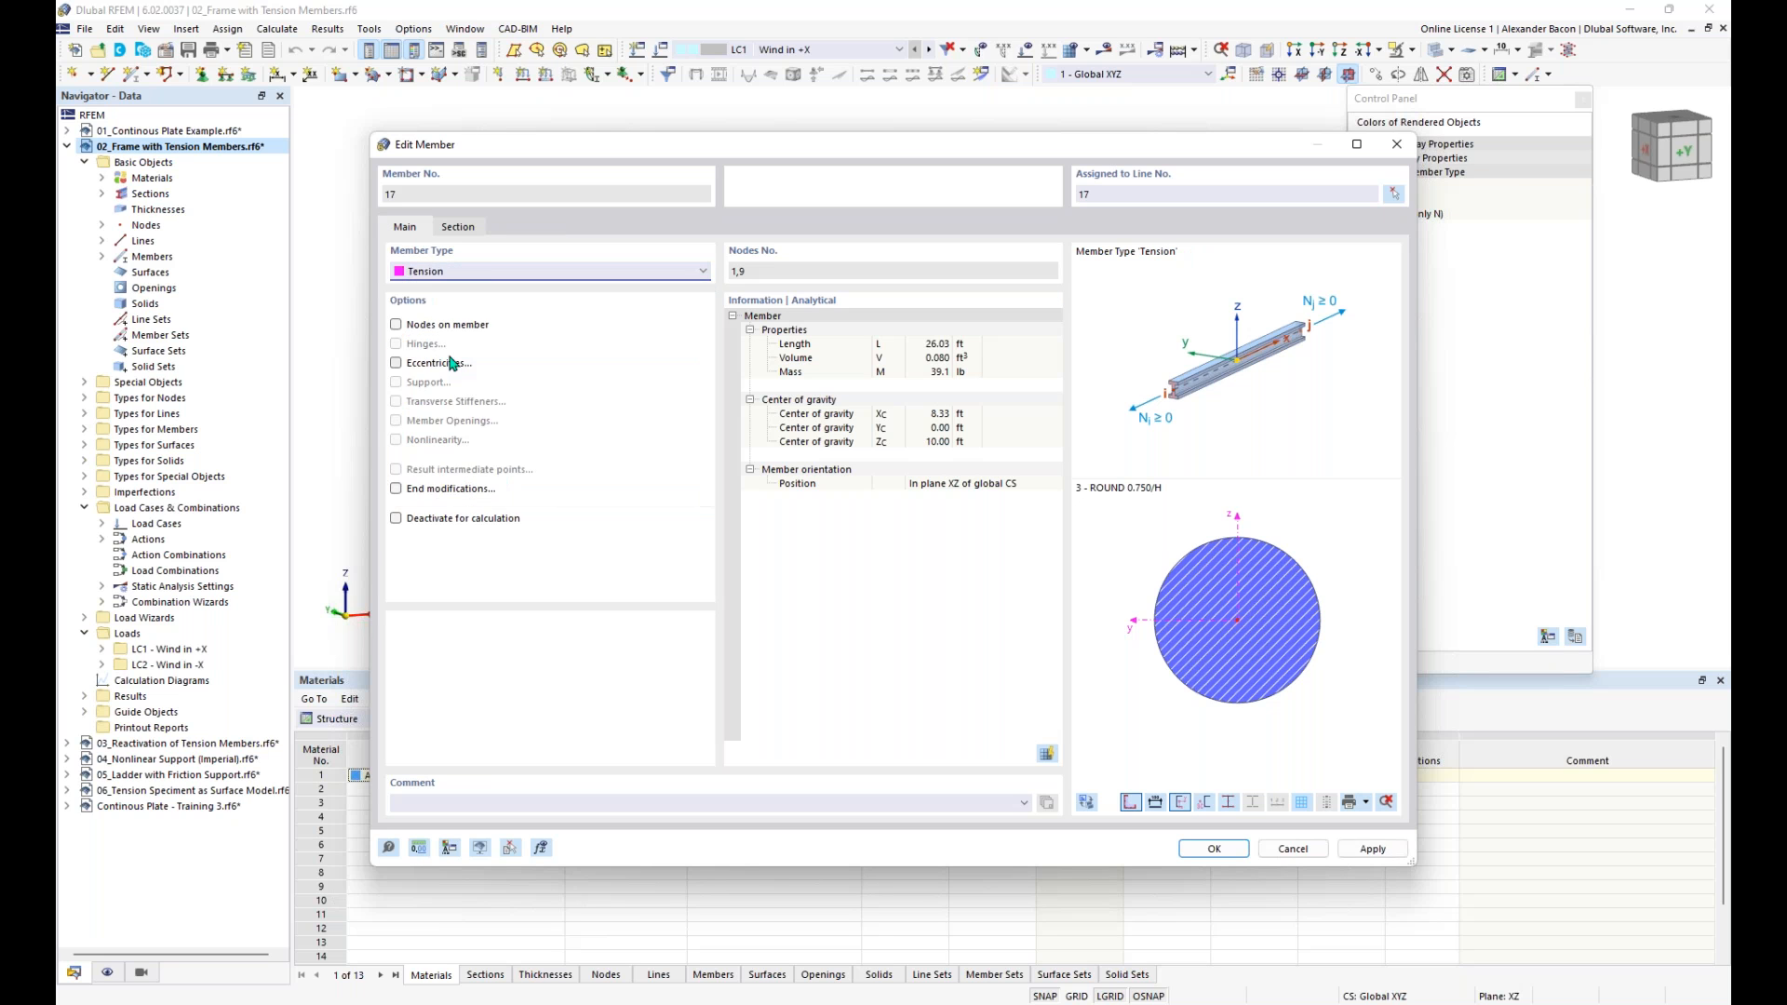
pyautogui.click(442, 273)
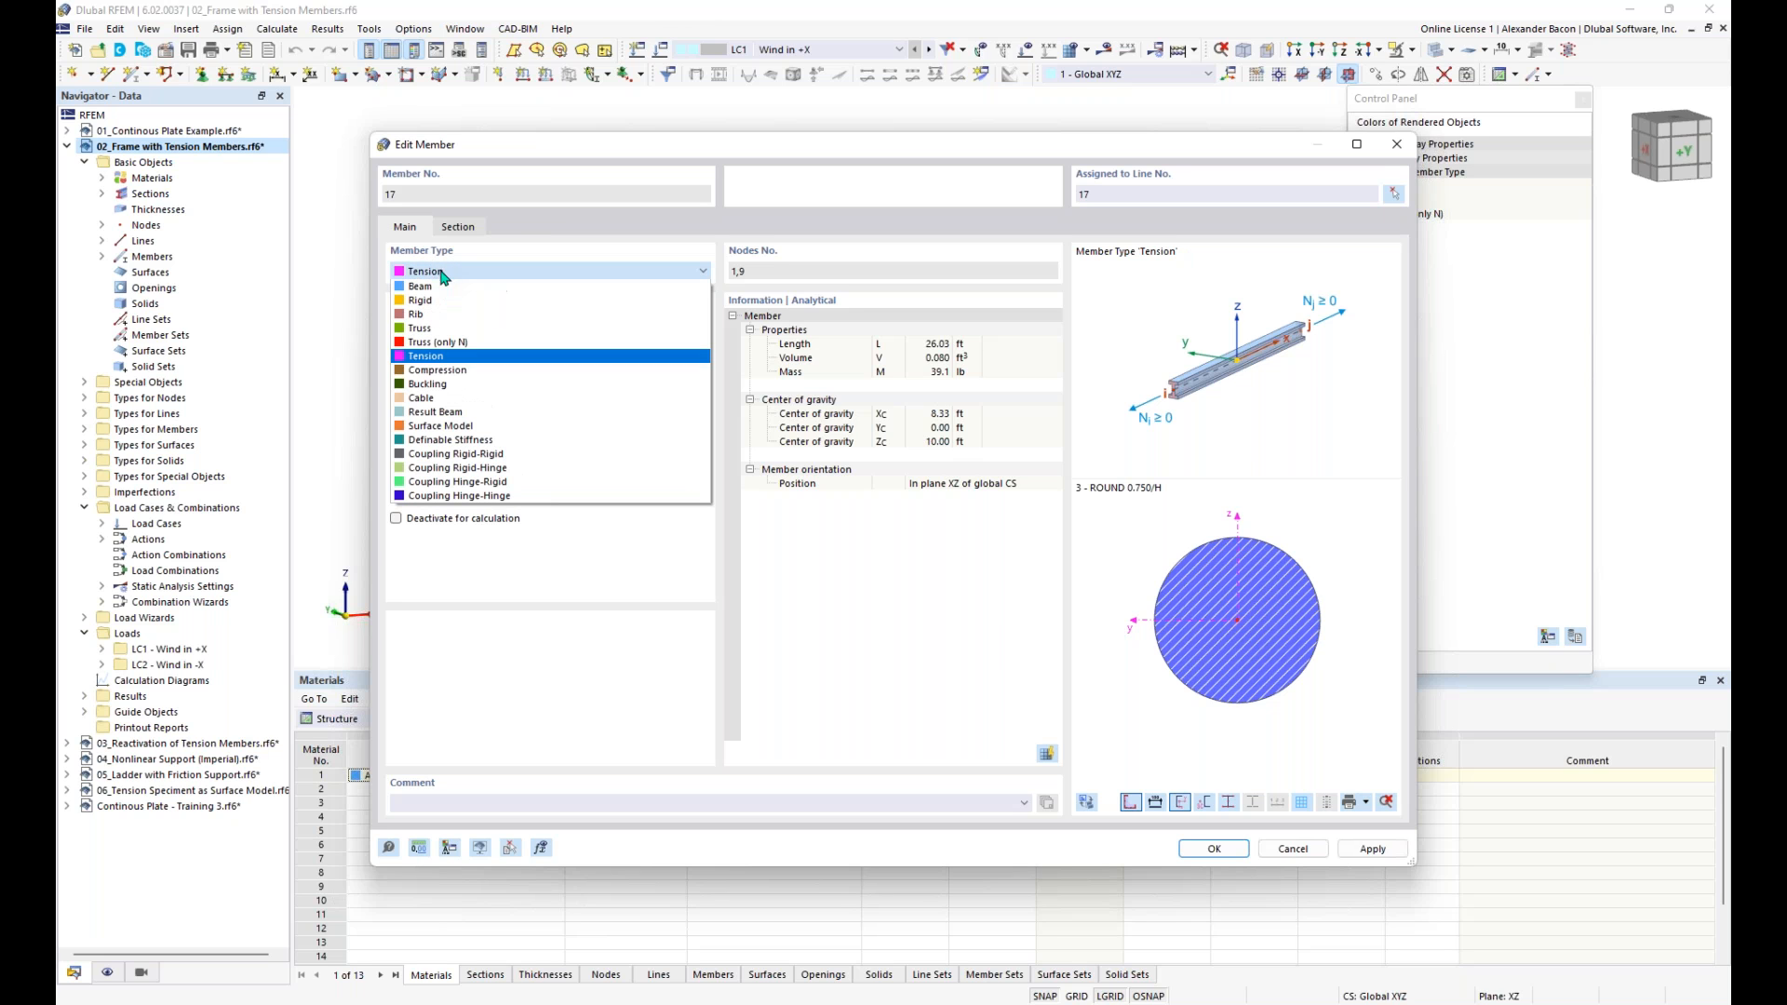
pyautogui.click(441, 363)
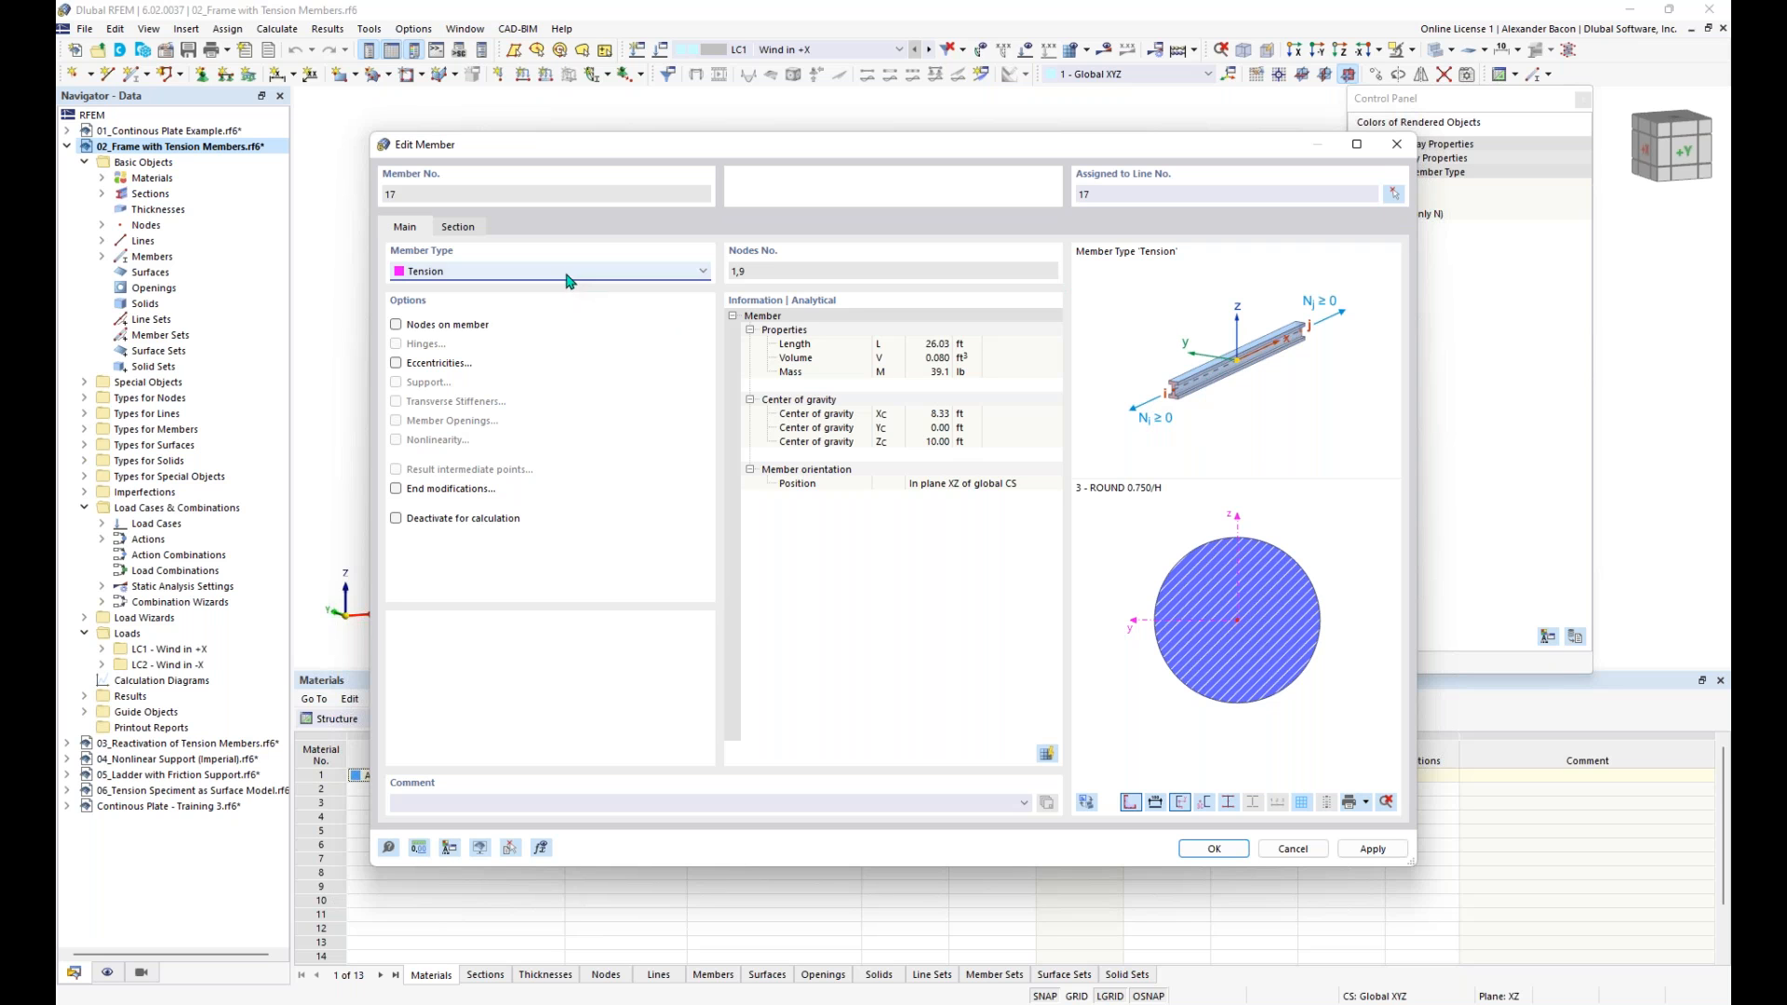
pyautogui.click(478, 273)
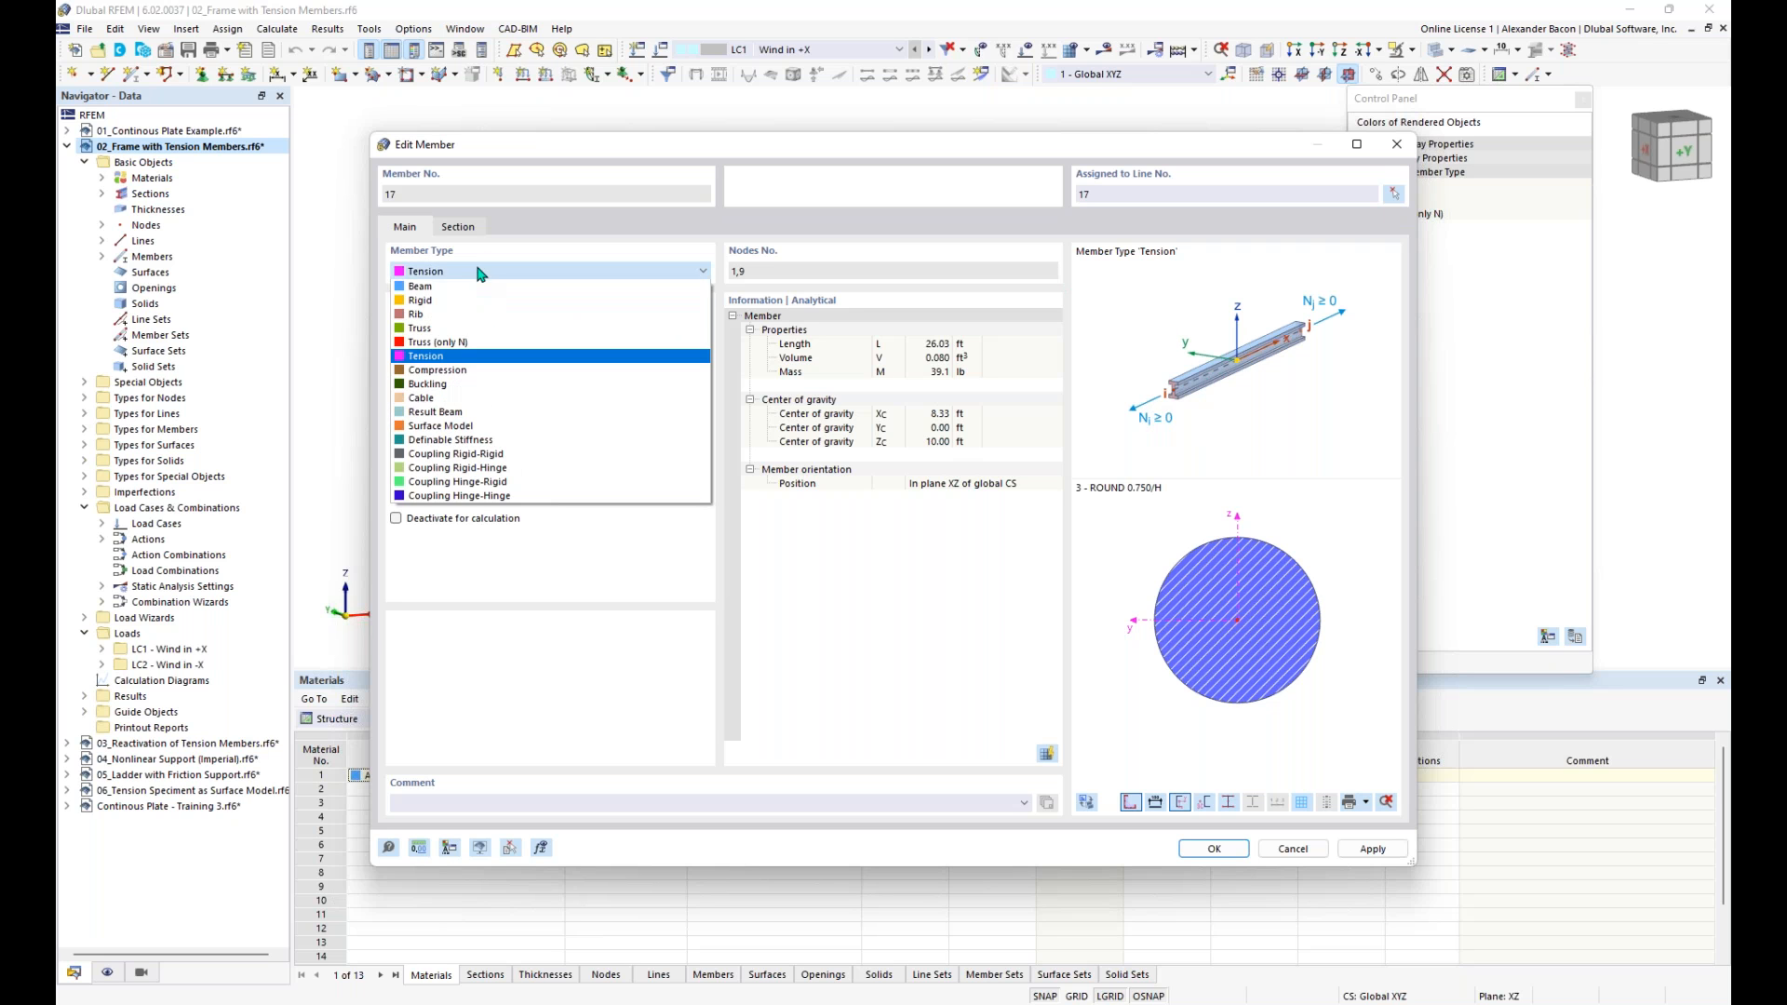
pyautogui.click(473, 352)
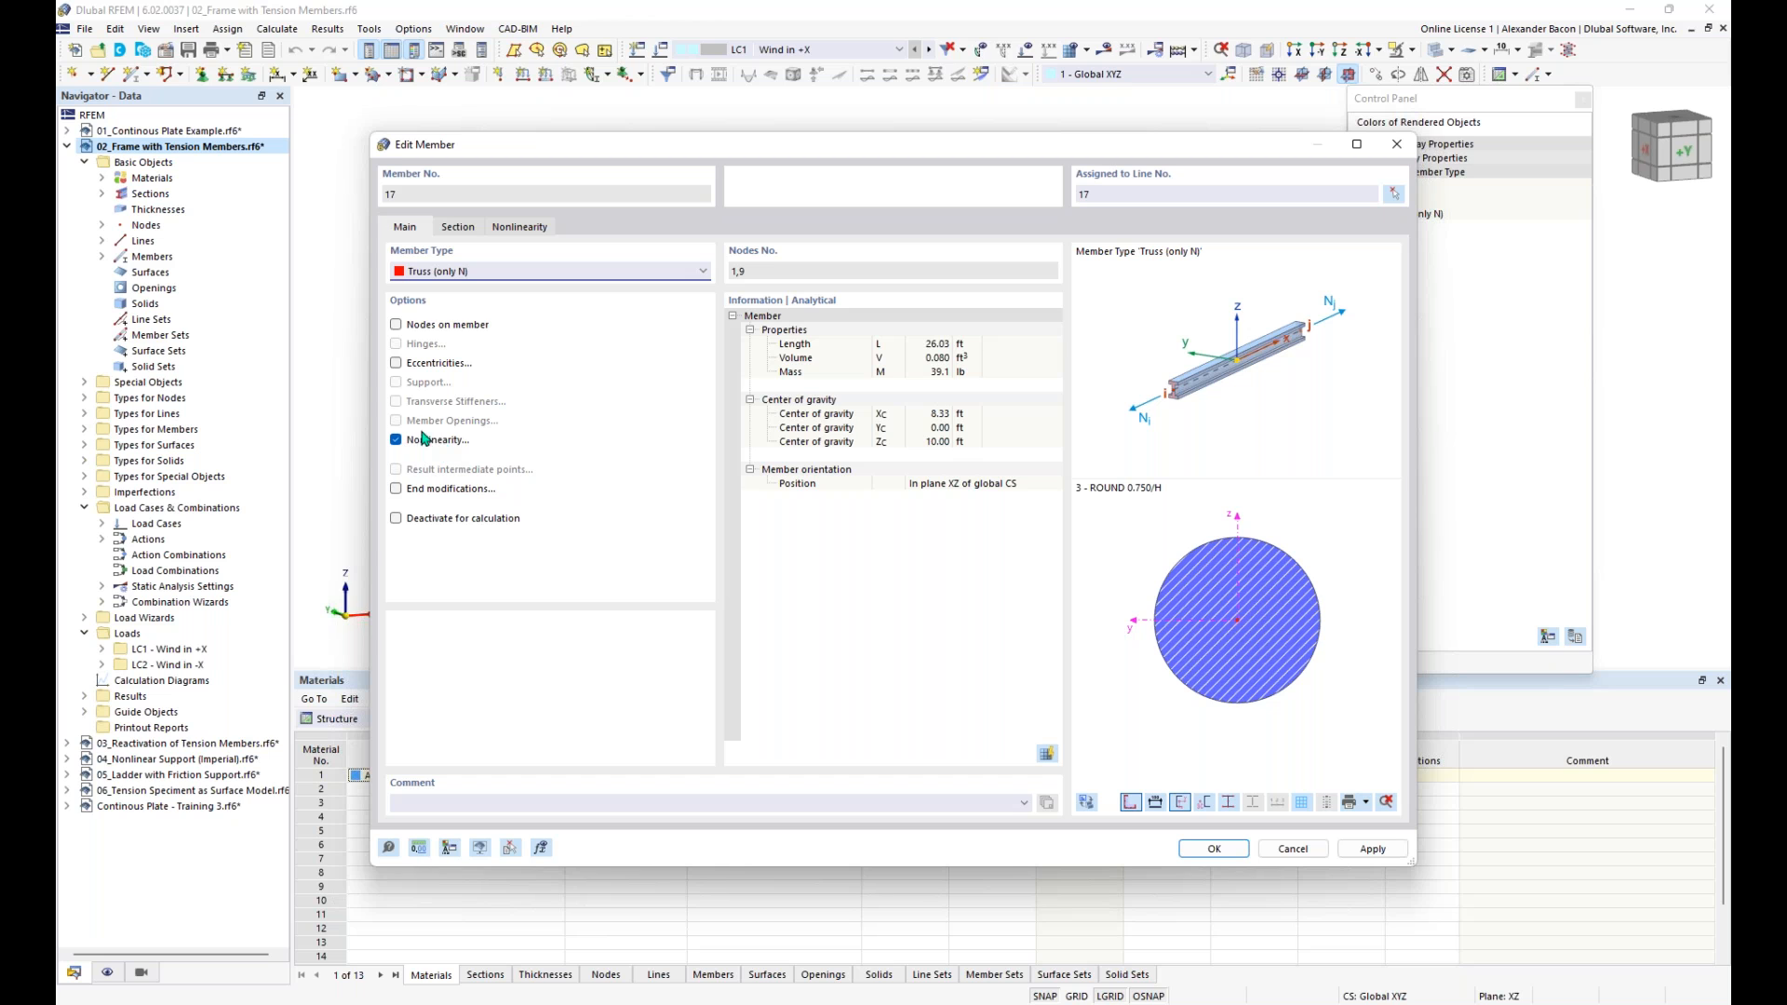
pyautogui.click(510, 279)
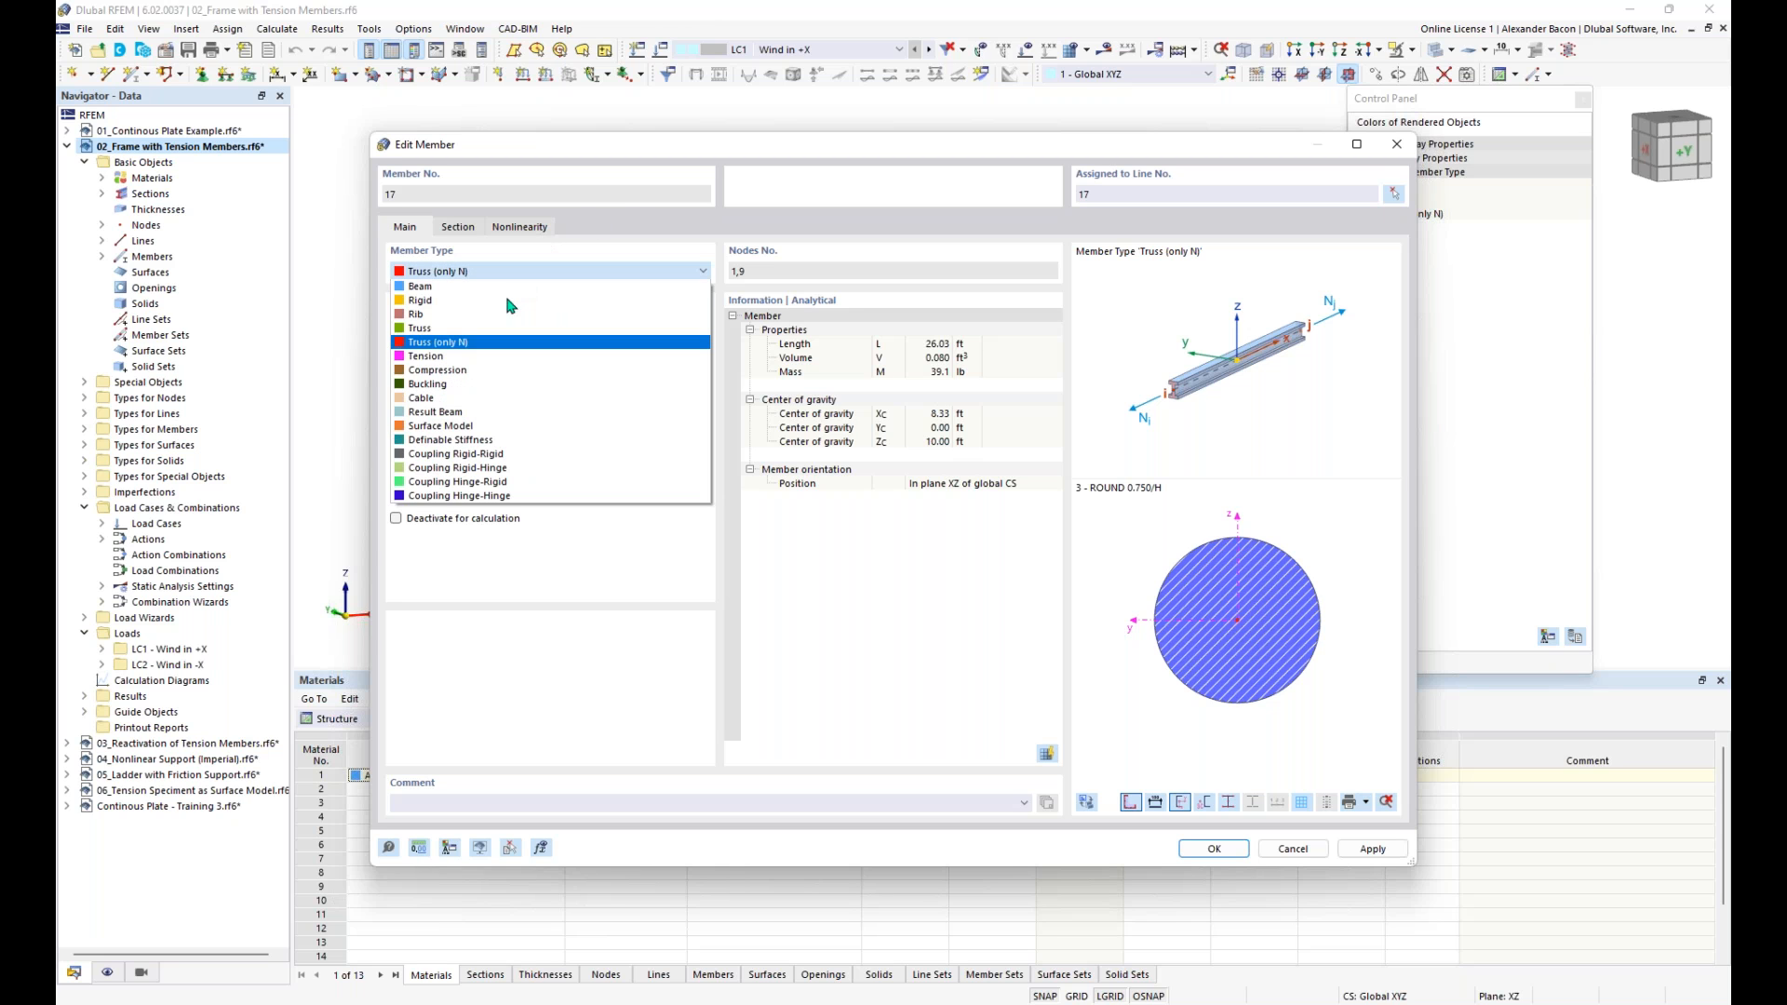
pyautogui.click(506, 282)
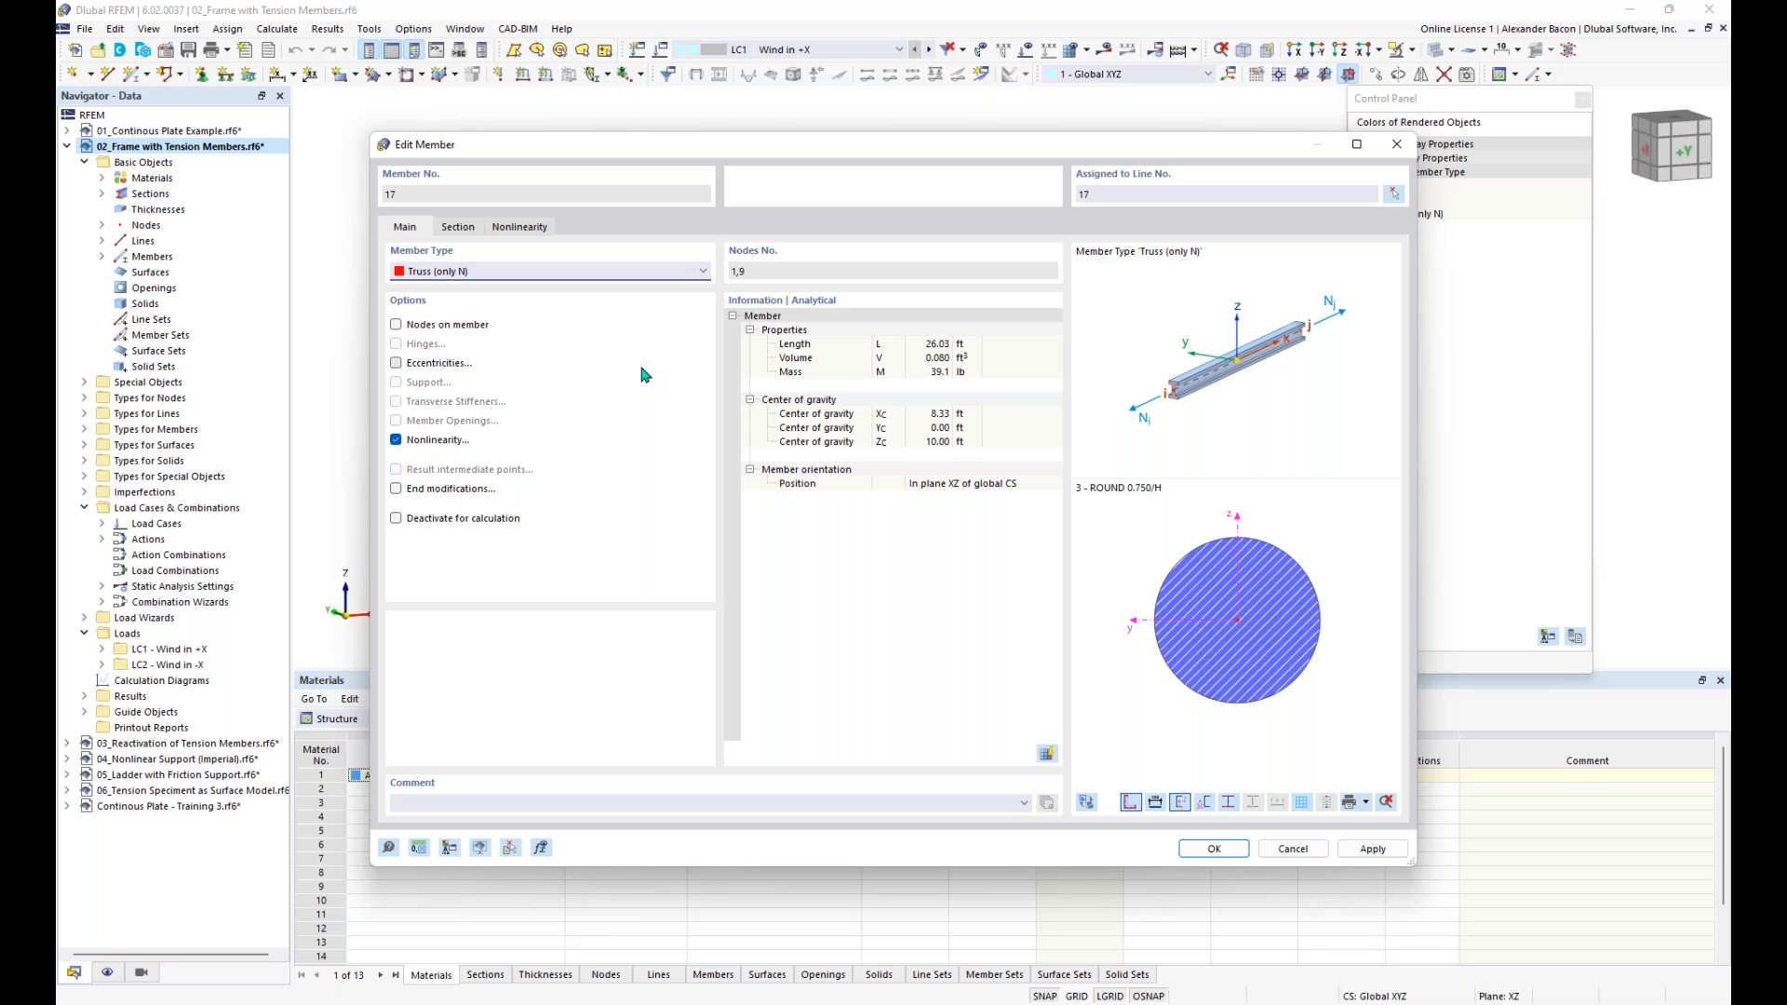
pyautogui.click(1396, 143)
pyautogui.click(668, 179)
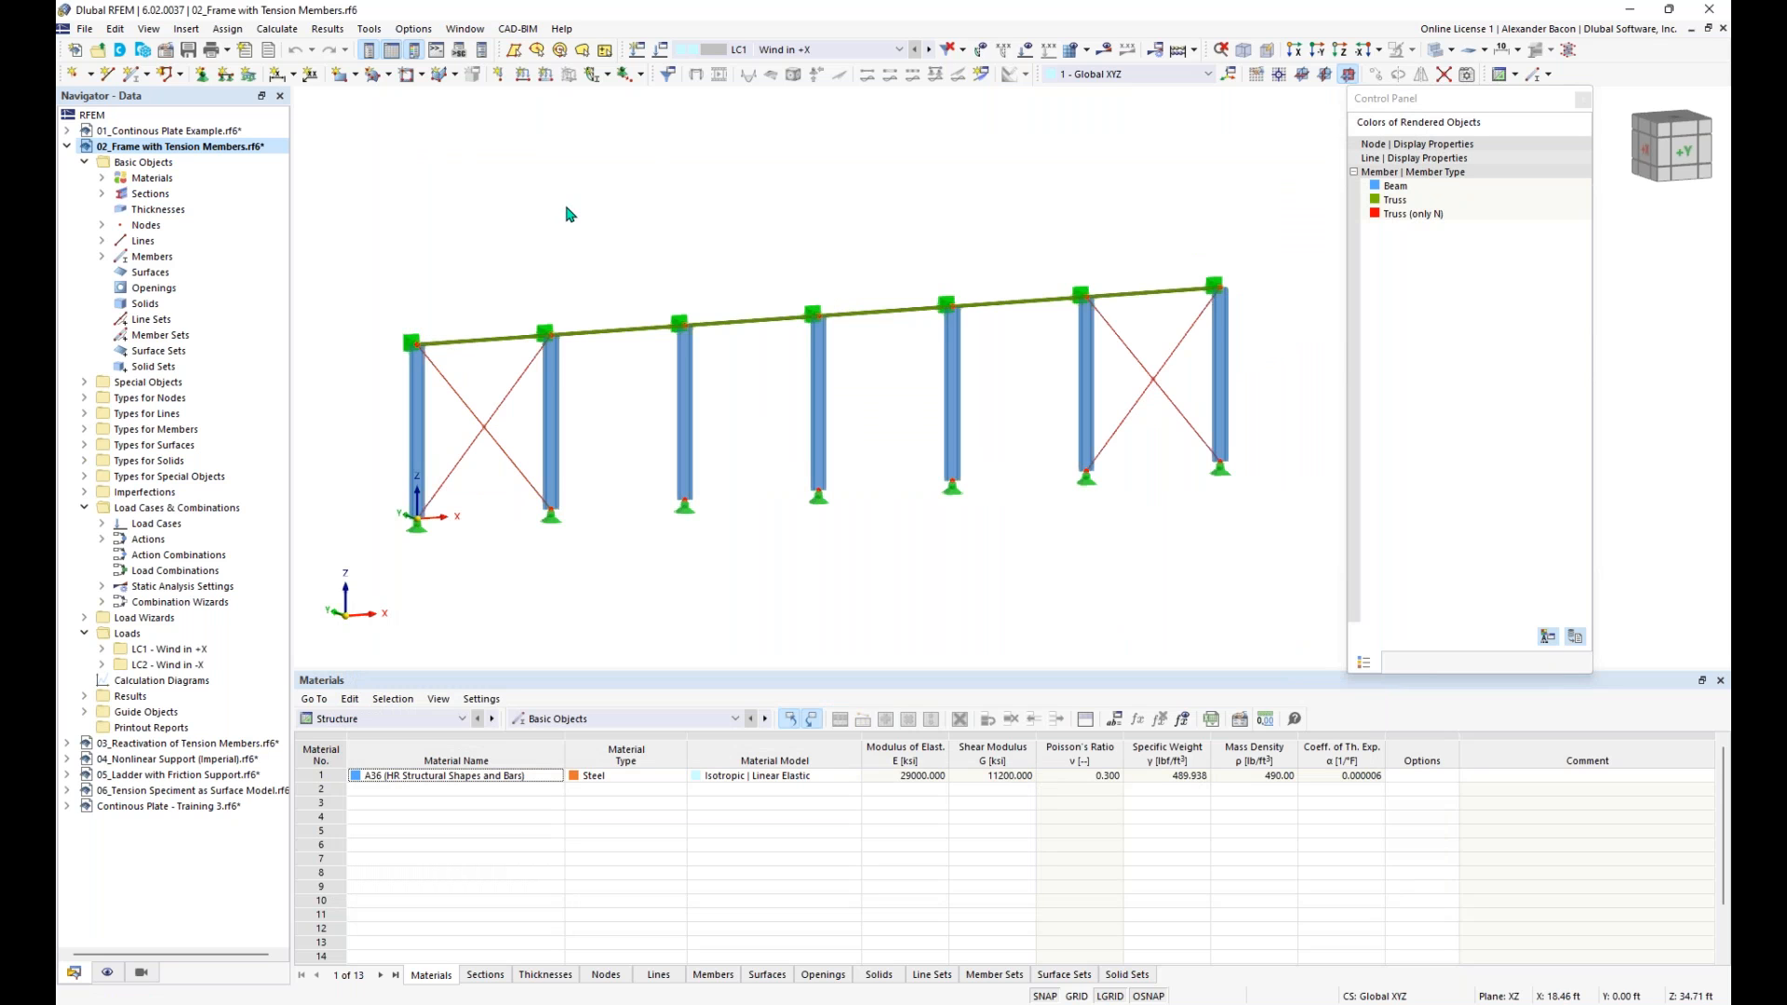
# - Review the file formats available for importing a model, such as AutoCAD and DXF, without importing anything
pyautogui.click(84, 30)
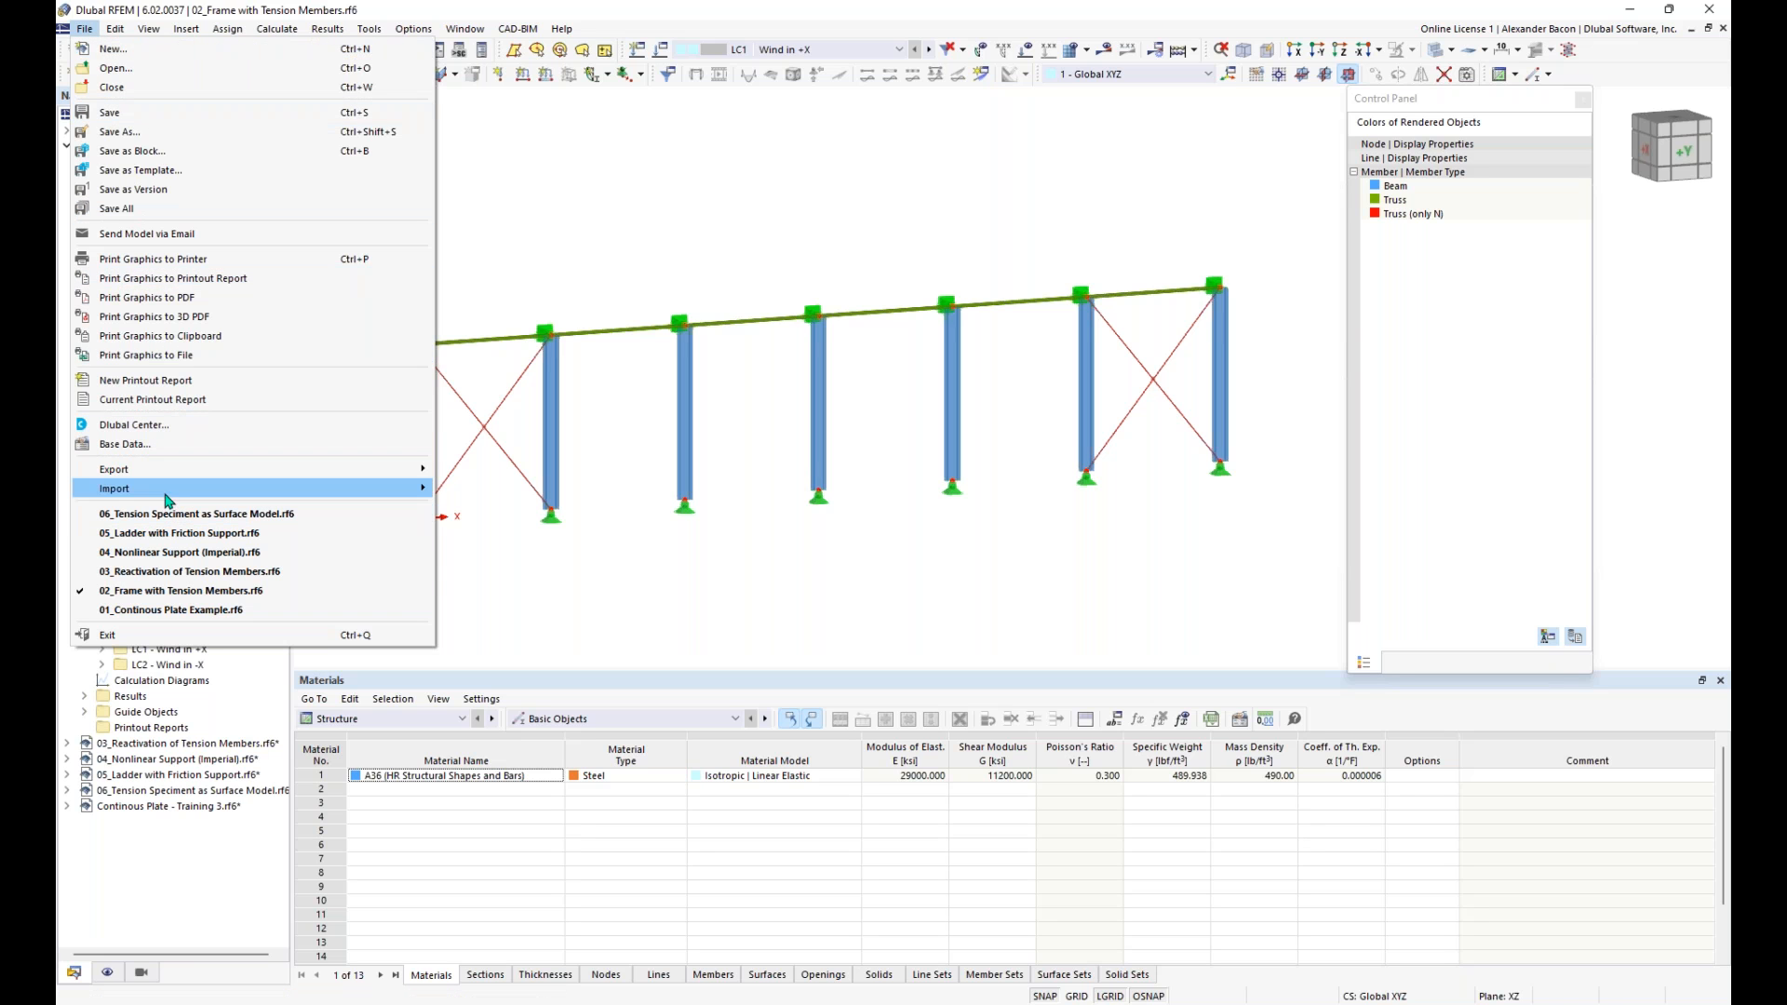
pyautogui.moveTo(416, 496)
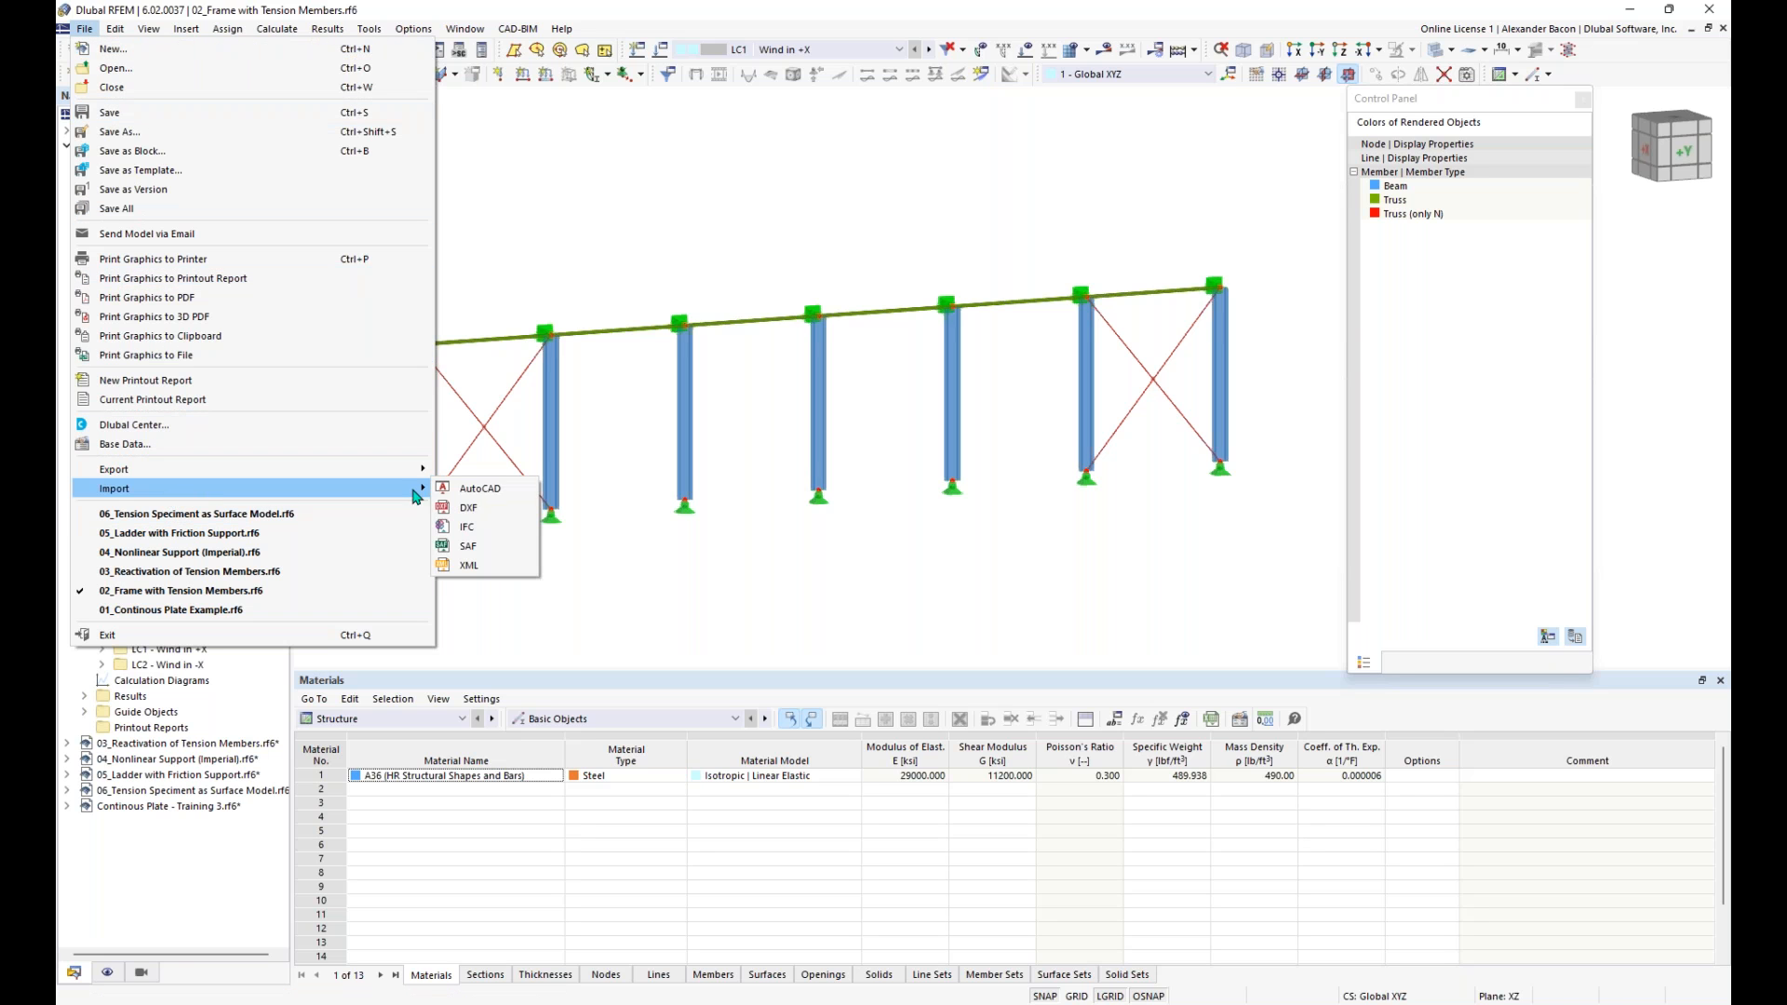
pyautogui.click(480, 488)
pyautogui.click(1045, 603)
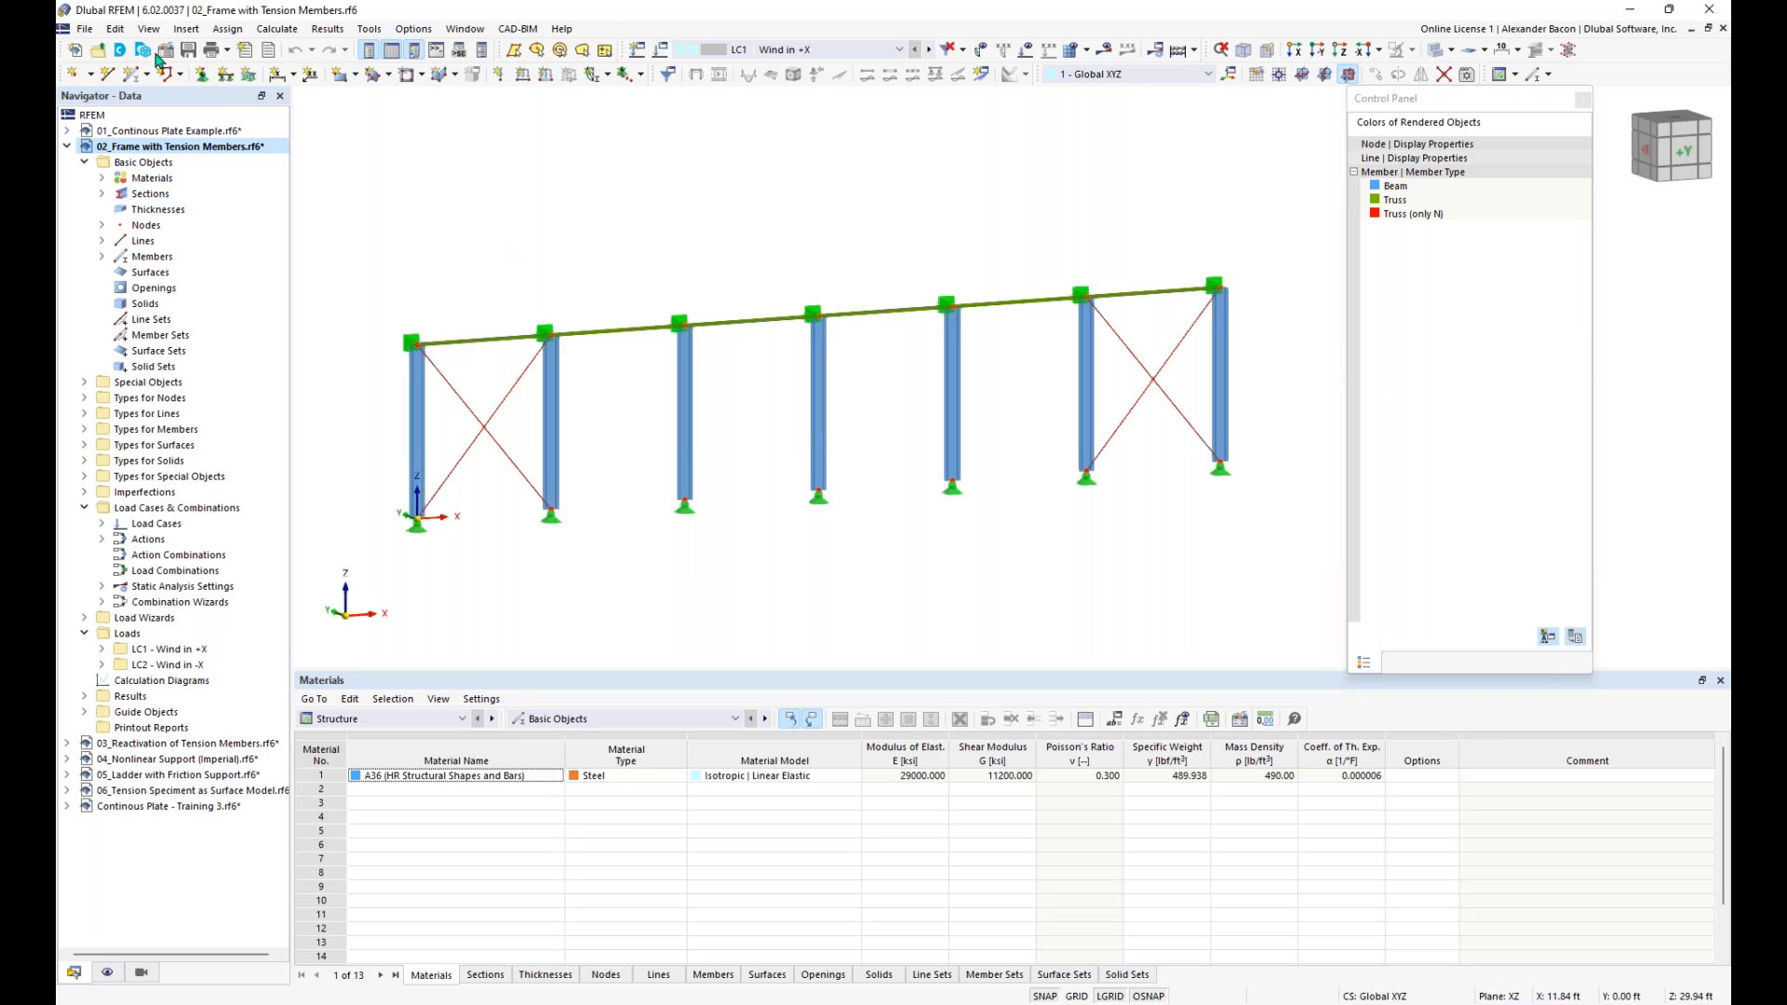
pyautogui.click(83, 29)
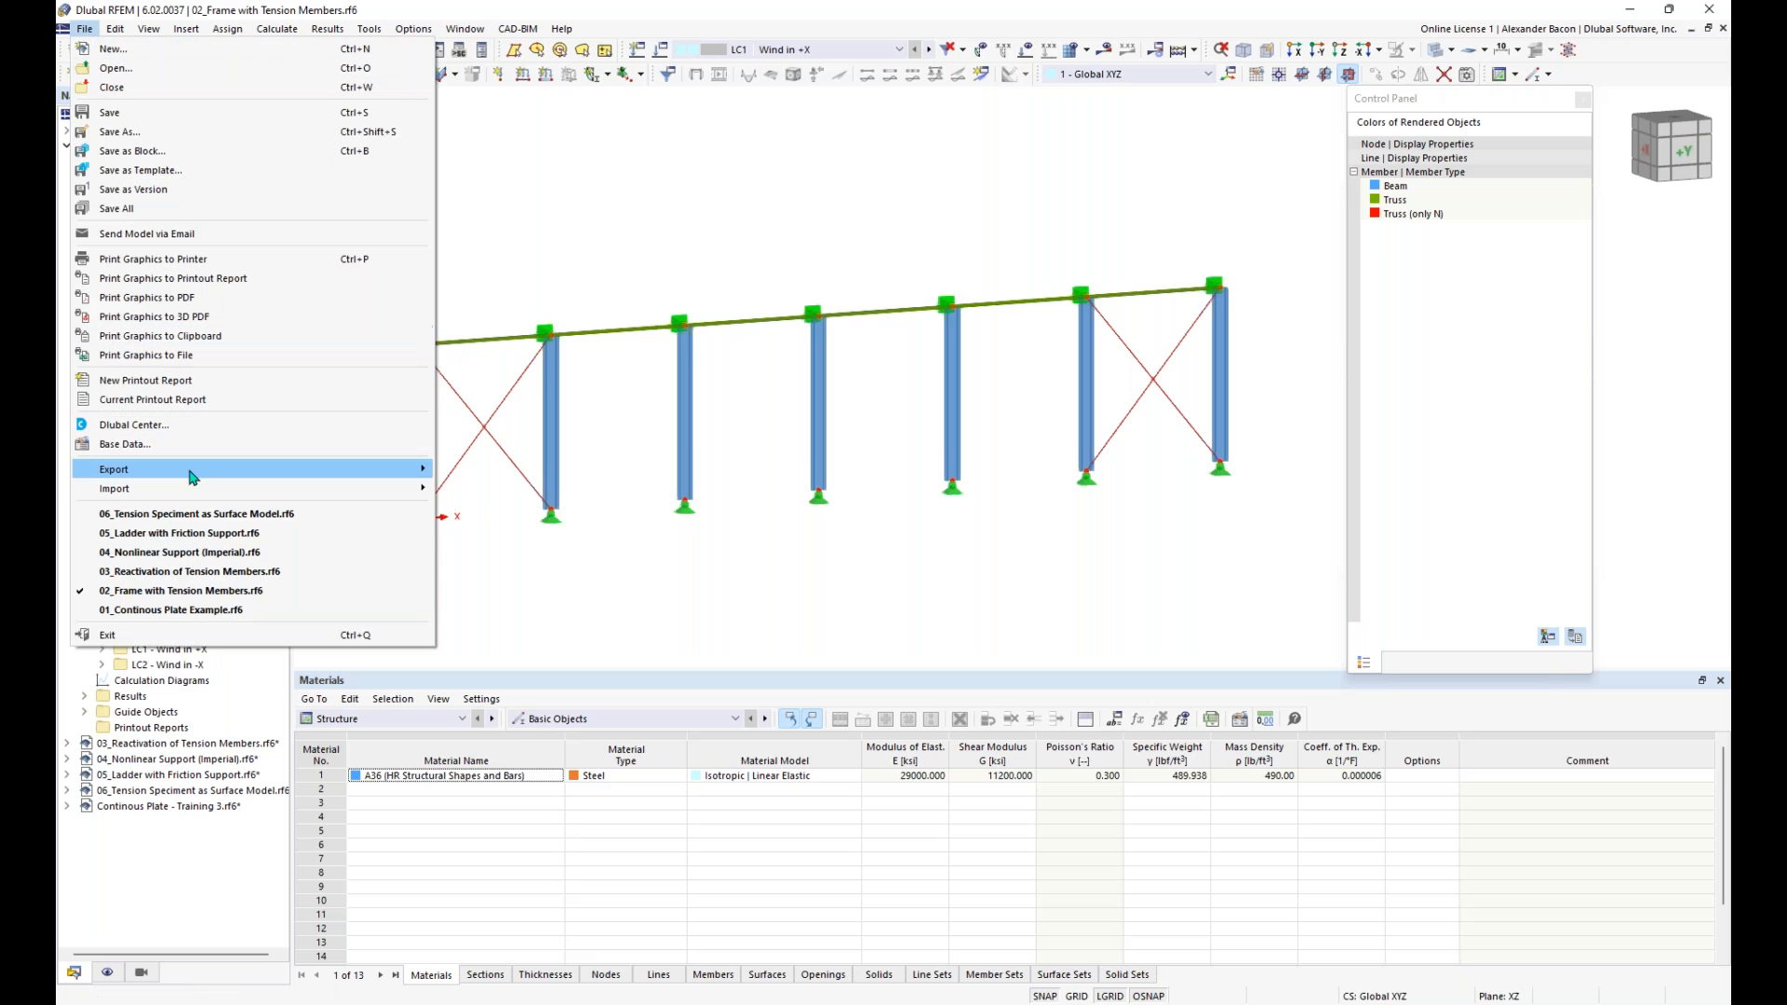
pyautogui.moveTo(191, 485)
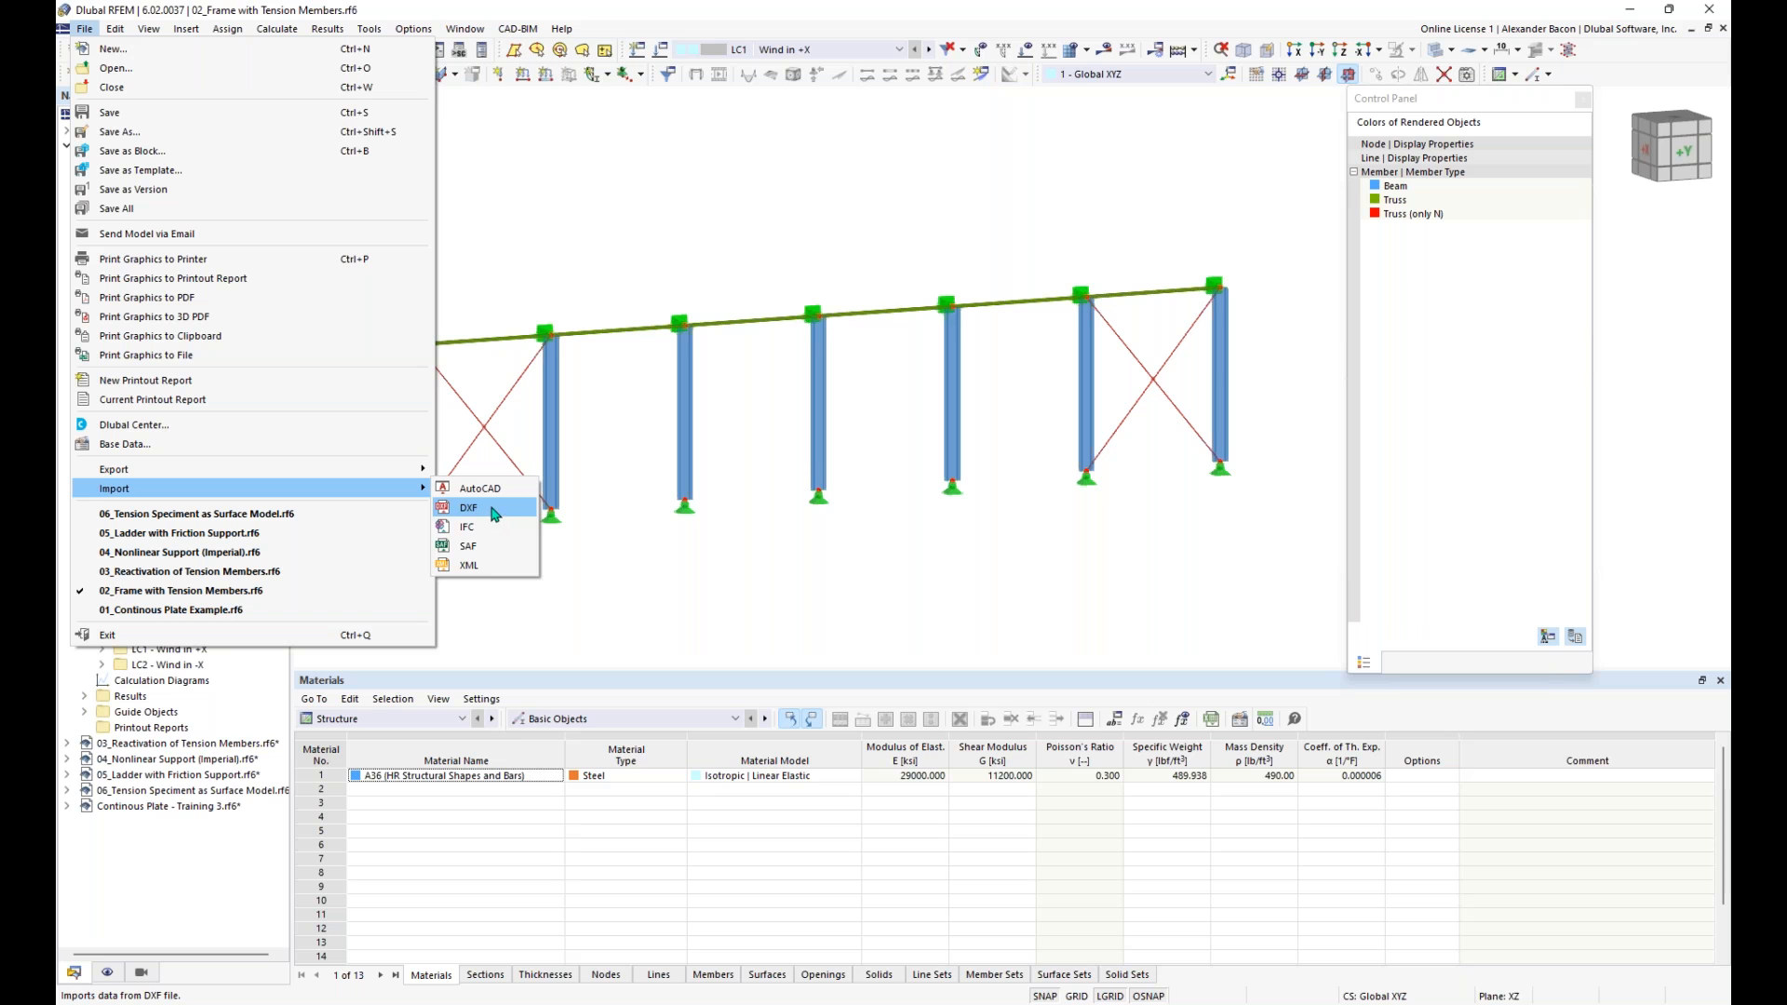
pyautogui.click(746, 587)
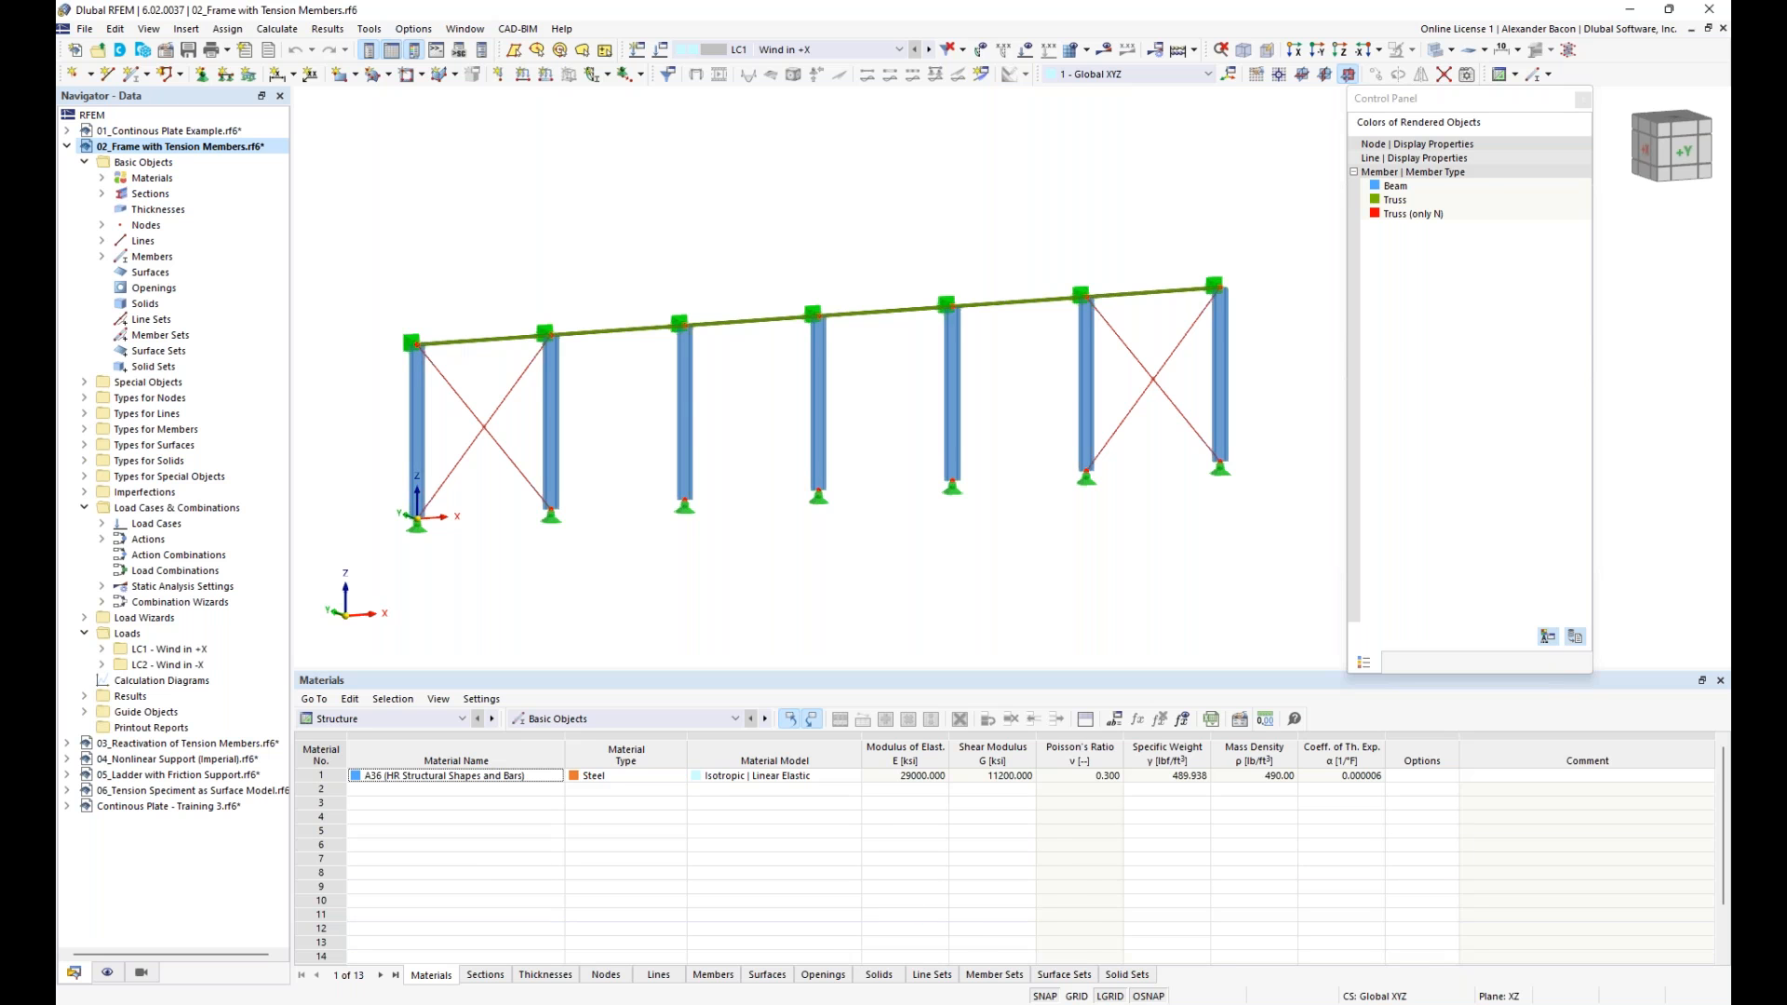
# - Switch to the running PowerPoint slide show and advance it to the Coffee Break slide
pyautogui.moveTo(778, 1003)
pyautogui.click(840, 944)
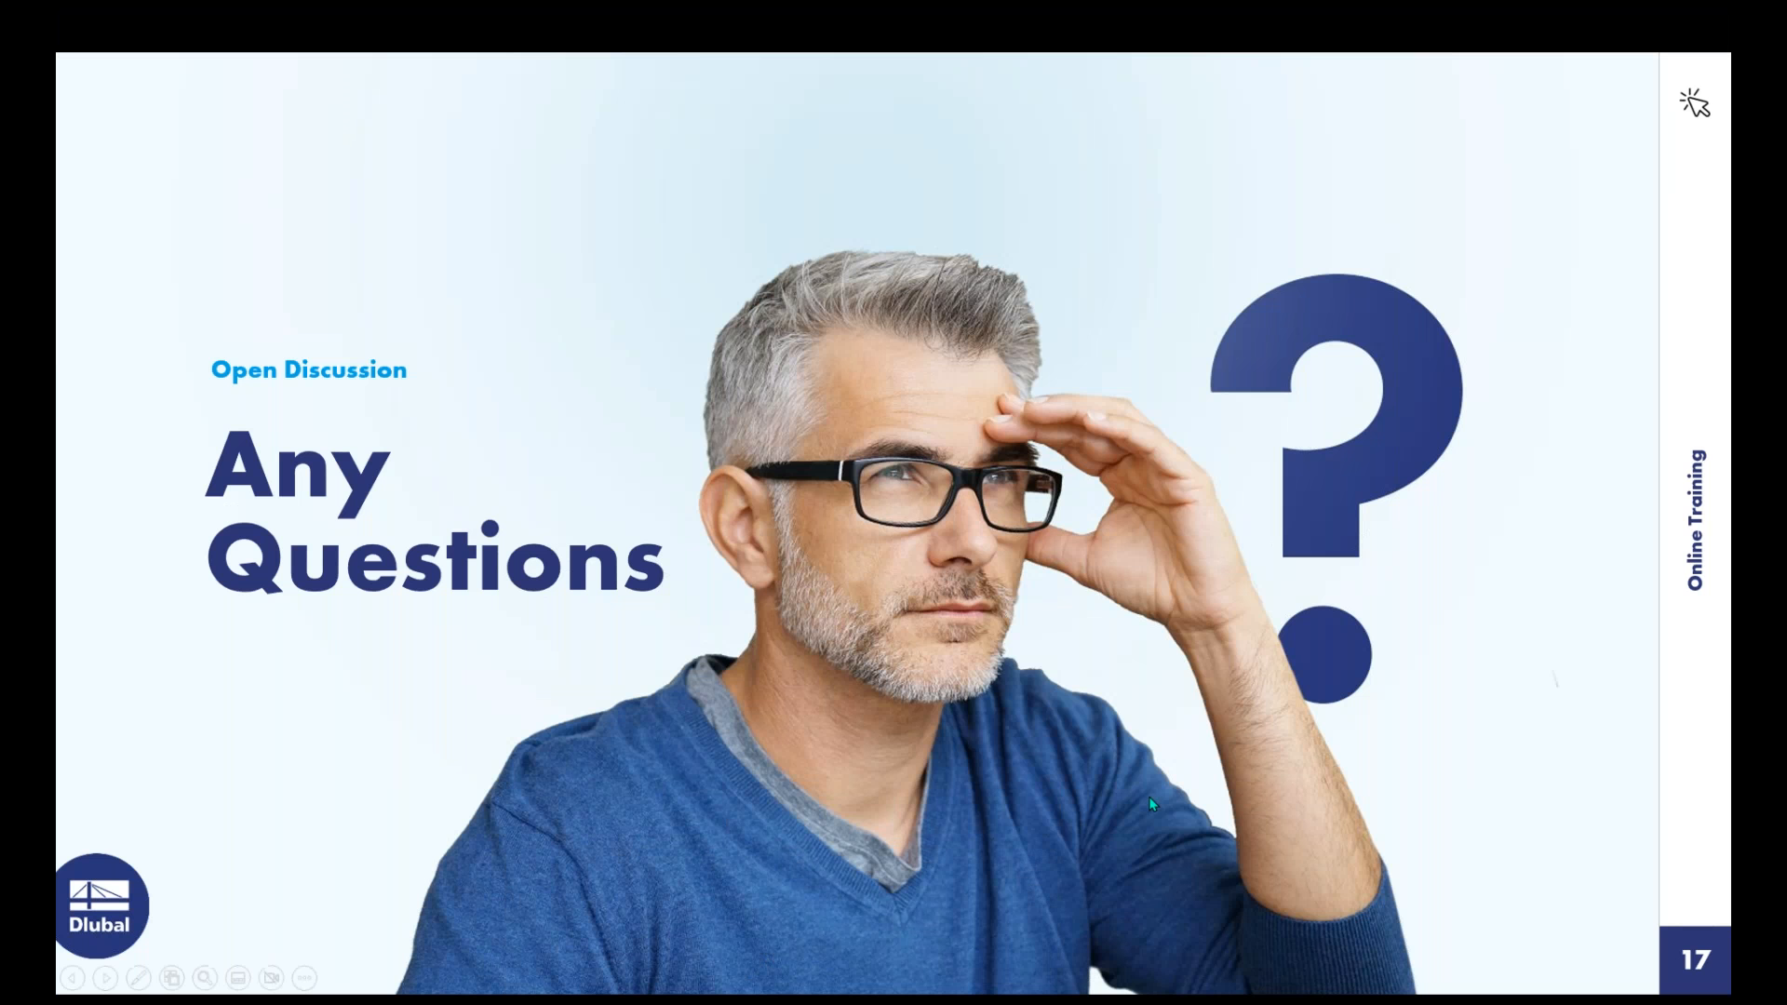
pyautogui.click(1448, 764)
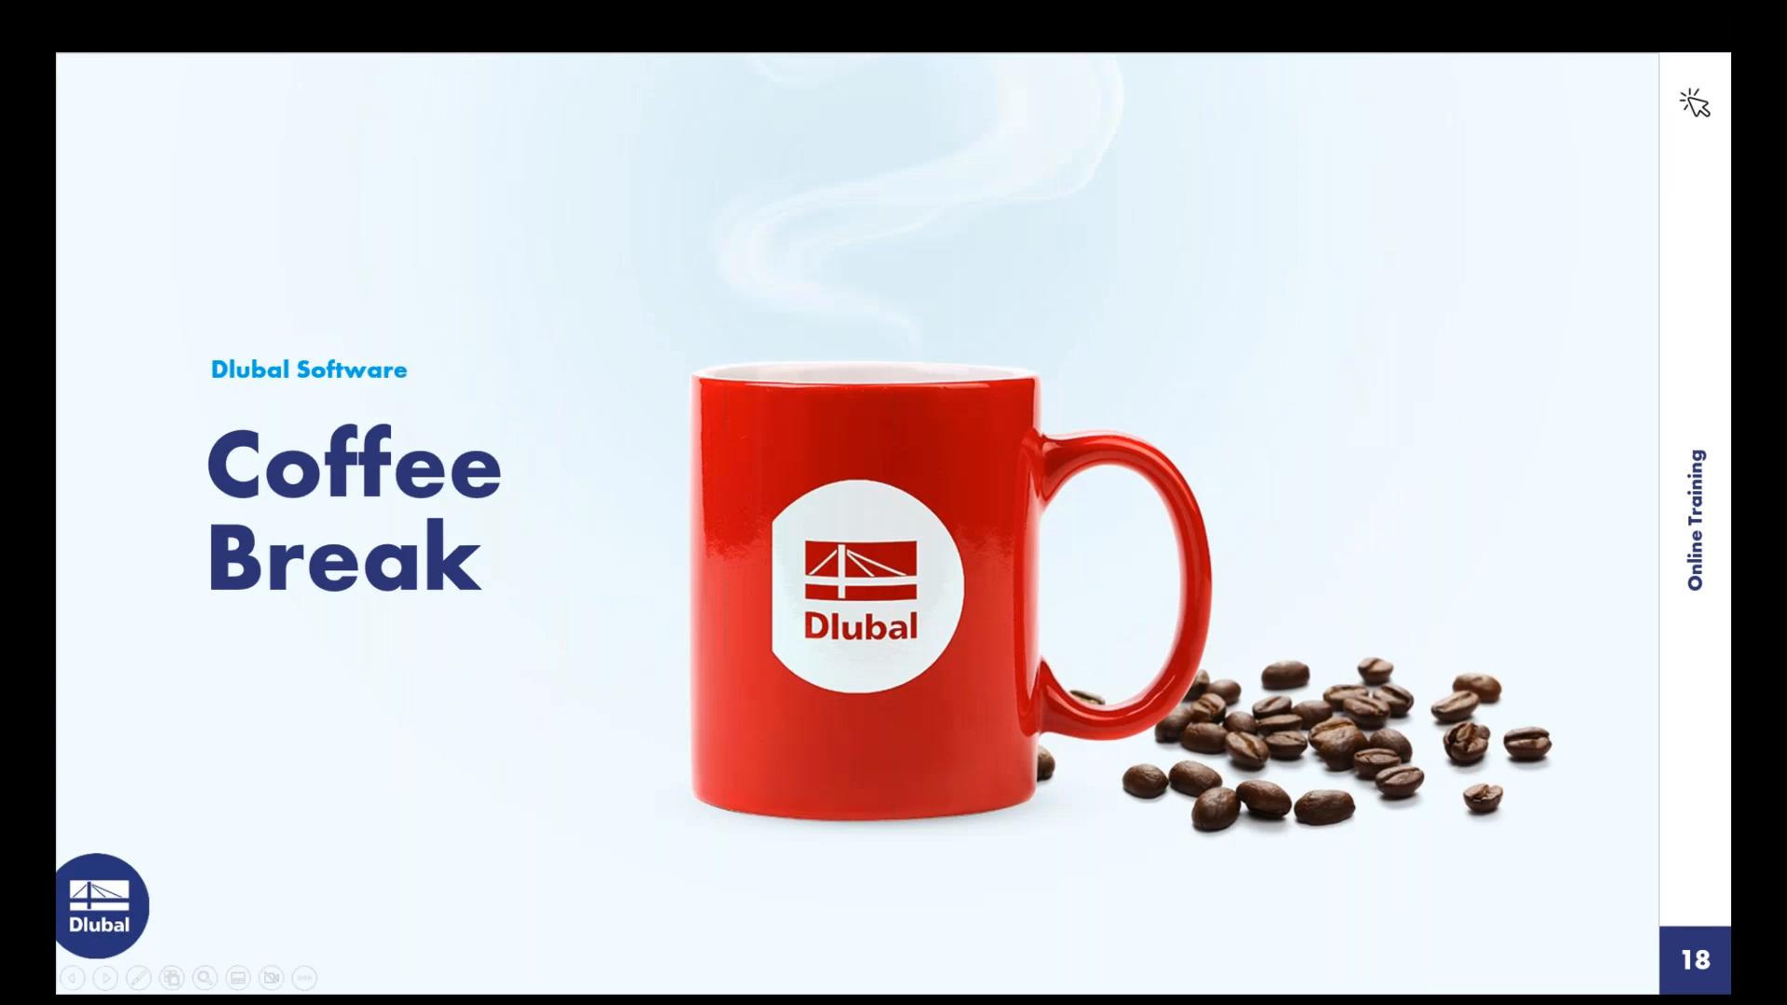
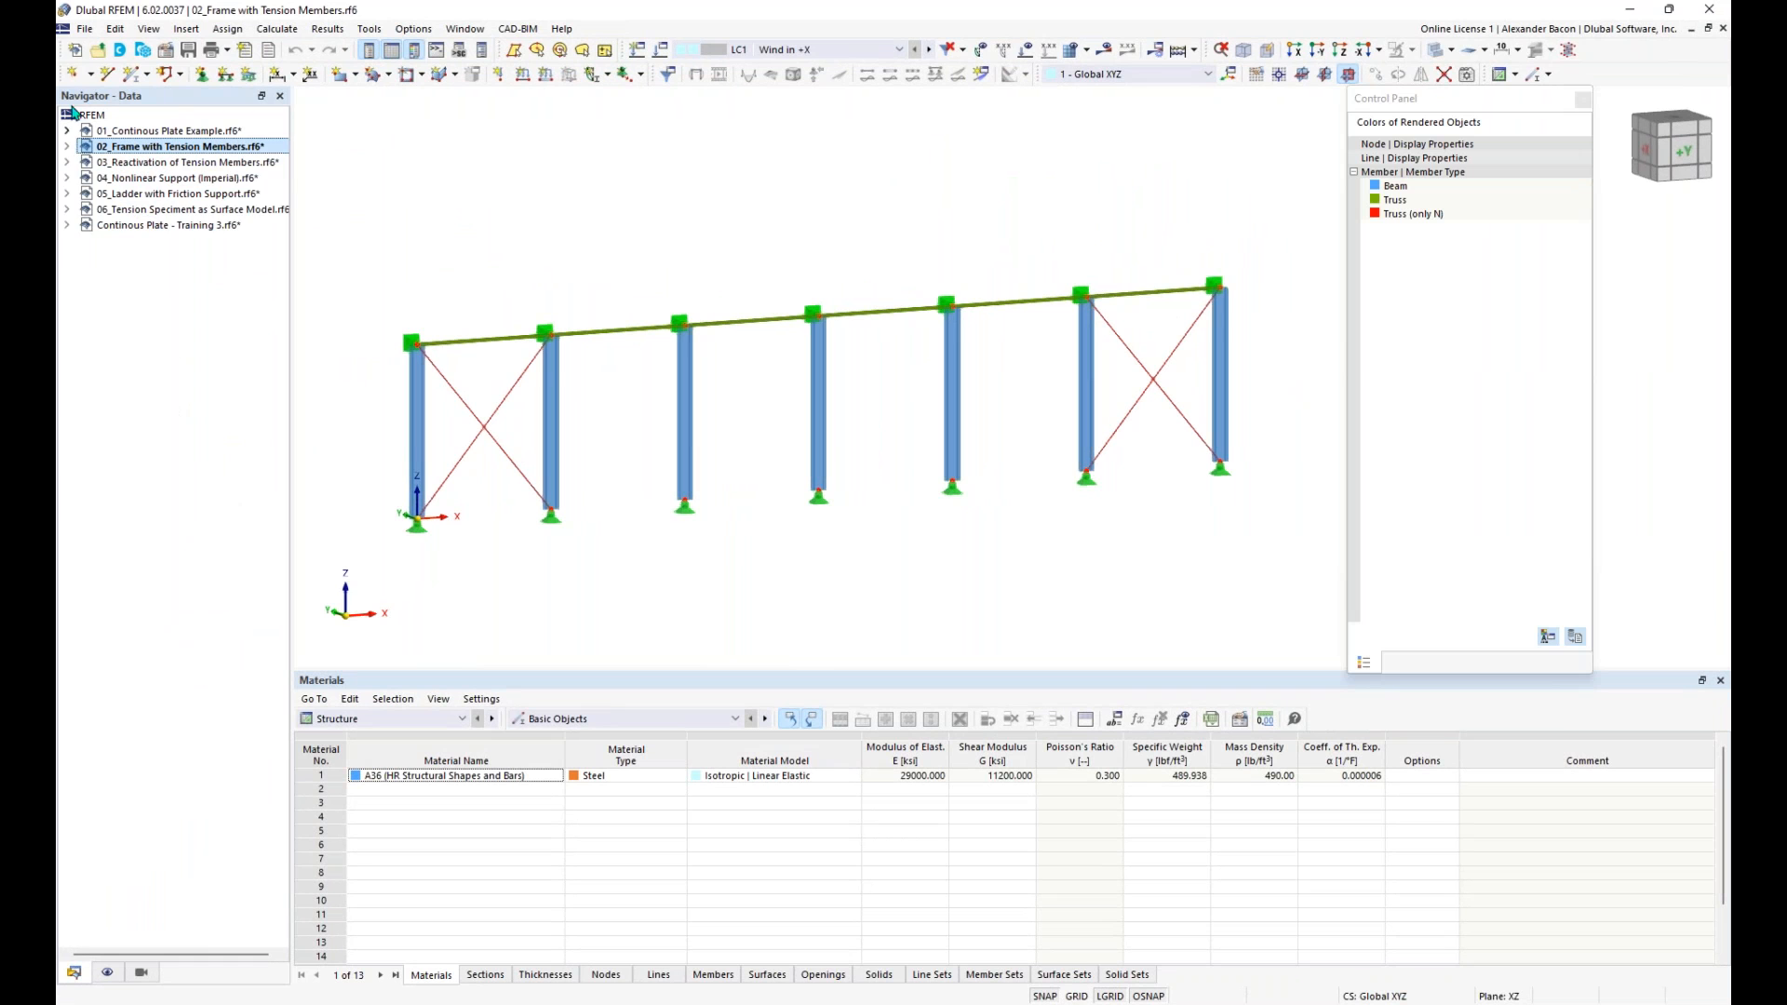
# - Create a new blank 3D model named Singularity - Point Load 4 with the load wizards deactivated
pyautogui.click(75, 53)
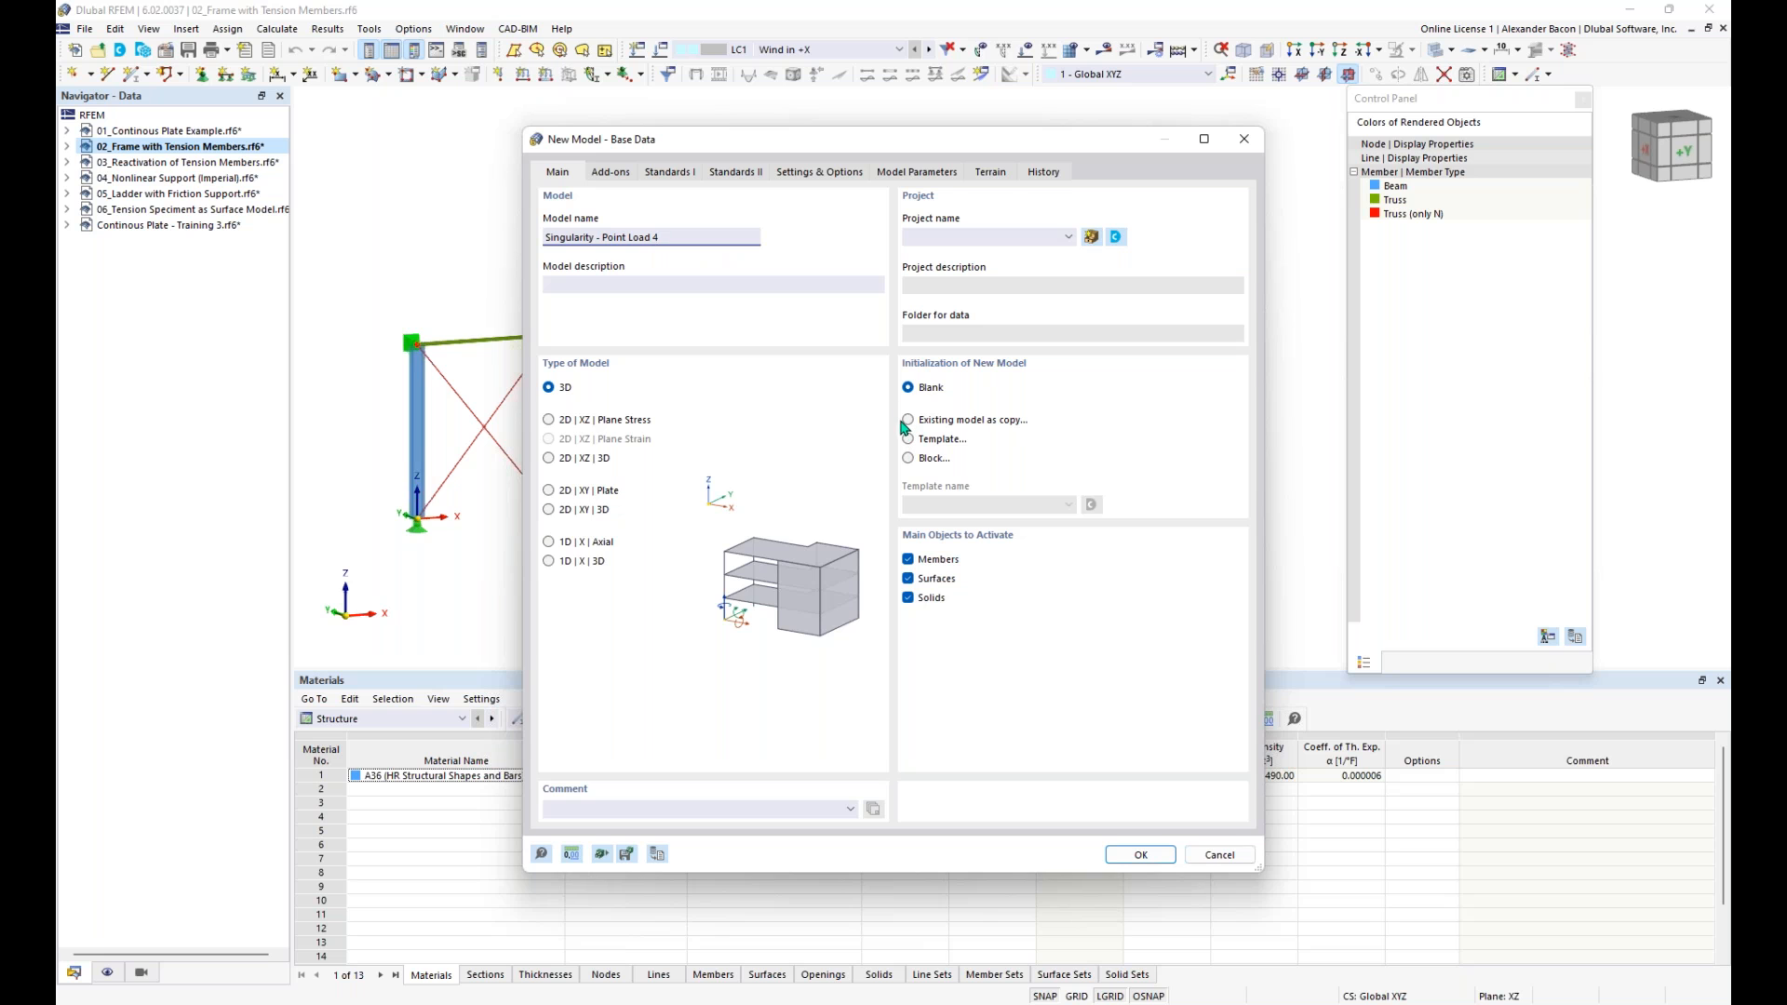
pyautogui.click(628, 173)
pyautogui.click(909, 239)
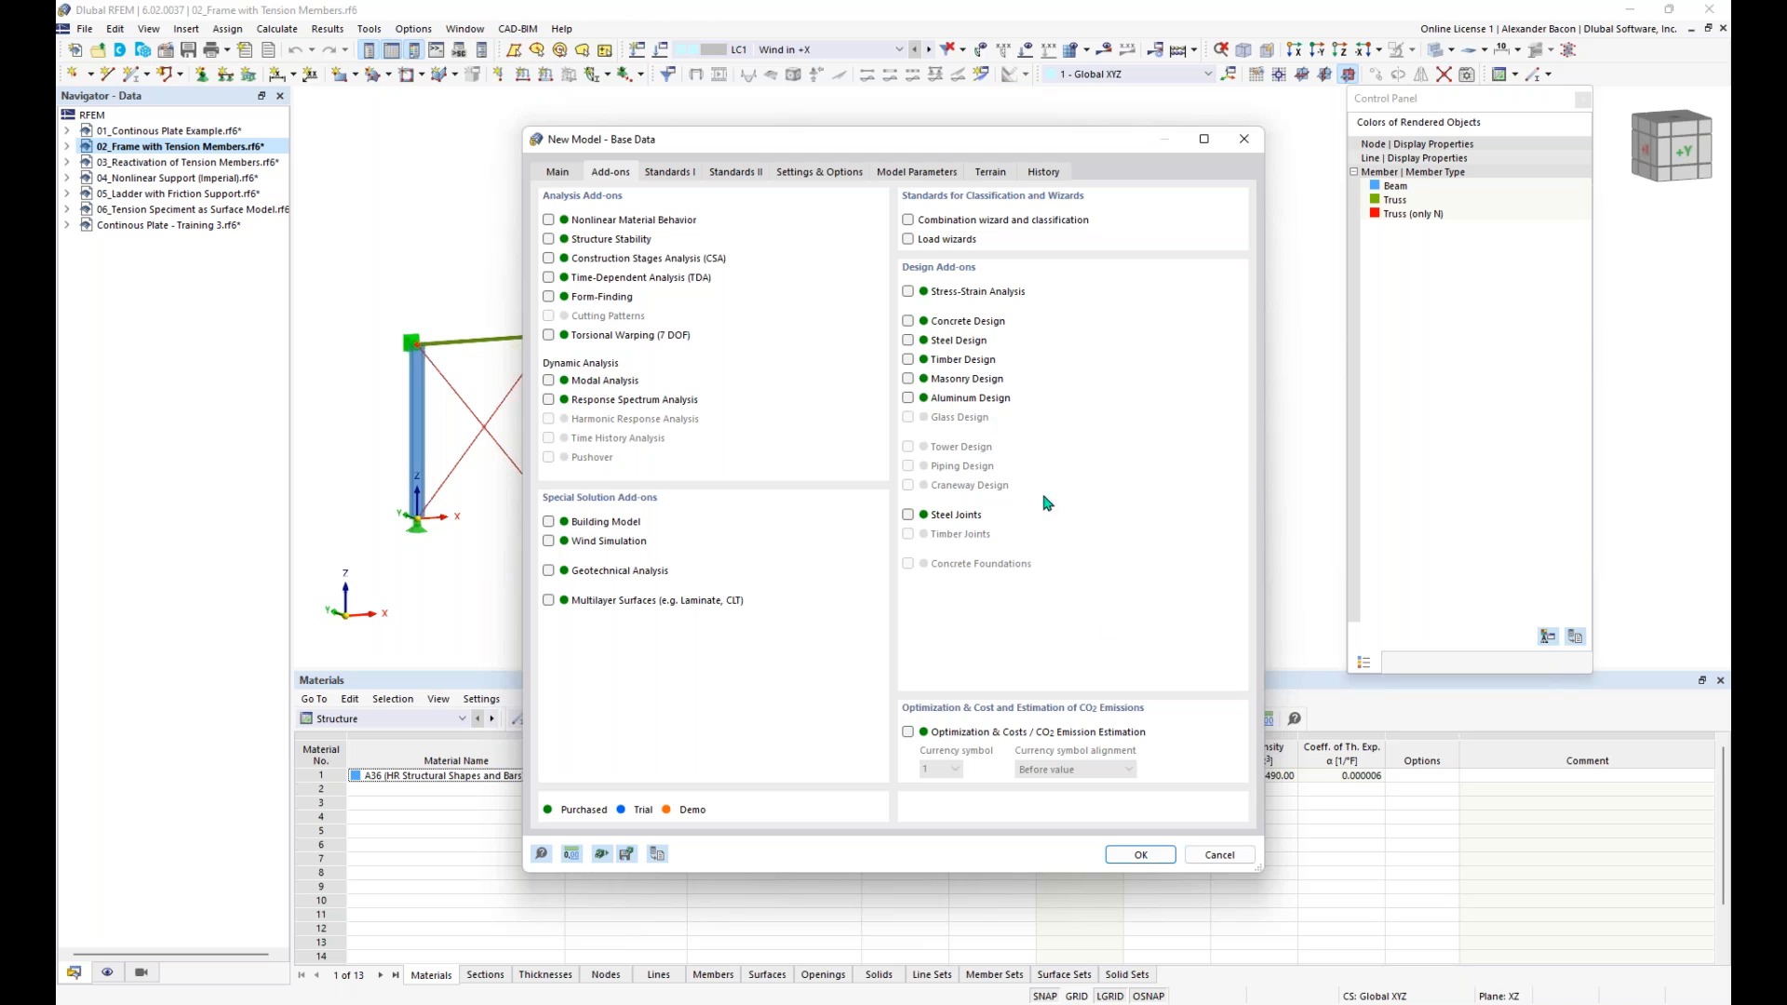
pyautogui.click(1143, 854)
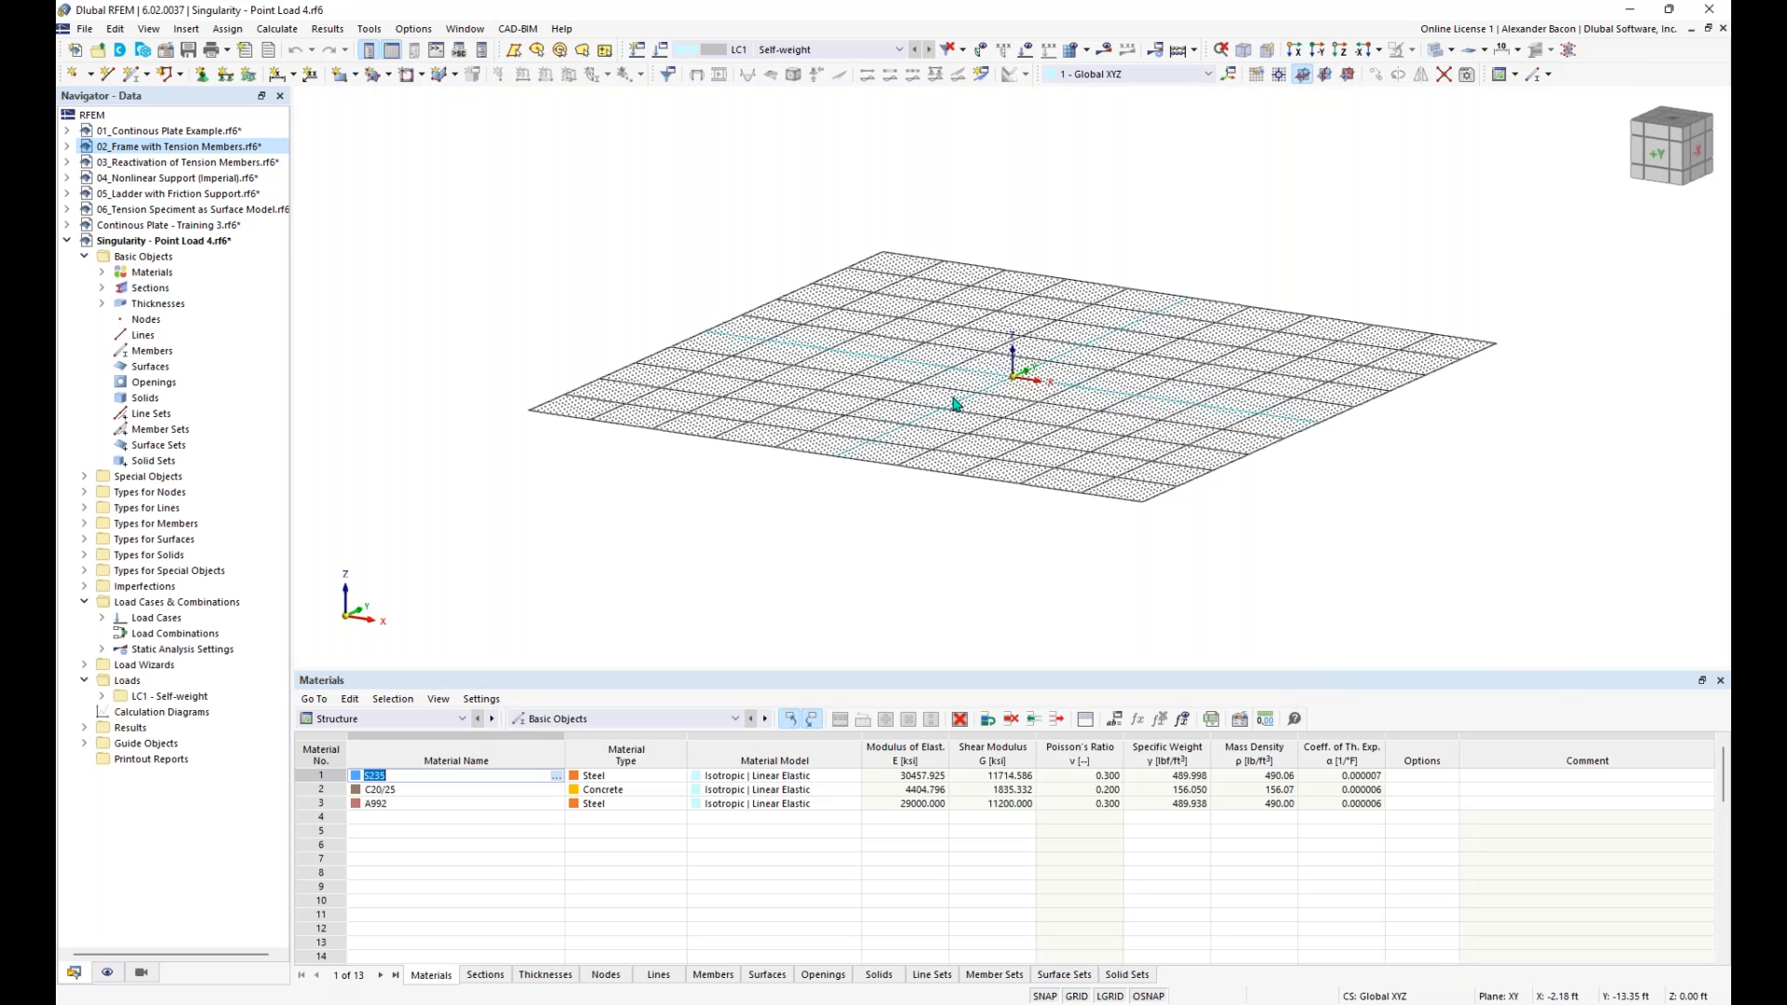
# - Start a new rectangular surface and define a new uniform thickness of 12 in with Concrete f'c = 4000 psi from the ACI 318-19 library
pyautogui.moveTo(1061, 399); pyautogui.dragTo(923, 537, button='middle')
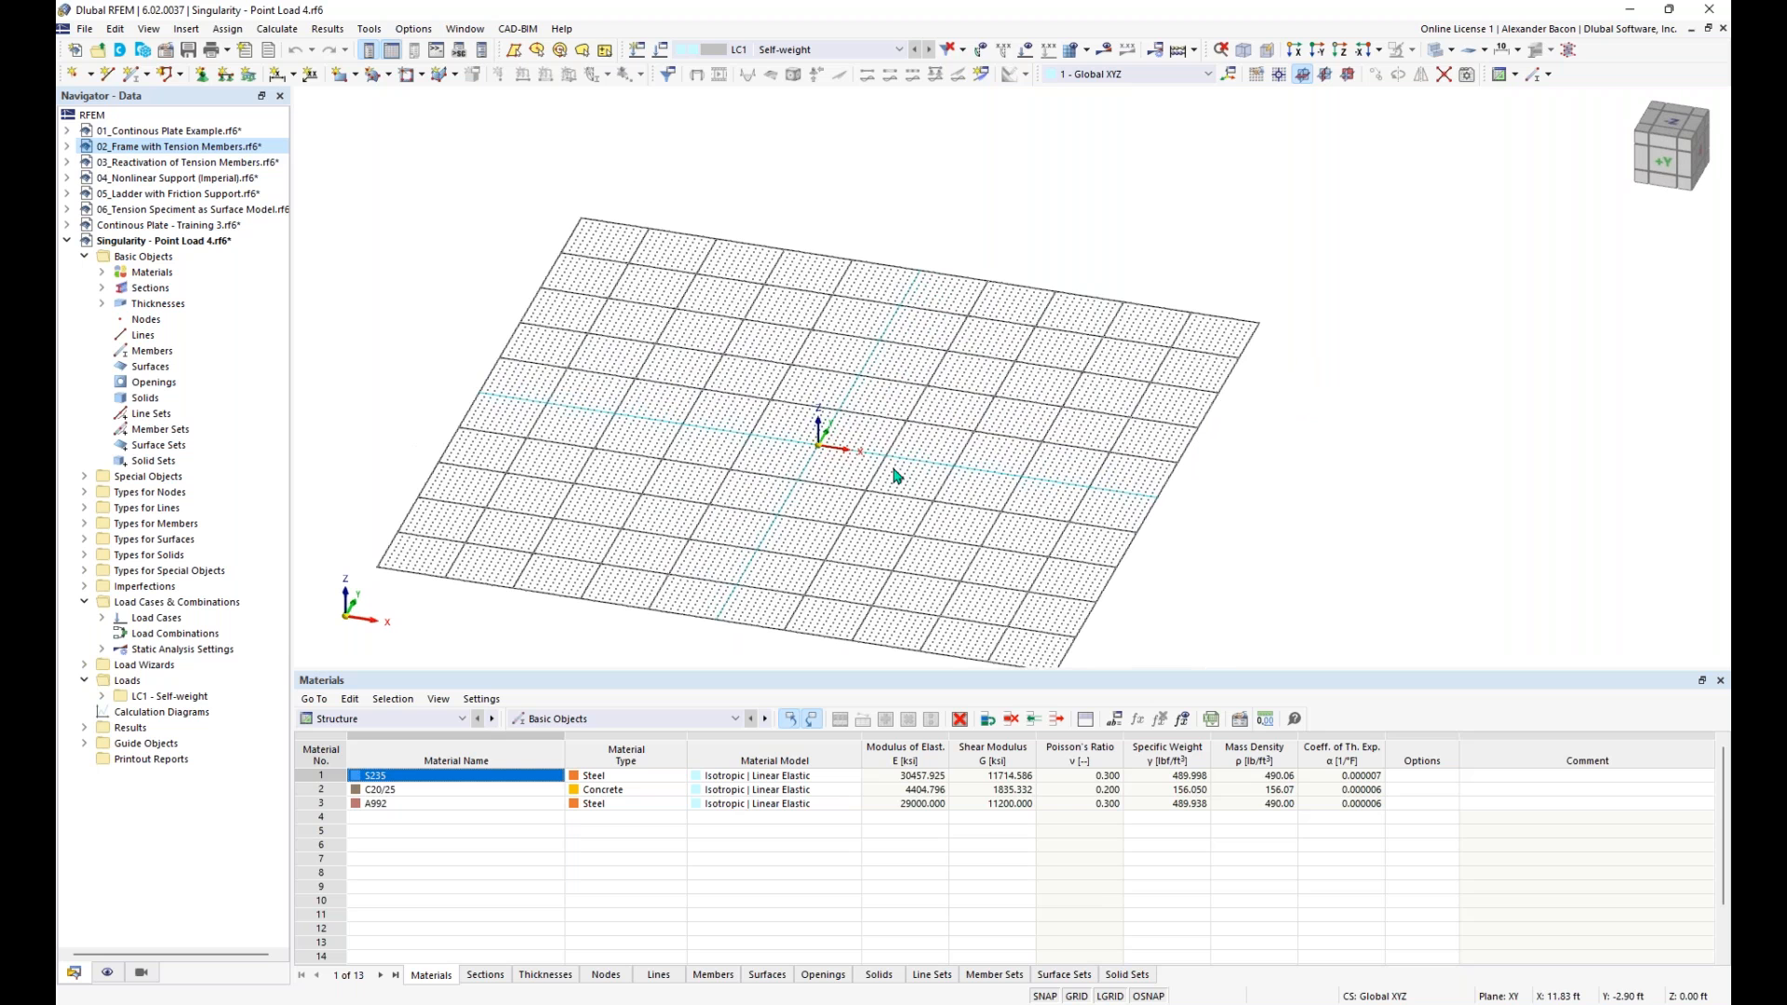
pyautogui.scroll(5, 910, 439)
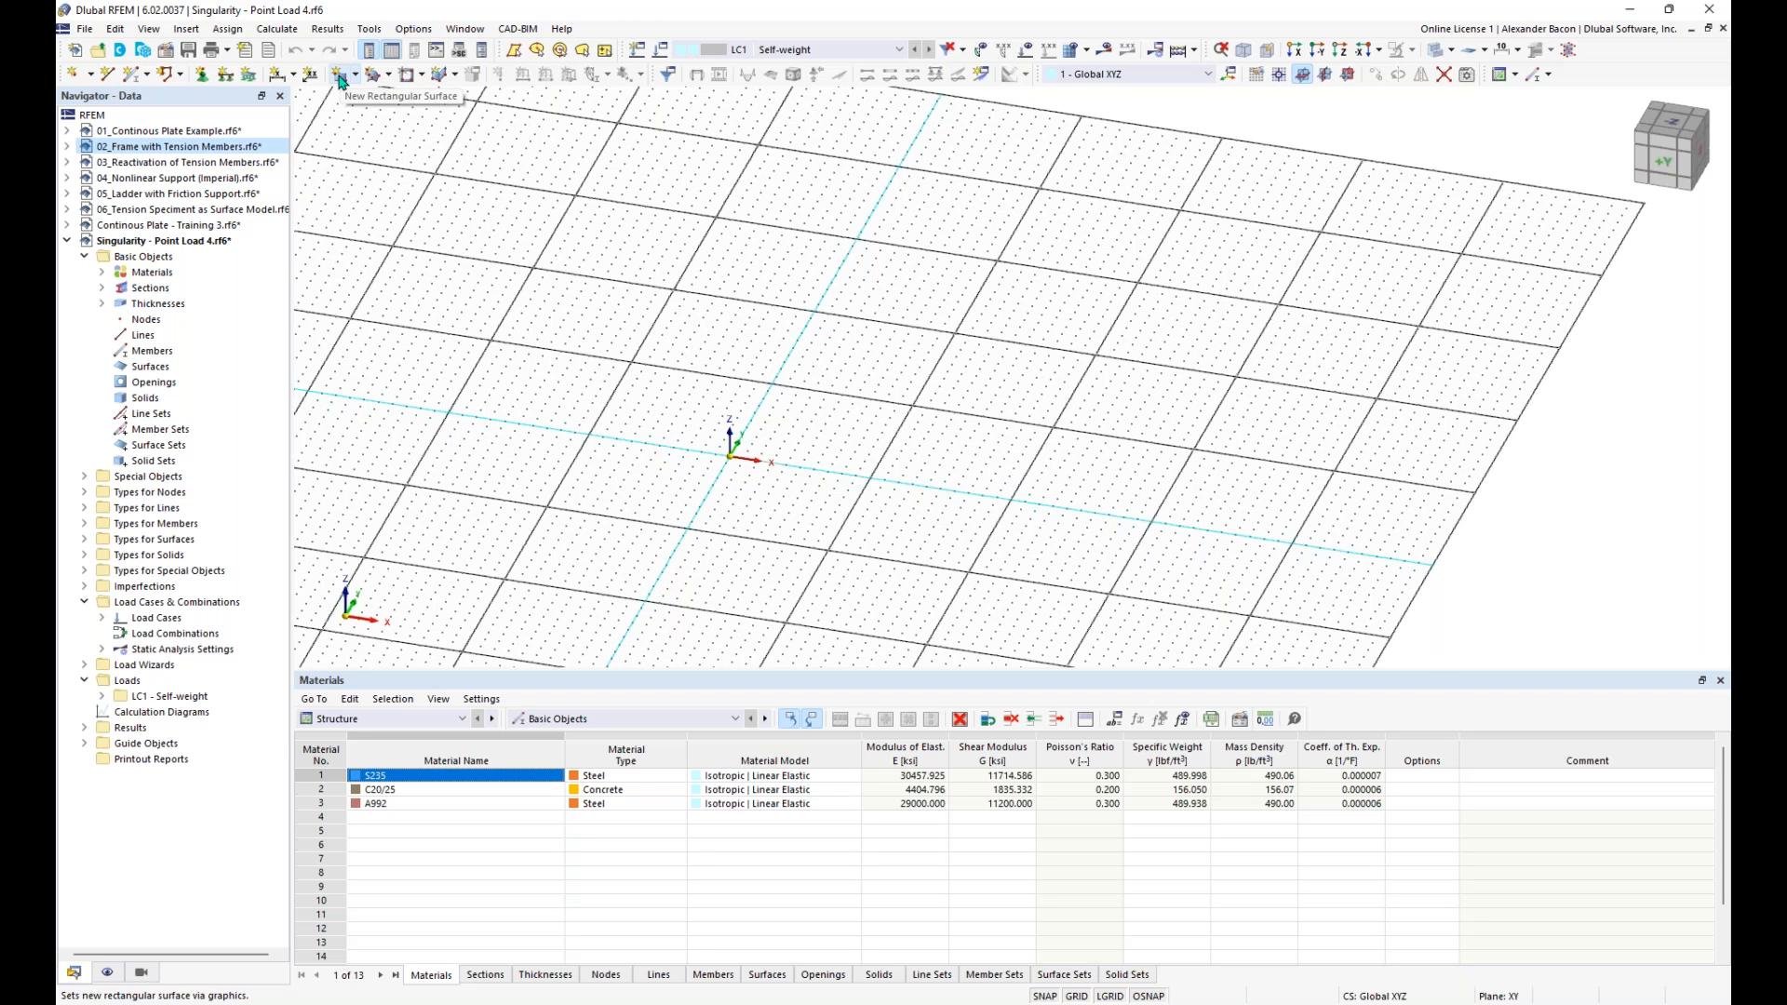
pyautogui.click(341, 82)
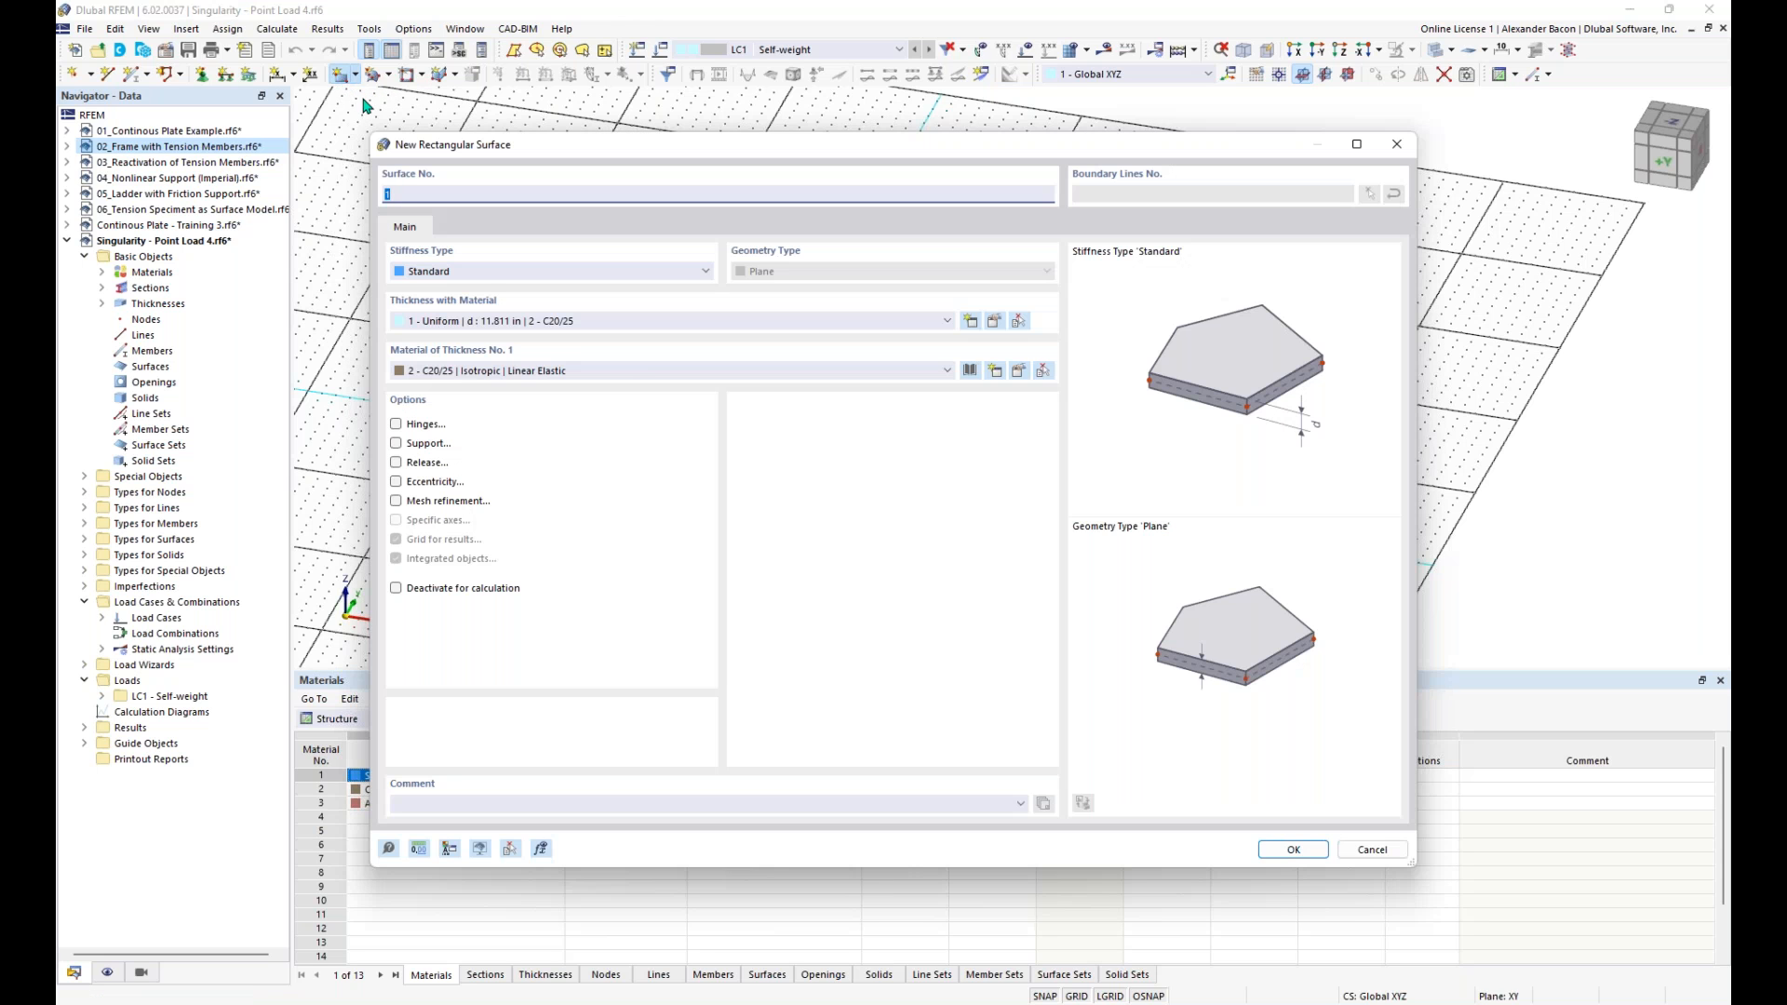
pyautogui.click(701, 321)
pyautogui.click(701, 335)
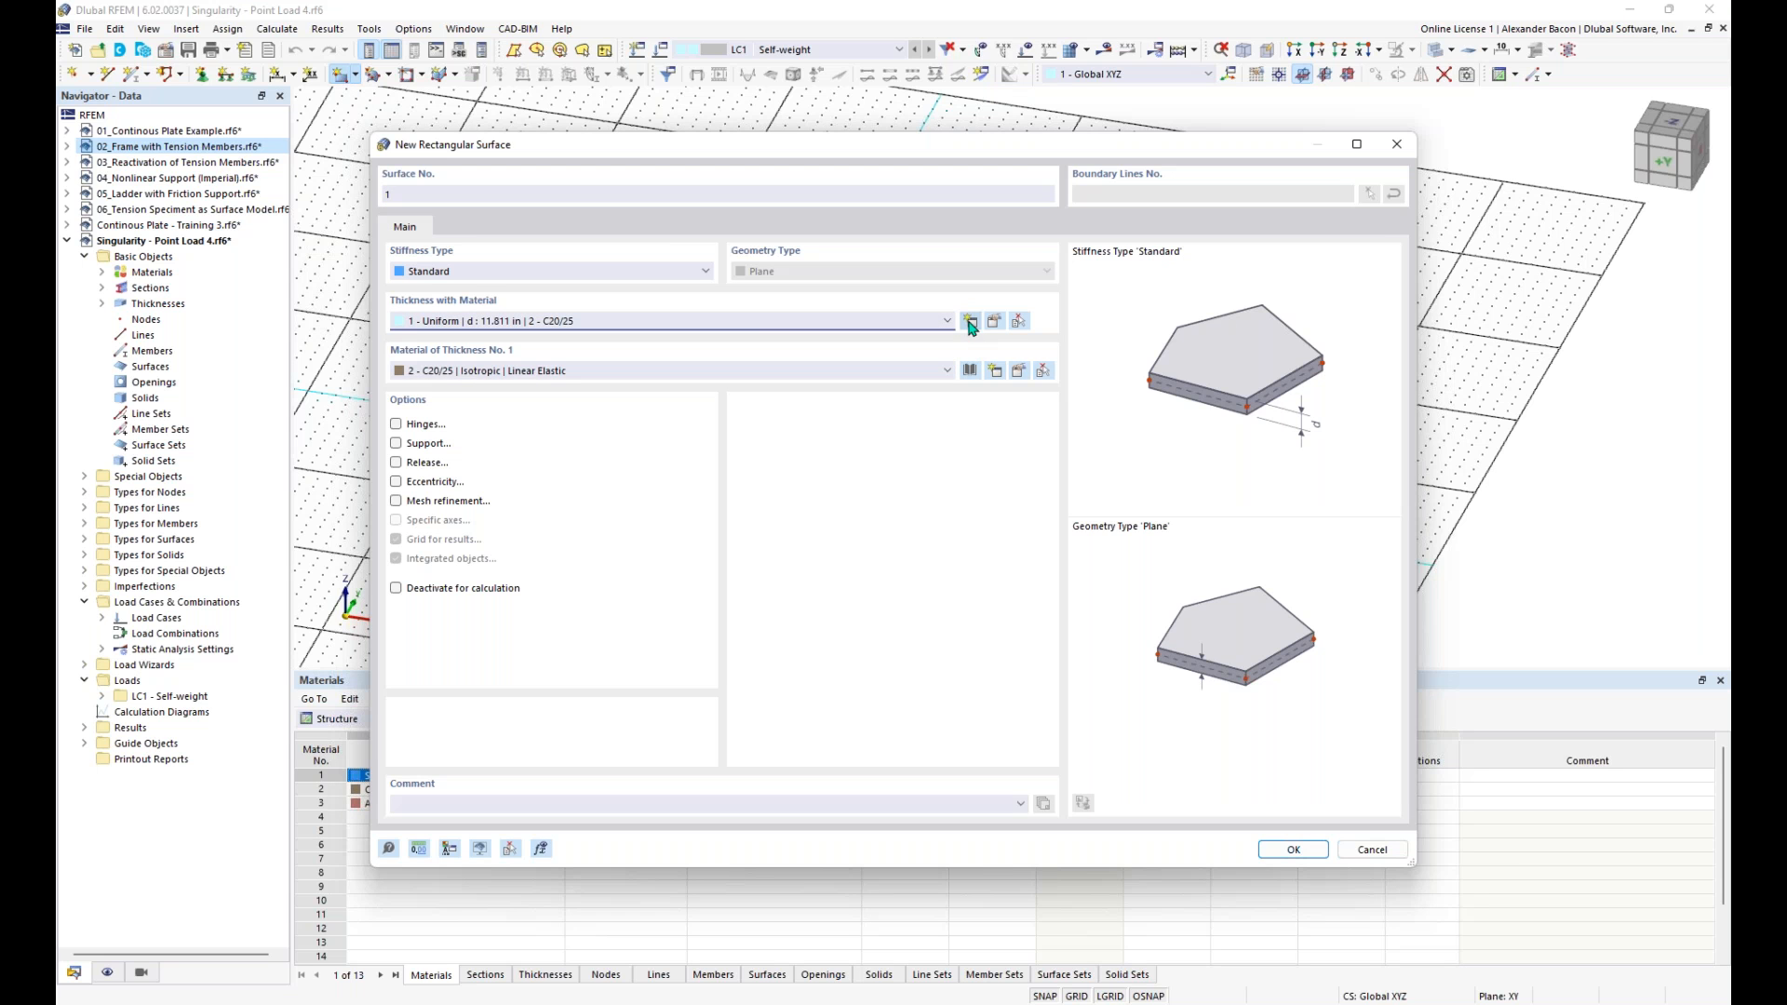
pyautogui.click(969, 321)
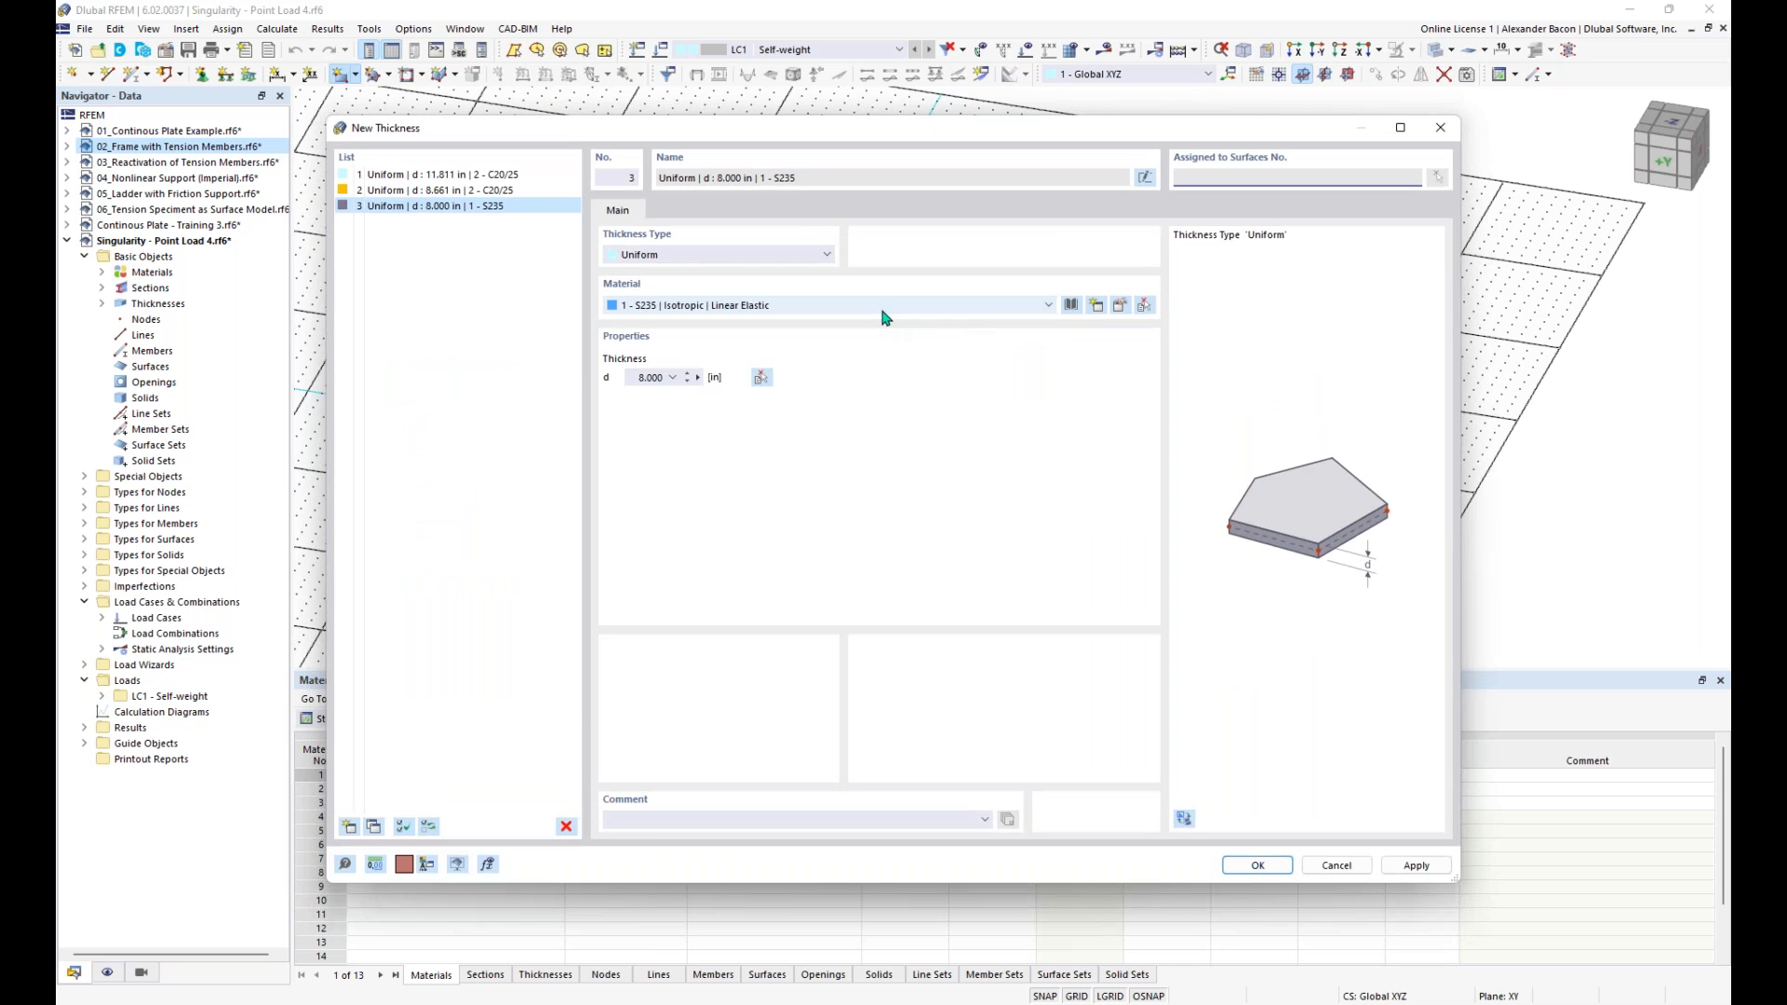
pyautogui.click(1072, 309)
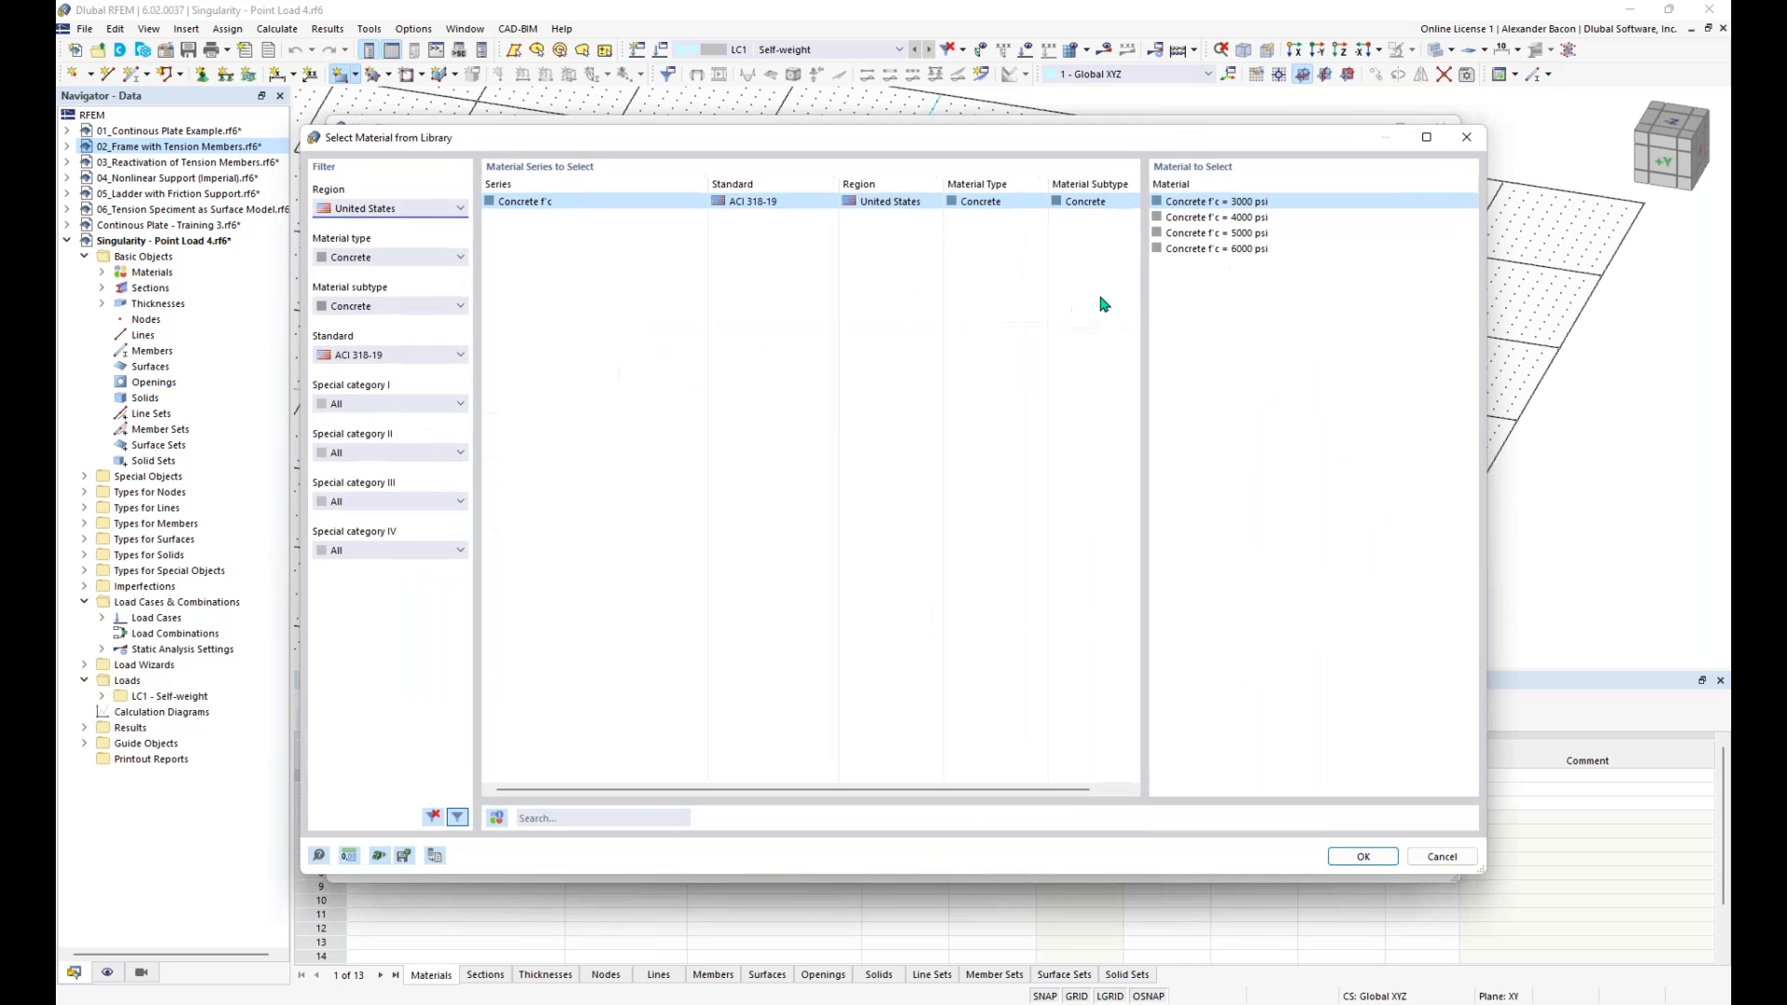
pyautogui.click(1201, 220)
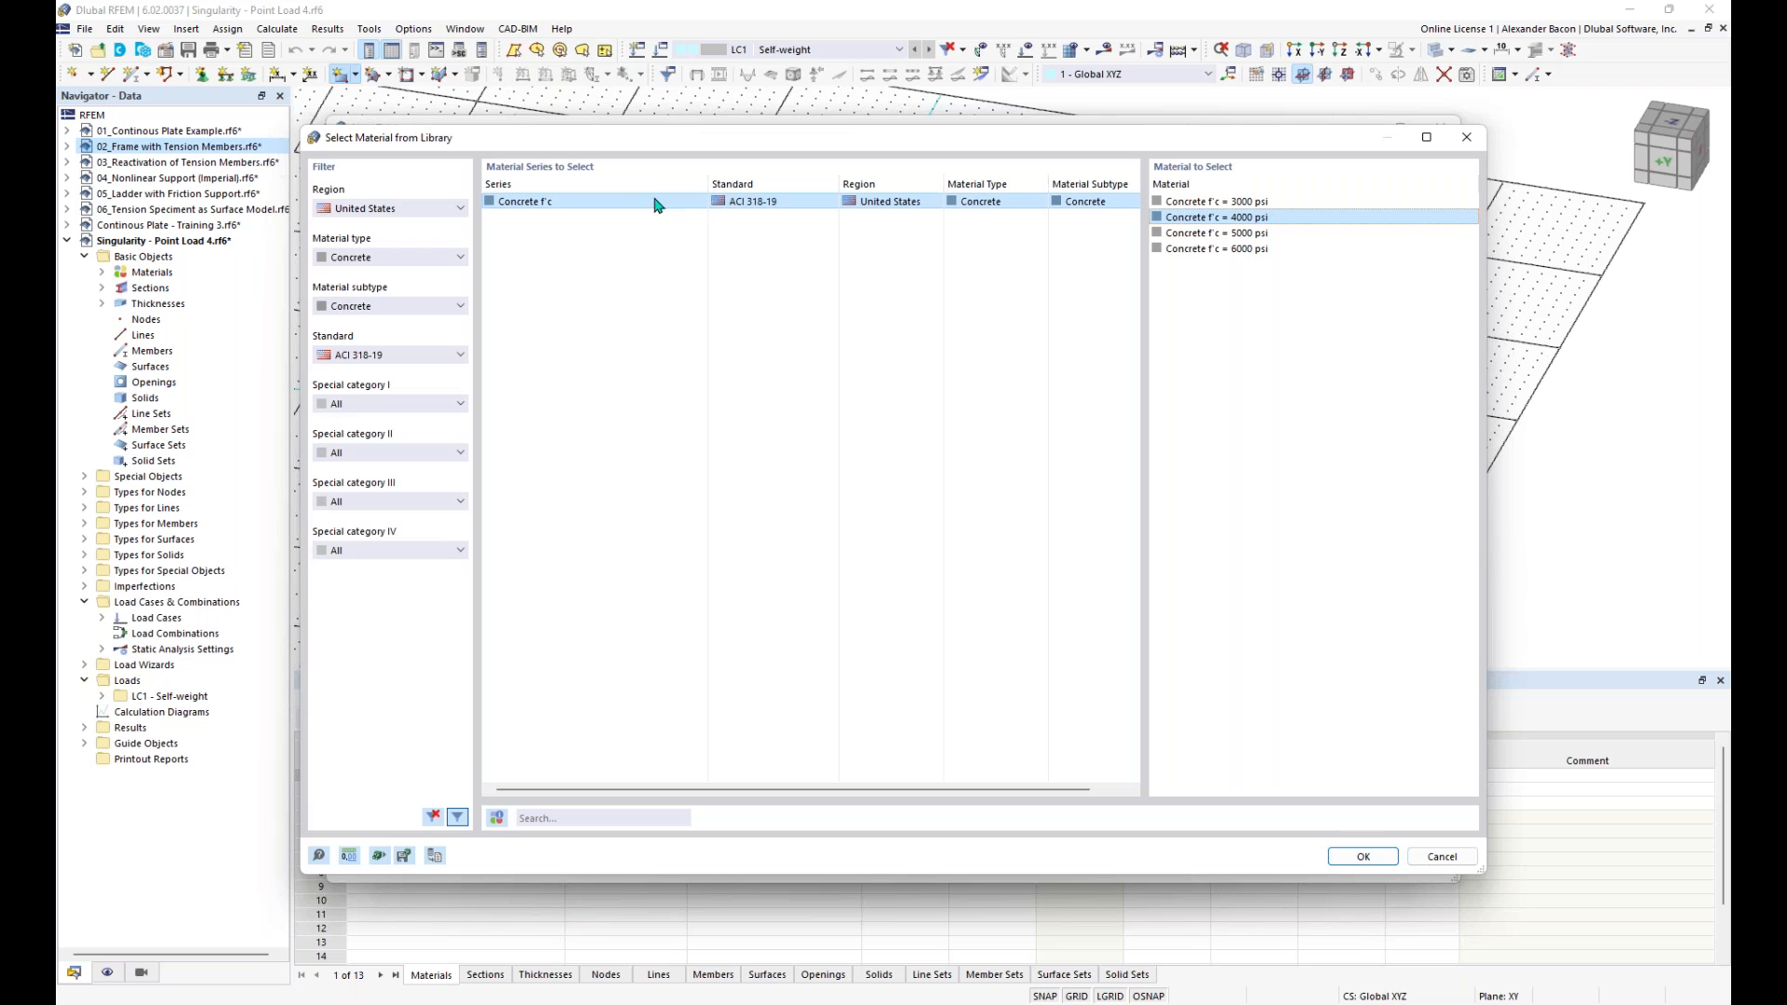
pyautogui.click(1363, 856)
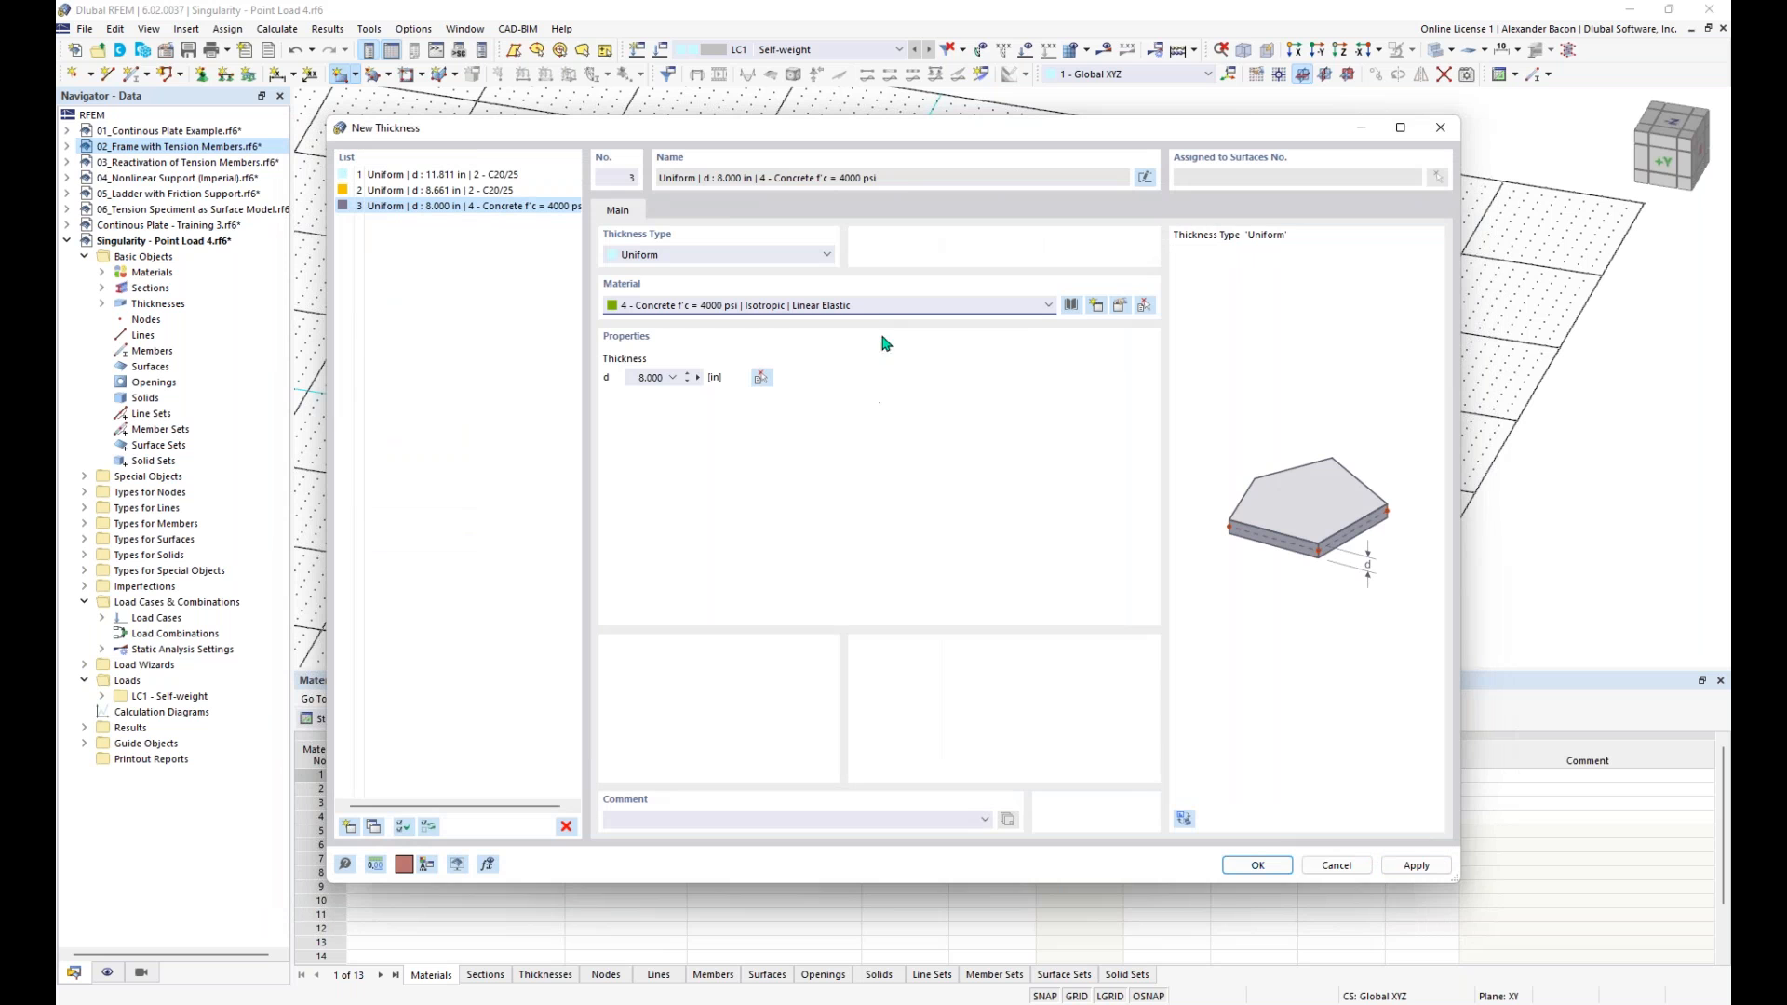
pyautogui.press('Tab')
pyautogui.write('12')
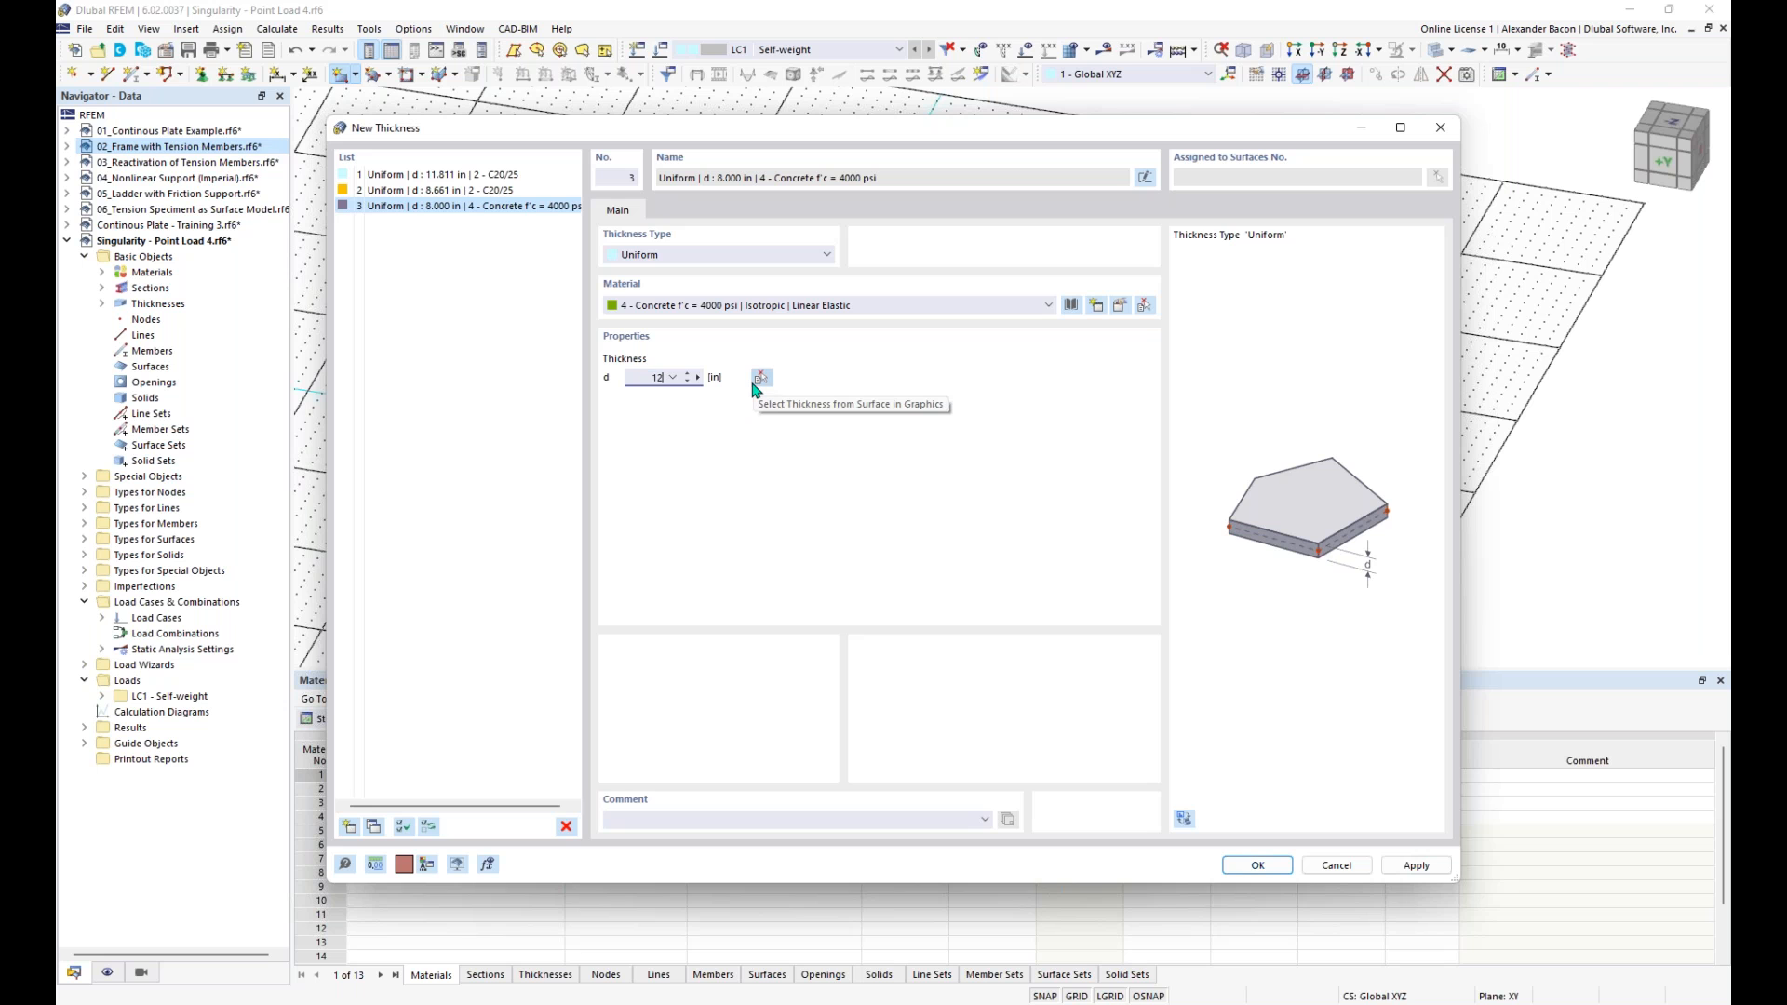
pyautogui.click(1249, 868)
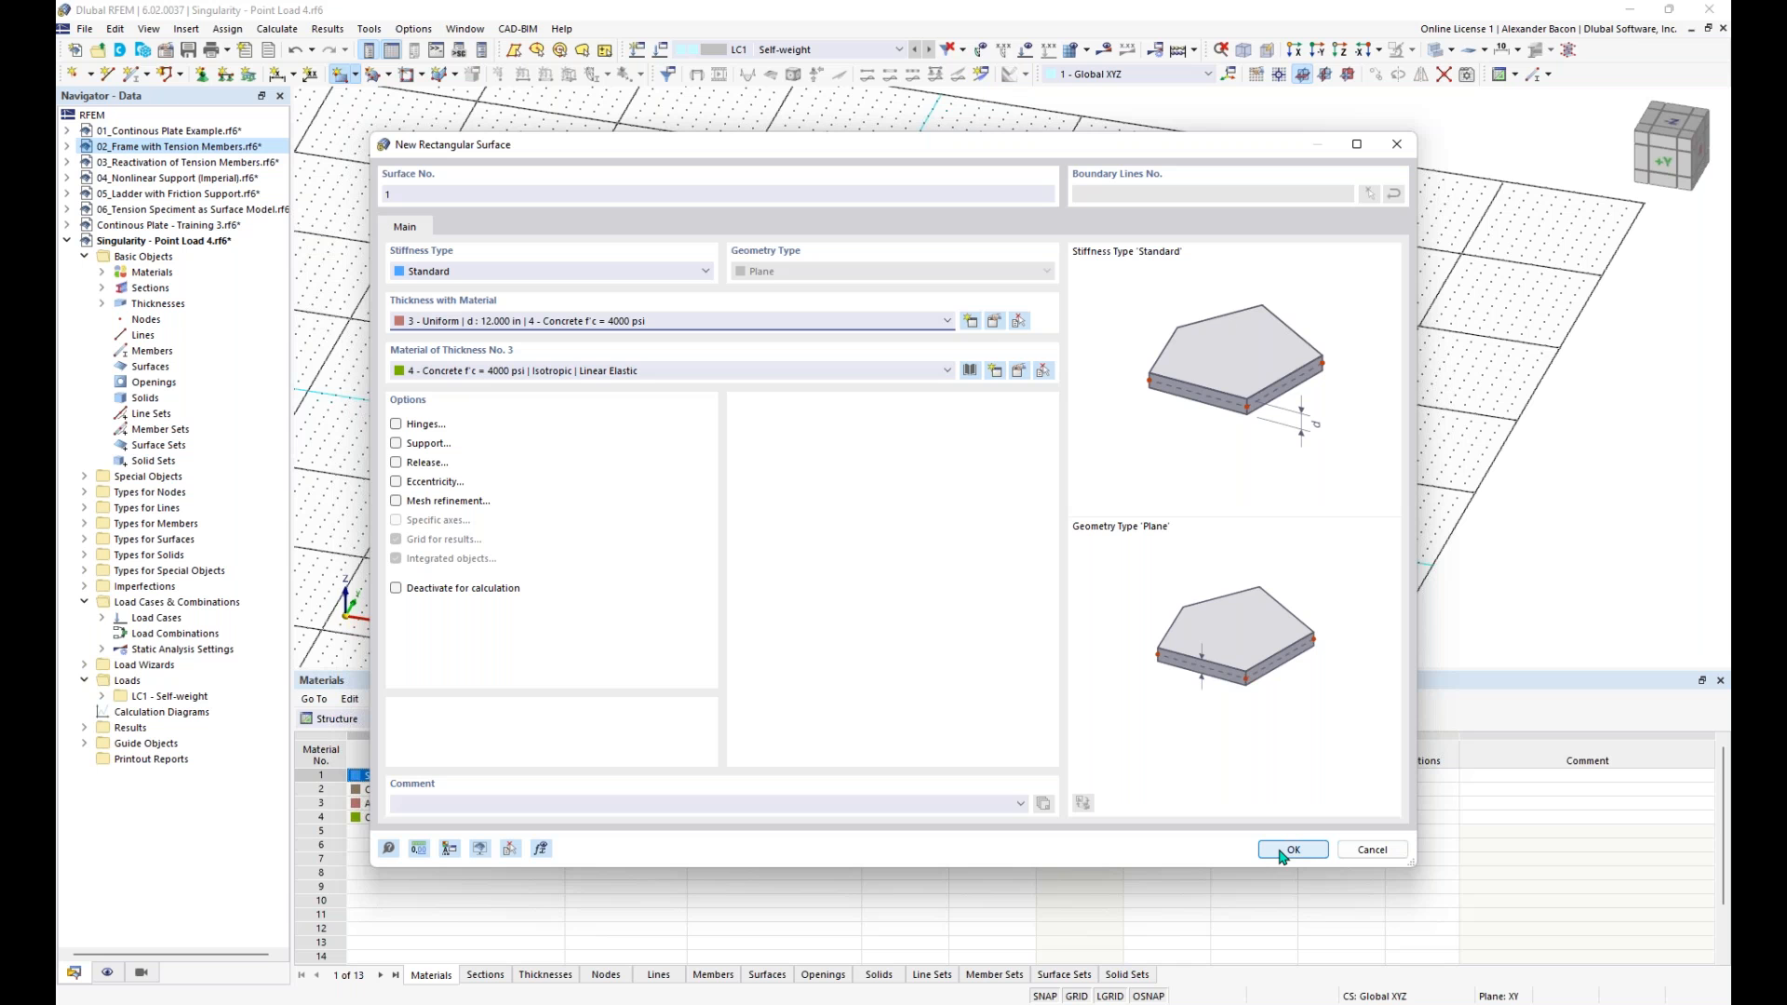
# - Draw the rectangular plate from the origin to the opposite corner at X 32 ft, Y 16 ft
pyautogui.click(1285, 852)
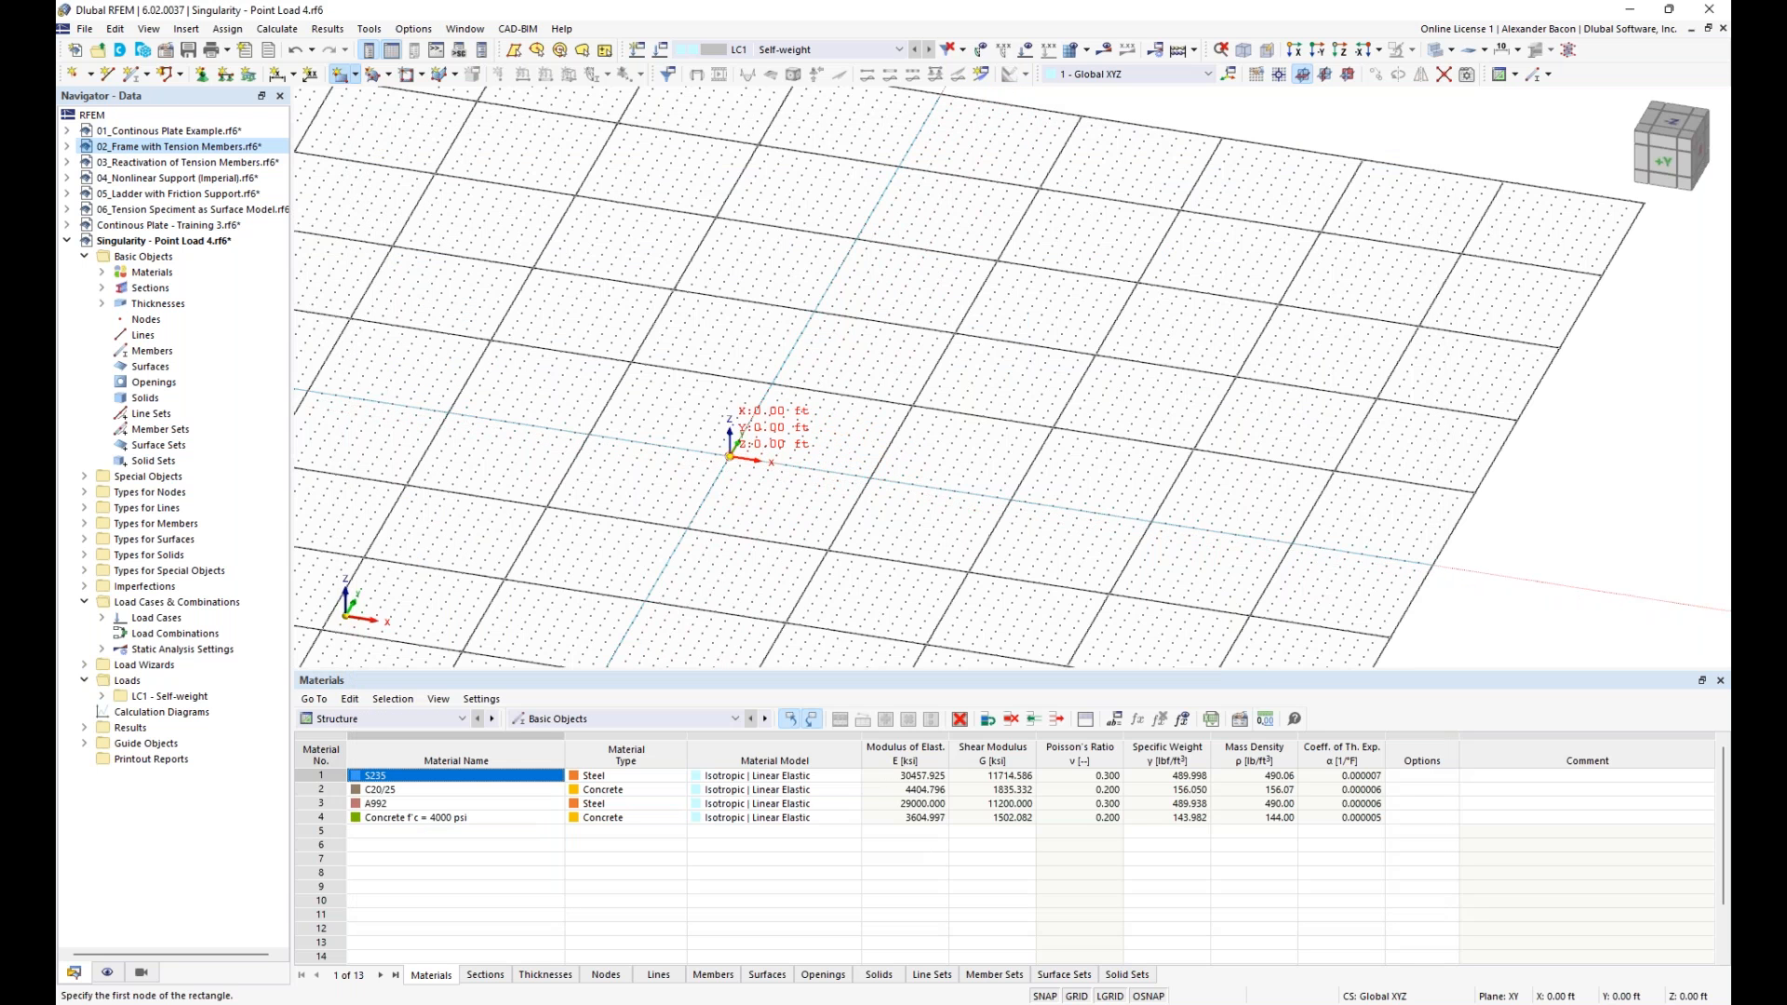
pyautogui.click(730, 456)
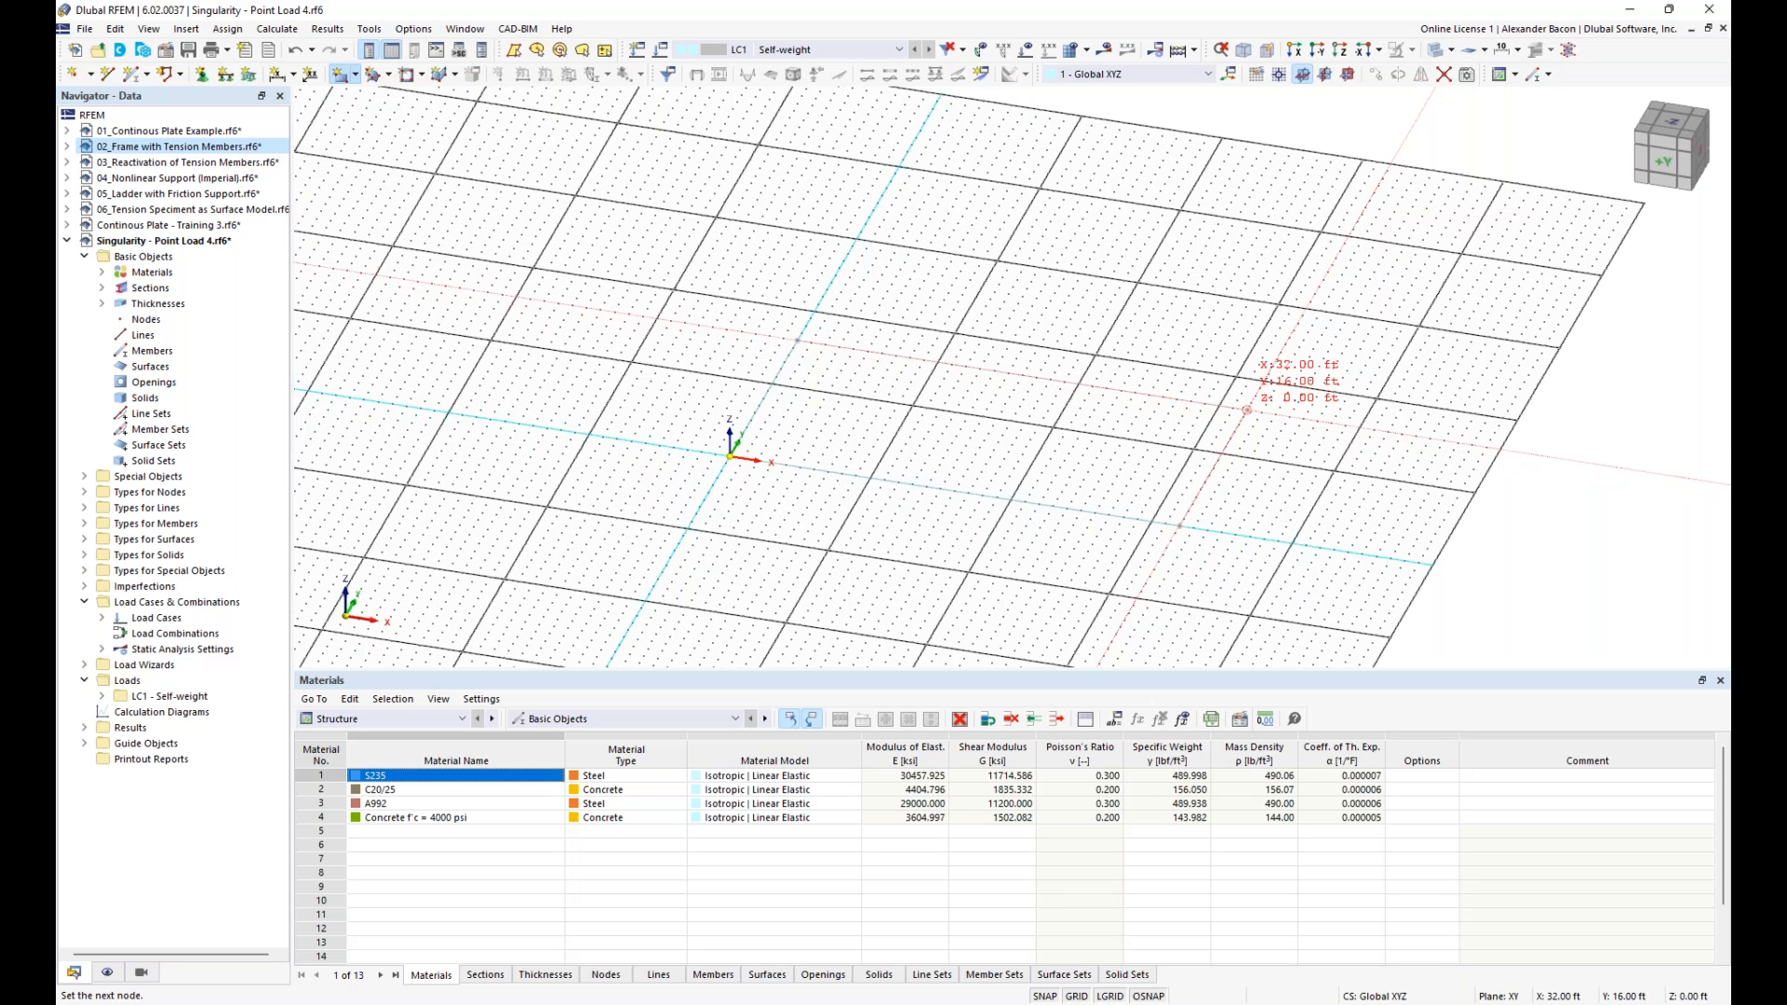
pyautogui.click(1247, 410)
pyautogui.press('Escape')
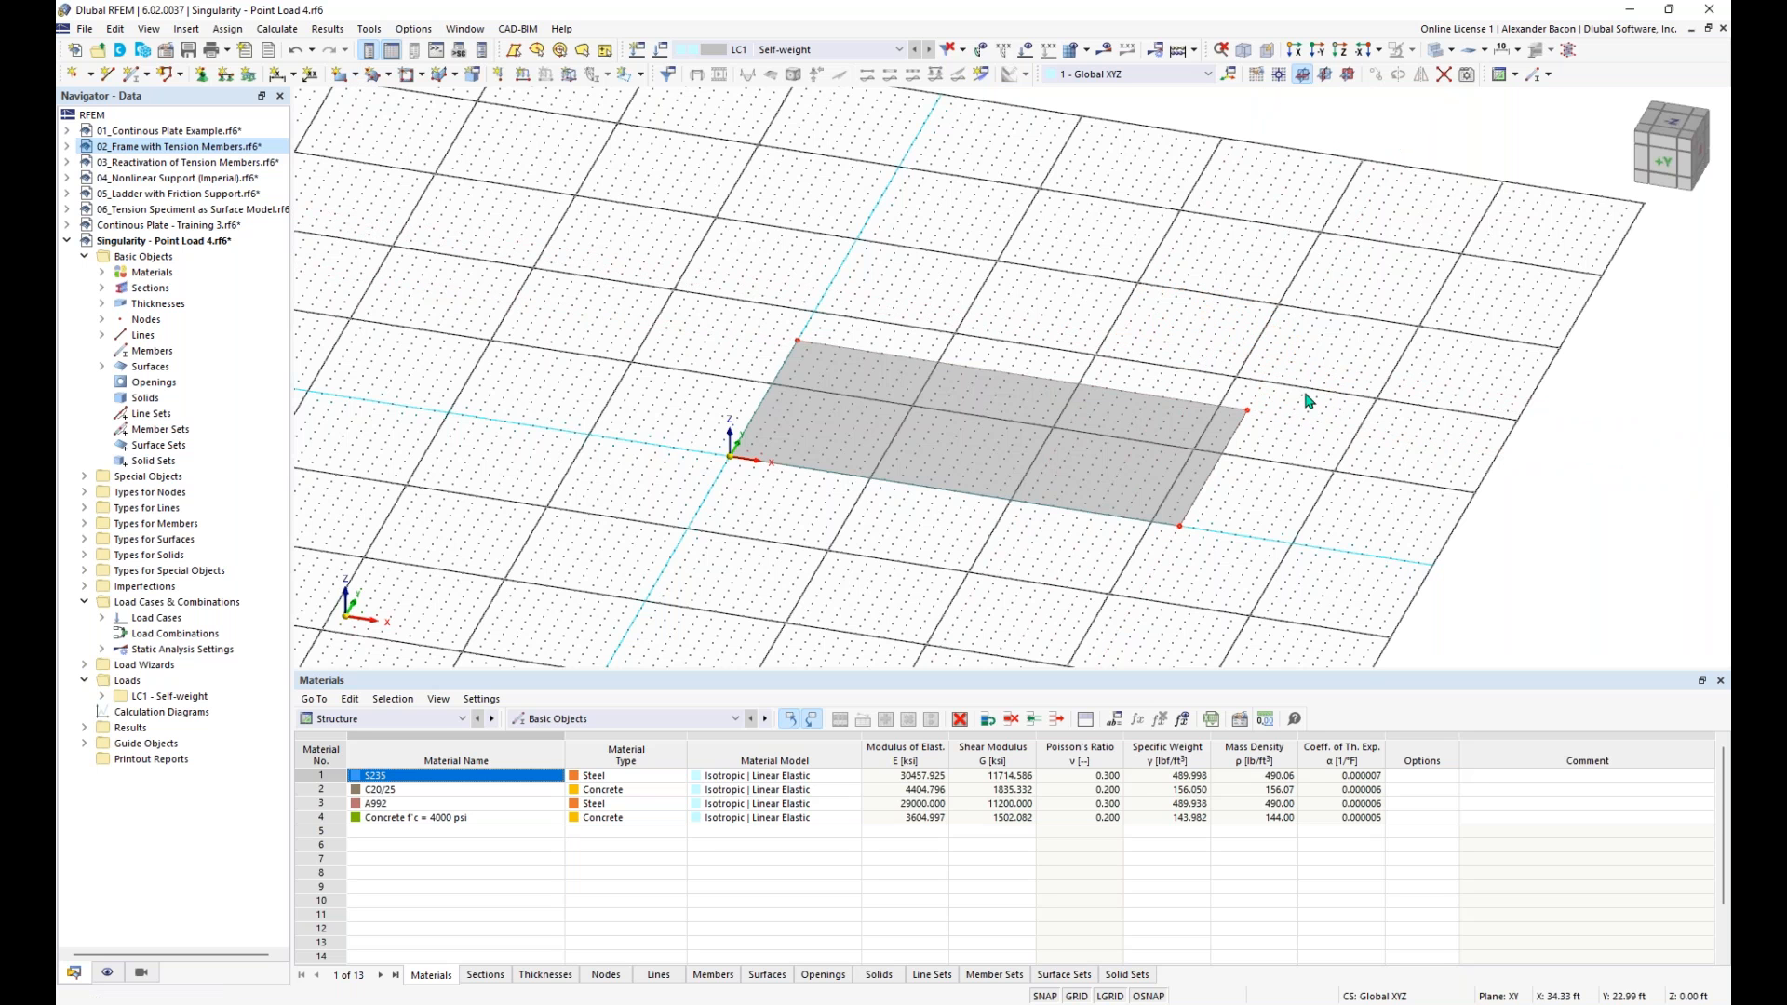
# - Place a node at the plate's centre, at 50% between diagonally opposite corner nodes 2 and 4
pyautogui.moveTo(1282, 449); pyautogui.dragTo(1047, 390, button='middle')
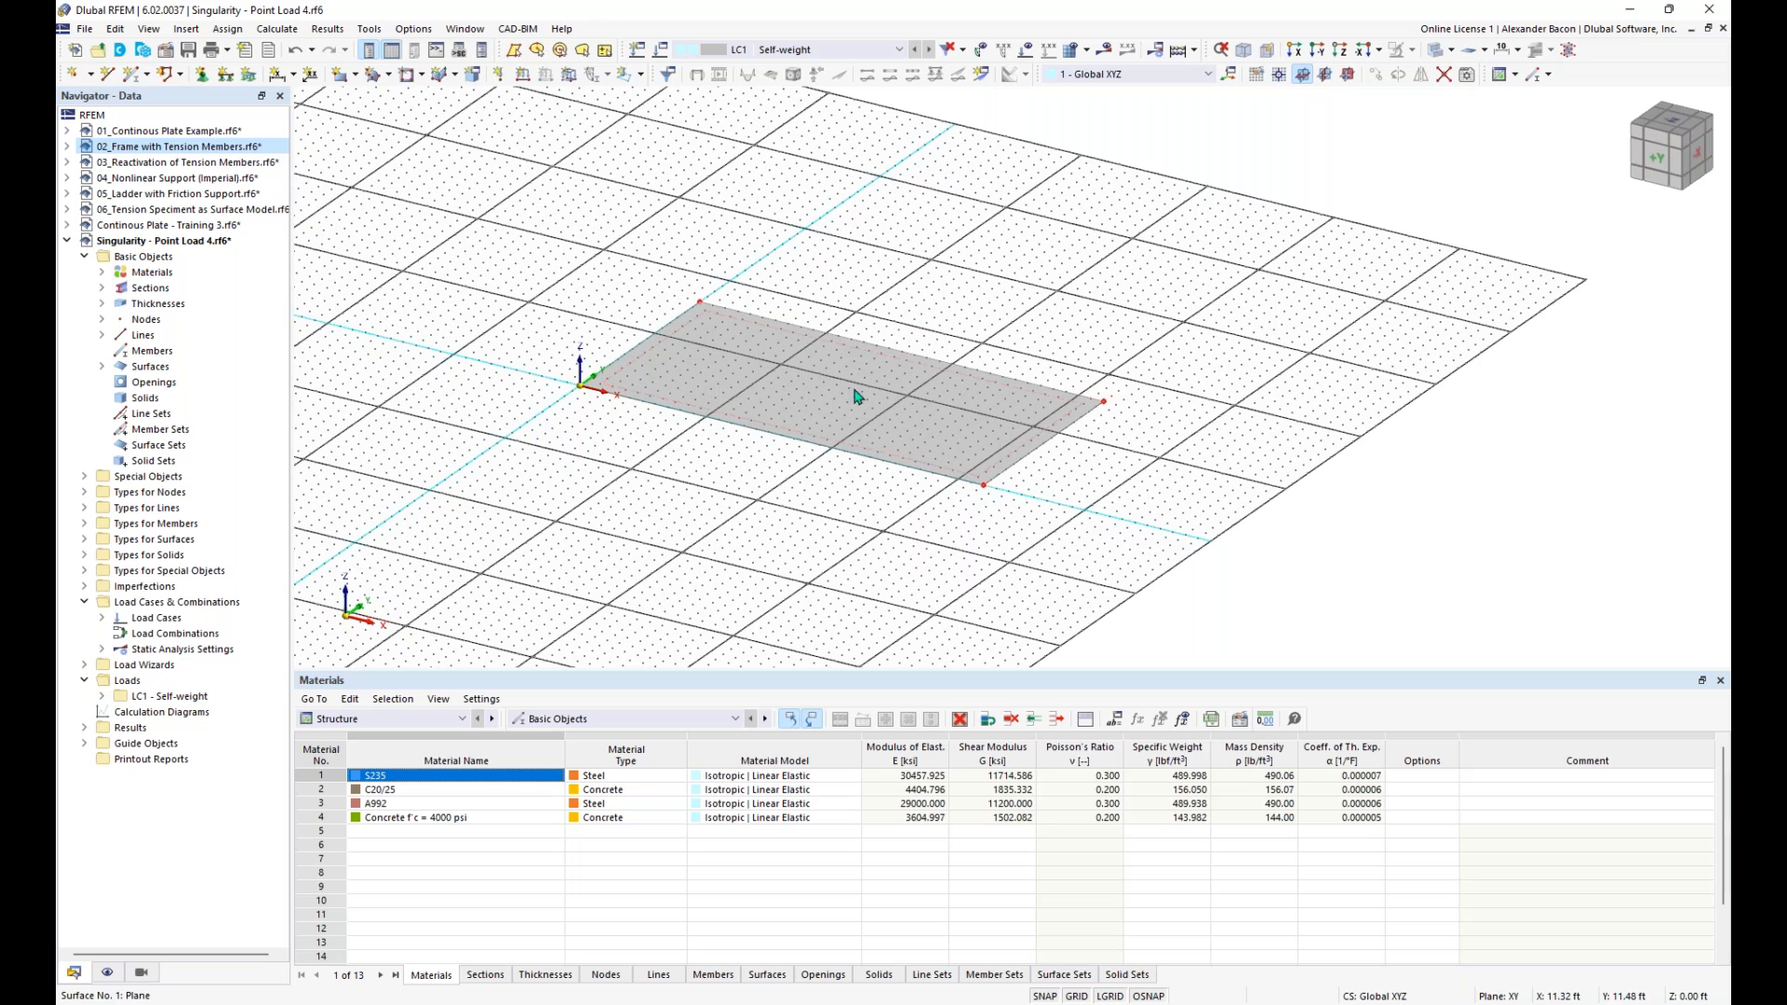
pyautogui.click(92, 74)
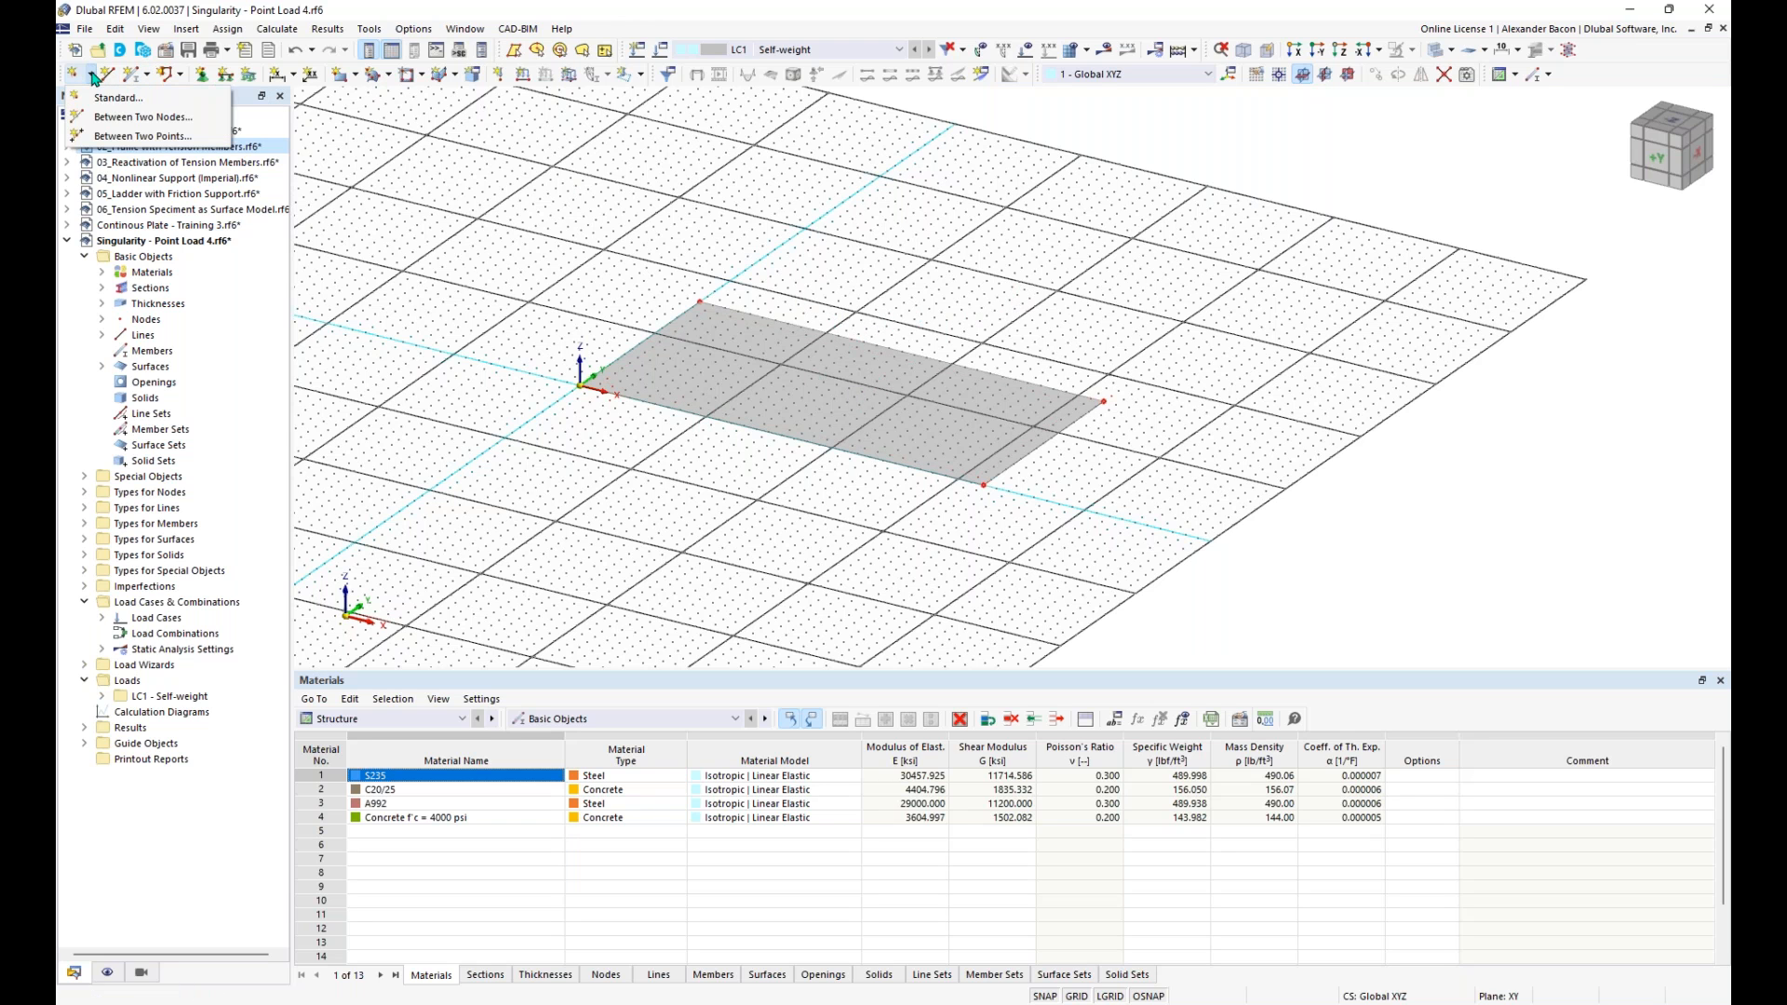
pyautogui.click(122, 118)
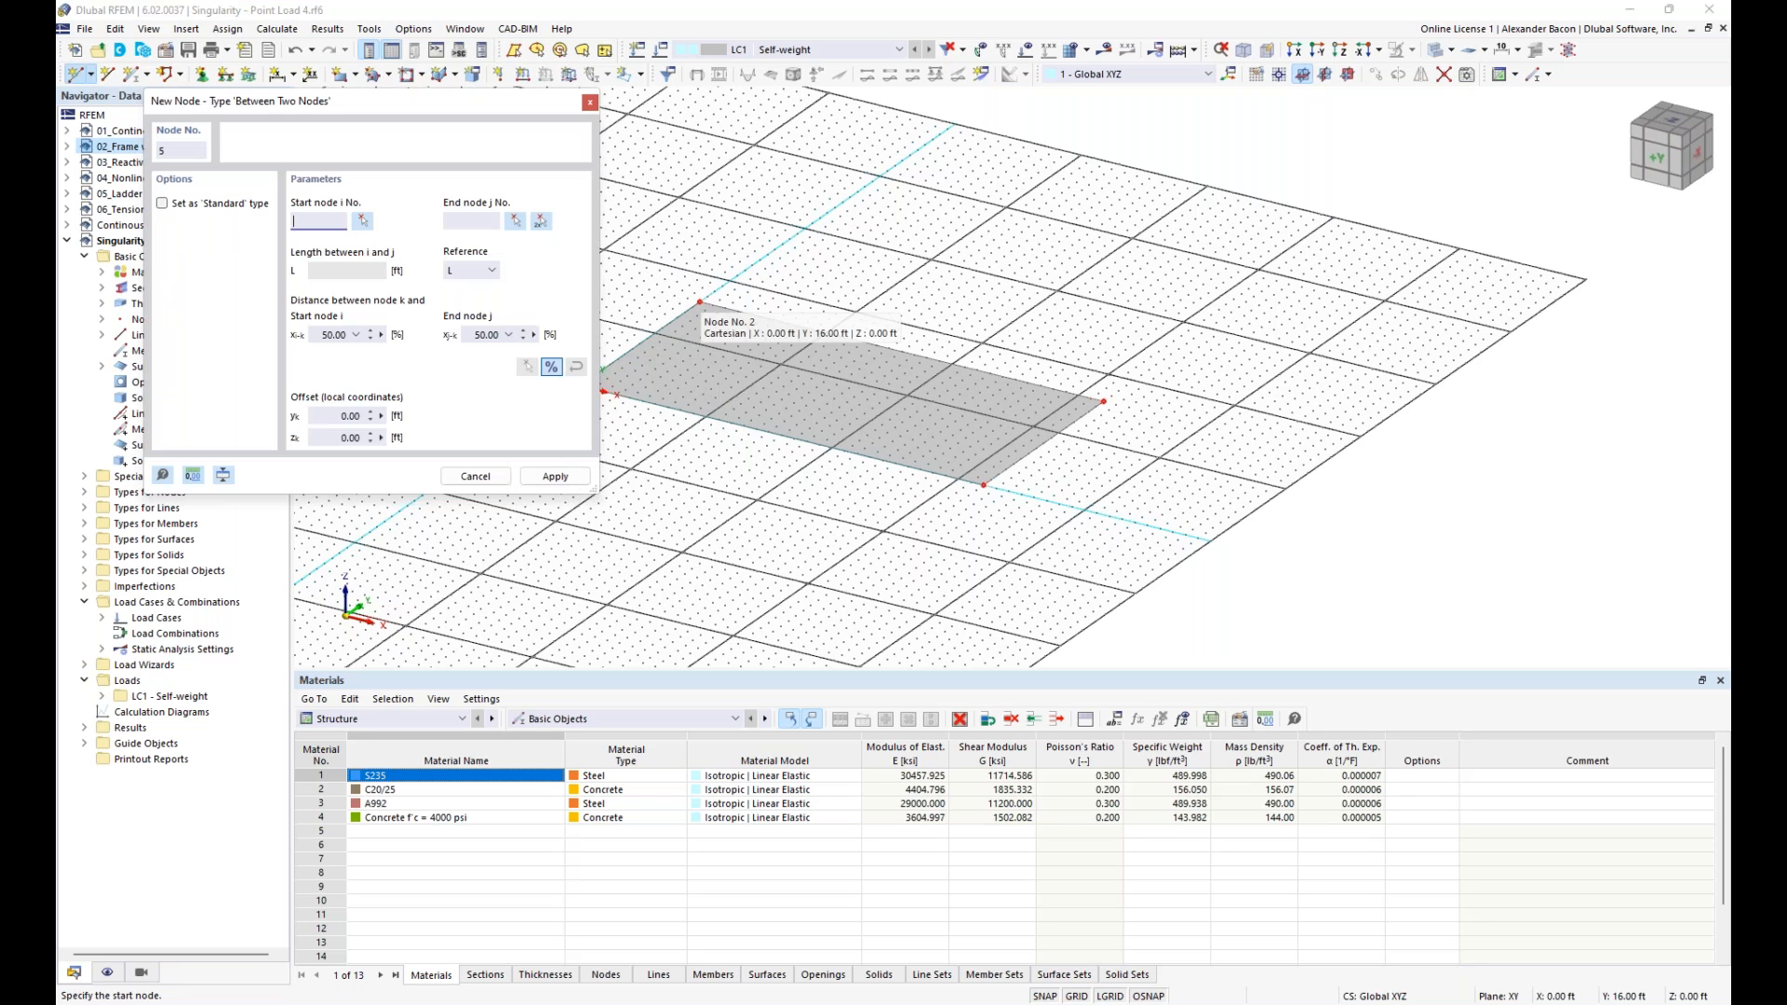
pyautogui.moveTo(433, 112); pyautogui.dragTo(350, 120)
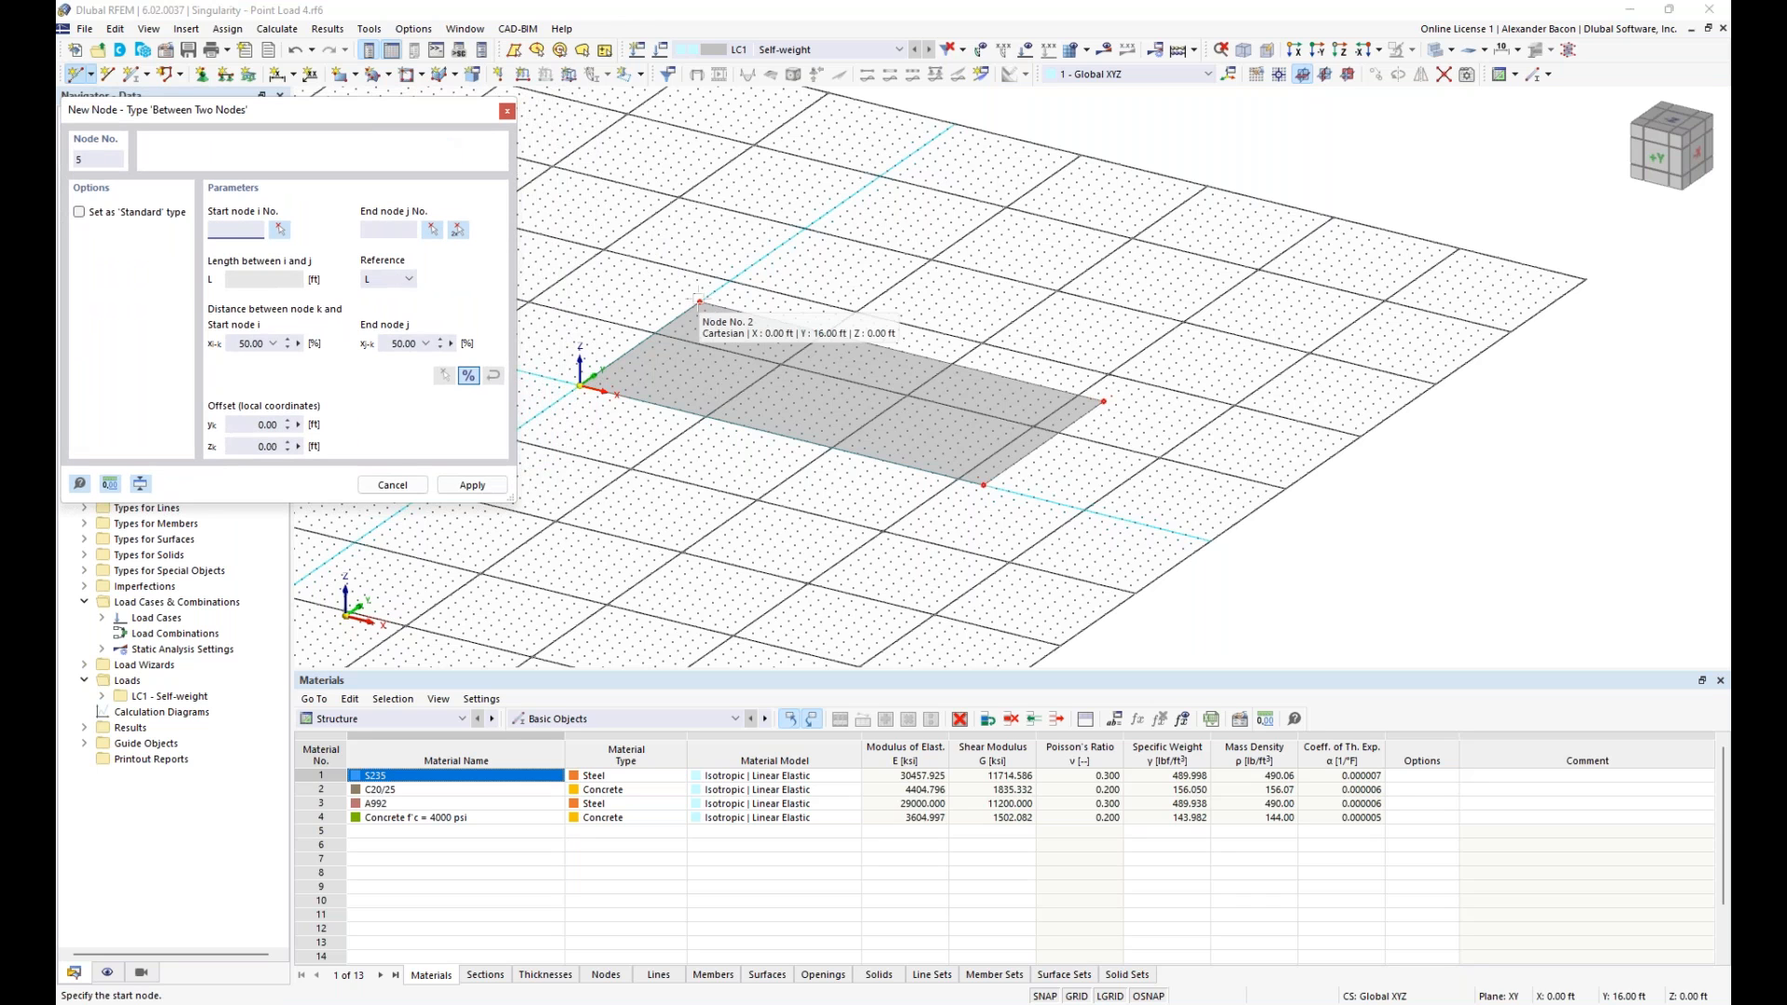
pyautogui.click(700, 302)
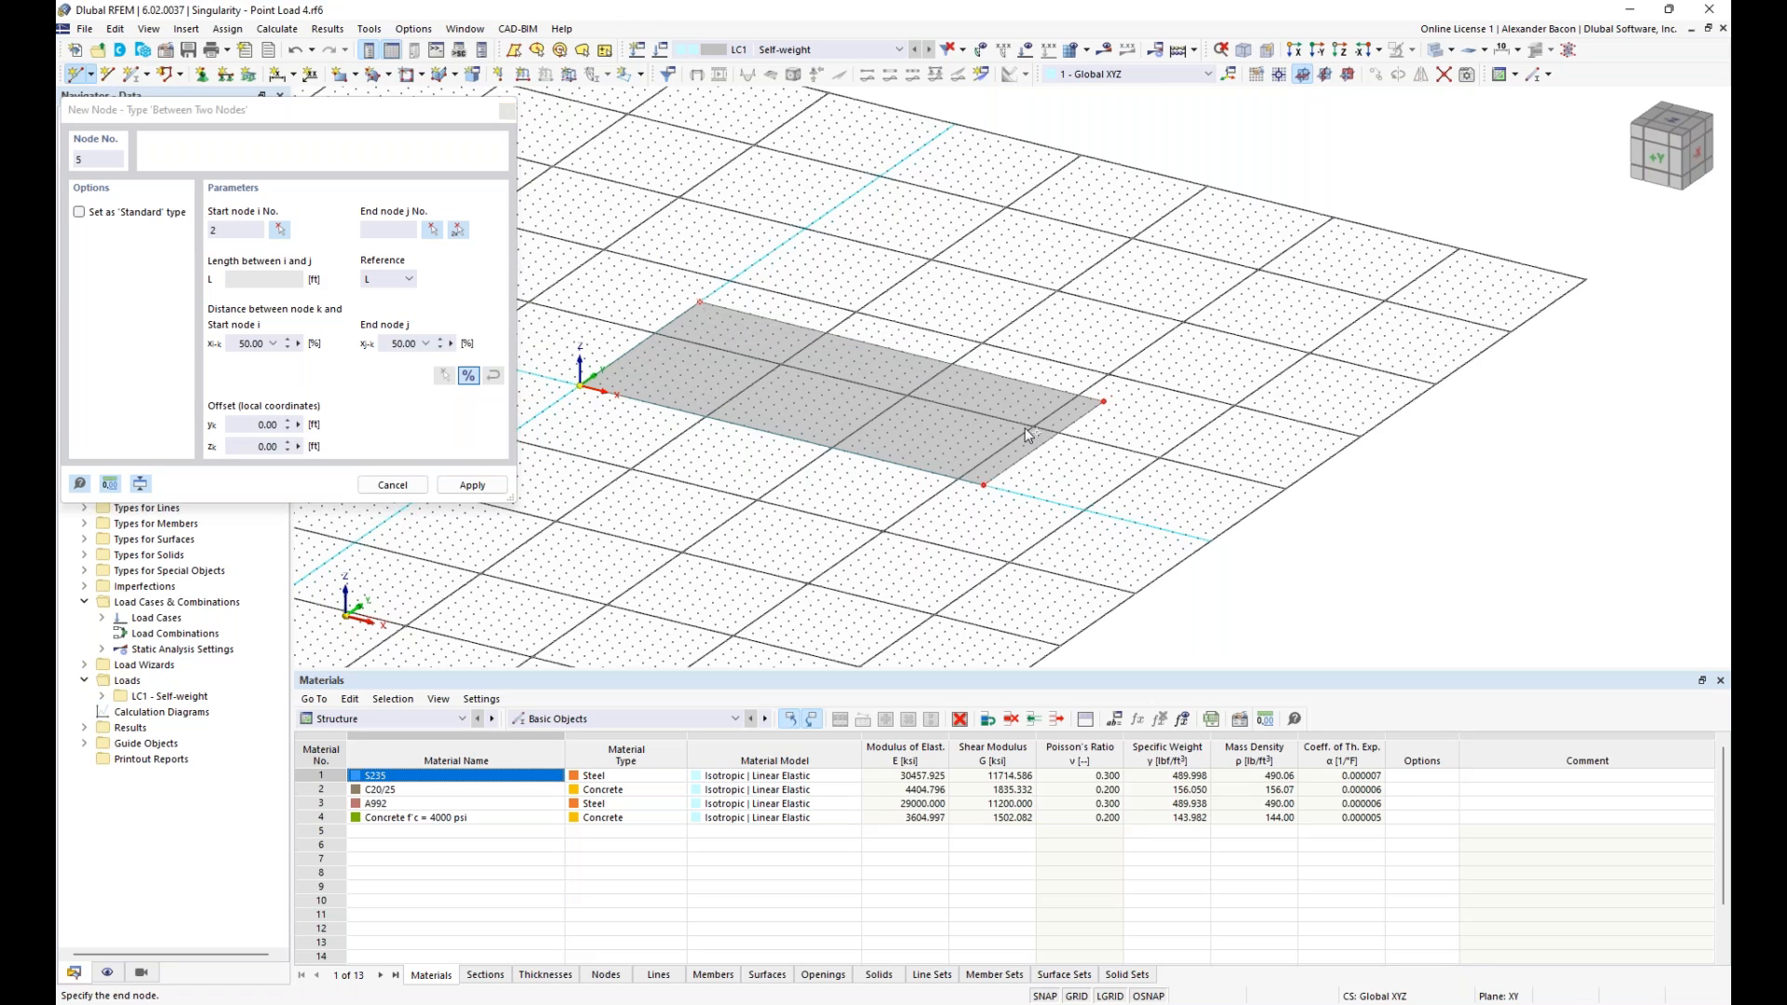
pyautogui.click(983, 485)
pyautogui.click(459, 486)
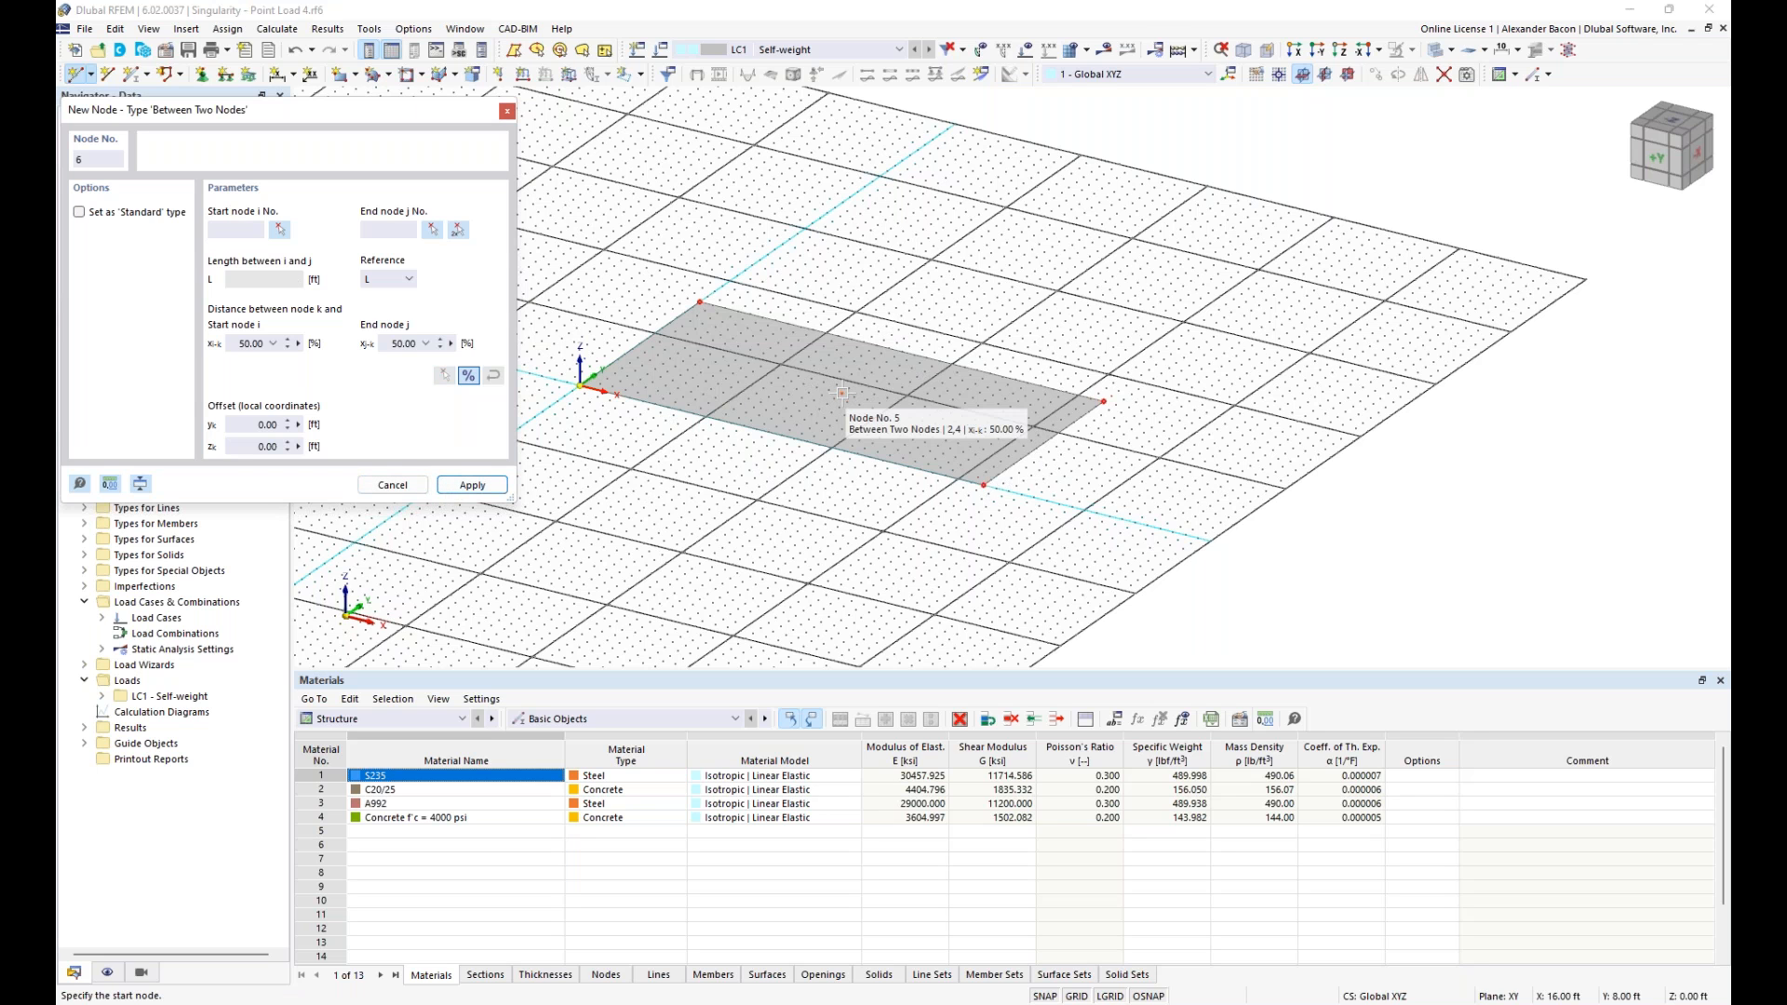
pyautogui.click(507, 110)
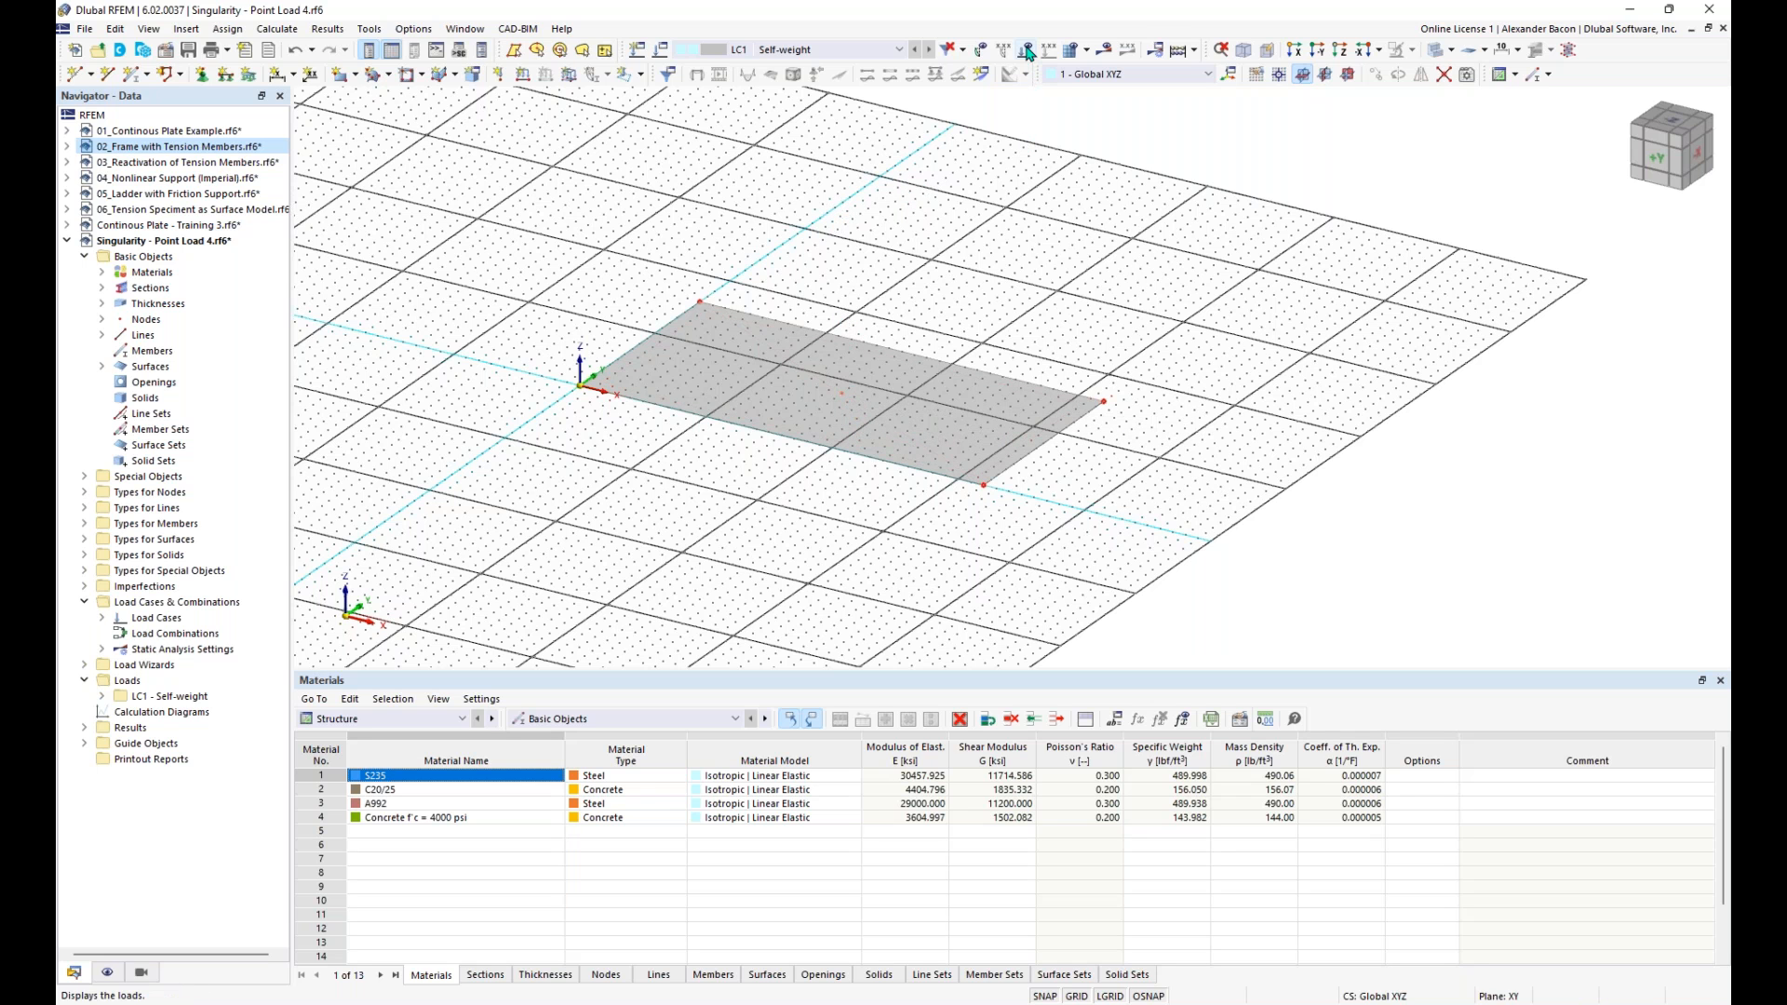
# - Apply a nodal force of -10 kip in global Z to the plate's centre node in load case LC1
pyautogui.click(499, 77)
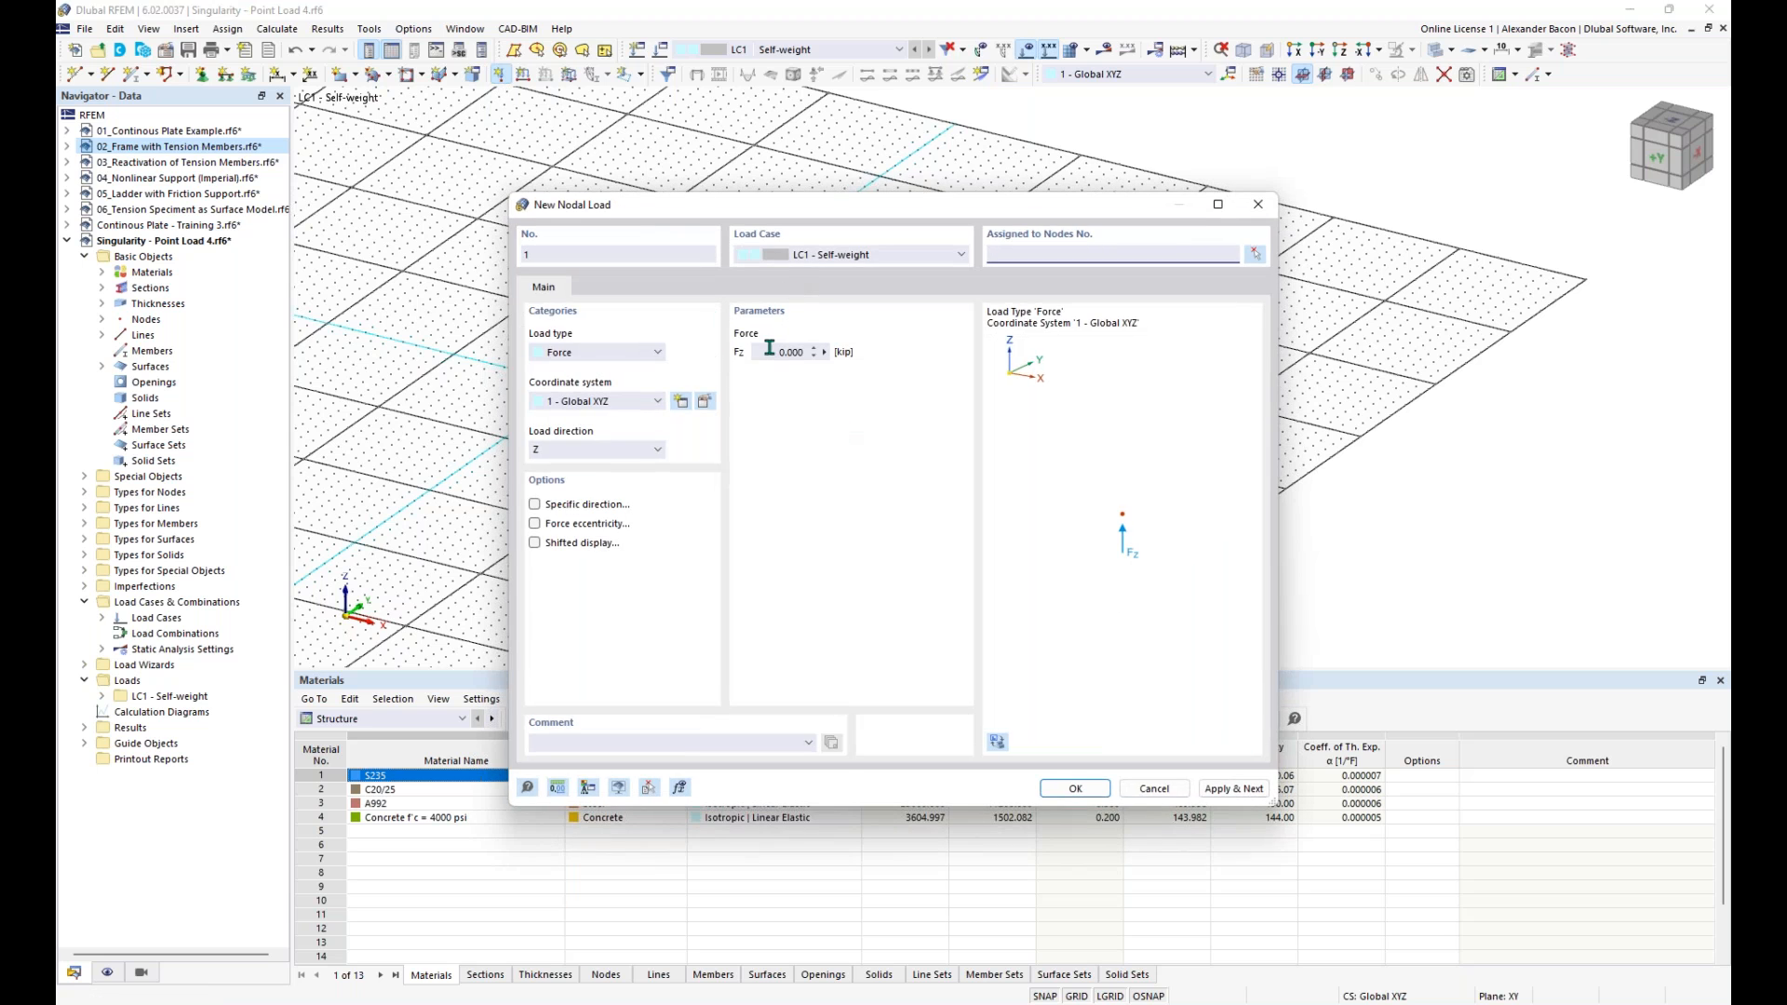
pyautogui.write('-10')
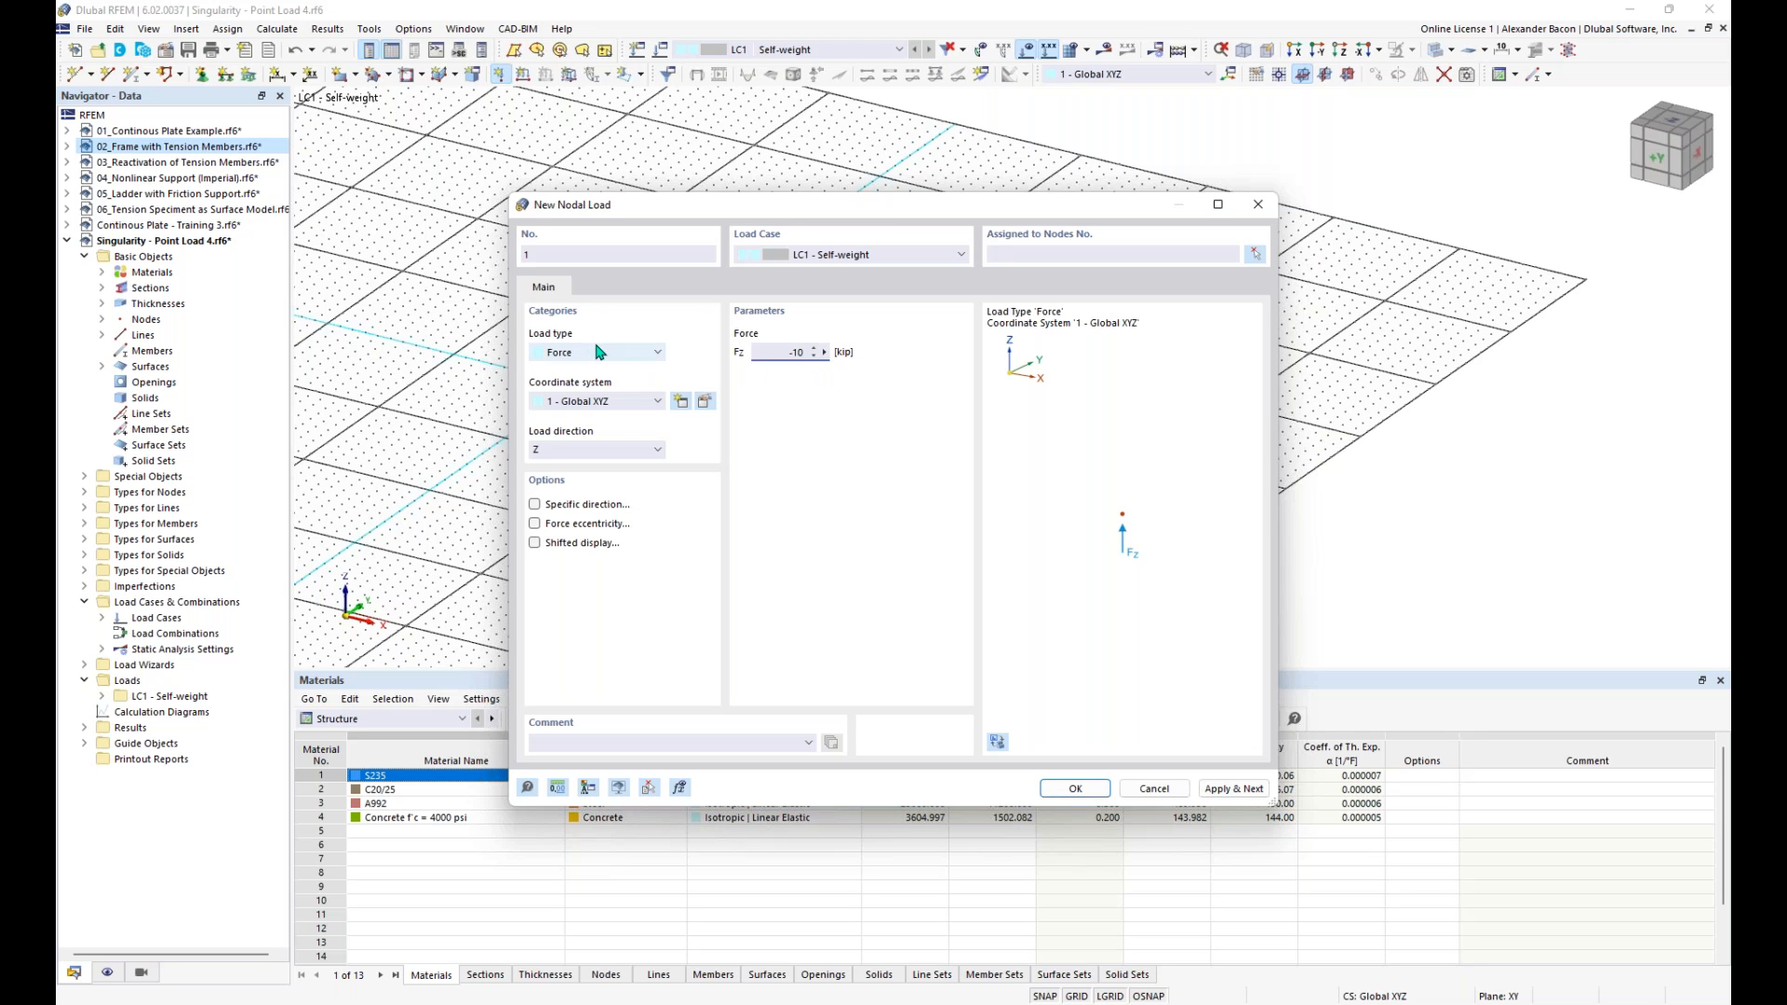
pyautogui.click(619, 358)
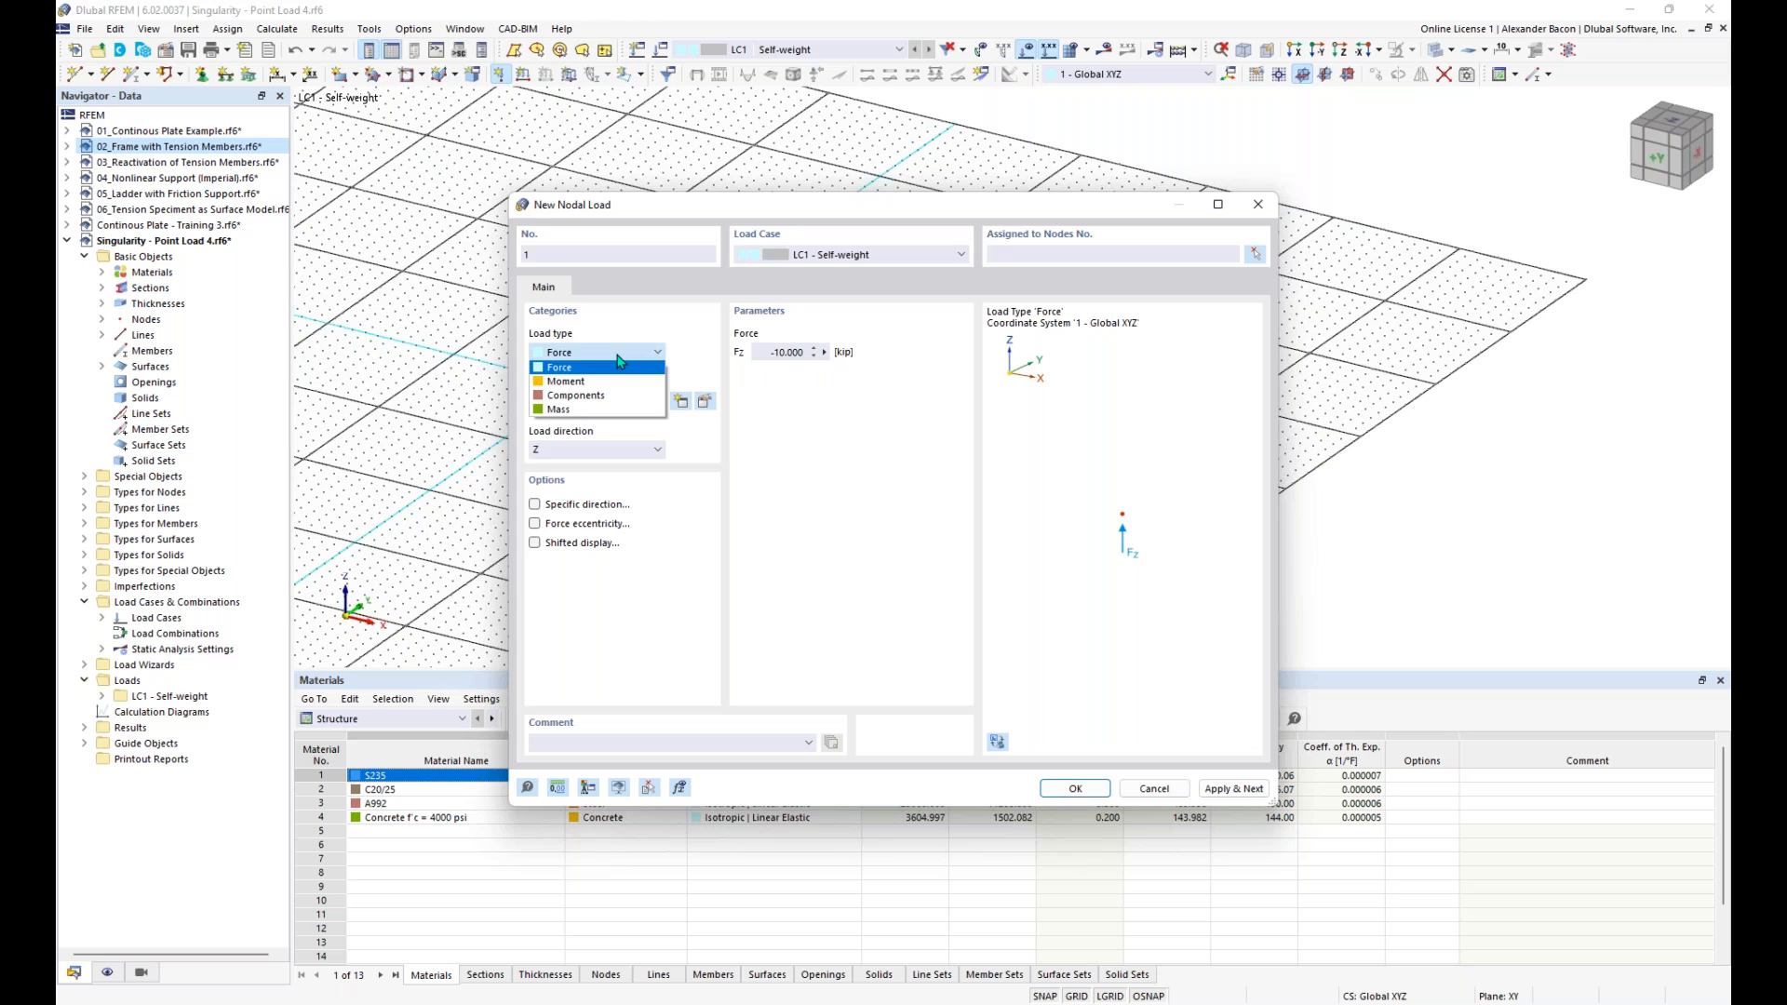
pyautogui.click(619, 365)
pyautogui.click(614, 449)
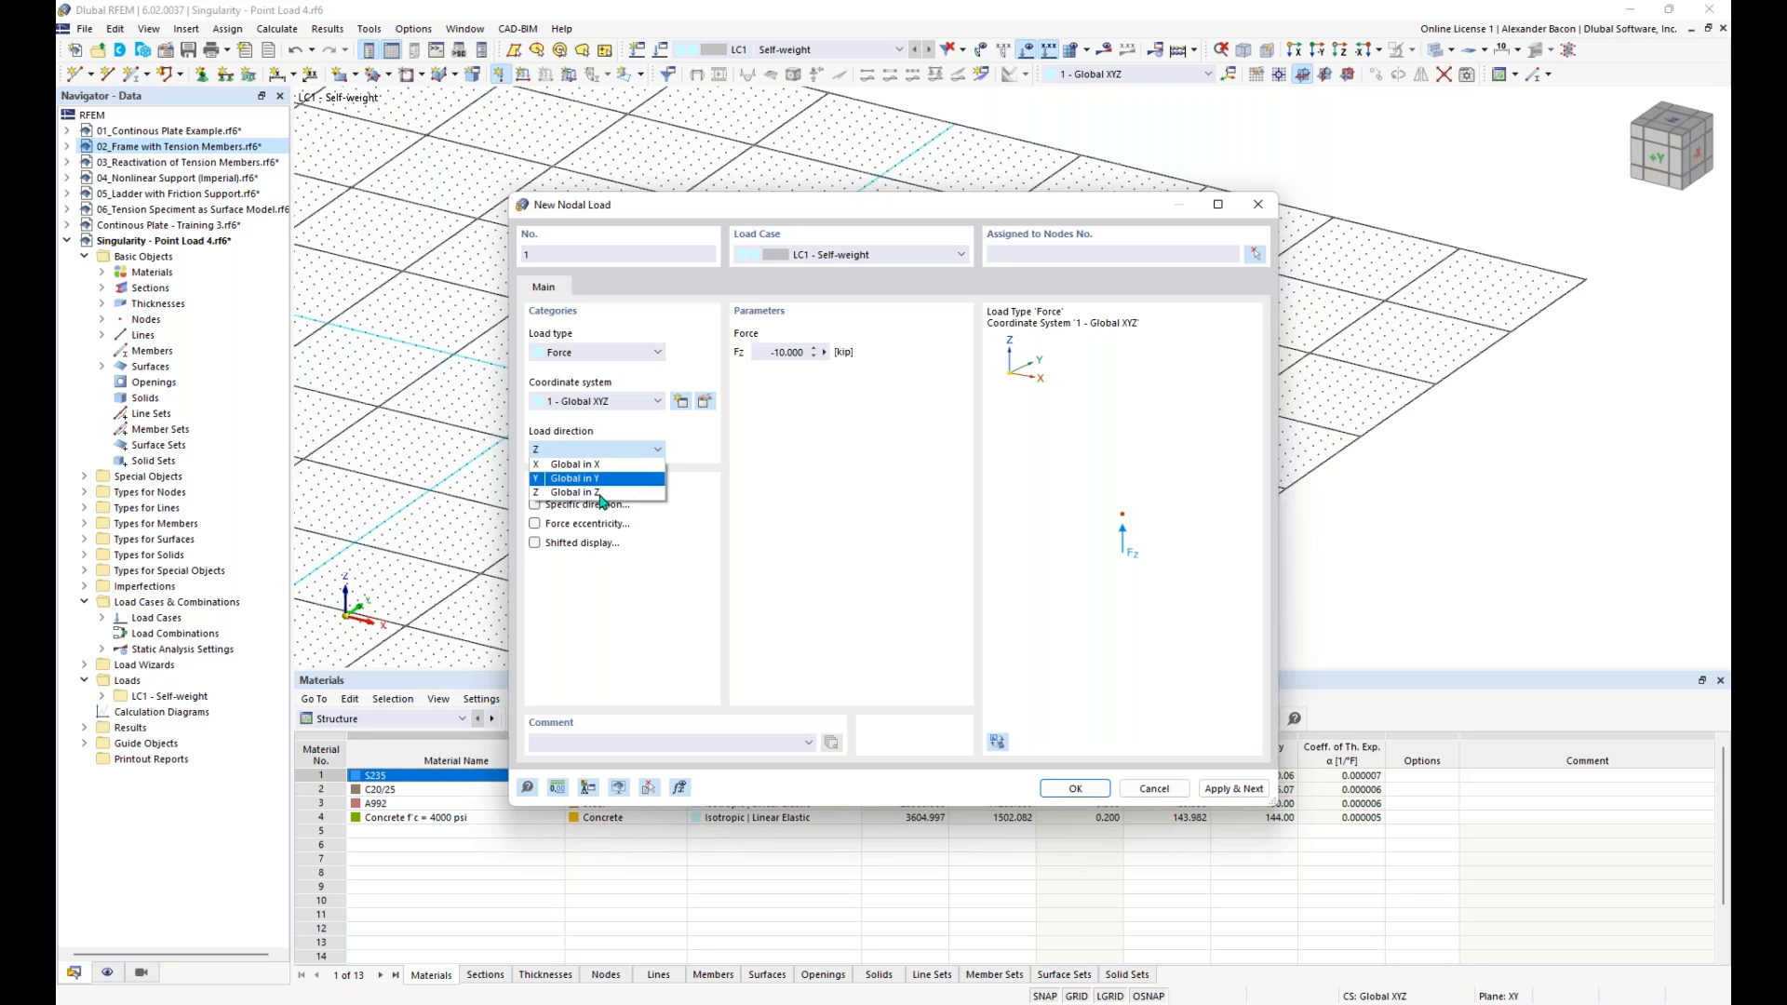
pyautogui.click(596, 491)
pyautogui.click(1079, 791)
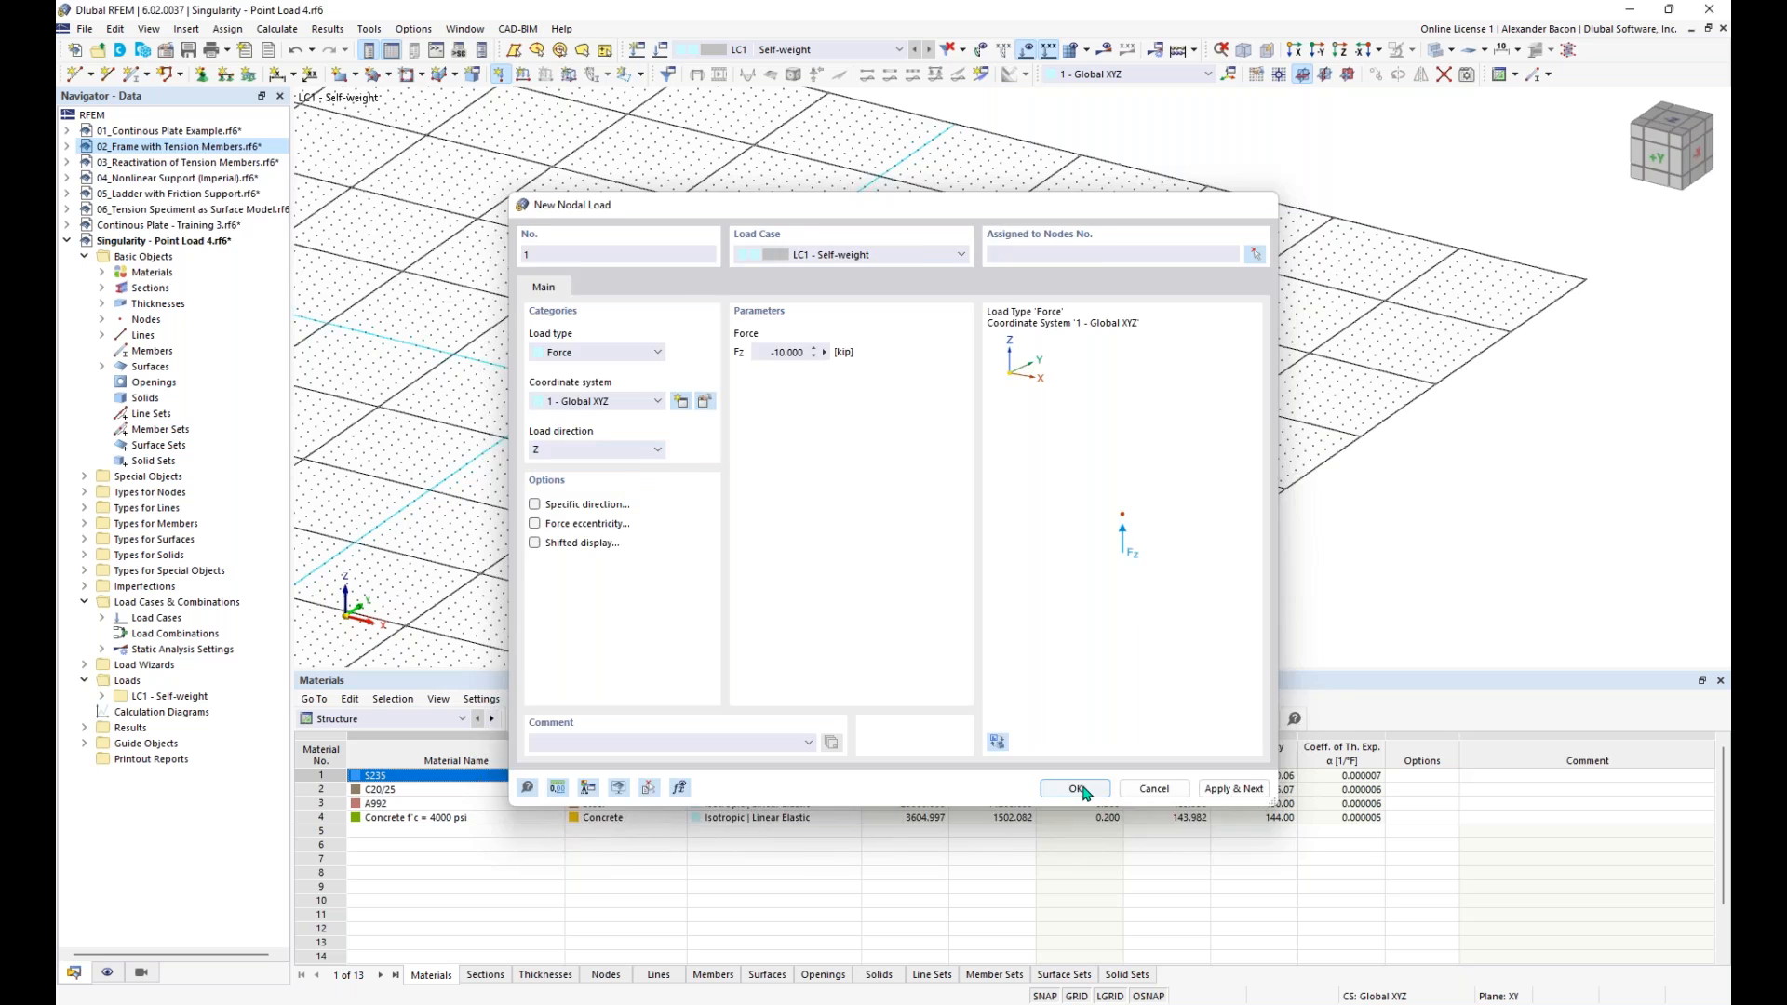
pyautogui.click(843, 396)
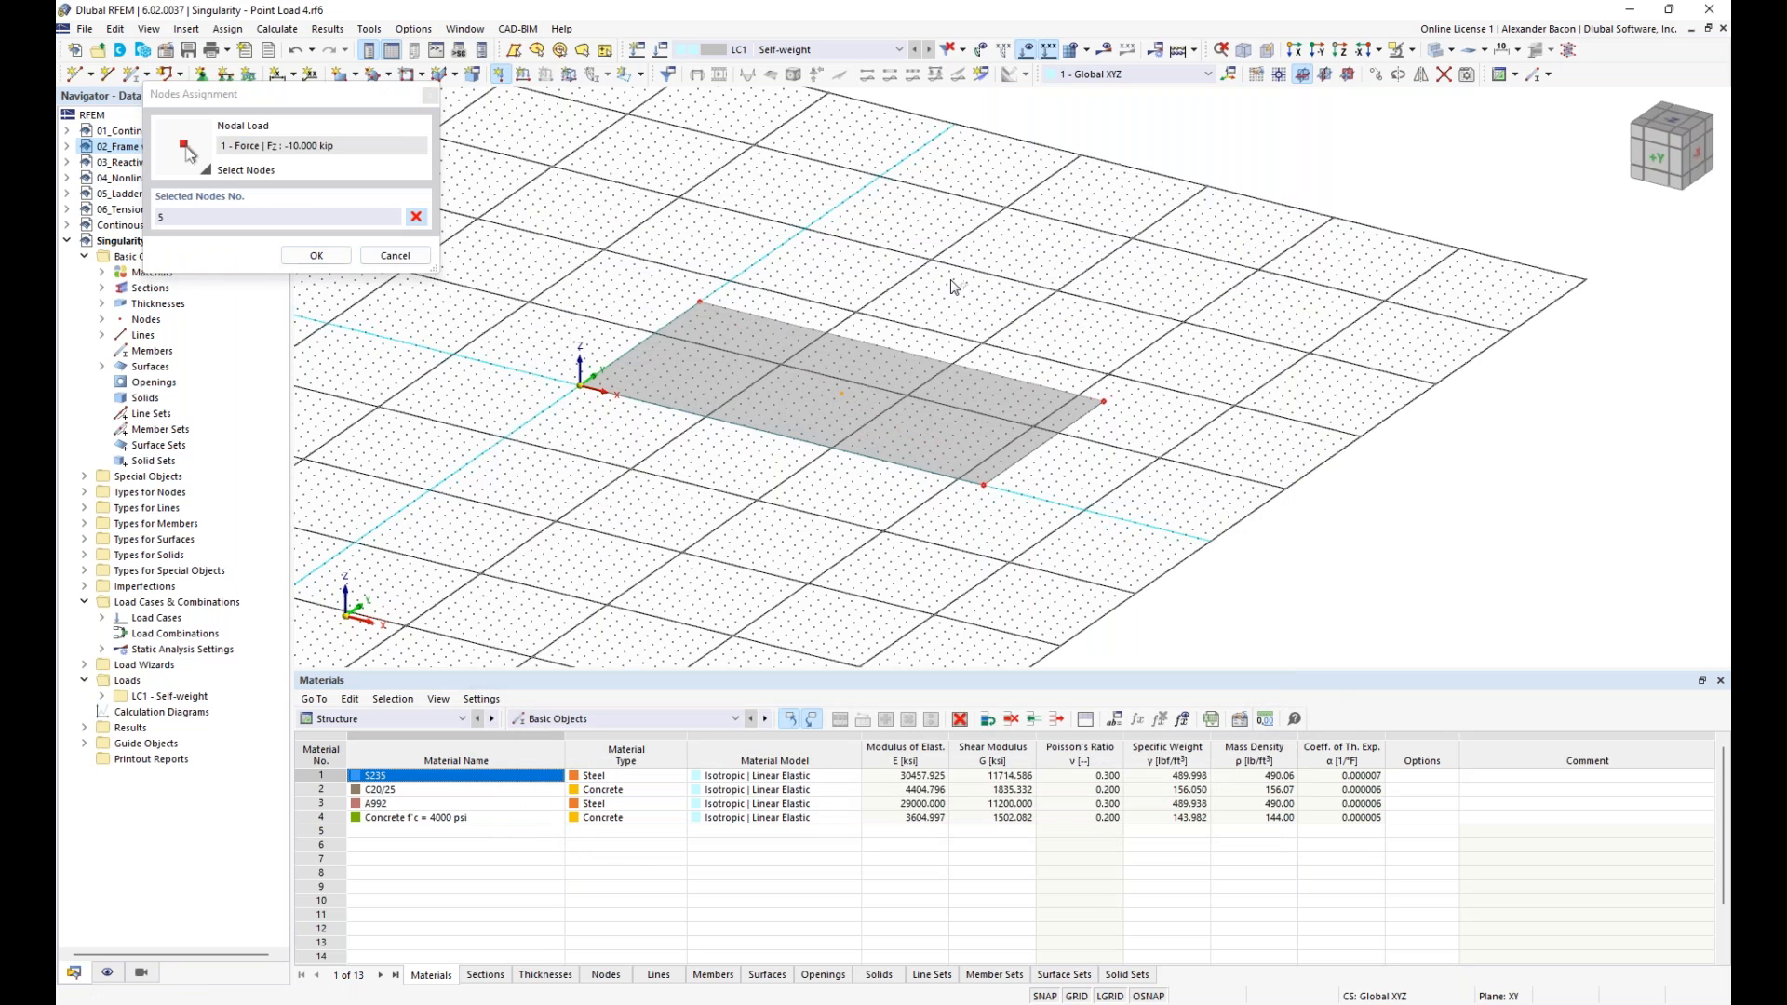
pyautogui.click(342, 260)
# - Assign a line support to all four edge lines of the plate
pyautogui.keyDown('ctrl'); pyautogui.moveTo(1044, 276); pyautogui.dragTo(1071, 272, button='middle'); pyautogui.keyUp('ctrl')
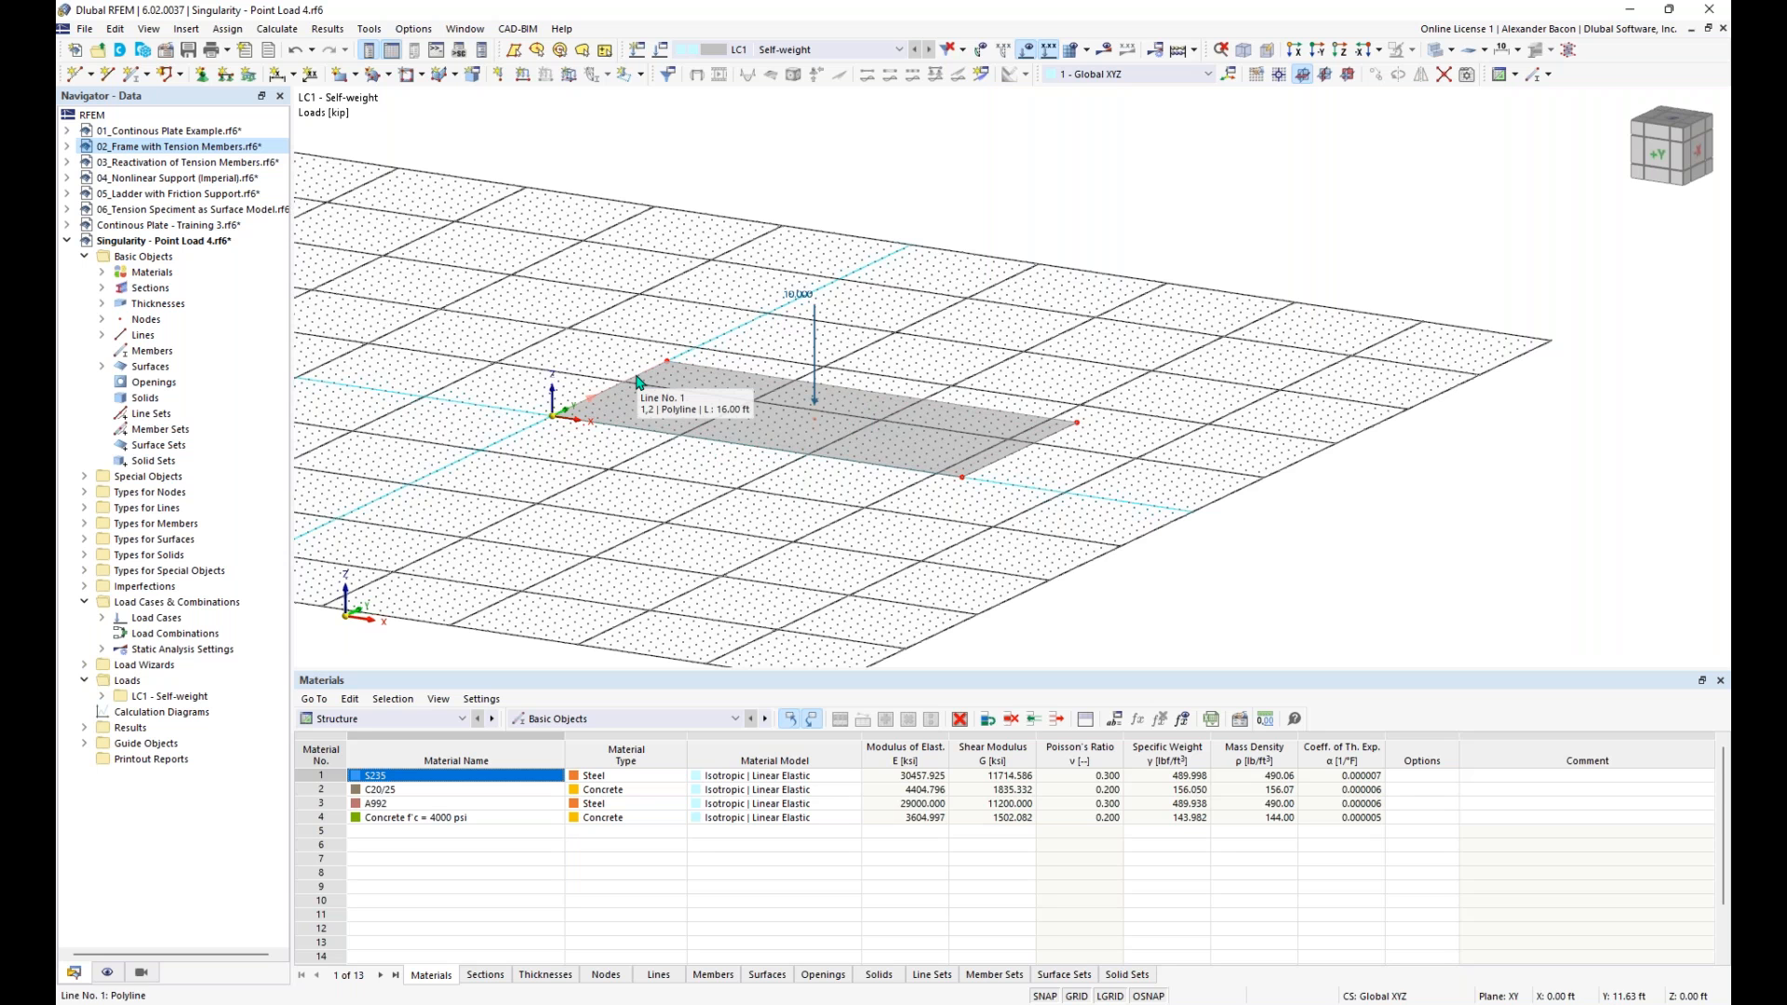
pyautogui.keyDown('ctrl'); pyautogui.moveTo(694, 555); pyautogui.dragTo(680, 470, button='middle'); pyautogui.keyUp('ctrl')
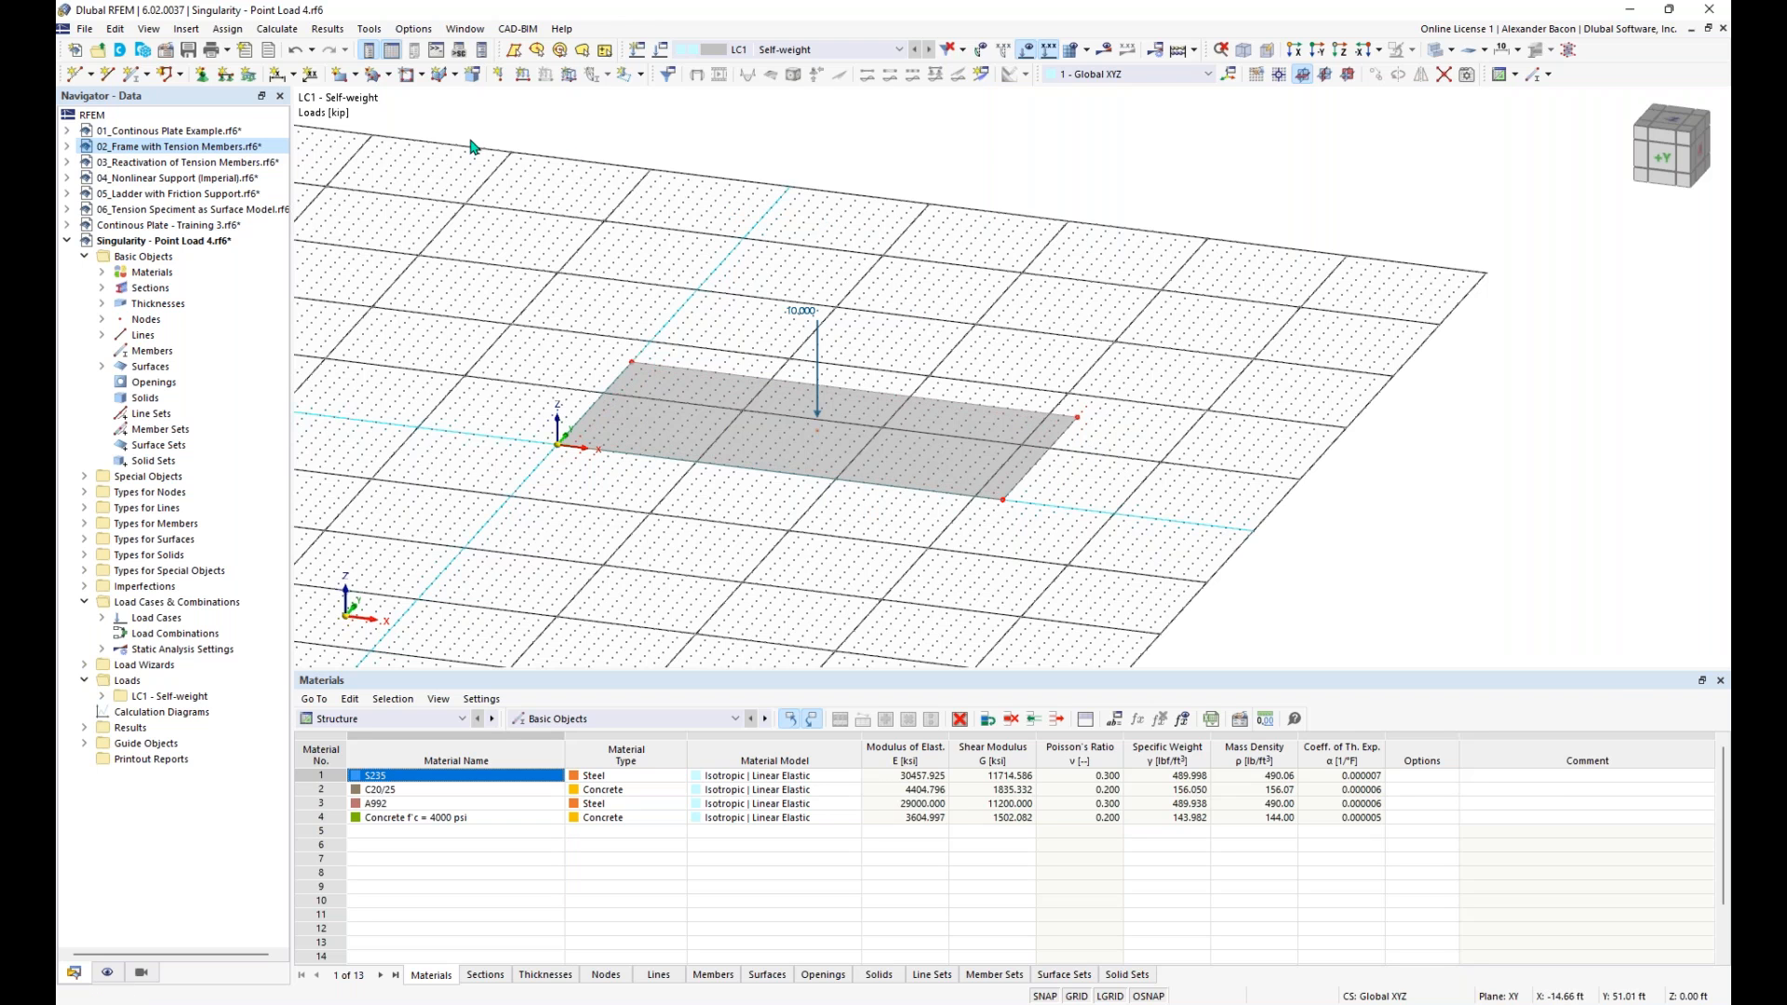
pyautogui.click(230, 78)
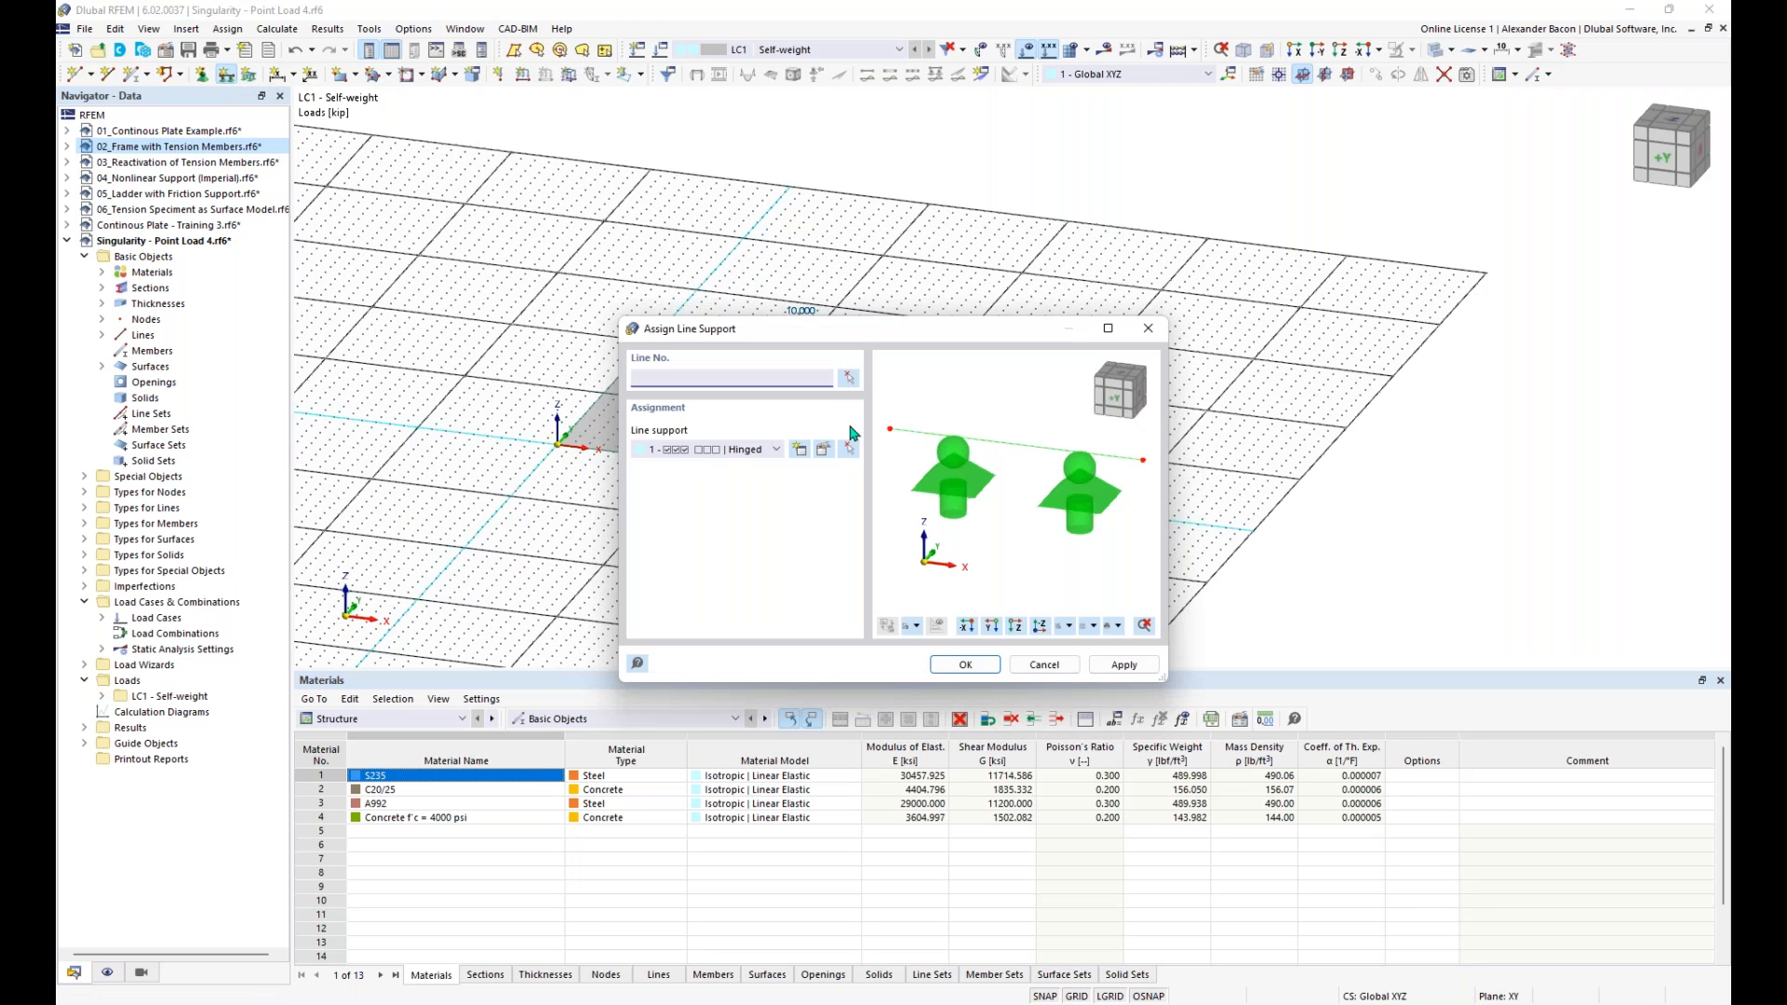
pyautogui.click(748, 456)
pyautogui.click(749, 477)
pyautogui.click(965, 665)
pyautogui.moveTo(1169, 242); pyautogui.dragTo(483, 587)
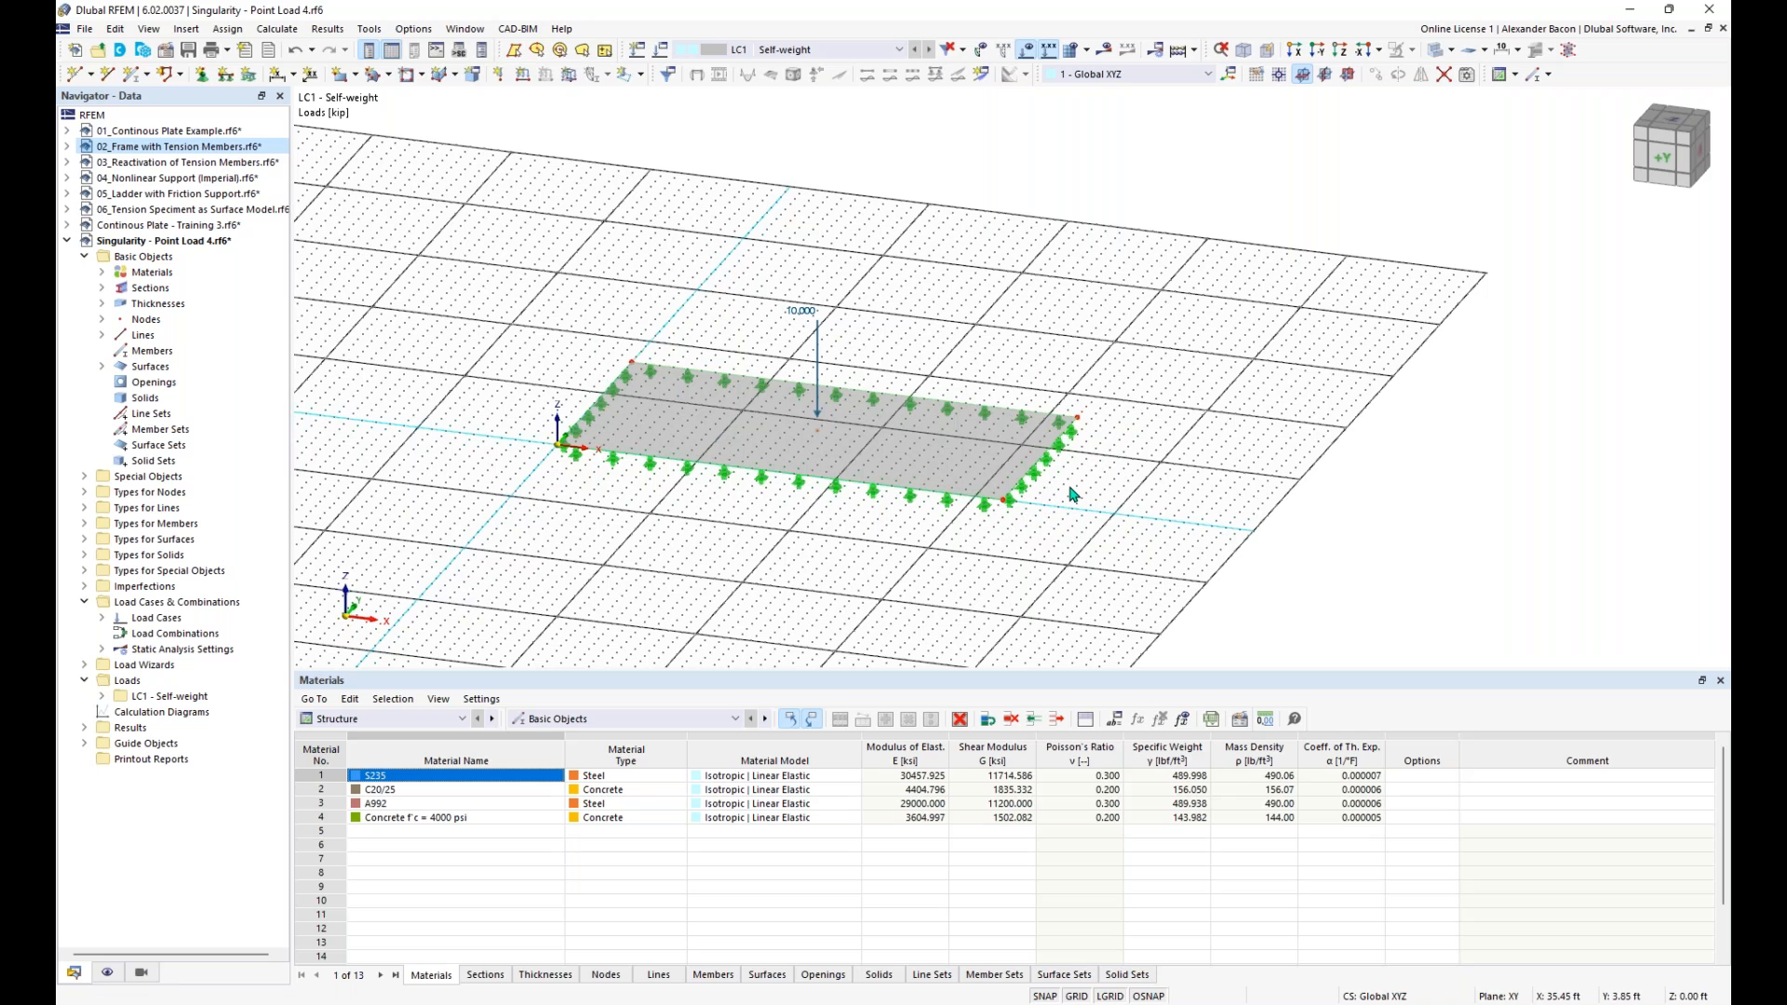
# - Copy the entire plate with its supports and point load three times along global X, leaving gaps between the plates
pyautogui.scroll(-2, 953, 509)
pyautogui.moveTo(1001, 538); pyautogui.dragTo(879, 520, button='middle')
pyautogui.moveTo(1070, 192); pyautogui.dragTo(504, 624)
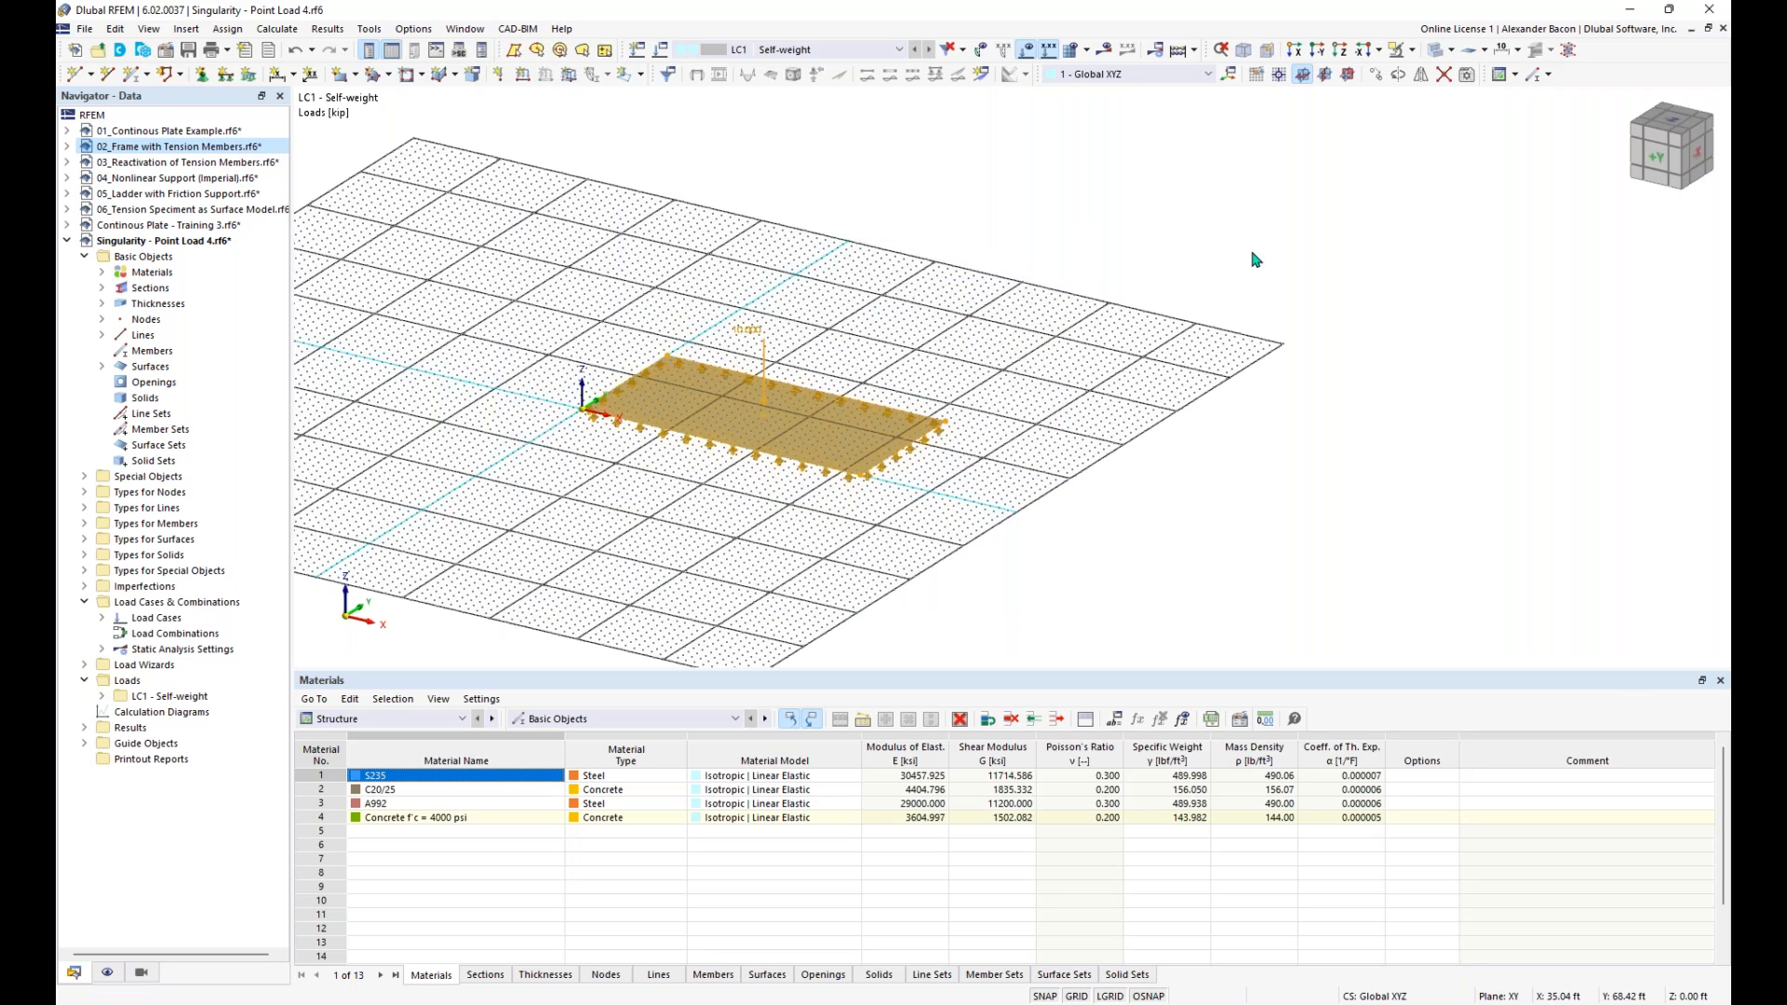
pyautogui.click(1377, 76)
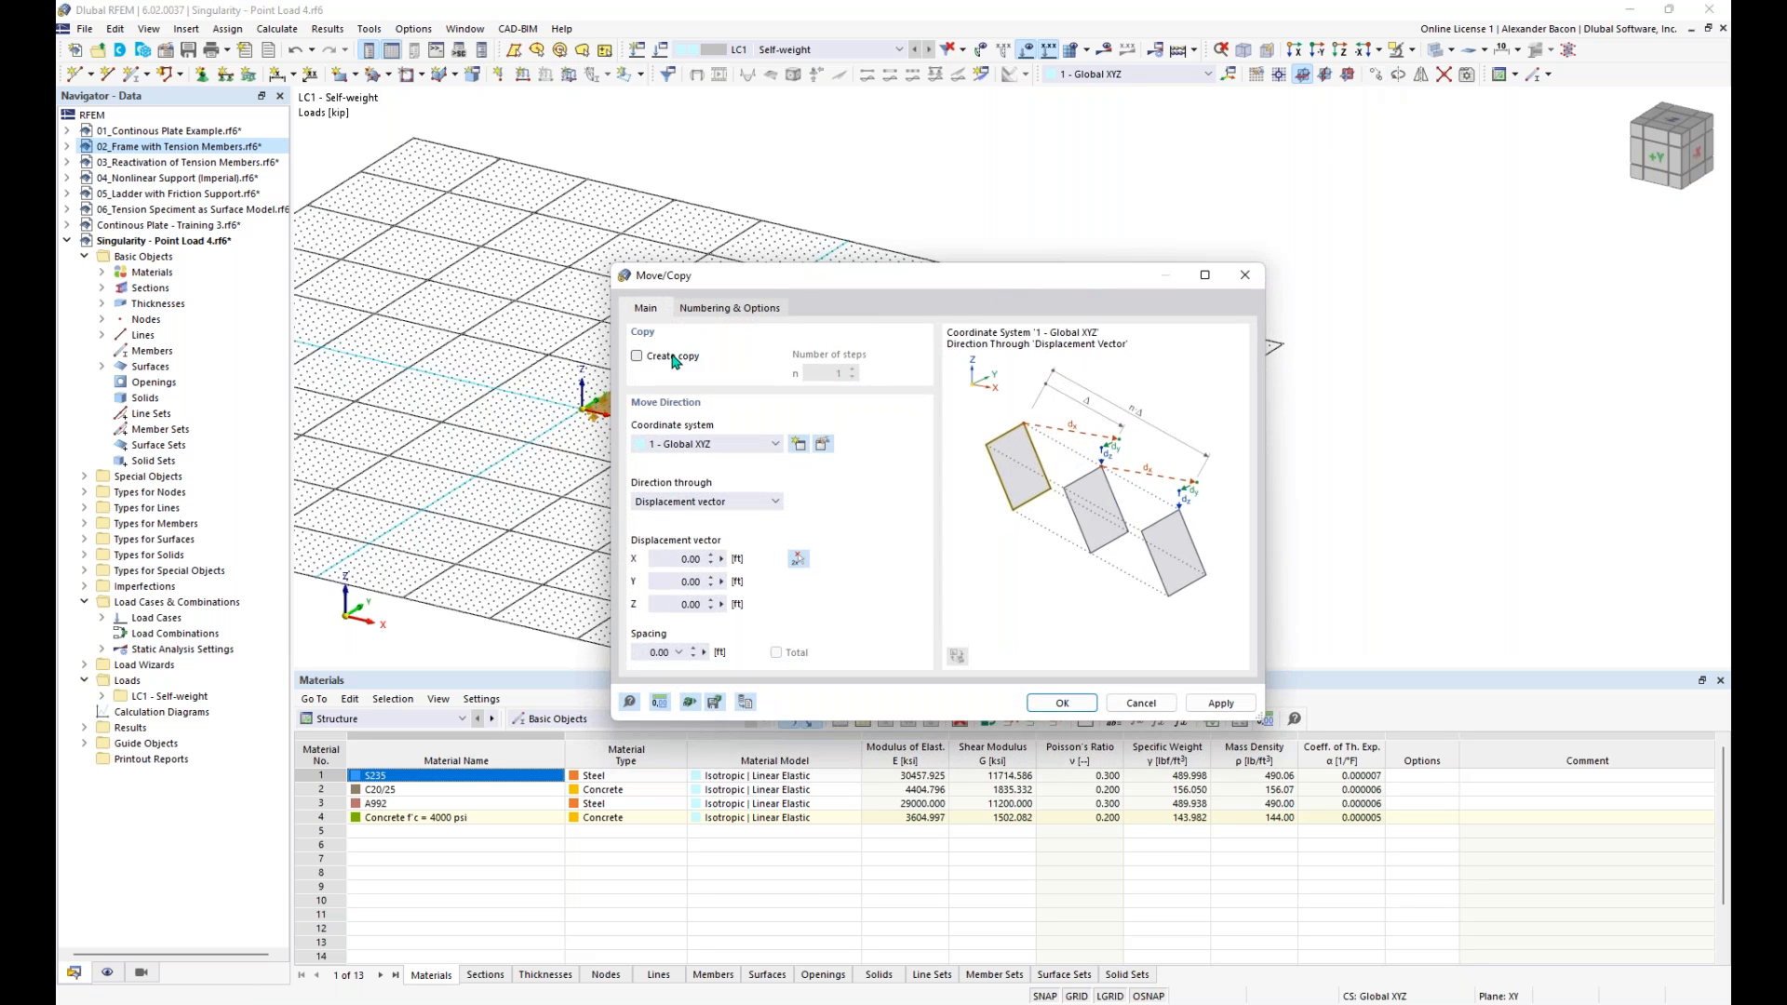
pyautogui.click(675, 362)
pyautogui.click(840, 373)
pyautogui.write('3')
pyautogui.click(672, 558)
pyautogui.click(1086, 710)
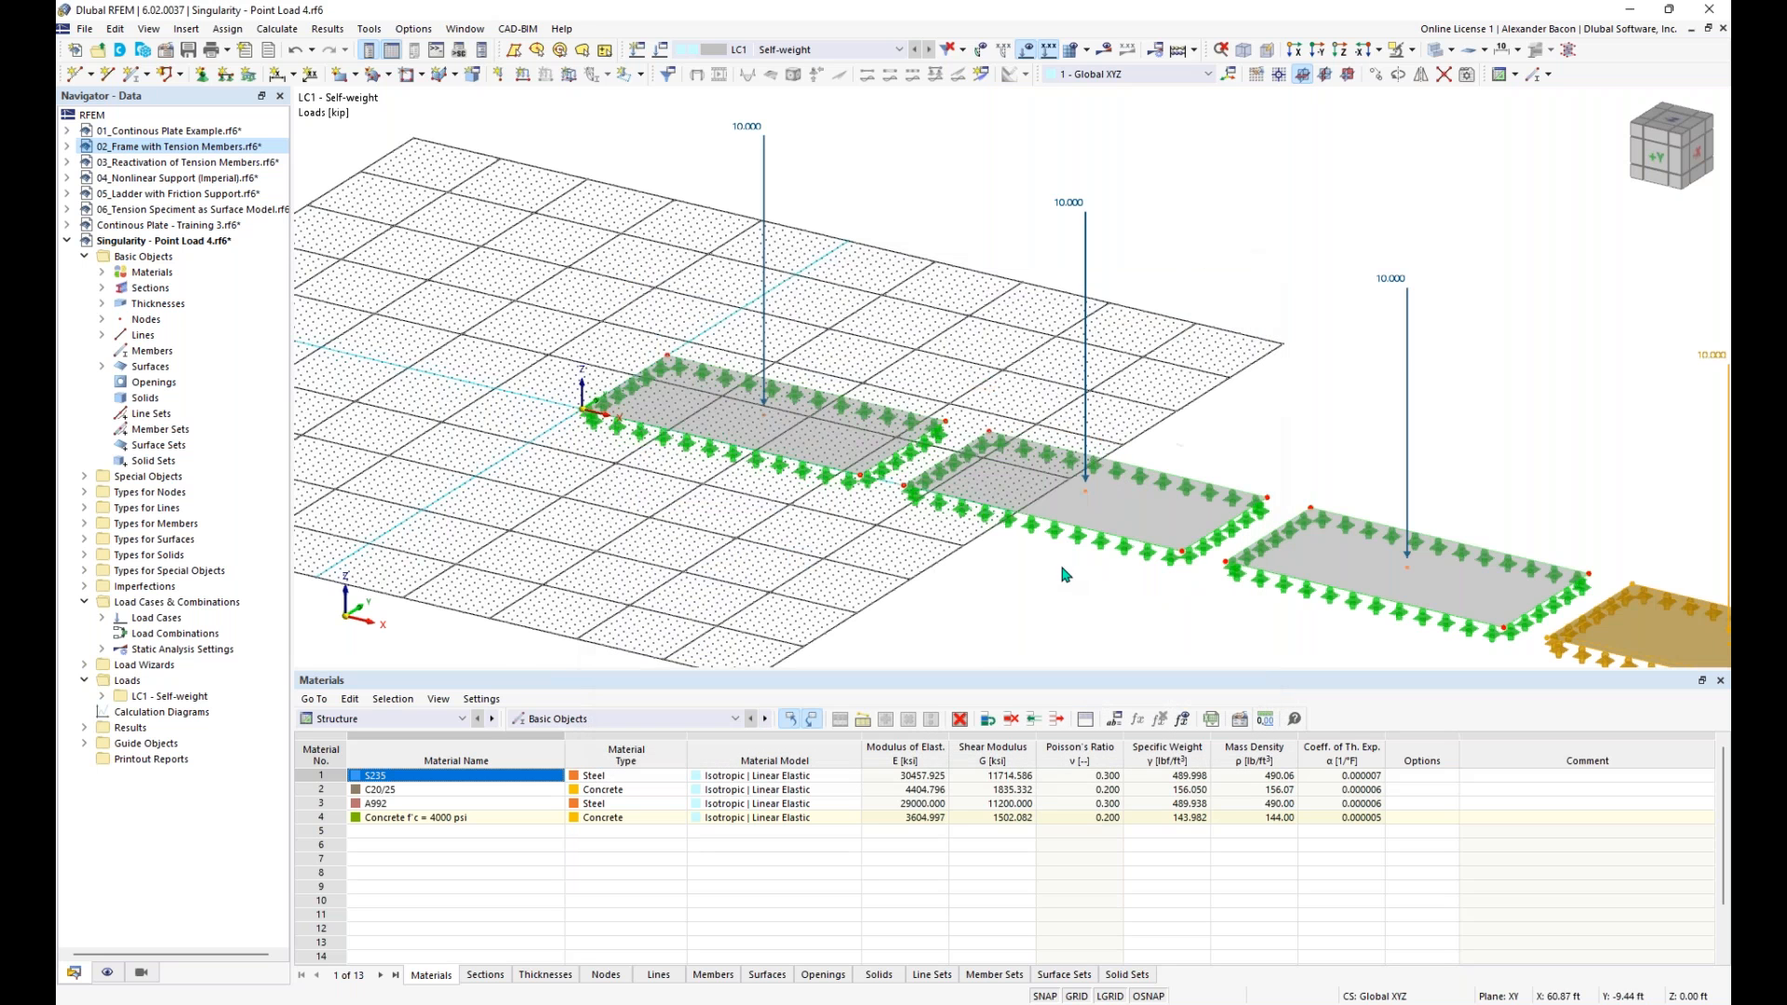
pyautogui.scroll(-2, 1085, 593)
pyautogui.moveTo(1119, 603); pyautogui.dragTo(806, 485, button='middle')
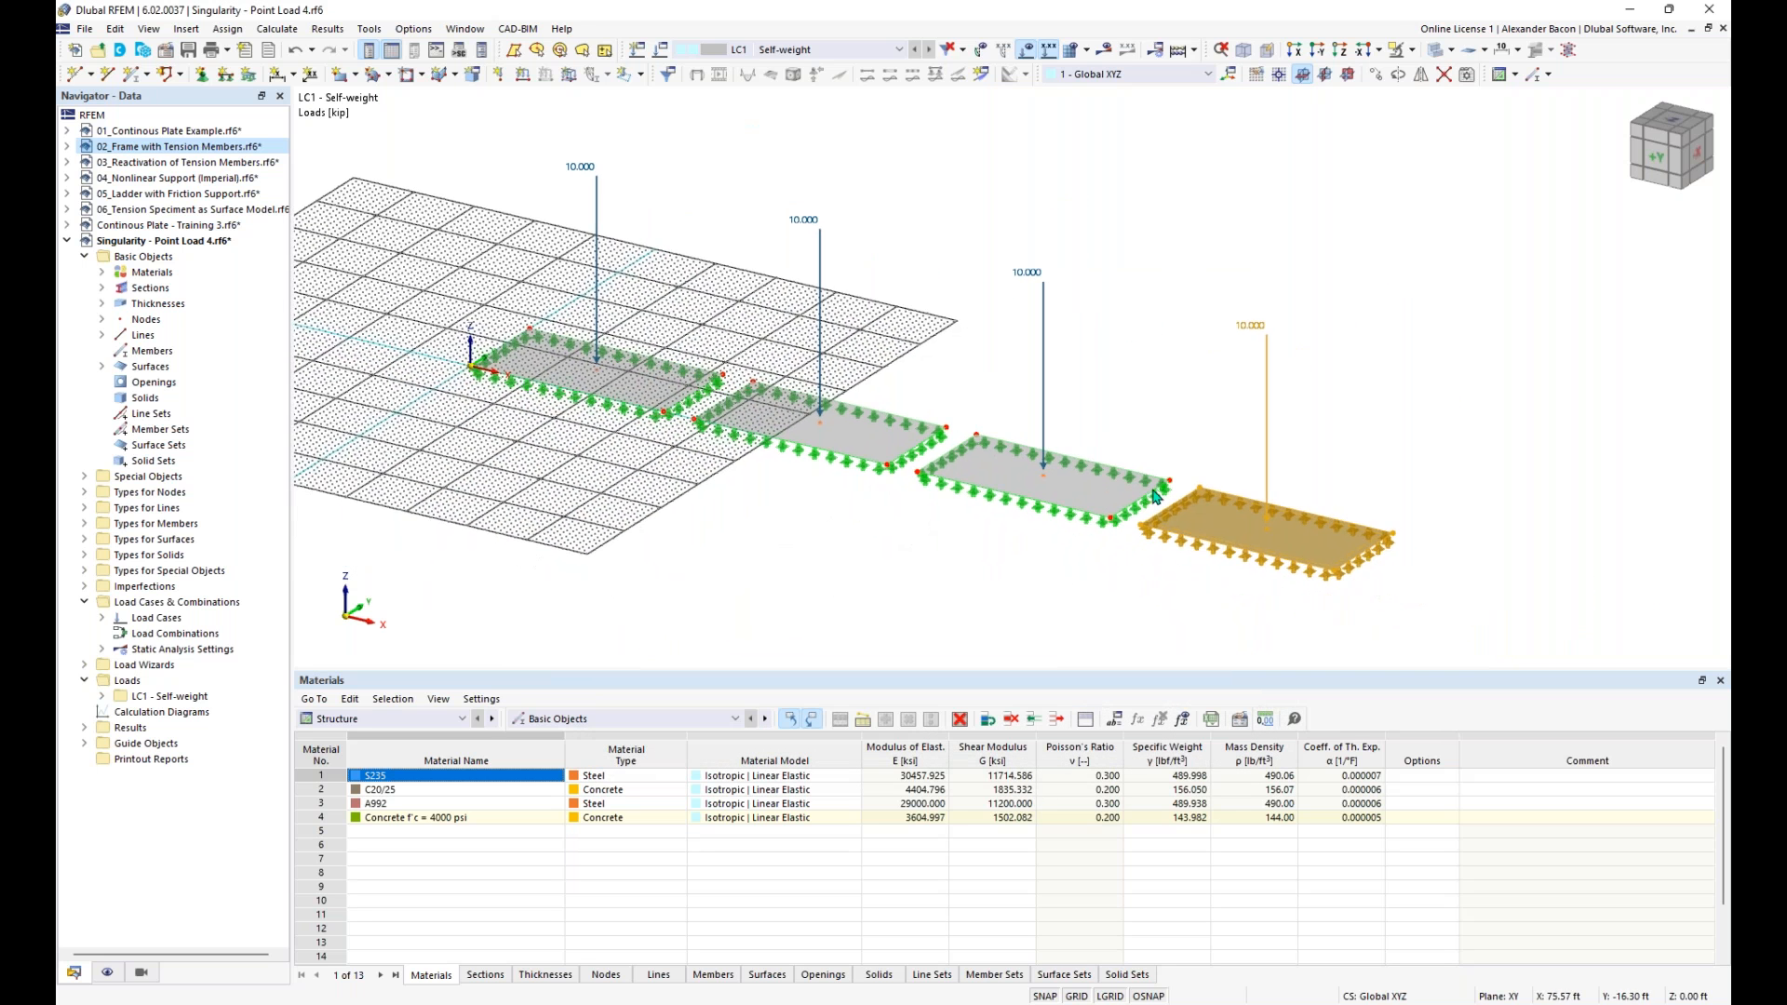
pyautogui.click(874, 526)
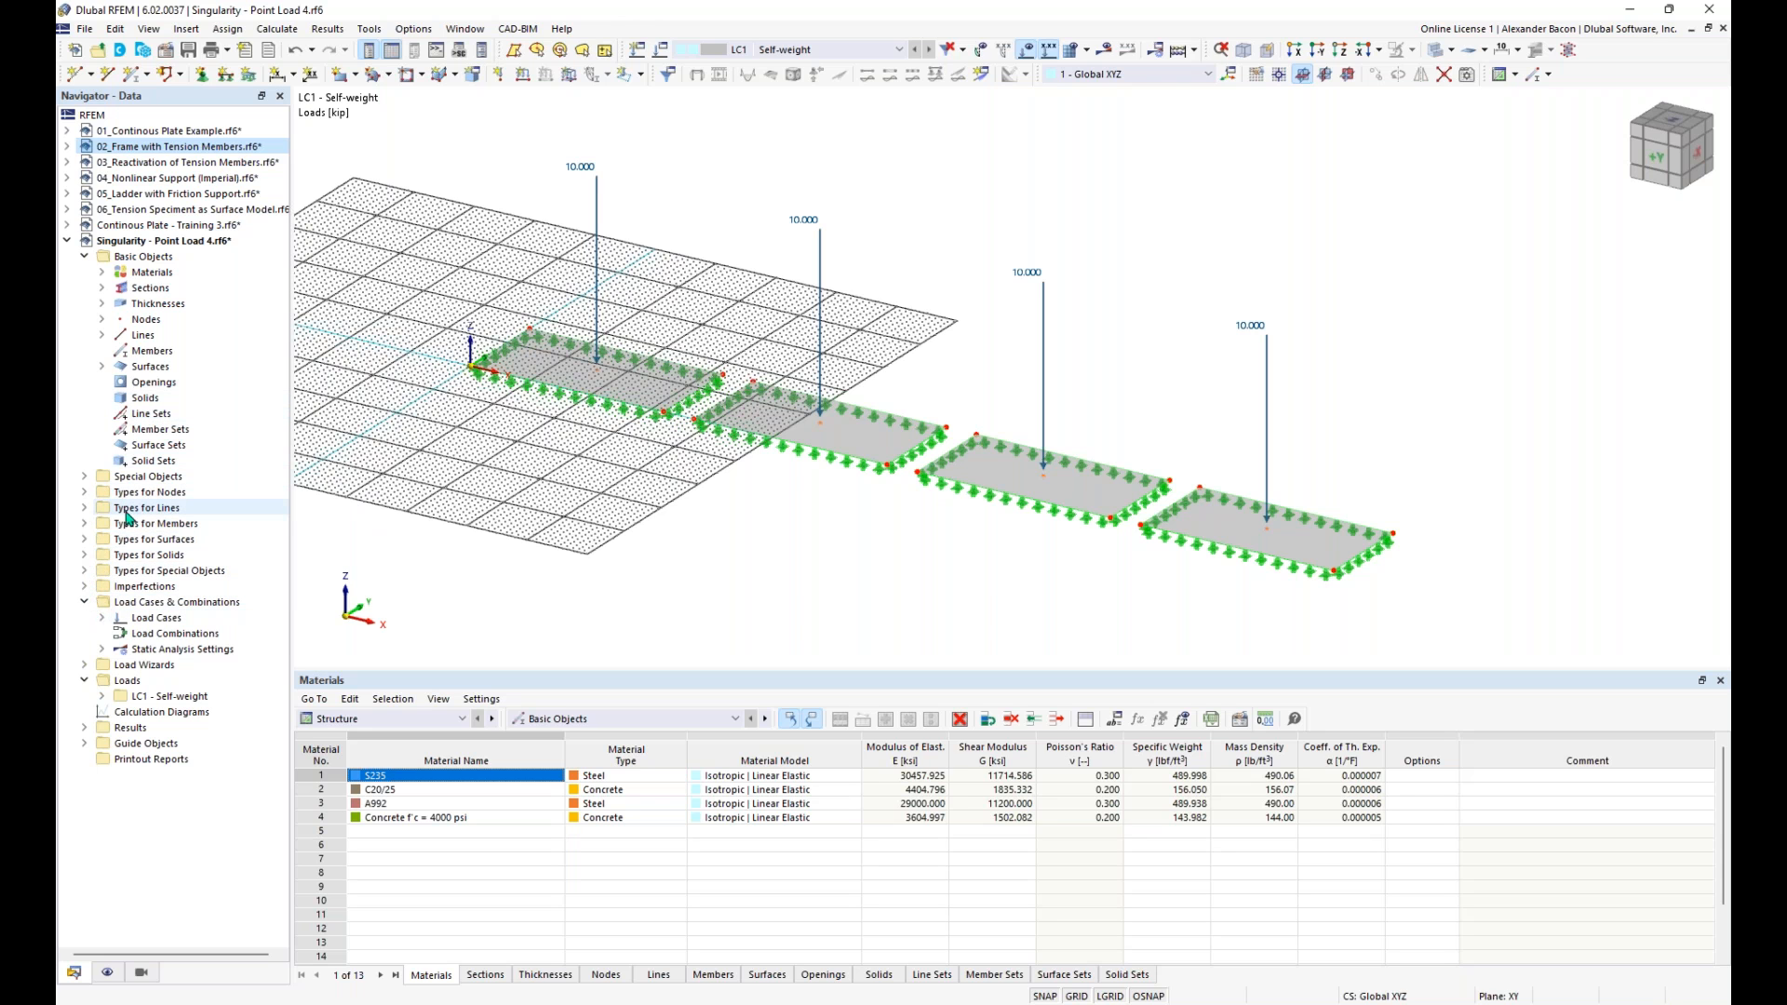
# - Create a surface mesh refinement with a target FE length of 7 ft and duplicate it three times
pyautogui.click(85, 540)
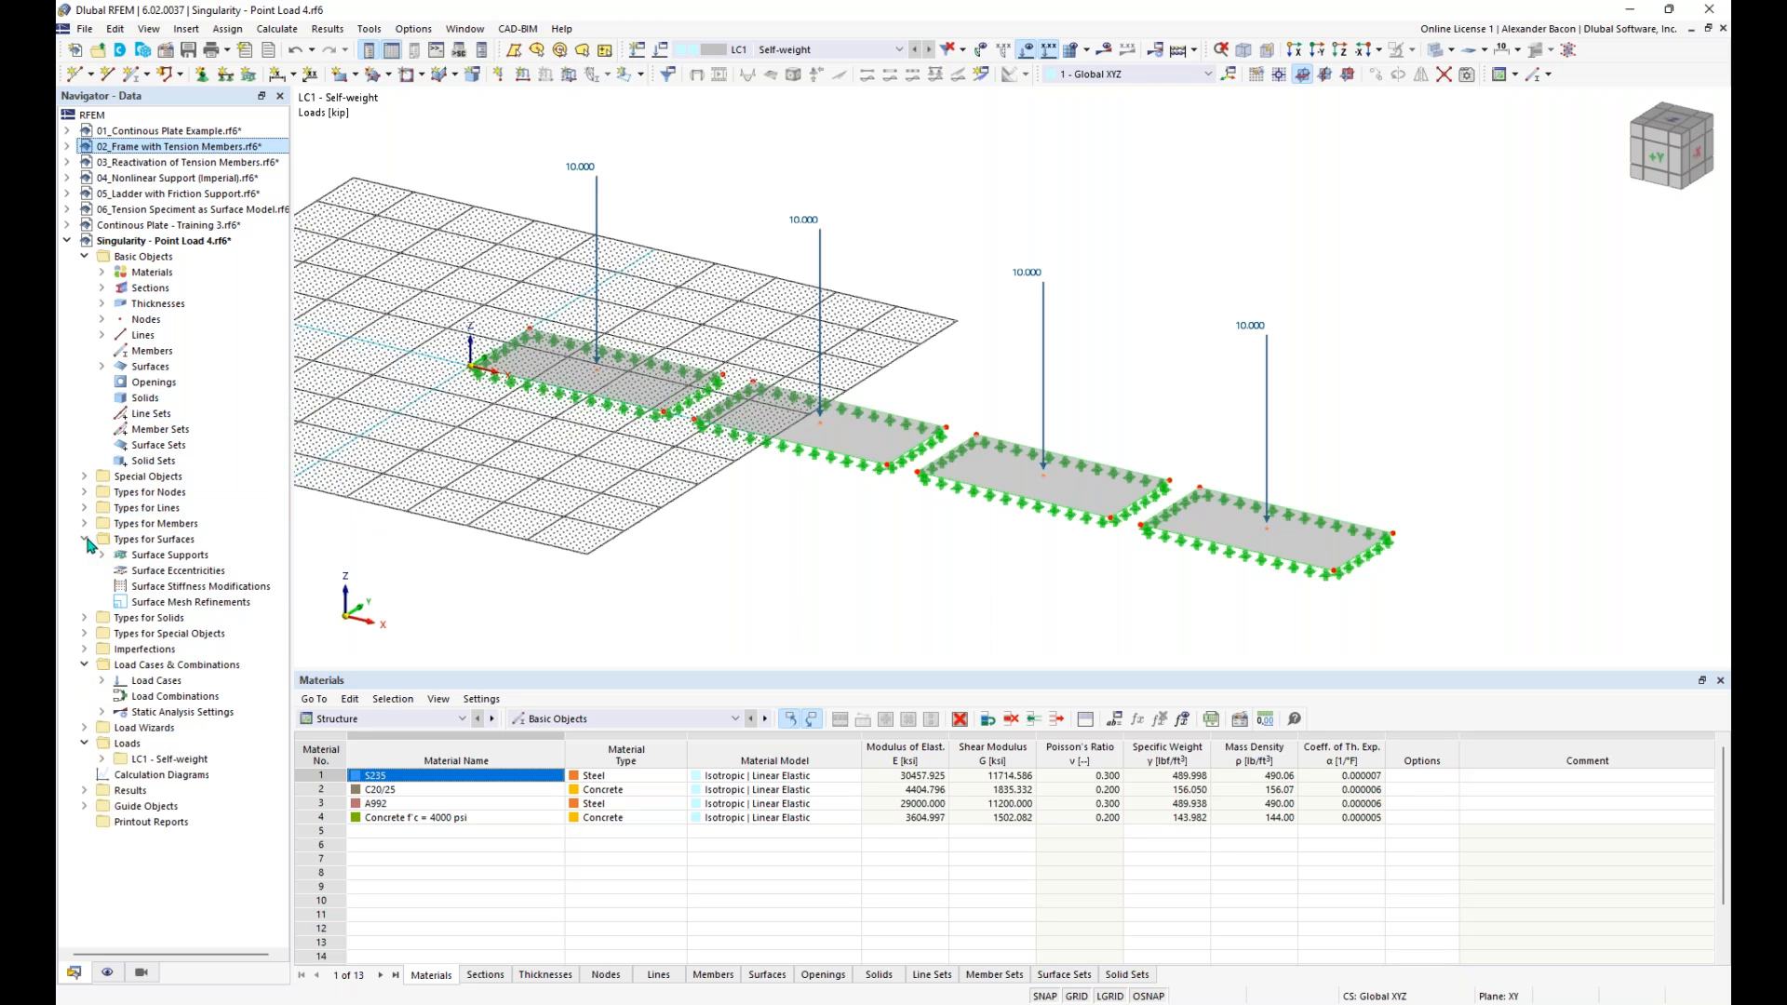
pyautogui.rightClick(174, 605)
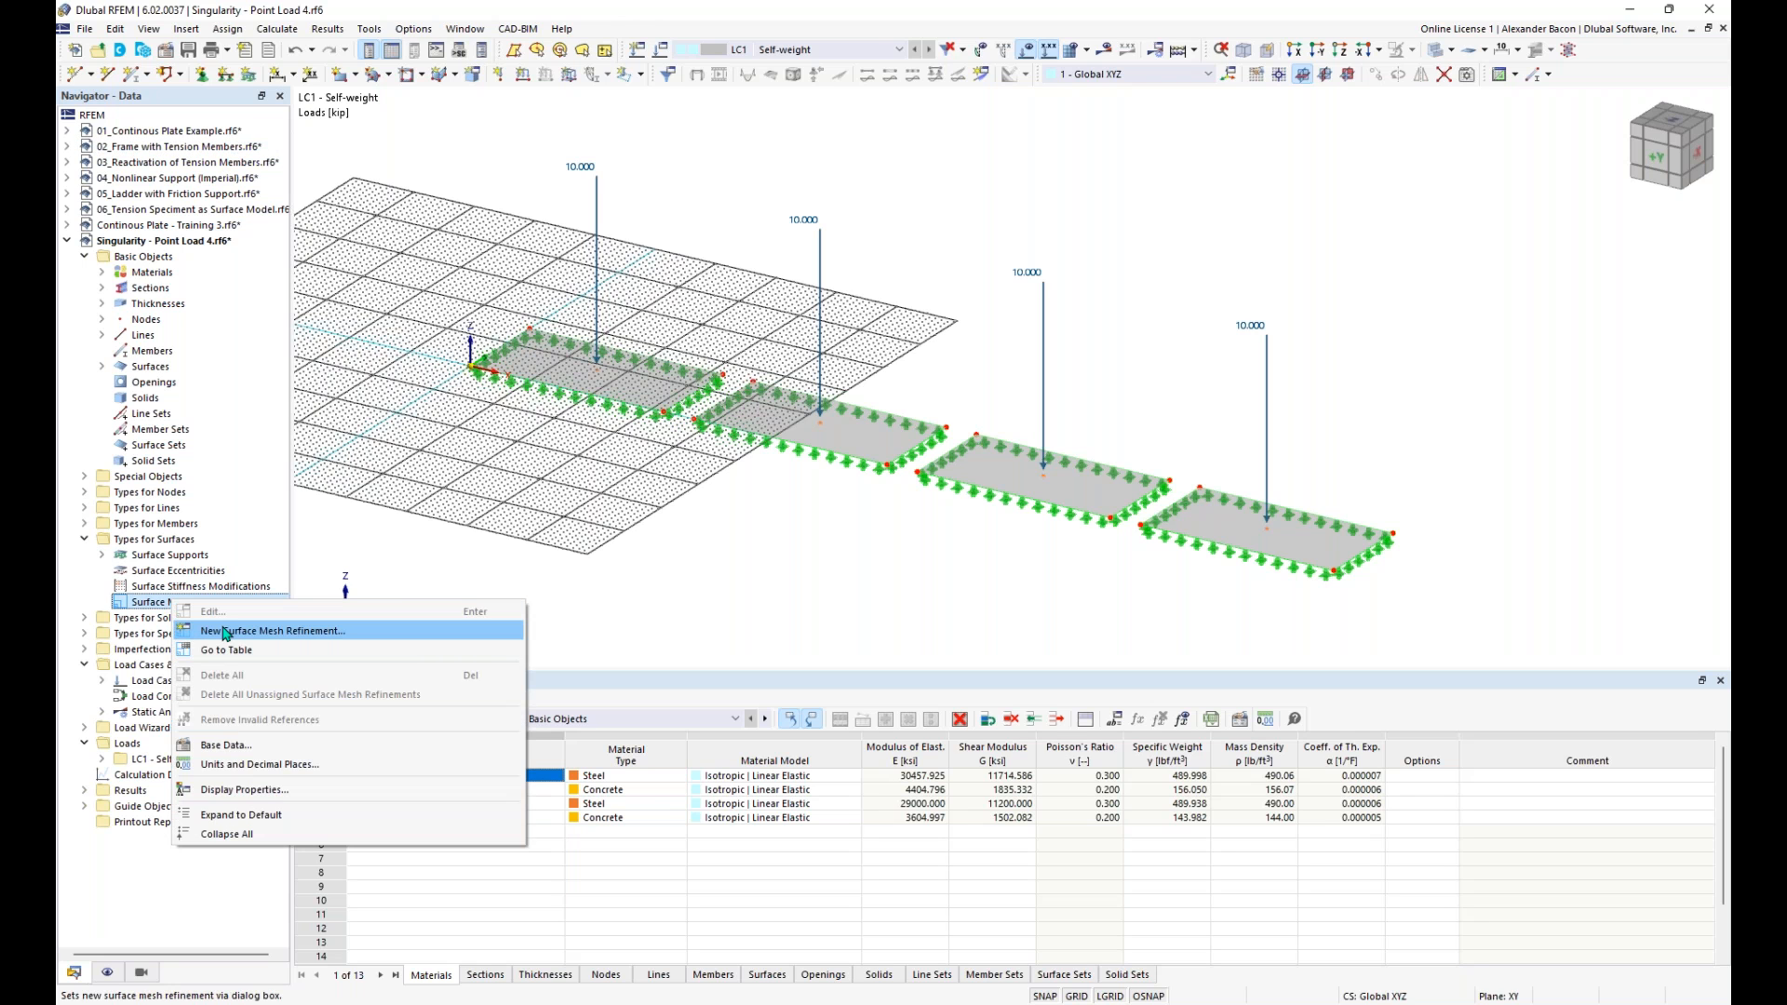
pyautogui.click(225, 632)
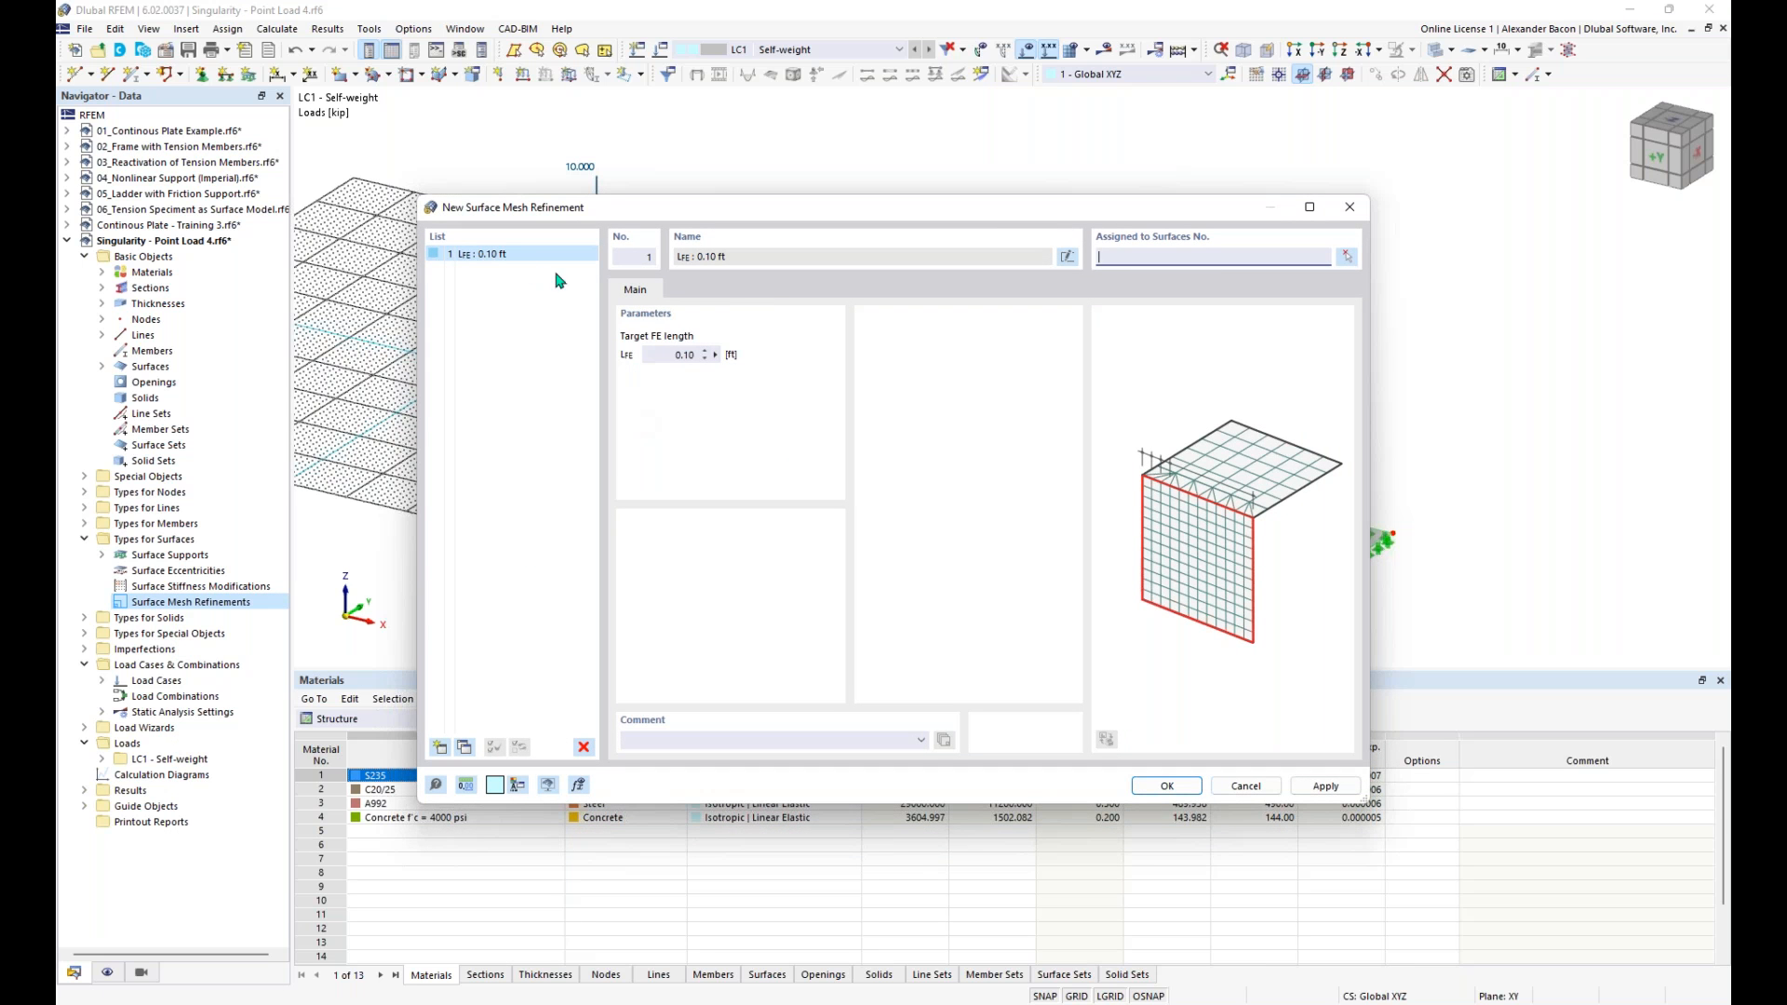
pyautogui.click(657, 355)
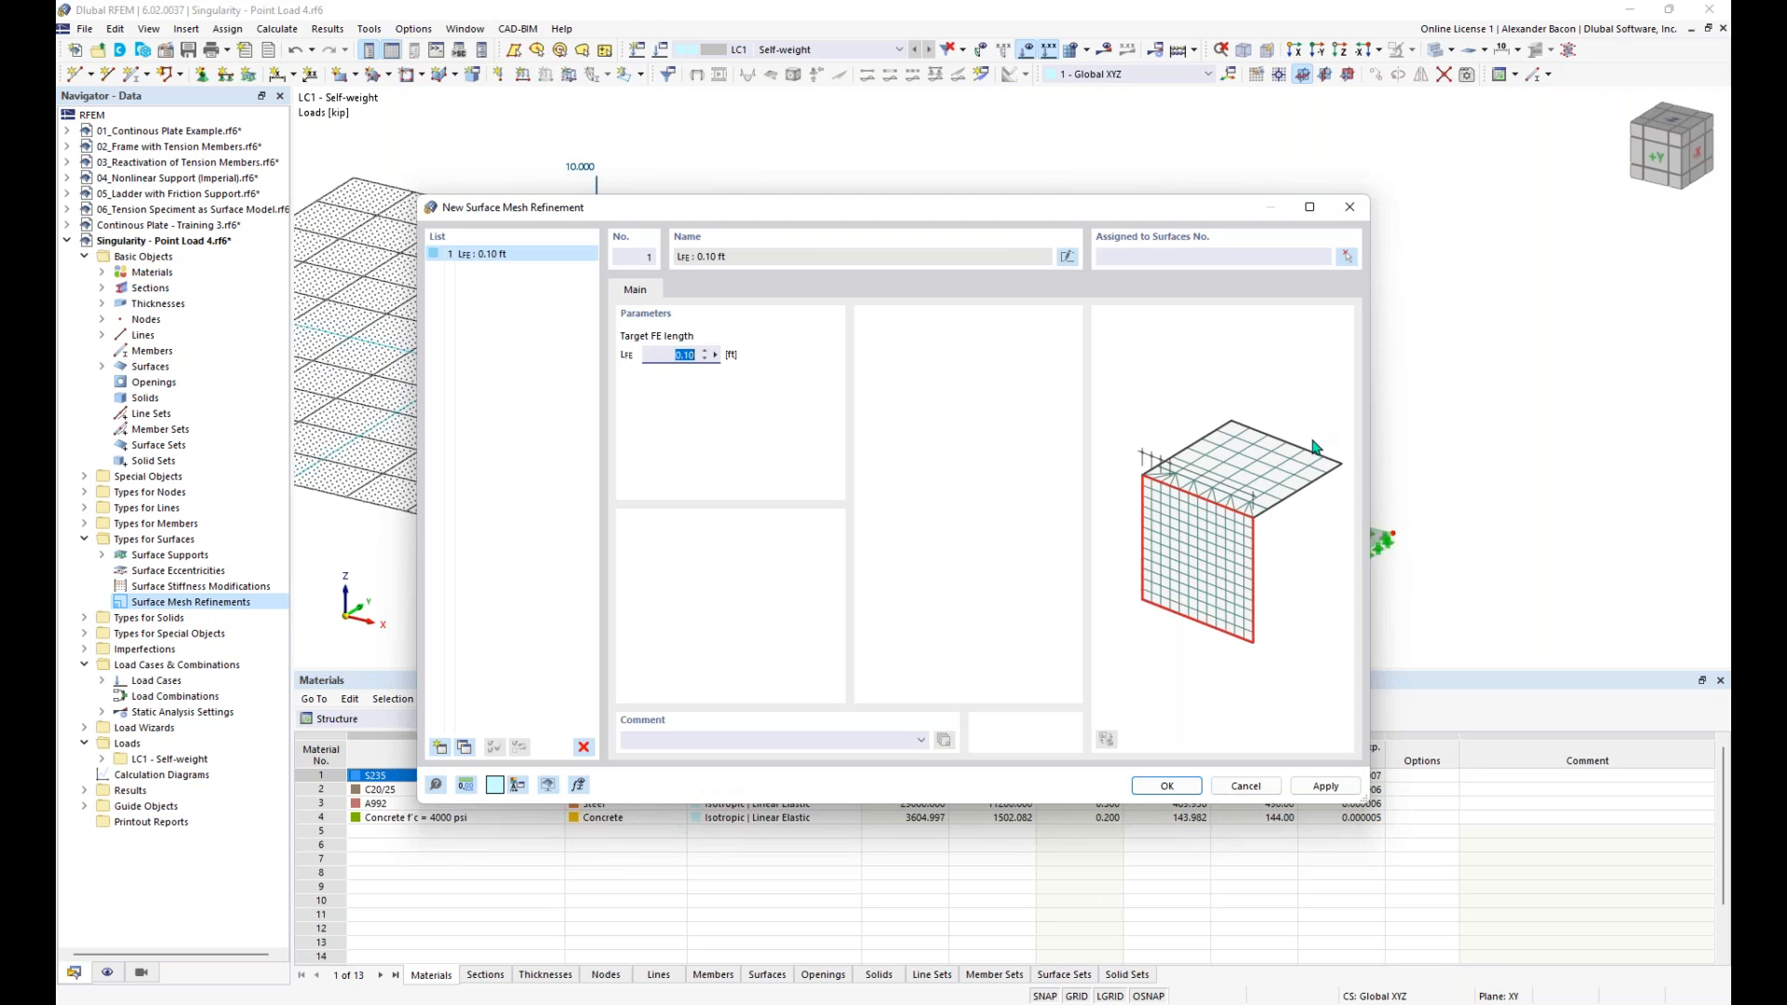
pyautogui.write('7')
pyautogui.click(465, 750)
pyautogui.click(466, 750)
pyautogui.click(466, 750)
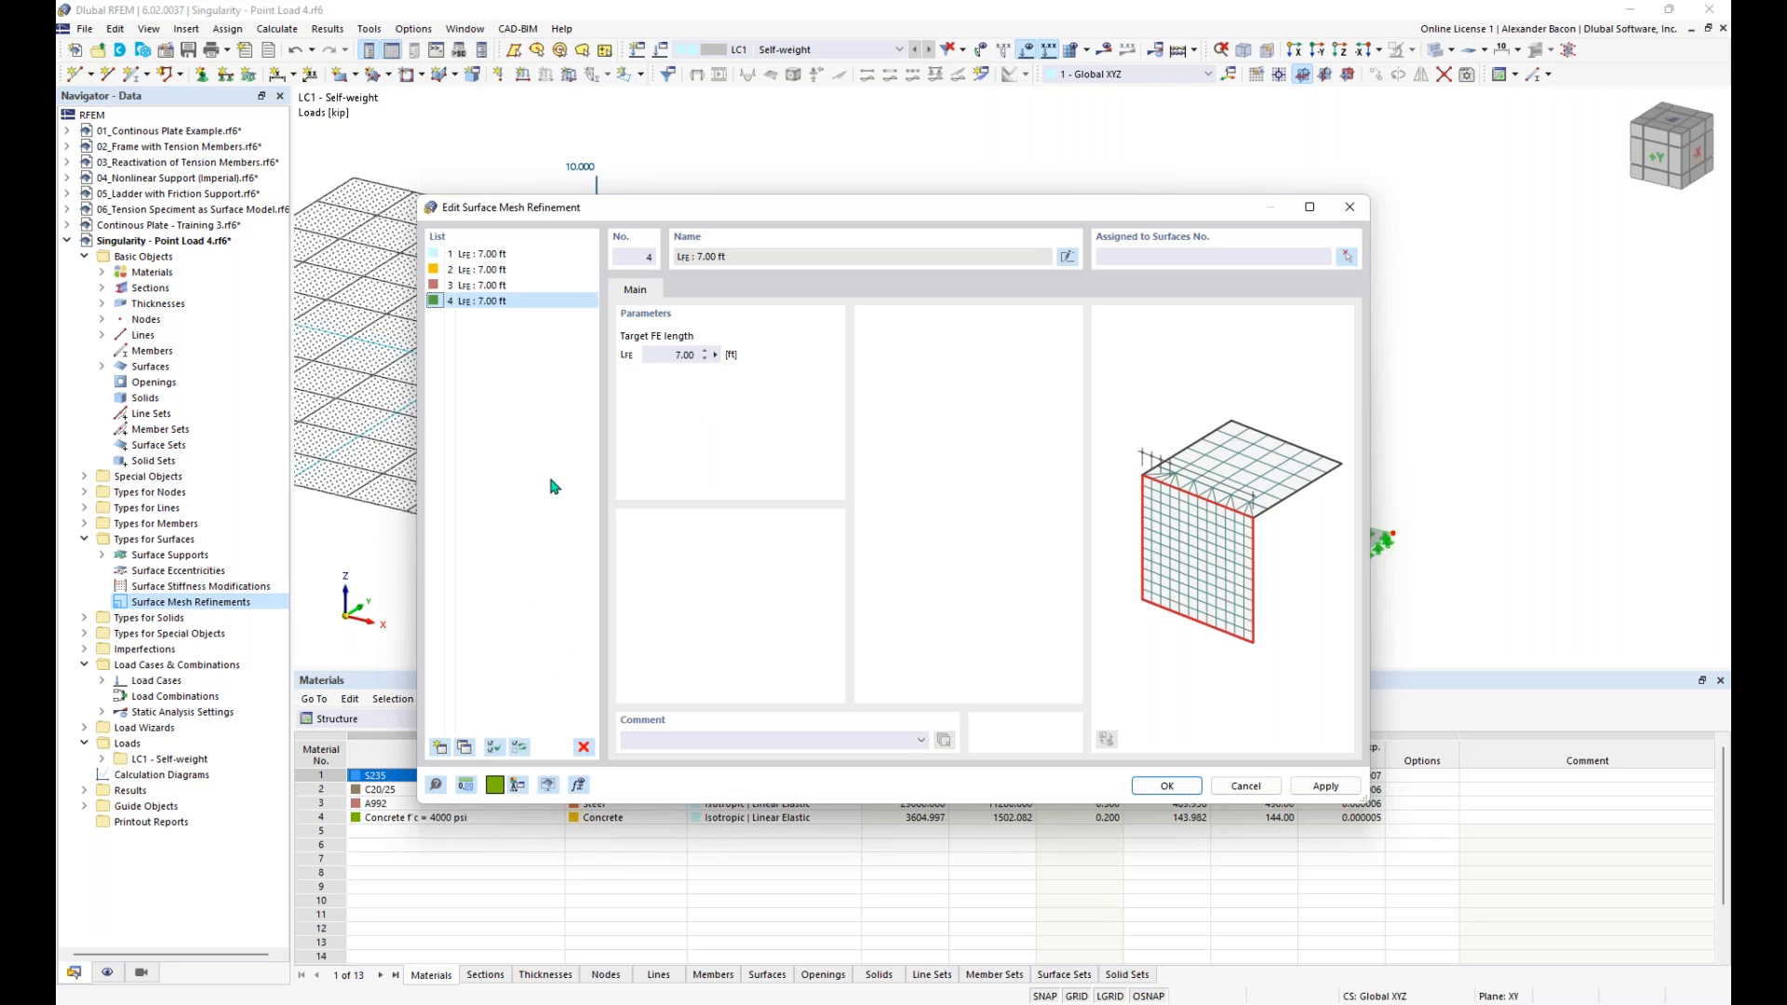
# - Set the target FE lengths of surface mesh refinements 2, 3 and 4 to 4 ft, 1.25 ft and 0.40 ft
pyautogui.click(484, 270)
pyautogui.click(668, 352)
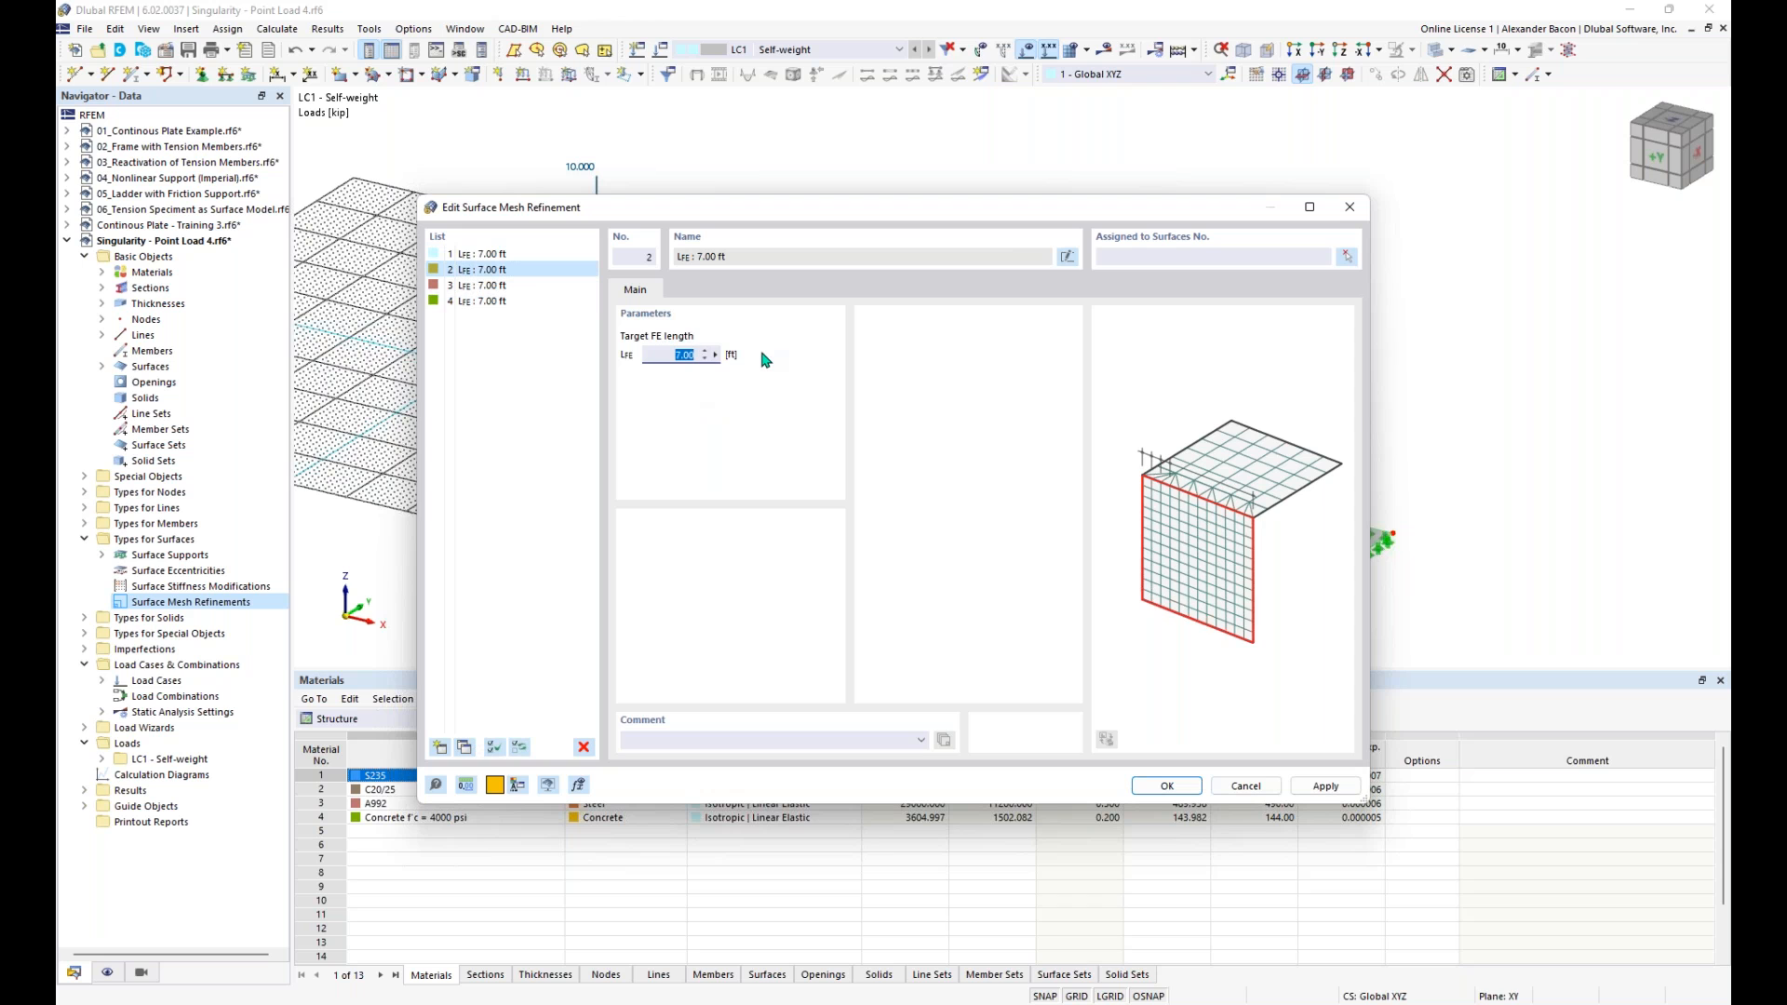
pyautogui.write('4')
pyautogui.click(516, 286)
pyautogui.click(672, 355)
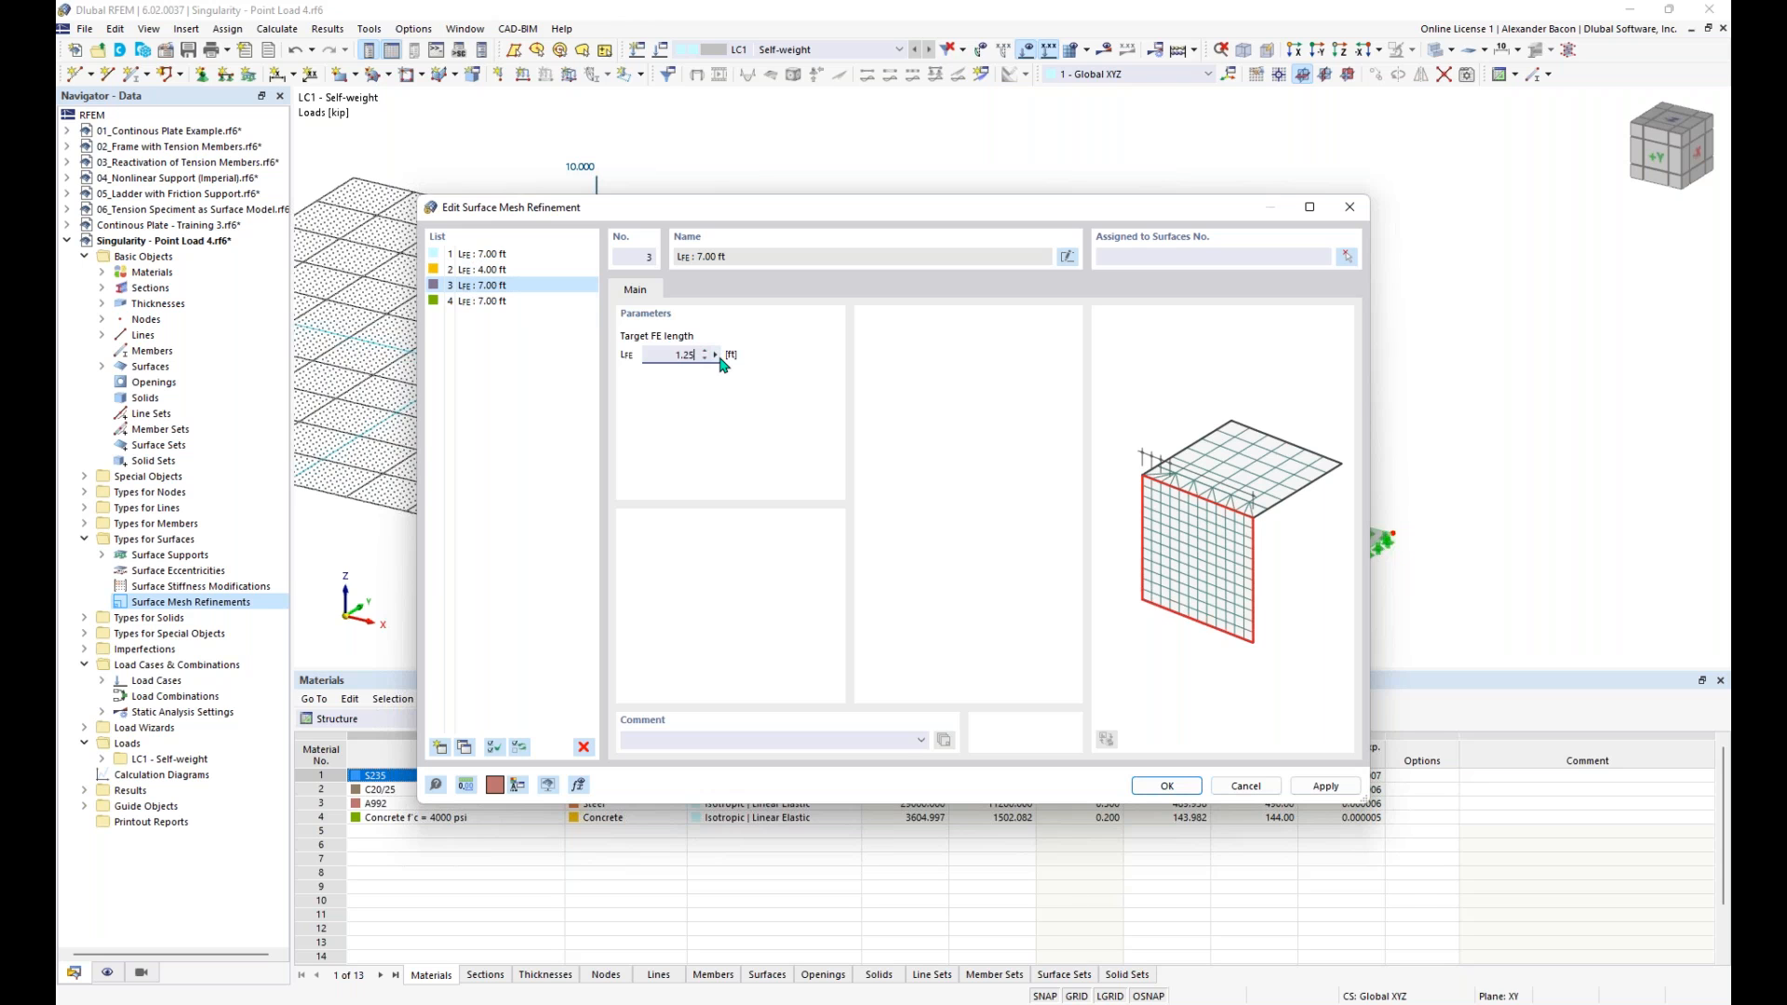
pyautogui.click(482, 301)
pyautogui.click(646, 354)
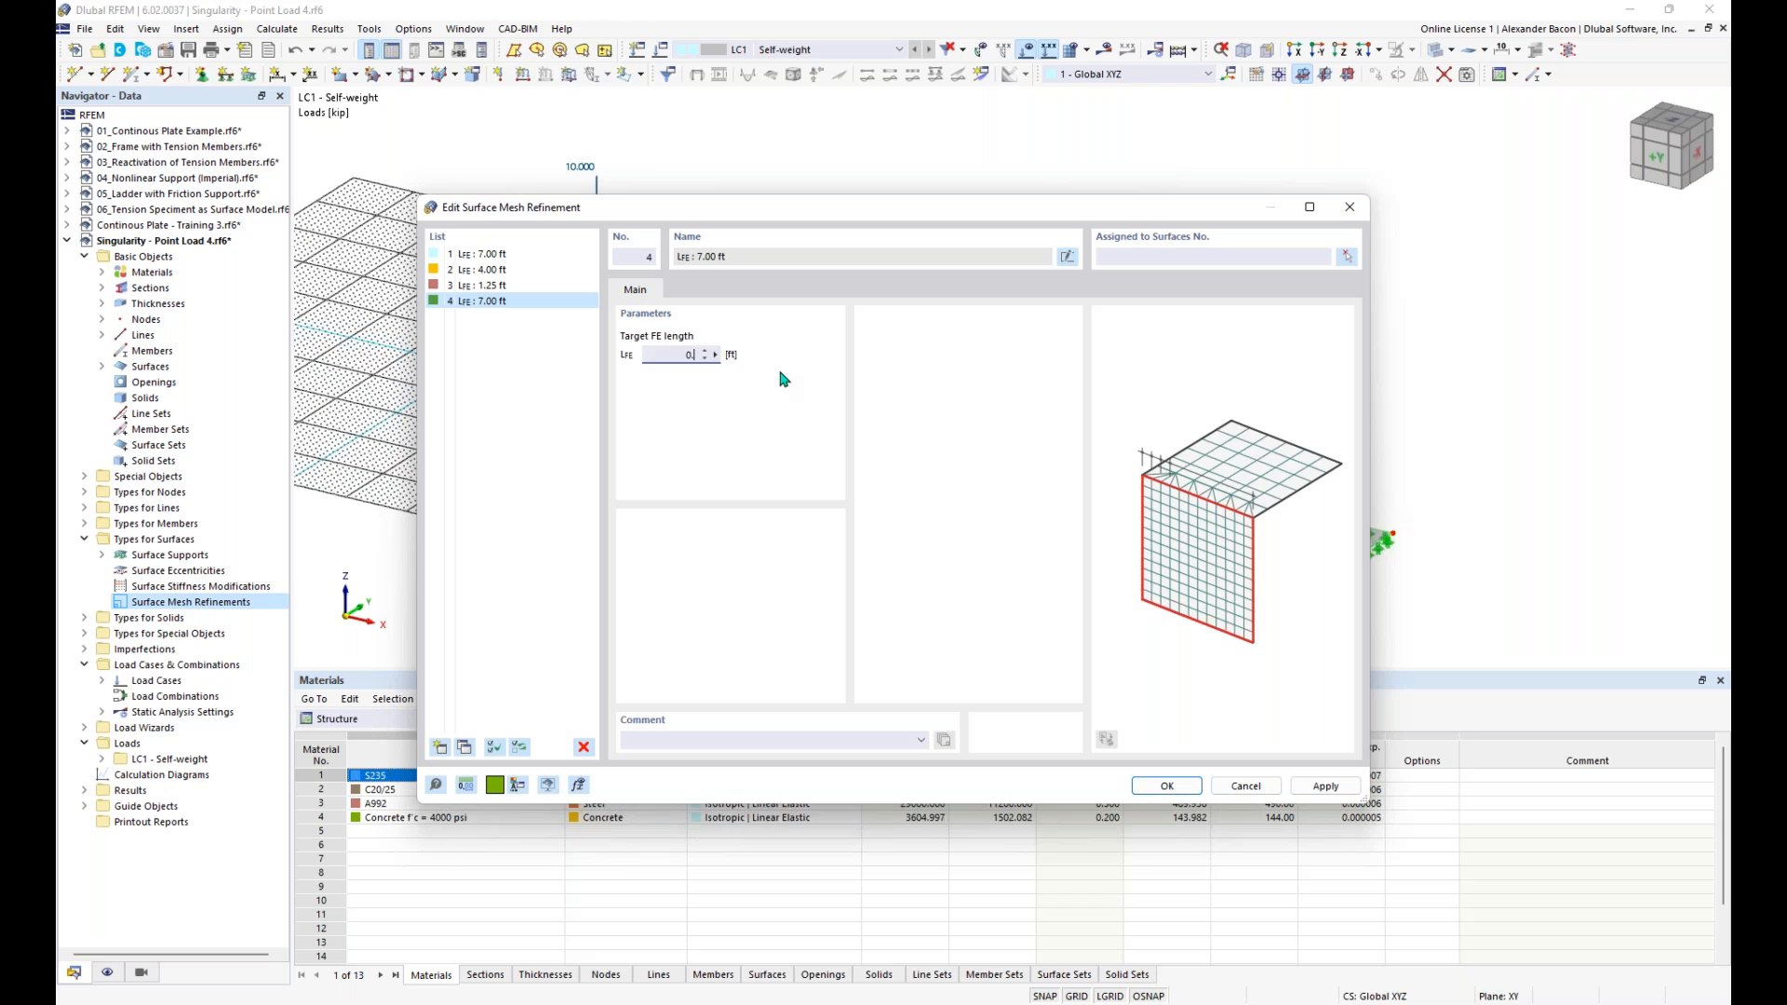
pyautogui.click(580, 365)
# - Assign surface mesh refinements 1, 2, 3 and 4 to surfaces 1, 2, 3 and 4 respectively
pyautogui.click(562, 255)
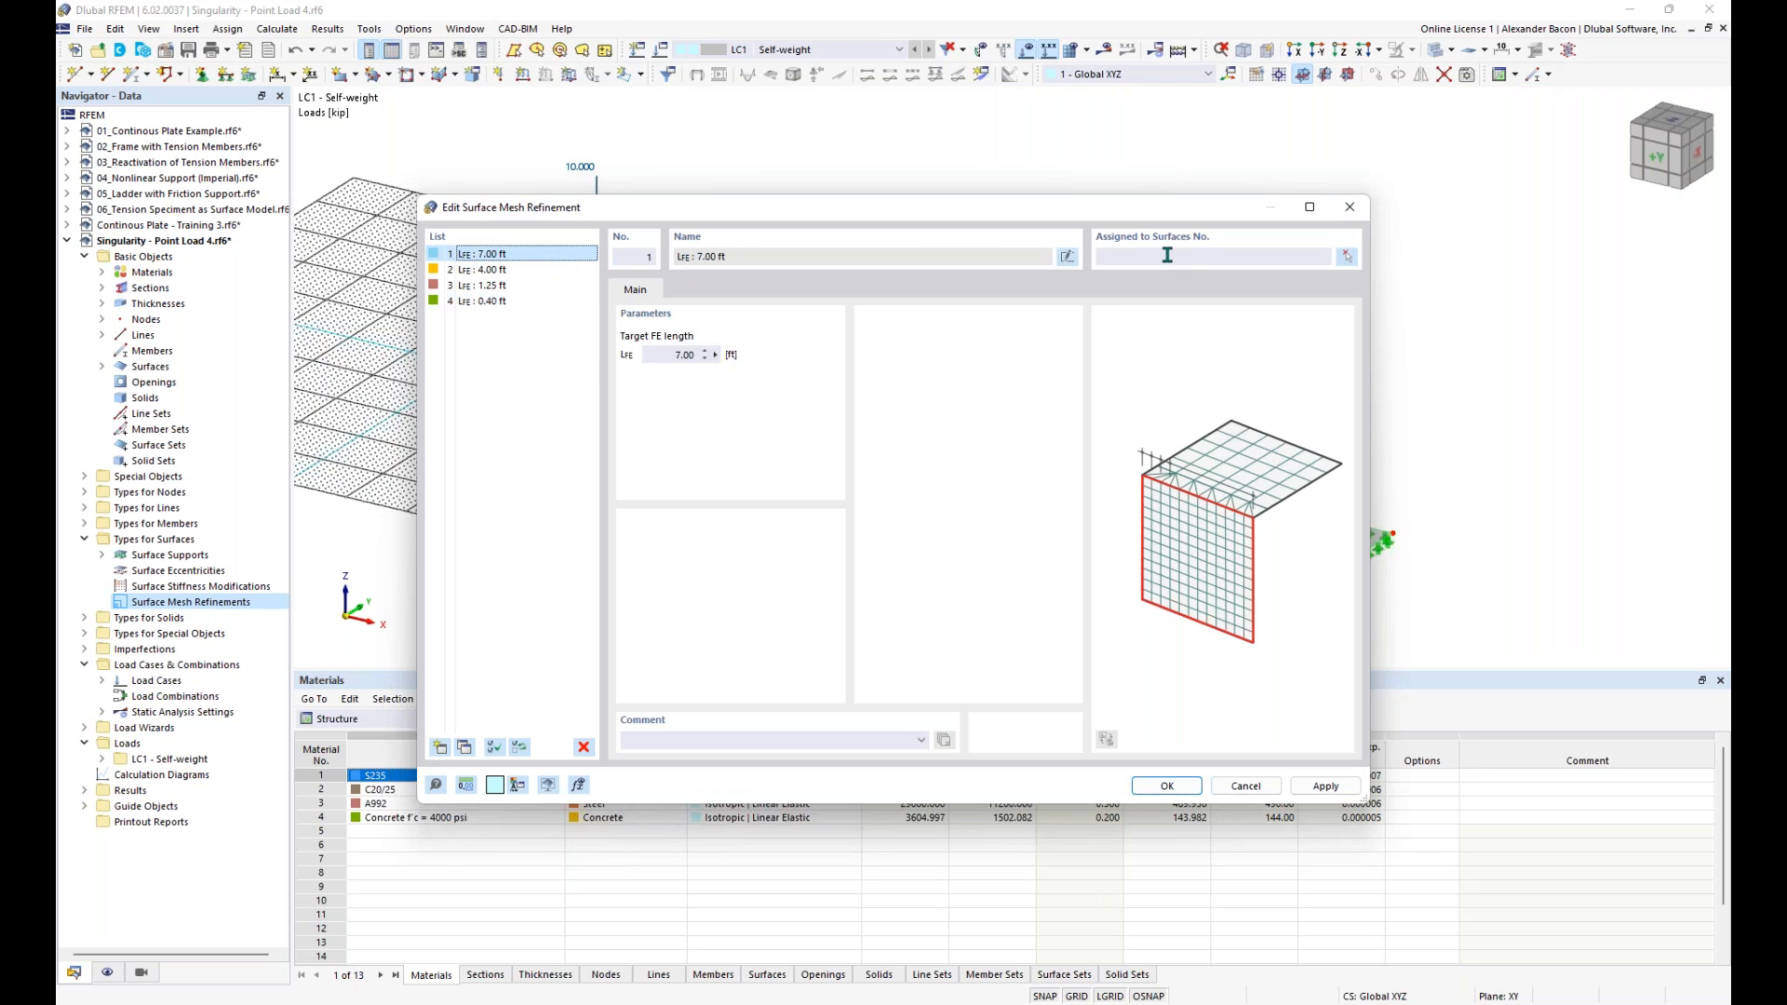
pyautogui.moveTo(1147, 218); pyautogui.dragTo(1029, 239)
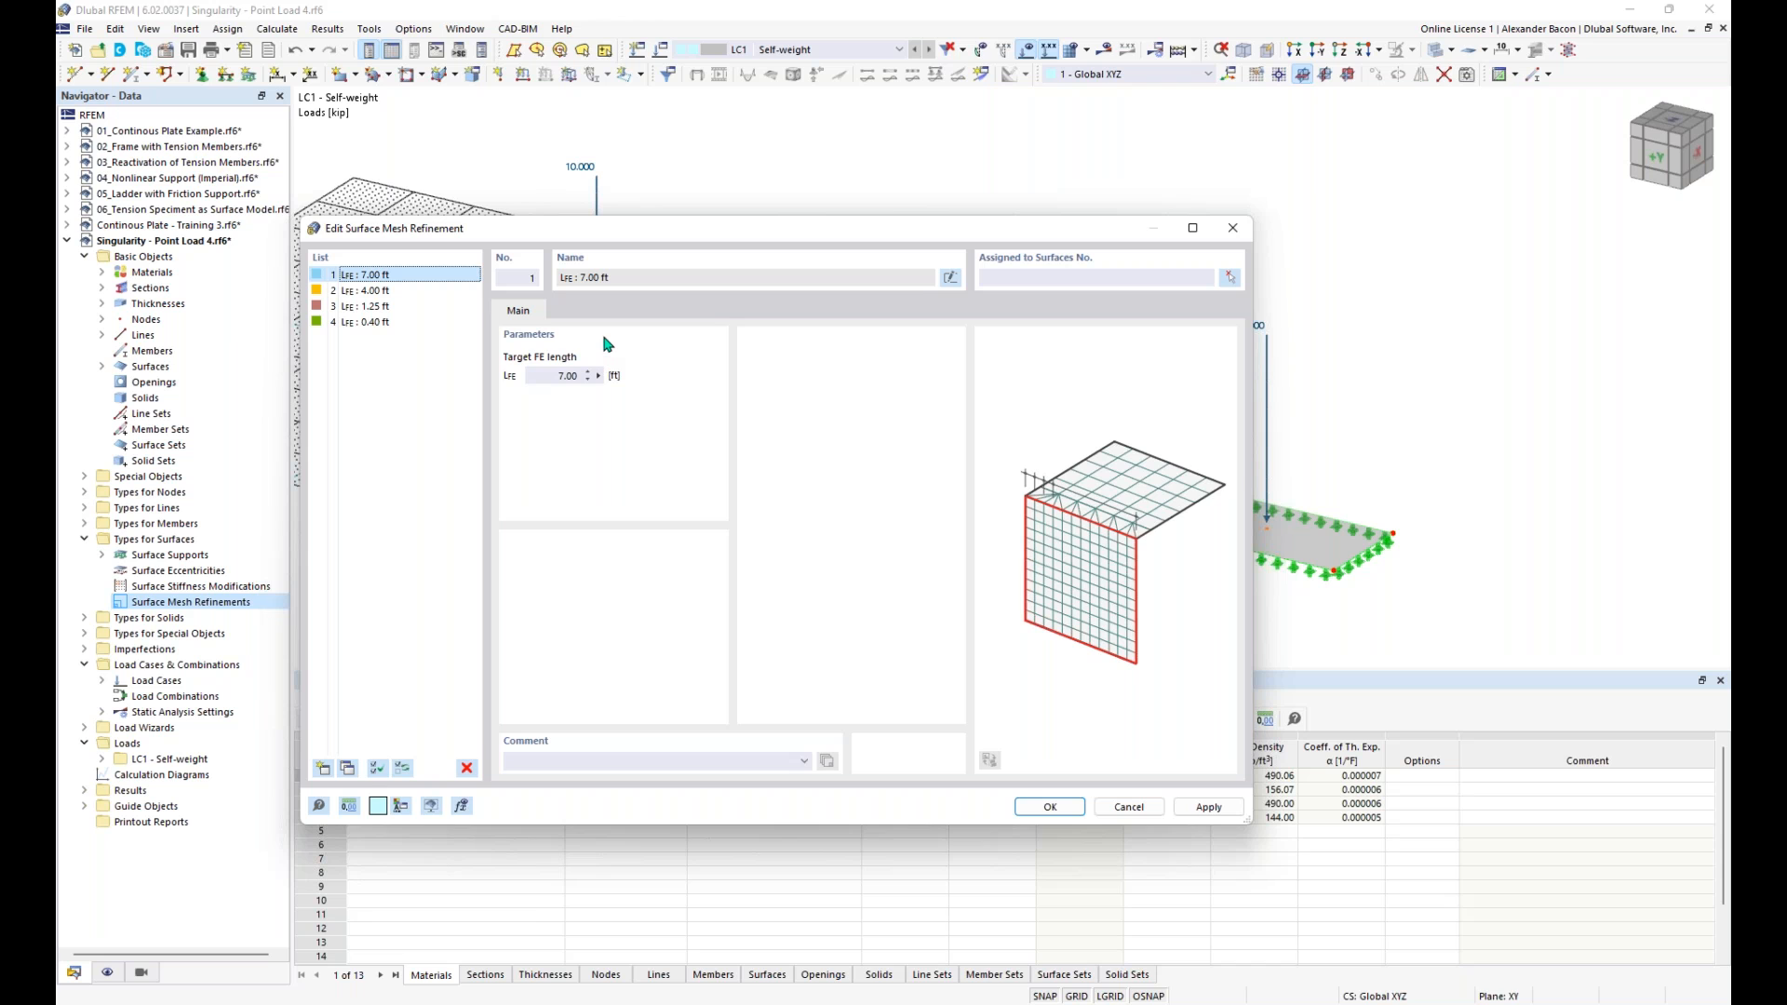
pyautogui.click(1051, 277)
pyautogui.write('1')
pyautogui.click(368, 291)
pyautogui.click(1095, 276)
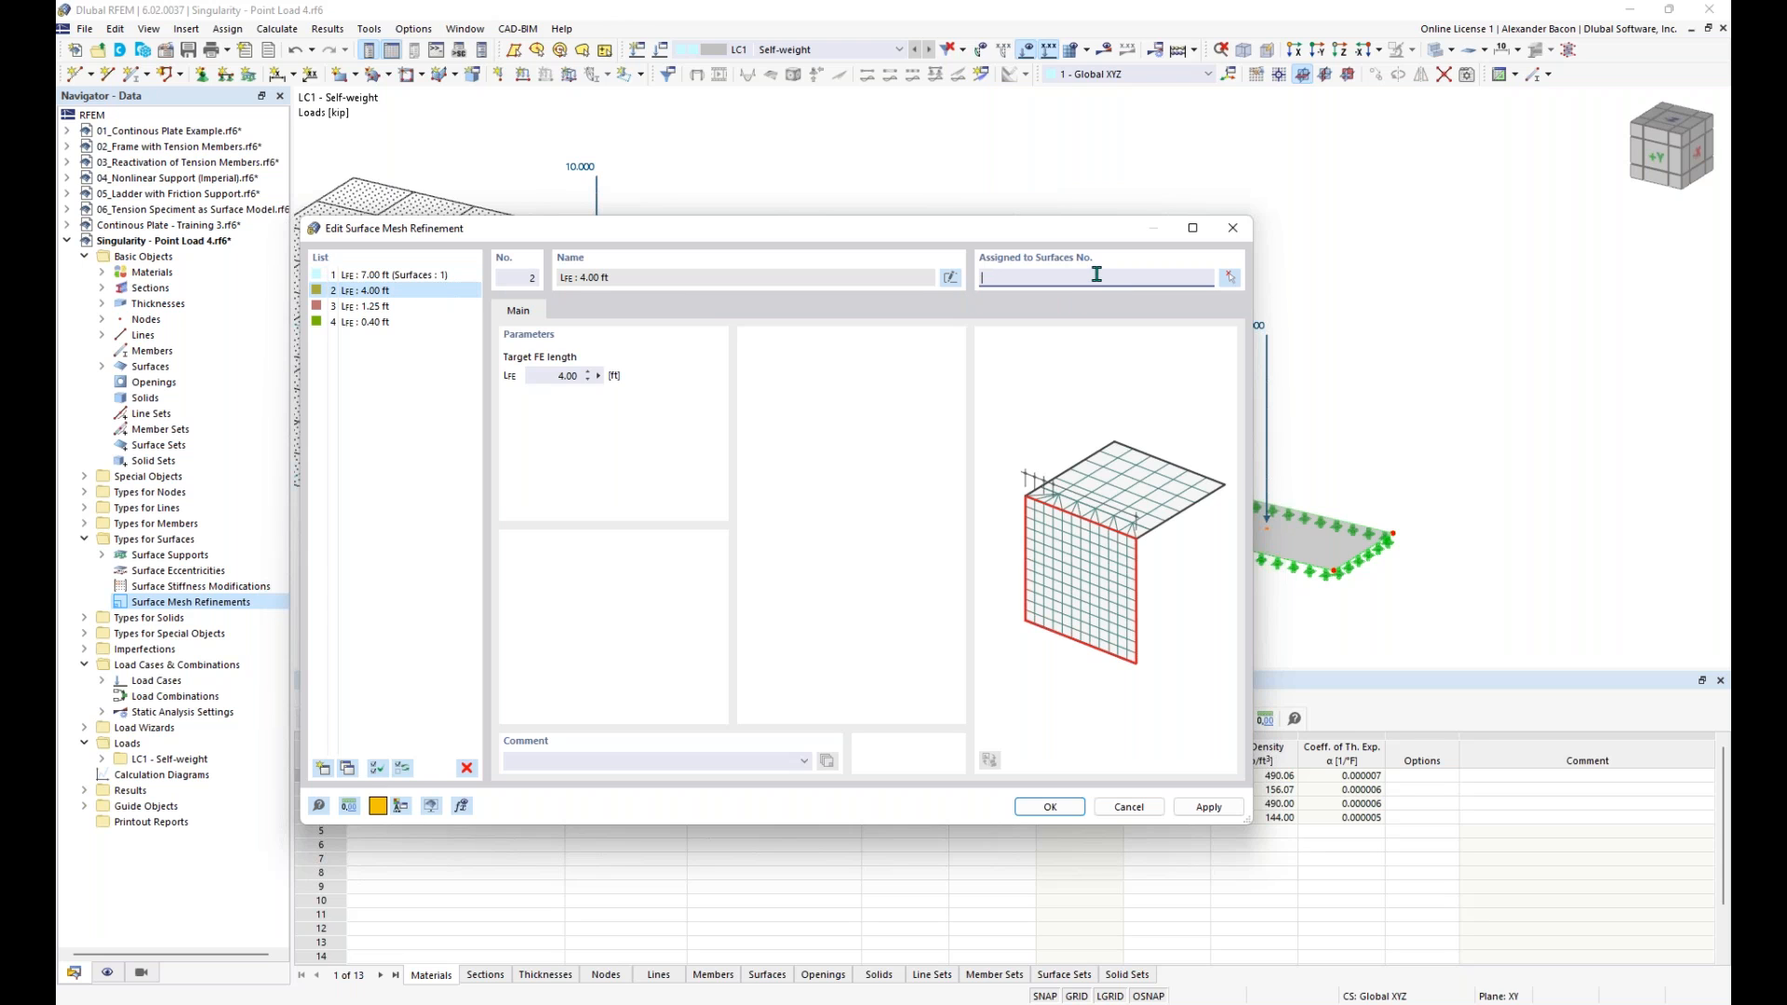
pyautogui.write('2')
pyautogui.click(438, 307)
pyautogui.click(1093, 278)
pyautogui.write('3')
pyautogui.click(430, 321)
pyautogui.click(1089, 278)
pyautogui.write('4')
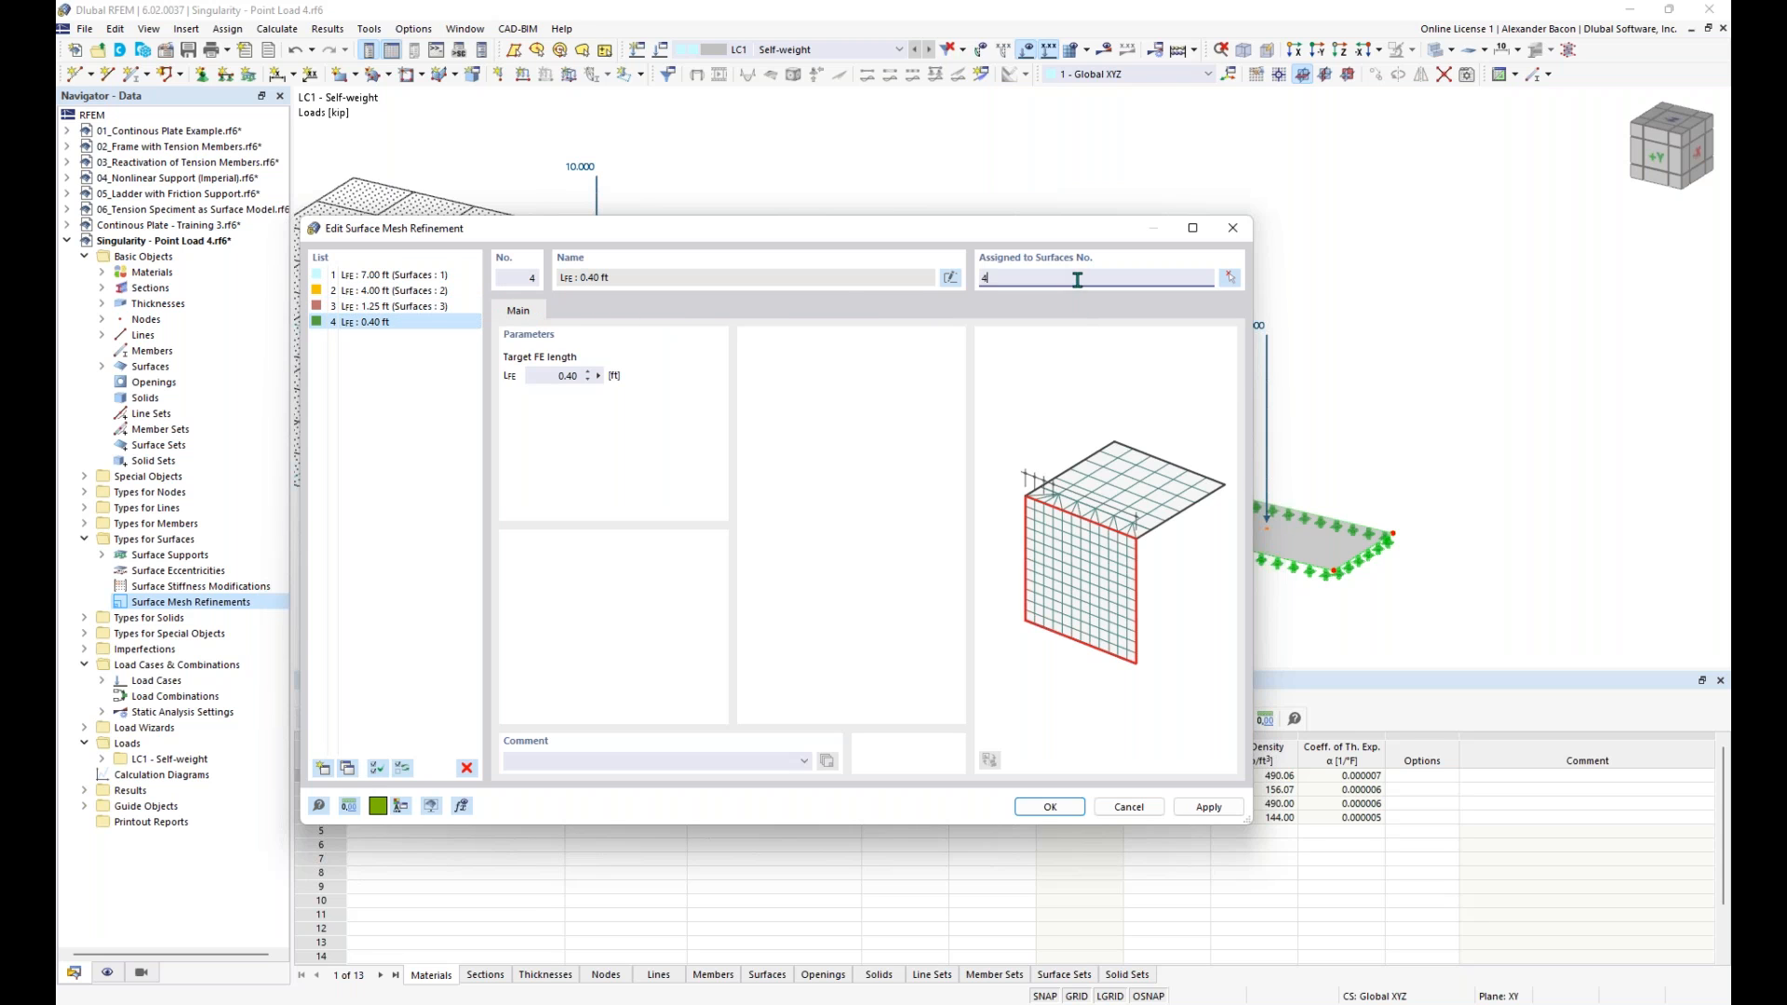
pyautogui.click(403, 360)
pyautogui.click(1059, 808)
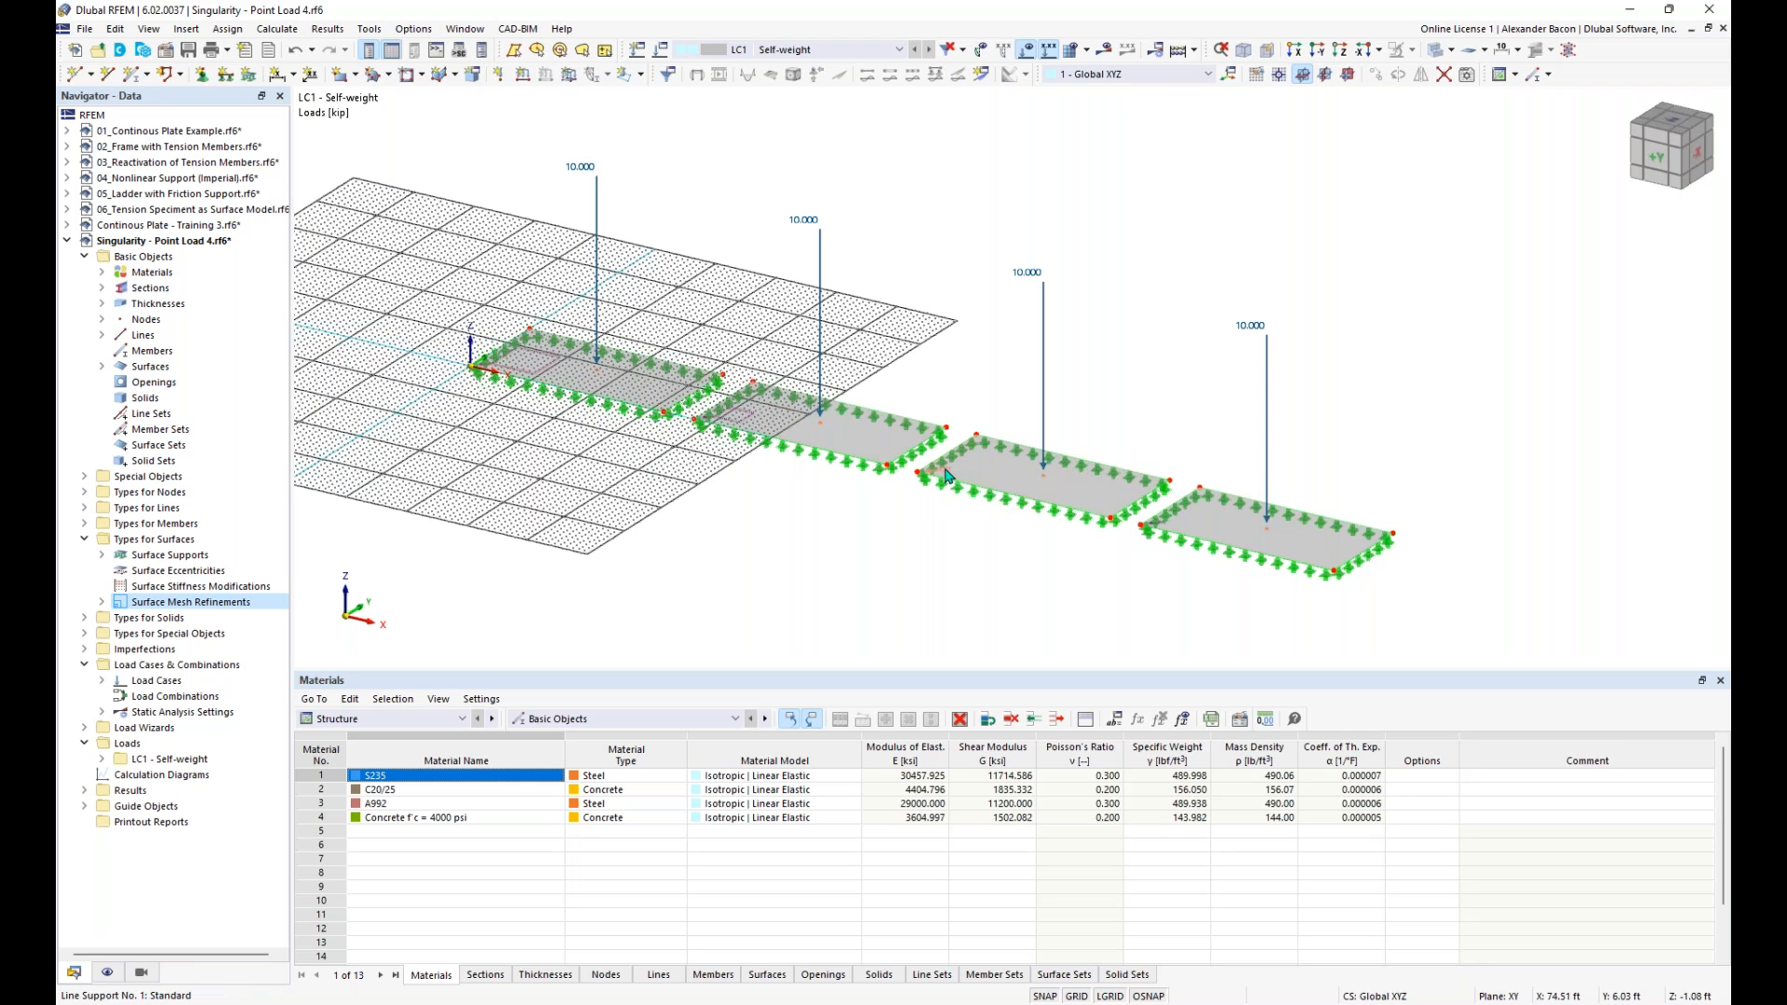
# - Turn off the work plane grid around the row of four plates
pyautogui.scroll(1, 739, 505)
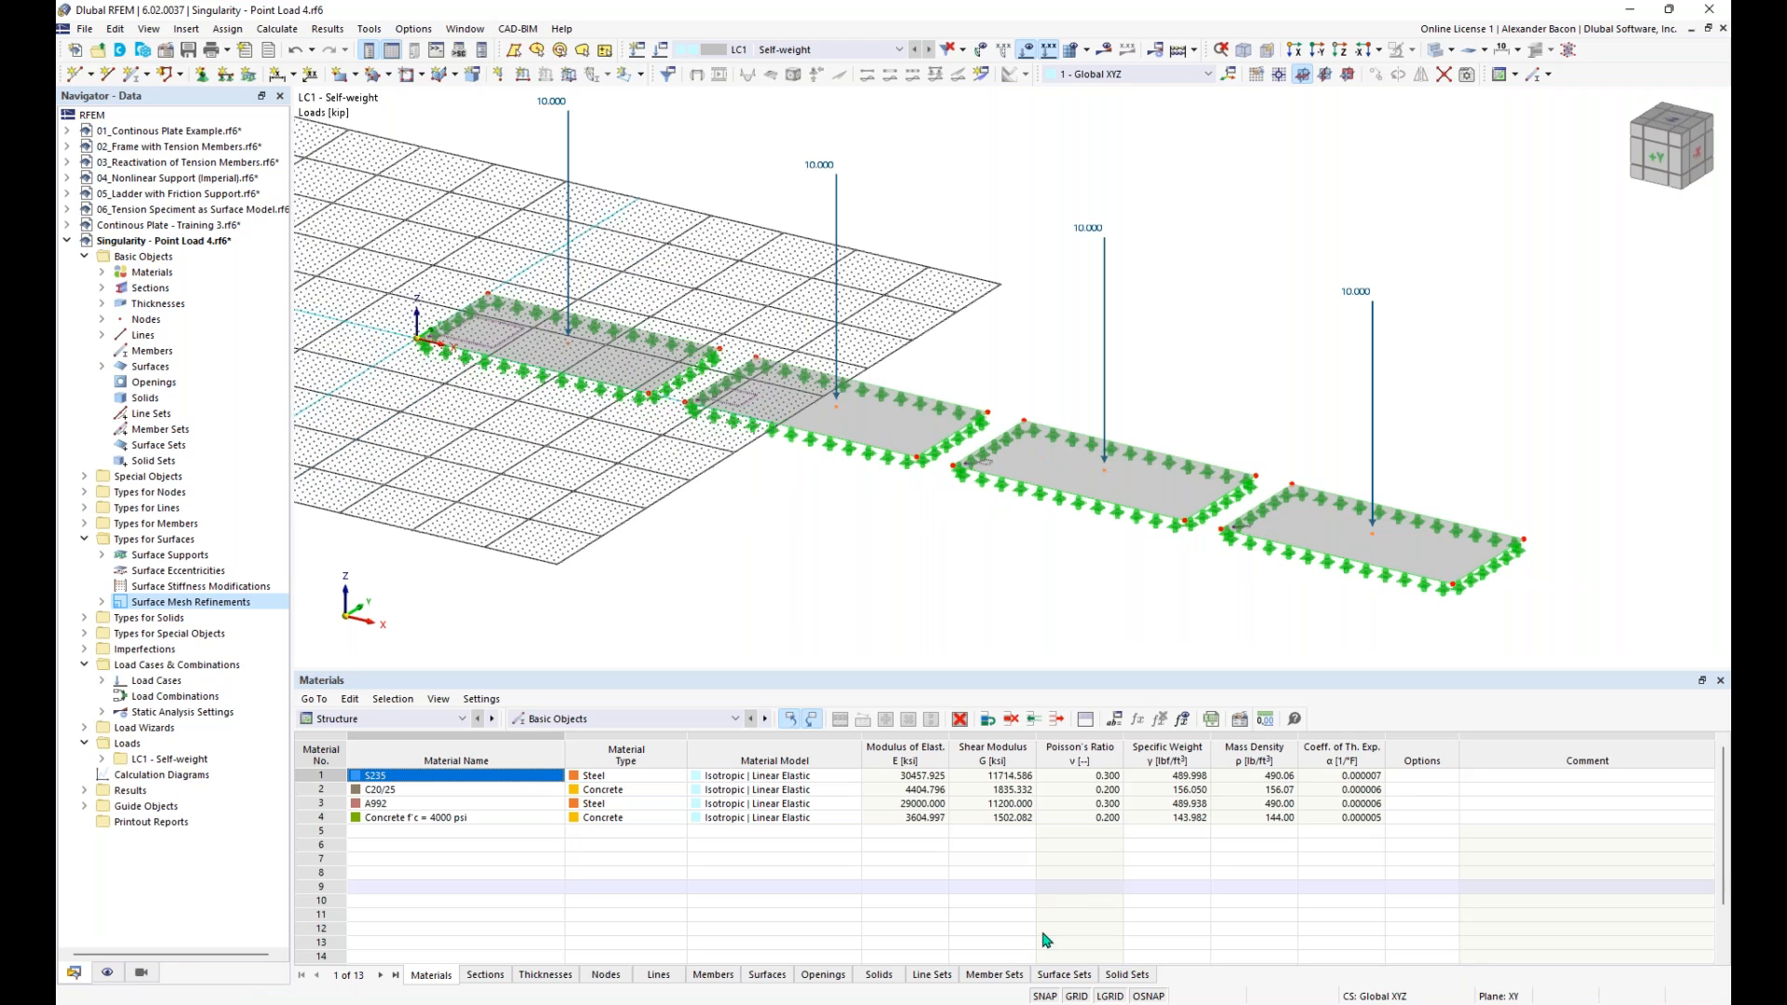
pyautogui.click(1074, 996)
pyautogui.moveTo(883, 571)
pyautogui.mouseDown(button='middle')
pyautogui.moveTo(869, 601)
pyautogui.moveTo(887, 601)
pyautogui.mouseUp(button='middle')
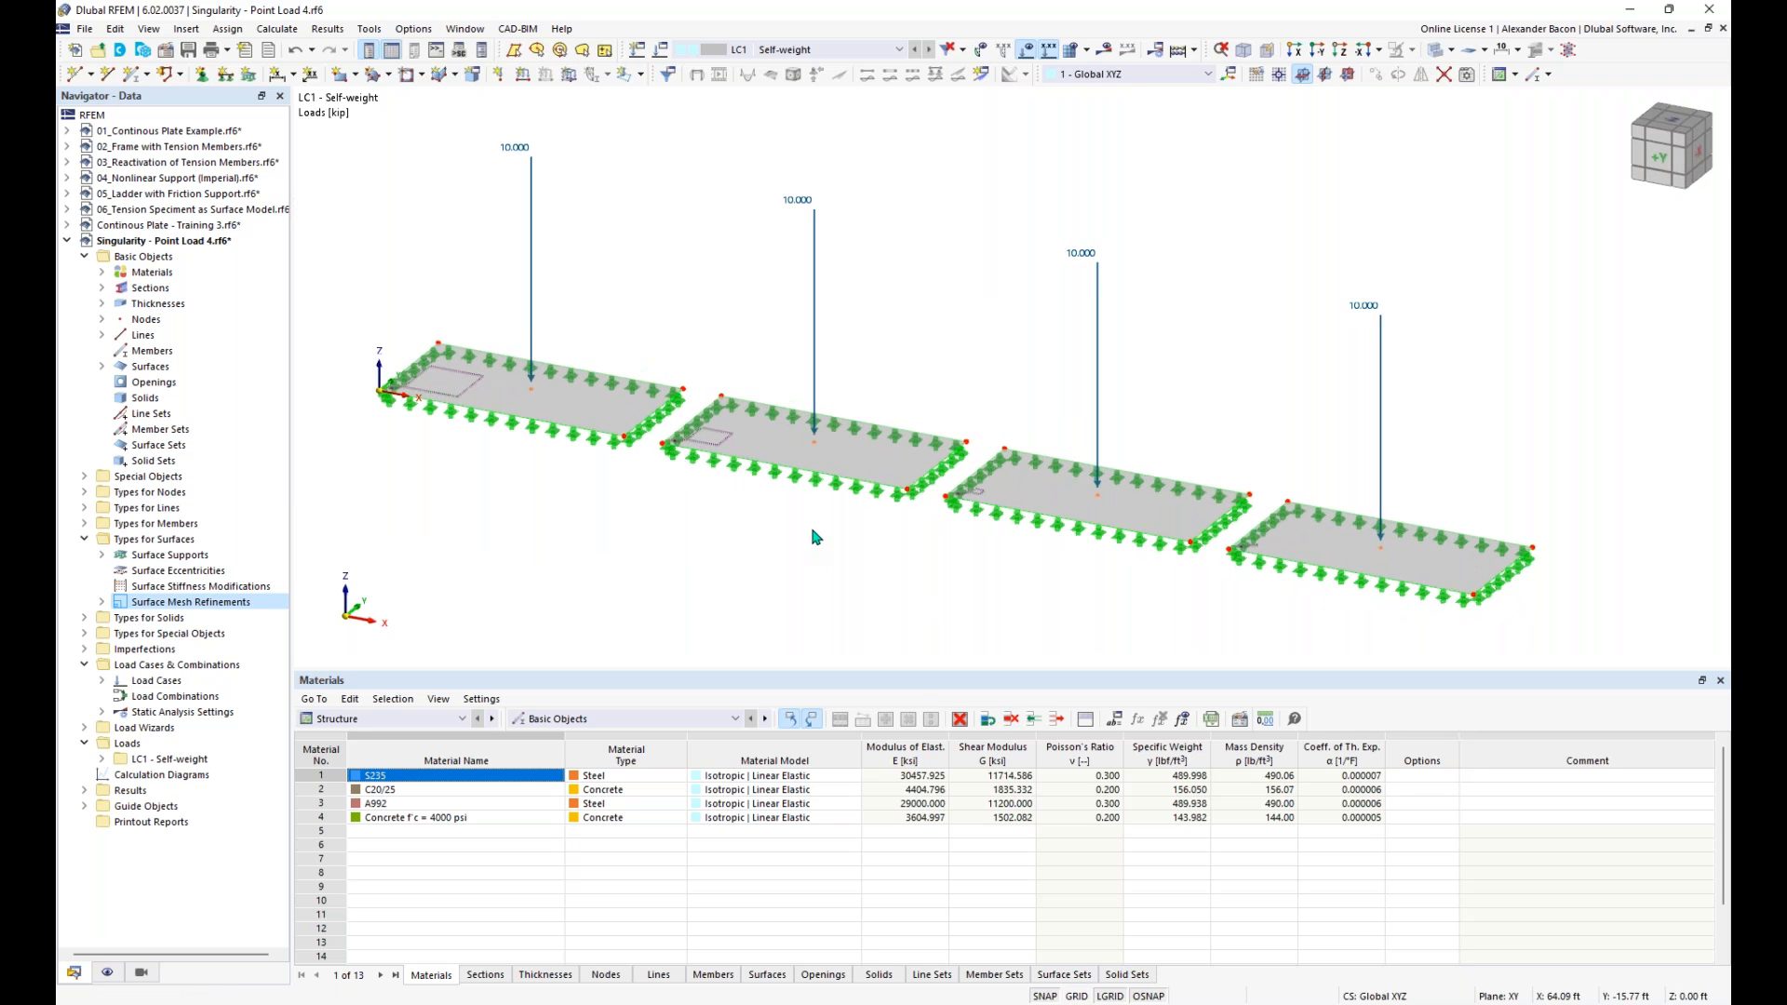
pyautogui.scroll(-2, 809, 538)
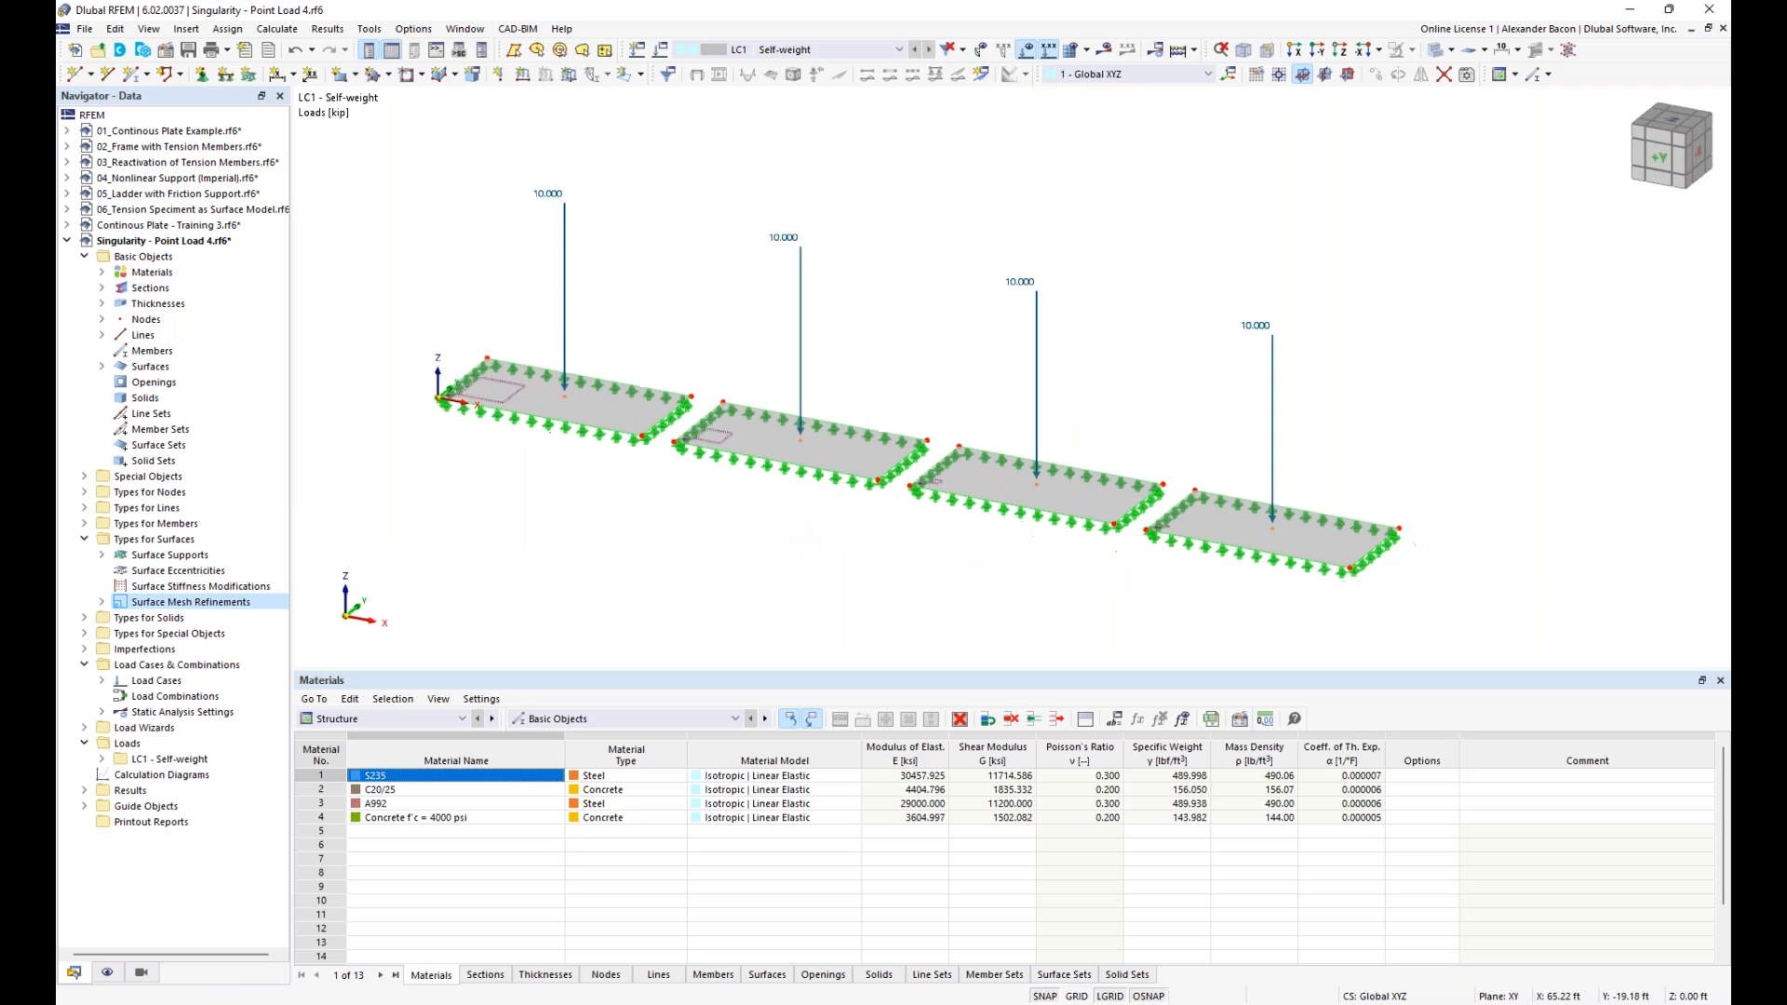
# - Create a two-point result section along the plates' centreline from (0, 8, 0) to (143, 8, 0) ft, projected in global Z
pyautogui.click(982, 74)
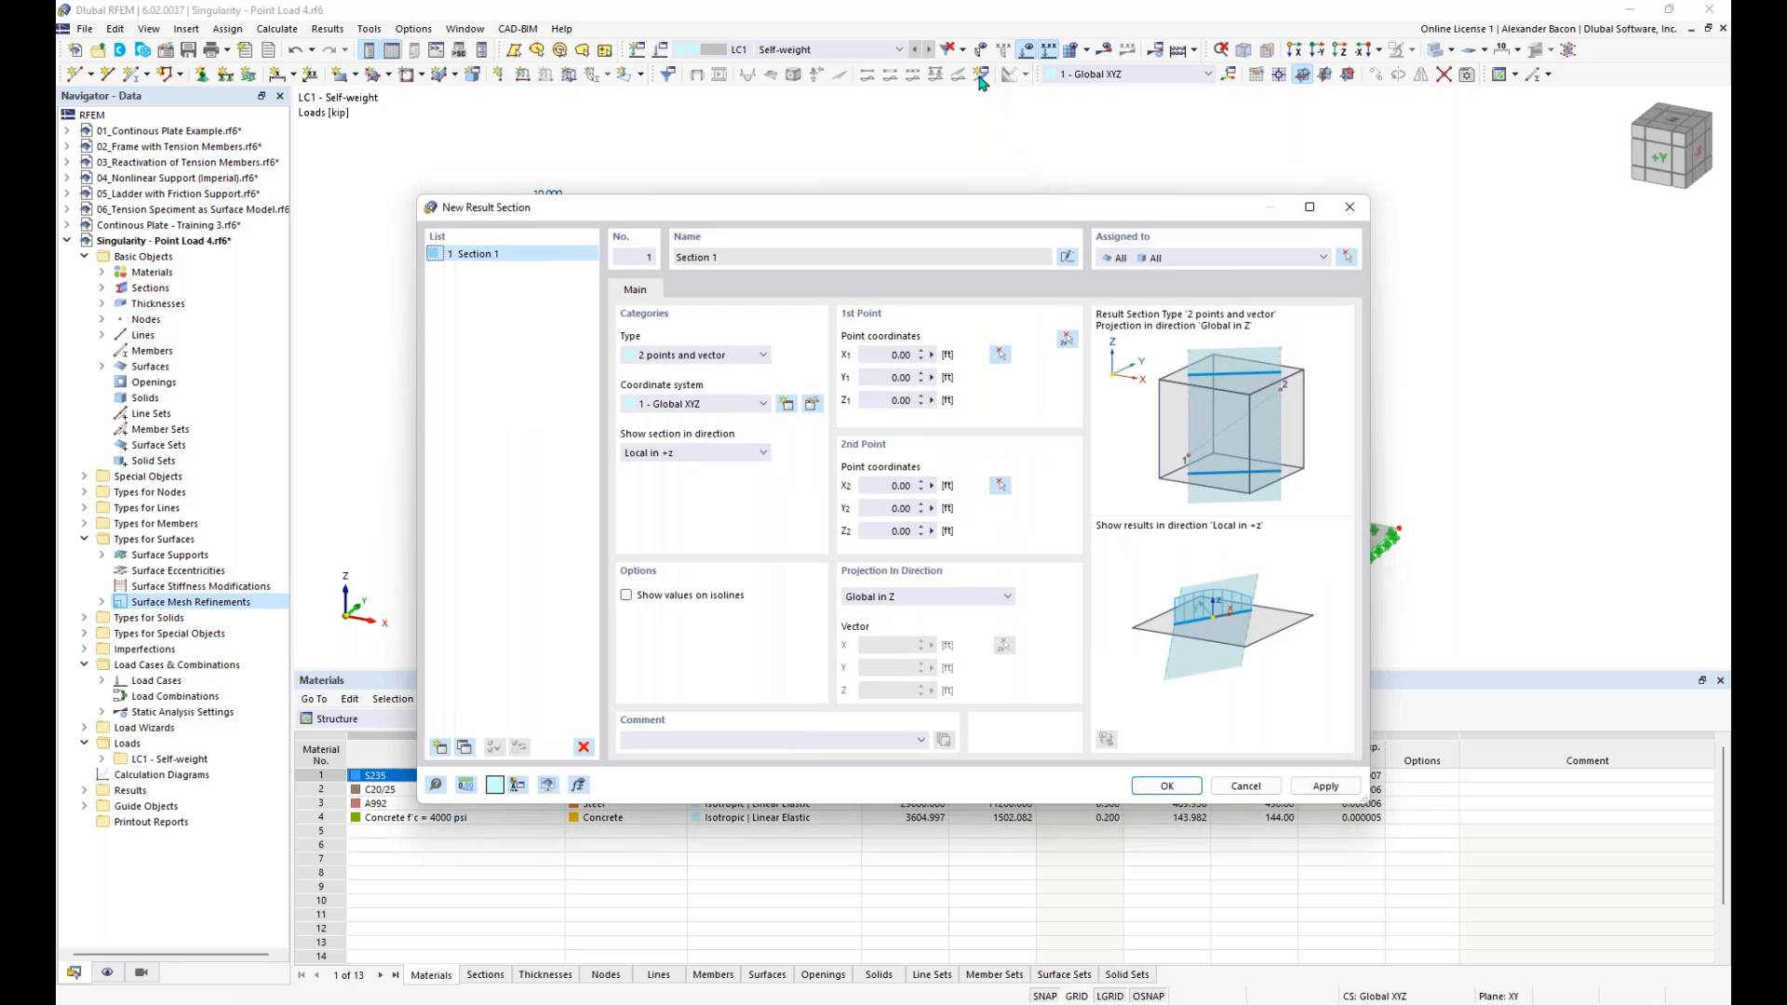
pyautogui.click(1067, 339)
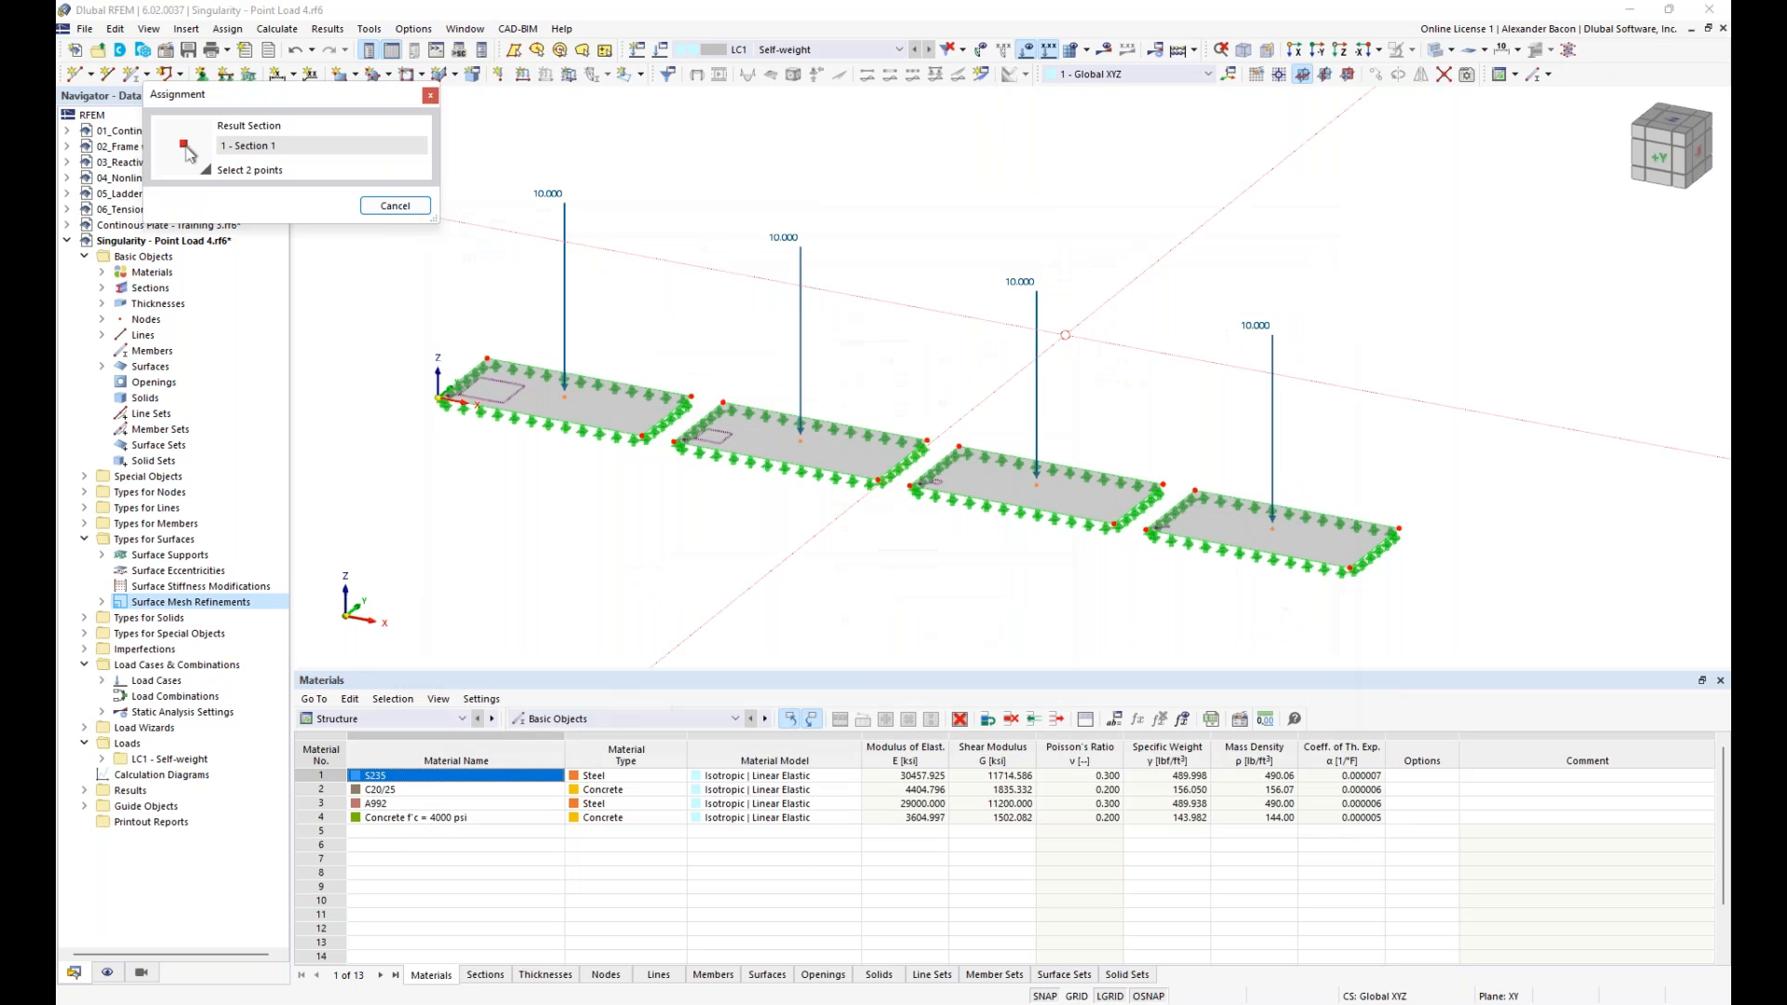
pyautogui.click(487, 358)
pyautogui.click(1399, 528)
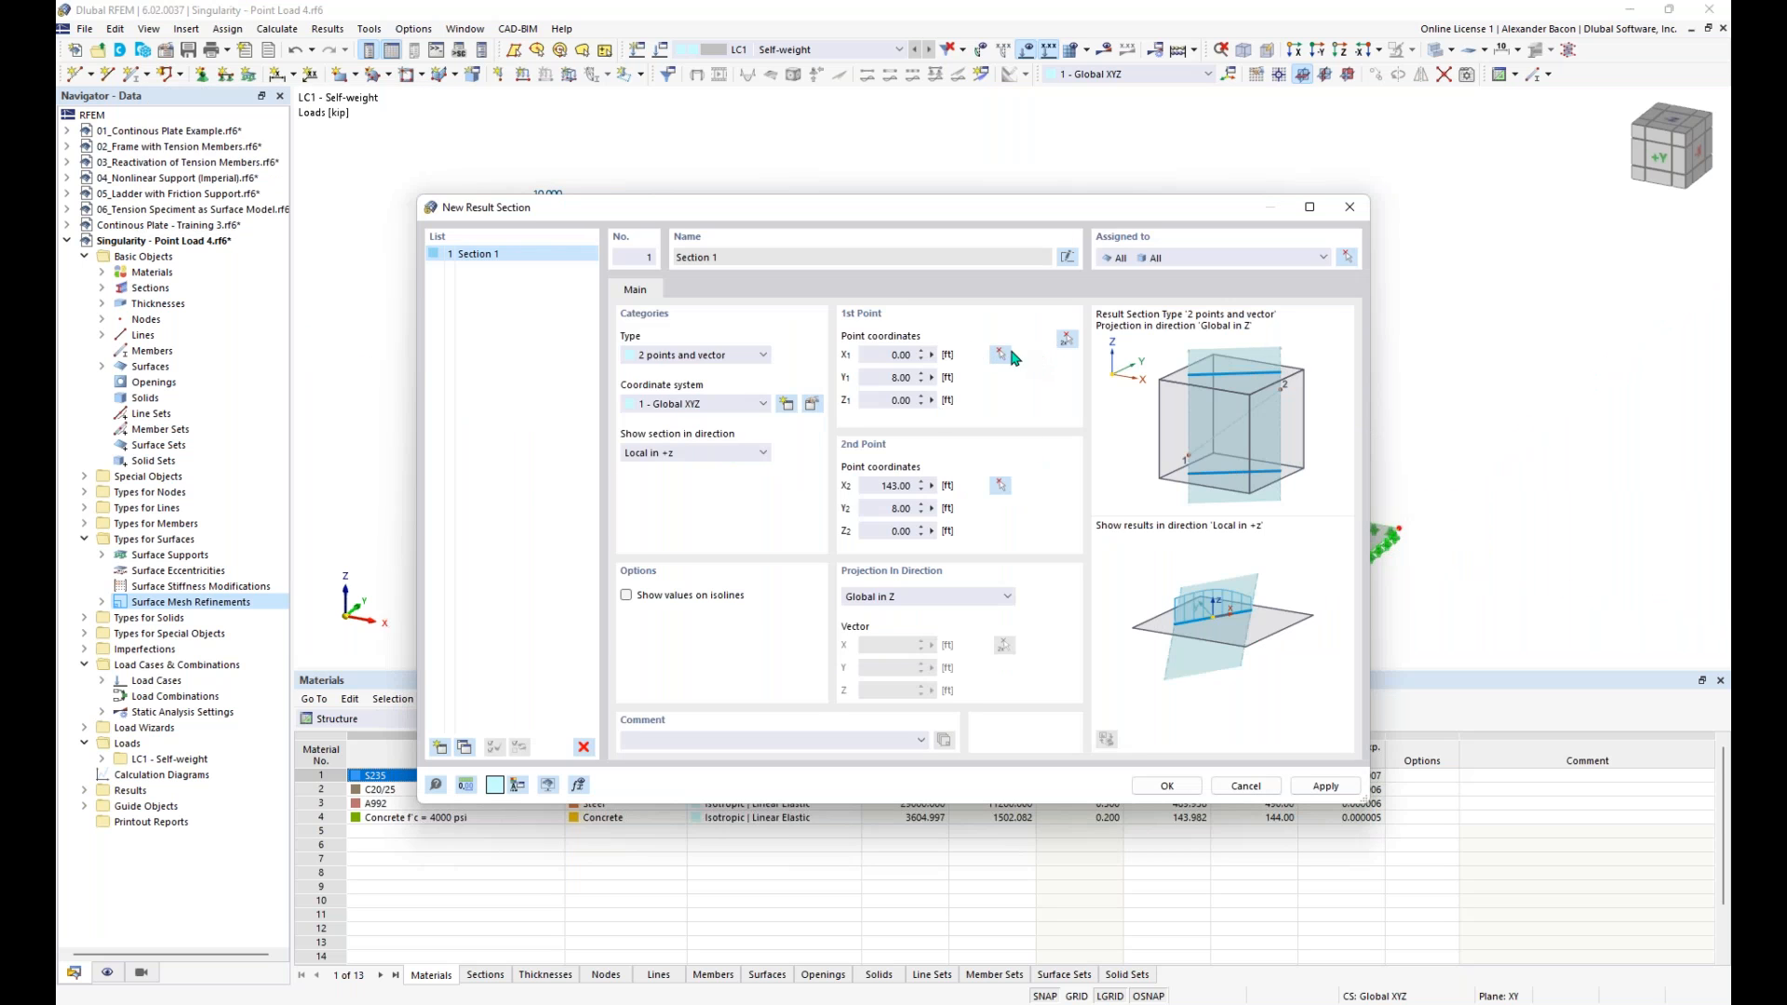
pyautogui.moveTo(852, 222); pyautogui.dragTo(831, 202)
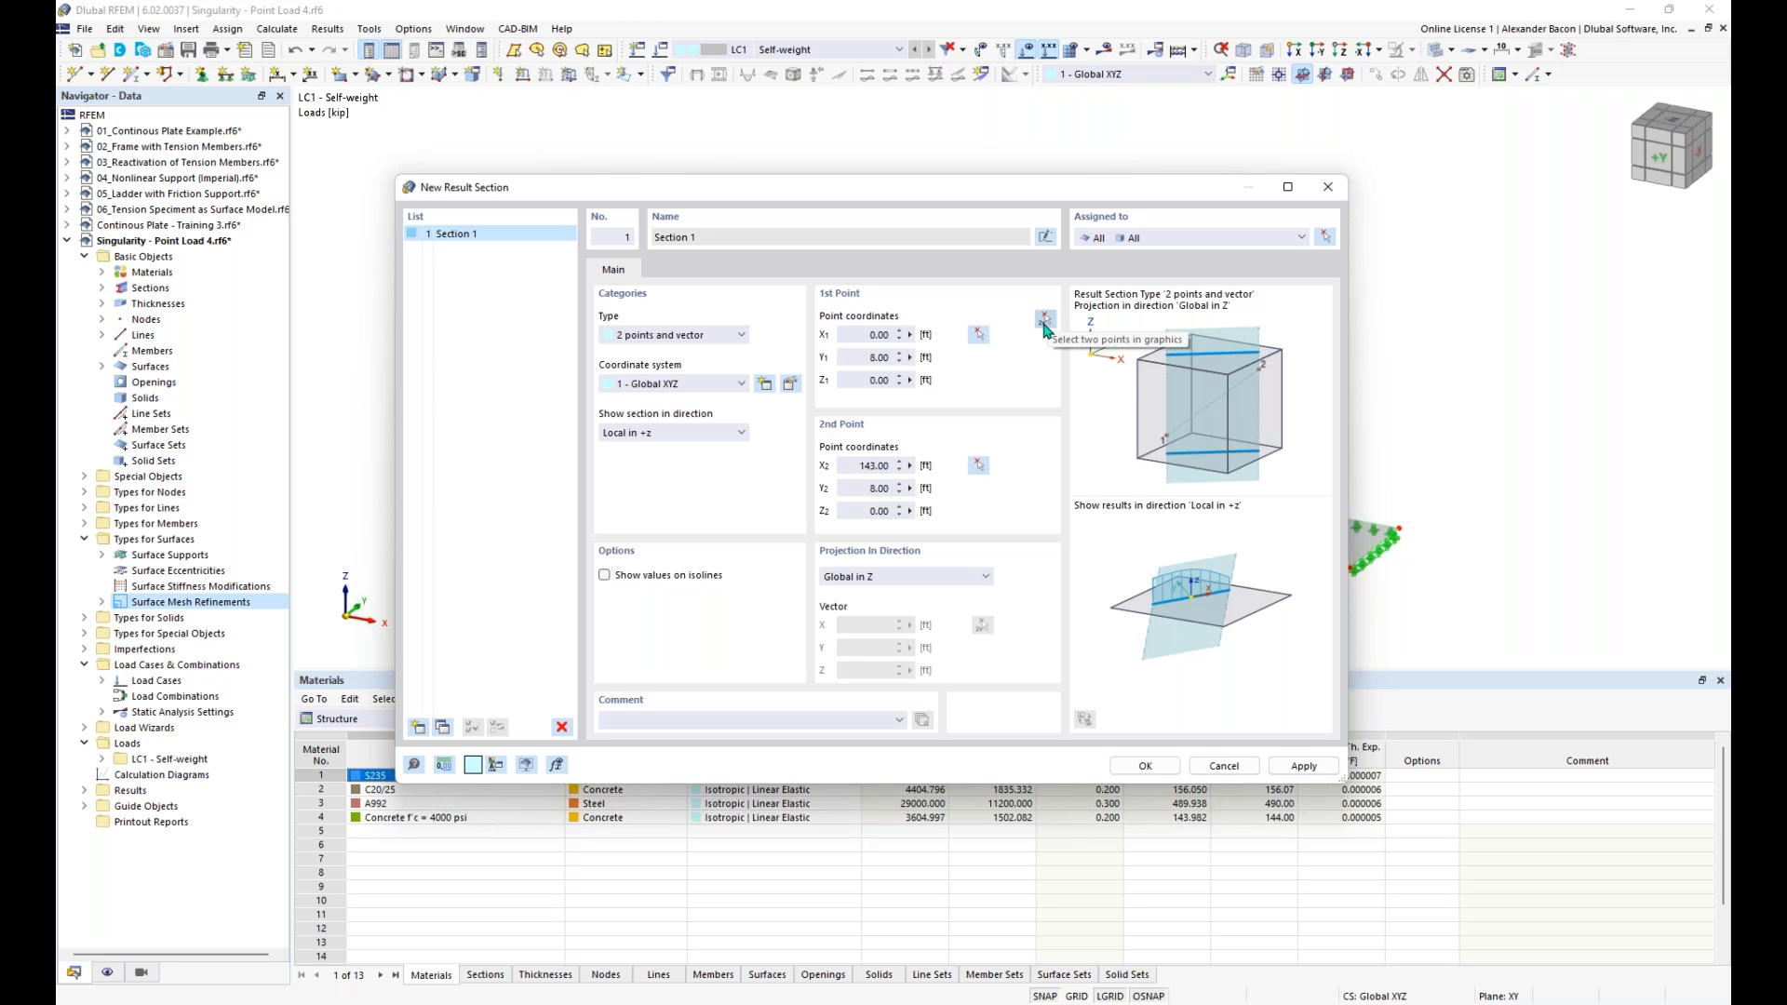
pyautogui.click(672, 338)
pyautogui.click(672, 347)
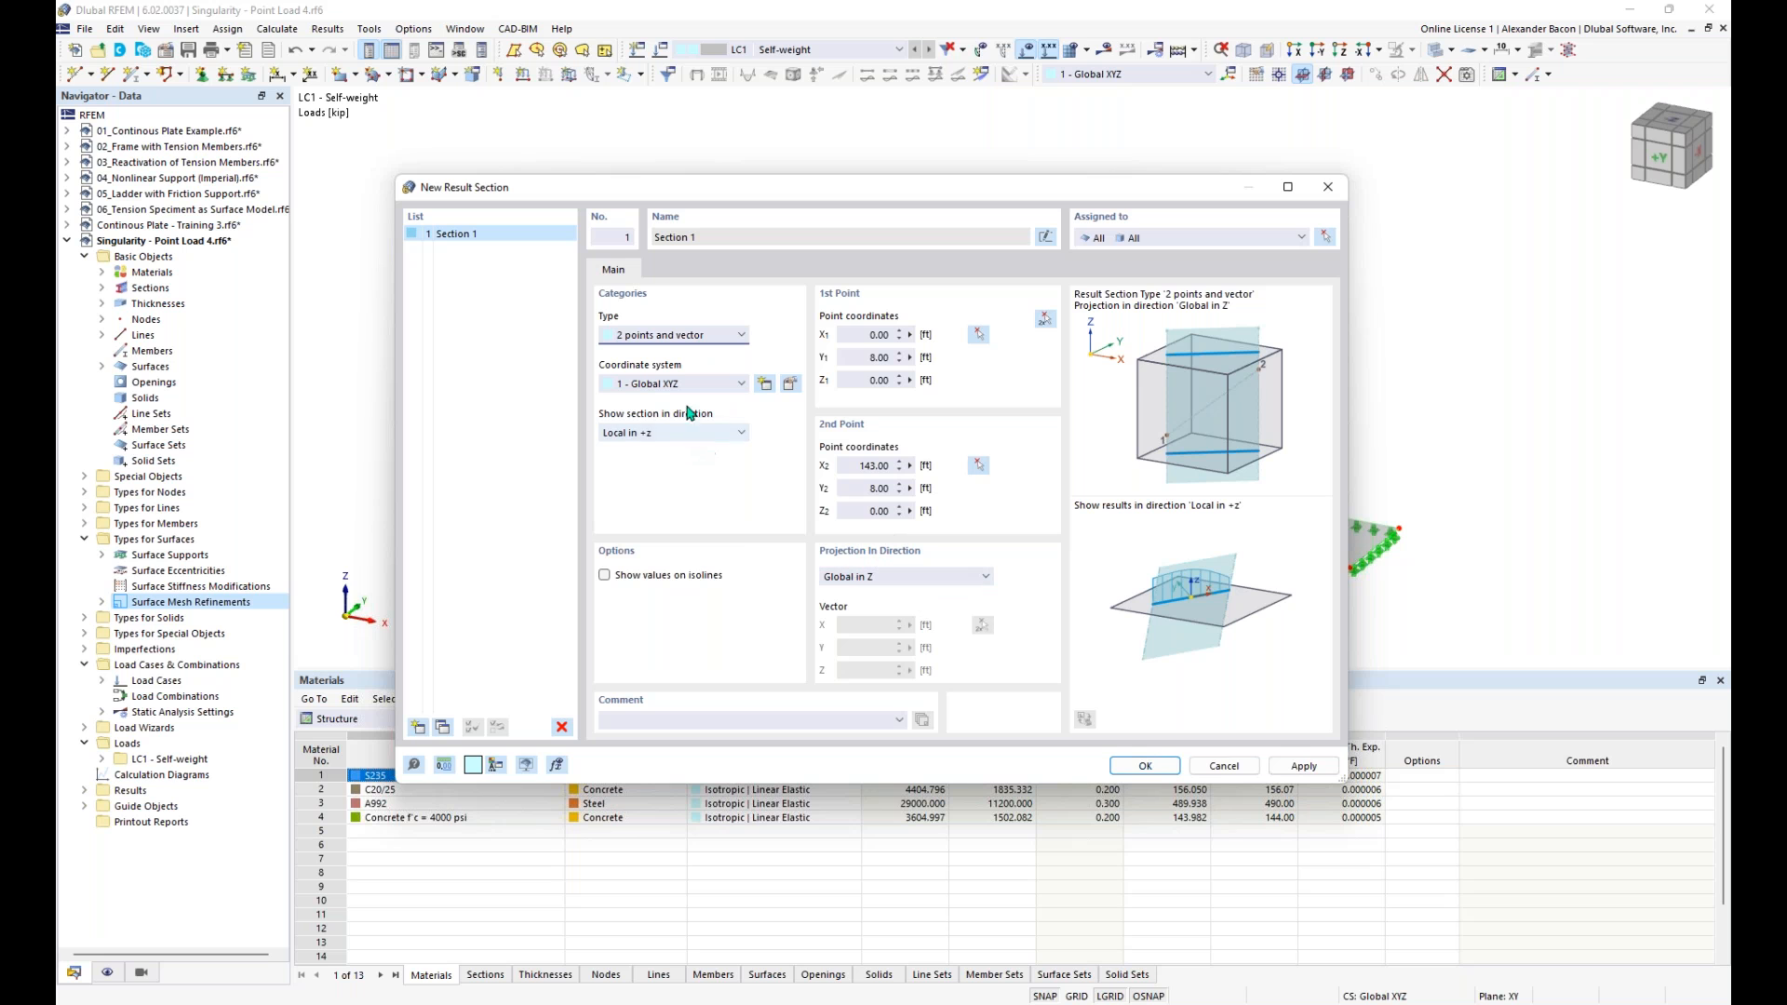
pyautogui.click(1146, 766)
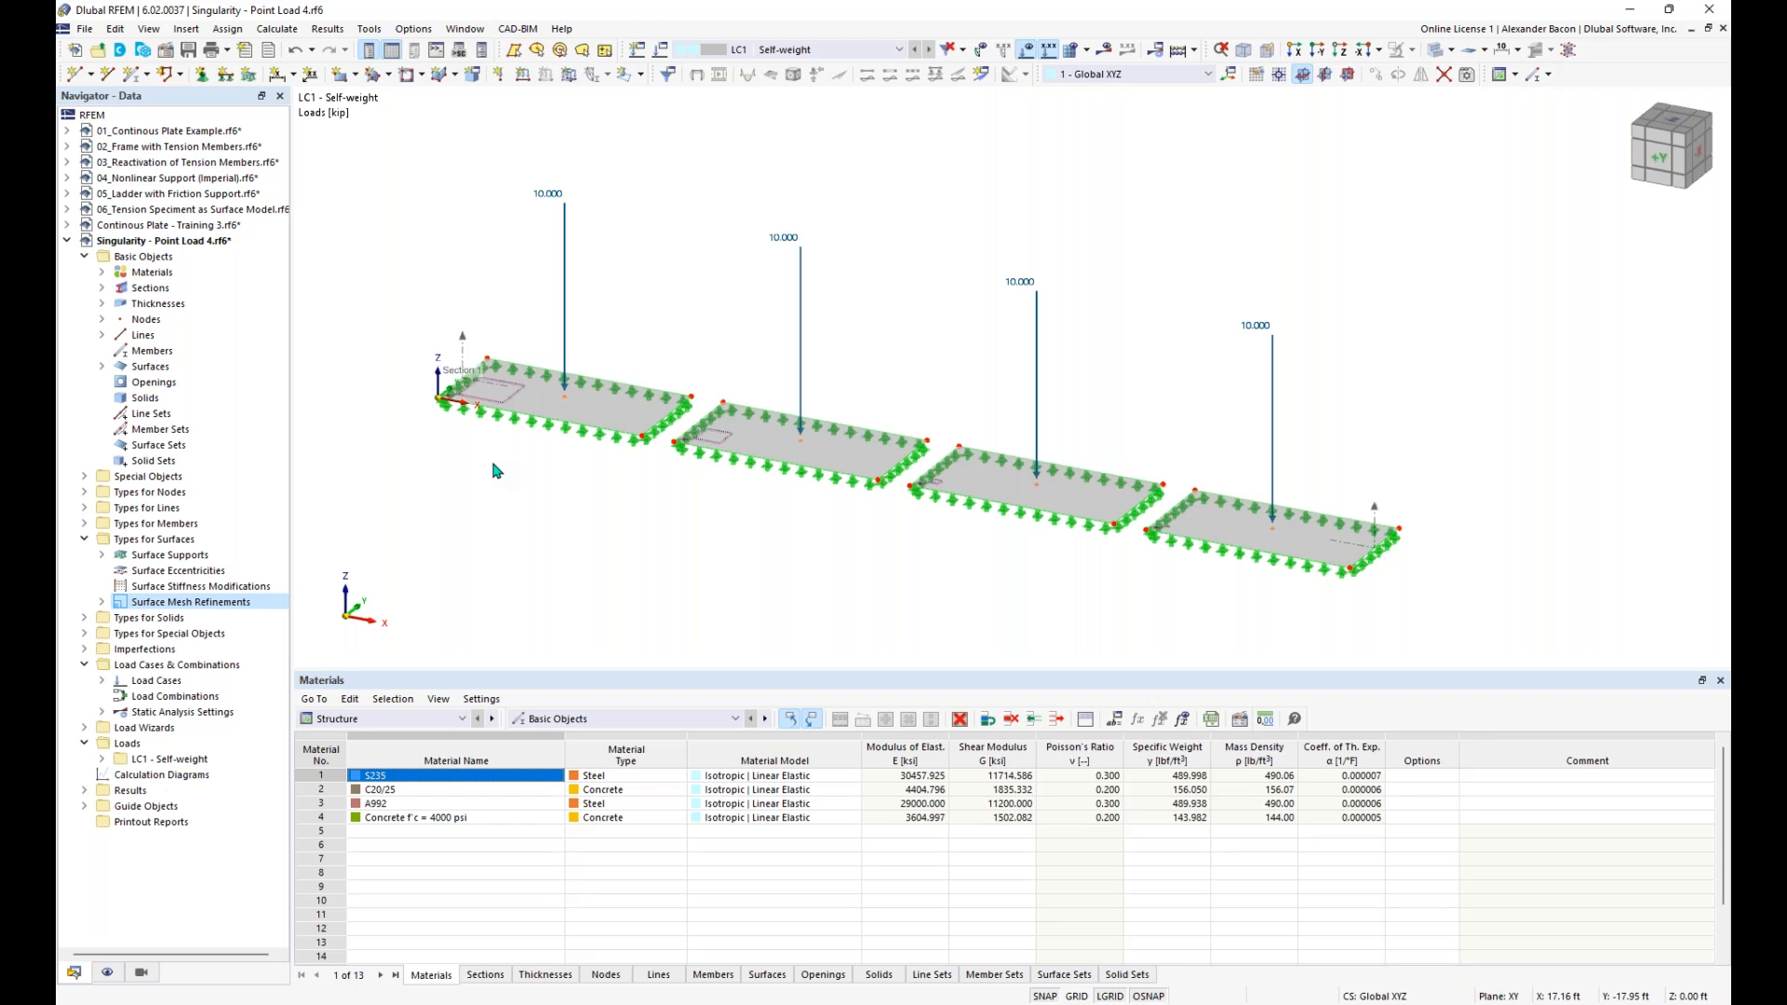
# - Deactivate the self-weight in load case LC1 and calculate the model
pyautogui.click(660, 49)
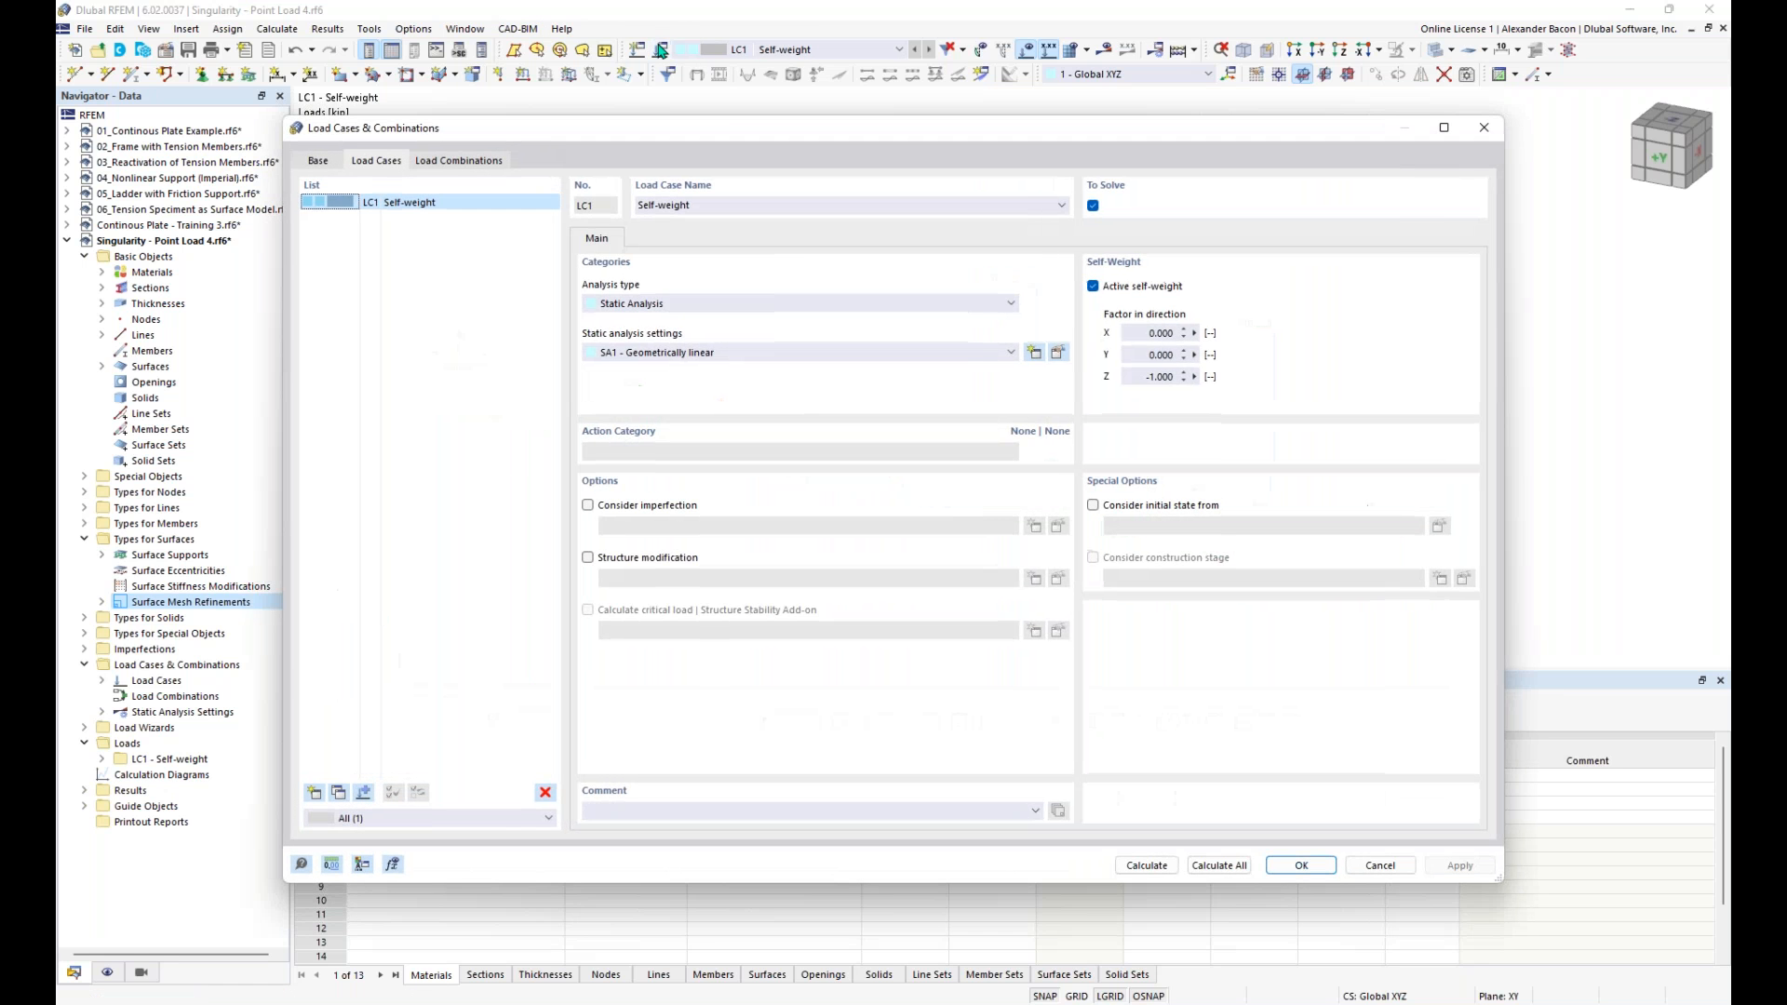
pyautogui.click(1118, 289)
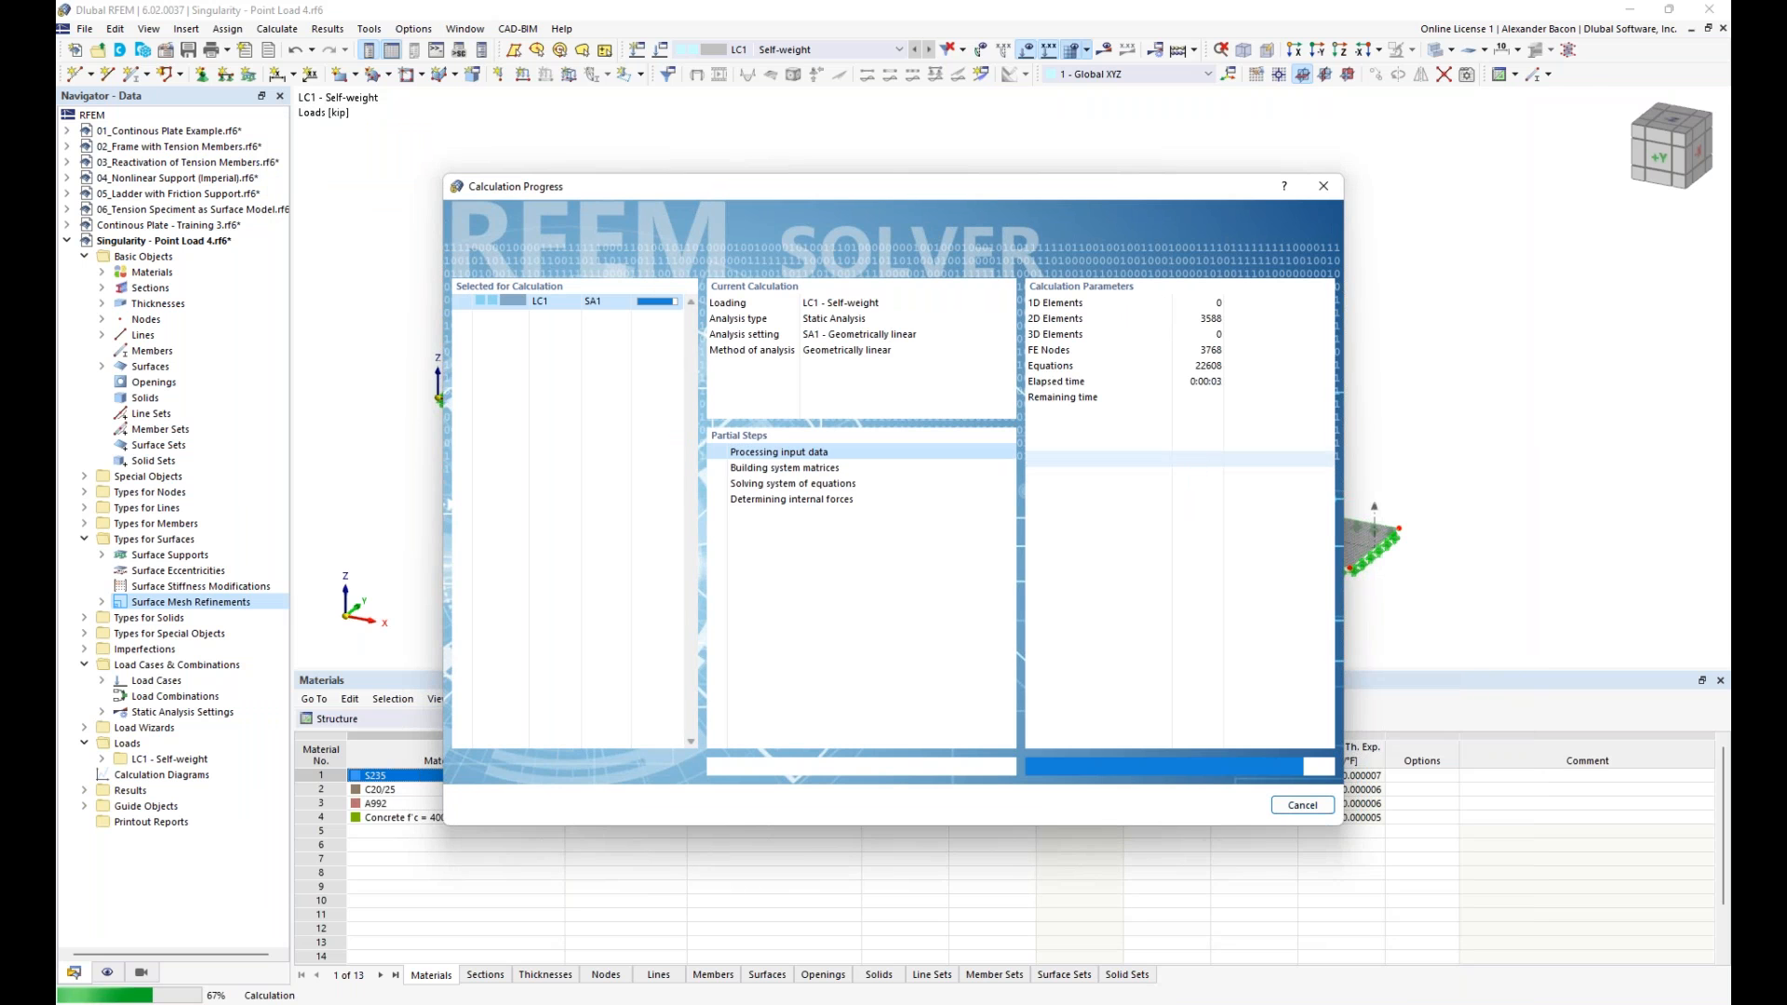
pyautogui.scroll(-1, 1125, 594)
pyautogui.moveTo(1113, 593); pyautogui.dragTo(968, 525, button='middle')
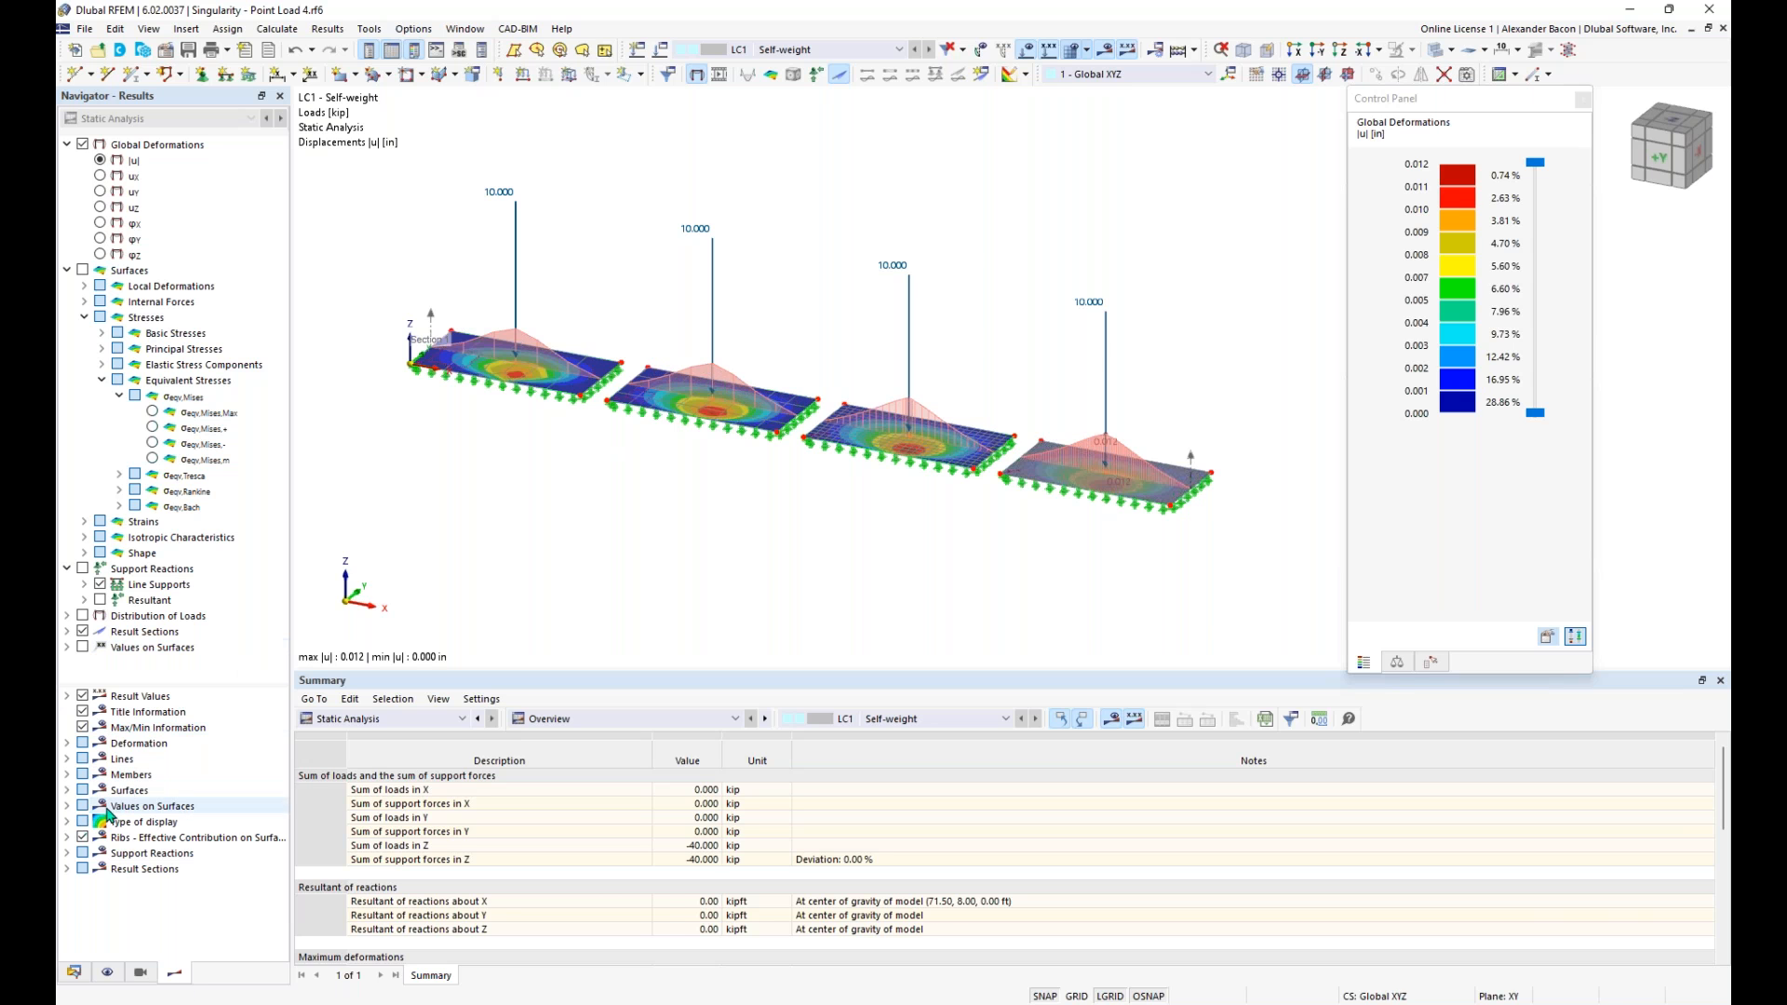
# - Display the local extreme values on the result section's deformation diagrams across all four plates
pyautogui.click(68, 868)
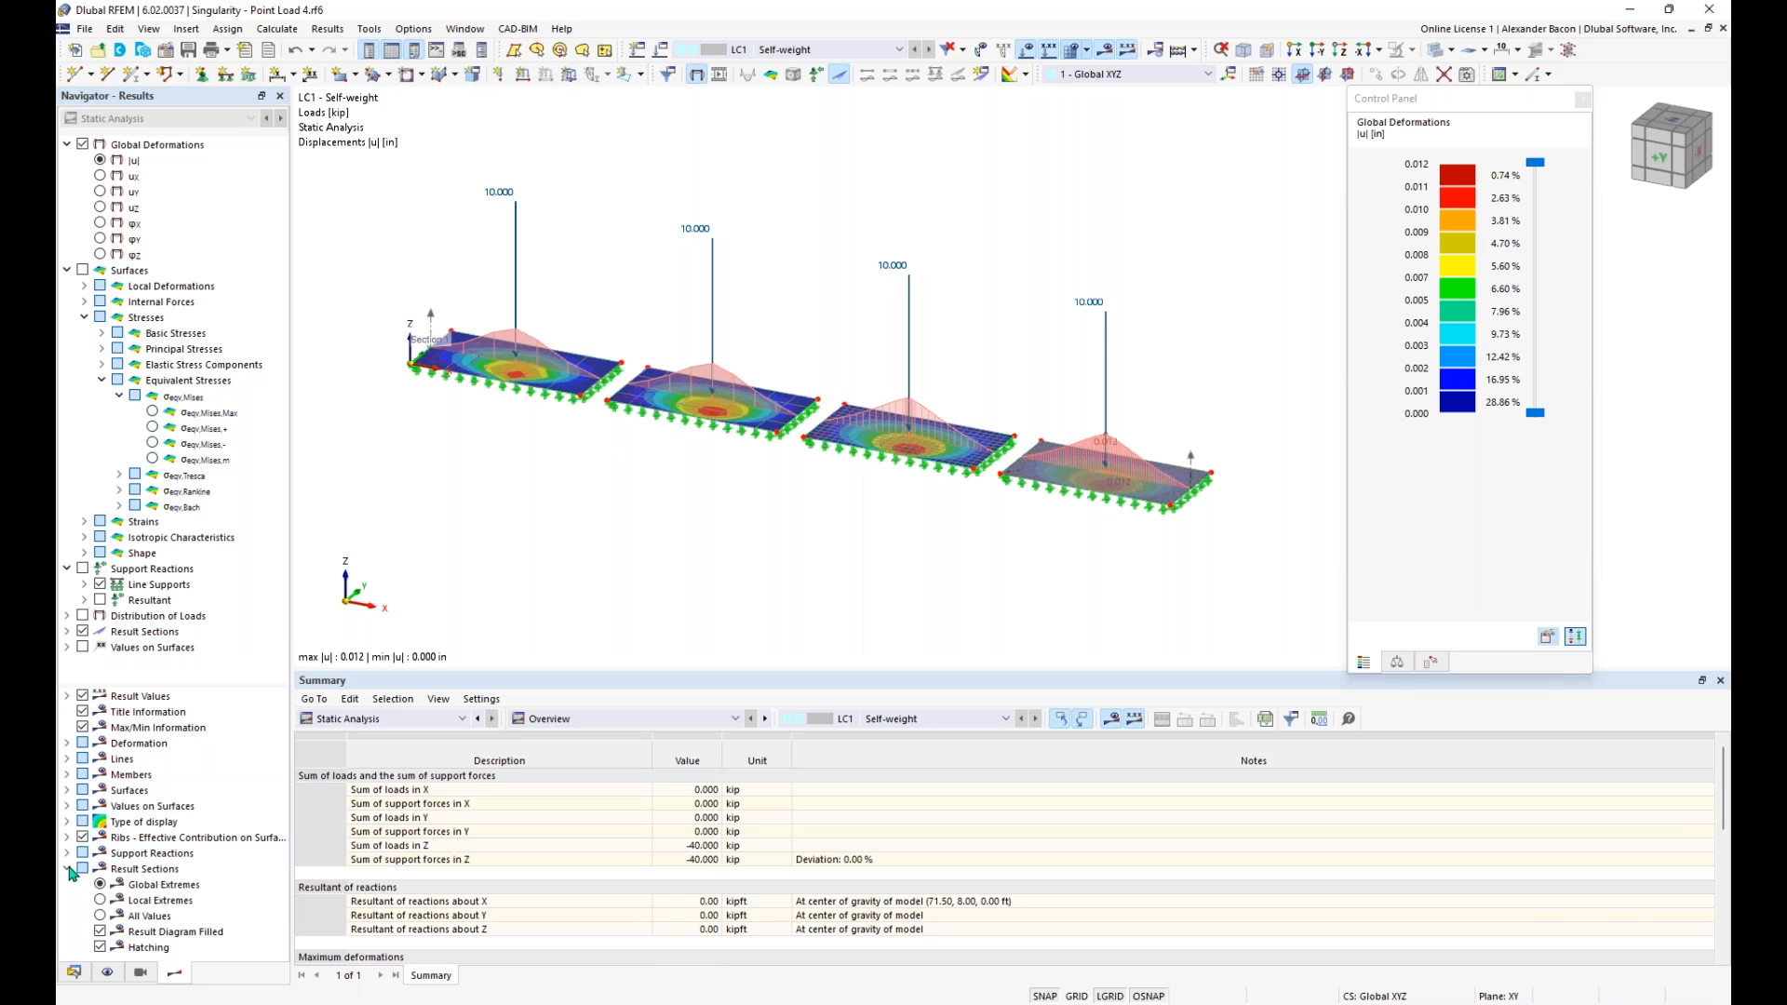
pyautogui.click(101, 901)
pyautogui.keyDown('ctrl'); pyautogui.moveTo(787, 558); pyautogui.dragTo(785, 524, button='middle'); pyautogui.keyUp('ctrl')
pyautogui.moveTo(985, 473); pyautogui.dragTo(949, 489, button='middle')
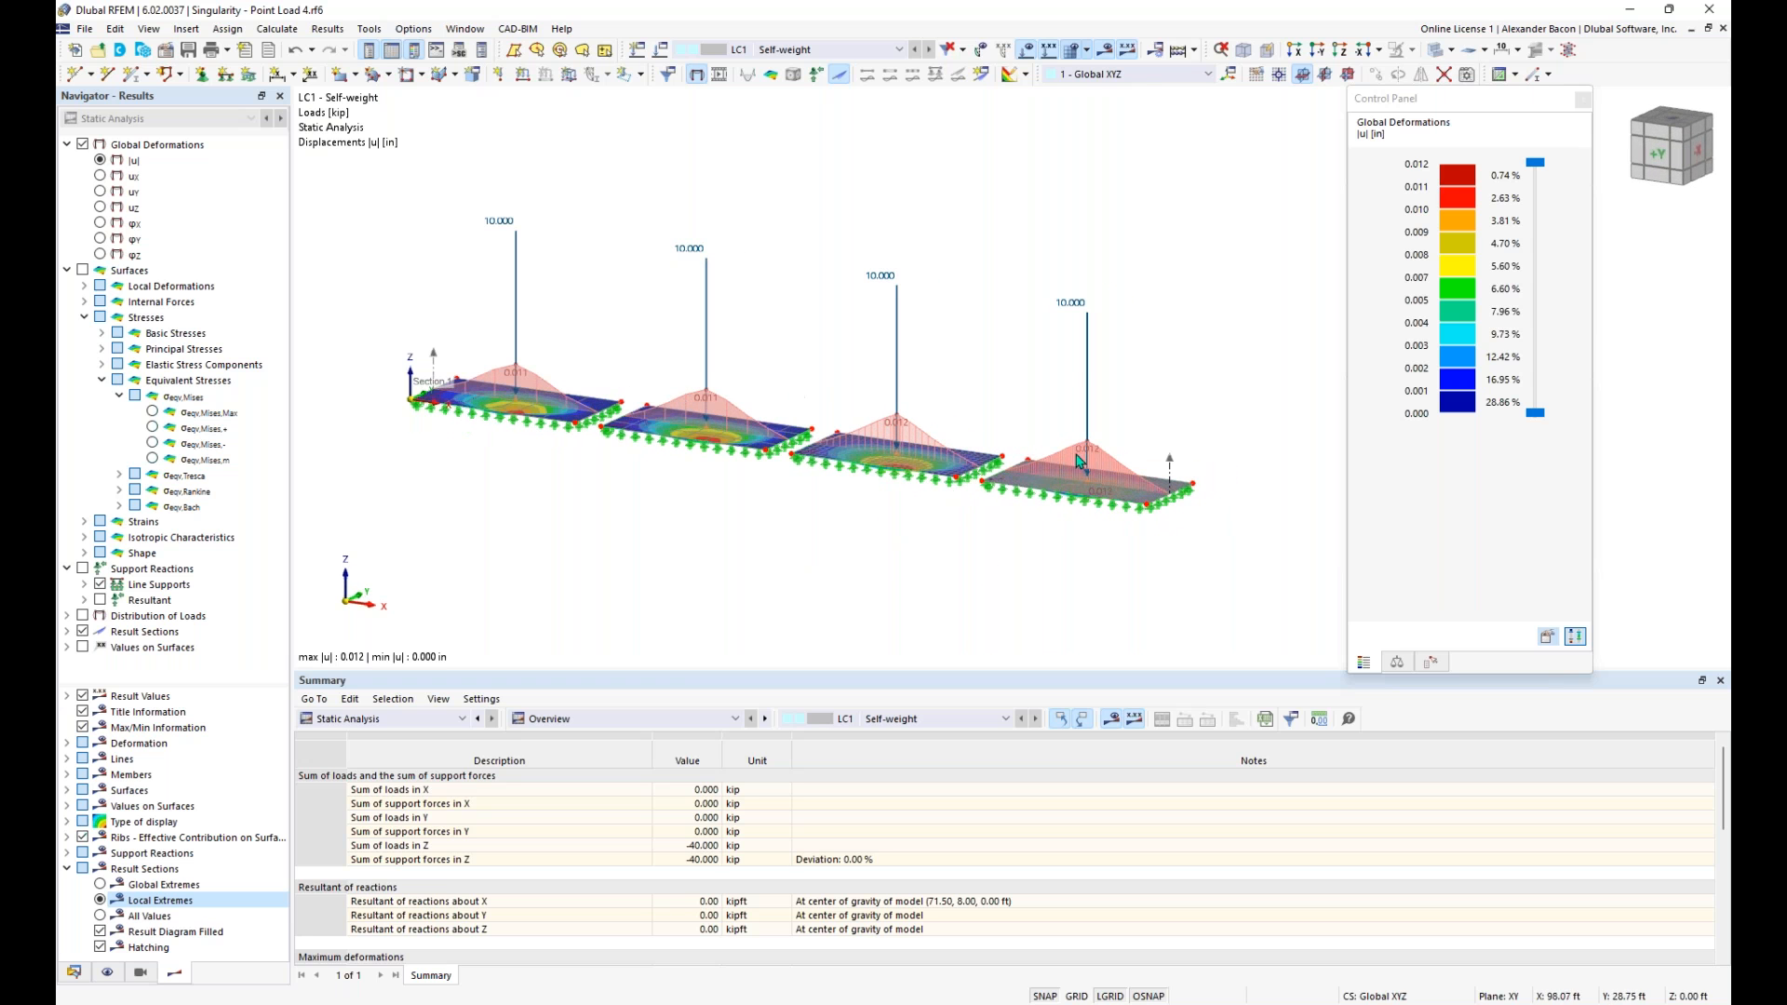
pyautogui.scroll(1, 718, 442)
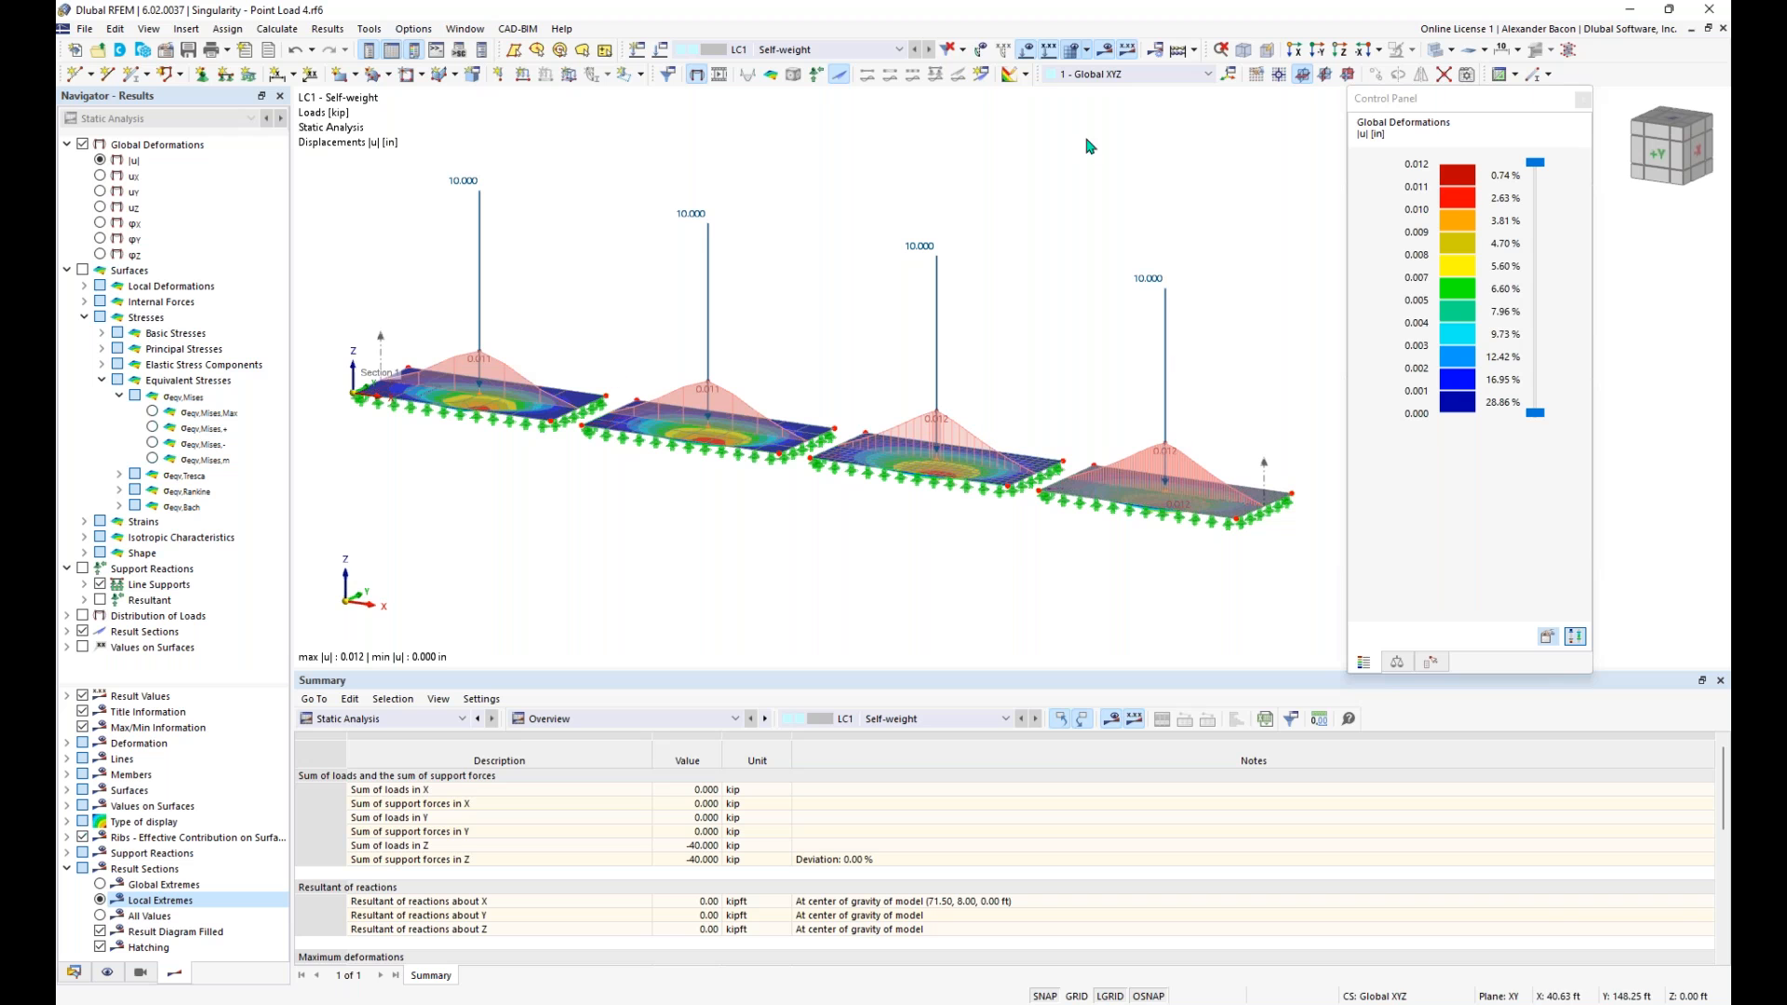
# - Shrink the displayed load arrows and hide the loads in the deformation results view
pyautogui.rightClick(926, 244)
pyautogui.moveTo(1131, 366); pyautogui.dragTo(983, 375)
pyautogui.click(840, 312)
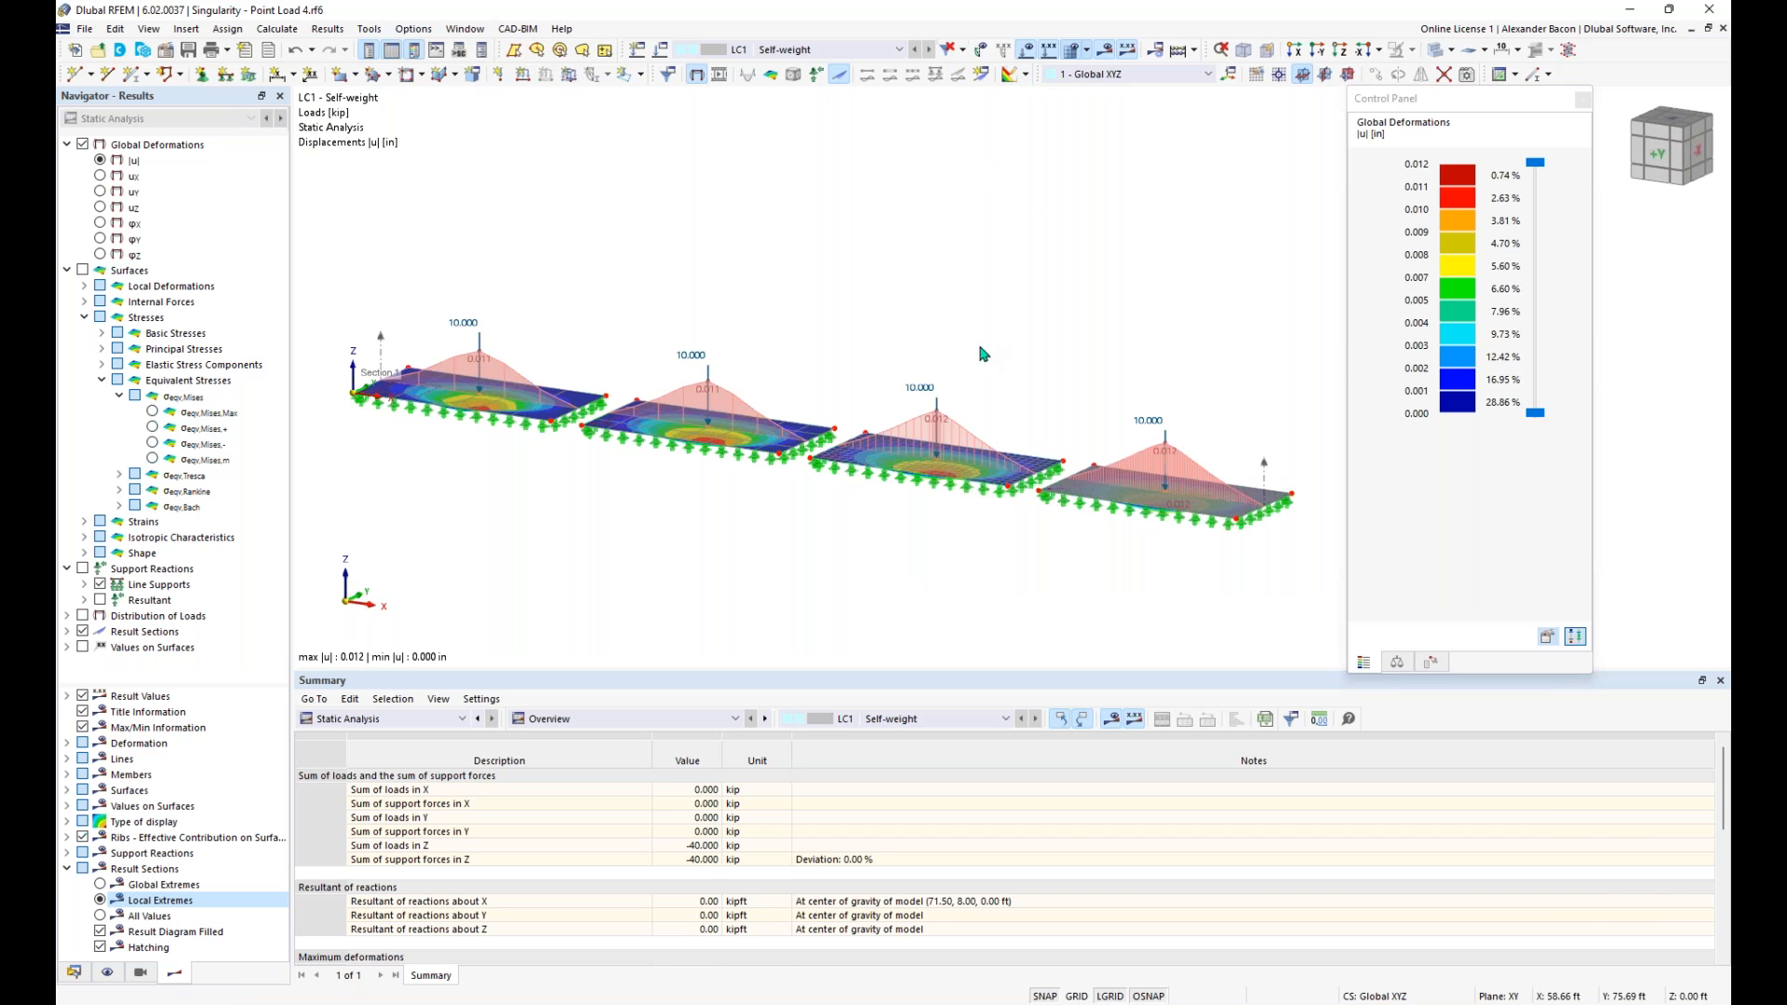
pyautogui.click(1028, 51)
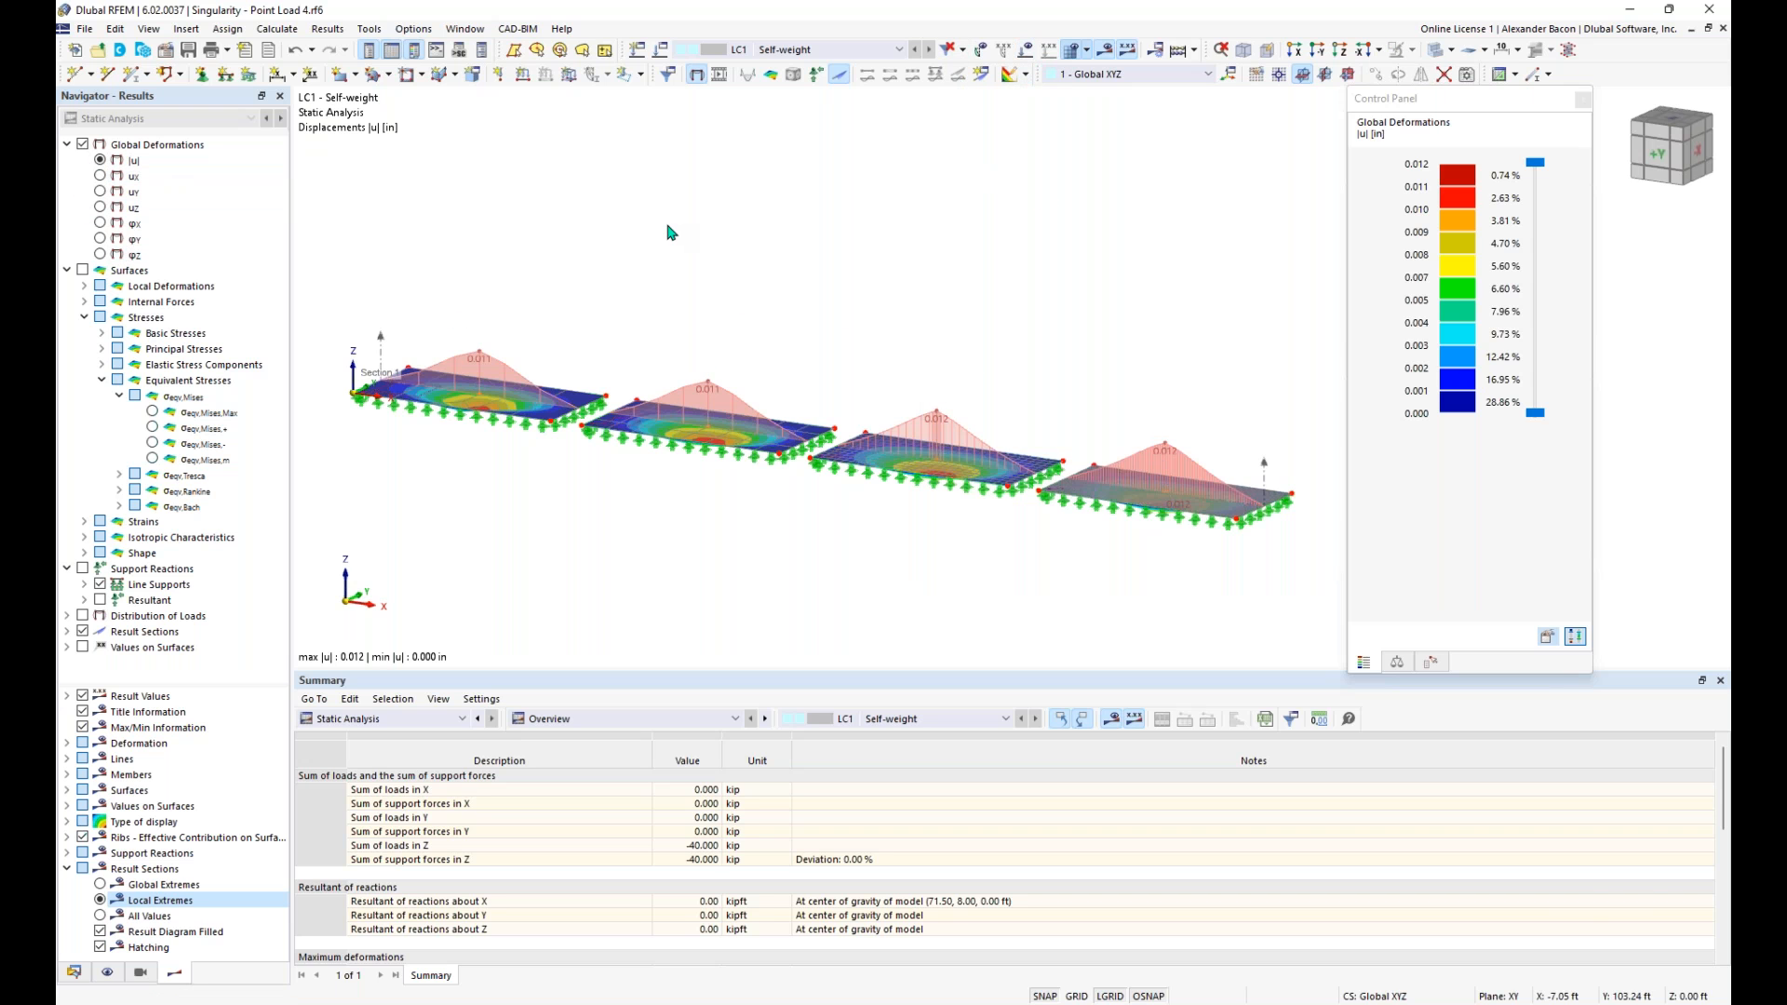
# - Examine the result section's deformation diagrams on all four plates in side and angled views
pyautogui.keyDown('ctrl'); pyautogui.moveTo(807, 518); pyautogui.dragTo(837, 486, button='middle'); pyautogui.keyUp('ctrl')
pyautogui.scroll(-1, 920, 477)
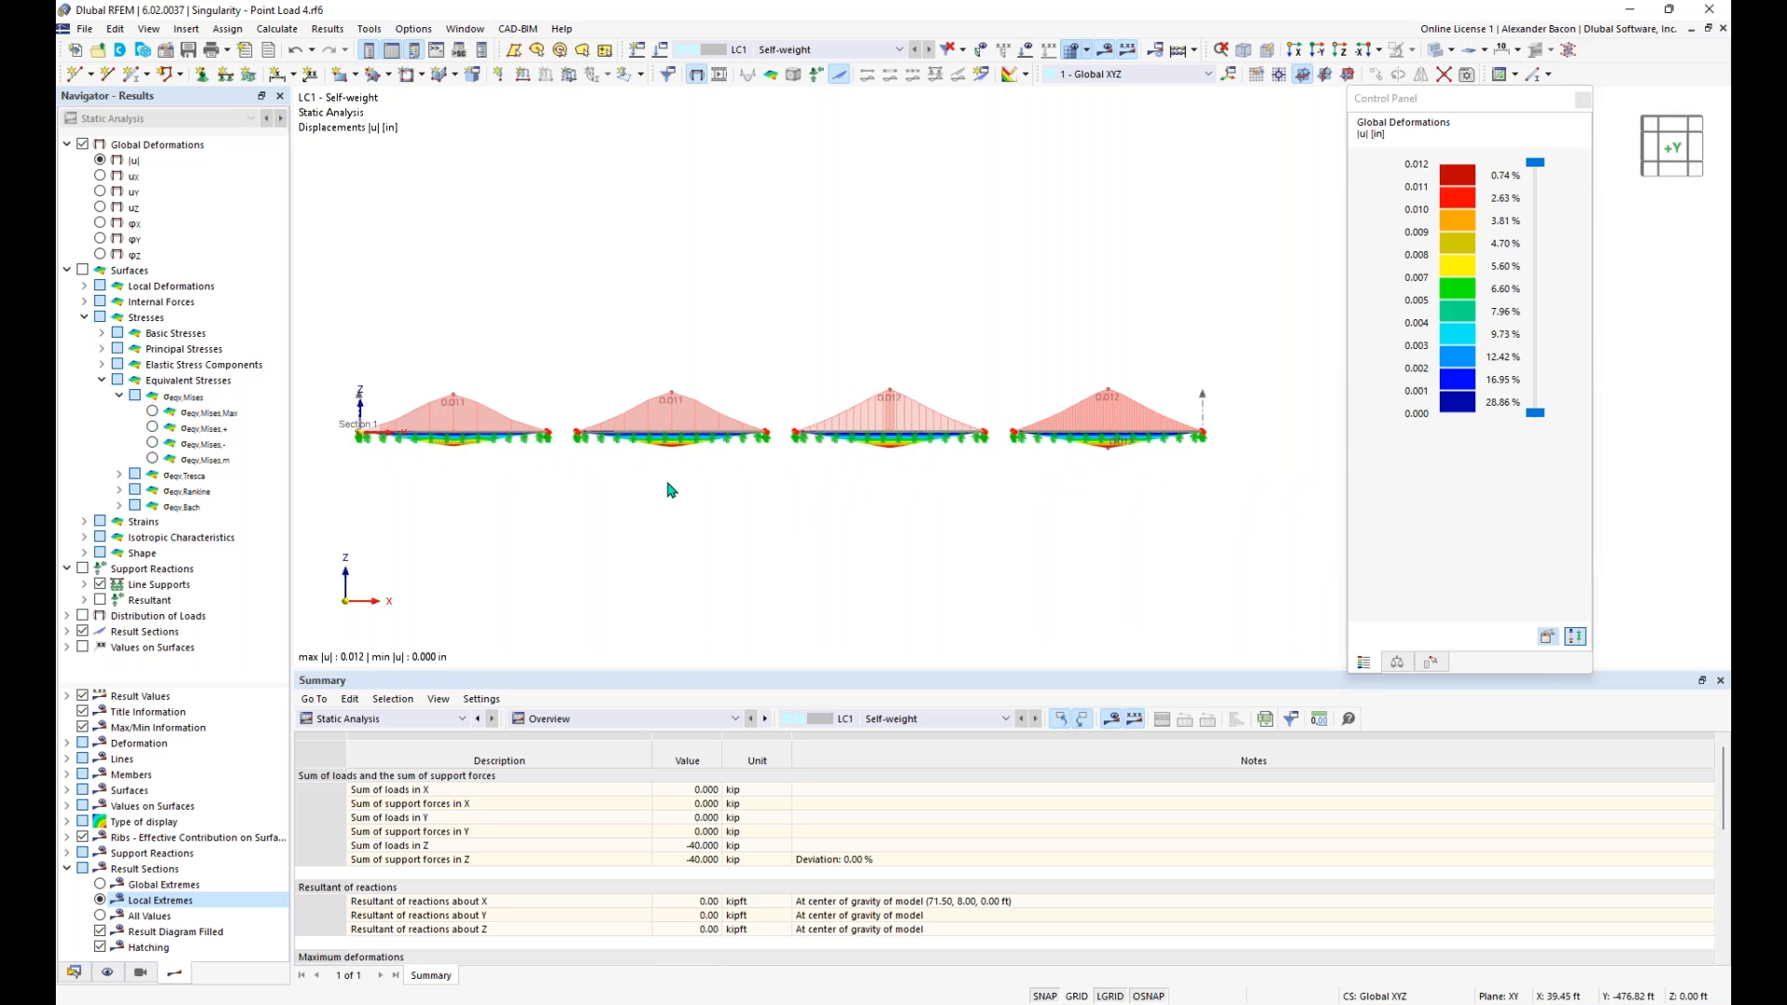
pyautogui.moveTo(728, 465); pyautogui.dragTo(820, 460, button='middle')
pyautogui.moveTo(741, 475)
pyautogui.keyDown('ctrl'); pyautogui.mouseDown(button='middle')
pyautogui.moveTo(674, 506)
pyautogui.moveTo(744, 476)
pyautogui.mouseUp(button='middle'); pyautogui.keyUp('ctrl')
pyautogui.scroll(2, 1024, 466)
pyautogui.moveTo(940, 497); pyautogui.dragTo(1062, 517, button='middle')
pyautogui.scroll(1, 895, 494)
pyautogui.moveTo(648, 556); pyautogui.dragTo(985, 519, button='middle')
pyautogui.scroll(-2, 801, 521)
pyautogui.keyDown('ctrl'); pyautogui.moveTo(850, 515); pyautogui.dragTo(822, 557, button='middle'); pyautogui.keyUp('ctrl')
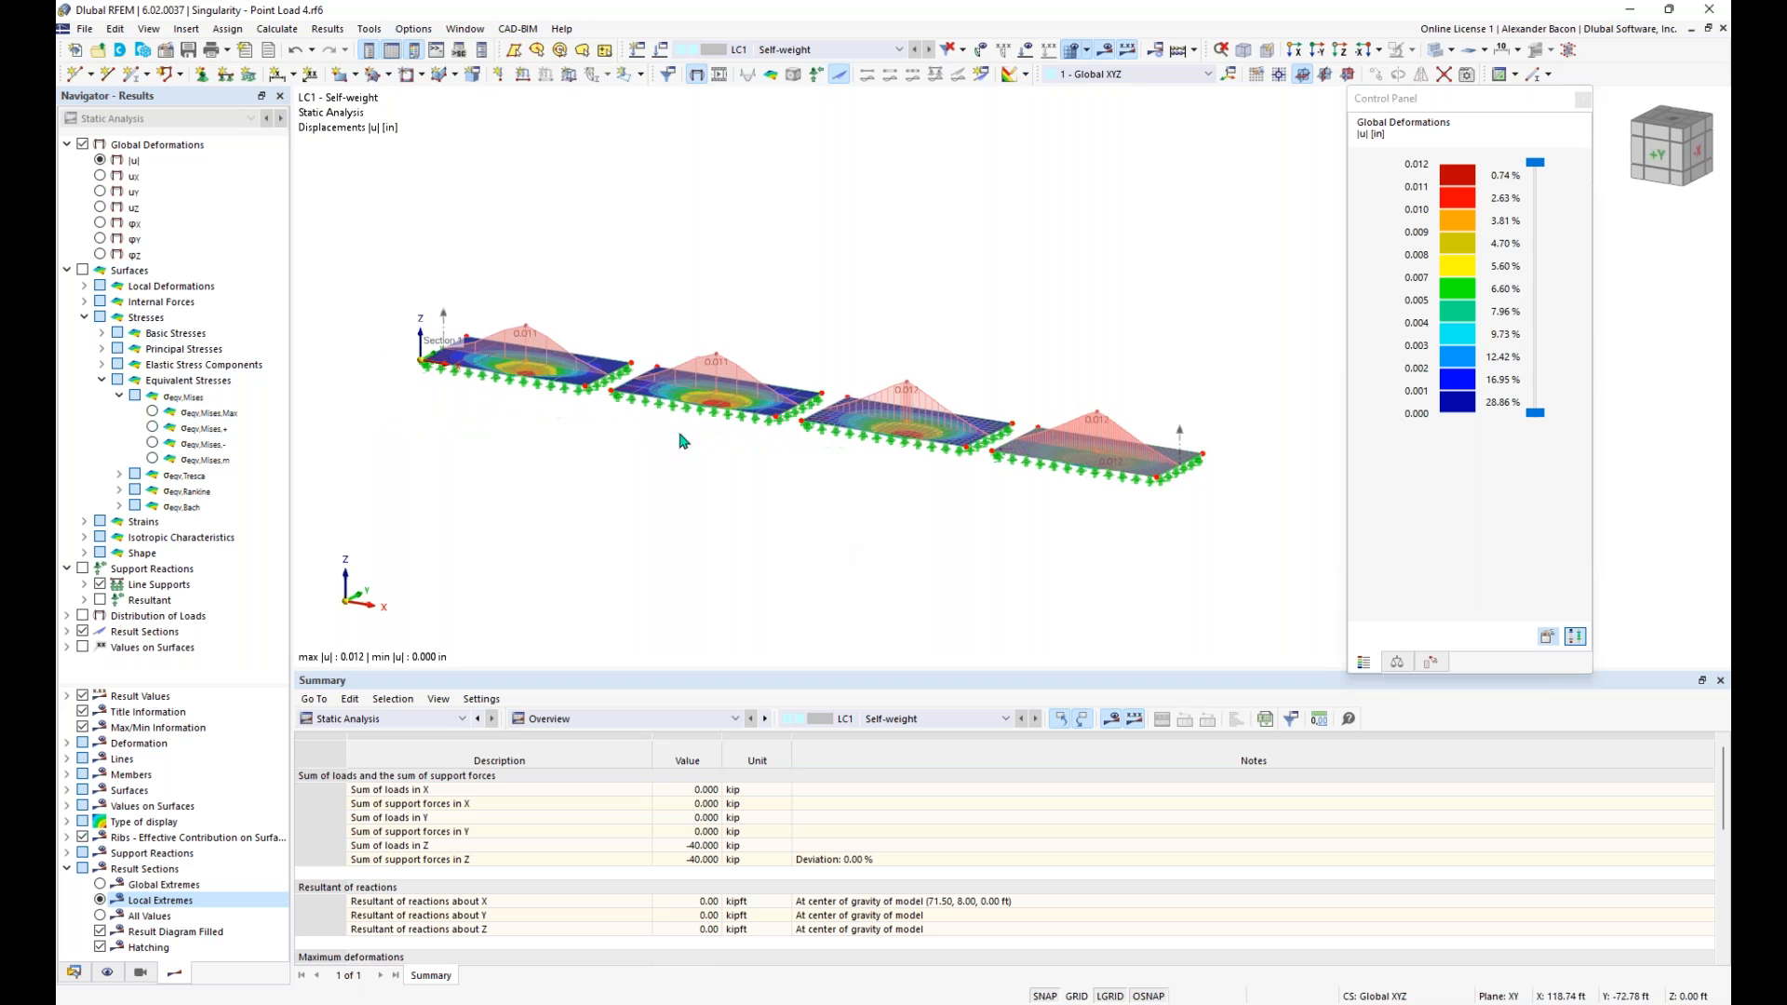
# - Switch the results display from global deformations to the surfaces' basic internal moments mx
pyautogui.click(83, 270)
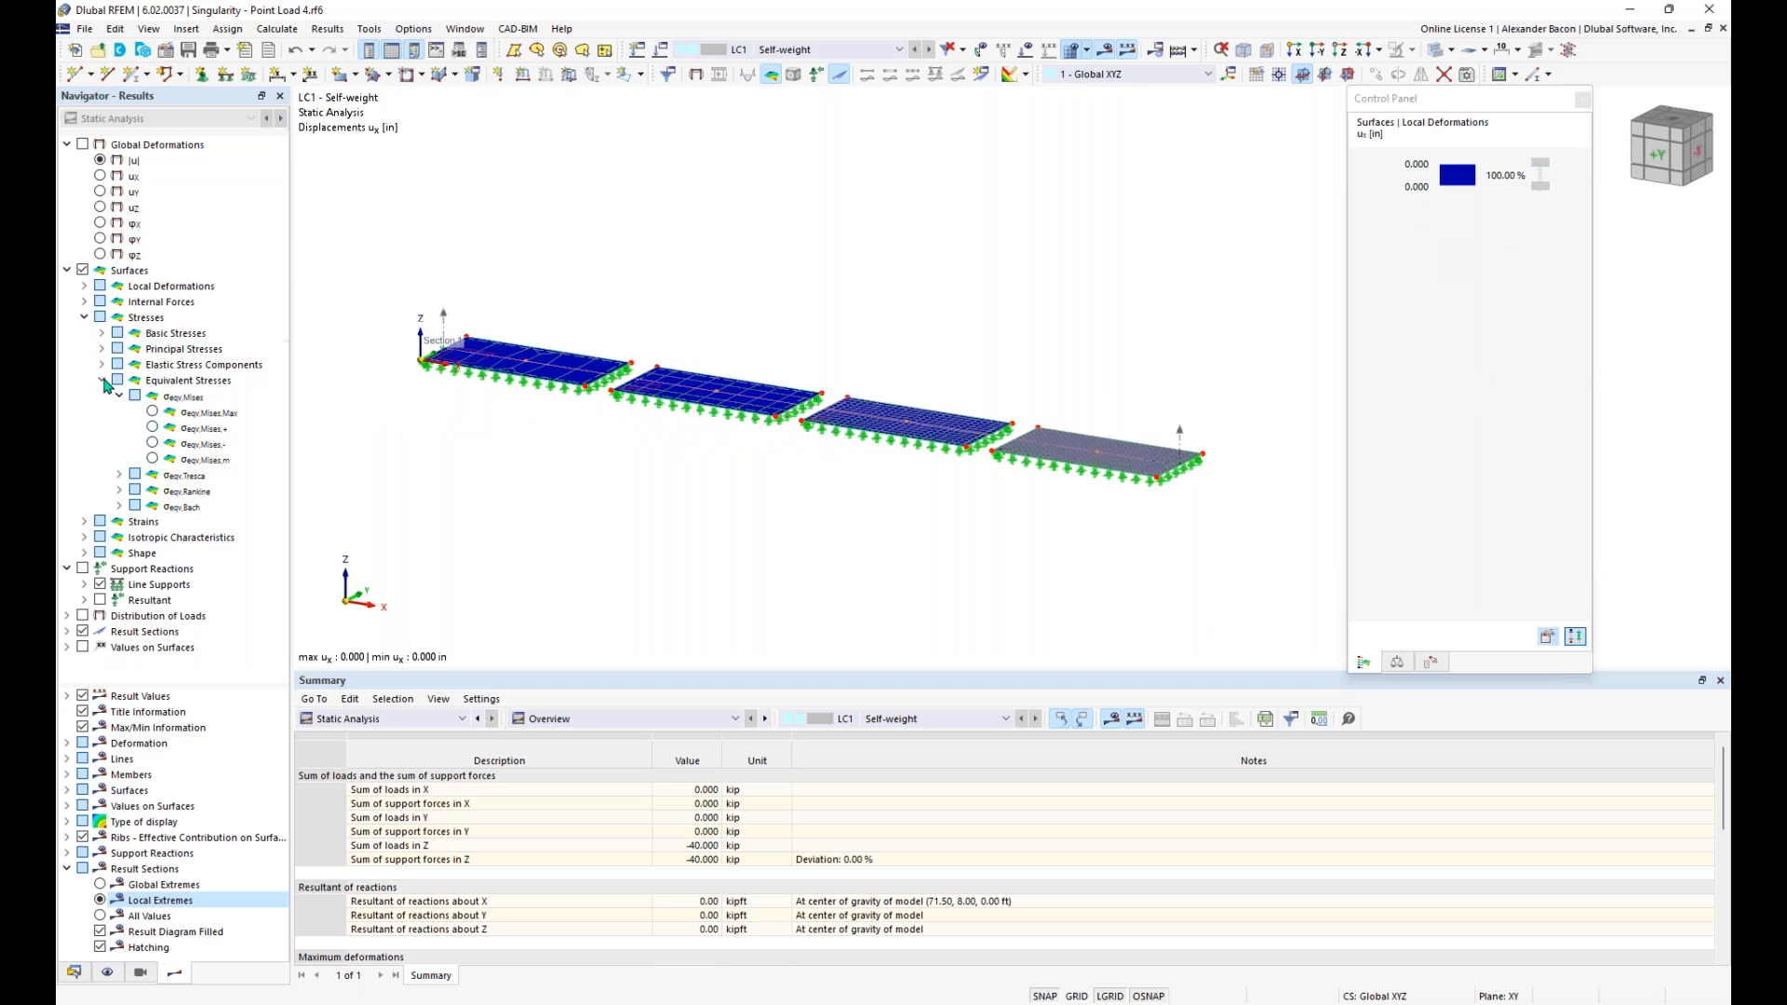
pyautogui.click(102, 380)
pyautogui.click(85, 317)
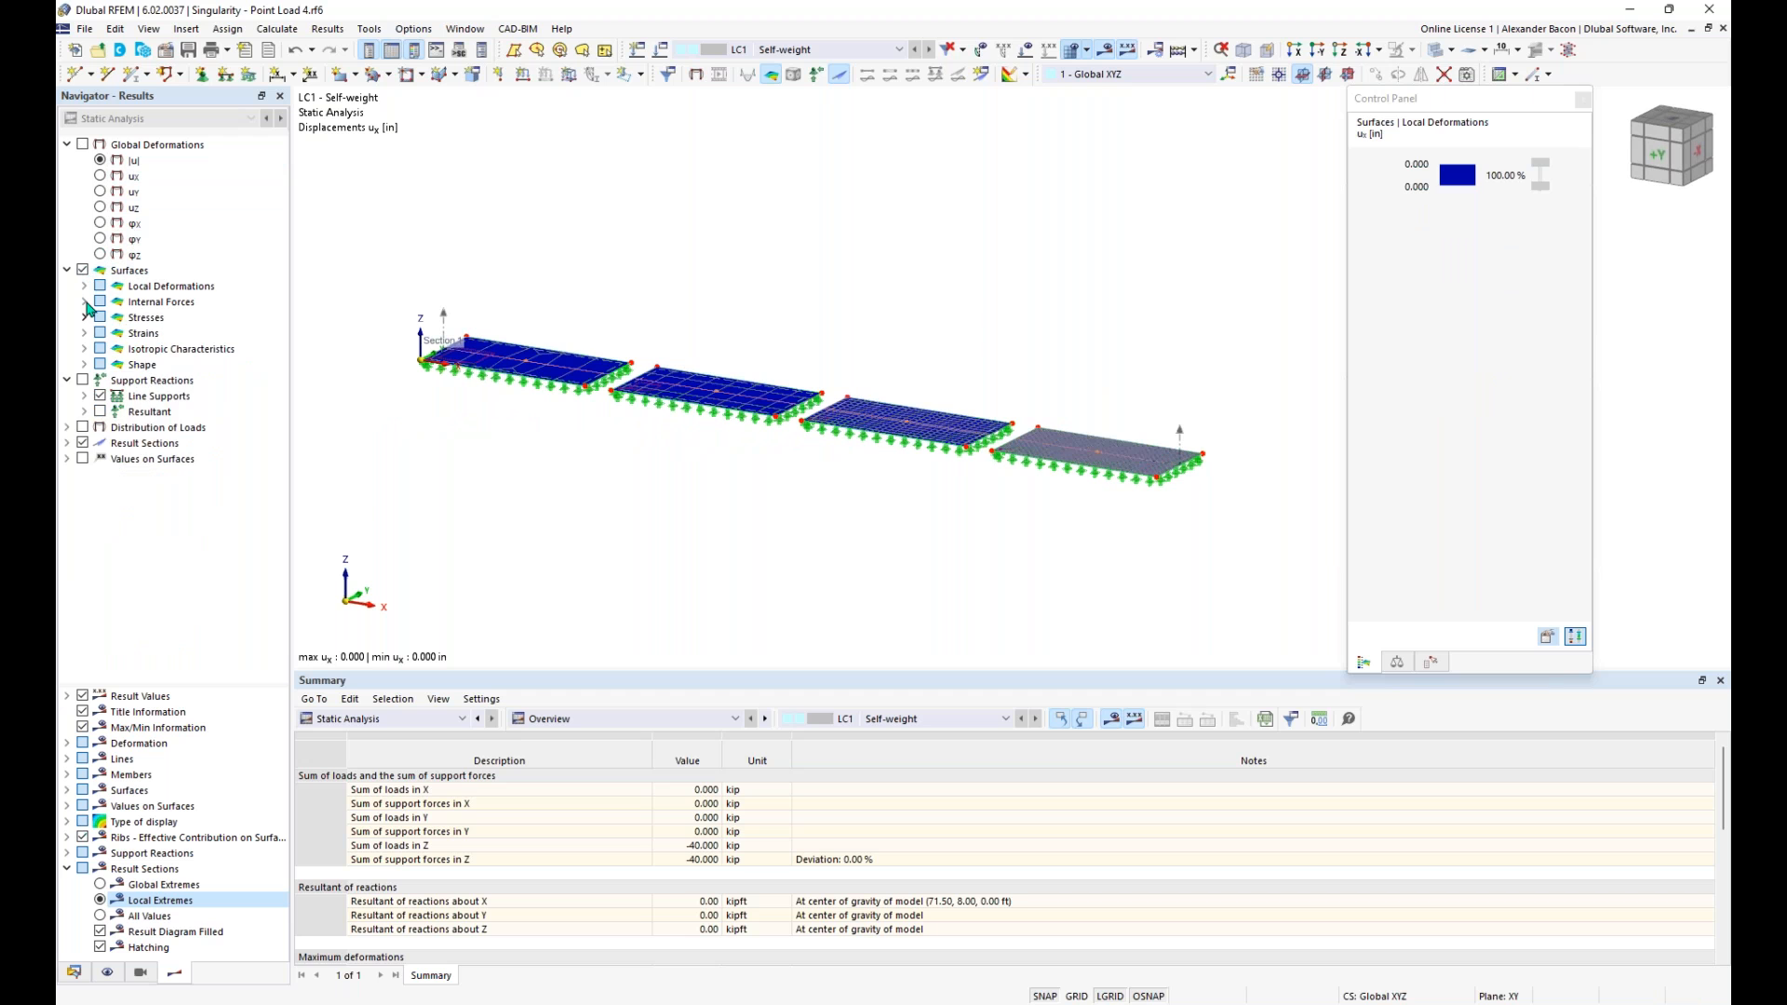
pyautogui.click(85, 303)
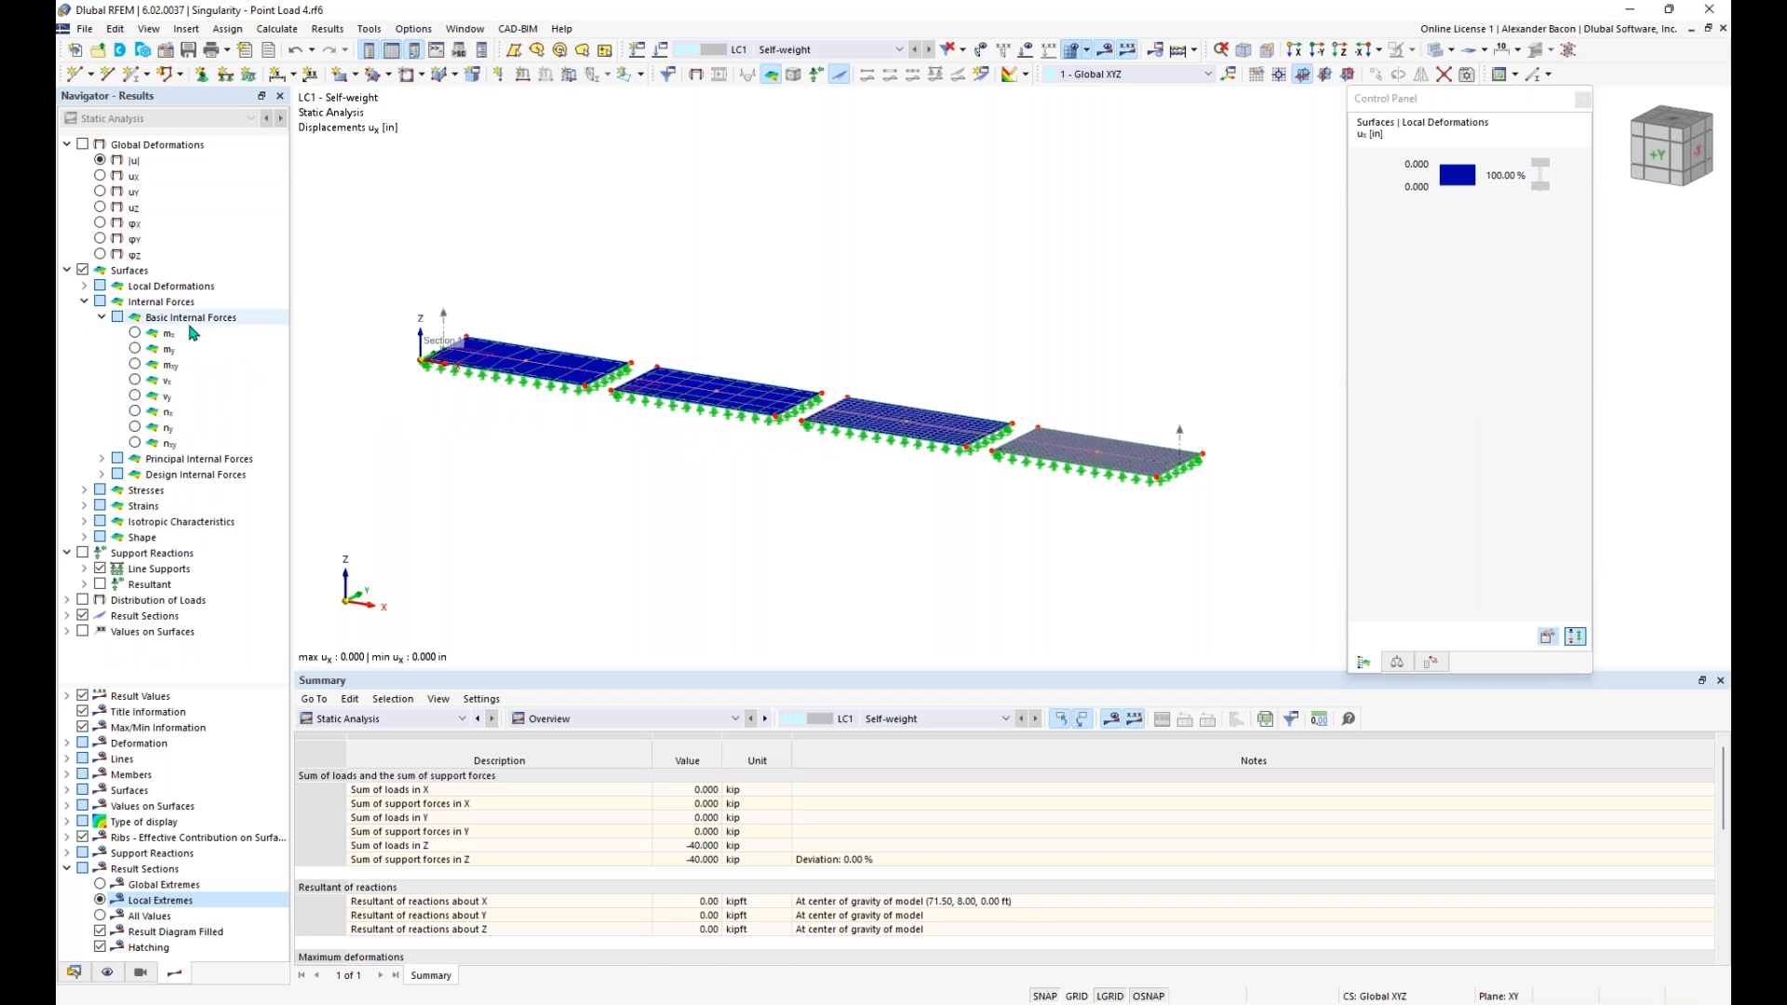
pyautogui.click(135, 333)
# - Dock the floating control panel with the mx colour scale beside the model view
pyautogui.moveTo(889, 512); pyautogui.dragTo(950, 479, button='middle')
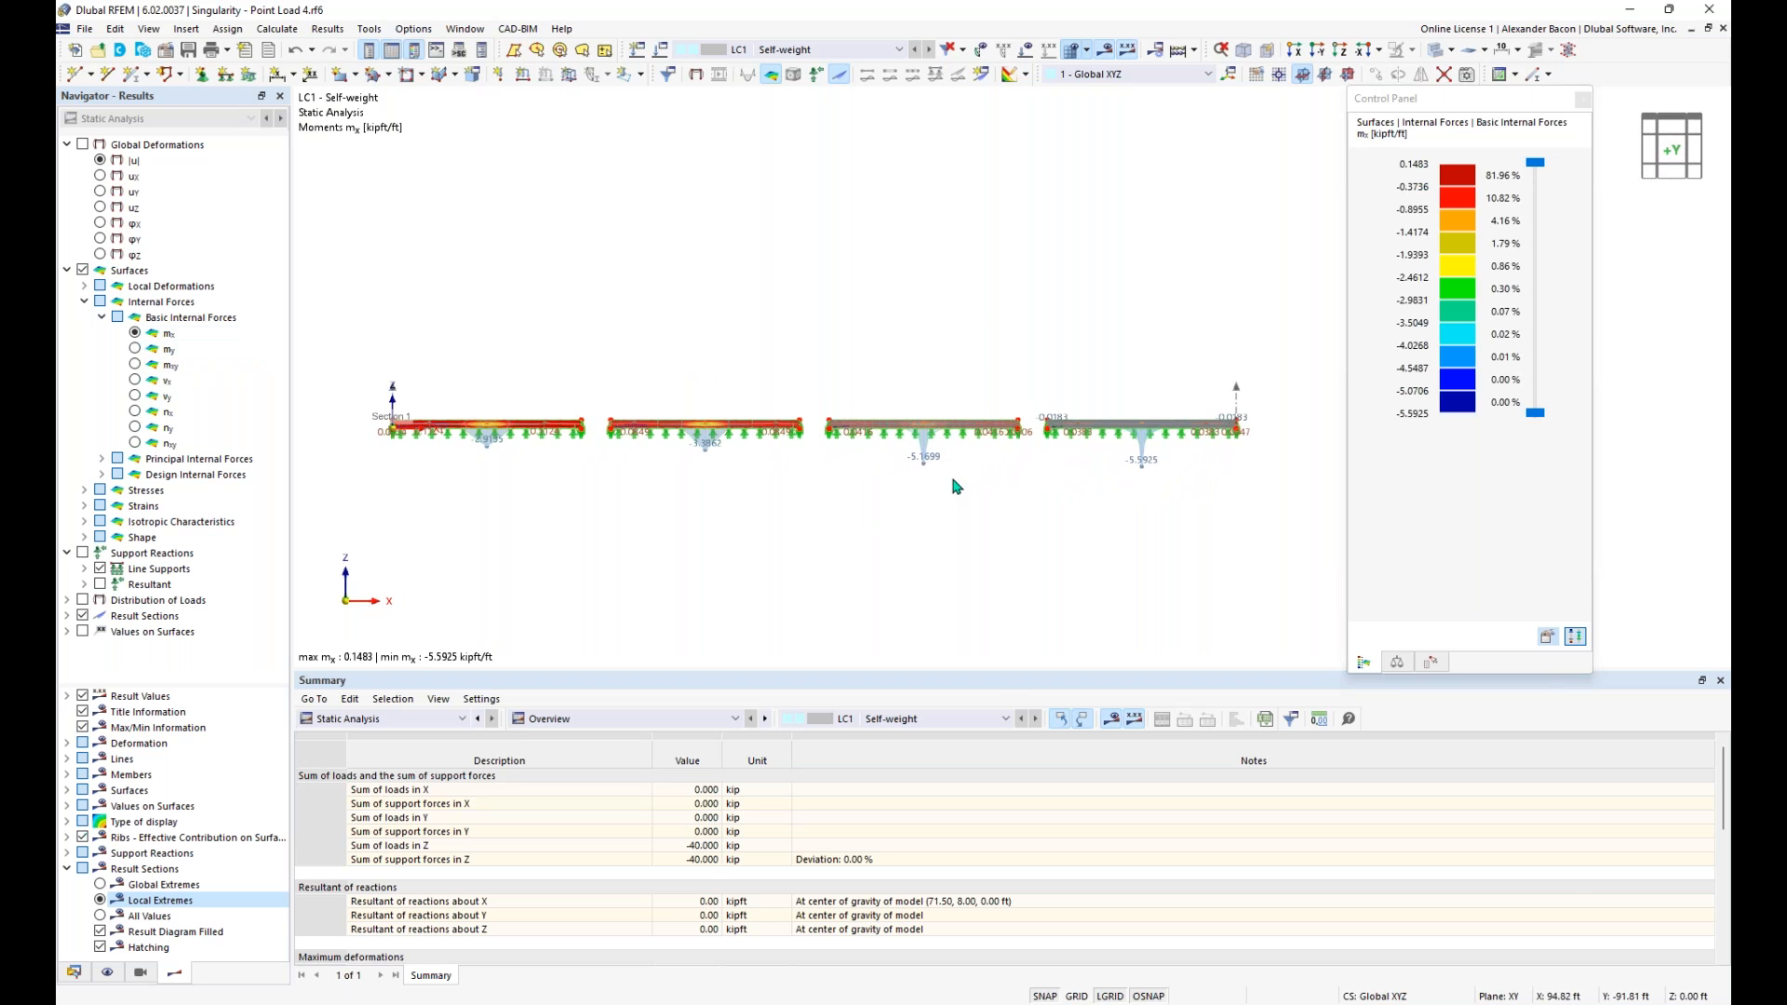
pyautogui.scroll(1, 754, 511)
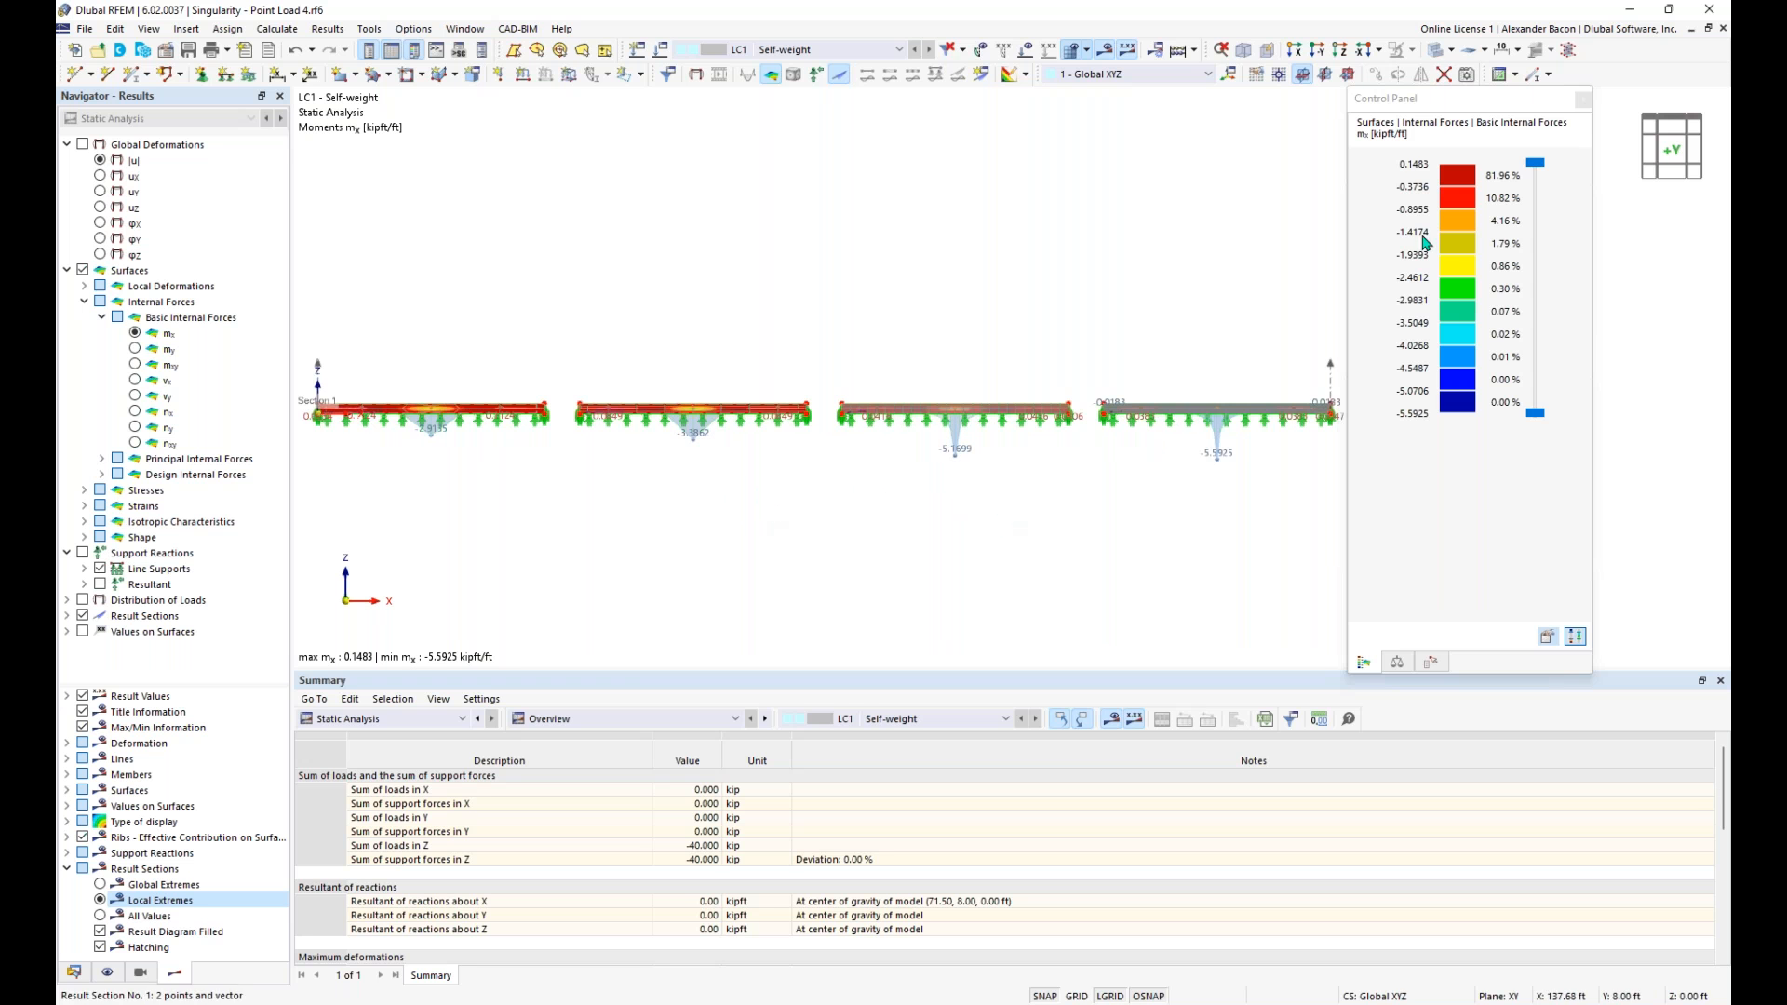
pyautogui.moveTo(1425, 105); pyautogui.dragTo(1238, 369)
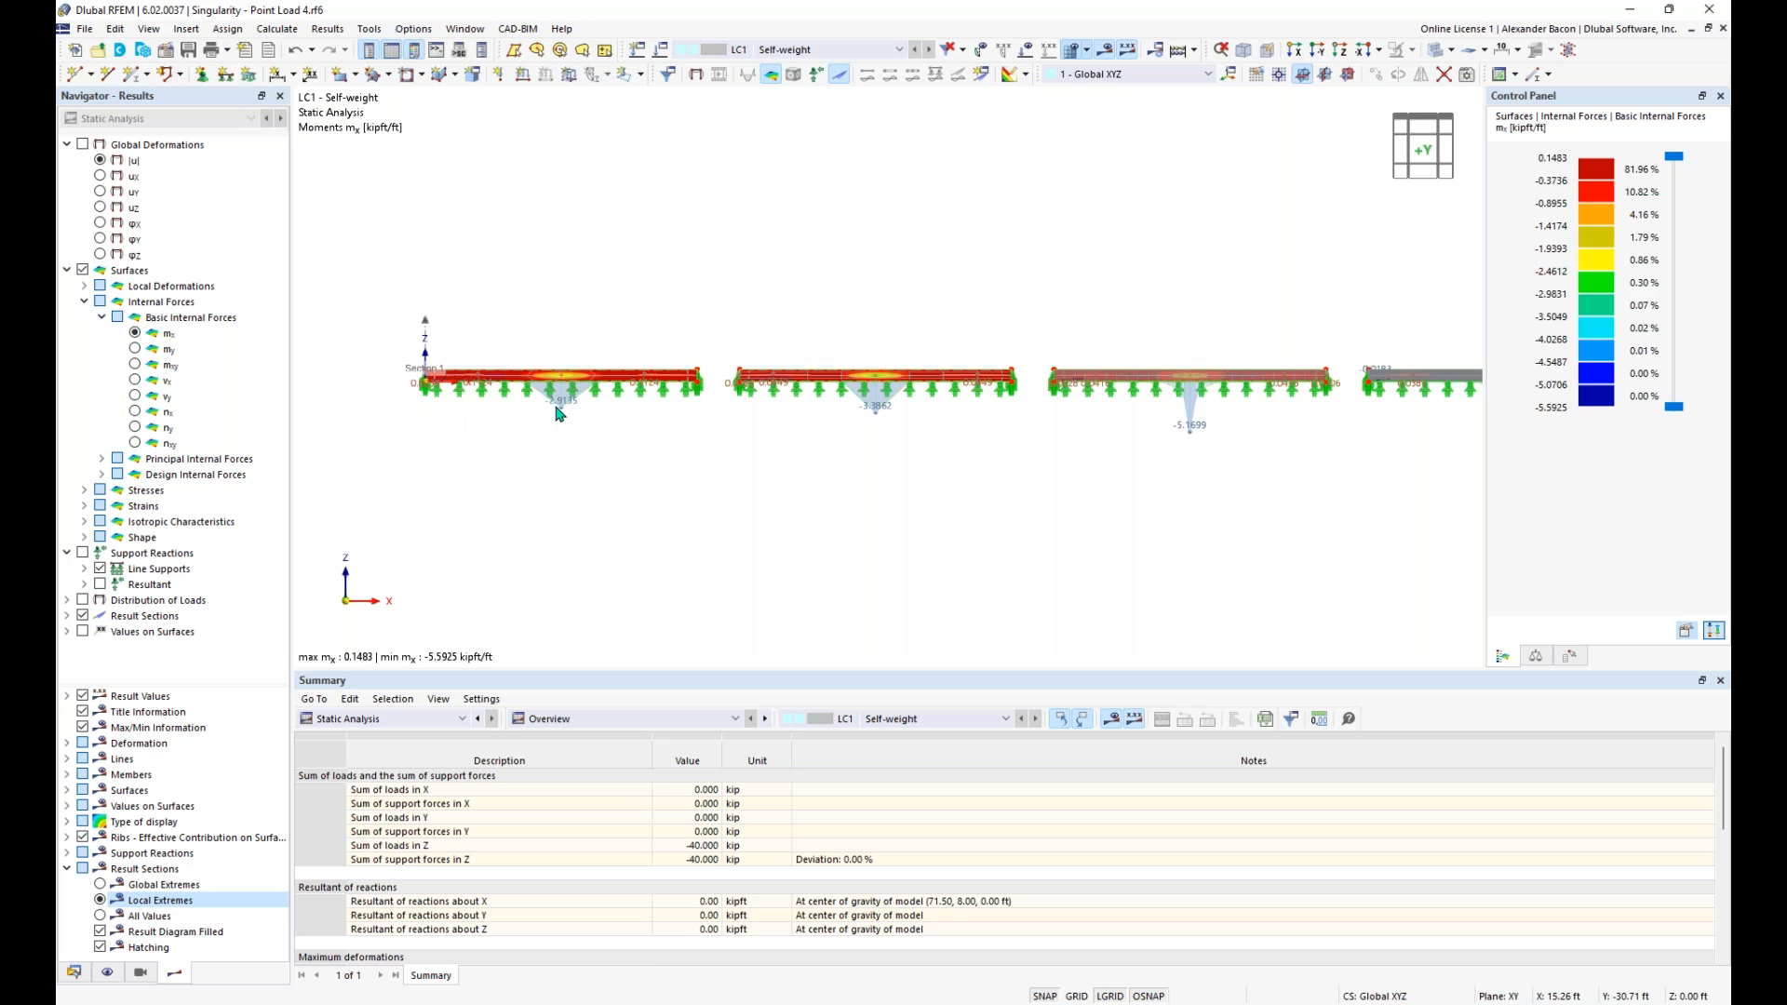
# - Compare the local extreme mx moments along the result section for the four plates with different mesh refinements
pyautogui.scroll(2, 560, 412)
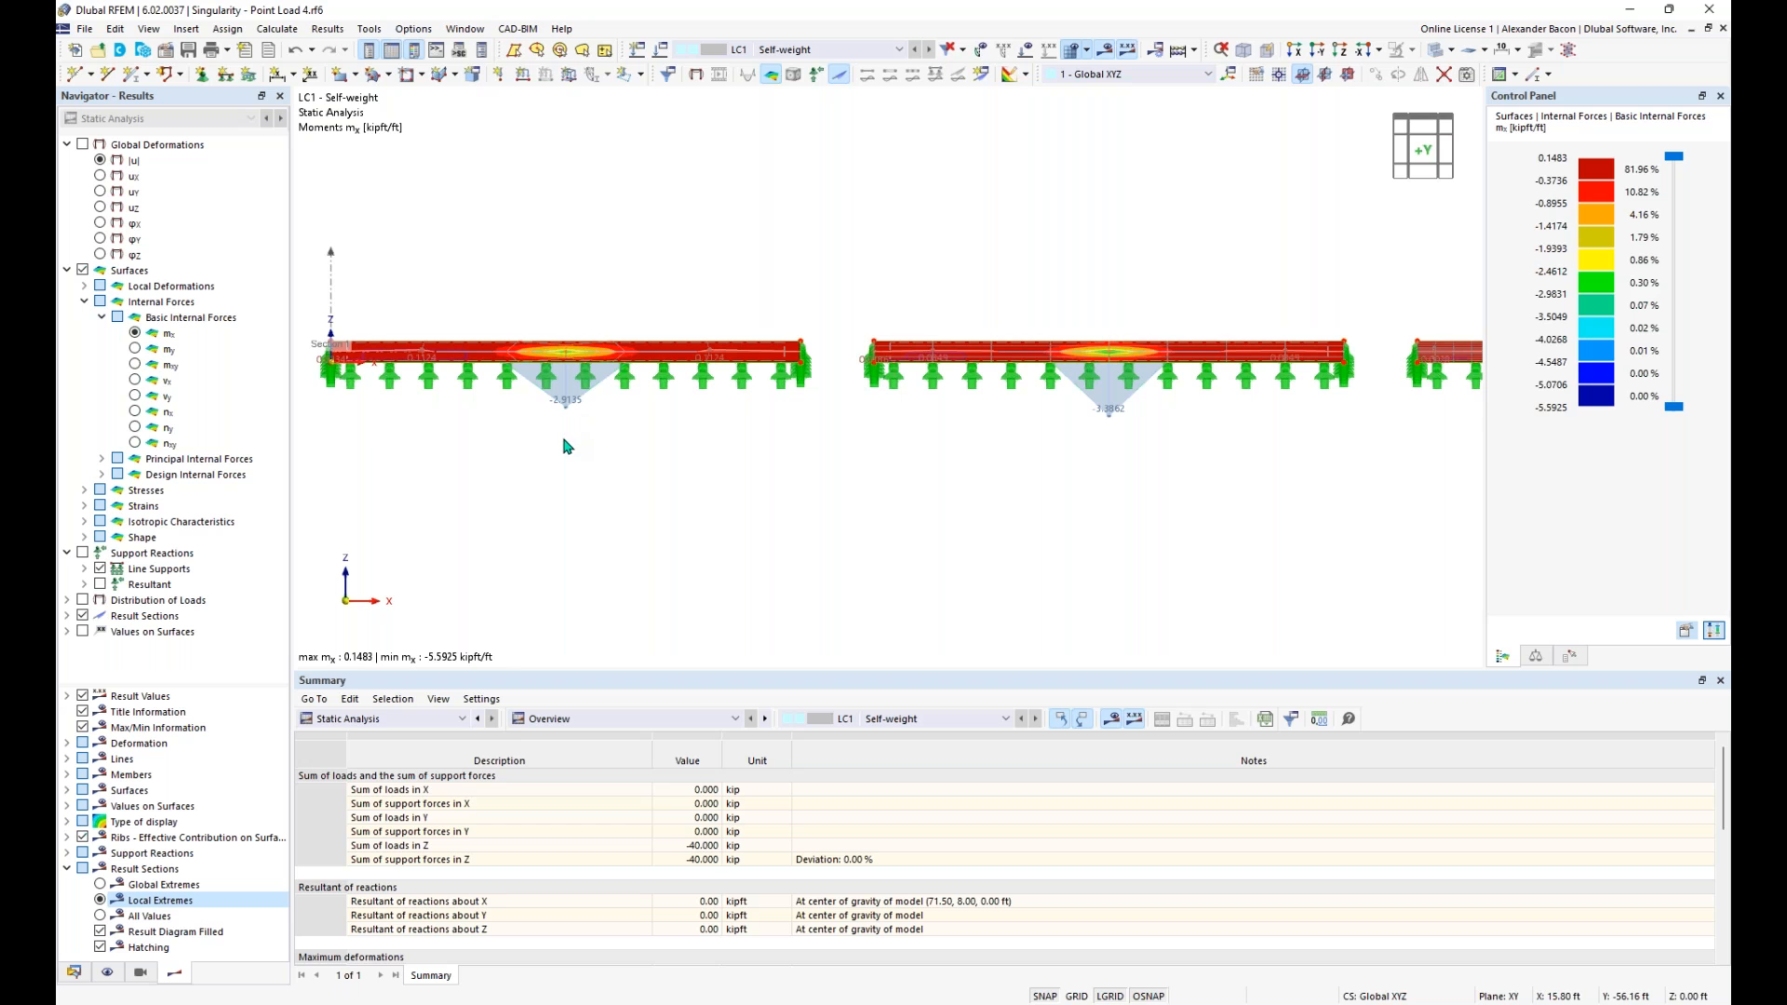
pyautogui.scroll(-1, 568, 447)
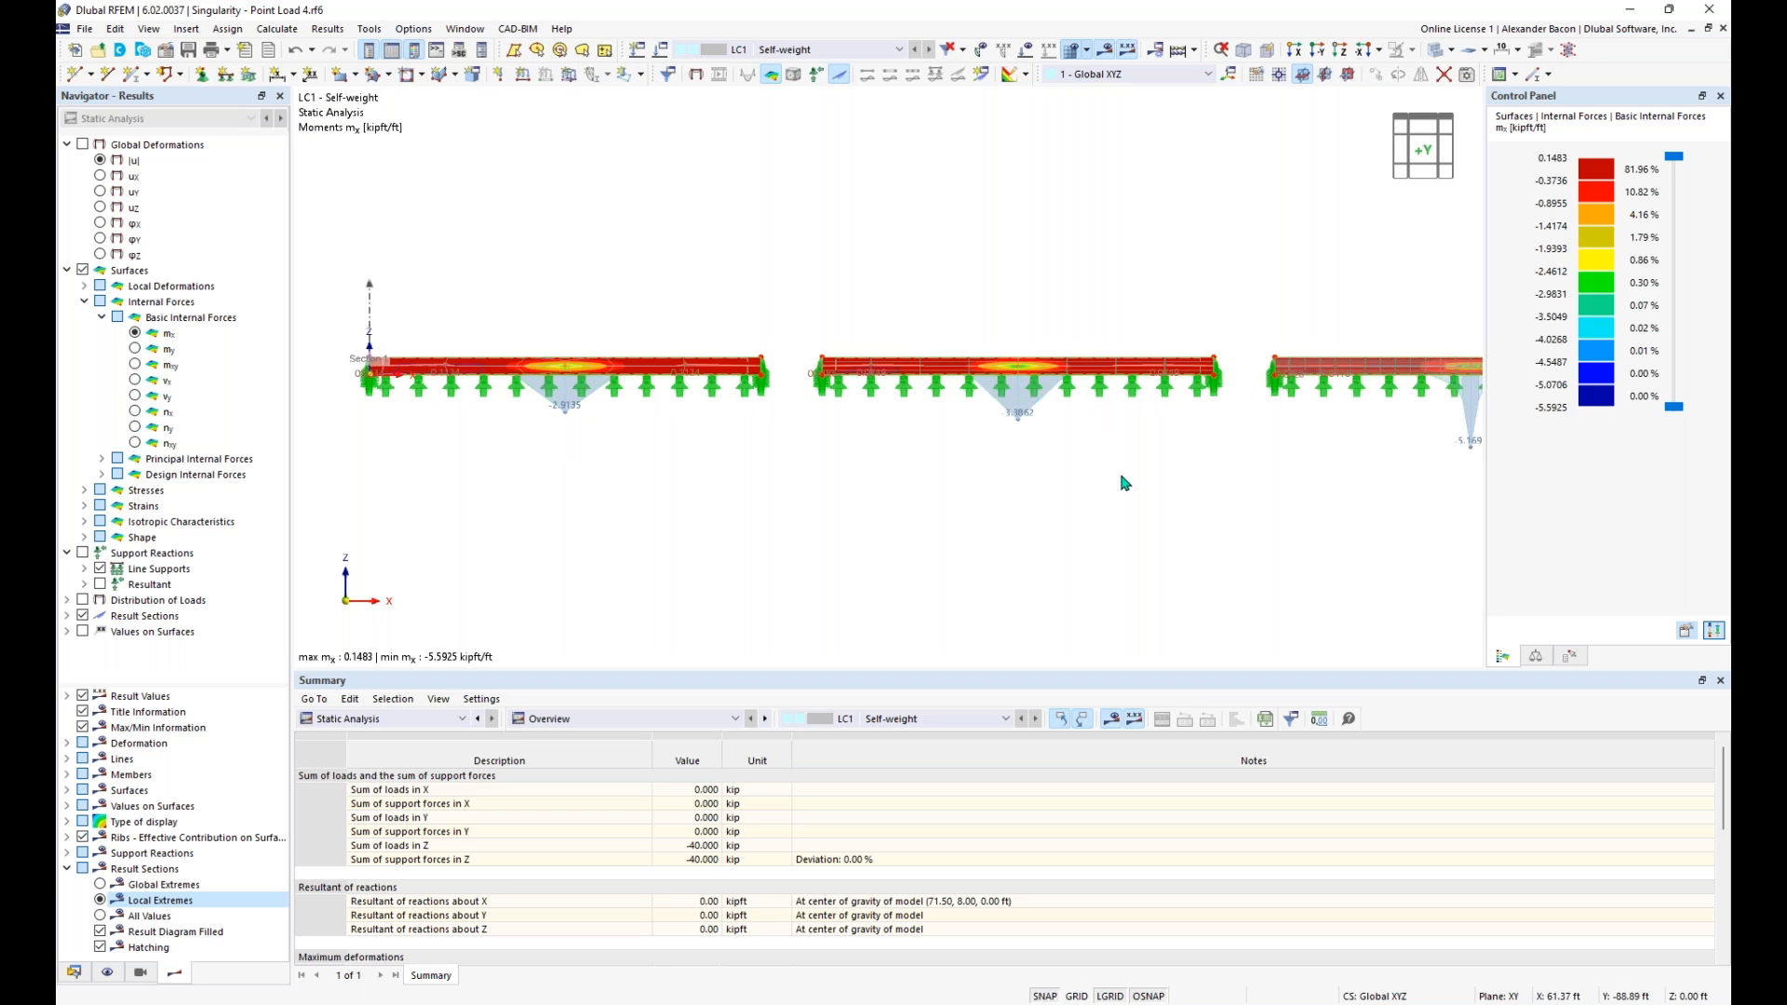
pyautogui.moveTo(1135, 489); pyautogui.dragTo(831, 489, button='middle')
pyautogui.moveTo(1190, 504); pyautogui.dragTo(763, 494, button='middle')
pyautogui.moveTo(1157, 499); pyautogui.dragTo(966, 498, button='middle')
pyautogui.scroll(1, 1017, 448)
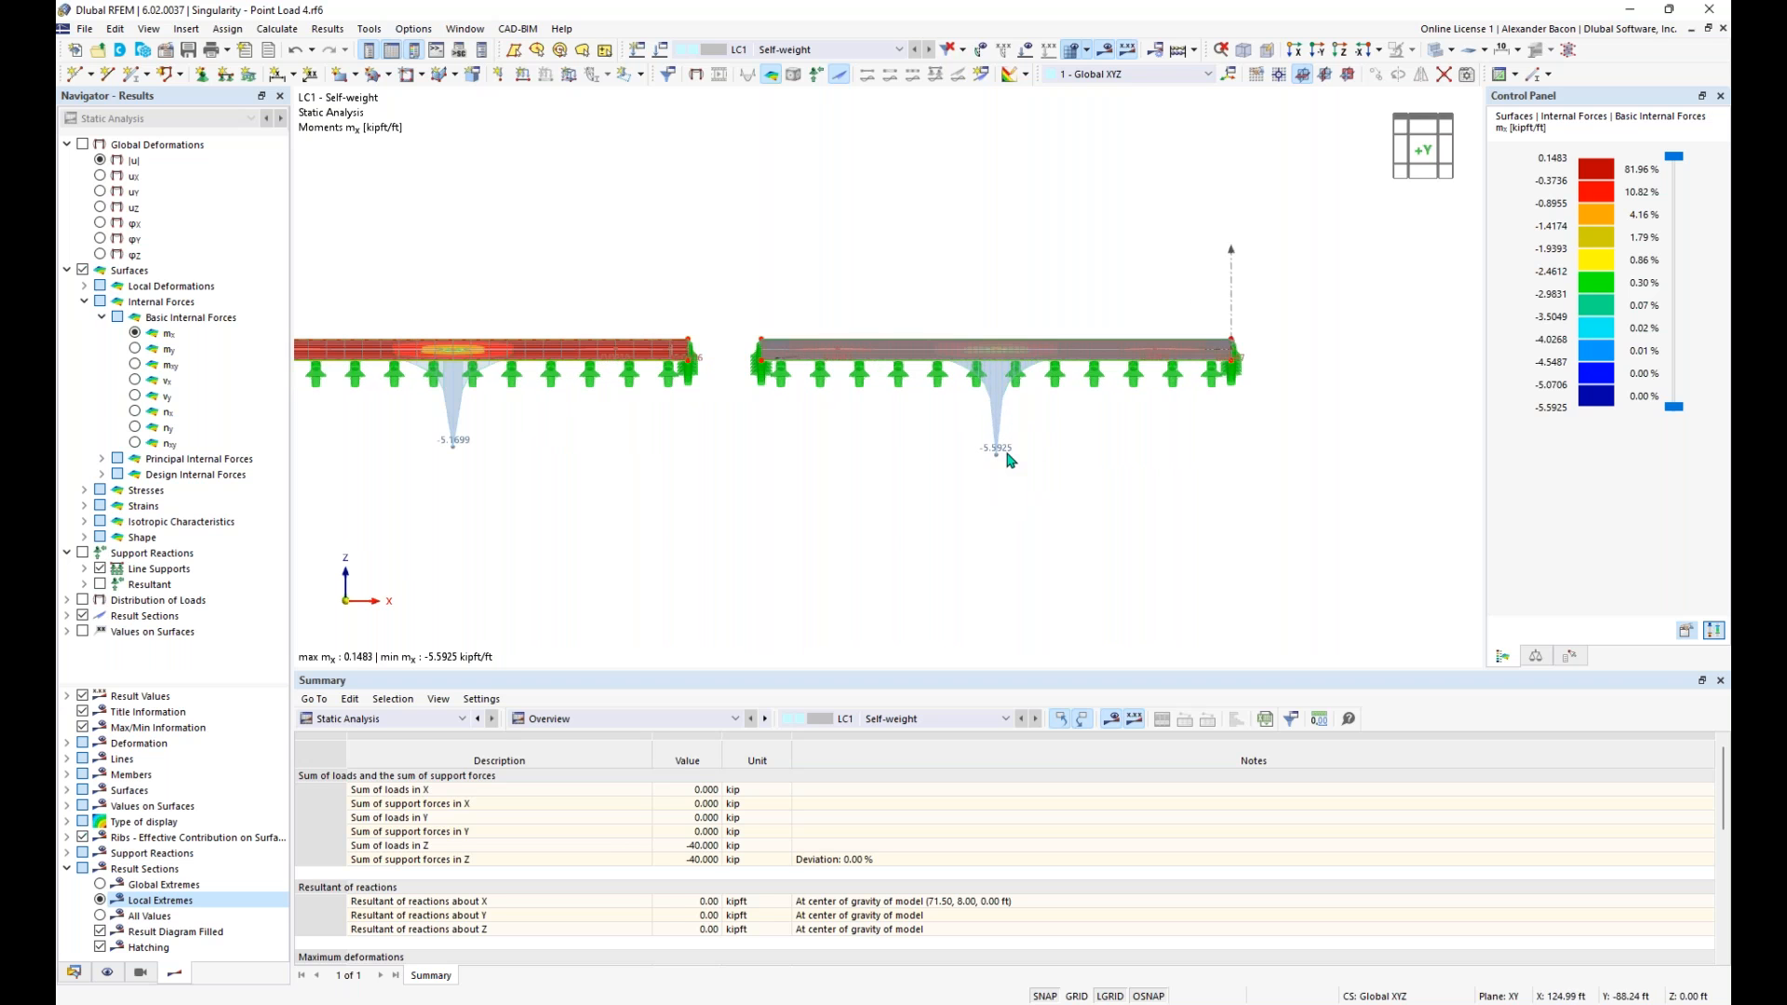
pyautogui.scroll(-3, 1003, 463)
pyautogui.moveTo(693, 547); pyautogui.dragTo(909, 536, button='middle')
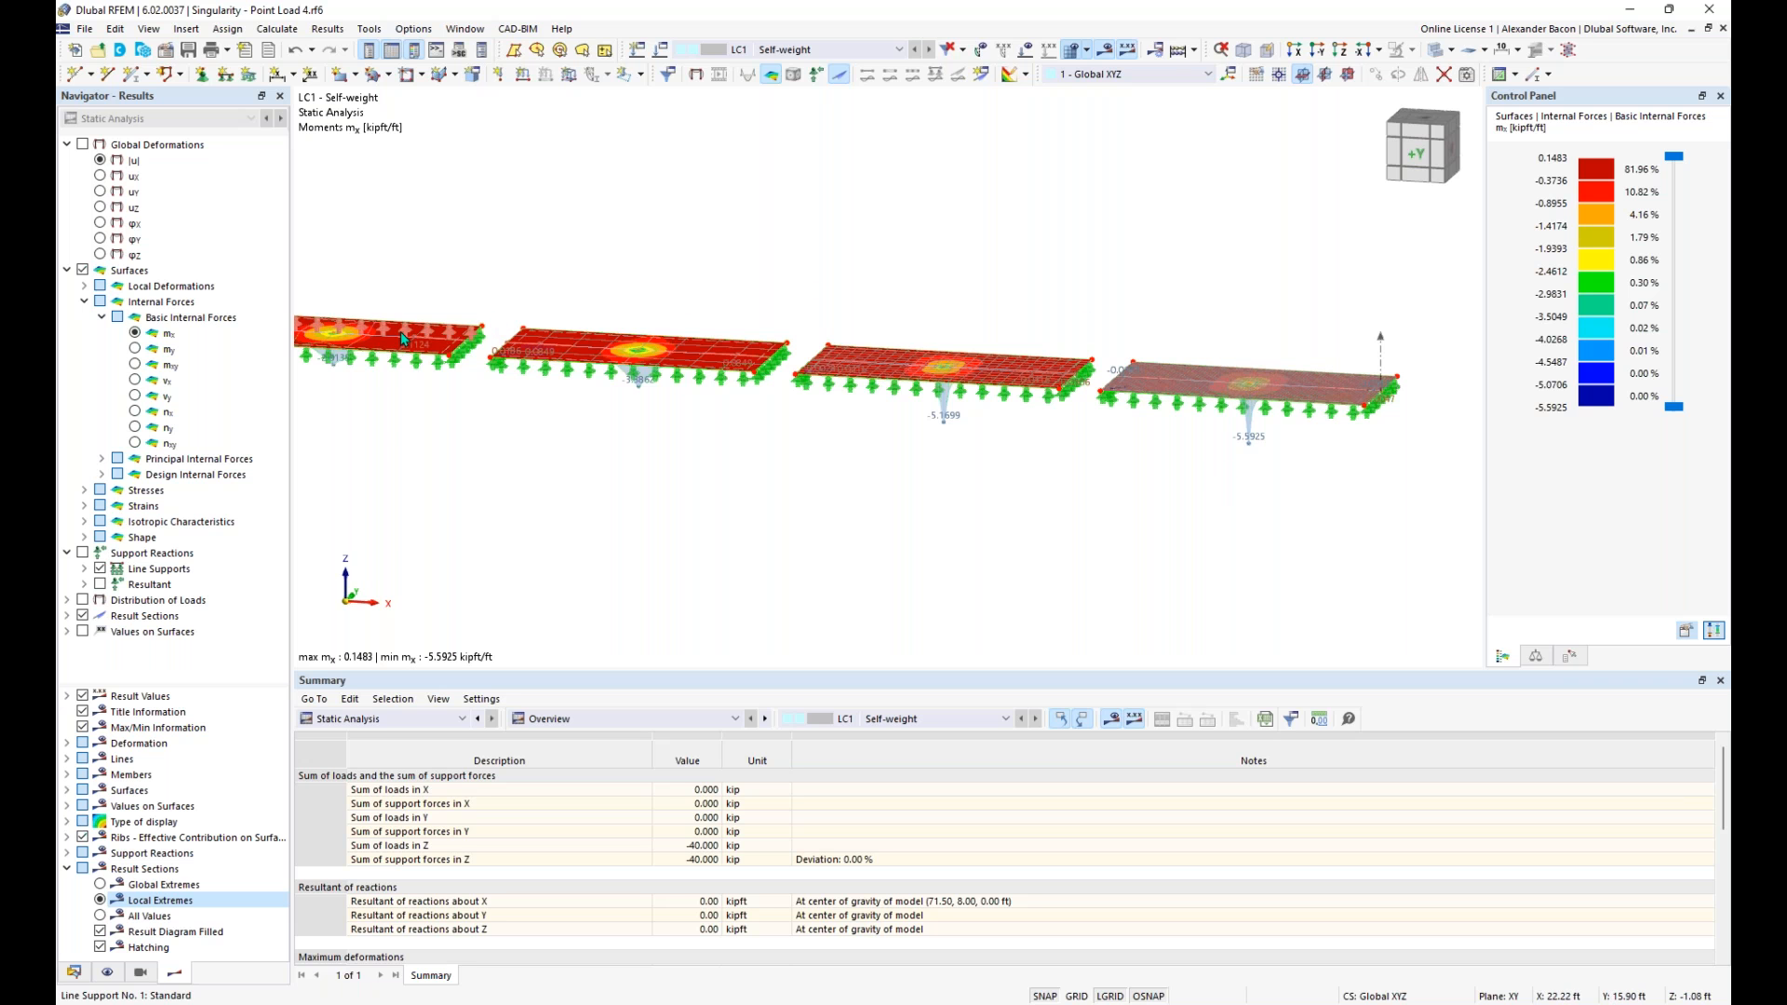
pyautogui.moveTo(575, 456)
pyautogui.keyDown('ctrl'); pyautogui.mouseDown(button='middle')
pyautogui.moveTo(602, 466)
pyautogui.moveTo(607, 449)
pyautogui.mouseUp(button='middle'); pyautogui.keyUp('ctrl')
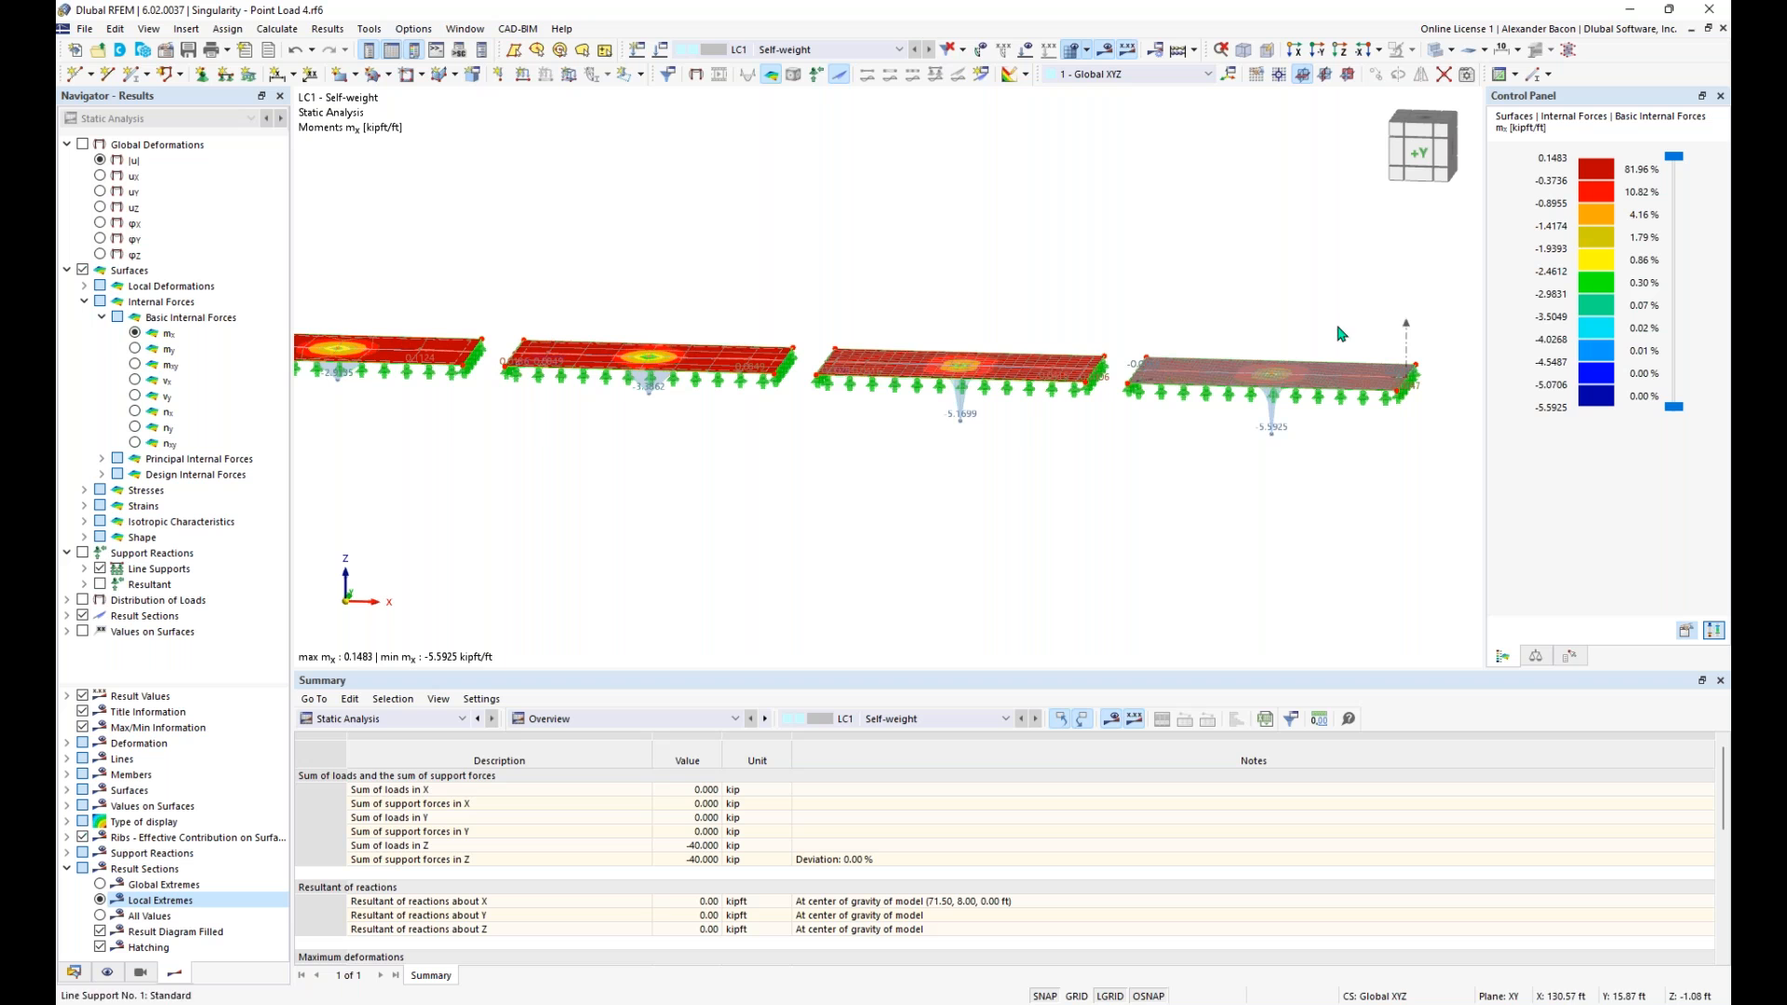
pyautogui.scroll(-1, 531, 472)
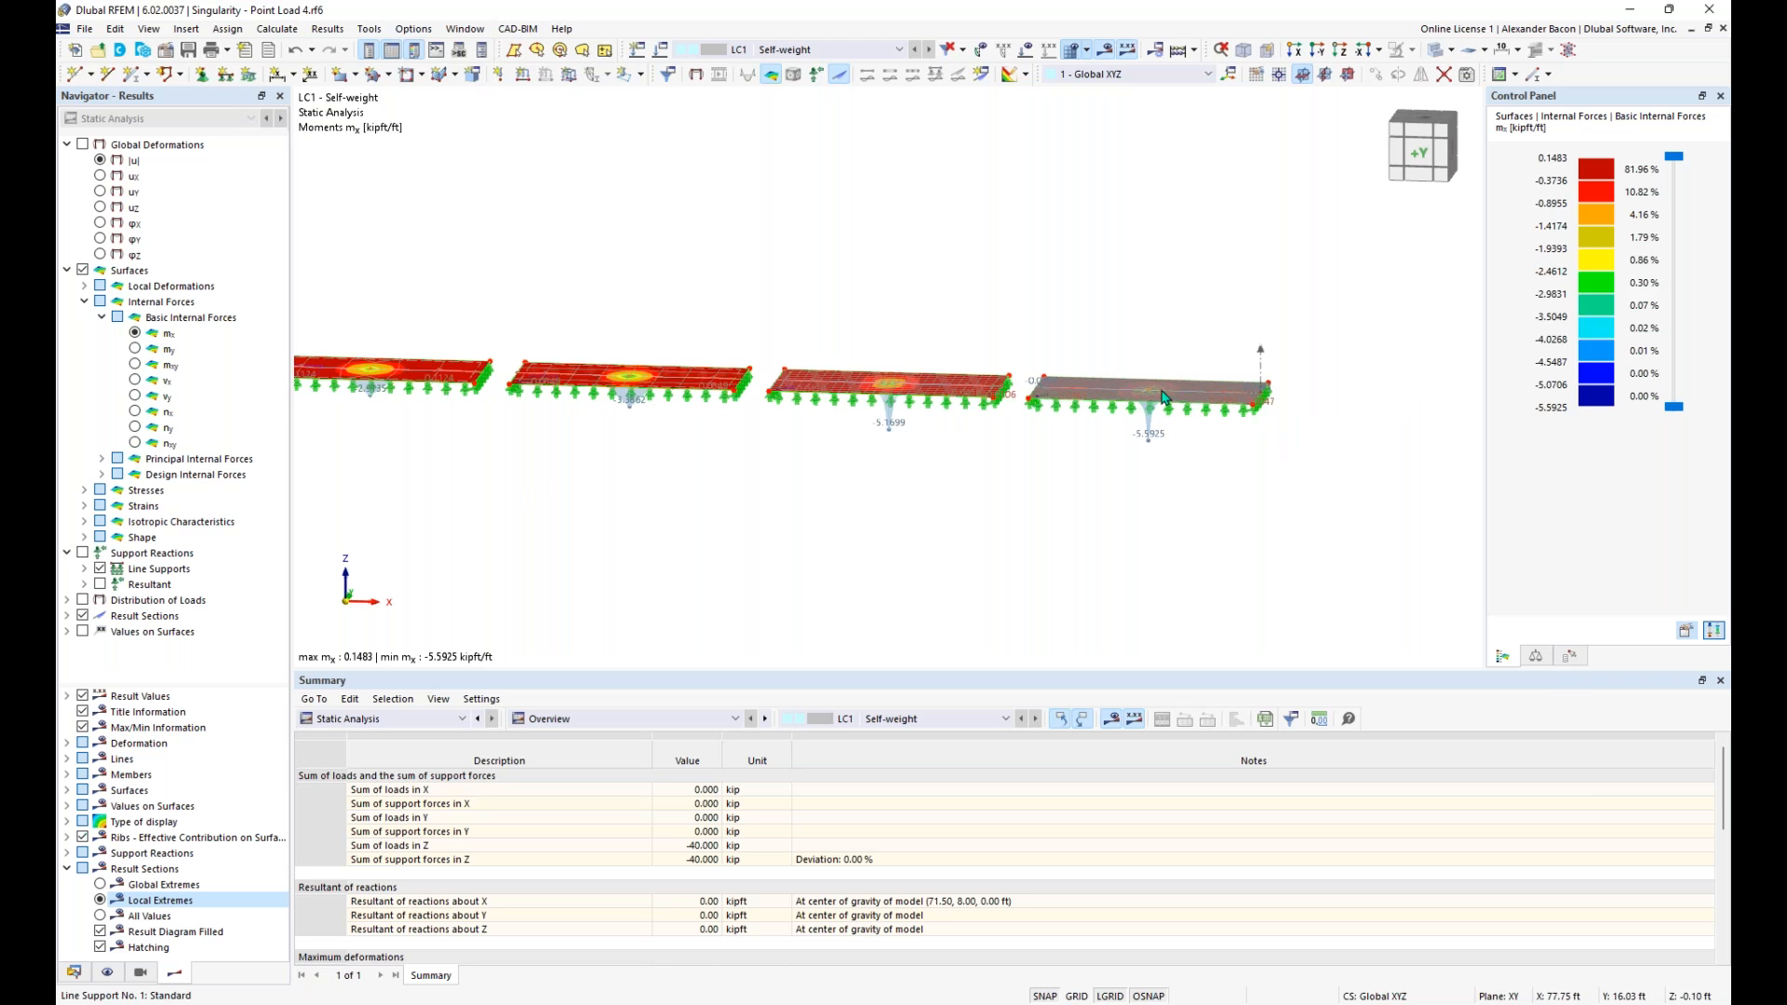
pyautogui.moveTo(714, 504); pyautogui.dragTo(814, 463, button='middle')
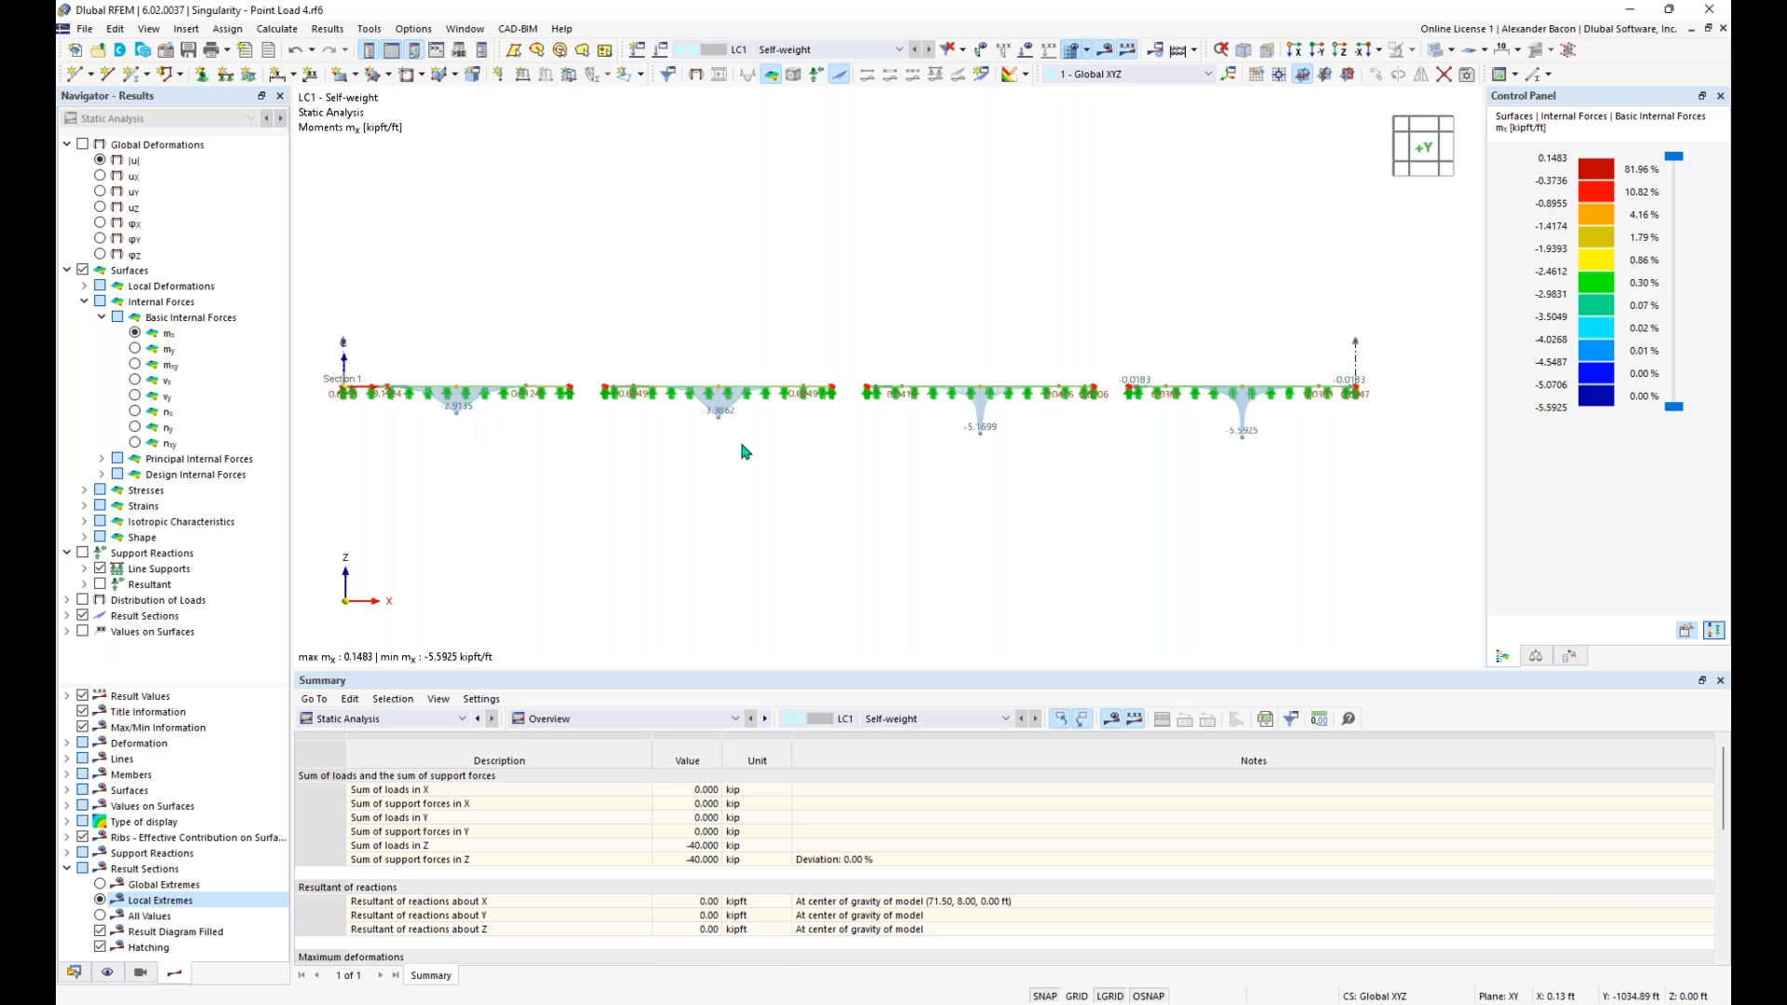
pyautogui.keyDown('ctrl'); pyautogui.moveTo(1064, 451); pyautogui.dragTo(989, 520, button='middle'); pyautogui.keyUp('ctrl')
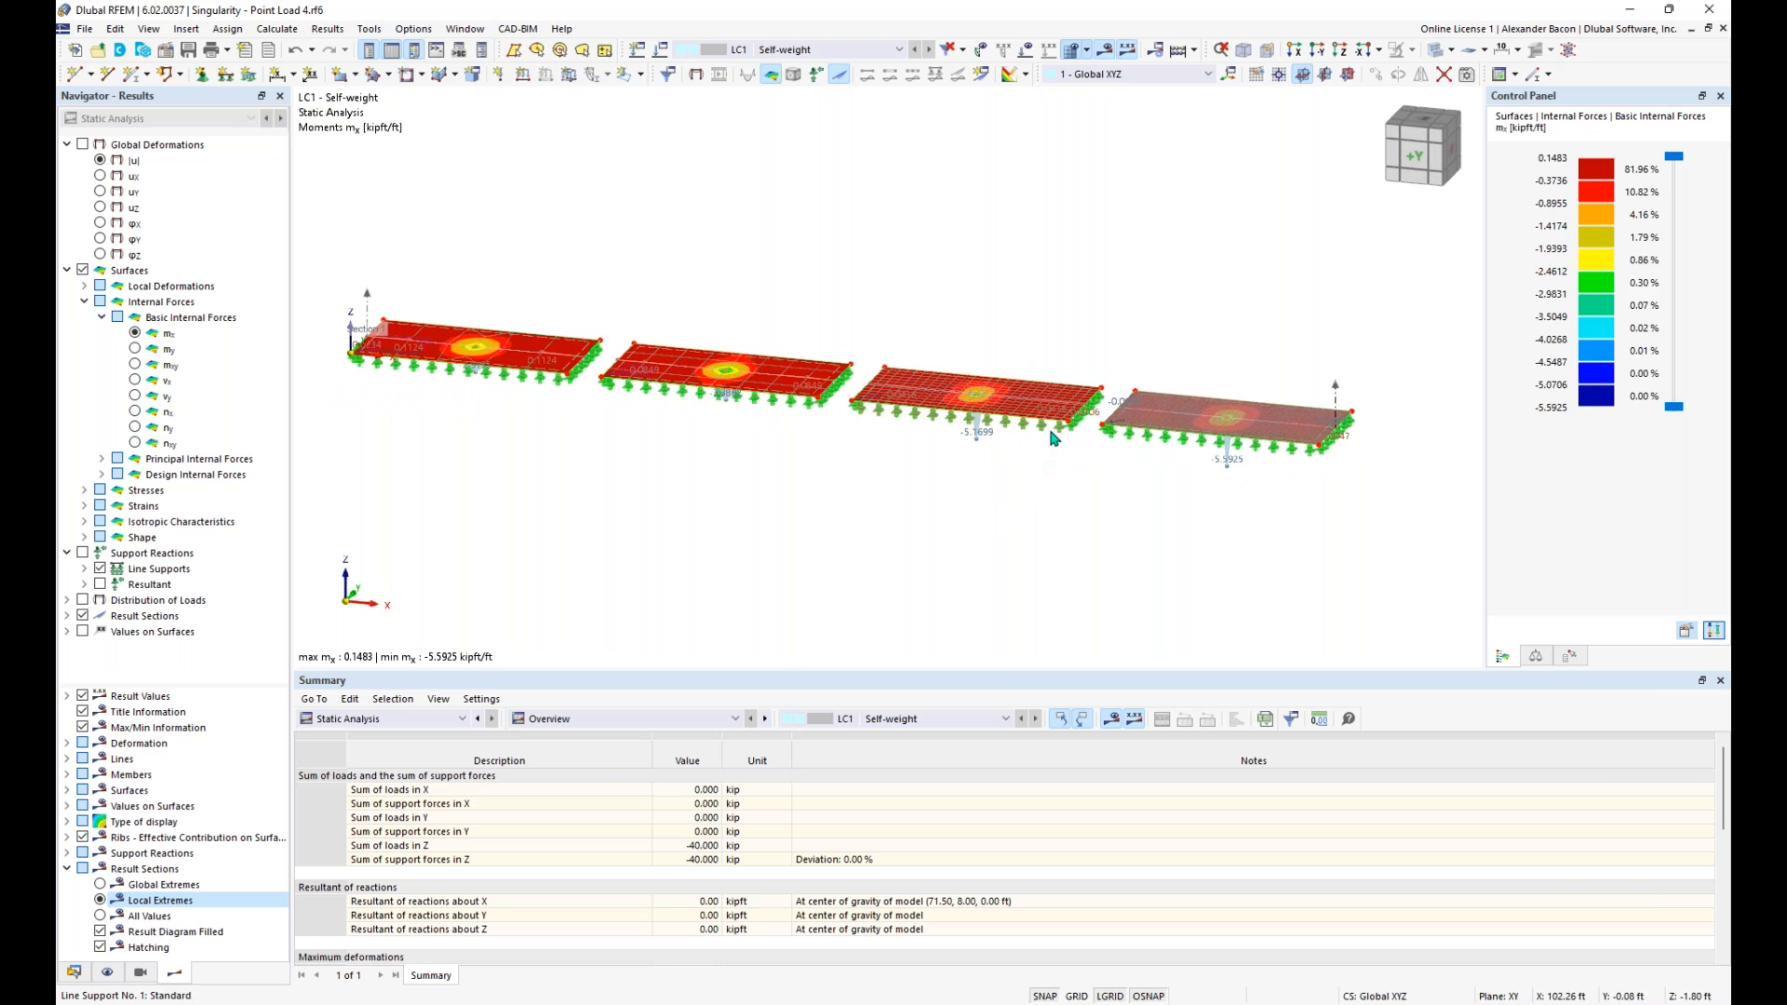
pyautogui.keyDown('ctrl'); pyautogui.moveTo(1210, 526); pyautogui.dragTo(1030, 456, button='middle'); pyautogui.keyUp('ctrl')
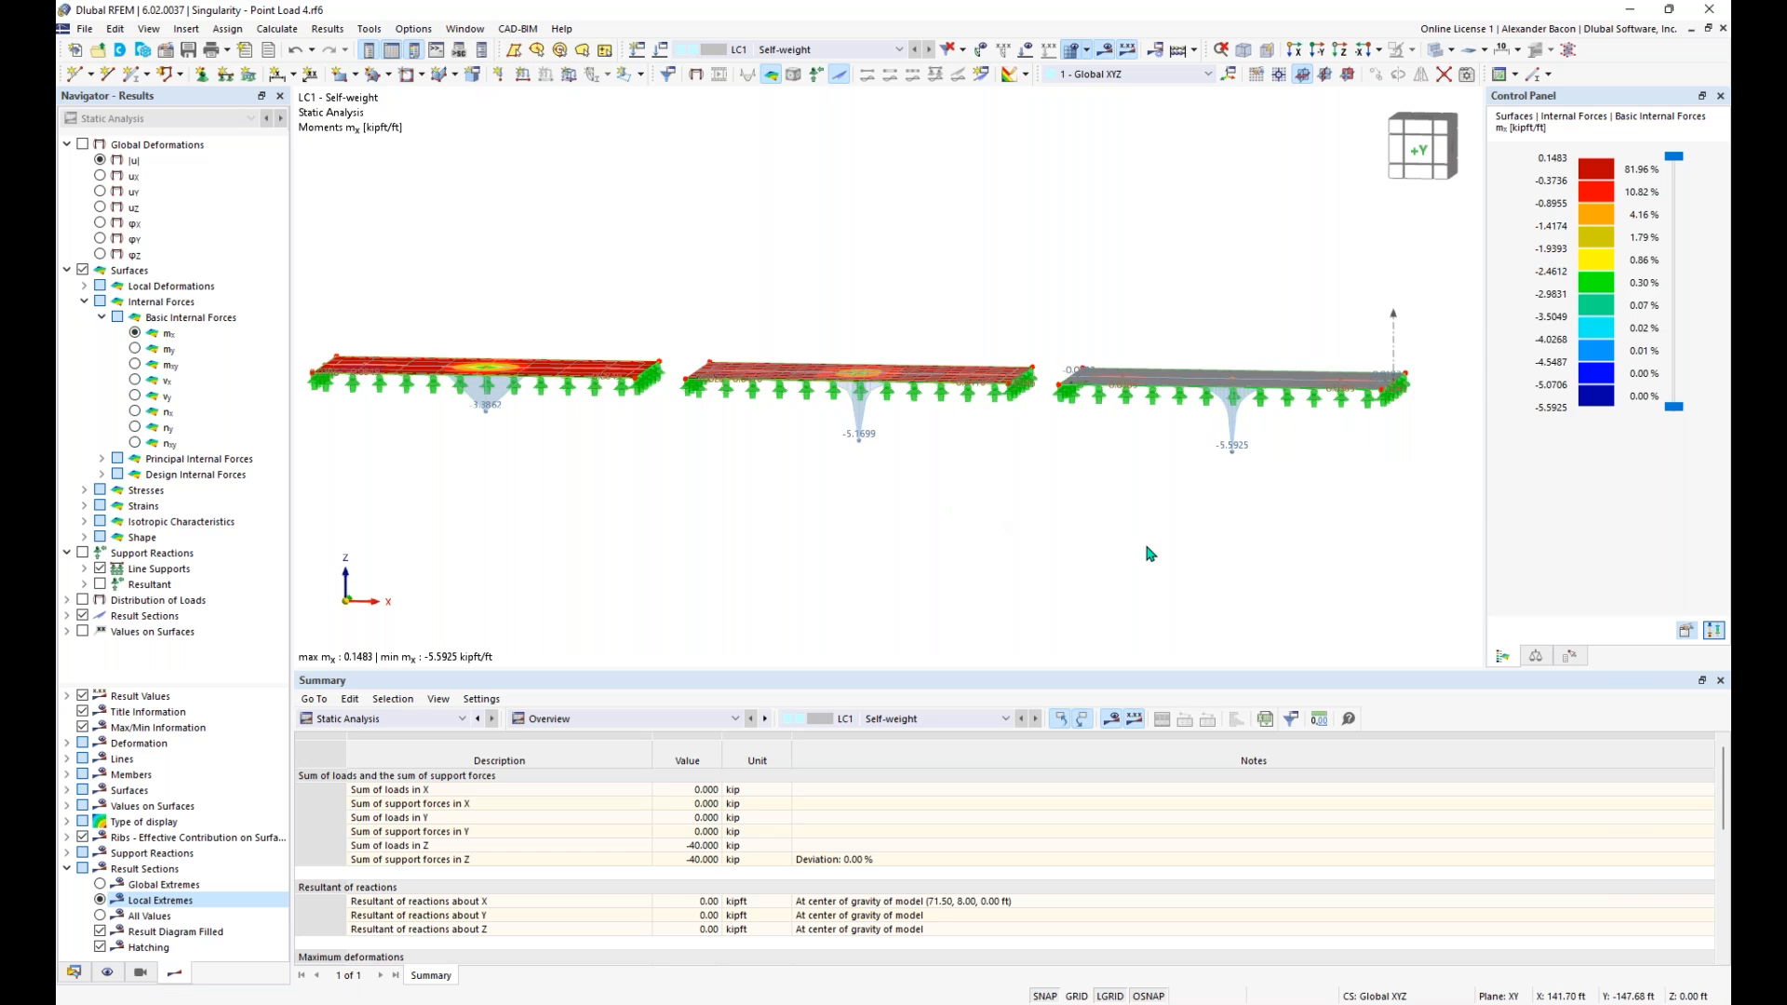
# - Examine the mx distribution and mesh elements around the central load node of the plate with the finest mesh
pyautogui.keyDown('ctrl'); pyautogui.moveTo(1290, 469); pyautogui.dragTo(1187, 456, button='middle'); pyautogui.keyUp('ctrl')
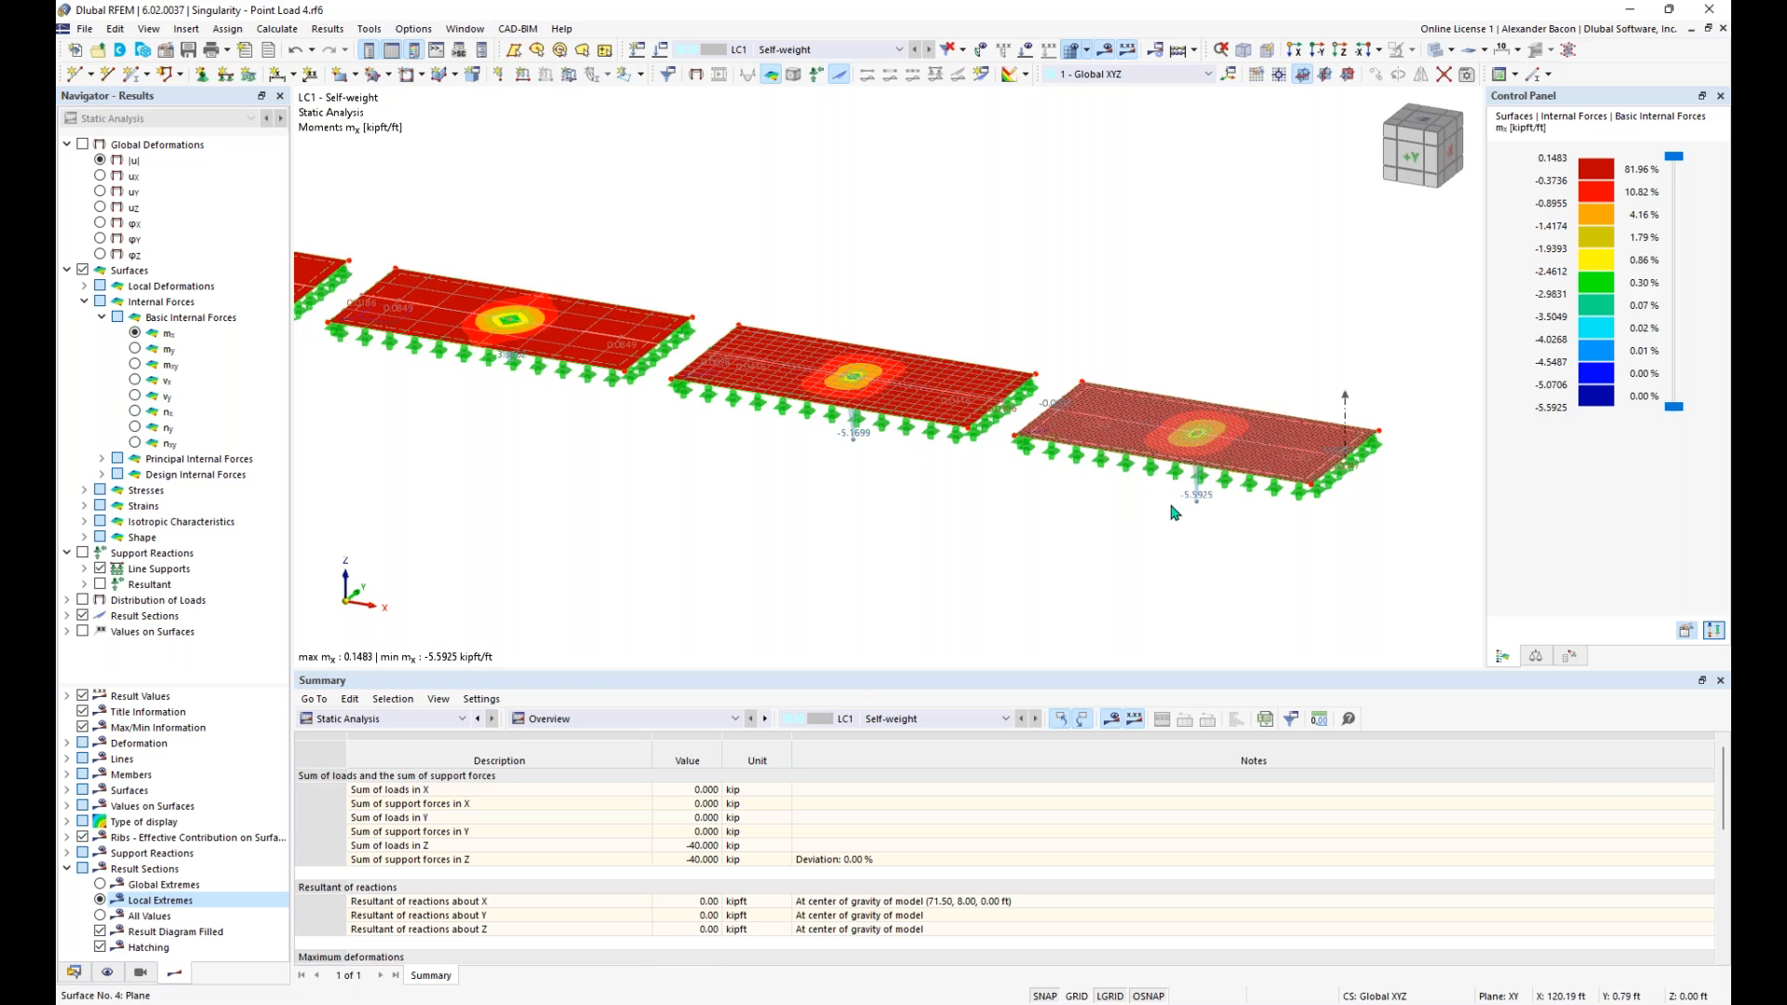
pyautogui.scroll(1, 1215, 510)
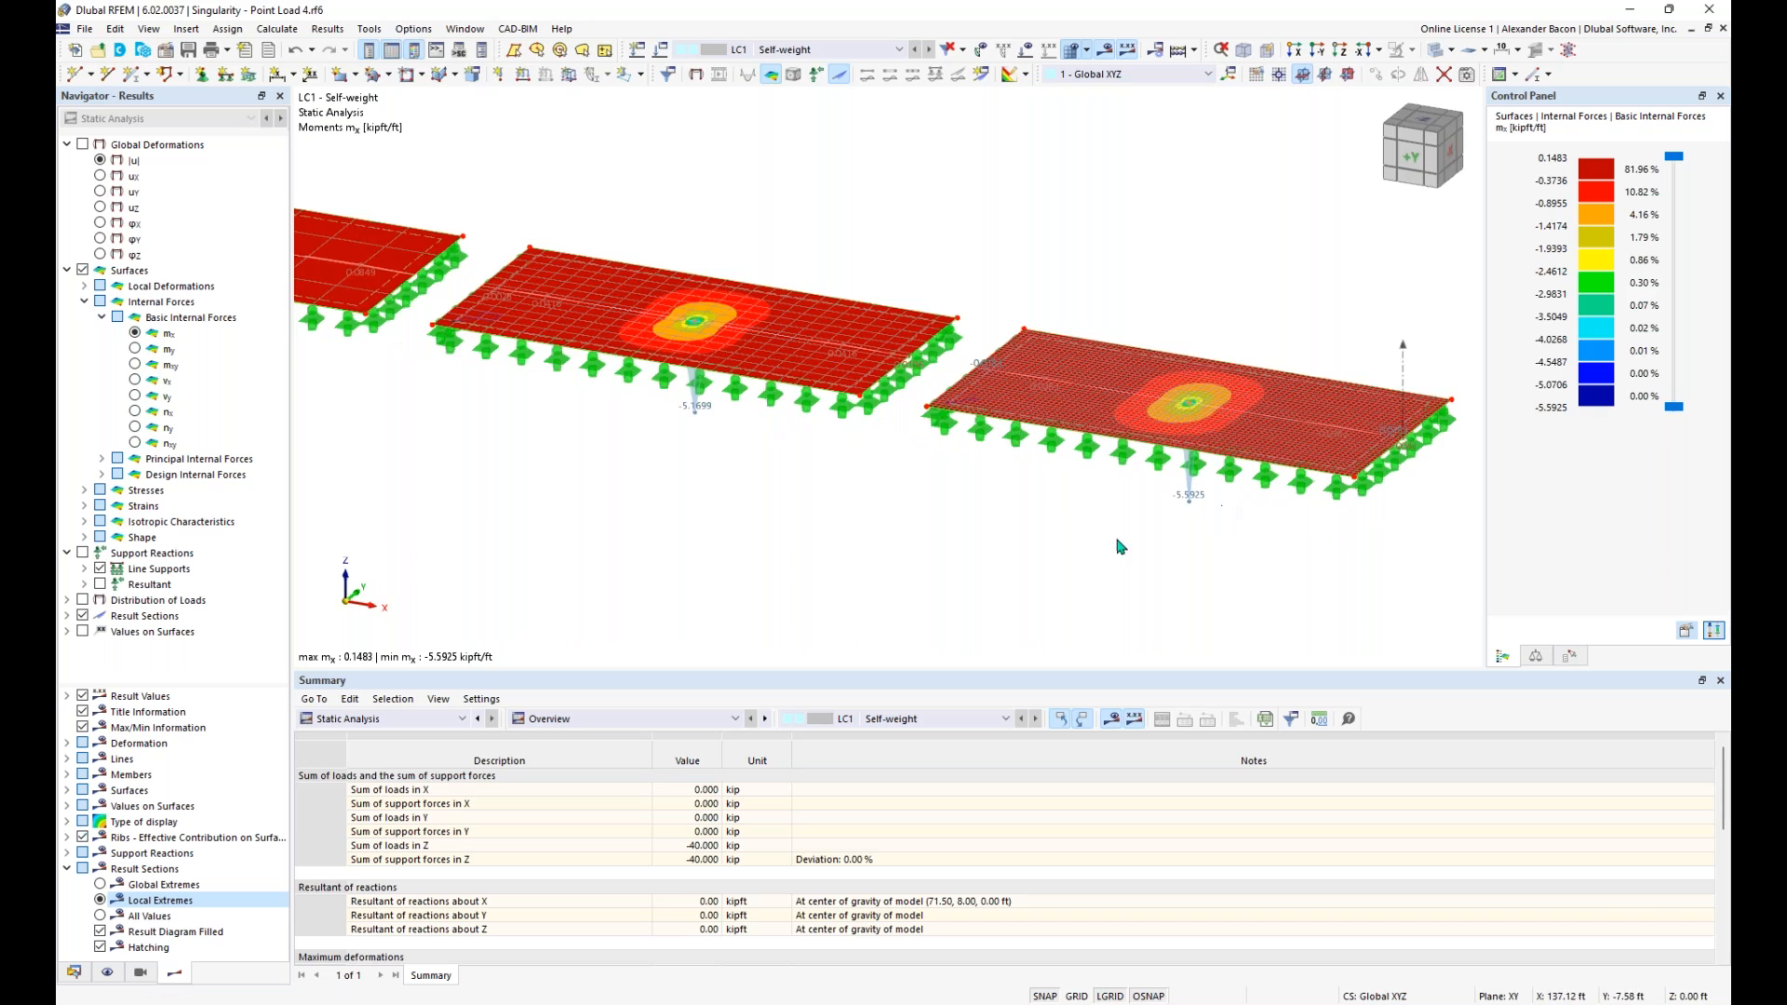
pyautogui.scroll(2, 1199, 427)
pyautogui.scroll(2, 1200, 428)
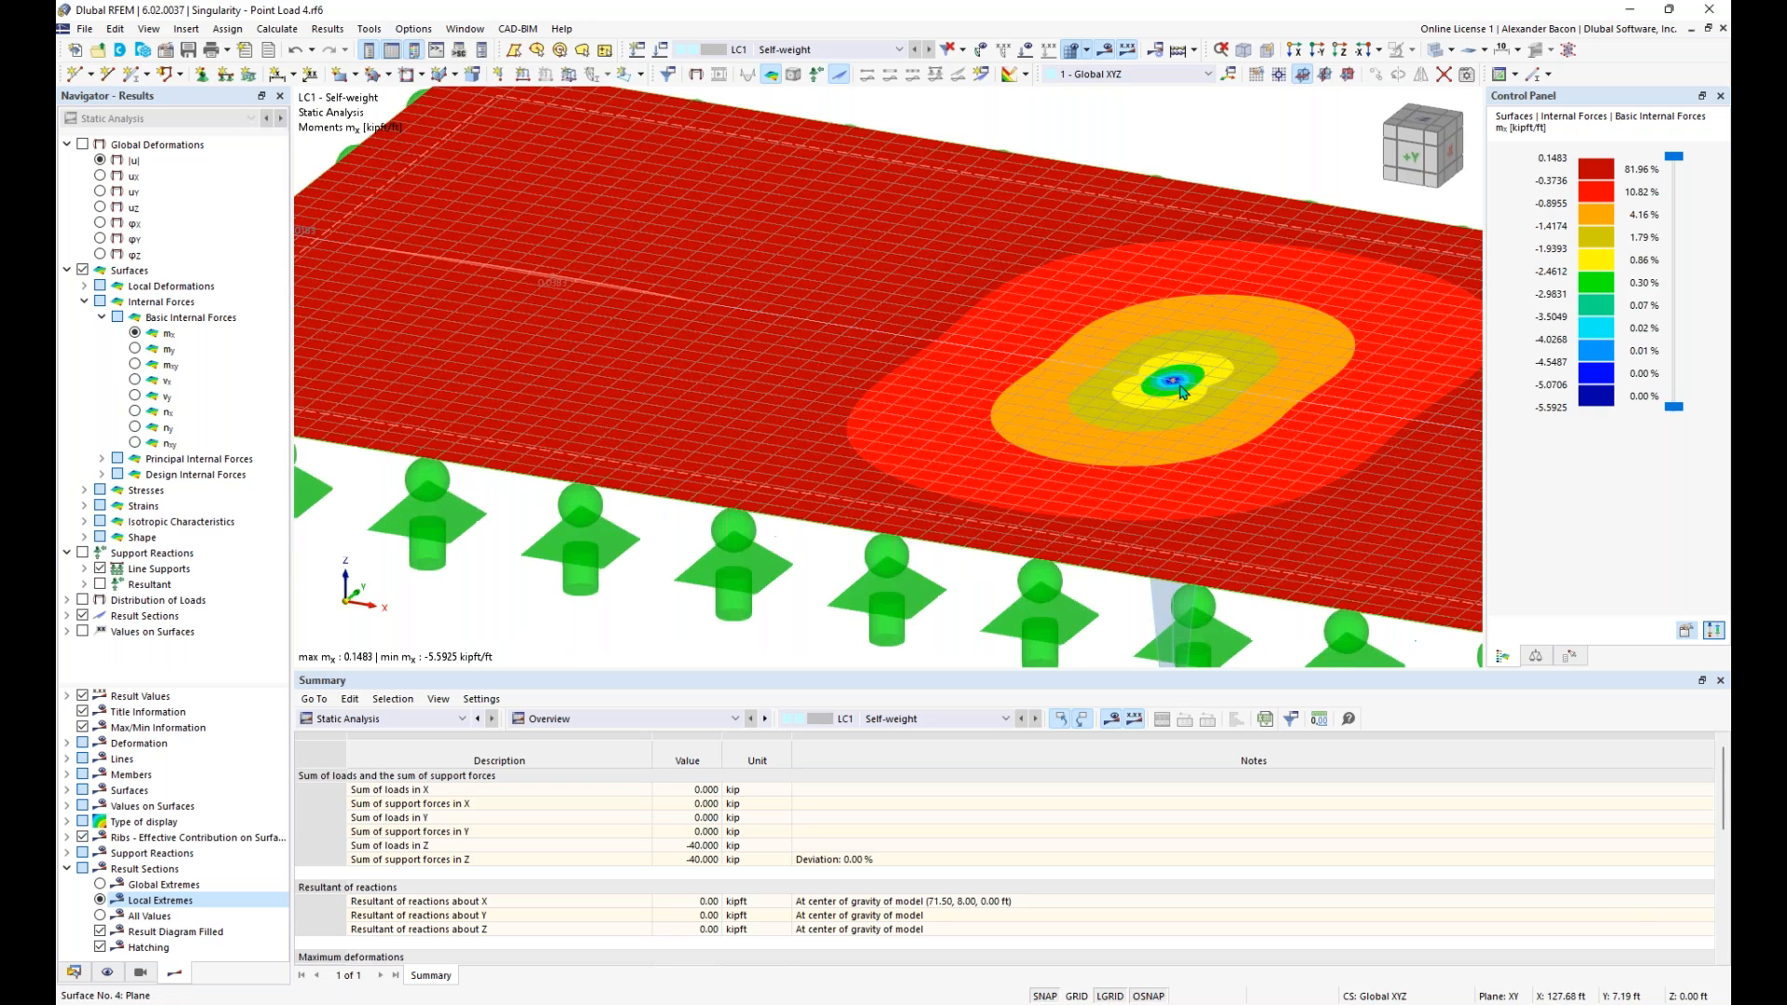
pyautogui.scroll(2, 1200, 407)
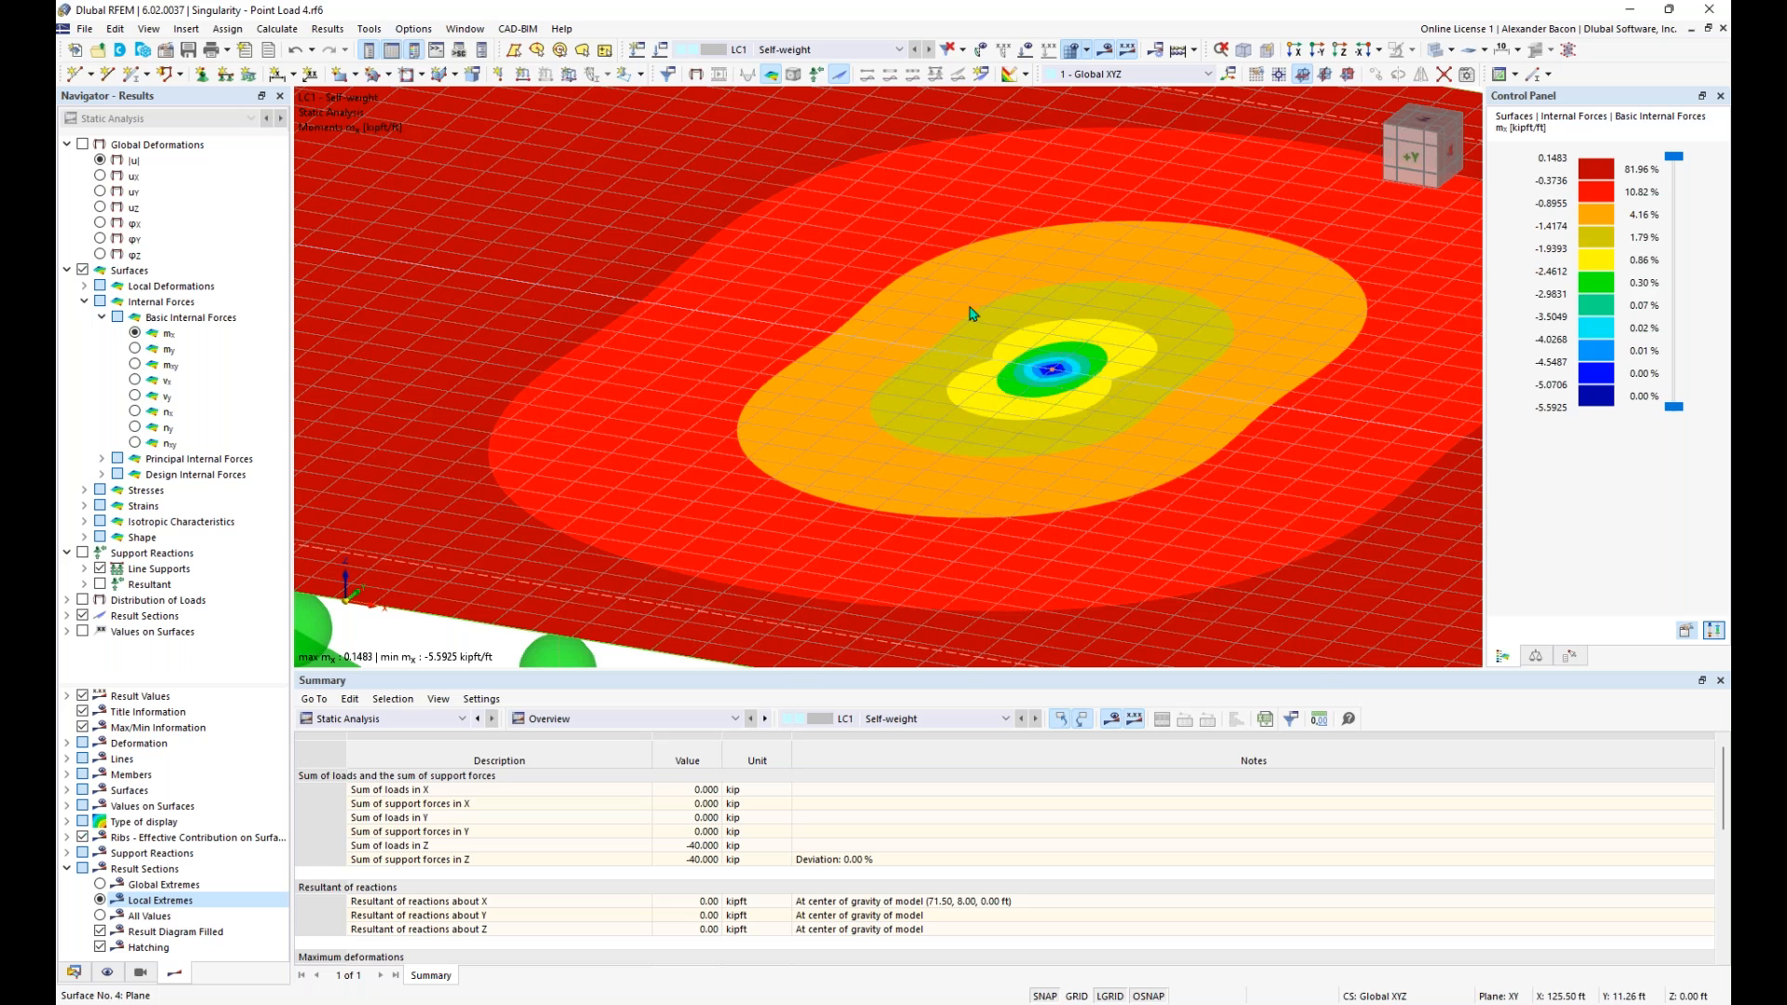
pyautogui.scroll(-2, 1198, 409)
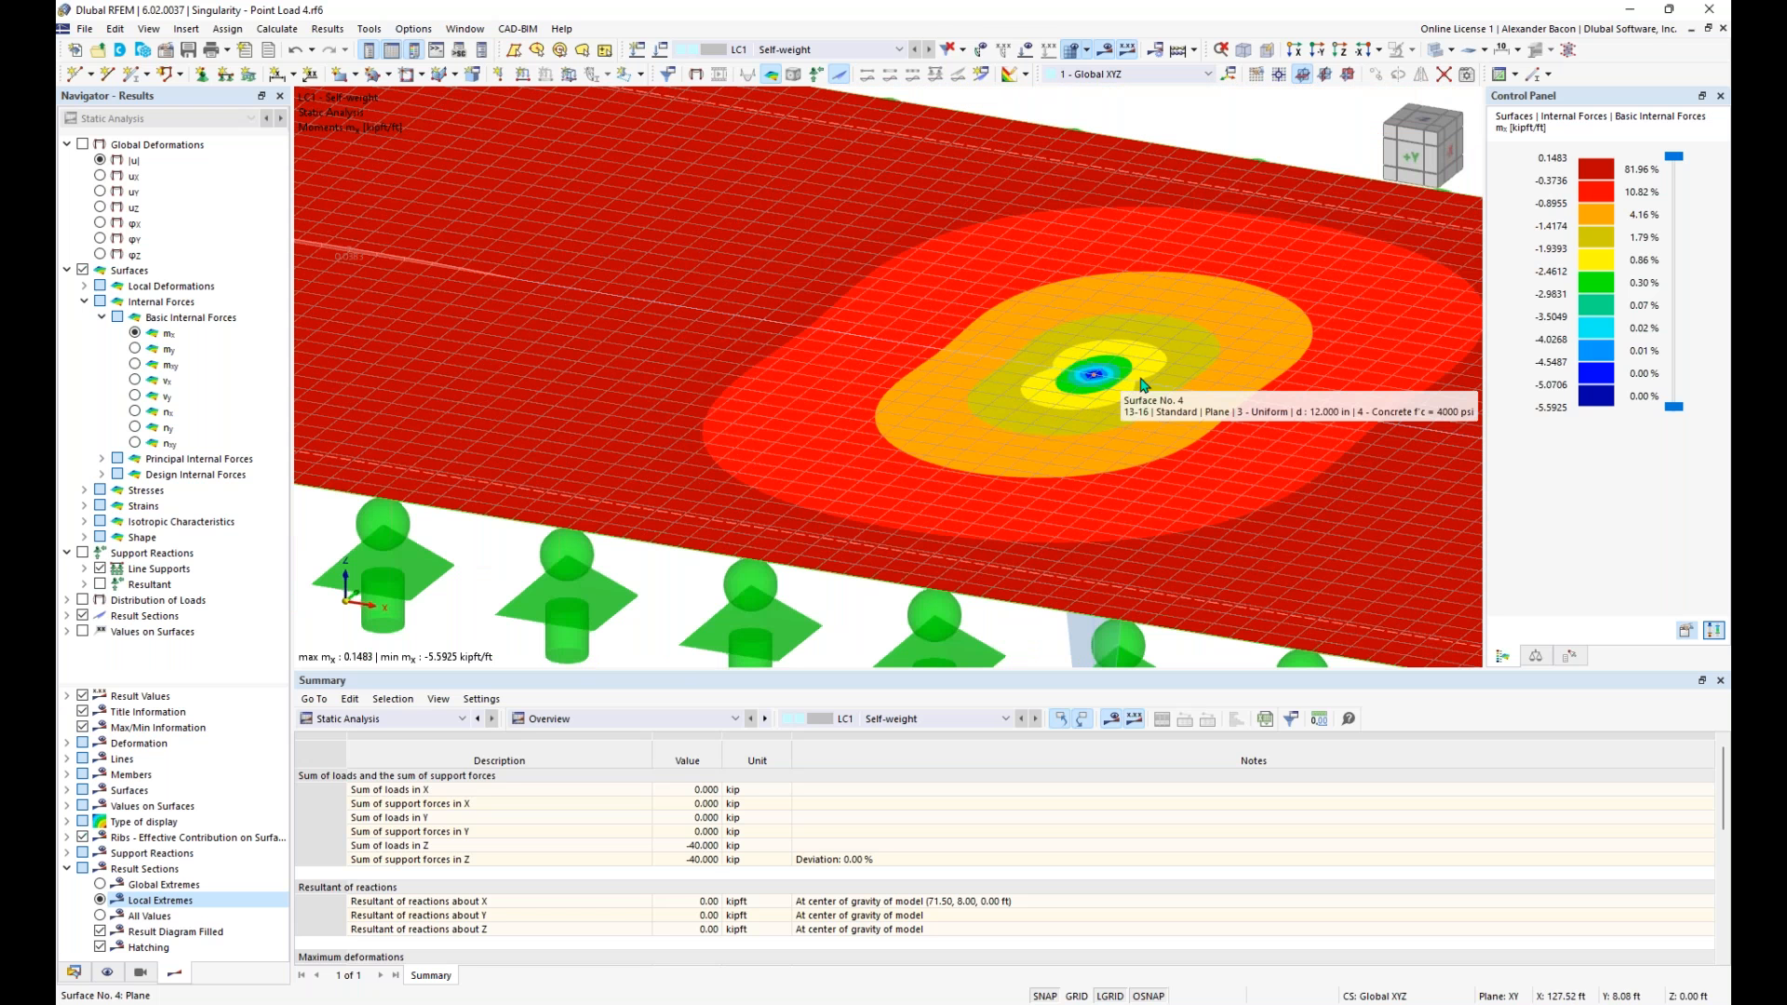
pyautogui.scroll(5, 1108, 375)
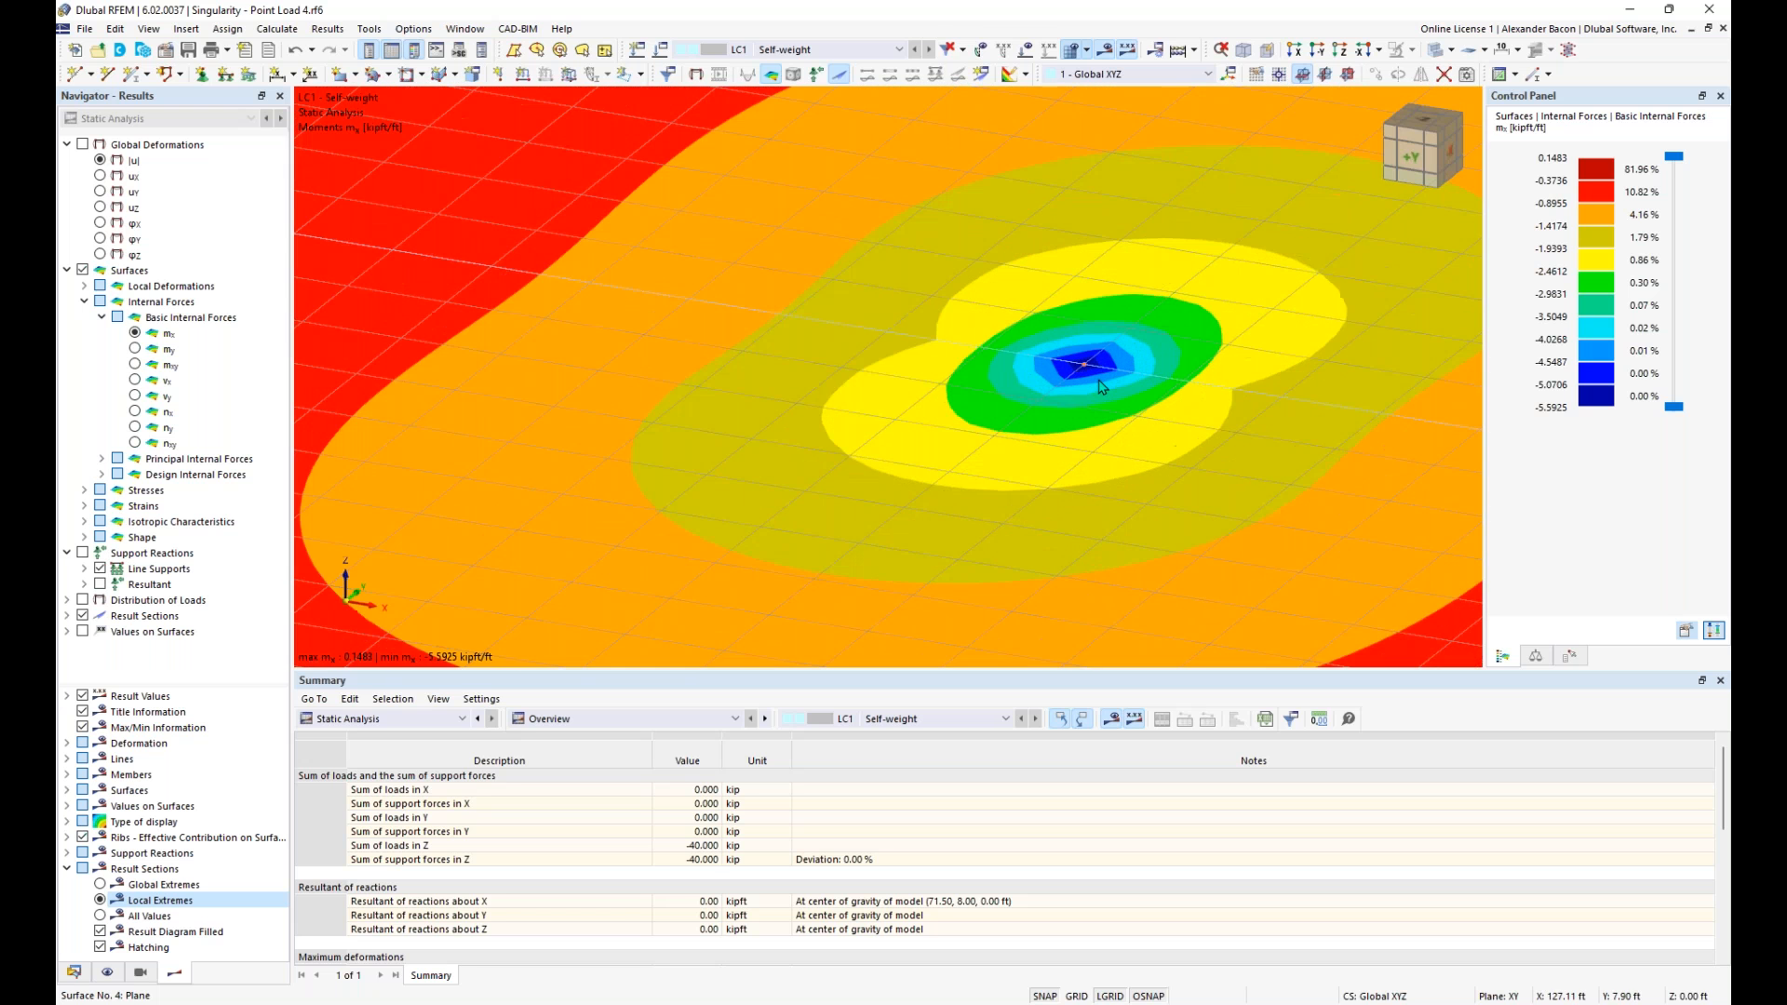
pyautogui.scroll(2, 1077, 355)
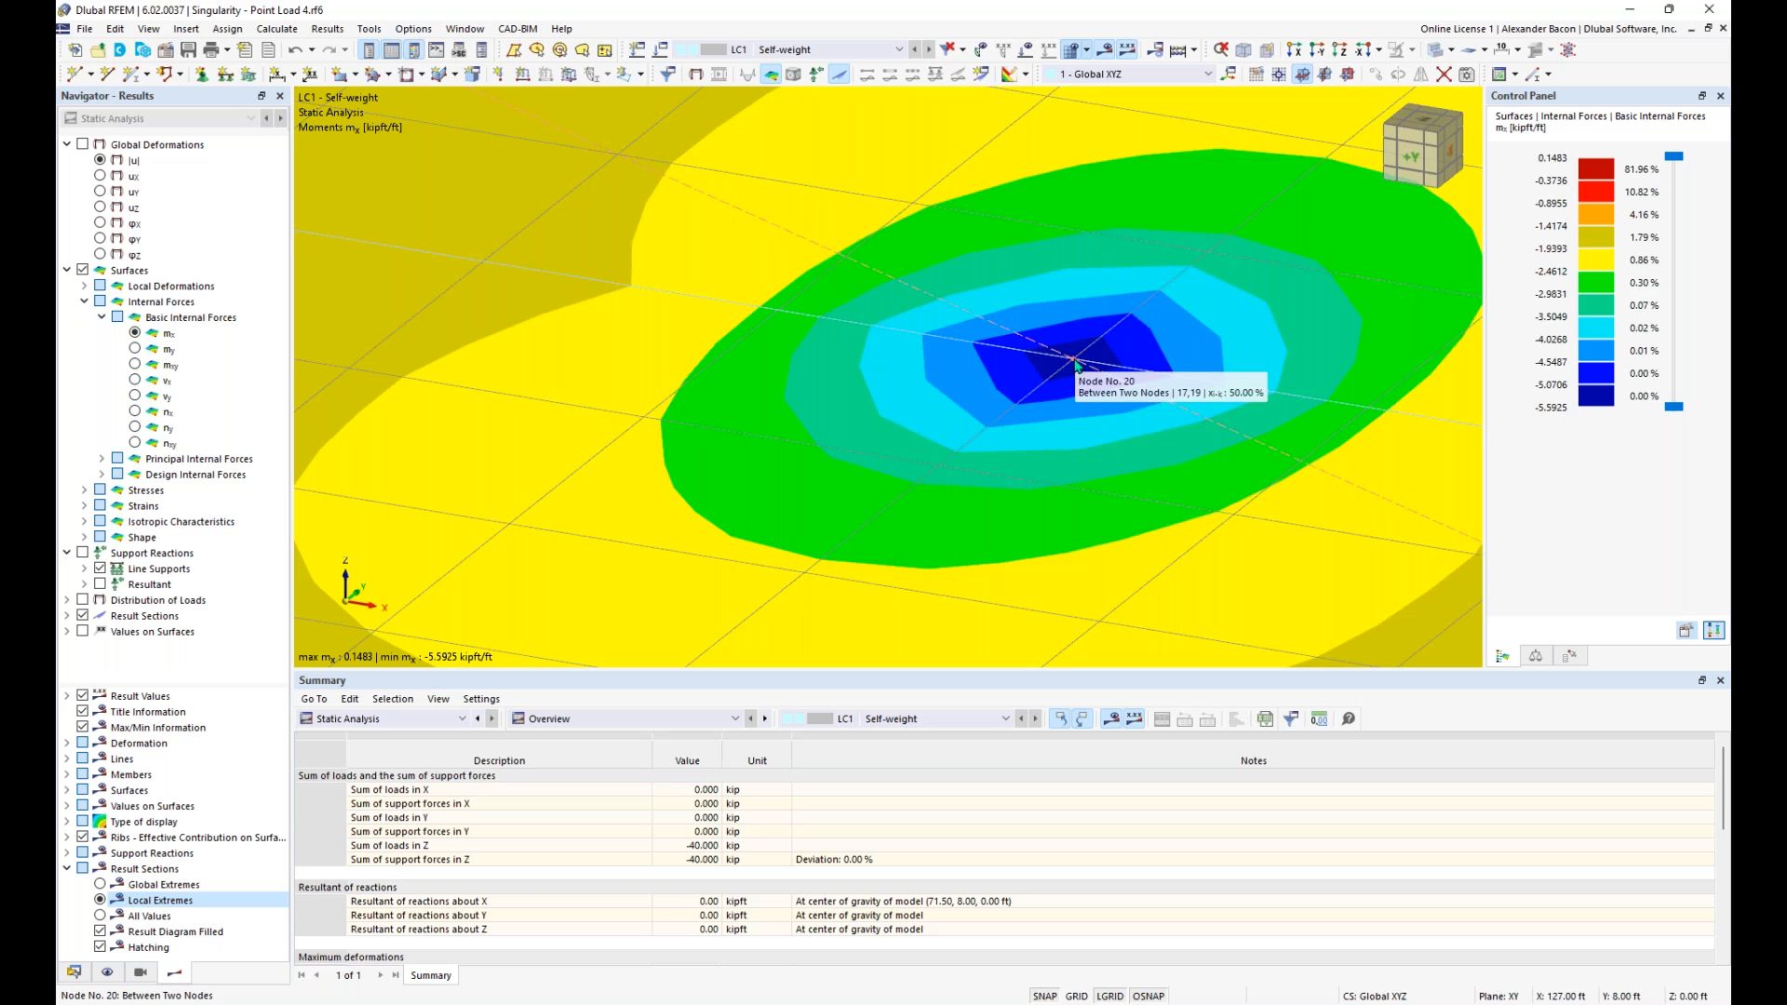
pyautogui.scroll(-8, 1075, 363)
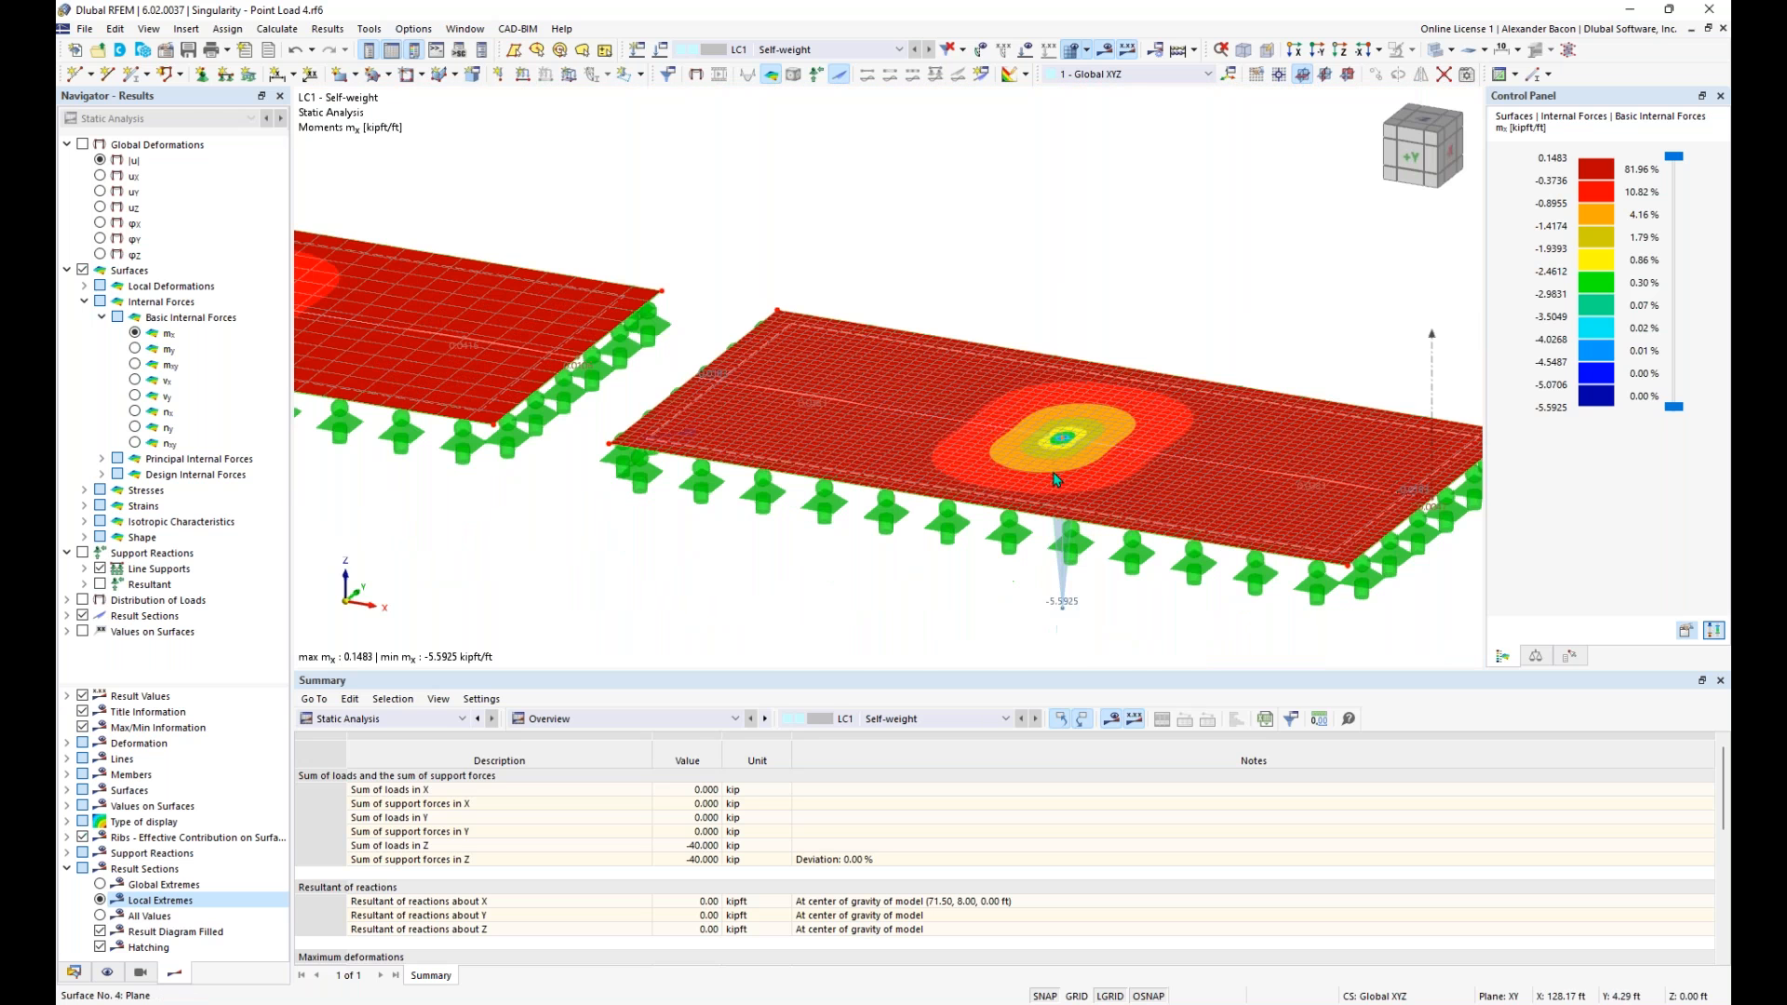
pyautogui.scroll(-3, 1044, 477)
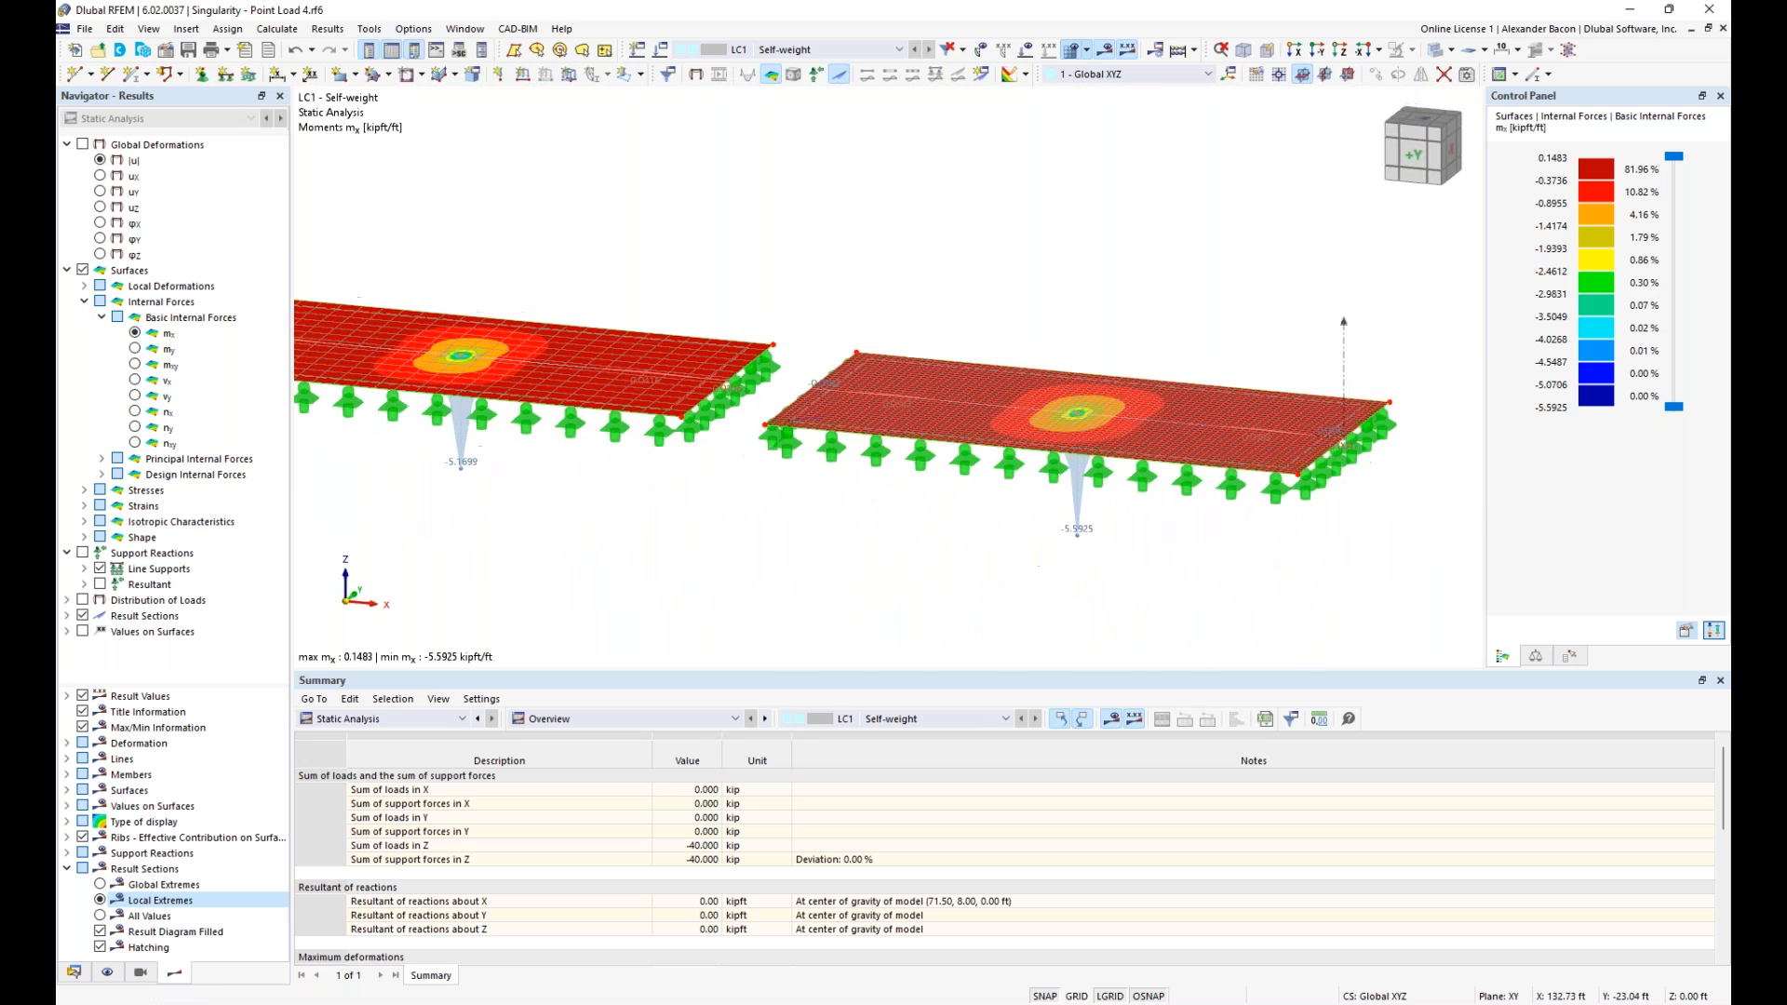
# - Show the point loads together with the mx results on the plates
pyautogui.click(1025, 49)
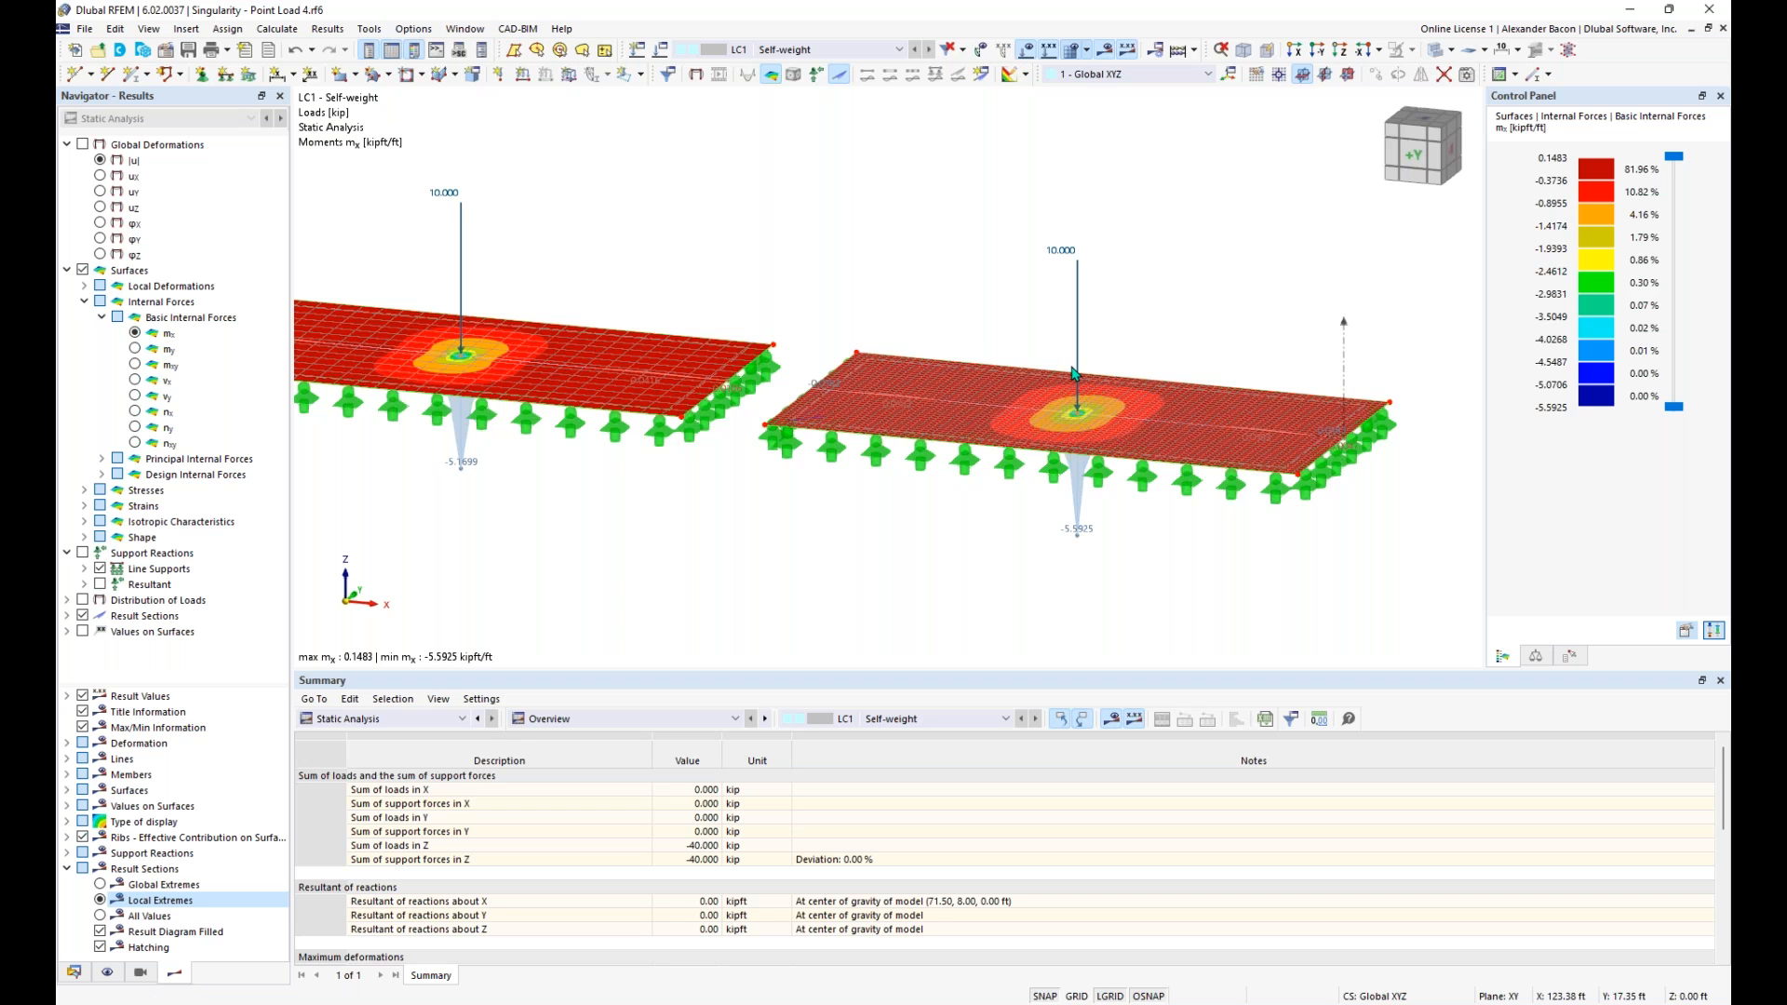
pyautogui.scroll(-3, 1073, 372)
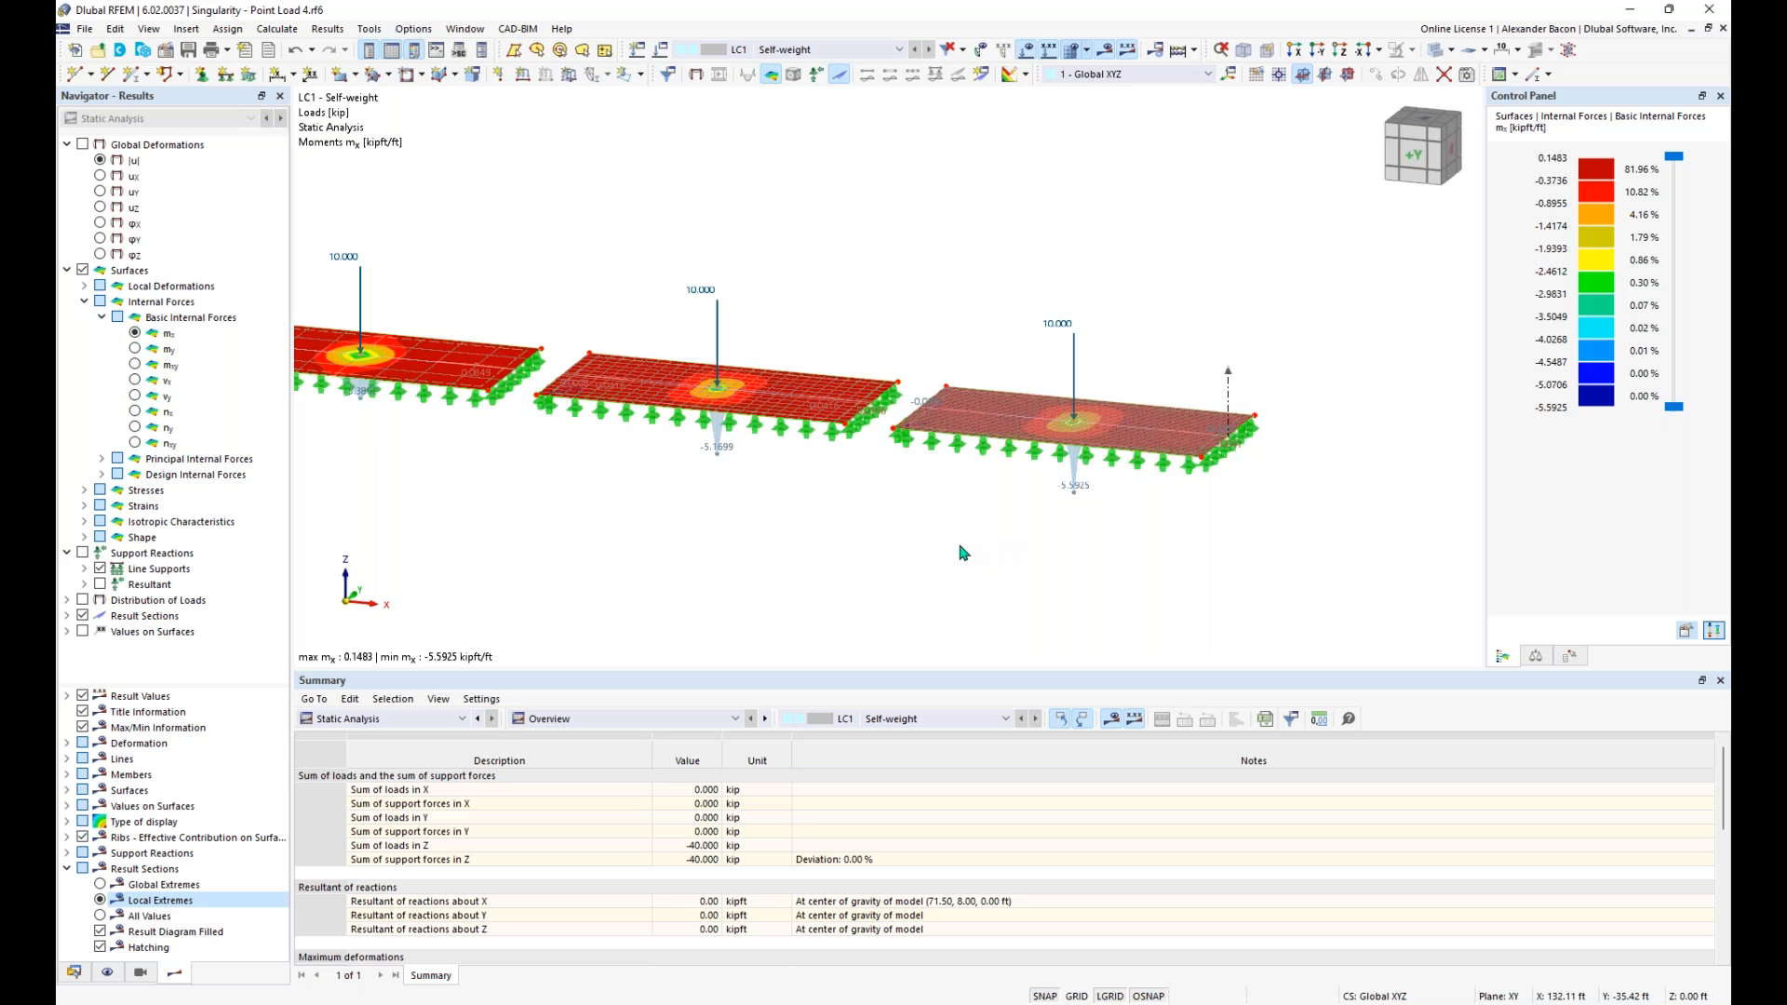
pyautogui.scroll(-3, 1000, 549)
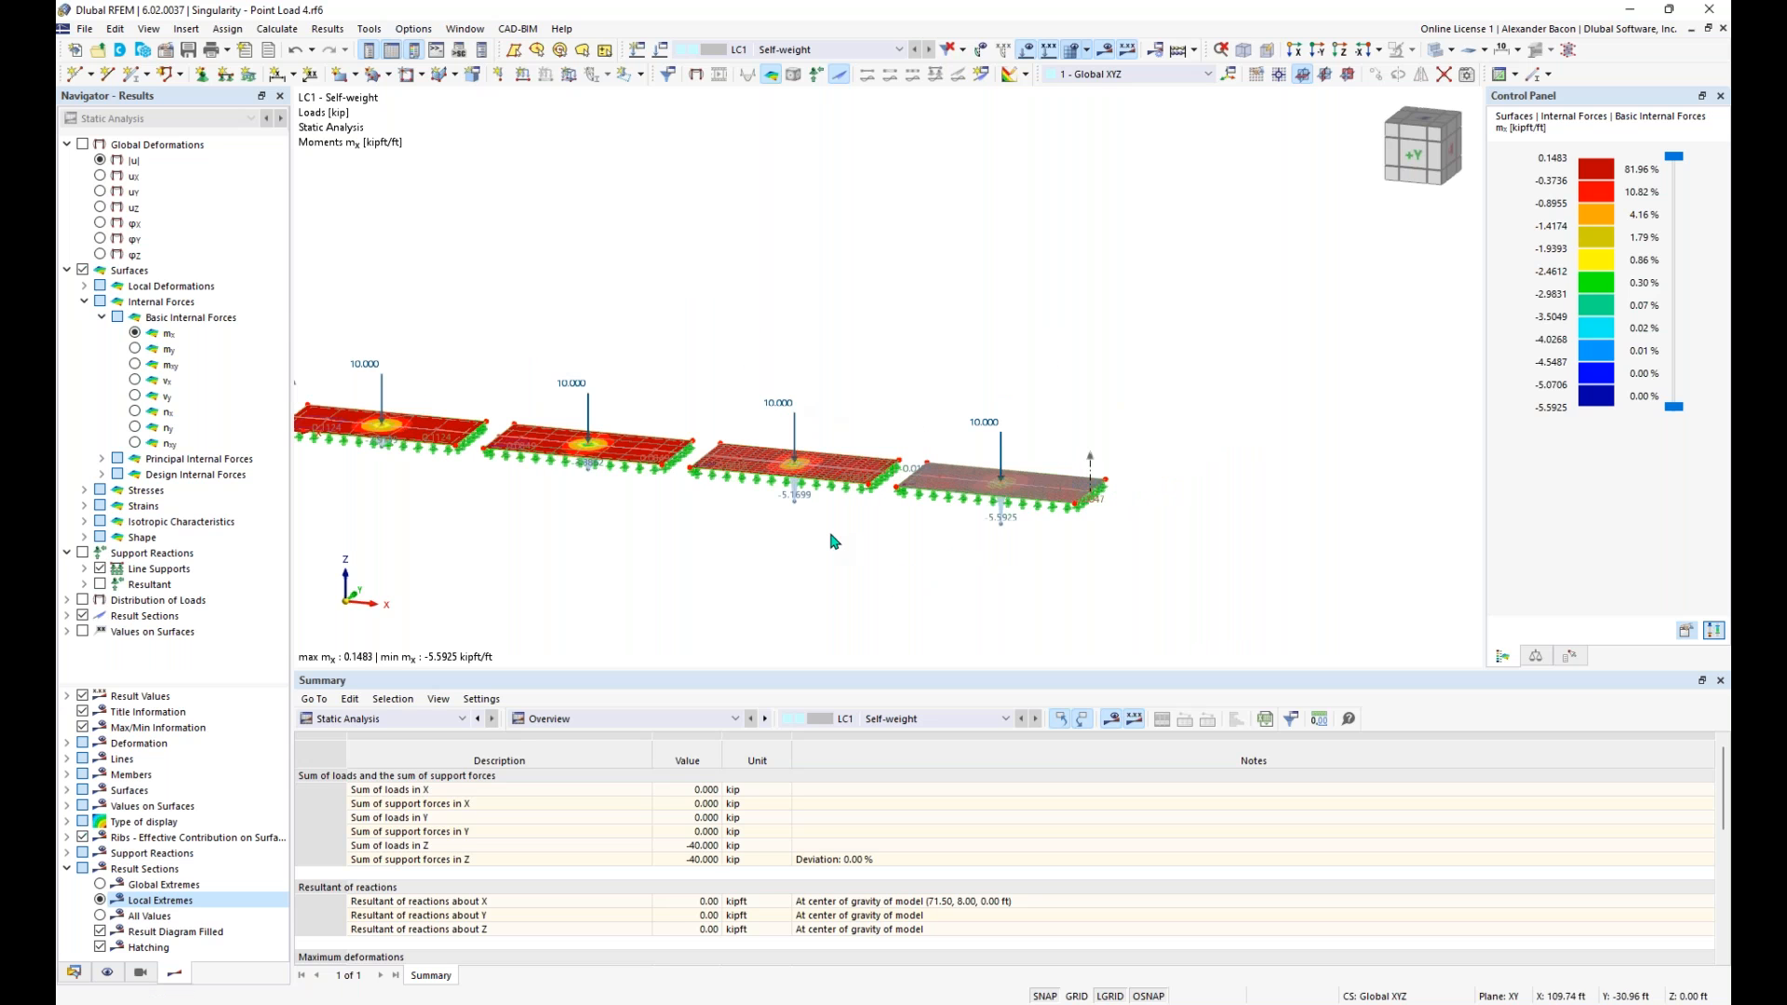
# - Delete the point loads on all four plates, accepting the deletion of all results including the mesh
pyautogui.moveTo(858, 560); pyautogui.dragTo(1056, 568, button='middle')
pyautogui.keyDown('ctrl'); pyautogui.moveTo(1056, 568); pyautogui.dragTo(1087, 512, button='middle'); pyautogui.keyUp('ctrl')
pyautogui.moveTo(1305, 344); pyautogui.dragTo(500, 471)
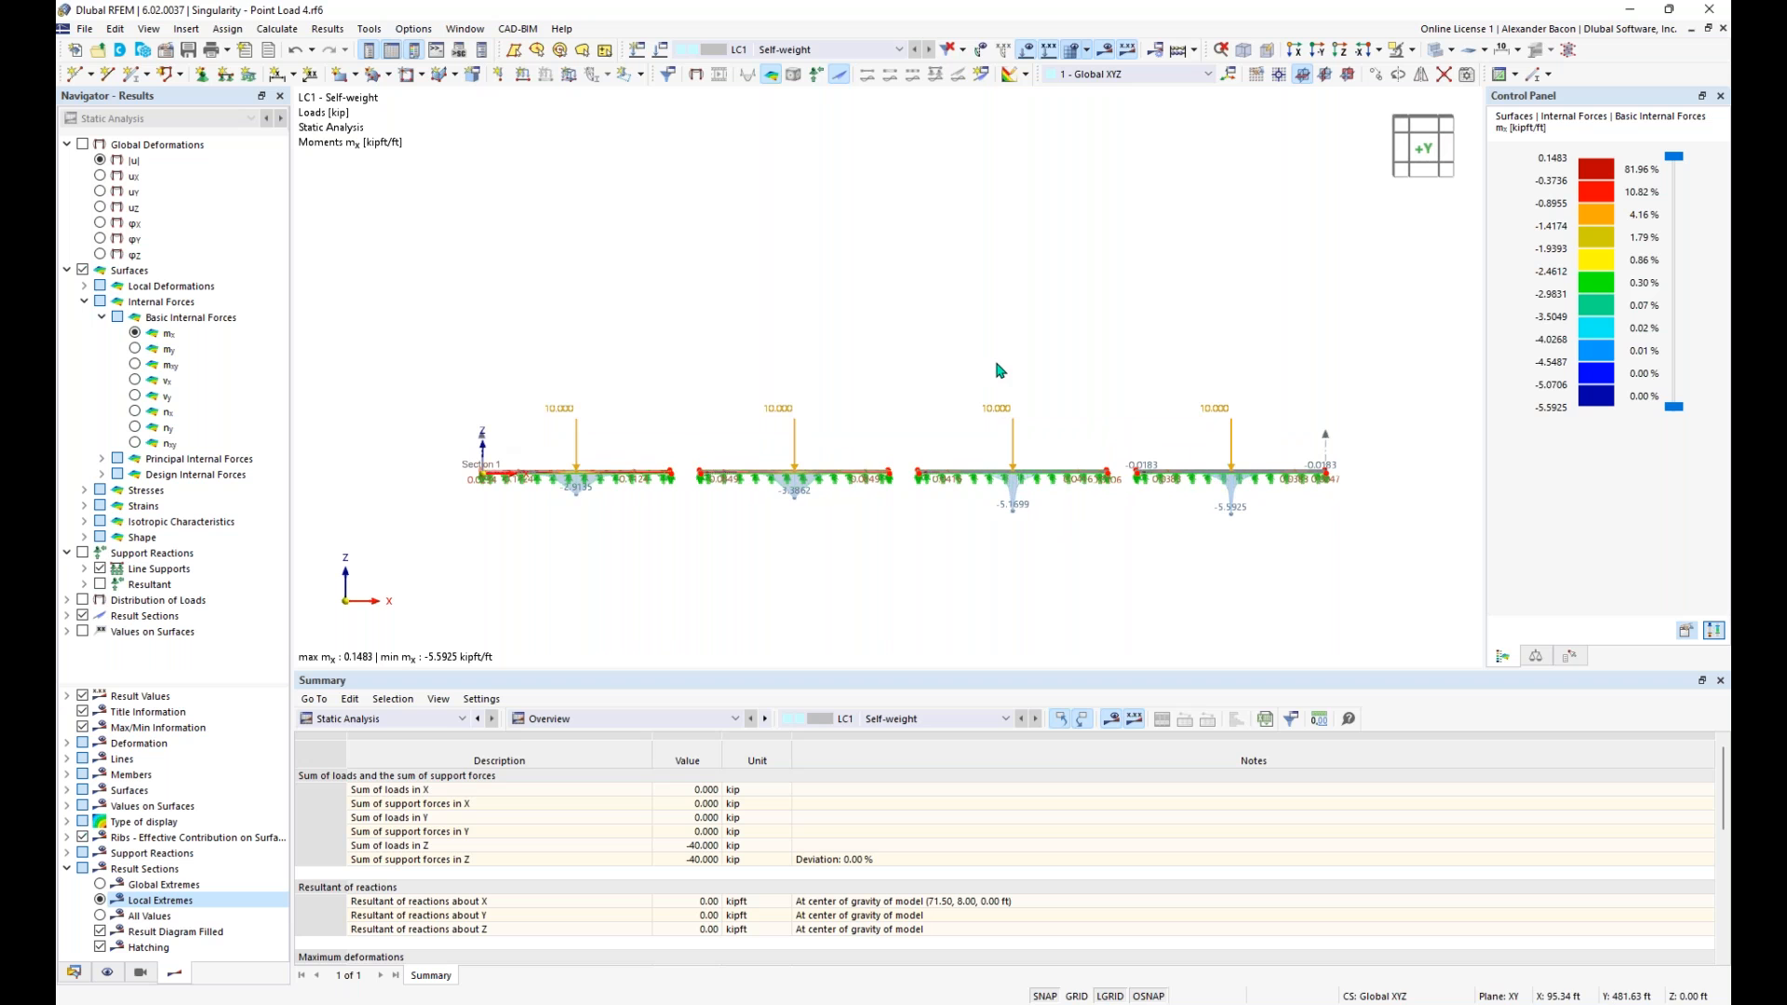
pyautogui.press('Delete')
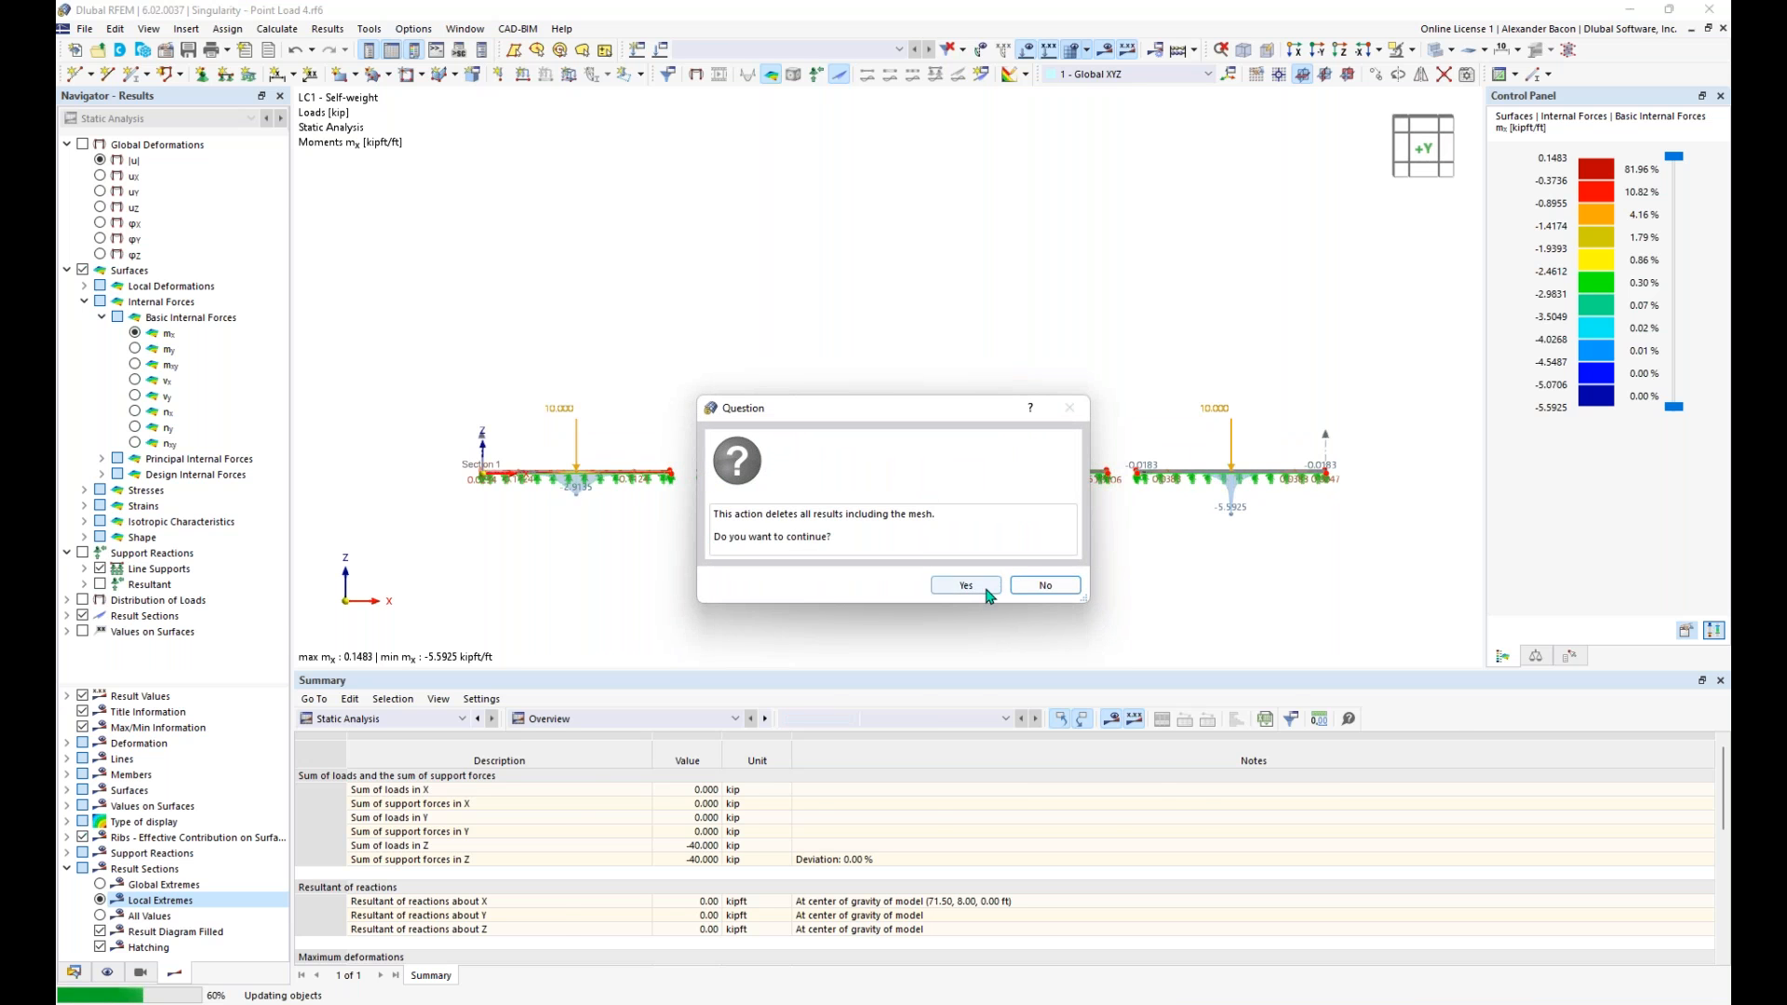
pyautogui.click(990, 590)
pyautogui.keyDown('ctrl'); pyautogui.moveTo(1180, 522); pyautogui.dragTo(933, 572, button='middle'); pyautogui.keyUp('ctrl')
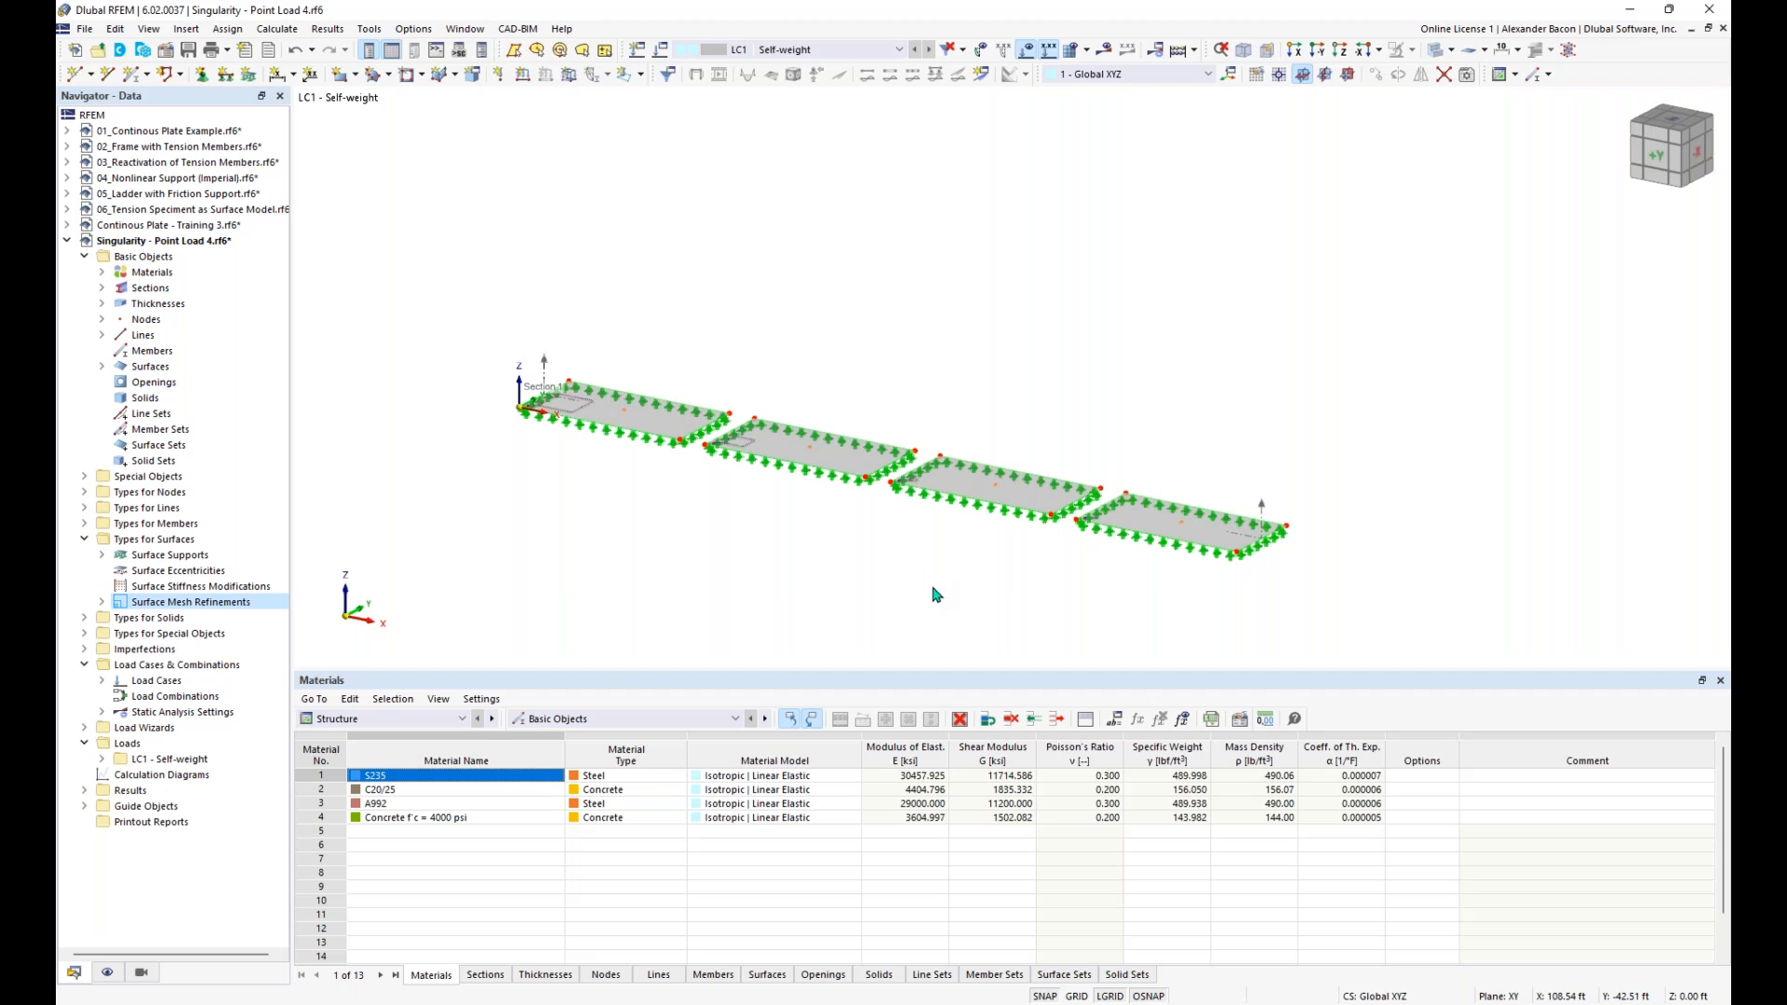
# - Undo the deletion of the point loads on all four plates
pyautogui.moveTo(936, 597); pyautogui.dragTo(917, 555, button='middle')
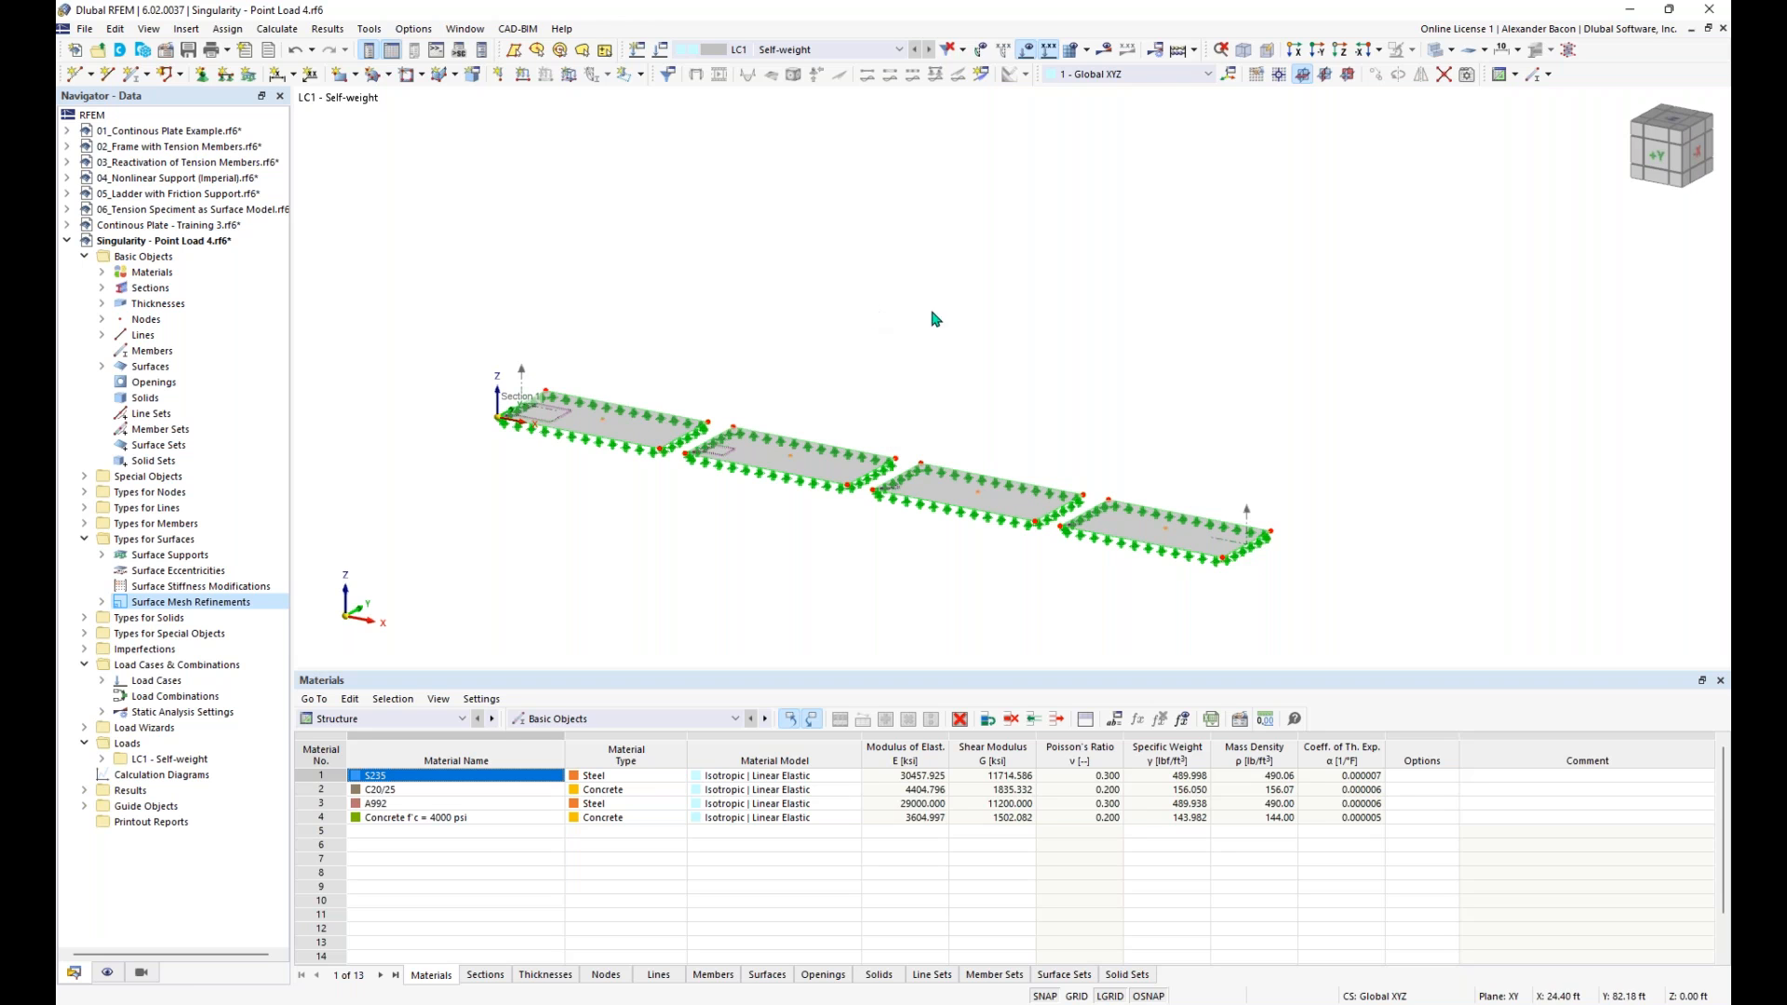
pyautogui.click(660, 54)
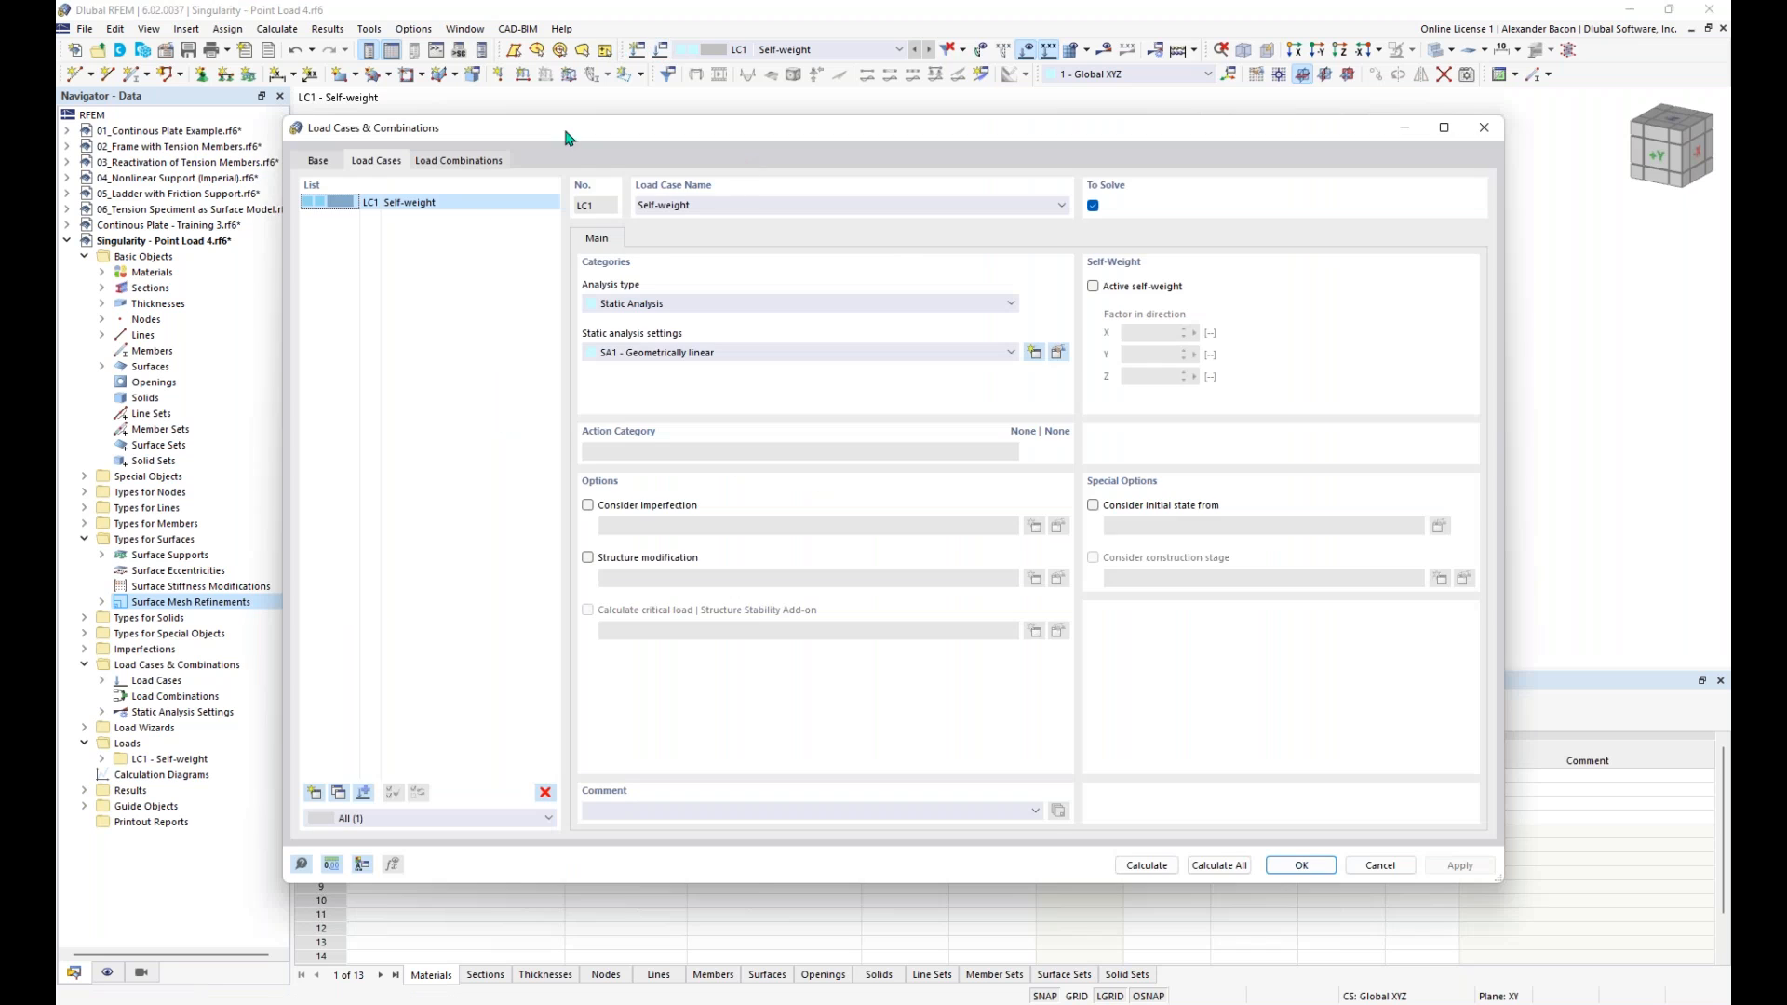
pyautogui.click(743, 201)
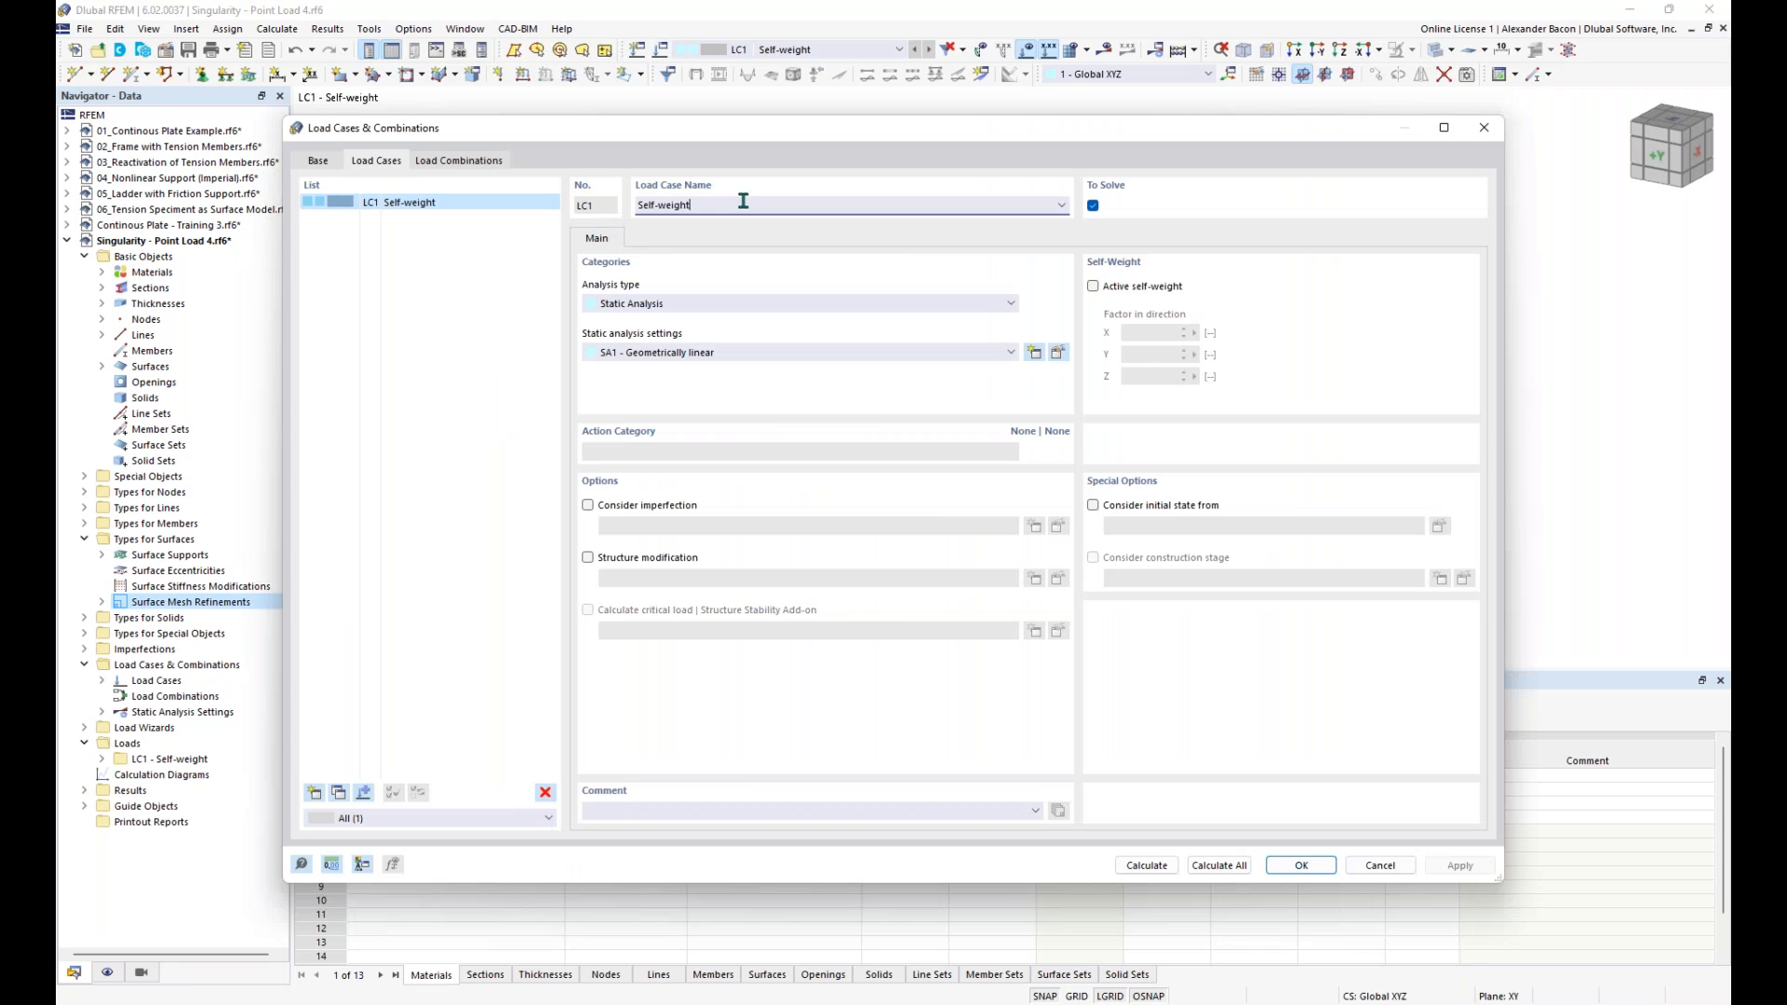
pyautogui.click(1483, 127)
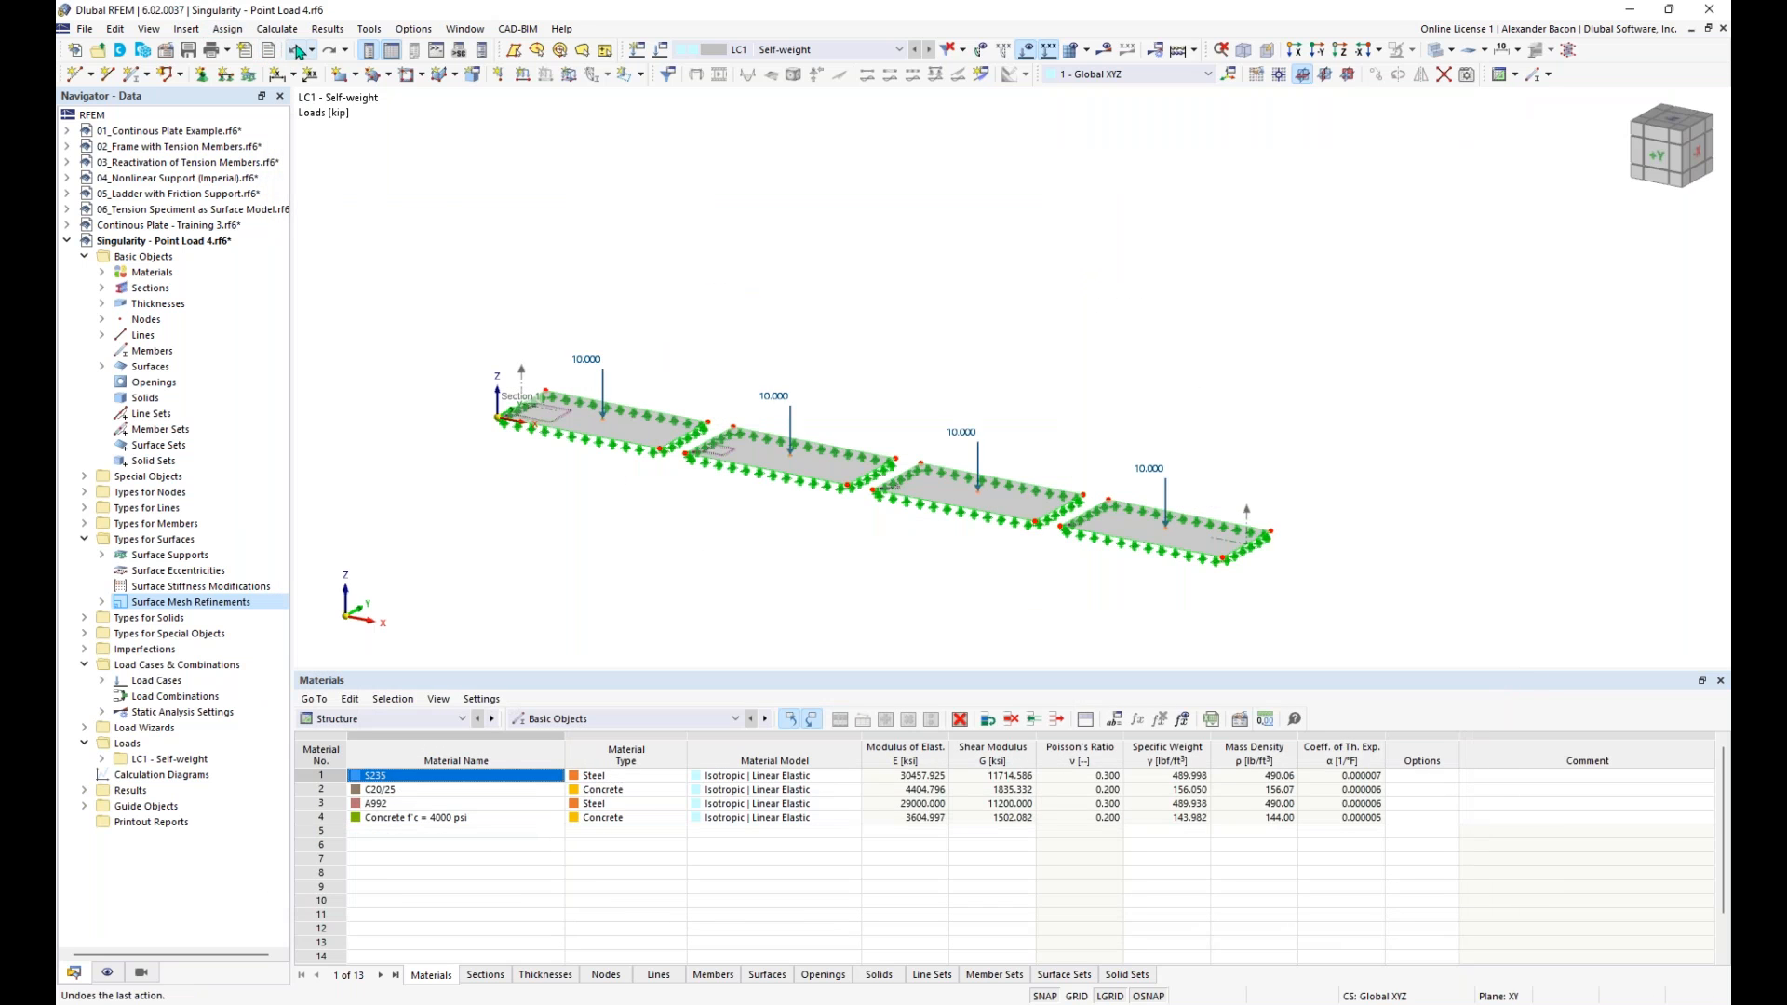
# - Add a second load case named Regular Load and rename the first load case Point Load
pyautogui.click(686, 51)
pyautogui.click(316, 793)
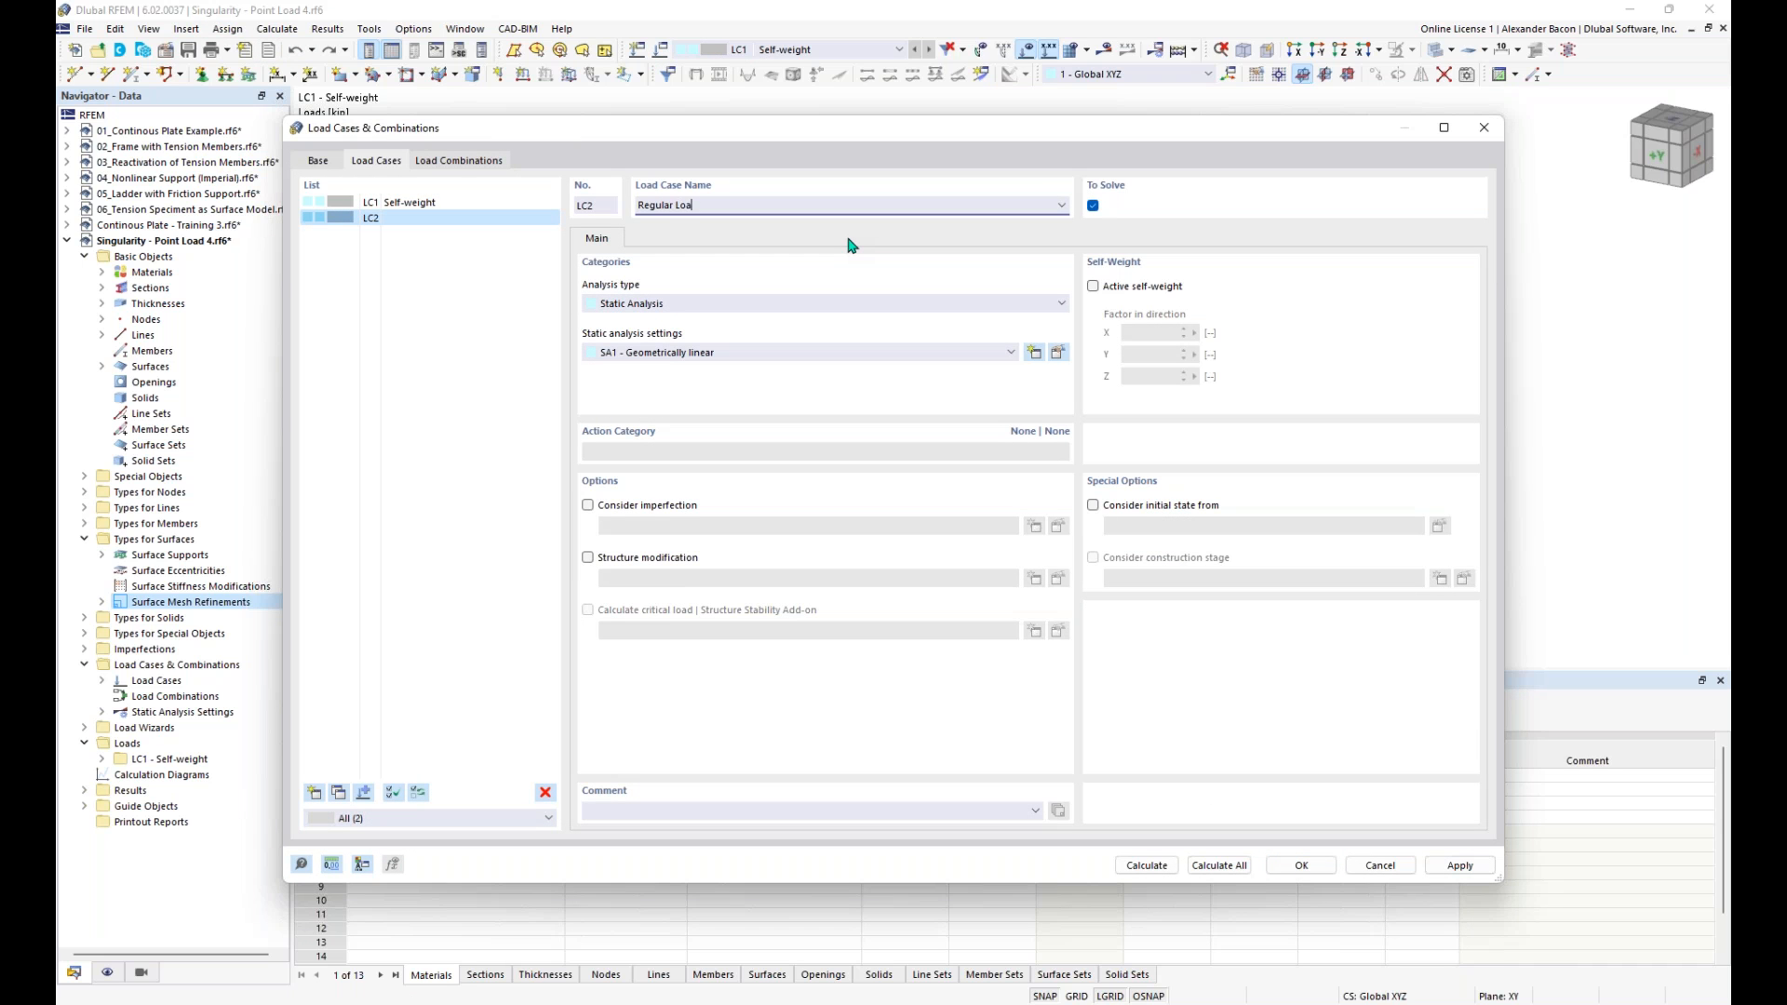
pyautogui.click(470, 203)
pyautogui.moveTo(732, 204); pyautogui.dragTo(633, 196)
pyautogui.press('BackSpace')
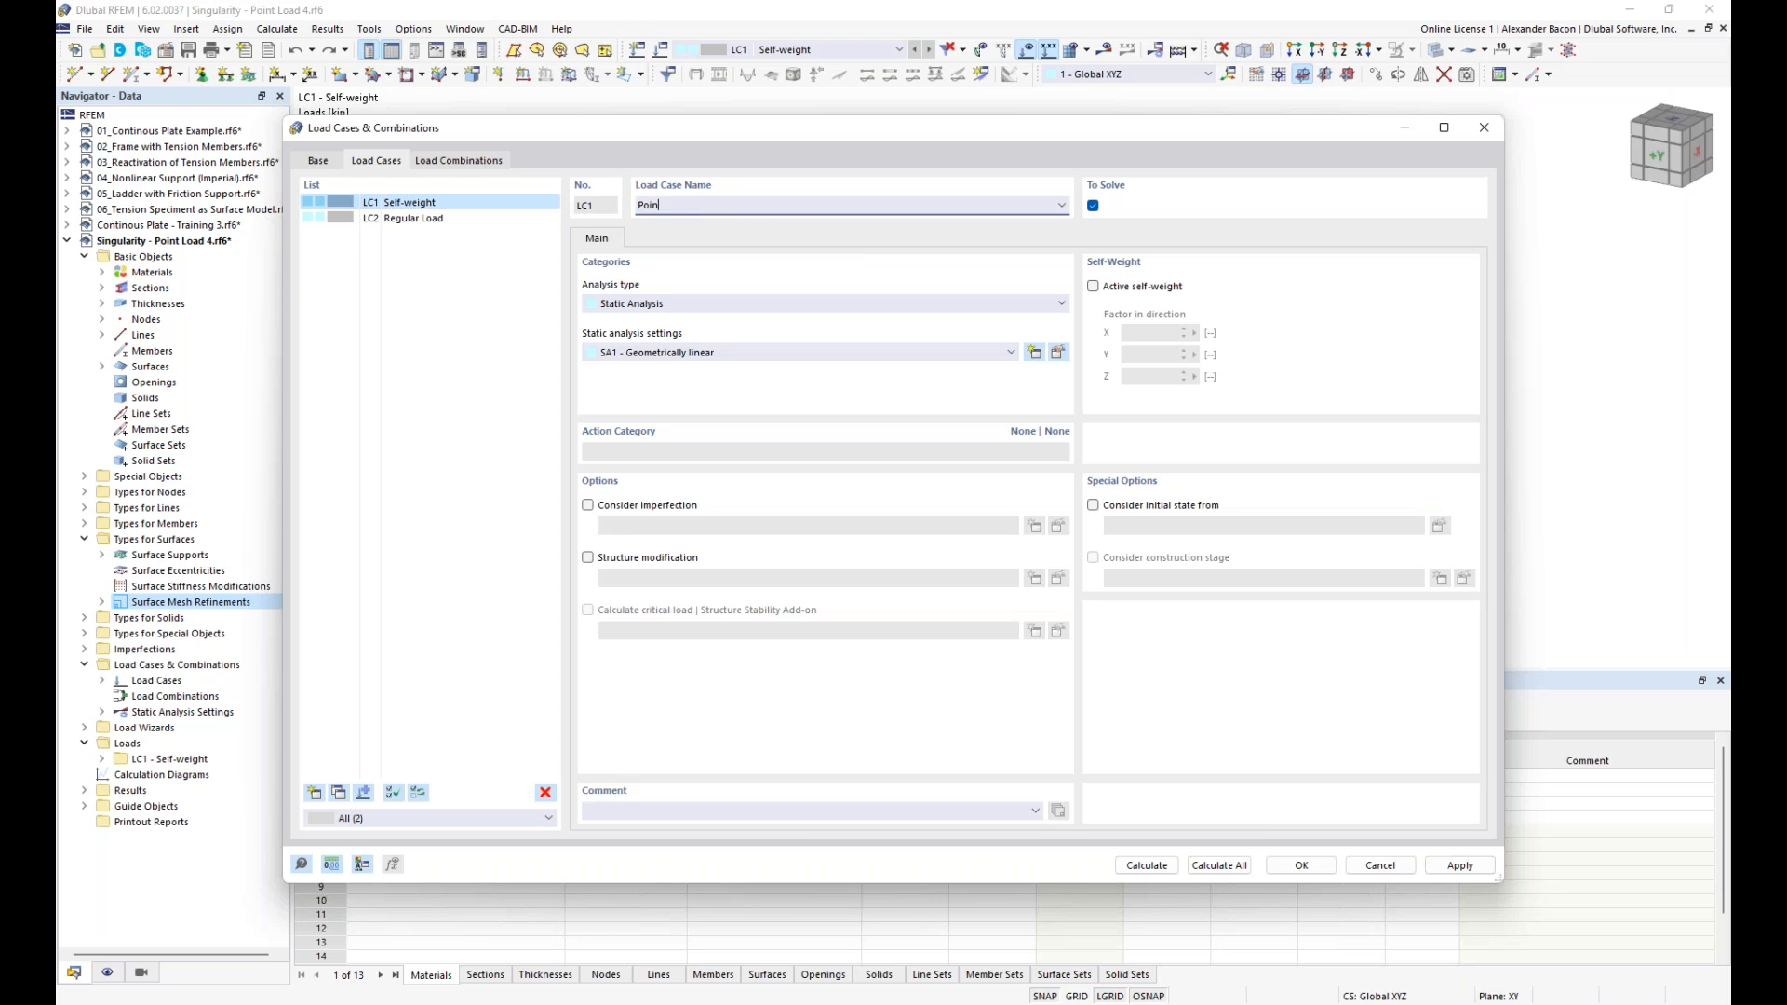
pyautogui.write('Point Load')
pyautogui.click(1302, 865)
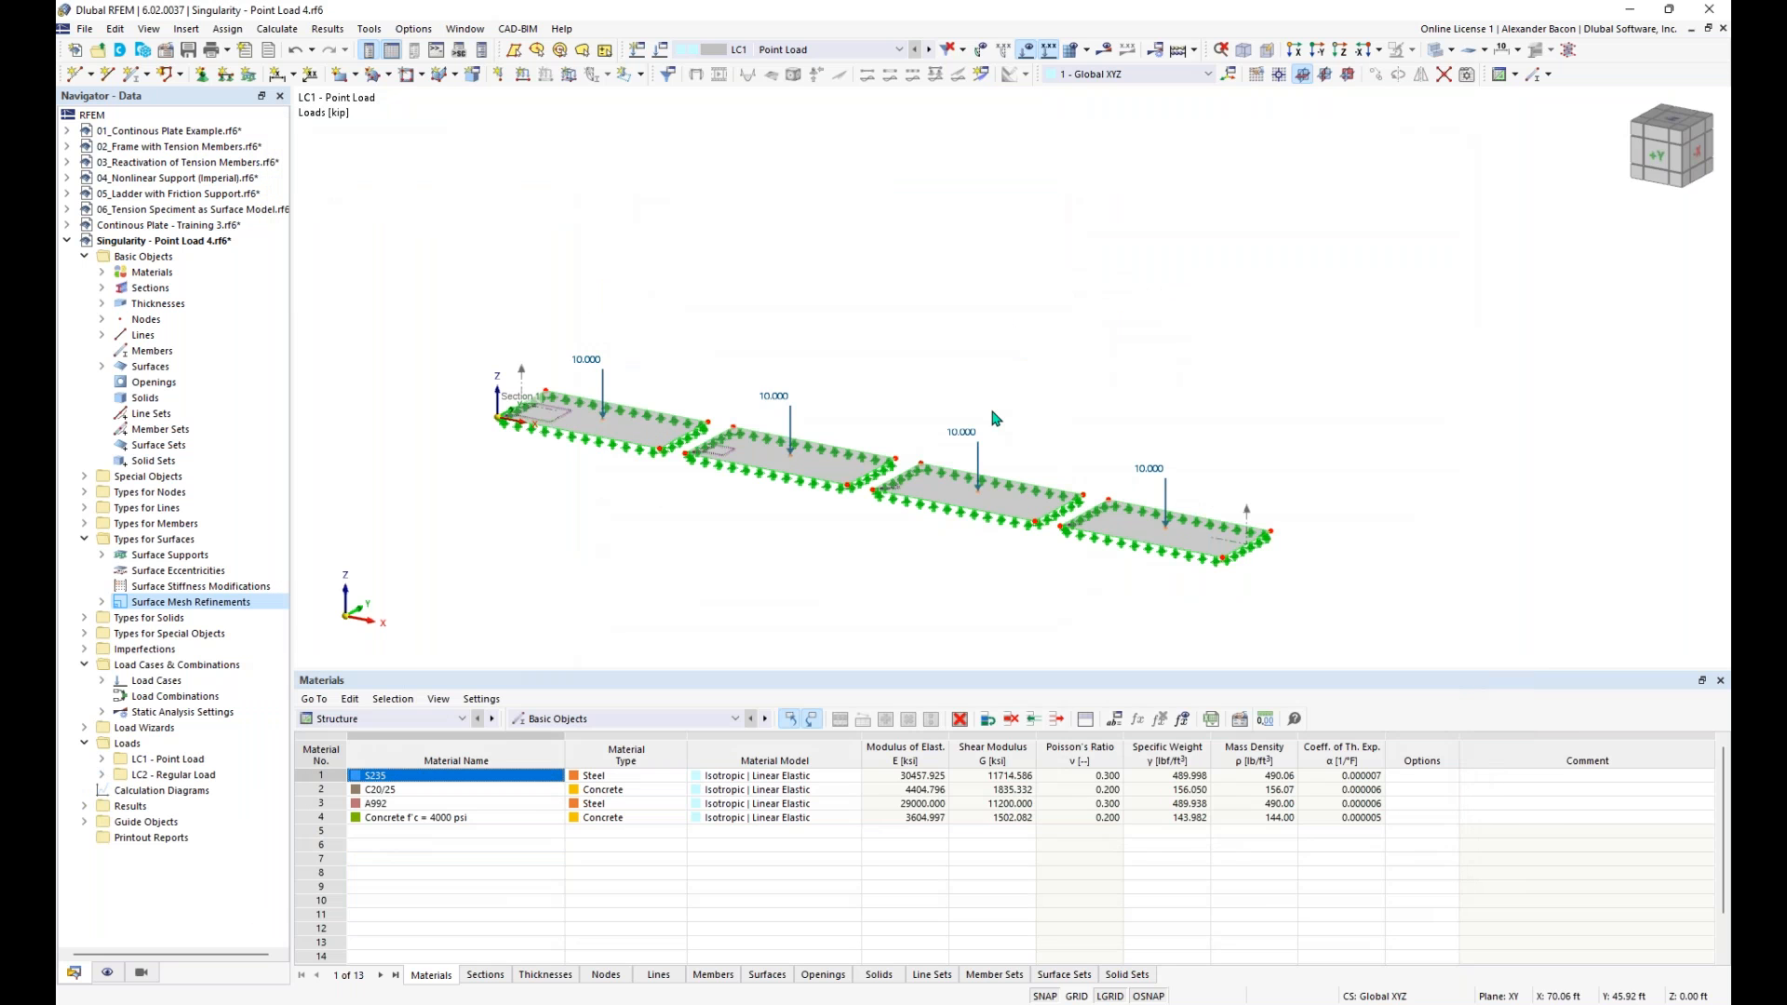
# - Start a free rectangular load in the Regular Load case with uniform distribution and a magnitude of -5 ksf
pyautogui.click(928, 48)
pyautogui.moveTo(891, 307); pyautogui.dragTo(840, 303, button='middle')
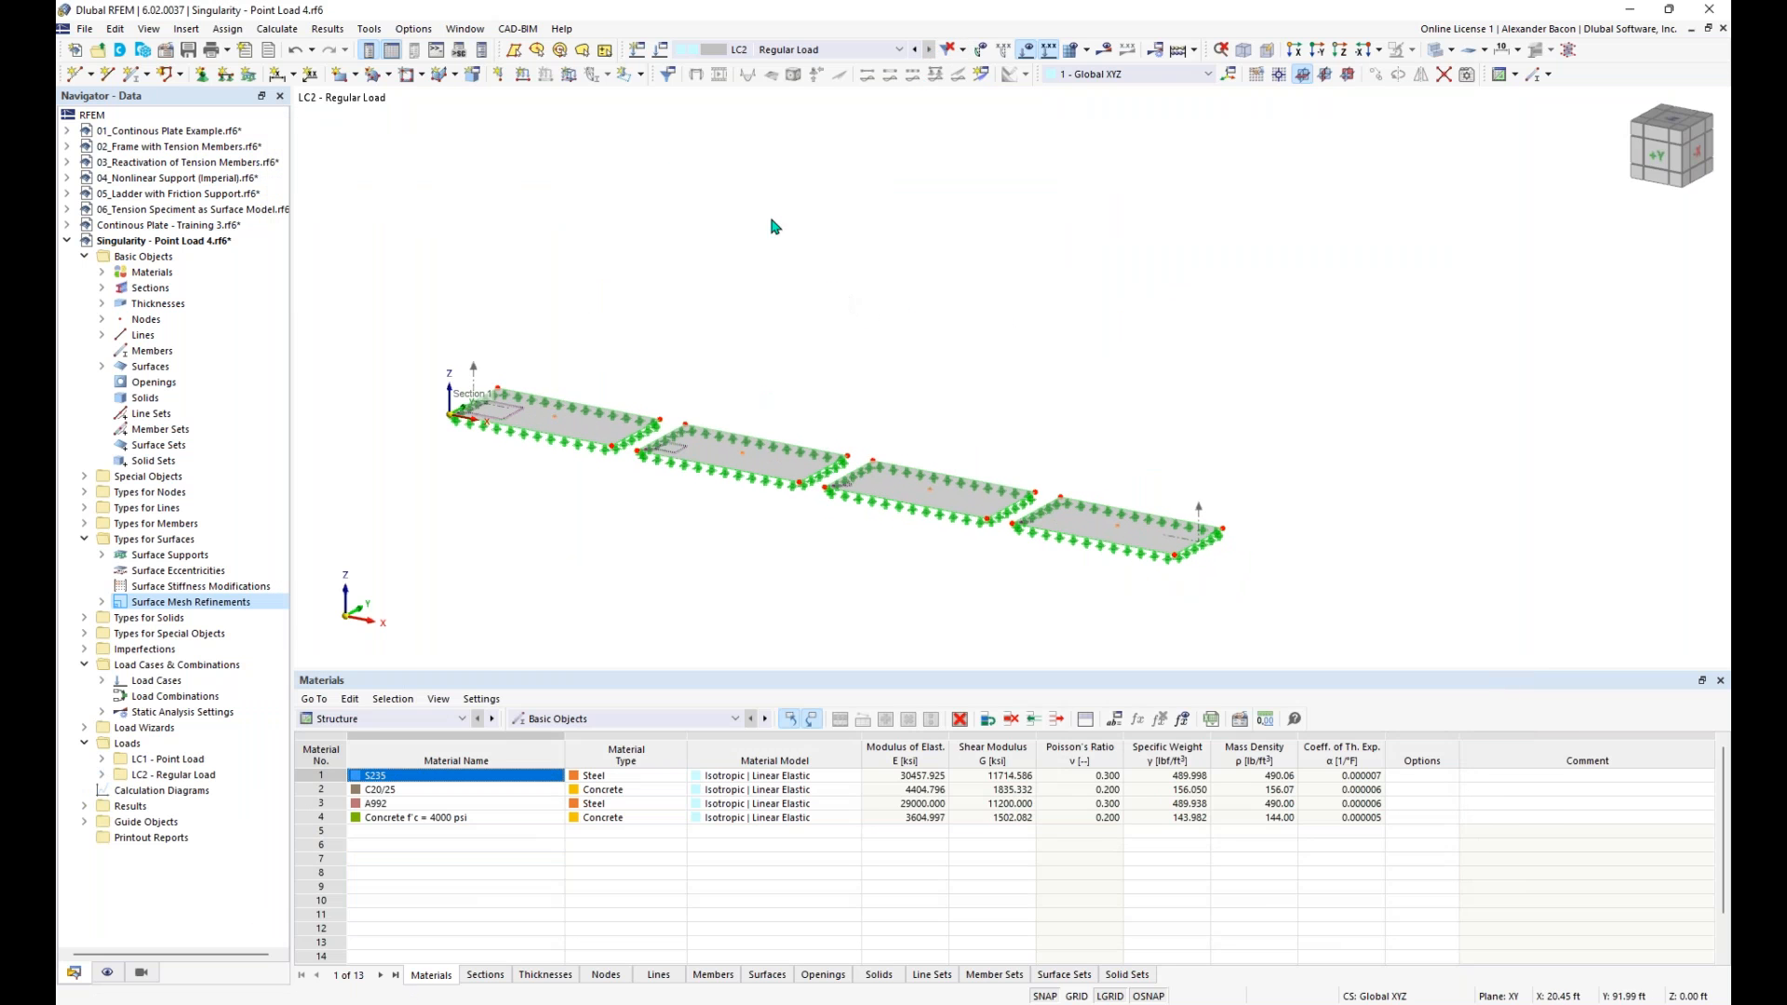
pyautogui.click(642, 75)
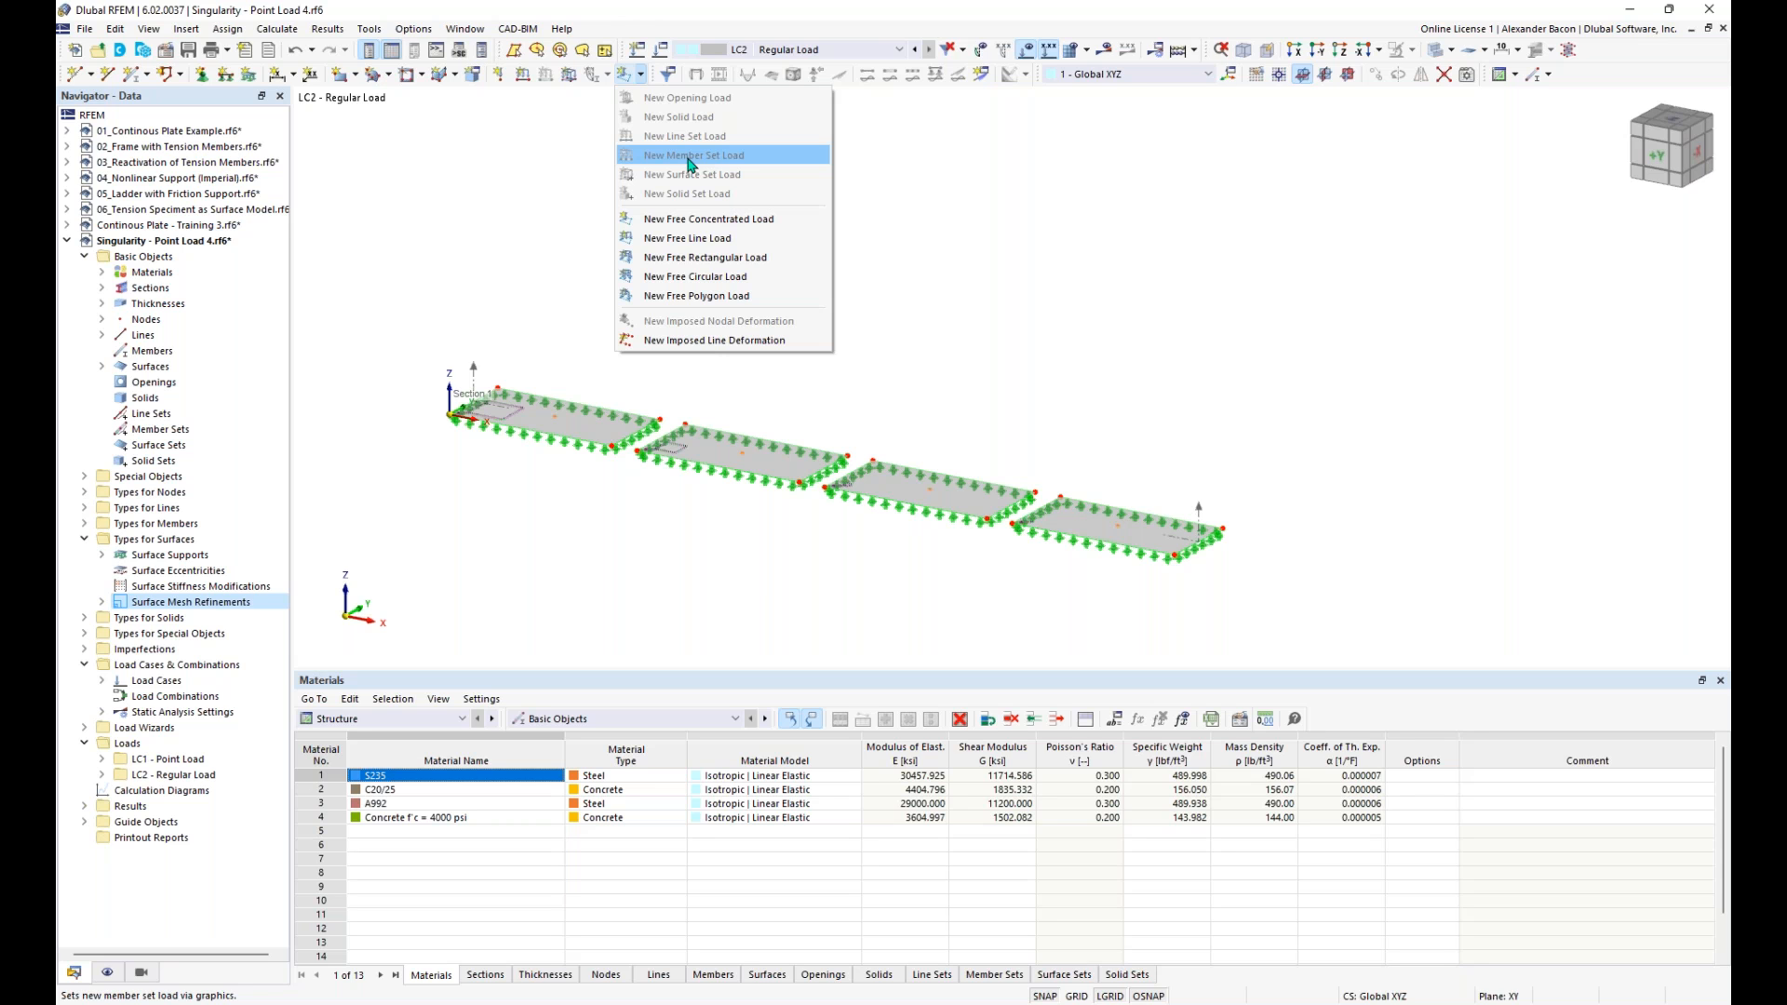
pyautogui.click(753, 260)
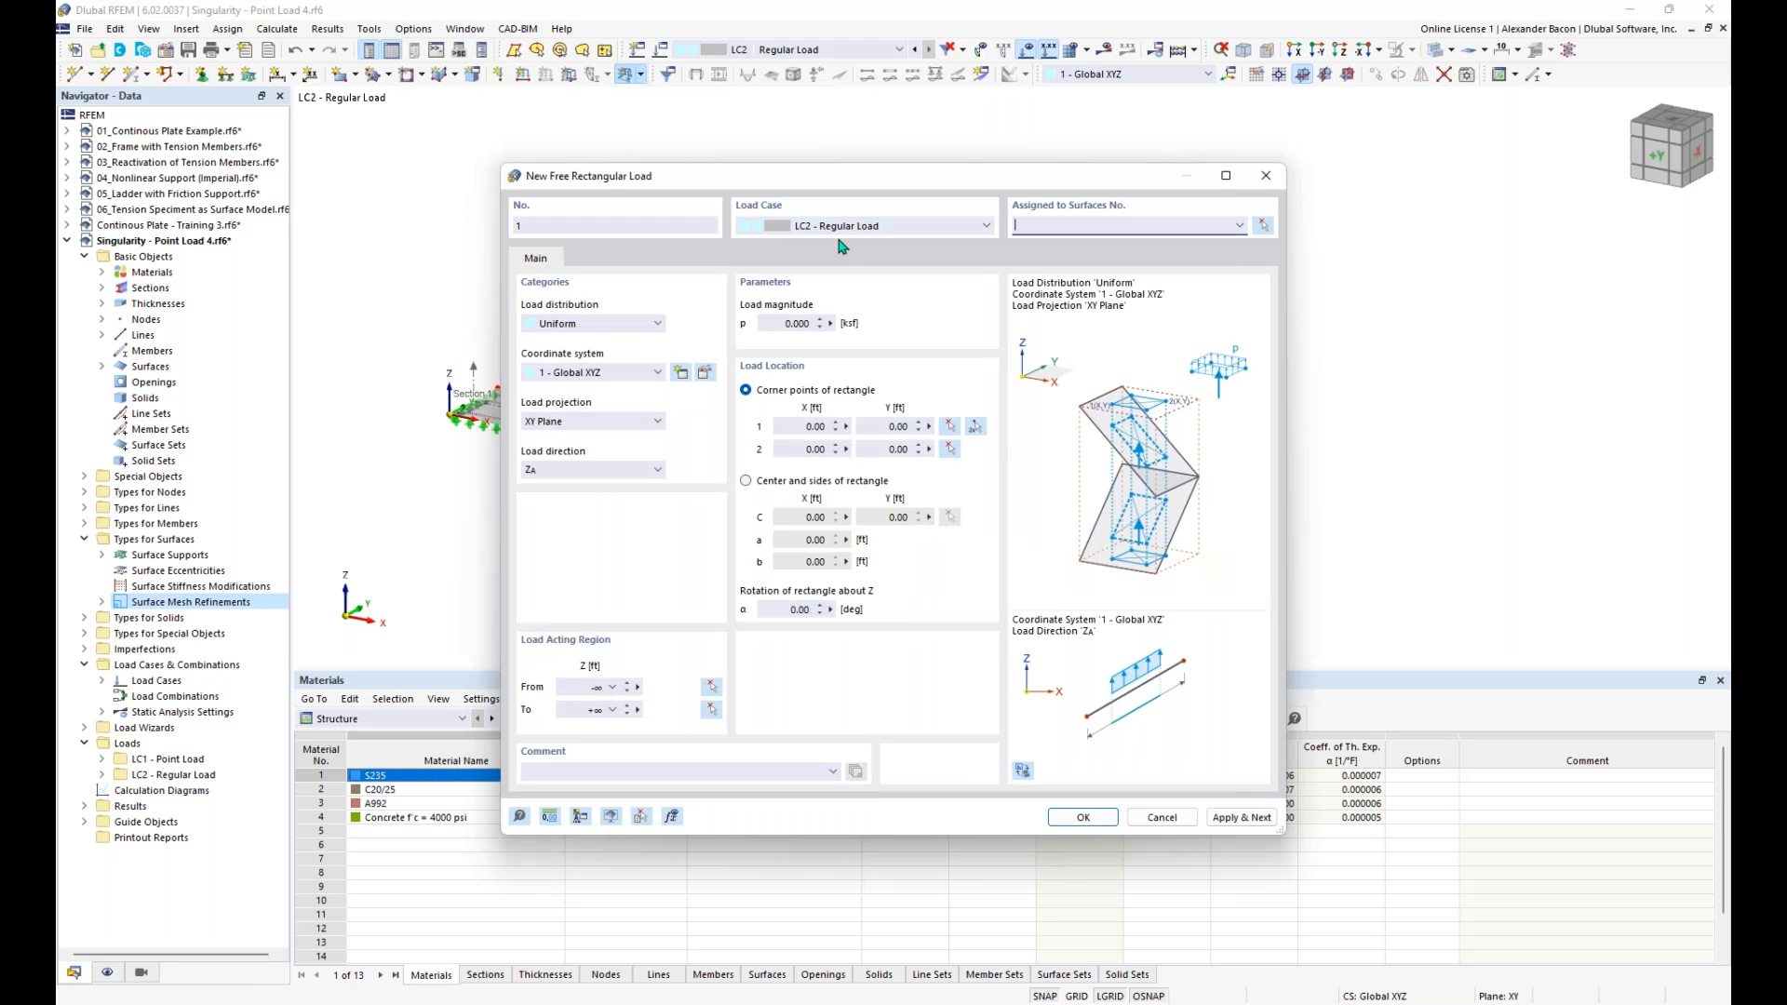
pyautogui.click(781, 325)
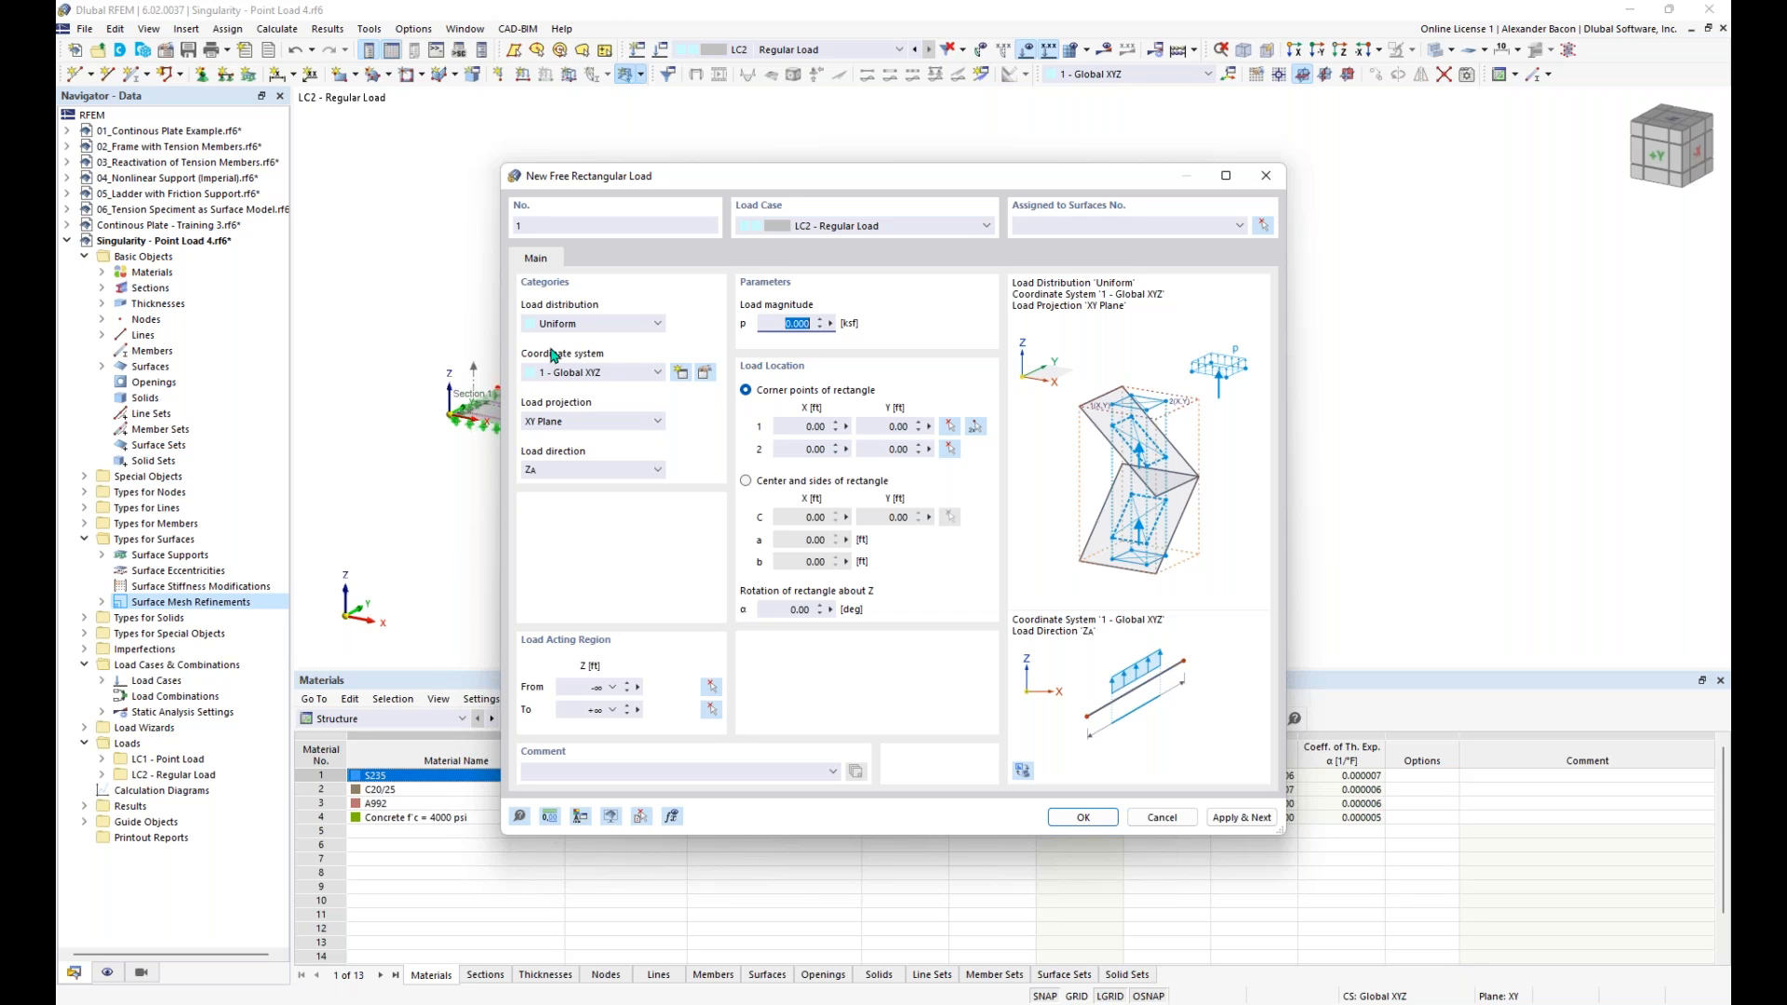
pyautogui.click(584, 326)
pyautogui.click(605, 328)
pyautogui.press('BackSpace')
# - Define the rectangular load by center and sides, 1.41 ft by 1.41 ft, centered on the middle node of the first plate
pyautogui.click(797, 483)
pyautogui.click(805, 539)
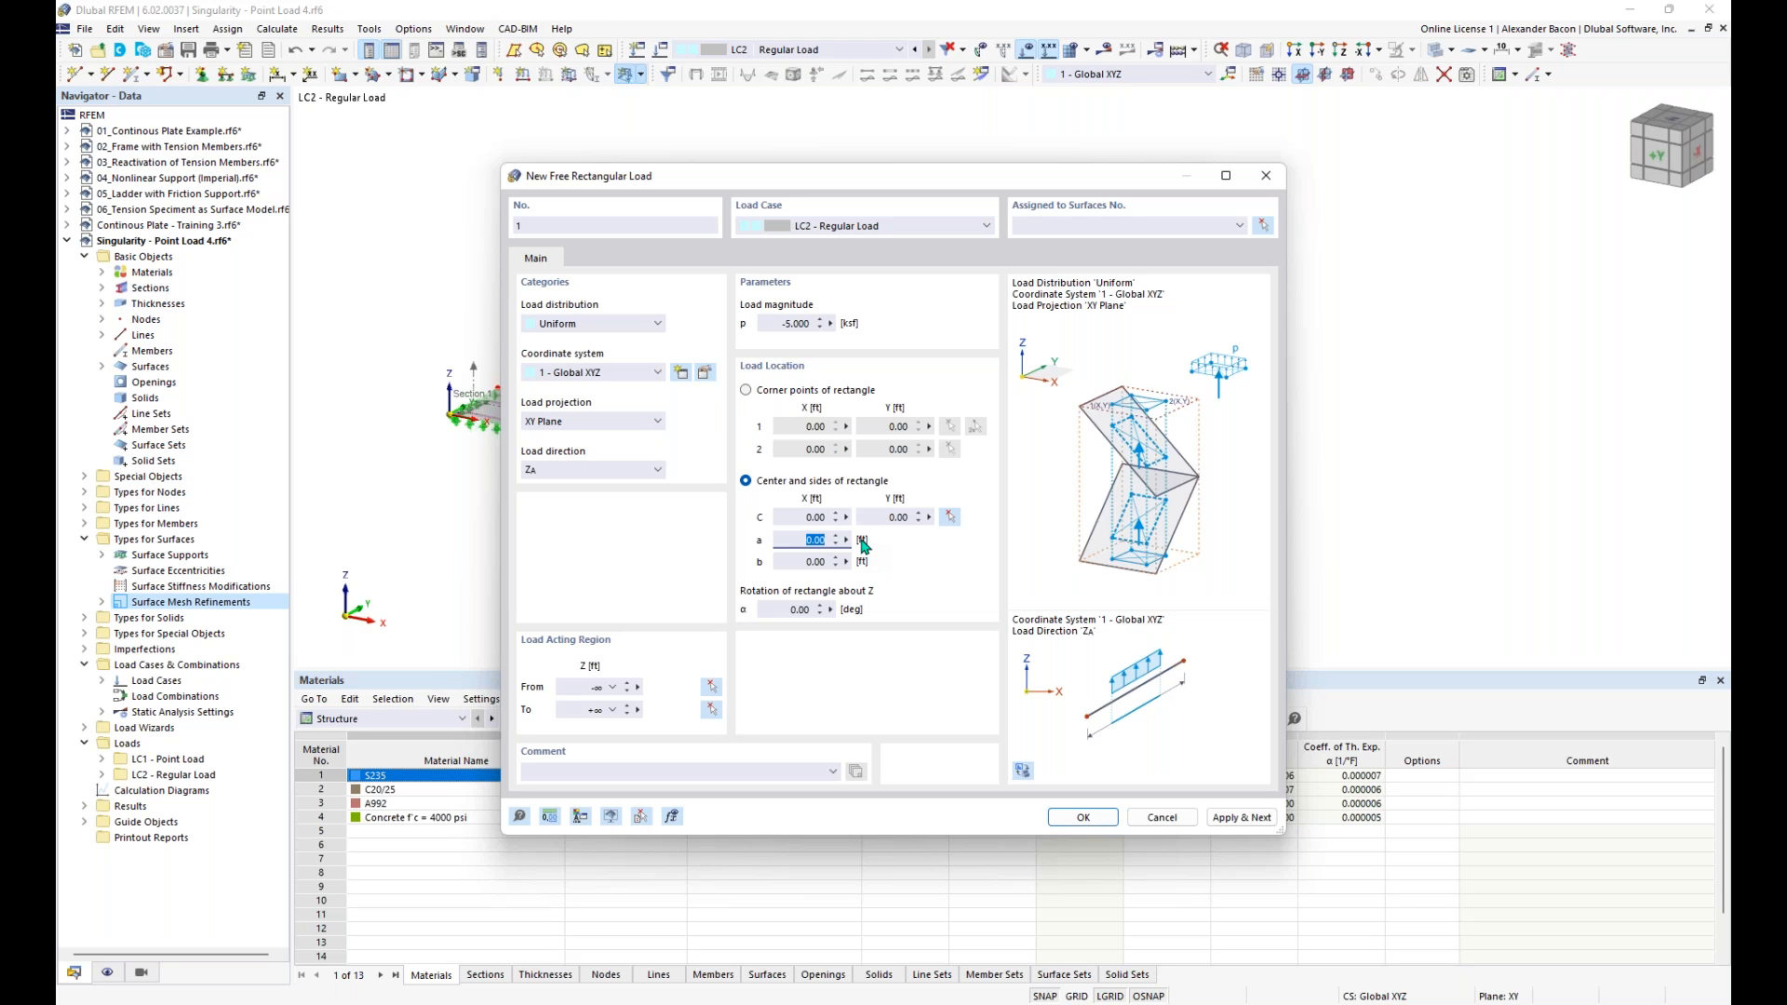
pyautogui.write('1.41')
pyautogui.click(799, 561)
pyautogui.write('1')
pyautogui.click(569, 473)
pyautogui.click(569, 472)
pyautogui.click(950, 517)
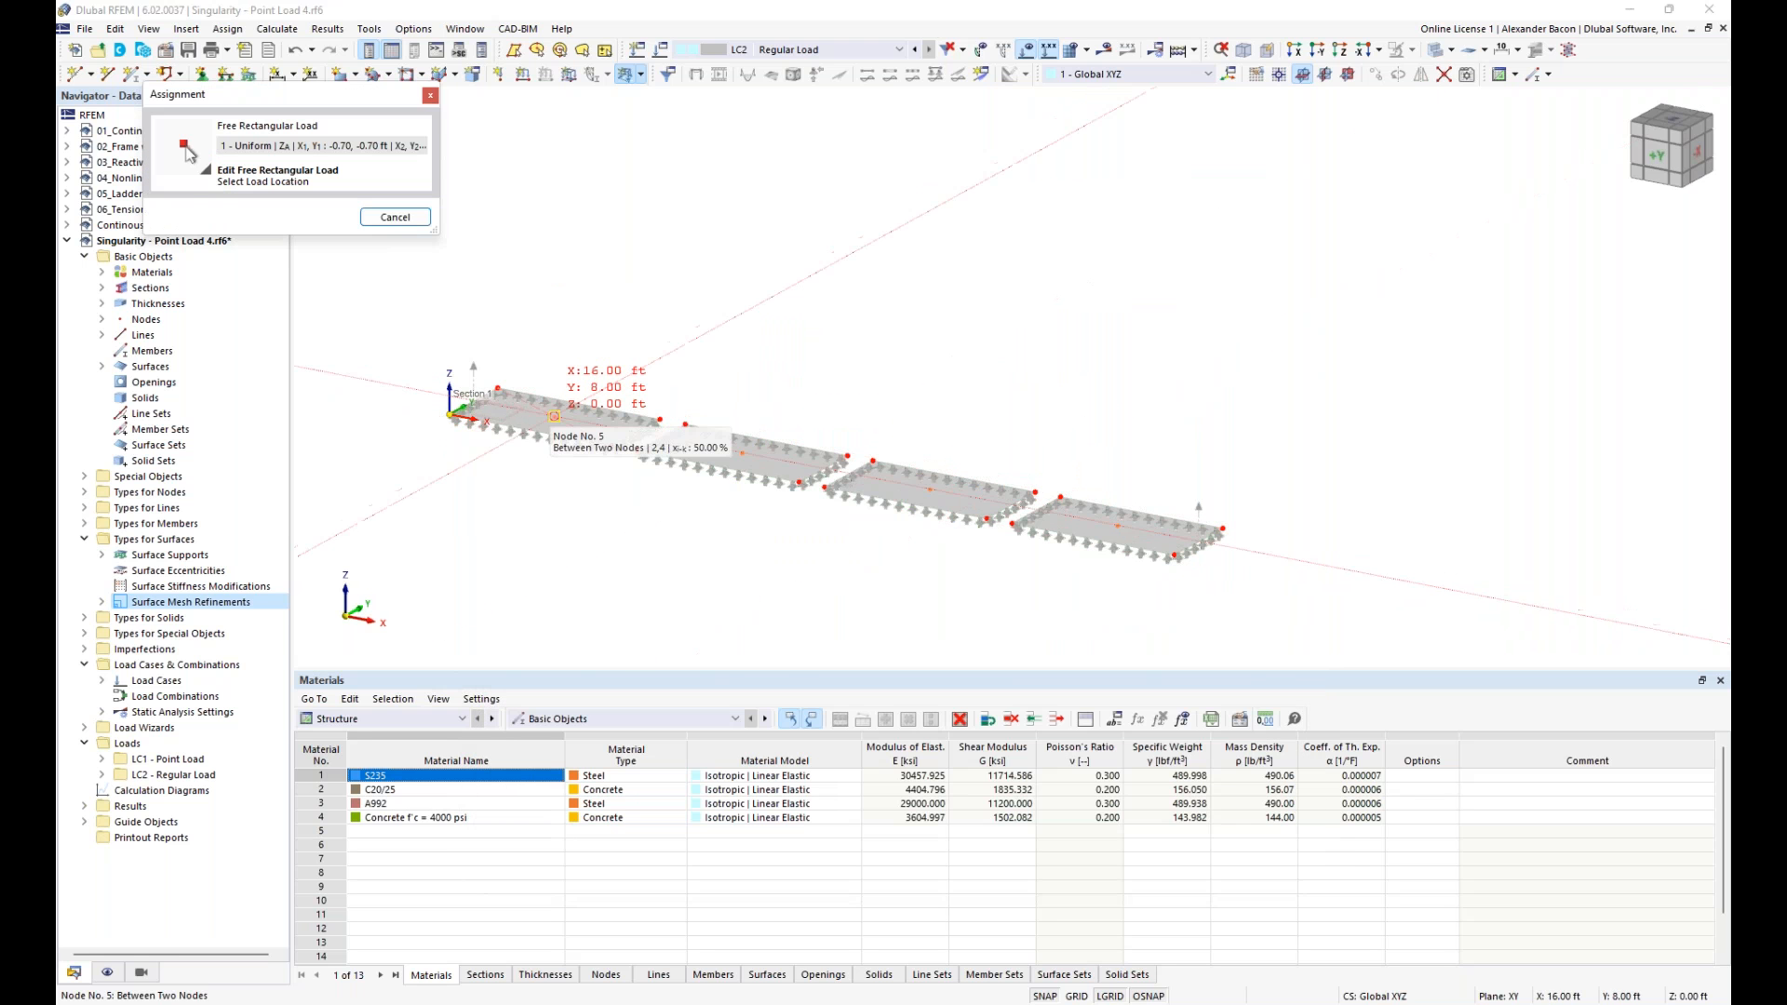
pyautogui.click(555, 416)
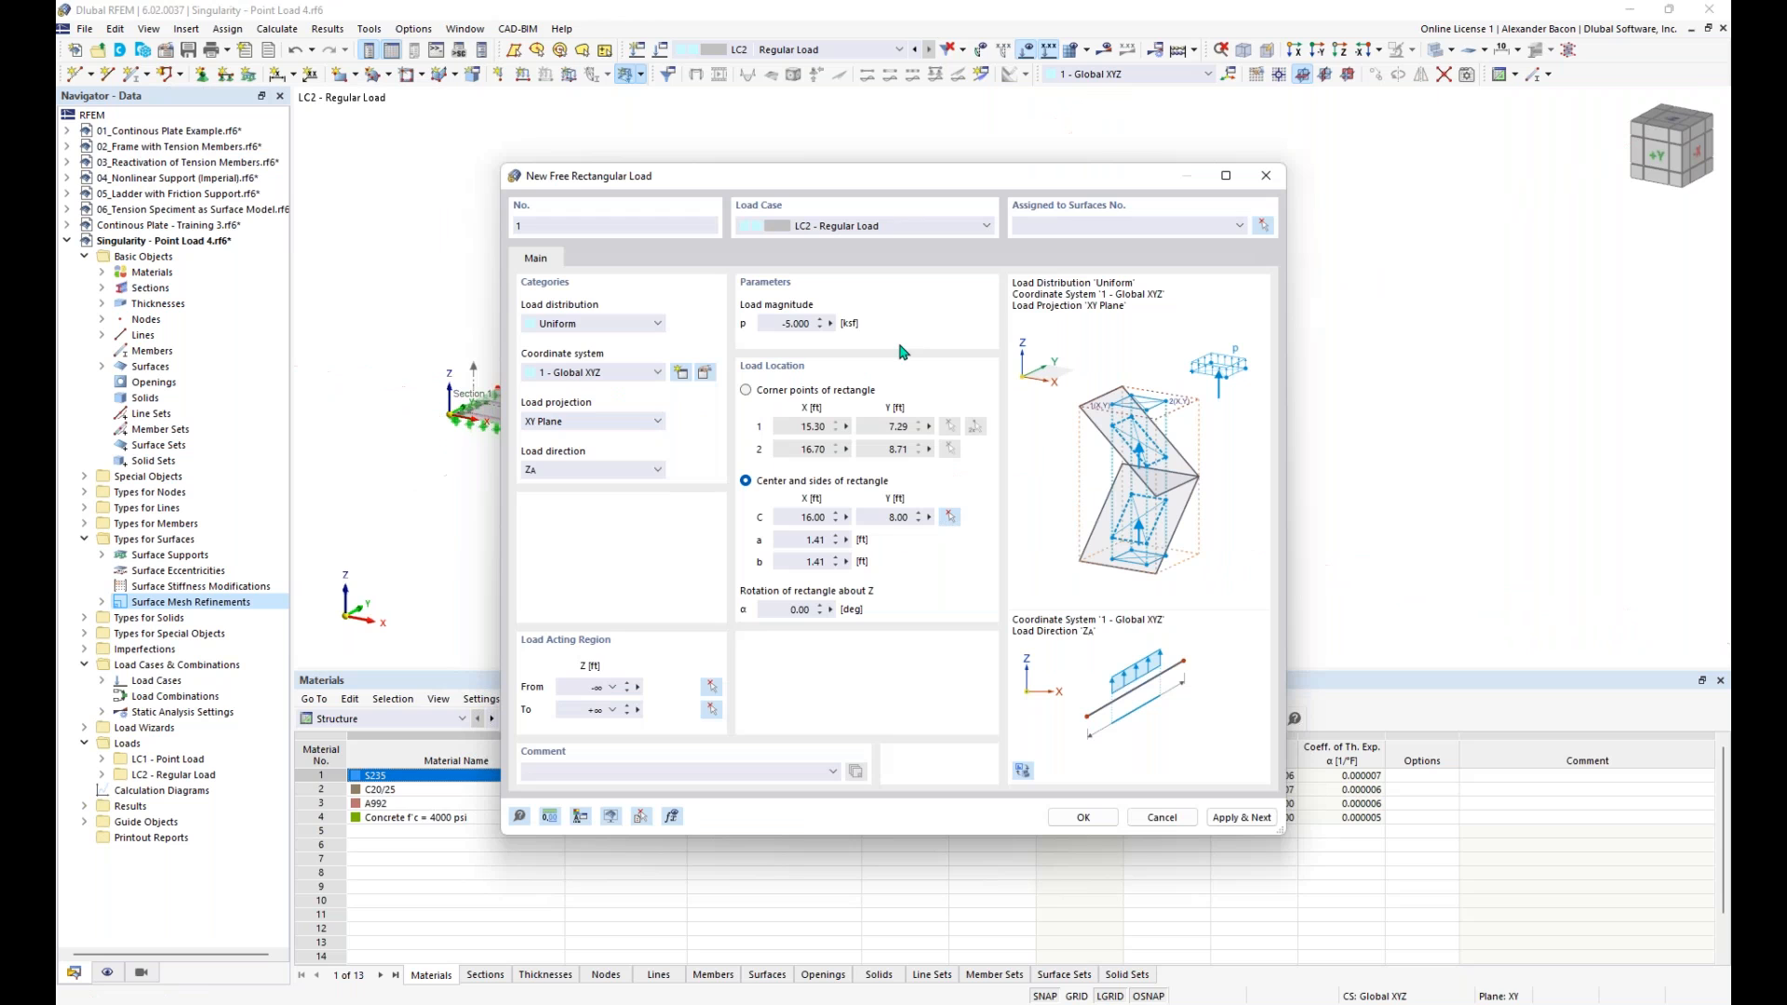
# - Assign the rectangular load to surface 1 and create it without adding another load
pyautogui.click(1263, 228)
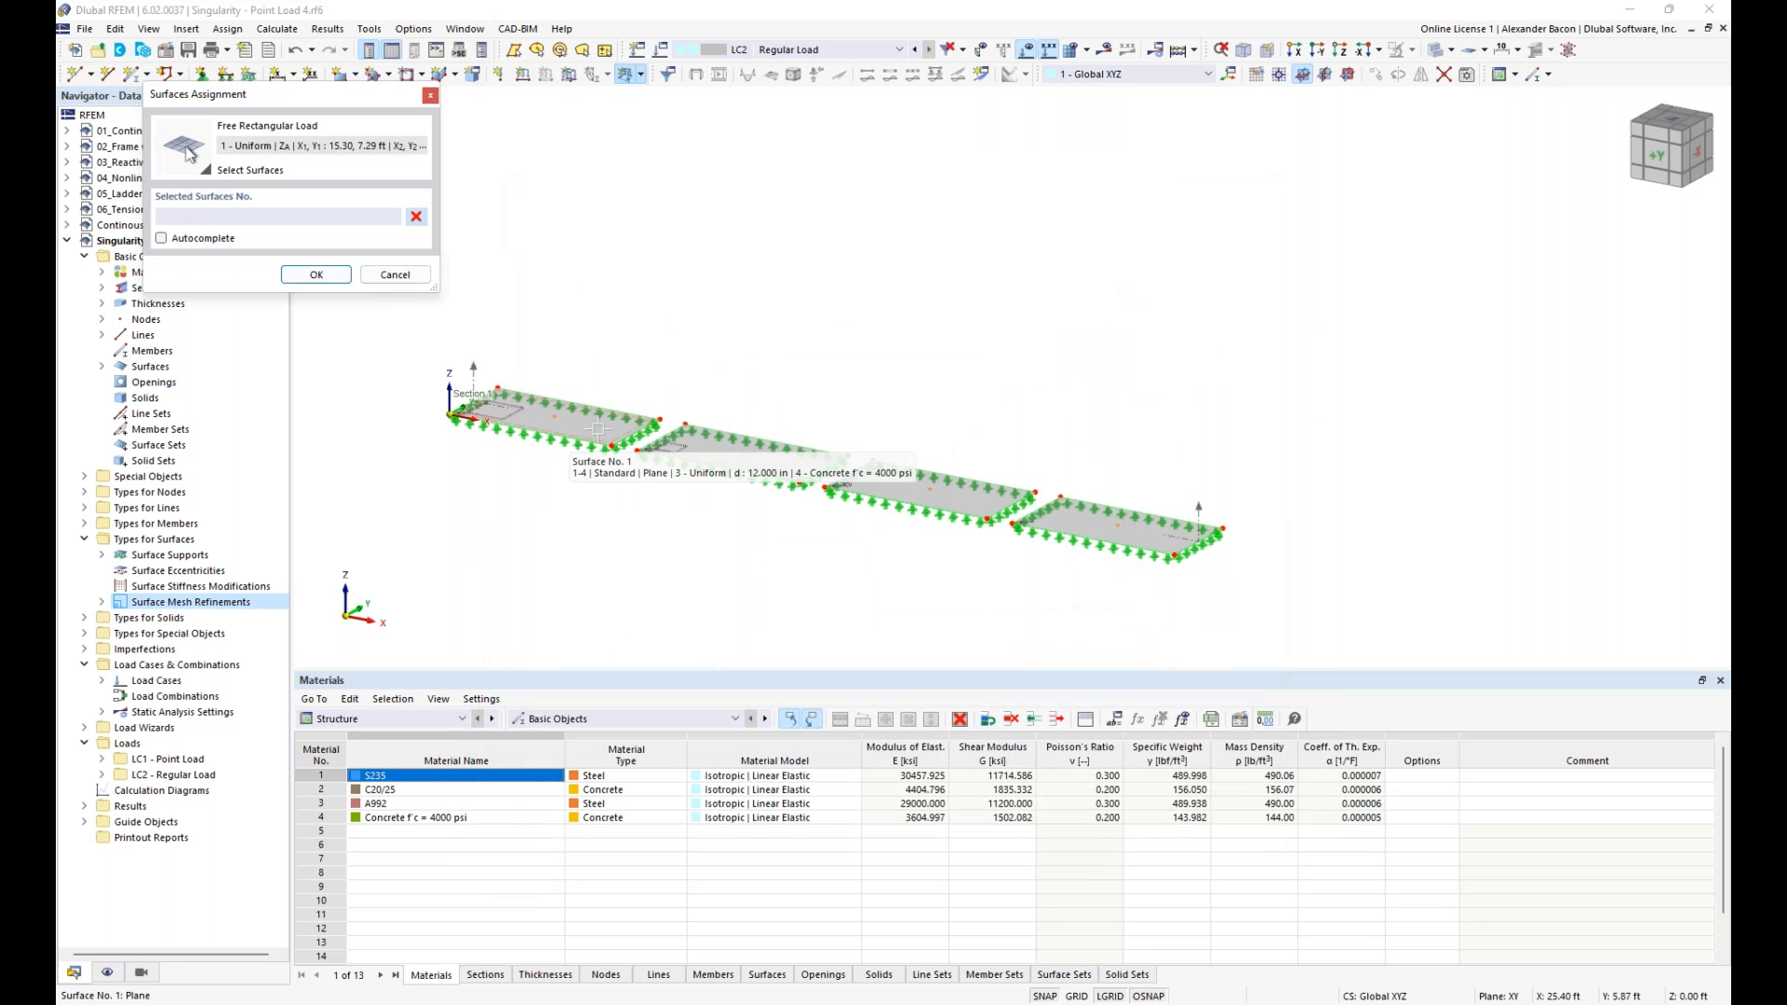
pyautogui.click(559, 424)
pyautogui.click(316, 275)
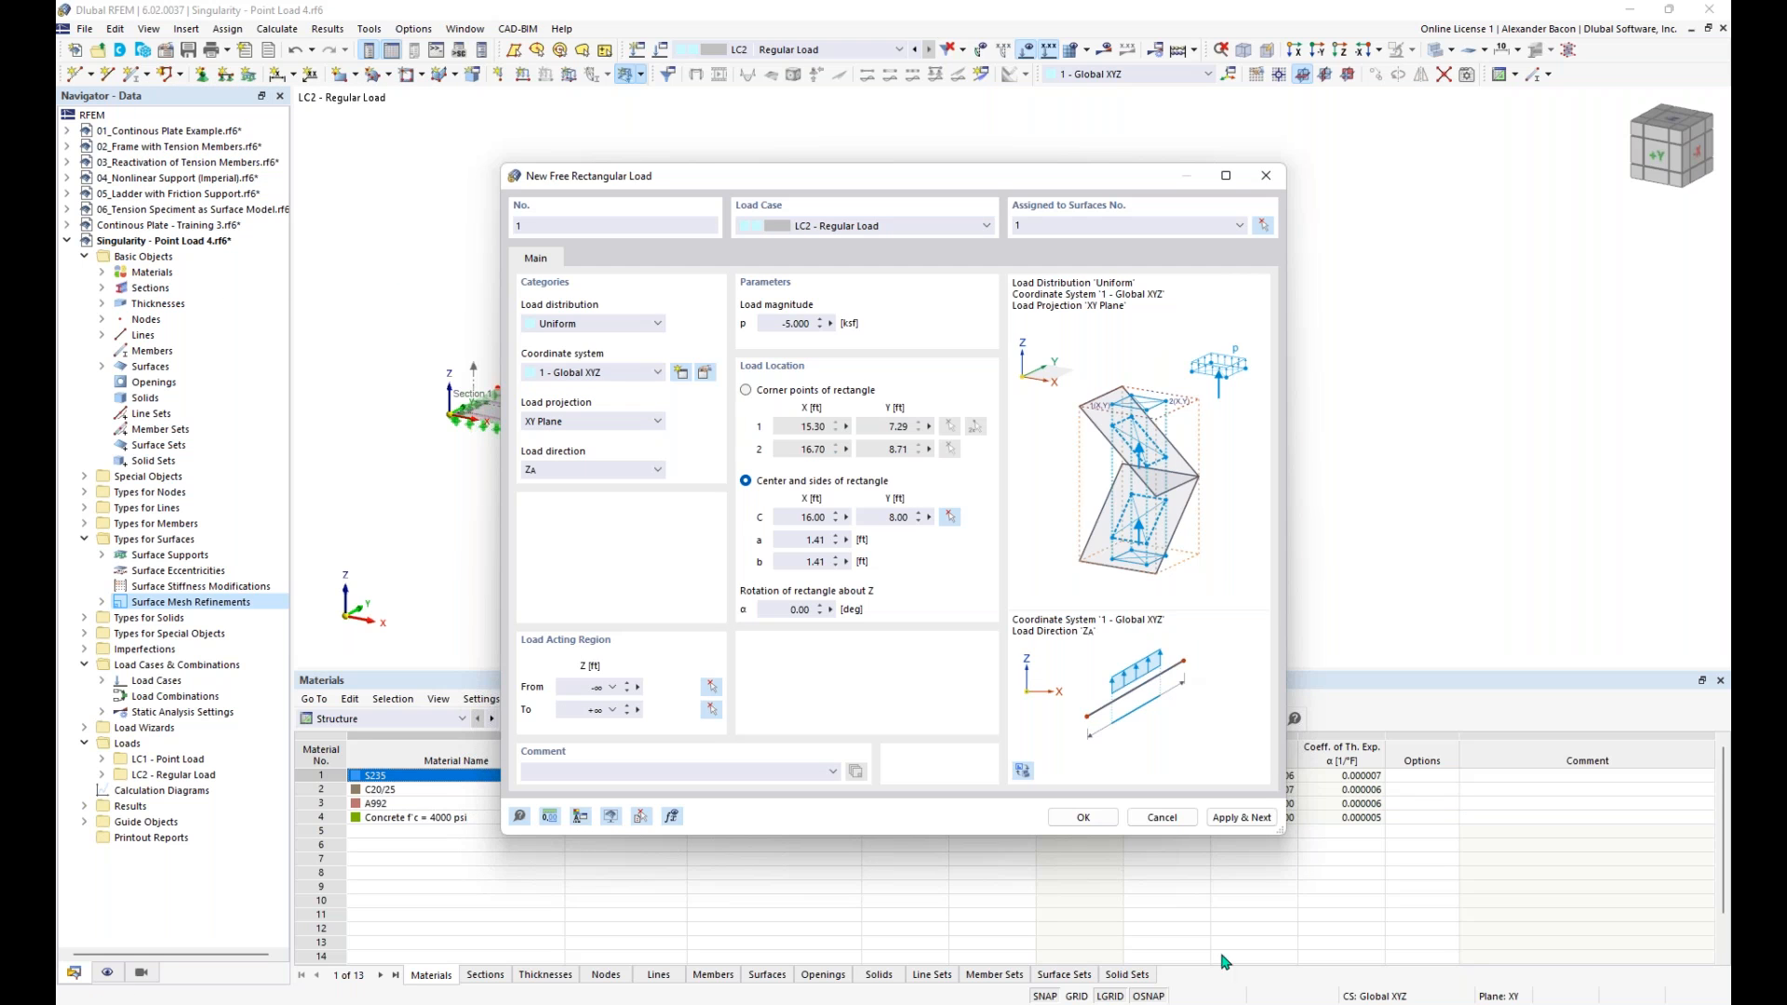
pyautogui.moveTo(987, 181); pyautogui.dragTo(1259, 135)
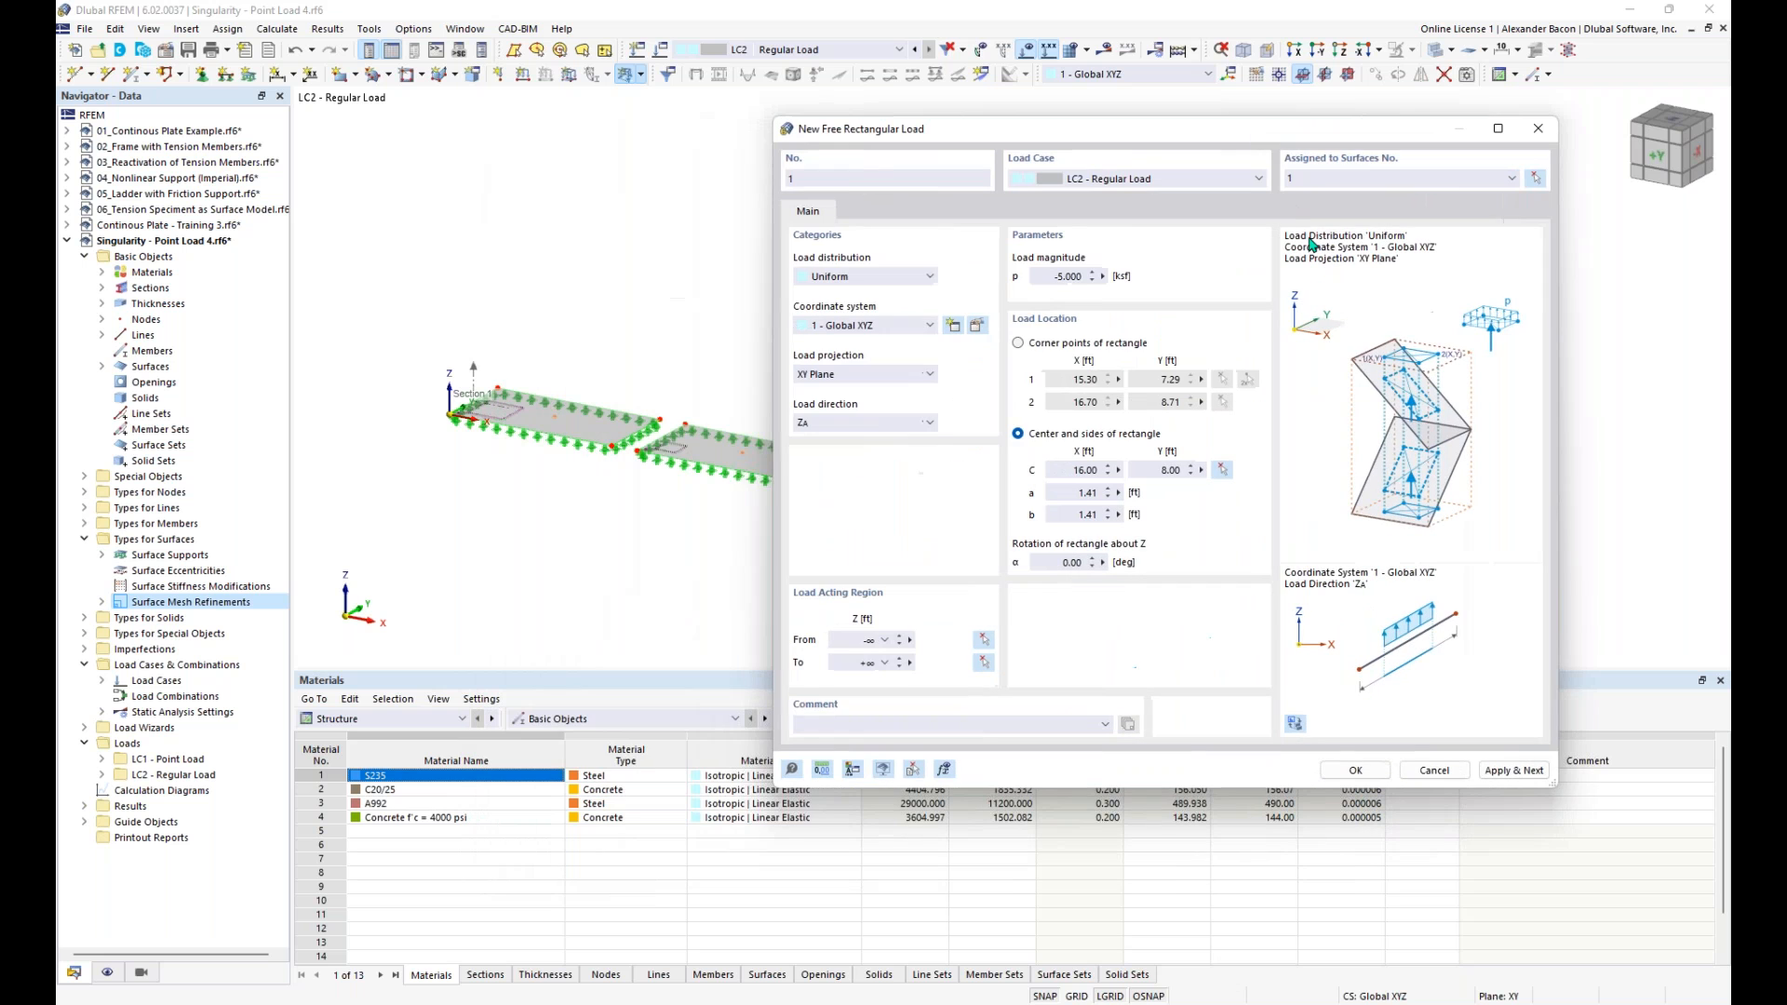
pyautogui.click(1509, 773)
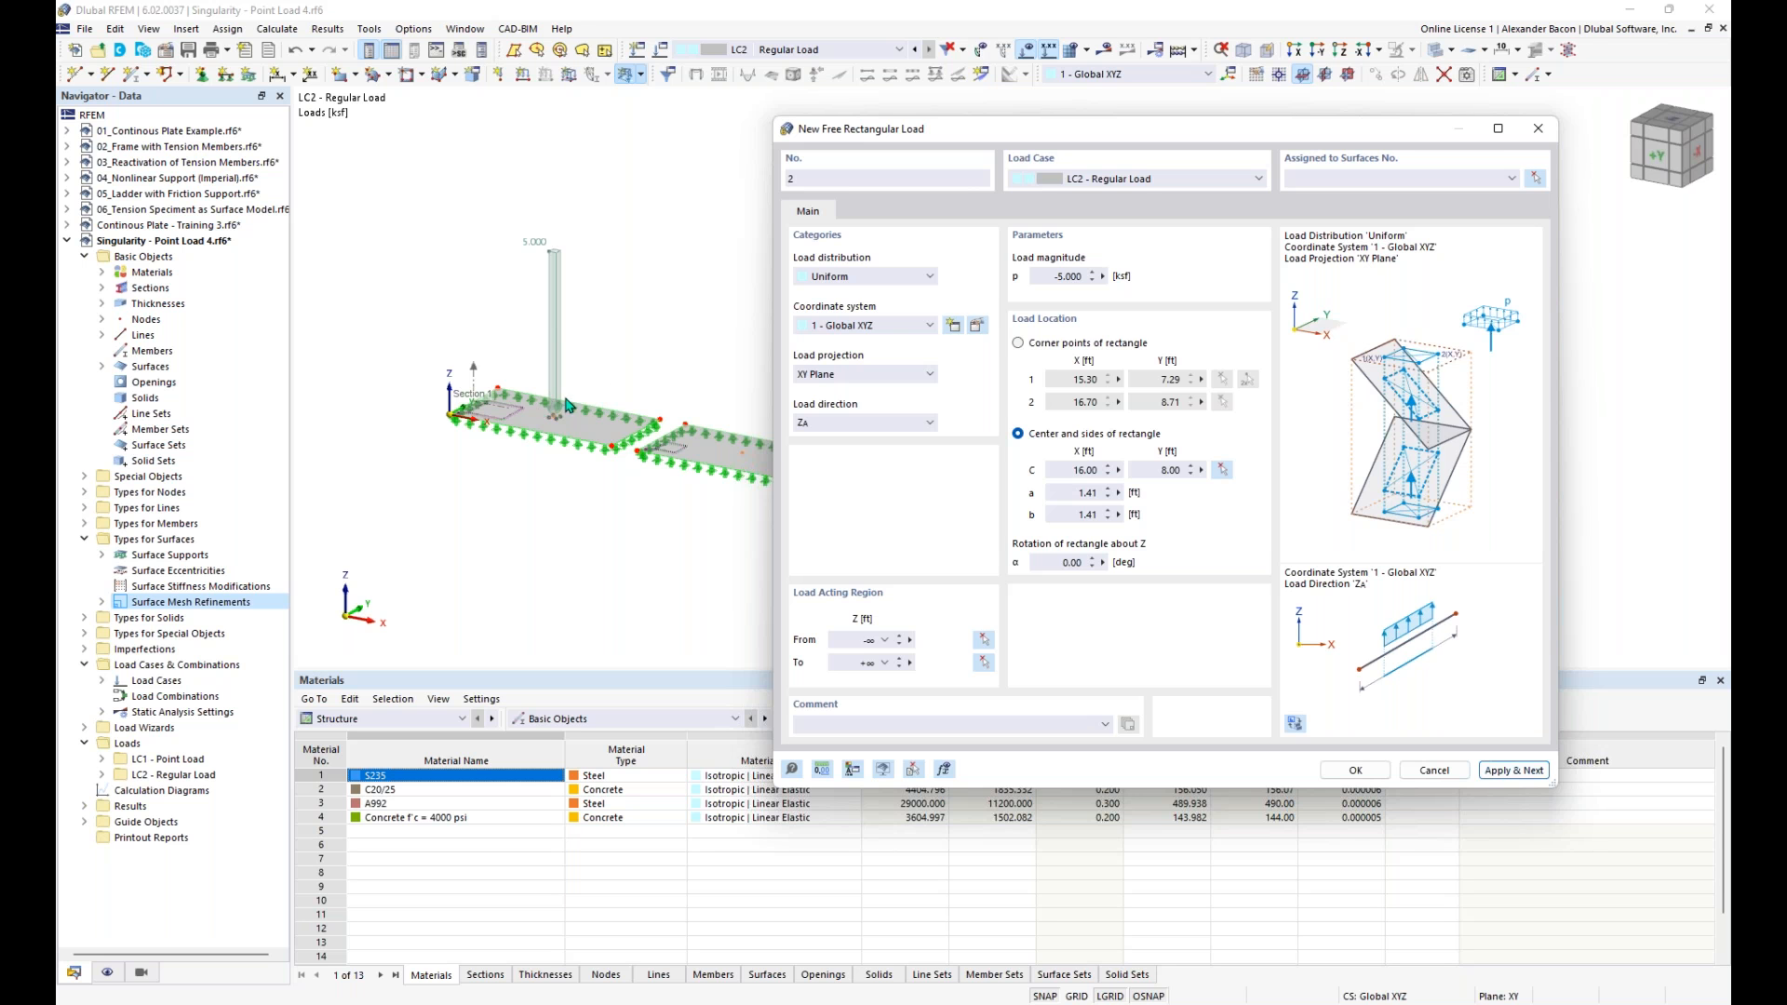
pyautogui.moveTo(983, 140); pyautogui.dragTo(1056, 171)
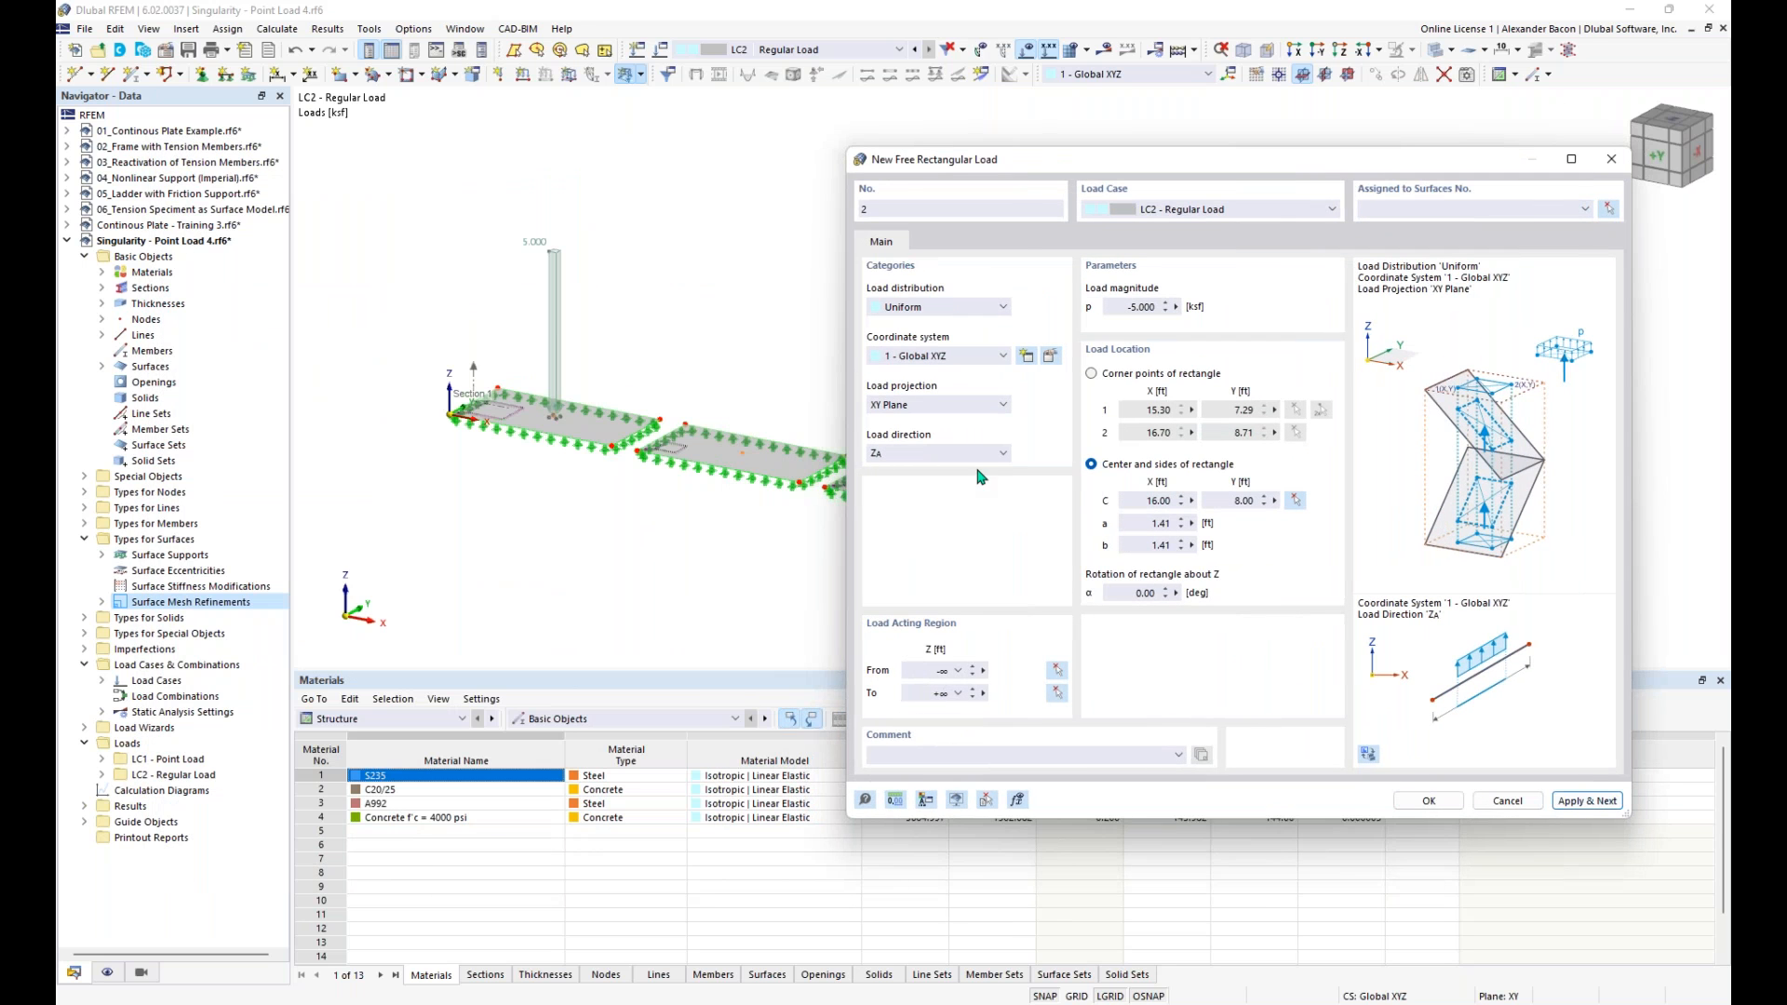
pyautogui.click(1611, 159)
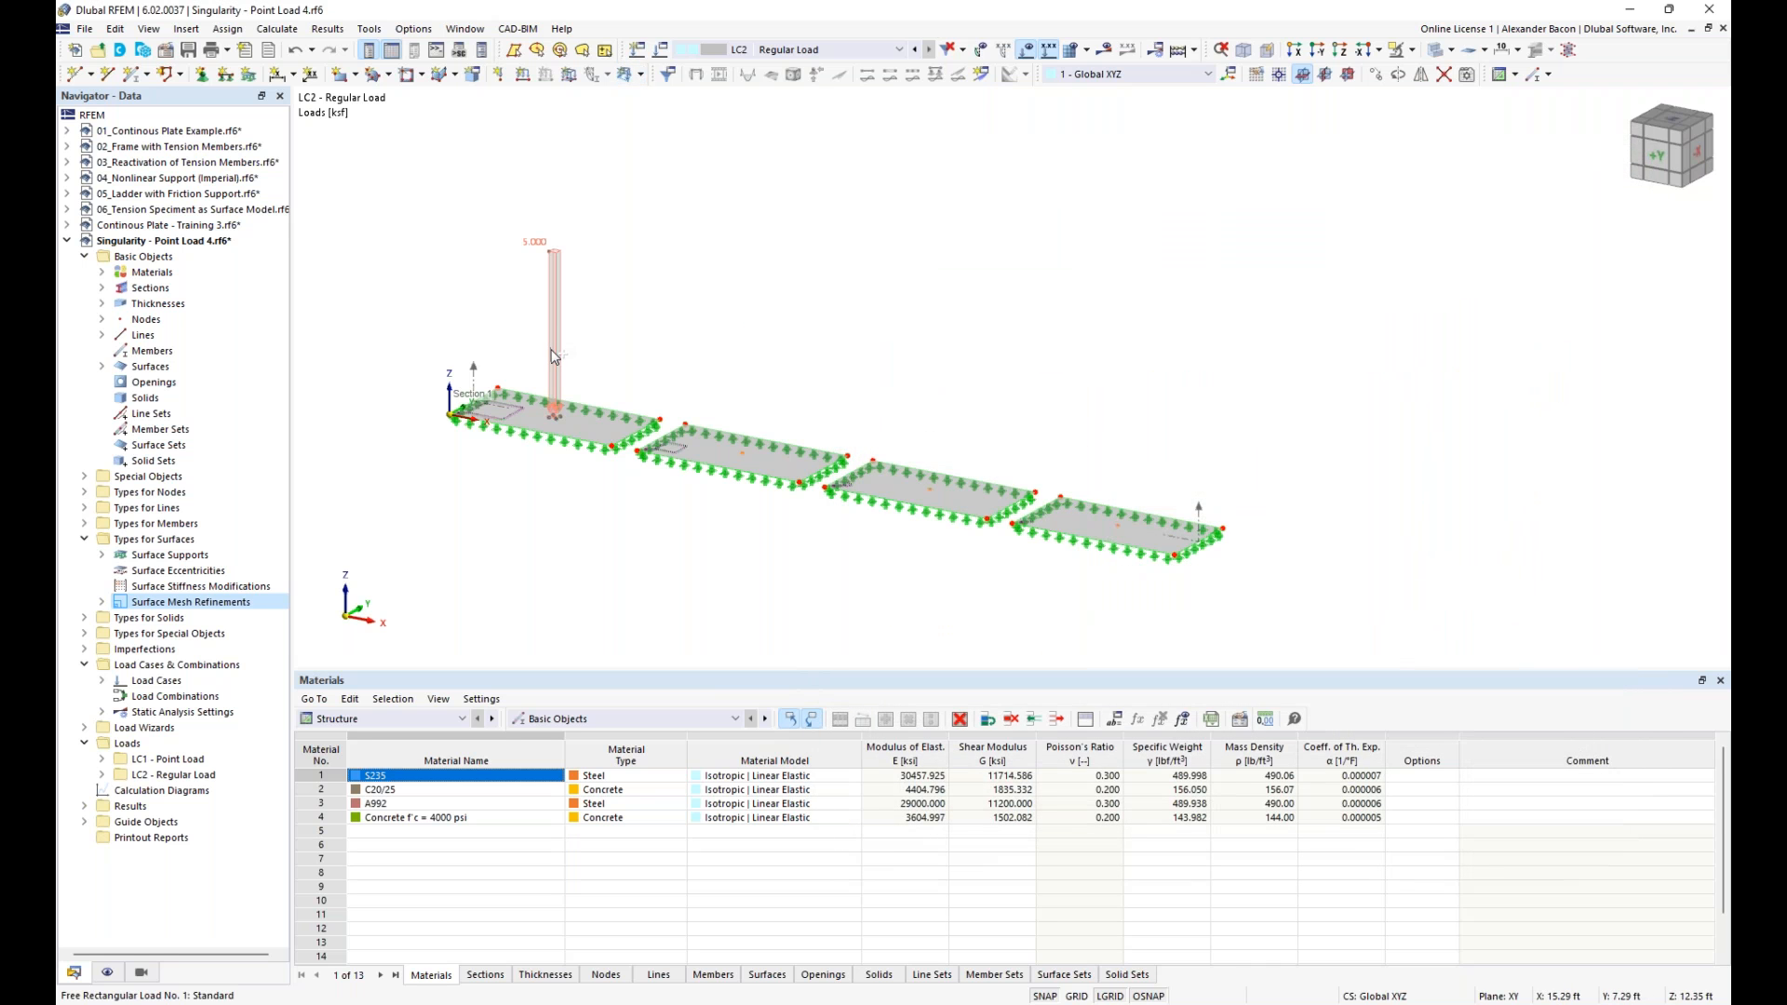
# - Copy the free rectangular load from the first plate to the middle of each of the other three plates
pyautogui.moveTo(554, 358); pyautogui.dragTo(936, 500)
pyautogui.moveTo(924, 415); pyautogui.dragTo(1117, 519)
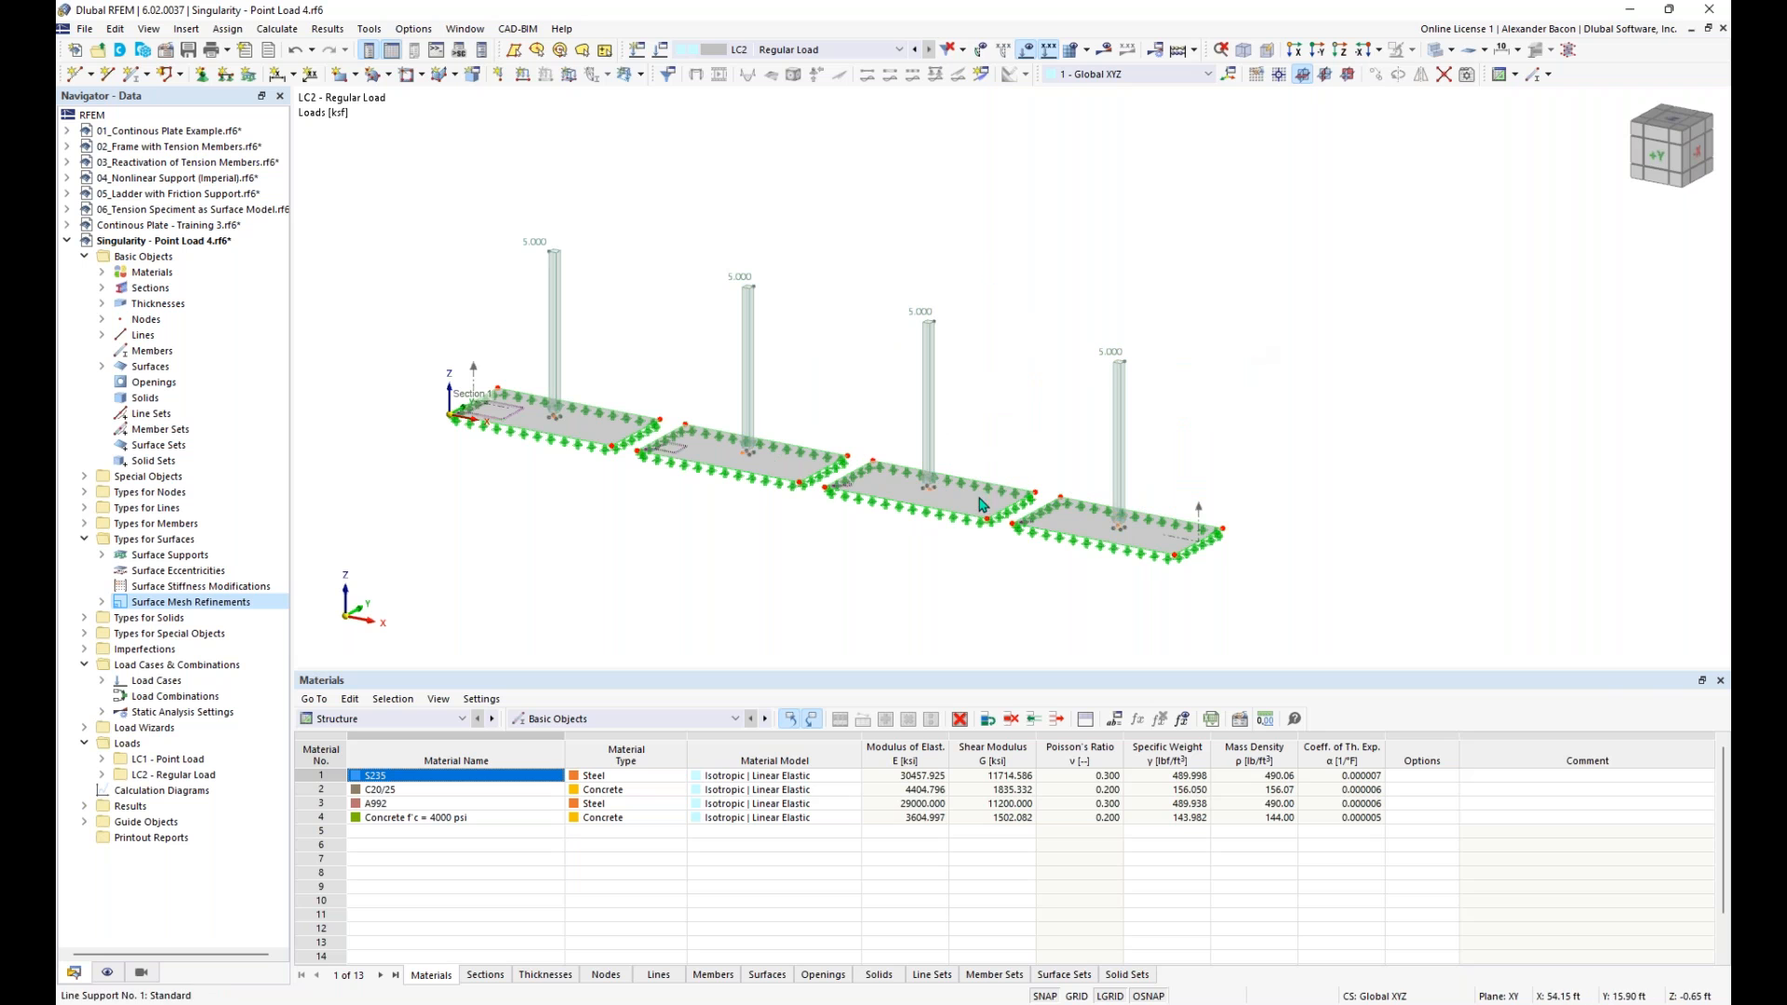
pyautogui.scroll(2, 959, 449)
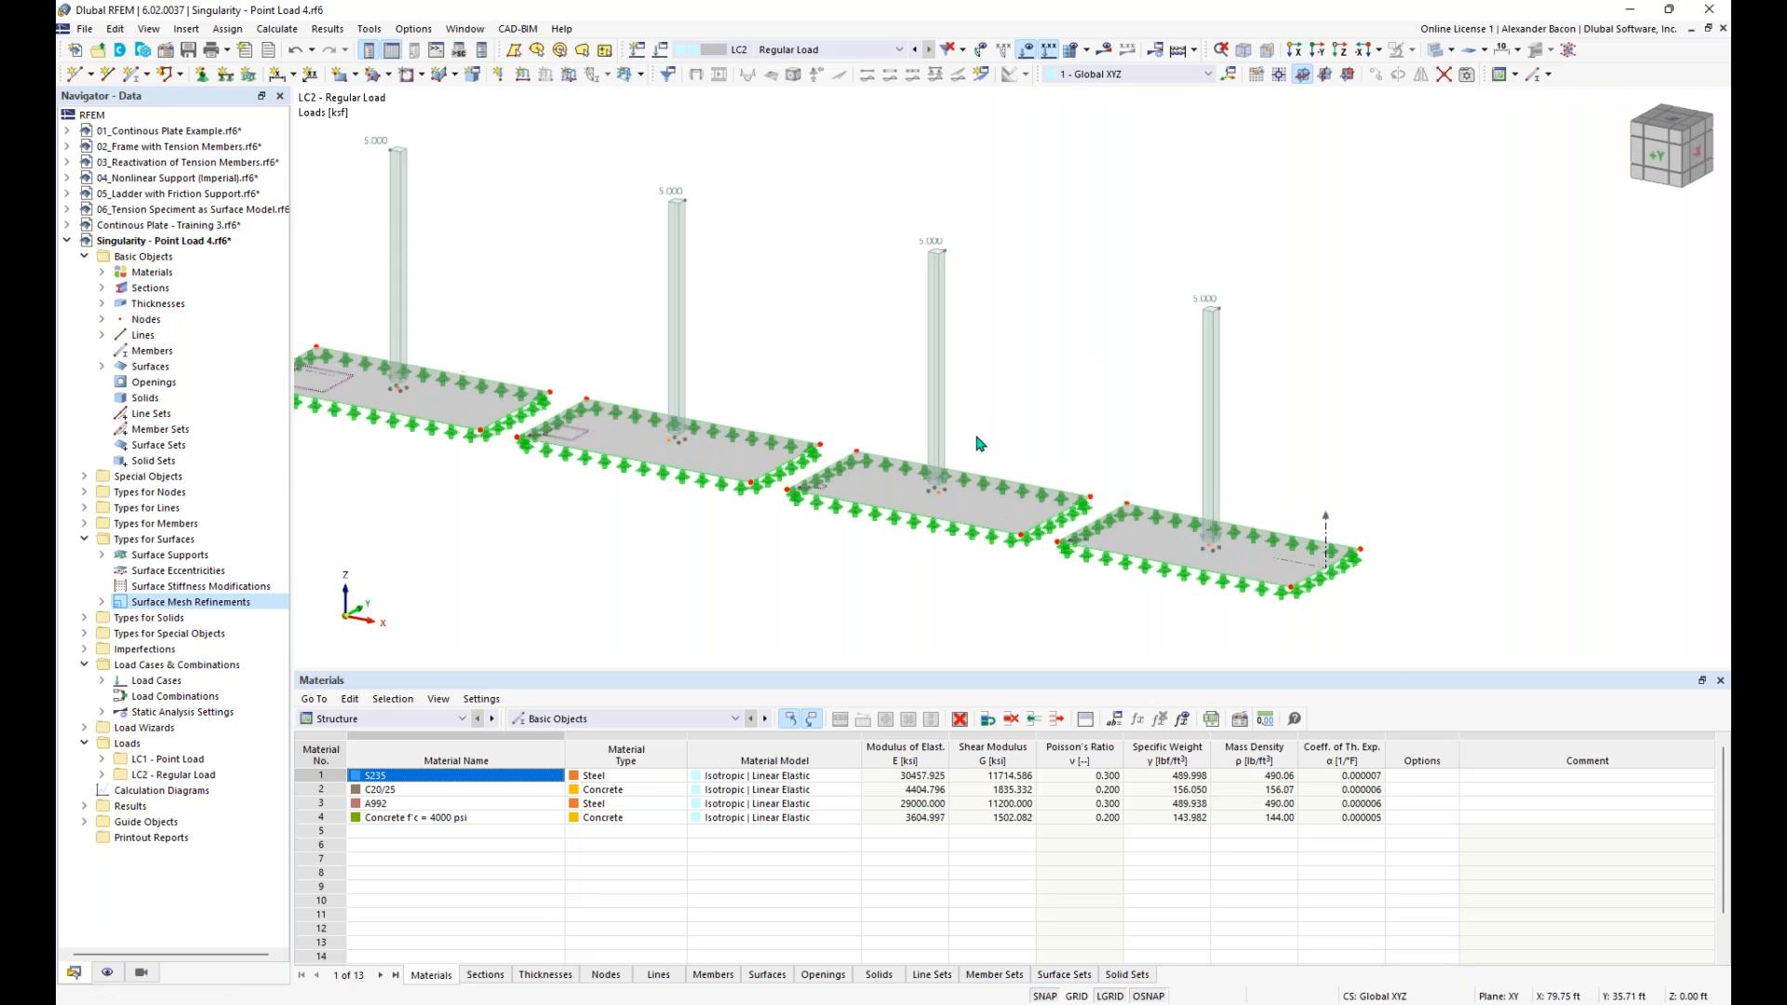
pyautogui.scroll(5, 979, 443)
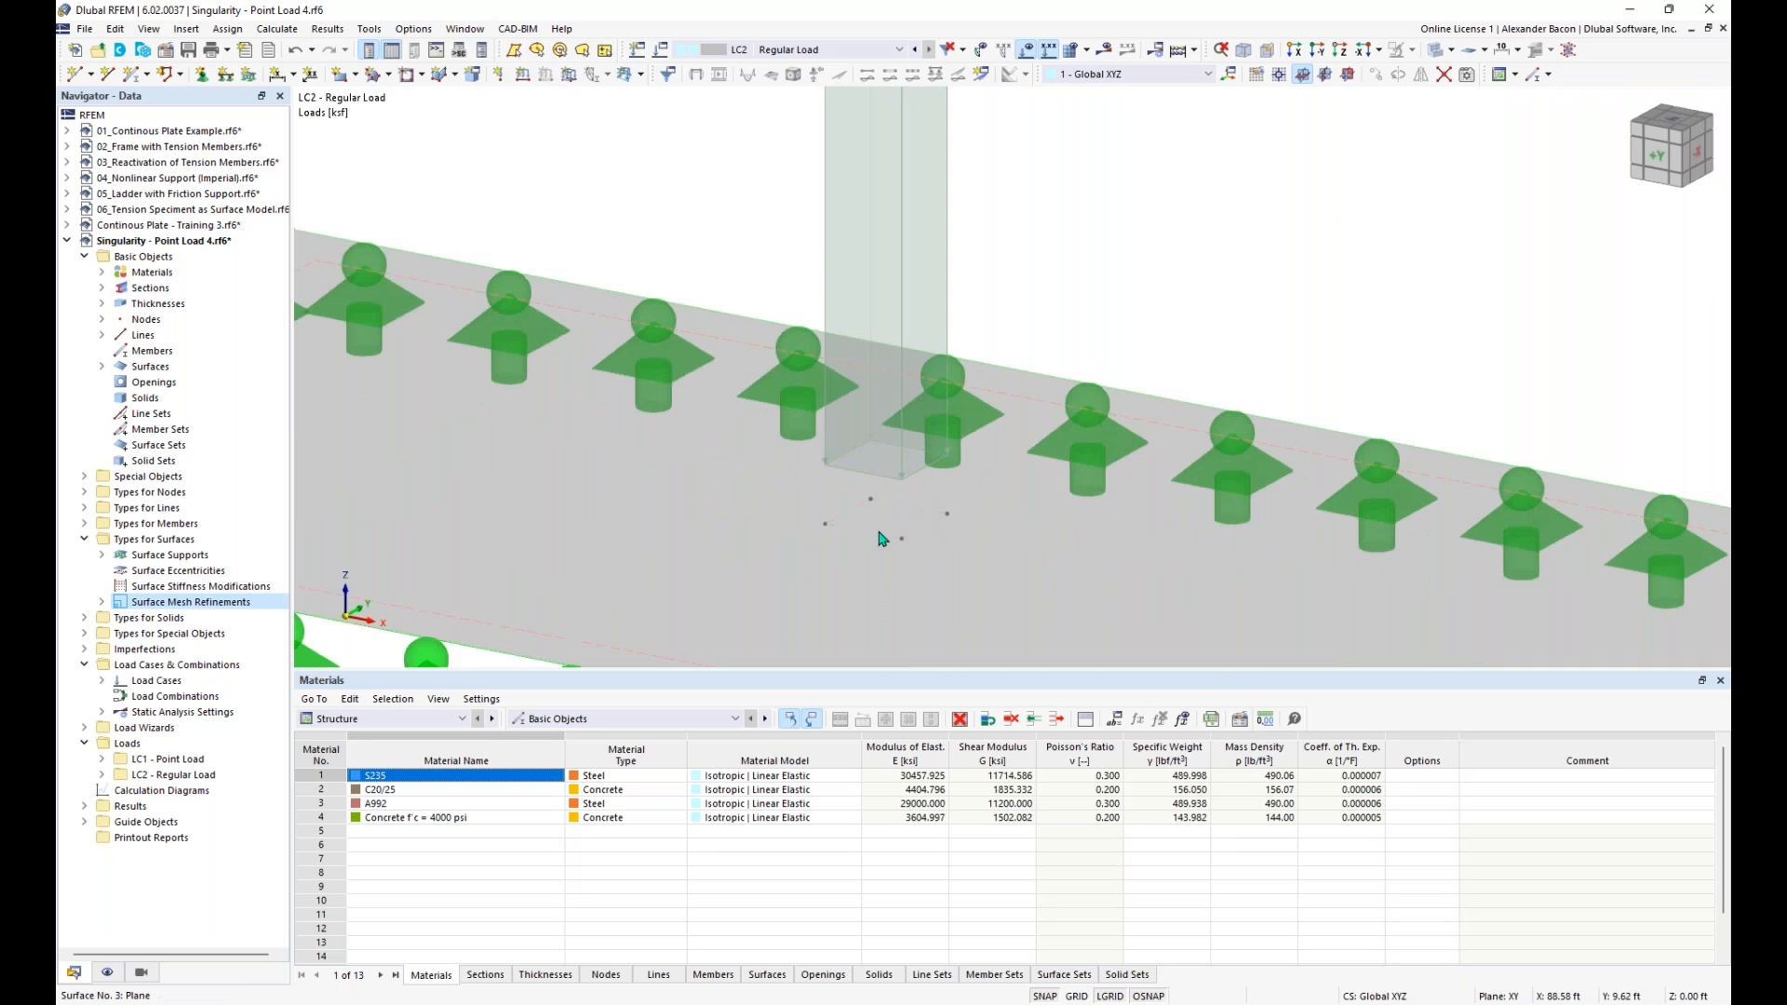
pyautogui.scroll(-5, 914, 519)
pyautogui.scroll(-5, 912, 524)
pyautogui.scroll(-2, 801, 279)
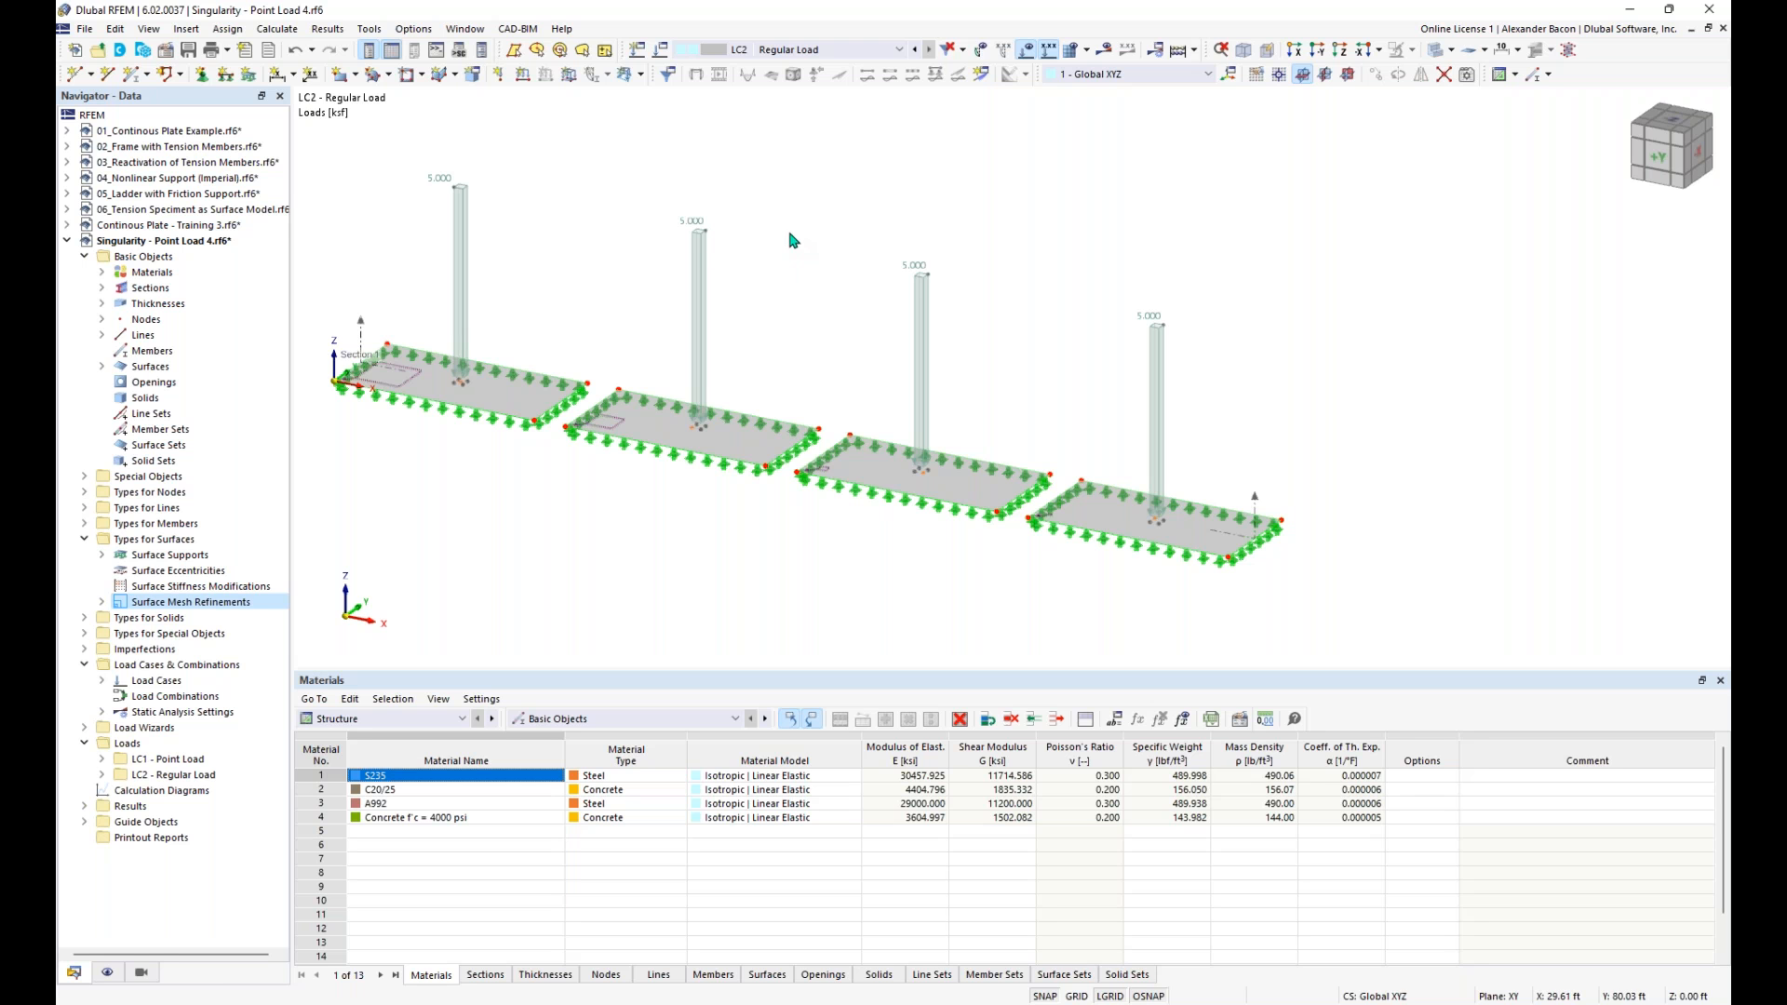
# - Calculate both load cases and examine the mx moments of the Regular Load case on the four plates
pyautogui.click(1173, 49)
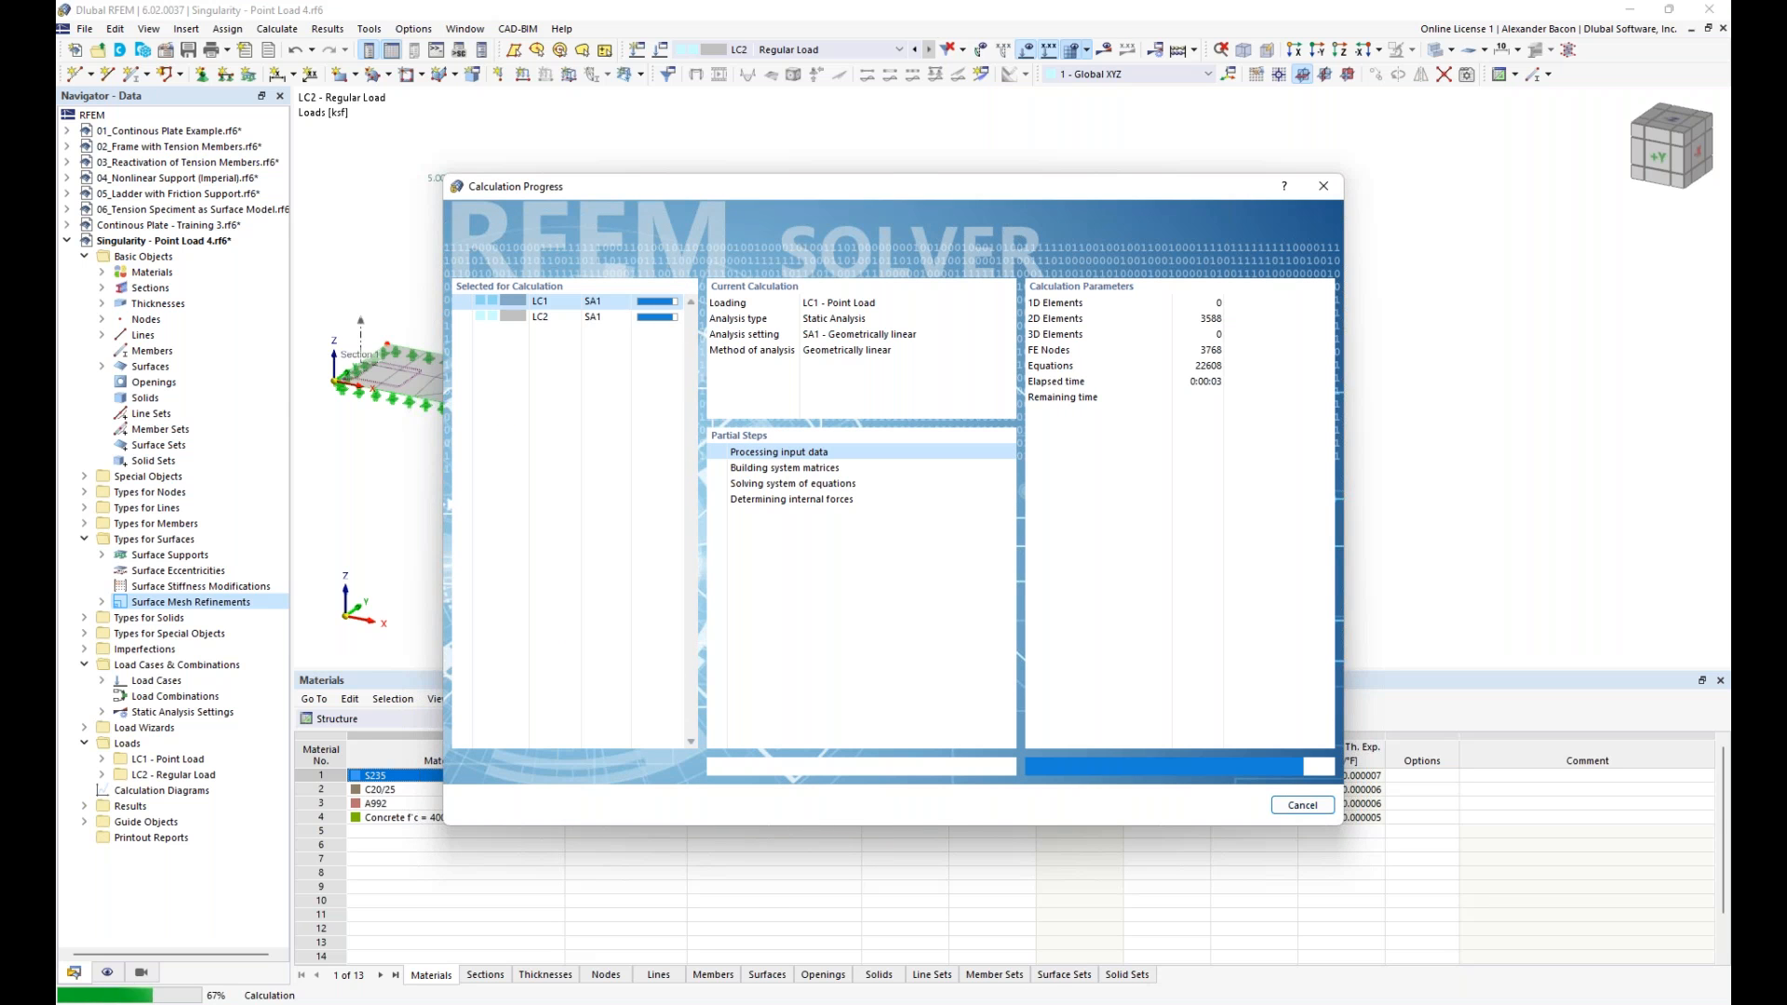
pyautogui.moveTo(828, 554); pyautogui.dragTo(964, 516, button='middle')
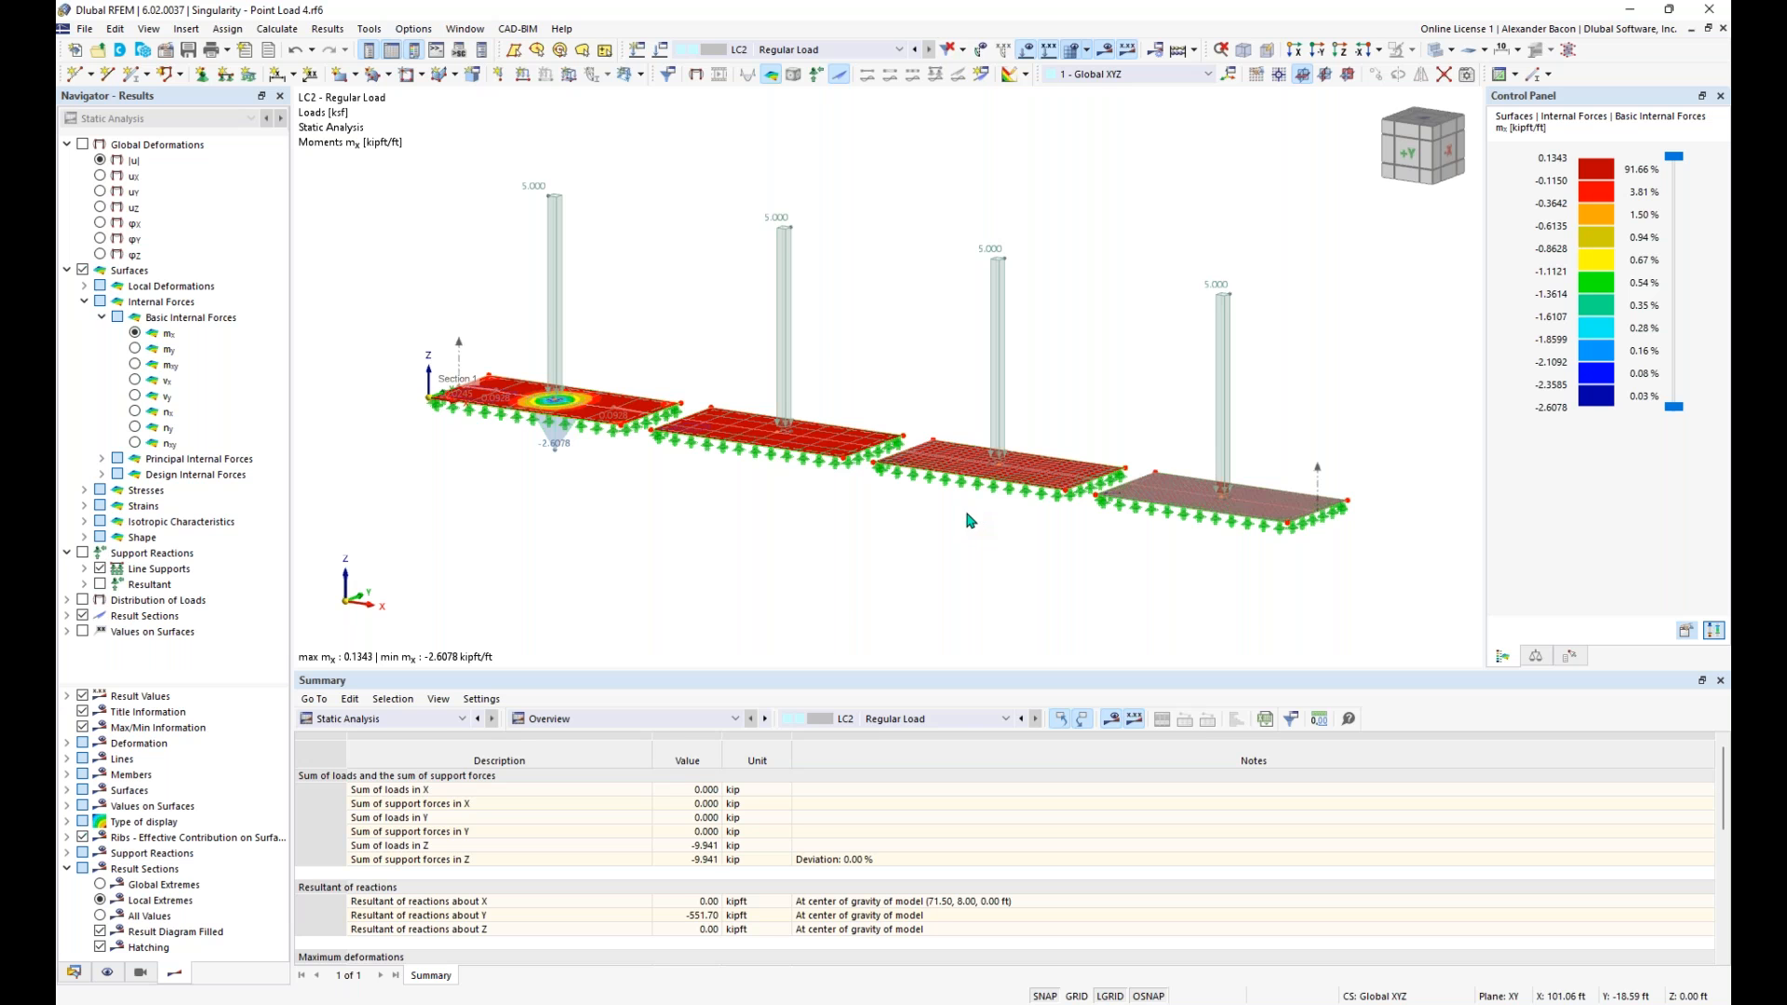
pyautogui.keyDown('ctrl'); pyautogui.moveTo(897, 527); pyautogui.dragTo(963, 477, button='middle'); pyautogui.keyUp('ctrl')
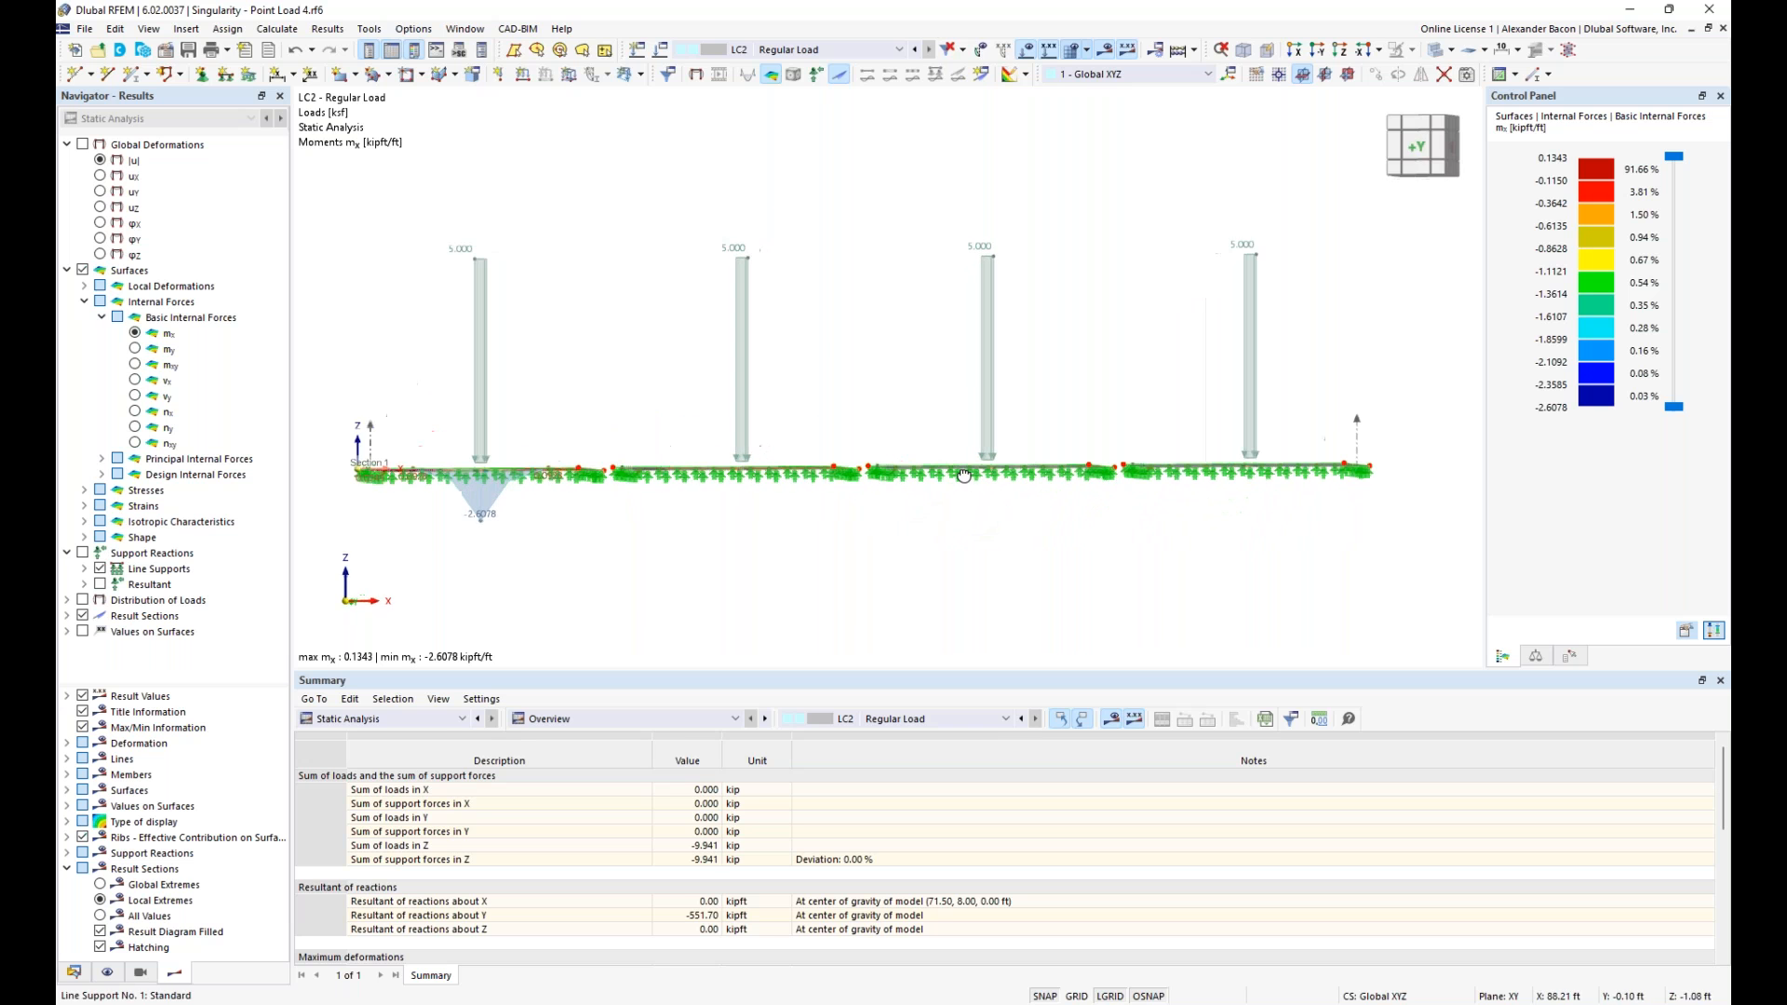
pyautogui.keyDown('ctrl'); pyautogui.moveTo(1096, 514); pyautogui.dragTo(1061, 538, button='middle'); pyautogui.keyUp('ctrl')
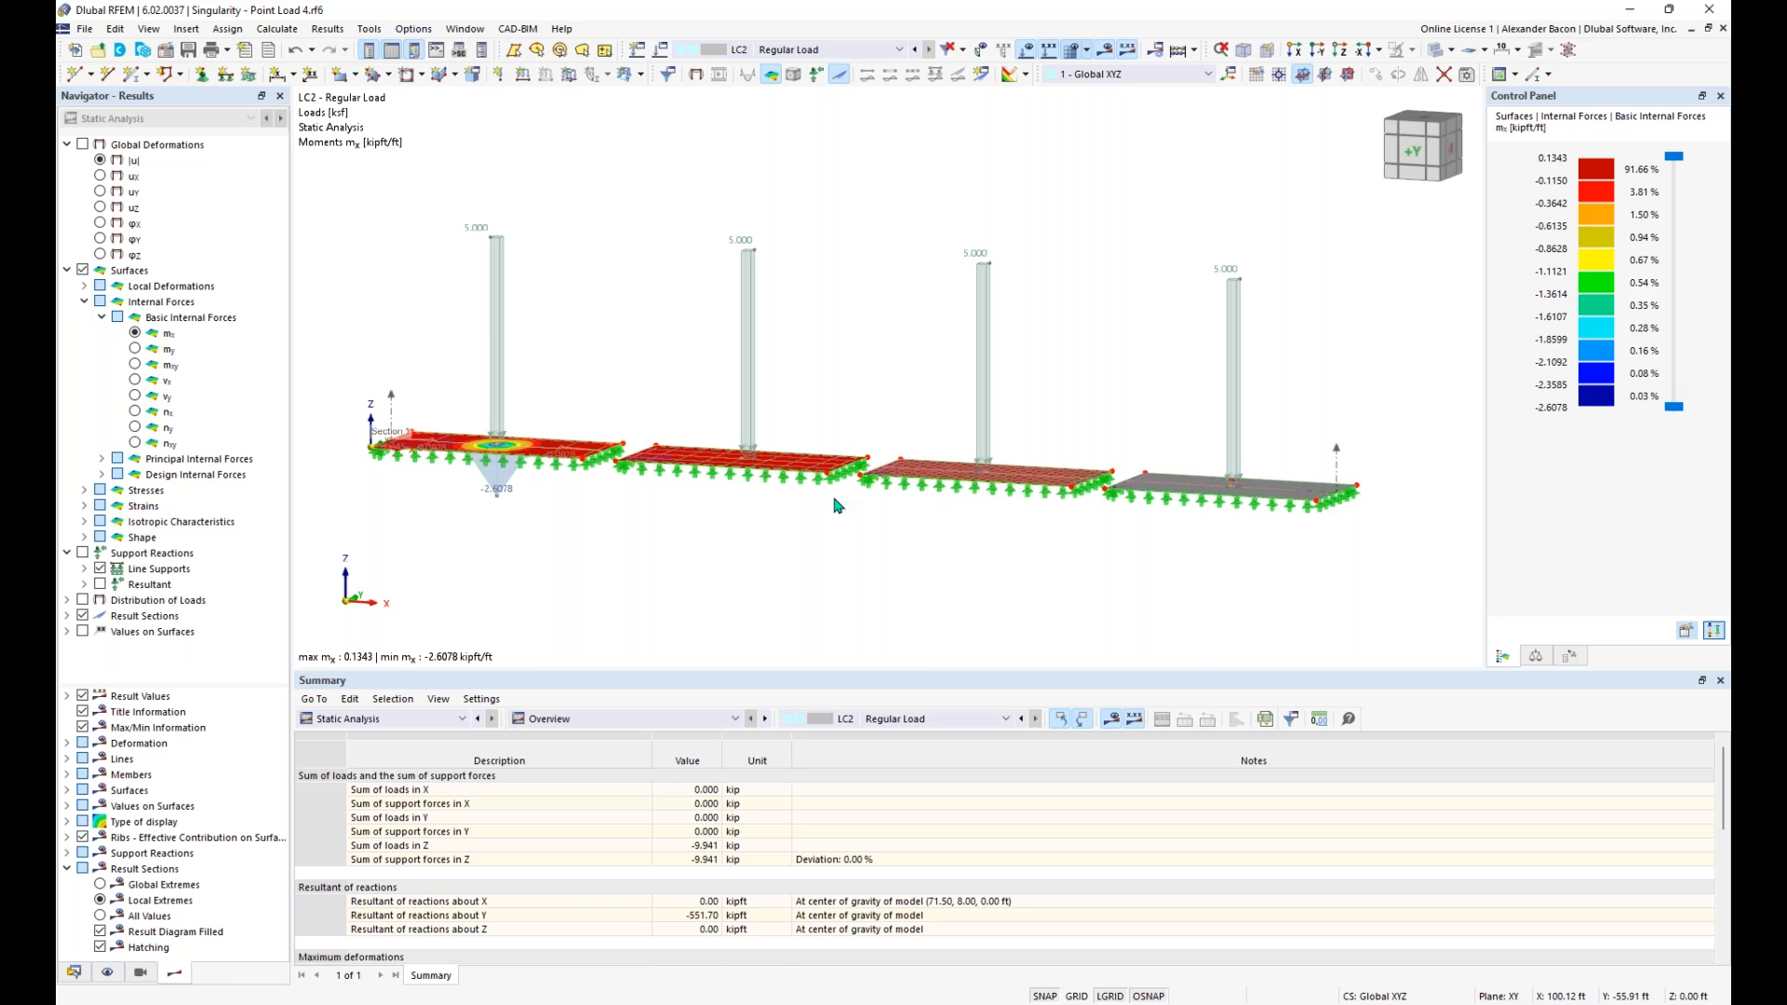
pyautogui.keyDown('ctrl'); pyautogui.moveTo(812, 531); pyautogui.dragTo(809, 552, button='middle'); pyautogui.keyUp('ctrl')
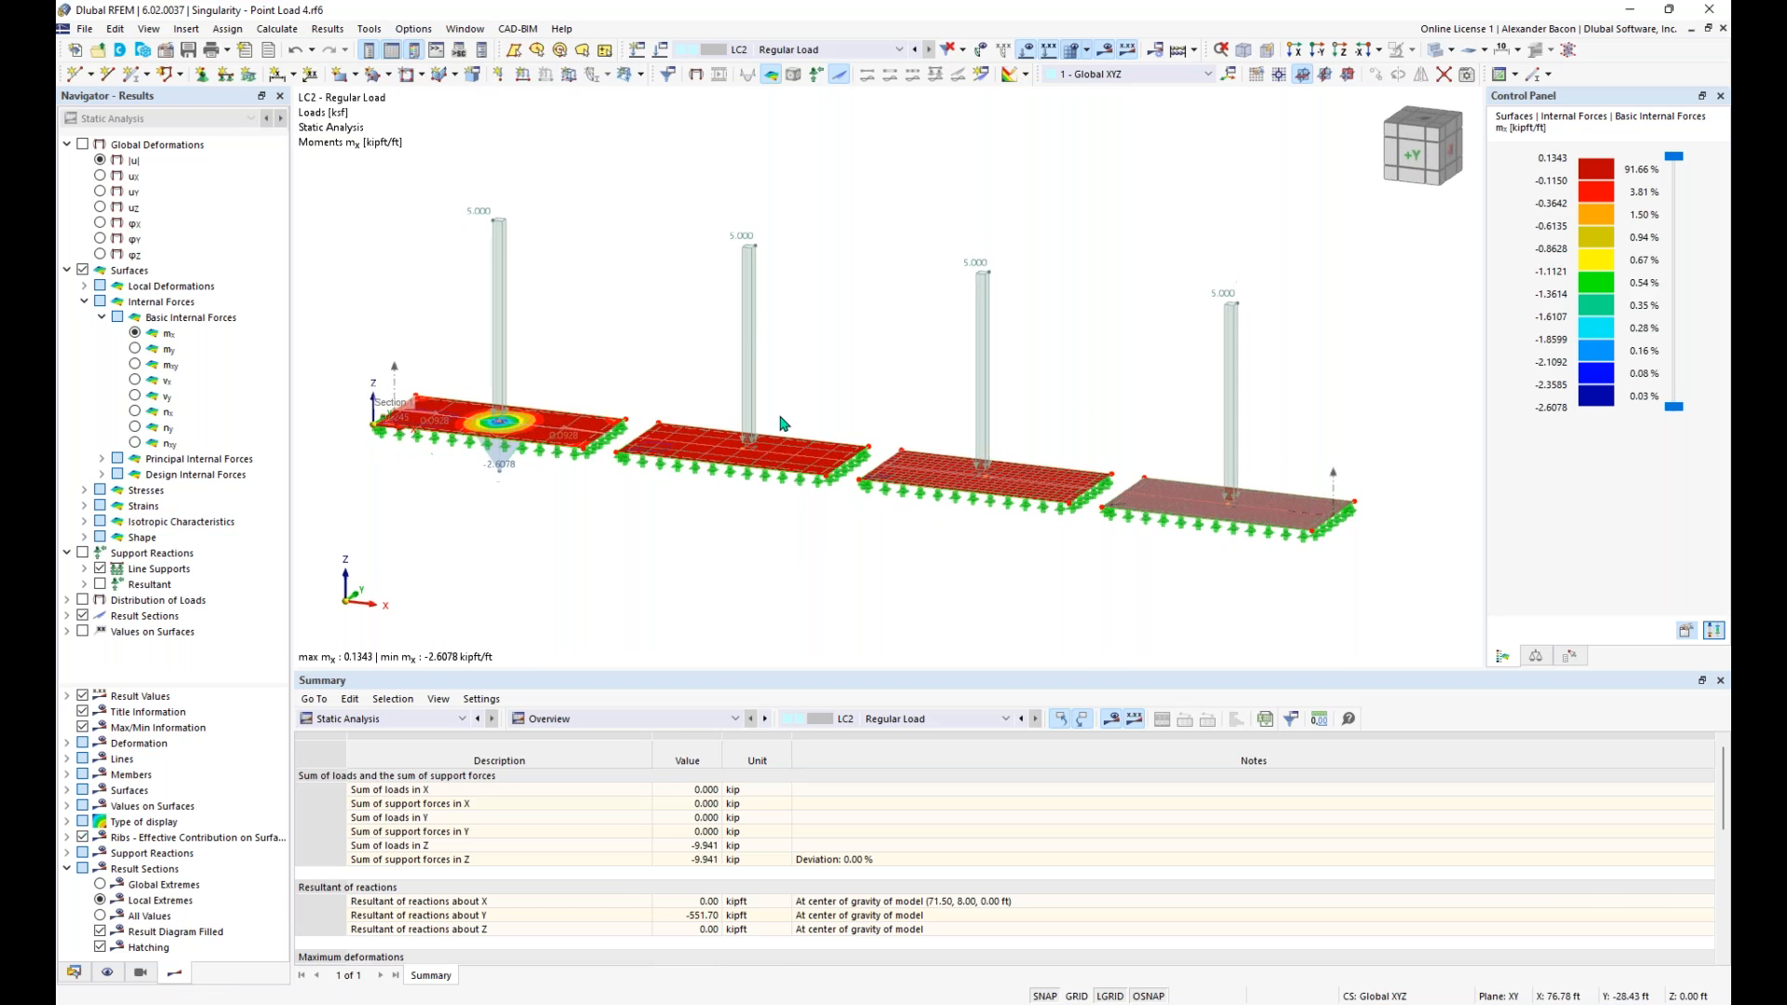
pyautogui.doubleClick(753, 334)
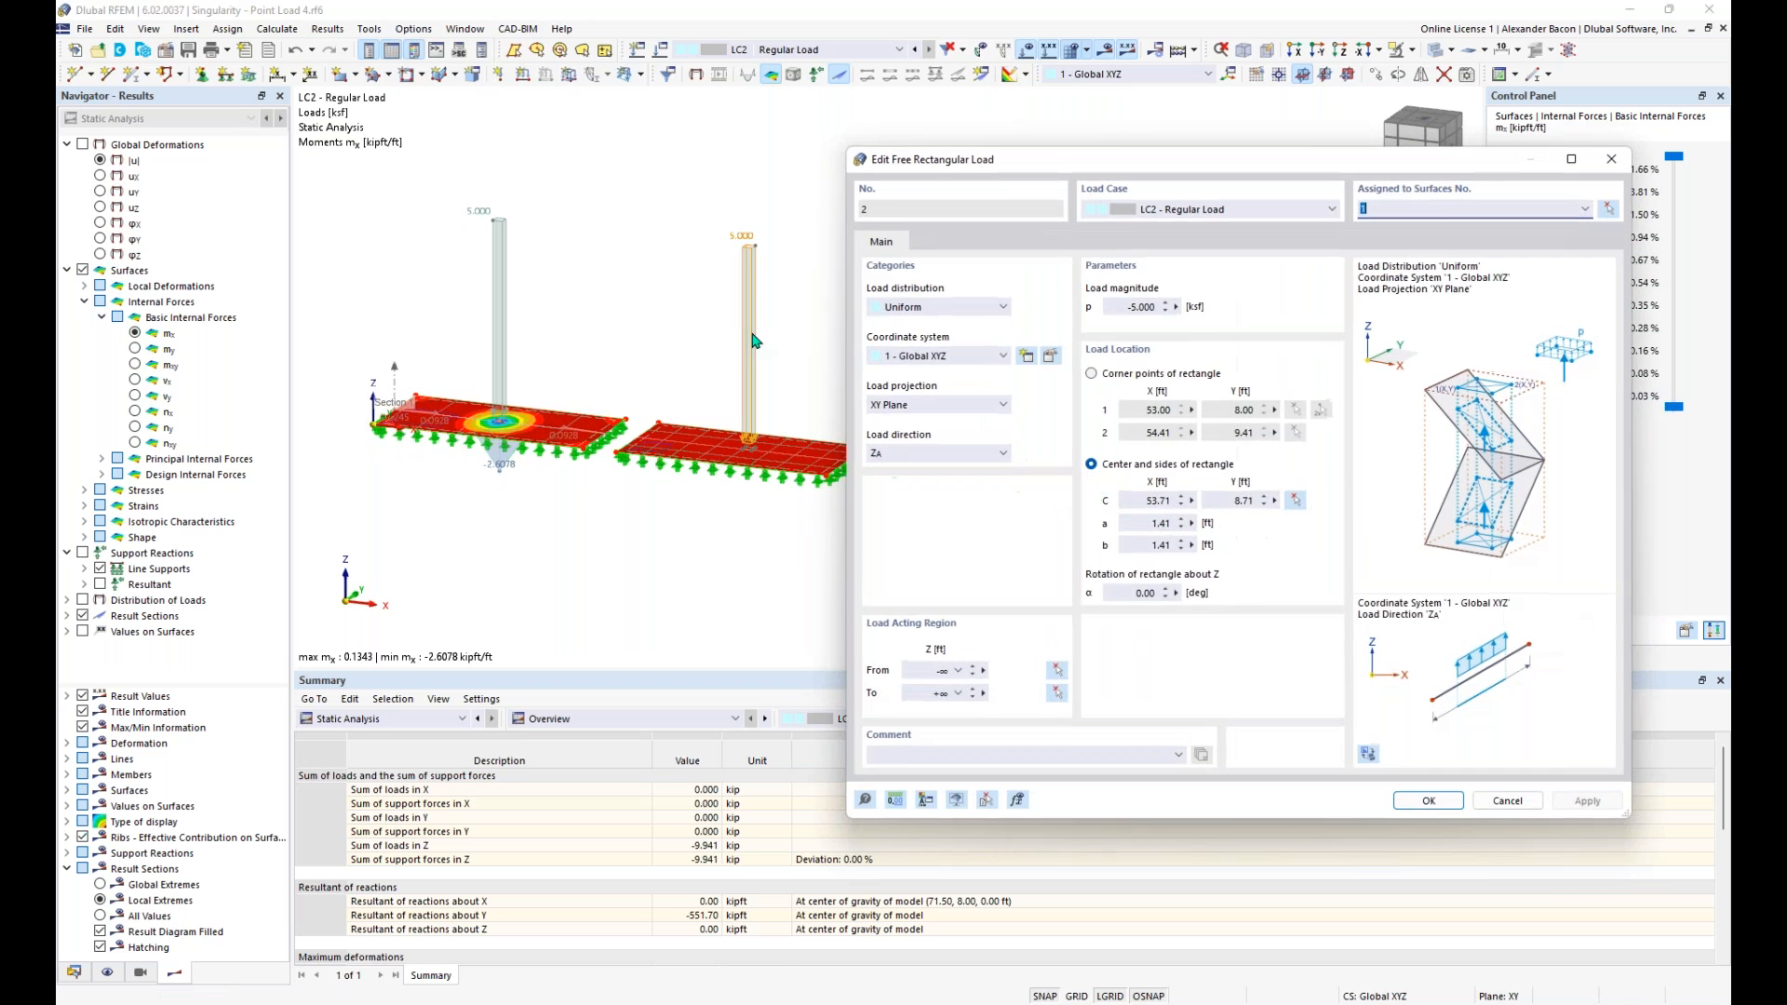
pyautogui.click(1586, 210)
pyautogui.click(1500, 236)
pyautogui.click(1611, 159)
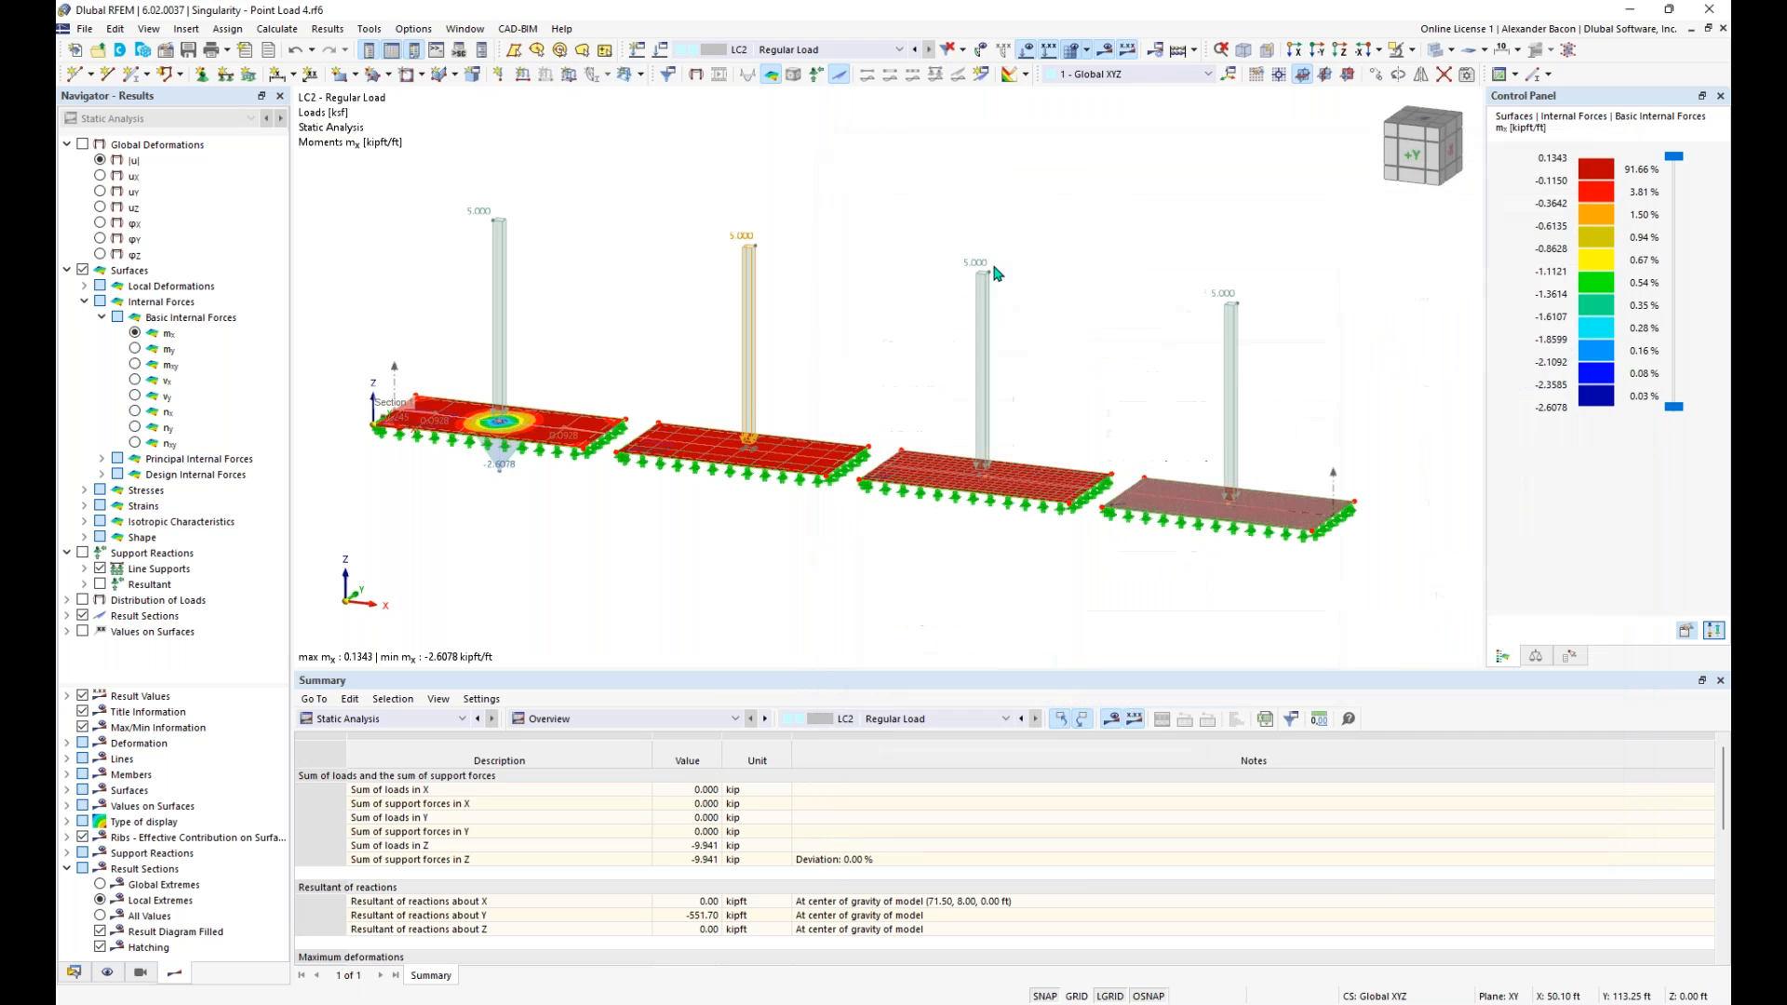
pyautogui.keyDown('ctrl'); pyautogui.moveTo(1311, 305); pyautogui.dragTo(1303, 197, button='middle'); pyautogui.keyUp('ctrl')
pyautogui.moveTo(1322, 185); pyautogui.dragTo(679, 445)
pyautogui.press('Escape')
pyautogui.moveTo(1343, 201); pyautogui.dragTo(684, 380)
pyautogui.doubleClick(735, 256)
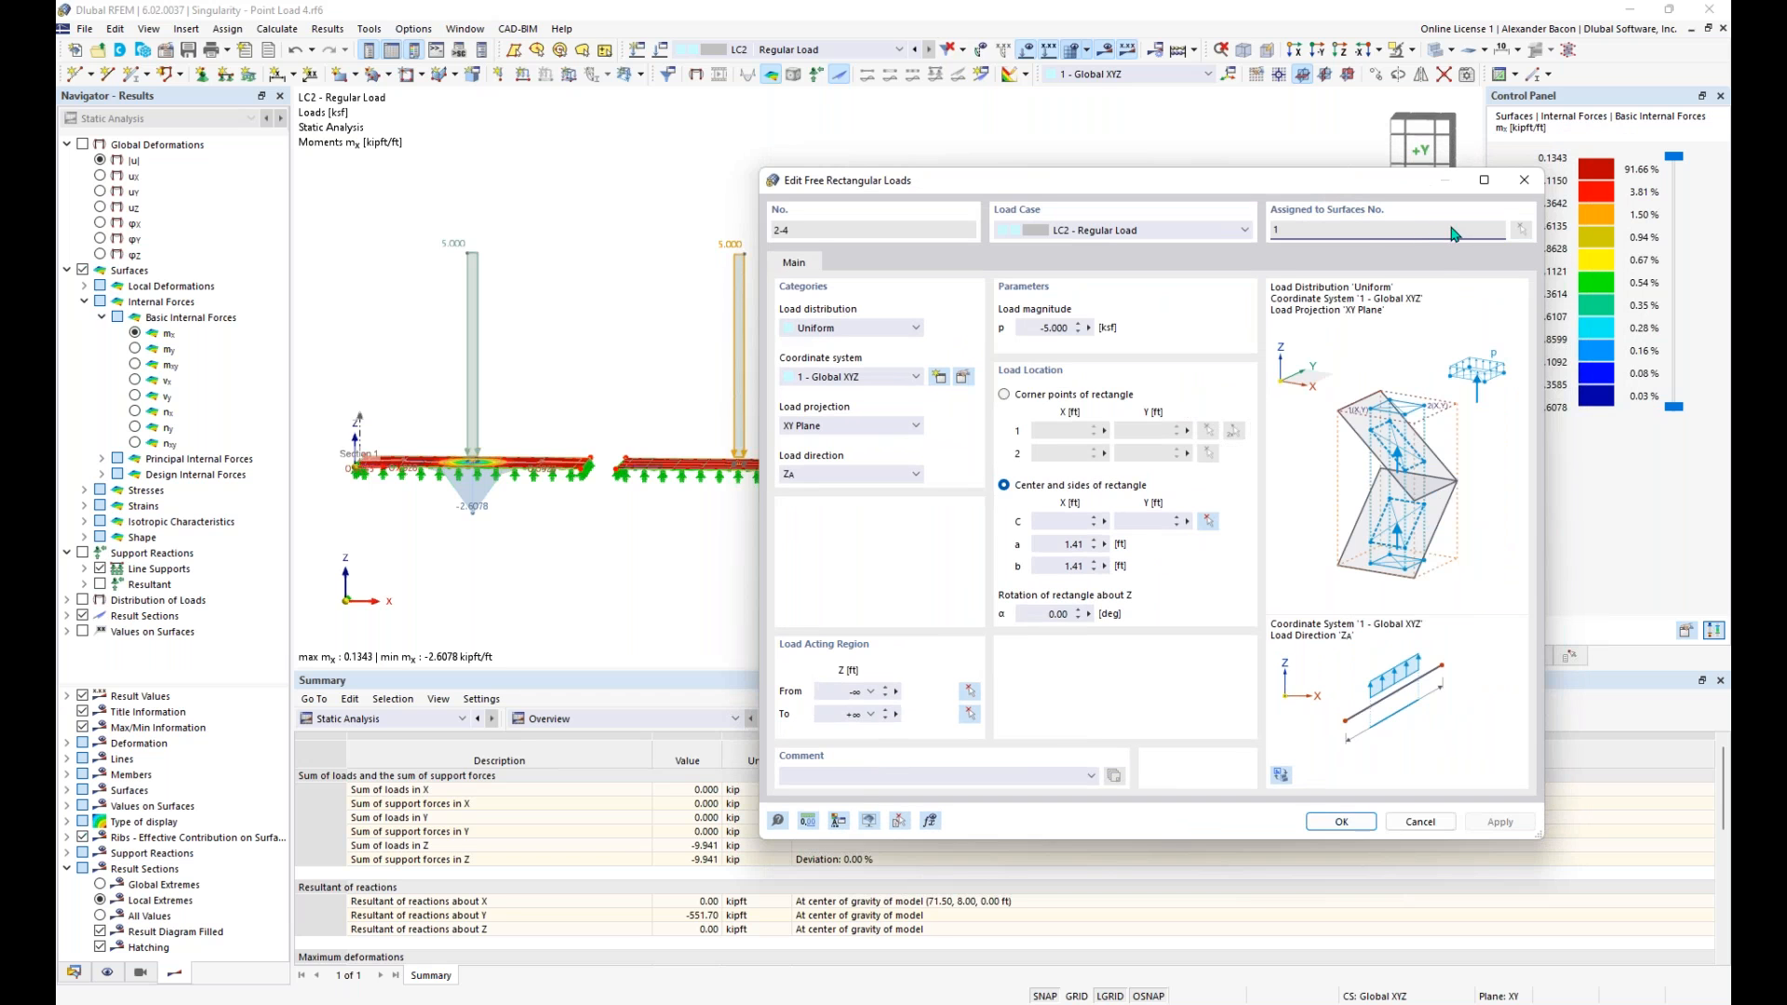
pyautogui.click(1523, 179)
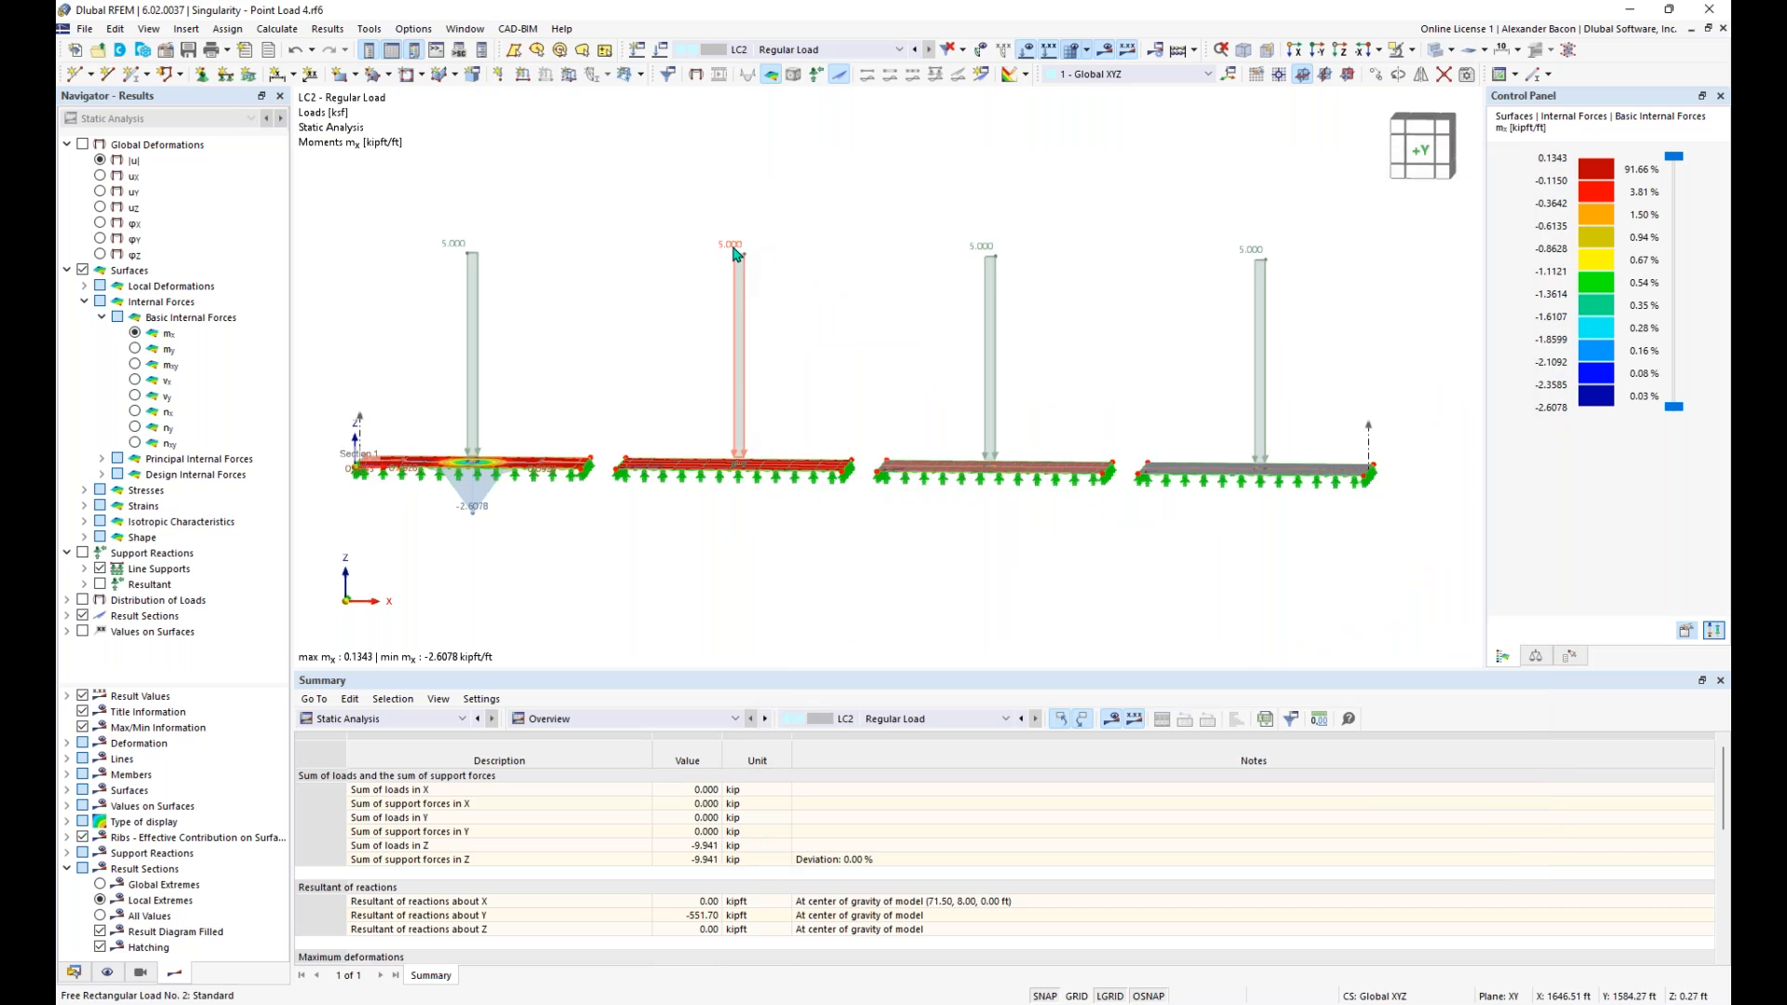
# - Set the surface assignment of the second plate's free rectangular load to All
pyautogui.doubleClick(738, 253)
pyautogui.click(1498, 230)
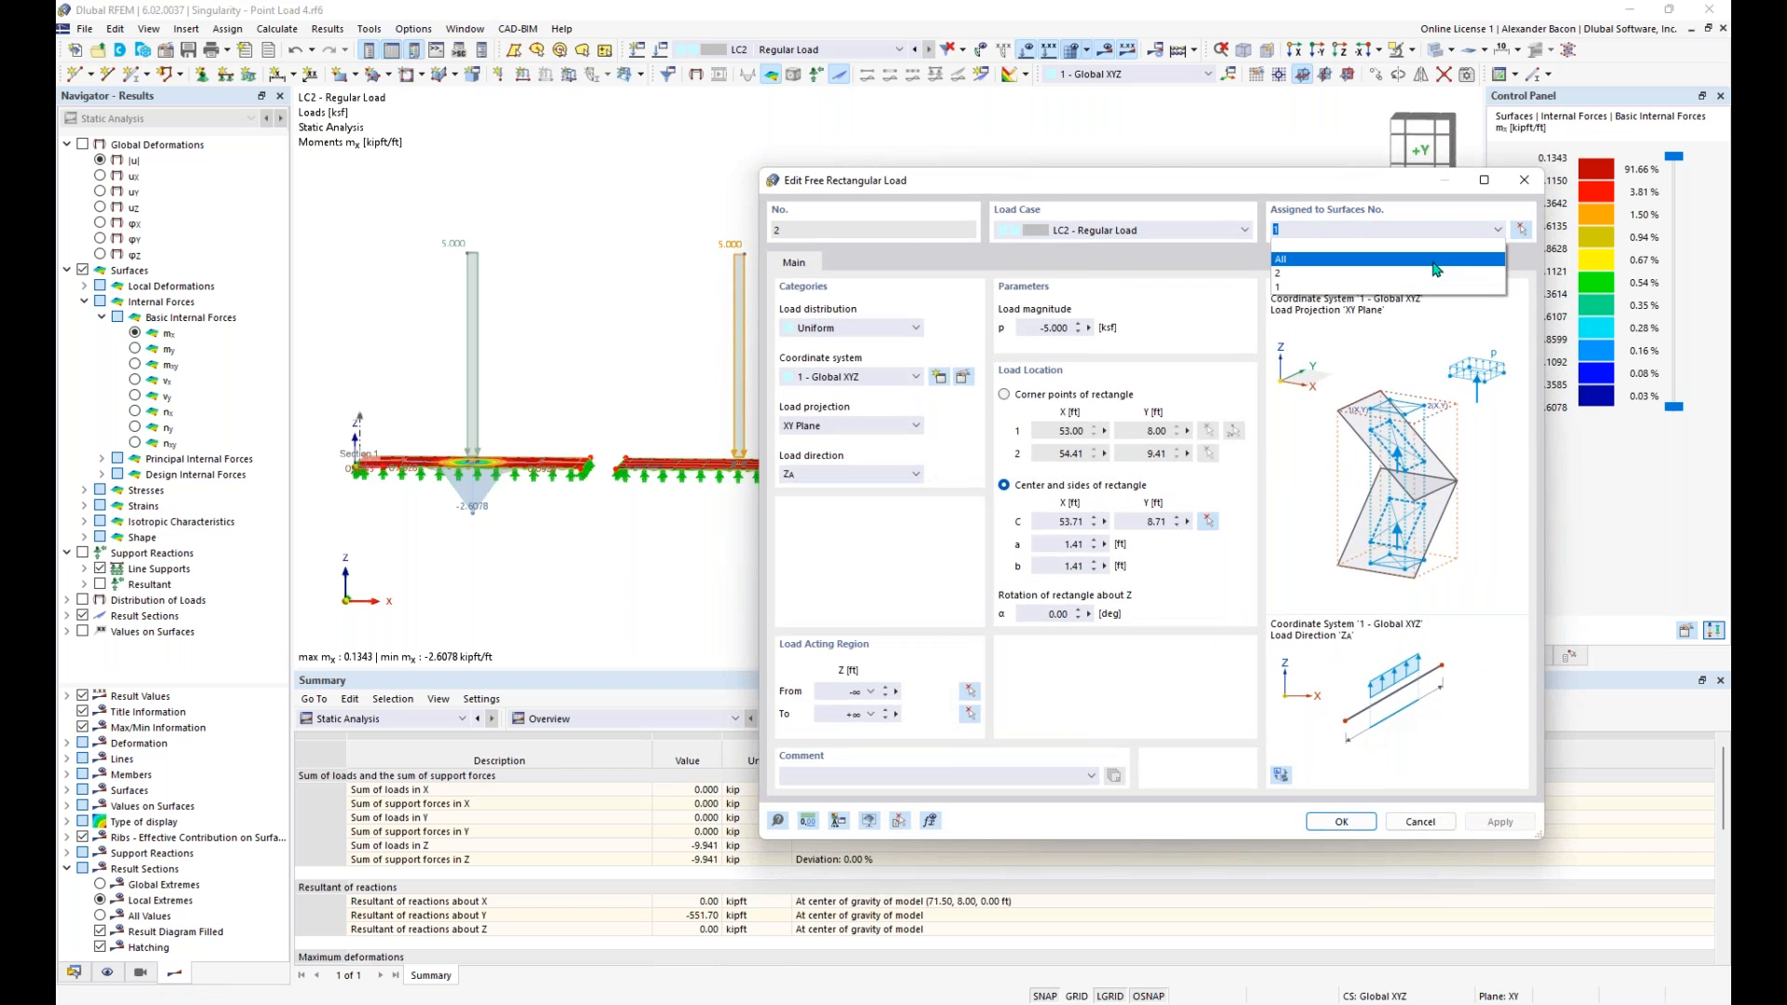
pyautogui.click(1443, 261)
pyautogui.click(1341, 821)
pyautogui.click(965, 586)
# - Display the Regular Load case and check the surface assignment of the second plate's free rectangular load
pyautogui.click(898, 50)
pyautogui.click(873, 78)
pyautogui.moveTo(1089, 269); pyautogui.dragTo(994, 260, button='middle')
pyautogui.click(995, 261)
pyautogui.doubleClick(769, 247)
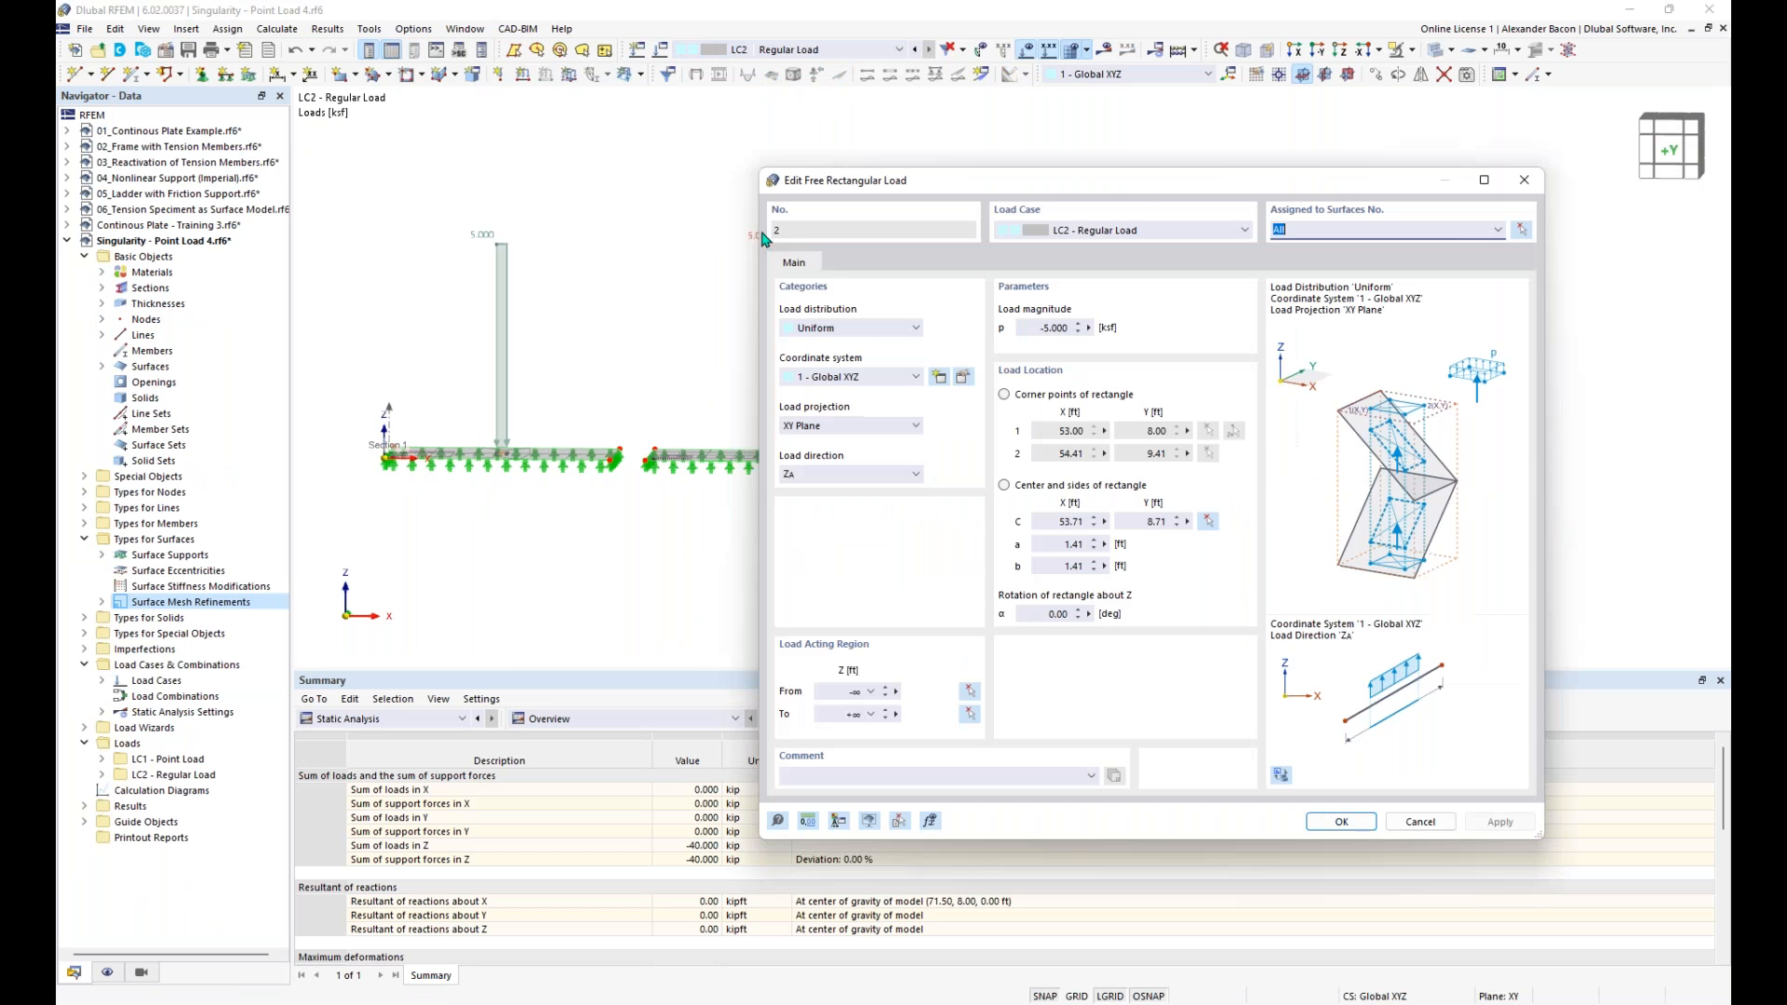
pyautogui.click(1500, 183)
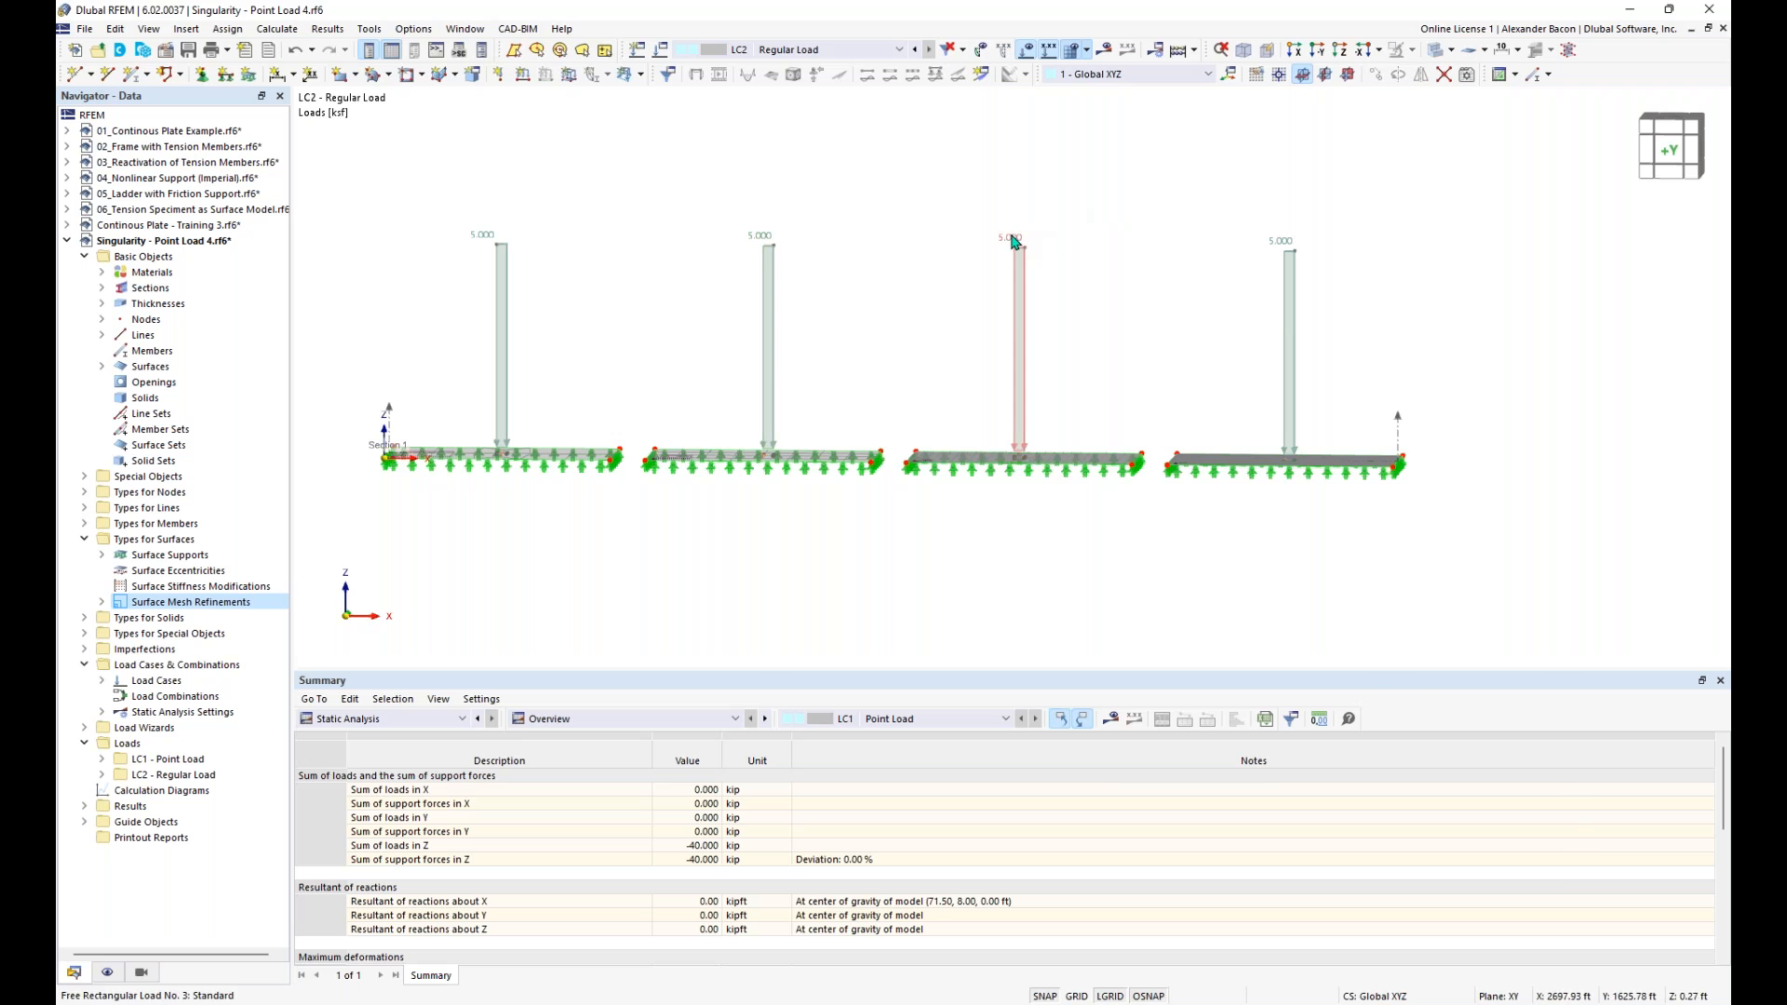
# - Set the surface assignment of the third and fourth plates' free rectangular loads to All
pyautogui.doubleClick(1024, 240)
pyautogui.click(1501, 230)
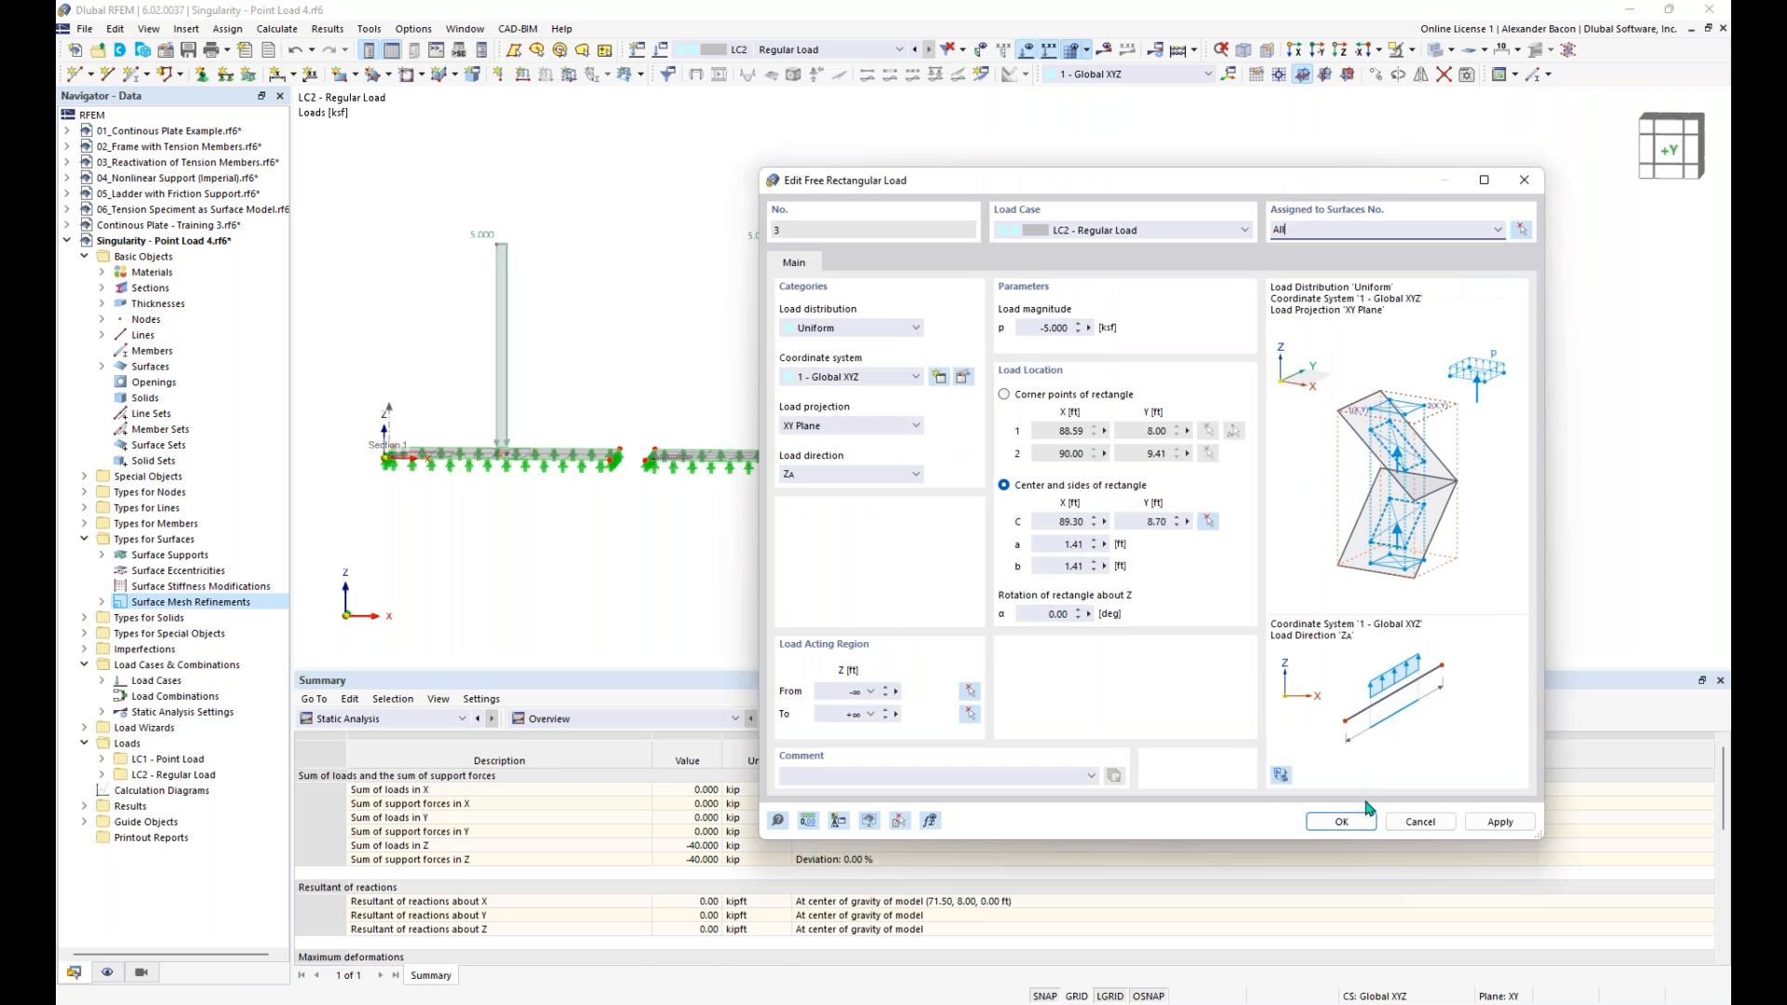
pyautogui.click(1346, 821)
pyautogui.doubleClick(1288, 246)
pyautogui.click(1501, 241)
pyautogui.click(1452, 250)
pyautogui.click(1341, 821)
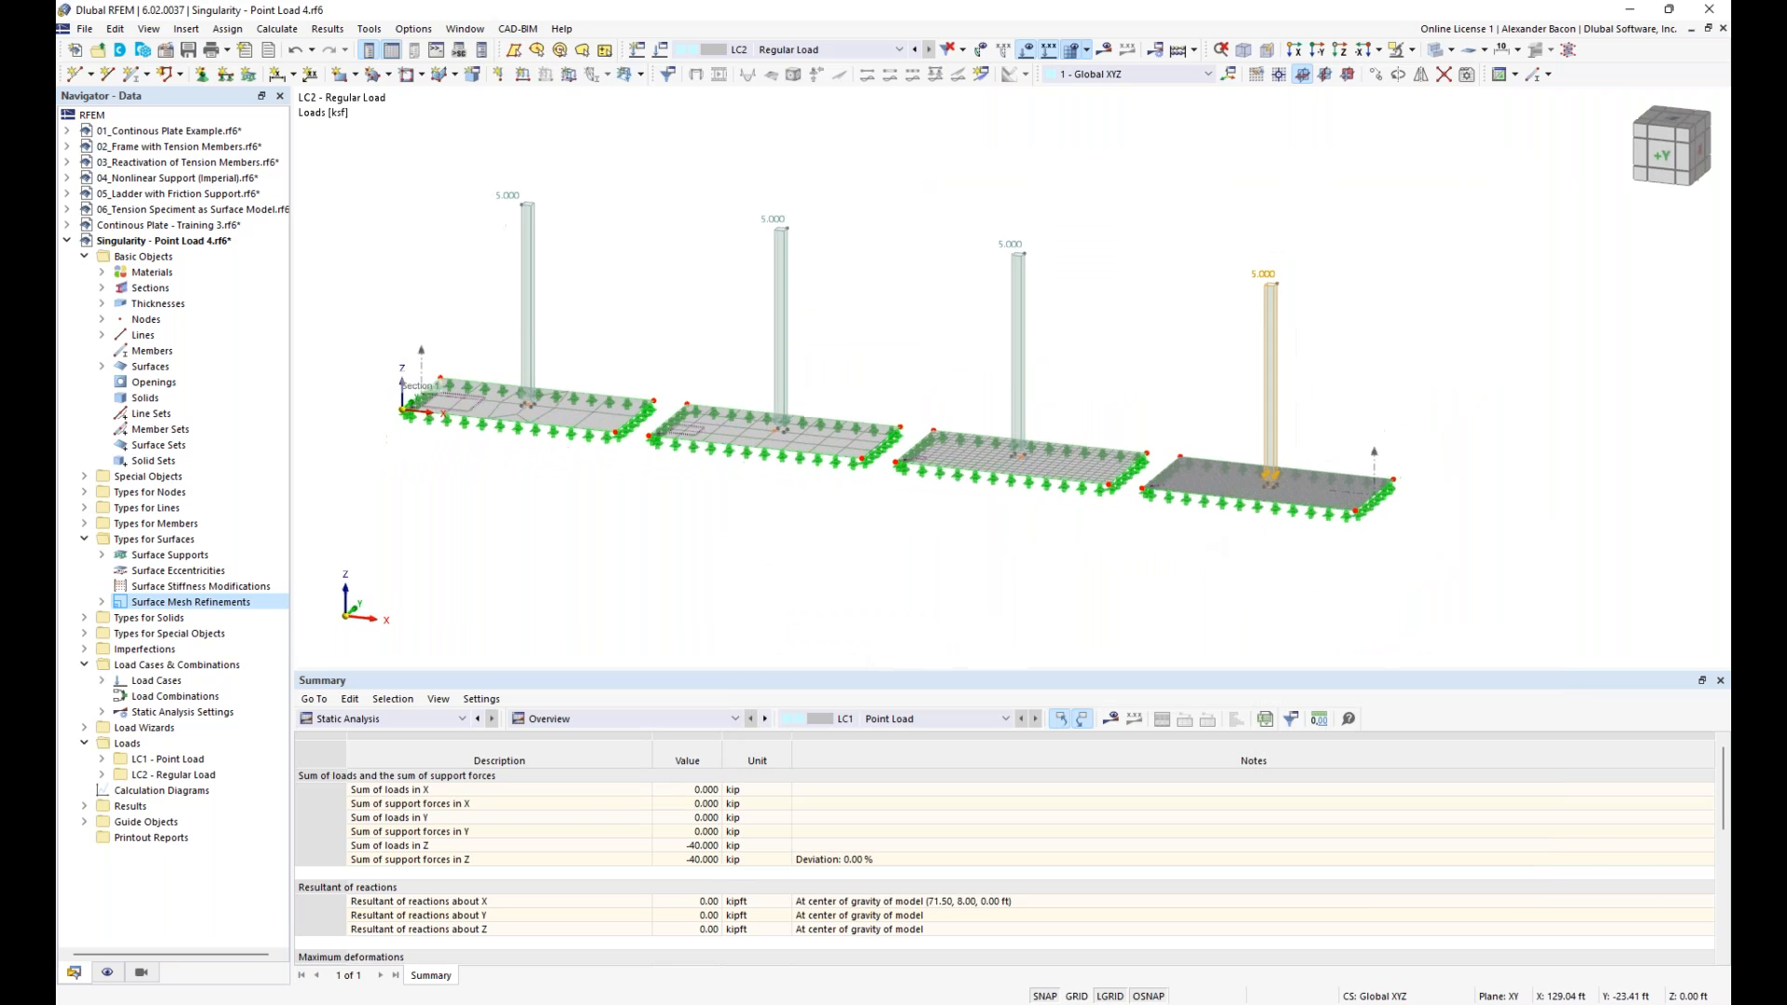
# - Recalculate the Regular Load case and examine its mx moments on the four plates
pyautogui.click(1177, 52)
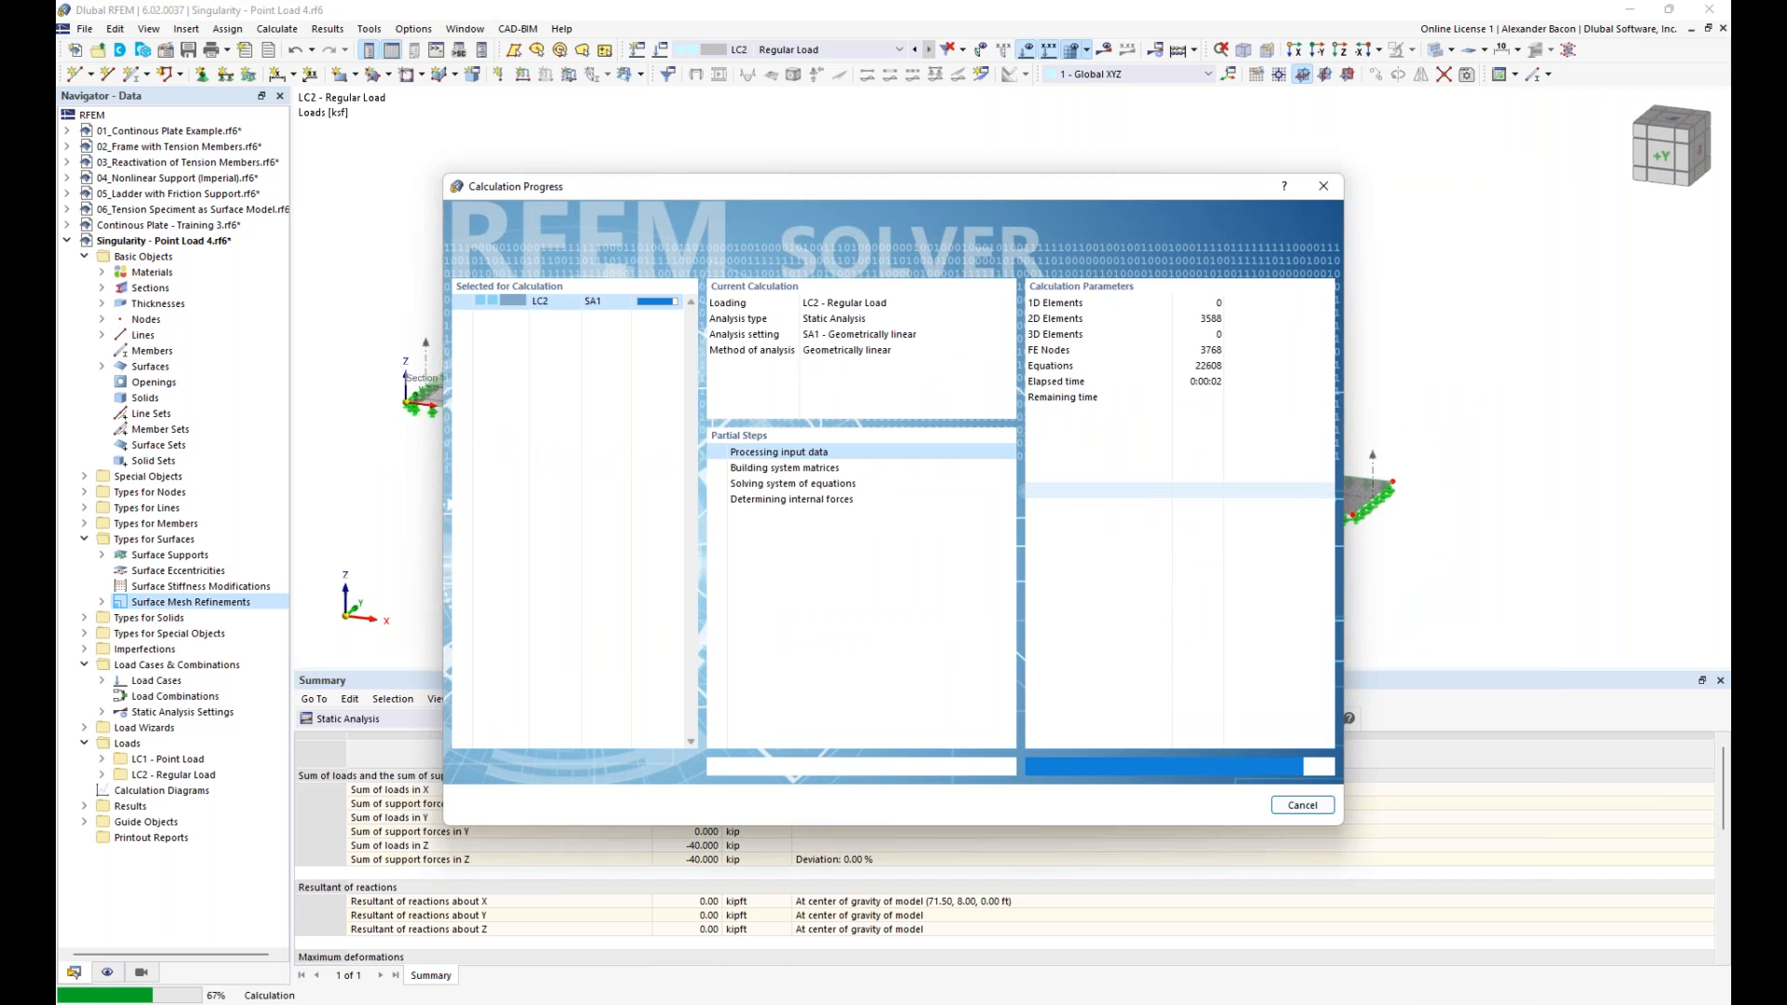
pyautogui.moveTo(1030, 581); pyautogui.dragTo(1147, 544, button='middle')
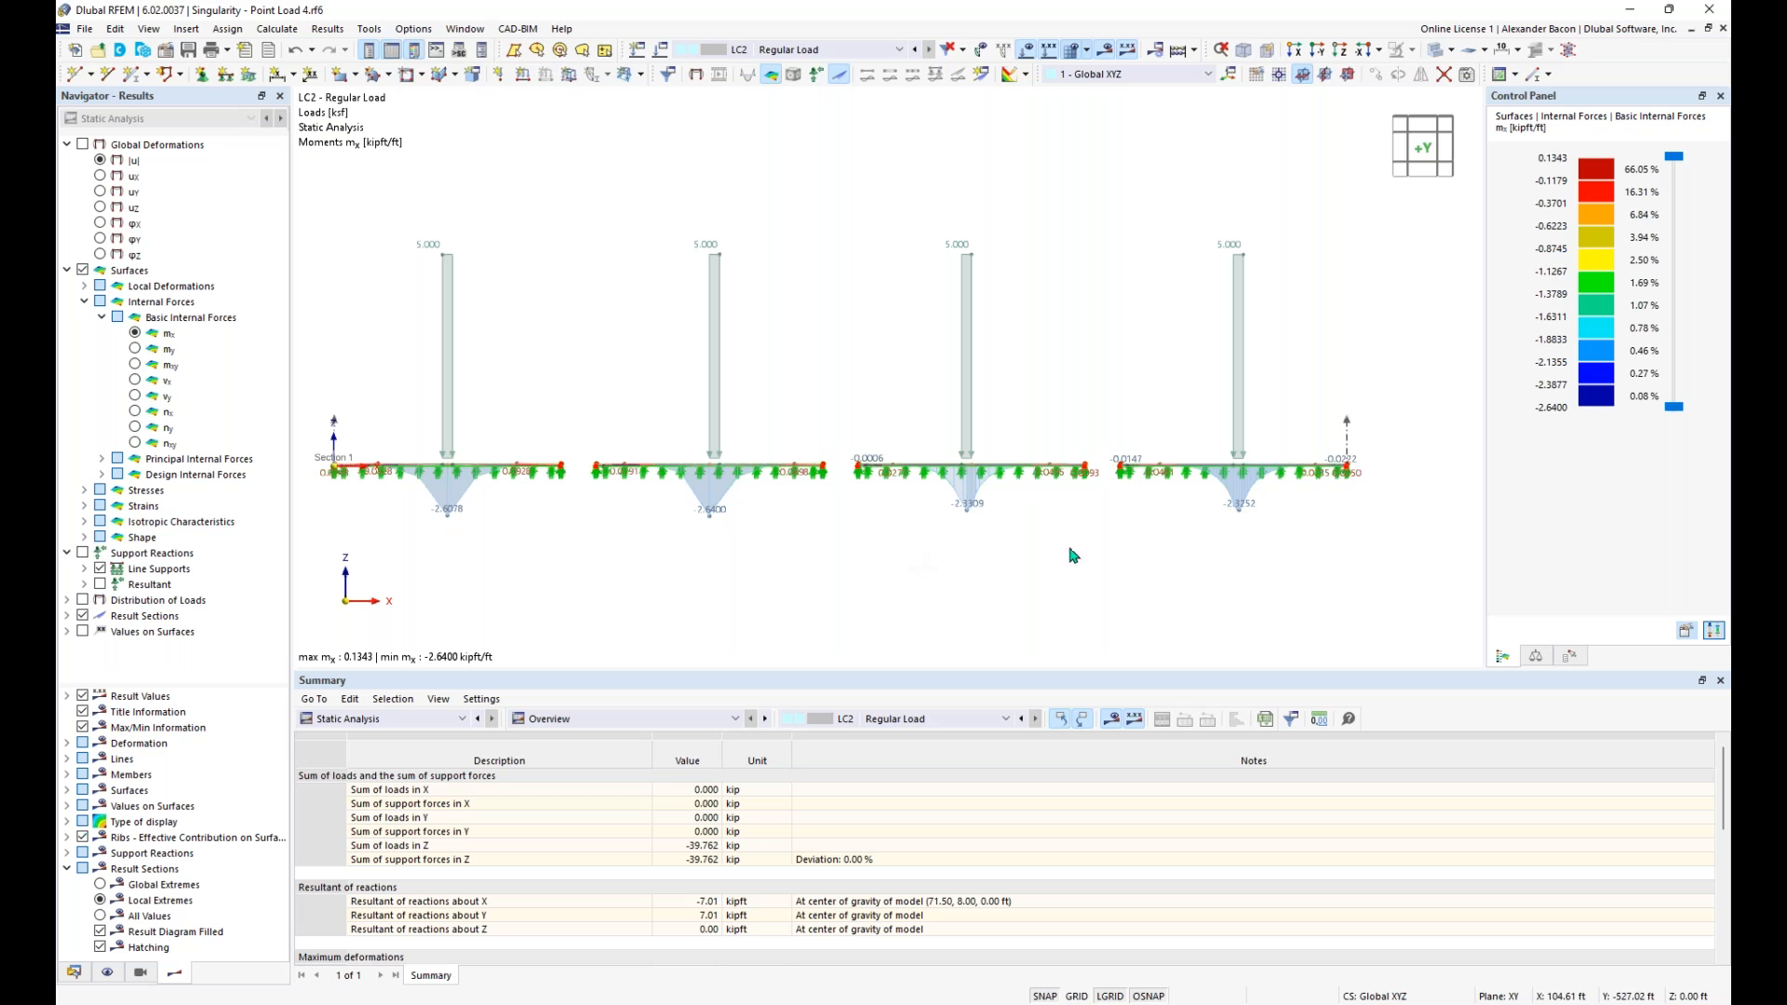
pyautogui.keyDown('ctrl'); pyautogui.moveTo(870, 538); pyautogui.dragTo(977, 481, button='middle'); pyautogui.keyUp('ctrl')
pyautogui.scroll(10, 1187, 513)
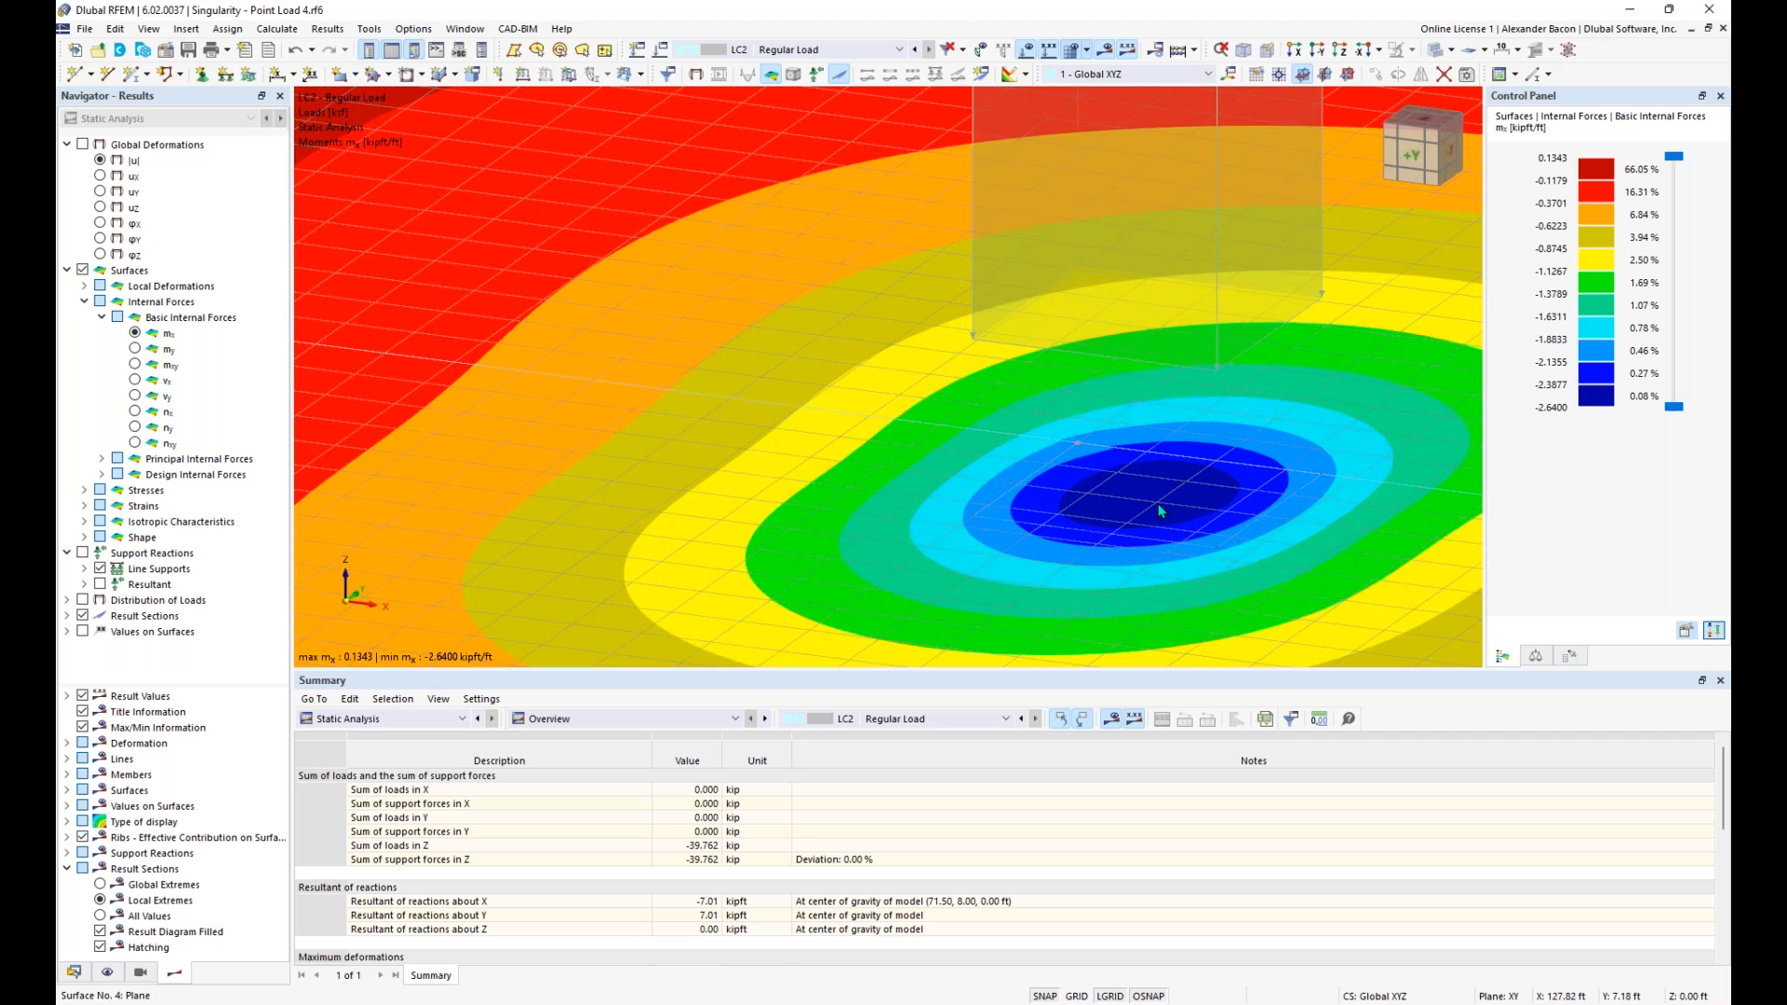
pyautogui.scroll(-10, 1162, 511)
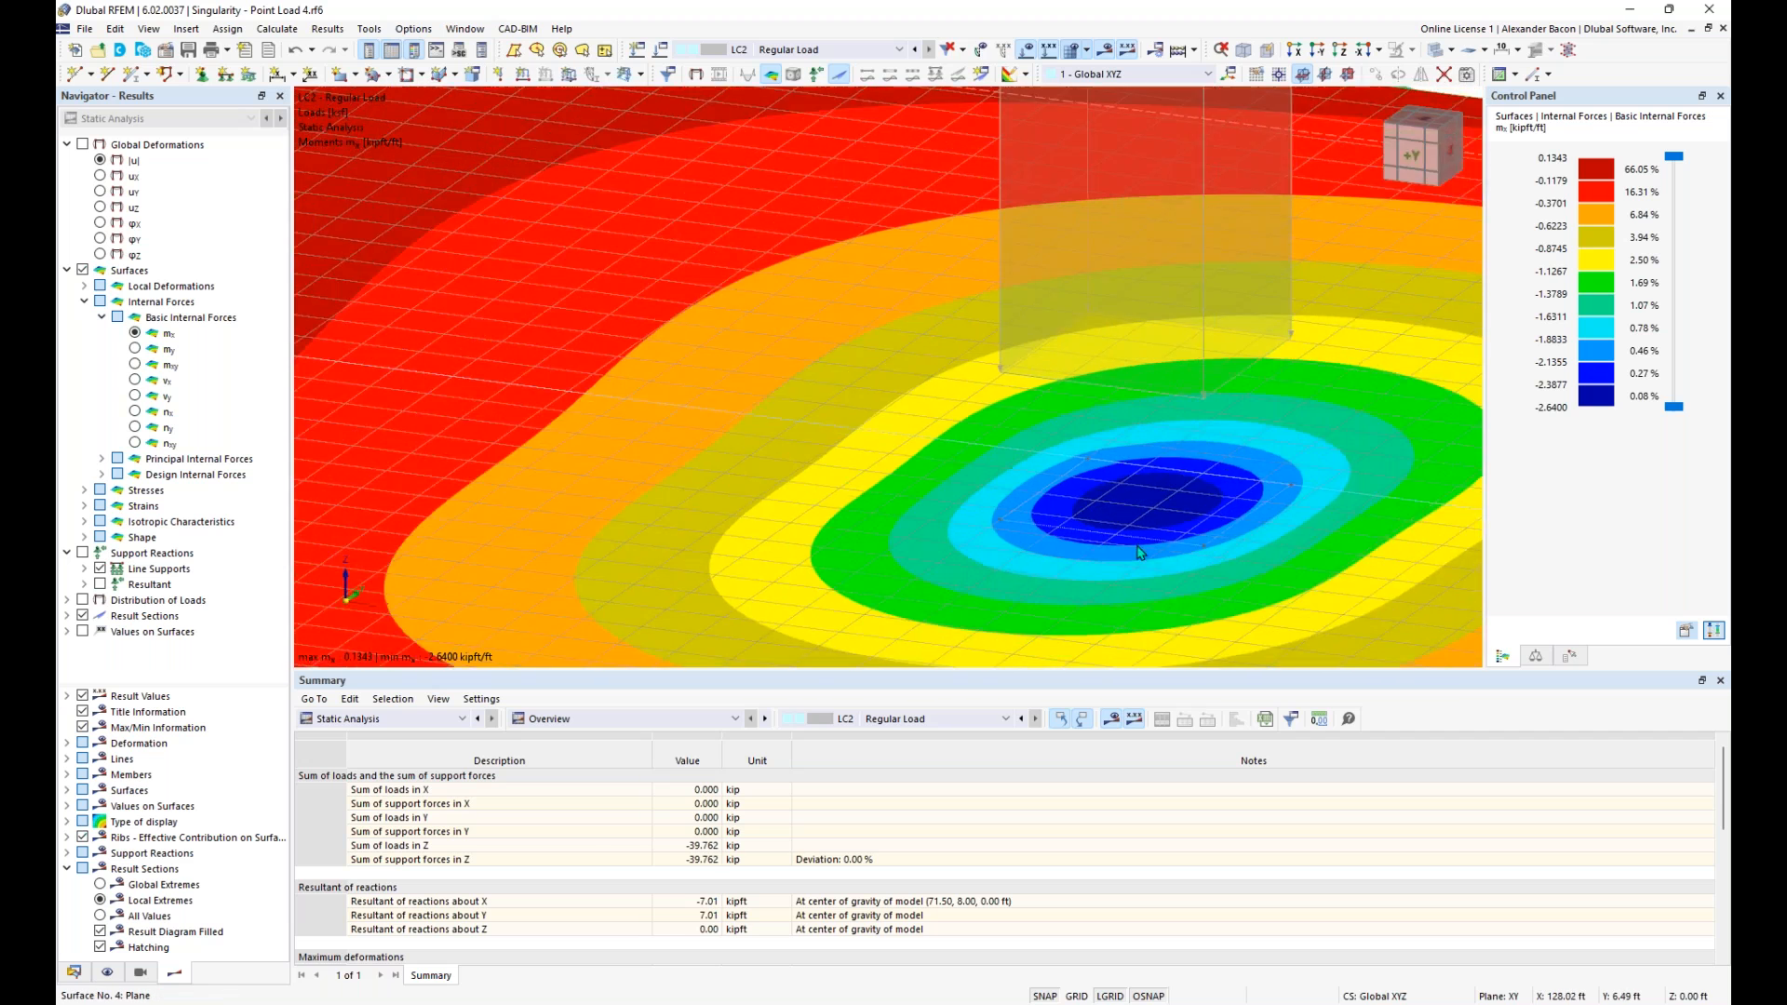
pyautogui.keyDown('ctrl'); pyautogui.moveTo(1037, 592); pyautogui.dragTo(1087, 525, button='middle'); pyautogui.keyUp('ctrl')
# - Compare the mx moments of the Point Load and Regular Load cases by switching between them
pyautogui.click(901, 52)
pyautogui.click(881, 73)
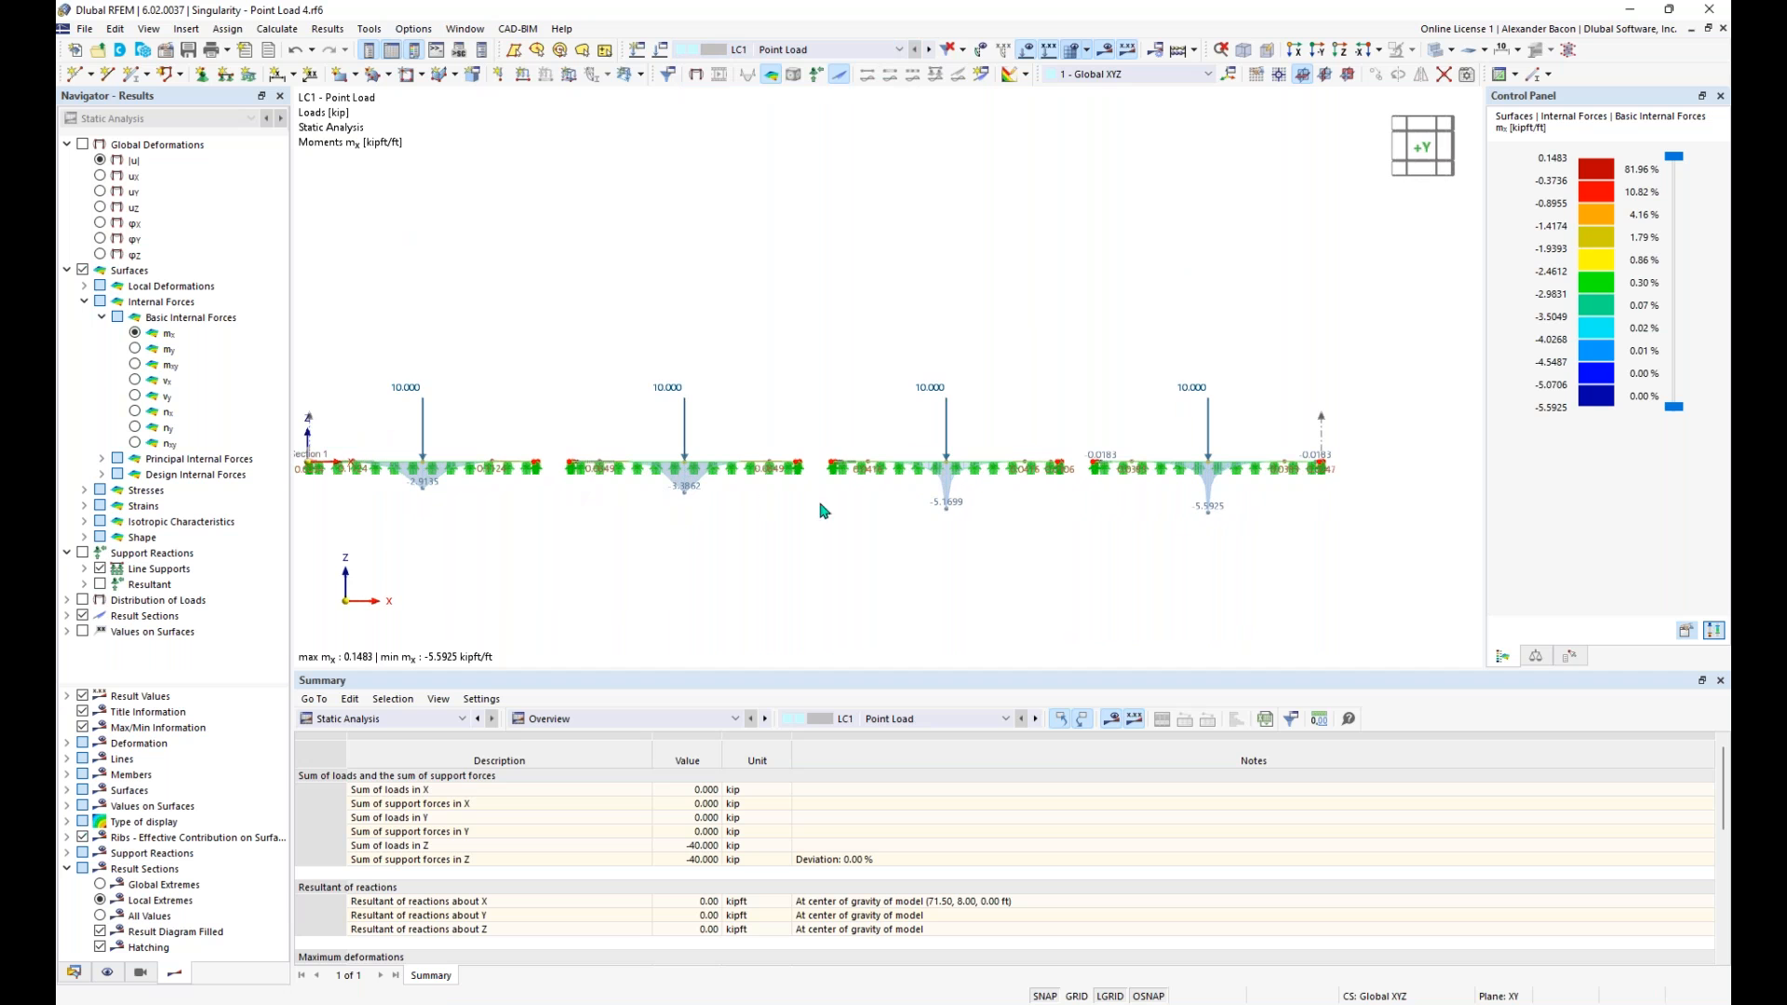
pyautogui.keyDown('ctrl'); pyautogui.moveTo(1273, 532); pyautogui.dragTo(1203, 566, button='middle'); pyautogui.keyUp('ctrl')
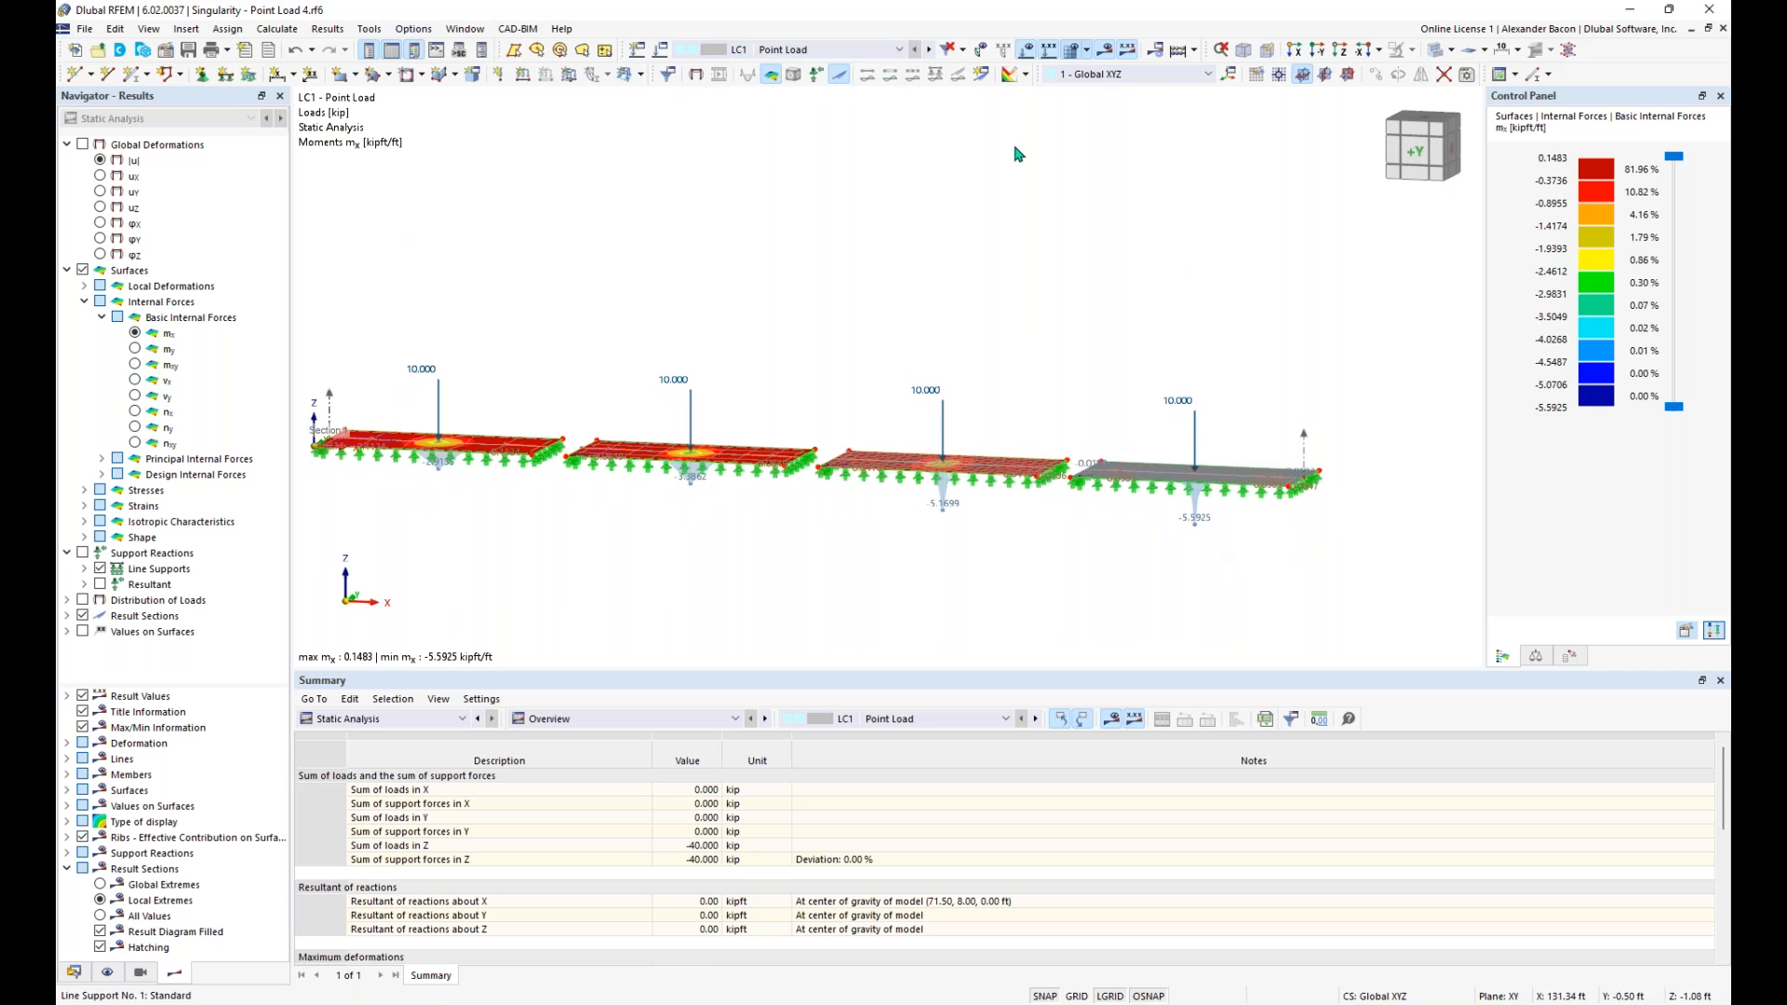
pyautogui.click(929, 49)
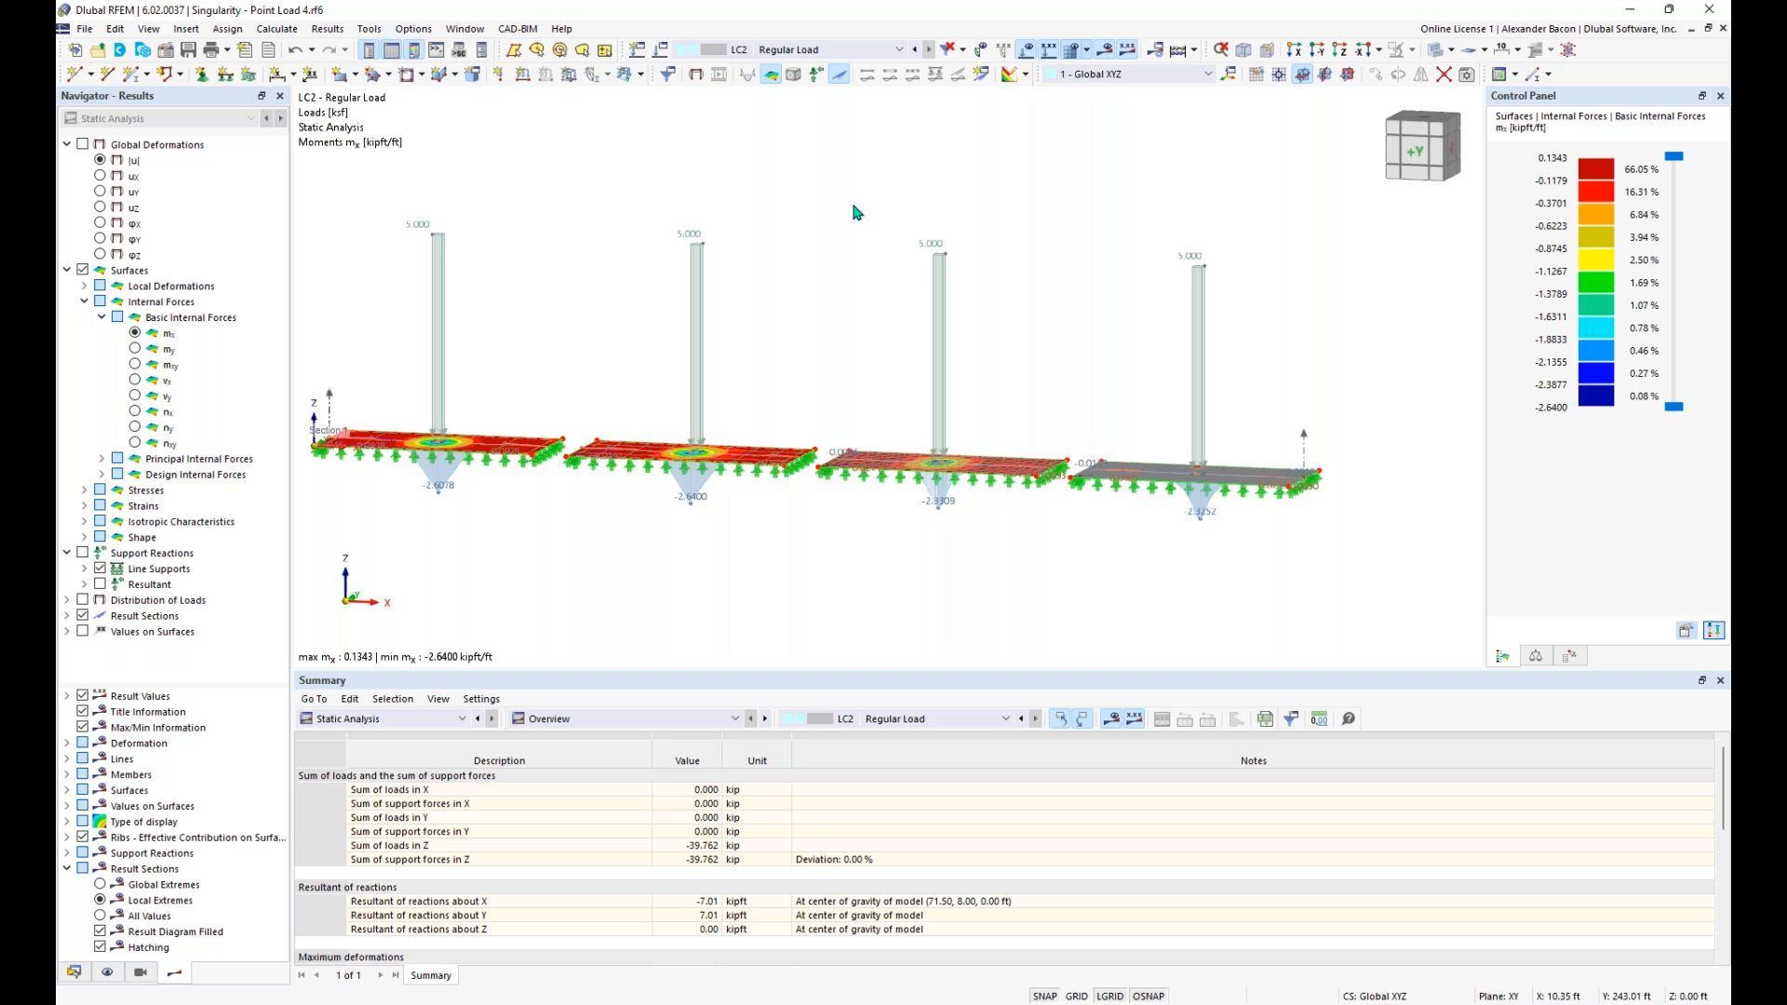
pyautogui.moveTo(892, 262); pyautogui.dragTo(958, 249, button='middle')
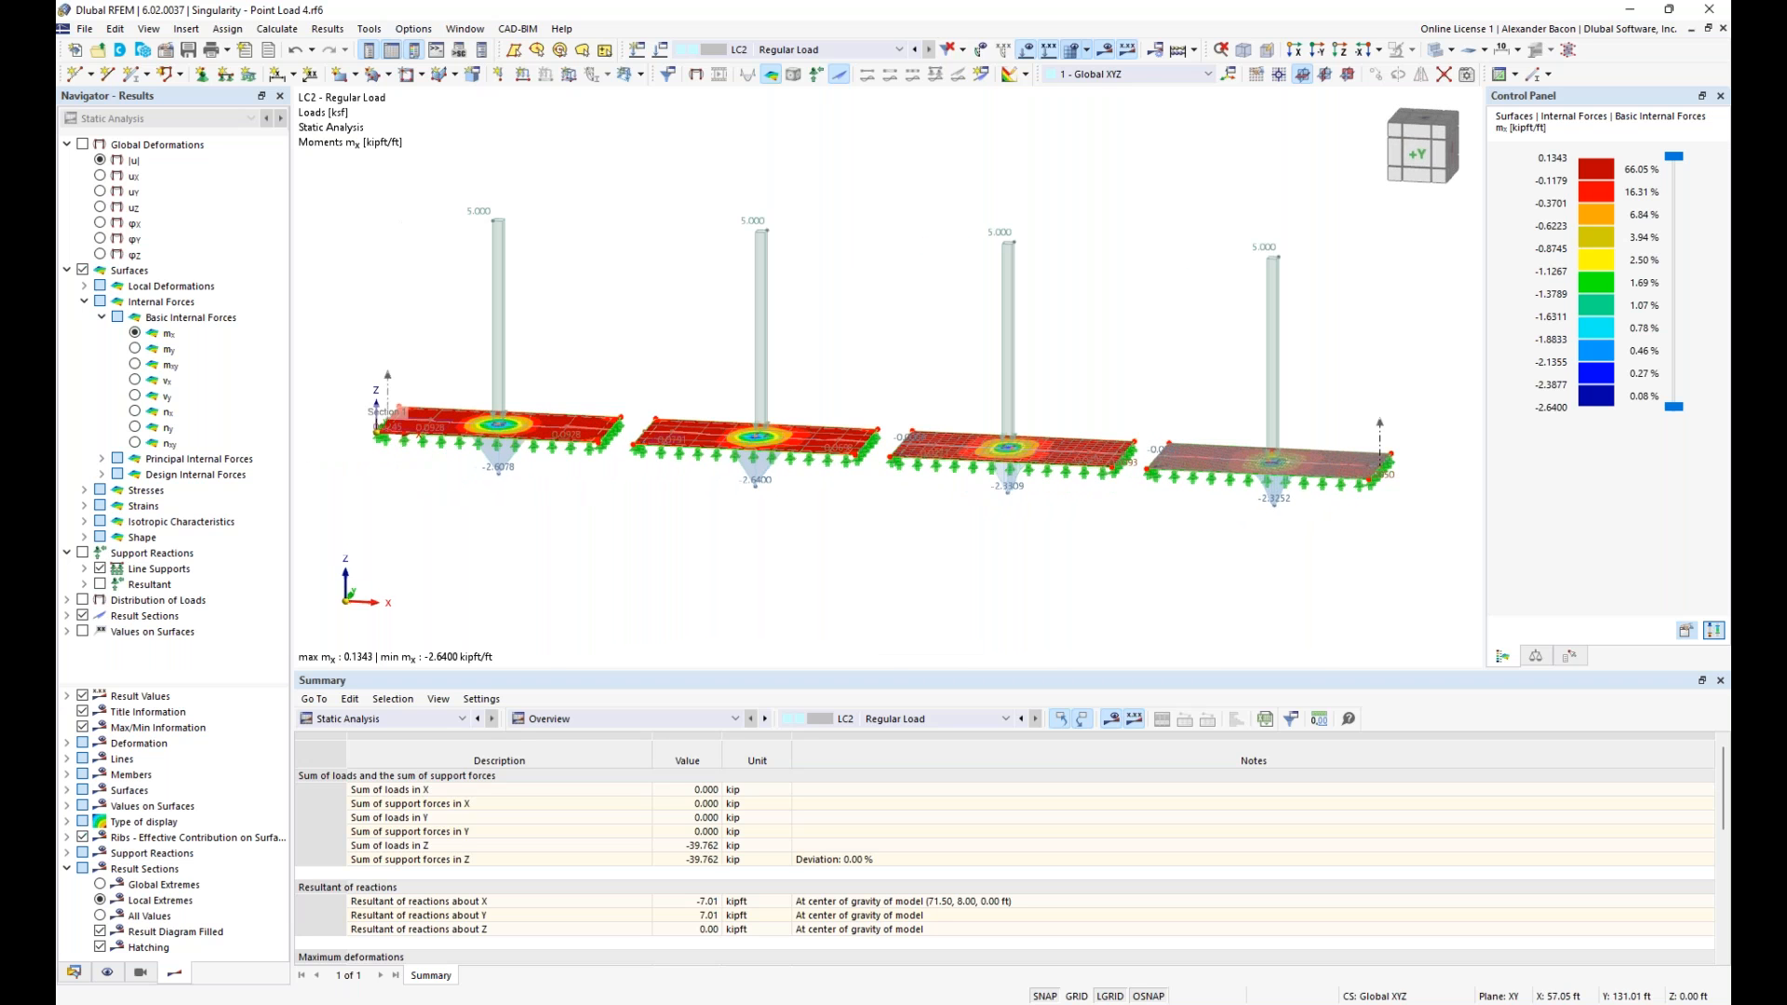
pyautogui.click(917, 51)
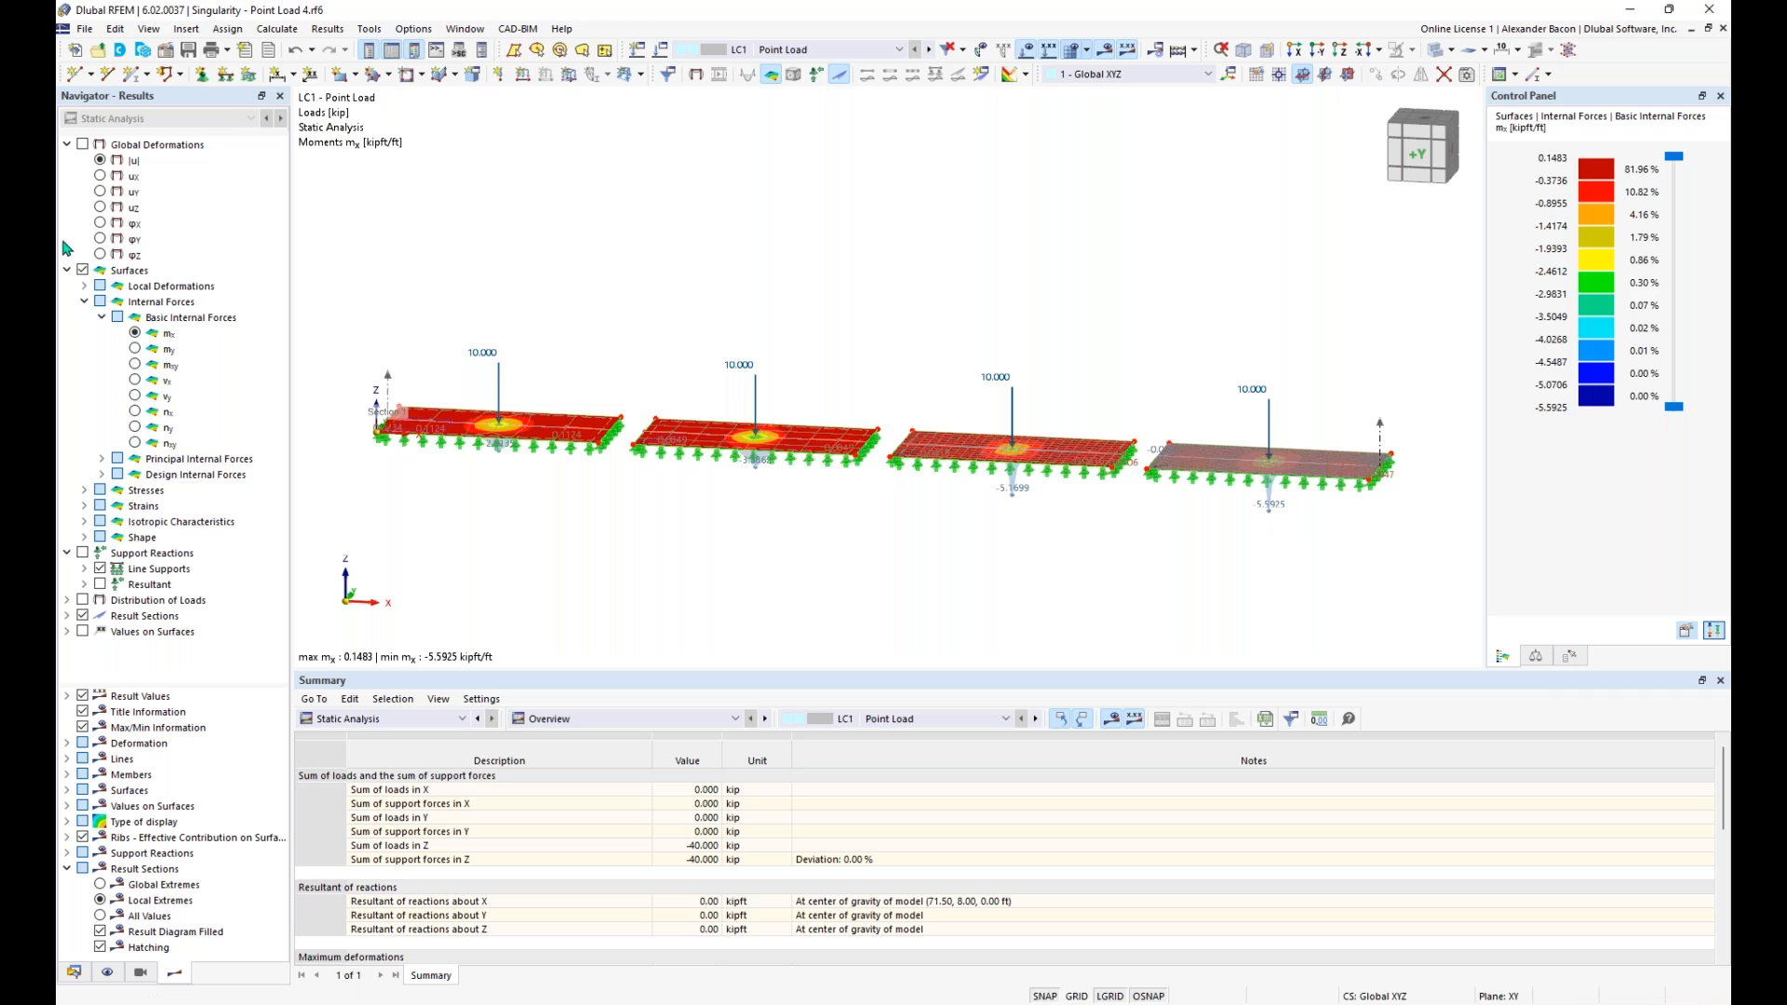
# - Open the result diagrams of the result section and define a constant smooth range from 111.295 ft to 112.705 ft
pyautogui.rightClick(389, 387)
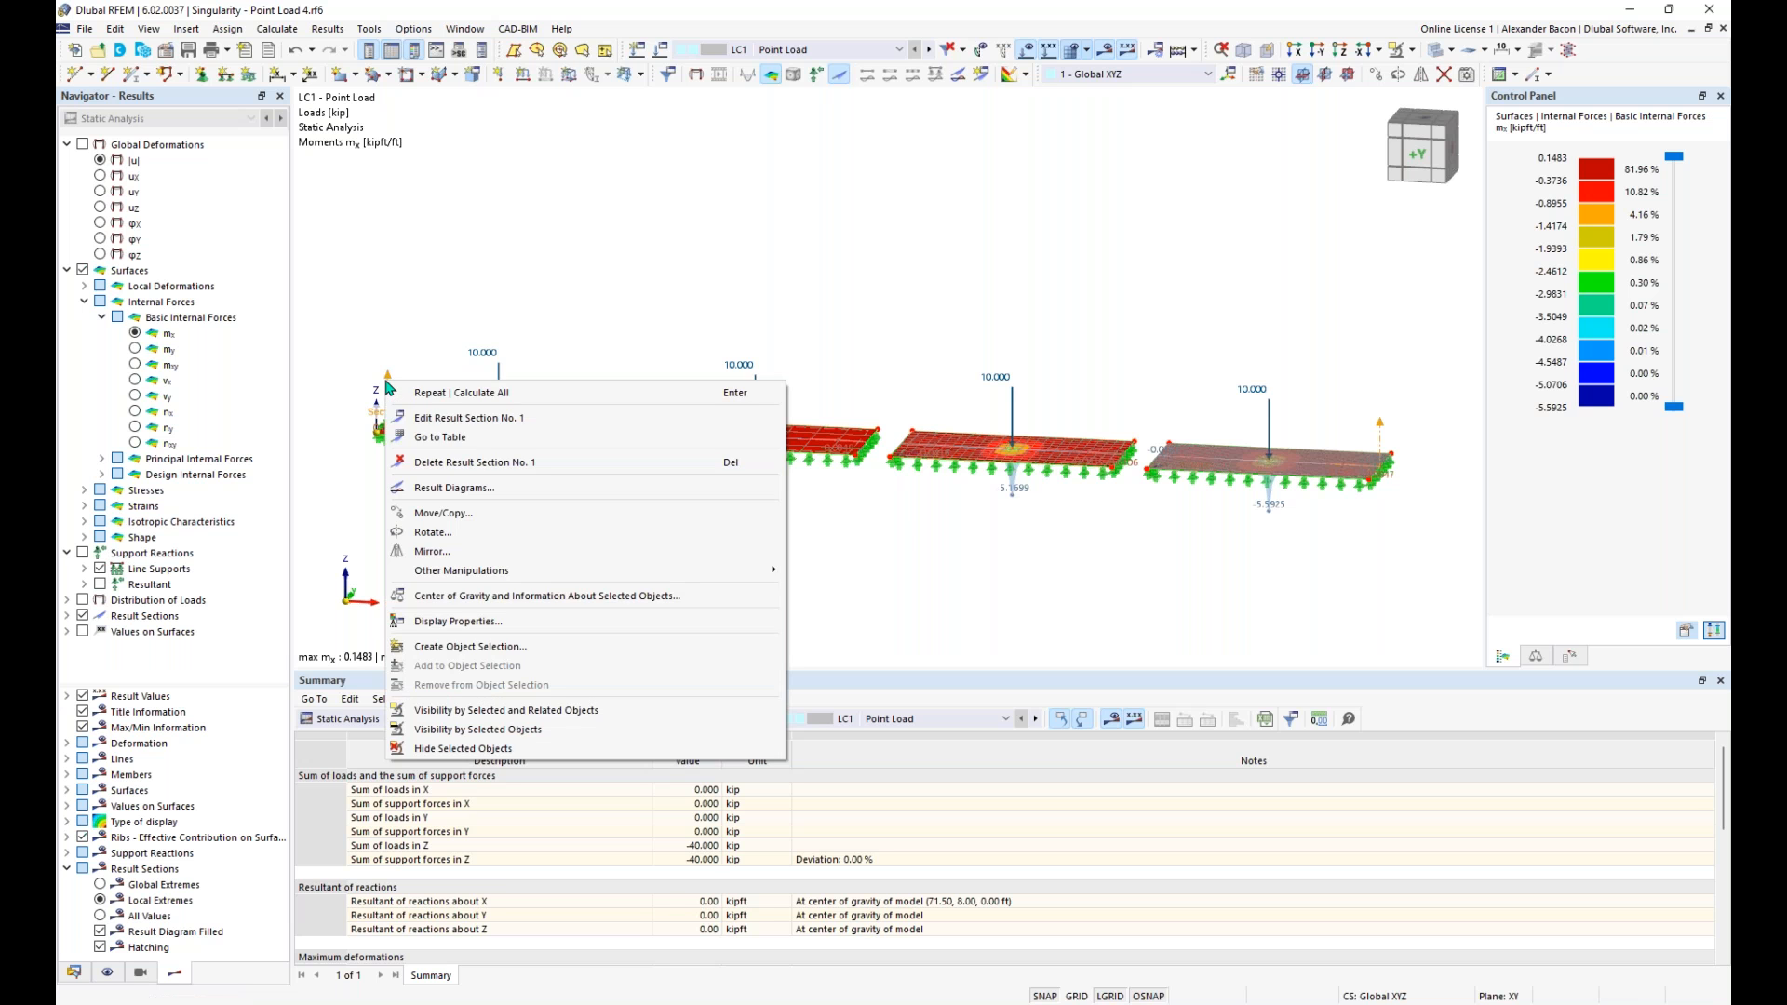
pyautogui.click(455, 488)
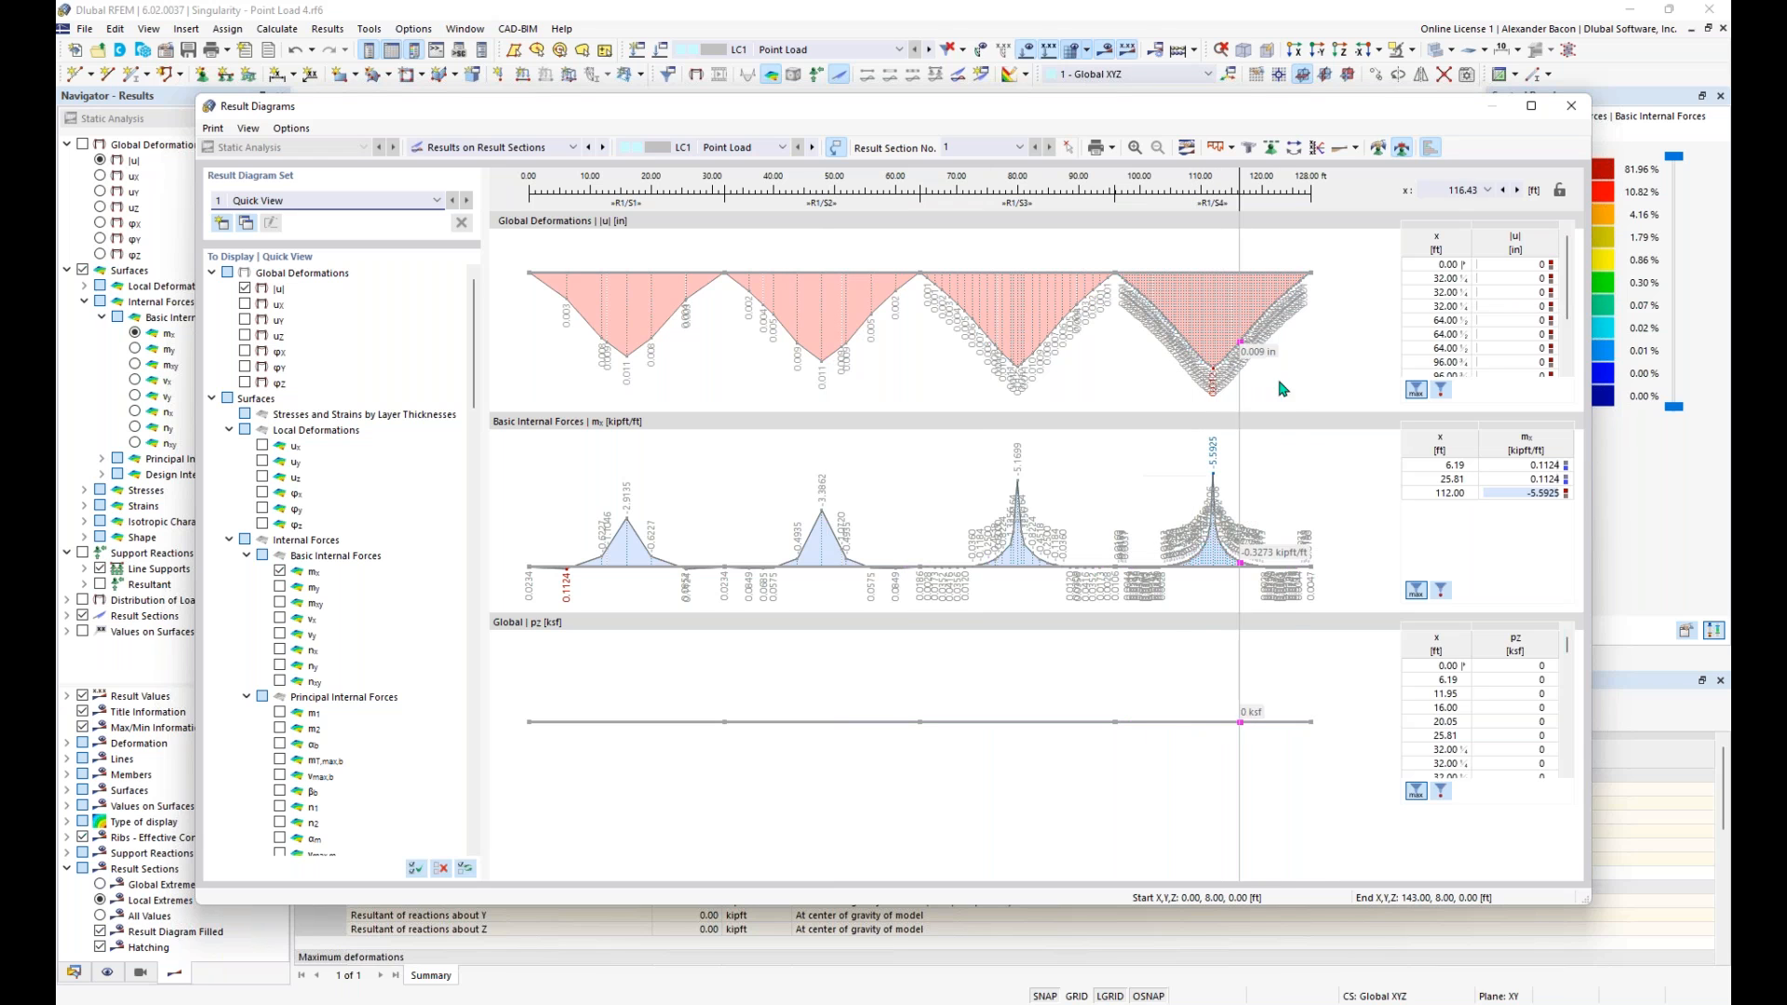
pyautogui.click(1378, 148)
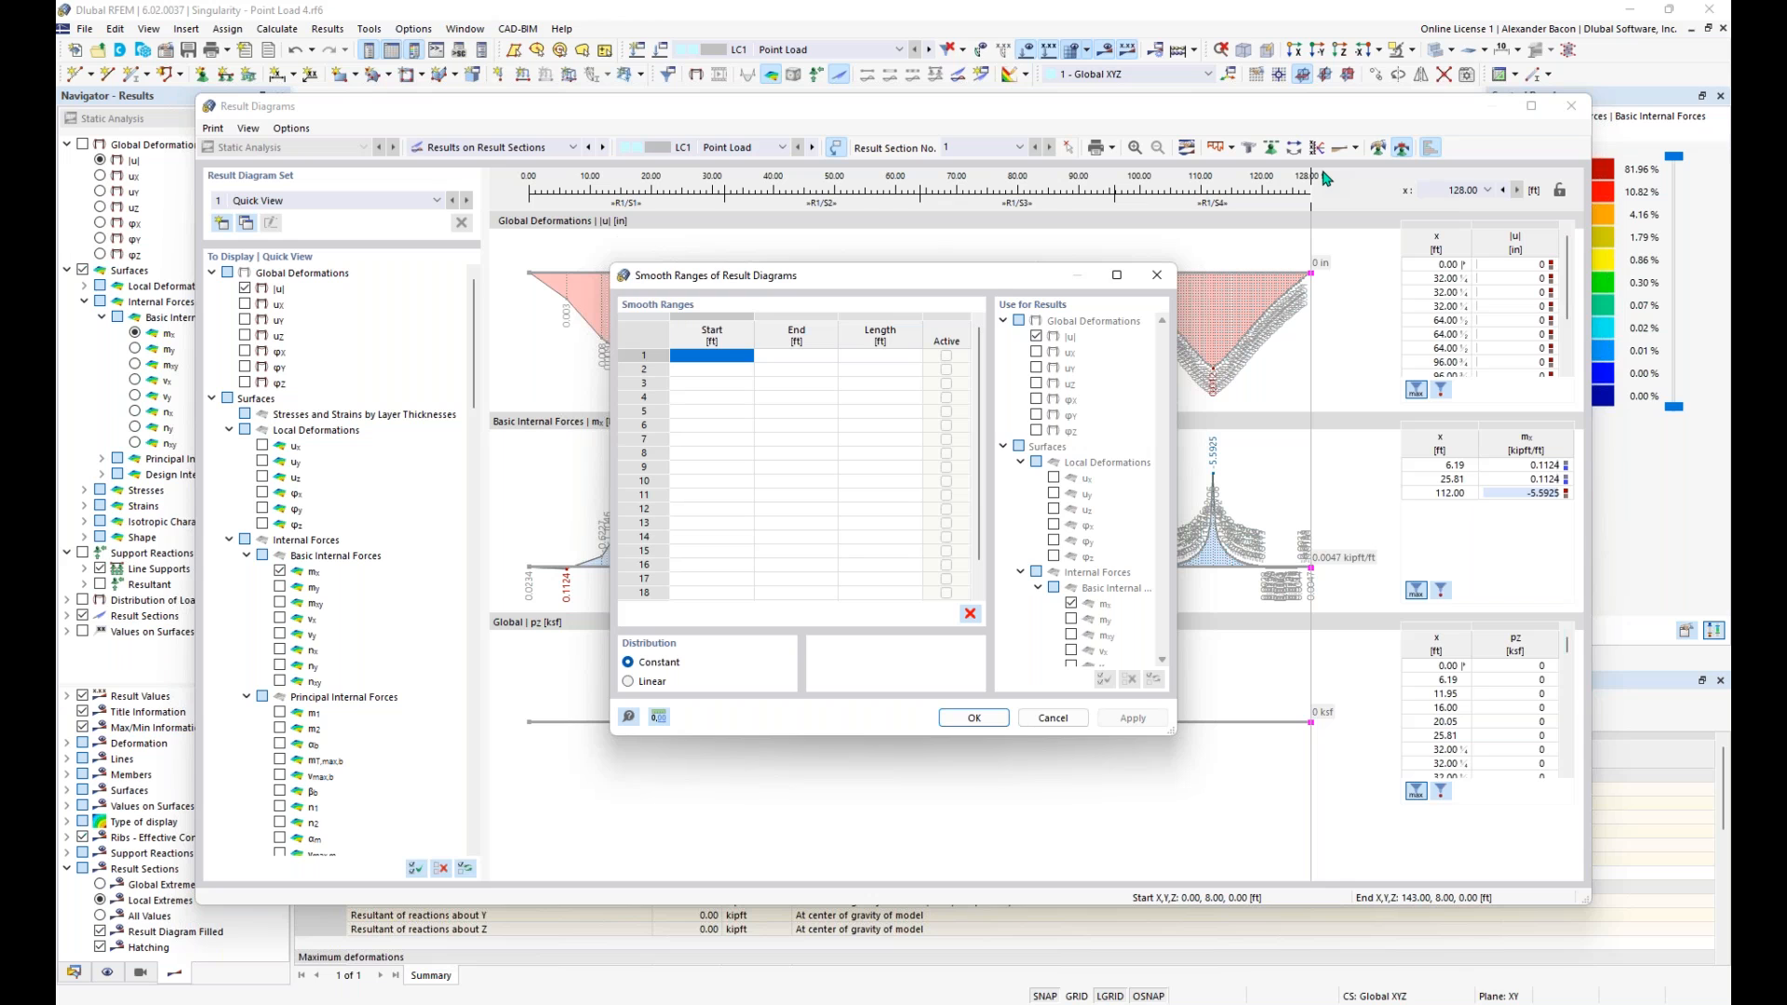
pyautogui.click(727, 362)
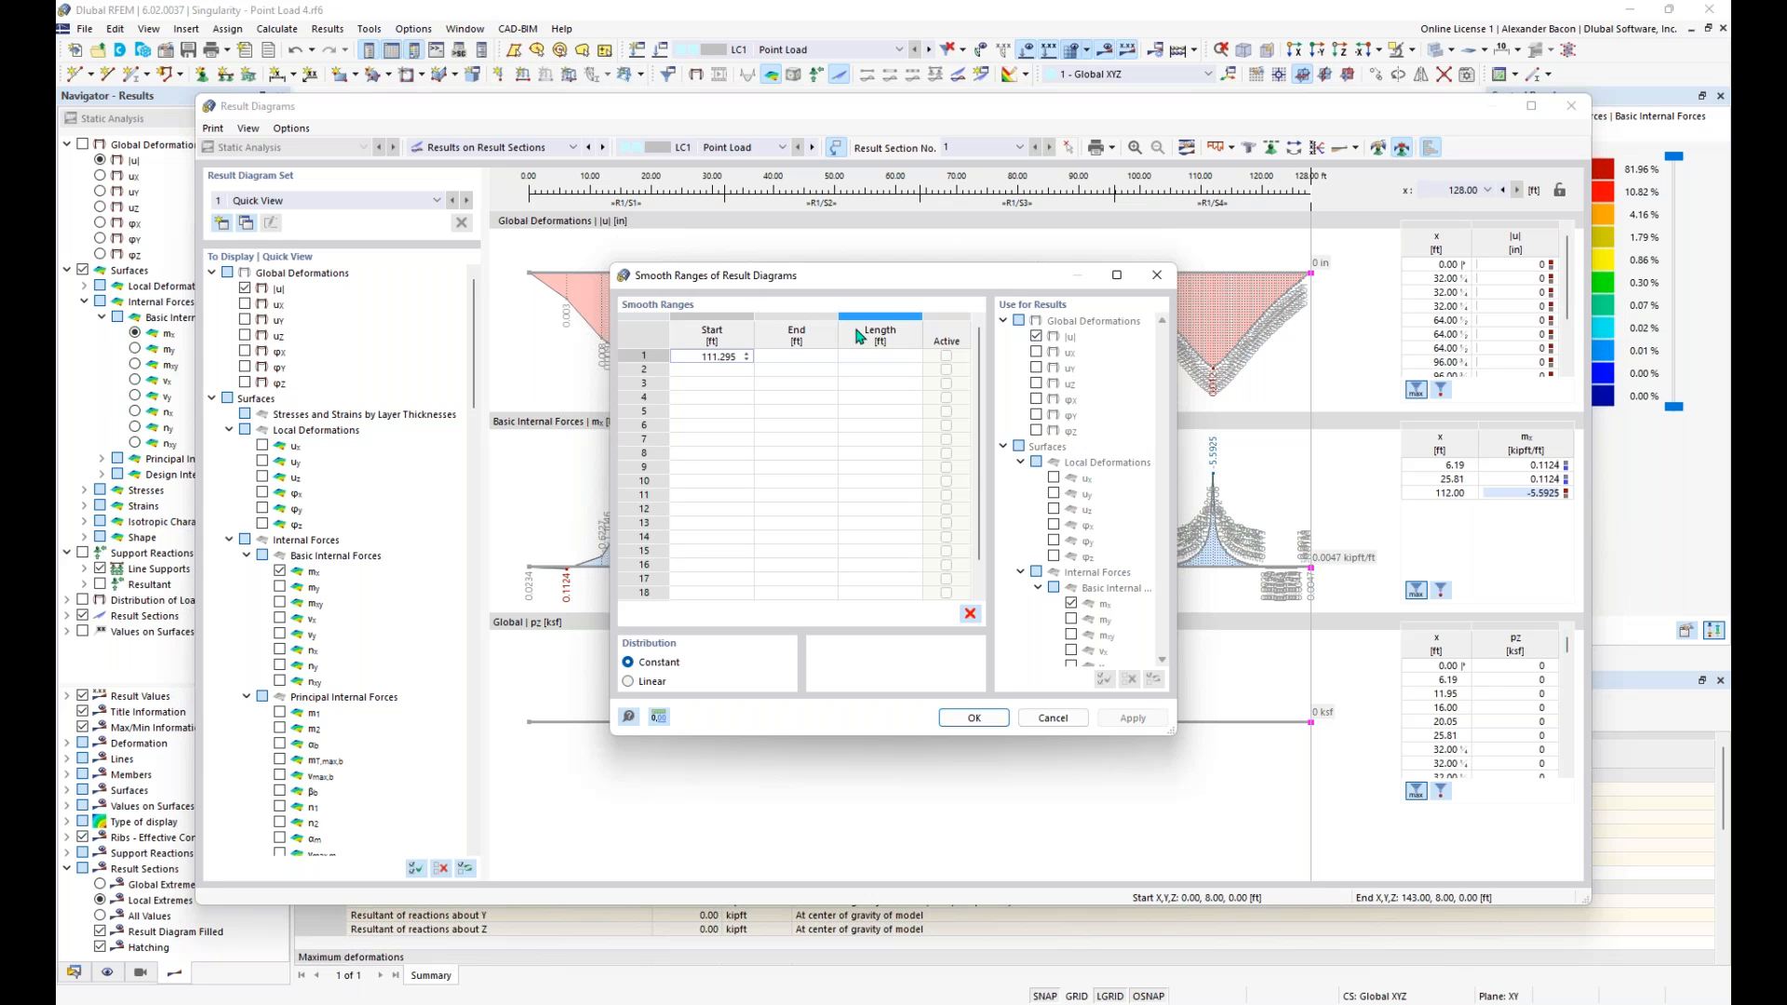
pyautogui.click(820, 355)
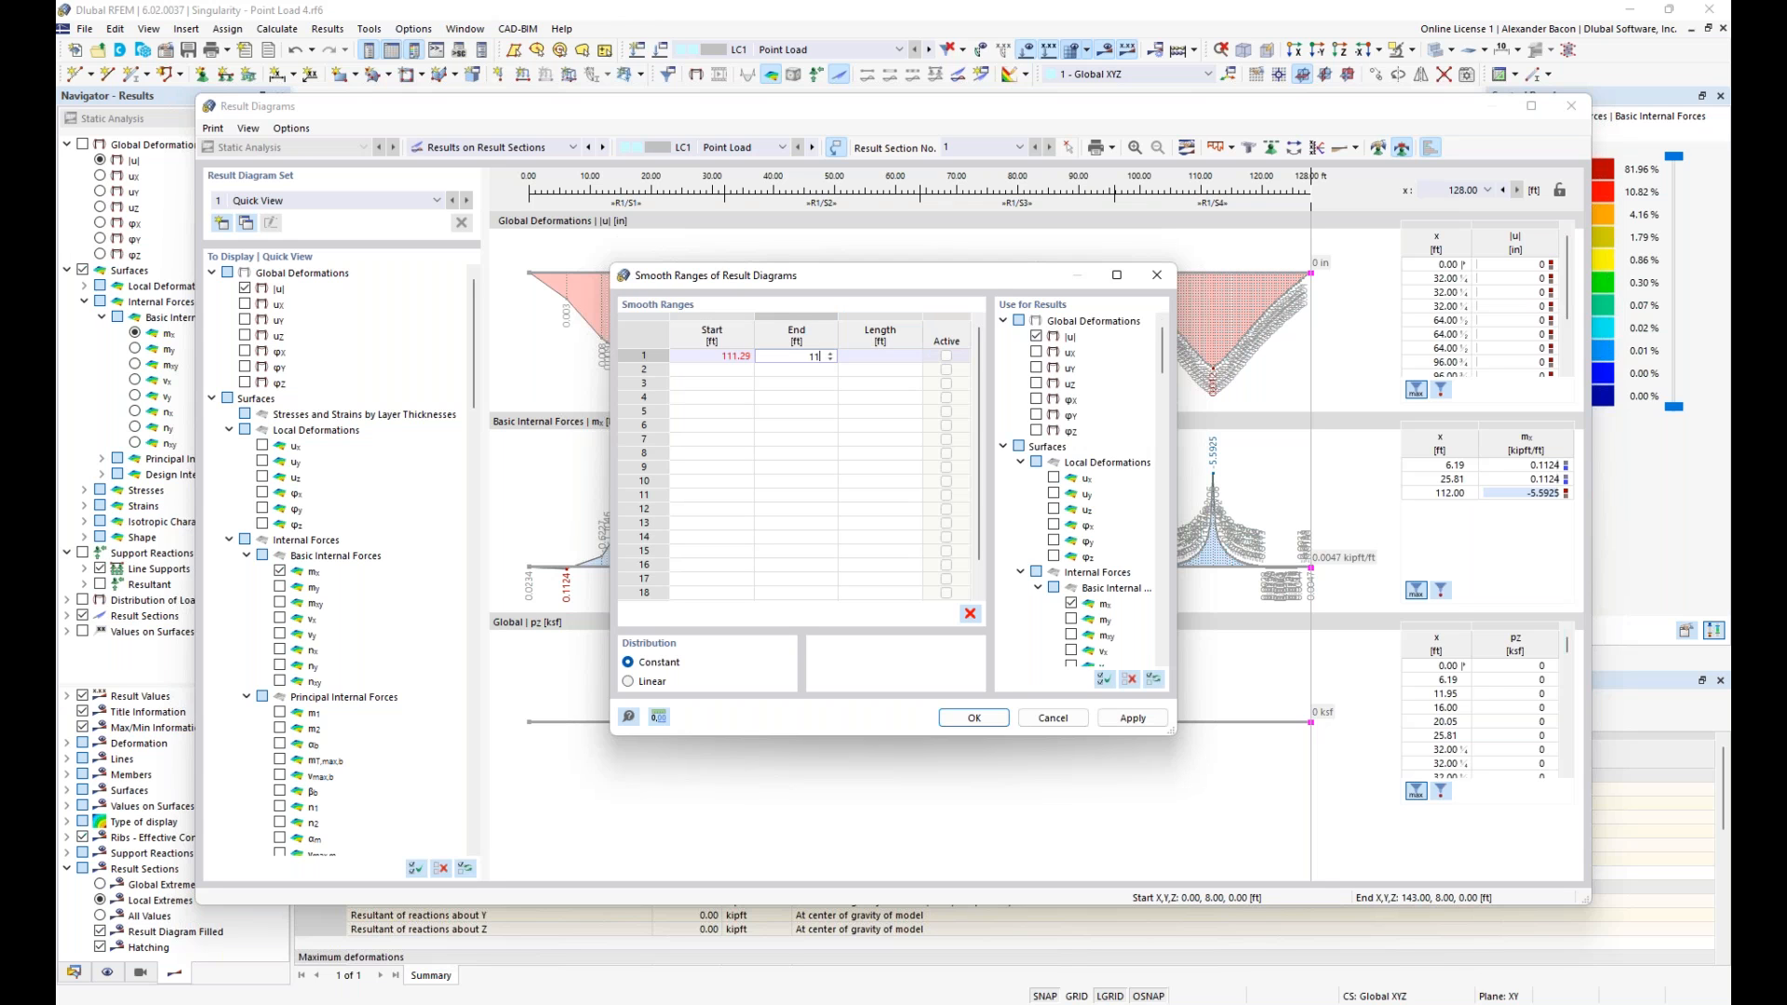
pyautogui.write('11.')
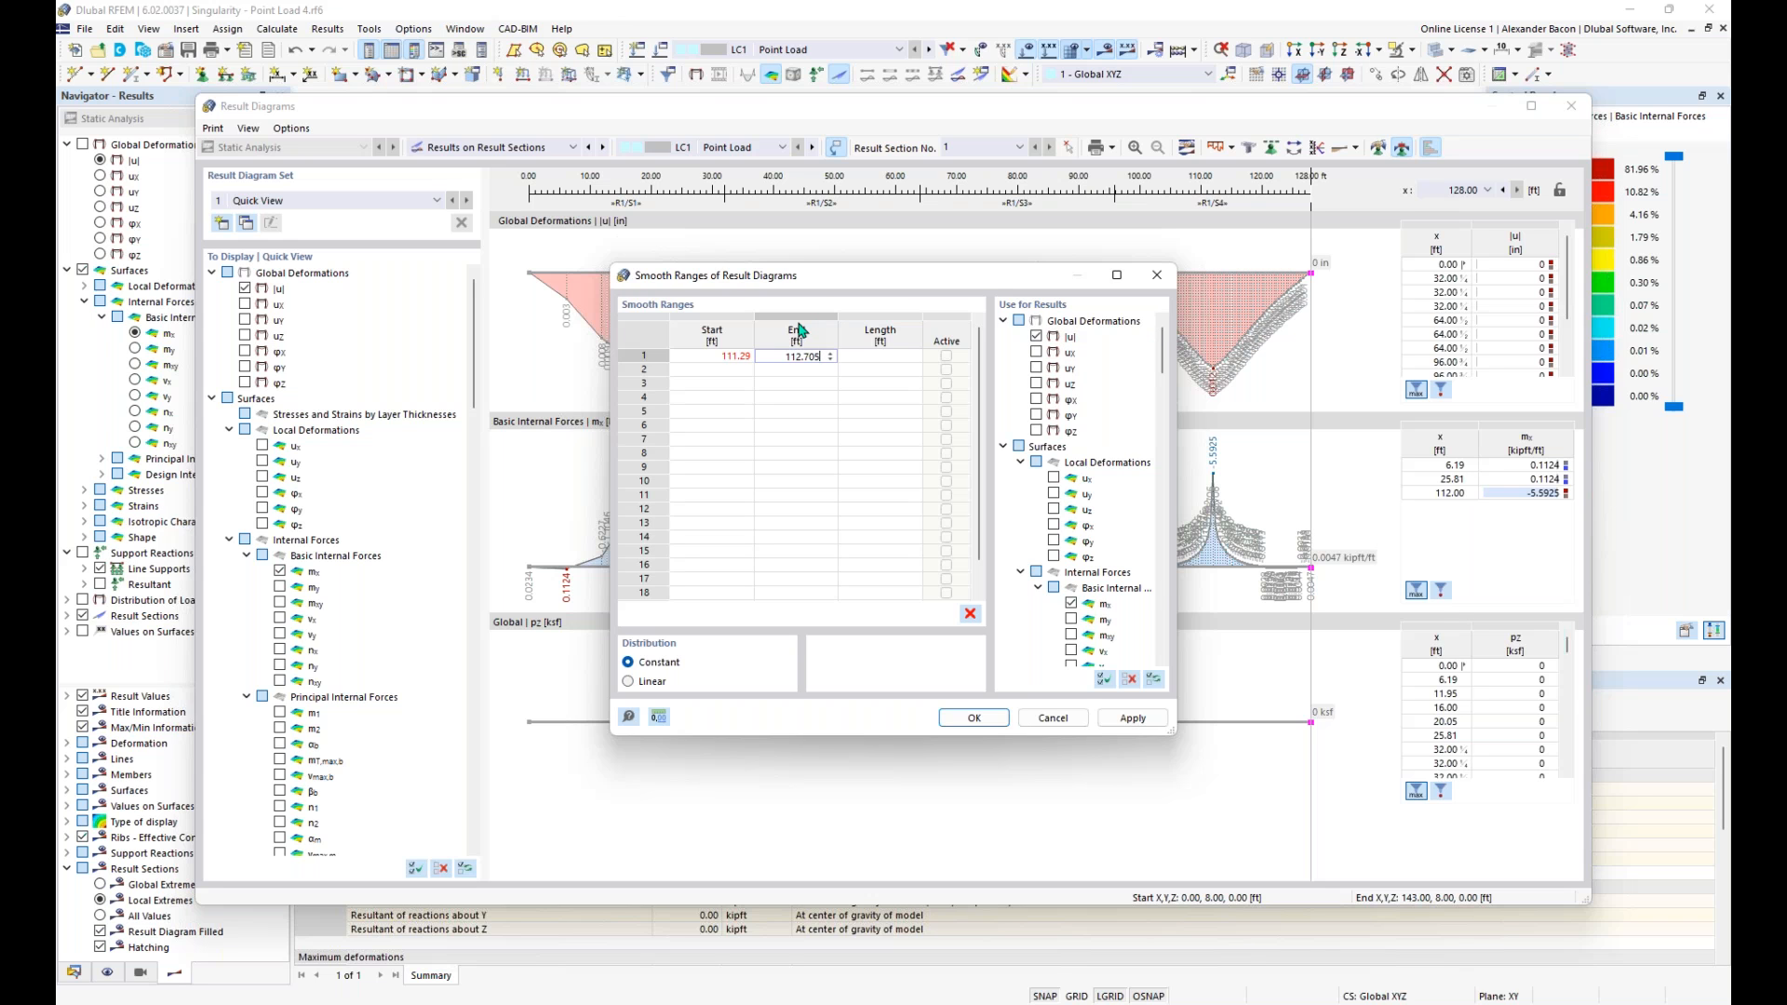
pyautogui.click(896, 357)
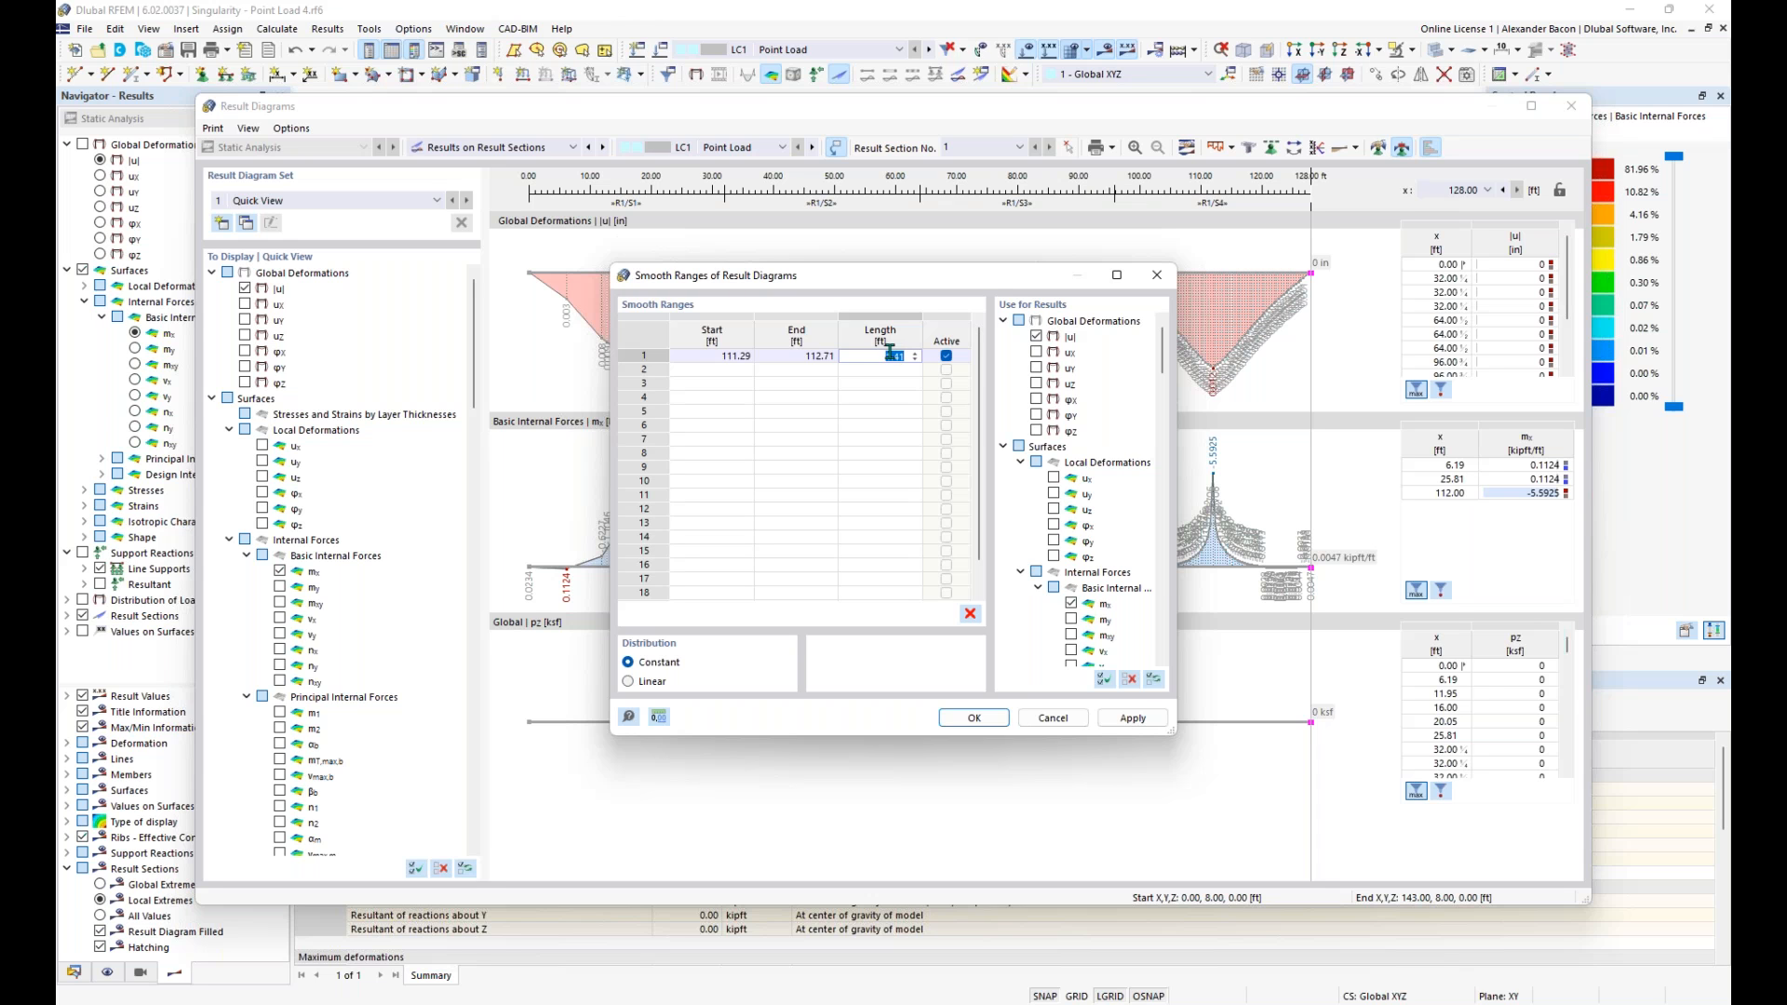
pyautogui.click(983, 719)
pyautogui.click(984, 720)
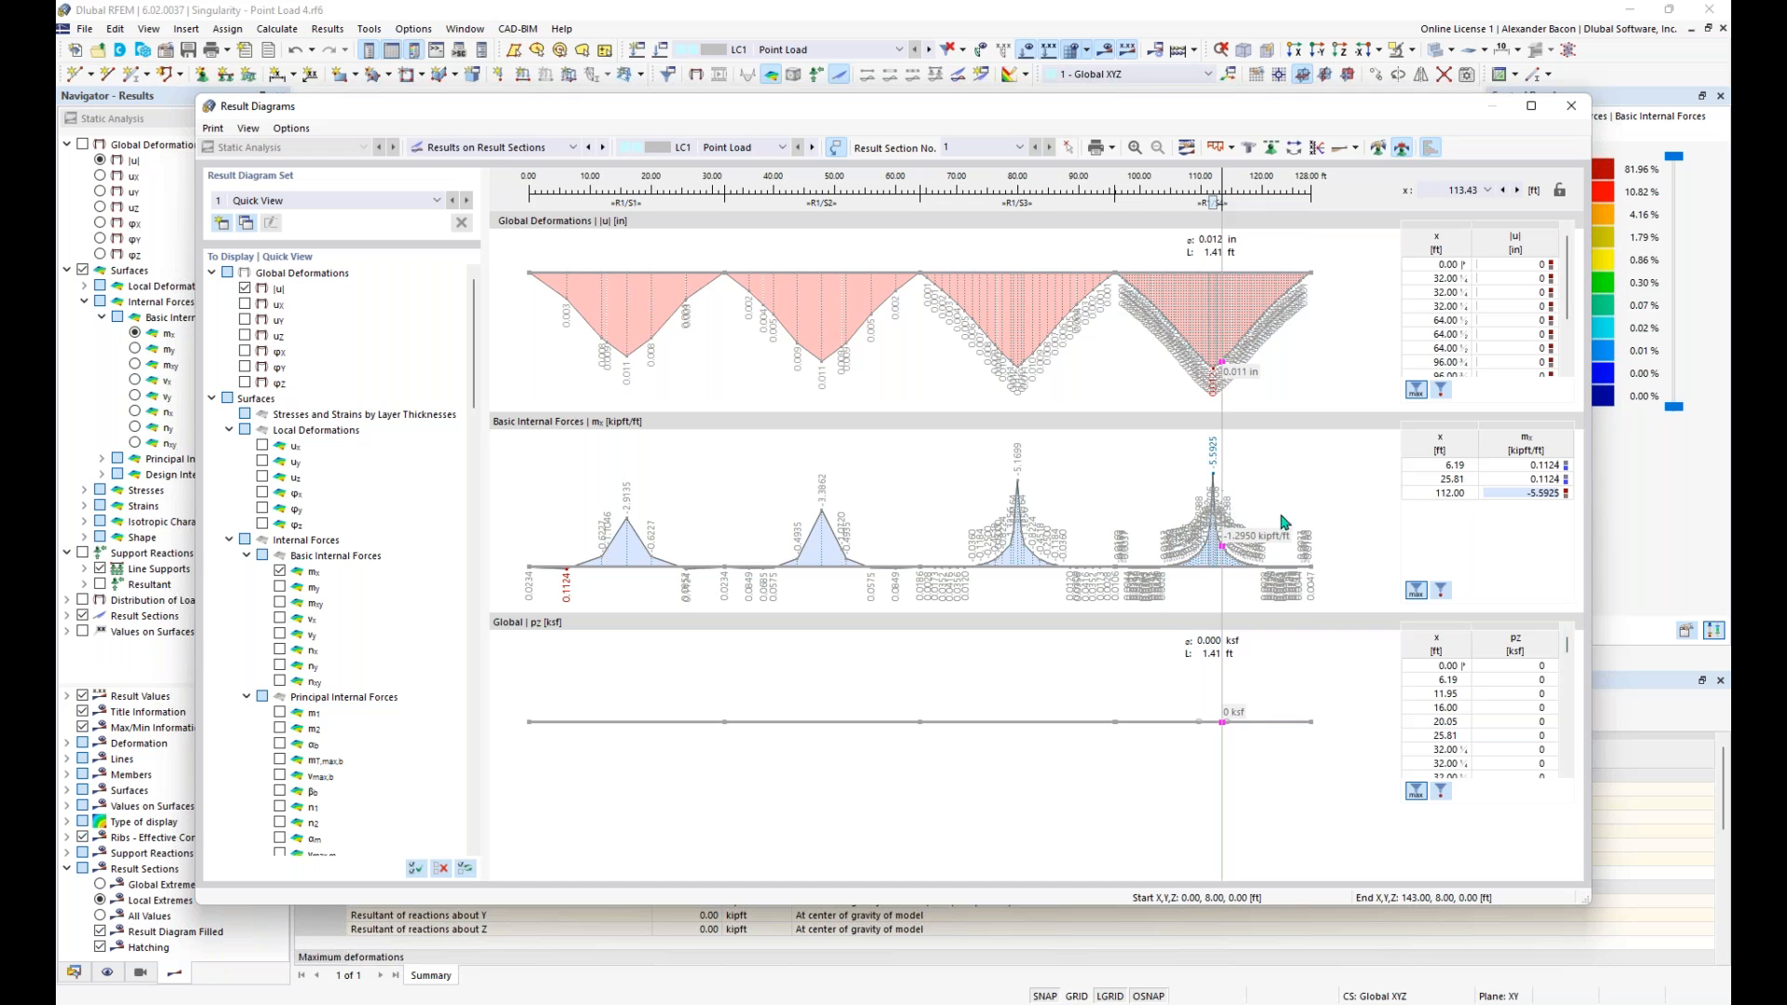
# - Inspect the deformation and mx diagrams around the point load peaks along the section, and close the result diagrams
pyautogui.moveTo(1222, 202)
pyautogui.mouseDown()
pyautogui.moveTo(1188, 203)
pyautogui.moveTo(1211, 202)
pyautogui.mouseUp()
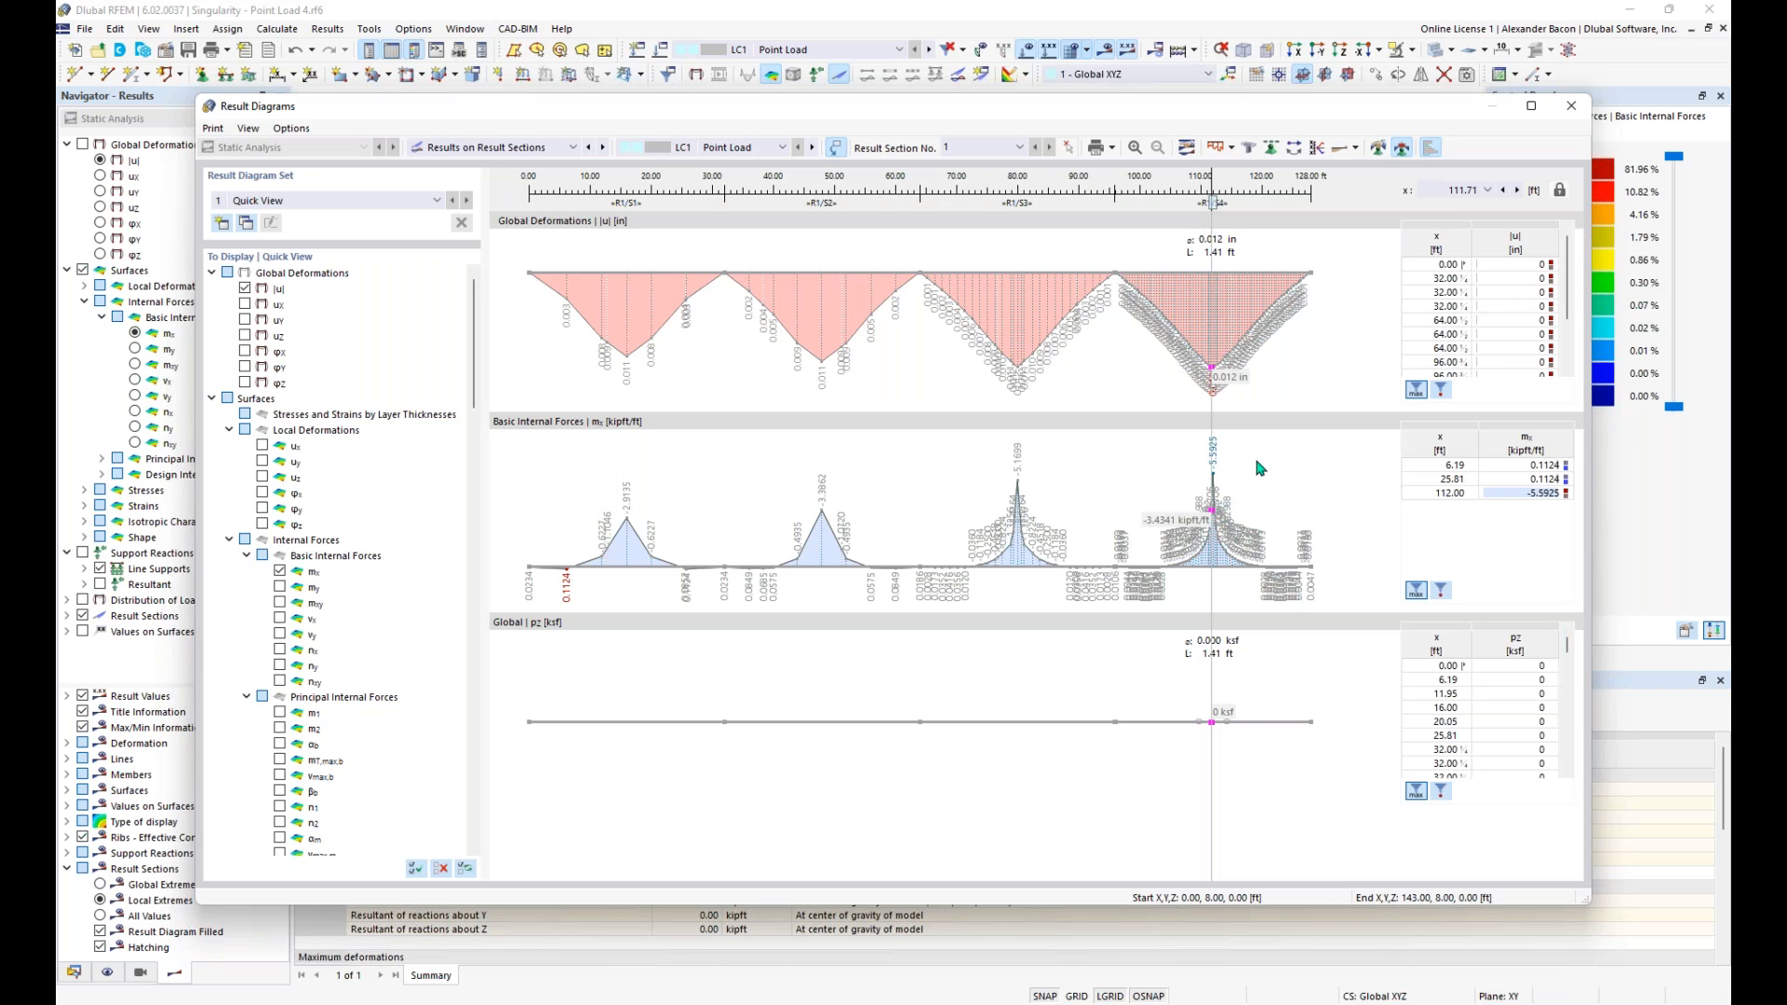
pyautogui.moveTo(1210, 725); pyautogui.dragTo(1211, 748)
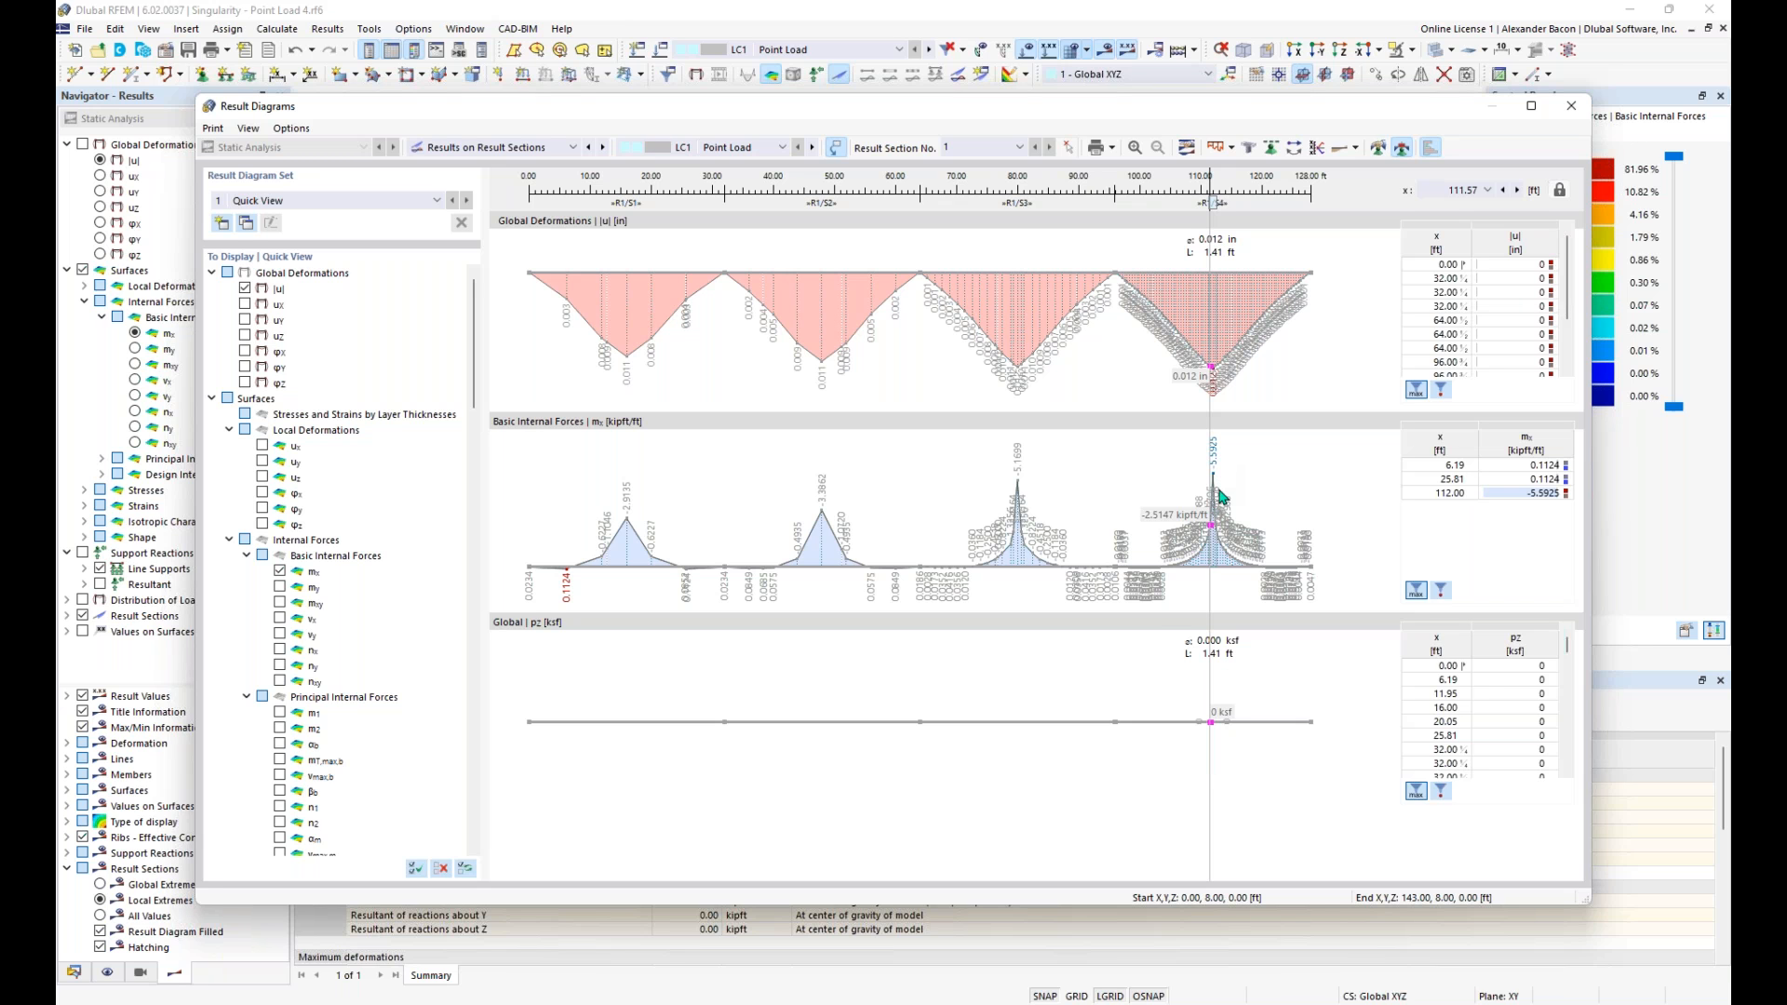
pyautogui.moveTo(1212, 204); pyautogui.dragTo(1027, 204)
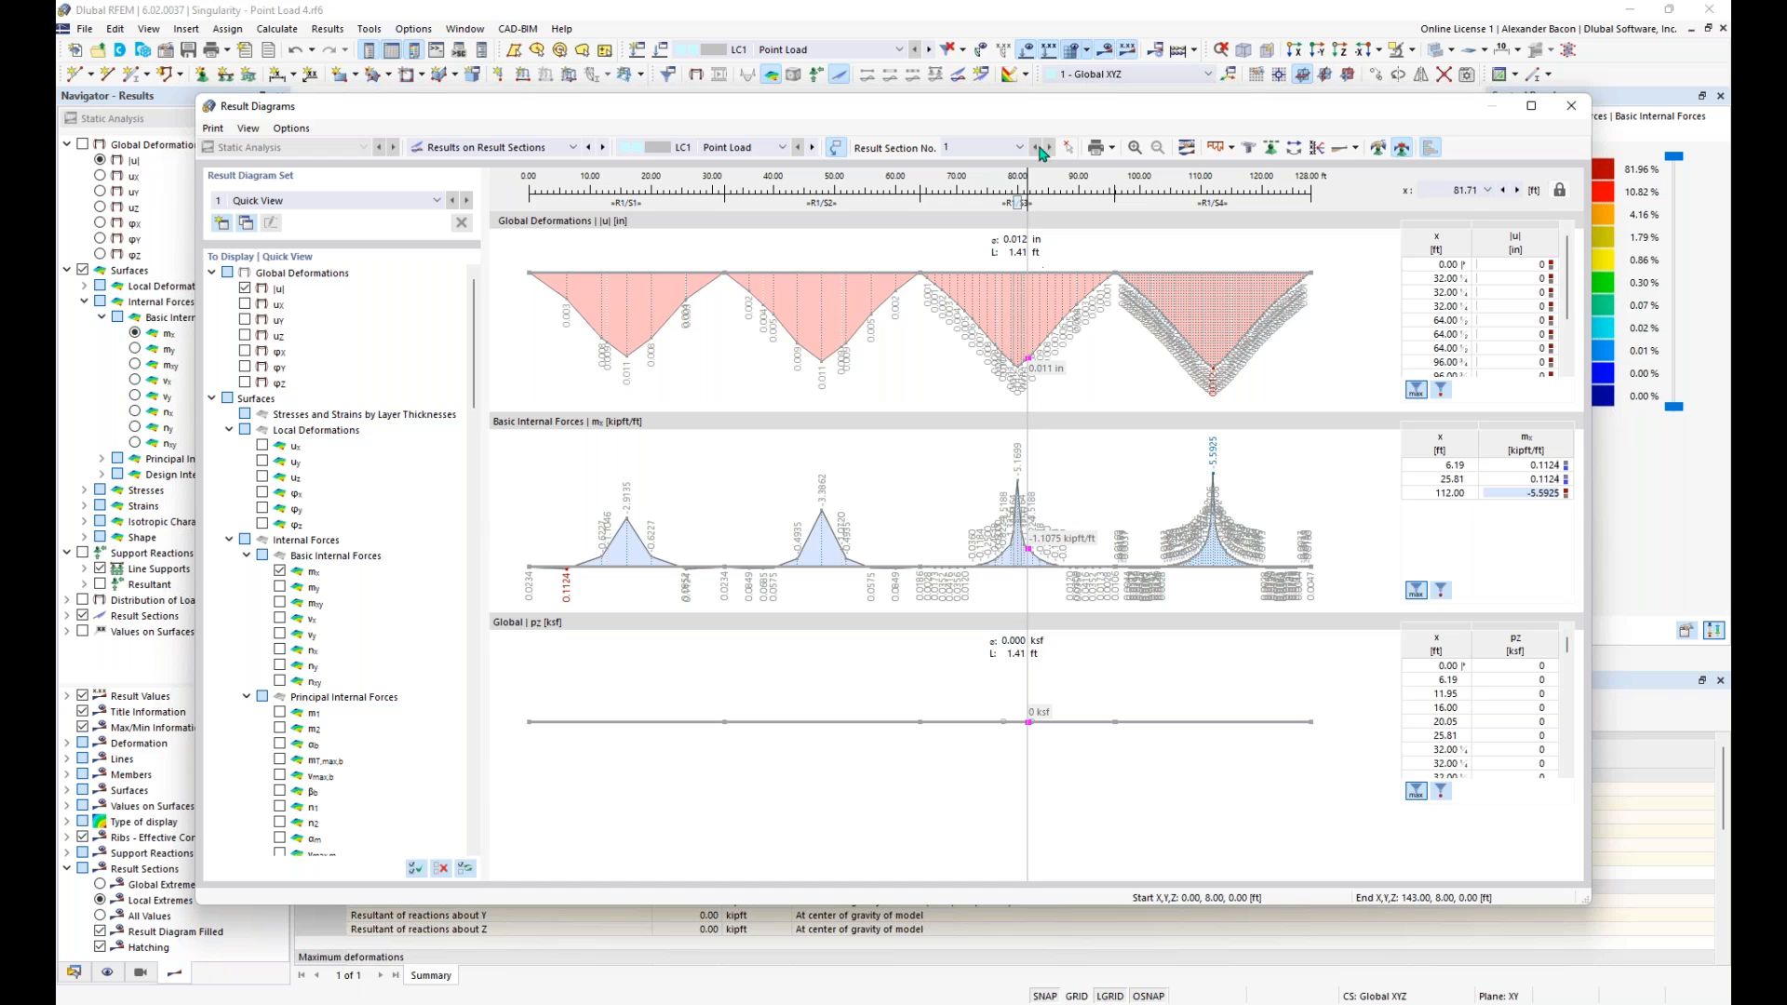
pyautogui.moveTo(1019, 204); pyautogui.dragTo(818, 204)
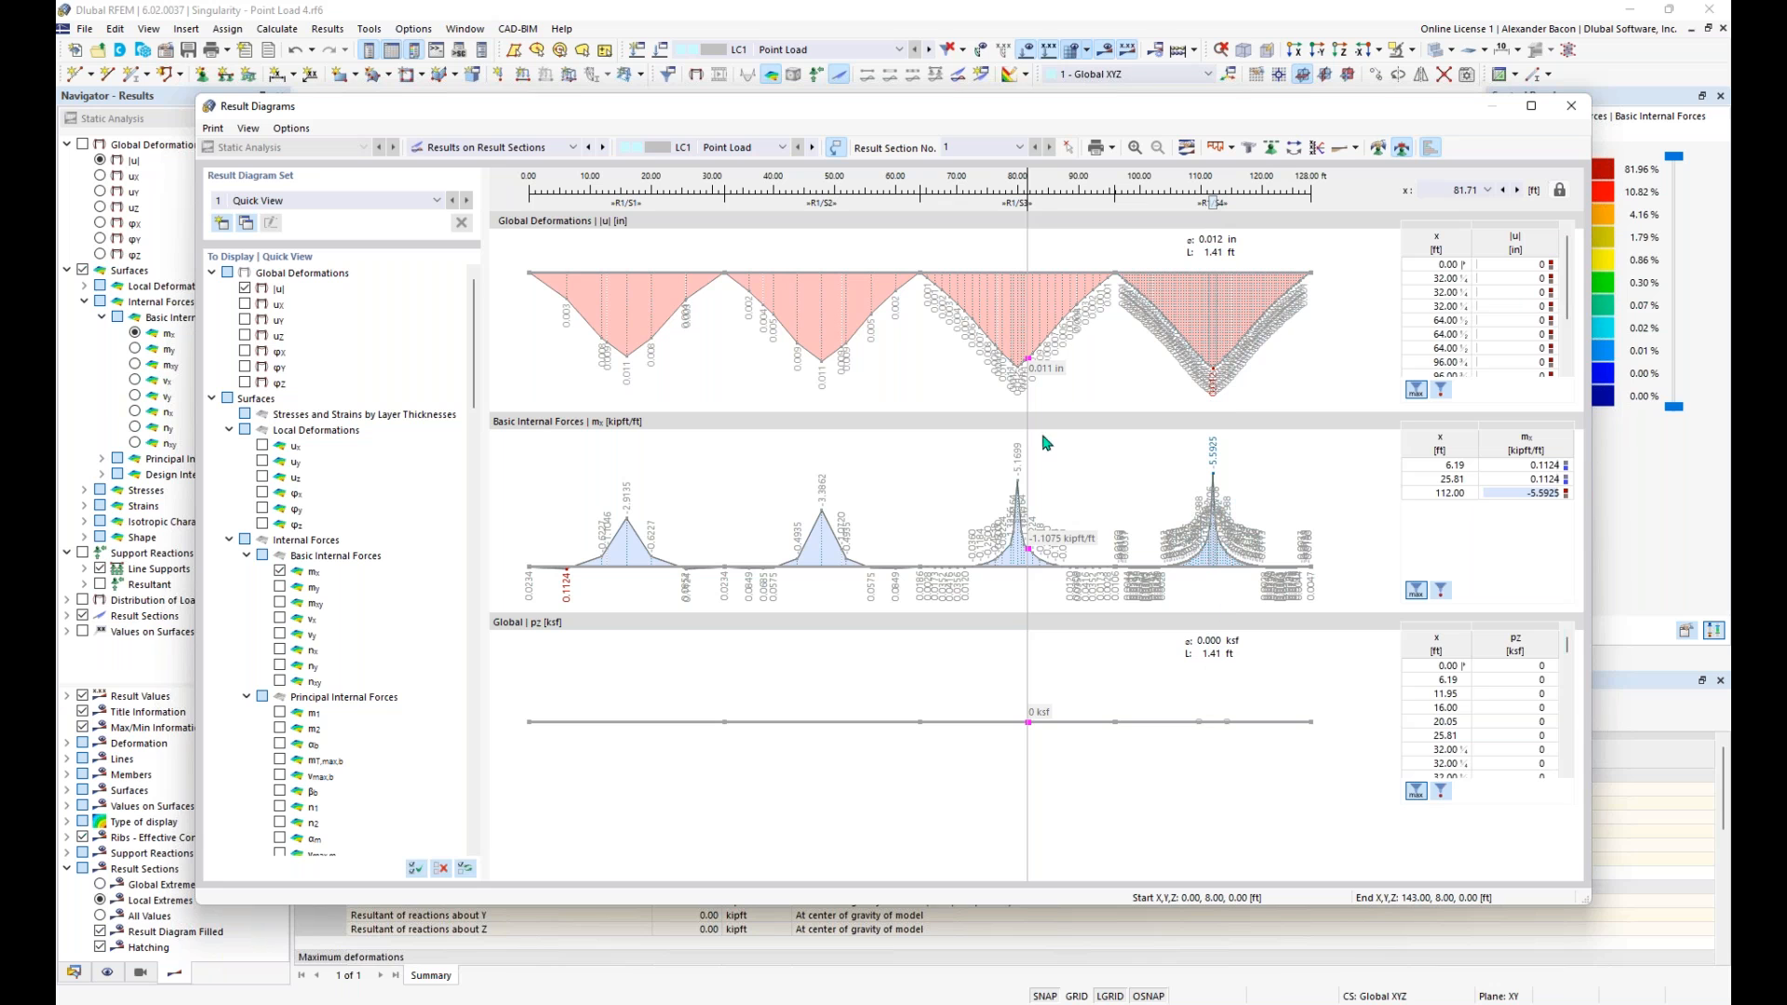
pyautogui.click(1208, 647)
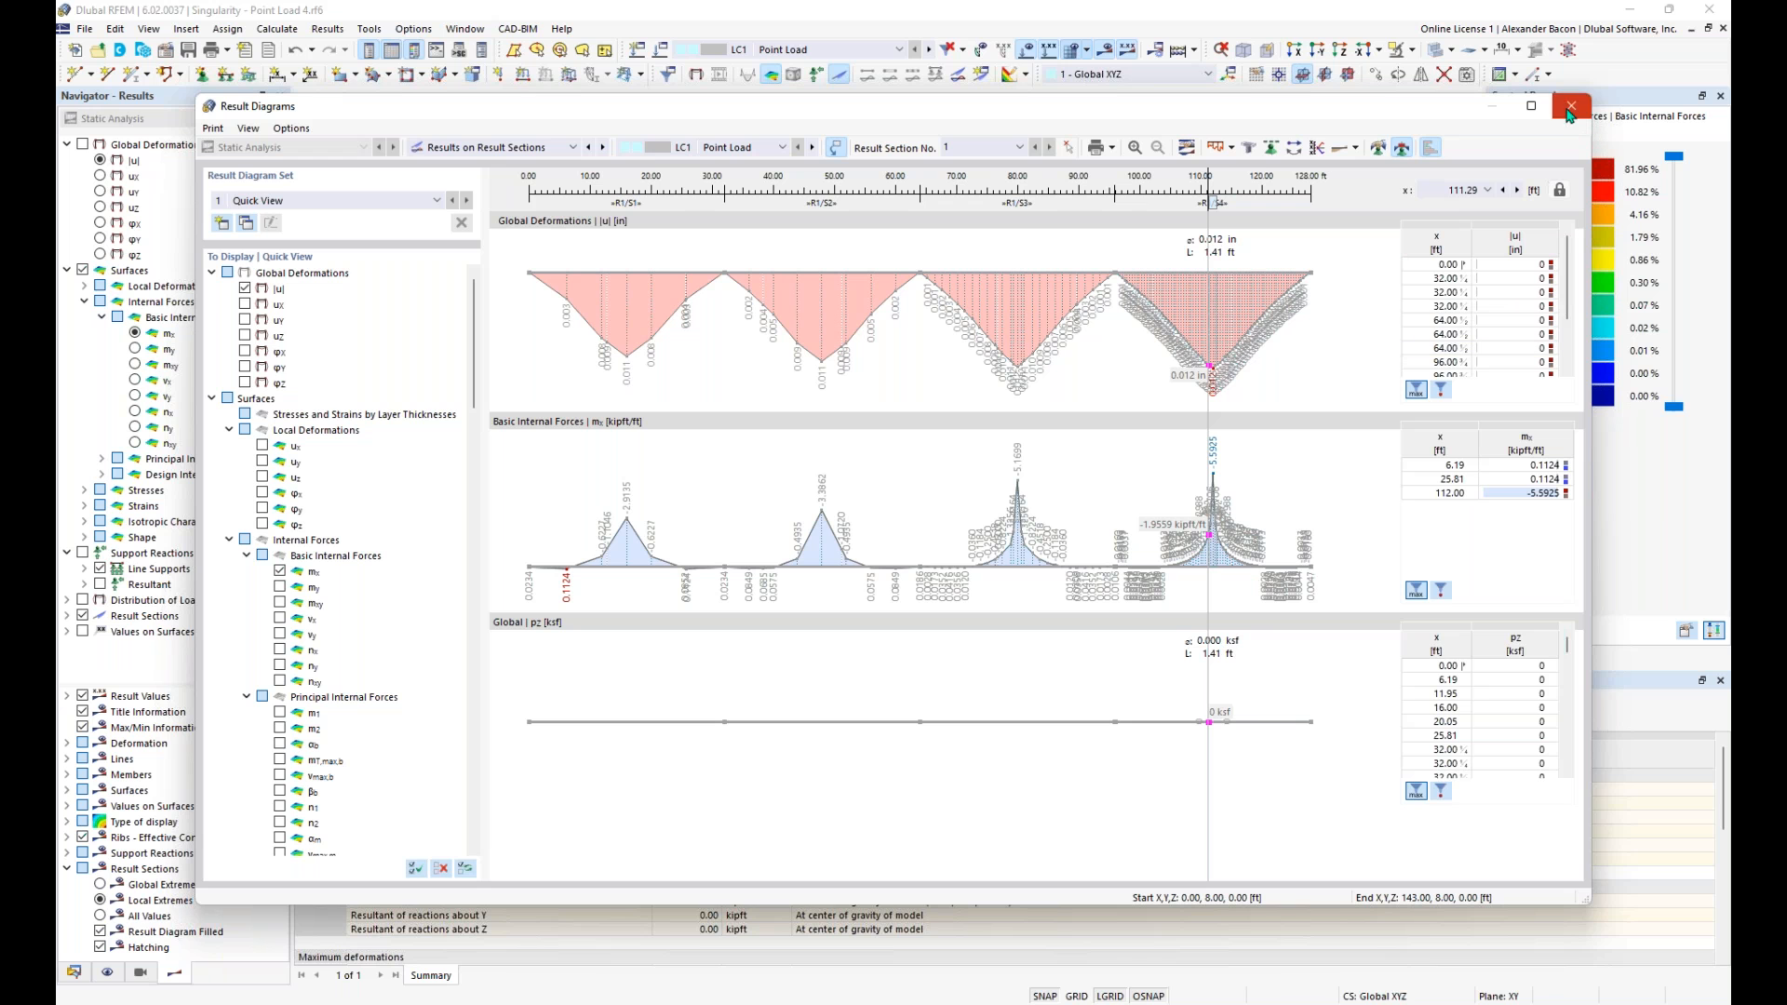
pyautogui.moveTo(1213, 201); pyautogui.dragTo(629, 253)
pyautogui.click(1573, 107)
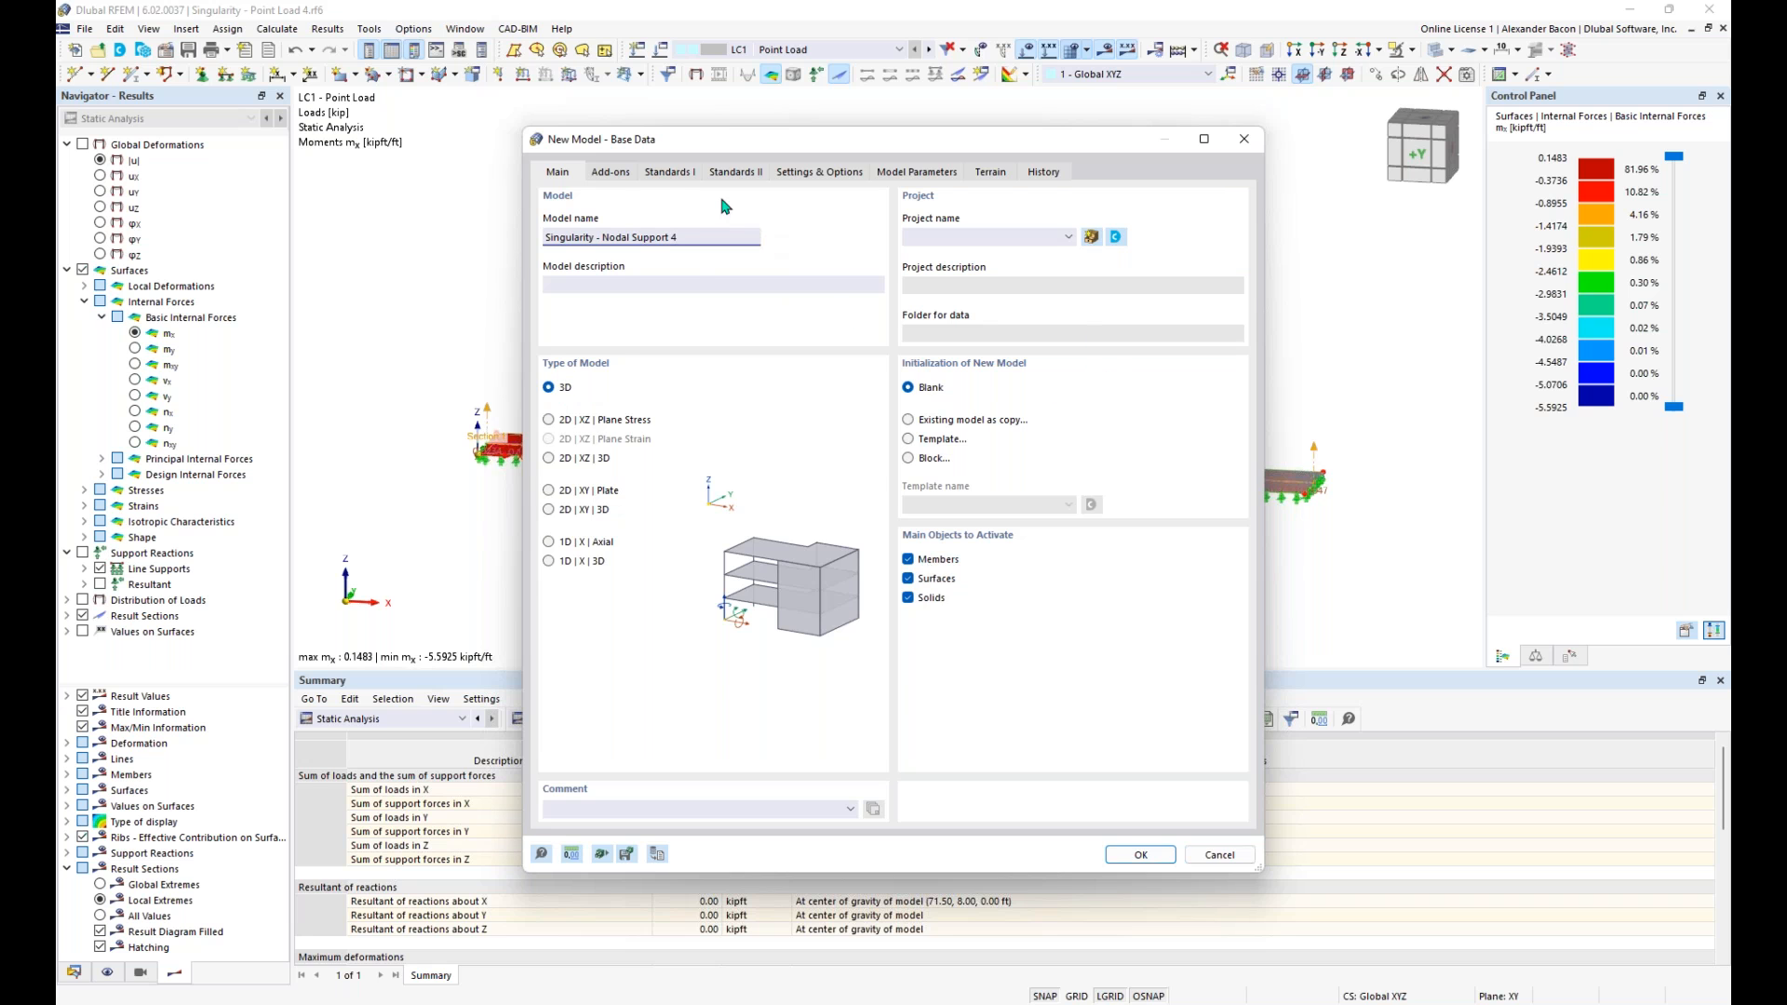
# - Create a blank 3D model named Singularity - Nodal Support 4 with the load wizards and the combination wizard and classification disabled
pyautogui.click(625, 175)
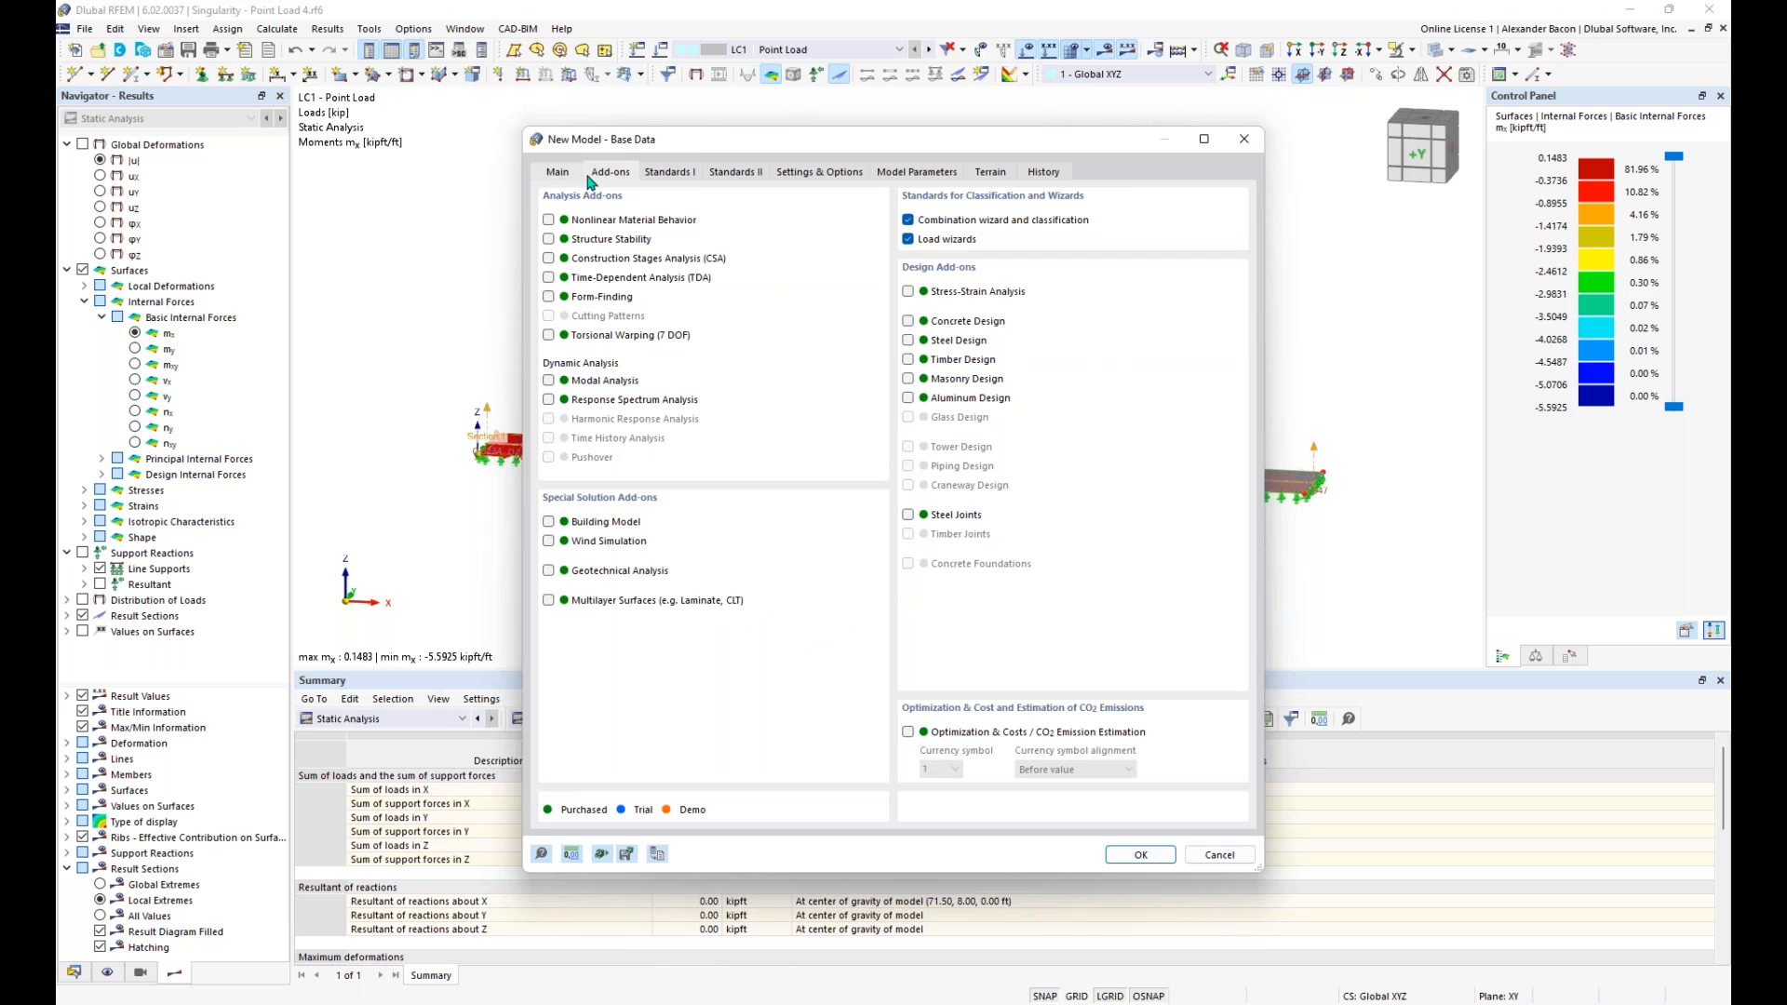
pyautogui.click(908, 240)
pyautogui.click(908, 221)
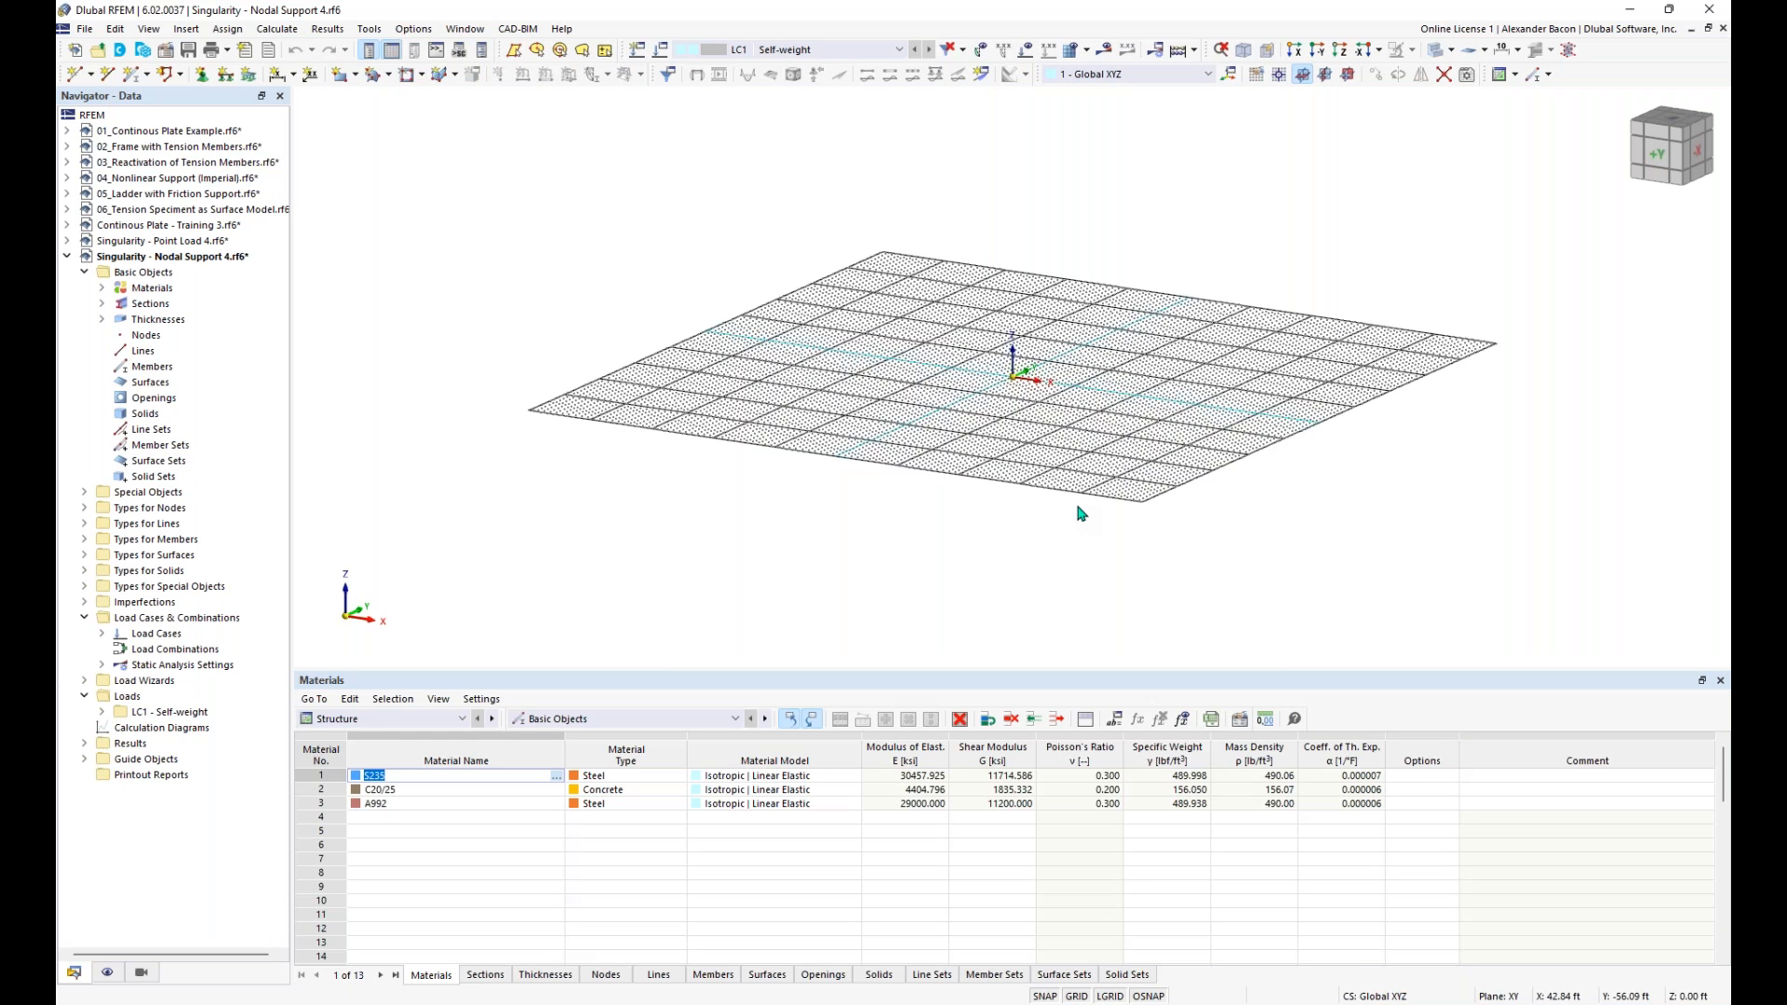
# - Start a new rectangular surface with standard stiffness and open a new thickness definition for it
pyautogui.moveTo(1031, 431); pyautogui.dragTo(898, 465, button='middle')
pyautogui.keyDown('ctrl'); pyautogui.moveTo(898, 465); pyautogui.dragTo(939, 504, button='middle'); pyautogui.keyUp('ctrl')
pyautogui.scroll(1, 947, 410)
pyautogui.scroll(4, 947, 410)
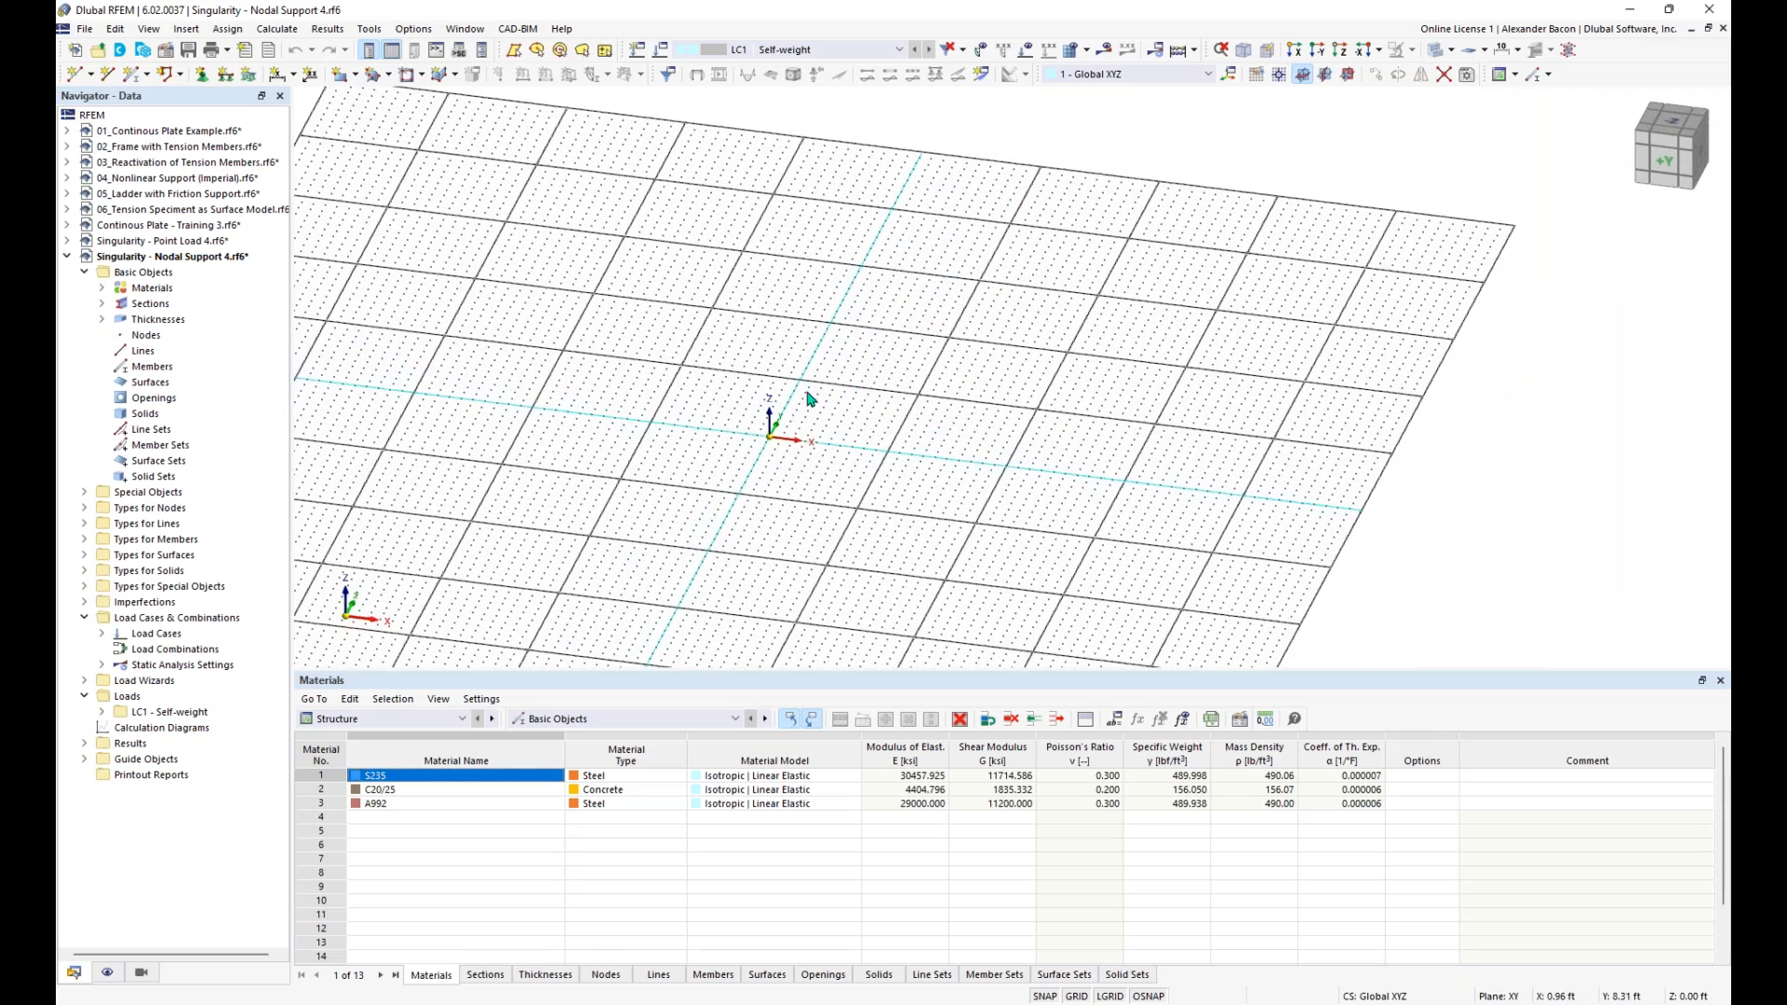
pyautogui.click(342, 78)
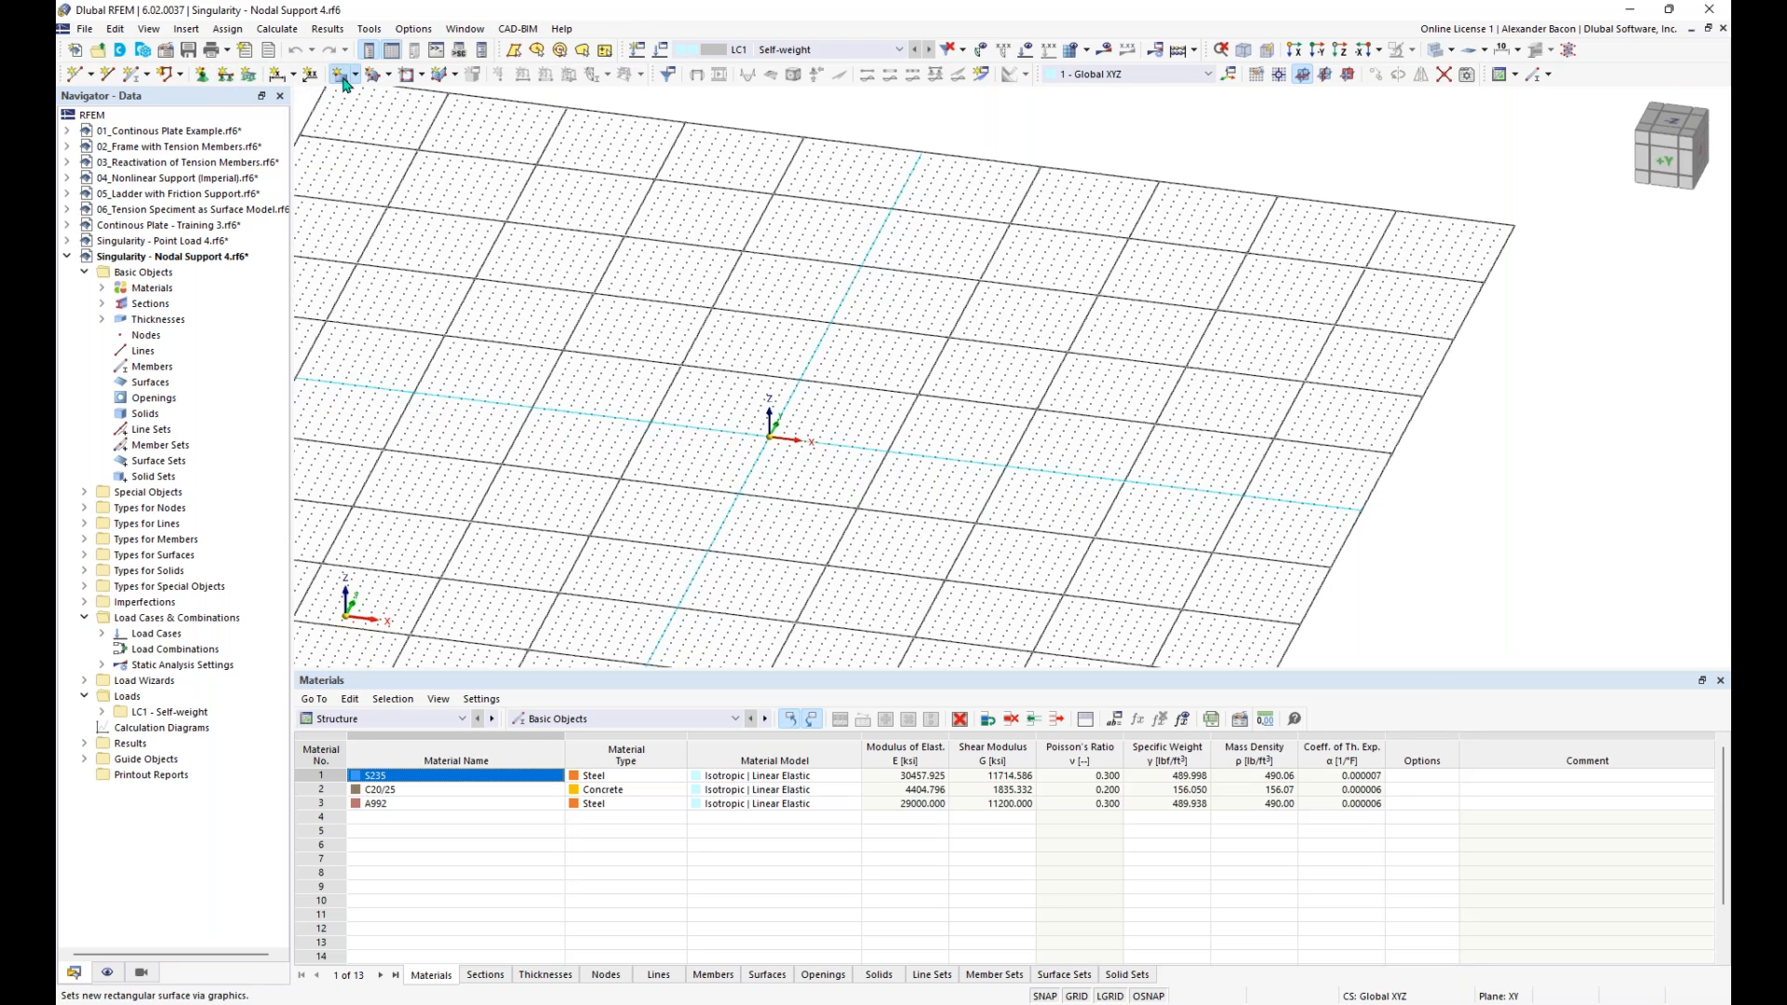
pyautogui.click(949, 371)
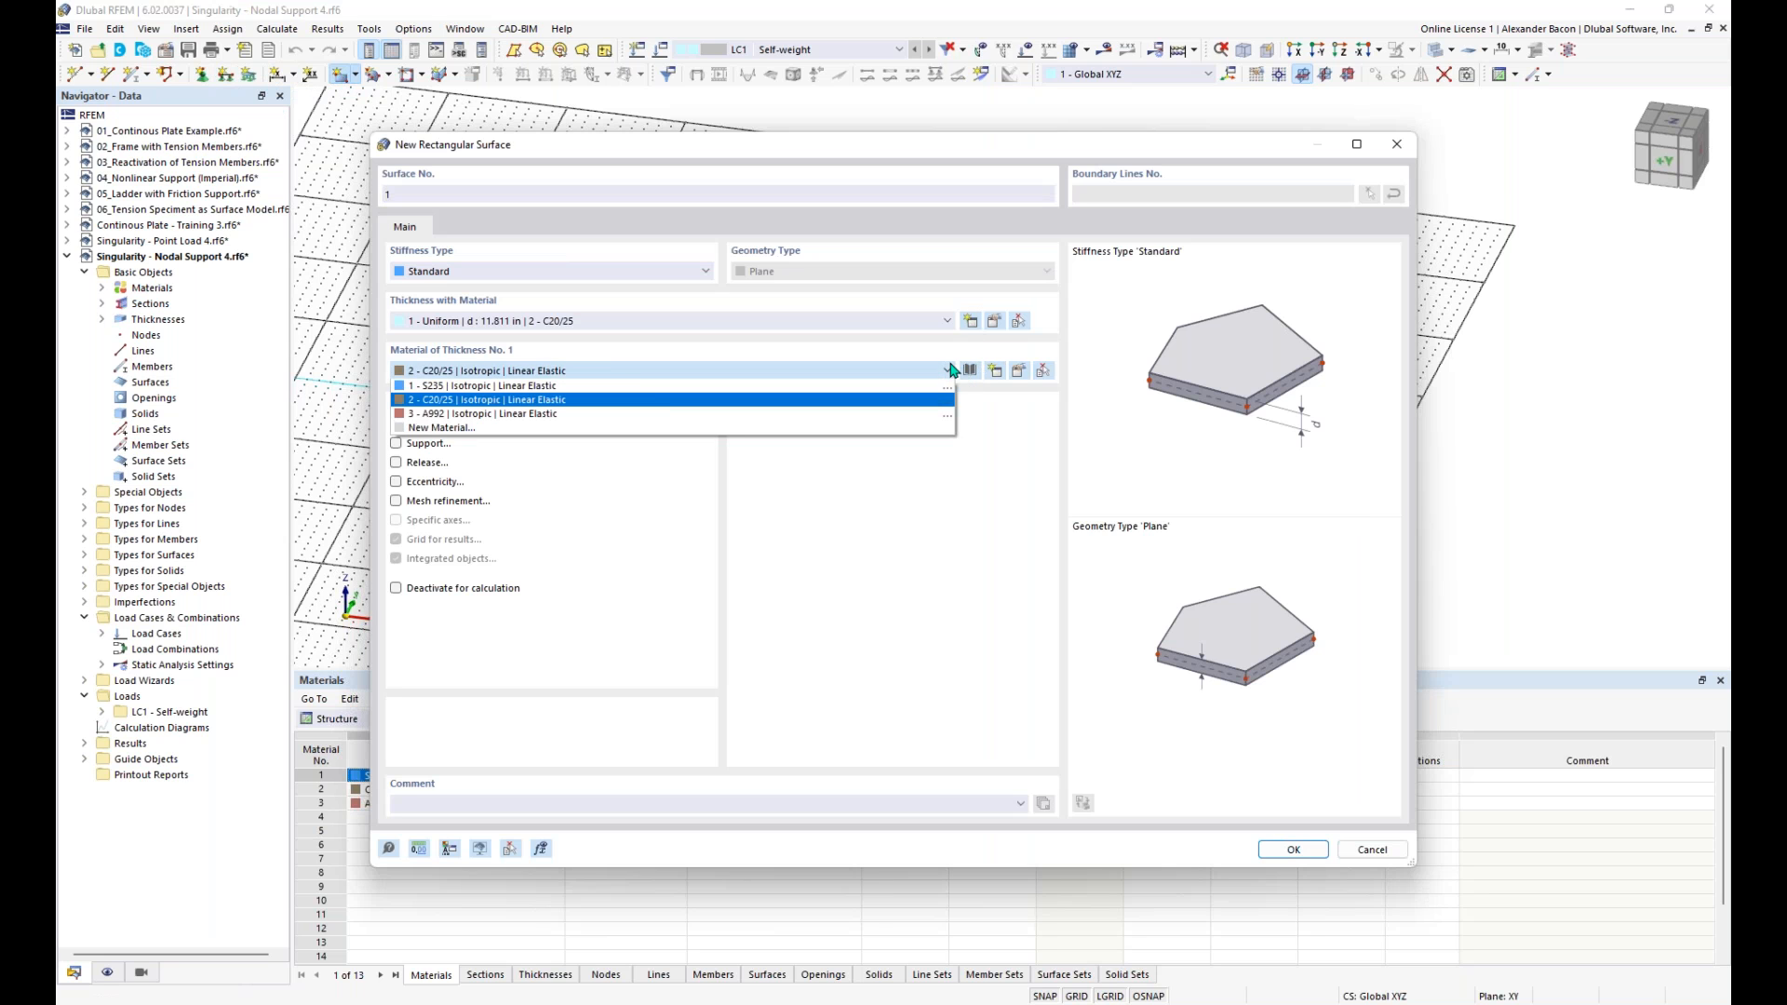
pyautogui.click(917, 320)
pyautogui.click(902, 319)
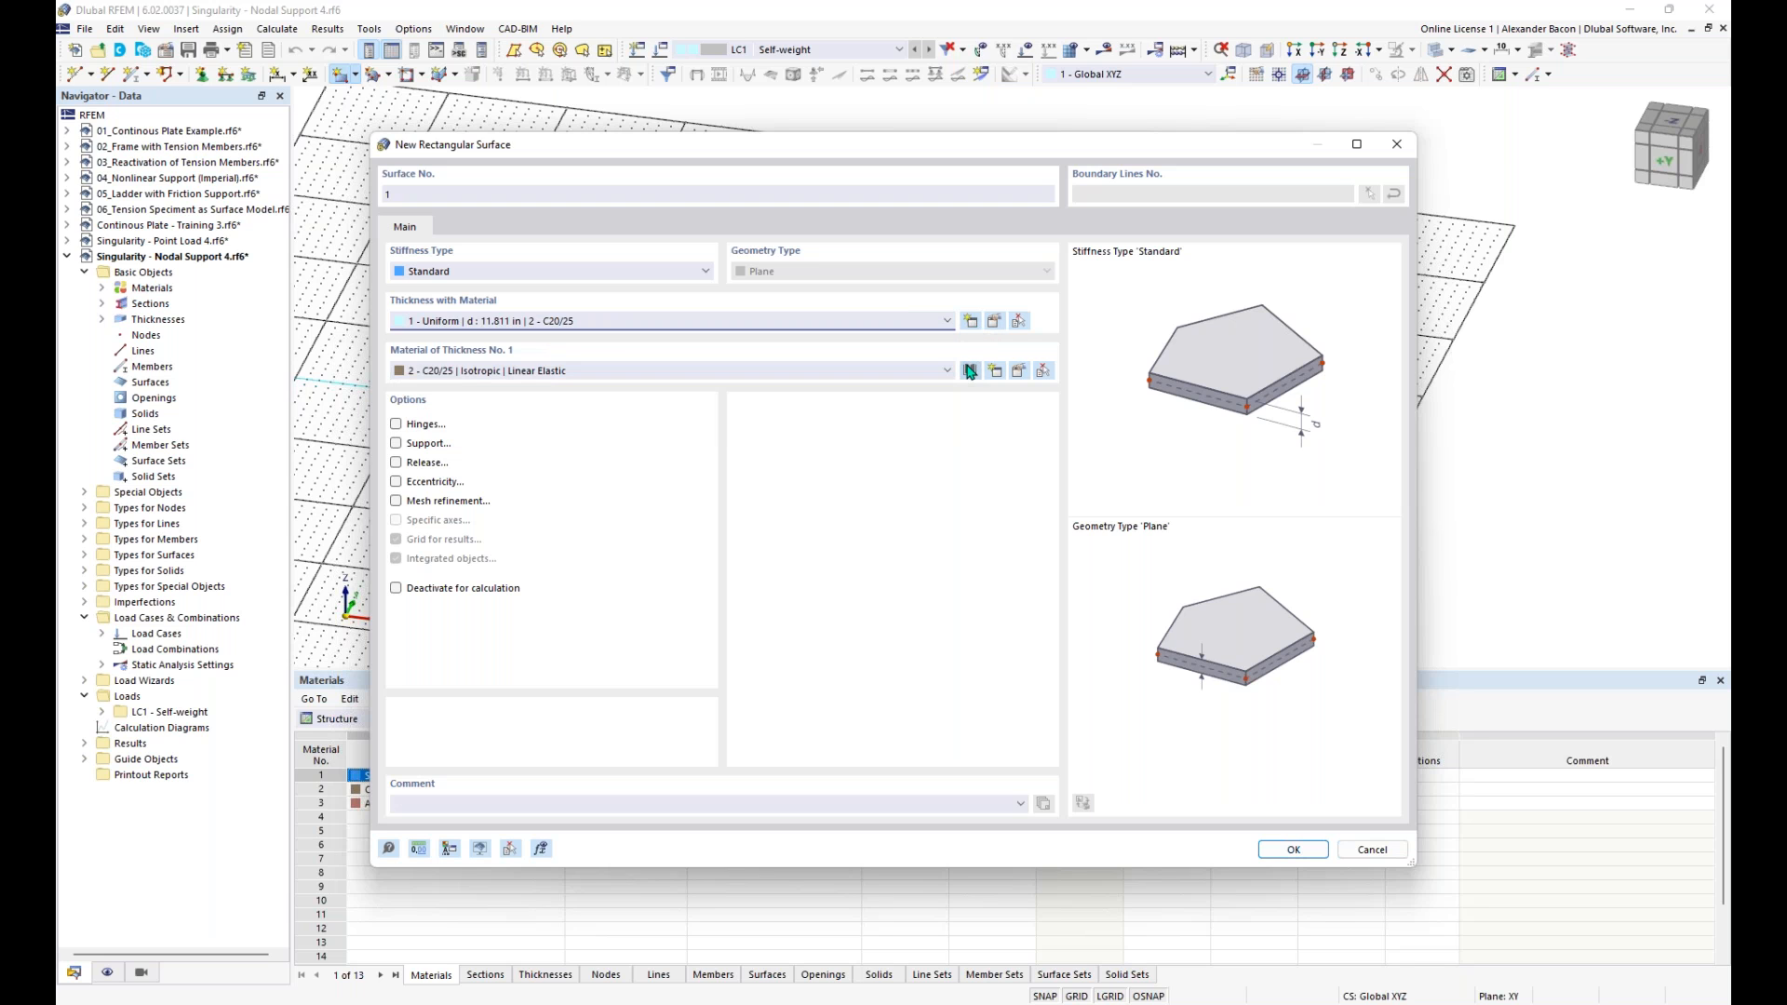
pyautogui.click(946, 322)
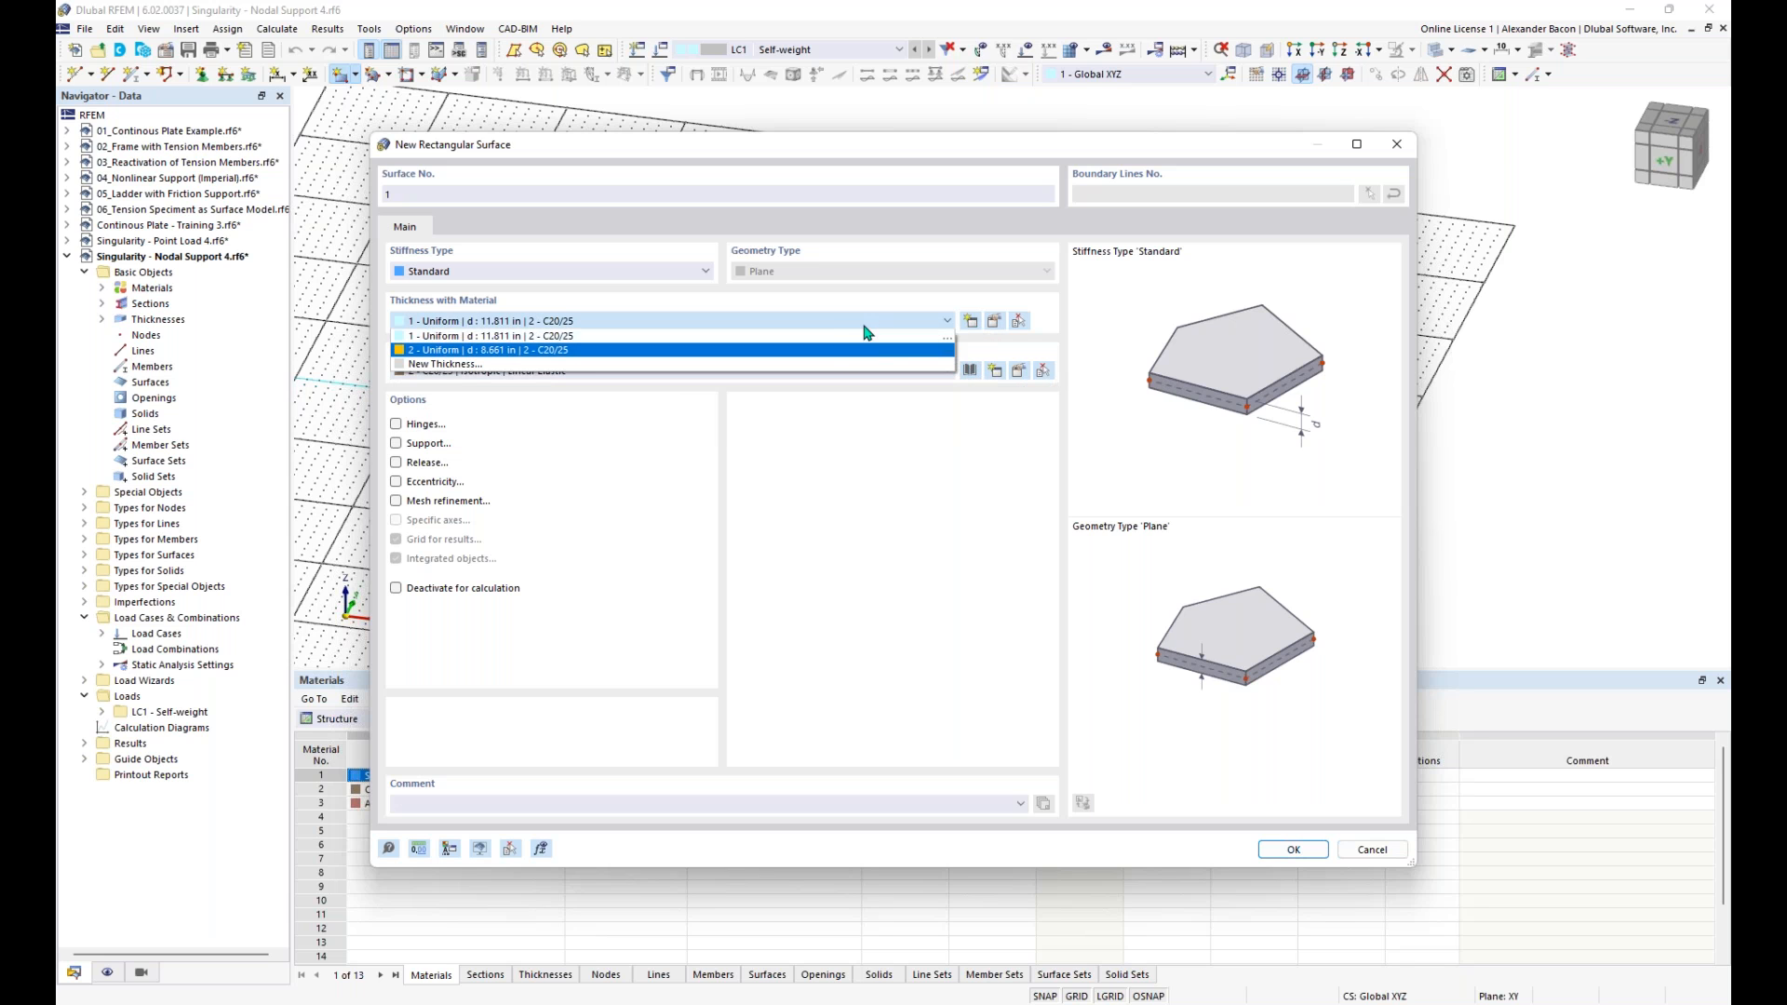
pyautogui.click(856, 323)
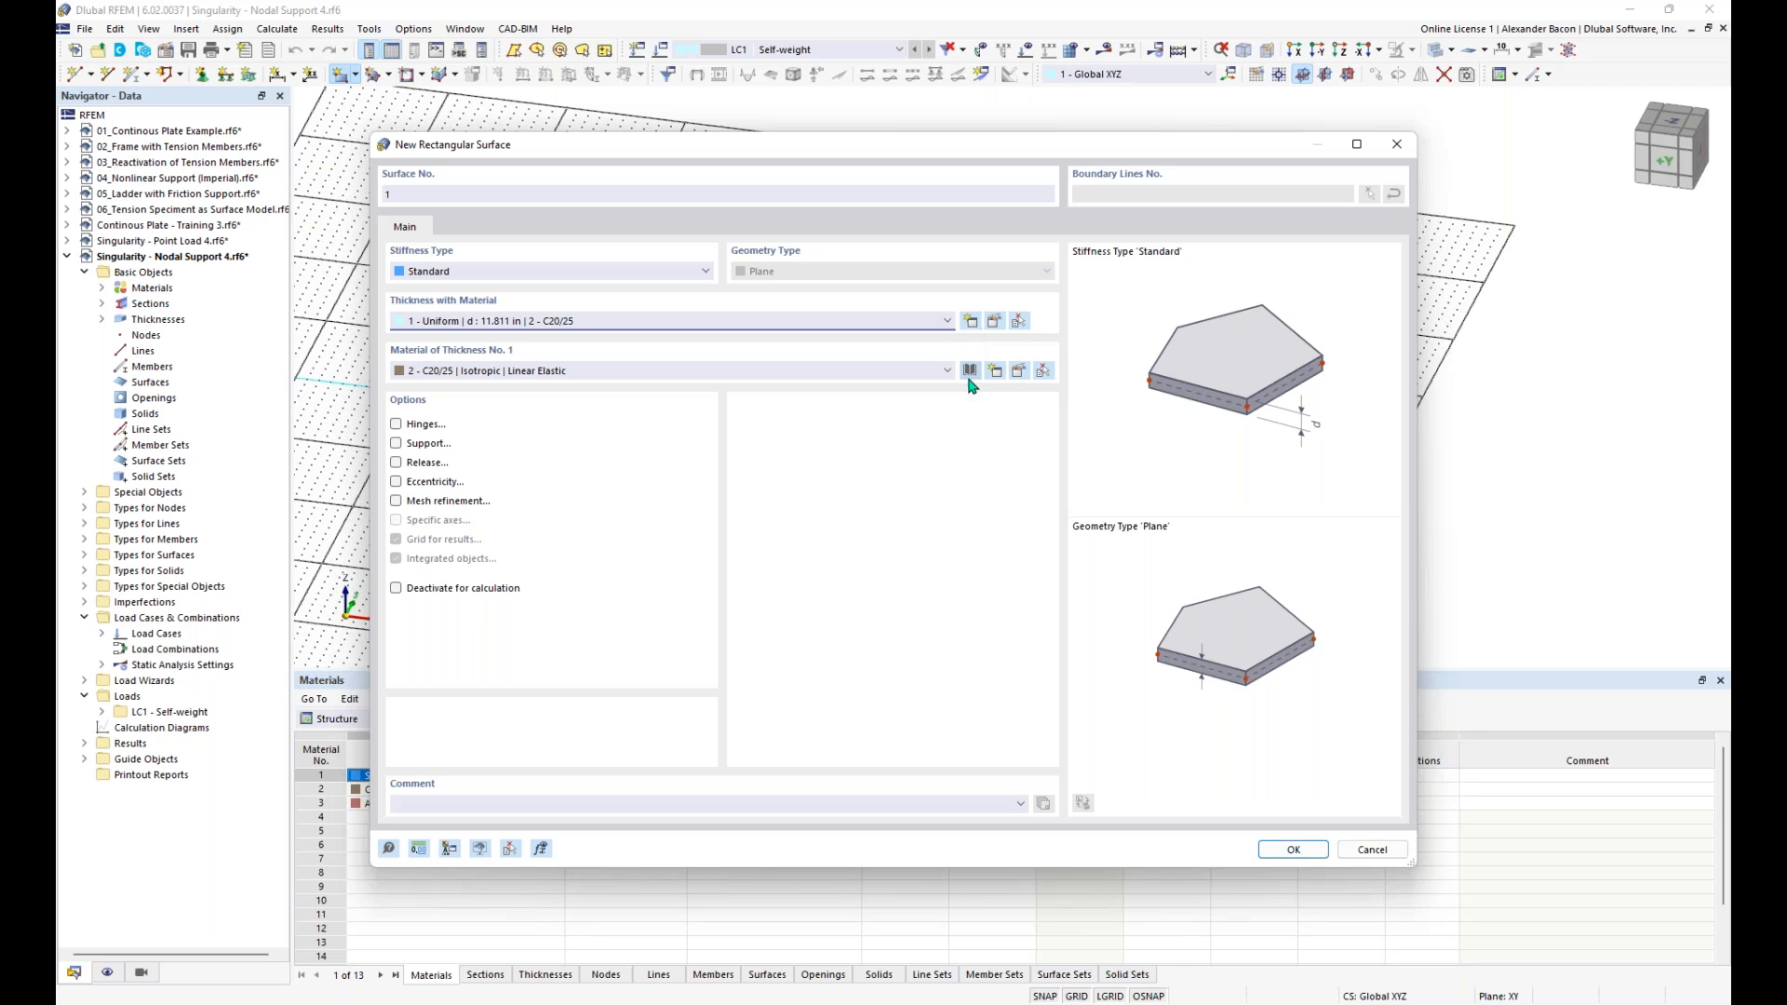
pyautogui.click(969, 322)
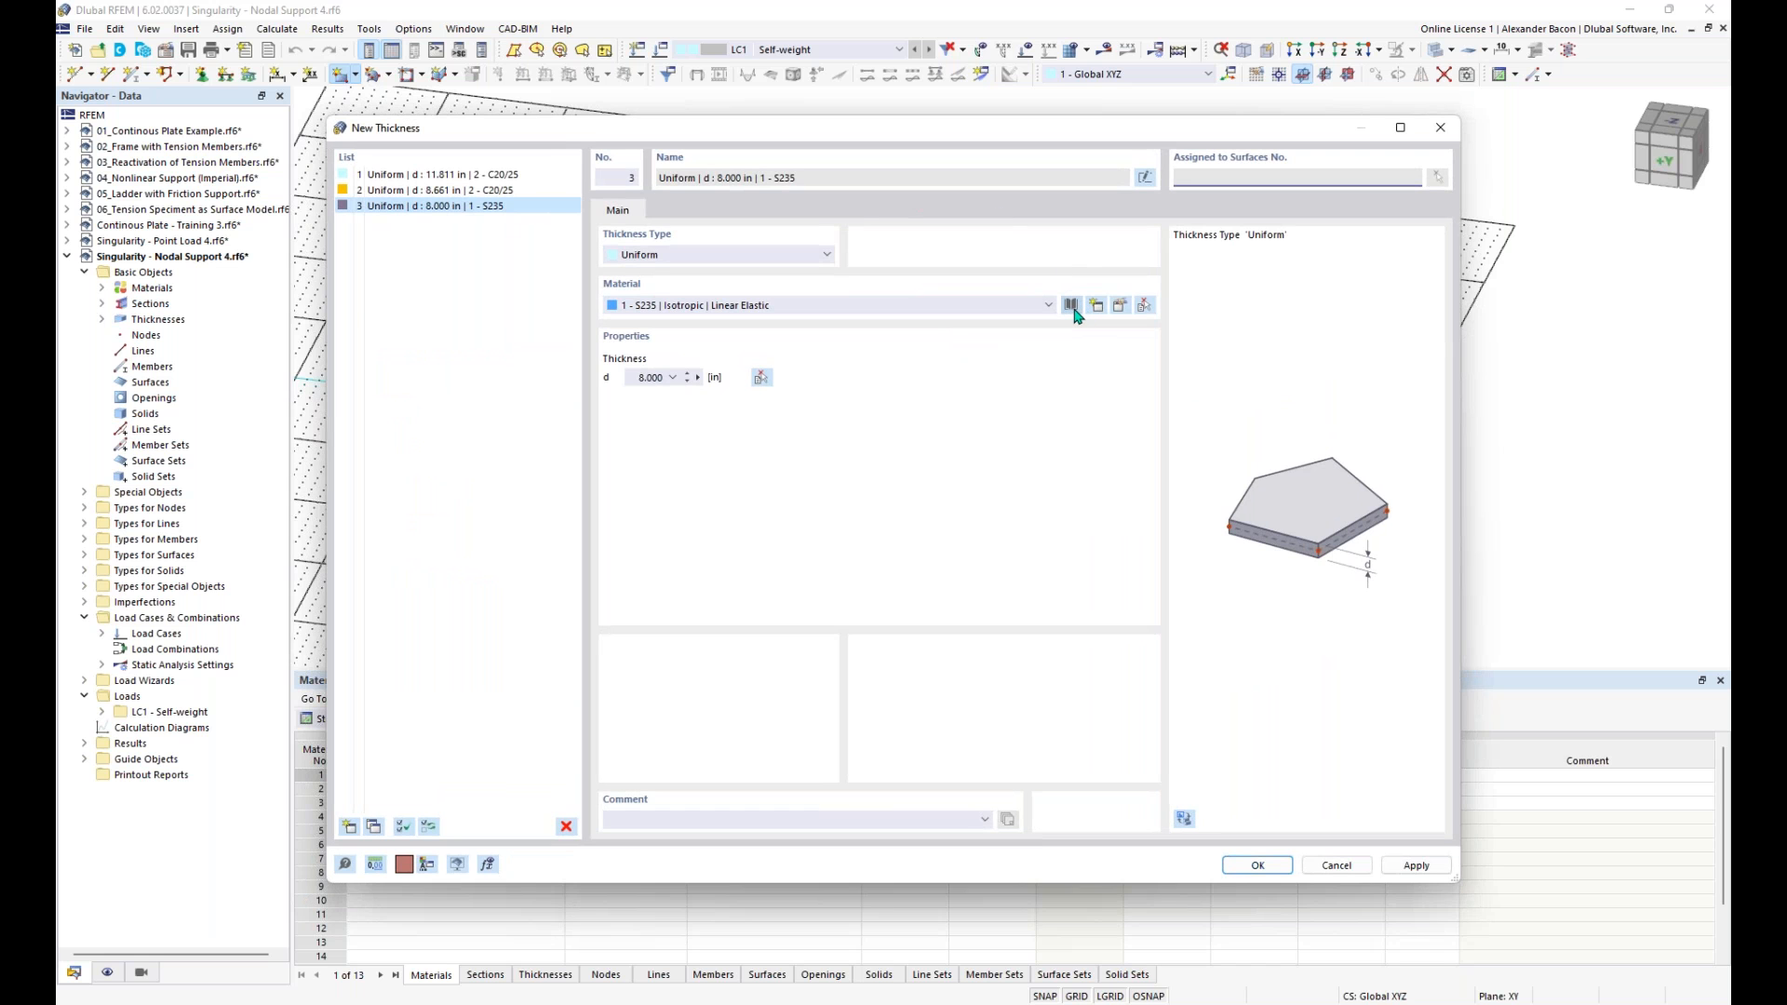
# - Assign Concrete f'c = 4000 psi from the material library to the new uniform thickness
pyautogui.click(1071, 306)
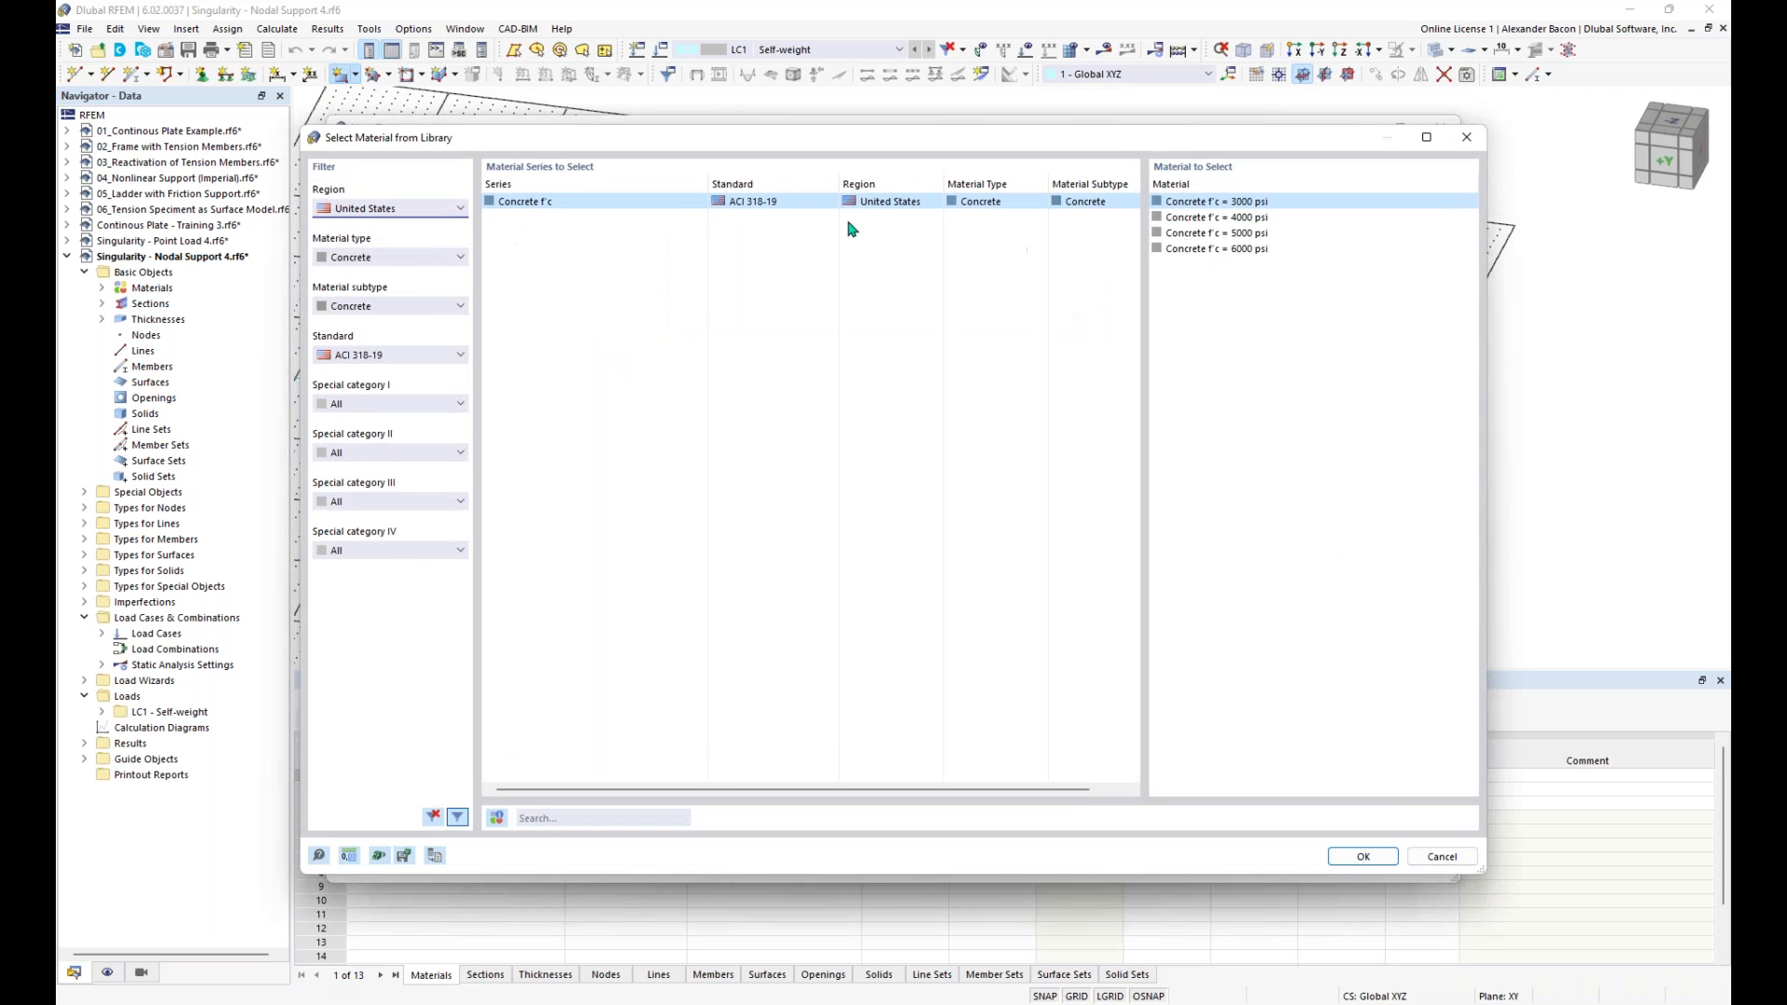
pyautogui.click(1206, 218)
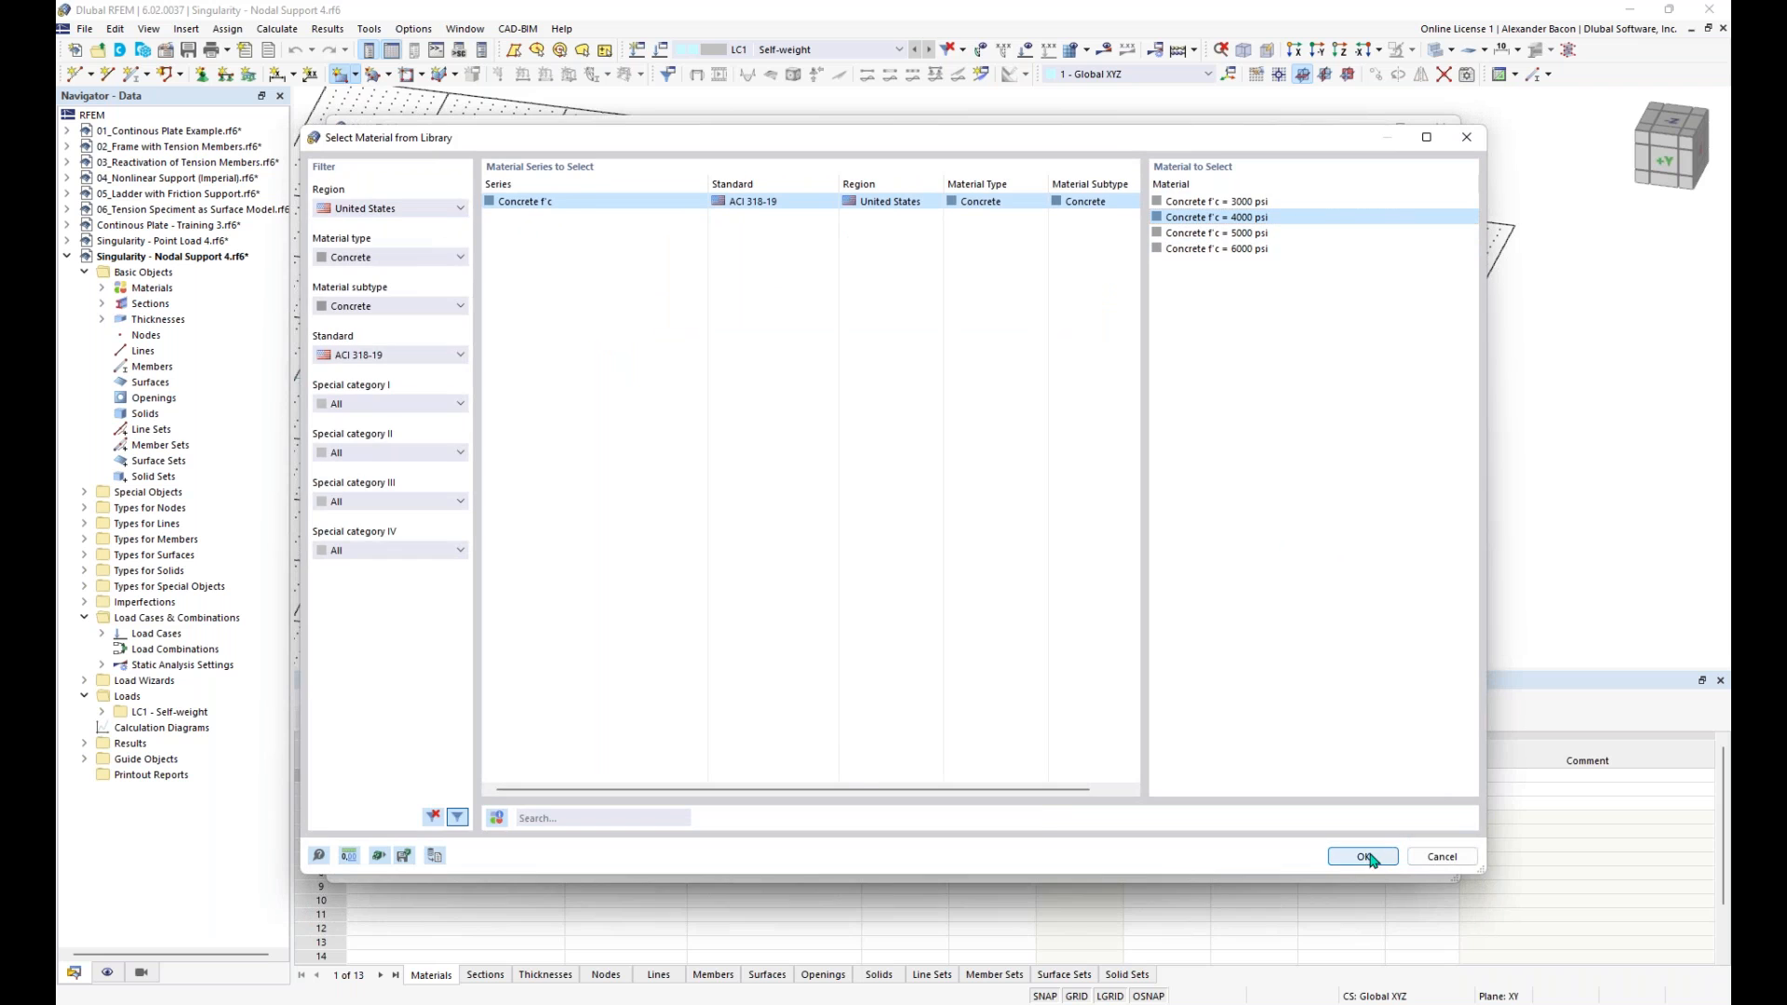
pyautogui.click(1363, 857)
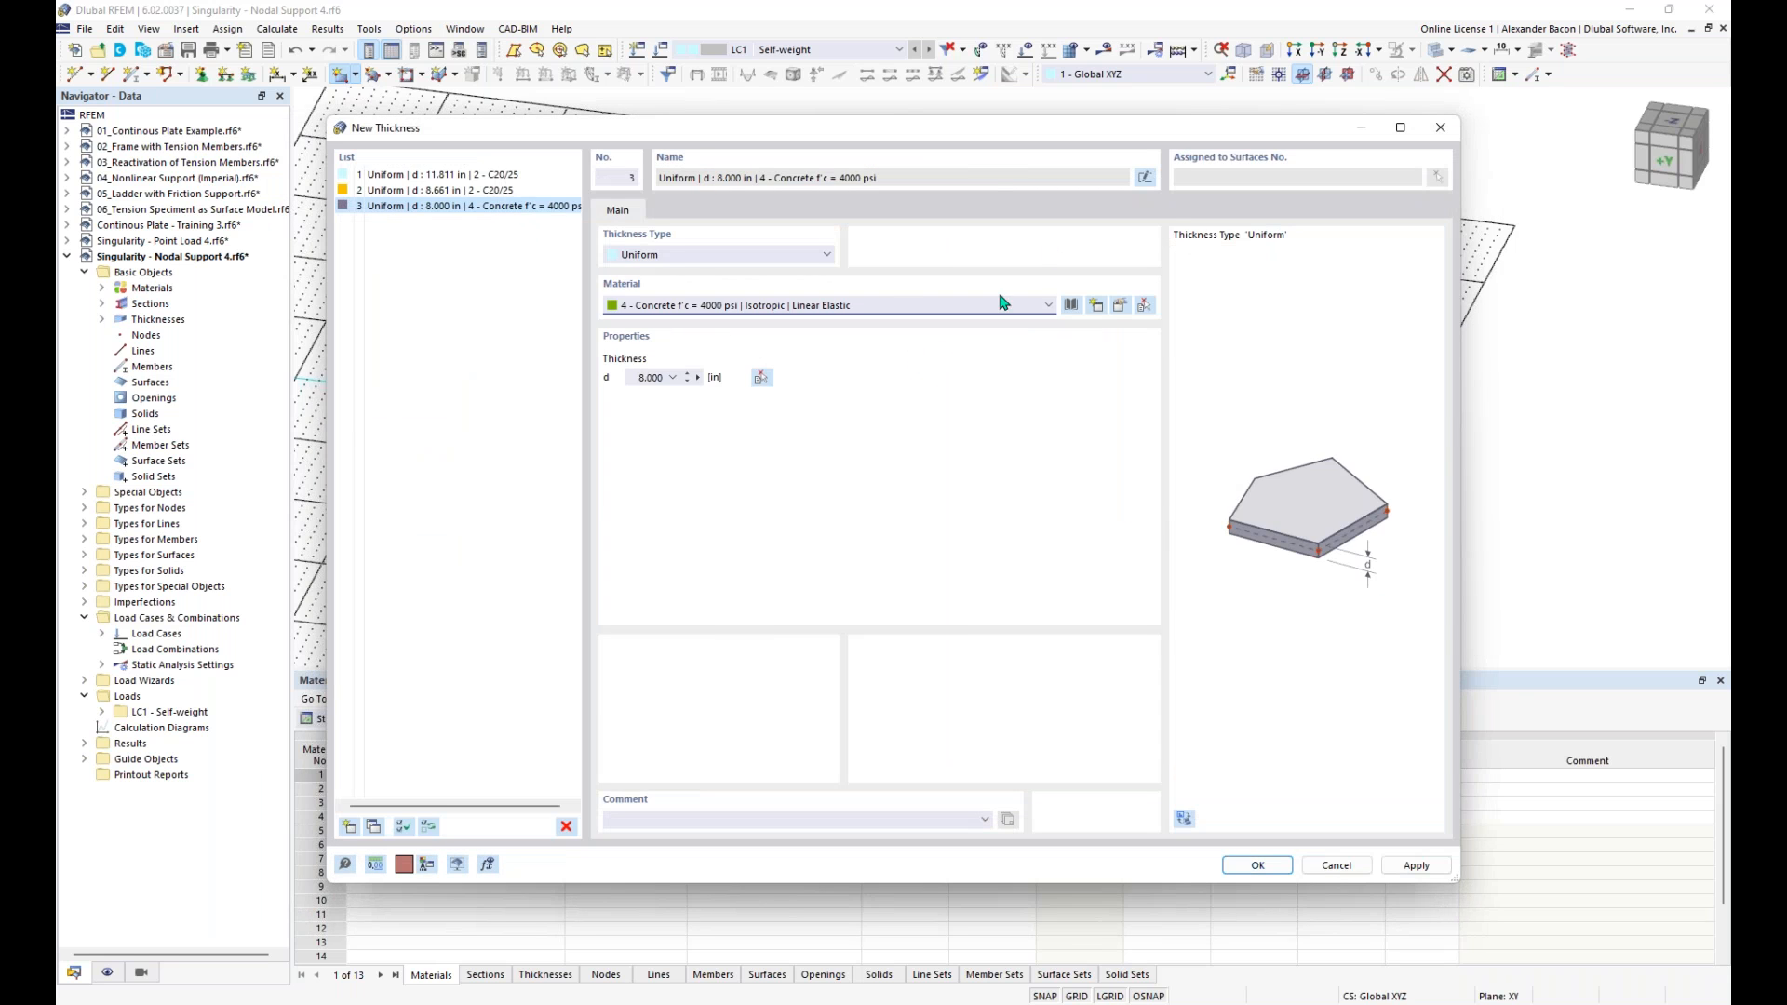
# - Reselect Concrete f'c = 4000 psi (ACI 318-19) as the thickness material, filtering the library by United States region, Concrete type and Concrete subtype
pyautogui.click(1071, 306)
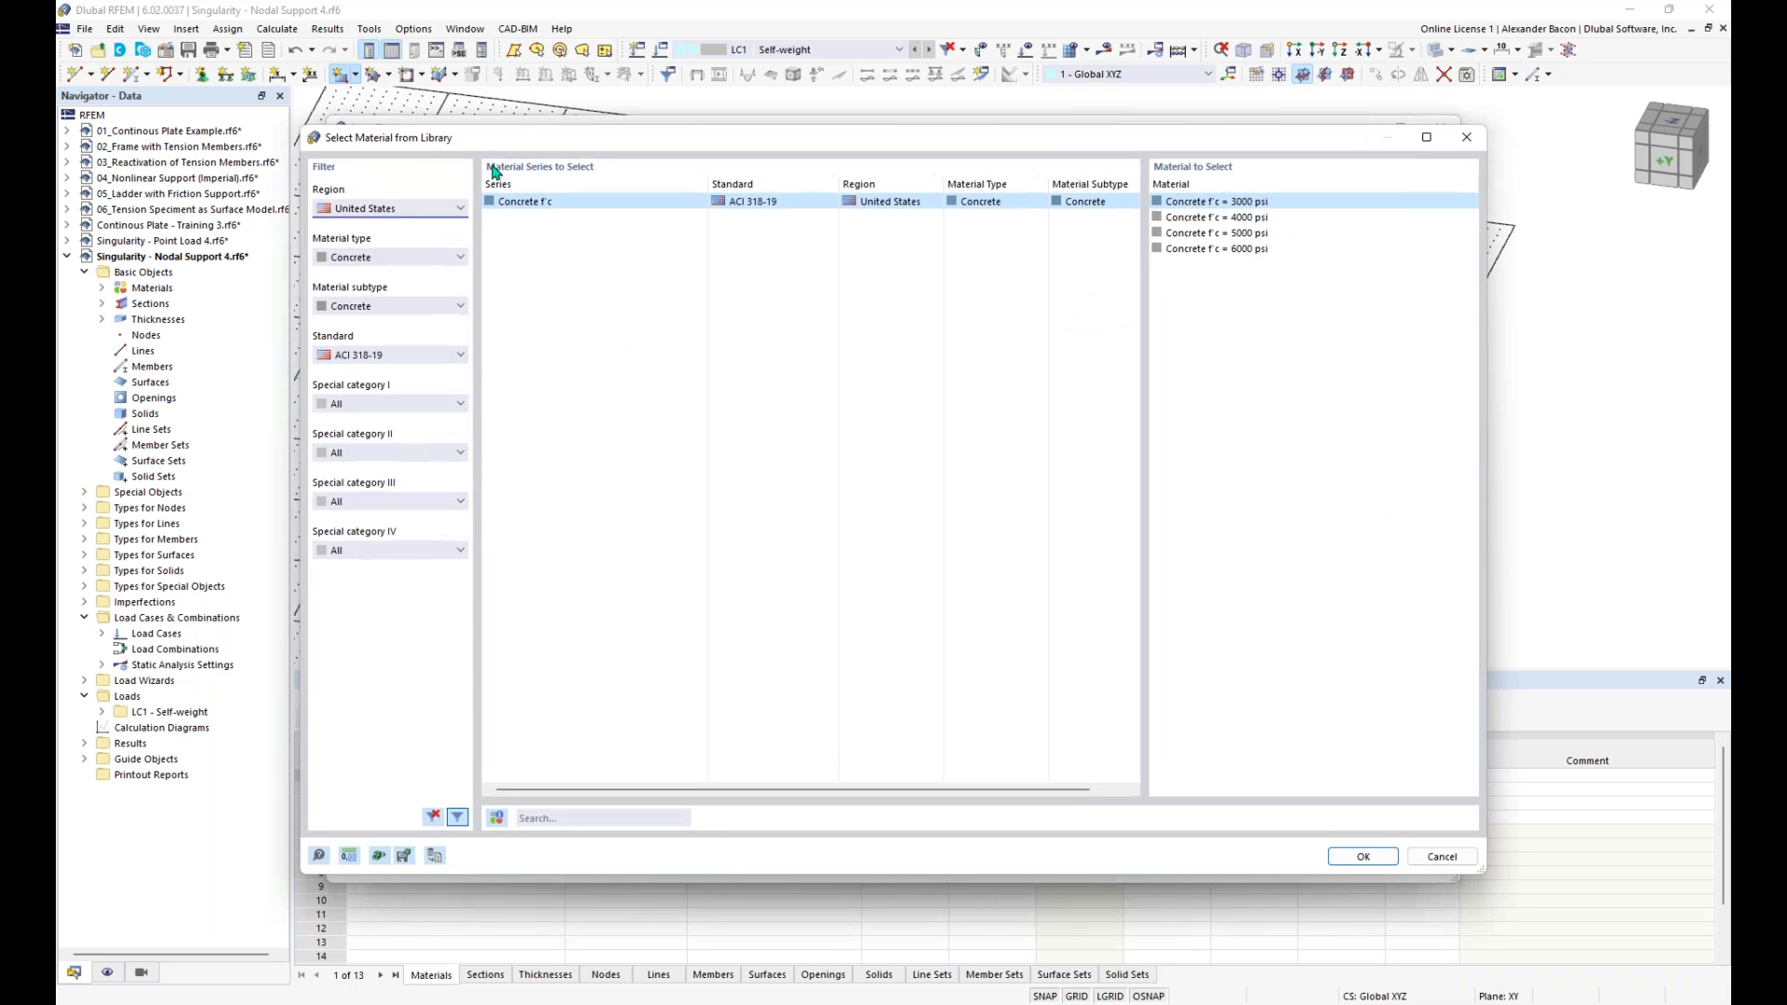
pyautogui.click(433, 209)
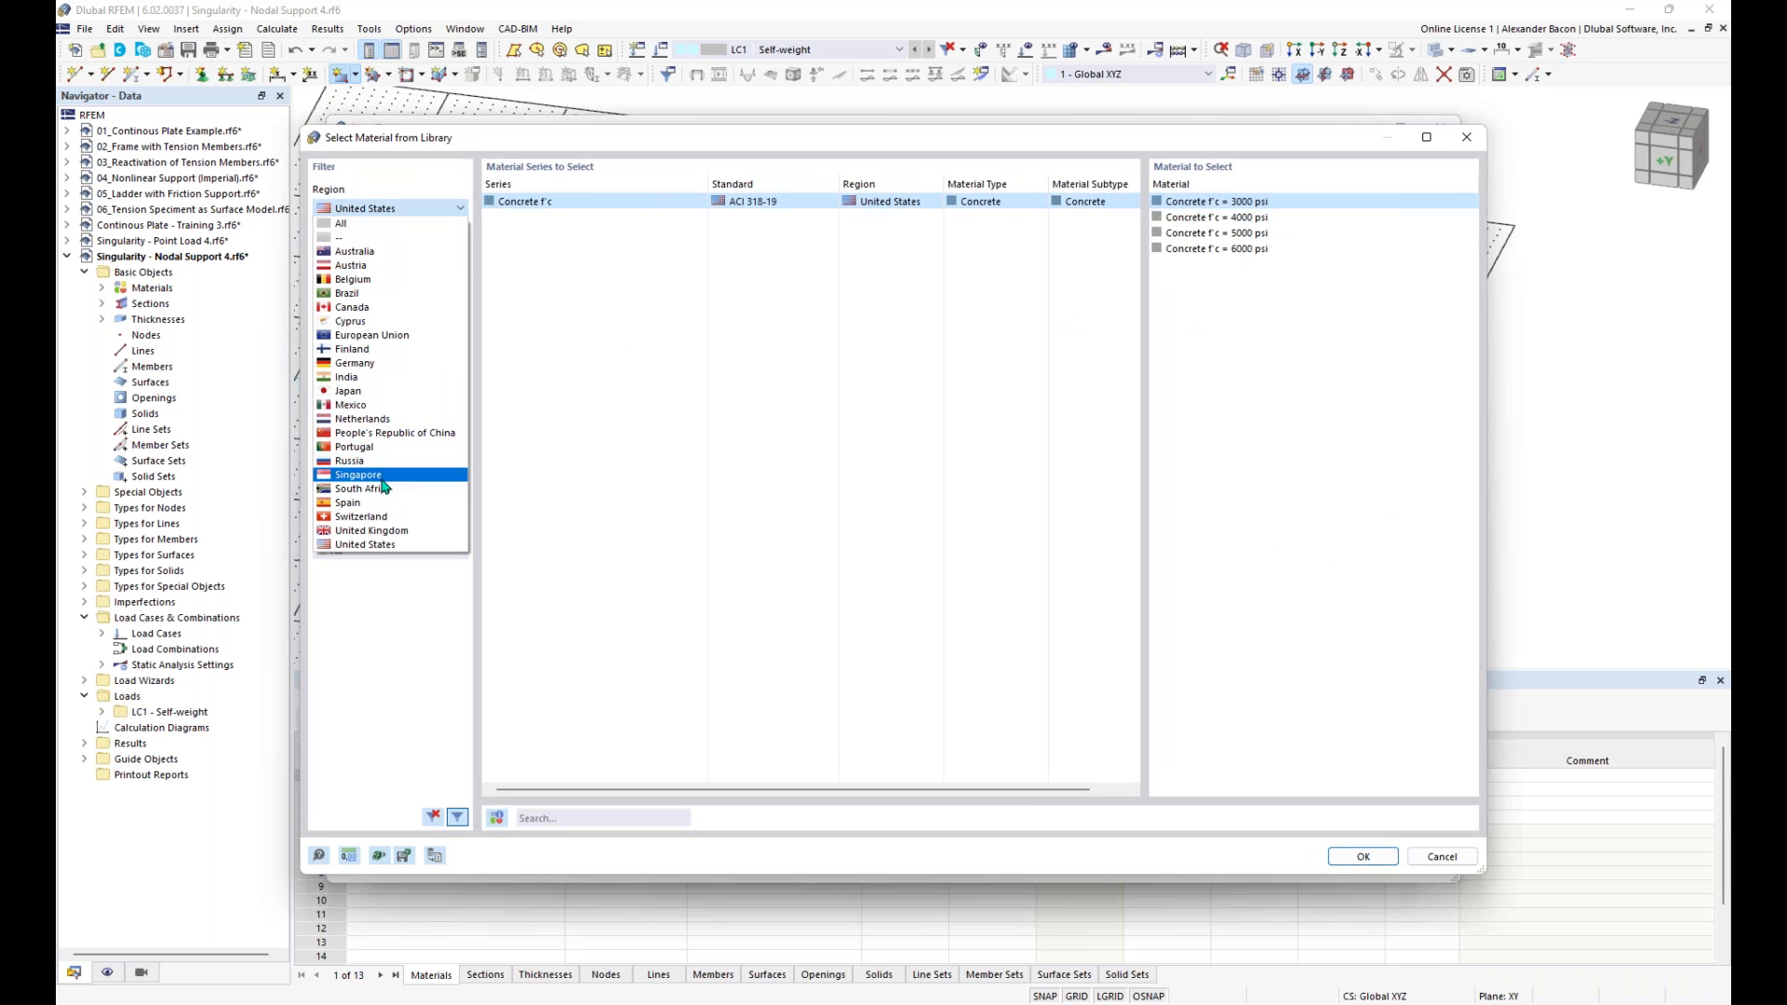
pyautogui.click(423, 225)
pyautogui.click(411, 212)
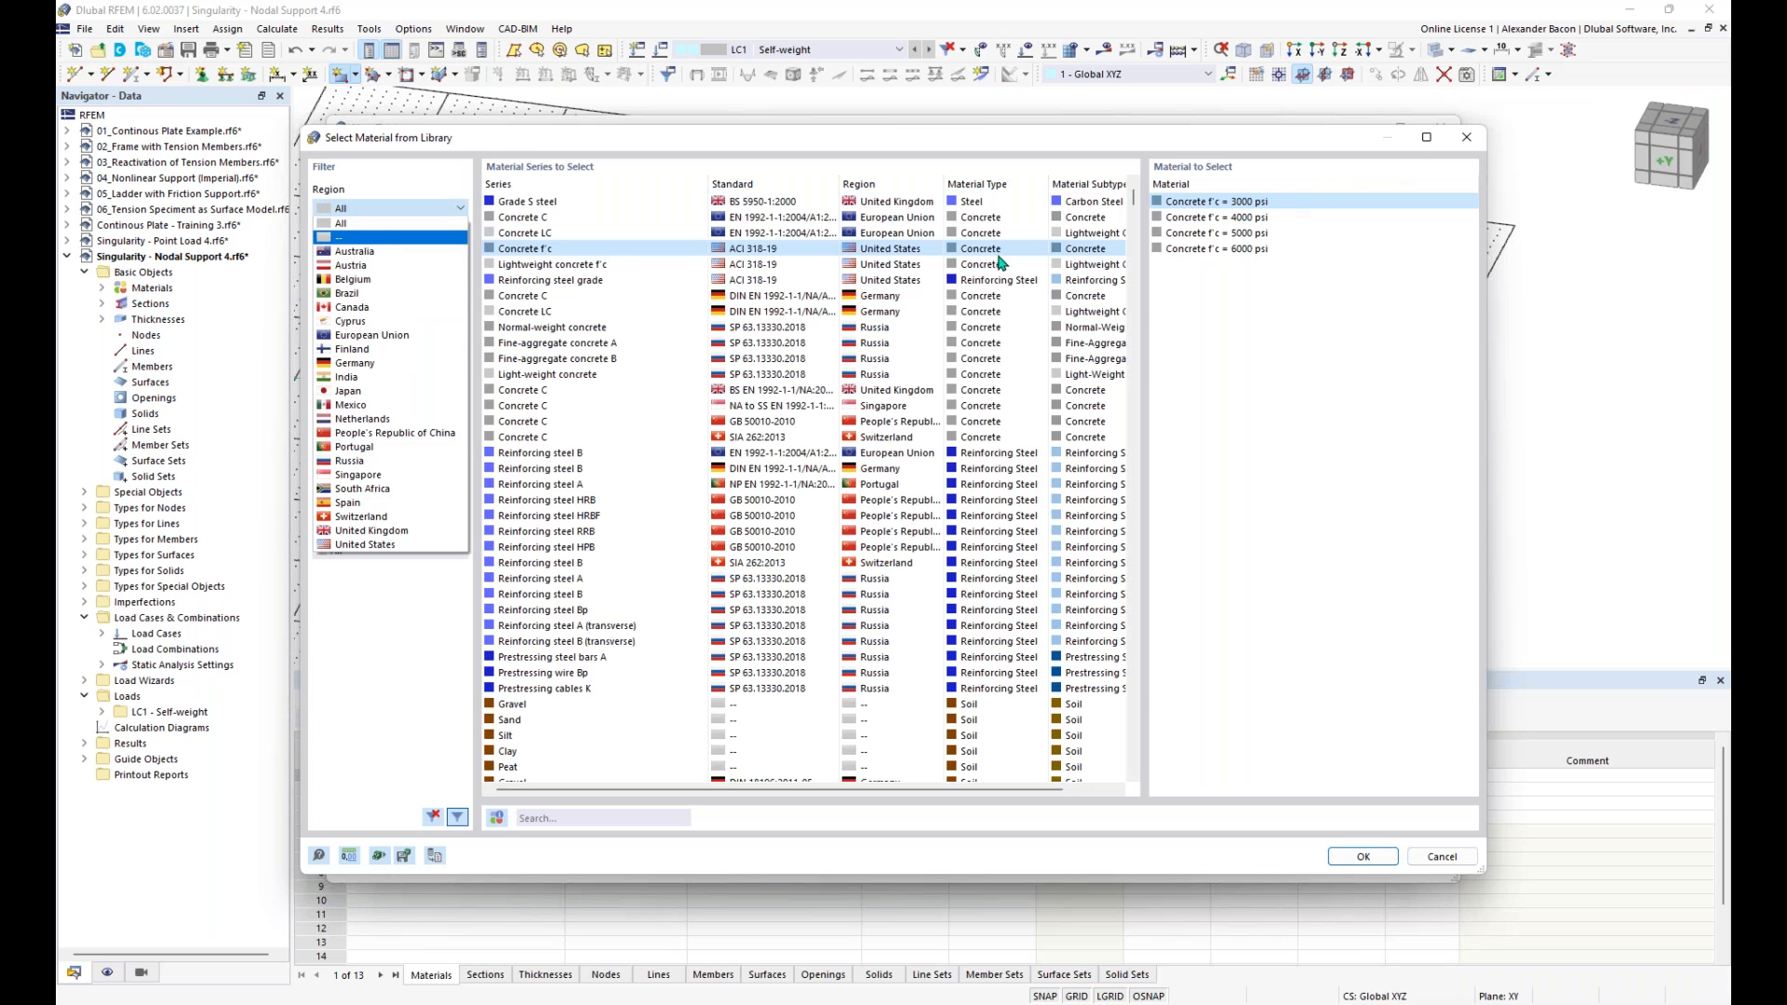
pyautogui.click(365, 545)
pyautogui.click(379, 259)
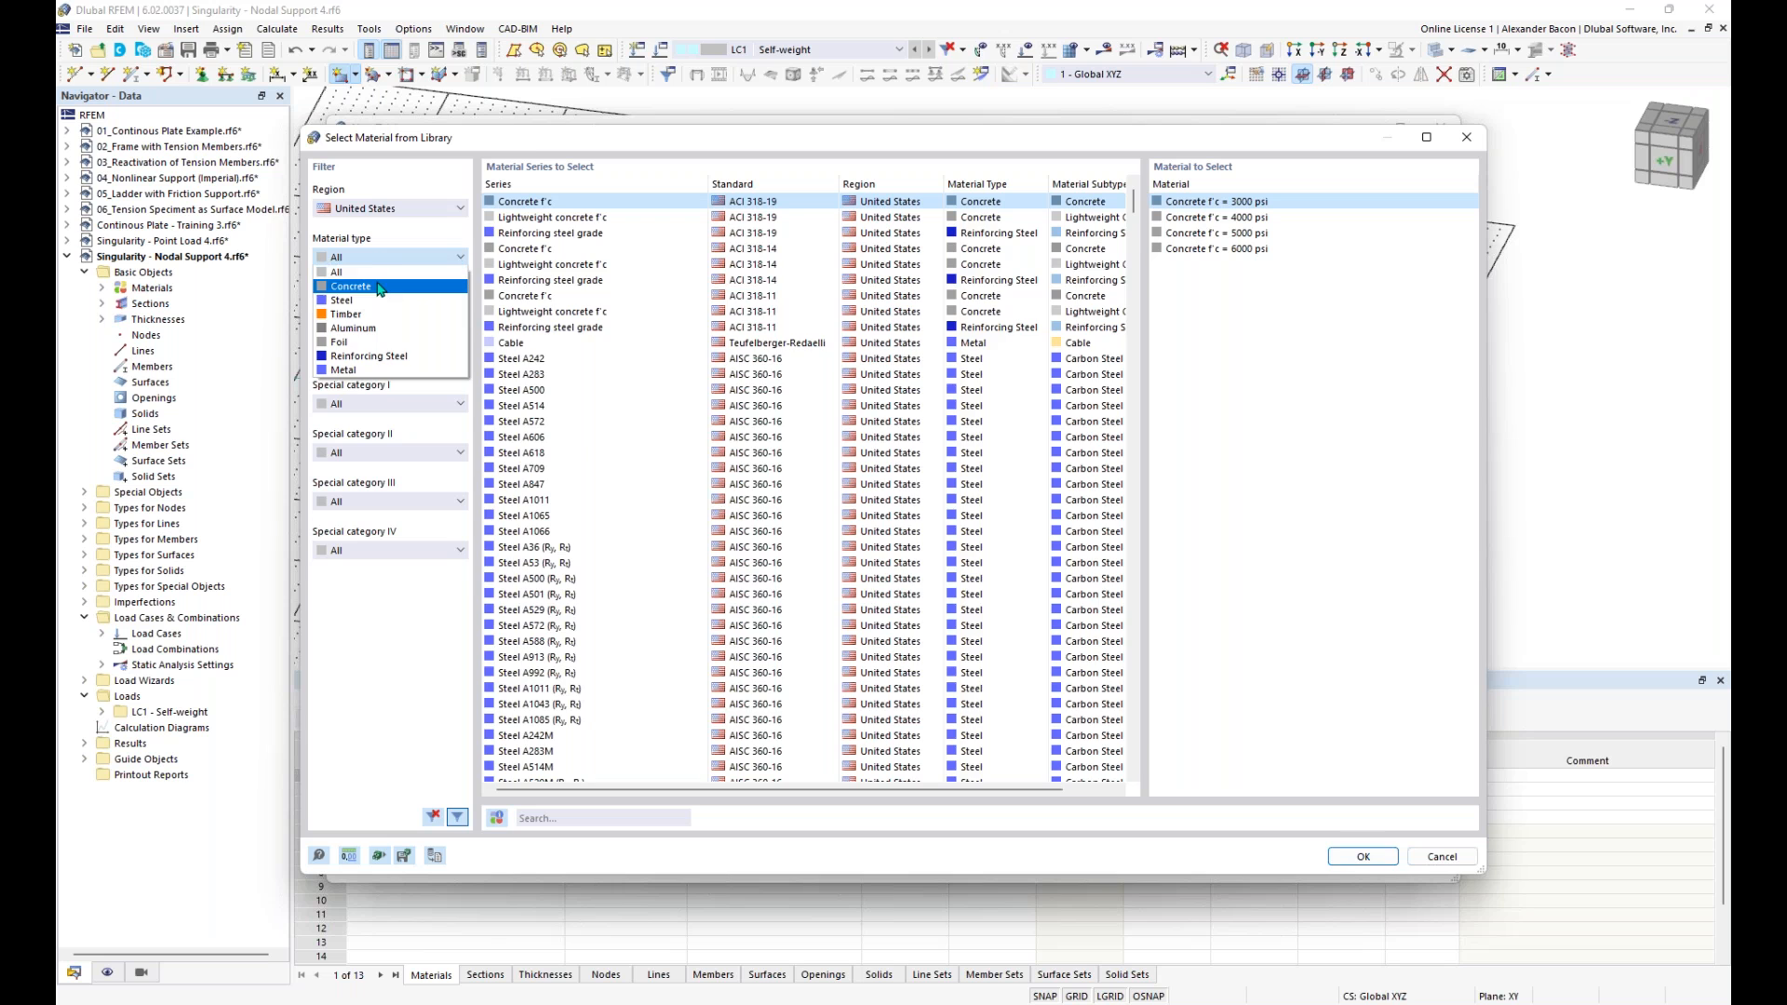
pyautogui.click(376, 286)
pyautogui.click(392, 317)
pyautogui.click(396, 350)
pyautogui.click(395, 312)
pyautogui.click(382, 333)
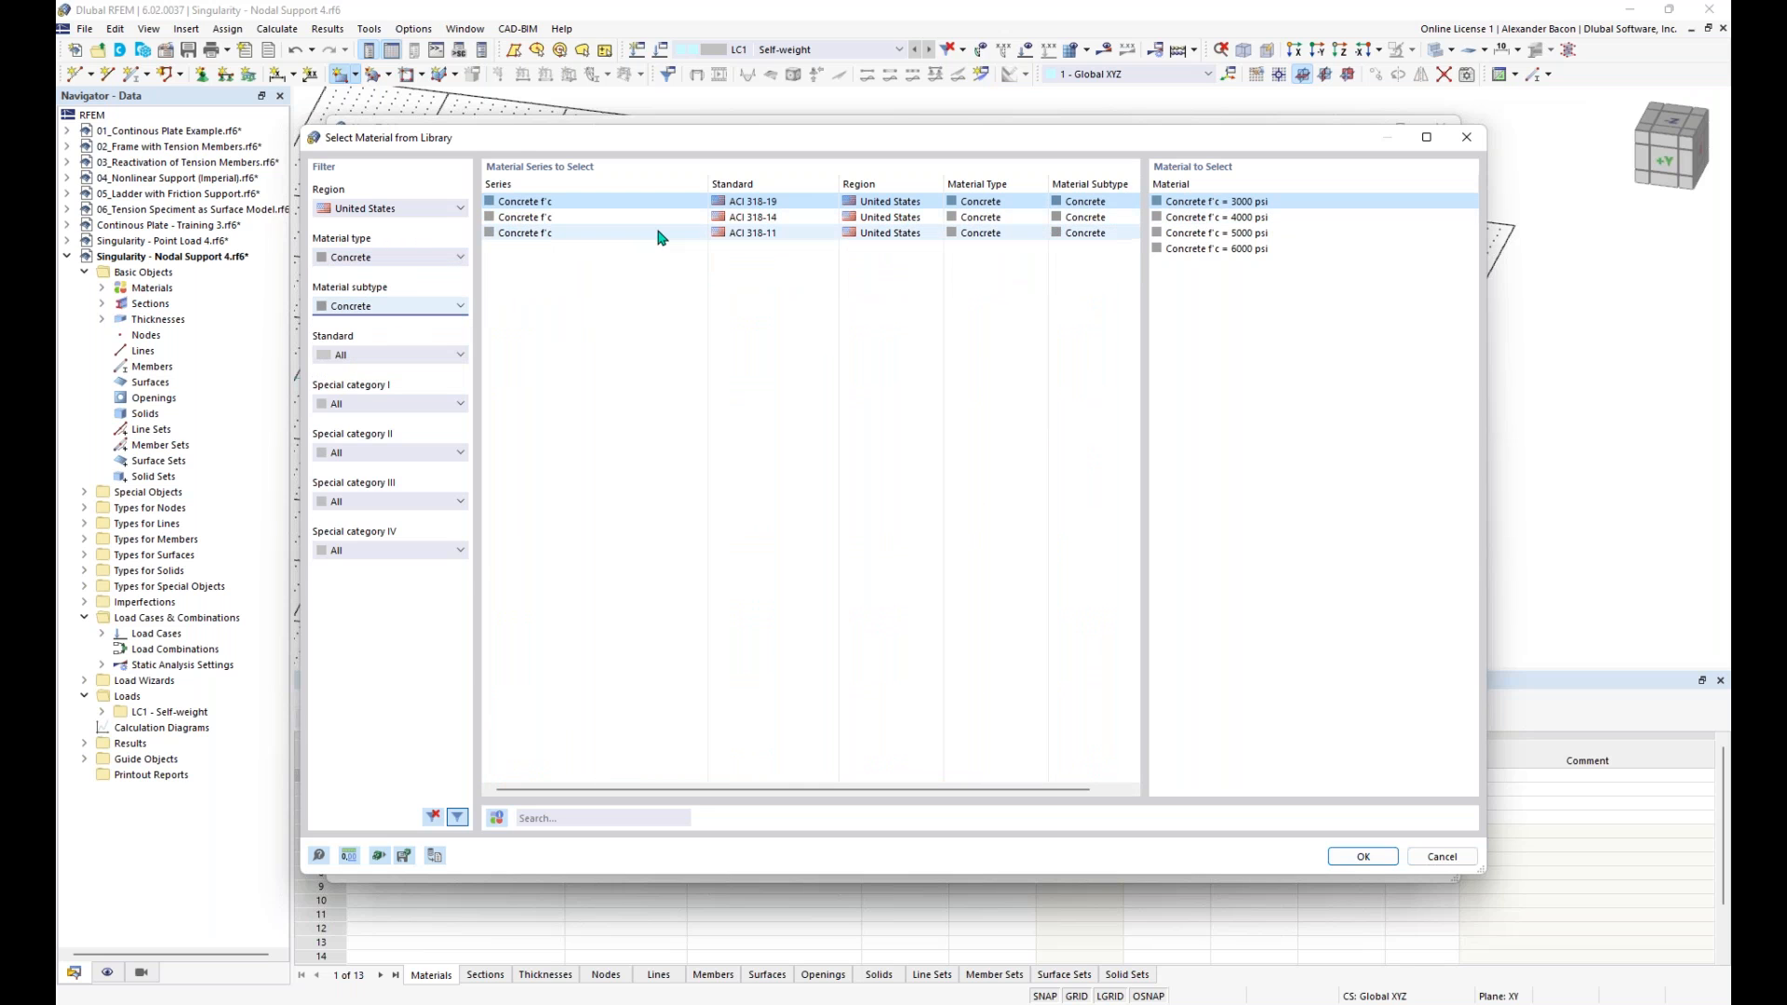
pyautogui.click(1271, 217)
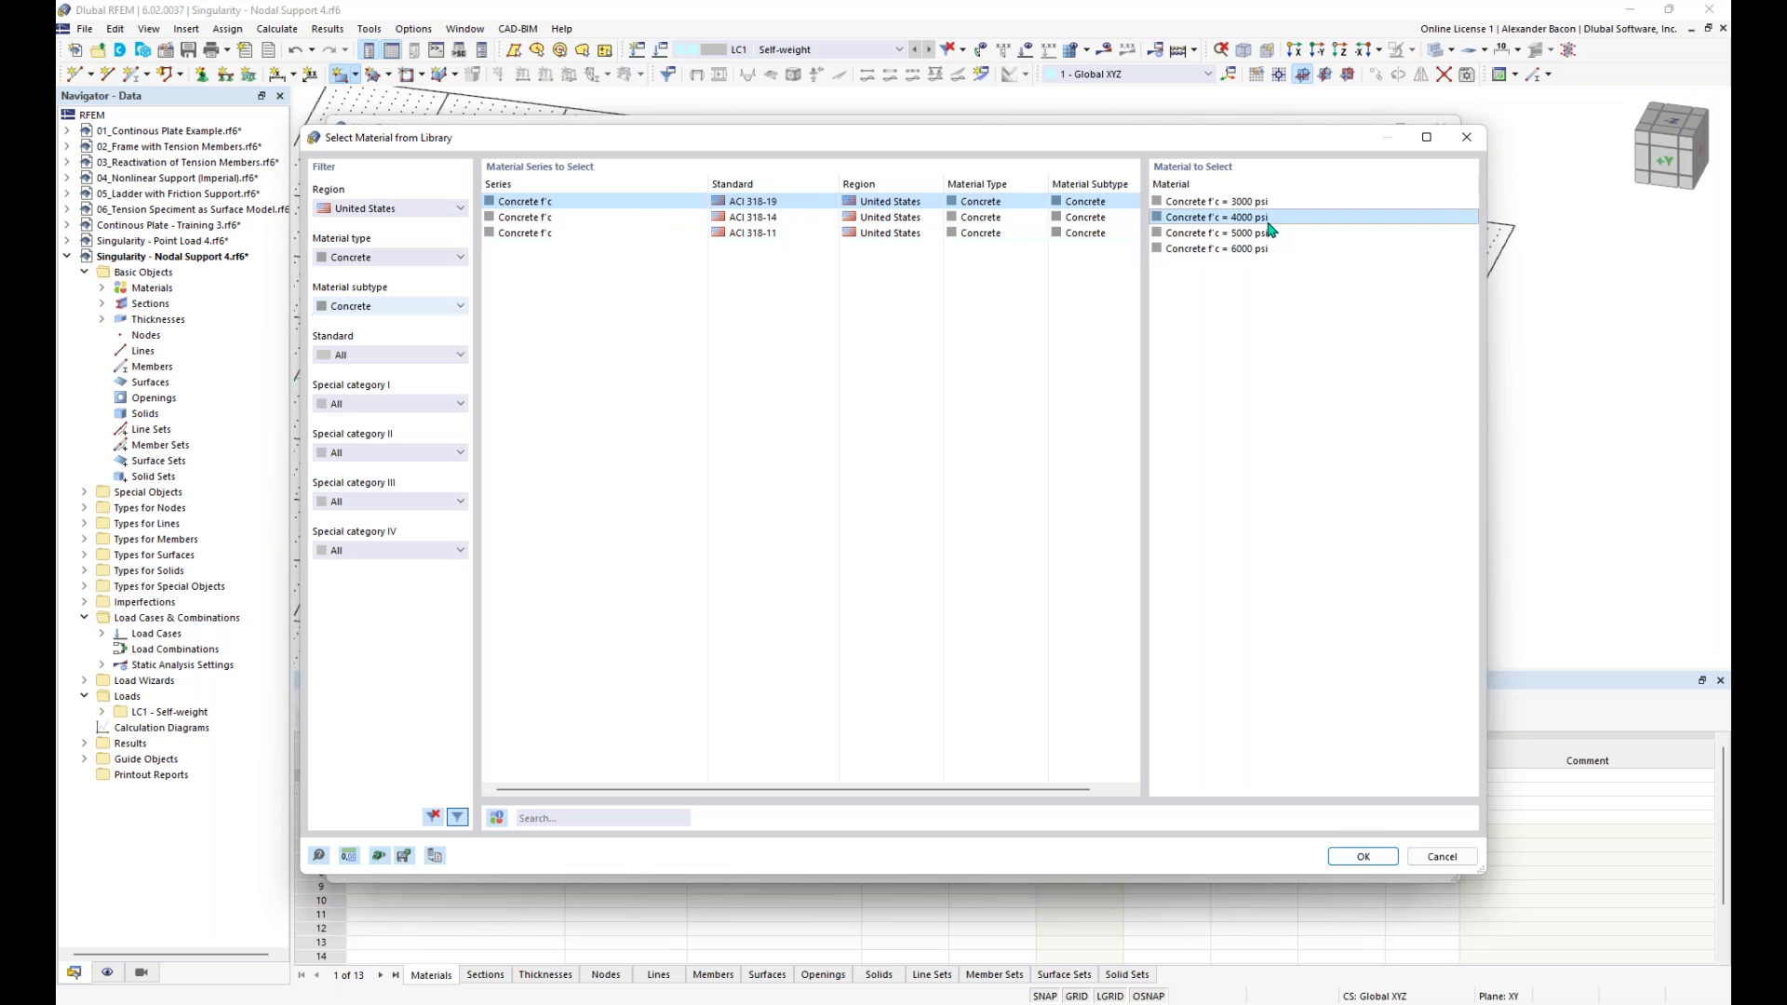
pyautogui.click(1363, 856)
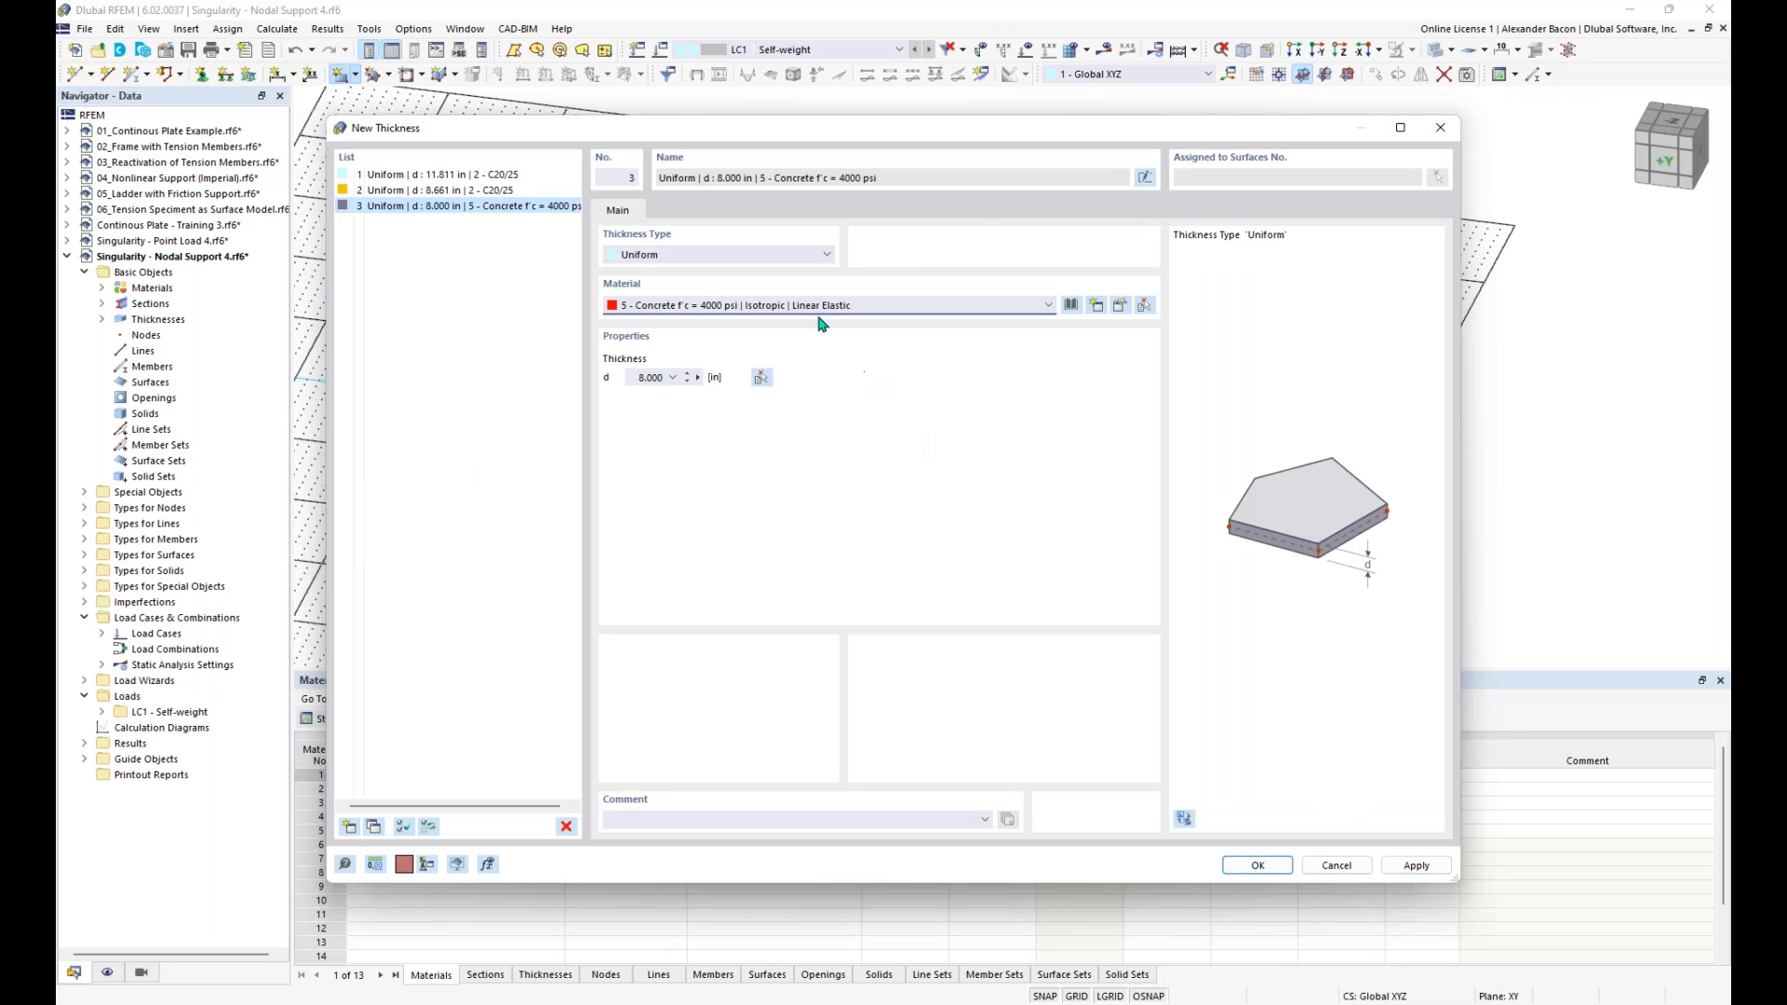
# - Set the uniform thickness d to 12 in and accept the thickness and surface definitions
pyautogui.click(640, 378)
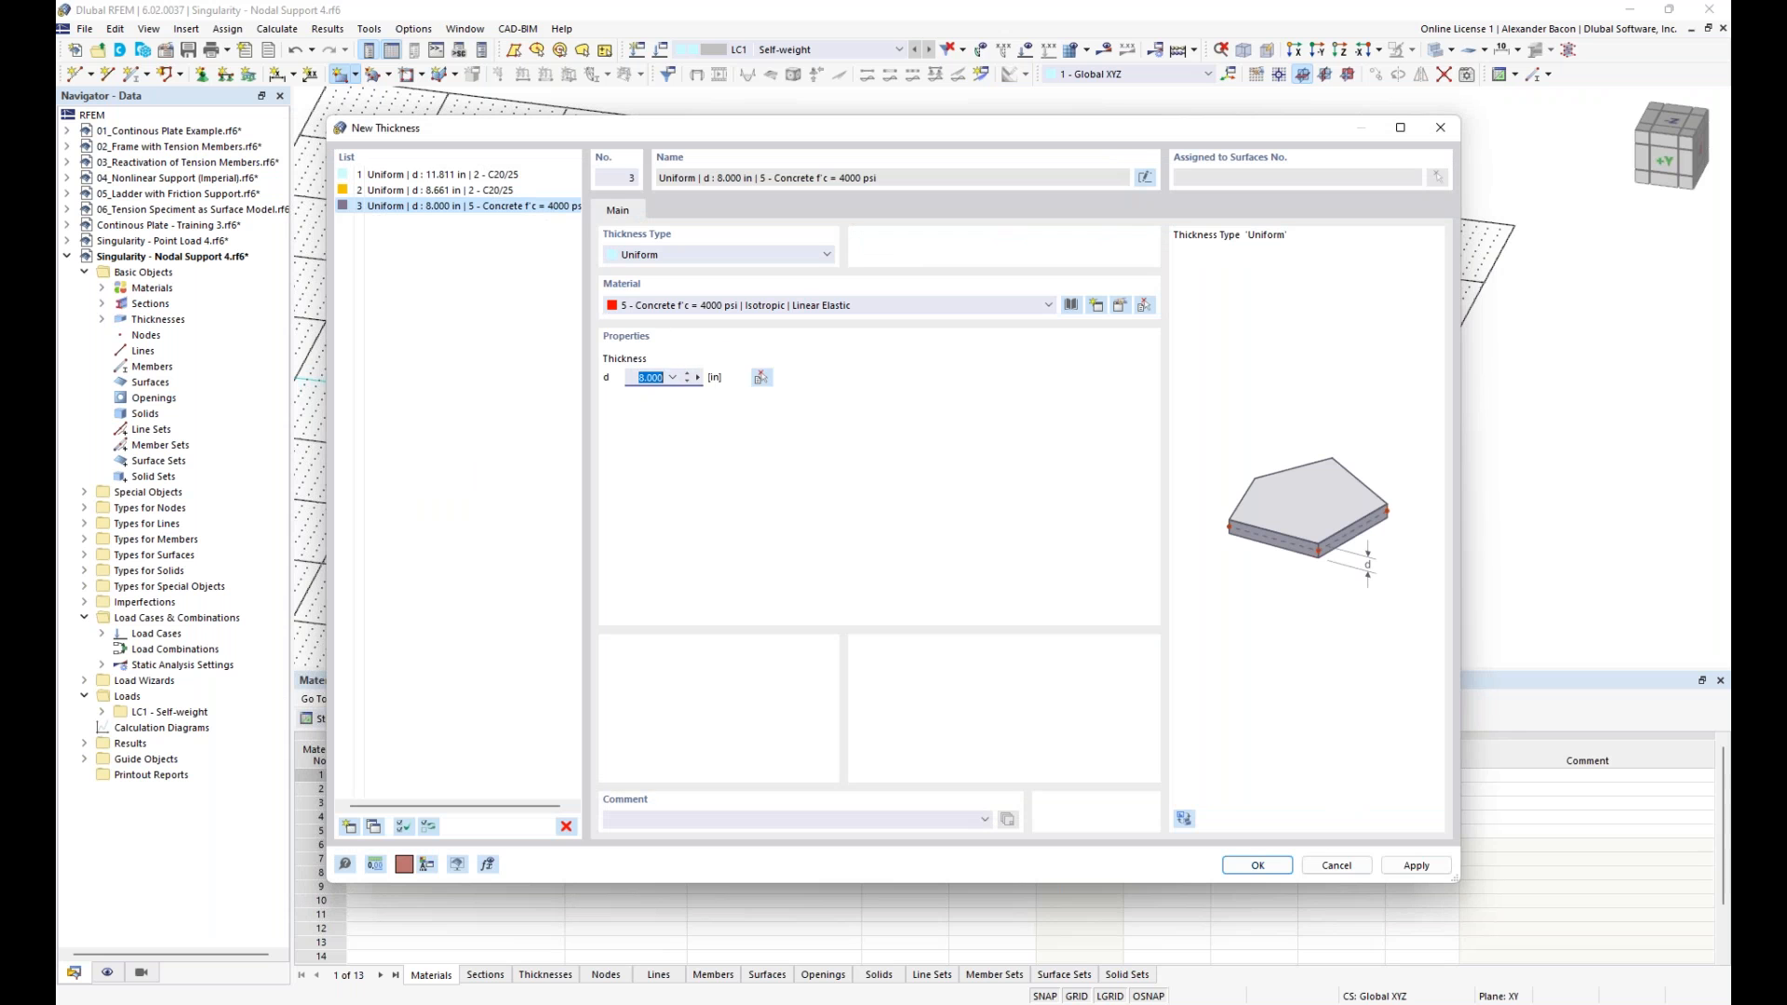
pyautogui.write('12')
pyautogui.click(1229, 871)
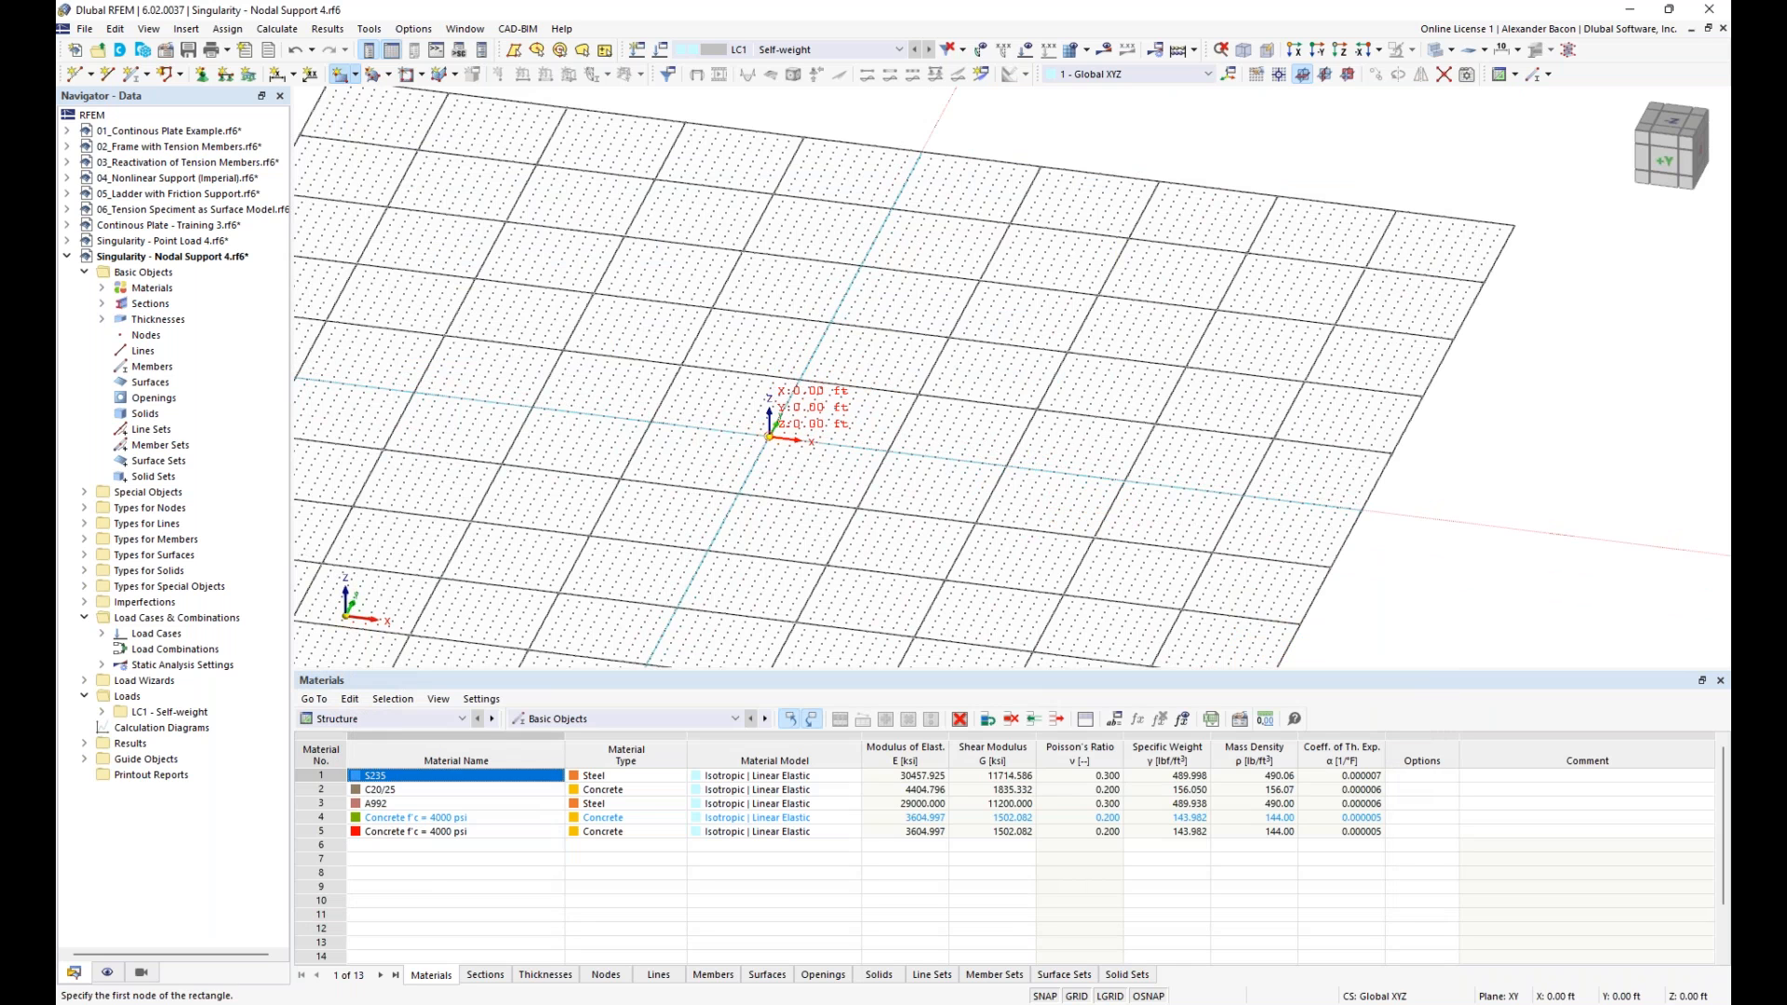
# - Draw the rectangular surface from the origin to X 32 ft, Y 16 ft in the XY plane
pyautogui.click(769, 437)
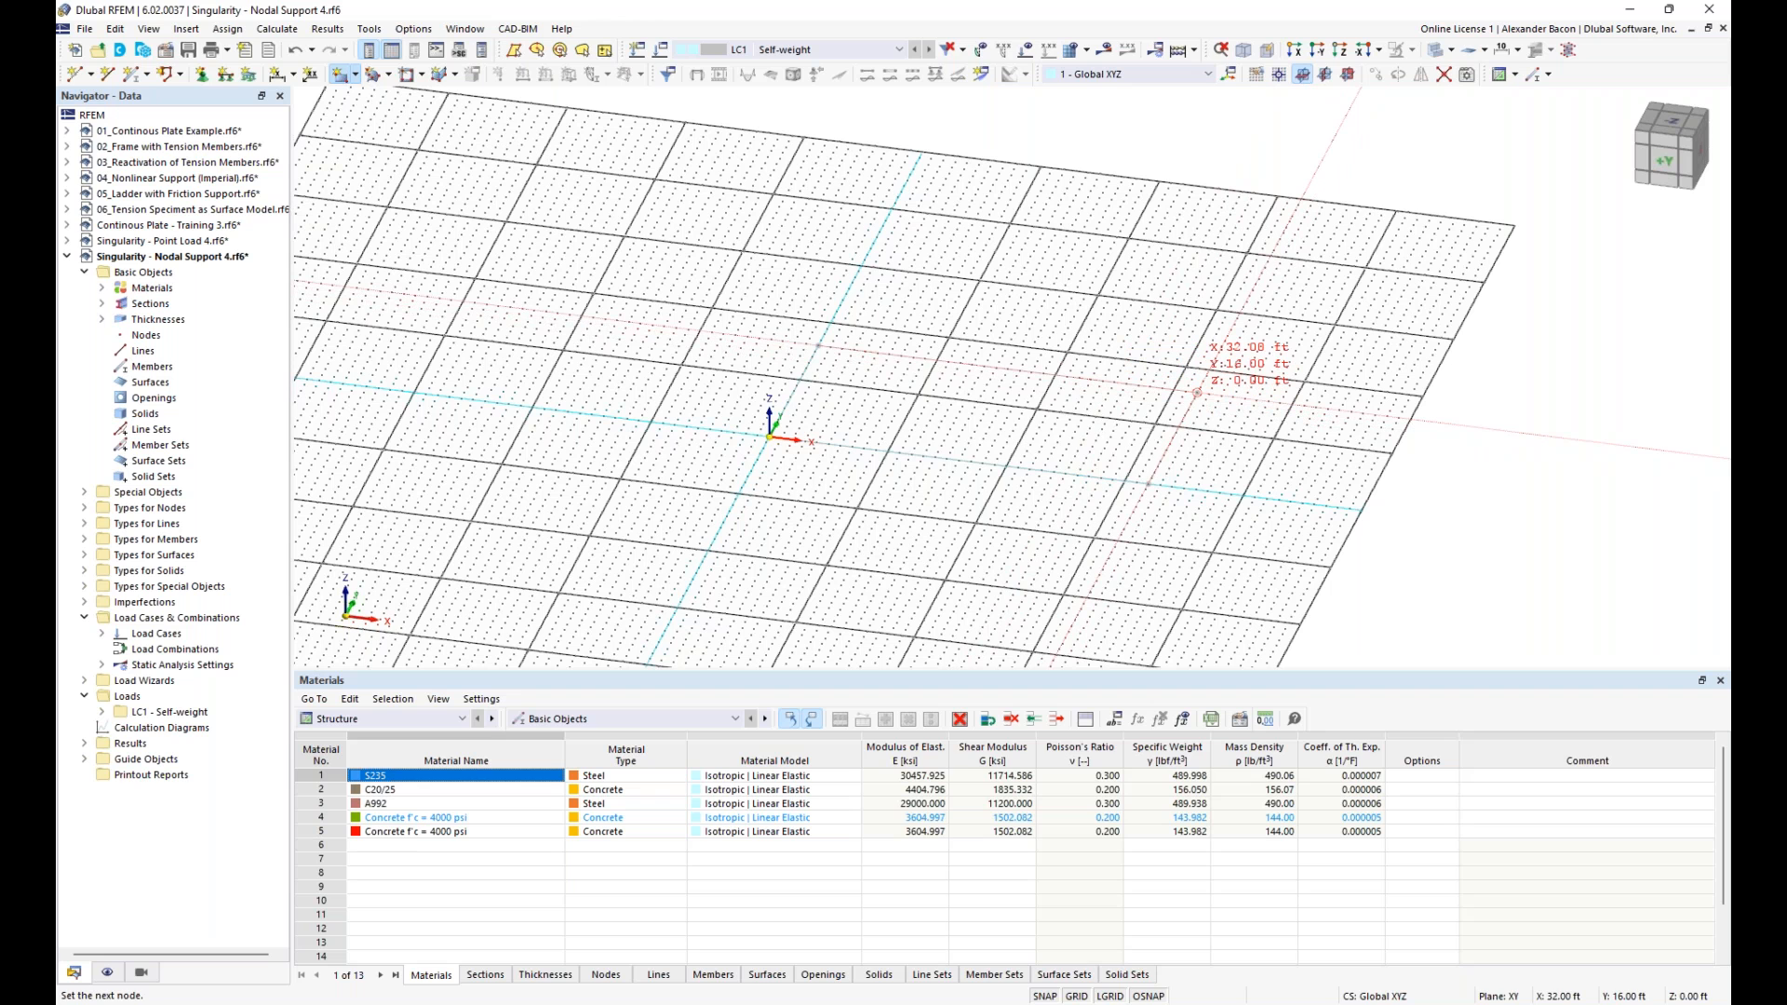
pyautogui.click(1197, 392)
pyautogui.press('Escape')
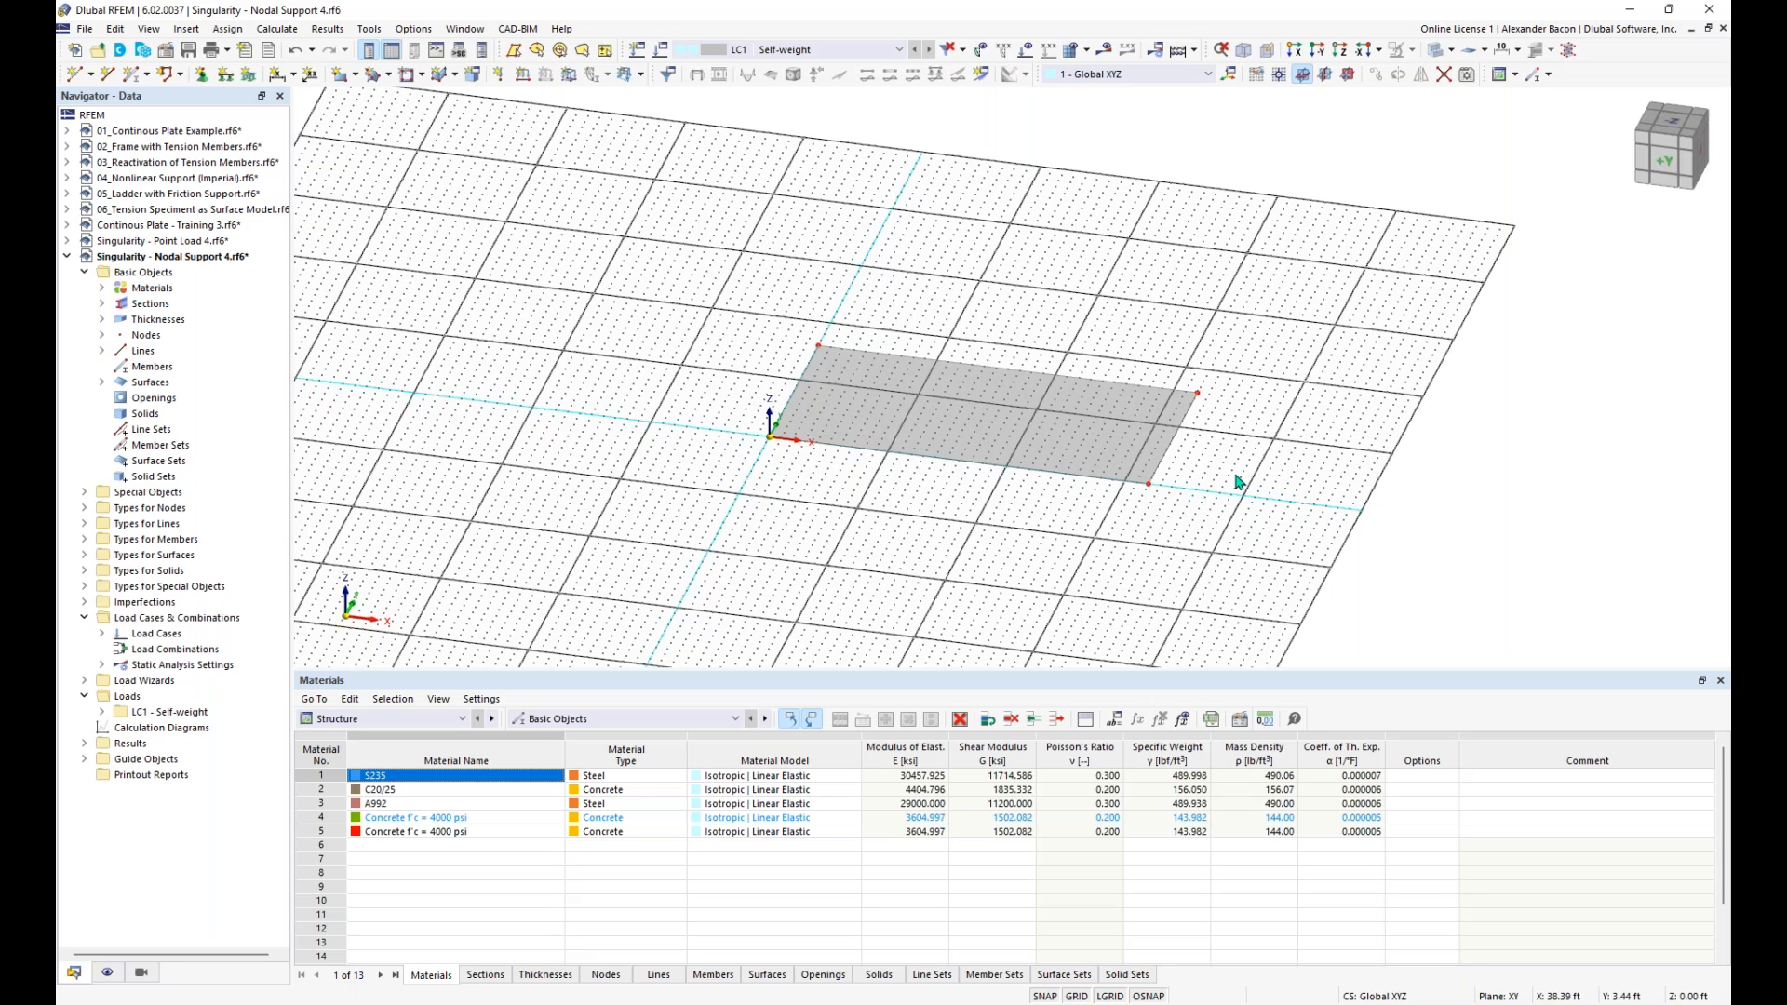
# - Assign a hinged line support to the short edge of the surface at X = 32 ft
pyautogui.keyDown('ctrl'); pyautogui.moveTo(1216, 499); pyautogui.dragTo(1225, 398, button='middle'); pyautogui.keyUp('ctrl')
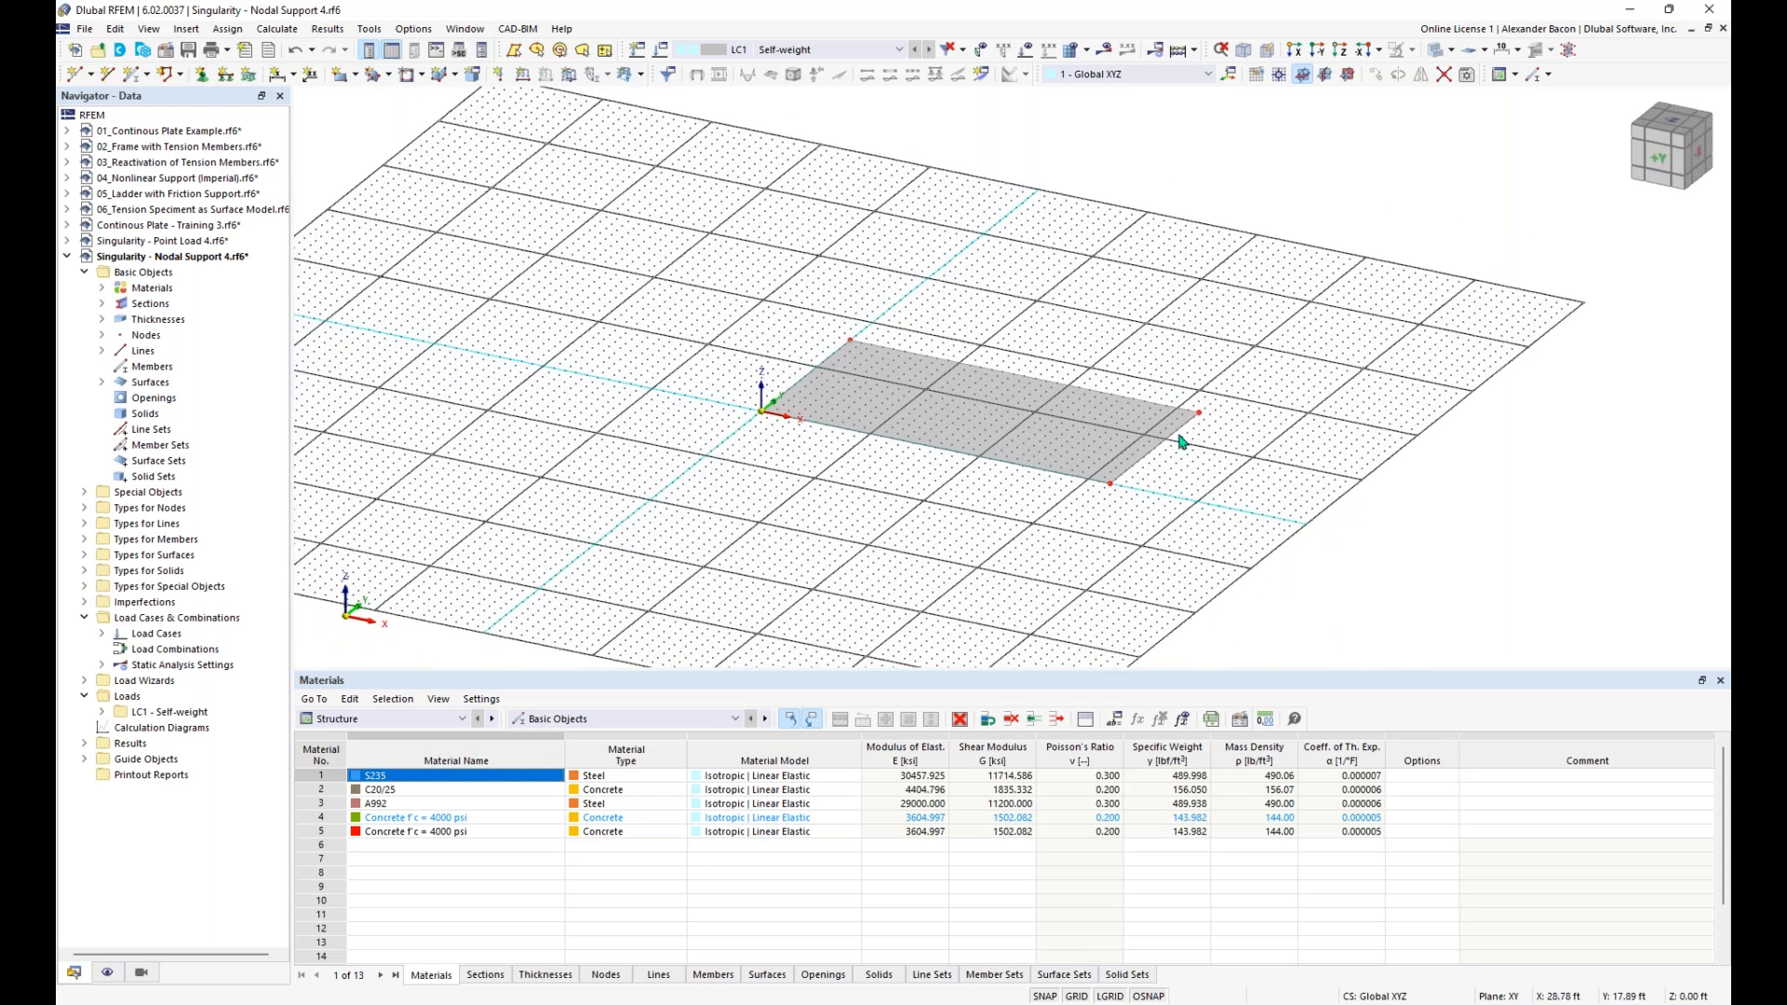
pyautogui.scroll(2, 1154, 470)
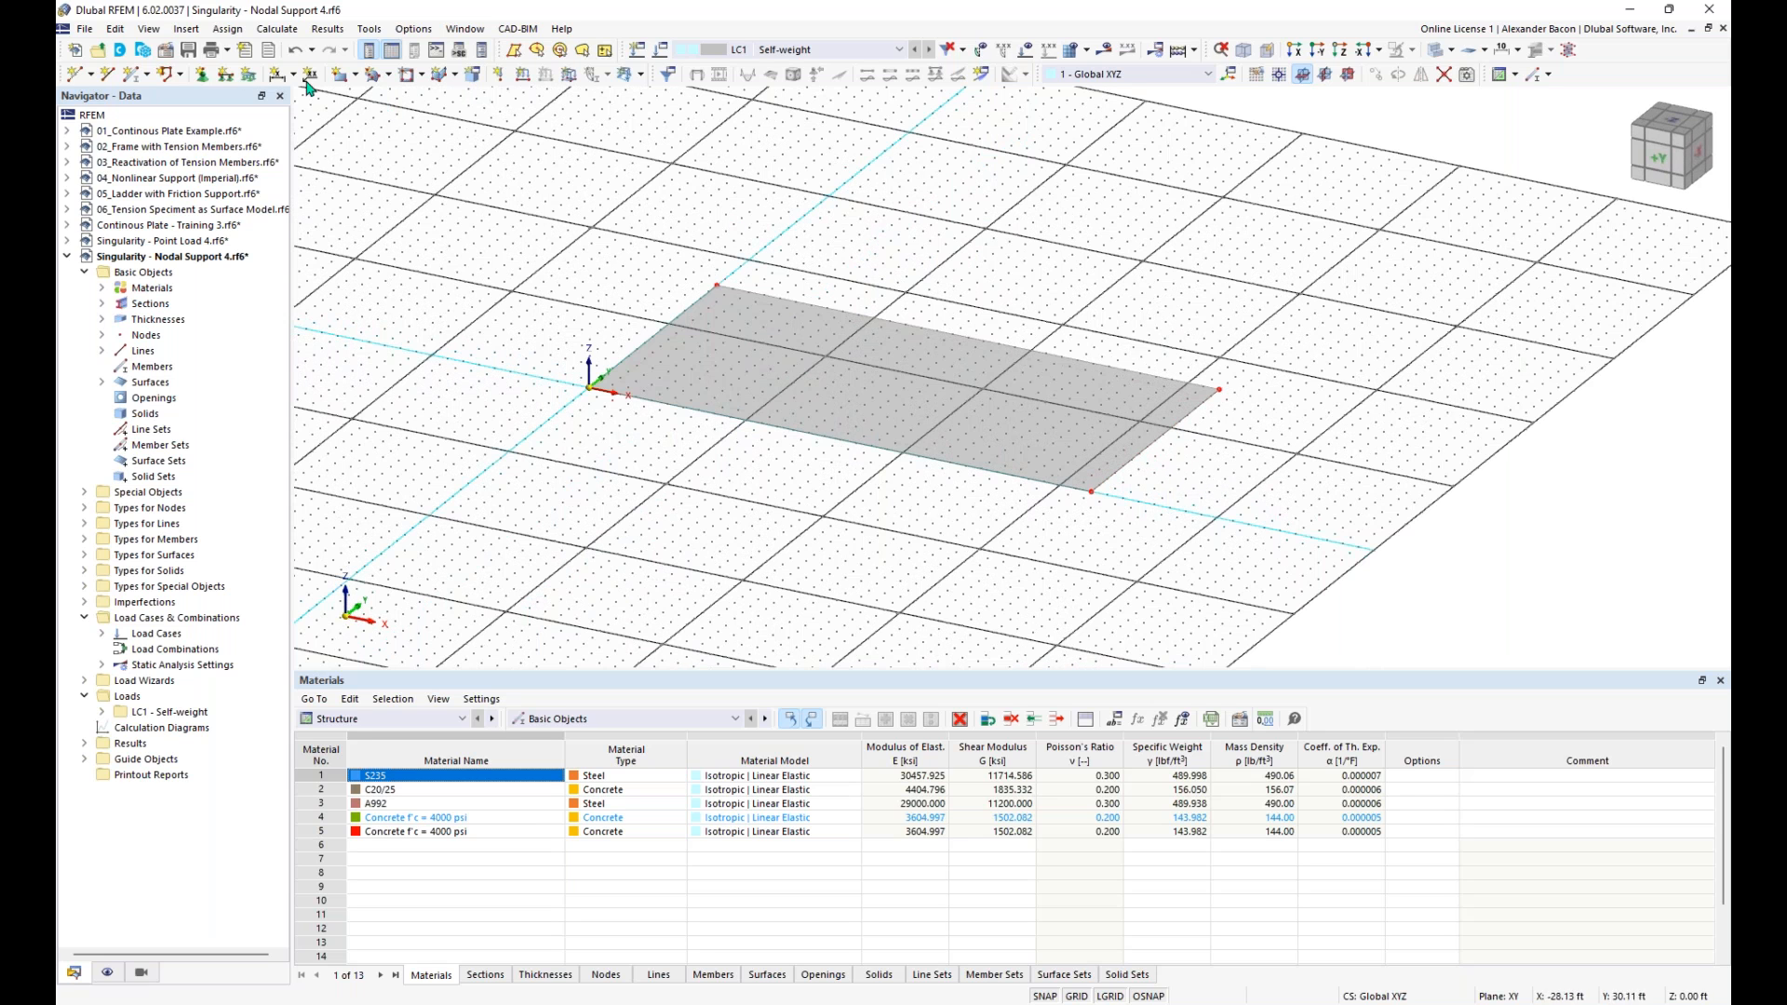
pyautogui.click(224, 77)
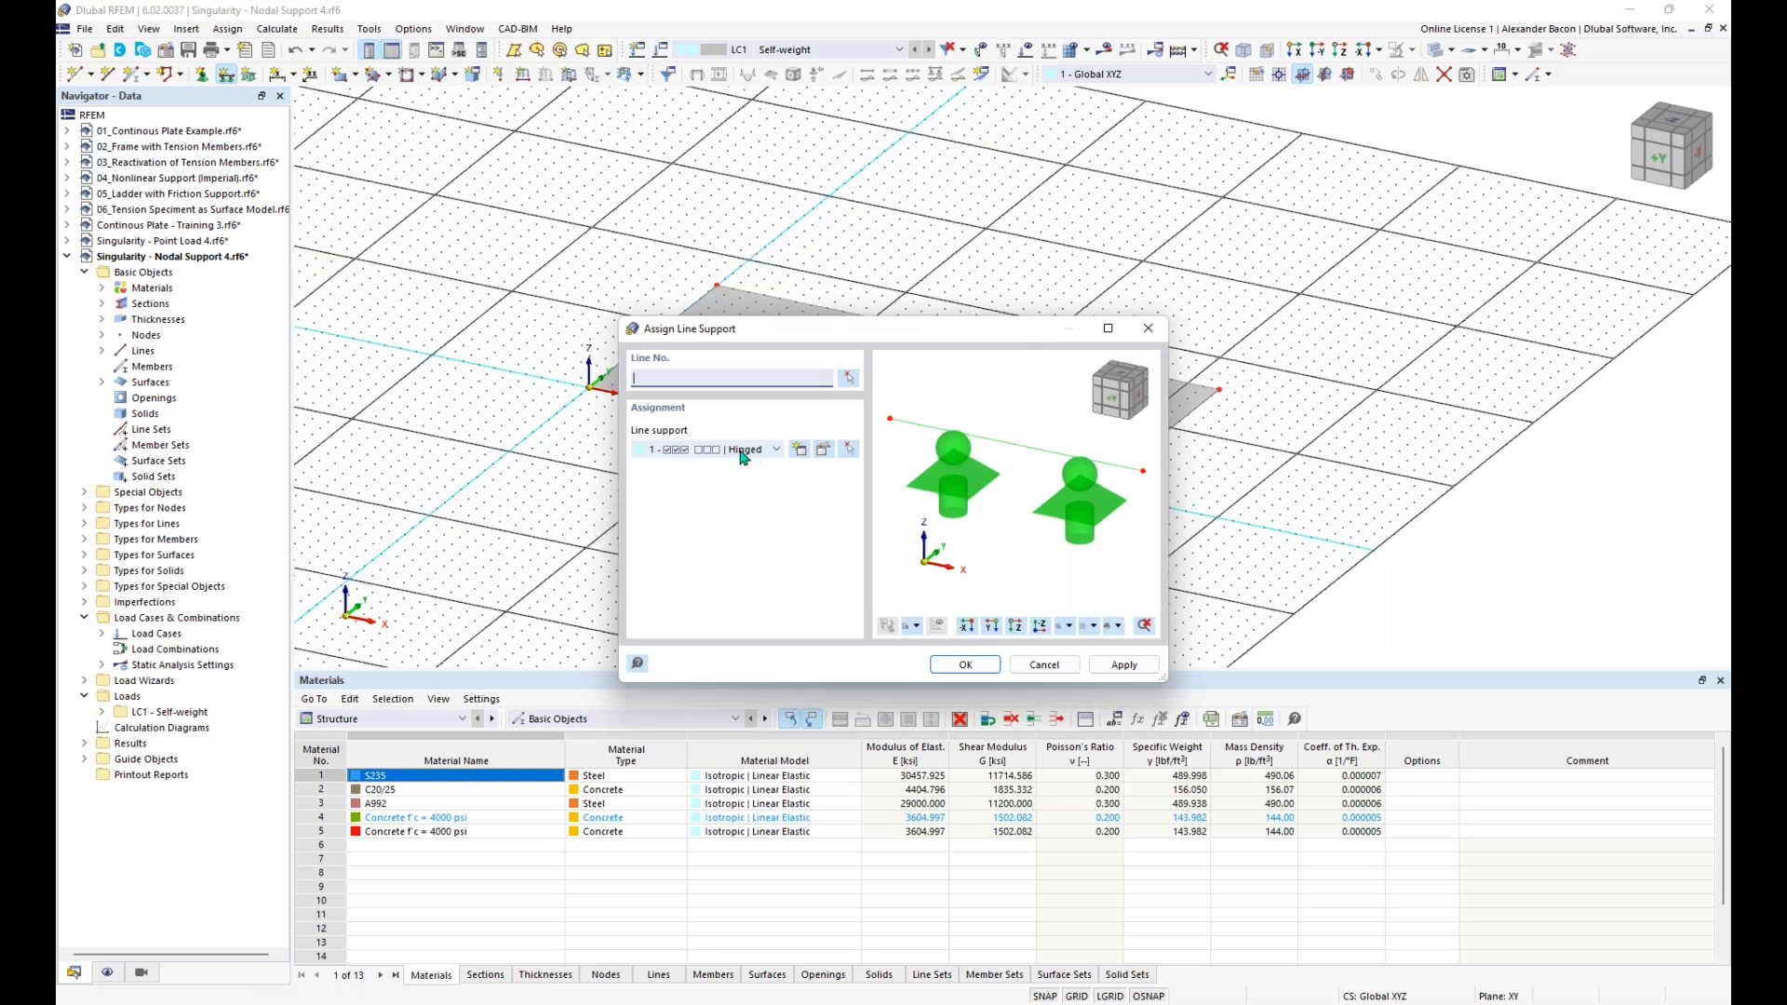
pyautogui.click(1043, 665)
pyautogui.click(1144, 452)
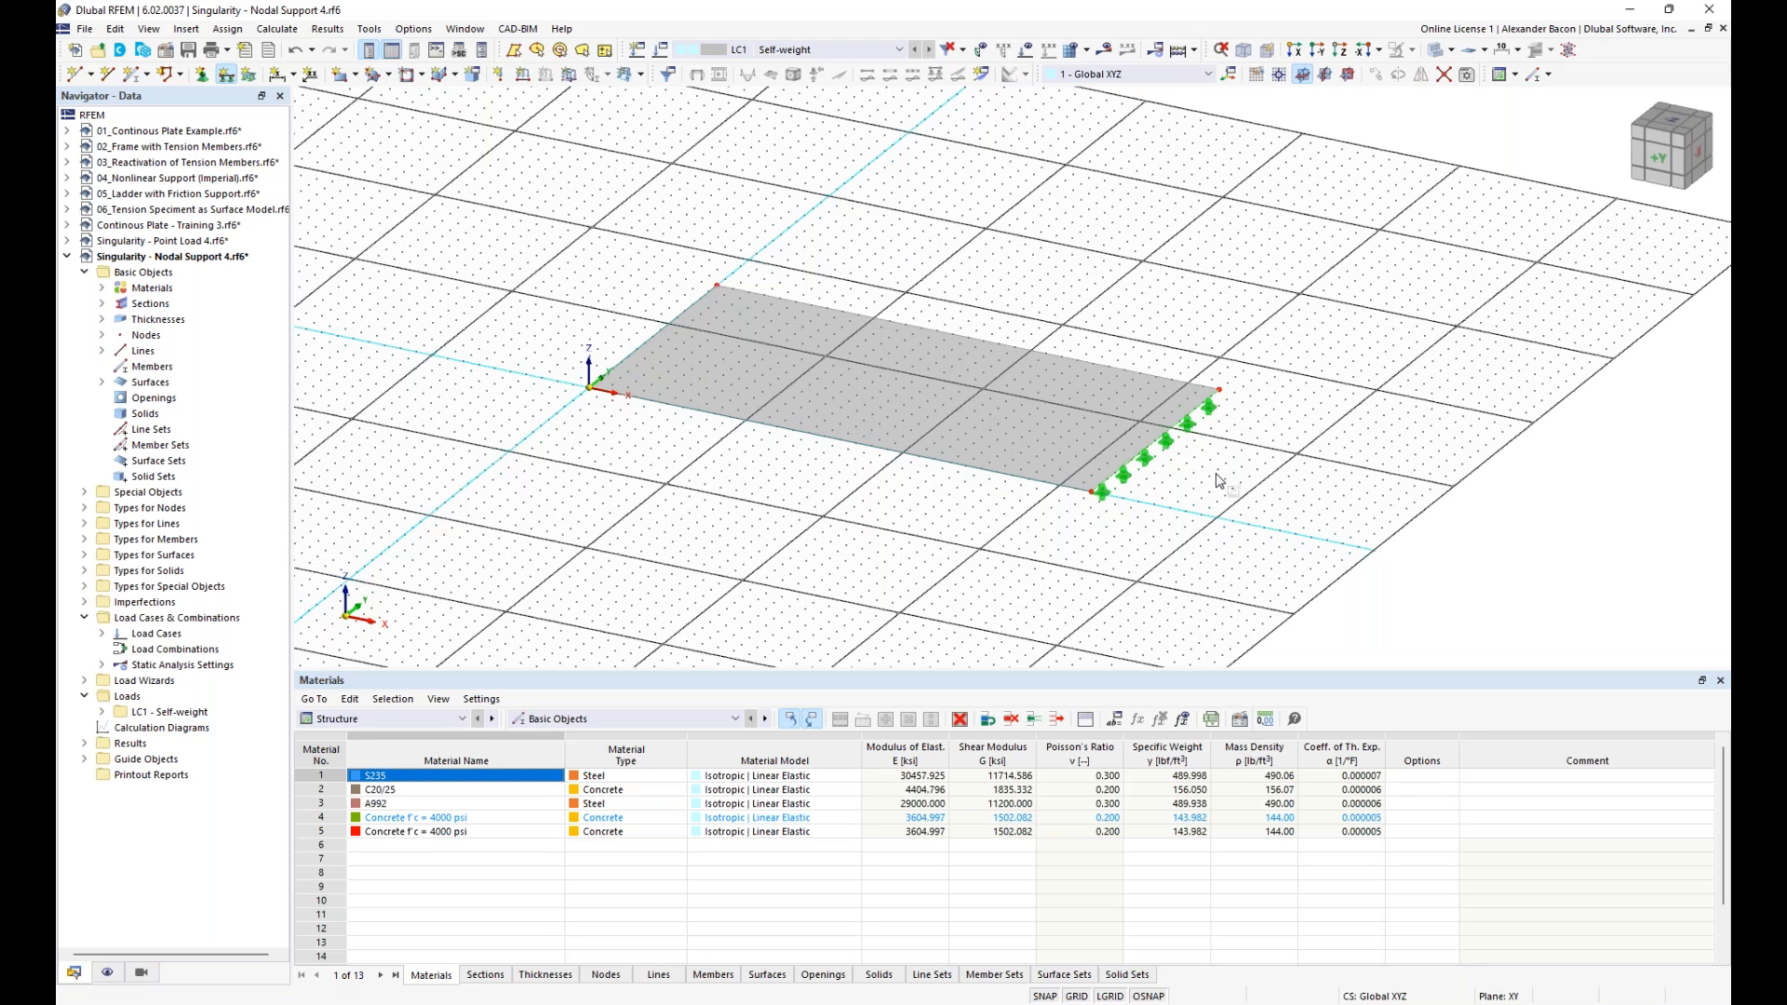
pyautogui.press('Escape')
# - Place a standard node inside the surface at X 5 ft, Y 8 ft, Z 0 ft
pyautogui.click(90, 74)
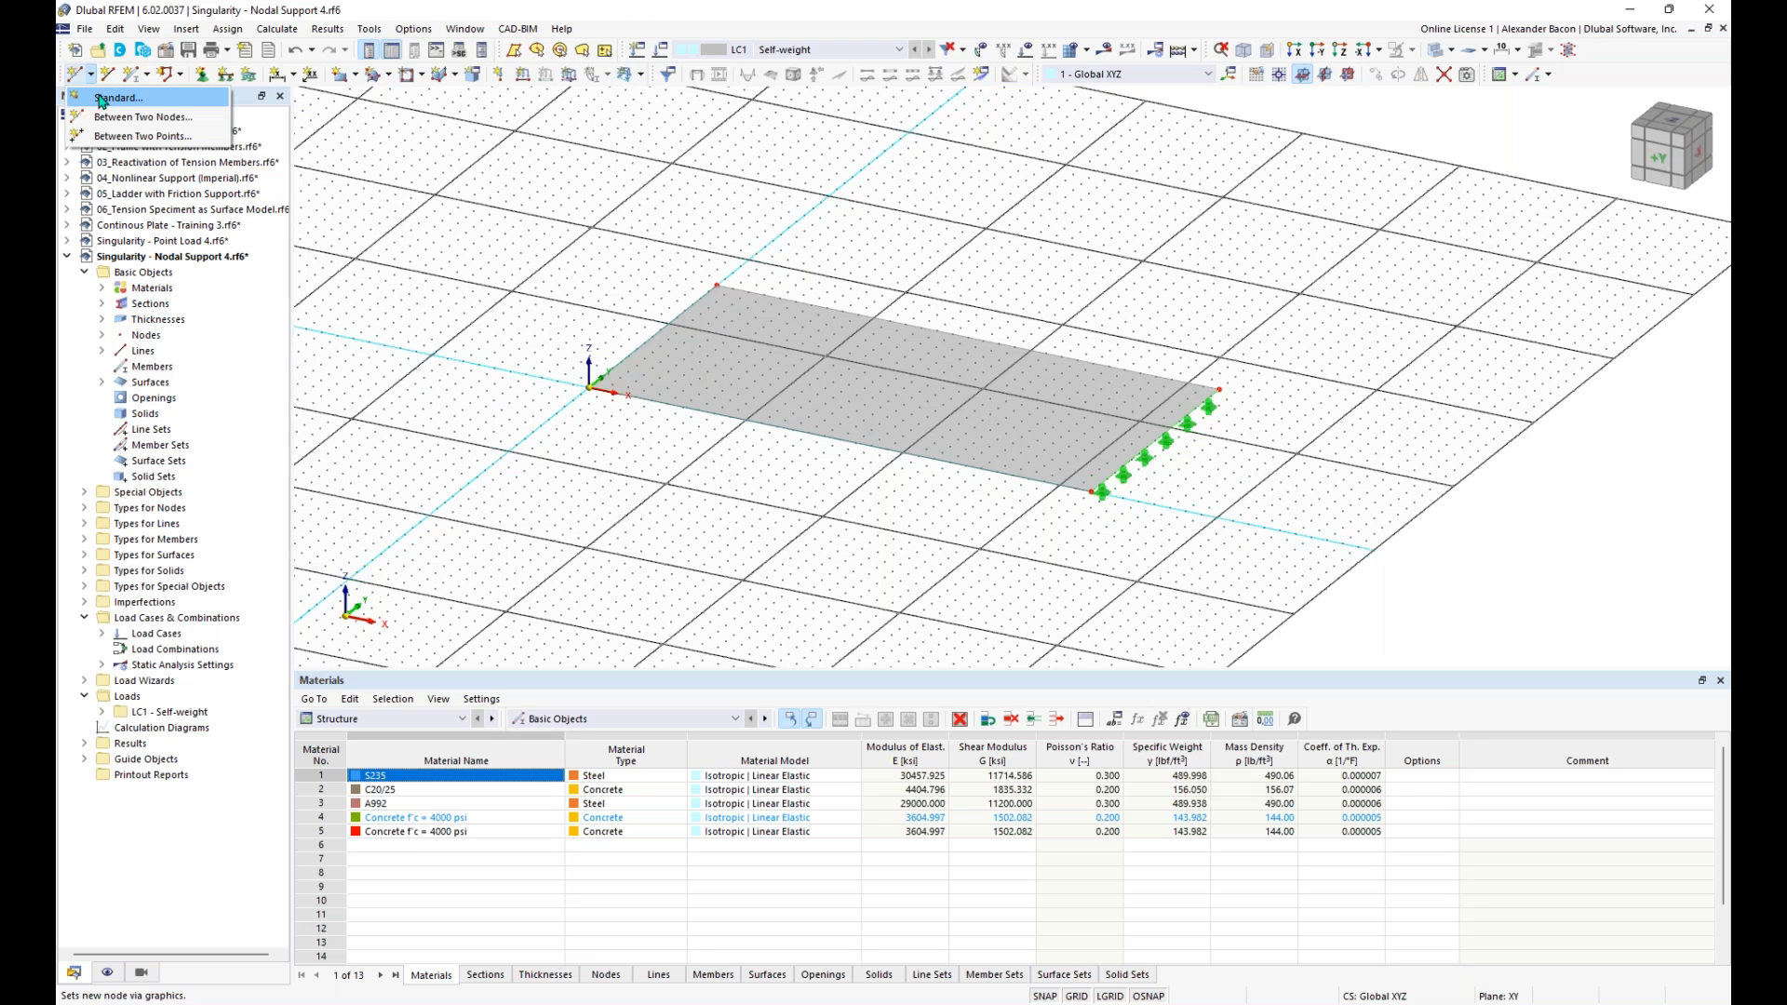
pyautogui.click(101, 99)
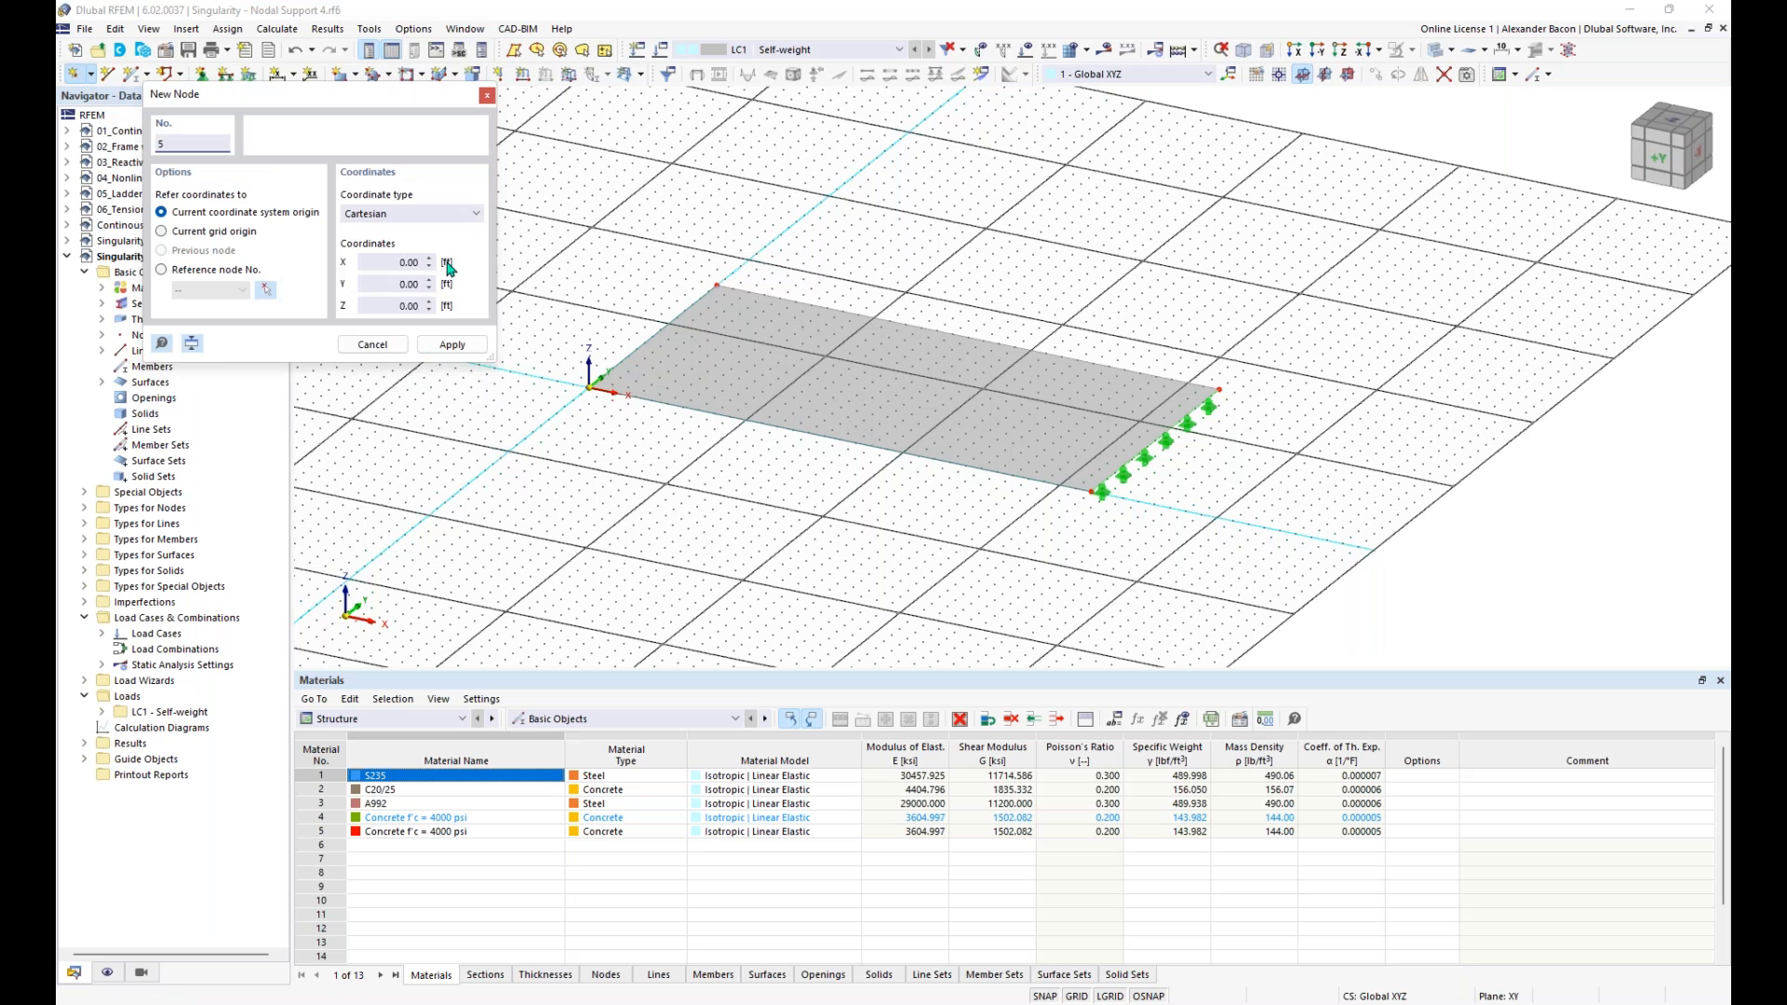
pyautogui.click(731, 353)
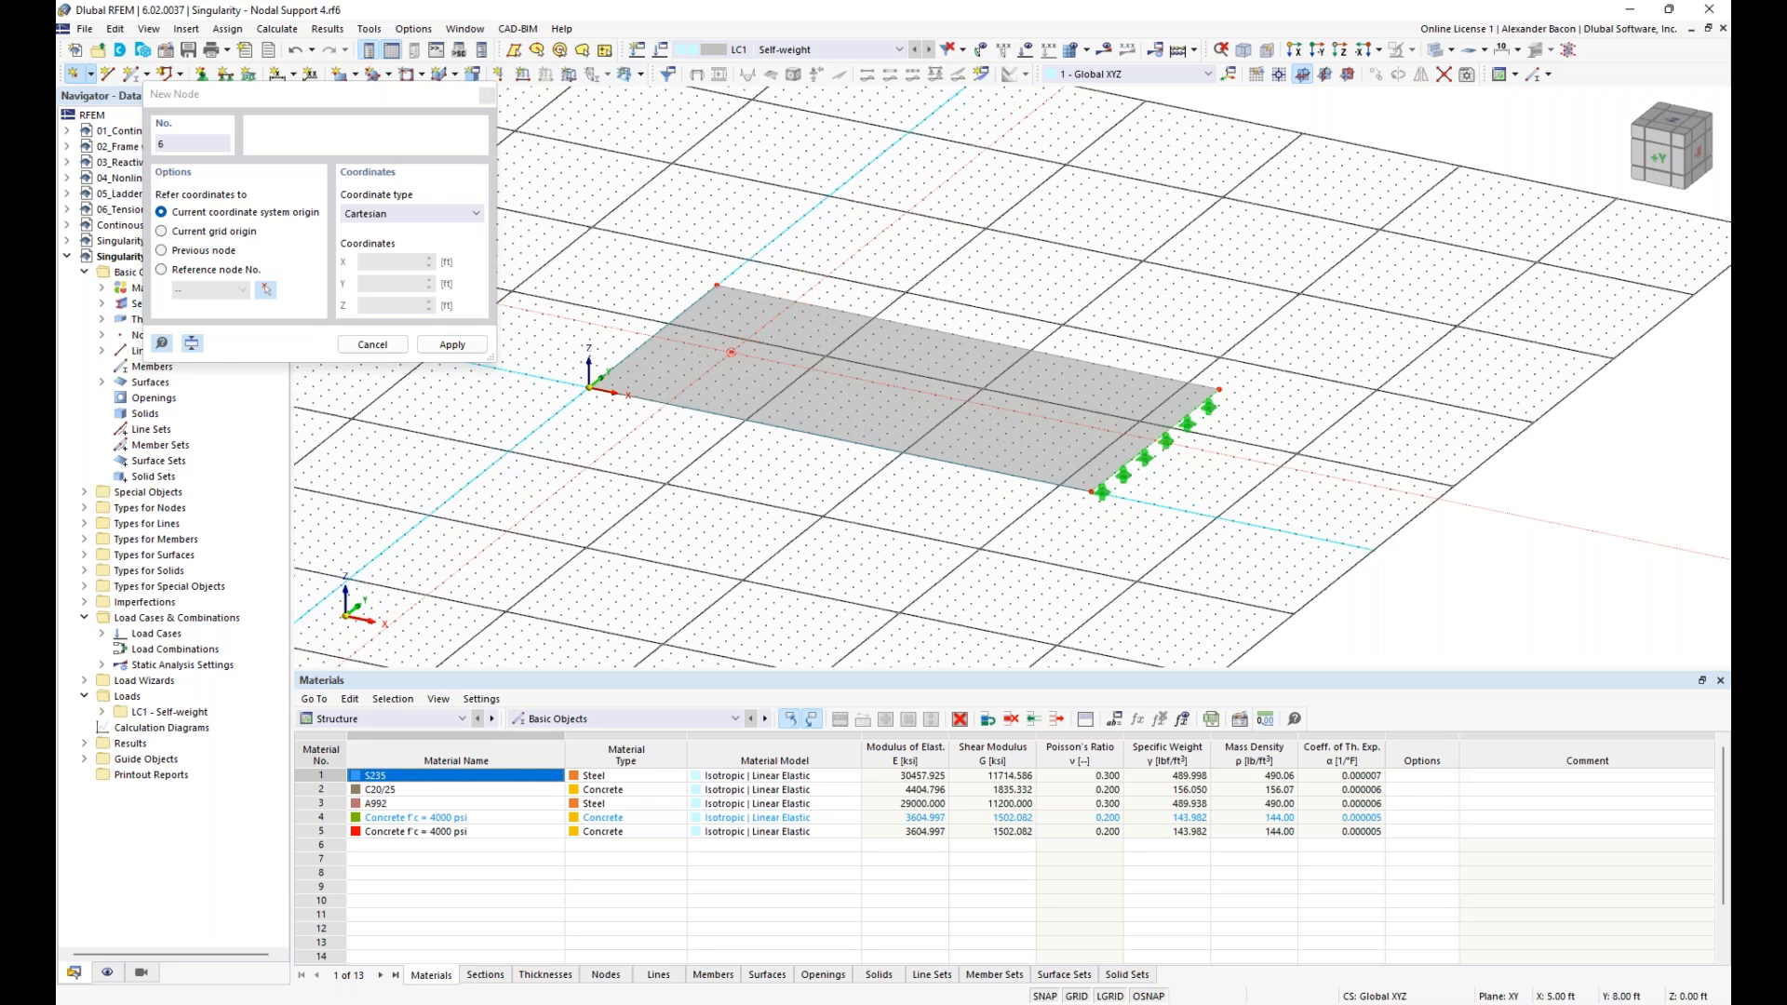
pyautogui.press('Escape')
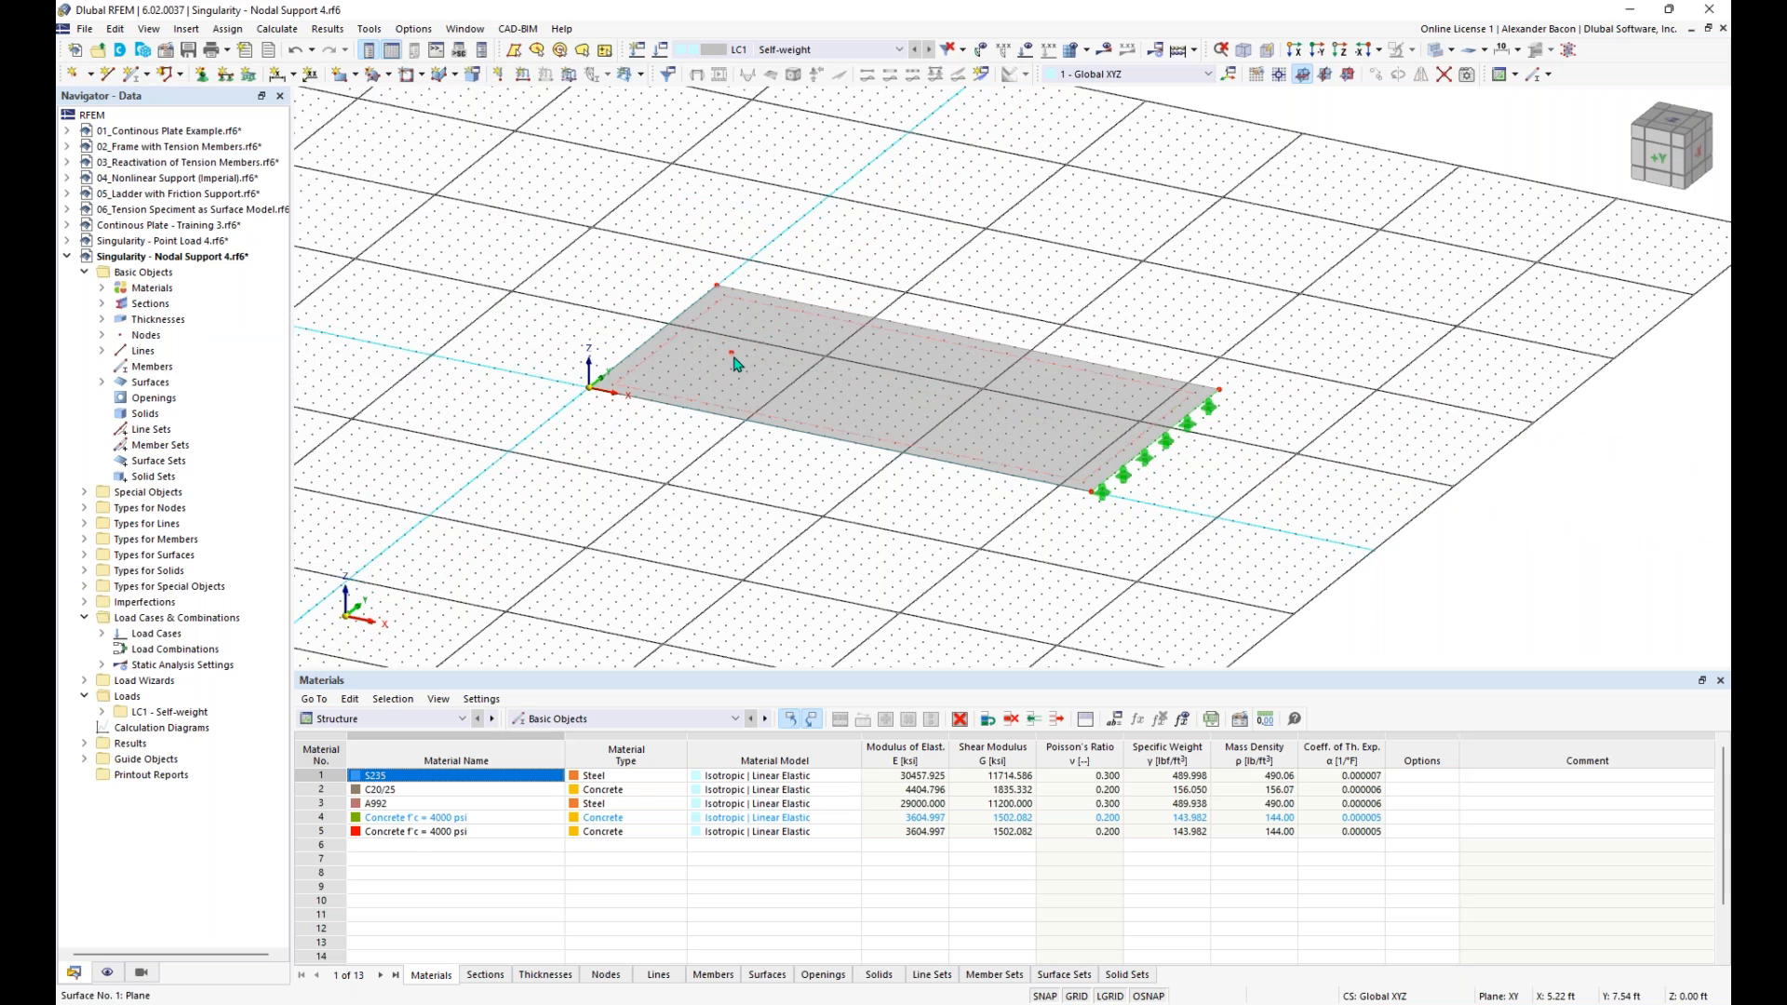
# - Assign a hinged nodal support to the node inside the surface
pyautogui.moveTo(735, 360)
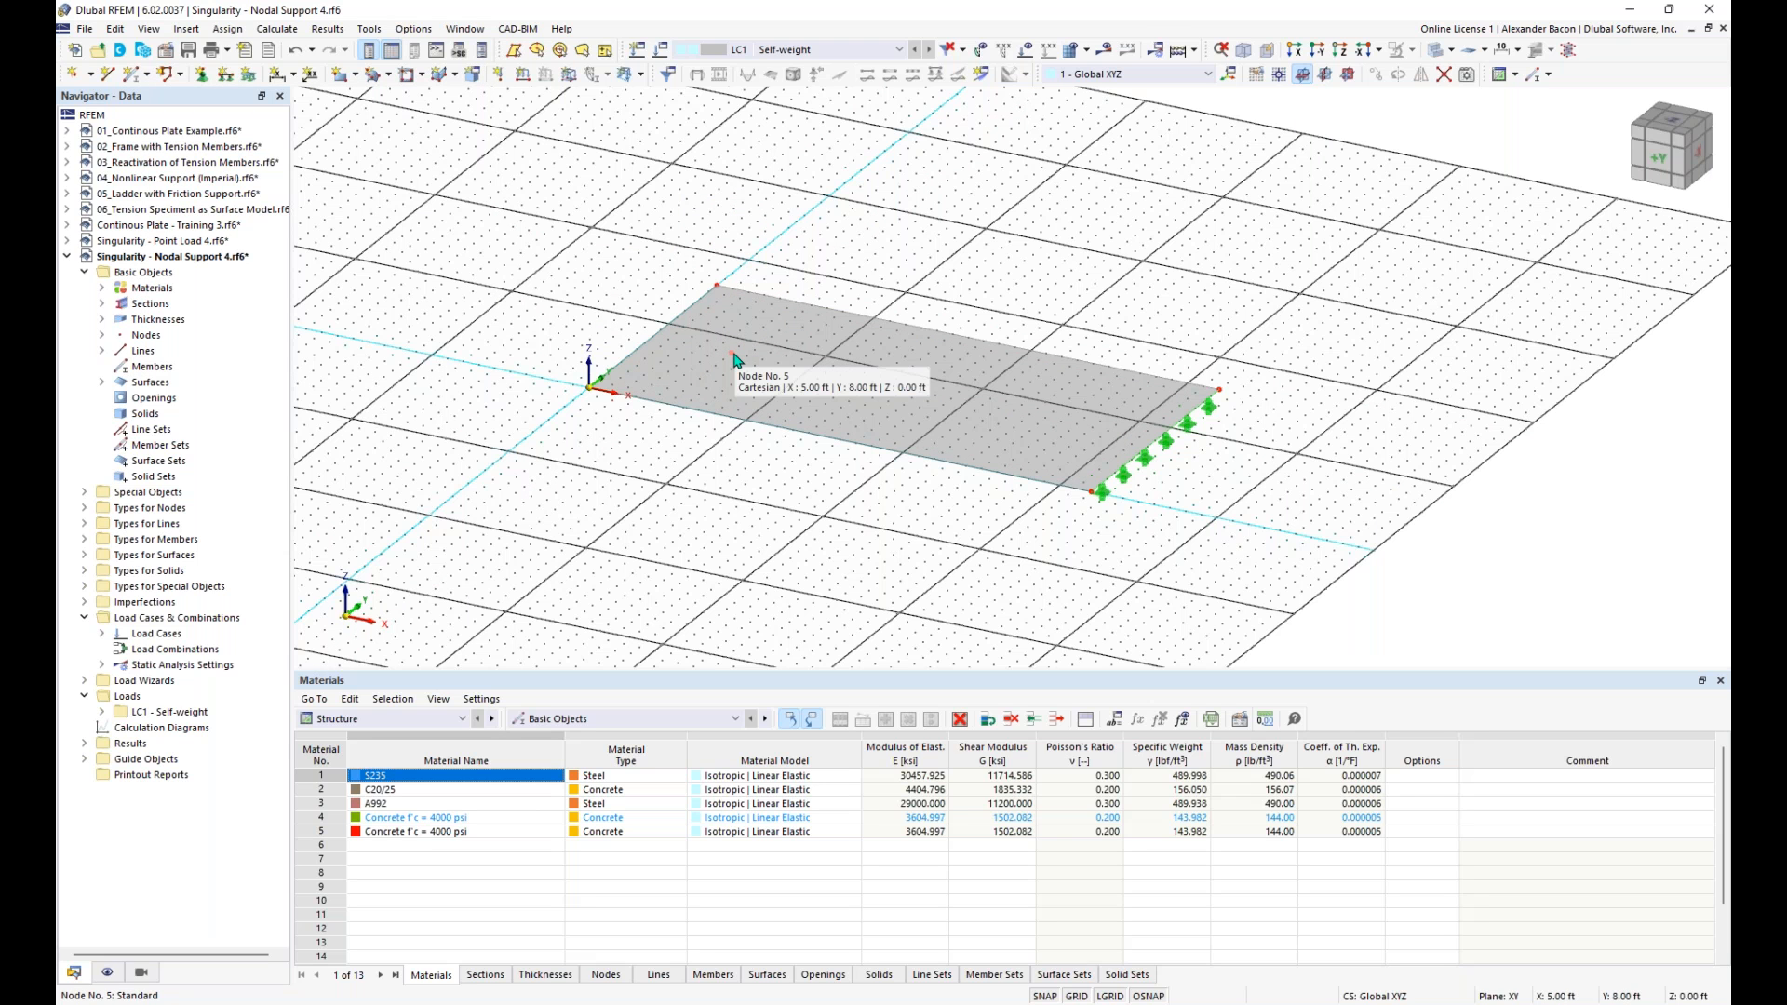
pyautogui.click(203, 76)
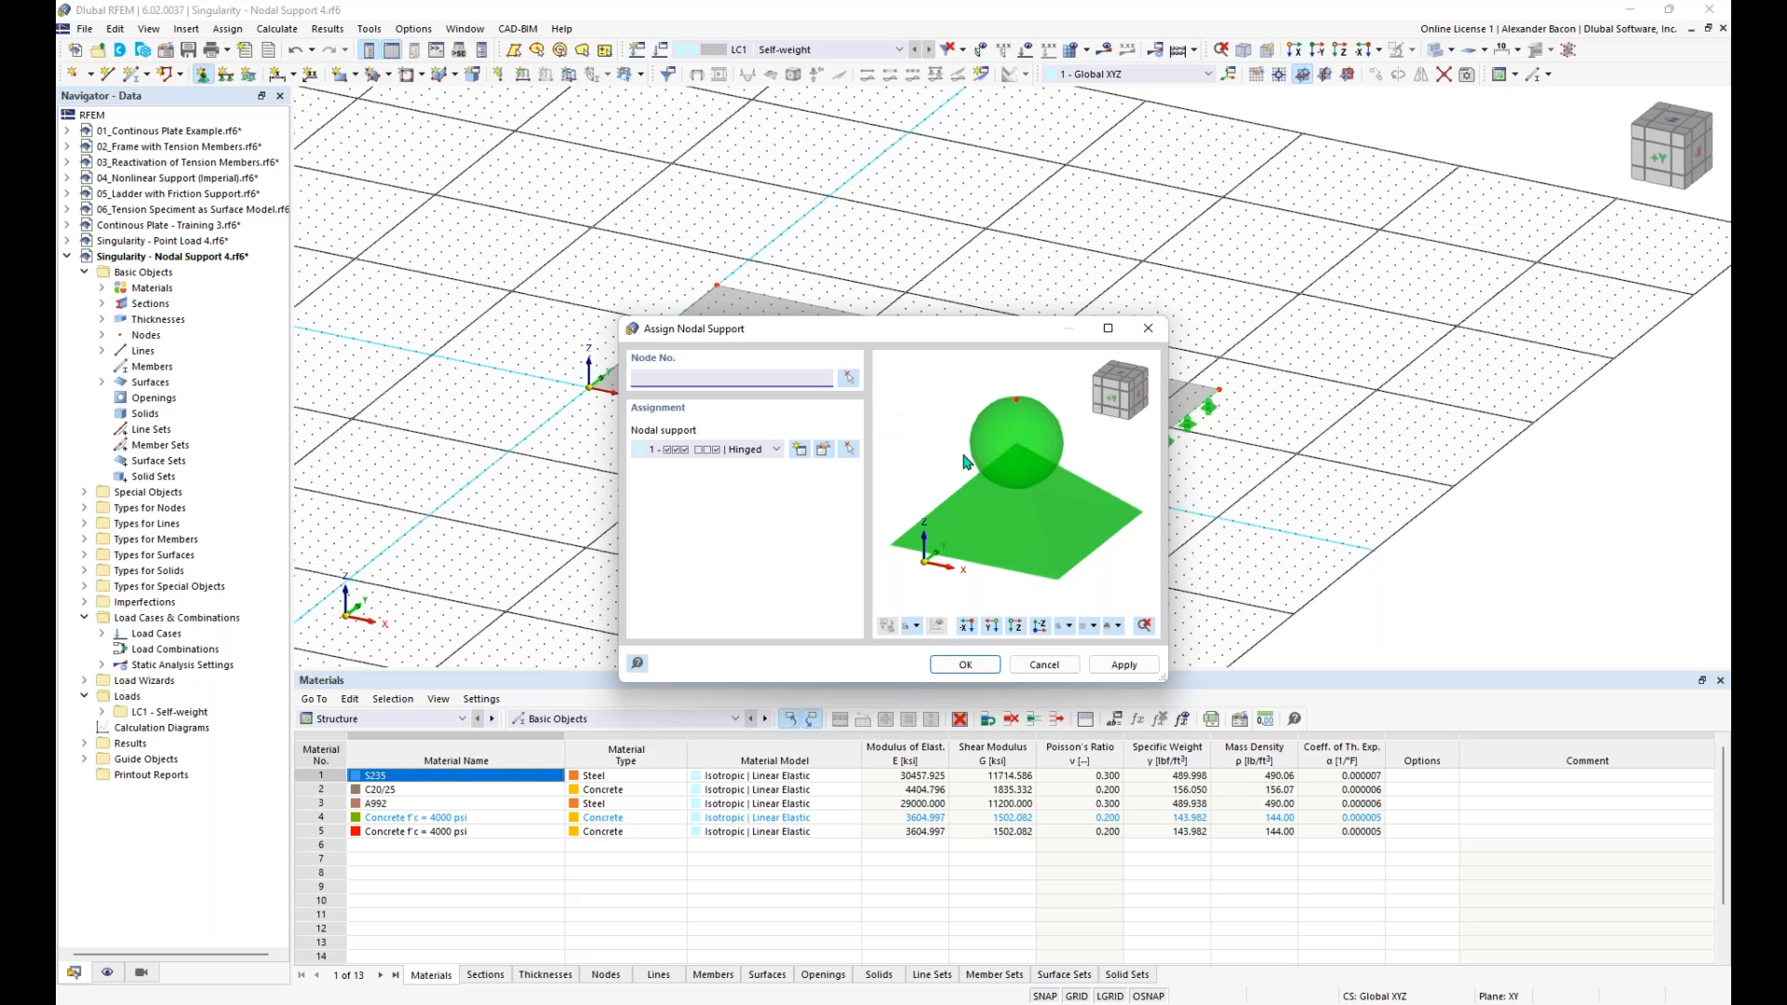
pyautogui.click(975, 669)
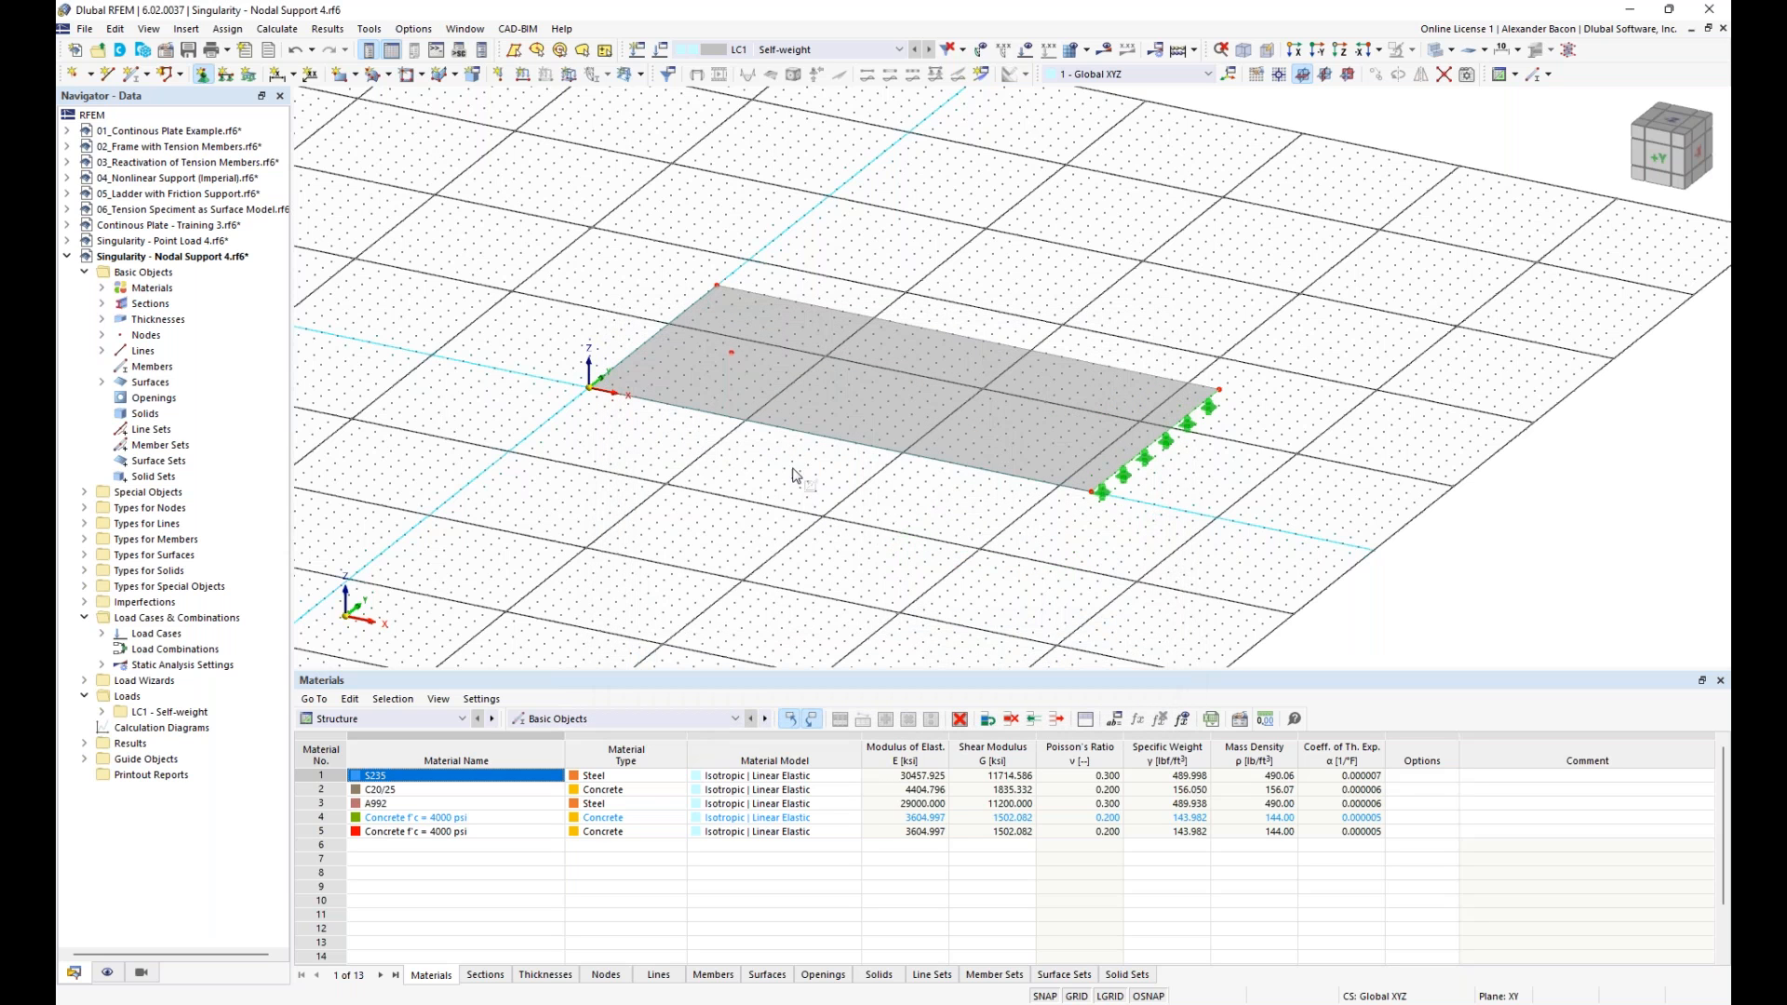
pyautogui.click(730, 353)
pyautogui.press('Escape')
# - Apply a uniform surface load of -0.210 ksf in the global Z direction to the slab in LC1
pyautogui.click(569, 75)
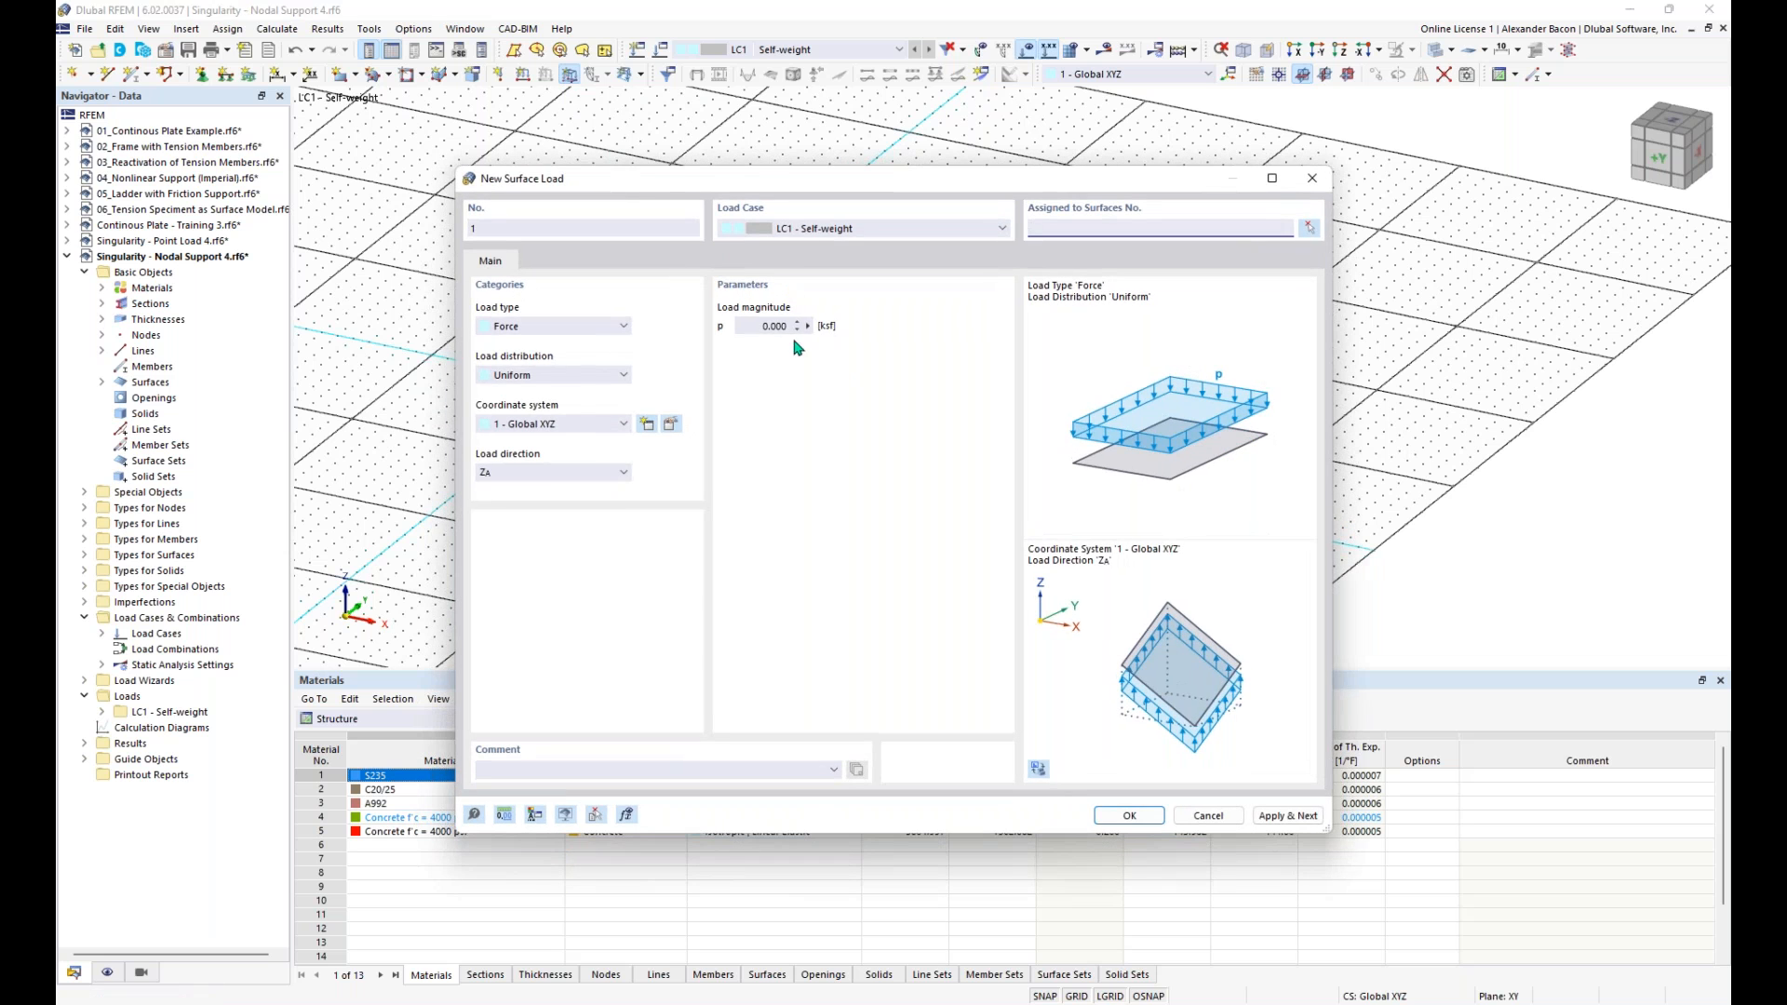
pyautogui.moveTo(750, 325); pyautogui.dragTo(846, 344)
pyautogui.write('-0')
pyautogui.click(1123, 816)
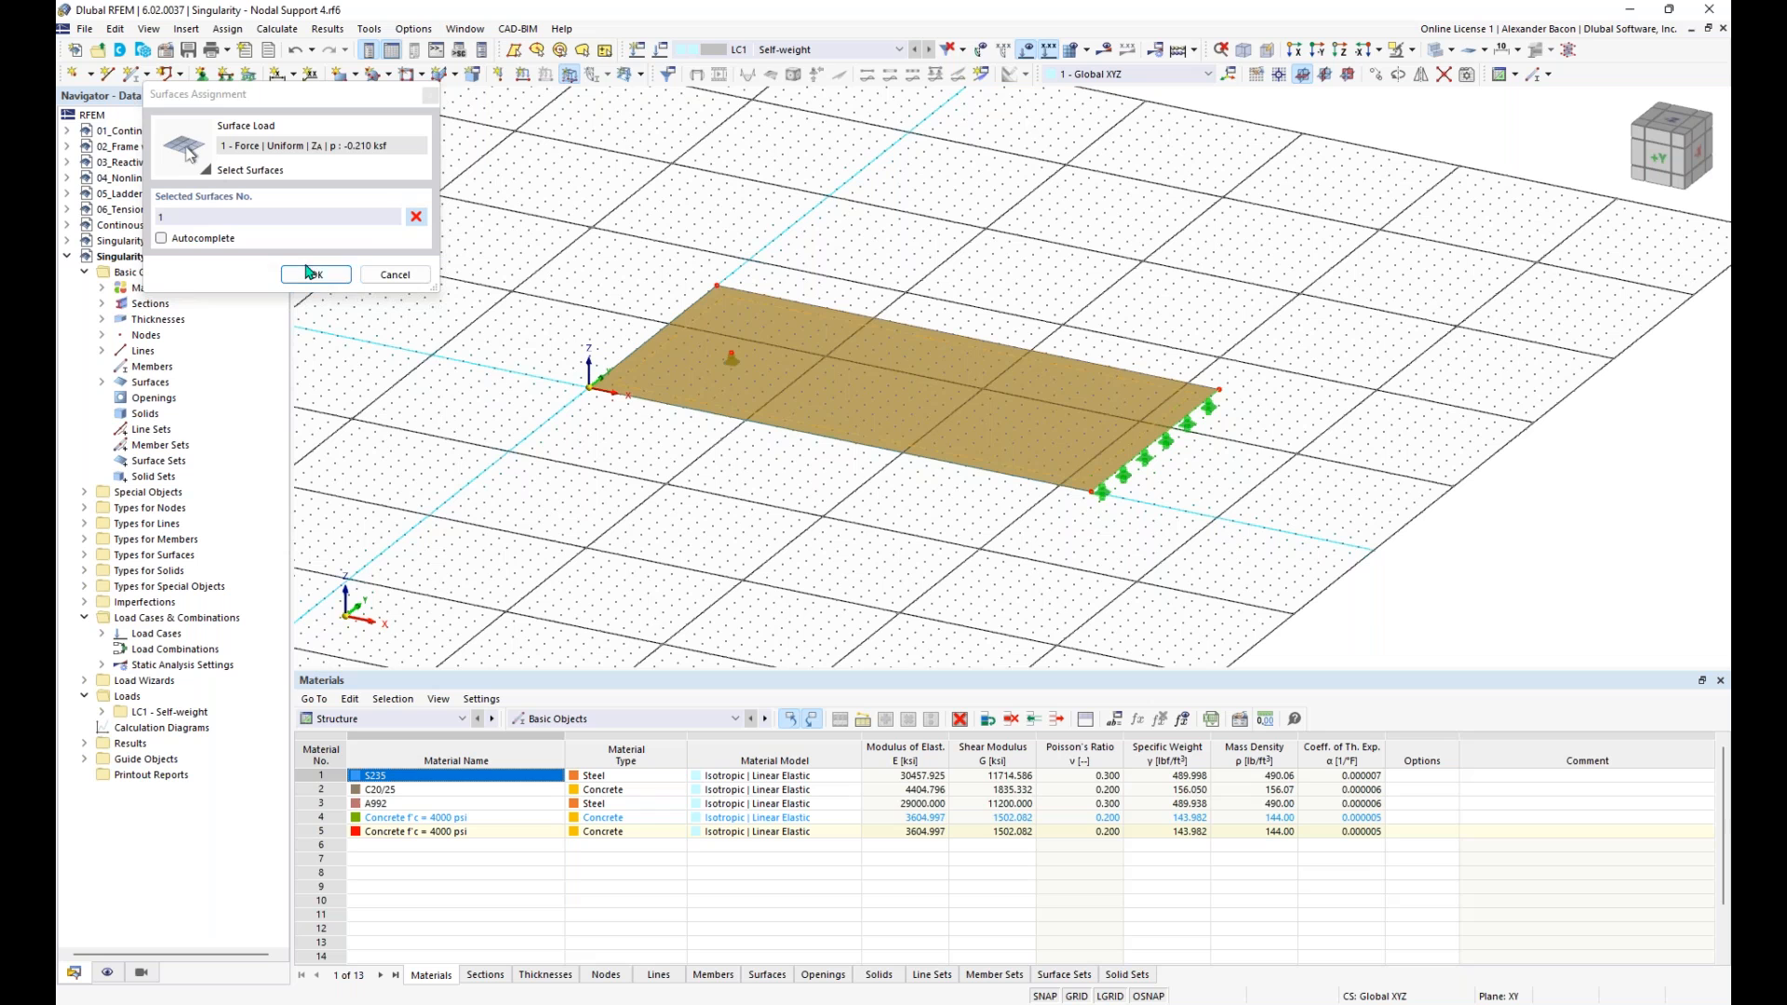
pyautogui.click(327, 279)
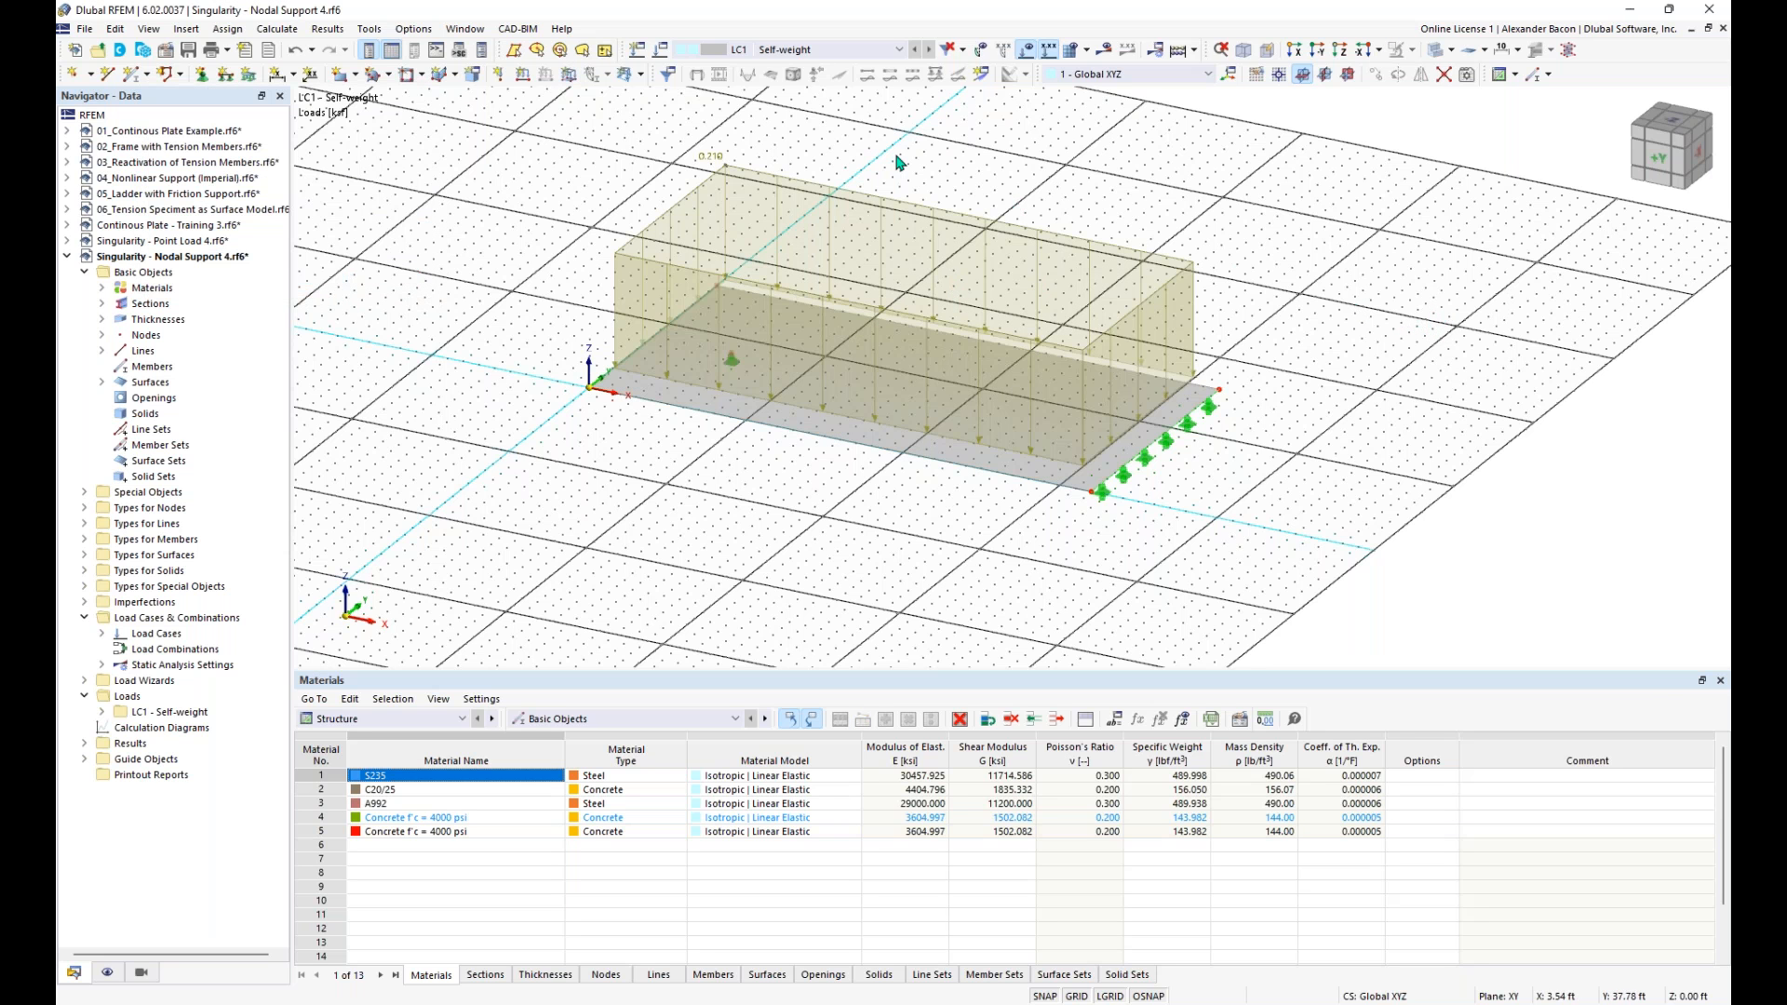
# - Reduce the displayed size of the surface load in the graphic
pyautogui.rightClick(806, 187)
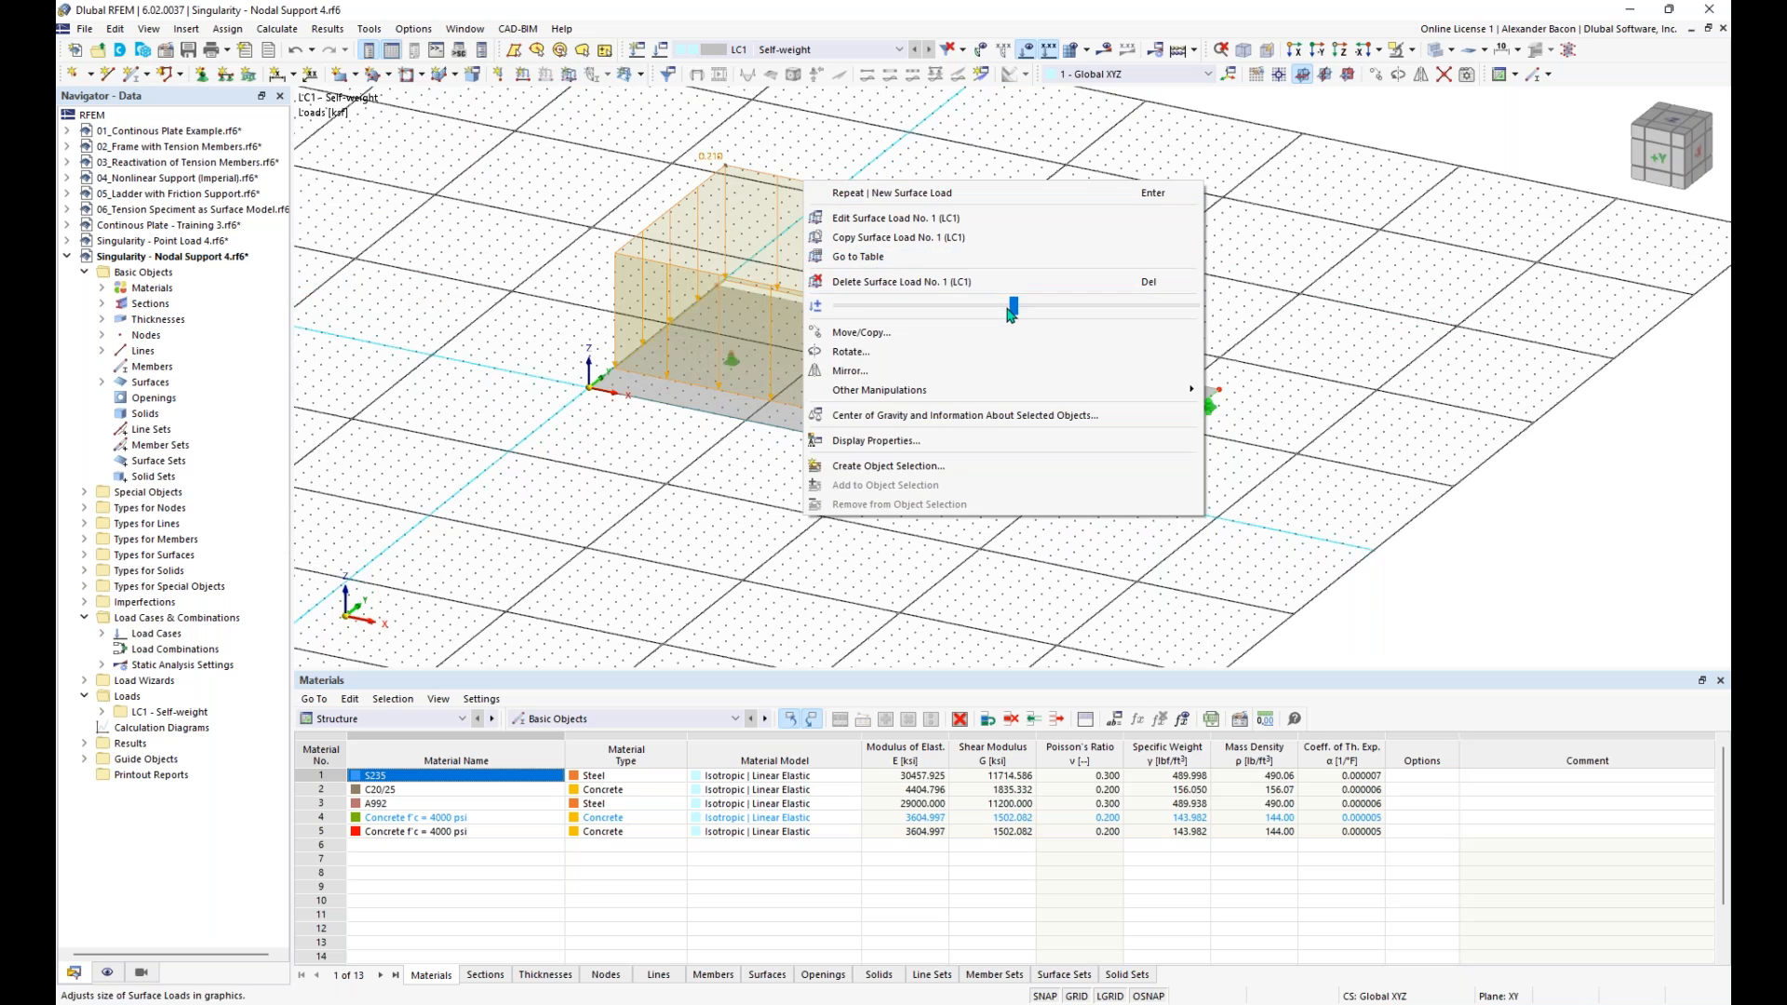
pyautogui.moveTo(1012, 307)
pyautogui.mouseDown()
pyautogui.moveTo(928, 307)
pyautogui.moveTo(944, 307)
pyautogui.mouseUp()
pyautogui.click(589, 224)
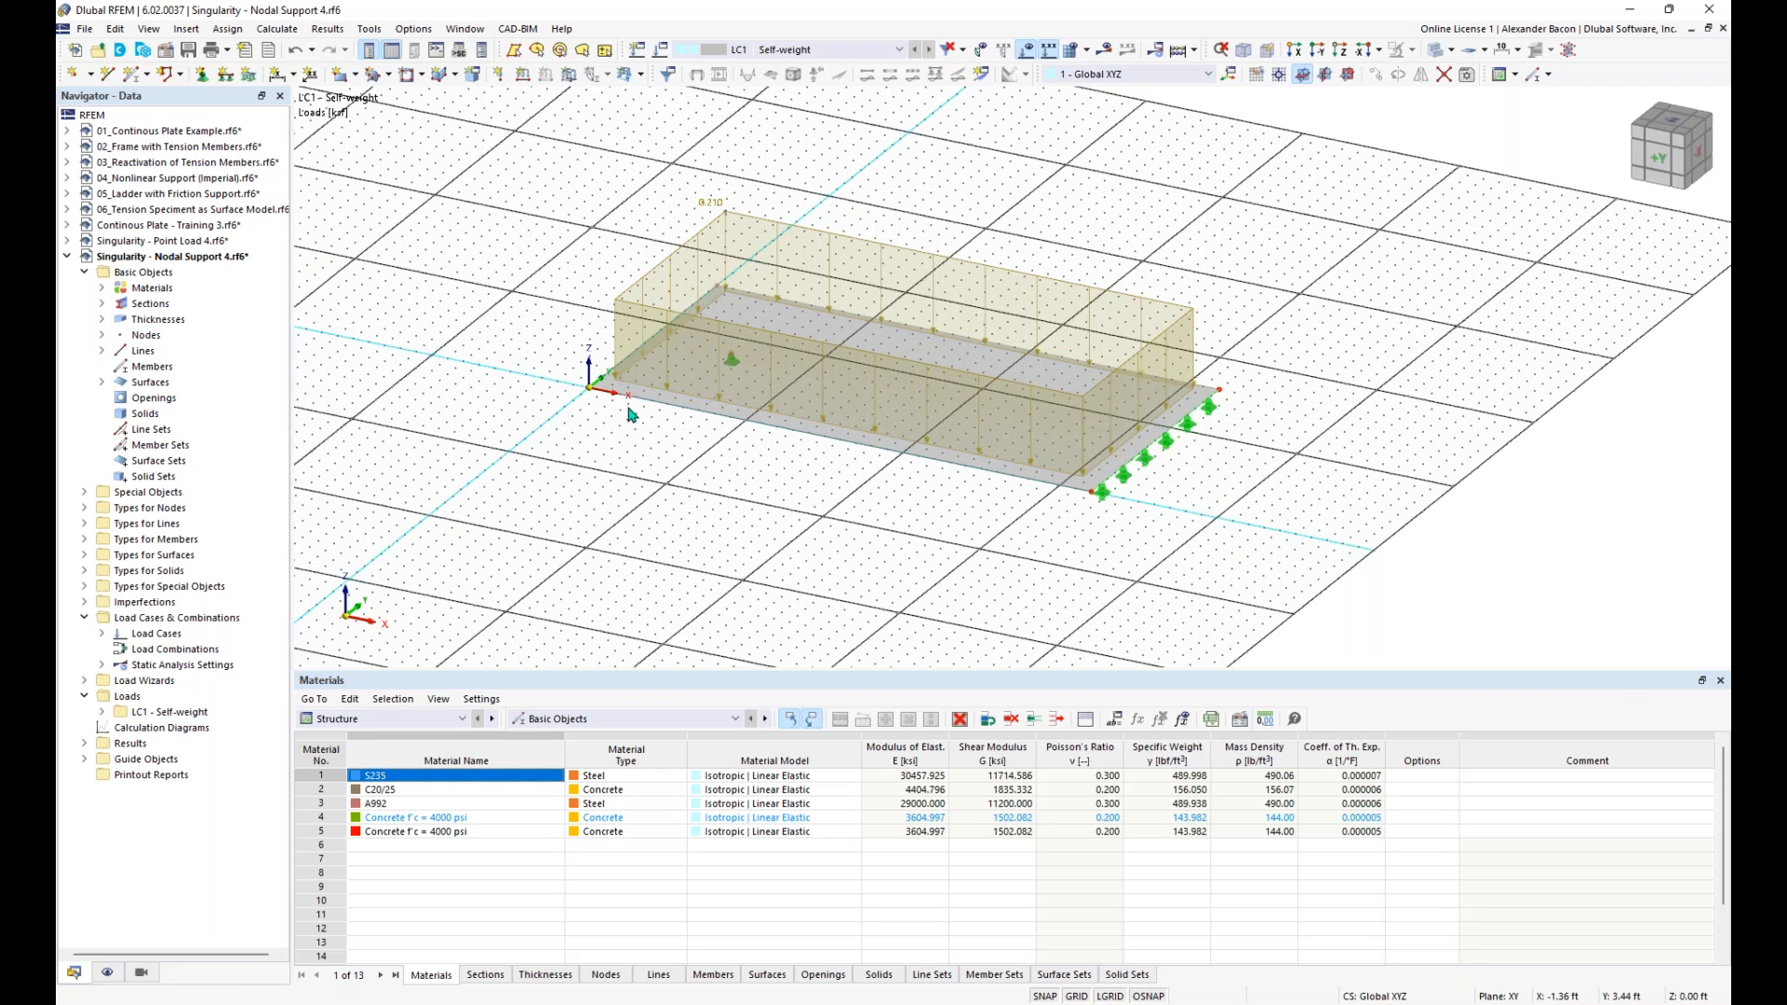
# - Deactivate the active self-weight in load case LC1
pyautogui.click(661, 52)
pyautogui.click(1092, 286)
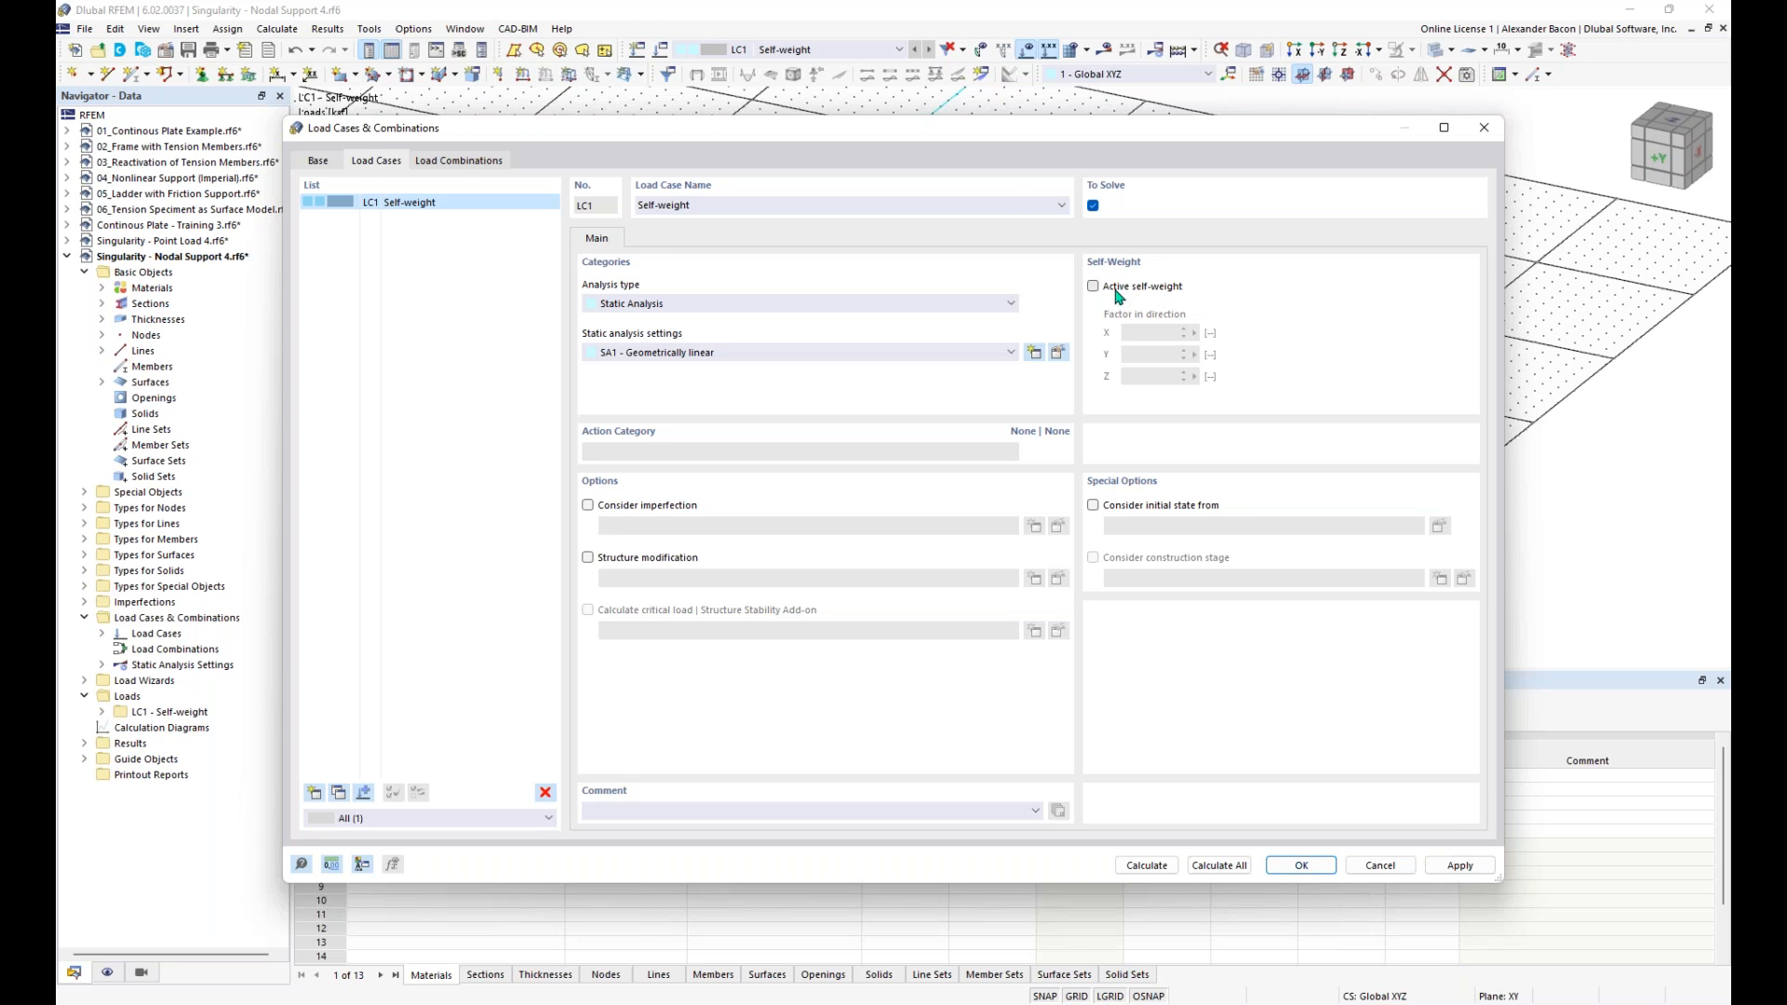
pyautogui.click(1302, 866)
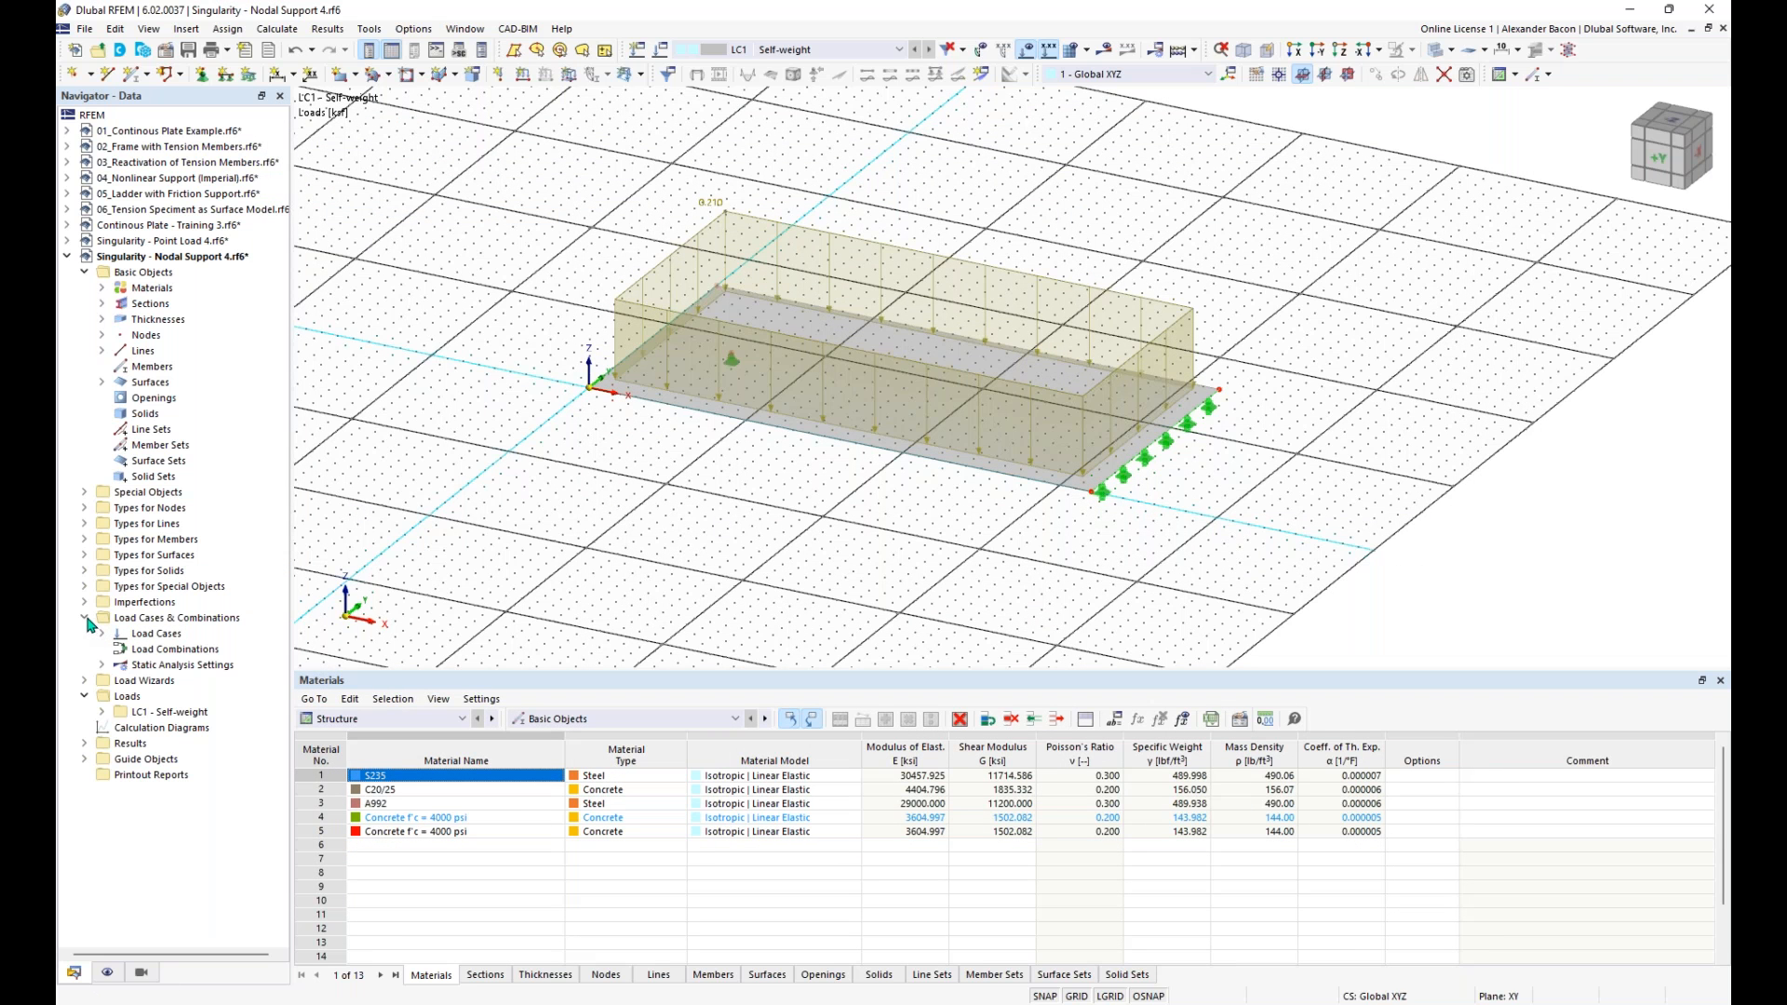
# - Create a surface mesh refinement with a target FE length of 7 ft
pyautogui.click(84, 555)
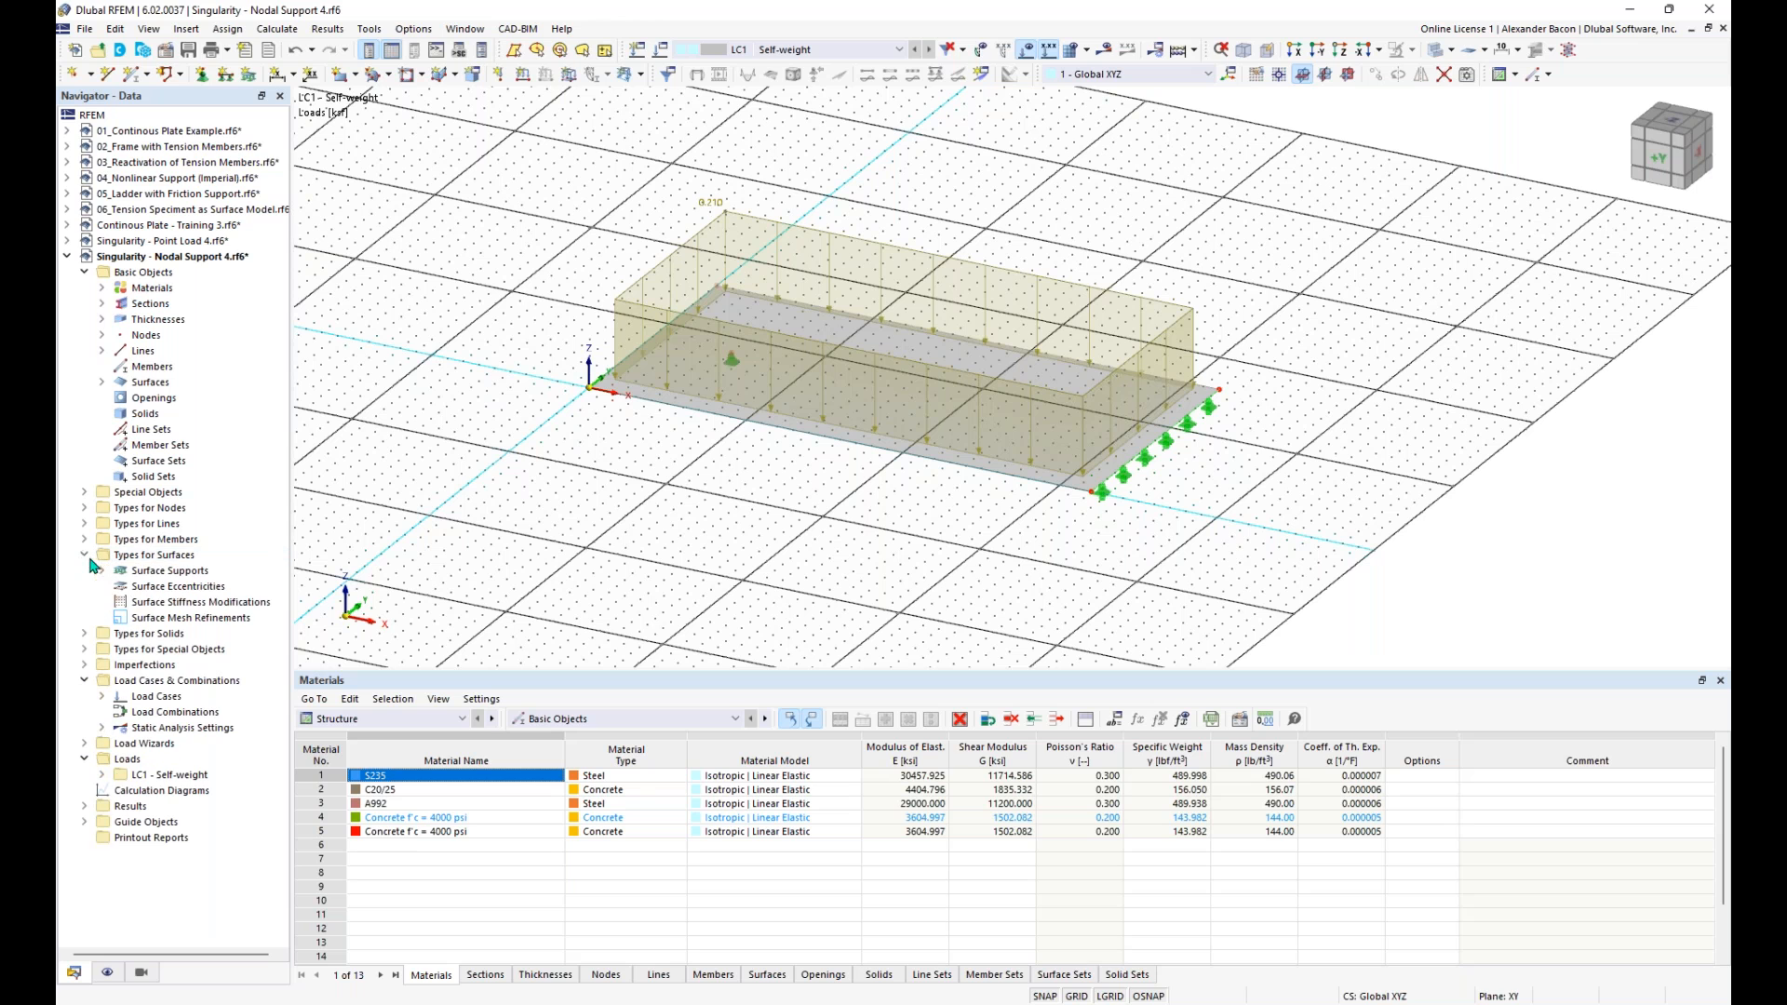
pyautogui.rightClick(183, 620)
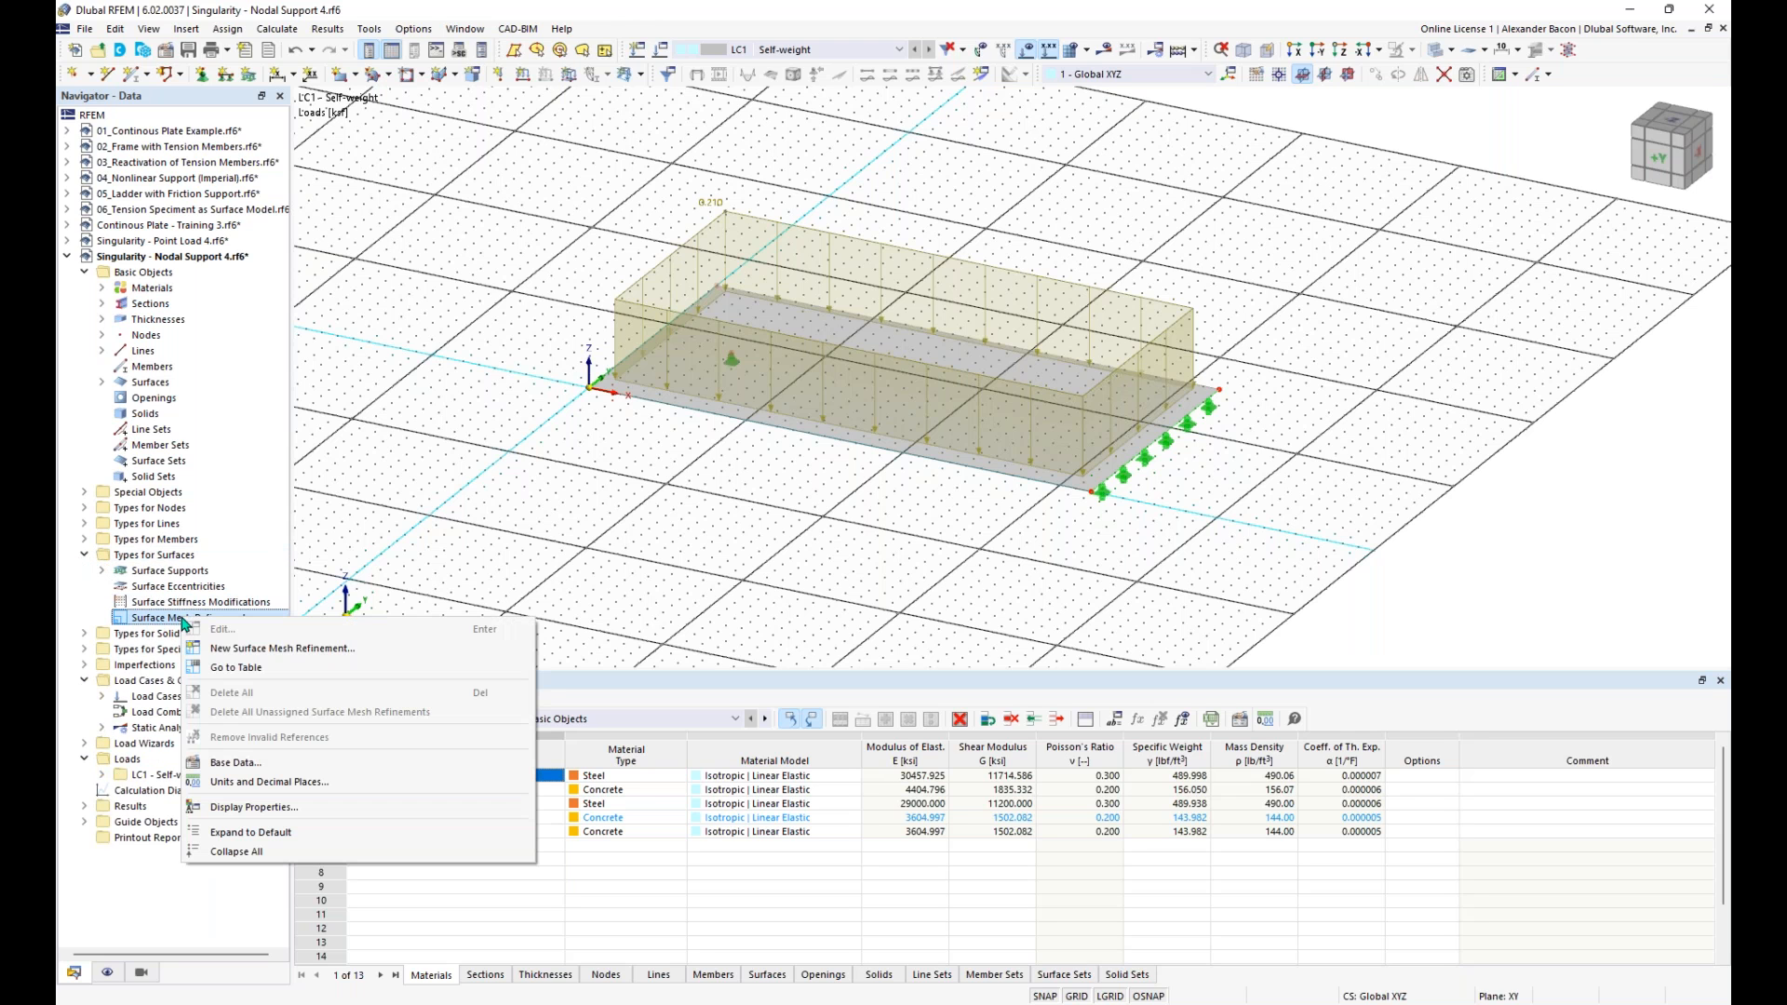
pyautogui.click(247, 650)
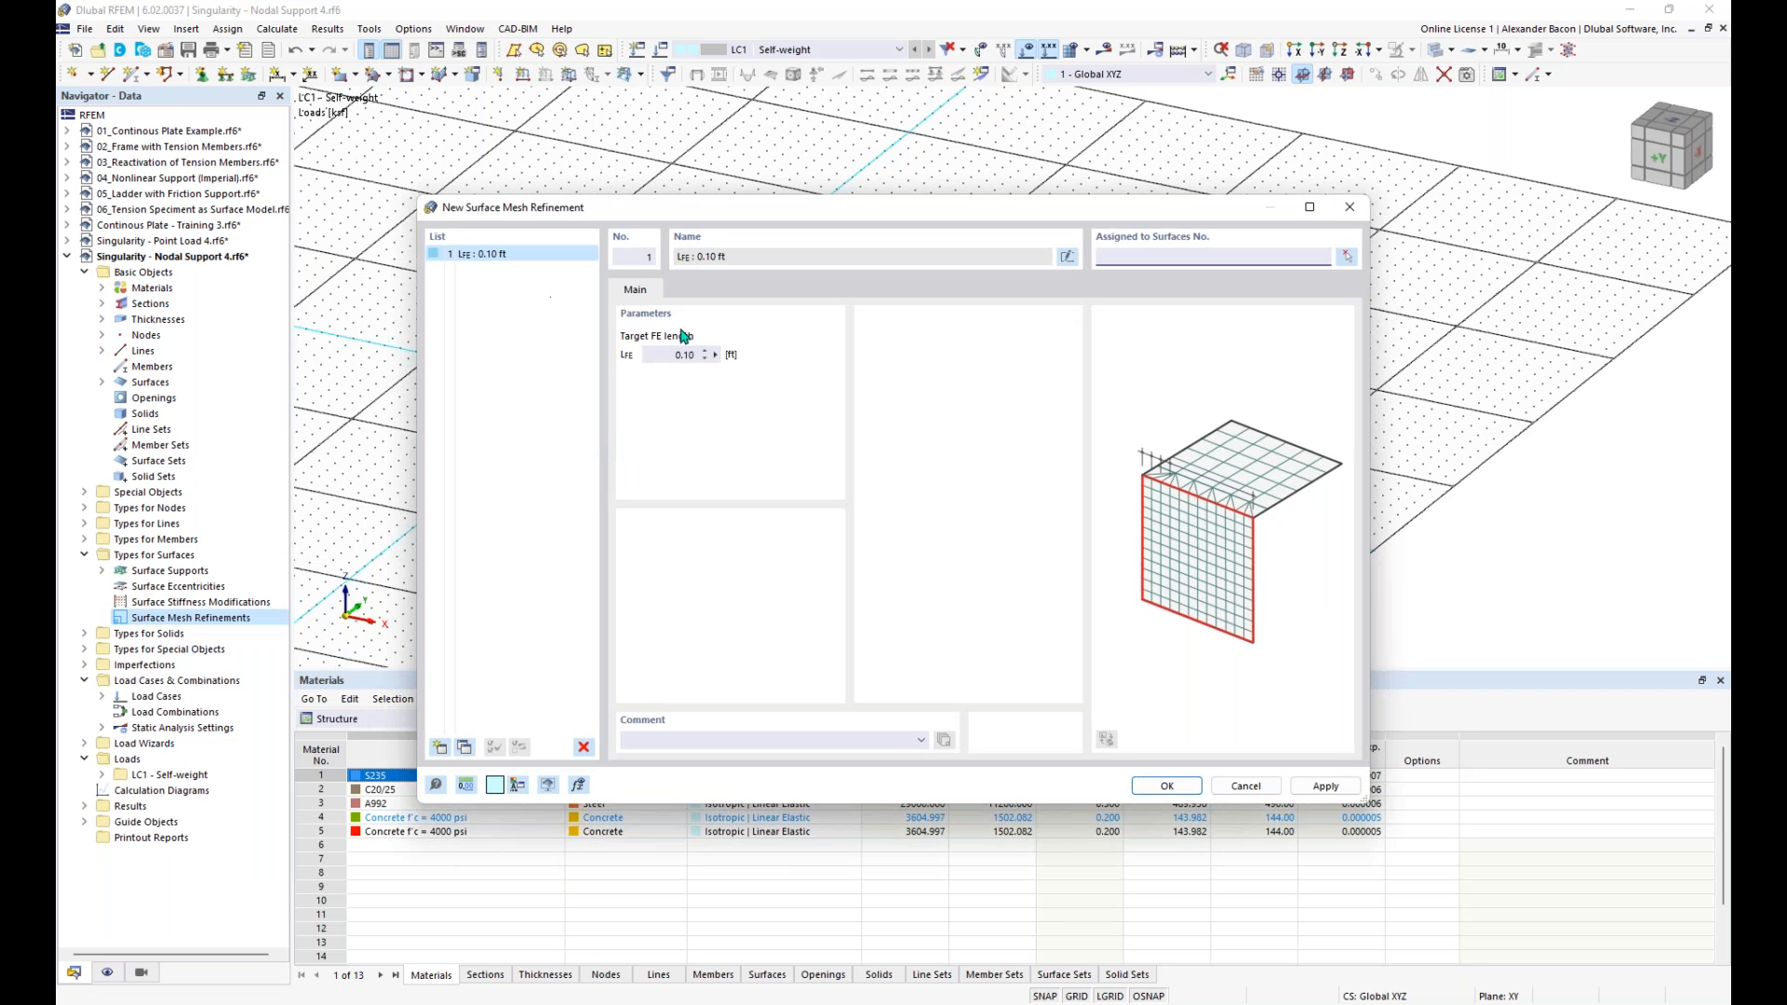
pyautogui.click(665, 353)
pyautogui.write('7')
# - Copy the mesh refinement into three more with target FE lengths of 4 ft, 1.25 ft and 0.4 ft
pyautogui.click(464, 747)
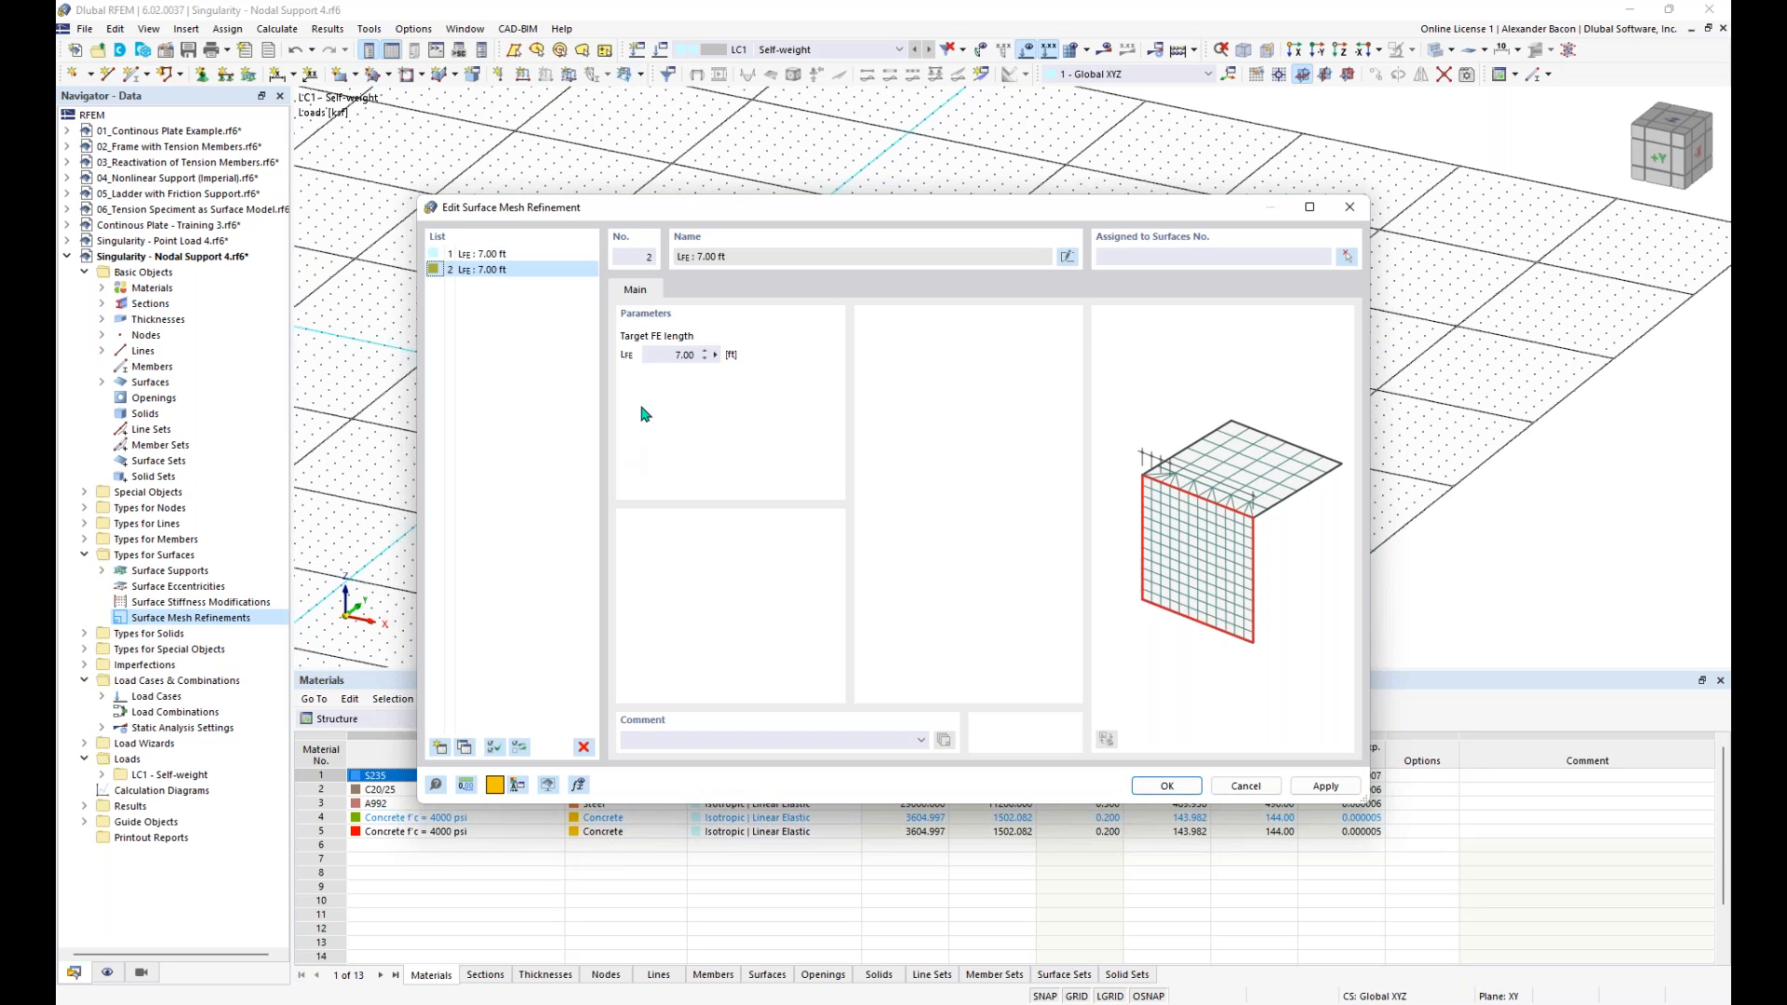
pyautogui.click(665, 354)
pyautogui.write('4')
pyautogui.click(464, 746)
pyautogui.click(682, 354)
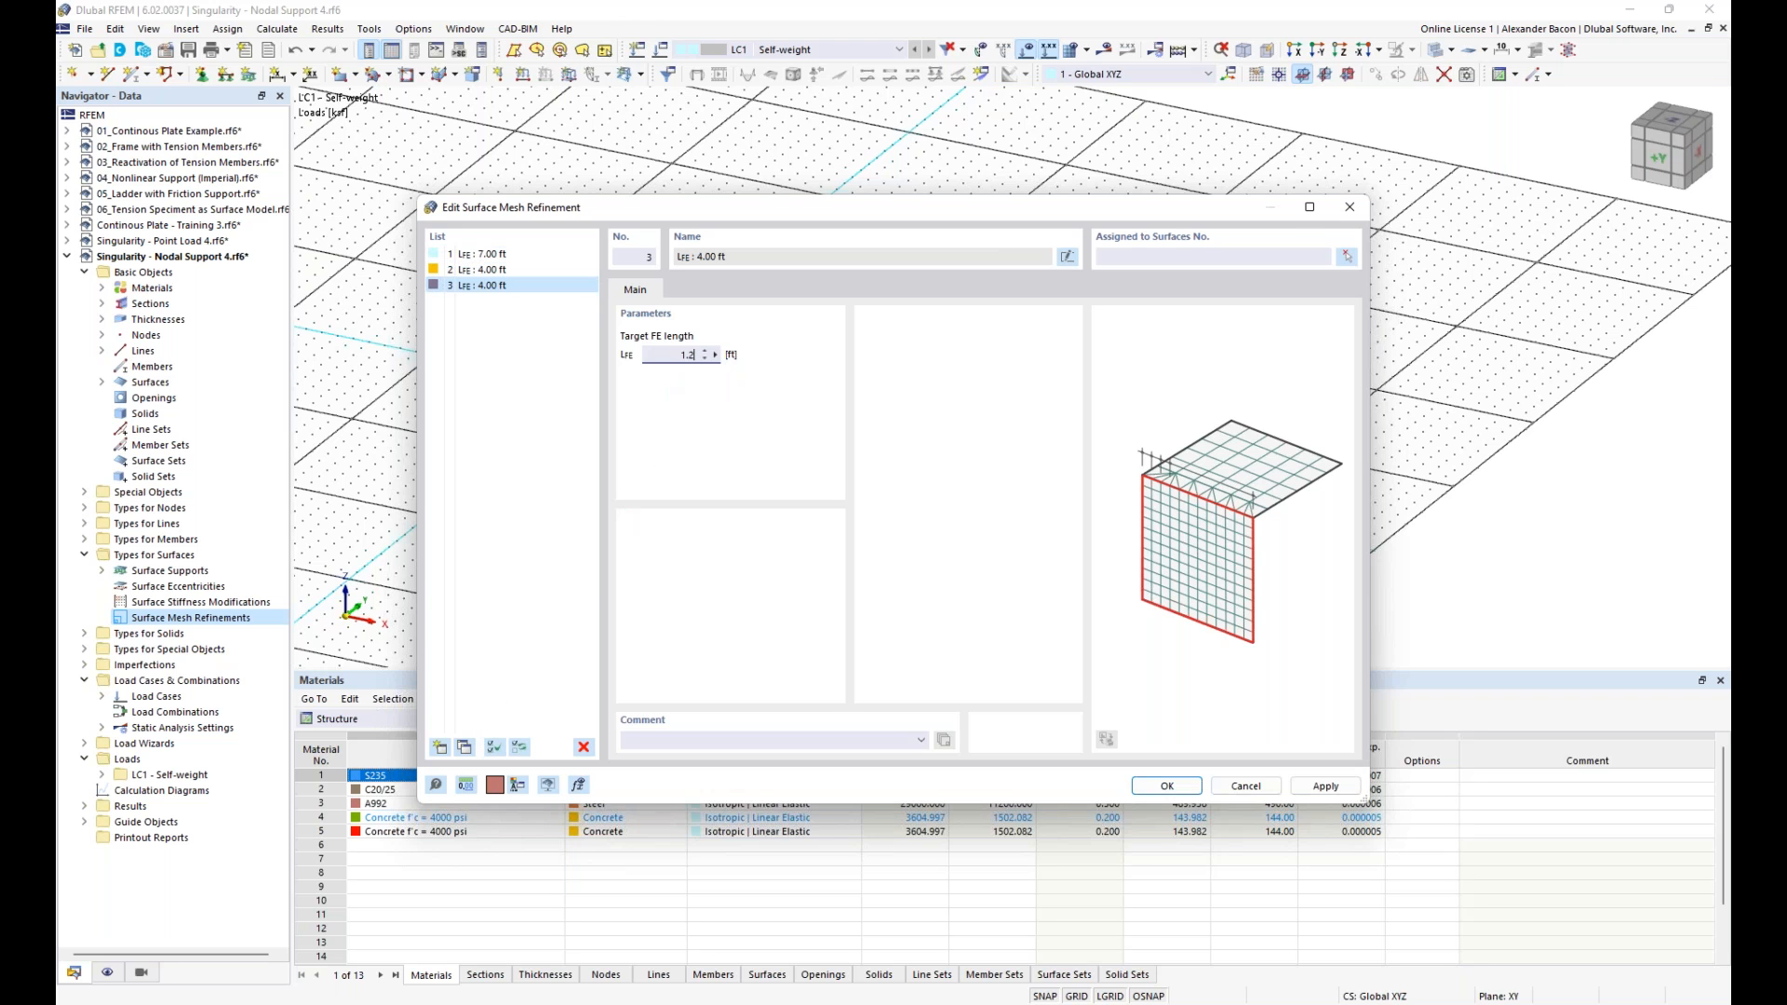
pyautogui.click(465, 747)
pyautogui.click(683, 354)
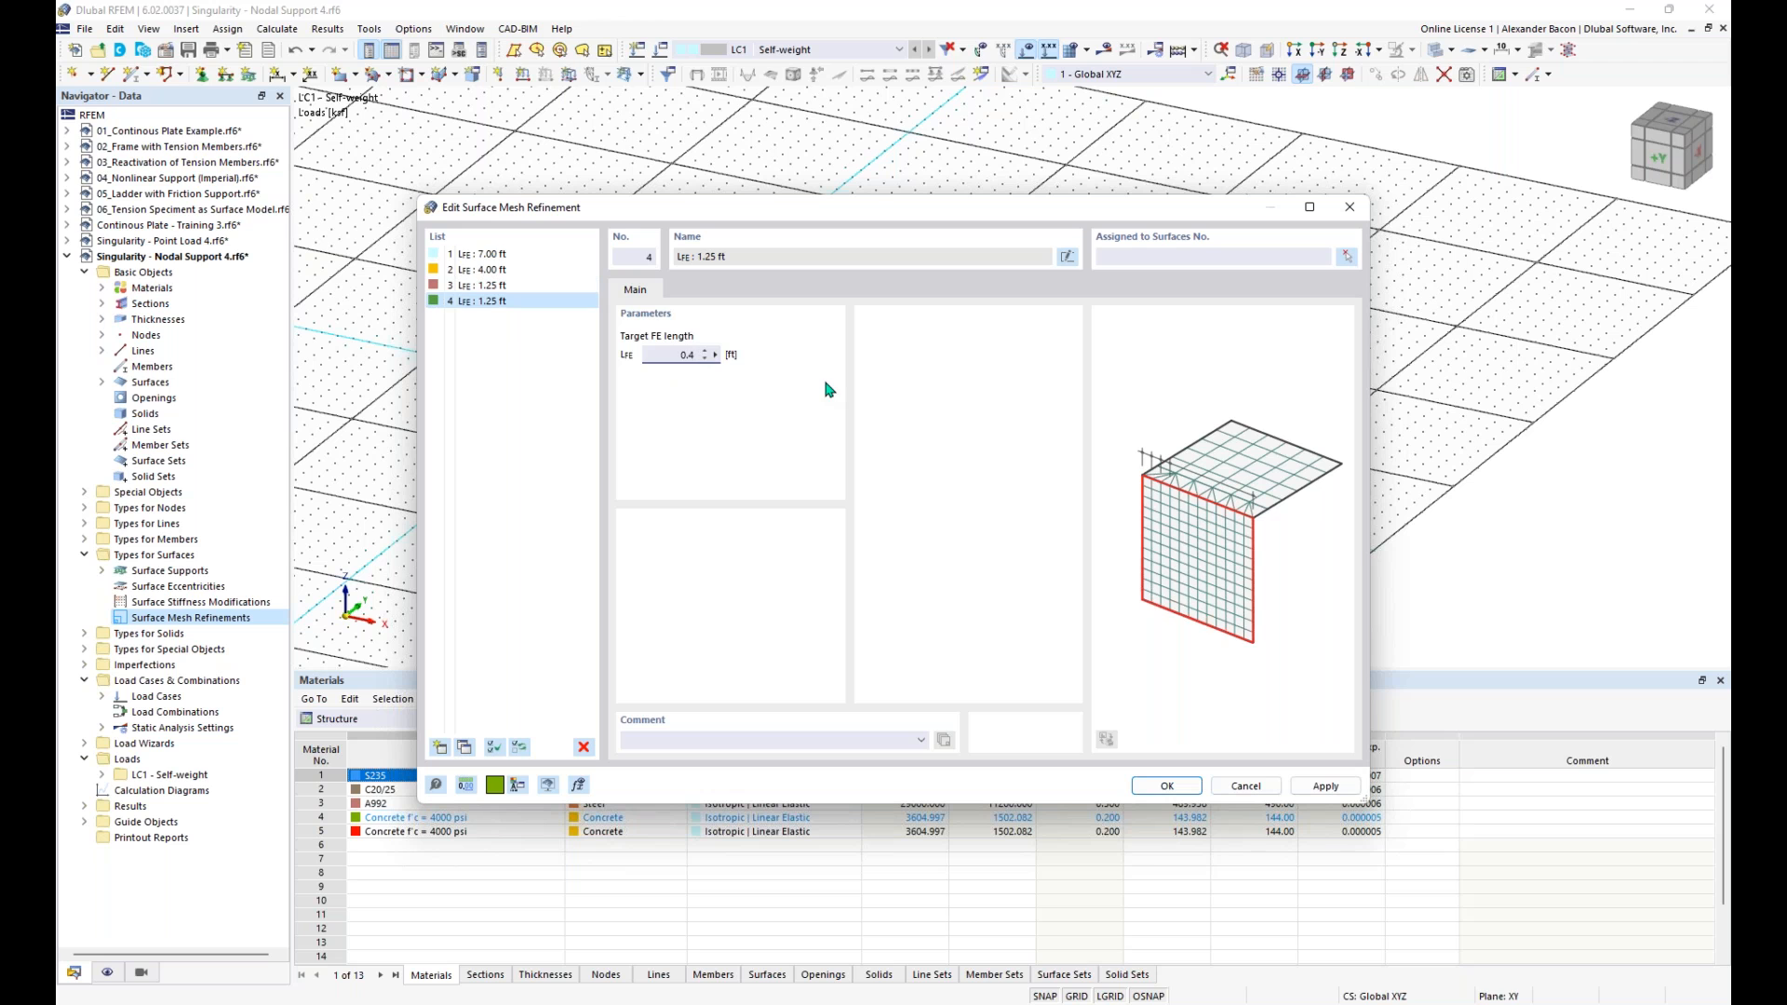
# - Assign the 7 ft mesh refinement to surface 1
pyautogui.click(492, 254)
pyautogui.click(1137, 257)
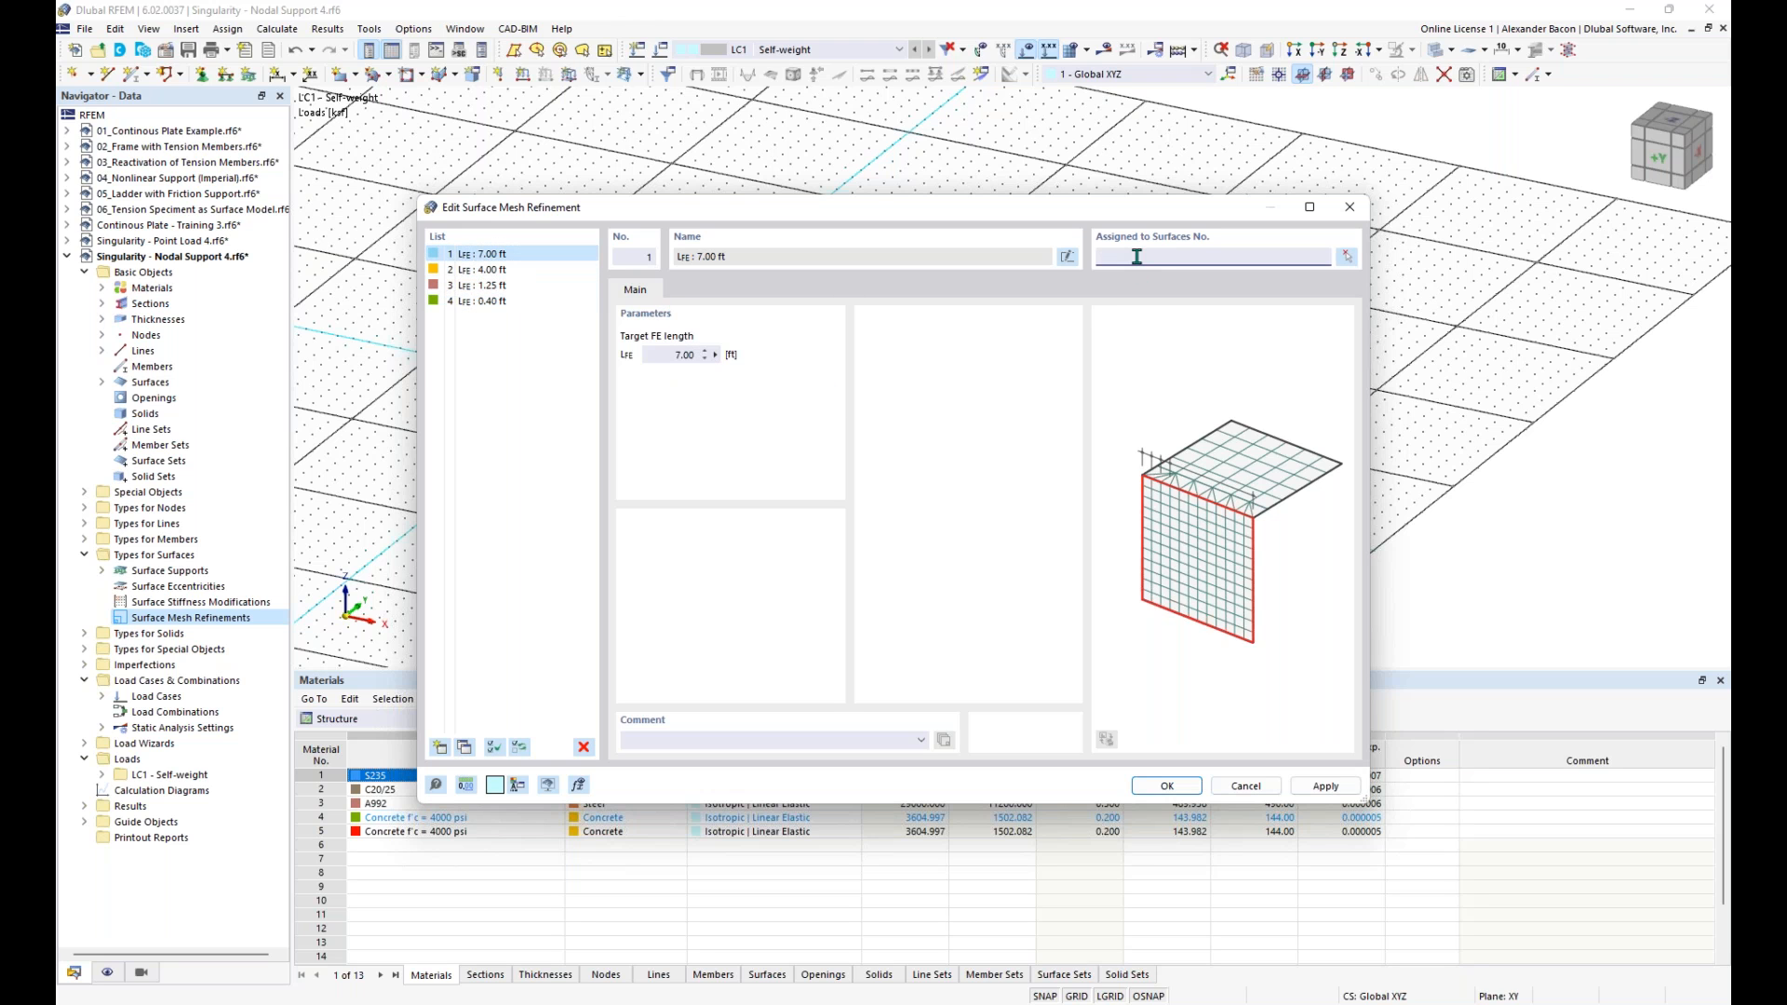
pyautogui.write('1')
# - Try to assign the 4 ft mesh refinement to surface 2
pyautogui.click(480, 269)
pyautogui.click(1106, 255)
pyautogui.write('2')
pyautogui.click(537, 284)
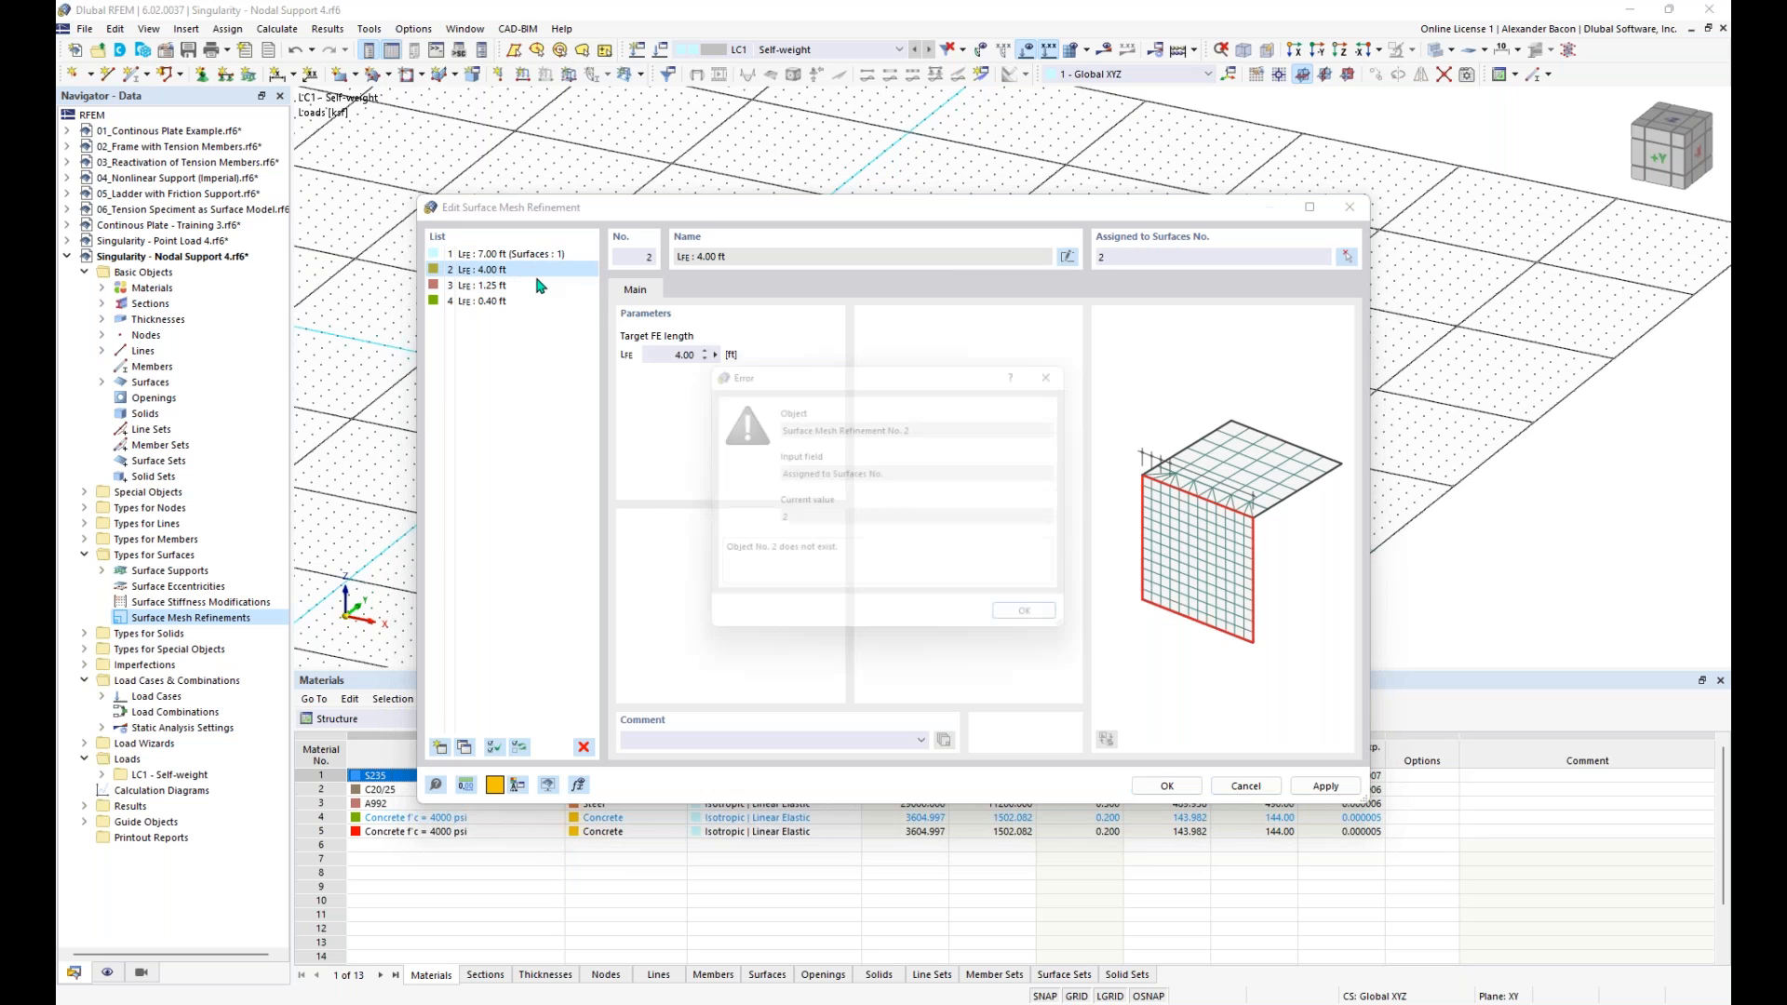
pyautogui.click(1031, 623)
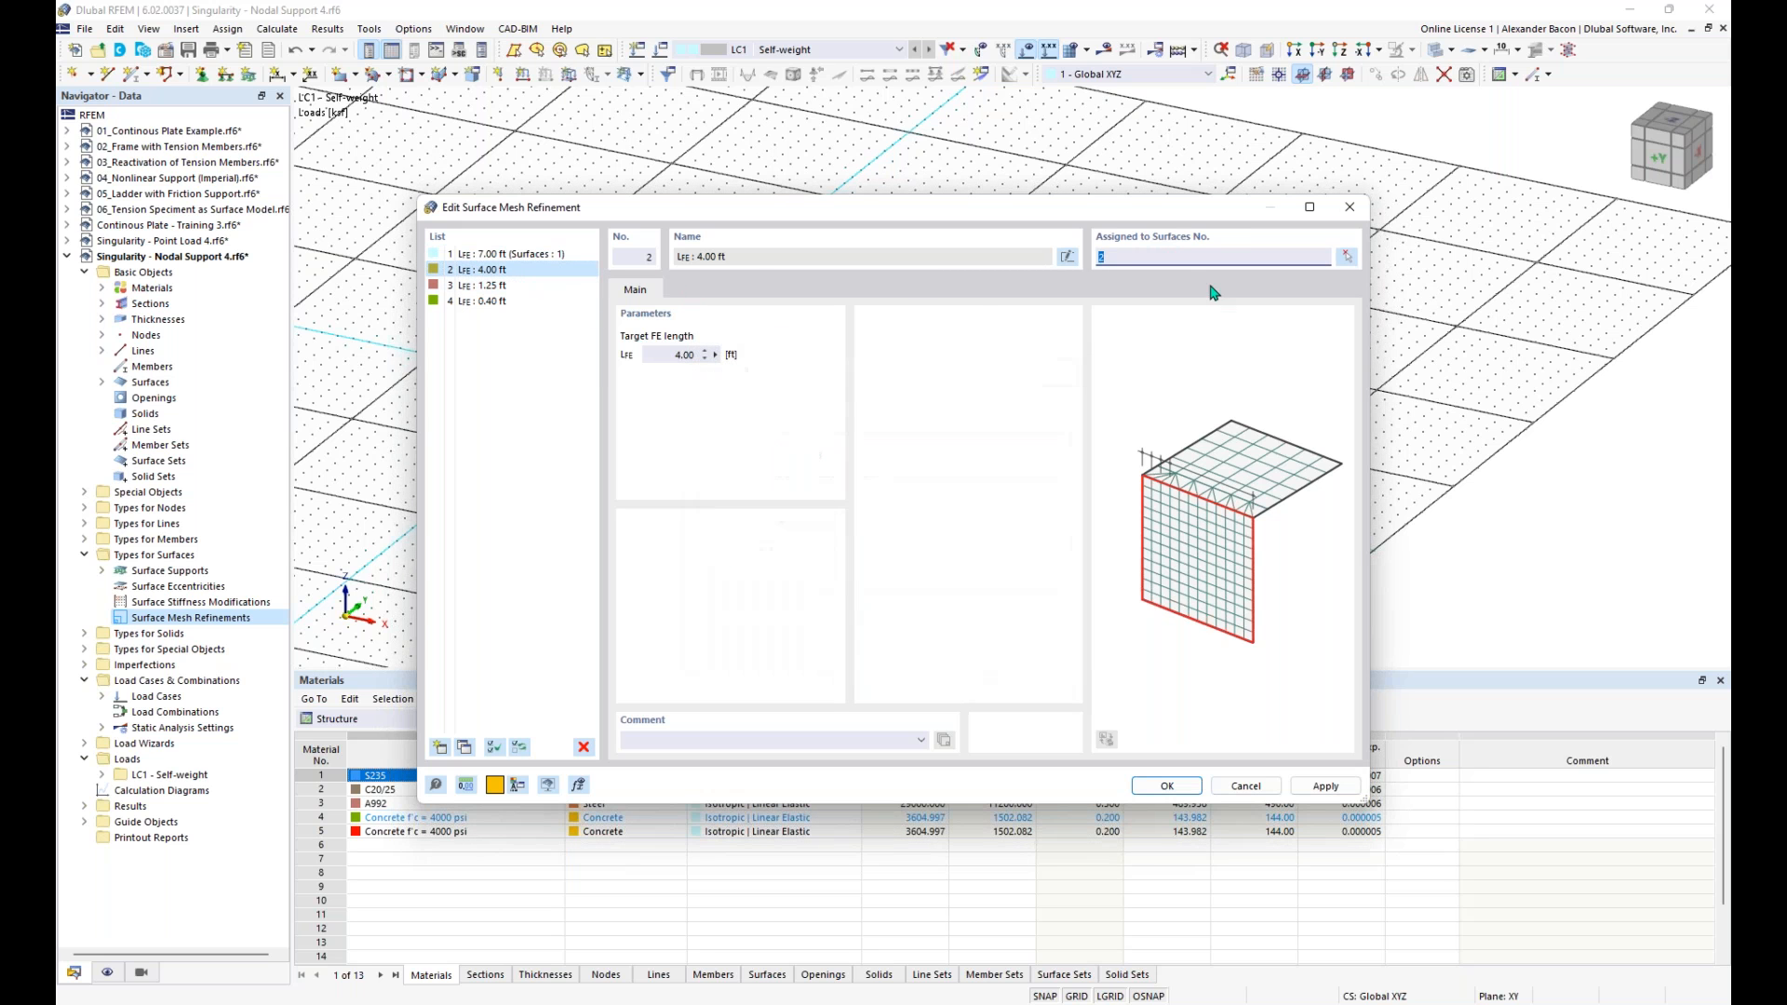
pyautogui.click(563, 283)
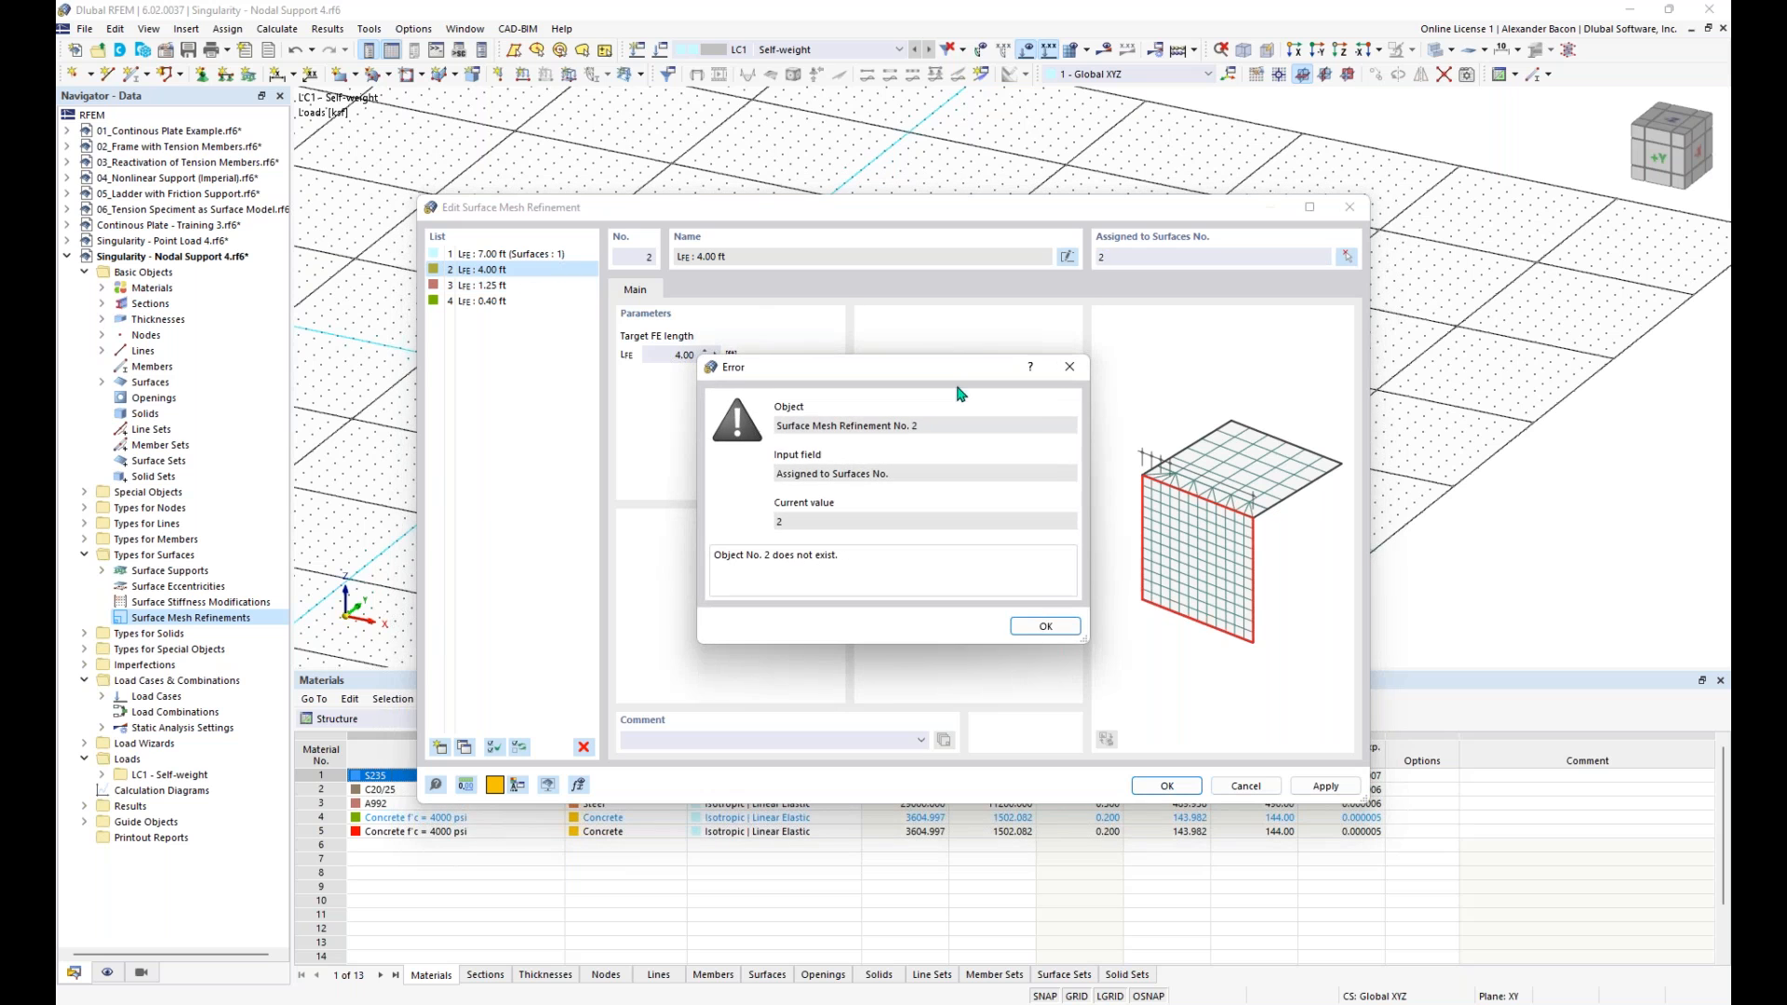
pyautogui.click(1044, 627)
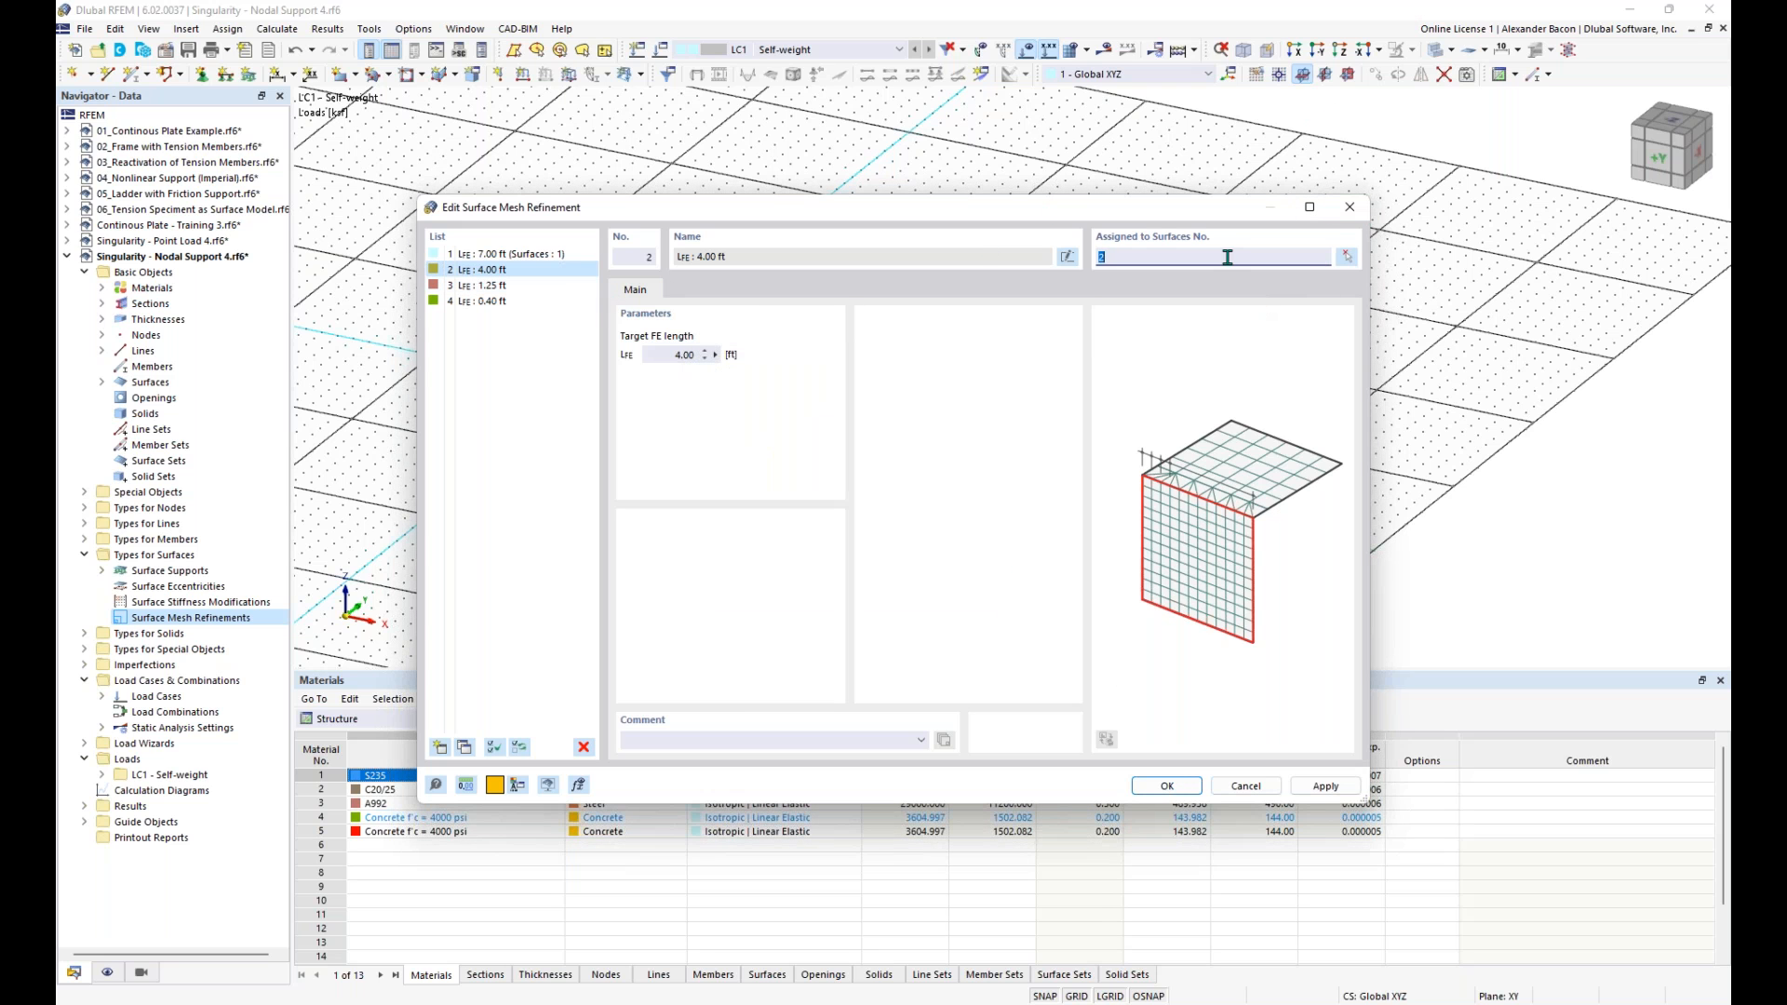
# - Save the mesh refinements and copy the whole slab with its supports and load three times, displaced 37 ft in X
pyautogui.click(1165, 785)
pyautogui.moveTo(964, 582); pyautogui.dragTo(781, 492, button='middle')
pyautogui.scroll(-1, 780, 492)
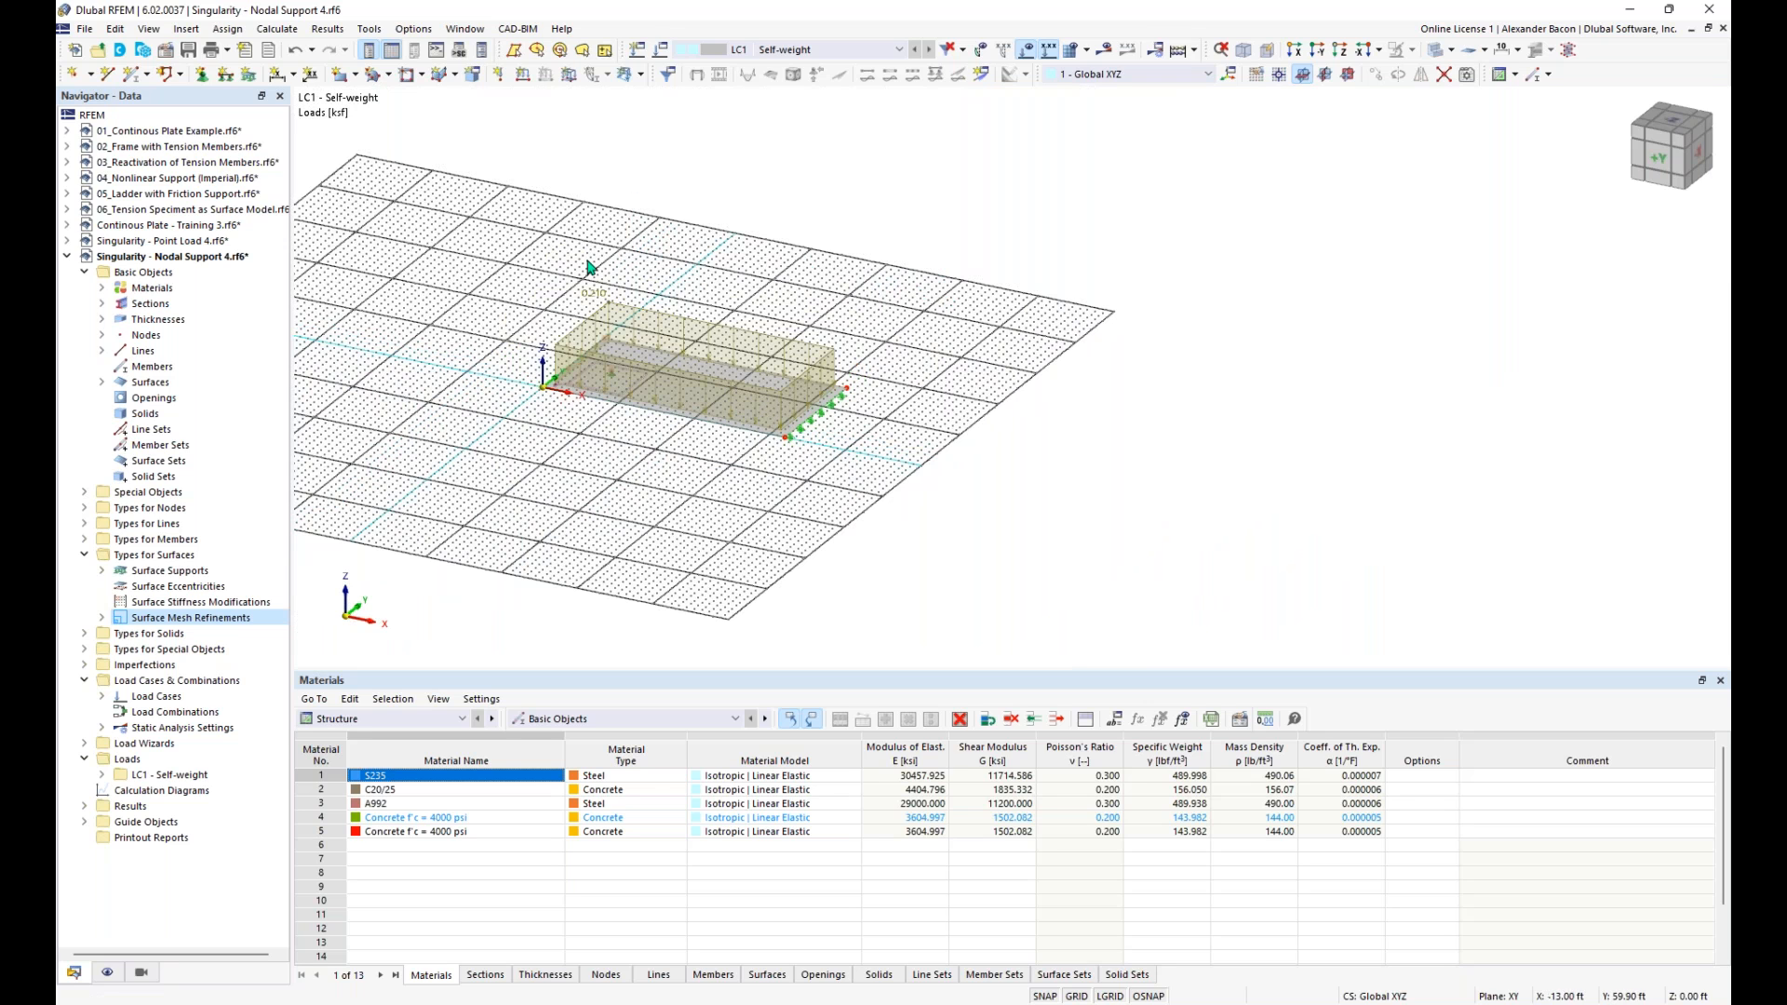
pyautogui.moveTo(949, 206); pyautogui.dragTo(515, 549)
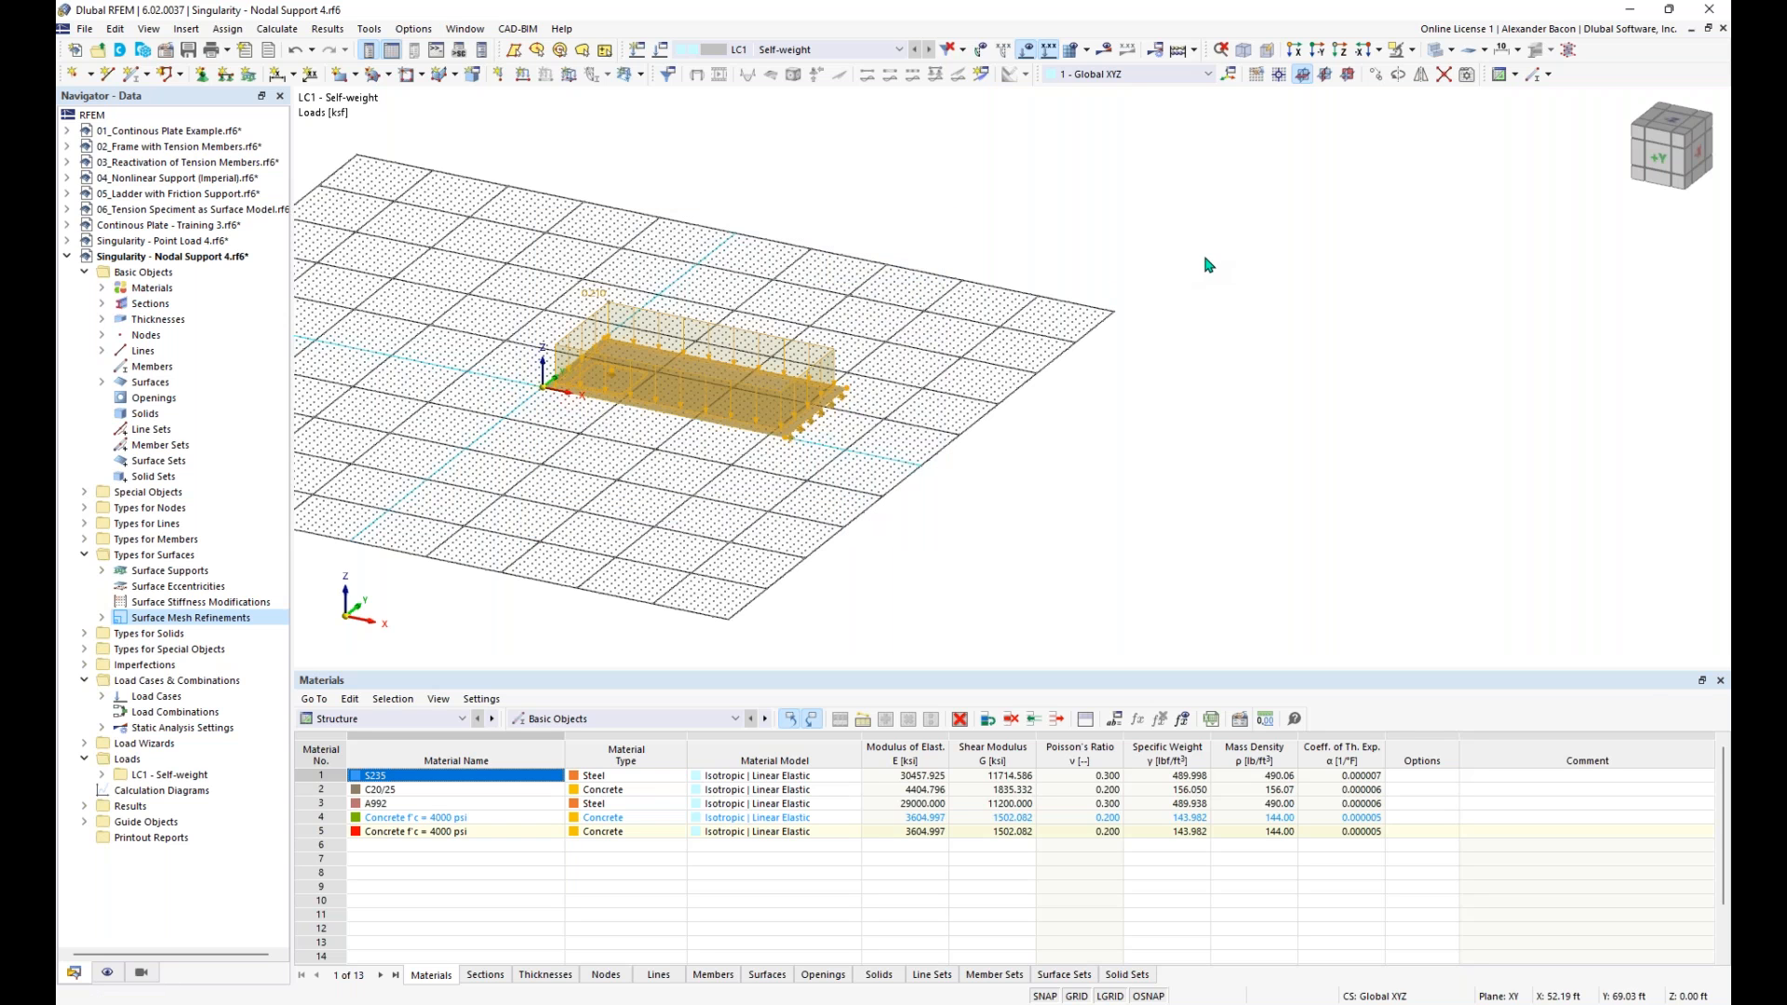
pyautogui.click(1378, 77)
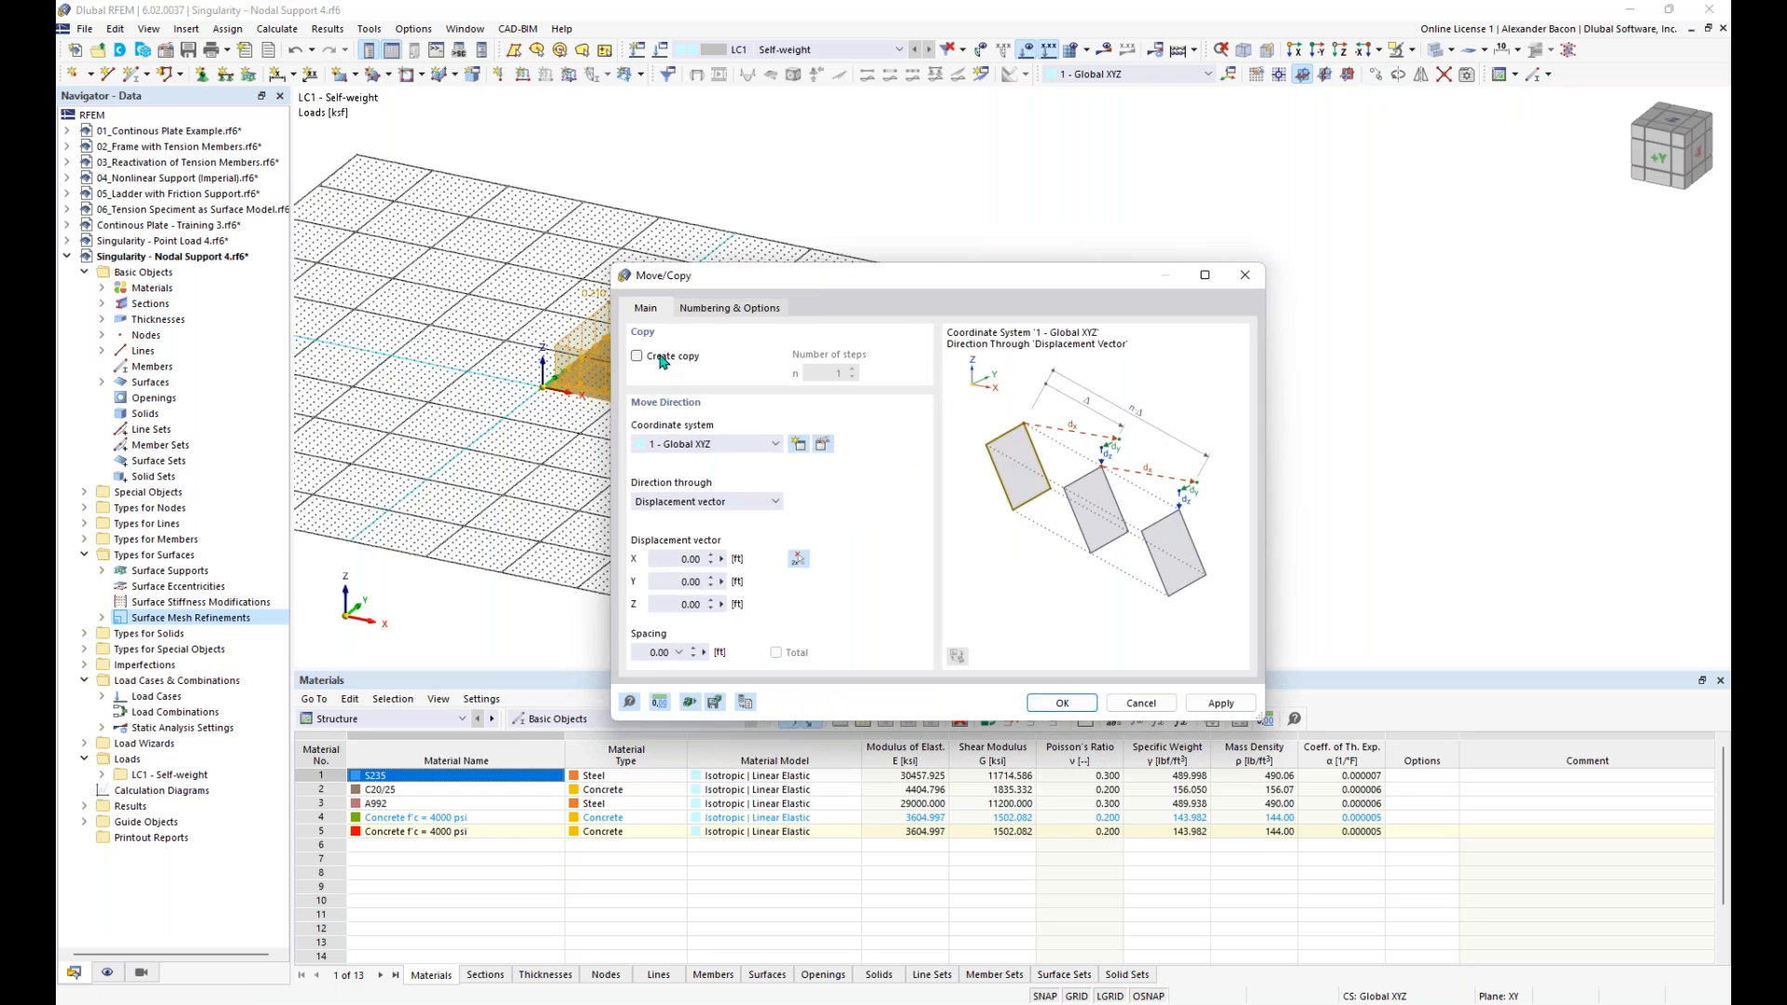
pyautogui.click(638, 357)
pyautogui.doubleClick(818, 374)
pyautogui.write('3')
pyautogui.click(689, 558)
pyautogui.write('37')
pyautogui.click(1062, 703)
# - Hide the work plane grid and the loads, and expand the list of surface mesh refinements
pyautogui.scroll(-1, 1045, 613)
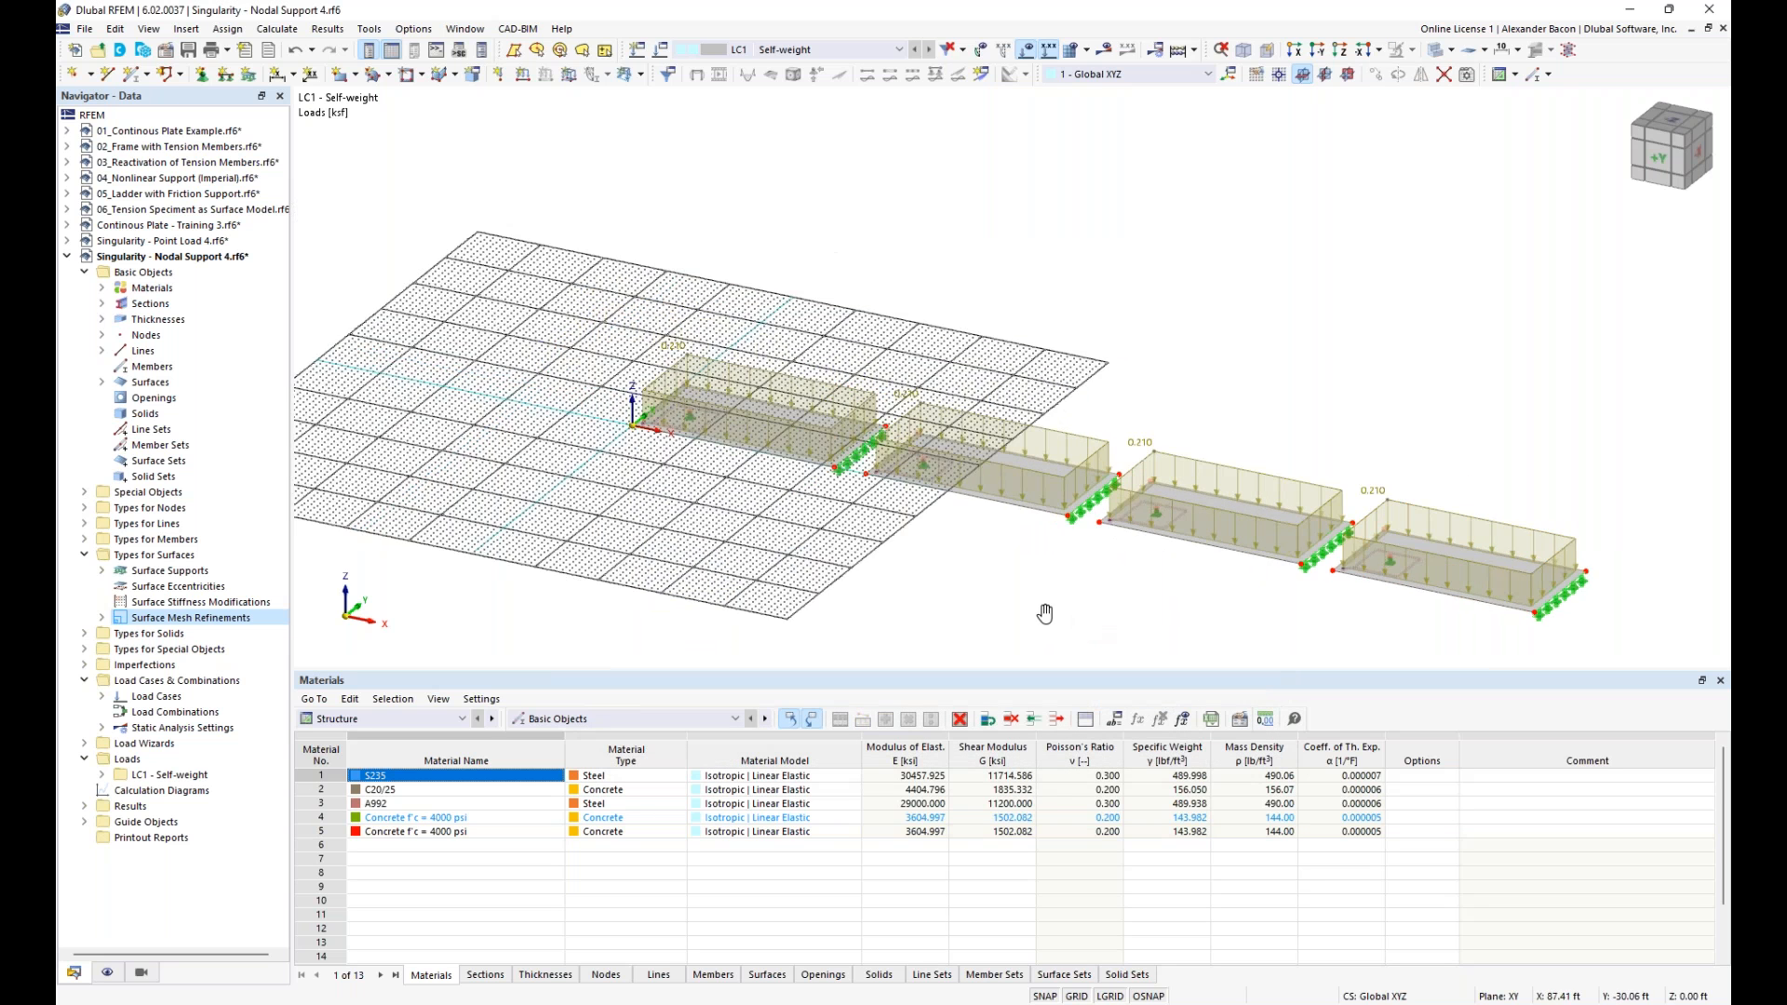
pyautogui.moveTo(1045, 613); pyautogui.dragTo(853, 560, button='middle')
pyautogui.moveTo(1187, 996)
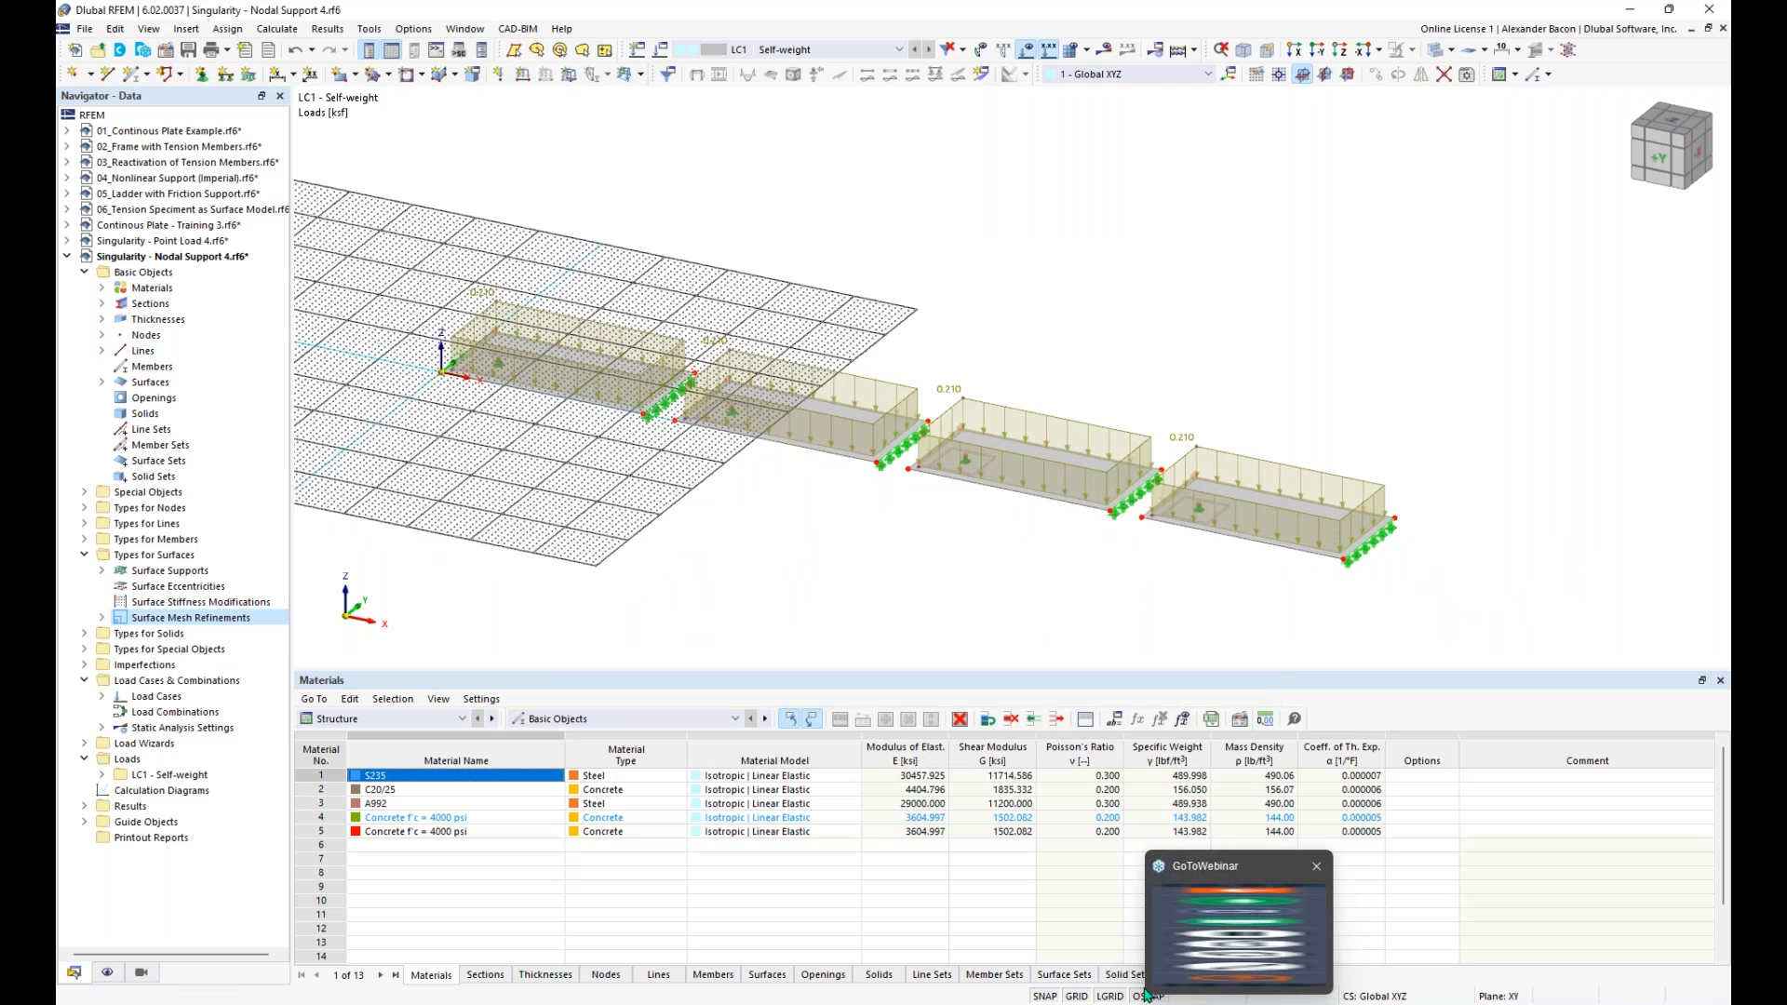
pyautogui.click(1076, 995)
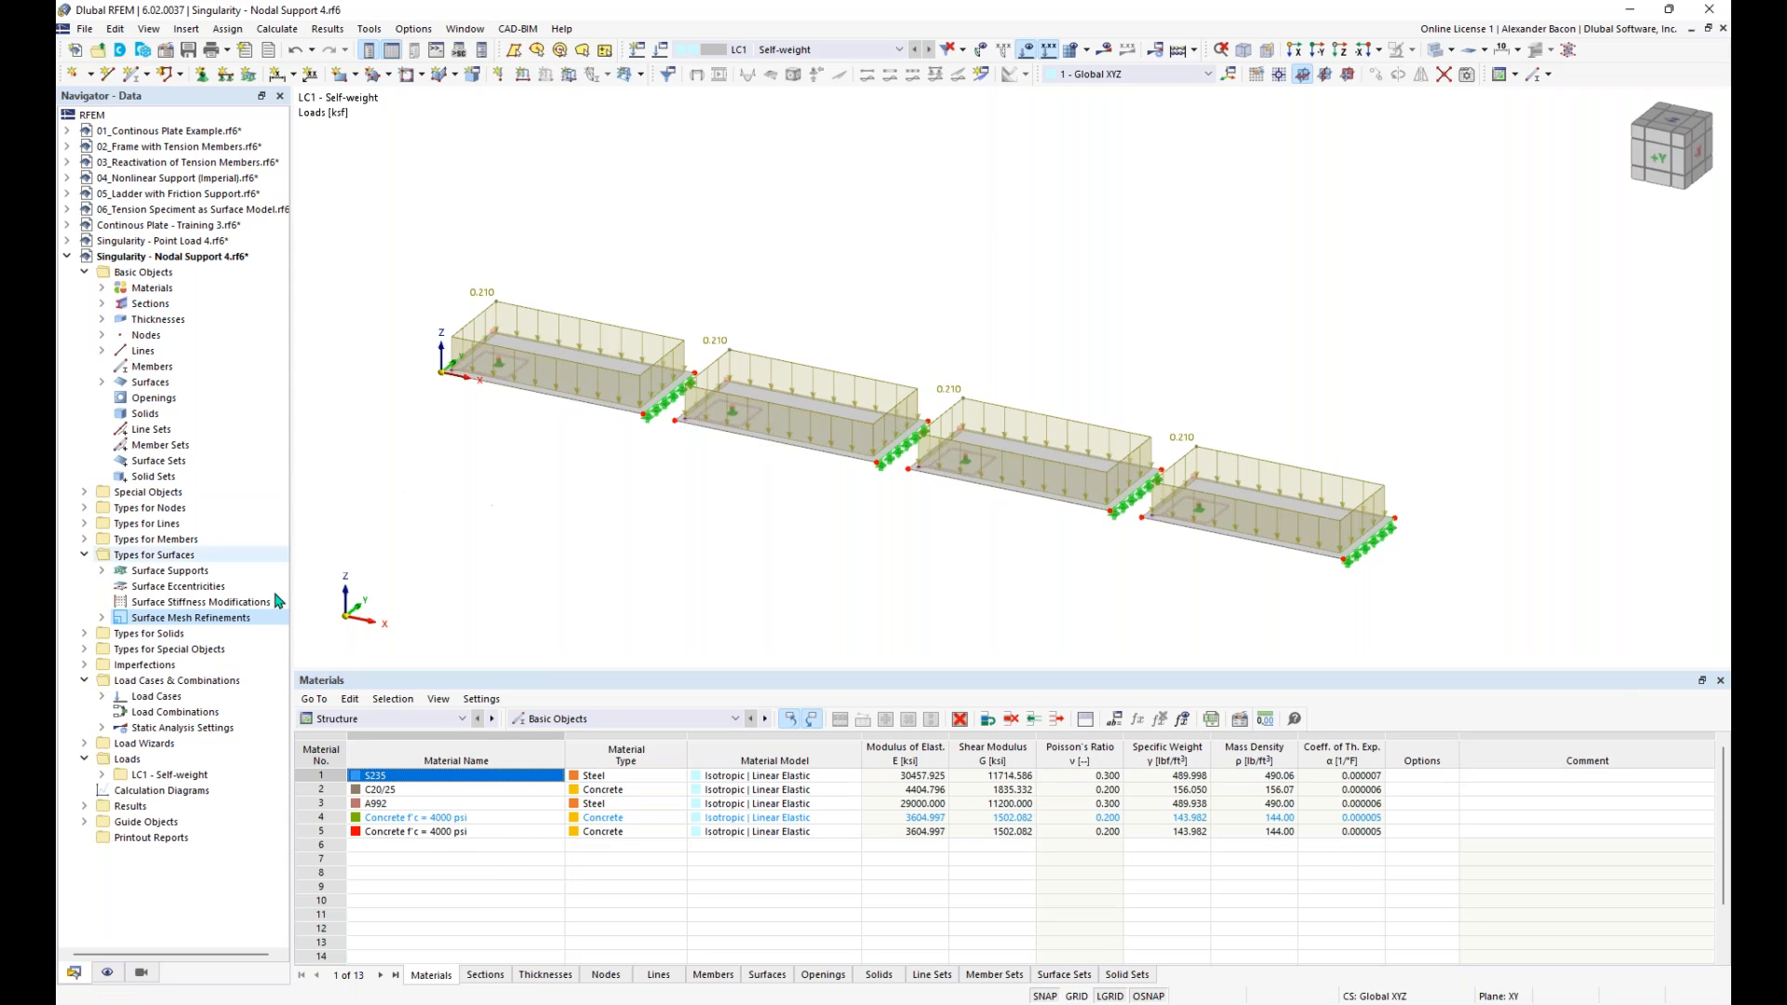
pyautogui.click(101, 618)
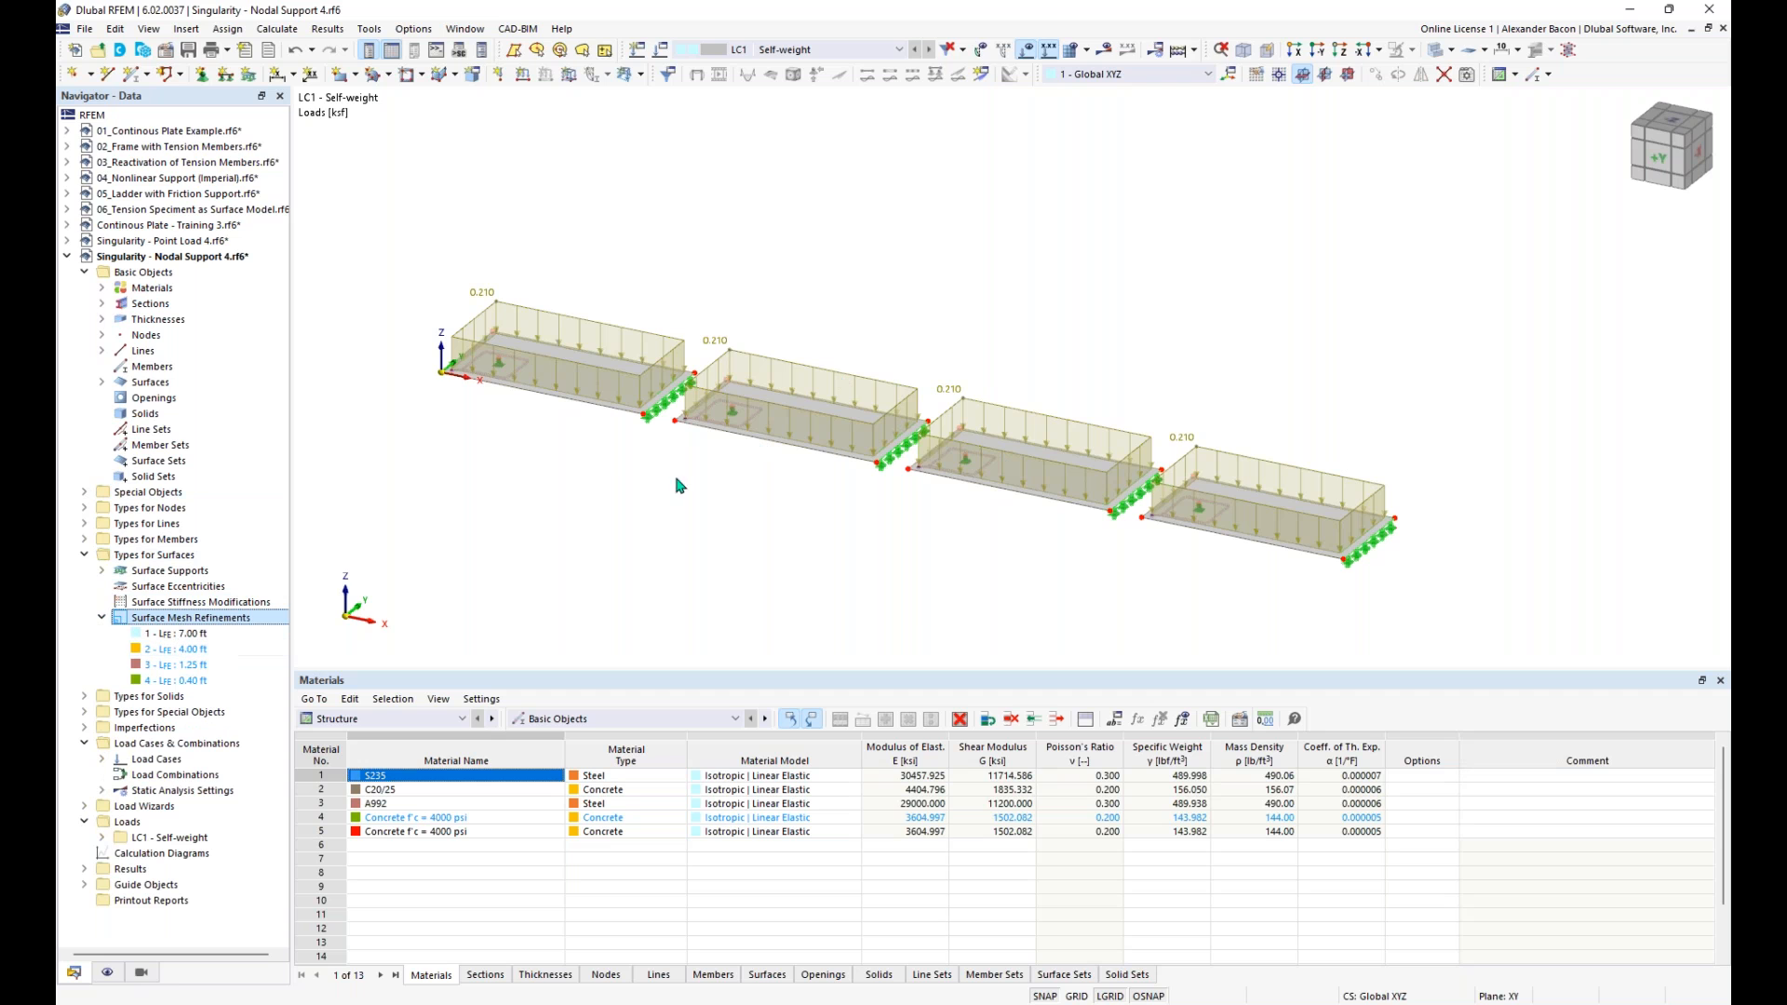
pyautogui.click(1026, 54)
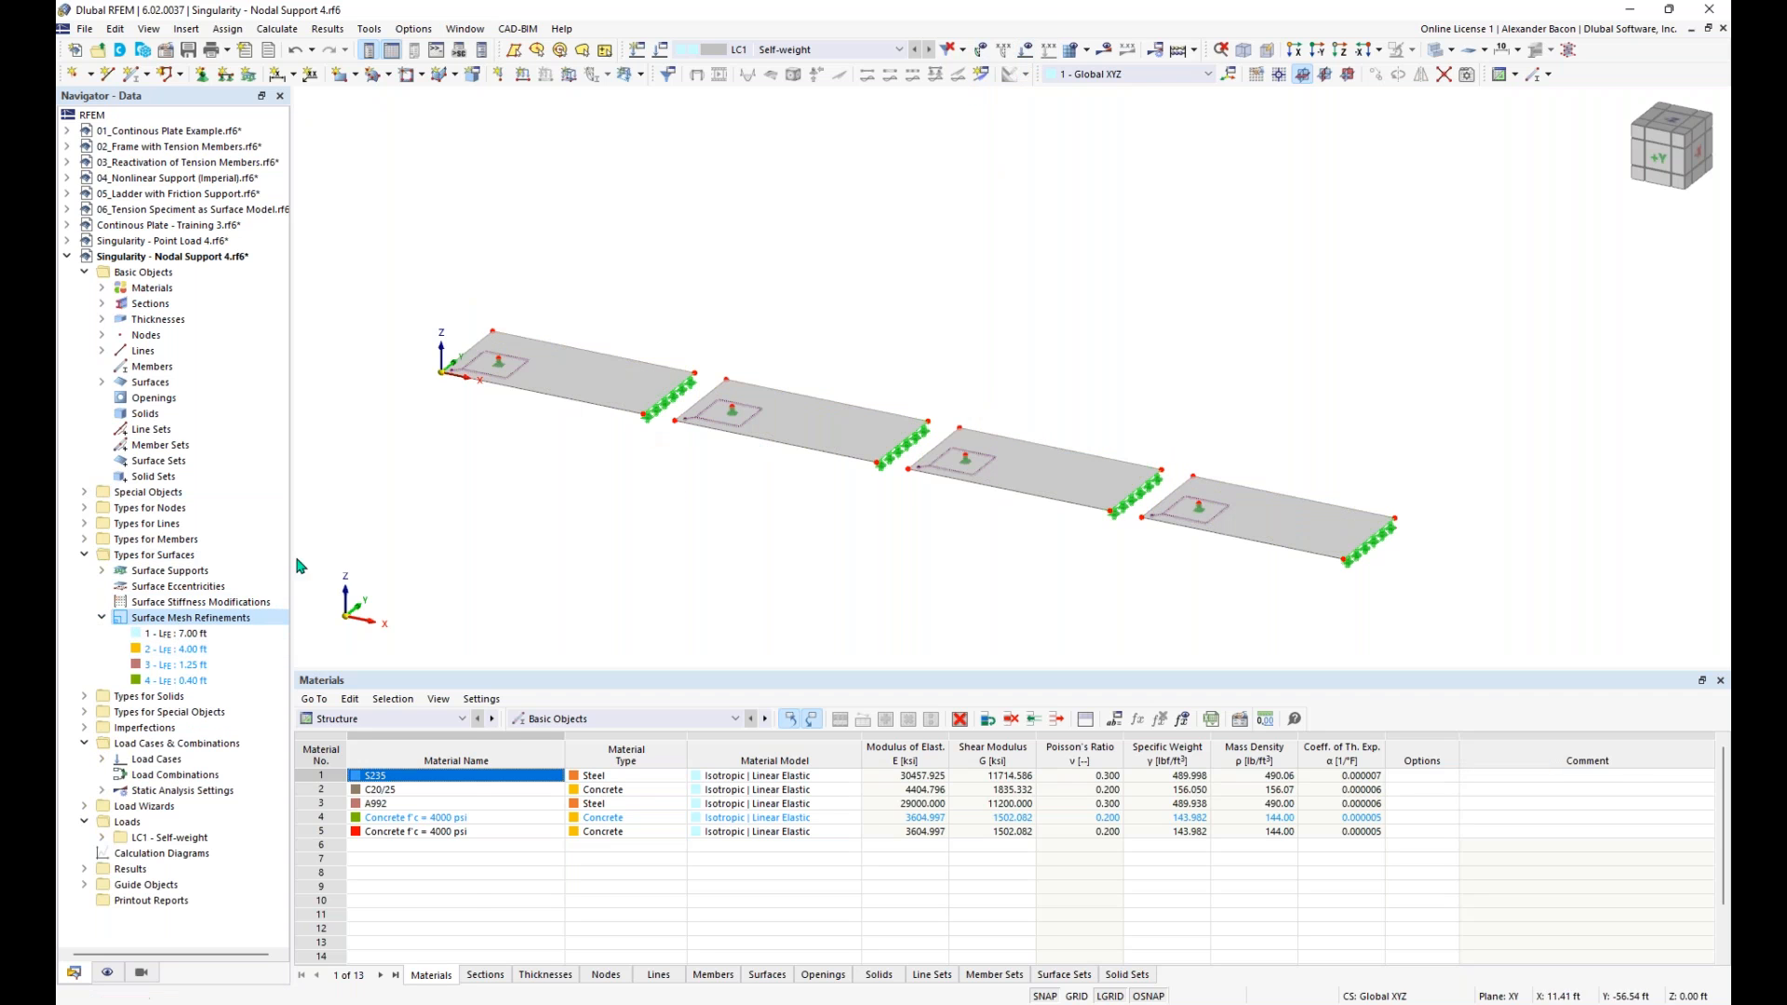
# - Assign the 4 ft mesh refinement graphically to the second slab from the origin
pyautogui.rightClick(192, 648)
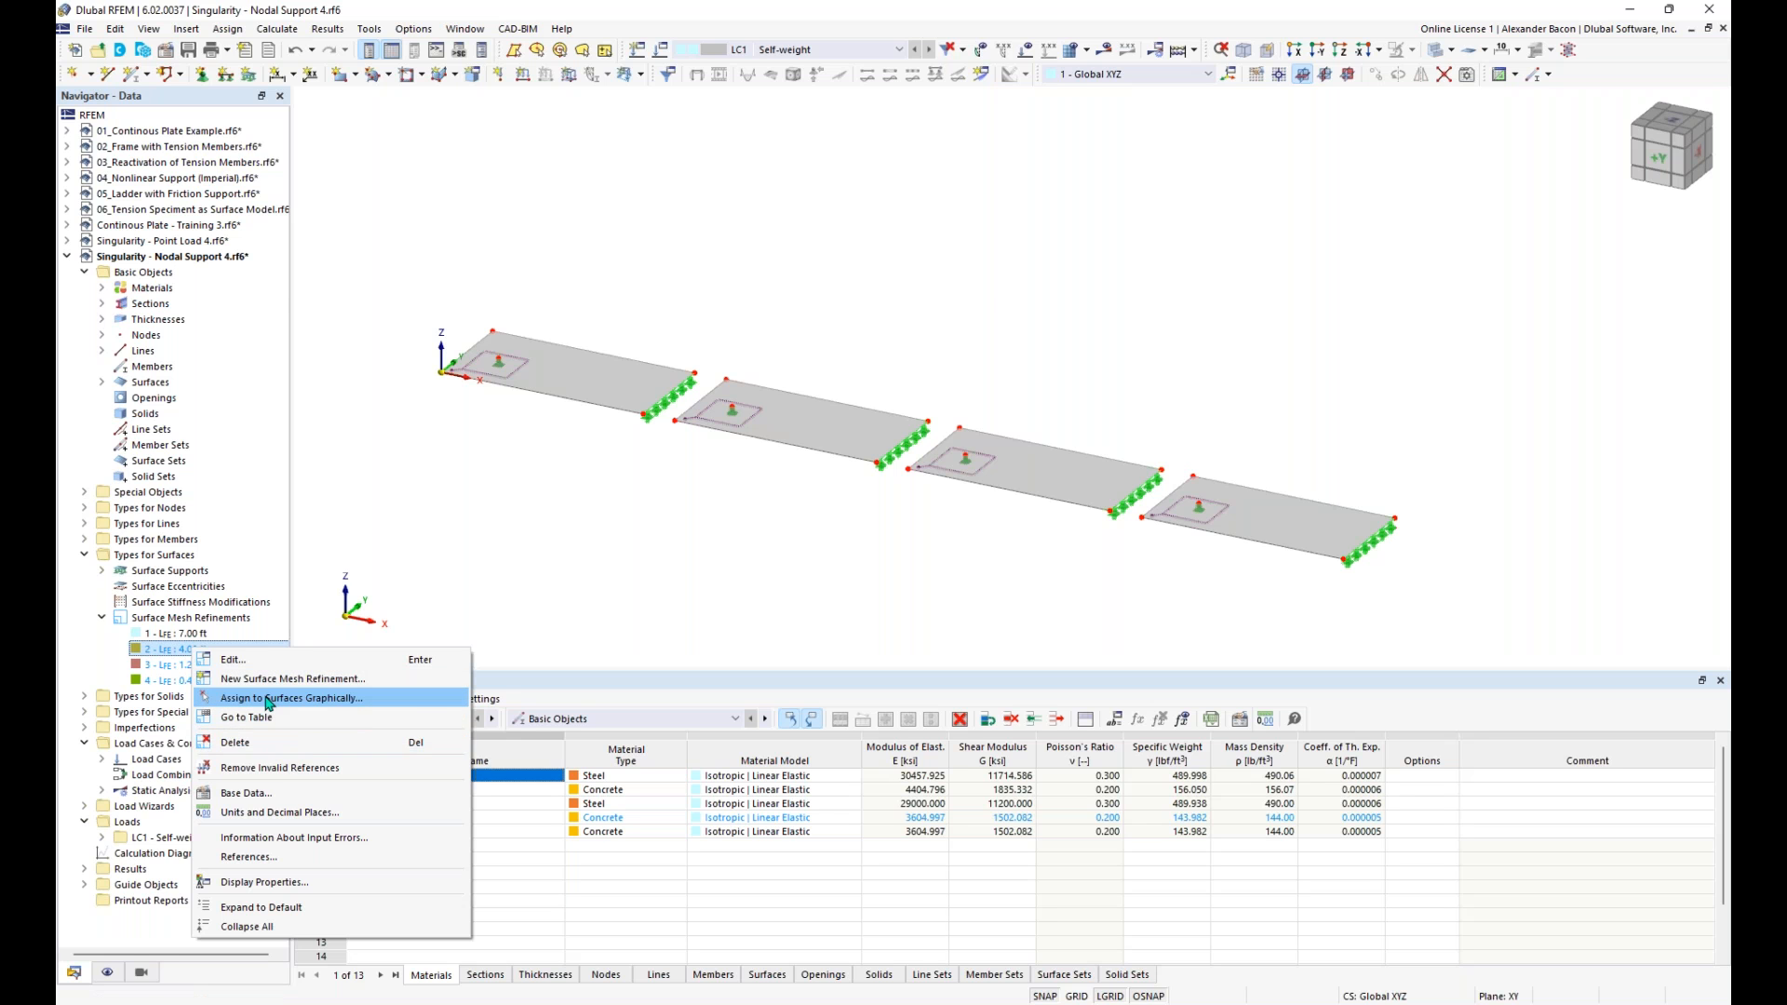
pyautogui.click(268, 698)
pyautogui.click(366, 271)
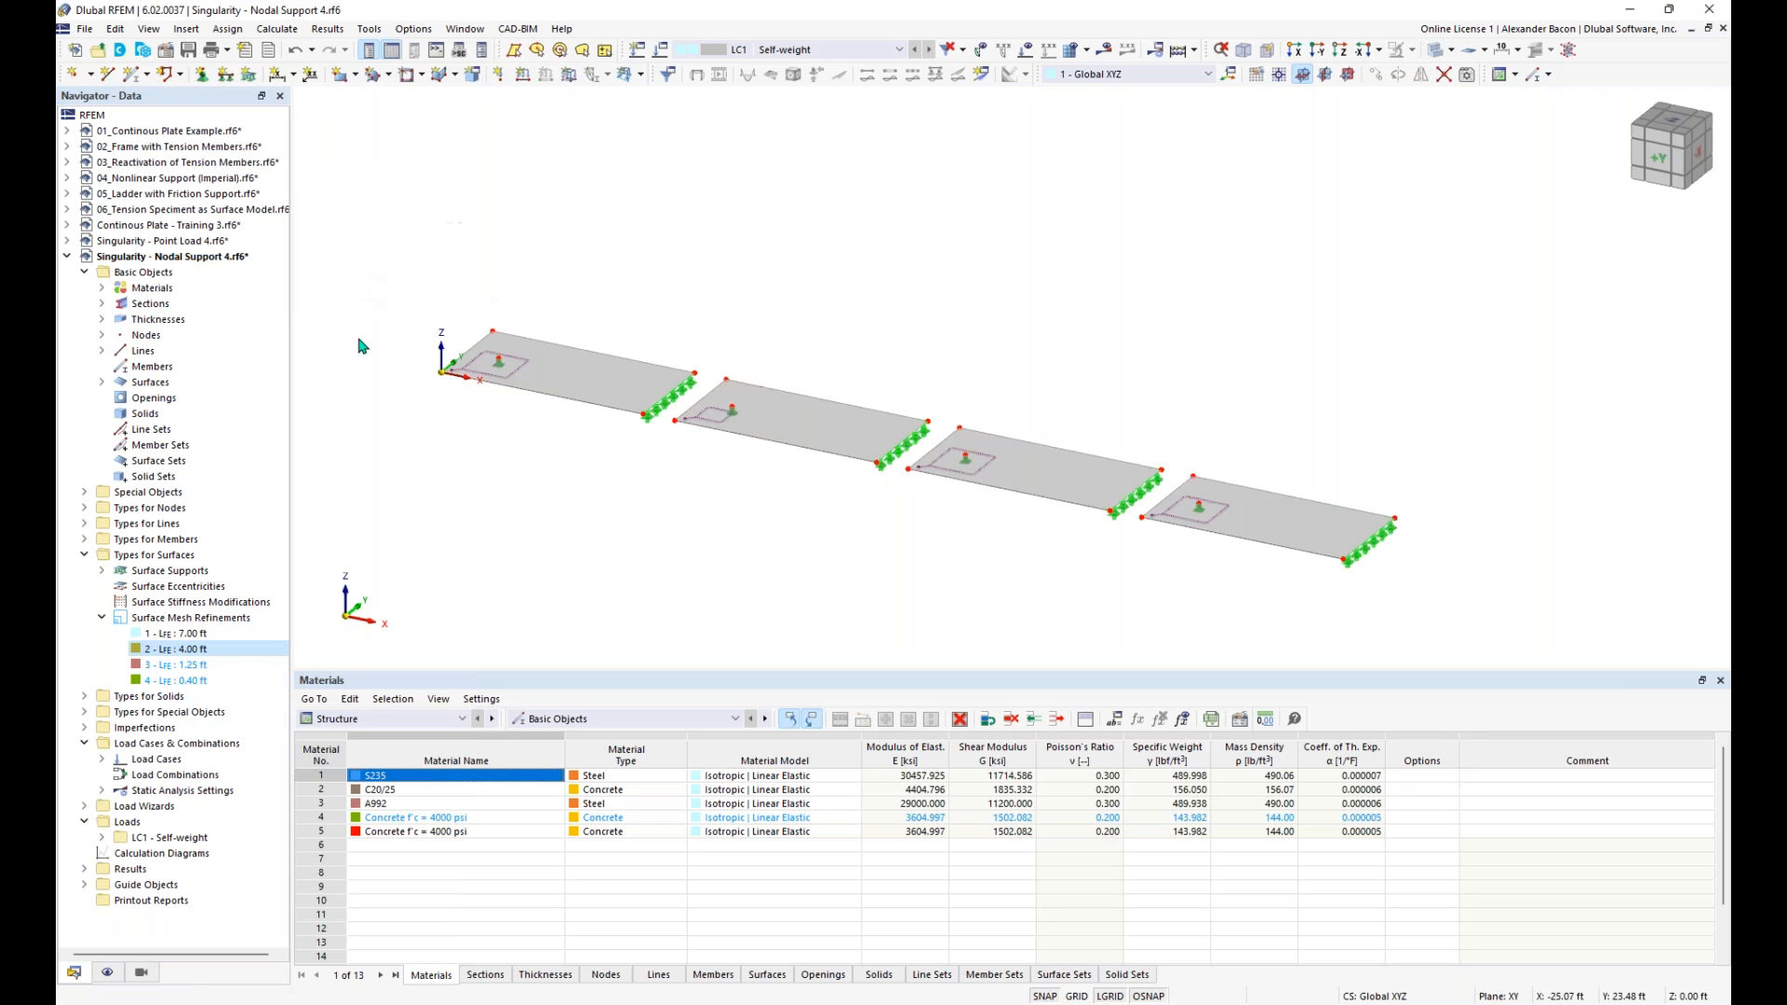
# - Assign the 1.25 ft mesh refinement graphically to the third slab, surface 3
pyautogui.rightClick(187, 665)
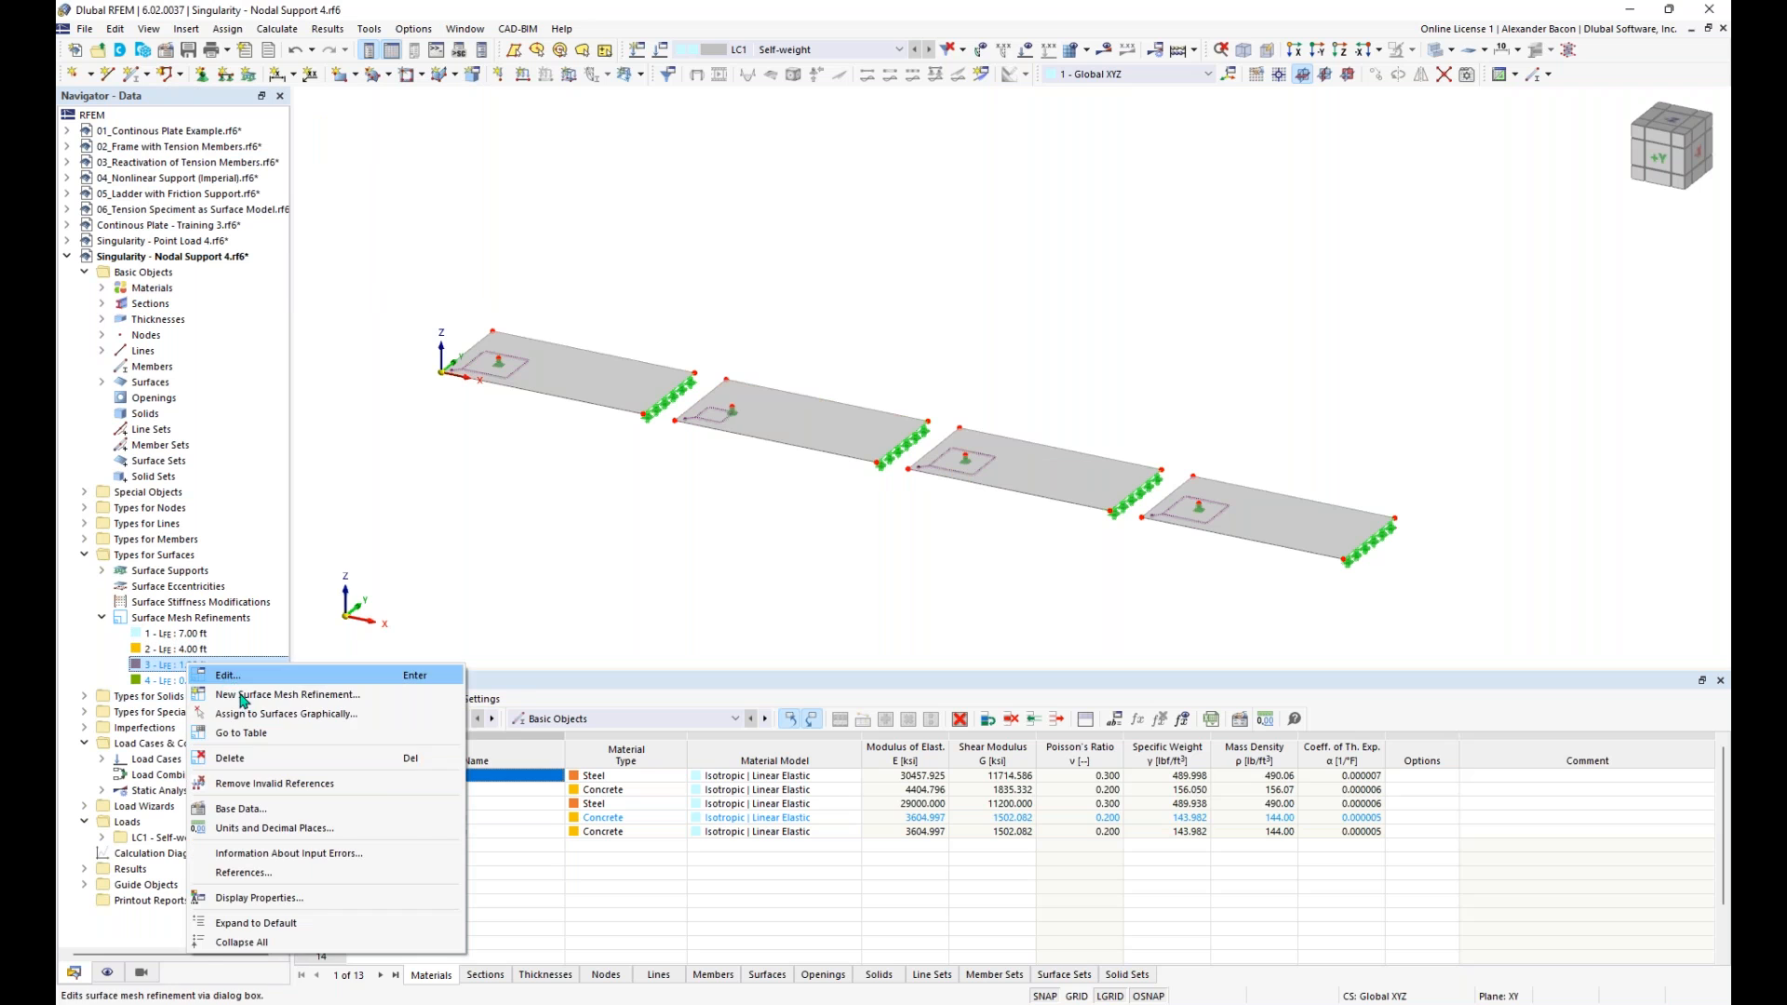
pyautogui.click(241, 714)
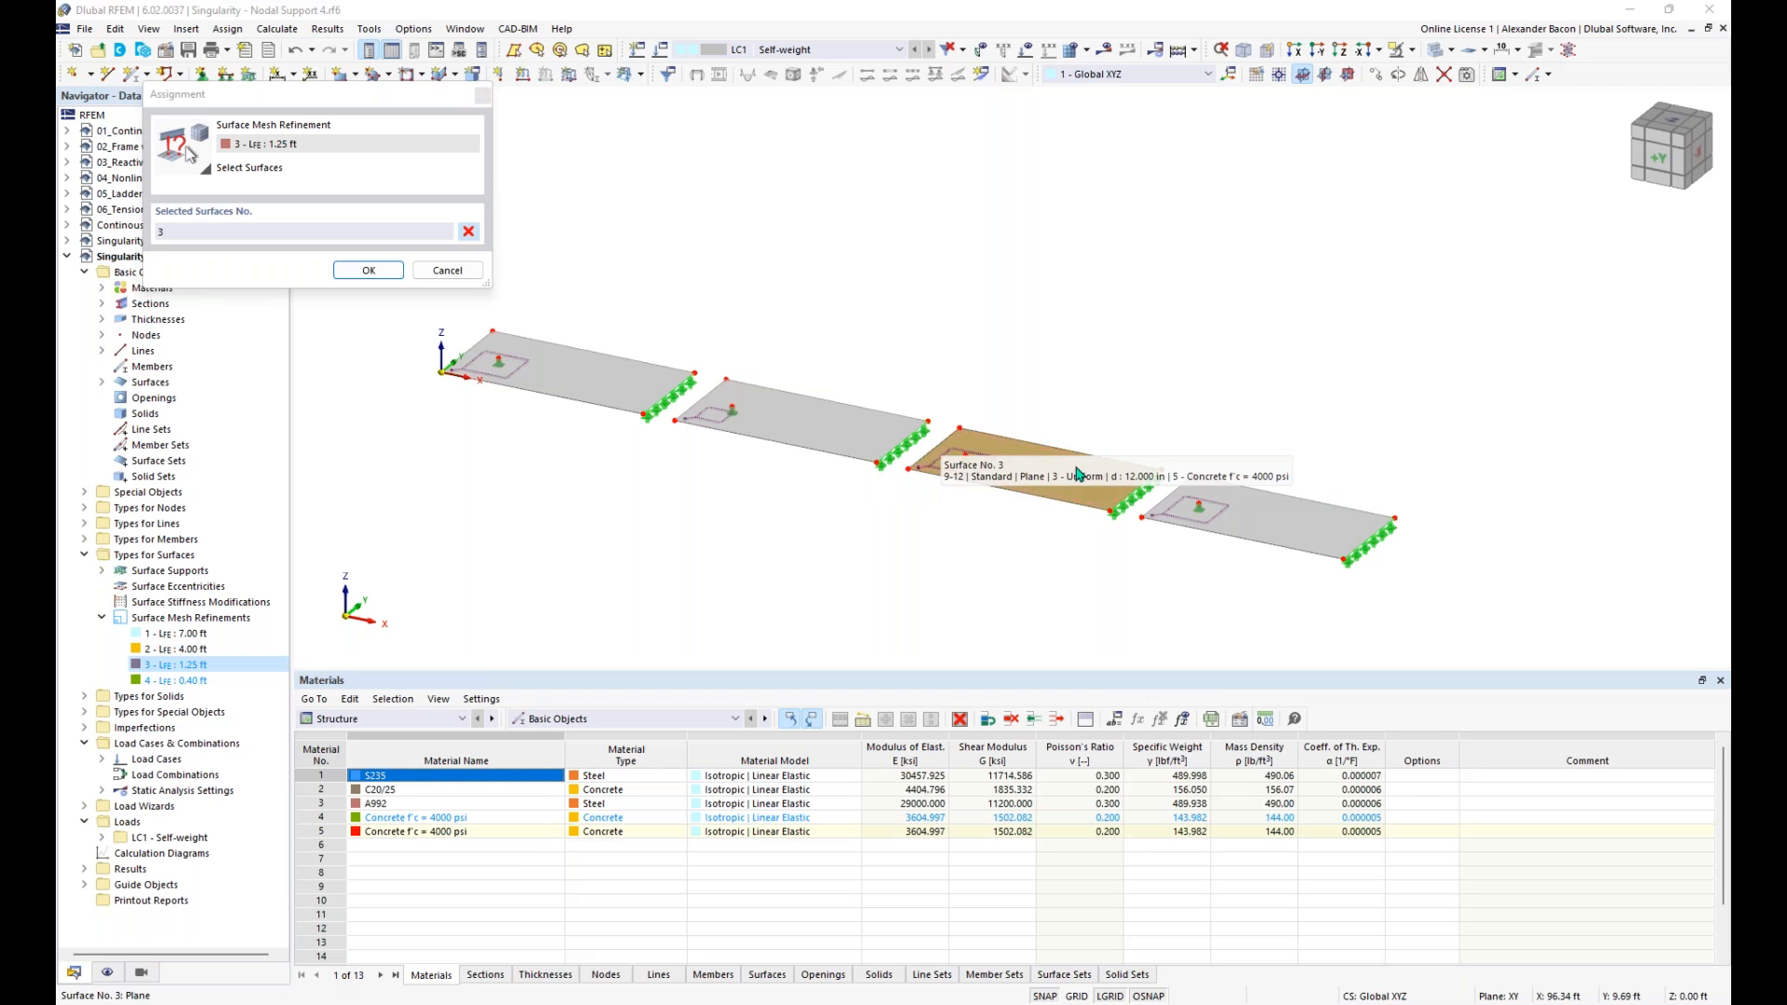
pyautogui.click(368, 270)
# - Assign the 0.40 ft mesh refinement graphically to the fourth slab, surface 4
pyautogui.rightClick(200, 679)
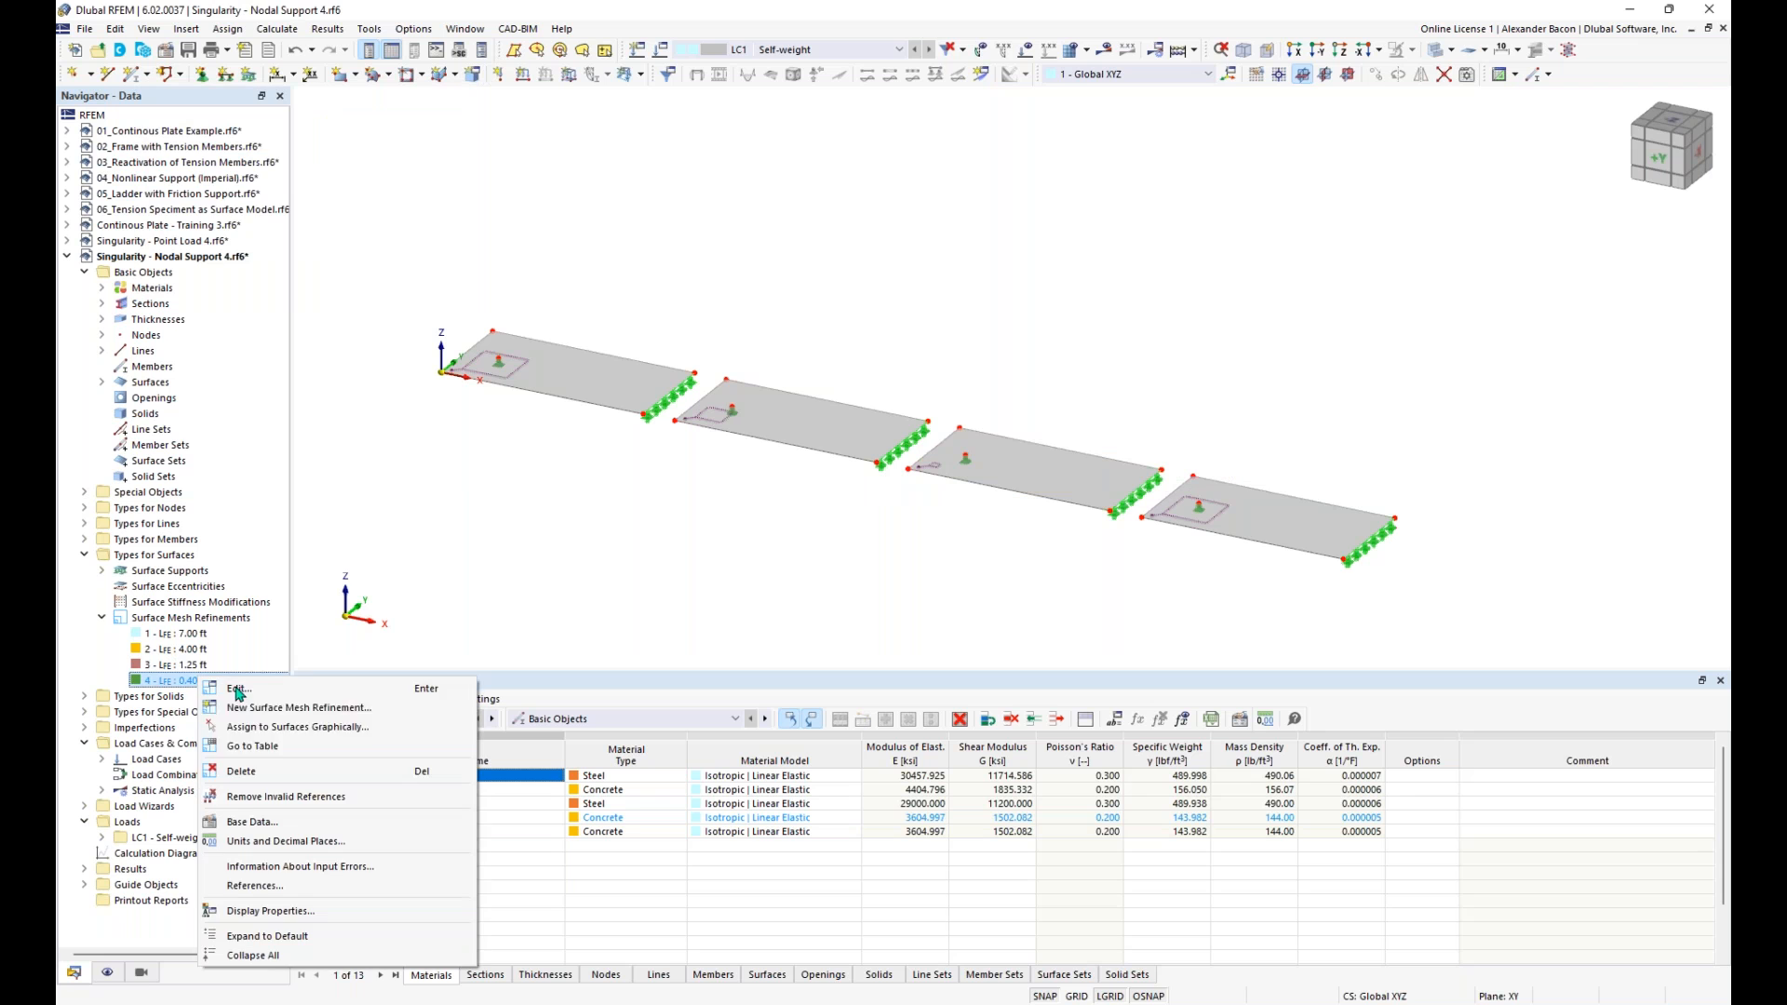
pyautogui.click(317, 726)
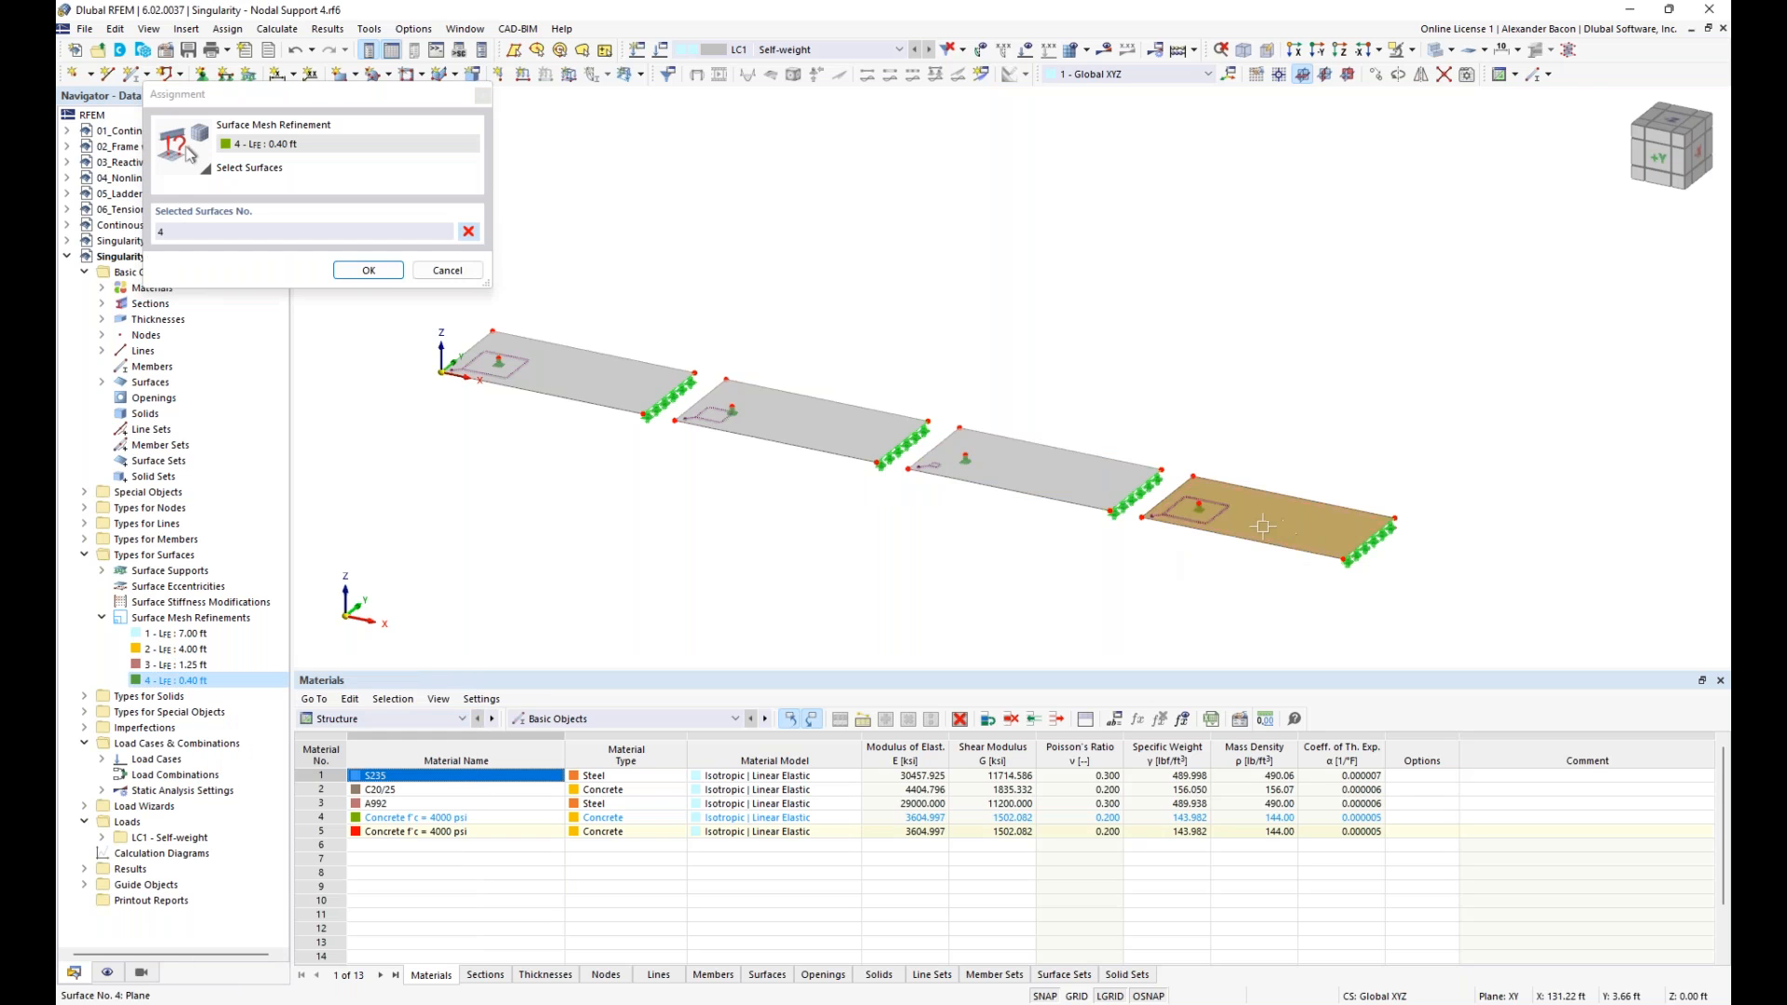
pyautogui.click(369, 270)
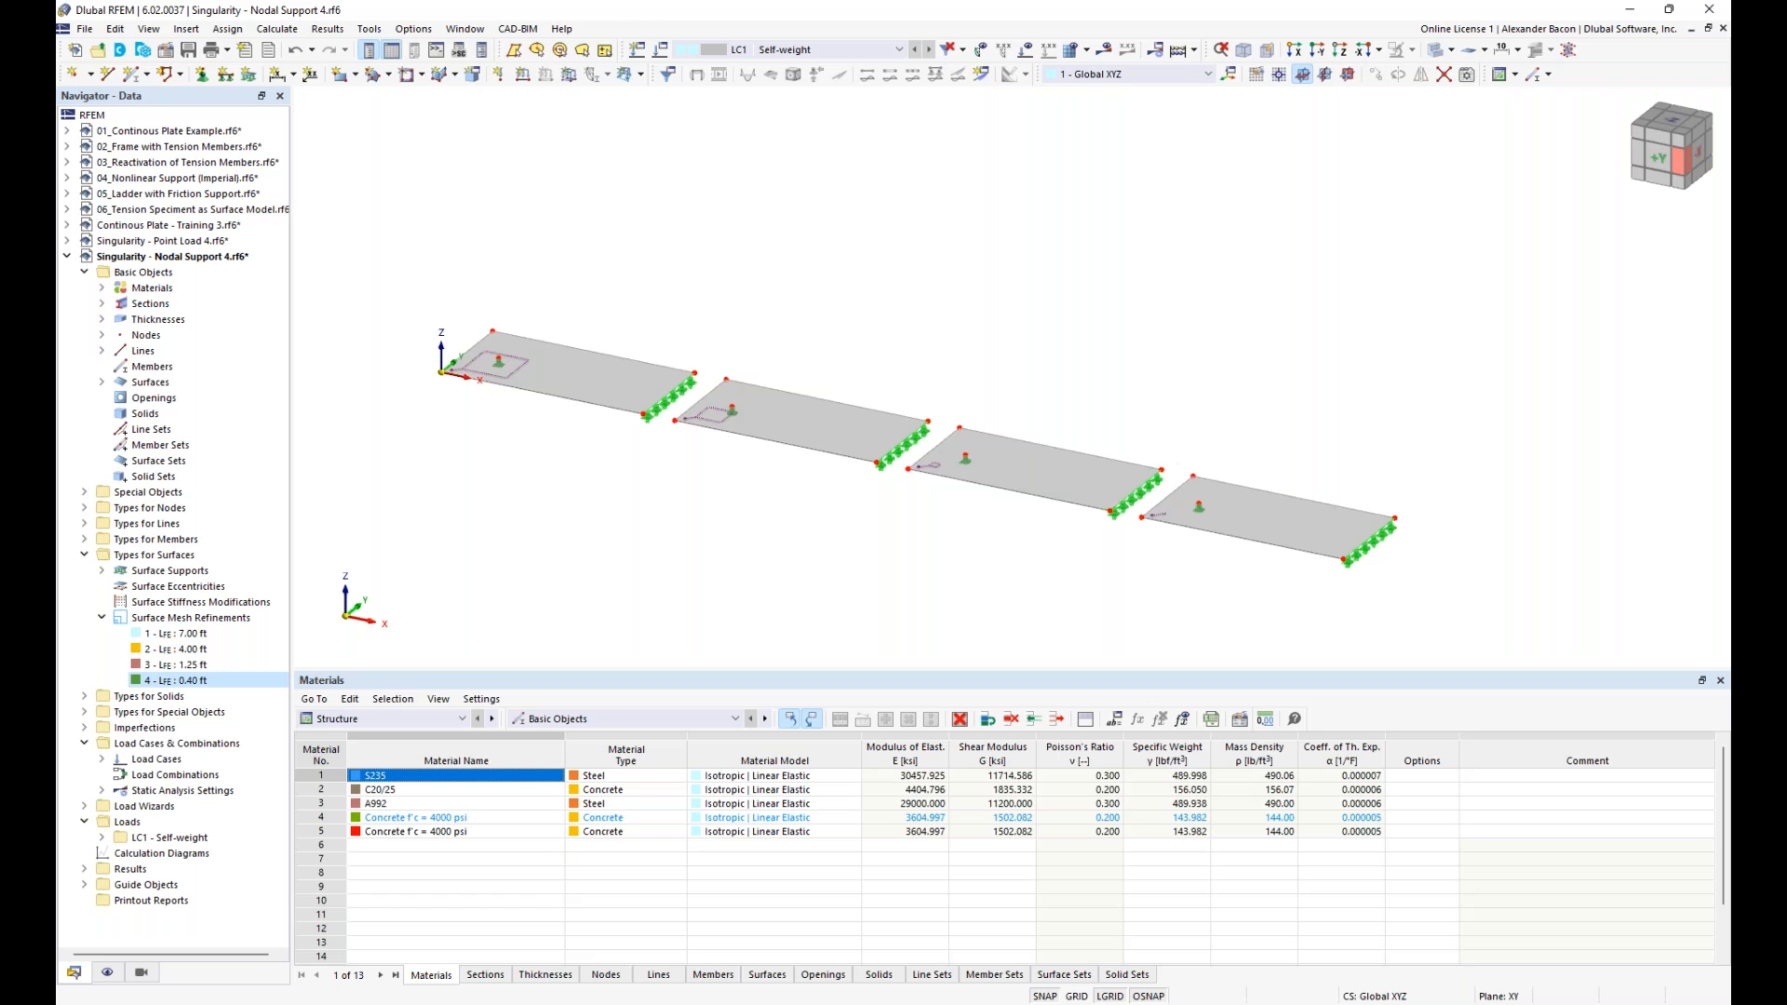
pyautogui.click(1725, 58)
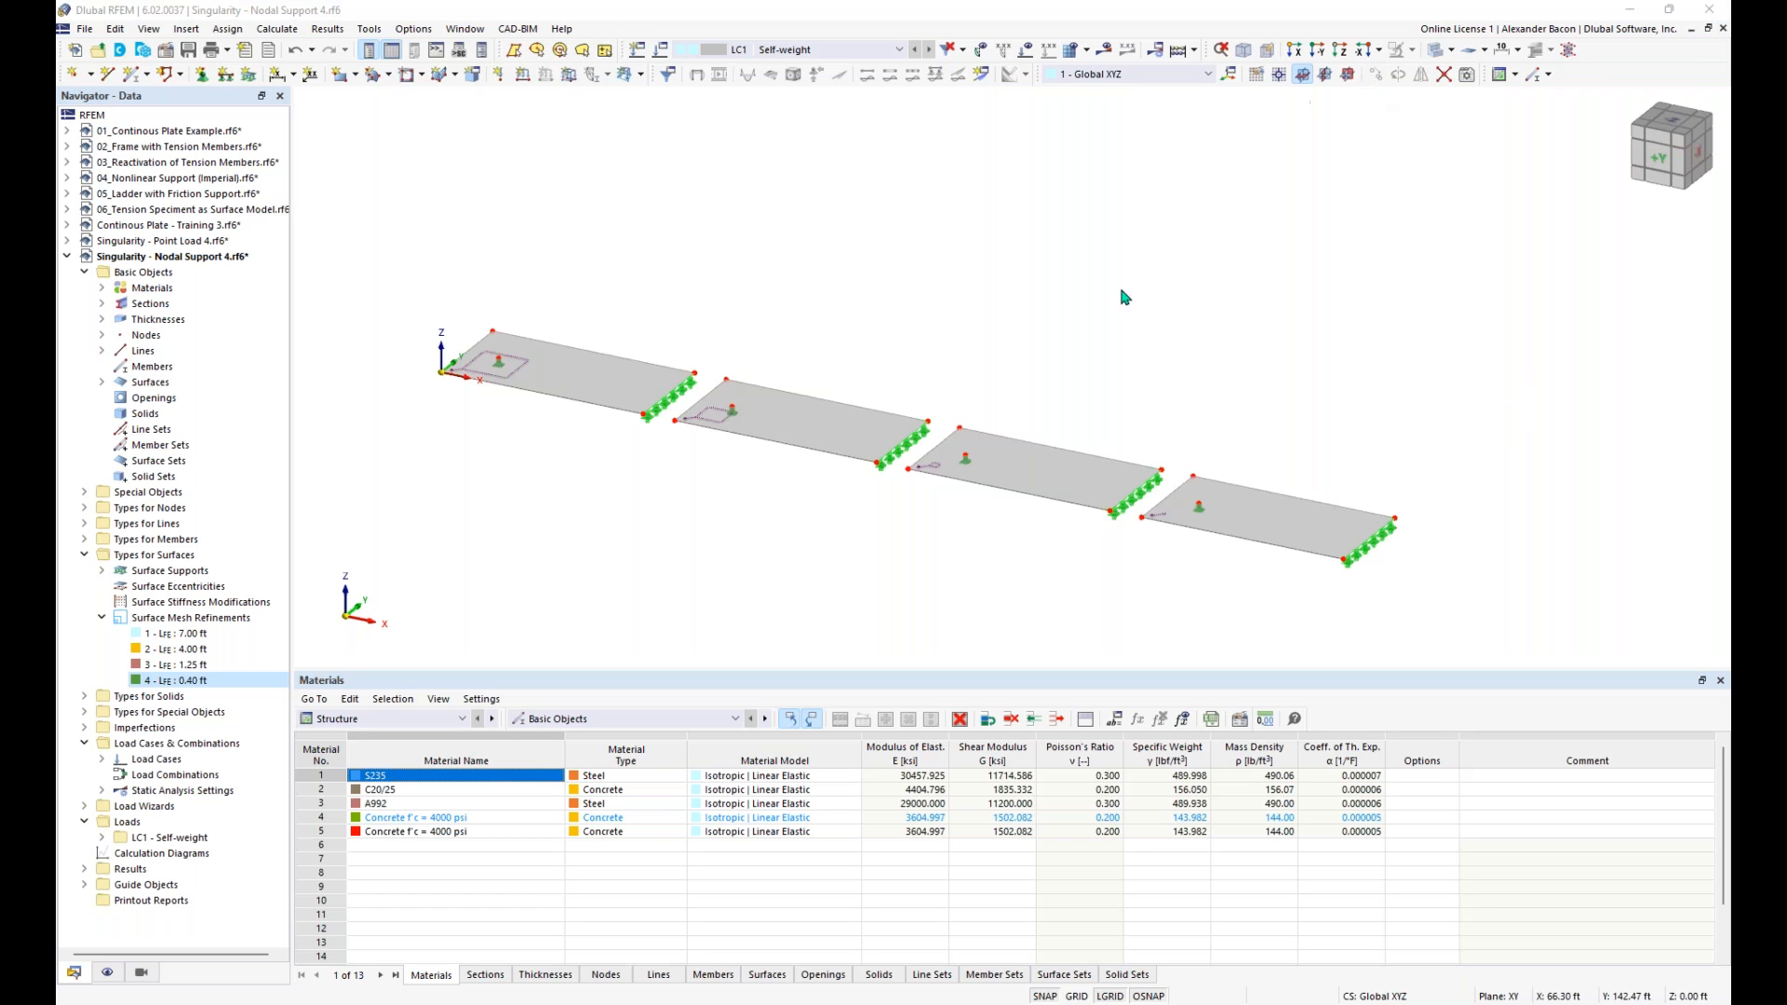
pyautogui.scroll(1, 818, 498)
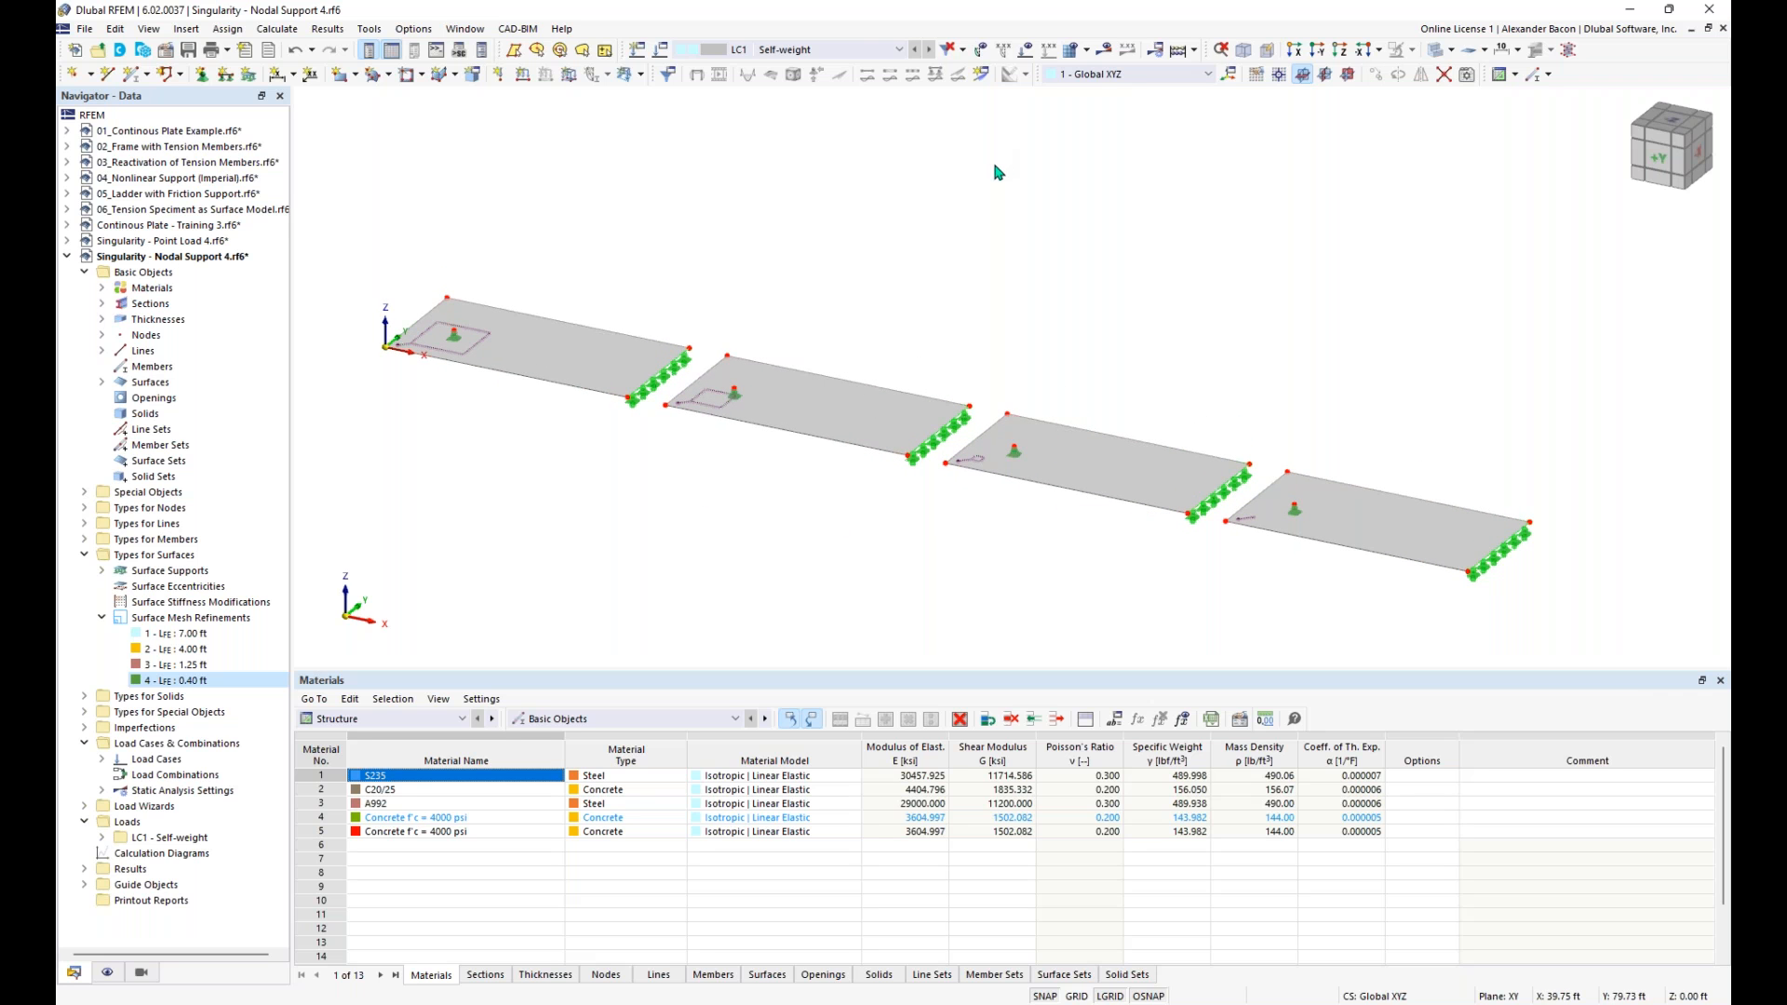
# - Create a two-point result section from (0, 8, 0) to (143, 8, 0) ft along all four slabs, projected in global Z
pyautogui.click(982, 80)
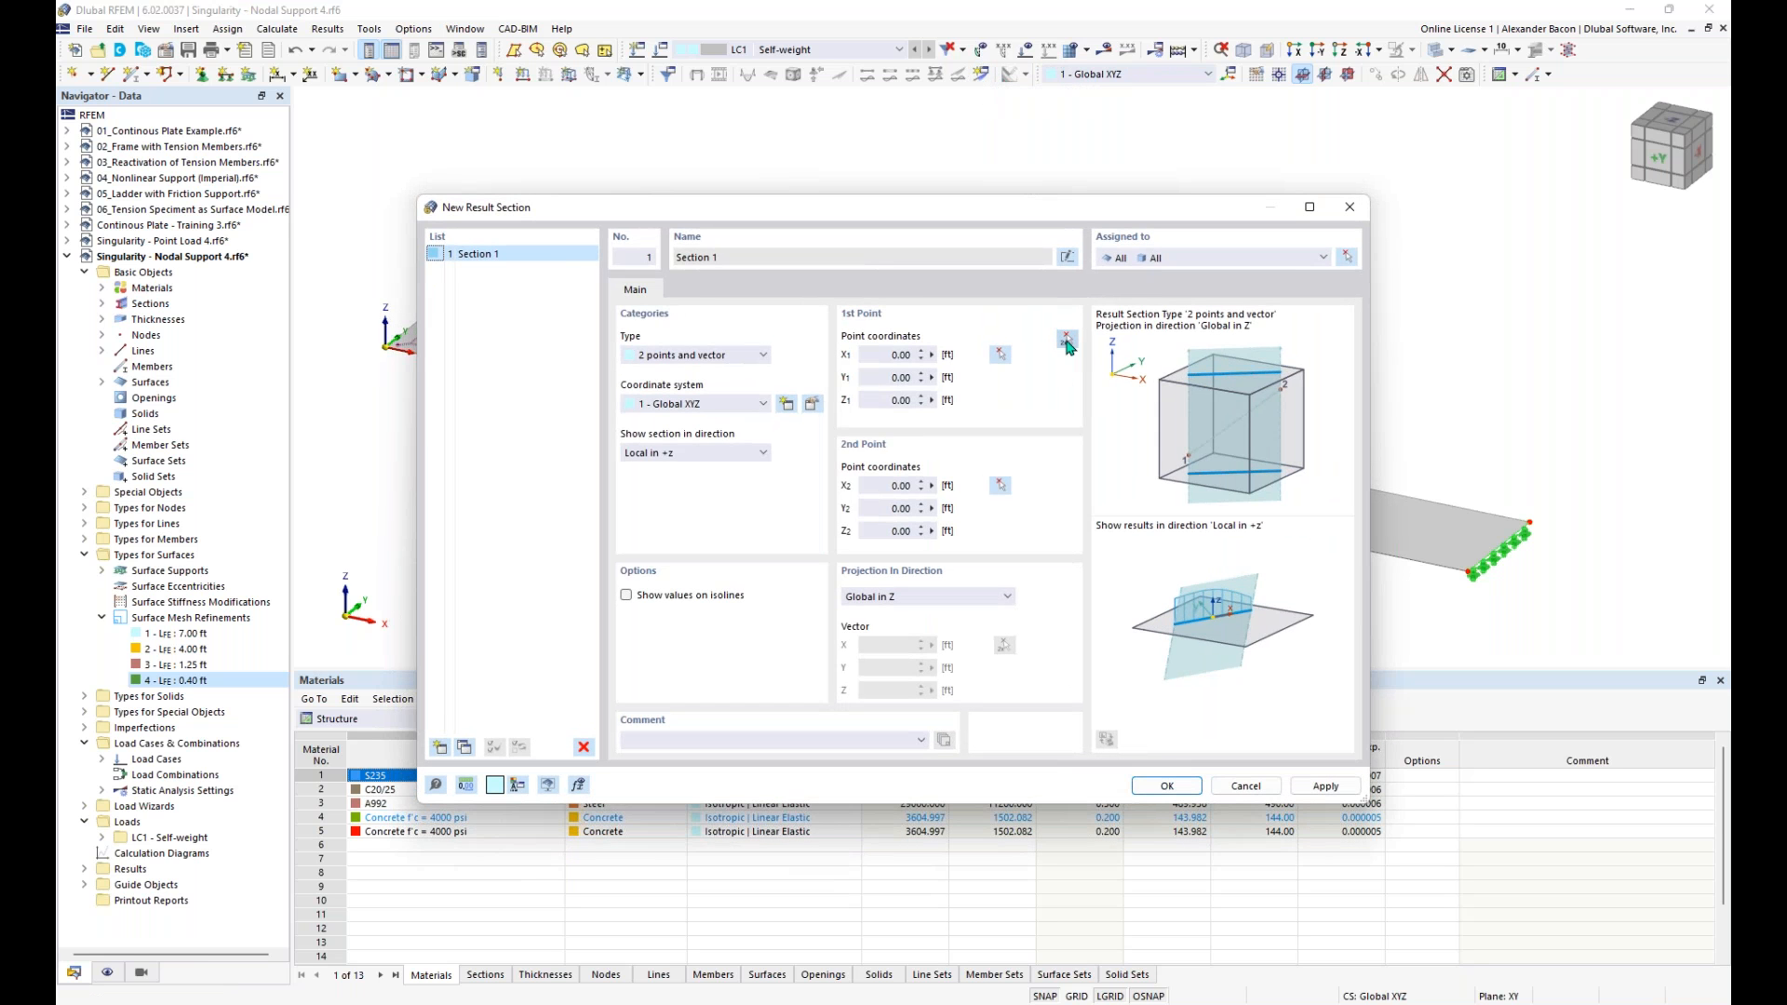
pyautogui.click(1067, 341)
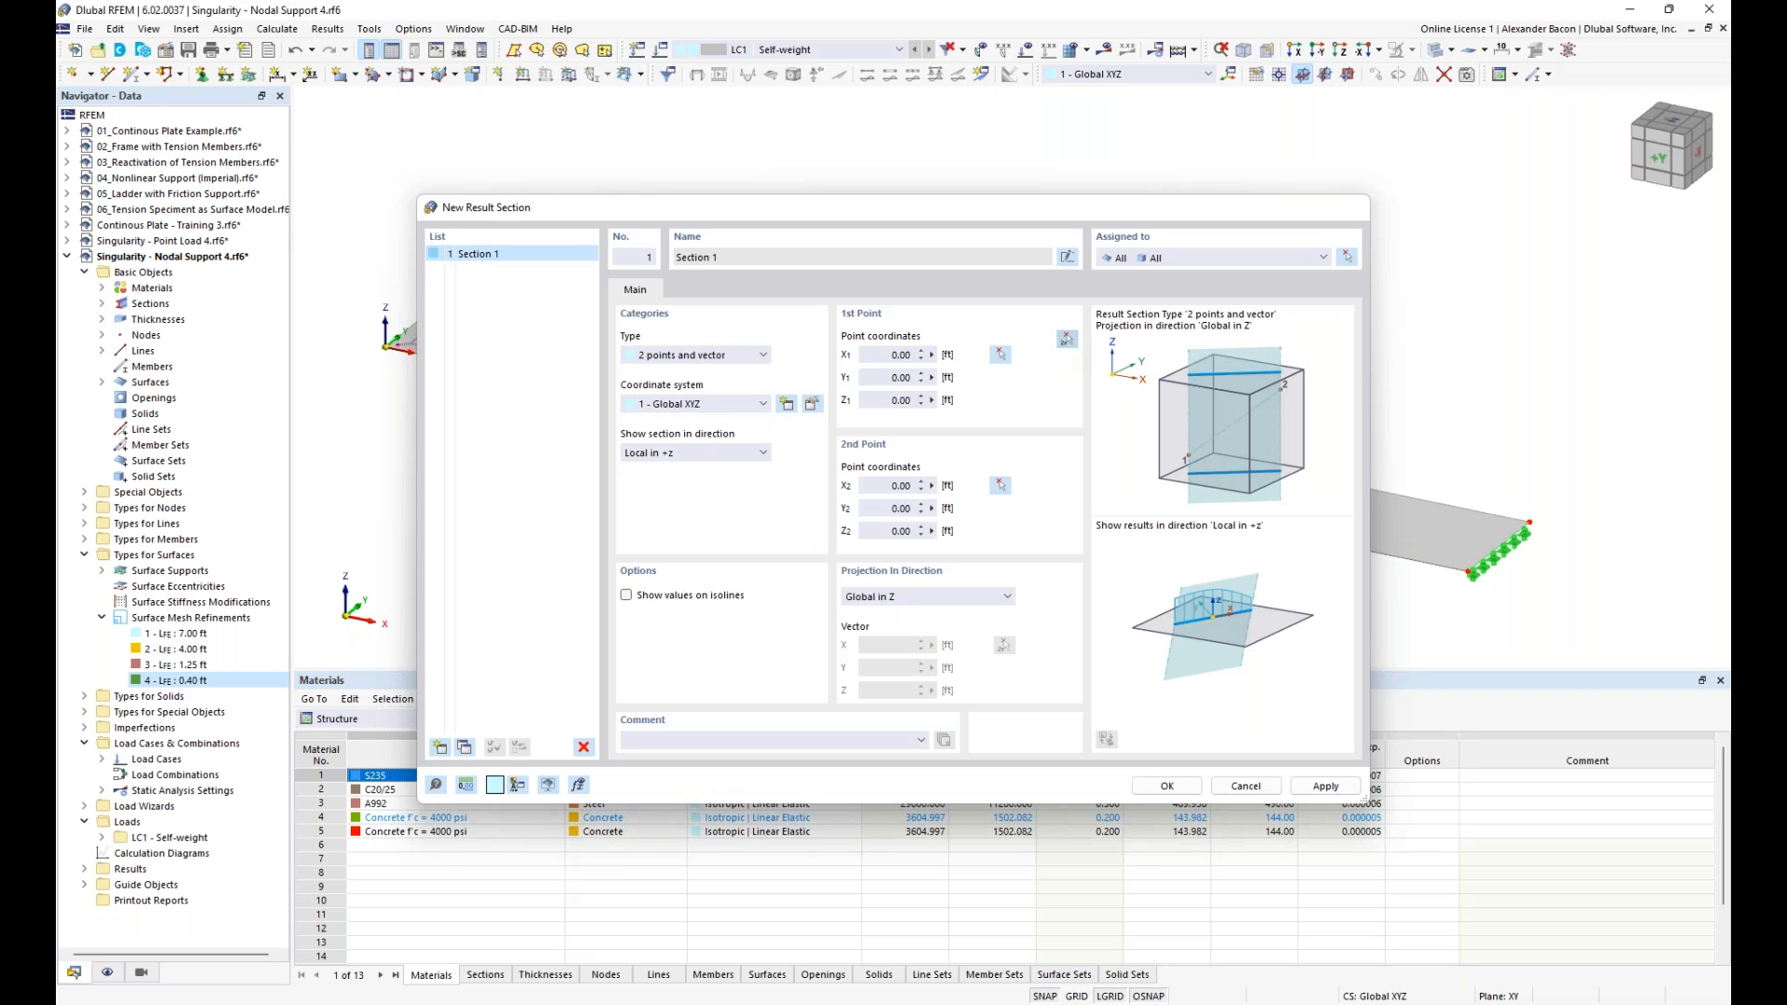
pyautogui.click(415, 323)
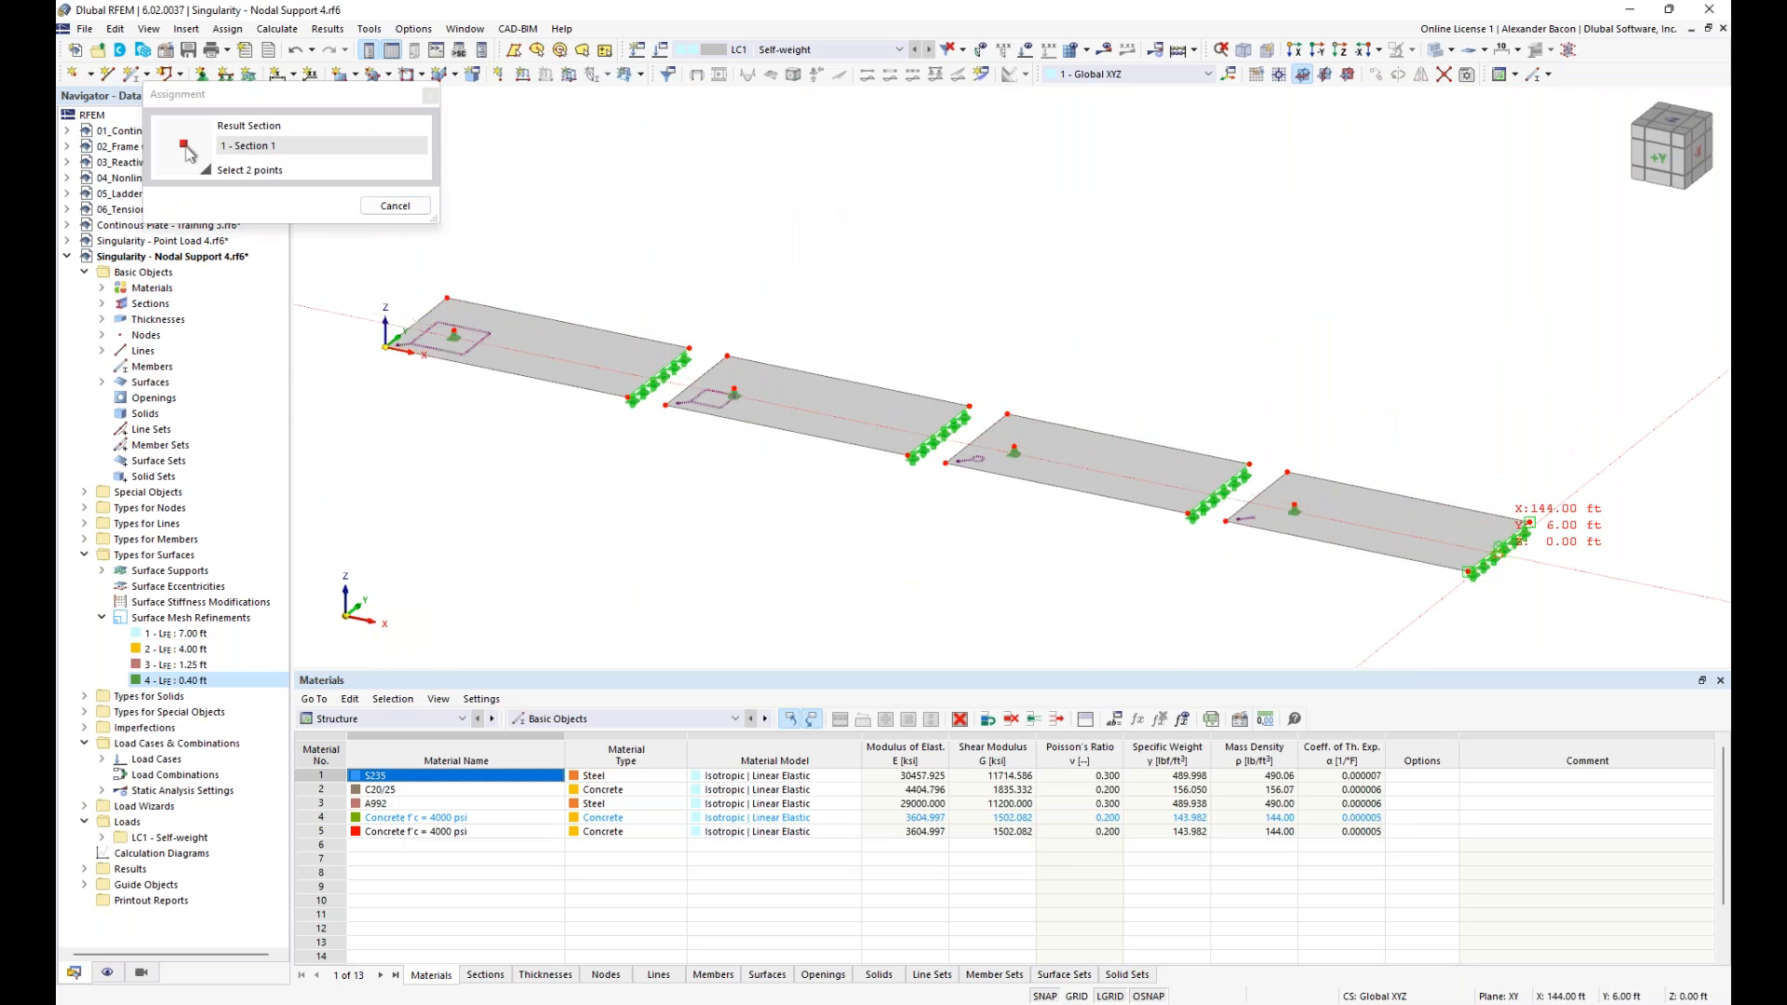
pyautogui.click(1528, 522)
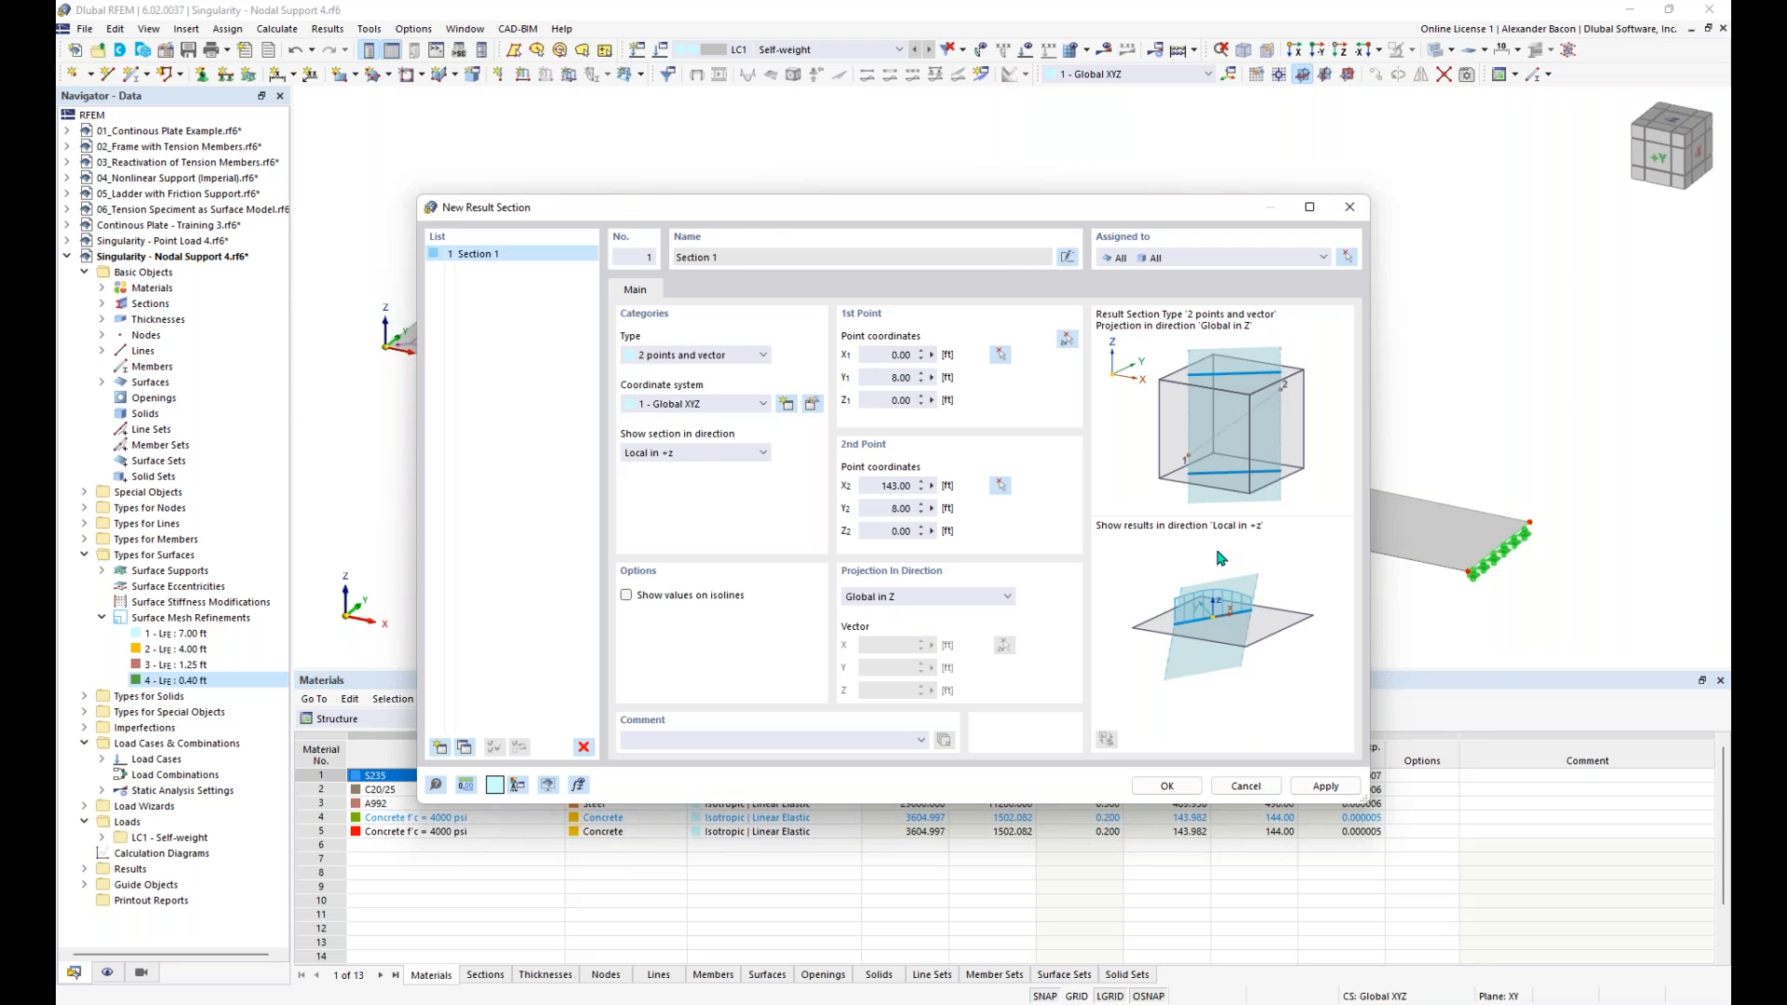
pyautogui.click(1170, 785)
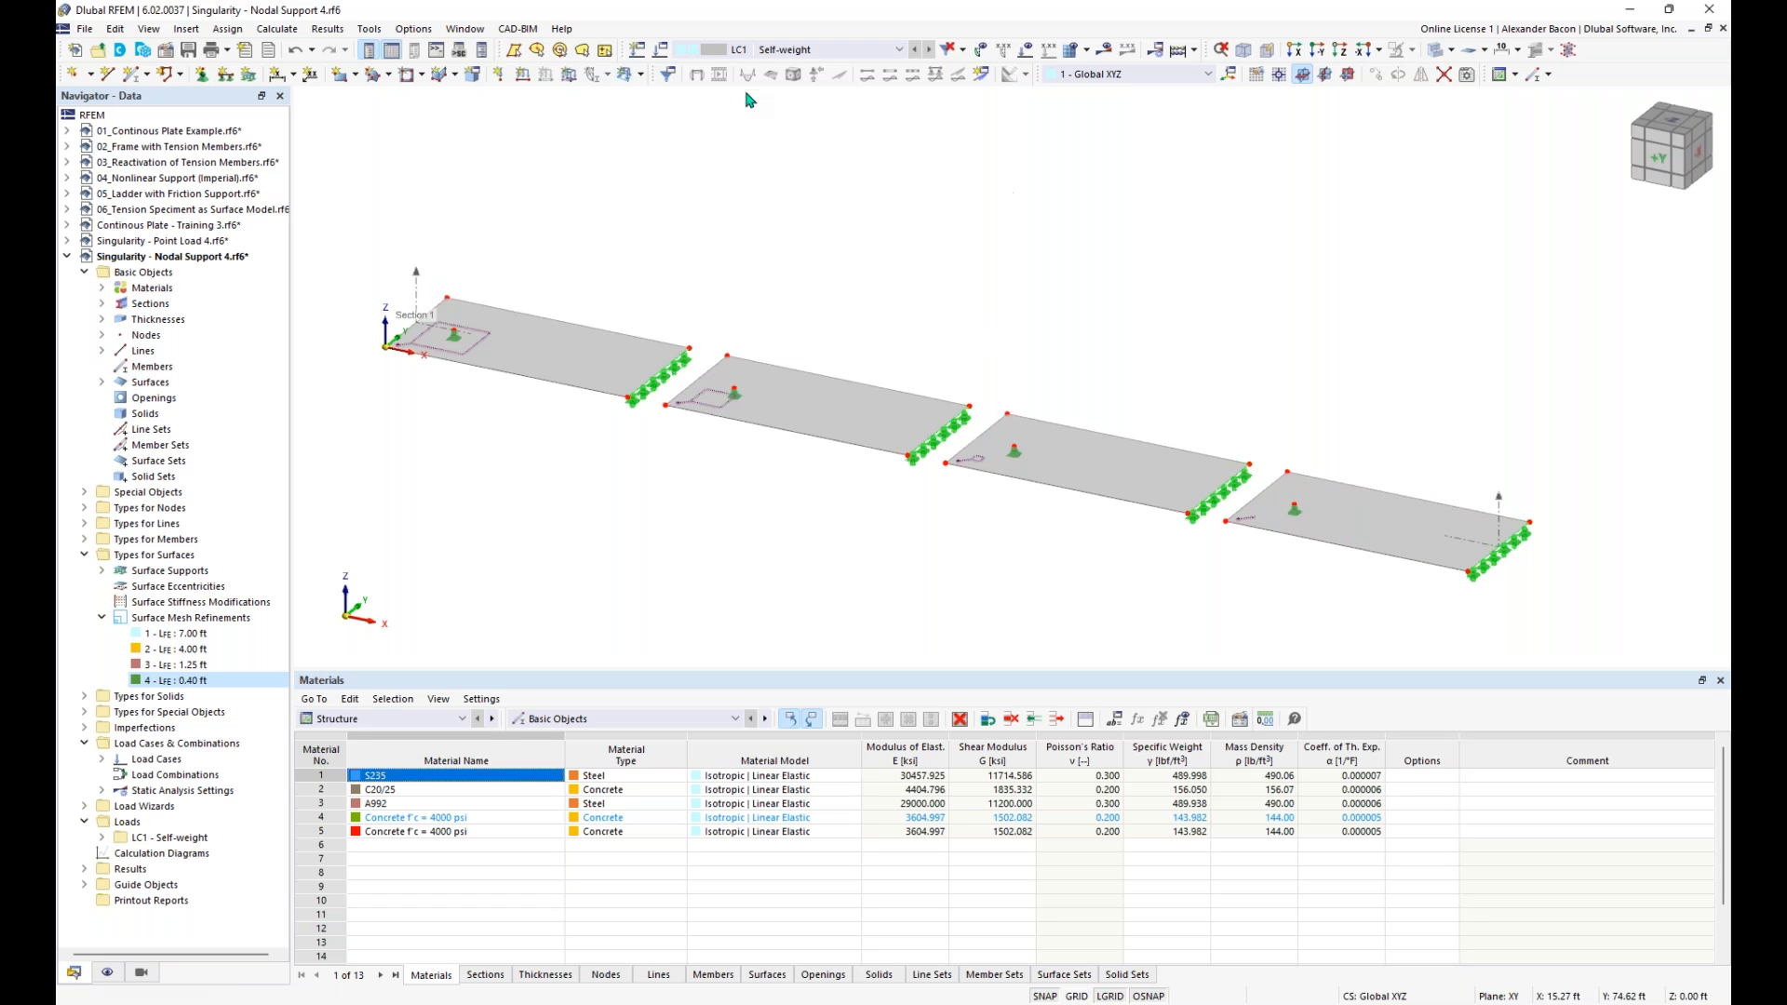
# - Show the loads on the slabs and run the static analysis of load case LC1 - Self-weight
pyautogui.click(1025, 50)
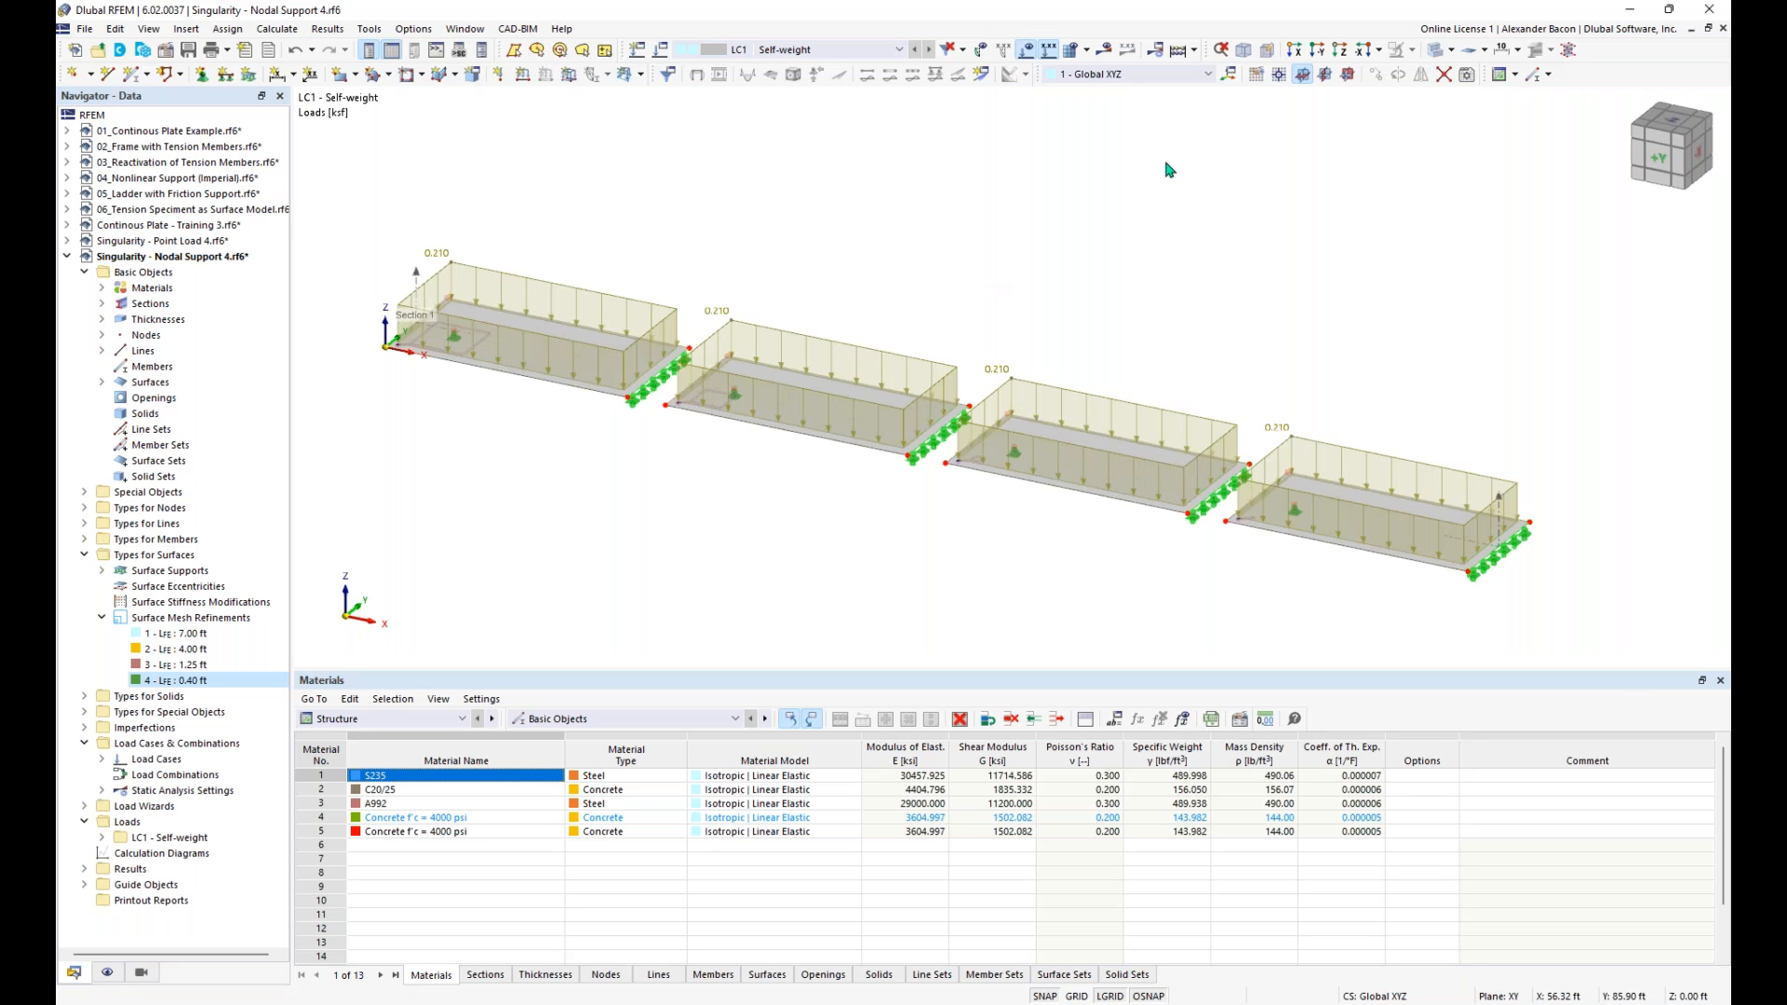
pyautogui.click(1179, 51)
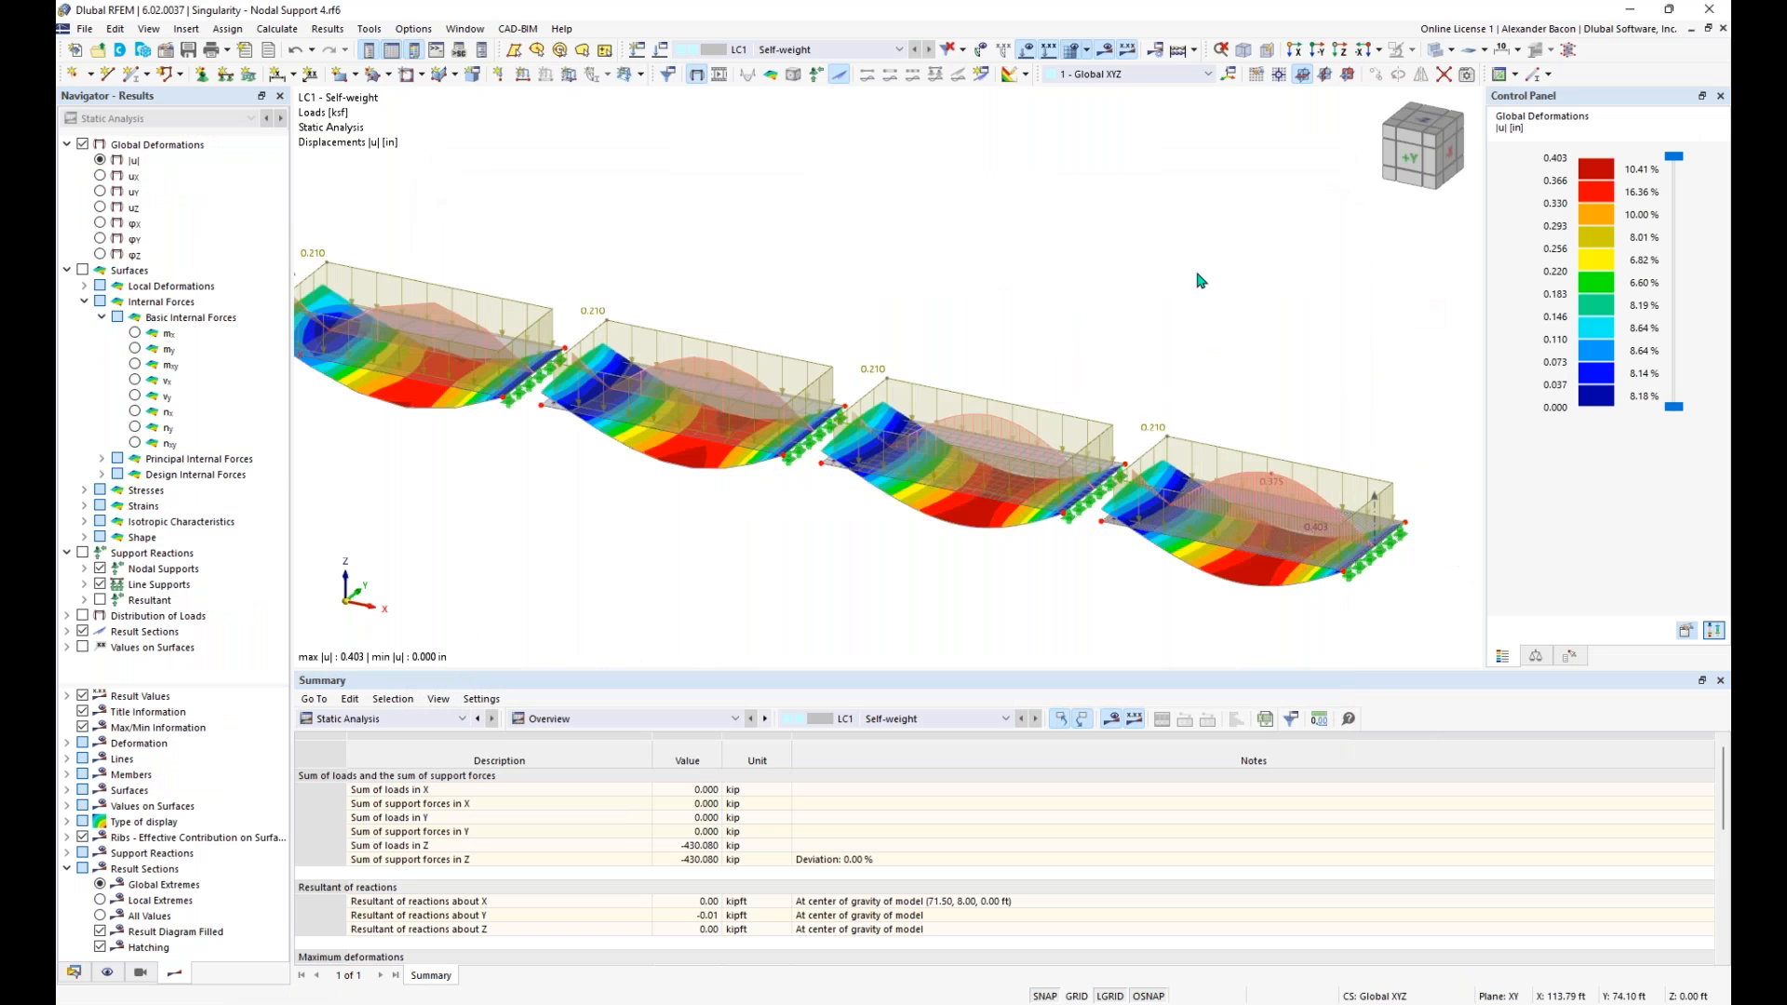
pyautogui.moveTo(987, 259)
pyautogui.keyDown('ctrl'); pyautogui.mouseDown(button='middle')
pyautogui.moveTo(997, 295)
pyautogui.moveTo(1011, 255)
pyautogui.mouseUp(button='middle'); pyautogui.keyUp('ctrl')
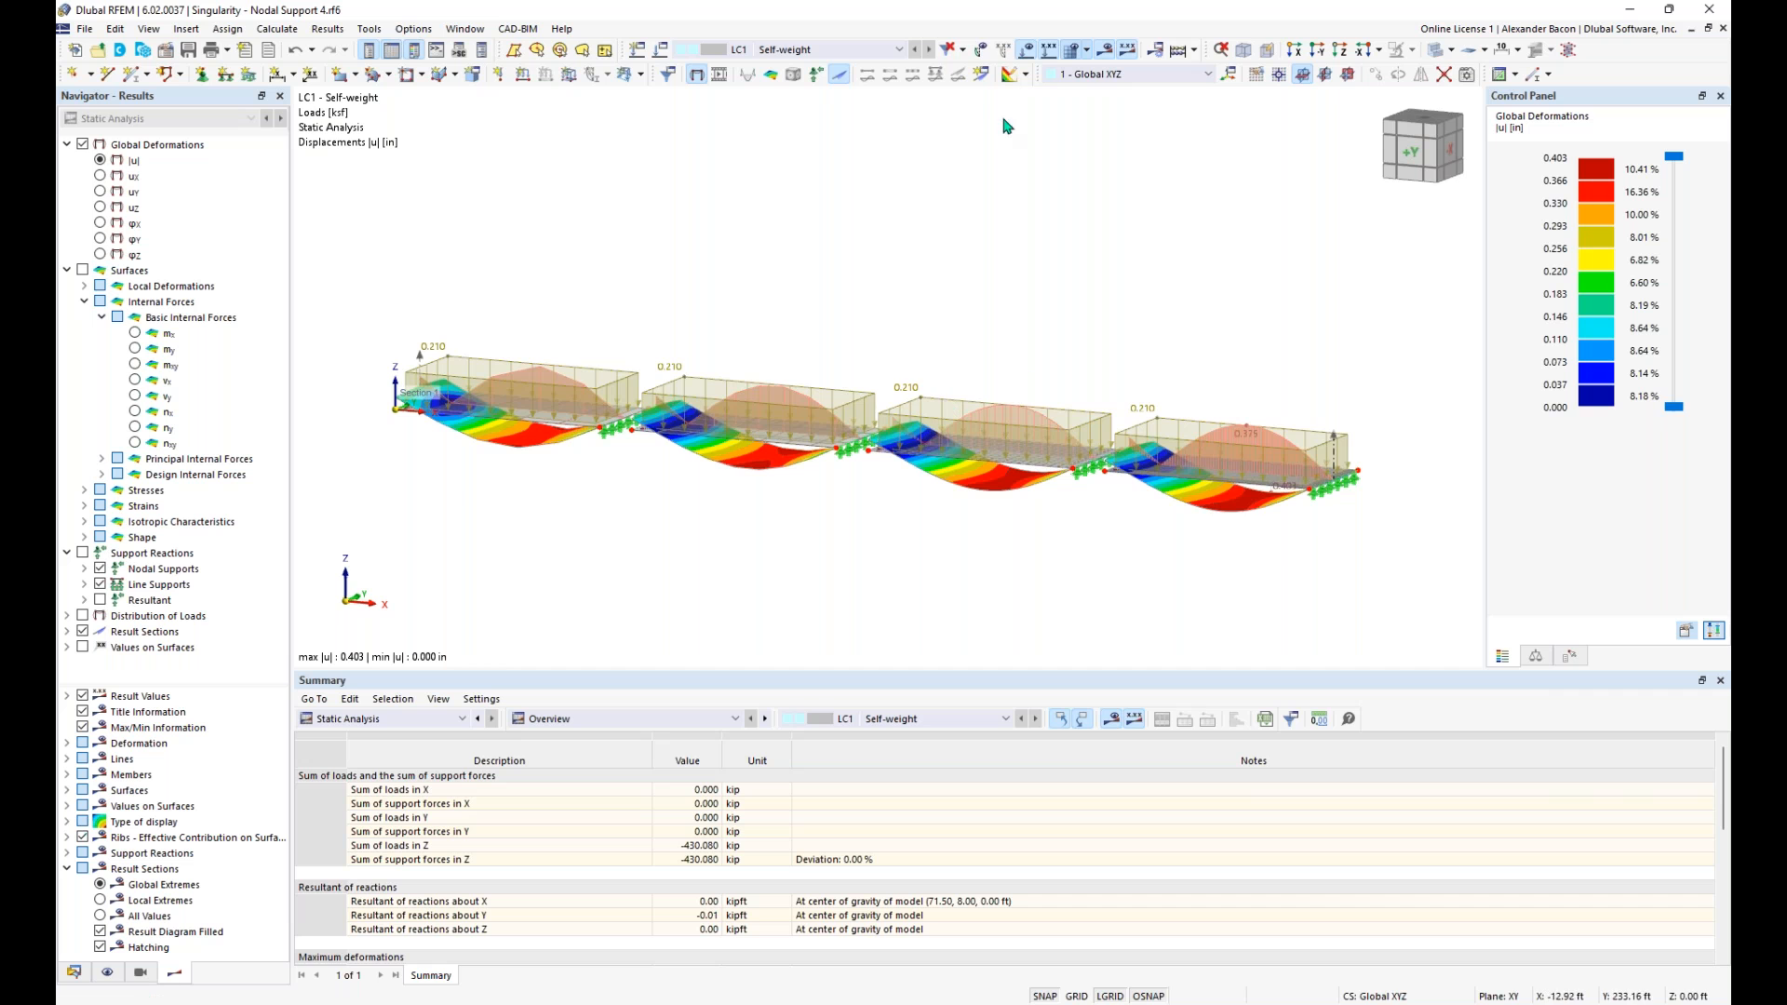
# - Hide the loads and the result section diagram, and compare the global deformations of the four slabs from the side
pyautogui.click(1026, 50)
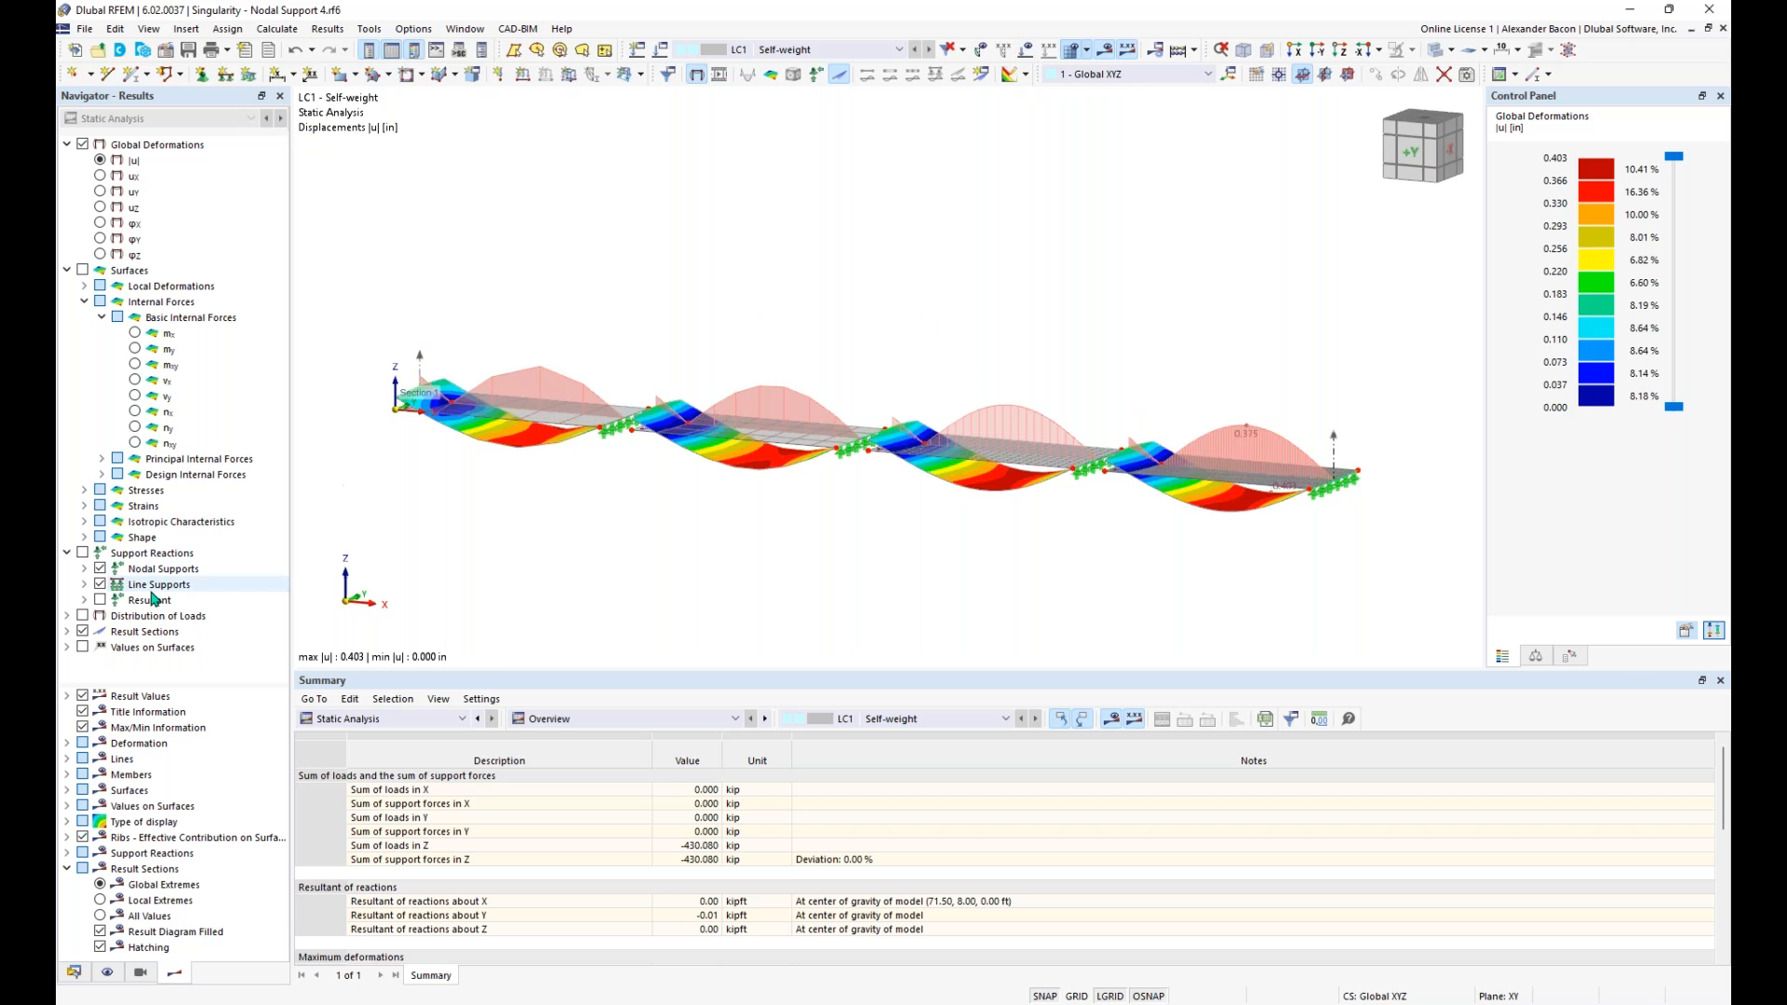
pyautogui.click(82, 631)
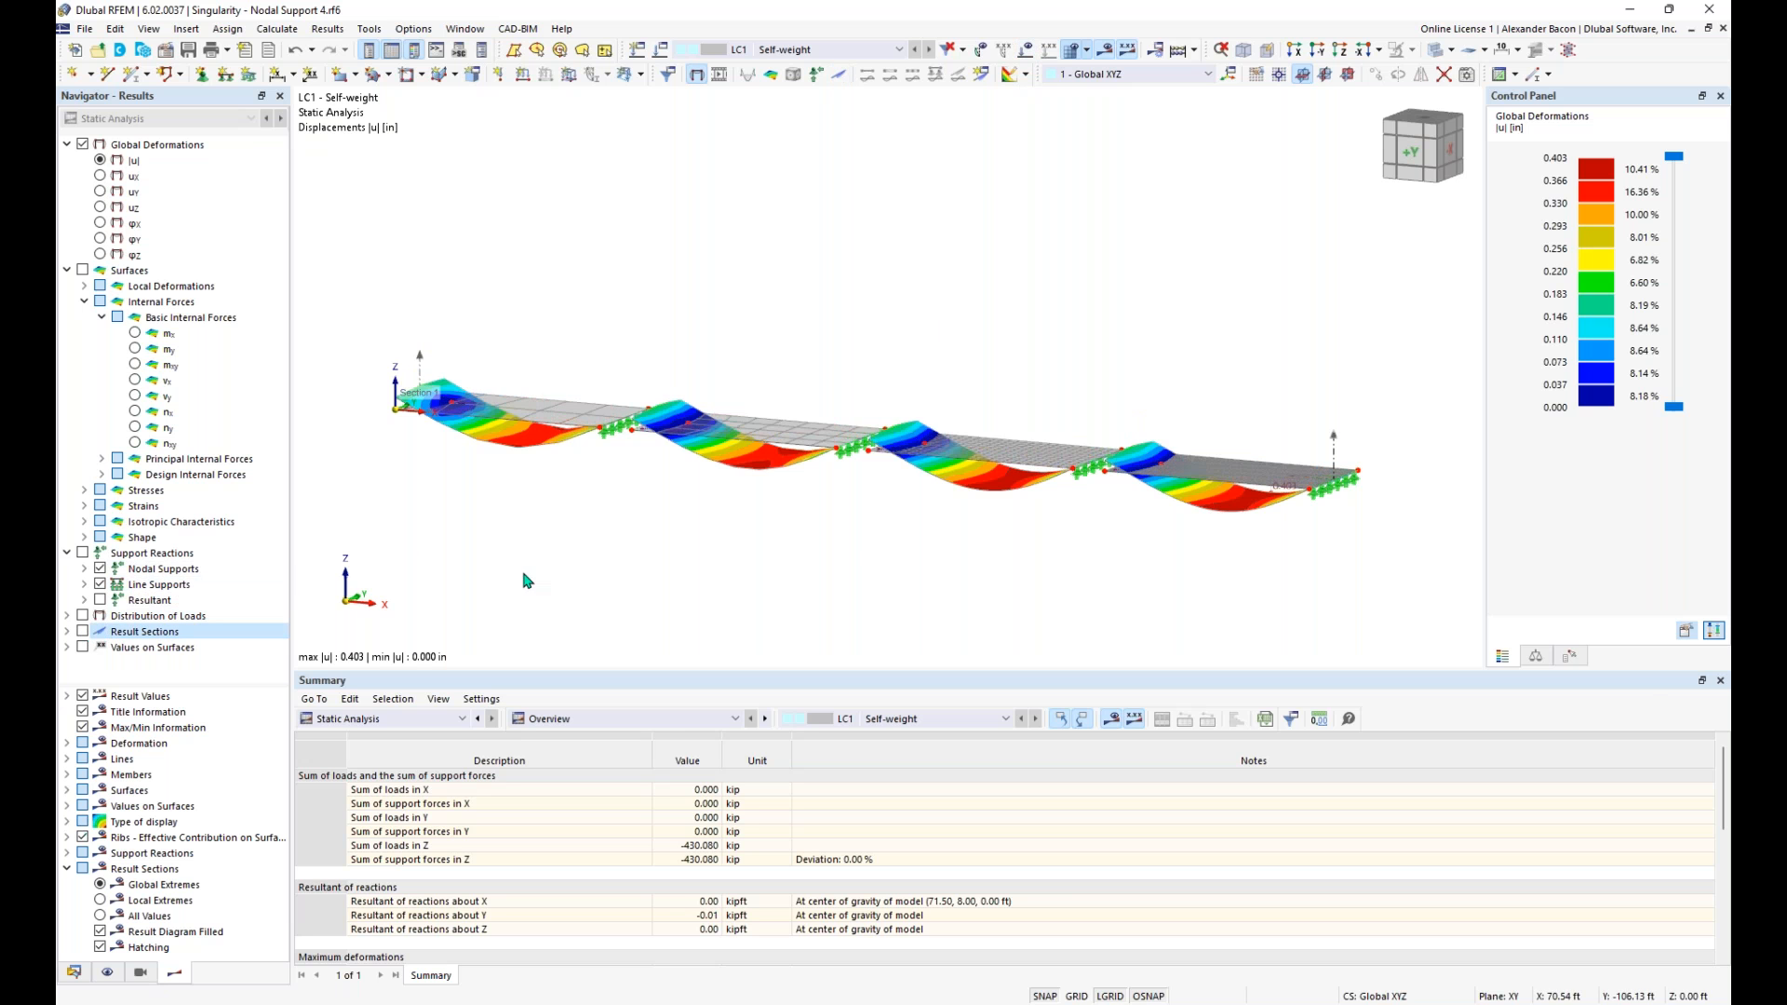
pyautogui.keyDown('ctrl'); pyautogui.moveTo(858, 618); pyautogui.dragTo(936, 567, button='middle'); pyautogui.keyUp('ctrl')
pyautogui.scroll(3, 444, 462)
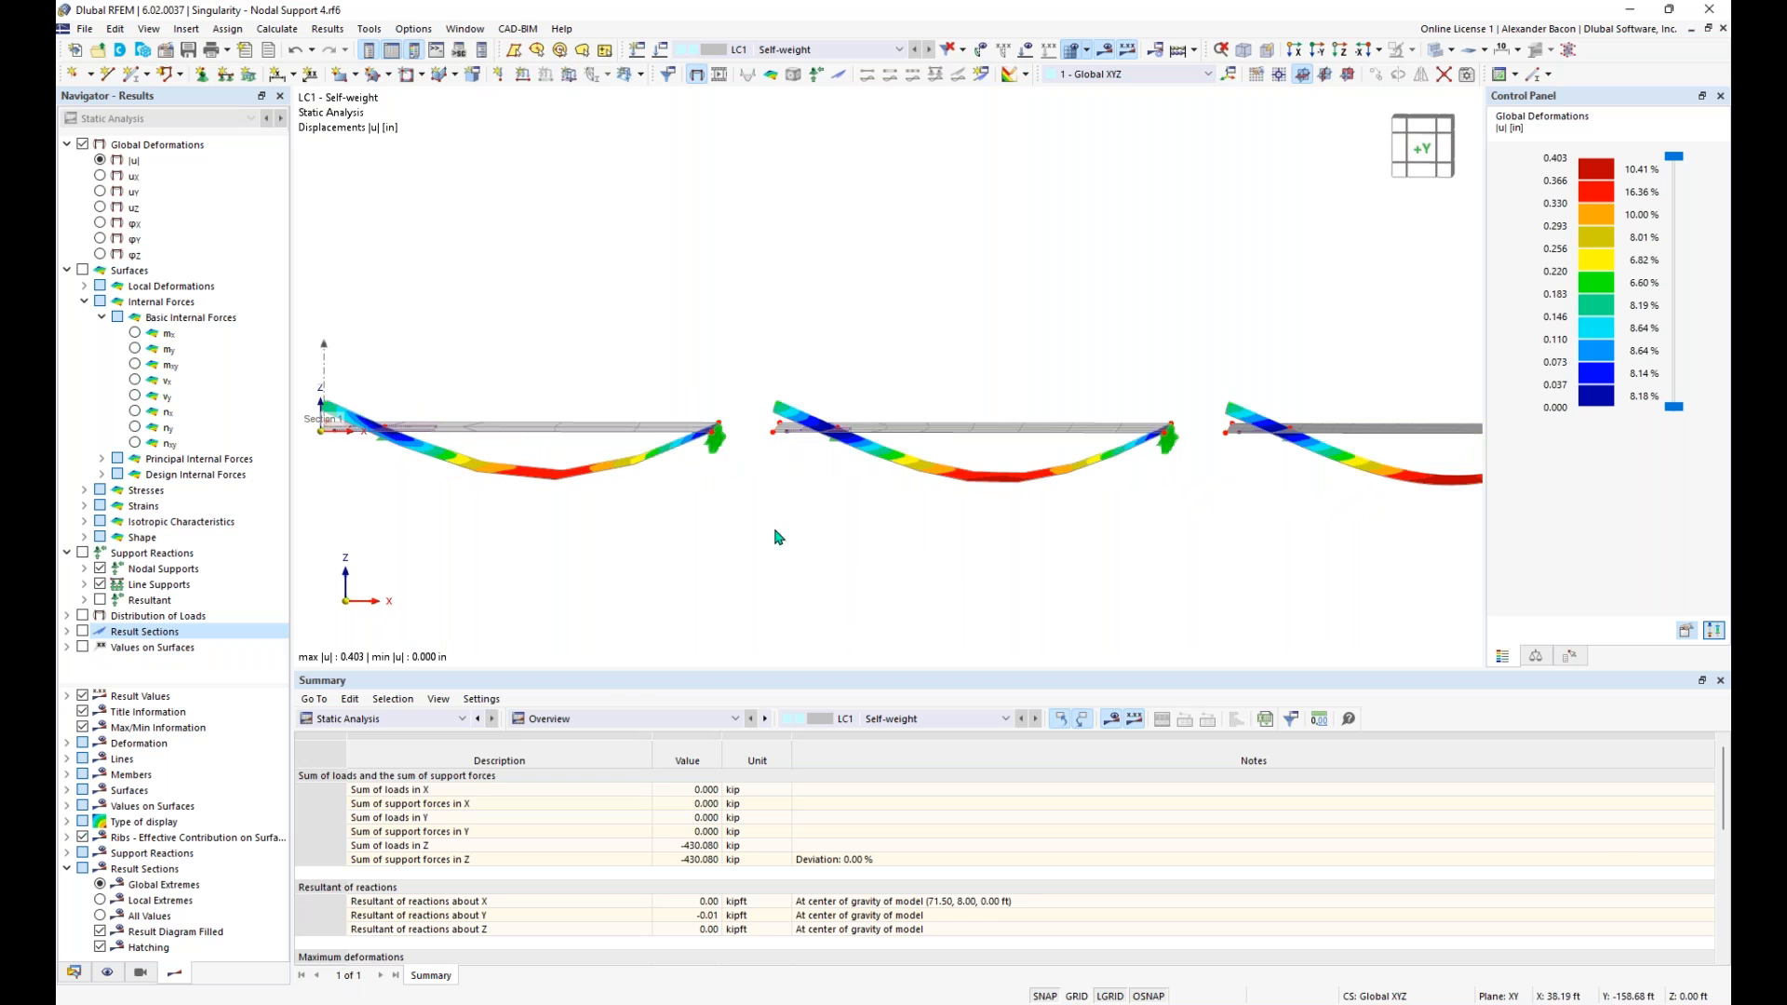
pyautogui.scroll(-5, 785, 552)
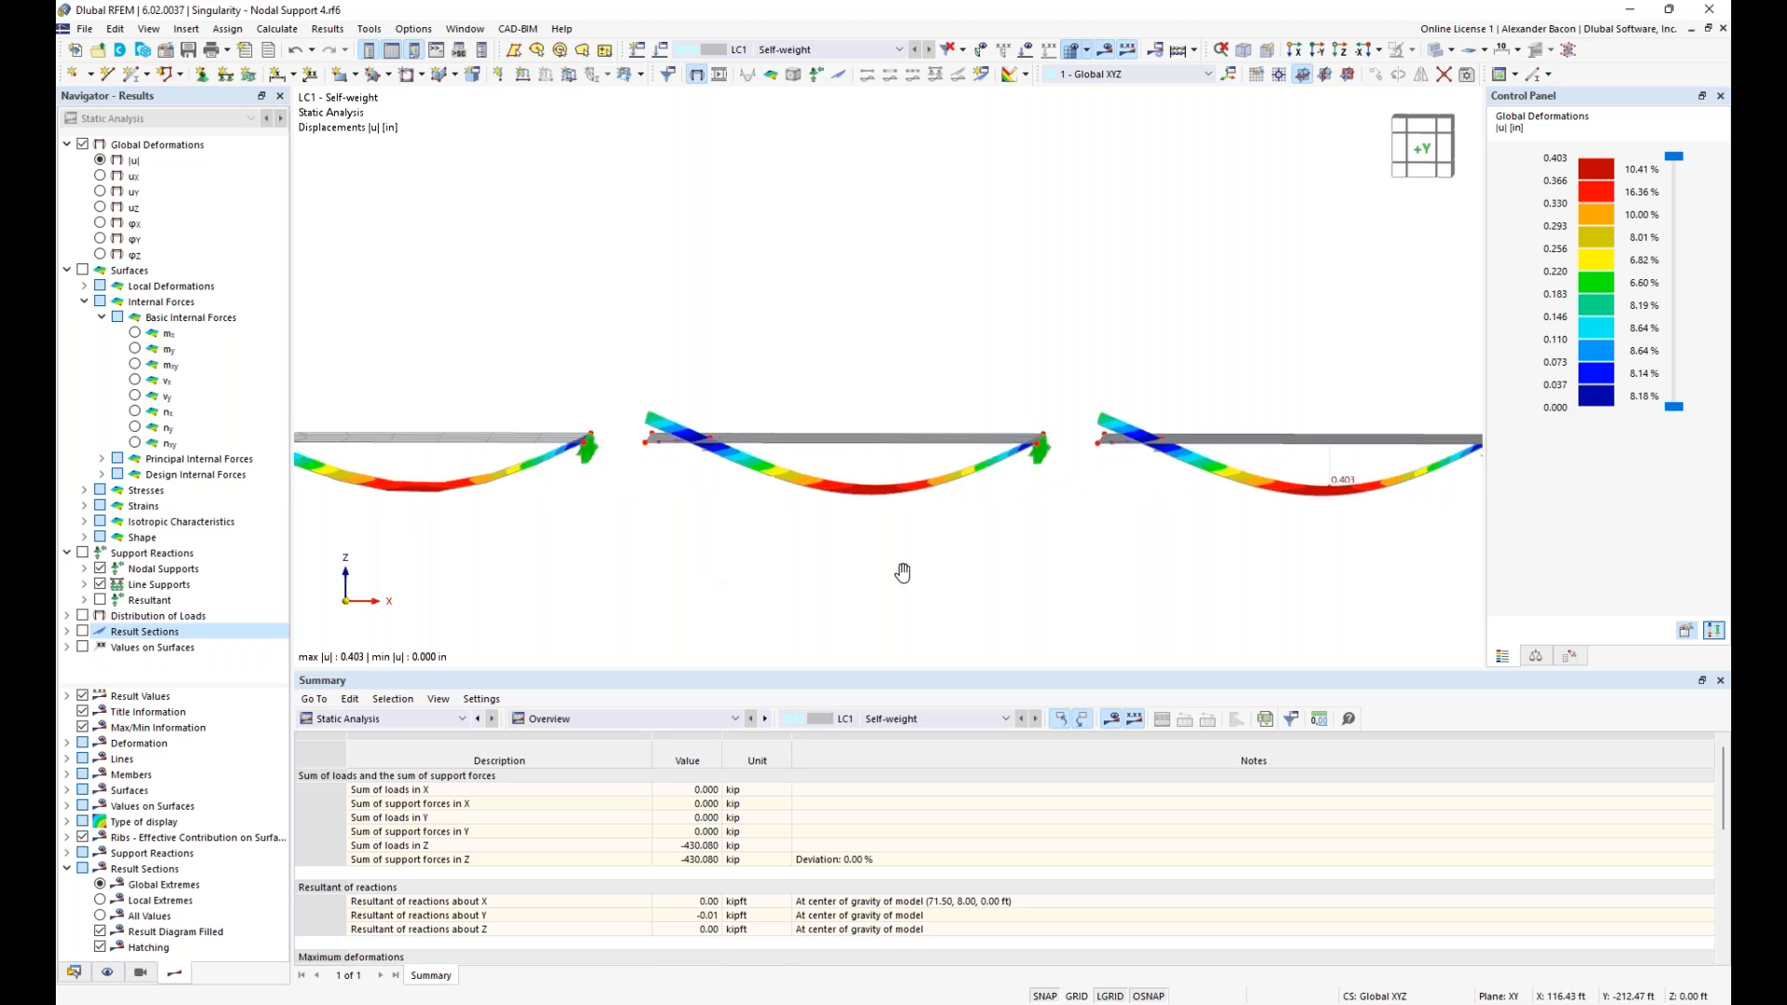
pyautogui.moveTo(867, 562); pyautogui.dragTo(1208, 556, button='middle')
pyautogui.keyDown('ctrl'); pyautogui.moveTo(1208, 557); pyautogui.dragTo(861, 605, button='middle'); pyautogui.keyUp('ctrl')
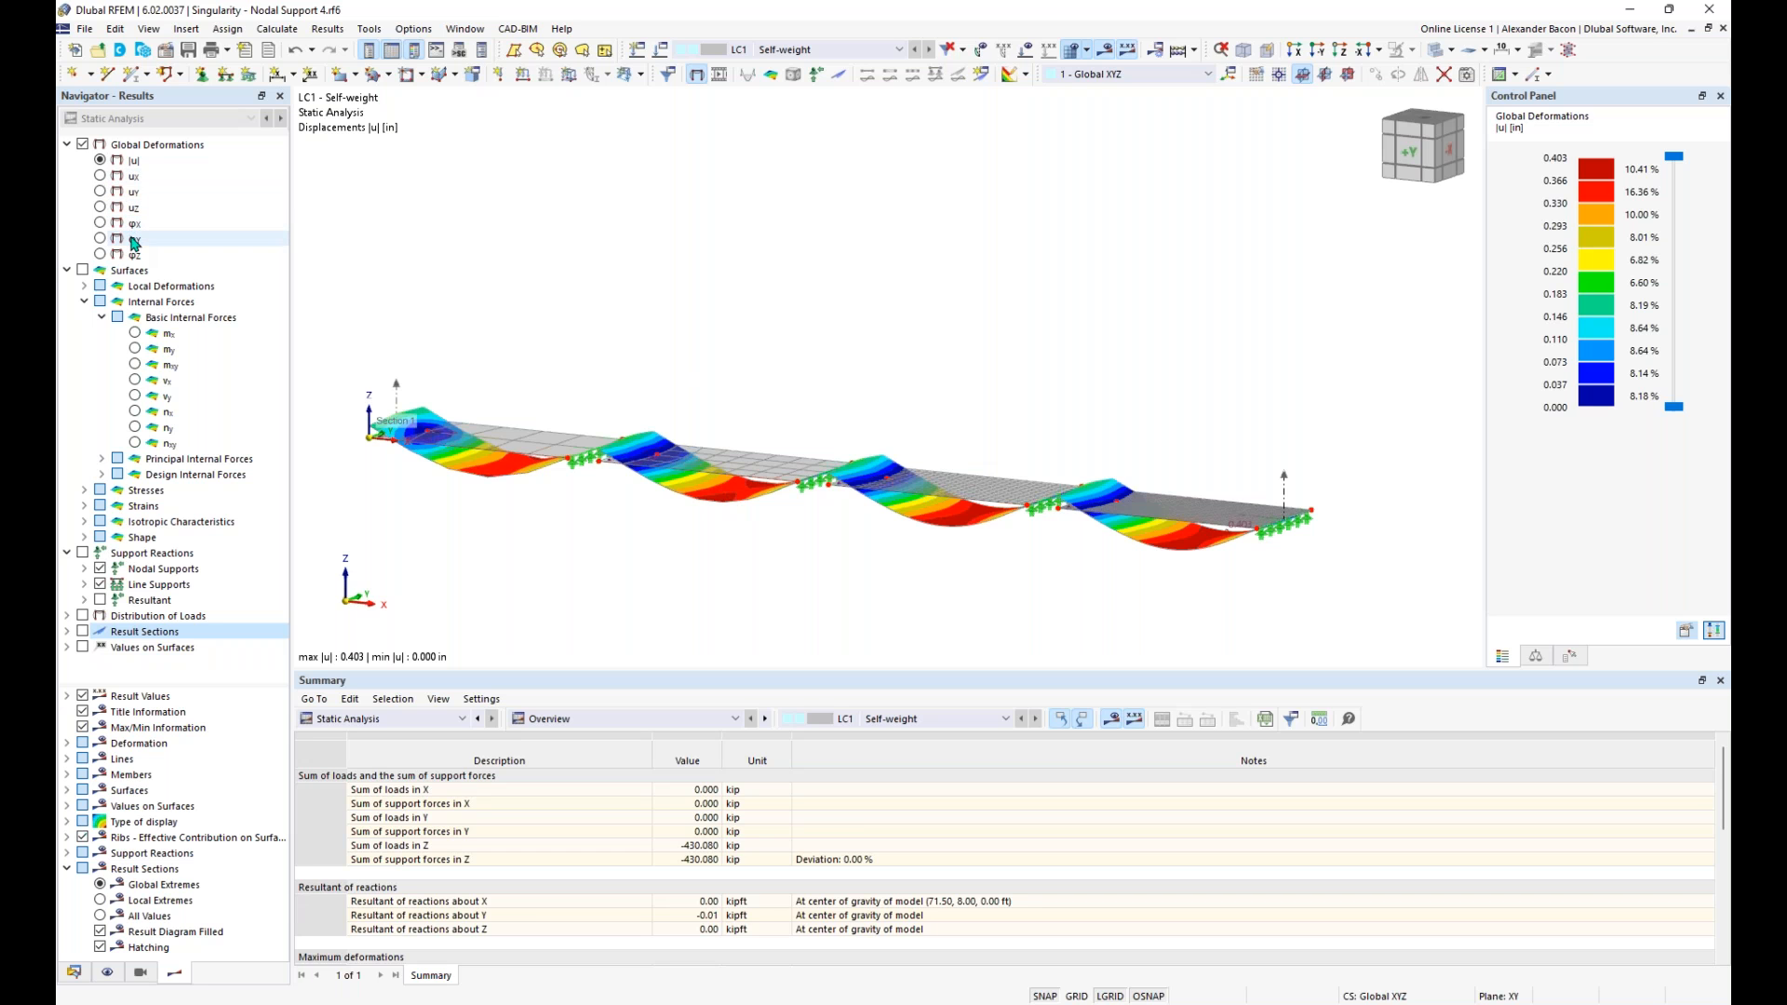
# - Switch the results from global deformations to the surface basic internal force mx
pyautogui.click(84, 271)
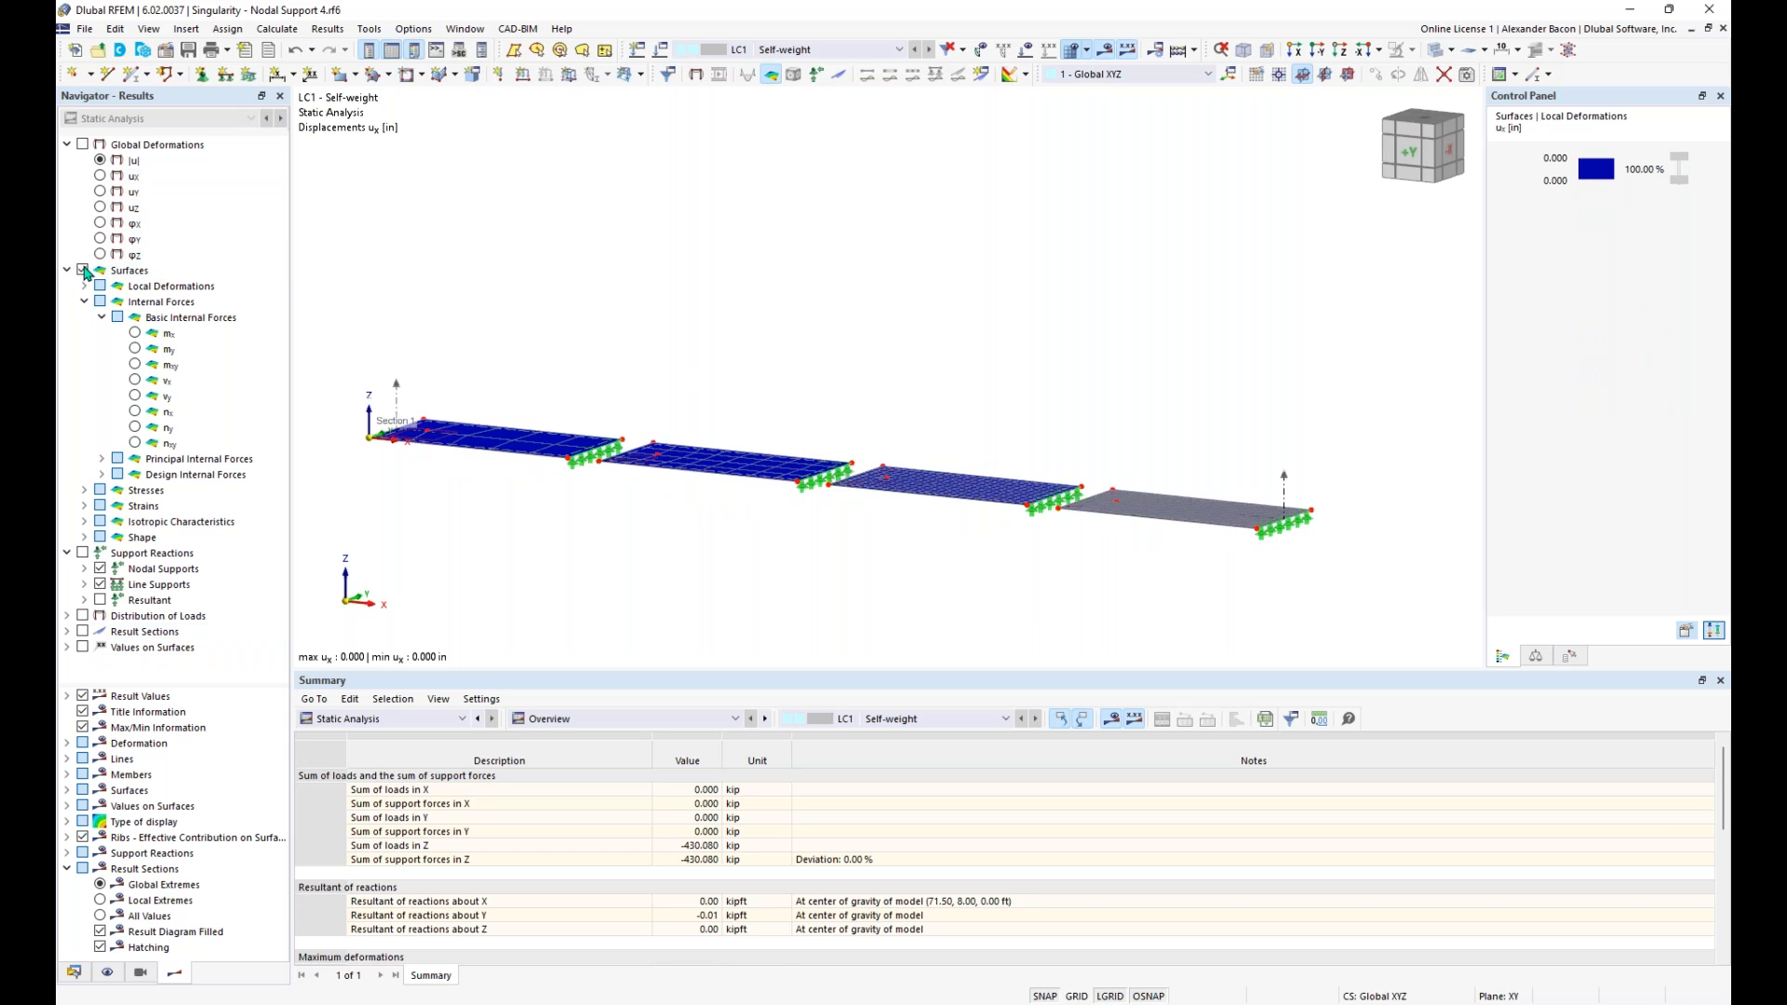
pyautogui.keyDown('ctrl'); pyautogui.moveTo(505, 300); pyautogui.dragTo(498, 320, button='middle'); pyautogui.keyUp('ctrl')
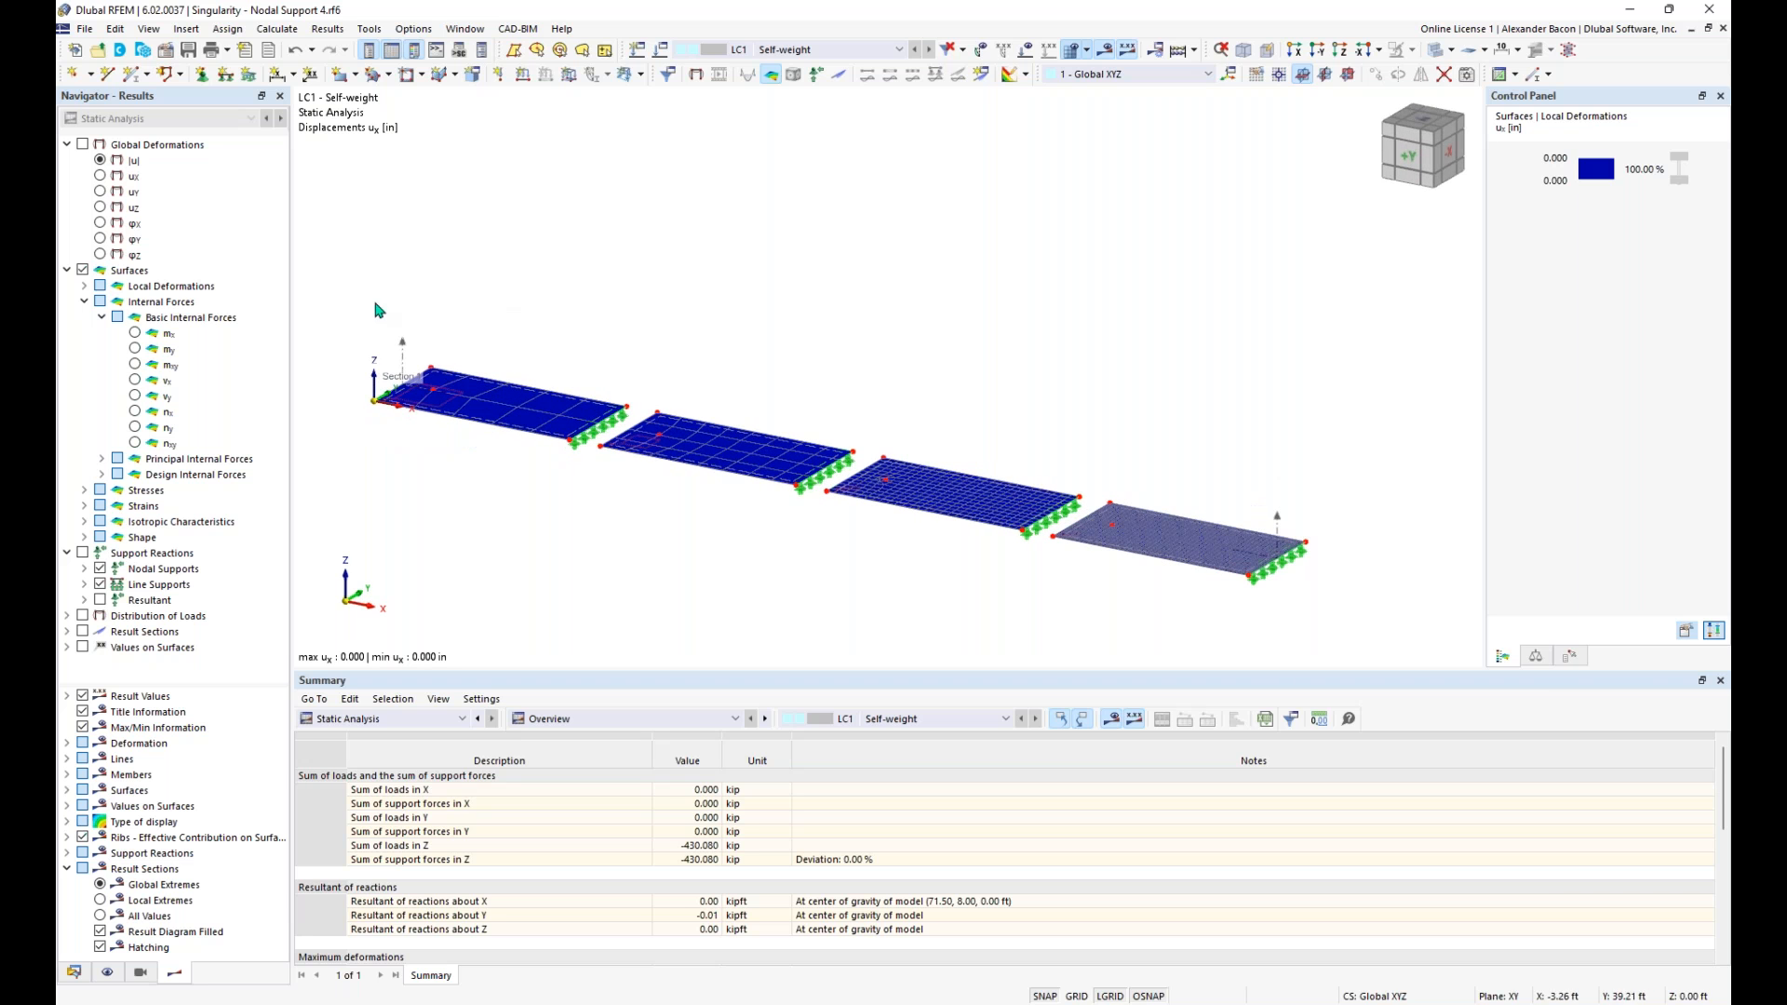
pyautogui.click(135, 333)
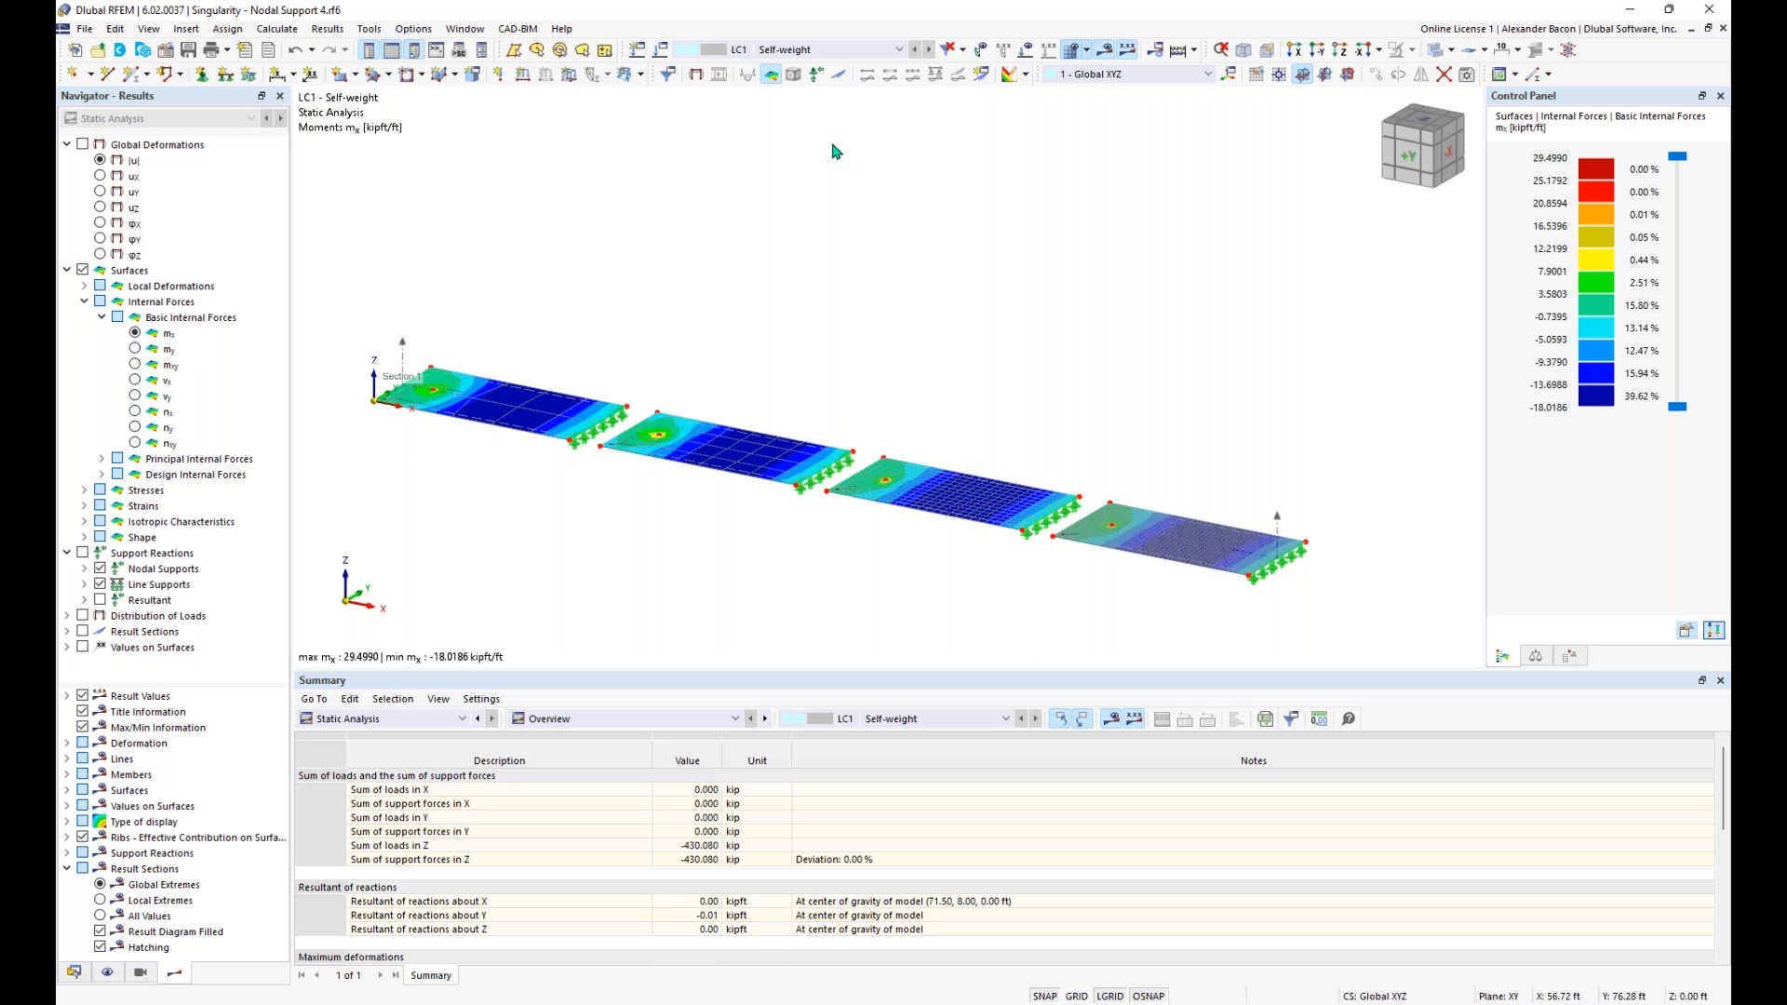
# - Show the mx diagram along the result section with local extreme values, and compare the peaks at the nodal supports
pyautogui.click(83, 632)
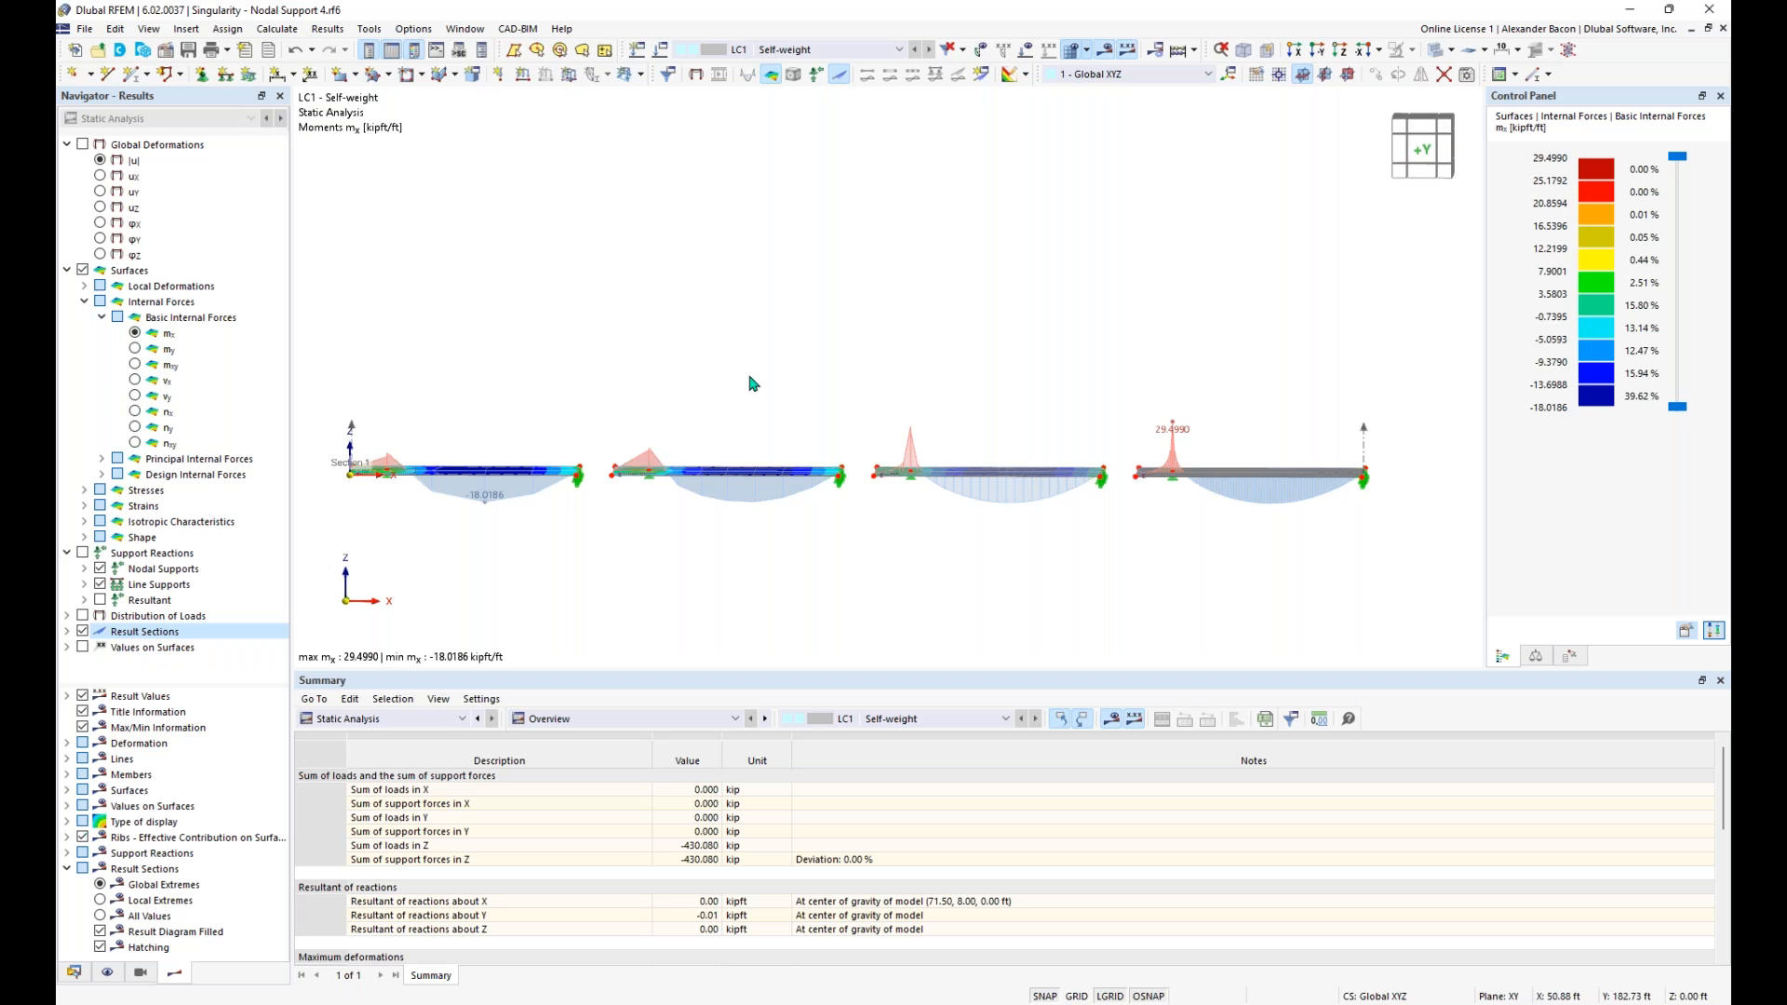
pyautogui.keyDown('ctrl'); pyautogui.moveTo(722, 400); pyautogui.dragTo(714, 424, button='middle'); pyautogui.keyUp('ctrl')
pyautogui.keyDown('ctrl'); pyautogui.moveTo(923, 429); pyautogui.dragTo(950, 385, button='middle'); pyautogui.keyUp('ctrl')
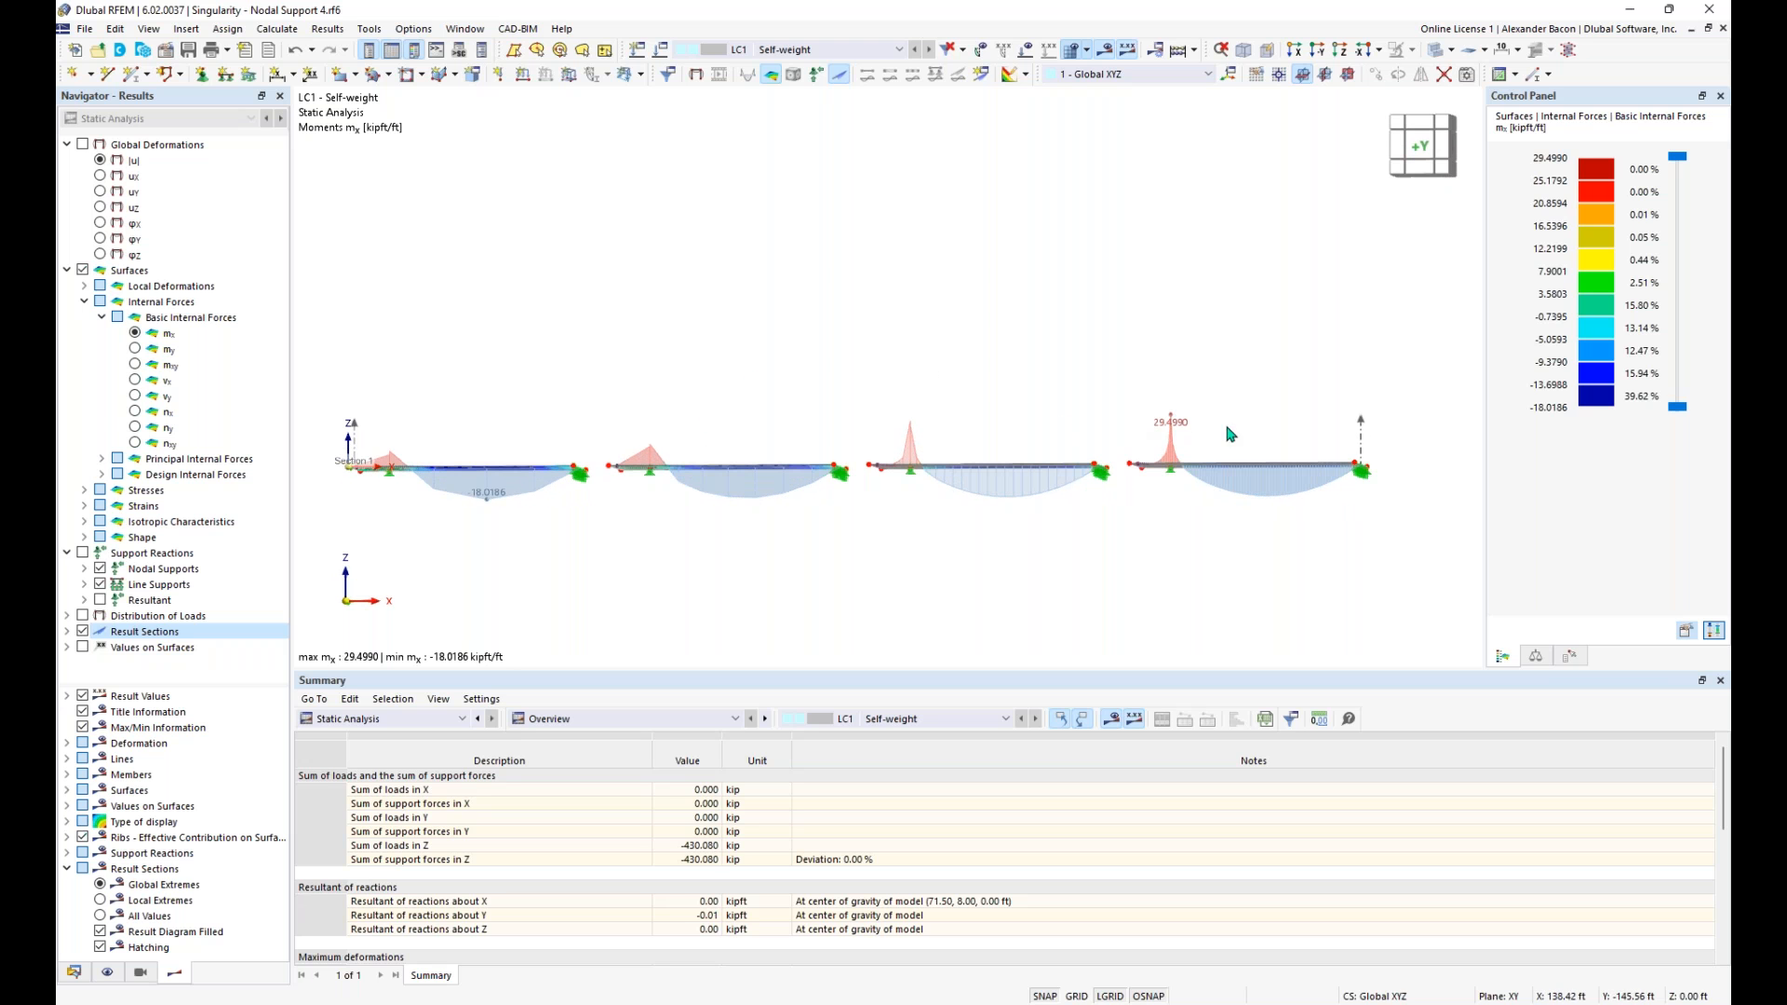
pyautogui.scroll(2, 1231, 426)
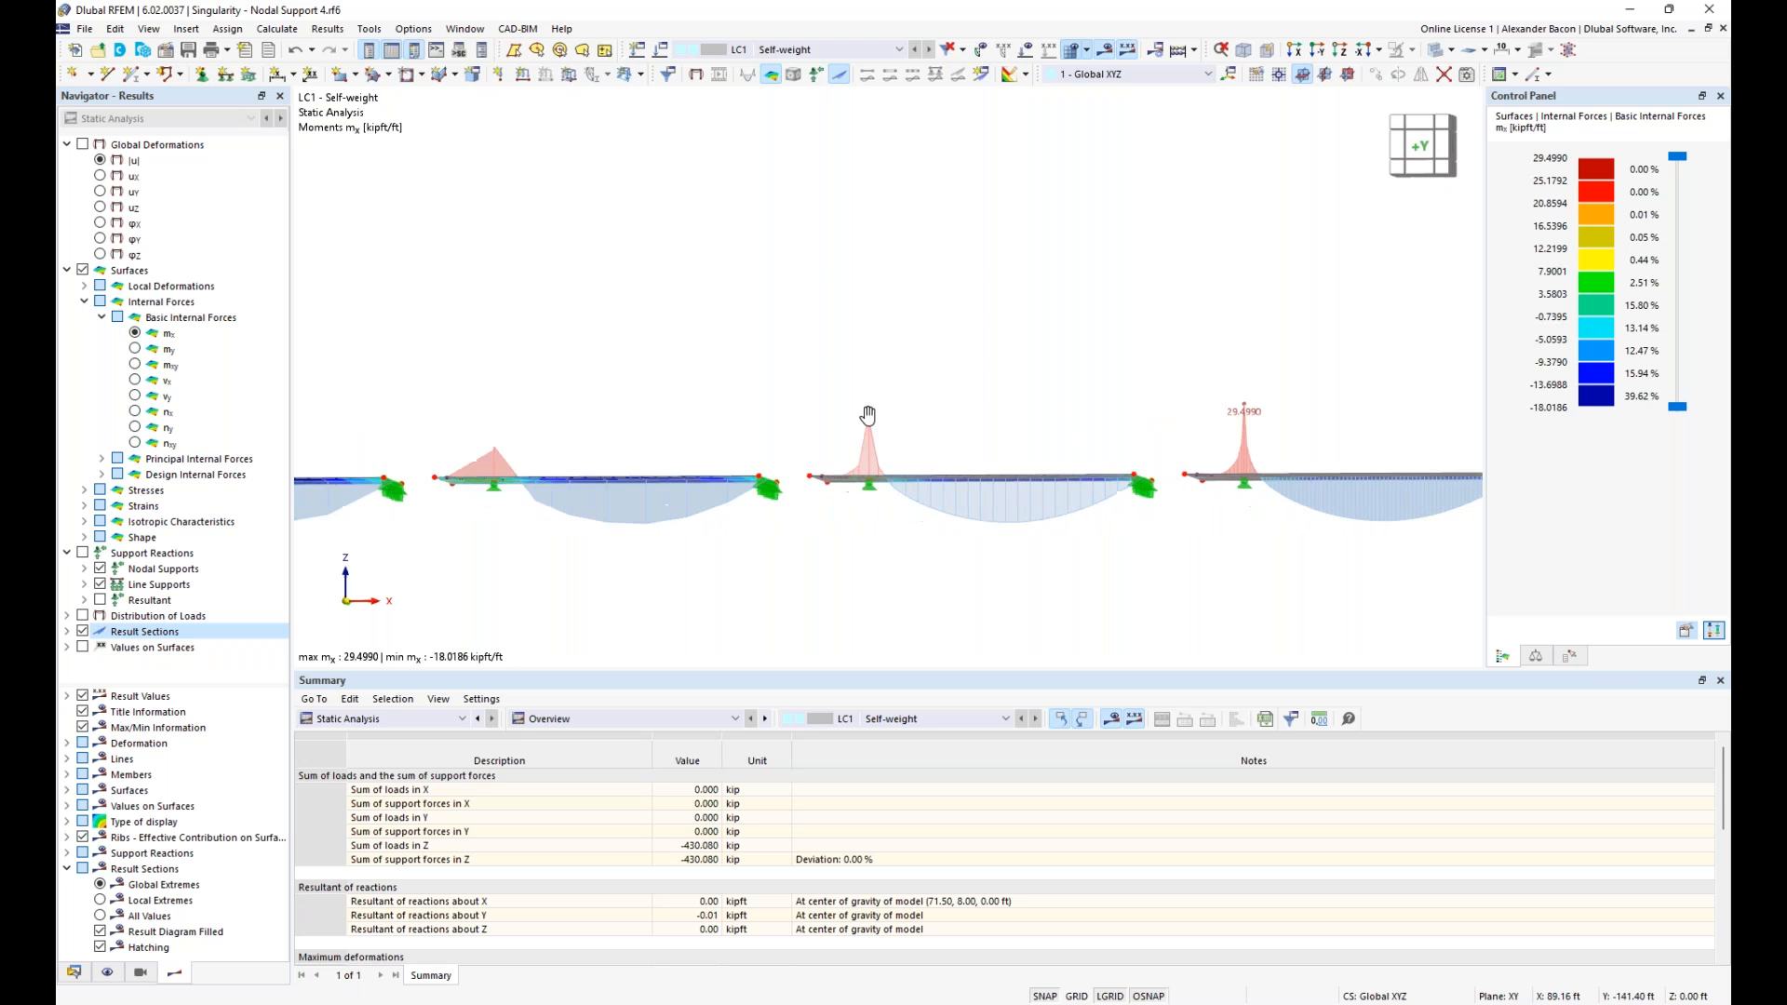
pyautogui.click(100, 900)
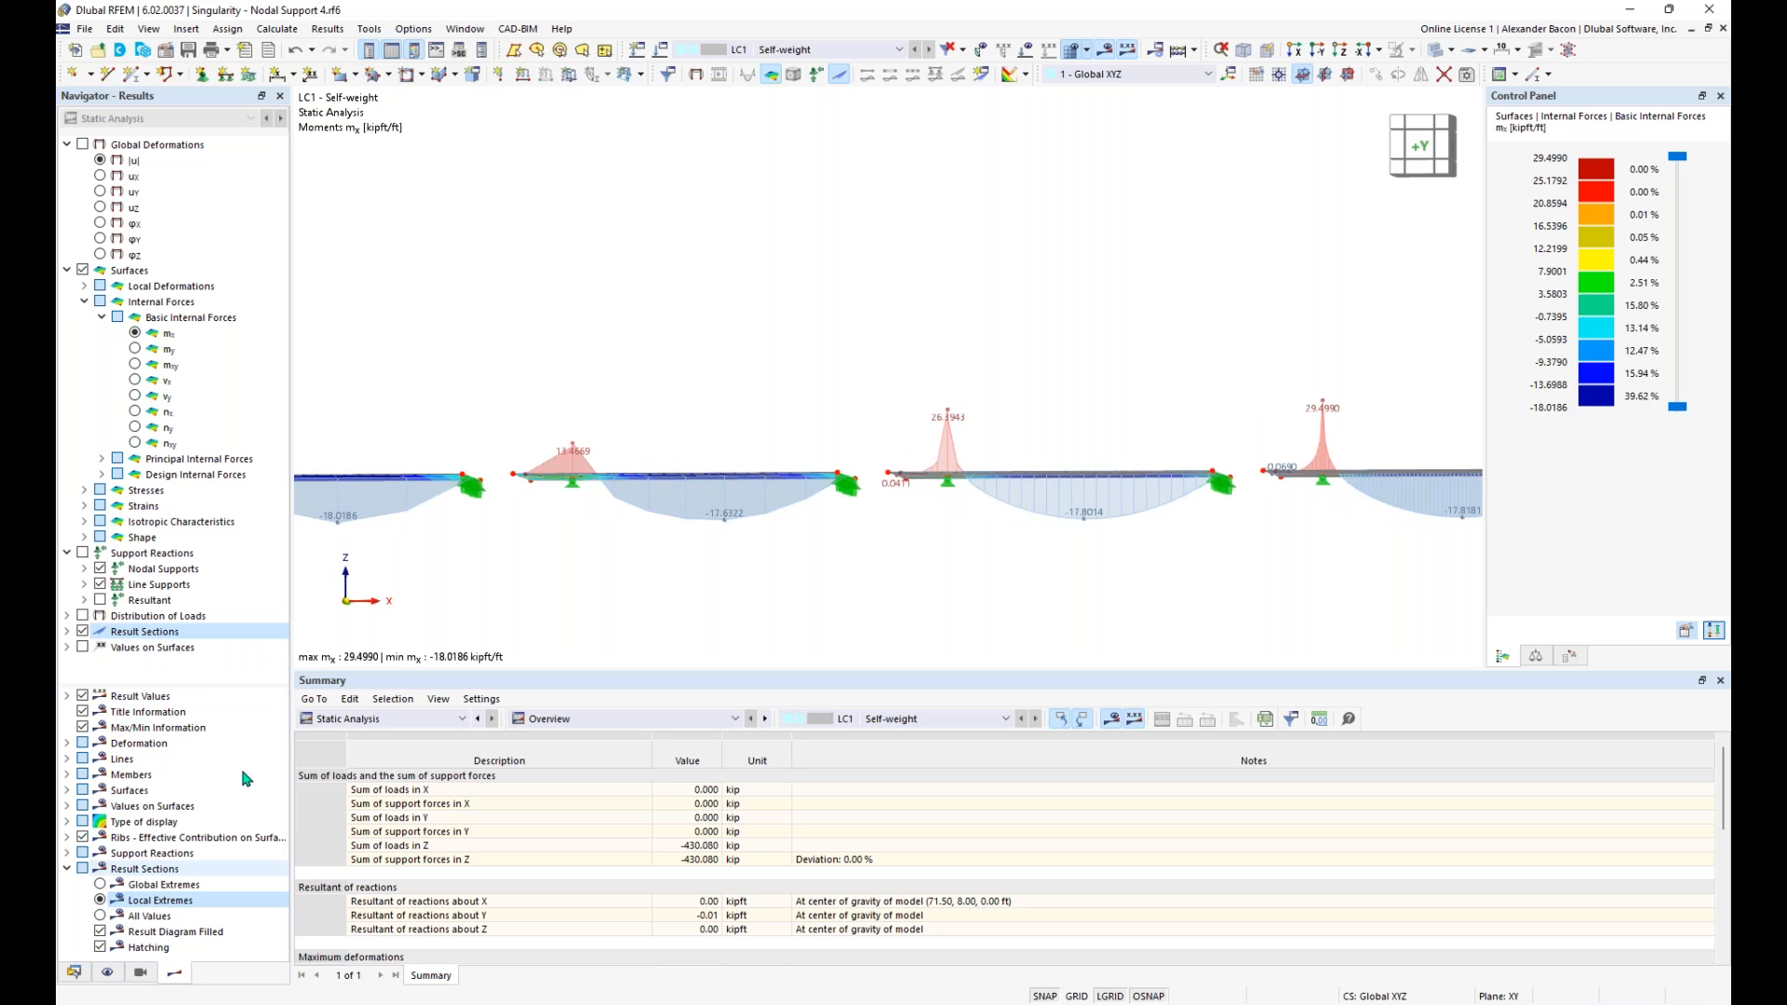
pyautogui.keyDown('ctrl'); pyautogui.moveTo(651, 622); pyautogui.dragTo(773, 619, button='middle'); pyautogui.keyUp('ctrl')
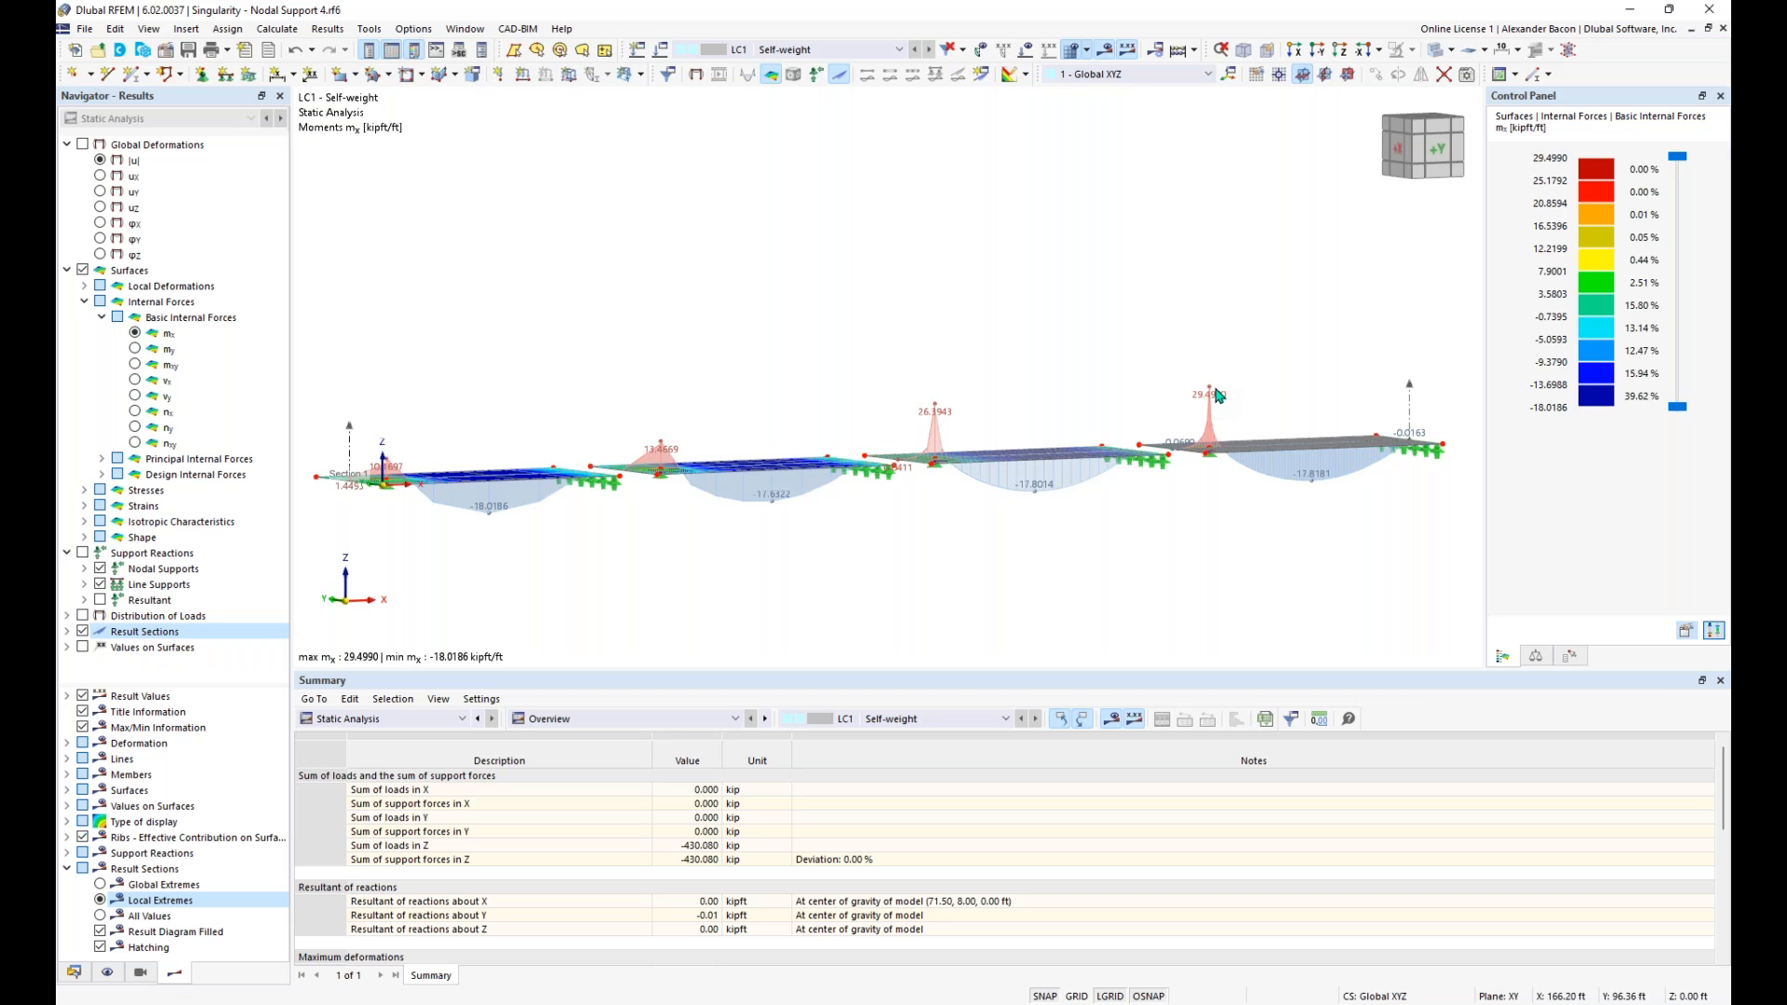
pyautogui.keyDown('ctrl'); pyautogui.moveTo(1244, 350); pyautogui.dragTo(1239, 409, button='middle'); pyautogui.keyUp('ctrl')
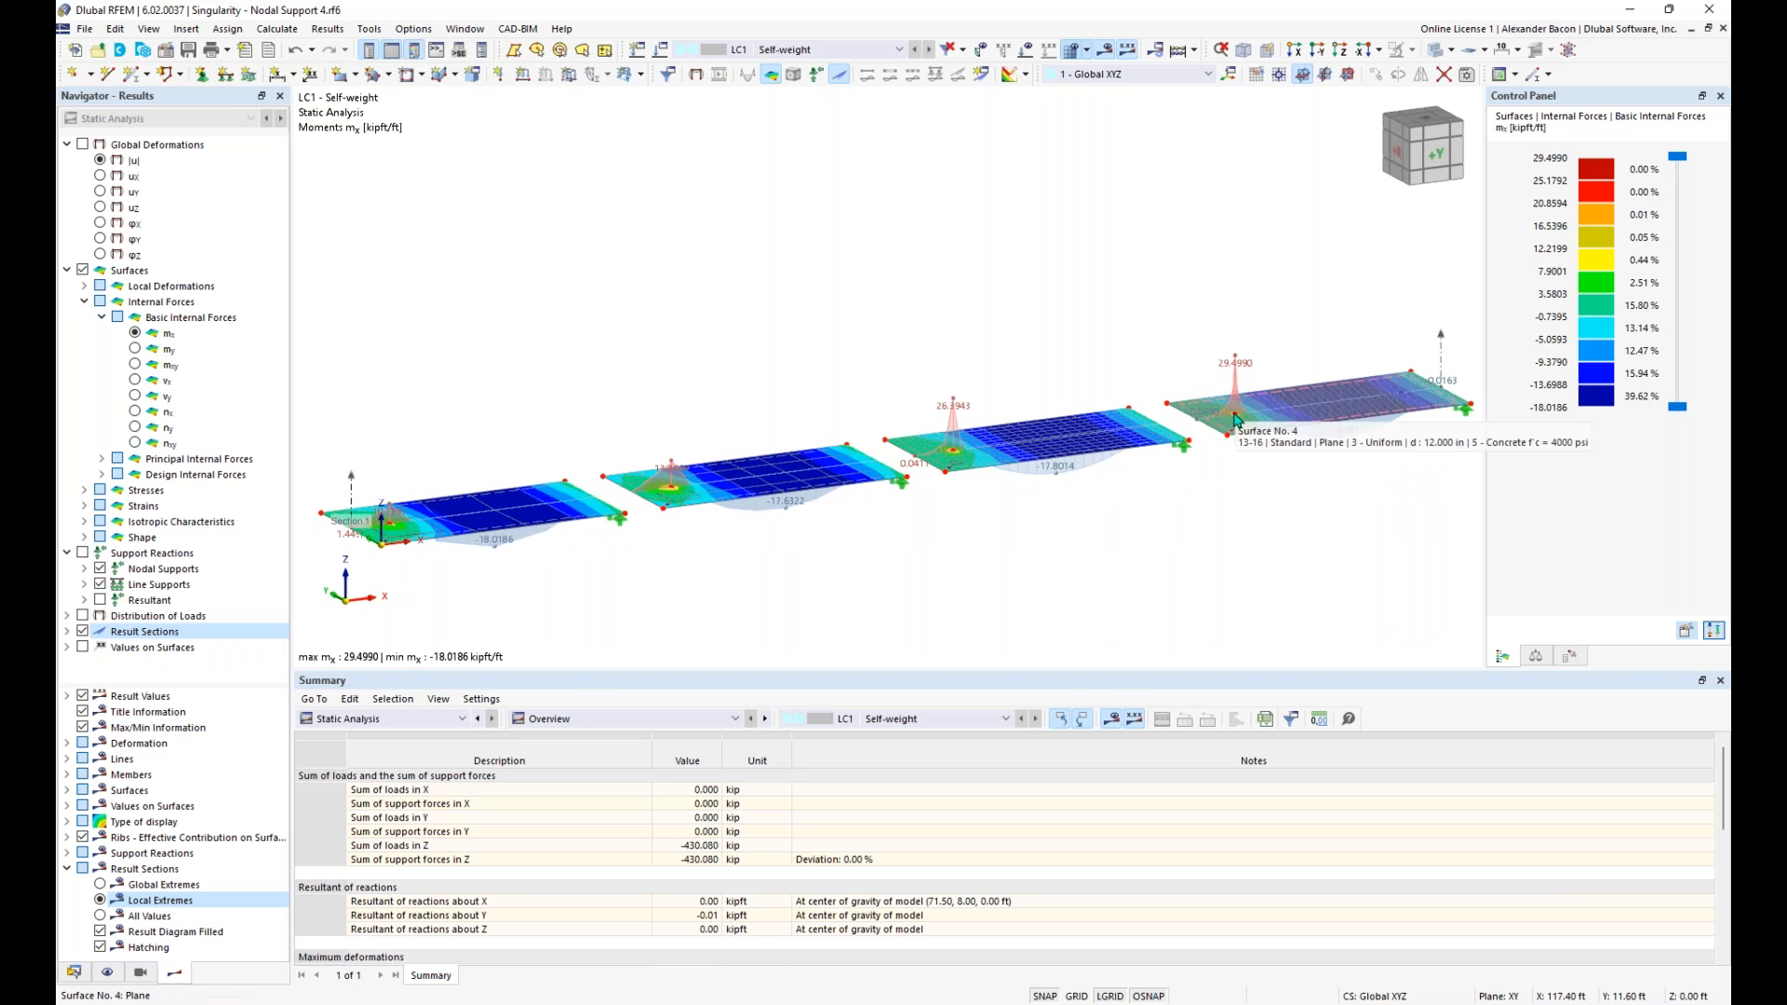
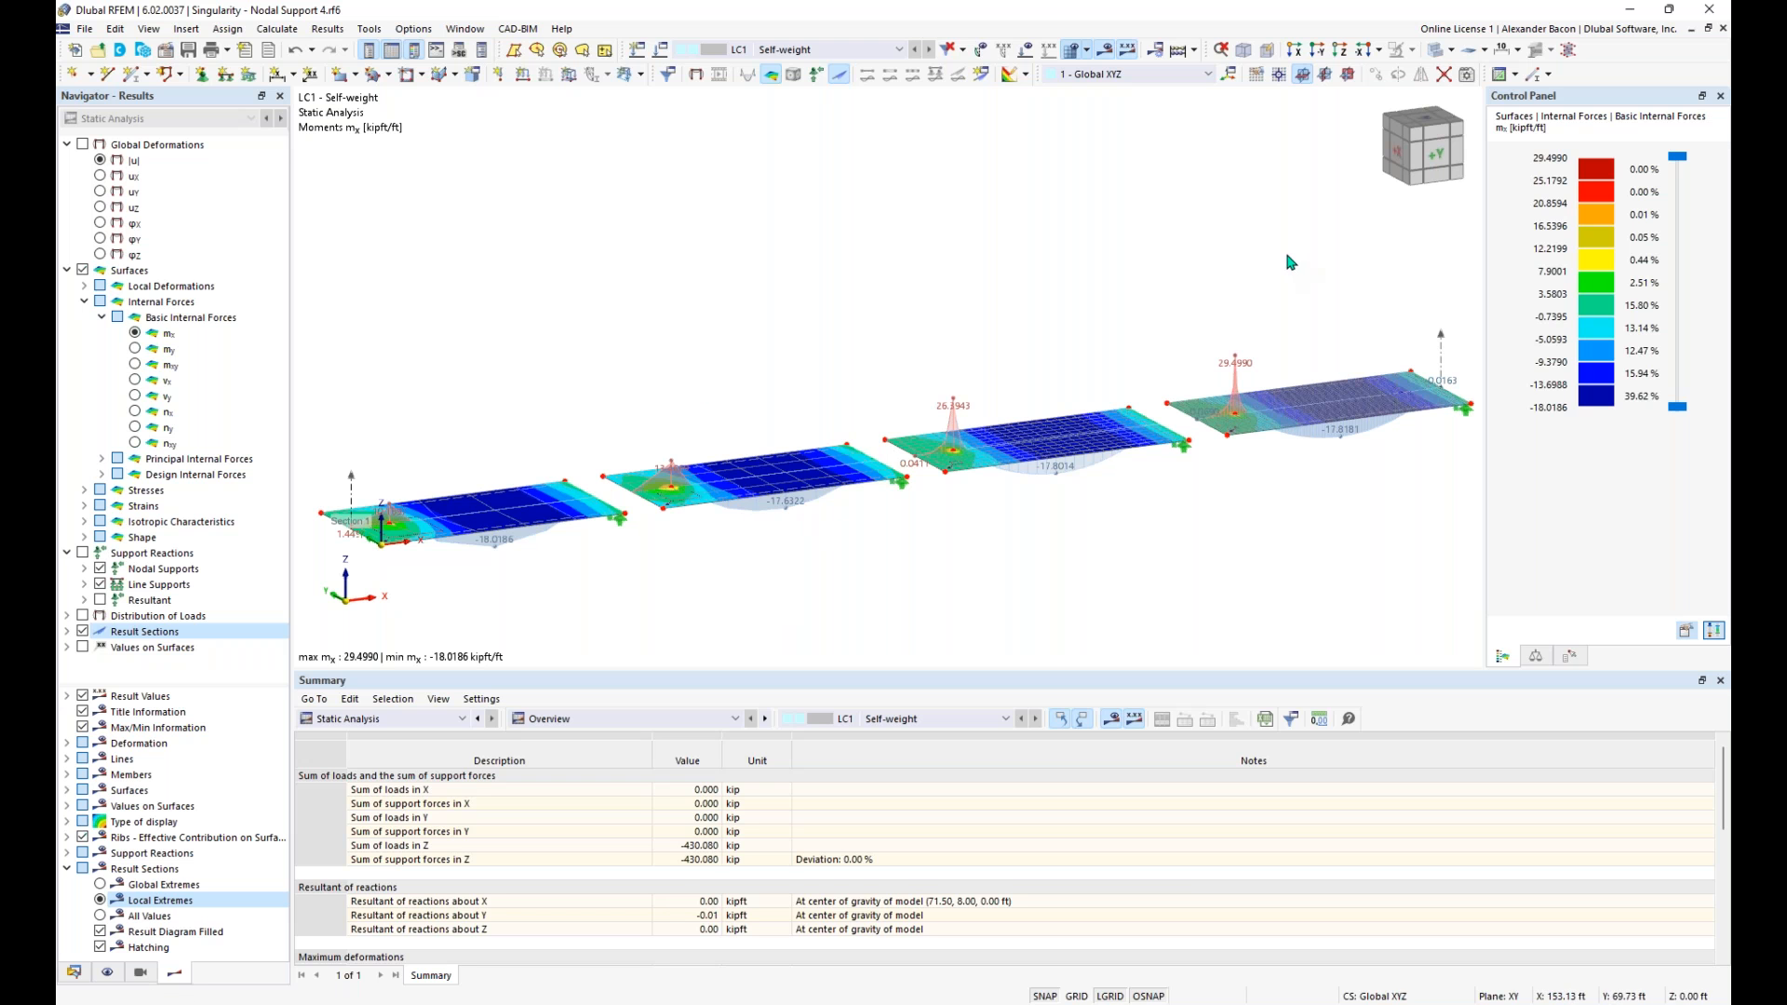
# - Examine the moment mx peaks above the nodal supports and compare them across the four slabs with different mesh densities
pyautogui.moveTo(1054, 563)
pyautogui.keyDown('ctrl'); pyautogui.mouseDown(button='middle')
pyautogui.moveTo(961, 525)
pyautogui.moveTo(1022, 560)
pyautogui.mouseUp(button='middle'); pyautogui.keyUp('ctrl')
pyautogui.scroll(-1, 963, 526)
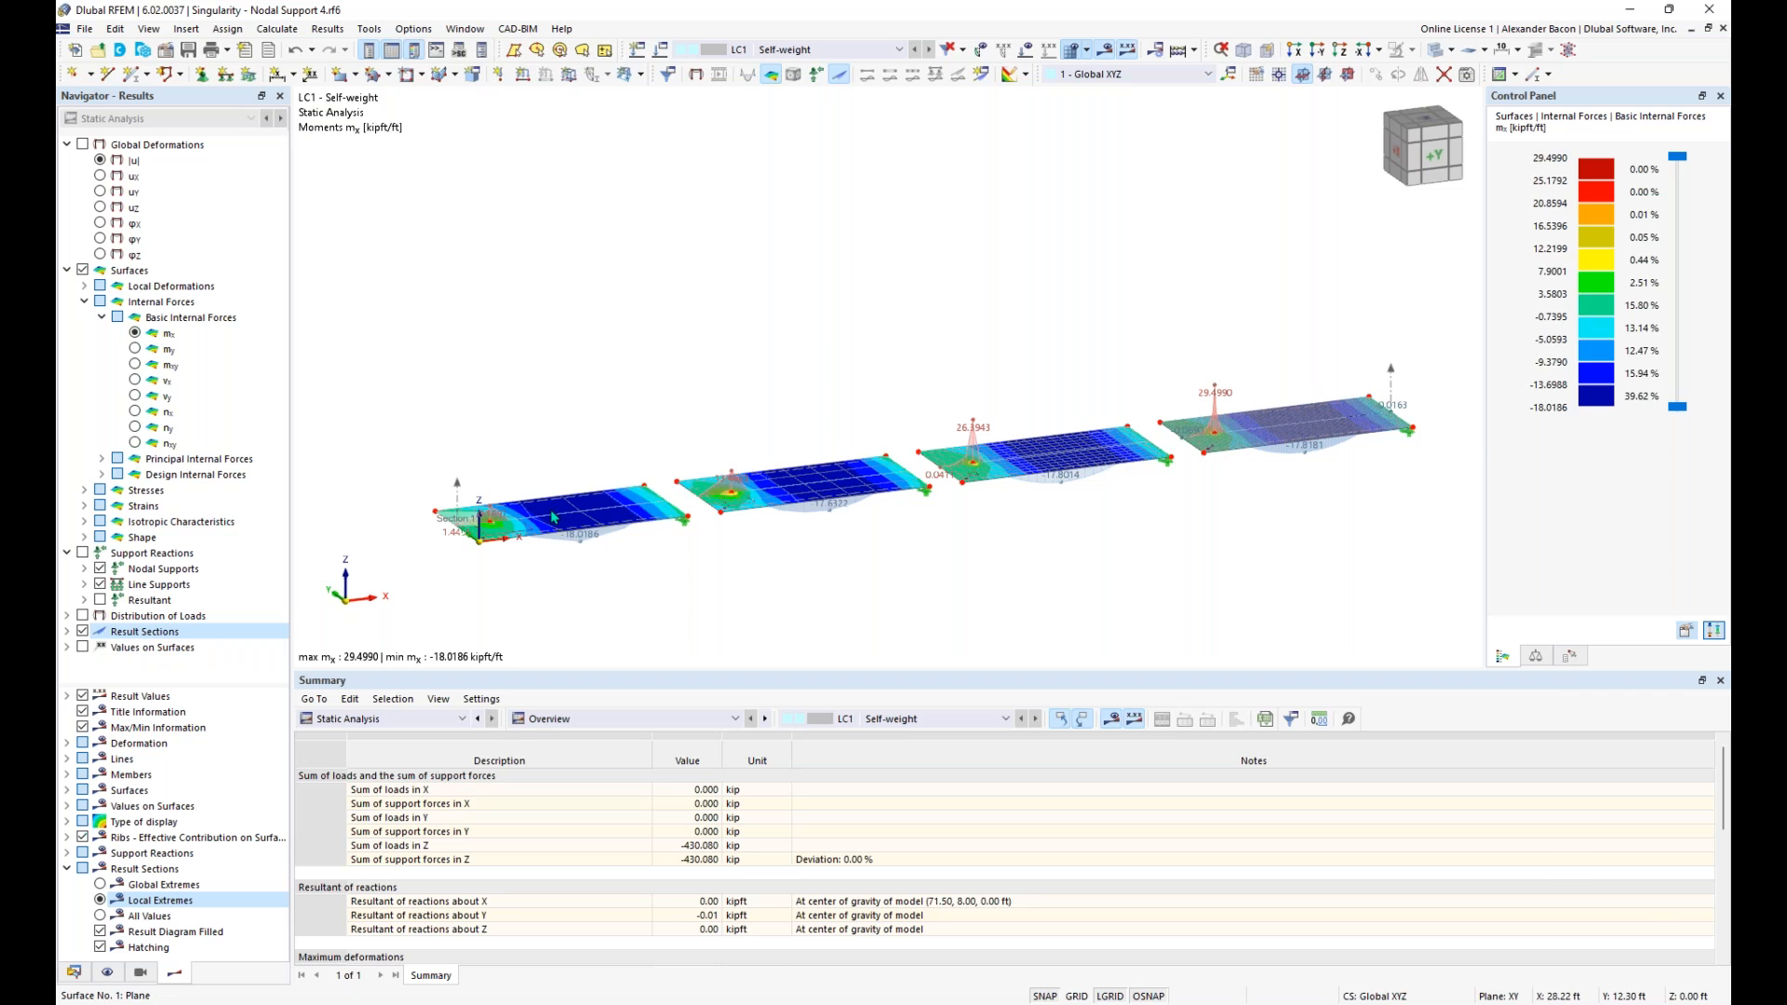
pyautogui.scroll(3, 496, 523)
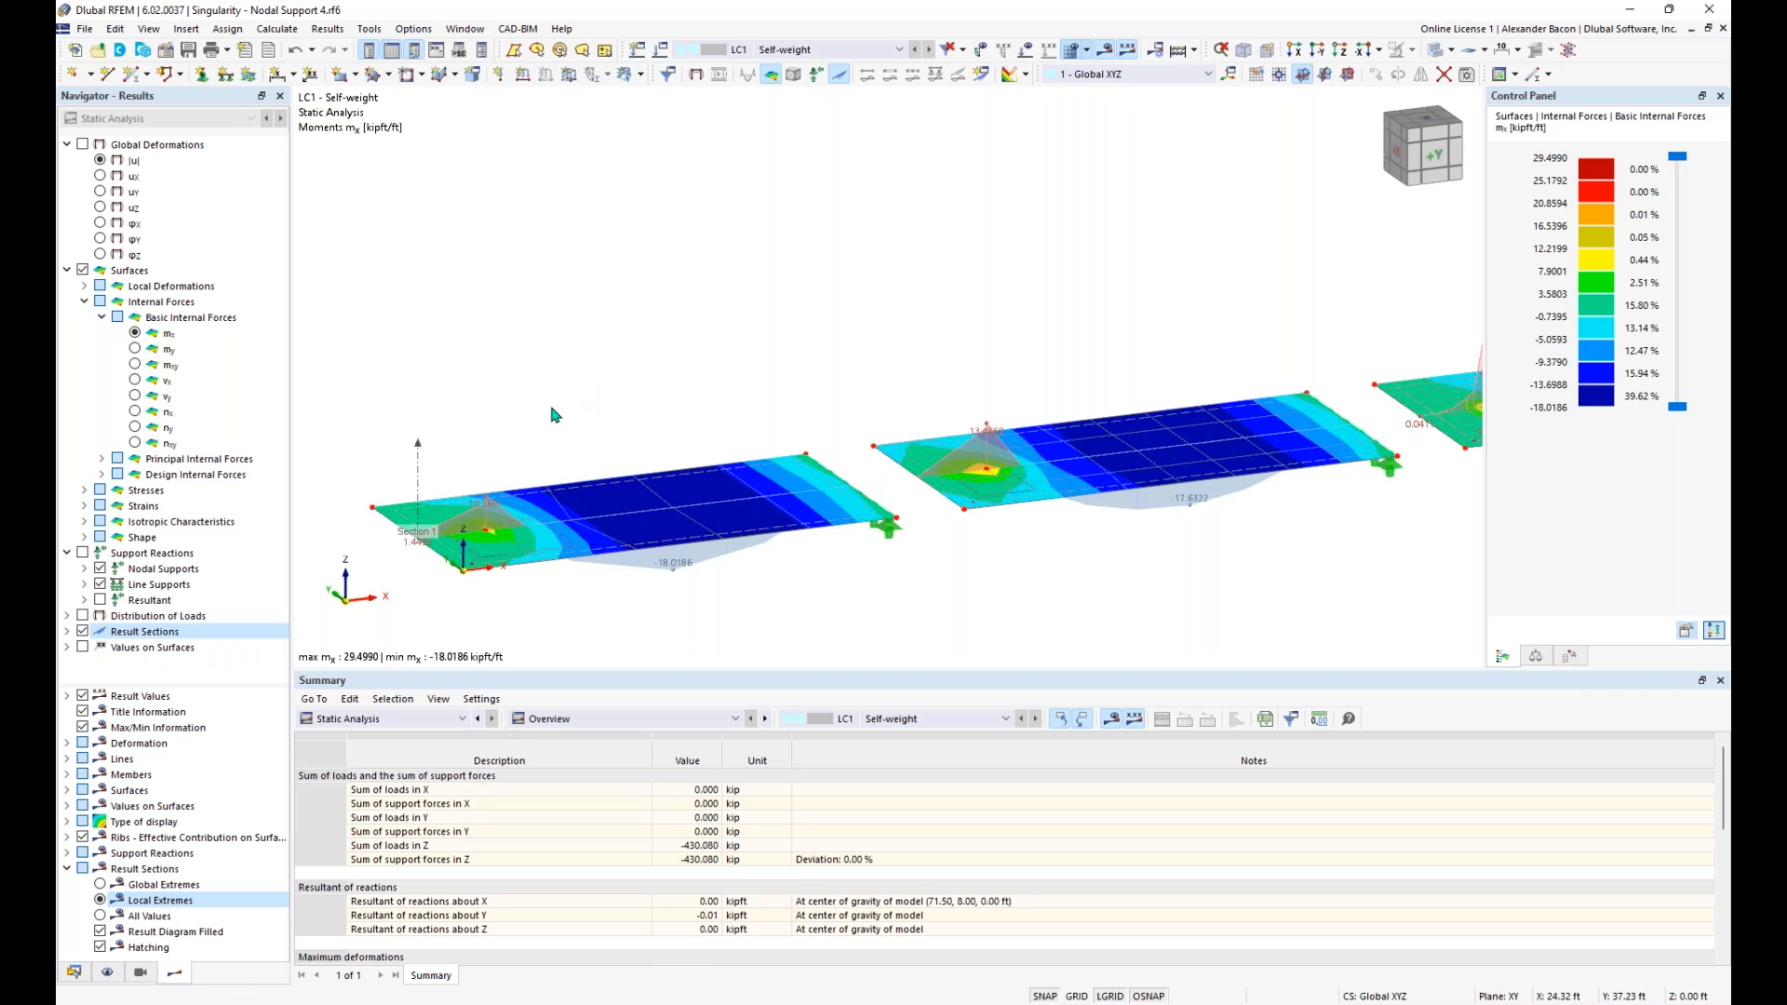
pyautogui.scroll(-1, 666, 511)
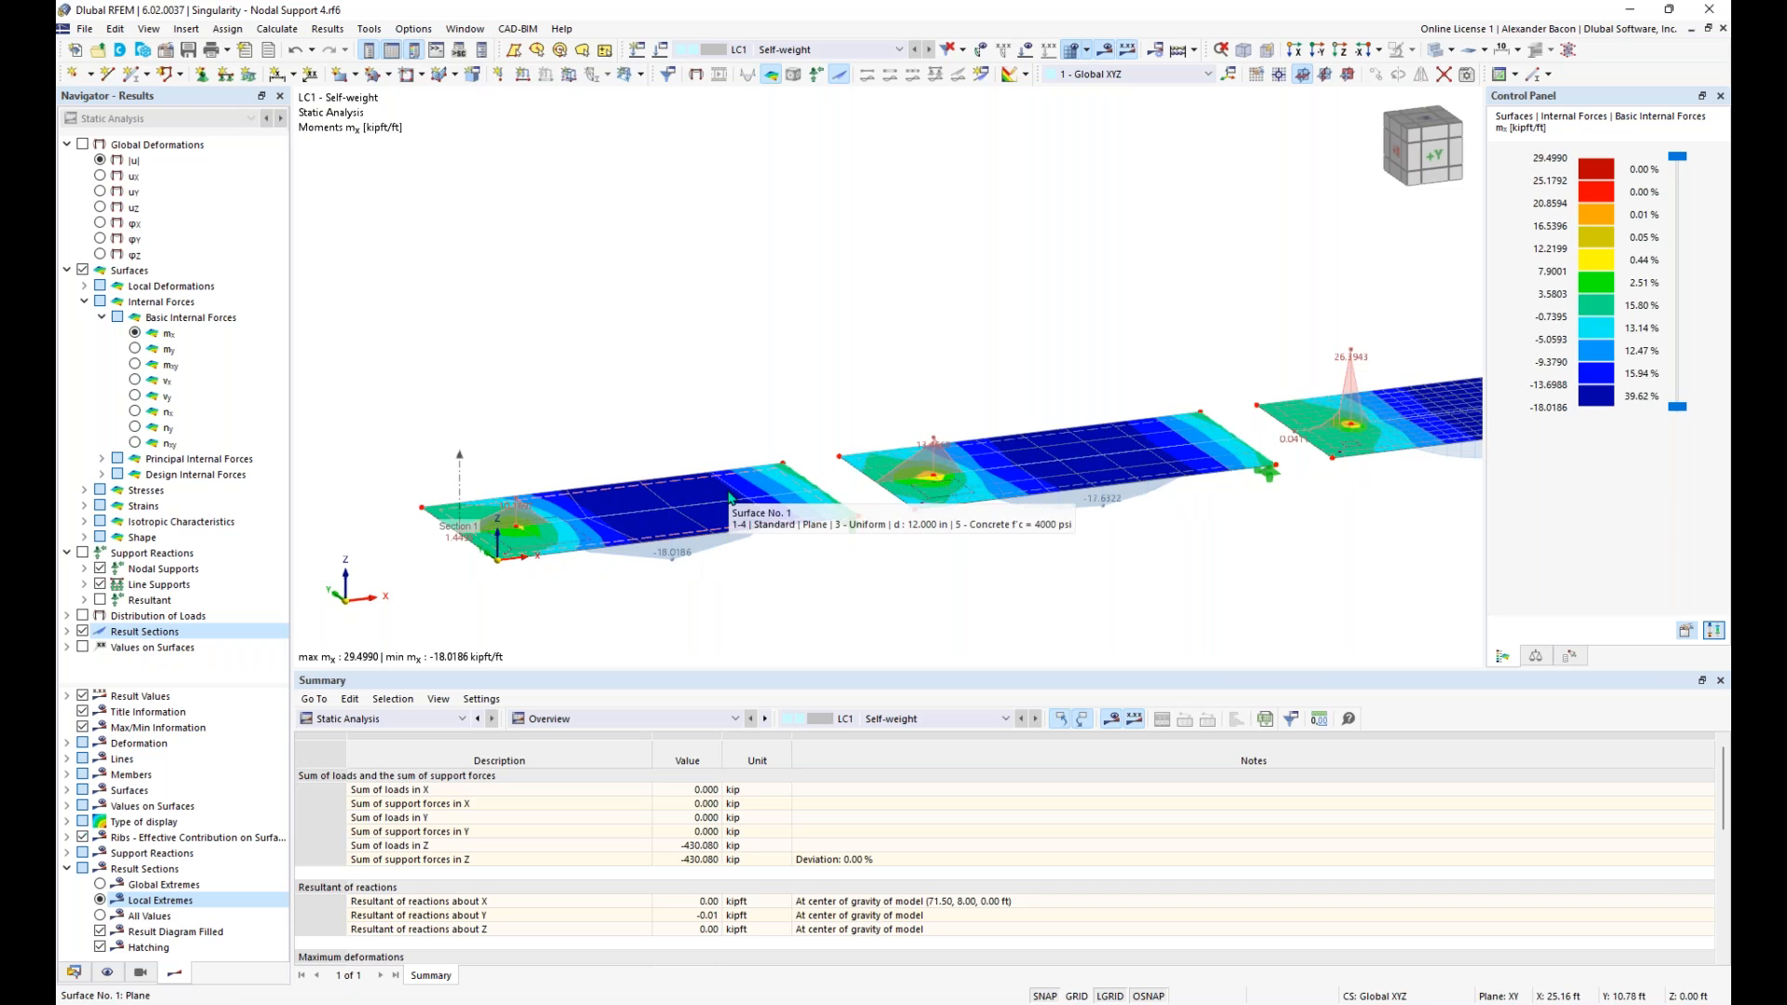
pyautogui.scroll(-1, 689, 512)
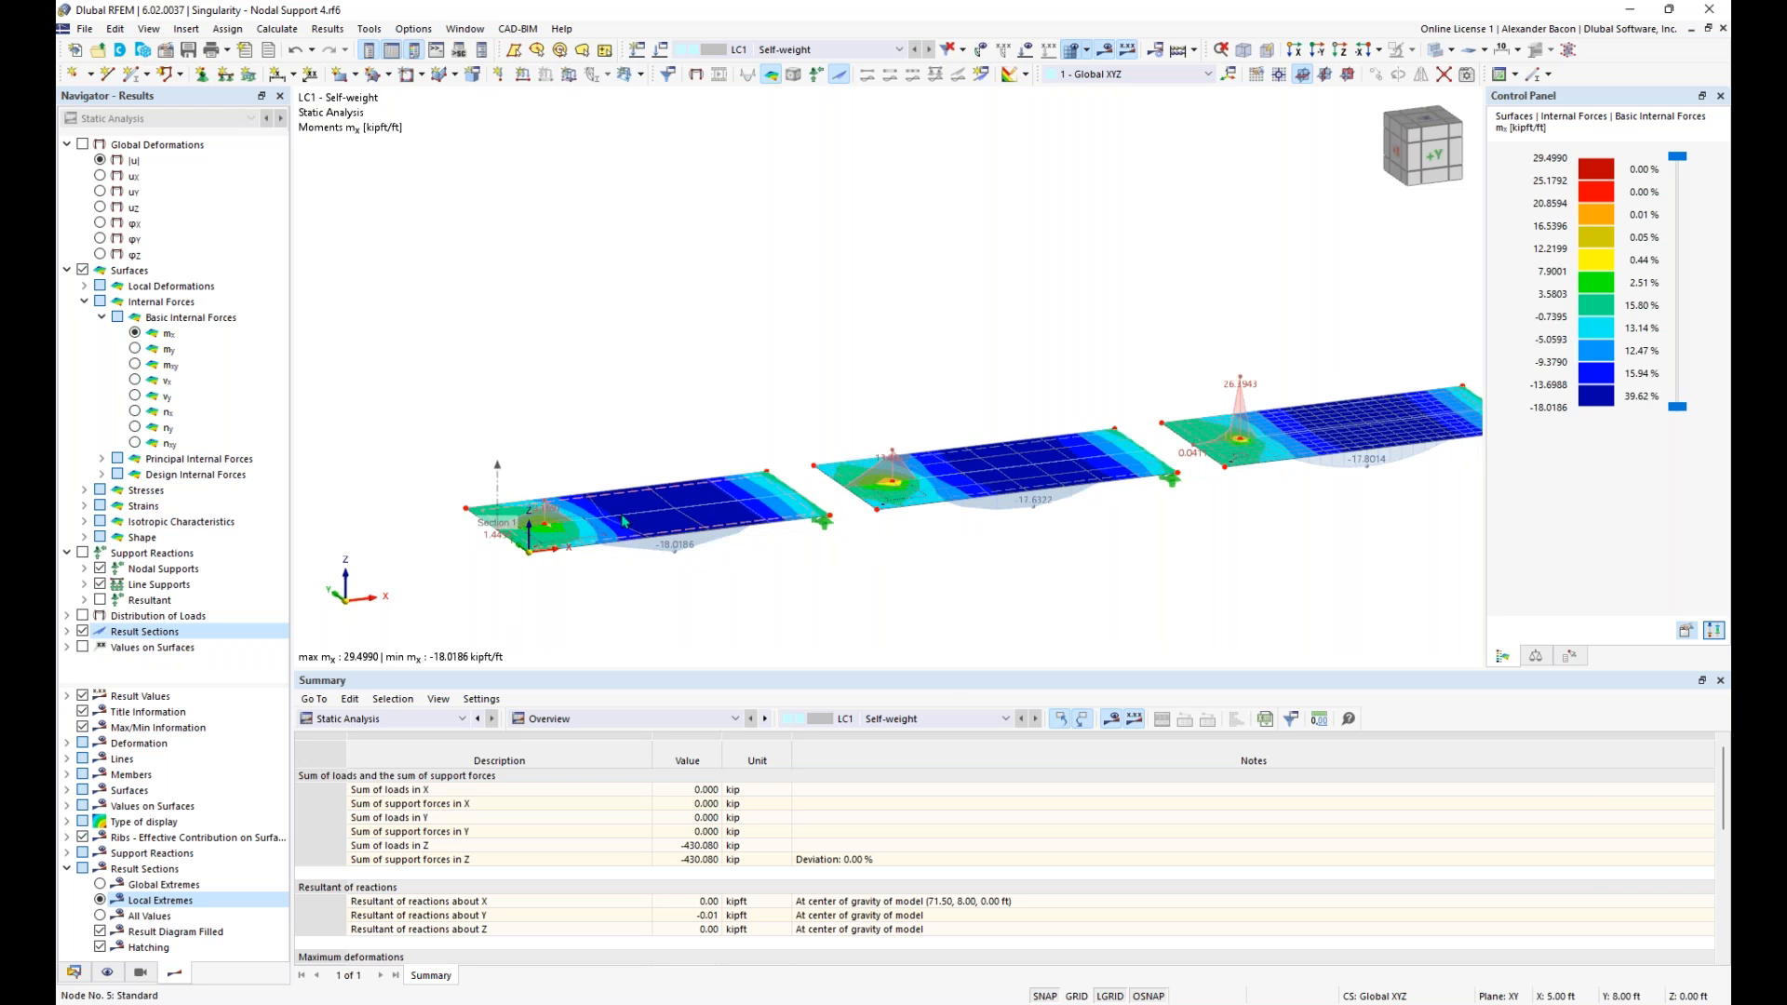
pyautogui.moveTo(1004, 491); pyautogui.dragTo(830, 521, button='middle')
pyautogui.moveTo(1091, 475); pyautogui.dragTo(820, 514, button='middle')
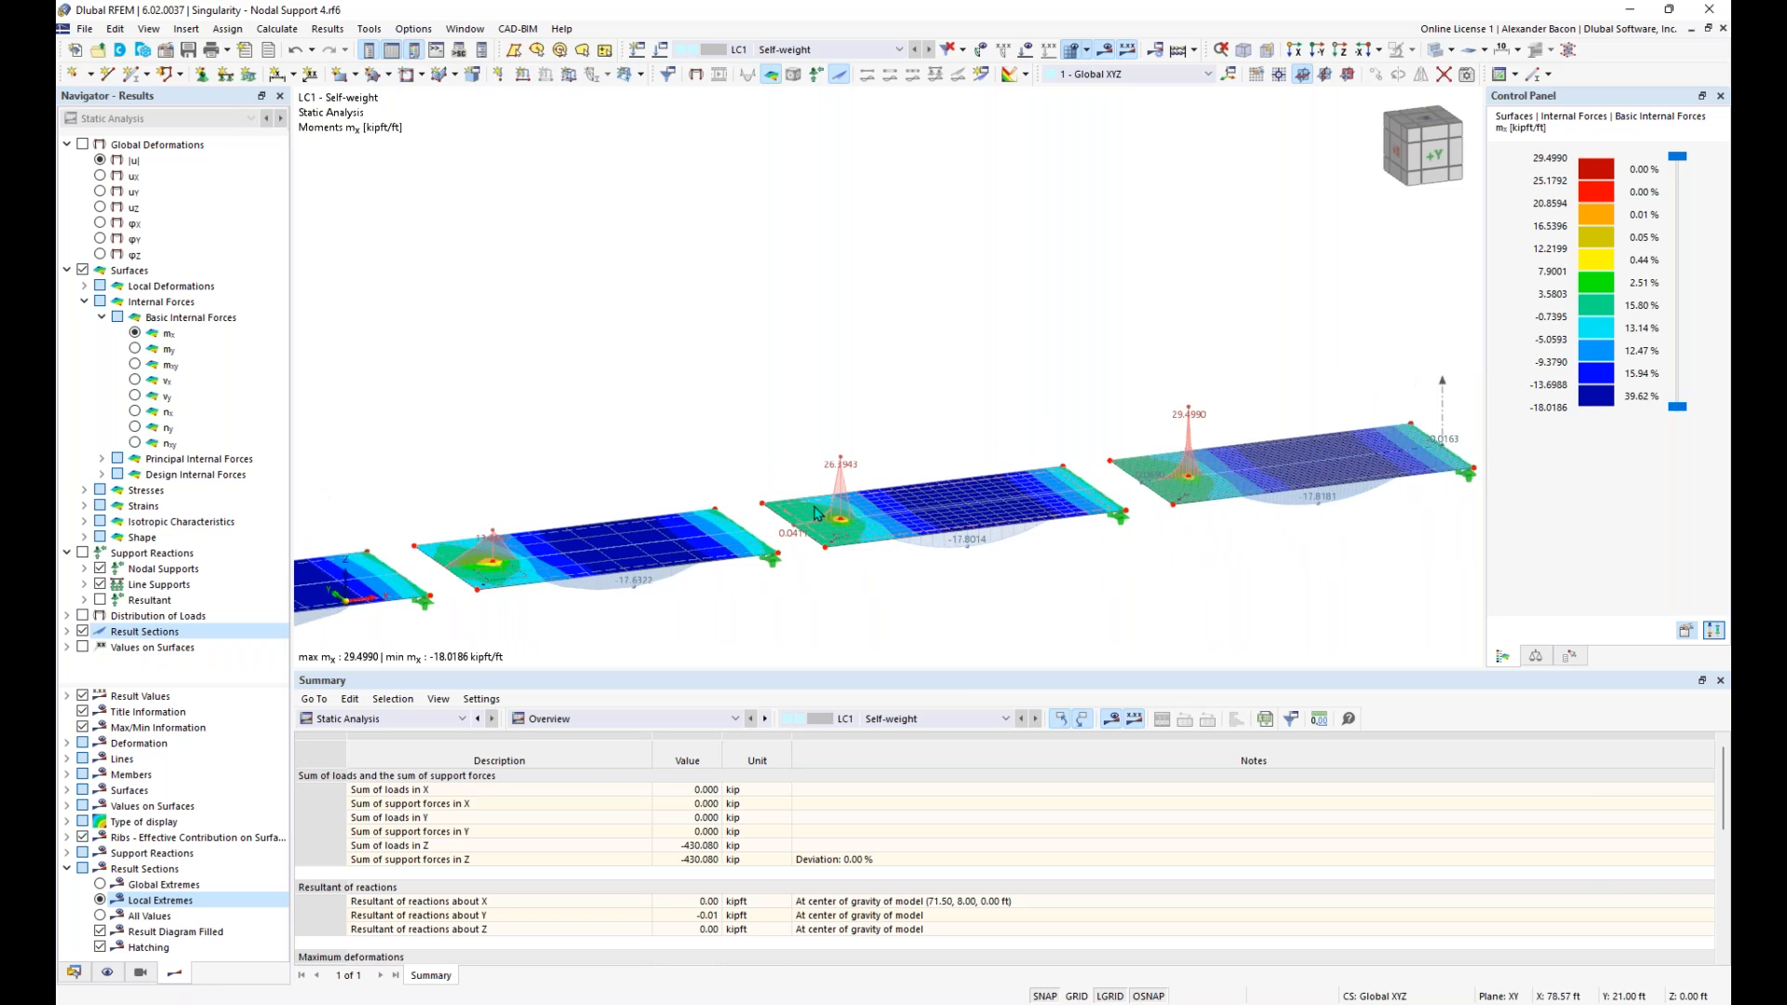
pyautogui.scroll(5, 1039, 478)
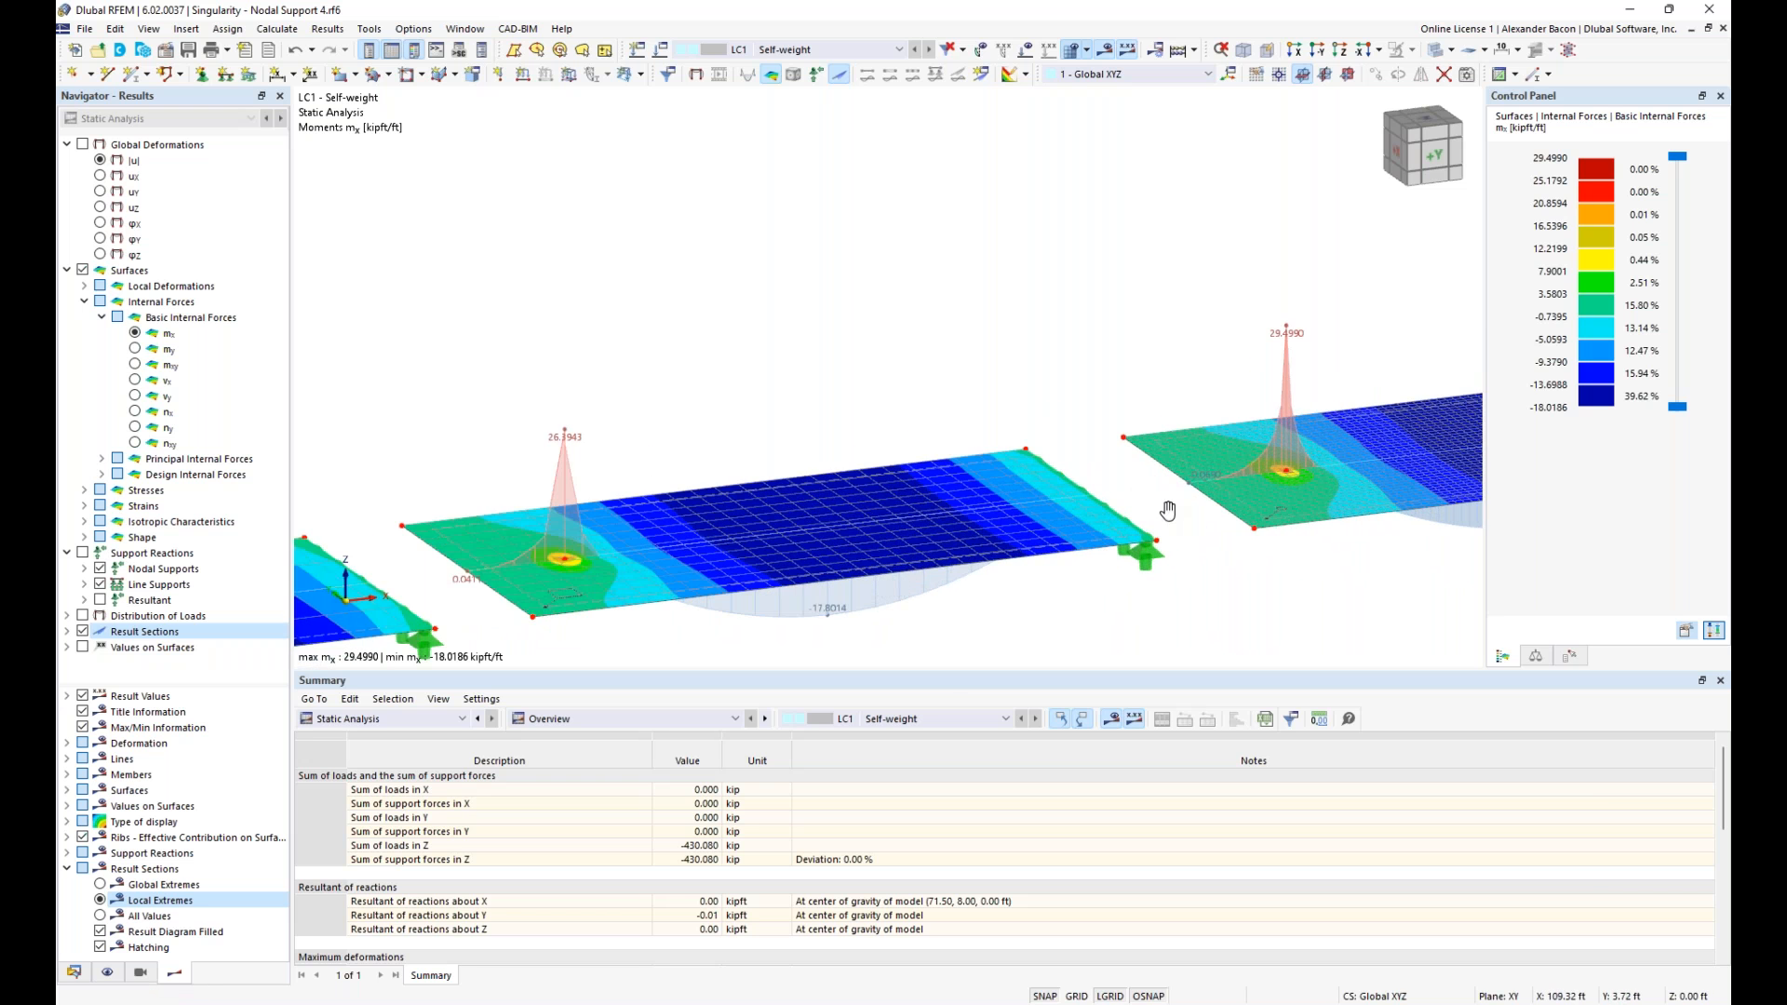
pyautogui.moveTo(942, 533)
pyautogui.mouseDown(button='middle')
pyautogui.moveTo(771, 554)
pyautogui.moveTo(1196, 471)
pyautogui.mouseUp(button='middle')
pyautogui.moveTo(634, 550); pyautogui.dragTo(1438, 449, button='middle')
pyautogui.moveTo(734, 535); pyautogui.dragTo(1393, 444, button='middle')
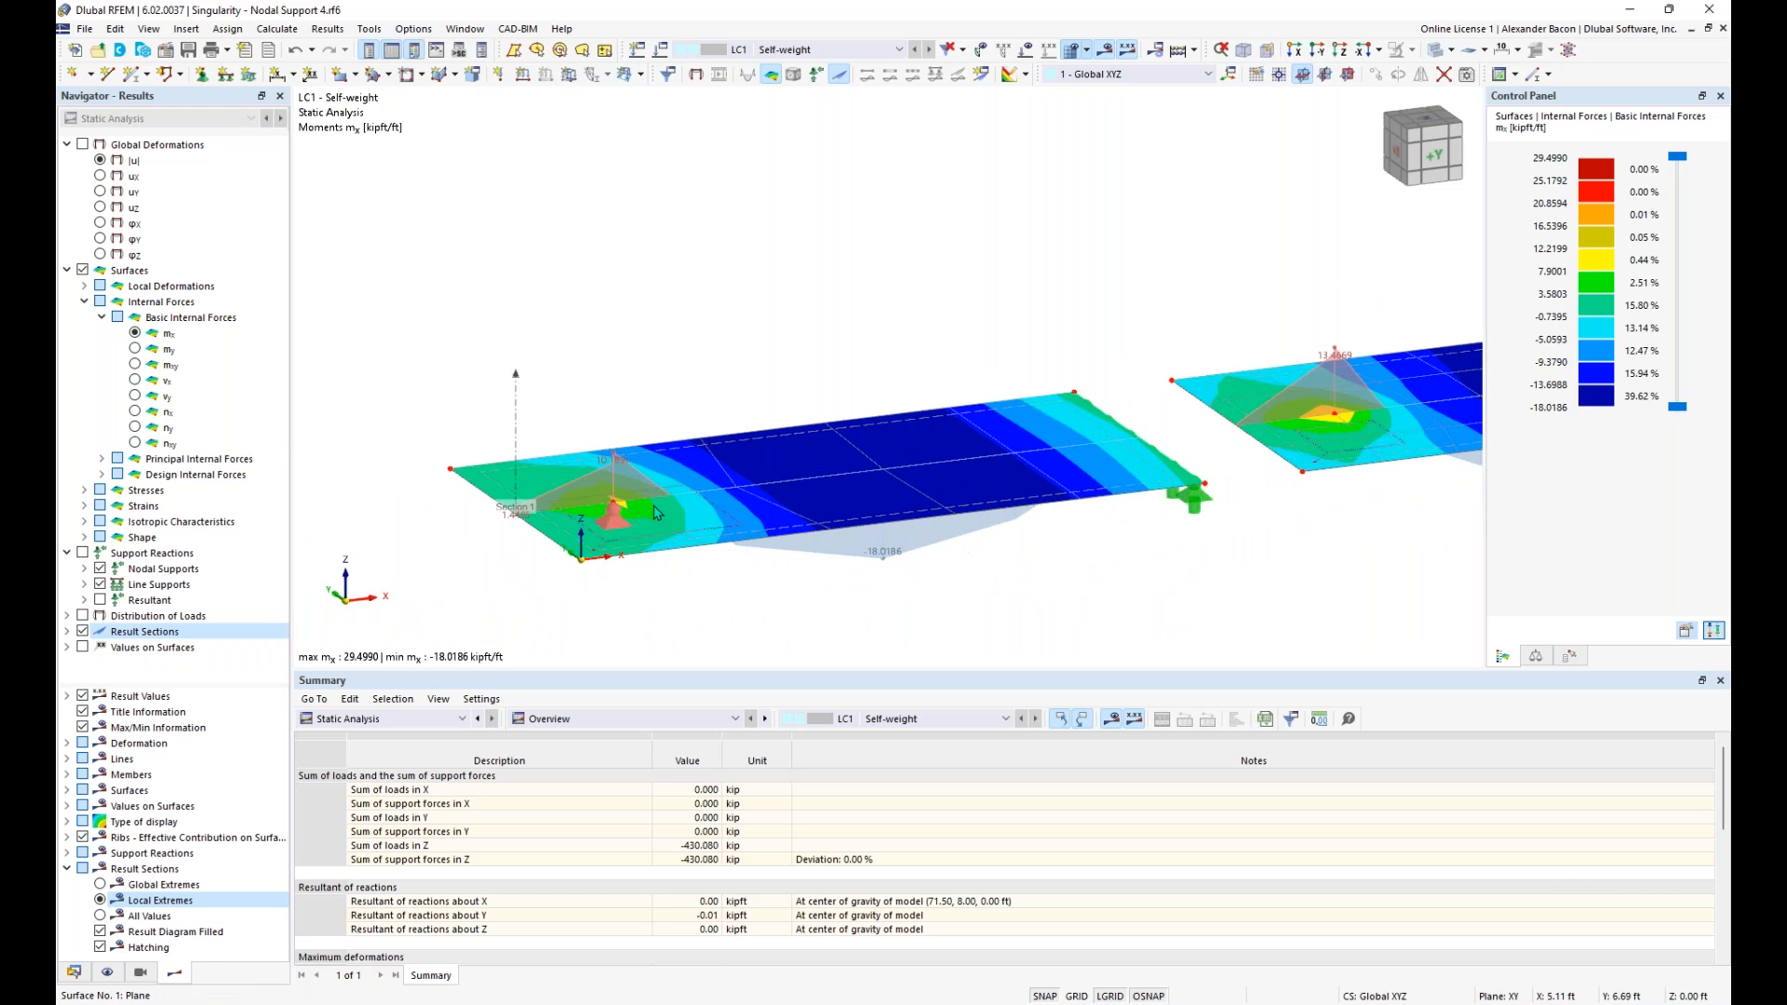
pyautogui.scroll(-2, 863, 500)
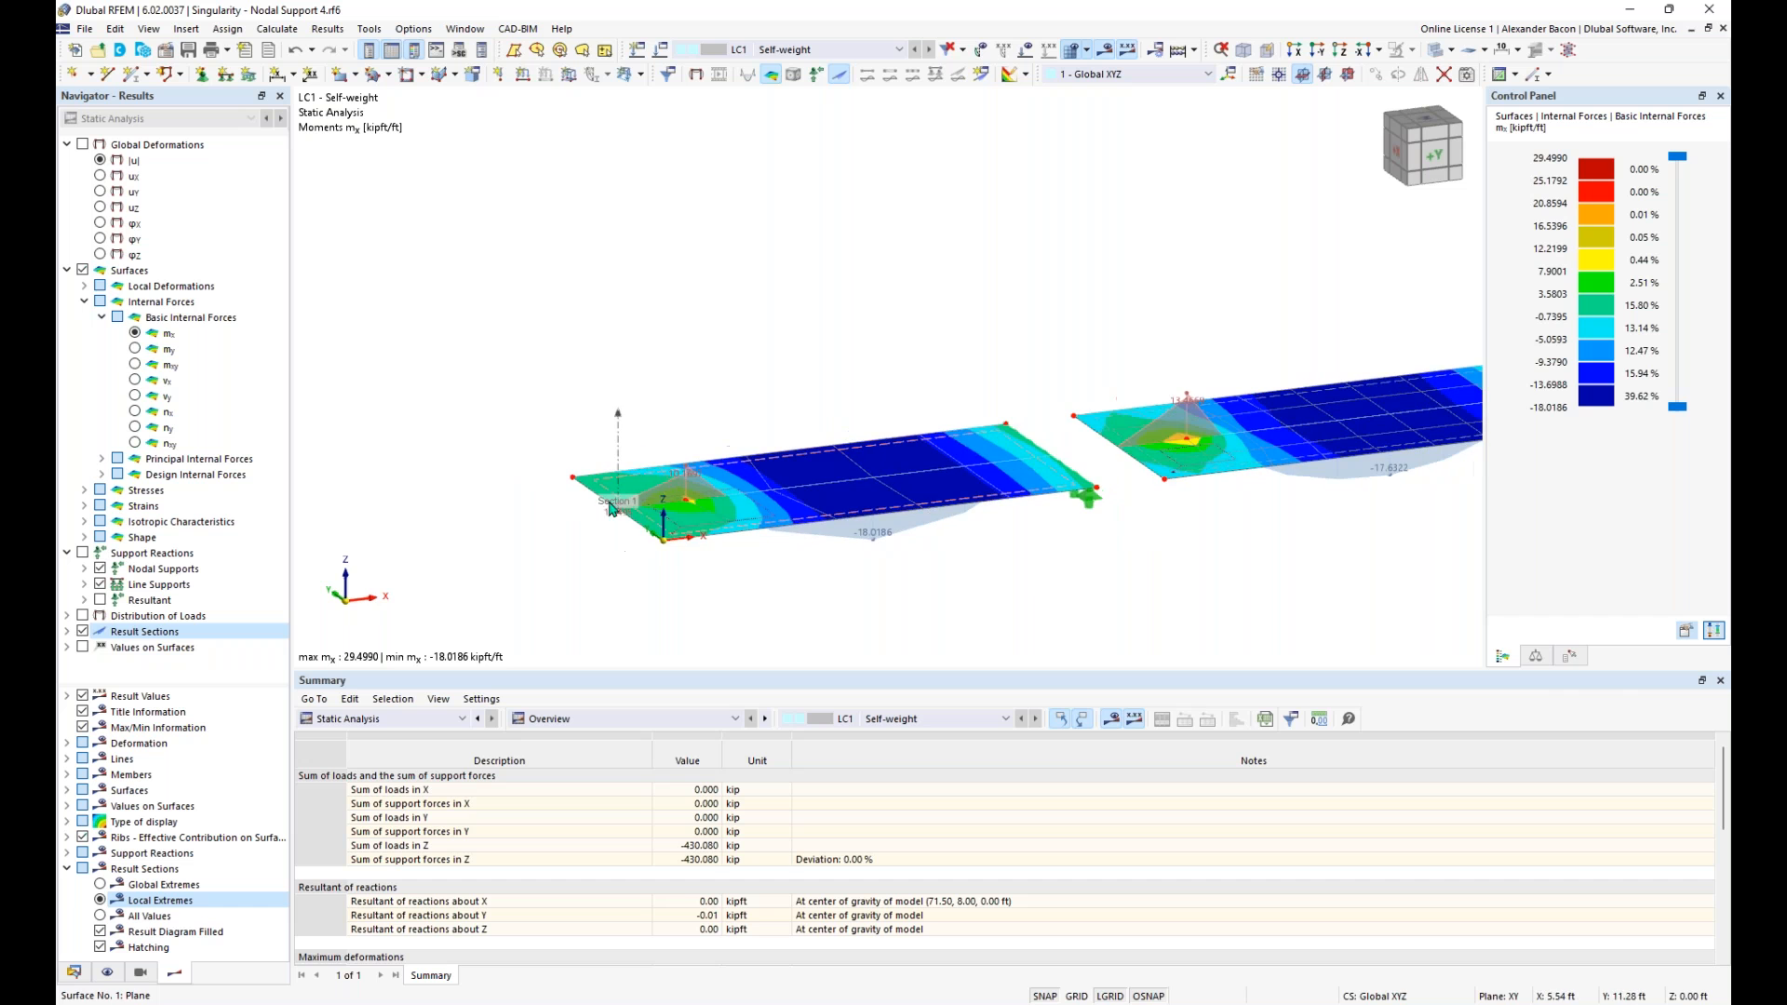
pyautogui.moveTo(1071, 470); pyautogui.dragTo(613, 586, button='middle')
pyautogui.moveTo(1270, 473); pyautogui.dragTo(627, 571, button='middle')
pyautogui.scroll(3, 1117, 493)
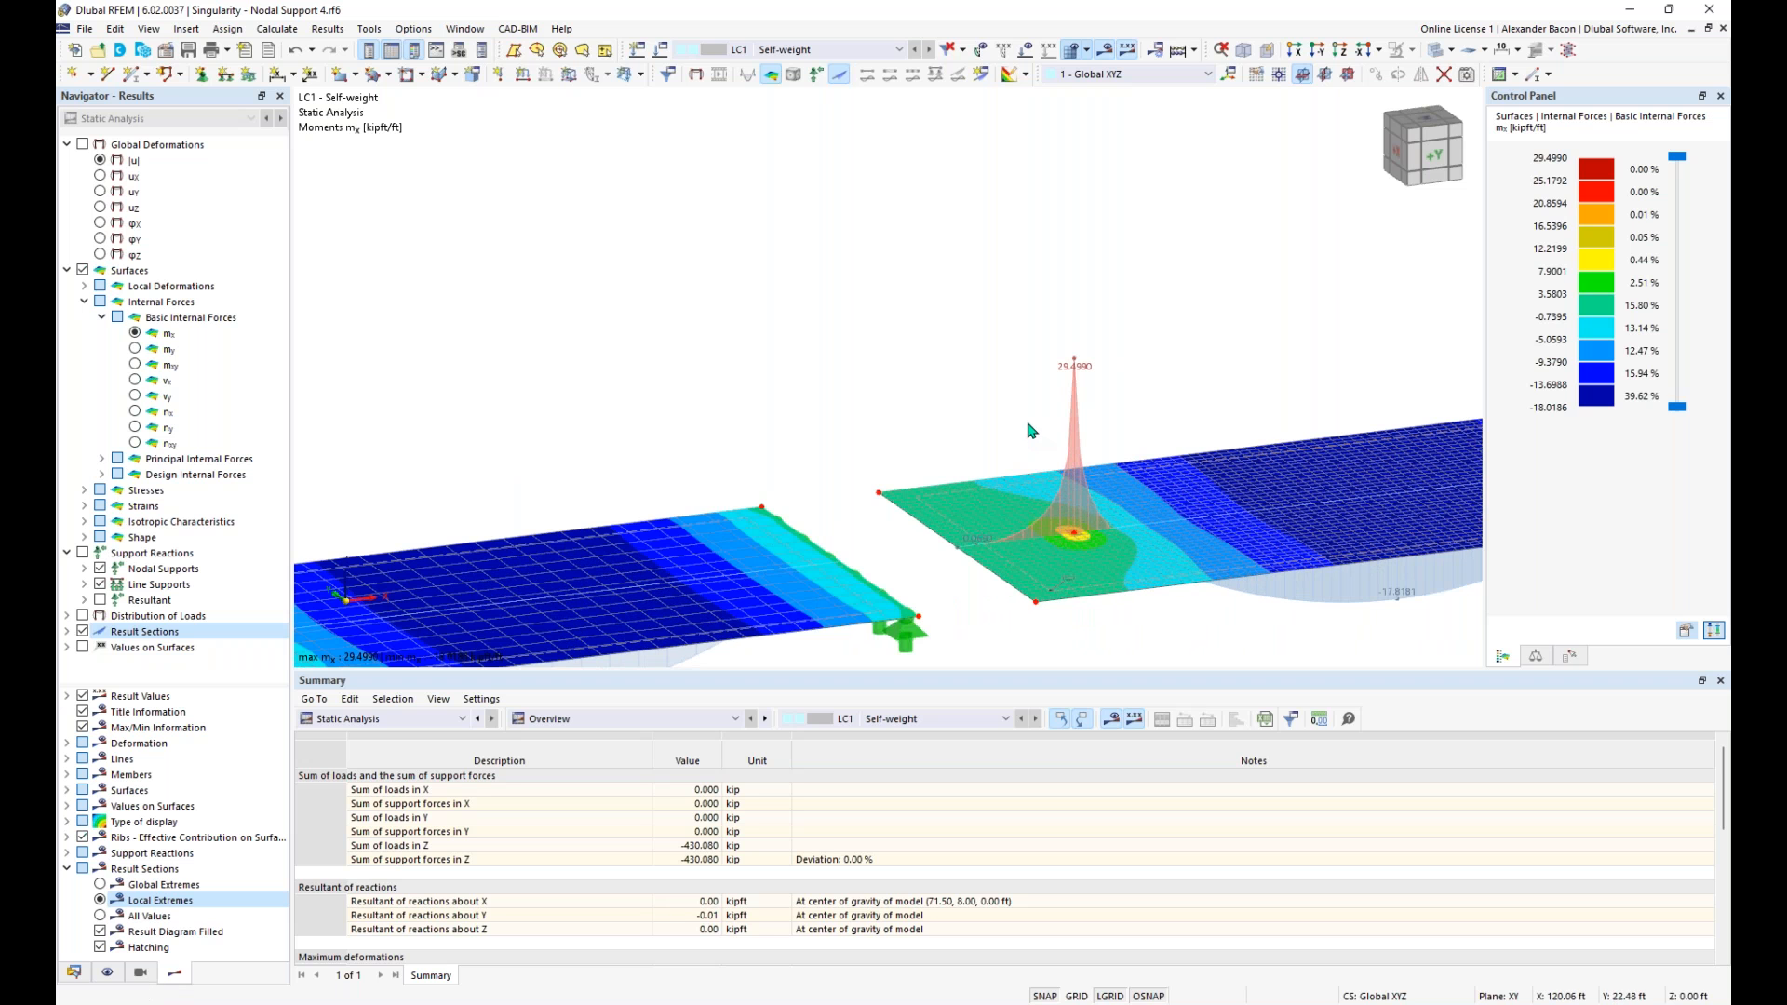
pyautogui.scroll(-1, 1030, 438)
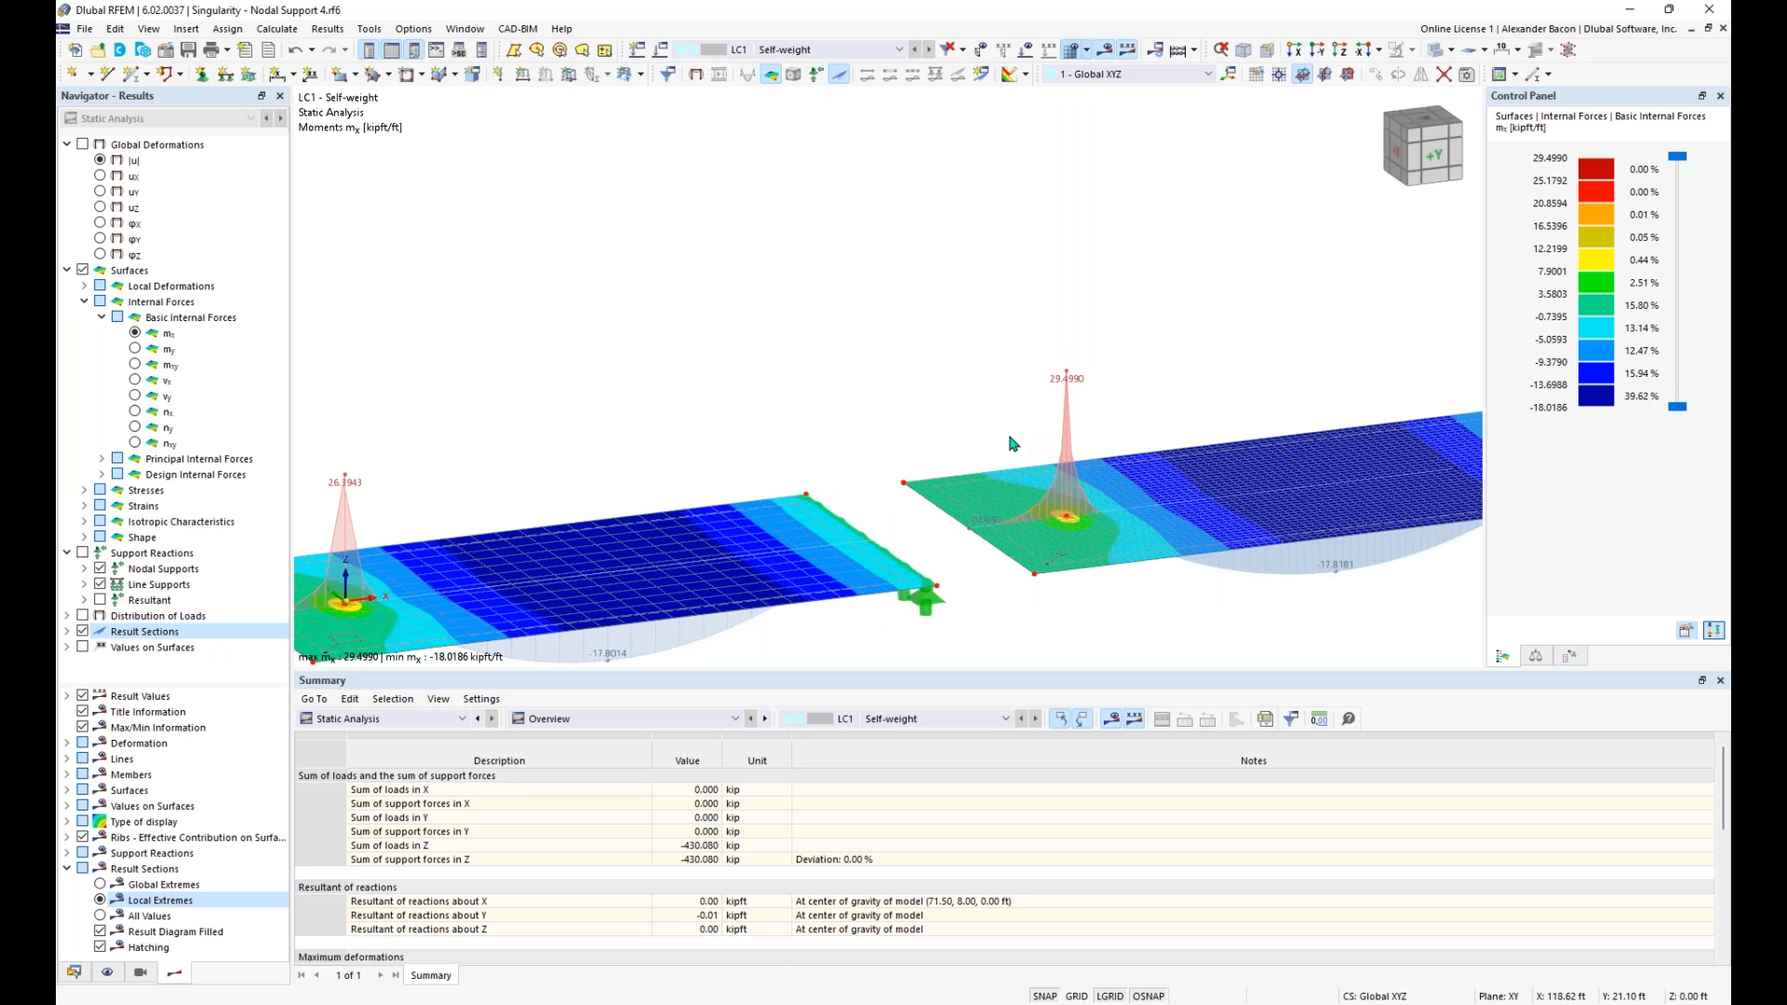
pyautogui.scroll(-4, 1022, 467)
pyautogui.moveTo(910, 465); pyautogui.dragTo(857, 411, button='middle')
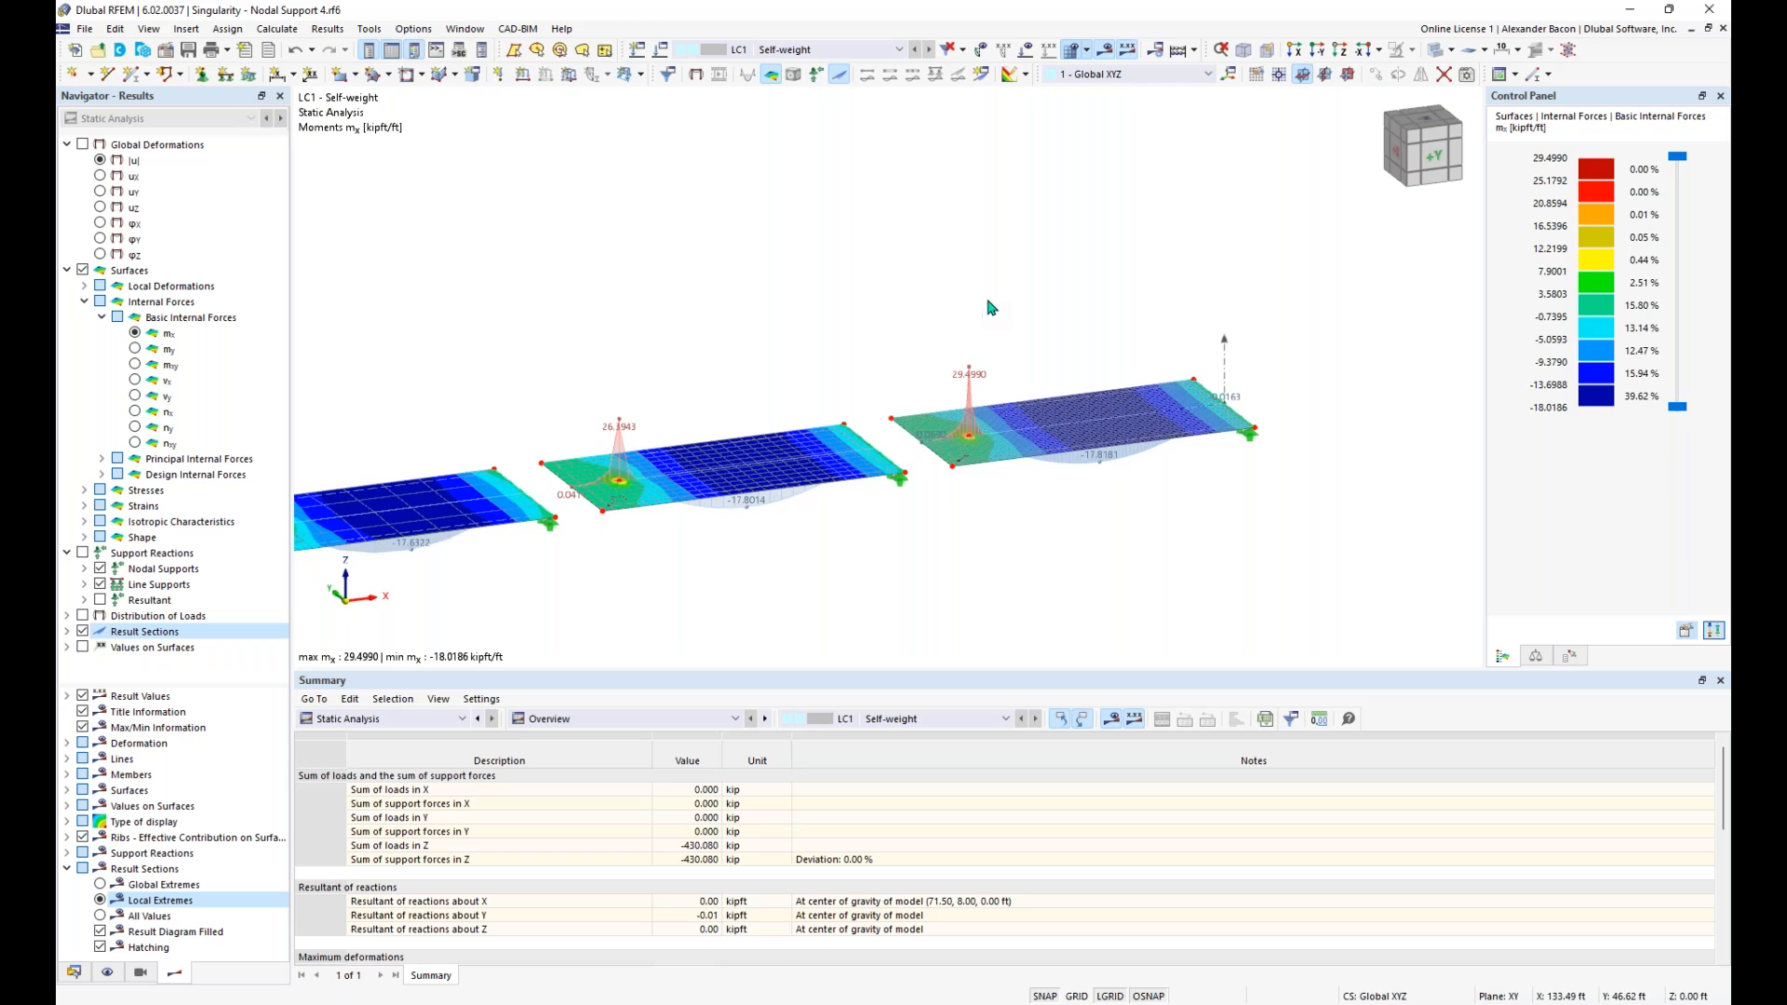
# - View the result diagrams of the result section running through all four slabs, including the mx moment curve, and close them
pyautogui.rightClick(1225, 380)
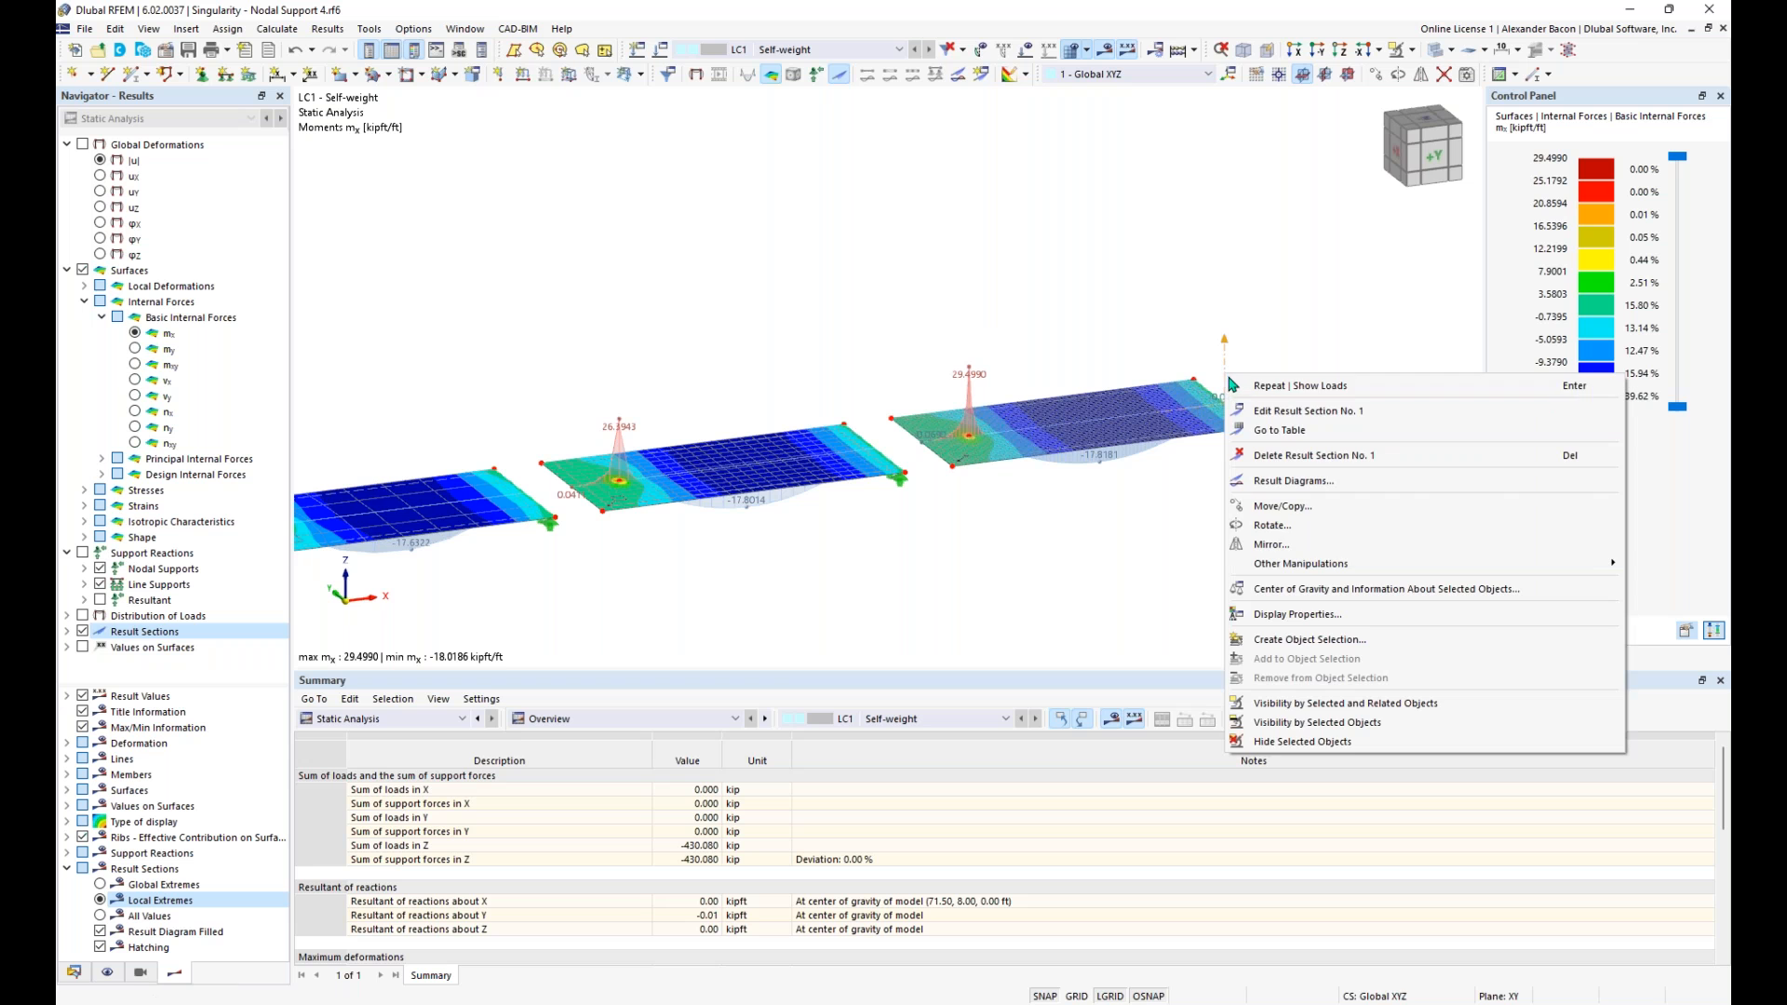
pyautogui.click(1294, 480)
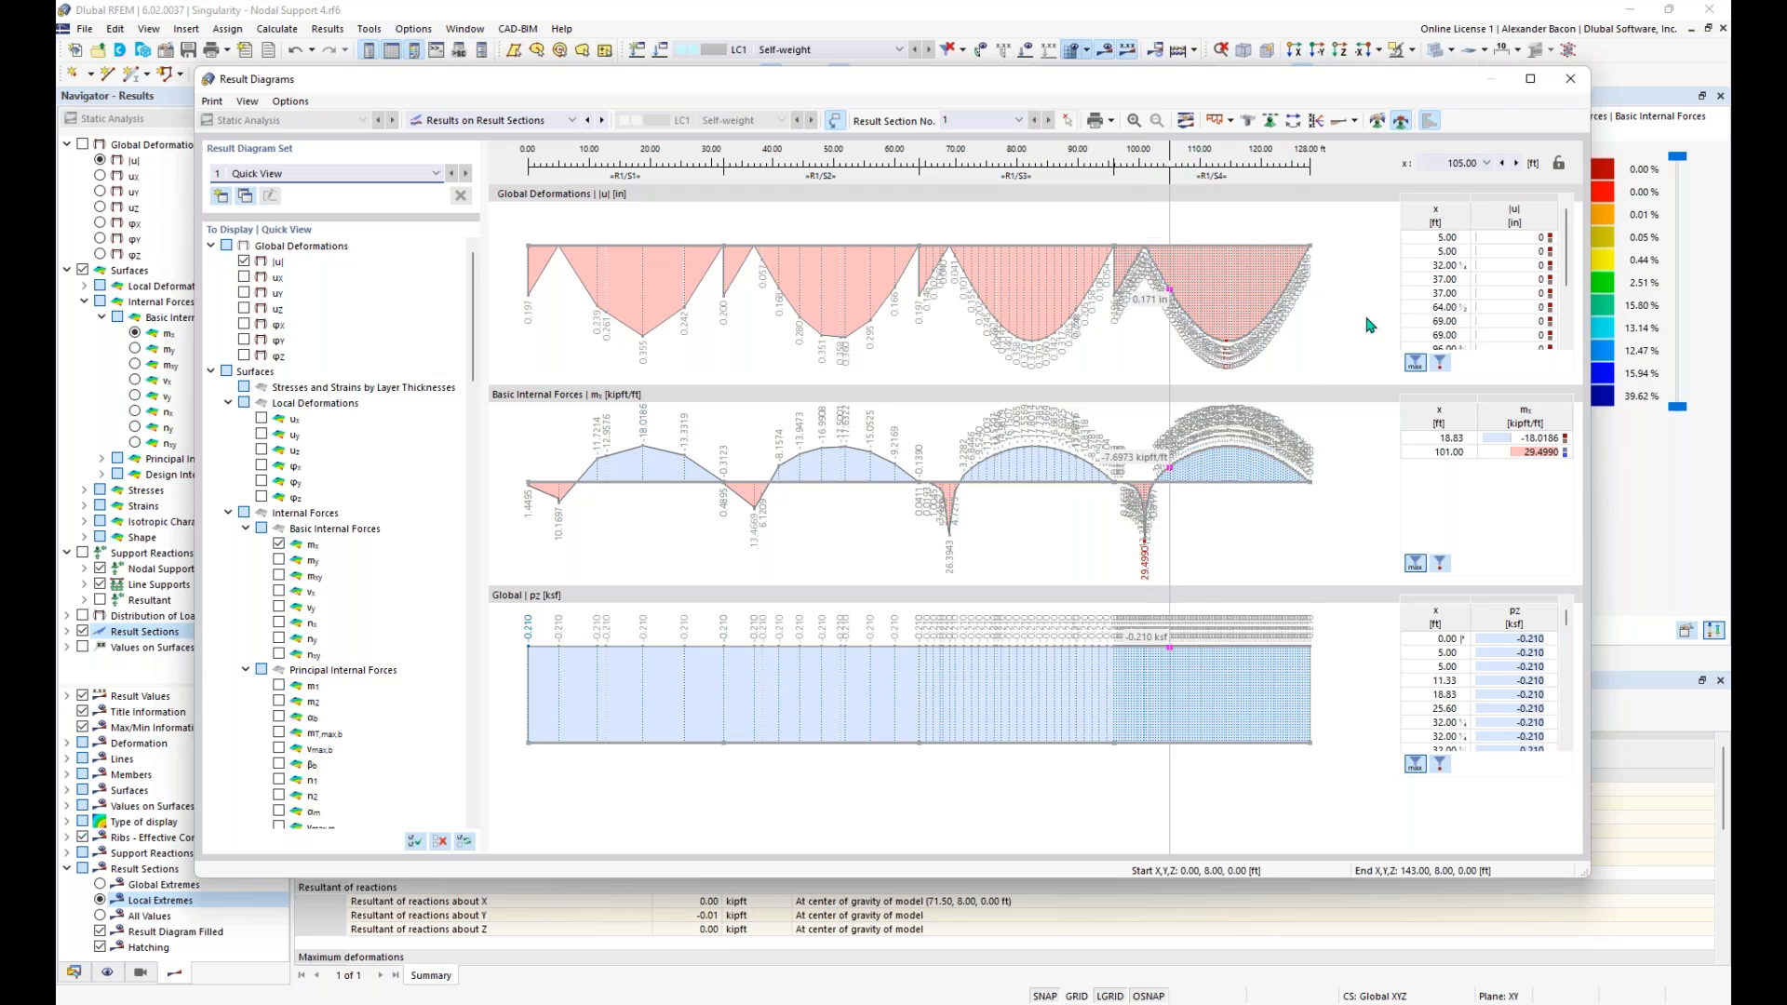
pyautogui.click(1570, 78)
# - Open the Hinged nodal support assigned to node 20, beneath the highest moment peak, for editing
pyautogui.moveTo(973, 606); pyautogui.dragTo(1064, 556, button='middle')
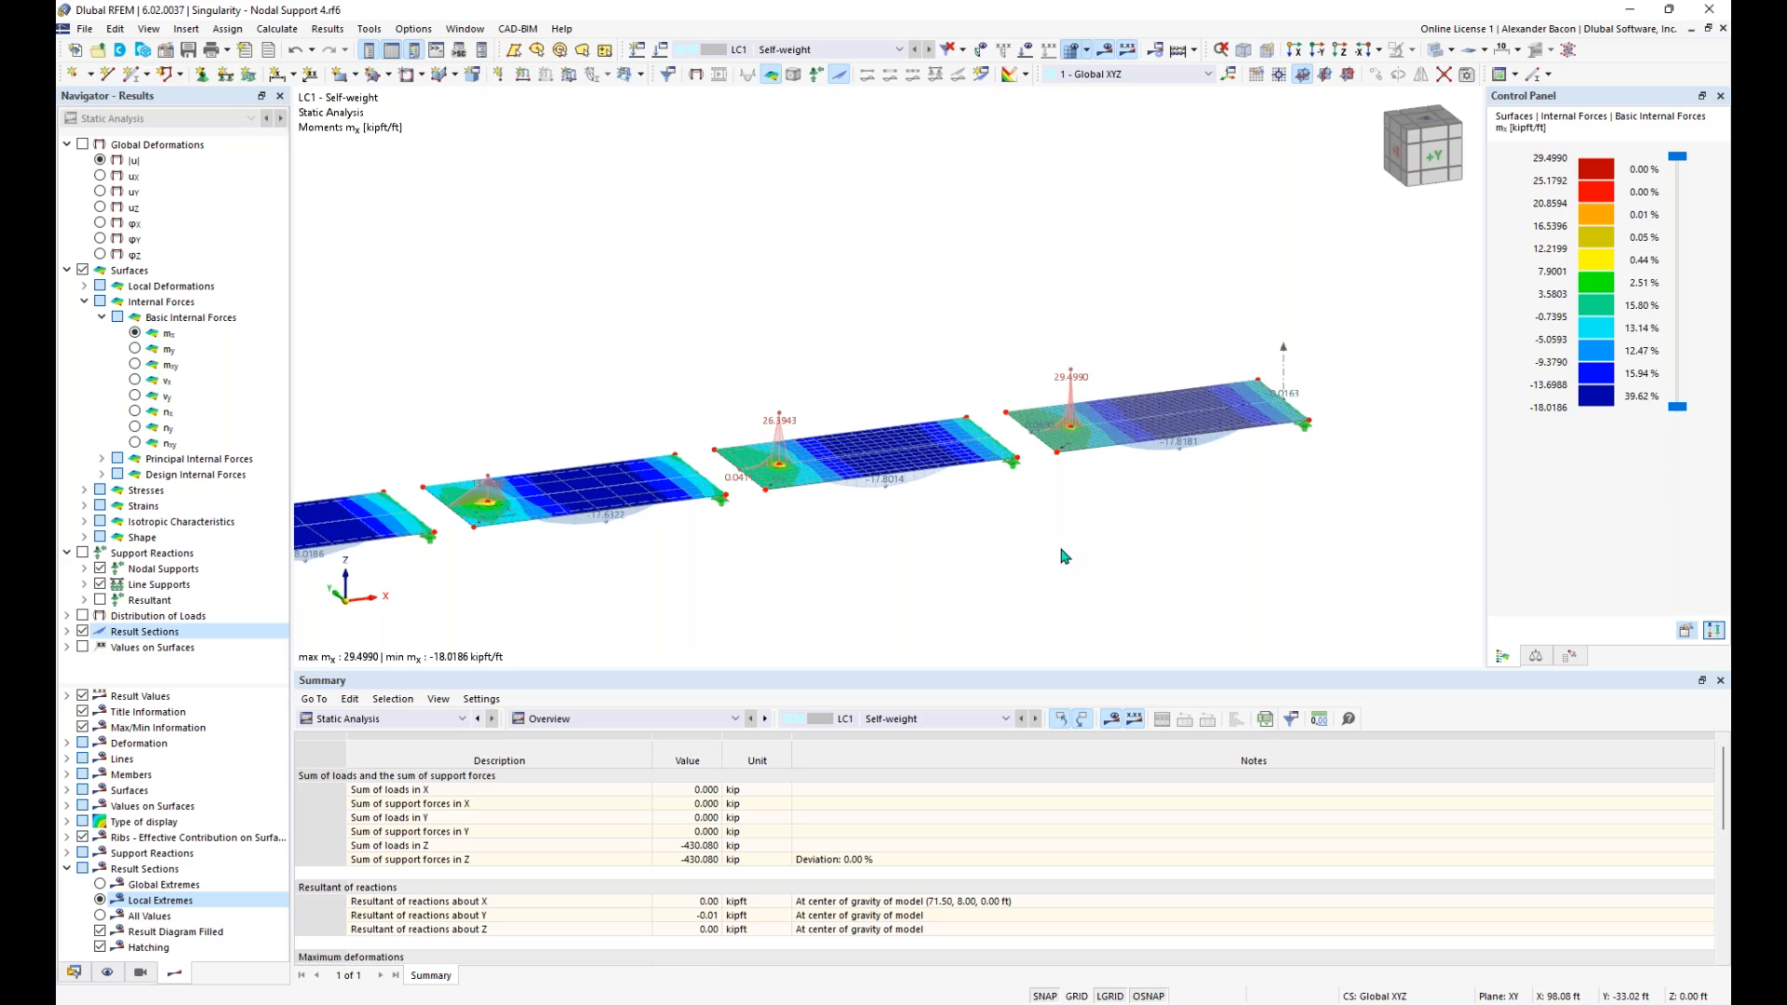
pyautogui.scroll(2, 1072, 437)
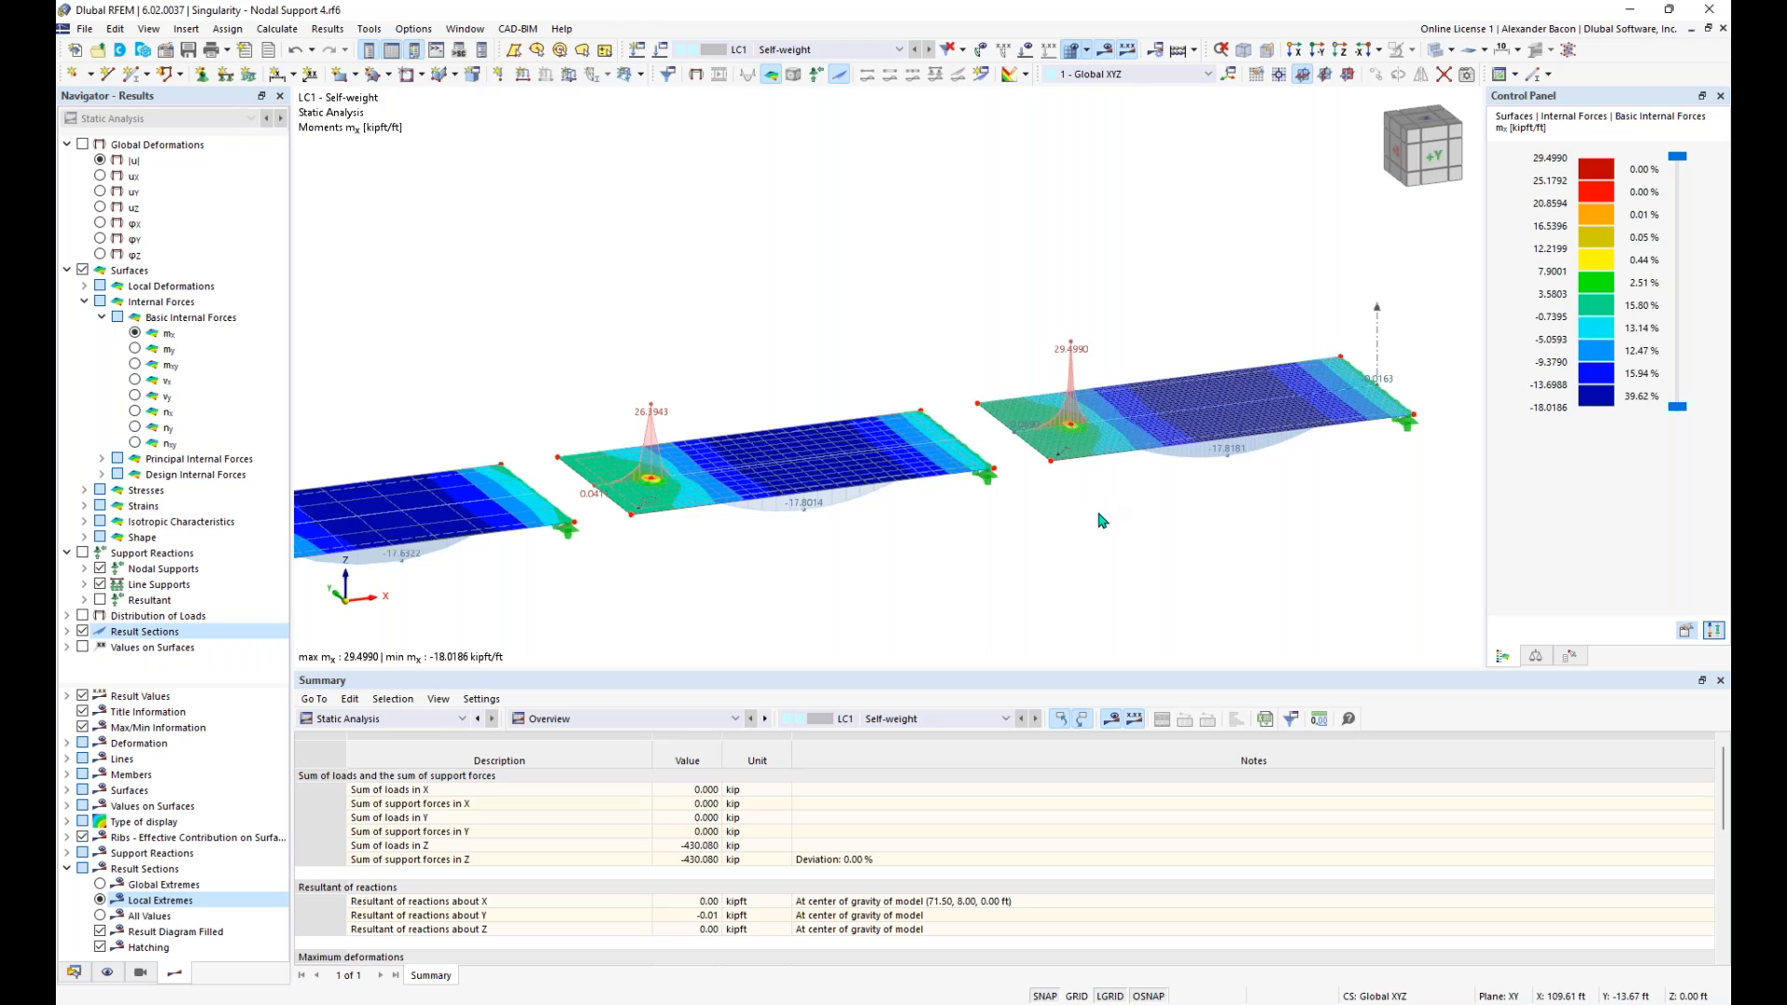
pyautogui.keyDown('ctrl'); pyautogui.moveTo(1101, 519); pyautogui.dragTo(1094, 430, button='middle'); pyautogui.keyUp('ctrl')
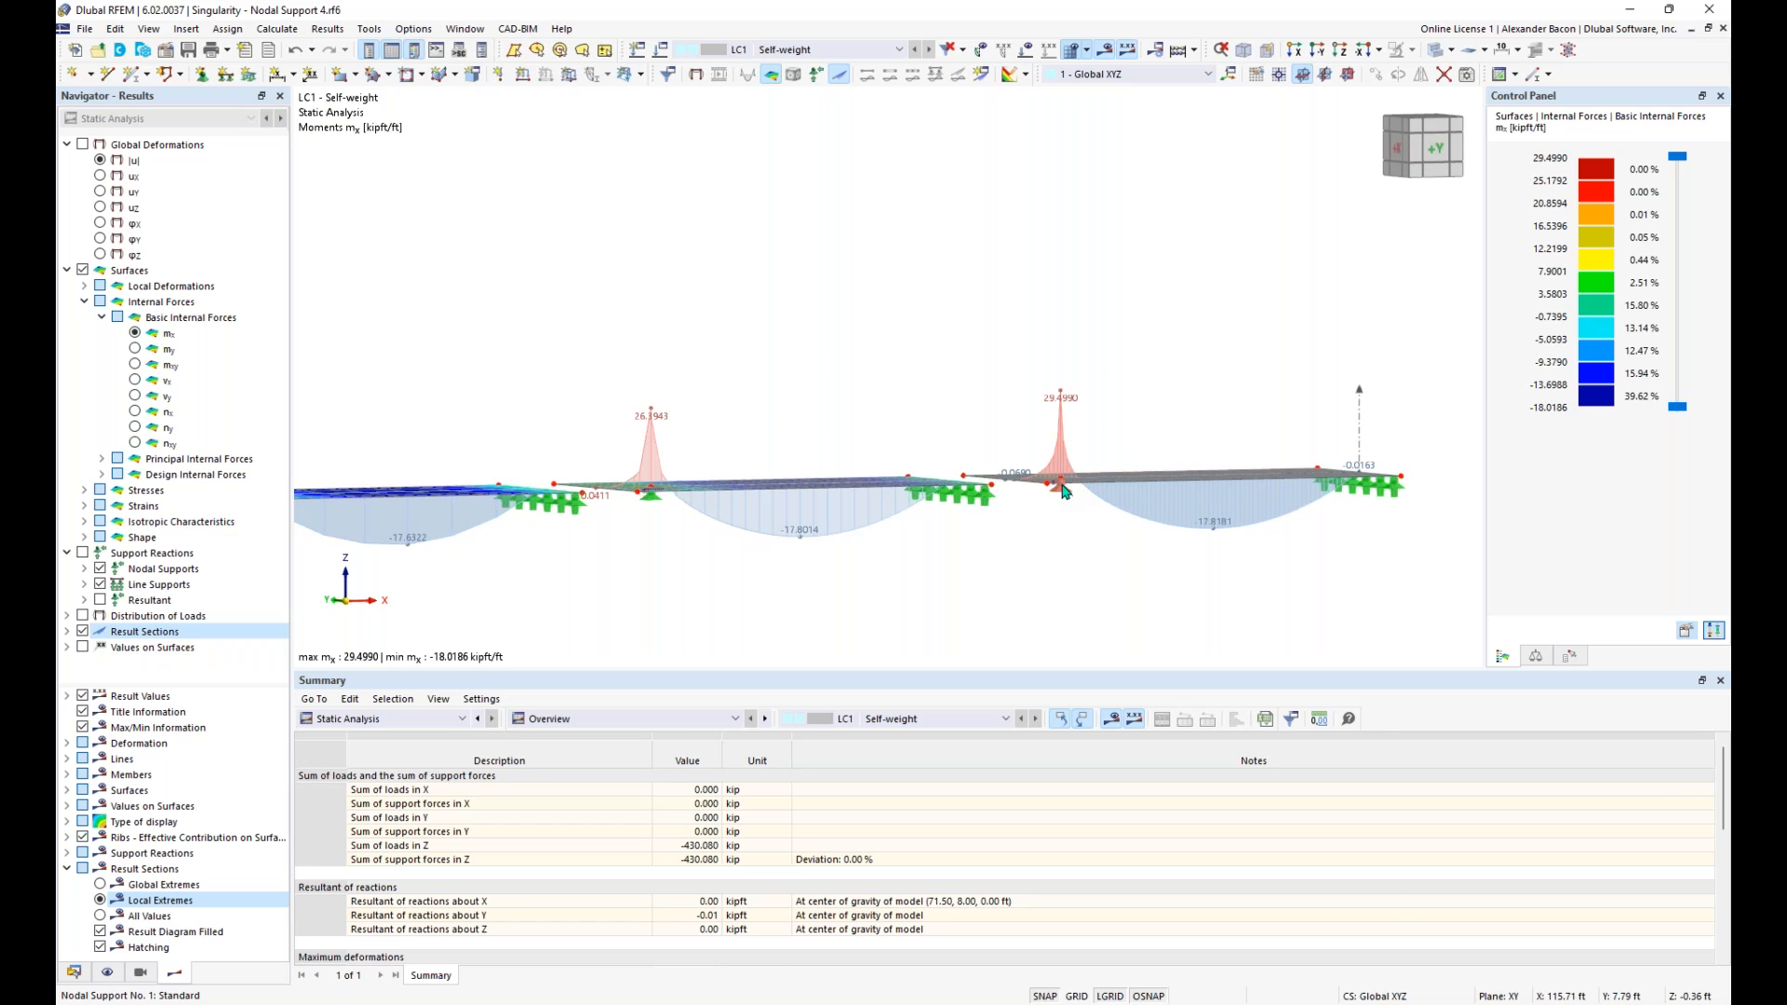
pyautogui.moveTo(1066, 491)
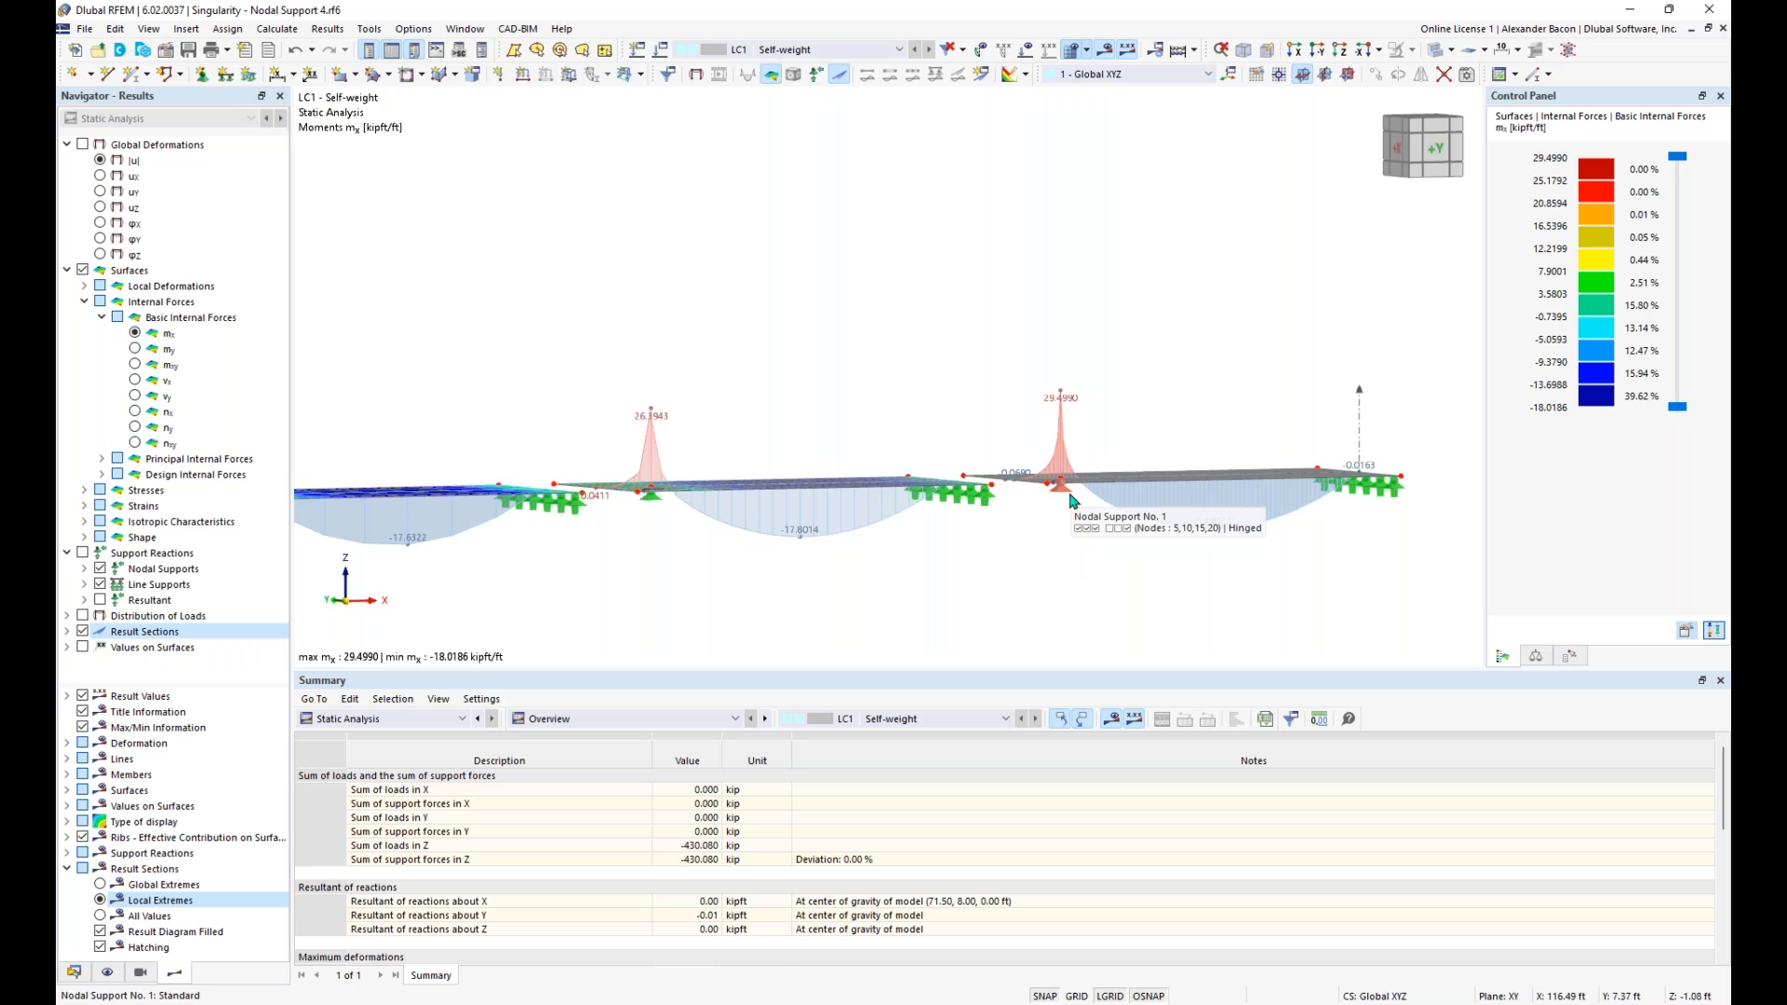
pyautogui.keyDown('ctrl'); pyautogui.moveTo(1044, 551); pyautogui.dragTo(1079, 574, button='middle'); pyautogui.keyUp('ctrl')
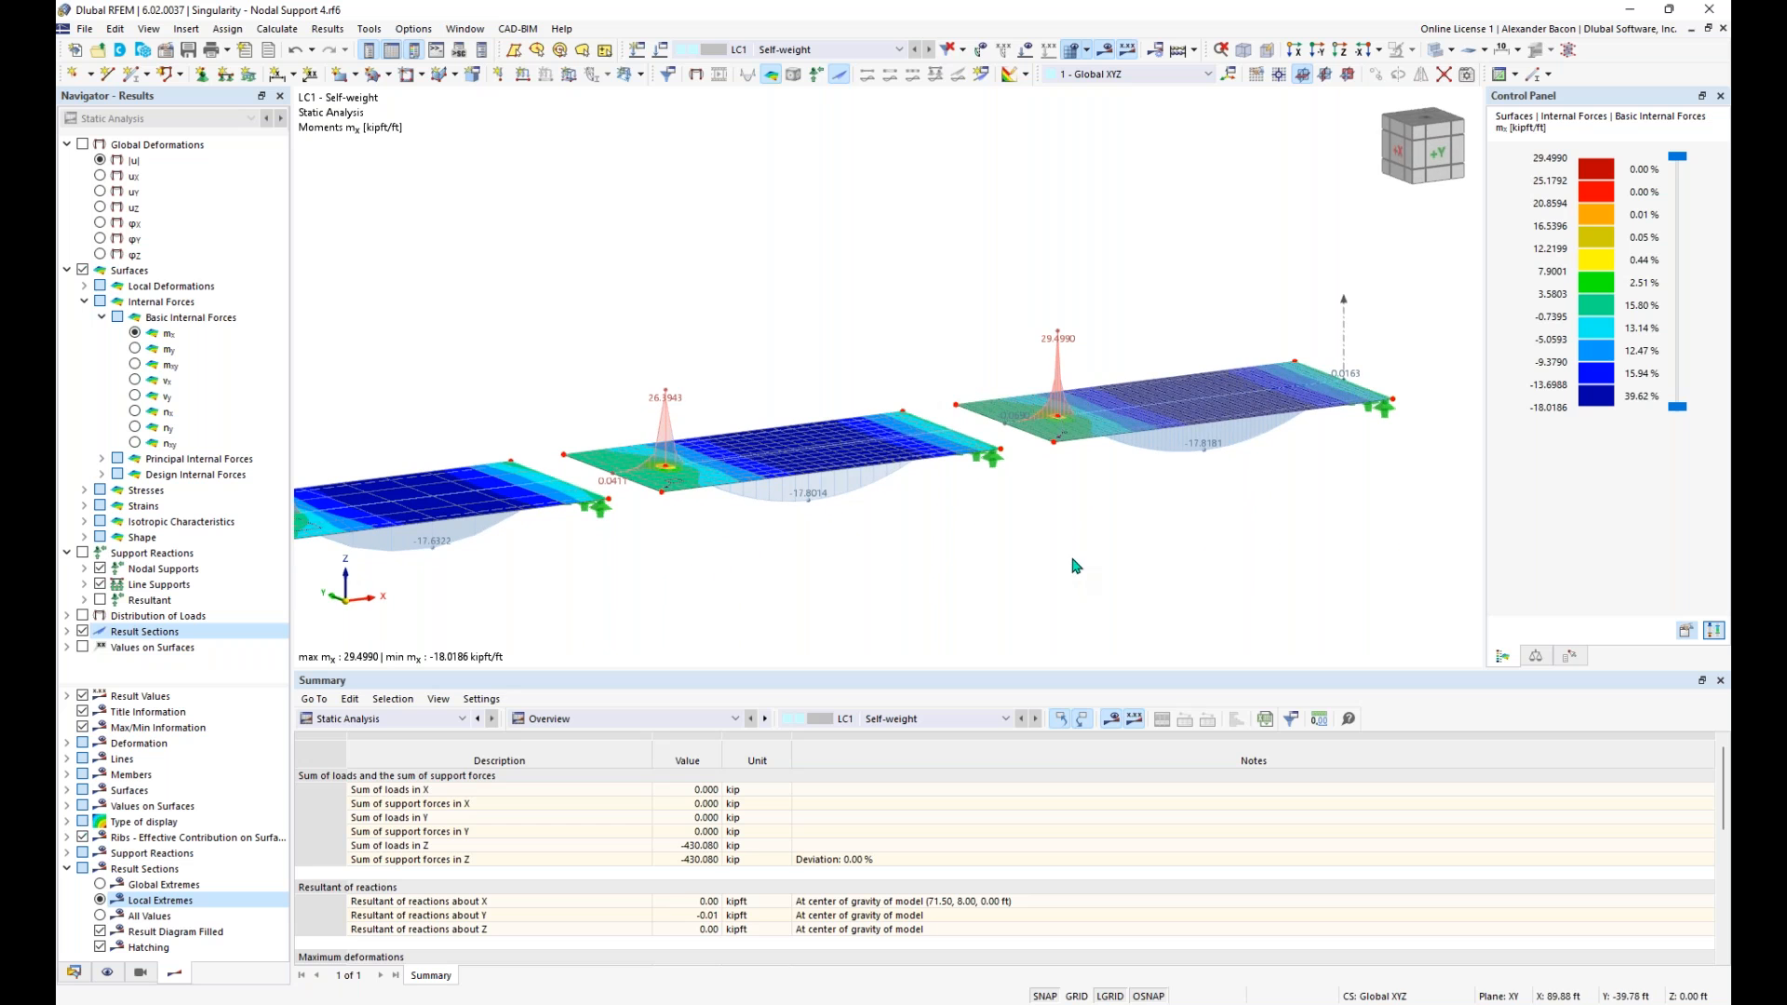
pyautogui.keyDown('ctrl'); pyautogui.moveTo(1108, 513); pyautogui.dragTo(1043, 463, button='middle'); pyautogui.keyUp('ctrl')
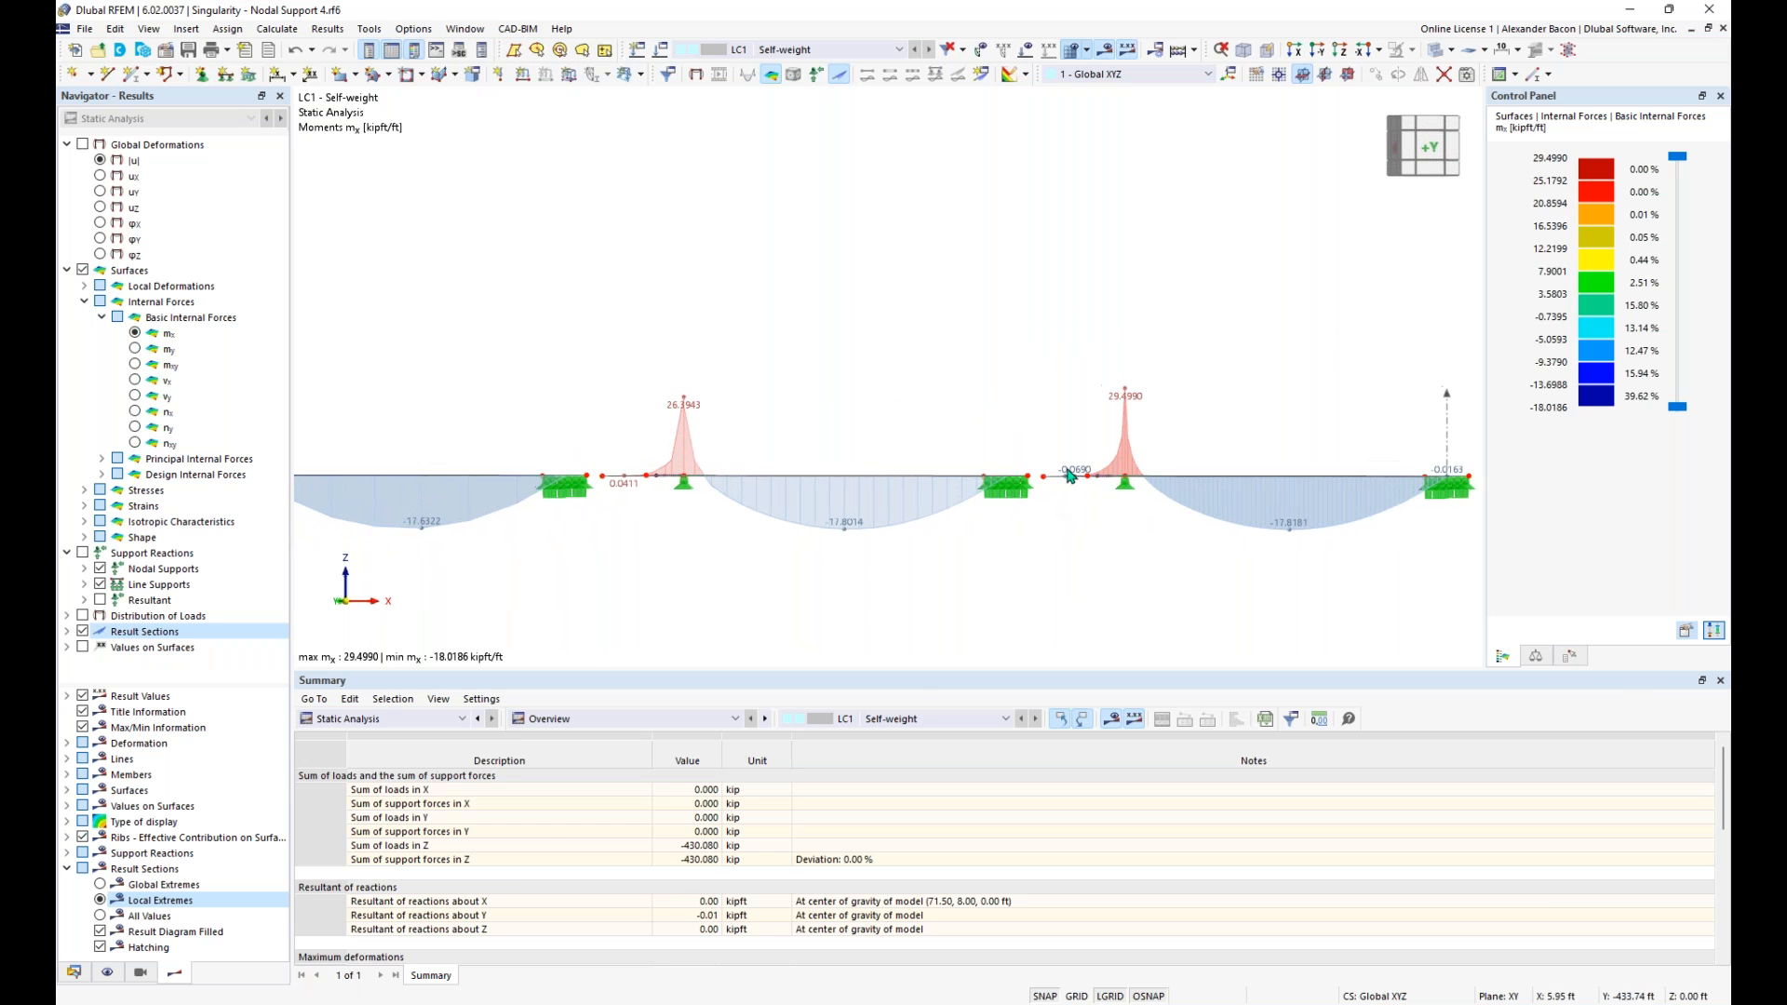
pyautogui.doubleClick(1126, 494)
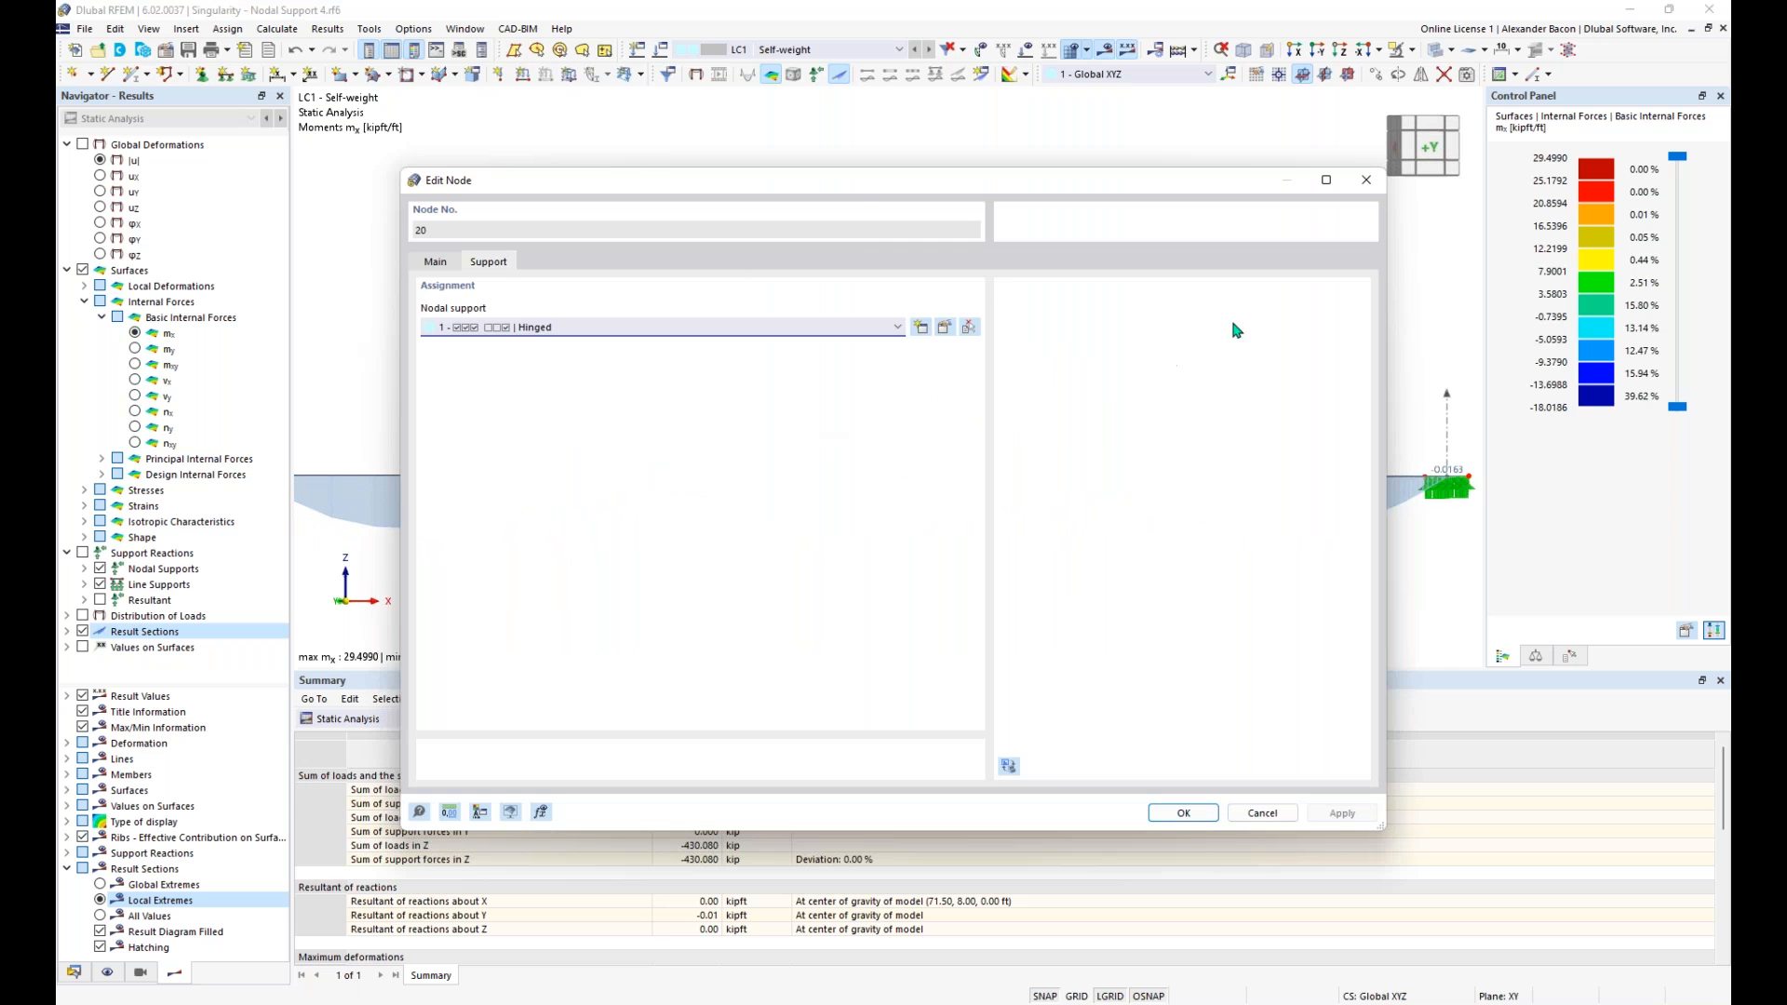
pyautogui.click(528, 328)
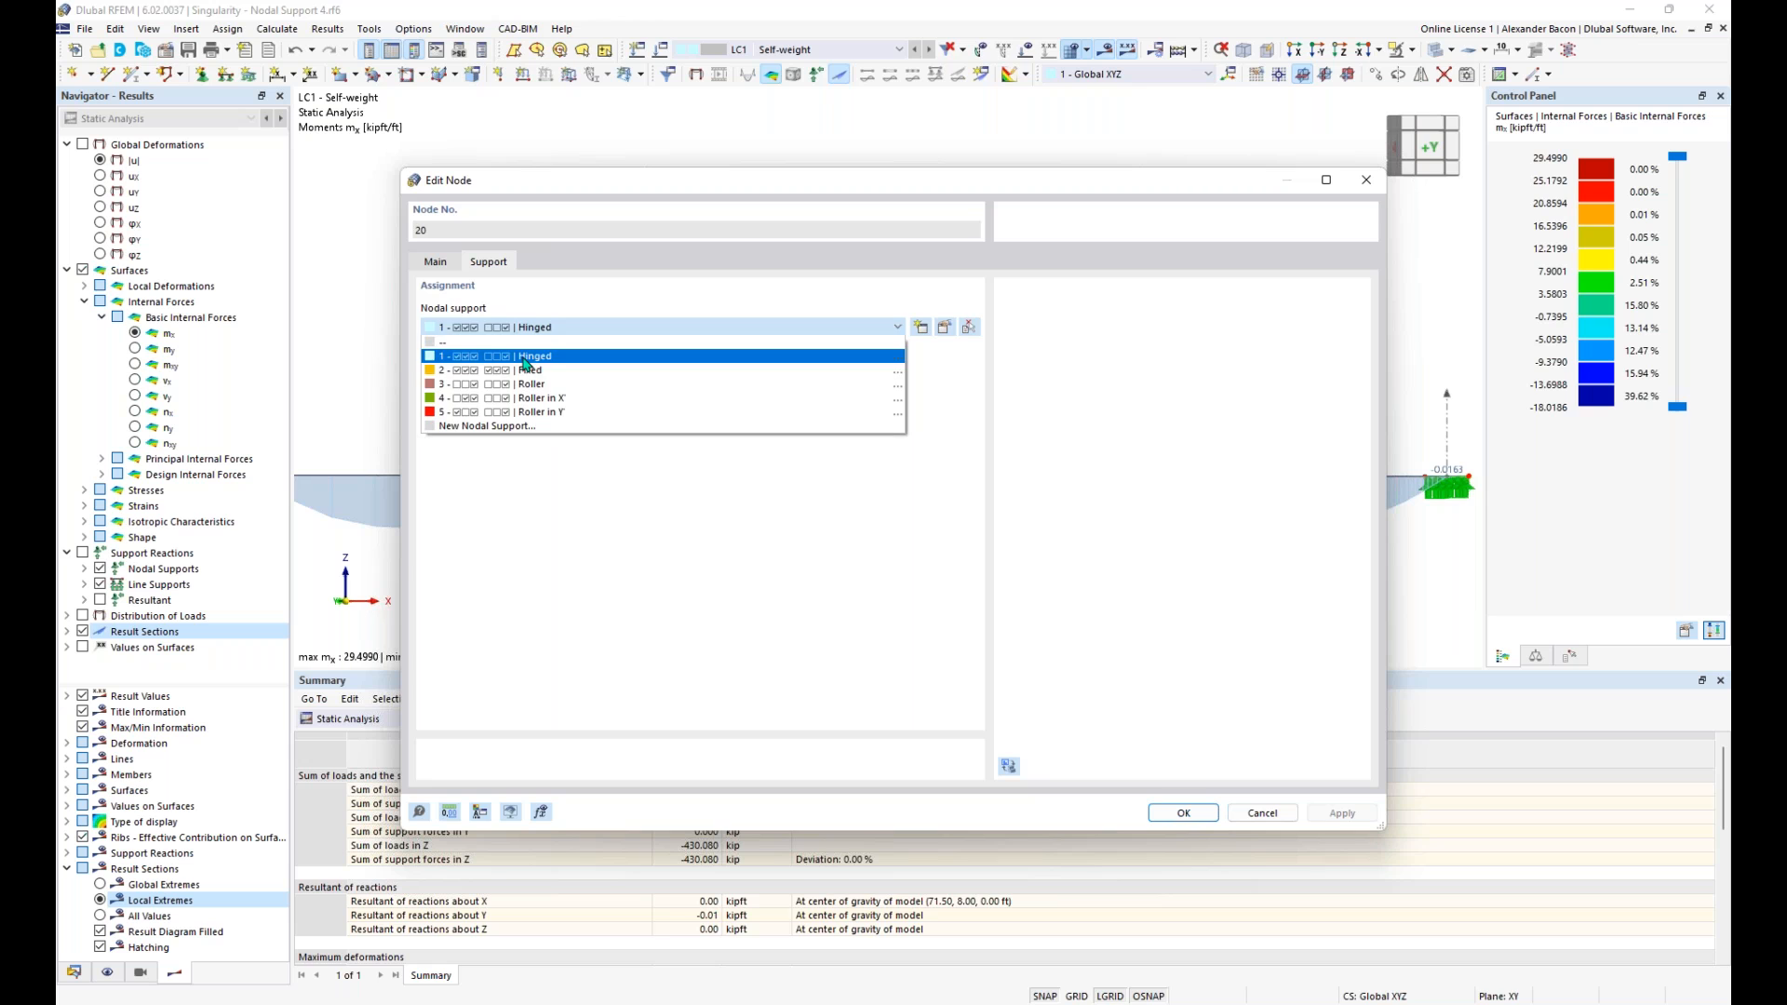
pyautogui.click(528, 354)
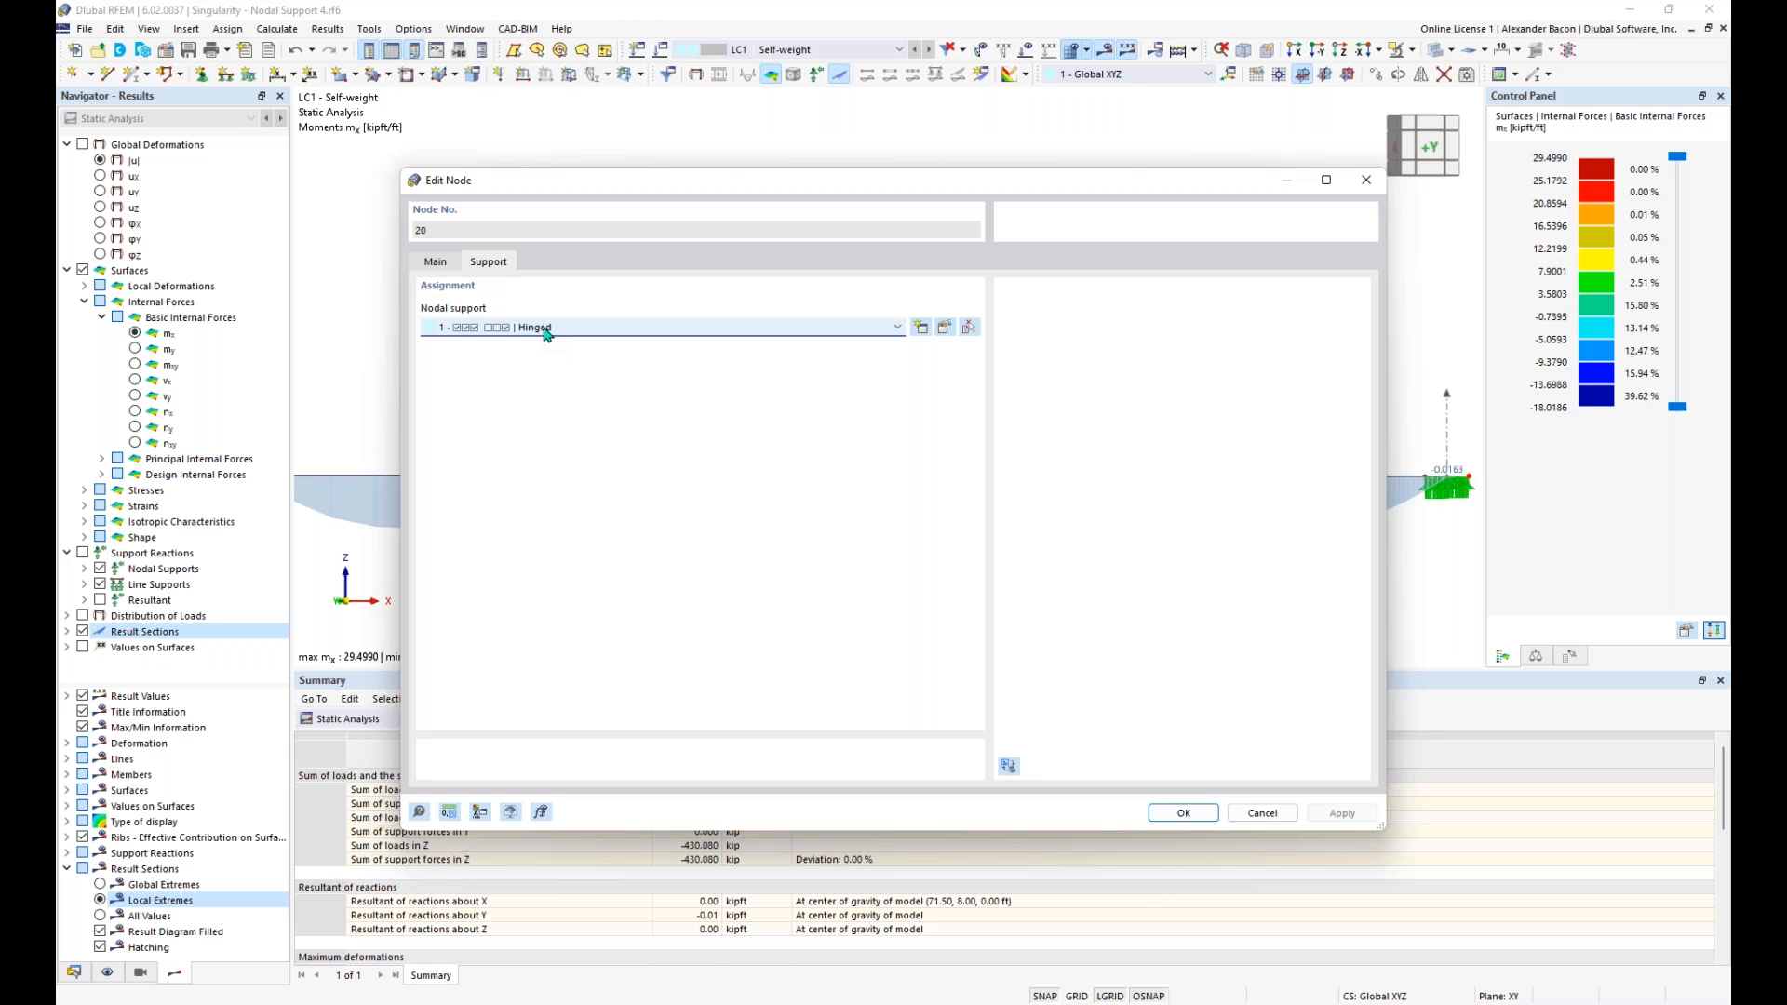
pyautogui.click(945, 330)
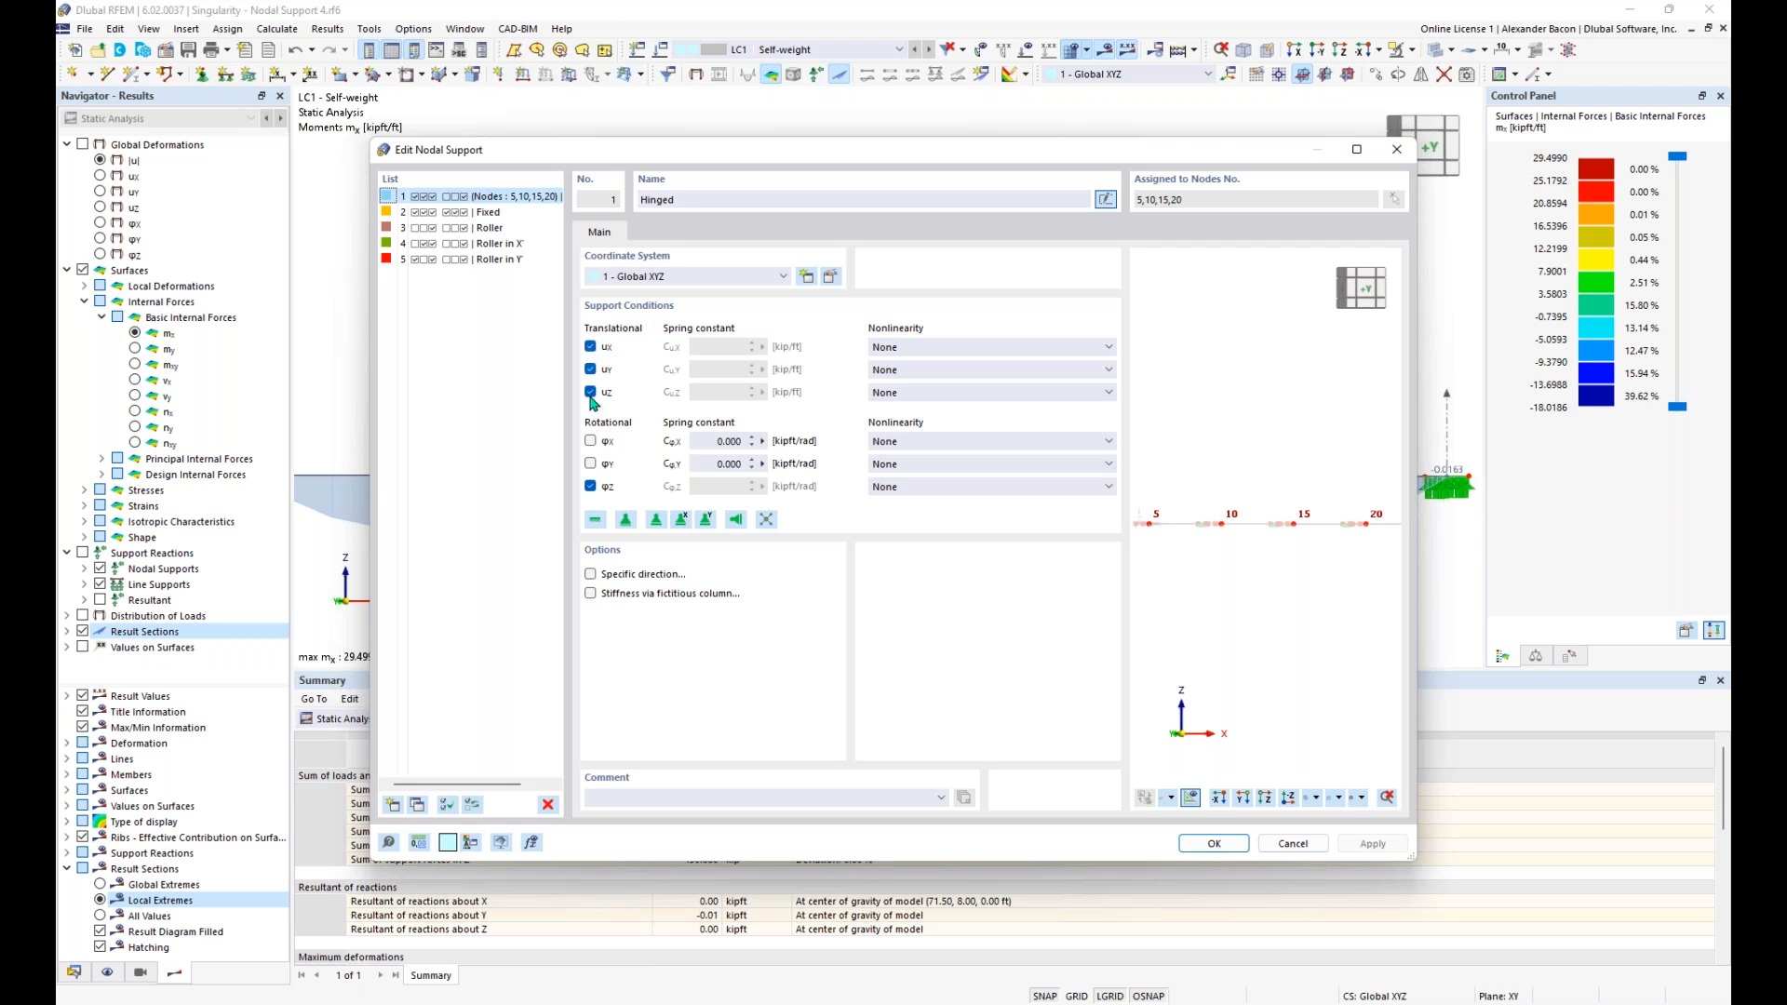
pyautogui.click(591, 348)
pyautogui.click(592, 346)
pyautogui.click(591, 348)
pyautogui.click(591, 347)
pyautogui.moveTo(715, 441); pyautogui.dragTo(765, 441)
pyautogui.click(698, 374)
# - Enable stiffness via fictitious column for the support, modelled by elastic surface foundations with a rectangular column head
pyautogui.click(590, 595)
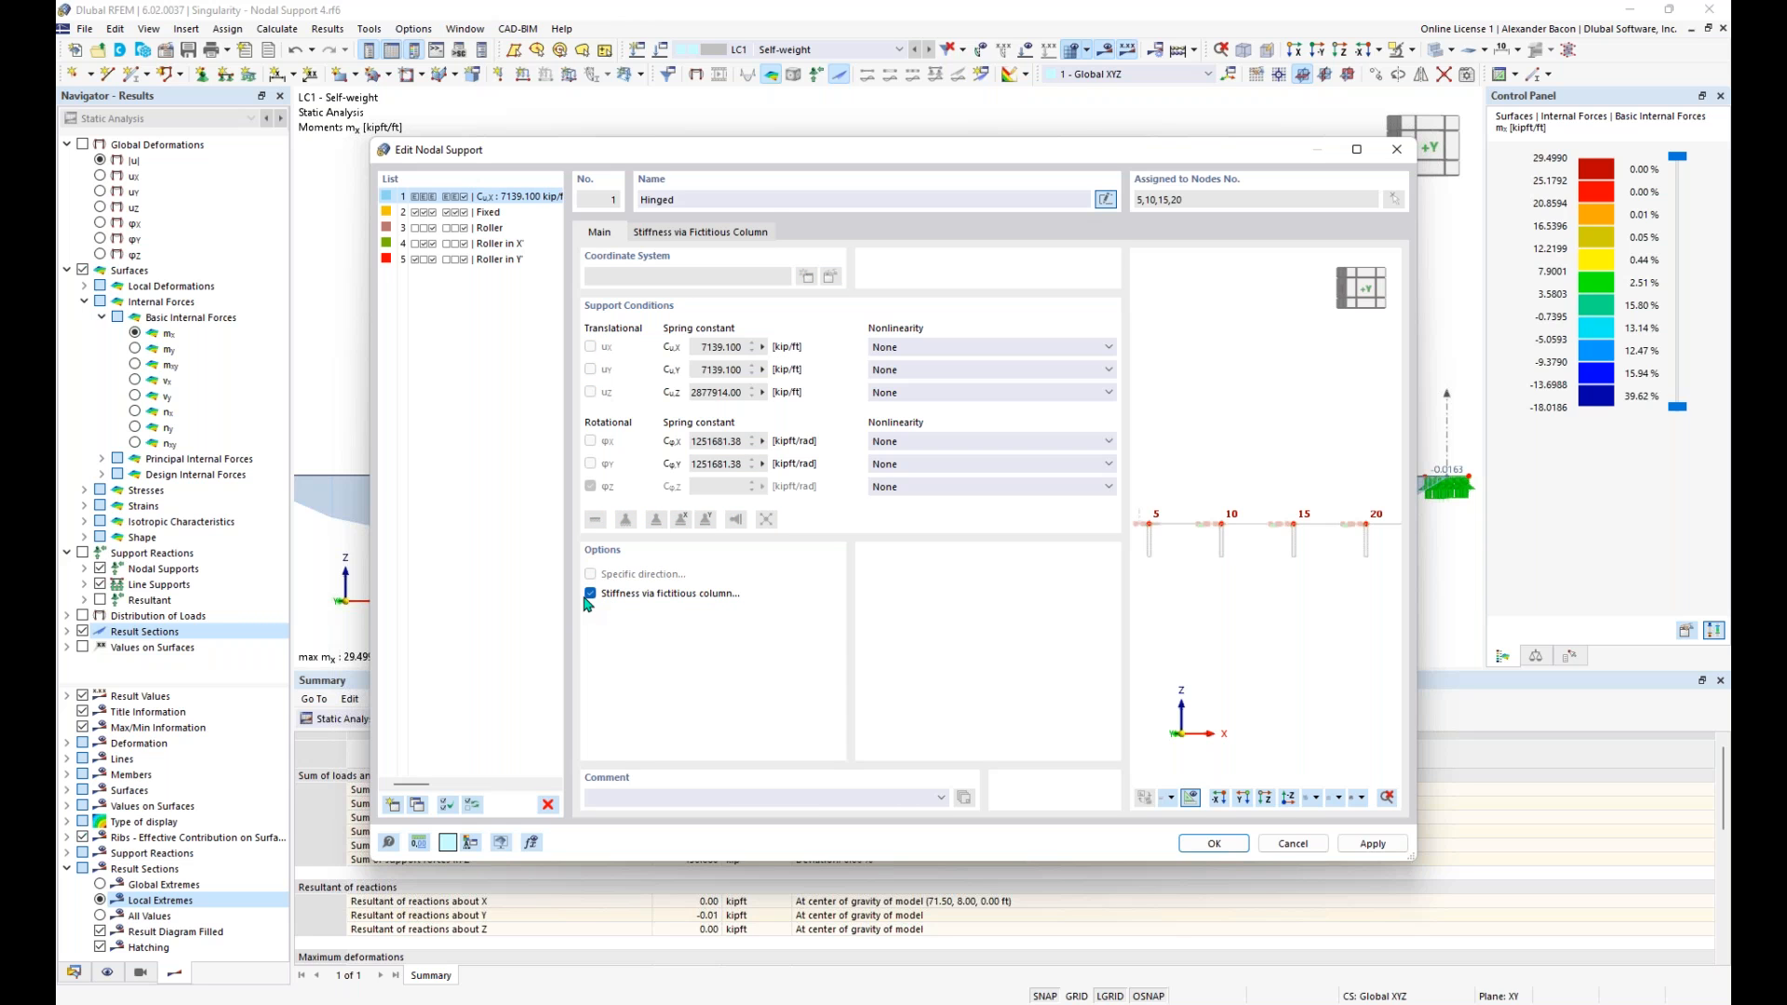
pyautogui.click(716, 232)
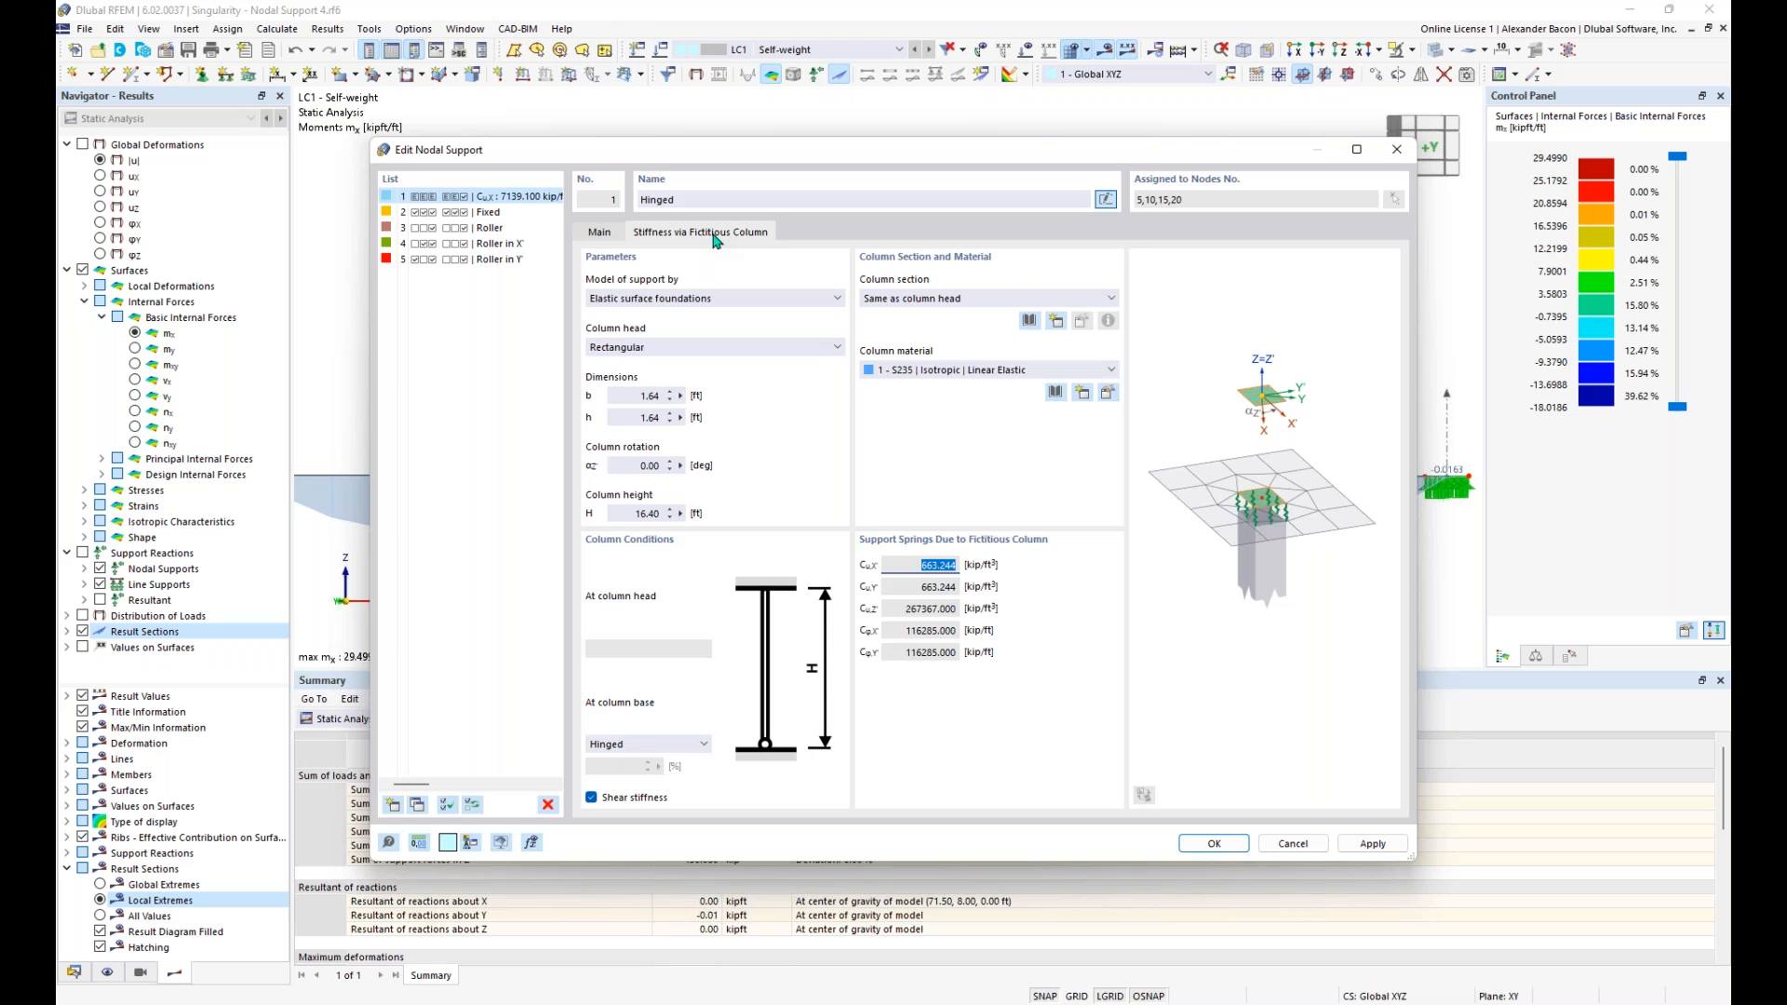
pyautogui.click(693, 299)
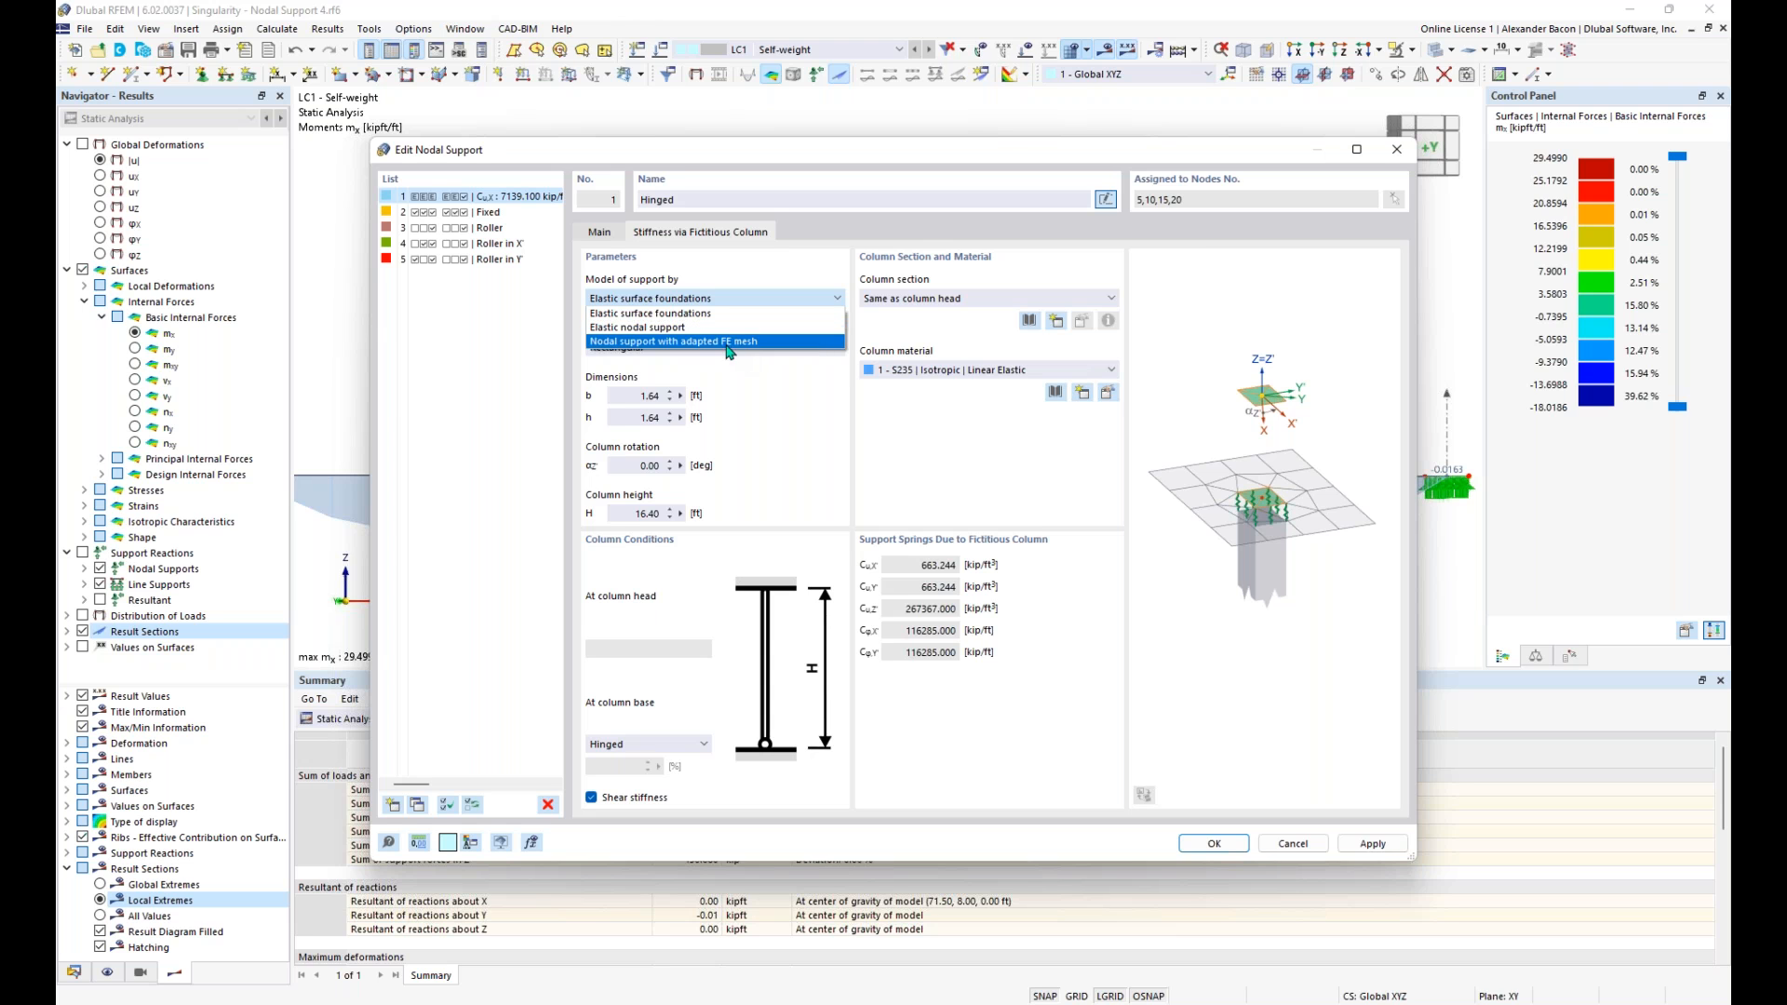
pyautogui.click(681, 315)
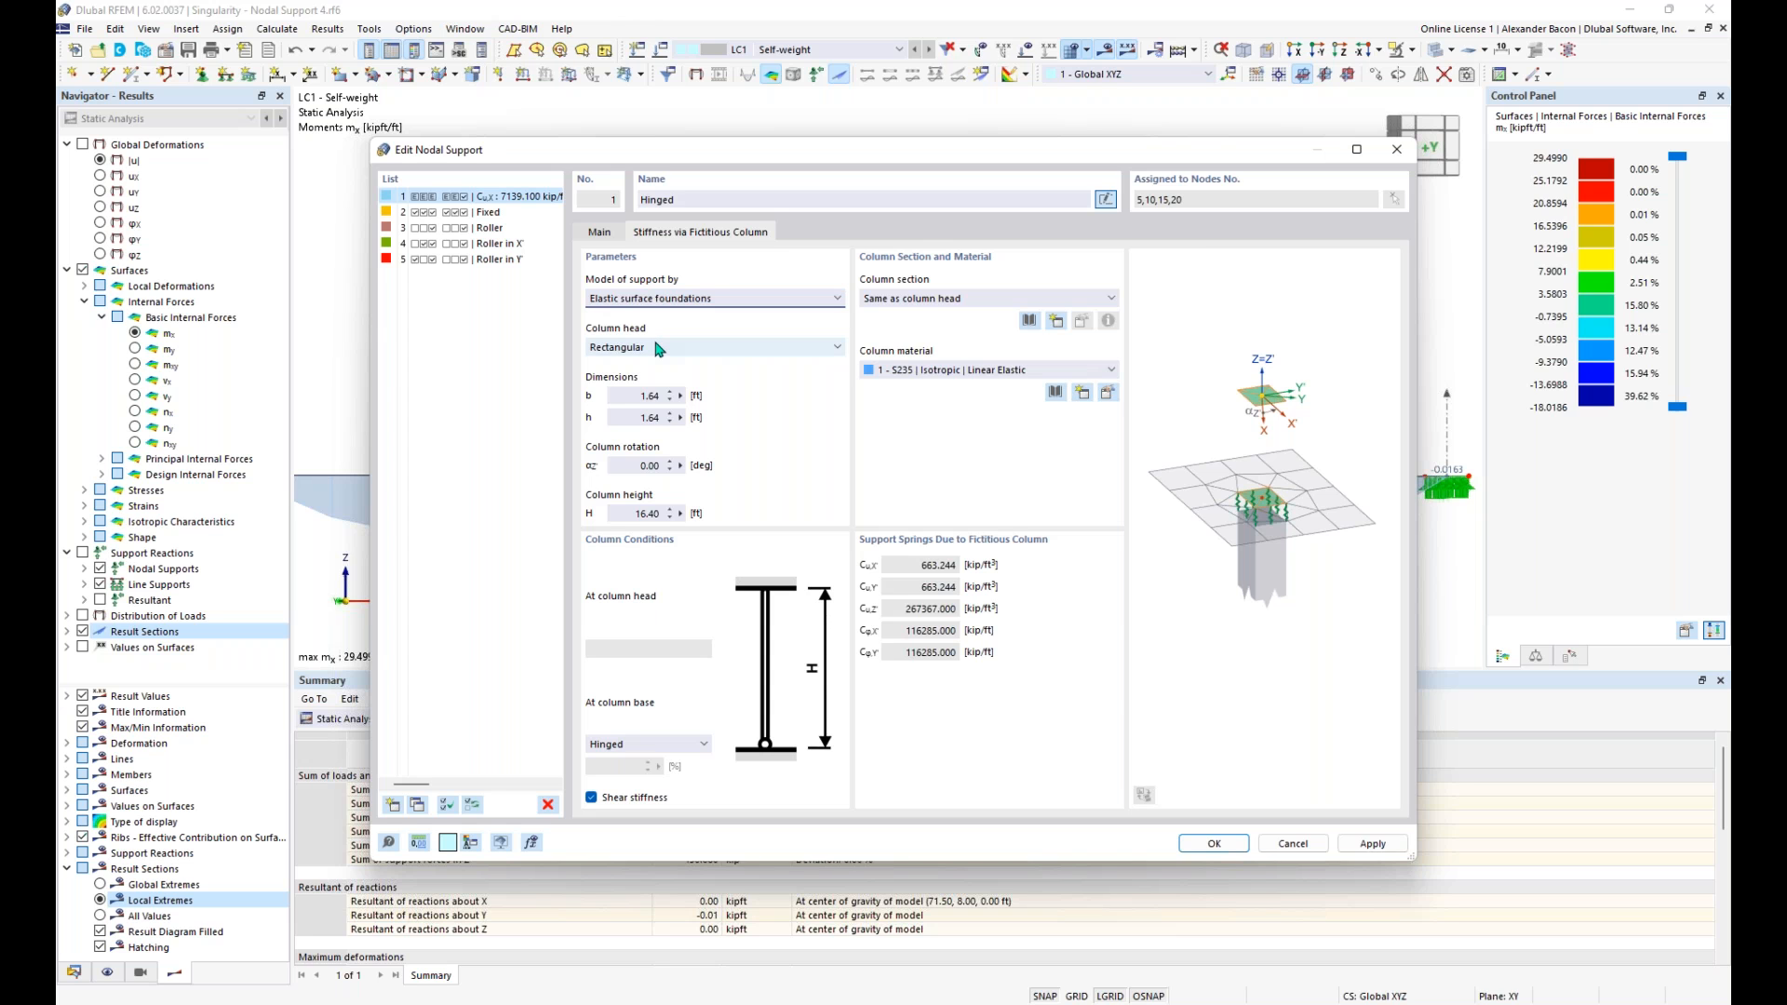
pyautogui.click(657, 348)
pyautogui.click(658, 348)
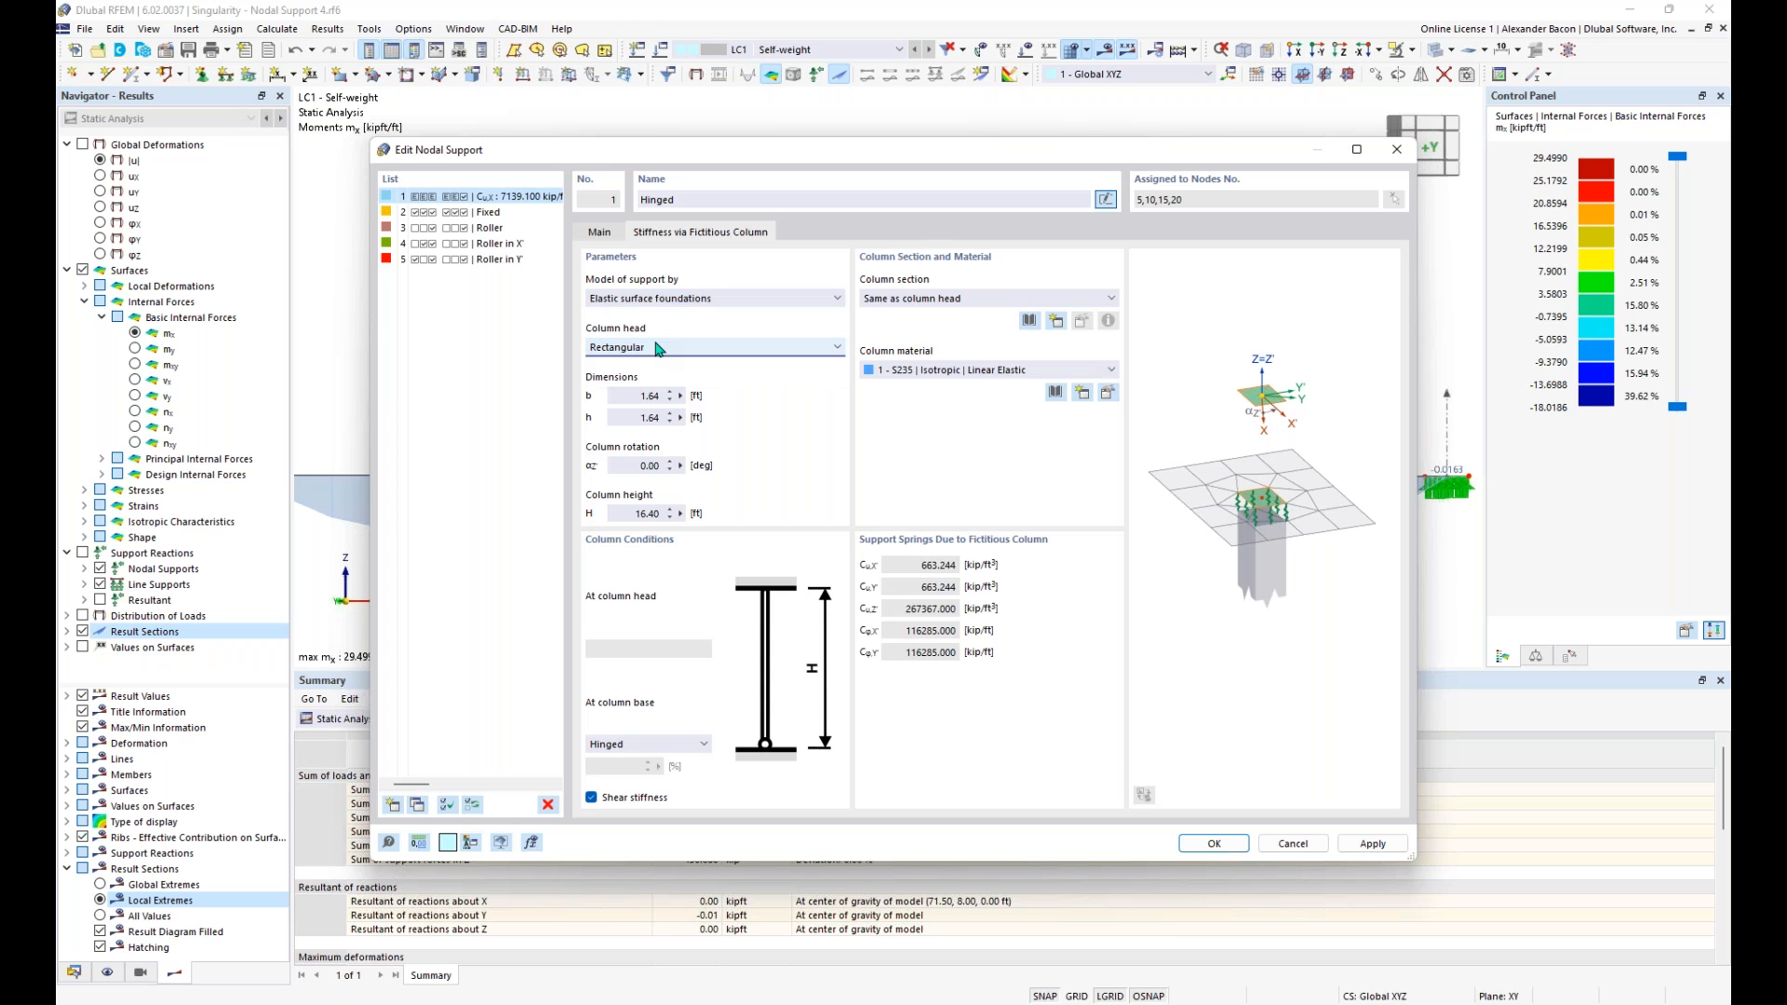
# - Set the fictitious column's head dimensions b and h to 1.41 ft and its height to 10 ft
pyautogui.doubleClick(635, 396)
pyautogui.doubleClick(637, 417)
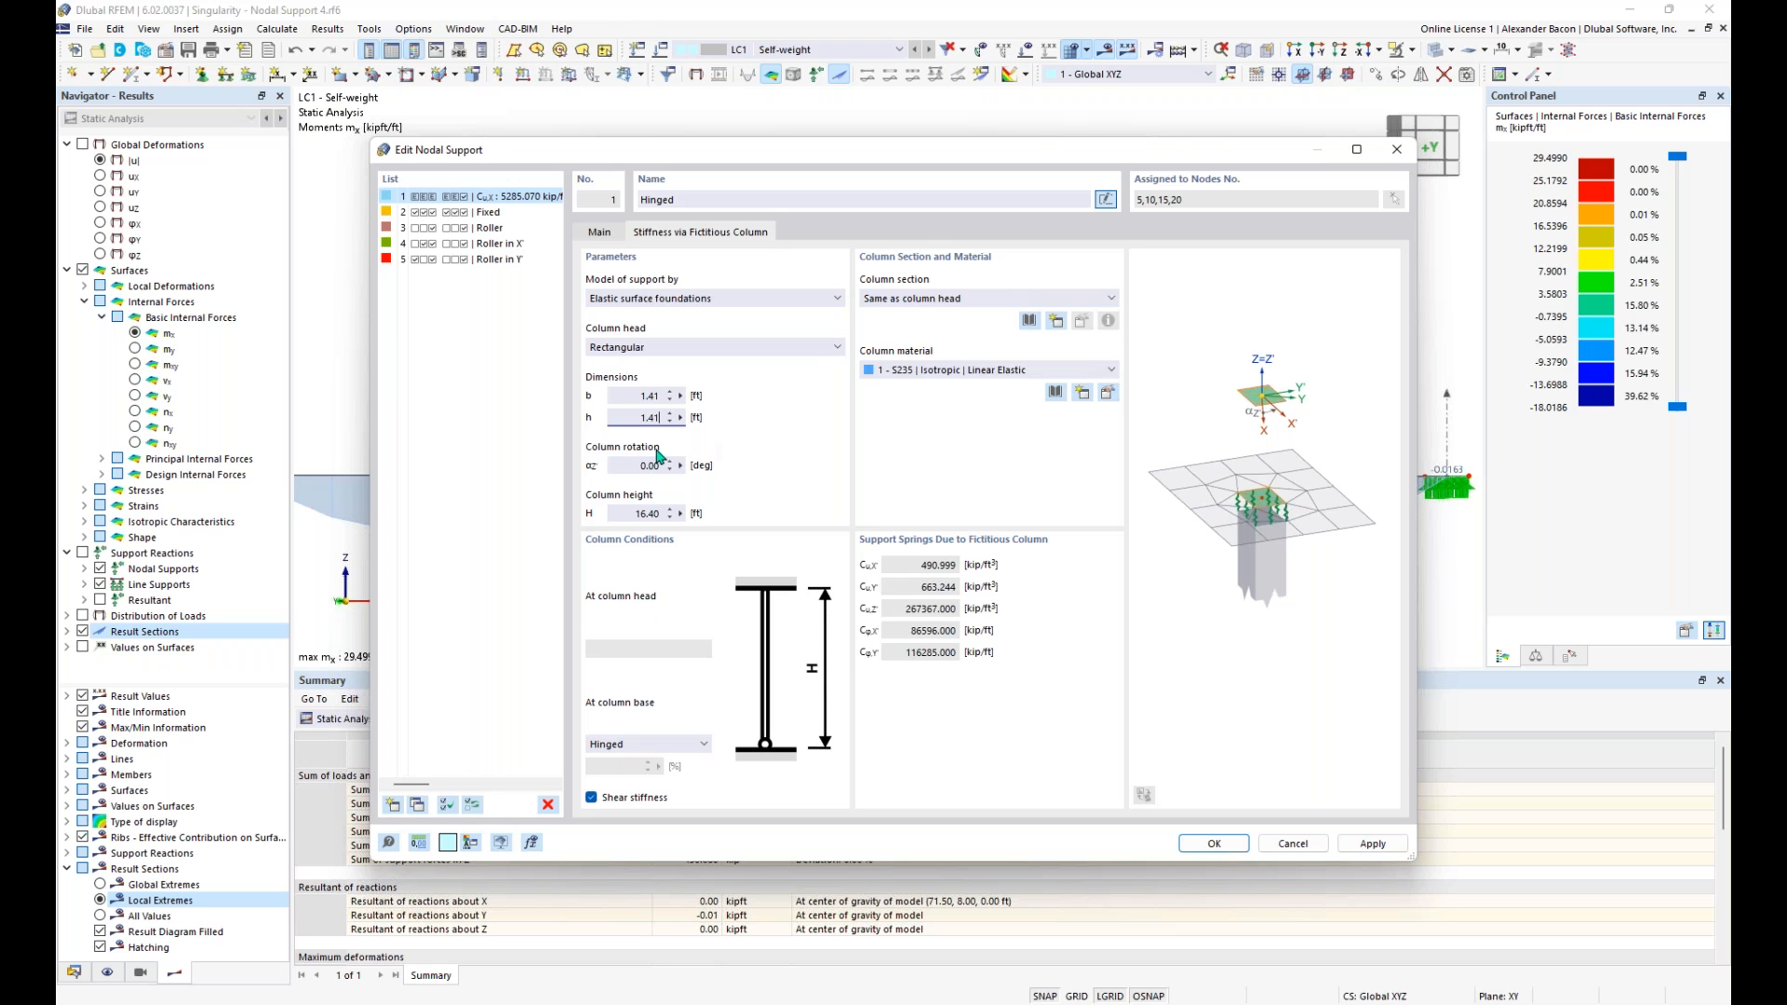
pyautogui.click(658, 513)
pyautogui.doubleClick(658, 513)
pyautogui.write('10')
# - Assign material 4 - Concrete f'c = 4000 psi to the fictitious column and keep its section same as column head
pyautogui.click(946, 372)
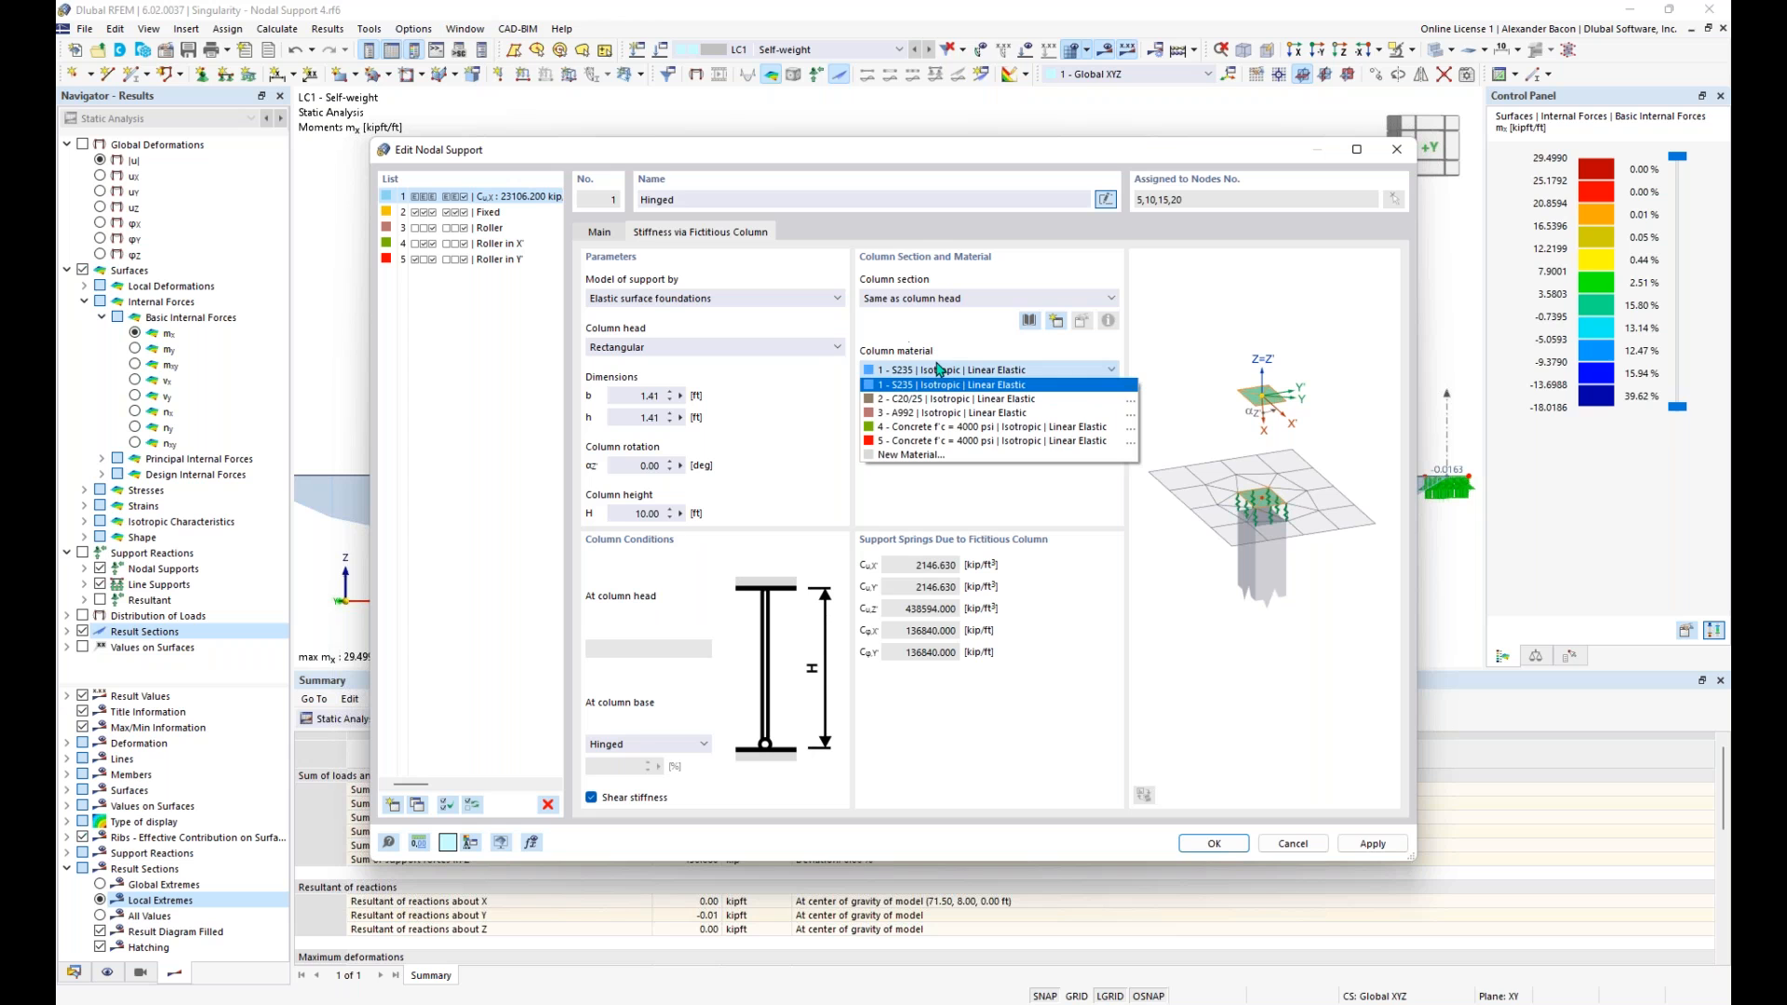
pyautogui.click(949, 428)
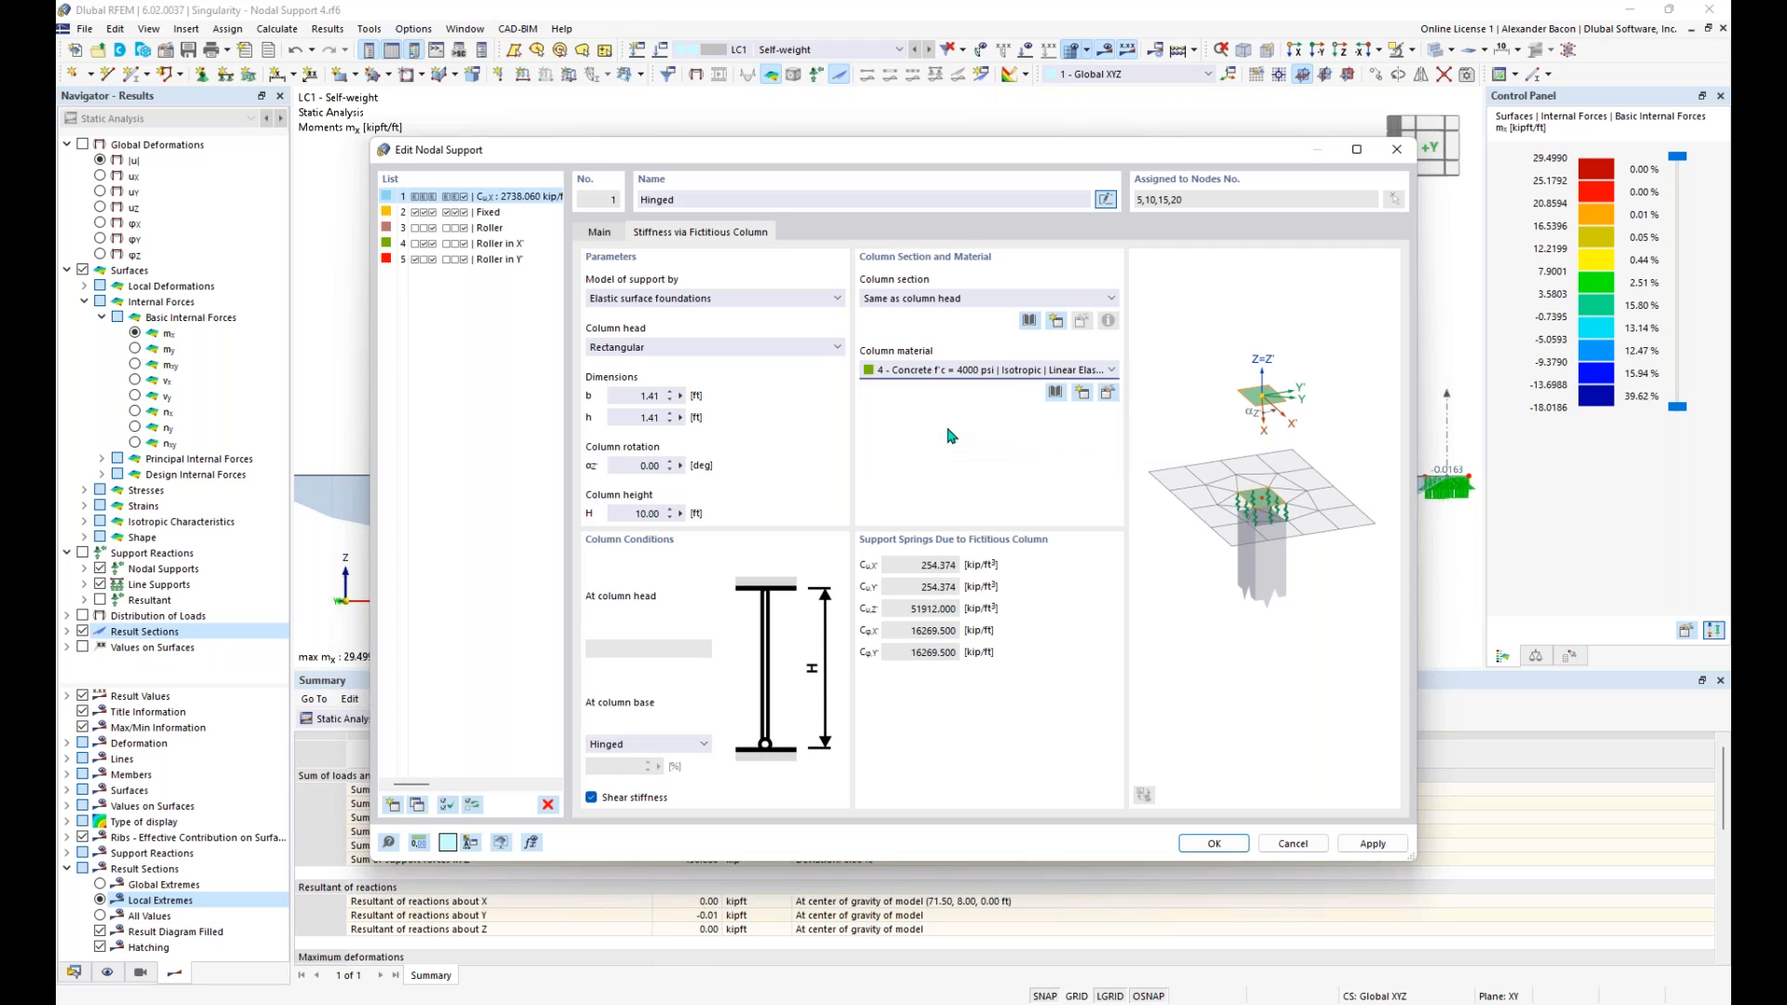
pyautogui.click(931, 300)
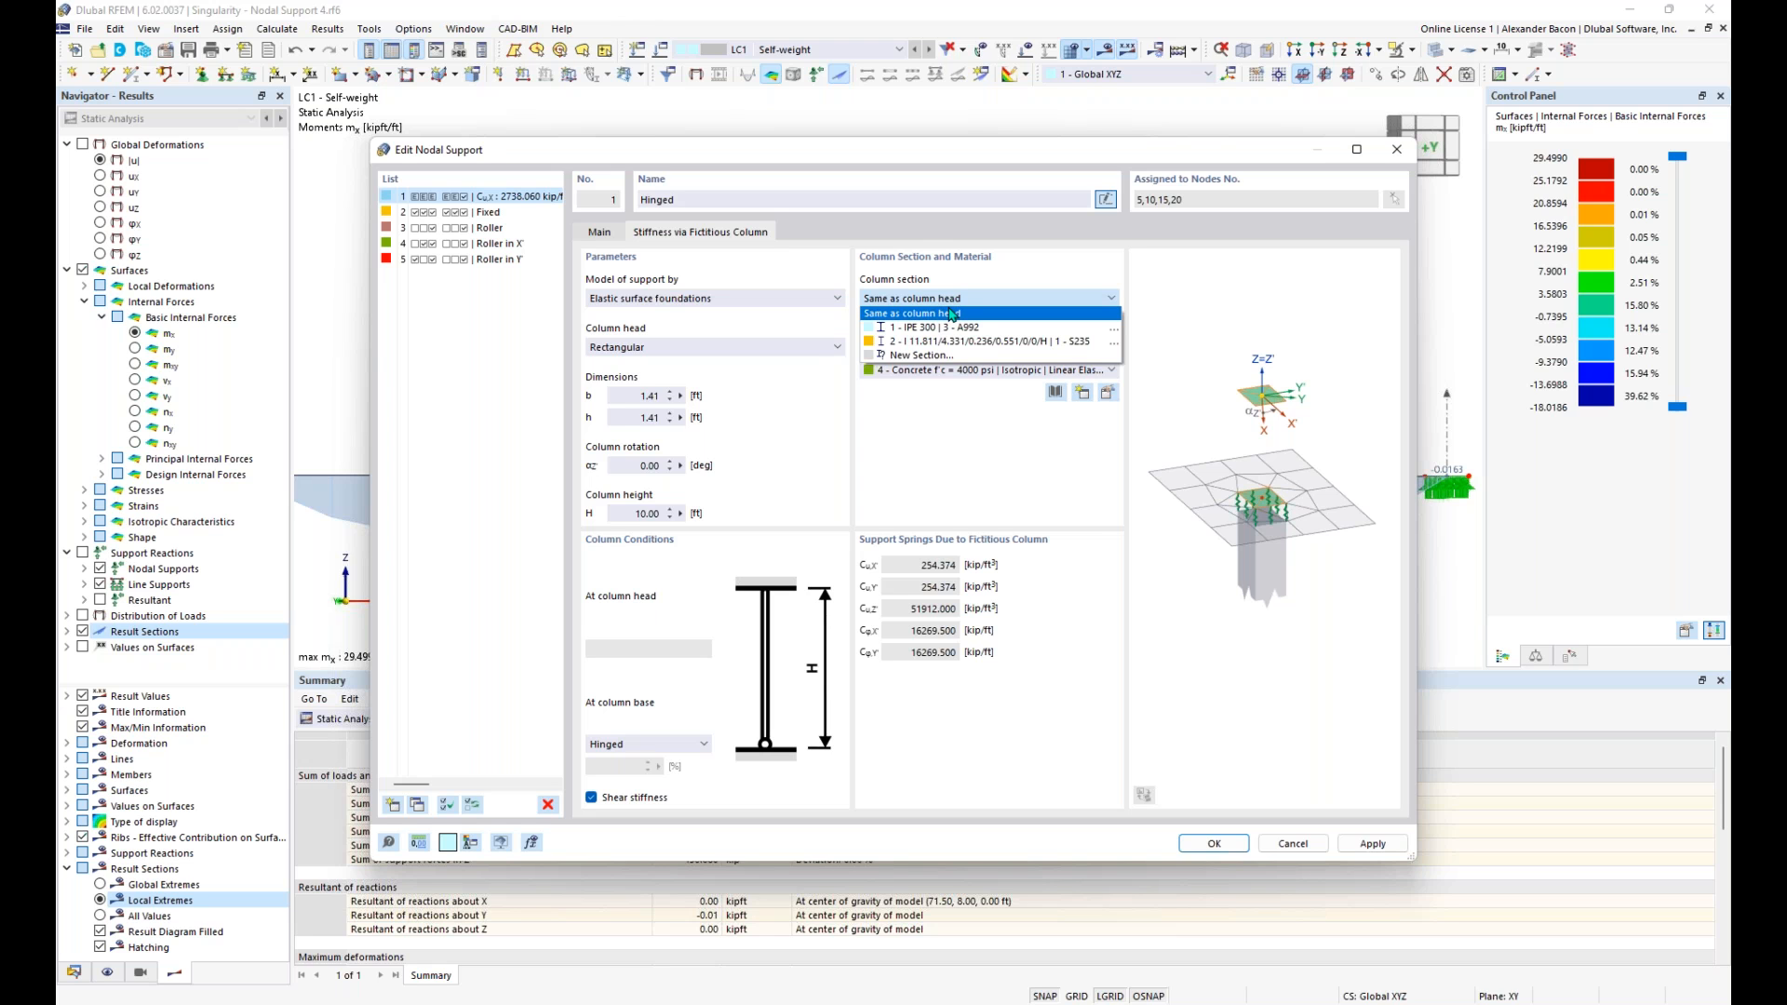
pyautogui.click(958, 313)
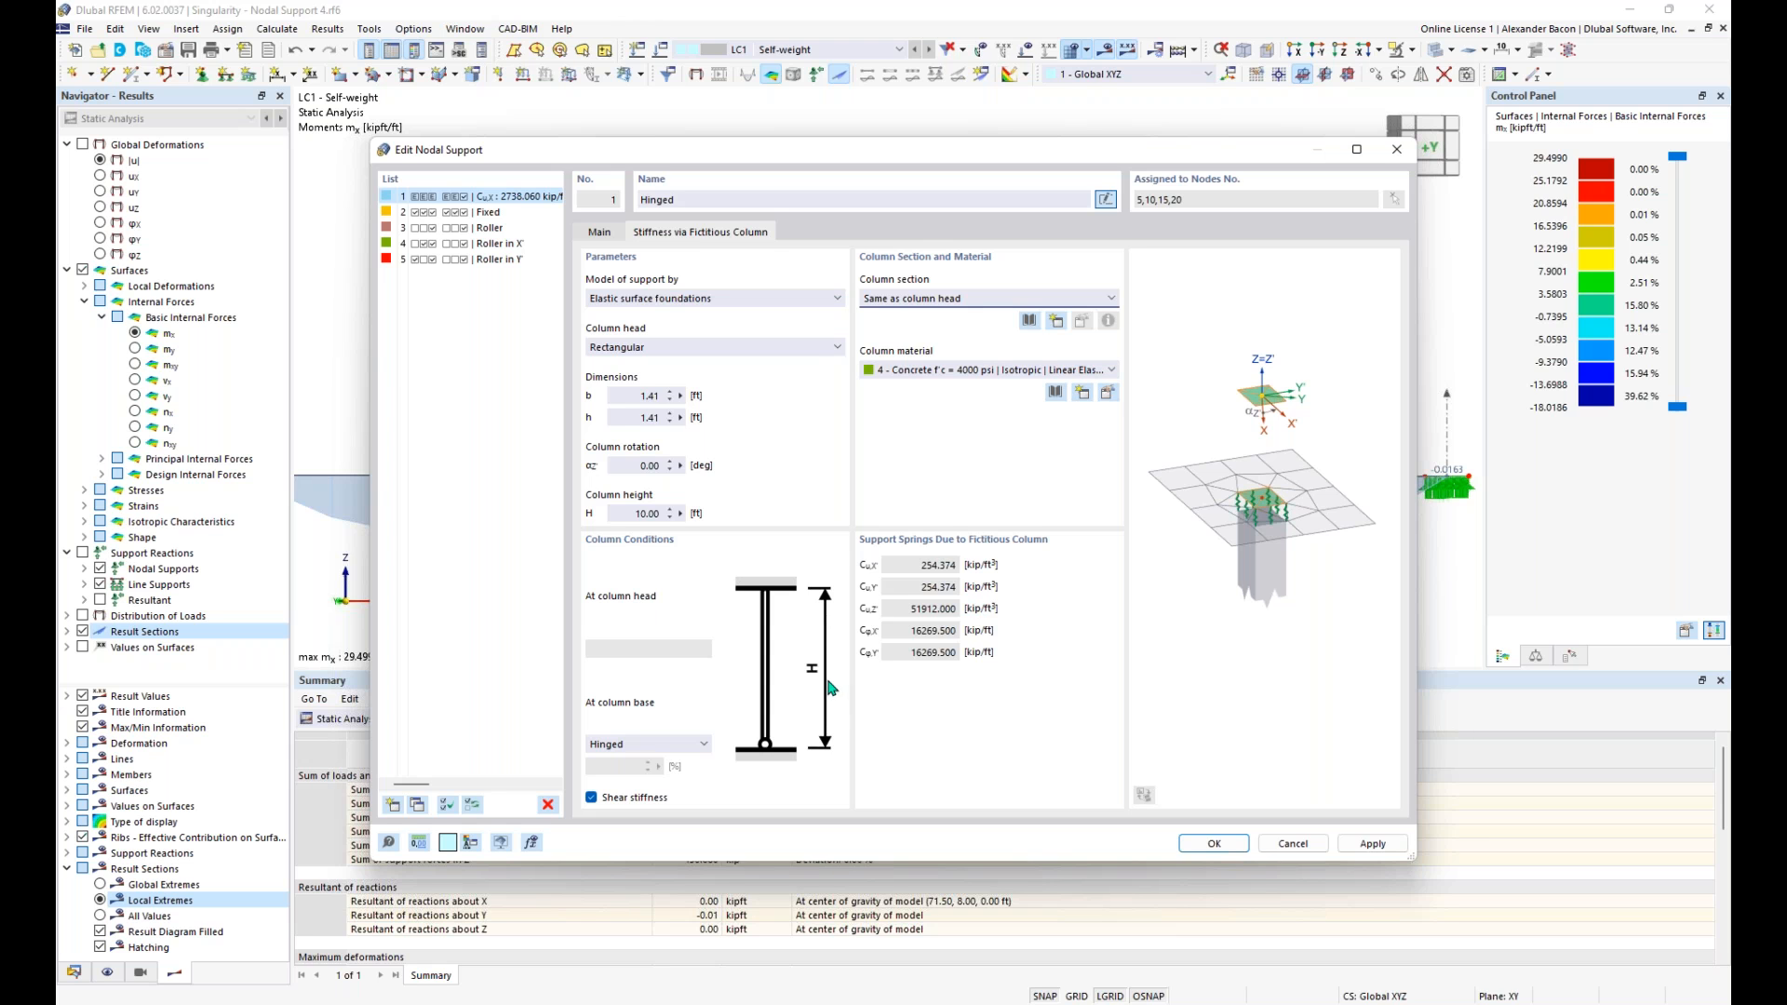
# - Keep the column base condition Hinged and review the support's spring constants derived from the fictitious column
pyautogui.click(677, 747)
pyautogui.click(677, 755)
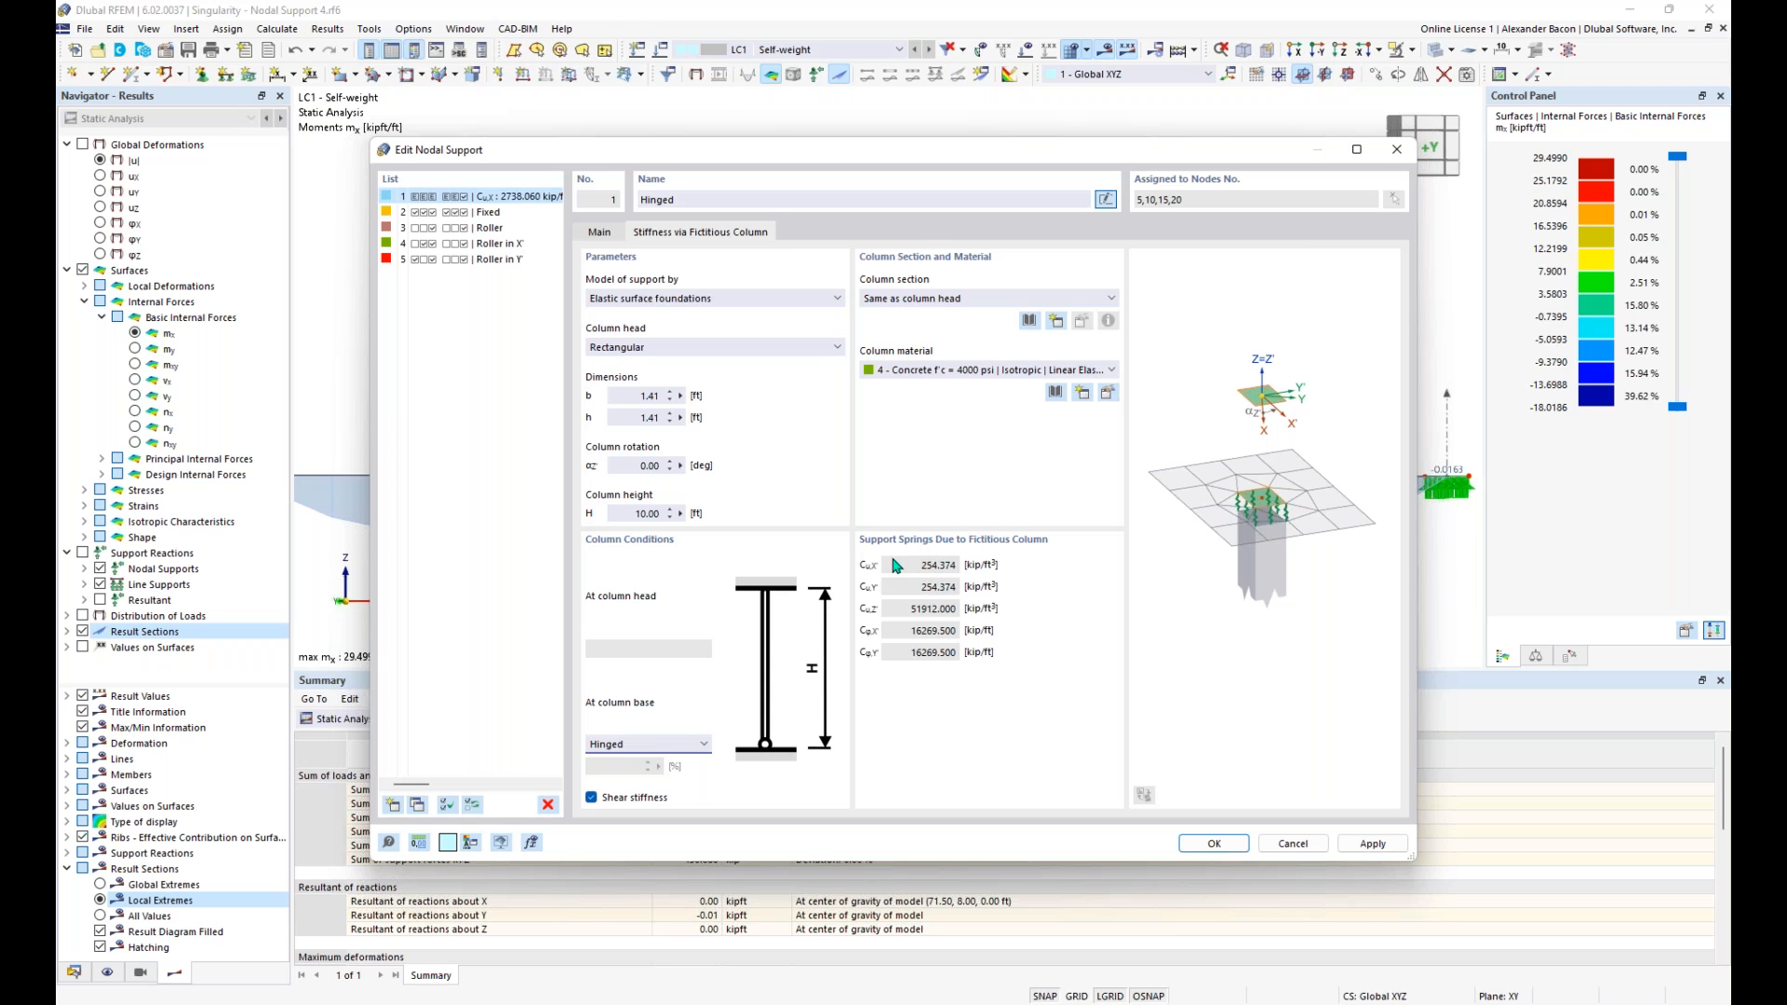
pyautogui.click(601, 235)
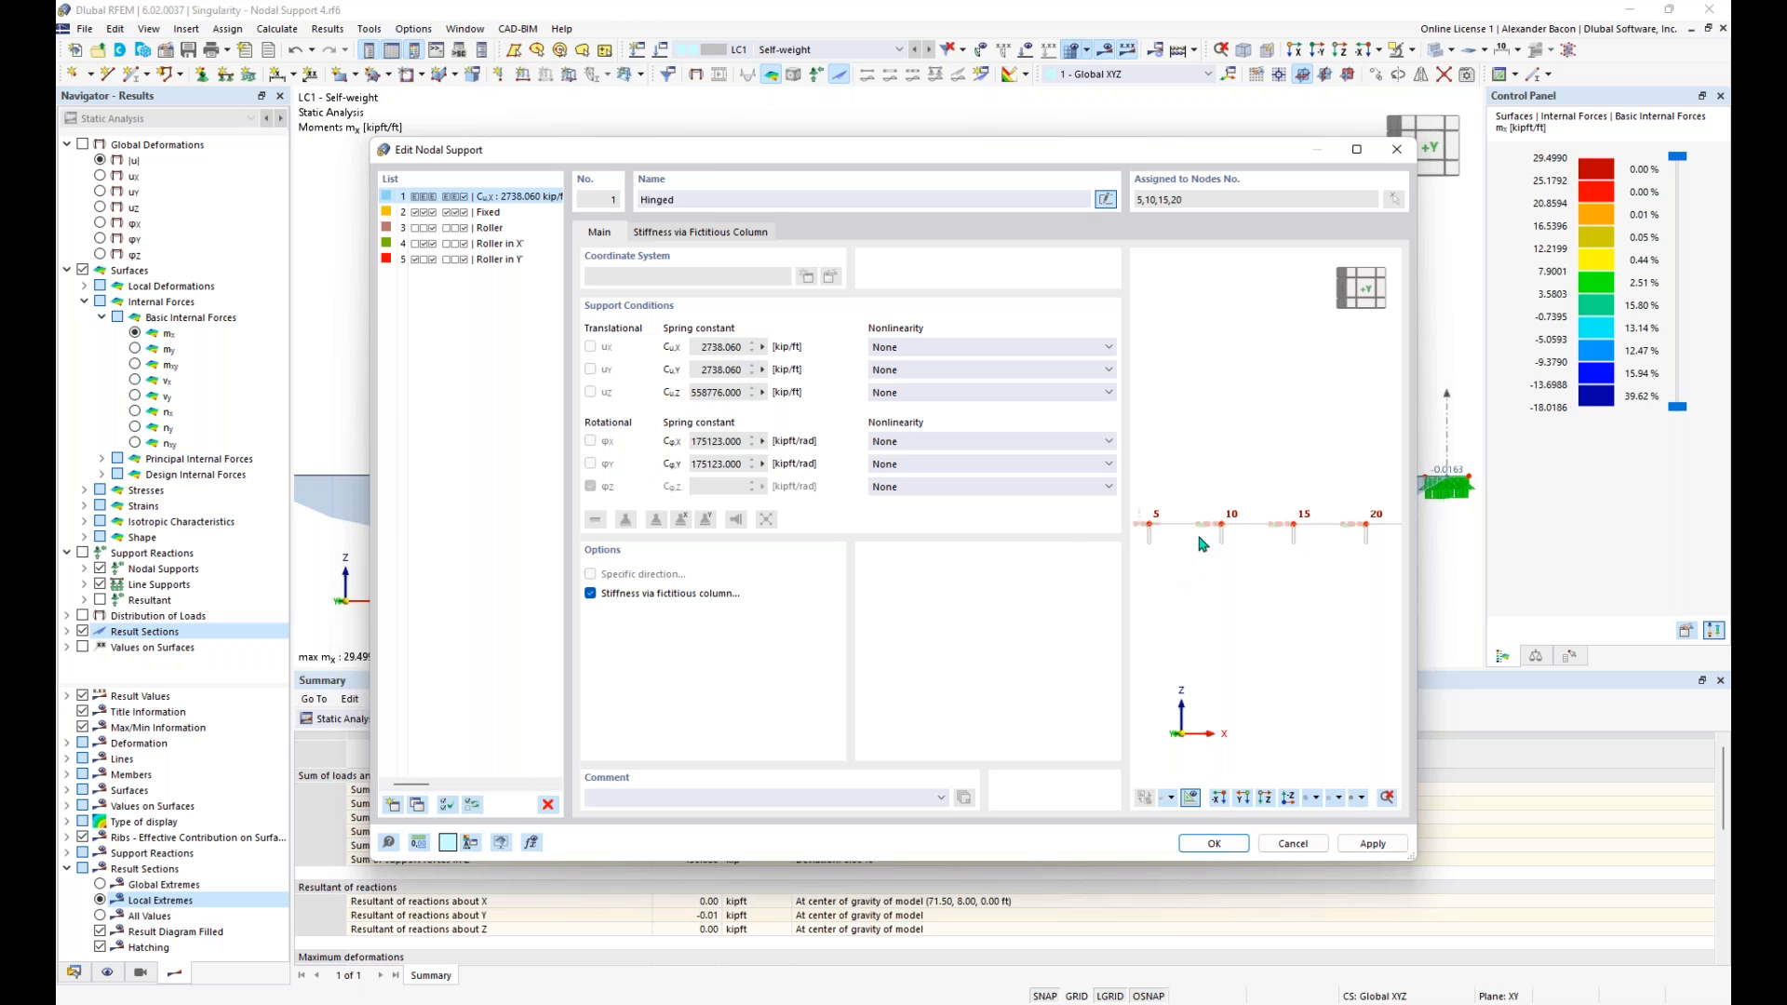
# - Examine the fictitious column and spring symbols at node 20 in a 3D view of the support preview
pyautogui.keyDown('ctrl'); pyautogui.moveTo(1233, 540); pyautogui.dragTo(1350, 633, button='middle'); pyautogui.keyUp('ctrl')
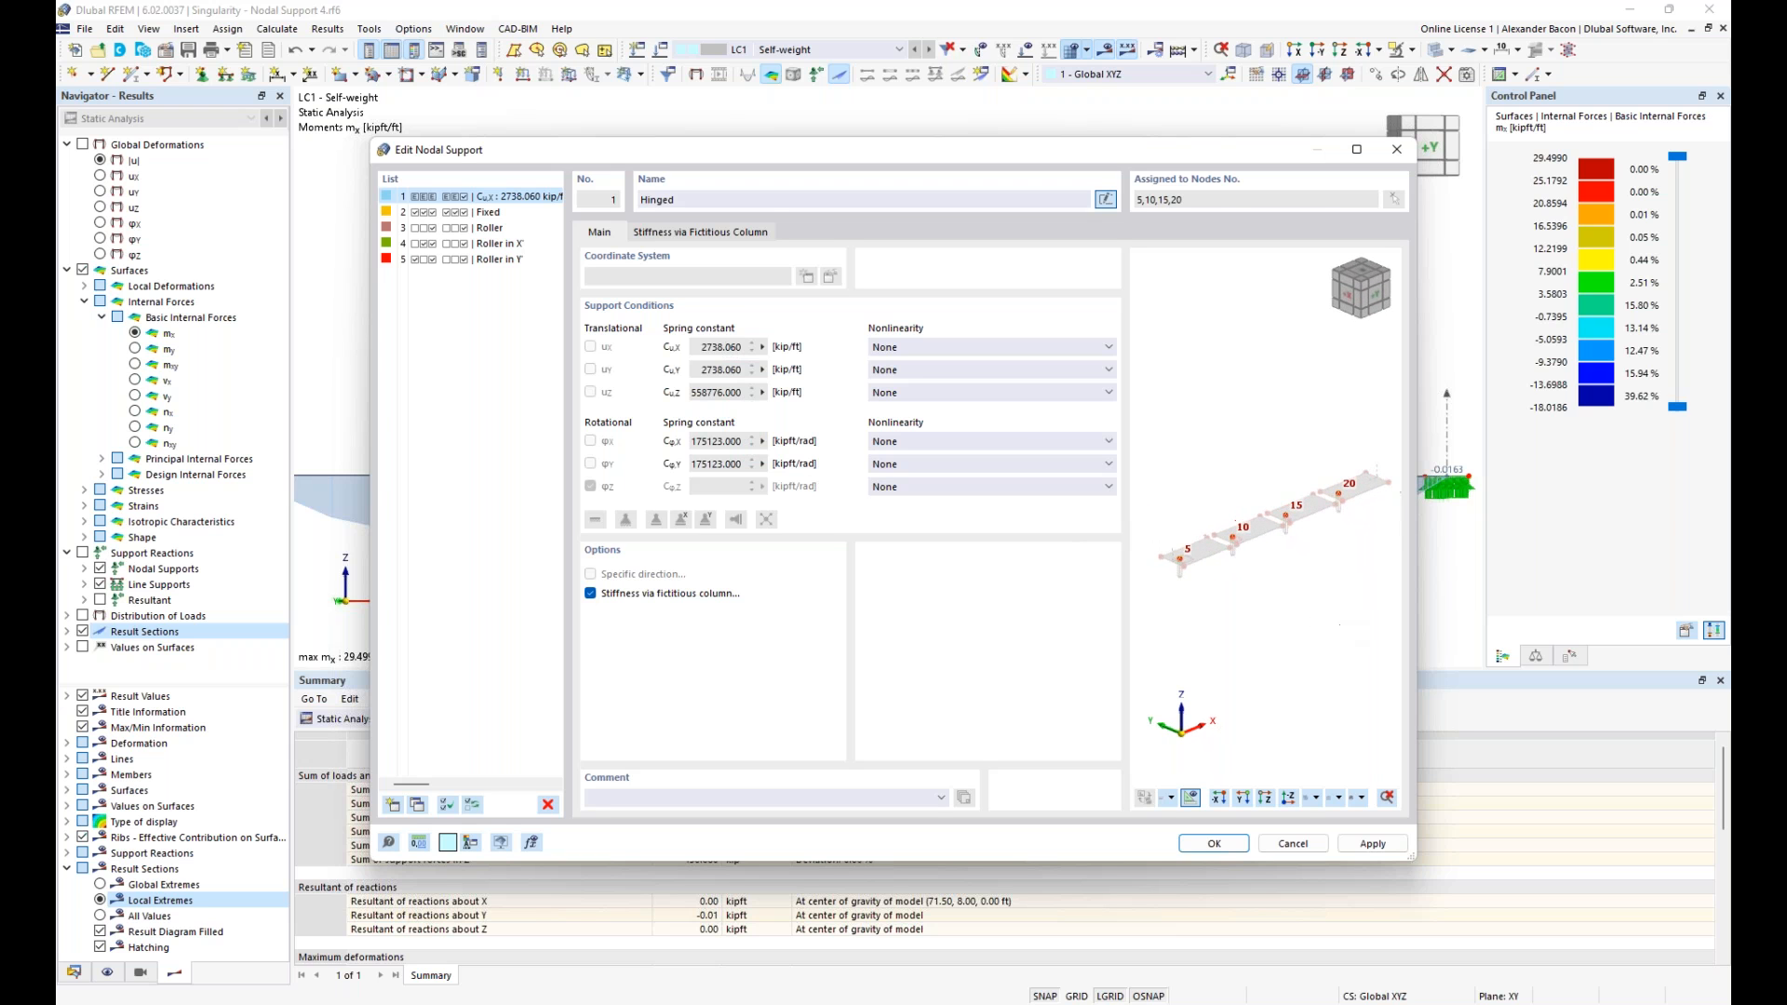
pyautogui.scroll(5, 1199, 563)
pyautogui.moveTo(1286, 537); pyautogui.dragTo(1150, 666, button='middle')
pyautogui.moveTo(1249, 590); pyautogui.dragTo(1128, 629, button='middle')
pyautogui.moveTo(1266, 580); pyautogui.dragTo(1128, 640, button='middle')
pyautogui.moveTo(1337, 574); pyautogui.dragTo(1226, 579, button='middle')
pyautogui.scroll(2, 1233, 575)
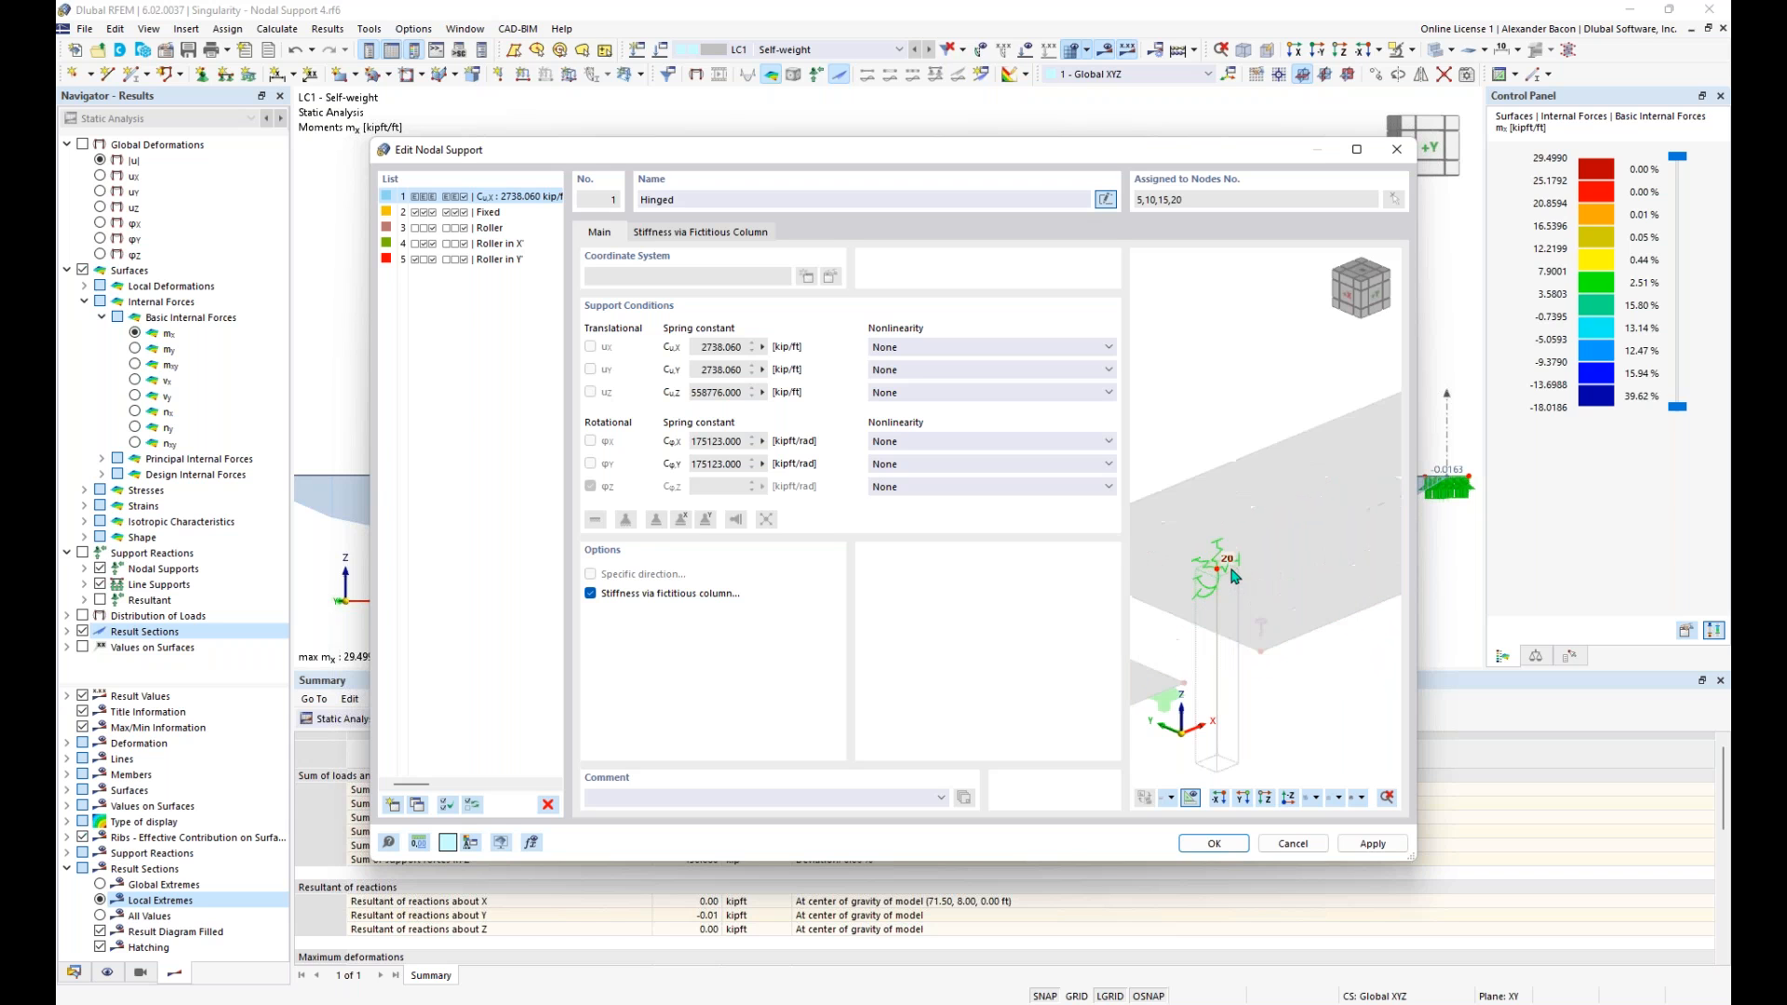
pyautogui.scroll(-3, 1229, 576)
pyautogui.scroll(2, 1219, 573)
pyautogui.moveTo(1214, 592); pyautogui.dragTo(1382, 498, button='middle')
pyautogui.scroll(-2, 1166, 646)
pyautogui.moveTo(1166, 646); pyautogui.dragTo(1361, 564, button='middle')
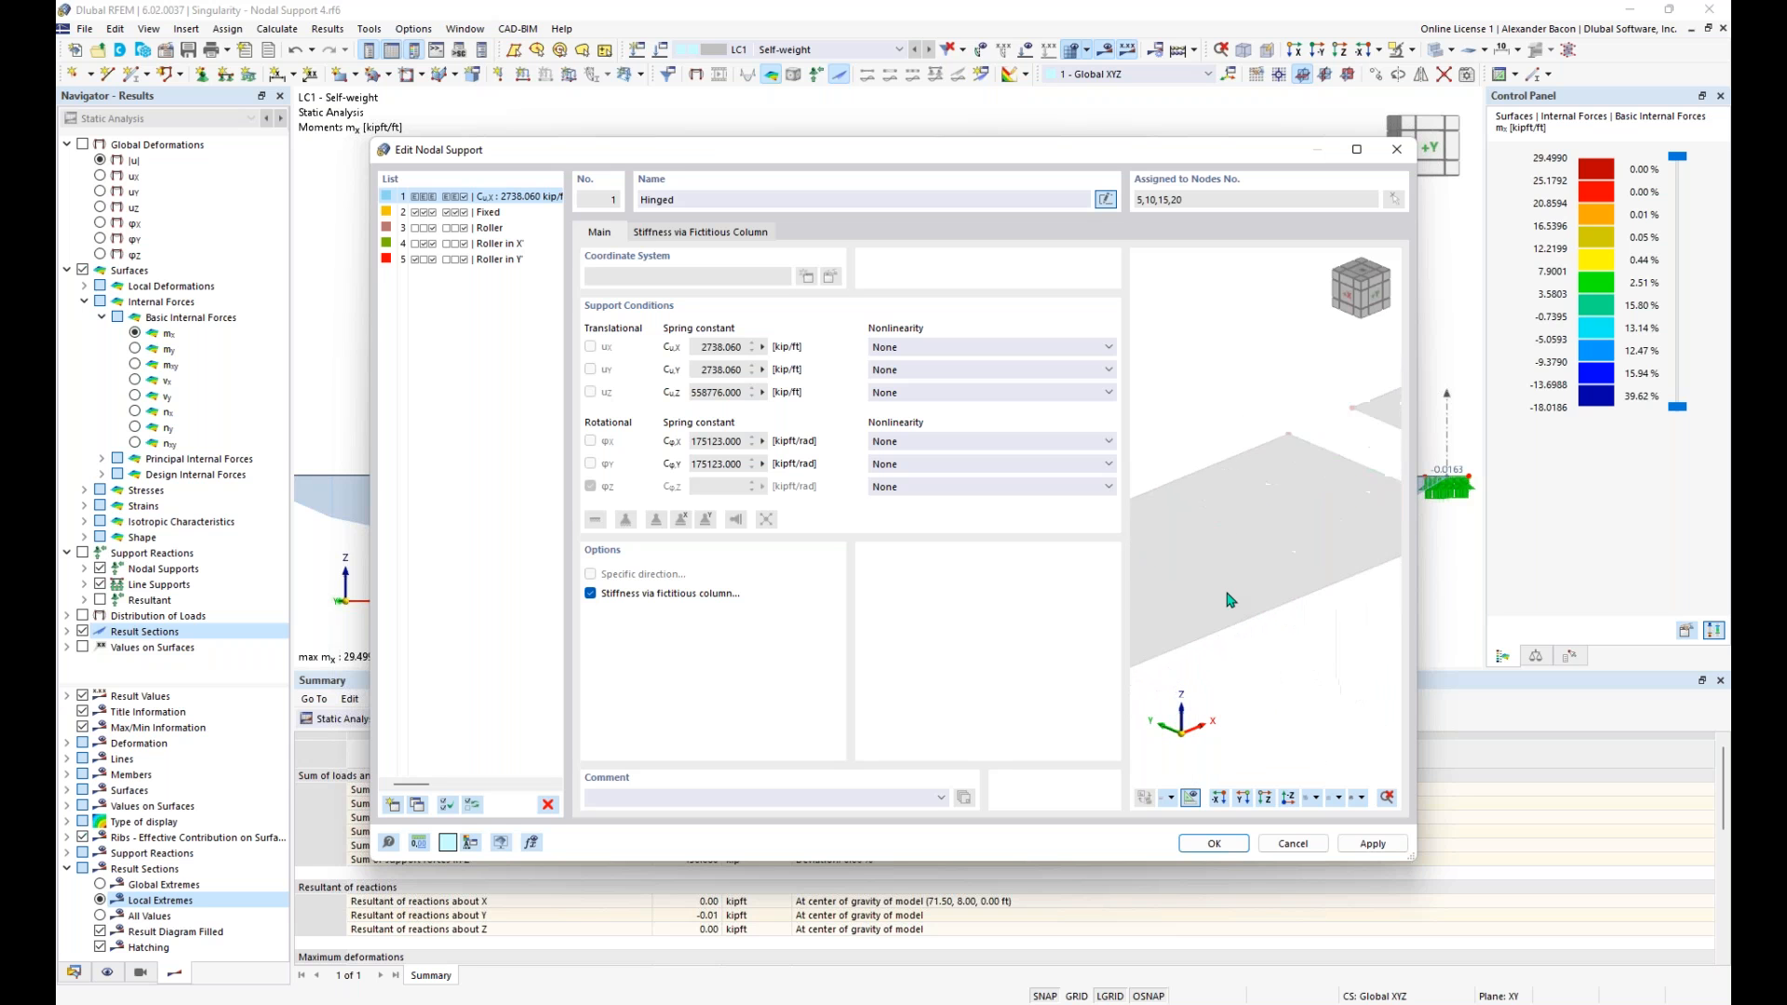
# - Confirm the fictitious-column stiffness for the Hinged nodal support and accept deleting the existing results and mesh
pyautogui.click(1212, 844)
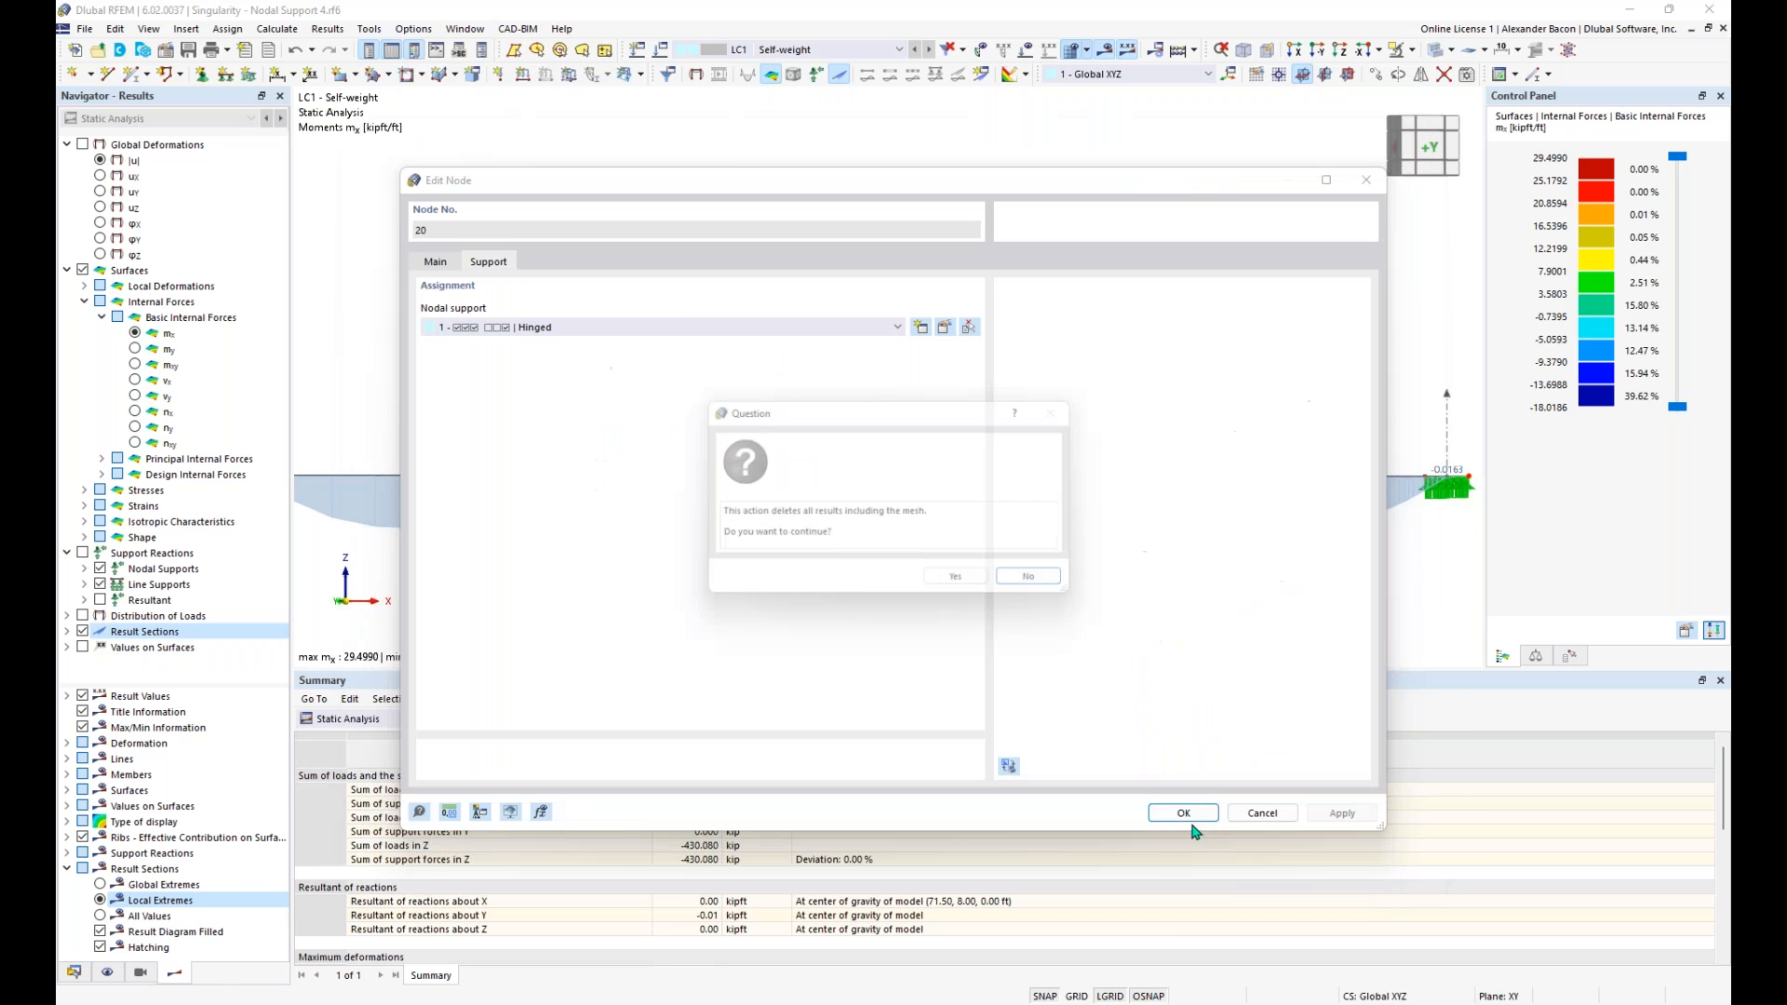
pyautogui.click(956, 576)
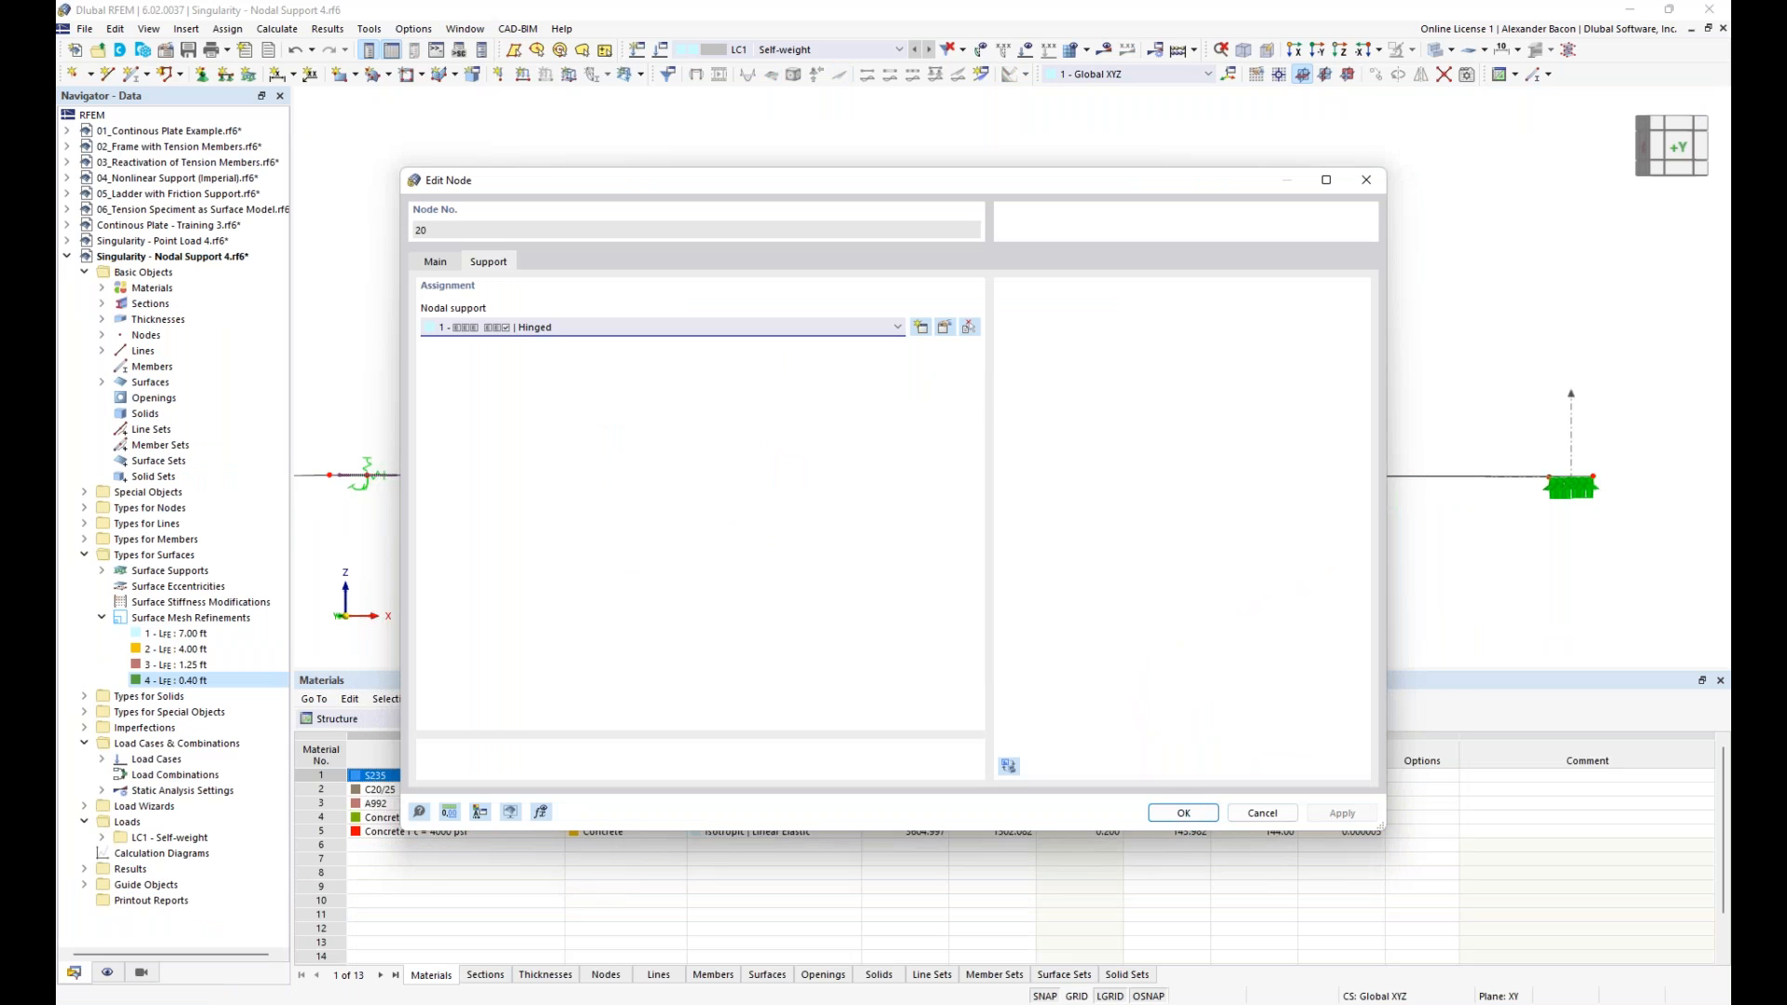
pyautogui.click(1183, 812)
# - Check the modified nodal supports on the slabs and recalculate the model
pyautogui.keyDown('ctrl'); pyautogui.moveTo(1066, 475); pyautogui.dragTo(1132, 588, button='middle'); pyautogui.keyUp('ctrl')
pyautogui.moveTo(817, 547); pyautogui.dragTo(961, 546, button='middle')
pyautogui.moveTo(1246, 465); pyautogui.dragTo(1090, 527, button='middle')
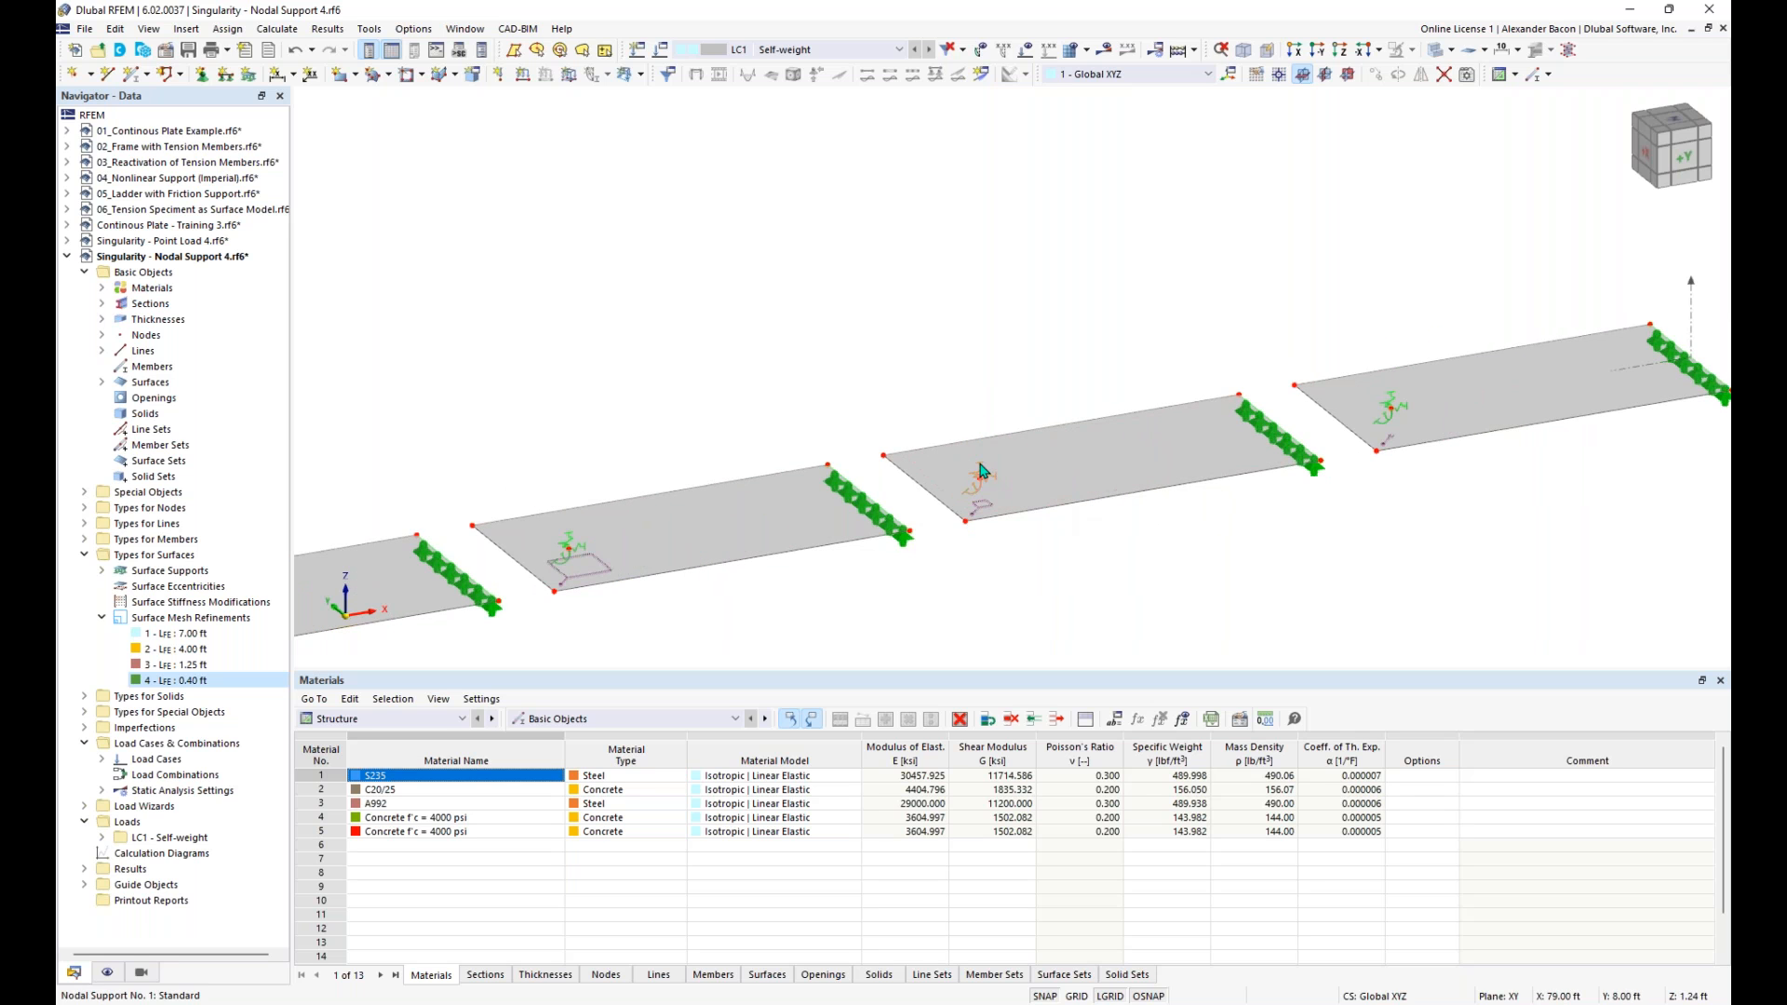
pyautogui.moveTo(1393, 404)
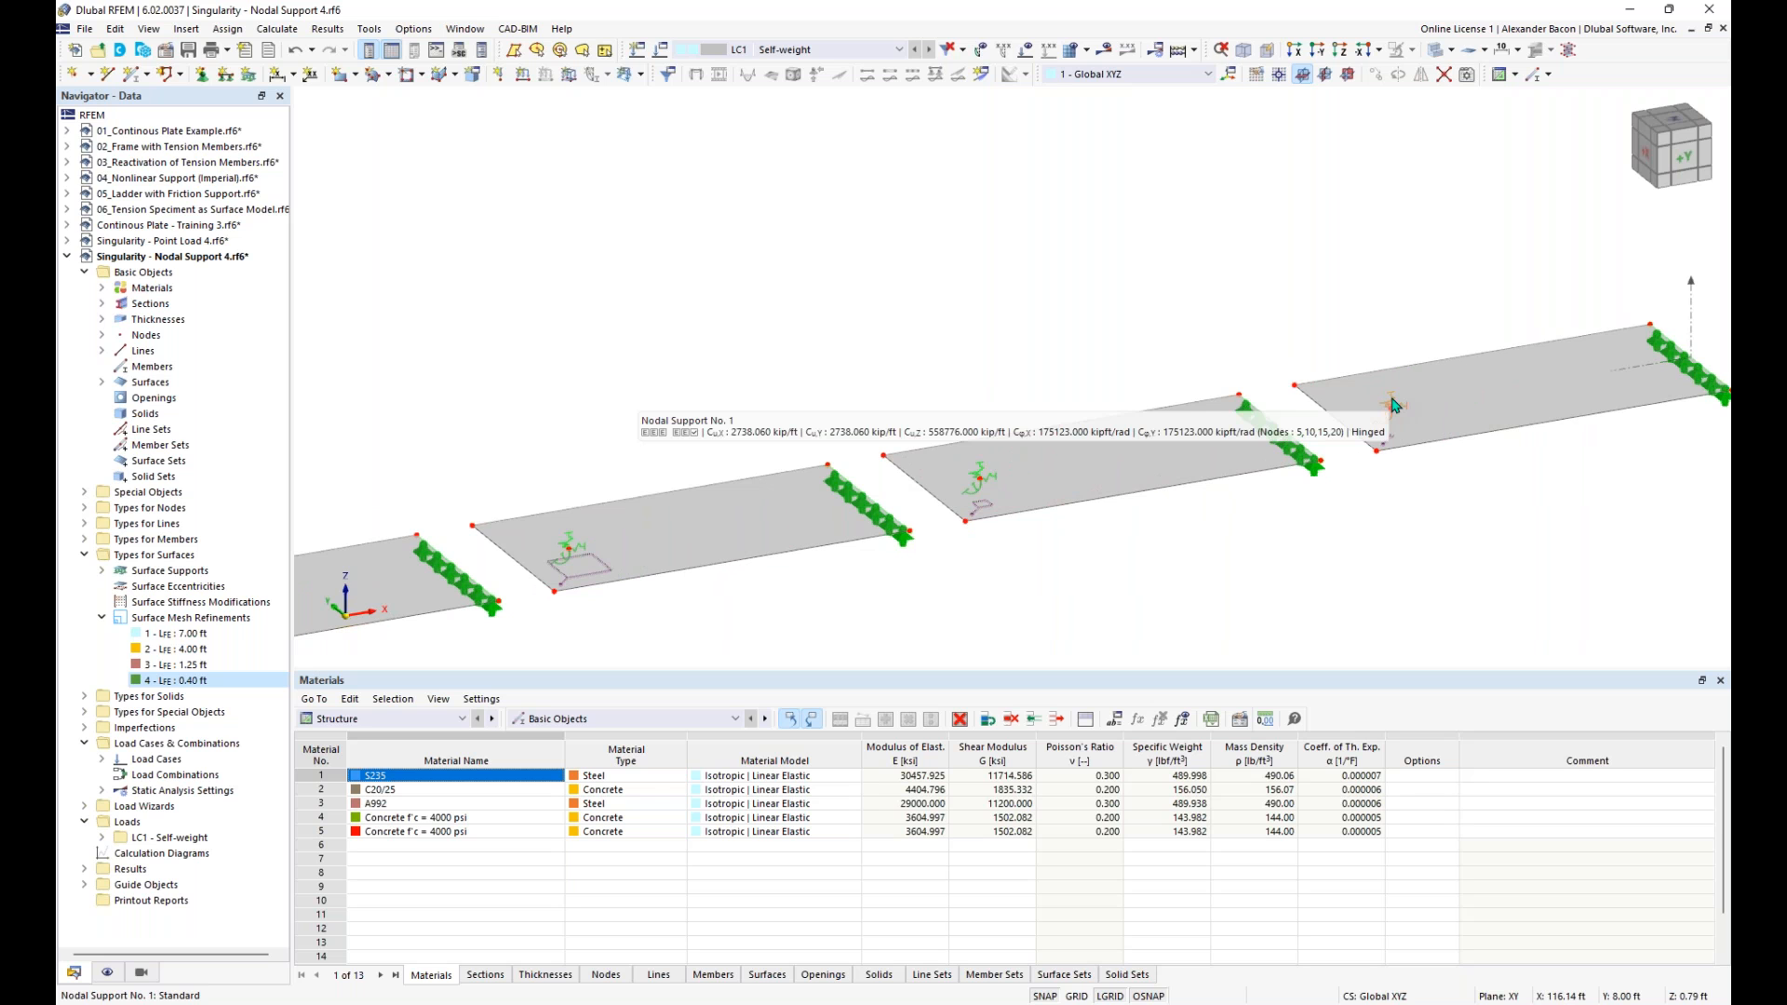
pyautogui.scroll(-5, 1070, 595)
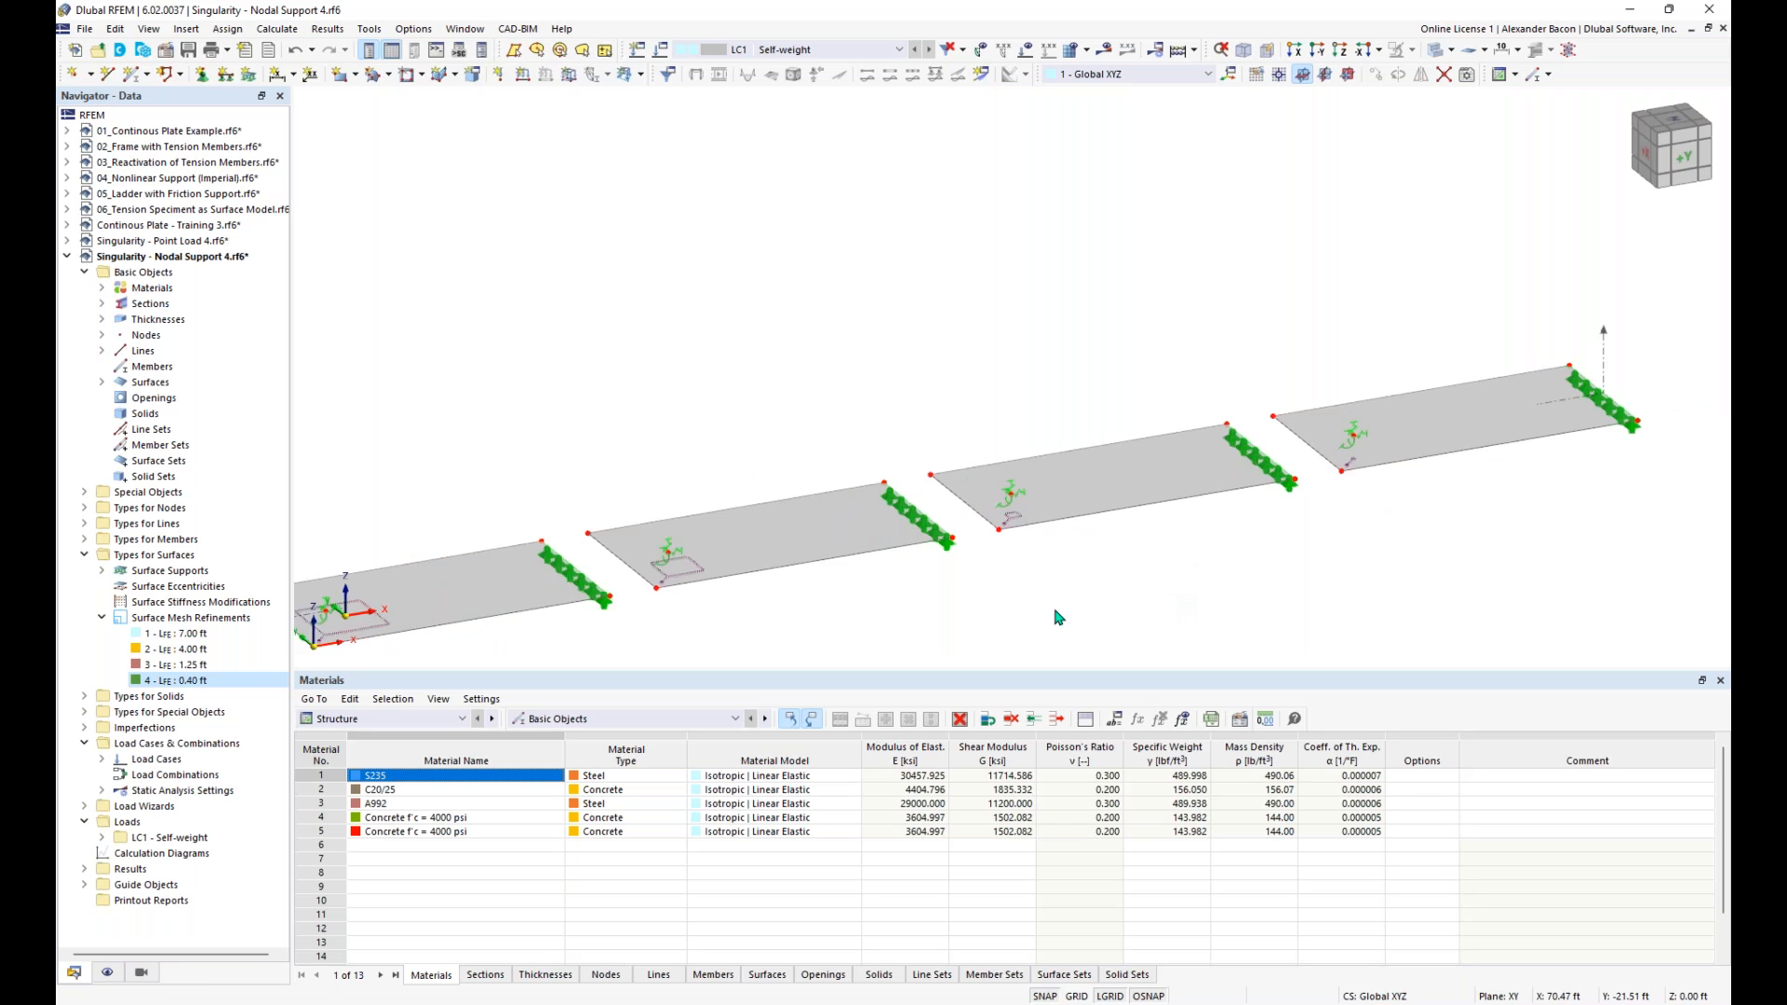
pyautogui.click(1178, 49)
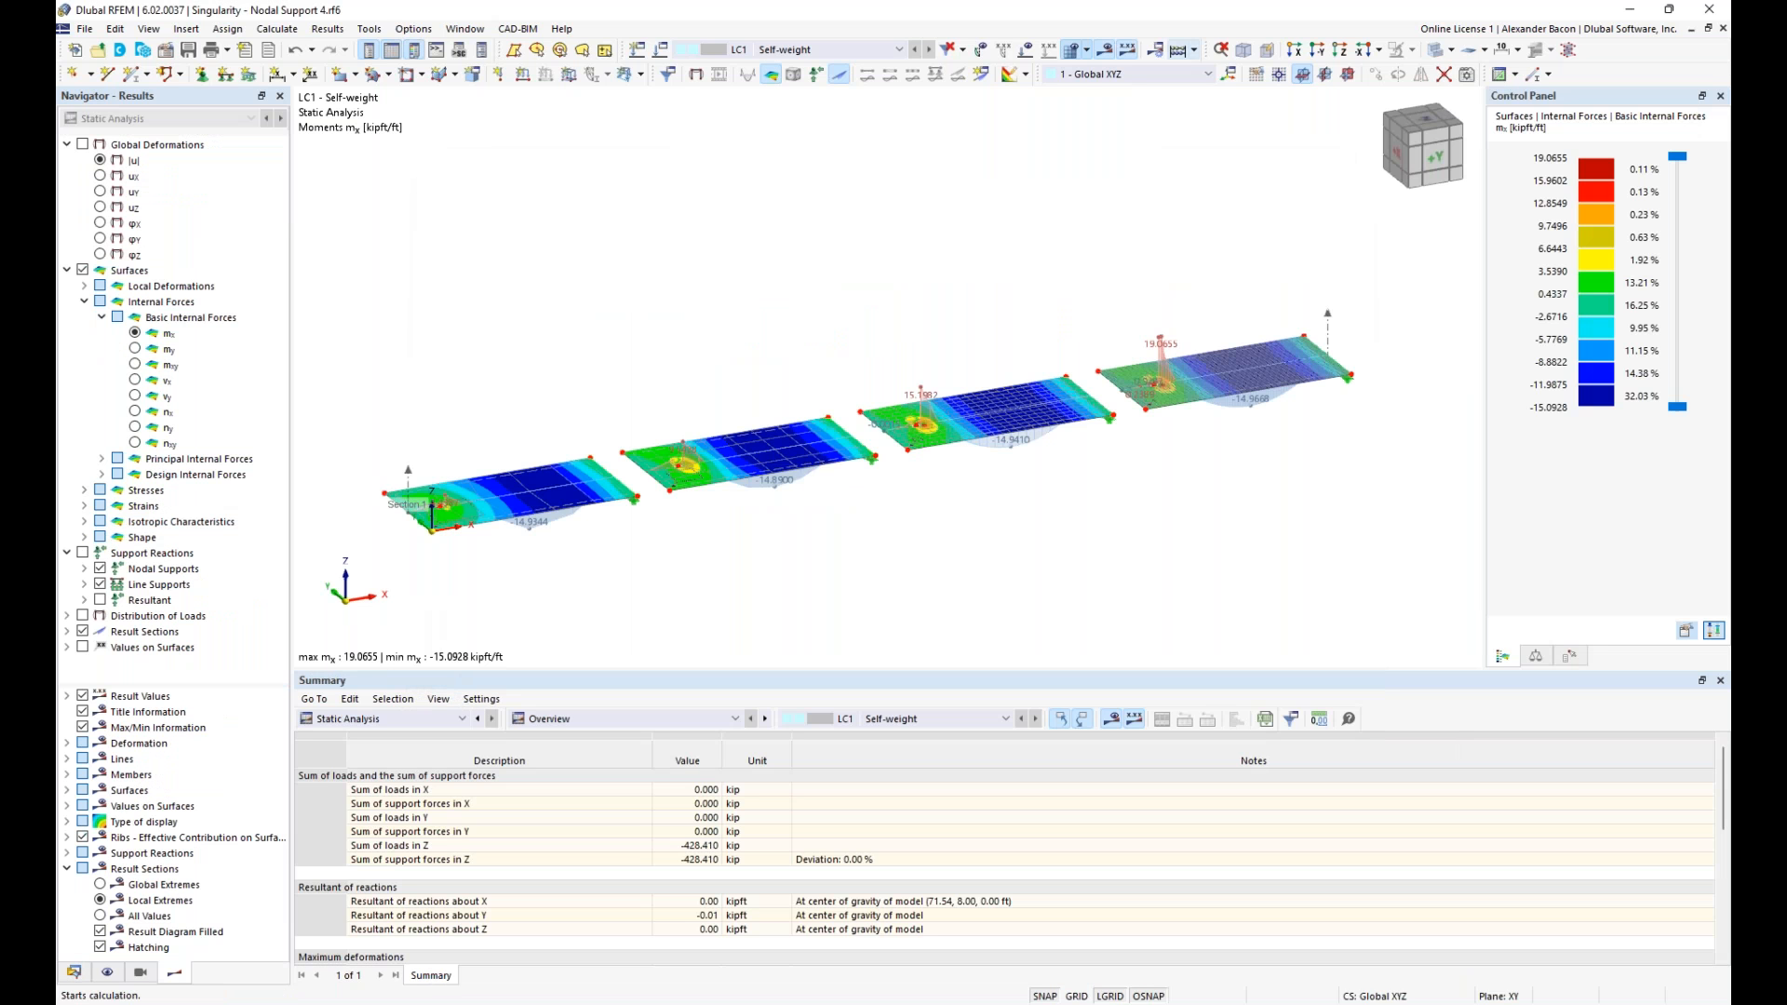
# - Display the global deformations |u| of the four slabs from the side, and return to the surface moments mx
pyautogui.keyDown('ctrl'); pyautogui.moveTo(797, 545); pyautogui.dragTo(755, 469, button='middle'); pyautogui.keyUp('ctrl')
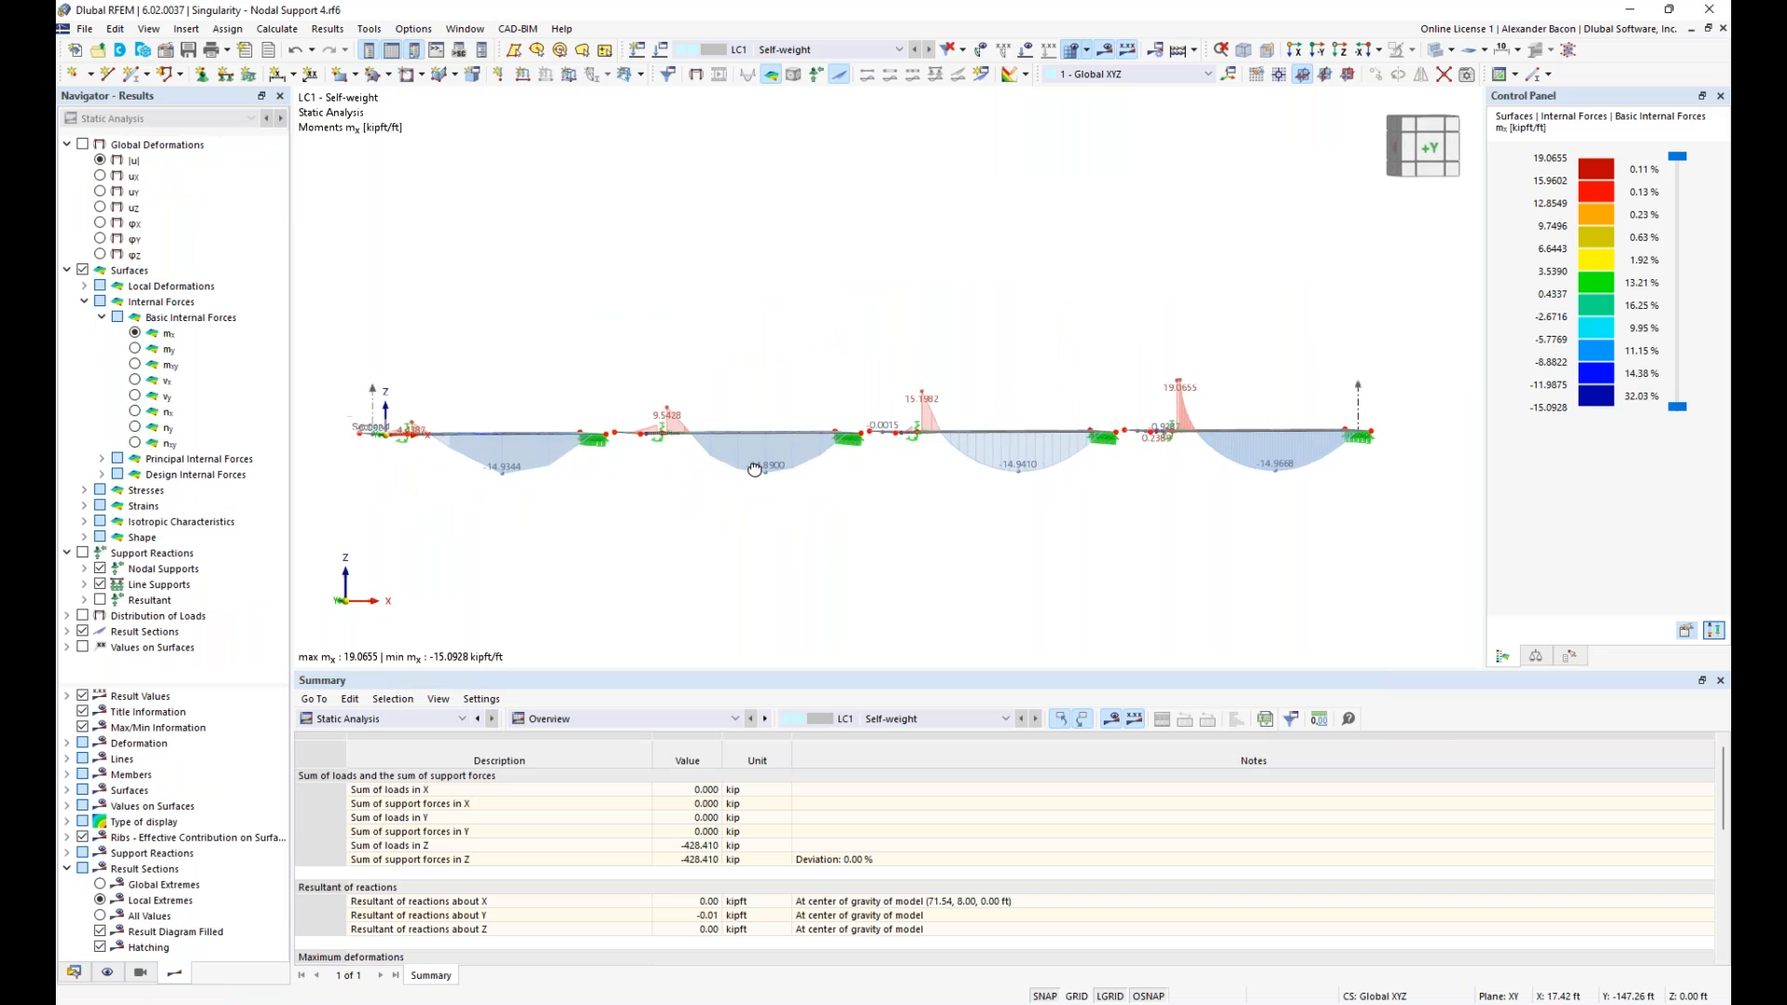
pyautogui.click(83, 144)
pyautogui.moveTo(543, 232)
pyautogui.keyDown('ctrl'); pyautogui.mouseDown(button='middle')
pyautogui.moveTo(590, 255)
pyautogui.moveTo(537, 257)
pyautogui.mouseUp(button='middle'); pyautogui.keyUp('ctrl')
pyautogui.rightClick(537, 257)
pyautogui.press('Escape')
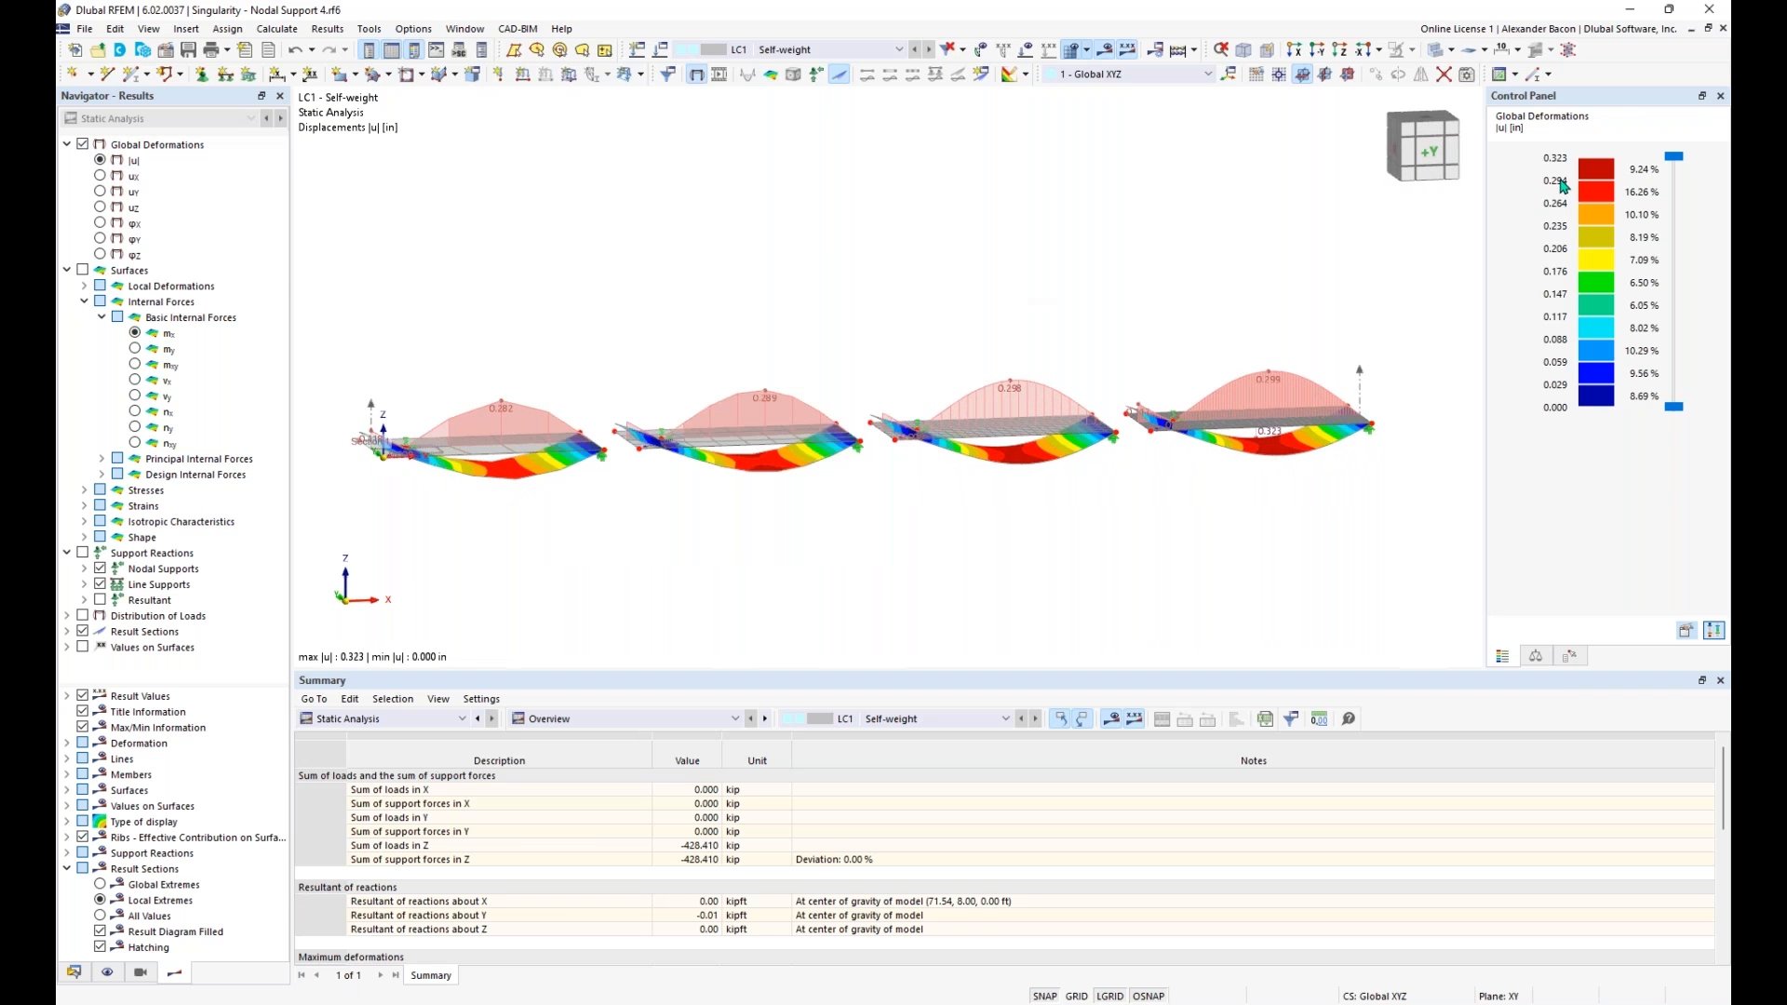
pyautogui.click(83, 270)
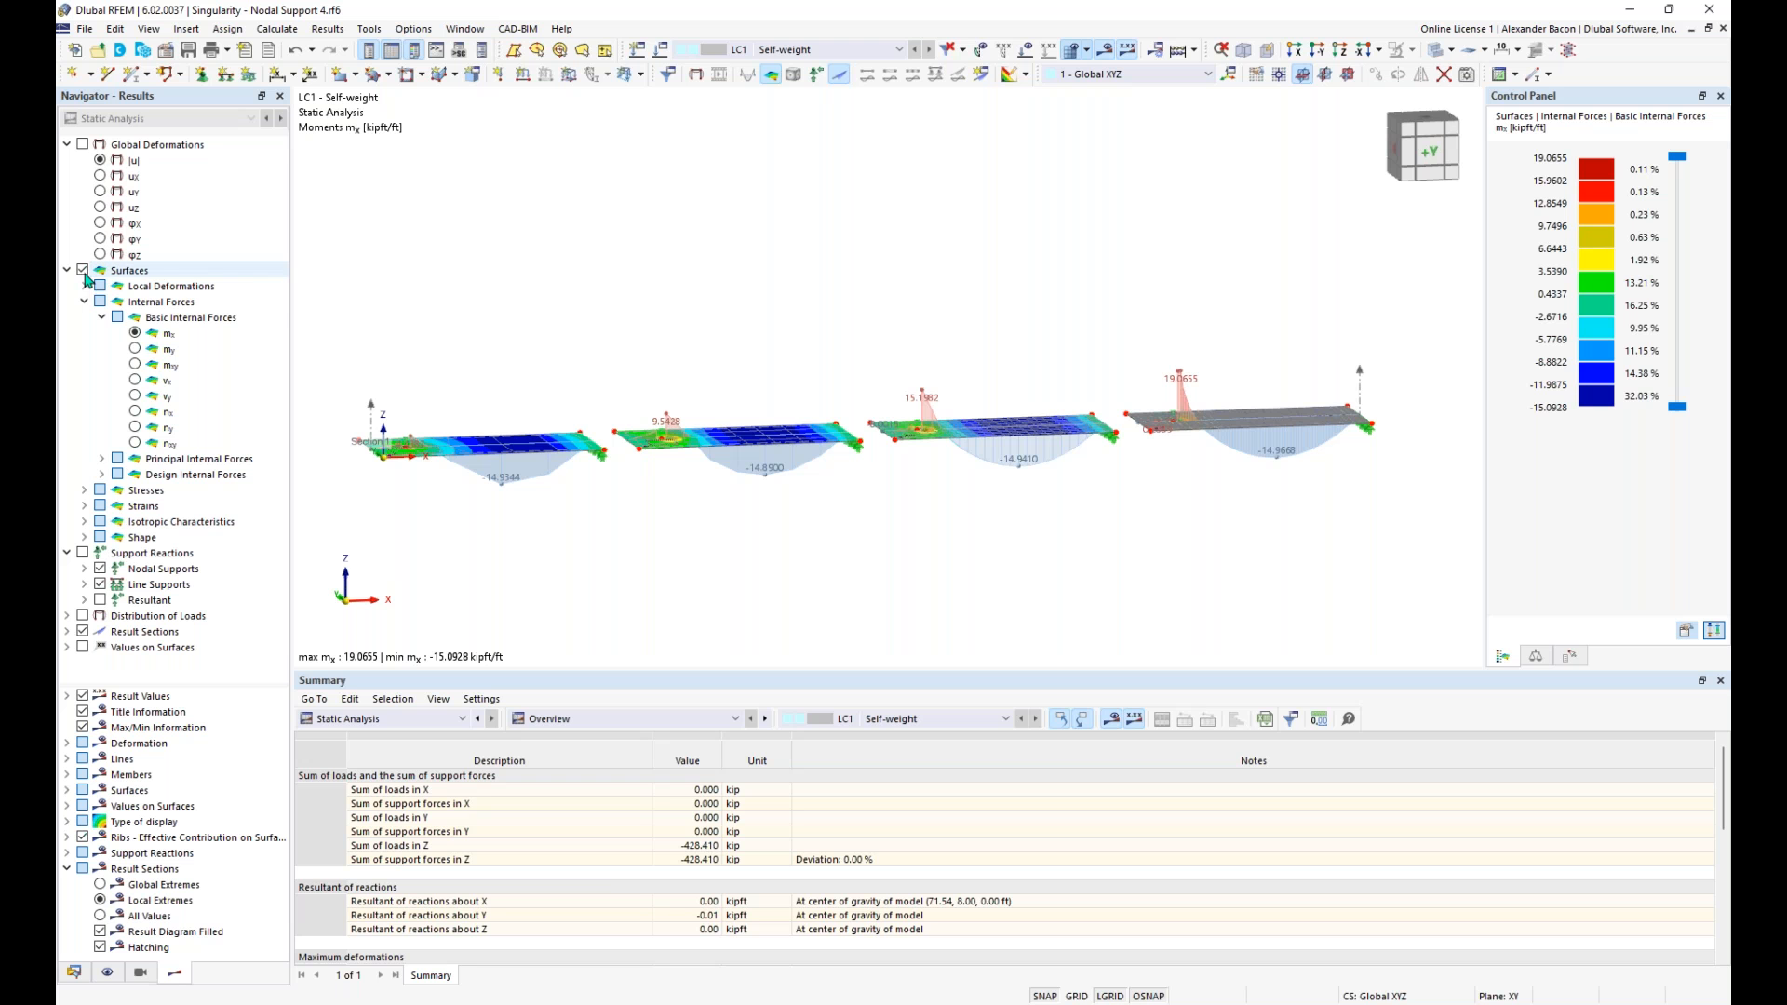
# - Examine the mx moment distribution and the section peaks at the slabs' nodal supports, ending close to node 5
pyautogui.keyDown('ctrl'); pyautogui.moveTo(465, 346); pyautogui.dragTo(686, 511, button='middle'); pyautogui.keyUp('ctrl')
pyautogui.scroll(-2, 686, 511)
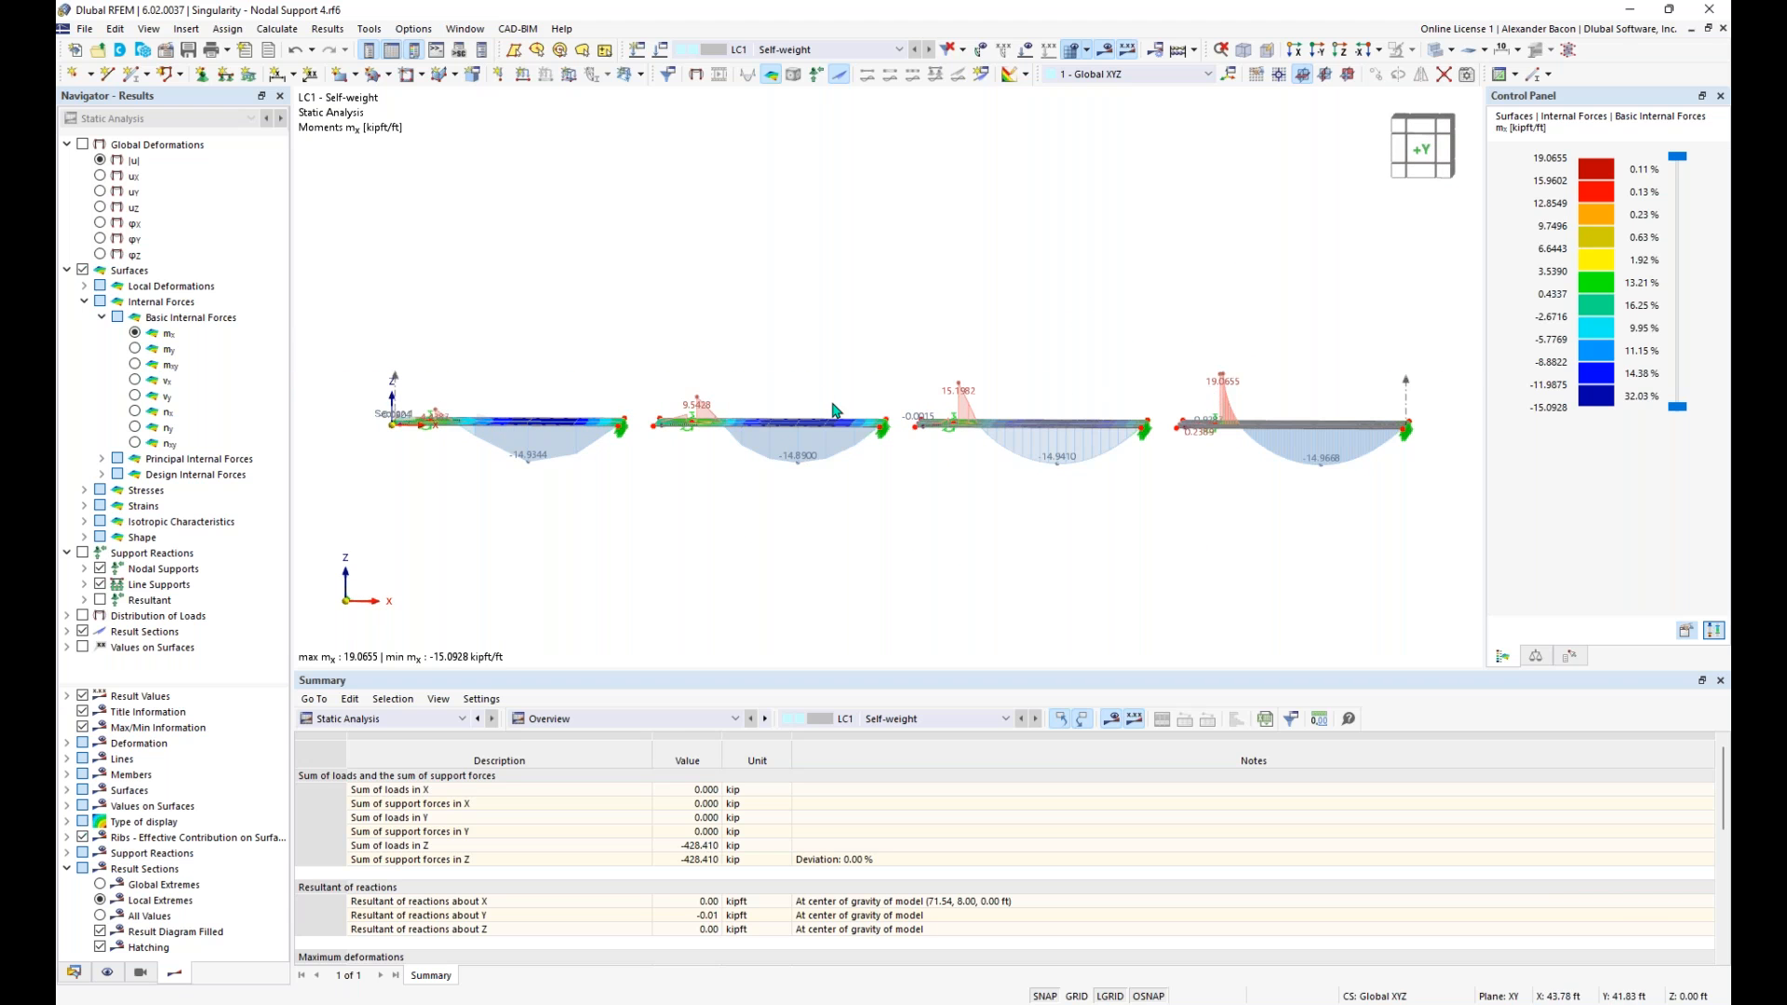
pyautogui.keyDown('ctrl'); pyautogui.moveTo(1107, 364); pyautogui.dragTo(1121, 354, button='middle'); pyautogui.keyUp('ctrl')
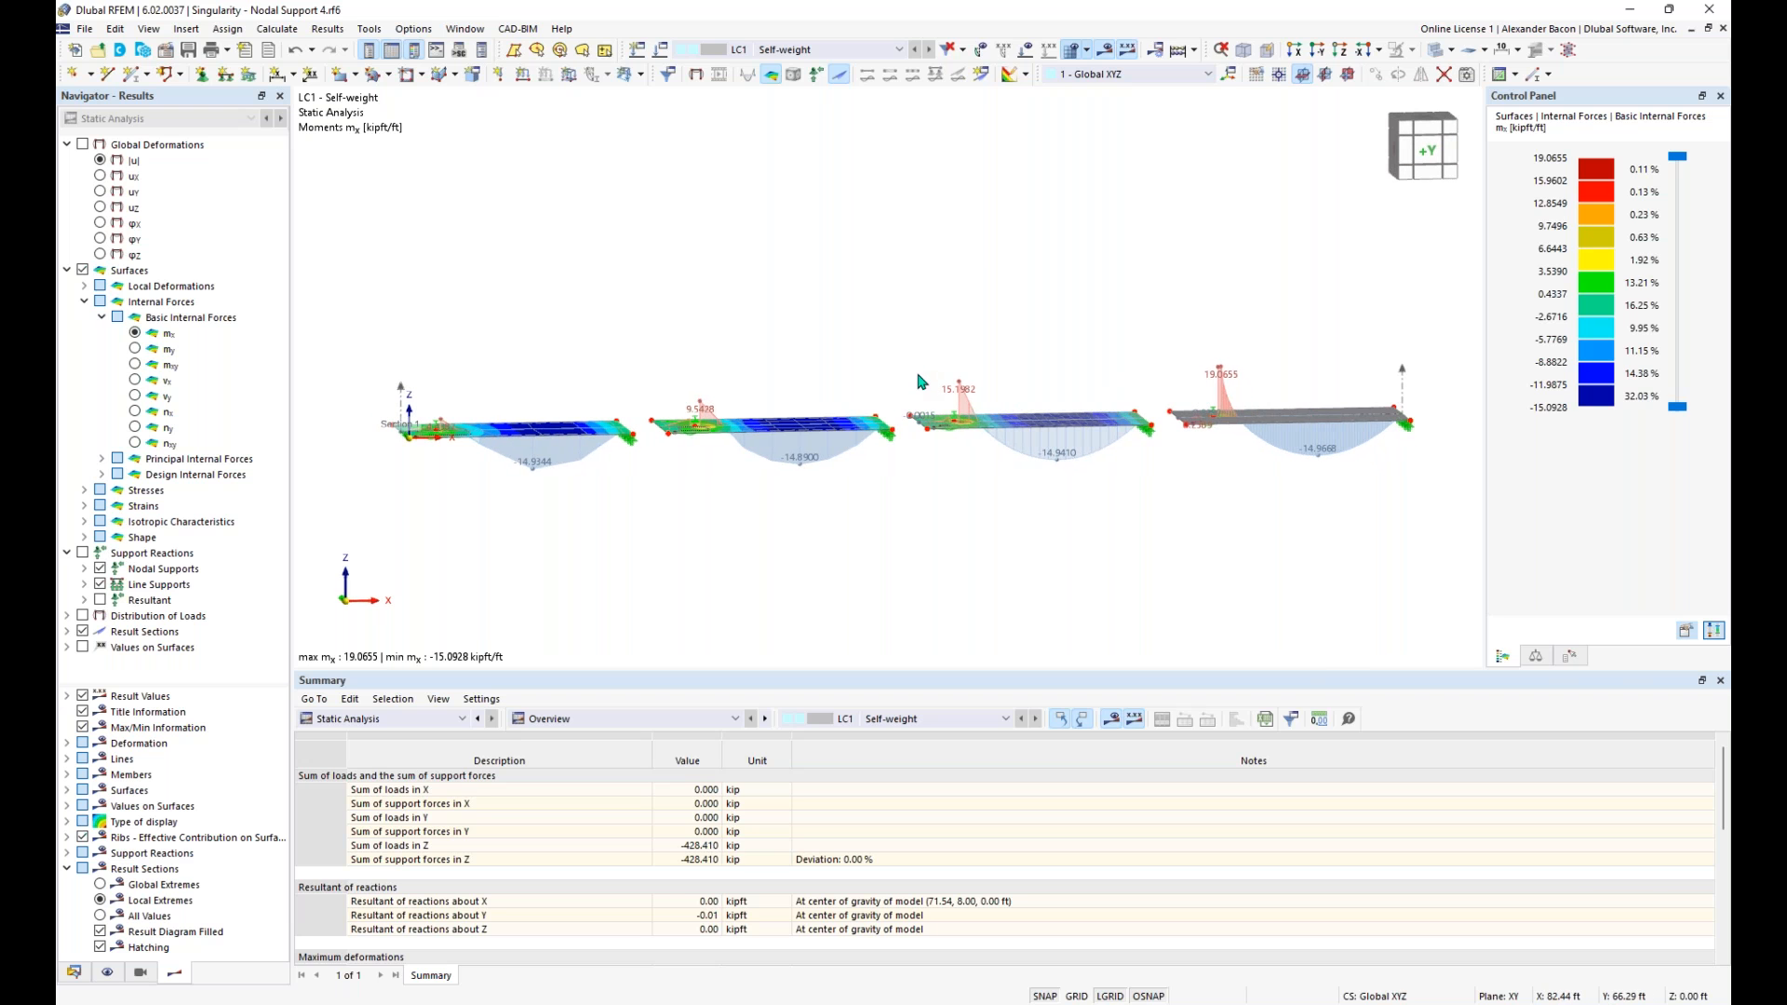
pyautogui.keyDown('ctrl'); pyautogui.moveTo(717, 331); pyautogui.dragTo(851, 428, button='middle'); pyautogui.keyUp('ctrl')
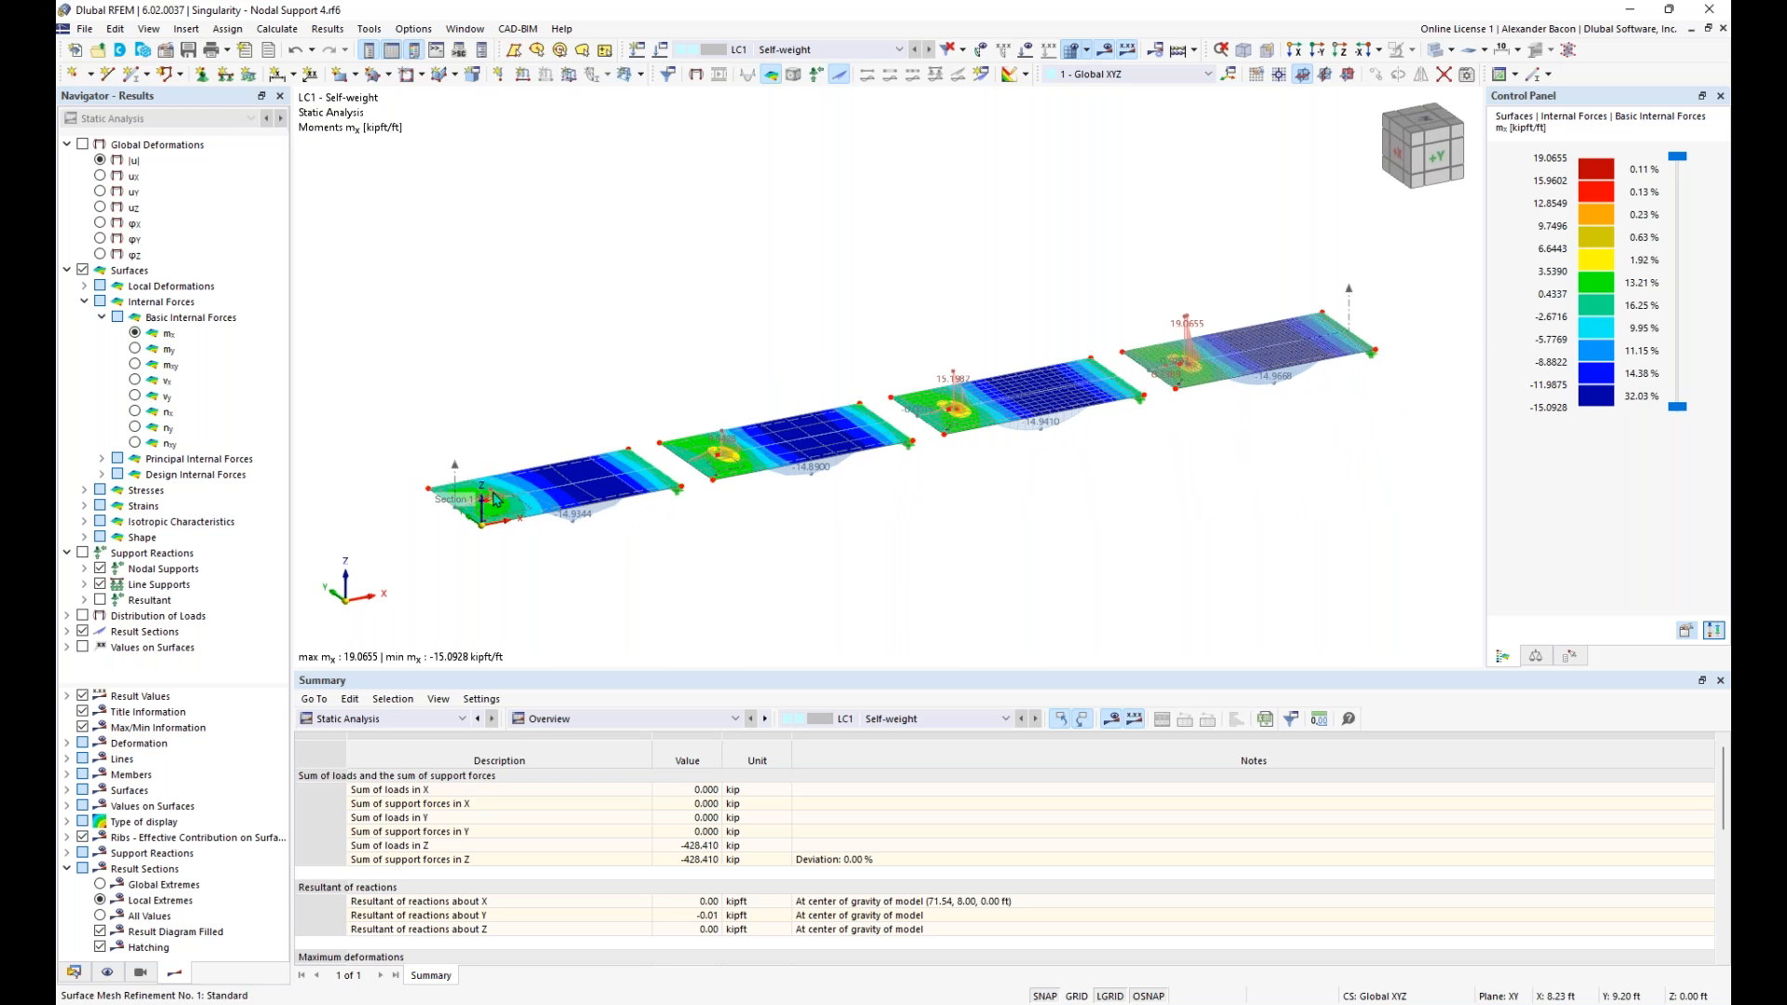
pyautogui.scroll(2, 470, 498)
pyautogui.moveTo(1251, 459); pyautogui.dragTo(1158, 481, button='middle')
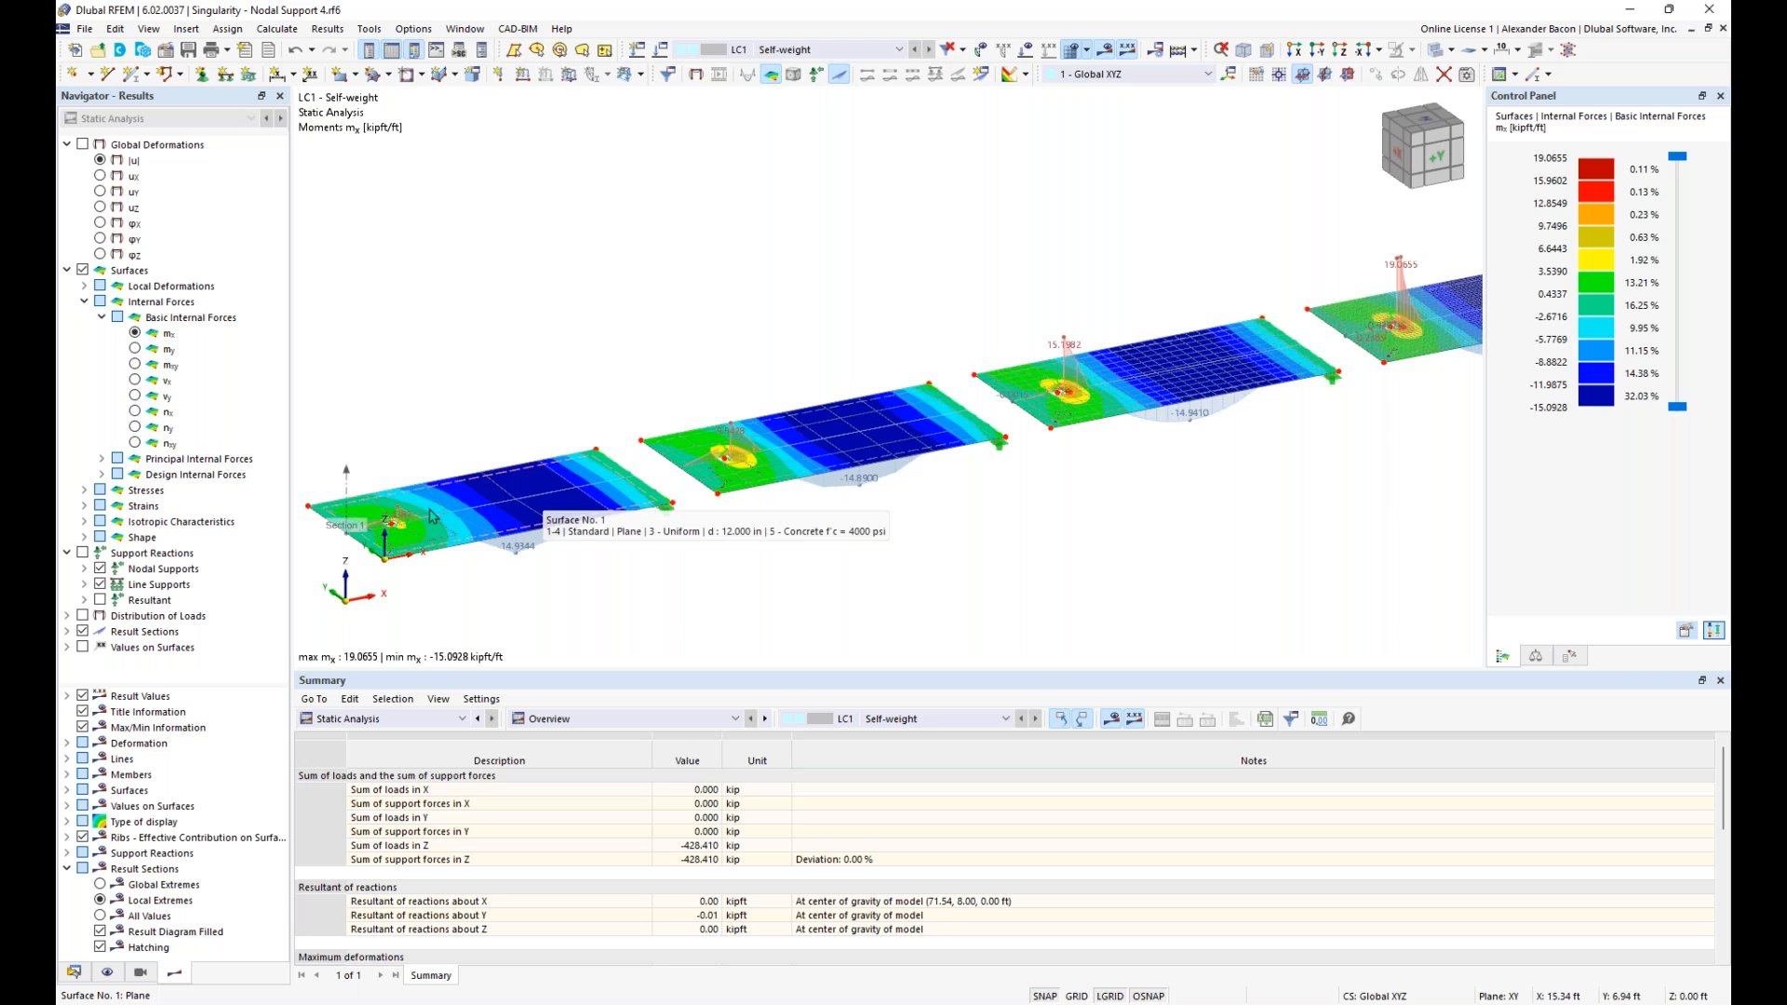
pyautogui.scroll(1, 456, 517)
pyautogui.scroll(2, 480, 517)
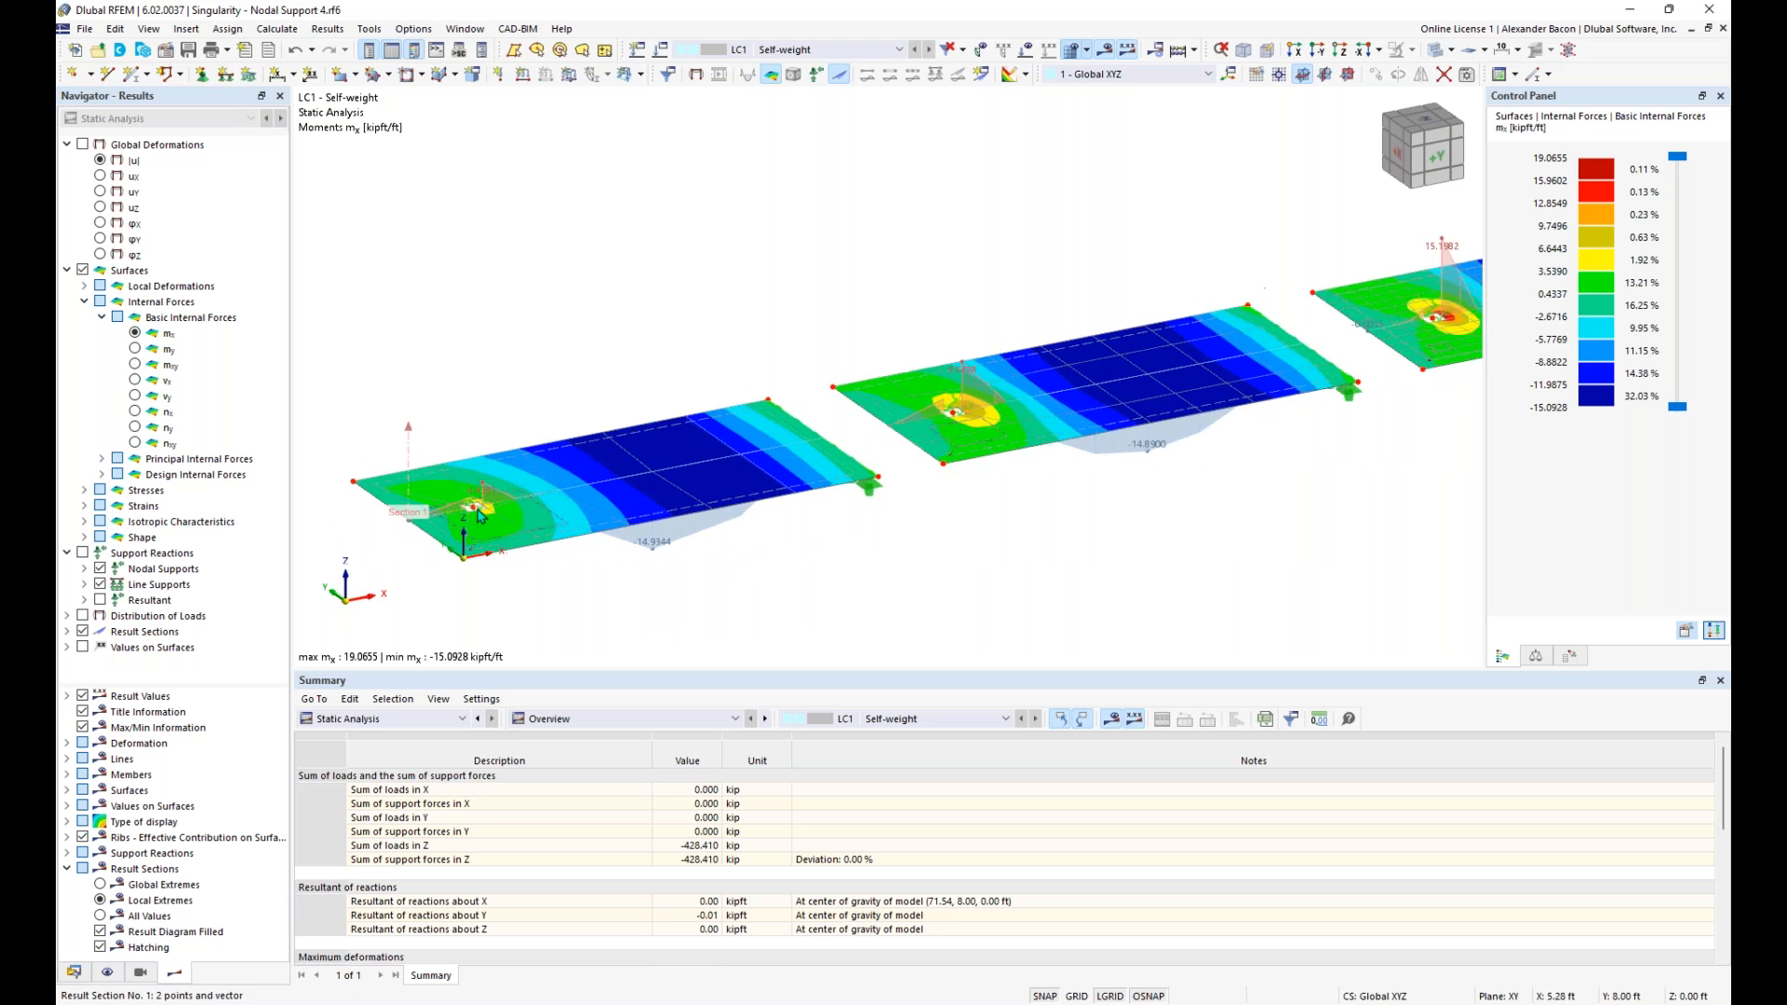
pyautogui.scroll(1, 477, 514)
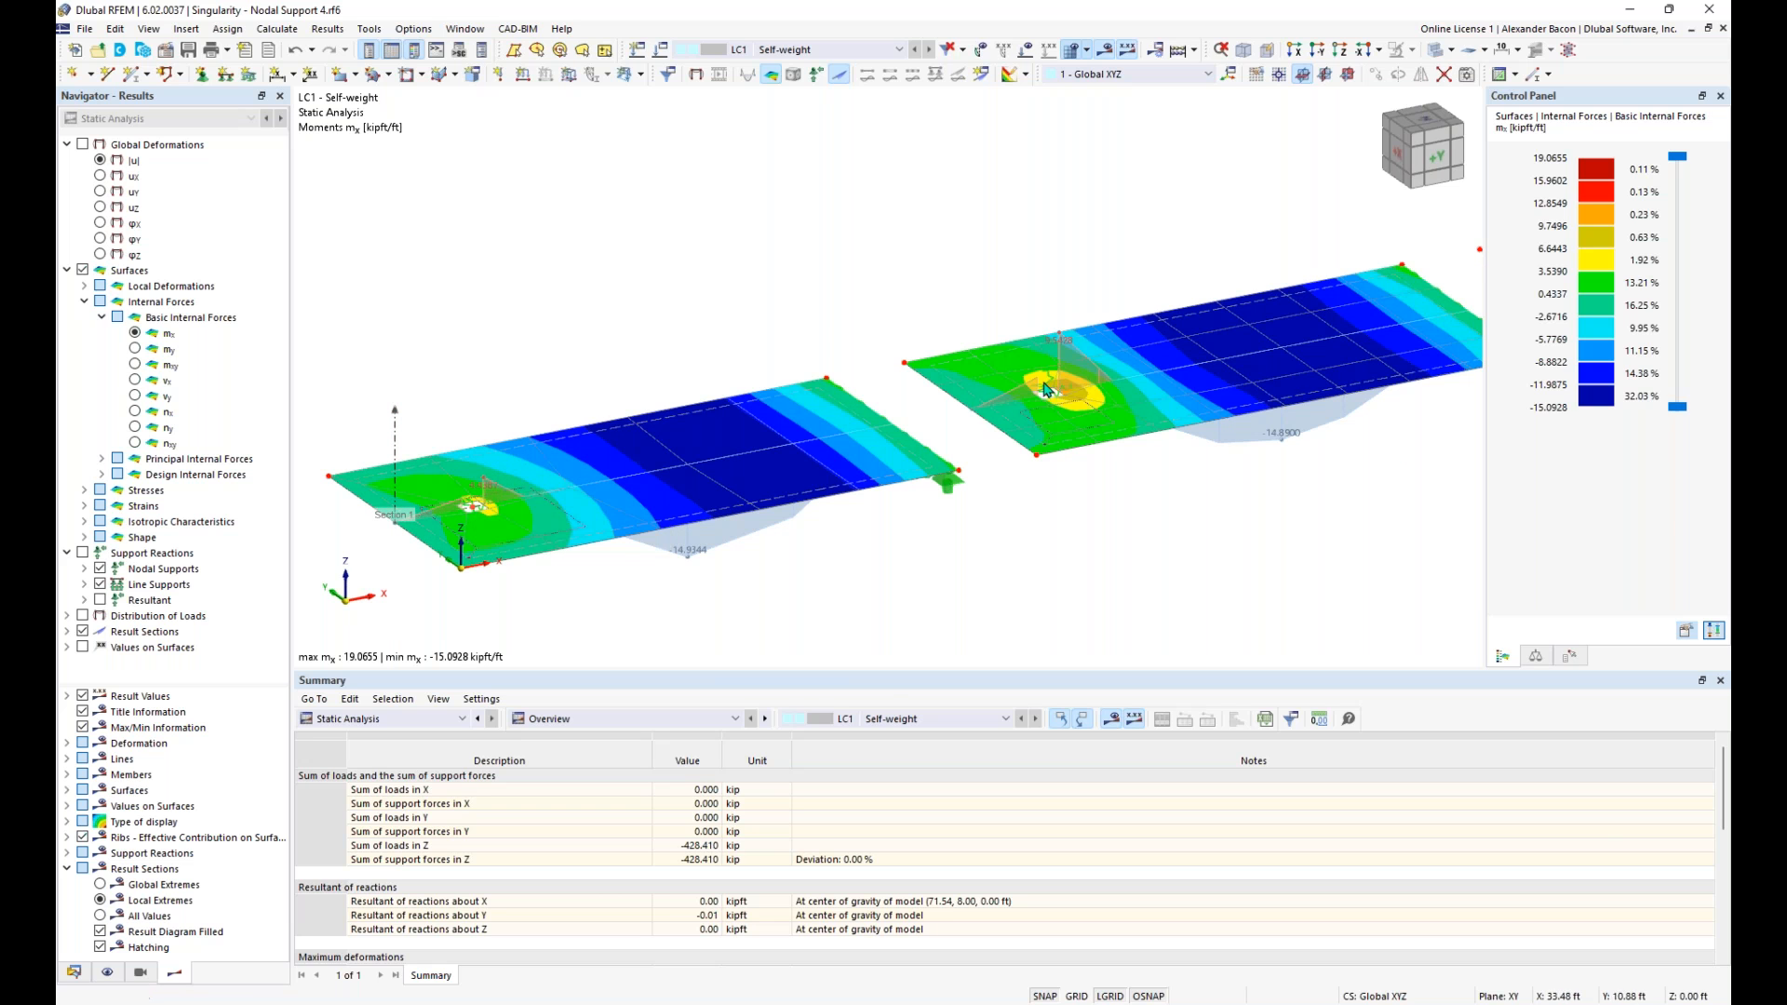
# - Create a new nodal mesh refinement for node 5 at the first slab's support
pyautogui.rightClick(475, 511)
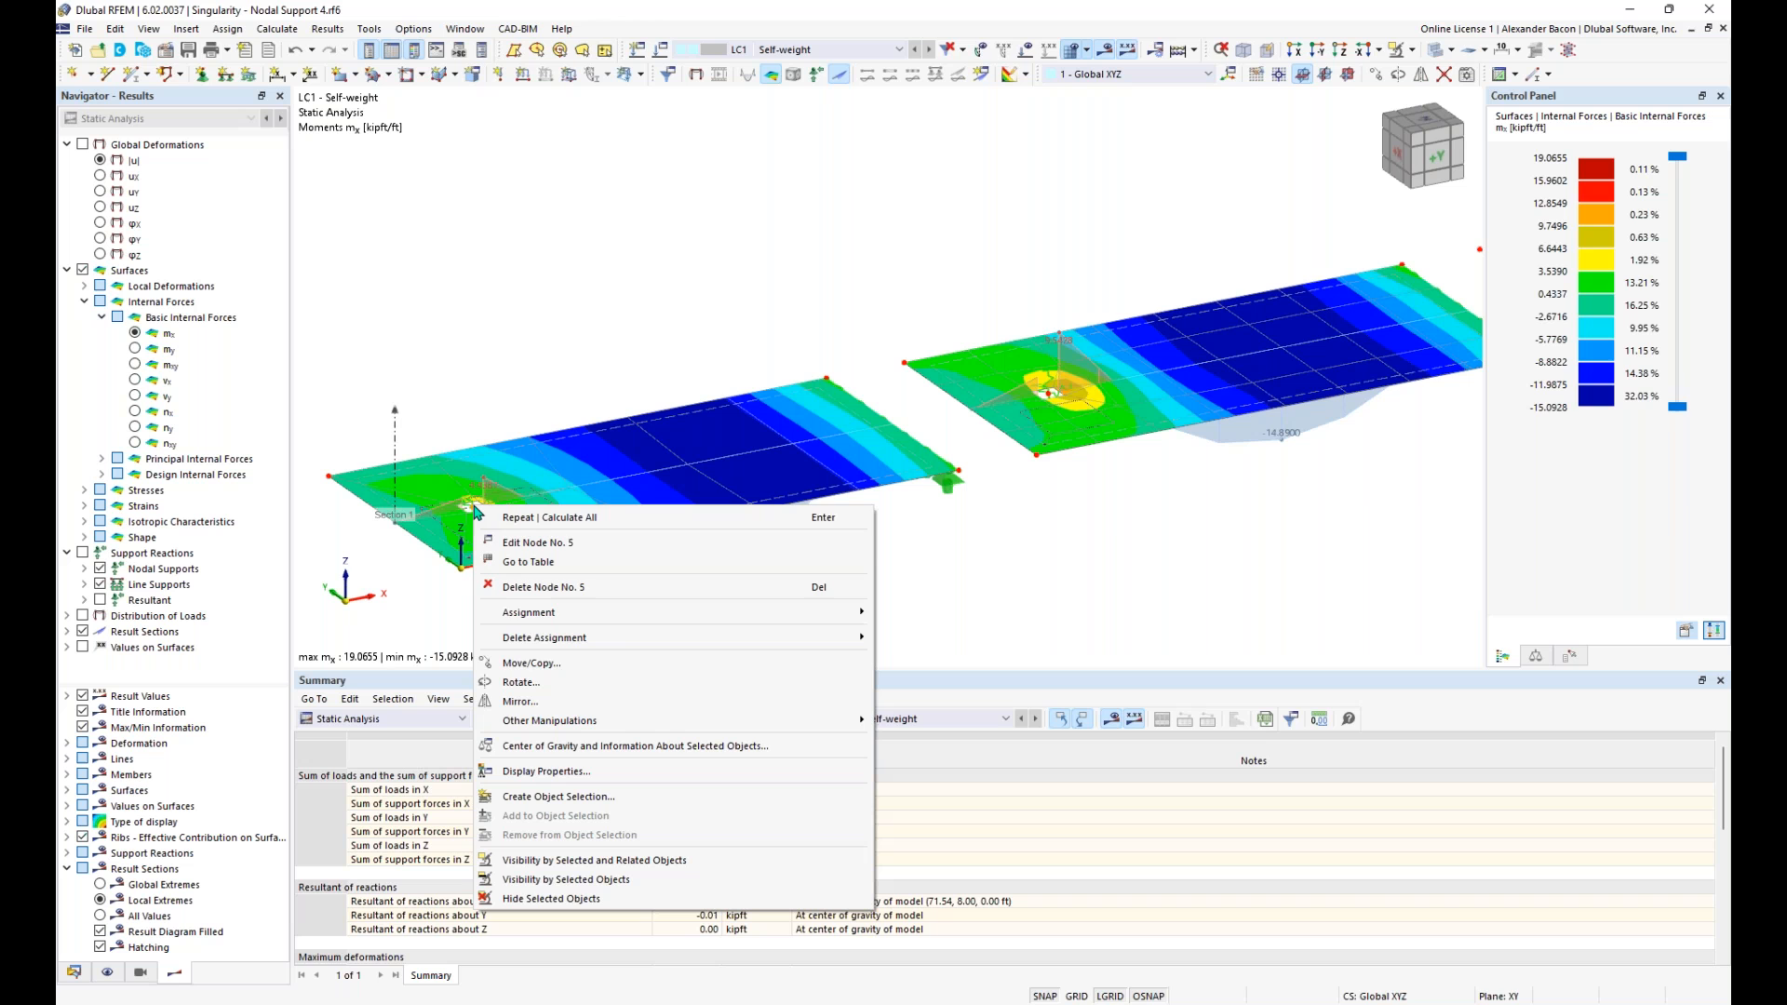
pyautogui.moveTo(597, 620)
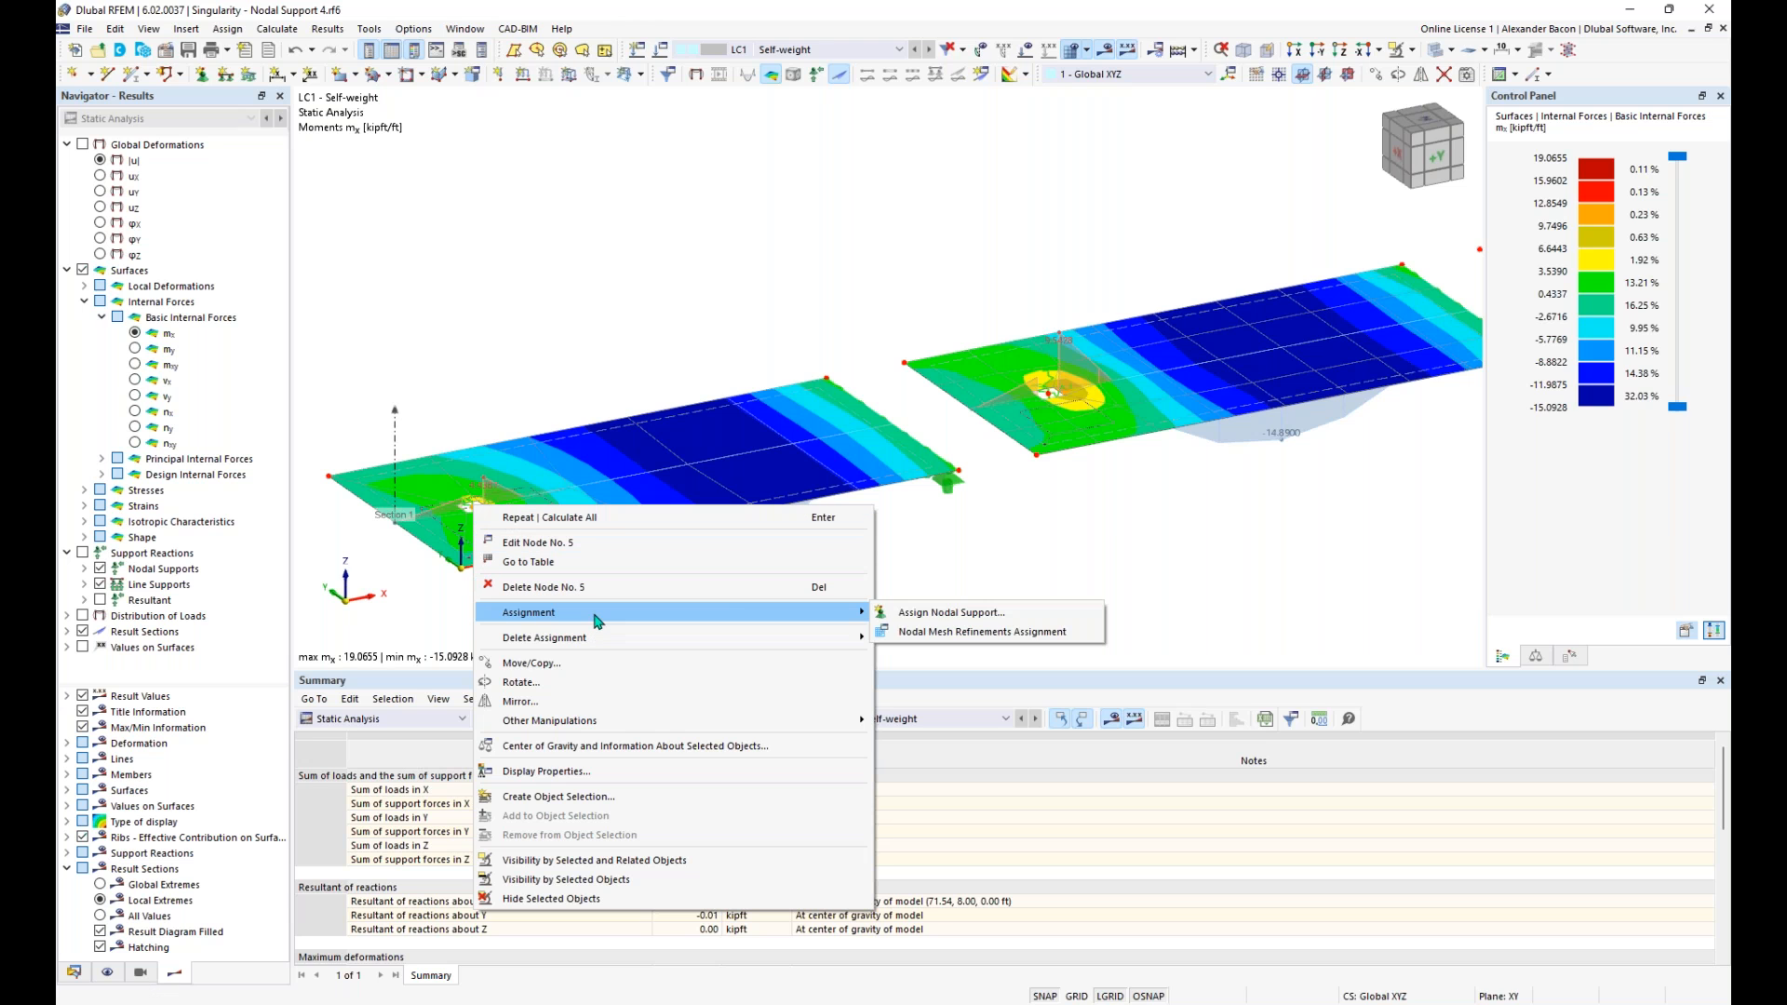
pyautogui.click(926, 632)
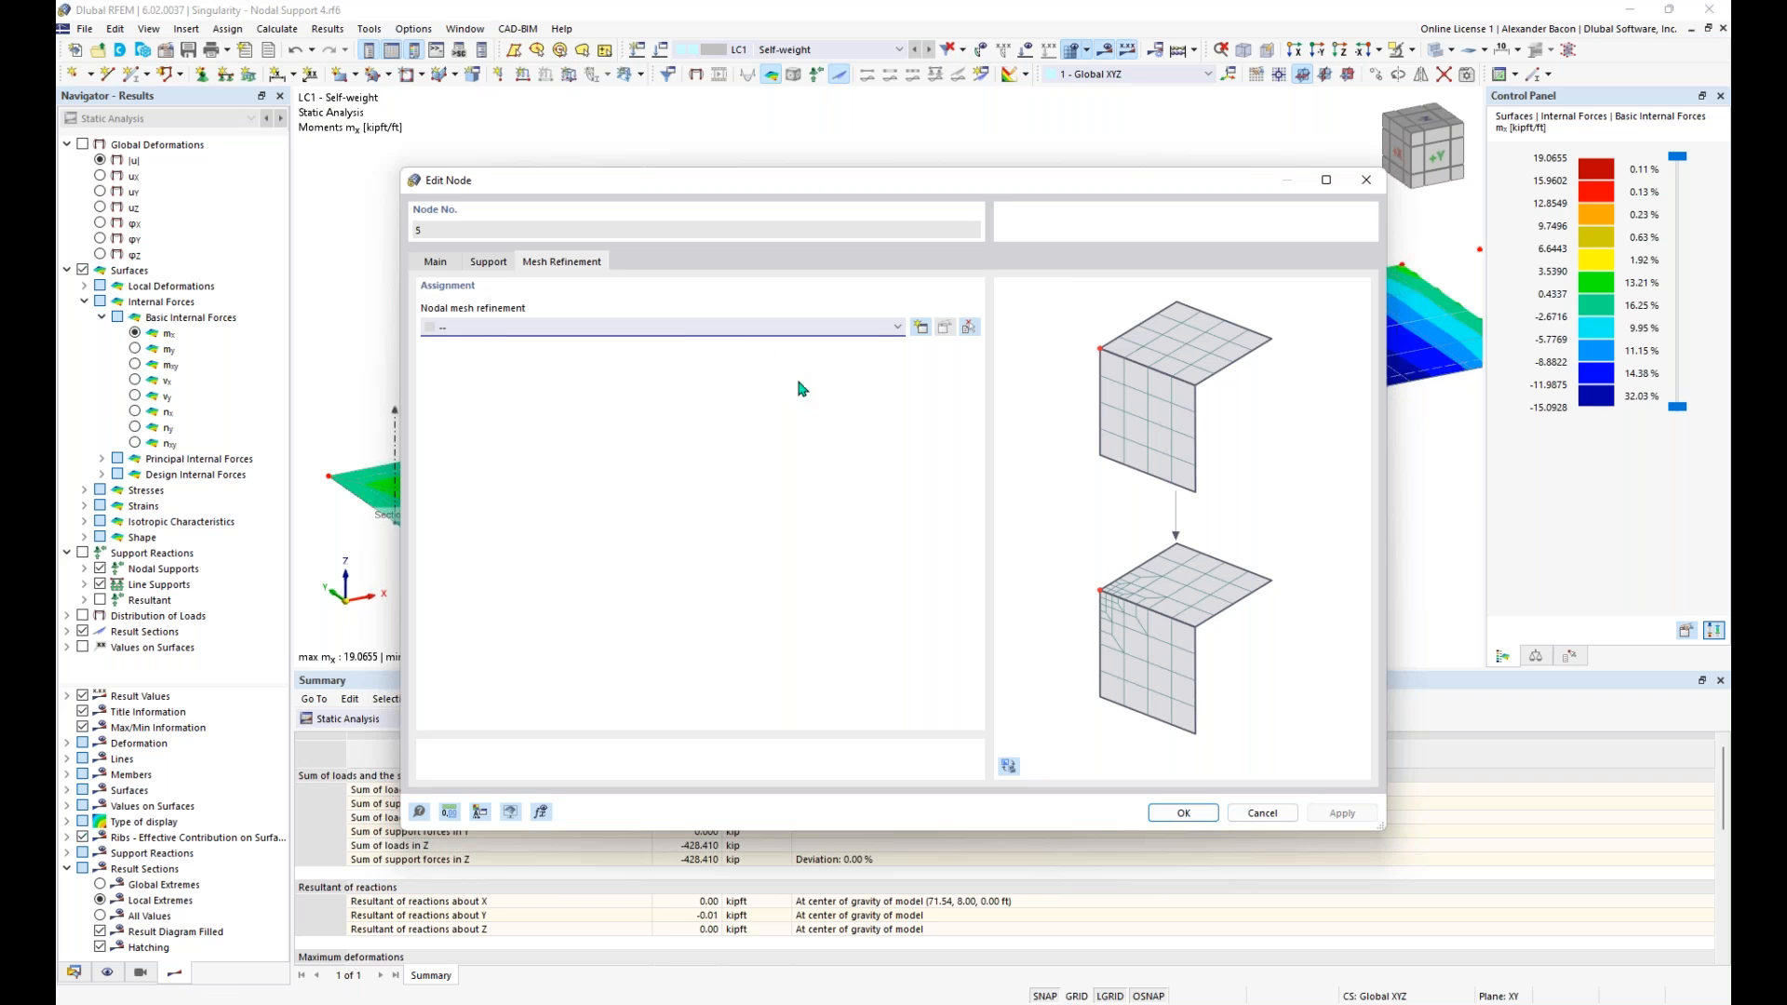
pyautogui.click(730, 331)
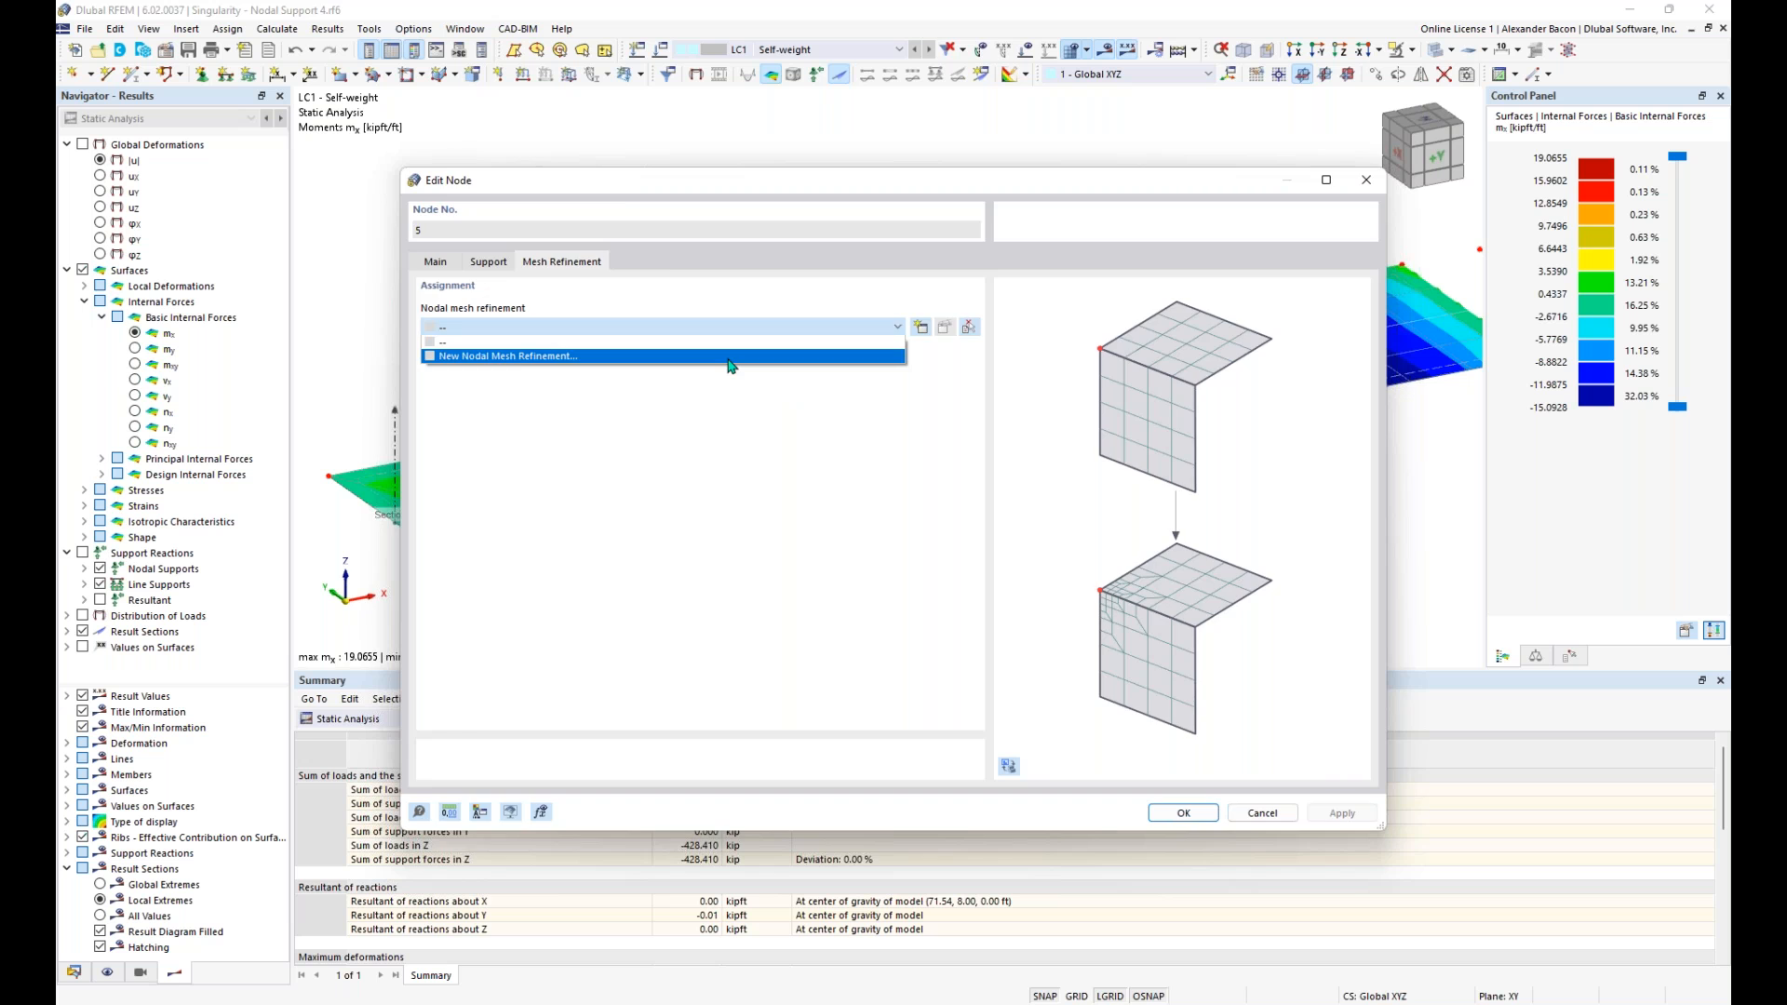
pyautogui.click(730, 357)
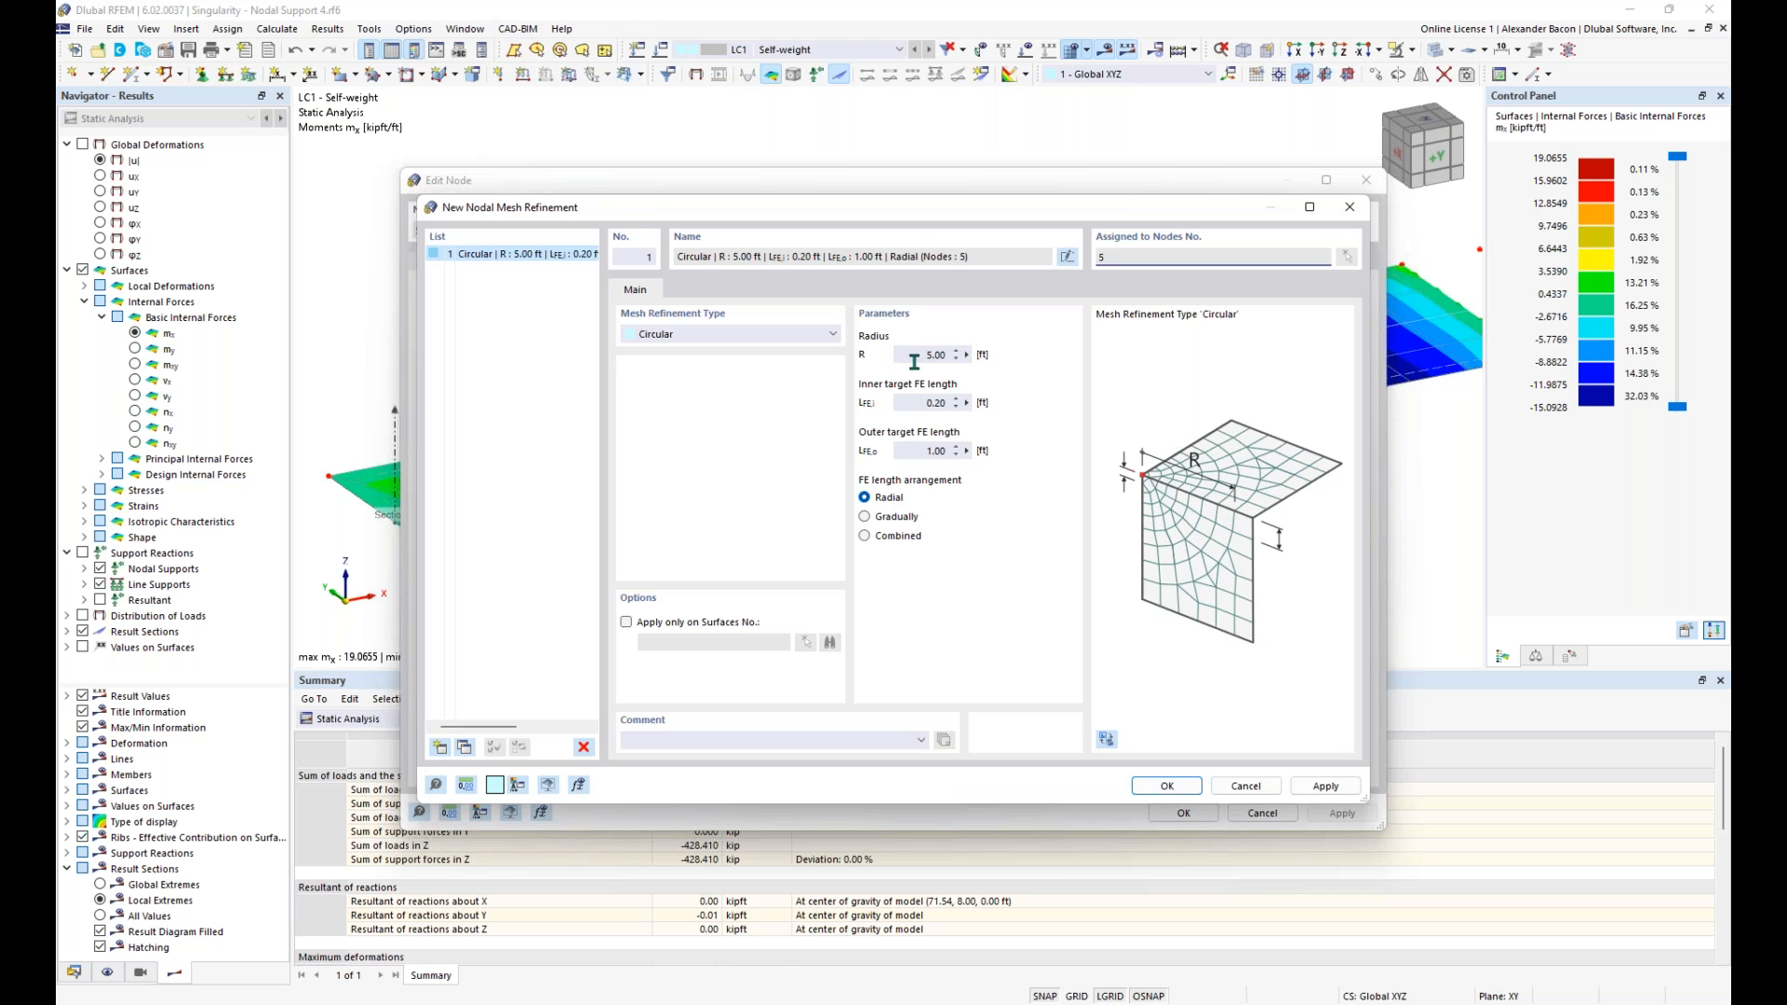
# - Compare the parameters of the Rectangular mesh refinement type with those of Circular, ending on Circular
pyautogui.click(716, 335)
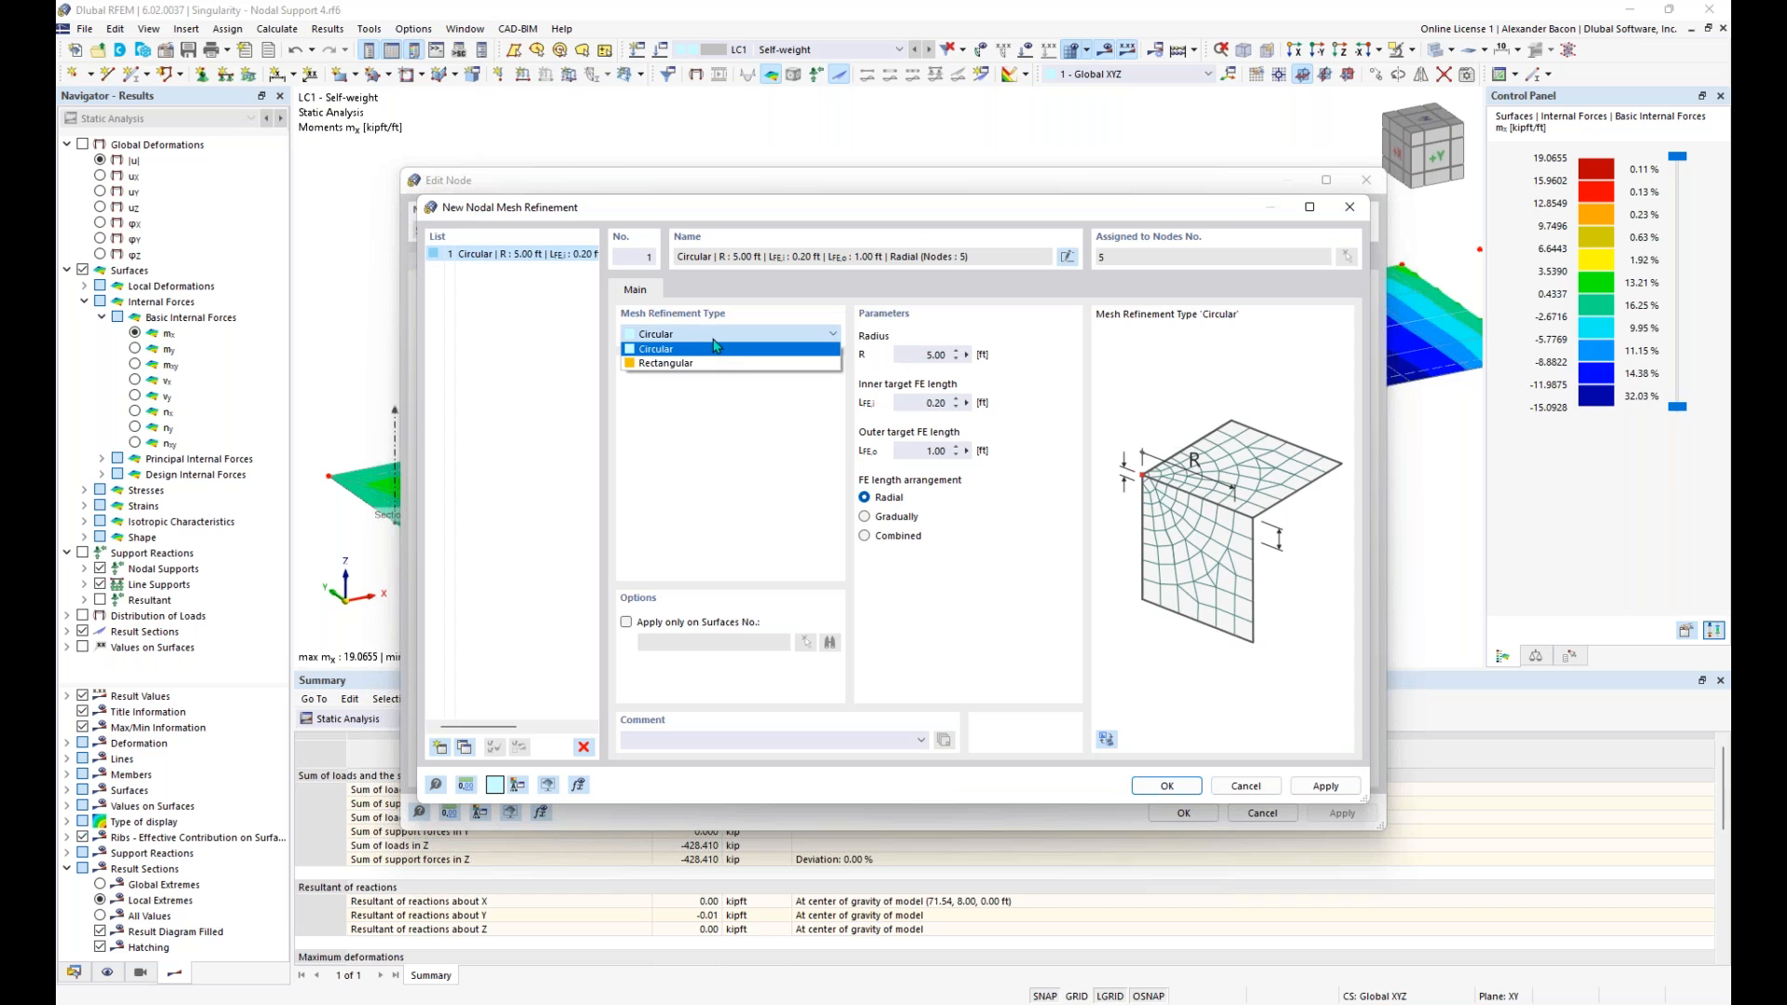
pyautogui.click(666, 363)
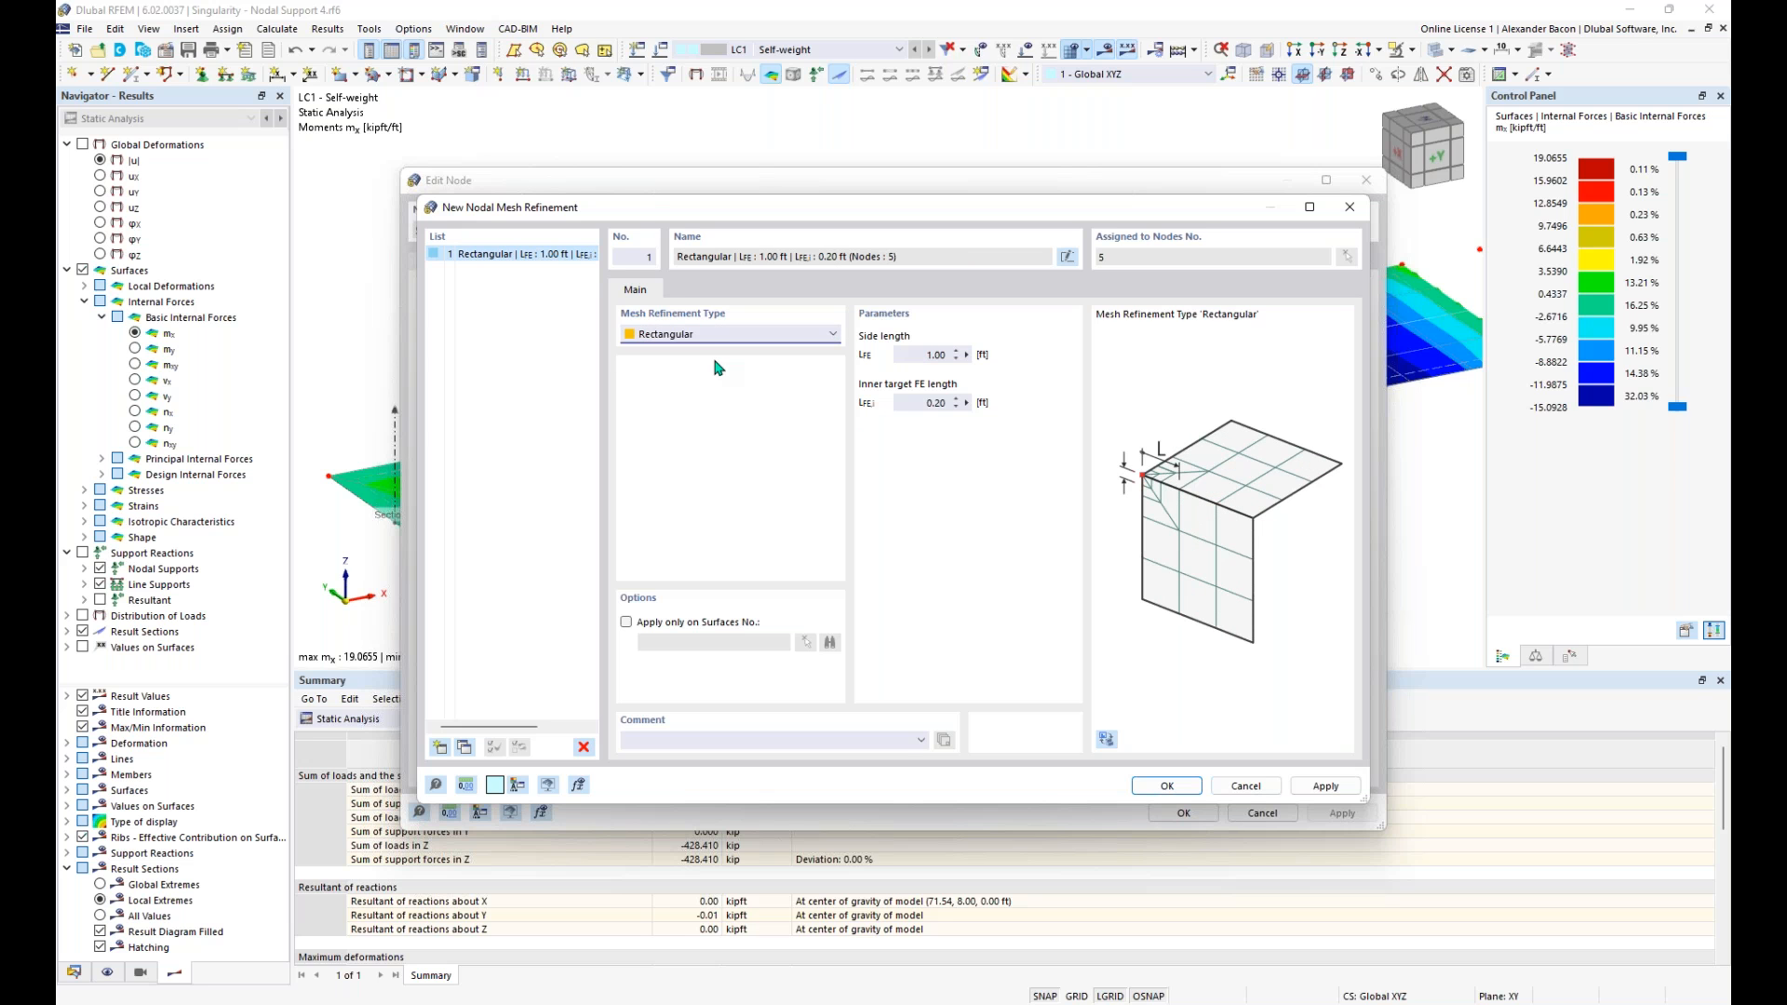
pyautogui.click(726, 335)
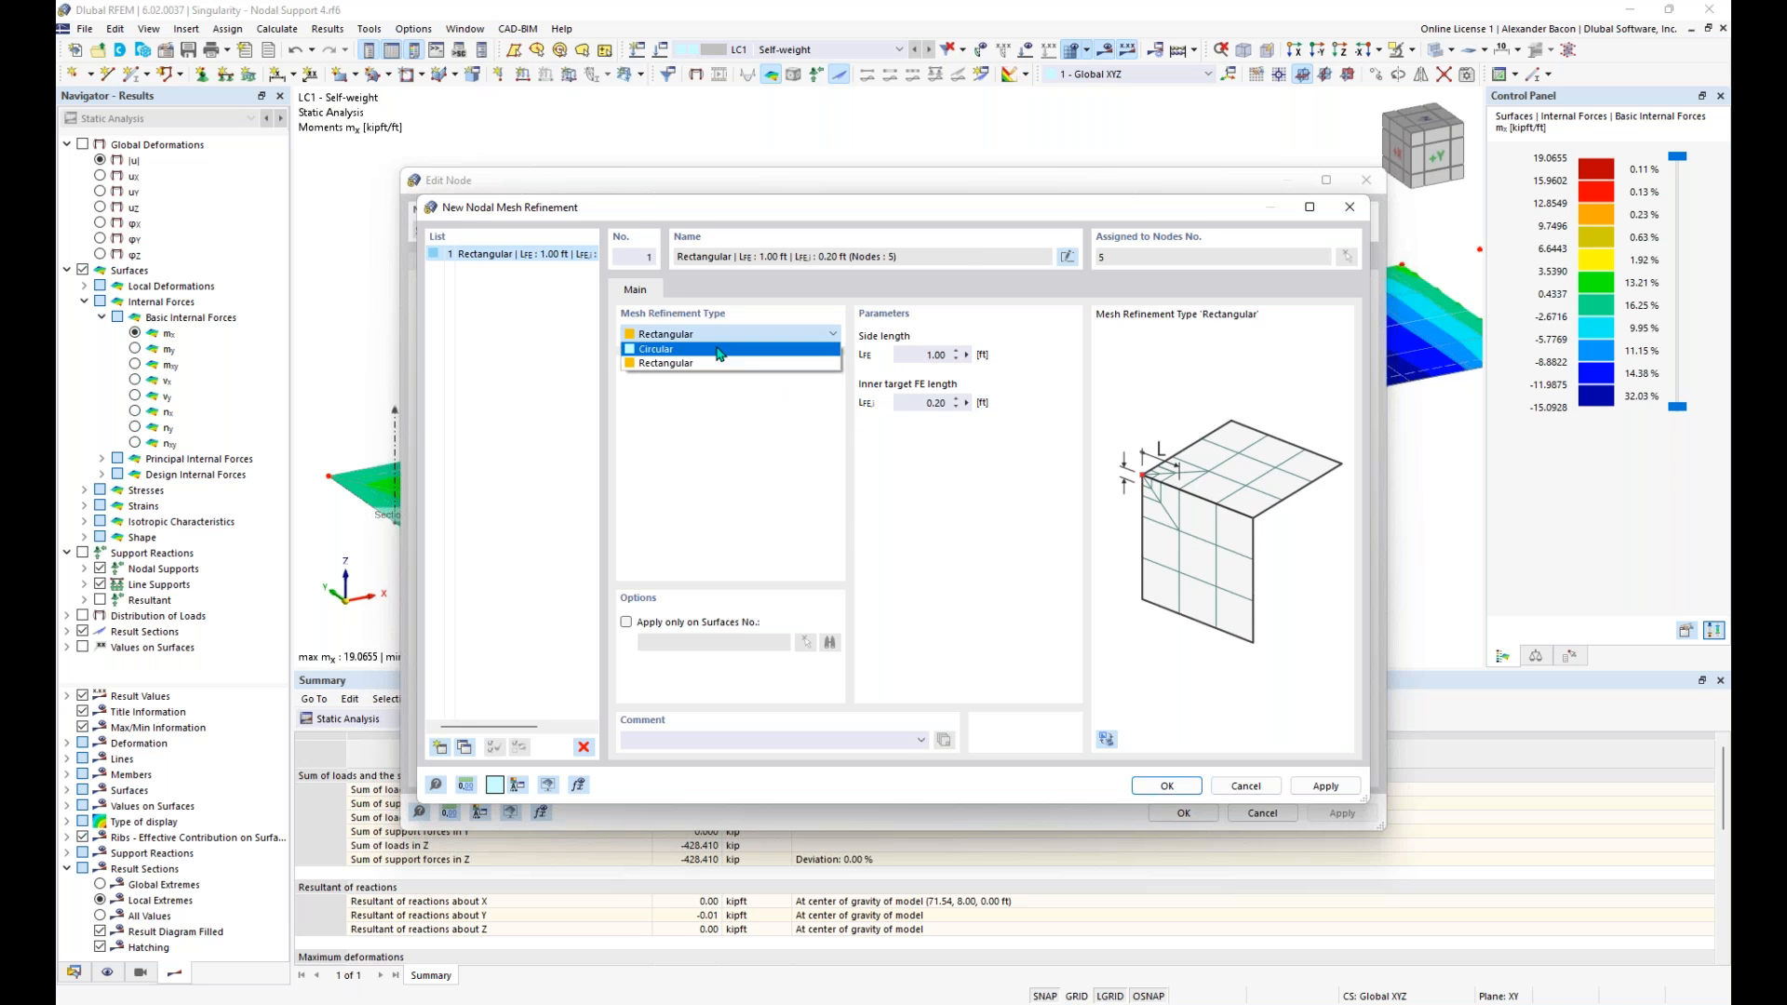
pyautogui.click(718, 354)
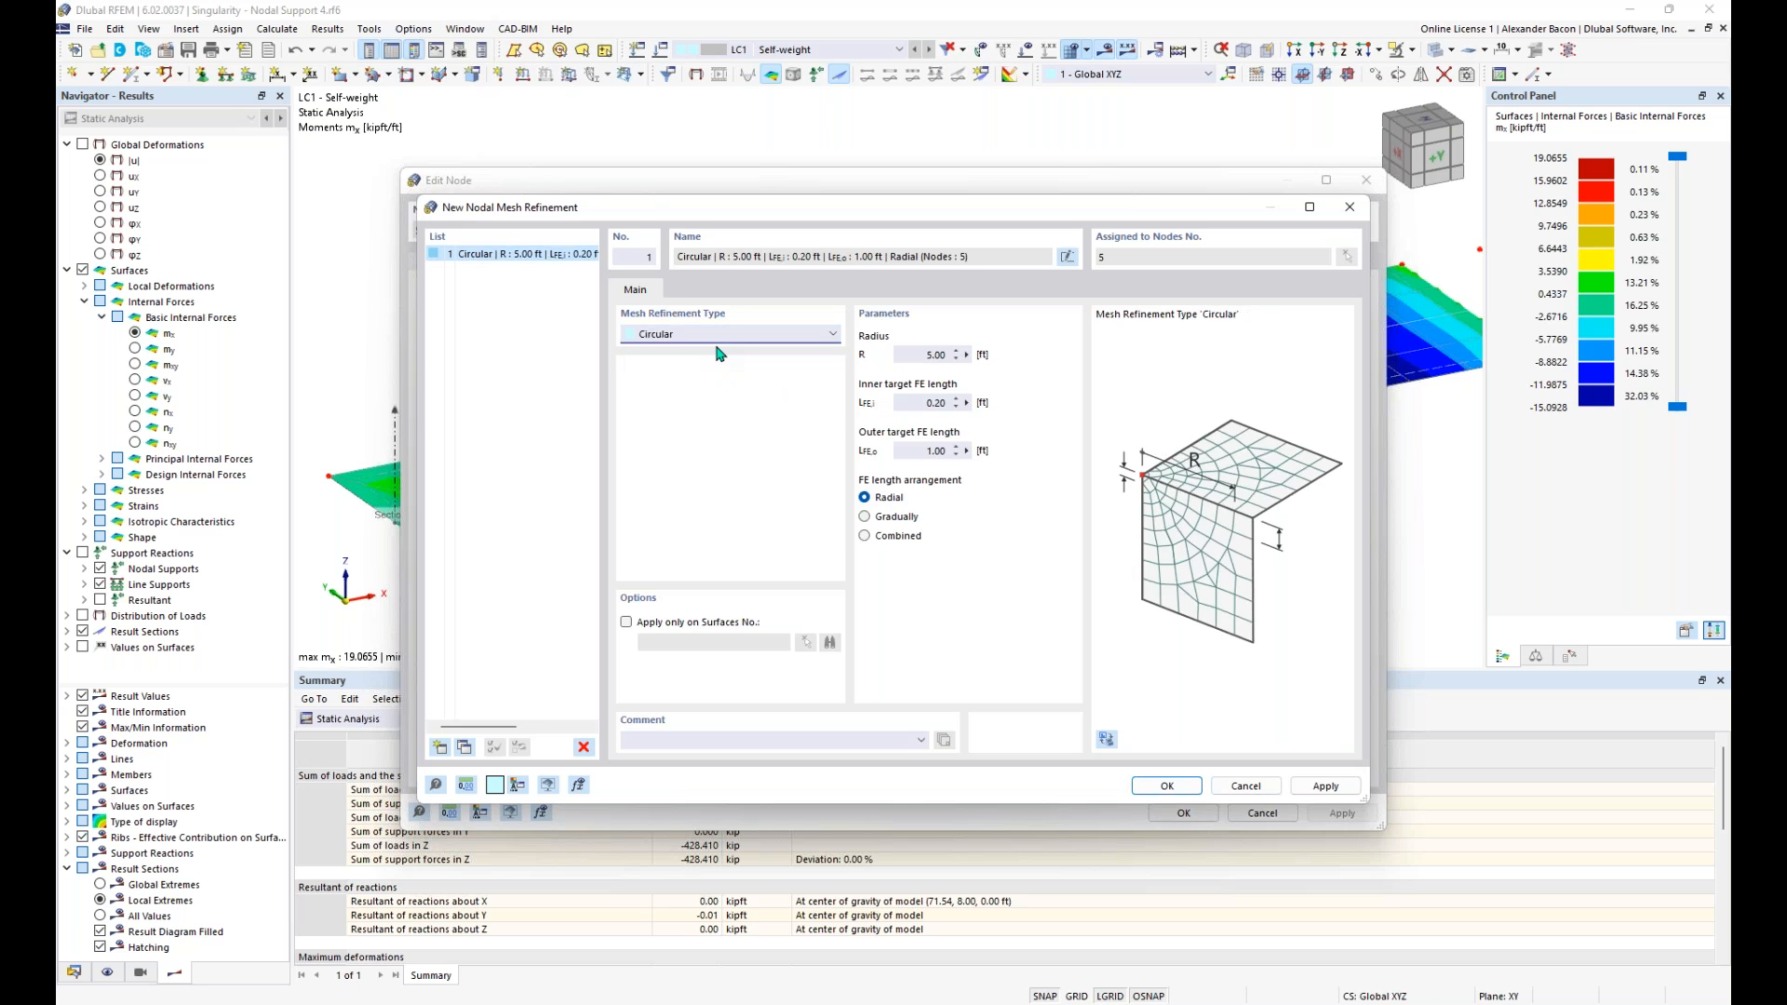
# - Set the circular refinement to radius 5.00 ft, inner FE length 0.33 ft and outer 1.00 ft, then assign it, accepting deletion of the results
pyautogui.click(907, 356)
pyautogui.click(923, 403)
pyautogui.click(927, 452)
pyautogui.click(1165, 786)
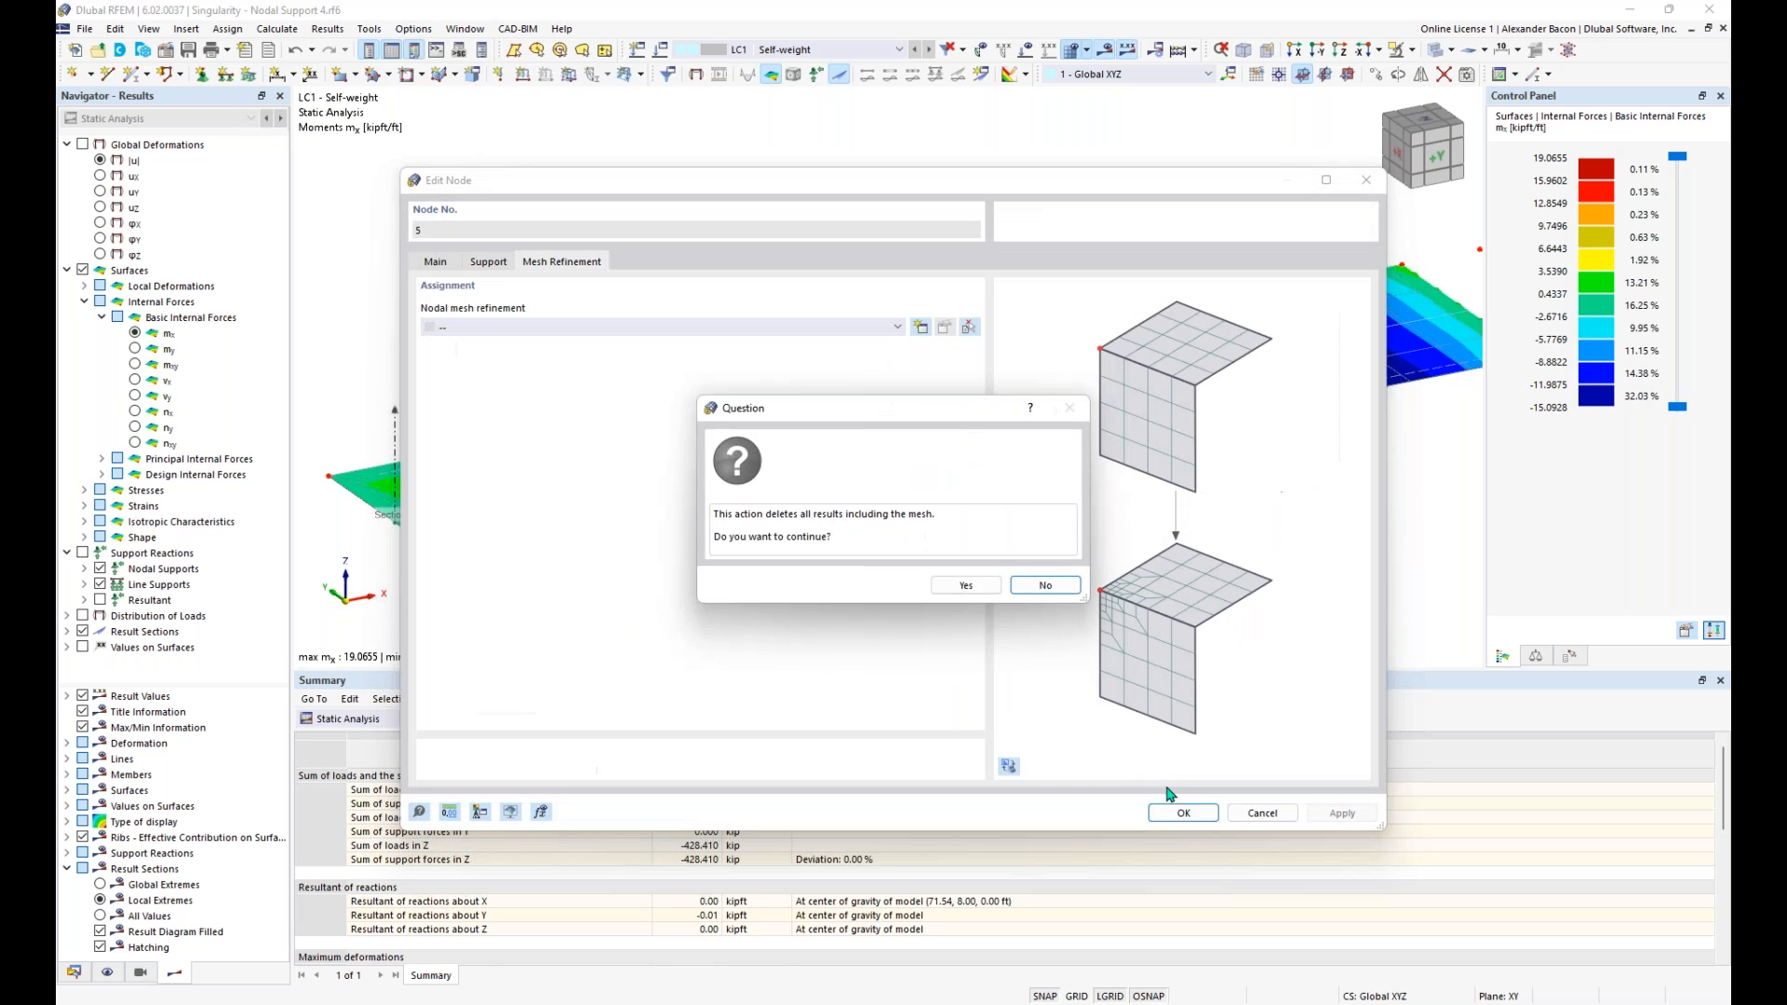
pyautogui.click(964, 585)
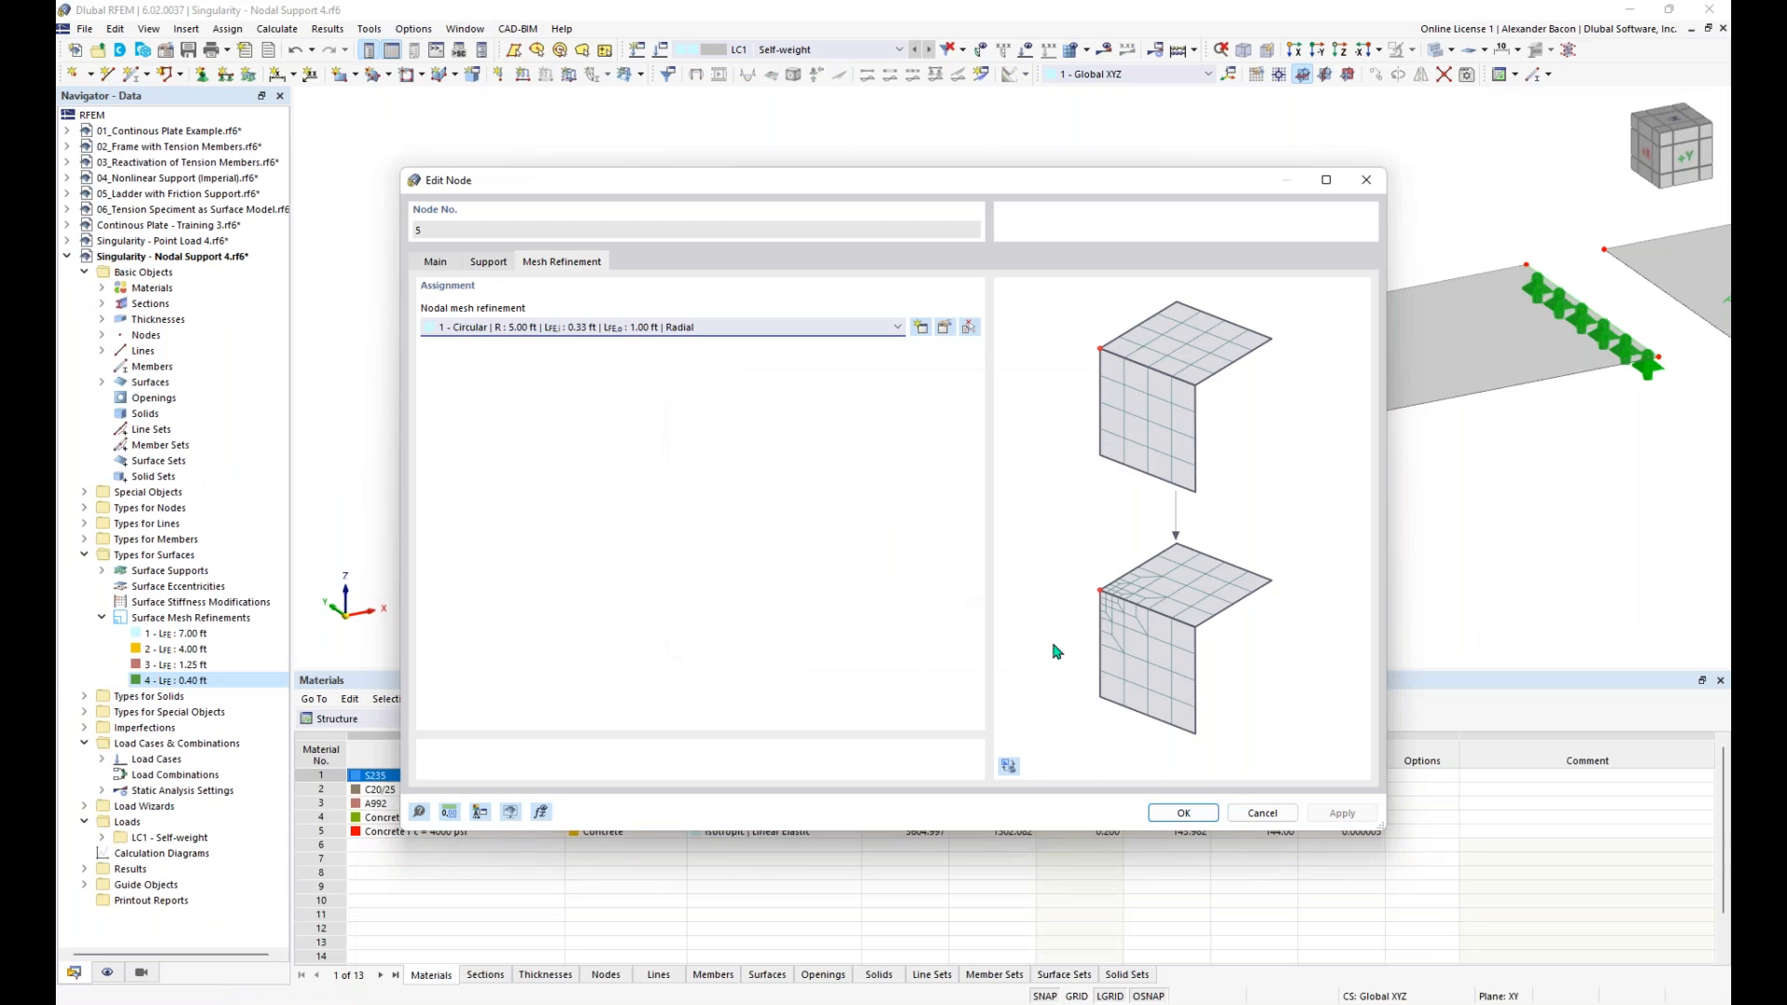
pyautogui.click(1183, 814)
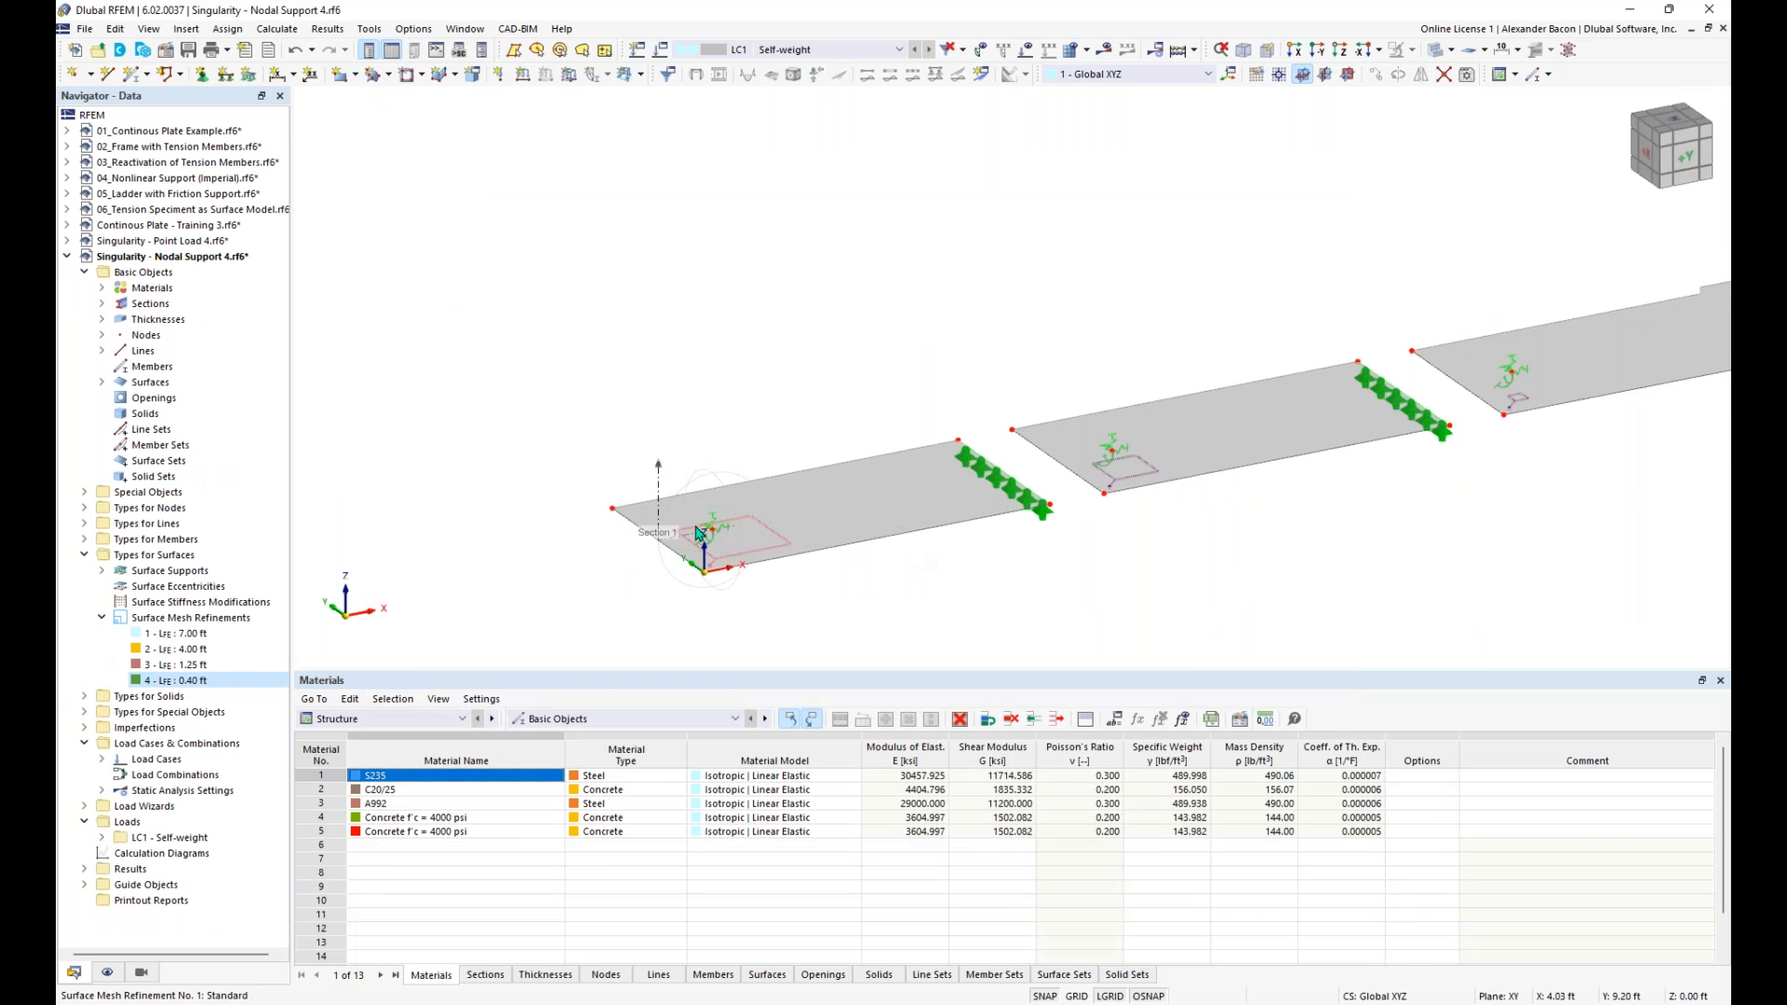
# - Examine the extent of the circular mesh refinement around the nodal supports of the first two slabs
pyautogui.scroll(5, 695, 526)
pyautogui.moveTo(785, 406); pyautogui.dragTo(847, 427, button='middle')
pyautogui.scroll(2, 809, 361)
pyautogui.moveTo(782, 200)
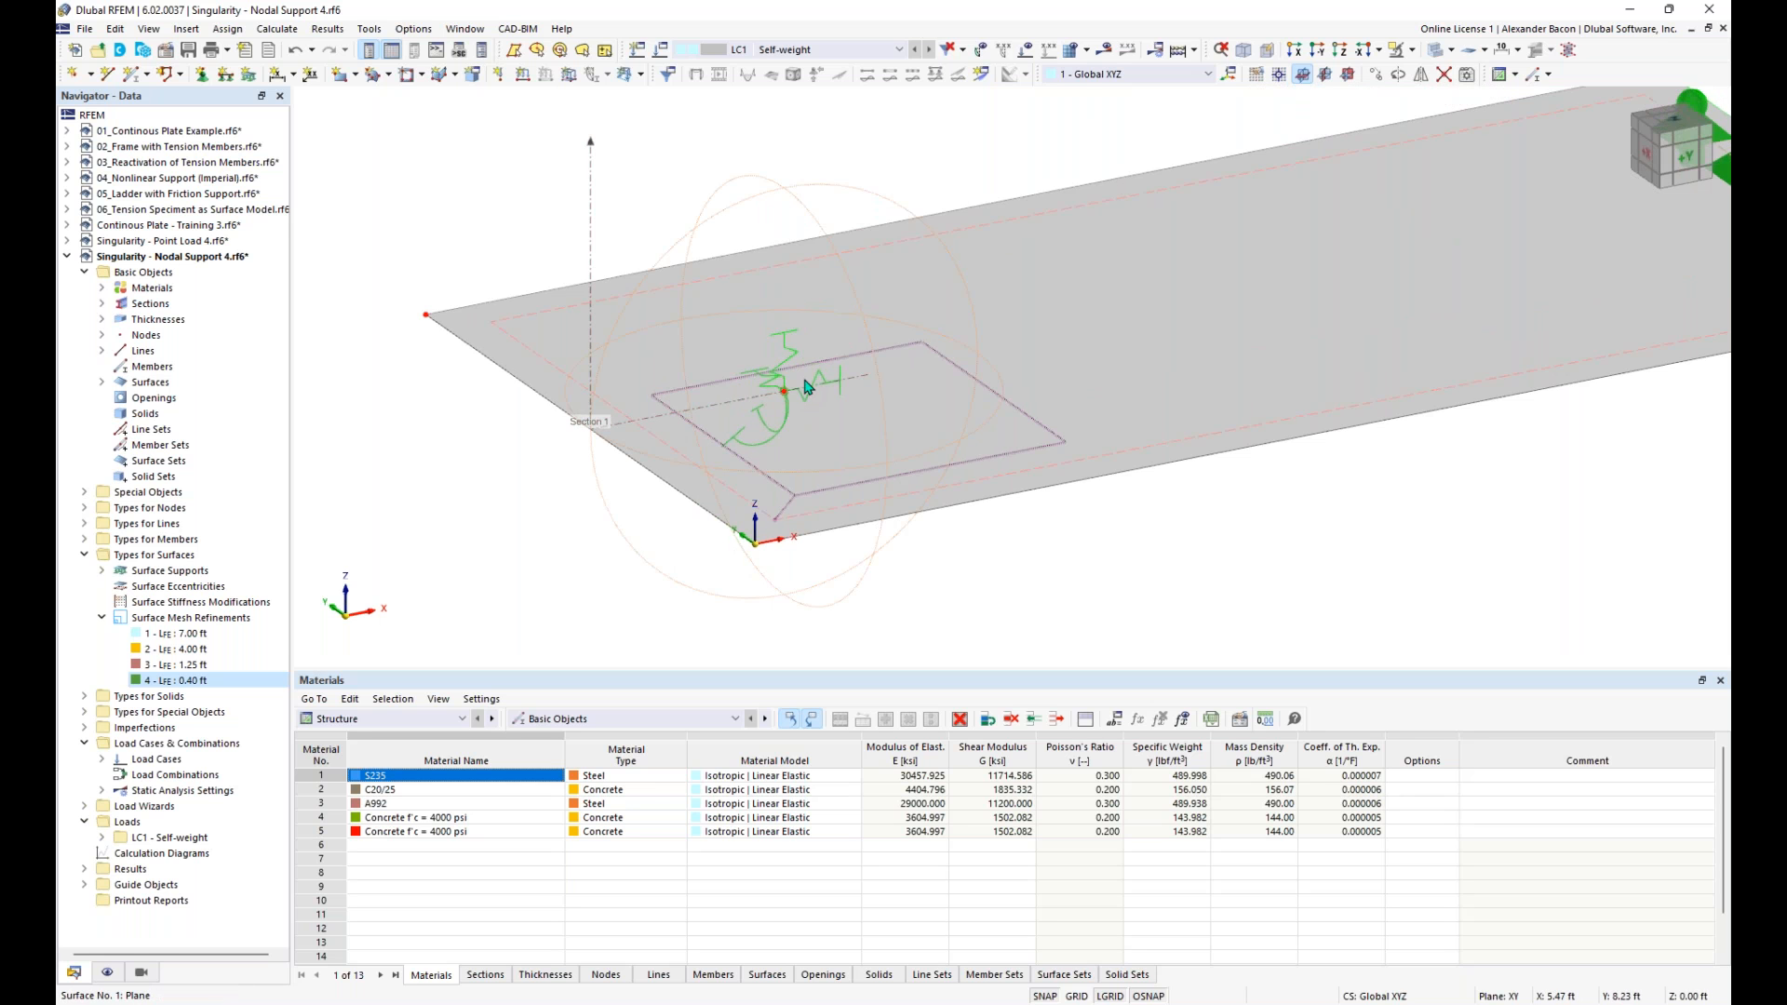
pyautogui.scroll(-3, 865, 236)
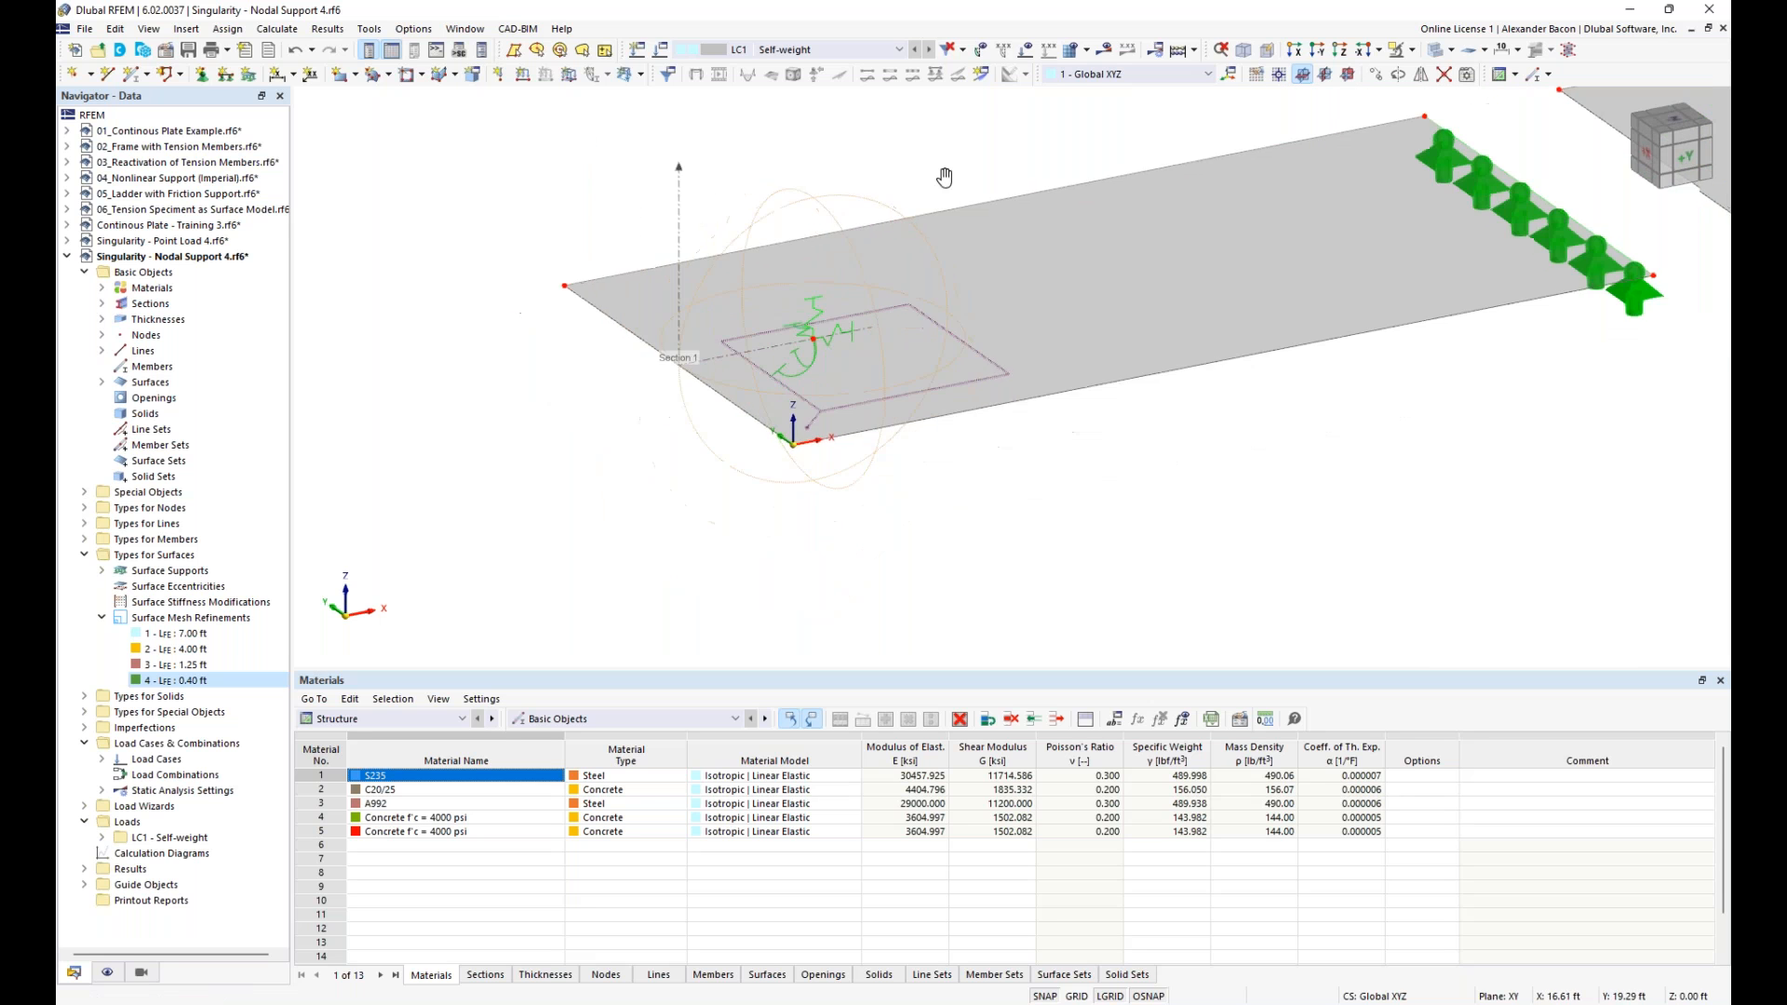
pyautogui.scroll(-1, 1021, 178)
pyautogui.moveTo(1027, 156); pyautogui.dragTo(592, 265, button='middle')
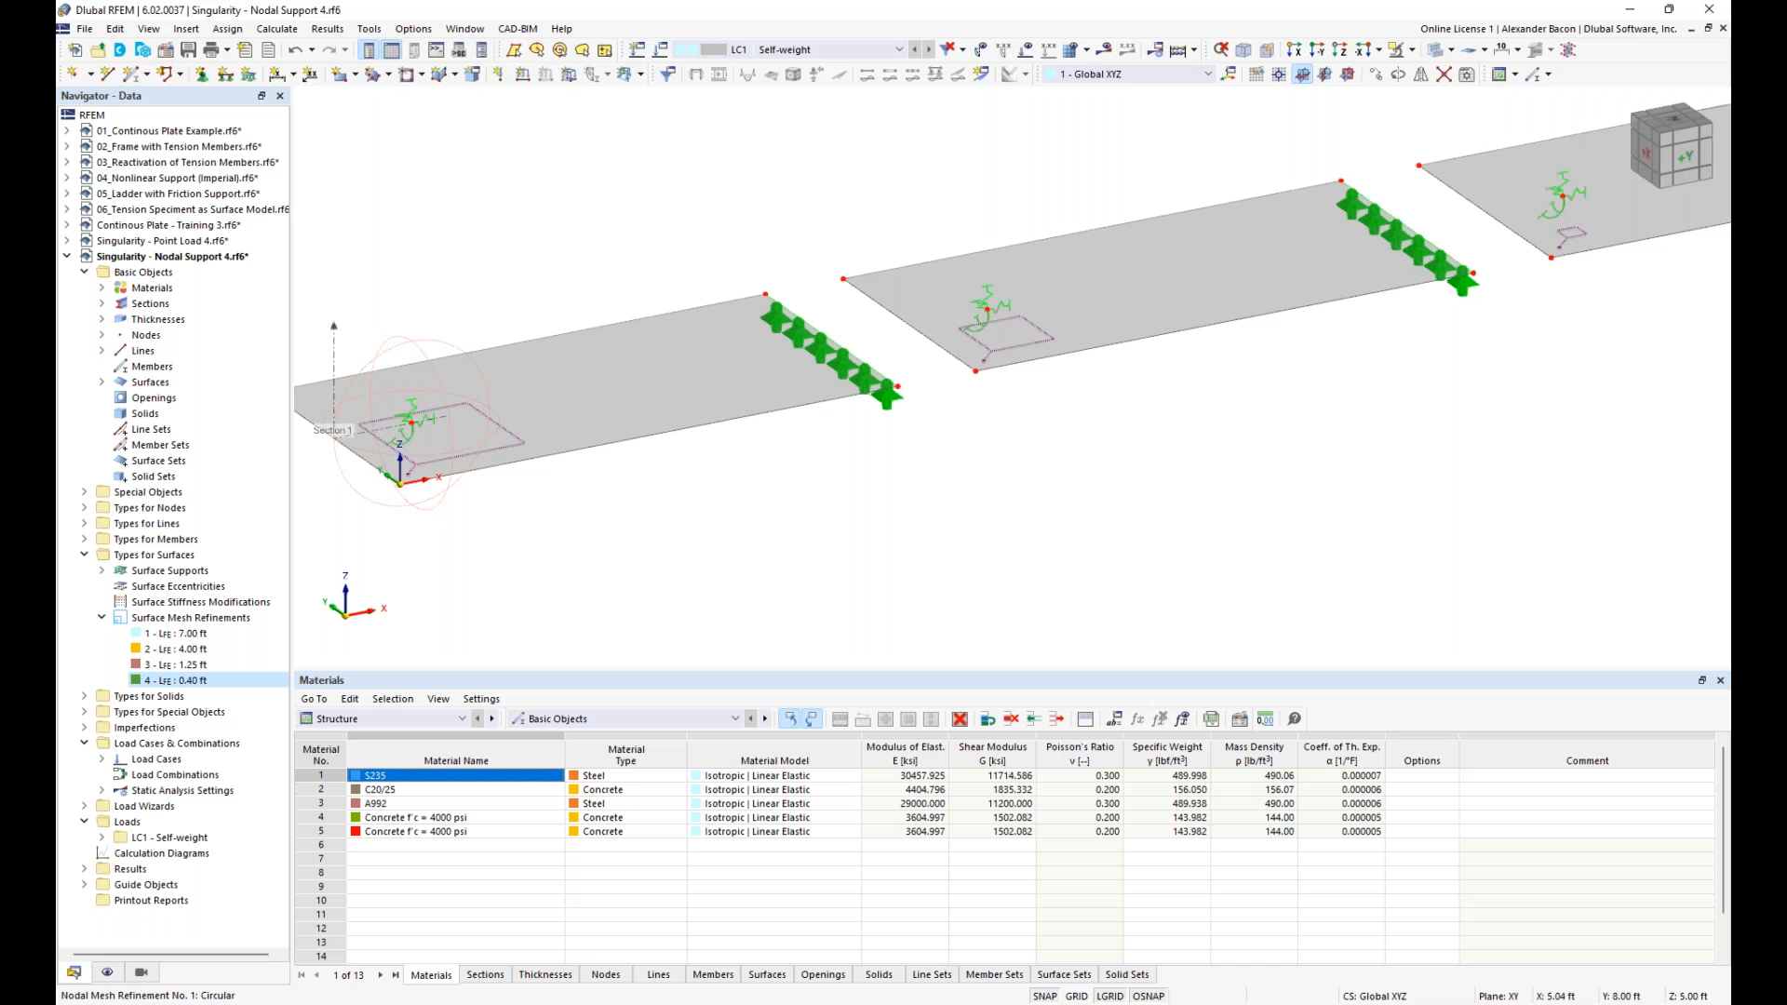
pyautogui.moveTo(1272, 379); pyautogui.dragTo(679, 371, button='middle')
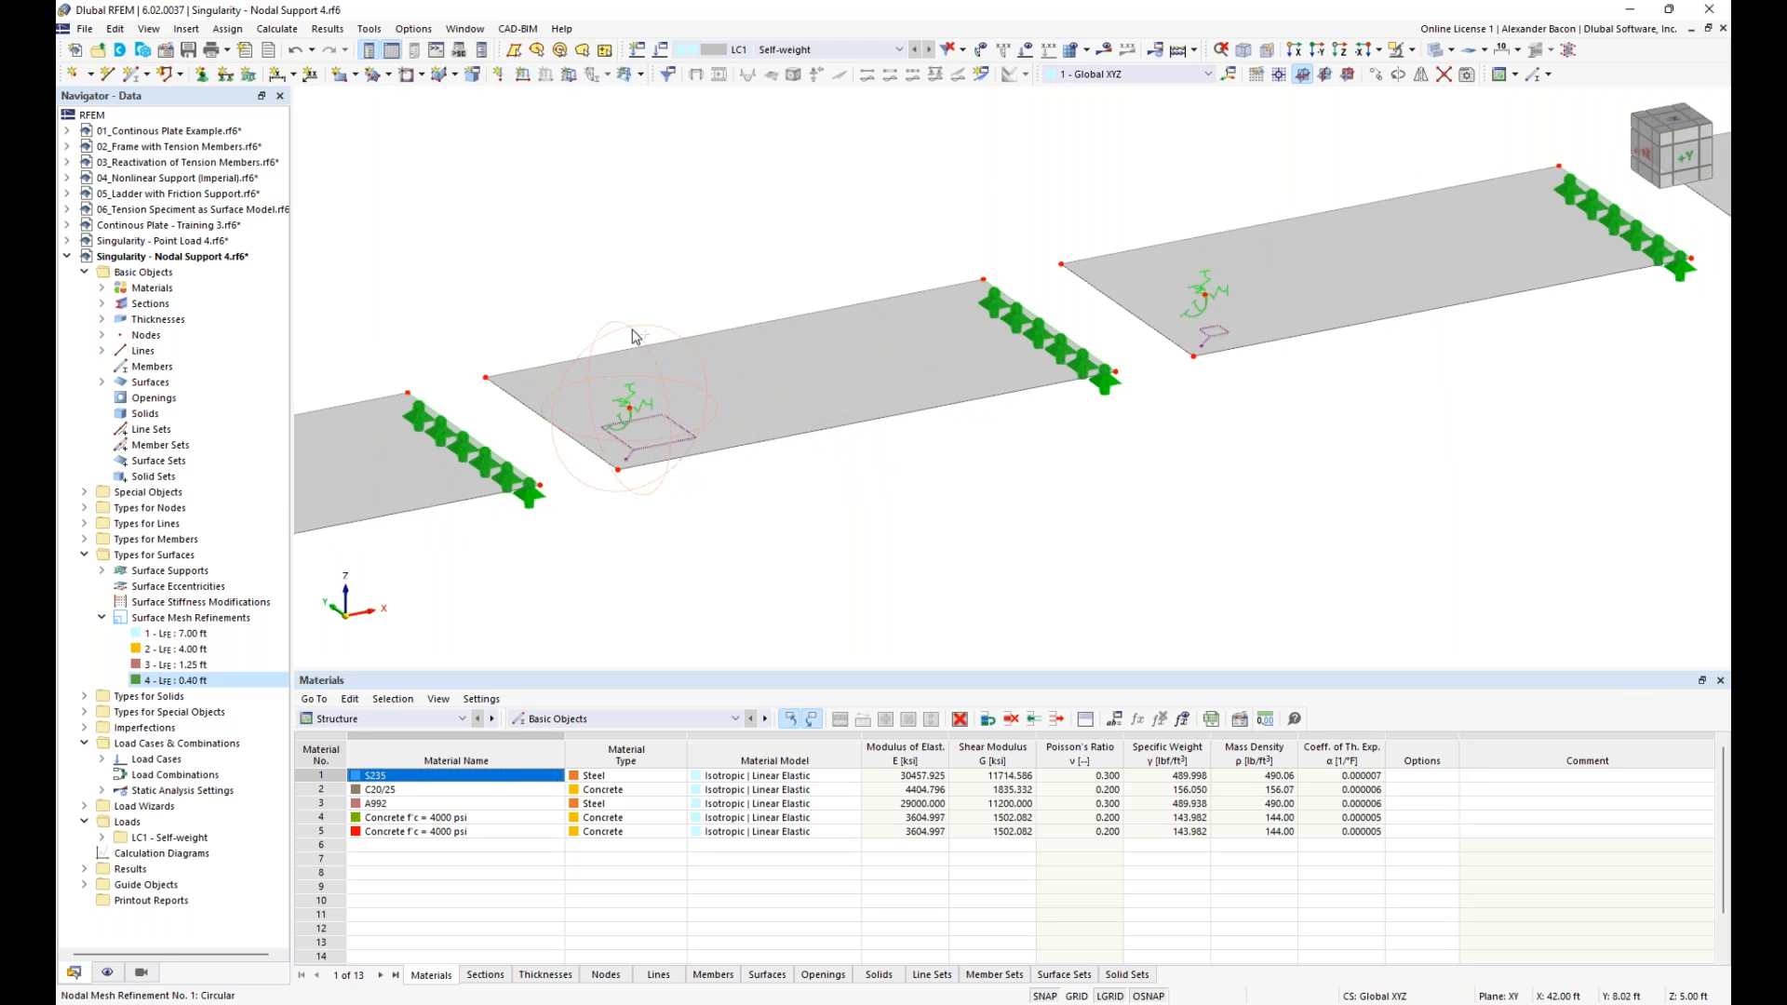
# - Recalculate the model under LC1 self-weight with the circular nodal mesh refinements applied at the slab supports
pyautogui.moveTo(1404, 371); pyautogui.dragTo(800, 500, button='middle')
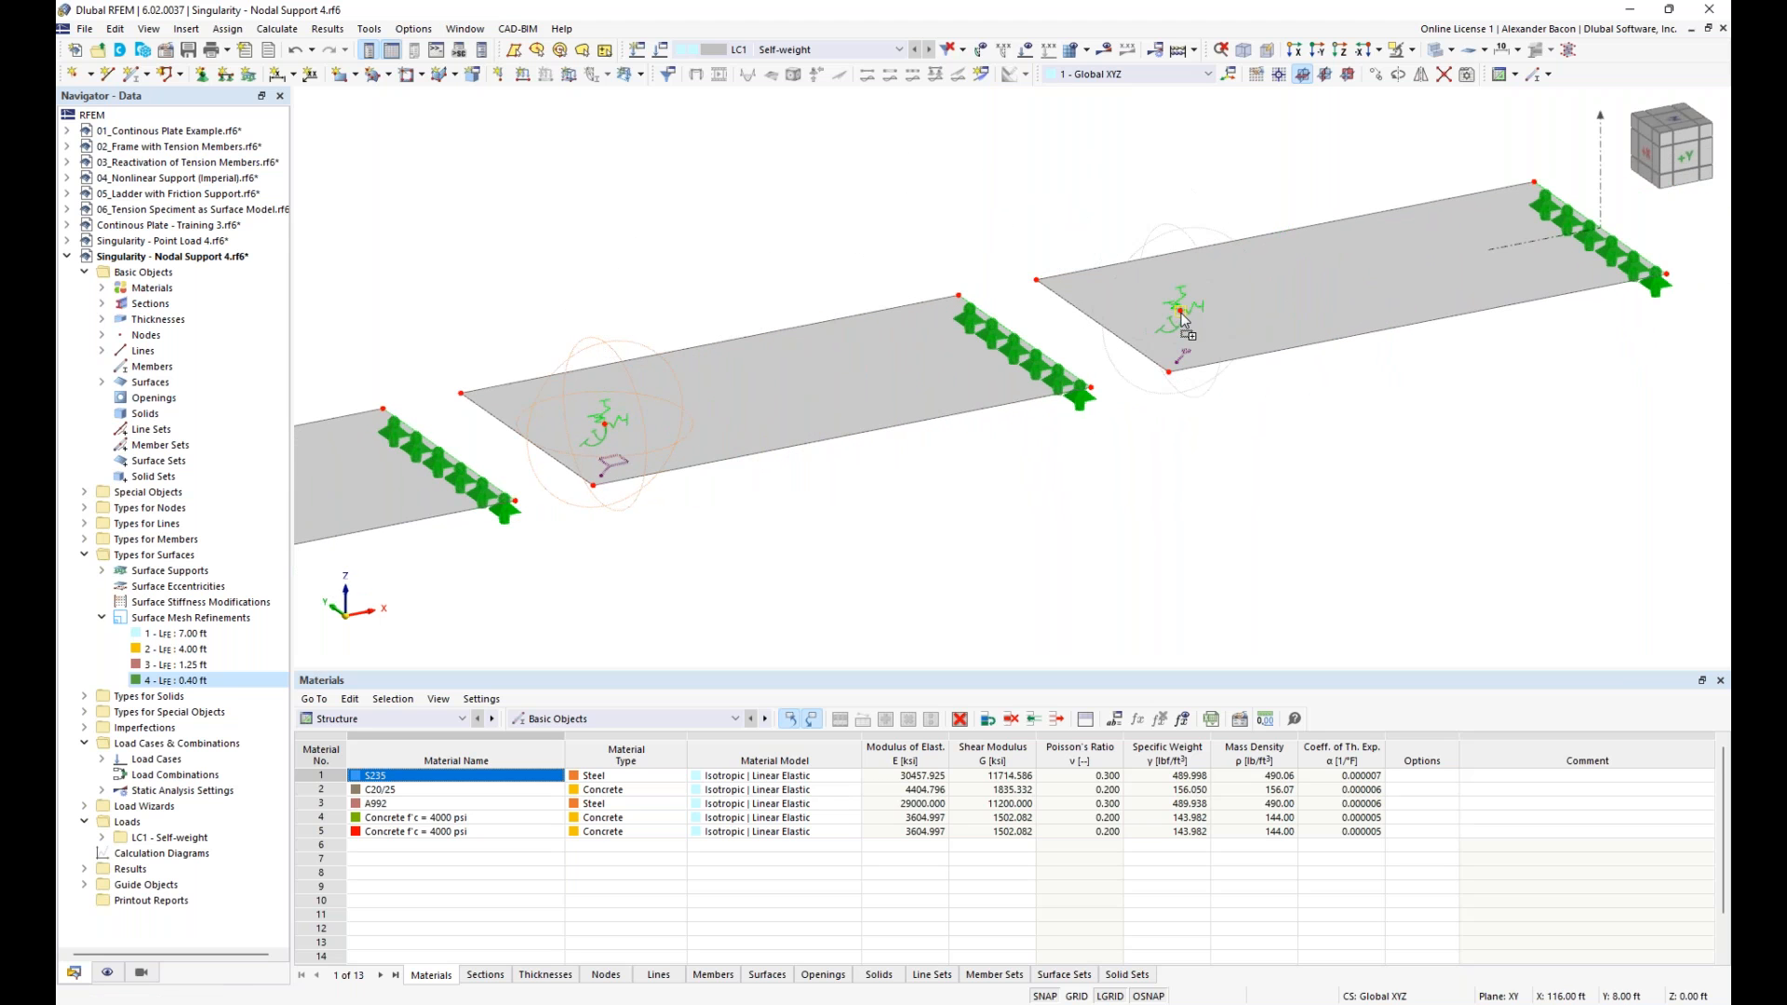
pyautogui.scroll(-3, 1177, 439)
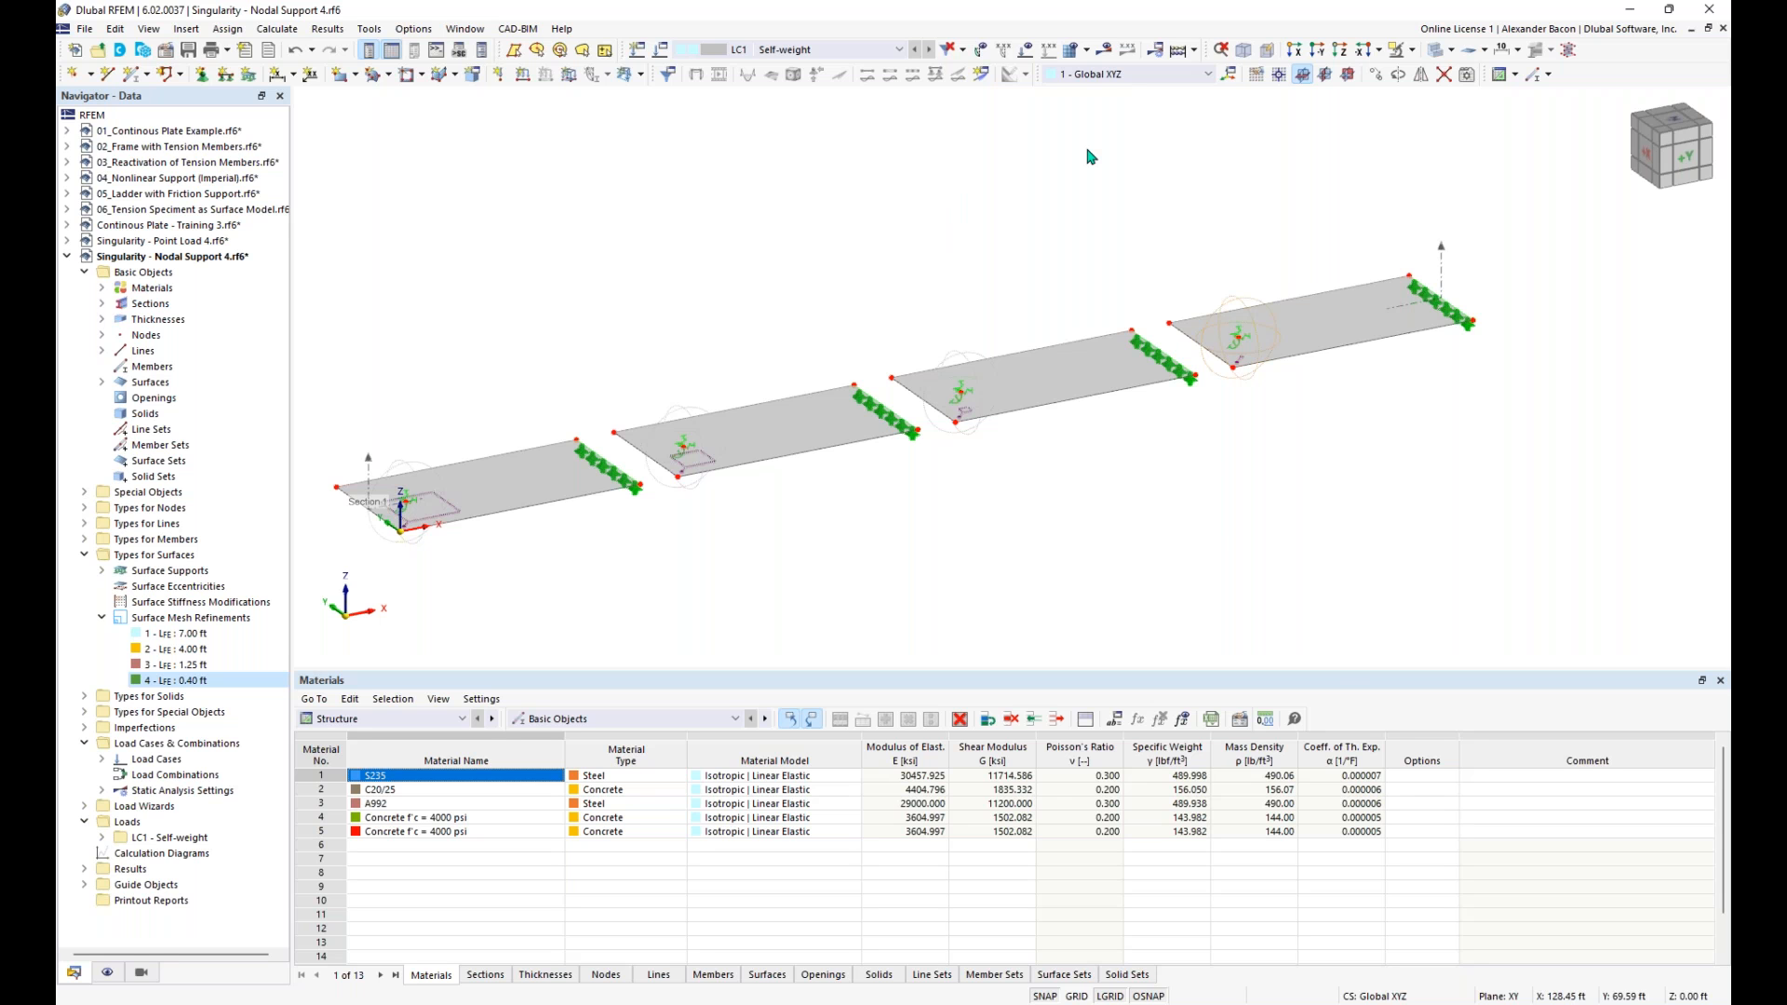
pyautogui.click(1175, 51)
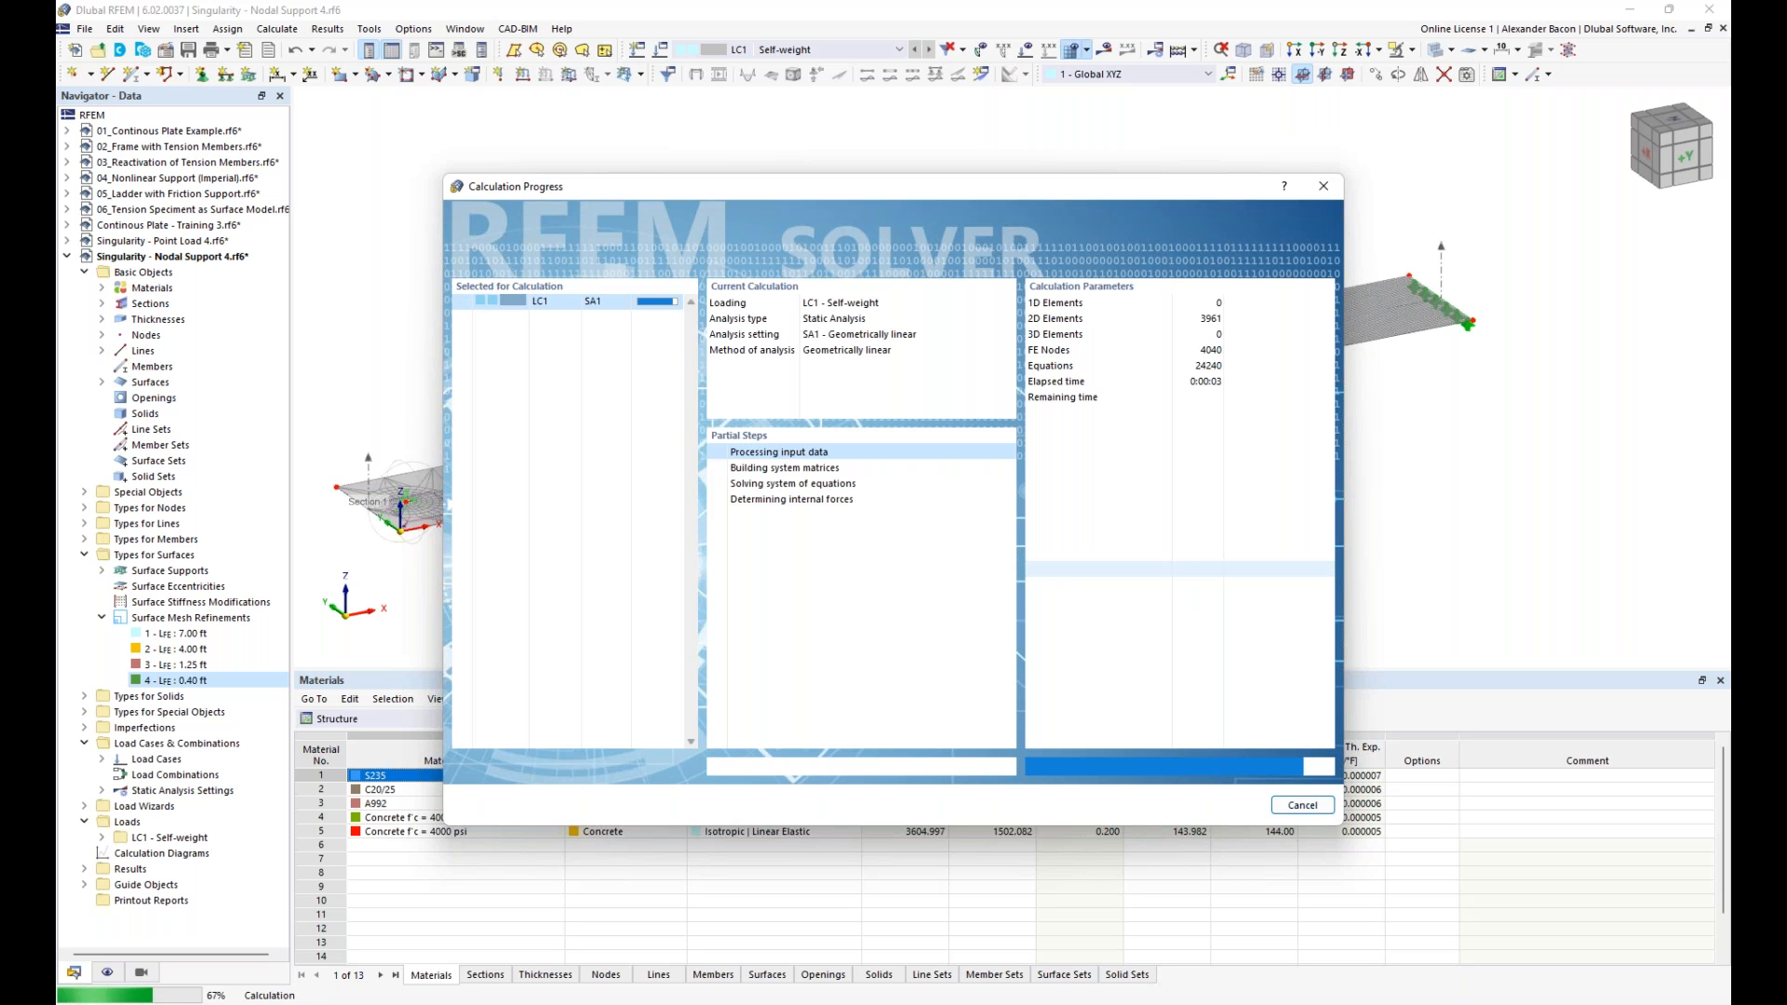
# - Compare the mx moment peaks at the nodal supports across all four slabs
pyautogui.moveTo(704, 529); pyautogui.dragTo(808, 514, button='middle')
pyautogui.scroll(3, 386, 515)
pyautogui.scroll(3, 385, 514)
pyautogui.moveTo(429, 478); pyautogui.dragTo(570, 476, button='middle')
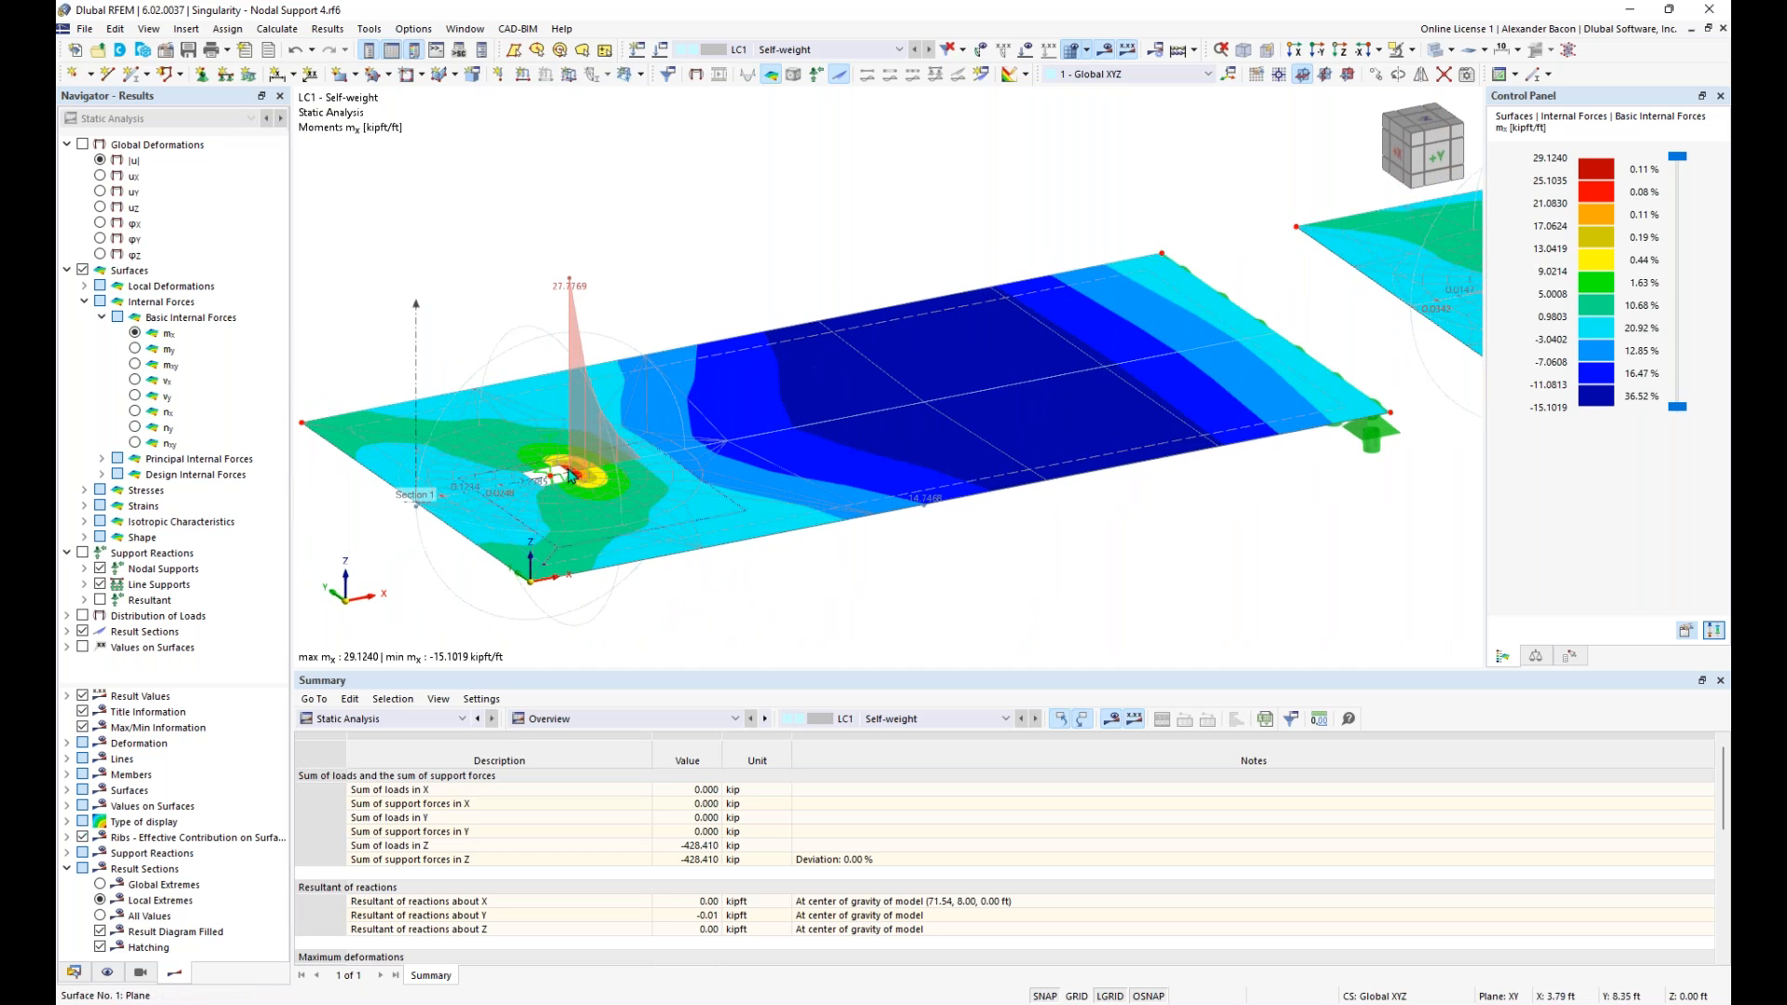
pyautogui.scroll(-5, 875, 540)
pyautogui.moveTo(877, 541)
pyautogui.mouseDown(button='middle')
pyautogui.moveTo(994, 541)
pyautogui.moveTo(937, 558)
pyautogui.moveTo(898, 527)
pyautogui.mouseUp(button='middle')
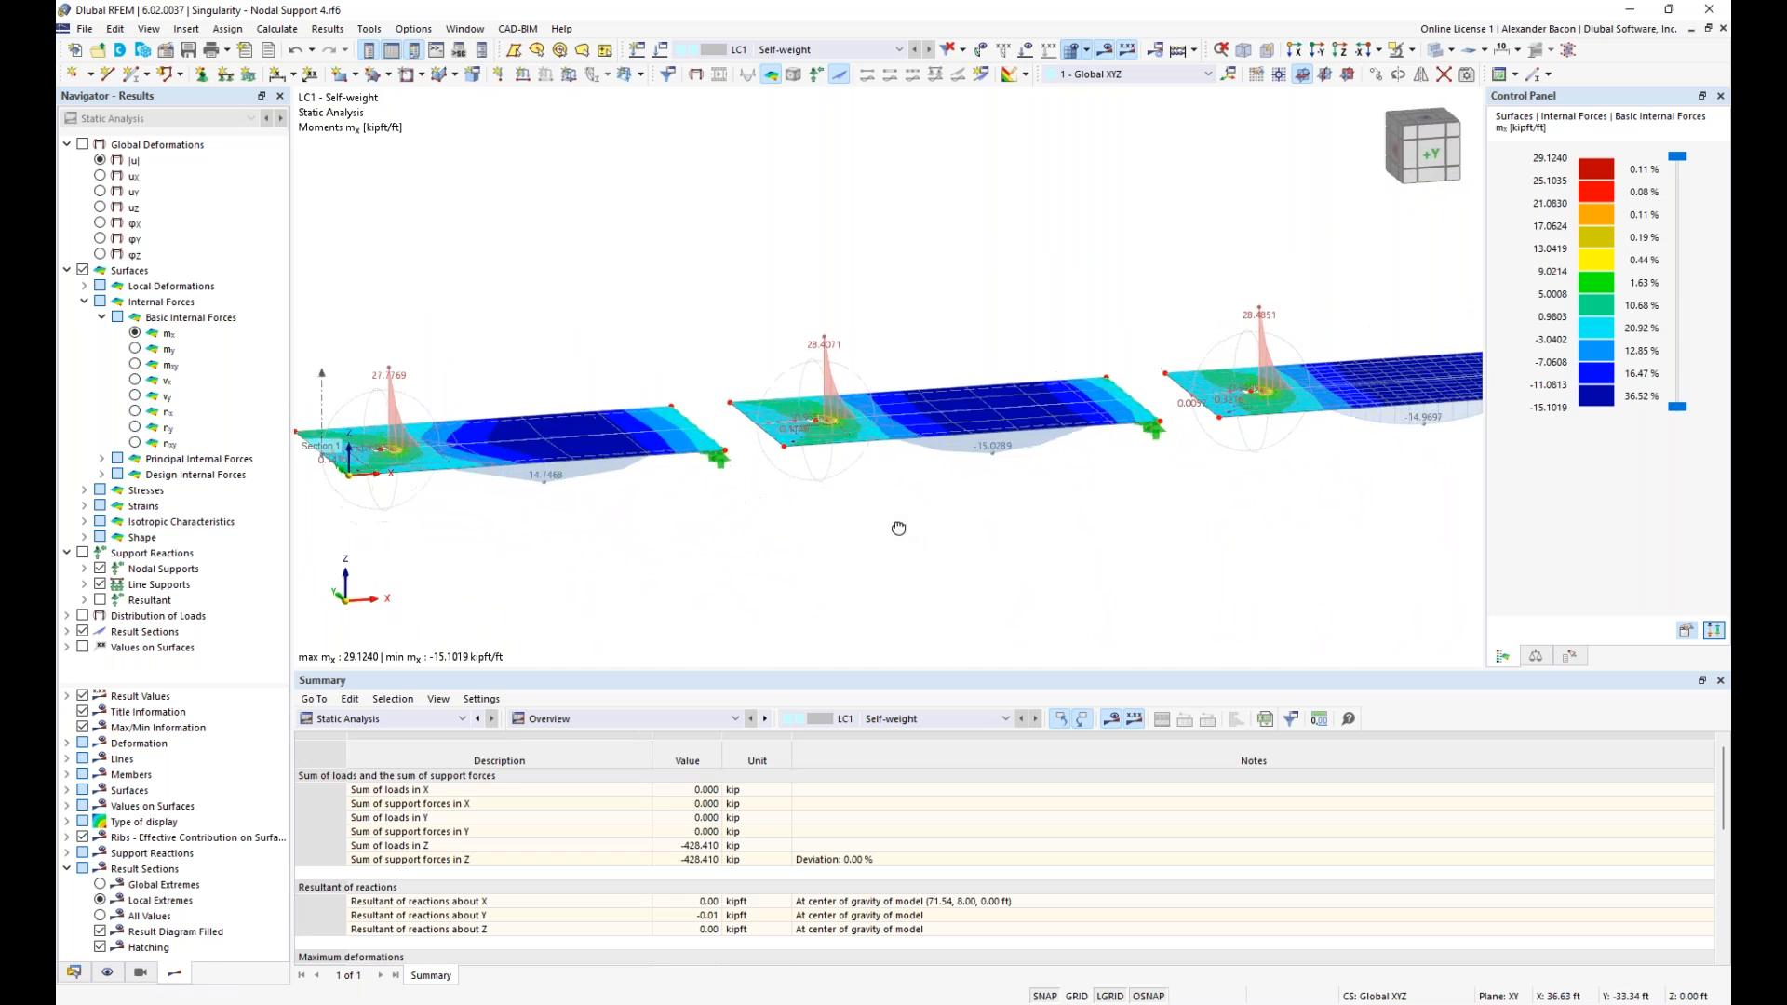
pyautogui.scroll(-2, 328, 445)
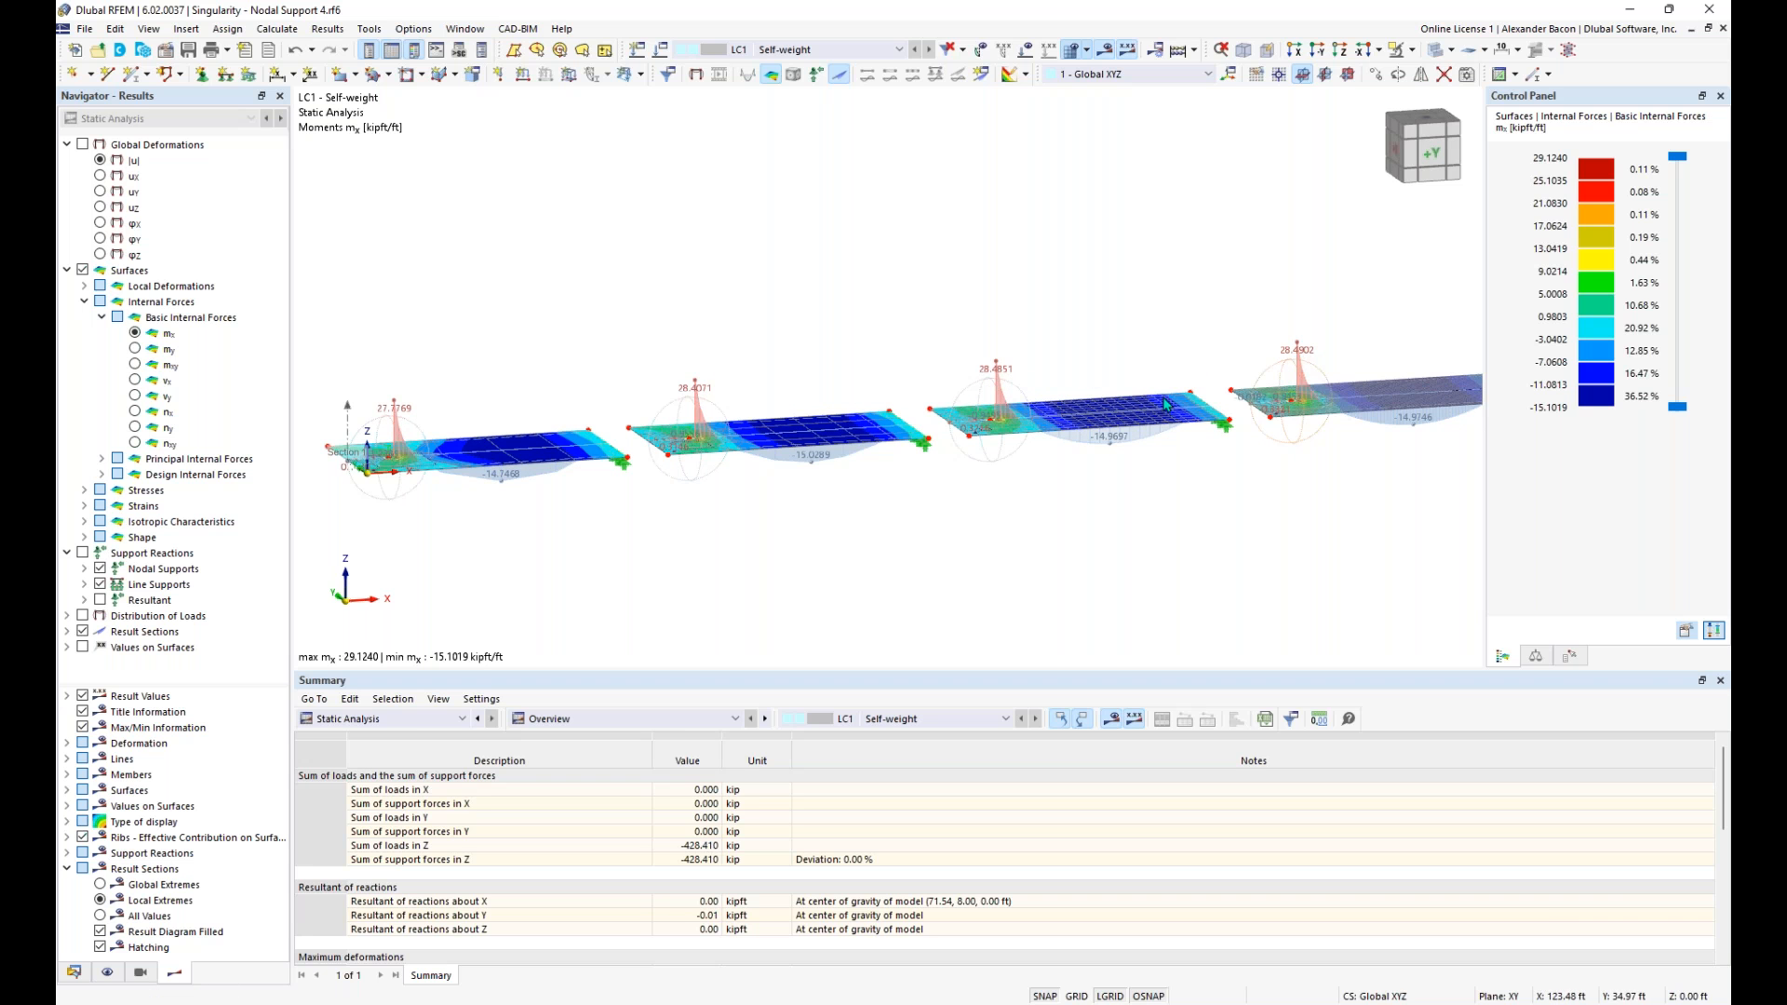
pyautogui.keyDown('ctrl'); pyautogui.moveTo(931, 480); pyautogui.dragTo(1061, 521, button='middle'); pyautogui.keyUp('ctrl')
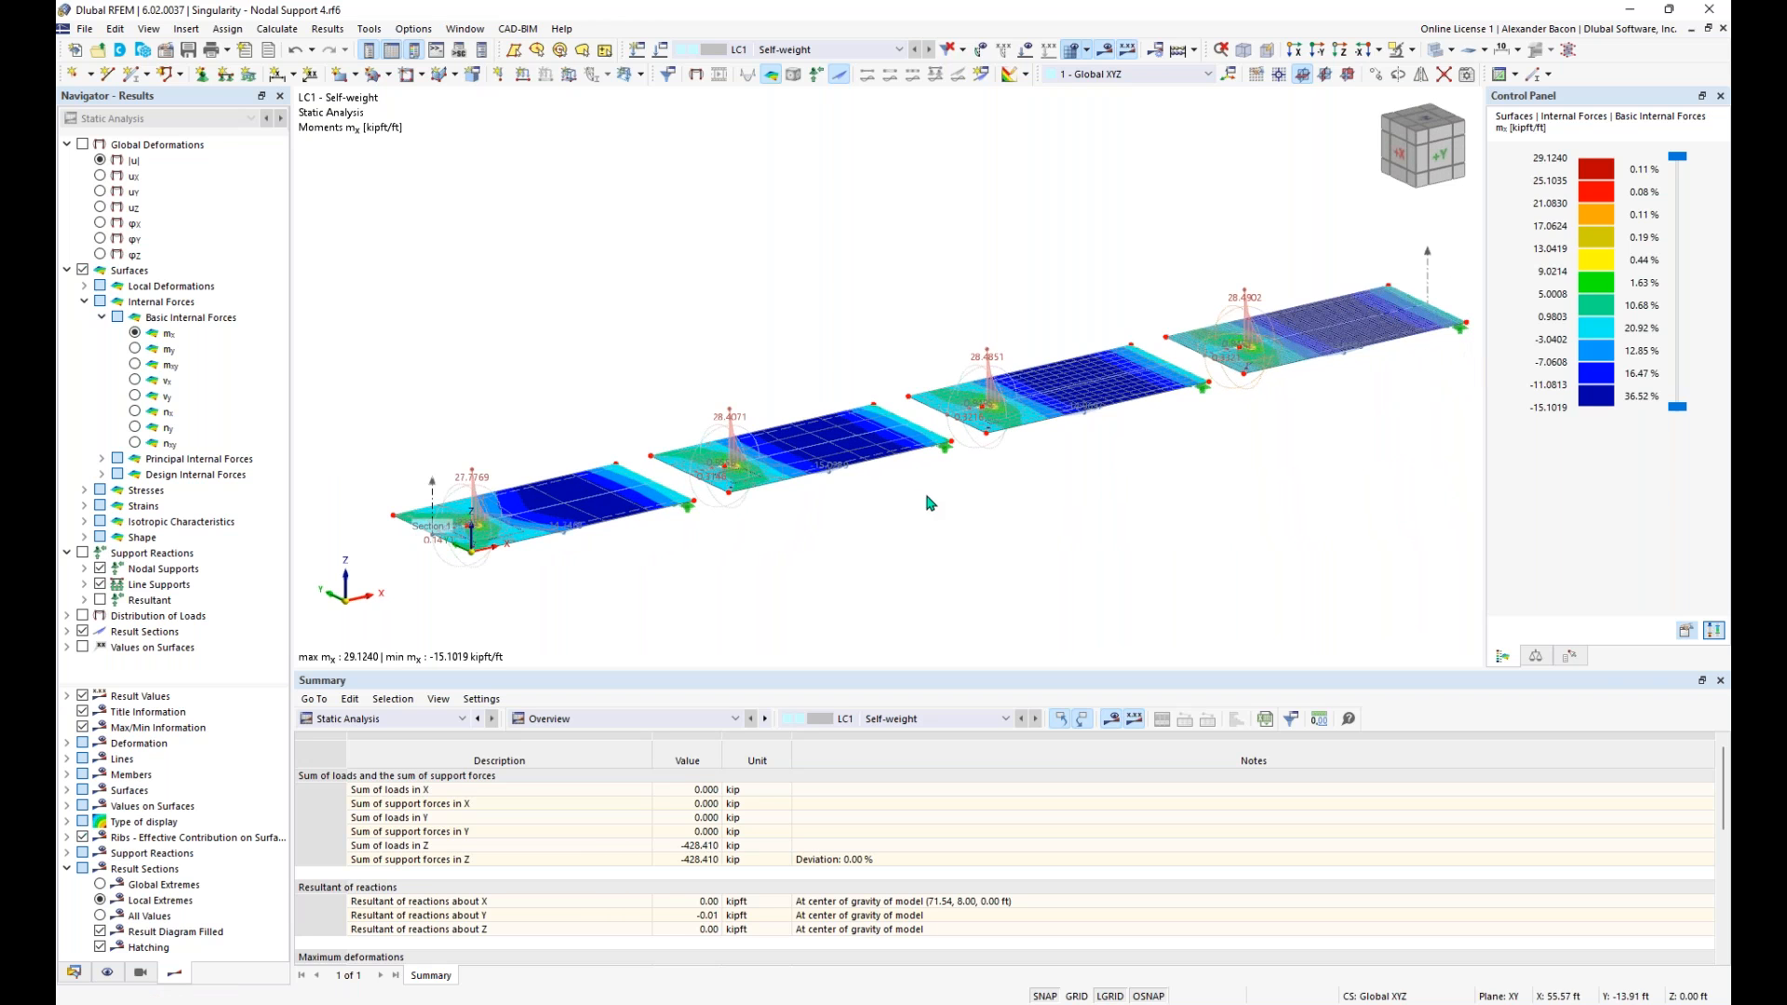
# - Examine the mx distribution and section diagram around the first slab's nodal support, especially at the column edge
pyautogui.scroll(4, 472, 527)
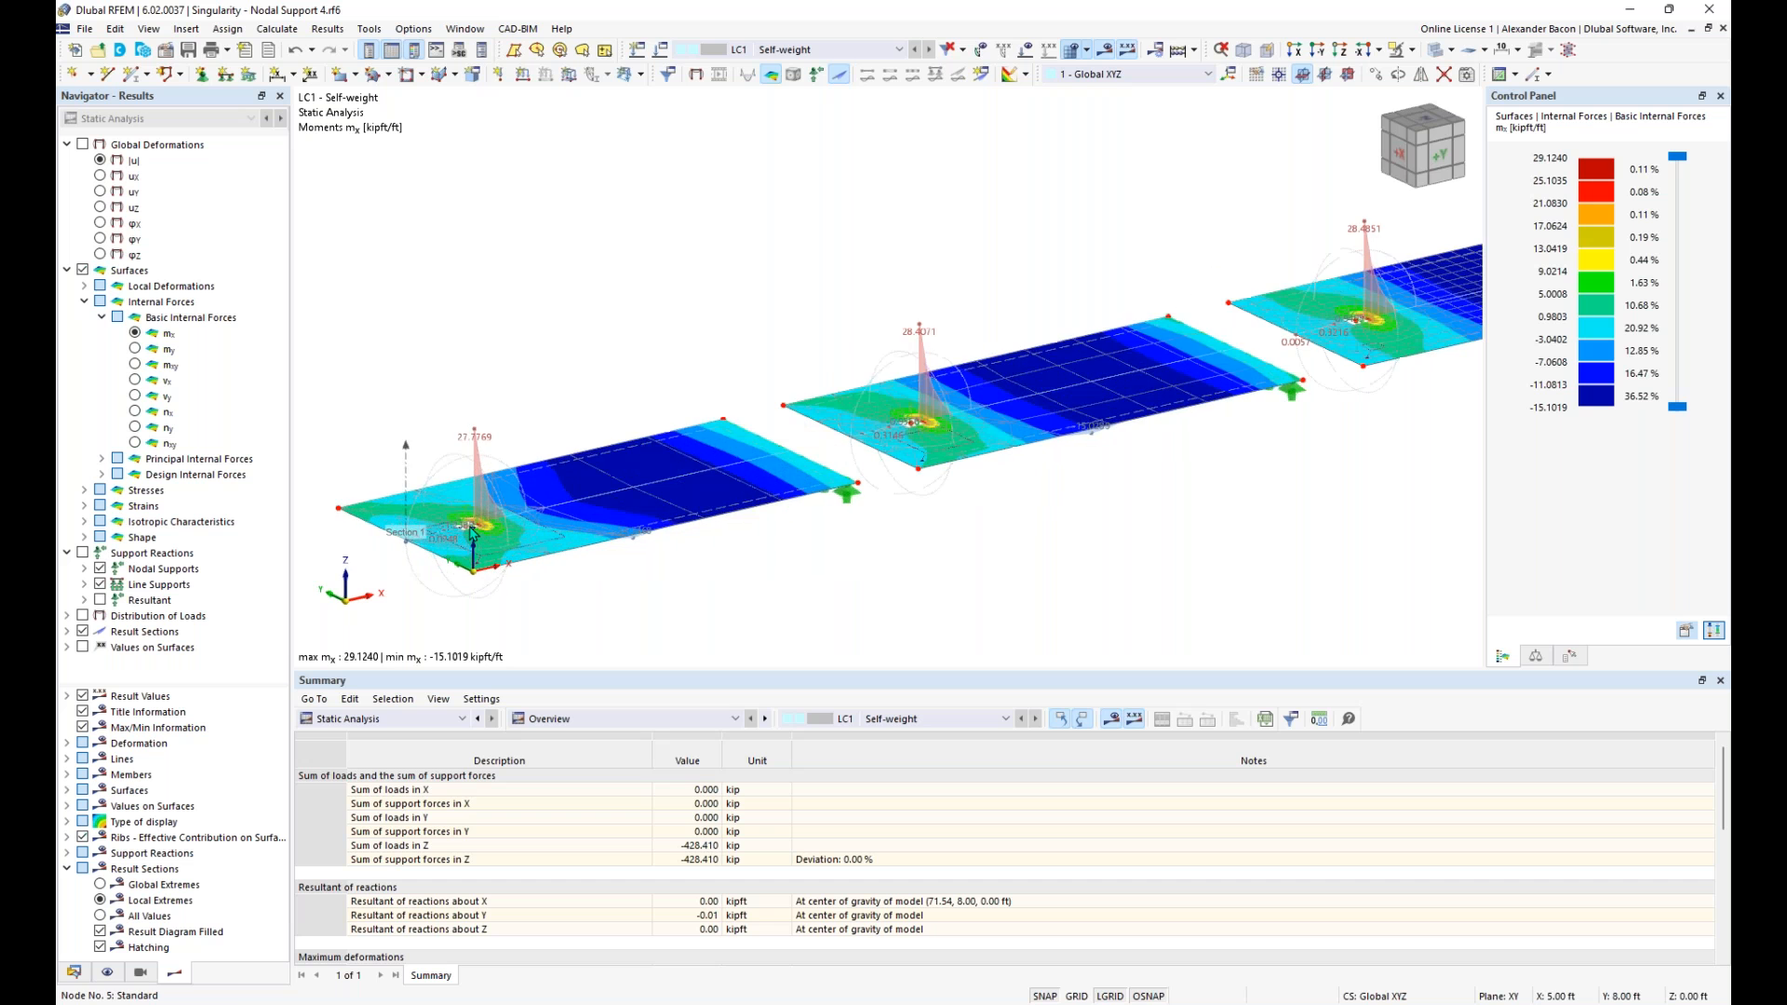
pyautogui.scroll(6, 472, 528)
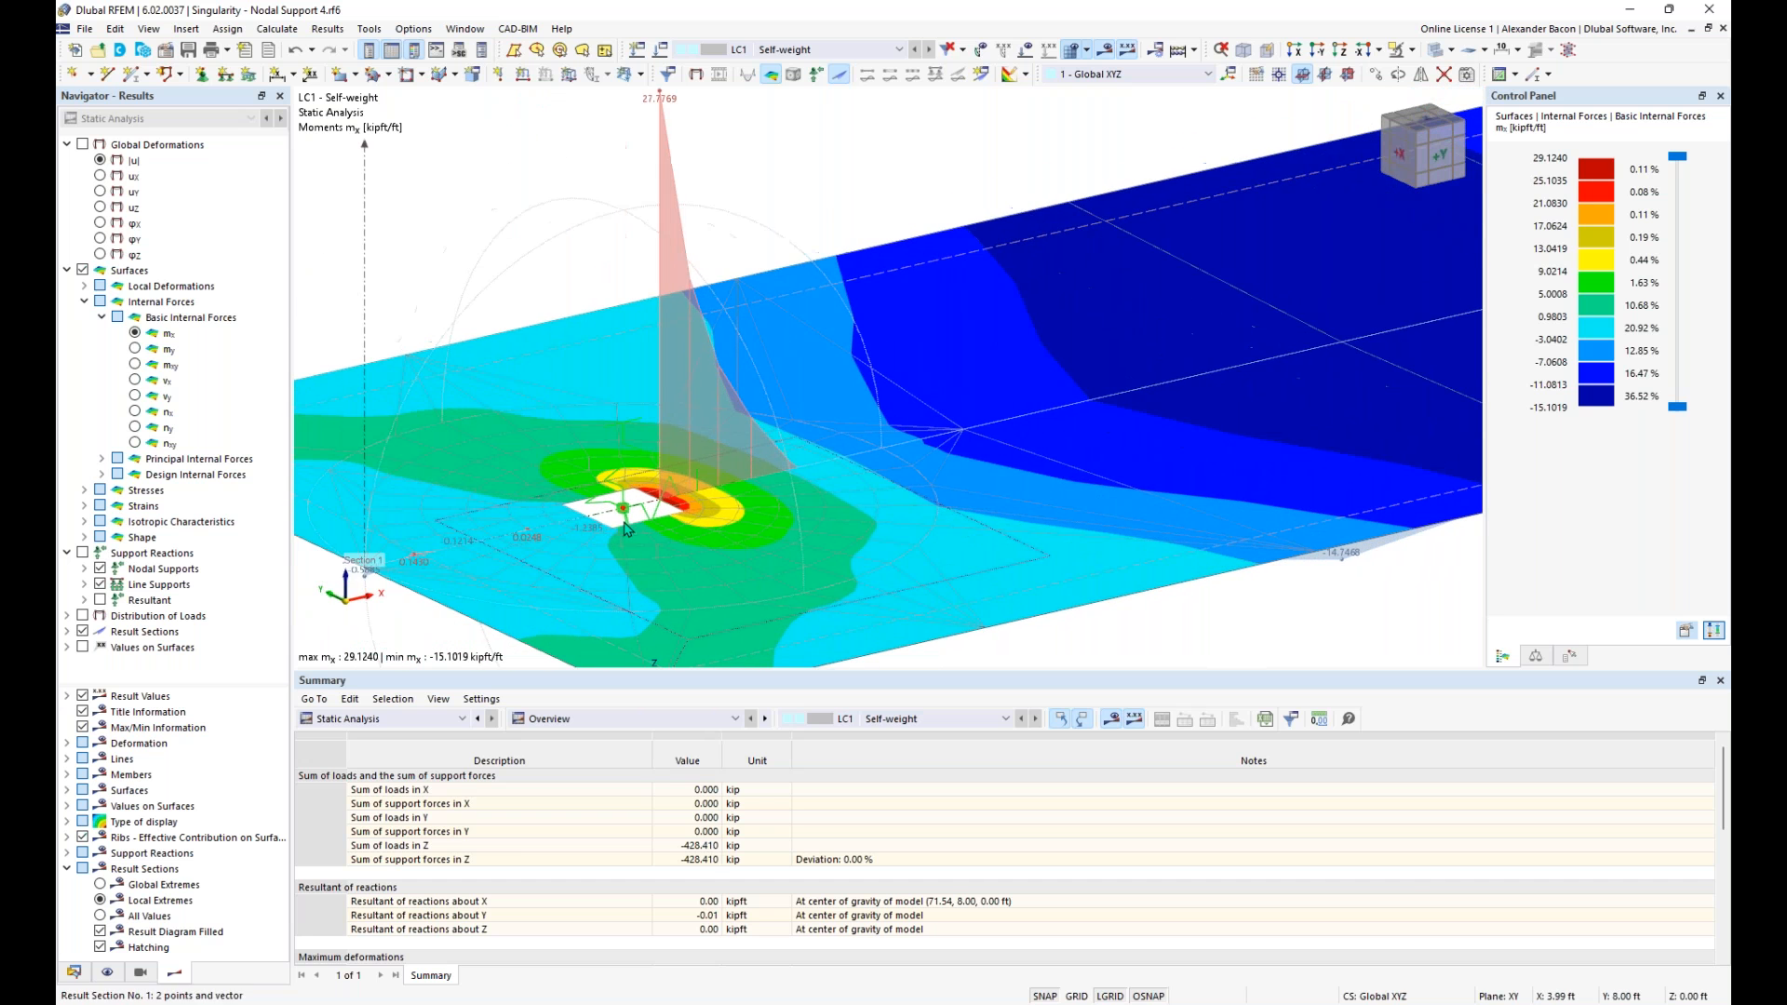
pyautogui.scroll(2, 629, 524)
pyautogui.click(631, 514)
pyautogui.moveTo(629, 523)
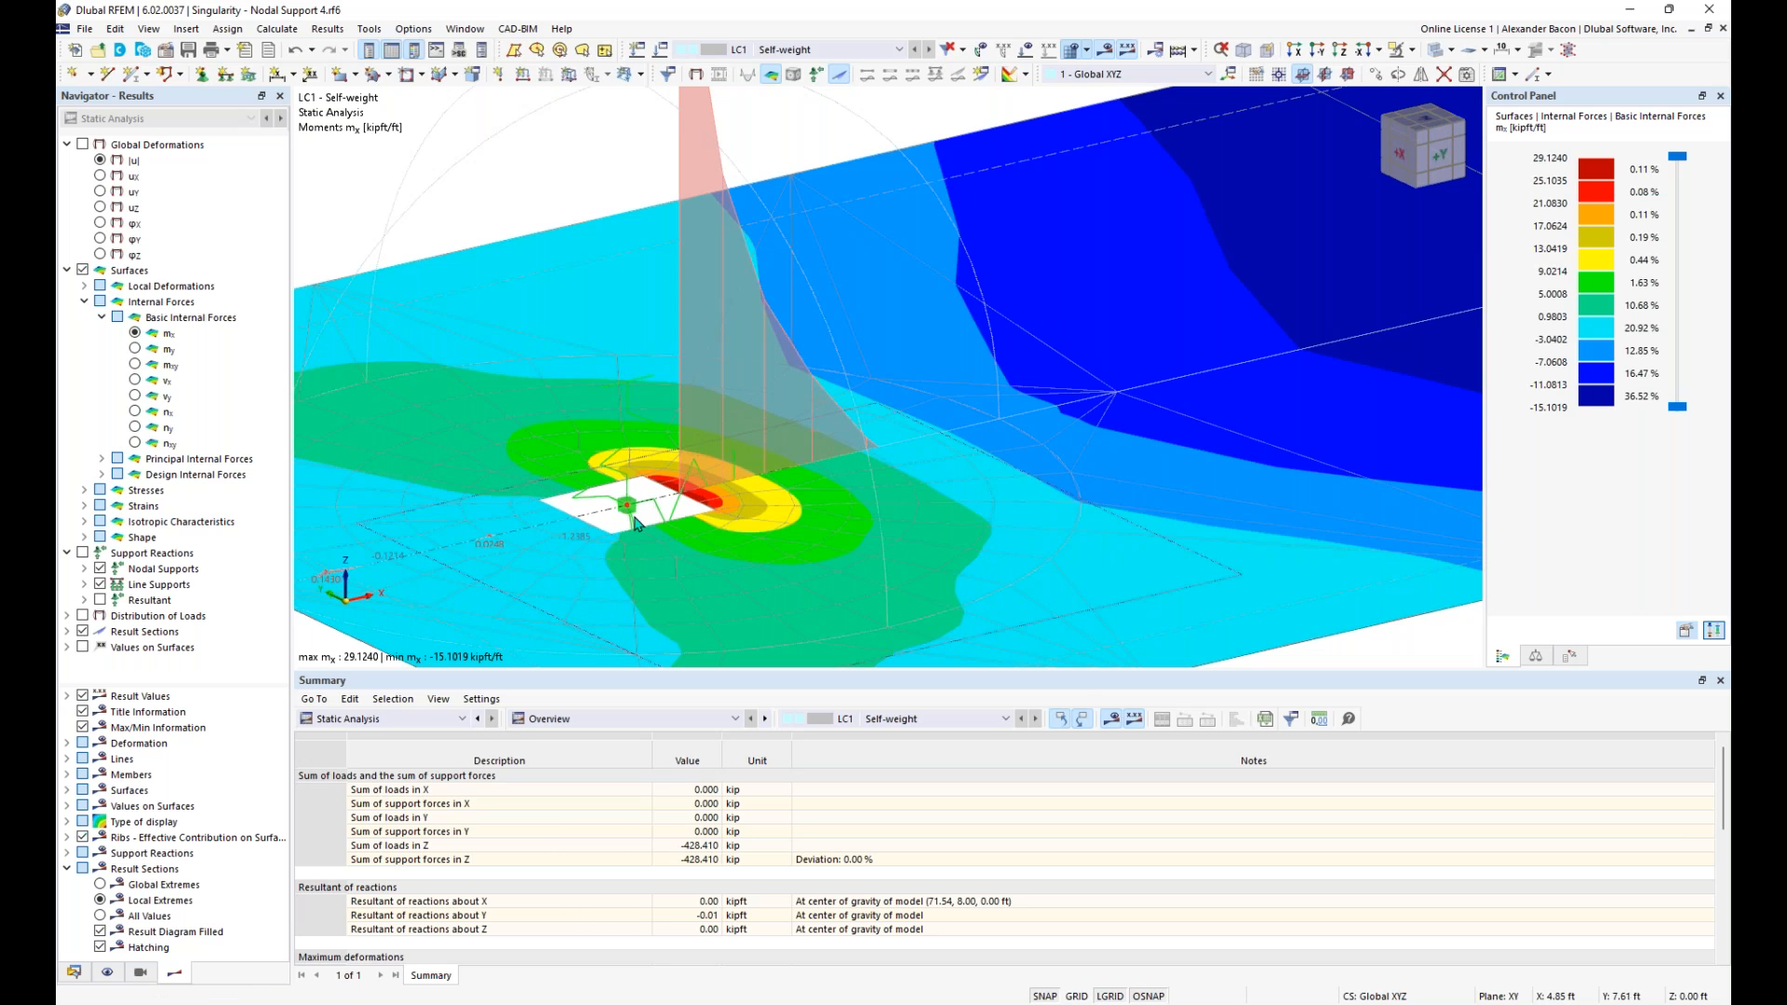
pyautogui.click(696, 505)
pyautogui.scroll(-3, 690, 503)
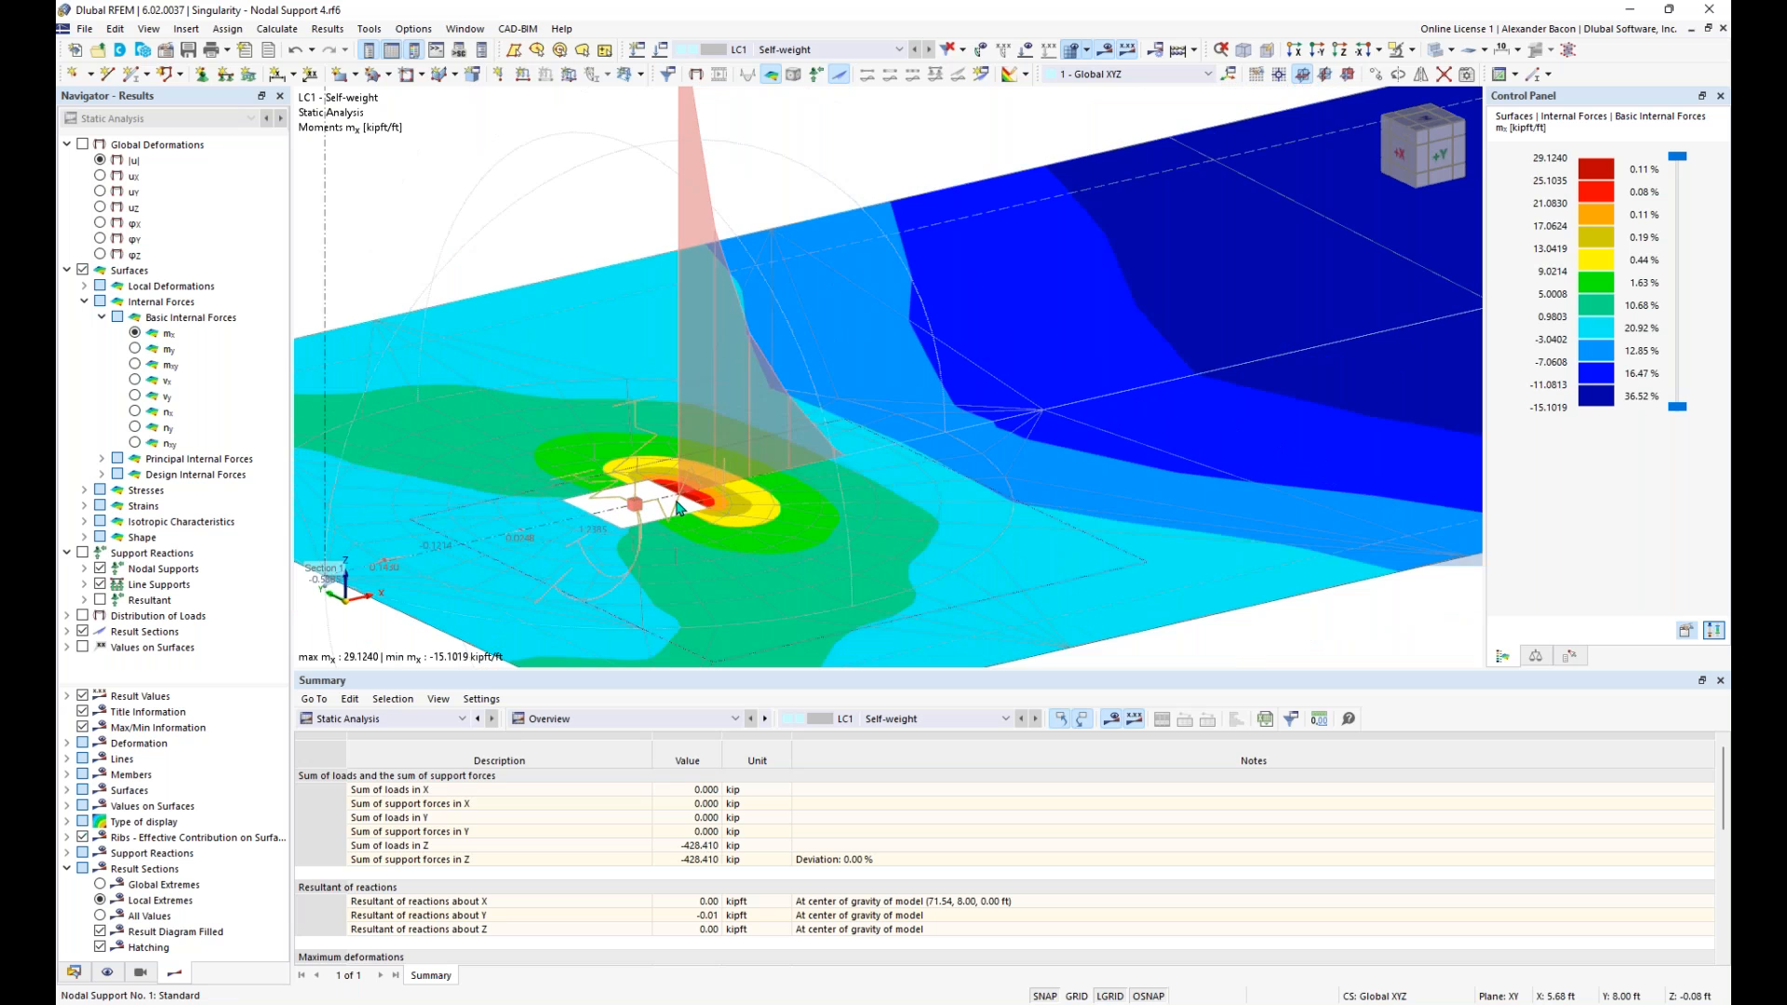
pyautogui.keyDown('ctrl'); pyautogui.moveTo(690, 456); pyautogui.dragTo(721, 384, button='middle'); pyautogui.keyUp('ctrl')
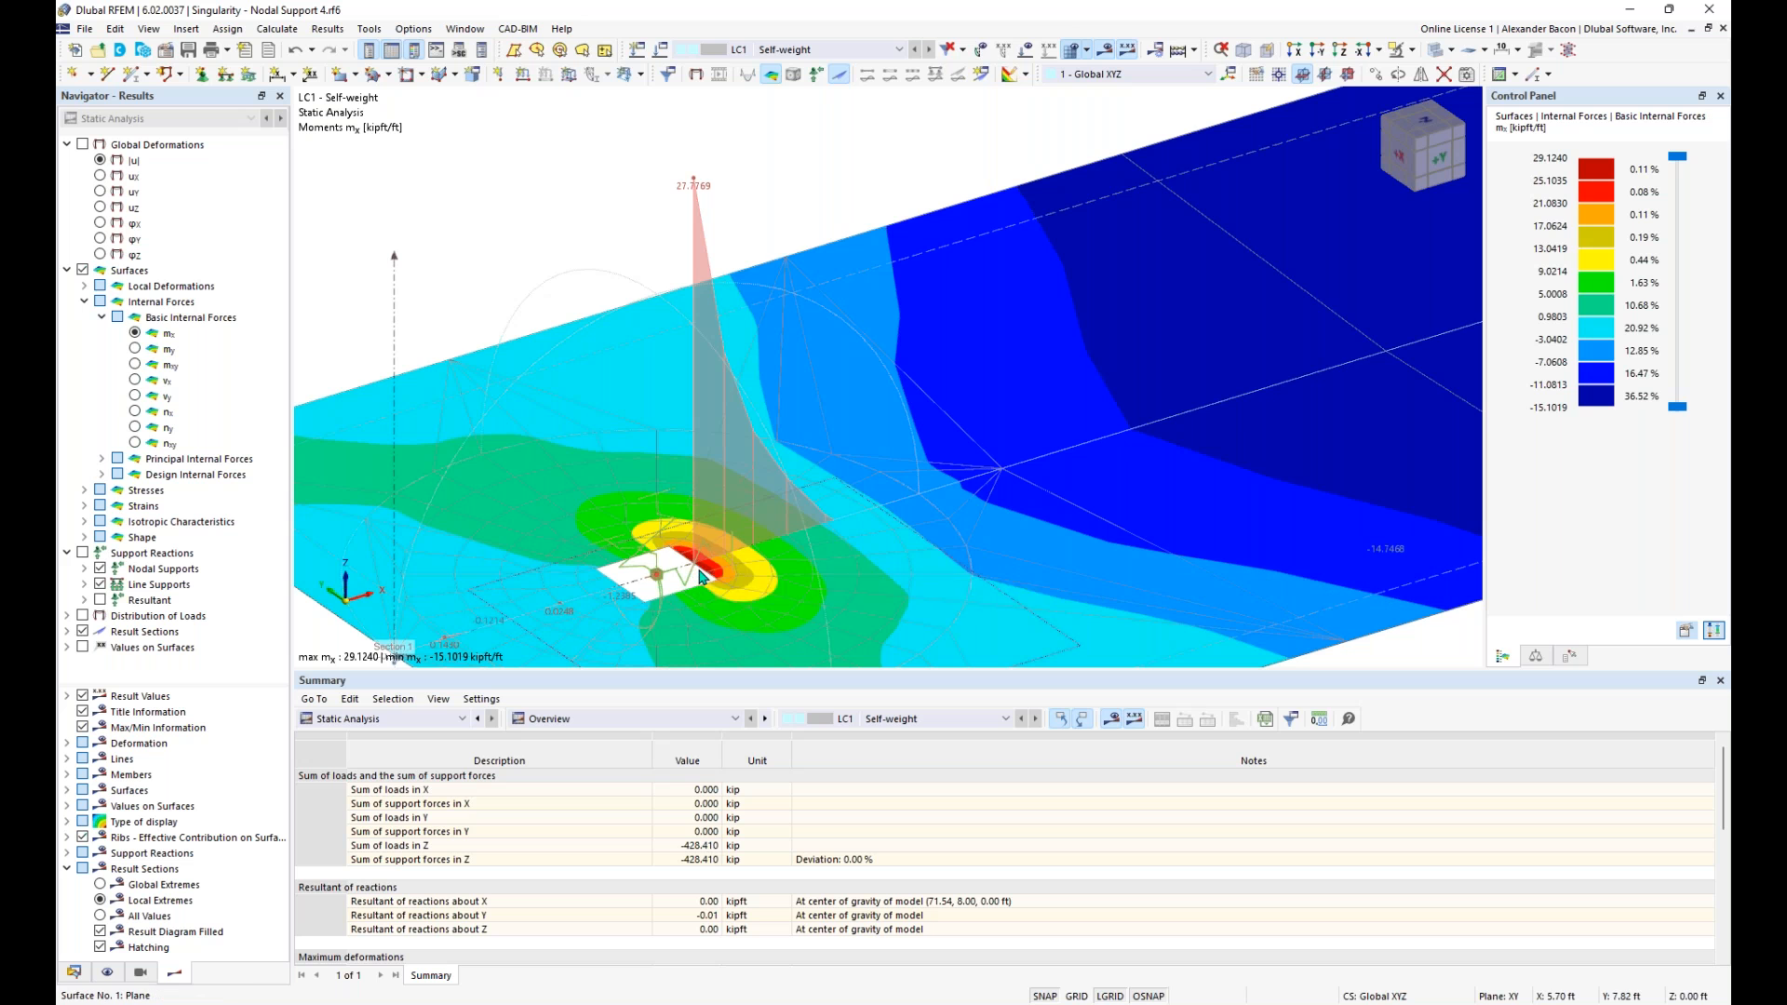
pyautogui.scroll(-1, 703, 570)
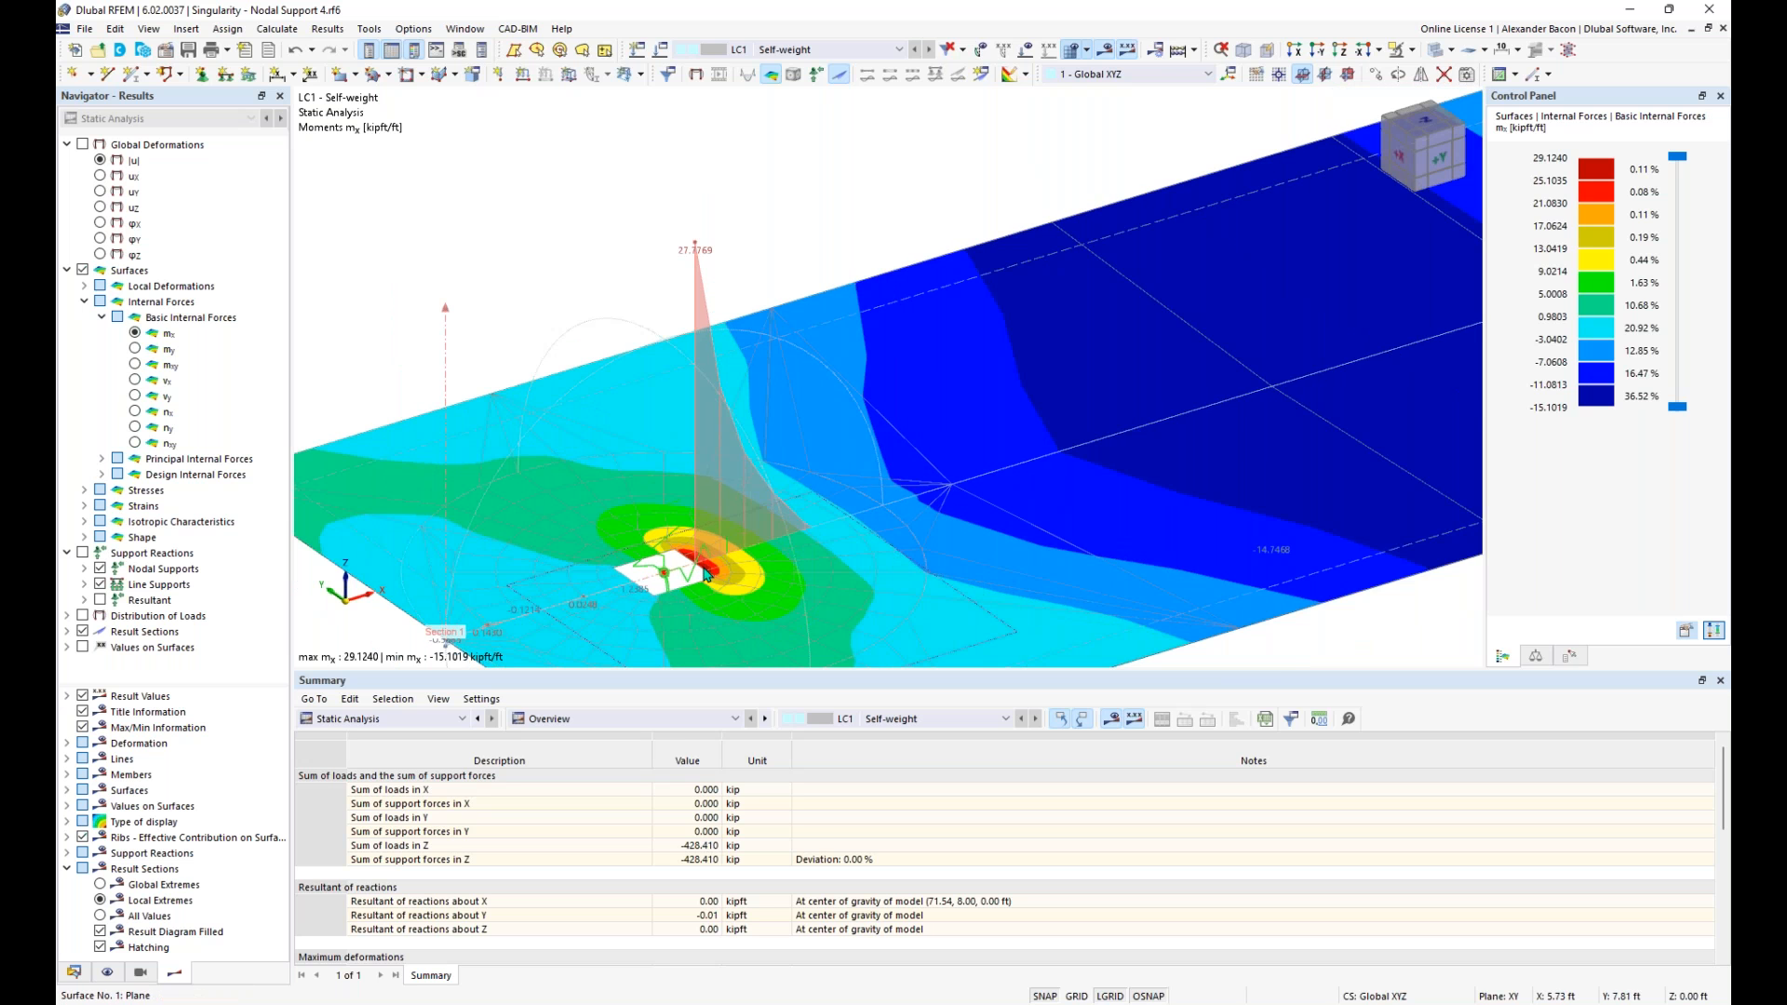
pyautogui.scroll(2, 704, 574)
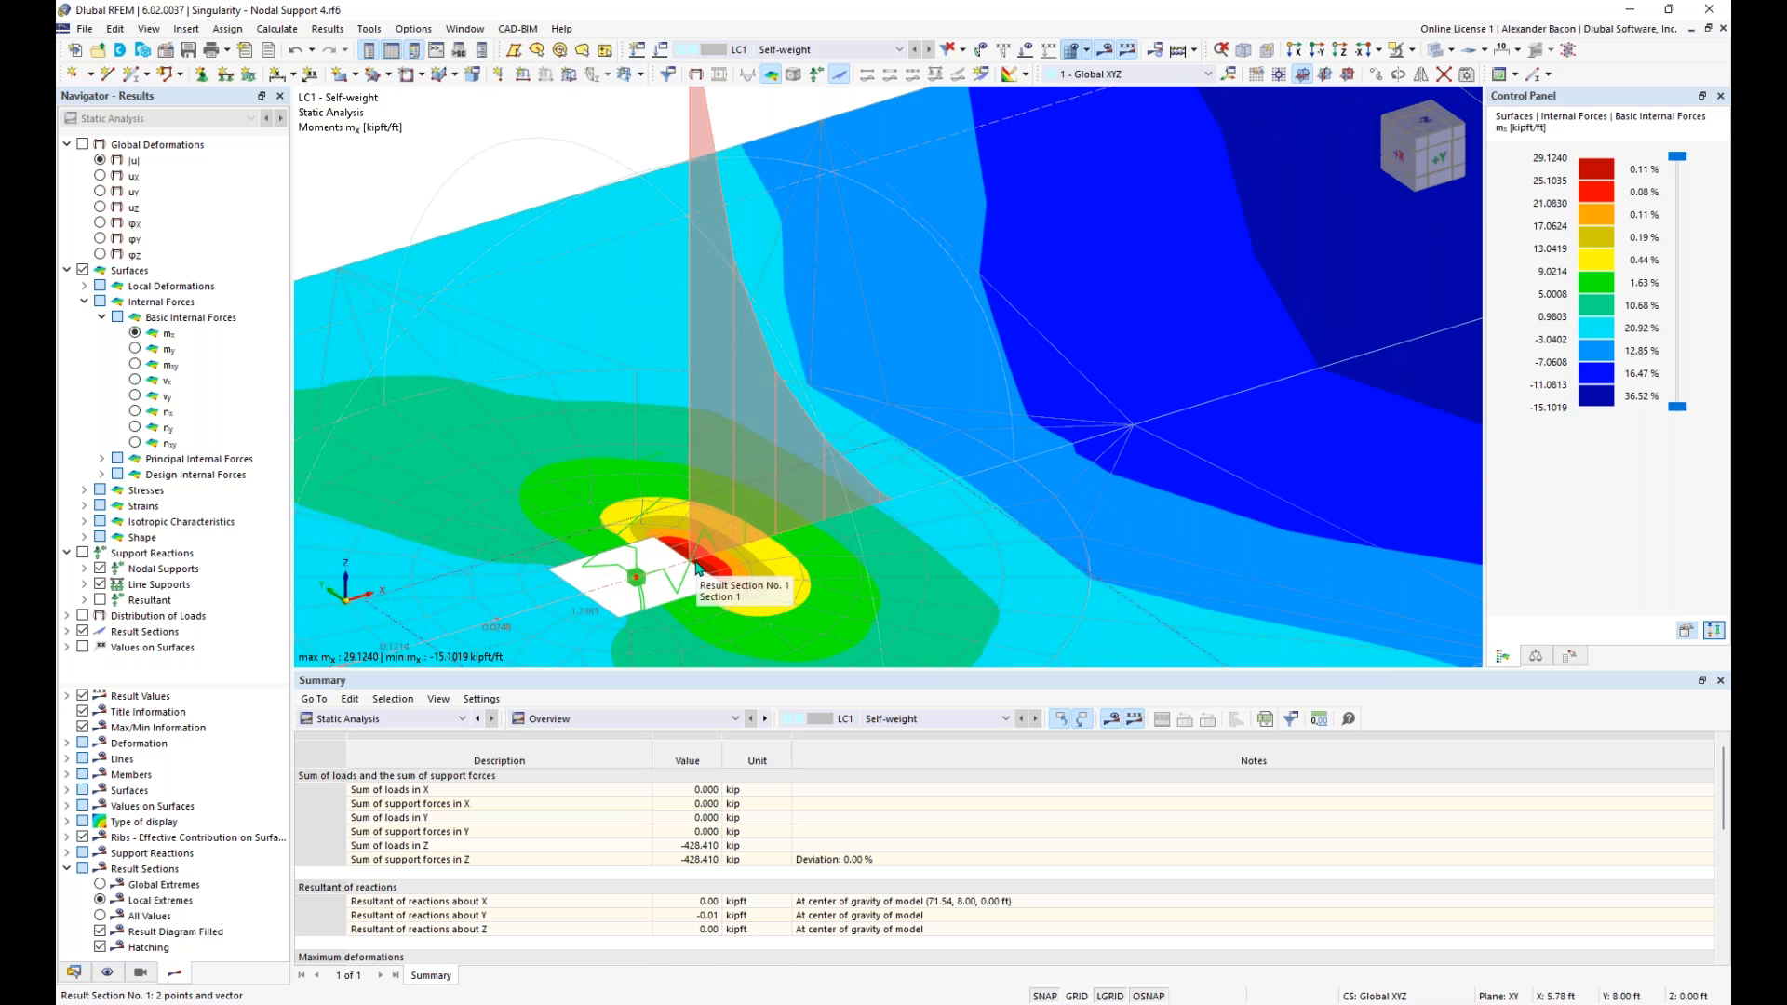
pyautogui.scroll(-1, 700, 568)
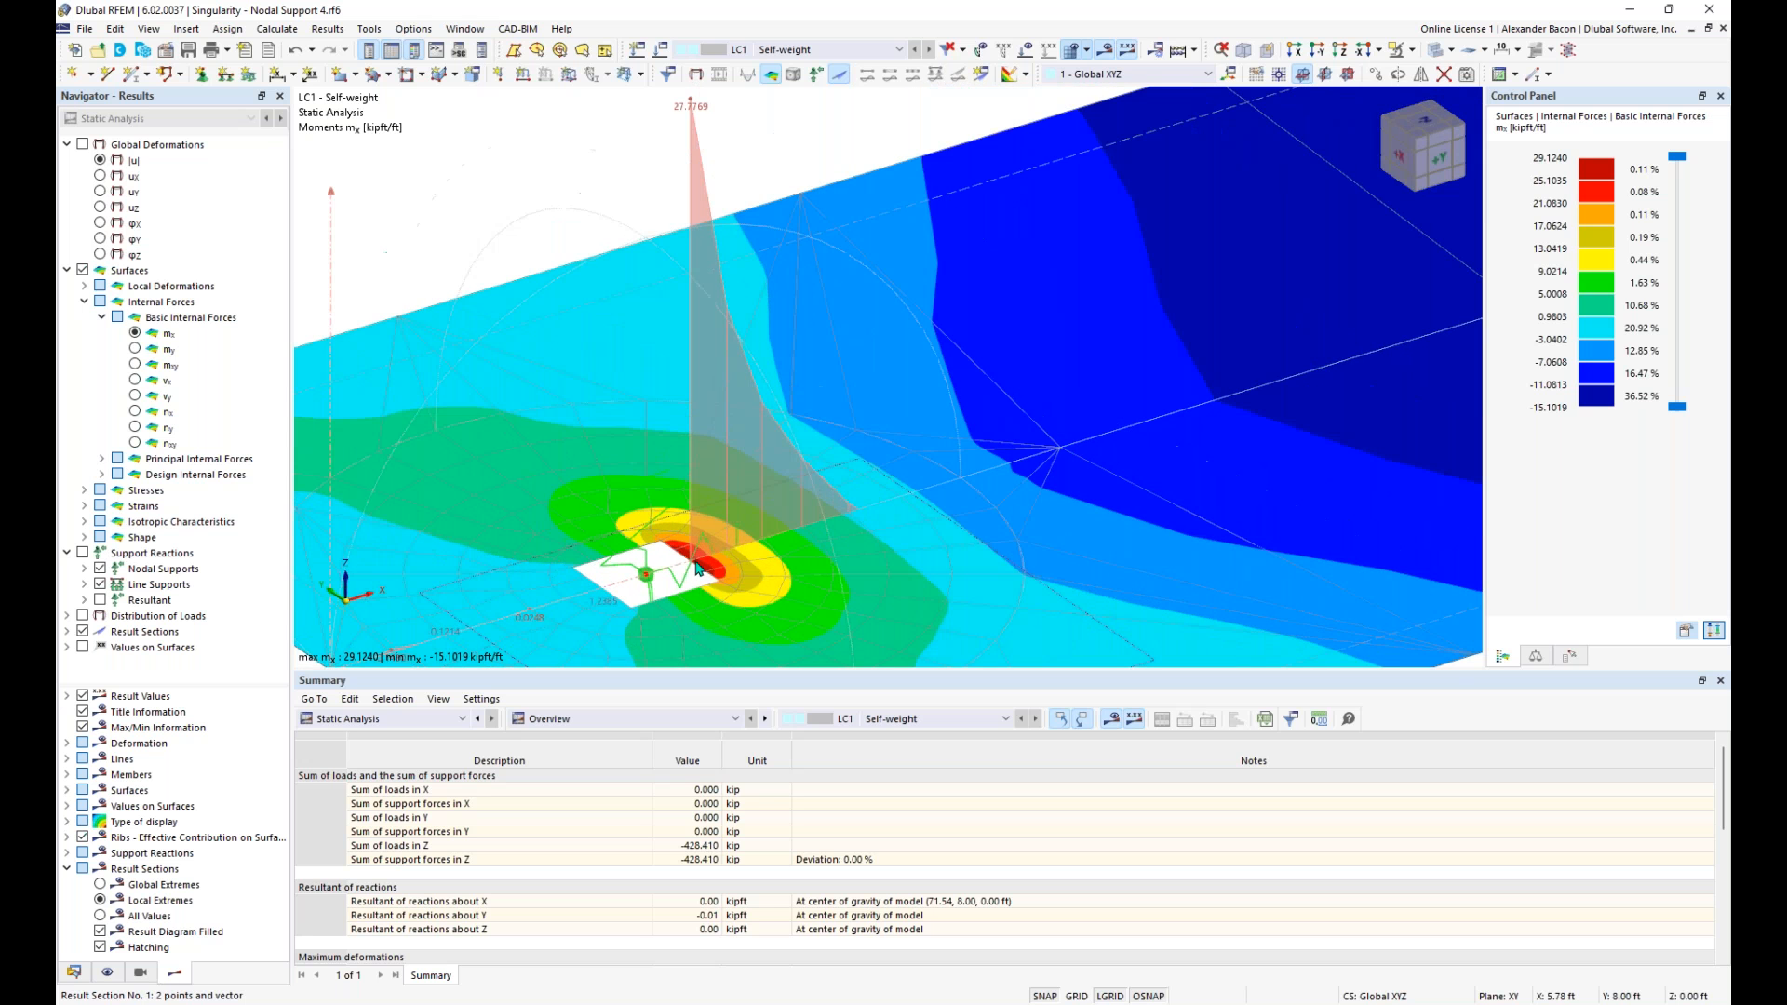
pyautogui.scroll(-2, 698, 568)
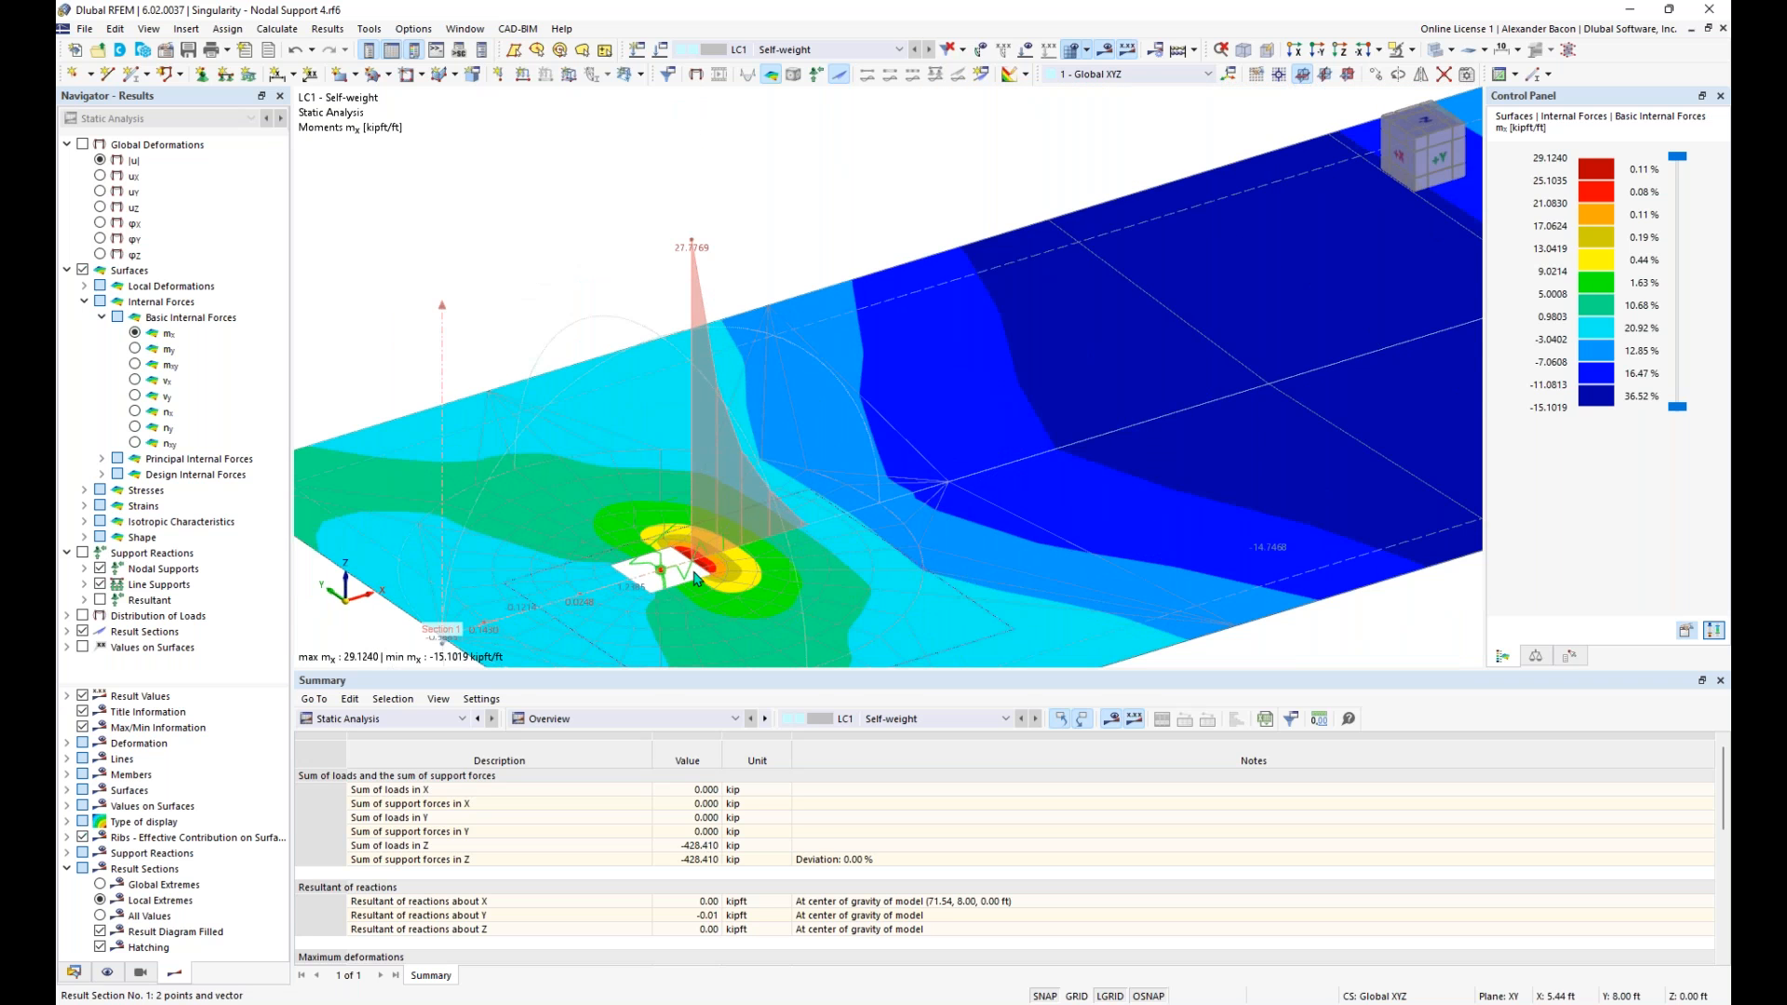
# - Inspect the mx peak and moment contours around the second slab's nodal support
pyautogui.scroll(-1, 702, 570)
pyautogui.moveTo(1317, 419)
pyautogui.mouseDown(button='middle')
pyautogui.moveTo(985, 478)
pyautogui.moveTo(578, 627)
pyautogui.mouseUp(button='middle')
pyautogui.scroll(-1, 981, 480)
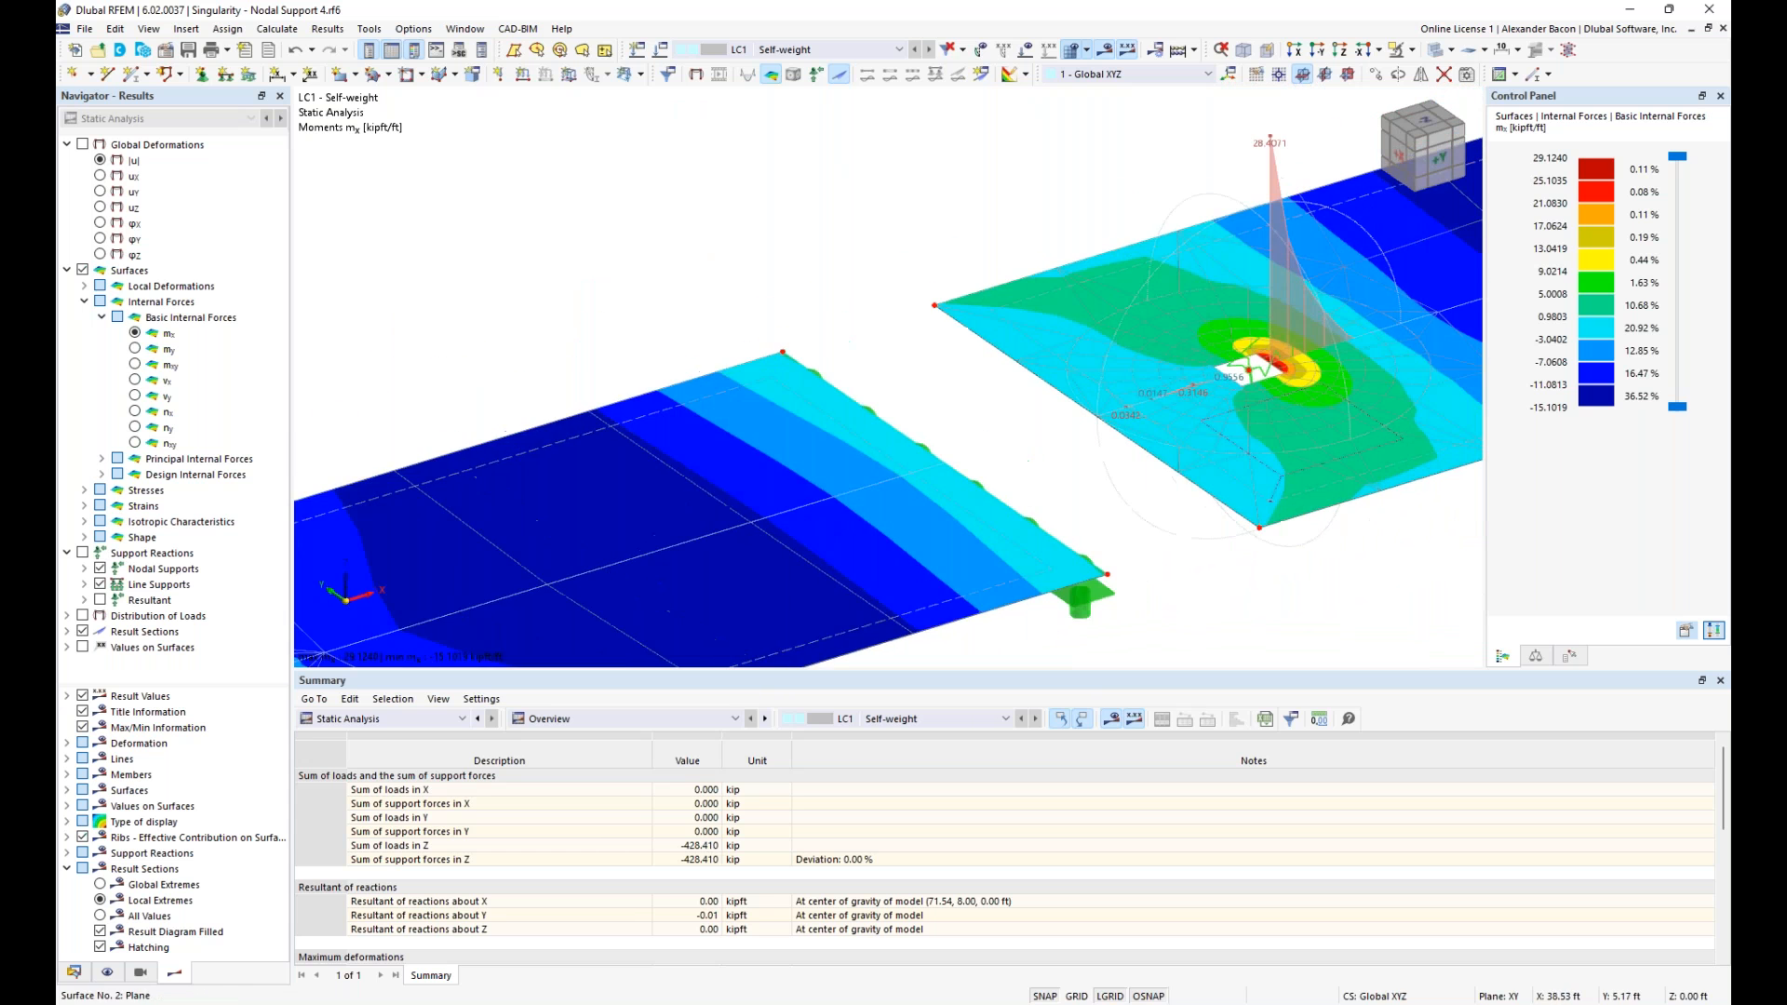
pyautogui.moveTo(1312, 377); pyautogui.dragTo(882, 499, button='middle')
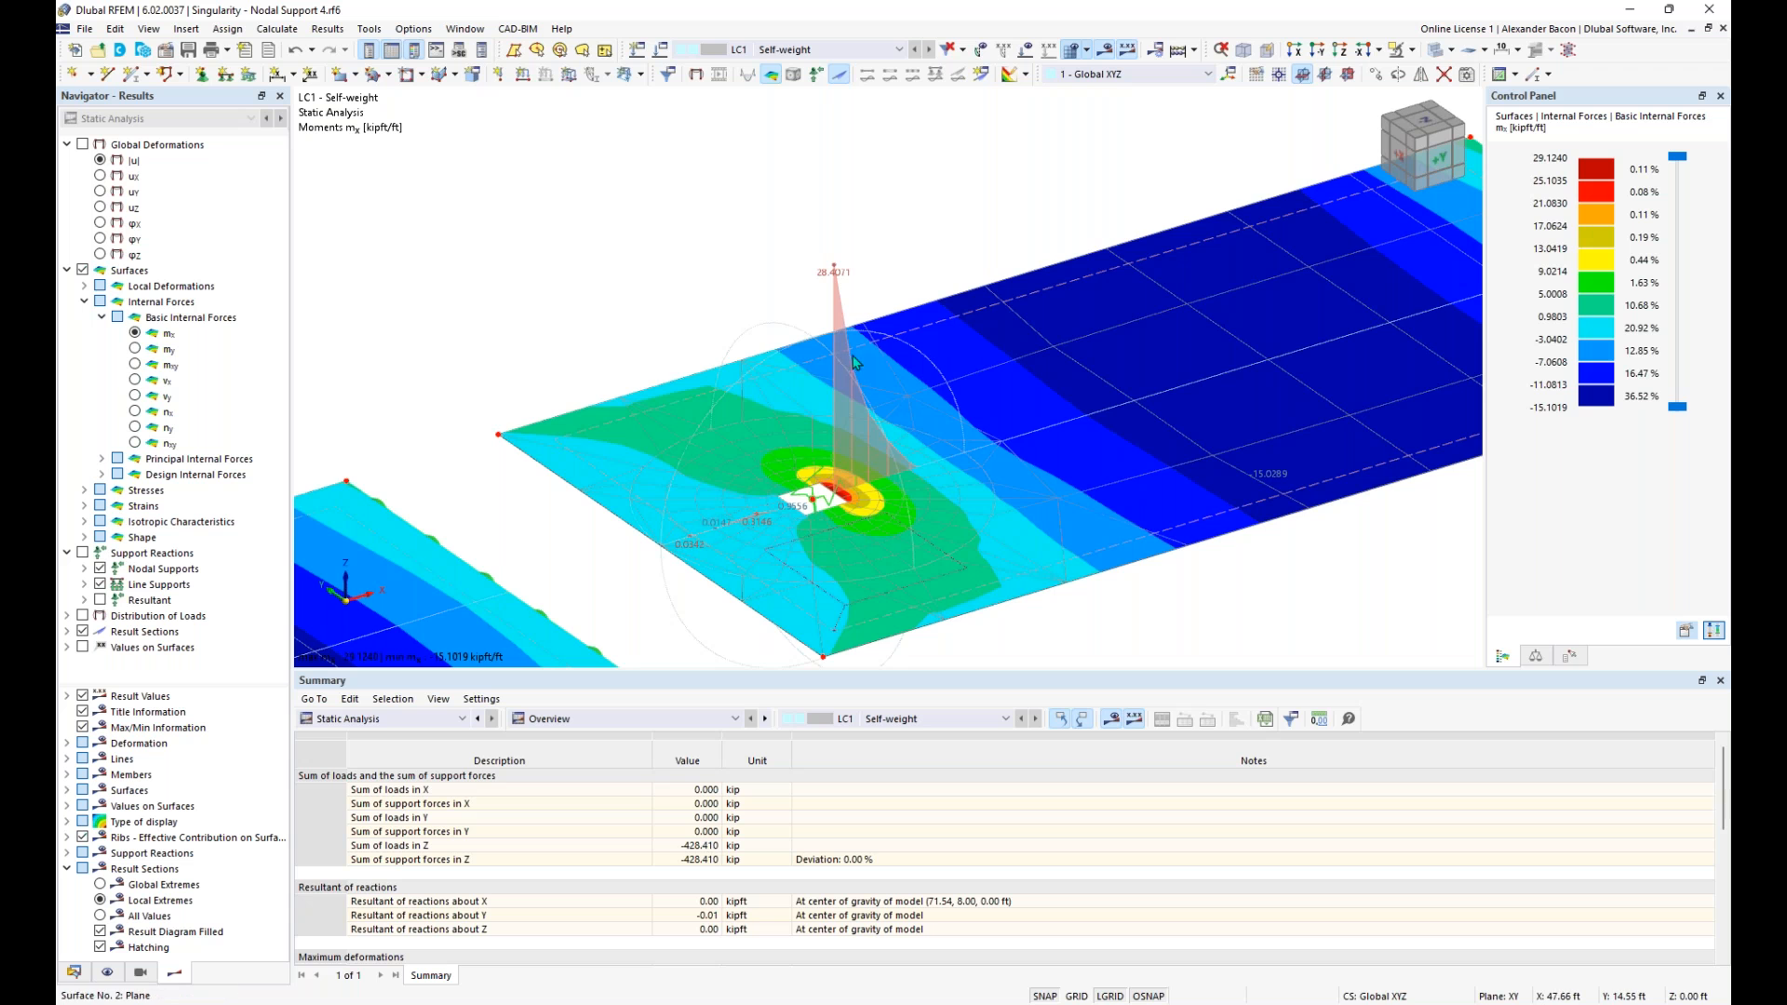
pyautogui.scroll(-1, 901, 468)
pyautogui.moveTo(956, 463); pyautogui.dragTo(838, 491, button='middle')
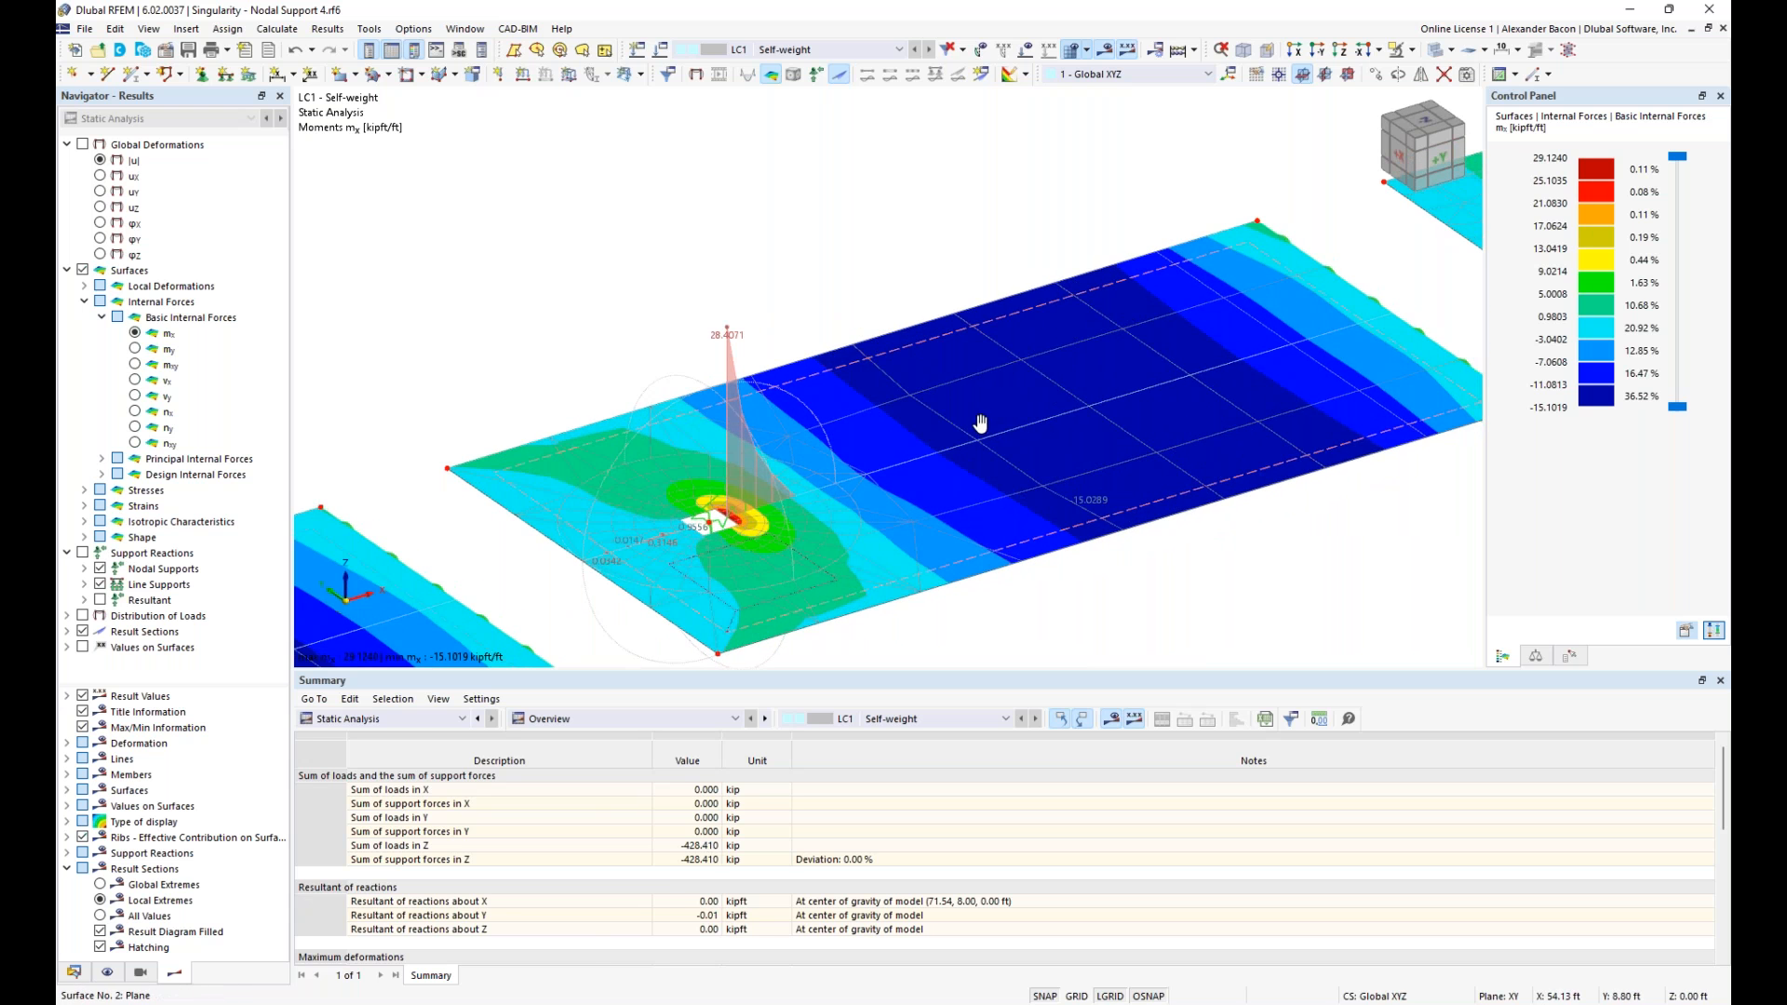
# - Inspect the mx contours and section peak at the fourth slab's nodal support and compare them with the other slabs
pyautogui.moveTo(981, 426); pyautogui.dragTo(757, 528, button='middle')
pyautogui.moveTo(935, 497); pyautogui.dragTo(564, 642, button='middle')
pyautogui.moveTo(1078, 479); pyautogui.dragTo(353, 664, button='middle')
pyautogui.moveTo(1173, 446); pyautogui.dragTo(692, 607, button='middle')
pyautogui.moveTo(1120, 522); pyautogui.dragTo(993, 487, button='middle')
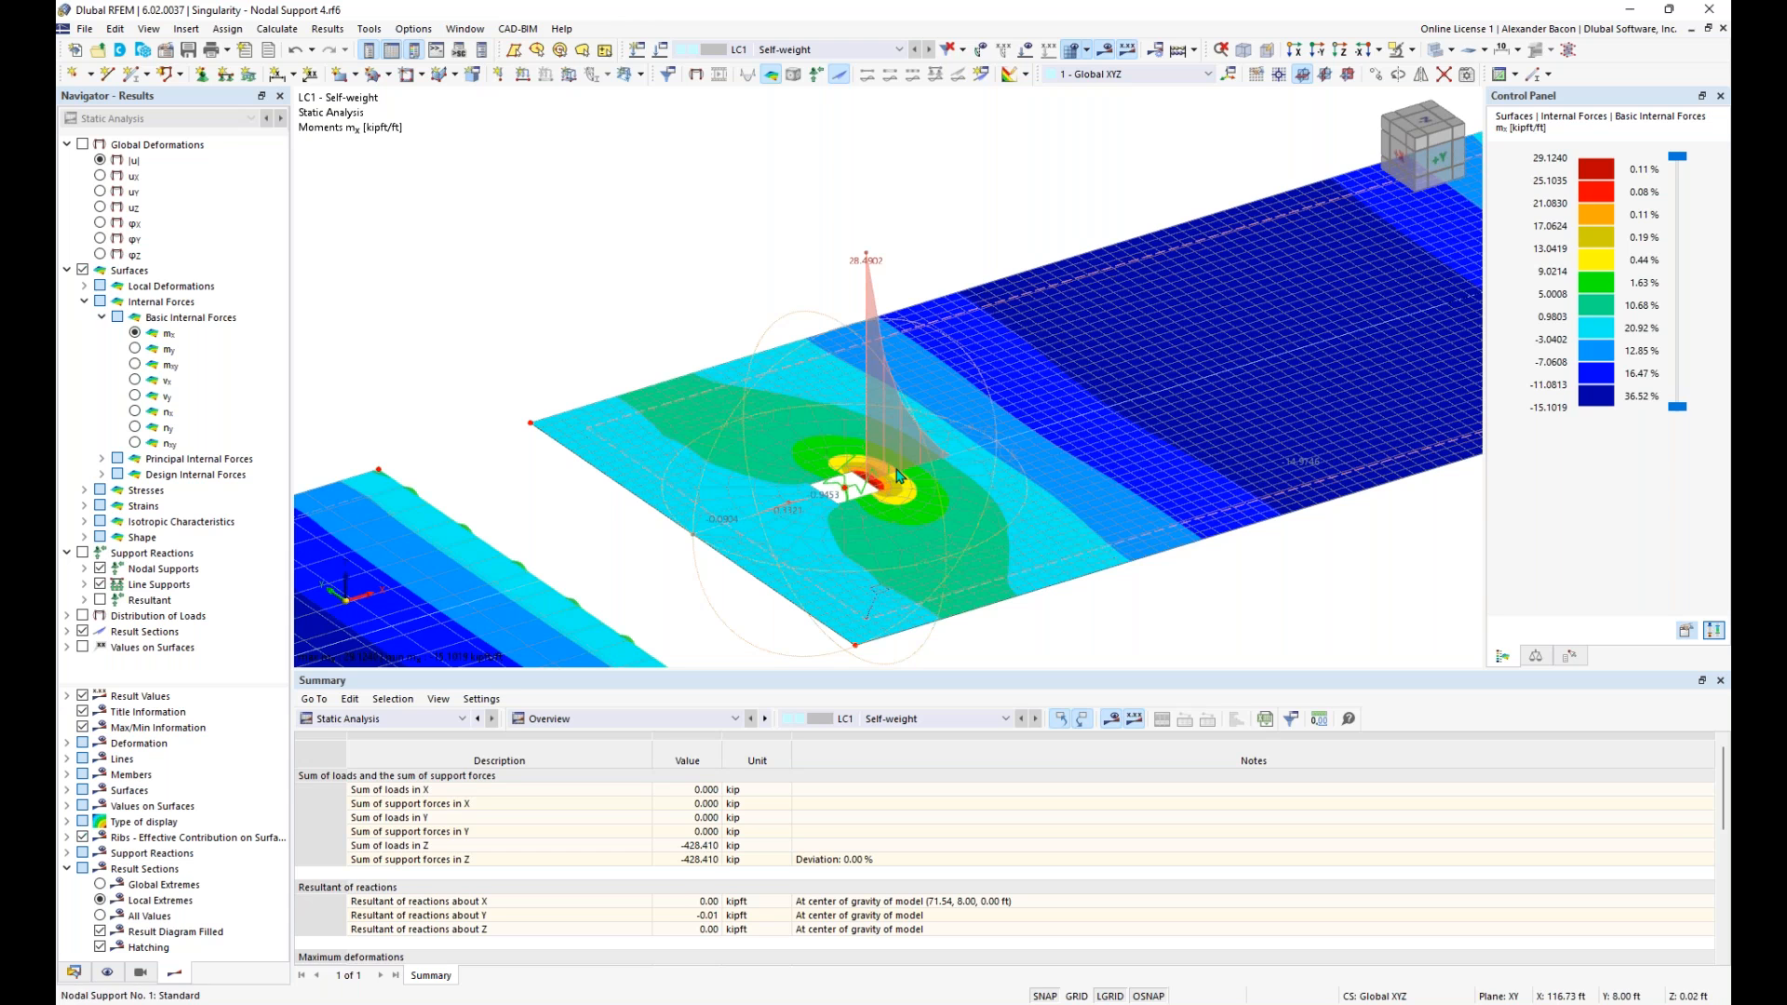
pyautogui.scroll(-1, 877, 485)
pyautogui.scroll(5, 875, 484)
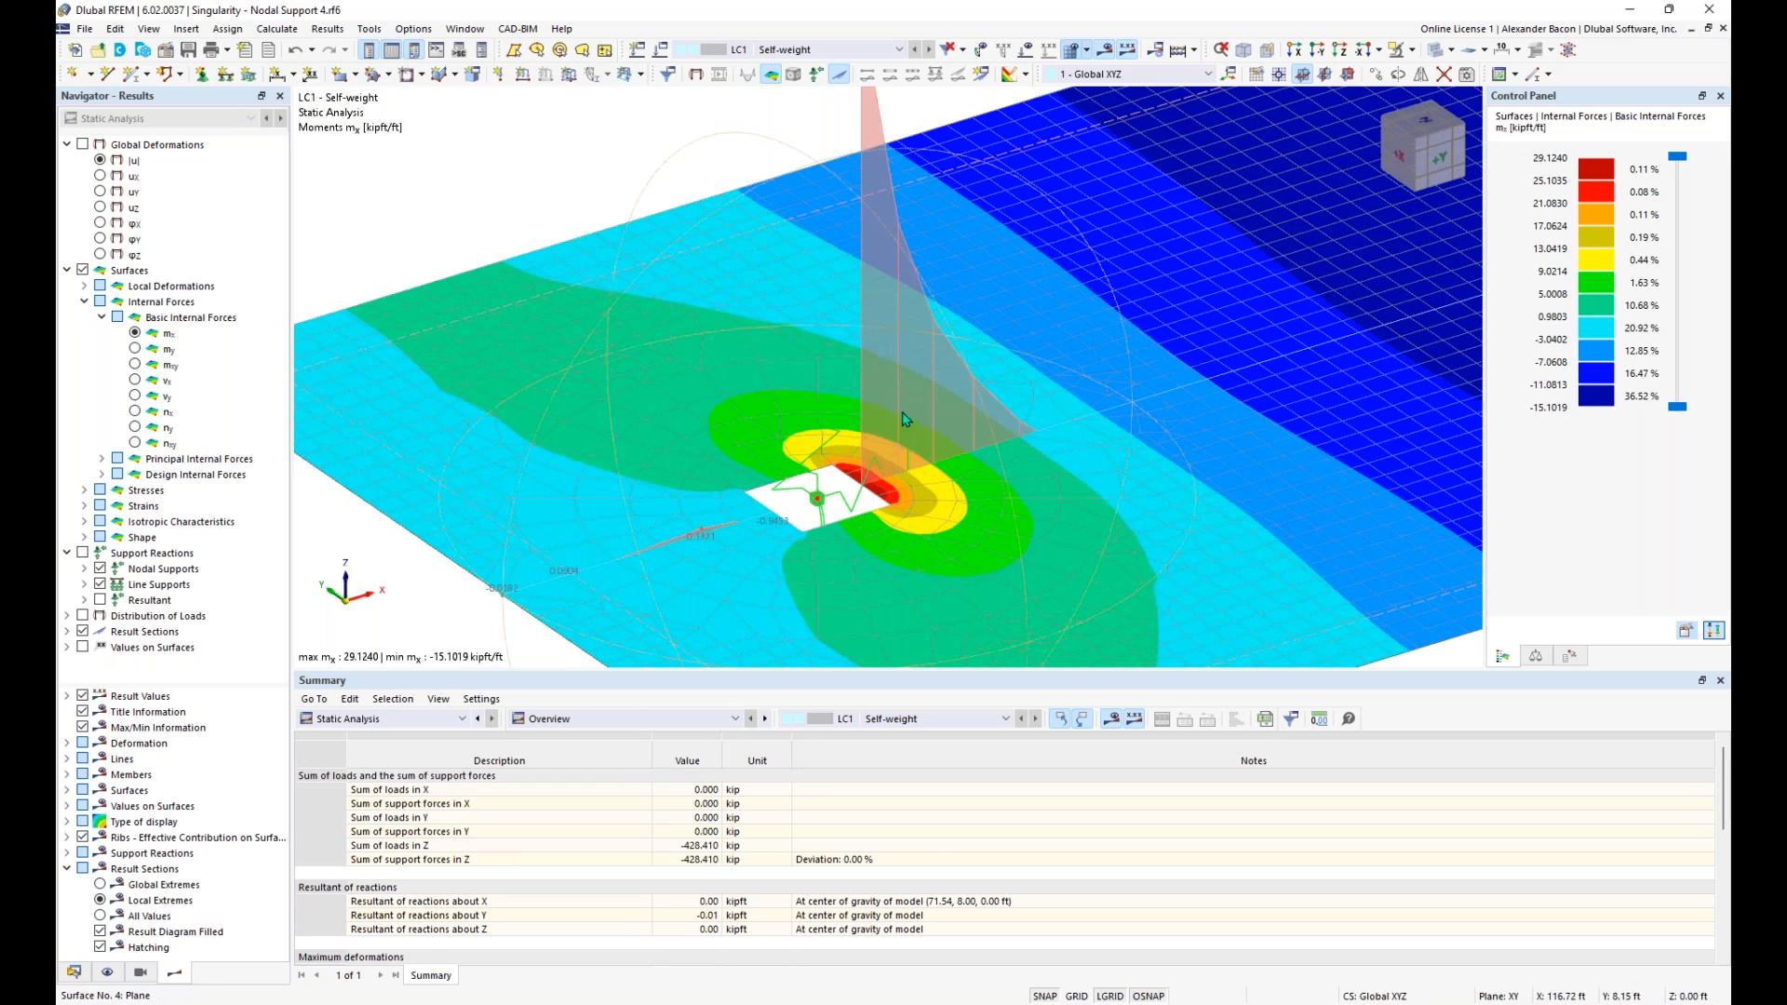
pyautogui.scroll(-3, 899, 428)
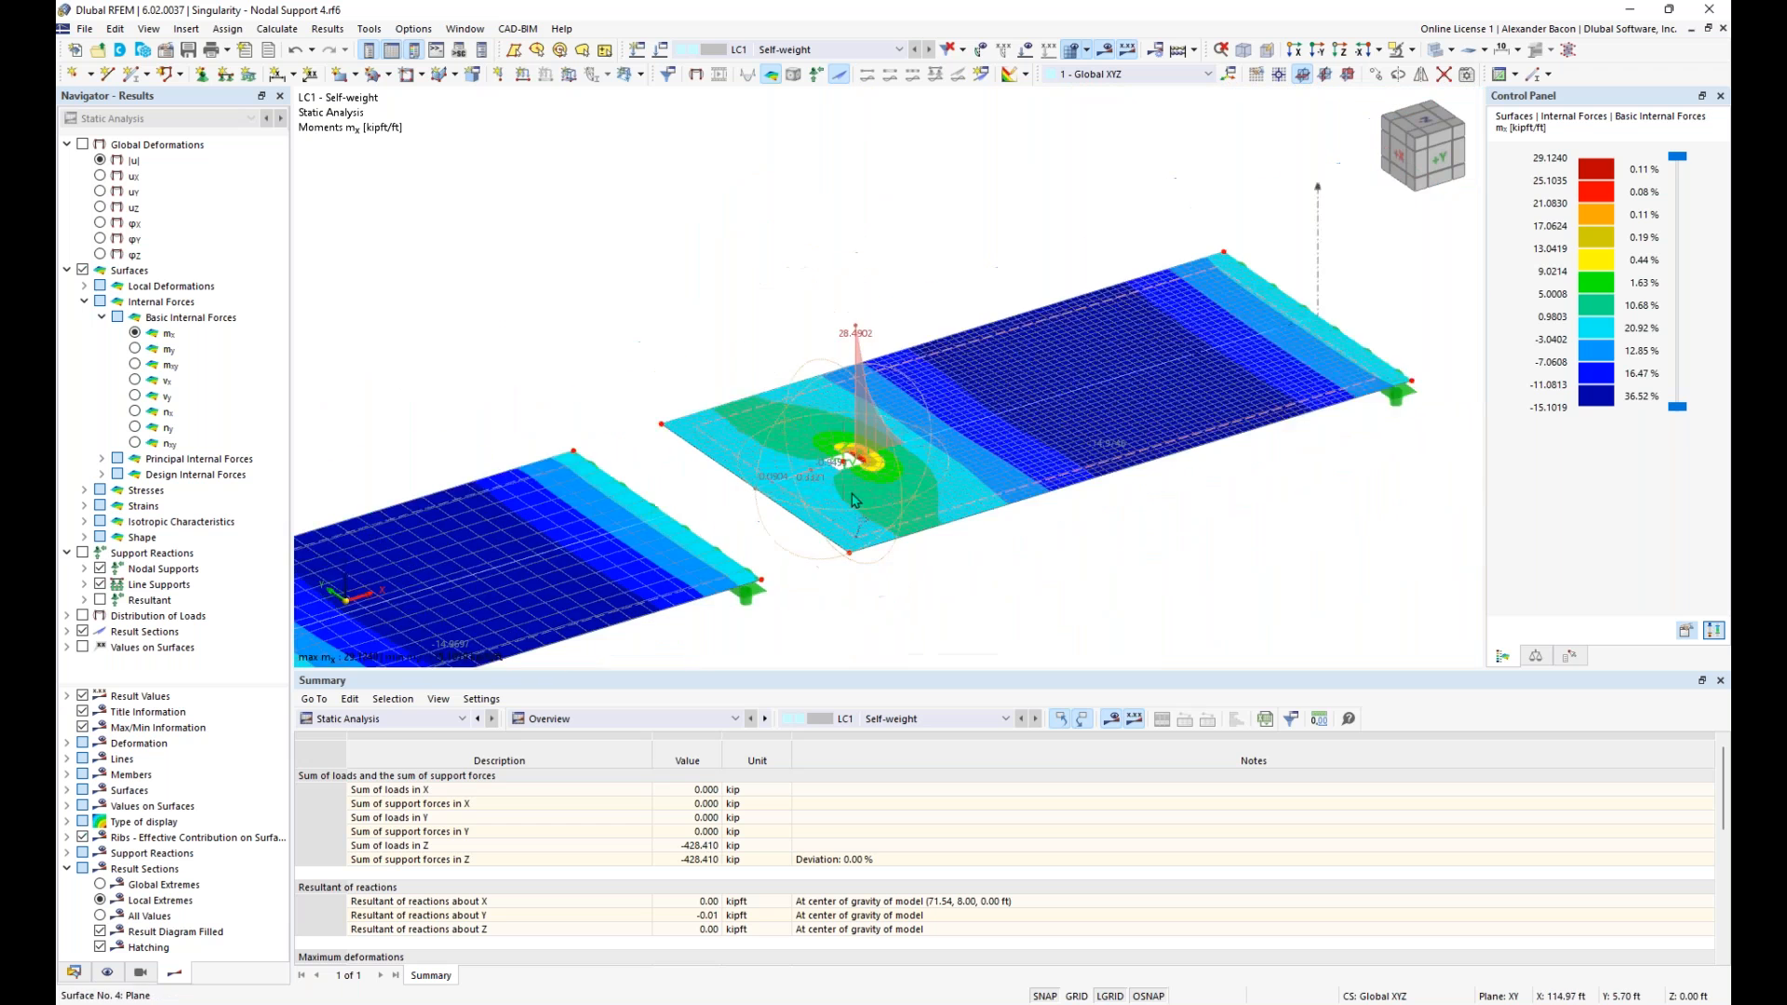
pyautogui.scroll(-3, 854, 501)
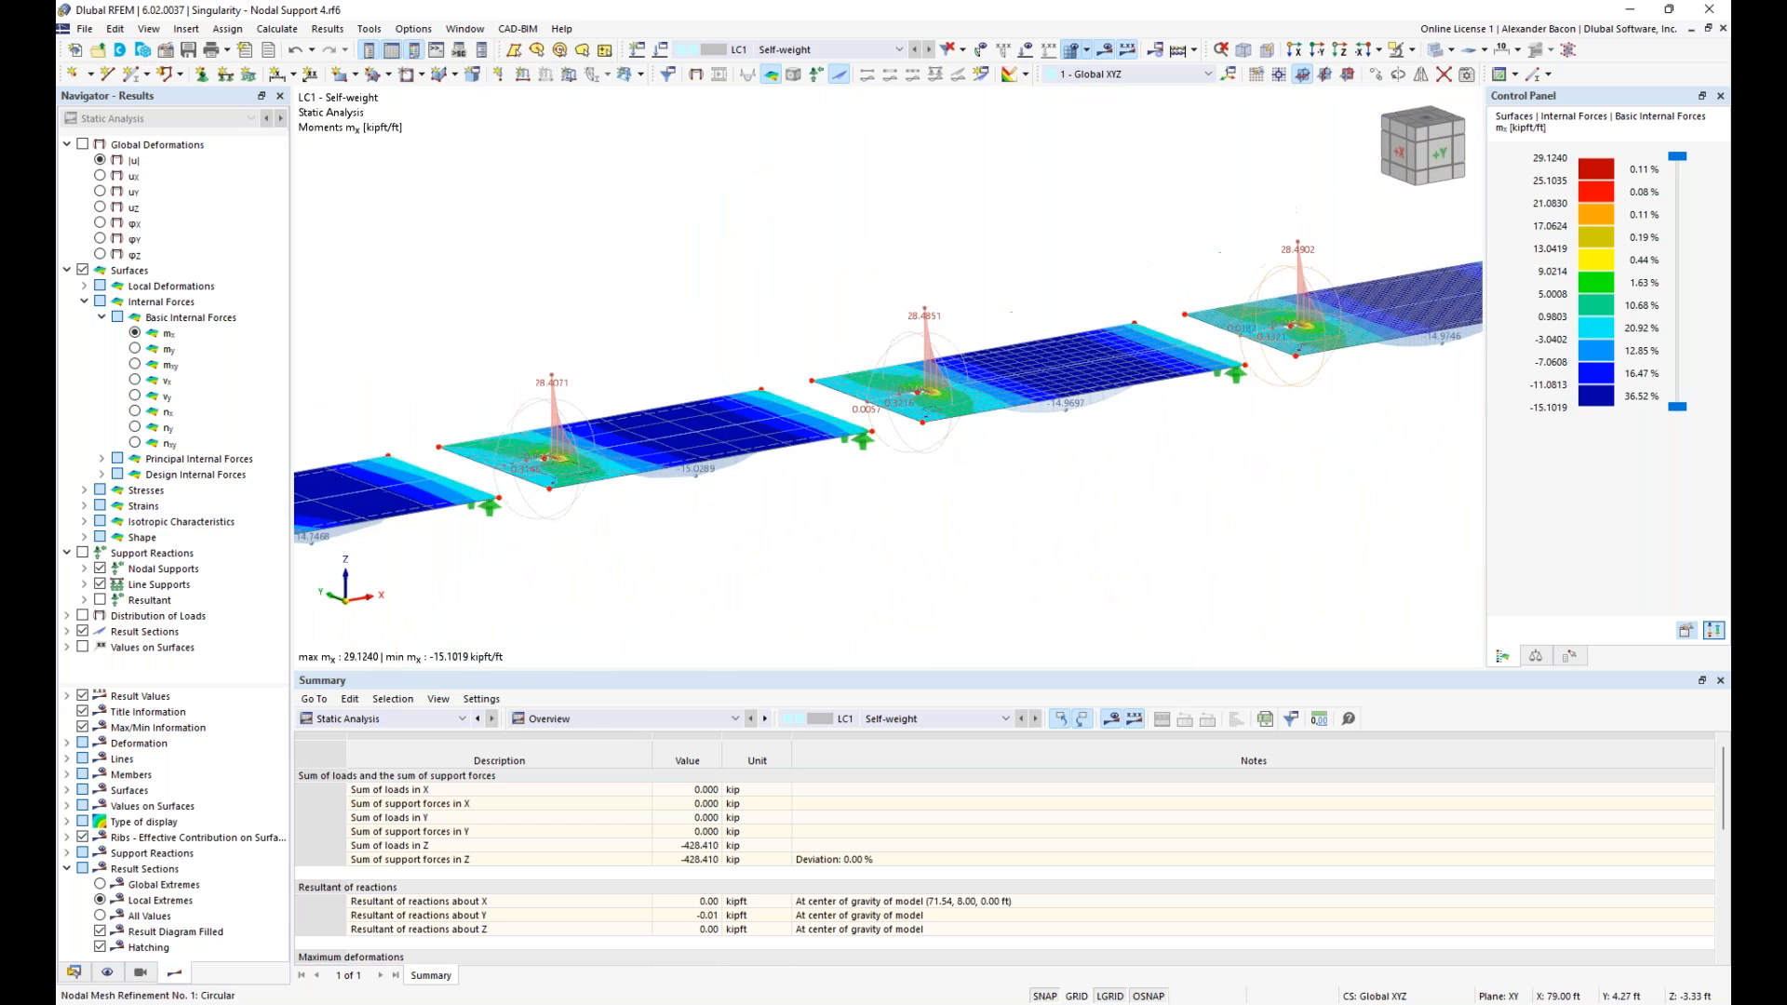
pyautogui.scroll(-2, 949, 466)
pyautogui.scroll(-2, 968, 489)
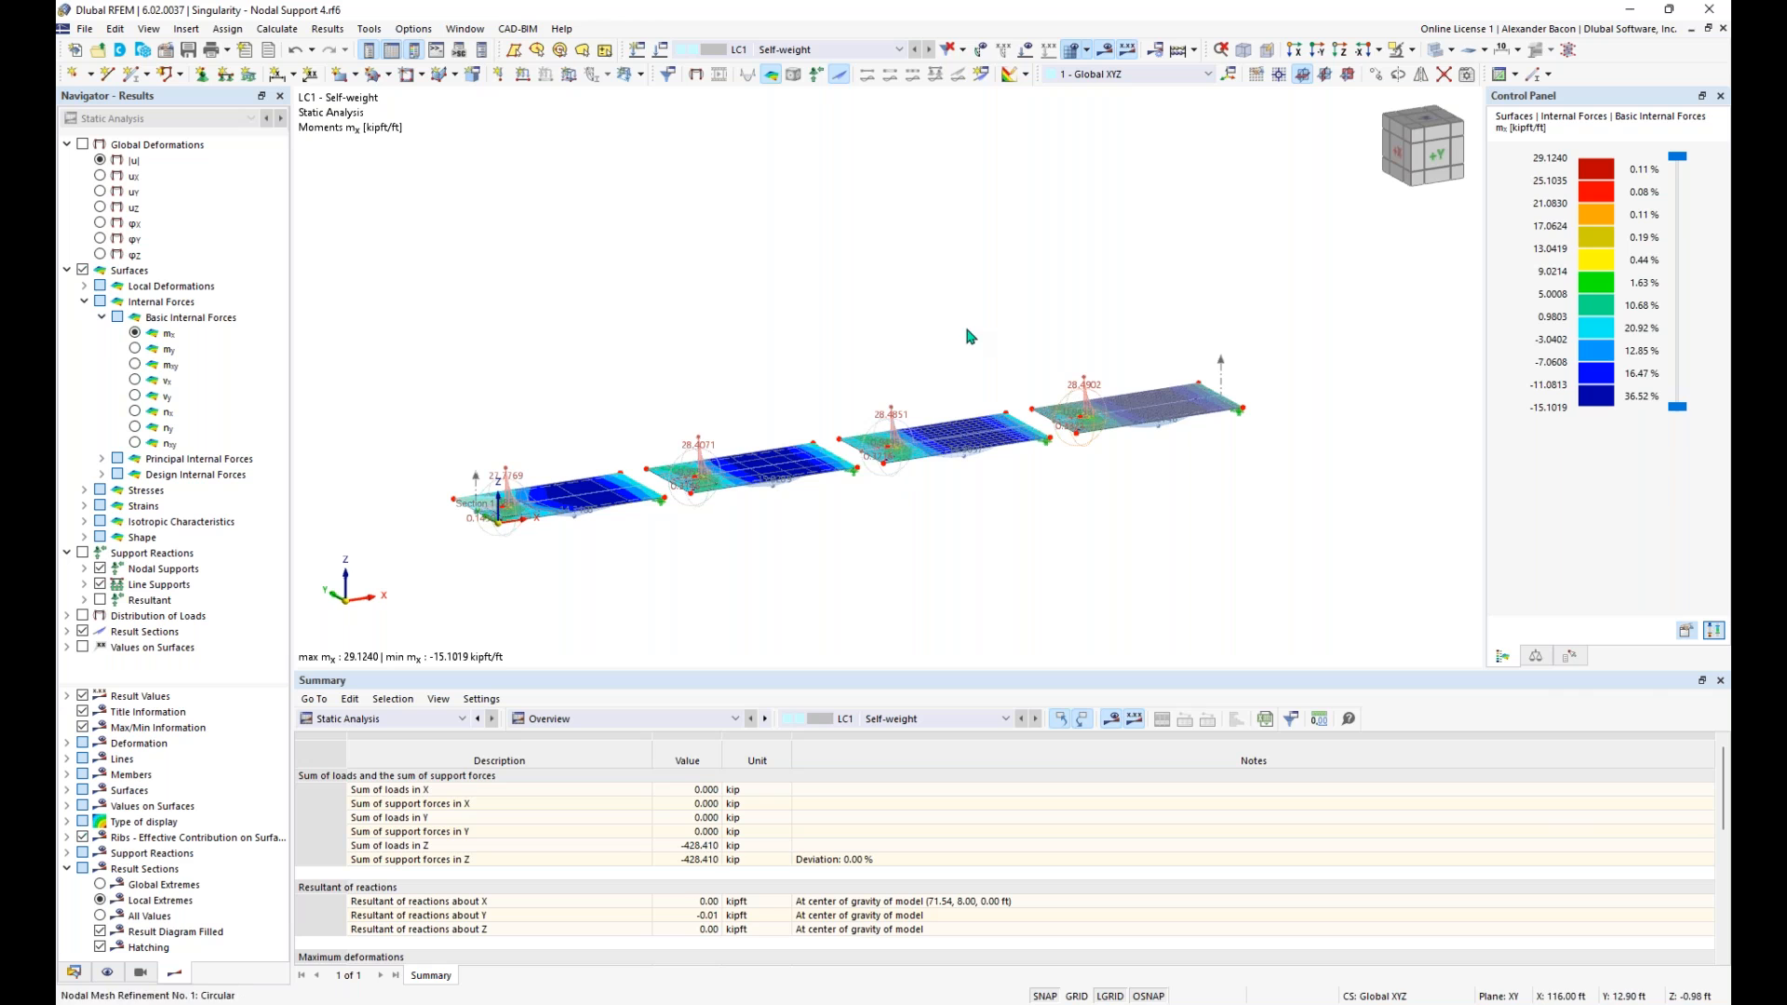
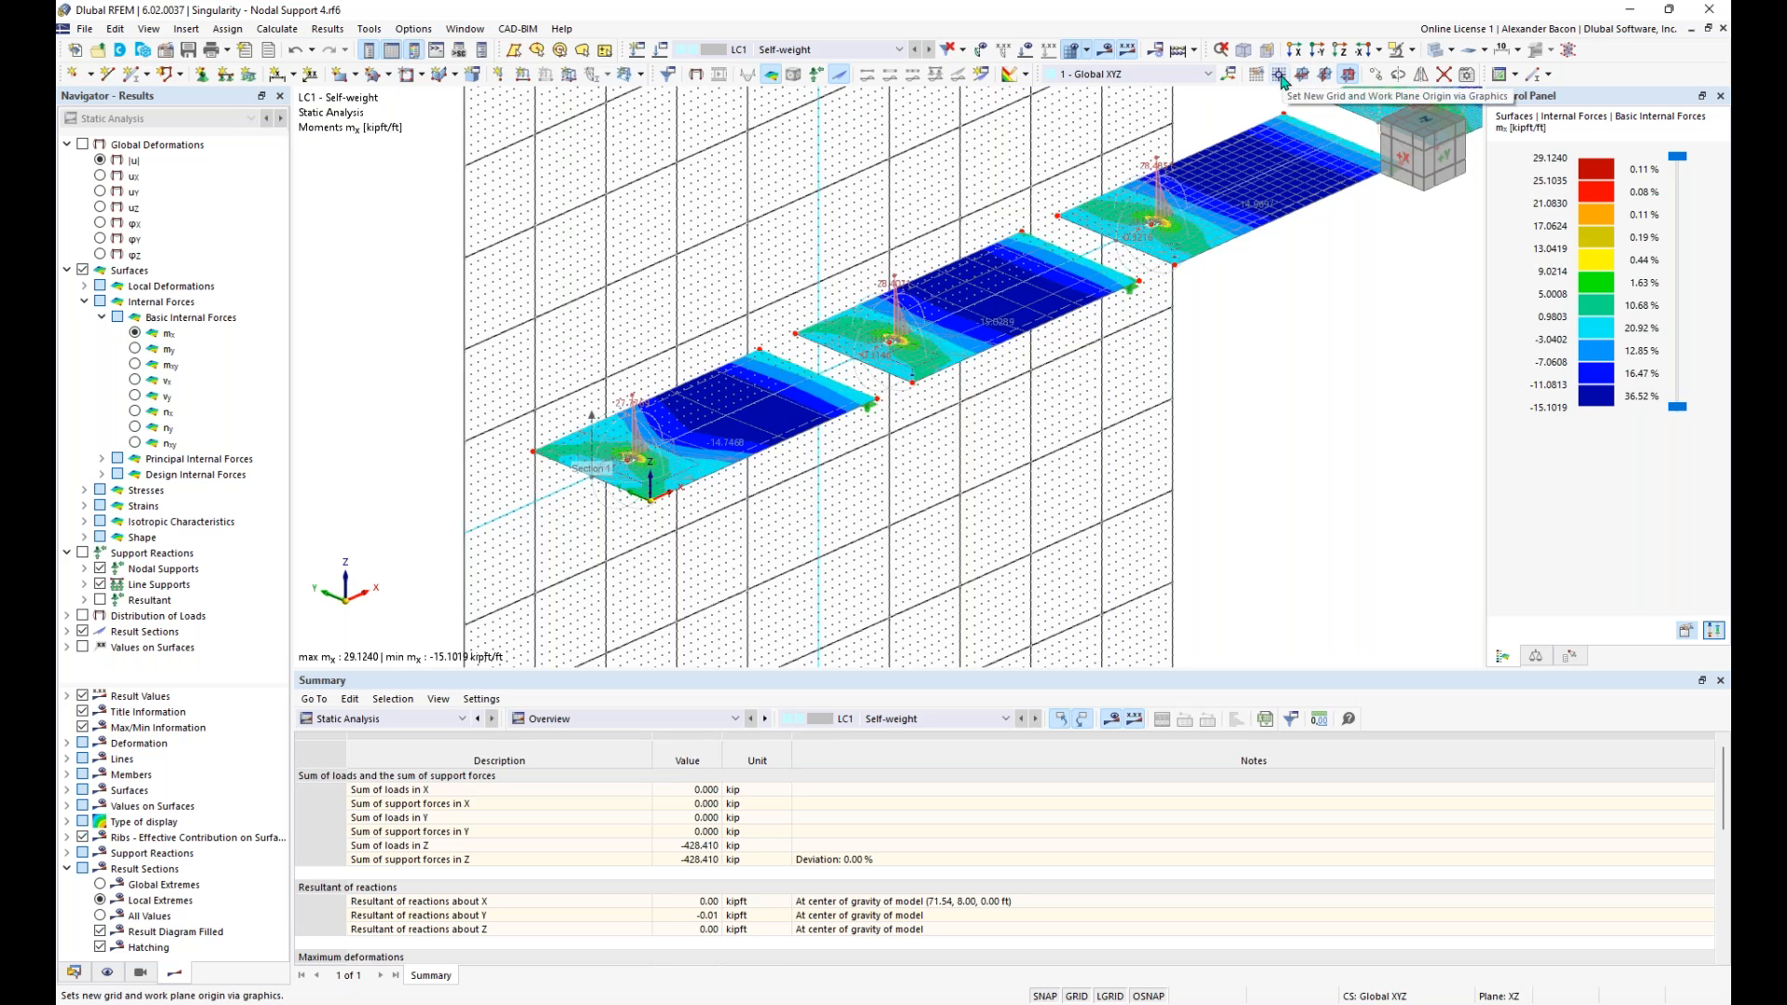
# - Draw a rectangular C20/25 wall surface, 11.811 in thick and about 19 ft by 15 ft, in the XZ plane beneath the first slab
pyautogui.moveTo(1069, 407); pyautogui.dragTo(1208, 385, button='middle')
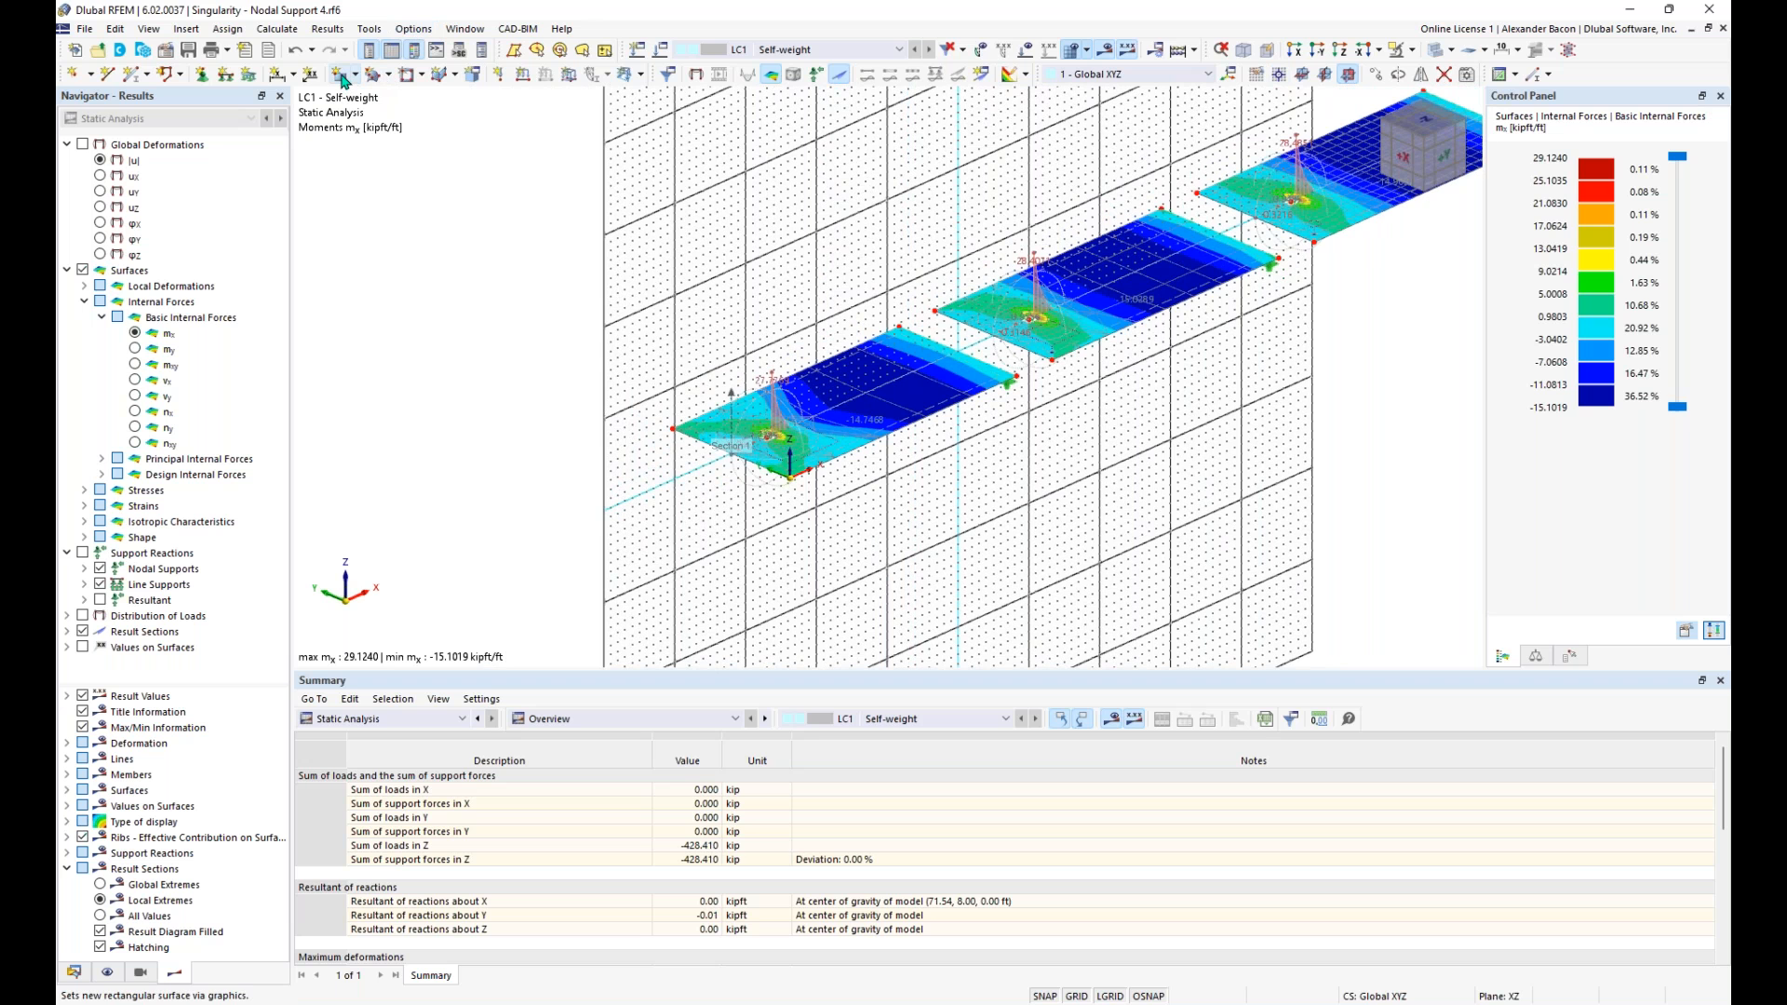
pyautogui.click(342, 78)
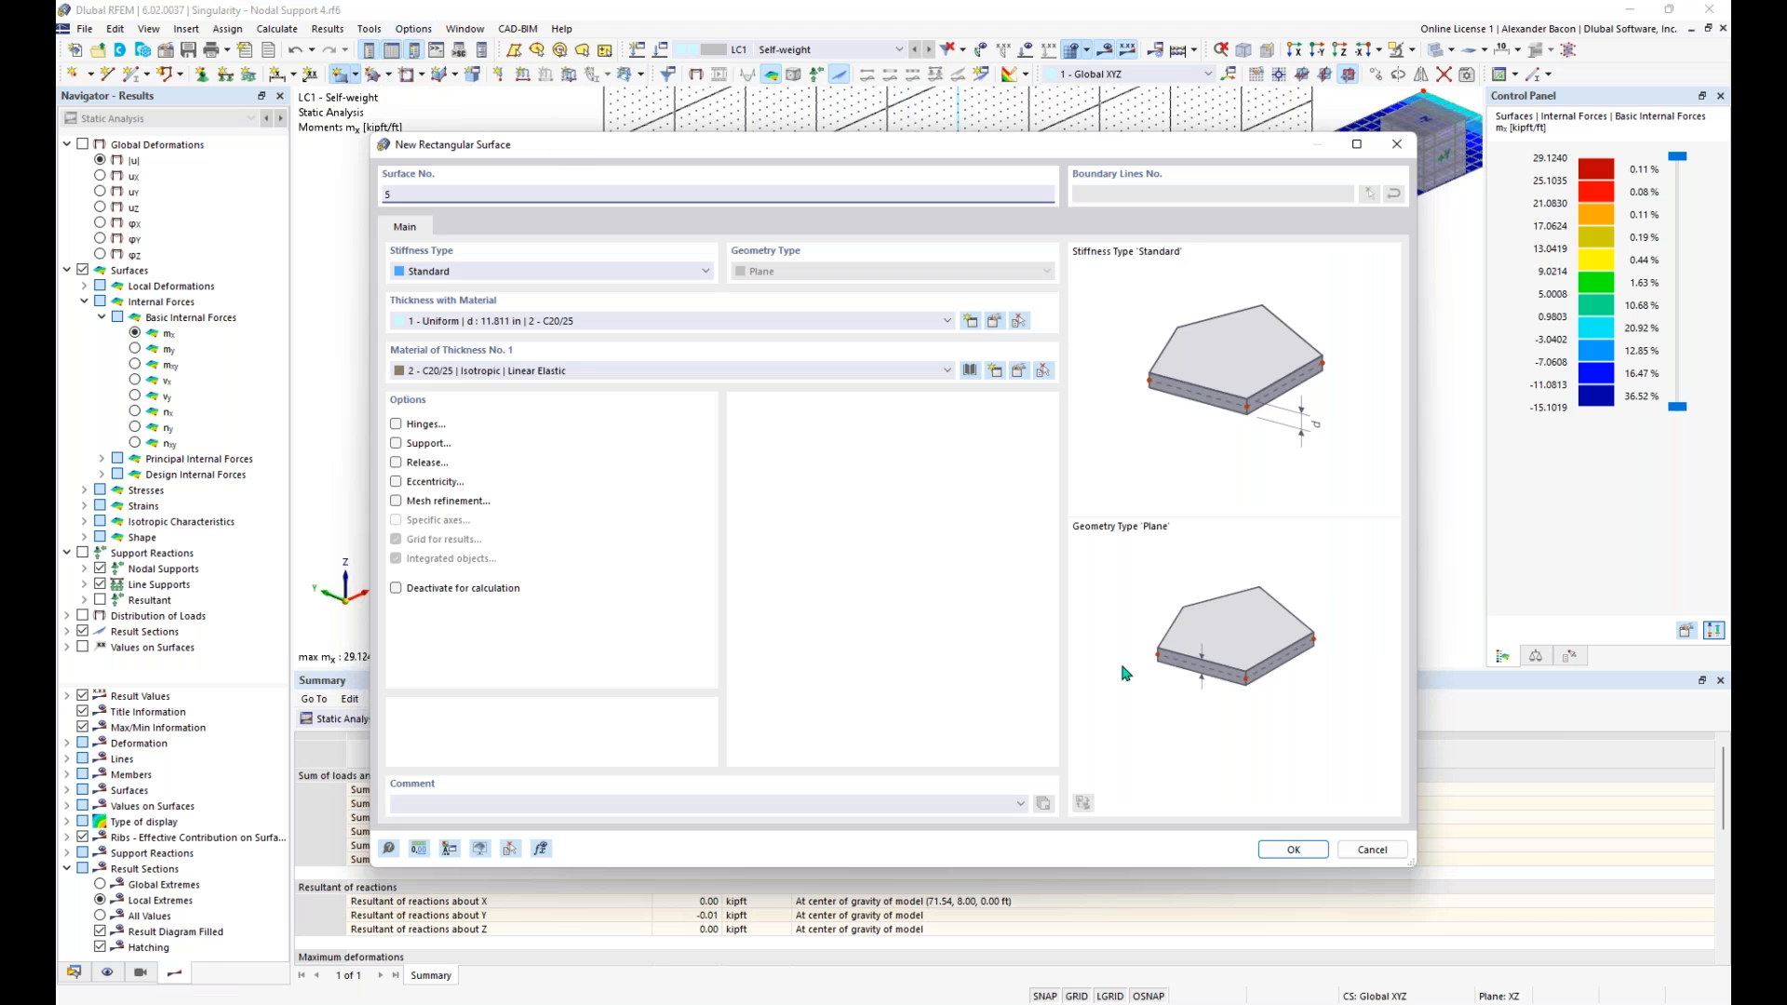
pyautogui.click(1294, 850)
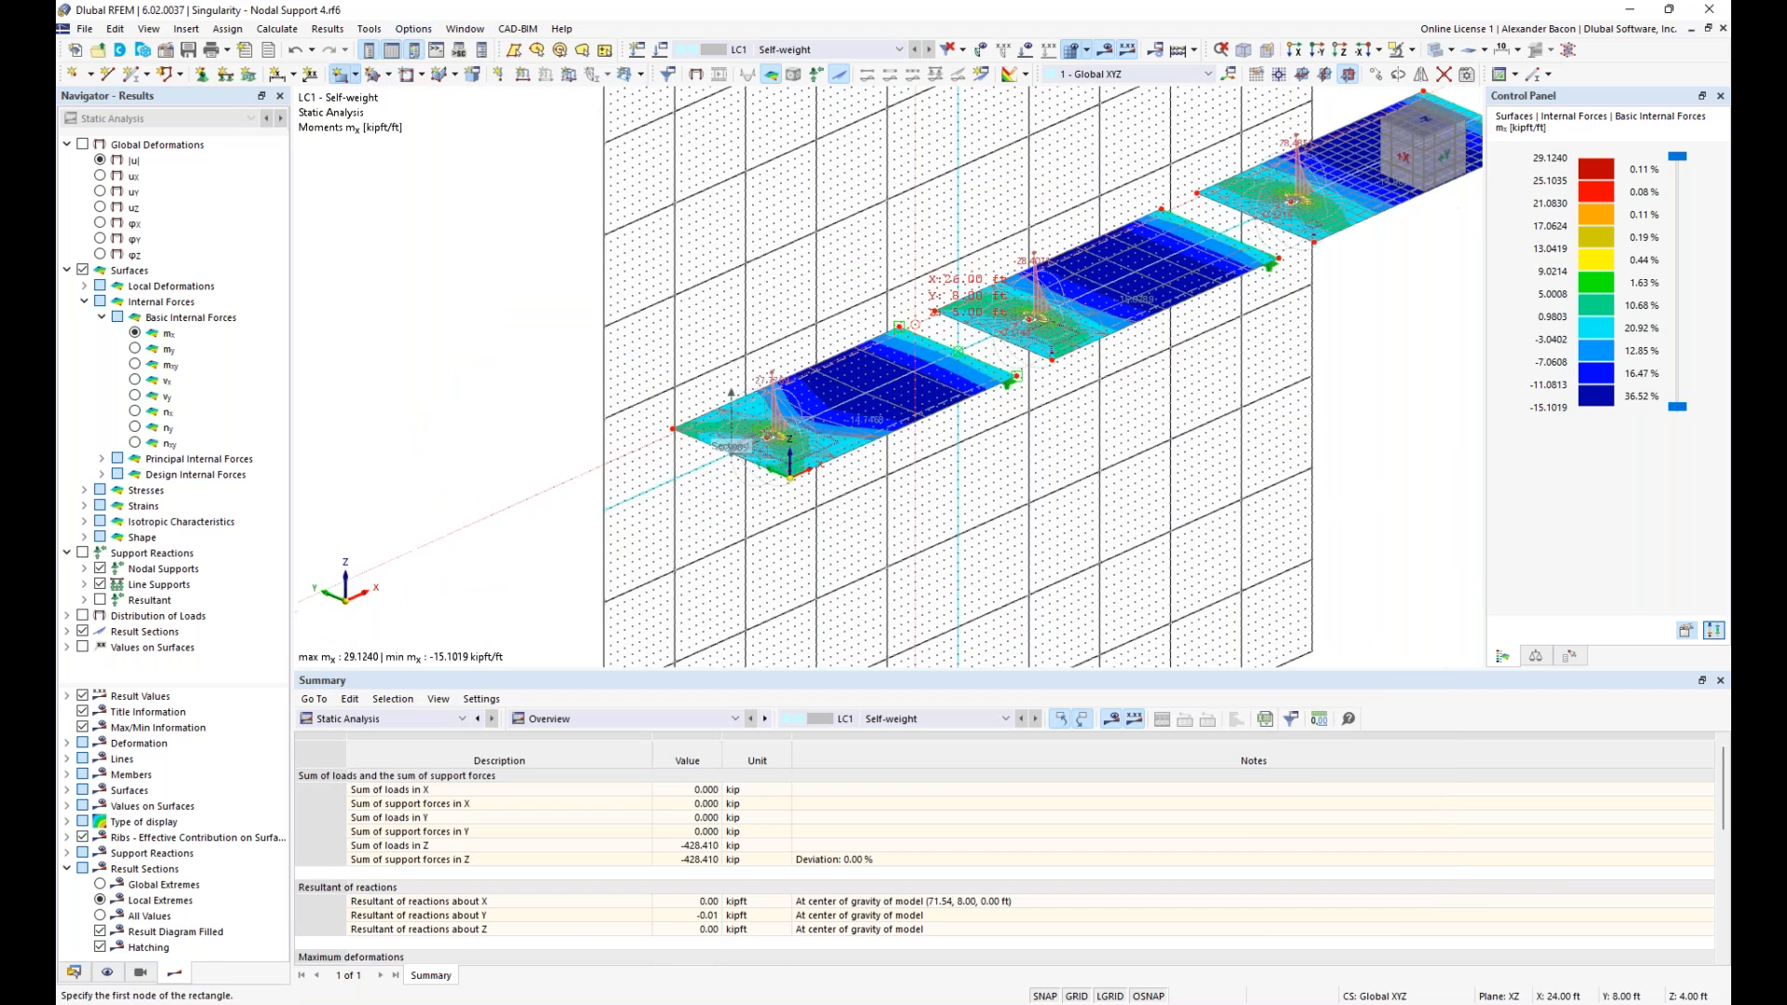
pyautogui.scroll(4, 829, 408)
pyautogui.moveTo(829, 408); pyautogui.dragTo(911, 341, button='middle')
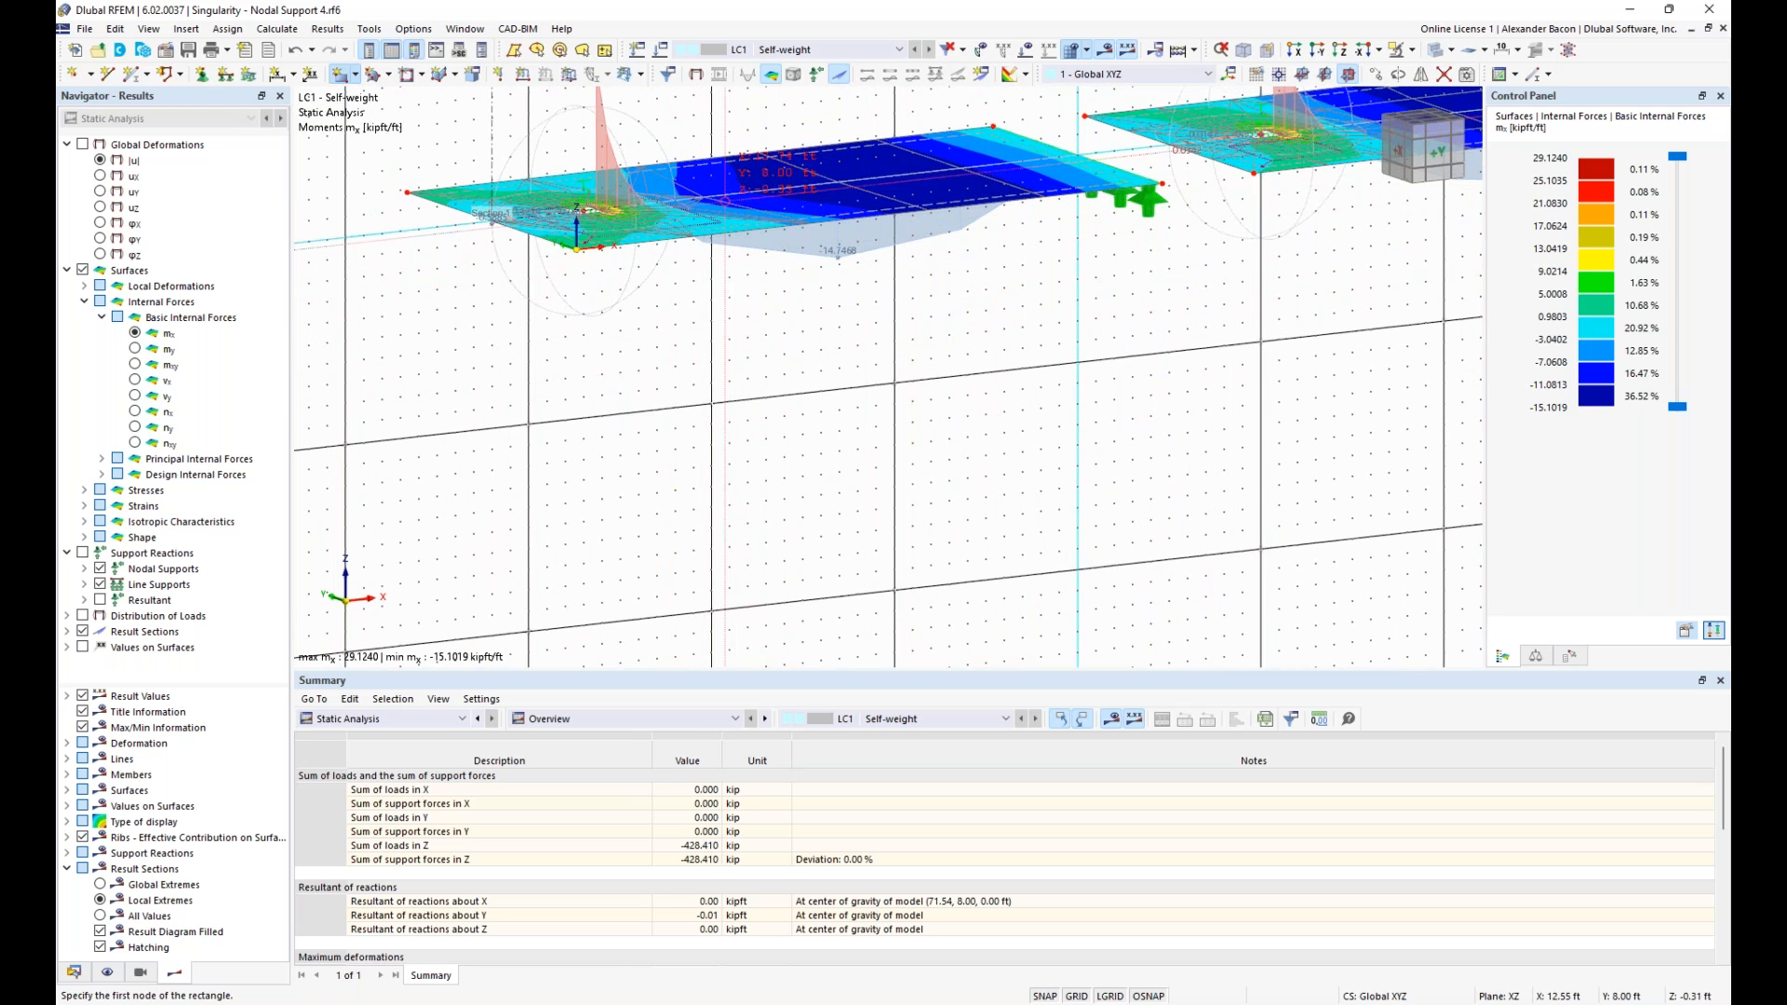
pyautogui.click(711, 195)
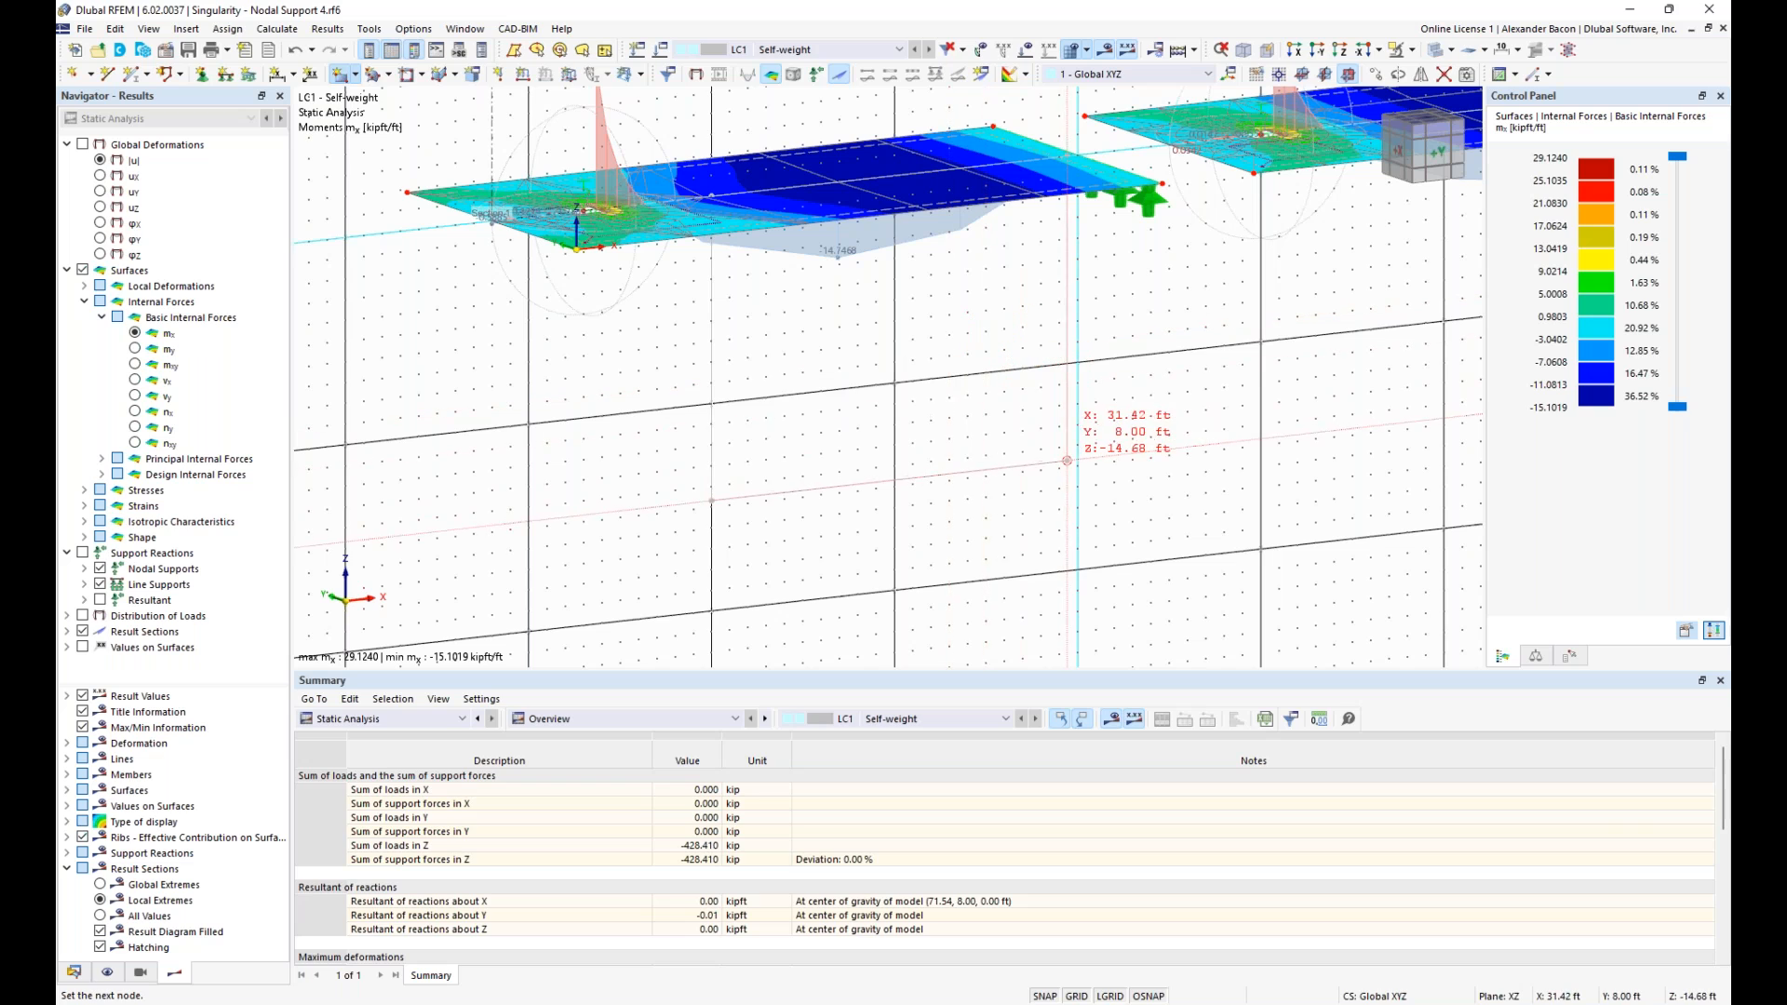
pyautogui.click(1067, 458)
pyautogui.click(979, 585)
pyautogui.moveTo(1273, 415); pyautogui.dragTo(1104, 433, button='middle')
pyautogui.press('Escape')
# - Remove the nodal support from the first slab
pyautogui.scroll(-3, 1215, 463)
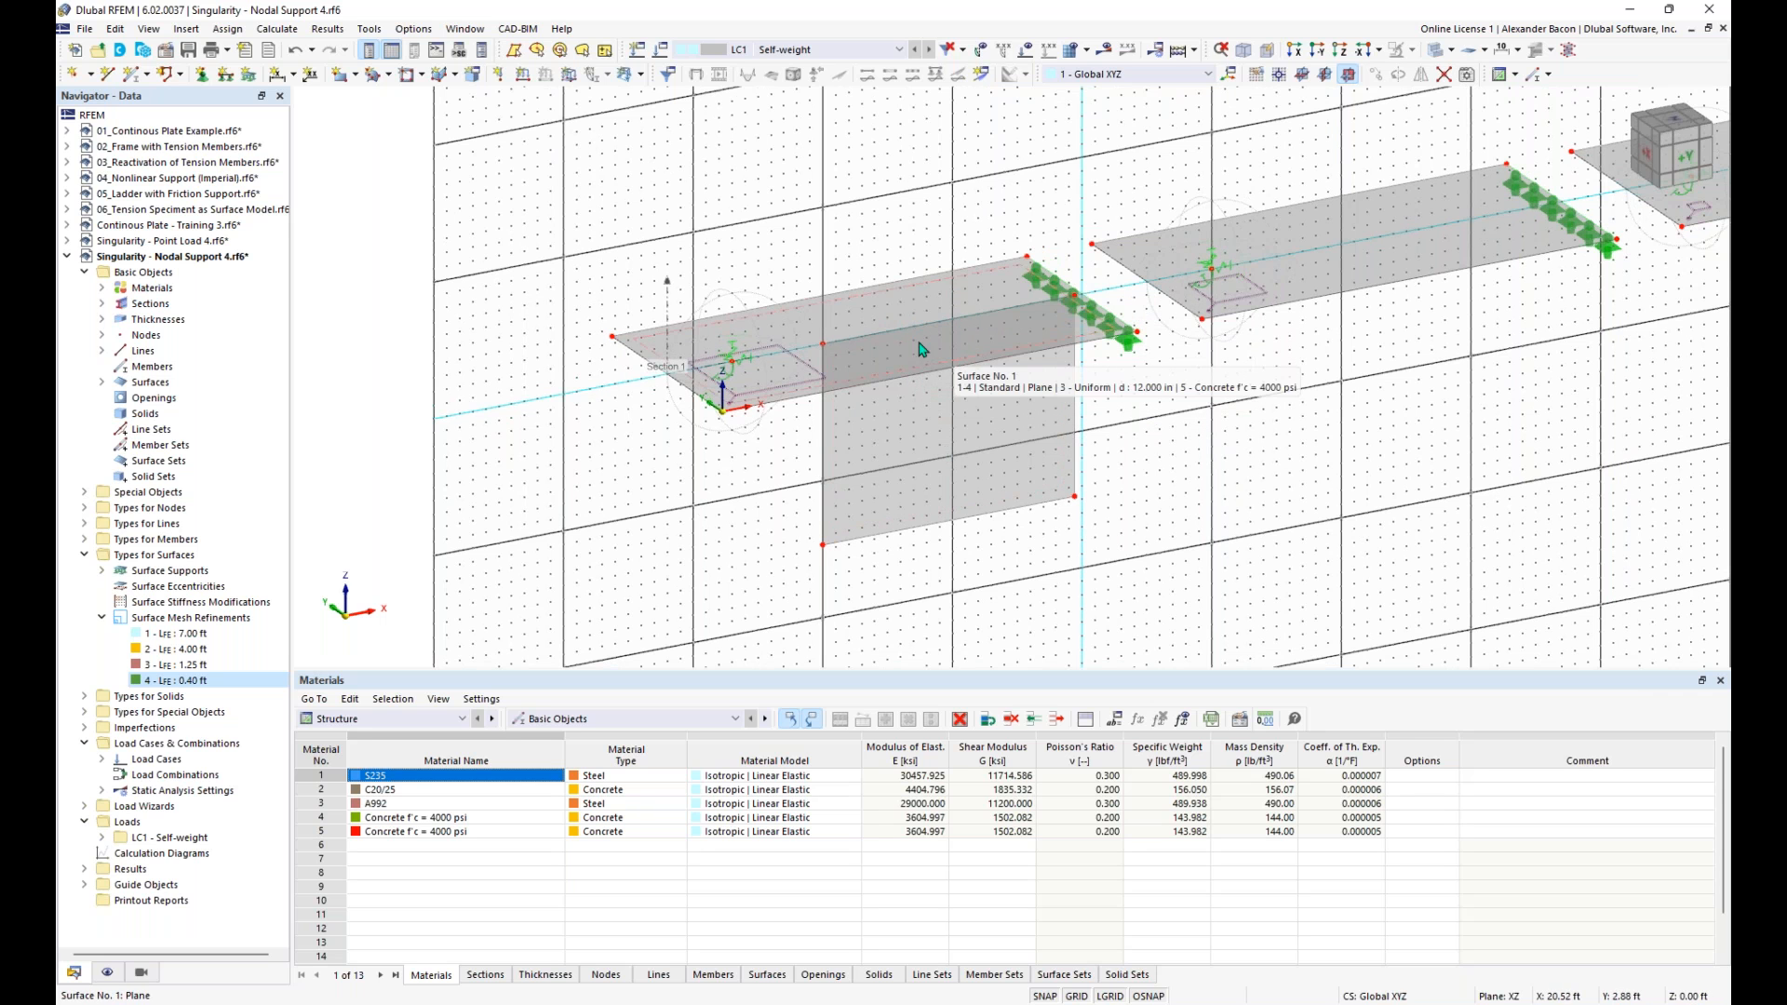
pyautogui.scroll(2, 736, 359)
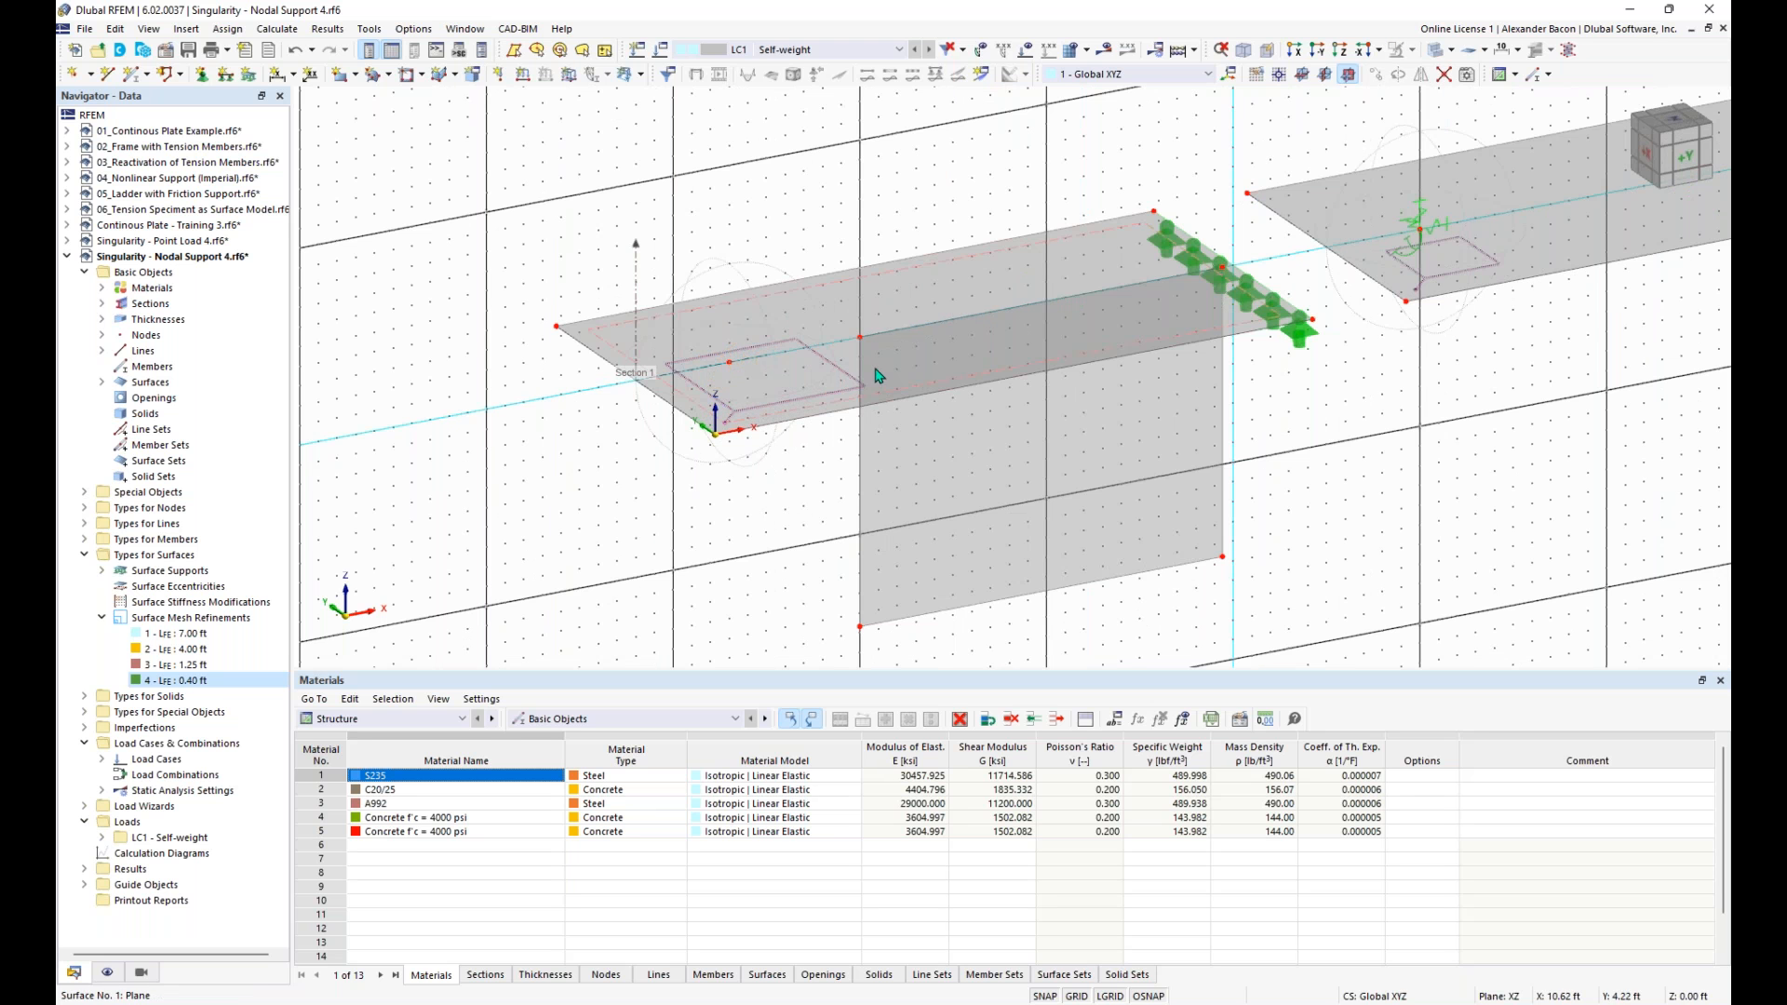
pyautogui.scroll(-2, 923, 386)
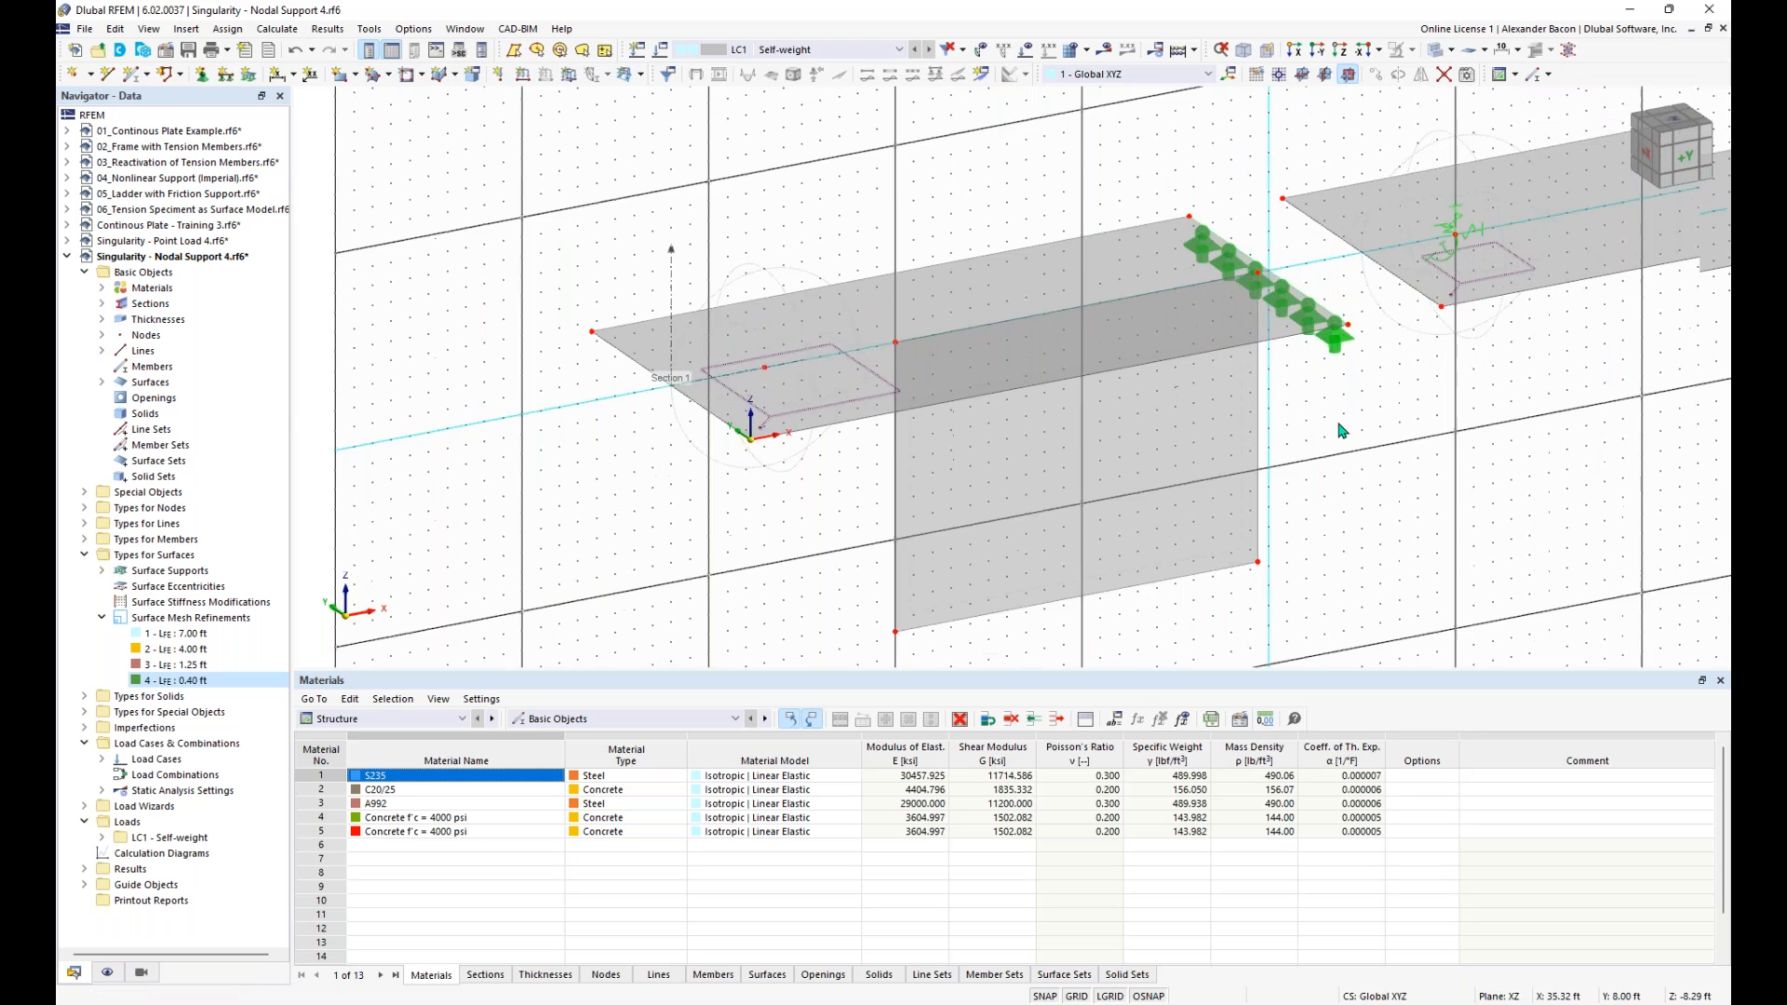
# - Display the LC1 self-weight loads on the slabs and hide them again
pyautogui.click(1030, 56)
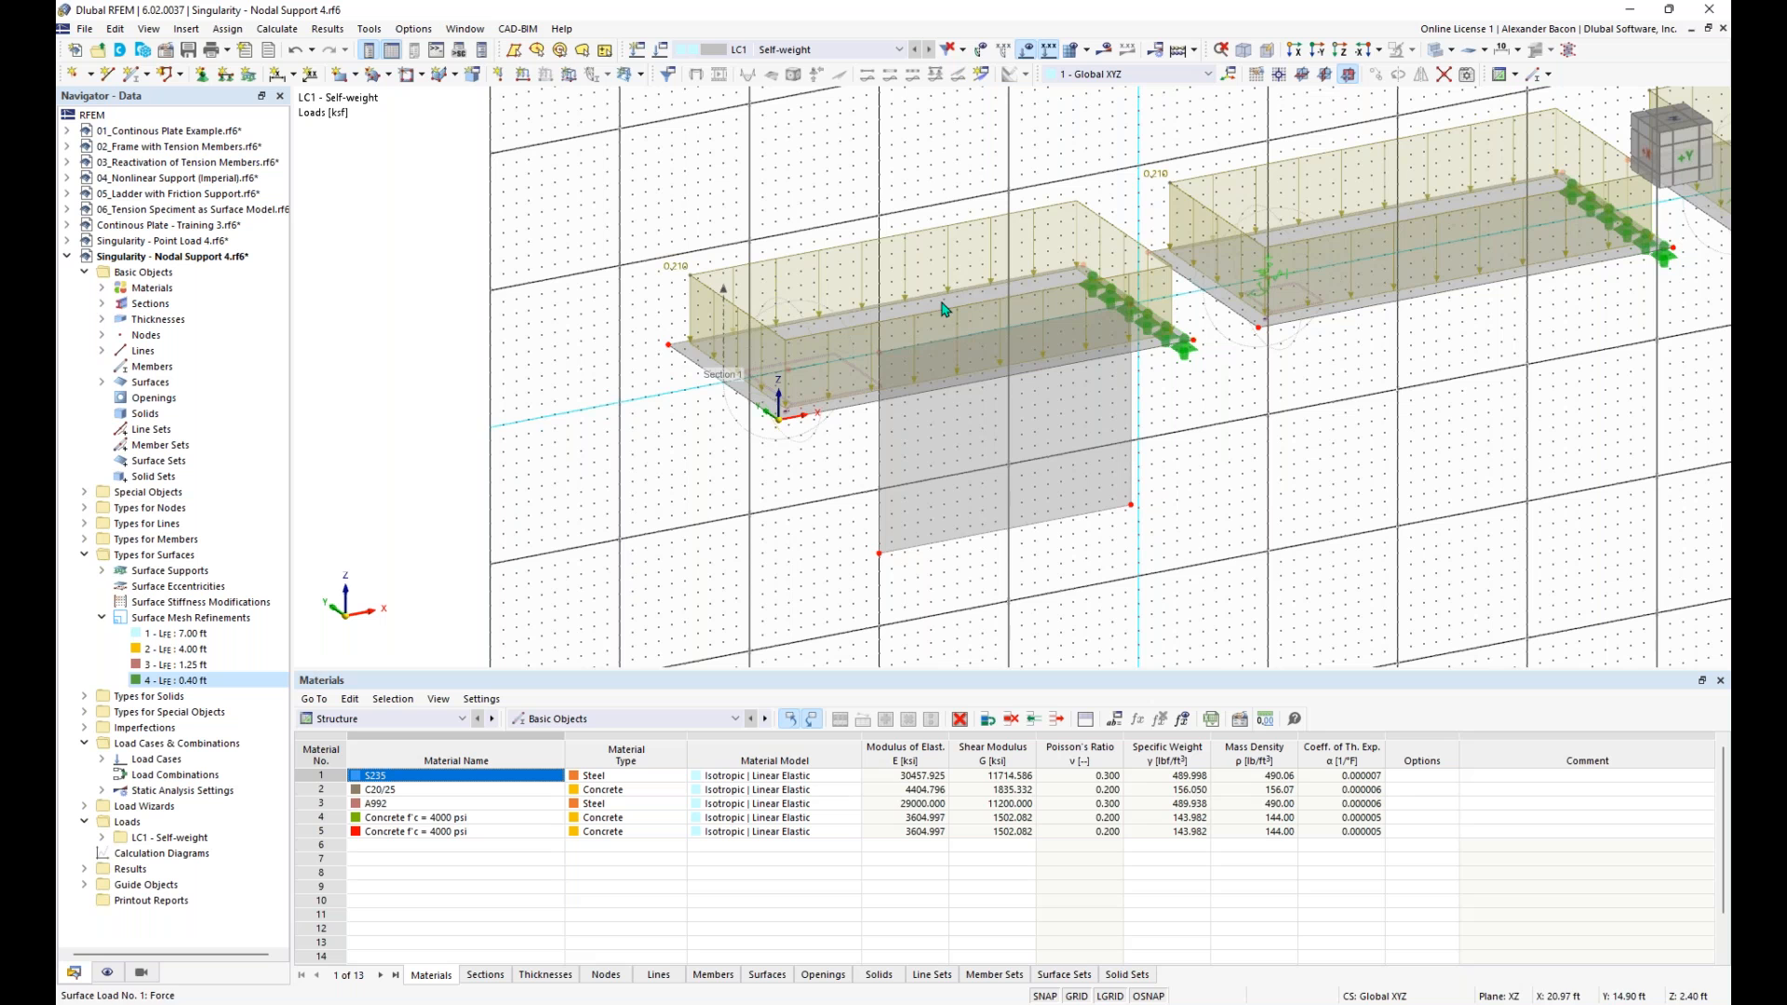
pyautogui.click(1031, 56)
pyautogui.scroll(-1, 1005, 456)
pyautogui.moveTo(997, 461); pyautogui.dragTo(638, 491, button='middle')
pyautogui.scroll(-1, 650, 486)
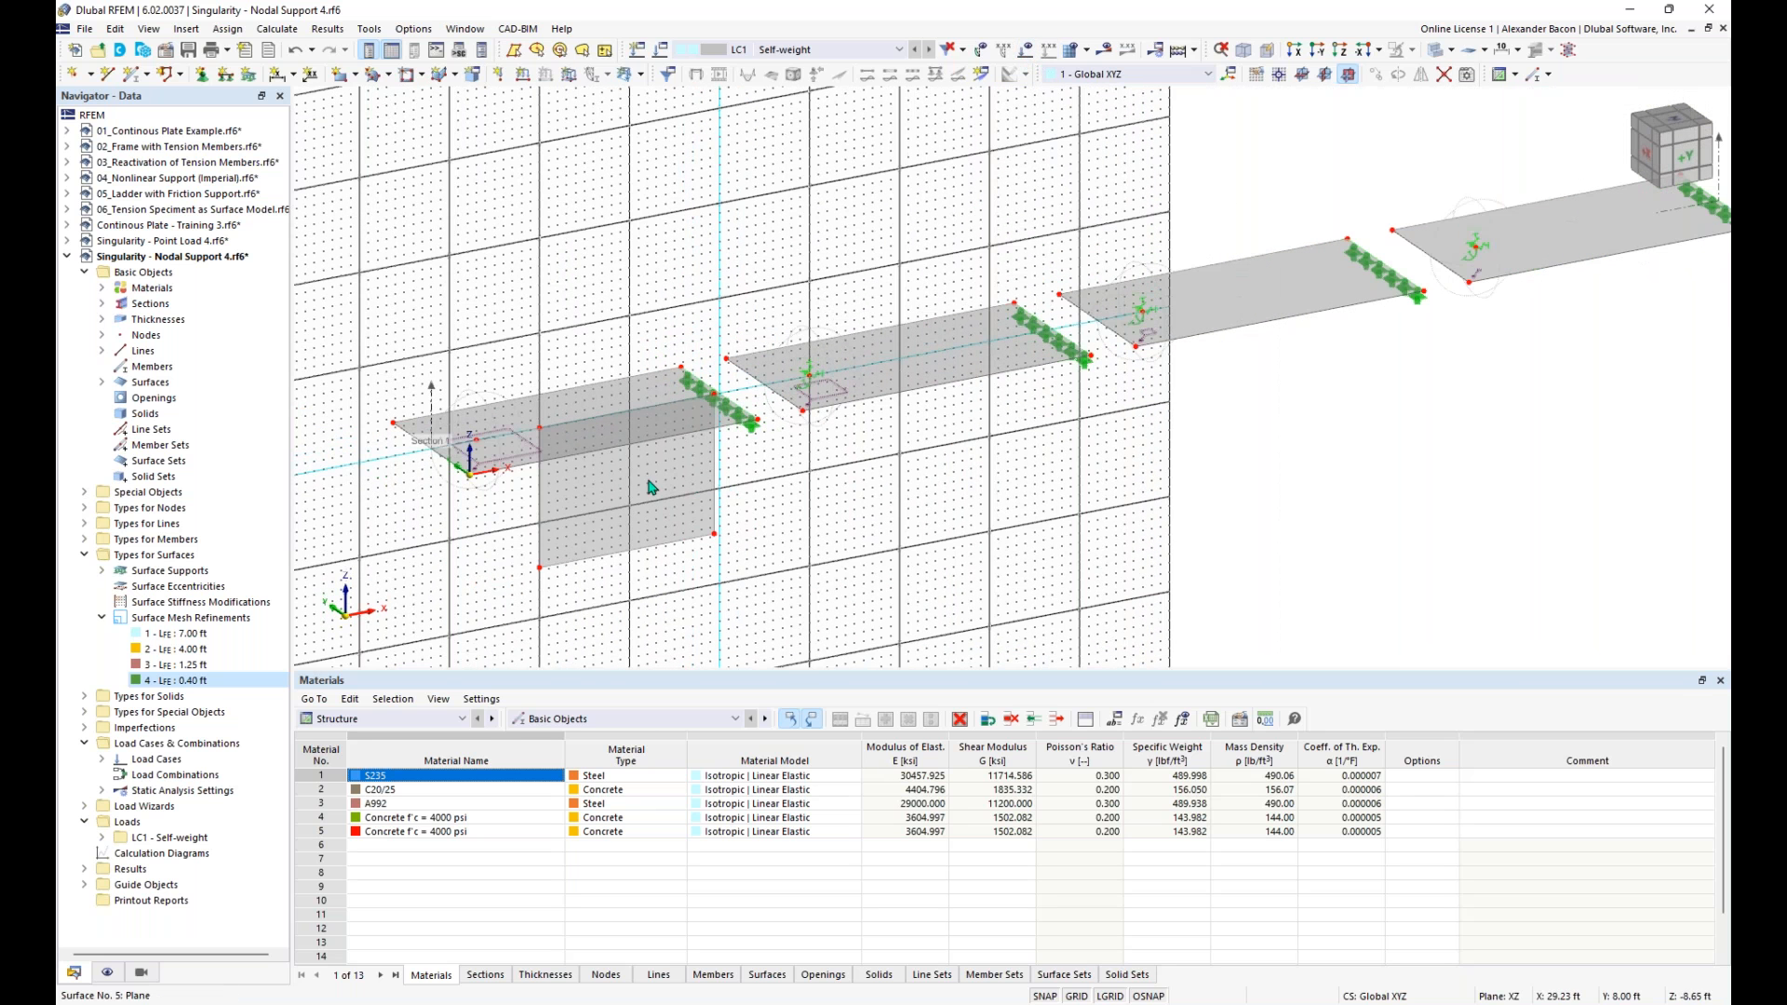
pyautogui.click(626, 488)
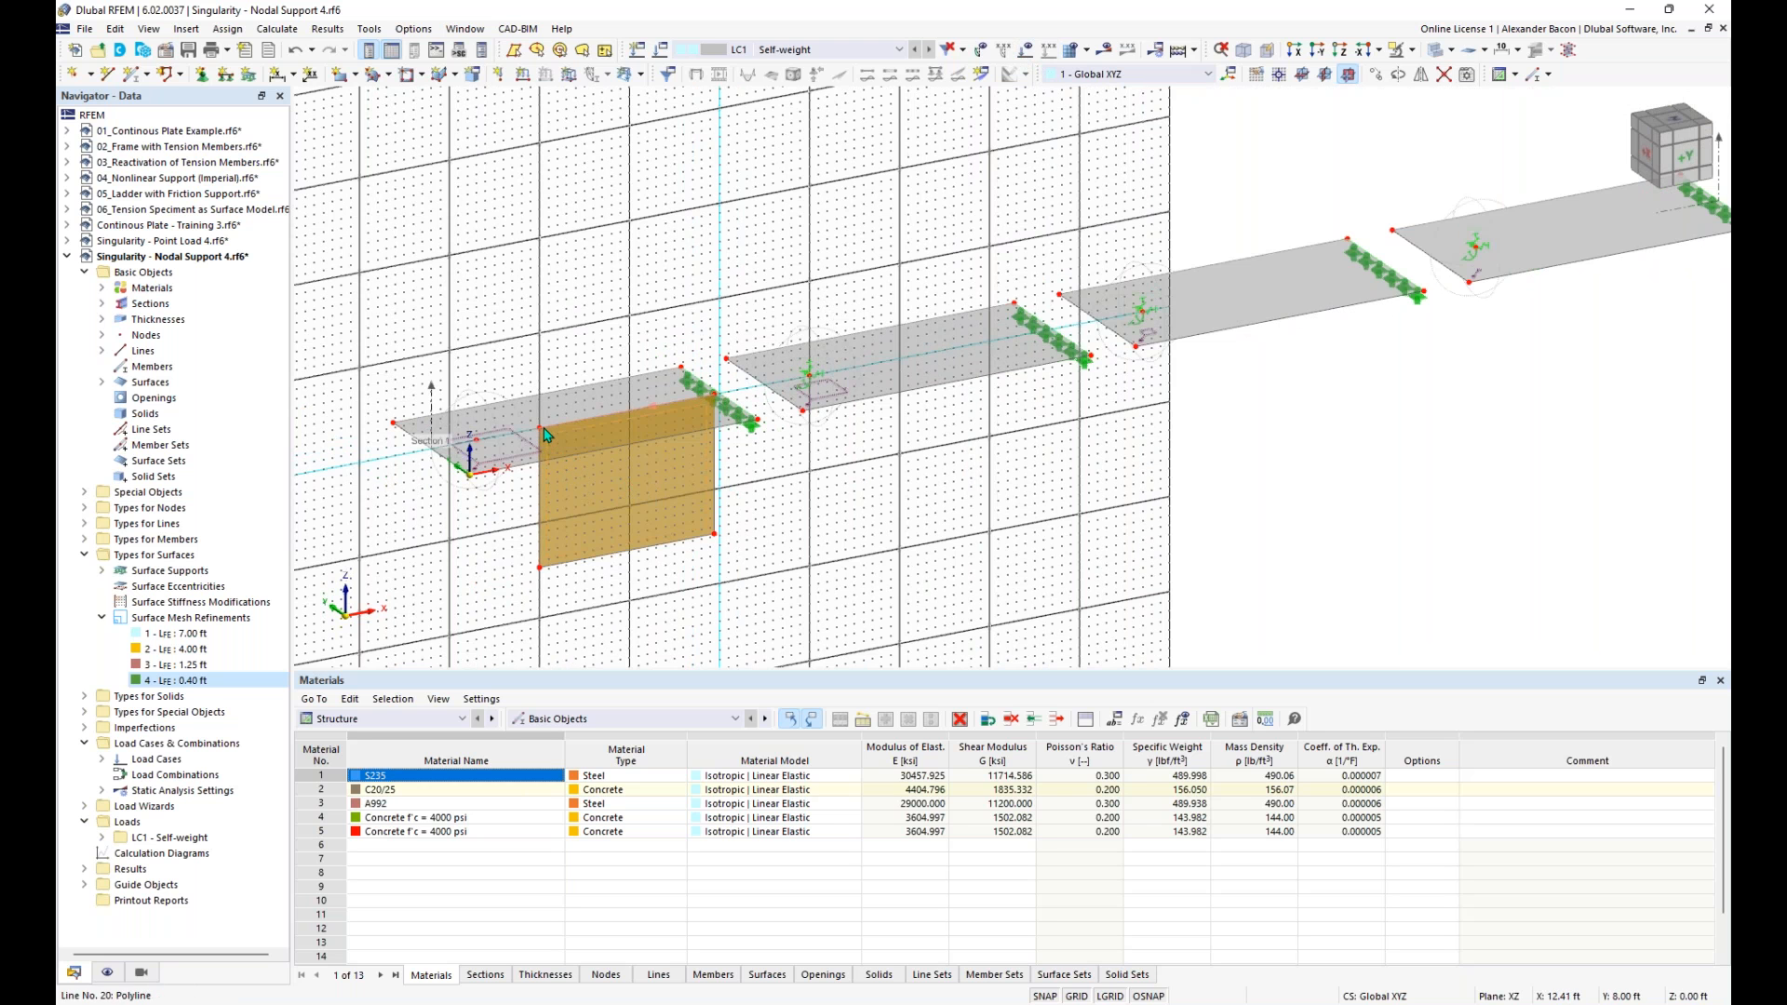
pyautogui.keyDown('ctrl'); pyautogui.moveTo(737, 535); pyautogui.dragTo(467, 512, button='middle'); pyautogui.keyUp('ctrl')
pyautogui.moveTo(430, 508); pyautogui.dragTo(695, 258)
pyautogui.keyDown('ctrl'); pyautogui.moveTo(729, 441); pyautogui.dragTo(808, 474, button='middle'); pyautogui.keyUp('ctrl')
pyautogui.moveTo(736, 519); pyautogui.dragTo(734, 520, button='middle')
pyautogui.click(551, 530)
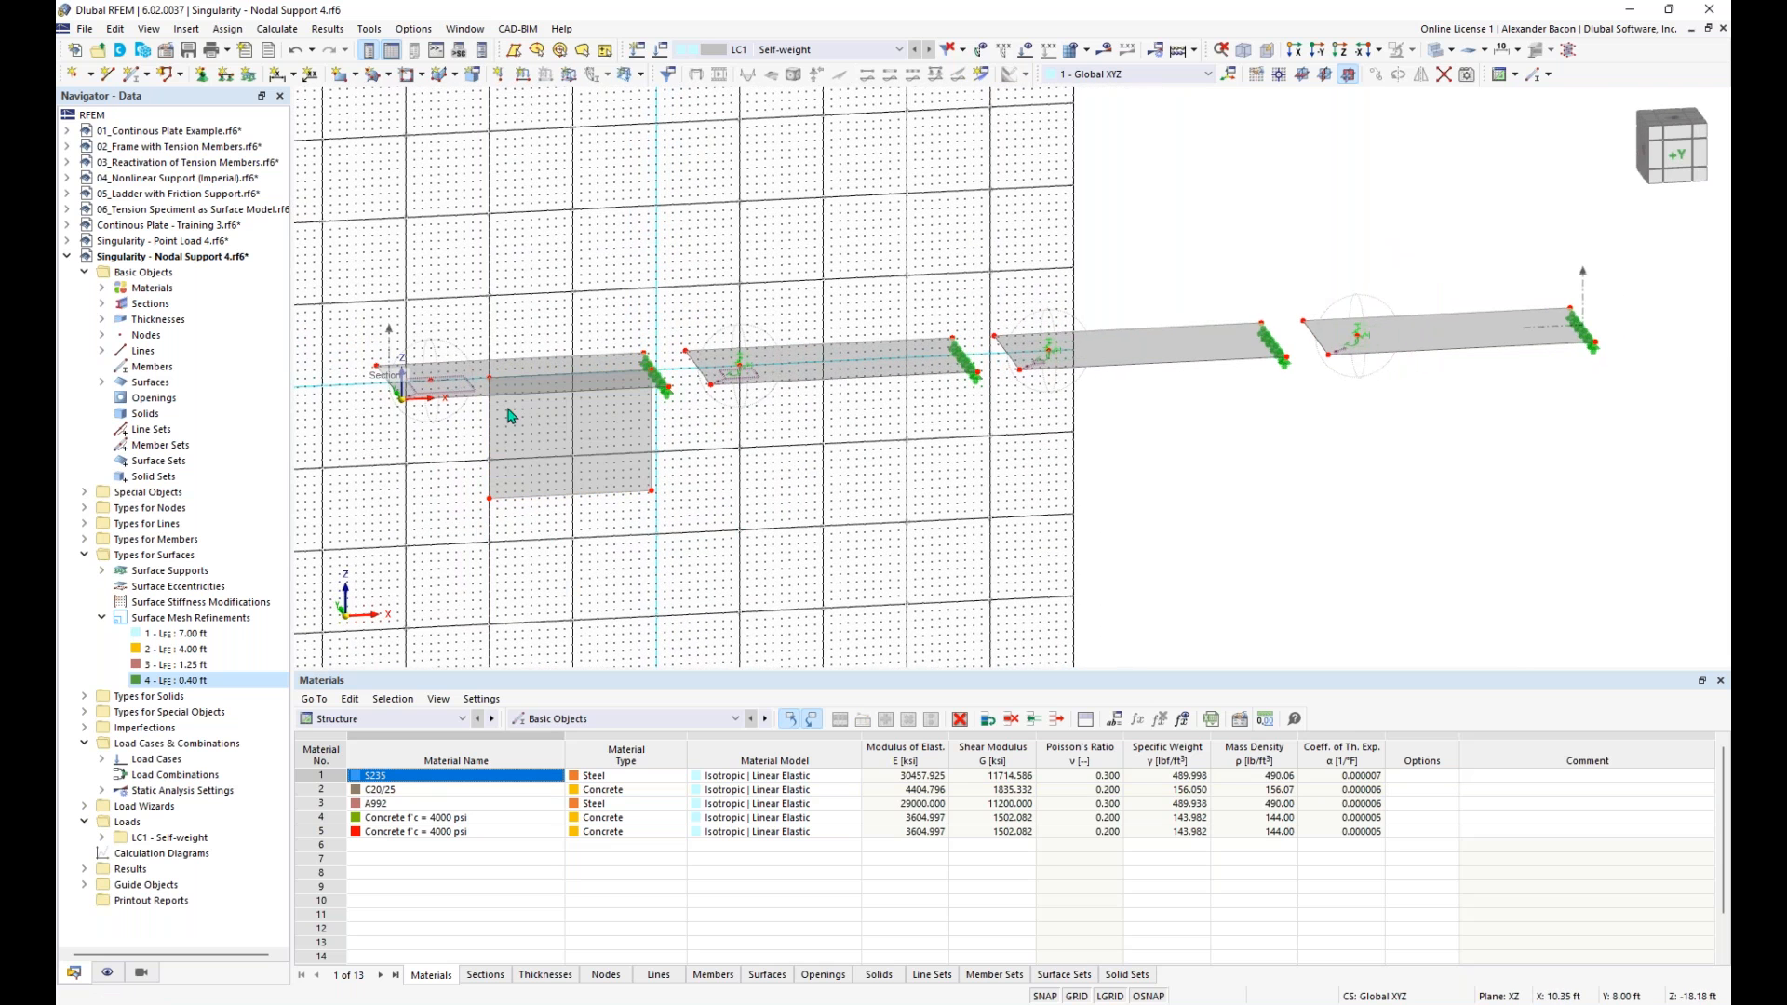
pyautogui.click(510, 464)
pyautogui.keyDown('ctrl'); pyautogui.moveTo(712, 459); pyautogui.dragTo(690, 407, button='middle'); pyautogui.keyUp('ctrl')
pyautogui.scroll(-3, 793, 435)
pyautogui.moveTo(1378, 321); pyautogui.dragTo(1470, 308, button='middle')
pyautogui.moveTo(1452, 296); pyautogui.dragTo(712, 438)
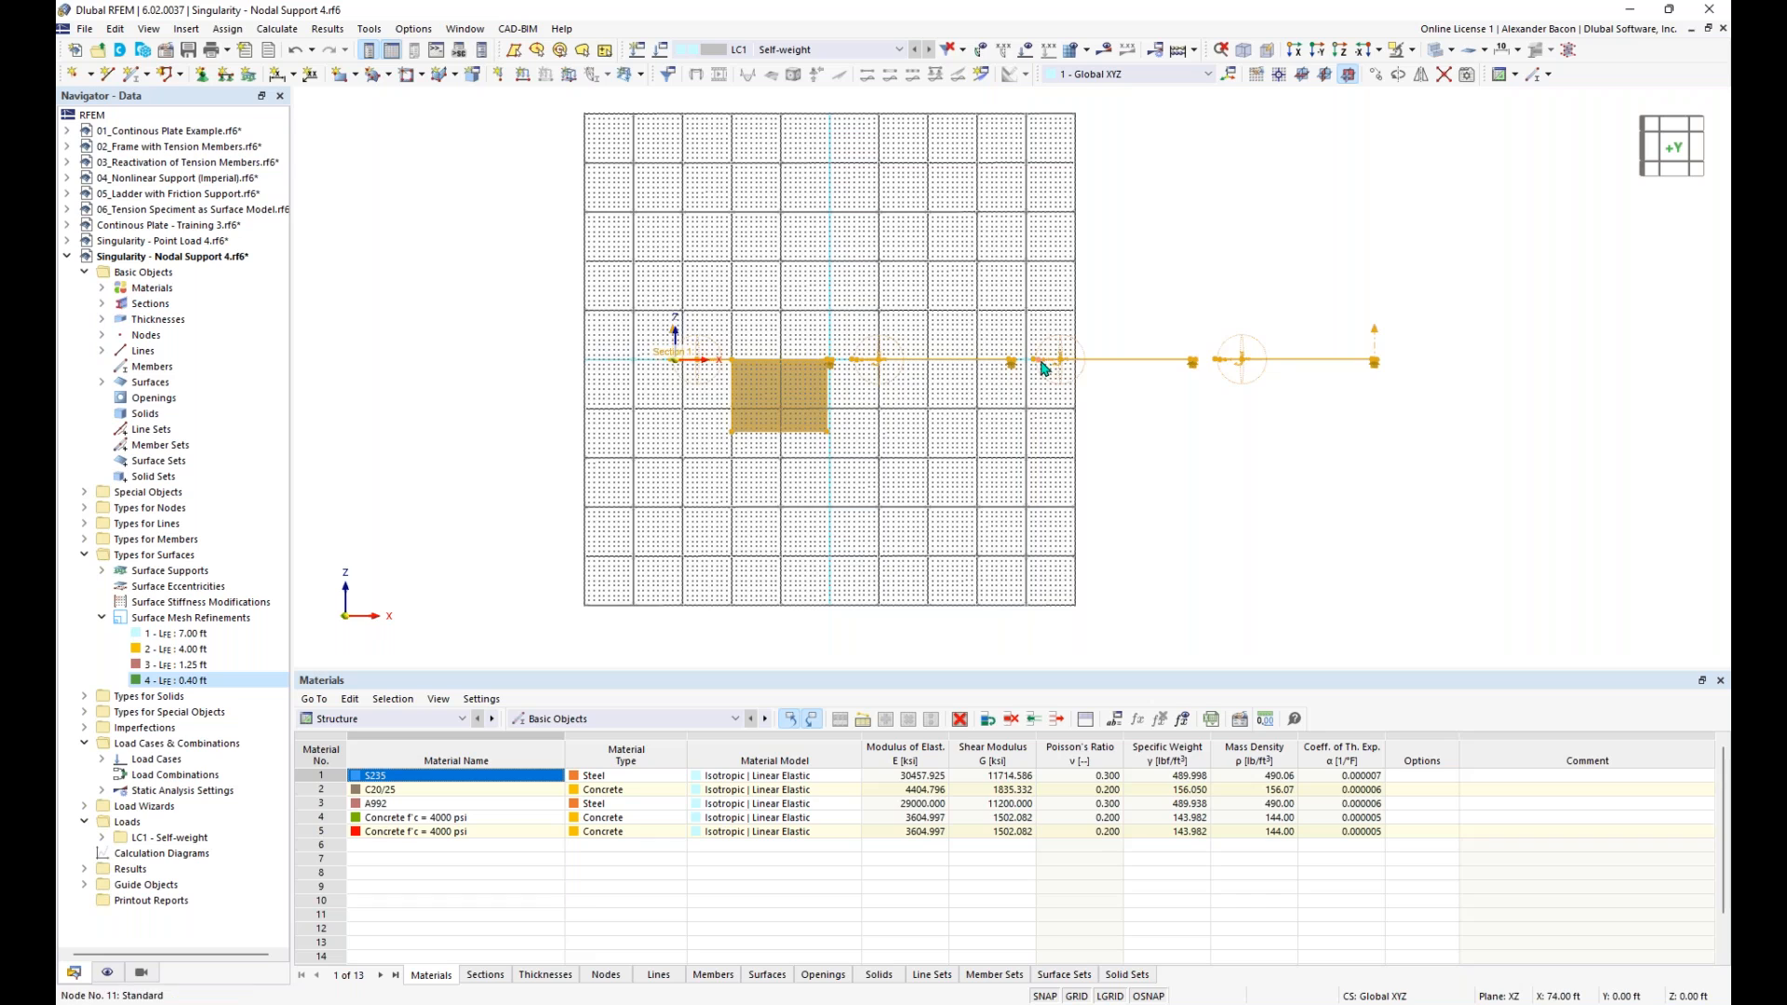
# - Set the work plane origin to the nodal support point of the fourth slab
pyautogui.moveTo(1028, 365); pyautogui.dragTo(628, 384)
pyautogui.scroll(5, 819, 403)
pyautogui.click(993, 431)
pyautogui.moveTo(993, 431); pyautogui.dragTo(1021, 179, button='middle')
pyautogui.click(1281, 77)
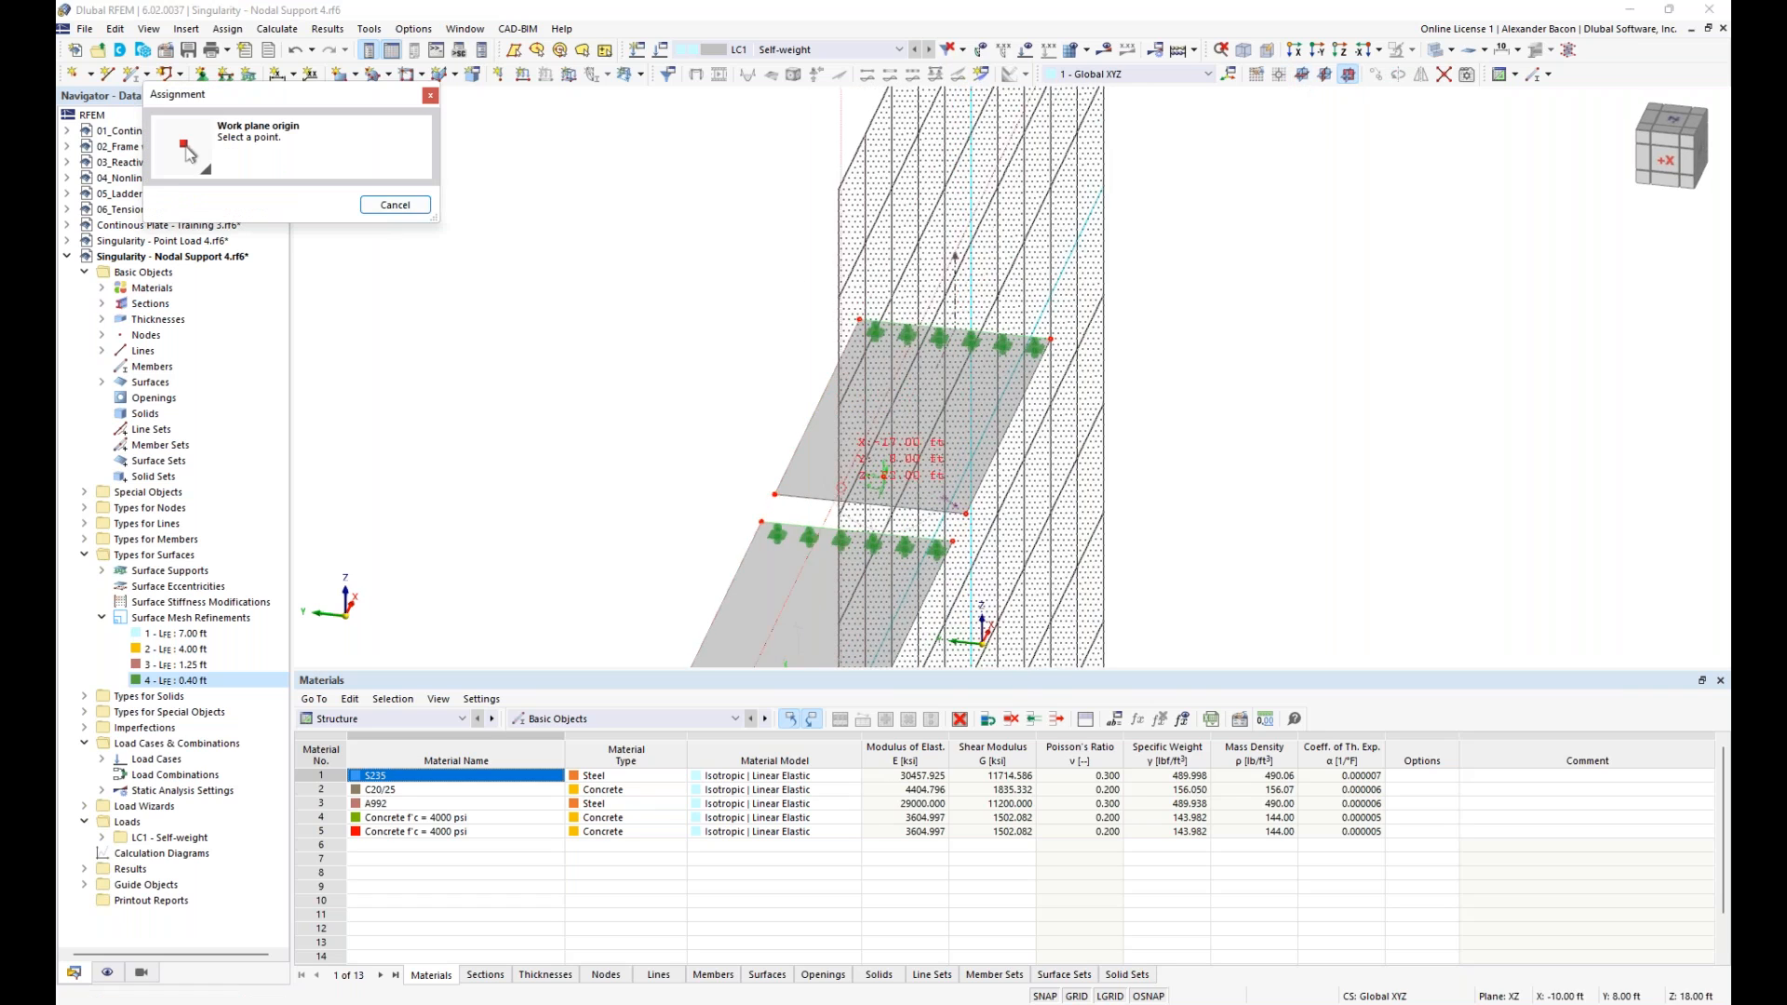
pyautogui.click(883, 477)
pyautogui.scroll(-1, 1119, 500)
pyautogui.keyDown('ctrl'); pyautogui.moveTo(1120, 501); pyautogui.dragTo(821, 478, button='middle'); pyautogui.keyUp('ctrl')
pyautogui.scroll(3, 1101, 498)
# - Draw a rectangular C20/25 wall surface, 11.811 in thick and about 19 ft by 15 ft, vertically beneath the fourth slab
pyautogui.click(342, 74)
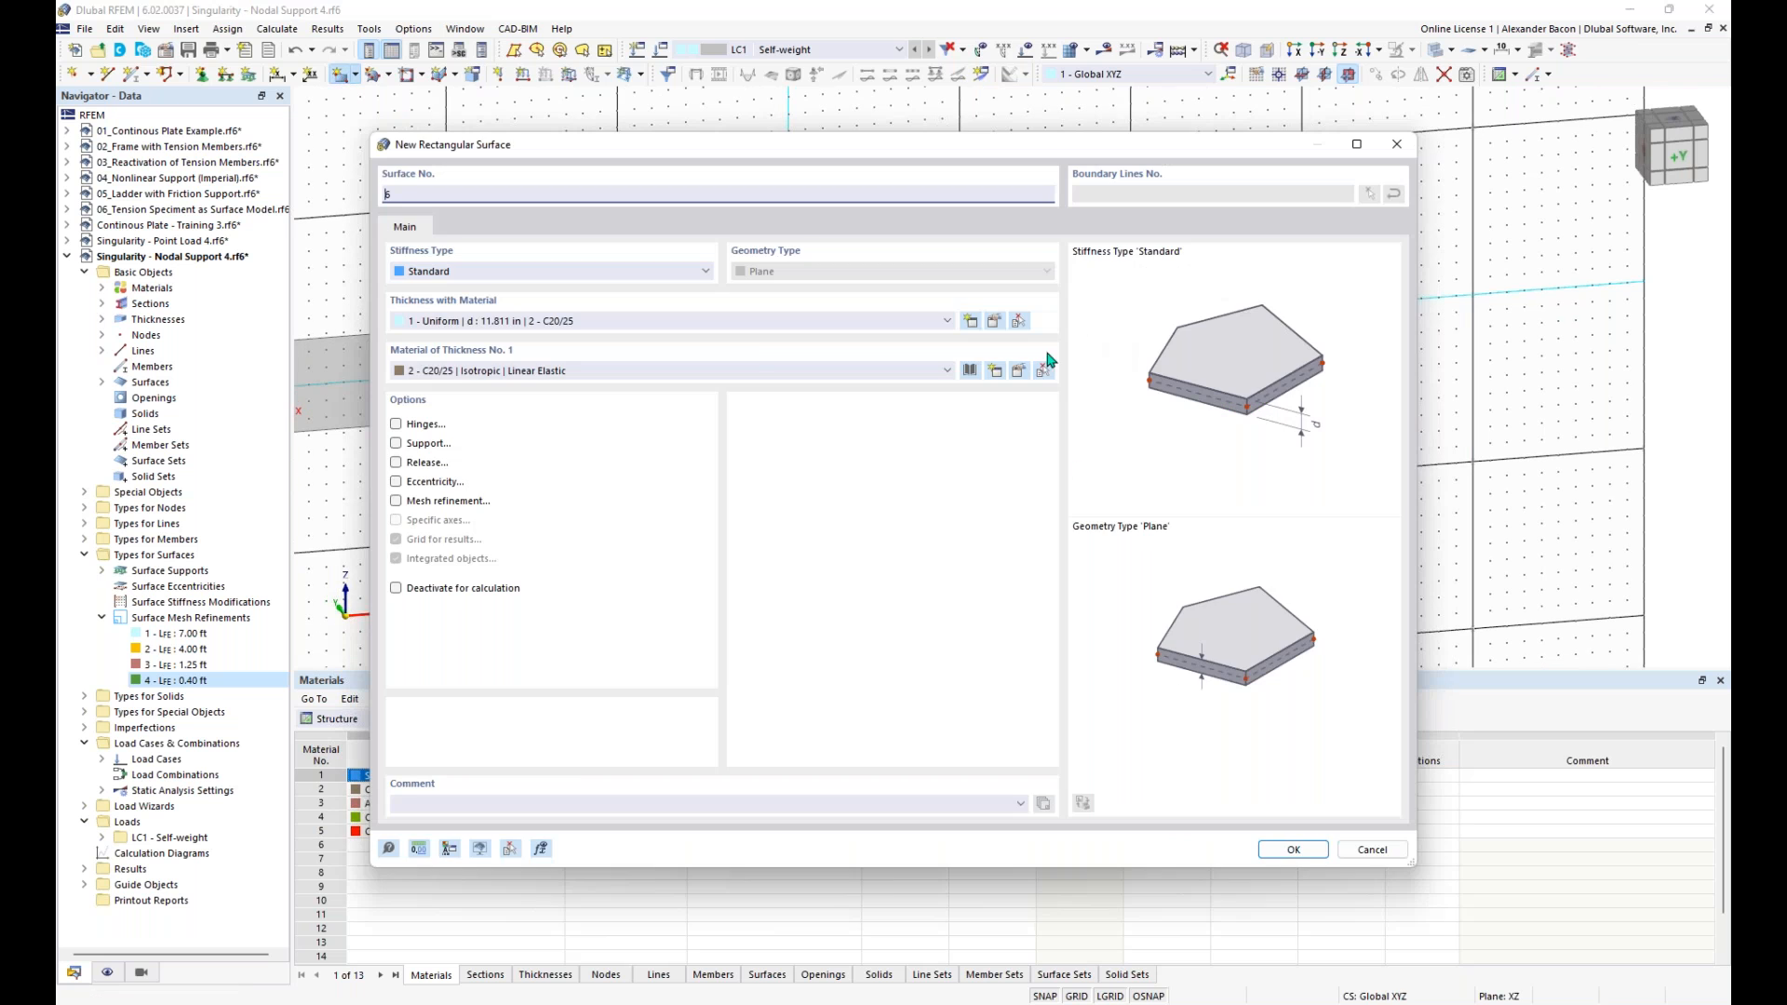
pyautogui.click(1289, 849)
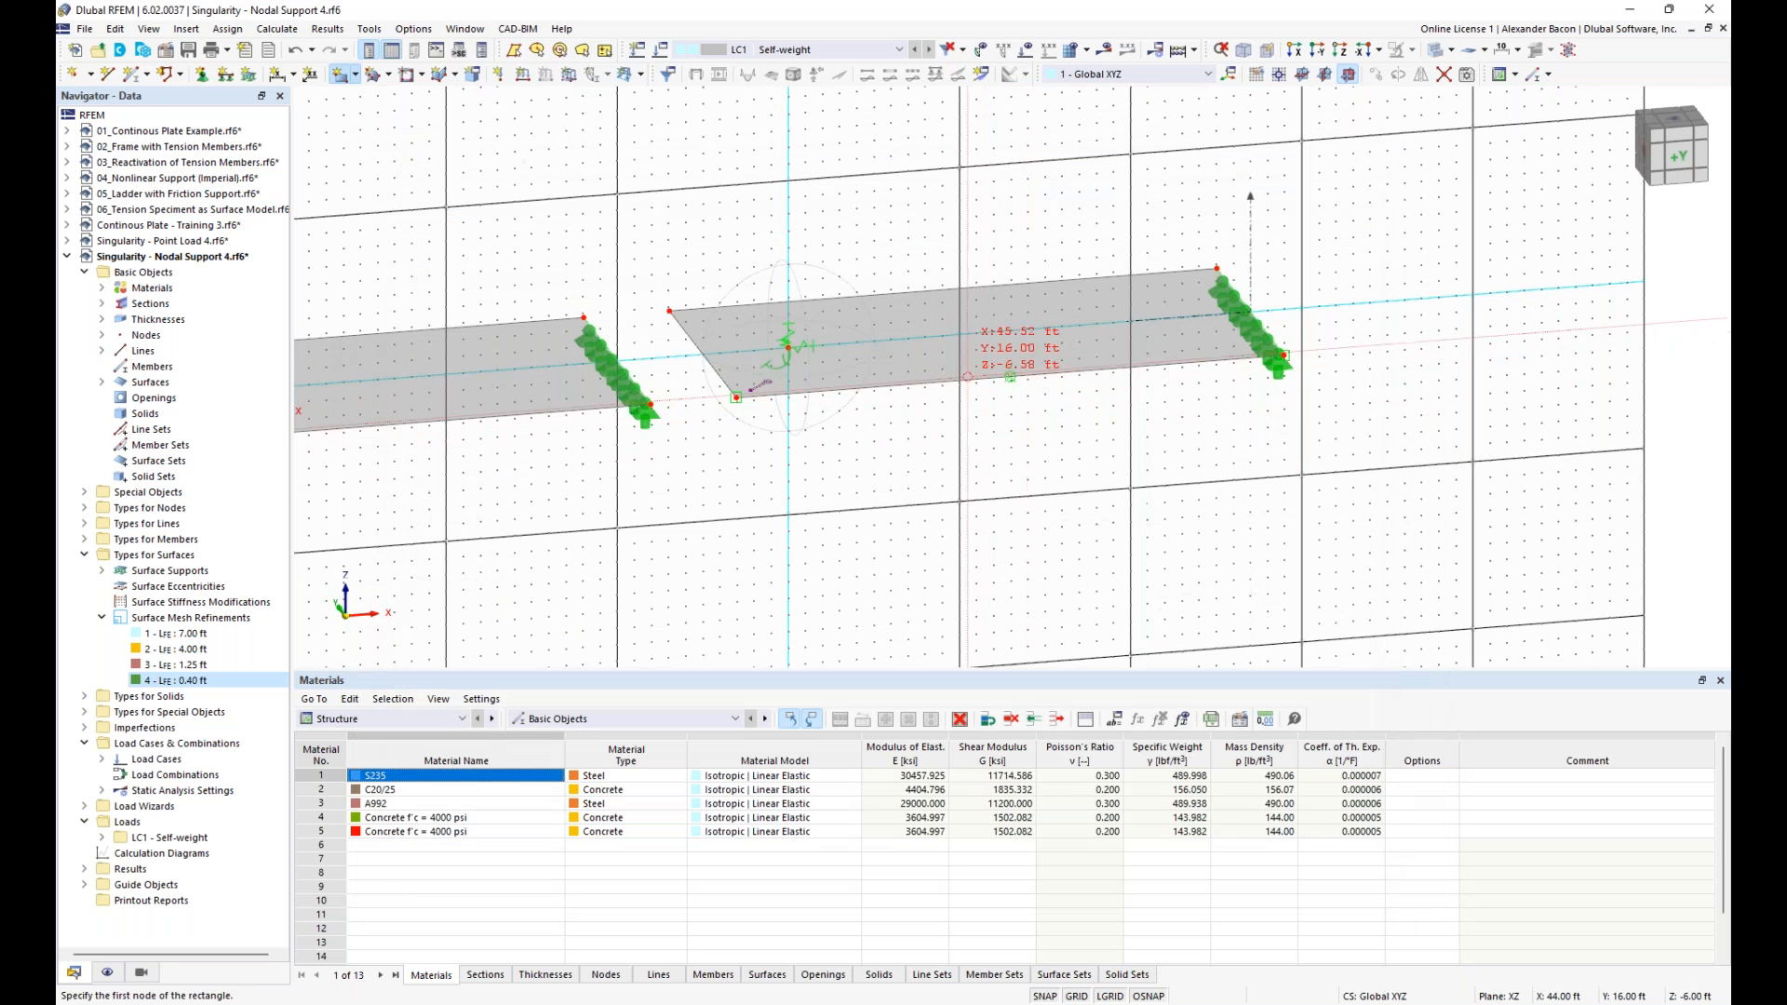
pyautogui.click(1199, 566)
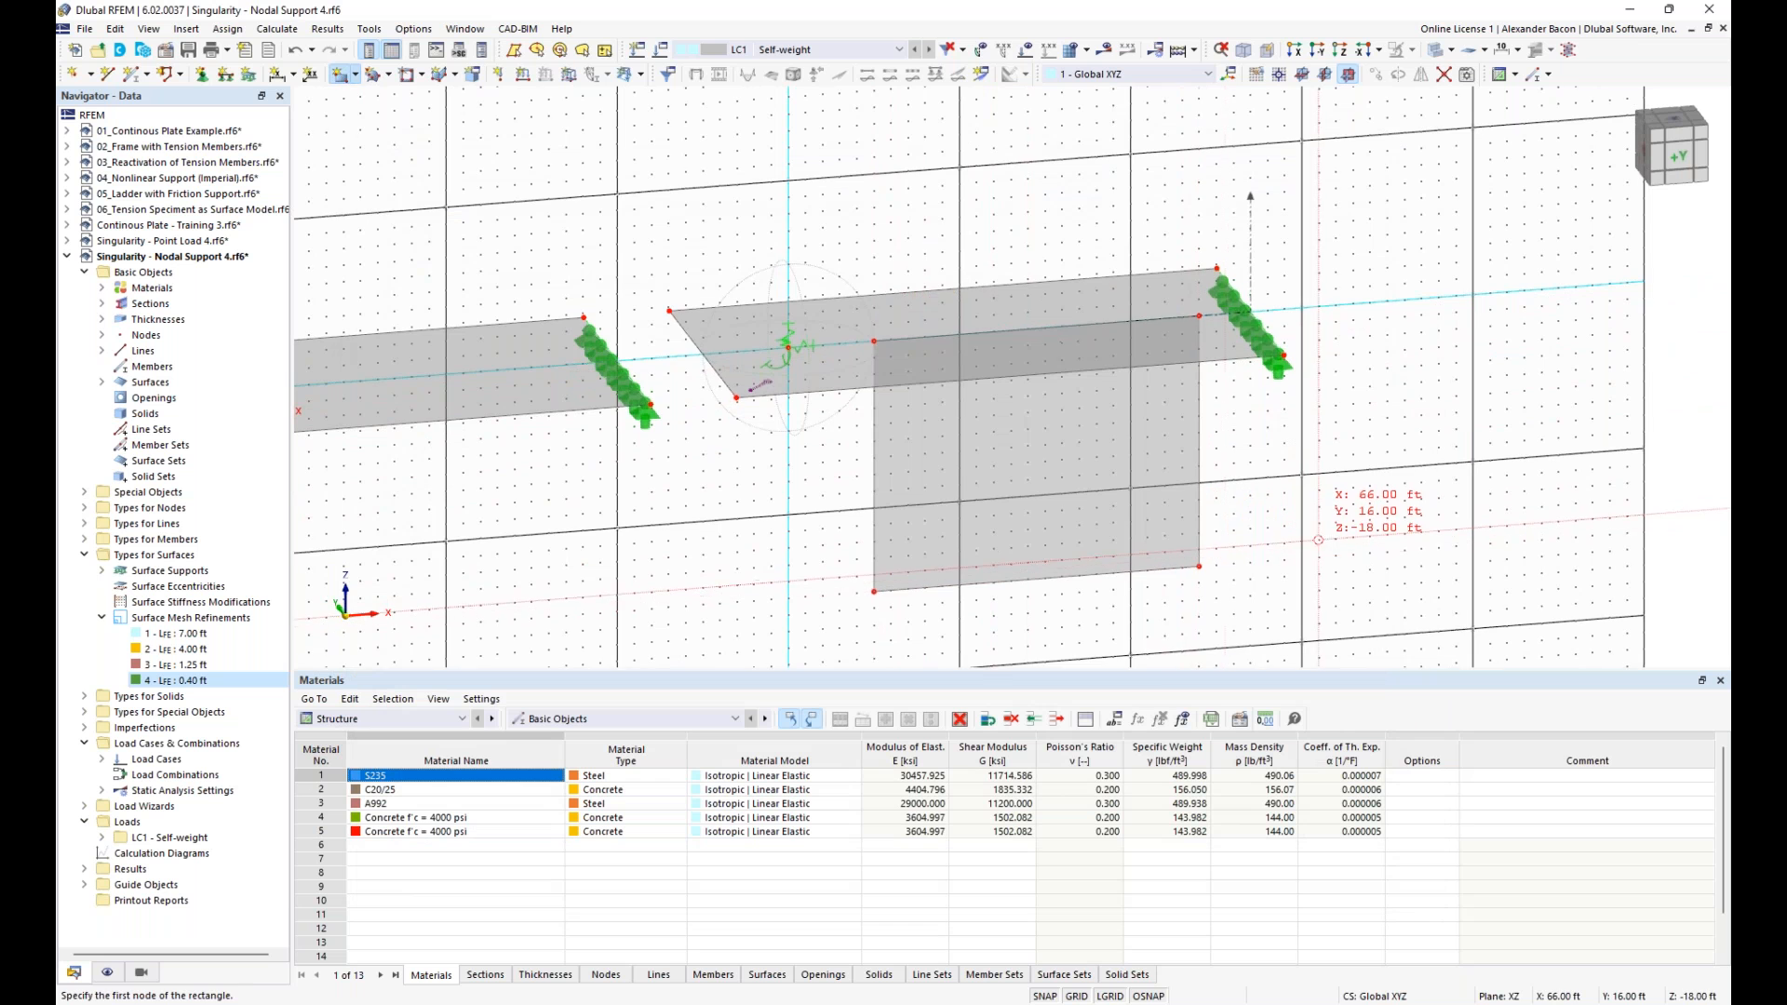
pyautogui.press('Escape')
# - Remove the fourth slab's nodal support and try to calculate the model
pyautogui.scroll(-1, 1244, 258)
pyautogui.moveTo(1245, 257); pyautogui.dragTo(1128, 236, button='middle')
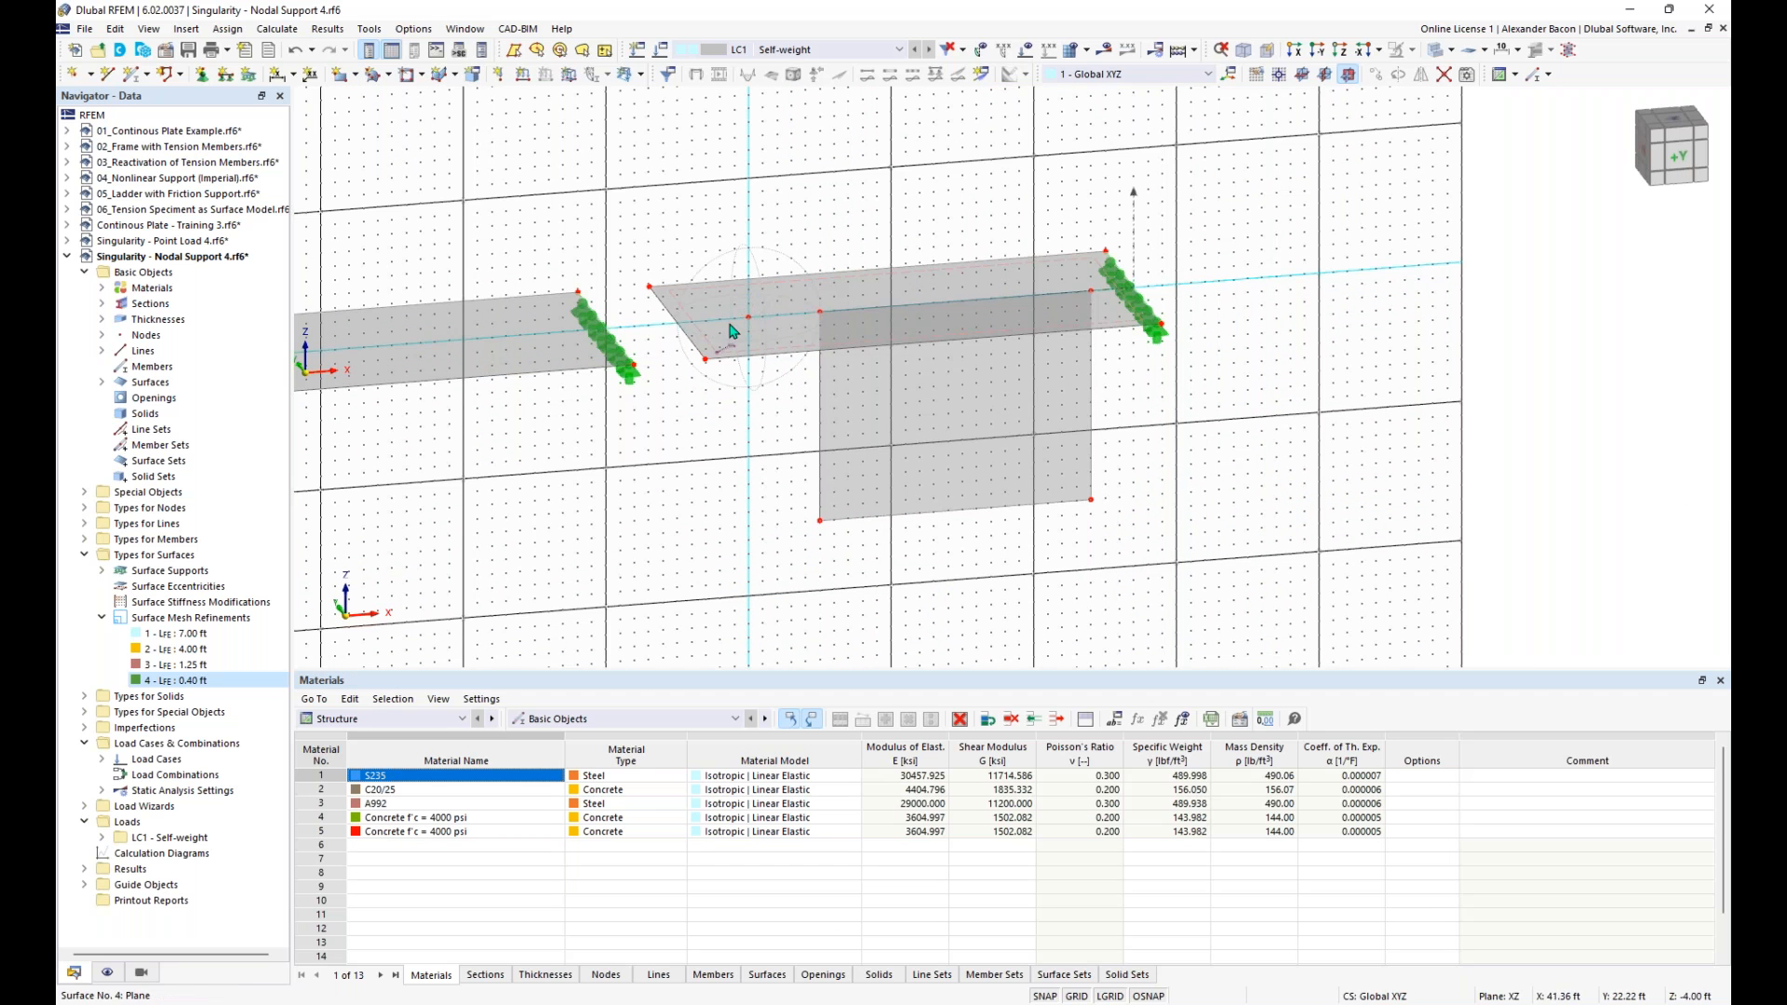
pyautogui.click(1107, 51)
pyautogui.click(985, 587)
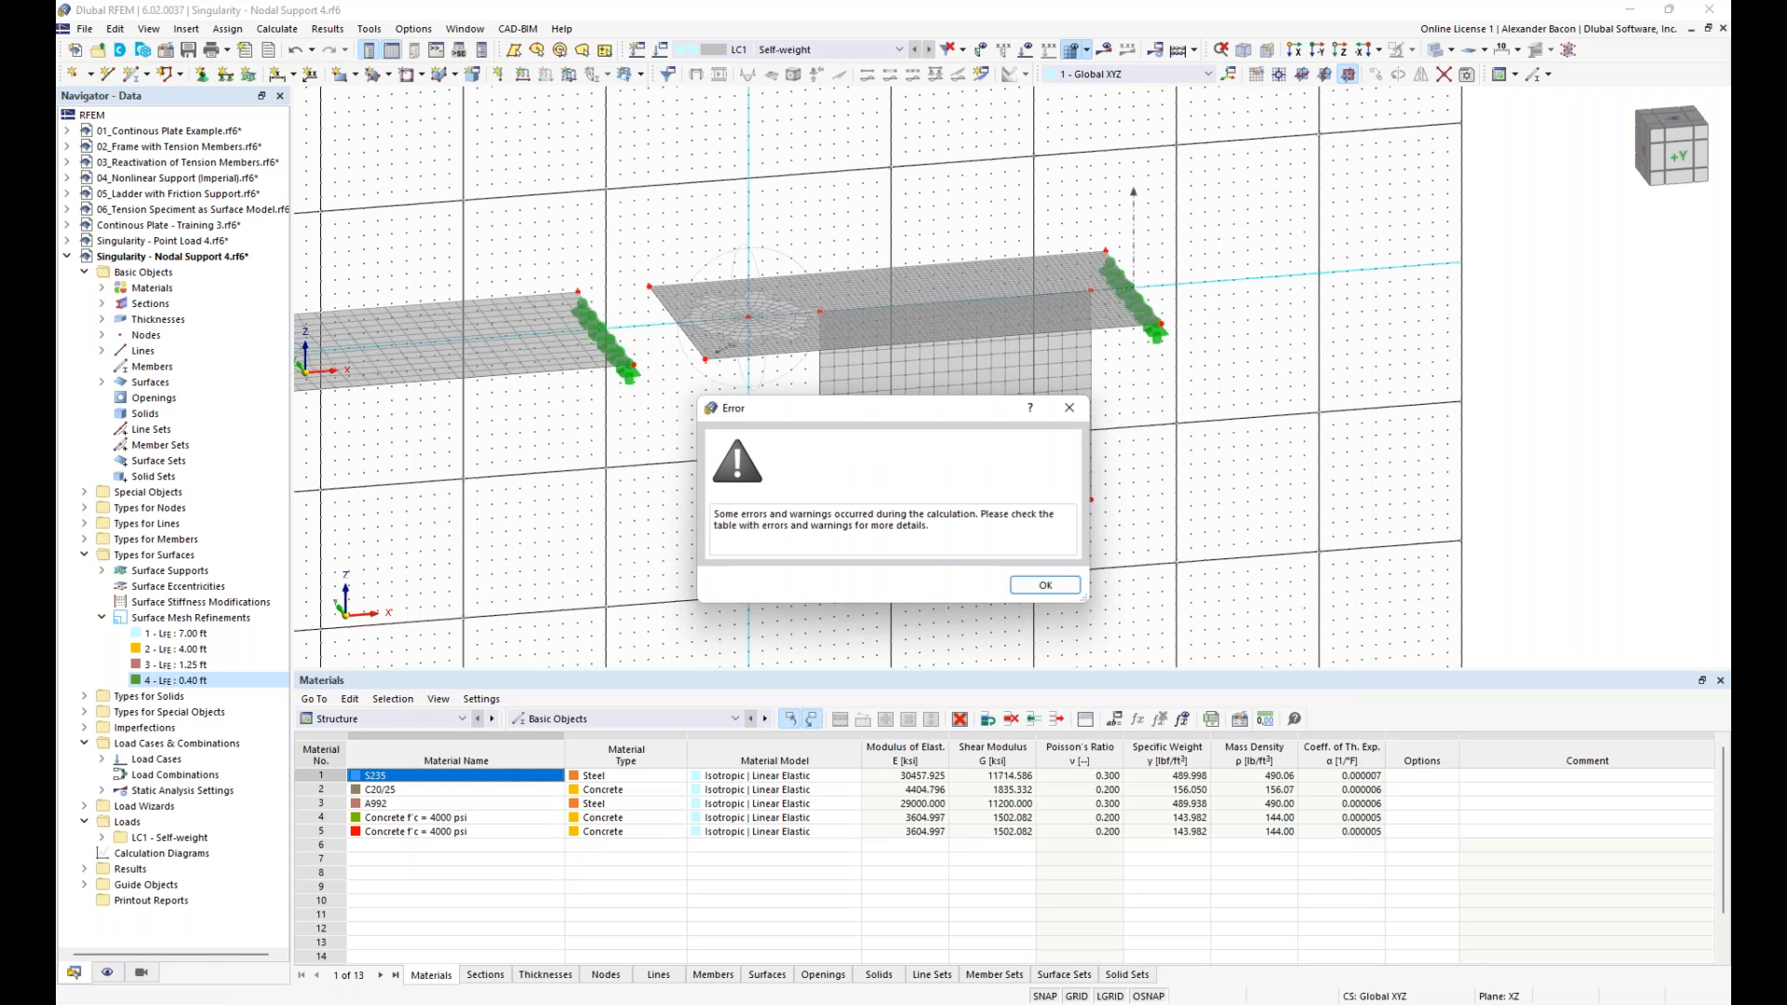
pyautogui.click(1030, 590)
# - Delete the first slab together with its wall surface and supports, accepting the loss of results
pyautogui.scroll(-2, 1079, 628)
pyautogui.moveTo(827, 595); pyautogui.dragTo(1105, 482, button='middle')
pyautogui.scroll(-3, 1105, 482)
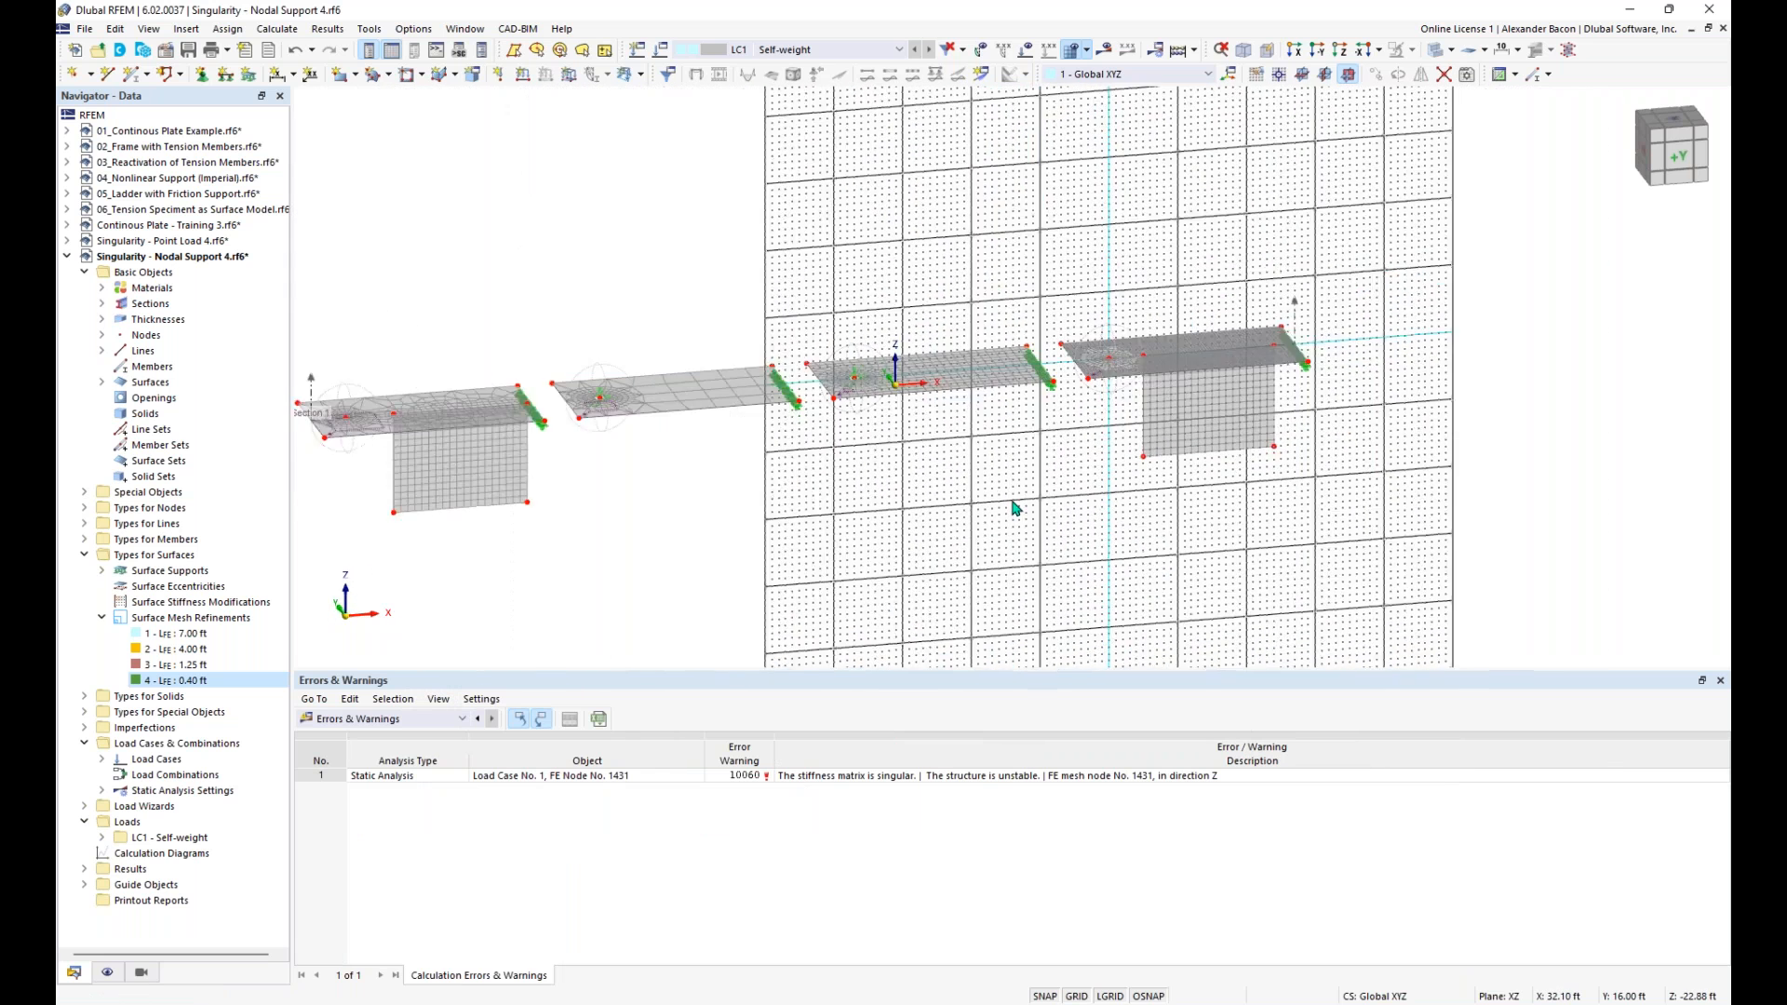
pyautogui.moveTo(633, 344); pyautogui.dragTo(385, 596)
pyautogui.press('Delete')
pyautogui.click(969, 583)
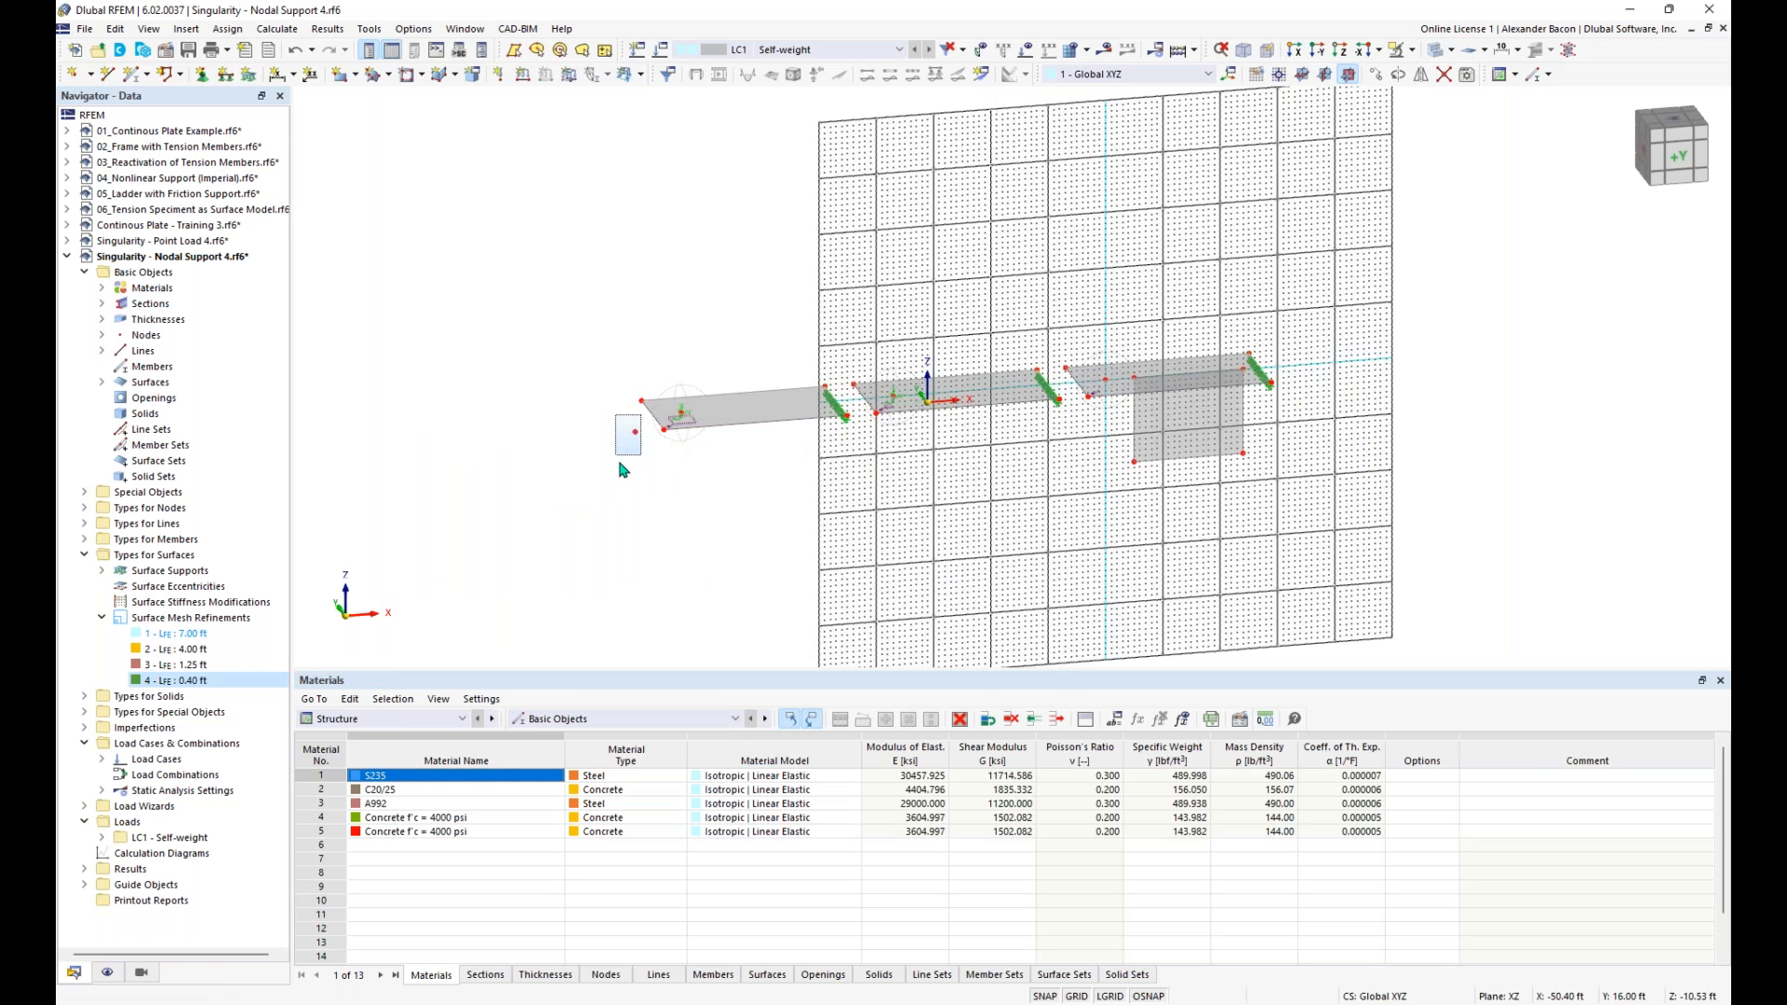
# - Assign the hinged line support to the bottom edge of the wall beneath the fourth slab
pyautogui.click(226, 77)
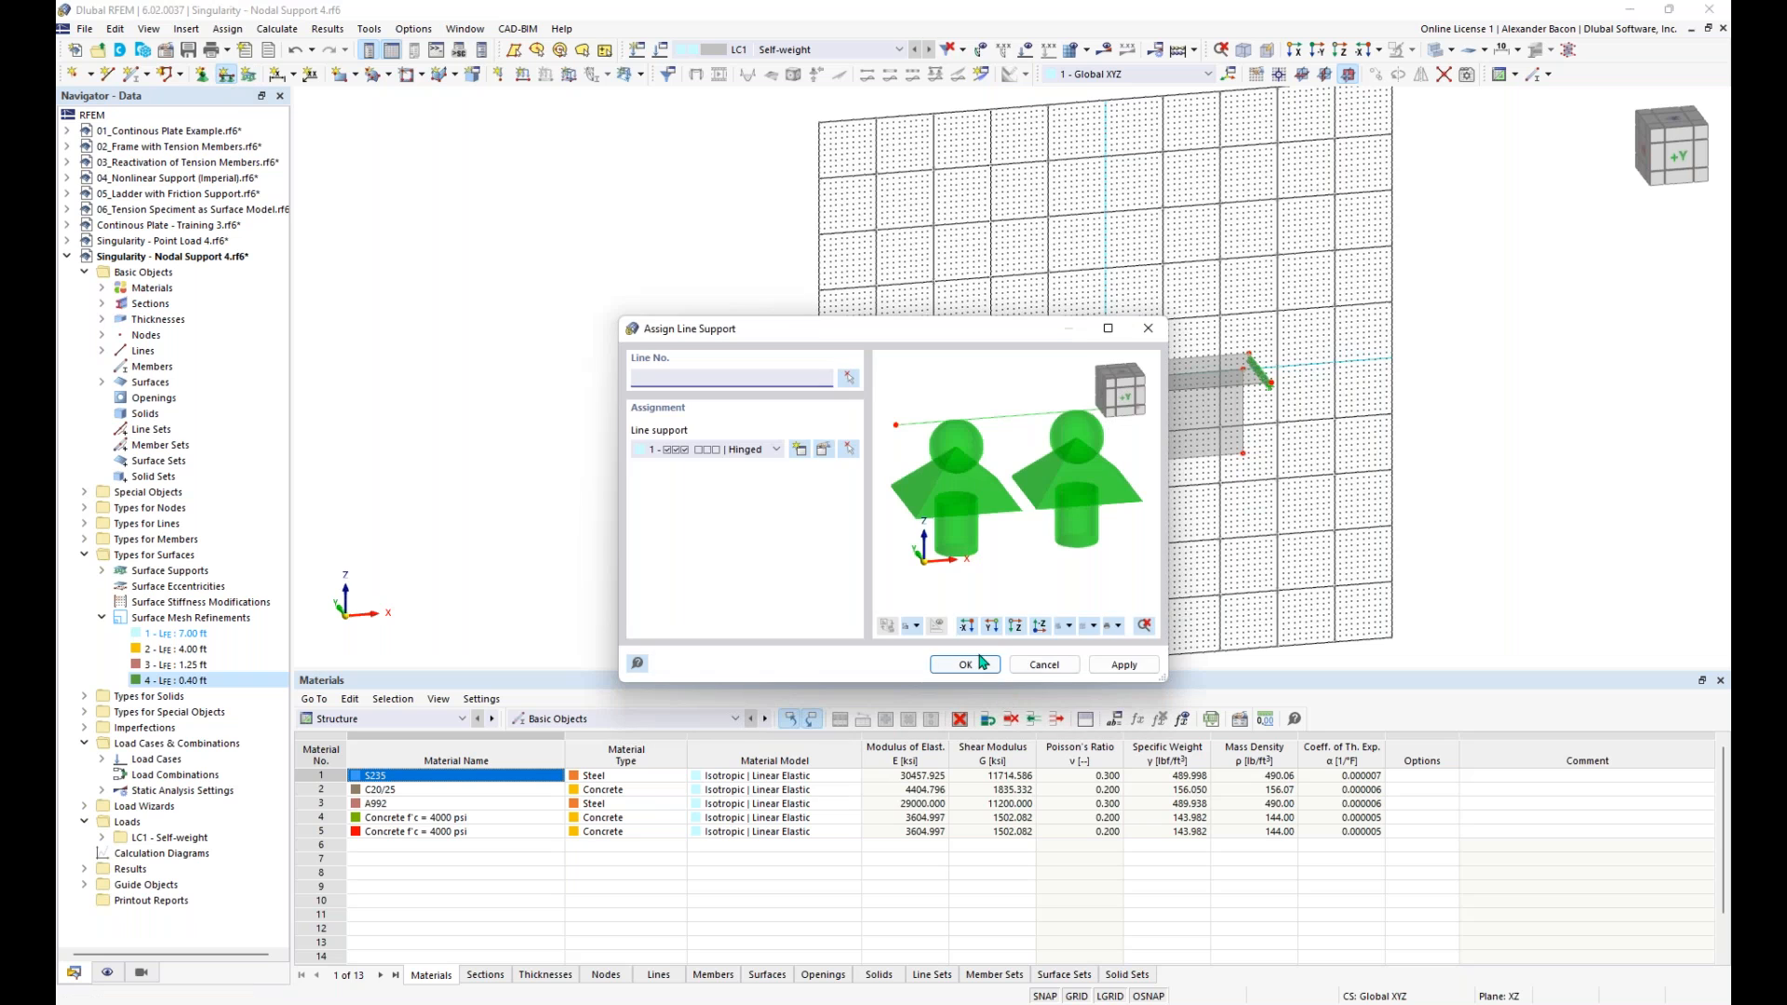
pyautogui.click(968, 666)
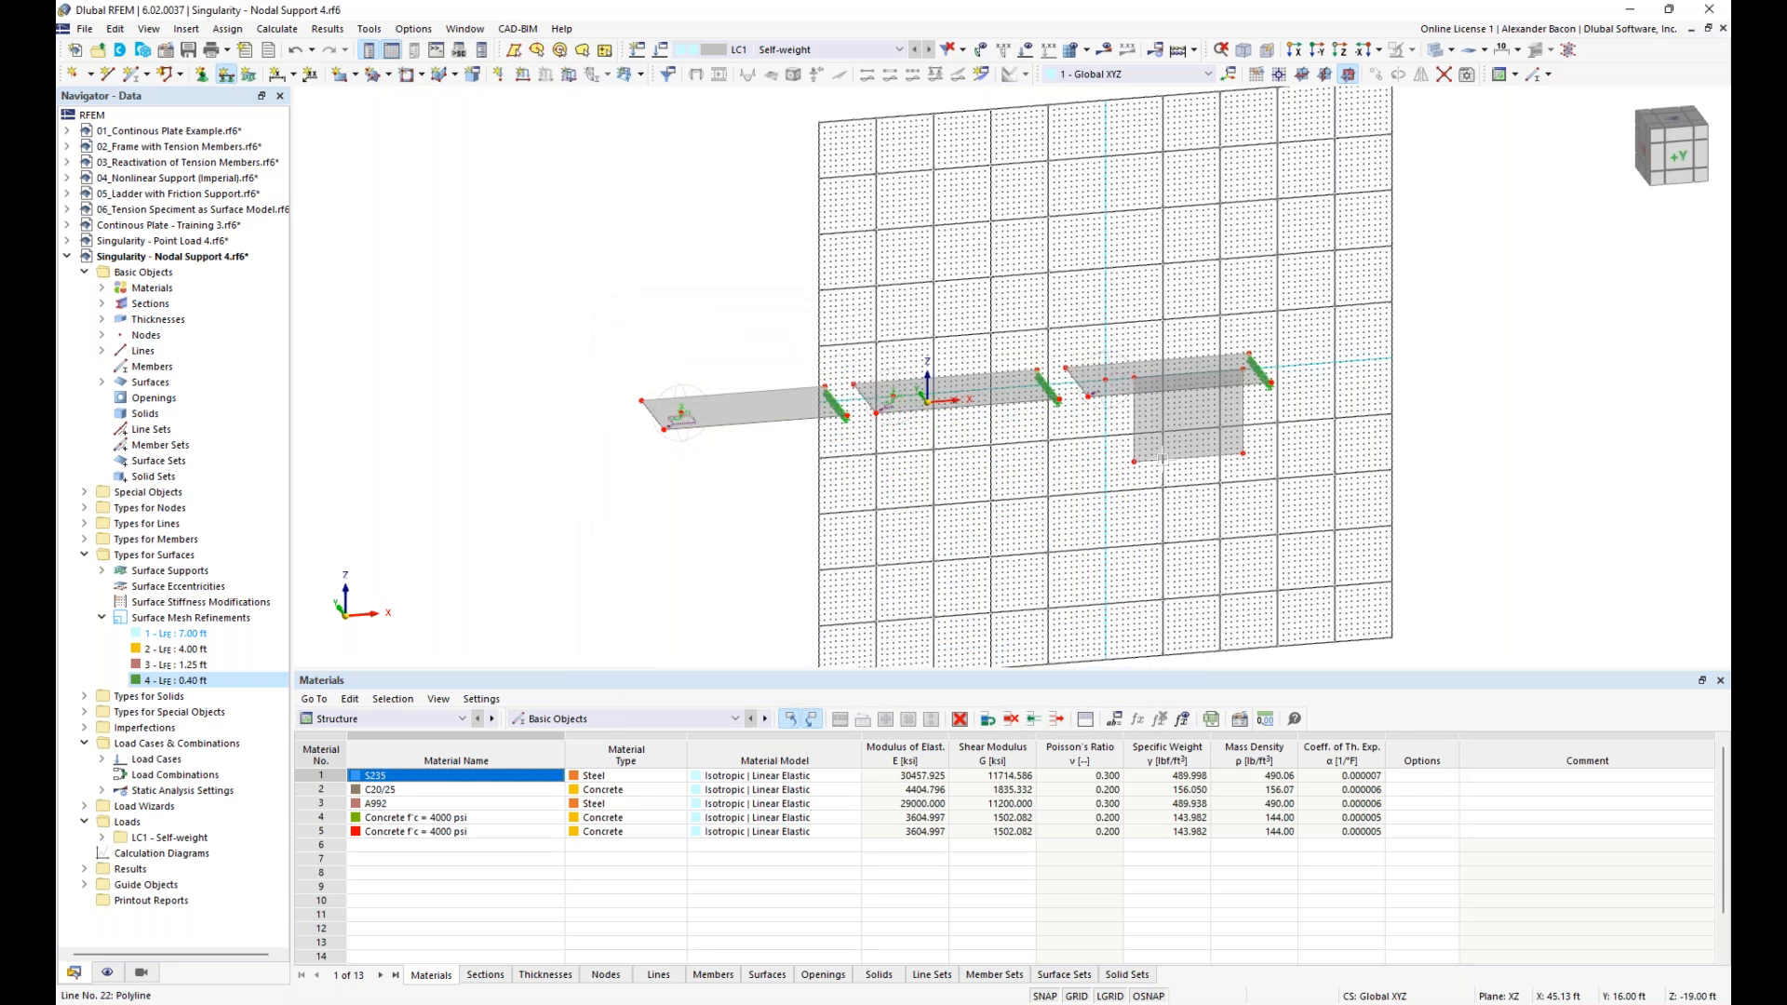
pyautogui.click(1162, 458)
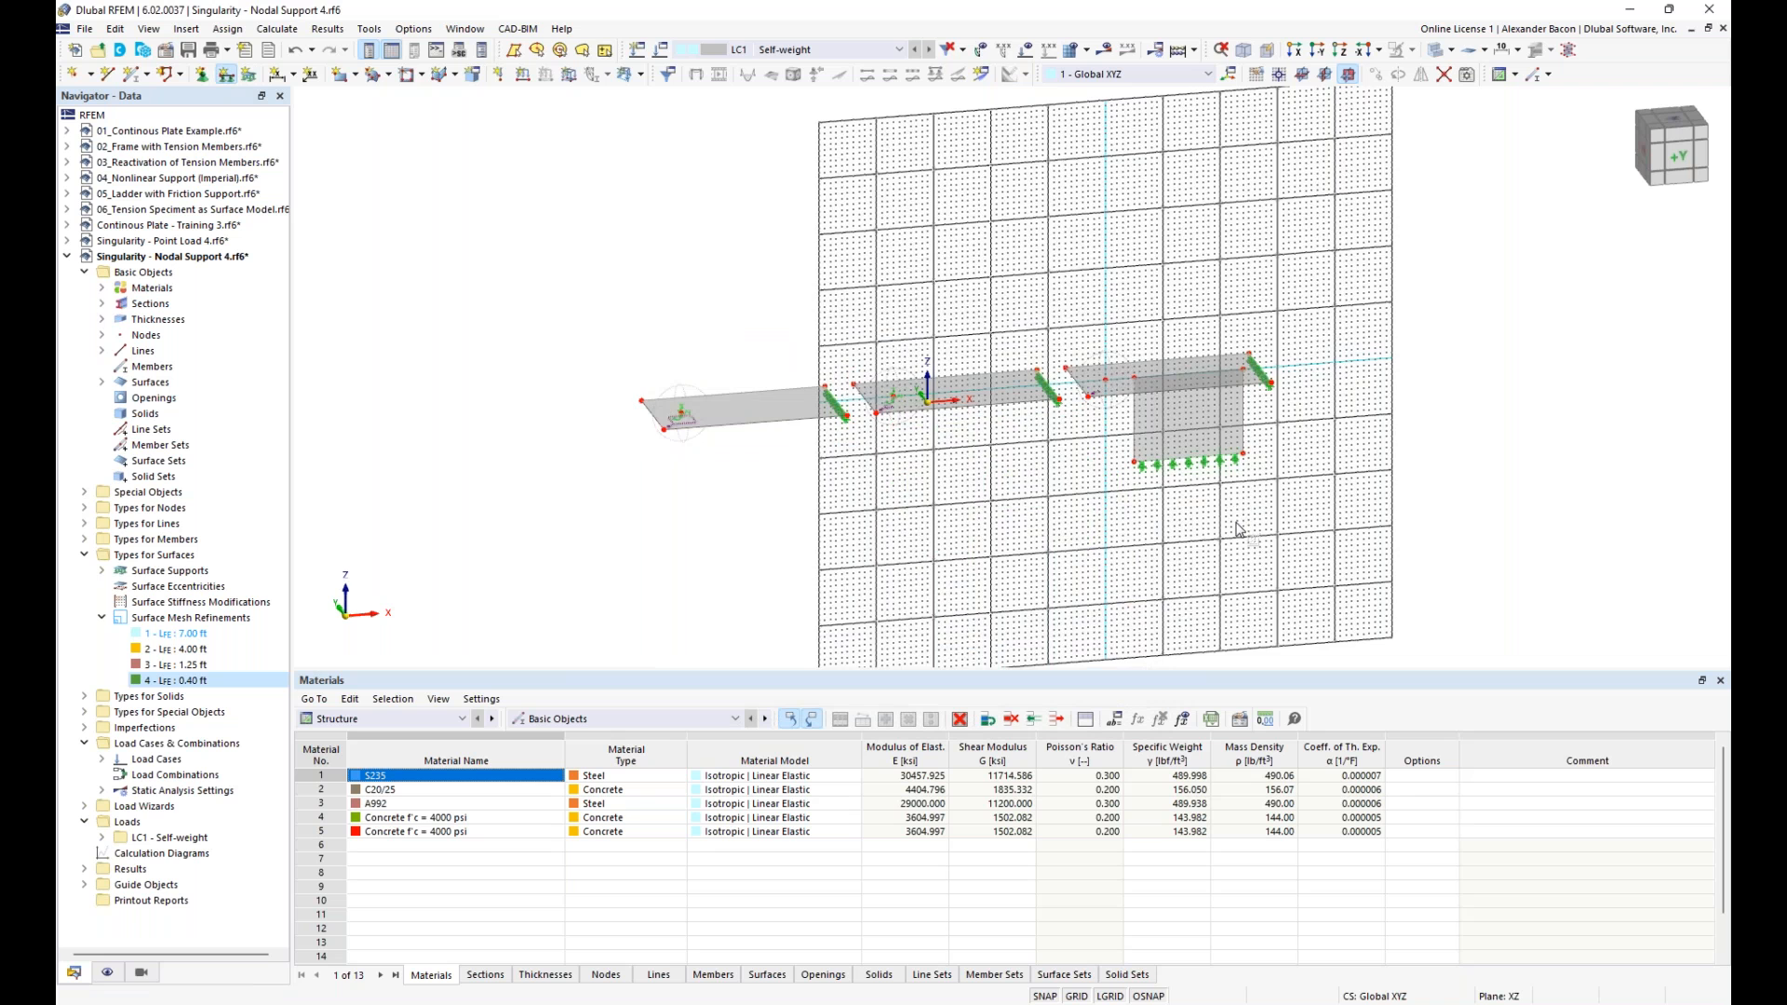
pyautogui.press('Escape')
# - Calculate load case LC1 and display its results
pyautogui.scroll(1, 1337, 517)
pyautogui.scroll(2, 1335, 514)
pyautogui.moveTo(1320, 497); pyautogui.dragTo(1254, 526, button='middle')
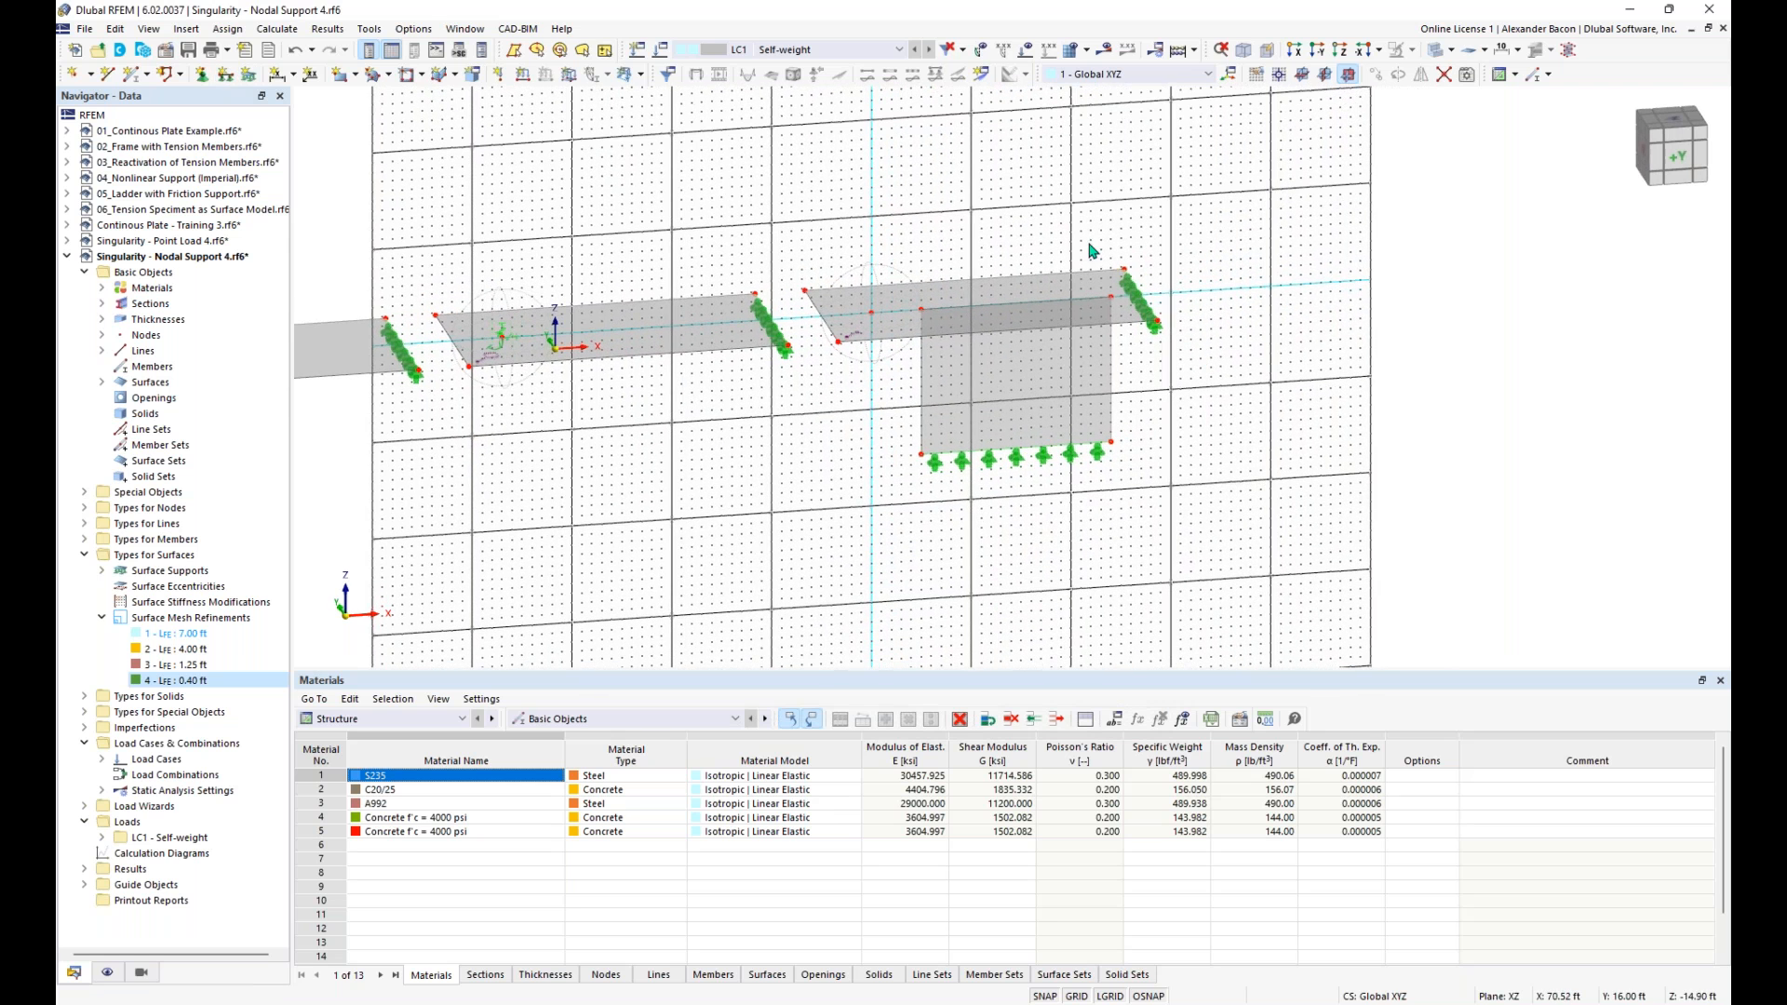
pyautogui.click(1177, 53)
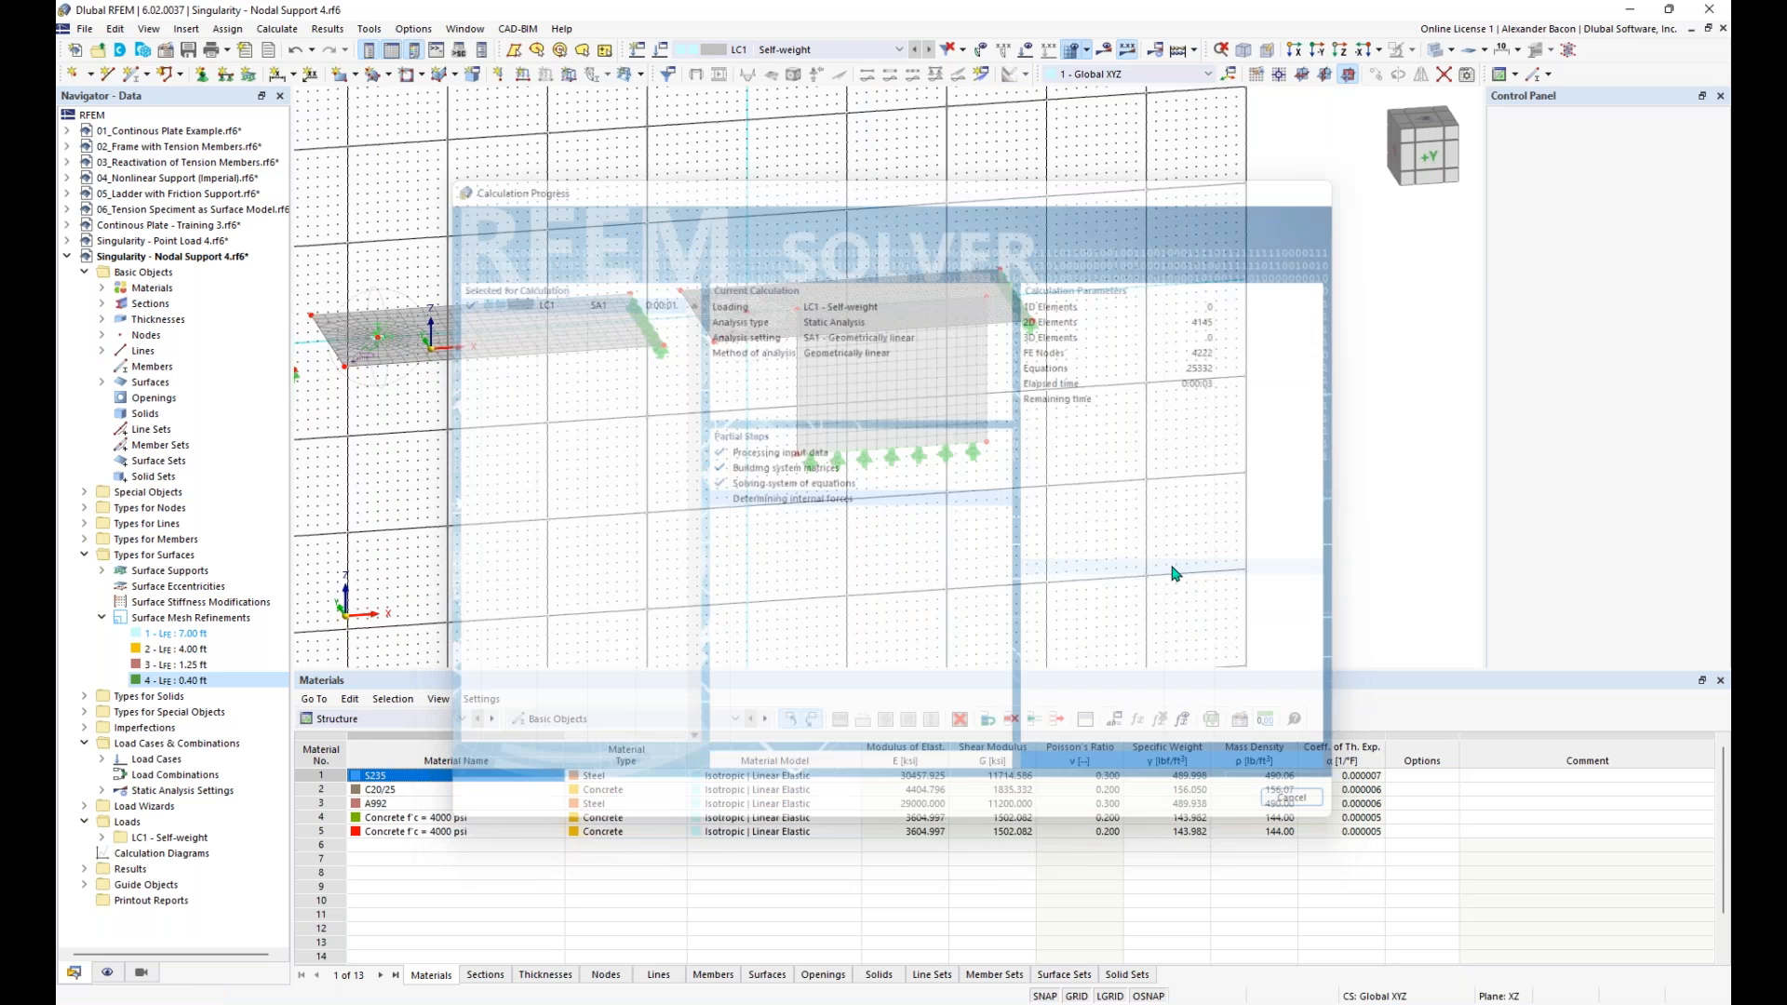
# - Examine the mx moment contours and mesh around the point where the wall end meets the fourth slab
pyautogui.scroll(2, 860, 510)
pyautogui.scroll(2, 945, 494)
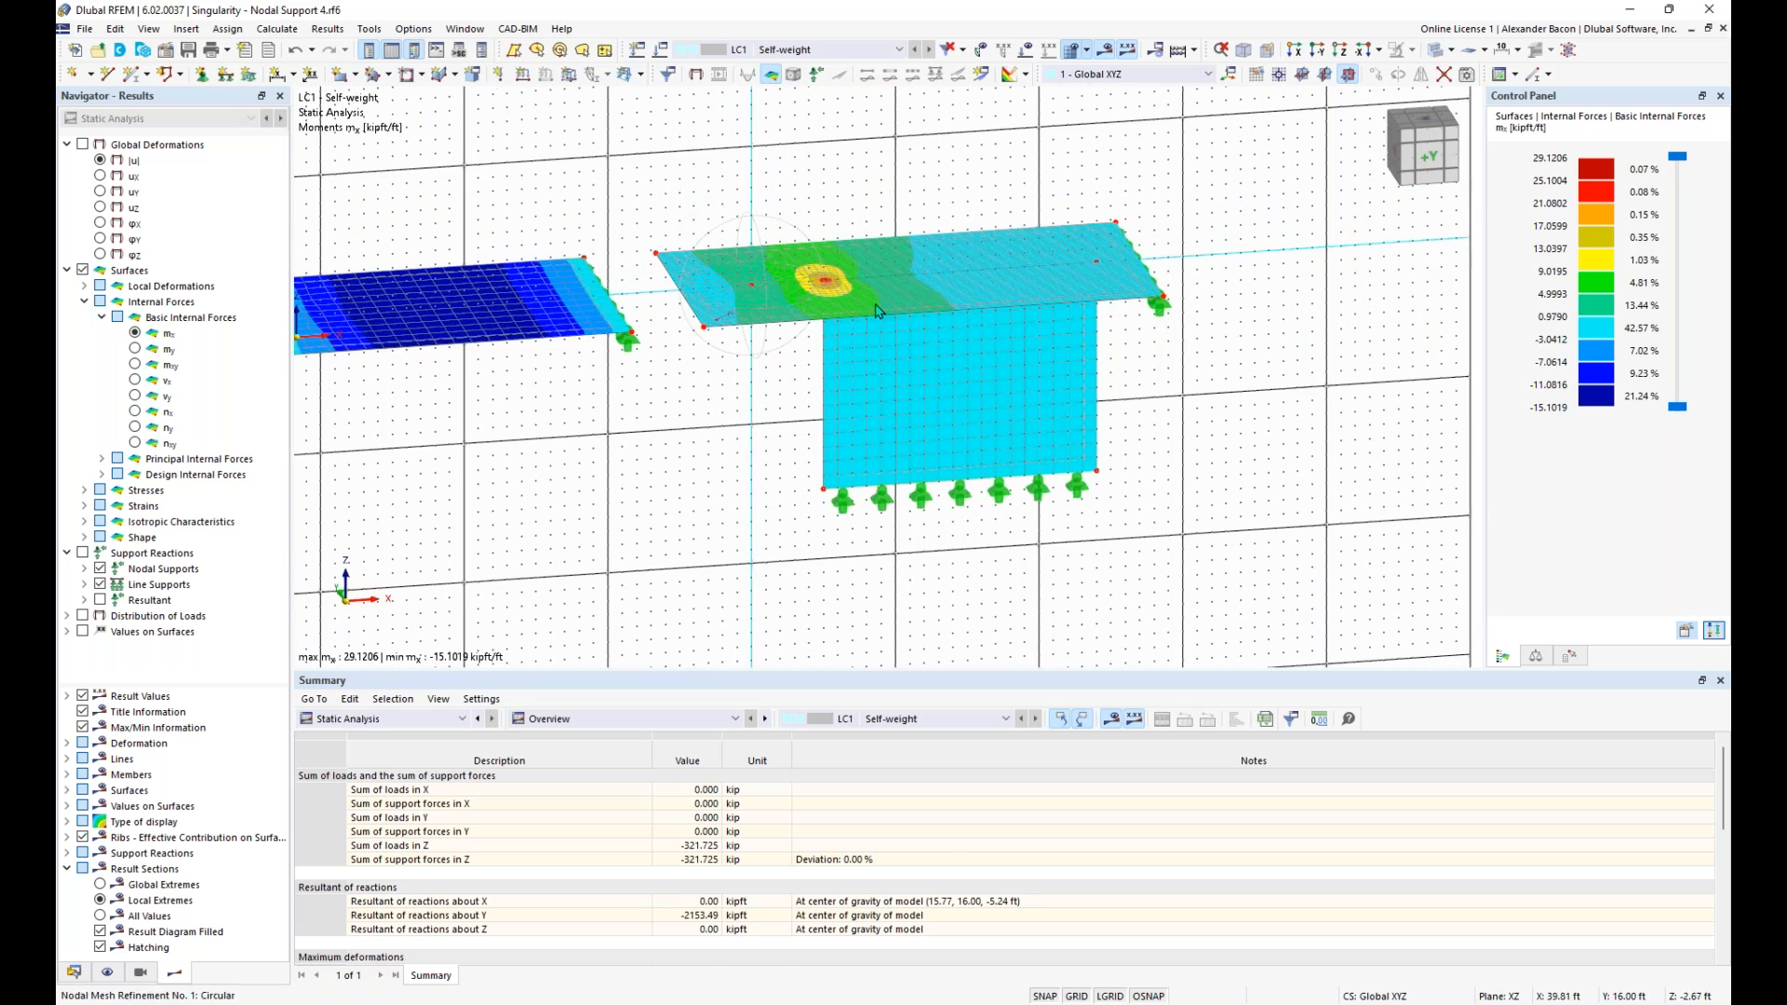
pyautogui.scroll(2, 740, 437)
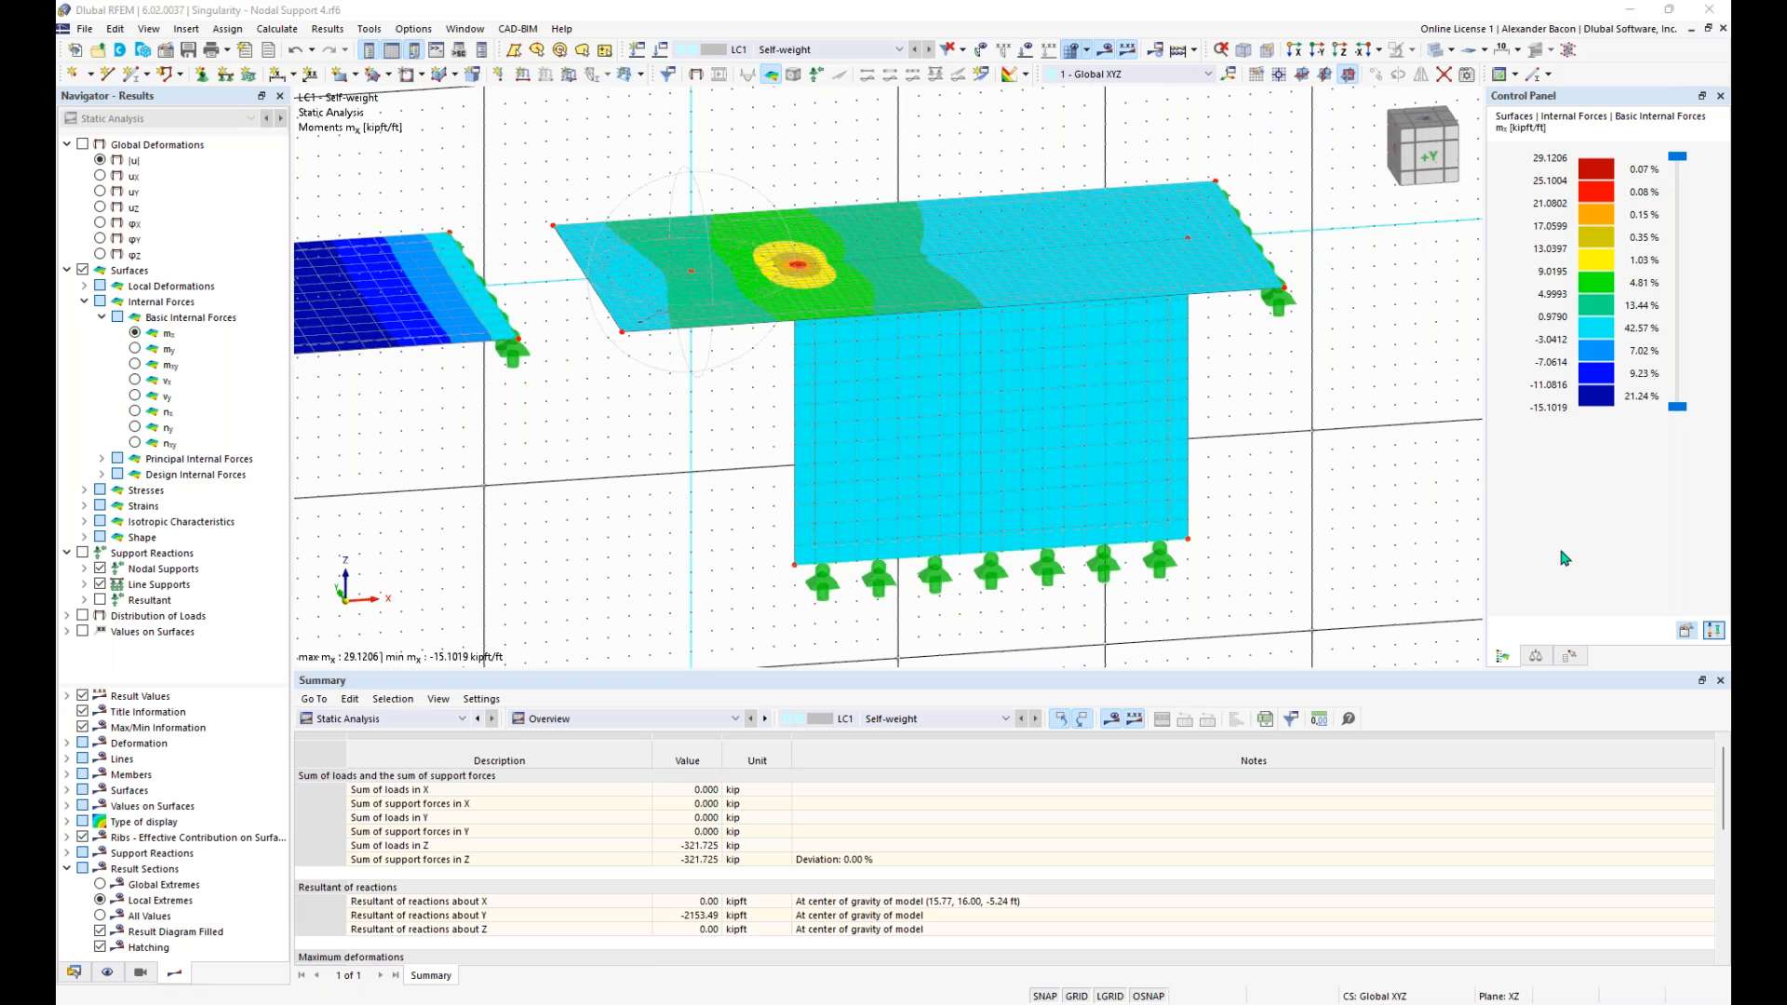
pyautogui.click(750, 391)
pyautogui.scroll(2, 742, 395)
pyautogui.keyDown('ctrl'); pyautogui.moveTo(741, 395); pyautogui.dragTo(812, 338, button='middle'); pyautogui.keyUp('ctrl')
pyautogui.scroll(3, 748, 286)
pyautogui.keyDown('ctrl'); pyautogui.moveTo(748, 286); pyautogui.dragTo(789, 396, button='middle'); pyautogui.keyUp('ctrl')
pyautogui.scroll(-4, 789, 397)
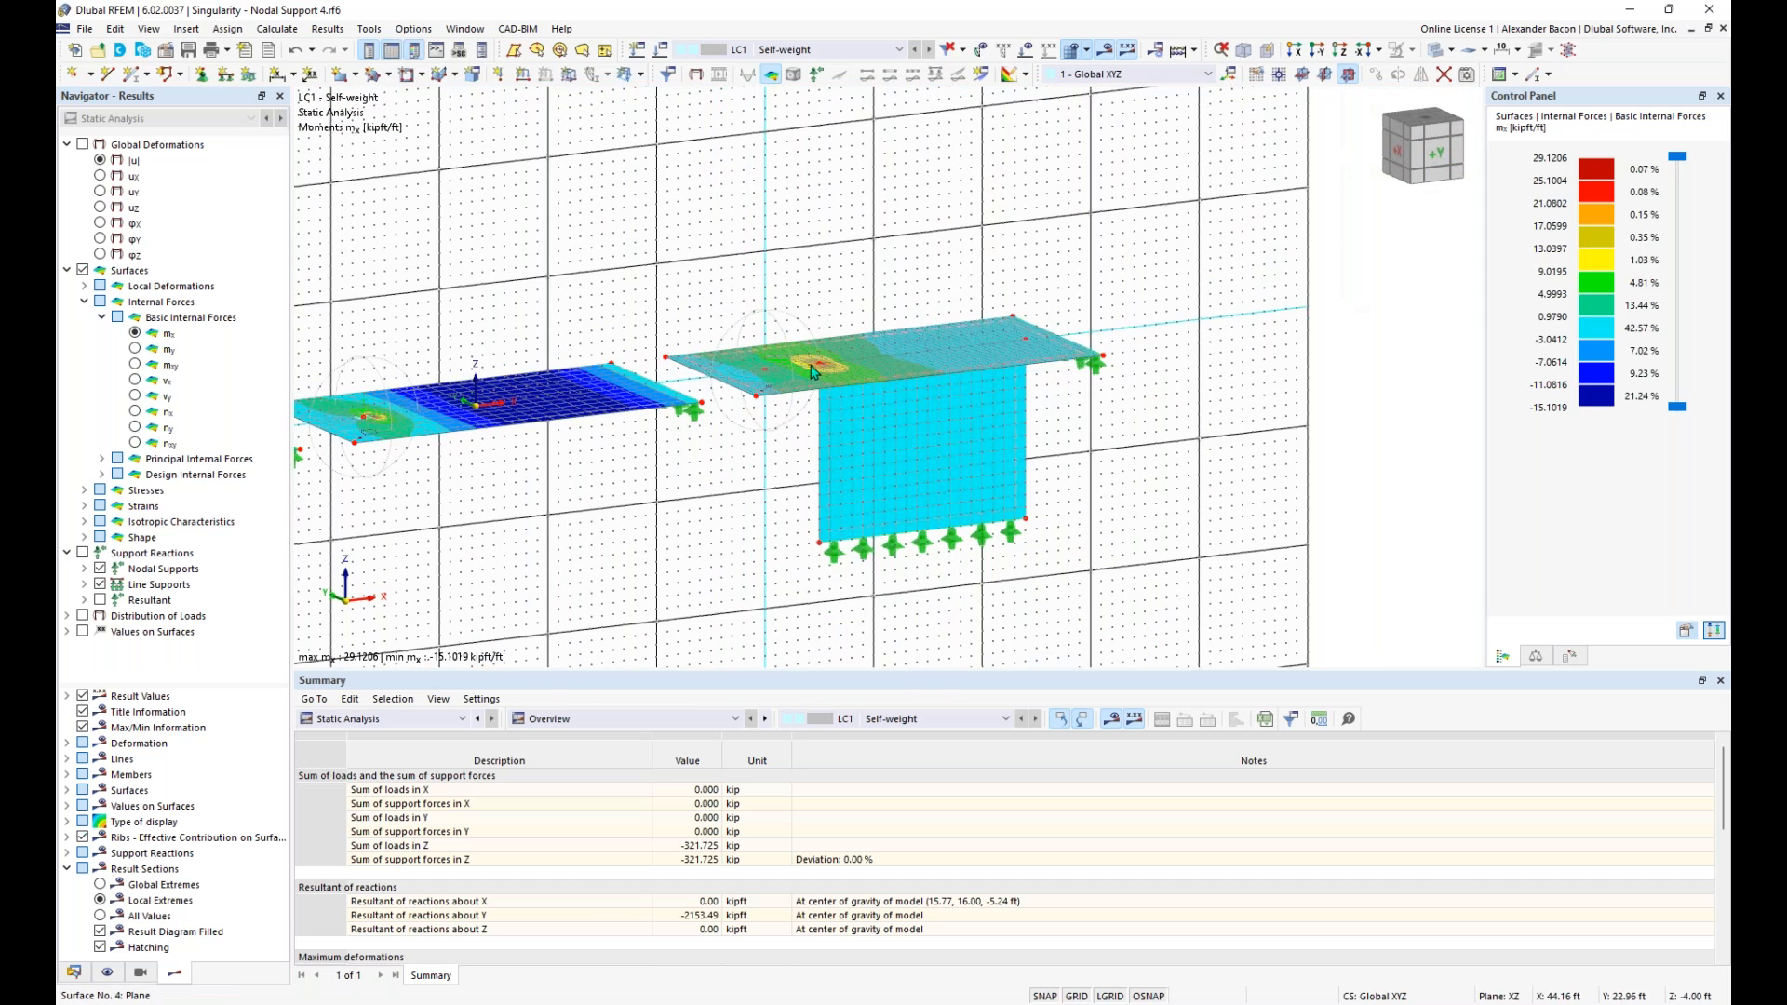
pyautogui.scroll(4, 835, 348)
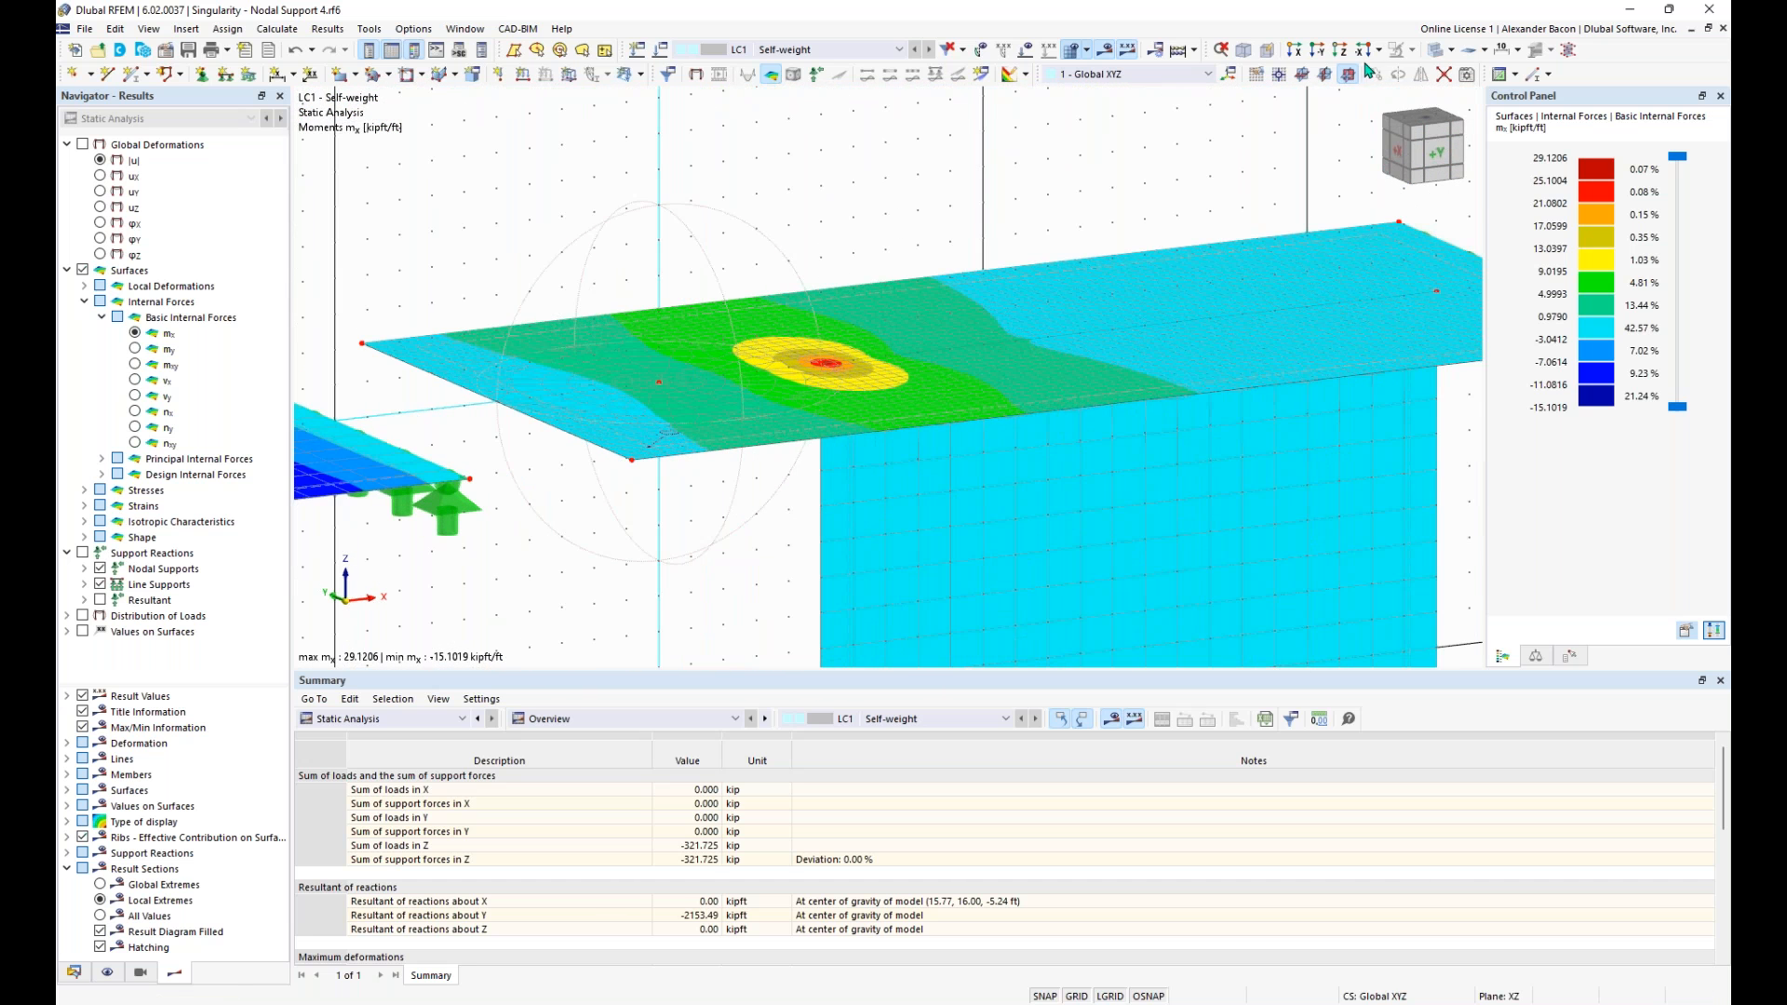
pyautogui.scroll(5, 838, 361)
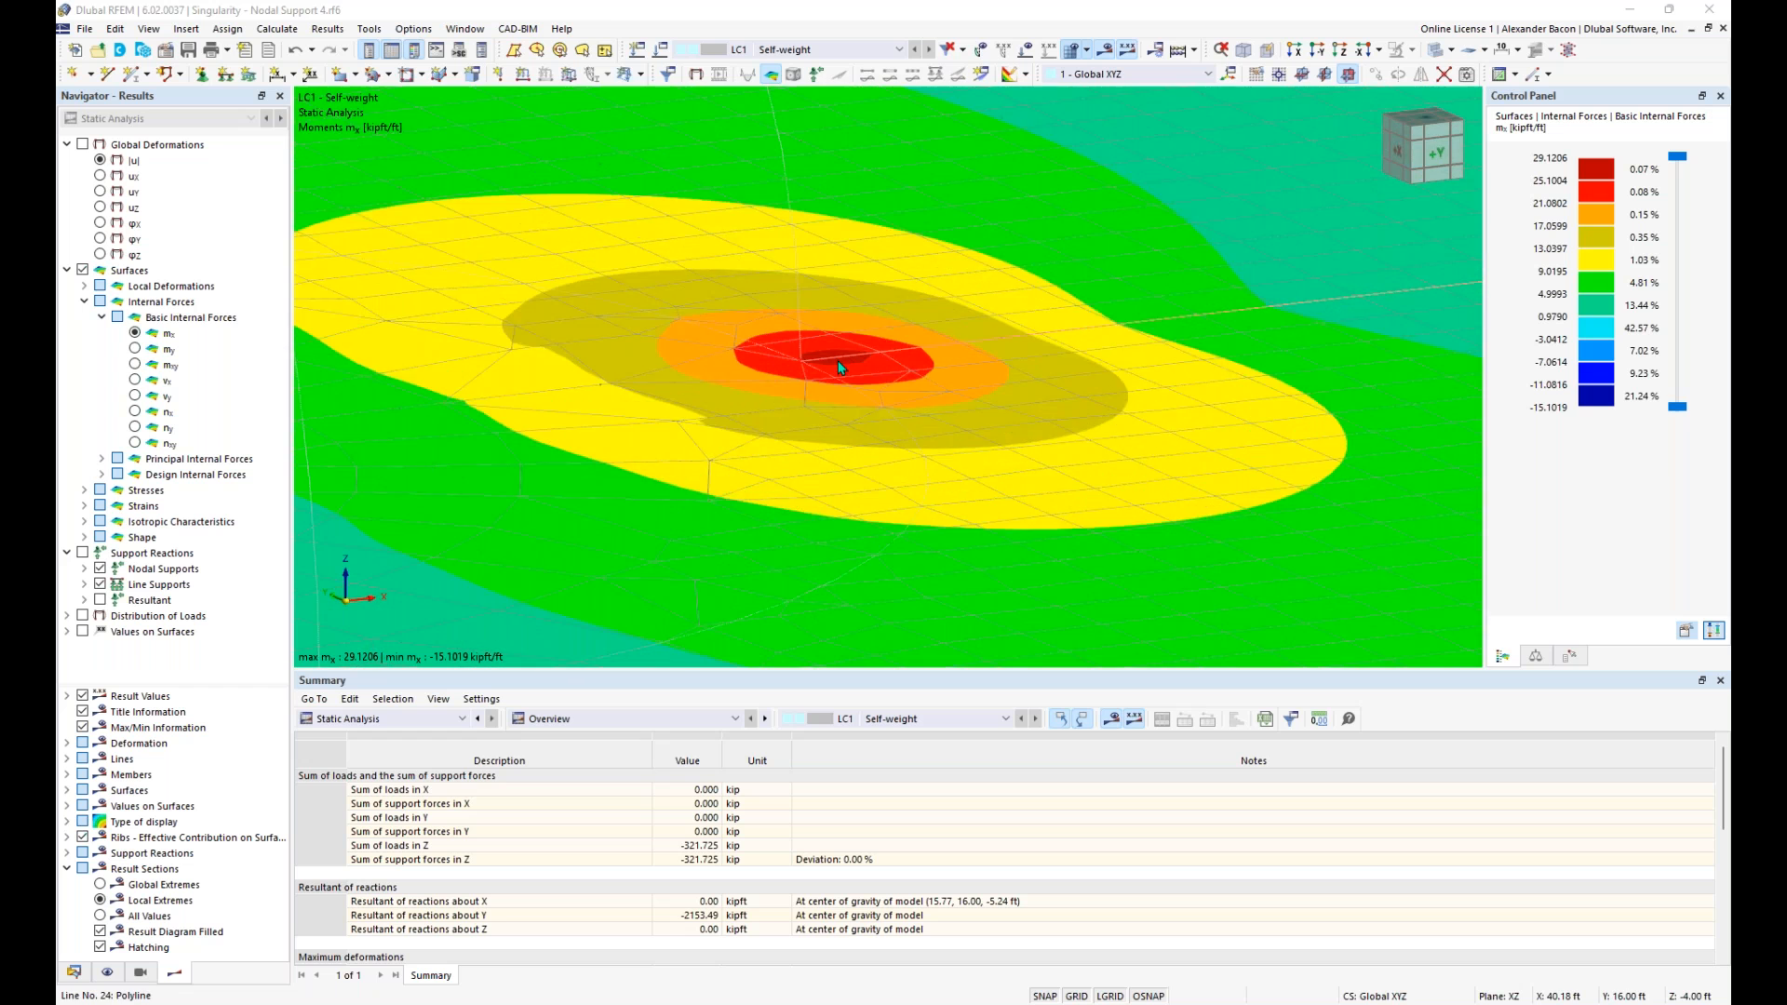
pyautogui.scroll(-4, 835, 367)
pyautogui.scroll(-4, 834, 371)
pyautogui.keyDown('ctrl'); pyautogui.moveTo(839, 384); pyautogui.dragTo(752, 389, button='middle'); pyautogui.keyUp('ctrl')
pyautogui.scroll(-2, 752, 389)
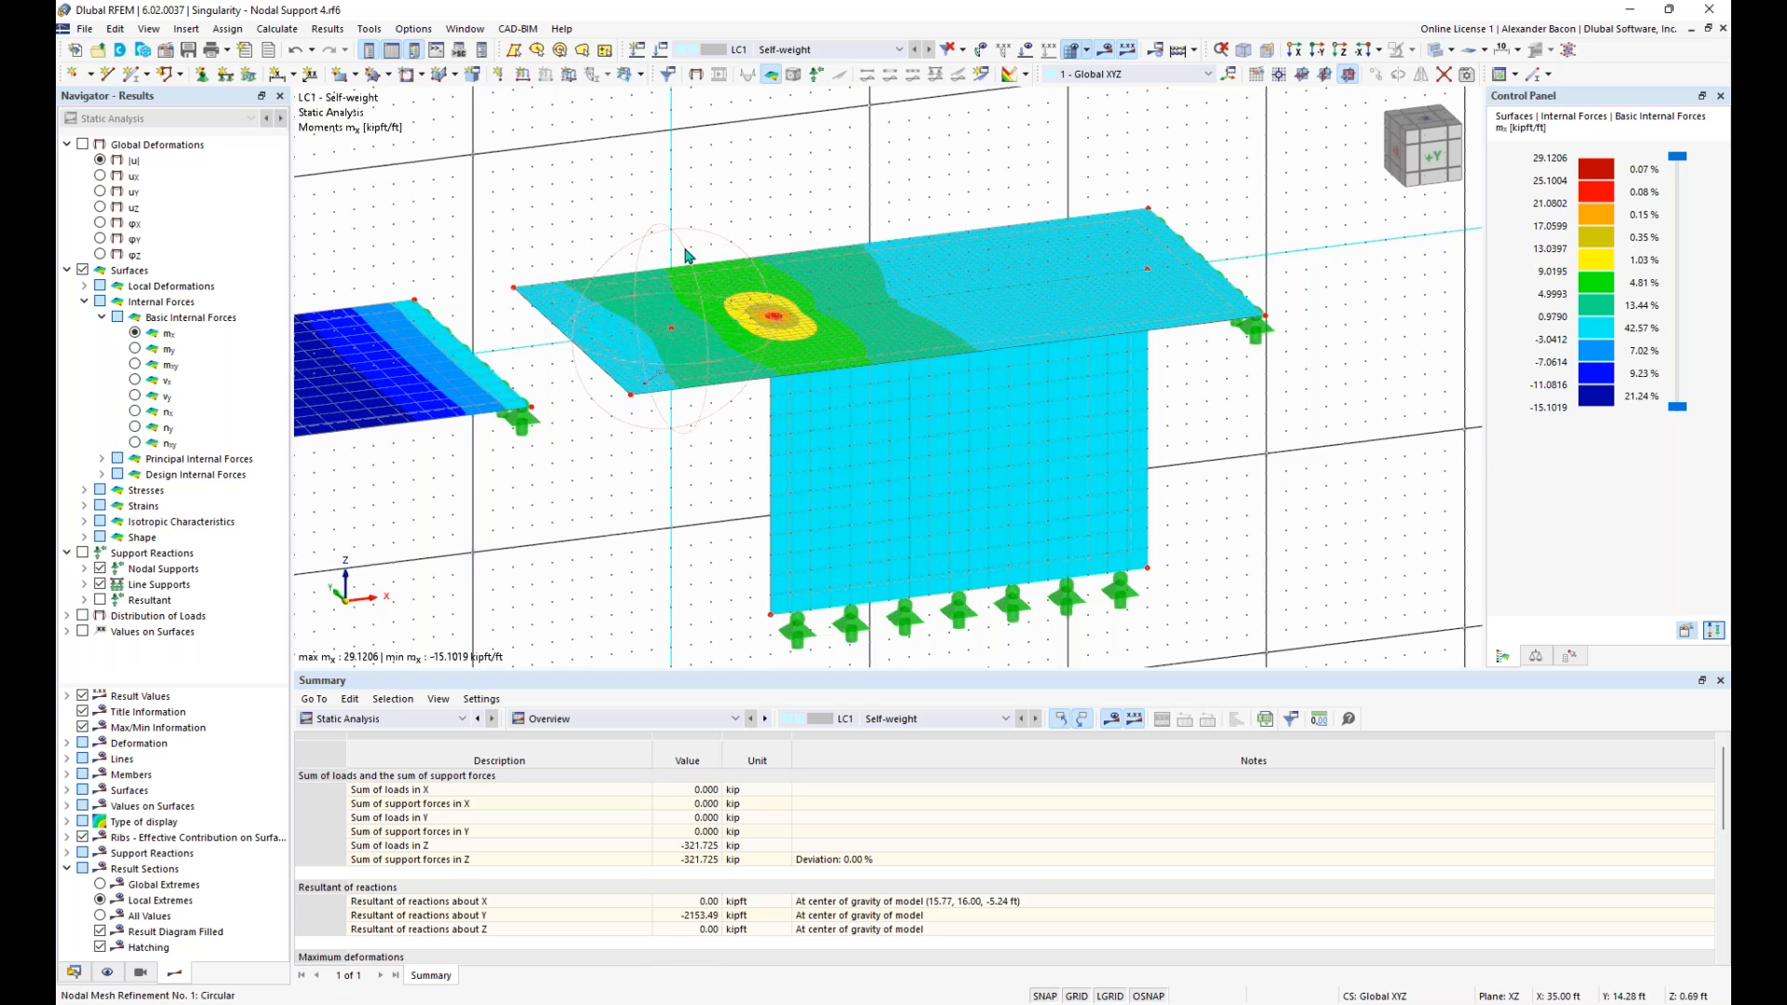
# - Move the circular nodal mesh refinement from the fourth slab's former support node to the wall's end node and recalculate LC1
pyautogui.moveTo(705, 232); pyautogui.dragTo(806, 220)
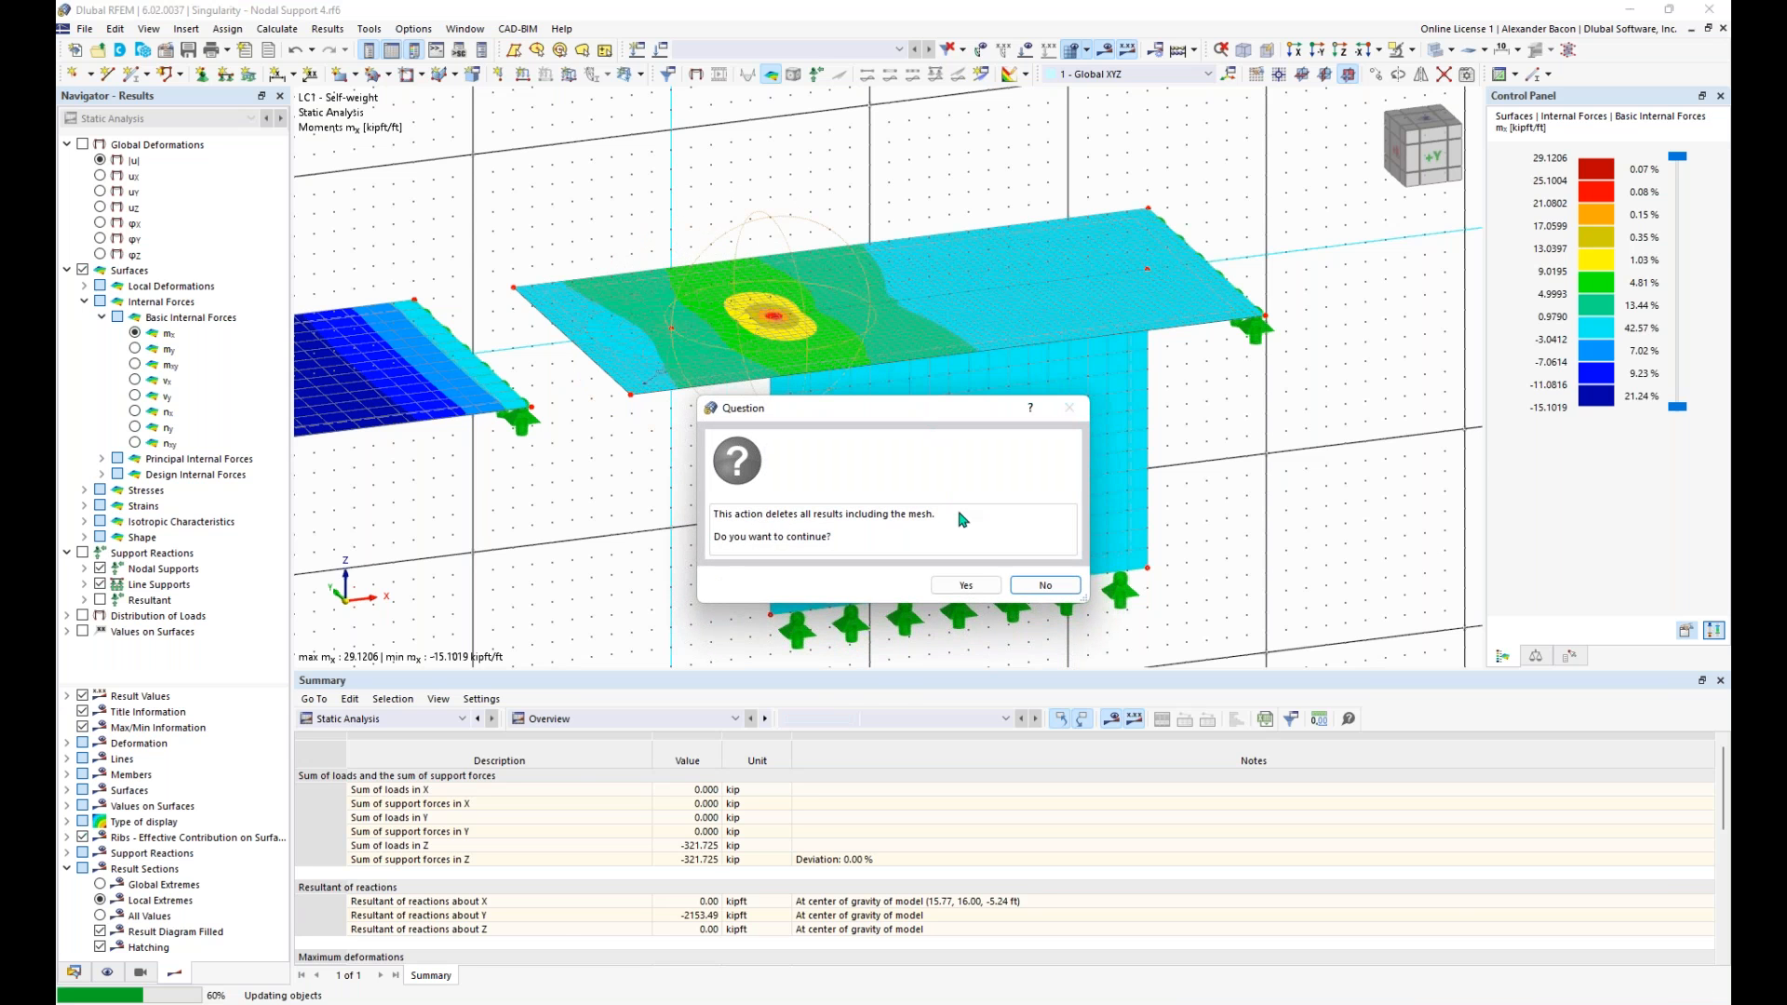
pyautogui.click(968, 584)
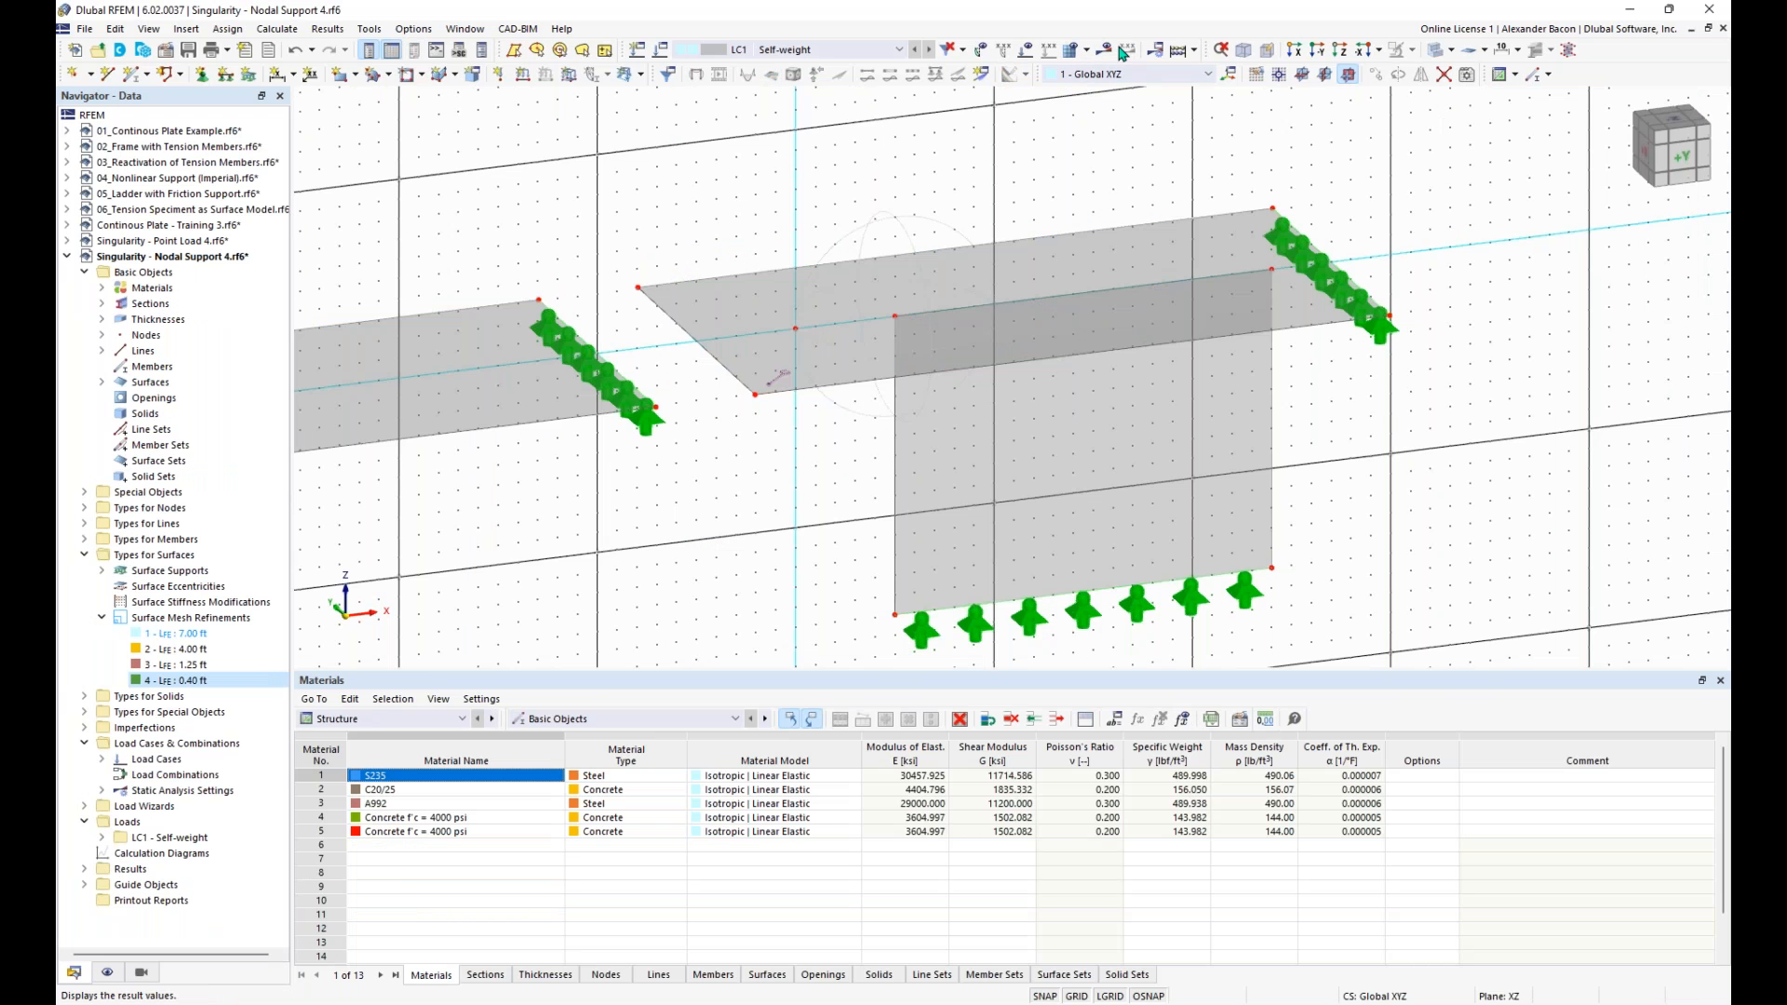
pyautogui.click(1111, 53)
pyautogui.click(967, 586)
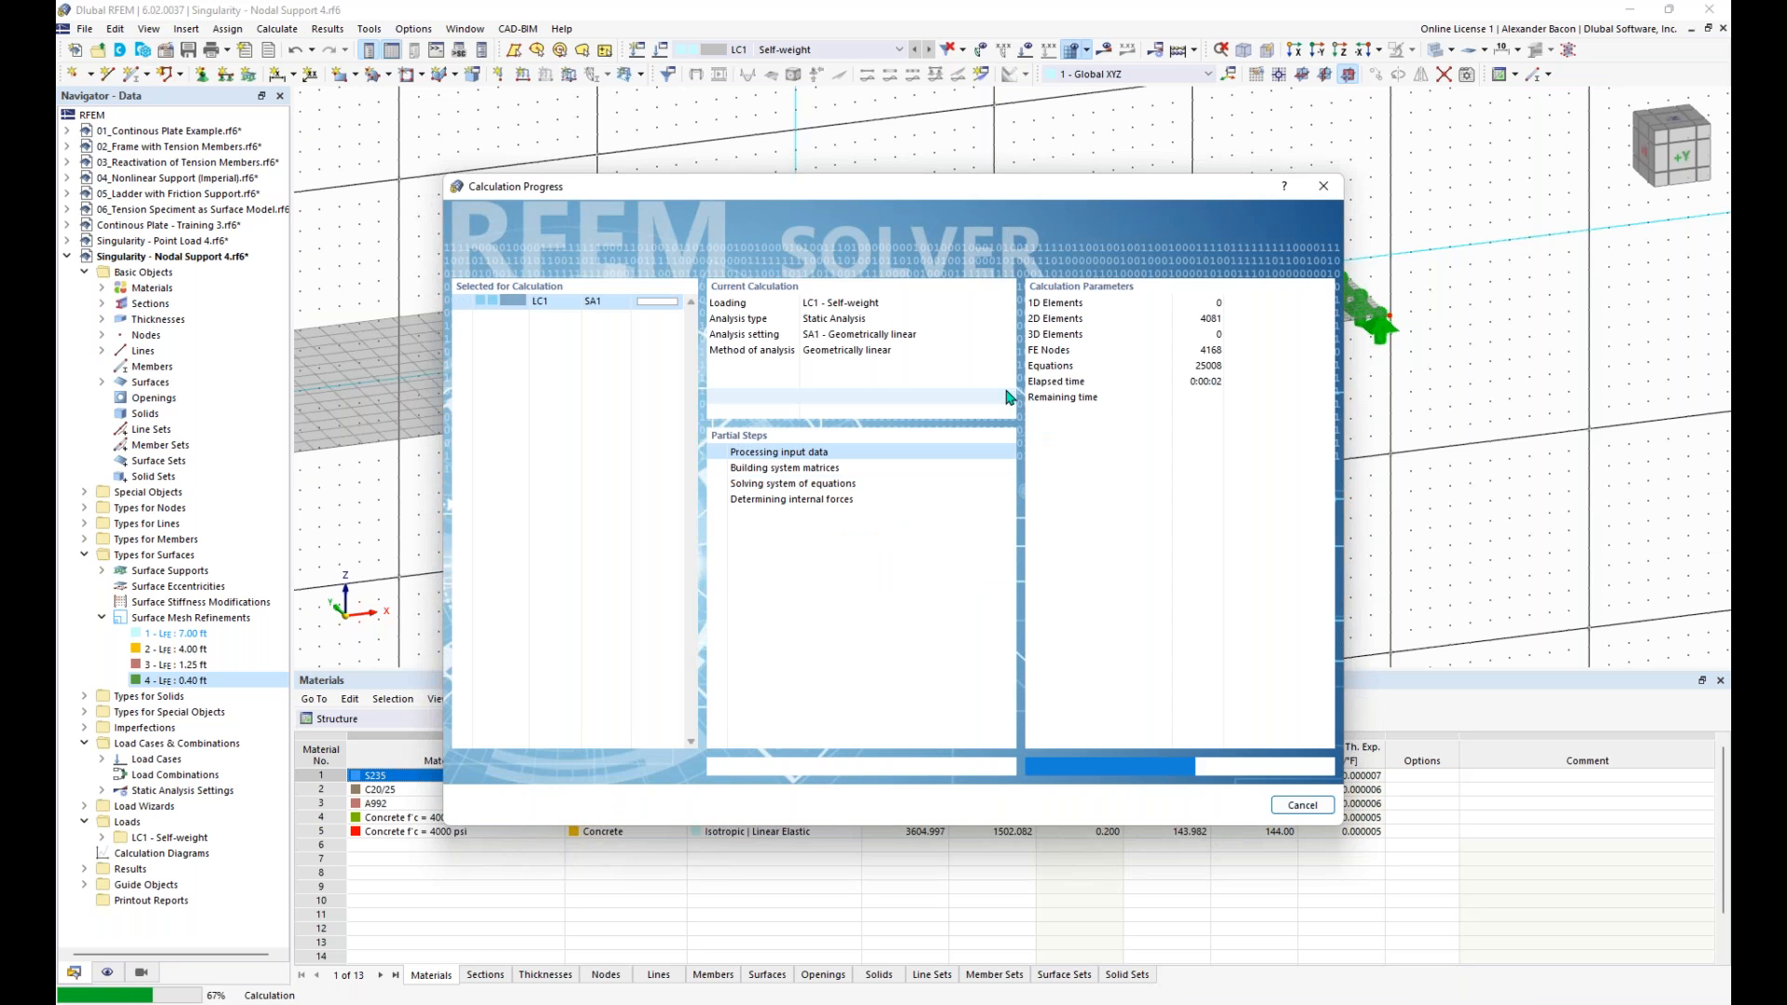
# - Examine the recalculated mx moment contours and refined mesh where the wall end meets the fourth slab
pyautogui.keyDown('ctrl'); pyautogui.moveTo(718, 505); pyautogui.dragTo(675, 448, button='middle'); pyautogui.keyUp('ctrl')
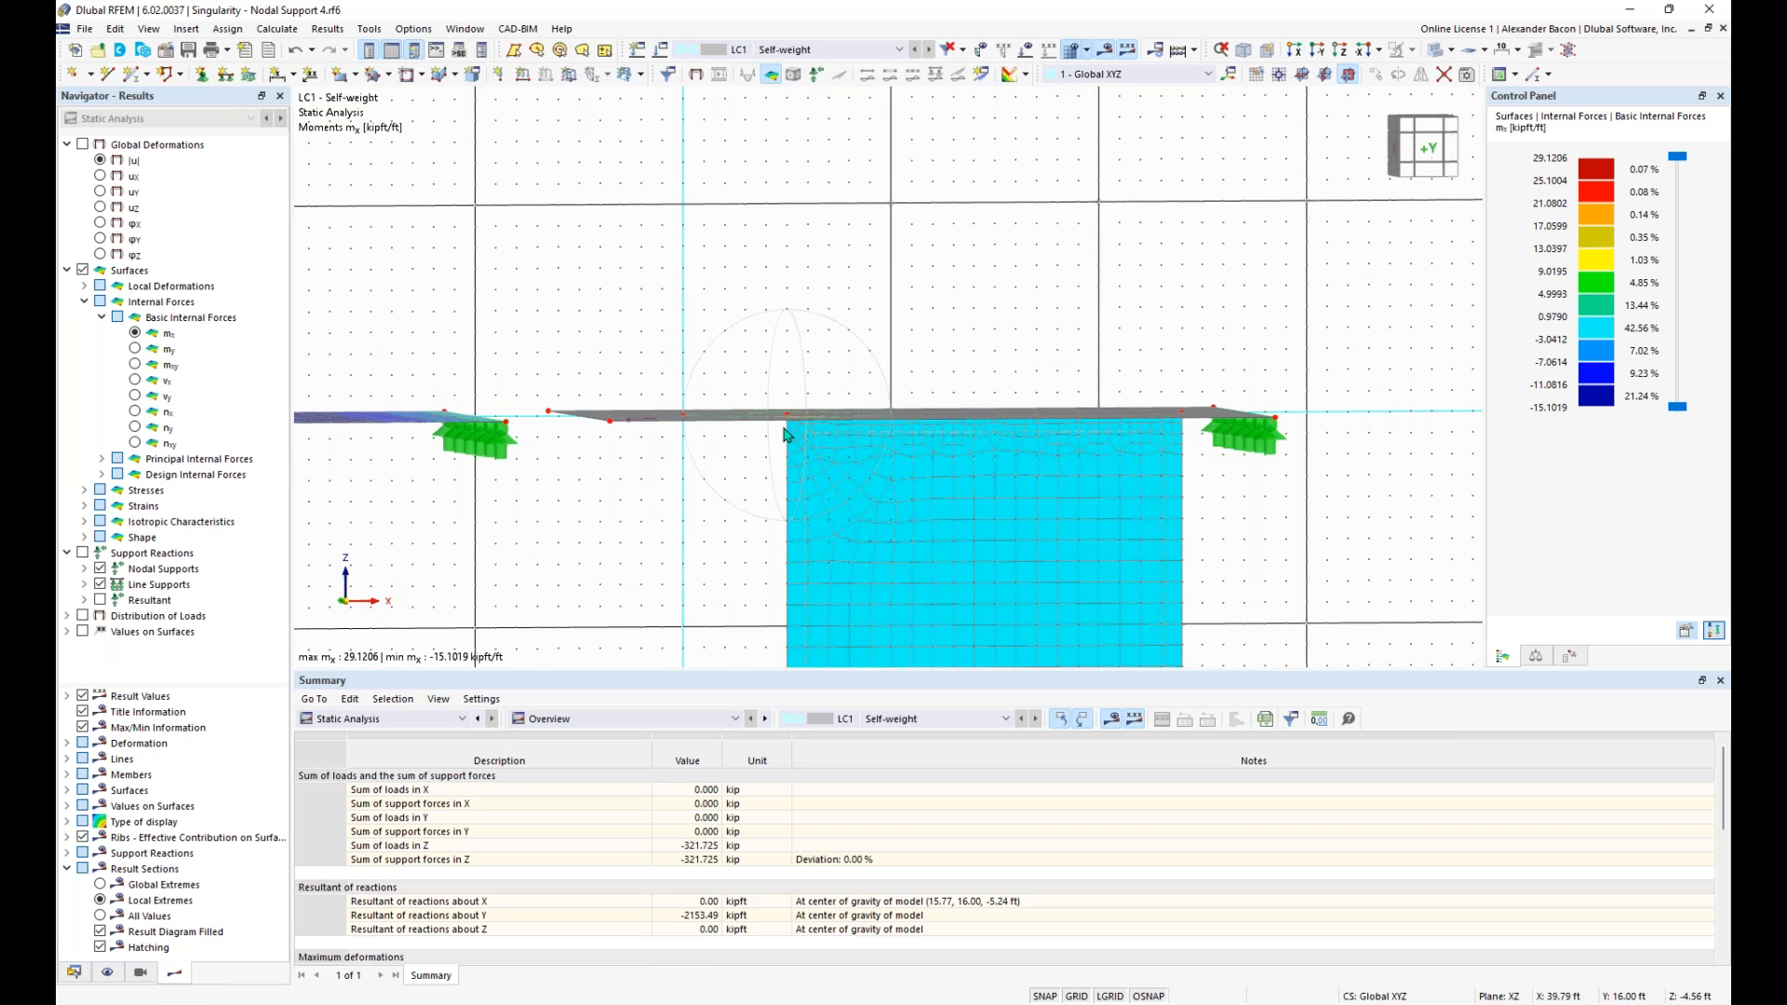
pyautogui.scroll(3, 791, 418)
pyautogui.keyDown('ctrl'); pyautogui.moveTo(809, 366); pyautogui.dragTo(723, 464, button='middle'); pyautogui.keyUp('ctrl')
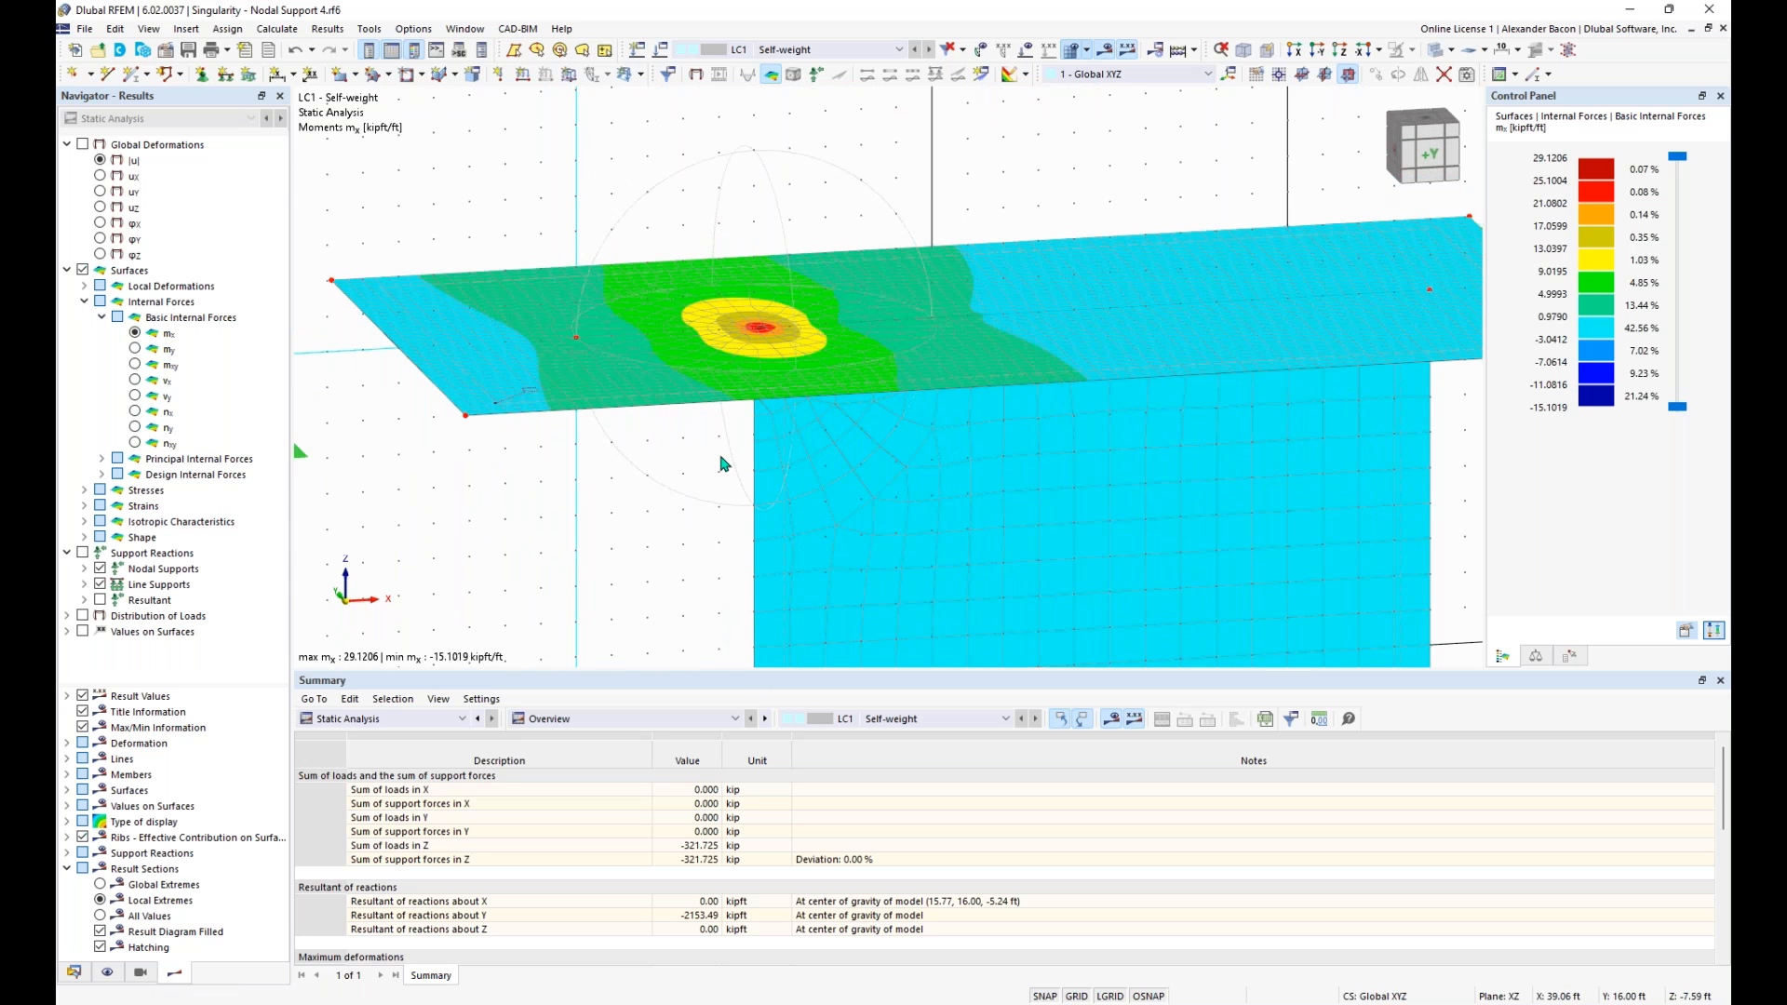
pyautogui.click(74, 972)
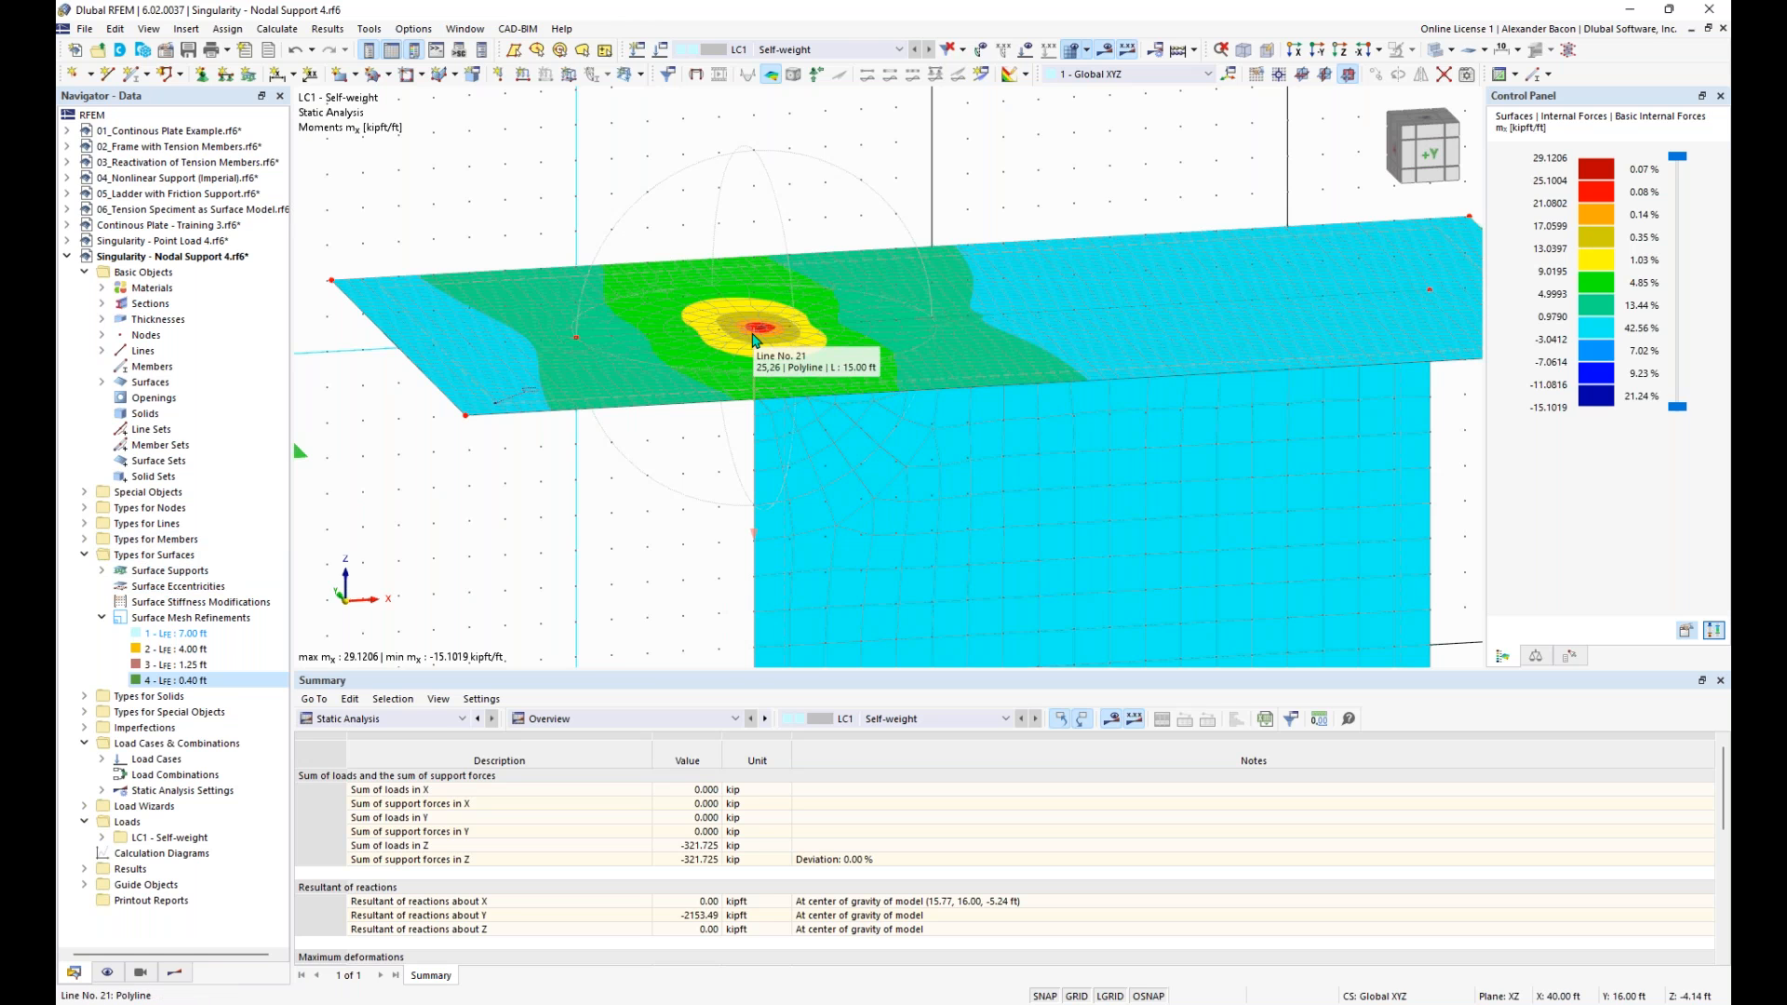
pyautogui.click(187, 30)
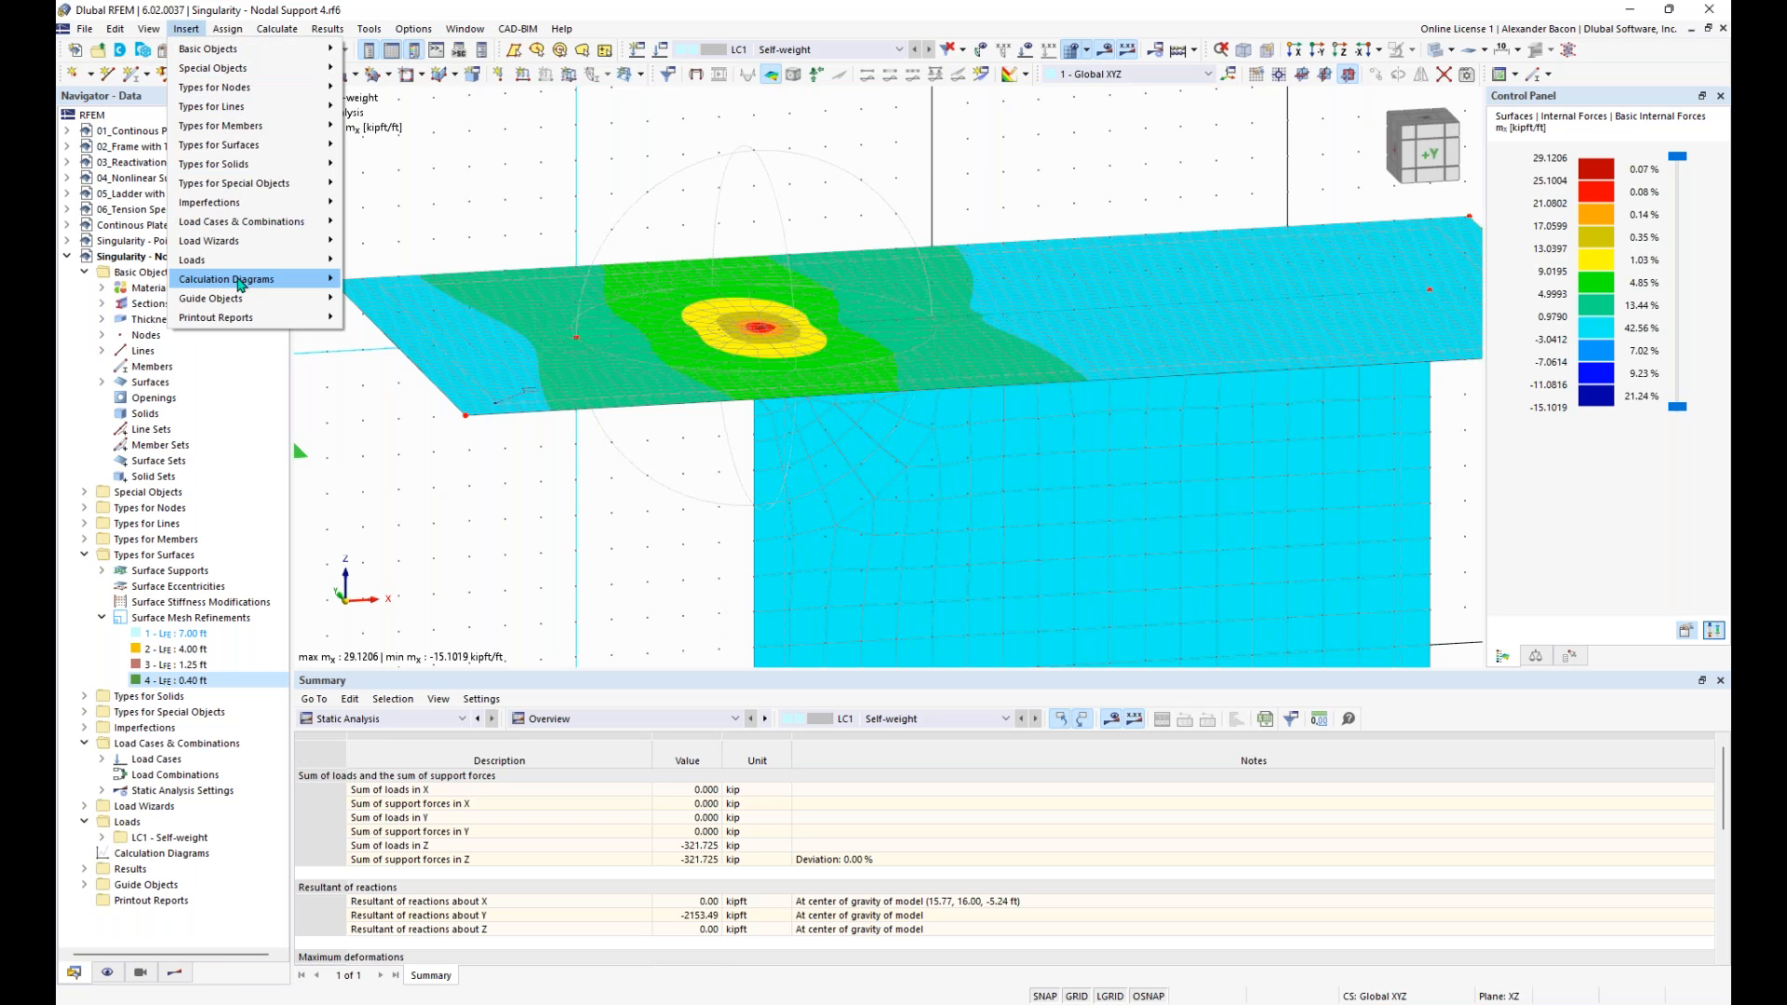
pyautogui.click(434, 191)
pyautogui.click(278, 29)
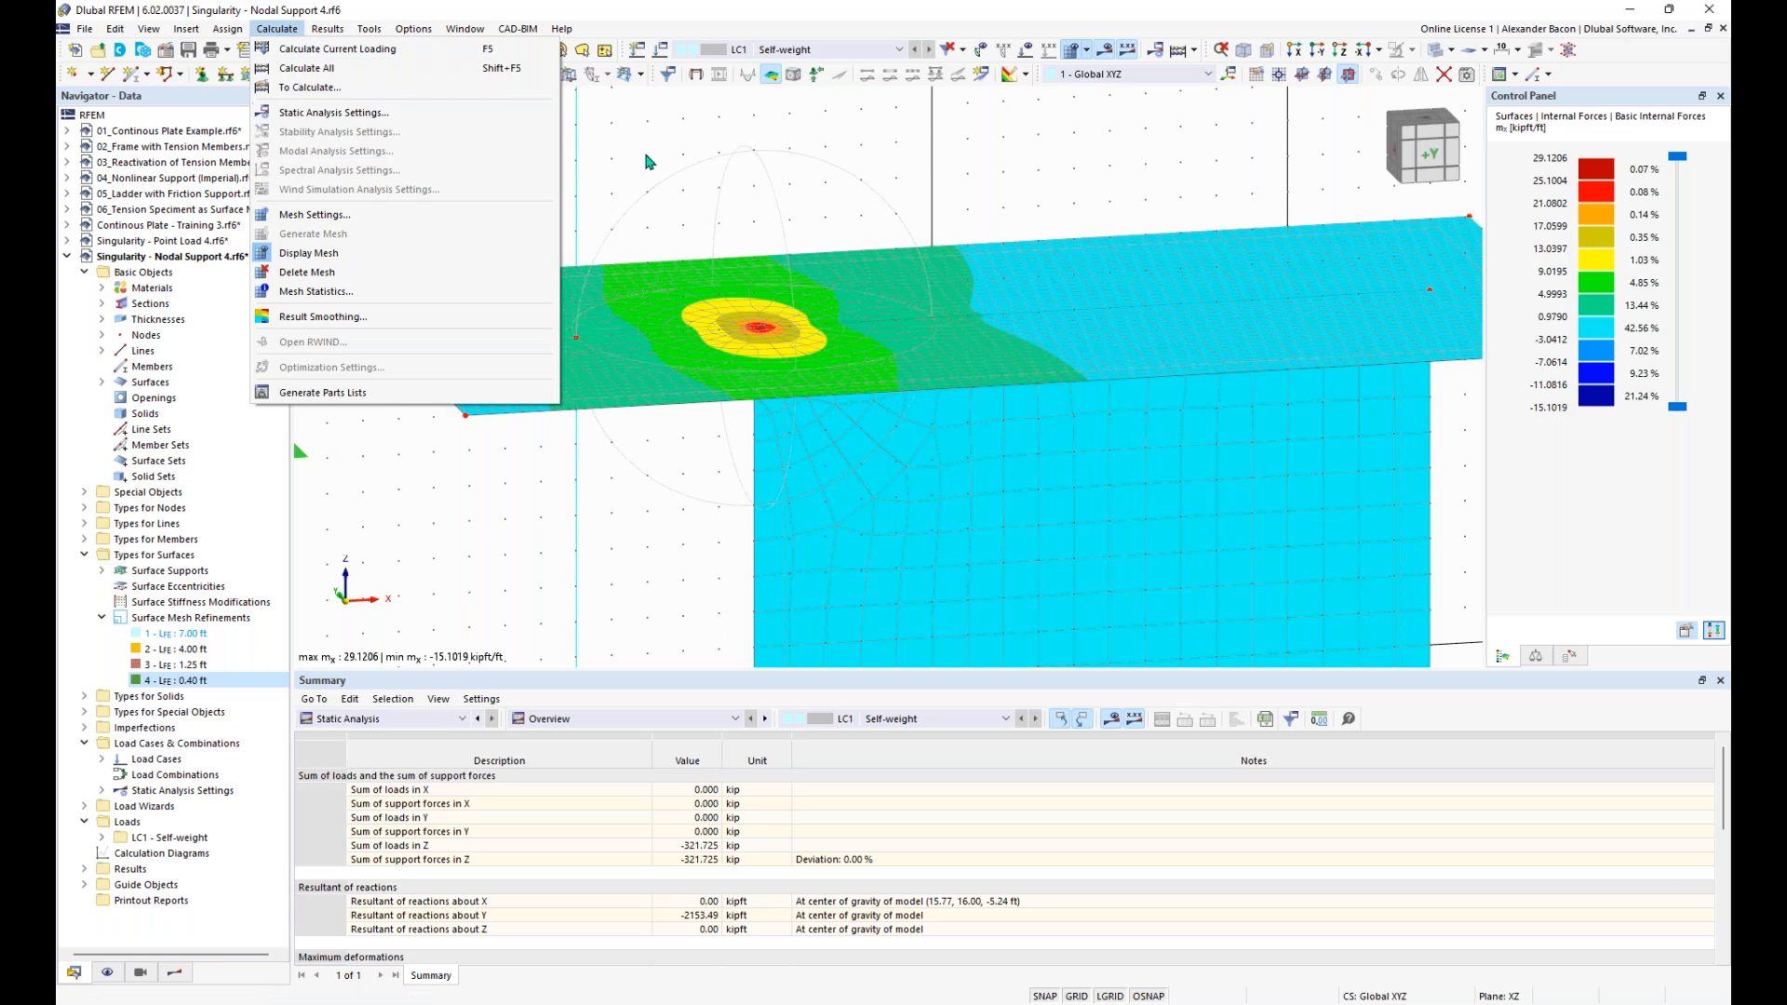
pyautogui.click(607, 162)
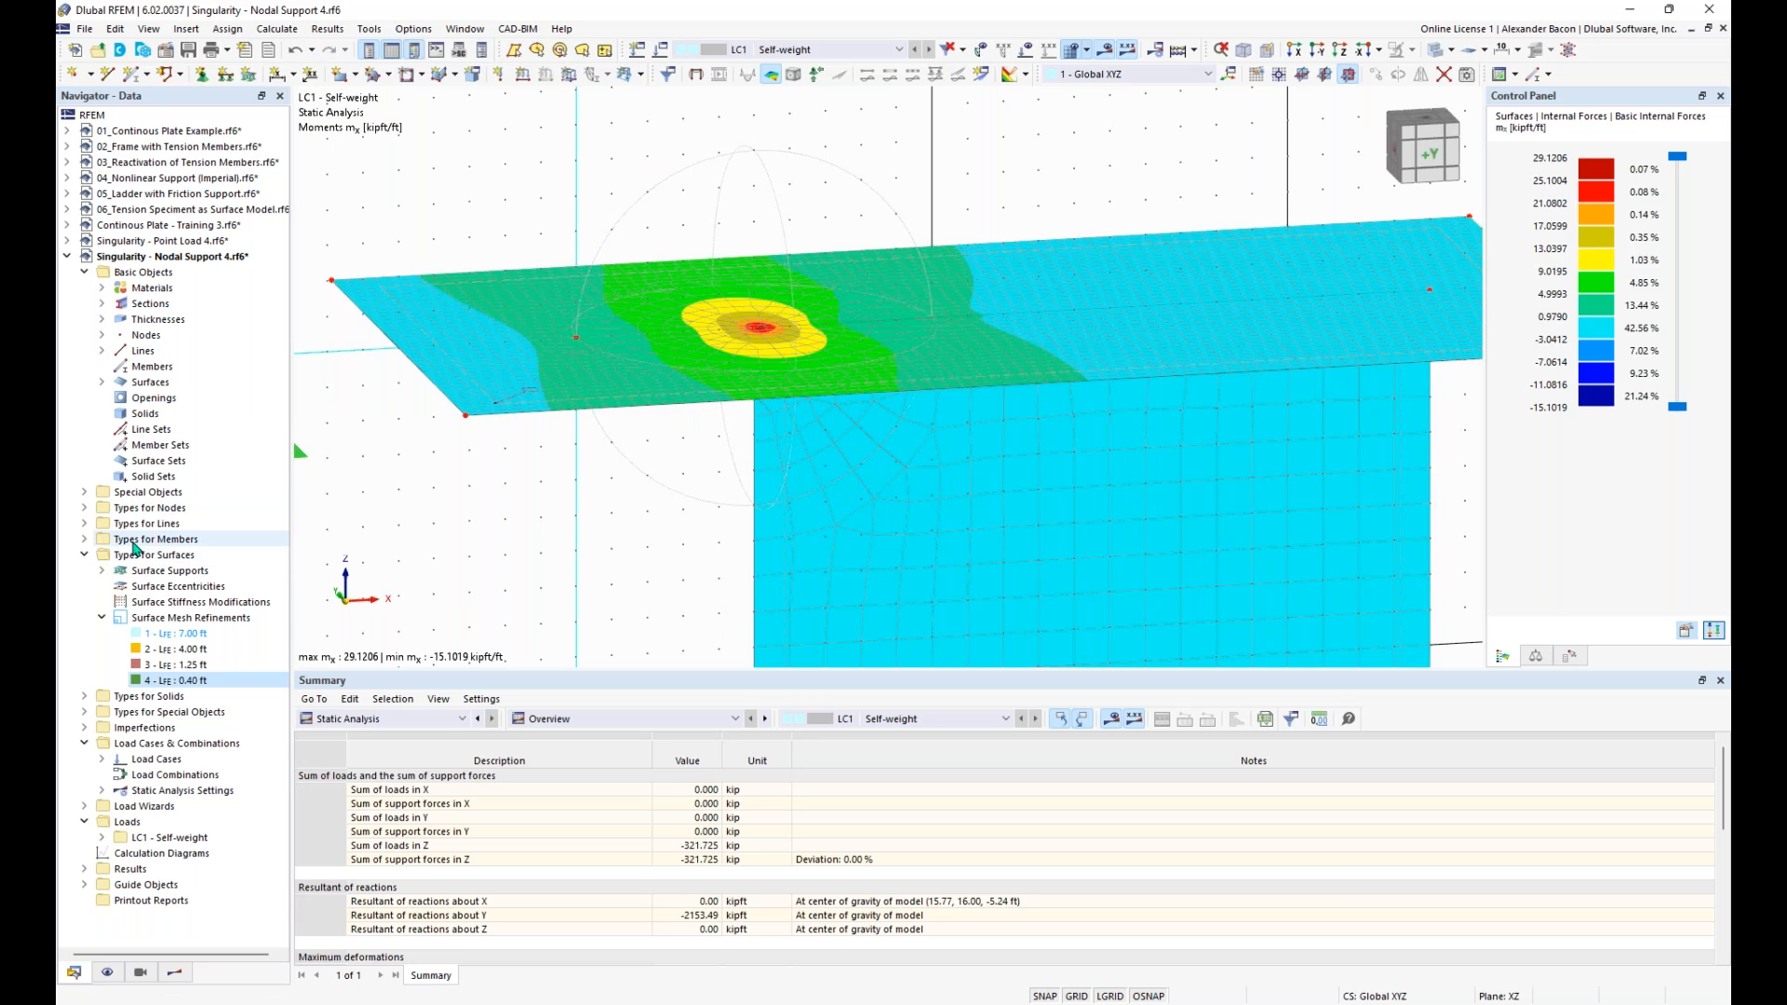
pyautogui.click(163, 687)
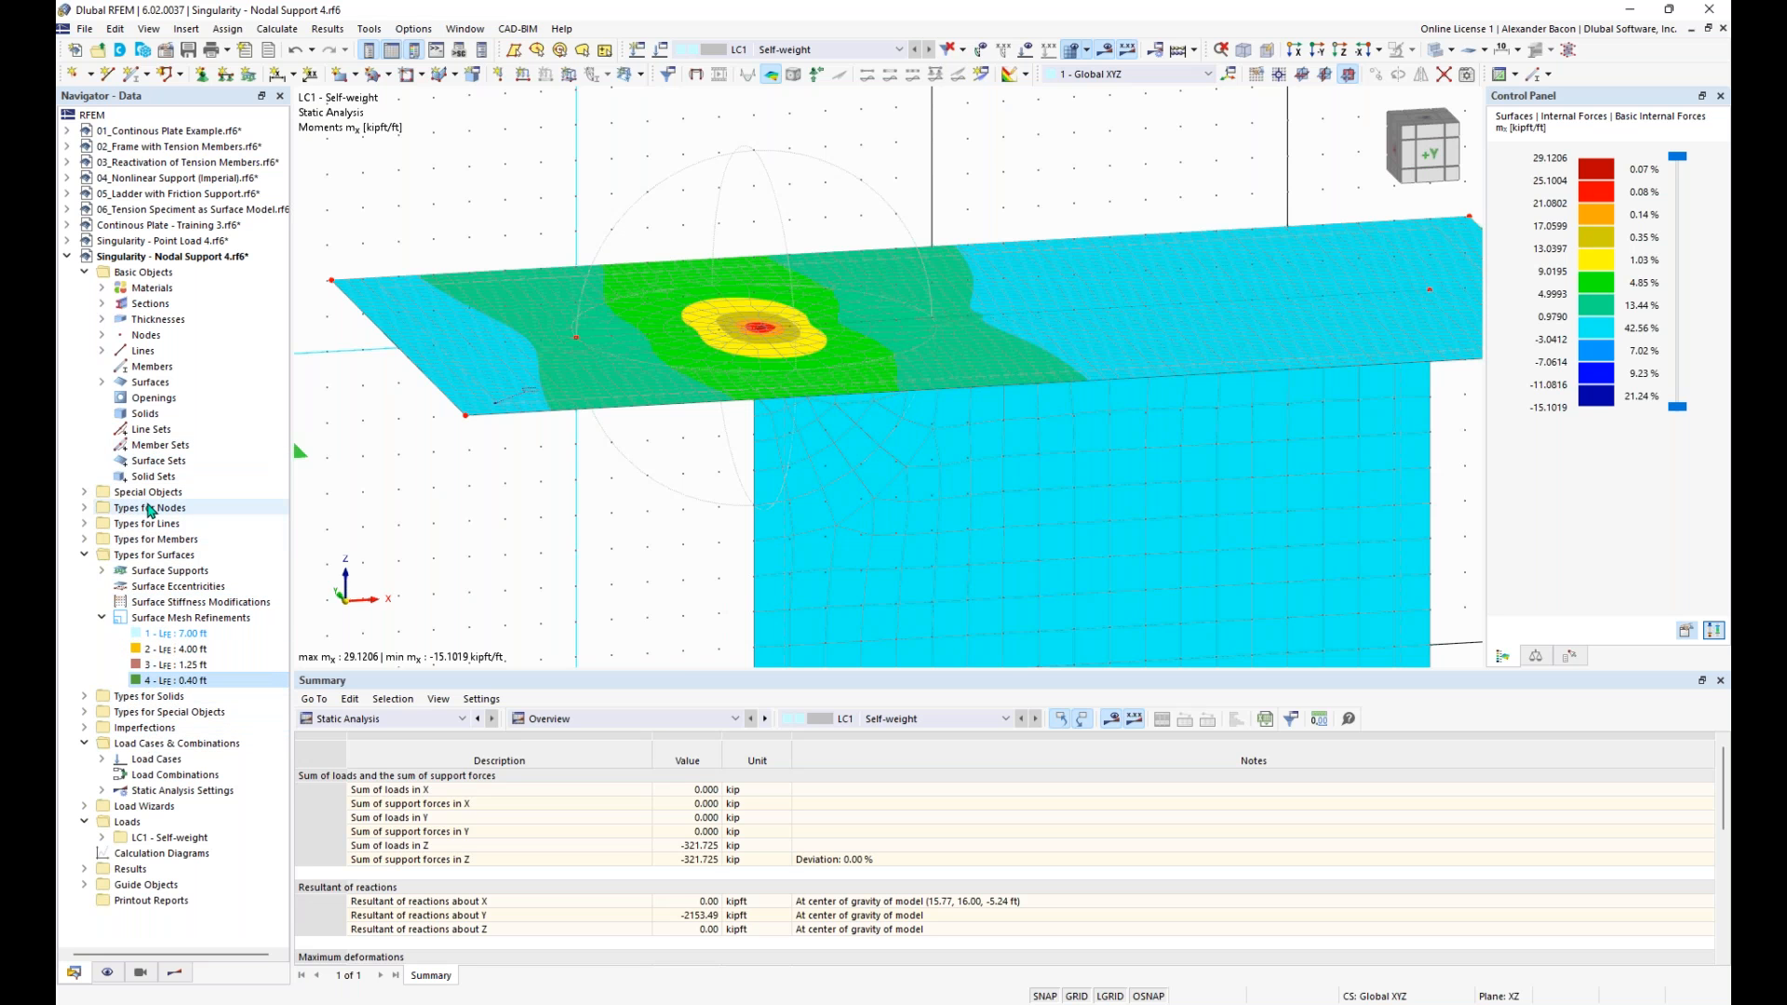
pyautogui.scroll(-3, 717, 402)
pyautogui.moveTo(717, 402); pyautogui.dragTo(728, 256, button='middle')
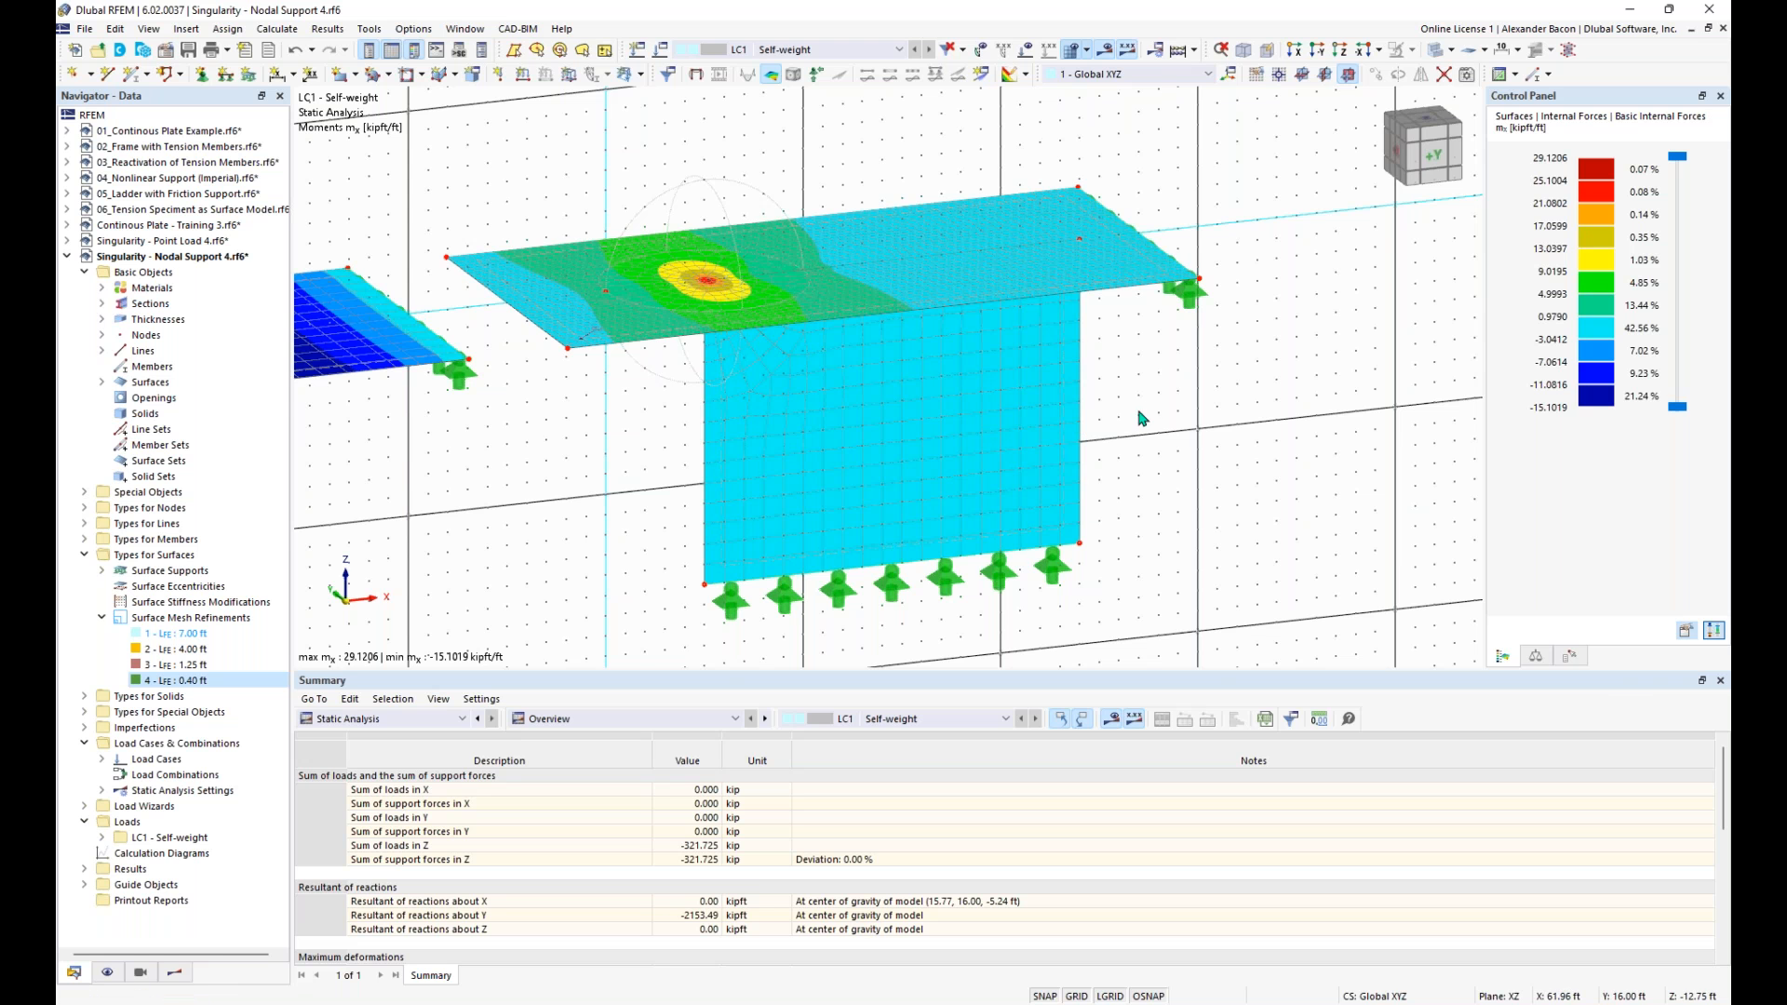
pyautogui.scroll(-1, 1135, 411)
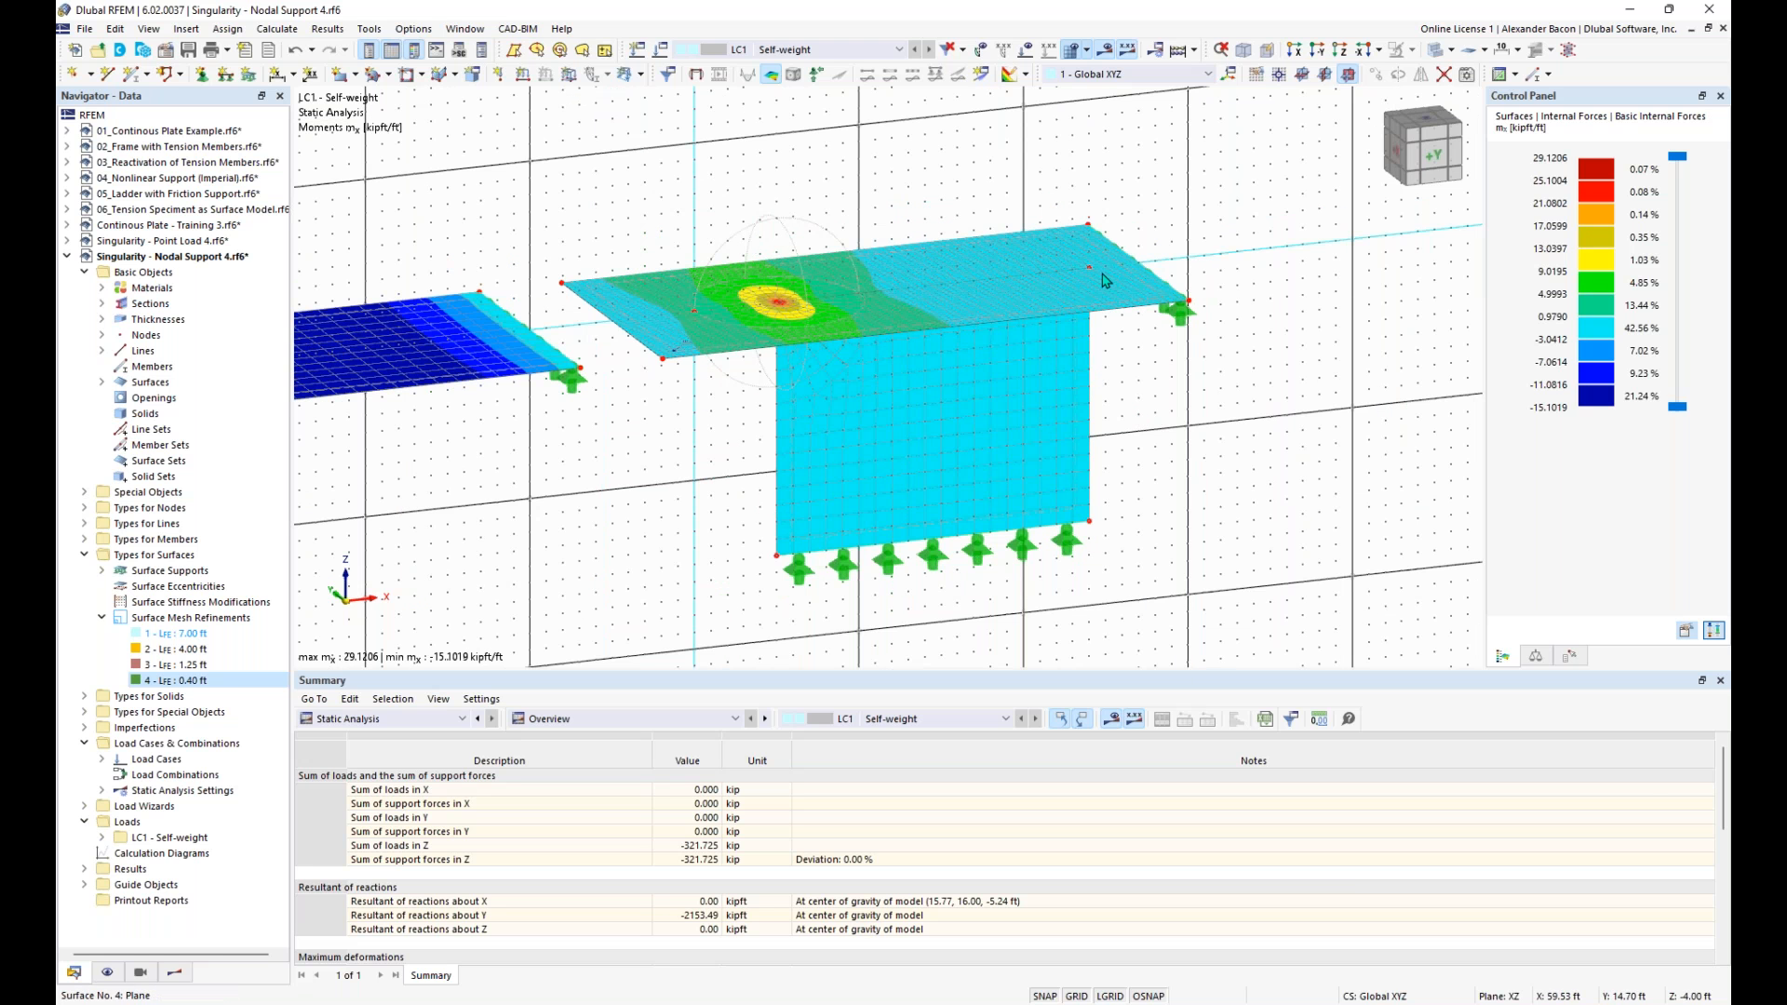
pyautogui.scroll(-1, 1263, 478)
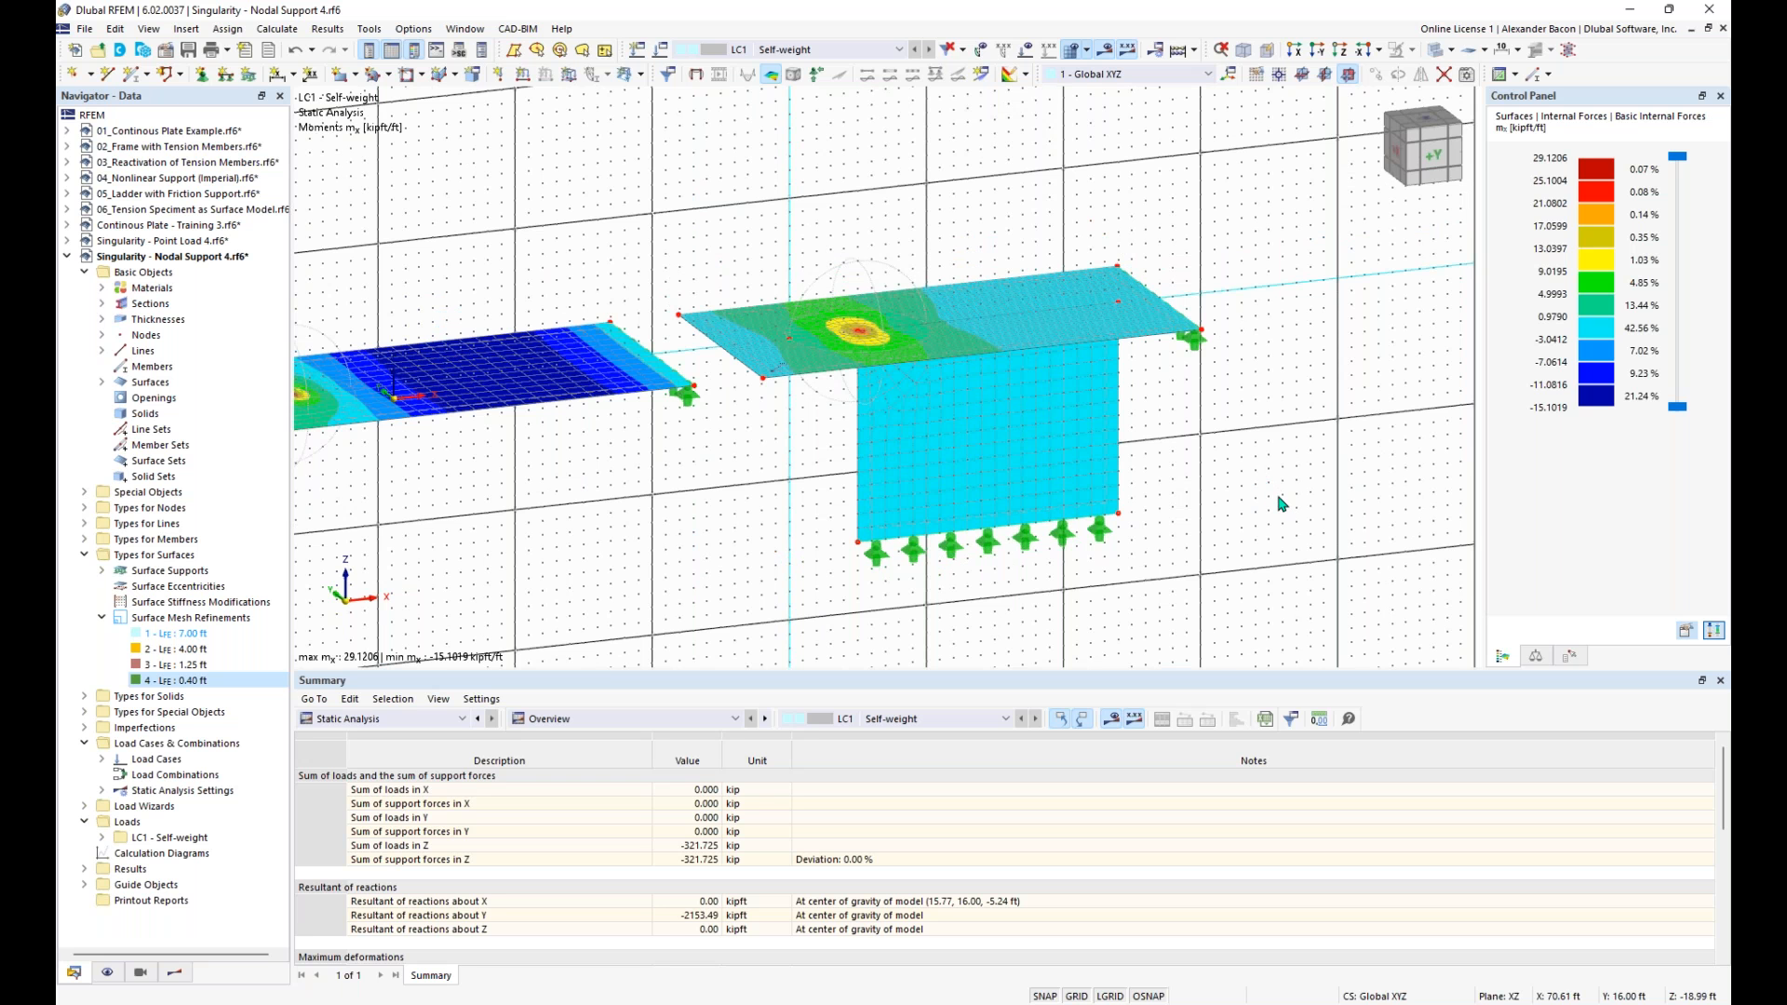
# - Switch to the PowerPoint slide show and advance from the singularities slide to the Any Questions slide
pyautogui.press('super+Tab')
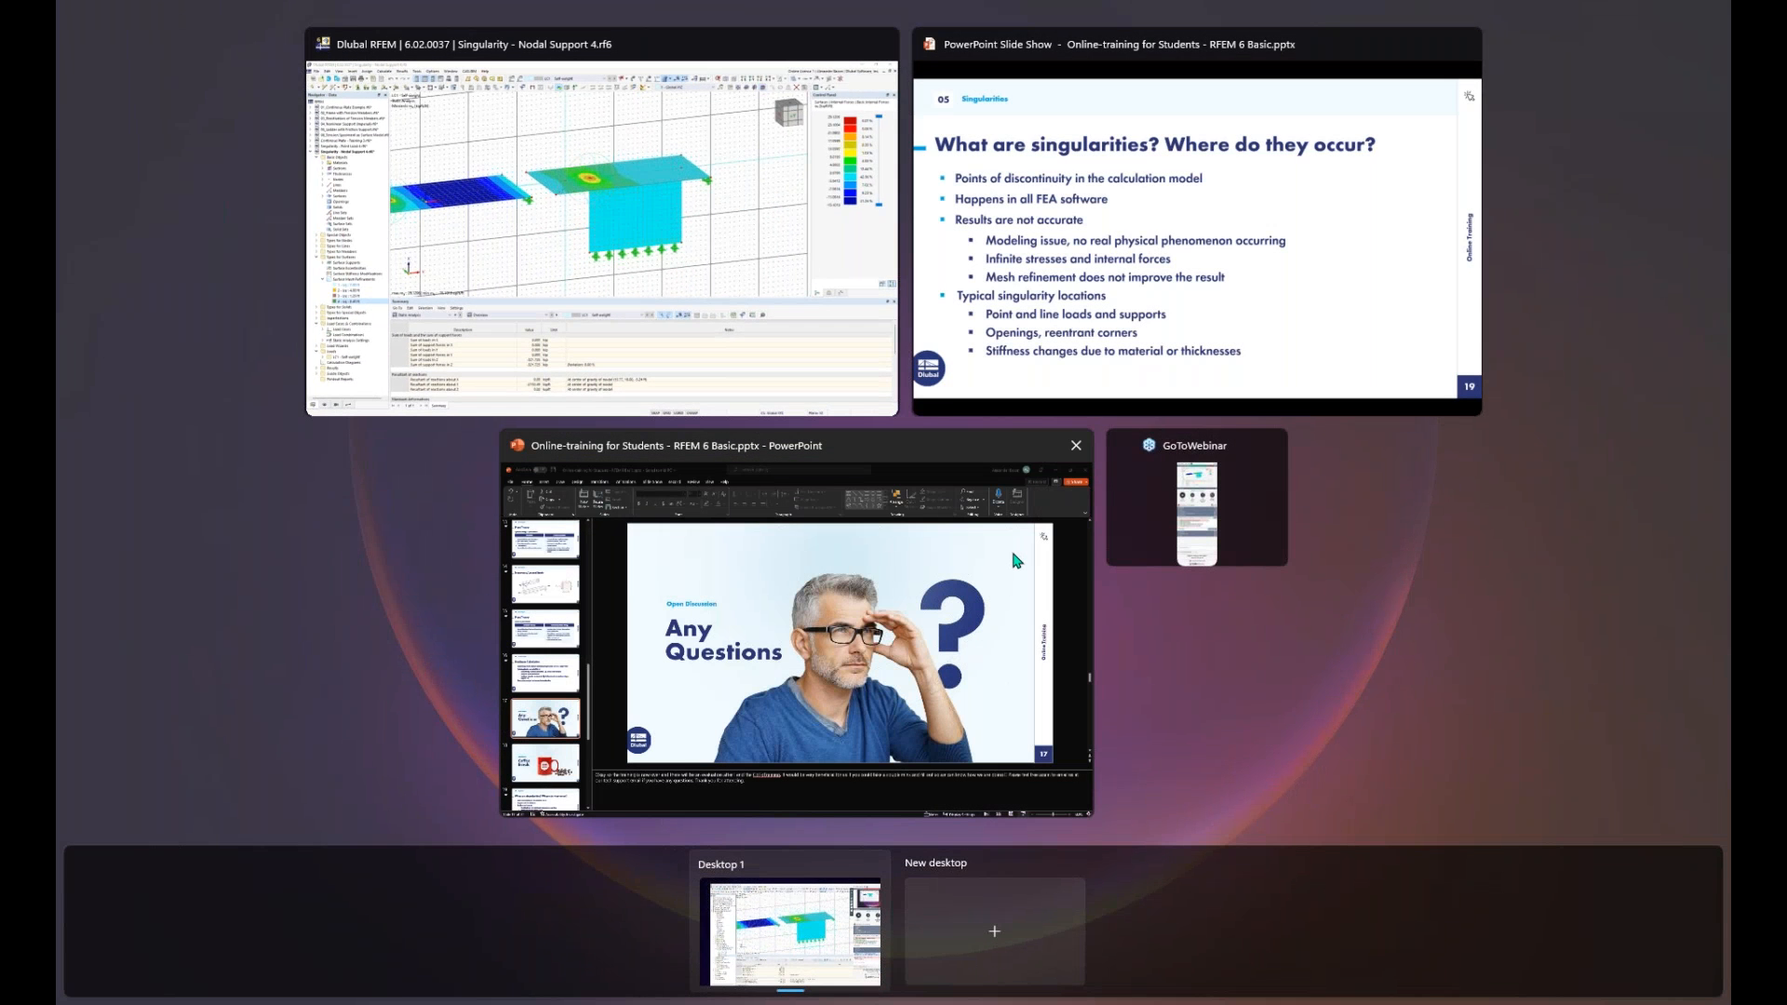
pyautogui.click(1101, 348)
pyautogui.click(1320, 554)
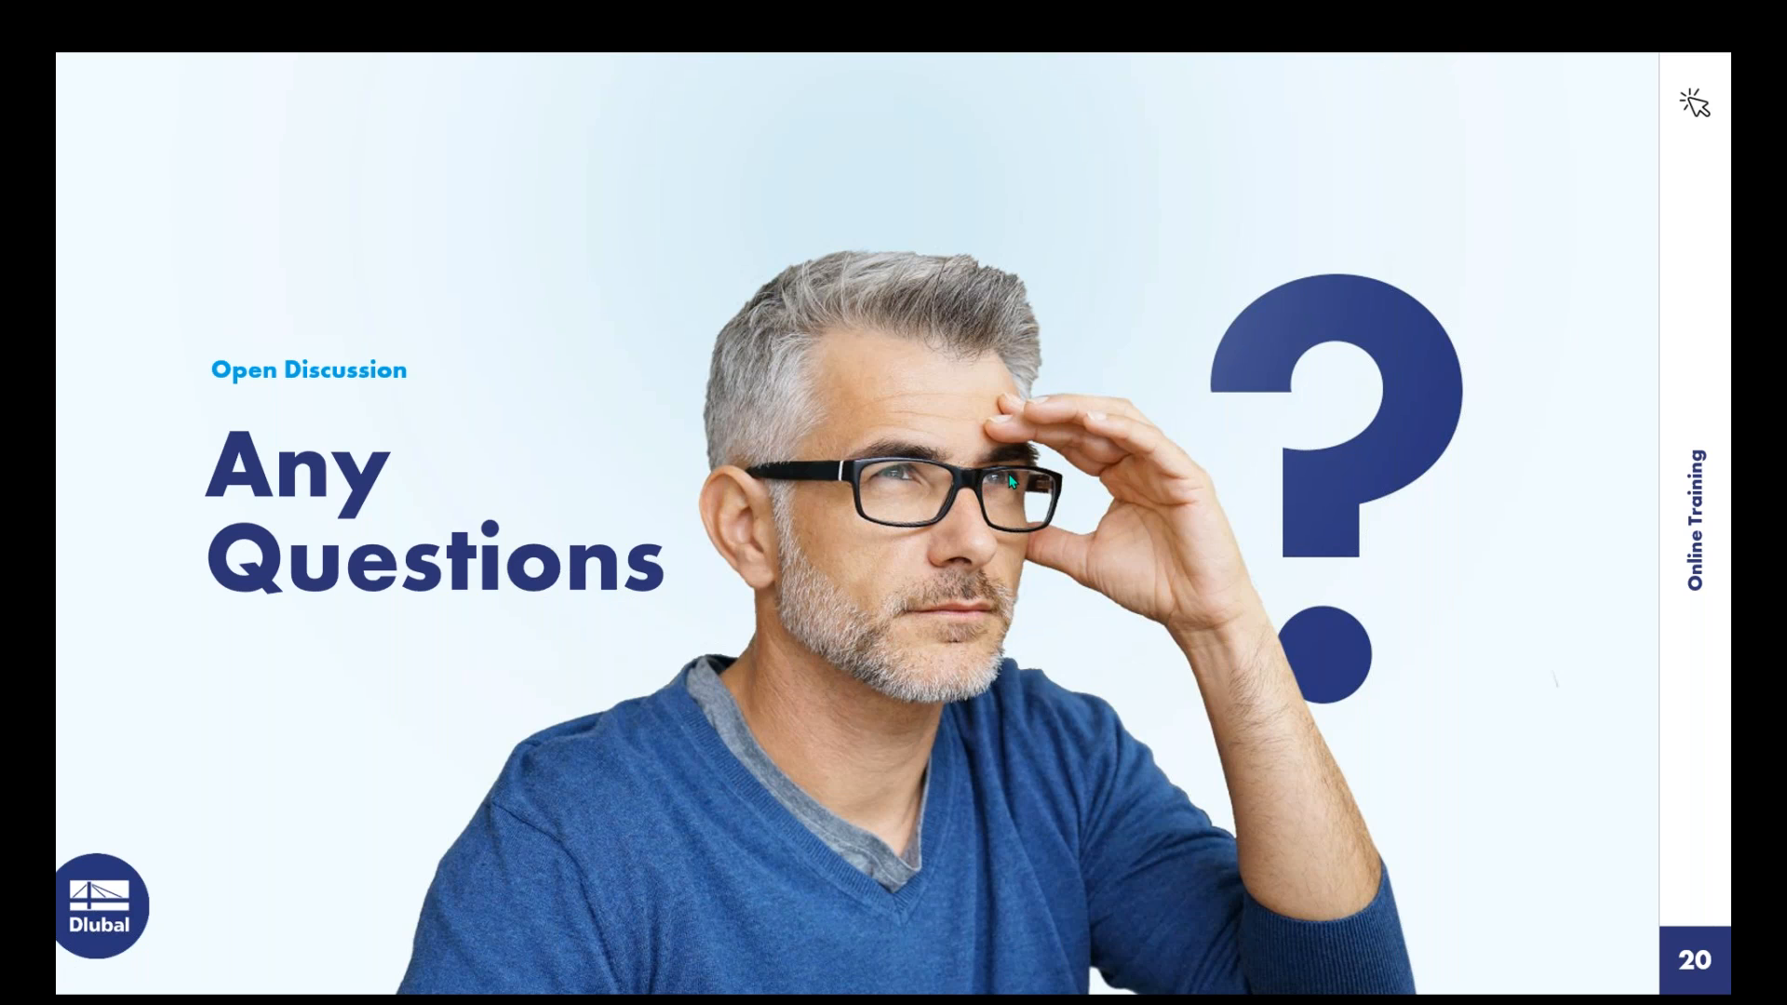
# - Switch back to RFEM and turn off the background grid in the model view
pyautogui.press('super+Tab')
pyautogui.click(994, 347)
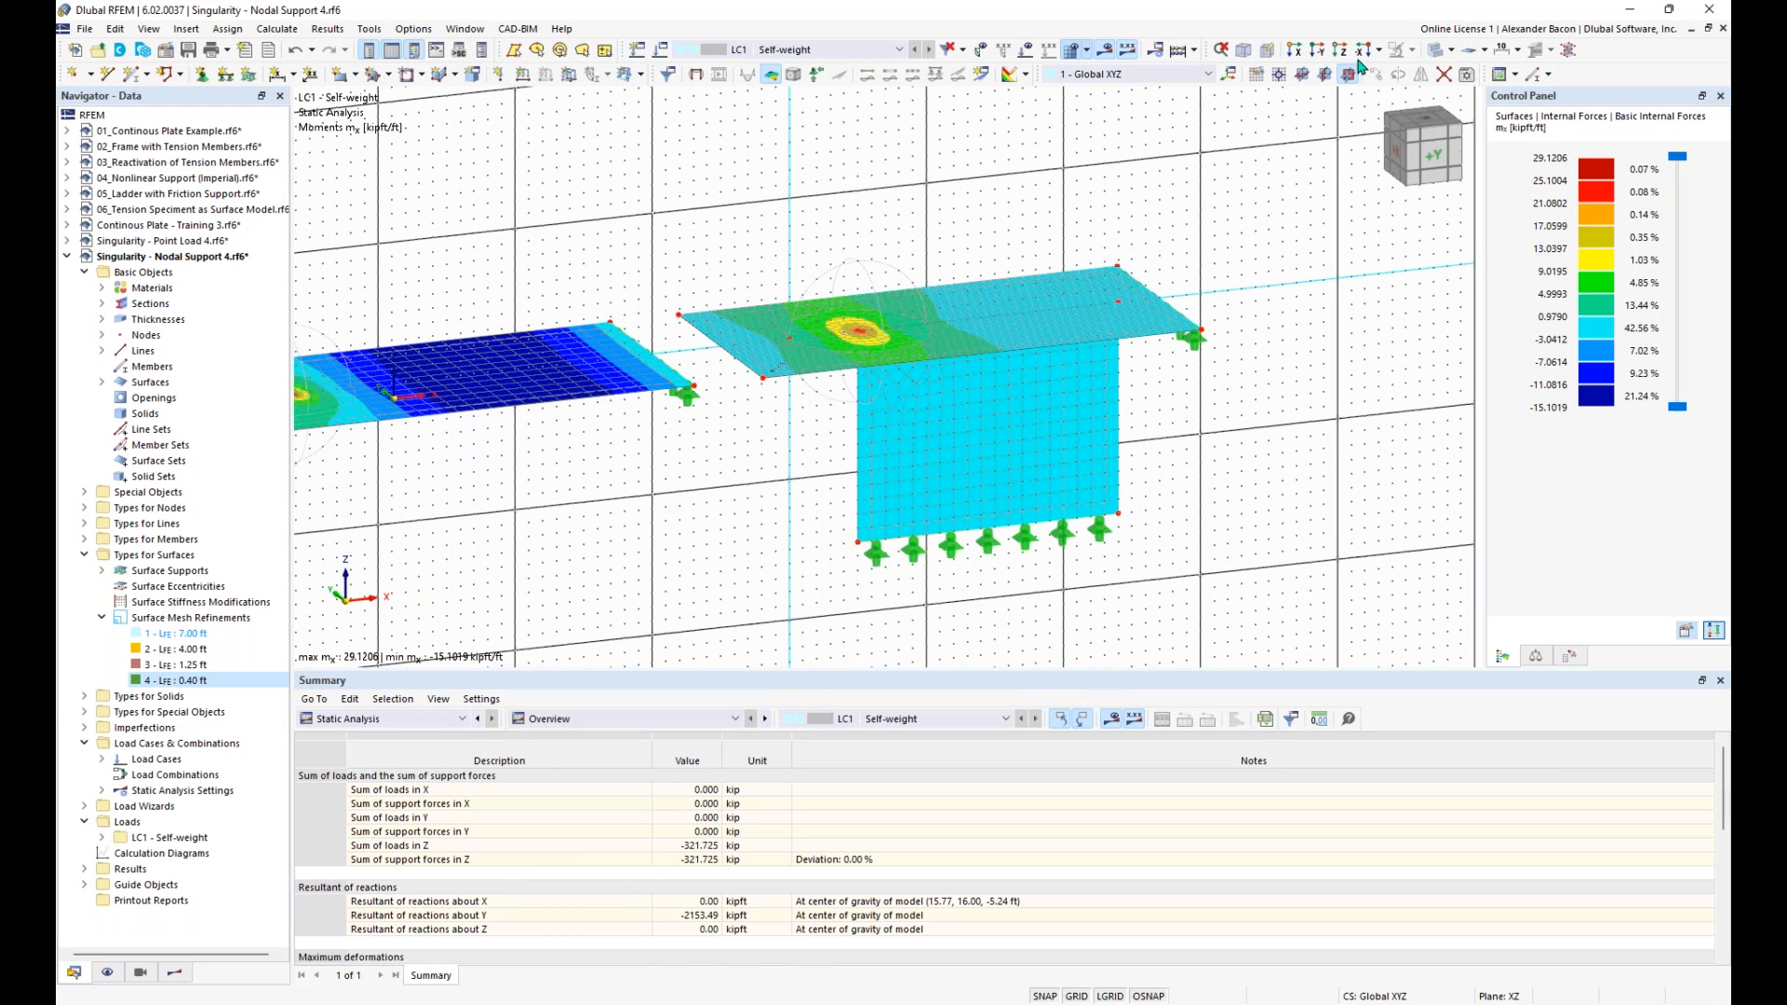
pyautogui.scroll(-1, 1077, 201)
pyautogui.moveTo(1076, 201)
pyautogui.mouseDown(button='middle')
pyautogui.moveTo(988, 211)
pyautogui.moveTo(1055, 223)
pyautogui.mouseUp(button='middle')
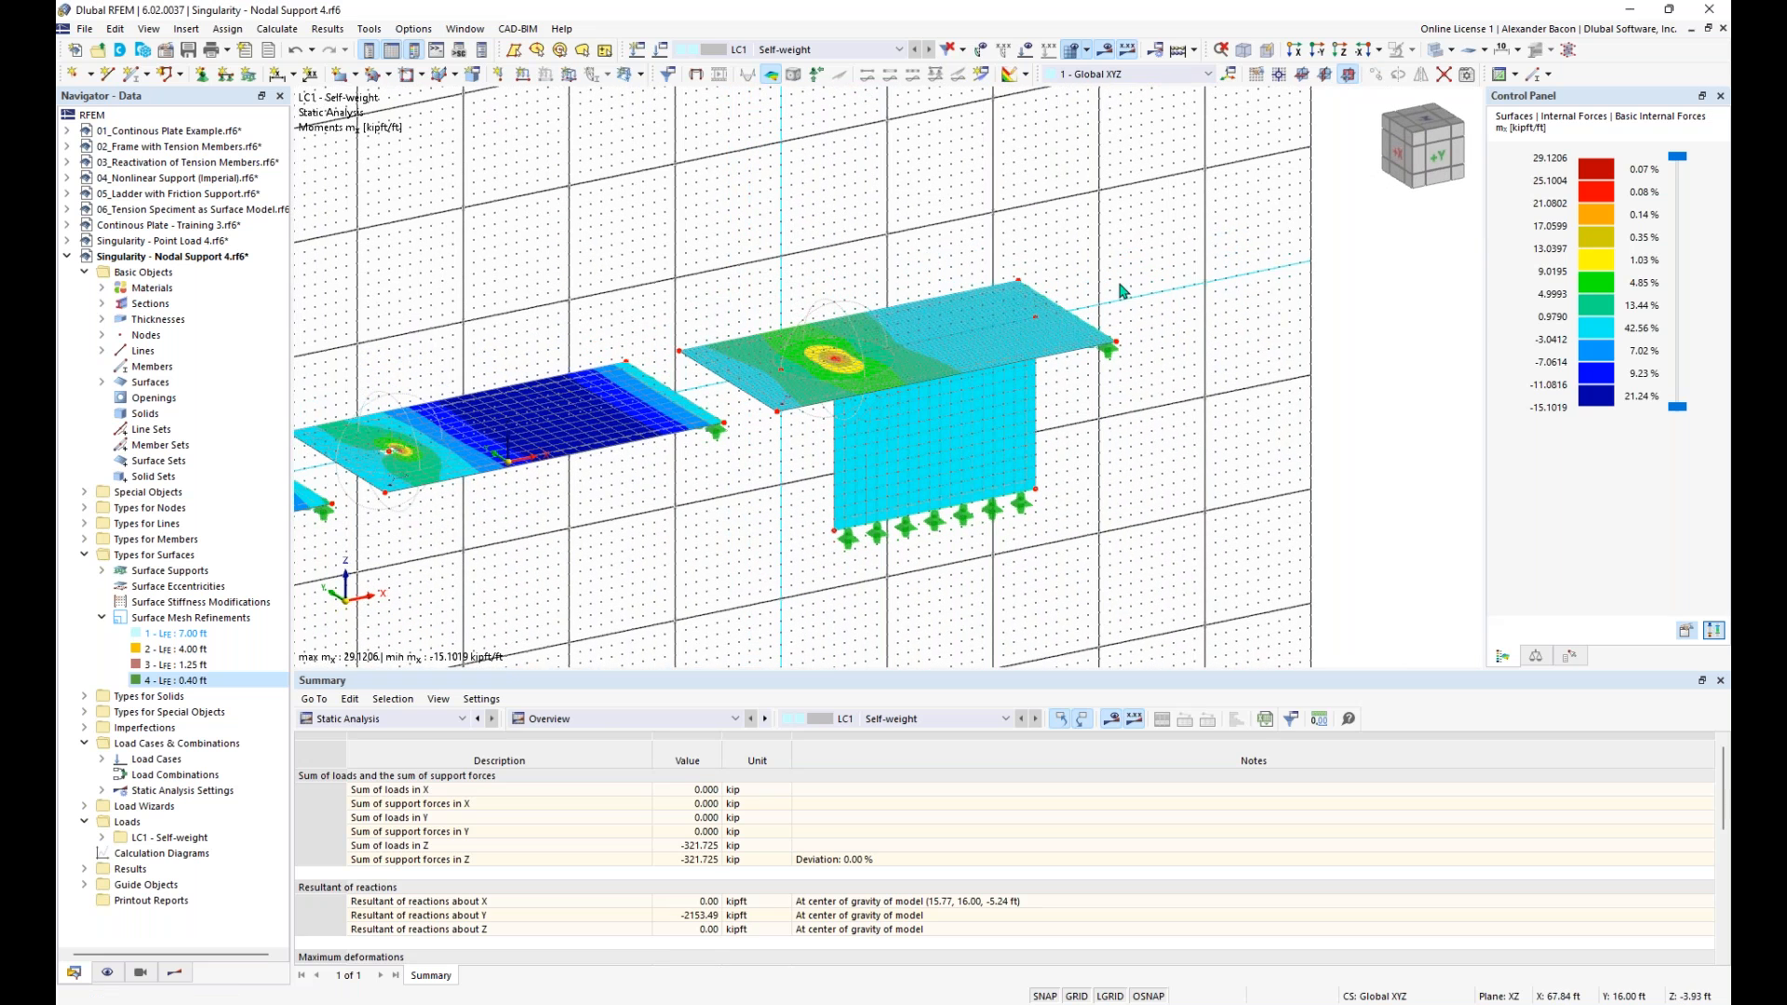
pyautogui.scroll(1, 796, 243)
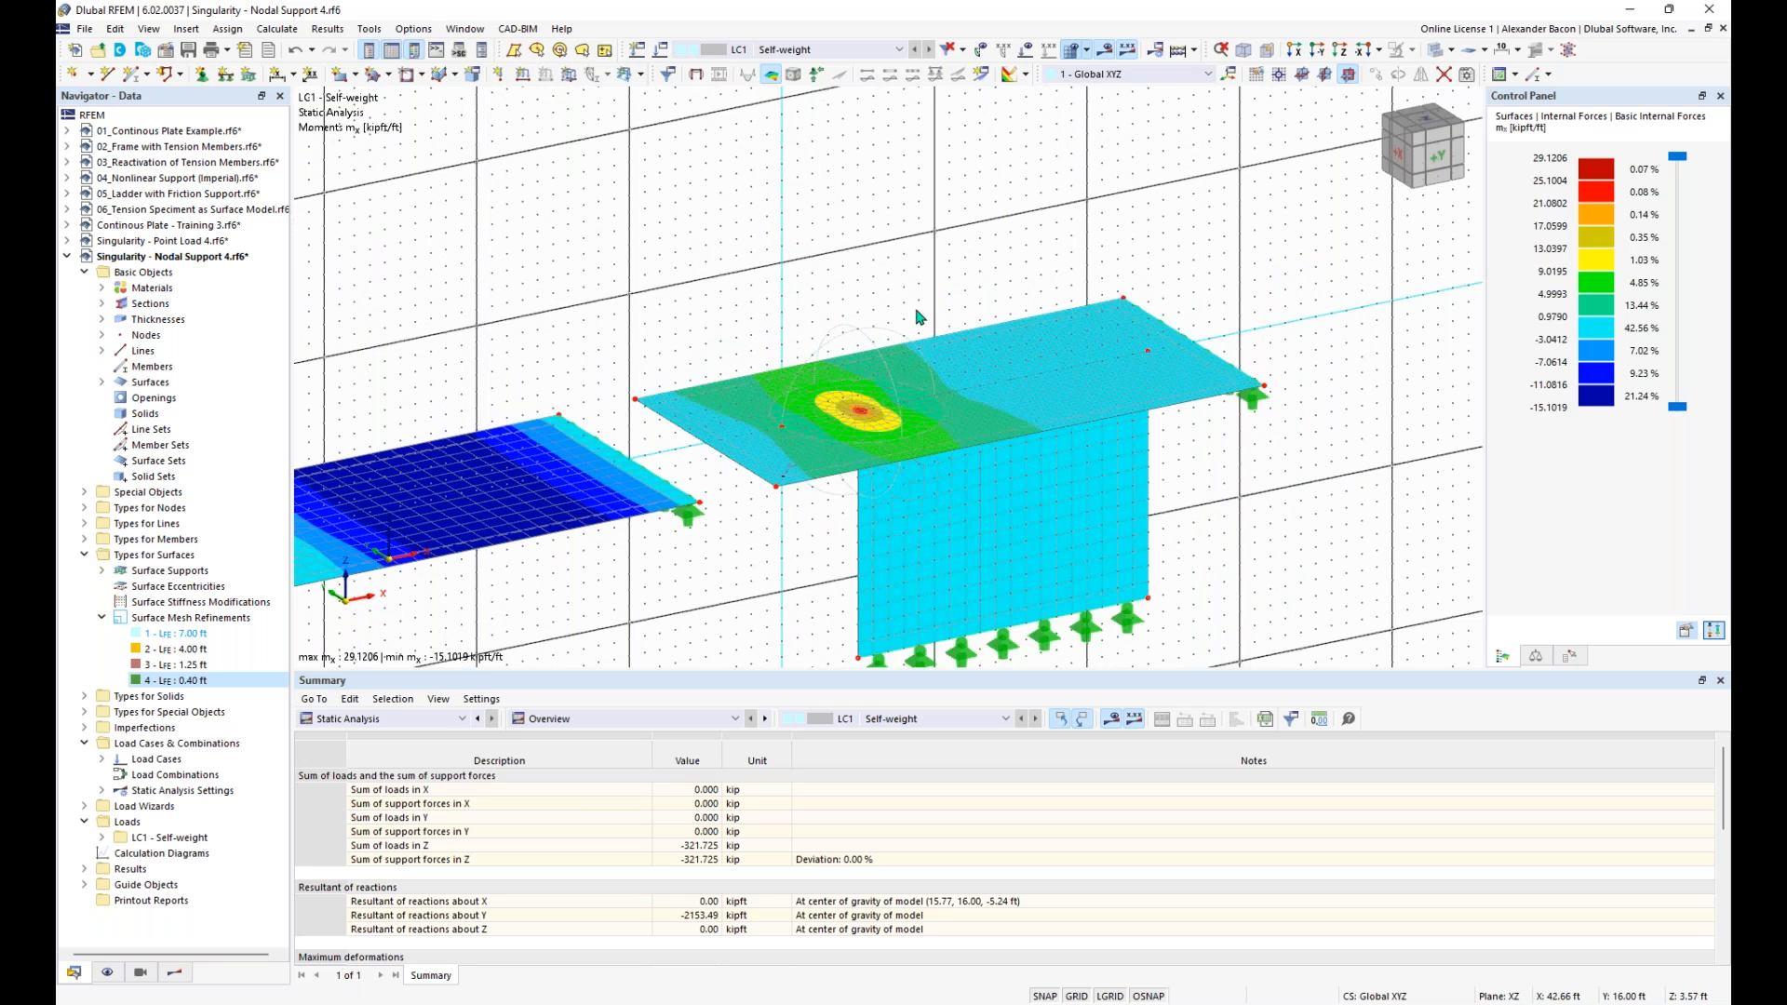
pyautogui.scroll(-1, 1035, 370)
pyautogui.moveTo(1027, 291); pyautogui.dragTo(1071, 264, button='middle')
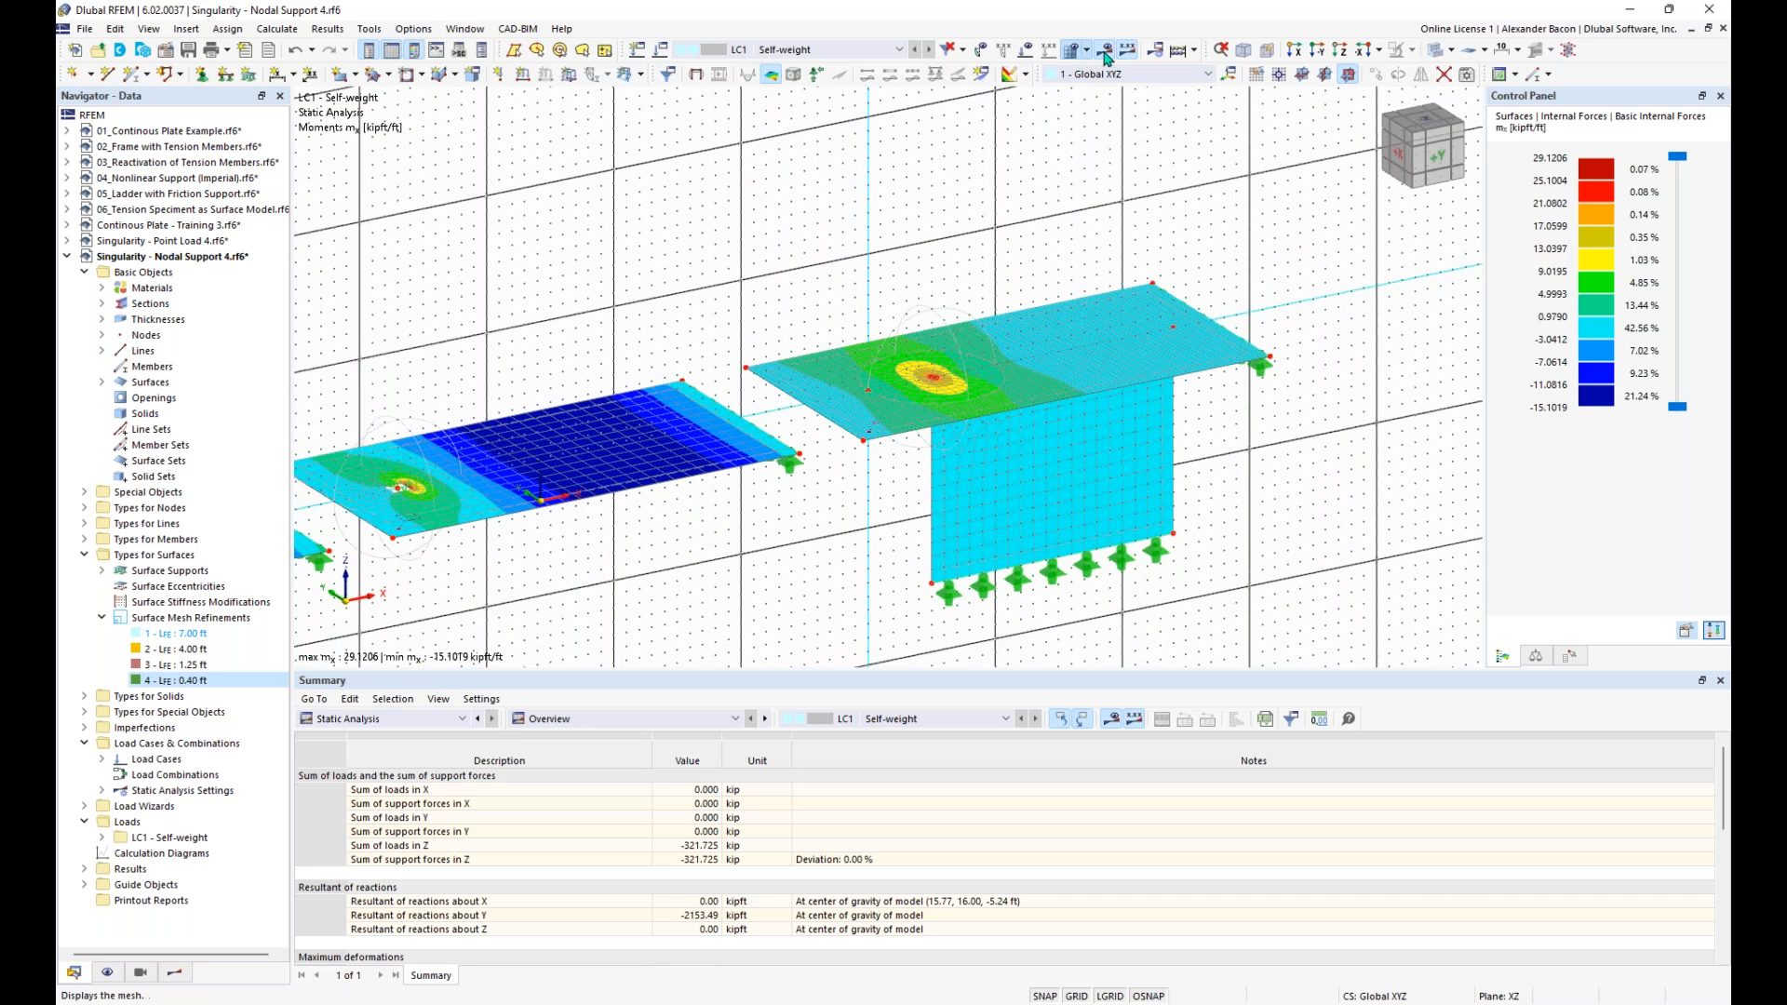
pyautogui.click(1076, 996)
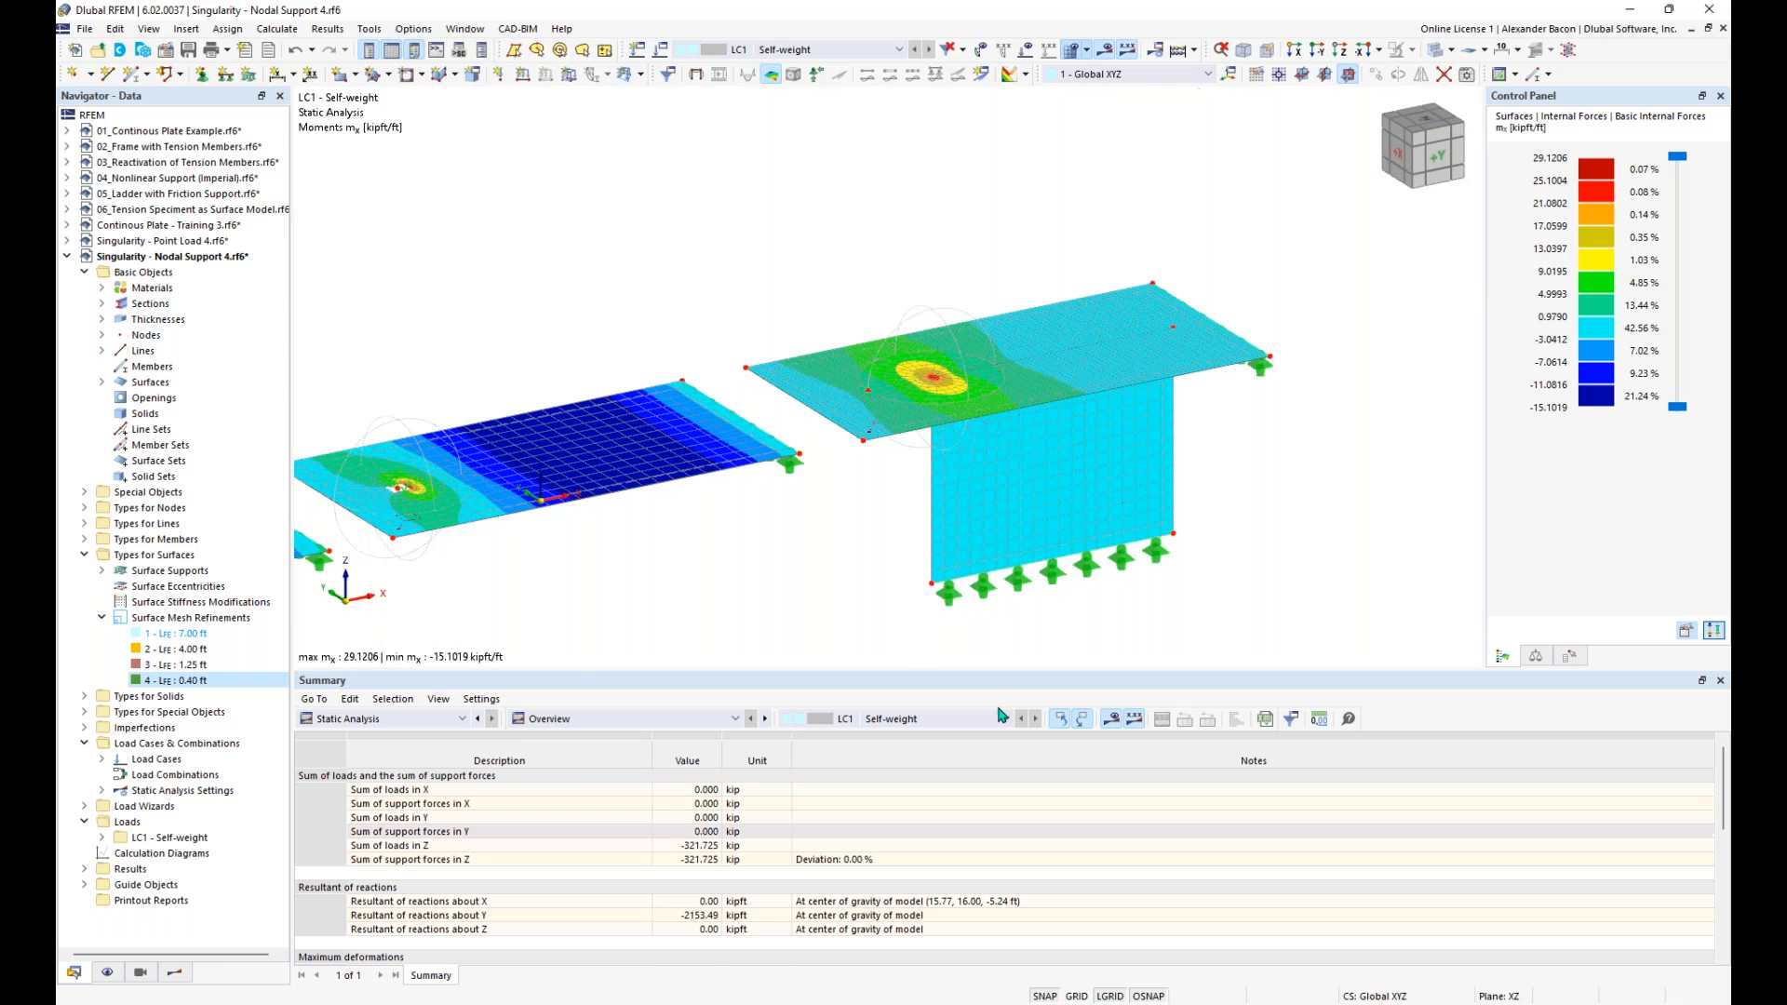
# - Turn off the FE mesh display over the slab and wall results
pyautogui.moveTo(907, 321); pyautogui.dragTo(1026, 279, button='middle')
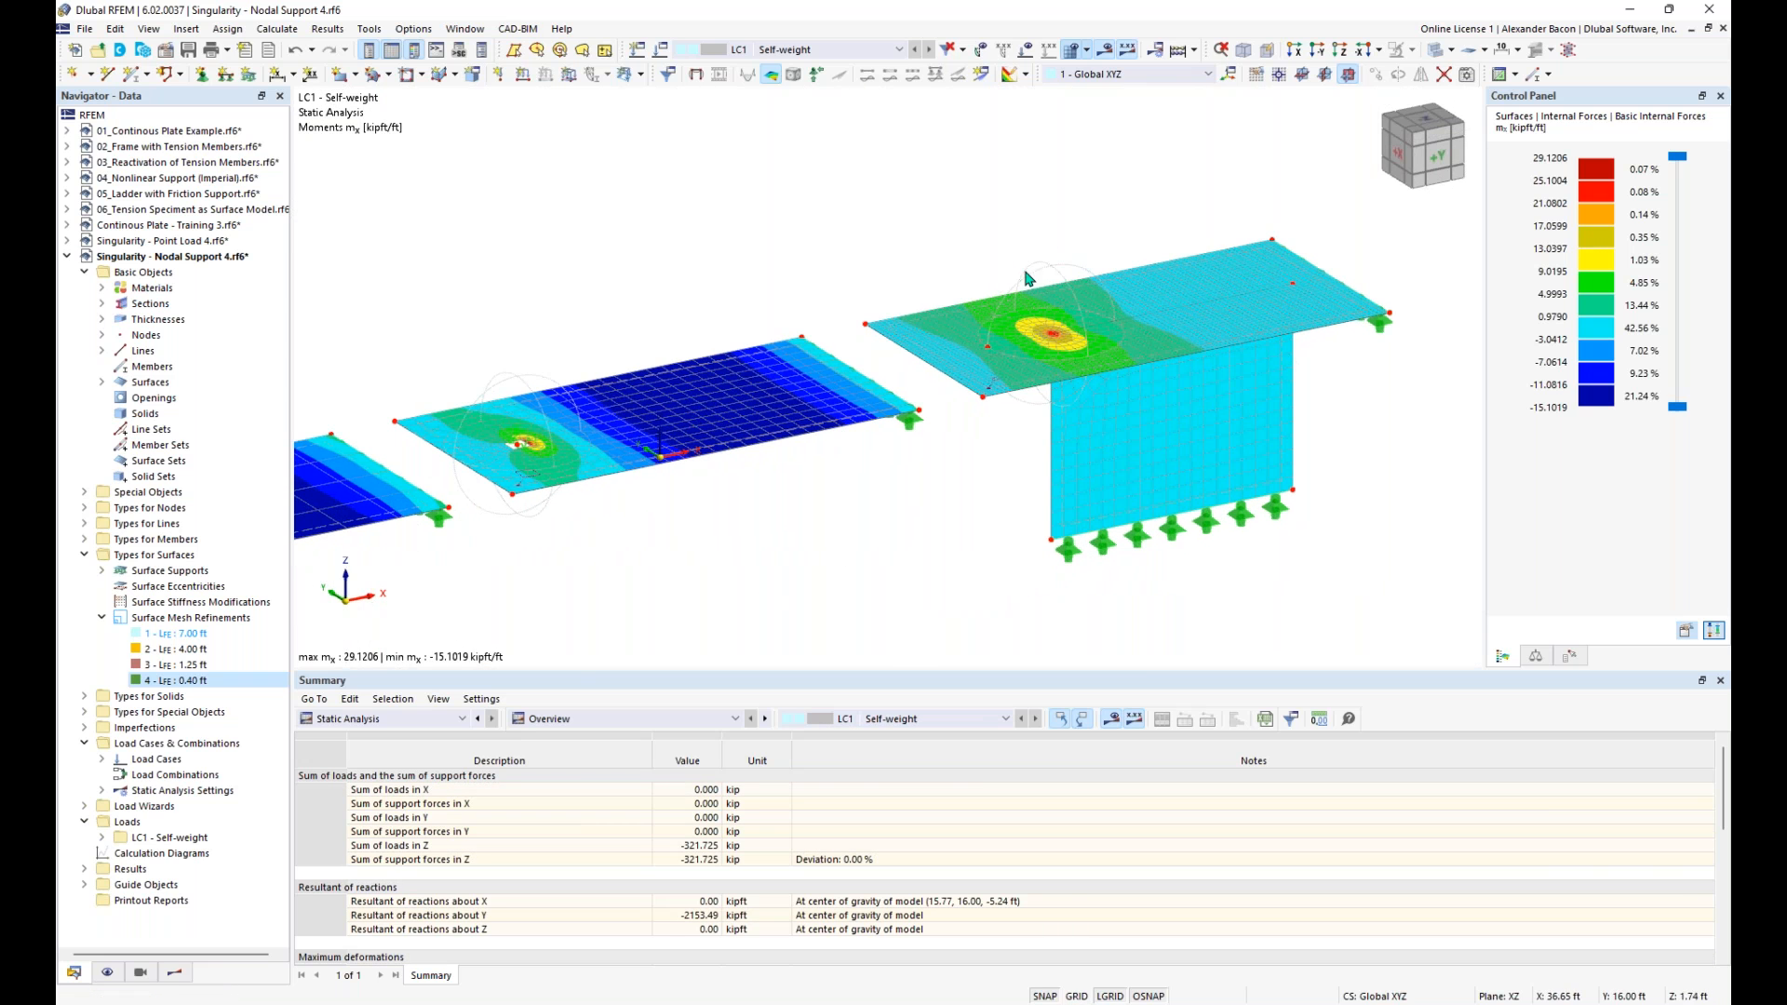
pyautogui.click(1088, 52)
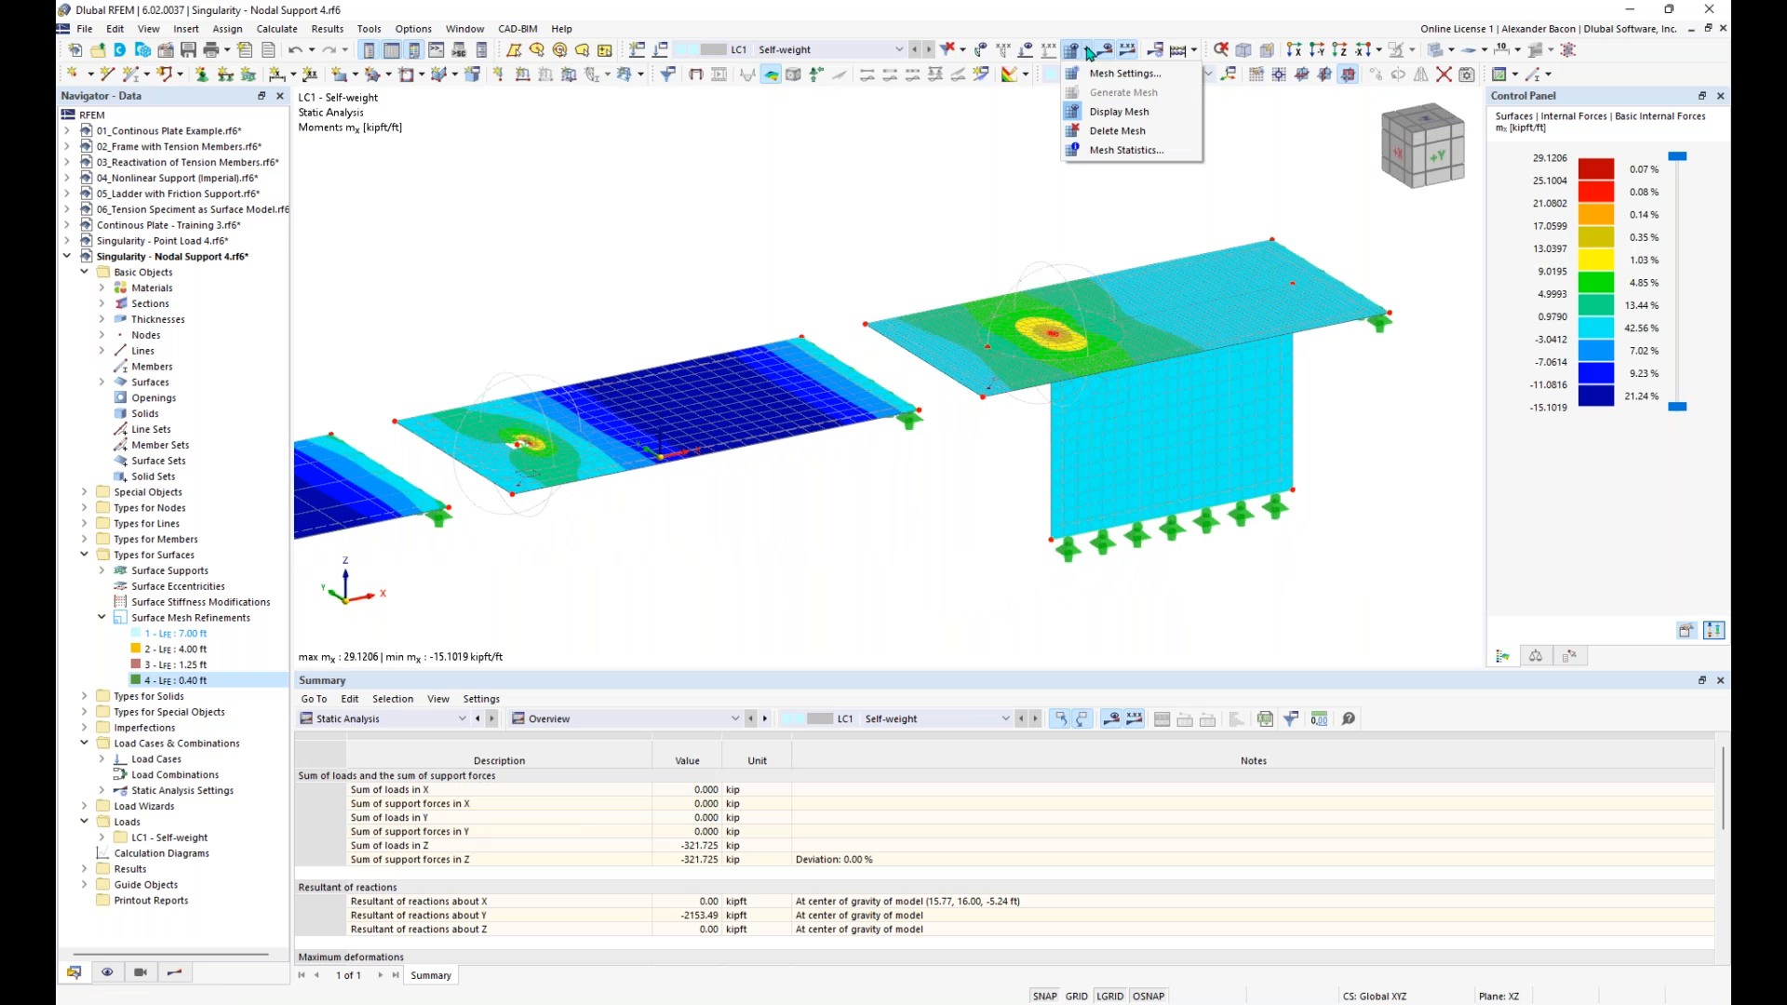
pyautogui.click(1117, 113)
# - Compare the mx moment contours at the nodal supports of the other slabs with those at the wall end beneath the fourth slab
pyautogui.scroll(-2, 1018, 184)
pyautogui.moveTo(918, 195); pyautogui.dragTo(1028, 182, button='middle')
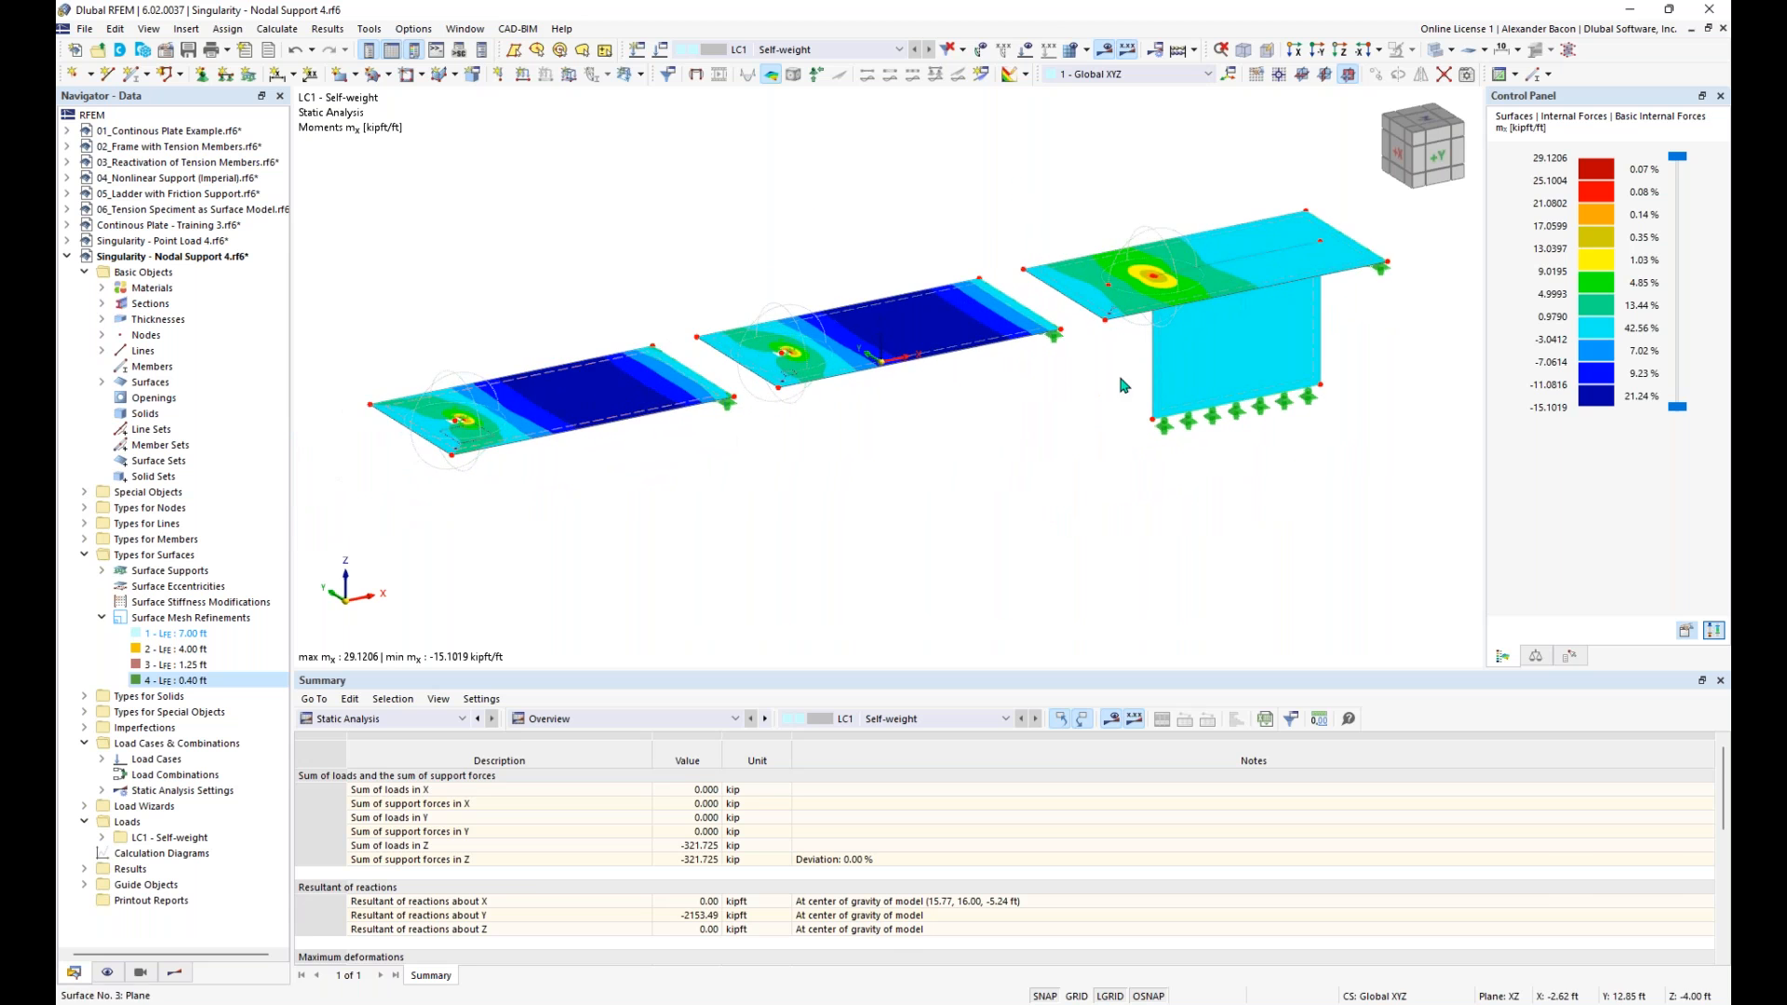
pyautogui.scroll(5, 1246, 377)
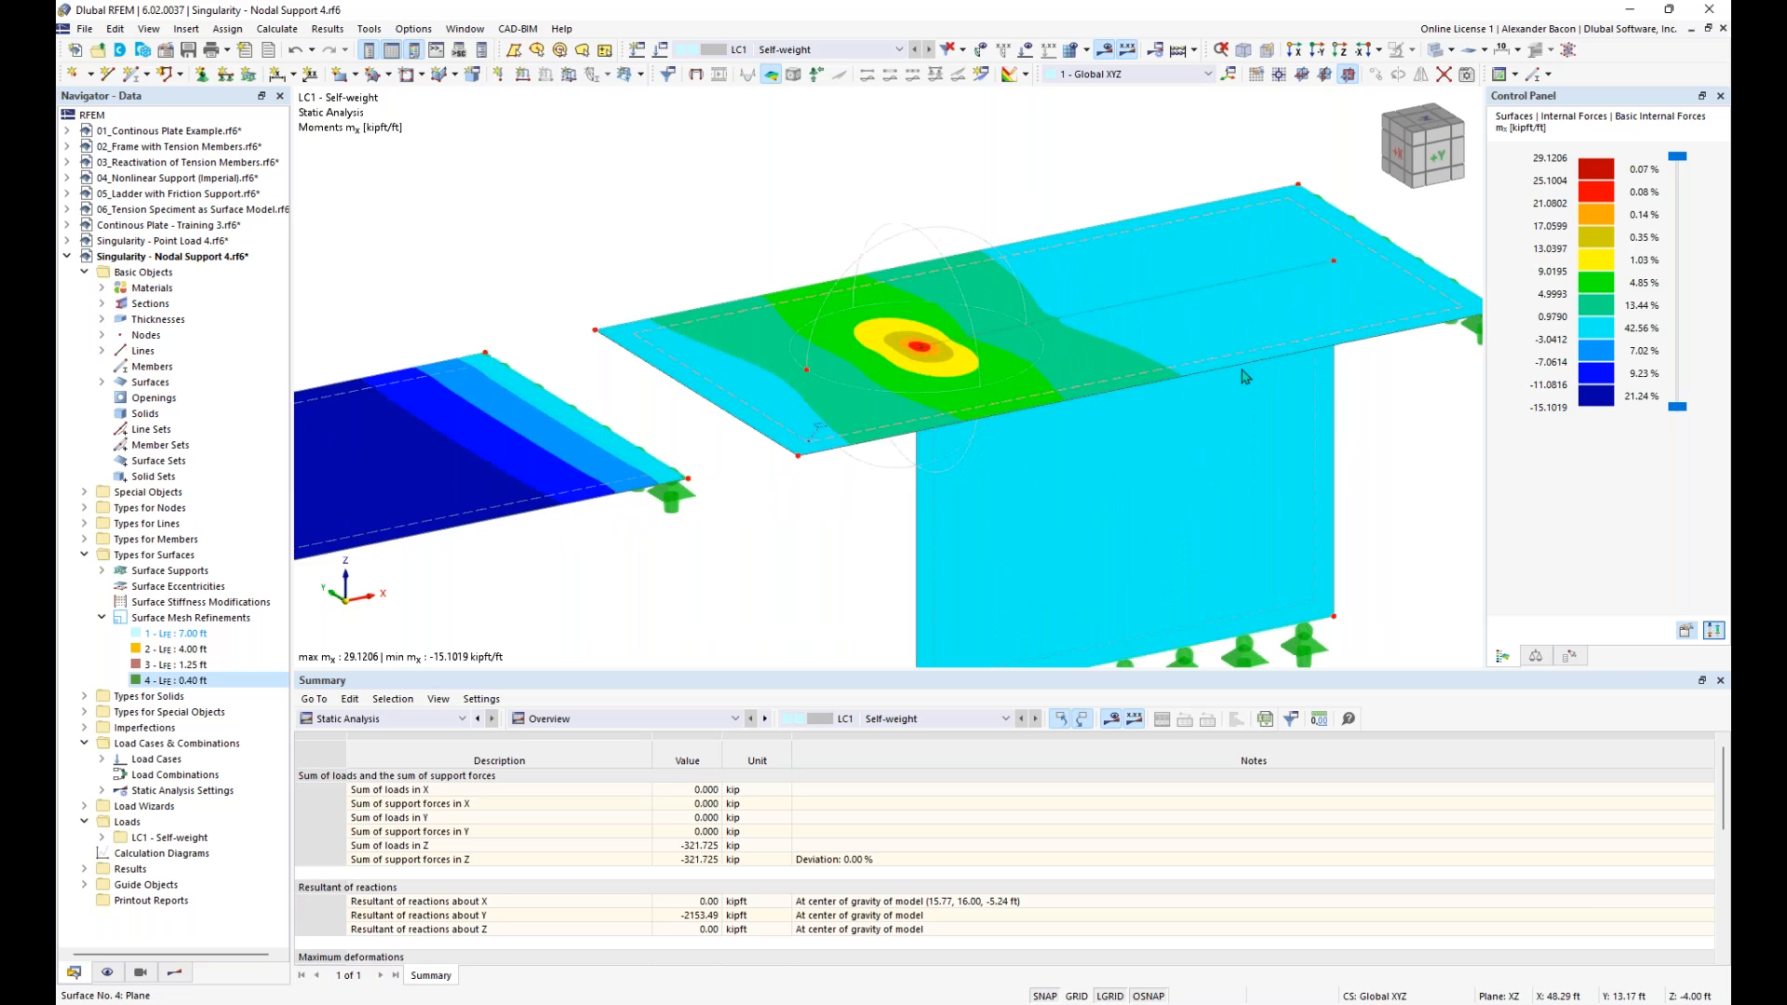
pyautogui.scroll(-2, 1247, 375)
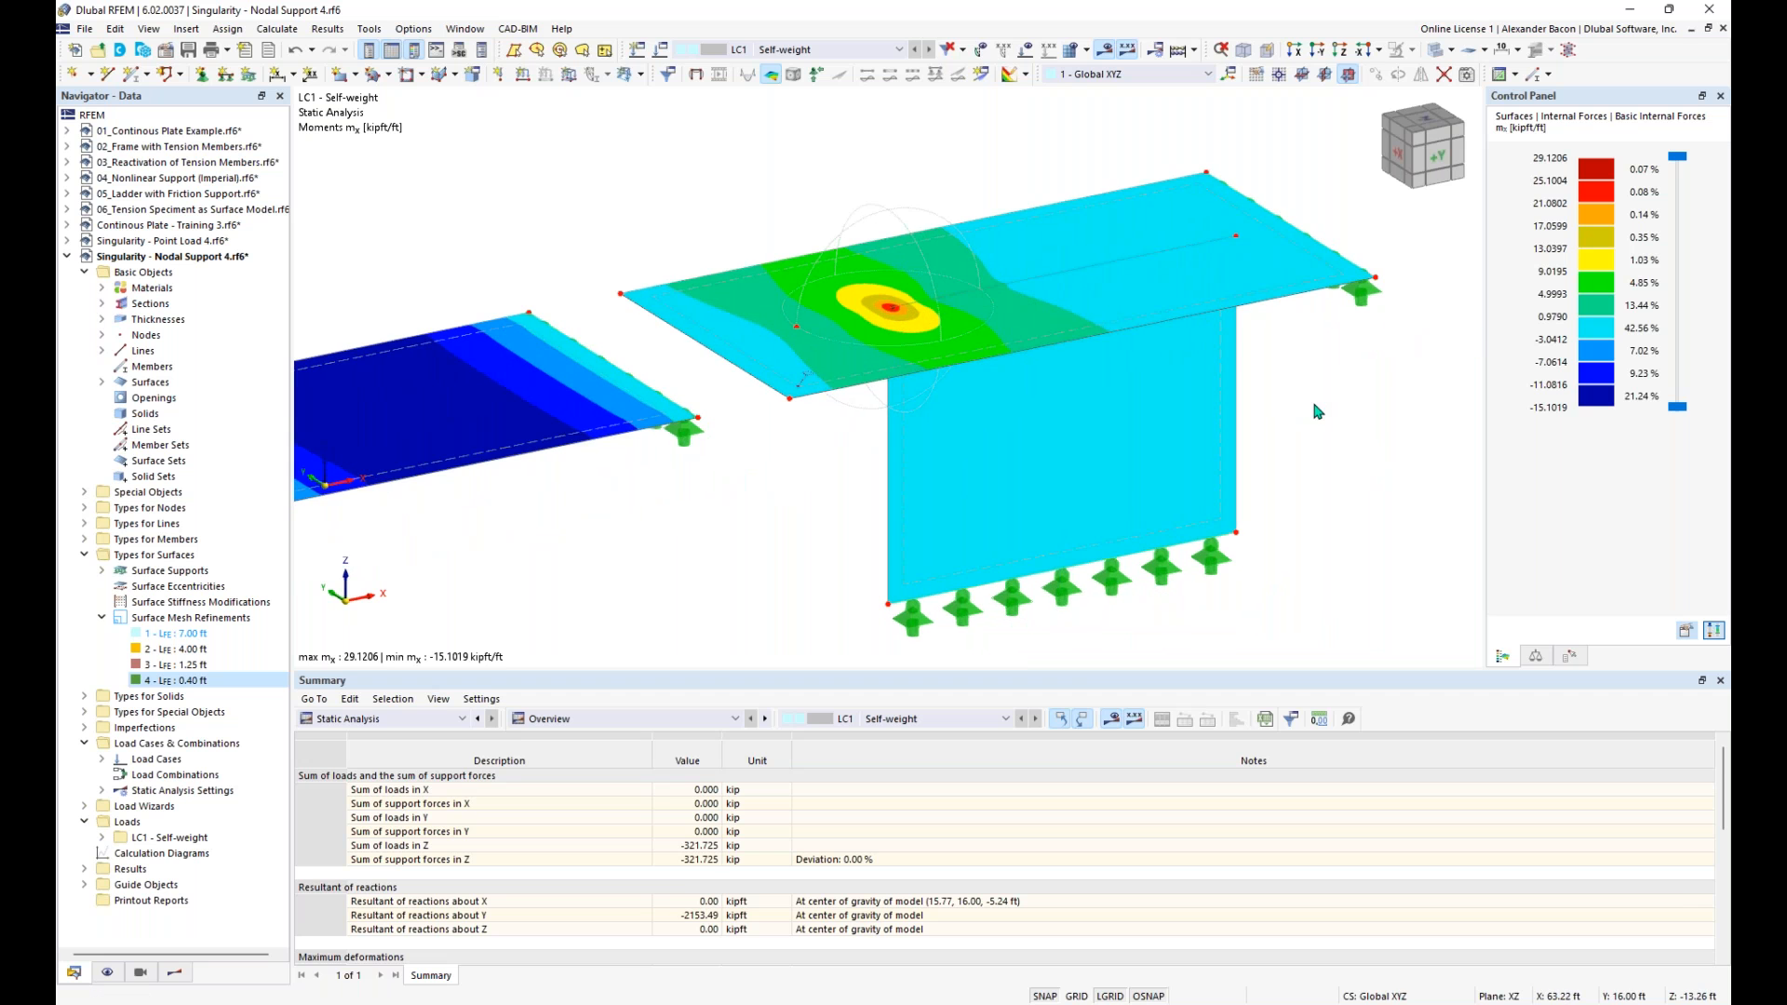
pyautogui.scroll(-3, 1308, 423)
pyautogui.moveTo(1007, 549); pyautogui.dragTo(1044, 504, button='middle')
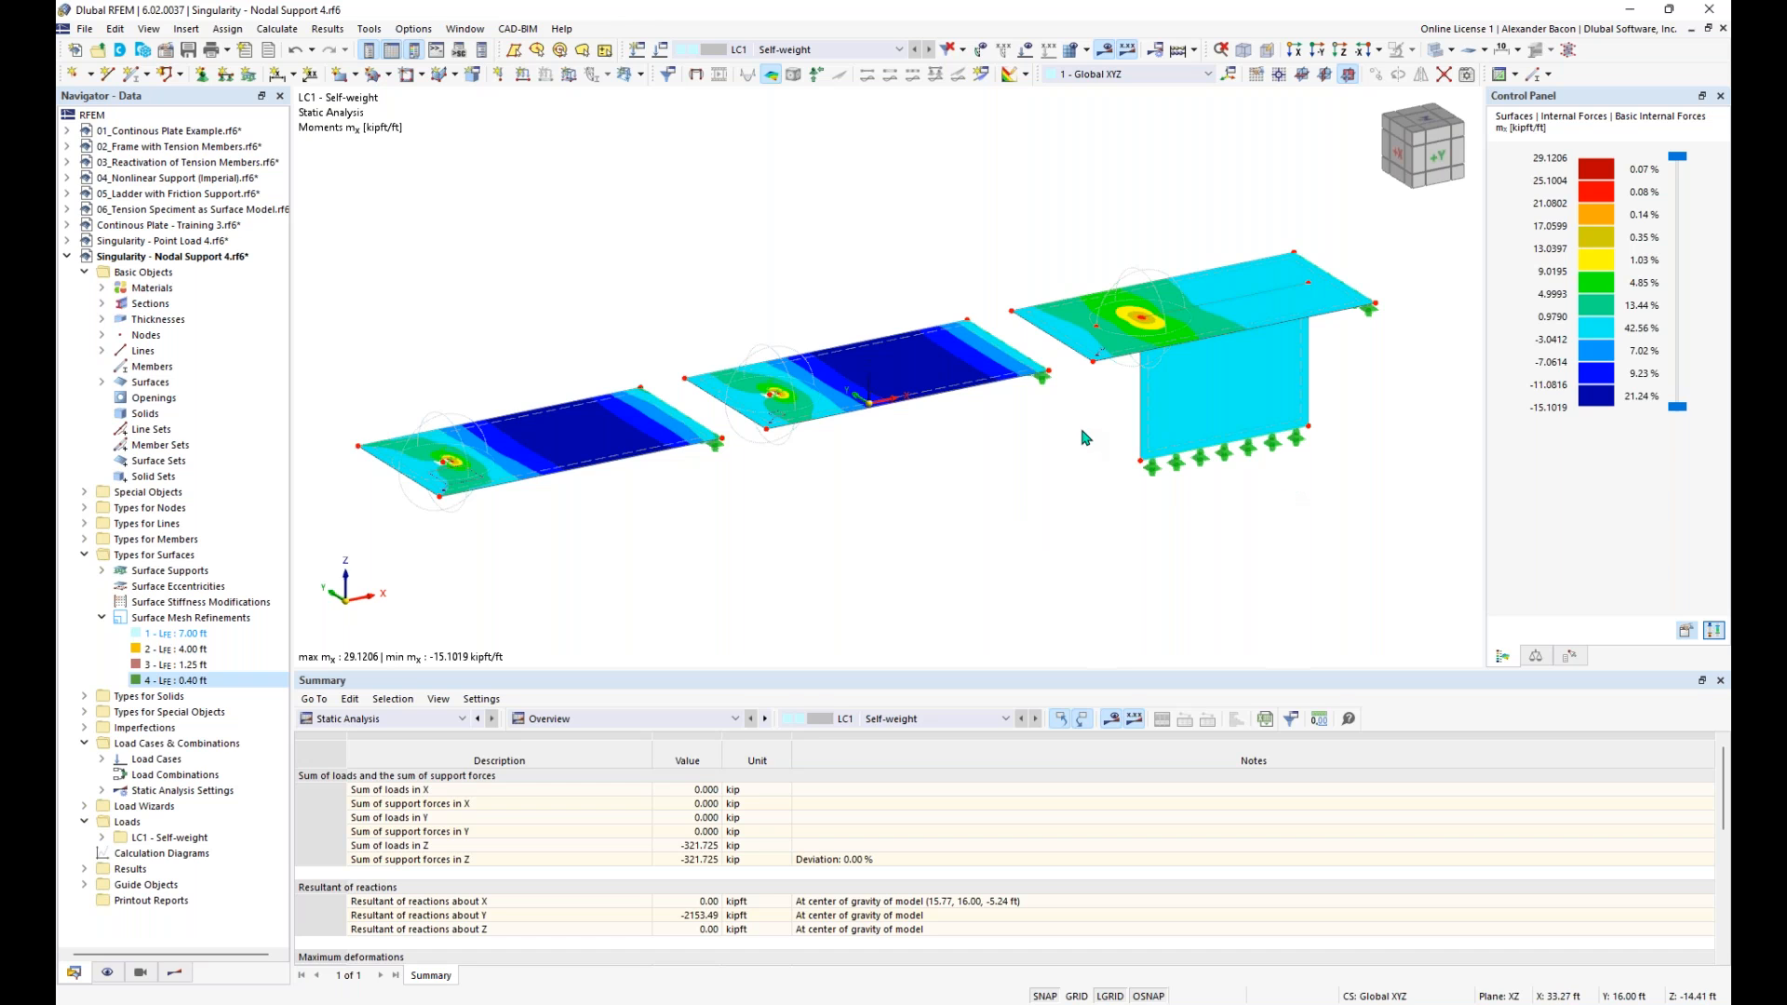
pyautogui.moveTo(1360, 416); pyautogui.dragTo(1298, 437, button='middle')
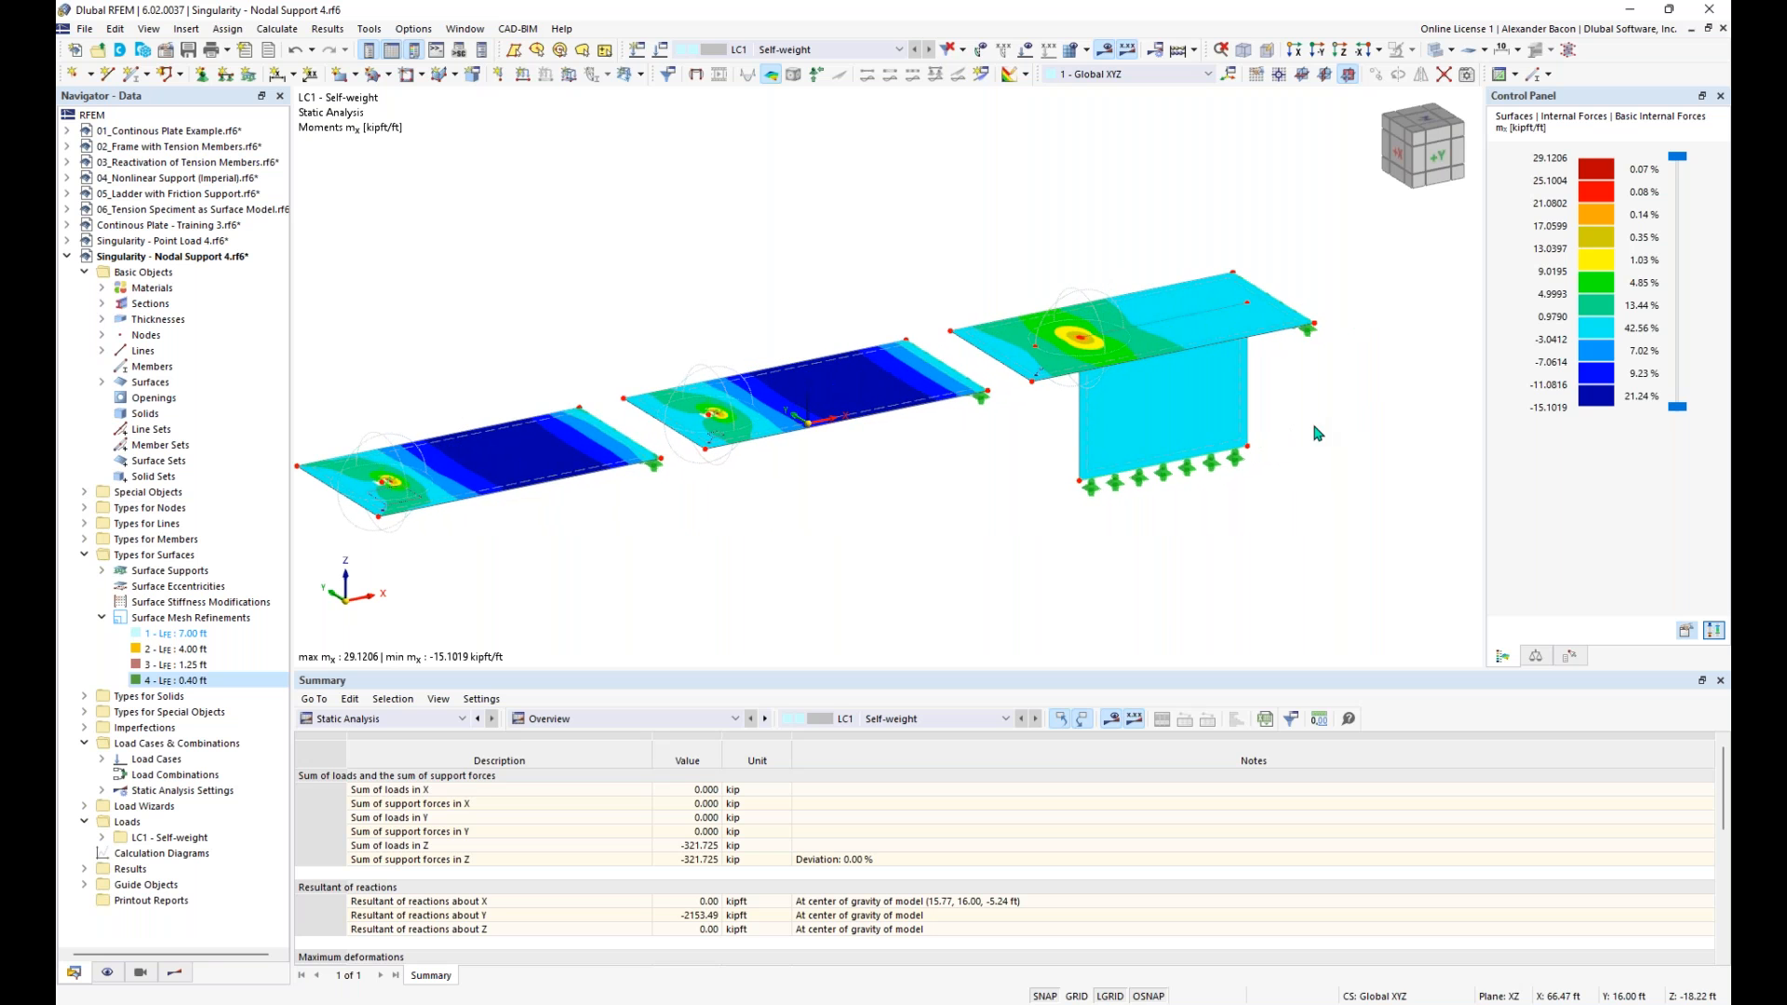
pyautogui.scroll(5, 1178, 366)
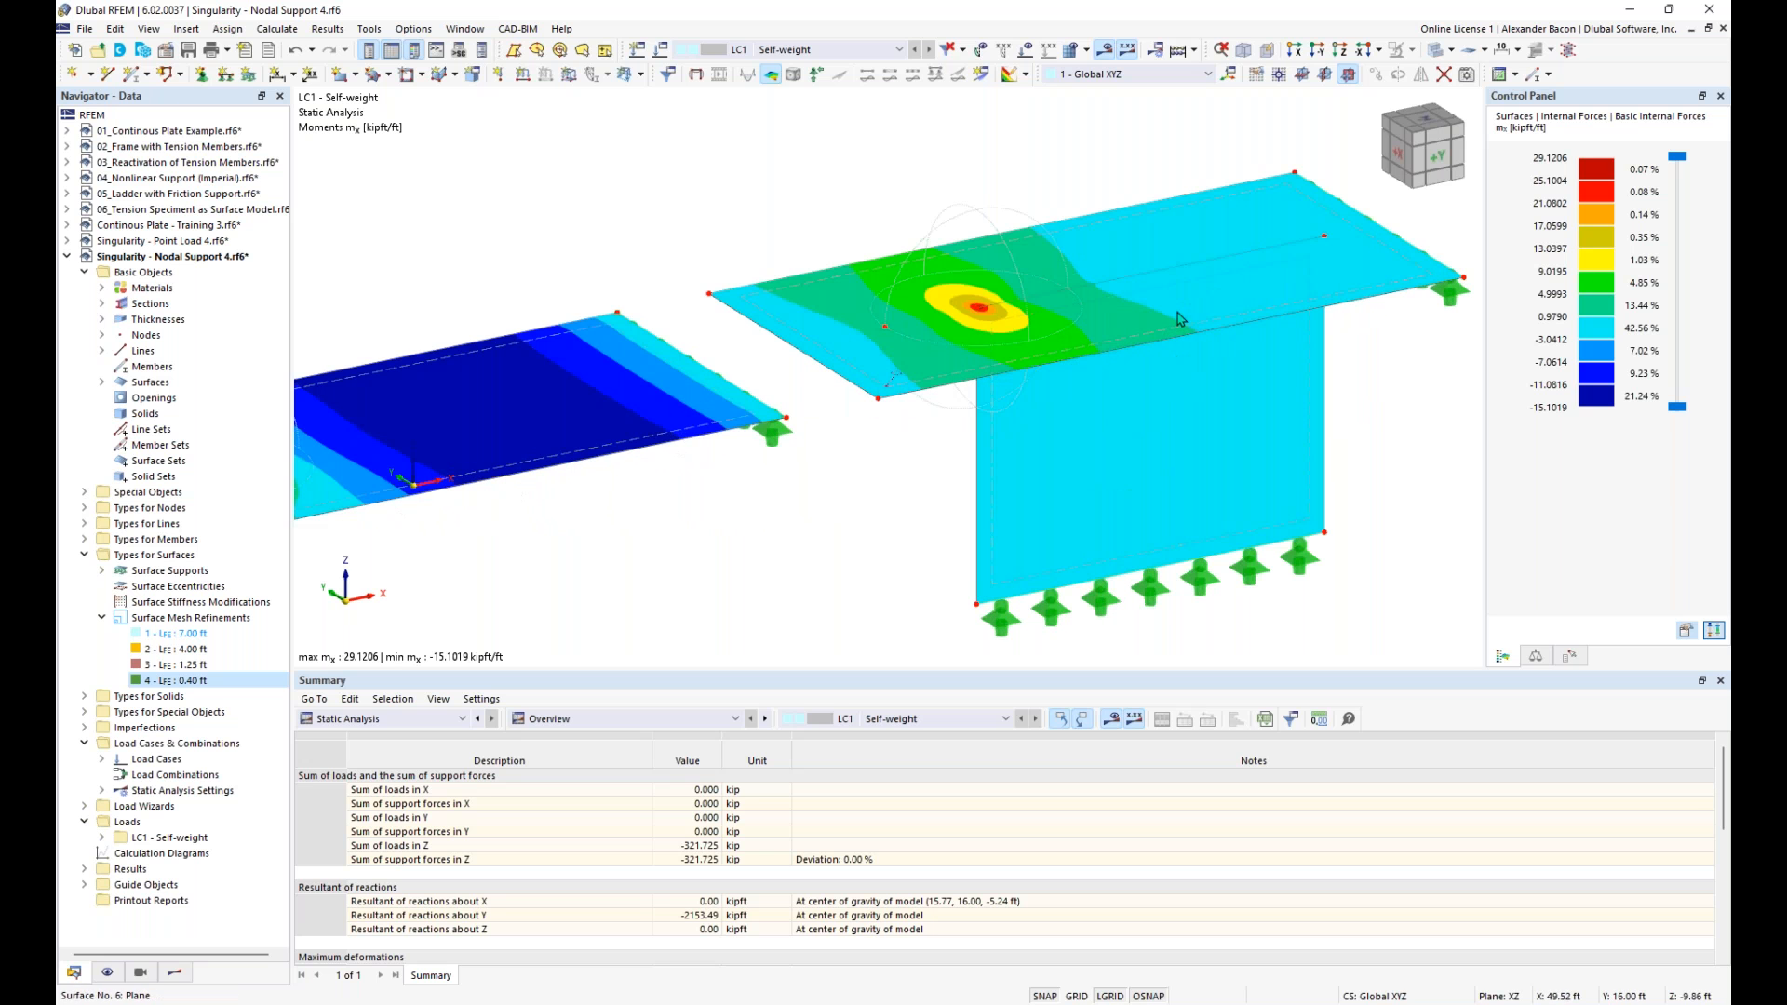
pyautogui.moveTo(1359, 408); pyautogui.dragTo(1279, 376, button='middle')
pyautogui.keyDown('ctrl'); pyautogui.moveTo(1101, 385); pyautogui.dragTo(1091, 517, button='middle'); pyautogui.keyUp('ctrl')
pyautogui.moveTo(1220, 399); pyautogui.dragTo(1141, 466, button='middle')
pyautogui.scroll(1, 1145, 447)
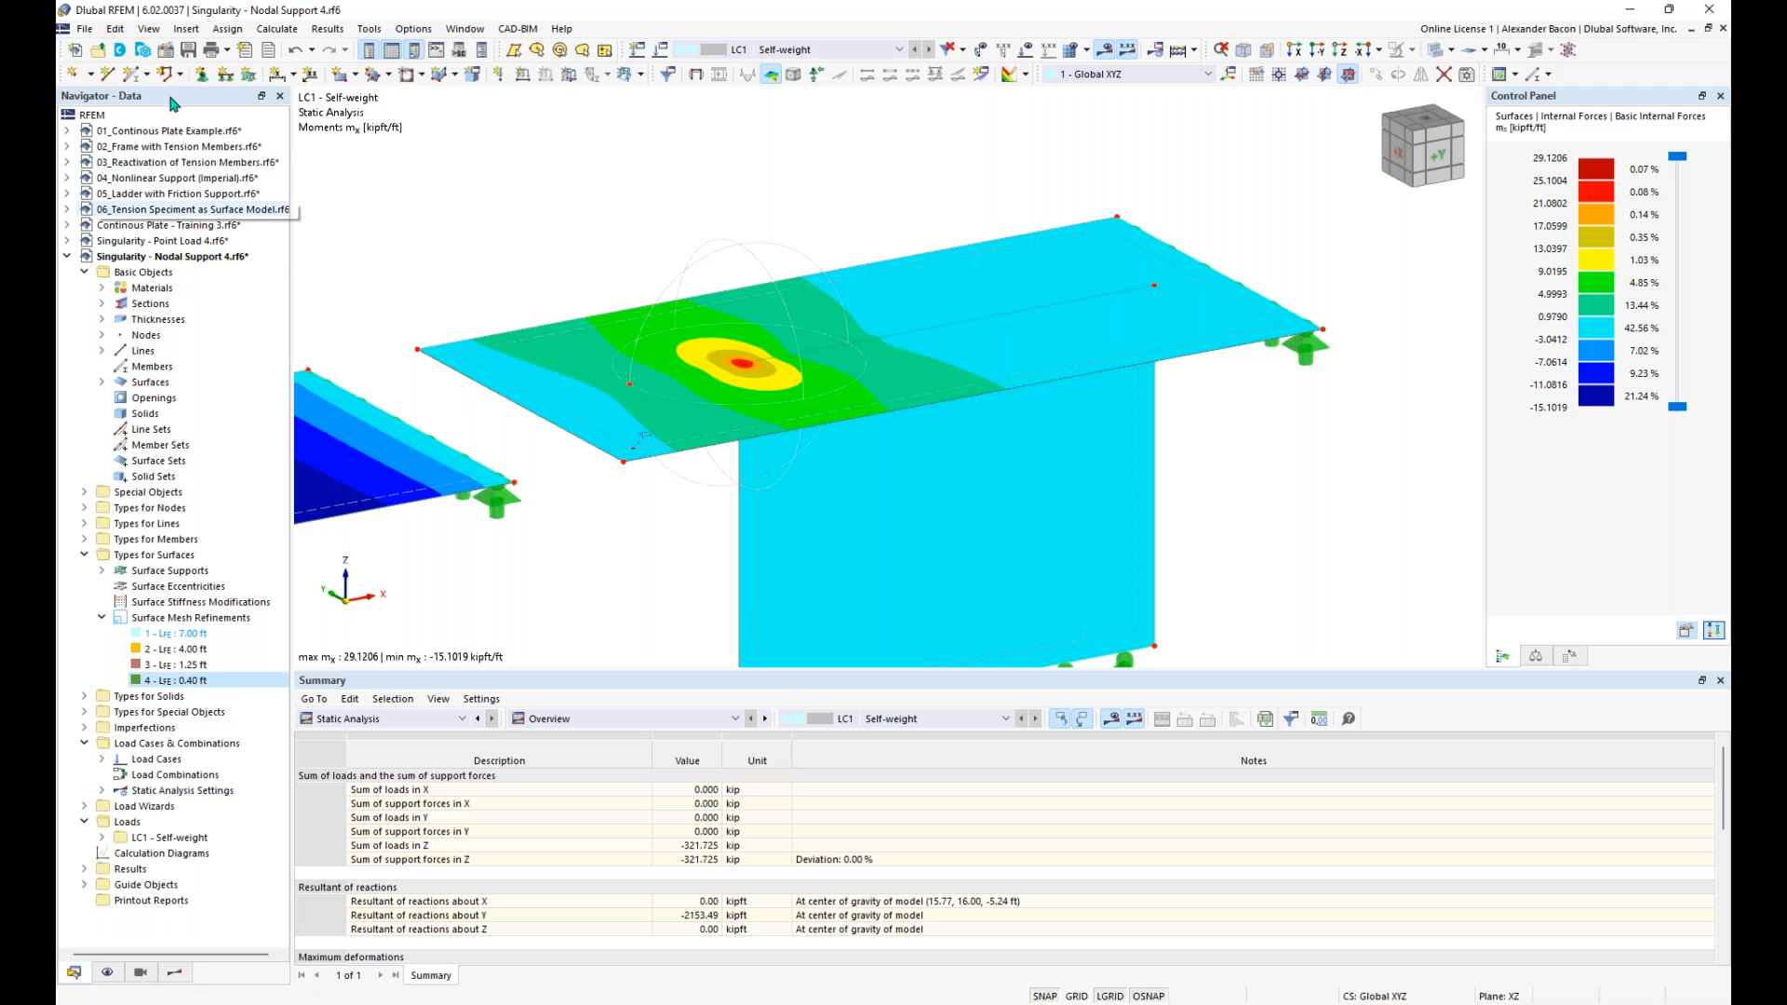
# - Activate the Stress-Strain Analysis add-on for the model and display its input data table
pyautogui.click(165, 53)
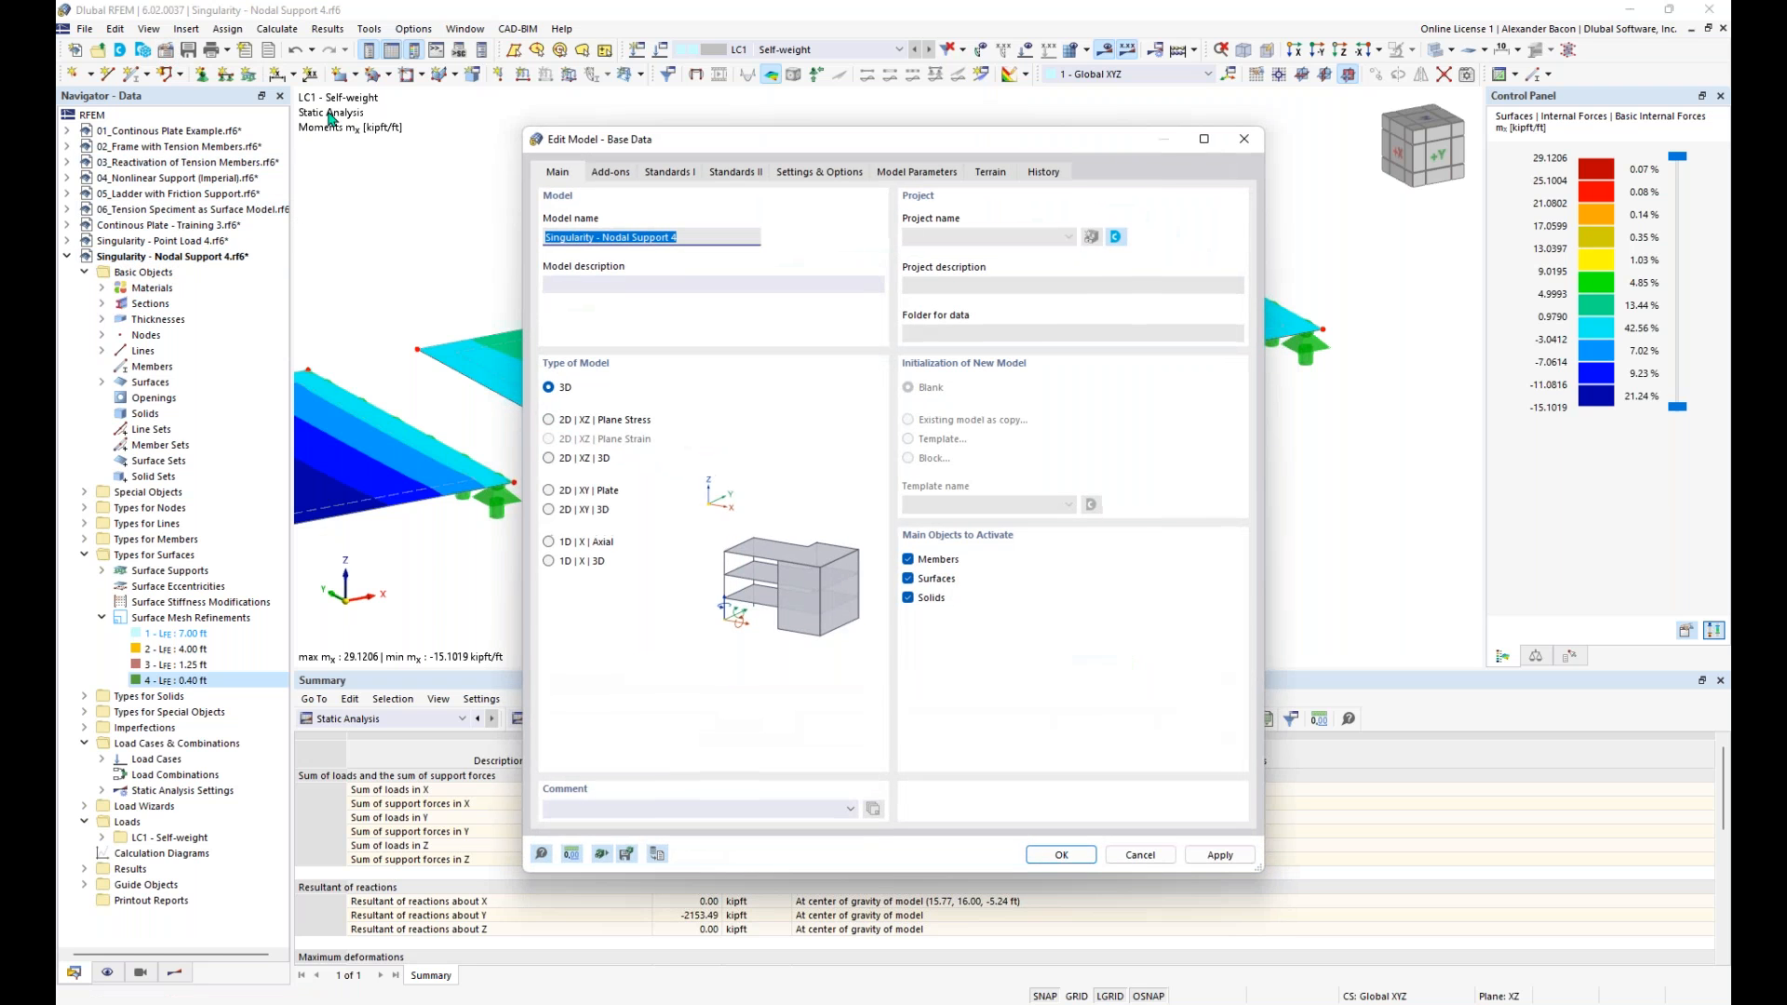
pyautogui.click(610, 175)
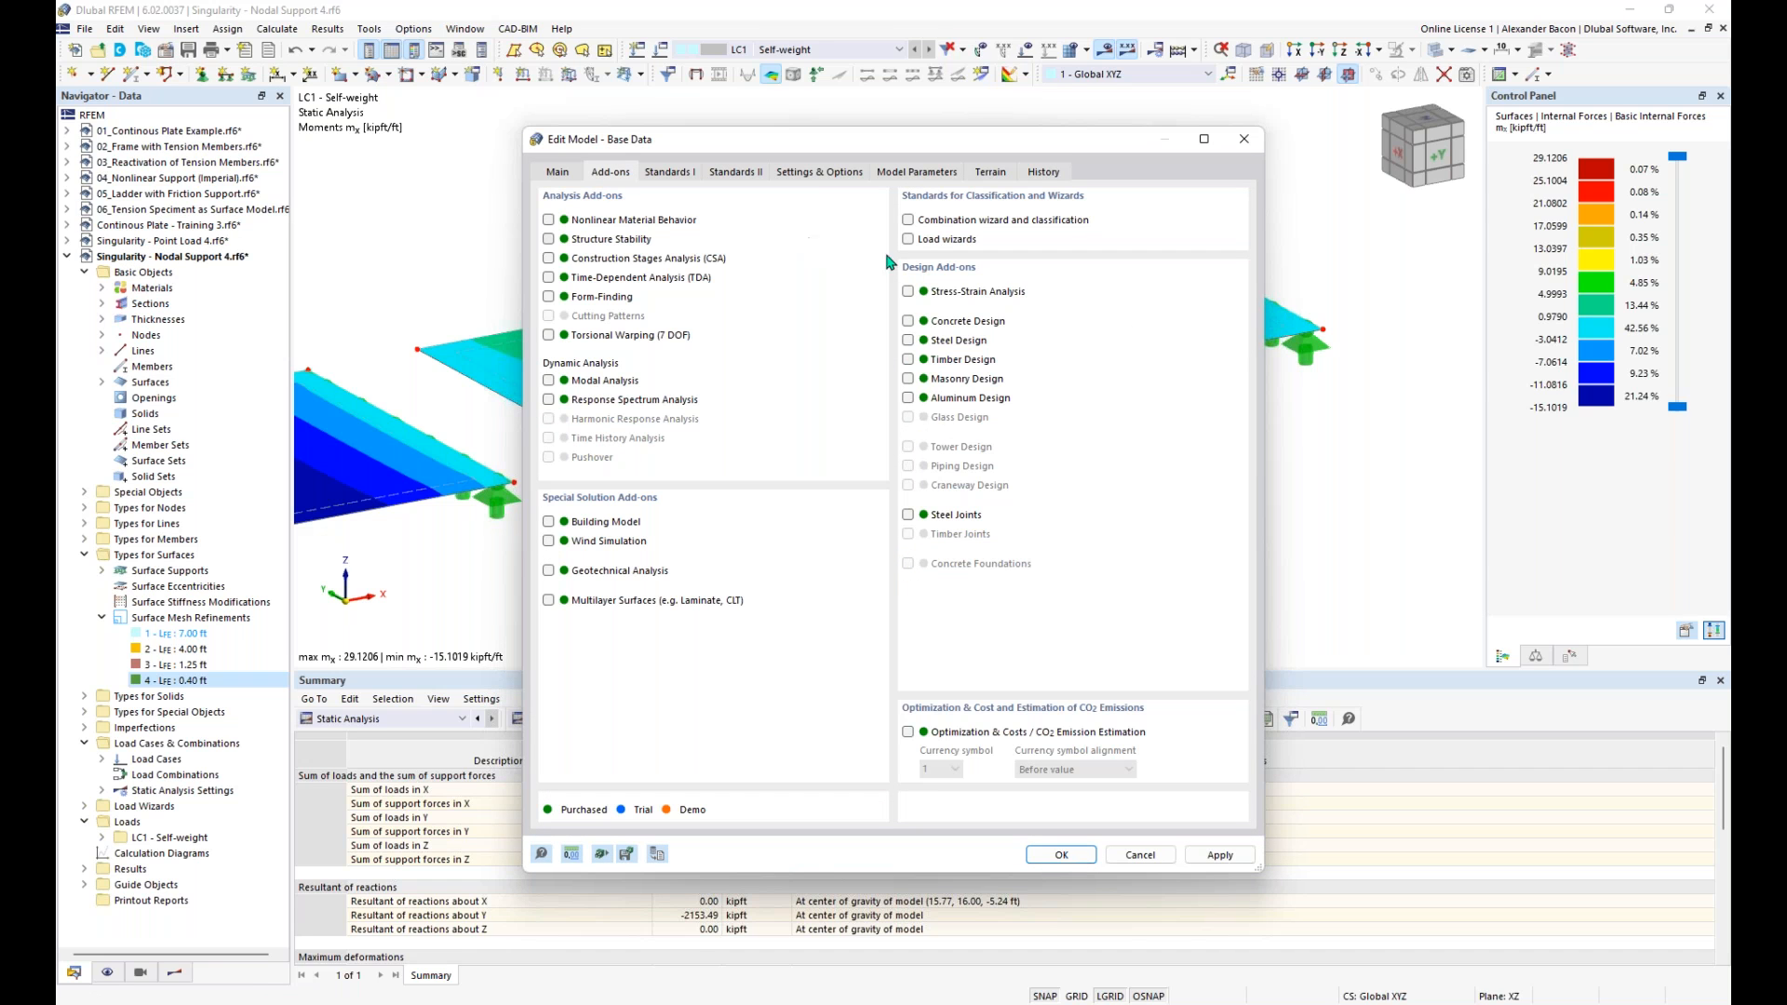
pyautogui.click(946, 294)
pyautogui.click(968, 591)
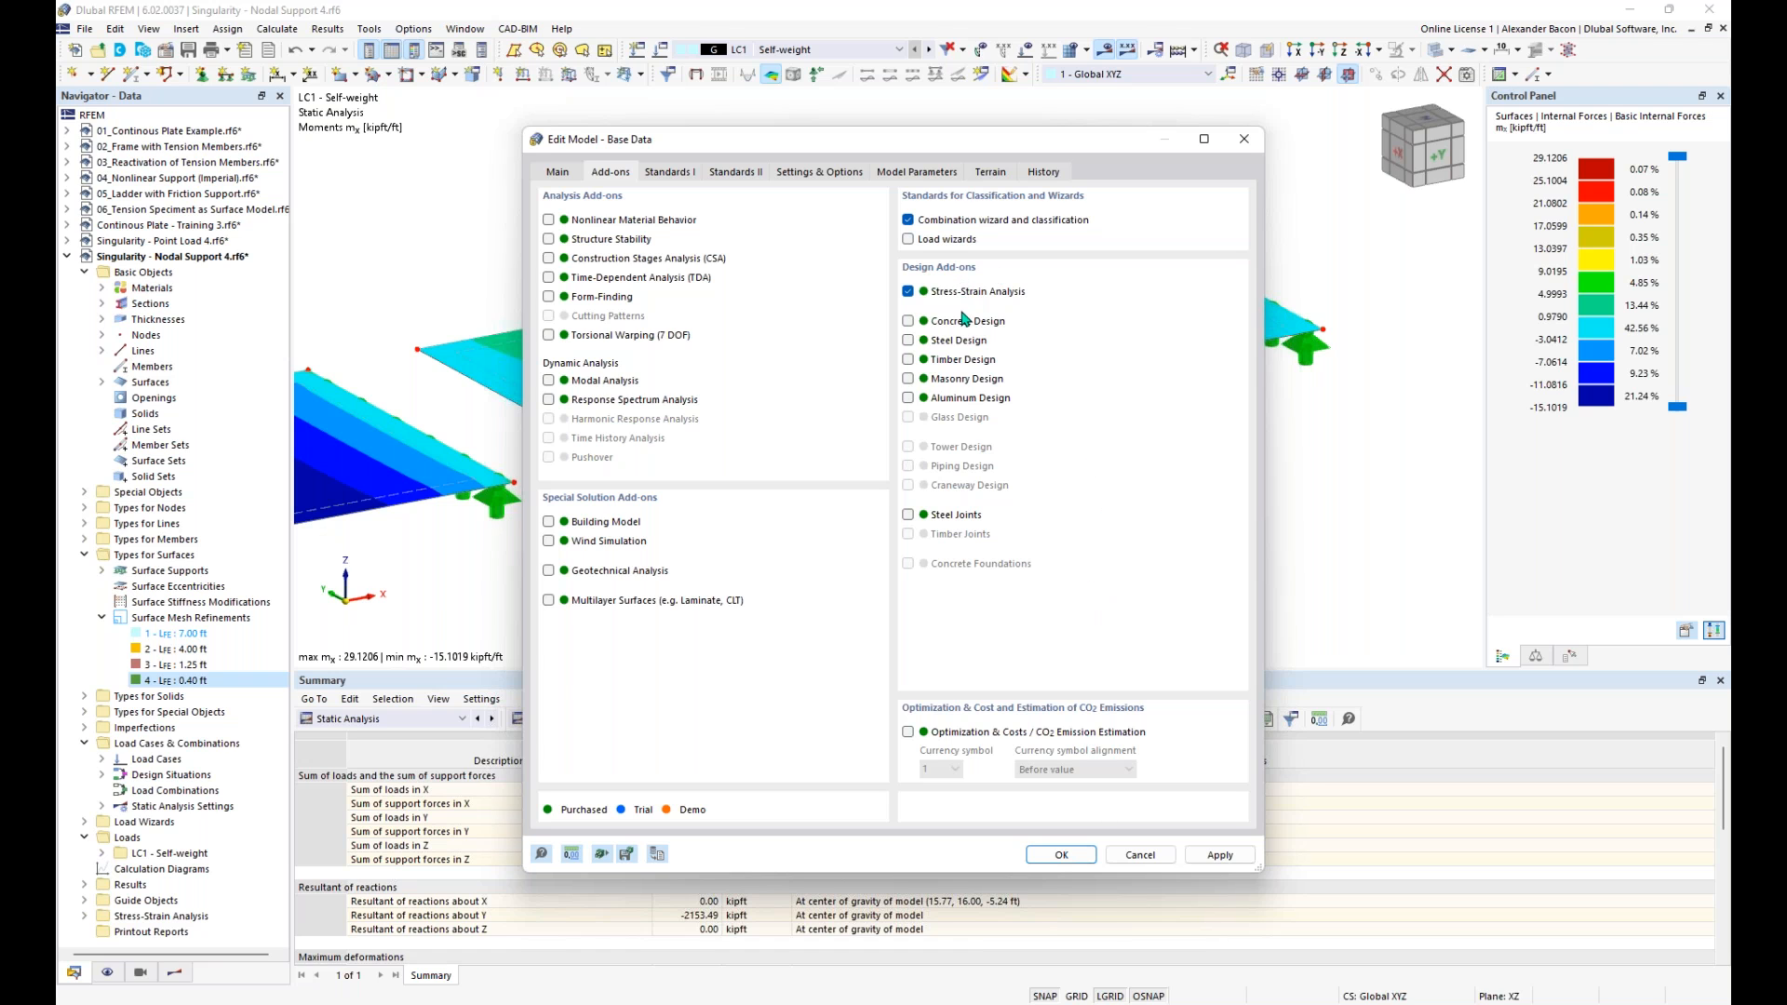
pyautogui.click(1061, 855)
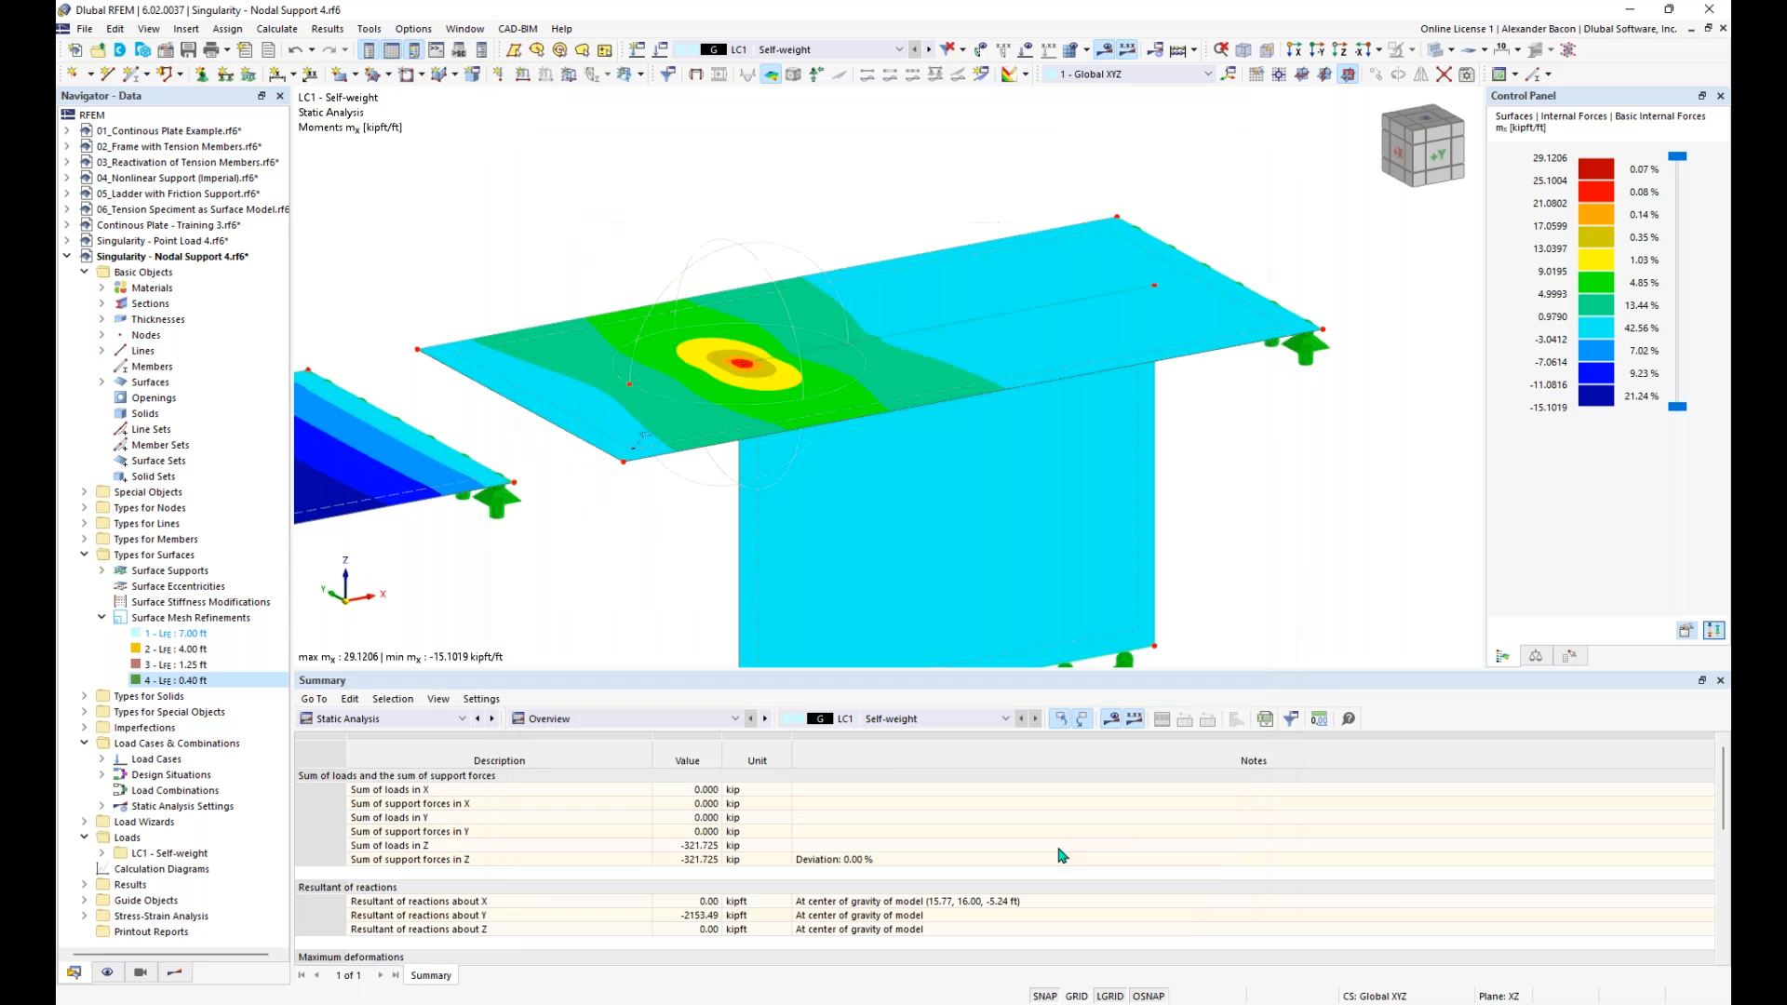
pyautogui.click(381, 719)
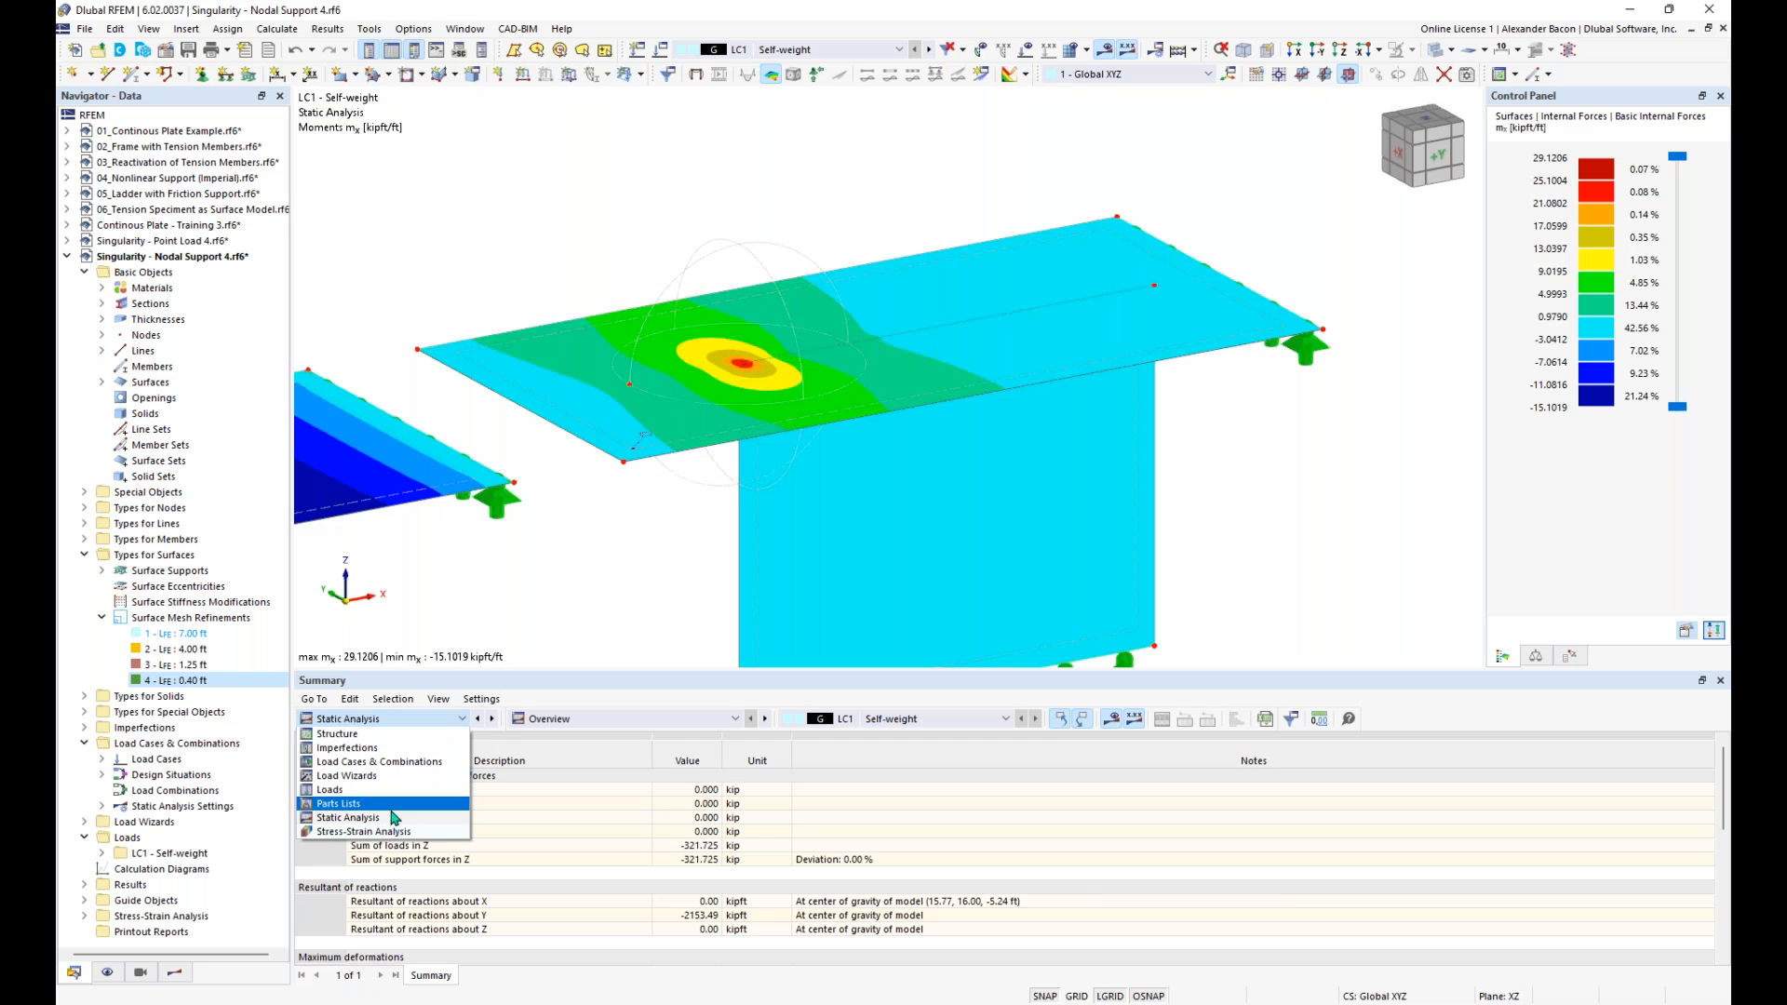
pyautogui.click(386, 832)
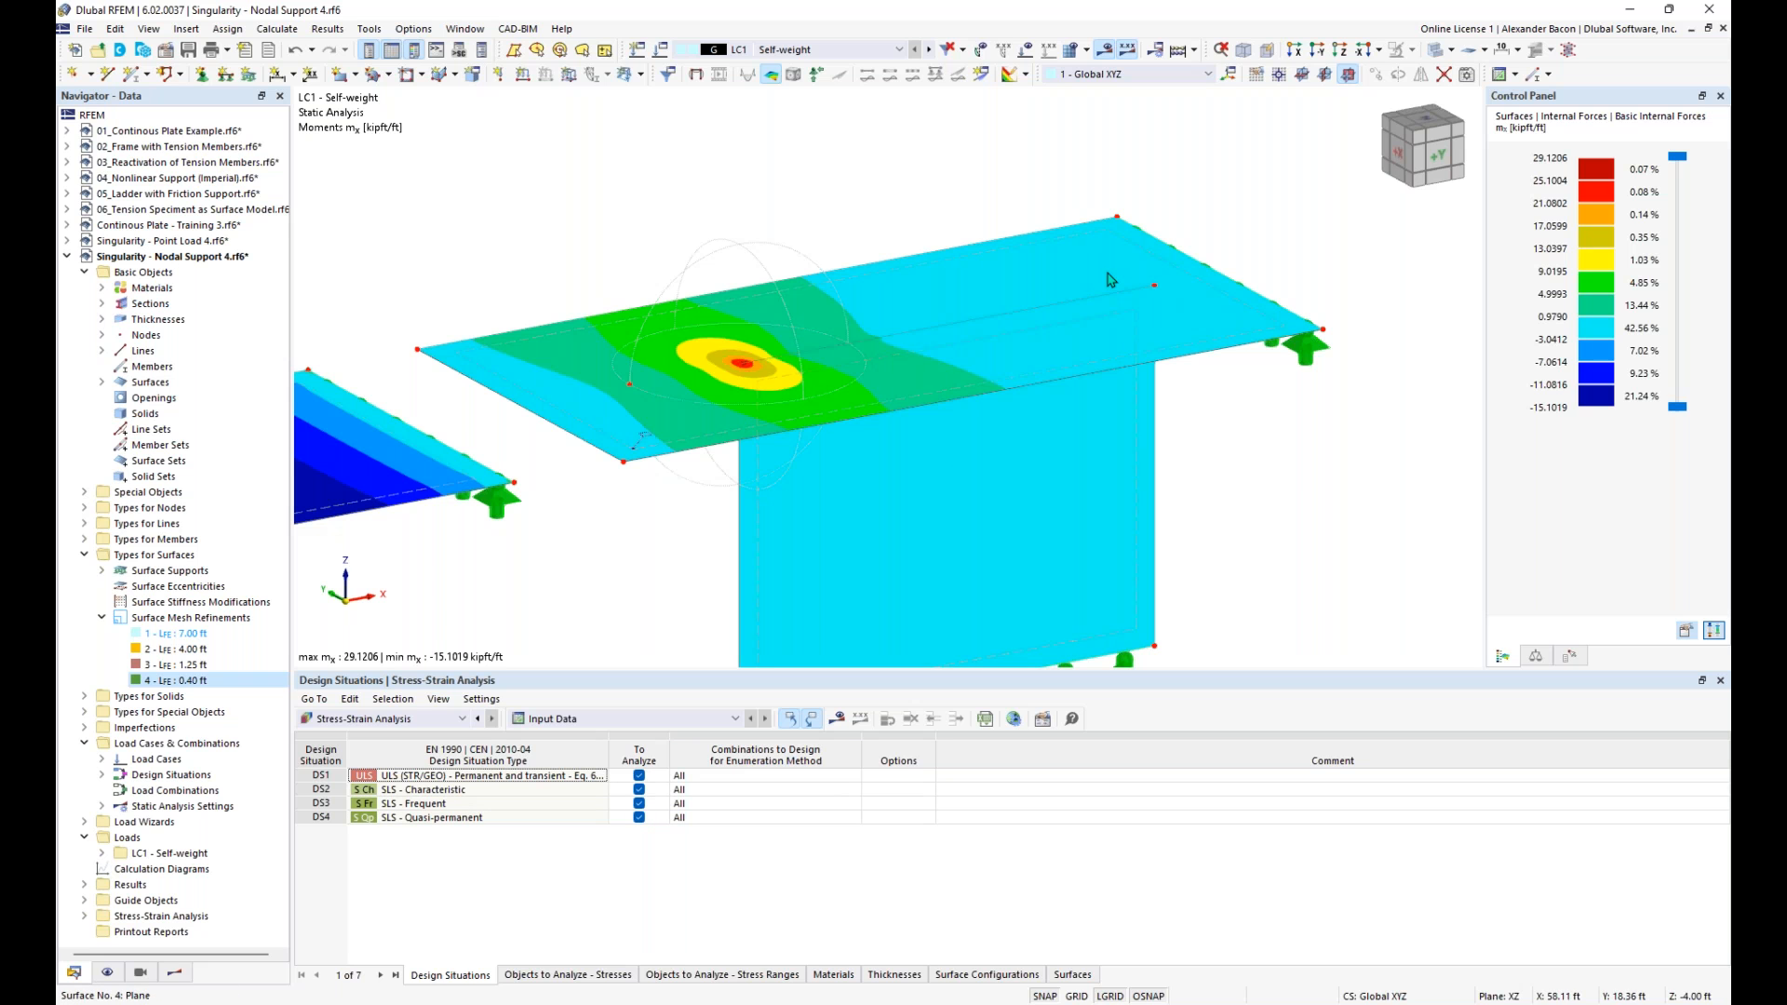
# - Enable welded joints for the line along the wall's upper edge in the slab and start defining a new line welded joint
pyautogui.rightClick(952, 324)
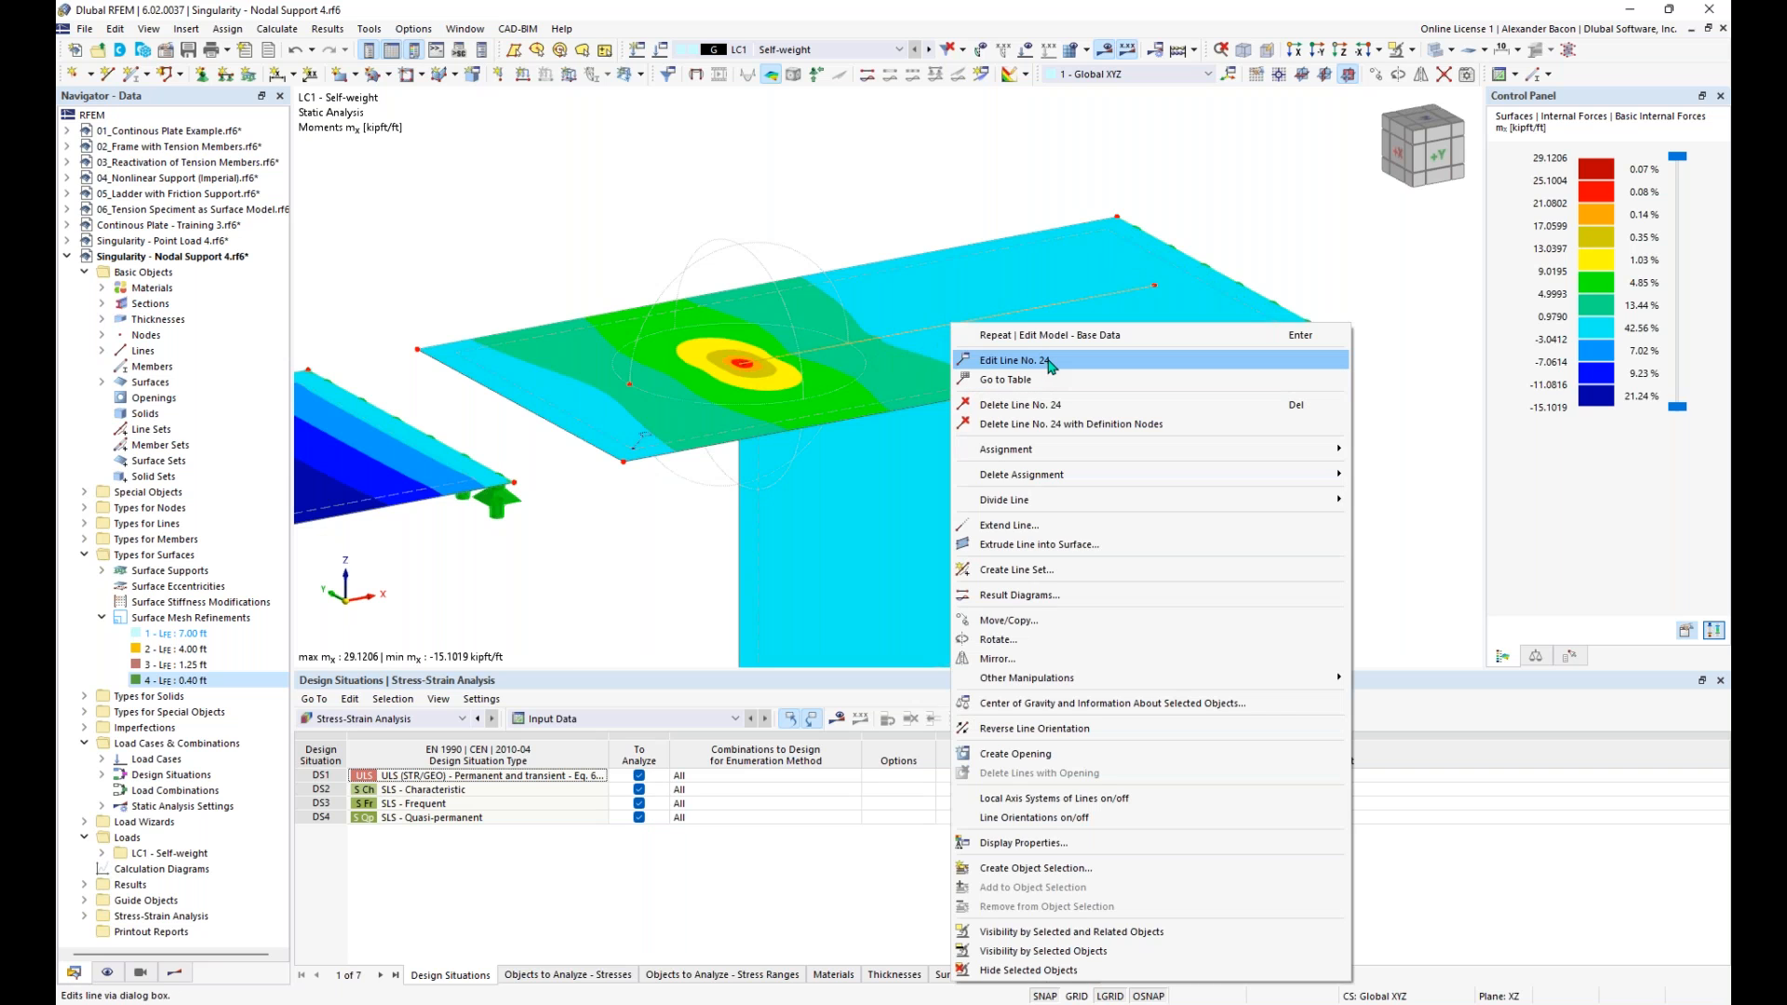
pyautogui.click(1014, 360)
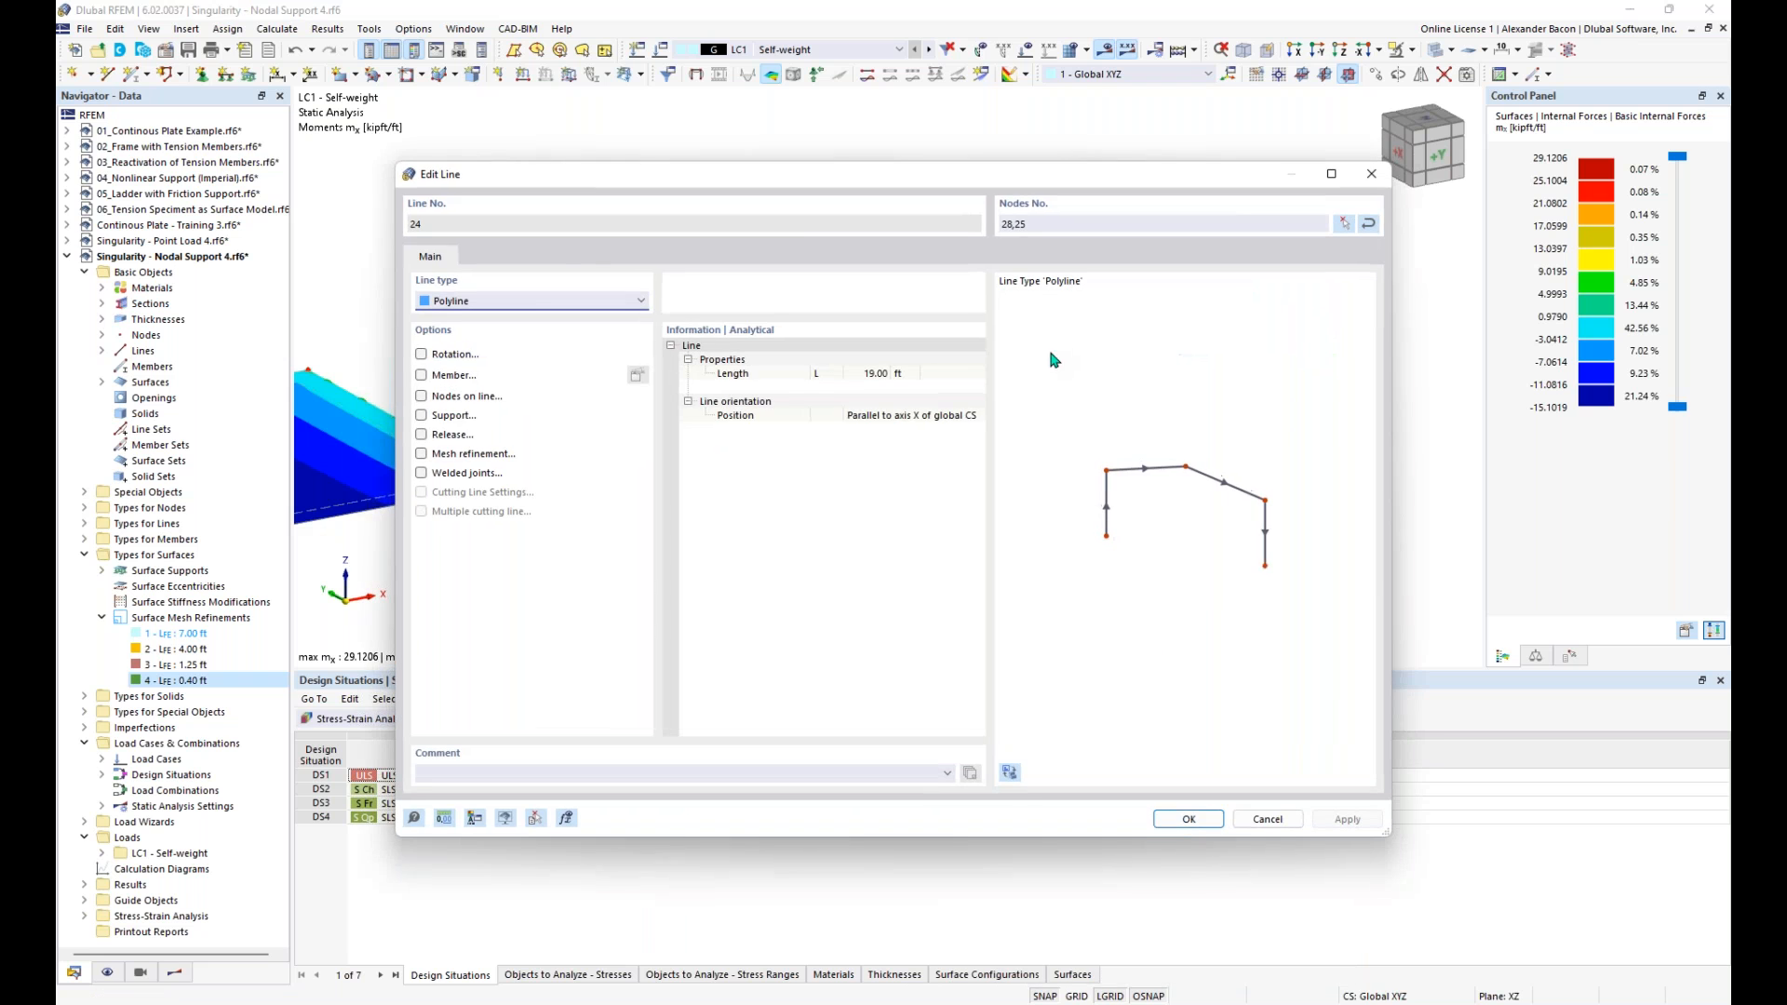
pyautogui.click(422, 474)
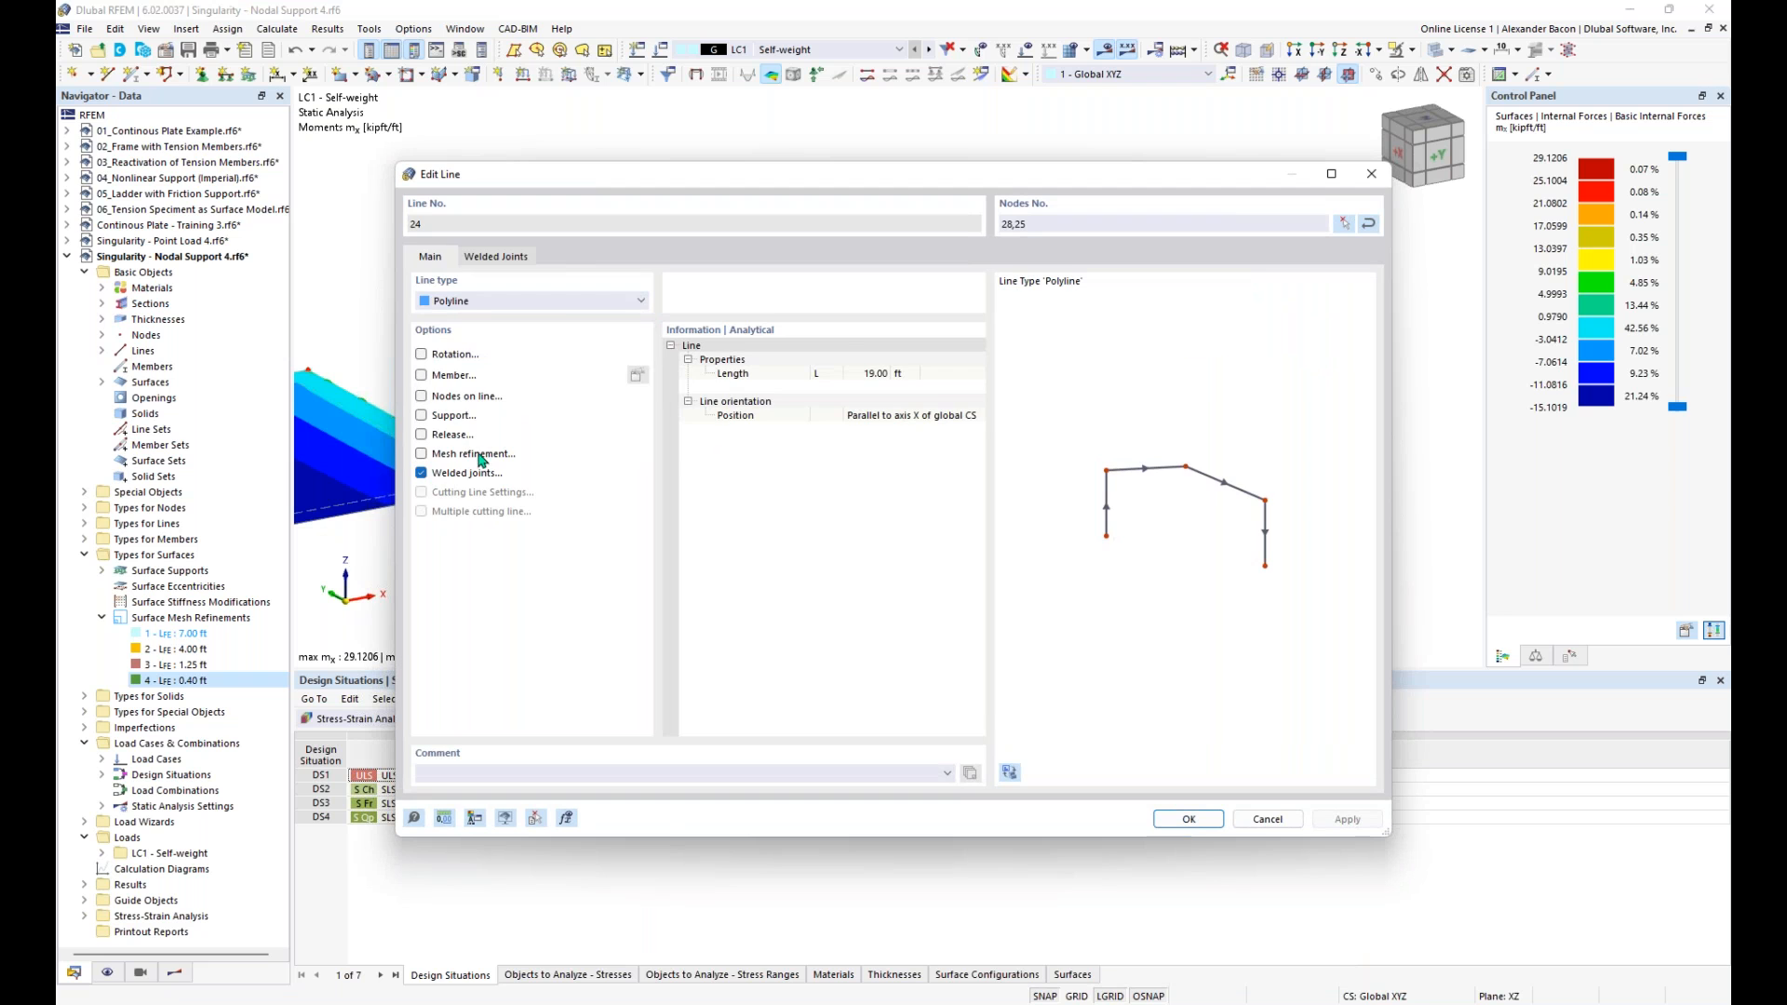
pyautogui.click(498, 259)
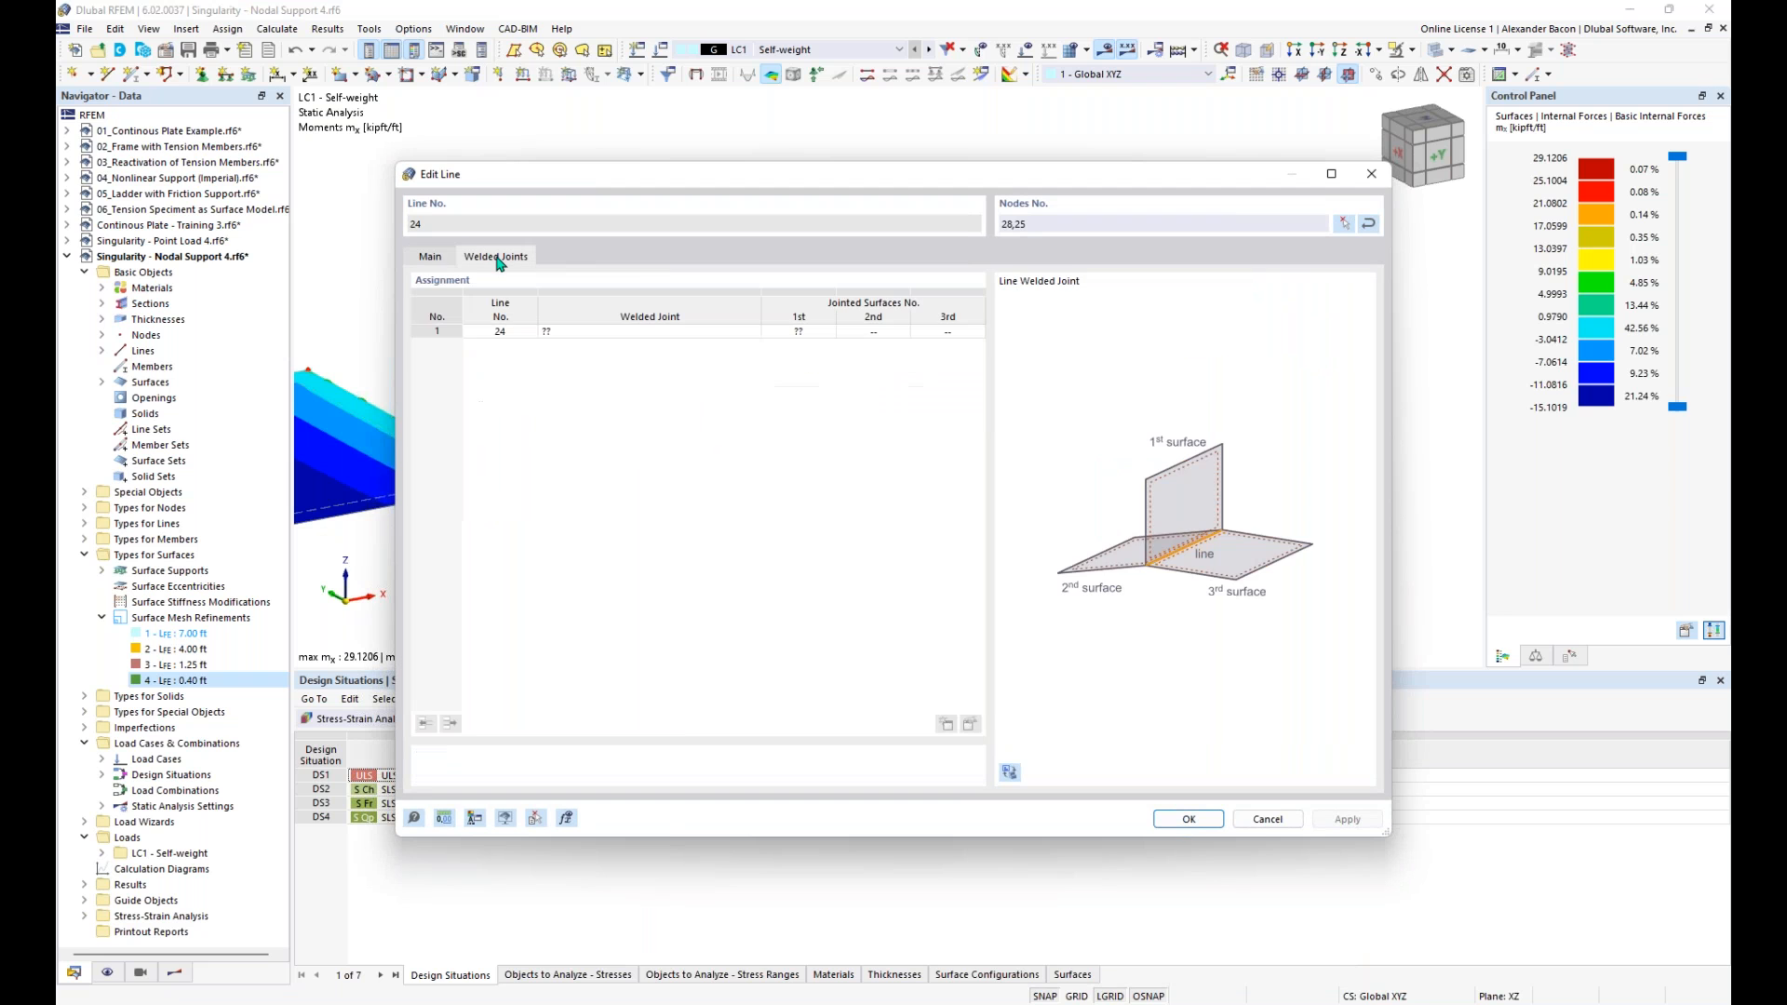
pyautogui.click(686, 333)
pyautogui.click(689, 331)
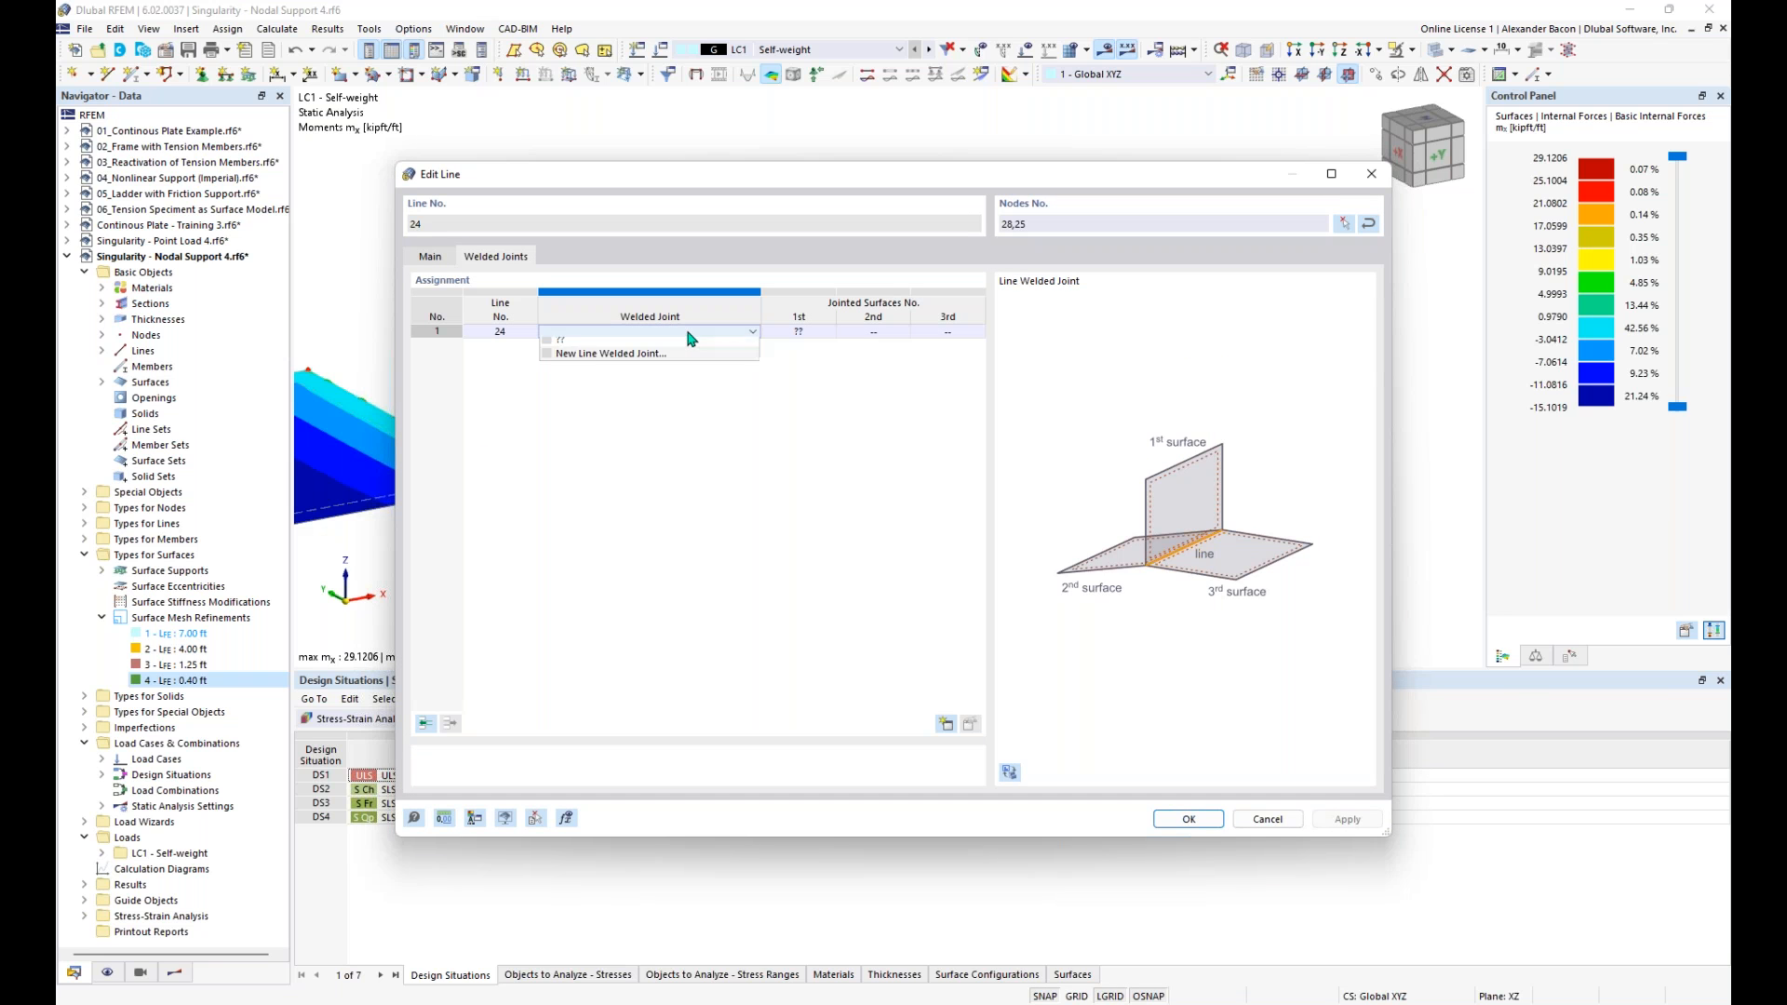
pyautogui.click(680, 360)
pyautogui.moveTo(689, 203); pyautogui.dragTo(746, 244)
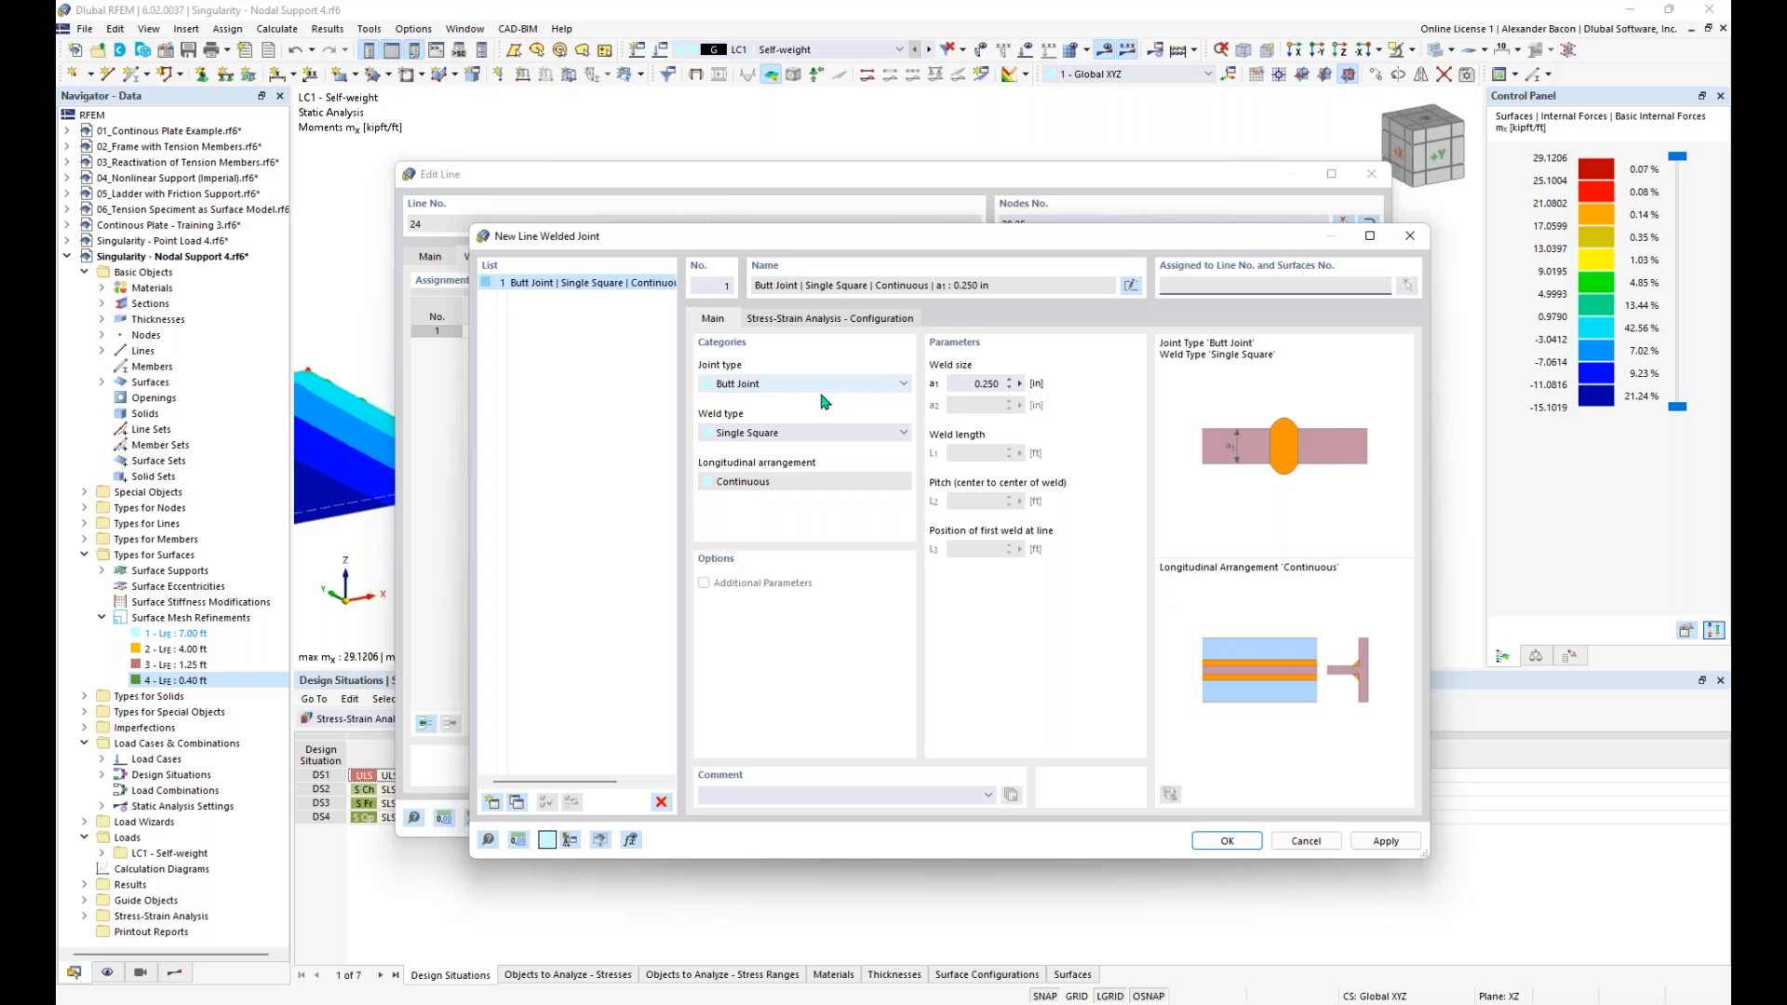
# - Review the new welded joint's joint type, weld type and stress-strain configuration options, and discard the joint and line edits
pyautogui.click(779, 384)
pyautogui.click(779, 384)
pyautogui.click(766, 435)
pyautogui.click(766, 435)
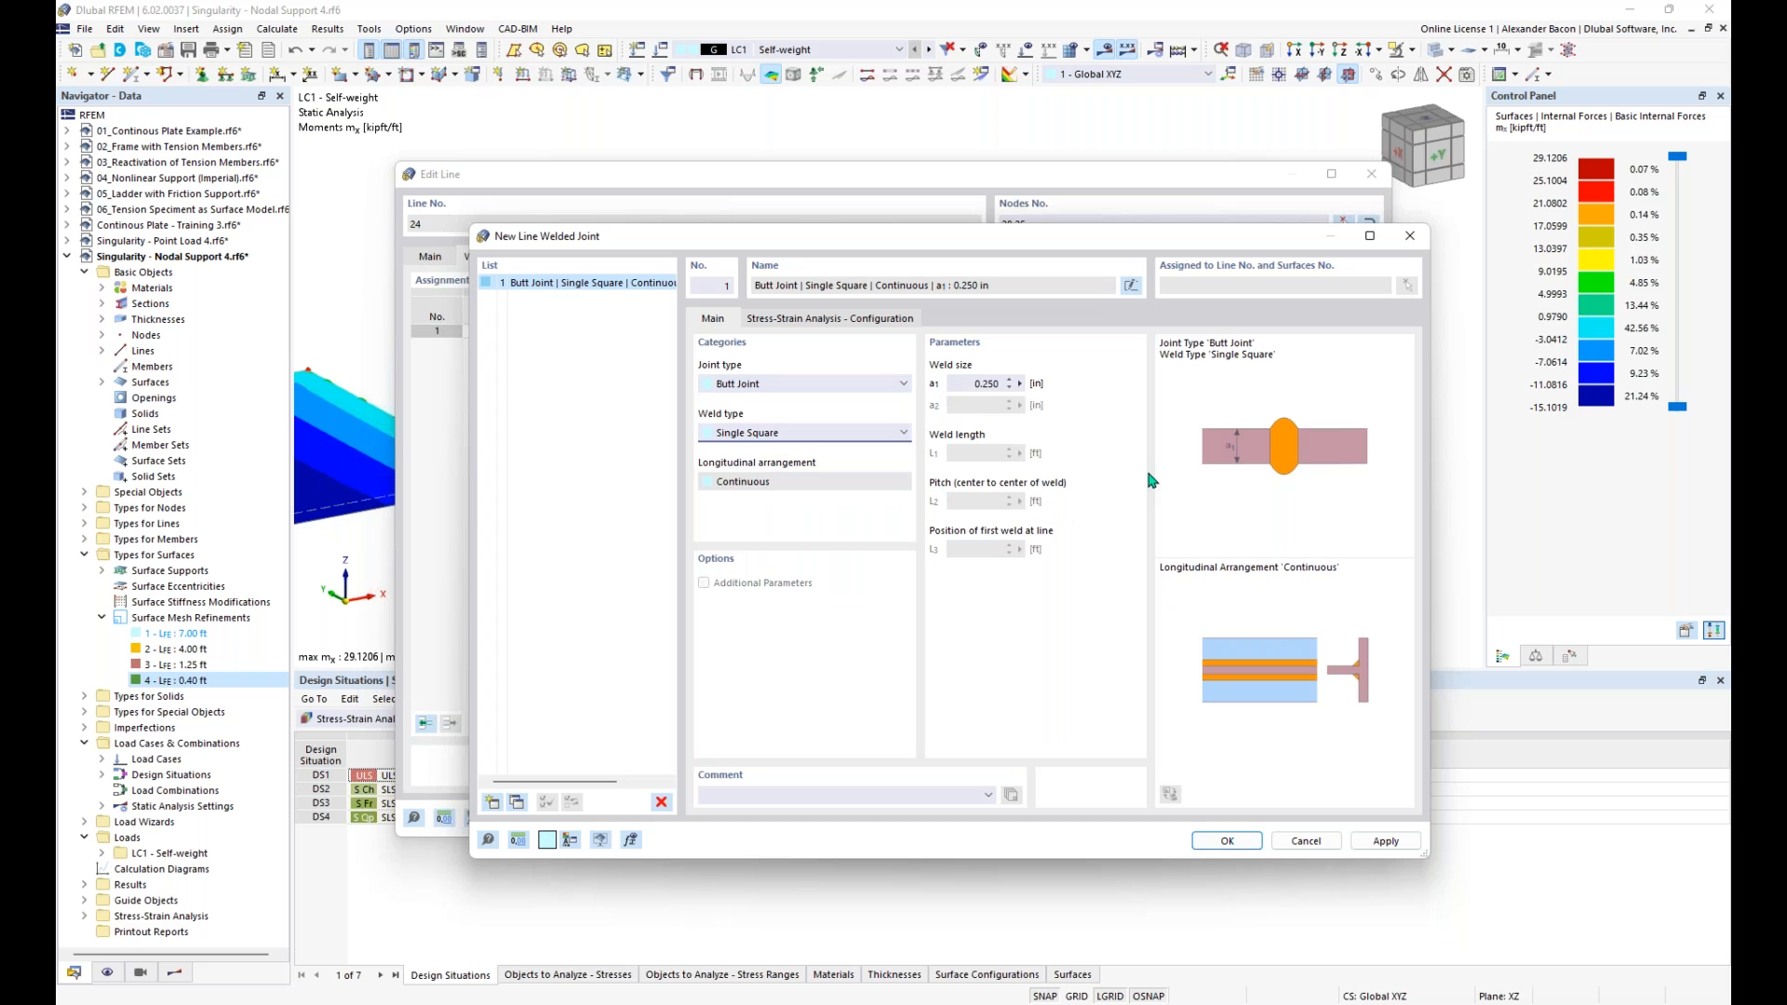
pyautogui.click(871, 322)
pyautogui.click(717, 320)
pyautogui.click(1411, 238)
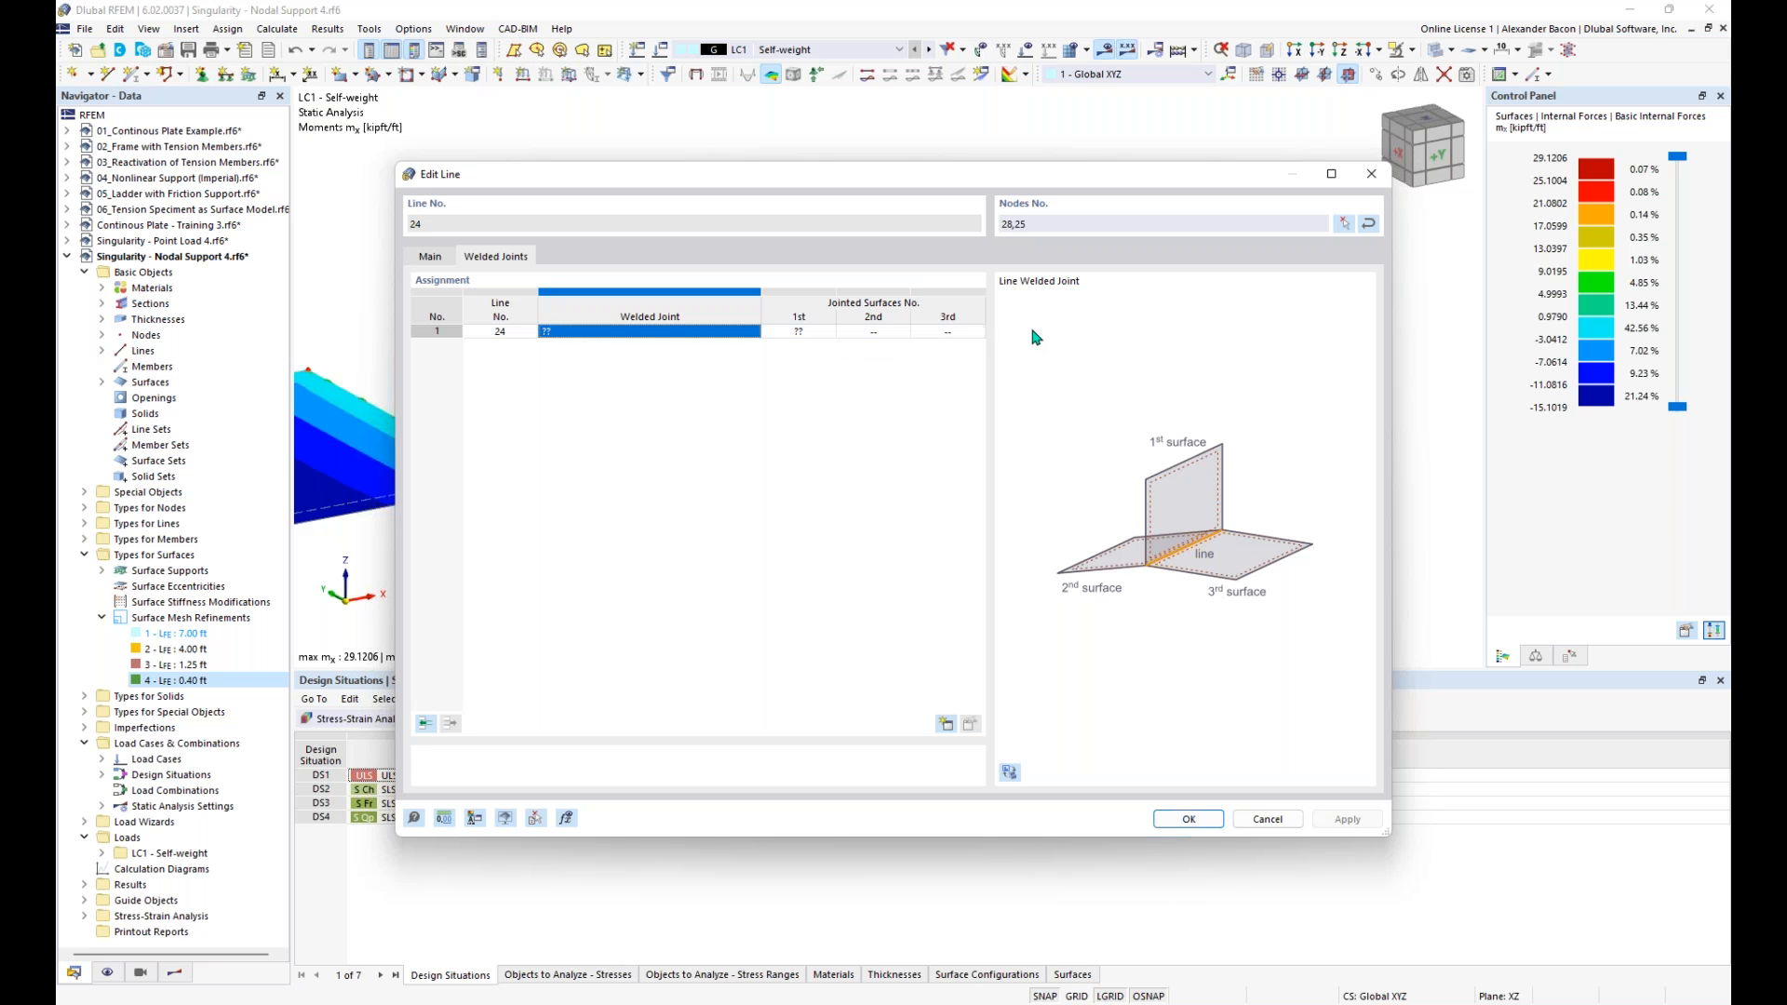
pyautogui.click(1372, 175)
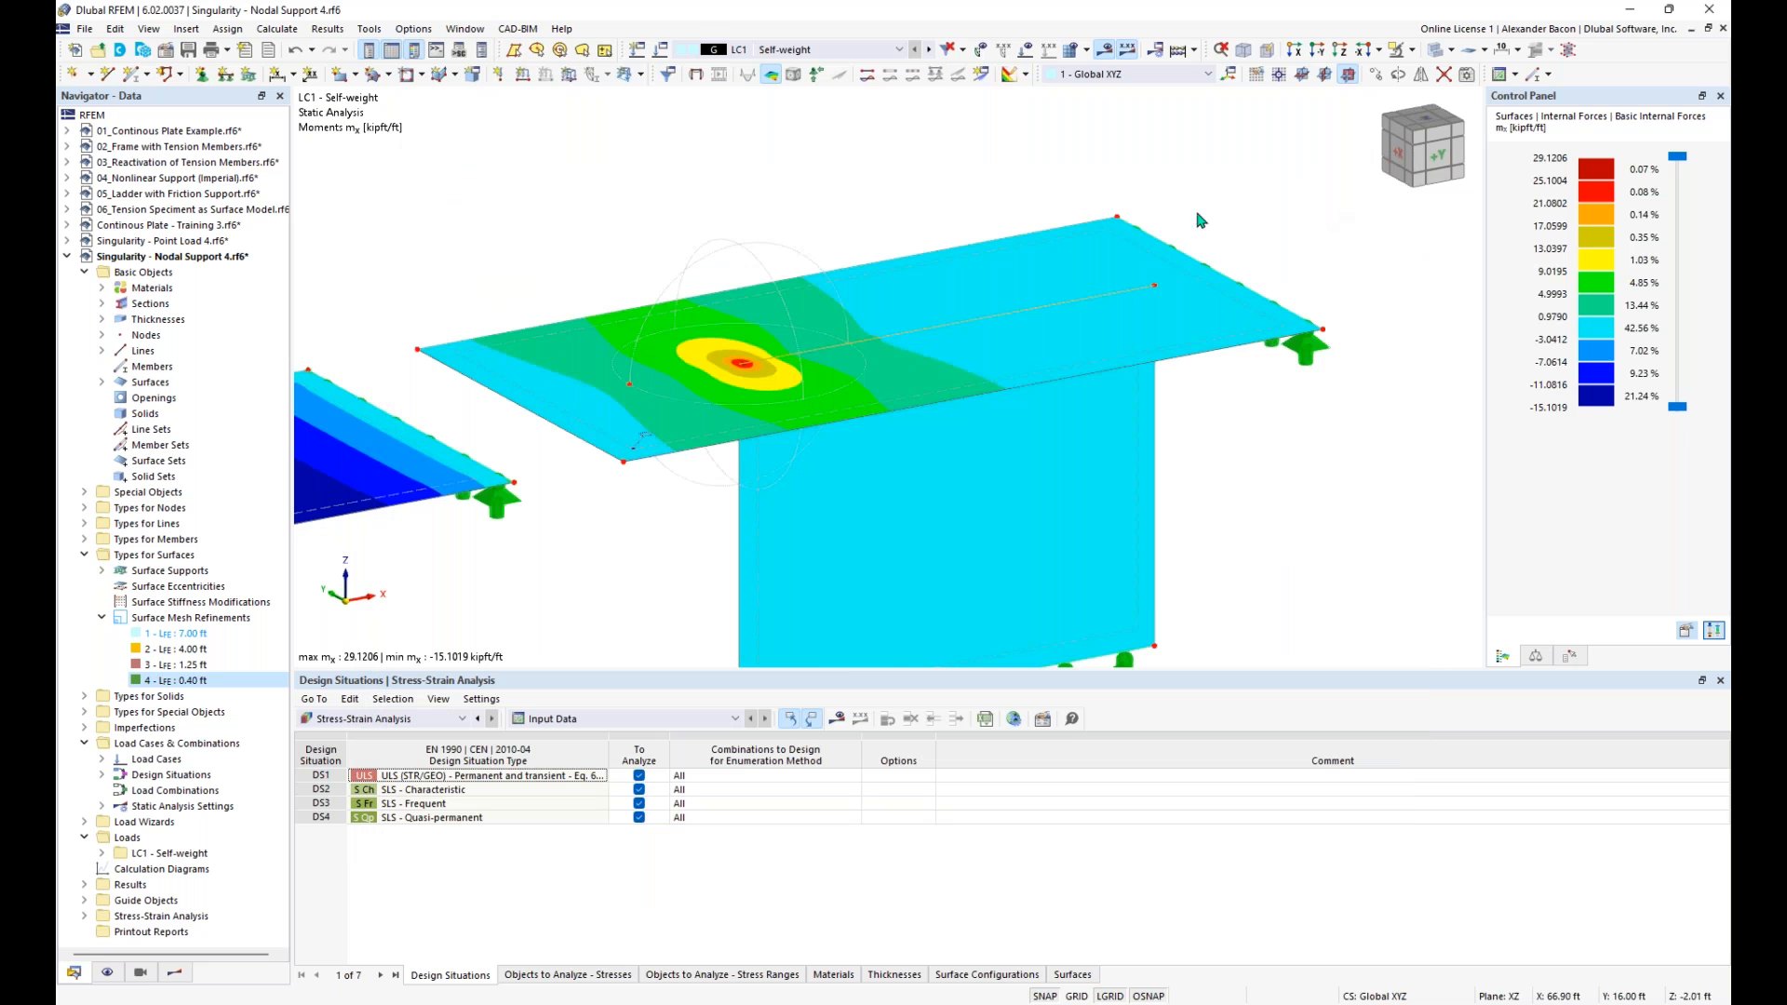
# - Bring the whole wall and its line supports into view, and switch to the presentation slideshow
pyautogui.moveTo(1154, 390); pyautogui.dragTo(1312, 463, button='middle')
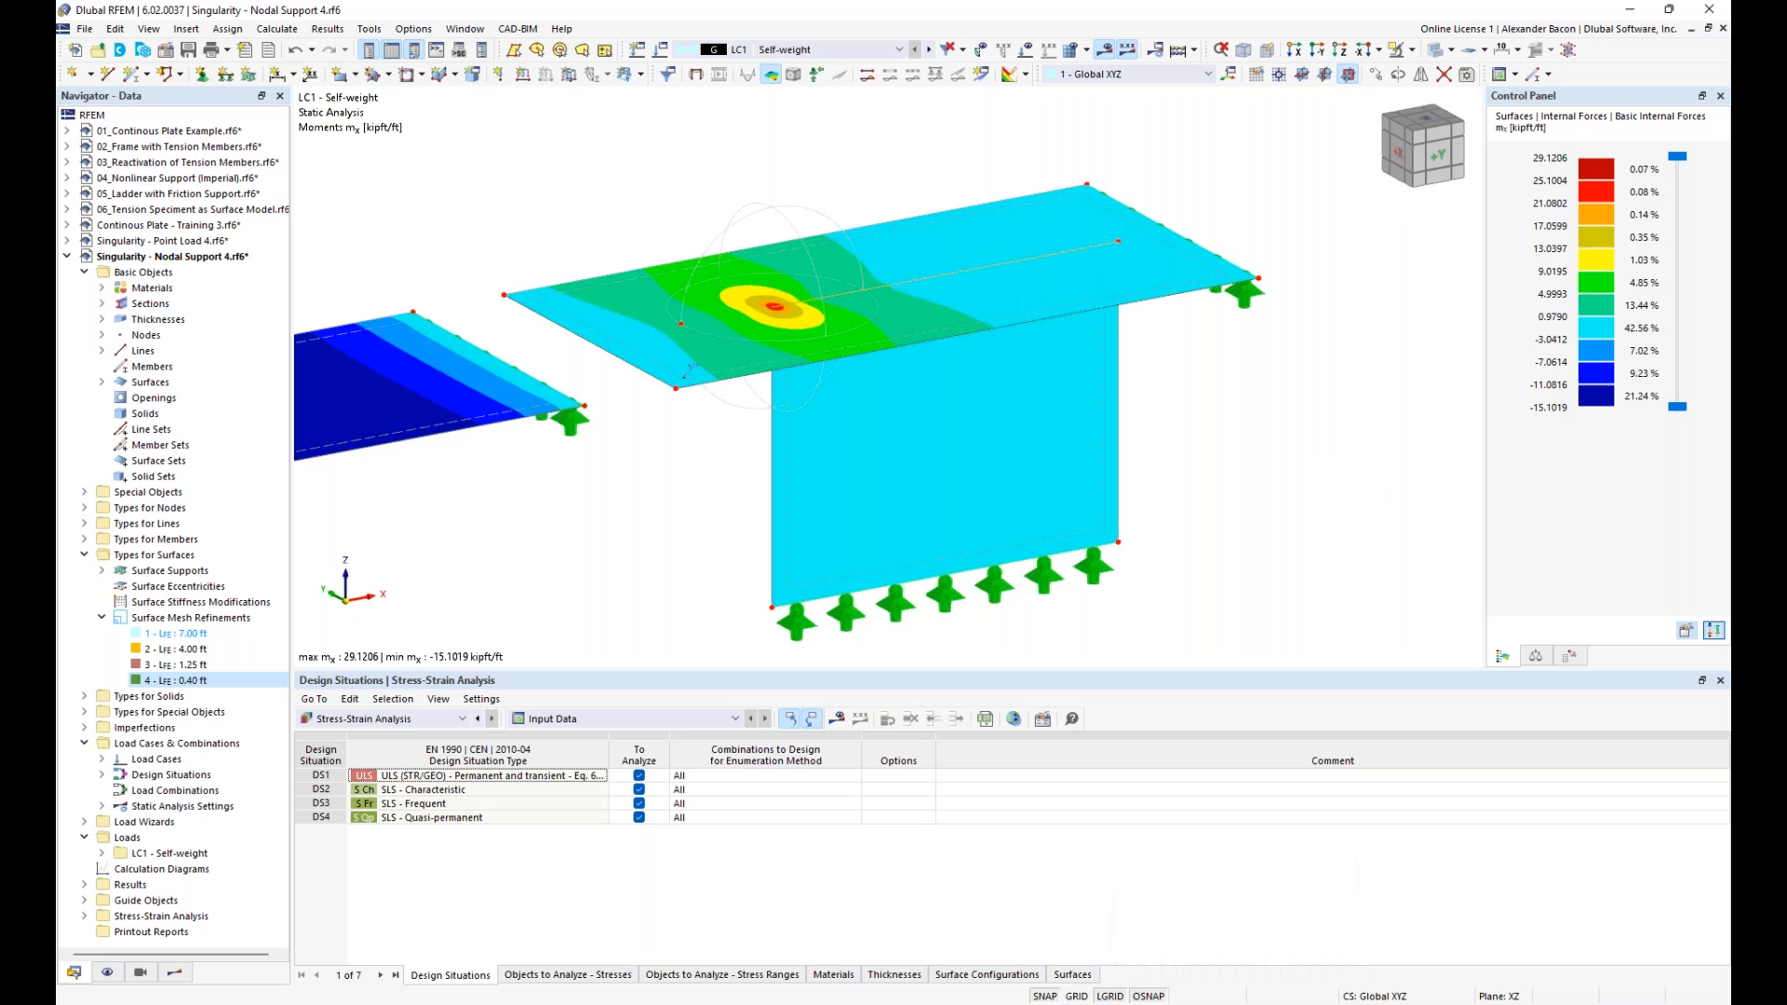
pyautogui.moveTo(780, 1000)
pyautogui.click(782, 930)
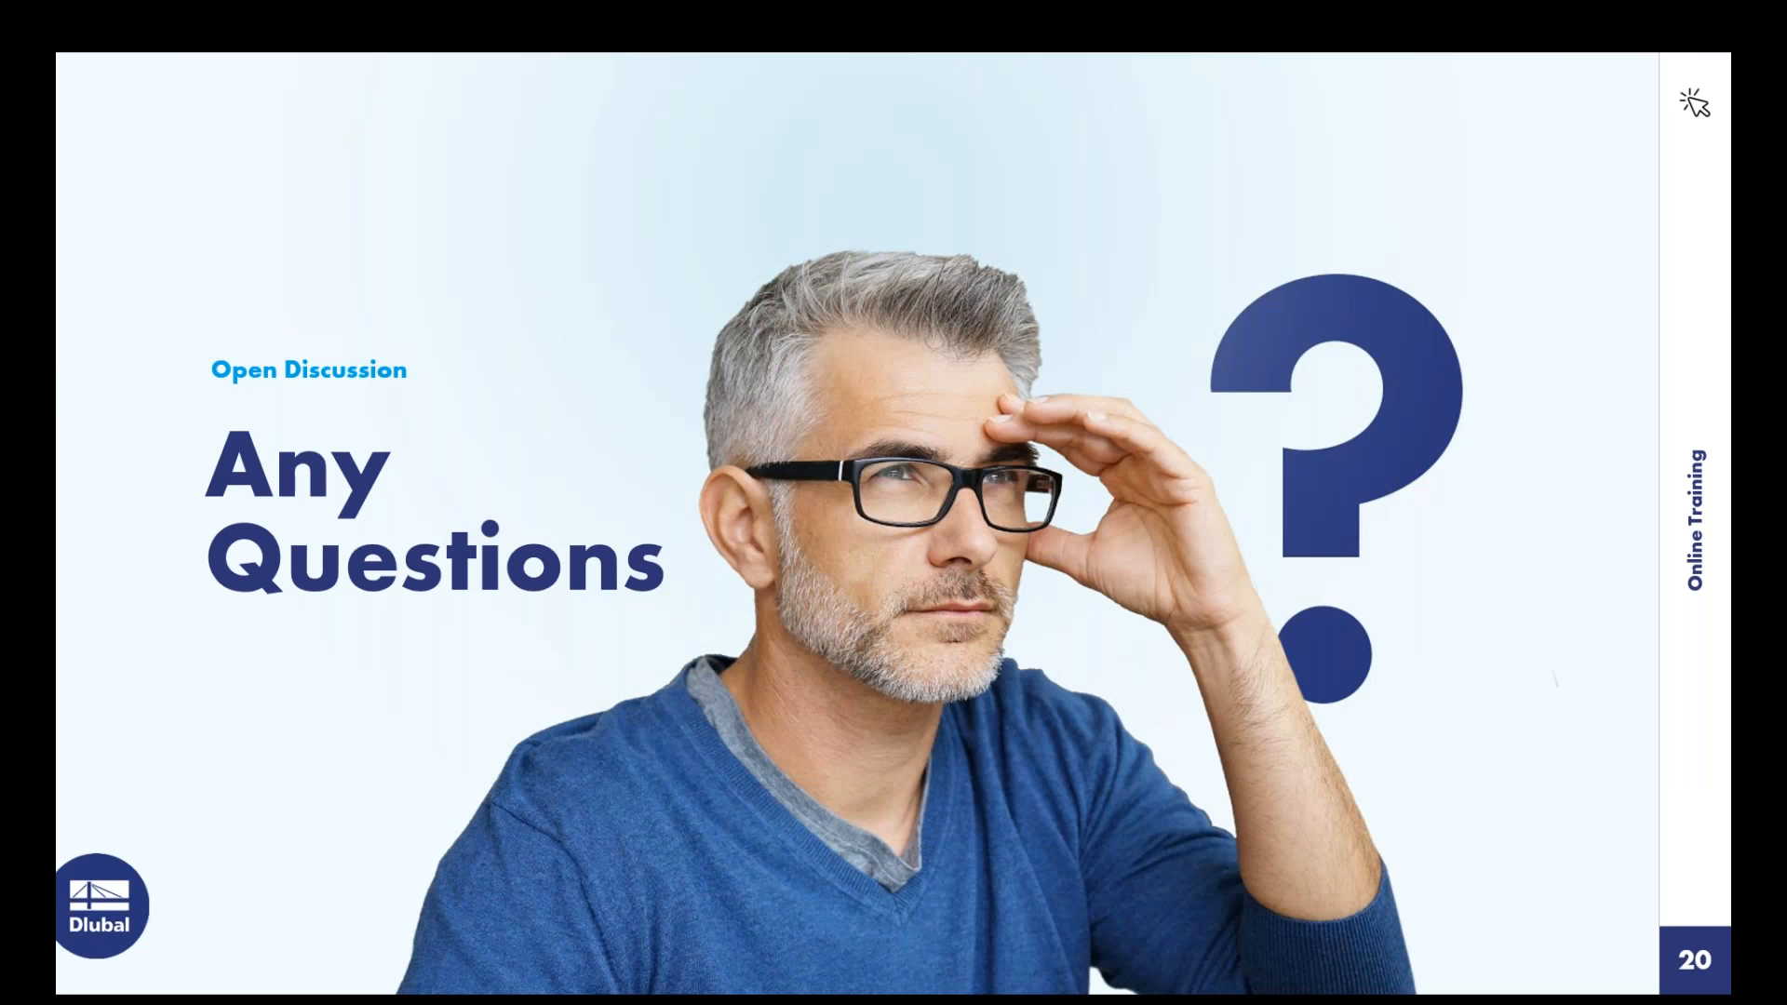
pyautogui.click(1545, 713)
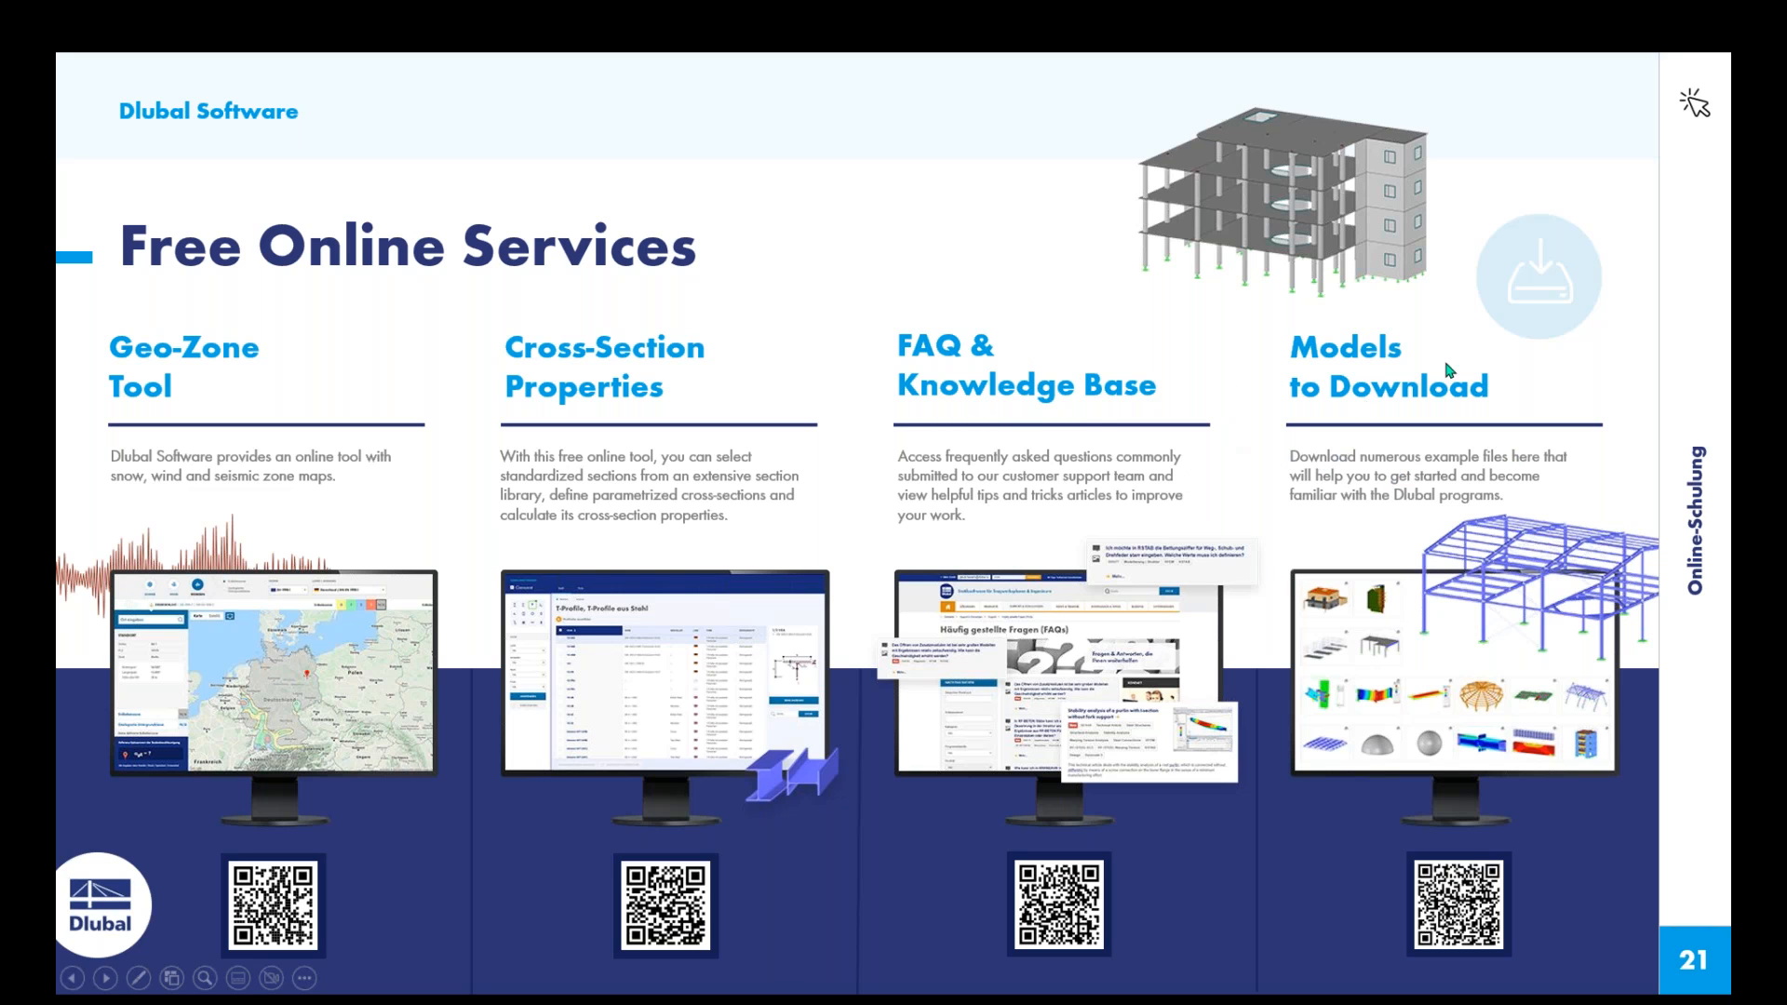
pyautogui.click(1356, 465)
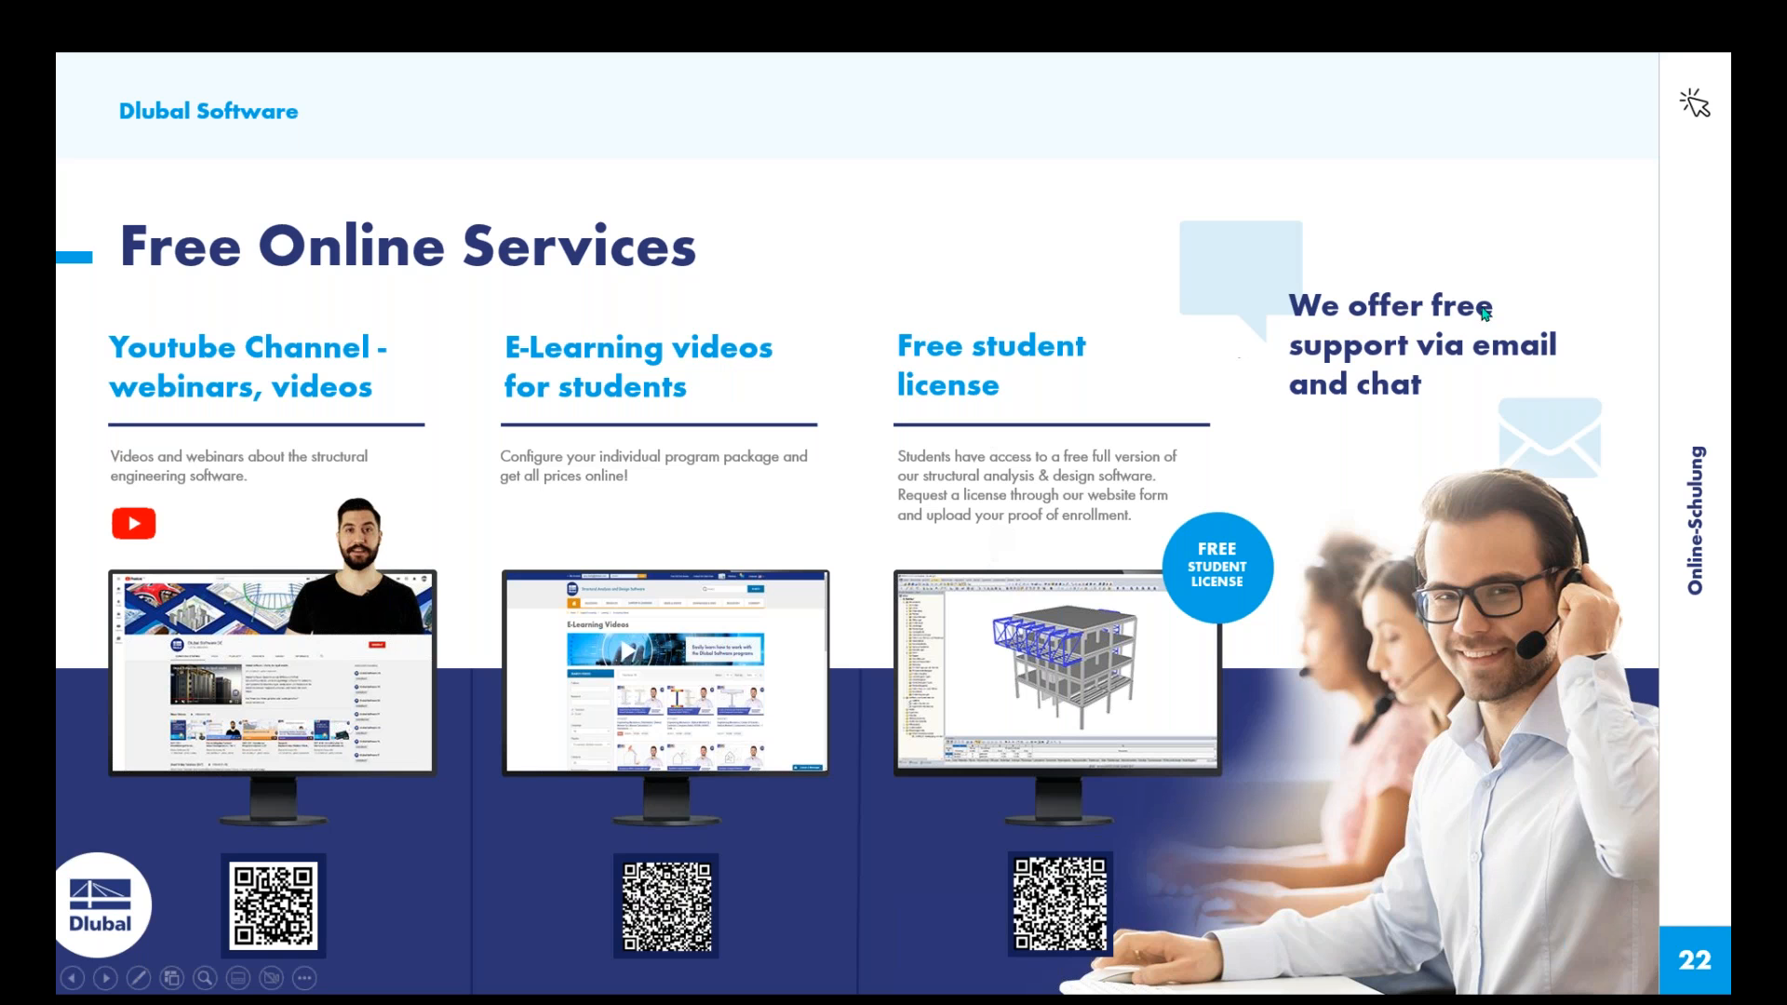
pyautogui.click(1390, 410)
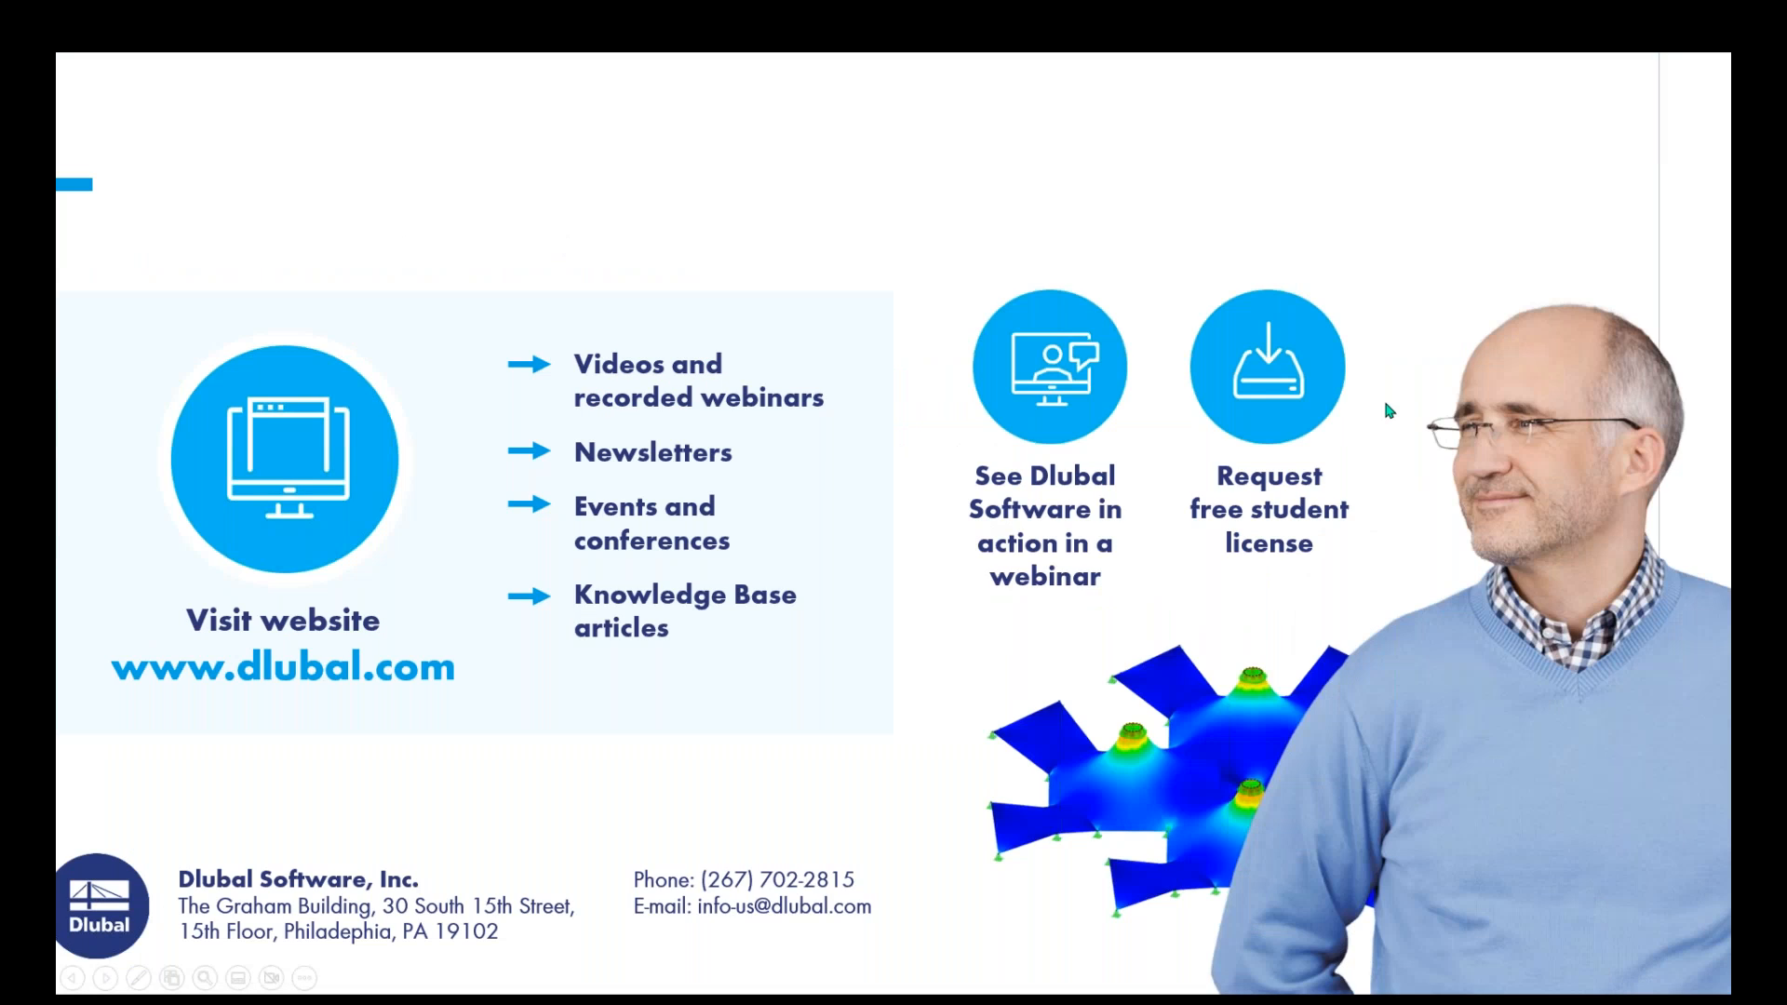